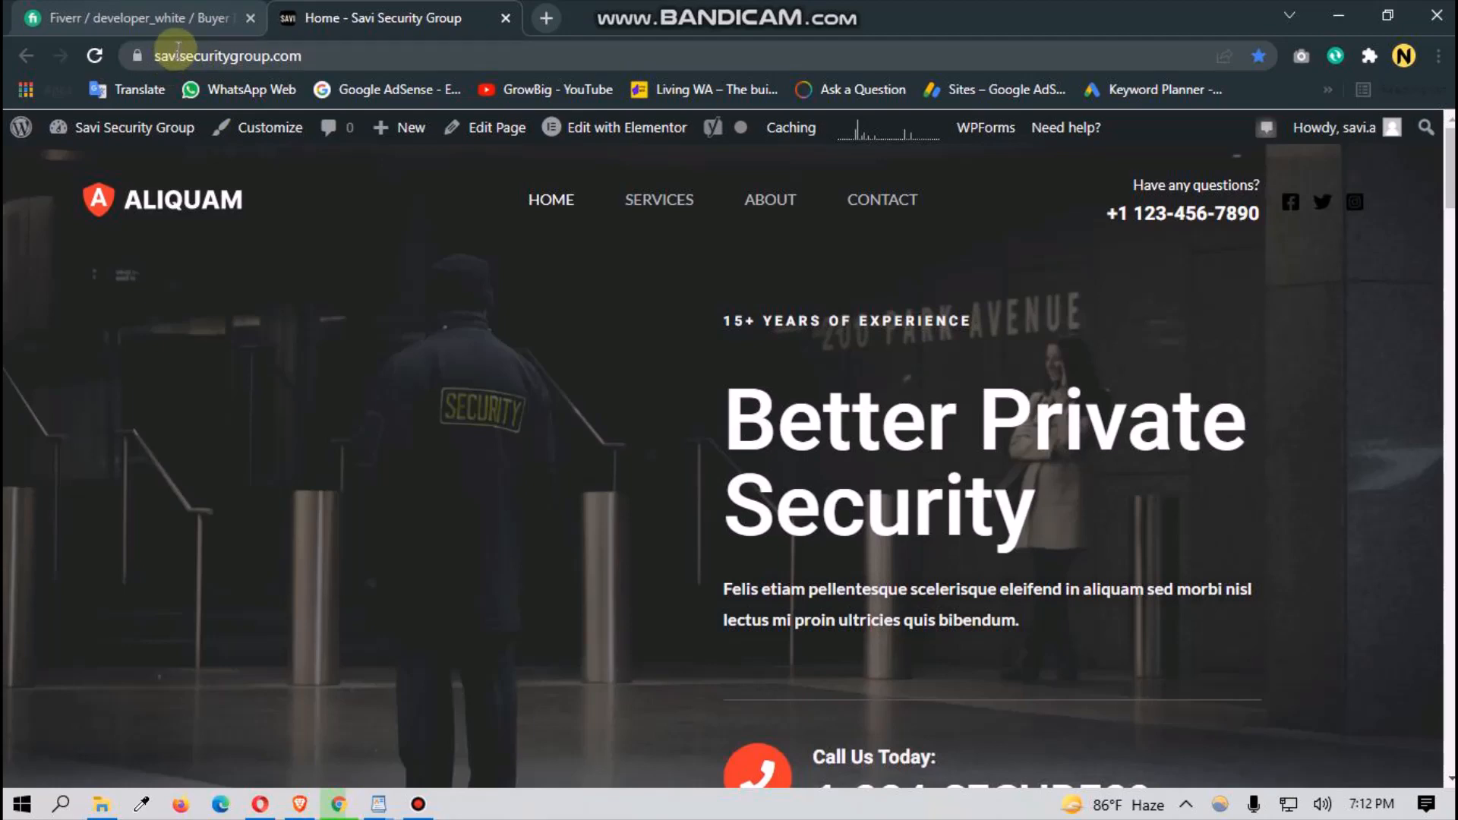
Step: Examine the Savi Security Group home page from the hero section through the services to the Request Info form
{"action": "left_click", "coordinate": [179, 56]}
{"action": "left_click", "coordinate": [195, 285]}
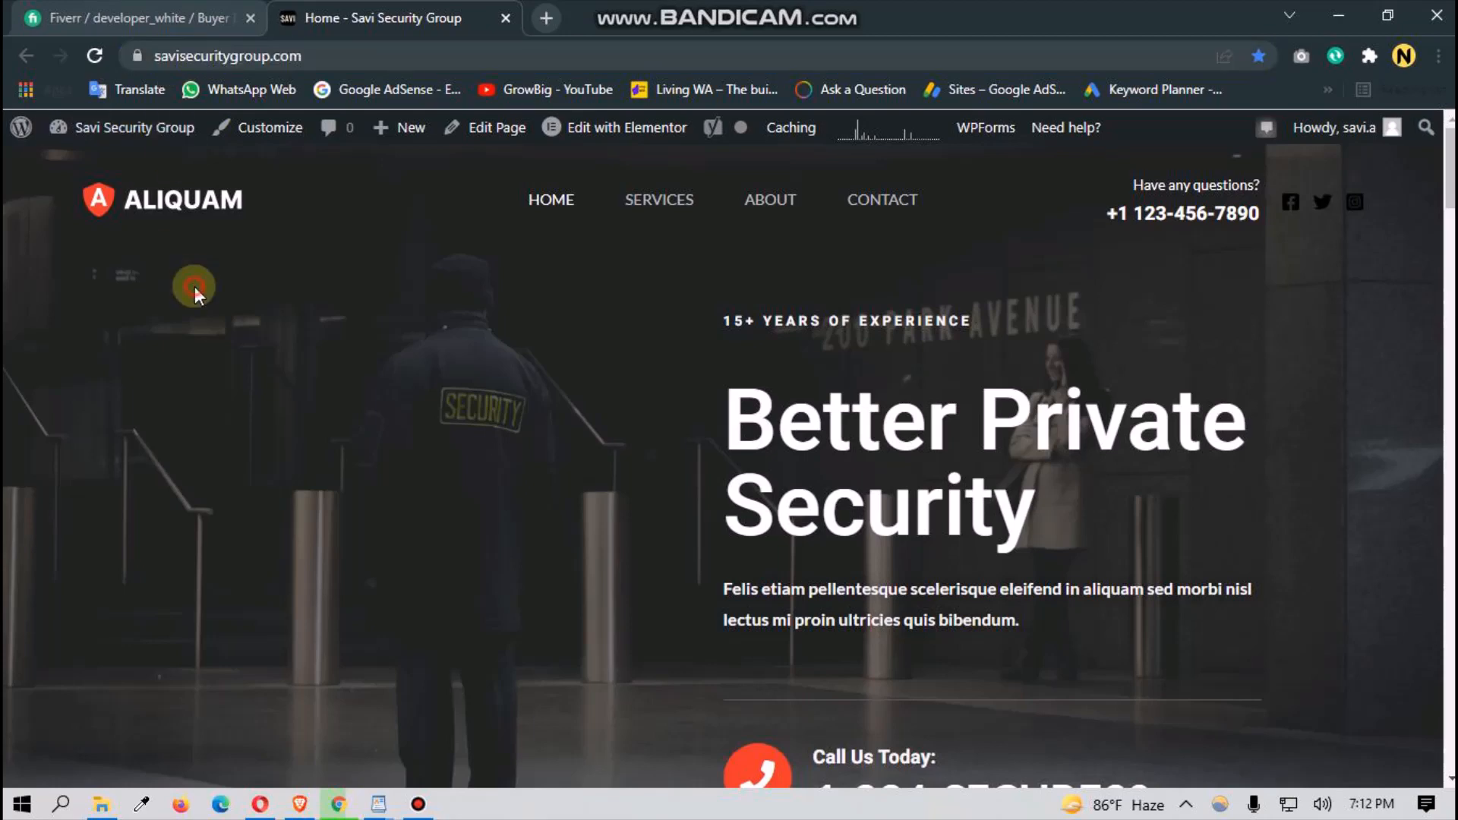
{"action": "scroll", "coordinate": [231, 325], "scroll_direction": "down", "scroll_amount": 8}
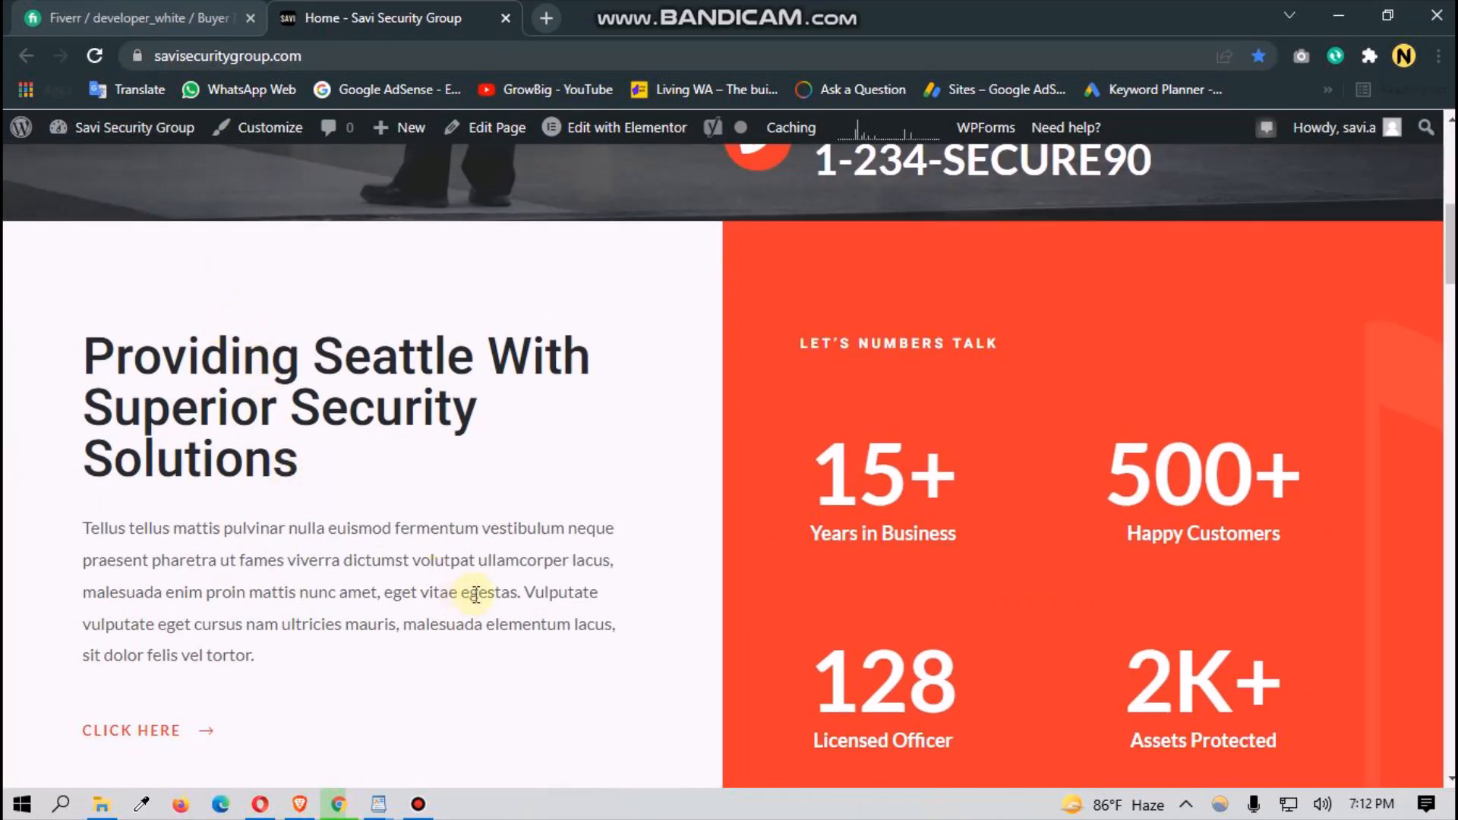
{"action": "scroll", "coordinate": [545, 539], "scroll_direction": "up", "scroll_amount": 8}
{"action": "scroll", "coordinate": [544, 539], "scroll_direction": "down", "scroll_amount": 15}
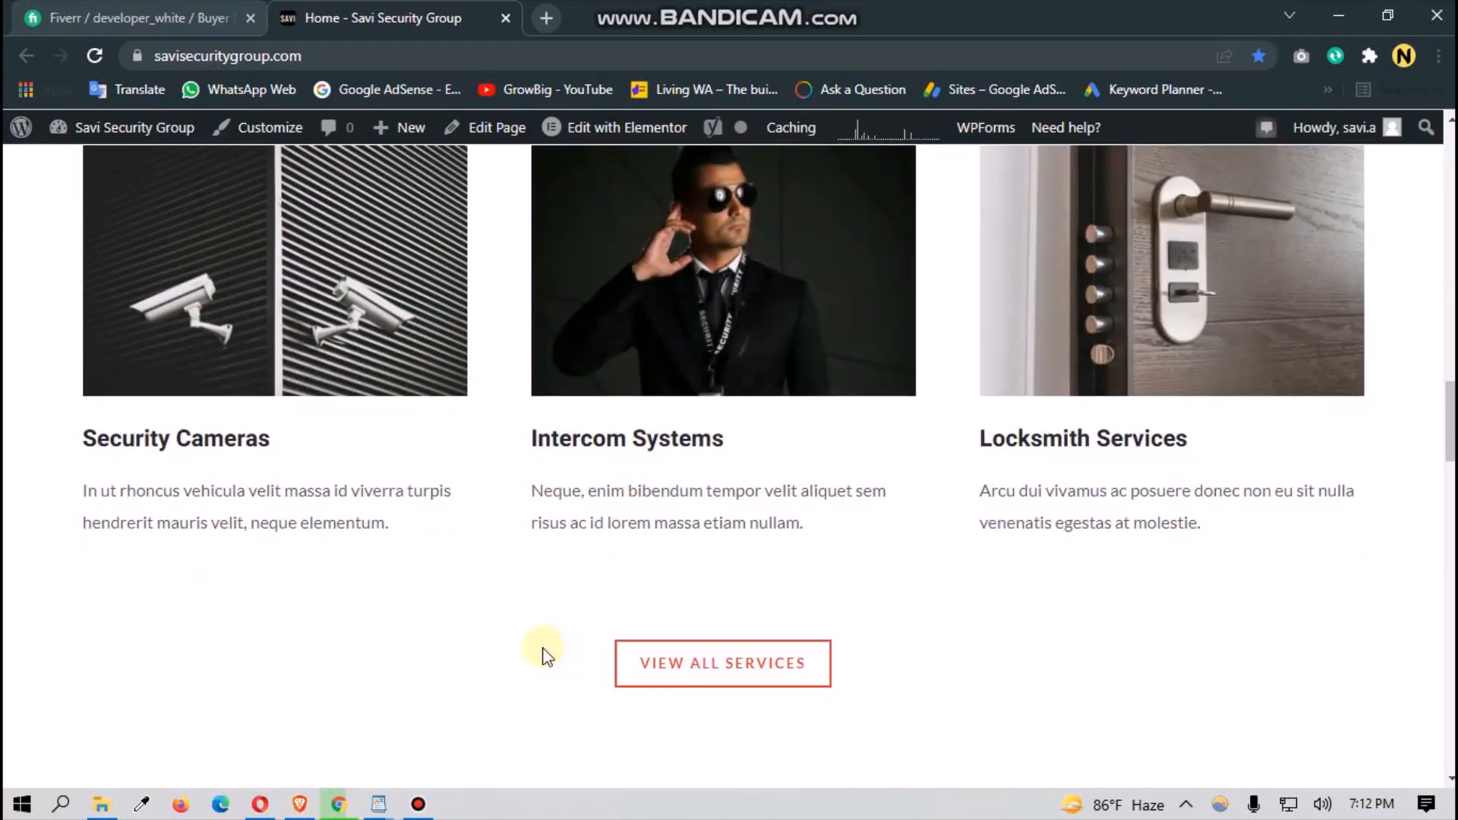
{"action": "scroll", "coordinate": [543, 654], "scroll_direction": "up", "scroll_amount": 1}
{"action": "scroll", "coordinate": [537, 654], "scroll_direction": "down", "scroll_amount": 12}
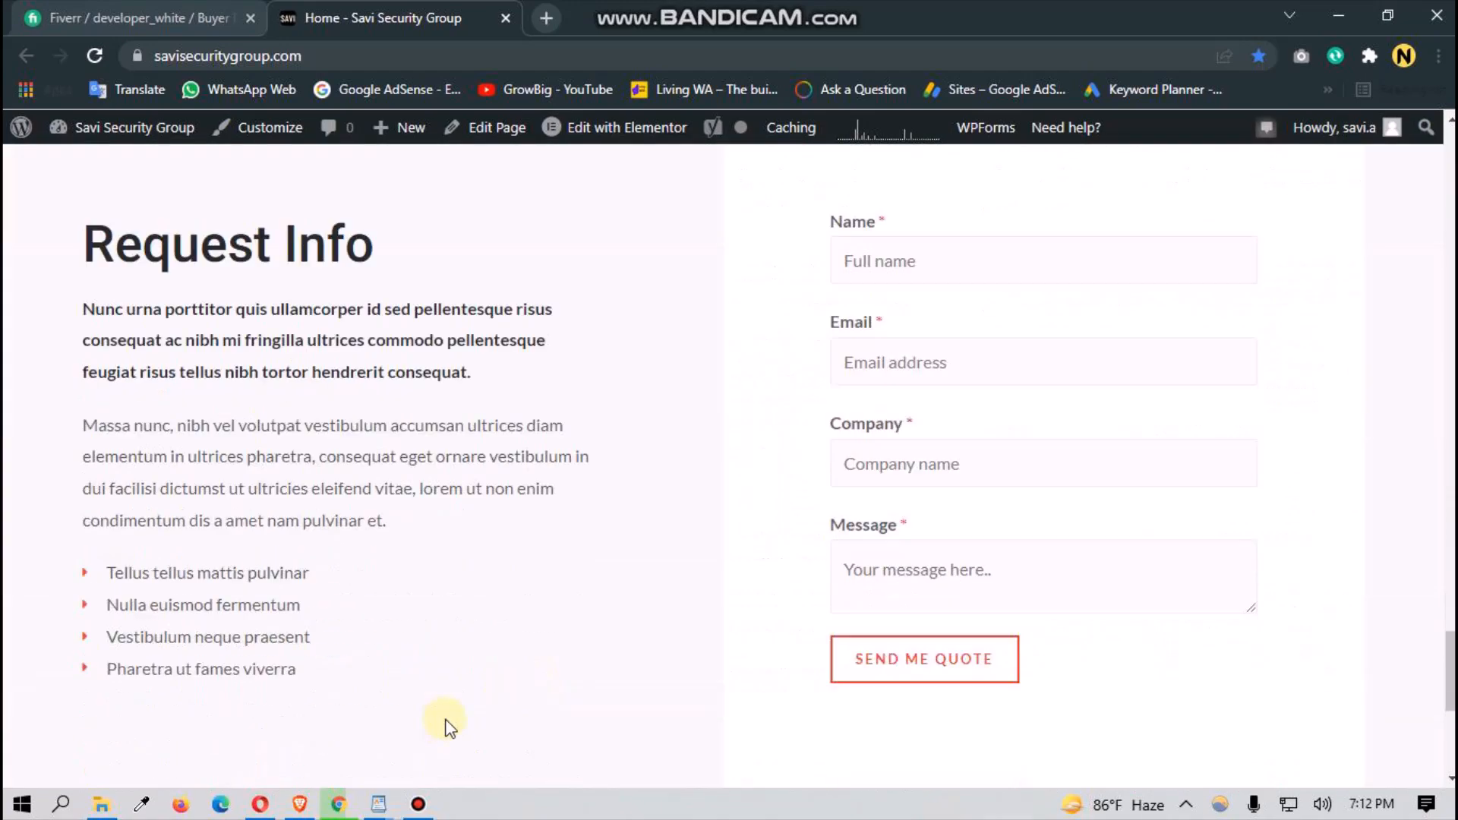
{"action": "scroll", "coordinate": [448, 728], "scroll_direction": "down", "scroll_amount": 1}
Step: Switch to WordPad and read the transport and audit sections of SAVI SECURITY GROUP - FR.docx
{"action": "mouse_move", "coordinate": [378, 804]}
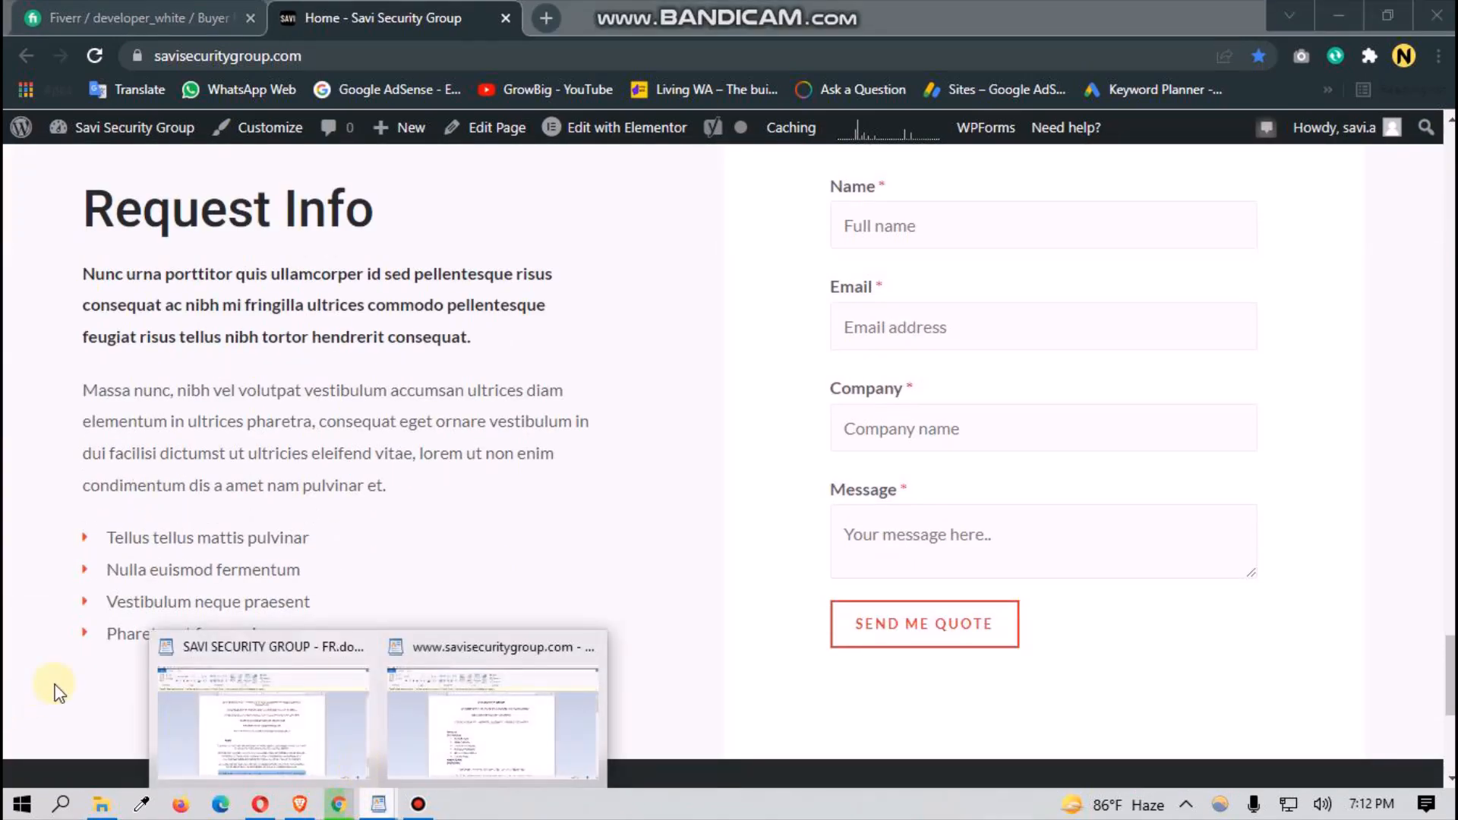
{"action": "left_click", "coordinate": [184, 694]}
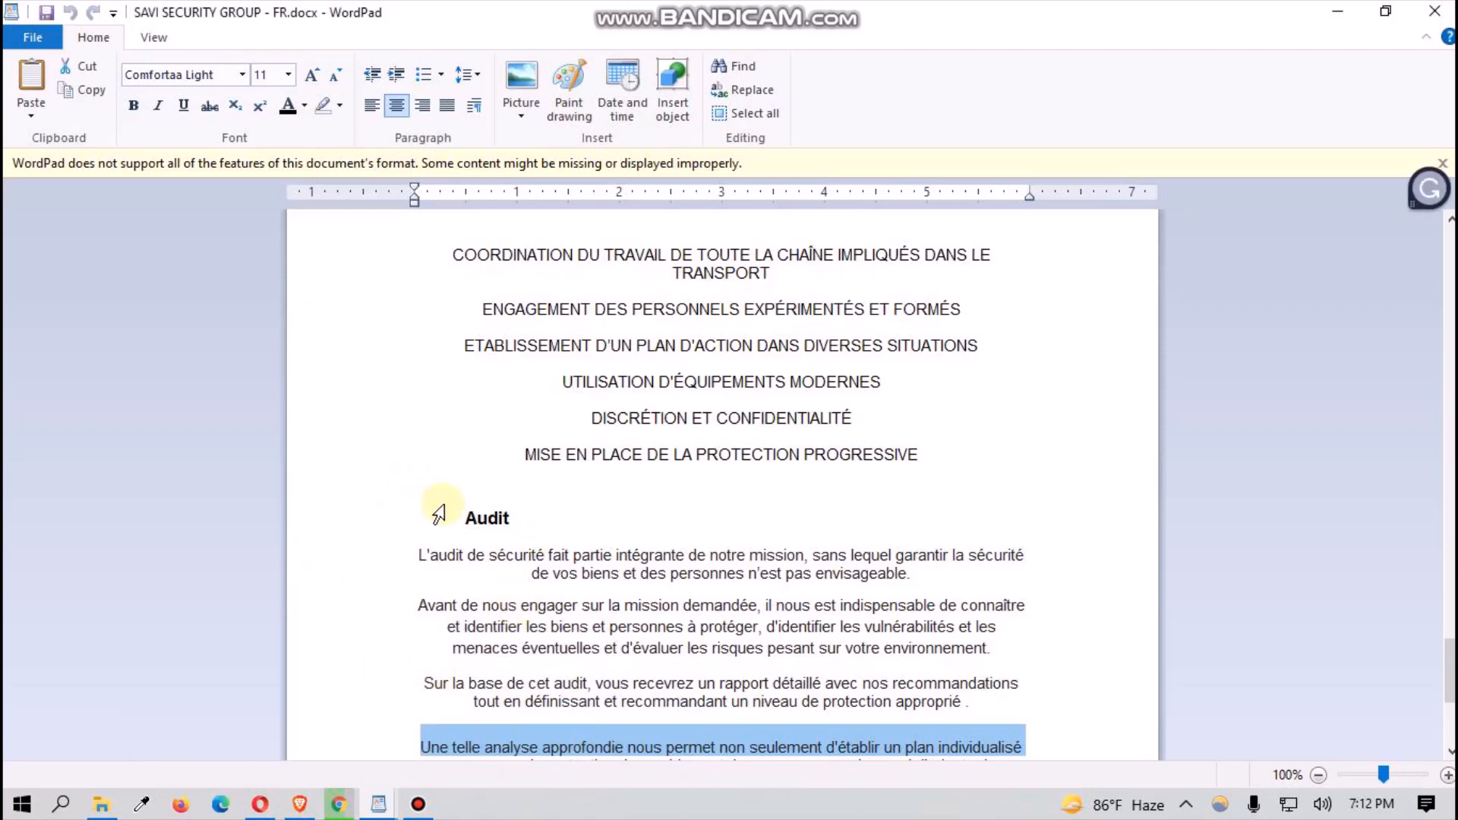
{"action": "scroll", "coordinate": [387, 672], "scroll_direction": "up", "scroll_amount": 3}
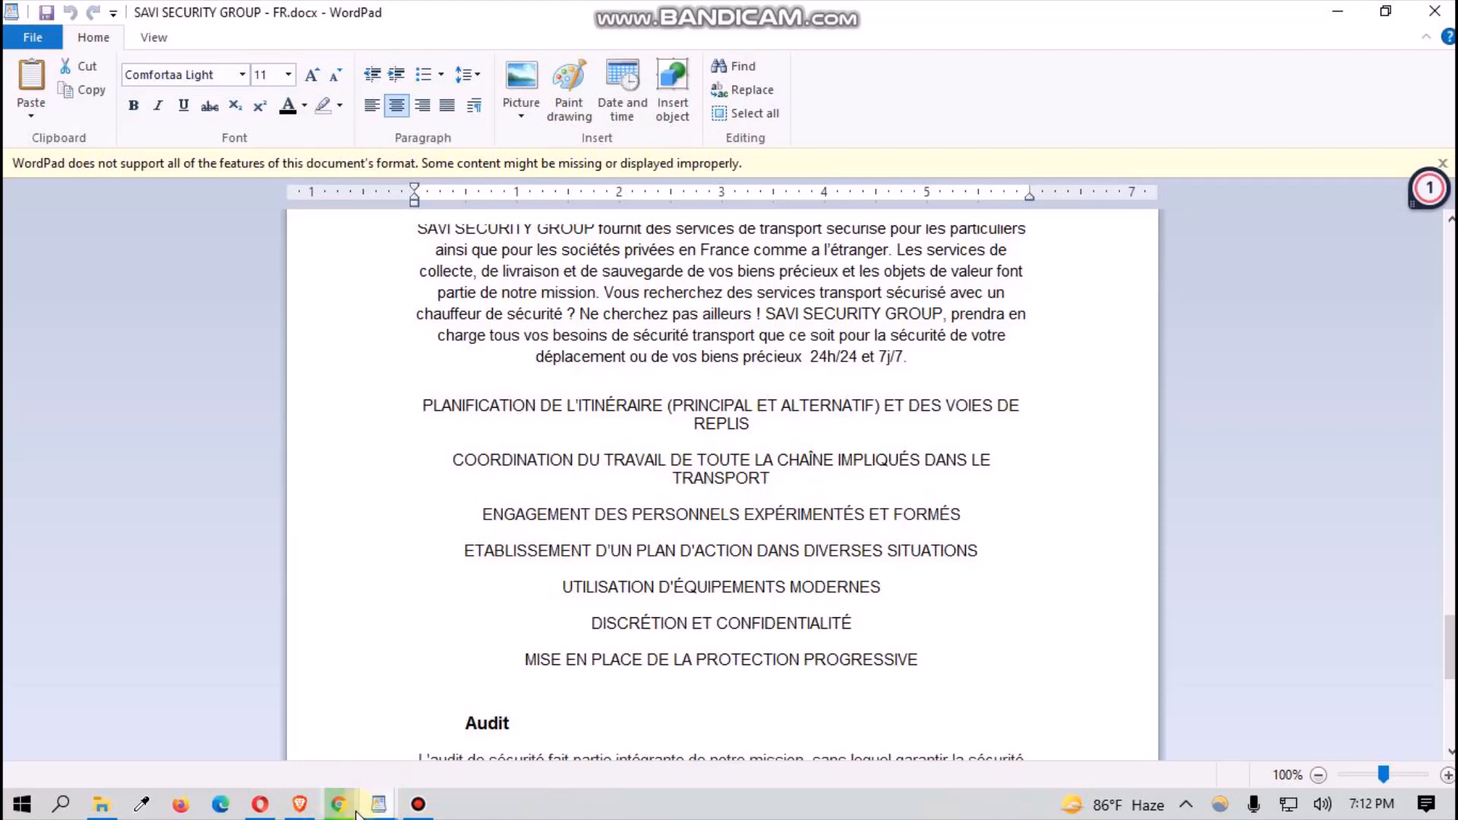
Step: Switch back to Chrome and examine the home page's navigation menu, testimonials, request form, footer and statistics sections
{"action": "left_click", "coordinate": [351, 808]}
{"action": "scroll", "coordinate": [384, 289], "scroll_direction": "down", "scroll_amount": 8}
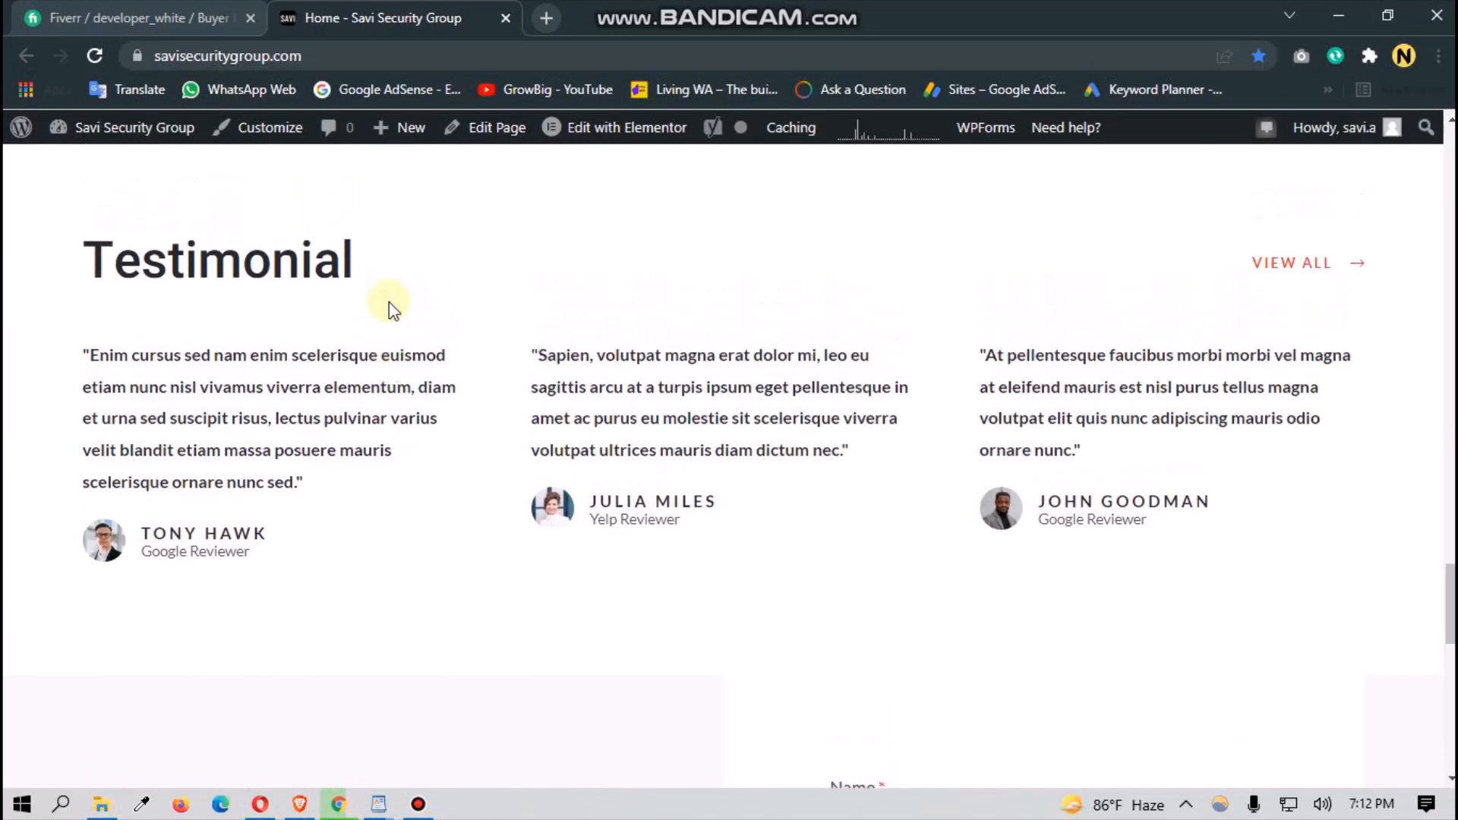
{"action": "scroll", "coordinate": [394, 410], "scroll_direction": "down", "scroll_amount": 4}
{"action": "scroll", "coordinate": [380, 391], "scroll_direction": "up", "scroll_amount": 10}
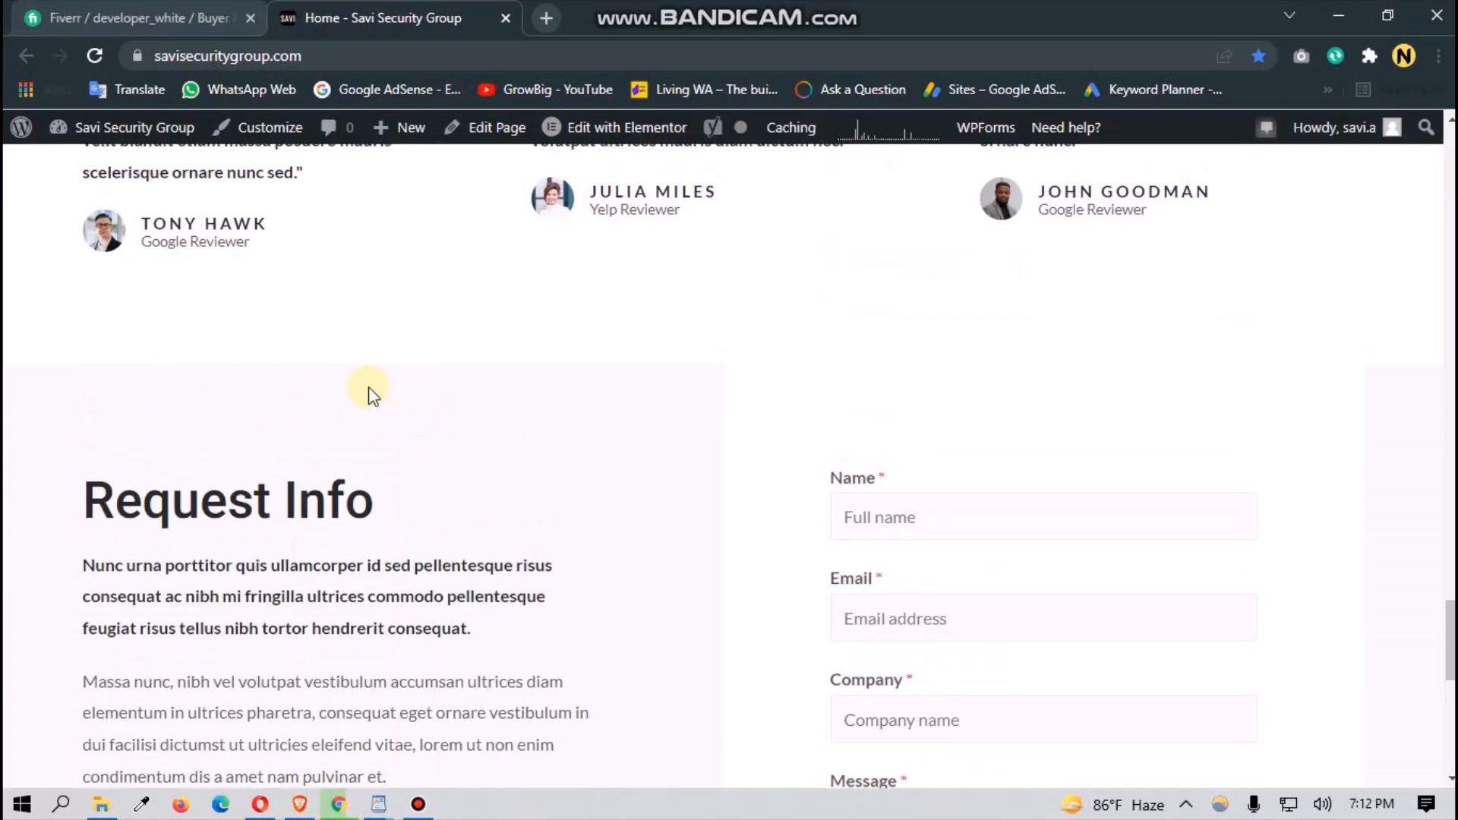
{"action": "scroll", "coordinate": [349, 392], "scroll_direction": "up", "scroll_amount": 15}
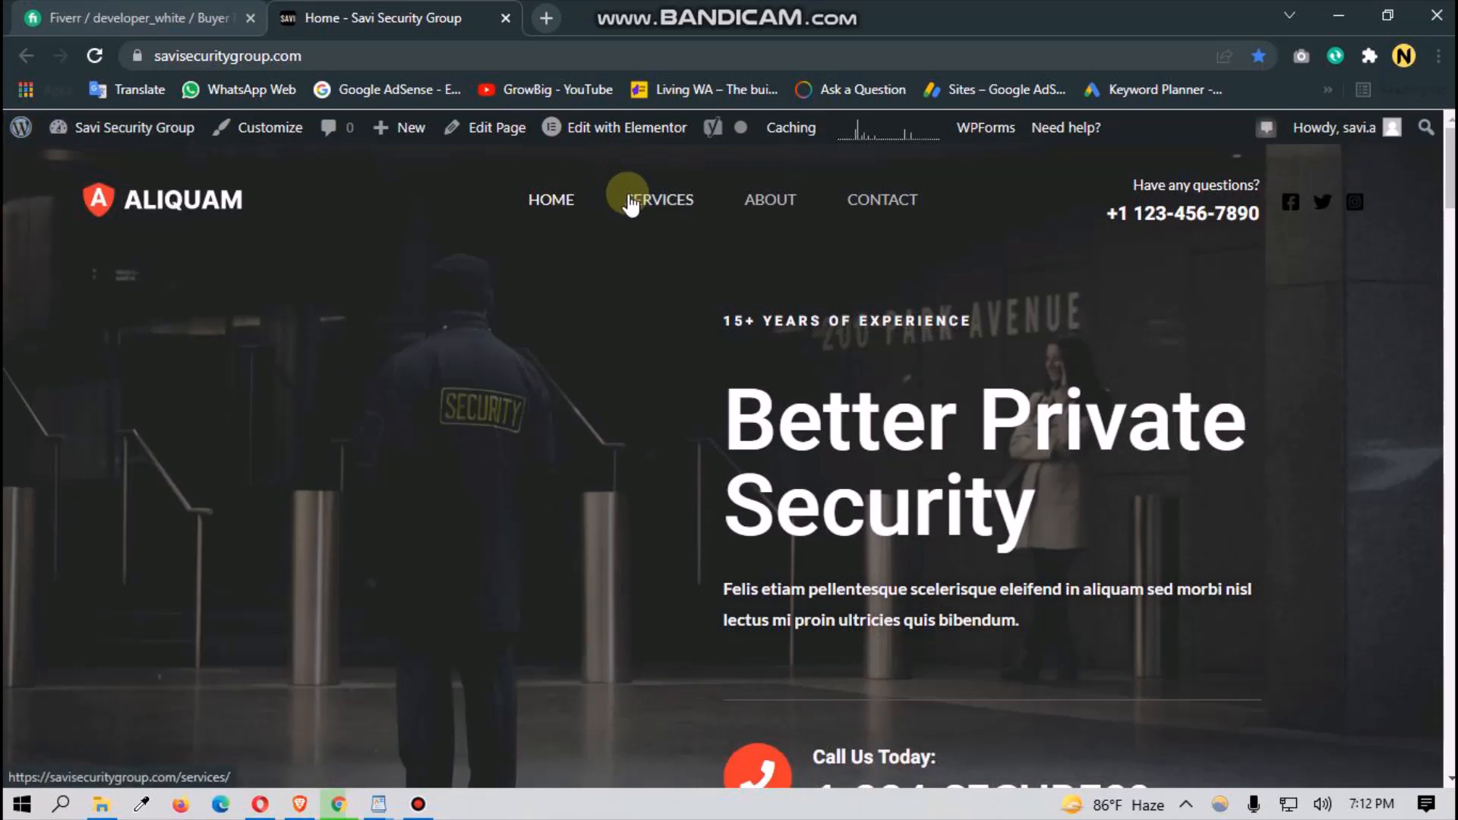
{"action": "scroll", "coordinate": [330, 363], "scroll_direction": "down", "scroll_amount": 2}
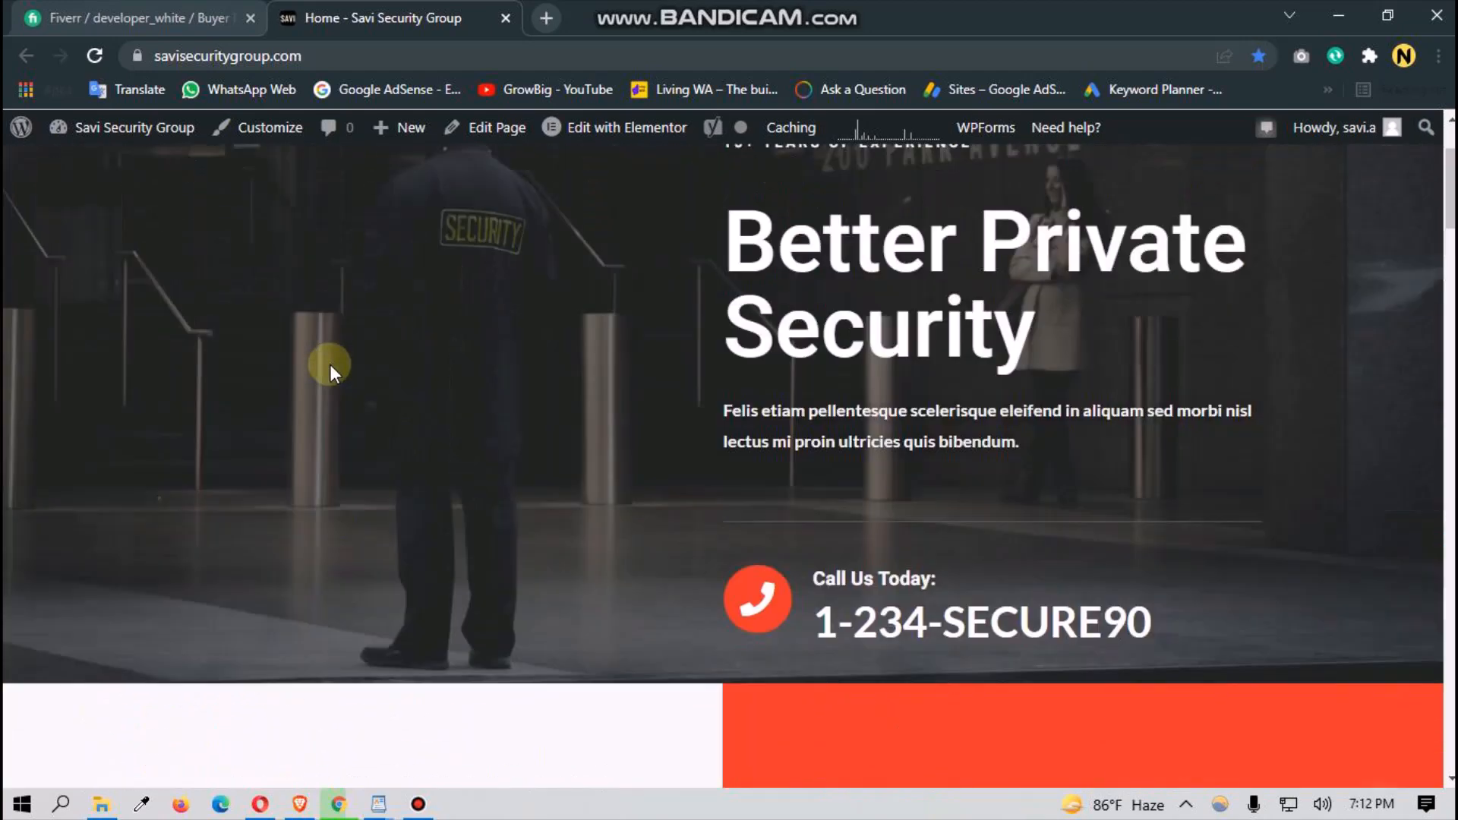
{"action": "scroll", "coordinate": [330, 363], "scroll_direction": "up", "scroll_amount": 2}
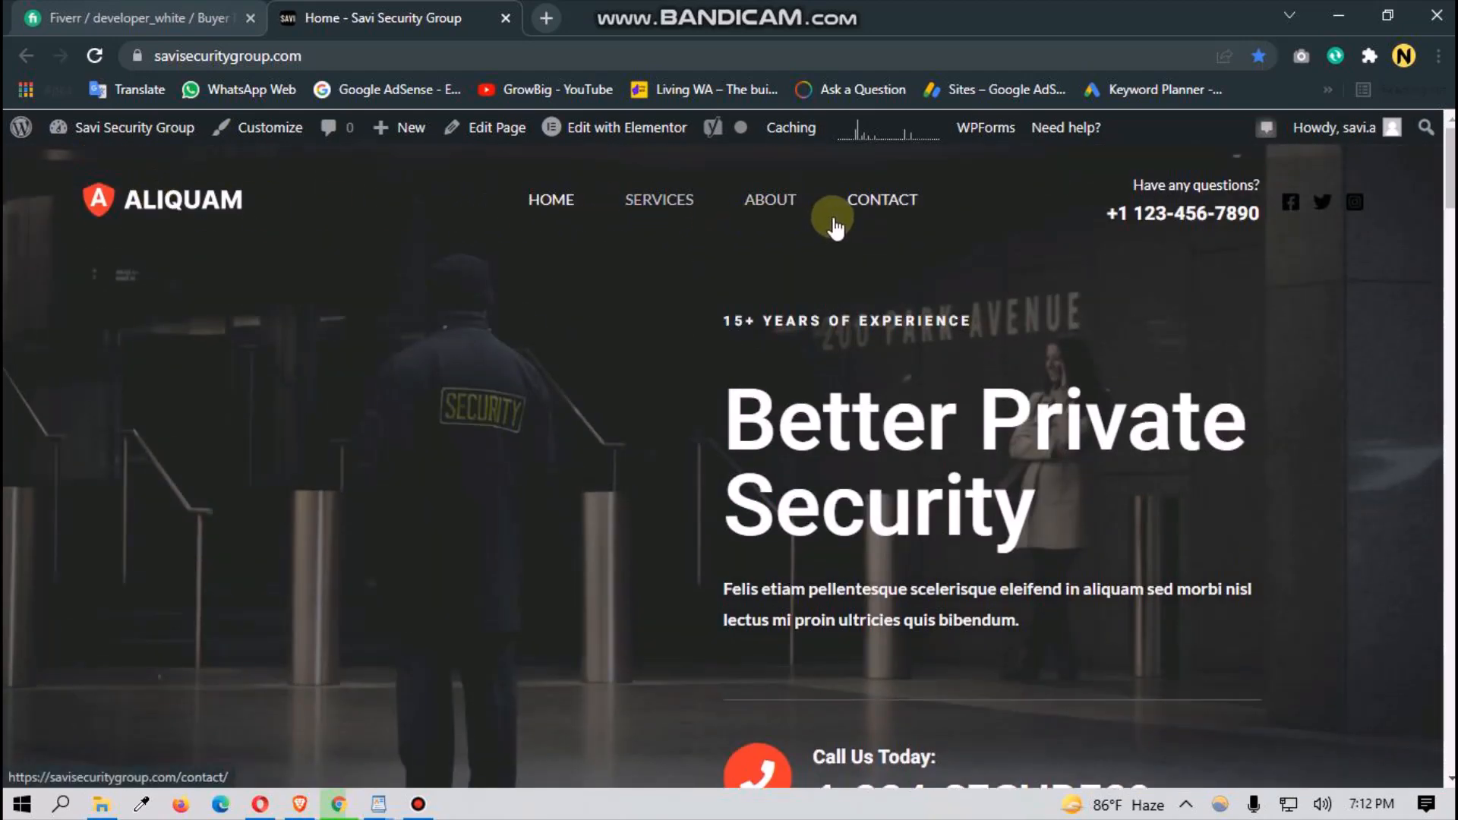
{"action": "scroll", "coordinate": [878, 454], "scroll_direction": "down", "scroll_amount": 20}
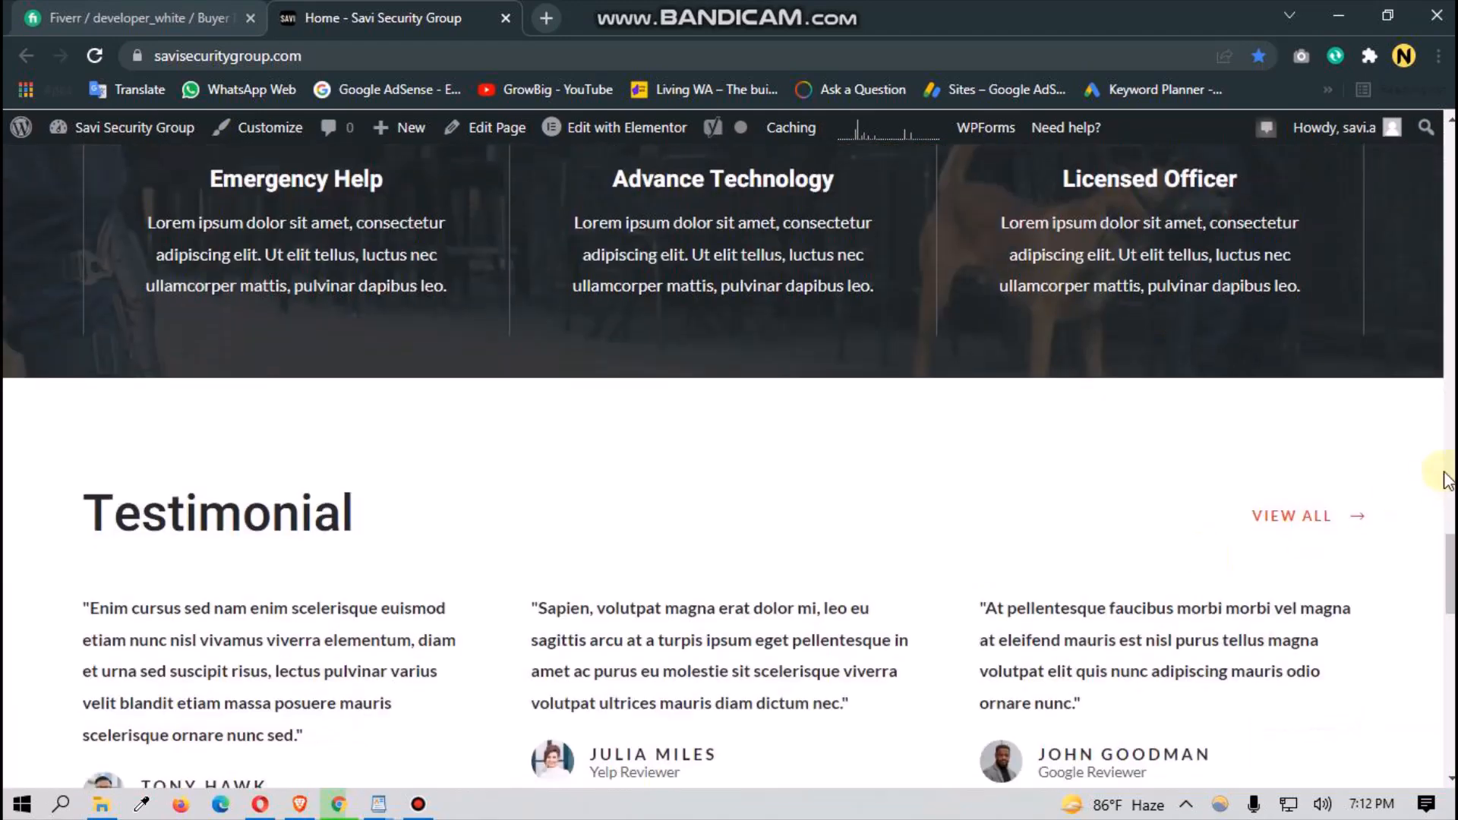
{"action": "scroll", "coordinate": [1173, 592], "scroll_direction": "down", "scroll_amount": 10}
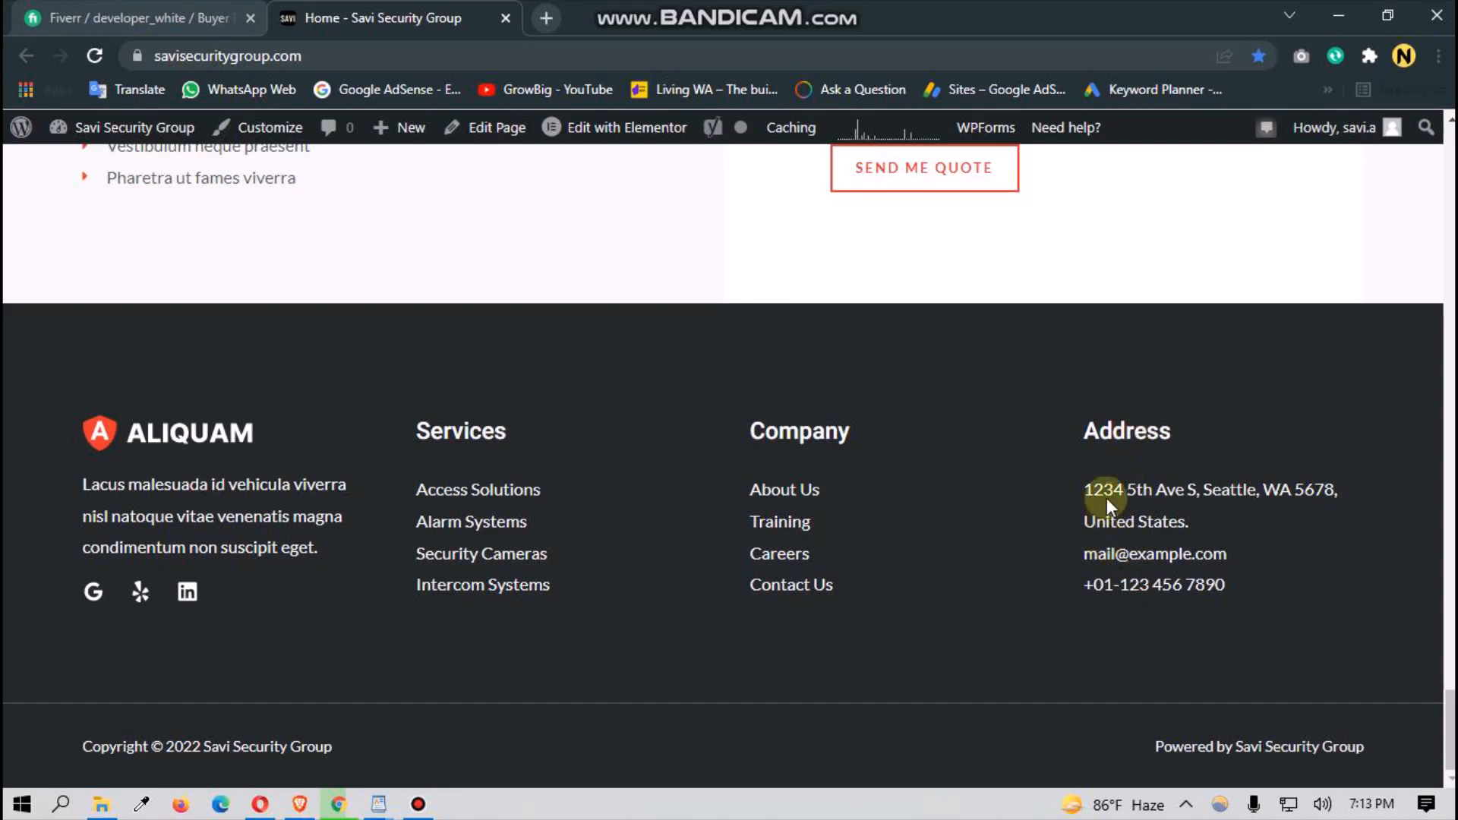
{"action": "scroll", "coordinate": [1058, 573], "scroll_direction": "up", "scroll_amount": 15}
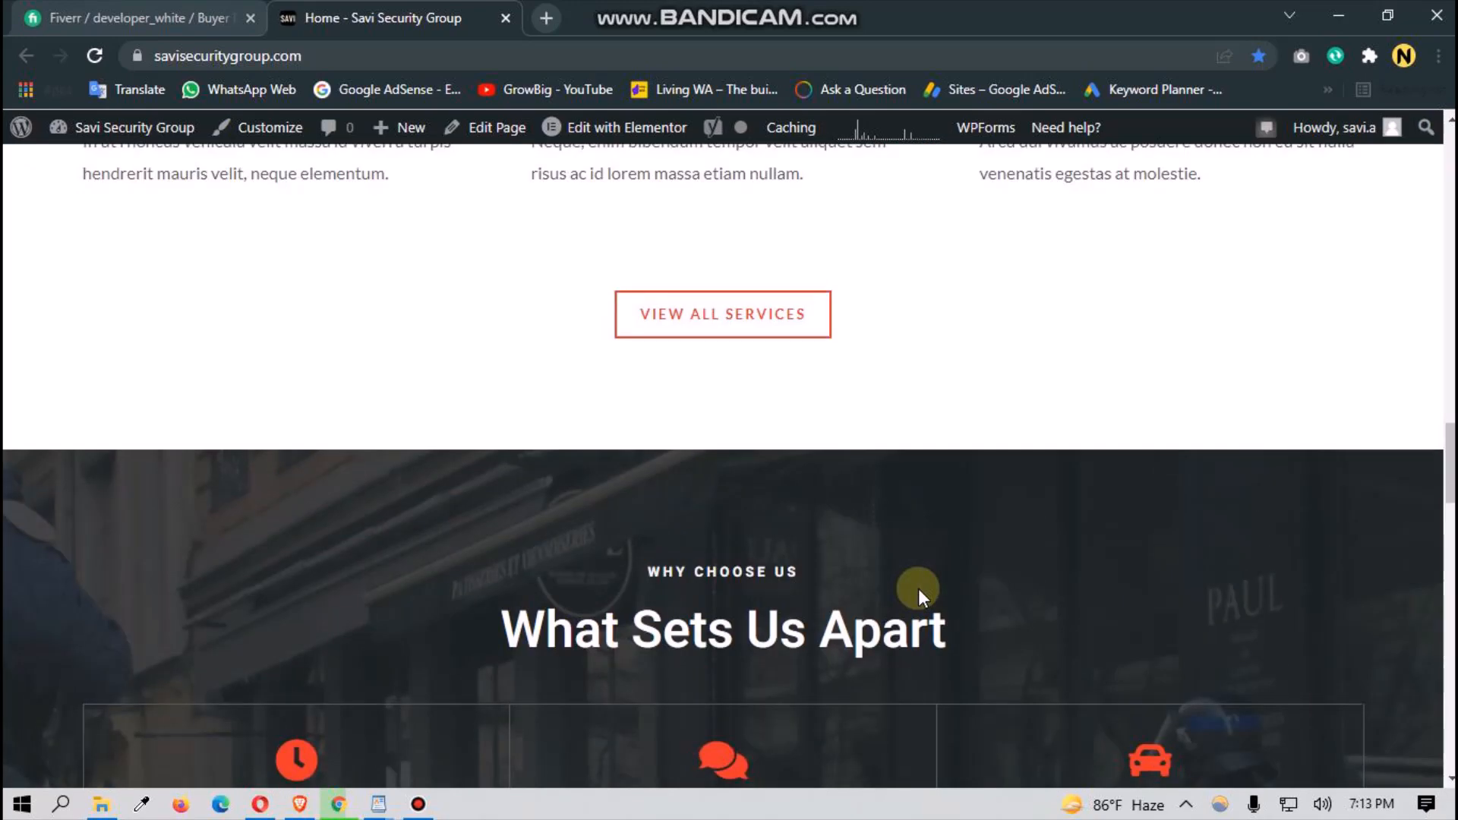
{"action": "scroll", "coordinate": [918, 589], "scroll_direction": "up", "scroll_amount": 10}
{"action": "scroll", "coordinate": [918, 589], "scroll_direction": "up", "scroll_amount": 7}
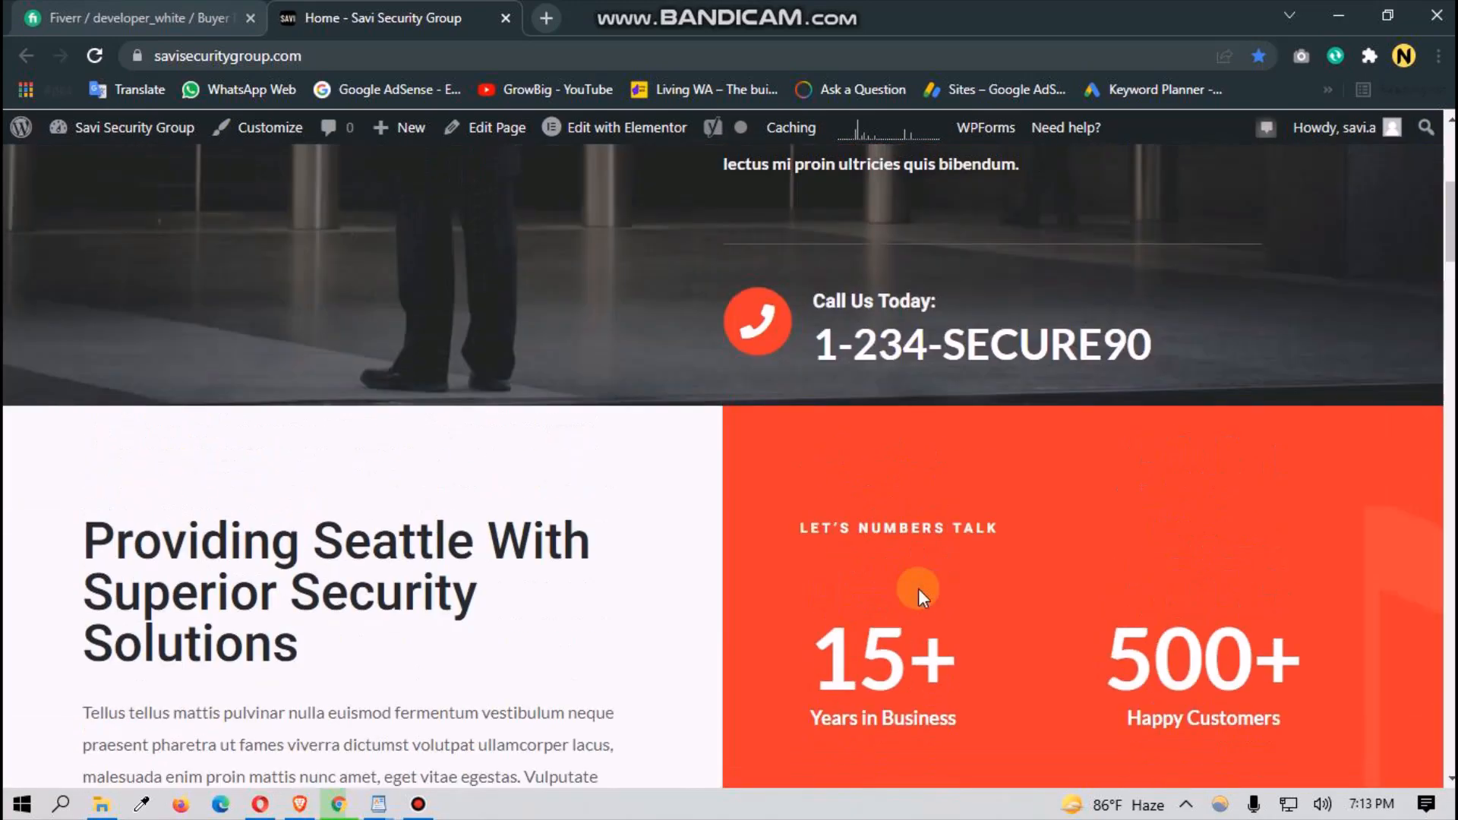
{"action": "scroll", "coordinate": [918, 589], "scroll_direction": "up", "scroll_amount": 5}
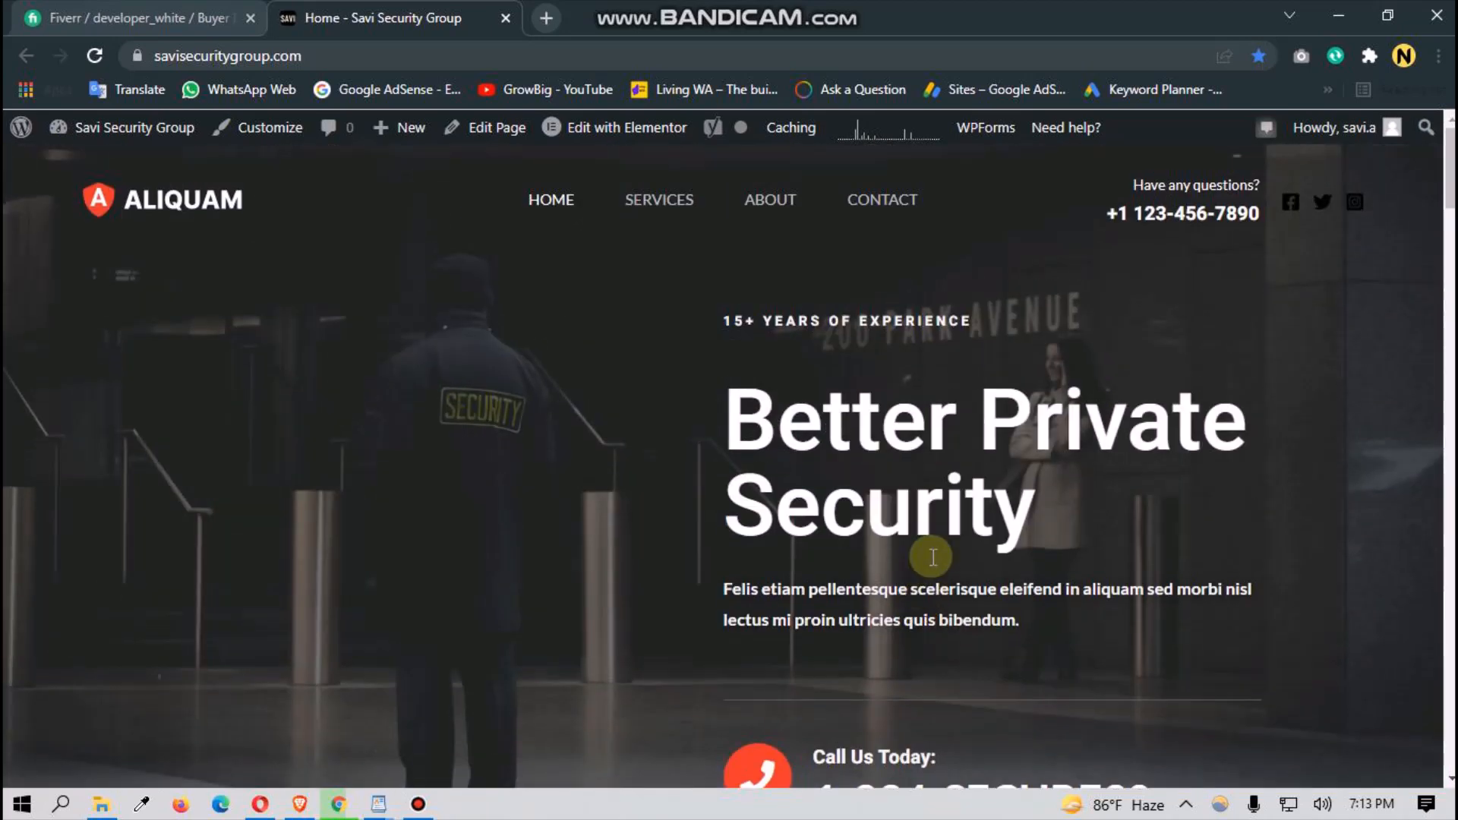
Step: Open developerwhite.xyz/cpanel in a new browser tab
{"action": "left_click", "coordinate": [541, 10]}
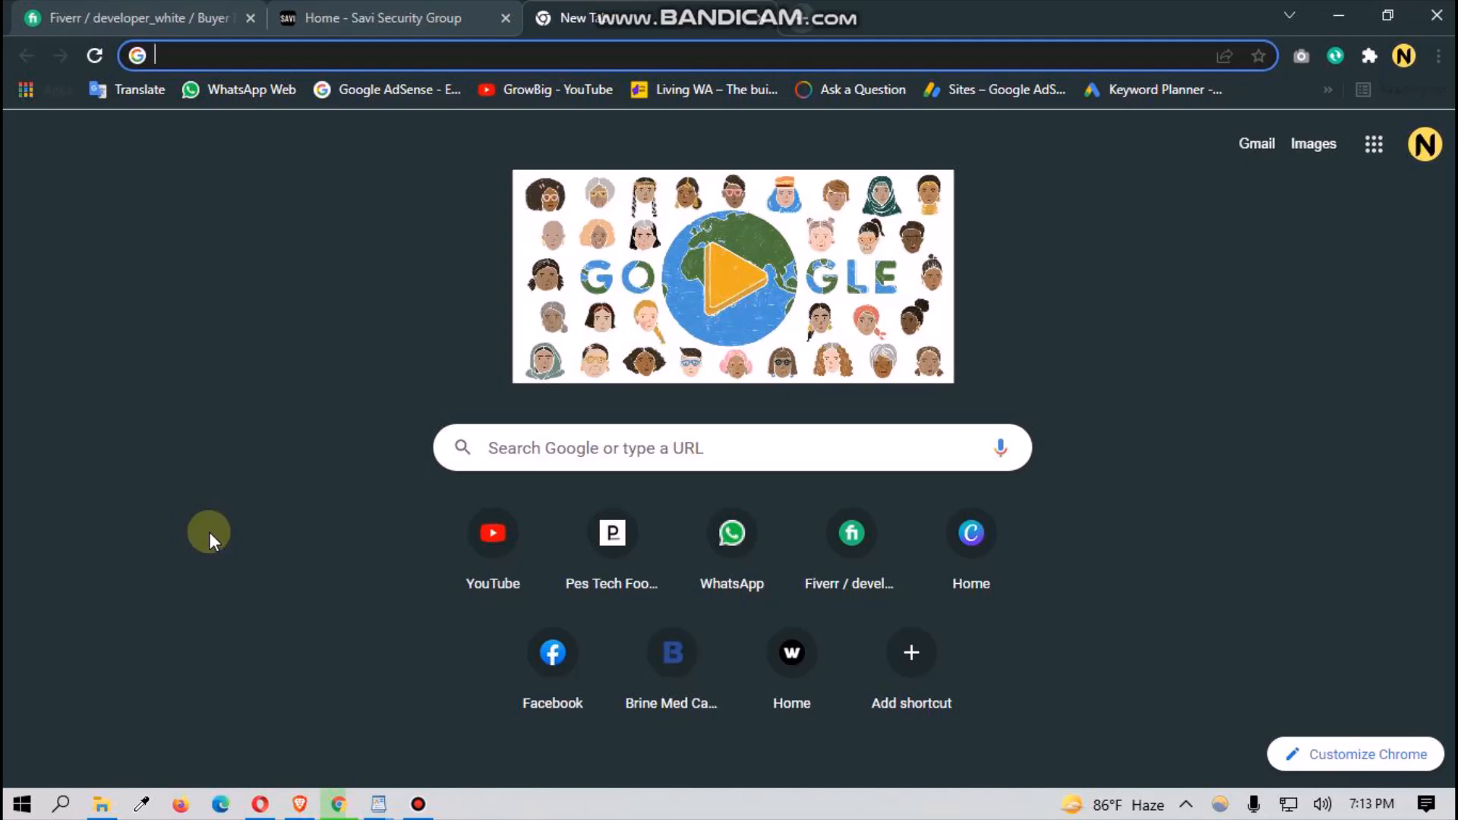
{"action": "type", "text": "developerwhite.xyz"}
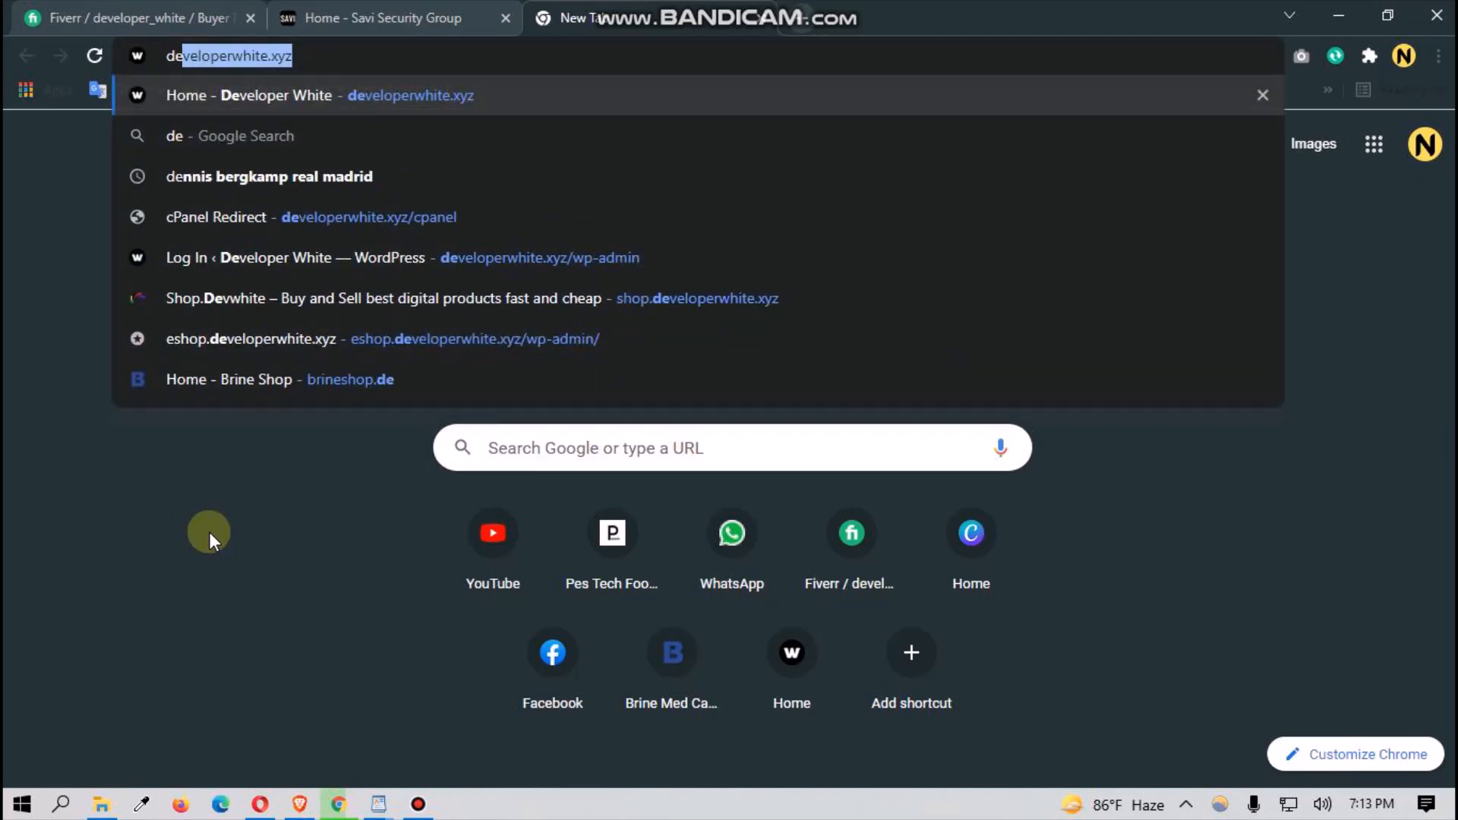
{"action": "left_click", "coordinate": [326, 219]}
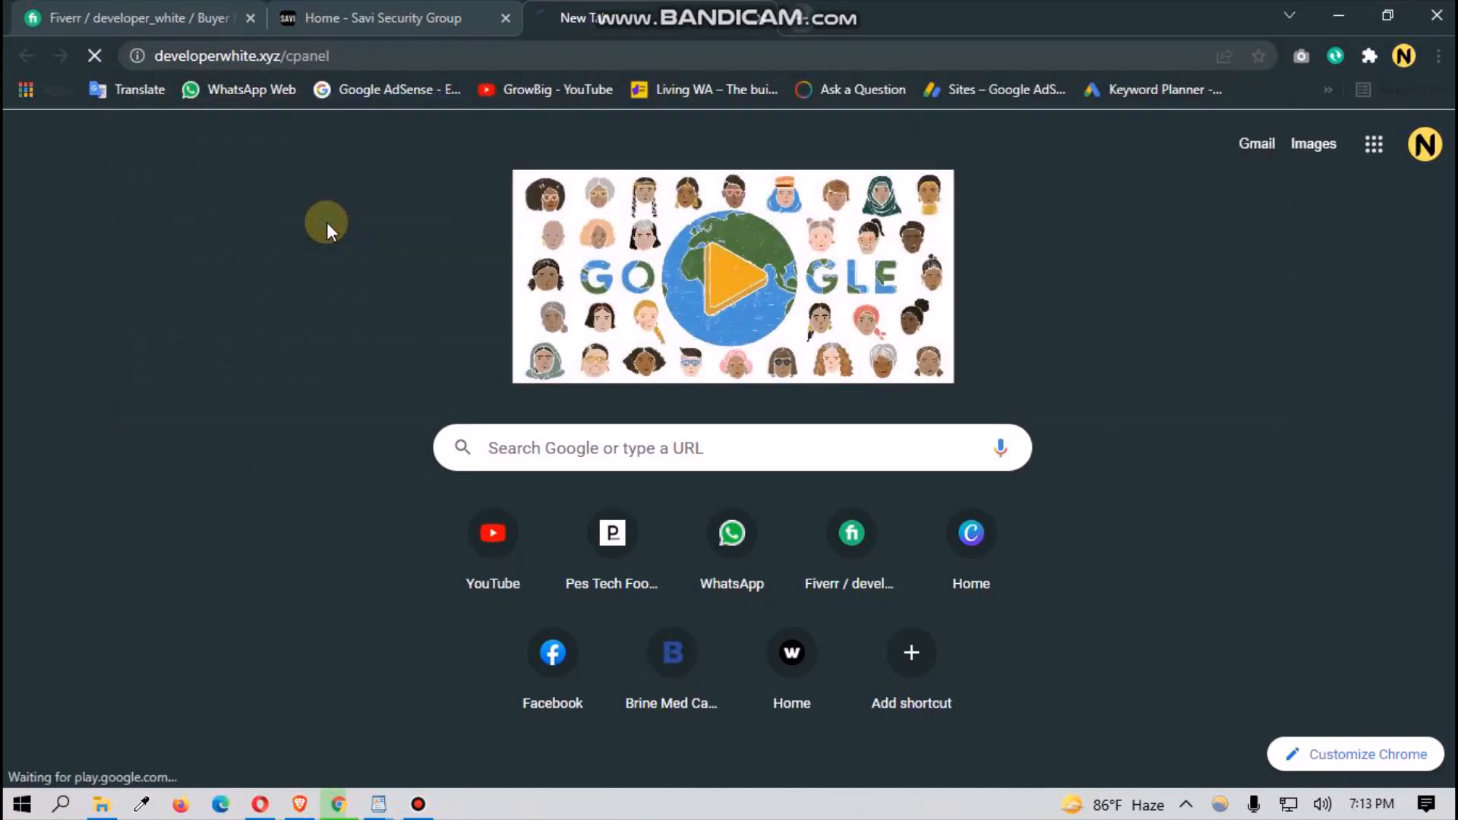
{"action": "left_click", "coordinate": [360, 22]}
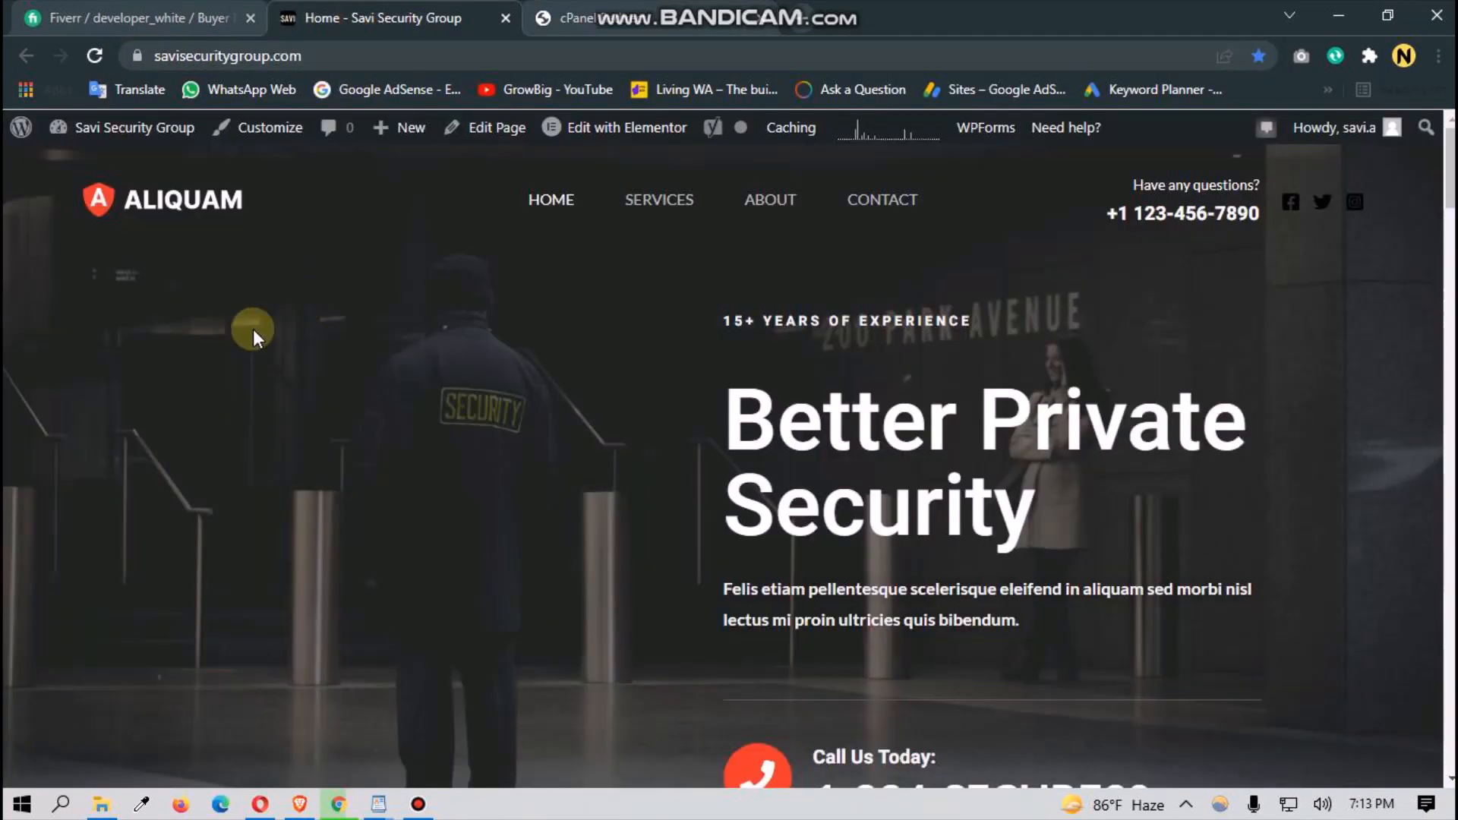
{"action": "scroll", "coordinate": [253, 330], "scroll_direction": "down", "scroll_amount": 4}
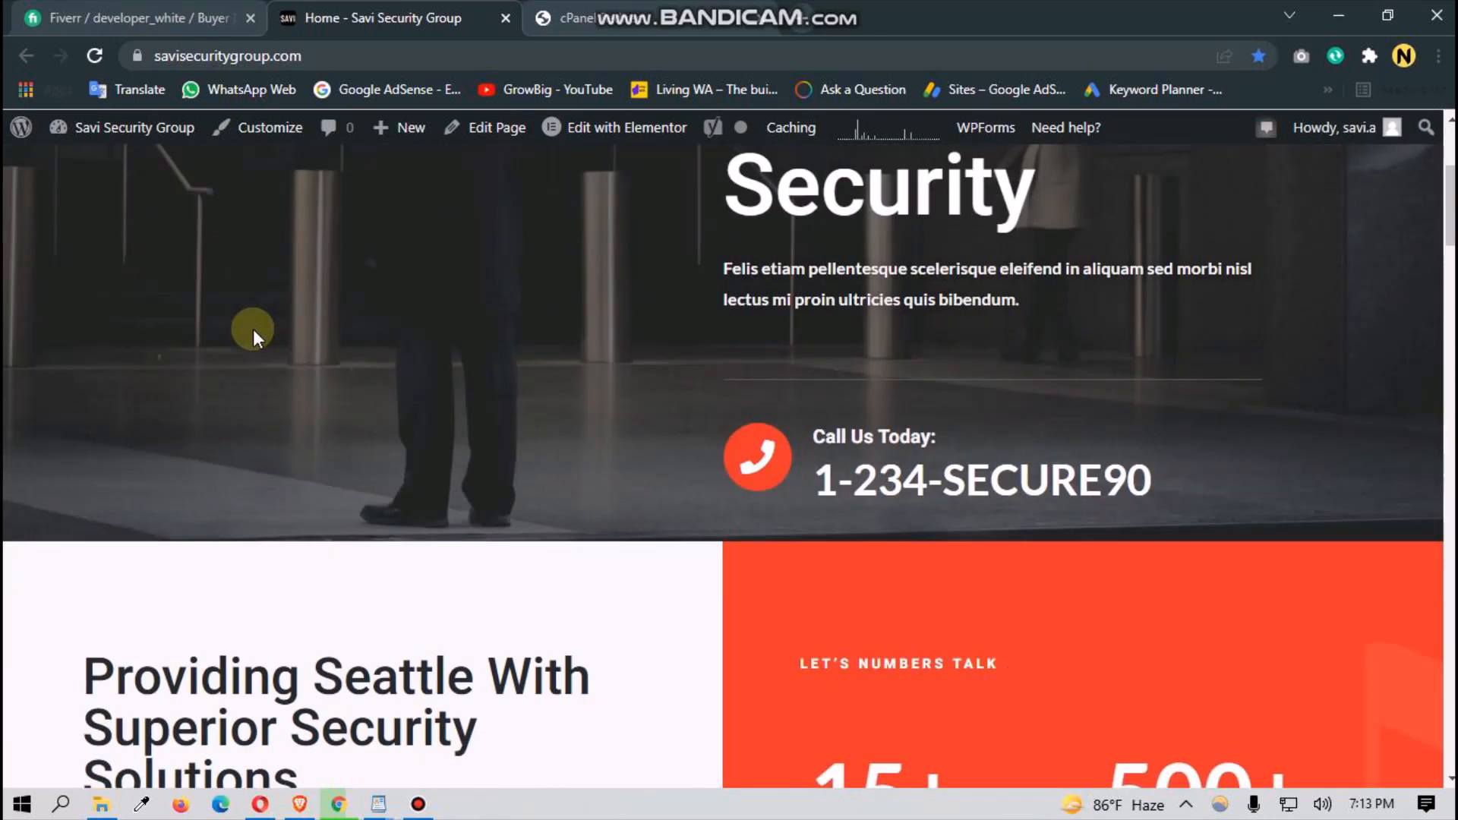
{"action": "scroll", "coordinate": [253, 330], "scroll_direction": "up", "scroll_amount": 4}
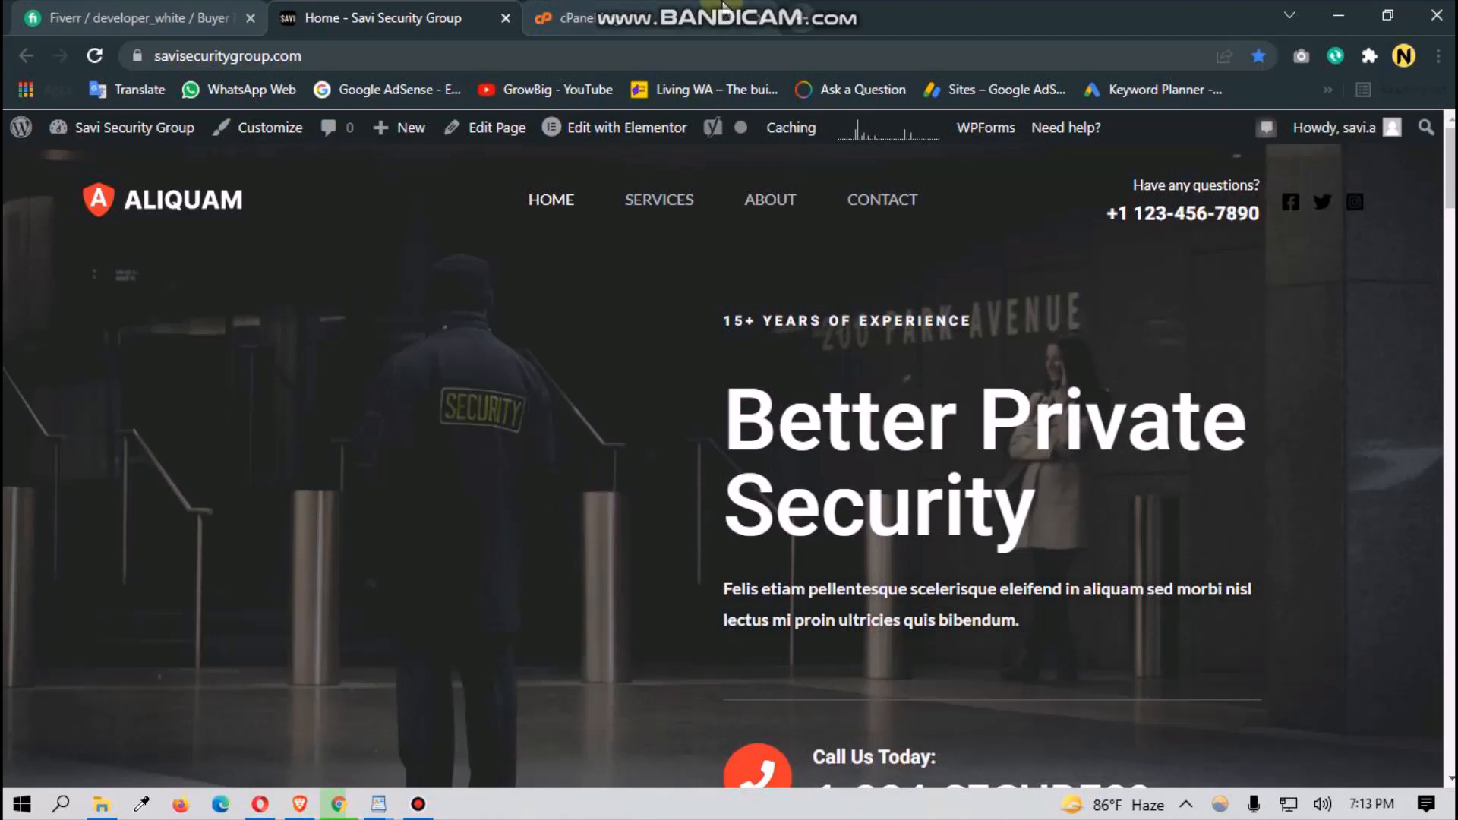
Step: Return to the cPanel login page and log in with the prefilled credentials
{"action": "left_click", "coordinate": [618, 32]}
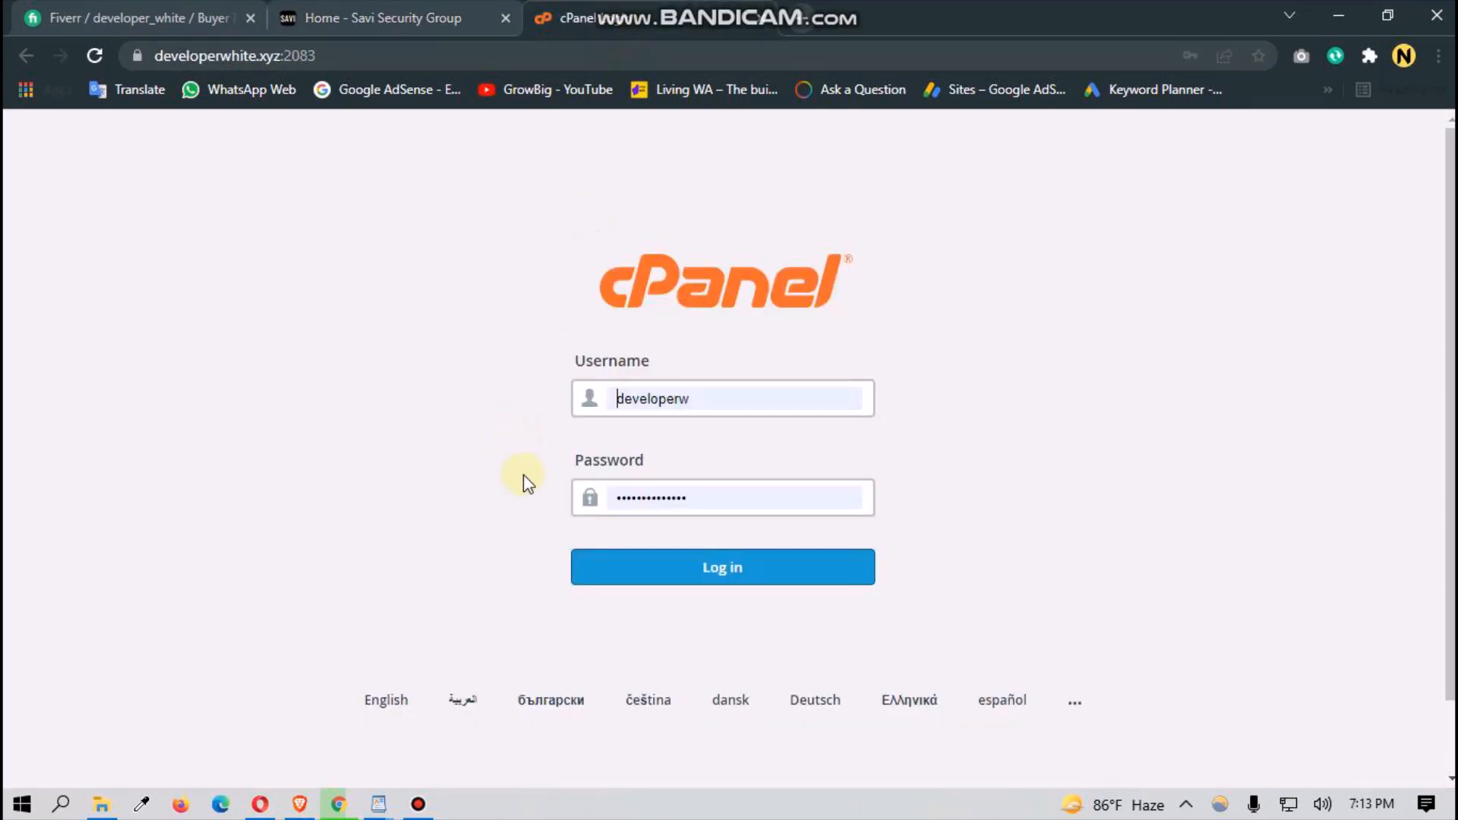
{"action": "left_click", "coordinate": [635, 568]}
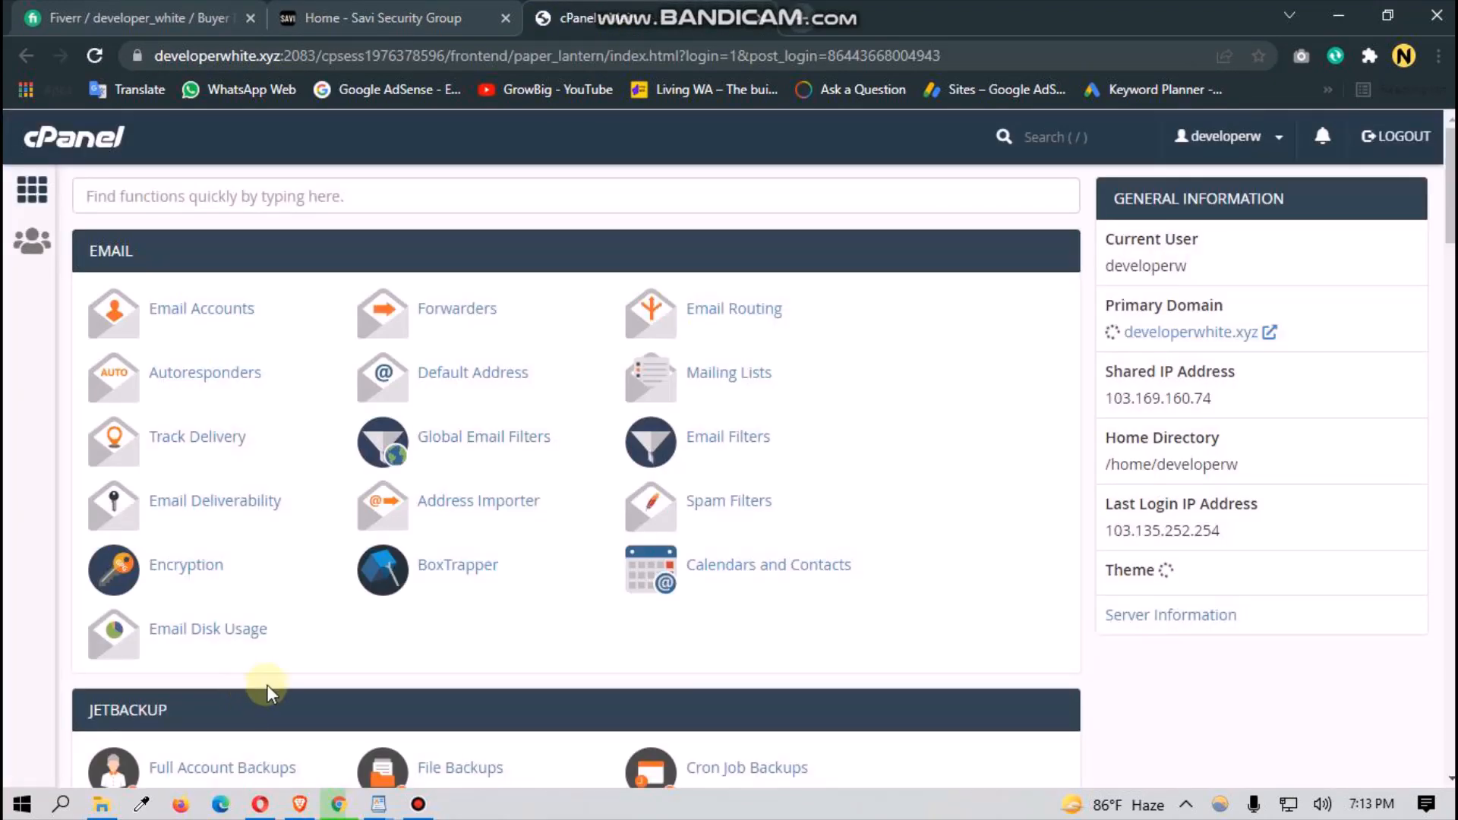
Step: Find the Subdomains tool among the cPanel functions and open it
{"action": "scroll", "coordinate": [410, 640], "scroll_direction": "down", "scroll_amount": 3}
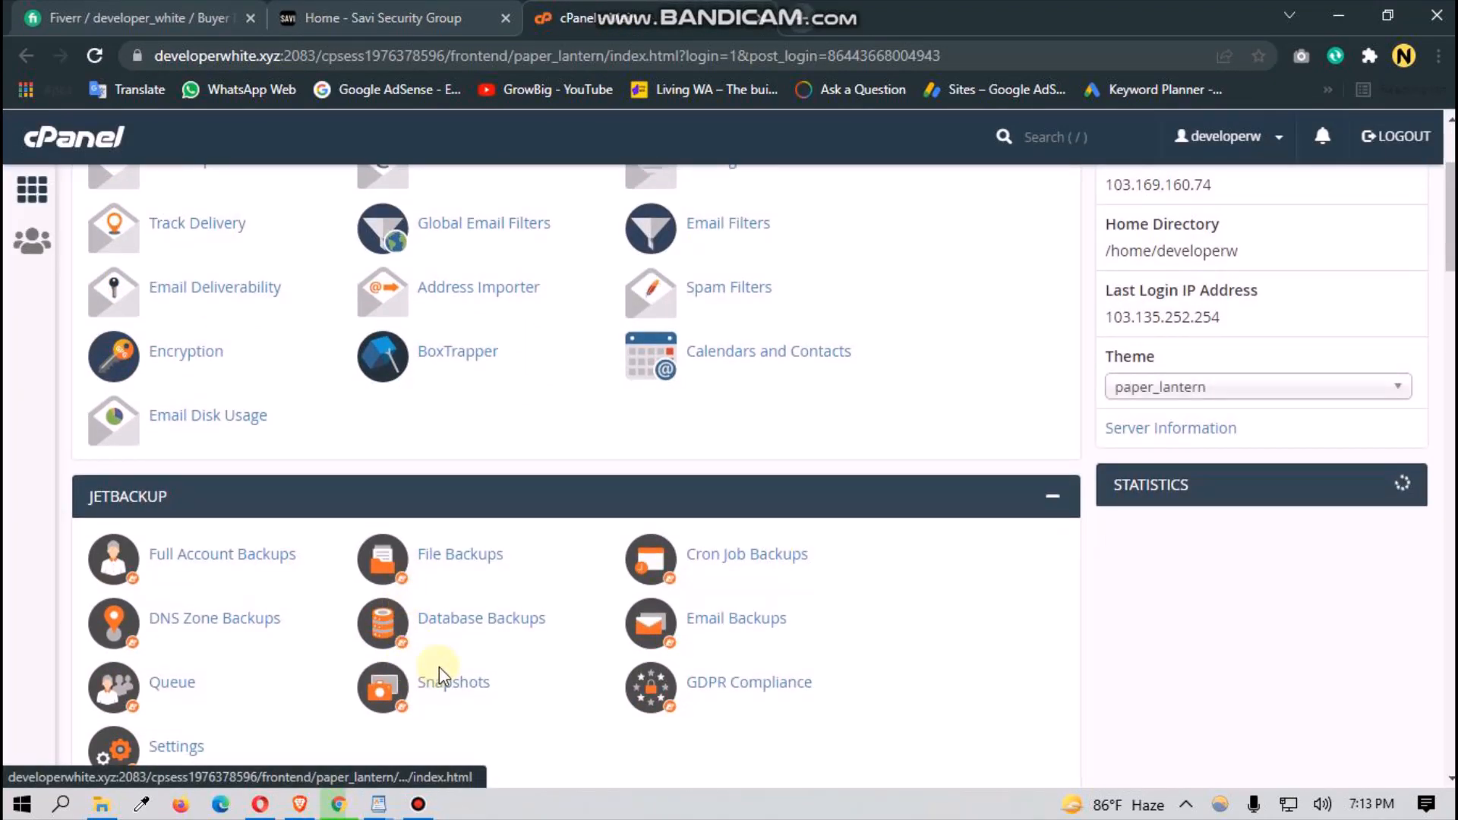
{"action": "scroll", "coordinate": [465, 648], "scroll_direction": "up", "scroll_amount": 1}
{"action": "scroll", "coordinate": [483, 629], "scroll_direction": "down", "scroll_amount": 14}
{"action": "scroll", "coordinate": [558, 548], "scroll_direction": "up", "scroll_amount": 14}
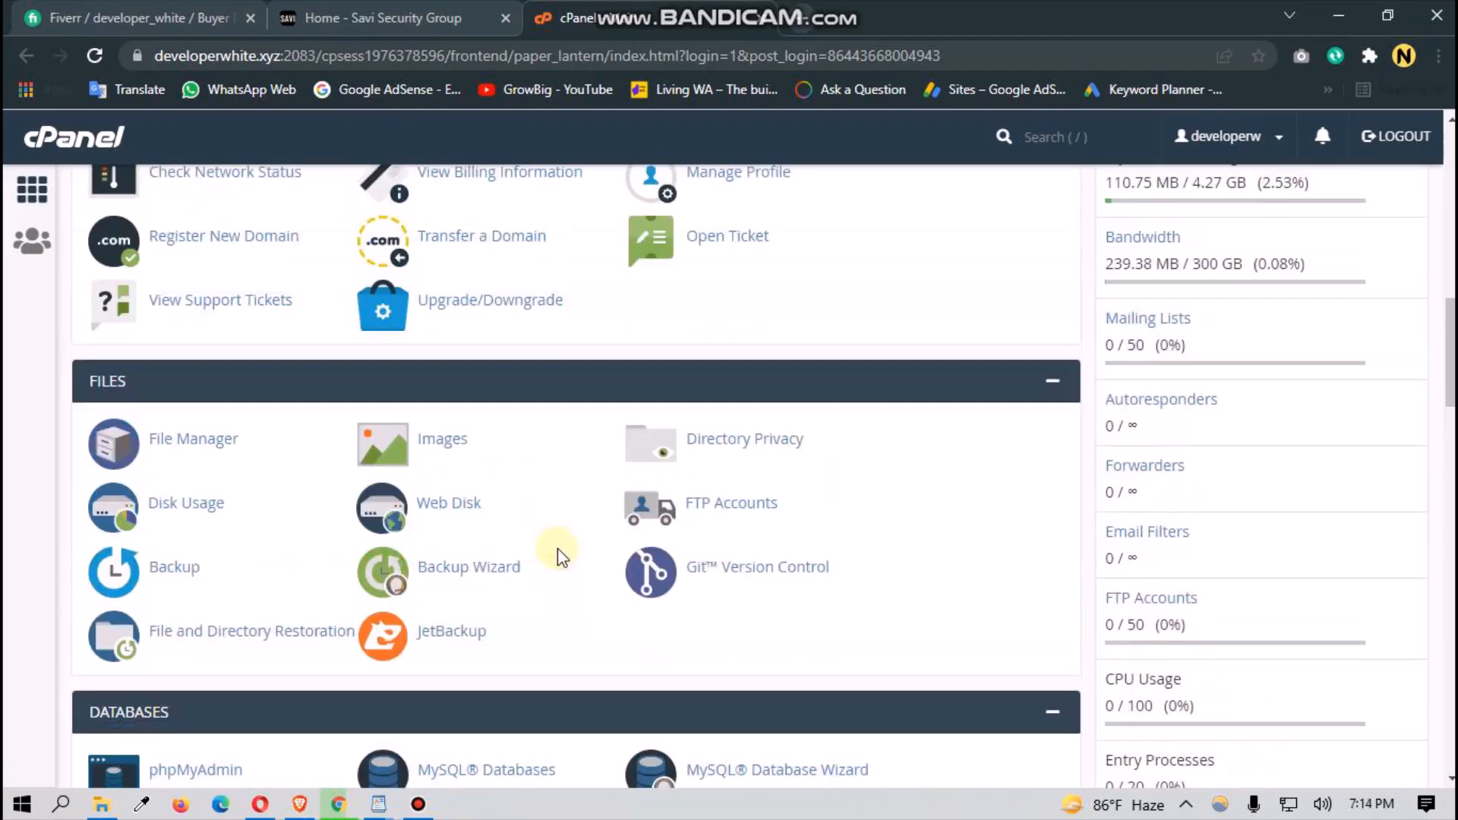
{"action": "scroll", "coordinate": [1012, 607], "scroll_direction": "up", "scroll_amount": 3}
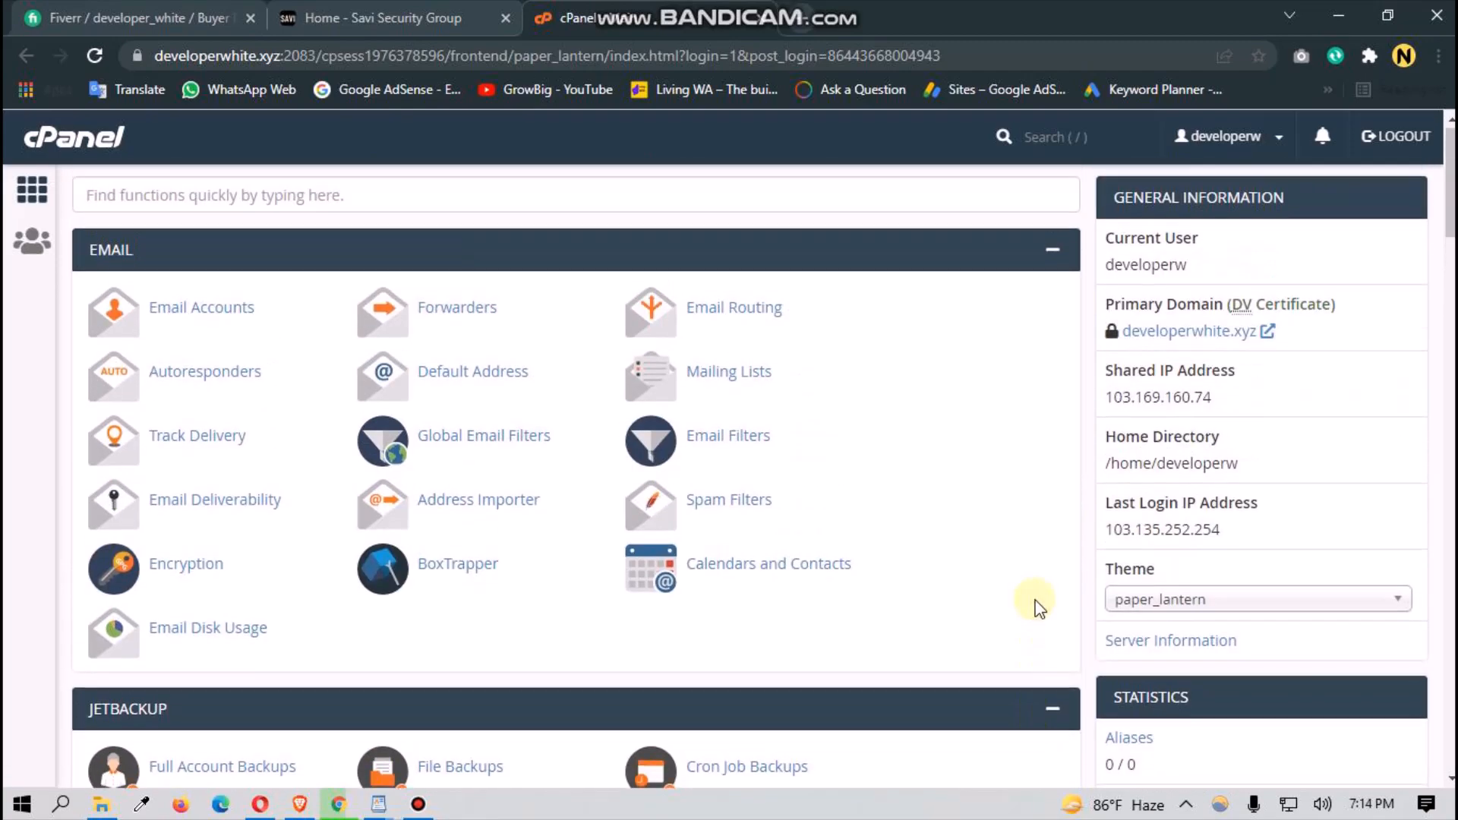
{"action": "scroll", "coordinate": [1033, 608], "scroll_direction": "down", "scroll_amount": 5}
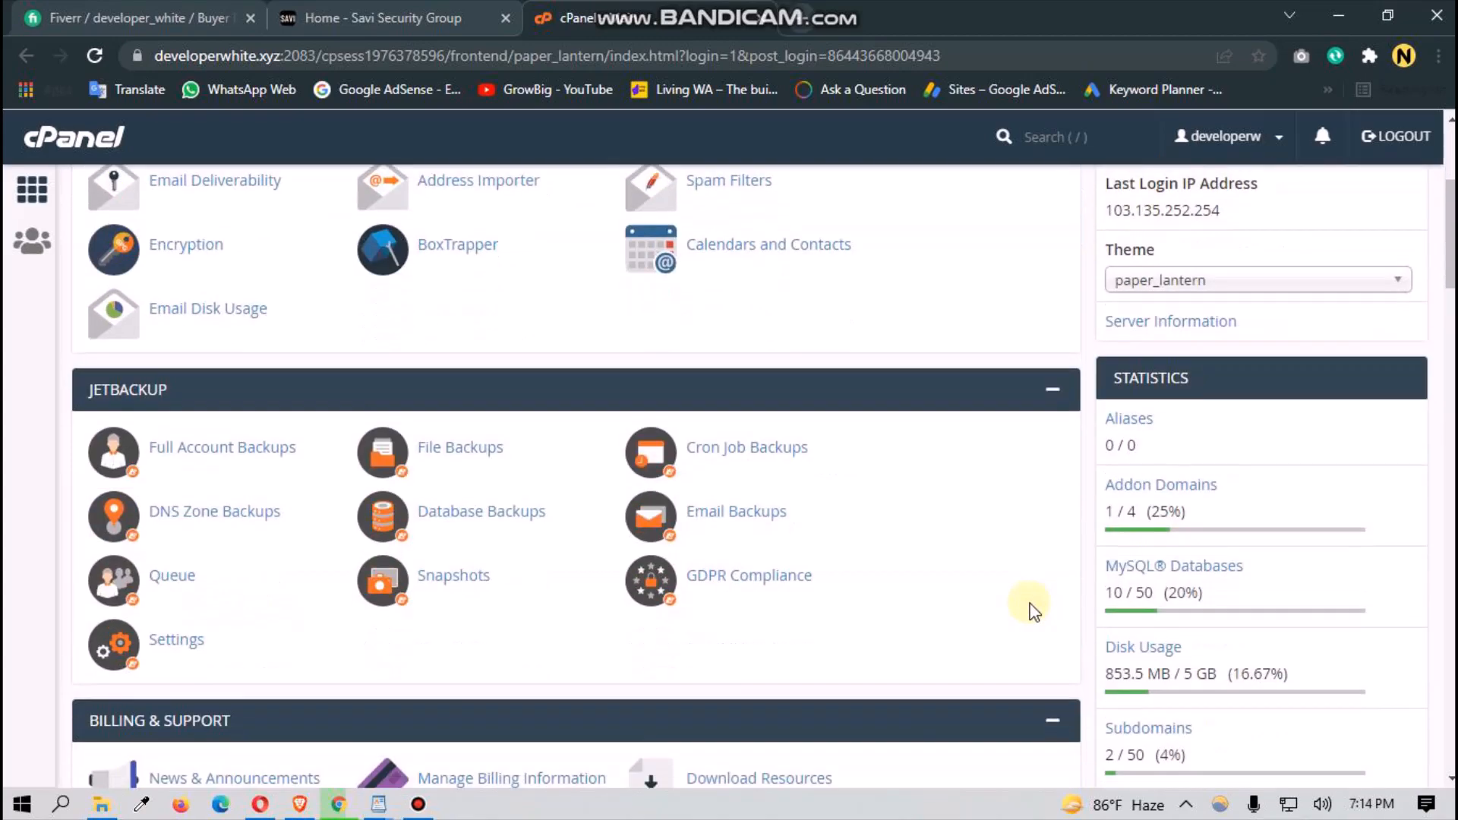
{"action": "scroll", "coordinate": [987, 610], "scroll_direction": "up", "scroll_amount": 5}
{"action": "scroll", "coordinate": [912, 618], "scroll_direction": "down", "scroll_amount": 7}
{"action": "scroll", "coordinate": [844, 612], "scroll_direction": "down", "scroll_amount": 15}
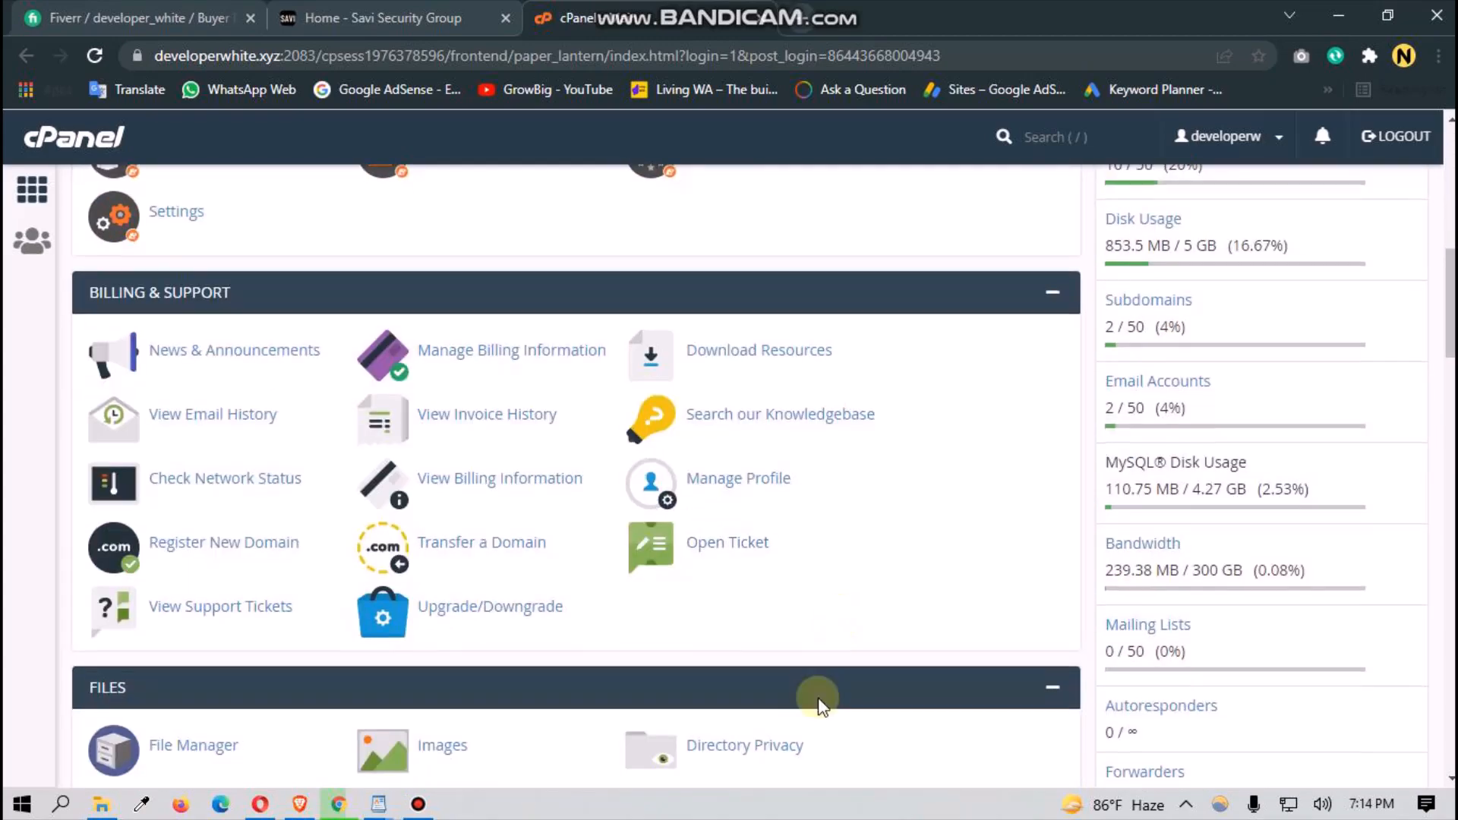
{"action": "scroll", "coordinate": [768, 695], "scroll_direction": "up", "scroll_amount": 5}
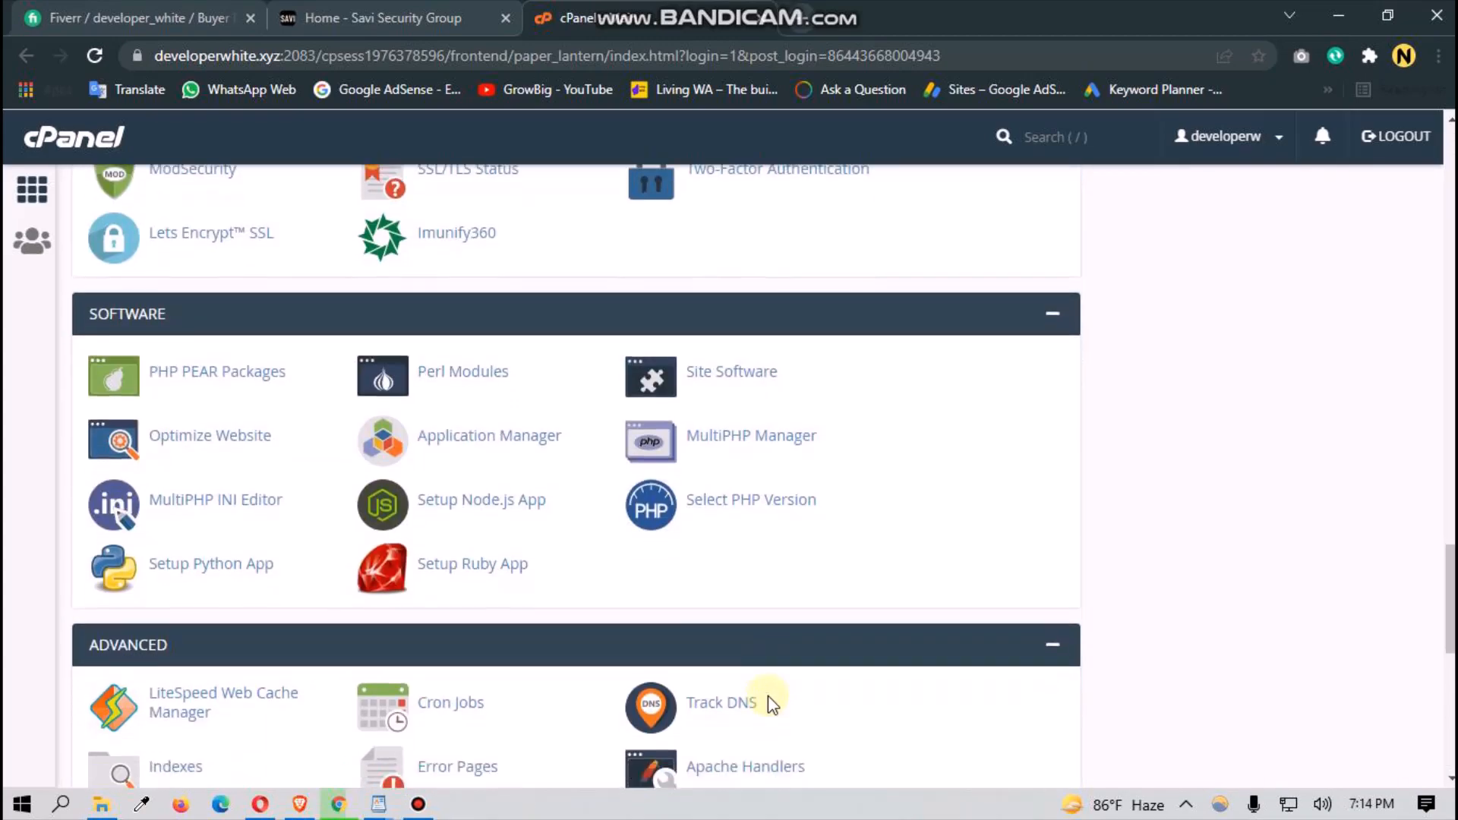
{"action": "scroll", "coordinate": [768, 696], "scroll_direction": "down", "scroll_amount": 4}
{"action": "scroll", "coordinate": [768, 695], "scroll_direction": "up", "scroll_amount": 4}
{"action": "scroll", "coordinate": [774, 696], "scroll_direction": "up", "scroll_amount": 9}
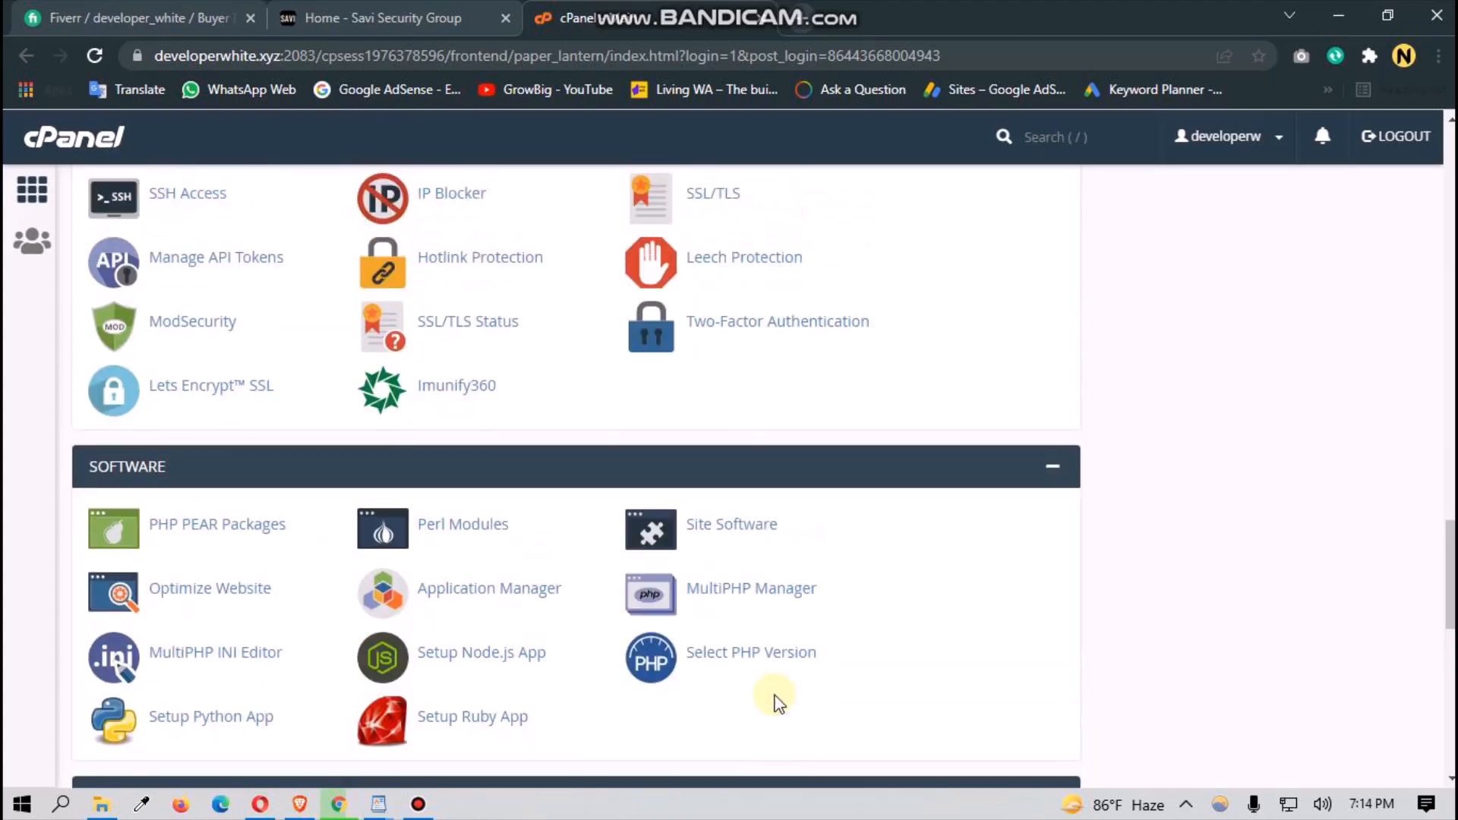
{"action": "scroll", "coordinate": [782, 706], "scroll_direction": "down", "scroll_amount": 7}
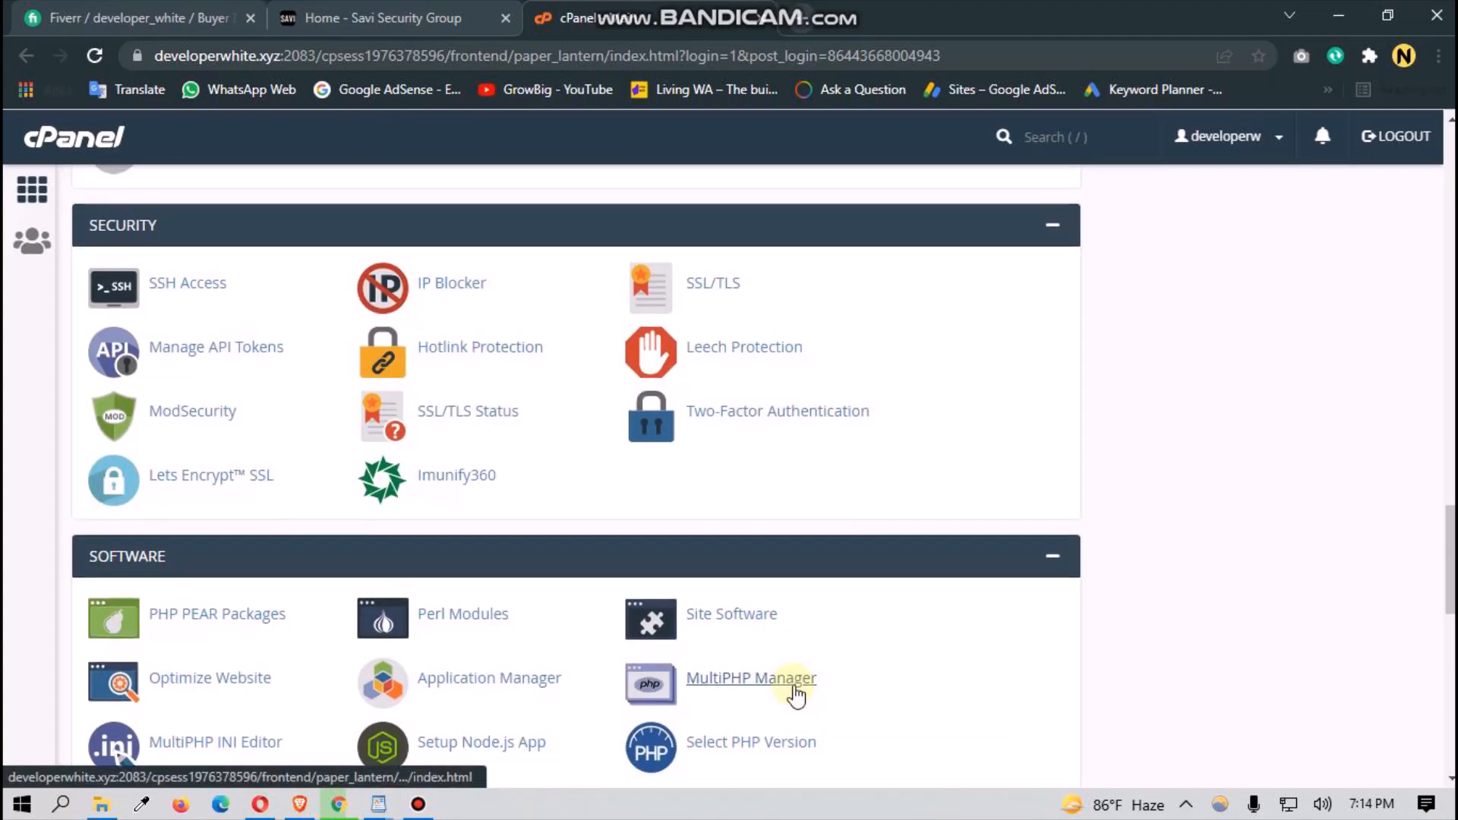
{"action": "scroll", "coordinate": [648, 712], "scroll_direction": "up", "scroll_amount": 7}
{"action": "scroll", "coordinate": [553, 553], "scroll_direction": "up", "scroll_amount": 3}
{"action": "left_click", "coordinate": [481, 503]}
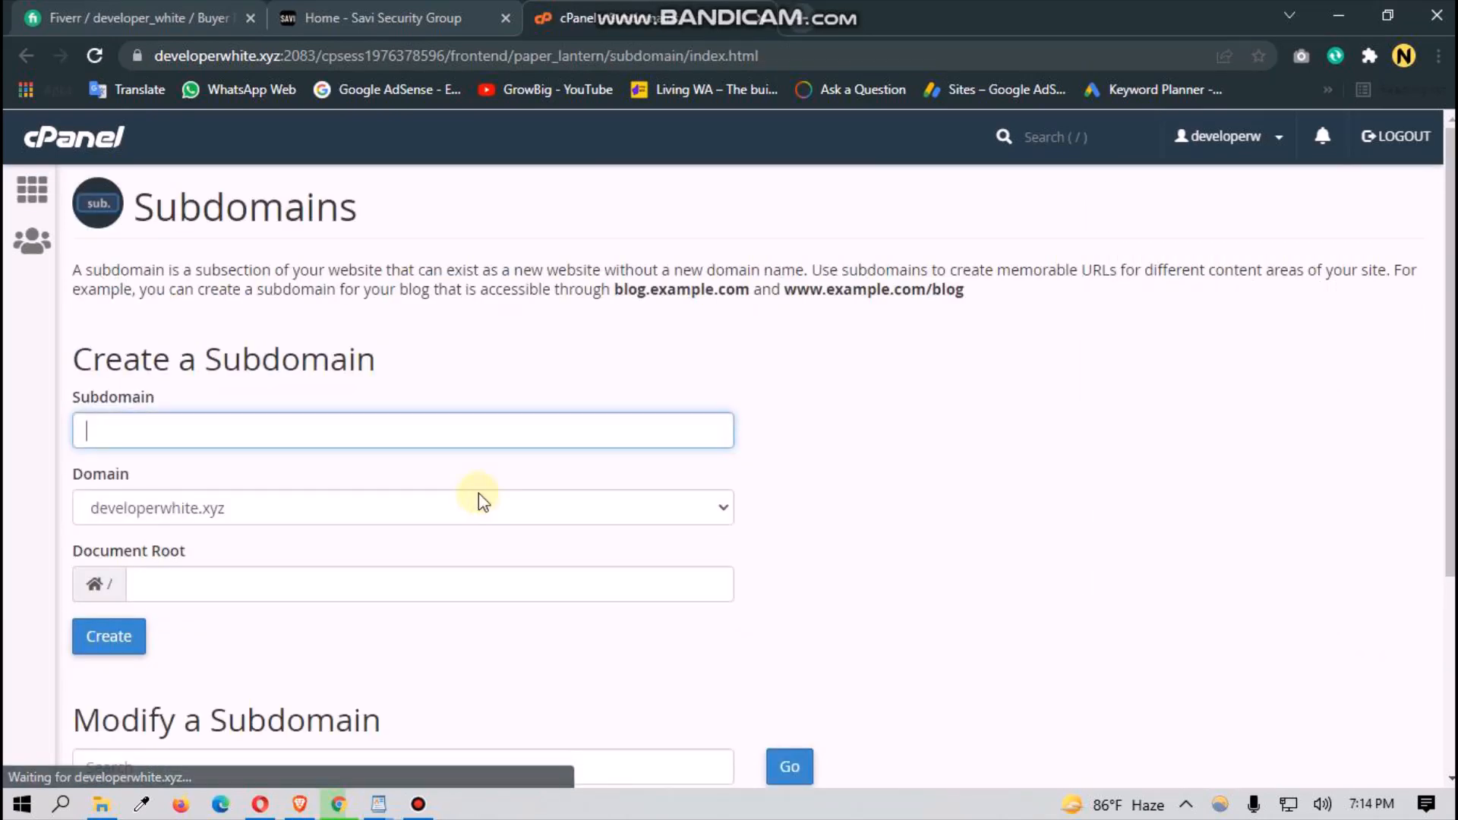
{"action": "left_click", "coordinate": [418, 507]}
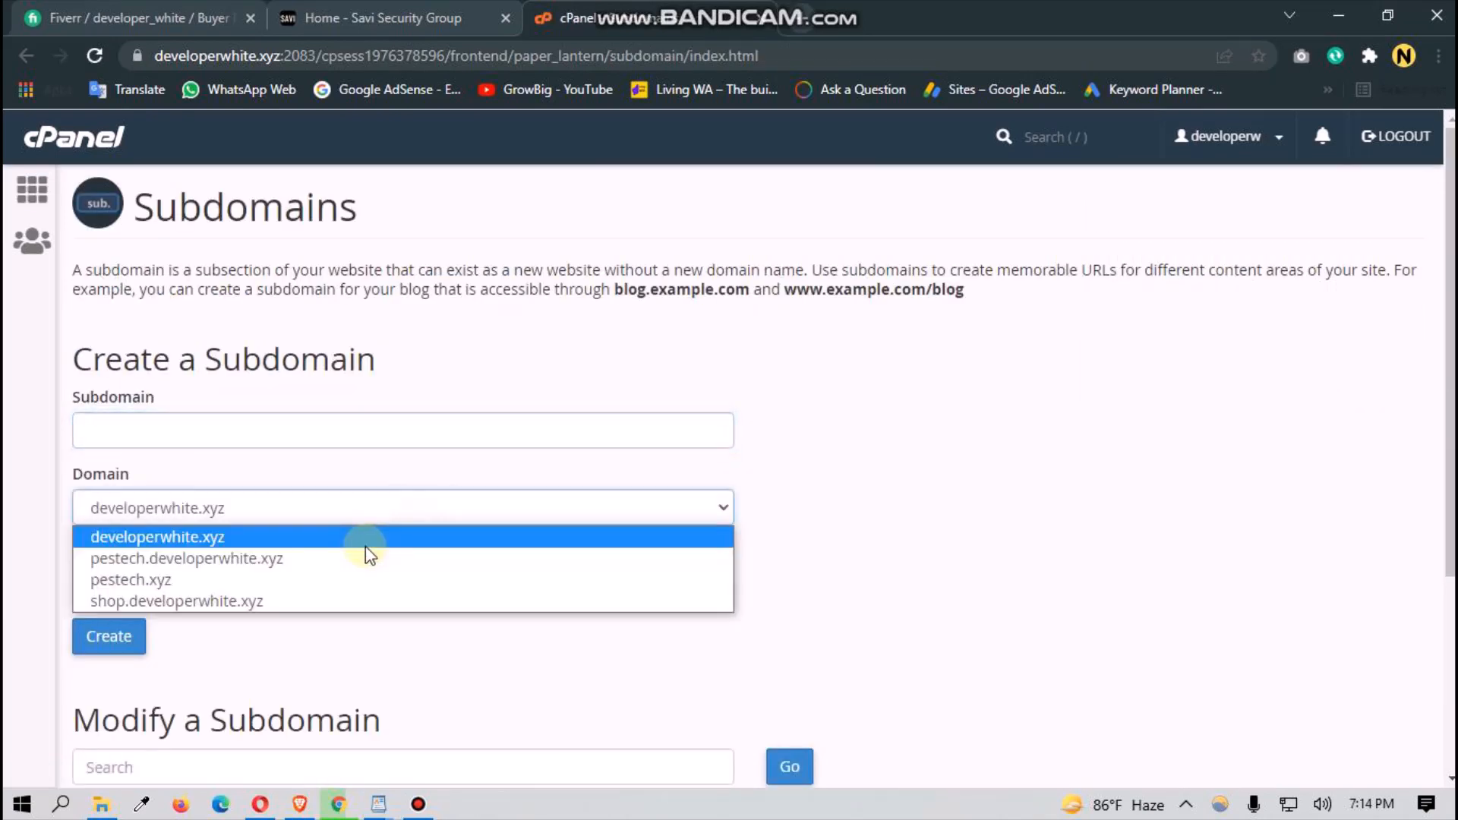
{"action": "left_click", "coordinate": [243, 581]}
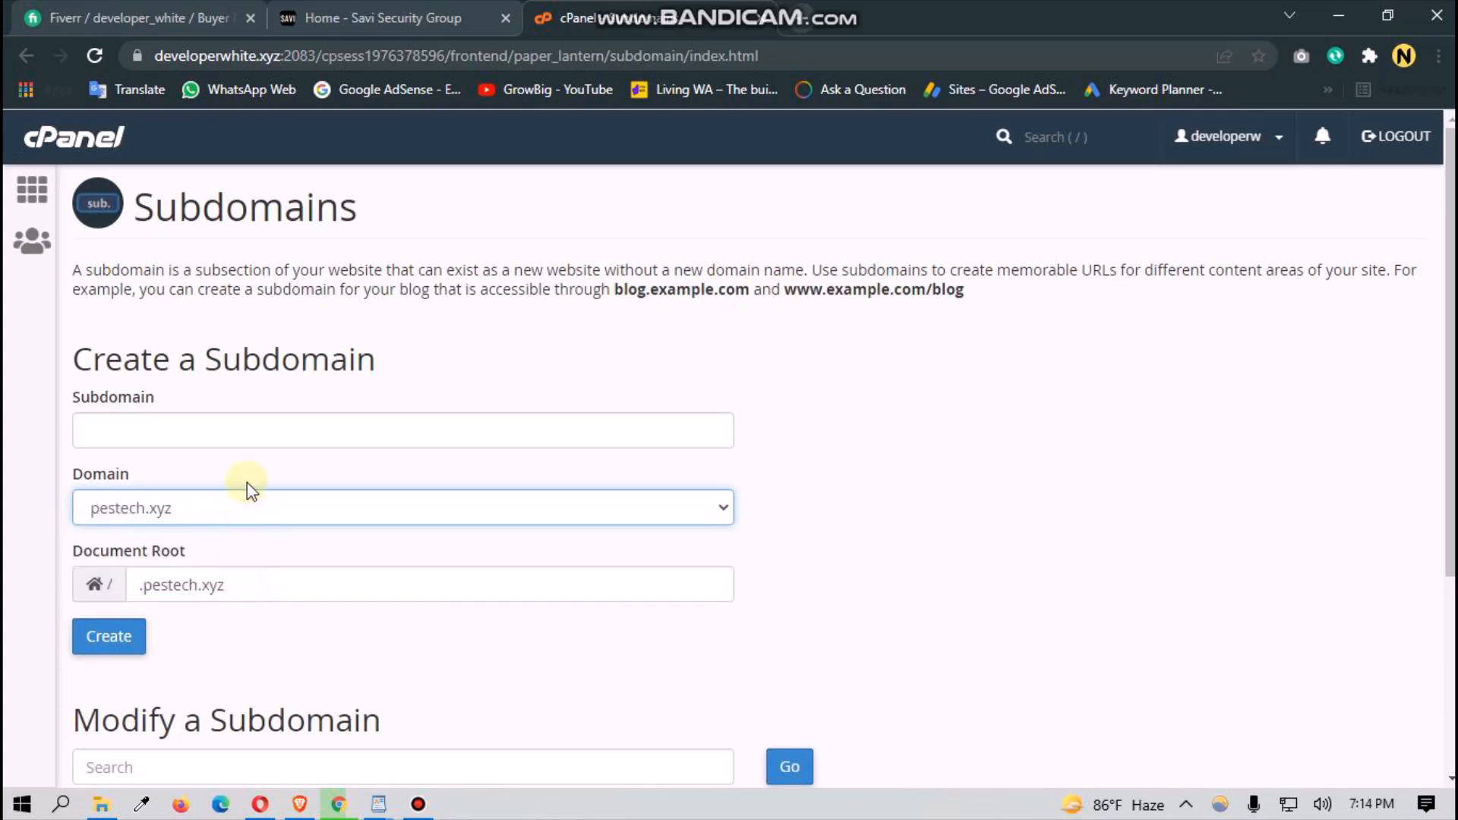
{"action": "left_click", "coordinate": [230, 429]}
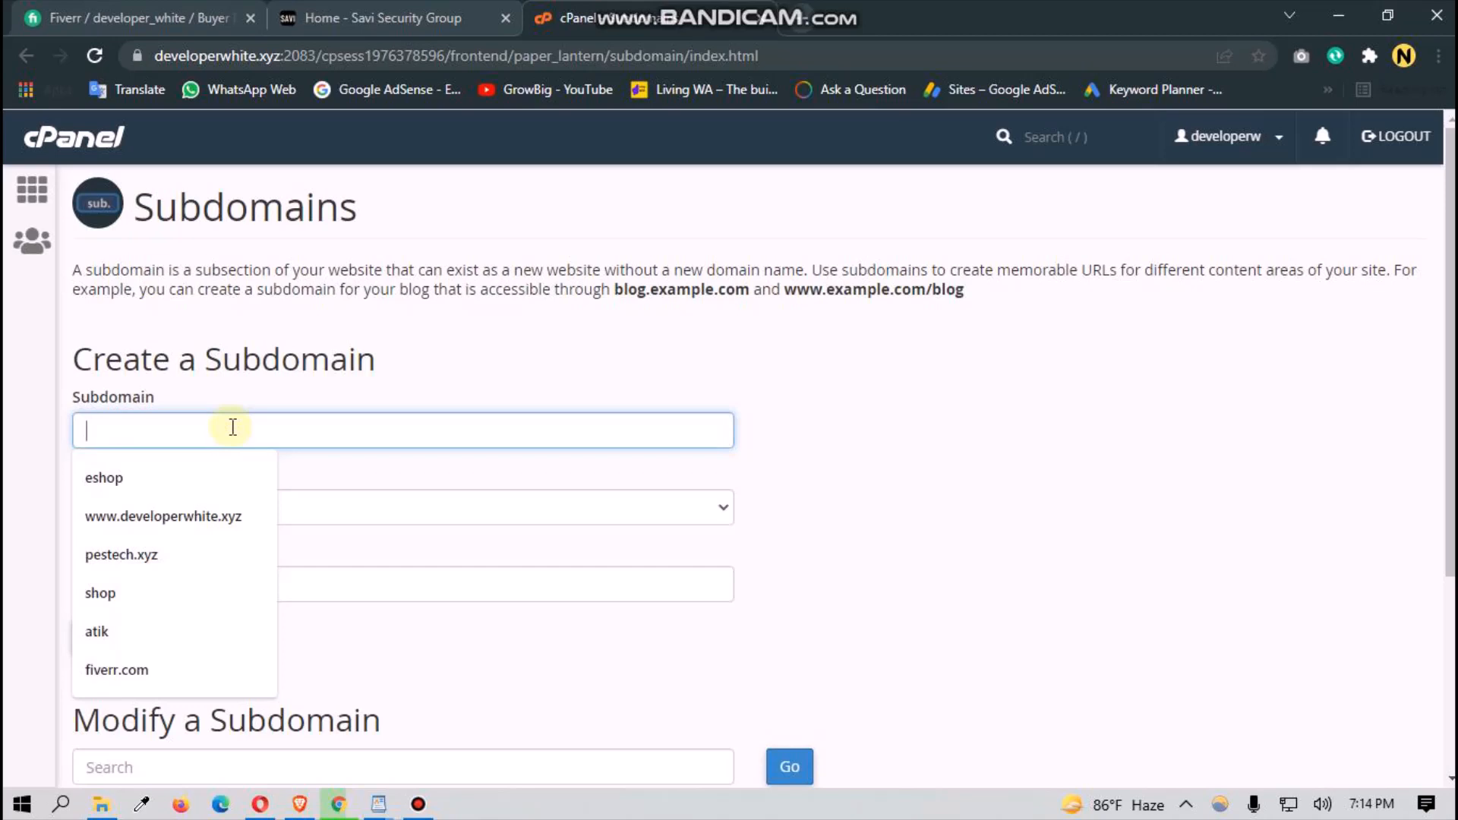
{"action": "left_click", "coordinate": [211, 514]}
{"action": "key", "text": "BackSpace"}
{"action": "key", "text": "BackSpace"}
{"action": "key", "text": "BackSpace"}
{"action": "key", "text": "BackSpace"}
{"action": "key", "text": "BackSpace"}
{"action": "key", "text": "BackSpace"}
{"action": "key", "text": "BackSpace"}
{"action": "key", "text": "BackSpace"}
{"action": "key", "text": "BackSpace"}
{"action": "key", "text": "BackSpace"}
{"action": "key", "text": "BackSpace"}
{"action": "key", "text": "BackSpace"}
{"action": "key", "text": "BackSpace"}
{"action": "key", "text": "BackSpace"}
{"action": "key", "text": "BackSpace"}
{"action": "key", "text": "BackSpace"}
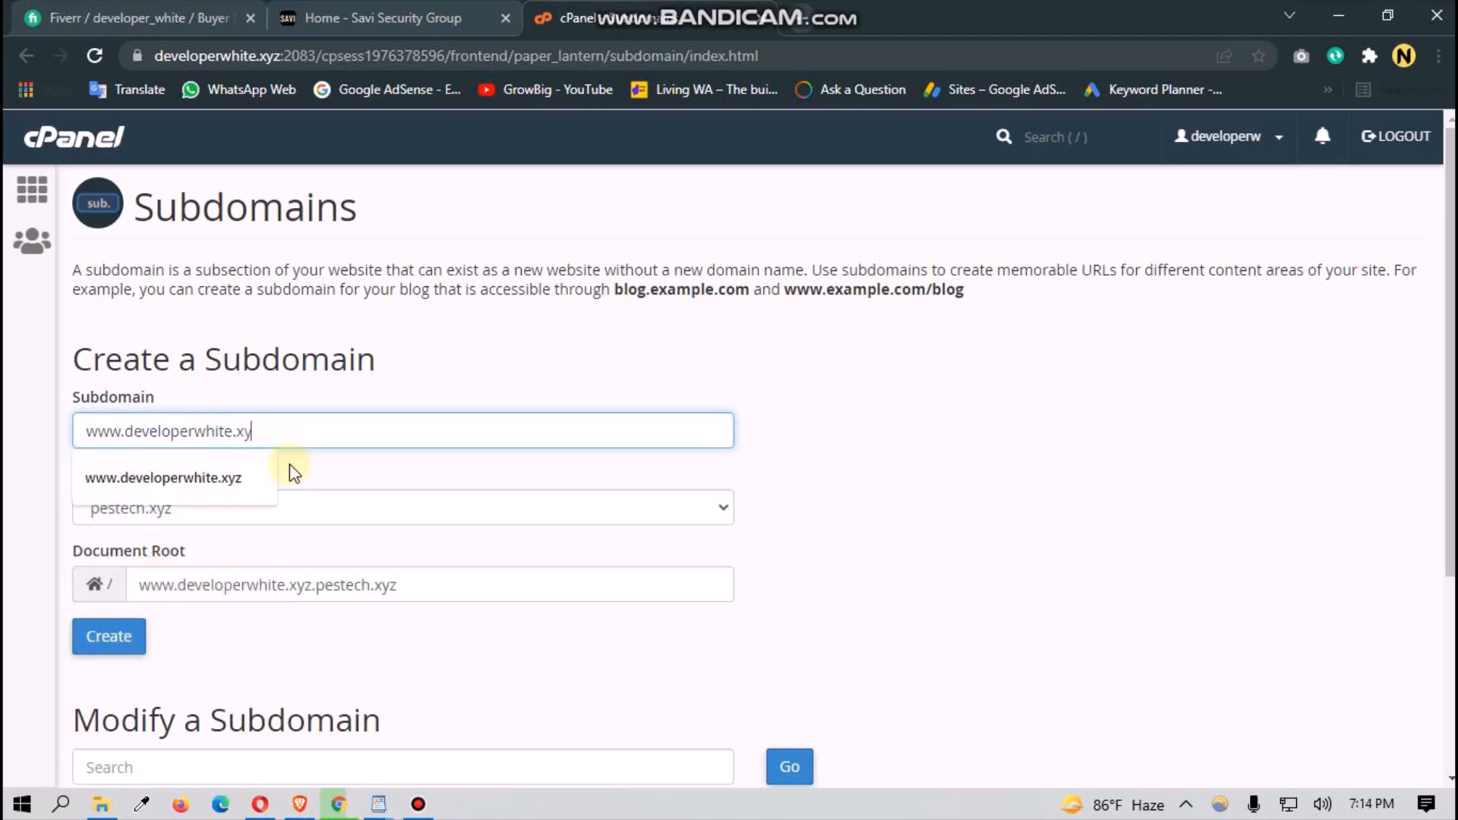
{"action": "key", "text": "BackSpace"}
{"action": "key", "text": "BackSpace"}
{"action": "key", "text": "BackSpace"}
{"action": "key", "text": "BackSpace"}
{"action": "key", "text": "BackSpace"}
{"action": "key", "text": "BackSpace"}
Step: Select developerwhite.xyz as the domain and enter security as the new subdomain's name
{"action": "left_click", "coordinate": [291, 508]}
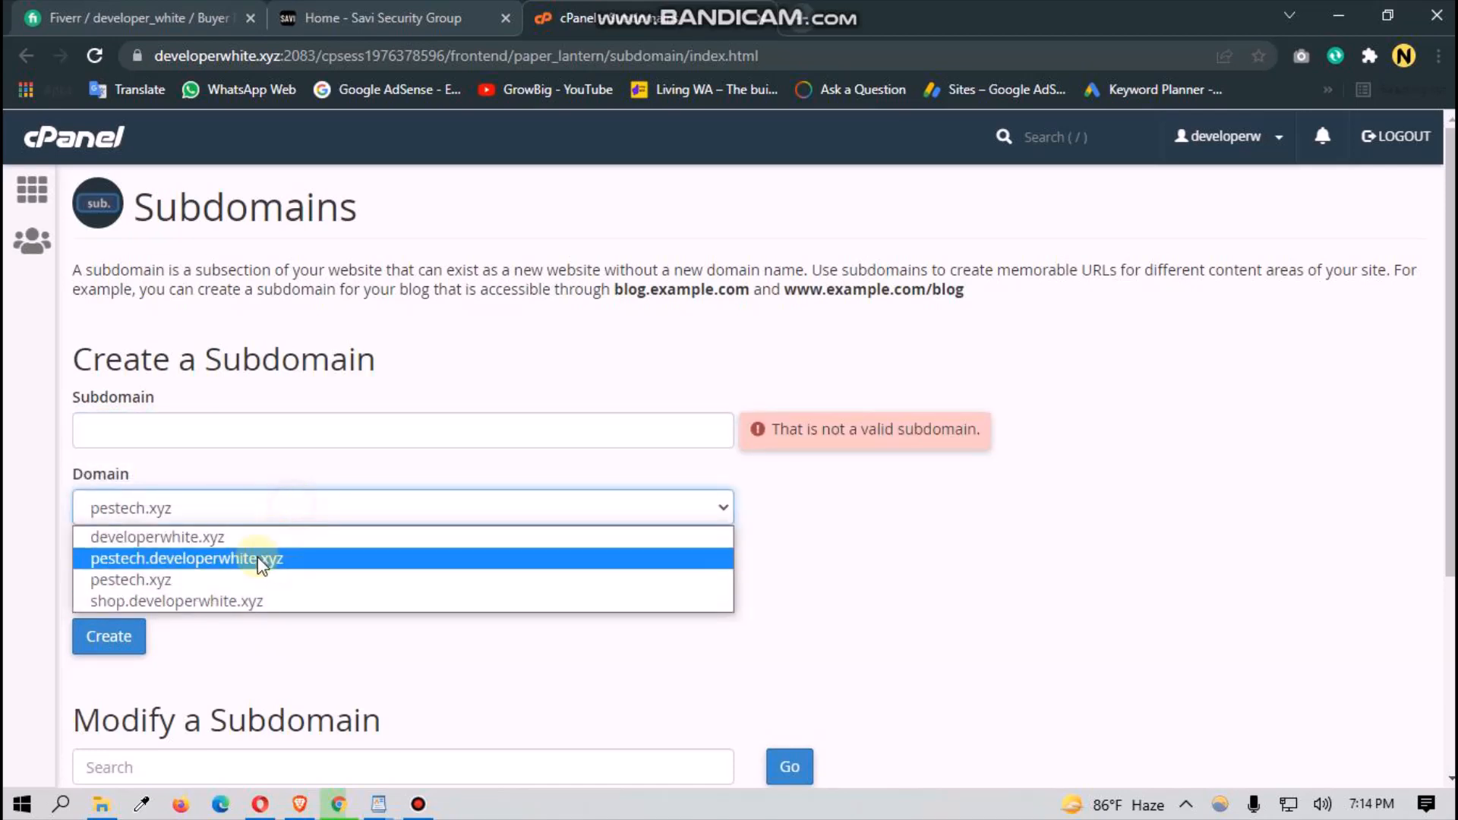
{"action": "left_click", "coordinate": [262, 537]}
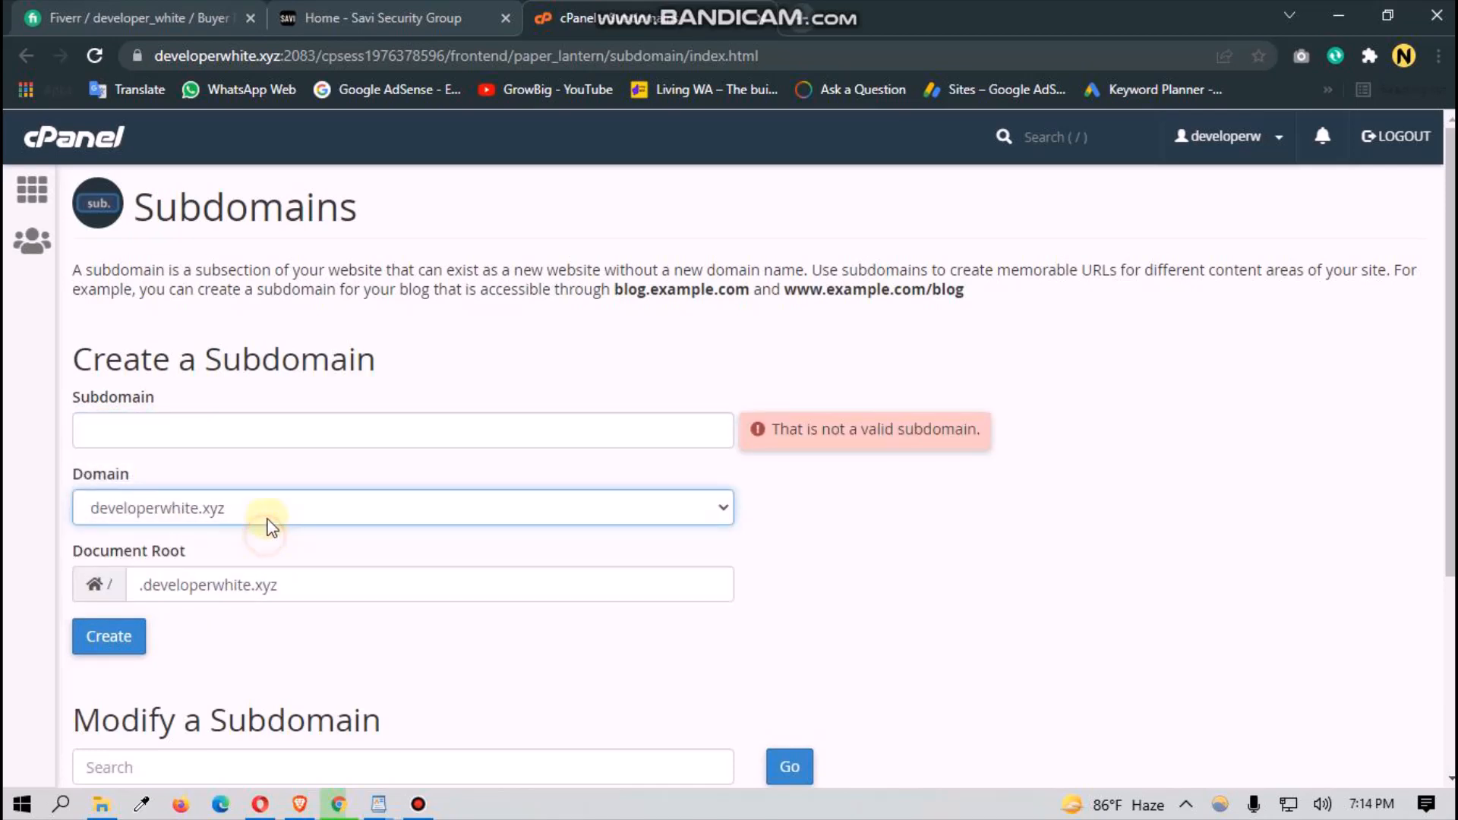
{"action": "left_click", "coordinate": [281, 437]}
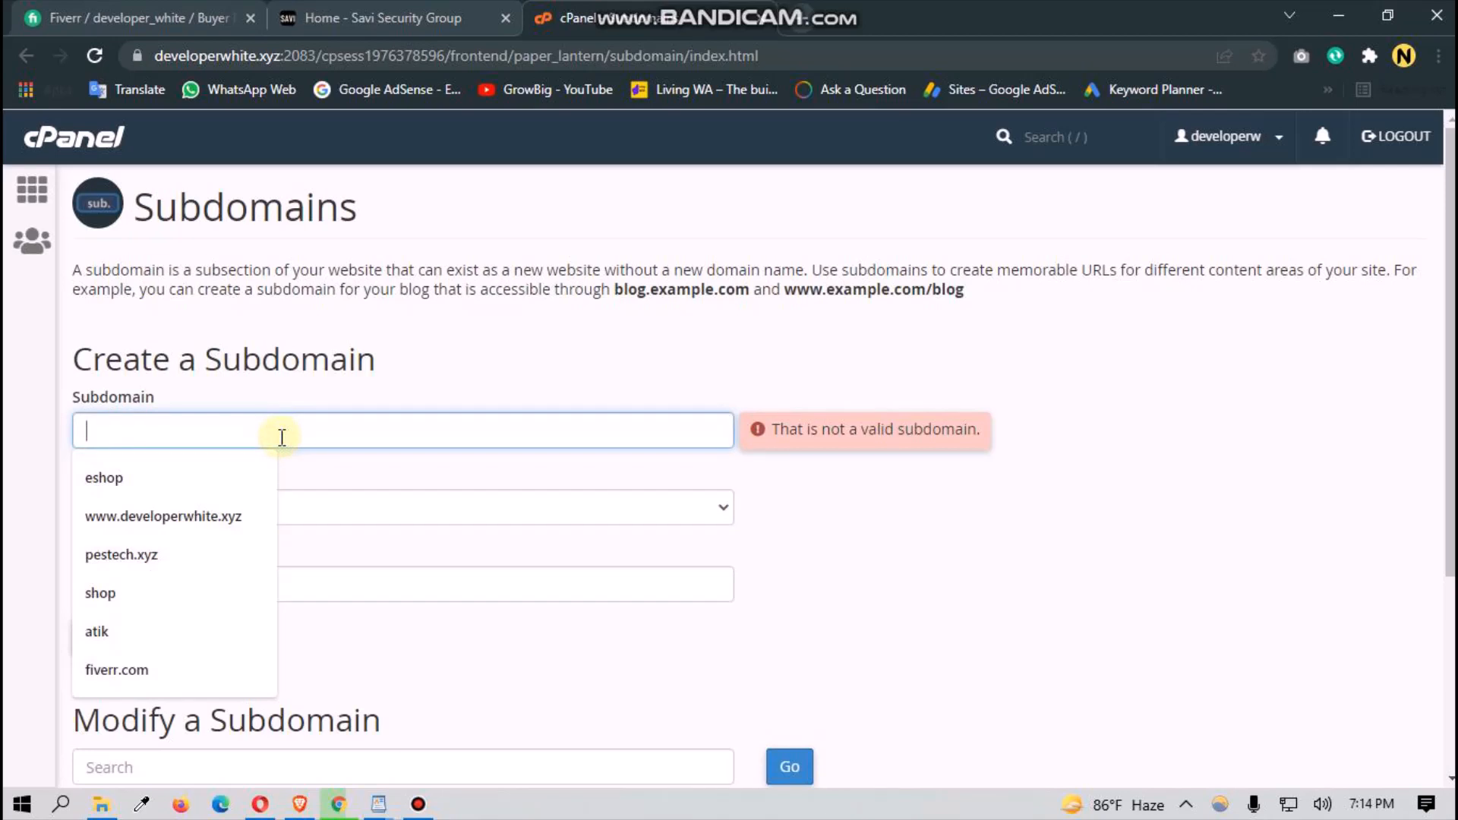
{"action": "type", "text": "se"}
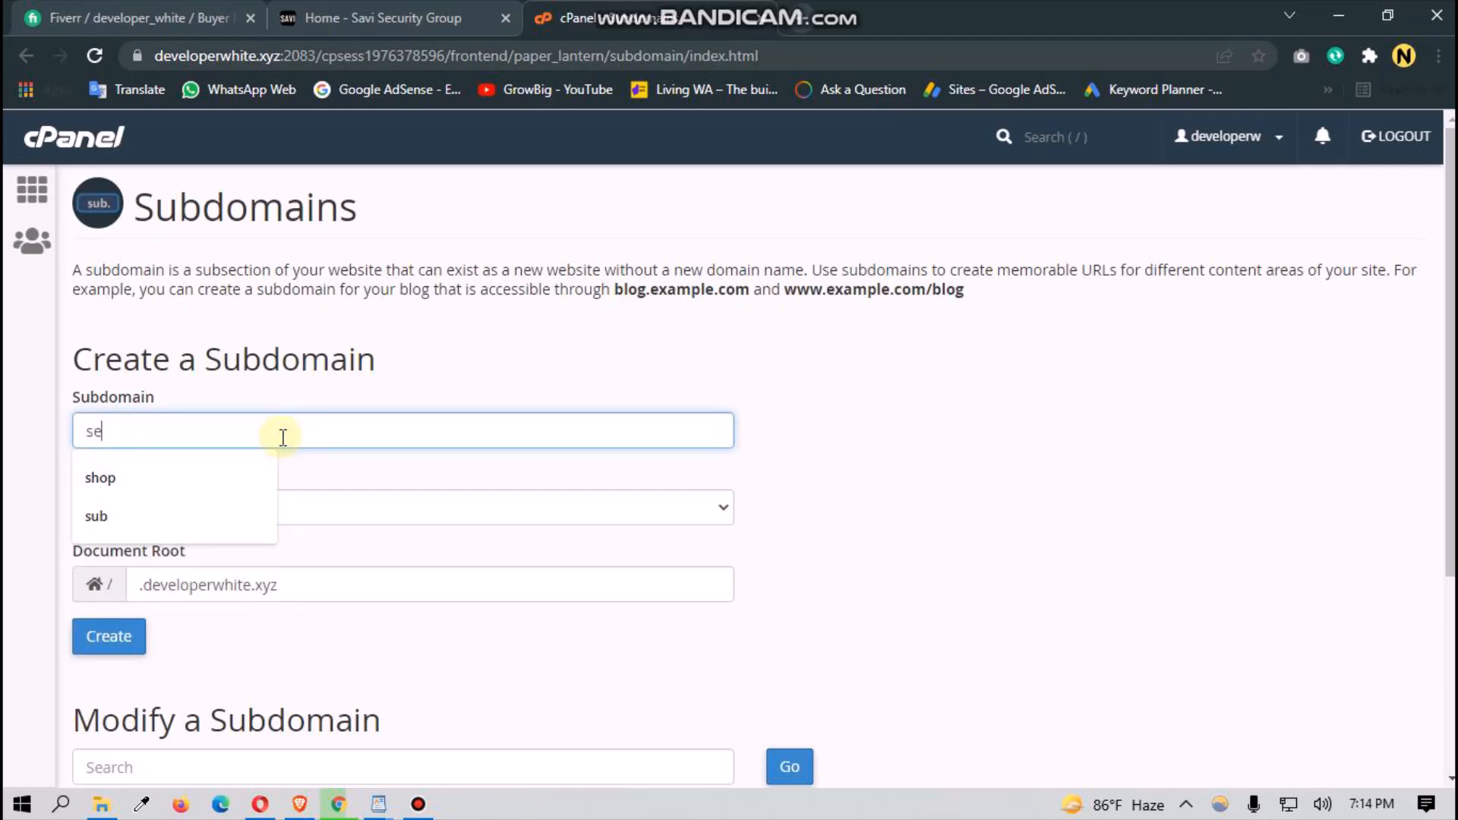
{"action": "type", "text": "curit"}
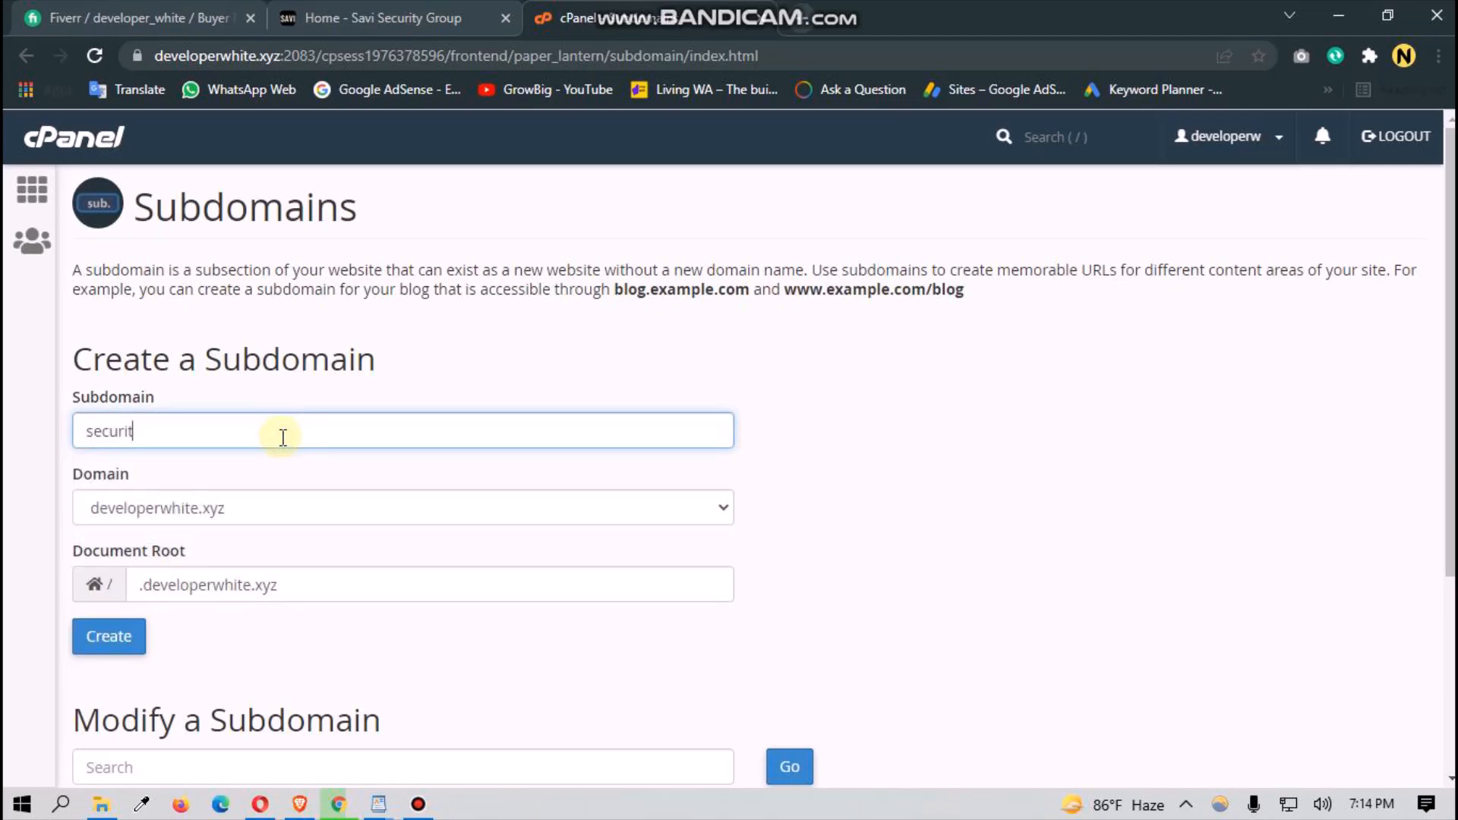
{"action": "type", "text": "y"}
{"action": "left_click", "coordinate": [8, 394]}
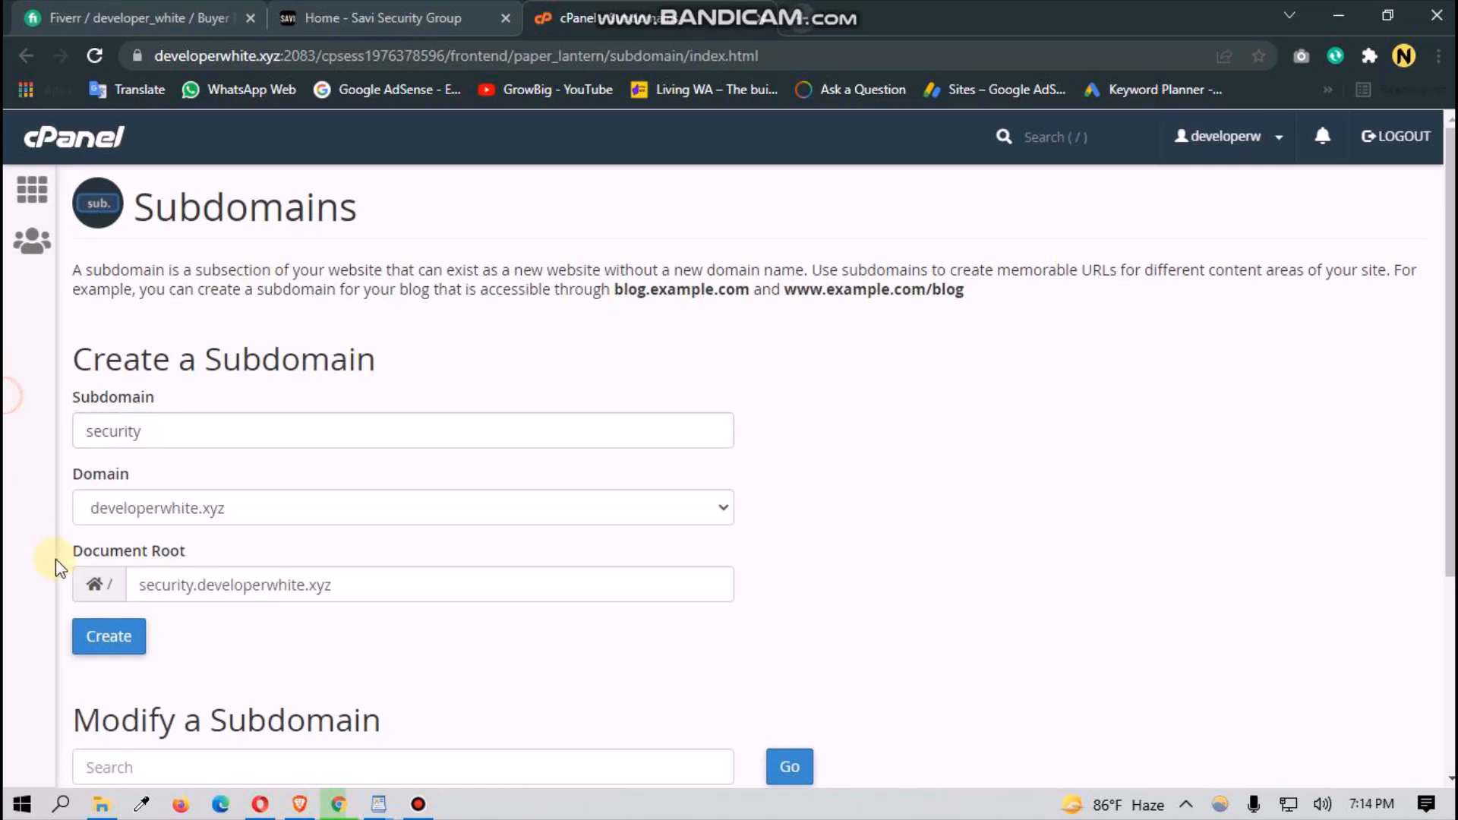
Step: Check the document root security.developerwhite.xyz and create the subdomain
{"action": "scroll", "coordinate": [303, 467], "scroll_direction": "down", "scroll_amount": 3}
{"action": "left_click", "coordinate": [340, 368]}
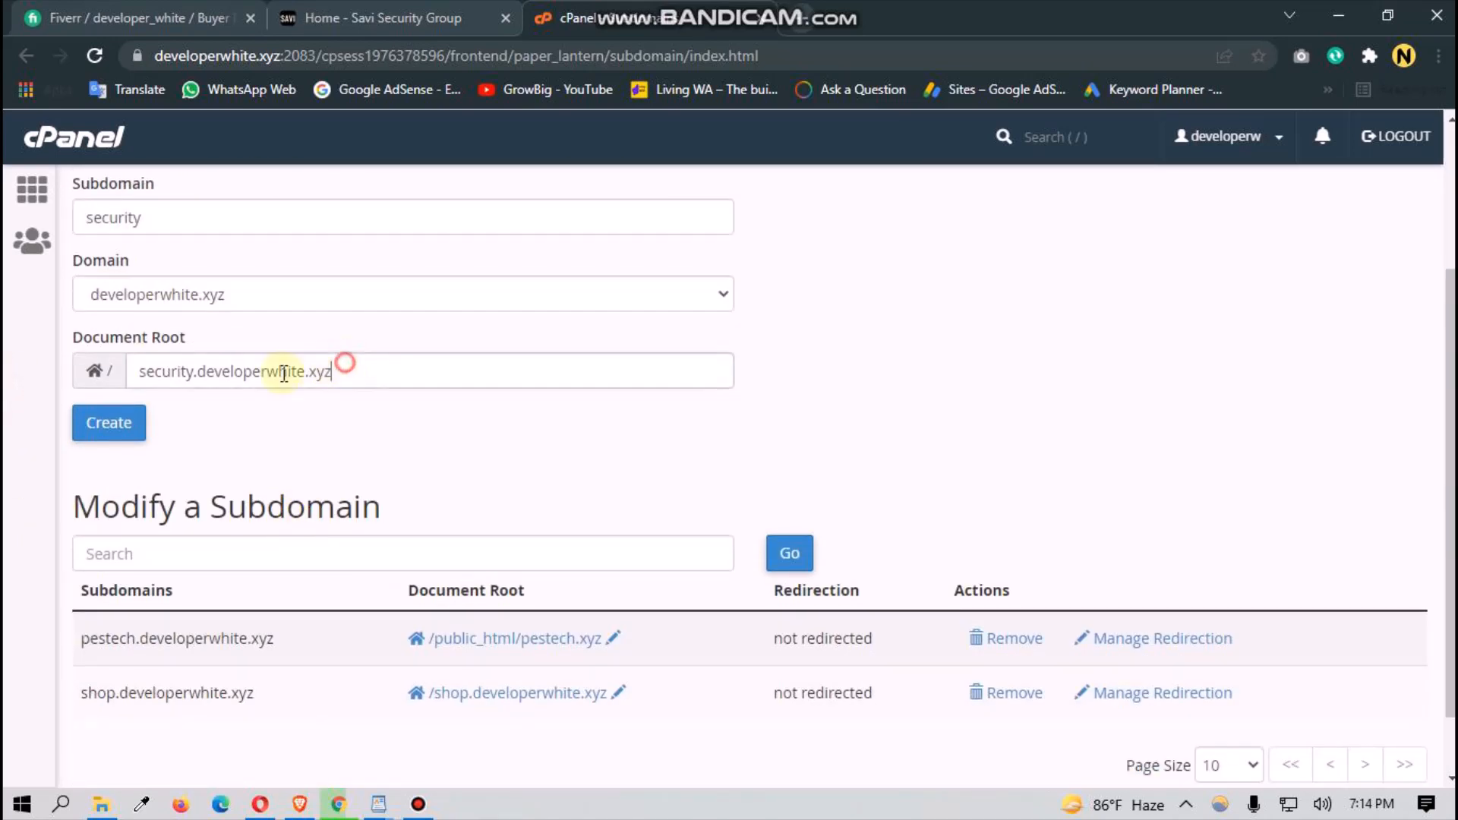
{"action": "triple_click", "coordinate": [282, 372]}
{"action": "left_click", "coordinate": [226, 422]}
{"action": "left_click", "coordinate": [114, 429]}
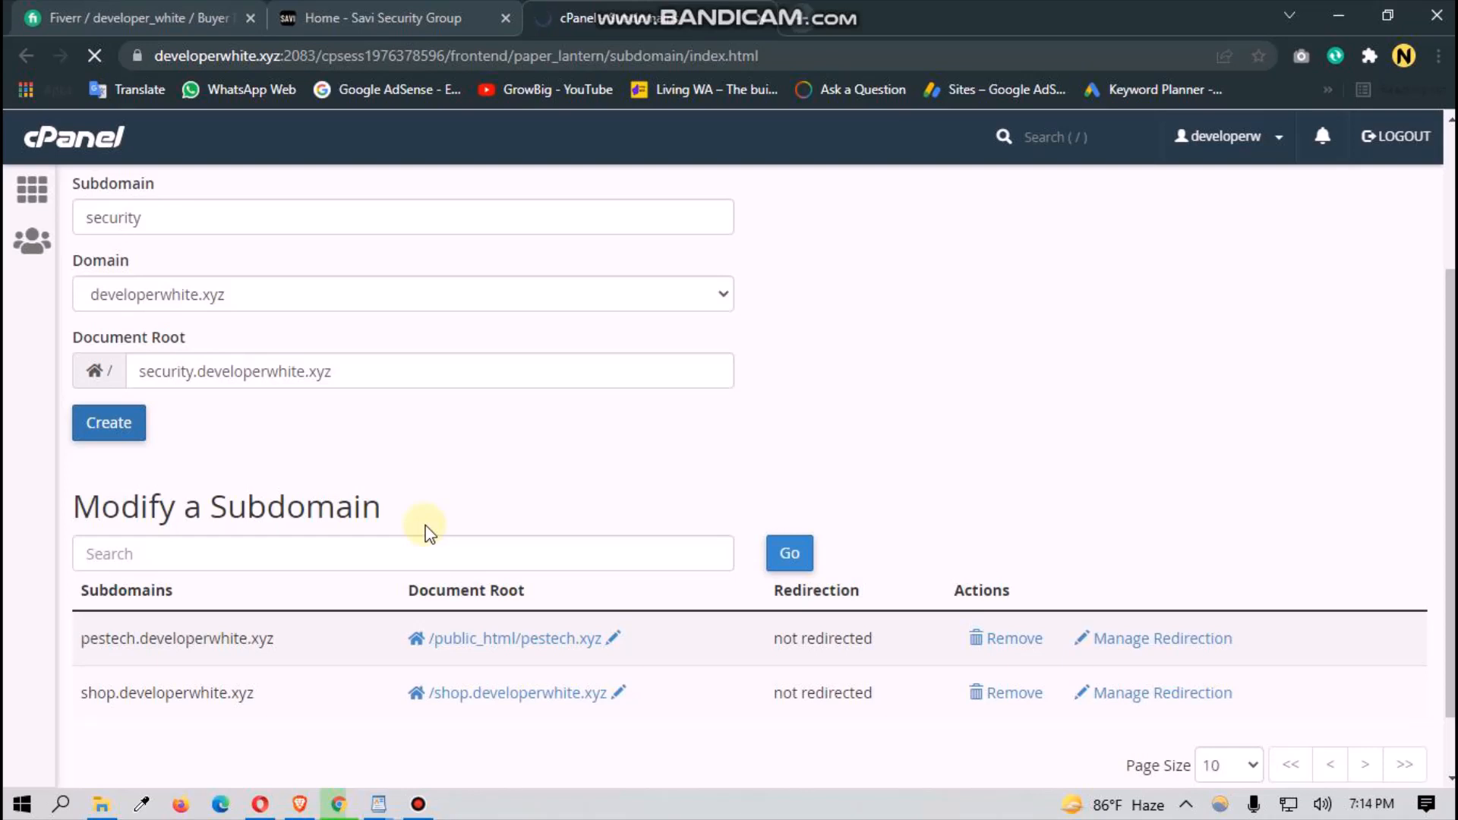
{"action": "scroll", "coordinate": [428, 535], "scroll_direction": "up", "scroll_amount": 3}
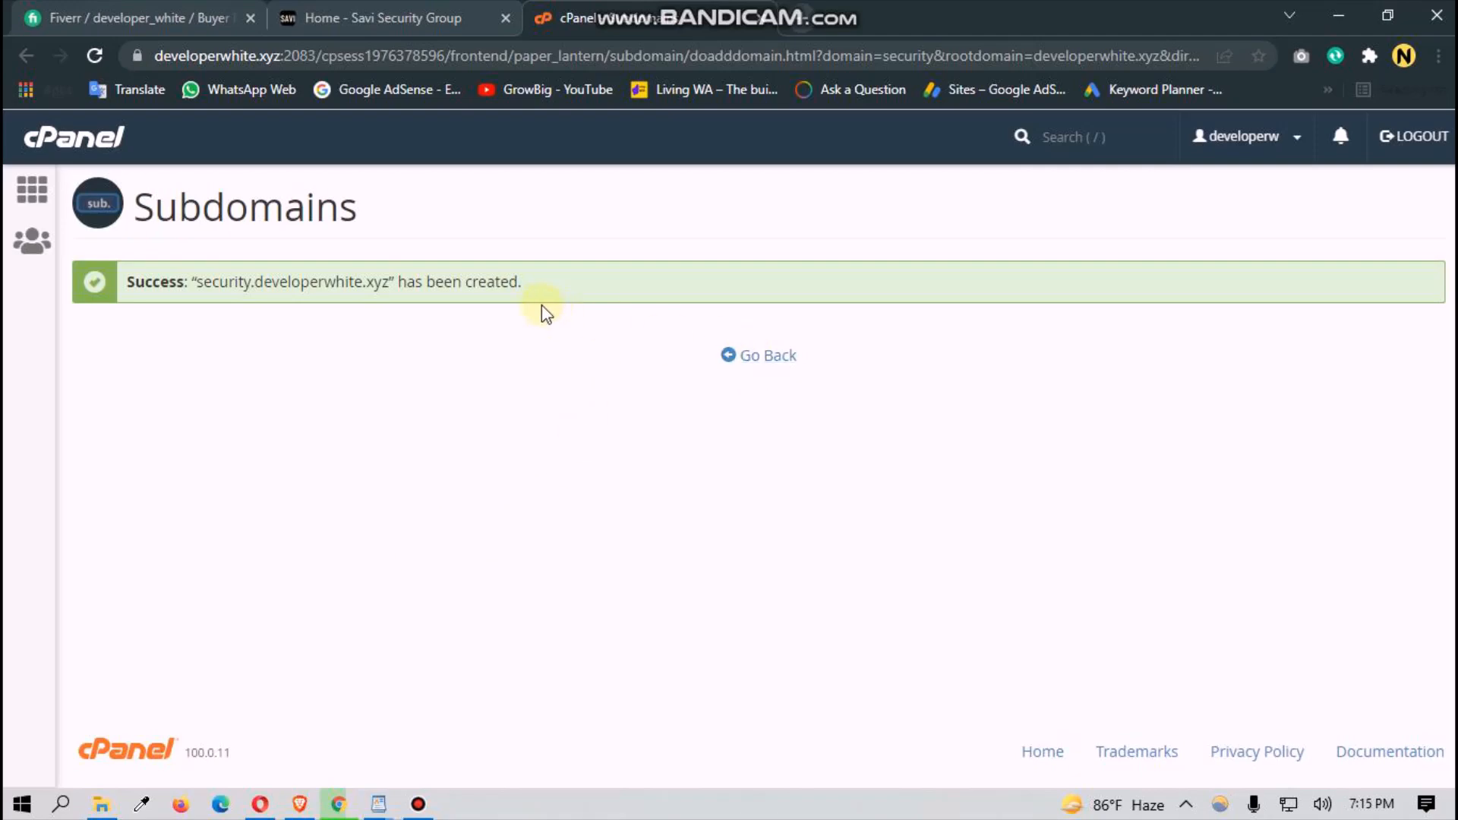
Step: Return to the cPanel home page, find WordPress among the Softaculous scripts and open its installation form
{"action": "left_click", "coordinate": [123, 141]}
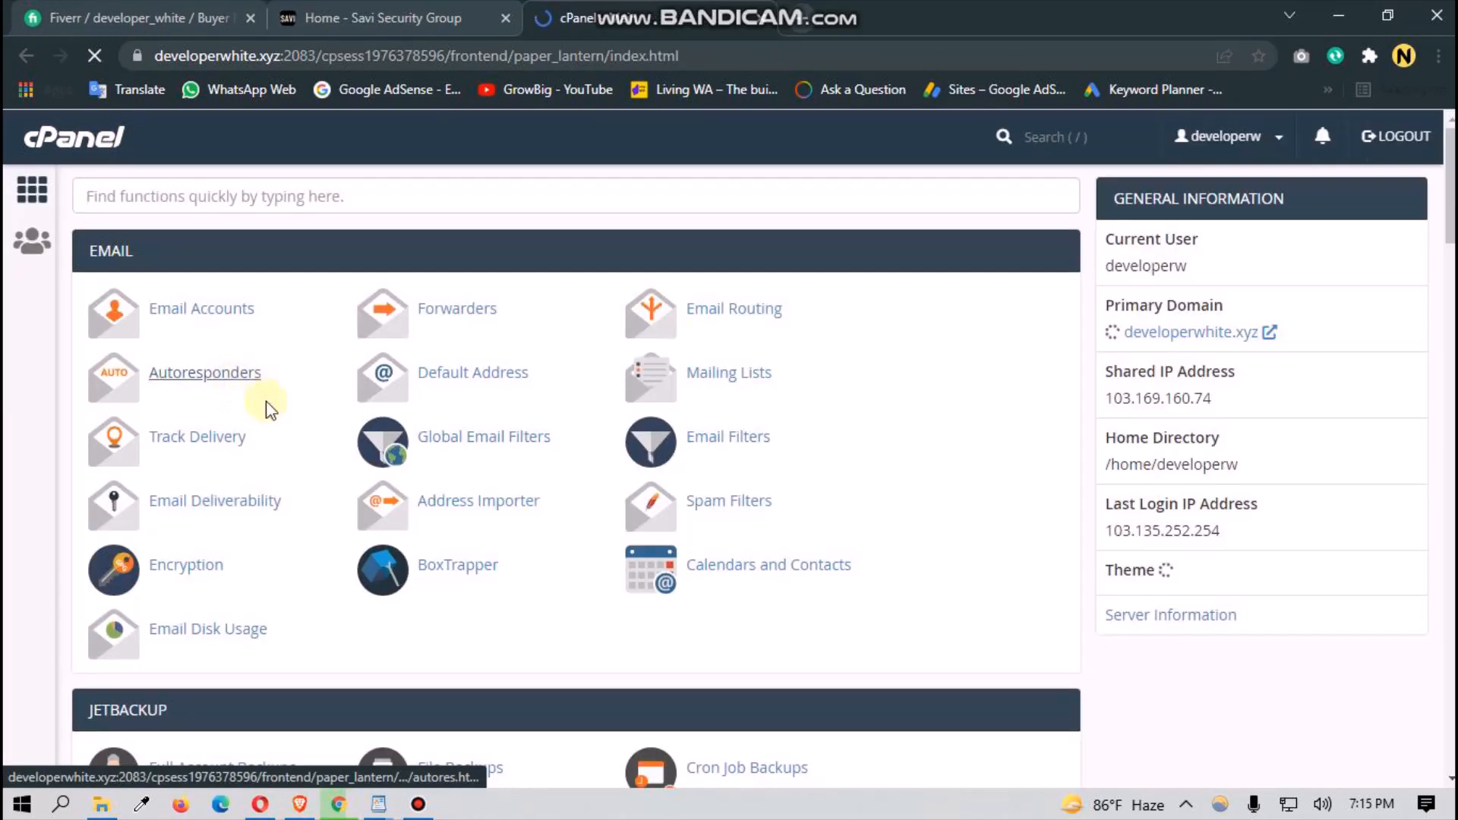
{"action": "scroll", "coordinate": [423, 595], "scroll_direction": "down", "scroll_amount": 15}
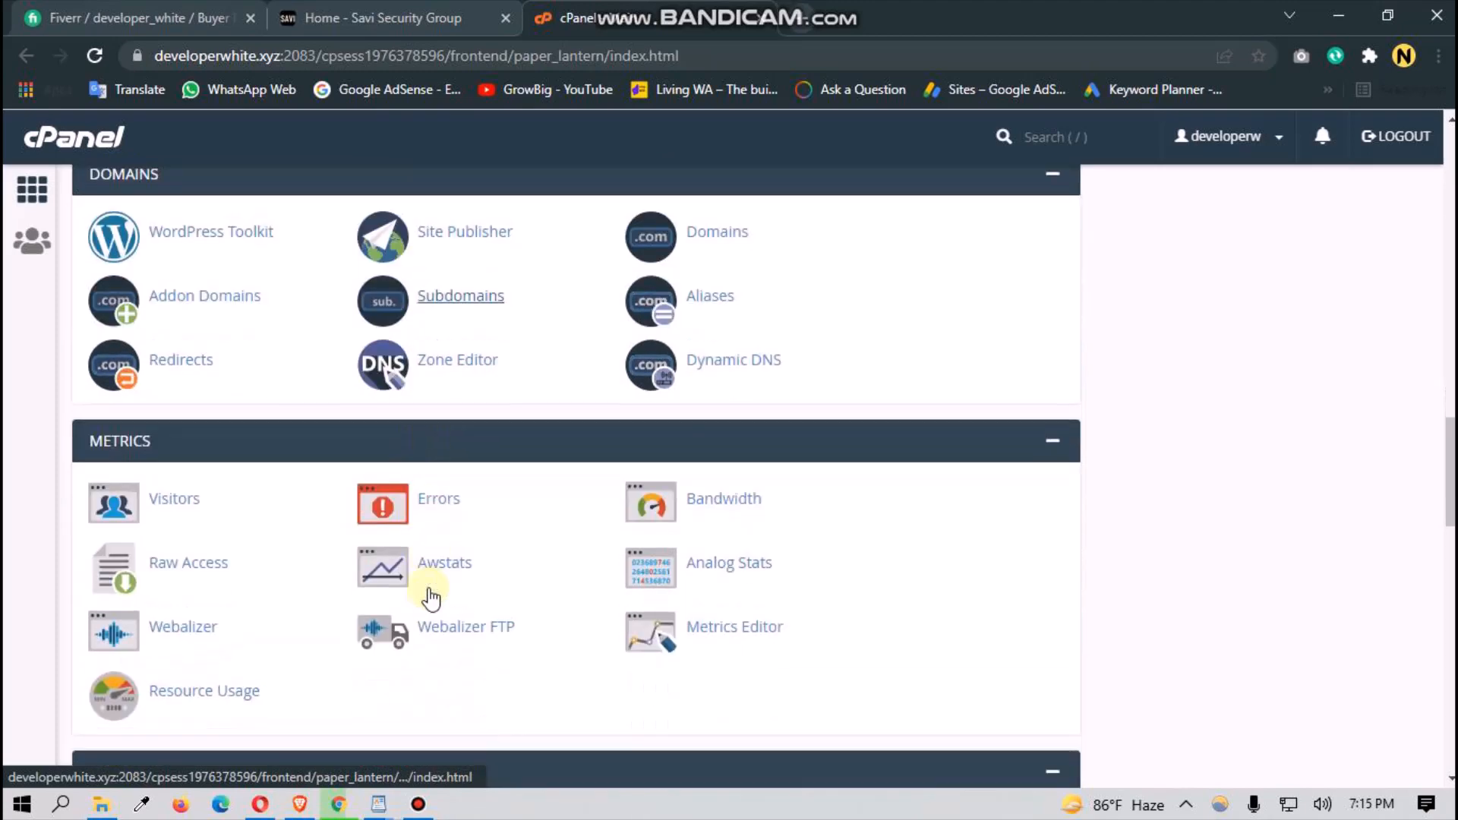
{"action": "scroll", "coordinate": [421, 586], "scroll_direction": "down", "scroll_amount": 15}
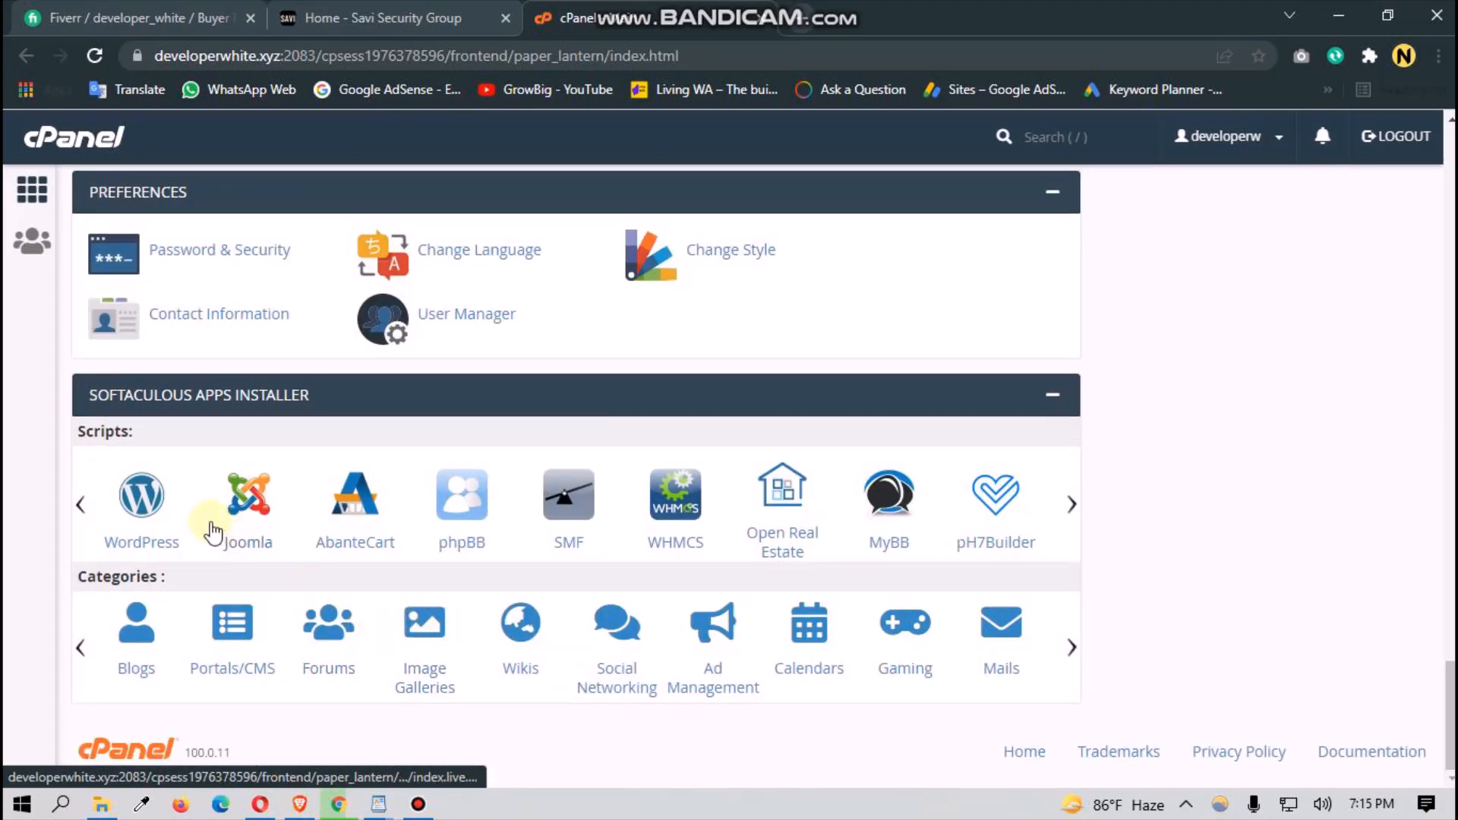
{"action": "left_click", "coordinate": [131, 522]}
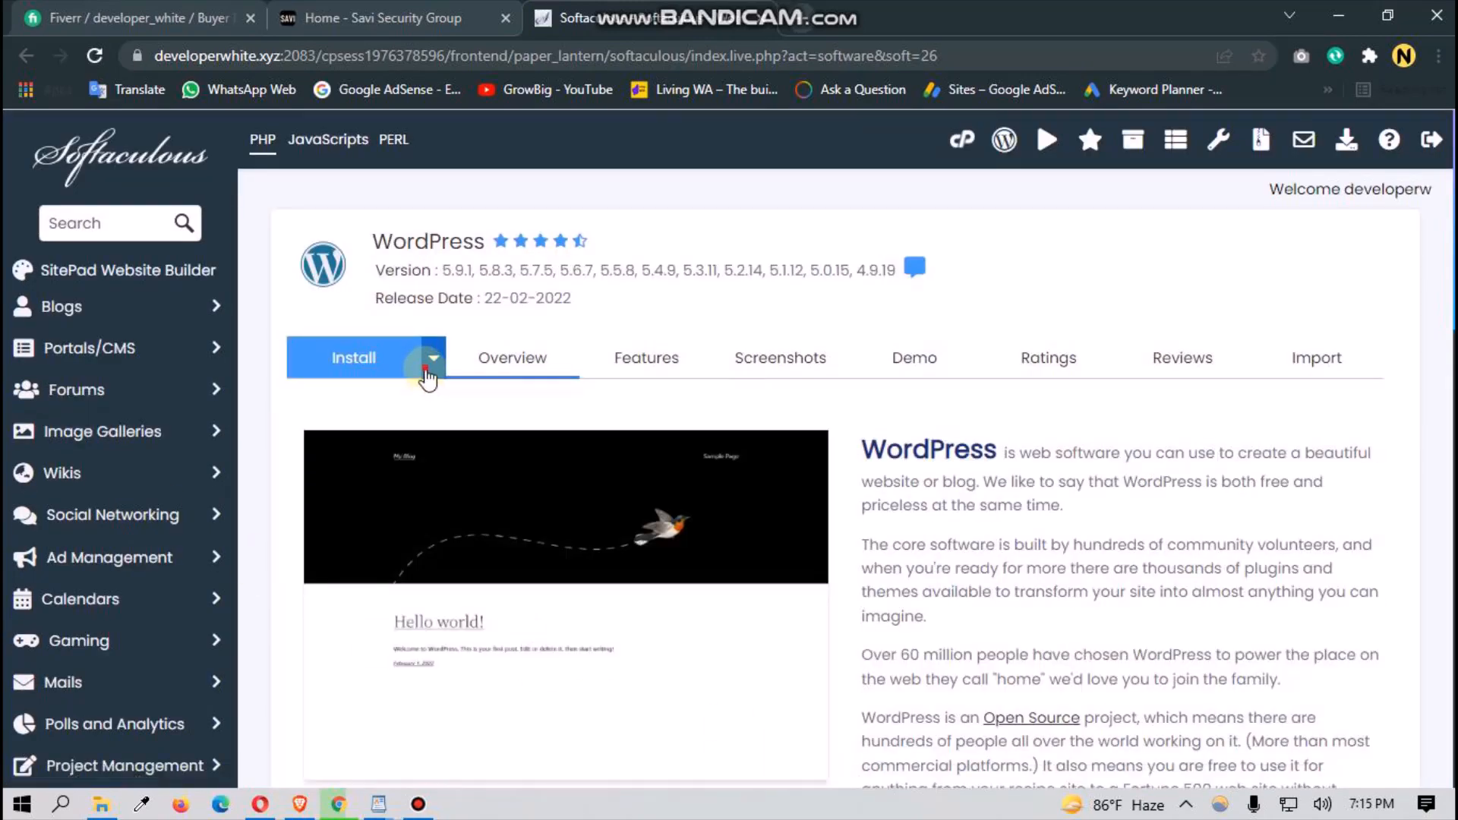
{"action": "left_click", "coordinate": [430, 360]}
{"action": "left_click", "coordinate": [372, 444]}
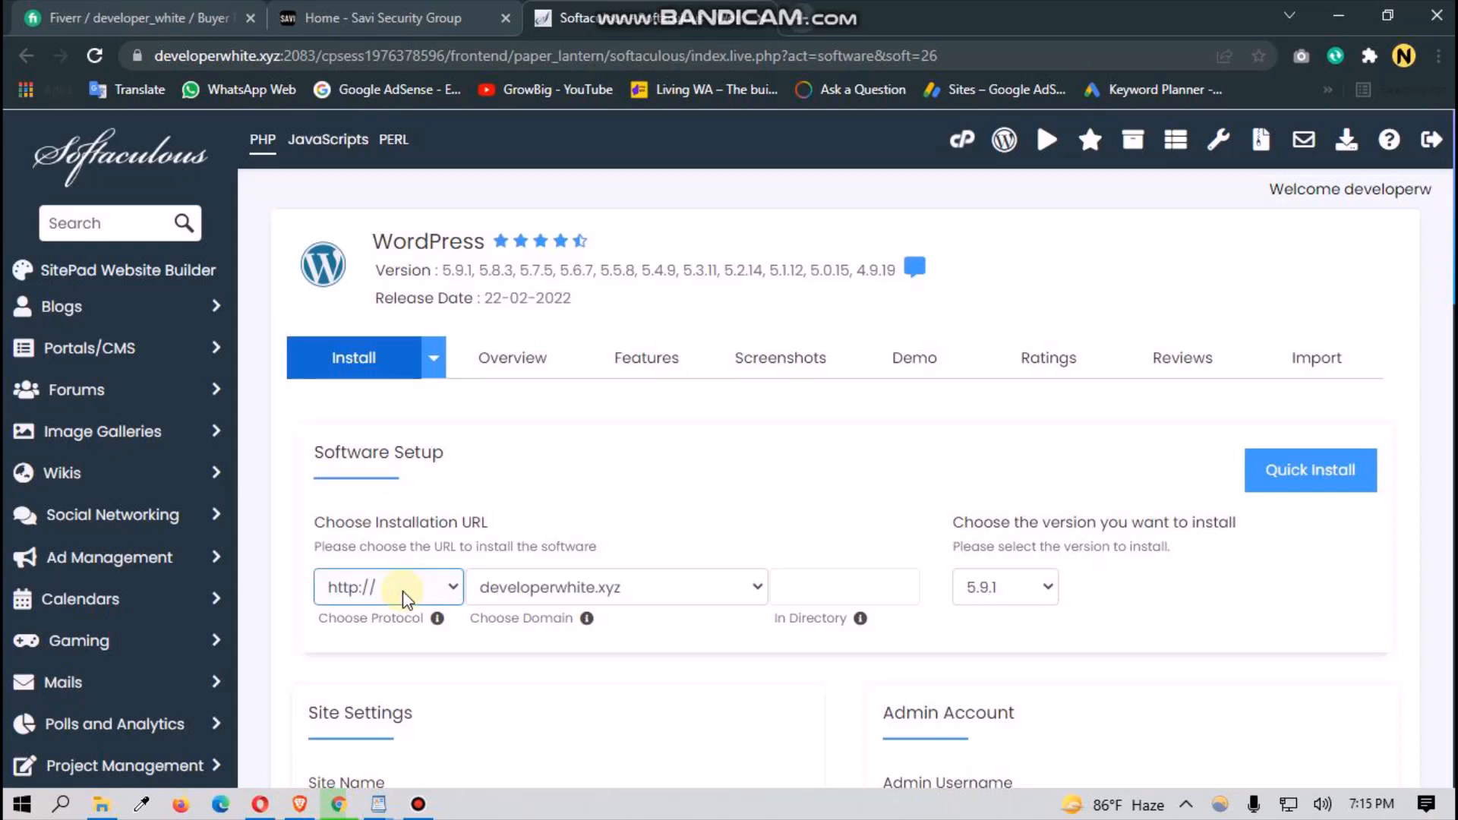
{"action": "left_click", "coordinate": [404, 592]}
{"action": "left_click", "coordinate": [403, 592]}
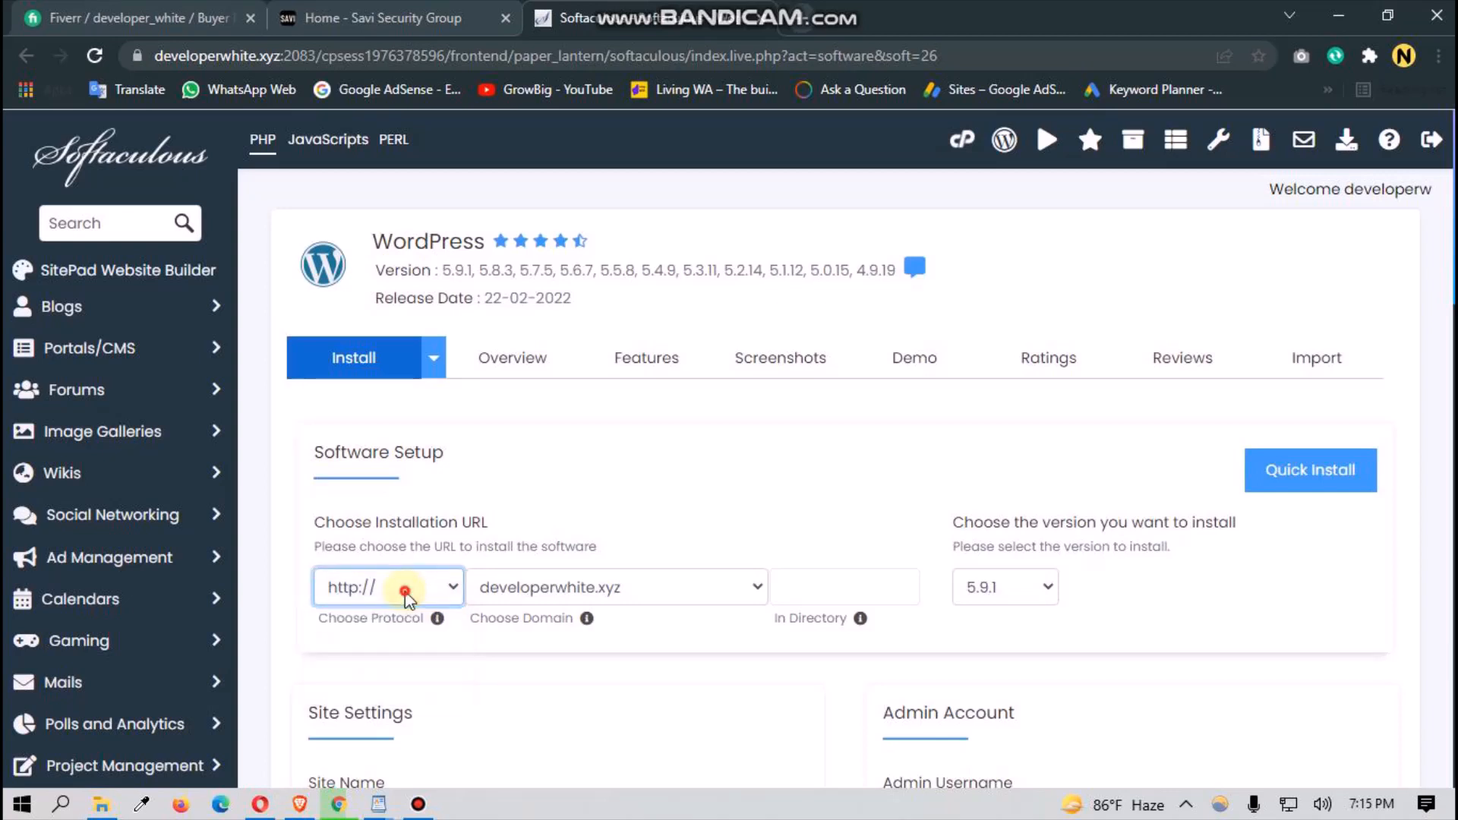
{"action": "left_click", "coordinate": [651, 602]}
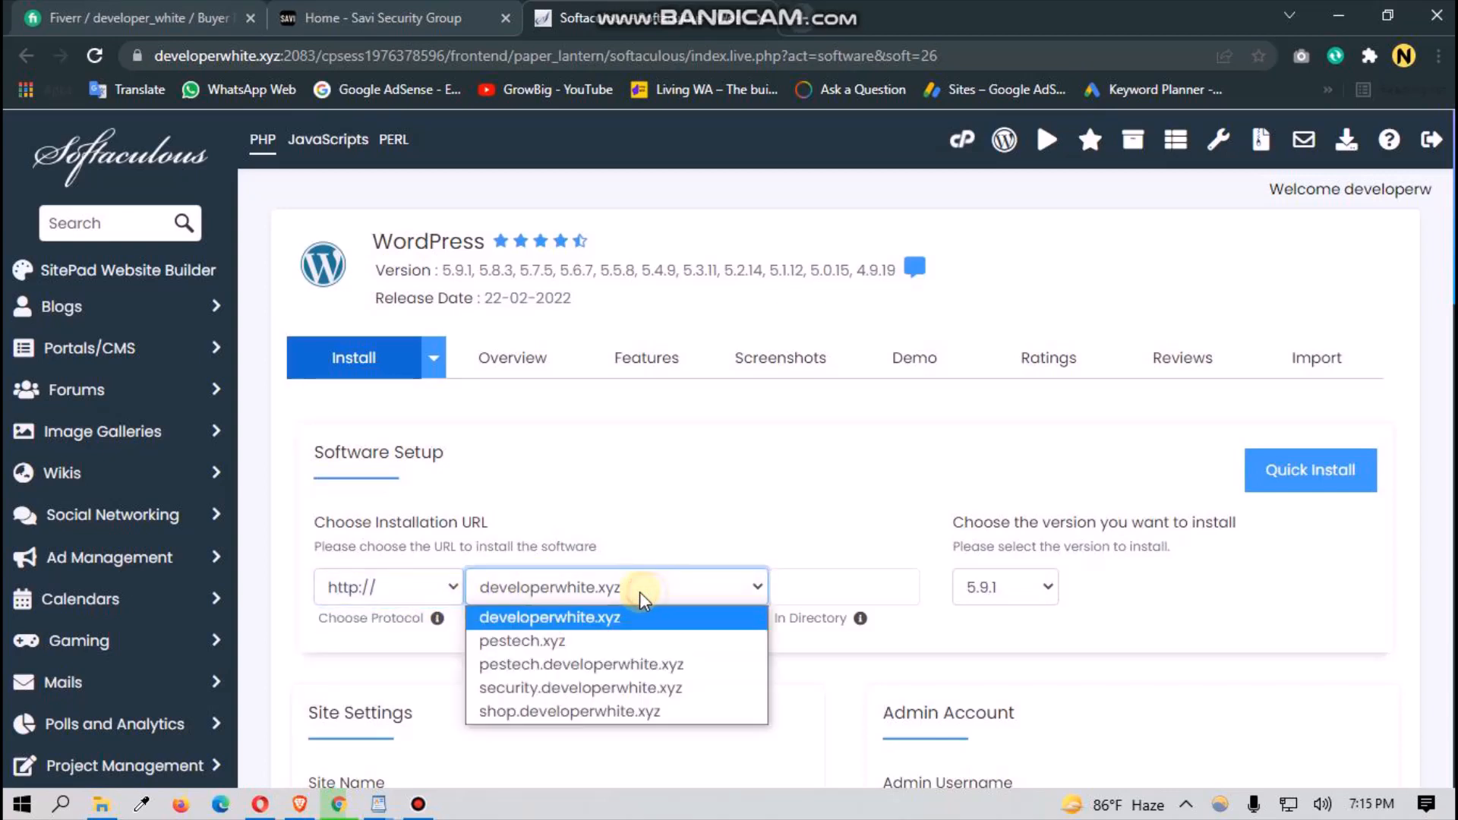
{"action": "left_click", "coordinate": [539, 694]}
{"action": "scroll", "coordinate": [664, 705], "scroll_direction": "down", "scroll_amount": 3}
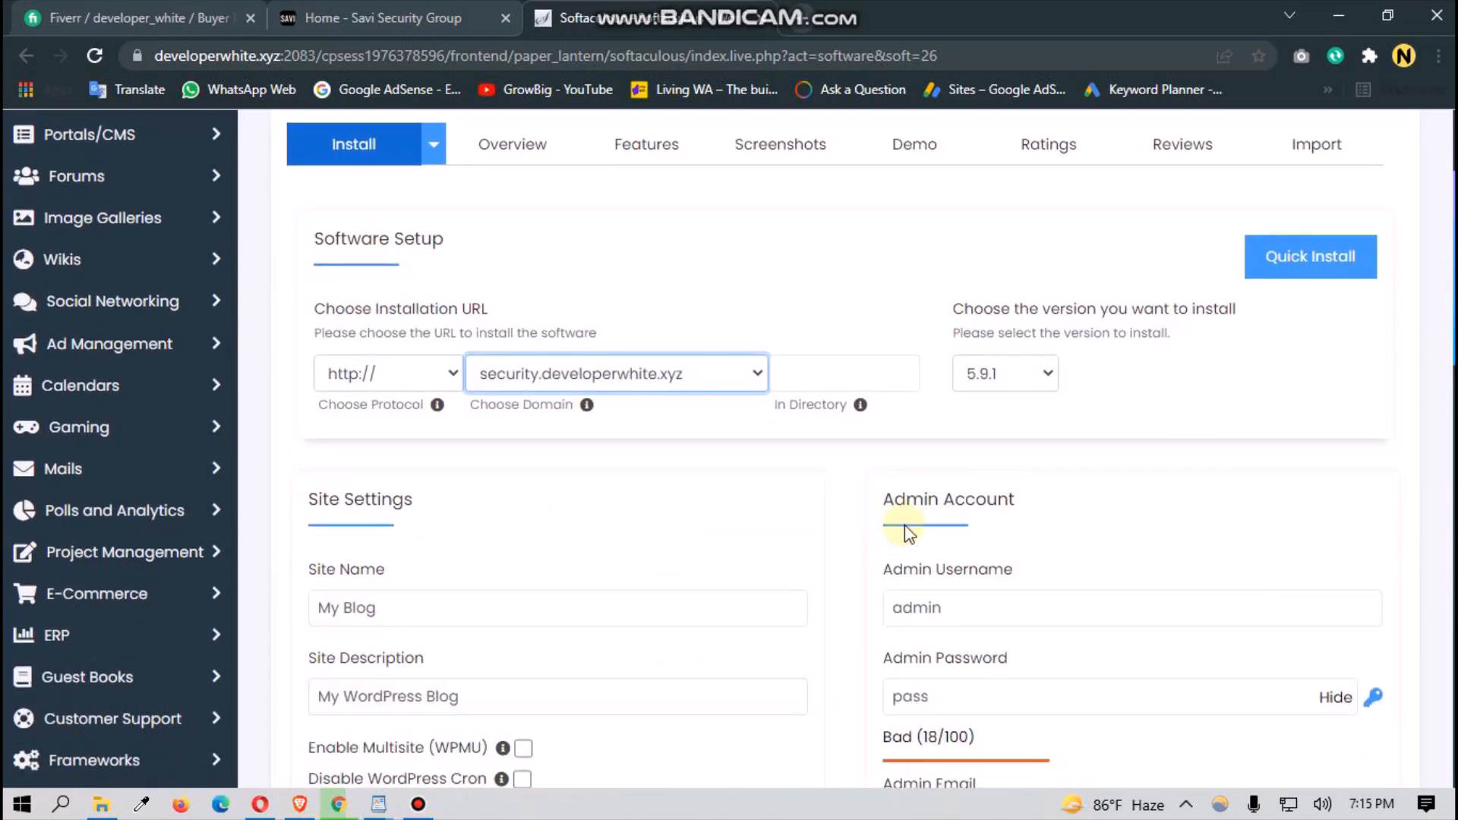
{"action": "left_click", "coordinate": [1003, 380]}
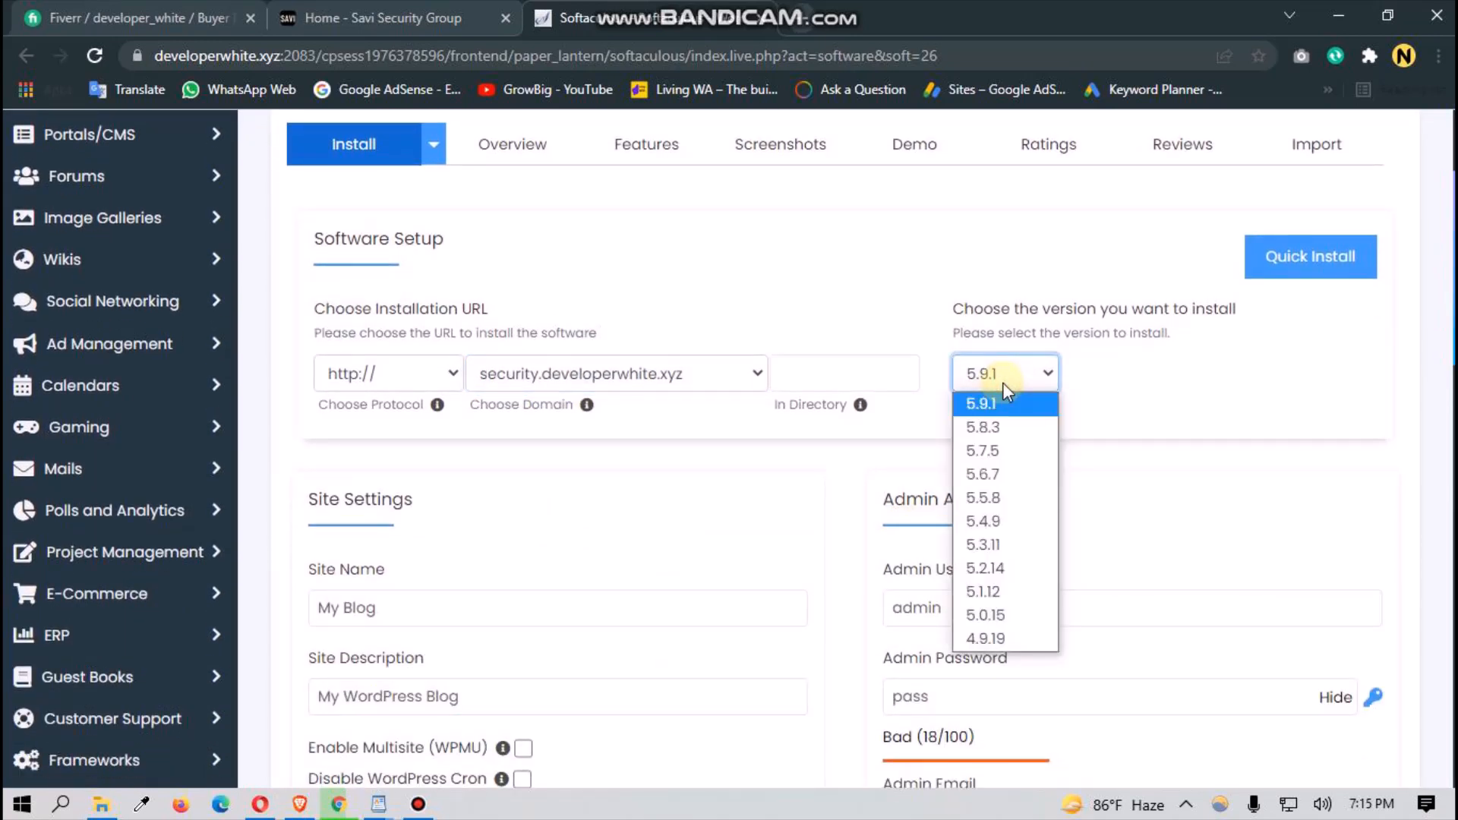
{"action": "left_click", "coordinate": [1002, 381]}
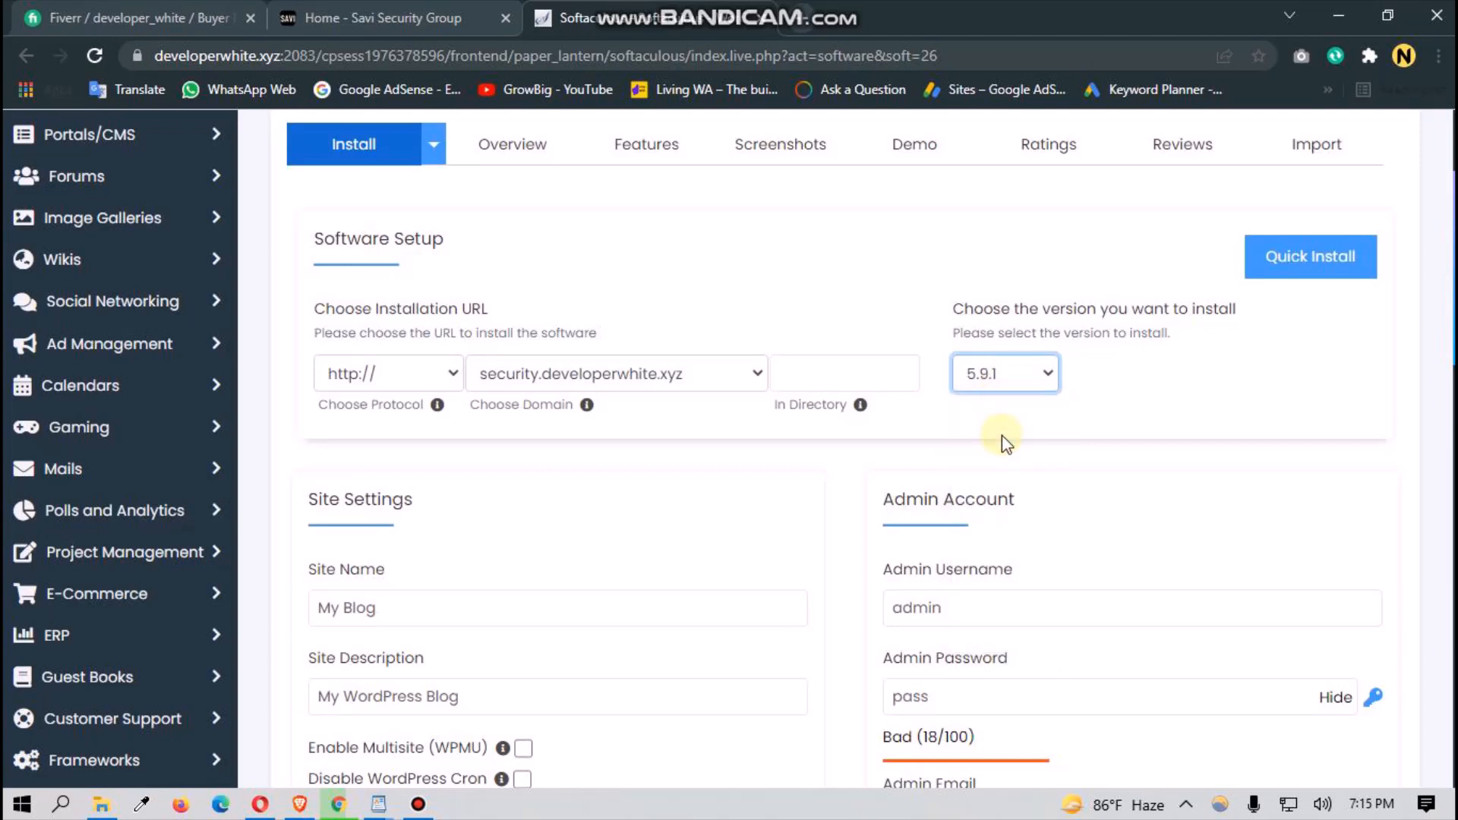
Step: Clear the default admin password, hide the field's characters and enter a new admin password
{"action": "scroll", "coordinate": [1001, 546], "scroll_direction": "down", "scroll_amount": 3}
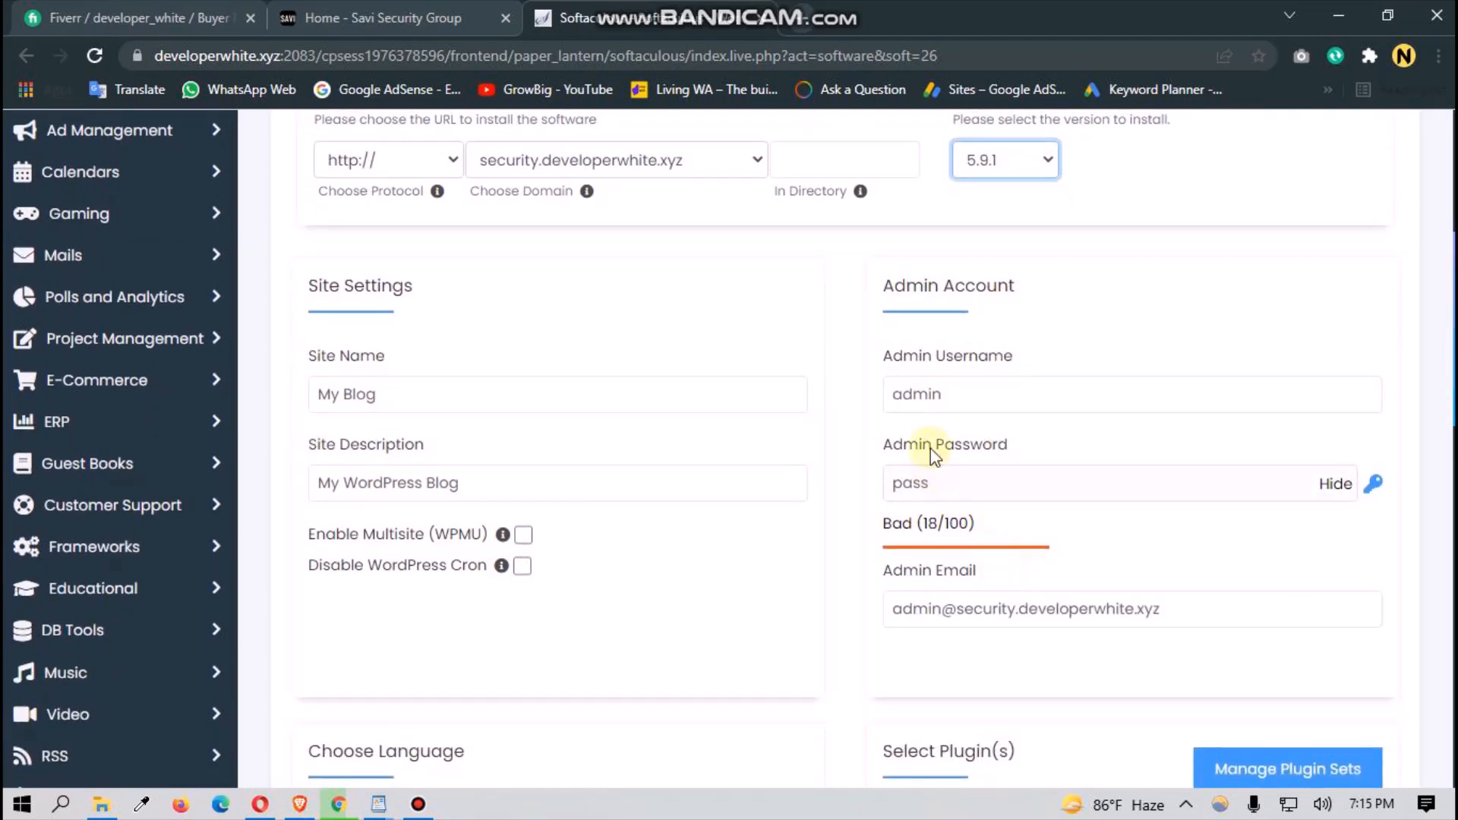
{"action": "double_click", "coordinate": [1049, 489]}
{"action": "key", "text": "BackSpace"}
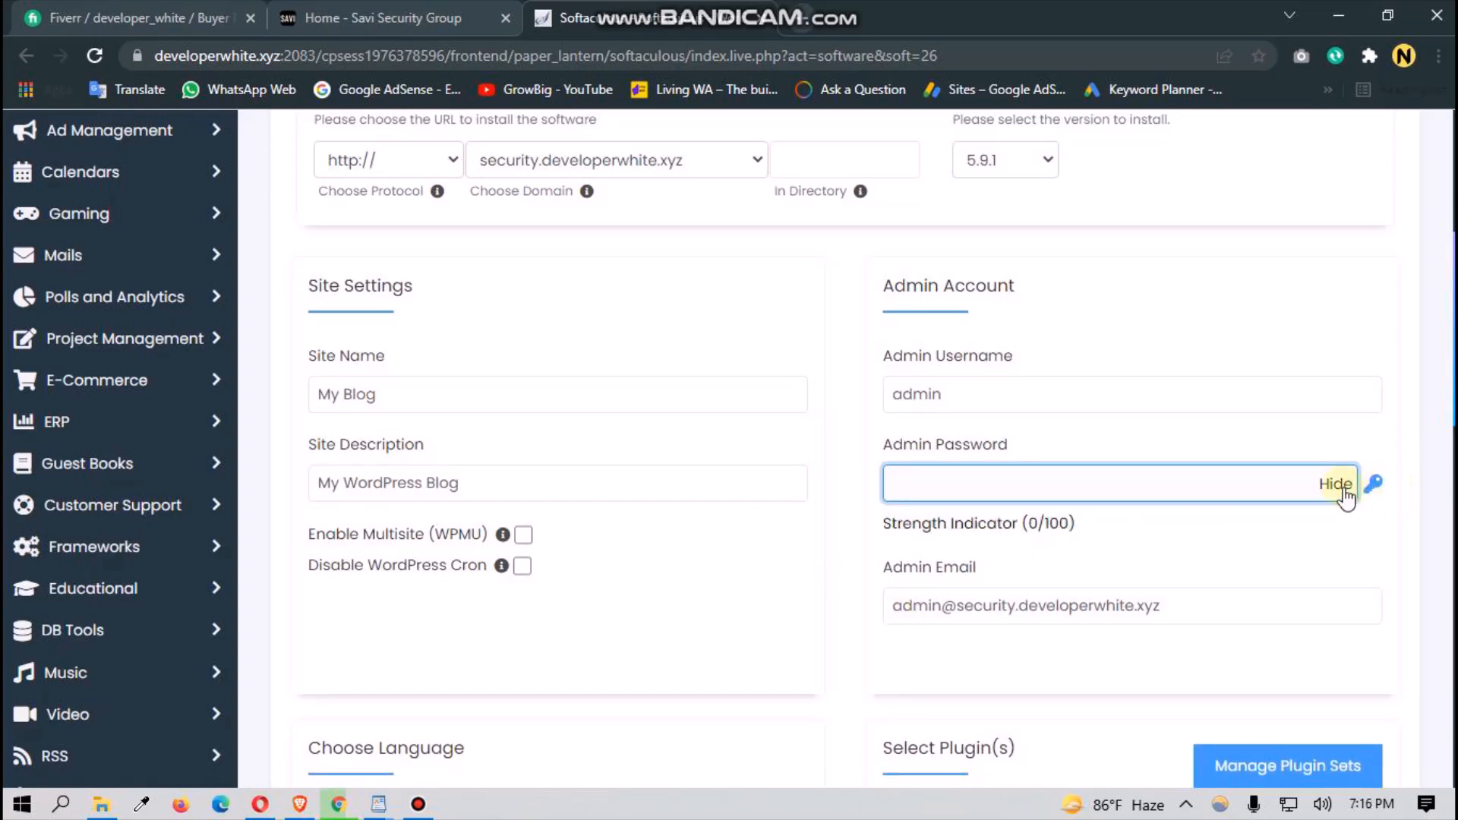
{"action": "left_click", "coordinate": [1341, 486]}
{"action": "type", "text": "••••••"}
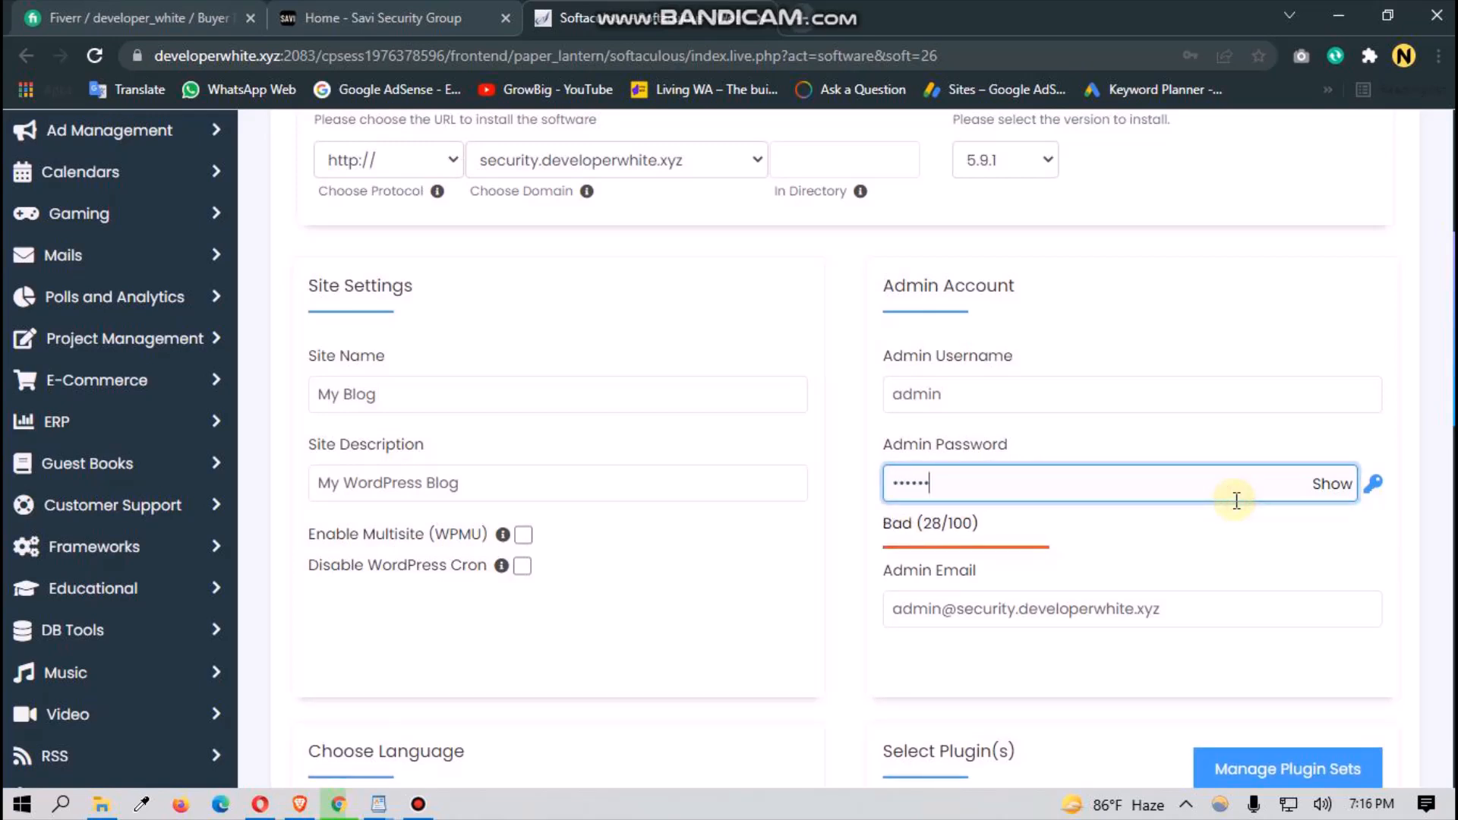
{"action": "type", "text": "••••••••"}
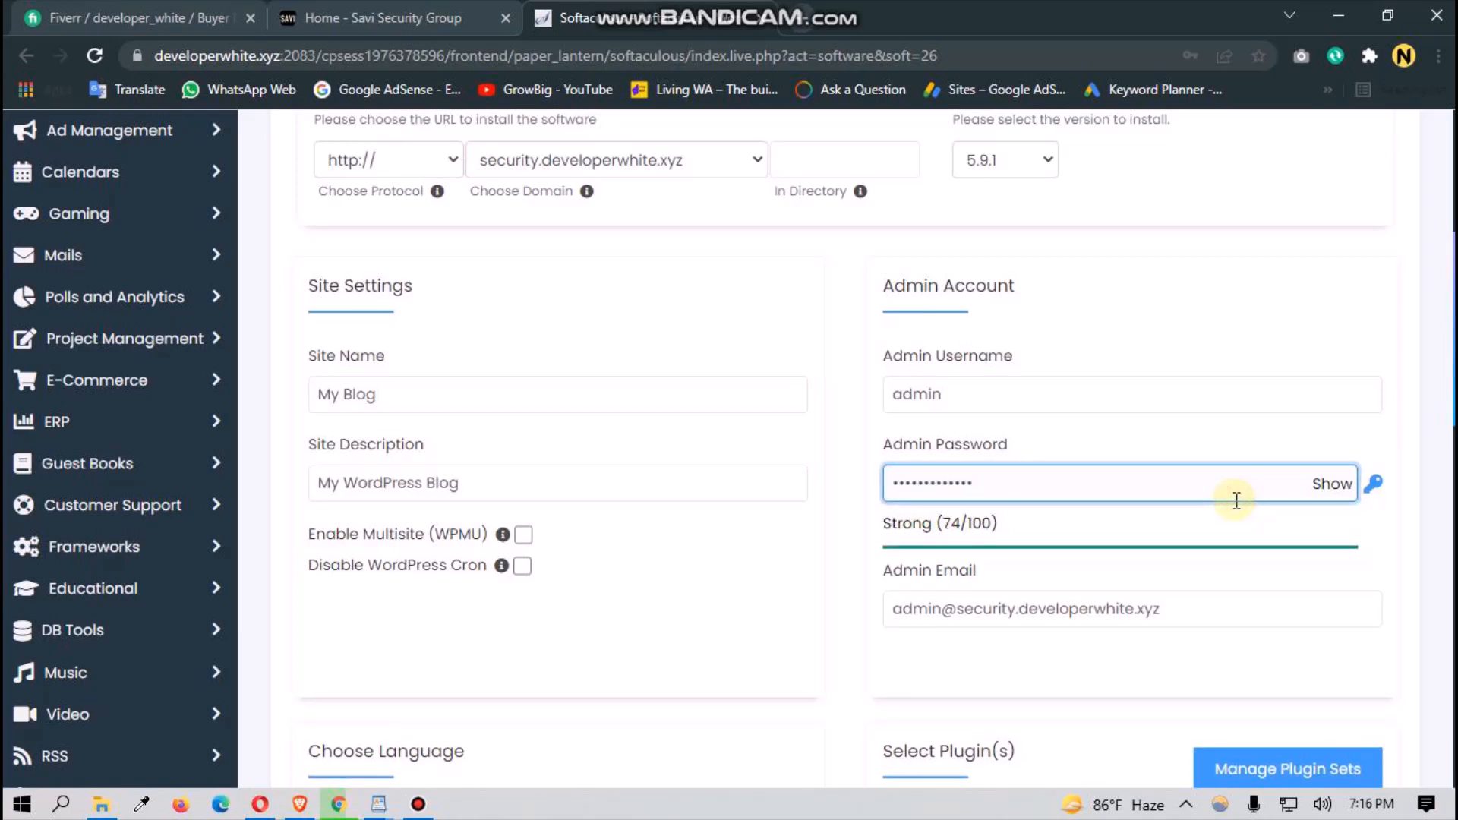
{"action": "type", "text": "••"}
Step: Set the site name to Security and the site description to My Security Website
{"action": "scroll", "coordinate": [1106, 579], "scroll_direction": "down", "scroll_amount": 2}
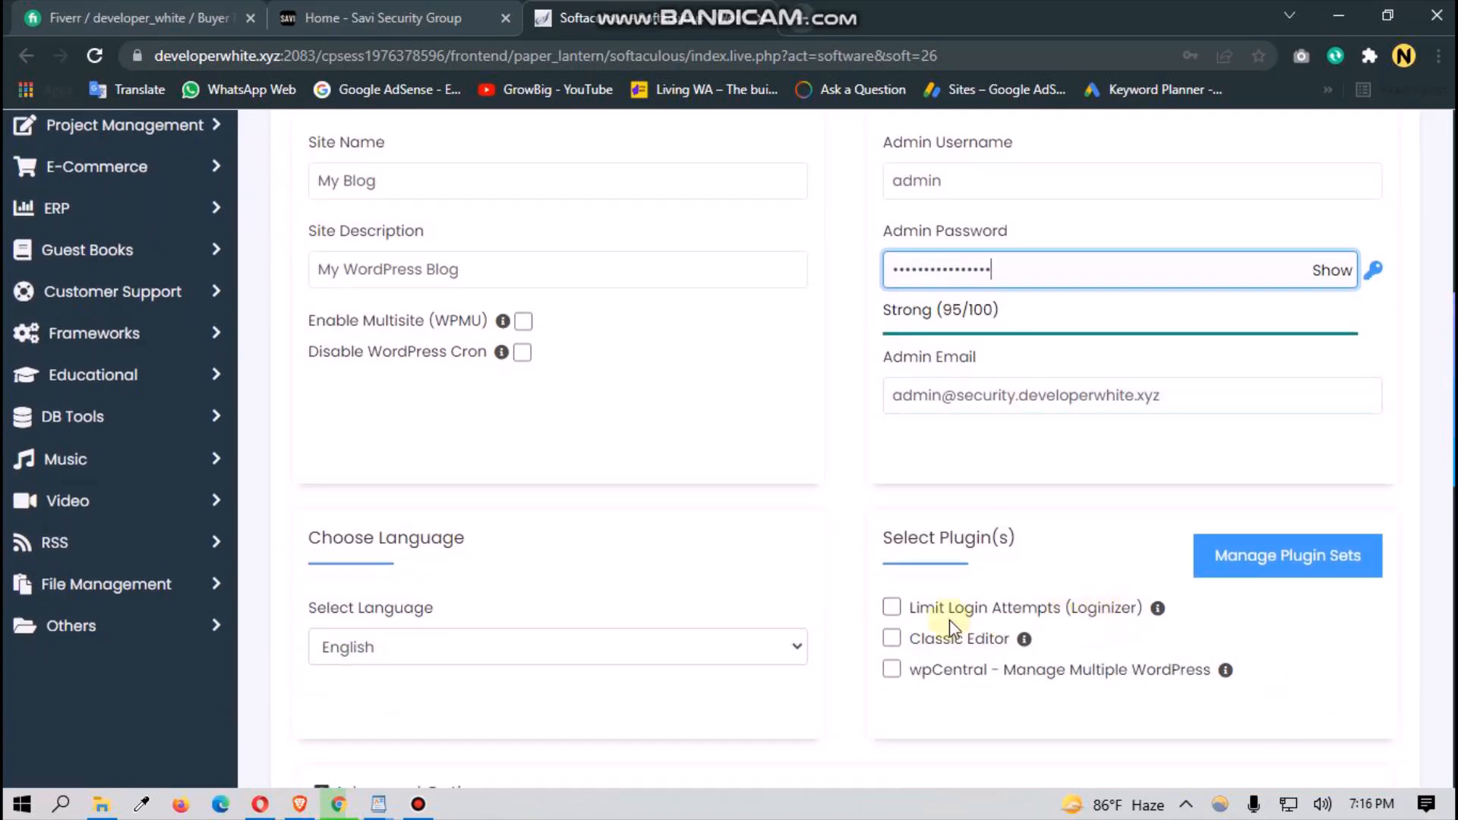
{"action": "scroll", "coordinate": [873, 660], "scroll_direction": "up", "scroll_amount": 1}
{"action": "left_click_drag", "start_coordinate": [526, 291], "coordinate": [291, 304]}
{"action": "key", "text": "BackSpace"}
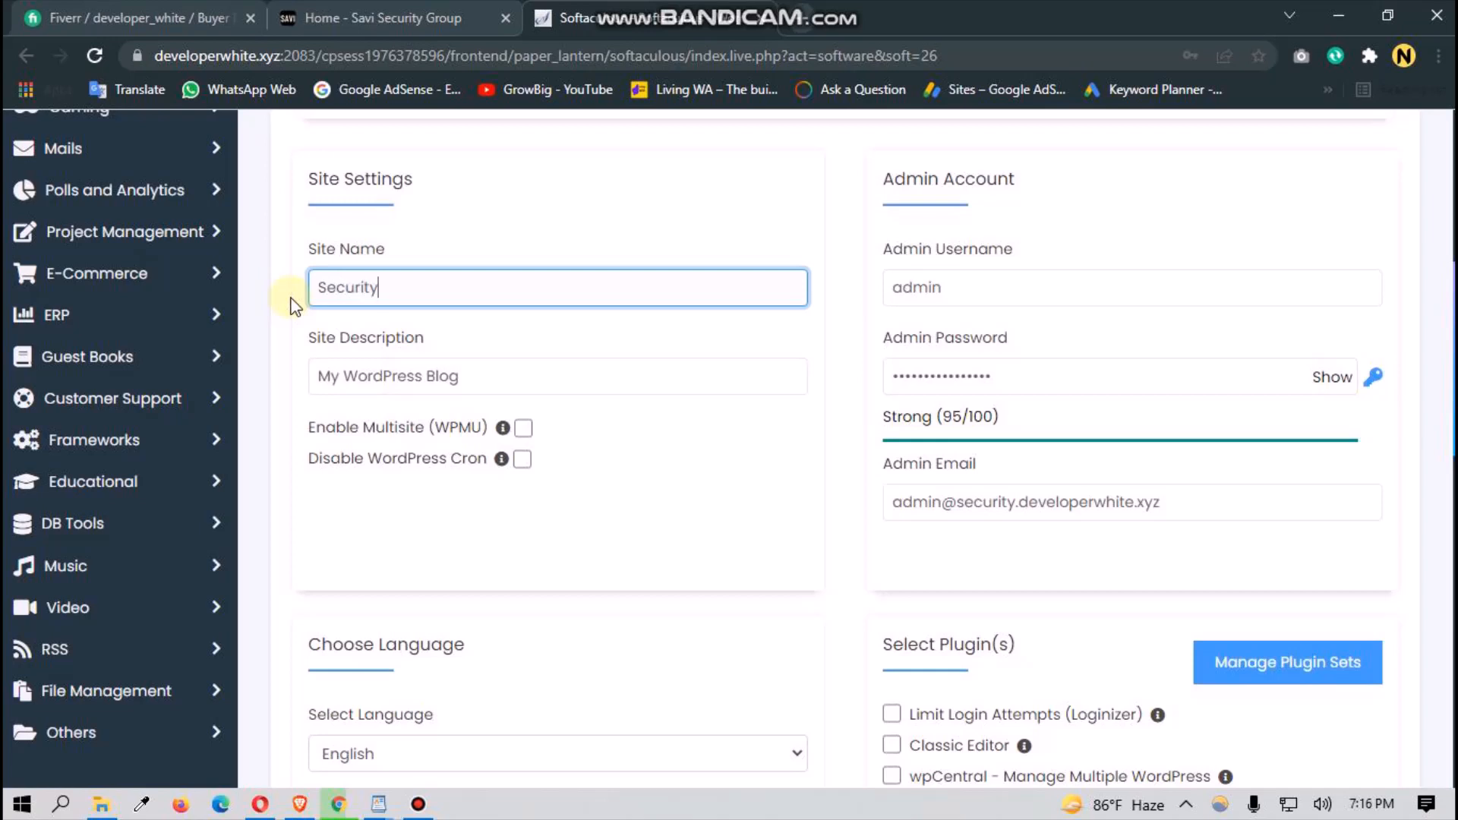
{"action": "left_click_drag", "start_coordinate": [463, 376], "coordinate": [340, 393]}
{"action": "key", "text": "BackSpace"}
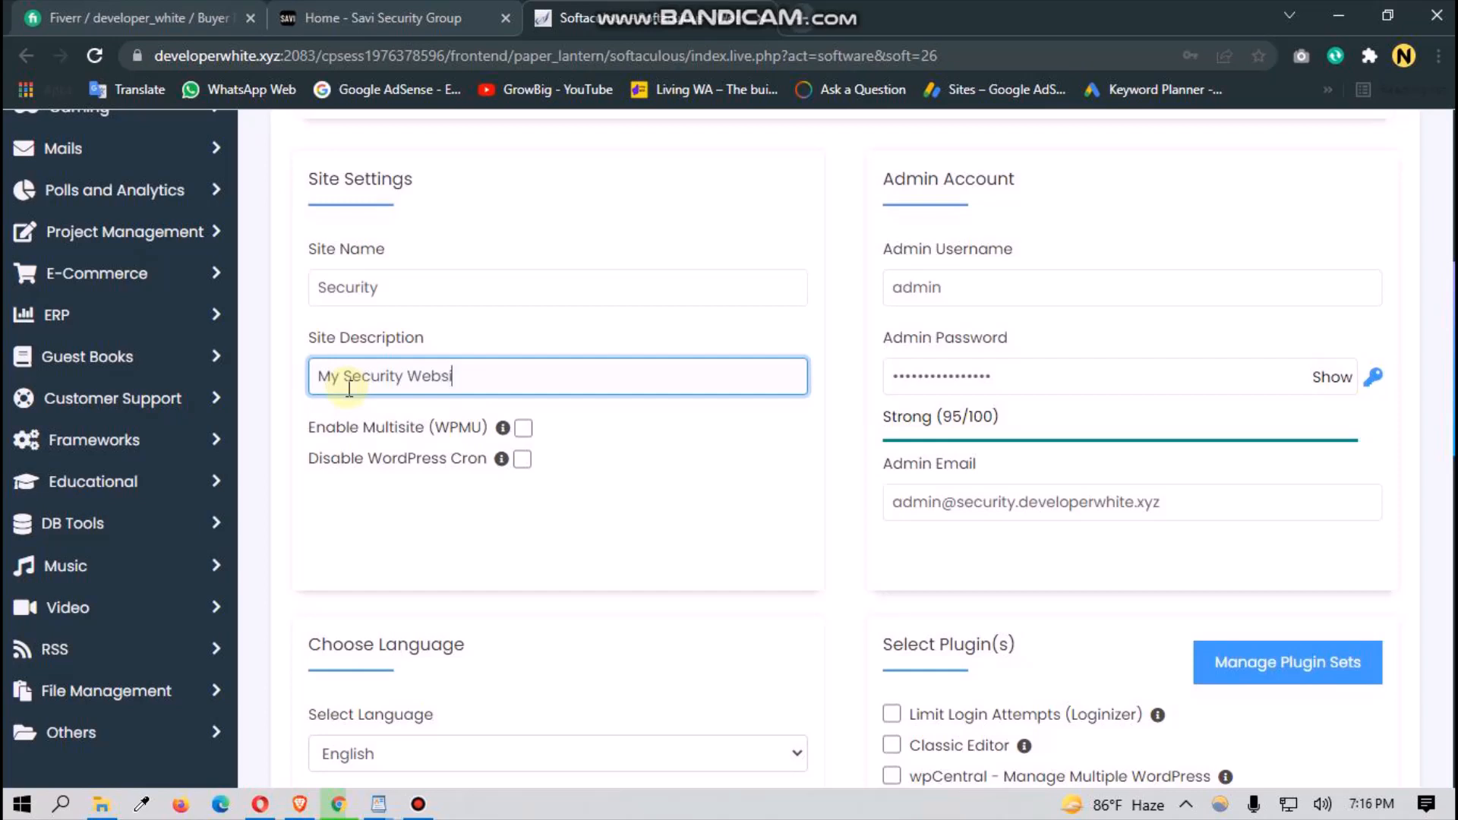
Step: Review the language, plugin, advanced and theme options of the WordPress installation form
{"action": "scroll", "coordinate": [562, 469], "scroll_direction": "down", "scroll_amount": 3}
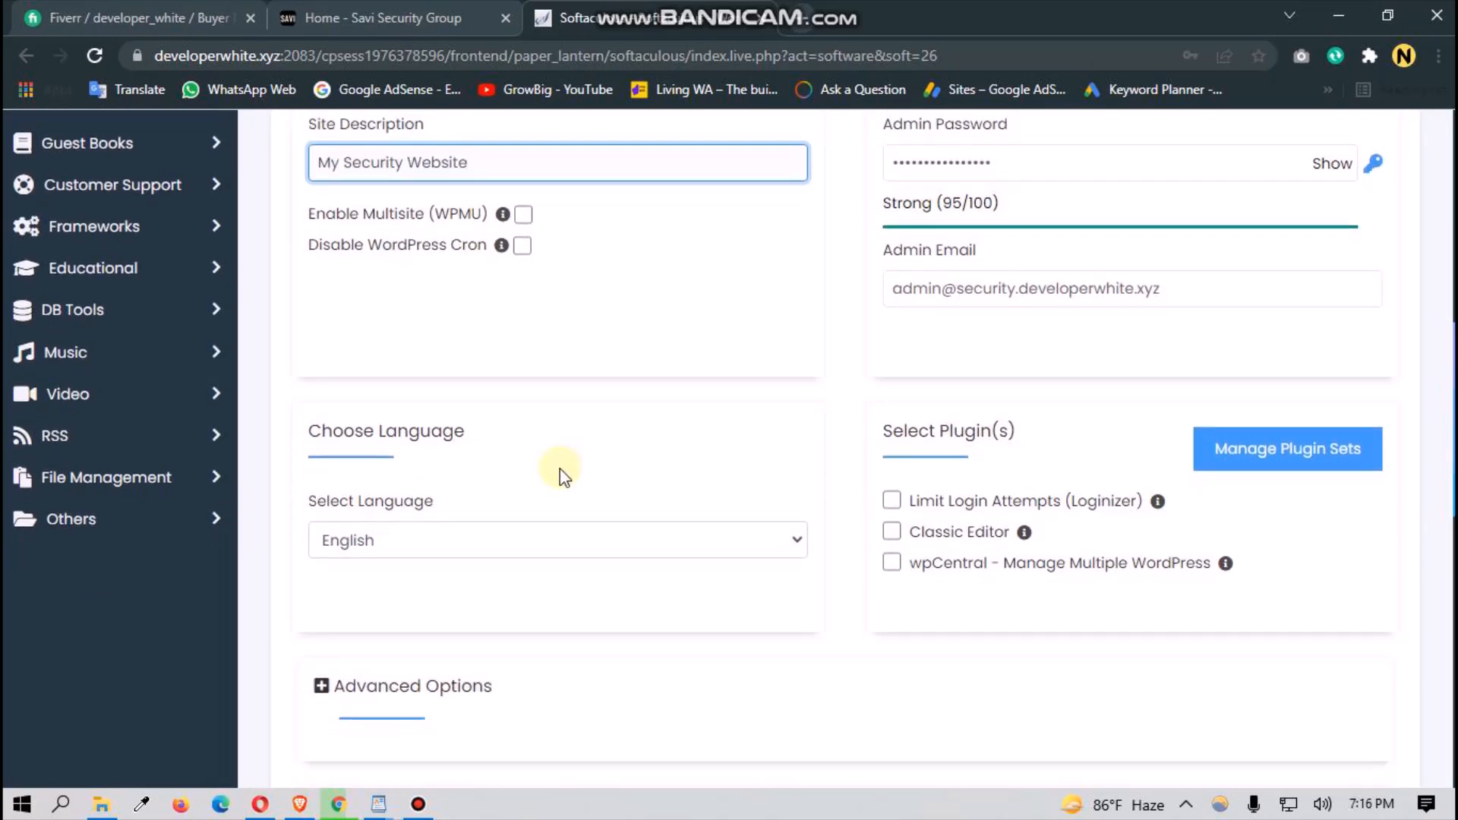
{"action": "scroll", "coordinate": [456, 516], "scroll_direction": "down", "scroll_amount": 2}
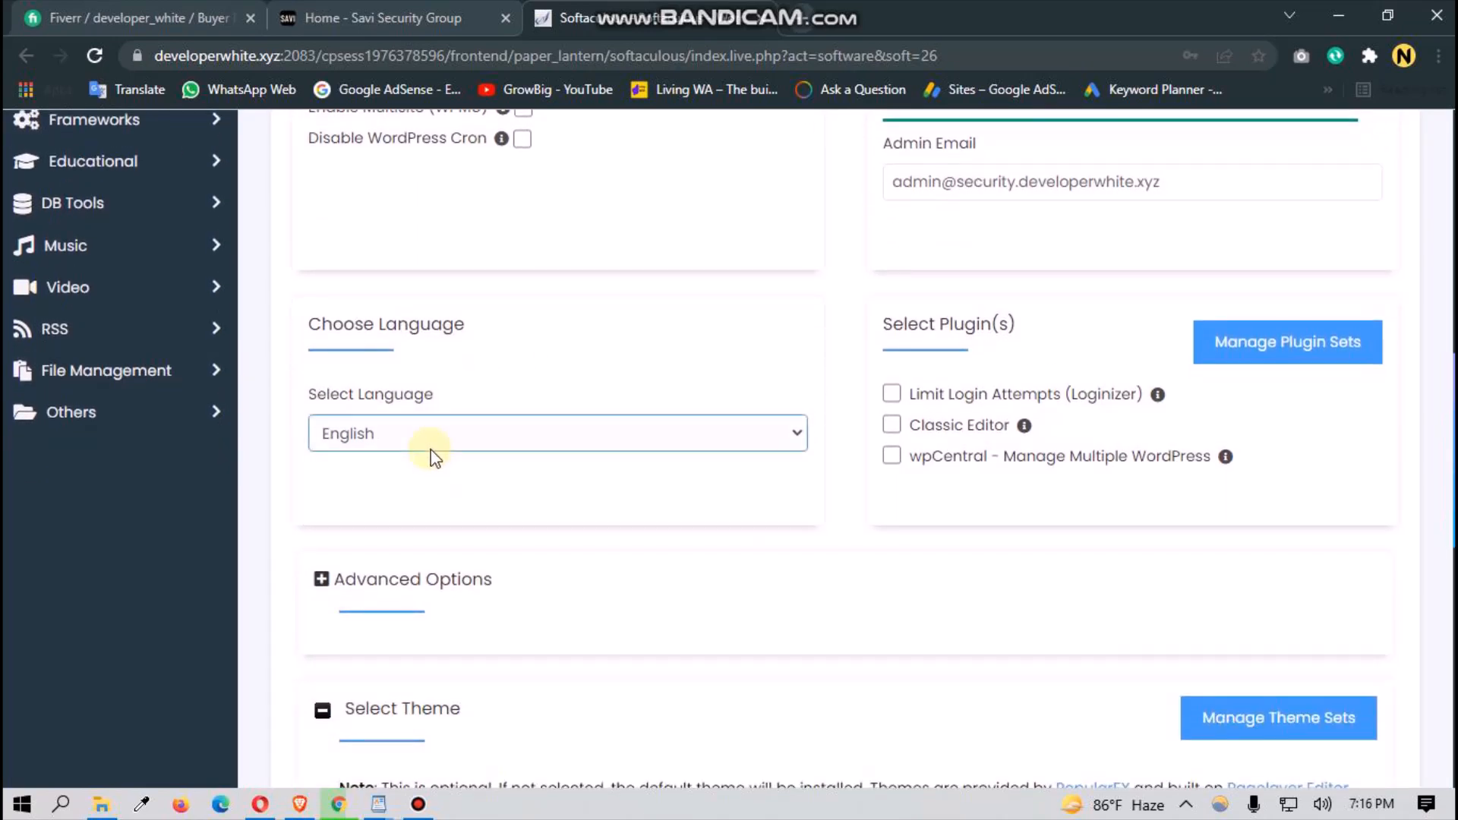
{"action": "scroll", "coordinate": [914, 404], "scroll_direction": "down", "scroll_amount": 3}
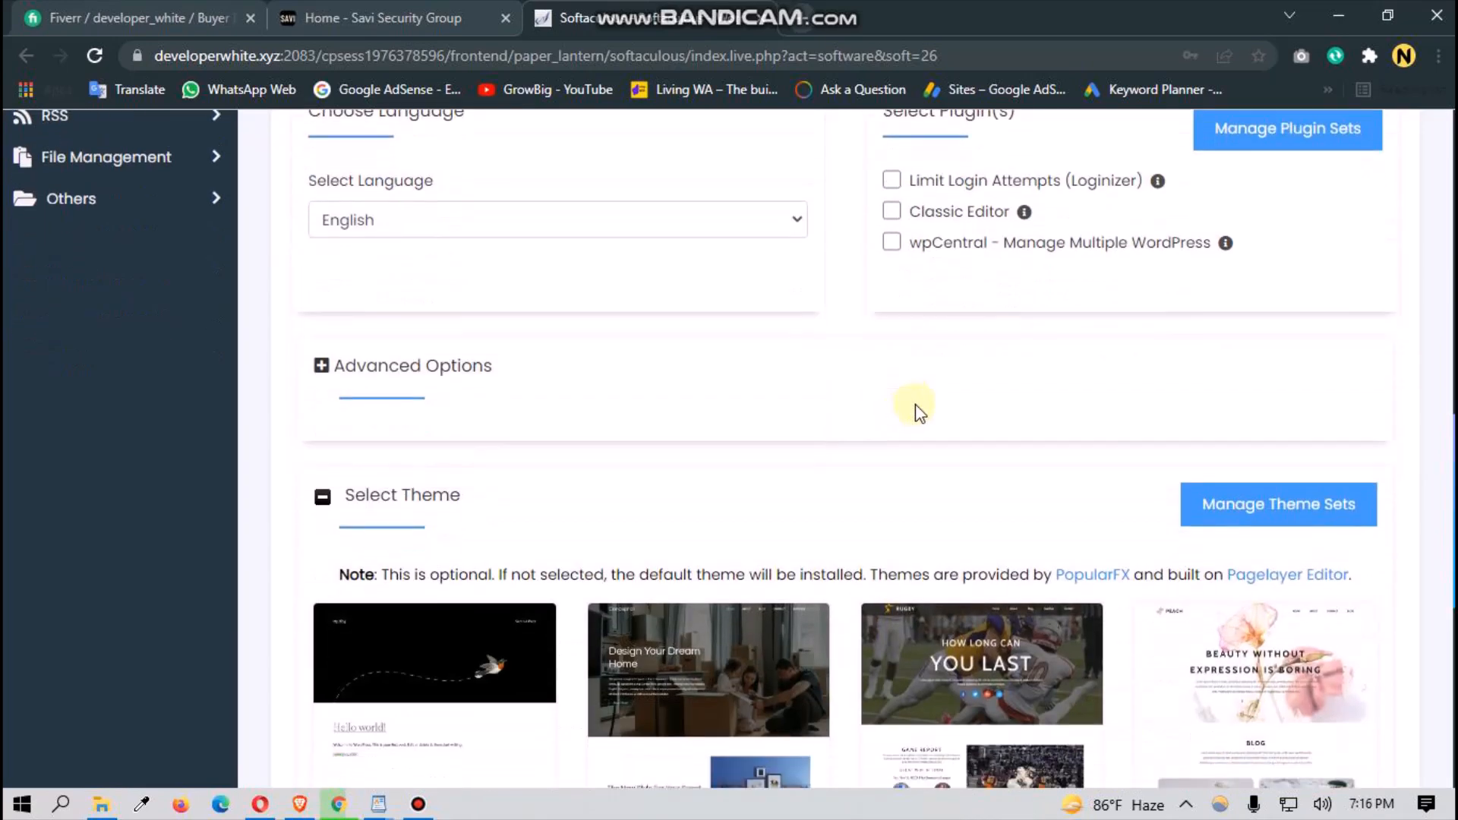
{"action": "scroll", "coordinate": [727, 413], "scroll_direction": "down", "scroll_amount": 2}
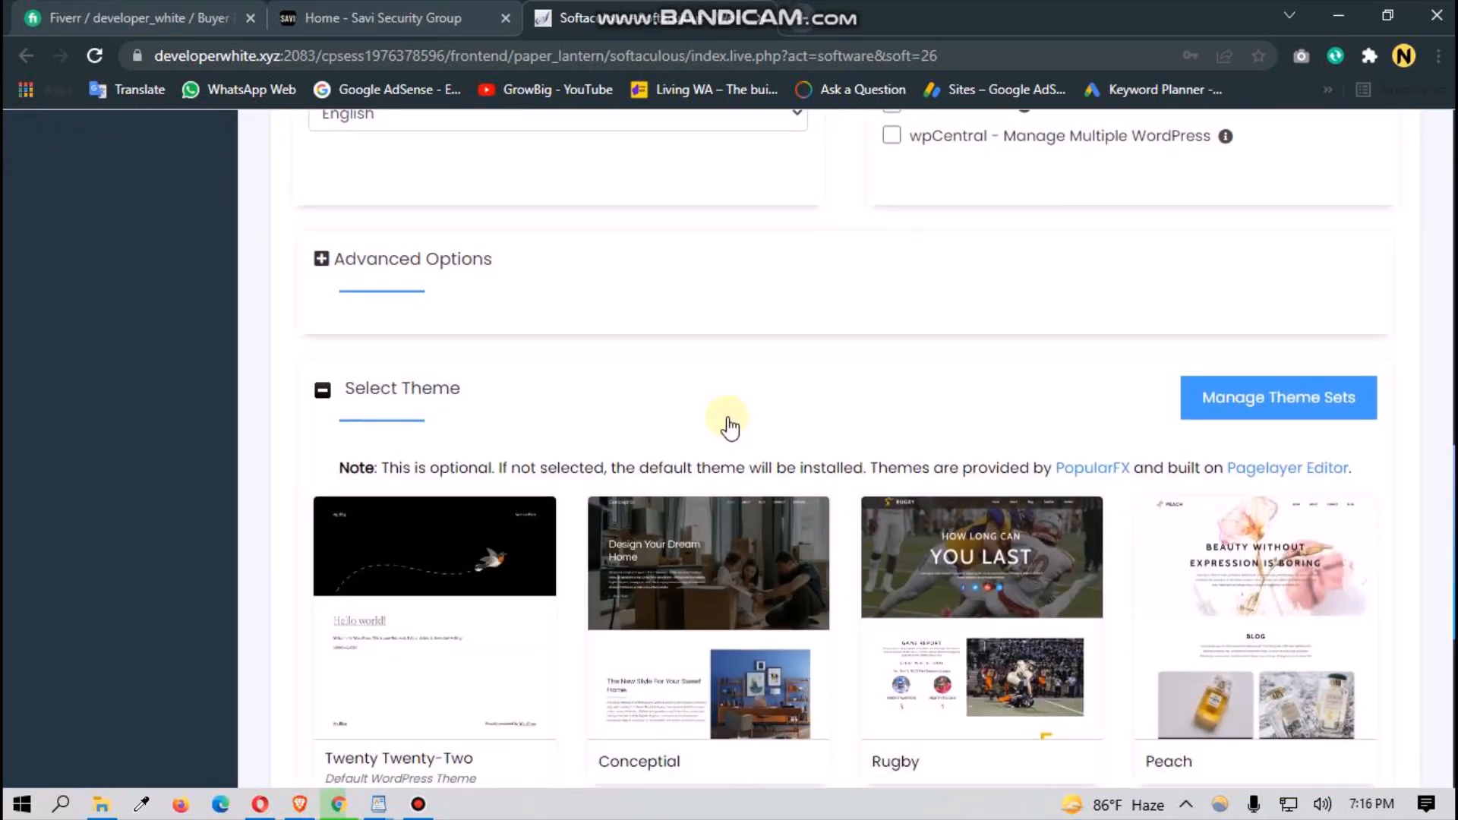
{"action": "scroll", "coordinate": [786, 369], "scroll_direction": "down", "scroll_amount": 3}
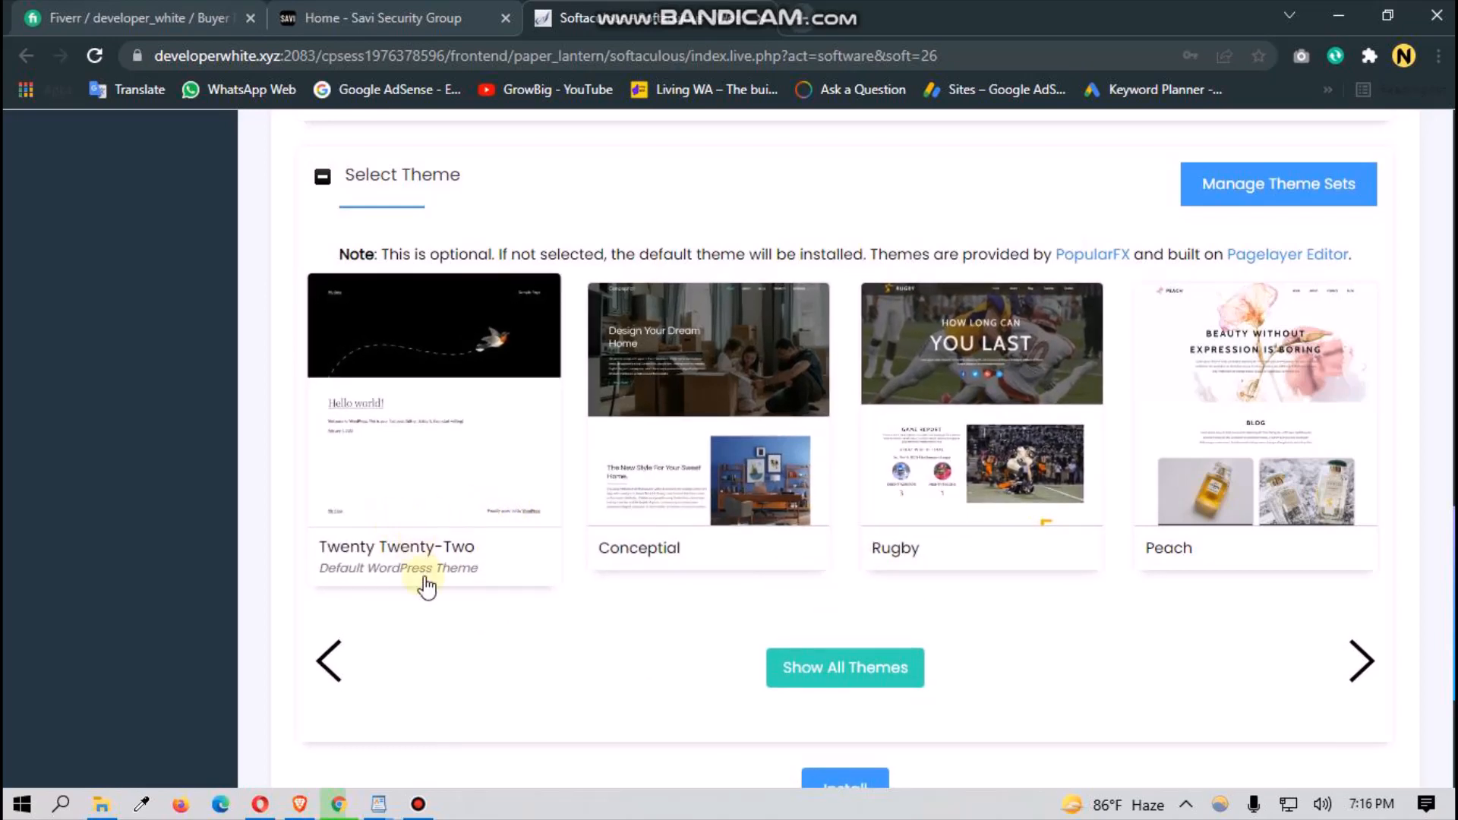
Step: Choose the Twenty Twenty-Two theme for the WordPress installation and agree to use its demo images
{"action": "scroll", "coordinate": [429, 596], "scroll_direction": "down", "scroll_amount": 2}
{"action": "left_click", "coordinate": [465, 425]}
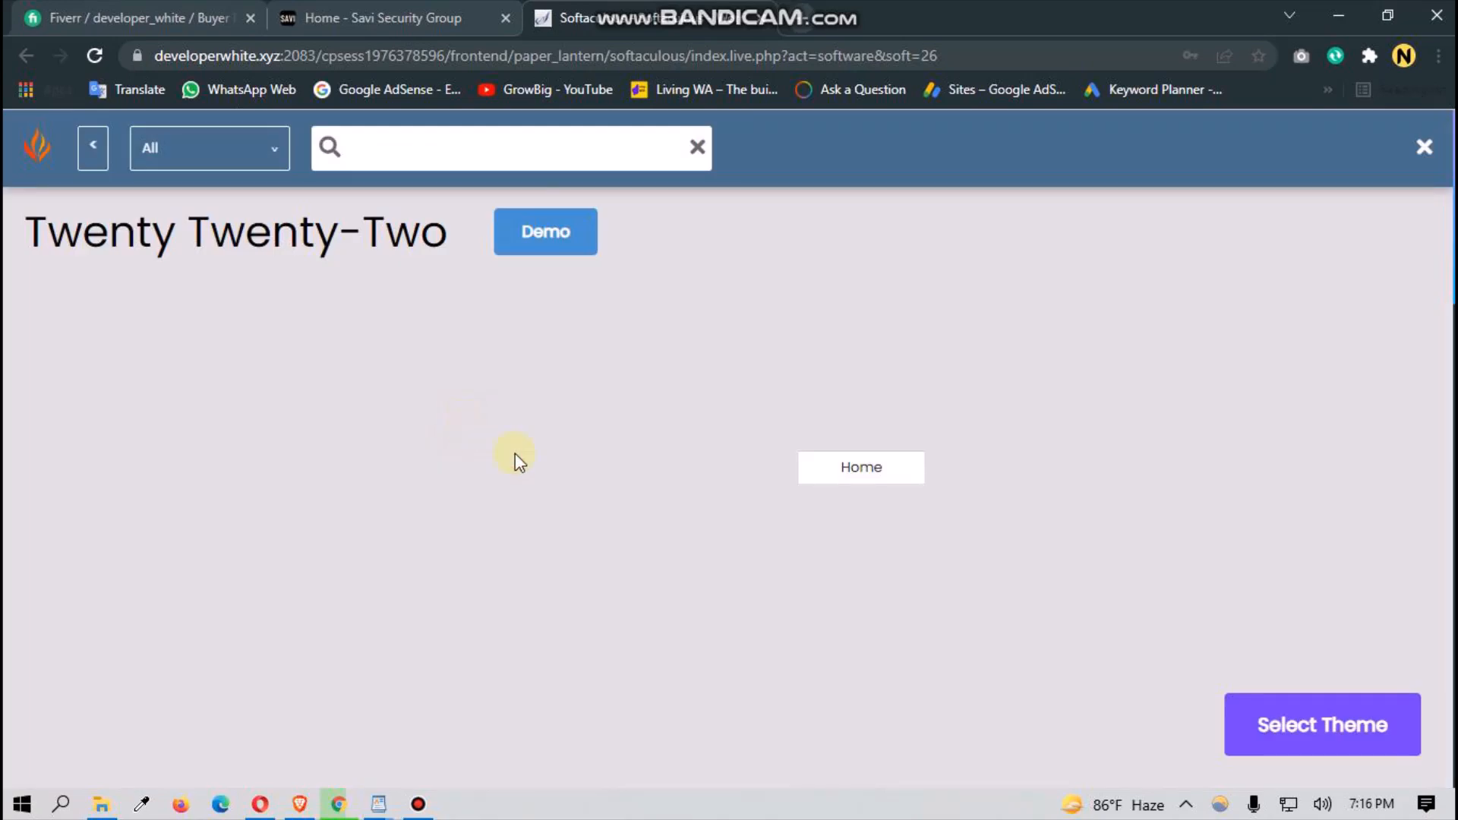
{"action": "left_click", "coordinate": [1242, 730]}
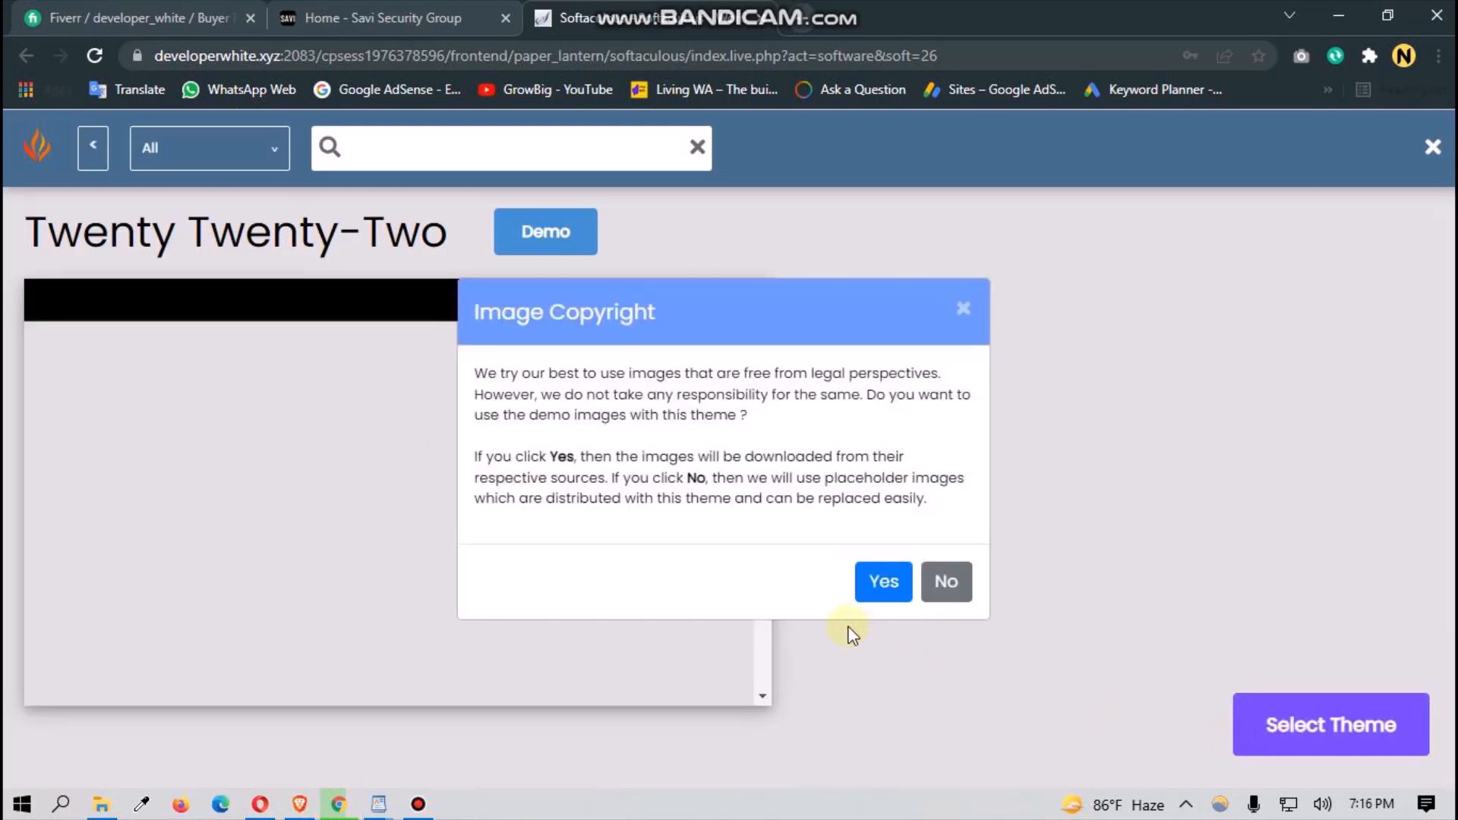
{"action": "left_click", "coordinate": [893, 602]}
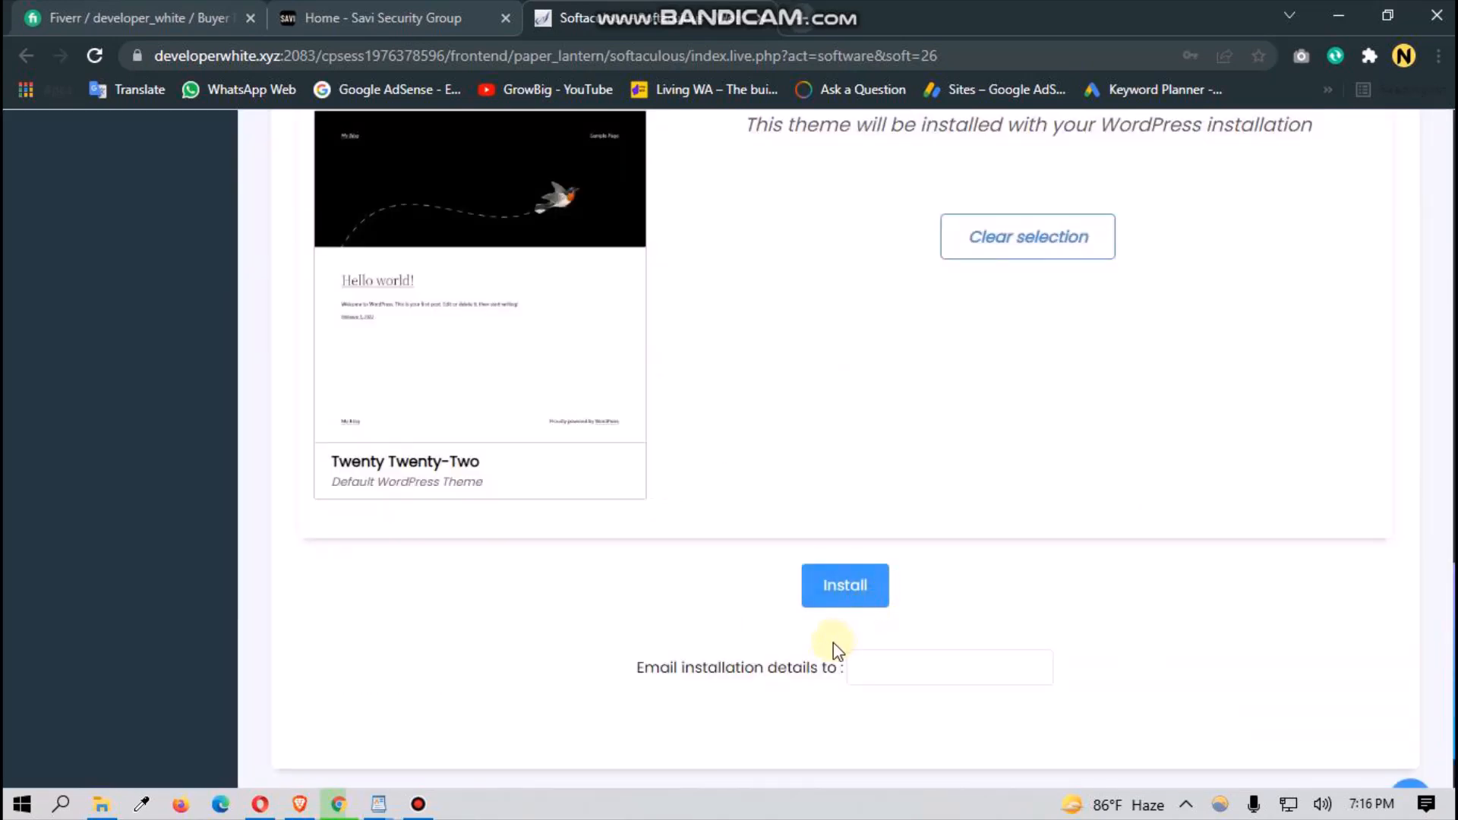
Step: Enter the e-mail address that receives the installation details and start the WordPress installation
{"action": "scroll", "coordinate": [789, 660], "scroll_direction": "up", "scroll_amount": 2}
{"action": "scroll", "coordinate": [788, 662], "scroll_direction": "down", "scroll_amount": 3}
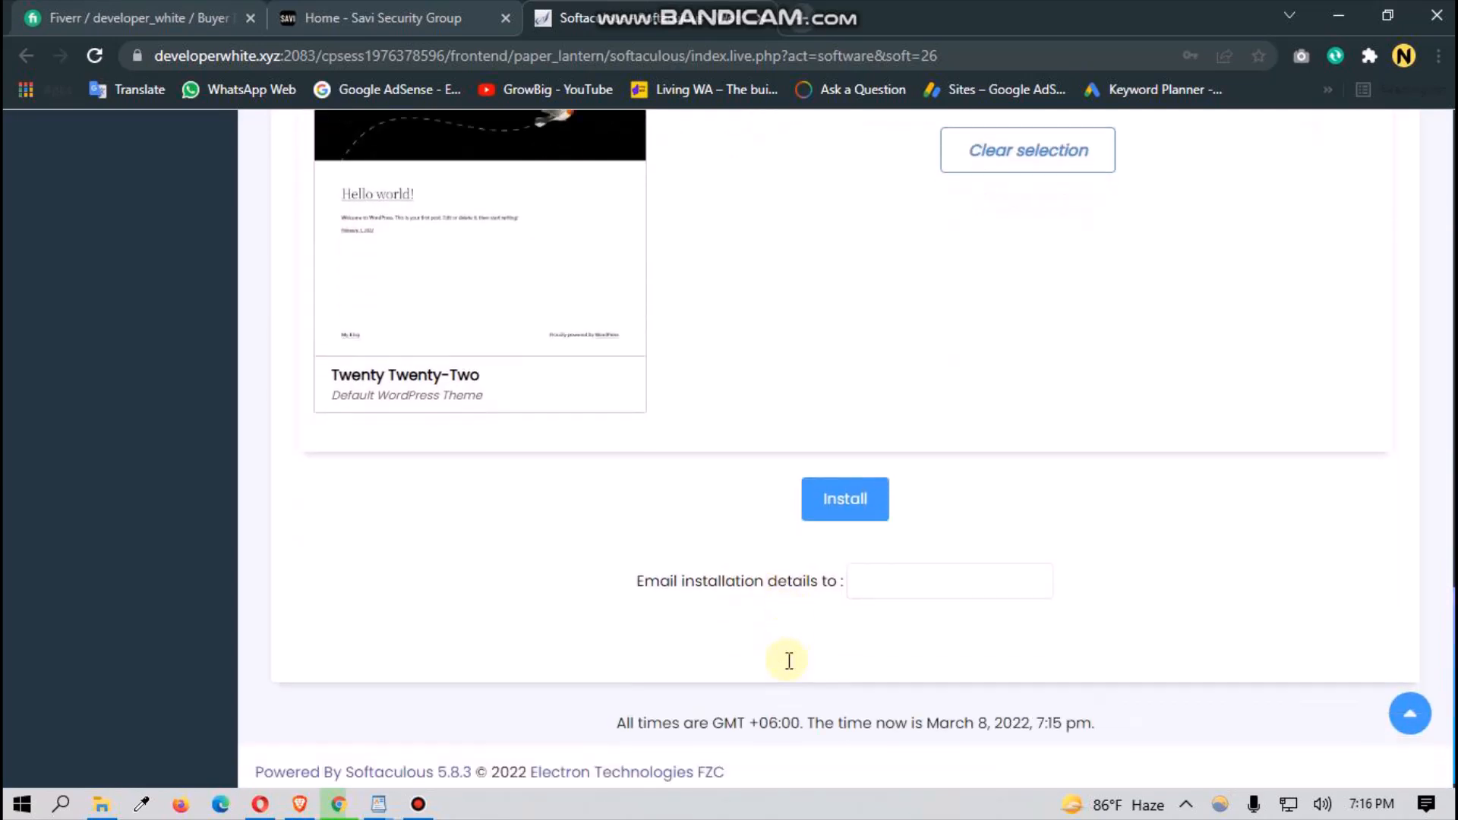
{"action": "left_click", "coordinate": [869, 568]}
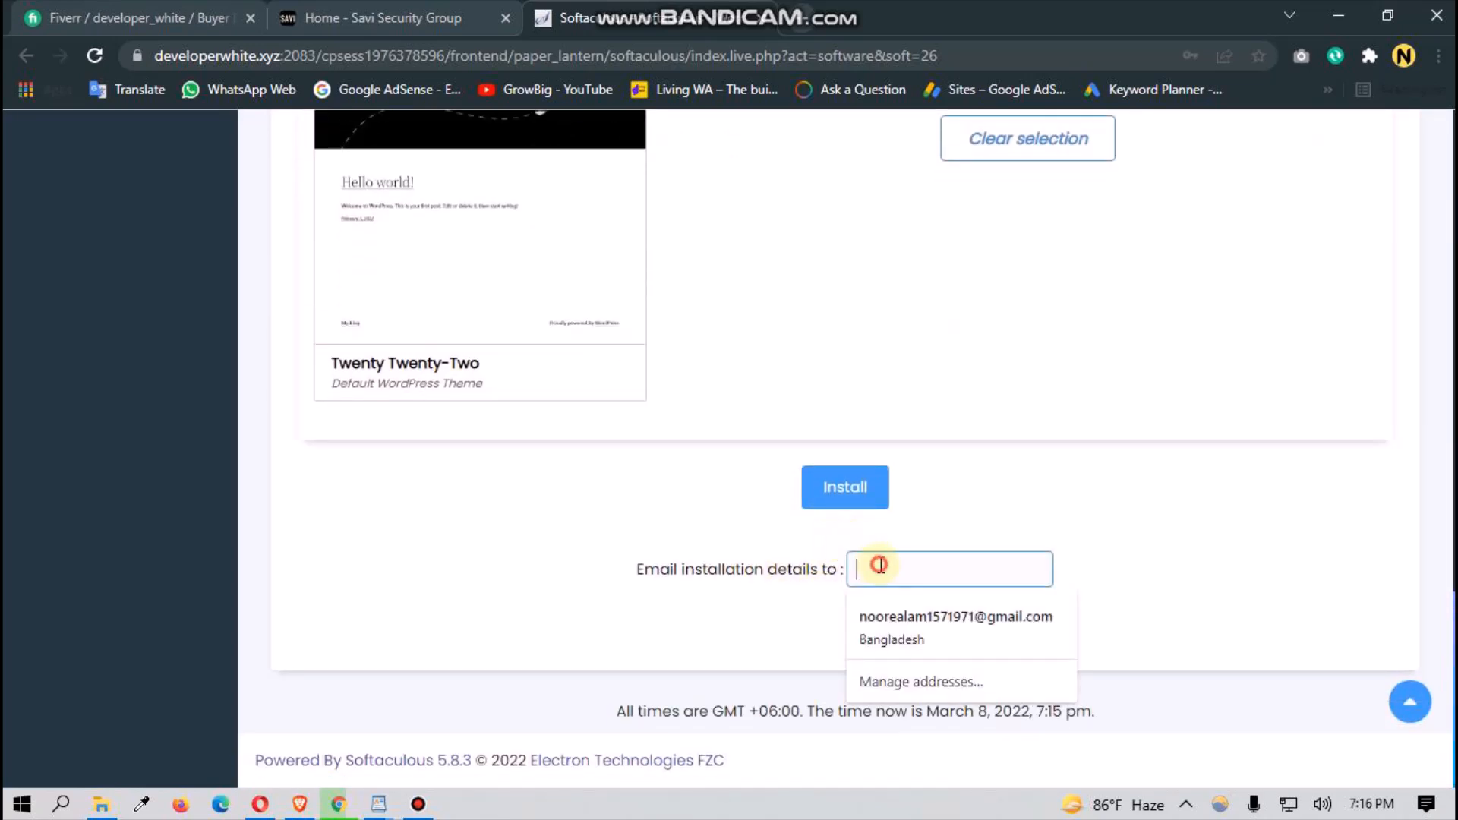
{"action": "left_click", "coordinate": [864, 617]}
{"action": "scroll", "coordinate": [739, 626], "scroll_direction": "up", "scroll_amount": 1}
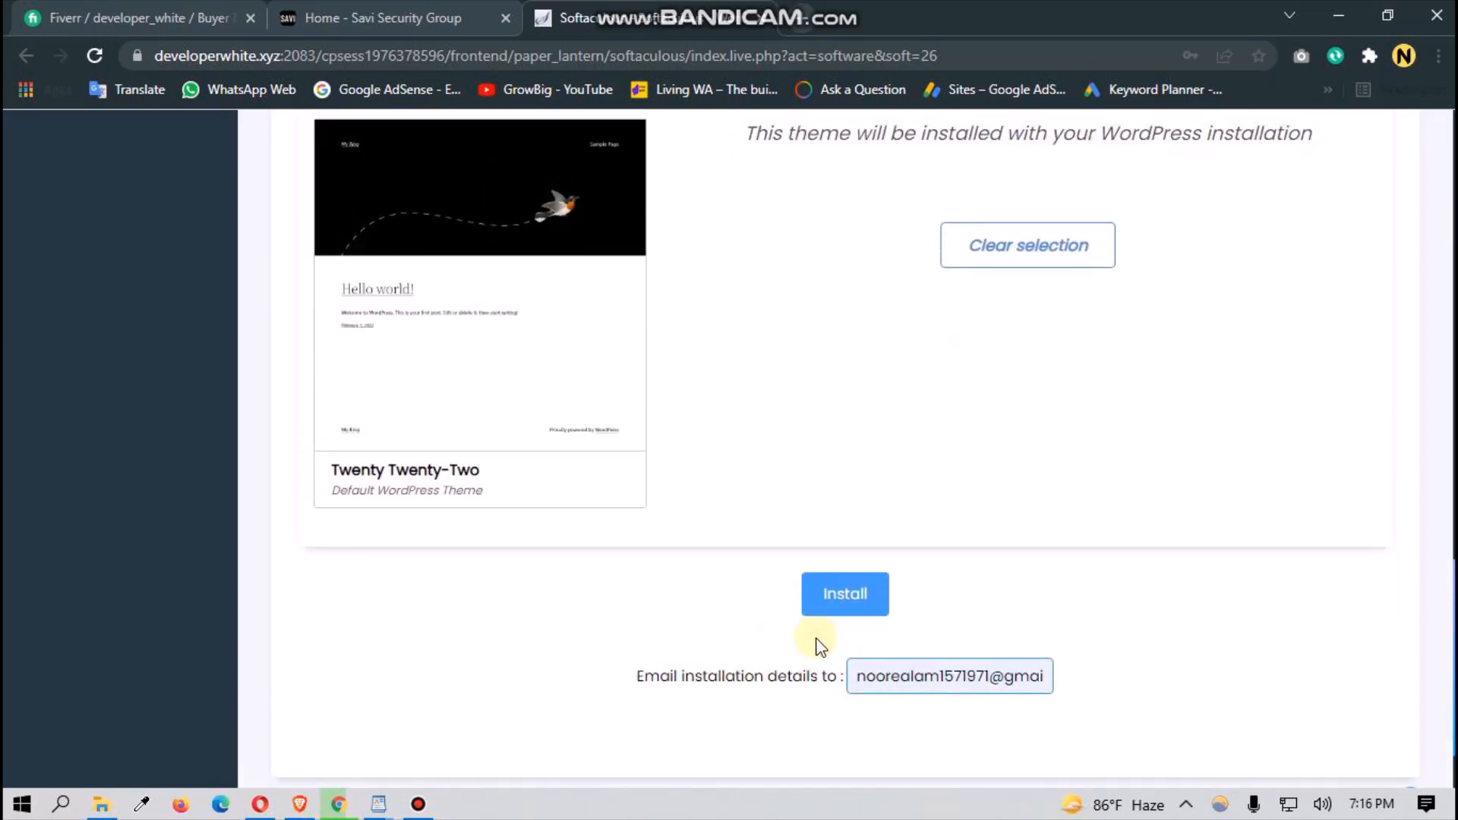
{"action": "left_click", "coordinate": [833, 608]}
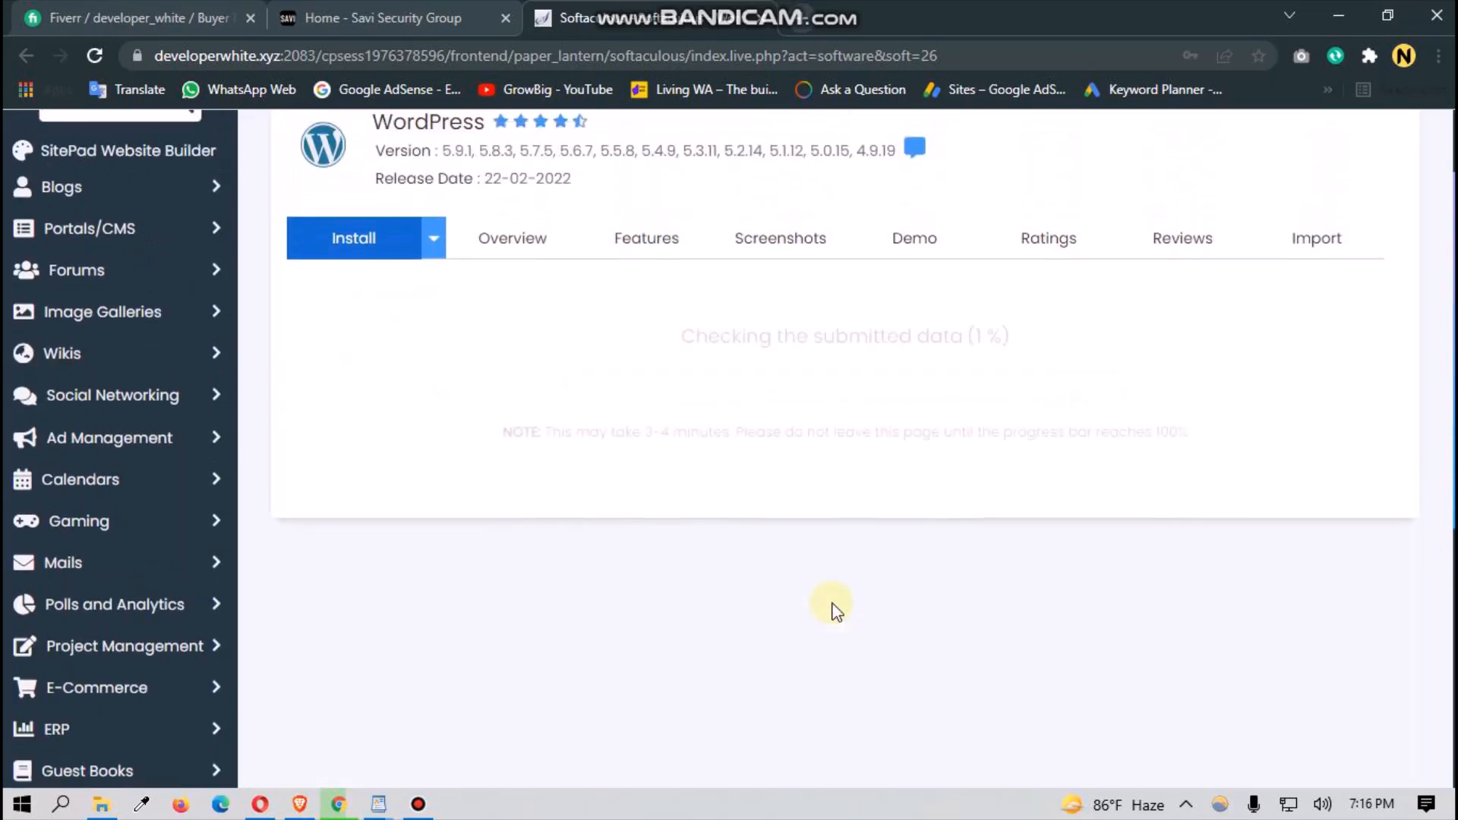
{"action": "left_click", "coordinate": [1146, 404]}
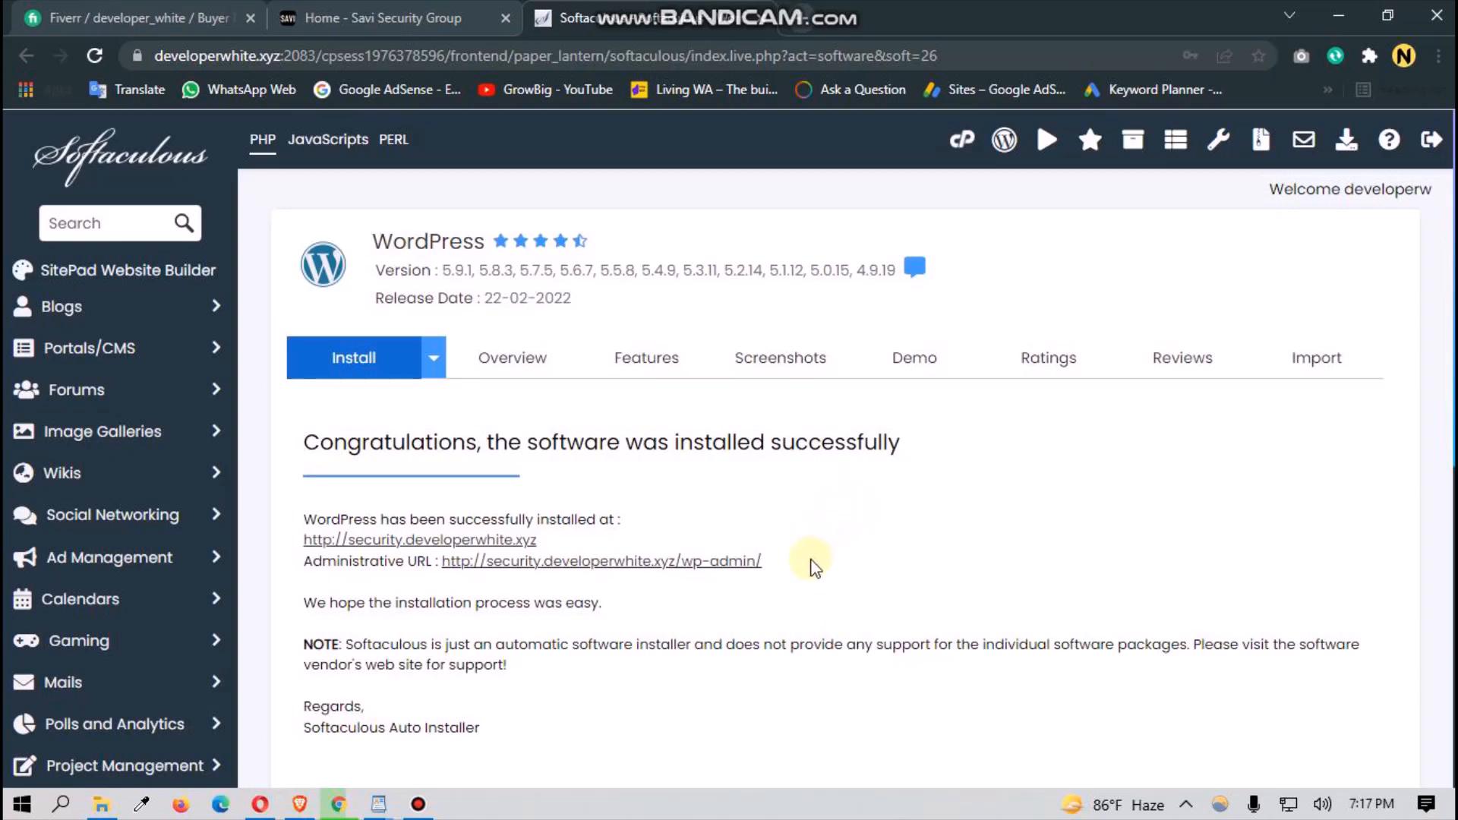
Step: Open the WordPress admin dashboard of security.developerwhite.xyz from the Softaculous installation result
{"action": "scroll", "coordinate": [750, 674], "scroll_direction": "down", "scroll_amount": 1}
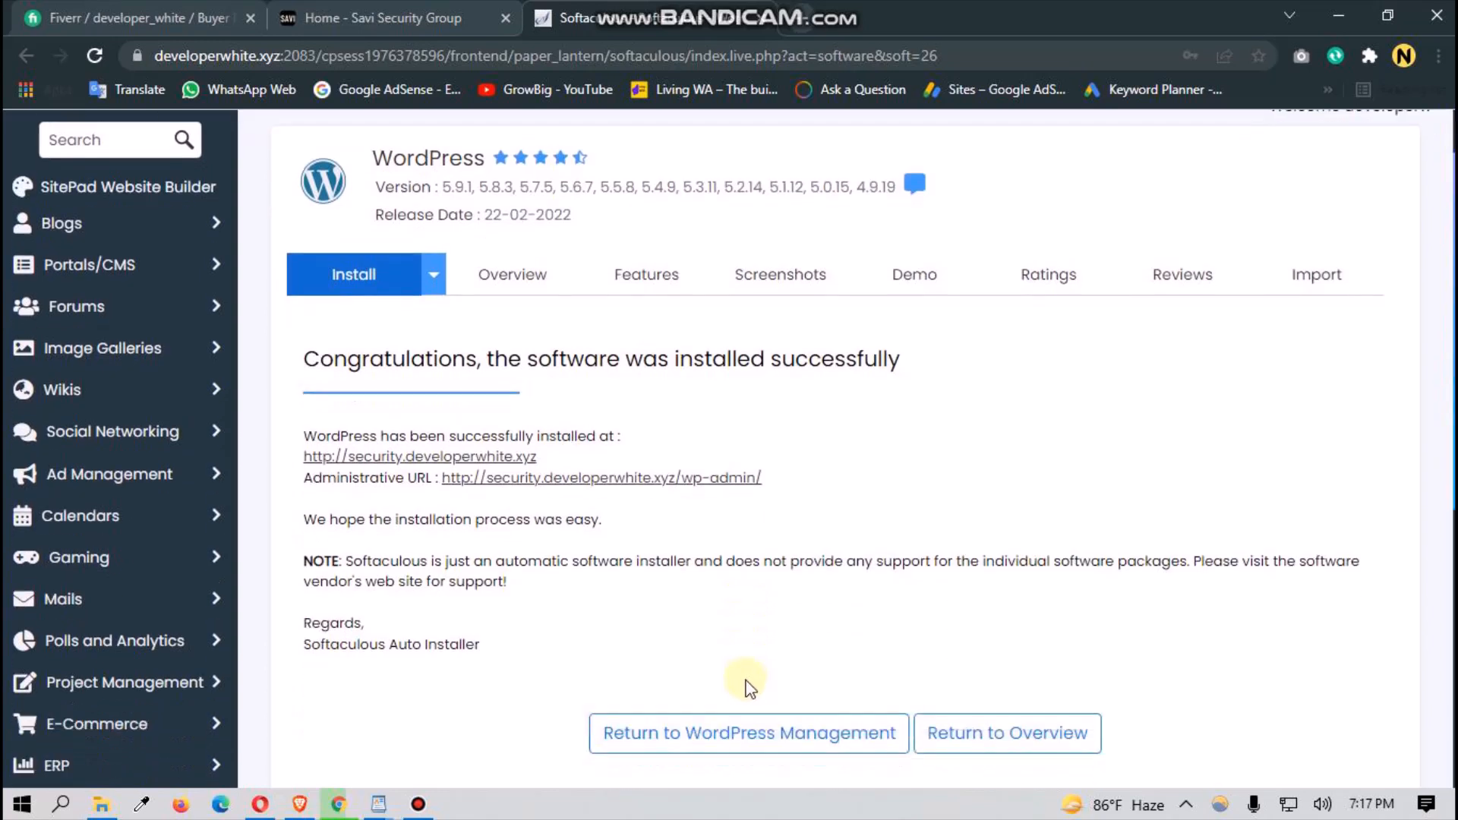
{"action": "left_click", "coordinate": [505, 456]}
{"action": "left_click", "coordinate": [642, 17]}
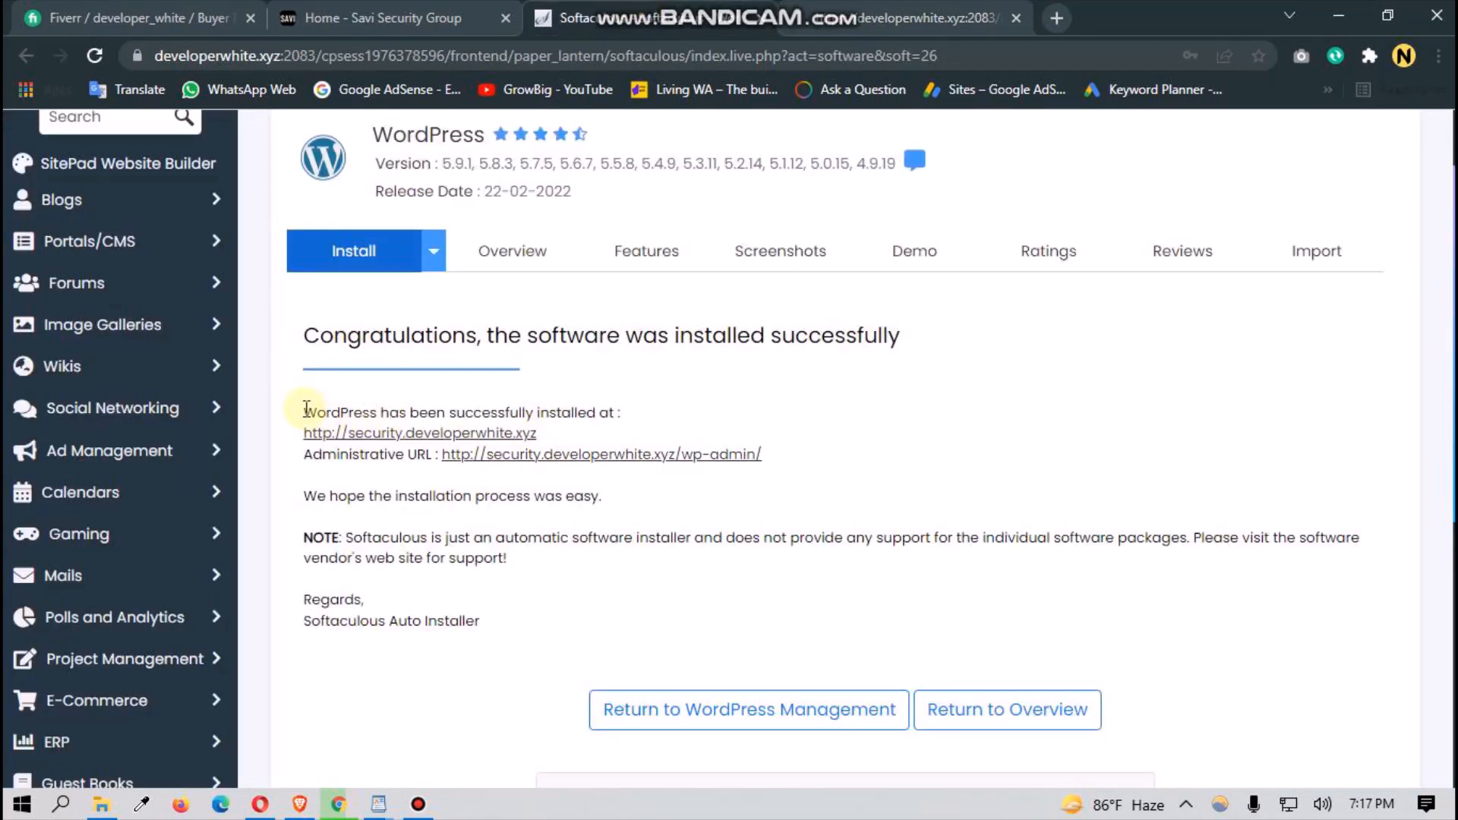
{"action": "left_click_drag", "start_coordinate": [306, 410], "coordinate": [638, 416]}
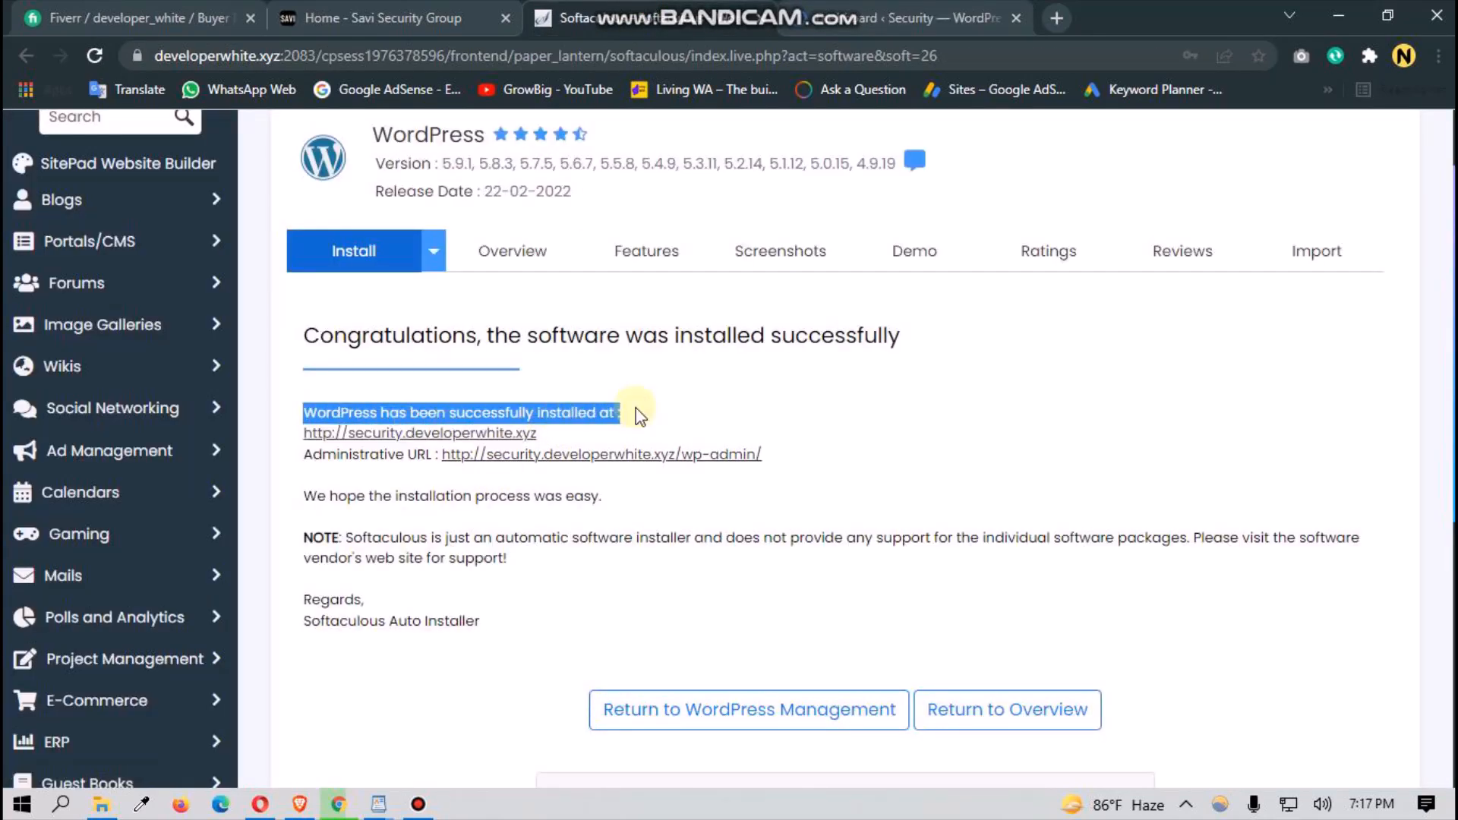
{"action": "left_click", "coordinate": [635, 414]}
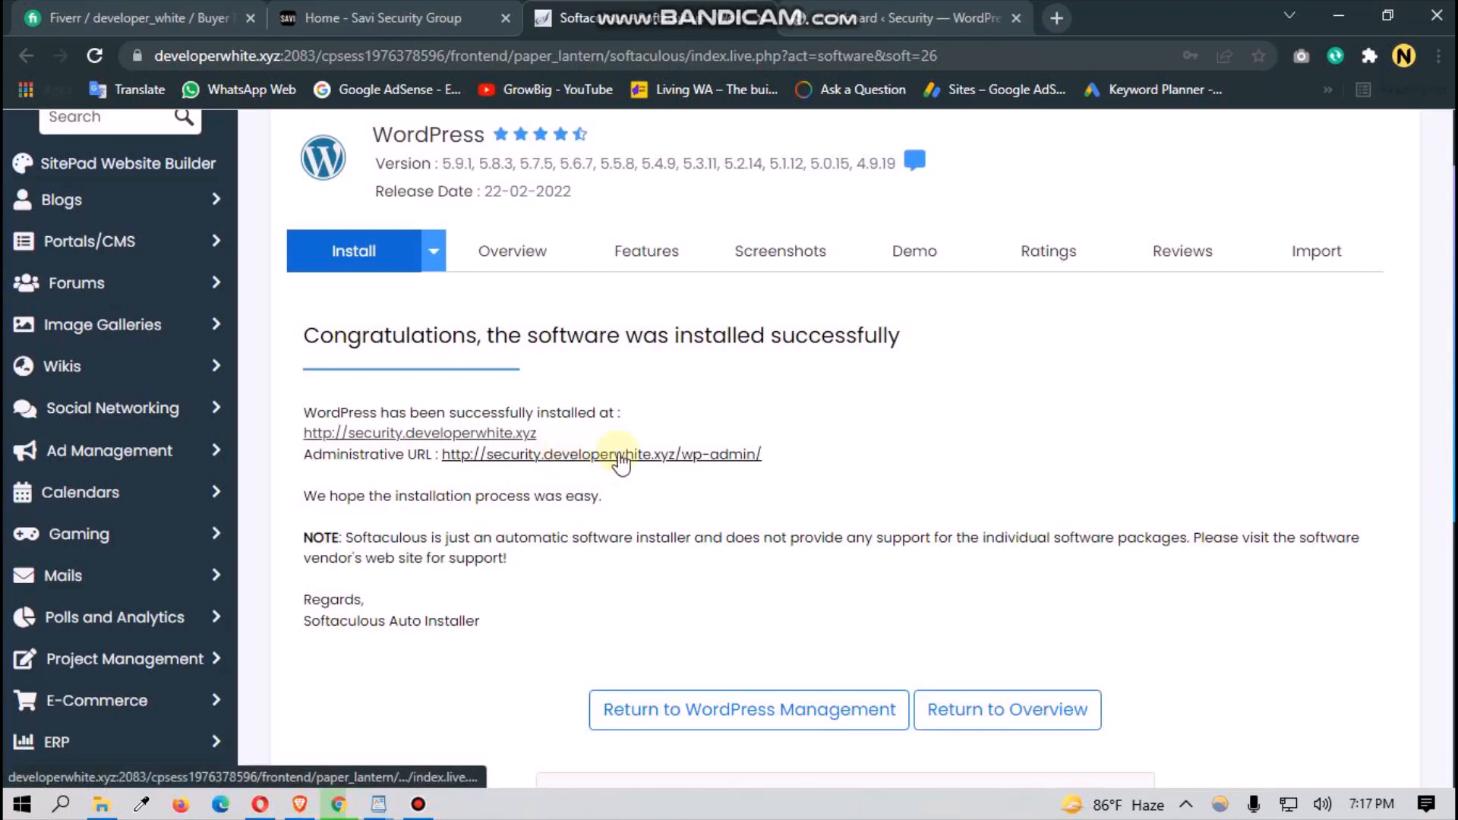
{"action": "left_click", "coordinate": [831, 11]}
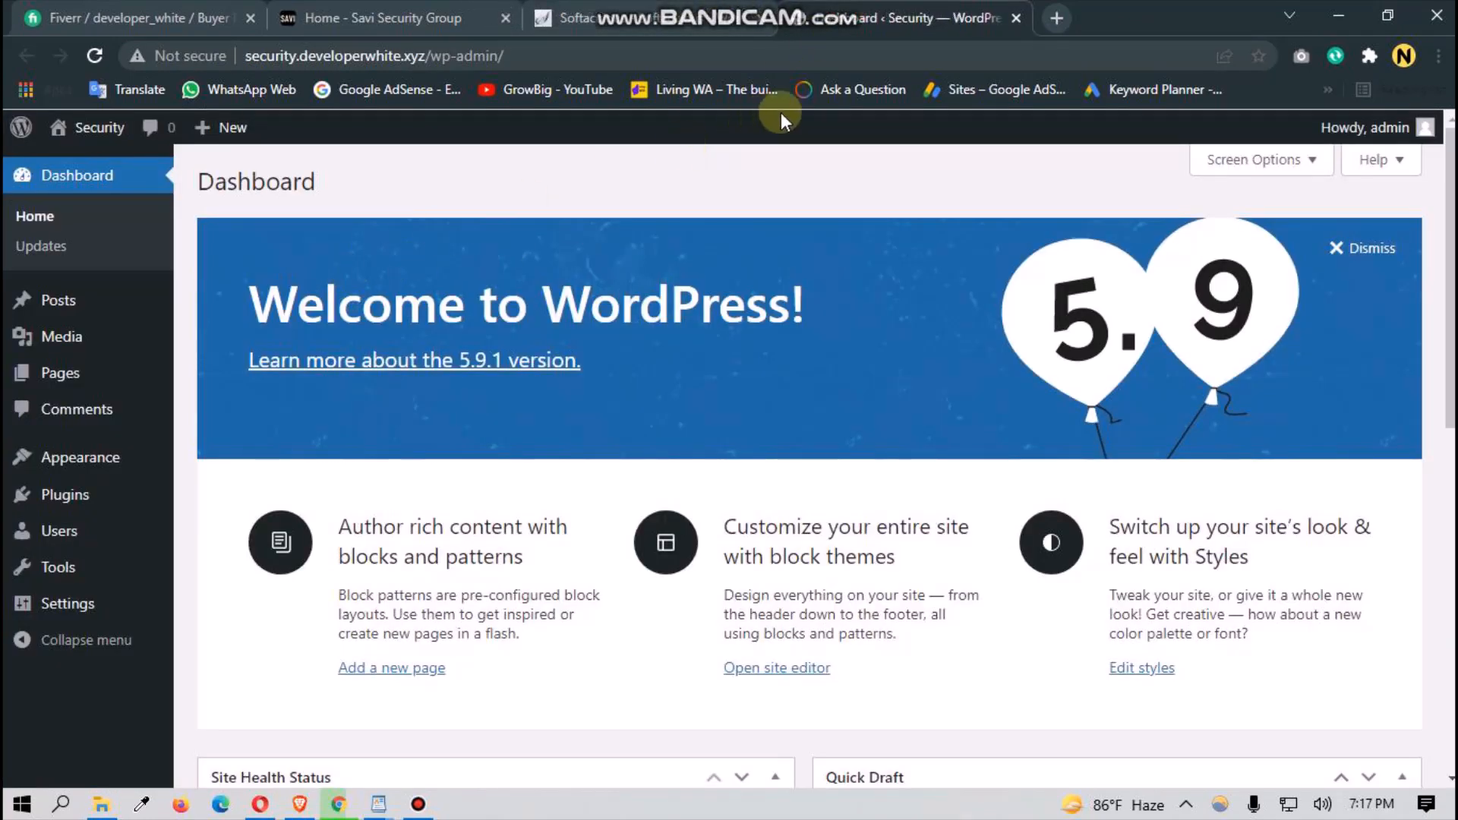
Step: Log the admin account out of the new WordPress site
{"action": "mouse_move", "coordinate": [1417, 131]}
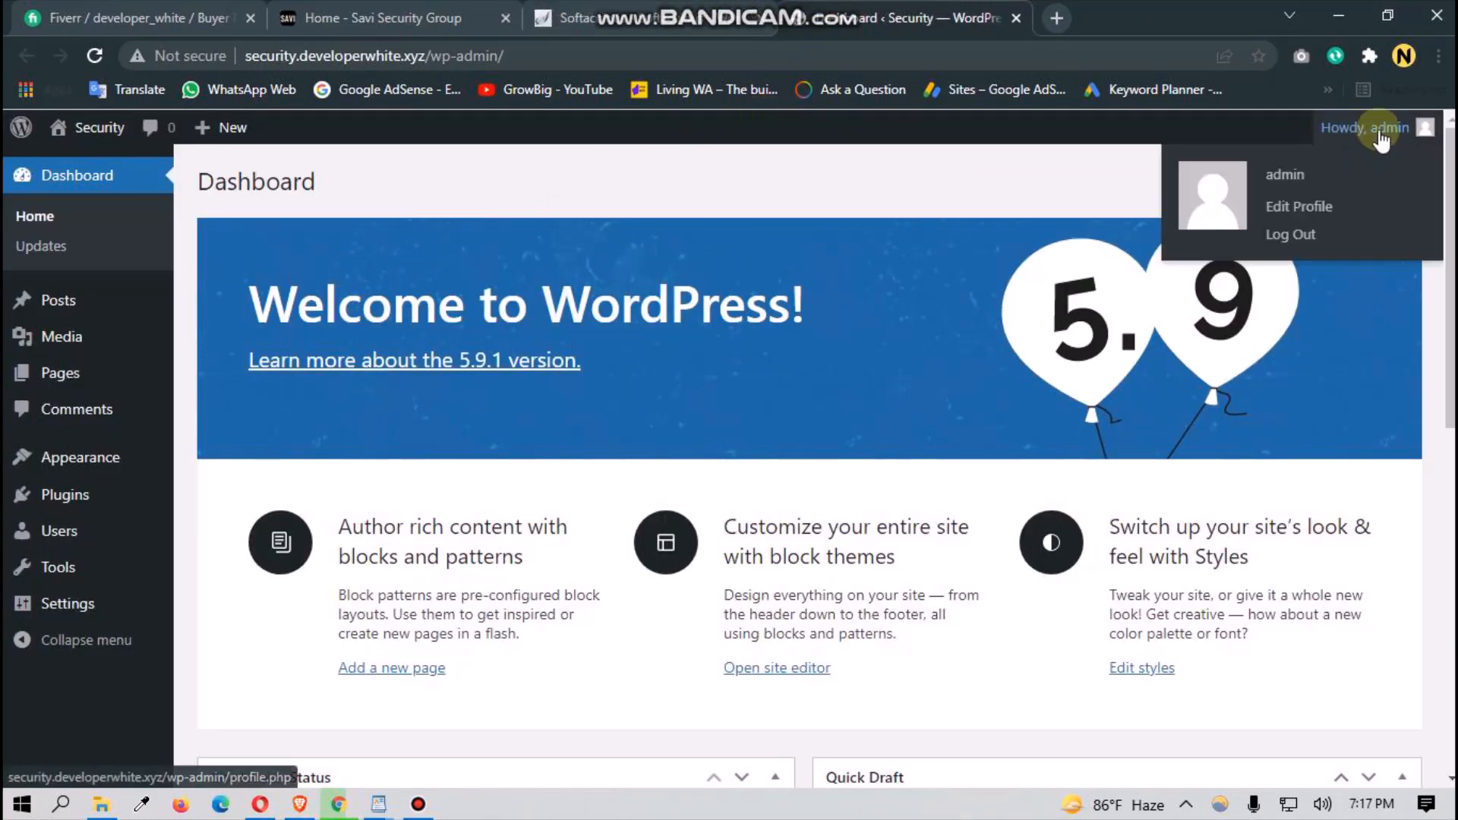
{"action": "left_click", "coordinate": [1420, 135]}
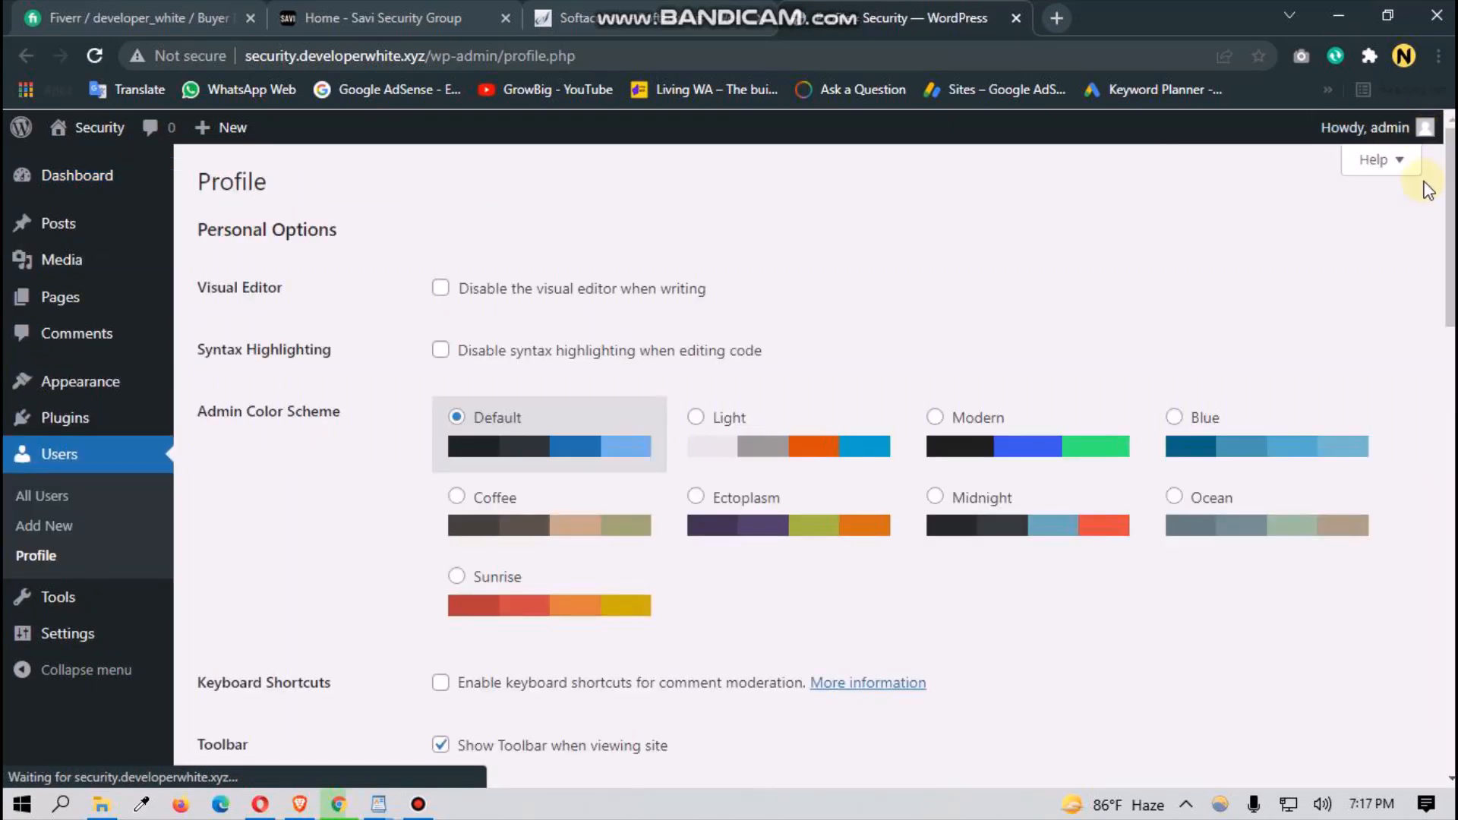
{"action": "mouse_move", "coordinate": [1422, 130]}
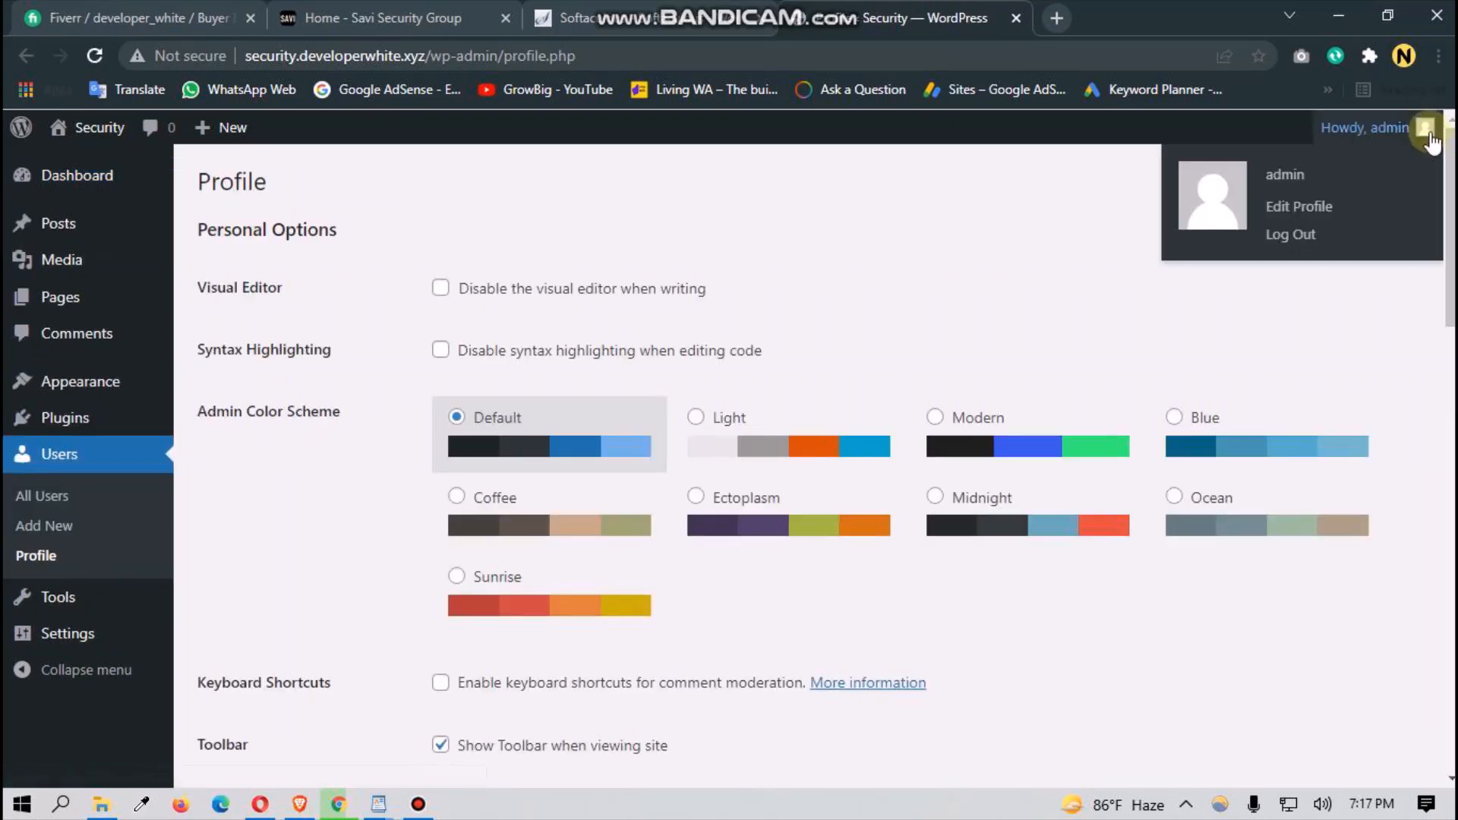
{"action": "left_click", "coordinate": [1358, 243]}
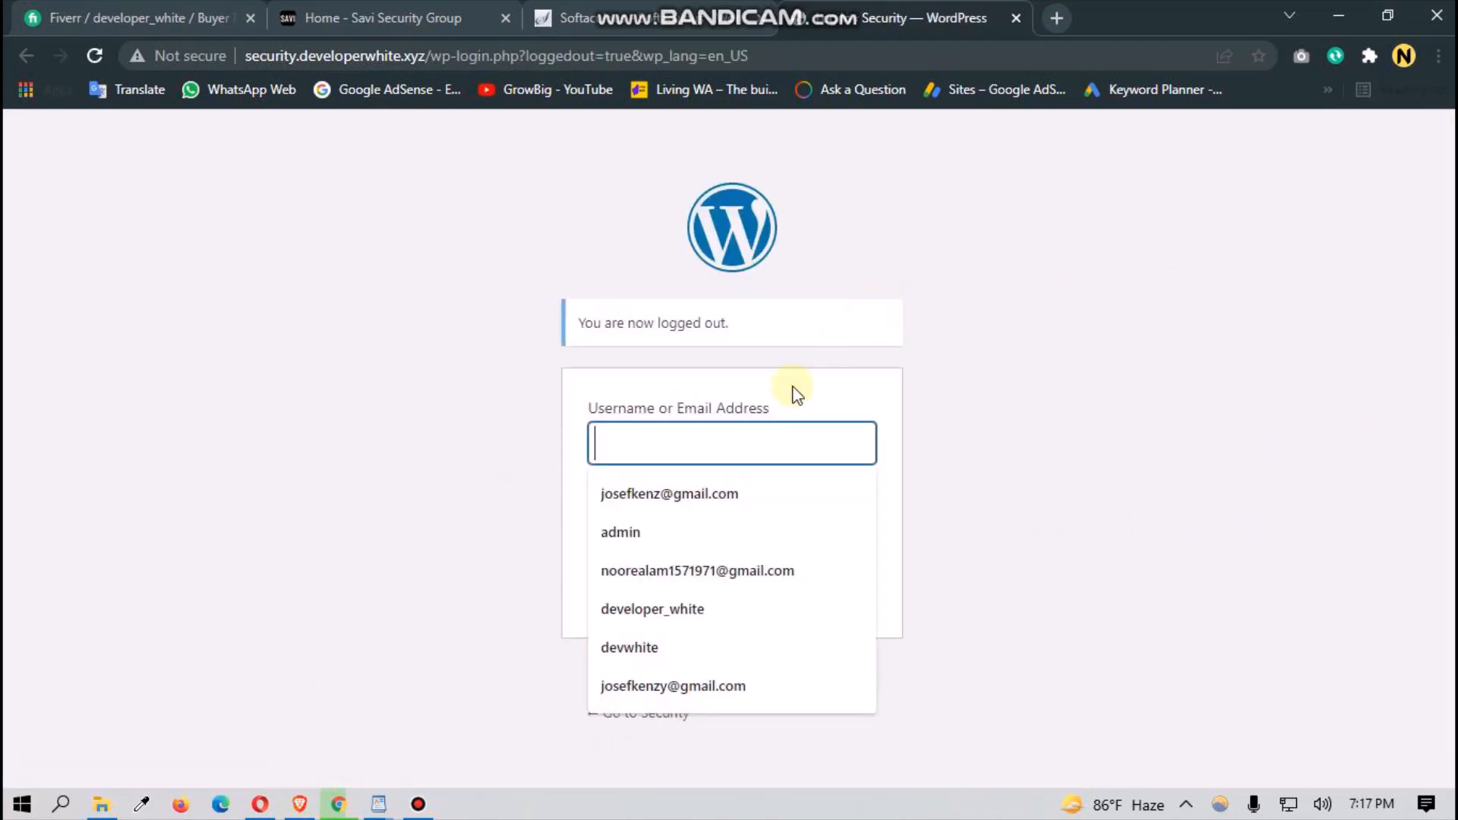
Step: Log in to WordPress with the username admin and the account password, and save the login in the browser
{"action": "left_click", "coordinate": [738, 432]}
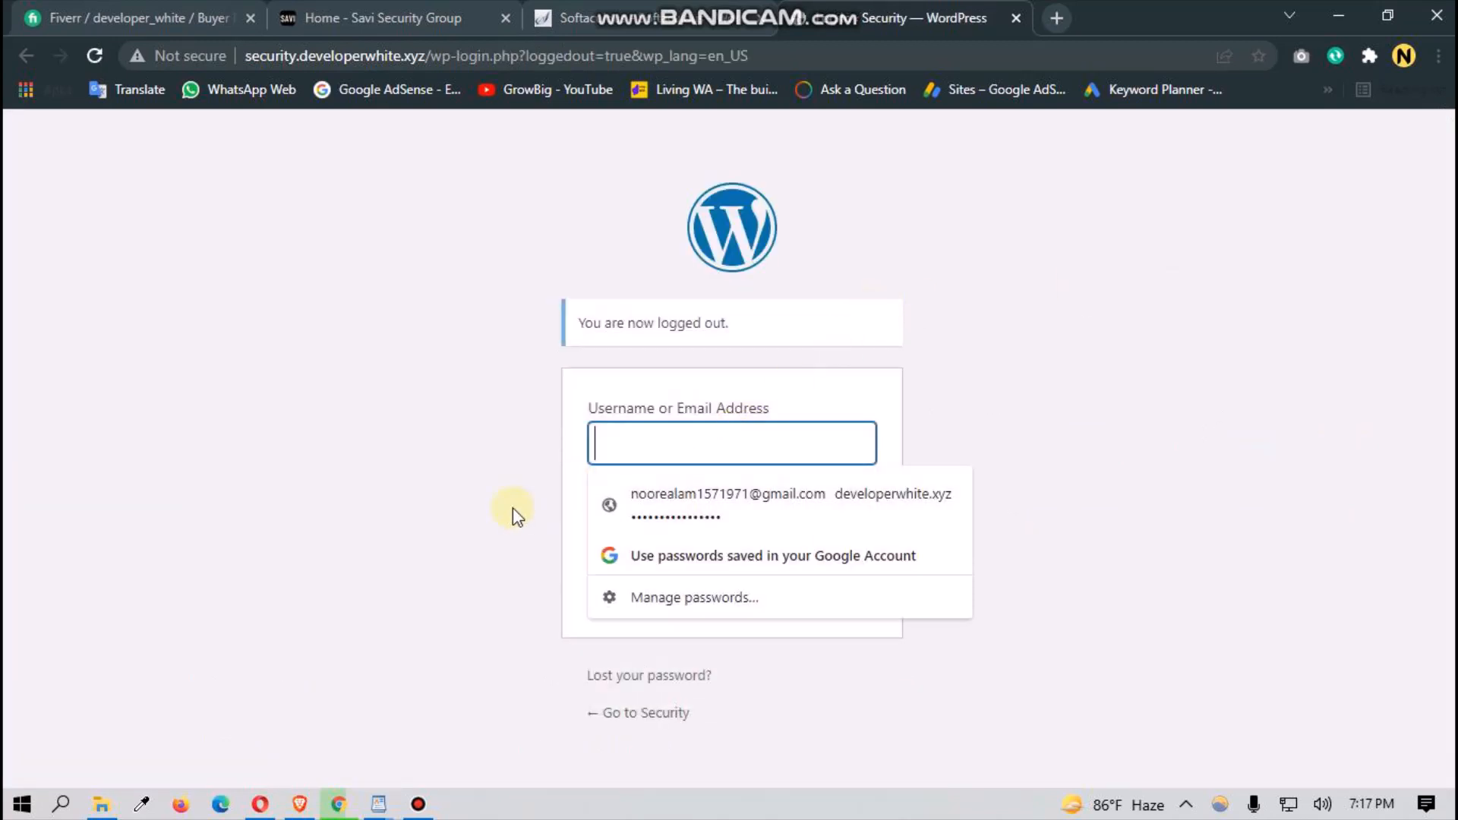
{"action": "type", "text": "adm"}
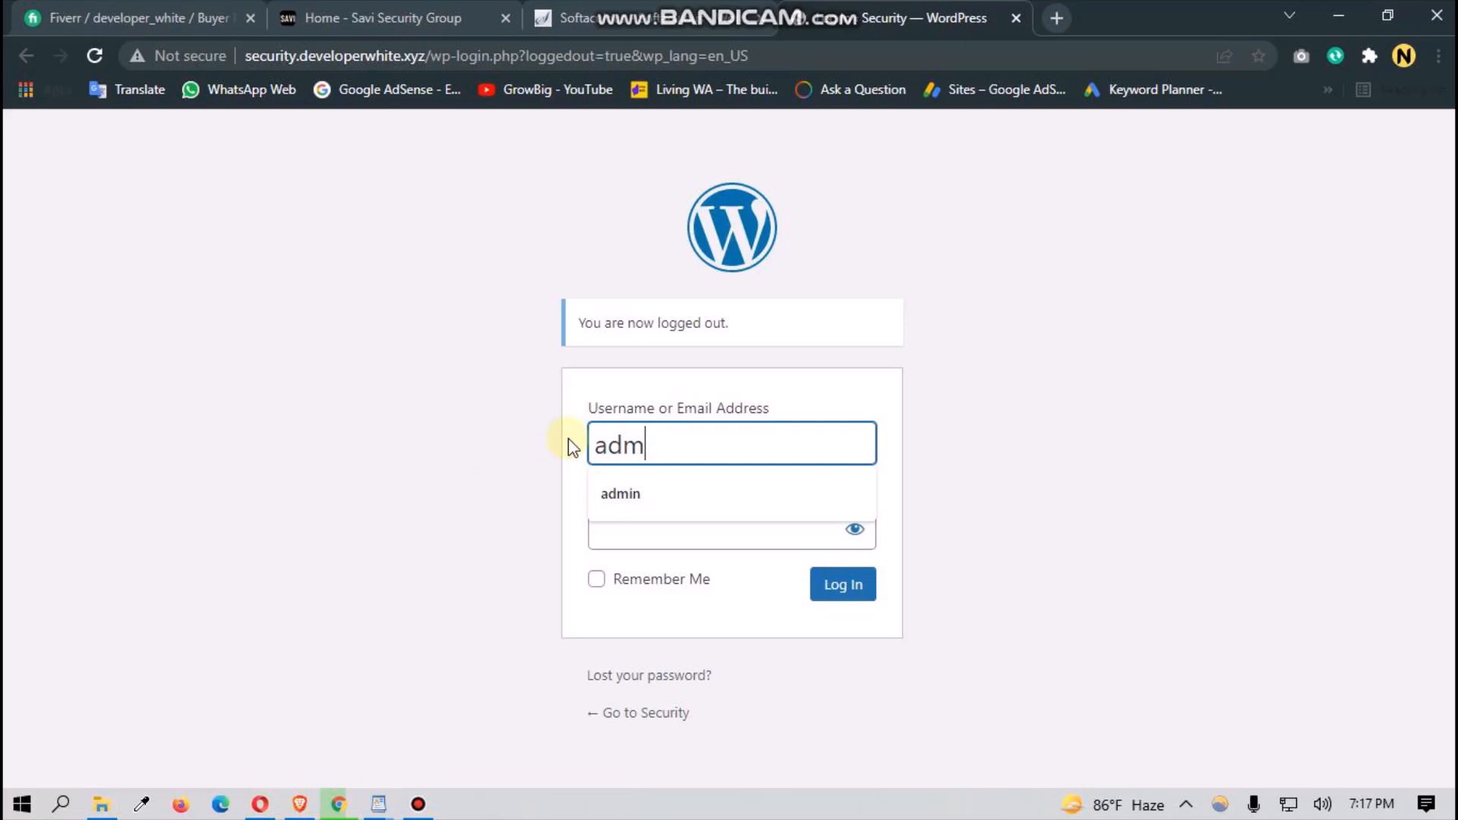
{"action": "type", "text": "in"}
{"action": "left_click", "coordinate": [605, 514]}
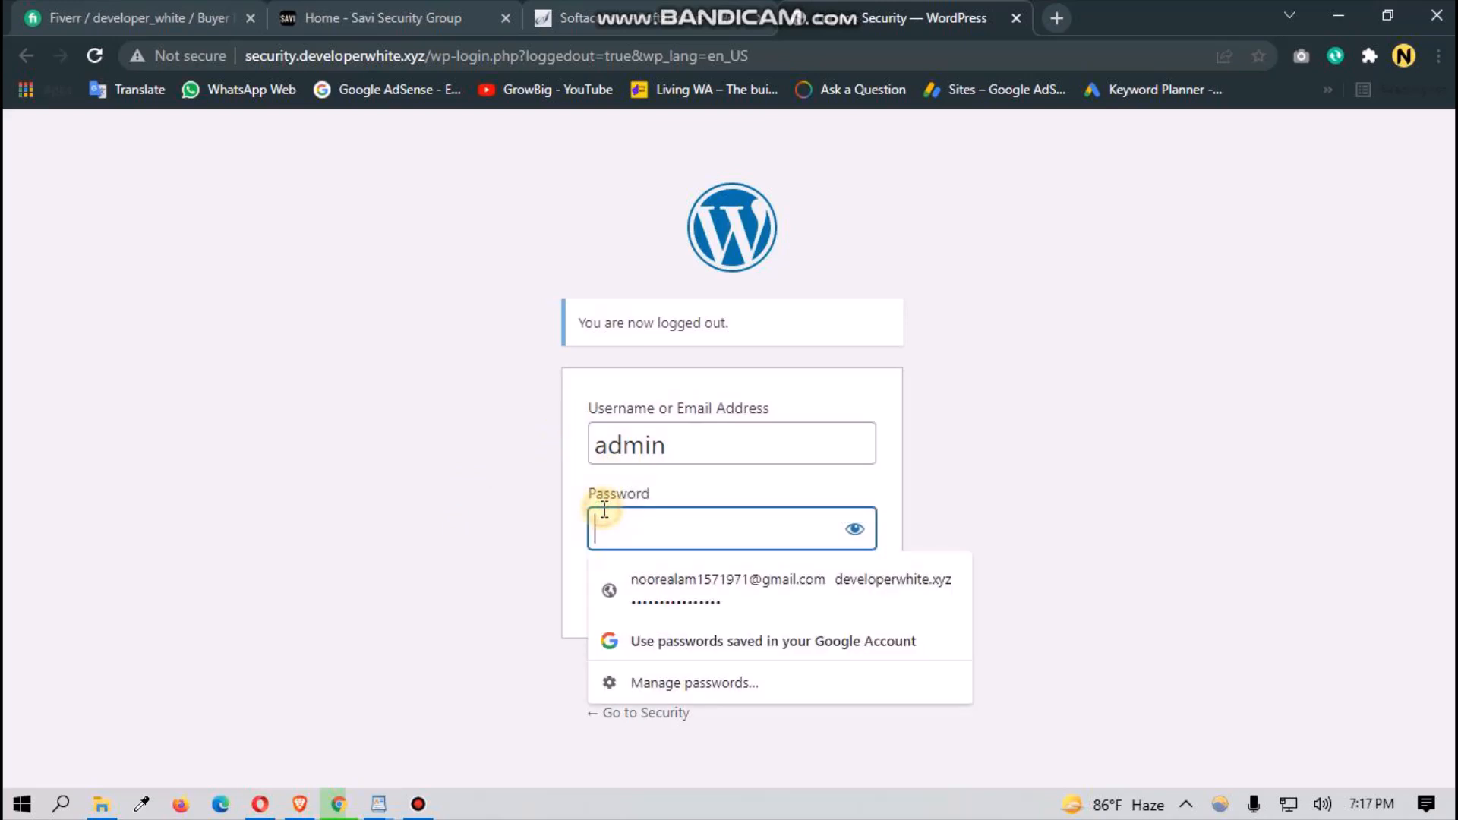
{"action": "type", "text": "••••"}
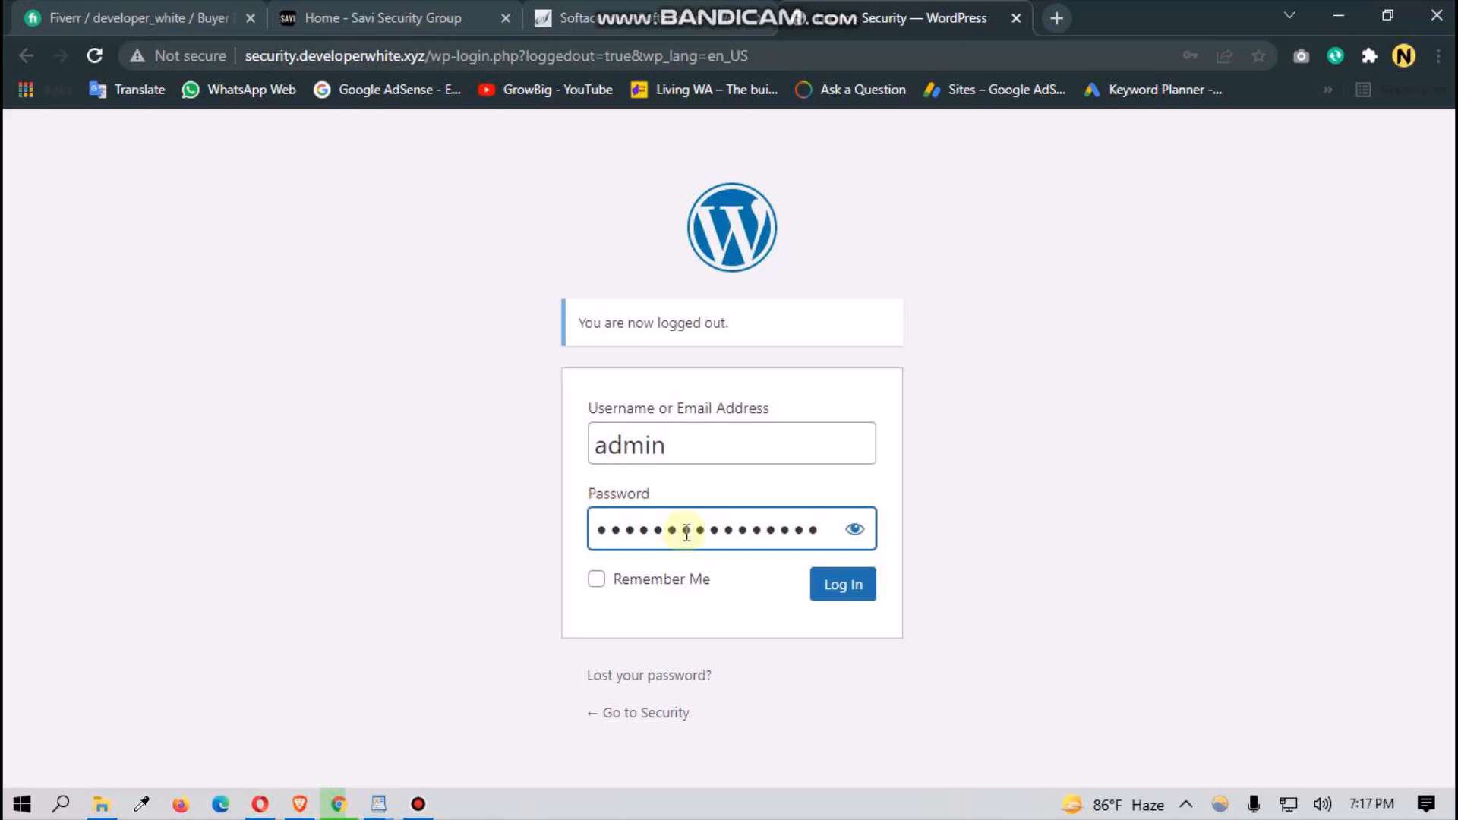
{"action": "left_click", "coordinate": [826, 581]}
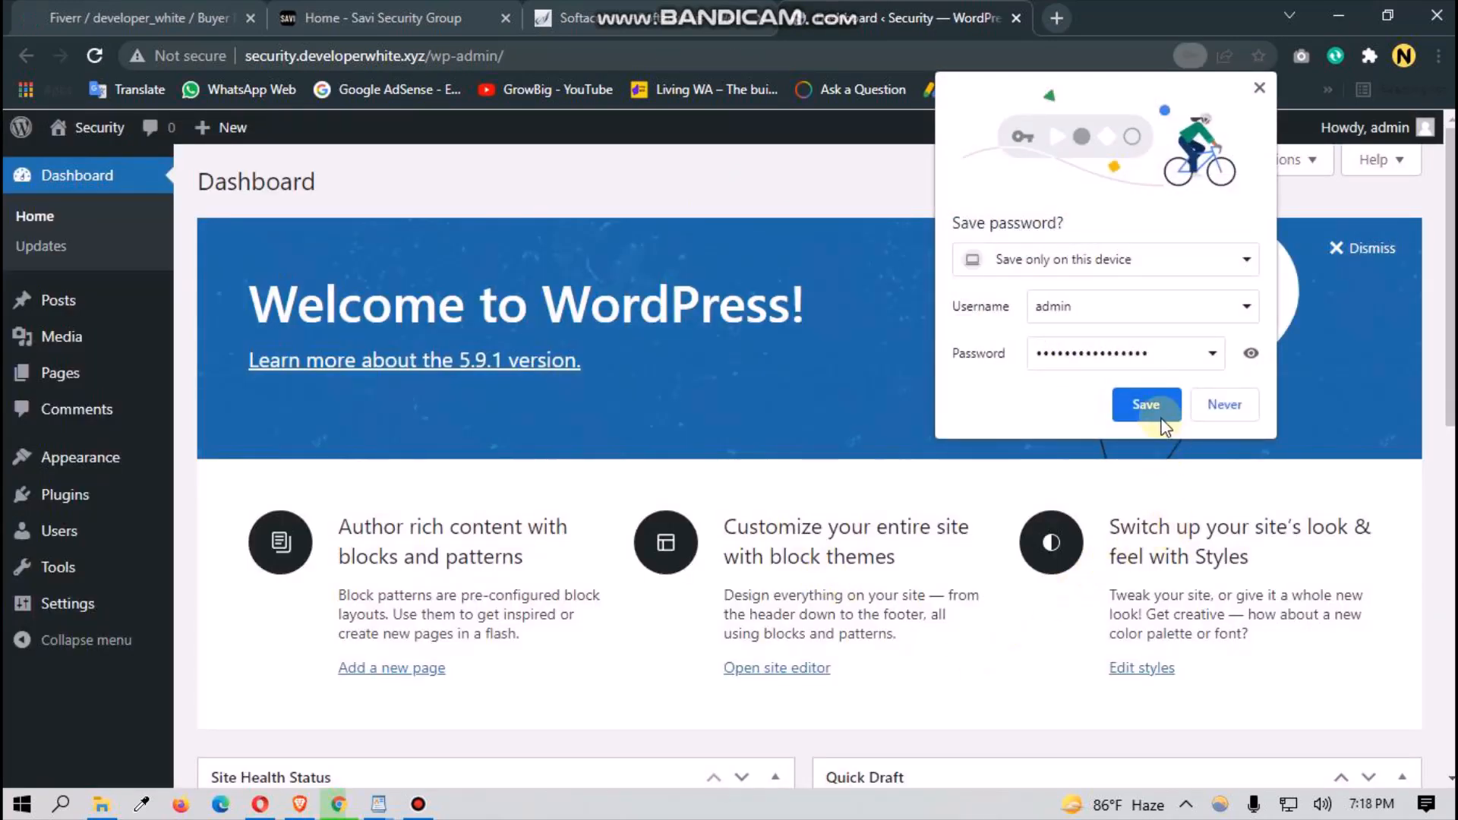
{"action": "left_click", "coordinate": [1148, 407]}
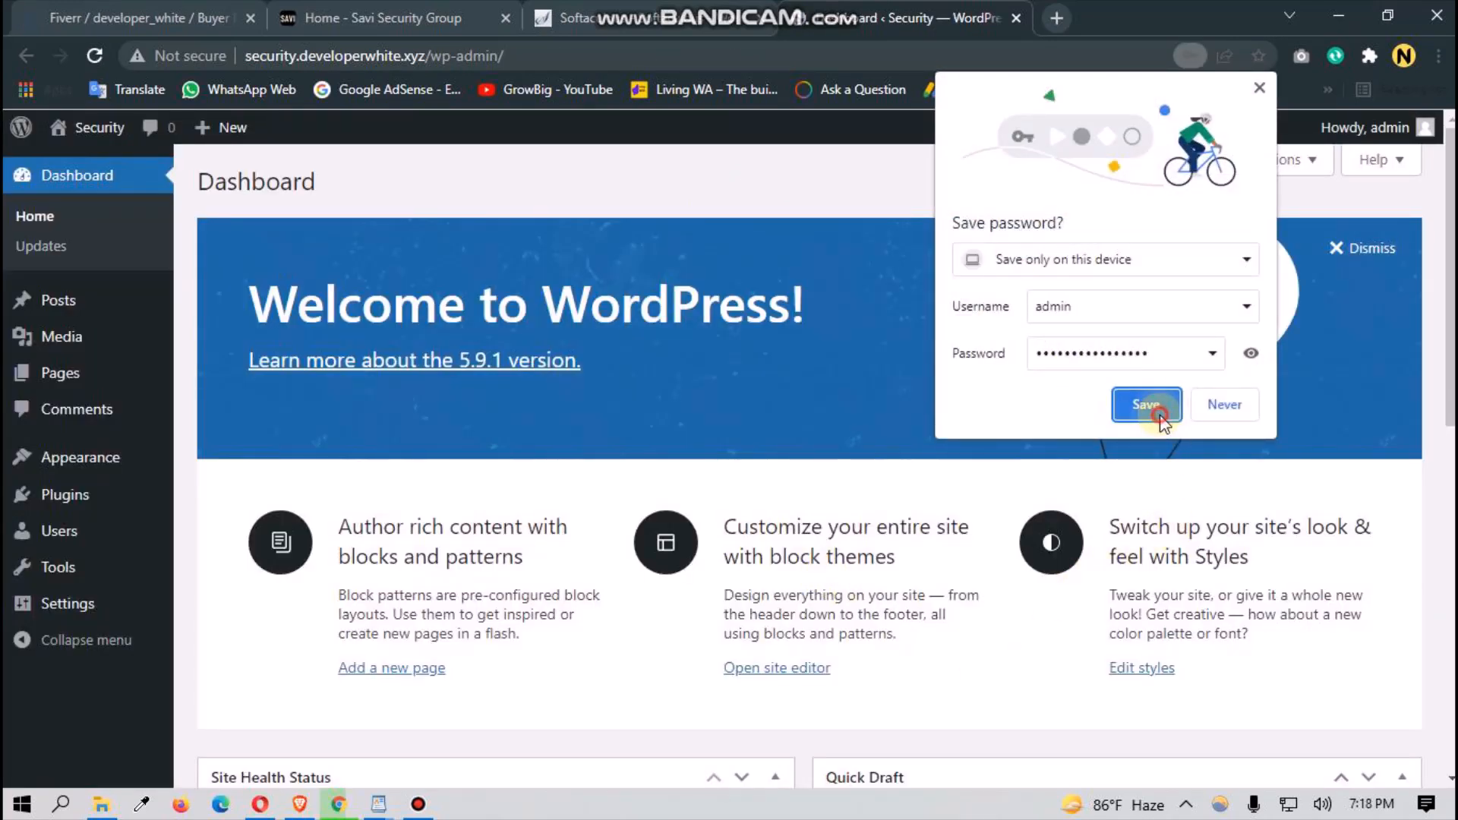
Step: Close the Softaculous installation page and review the Savi Security Group home page down to its services section
{"action": "scroll", "coordinate": [592, 458], "scroll_direction": "down", "scroll_amount": 1}
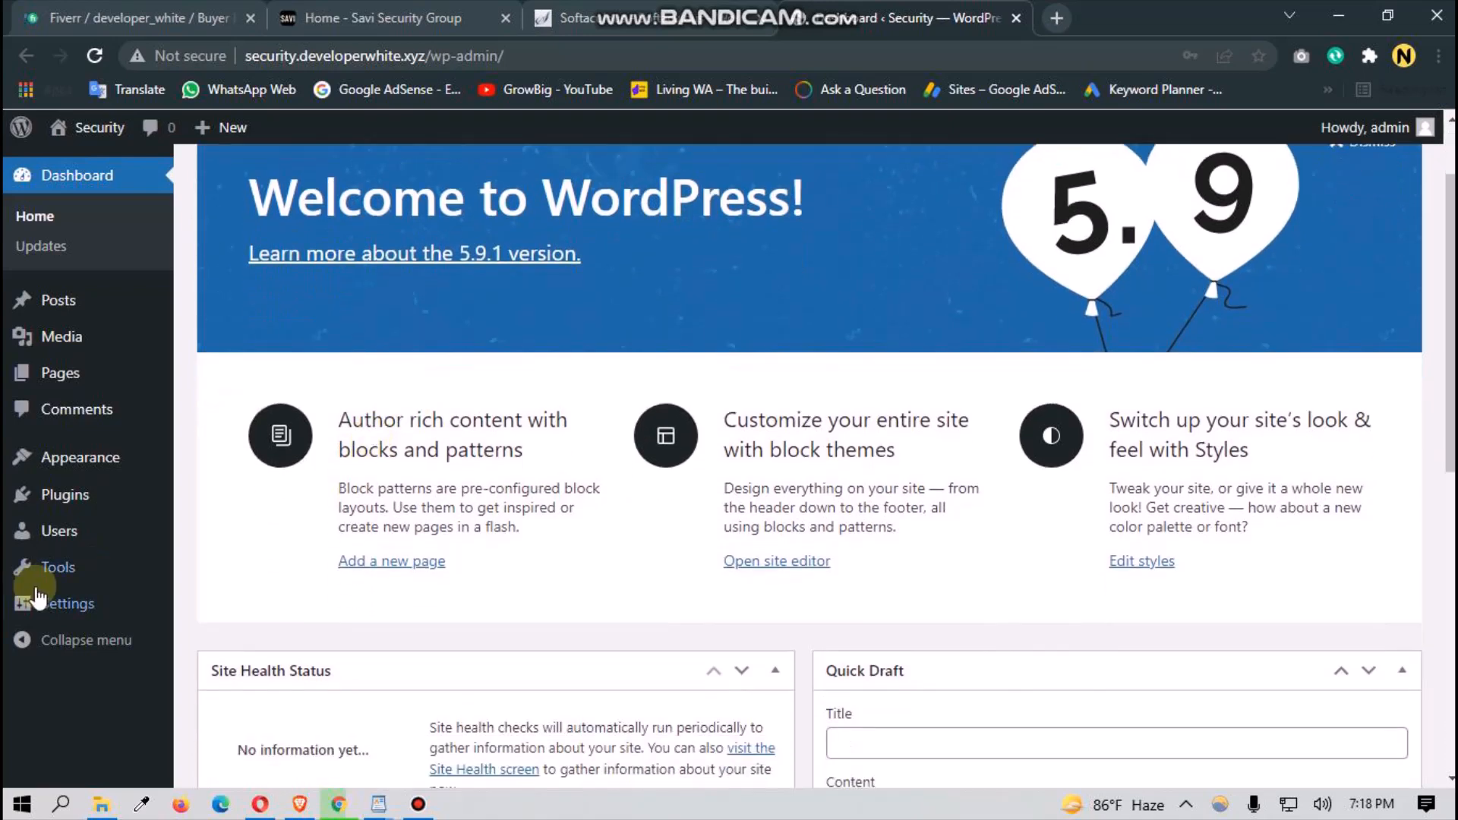
{"action": "scroll", "coordinate": [38, 596], "scroll_direction": "up", "scroll_amount": 1}
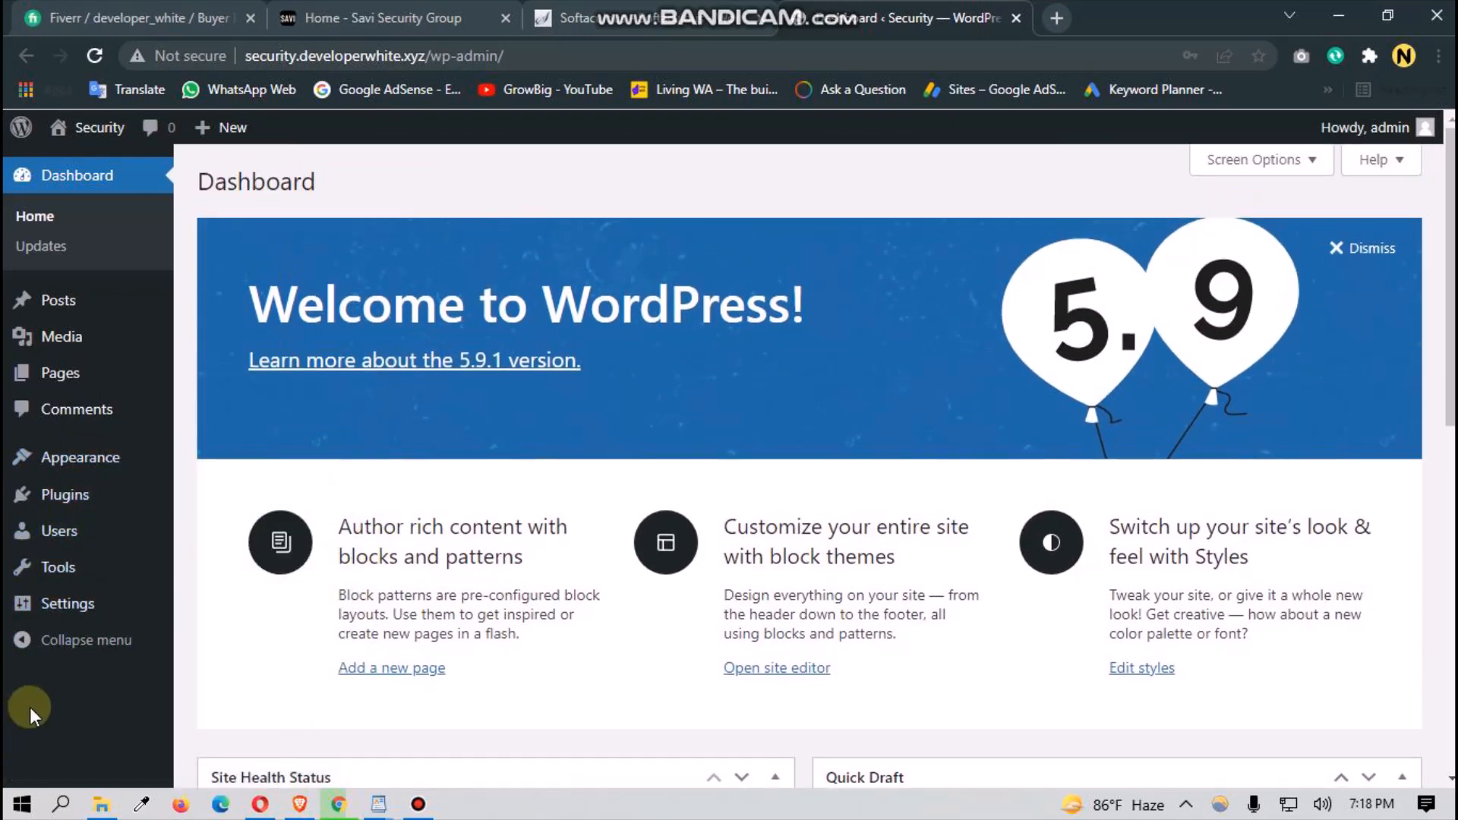
{"action": "left_click", "coordinate": [741, 11]}
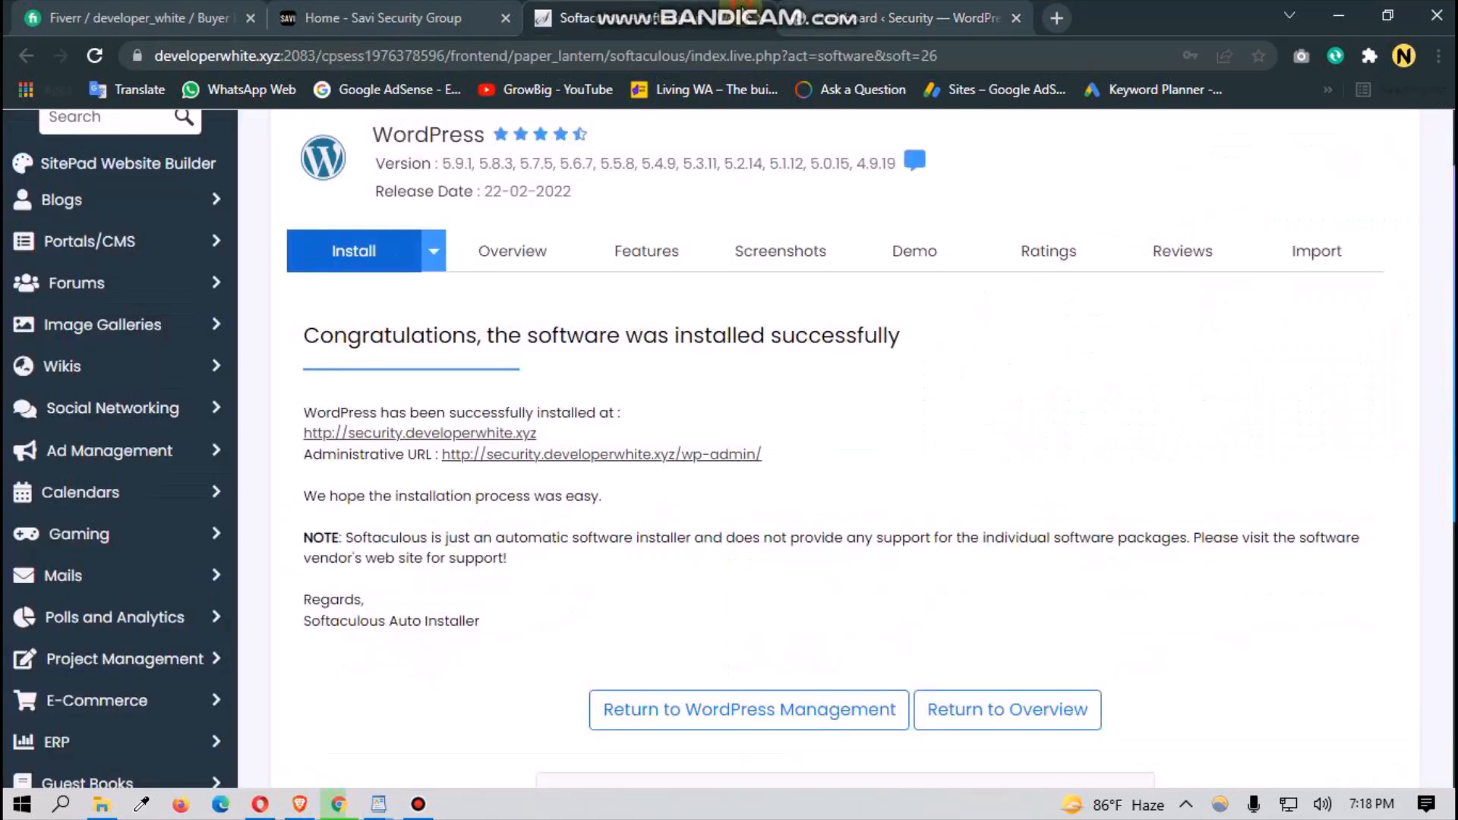
{"action": "left_click", "coordinate": [761, 20]}
{"action": "left_click", "coordinate": [504, 9]}
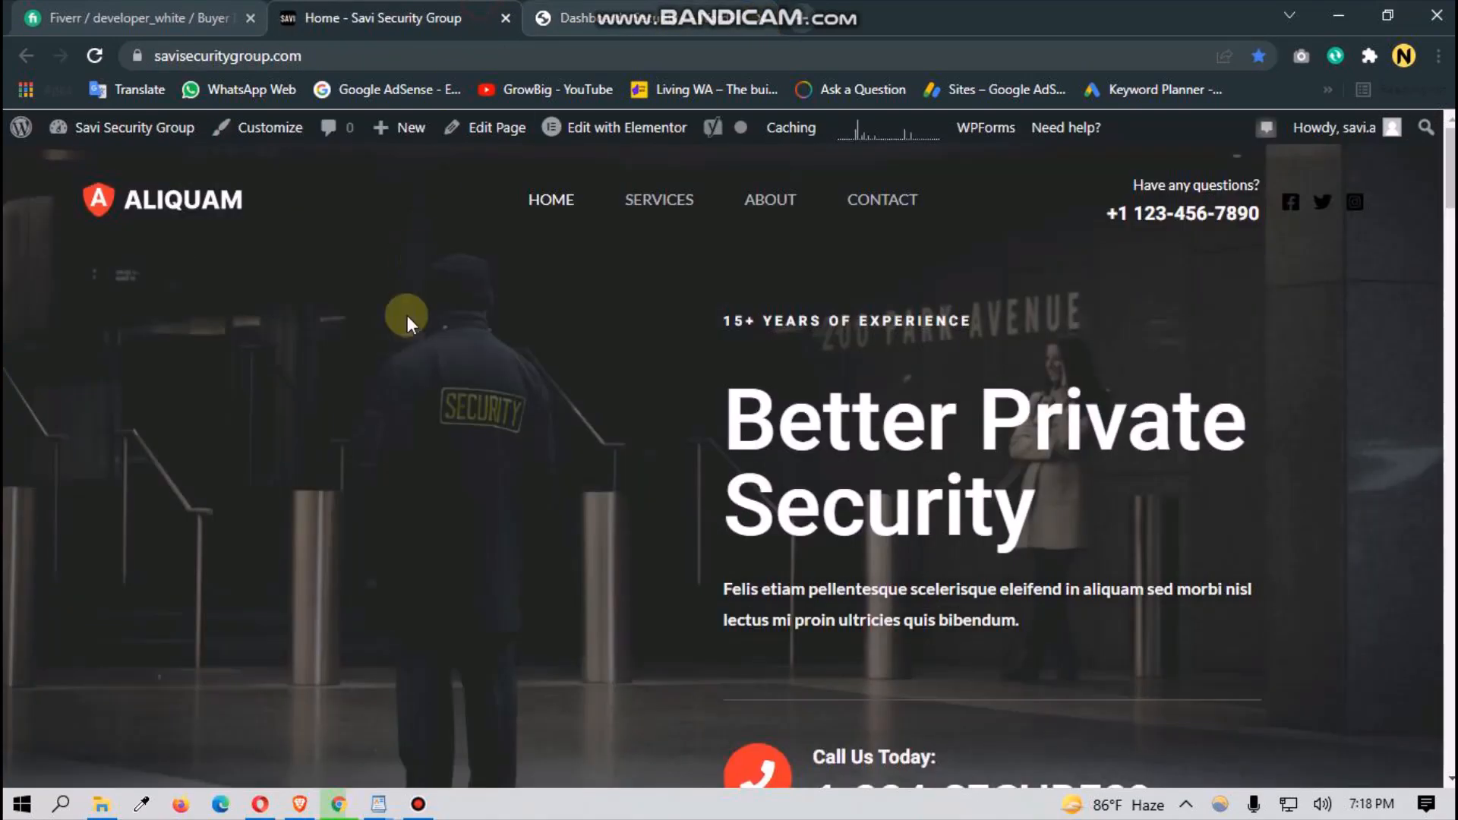
{"action": "scroll", "coordinate": [405, 354], "scroll_direction": "down", "scroll_amount": 10}
{"action": "scroll", "coordinate": [400, 422], "scroll_direction": "up", "scroll_amount": 10}
{"action": "scroll", "coordinate": [400, 421], "scroll_direction": "down", "scroll_amount": 14}
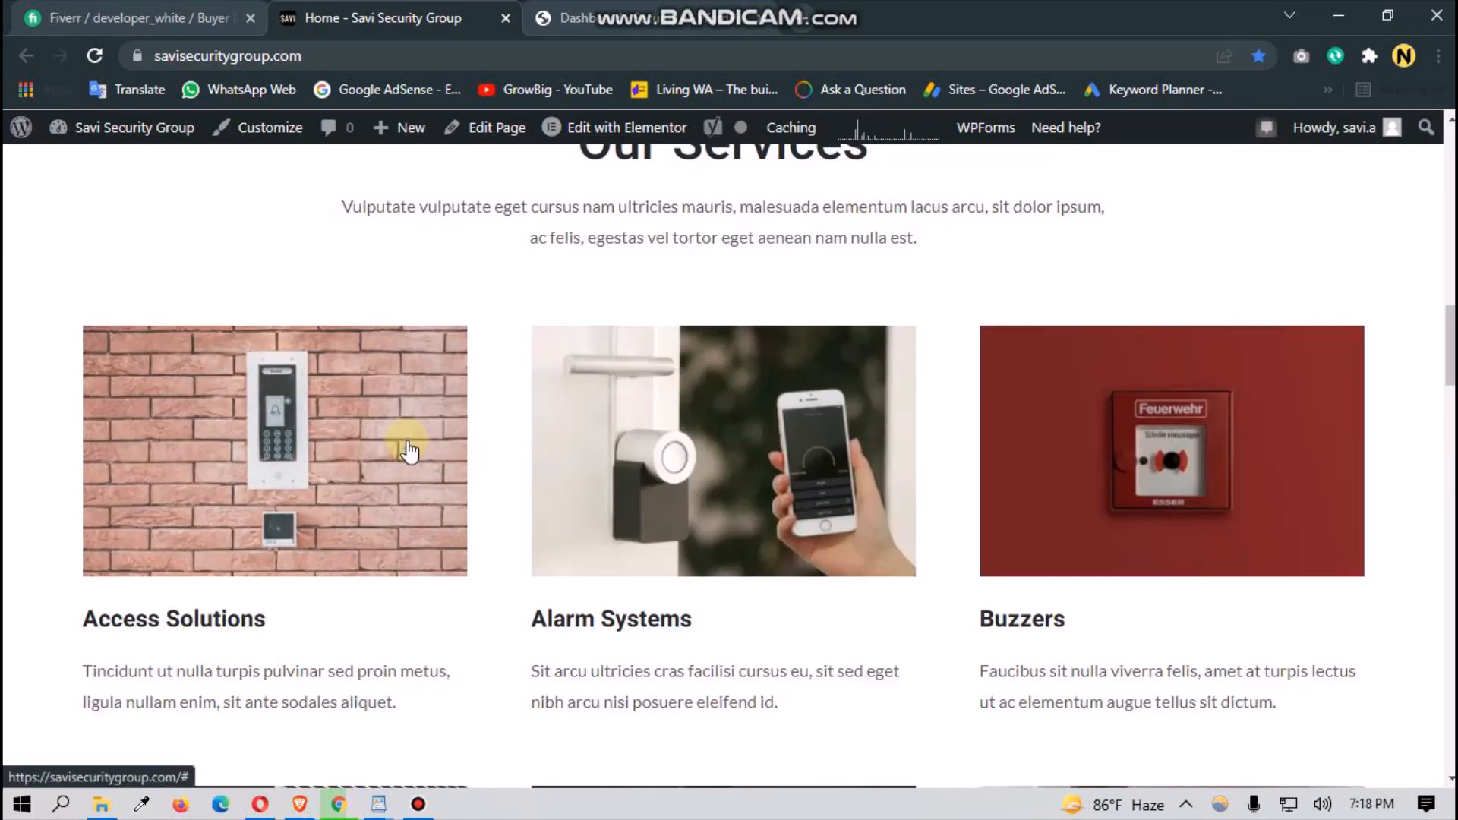
Step: Return to the WordPress dashboard and install the Astra theme from the popular themes
{"action": "key", "text": "ctrl+Tab"}
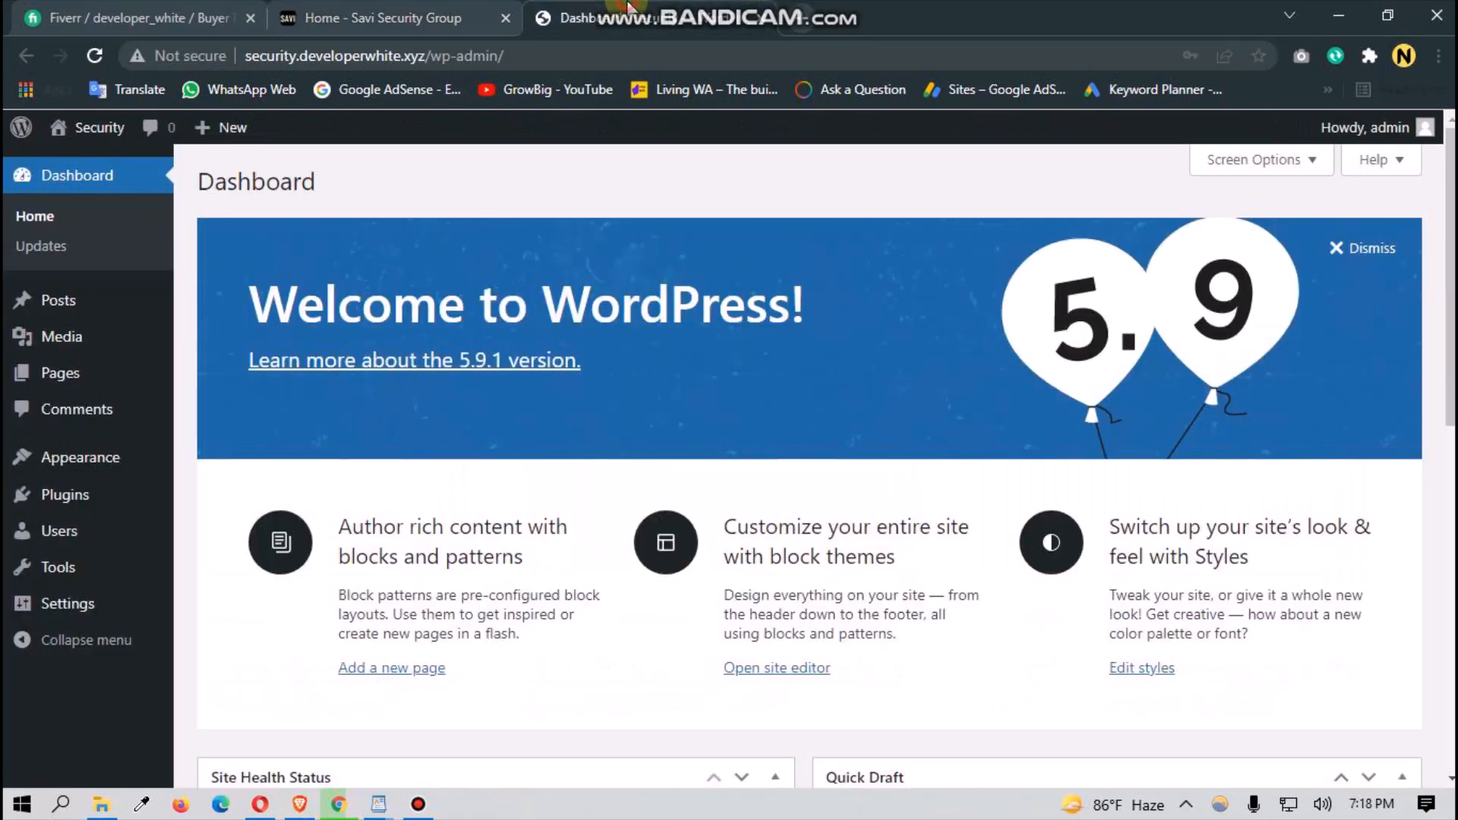
{"action": "mouse_move", "coordinate": [114, 467]}
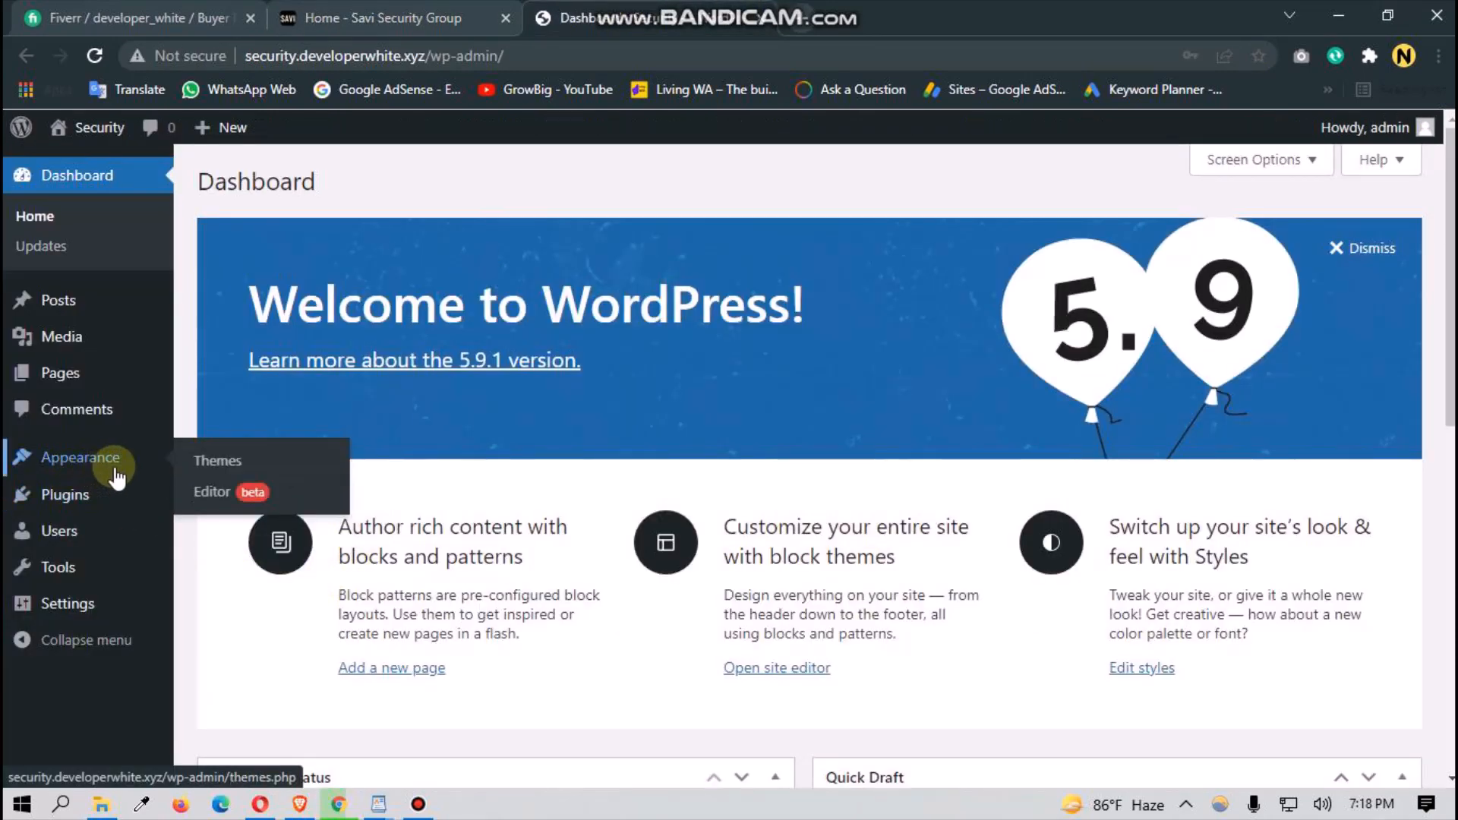
{"action": "left_click", "coordinate": [194, 469]}
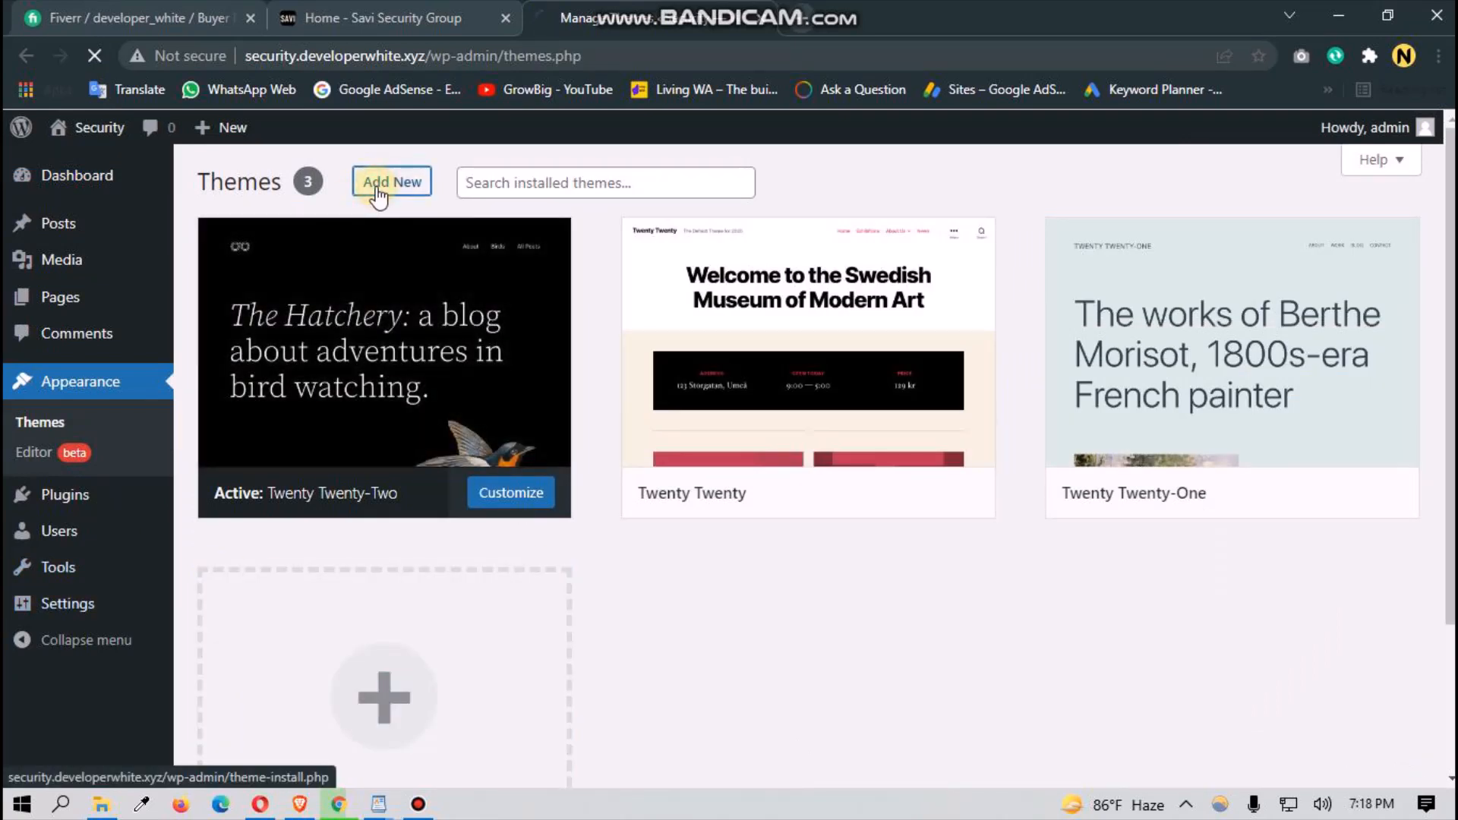
{"action": "left_click", "coordinate": [380, 190]}
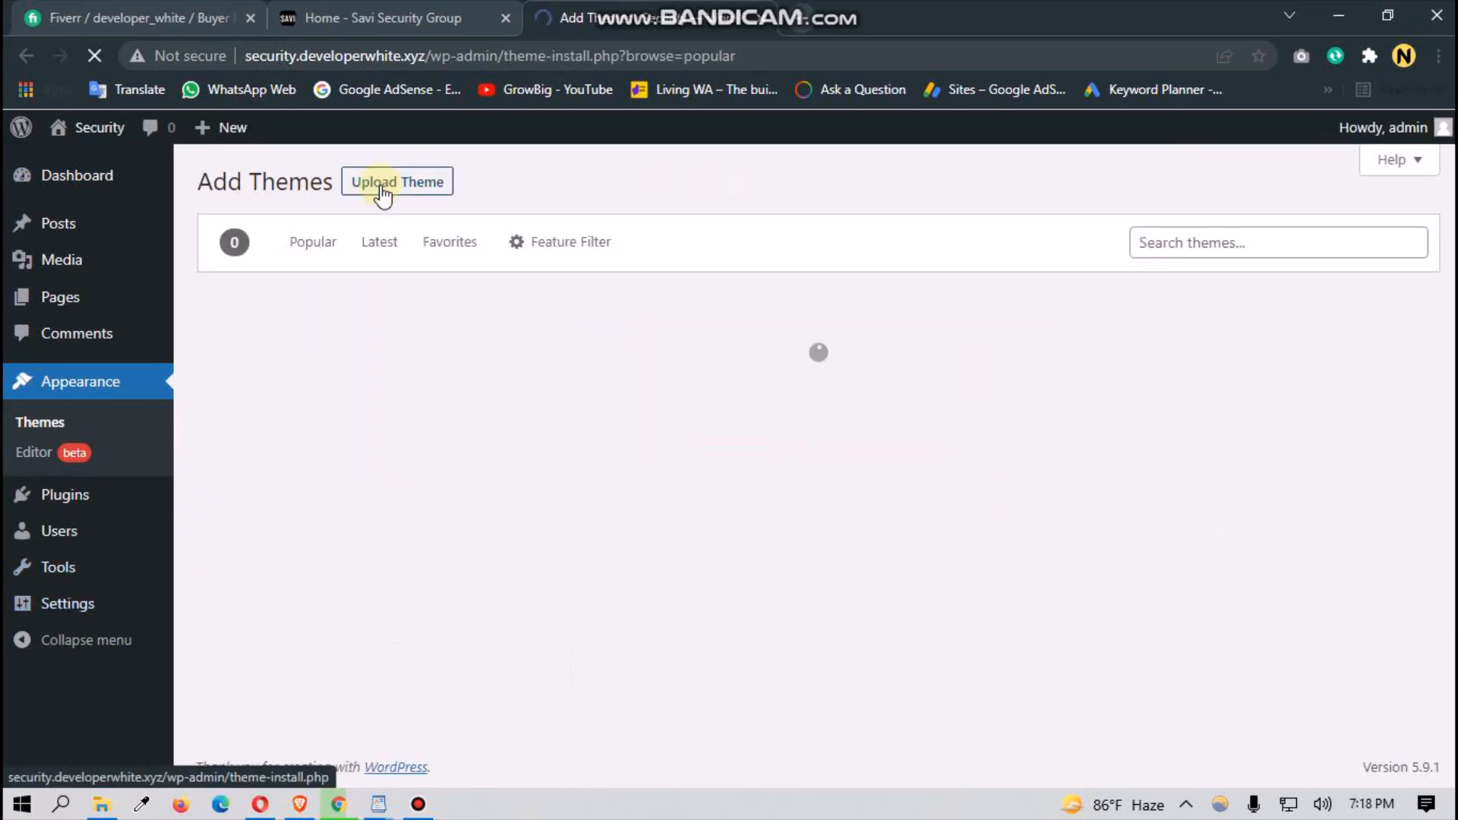
{"action": "left_click", "coordinate": [1184, 232]}
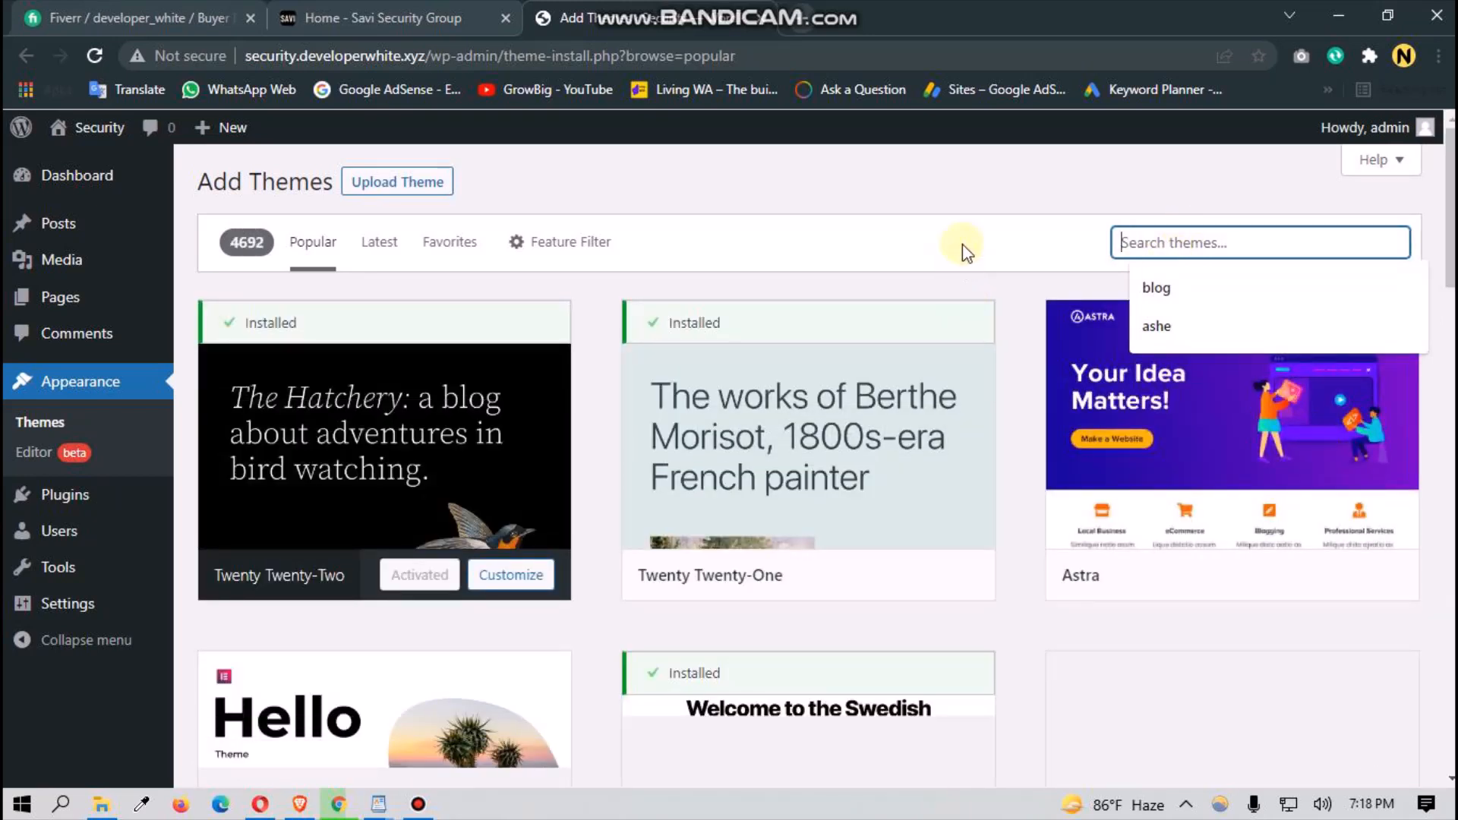
{"action": "left_click", "coordinate": [993, 203]}
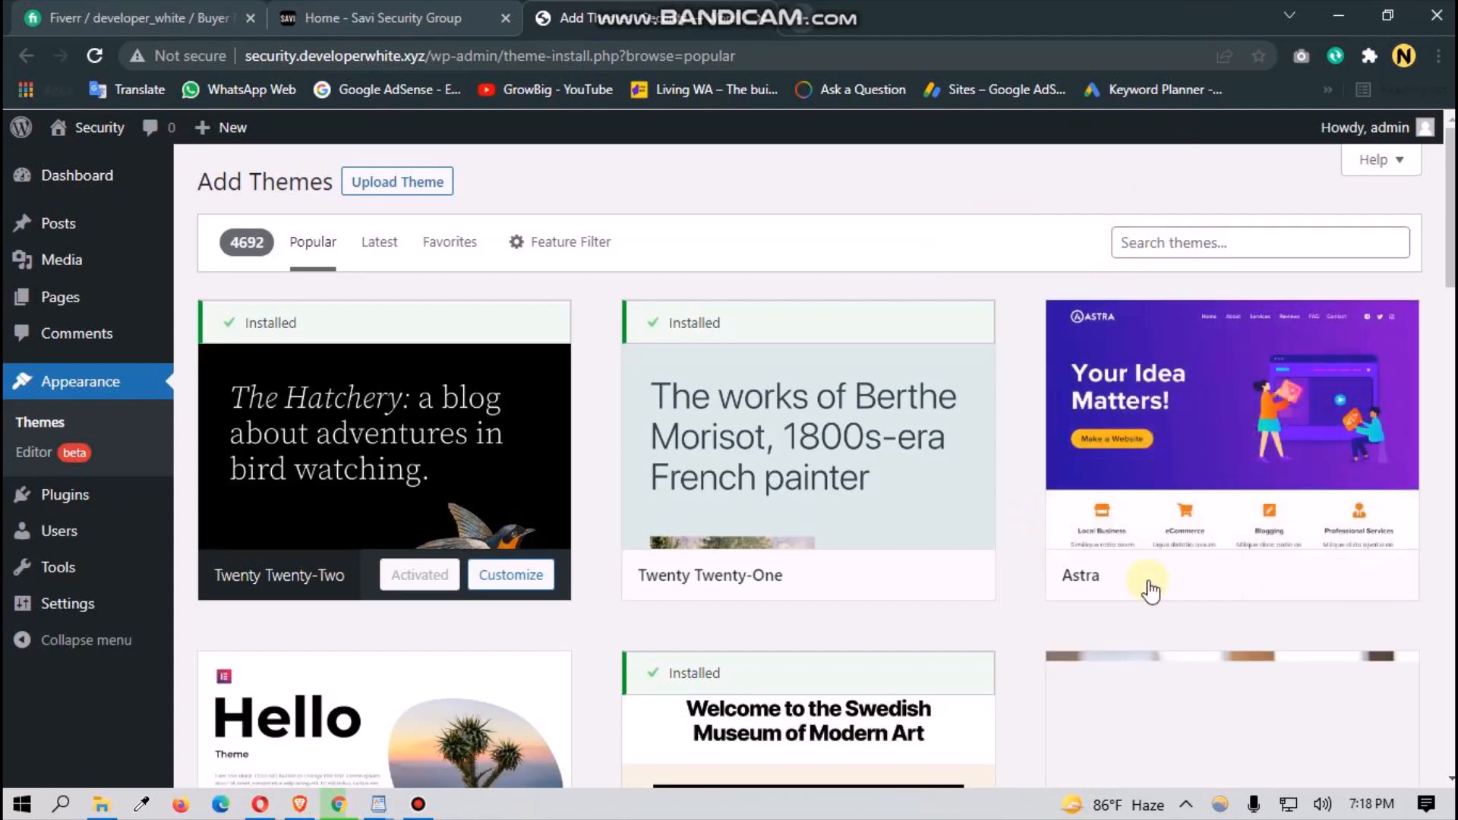
{"action": "left_click", "coordinate": [1305, 586]}
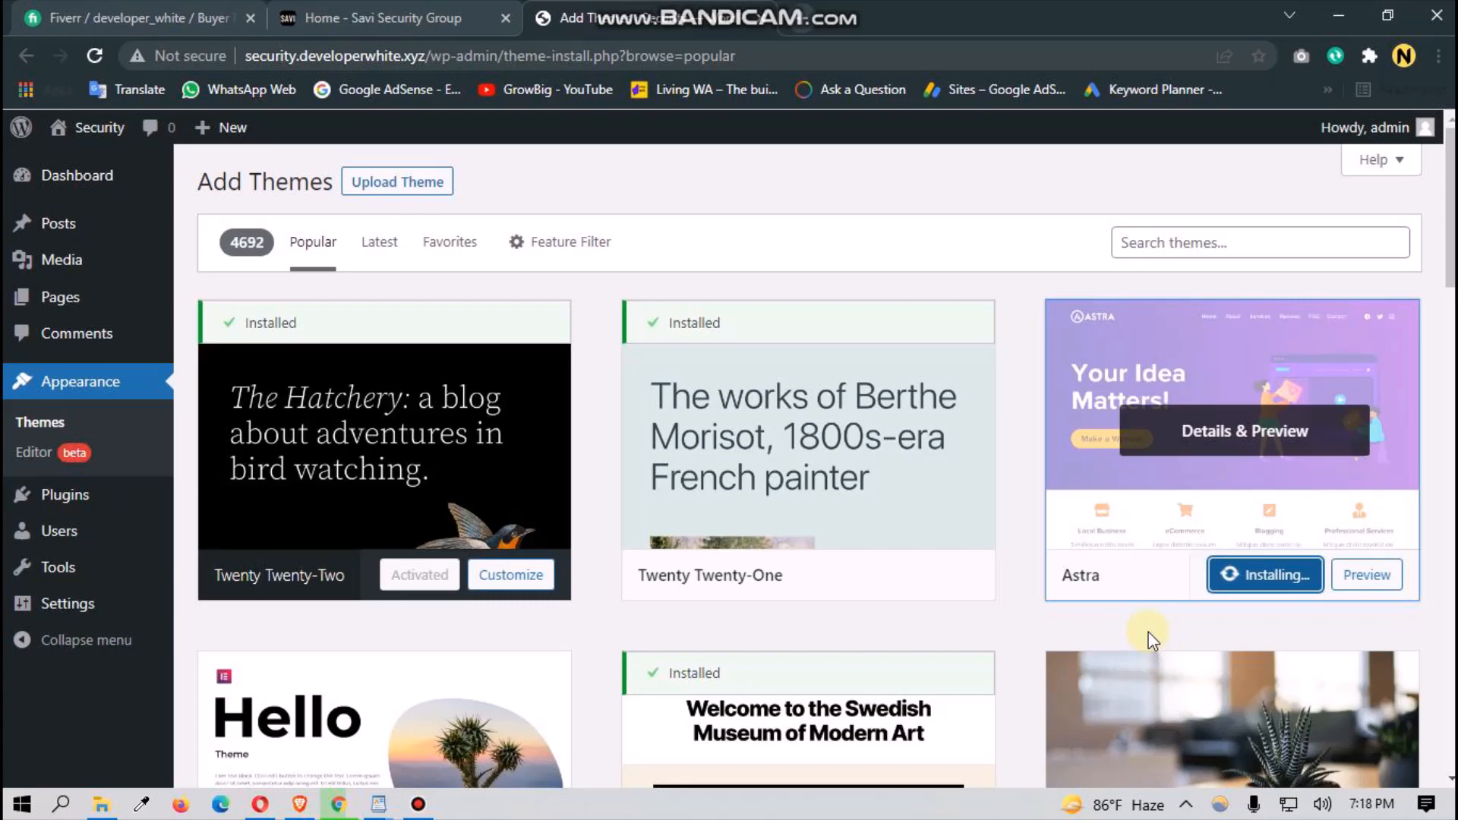
{"action": "scroll", "coordinate": [1148, 640], "scroll_direction": "down", "scroll_amount": 4}
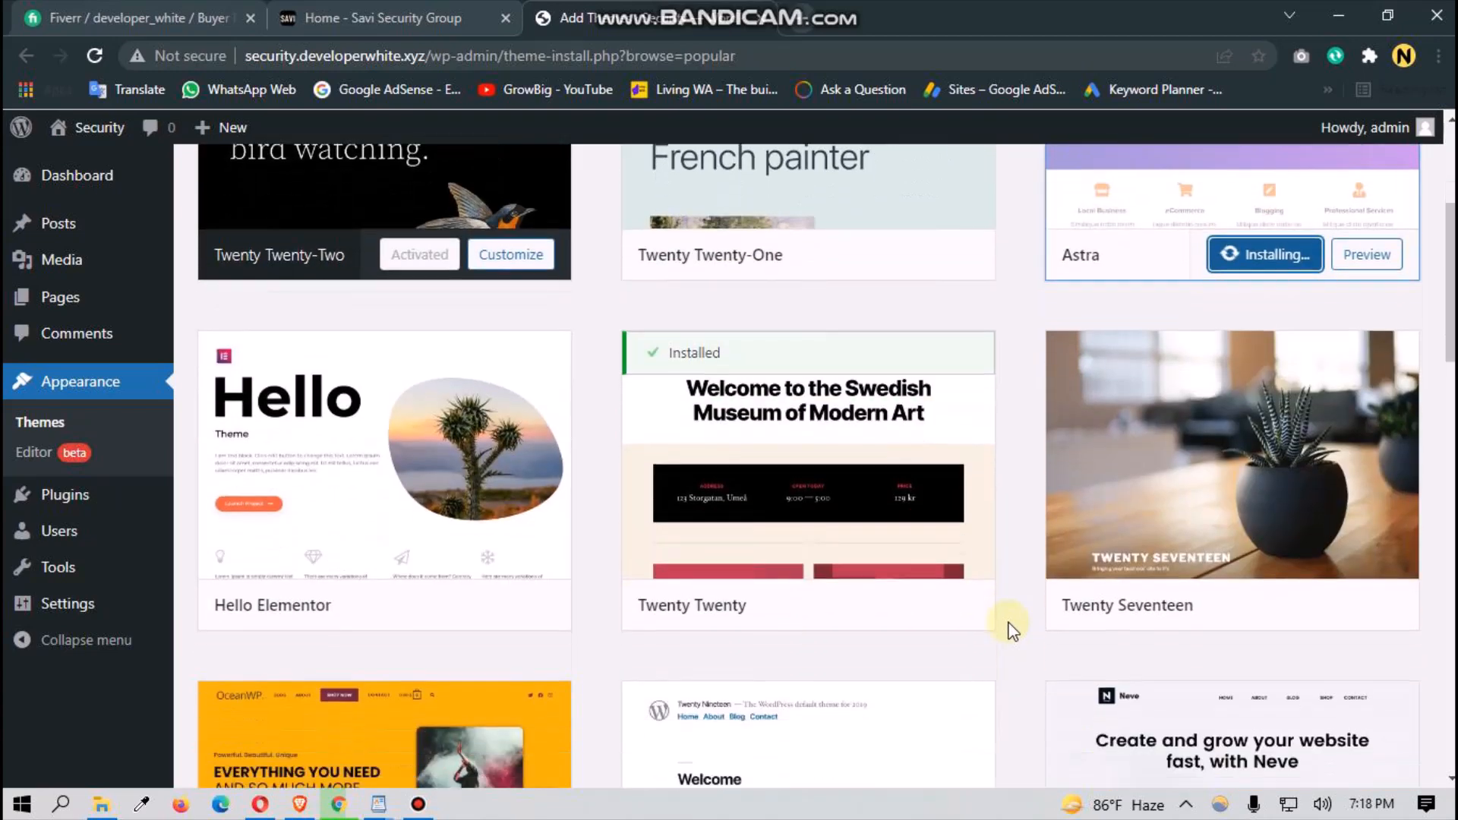
{"action": "scroll", "coordinate": [1021, 621], "scroll_direction": "down", "scroll_amount": 4}
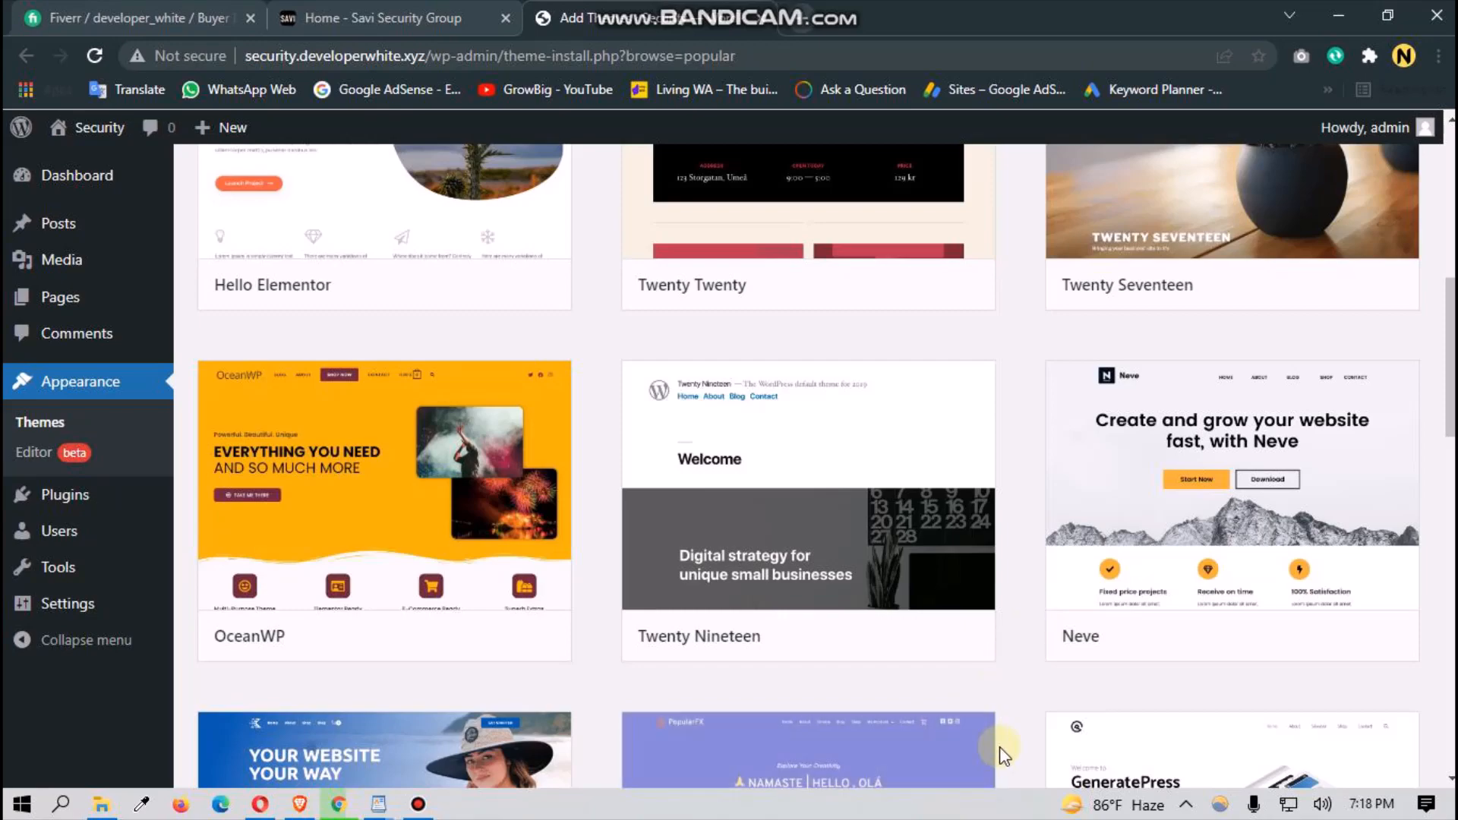
{"action": "scroll", "coordinate": [1001, 743], "scroll_direction": "down", "scroll_amount": 5}
{"action": "mouse_move", "coordinate": [1081, 689]}
{"action": "scroll", "coordinate": [1080, 689], "scroll_direction": "down", "scroll_amount": 15}
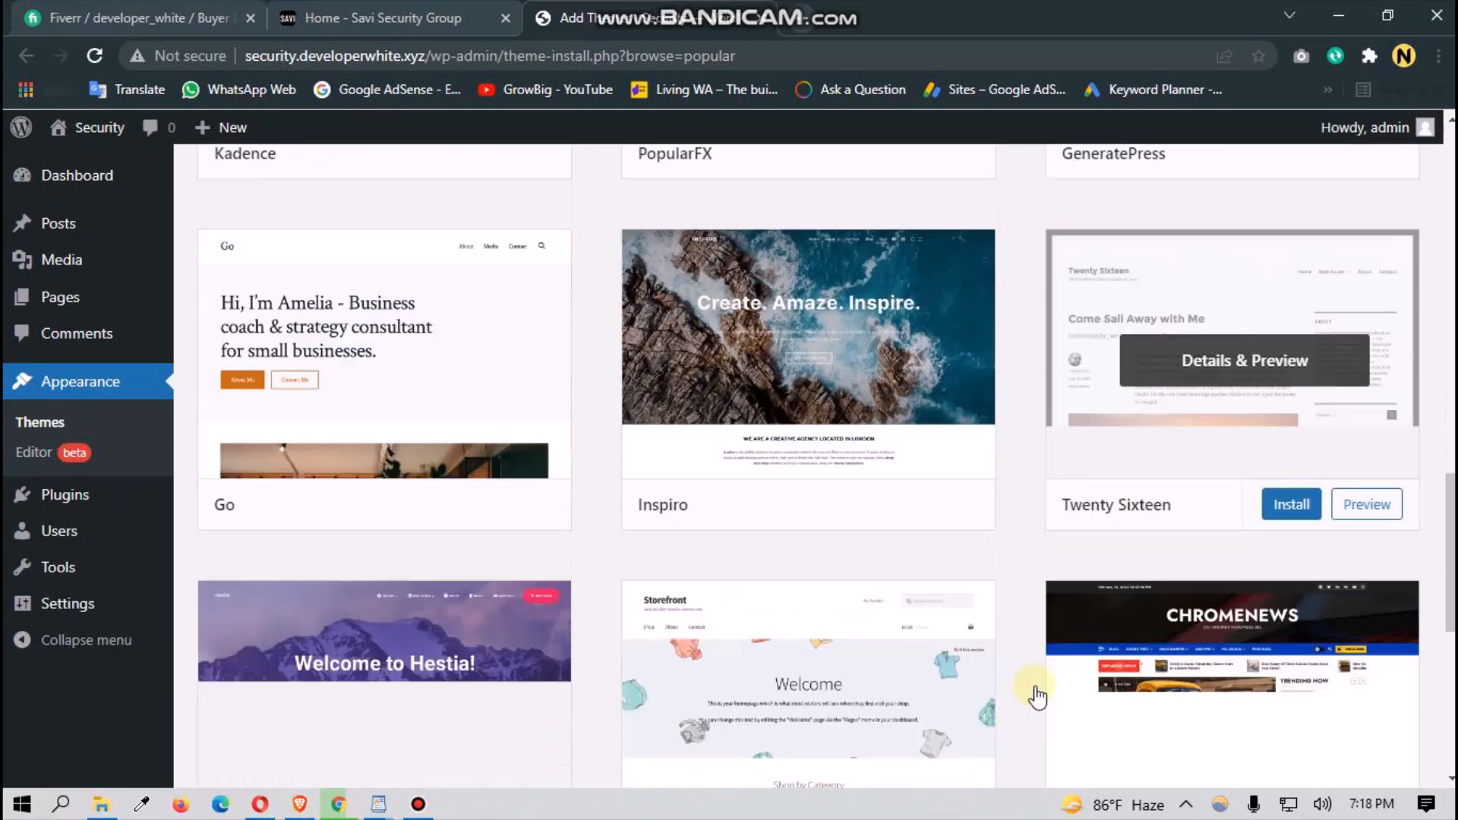
{"action": "scroll", "coordinate": [978, 714], "scroll_direction": "up", "scroll_amount": 20}
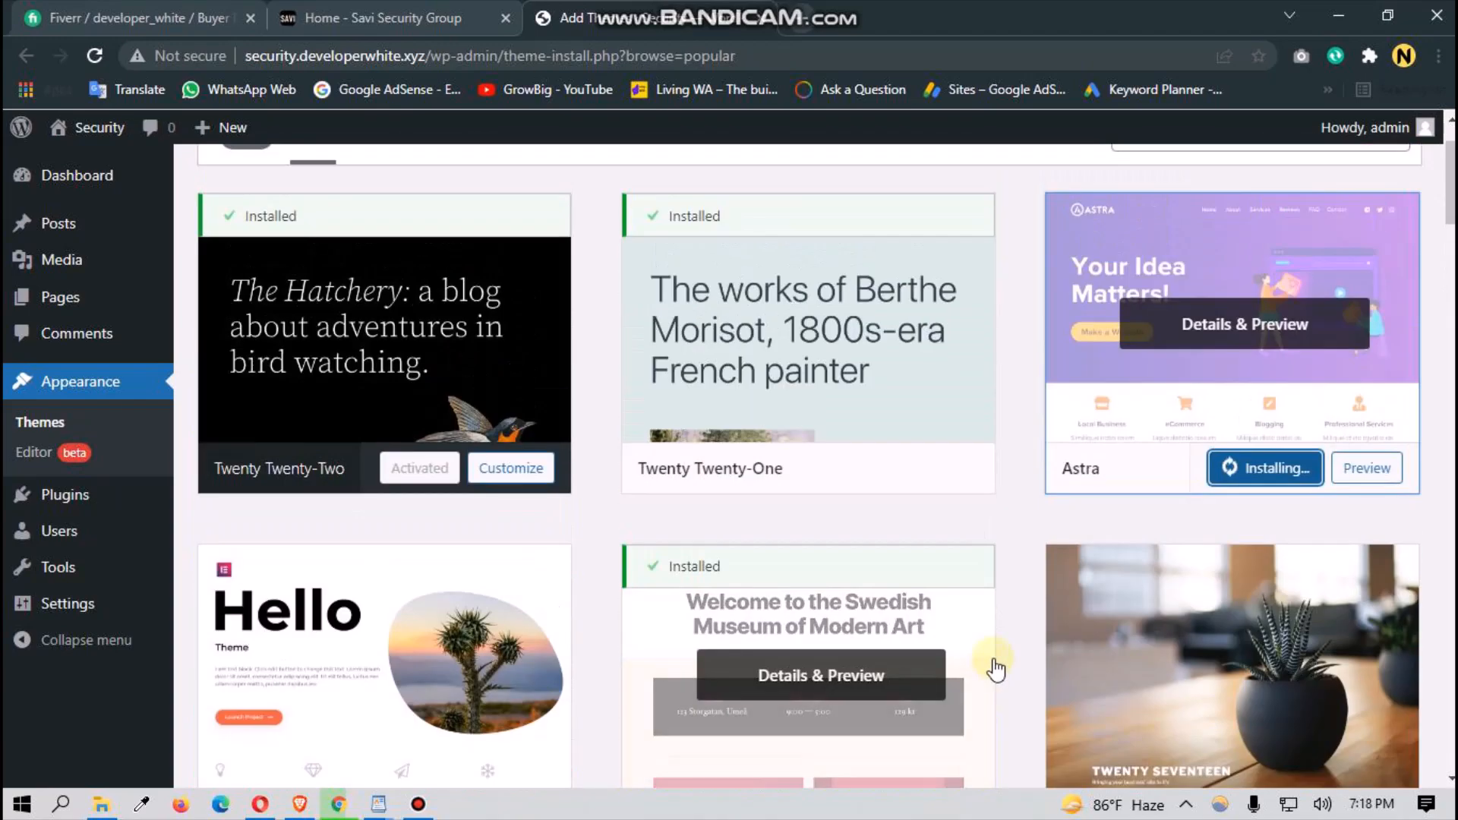
{"action": "mouse_move", "coordinate": [1113, 581]}
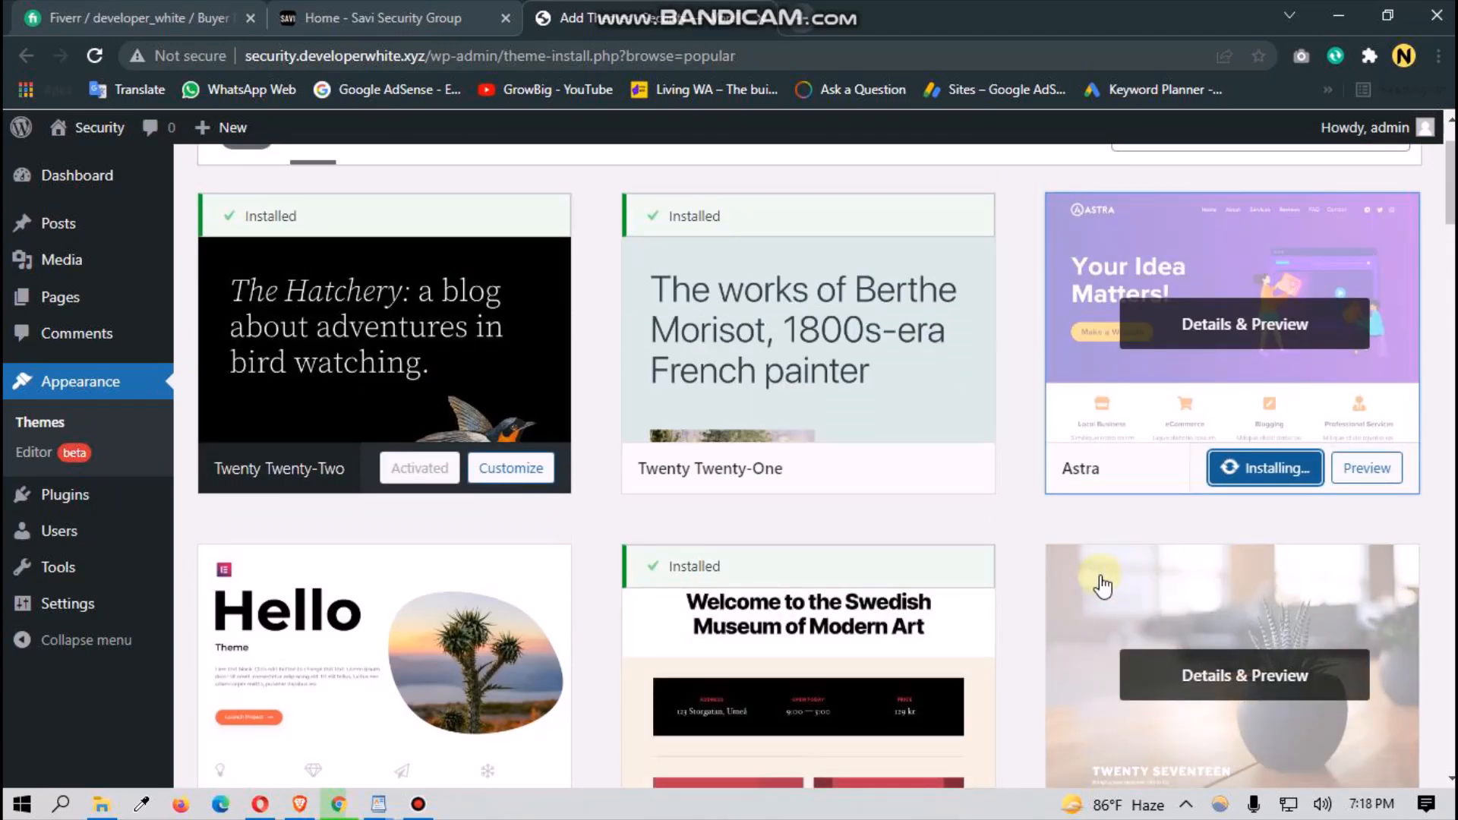
{"action": "scroll", "coordinate": [1104, 585], "scroll_direction": "up", "scroll_amount": 2}
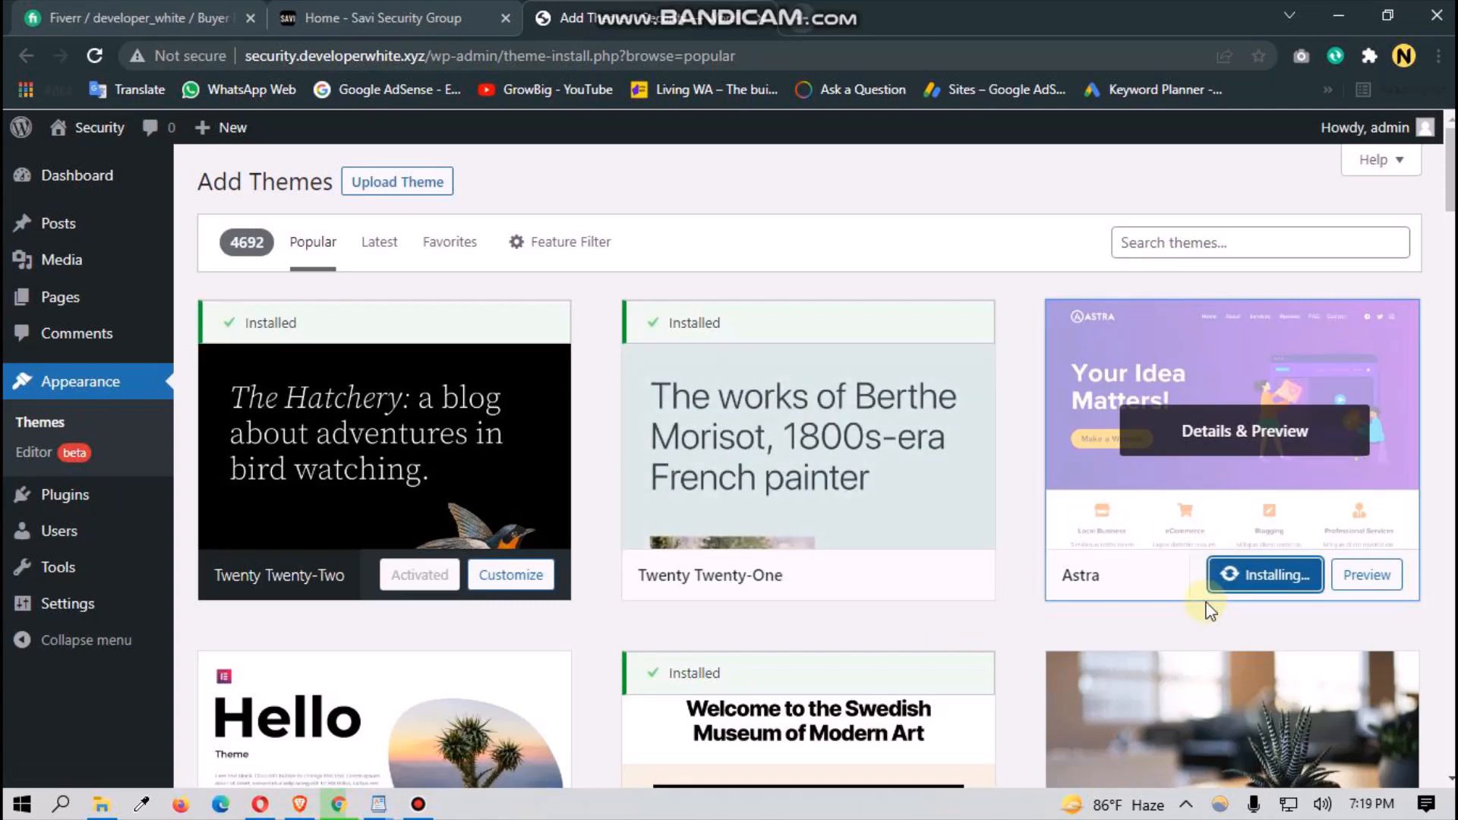
{"action": "scroll", "coordinate": [1034, 634], "scroll_direction": "down", "scroll_amount": 3}
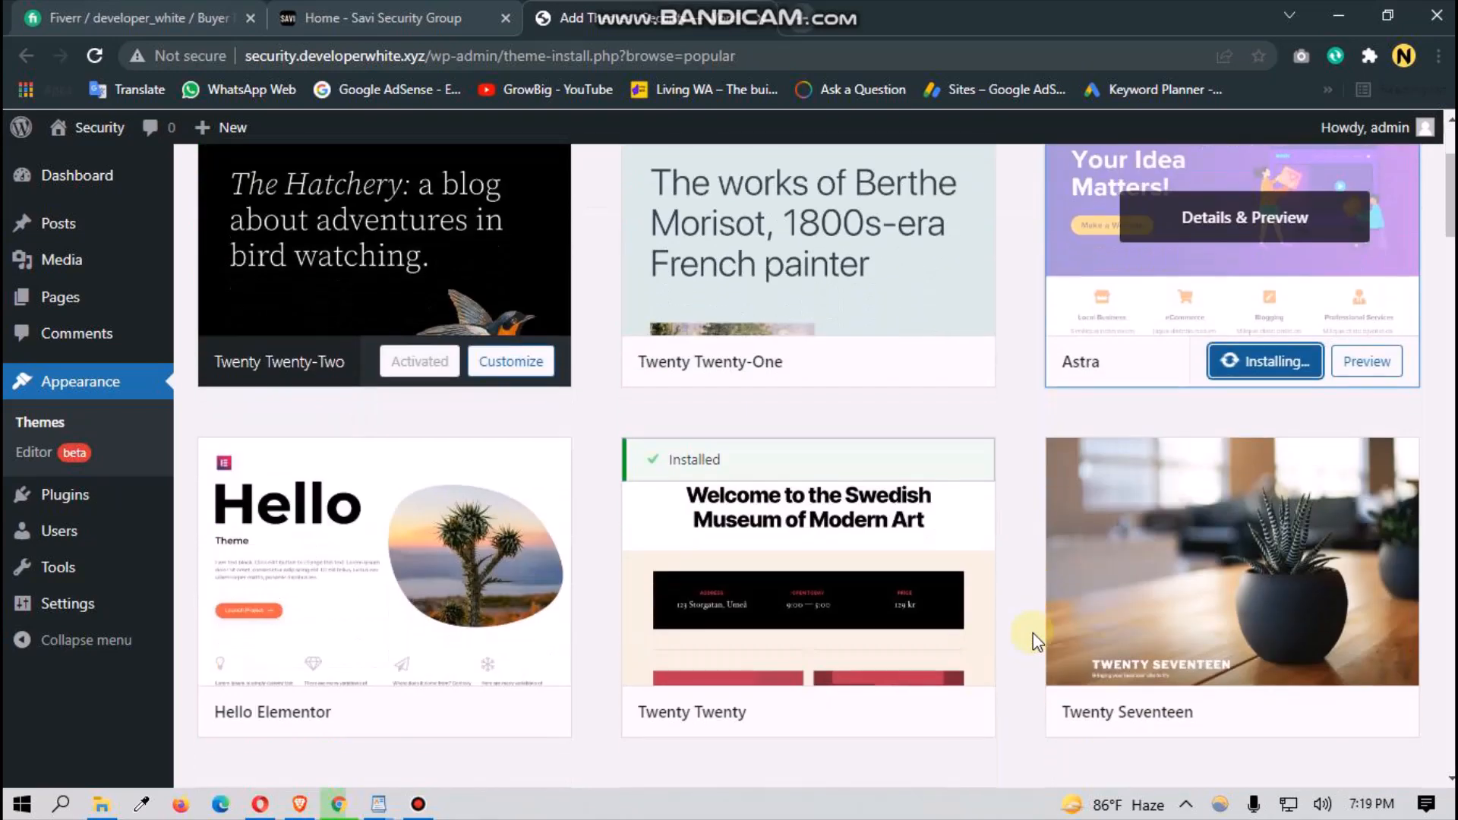
{"action": "scroll", "coordinate": [1034, 637], "scroll_direction": "up", "scroll_amount": 3}
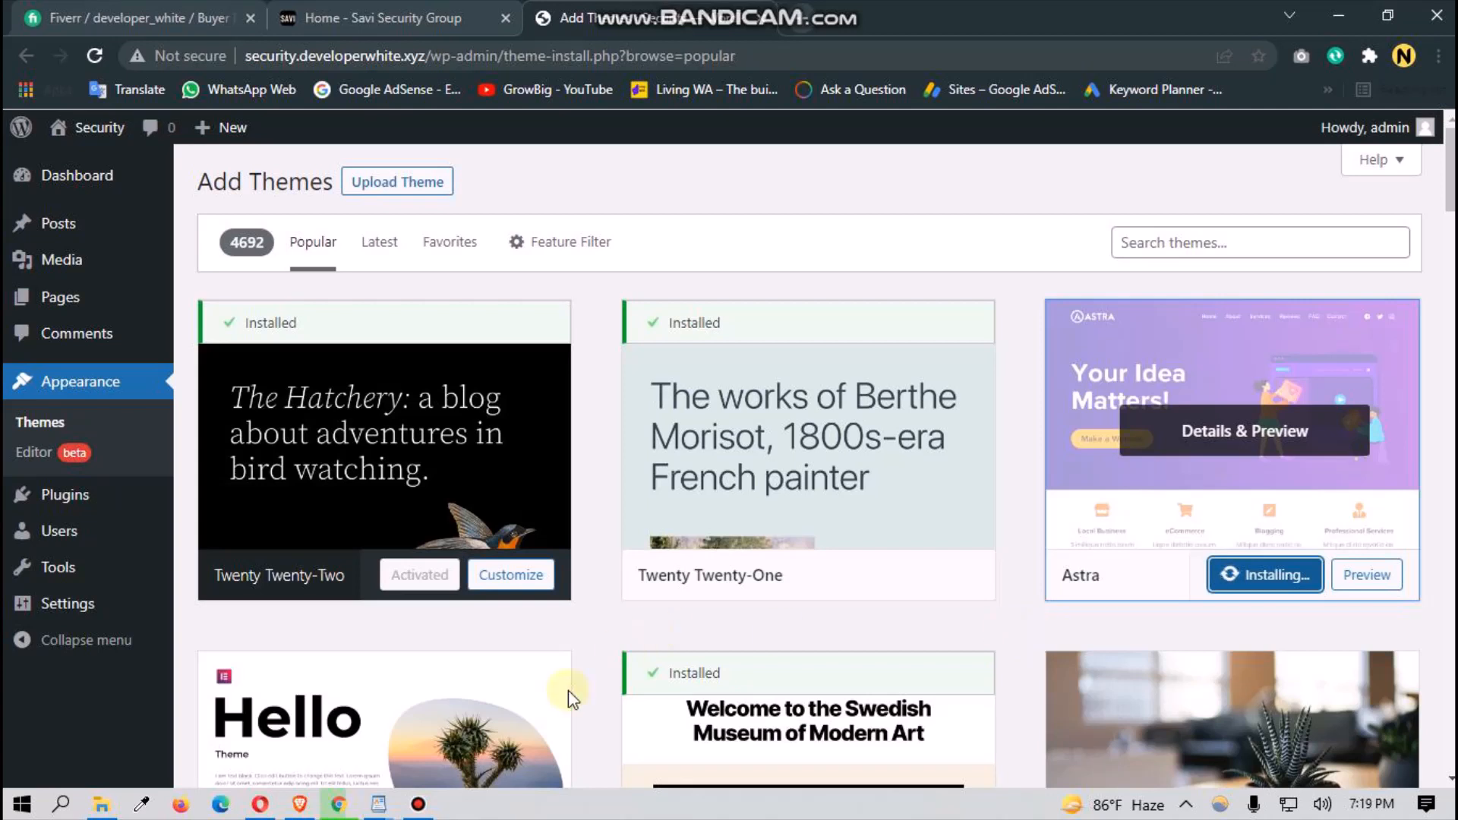
{"action": "mouse_move", "coordinate": [439, 809]}
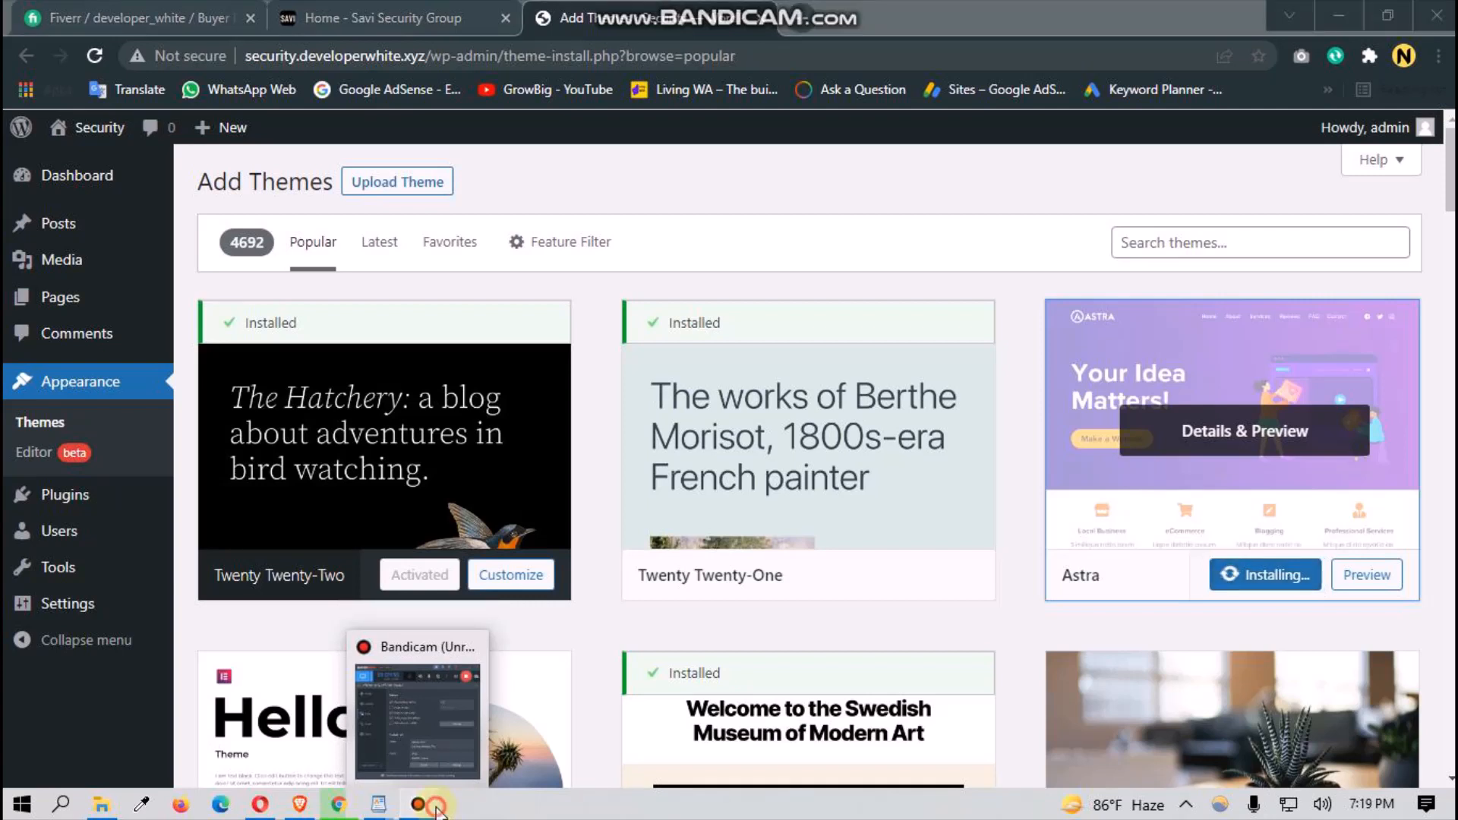
{"action": "left_click", "coordinate": [438, 808]}
{"action": "left_click", "coordinate": [964, 185]}
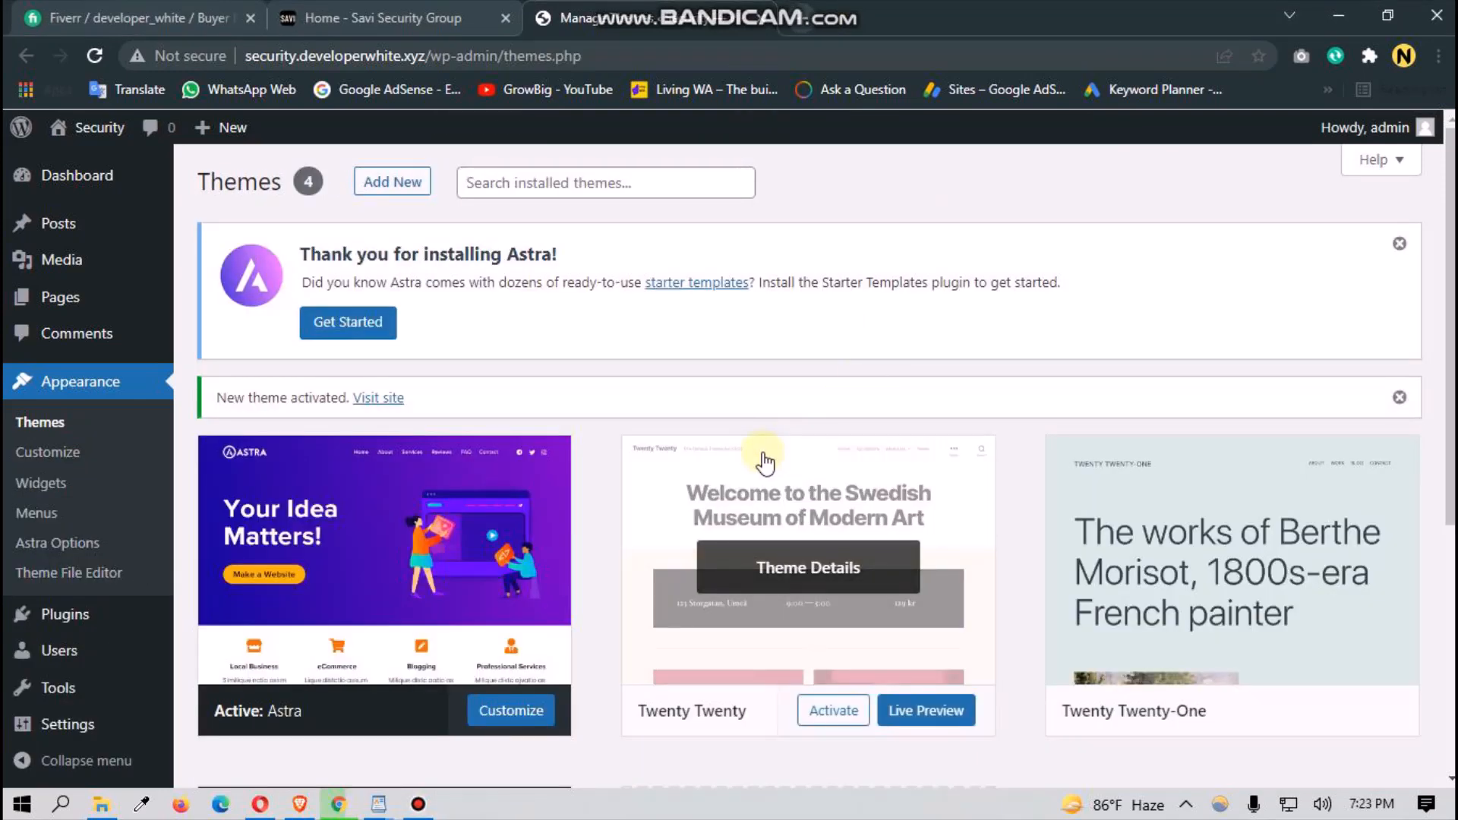
Step: Install and activate the Starter Templates plugin from Astra's thank-you notice on the Themes page
{"action": "scroll", "coordinate": [707, 486], "scroll_direction": "down", "scroll_amount": 3}
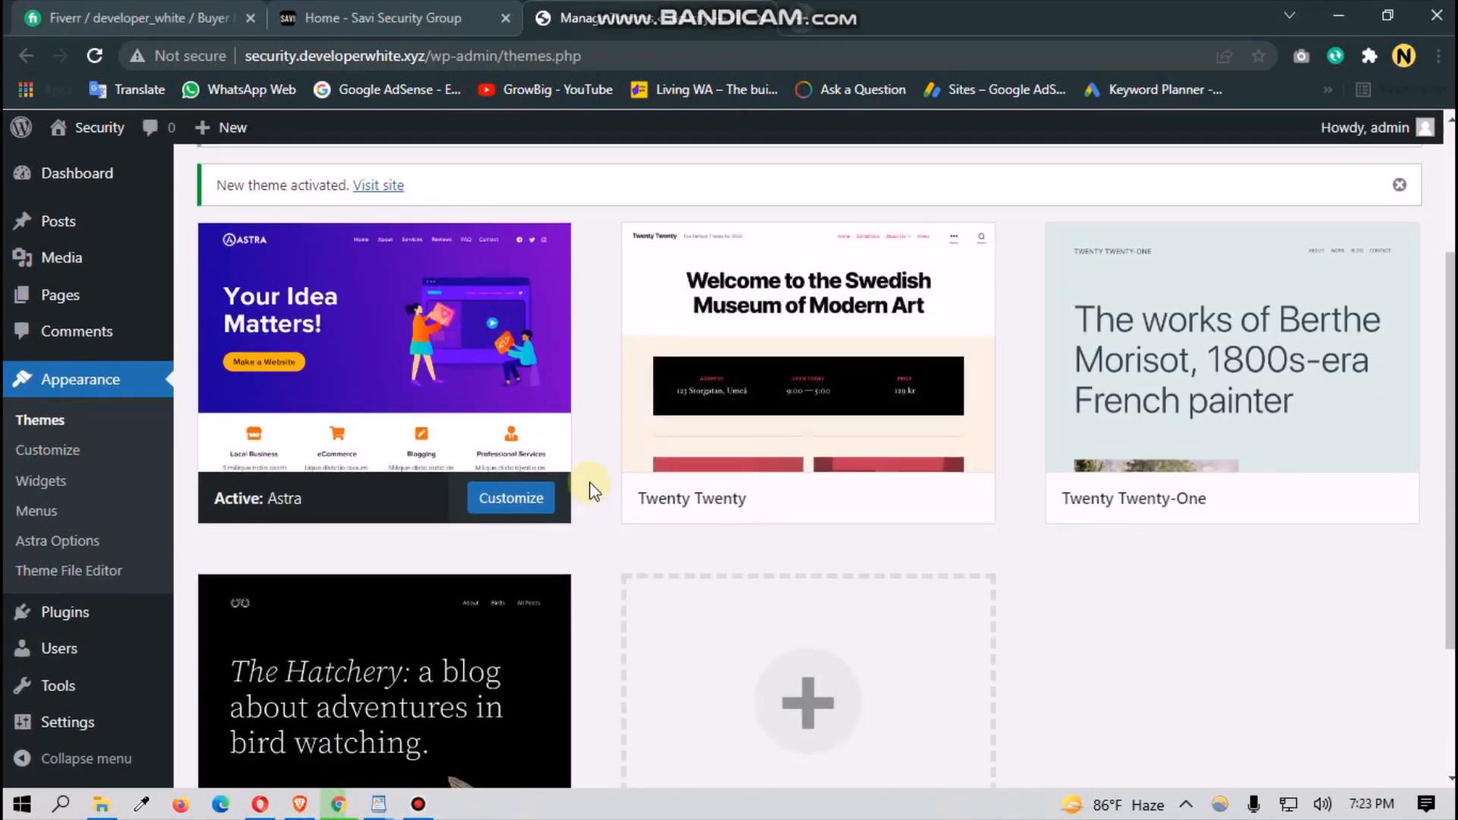
{"action": "scroll", "coordinate": [593, 489], "scroll_direction": "up", "scroll_amount": 3}
{"action": "scroll", "coordinate": [501, 386], "scroll_direction": "down", "scroll_amount": 2}
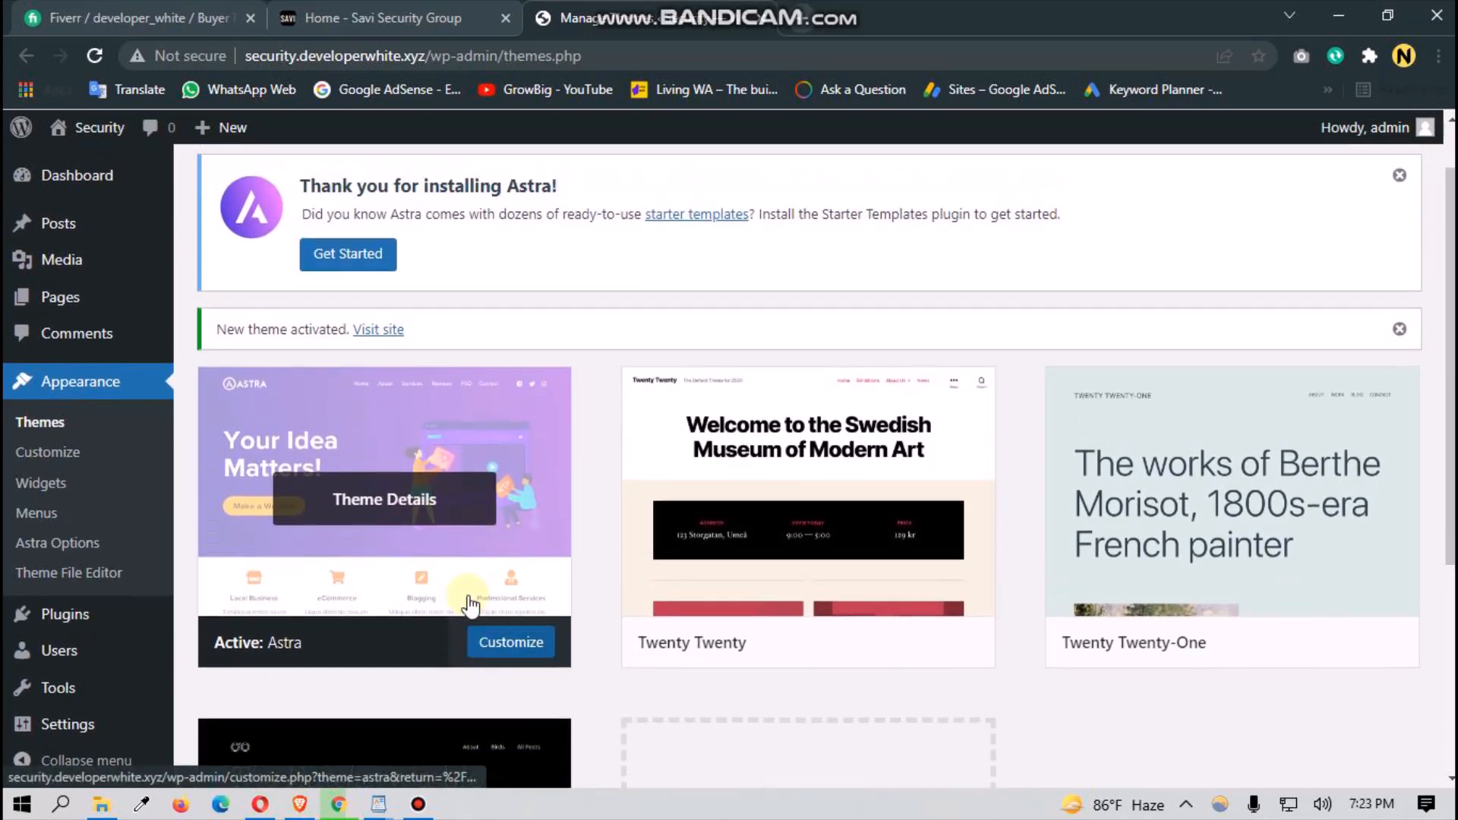
{"action": "scroll", "coordinate": [473, 600], "scroll_direction": "up", "scroll_amount": 2}
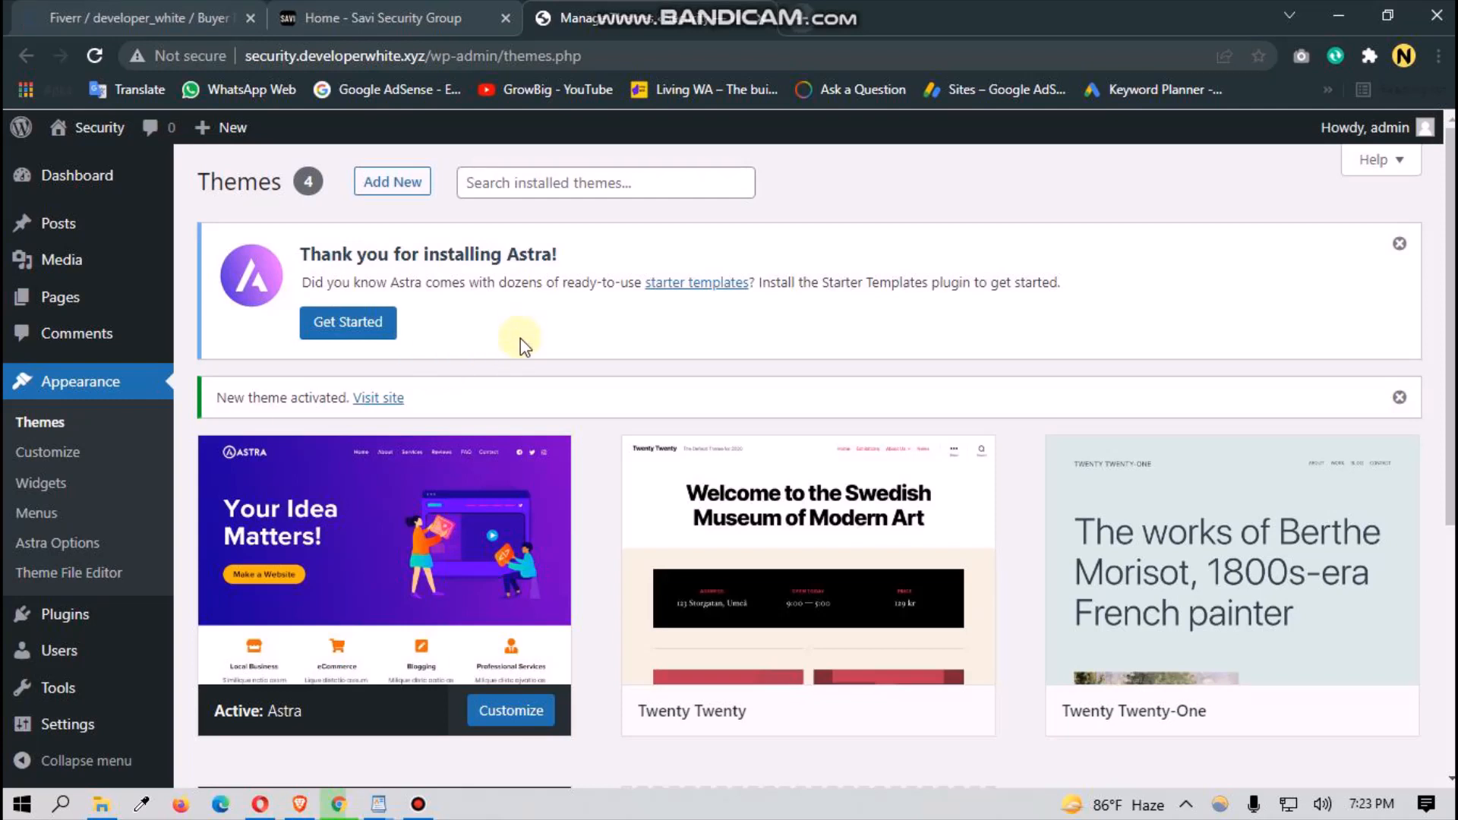
{"action": "left_click", "coordinate": [354, 338]}
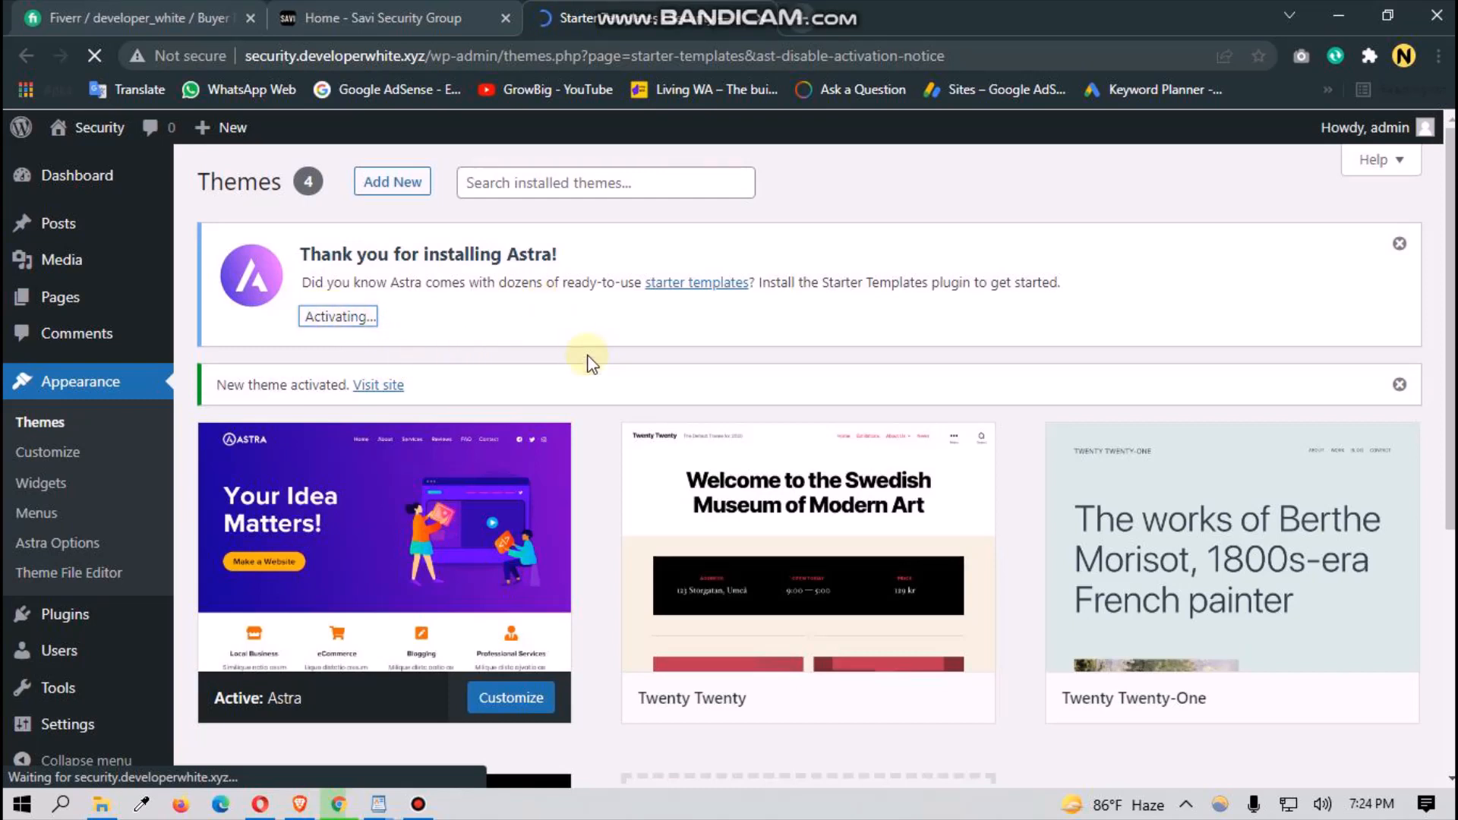
Step: Start building the website in the Starter Templates wizard and choose Elementor as the page builder
{"action": "scroll", "coordinate": [683, 497], "scroll_direction": "down", "scroll_amount": 3}
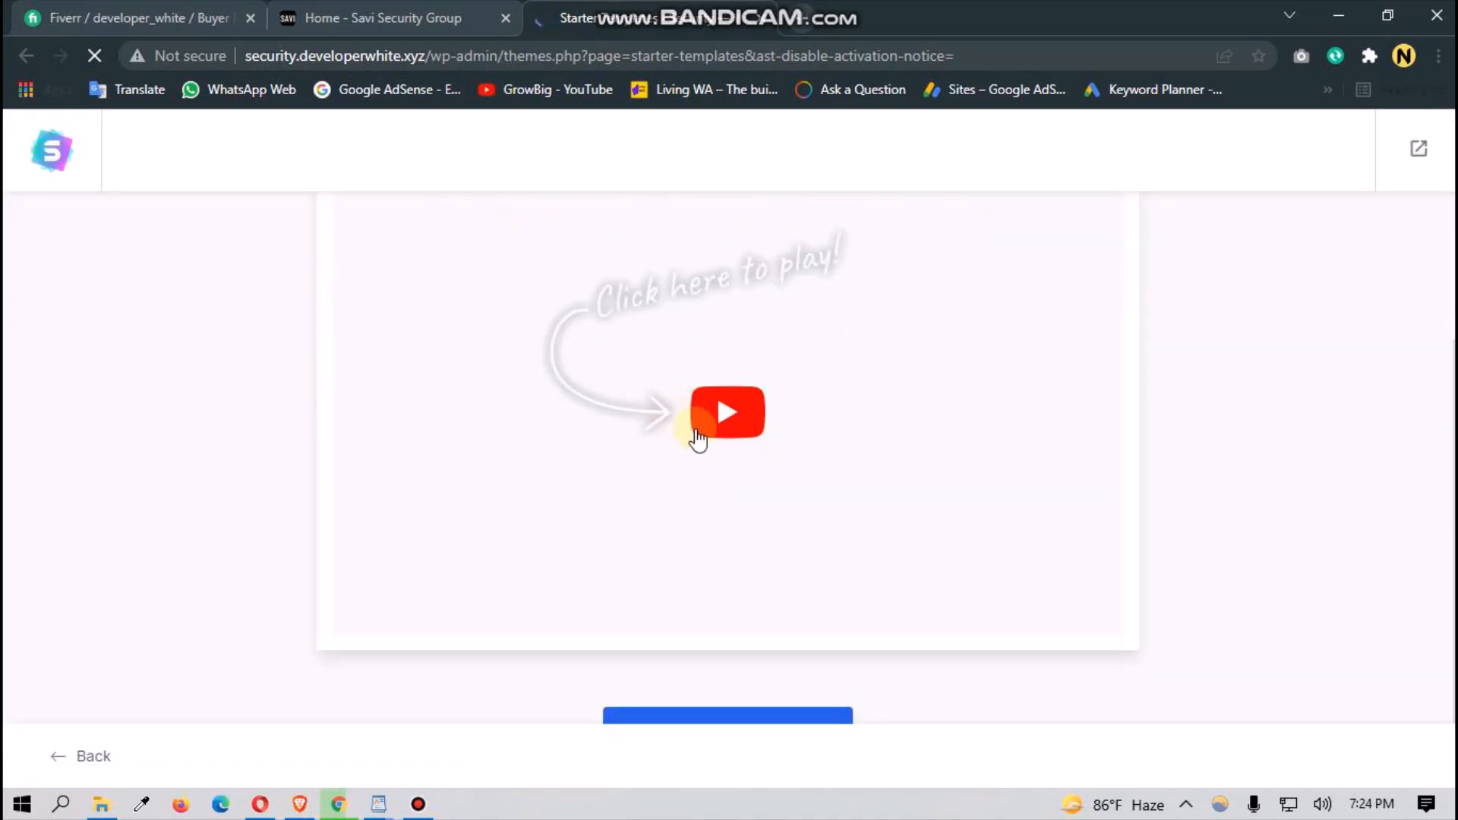
{"action": "scroll", "coordinate": [697, 438], "scroll_direction": "down", "scroll_amount": 1}
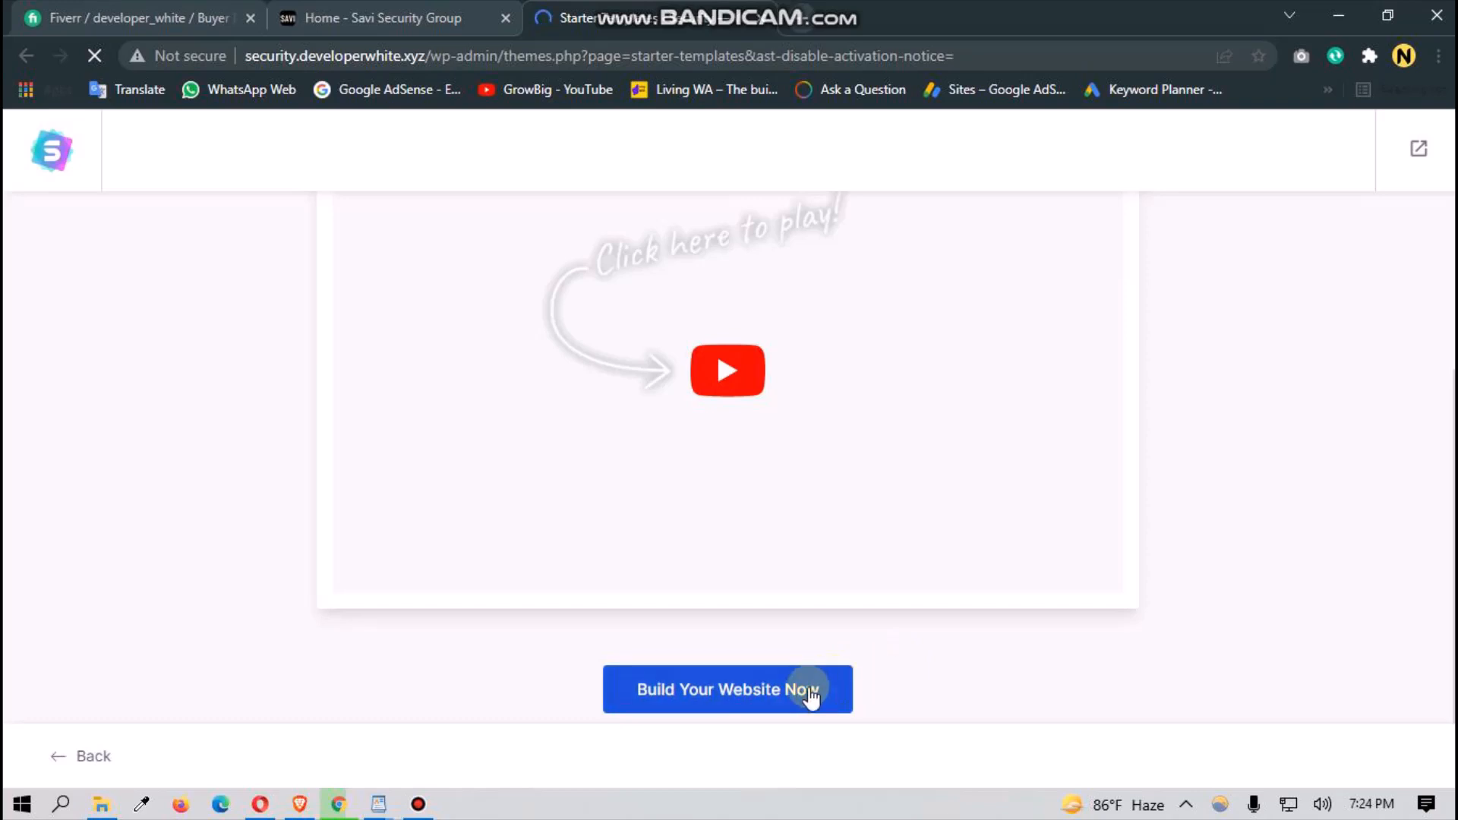
{"action": "left_click", "coordinate": [793, 694]}
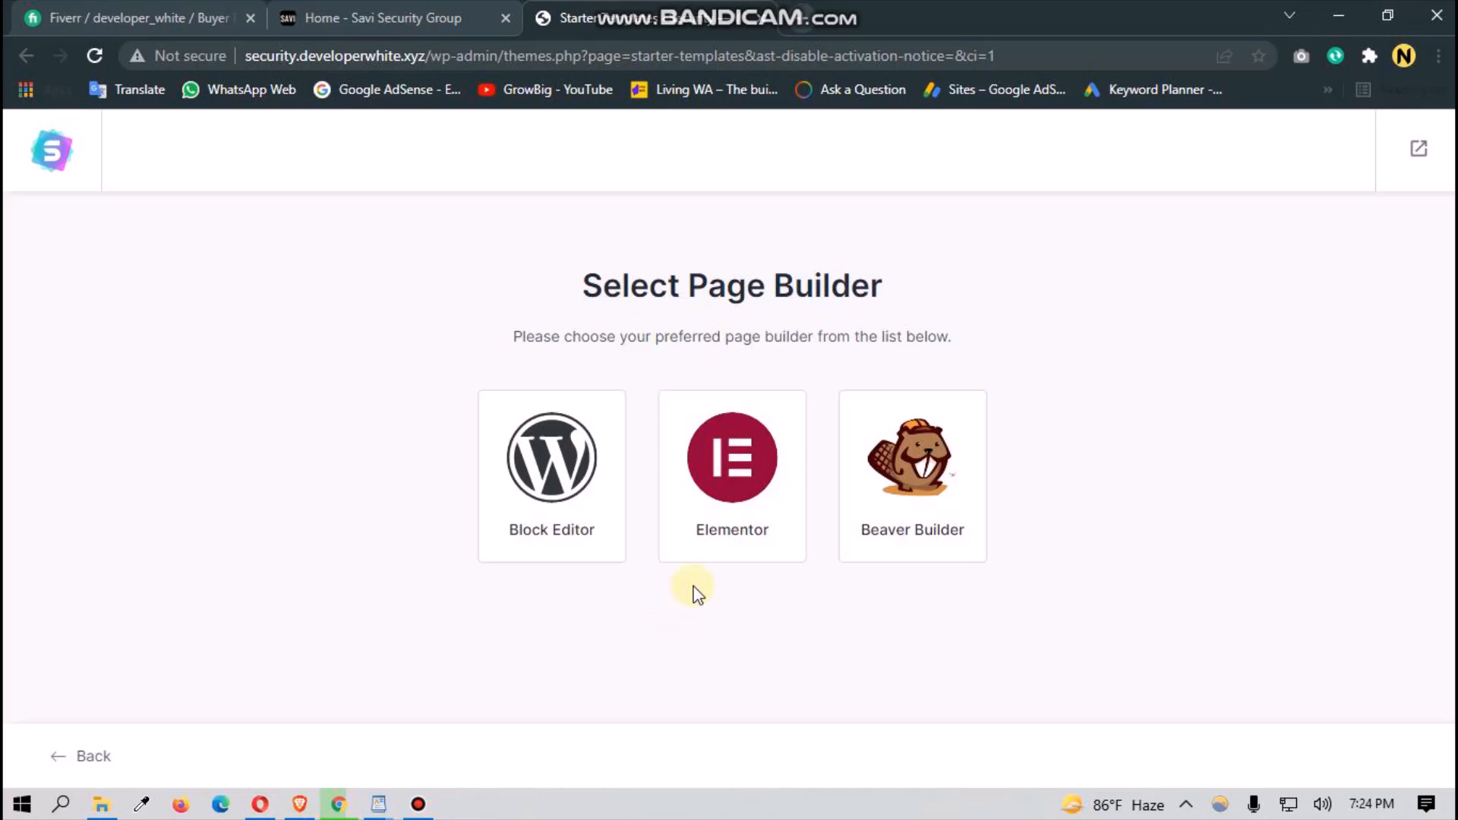
{"action": "left_click", "coordinate": [711, 532]}
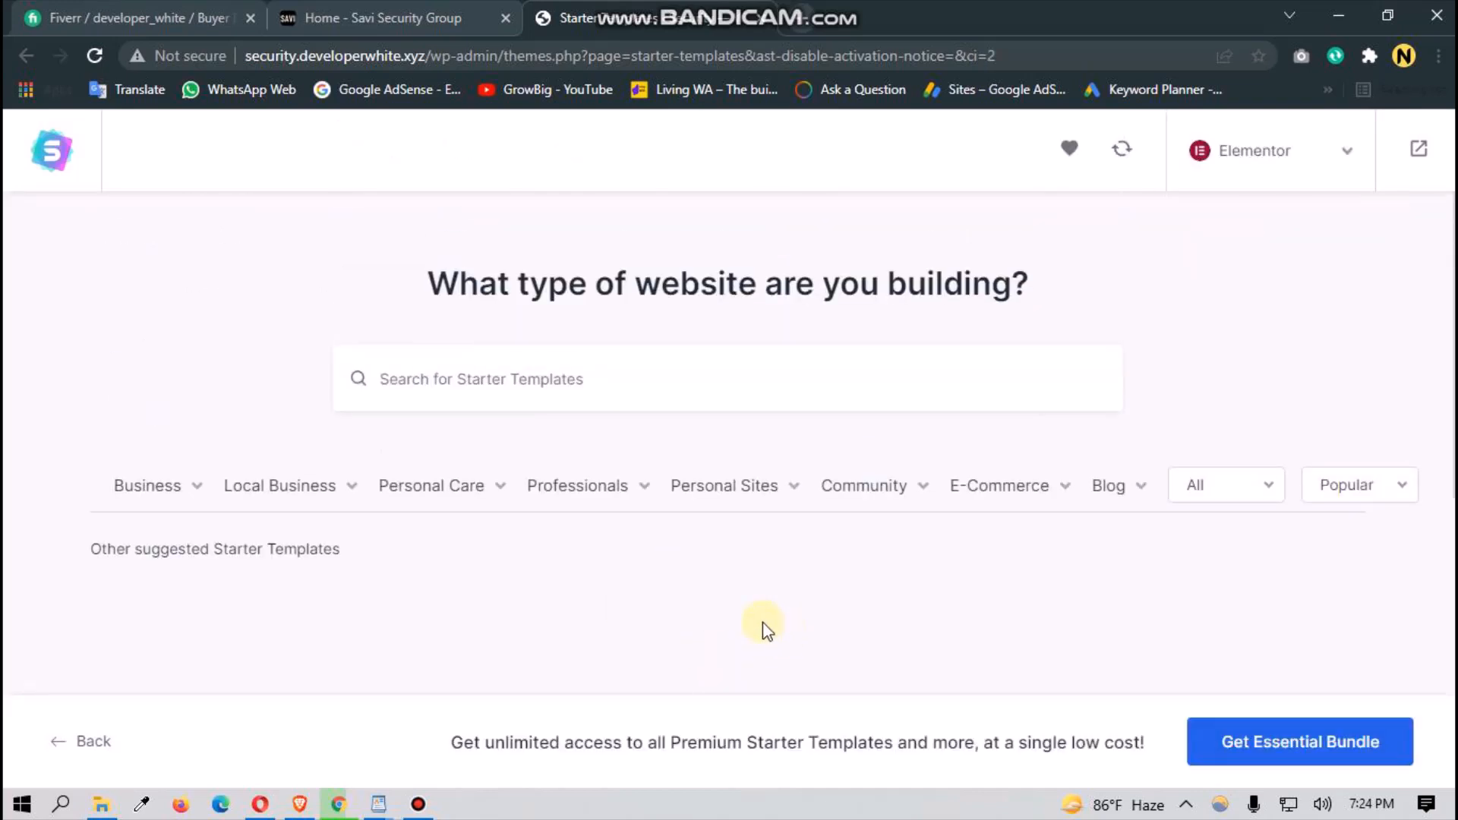
Step: Examine the starter template categories and their subcategories, from Business and Local Business through E-Commerce and Blog
{"action": "mouse_move", "coordinate": [759, 486]}
{"action": "scroll", "coordinate": [771, 536], "scroll_direction": "down", "scroll_amount": 2}
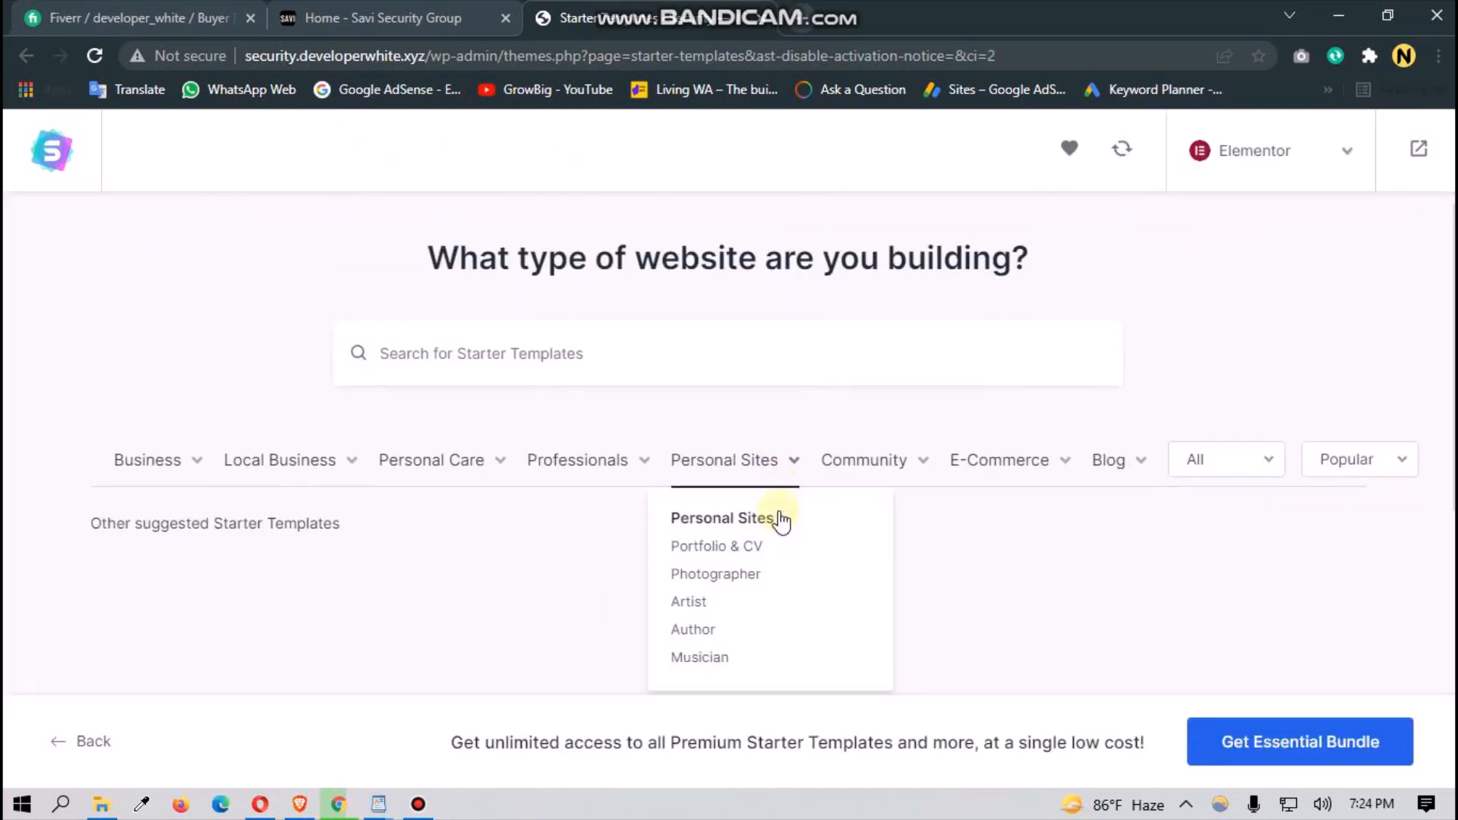
{"action": "mouse_move", "coordinate": [832, 385]}
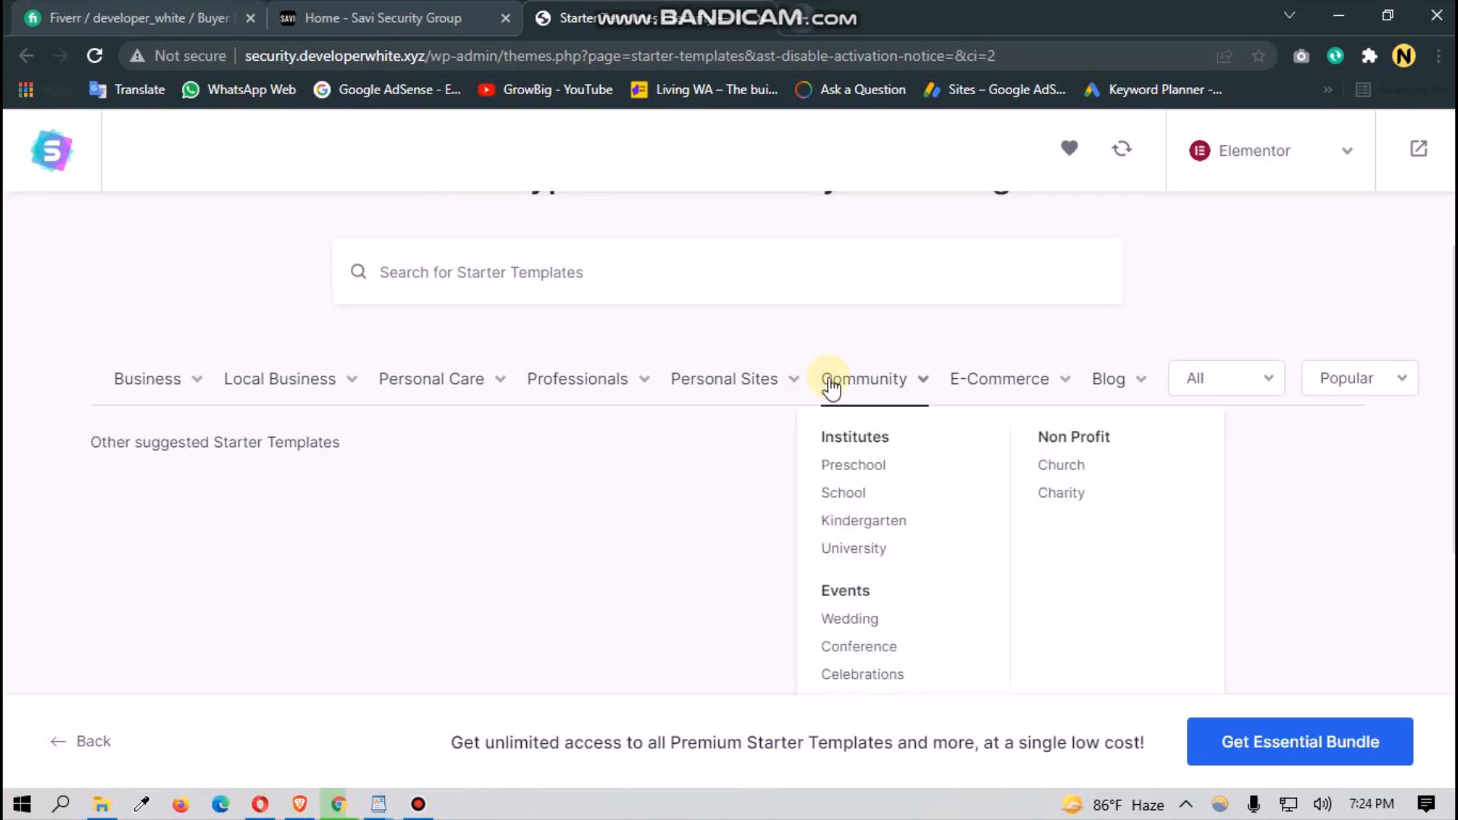
{"action": "scroll", "coordinate": [510, 598], "scroll_direction": "down", "scroll_amount": 3}
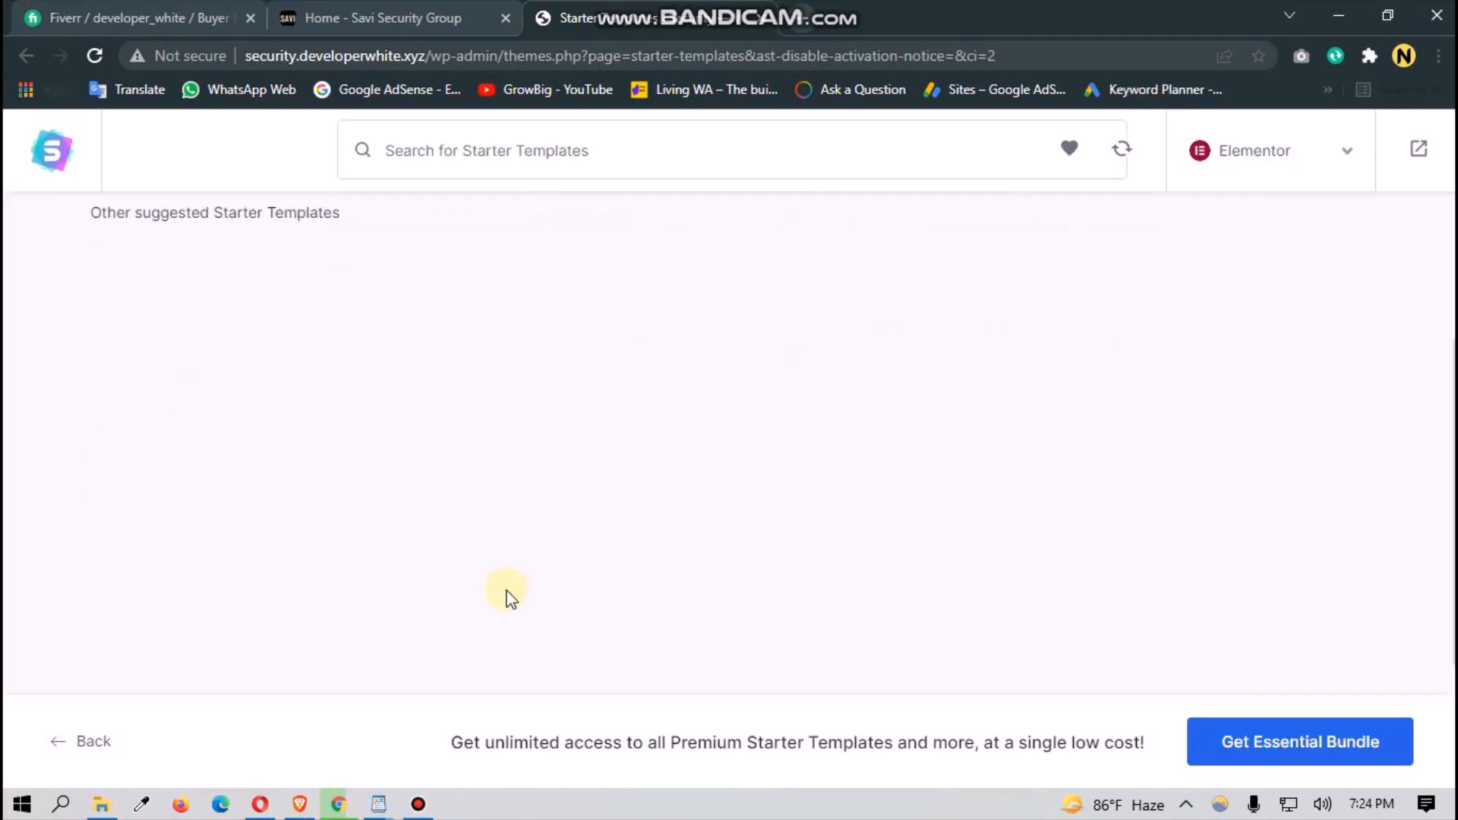
{"action": "scroll", "coordinate": [521, 562], "scroll_direction": "up", "scroll_amount": 4}
{"action": "mouse_move", "coordinate": [440, 492]}
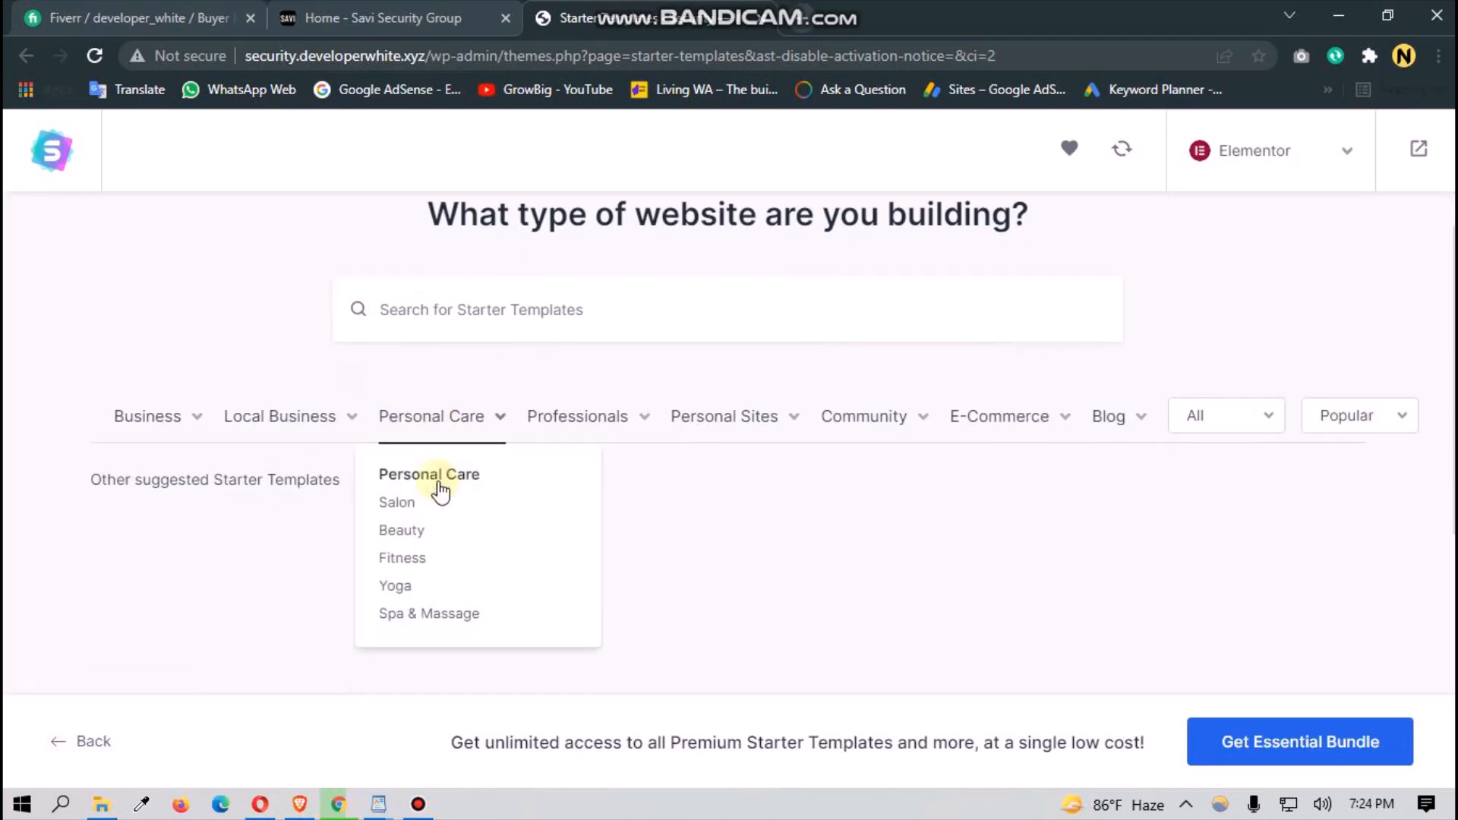
{"action": "scroll", "coordinate": [440, 492], "scroll_direction": "down", "scroll_amount": 1}
{"action": "mouse_move", "coordinate": [314, 410]}
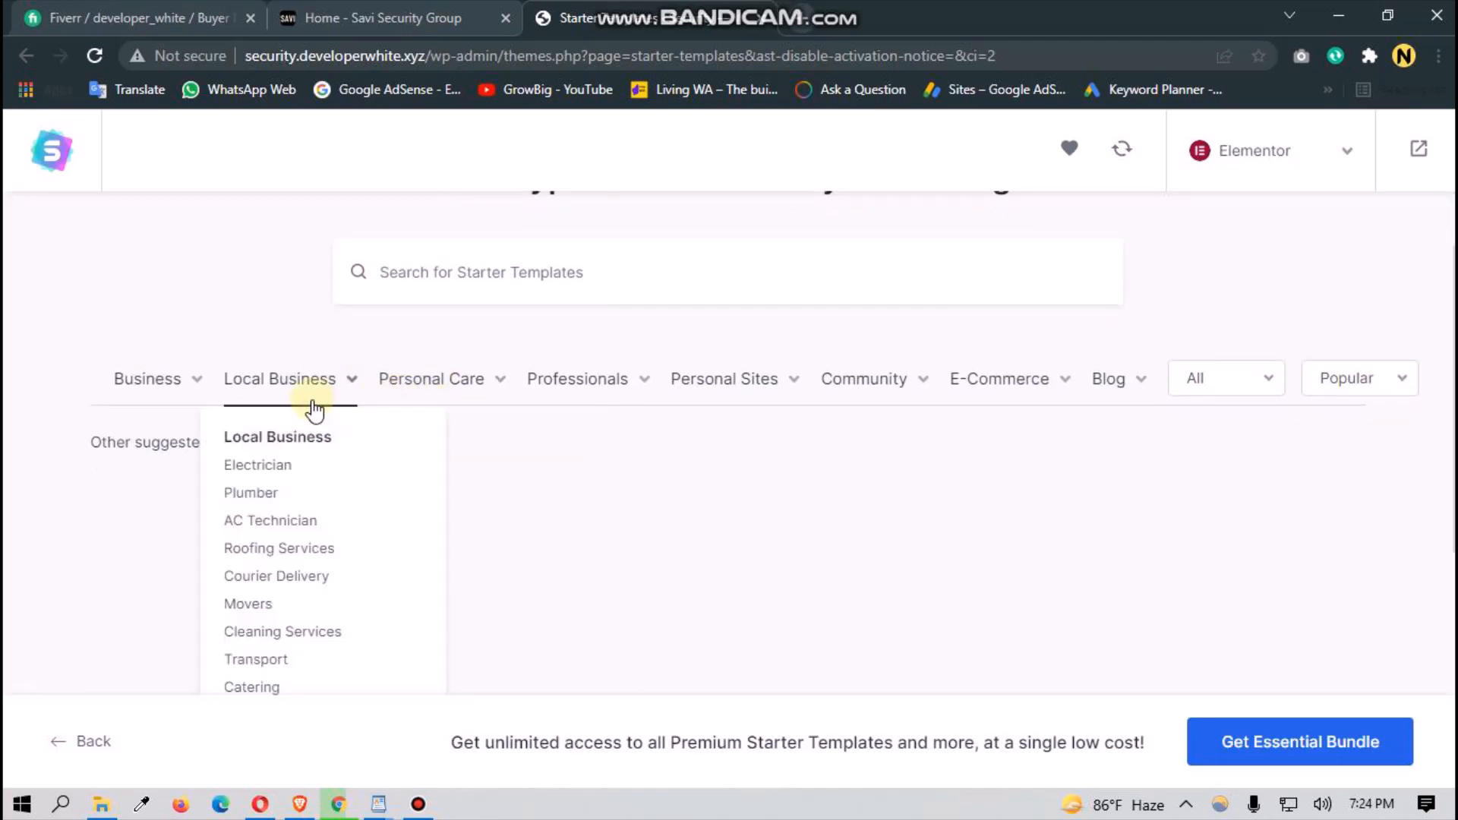
{"action": "mouse_move", "coordinate": [203, 407]}
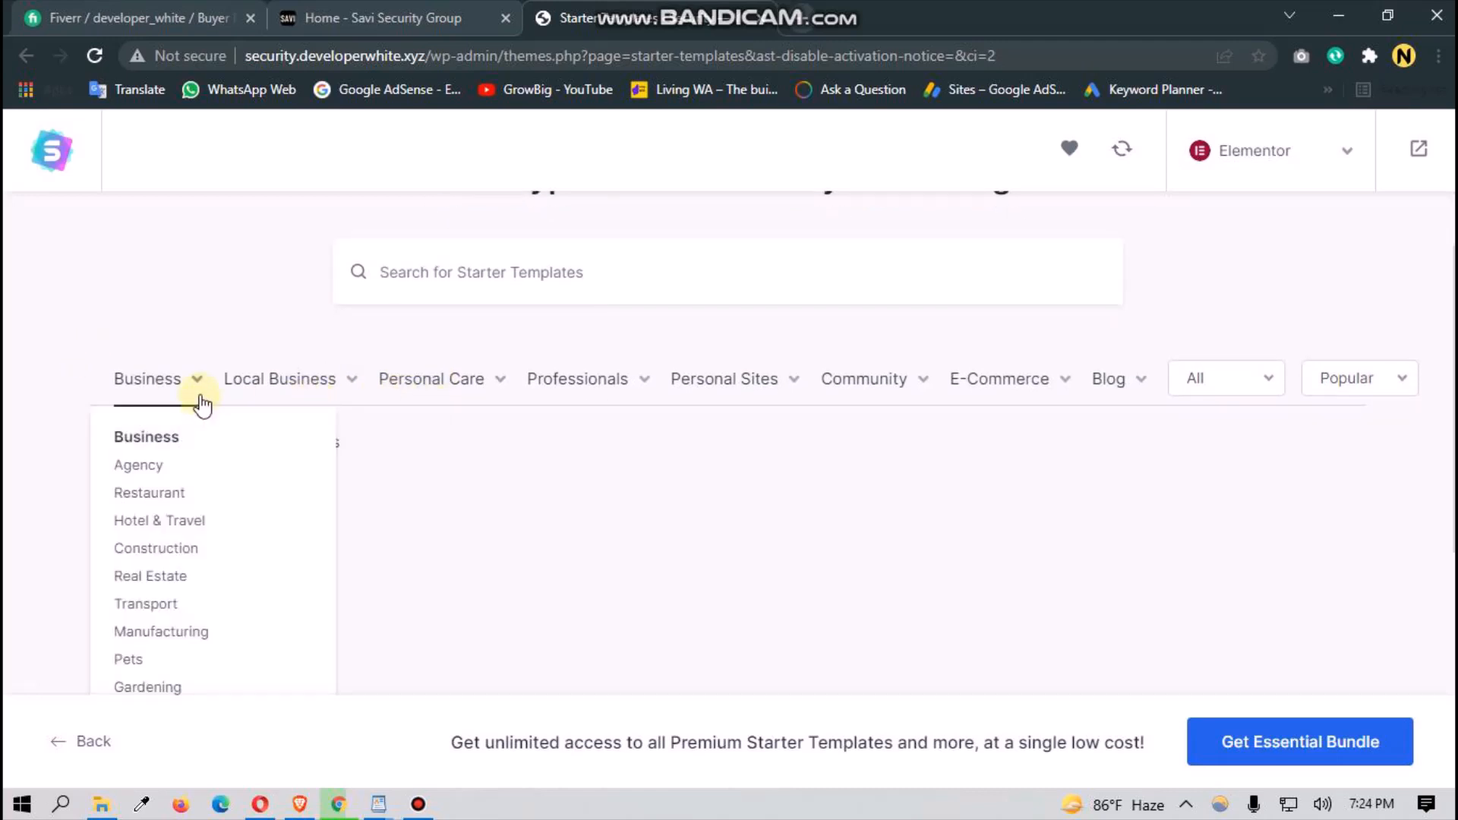
{"action": "mouse_move", "coordinate": [464, 401]}
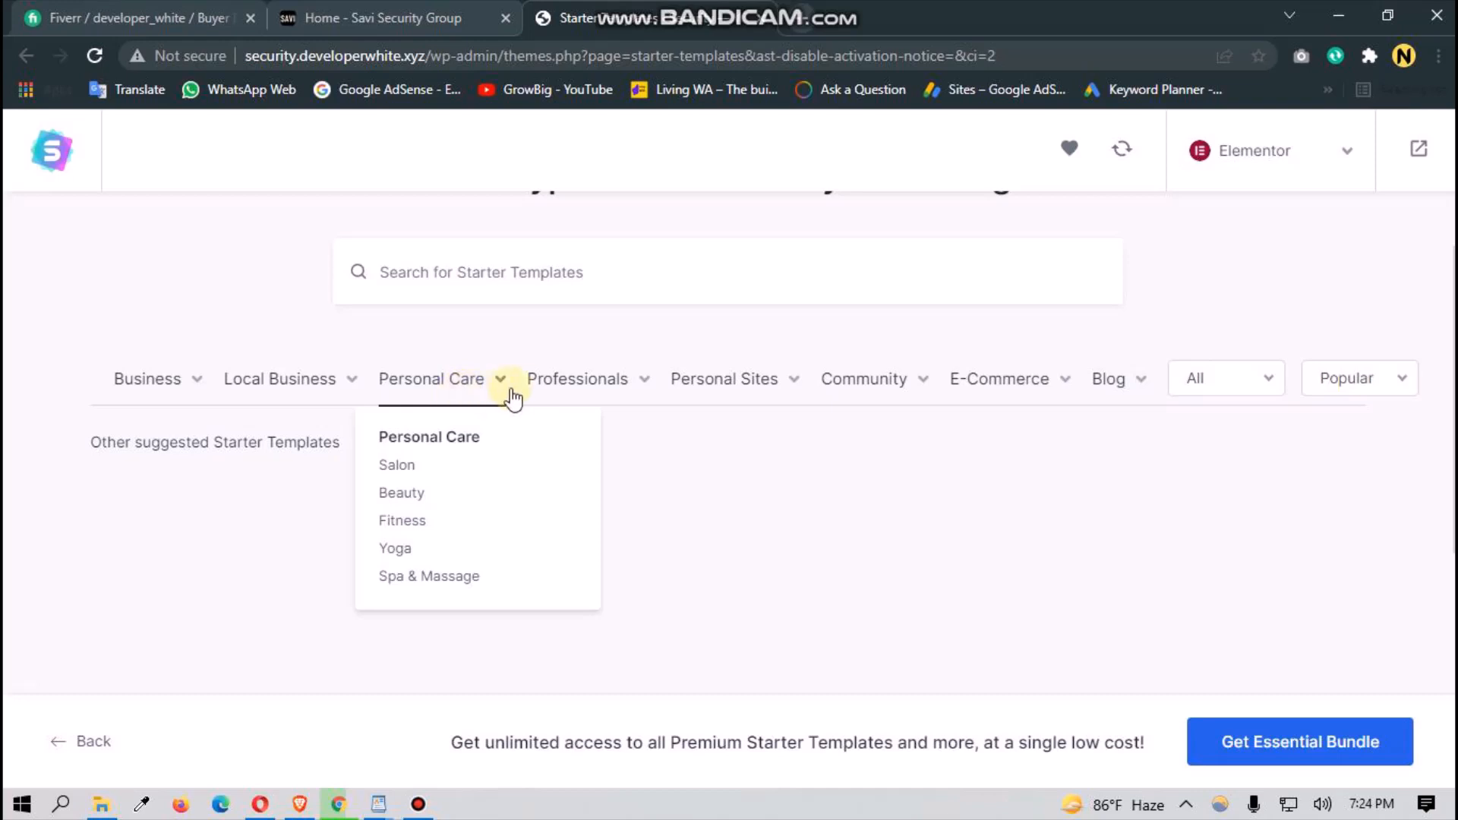
{"action": "mouse_move", "coordinate": [531, 396]}
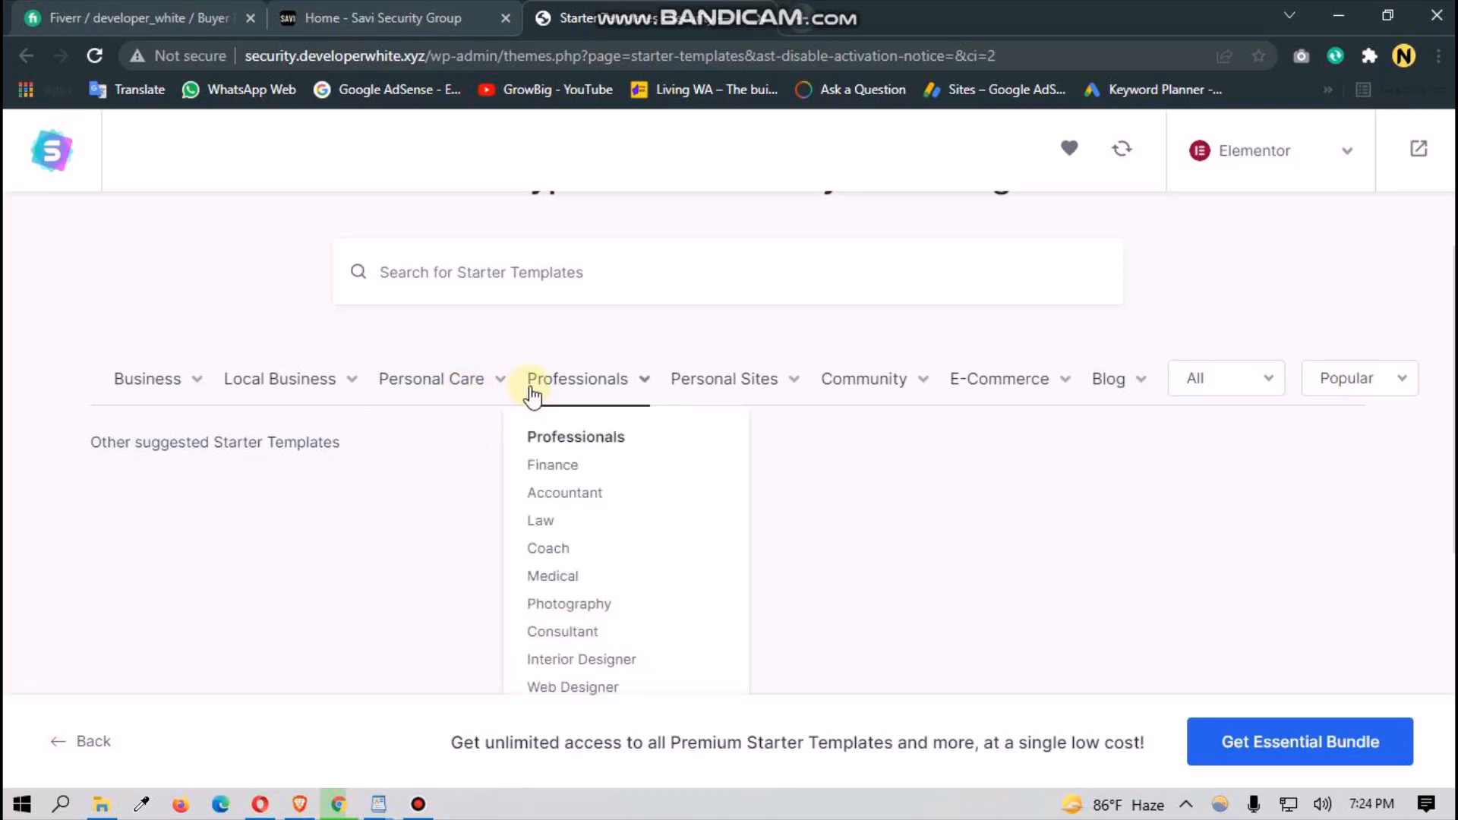
{"action": "mouse_move", "coordinate": [691, 391]}
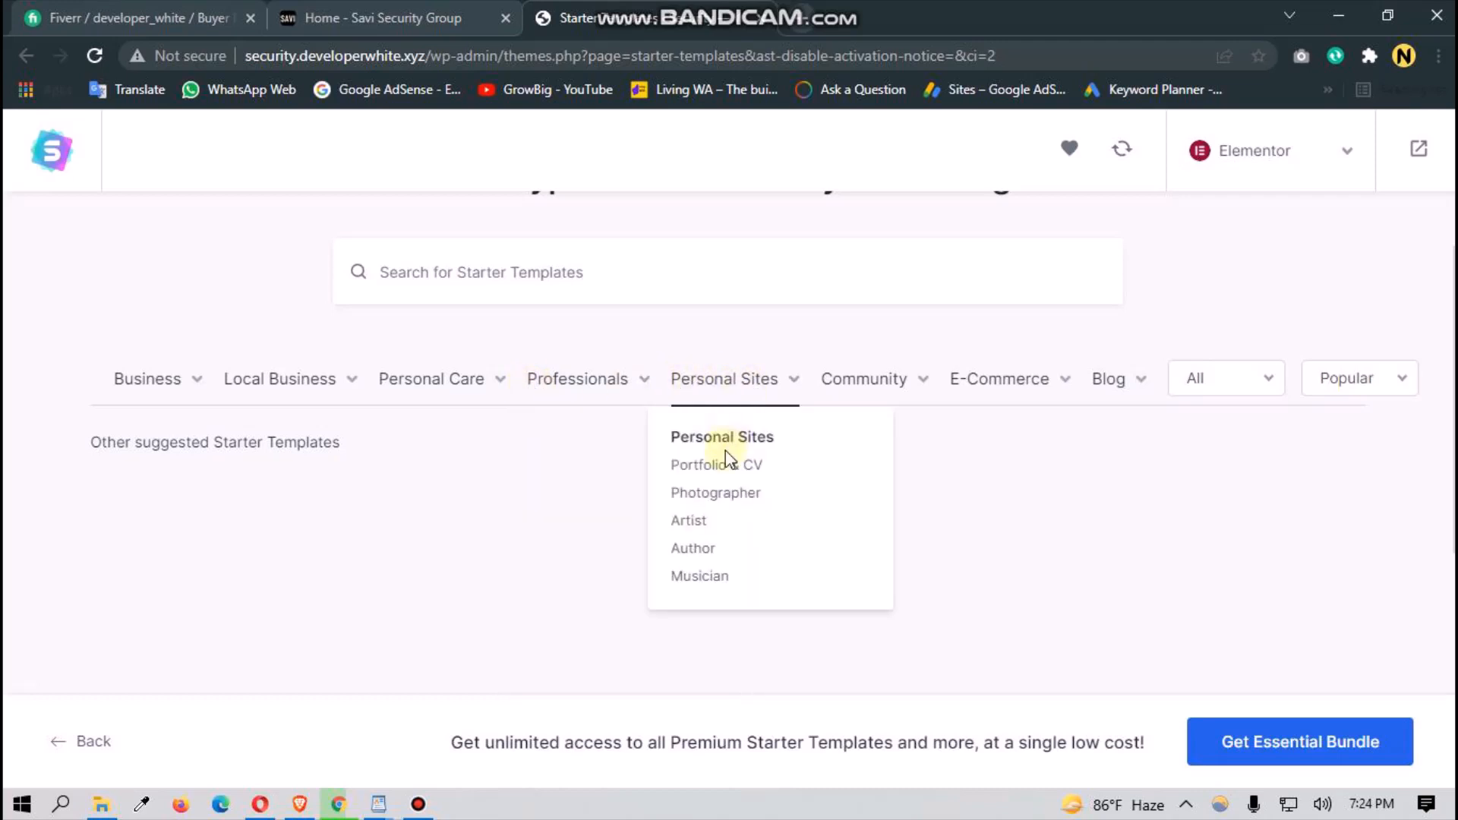
{"action": "mouse_move", "coordinate": [839, 412]}
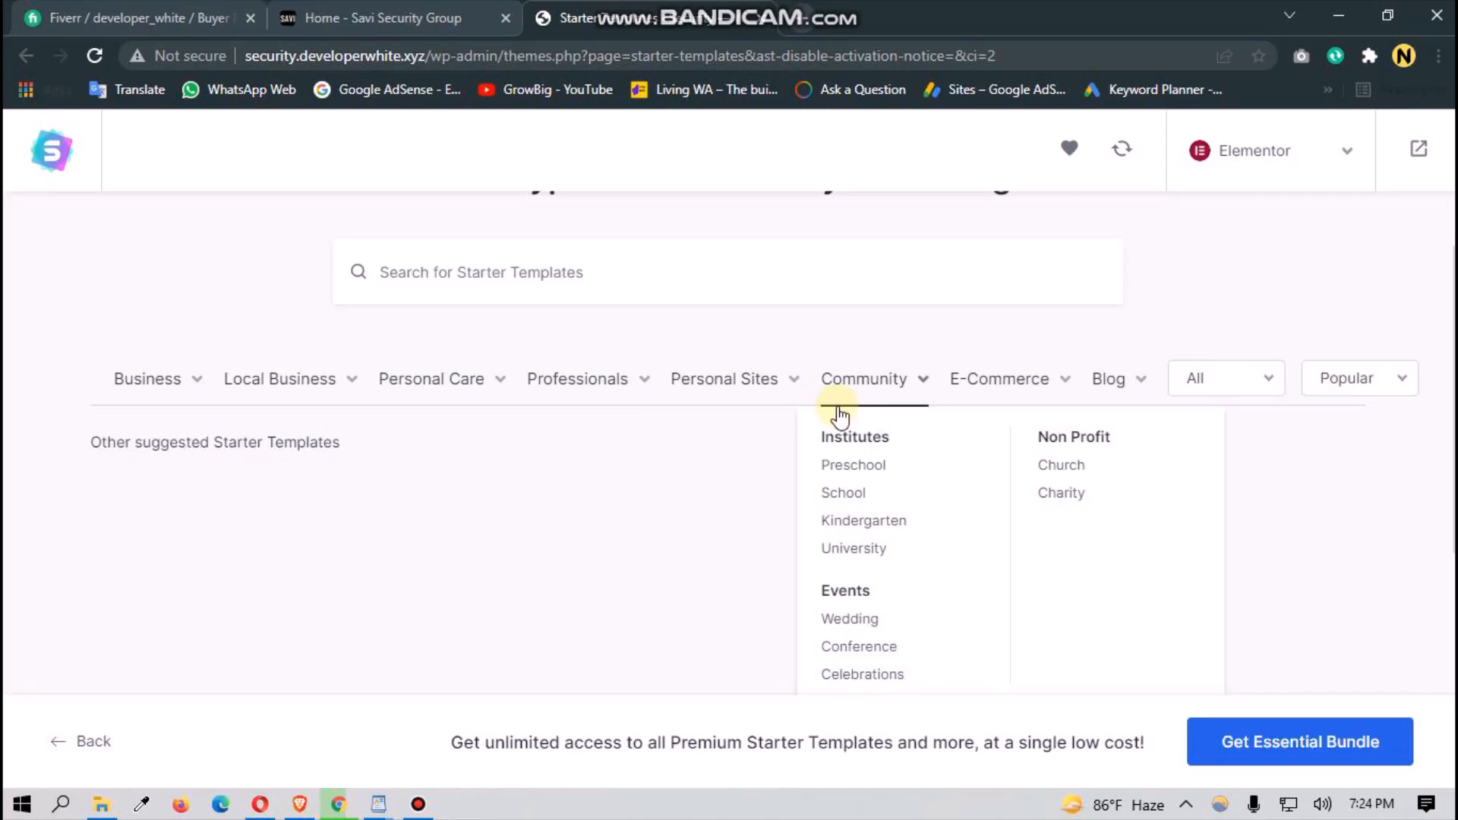
{"action": "mouse_move", "coordinate": [1057, 389]}
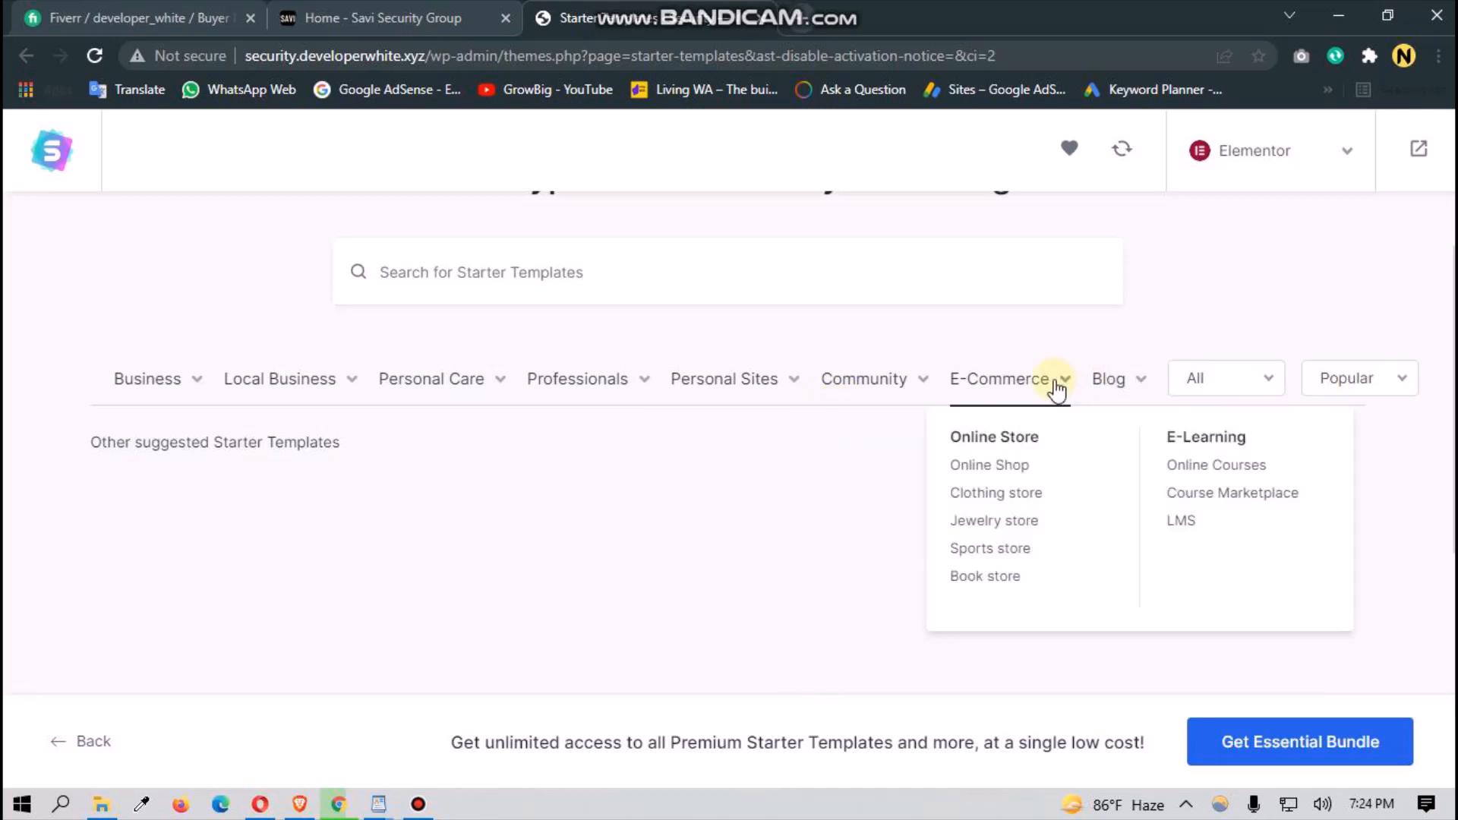
{"action": "mouse_move", "coordinate": [1151, 379]}
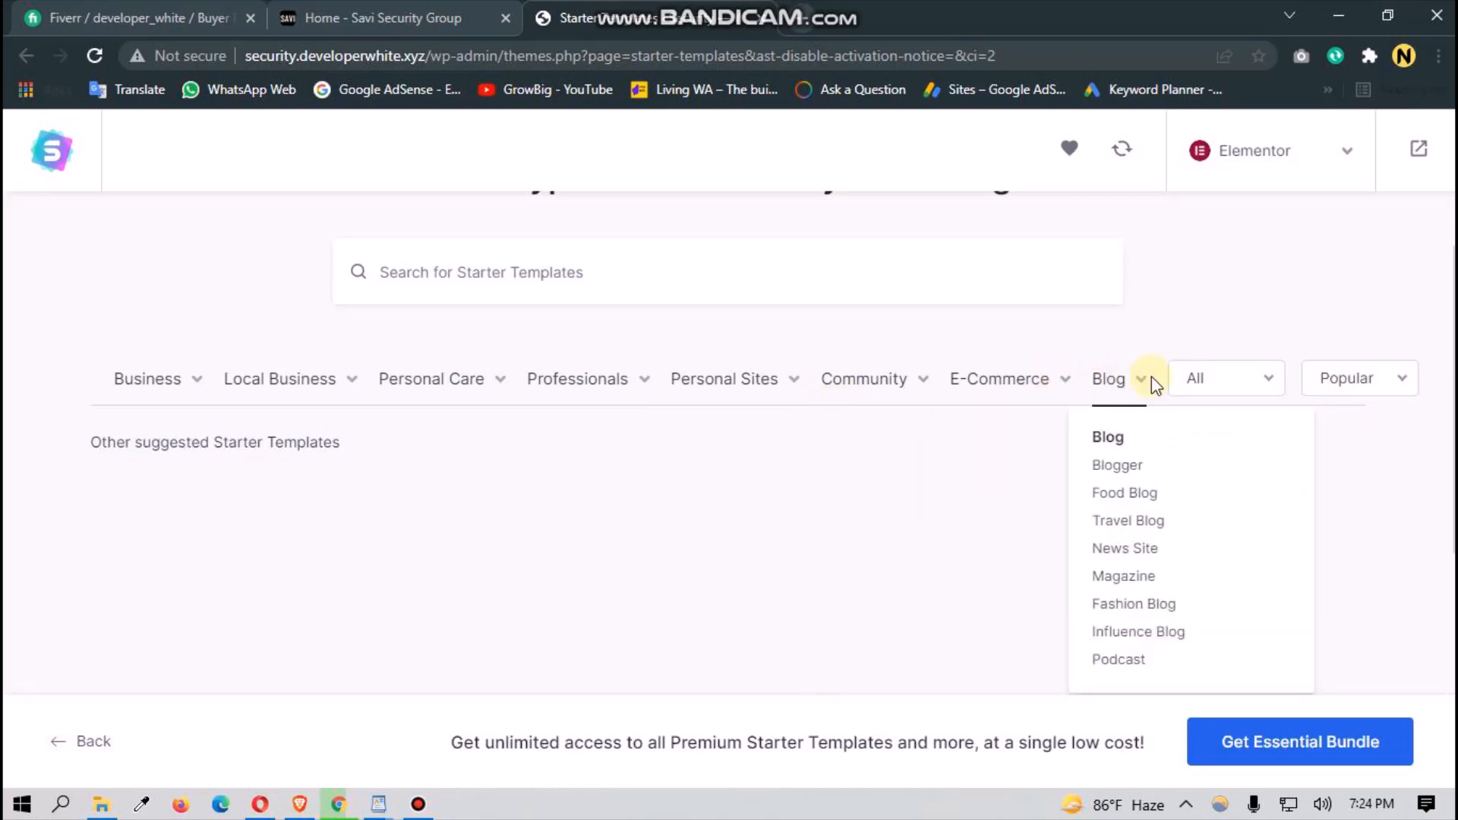
Step: Search the starter templates for "security" and select the Security Services template
{"action": "left_click", "coordinate": [662, 277]}
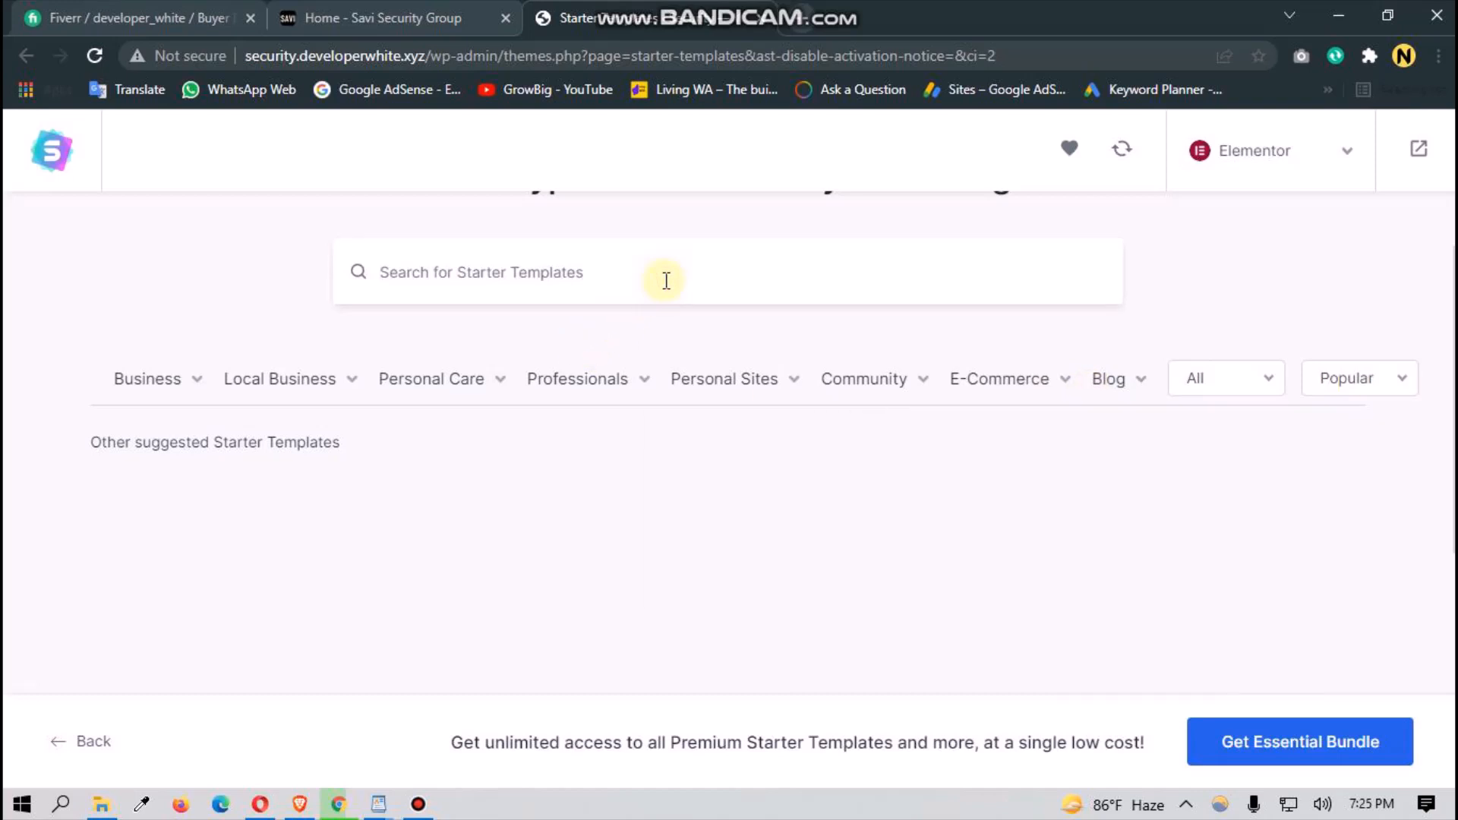
{"action": "type", "text": "secut"}
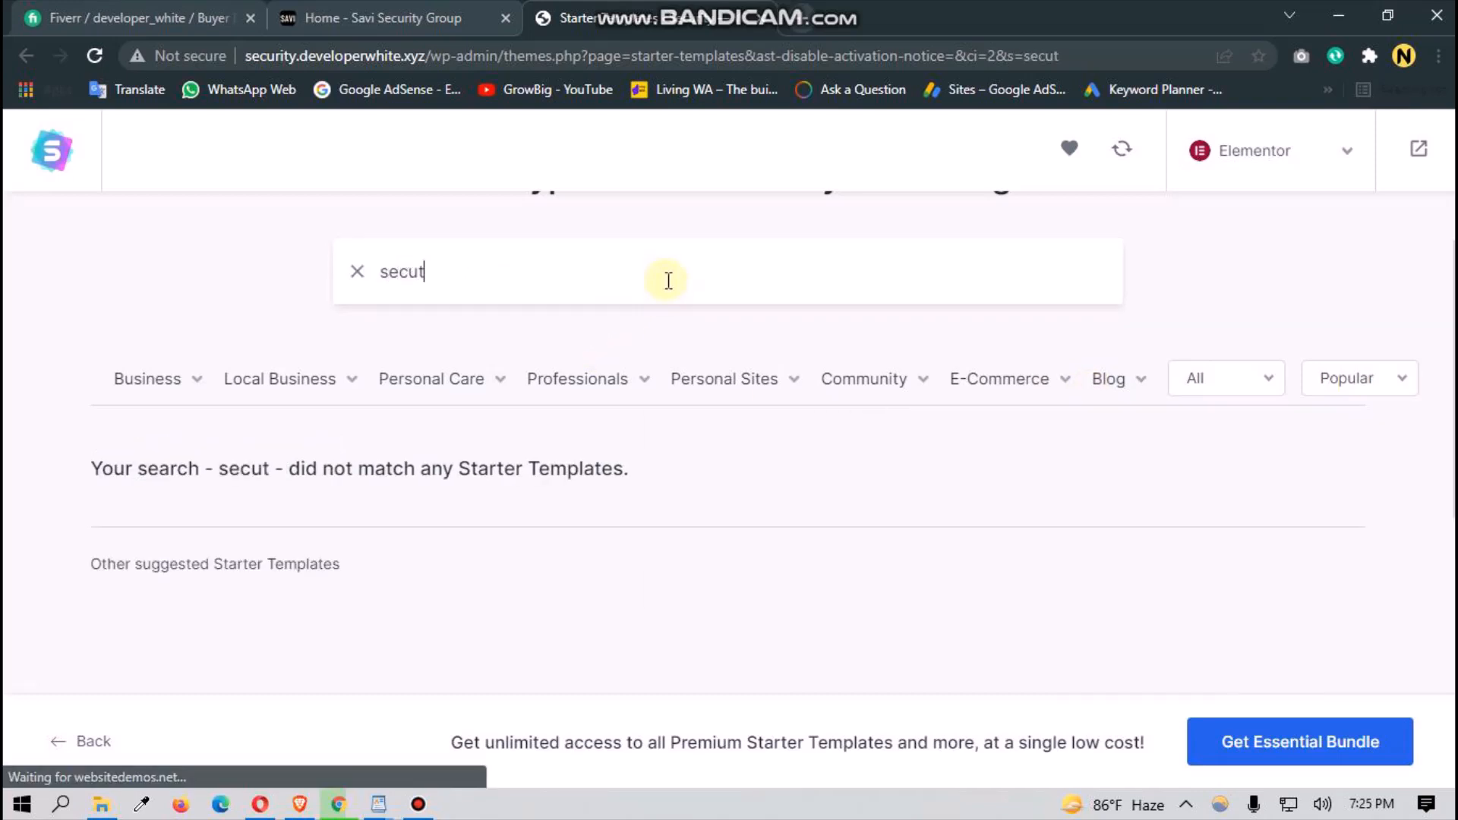
{"action": "key", "text": "BackSpace"}
{"action": "type", "text": "rity"}
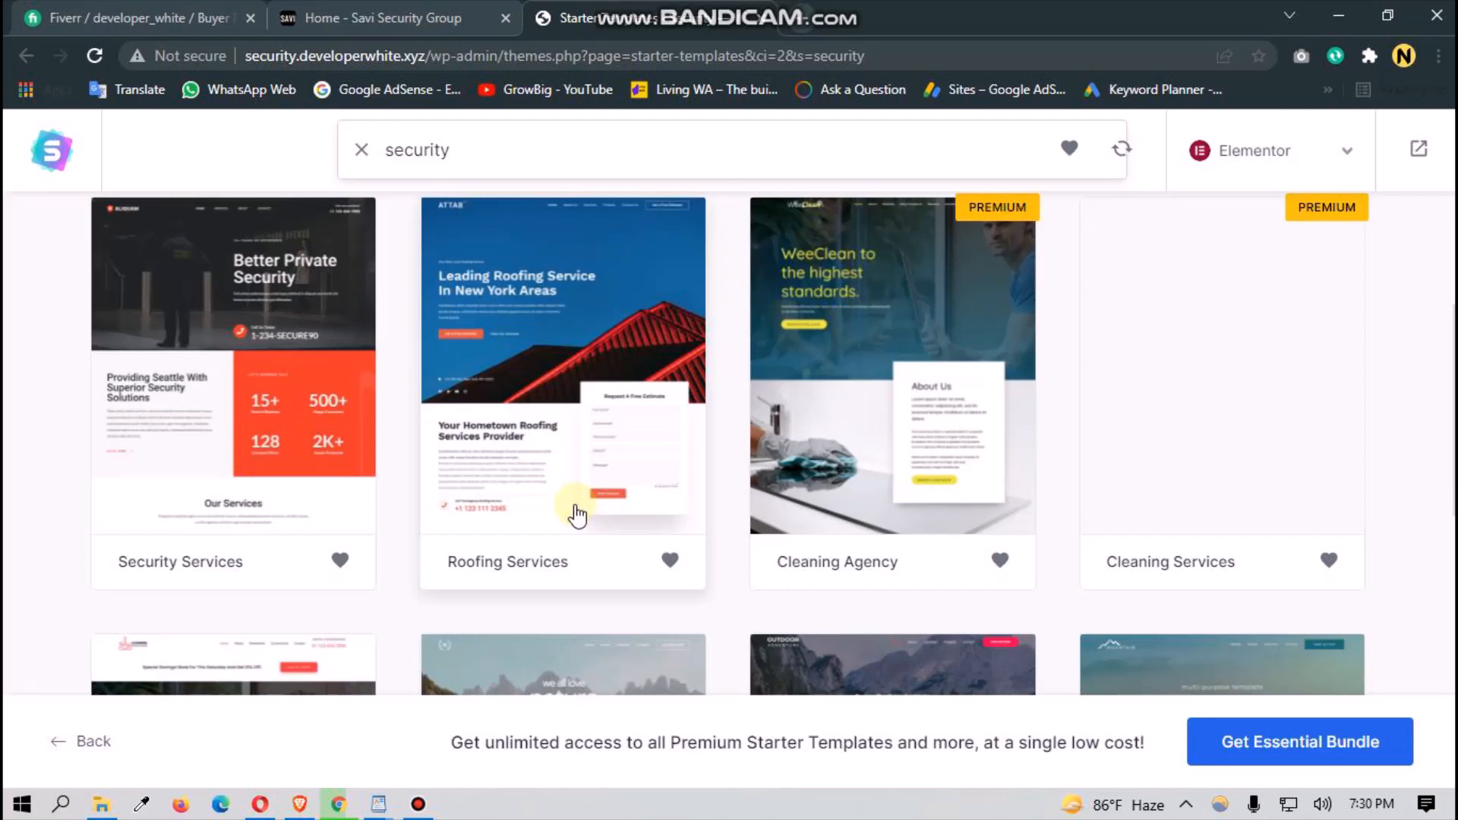
{"action": "scroll", "coordinate": [414, 562], "scroll_direction": "up", "scroll_amount": 2}
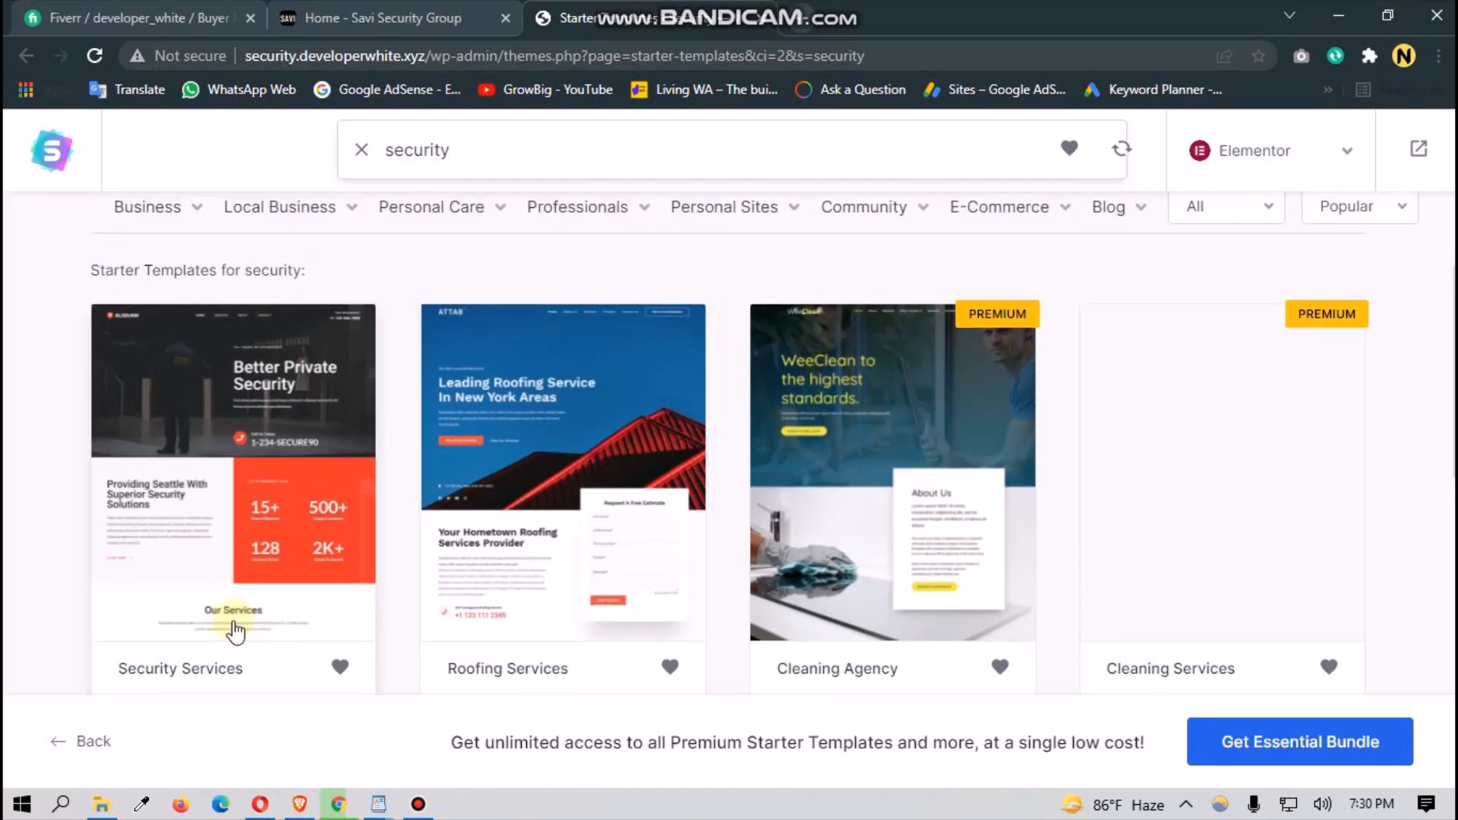
{"action": "left_click", "coordinate": [215, 493]}
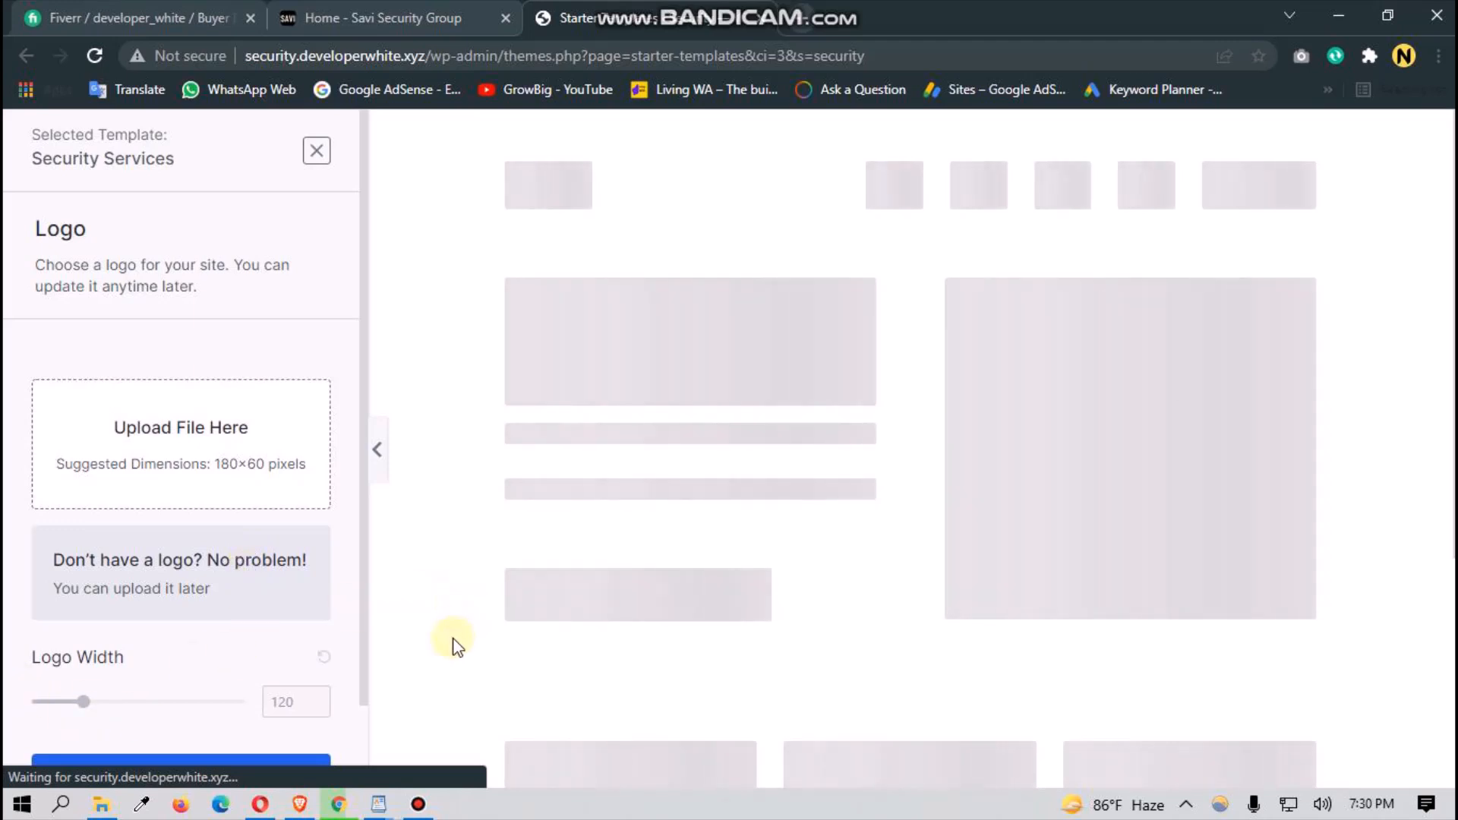
Step: Skip the logo upload and continue with the template's default colors and fonts
{"action": "scroll", "coordinate": [247, 628], "scroll_direction": "down", "scroll_amount": 1}
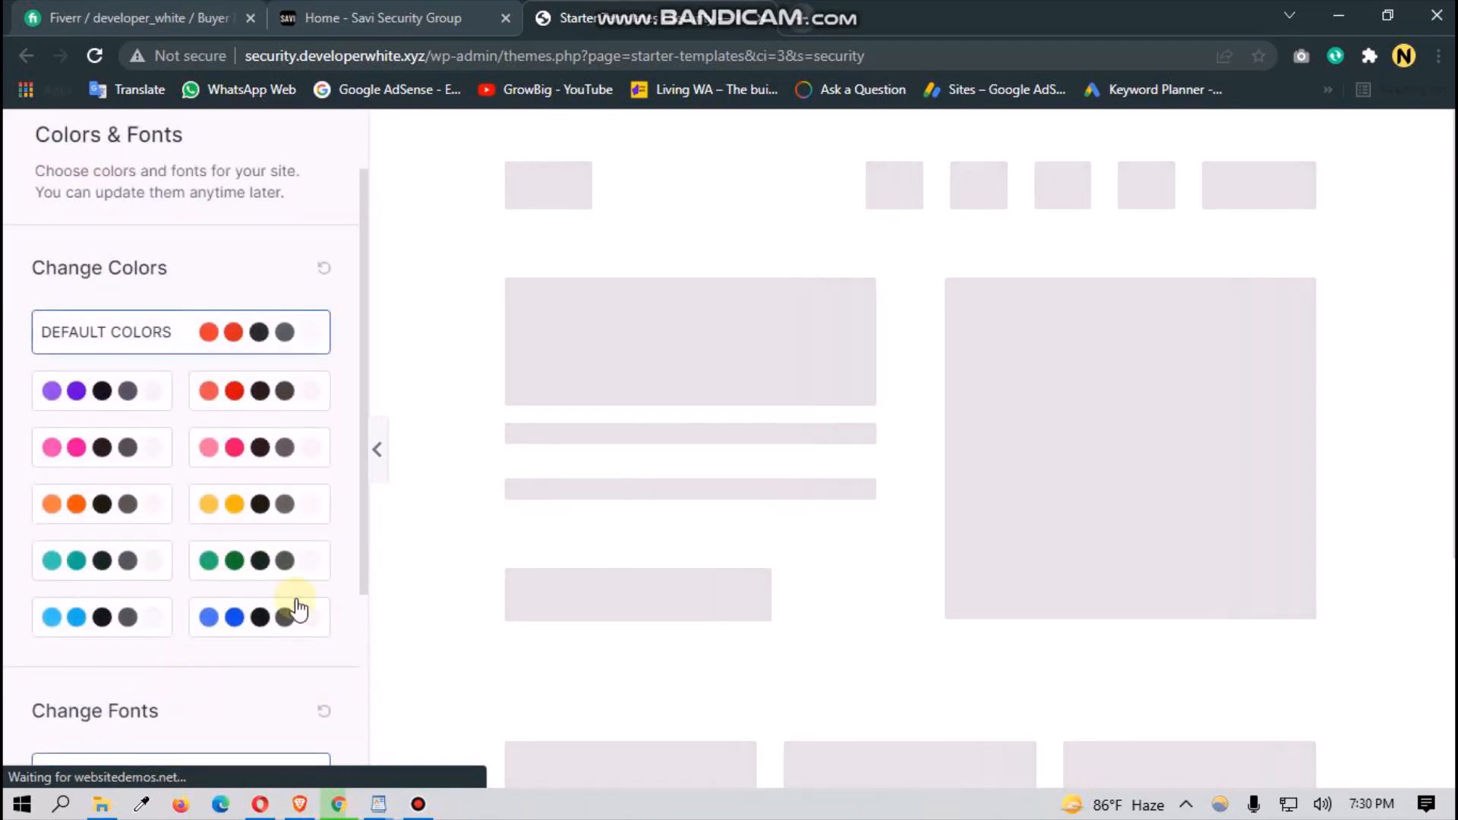
{"action": "scroll", "coordinate": [293, 602], "scroll_direction": "down", "scroll_amount": 4}
{"action": "left_click", "coordinate": [208, 685]}
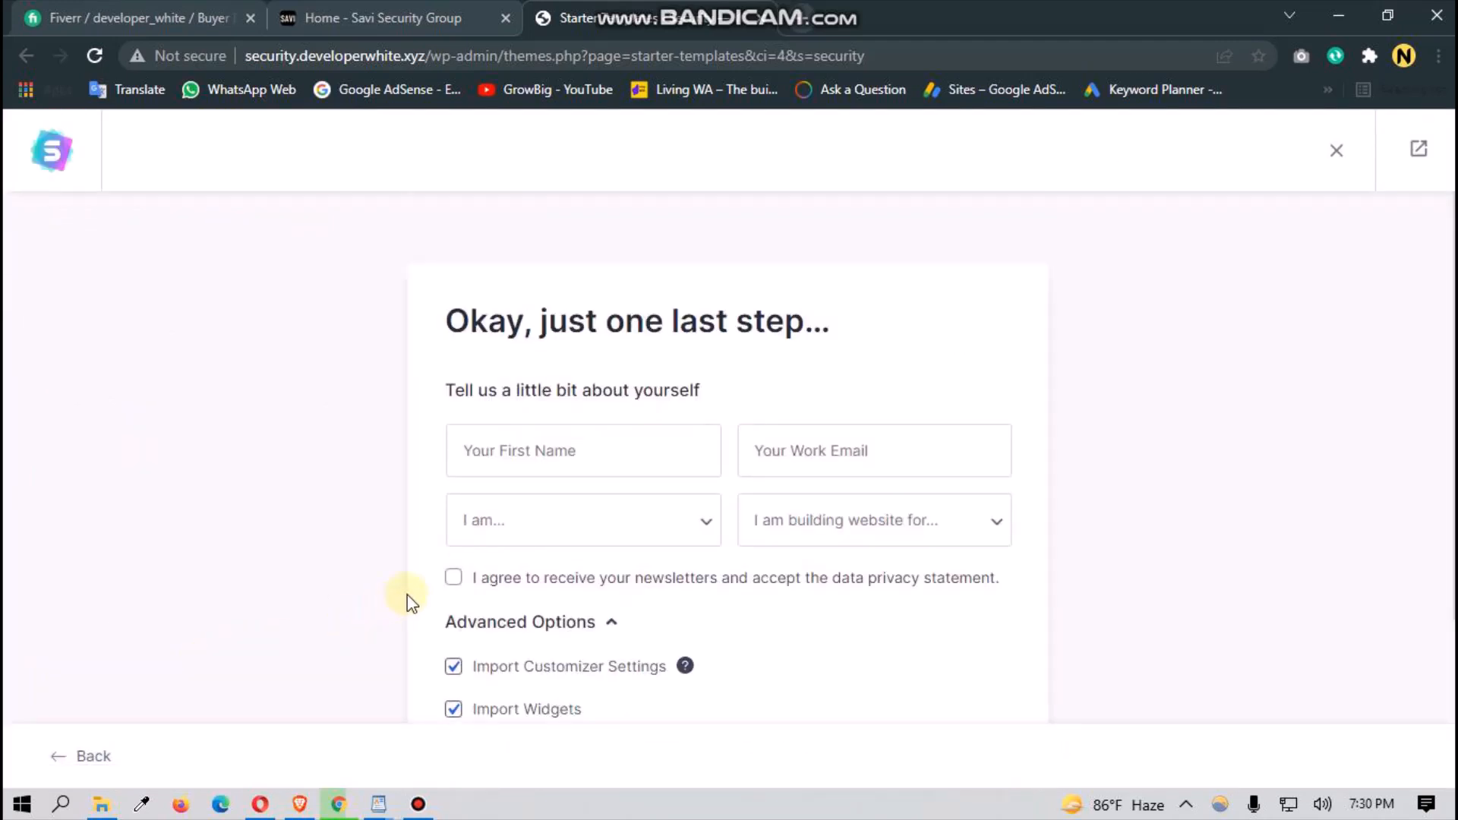
Step: Agree to the newsletter and privacy statement, choose Expert and My Client, and submit the form to build the website
{"action": "scroll", "coordinate": [501, 368], "scroll_direction": "down", "scroll_amount": 3}
{"action": "left_click", "coordinate": [453, 347]}
{"action": "left_click", "coordinate": [501, 308]}
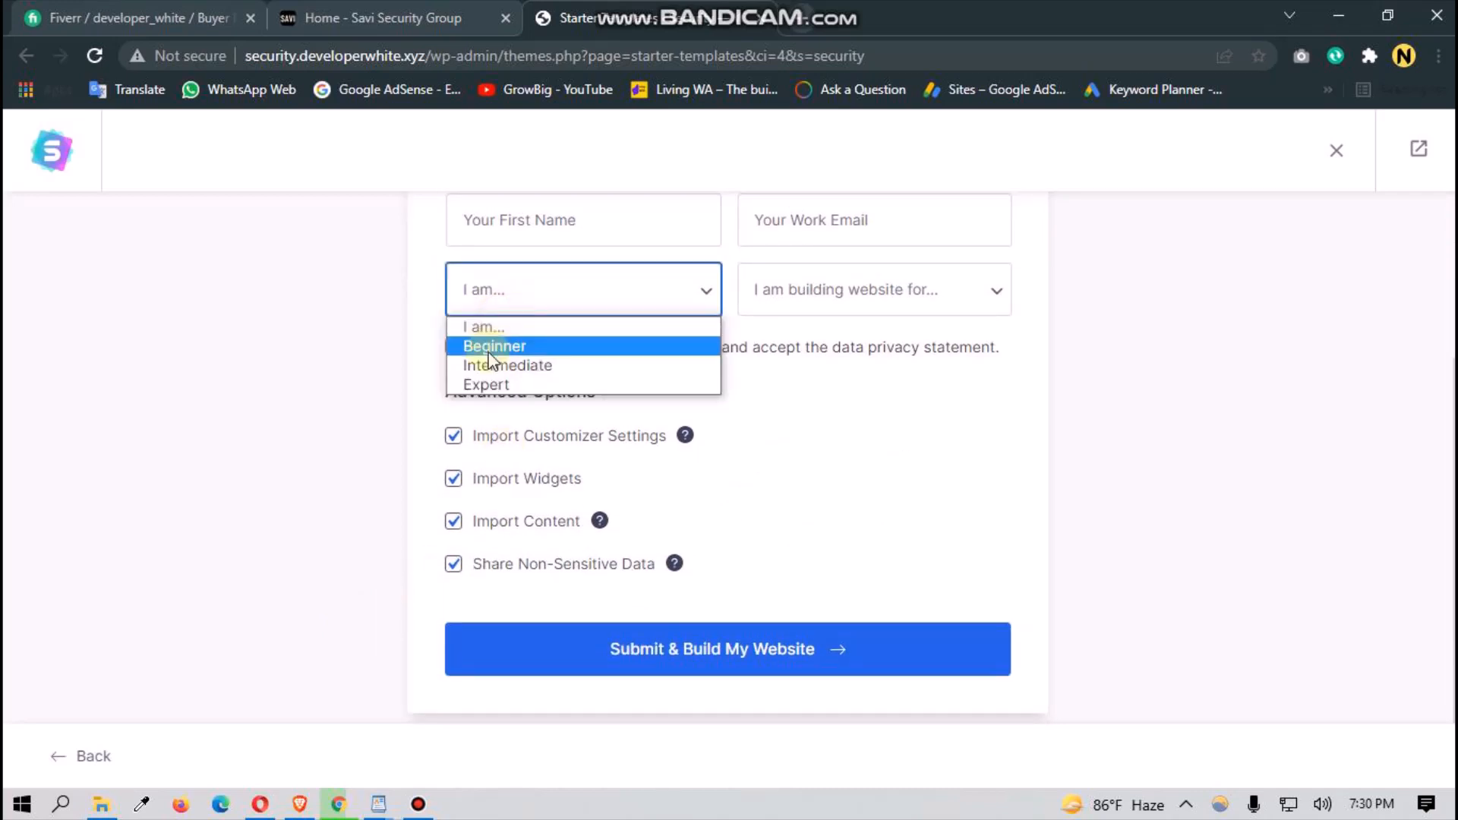
{"action": "left_click", "coordinate": [486, 382]}
{"action": "left_click", "coordinate": [785, 304]}
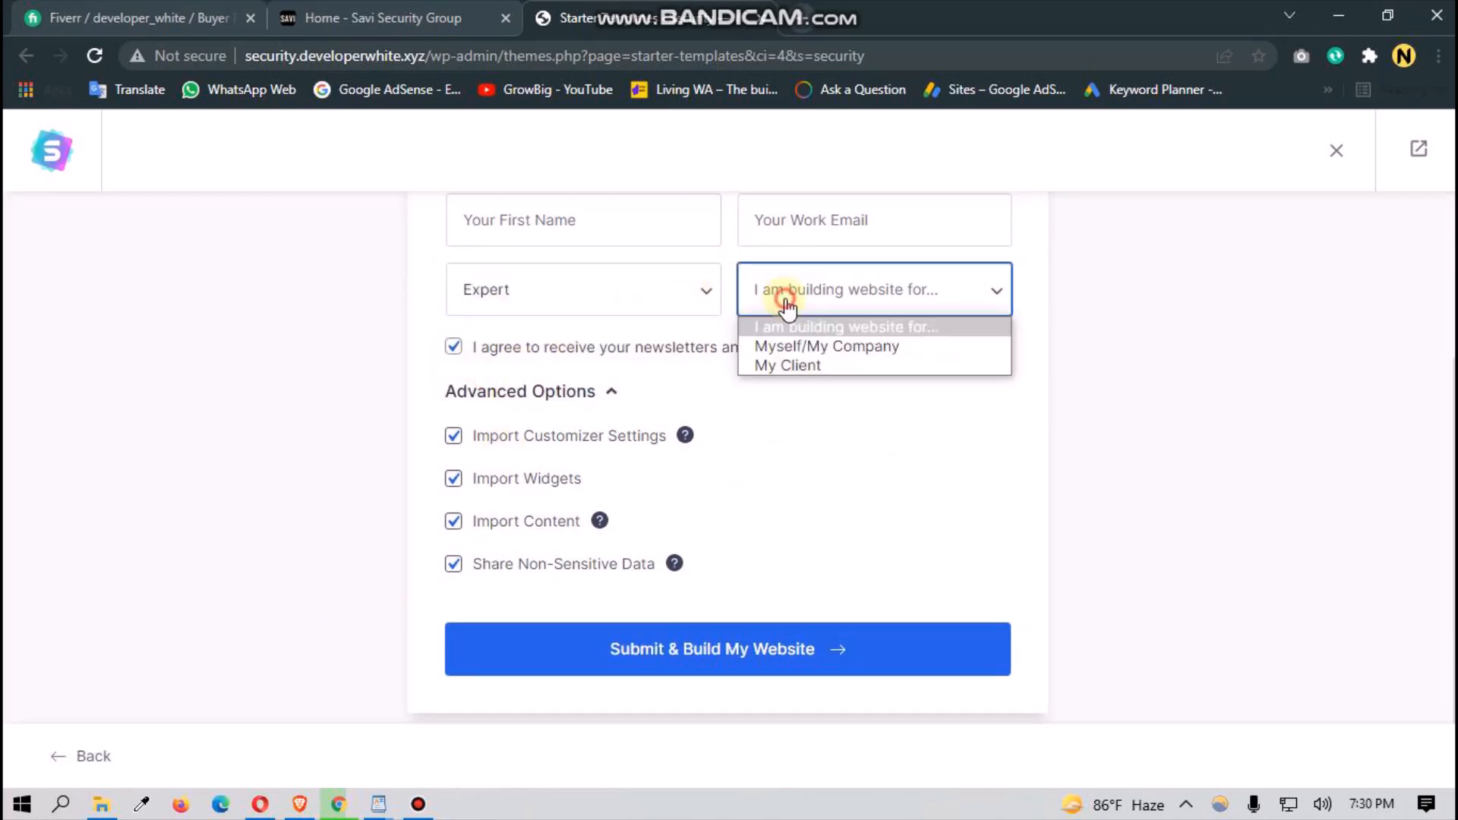
{"action": "left_click", "coordinate": [773, 366]}
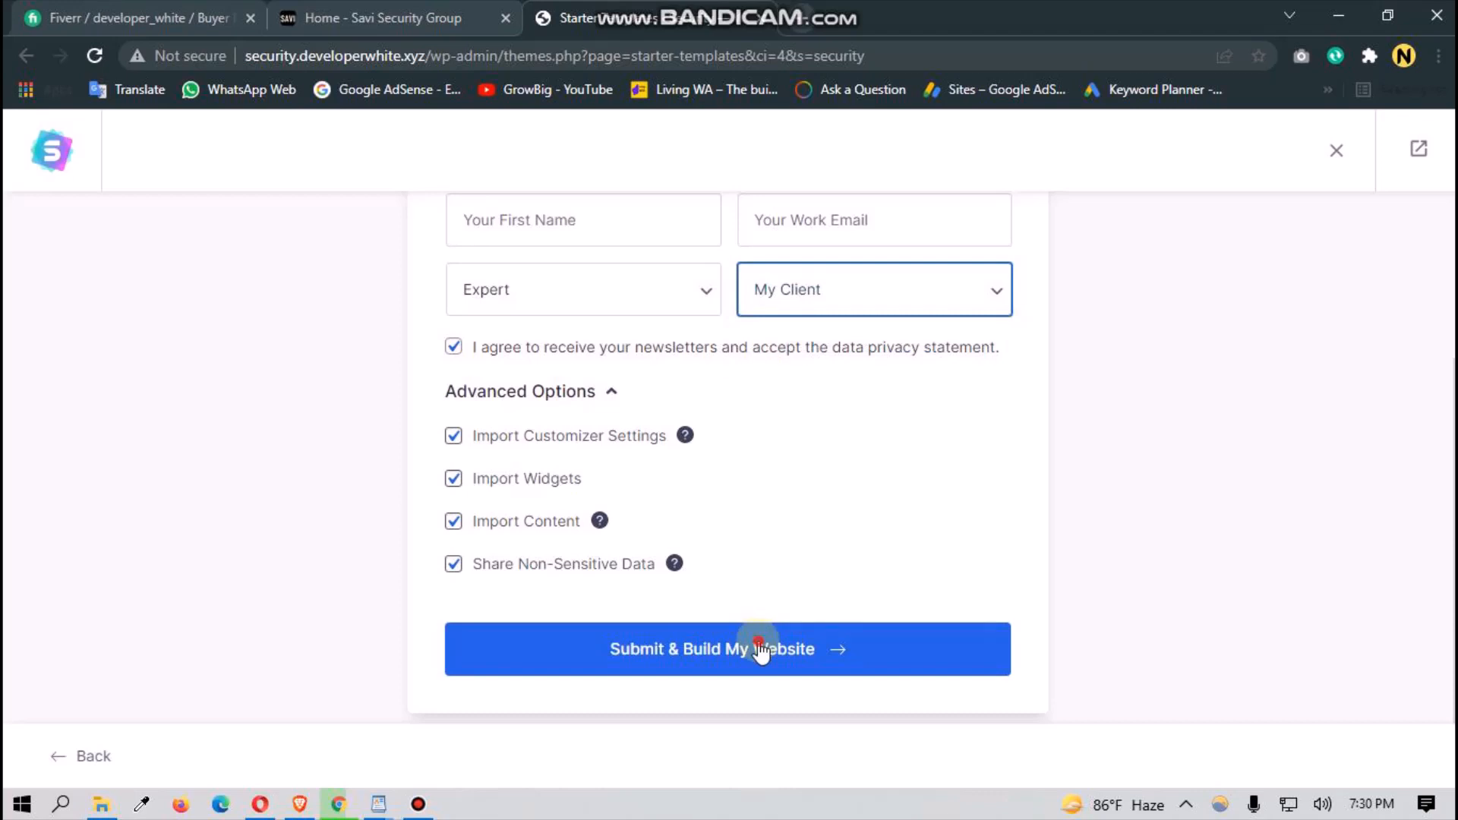
{"action": "left_click", "coordinate": [759, 648]}
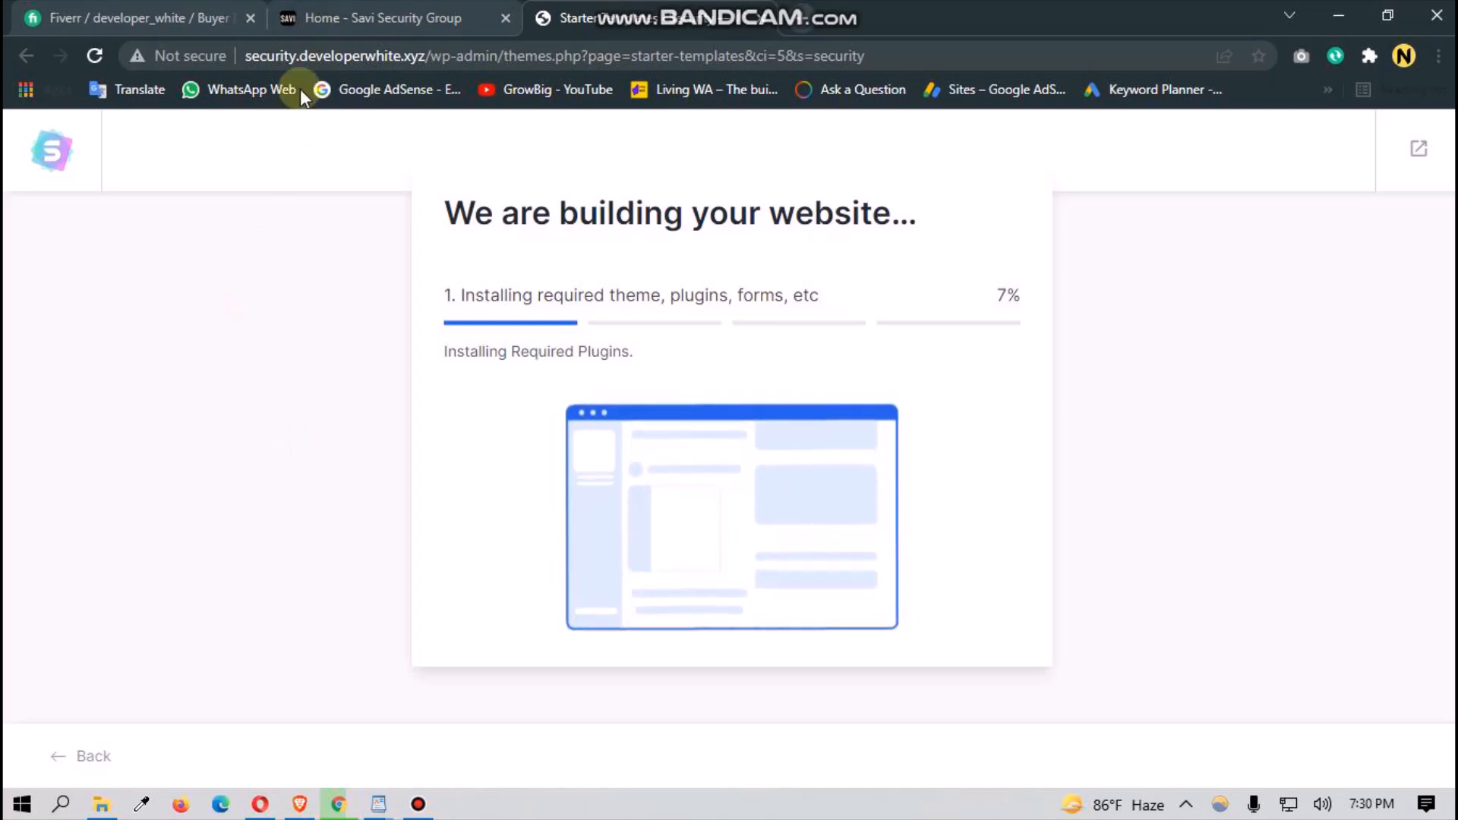
Step: Rearrange the browser tabs so Starter Templates comes first and the Savi Security Group site comes last
{"action": "left_click", "coordinate": [401, 11]}
{"action": "left_click_drag", "start_coordinate": [401, 8], "coordinate": [540, 4]}
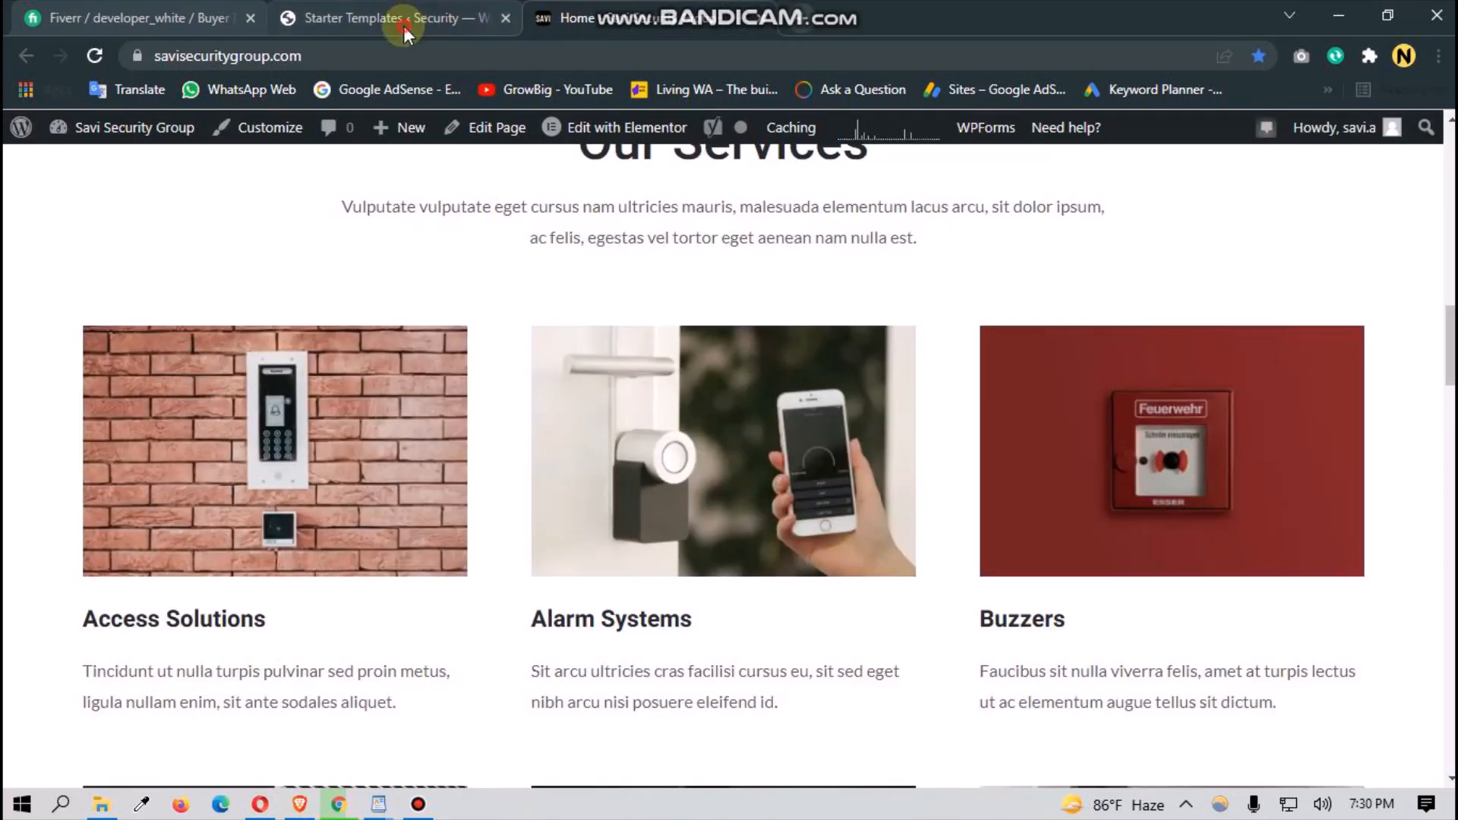
{"action": "left_click_drag", "start_coordinate": [408, 19], "coordinate": [162, 6]}
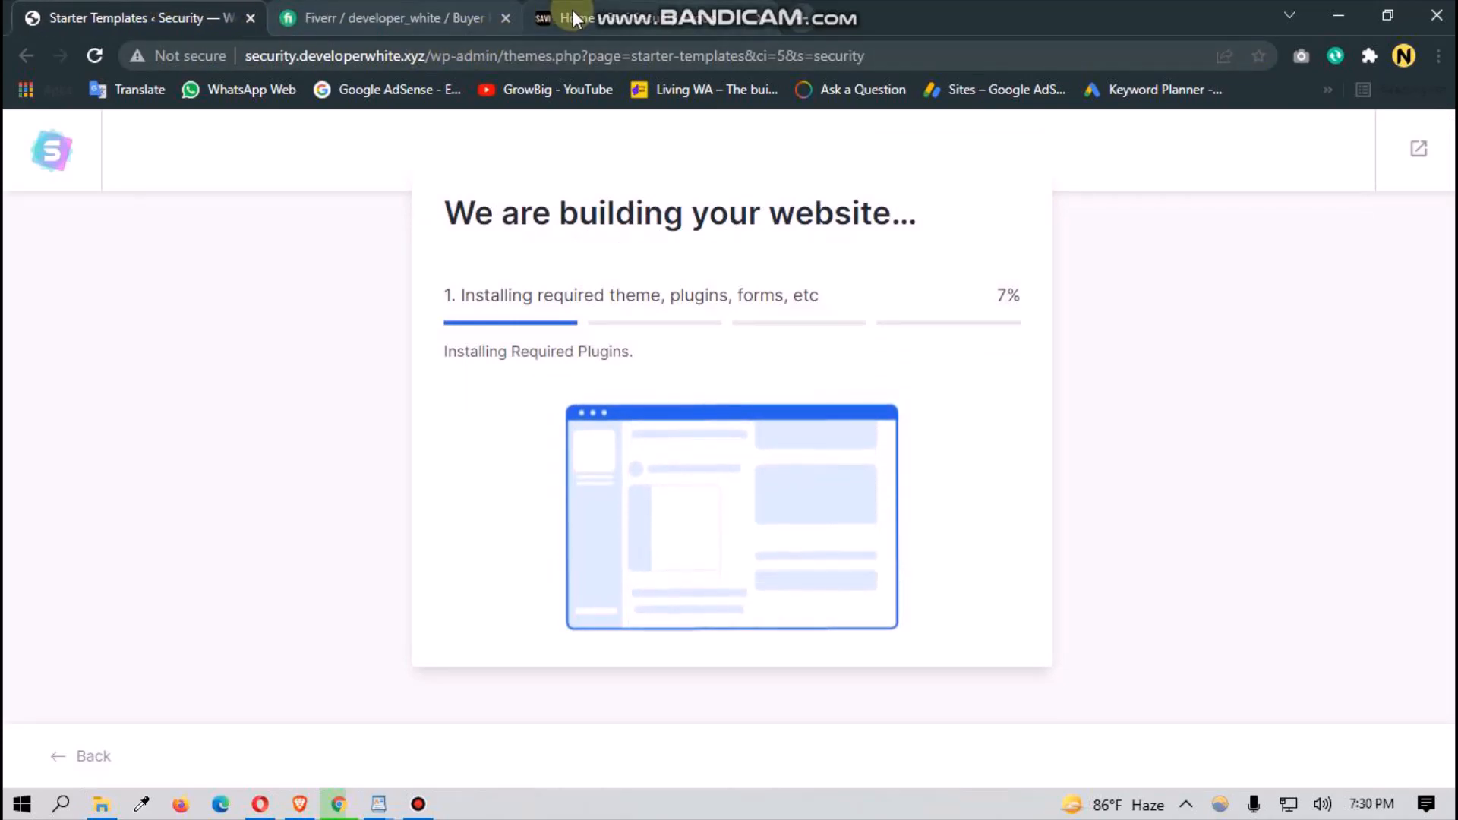
Step: Open the WordPress admin area of the Savi Security Group site from its home page
{"action": "left_click", "coordinate": [573, 11]}
{"action": "scroll", "coordinate": [311, 387], "scroll_direction": "up", "scroll_amount": 15}
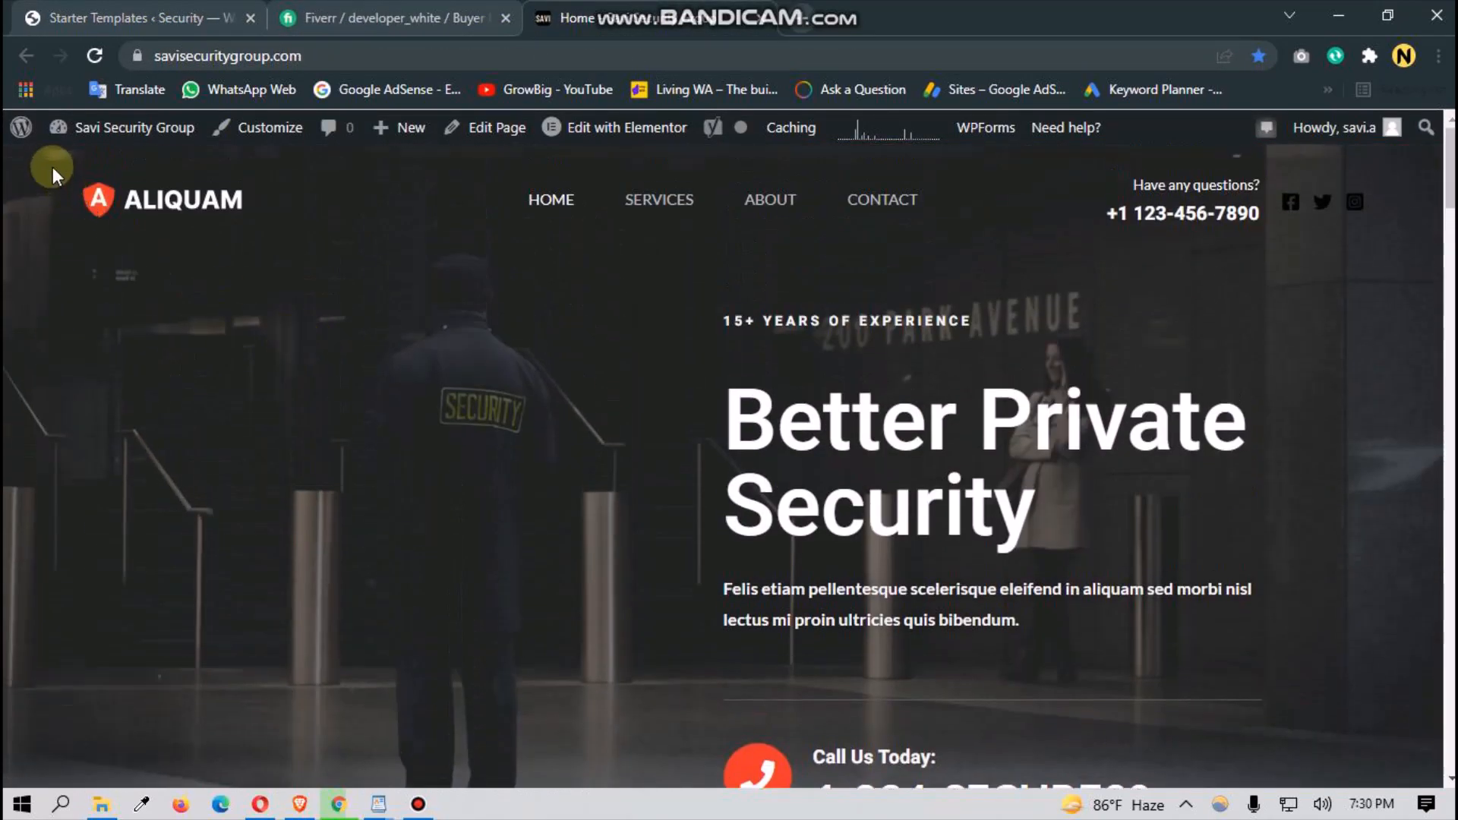
{"action": "left_click", "coordinate": [11, 134]}
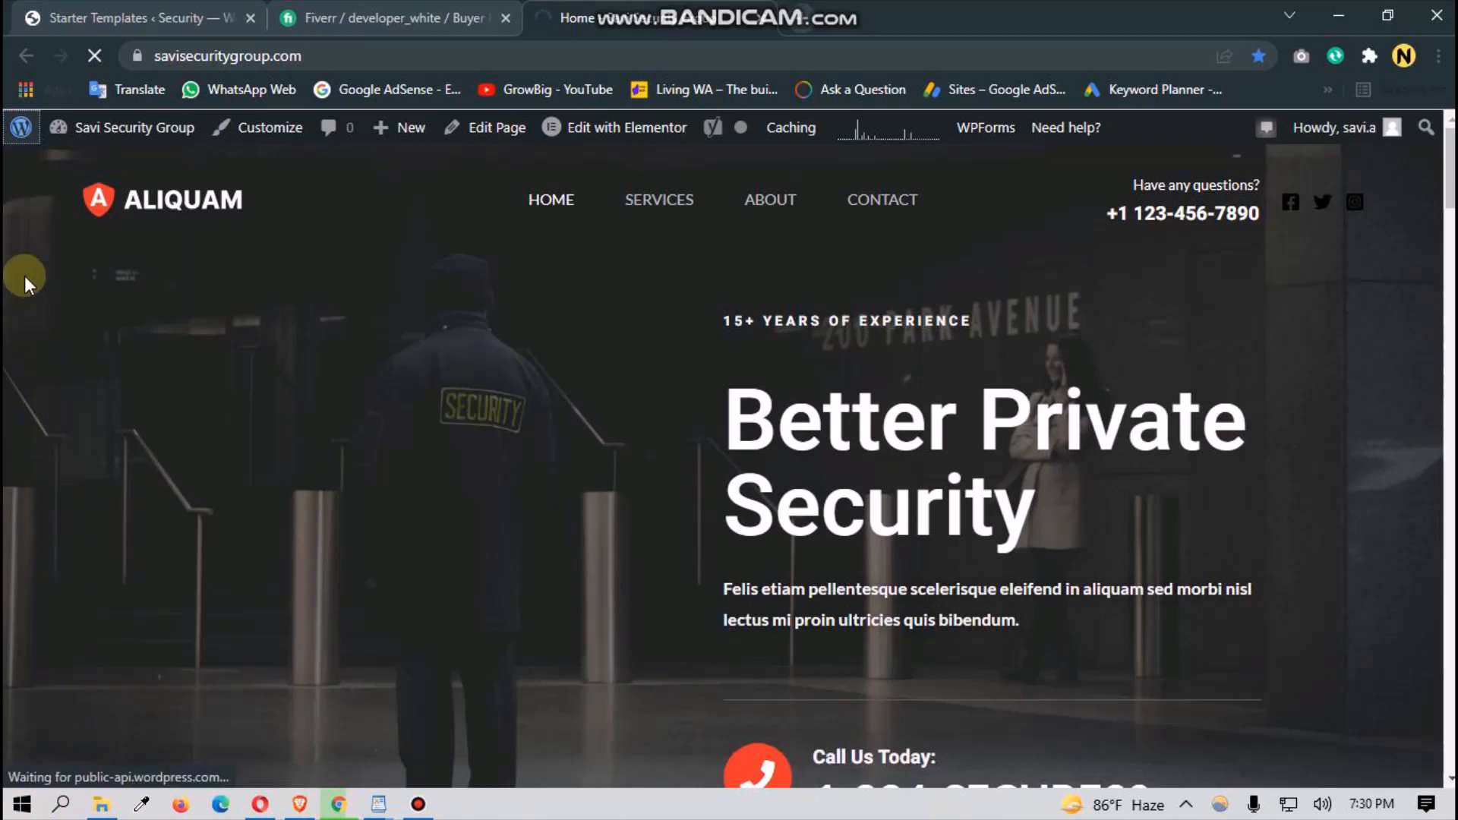
{"action": "left_click", "coordinate": [18, 142]}
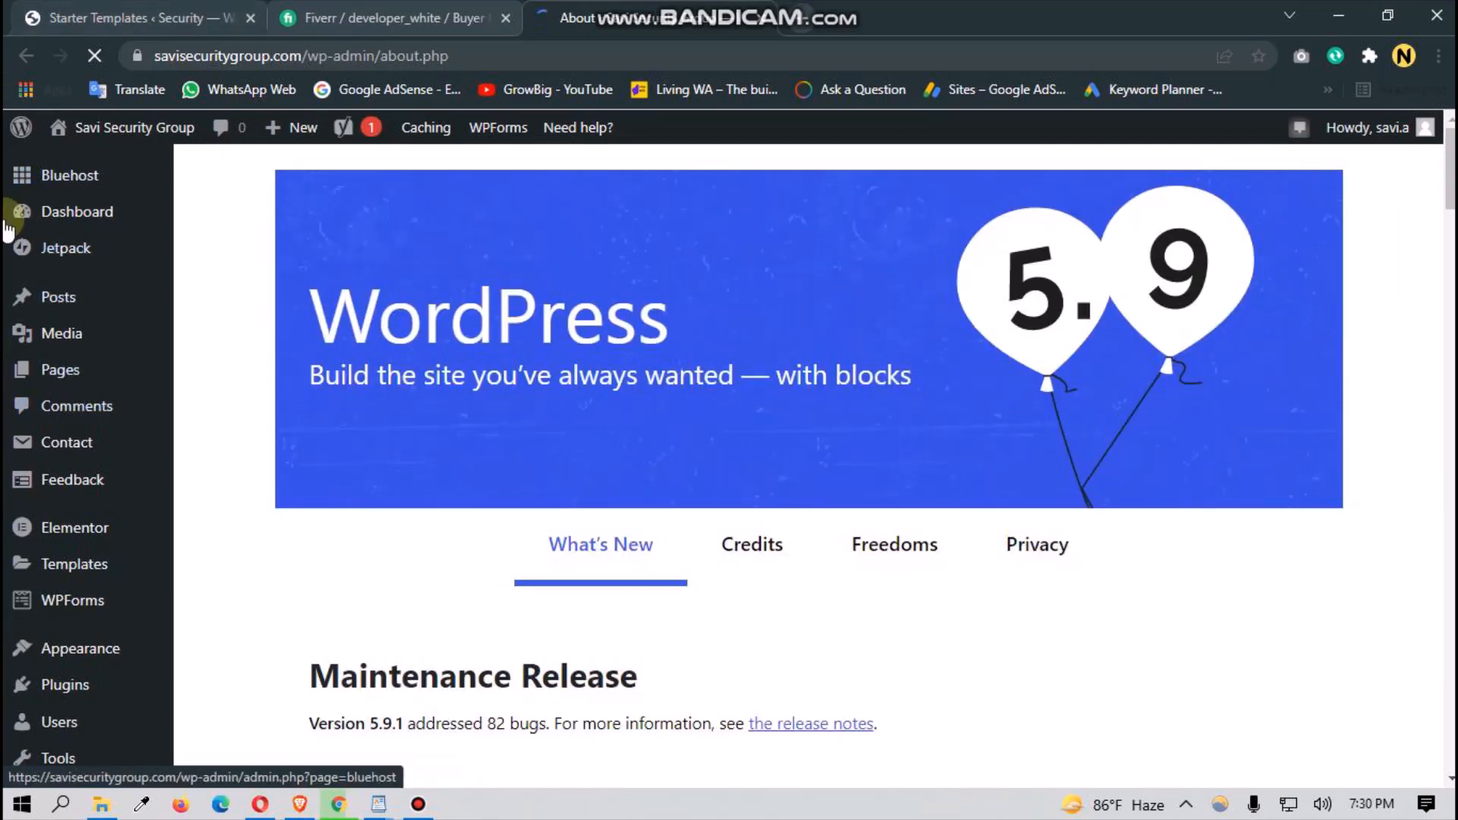
Step: Look through the Savi Security Group admin sections and open the General Settings
{"action": "mouse_move", "coordinate": [37, 565]}
{"action": "scroll", "coordinate": [35, 562], "scroll_direction": "down", "scroll_amount": 3}
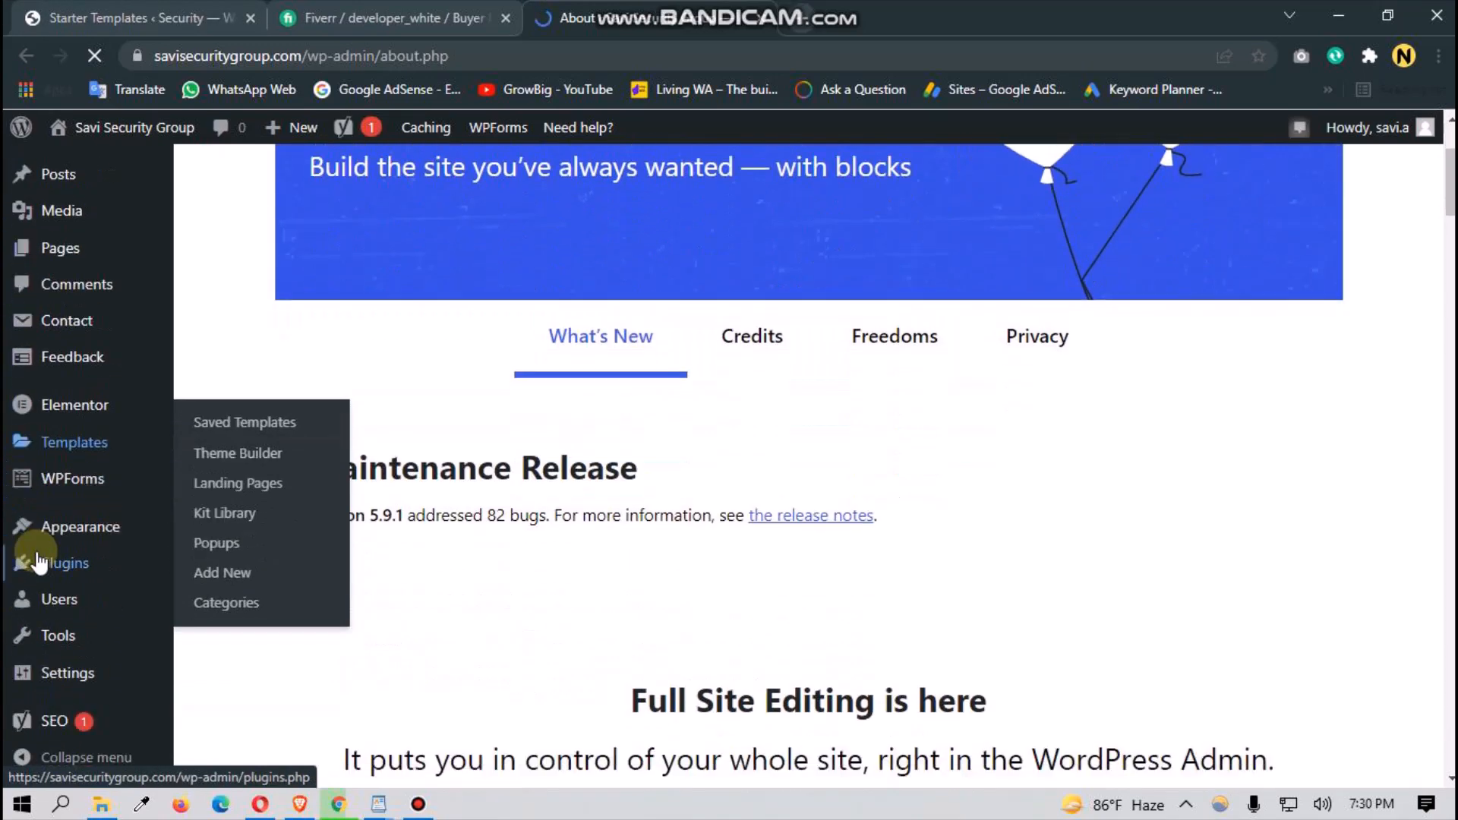
{"action": "scroll", "coordinate": [68, 448], "scroll_direction": "up", "scroll_amount": 3}
{"action": "scroll", "coordinate": [45, 524], "scroll_direction": "down", "scroll_amount": 3}
{"action": "scroll", "coordinate": [46, 577], "scroll_direction": "down", "scroll_amount": 4}
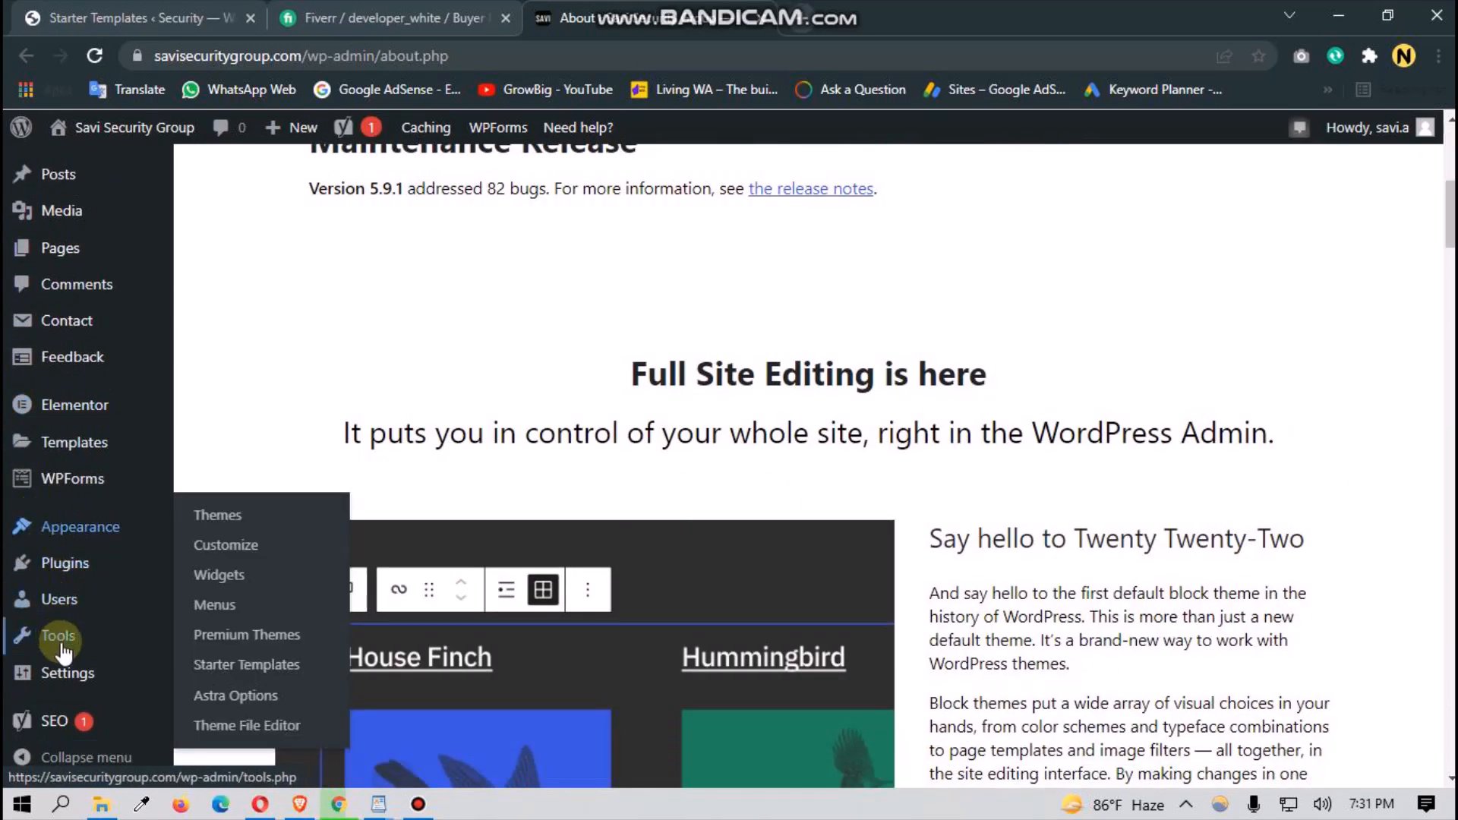
{"action": "scroll", "coordinate": [50, 551], "scroll_direction": "up", "scroll_amount": 4}
{"action": "scroll", "coordinate": [48, 552], "scroll_direction": "up", "scroll_amount": 2}
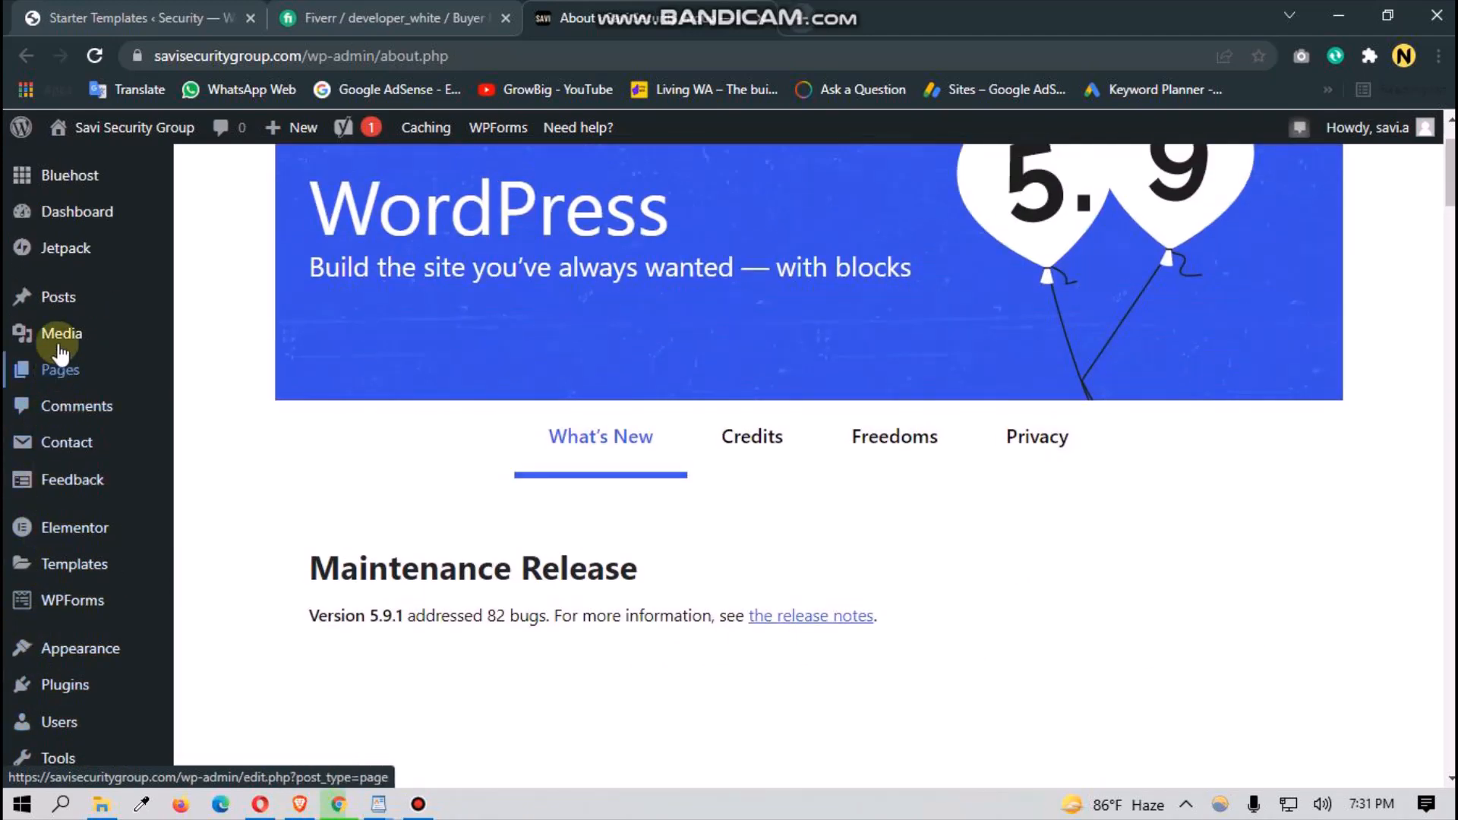
{"action": "scroll", "coordinate": [45, 584], "scroll_direction": "down", "scroll_amount": 5}
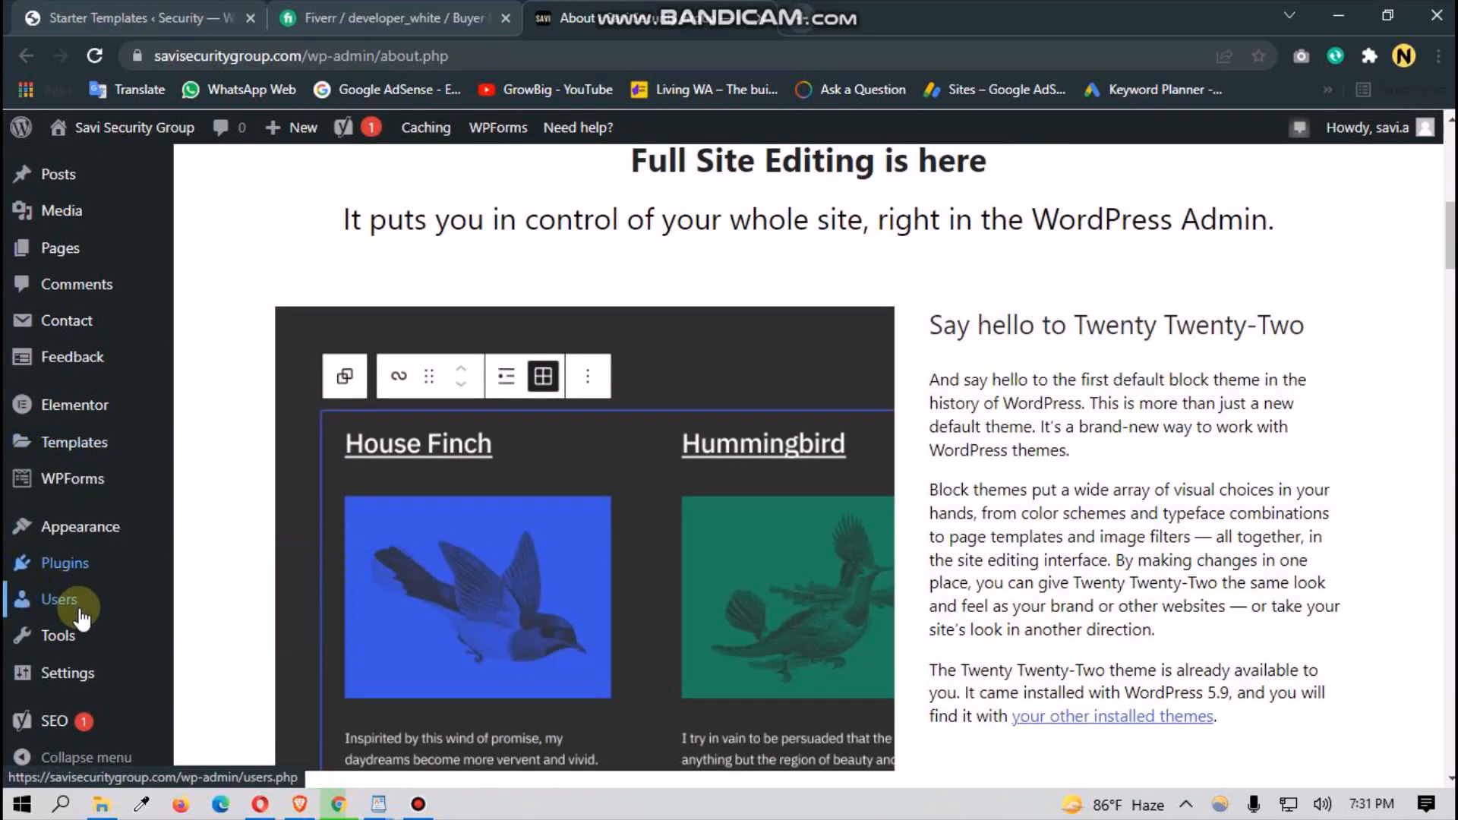
{"action": "mouse_move", "coordinate": [57, 692]}
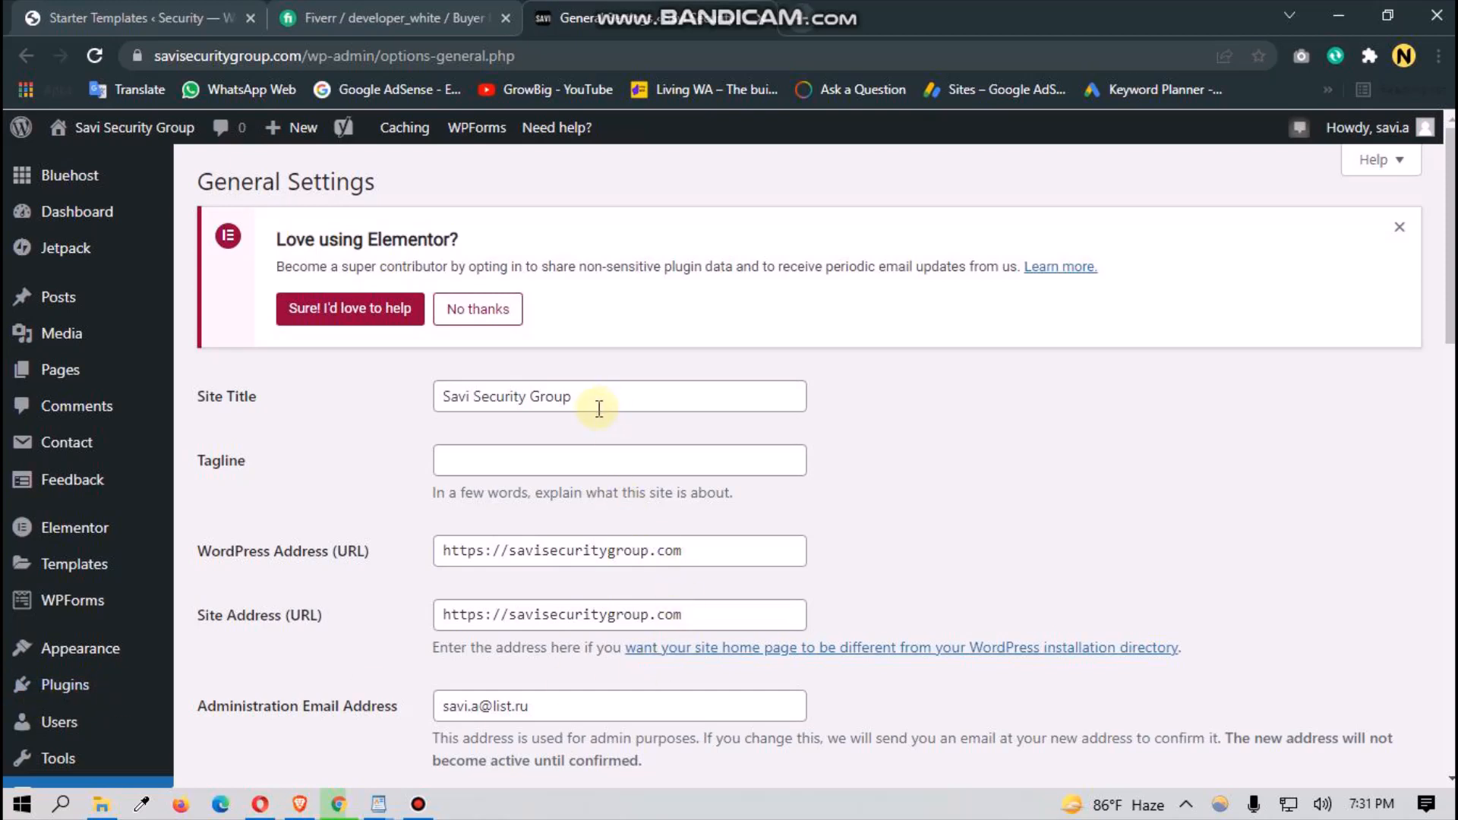
Step: Copy the slogan "No matter where, we can be there and take care of your safety !" from the WordPad document into the site's Tagline
{"action": "scroll", "coordinate": [598, 410], "scroll_direction": "down", "scroll_amount": 1}
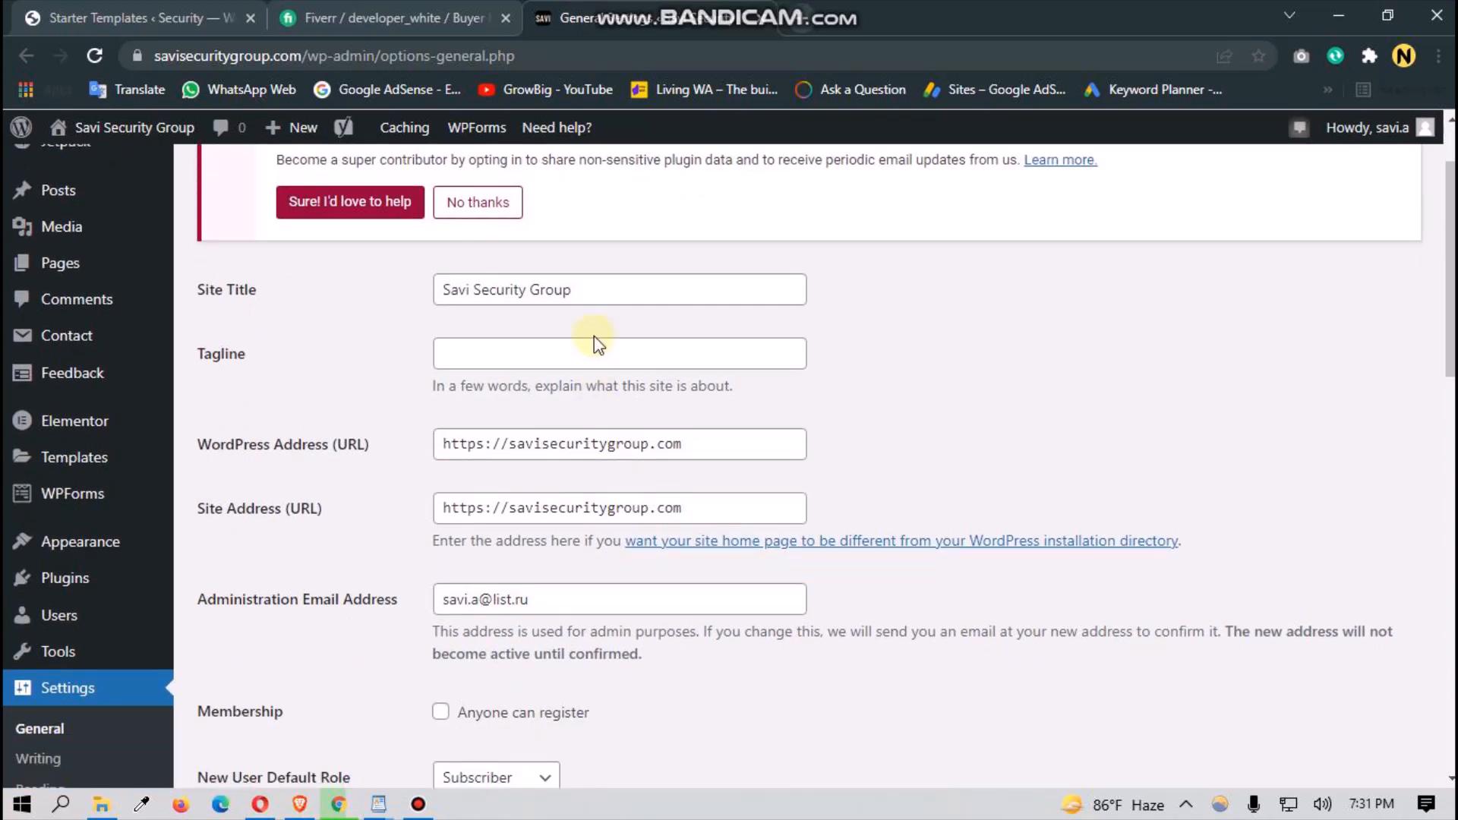
{"action": "left_click", "coordinate": [460, 353]}
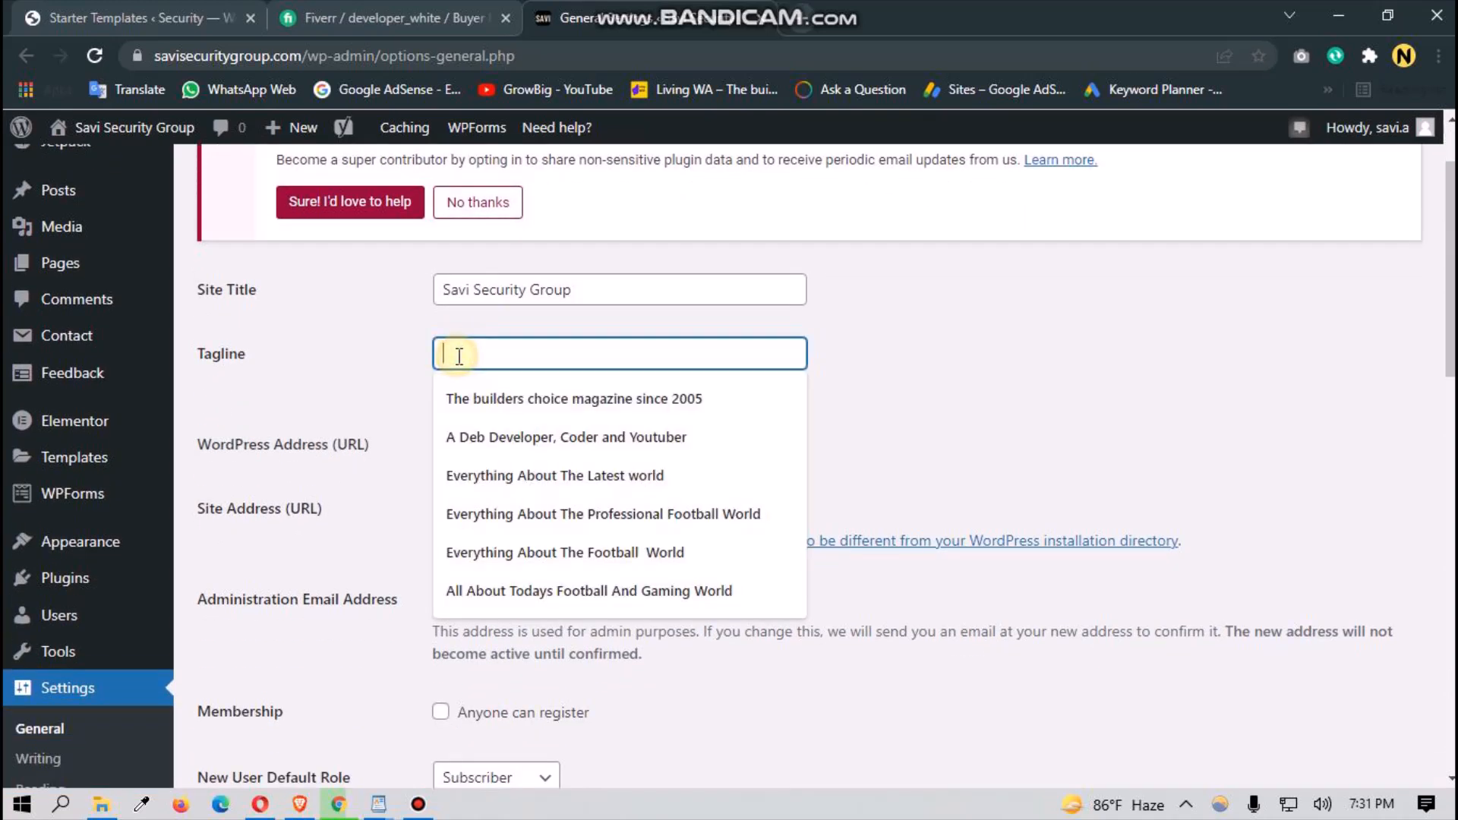
{"action": "left_click", "coordinate": [375, 809]}
{"action": "left_click", "coordinate": [422, 756]}
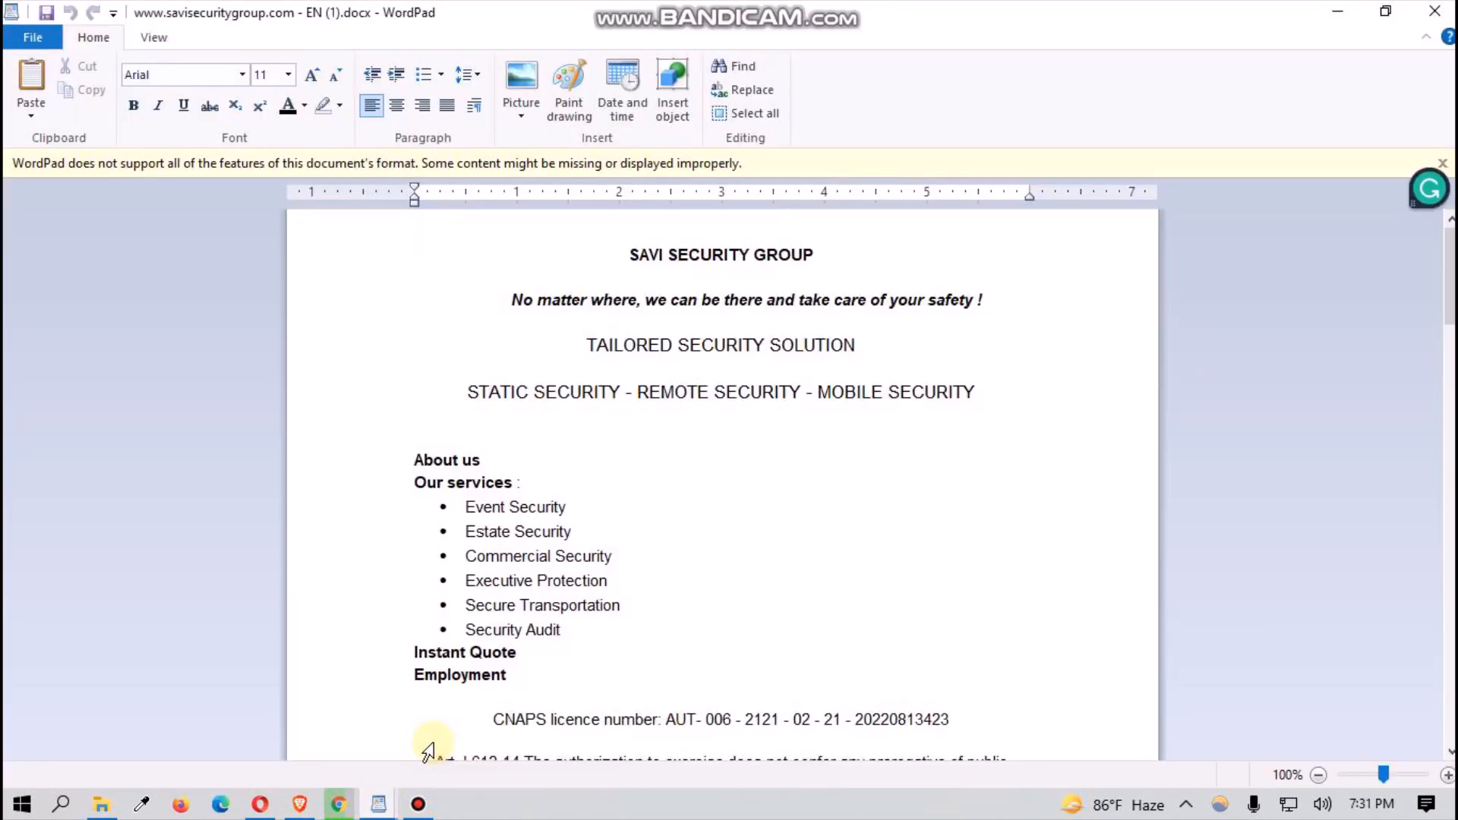
{"action": "left_click", "coordinate": [522, 298]}
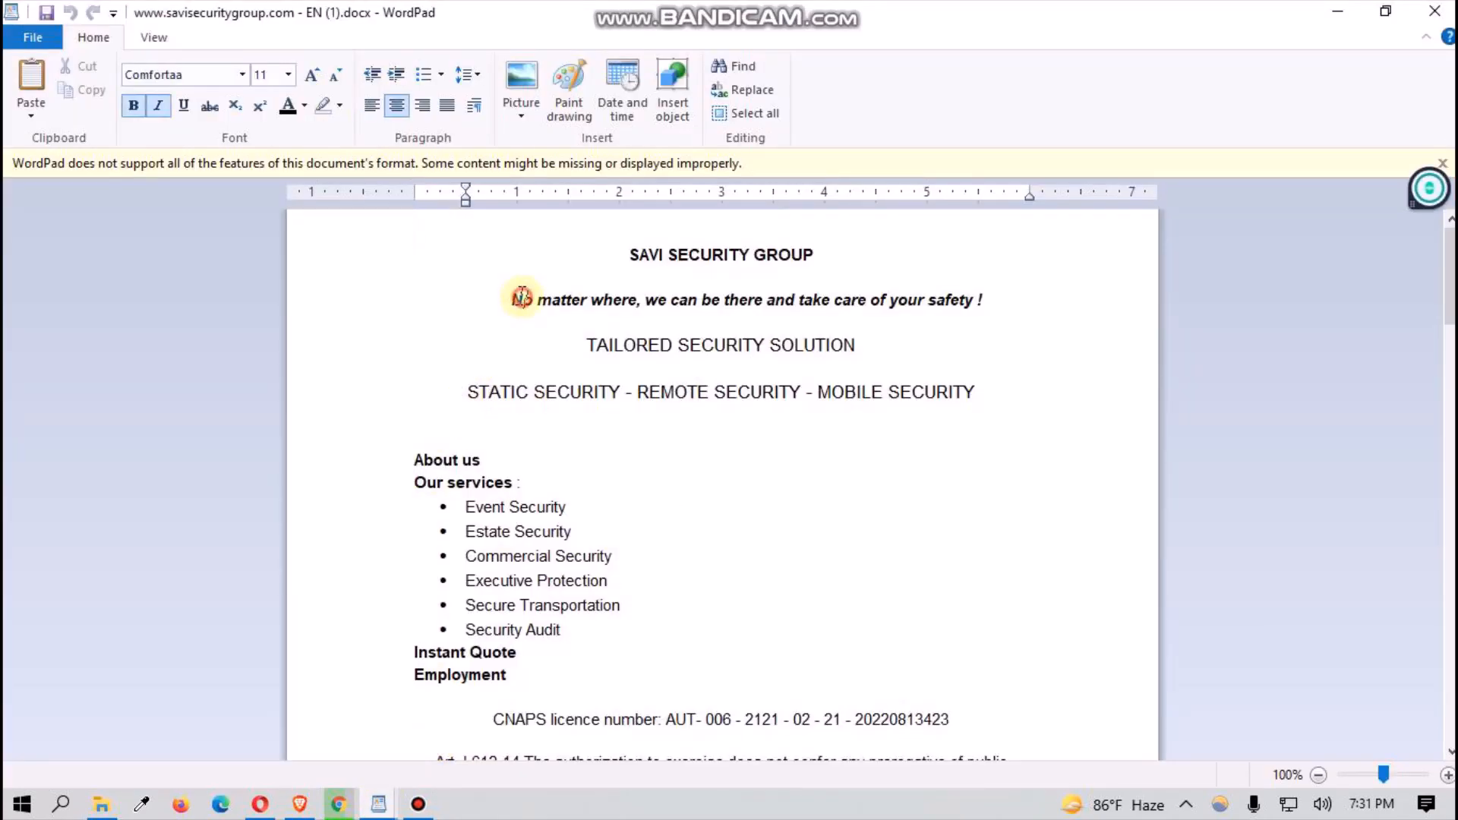
{"action": "triple_click", "coordinate": [975, 300]}
{"action": "key", "text": "ctrl+c"}
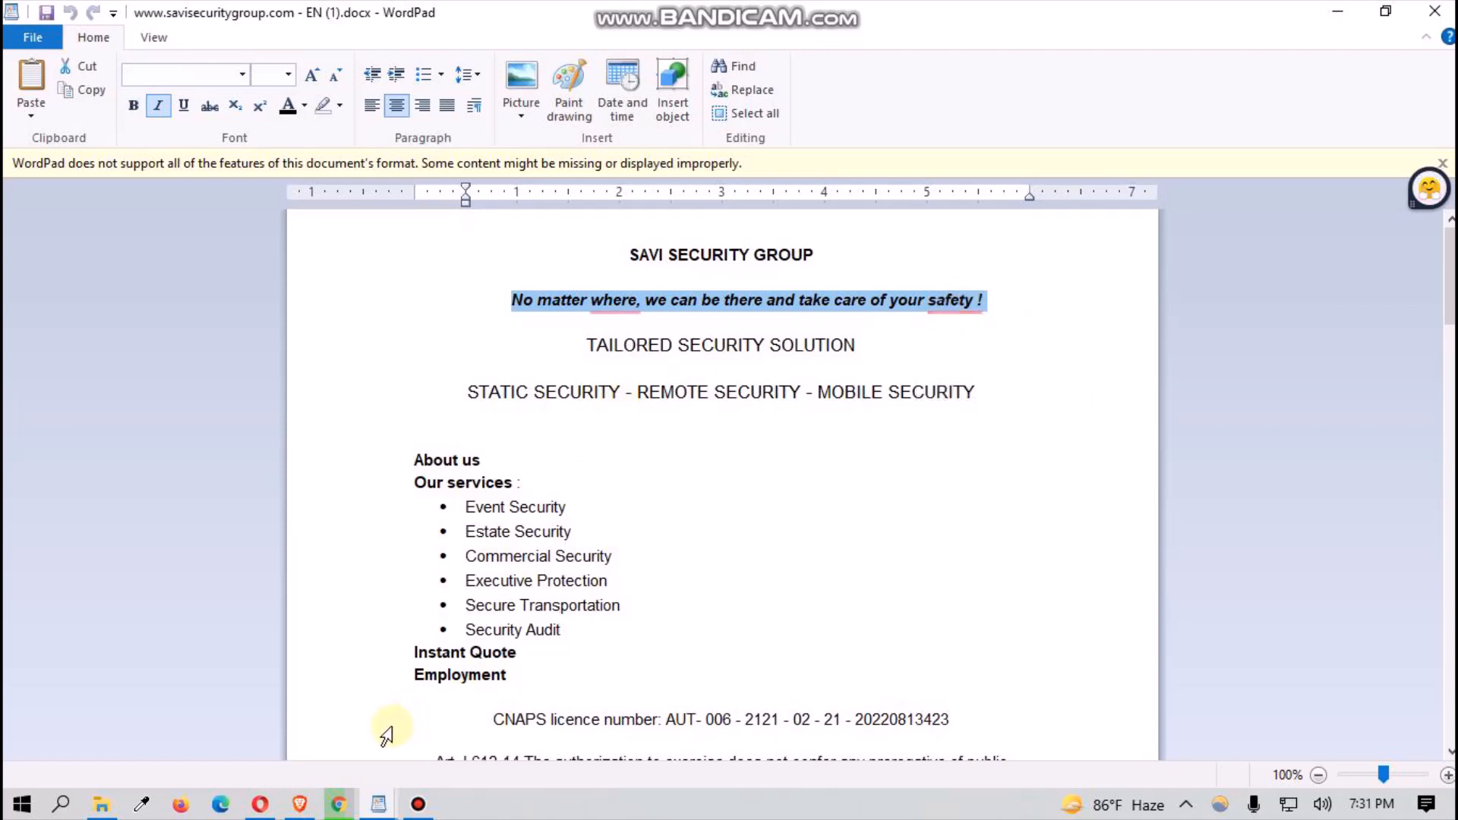
{"action": "left_click", "coordinate": [338, 804]}
{"action": "key", "text": "ctrl+v"}
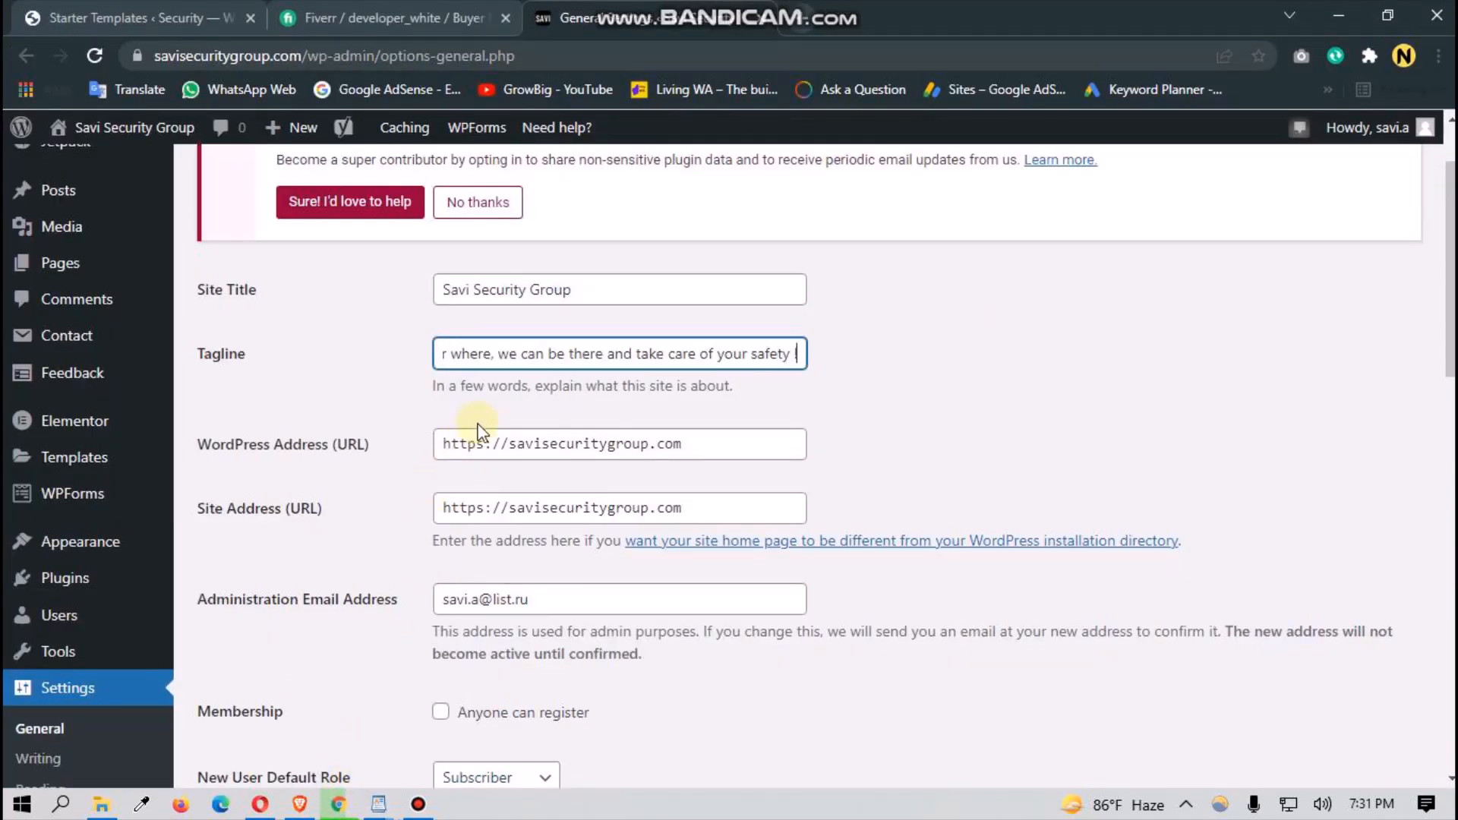
Step: Review the remaining General Settings from membership to Endurance Cache and save the changes
{"action": "scroll", "coordinate": [544, 532], "scroll_direction": "down", "scroll_amount": 3}
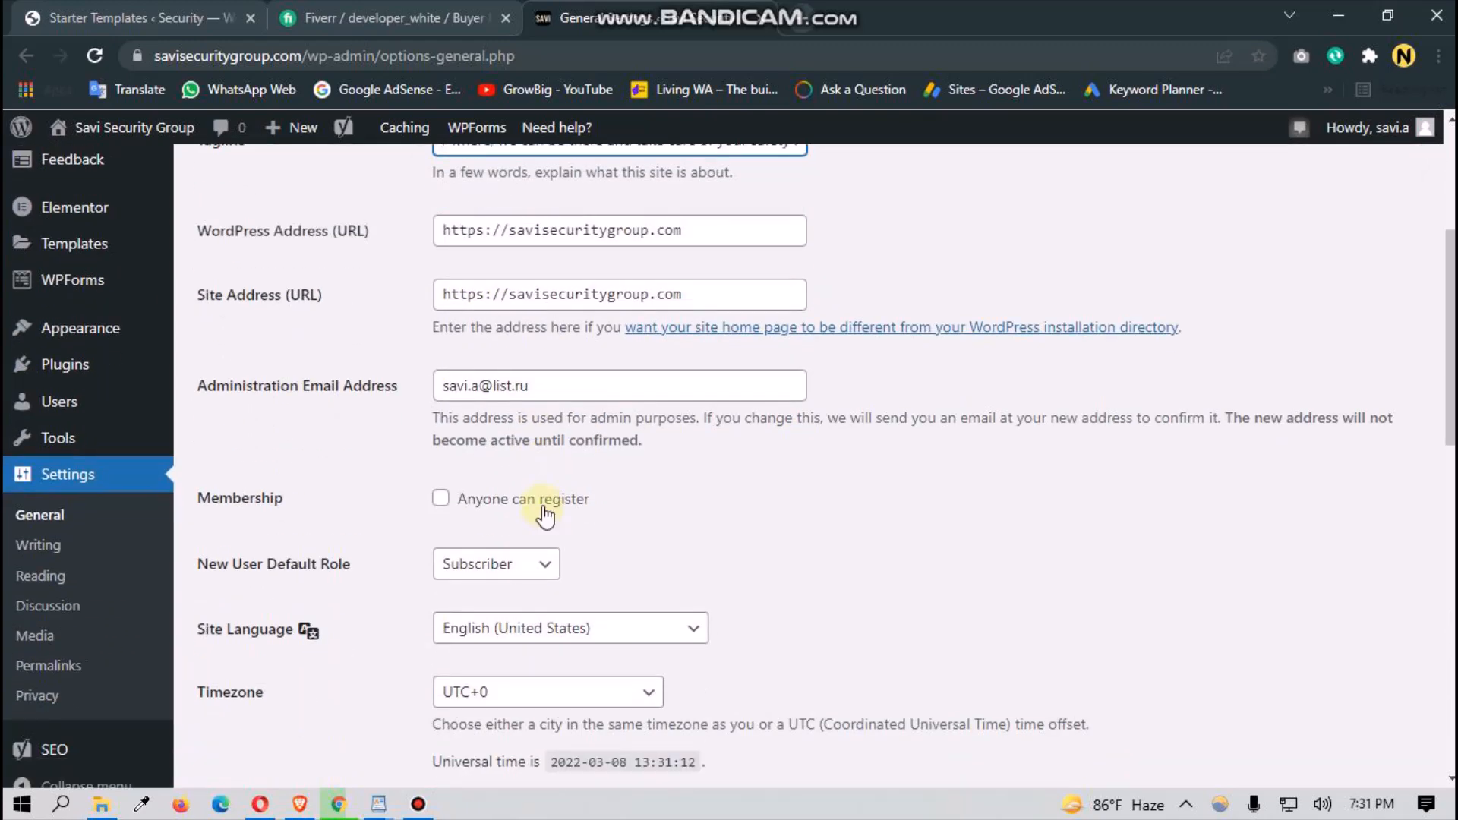
{"action": "scroll", "coordinate": [500, 423], "scroll_direction": "up", "scroll_amount": 2}
{"action": "scroll", "coordinate": [478, 456], "scroll_direction": "down", "scroll_amount": 6}
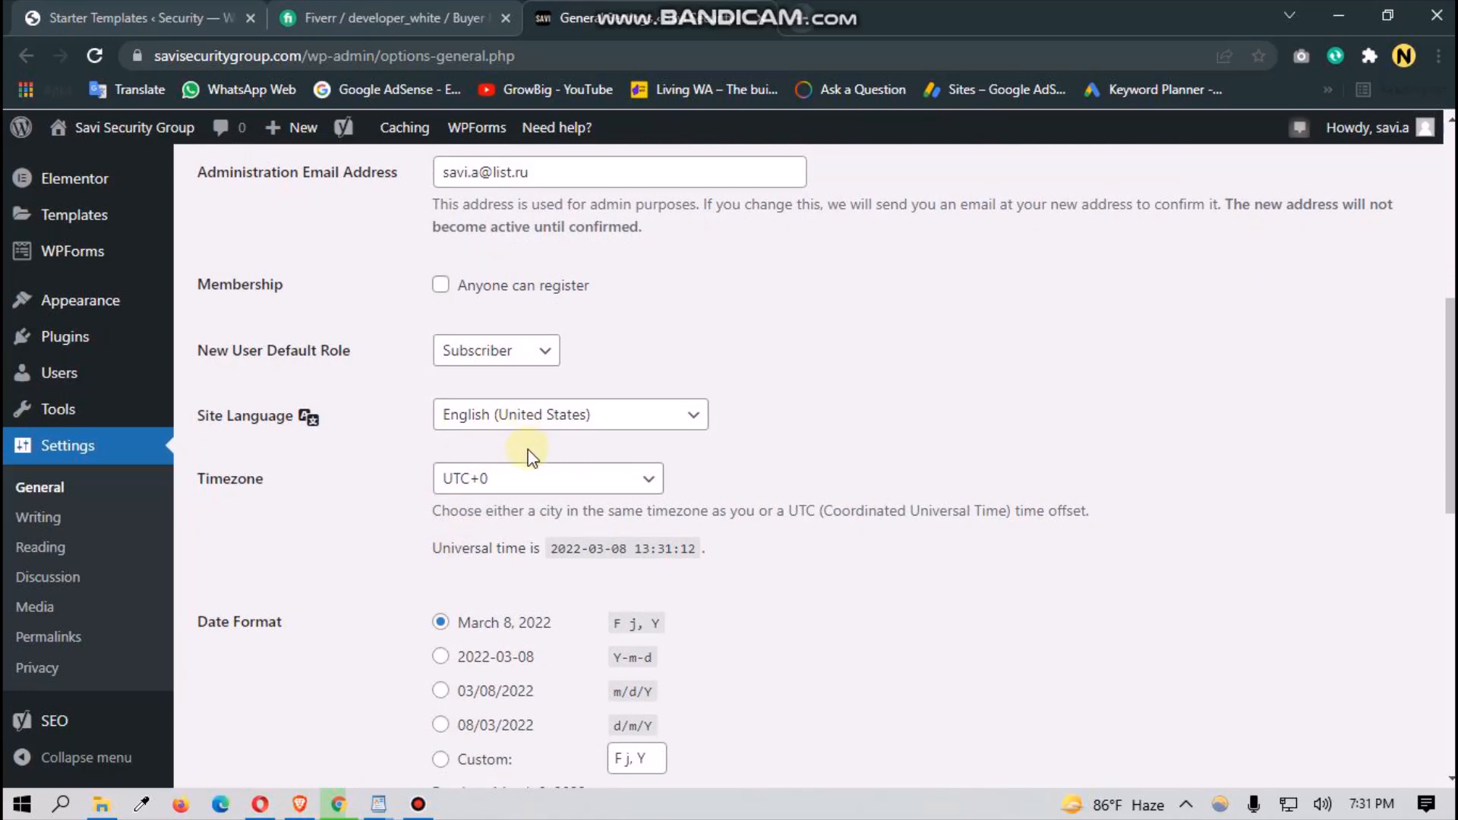
{"action": "scroll", "coordinate": [512, 532], "scroll_direction": "down", "scroll_amount": 1}
{"action": "scroll", "coordinate": [426, 671], "scroll_direction": "down", "scroll_amount": 3}
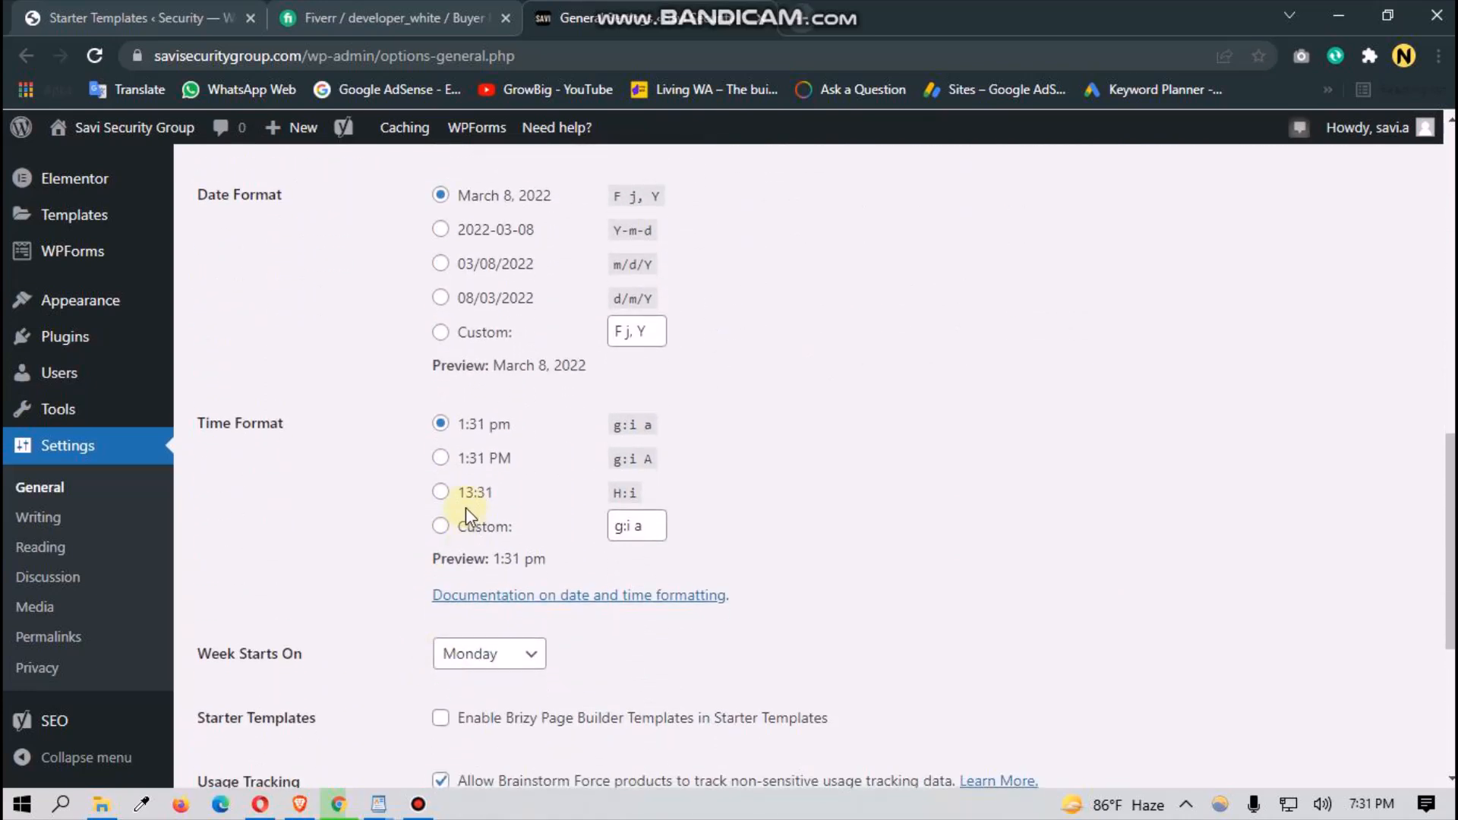
{"action": "scroll", "coordinate": [422, 523], "scroll_direction": "down", "scroll_amount": 1}
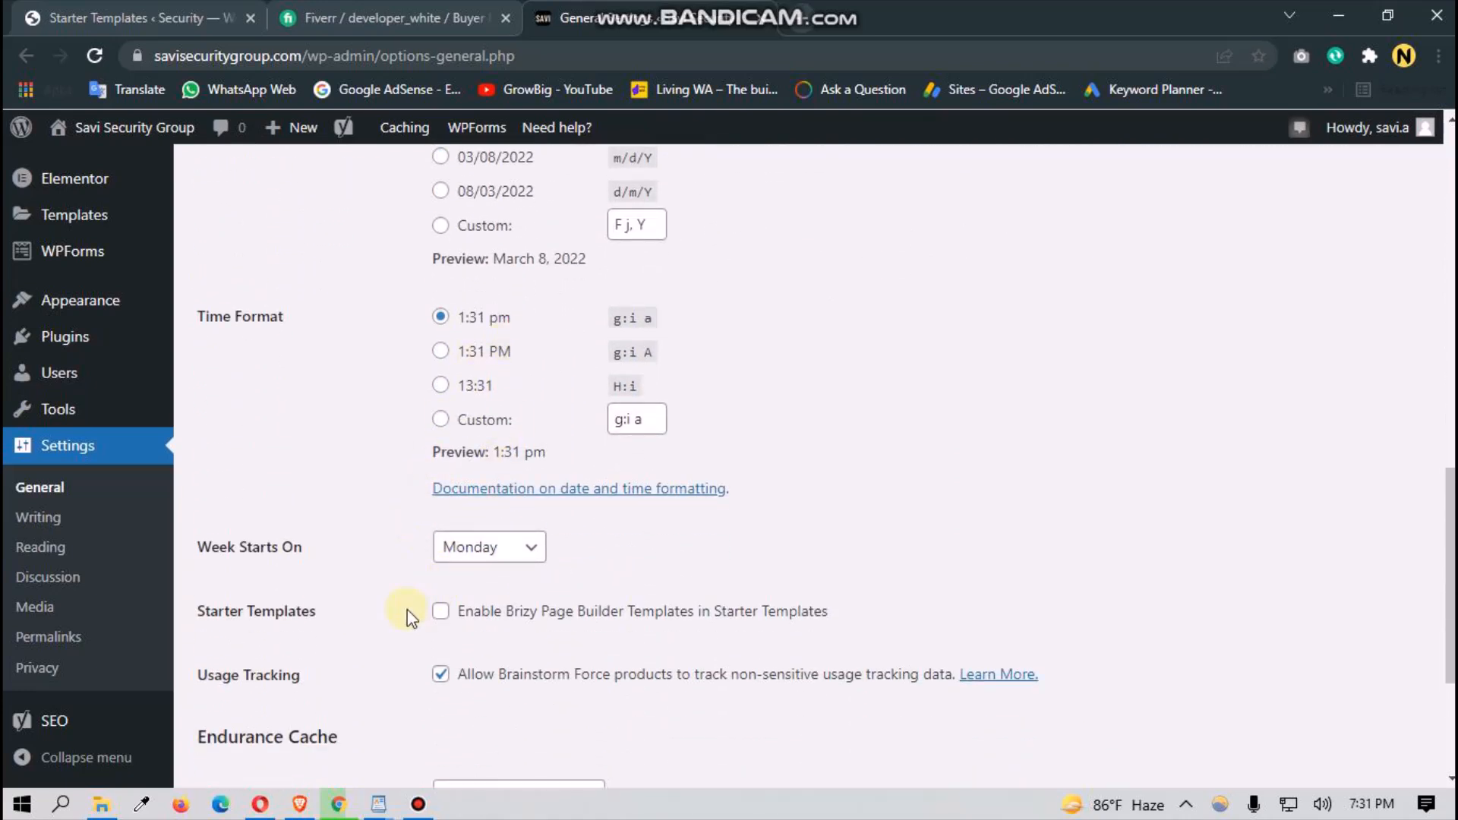
{"action": "scroll", "coordinate": [410, 617], "scroll_direction": "down", "scroll_amount": 2}
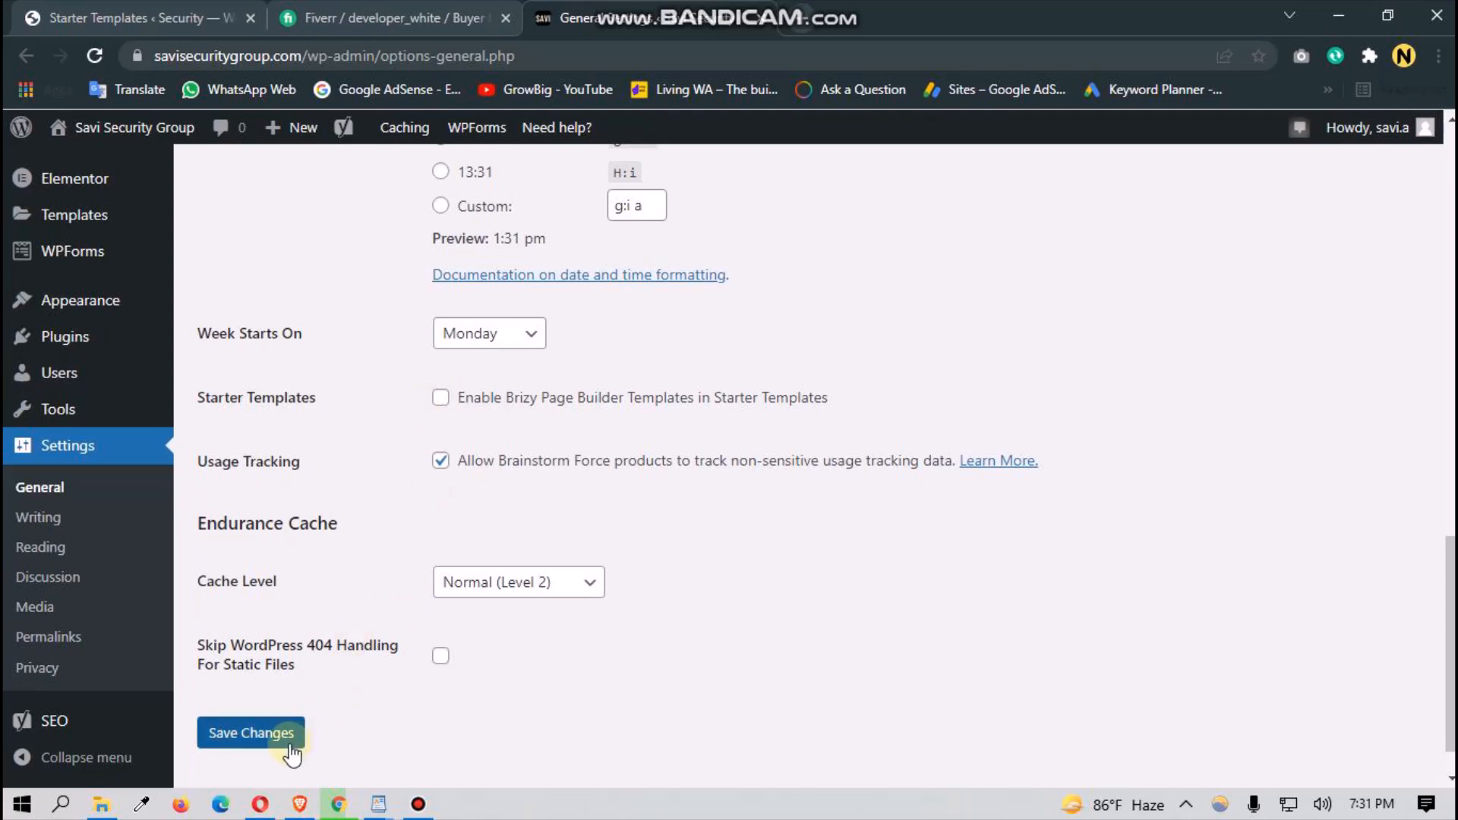
{"action": "left_click", "coordinate": [290, 742]}
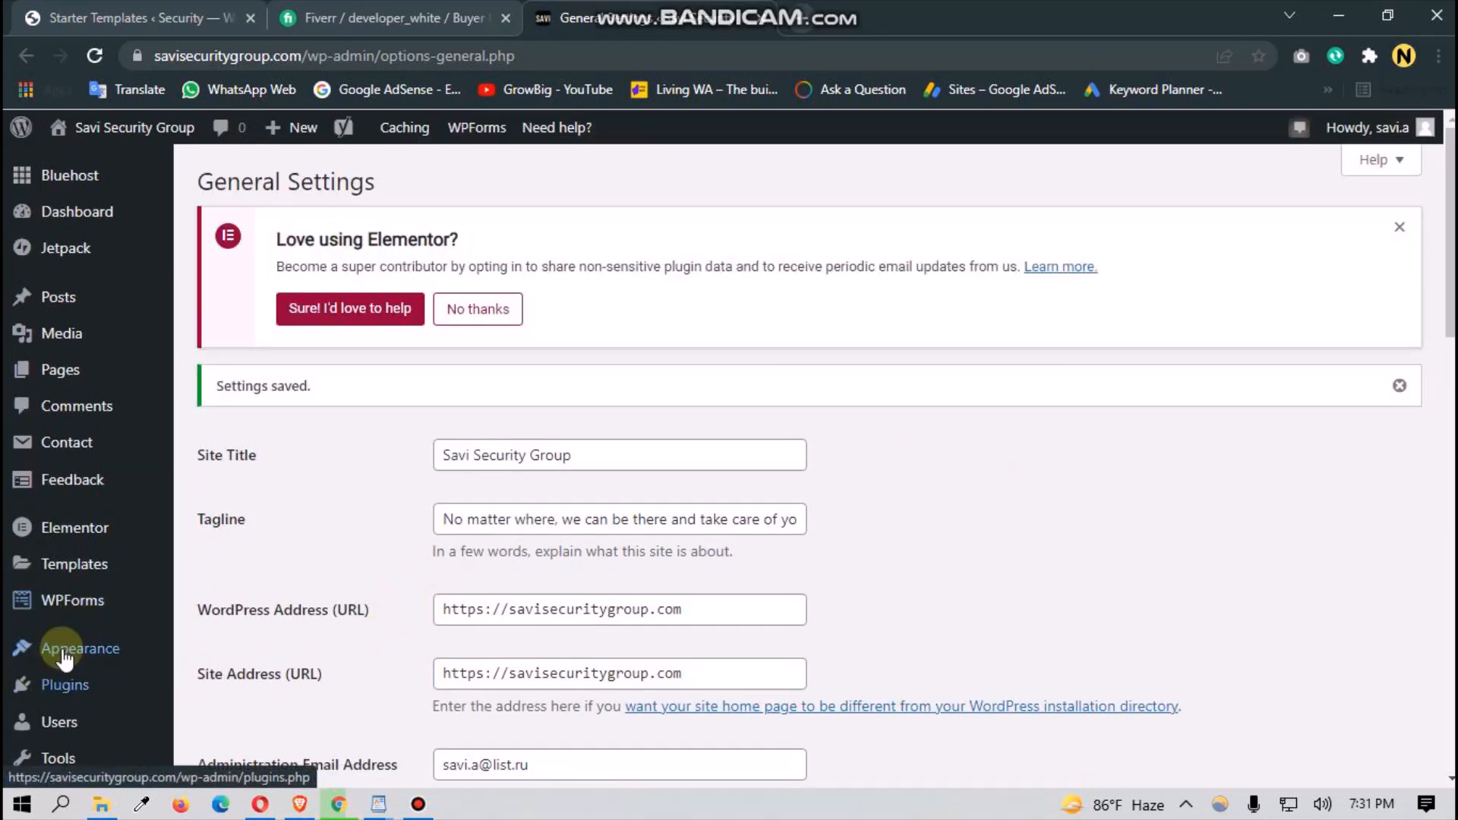
Step: Open the Writing Settings and examine the default post, Post via email and Update Services options
{"action": "scroll", "coordinate": [66, 645], "scroll_direction": "down", "scroll_amount": 4}
{"action": "left_click", "coordinate": [85, 558]}
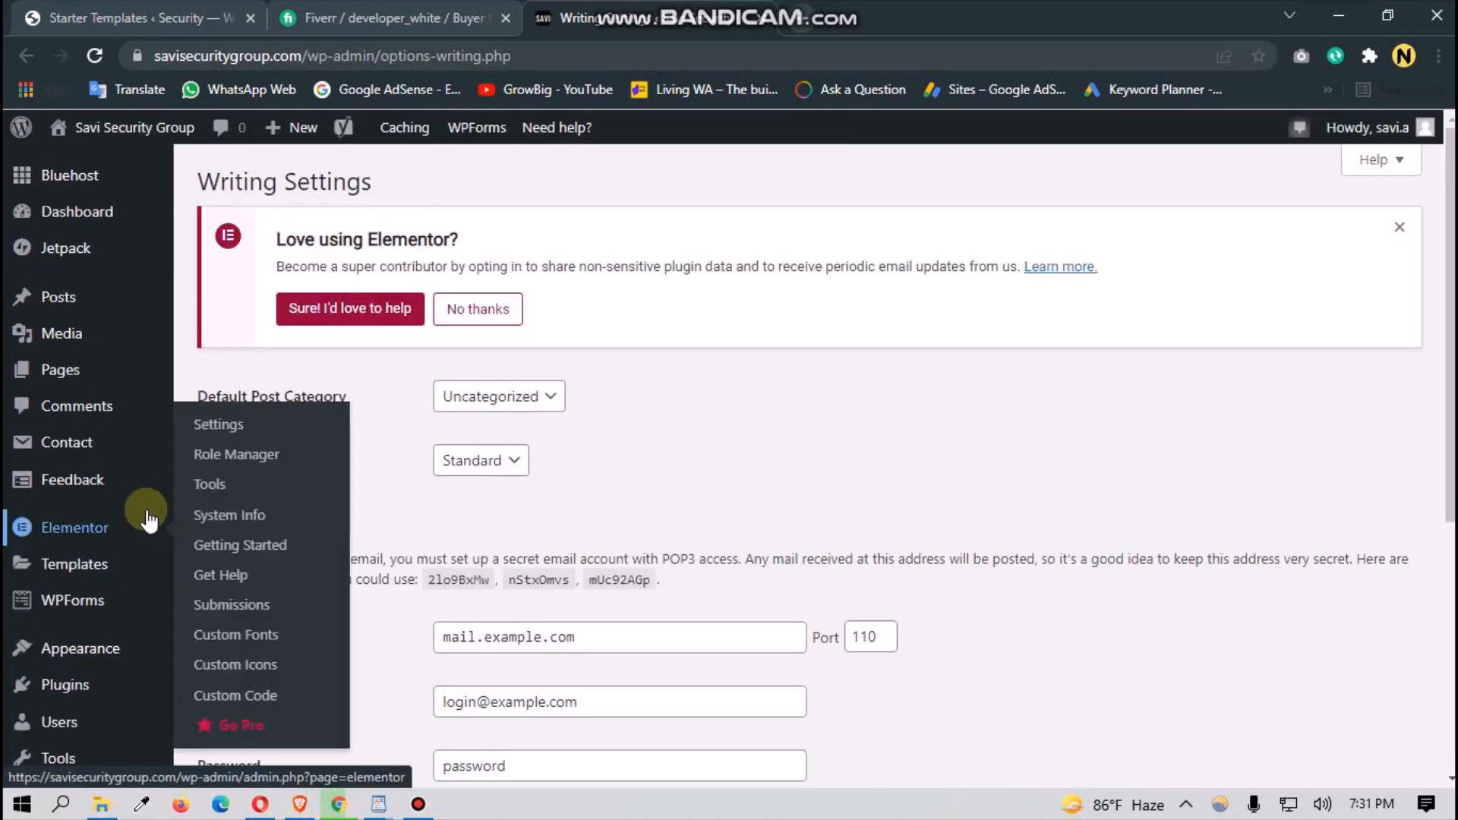
{"action": "scroll", "coordinate": [879, 619], "scroll_direction": "down", "scroll_amount": 5}
{"action": "scroll", "coordinate": [671, 486], "scroll_direction": "up", "scroll_amount": 1}
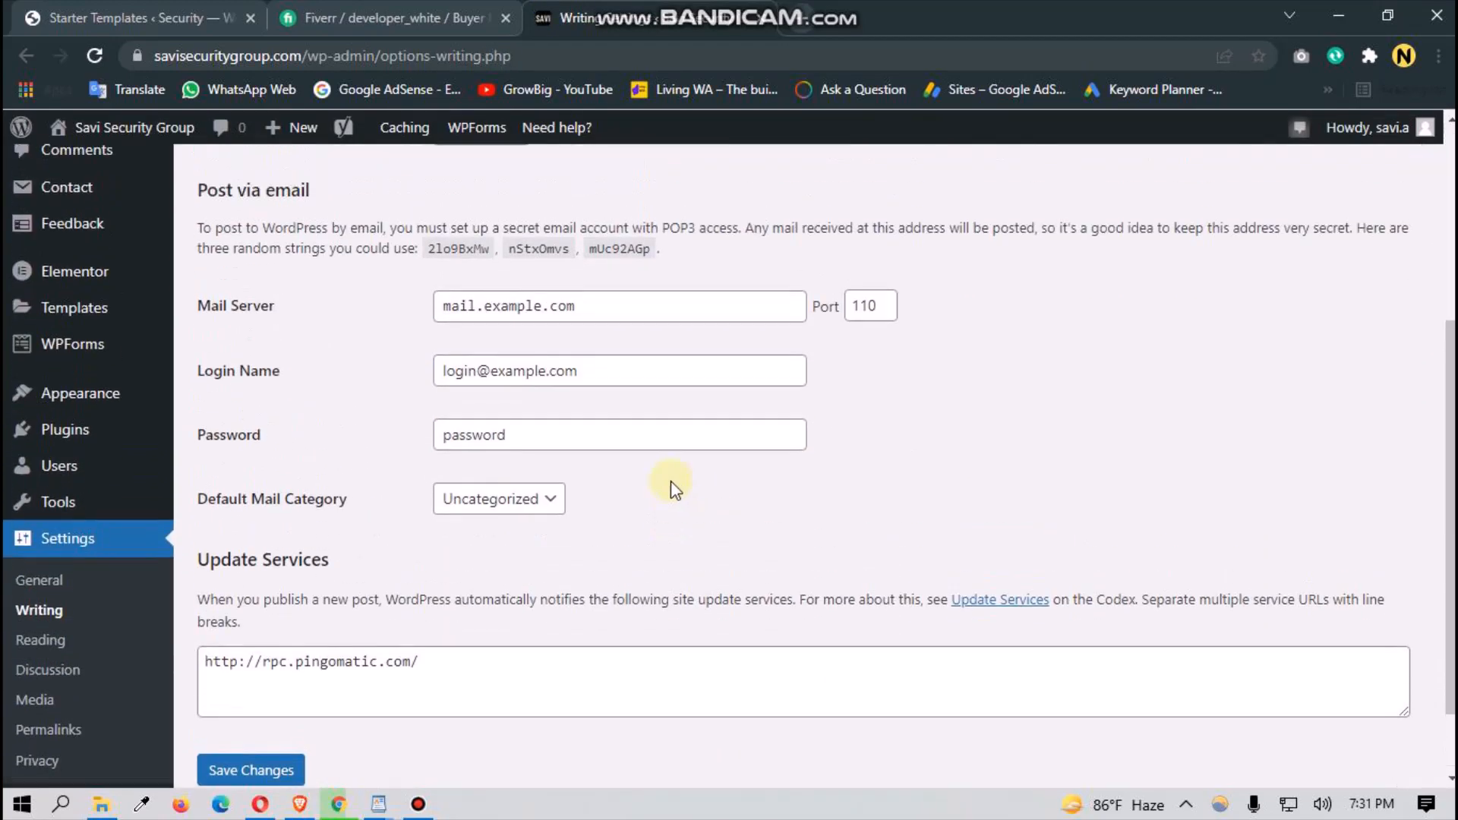
{"action": "scroll", "coordinate": [672, 486], "scroll_direction": "up", "scroll_amount": 1}
{"action": "scroll", "coordinate": [526, 571], "scroll_direction": "down", "scroll_amount": 2}
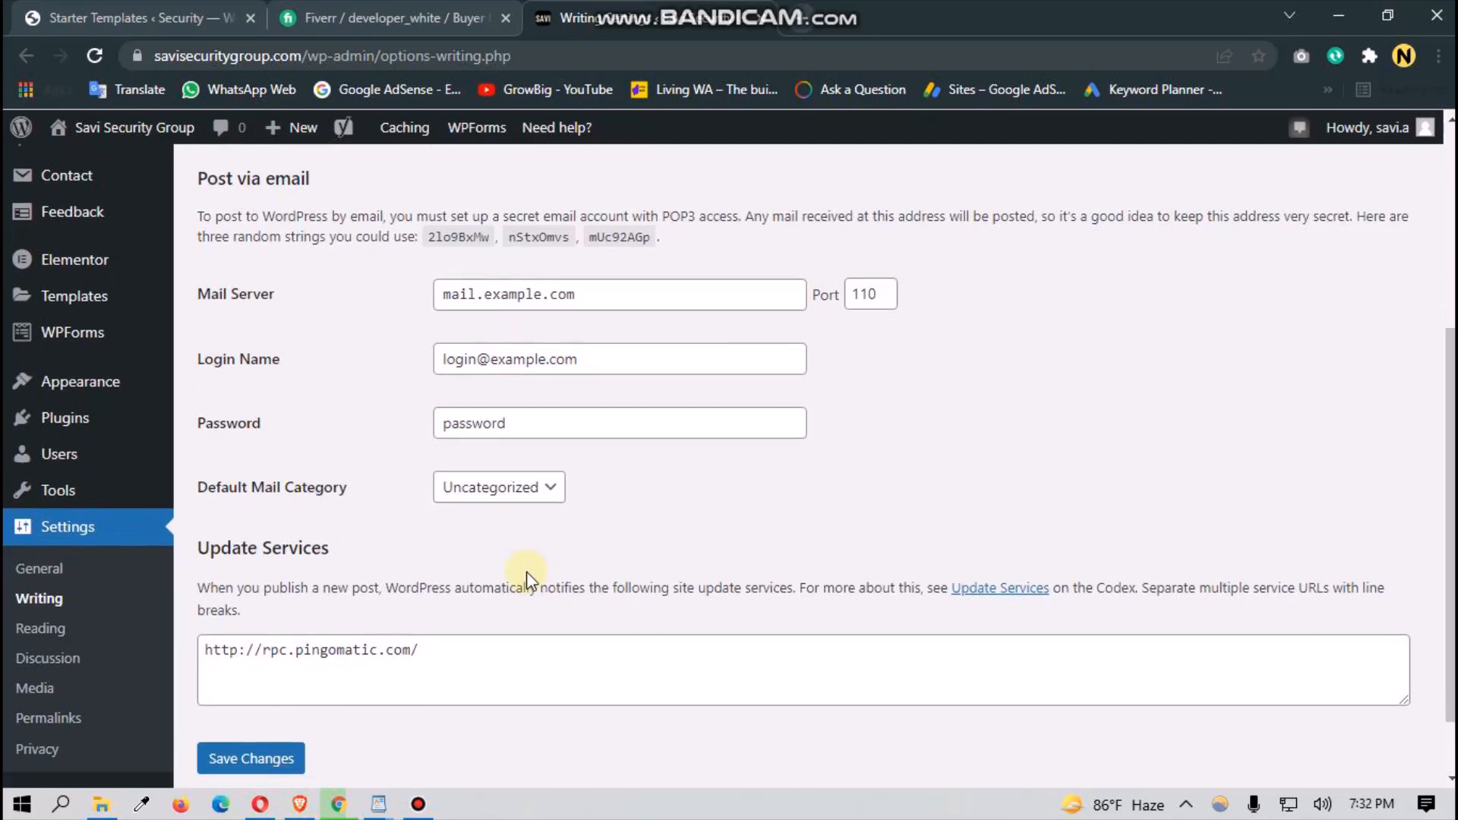
{"action": "left_click", "coordinate": [69, 546]}
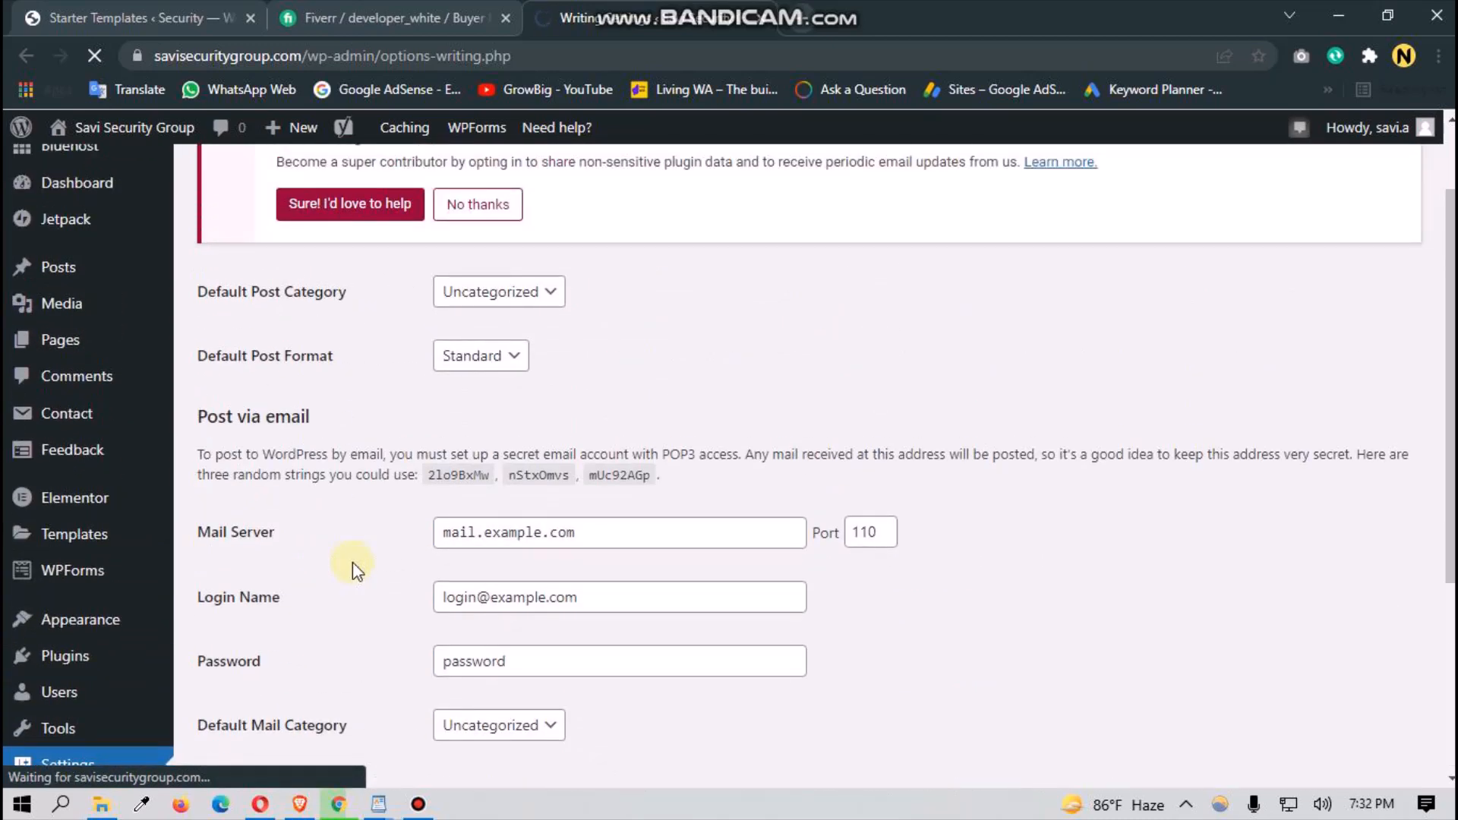
Step: Retry the Starter Templates import, agreeing to the newsletter and data privacy statement and resubmitting the website build
{"action": "left_click", "coordinate": [137, 17]}
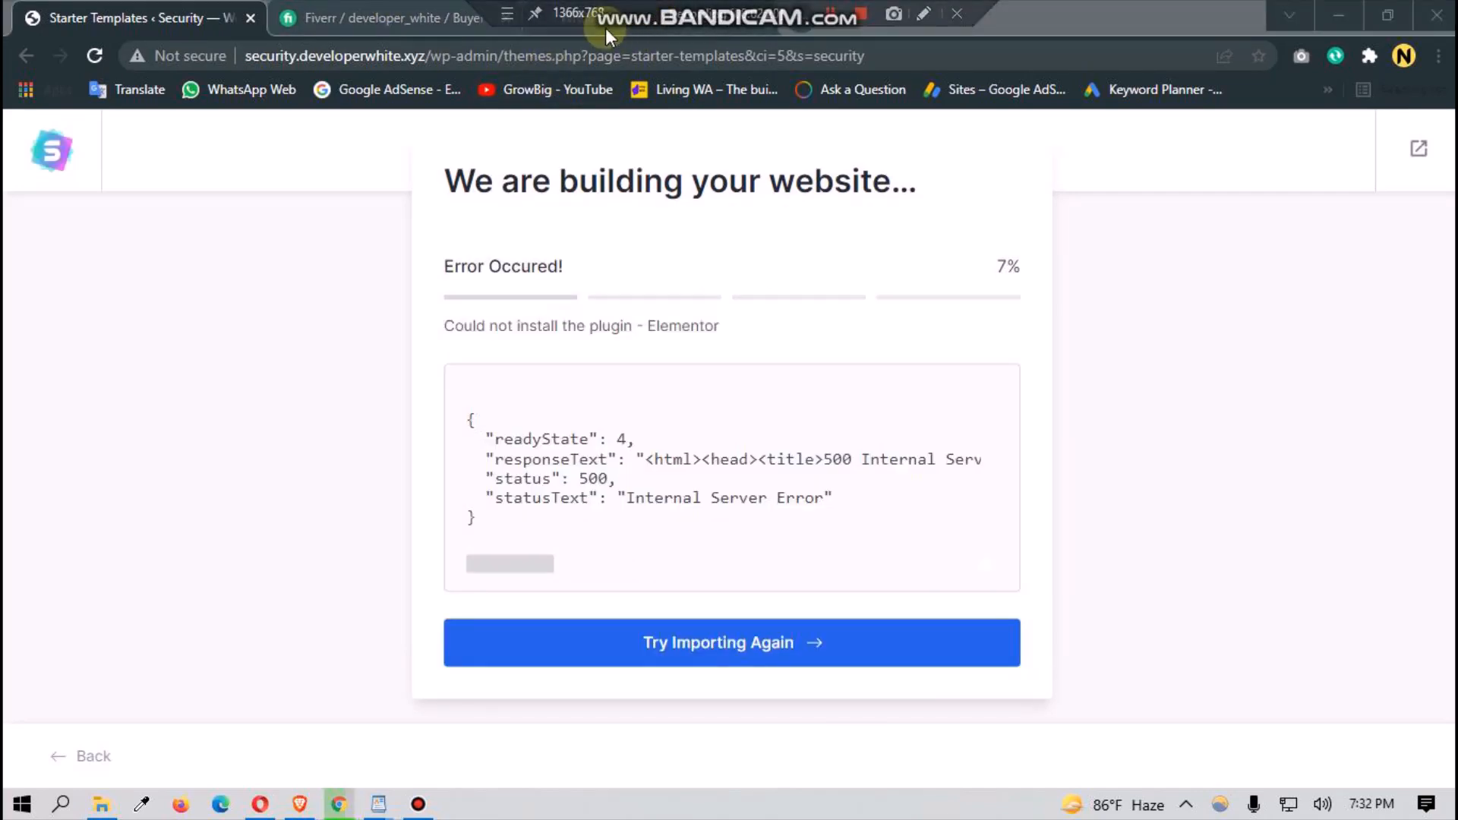
{"action": "left_click", "coordinate": [576, 647]}
{"action": "scroll", "coordinate": [576, 649], "scroll_direction": "down", "scroll_amount": 3}
{"action": "left_click", "coordinate": [453, 346]}
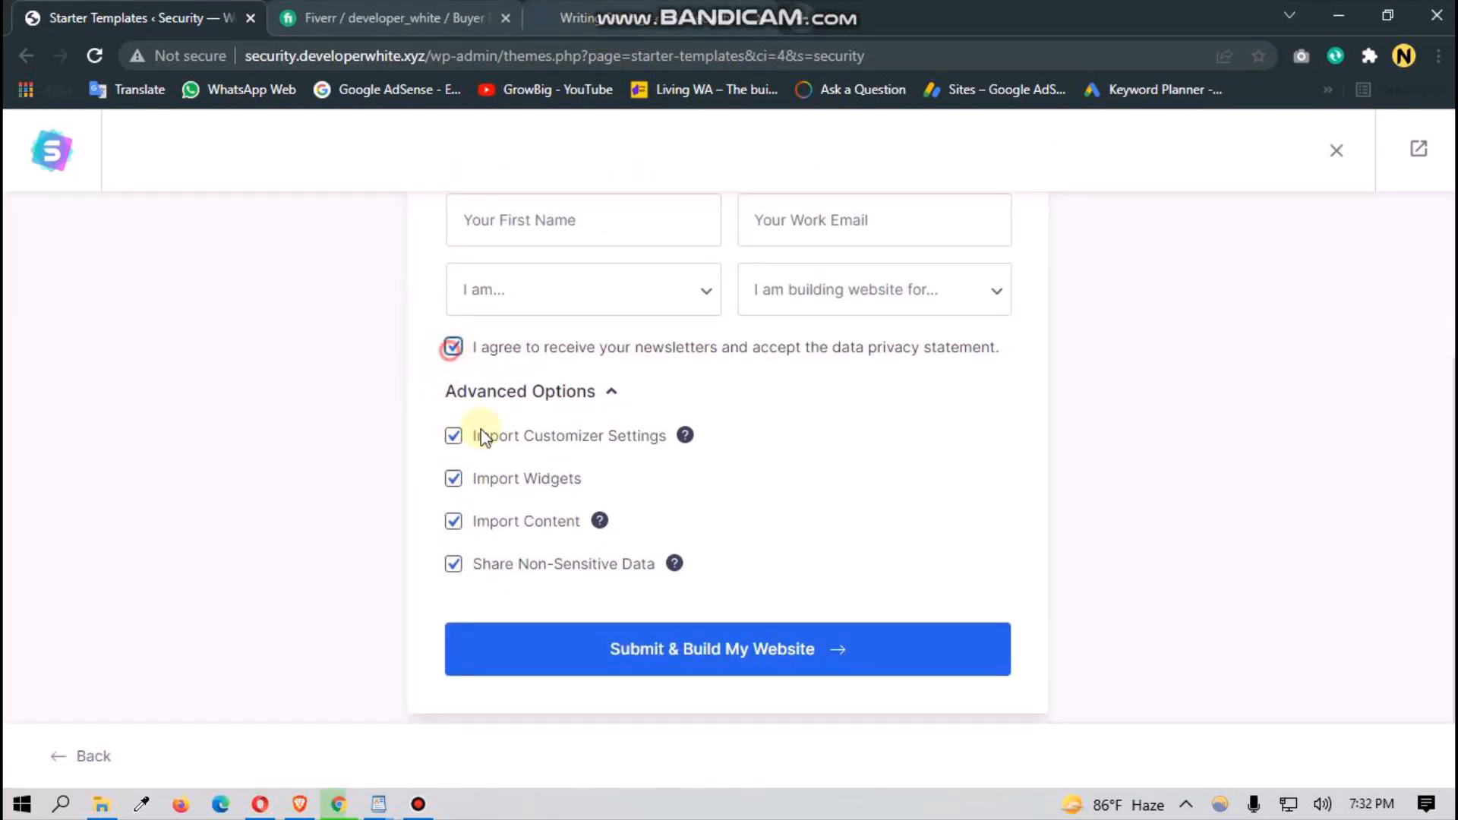
{"action": "left_click", "coordinate": [519, 667]}
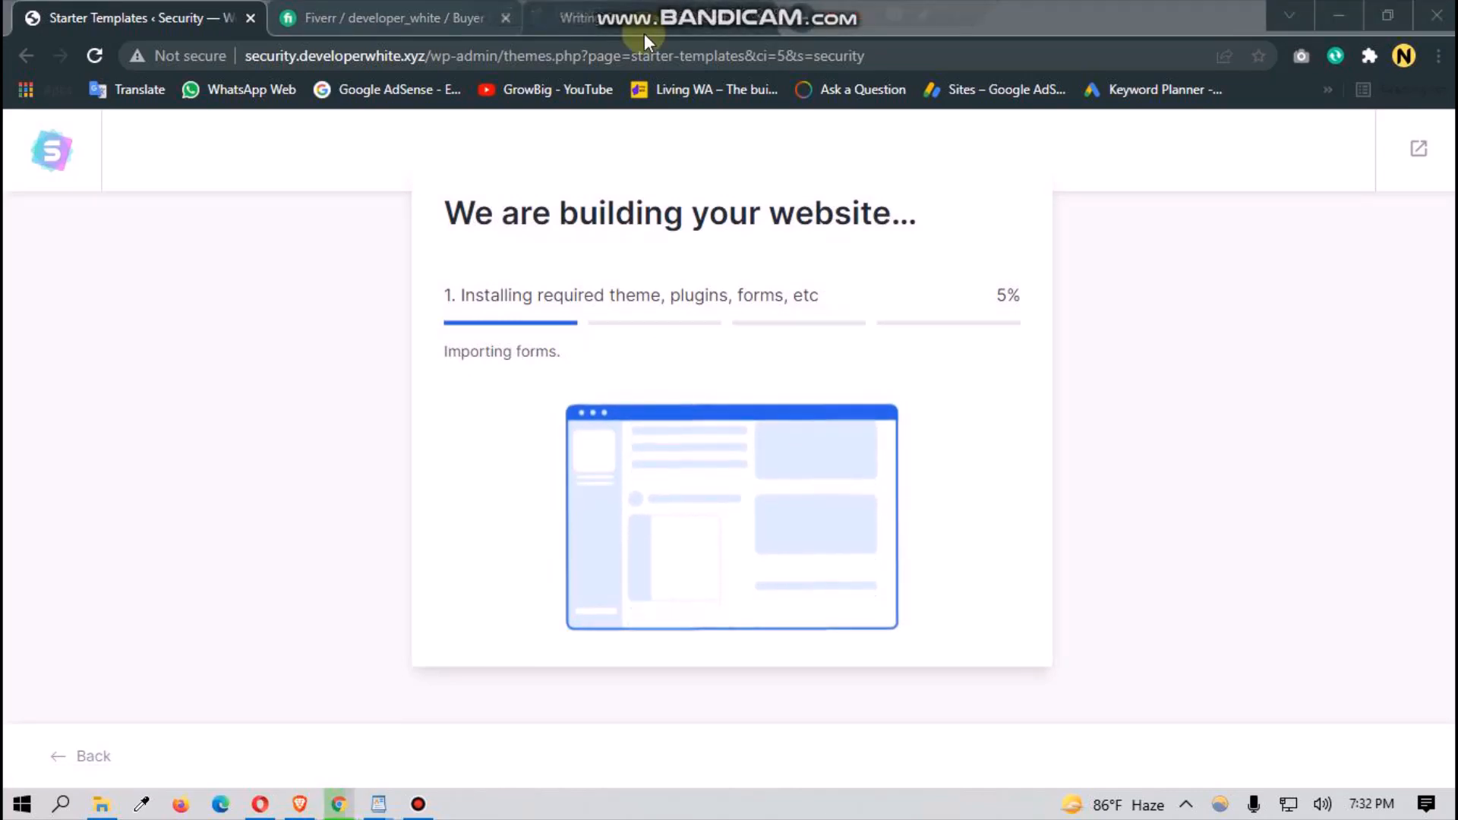
Step: Switch to the Savi Security Group site, open its Reading Settings and dismiss the Elementor notice
{"action": "left_click", "coordinate": [644, 31]}
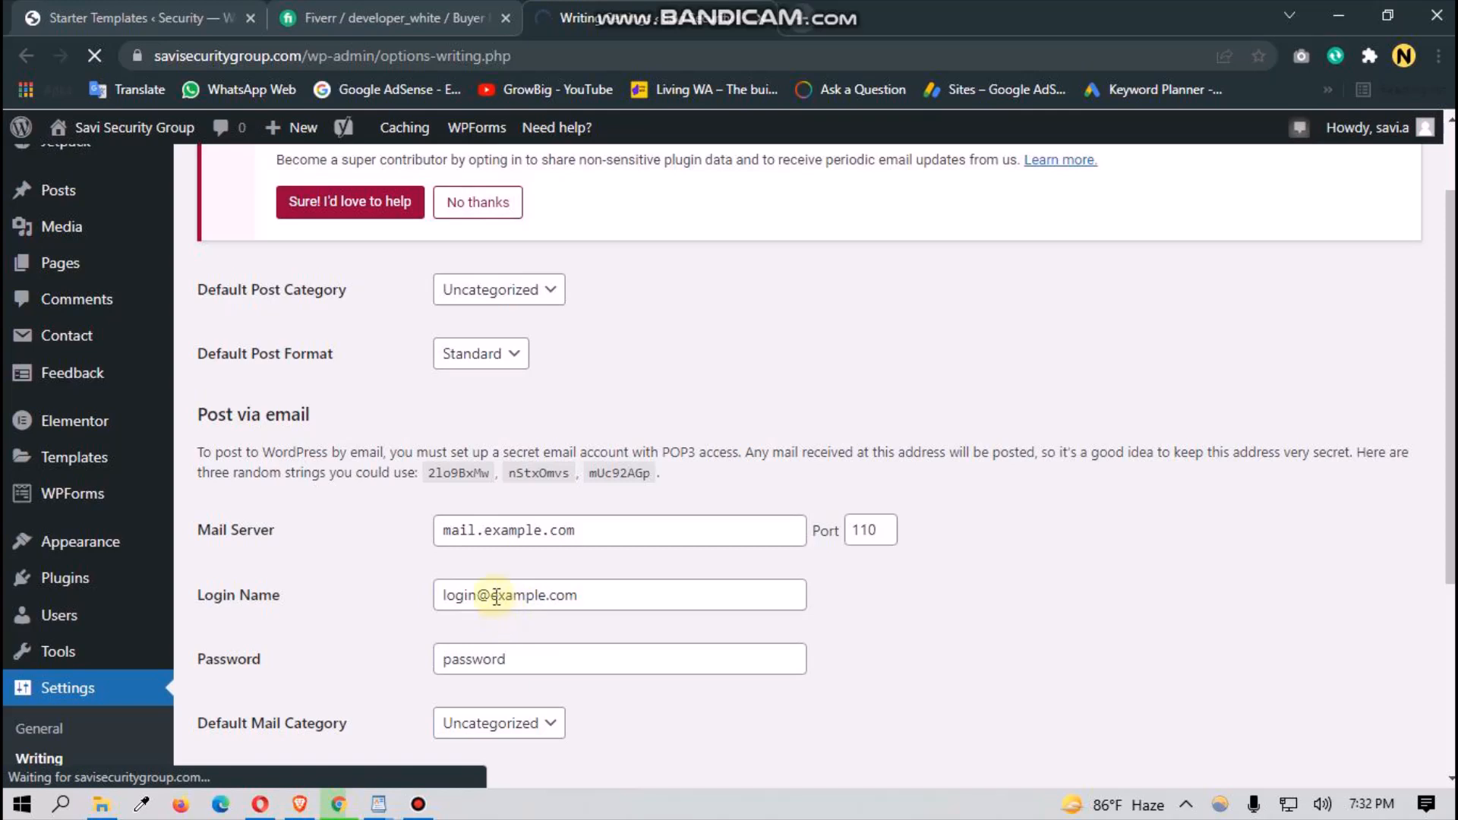
{"action": "mouse_move", "coordinate": [418, 804]}
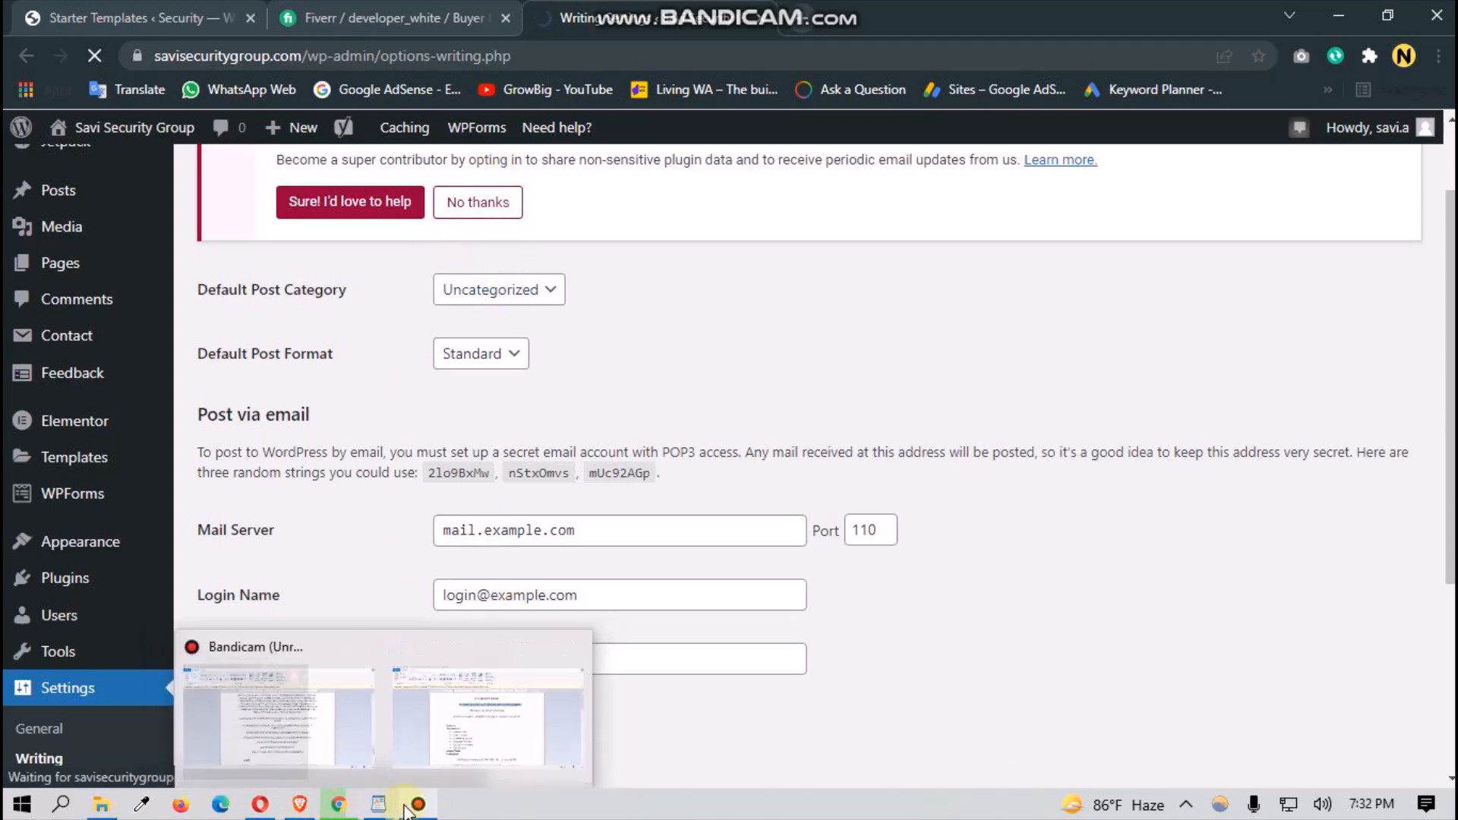
{"action": "left_click", "coordinate": [477, 699]}
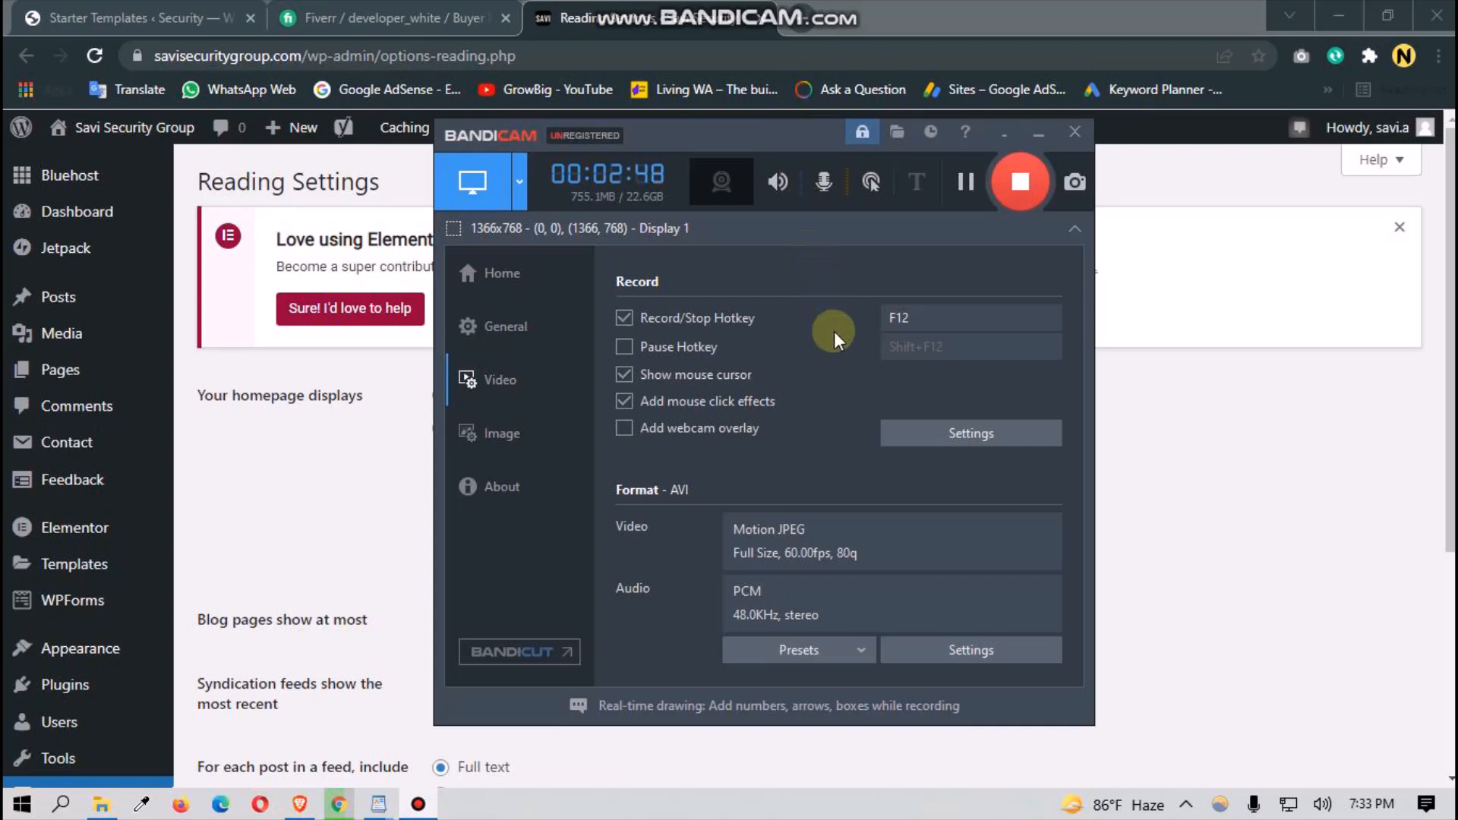
{"action": "left_click", "coordinate": [1152, 438]}
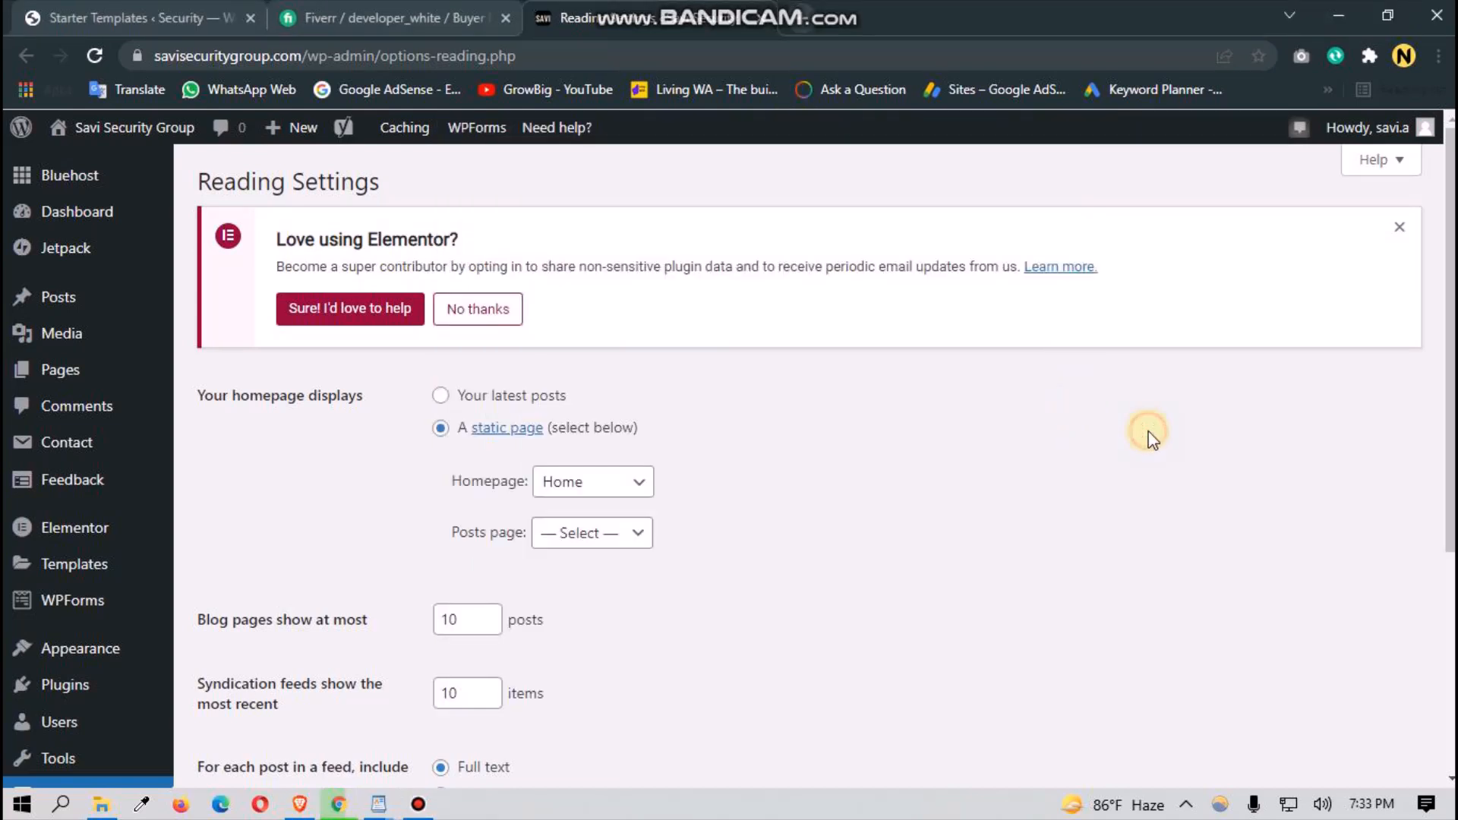
{"action": "scroll", "coordinate": [731, 538], "scroll_direction": "down", "scroll_amount": 2}
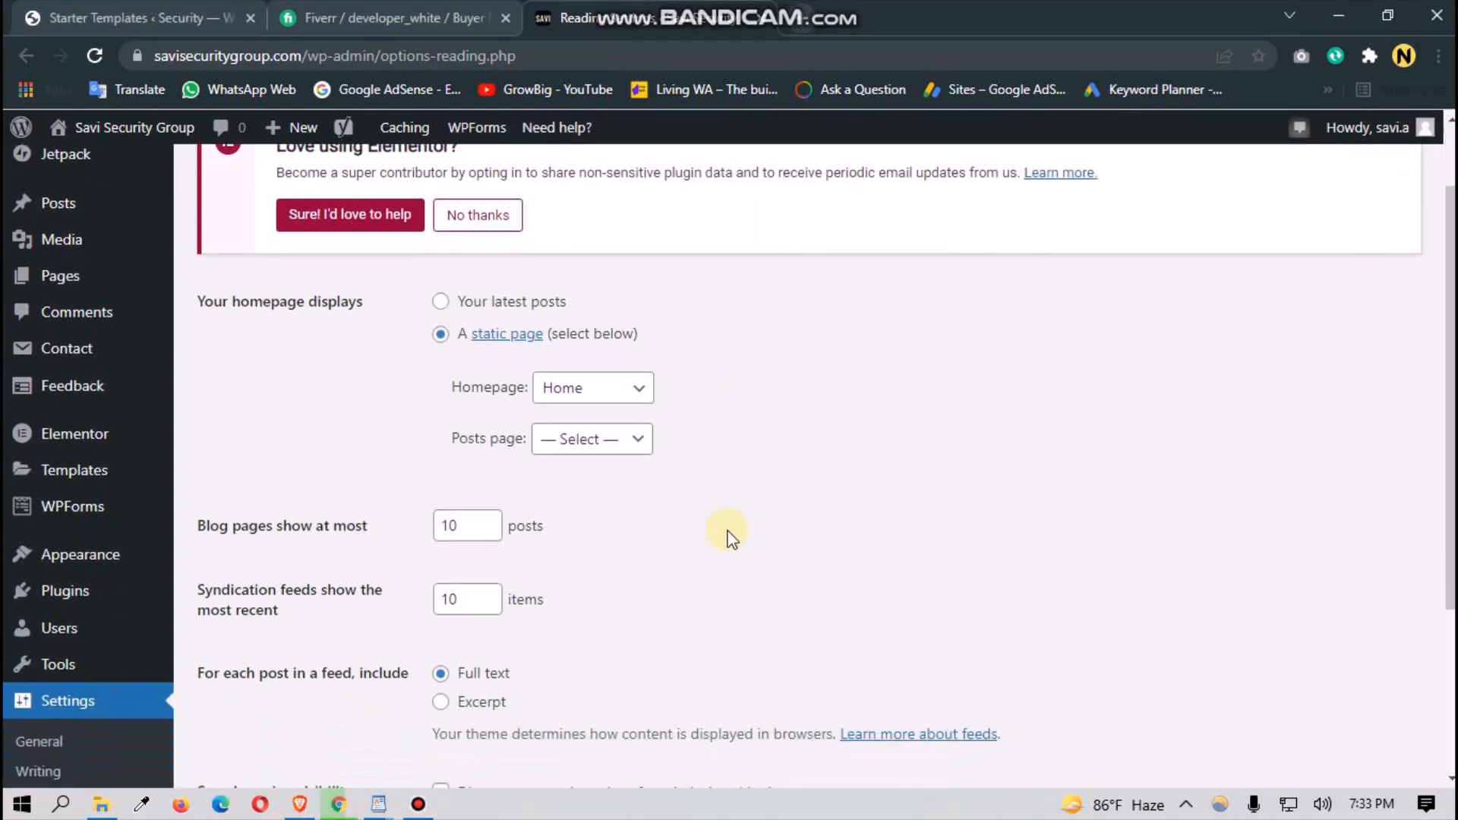
{"action": "scroll", "coordinate": [600, 513], "scroll_direction": "up", "scroll_amount": 2}
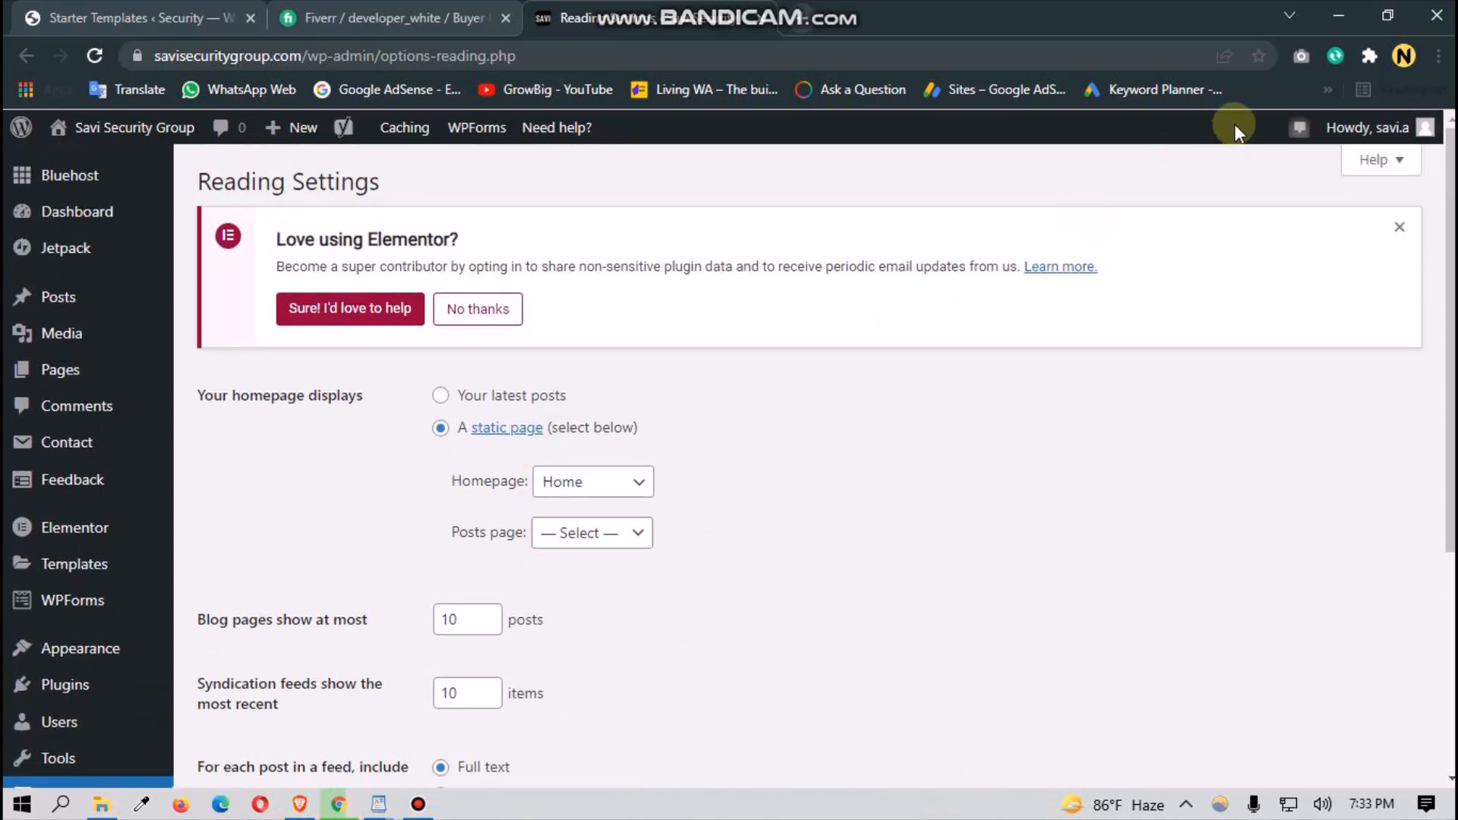
{"action": "left_click", "coordinate": [1398, 228]}
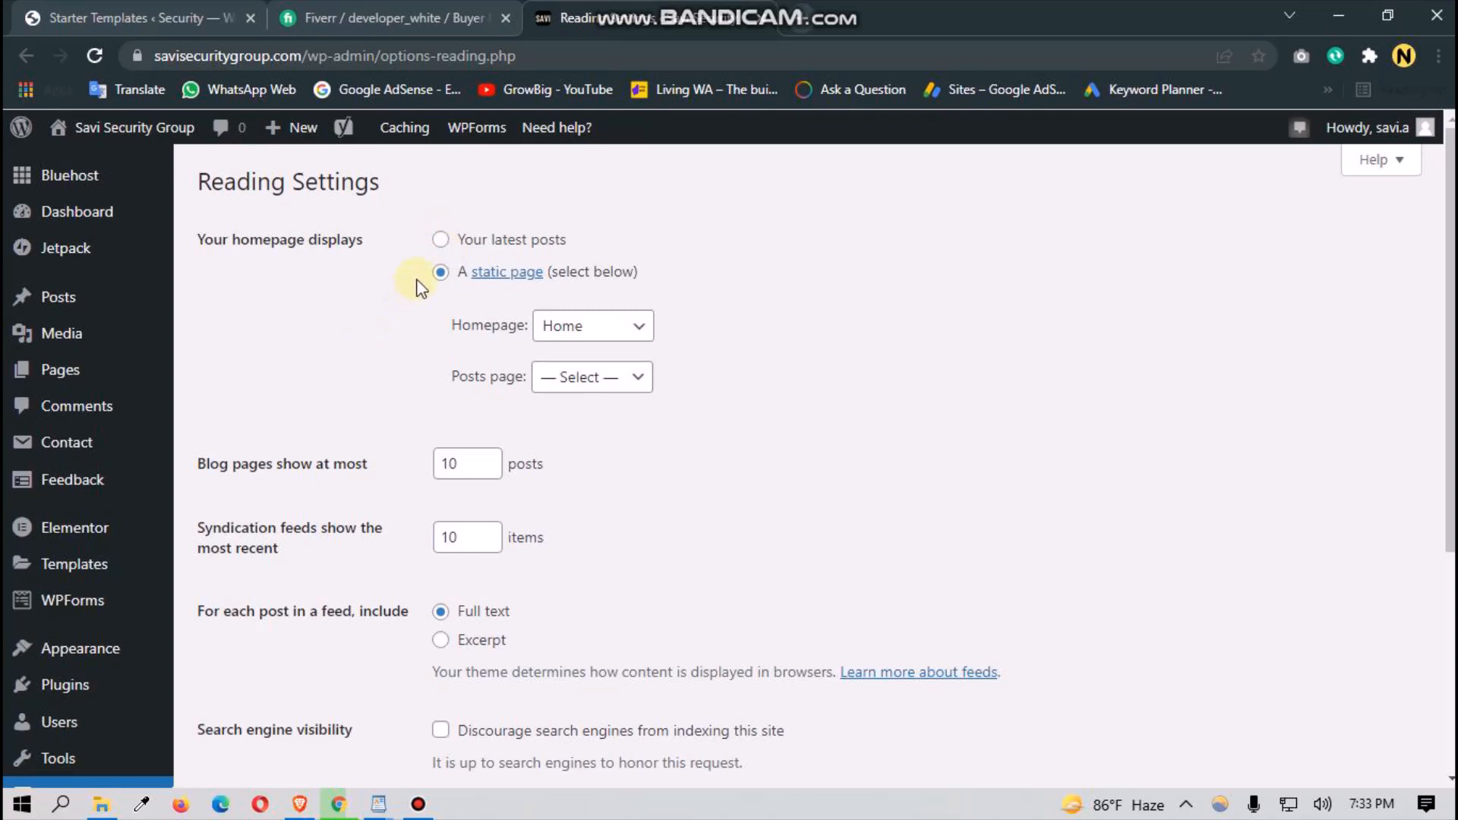
Step: Set the homepage display to a static page with Home as the homepage, leave the Posts page unselected, and save the Reading Settings
{"action": "left_click", "coordinate": [441, 240]}
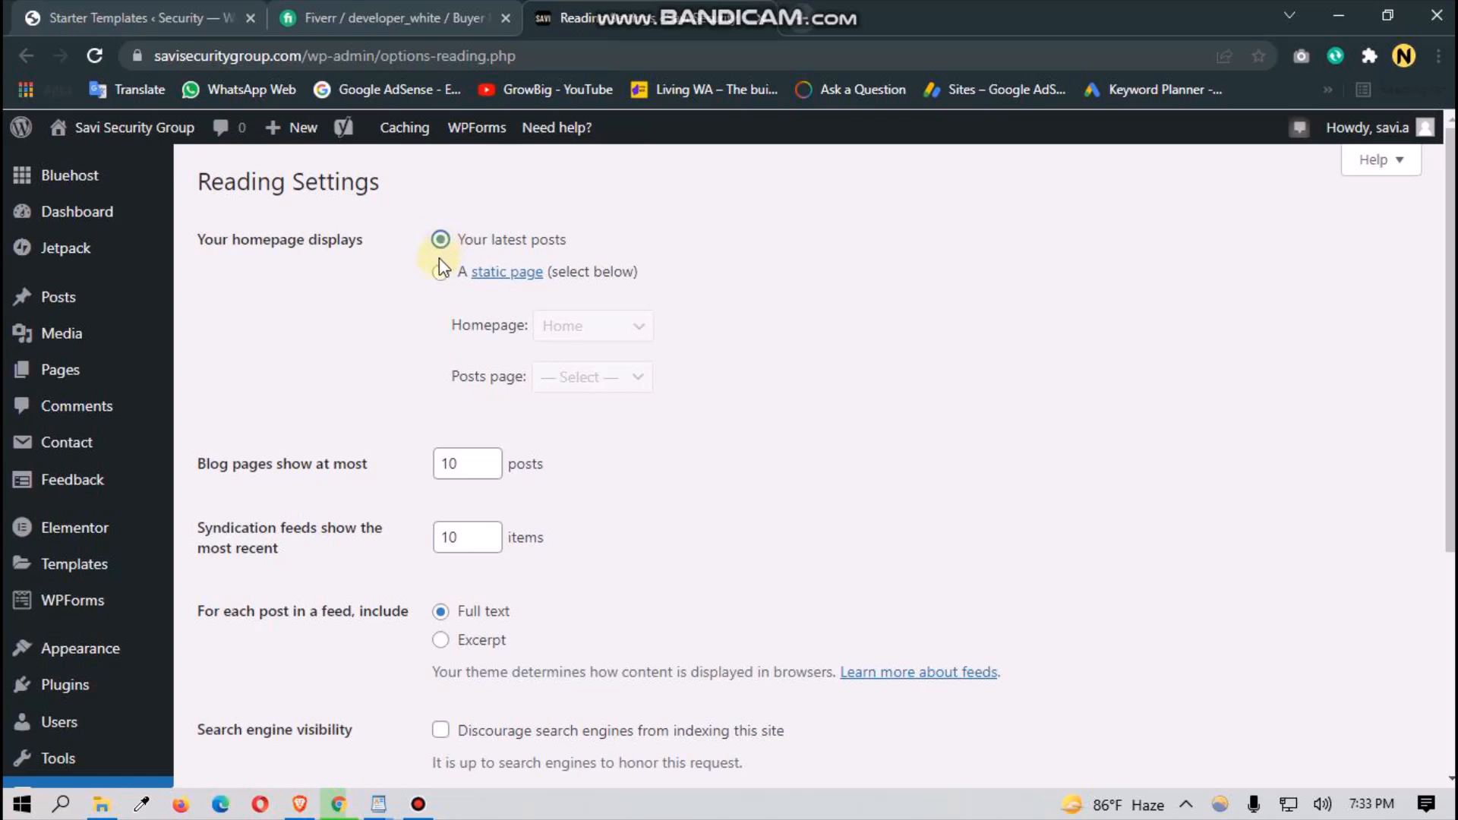
{"action": "left_click", "coordinate": [439, 274]}
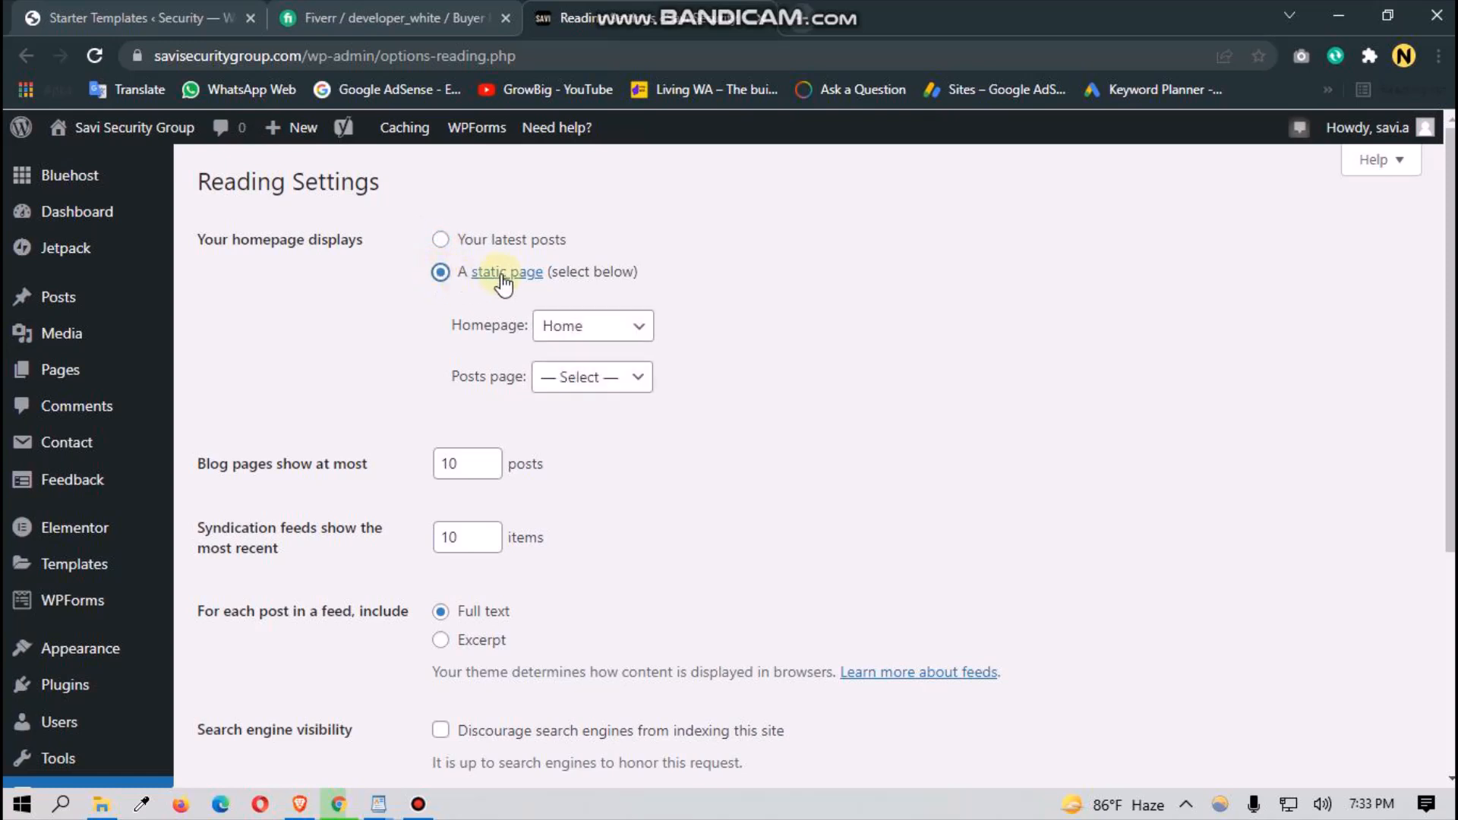
{"action": "left_click", "coordinate": [570, 325]}
{"action": "left_click", "coordinate": [579, 422]}
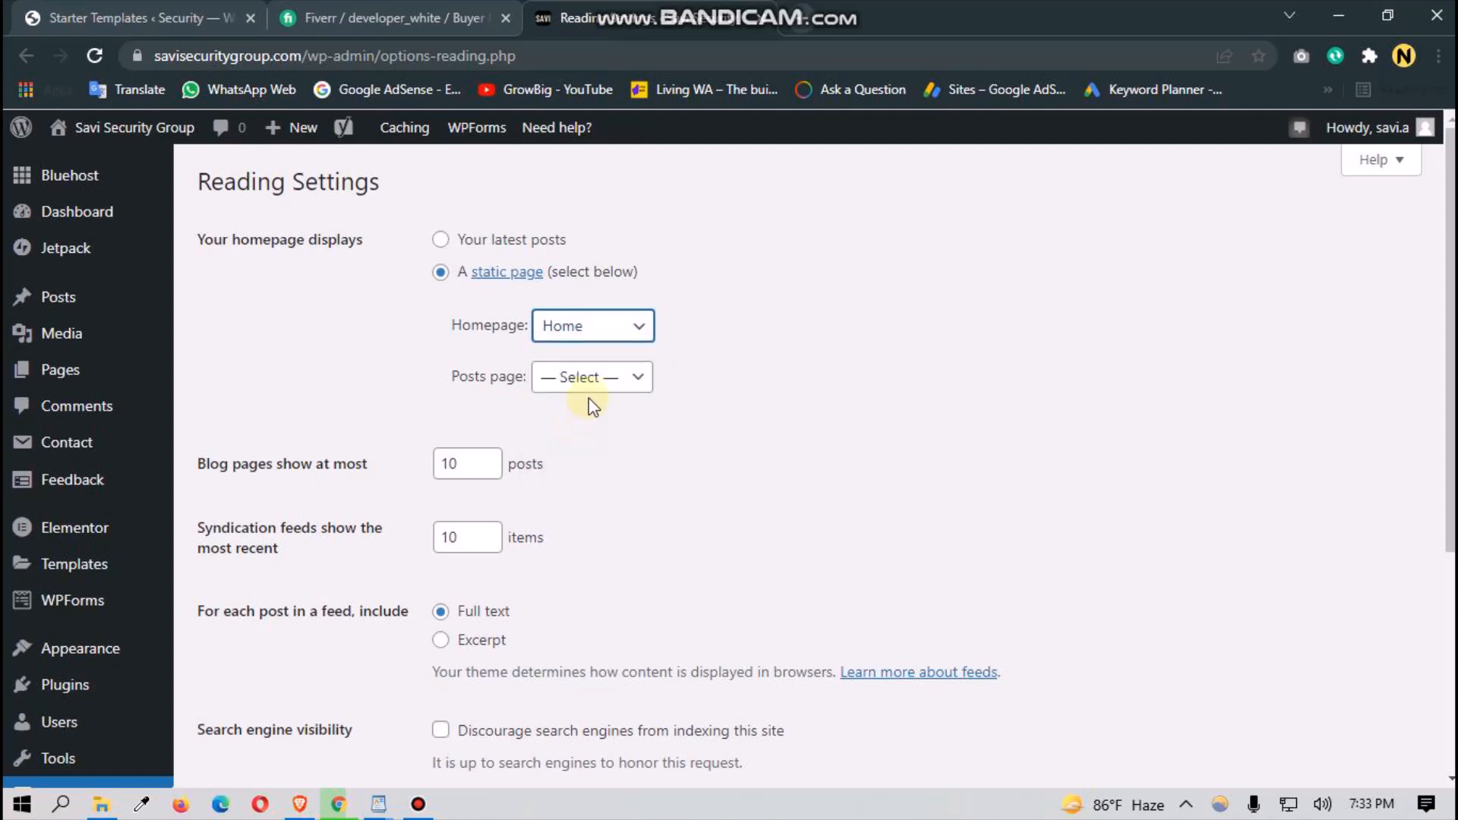
{"action": "left_click", "coordinate": [597, 336]}
{"action": "left_click", "coordinate": [571, 413]}
{"action": "left_click", "coordinate": [562, 388]}
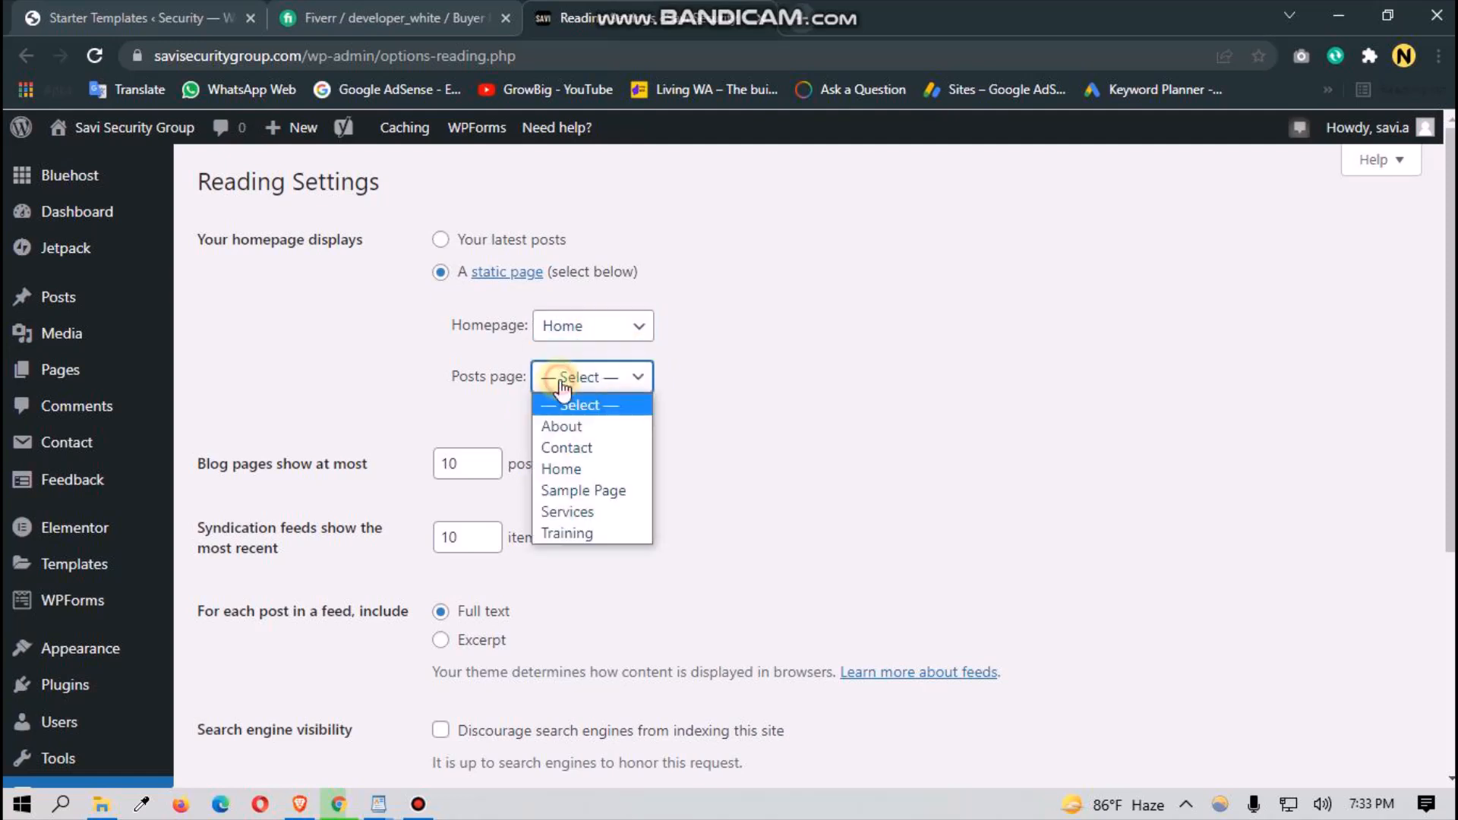
{"action": "left_click", "coordinate": [691, 473]}
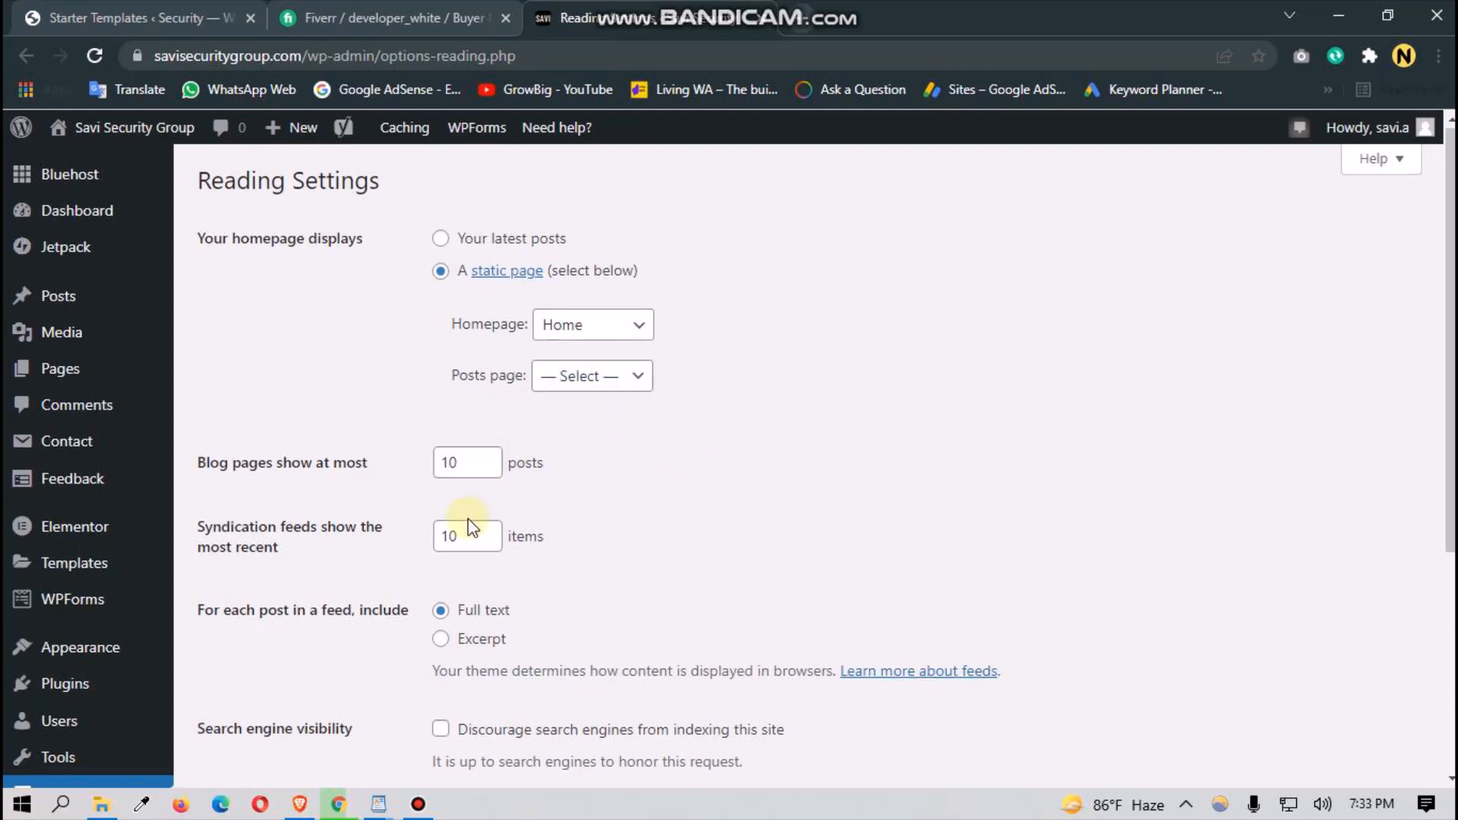
{"action": "scroll", "coordinate": [468, 519], "scroll_direction": "down", "scroll_amount": 3}
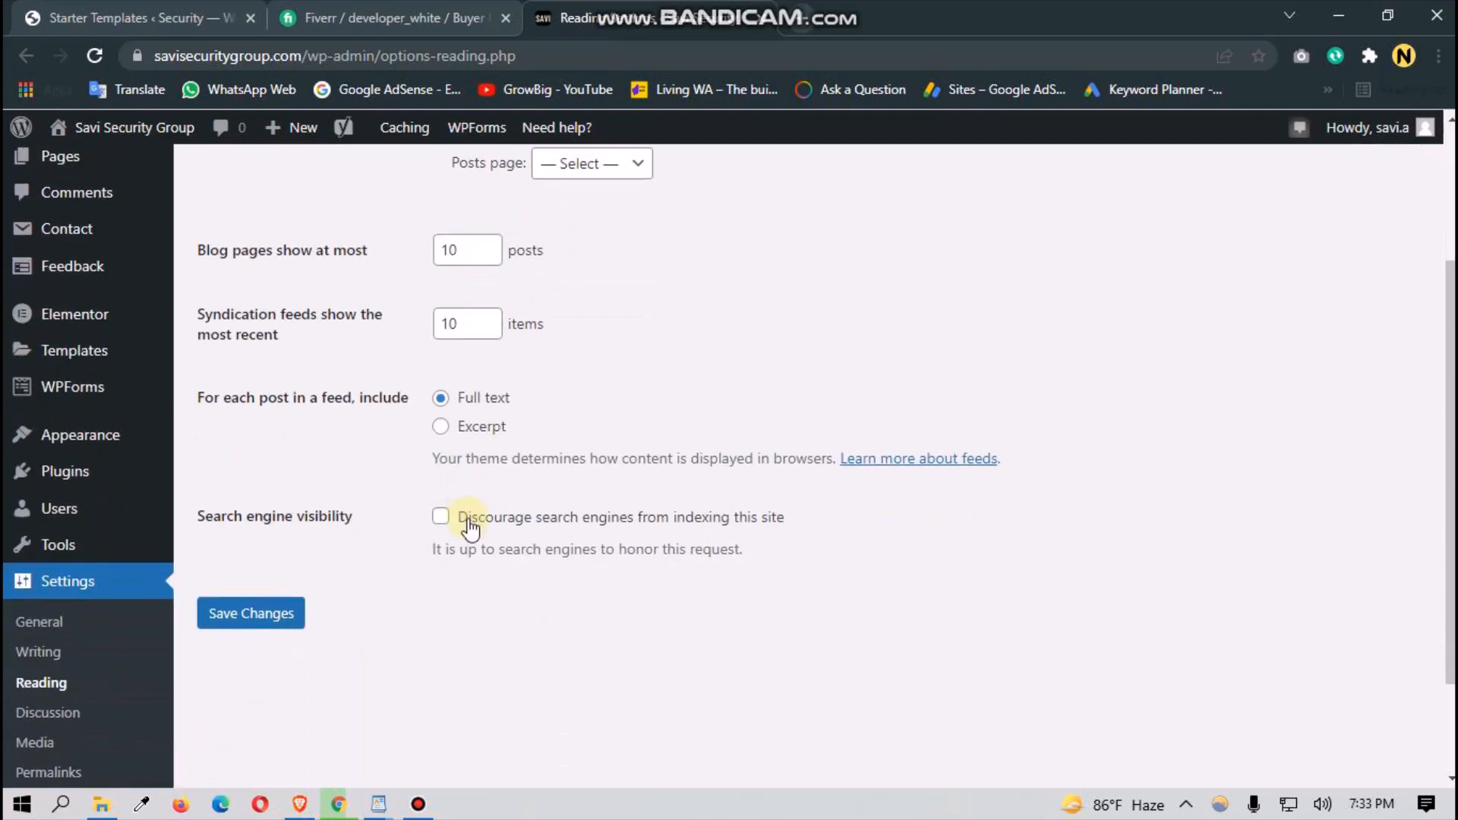
{"action": "left_click", "coordinate": [278, 617]}
Step: Open the Permalink Settings and review the common URL structures and available tags
{"action": "scroll", "coordinate": [122, 690], "scroll_direction": "down", "scroll_amount": 2}
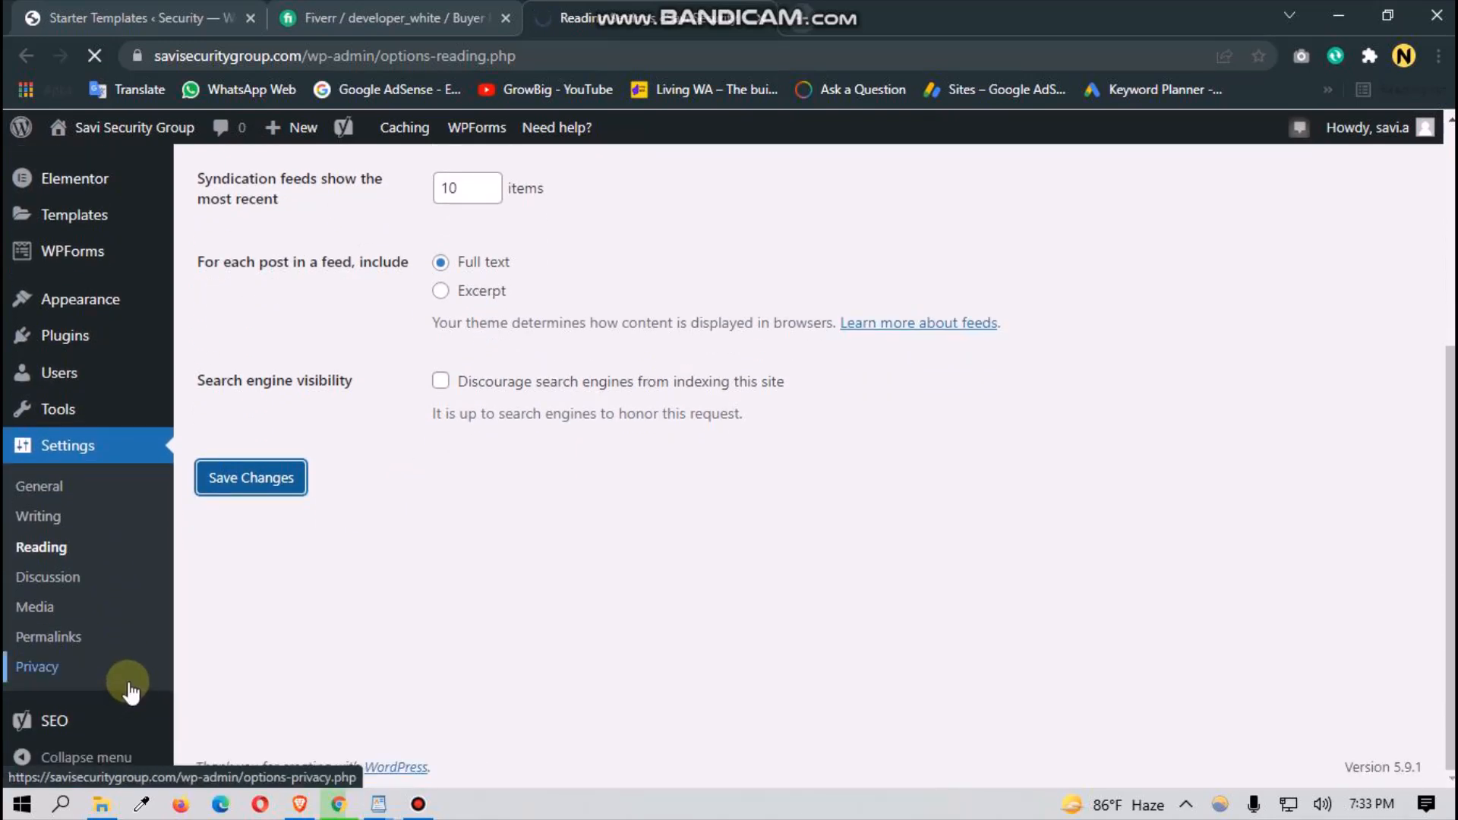
{"action": "scroll", "coordinate": [129, 683], "scroll_direction": "down", "scroll_amount": 5}
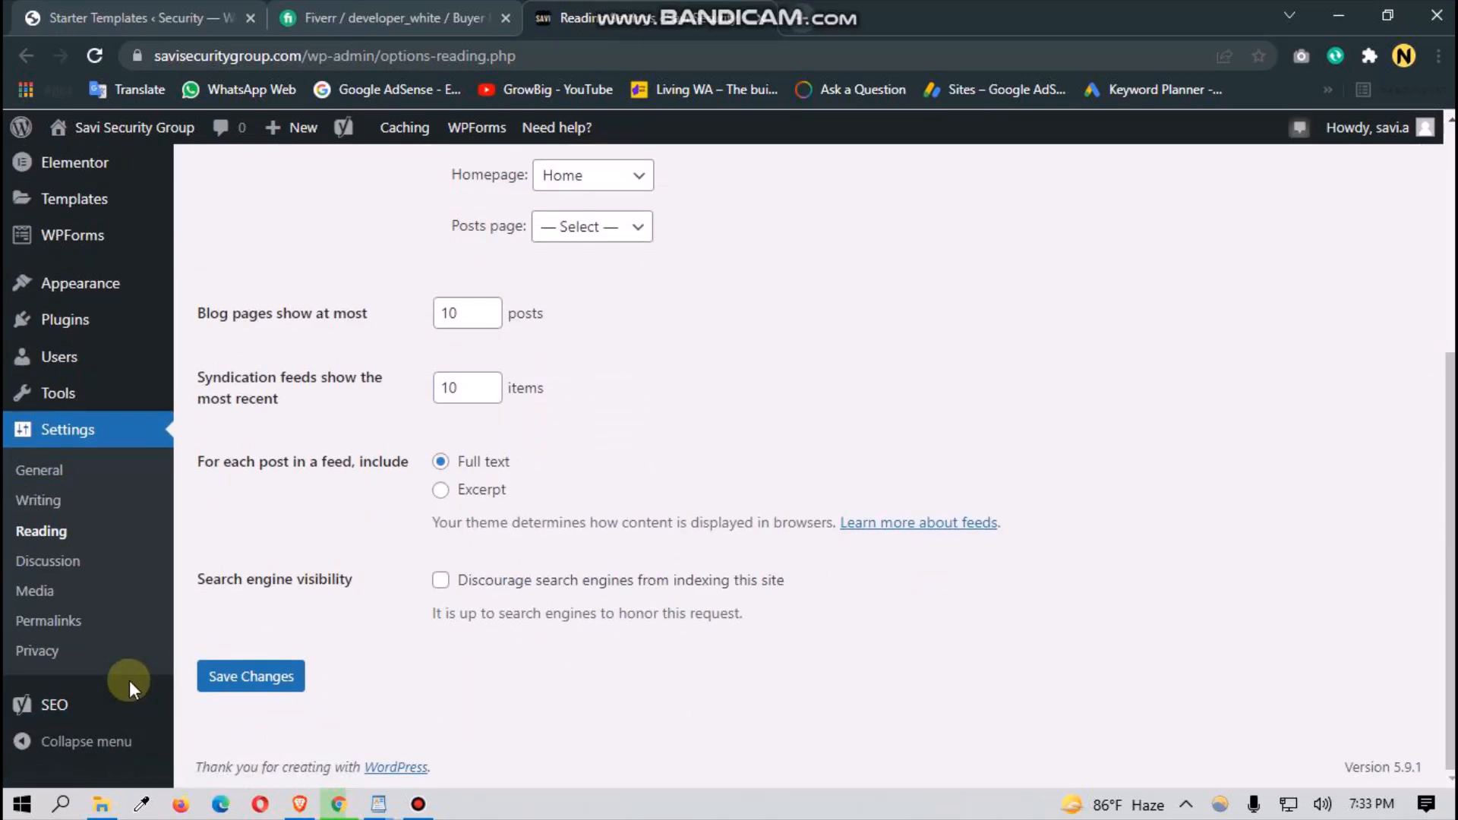
{"action": "left_click", "coordinate": [65, 622]}
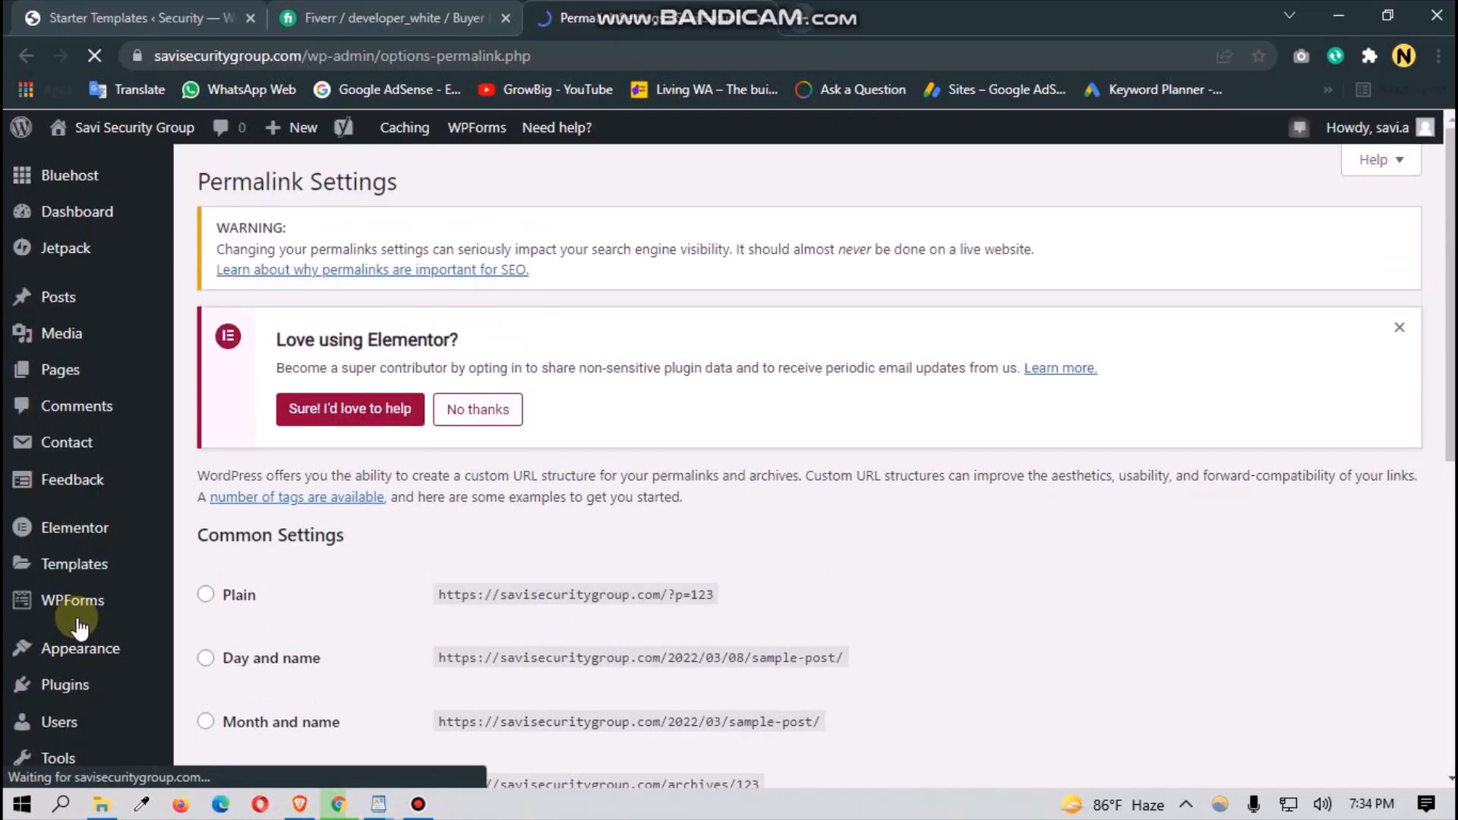
{"action": "scroll", "coordinate": [99, 641], "scroll_direction": "down", "scroll_amount": 4}
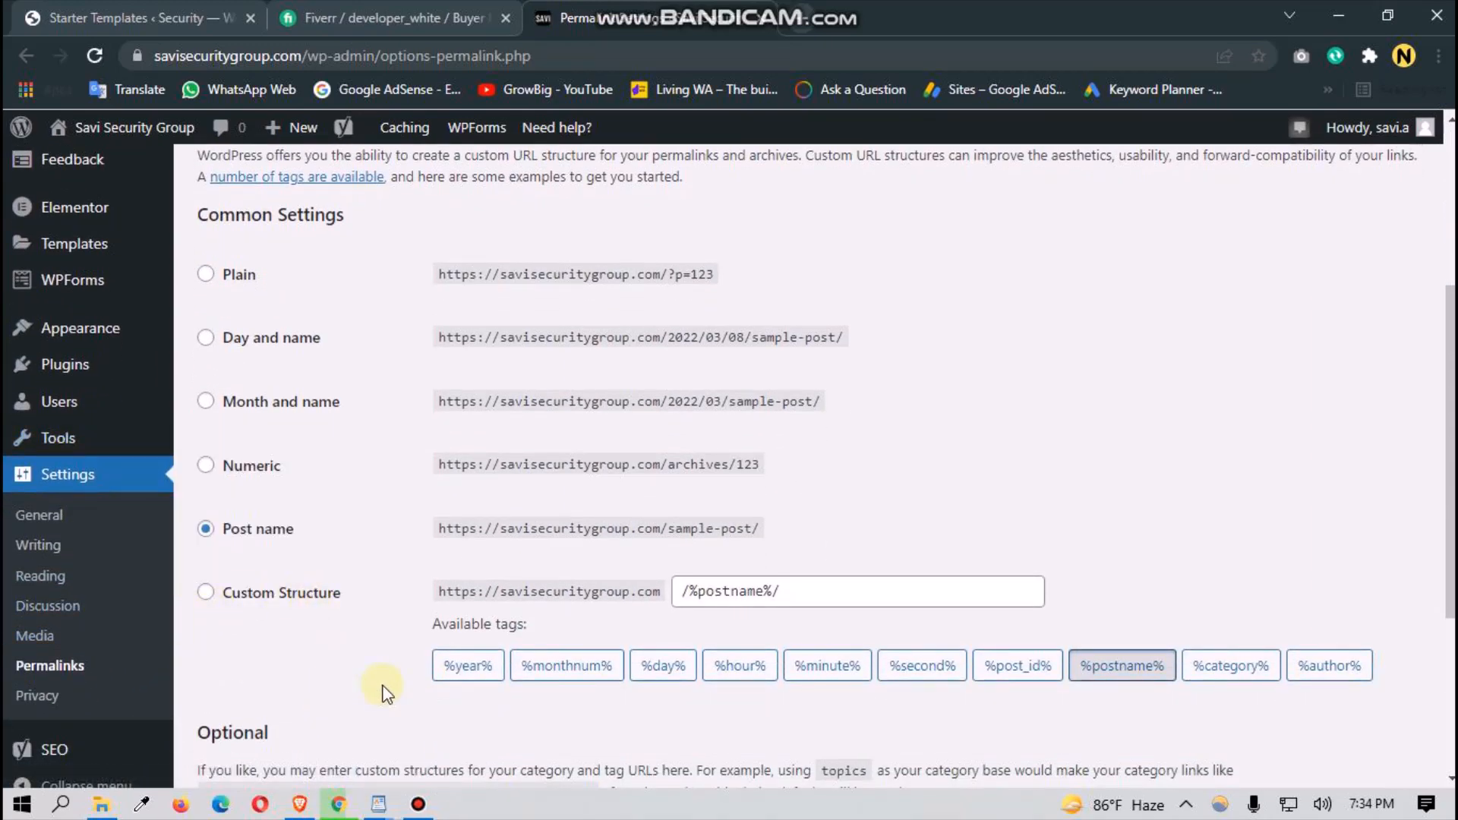
{"action": "scroll", "coordinate": [387, 692], "scroll_direction": "up", "scroll_amount": 1}
{"action": "scroll", "coordinate": [385, 690], "scroll_direction": "down", "scroll_amount": 3}
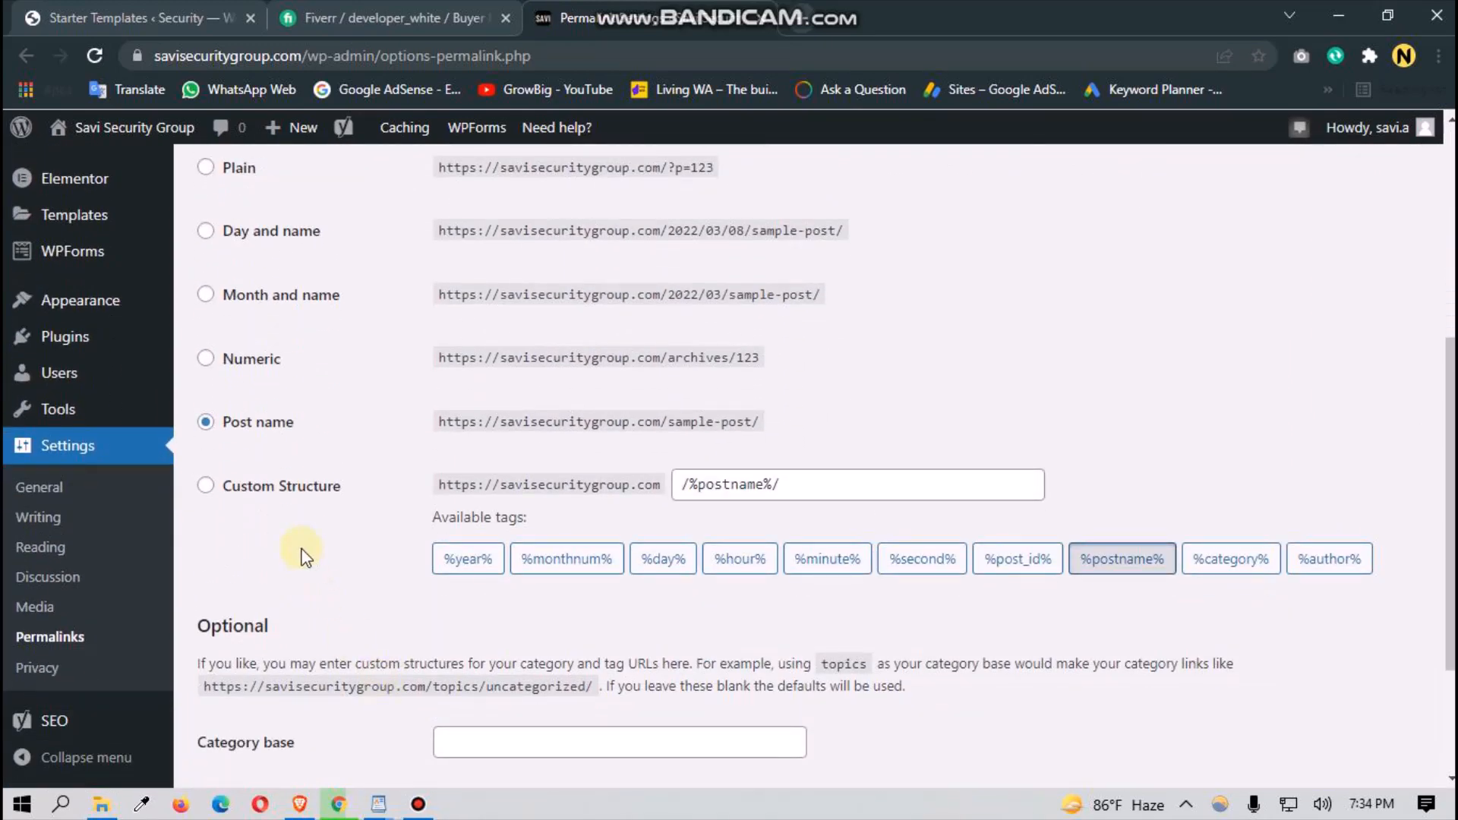
{"action": "scroll", "coordinate": [213, 439], "scroll_direction": "up", "scroll_amount": 1}
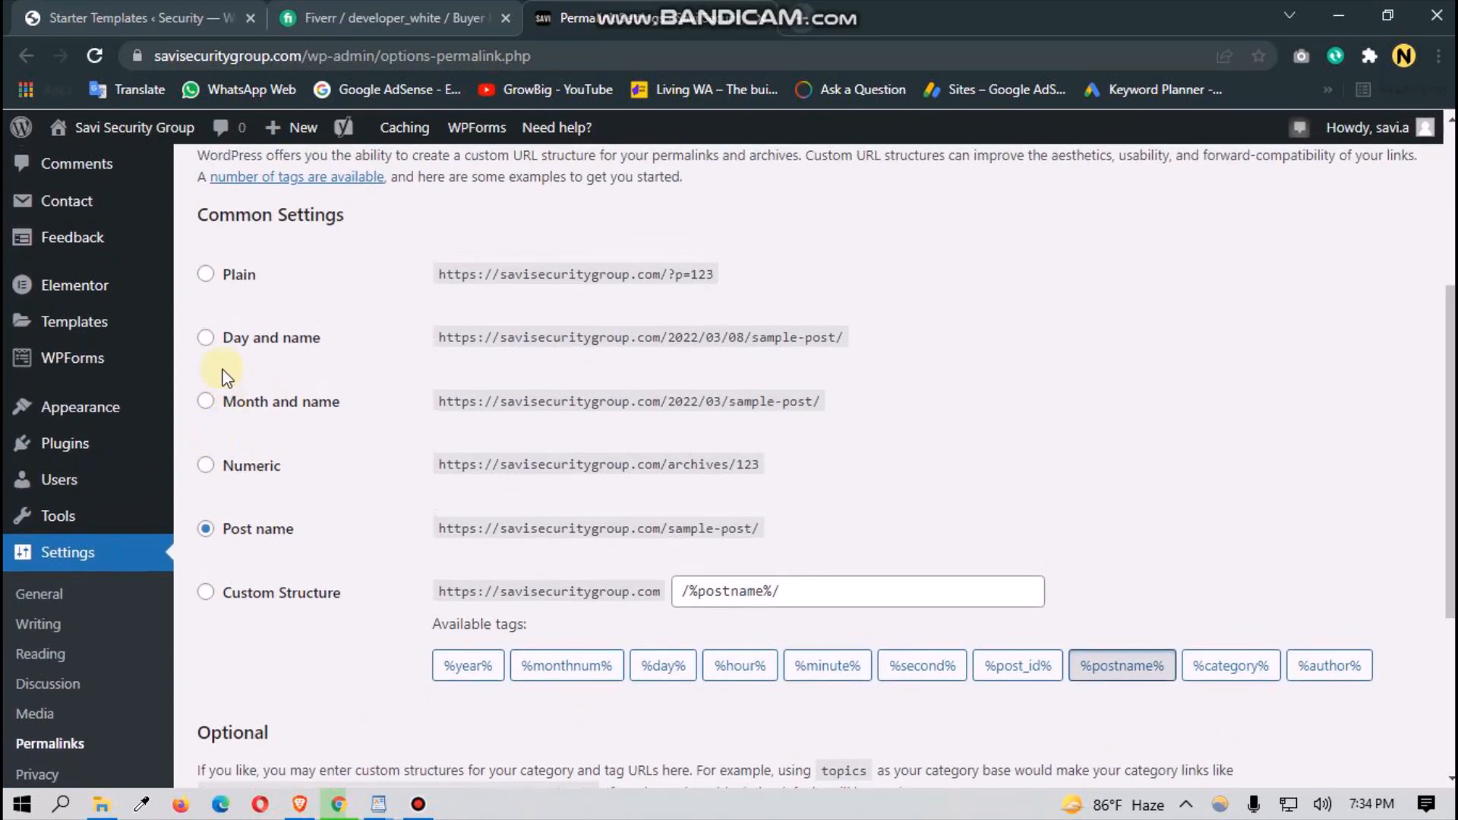
Step: Select the Post name permalink structure and save the Permalink Settings
{"action": "left_click", "coordinate": [206, 275]}
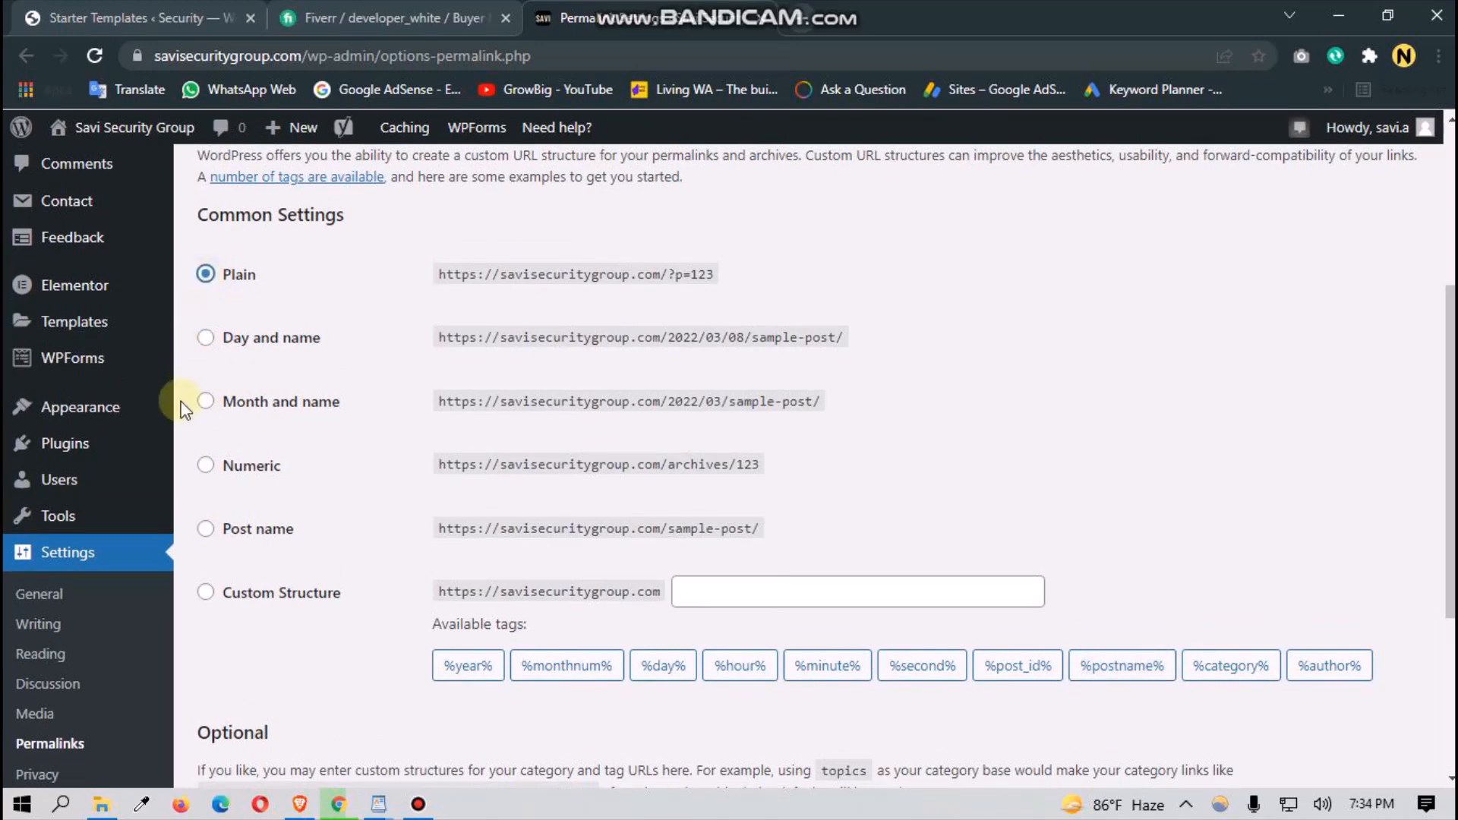
{"action": "left_click", "coordinate": [209, 533]}
{"action": "scroll", "coordinate": [285, 603], "scroll_direction": "down", "scroll_amount": 3}
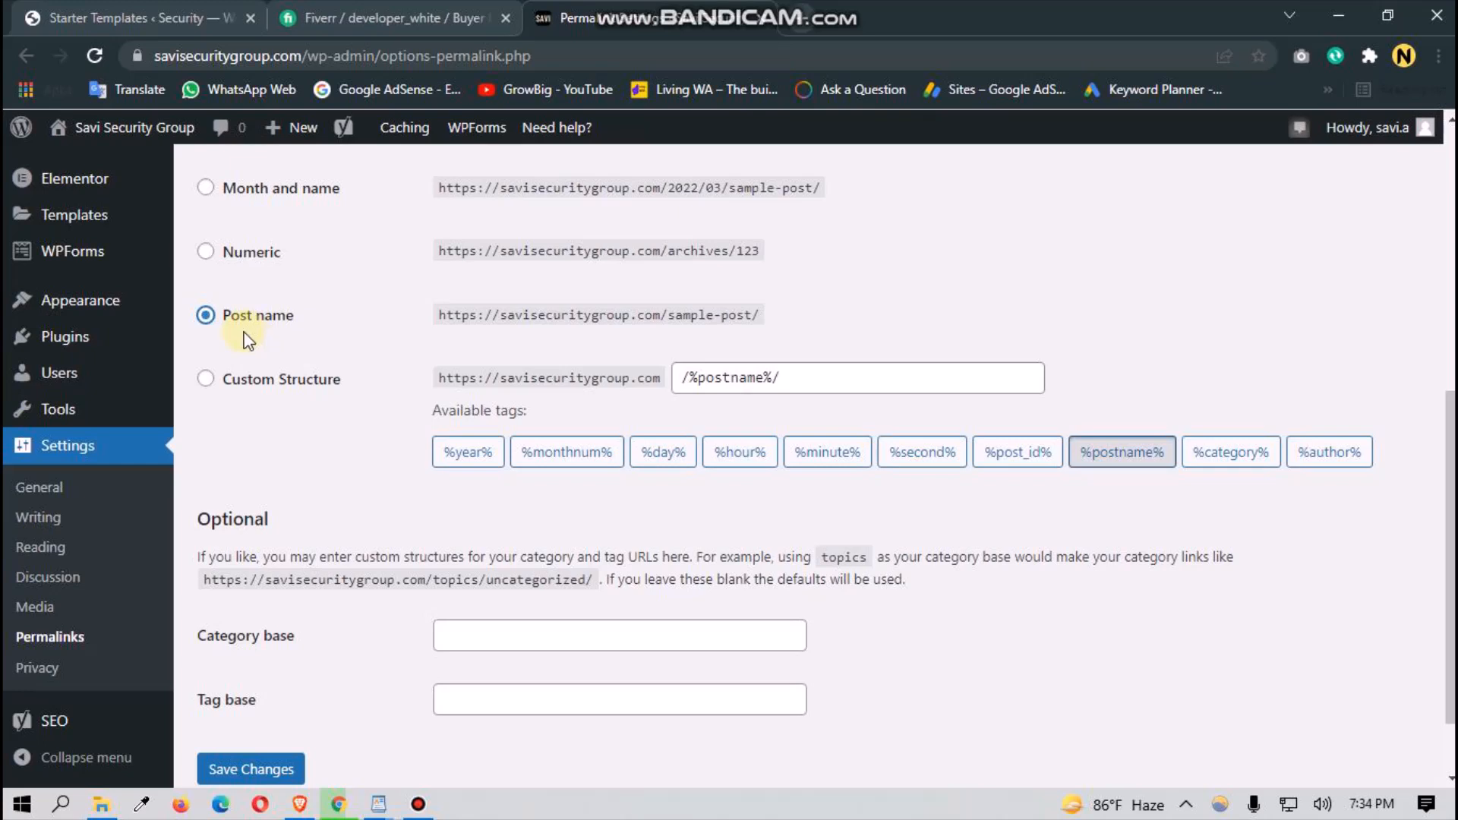
{"action": "scroll", "coordinate": [299, 545], "scroll_direction": "down", "scroll_amount": 1}
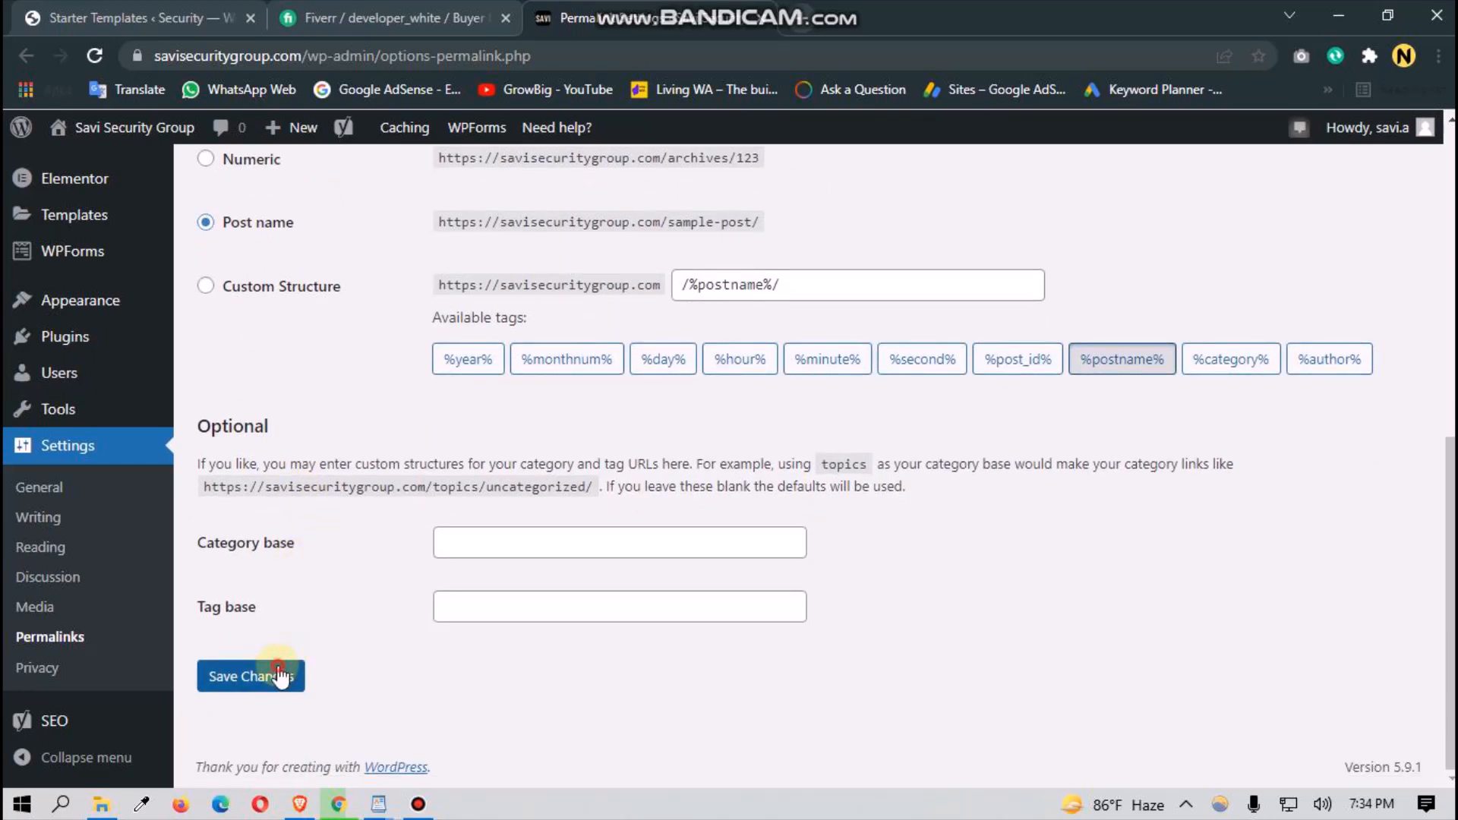
{"action": "left_click", "coordinate": [293, 672]}
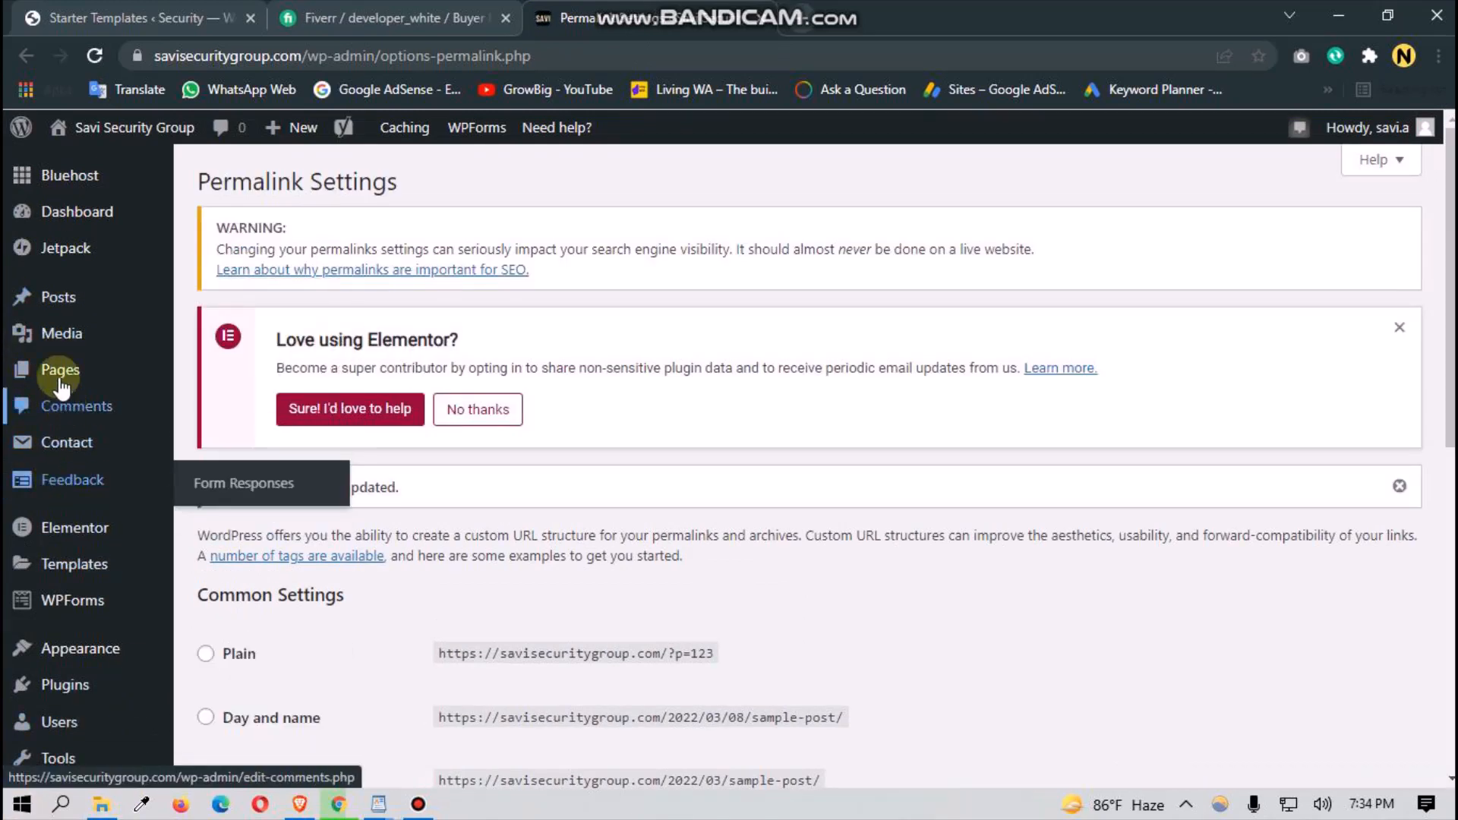
Step: Open the Savi Security Group site's list of all pages and review its published and draft entries
{"action": "mouse_move", "coordinate": [60, 378]}
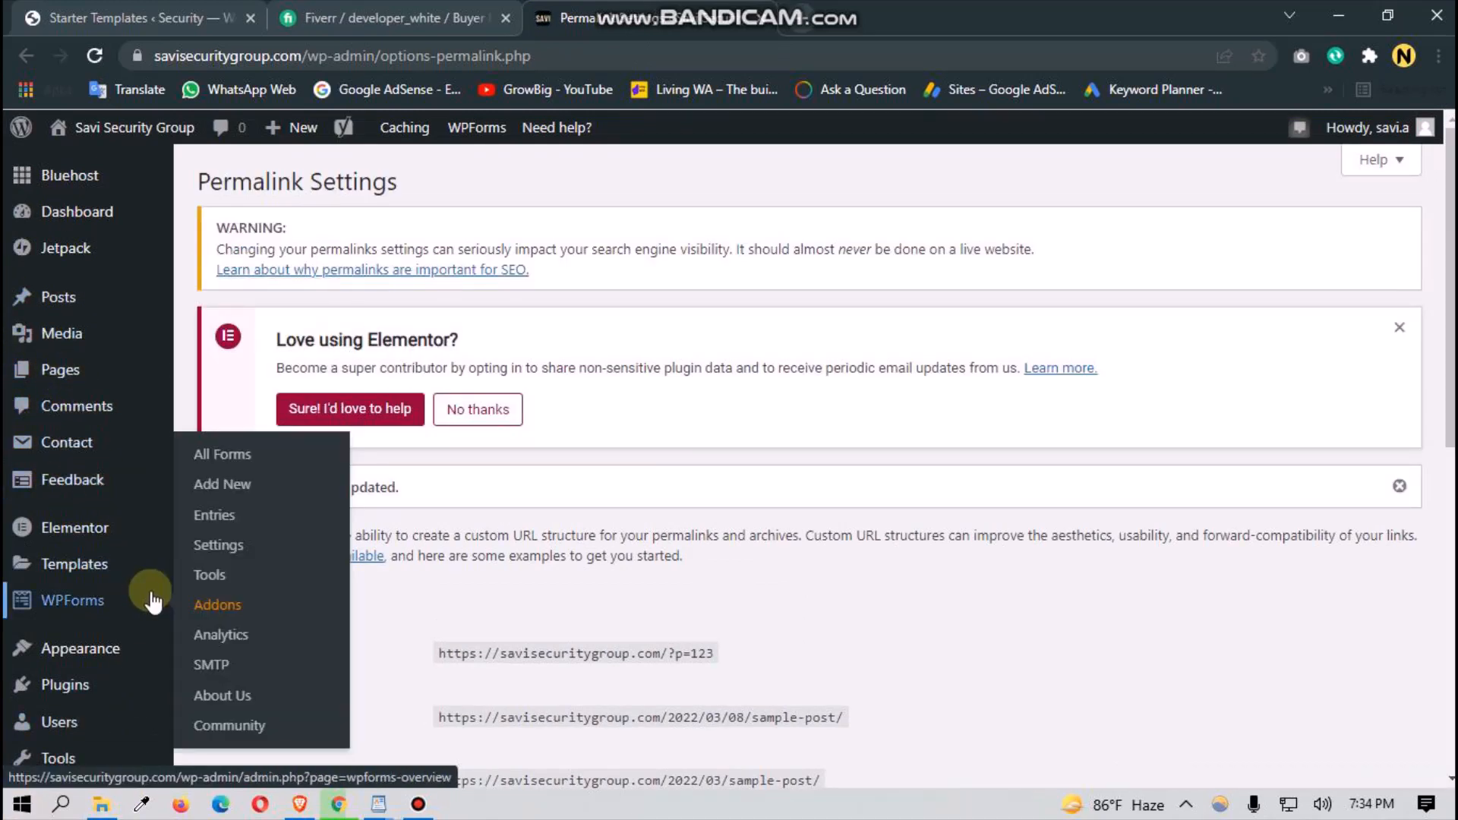
{"action": "left_click", "coordinate": [51, 375]}
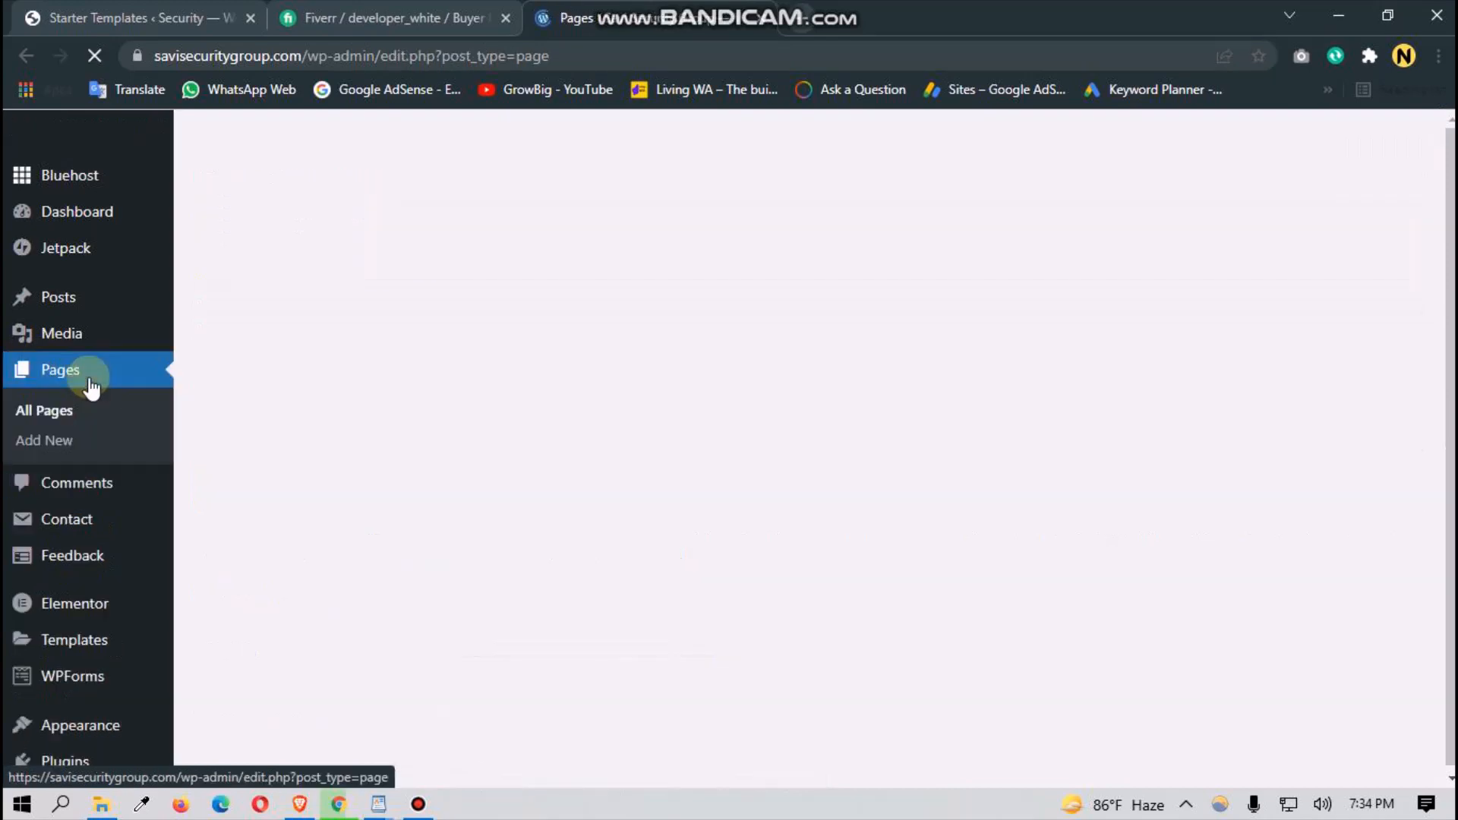
{"action": "scroll", "coordinate": [381, 653], "scroll_direction": "down", "scroll_amount": 3}
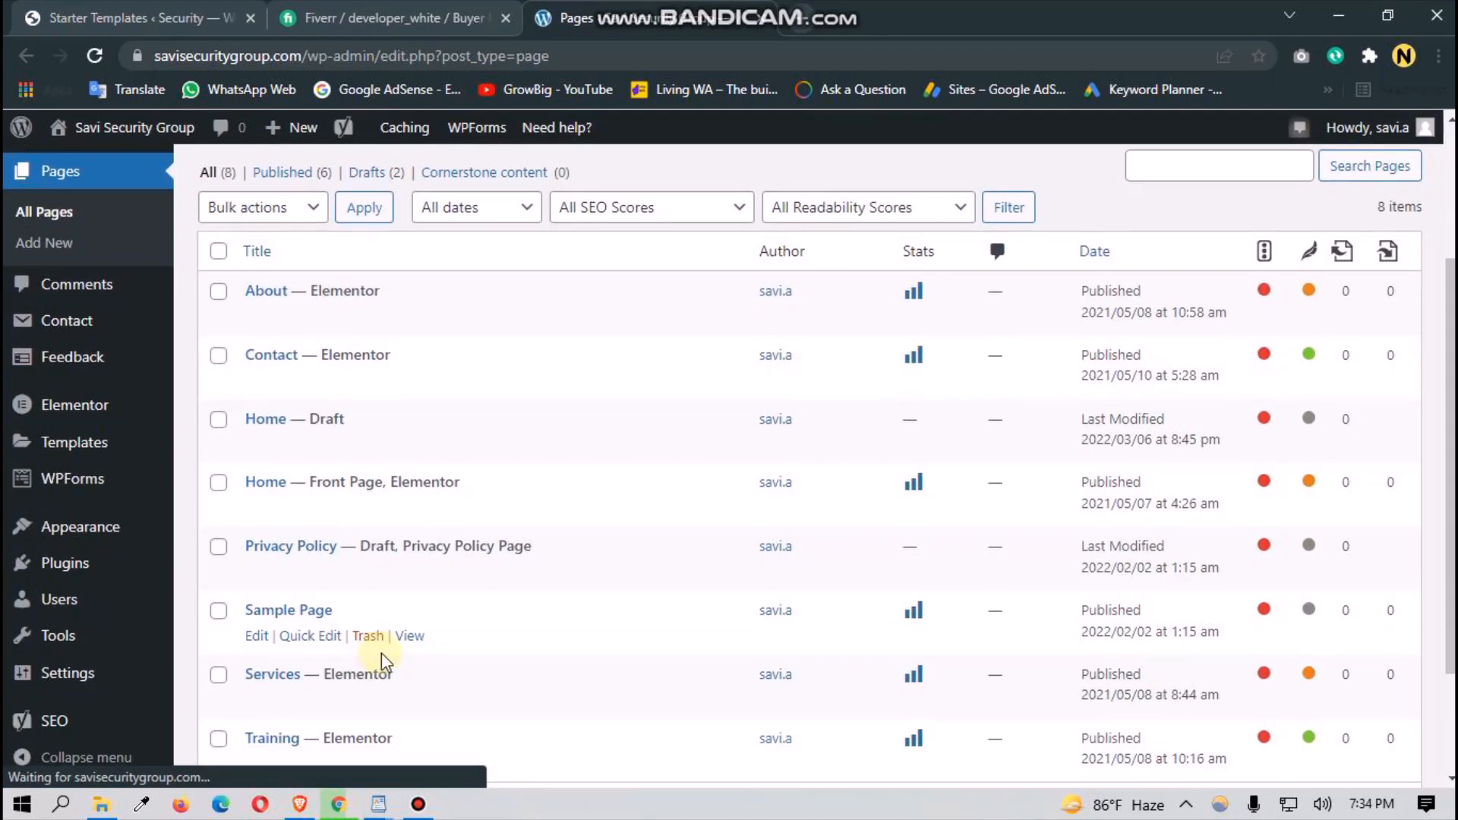
{"action": "scroll", "coordinate": [383, 672], "scroll_direction": "up", "scroll_amount": 1}
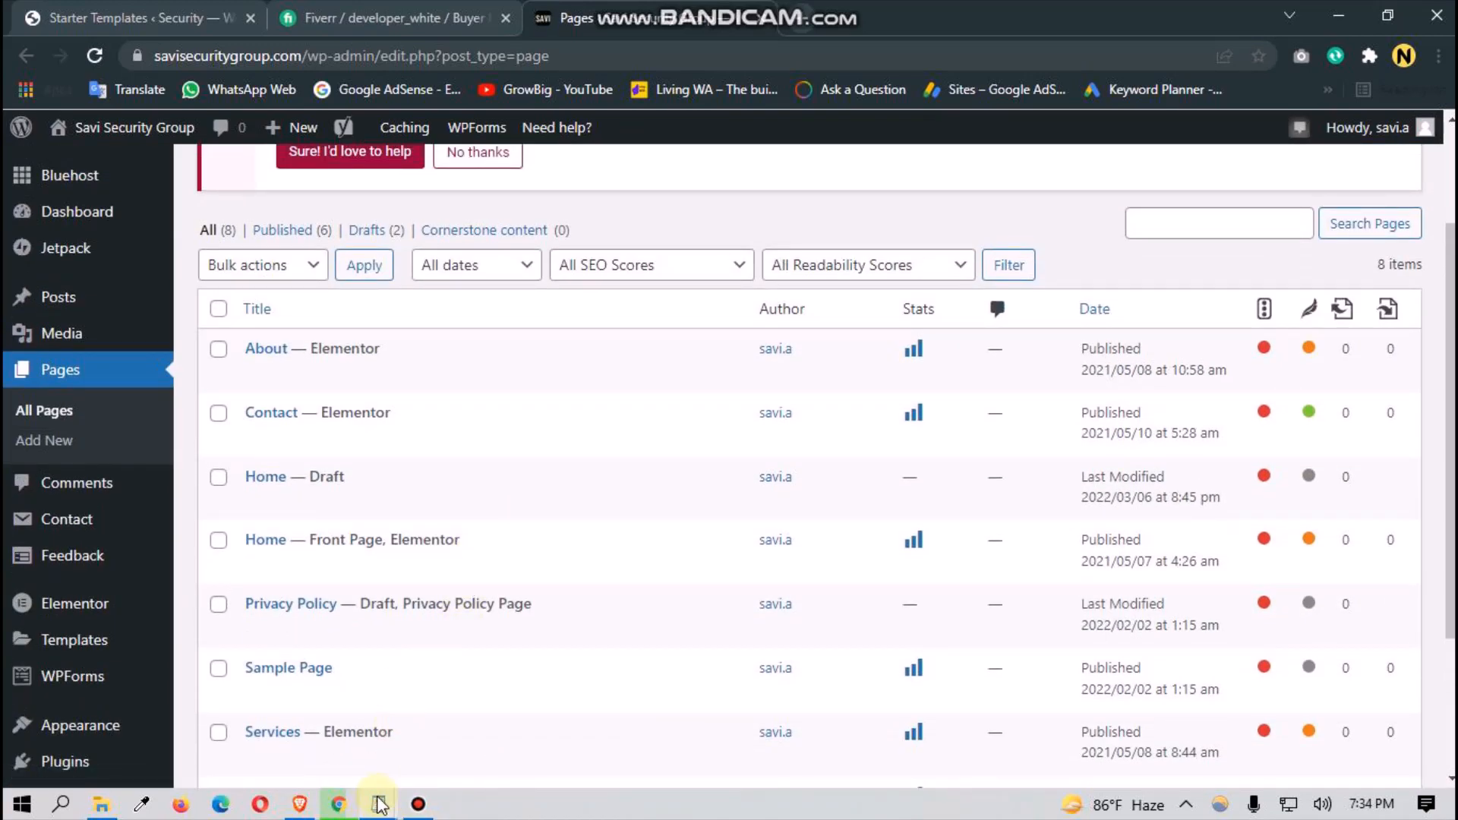
Step: Switch to the WordPad document and examine the opening section, from the company title and services outline through the Art. L612-14 notice
{"action": "mouse_move", "coordinate": [380, 804]}
{"action": "left_click", "coordinate": [467, 756]}
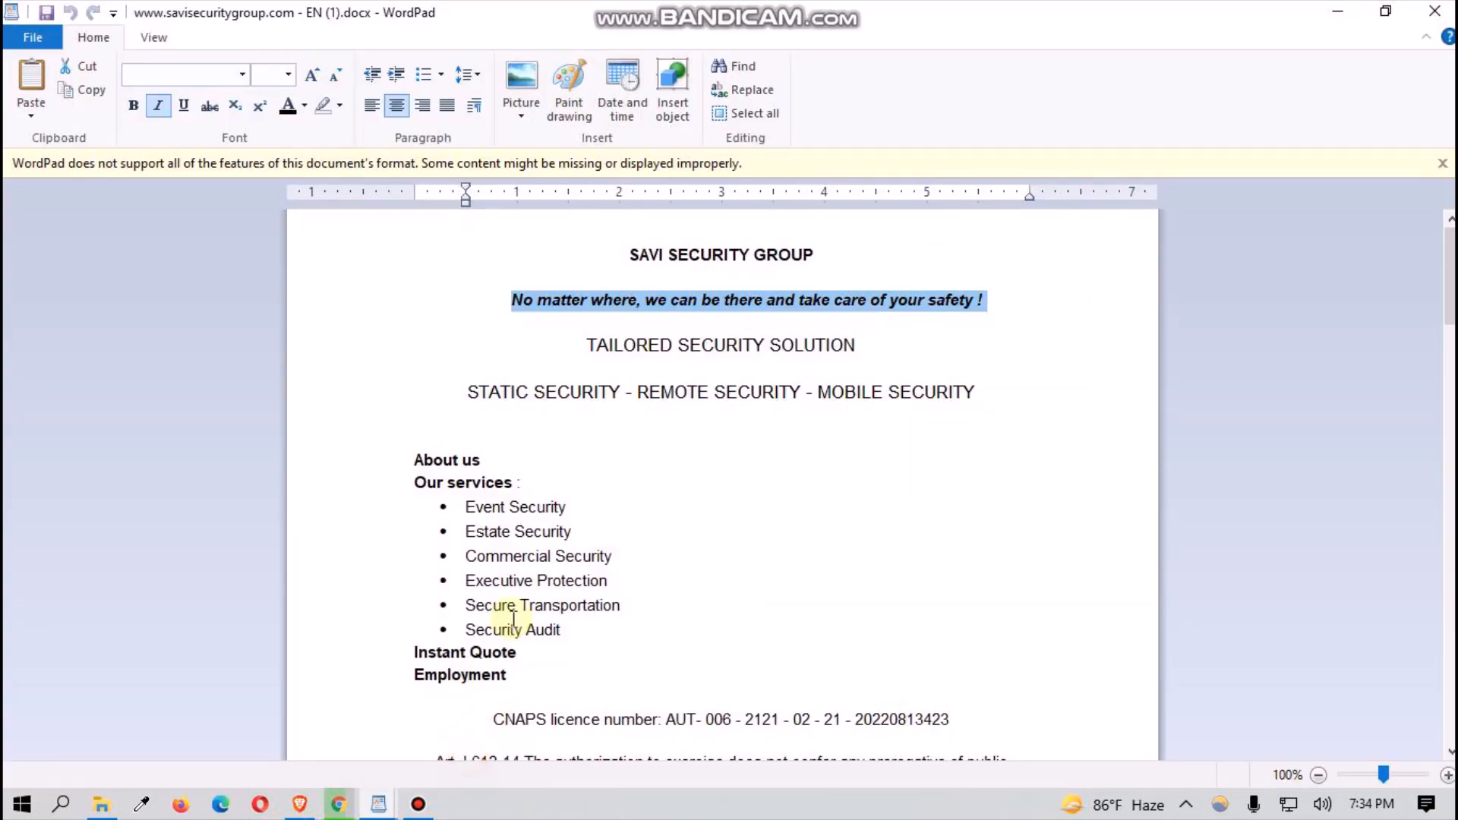
{"action": "scroll", "coordinate": [511, 585], "scroll_direction": "down", "scroll_amount": 1}
{"action": "scroll", "coordinate": [514, 668], "scroll_direction": "up", "scroll_amount": 1}
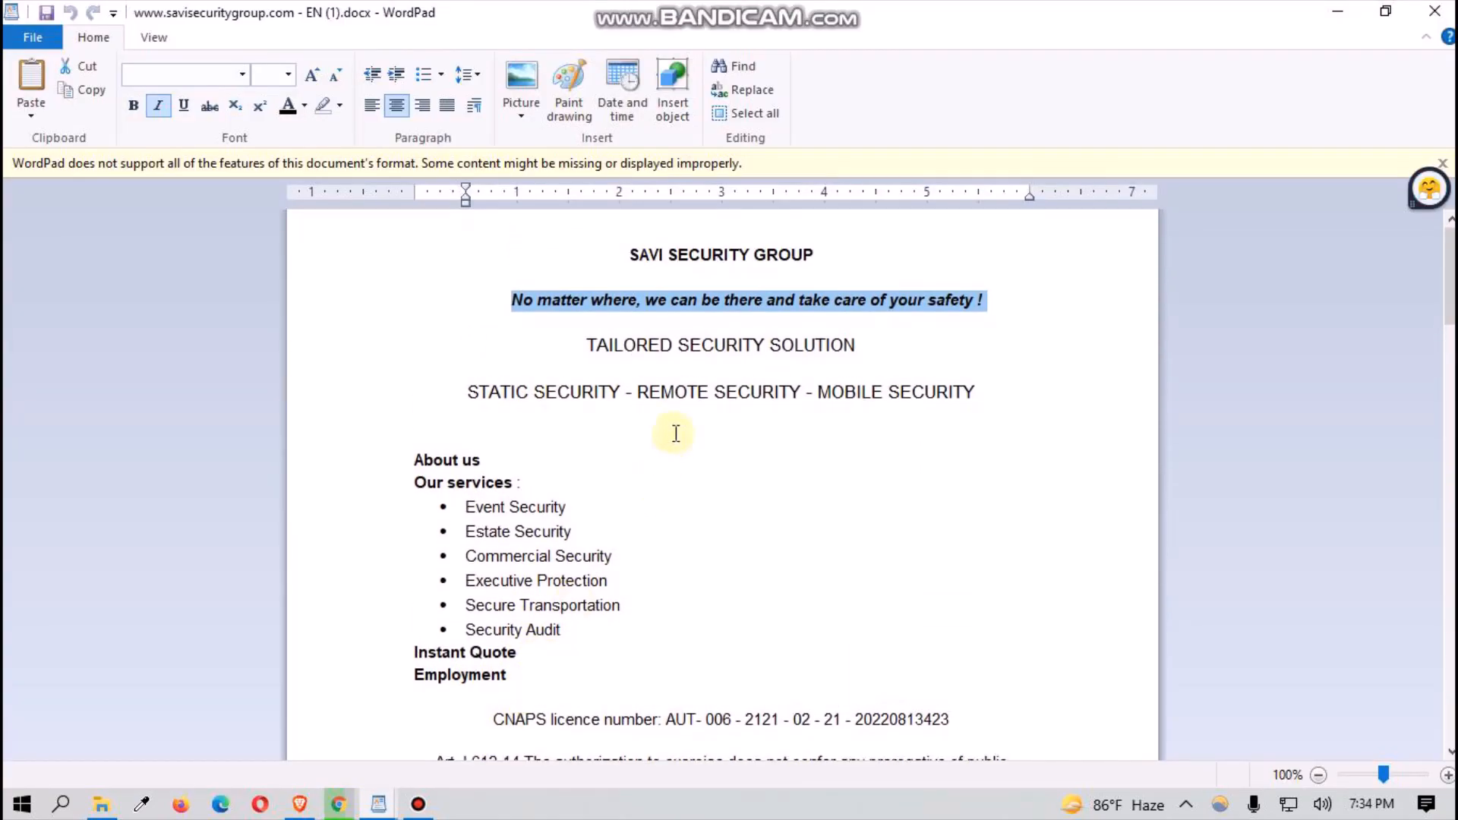
{"action": "left_click", "coordinate": [591, 438]}
{"action": "scroll", "coordinate": [630, 579], "scroll_direction": "down", "scroll_amount": 2}
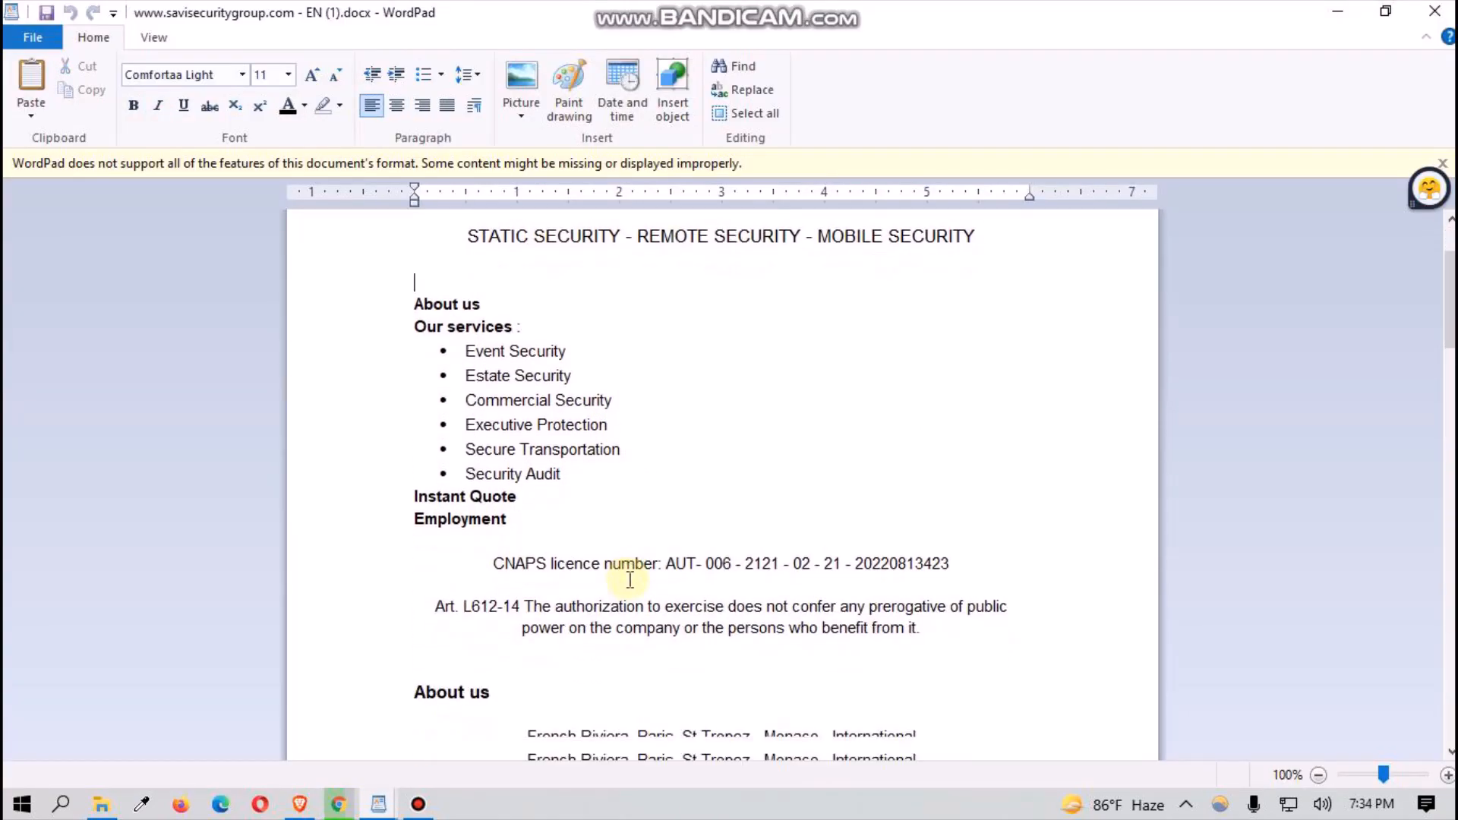
{"action": "scroll", "coordinate": [629, 580], "scroll_direction": "down", "scroll_amount": 1}
{"action": "scroll", "coordinate": [630, 580], "scroll_direction": "up", "scroll_amount": 2}
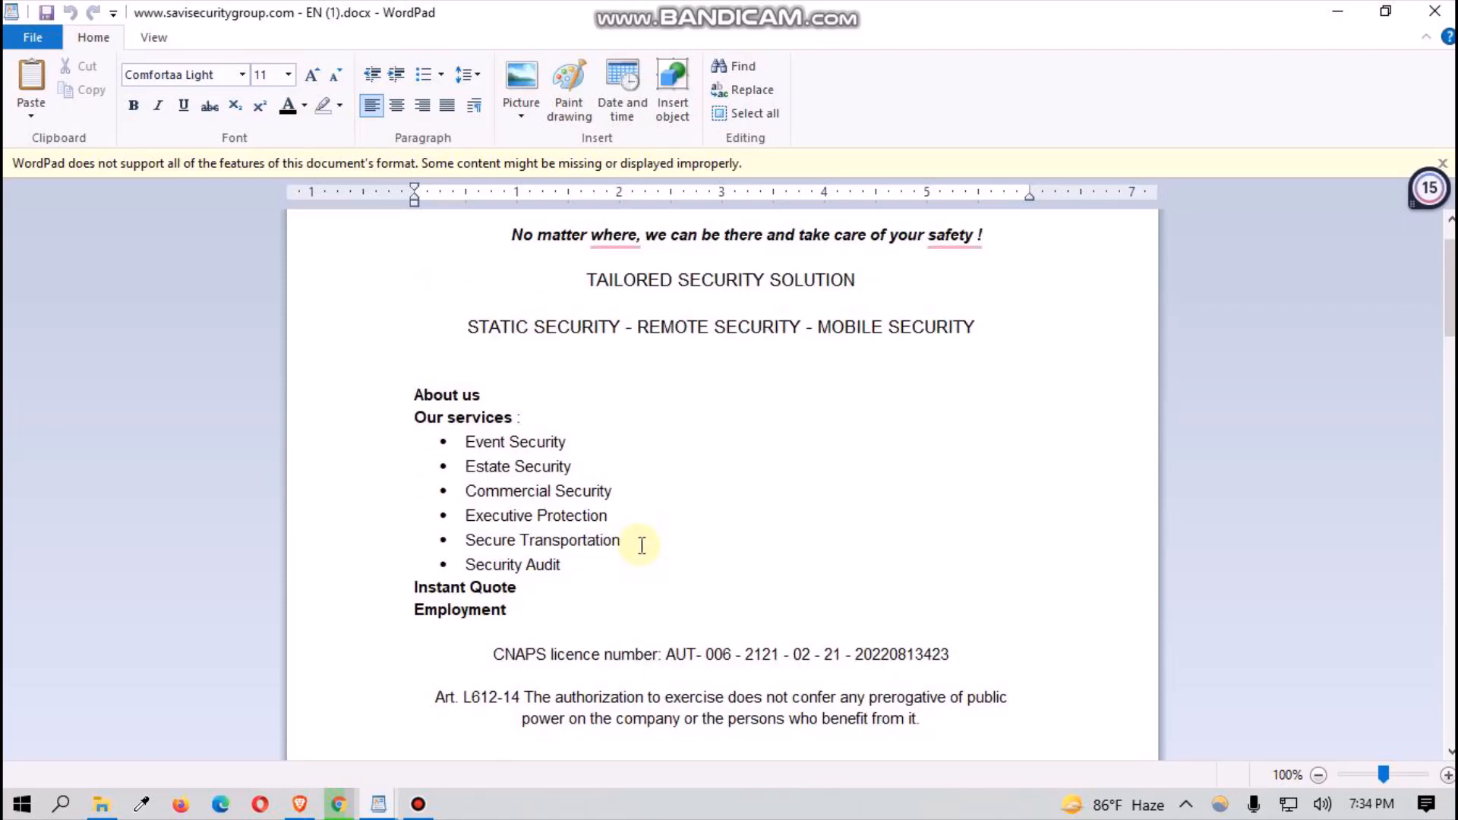
{"action": "scroll", "coordinate": [654, 527], "scroll_direction": "up", "scroll_amount": 1}
{"action": "scroll", "coordinate": [657, 529], "scroll_direction": "down", "scroll_amount": 4}
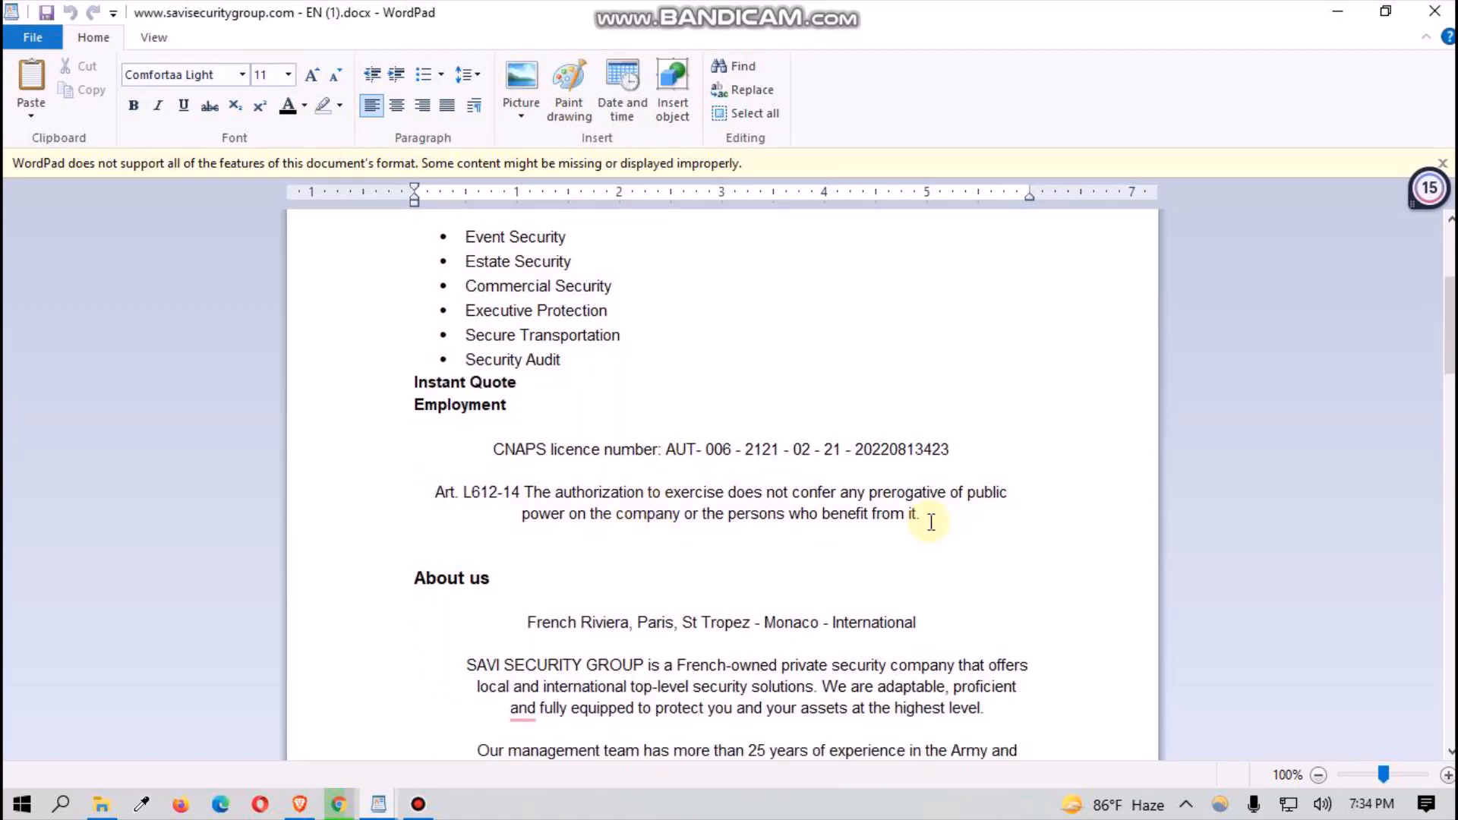
{"action": "left_click_drag", "start_coordinate": [920, 516], "coordinate": [273, 171]}
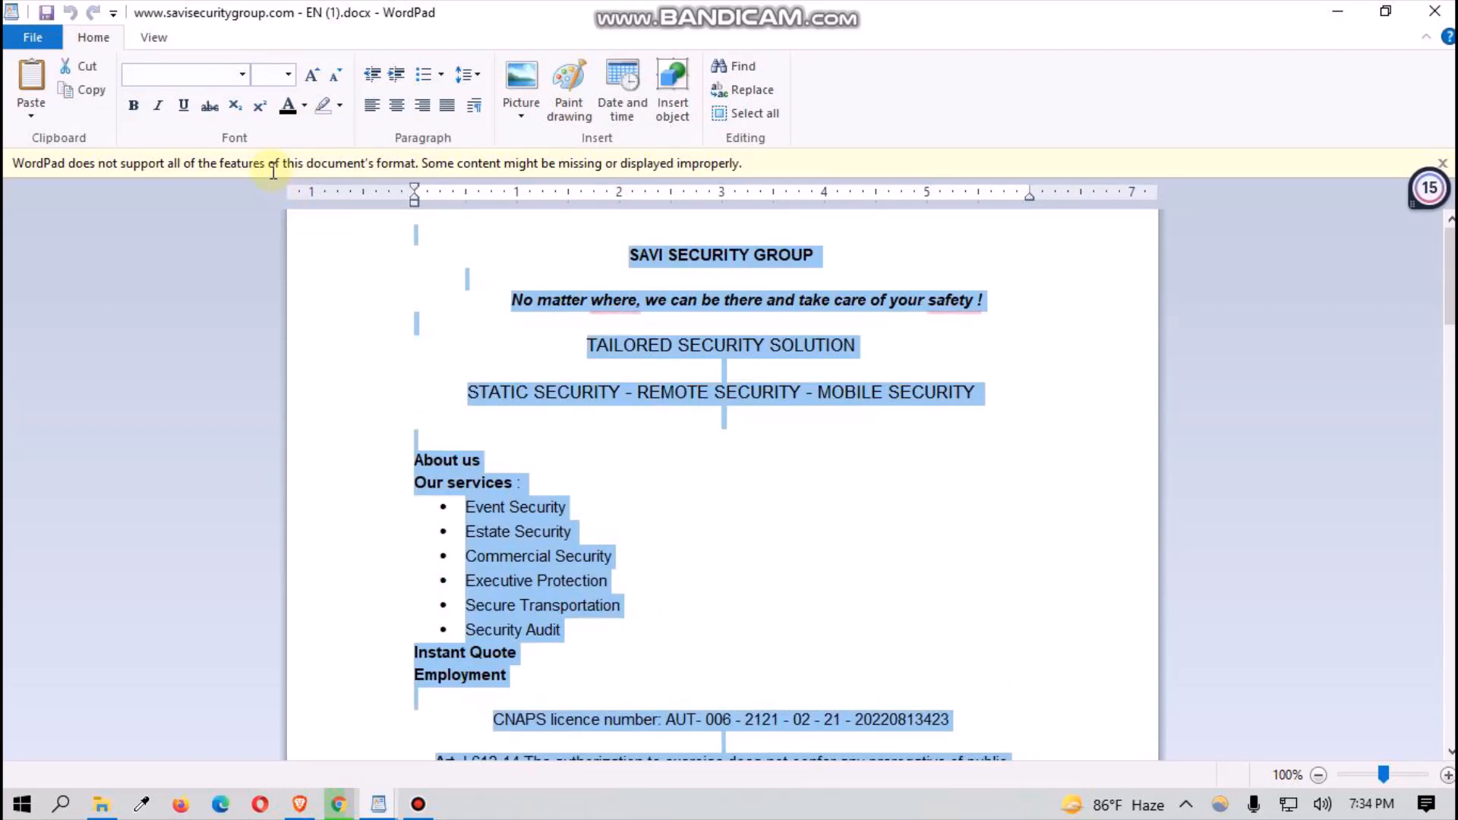
{"action": "left_click", "coordinate": [309, 299]}
Step: Read through the document's About us section to the start of Our services
{"action": "scroll", "coordinate": [416, 458], "scroll_direction": "down", "scroll_amount": 5}
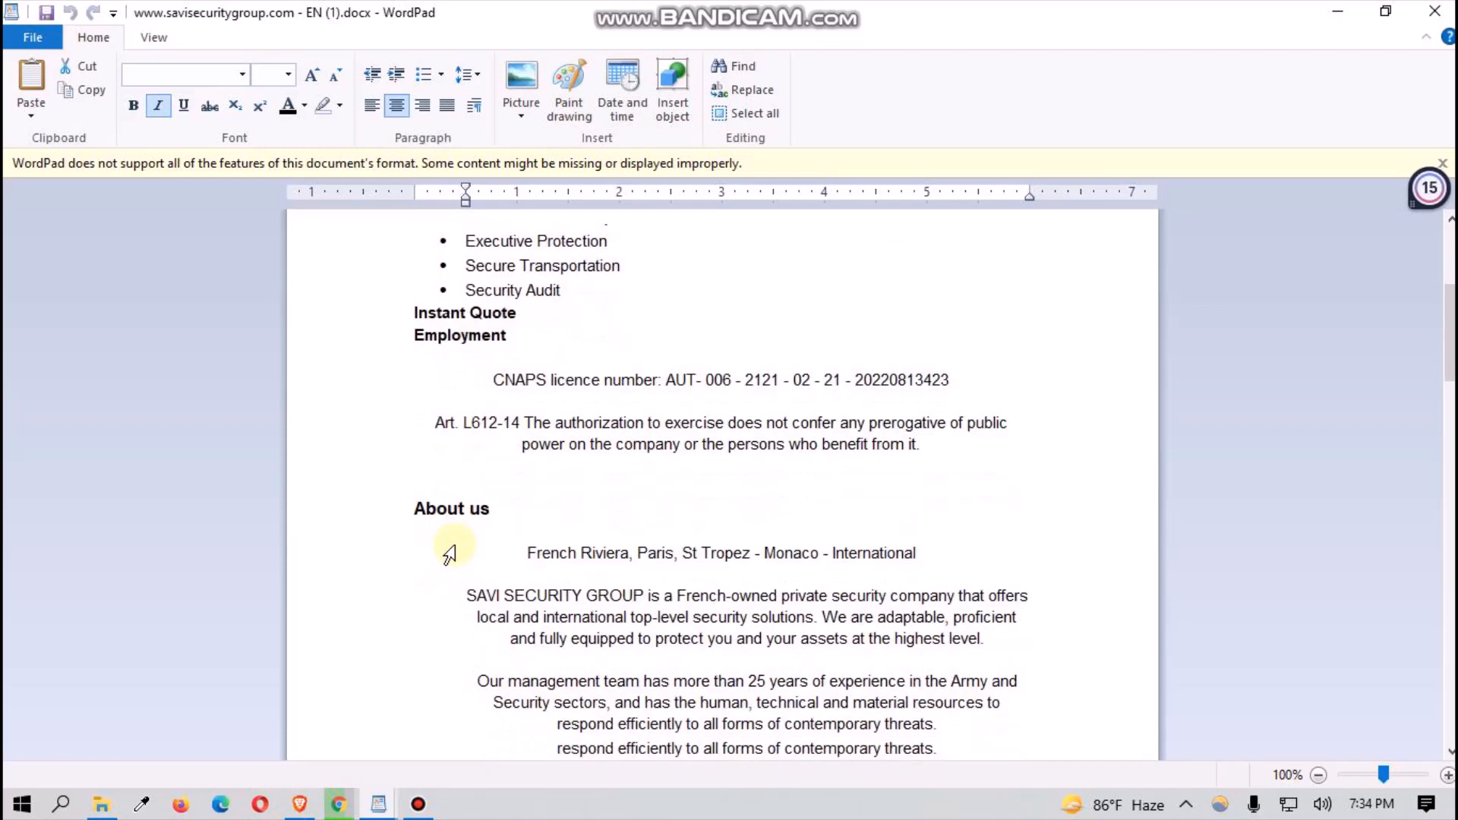
{"action": "scroll", "coordinate": [453, 551], "scroll_direction": "down", "scroll_amount": 2}
{"action": "scroll", "coordinate": [478, 395], "scroll_direction": "down", "scroll_amount": 3}
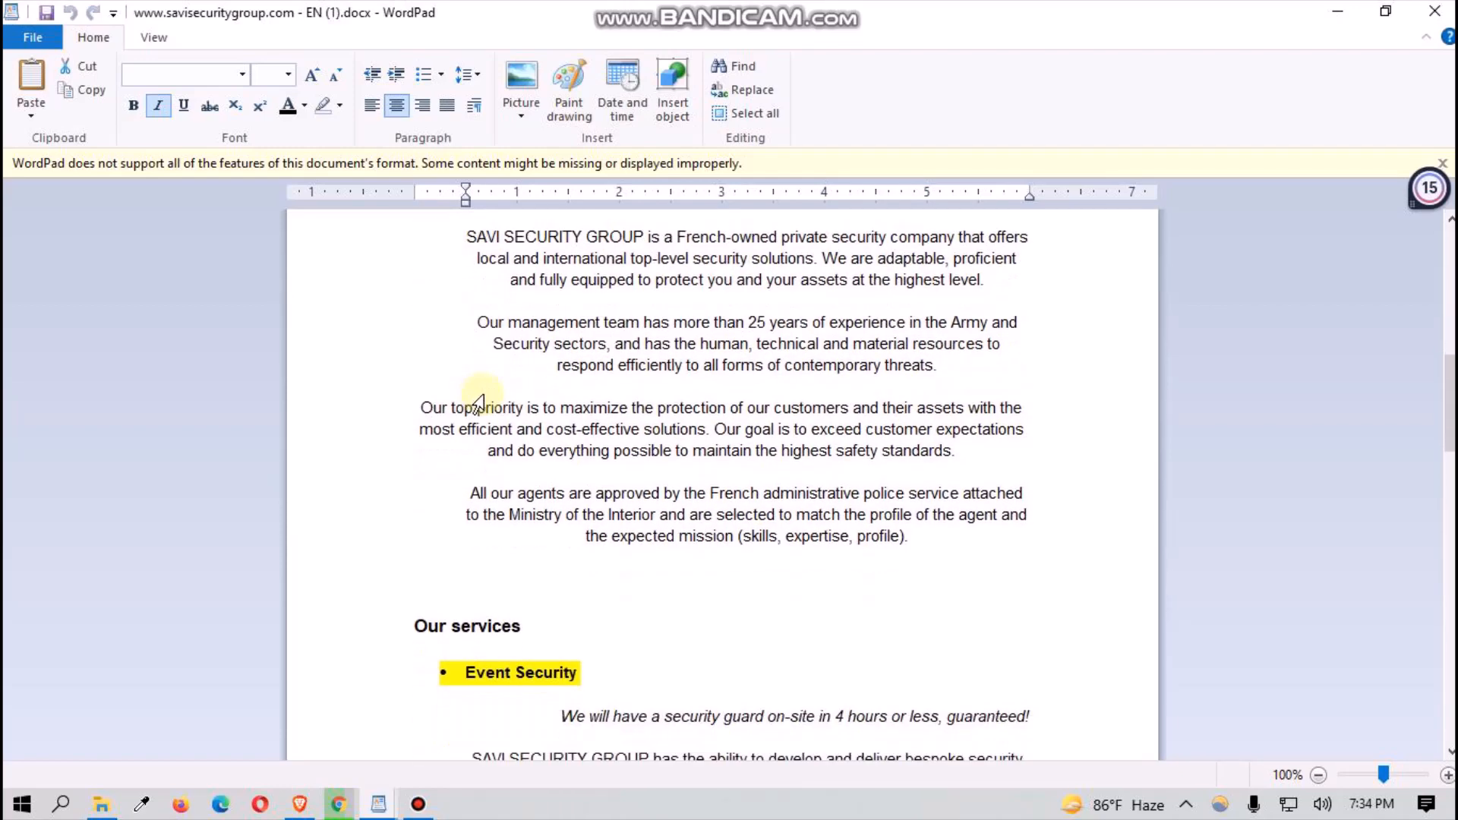
Step: Read the document's Our services descriptions, from Event Security through Security Audit, plus the Instant Quote and Employment sections
{"action": "scroll", "coordinate": [619, 531], "scroll_direction": "down", "scroll_amount": 2}
{"action": "scroll", "coordinate": [479, 517], "scroll_direction": "down", "scroll_amount": 1}
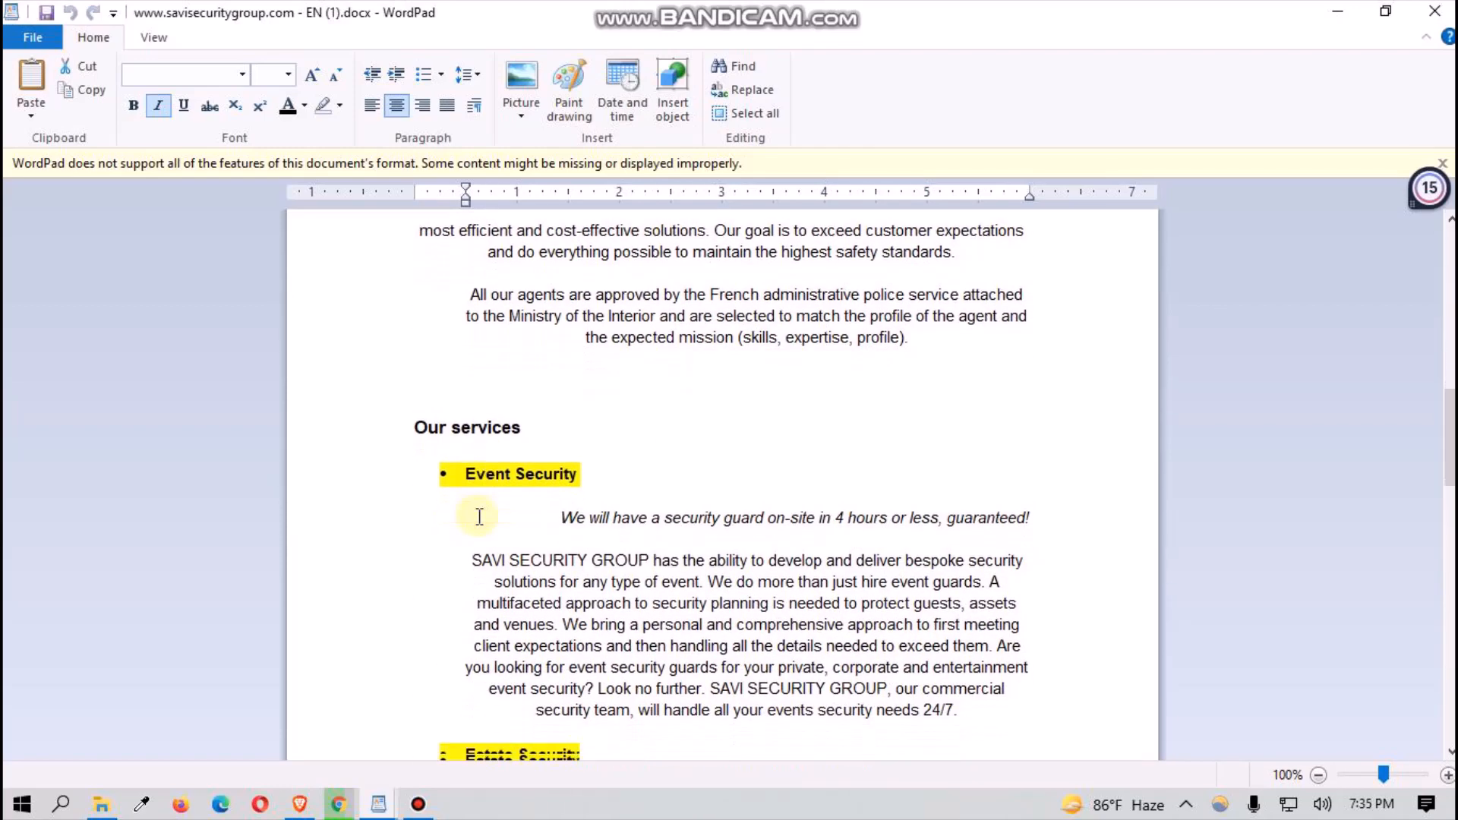
{"action": "scroll", "coordinate": [479, 517], "scroll_direction": "down", "scroll_amount": 11}
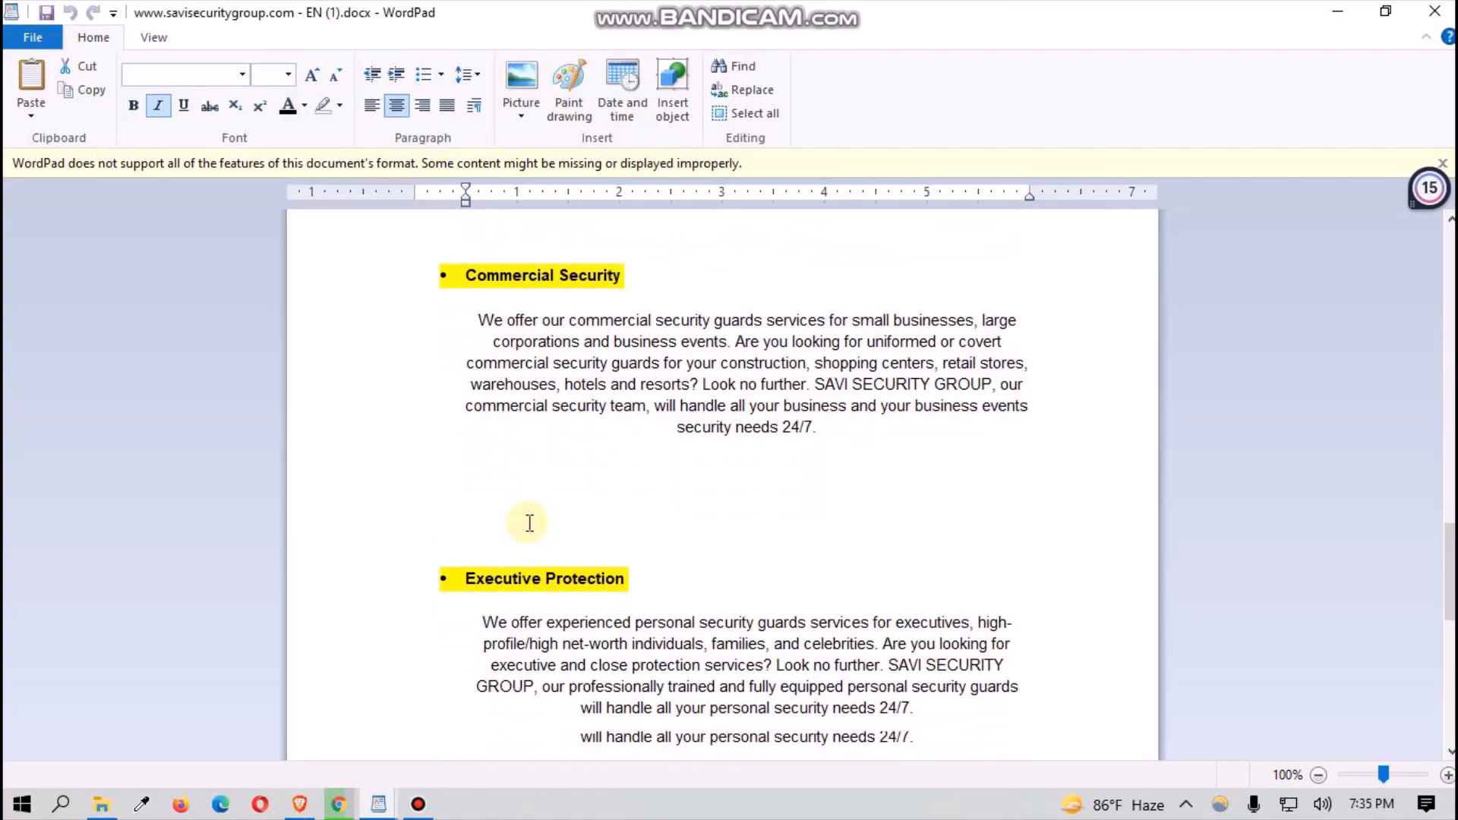
{"action": "scroll", "coordinate": [529, 522], "scroll_direction": "down", "scroll_amount": 15}
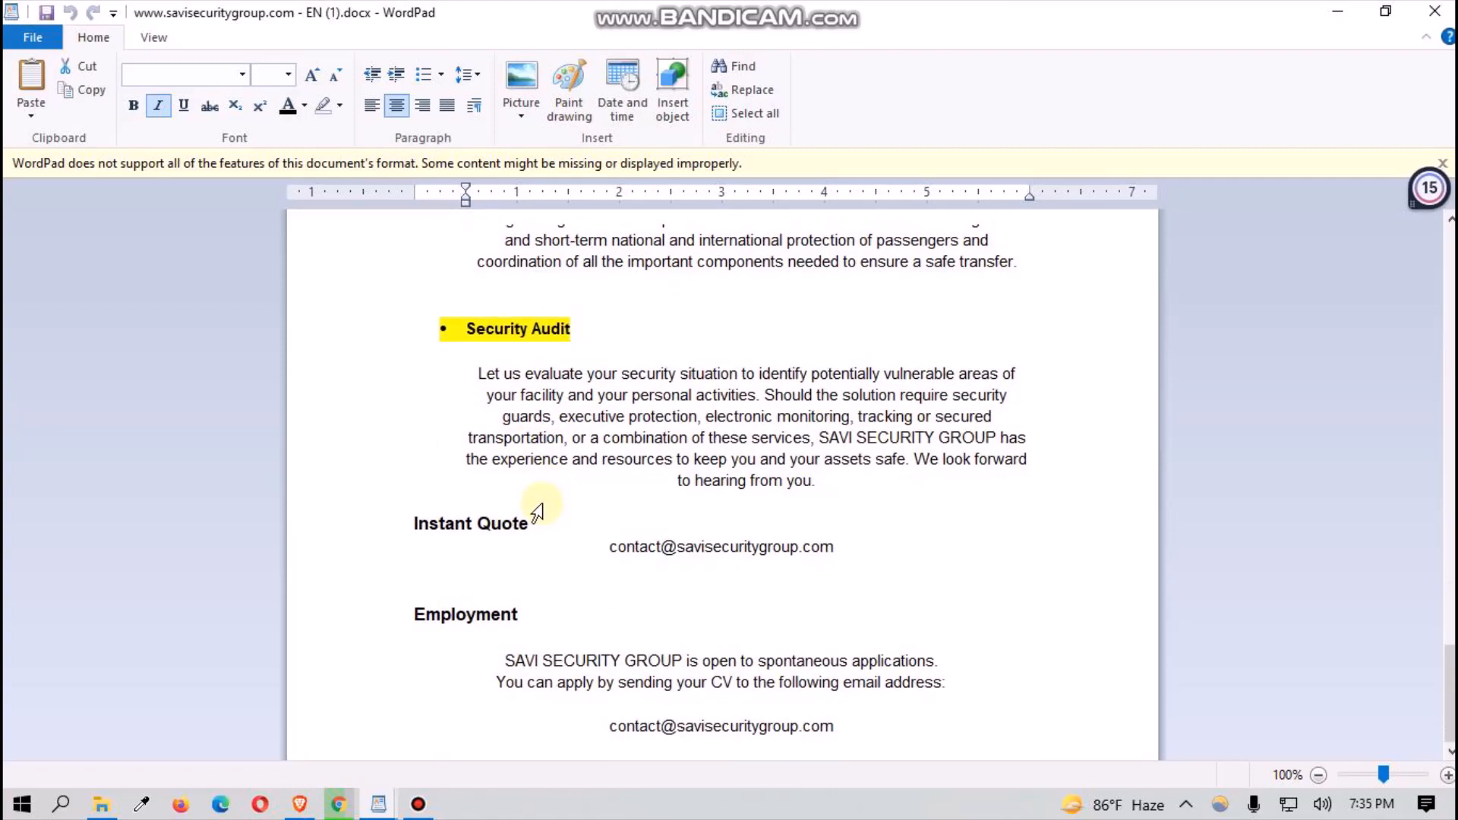
{"action": "scroll", "coordinate": [538, 512], "scroll_direction": "up", "scroll_amount": 1}
{"action": "scroll", "coordinate": [497, 501], "scroll_direction": "down", "scroll_amount": 1}
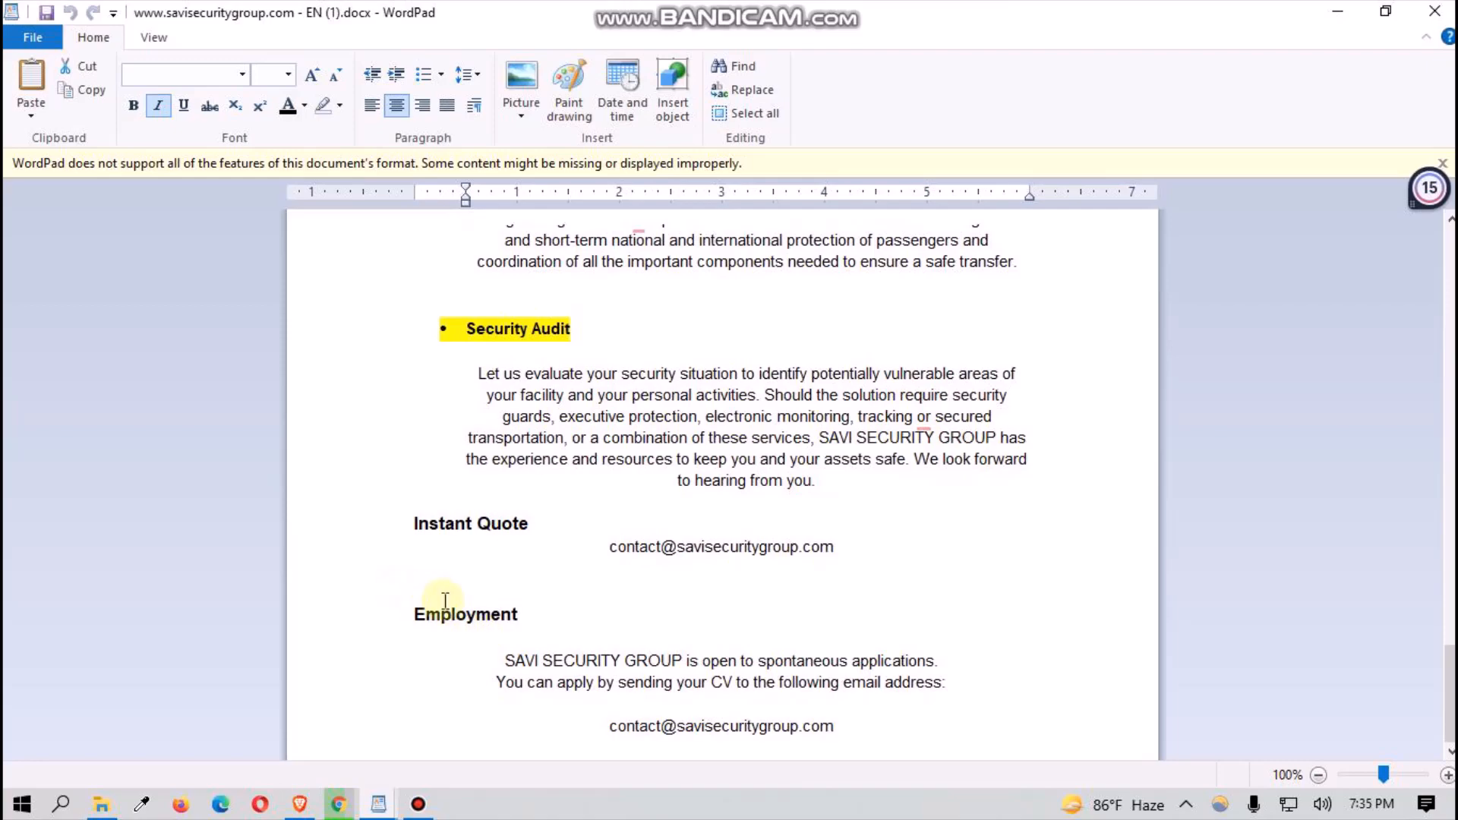
{"action": "scroll", "coordinate": [470, 623], "scroll_direction": "up", "scroll_amount": 18}
{"action": "scroll", "coordinate": [497, 565], "scroll_direction": "up", "scroll_amount": 10}
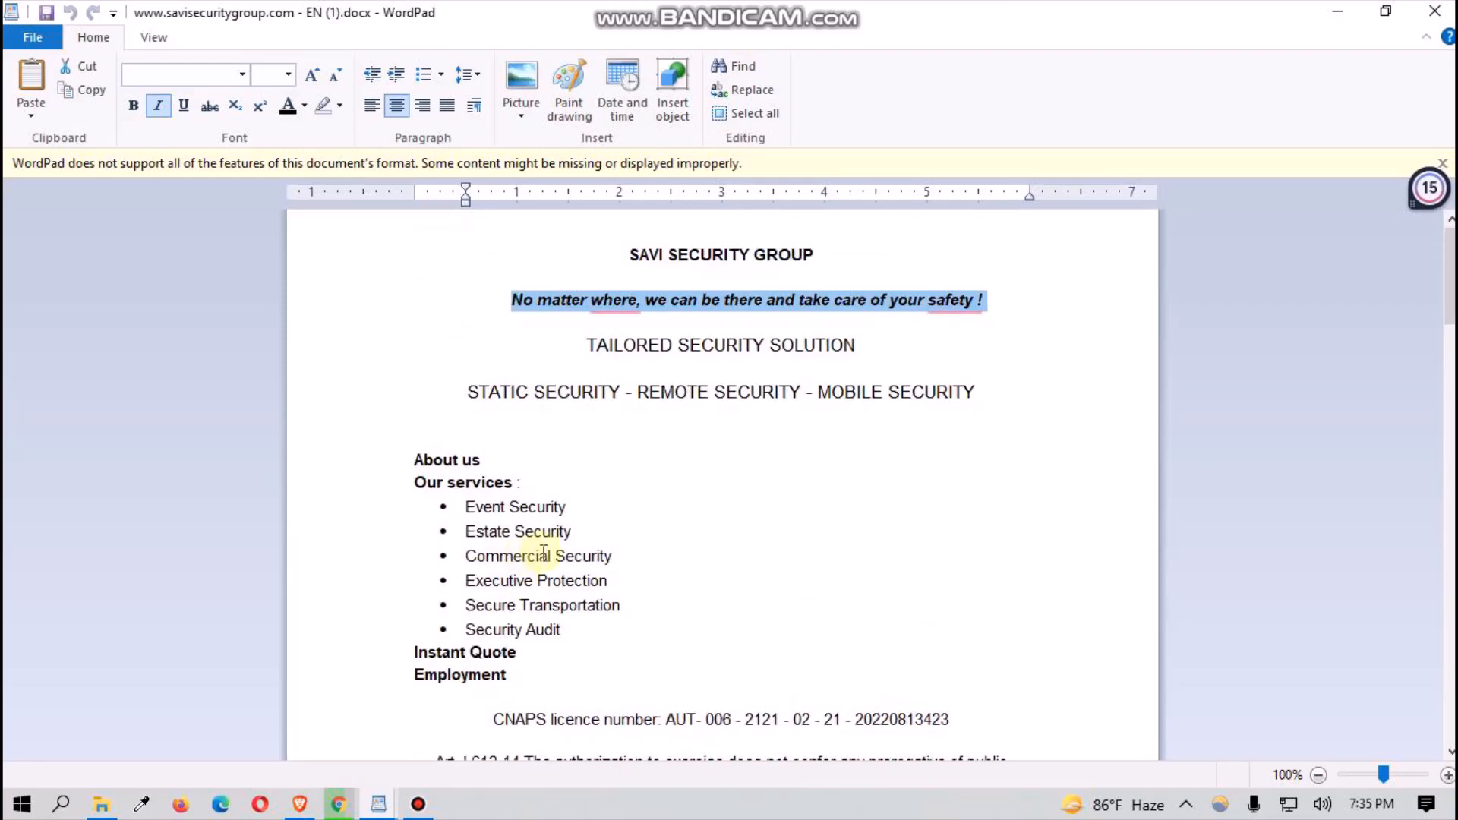
Step: Copy the "About us" heading above the French Riviera line in the document
{"action": "scroll", "coordinate": [564, 540], "scroll_direction": "down", "scroll_amount": 10}
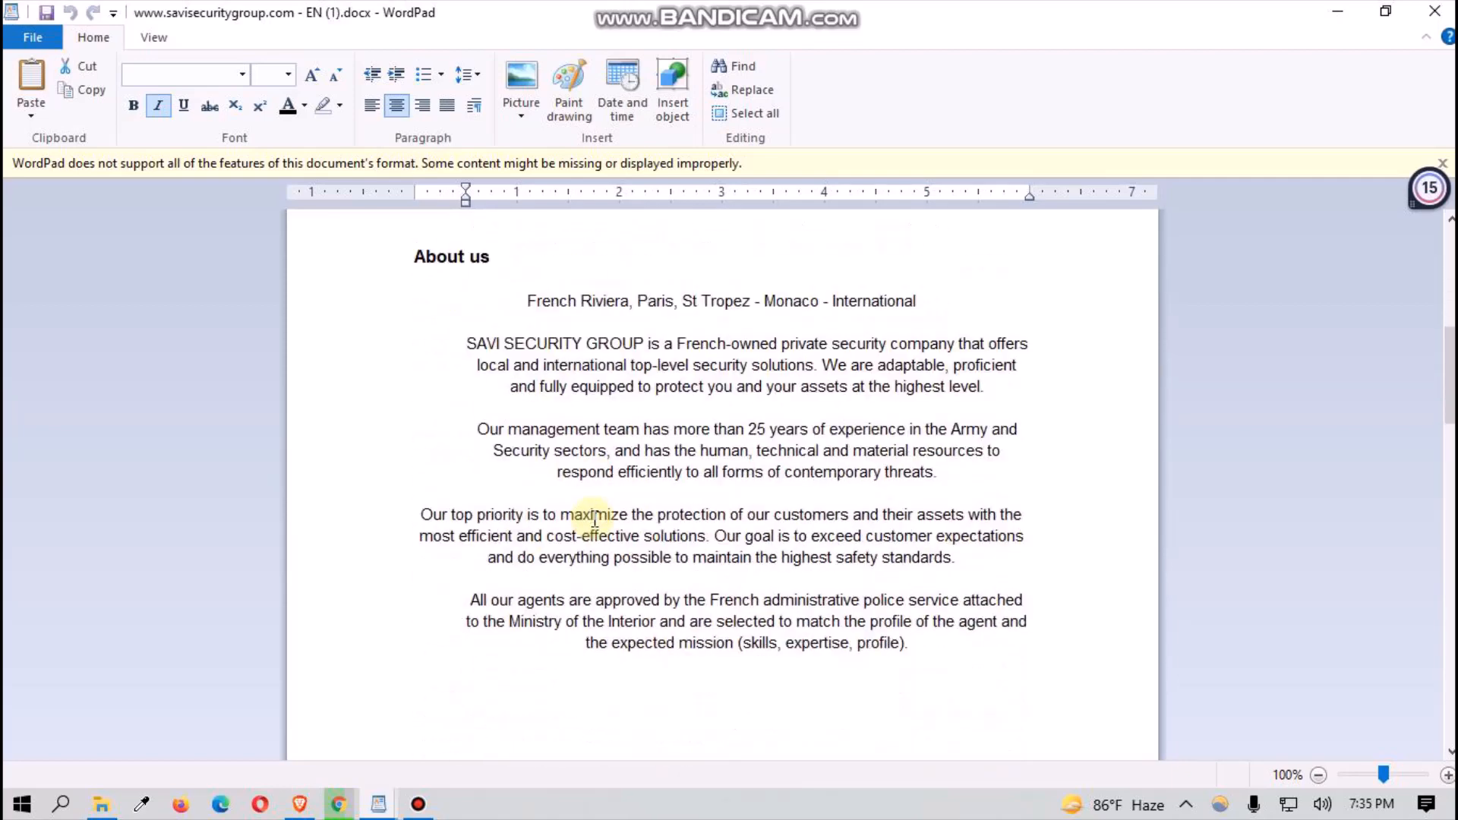
{"action": "scroll", "coordinate": [595, 519], "scroll_direction": "up", "scroll_amount": 4}
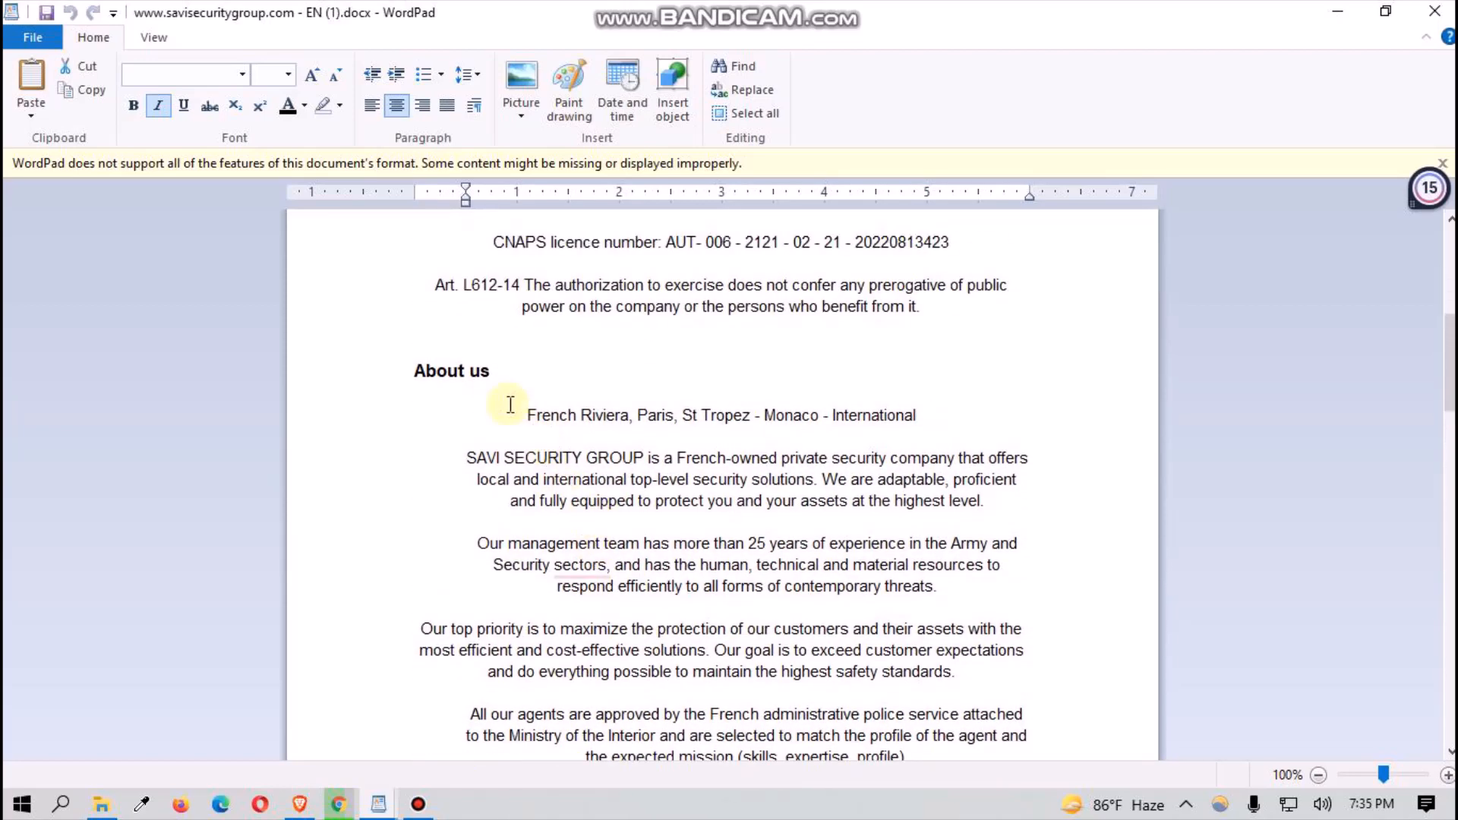
{"action": "left_click", "coordinate": [435, 373]}
{"action": "double_click", "coordinate": [435, 372]}
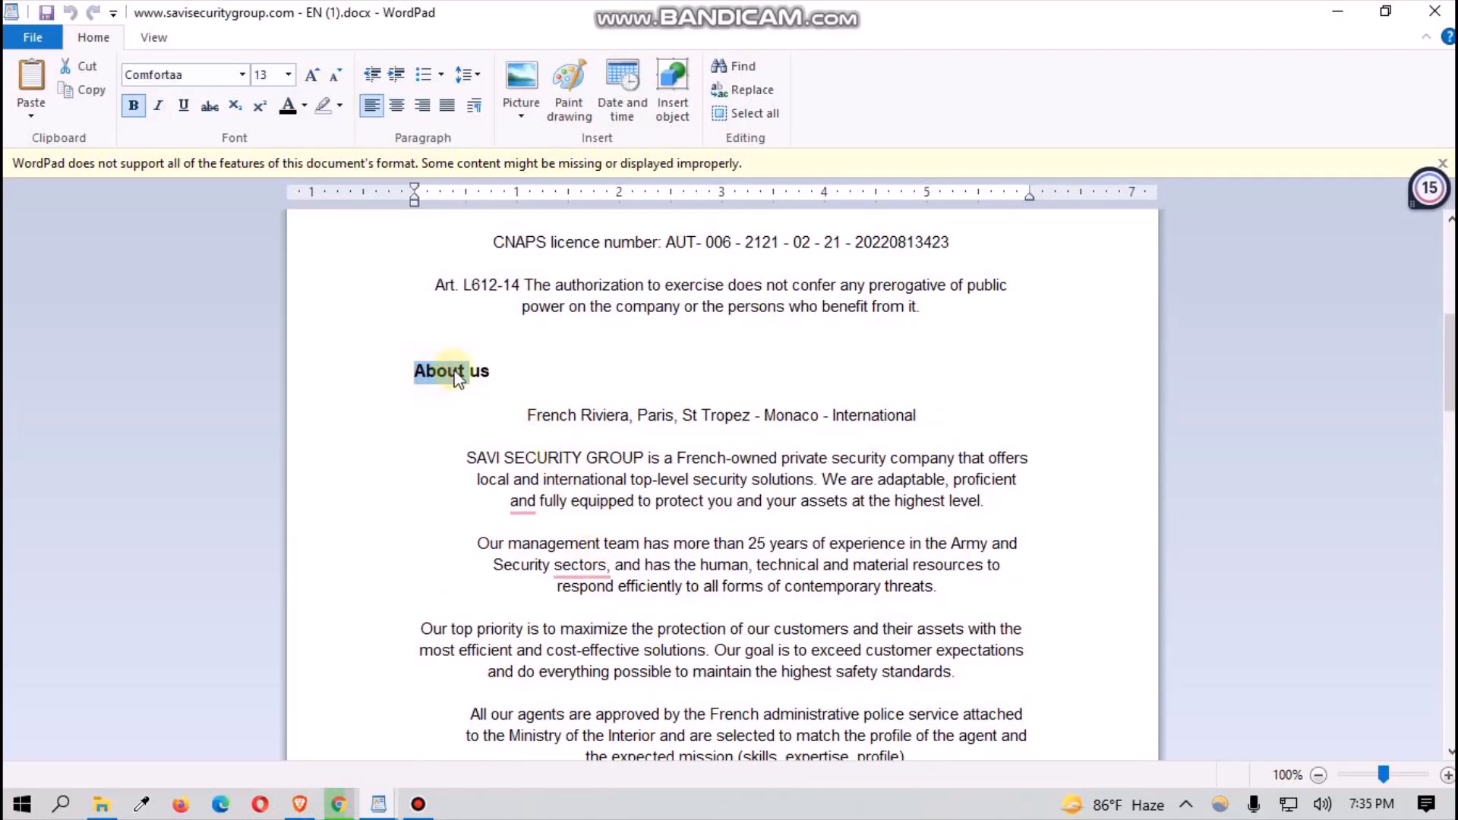
{"action": "left_click", "coordinate": [463, 372]}
{"action": "left_click_drag", "start_coordinate": [415, 372], "coordinate": [456, 390]}
{"action": "right_click", "coordinate": [454, 385]}
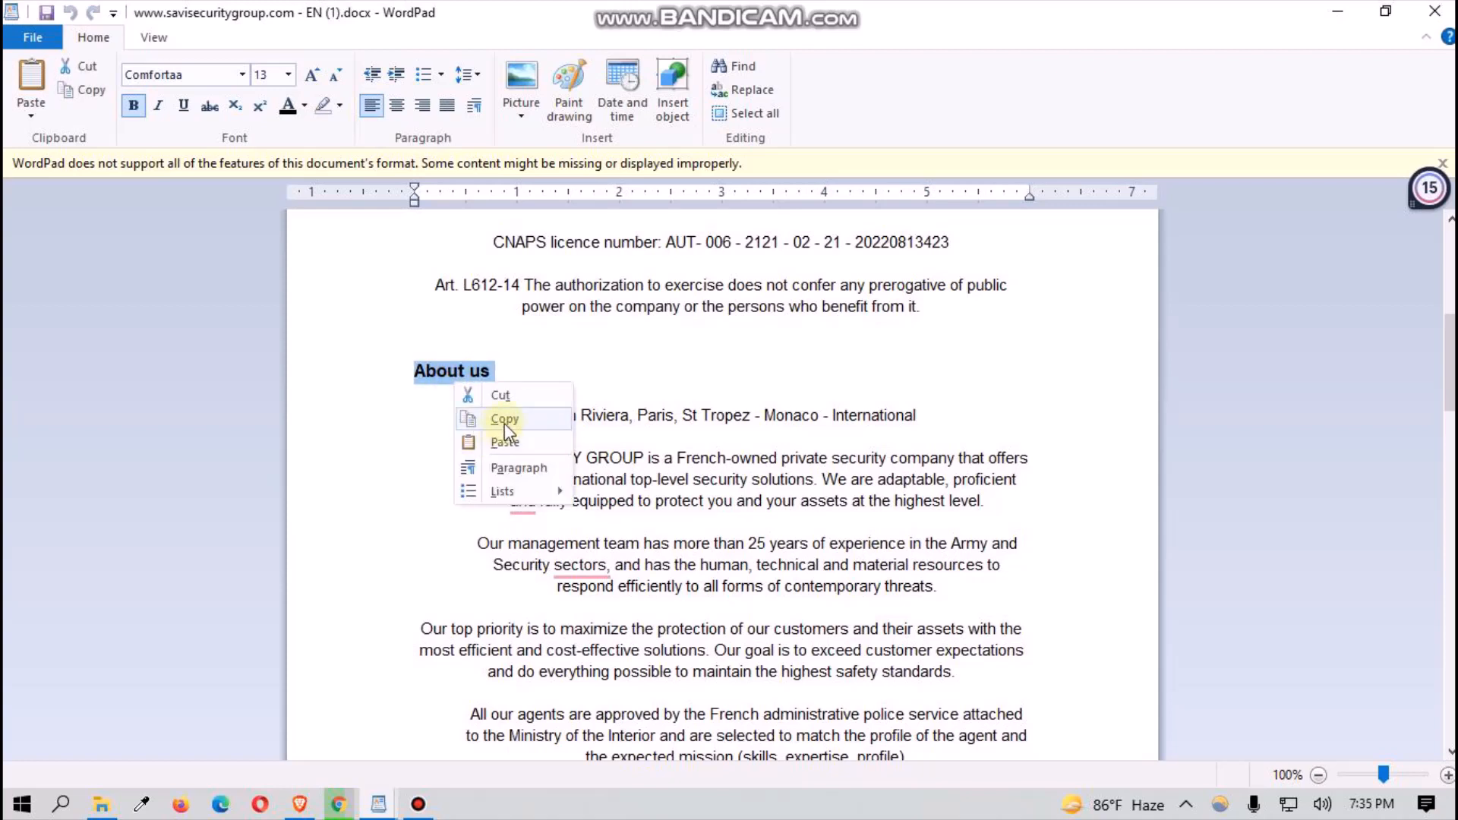
{"action": "left_click", "coordinate": [505, 422]}
{"action": "scroll", "coordinate": [410, 547], "scroll_direction": "down", "scroll_amount": 3}
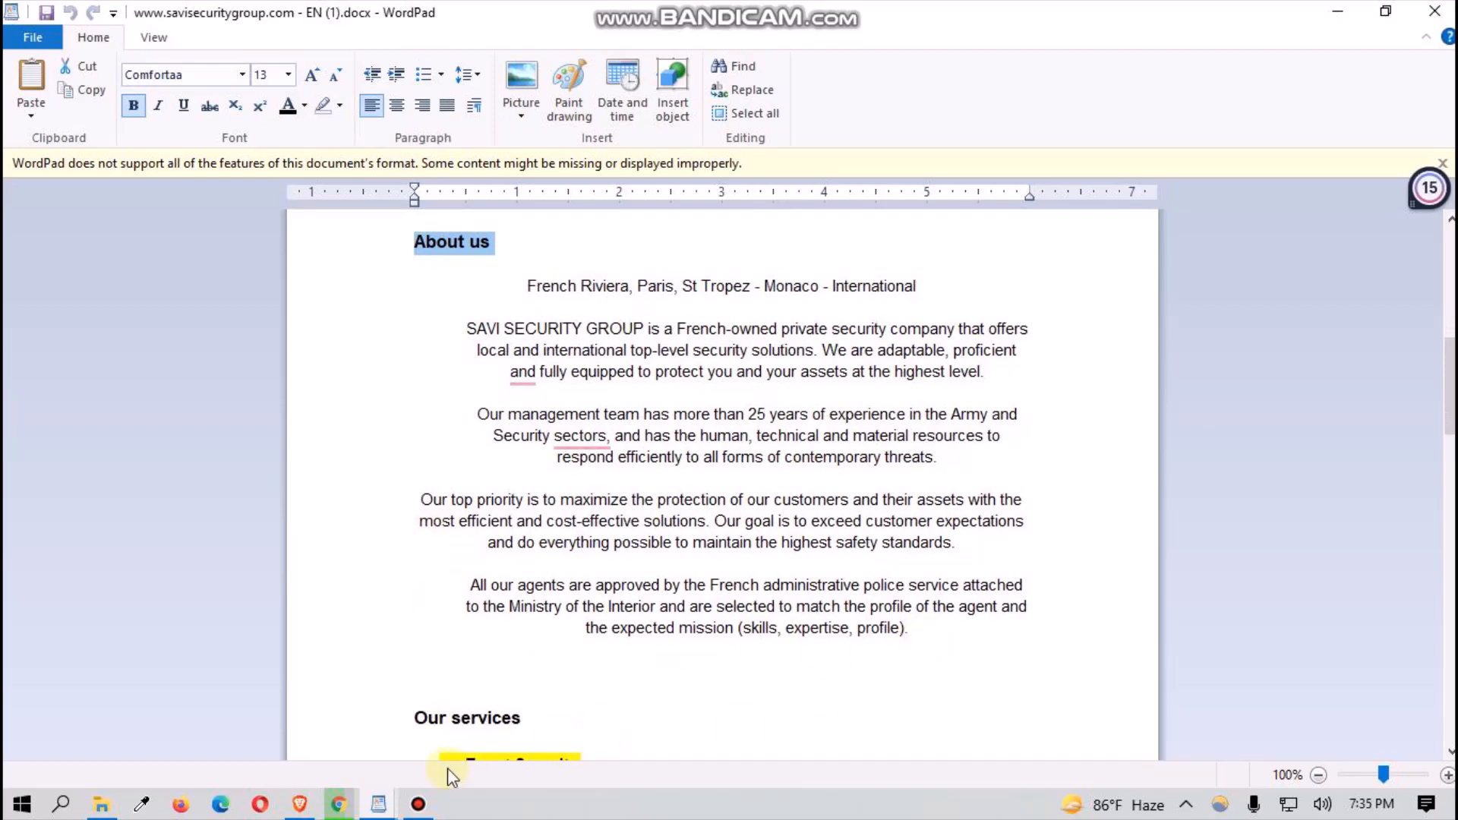
Step: Switch to the Savi Security Group site's Pages list in Chrome and bring up the About page entry
{"action": "left_click", "coordinate": [316, 798]}
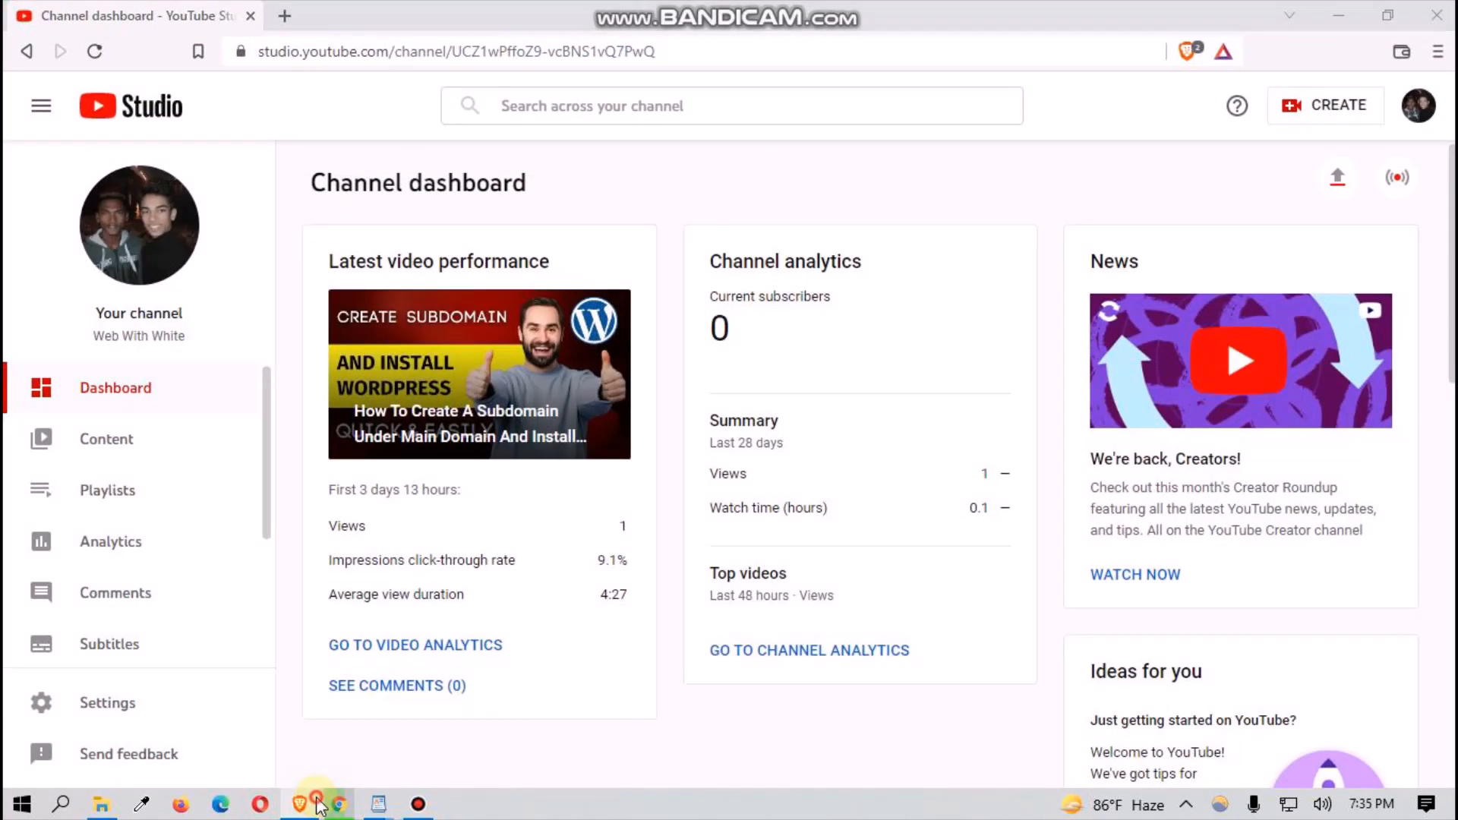
{"action": "left_click", "coordinate": [316, 804]}
{"action": "mouse_move", "coordinate": [335, 802]}
{"action": "left_click", "coordinate": [422, 673]}
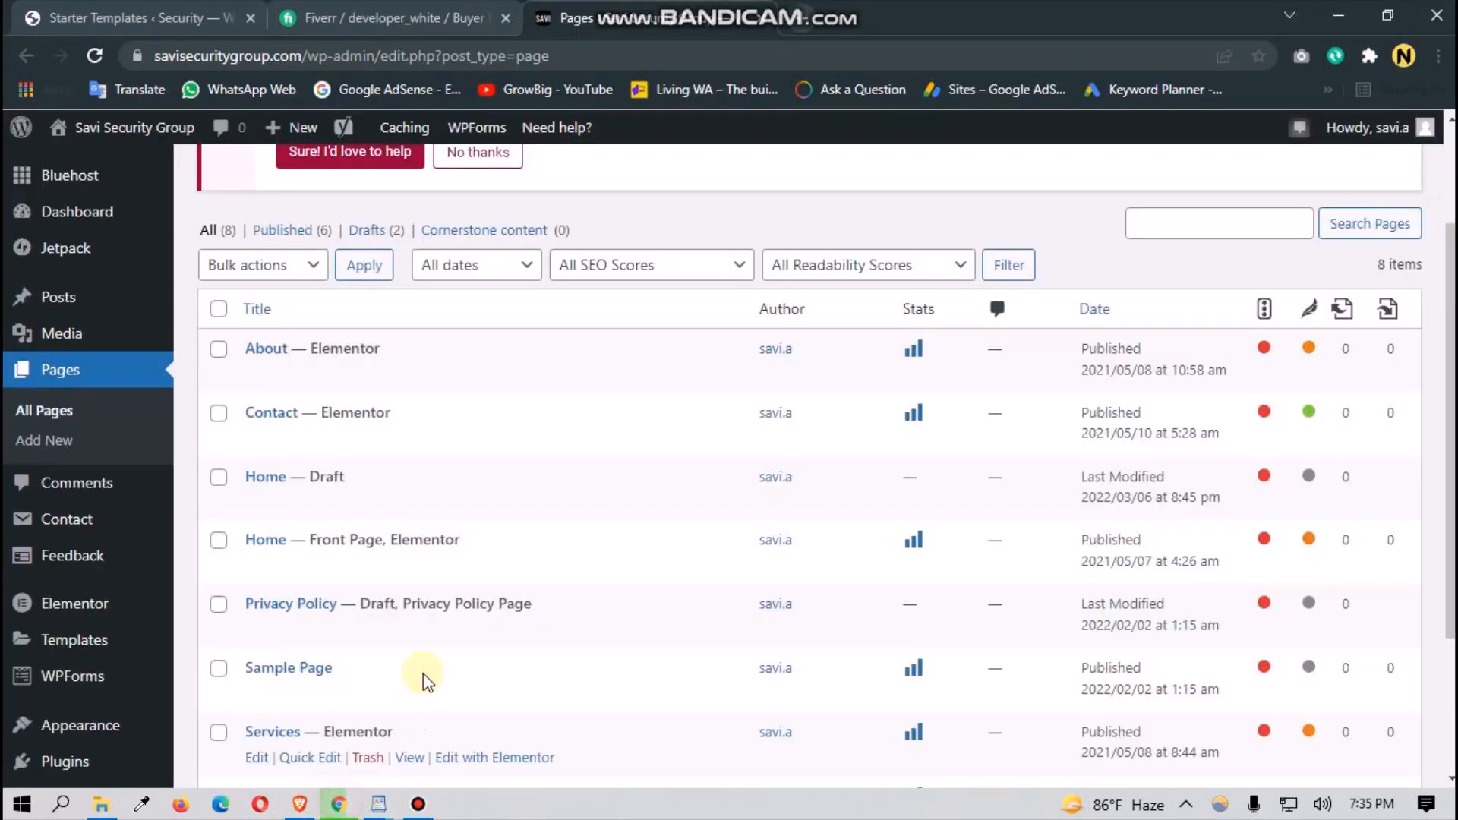
{"action": "scroll", "coordinate": [403, 607], "scroll_direction": "up", "scroll_amount": 1}
{"action": "scroll", "coordinate": [381, 541], "scroll_direction": "down", "scroll_amount": 3}
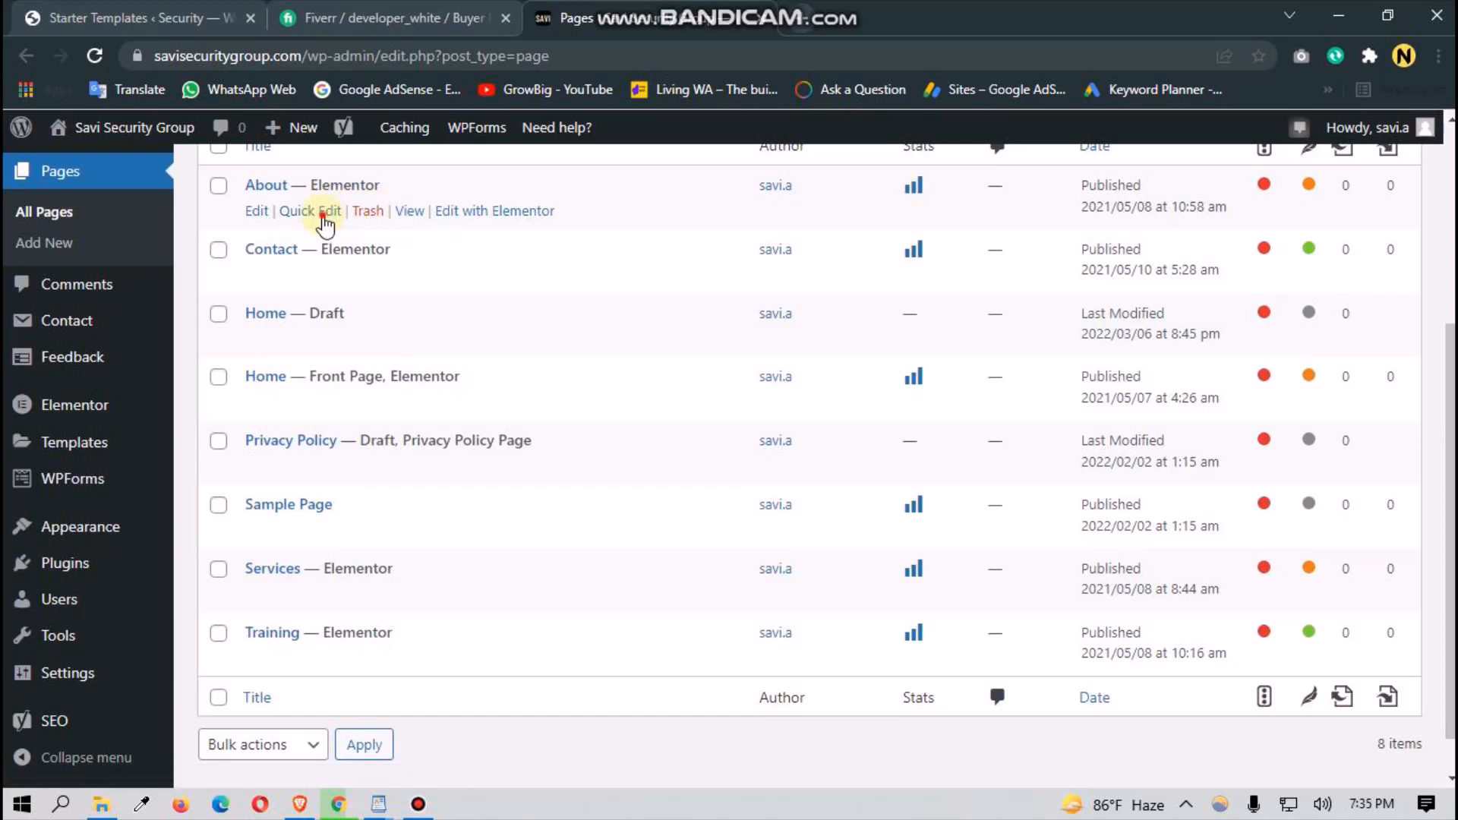
Step: Try to replace the About page's title with the copied heading using Quick Edit
{"action": "left_click", "coordinate": [326, 220]}
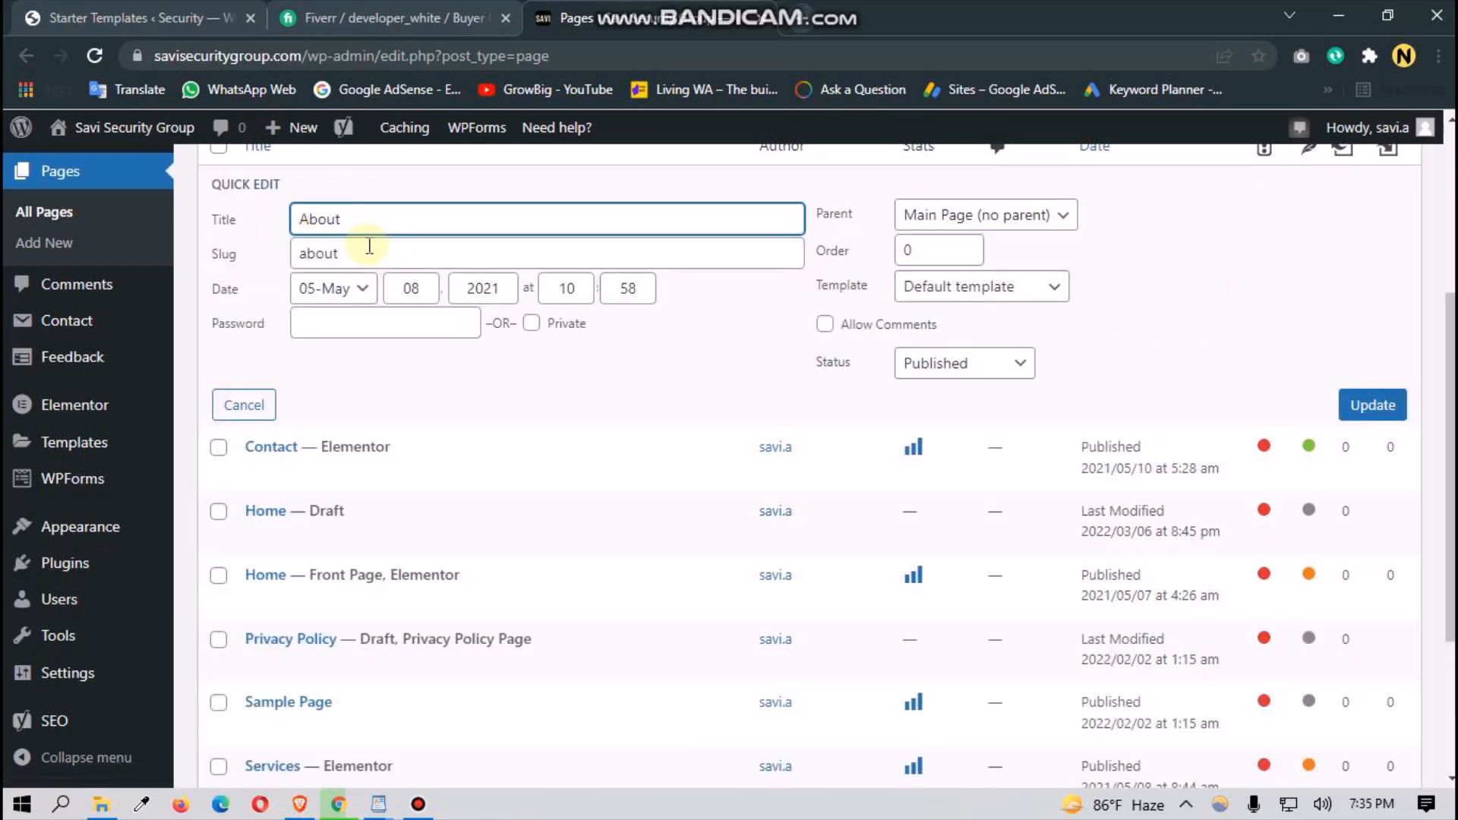
{"action": "key", "text": "BackSpace"}
{"action": "key", "text": "super+v"}
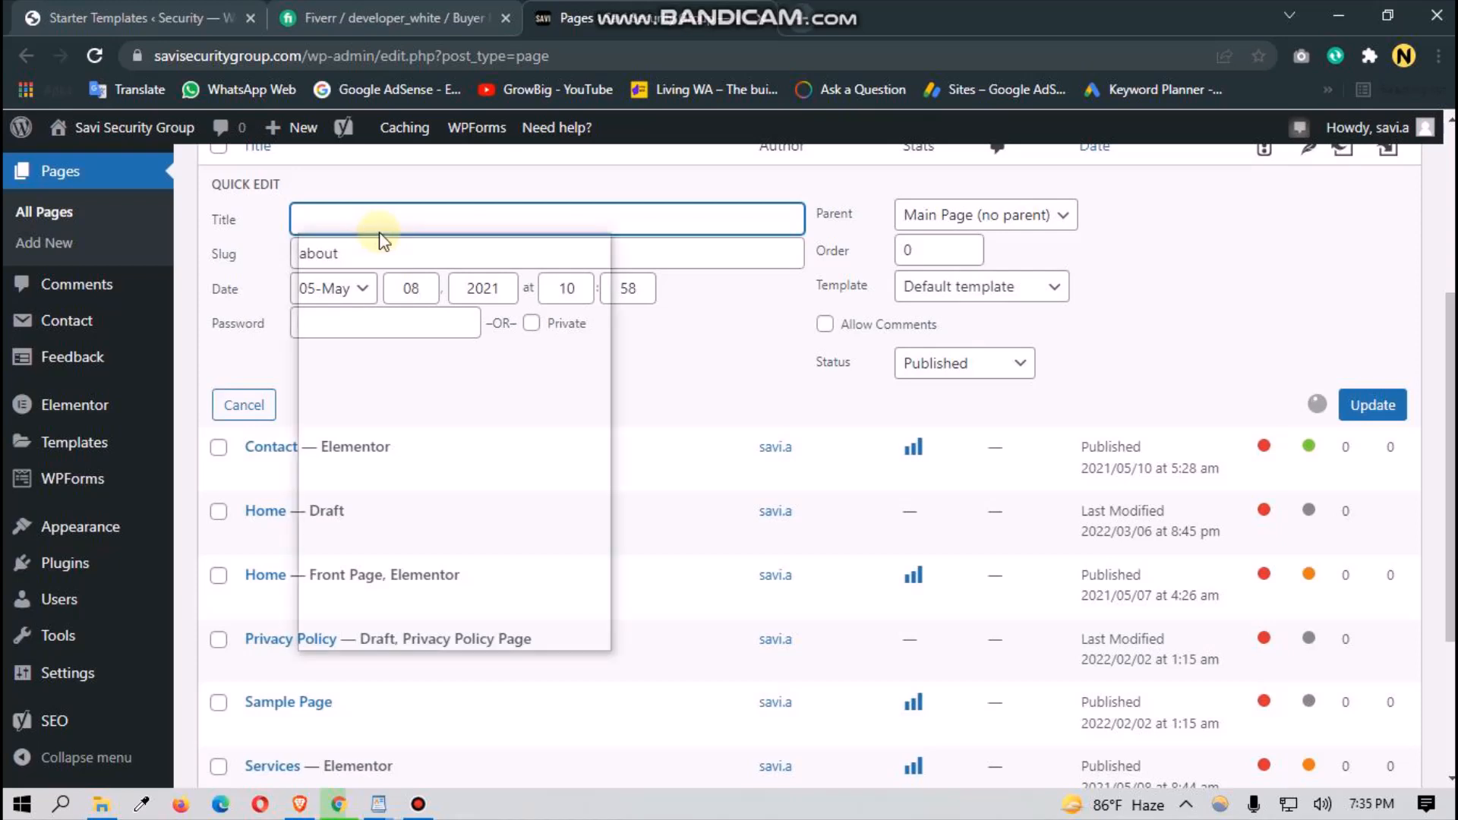
{"action": "left_click", "coordinate": [393, 304]}
{"action": "left_click", "coordinate": [365, 260]}
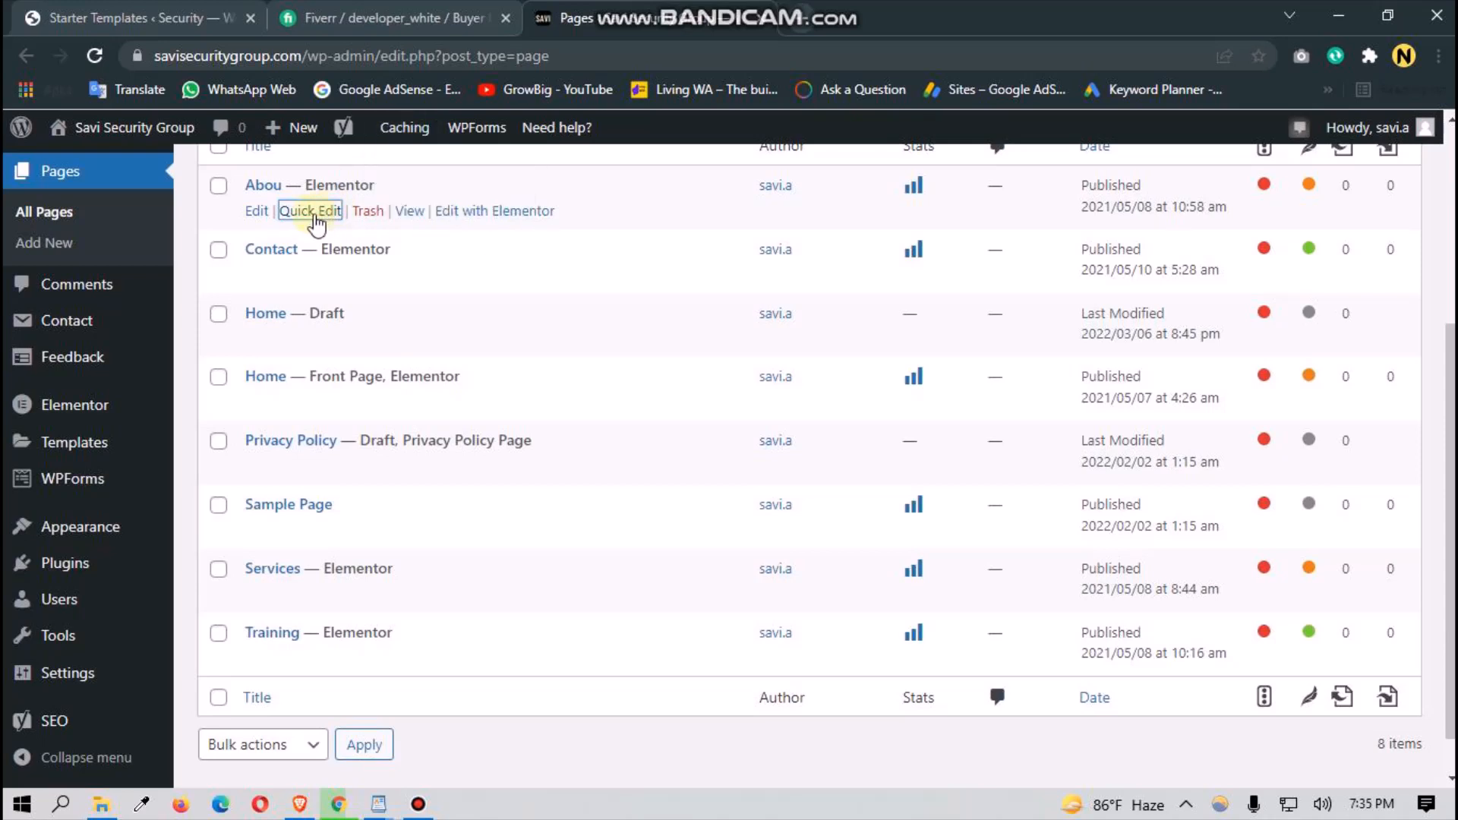
Step: Quick Edit the first page in the list, set its title to "About us" and slug to "about-us", and update it
{"action": "left_click", "coordinate": [328, 216]}
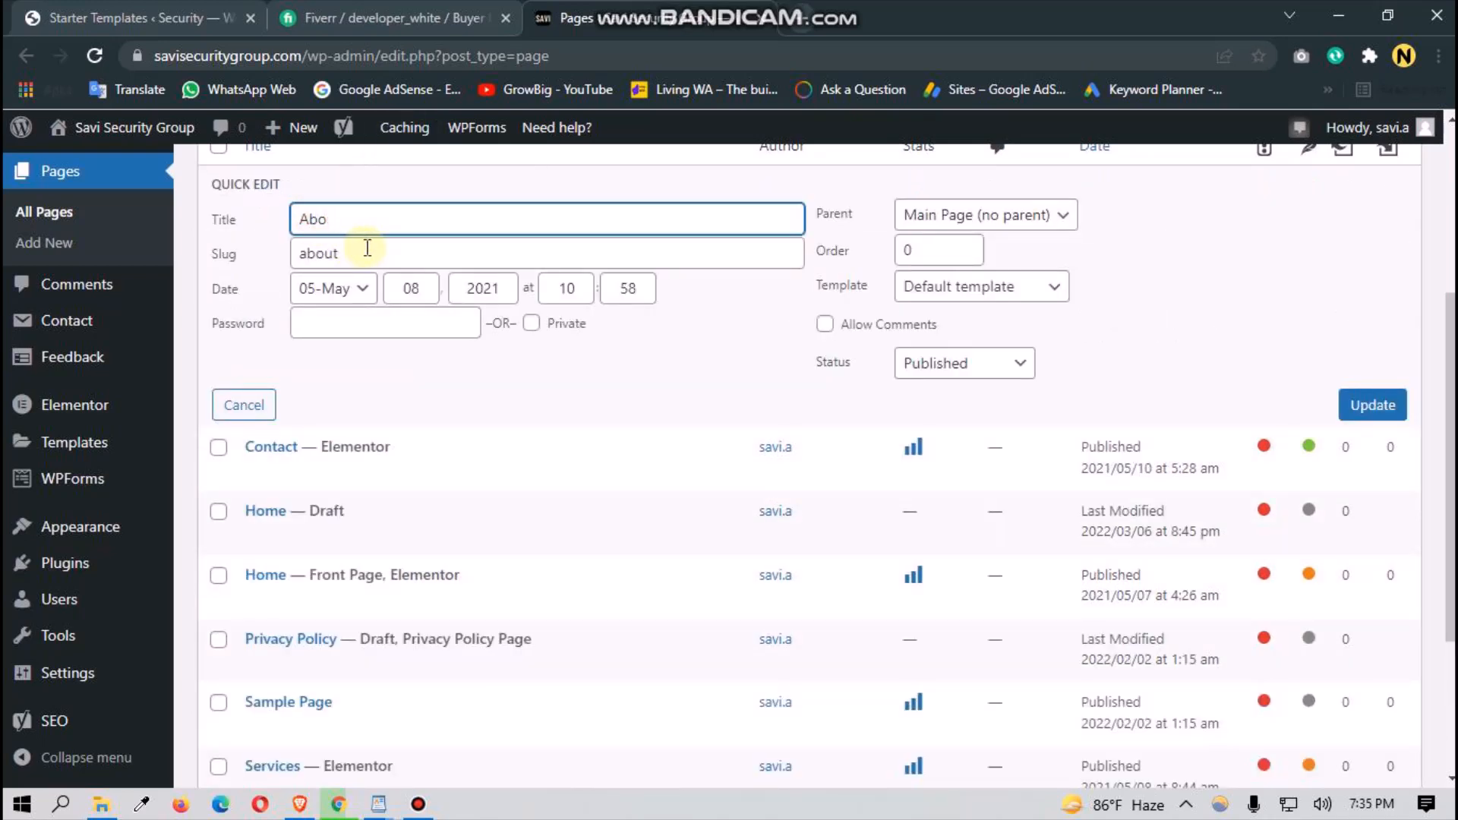
{"action": "key", "text": "super+v"}
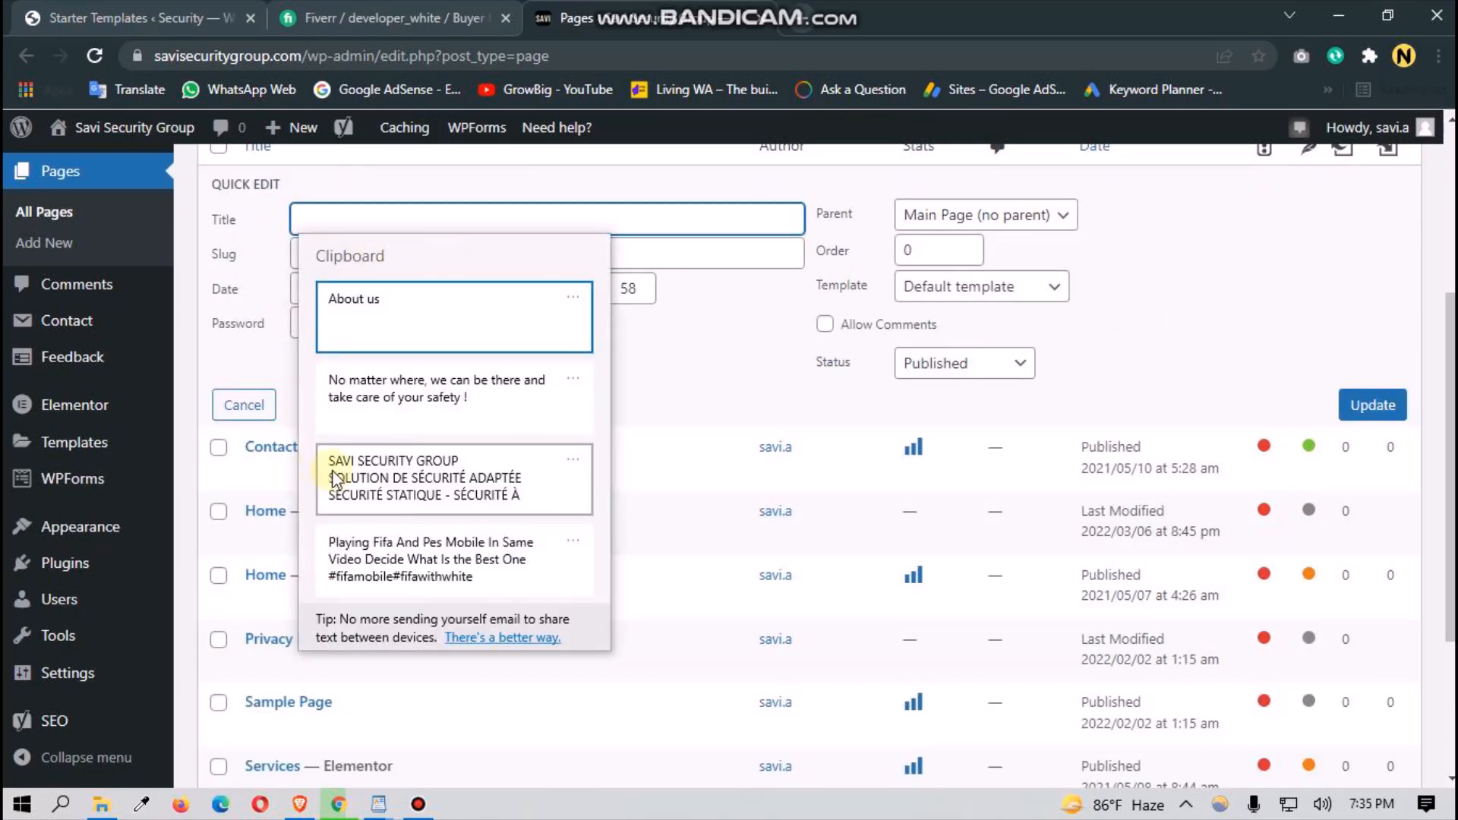
{"action": "left_click", "coordinate": [415, 315]}
{"action": "left_click", "coordinate": [367, 242]}
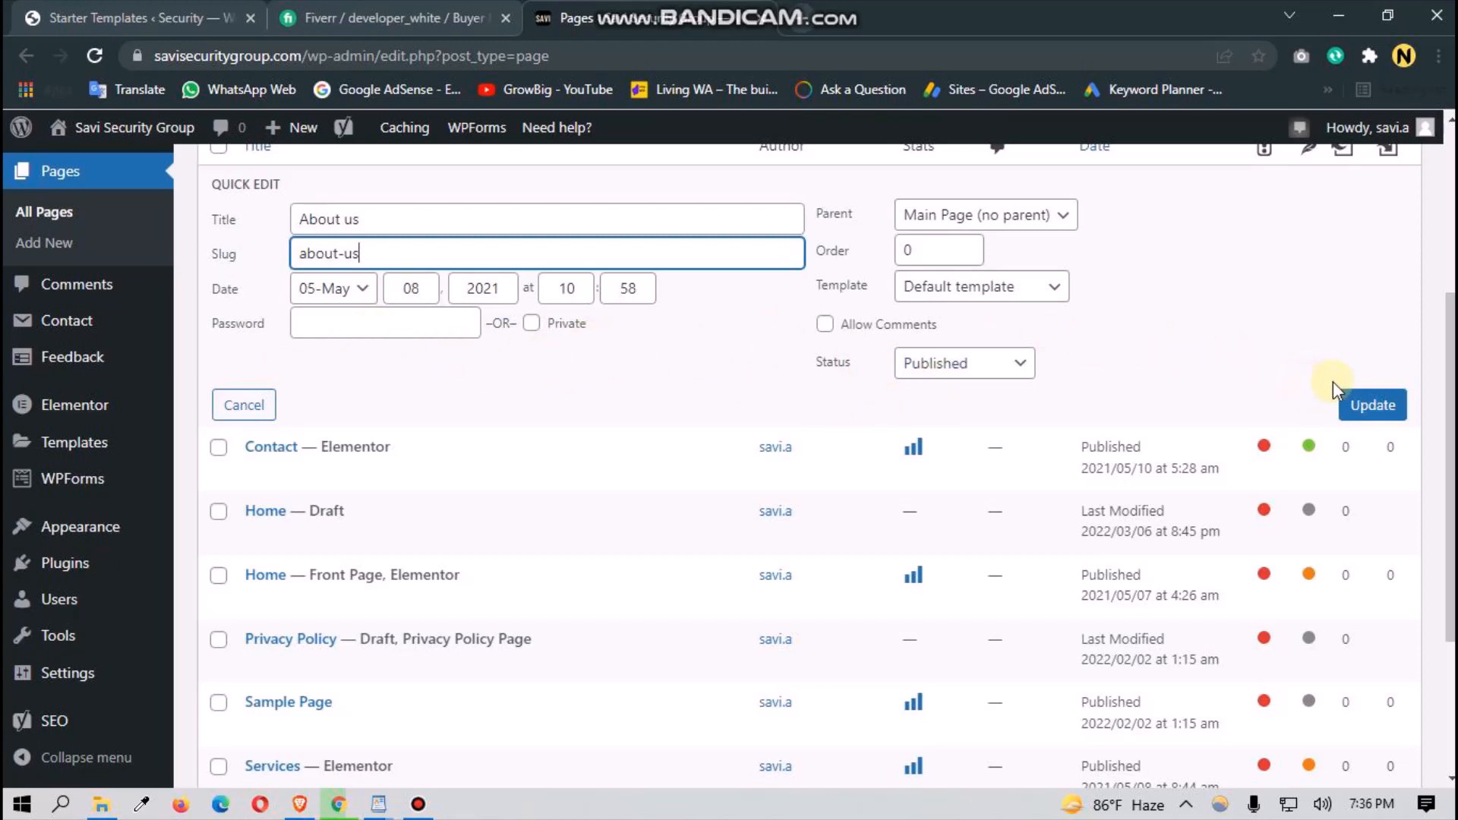
{"action": "left_click", "coordinate": [1353, 404]}
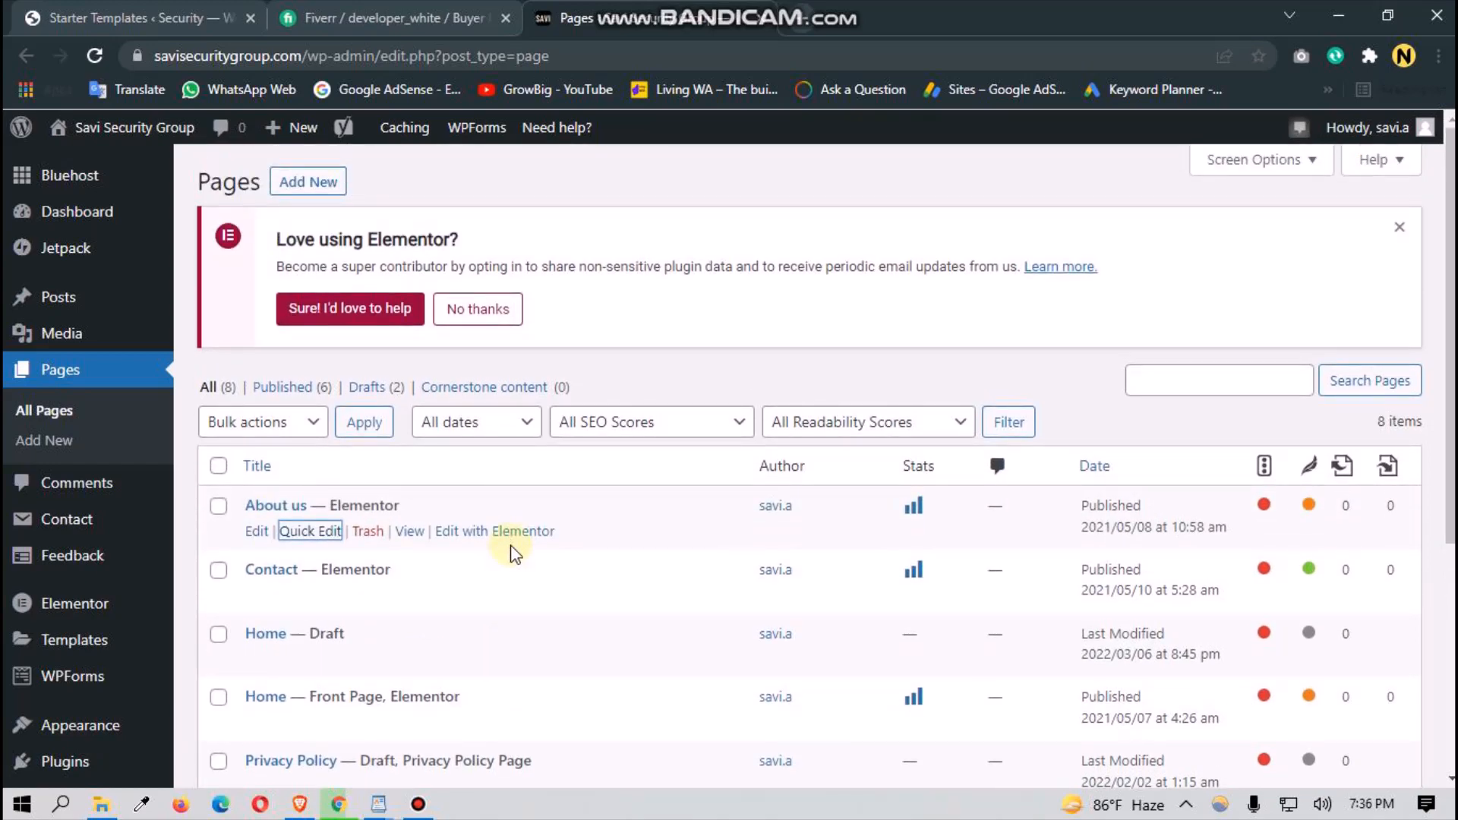
Step: Reload the Pages list and view the About us page in a new browser tab
{"action": "left_click", "coordinate": [94, 56]}
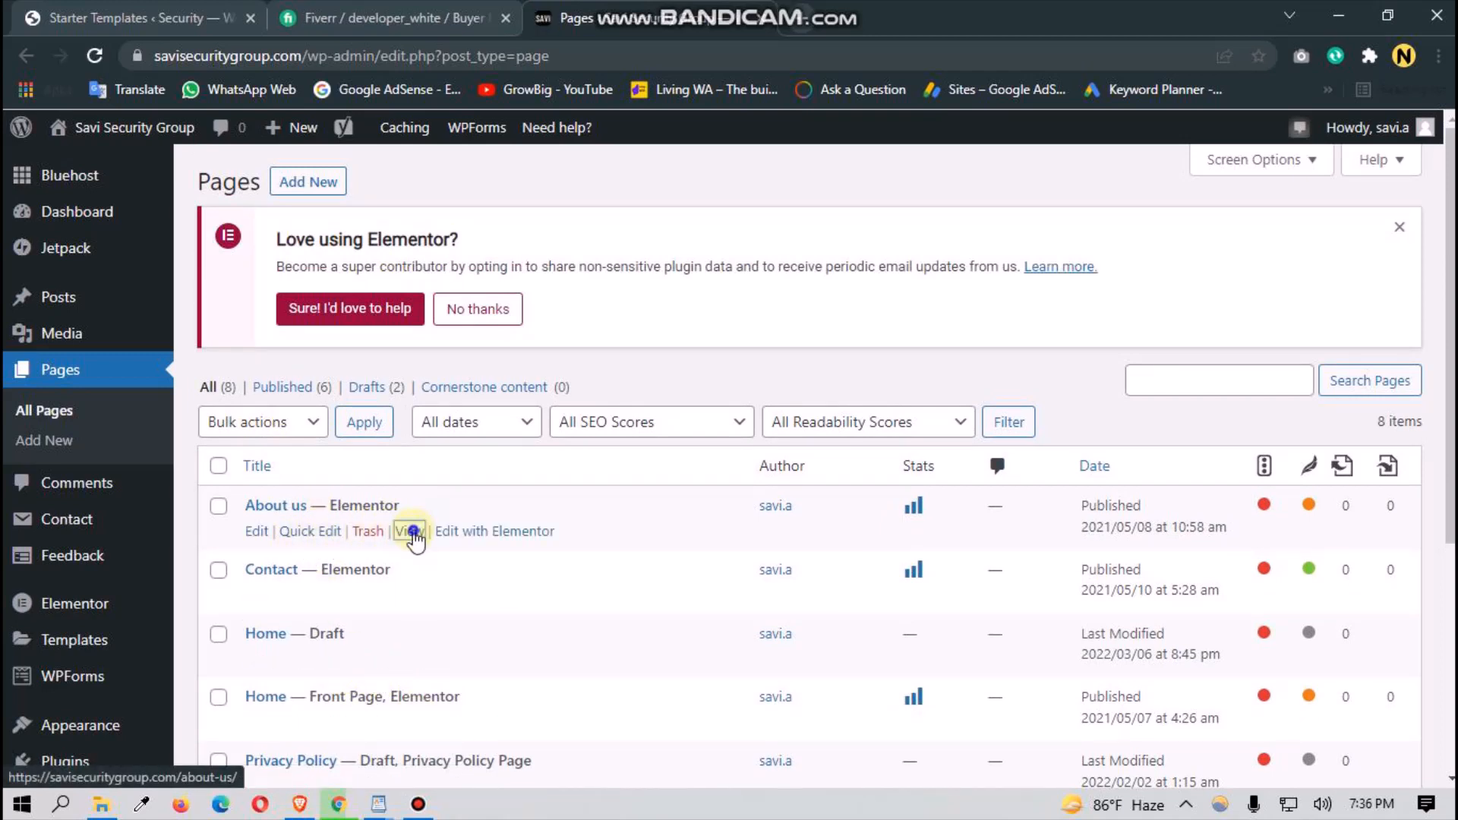
{"action": "right_click", "coordinate": [414, 531]}
{"action": "left_click", "coordinate": [461, 550]}
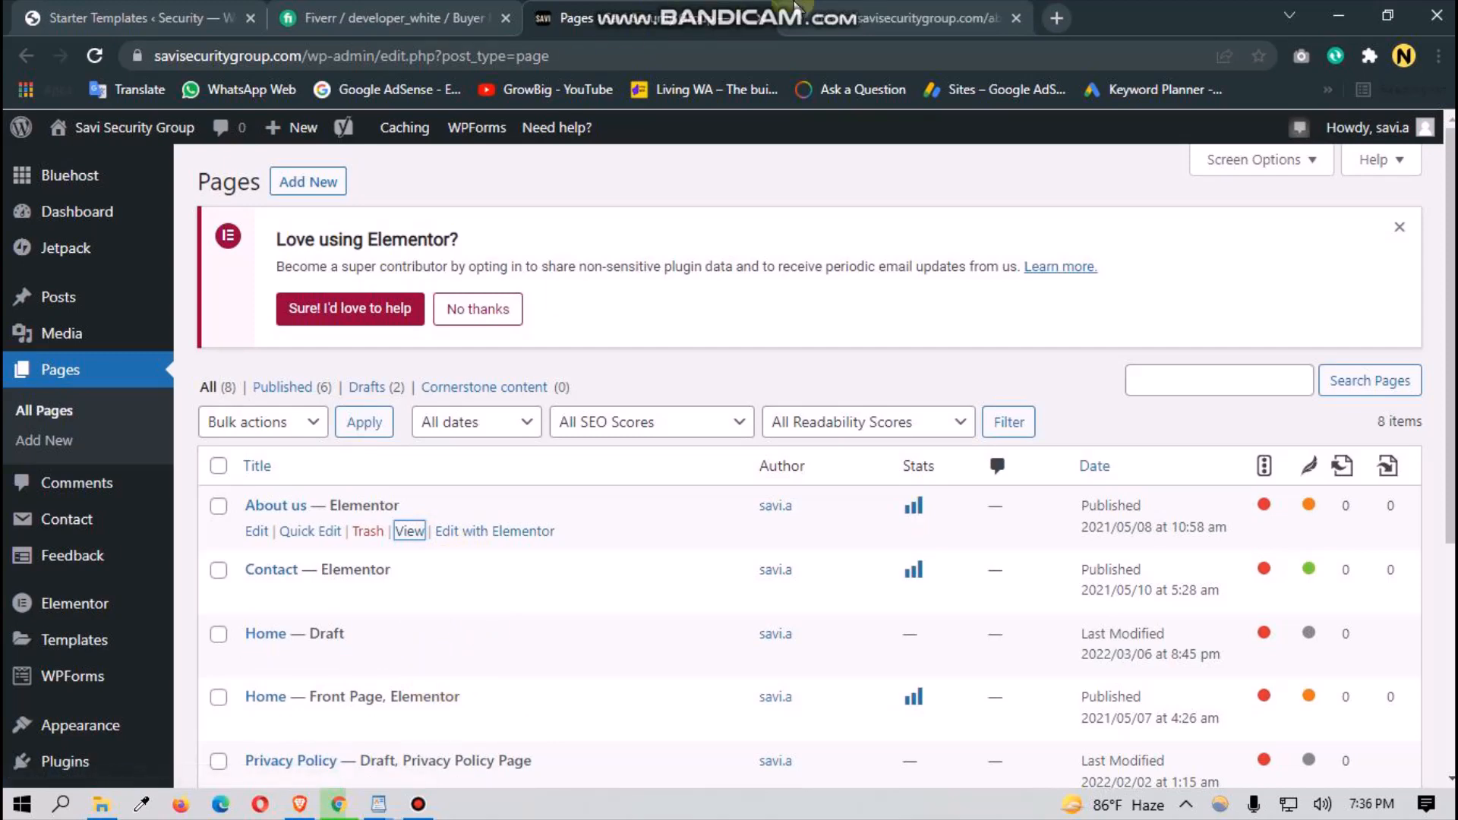
{"action": "left_click", "coordinate": [866, 15]}
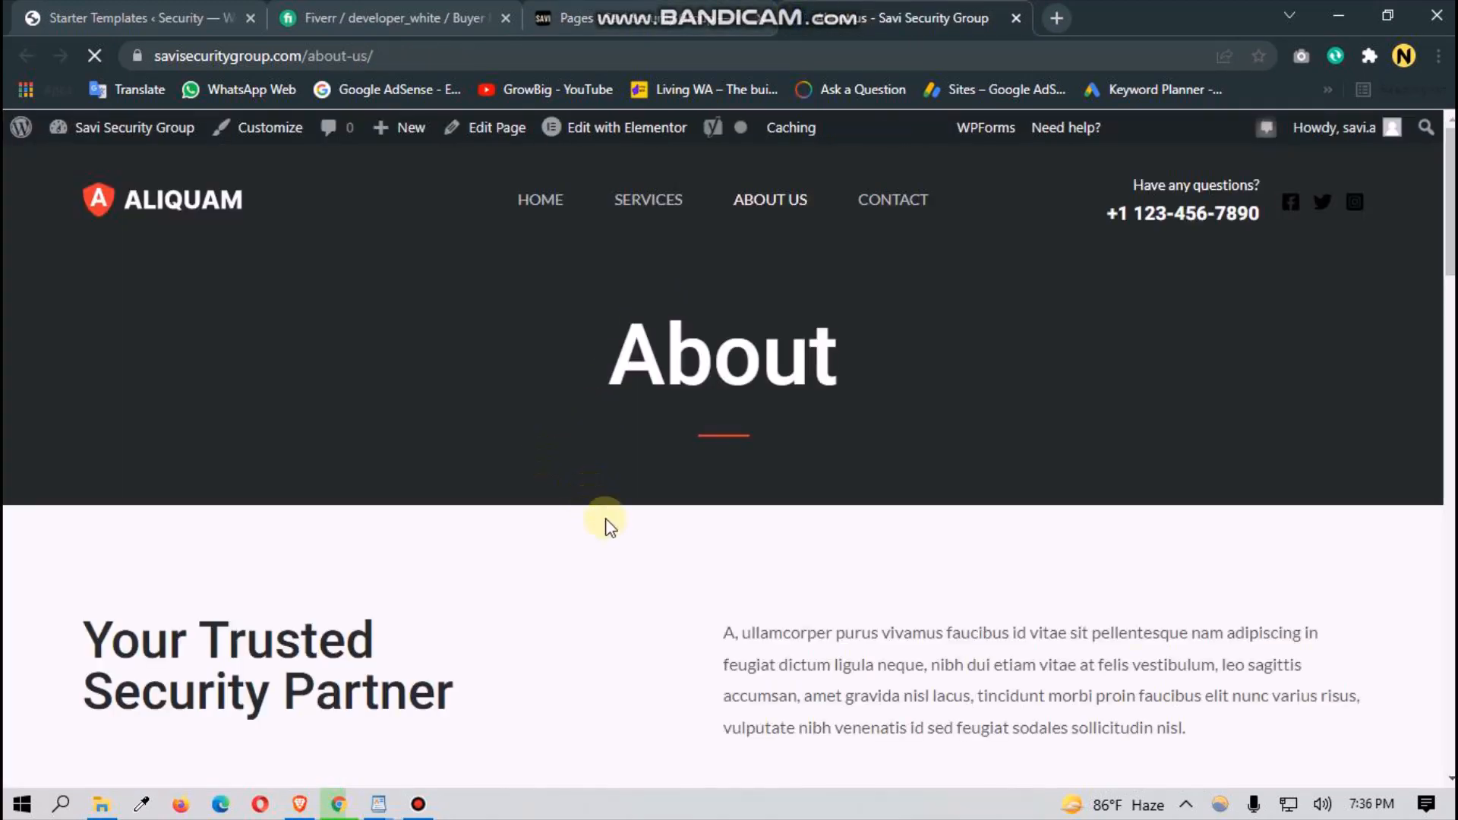
Step: Examine the live About us page from its header and statistics through Security Solutions and Testimonial to the footer
{"action": "scroll", "coordinate": [644, 534], "scroll_direction": "down", "scroll_amount": 2}
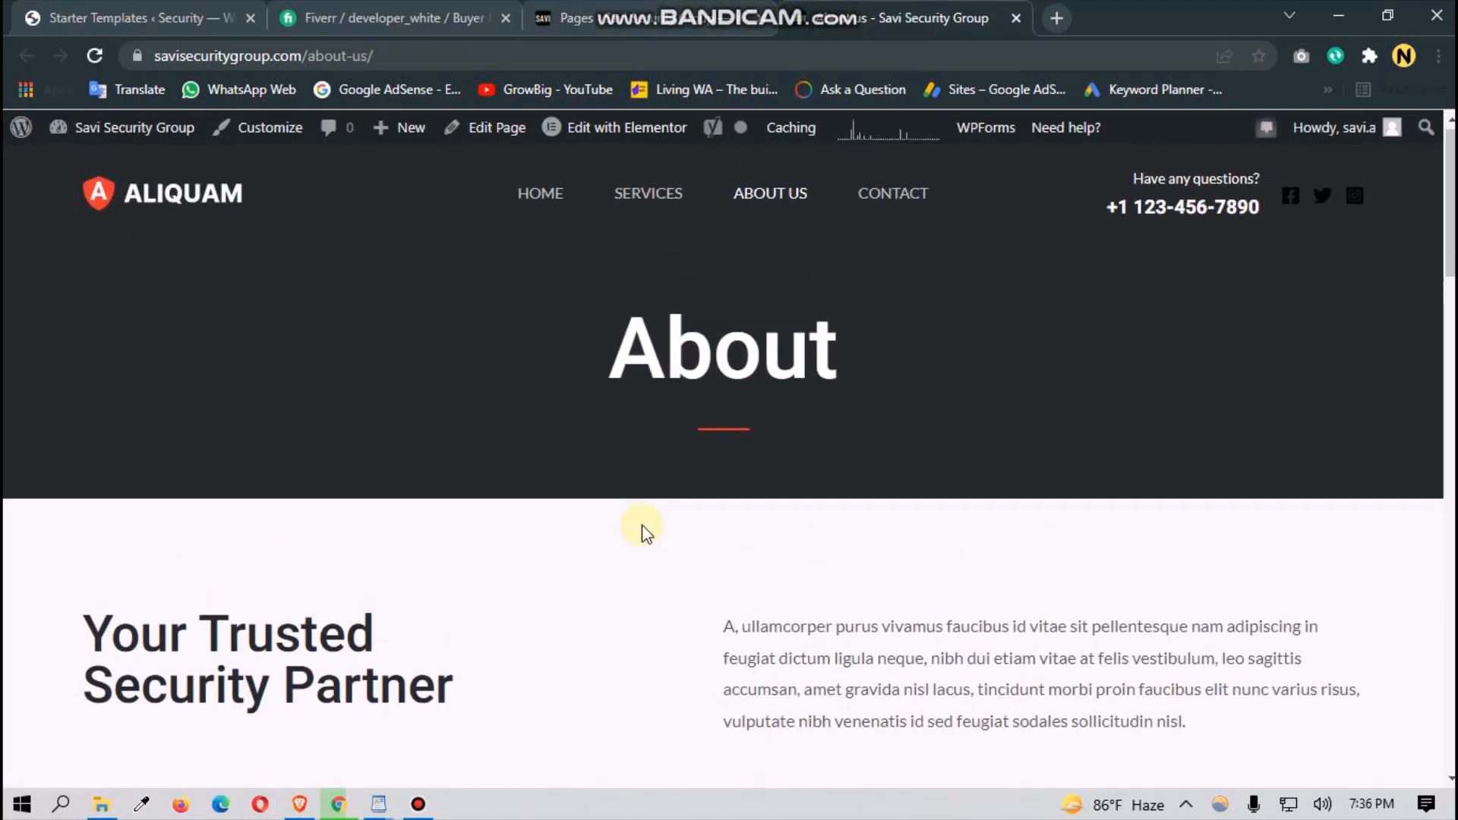
{"action": "scroll", "coordinate": [644, 534], "scroll_direction": "down", "scroll_amount": 4}
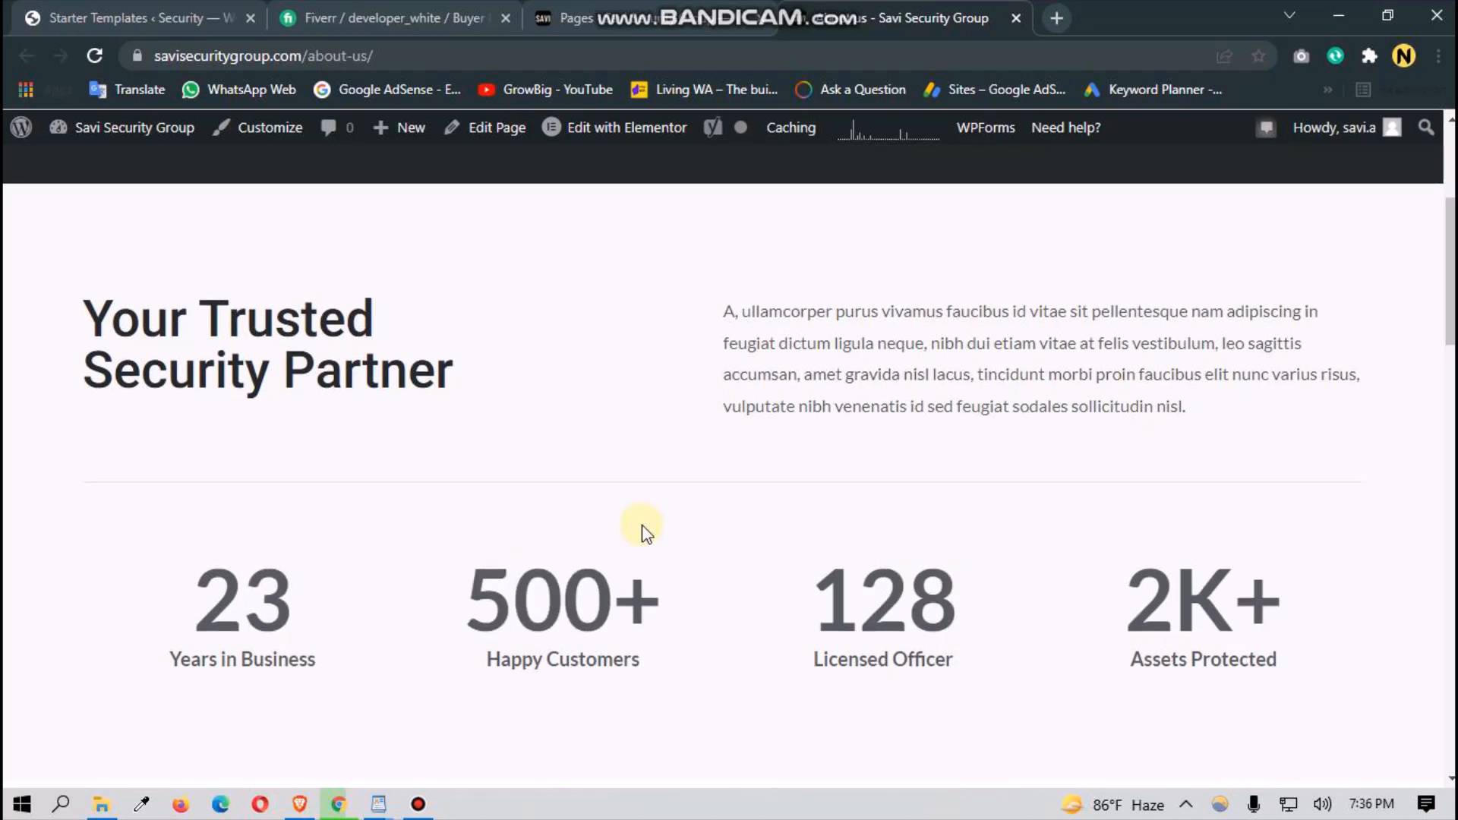
{"action": "scroll", "coordinate": [641, 526], "scroll_direction": "down", "scroll_amount": 4}
{"action": "scroll", "coordinate": [641, 525], "scroll_direction": "up", "scroll_amount": 3}
{"action": "scroll", "coordinate": [641, 526], "scroll_direction": "down", "scroll_amount": 6}
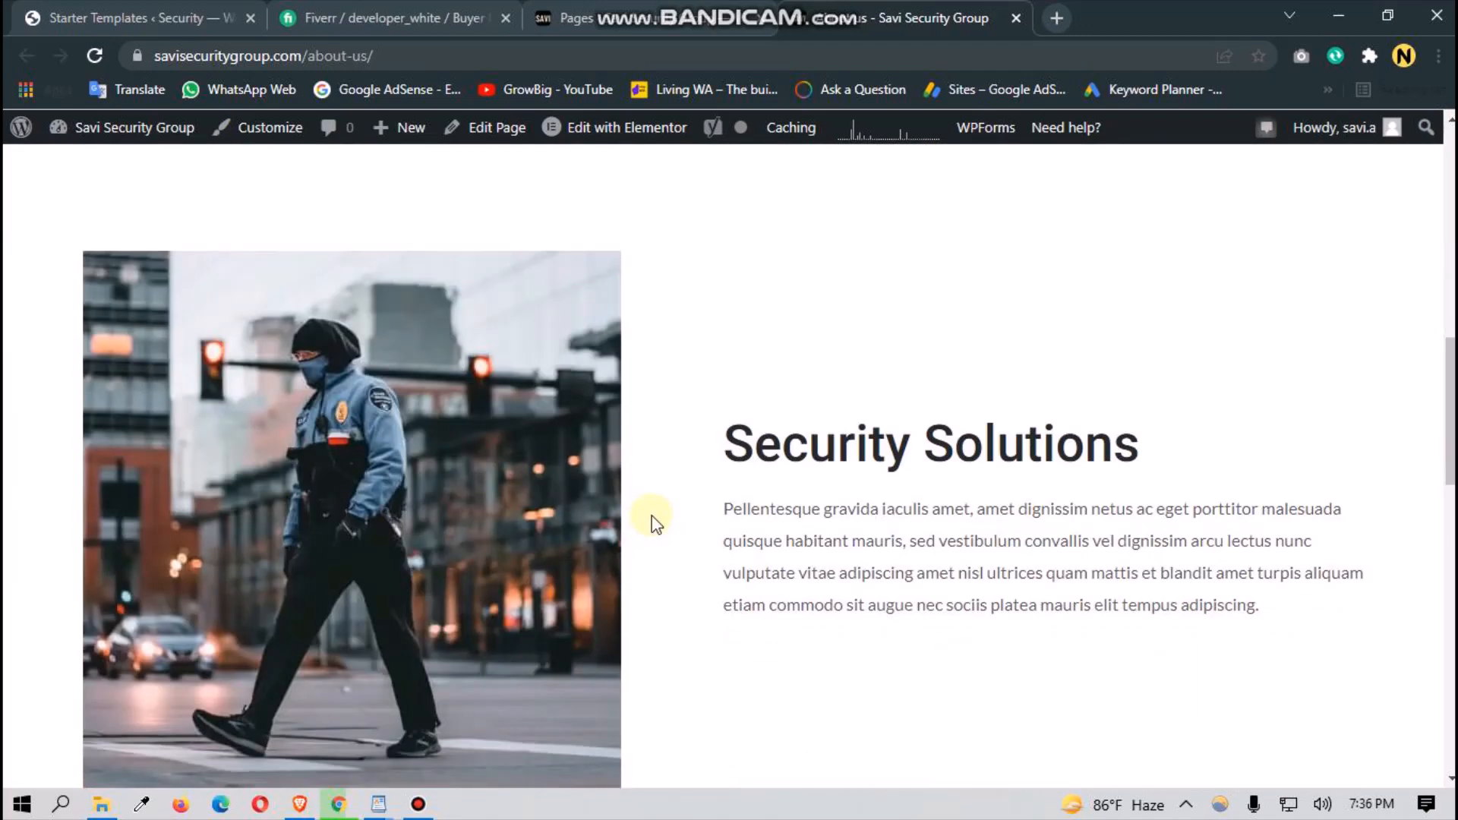
{"action": "scroll", "coordinate": [656, 523], "scroll_direction": "down", "scroll_amount": 6}
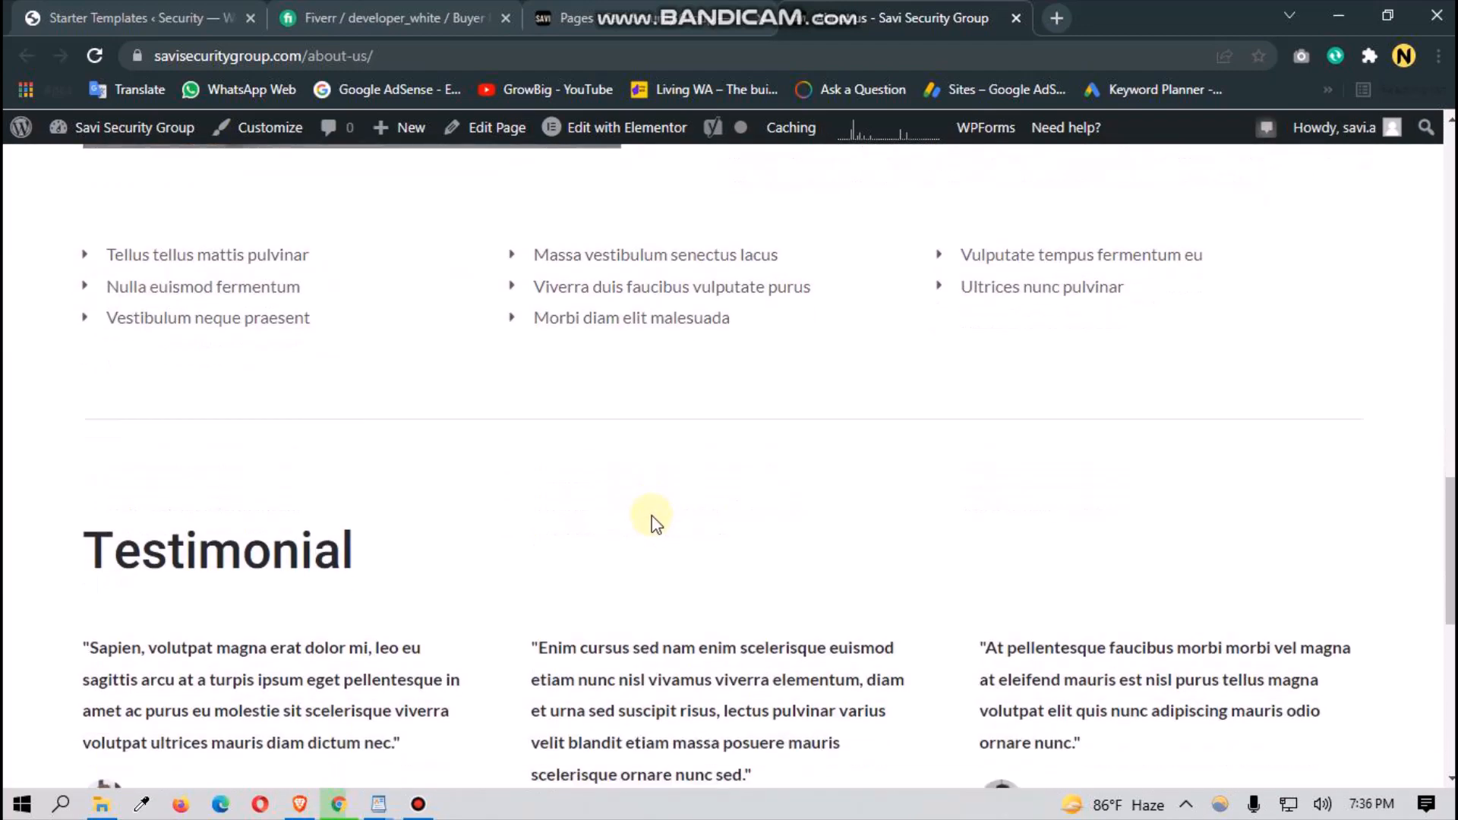
{"action": "scroll", "coordinate": [656, 524], "scroll_direction": "down", "scroll_amount": 5}
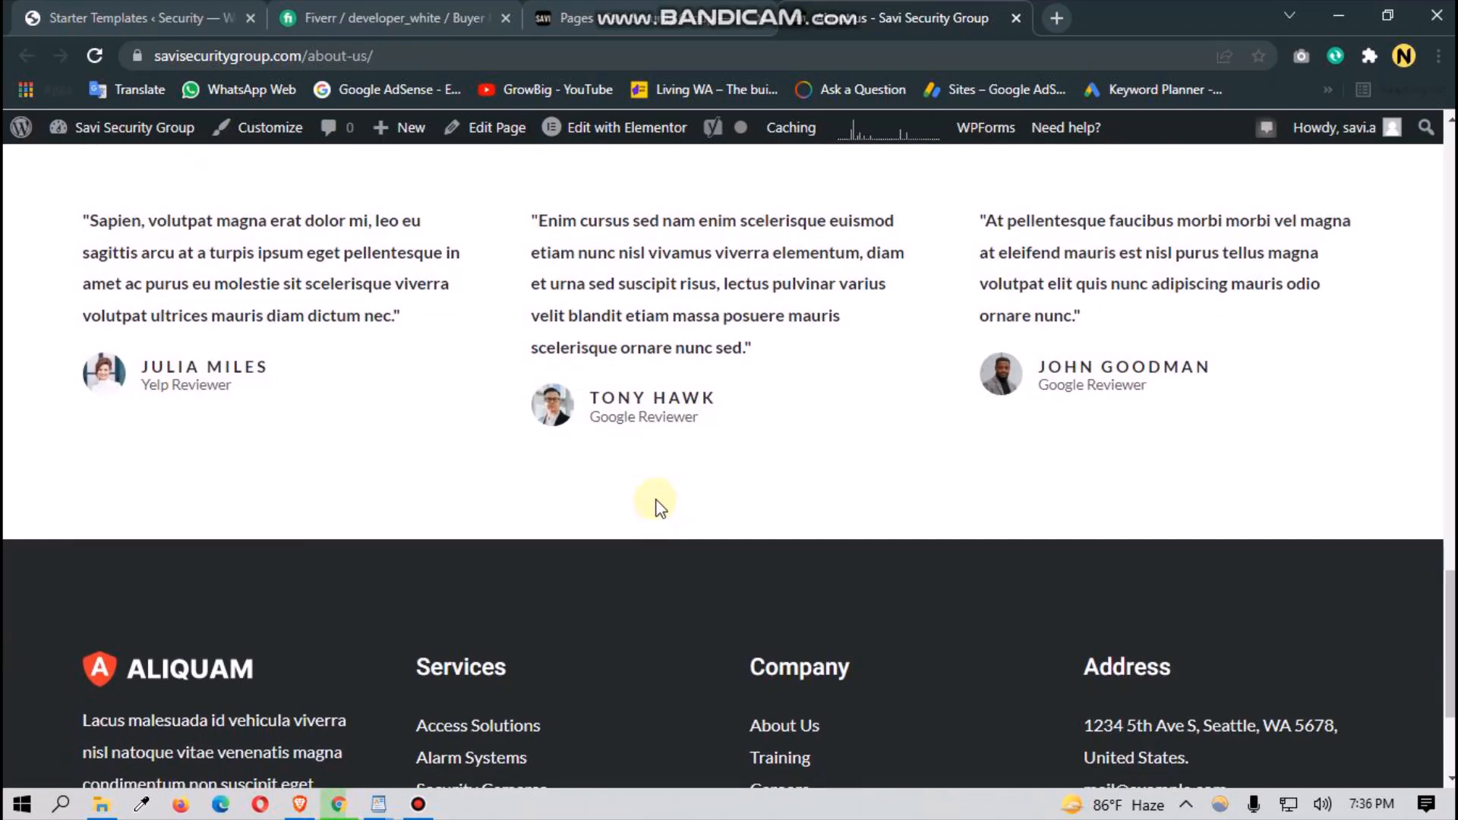
{"action": "scroll", "coordinate": [664, 486], "scroll_direction": "down", "scroll_amount": 2}
{"action": "scroll", "coordinate": [664, 488], "scroll_direction": "up", "scroll_amount": 4}
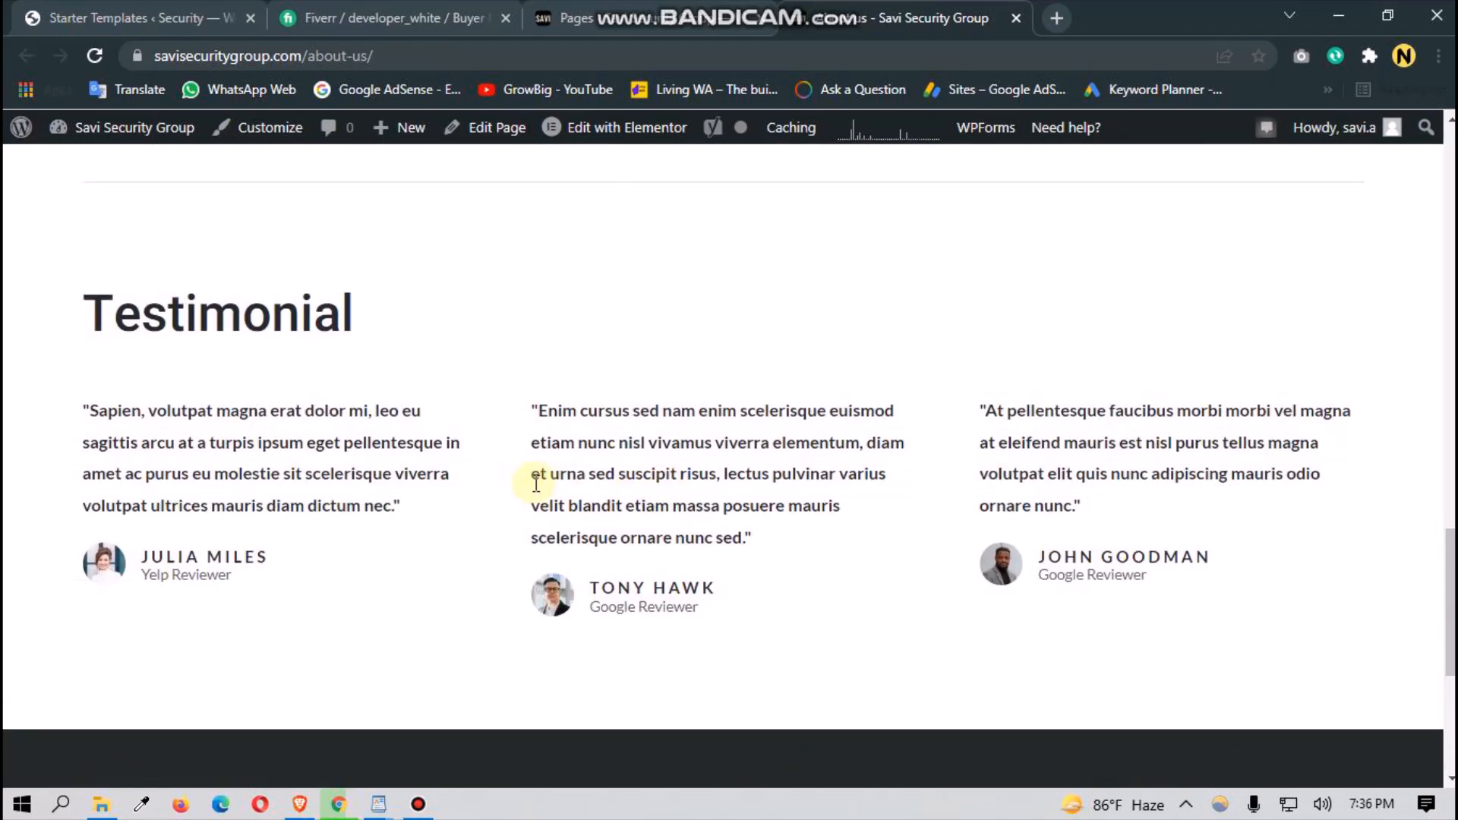
{"action": "scroll", "coordinate": [536, 483], "scroll_direction": "down", "scroll_amount": 5}
{"action": "scroll", "coordinate": [536, 483], "scroll_direction": "up", "scroll_amount": 10}
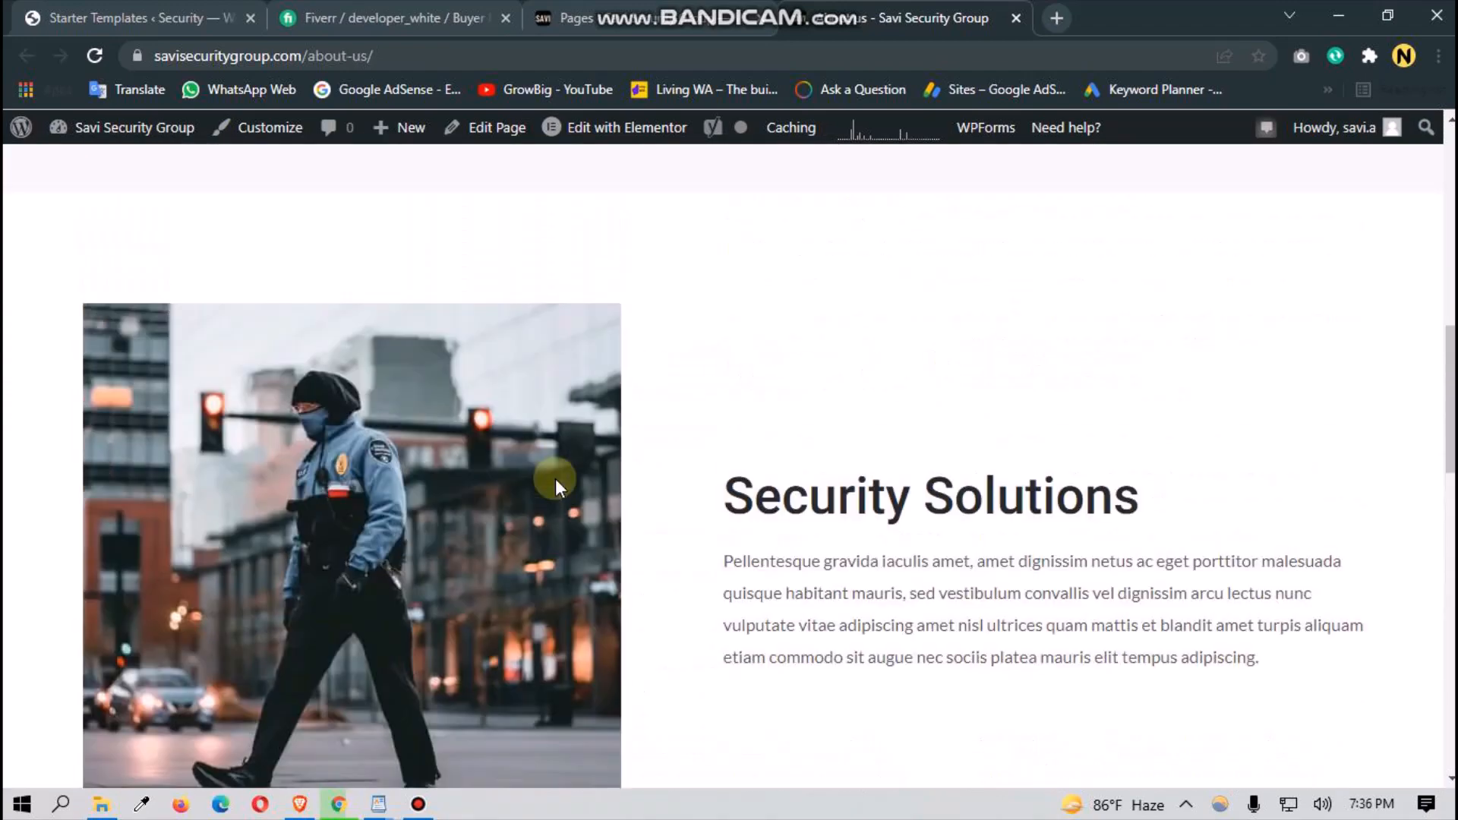
{"action": "scroll", "coordinate": [557, 486], "scroll_direction": "up", "scroll_amount": 6}
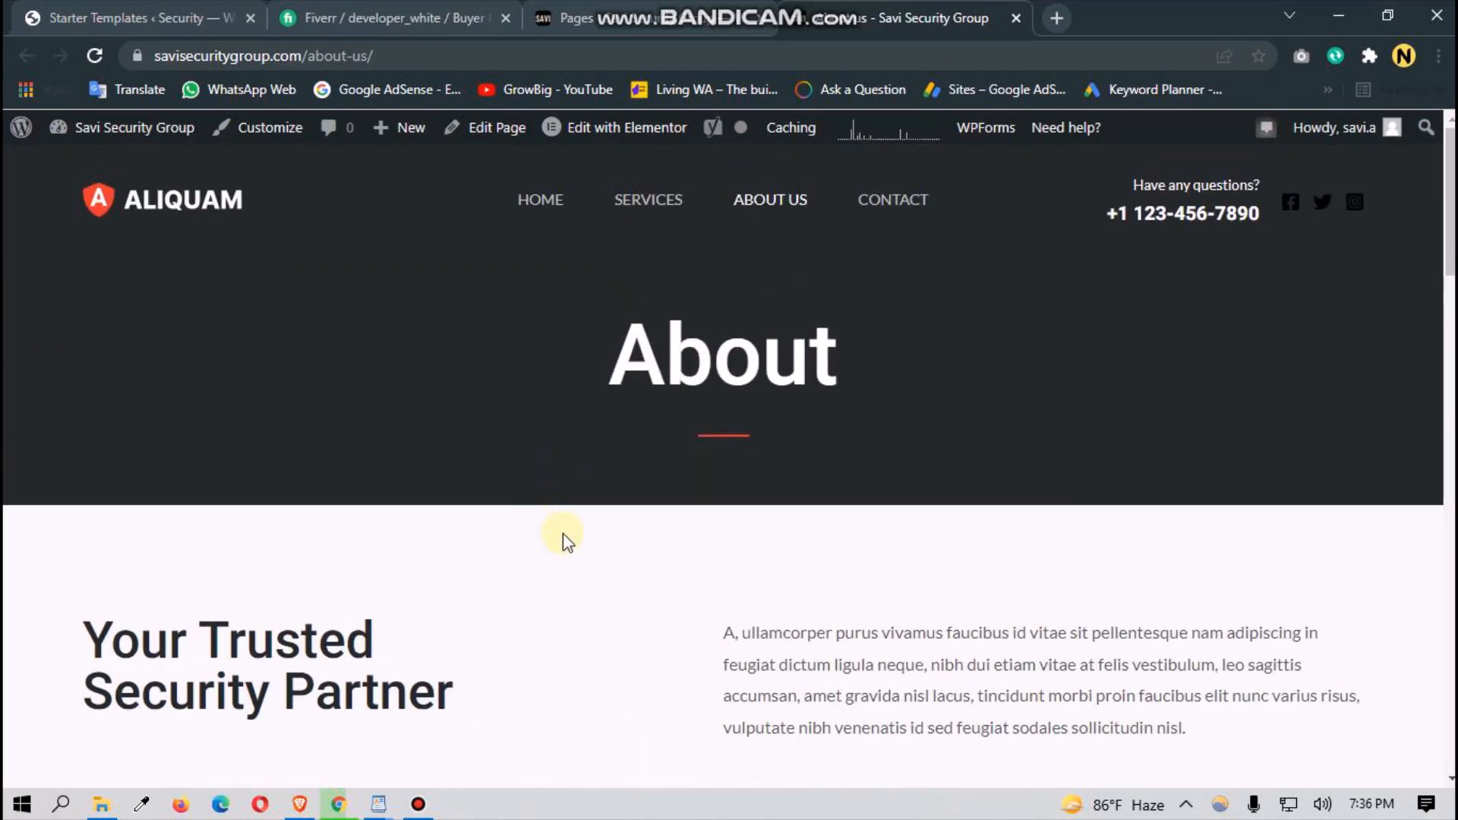
{"action": "scroll", "coordinate": [562, 607], "scroll_direction": "down", "scroll_amount": 8}
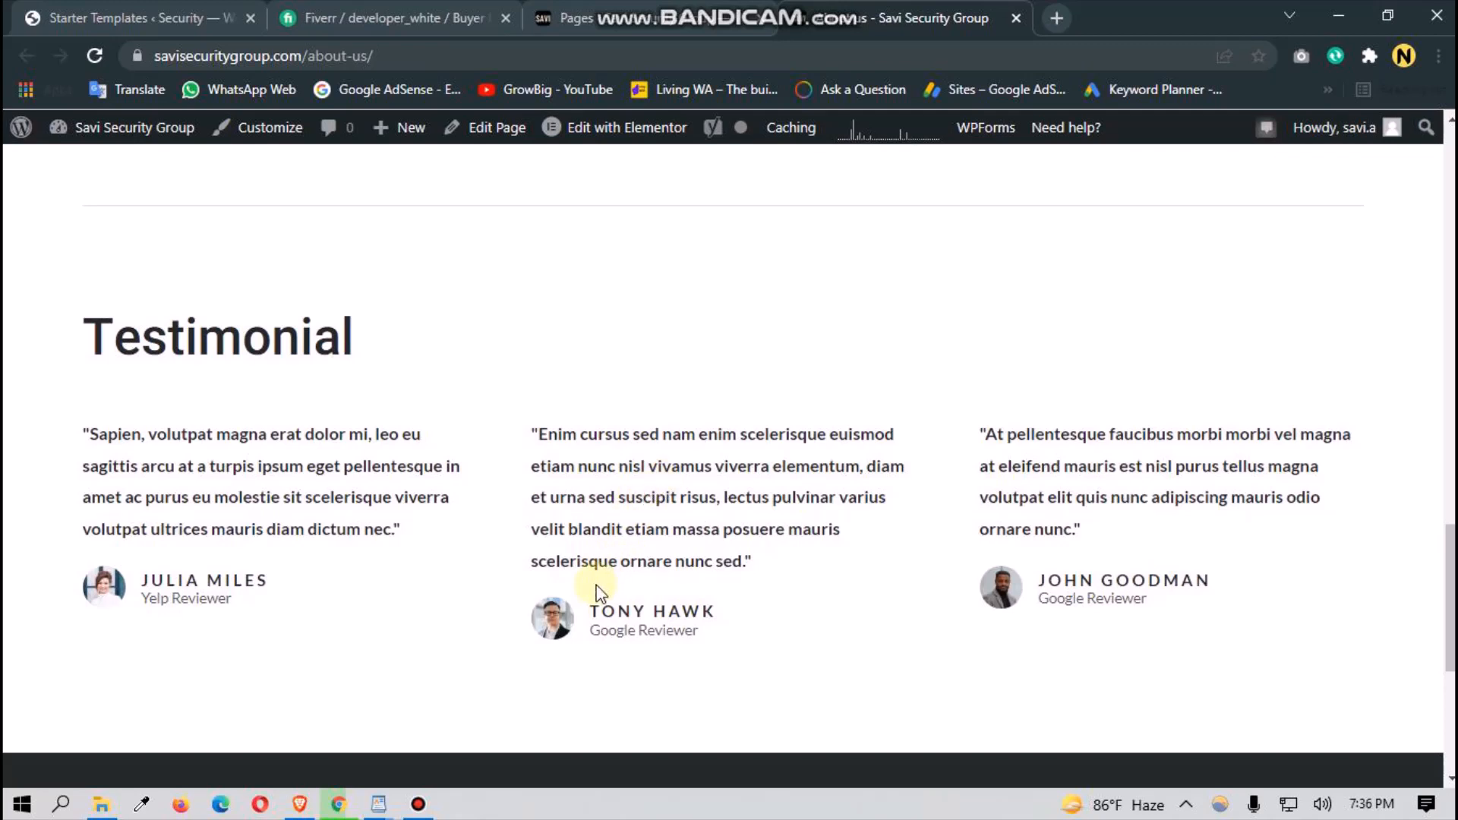
{"action": "scroll", "coordinate": [598, 591], "scroll_direction": "up", "scroll_amount": 2}
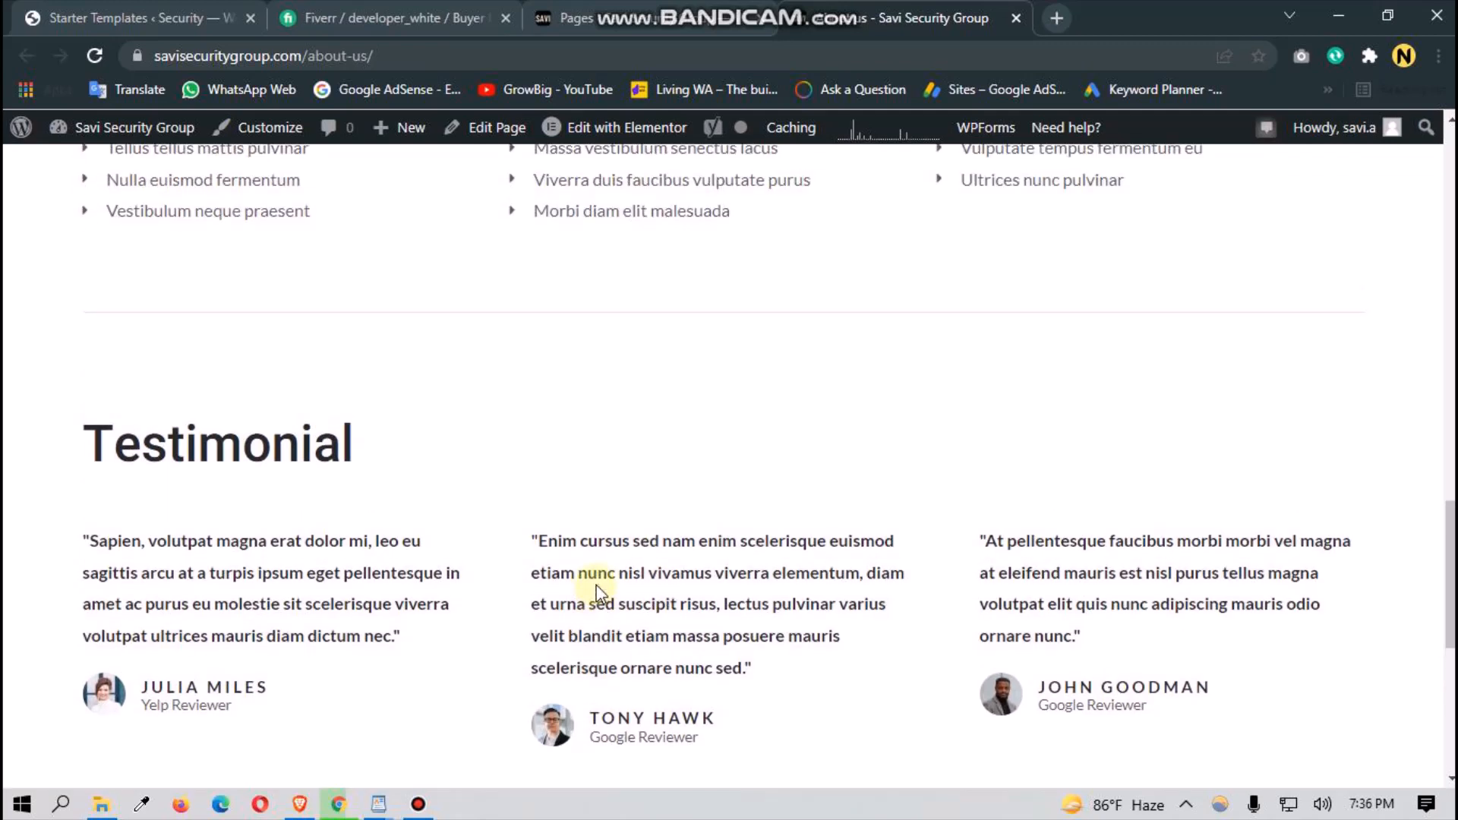
{"action": "scroll", "coordinate": [598, 589], "scroll_direction": "down", "scroll_amount": 5}
{"action": "scroll", "coordinate": [580, 576], "scroll_direction": "up", "scroll_amount": 7}
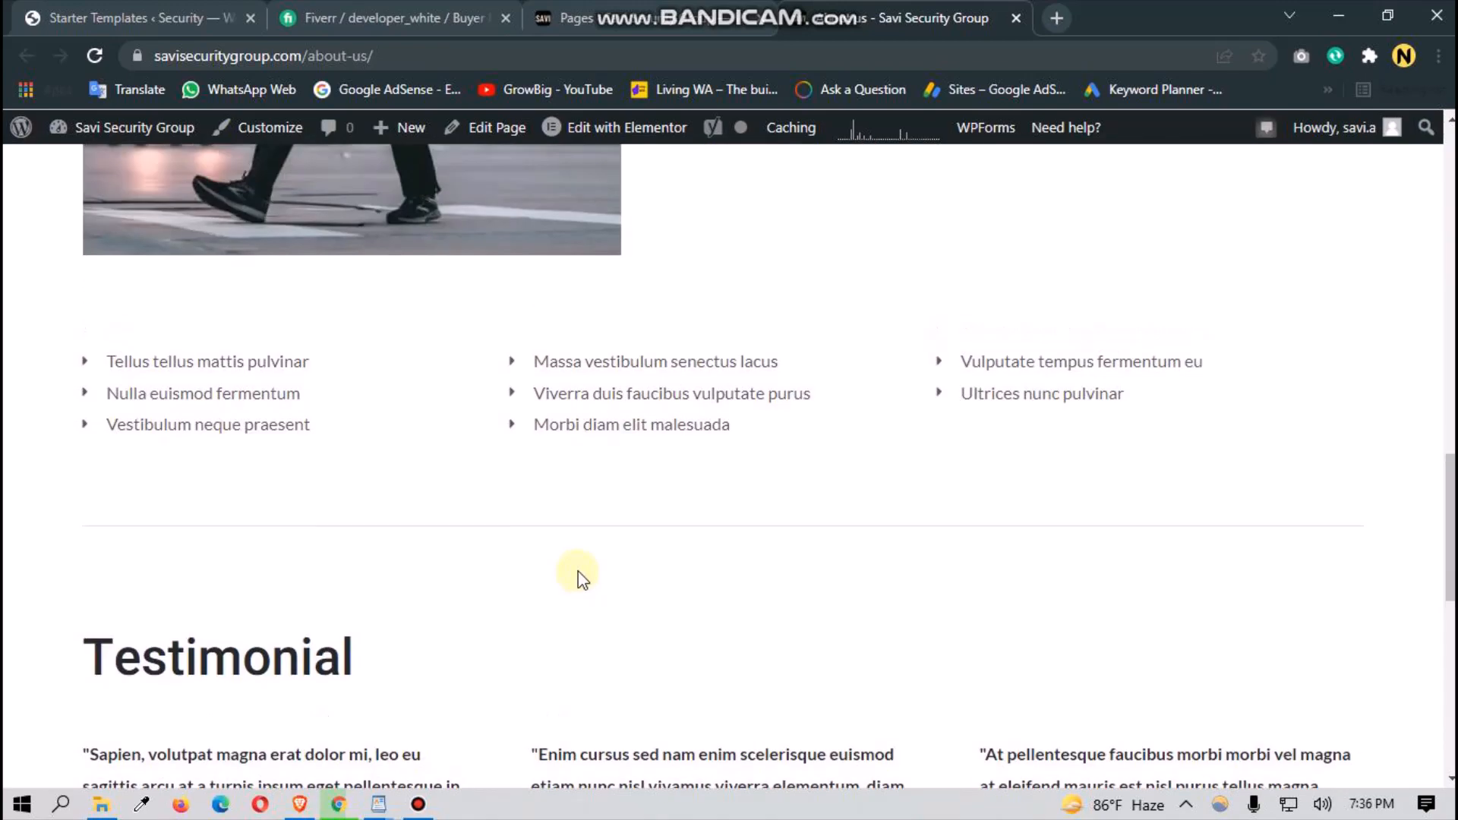
{"action": "scroll", "coordinate": [580, 585], "scroll_direction": "down", "scroll_amount": 7}
{"action": "scroll", "coordinate": [580, 578], "scroll_direction": "up", "scroll_amount": 15}
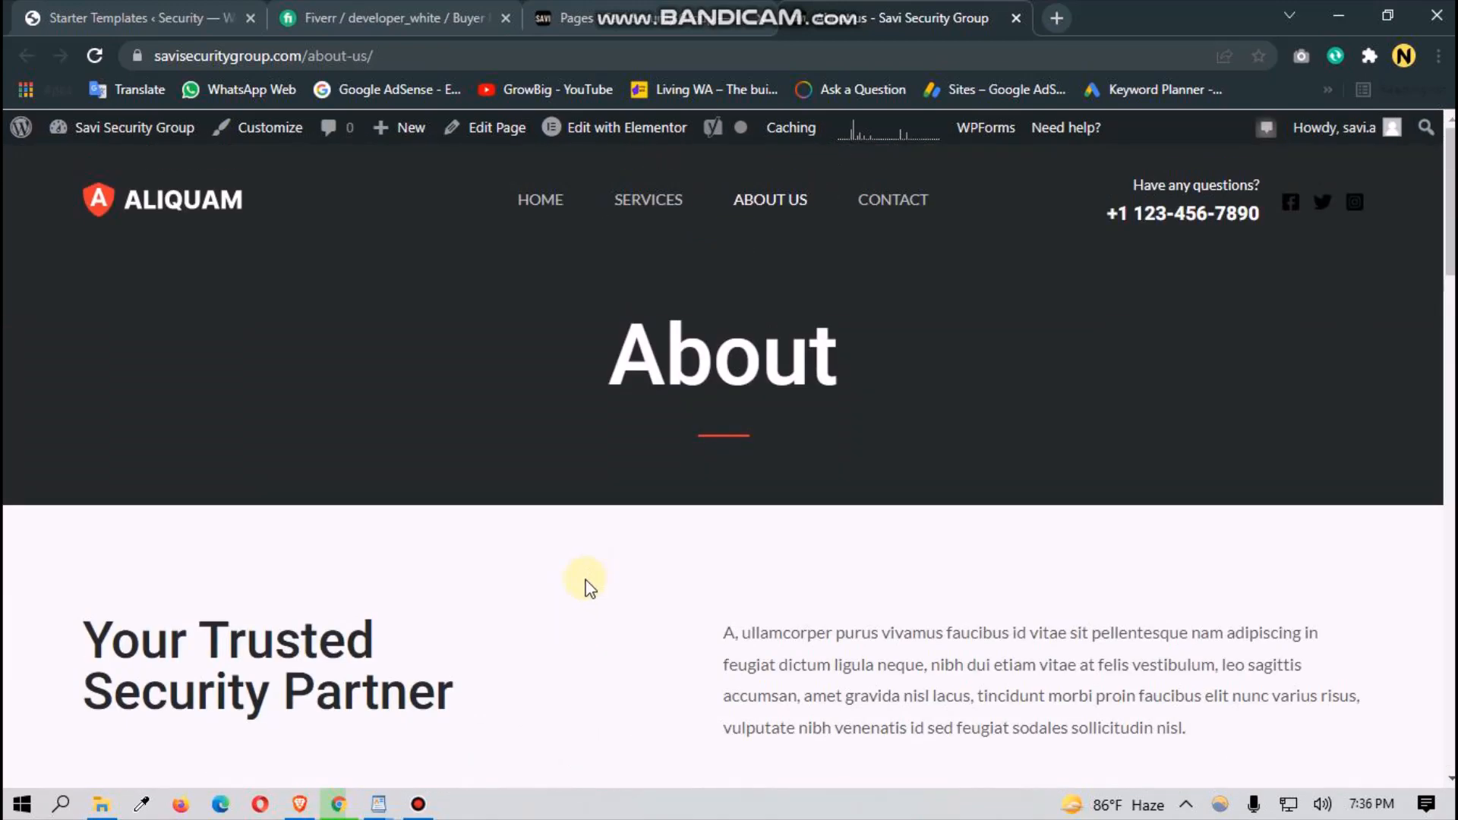
Step: Open the live About us page in the Elementor editor and dismiss the Yoast SEO introduction notice
{"action": "left_click", "coordinate": [609, 139]}
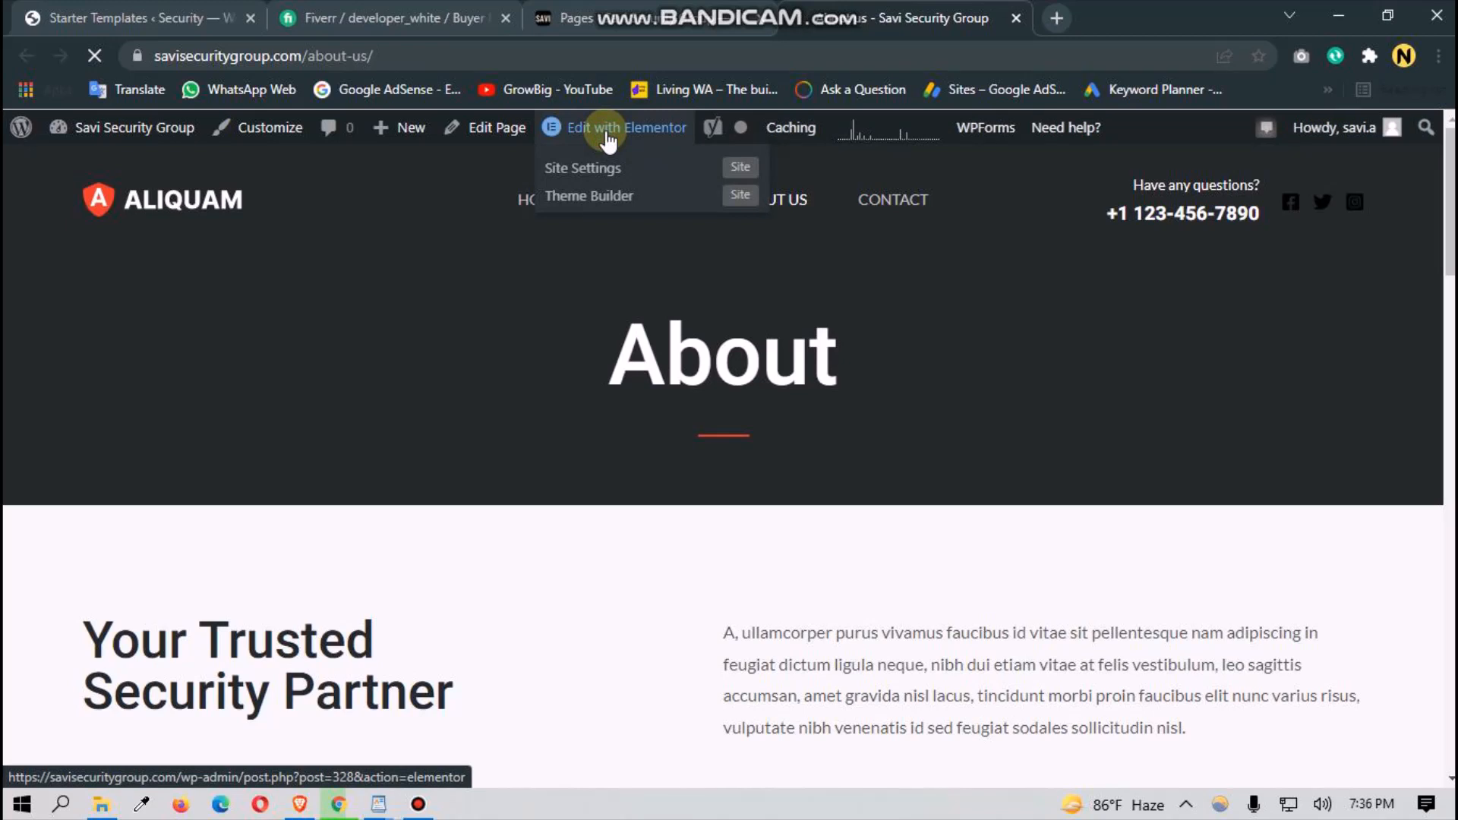
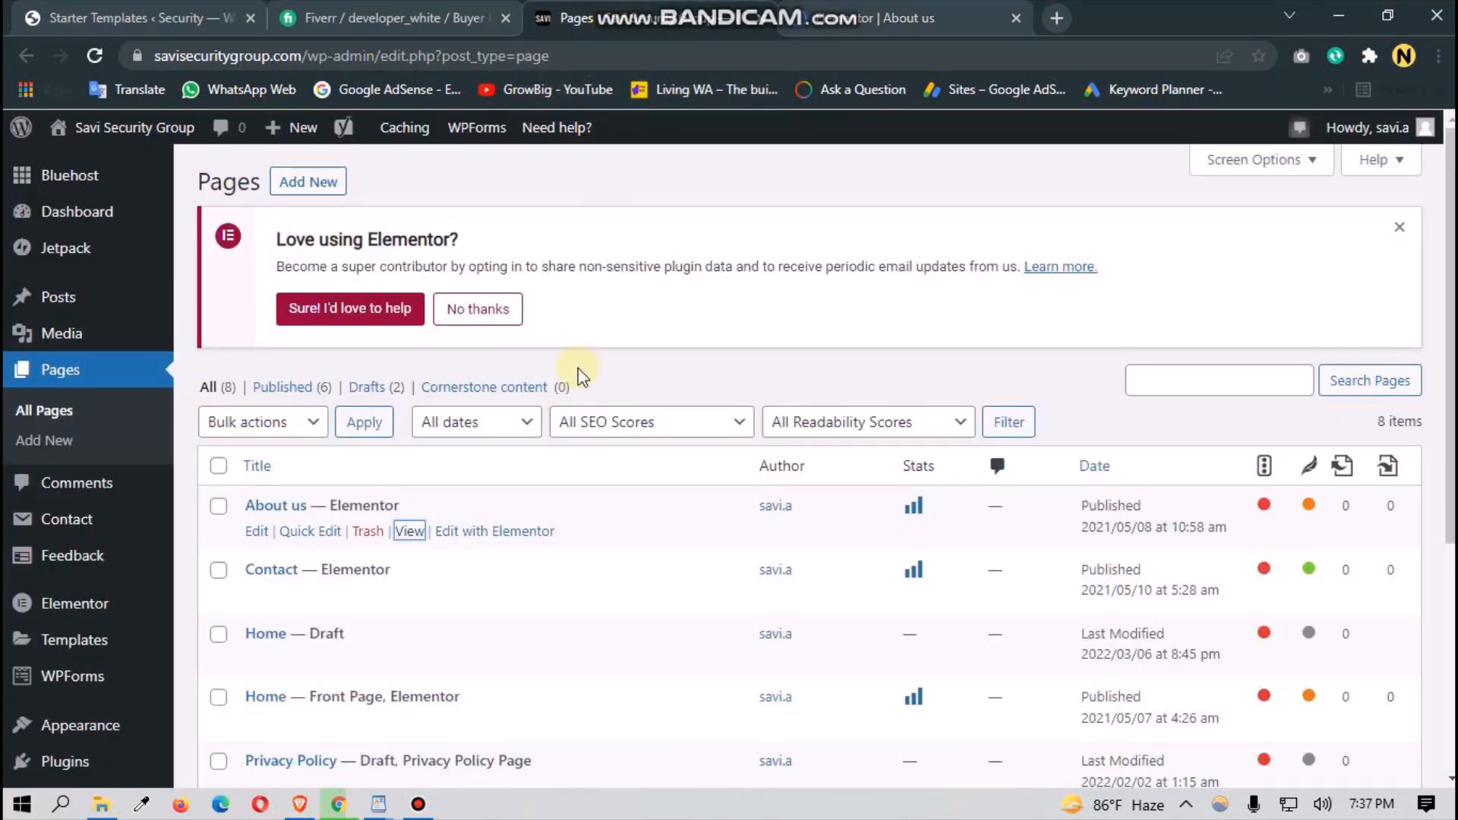
{"action": "scroll", "coordinate": [586, 666], "scroll_direction": "down", "scroll_amount": 3}
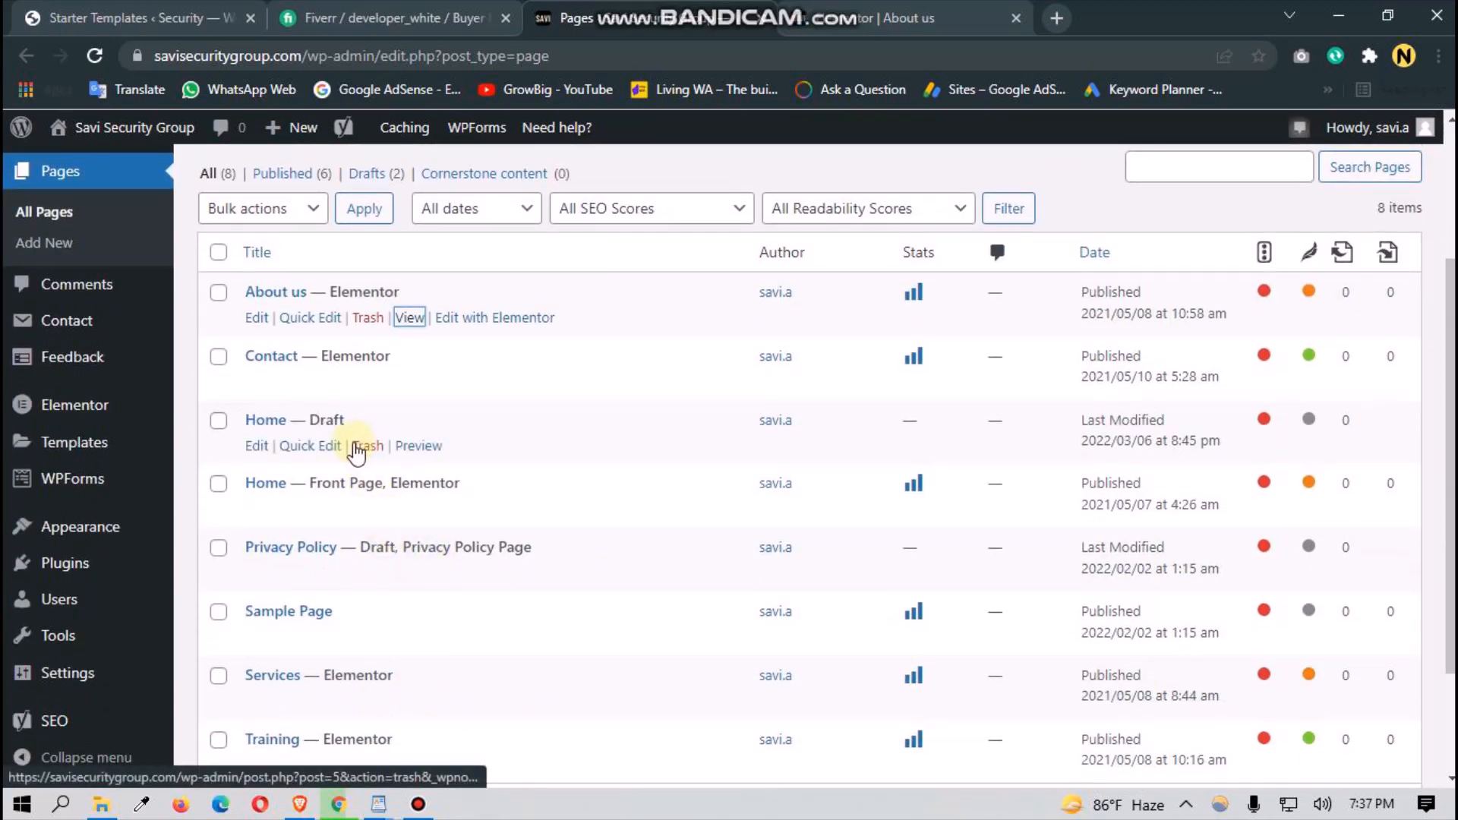
{"action": "scroll", "coordinate": [354, 604], "scroll_direction": "down", "scroll_amount": 2}
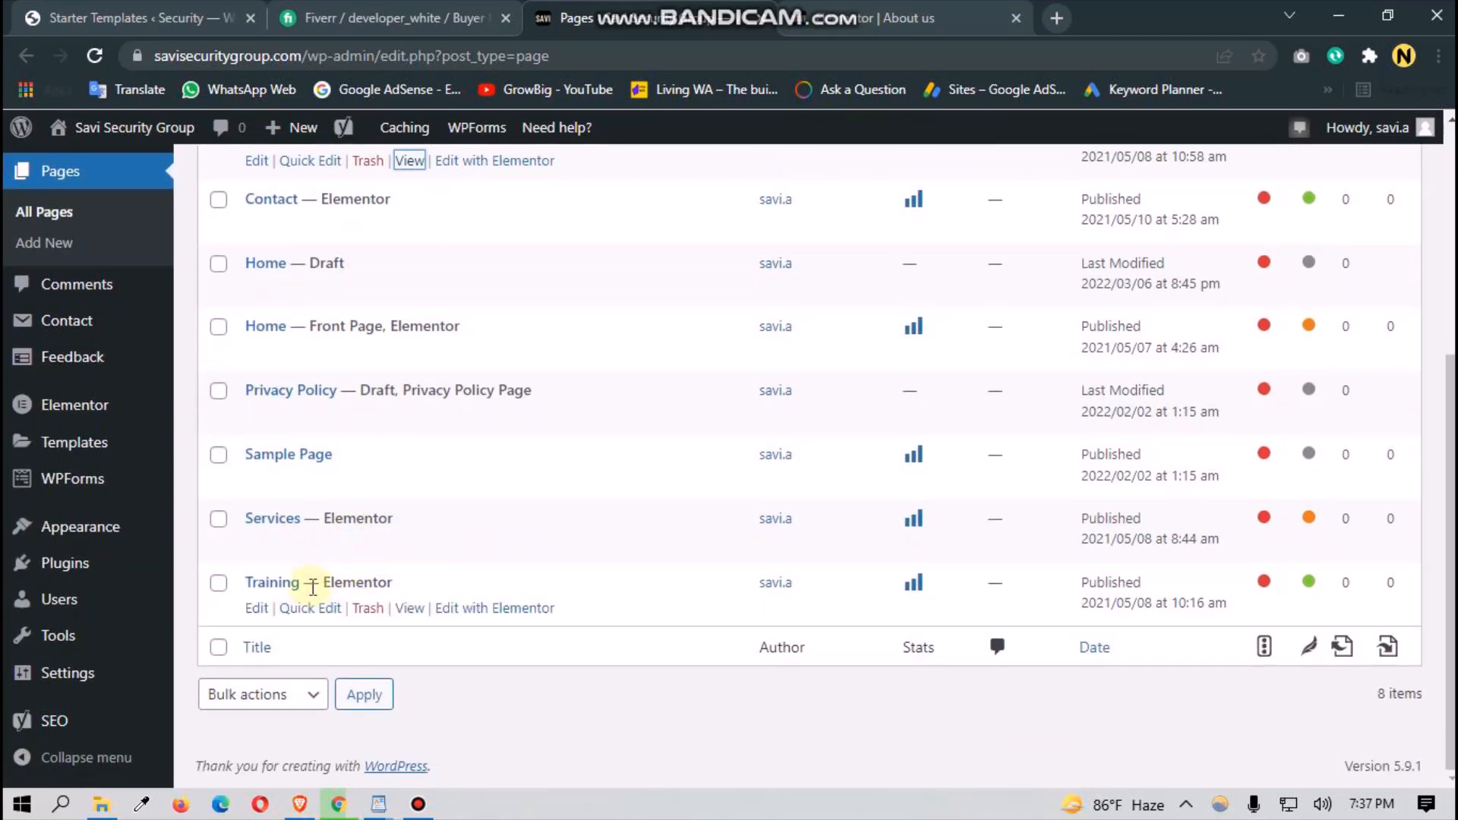
{"action": "scroll", "coordinate": [460, 668], "scroll_direction": "up", "scroll_amount": 5}
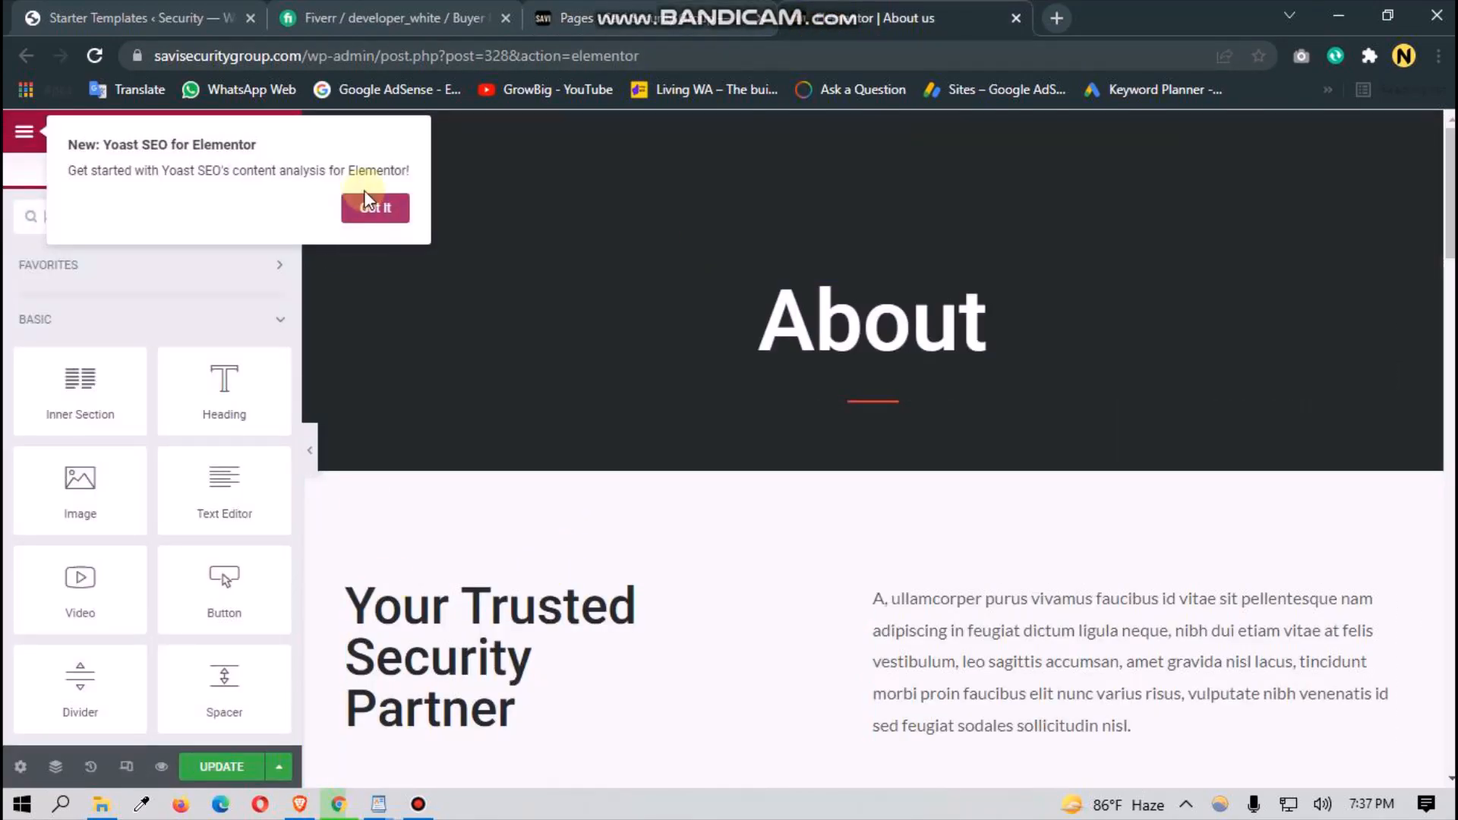
{"action": "left_click", "coordinate": [375, 213]}
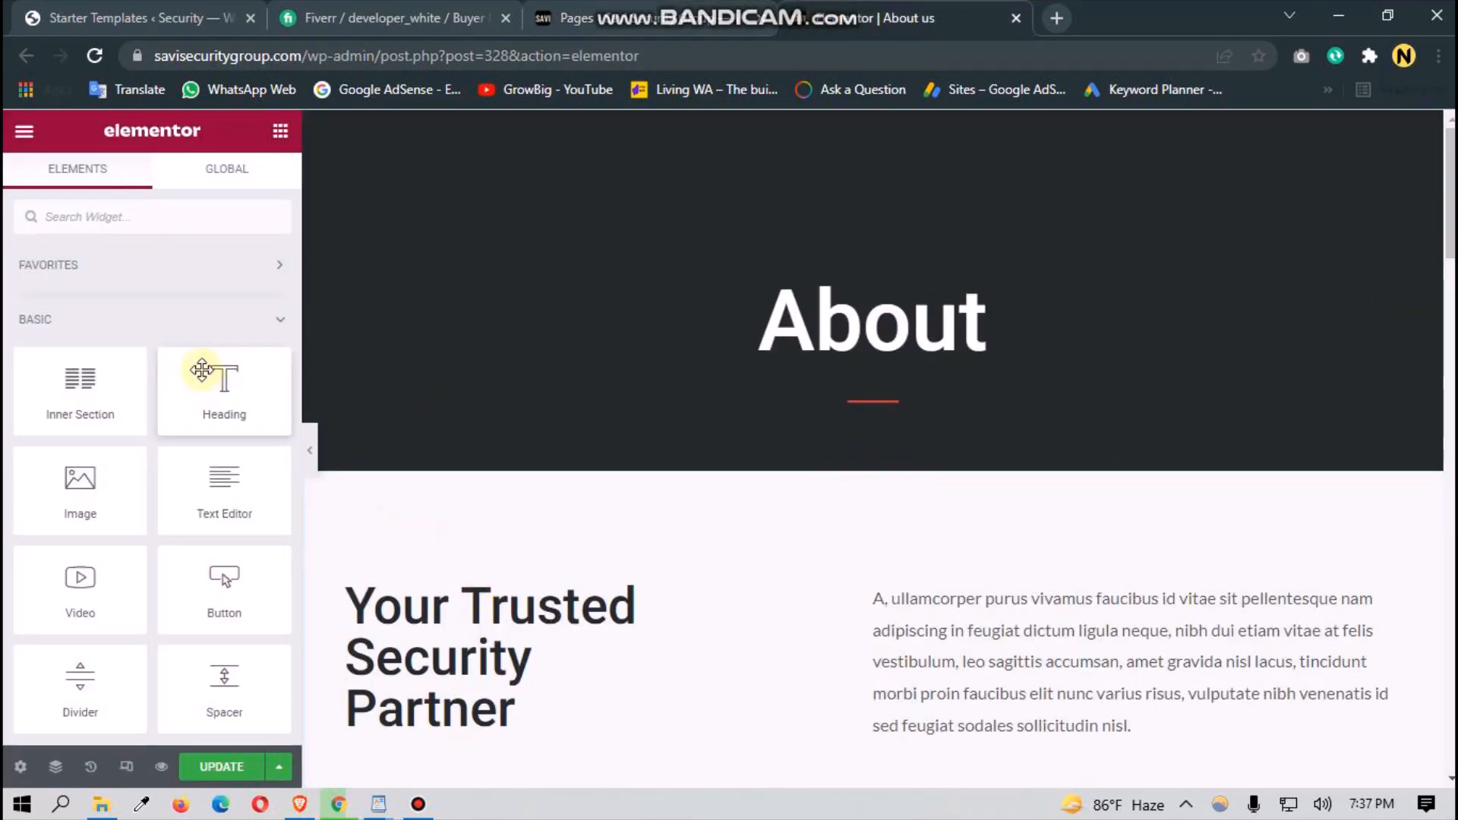
{"action": "scroll", "coordinate": [657, 621], "scroll_direction": "down", "scroll_amount": 5}
{"action": "scroll", "coordinate": [657, 621], "scroll_direction": "up", "scroll_amount": 5}
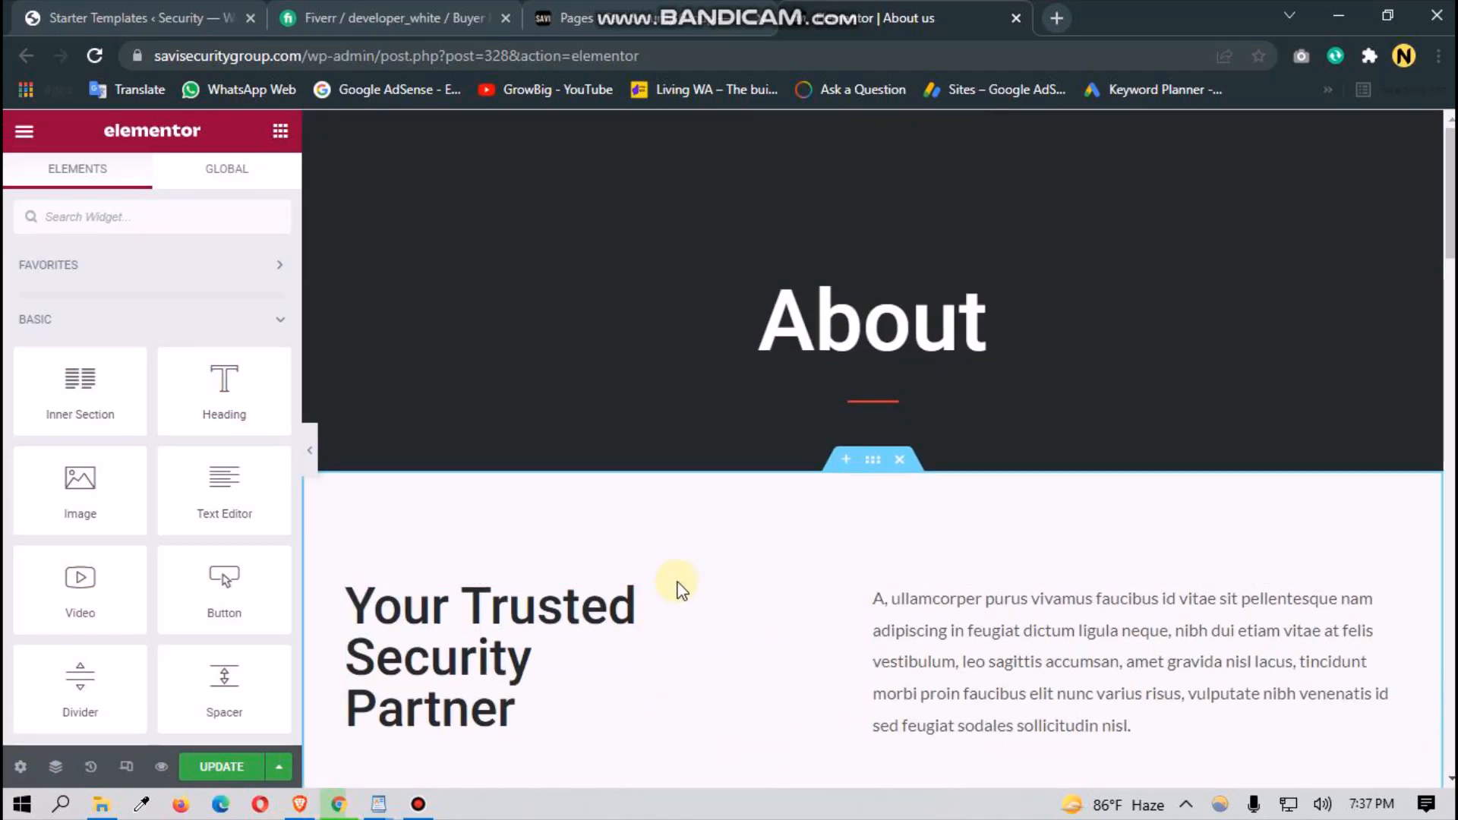
Step: Review the About us page settings in Elementor, including the general settings and the Yoast SEO options
{"action": "left_click", "coordinate": [16, 766]}
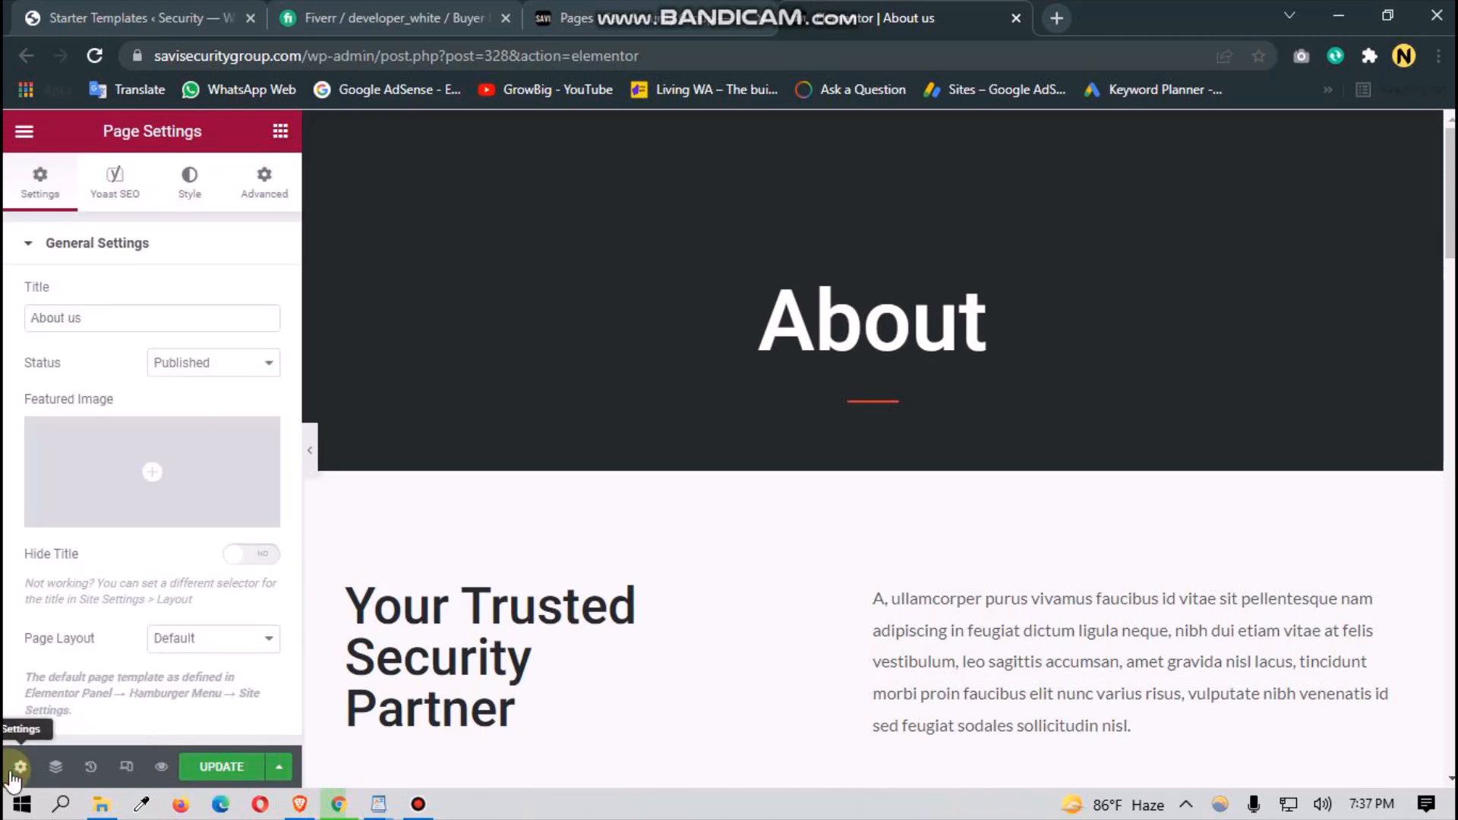
{"action": "left_click", "coordinate": [114, 183]}
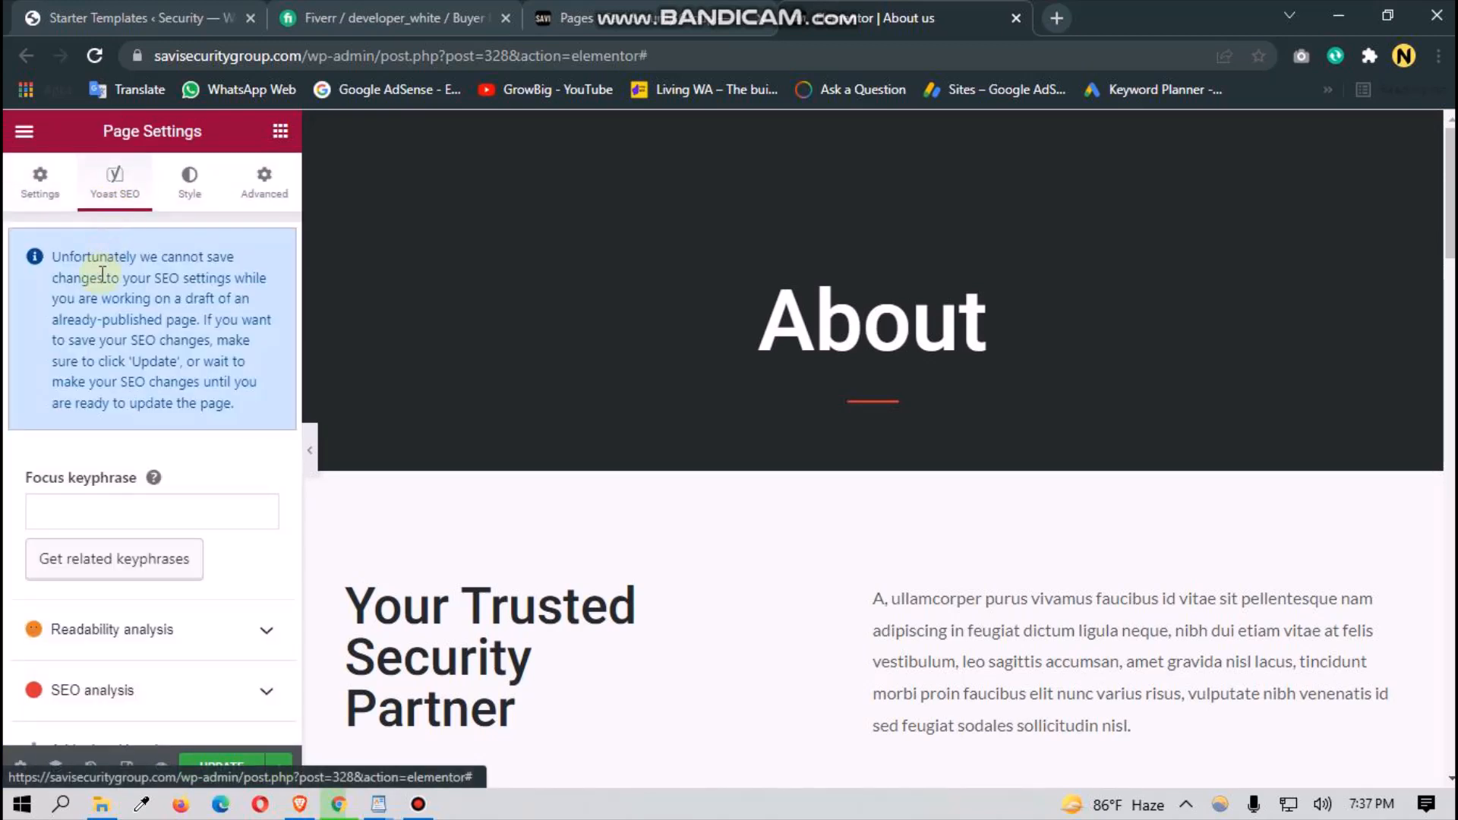
{"action": "scroll", "coordinate": [161, 520], "scroll_direction": "down", "scroll_amount": 3}
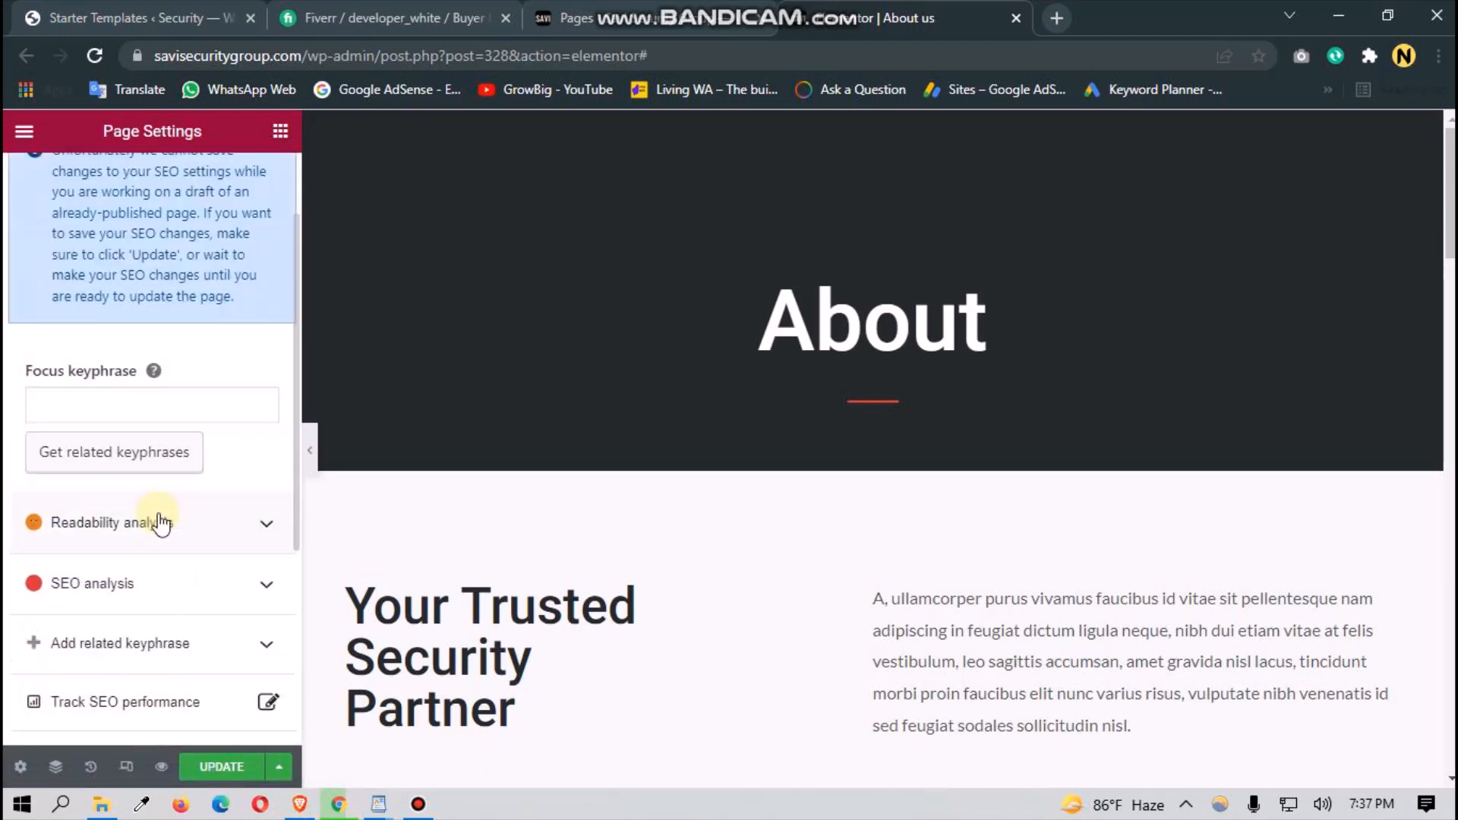
{"action": "left_click", "coordinate": [128, 301]}
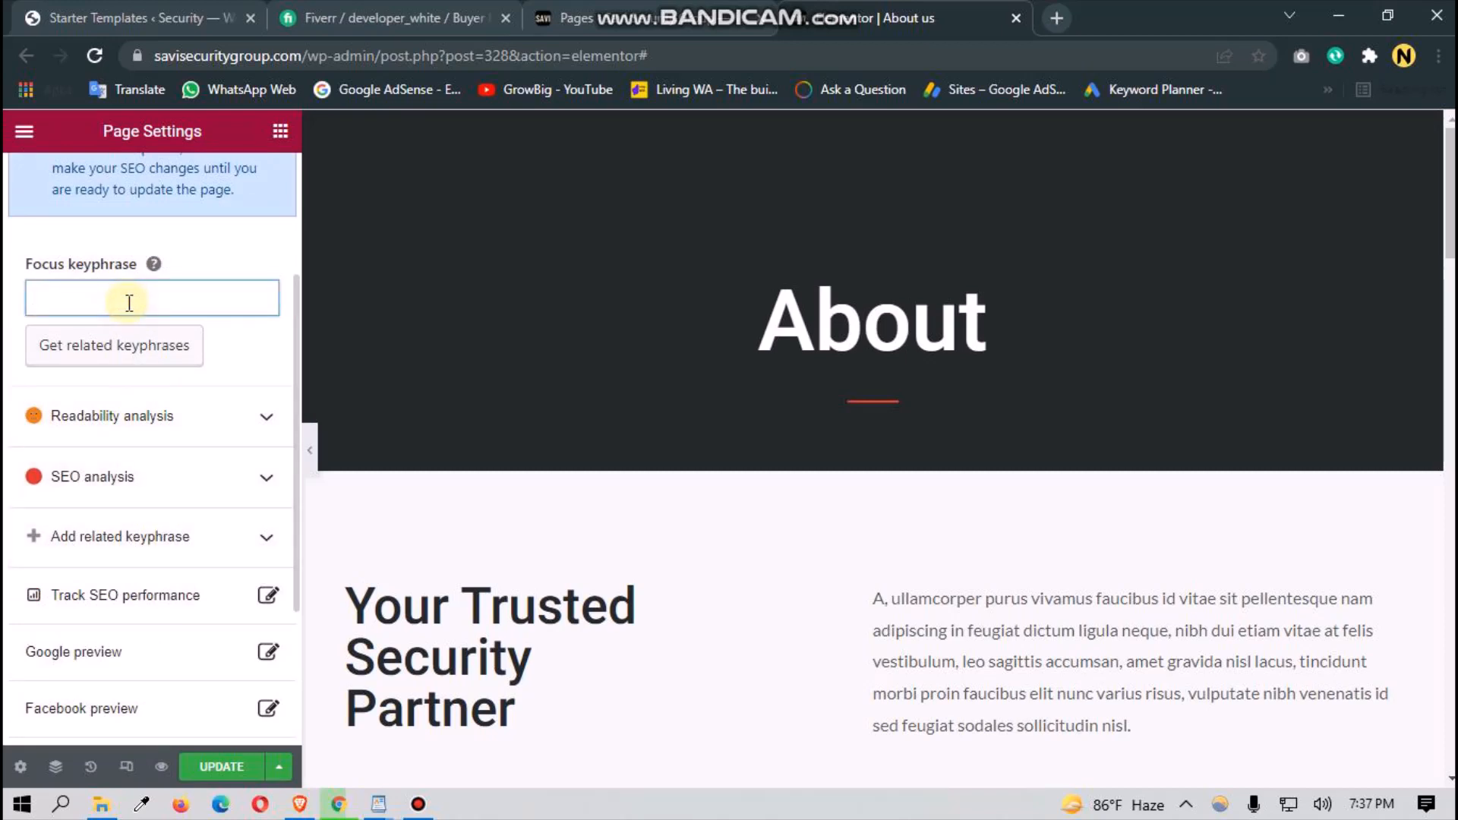
{"action": "scroll", "coordinate": [47, 455], "scroll_direction": "down", "scroll_amount": 3}
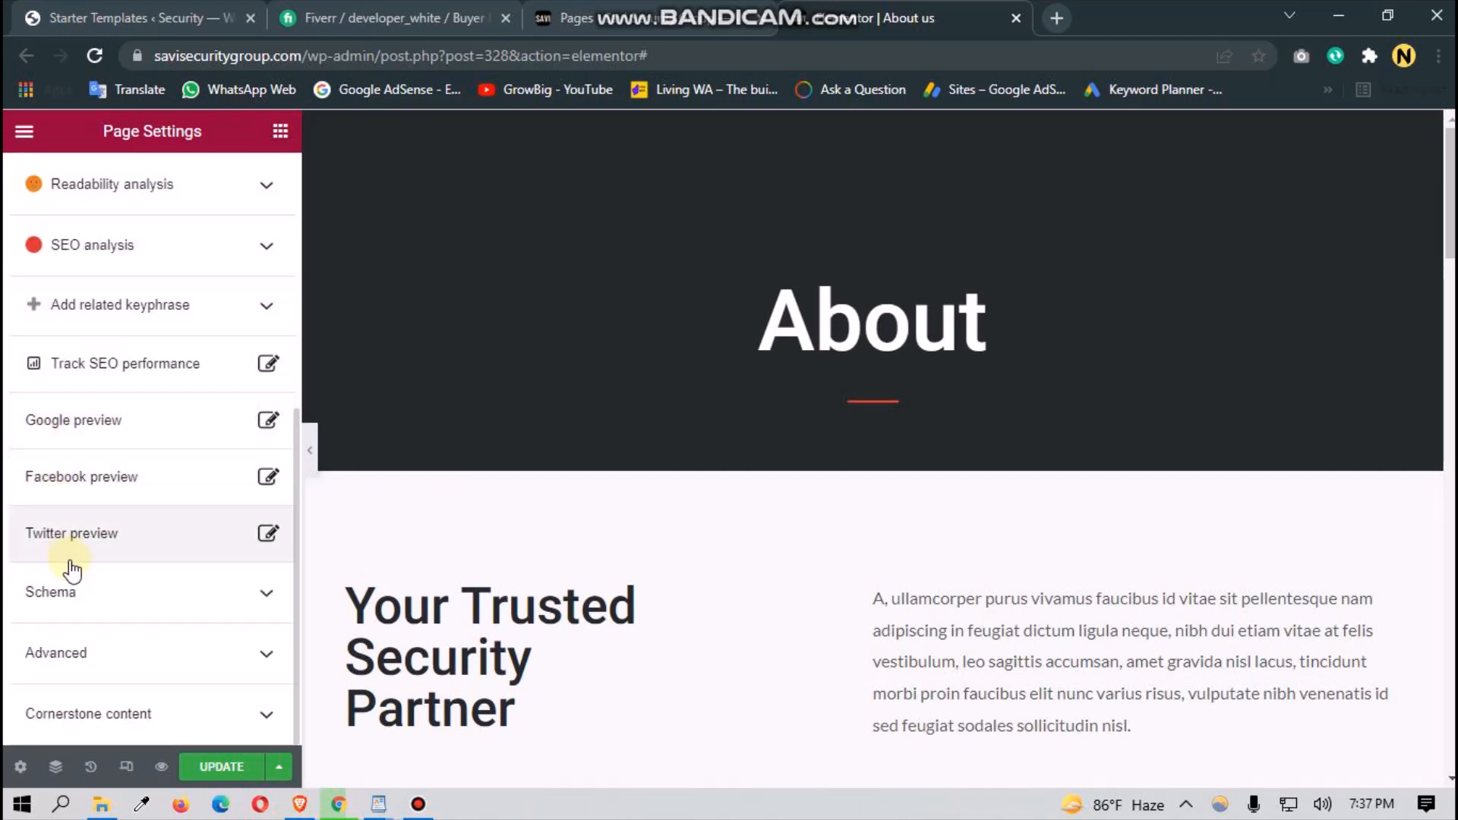
{"action": "scroll", "coordinate": [60, 585], "scroll_direction": "up", "scroll_amount": 6}
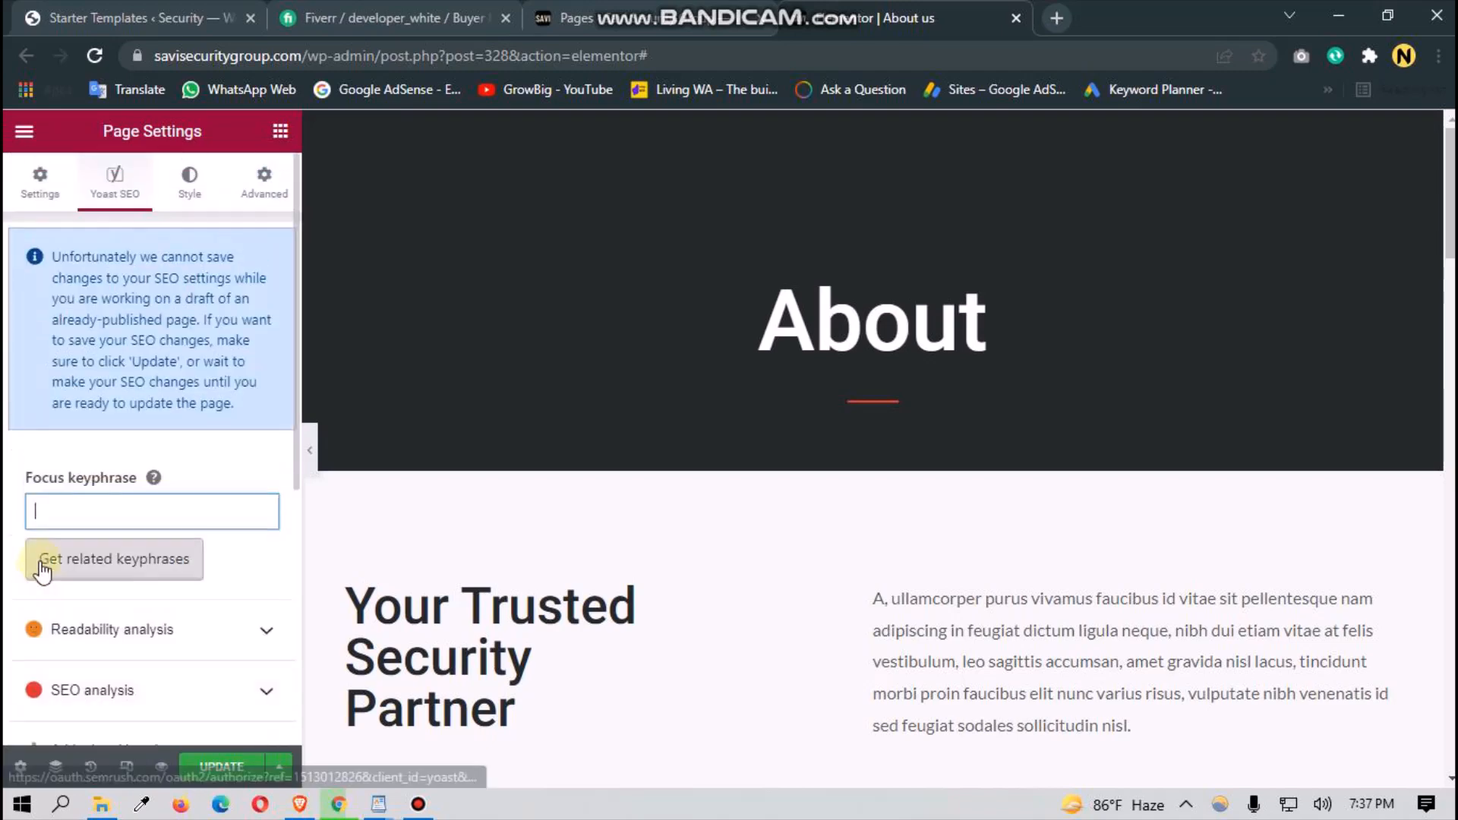
{"action": "left_click", "coordinate": [30, 180]}
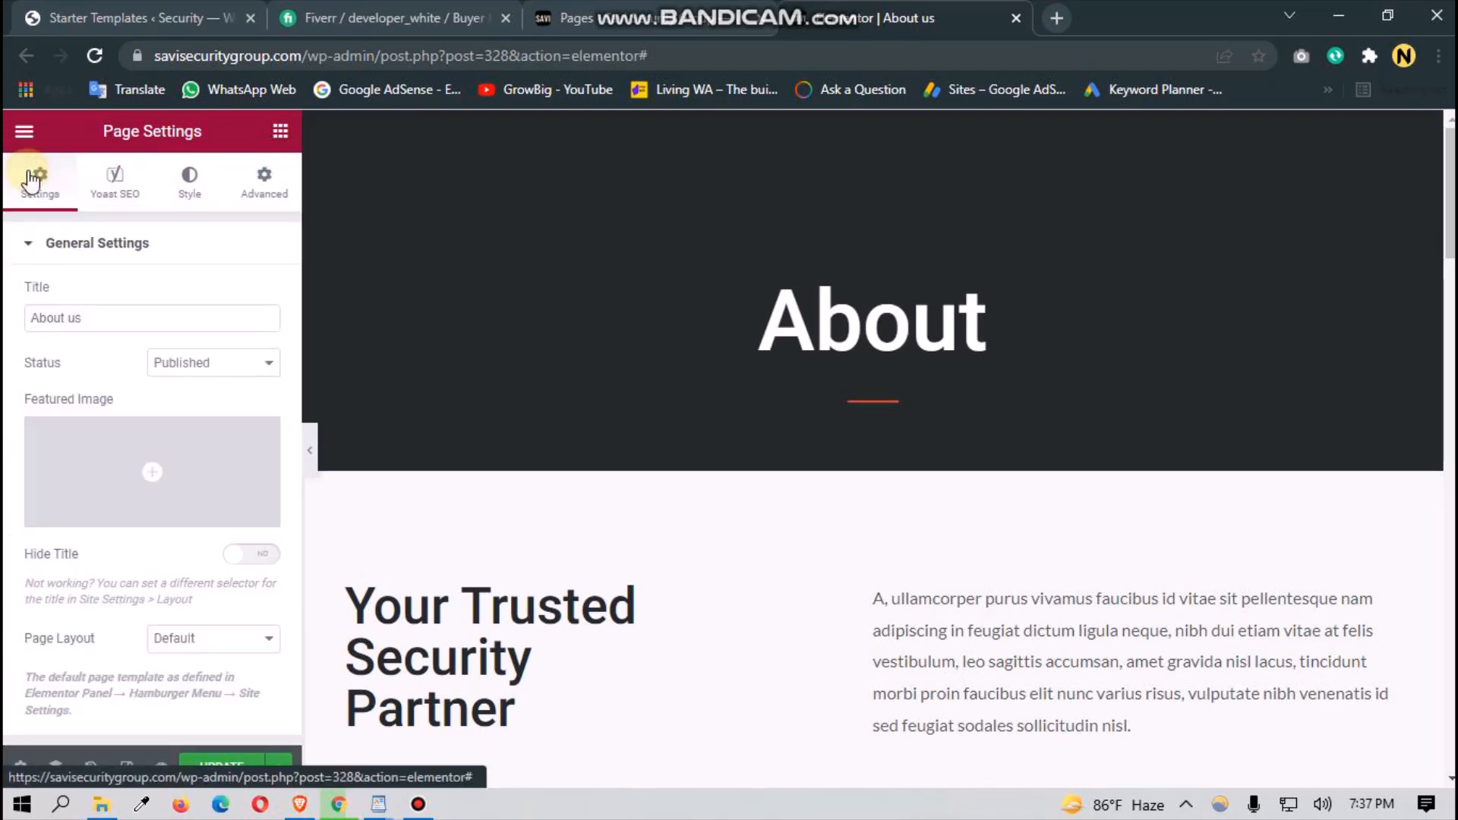
Step: From the Pages list, open the About us page in the WordPress editor in a new browser tab
{"action": "left_click", "coordinate": [566, 17]}
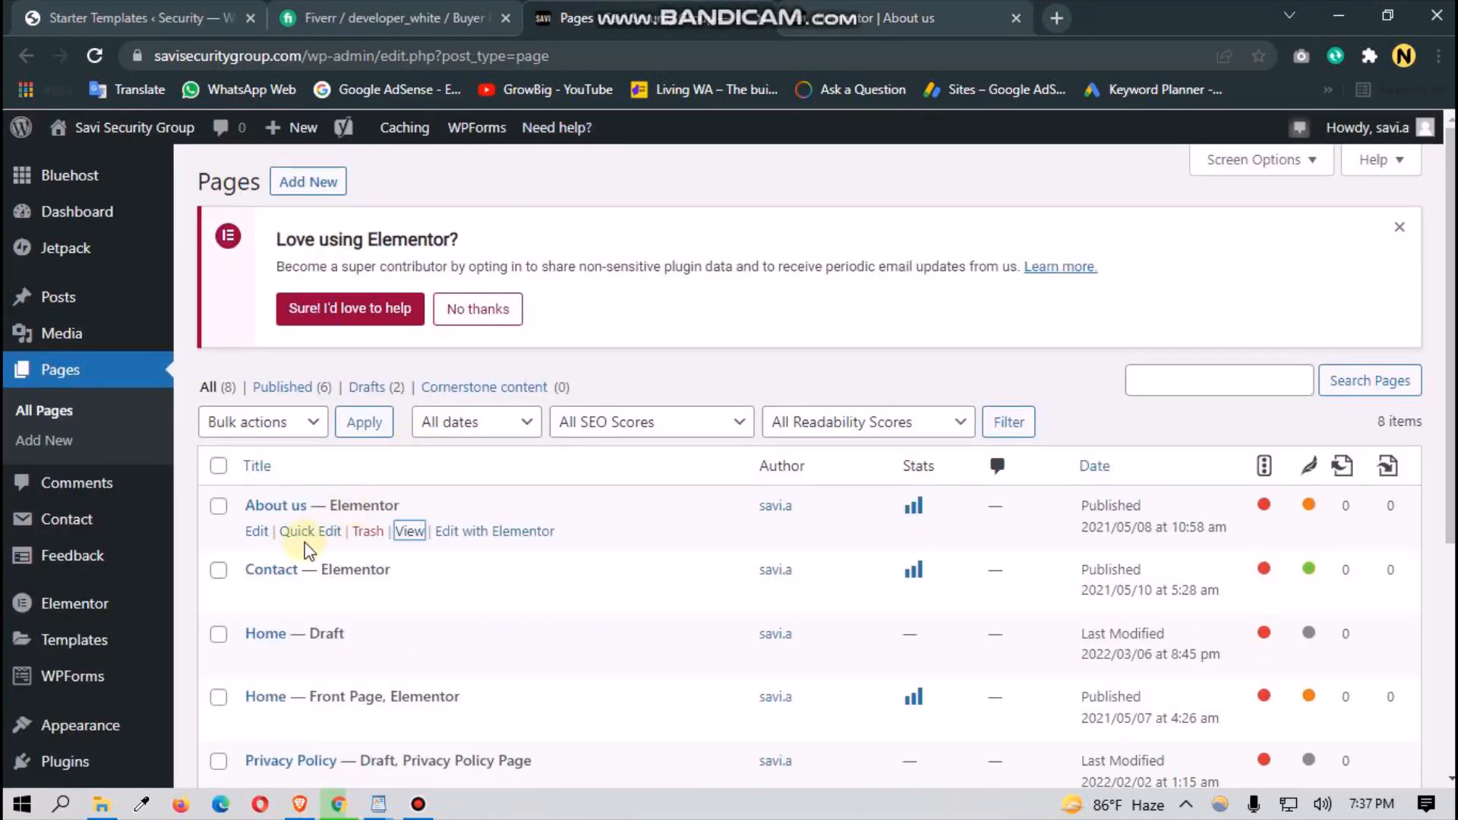
{"action": "right_click", "coordinate": [254, 533]}
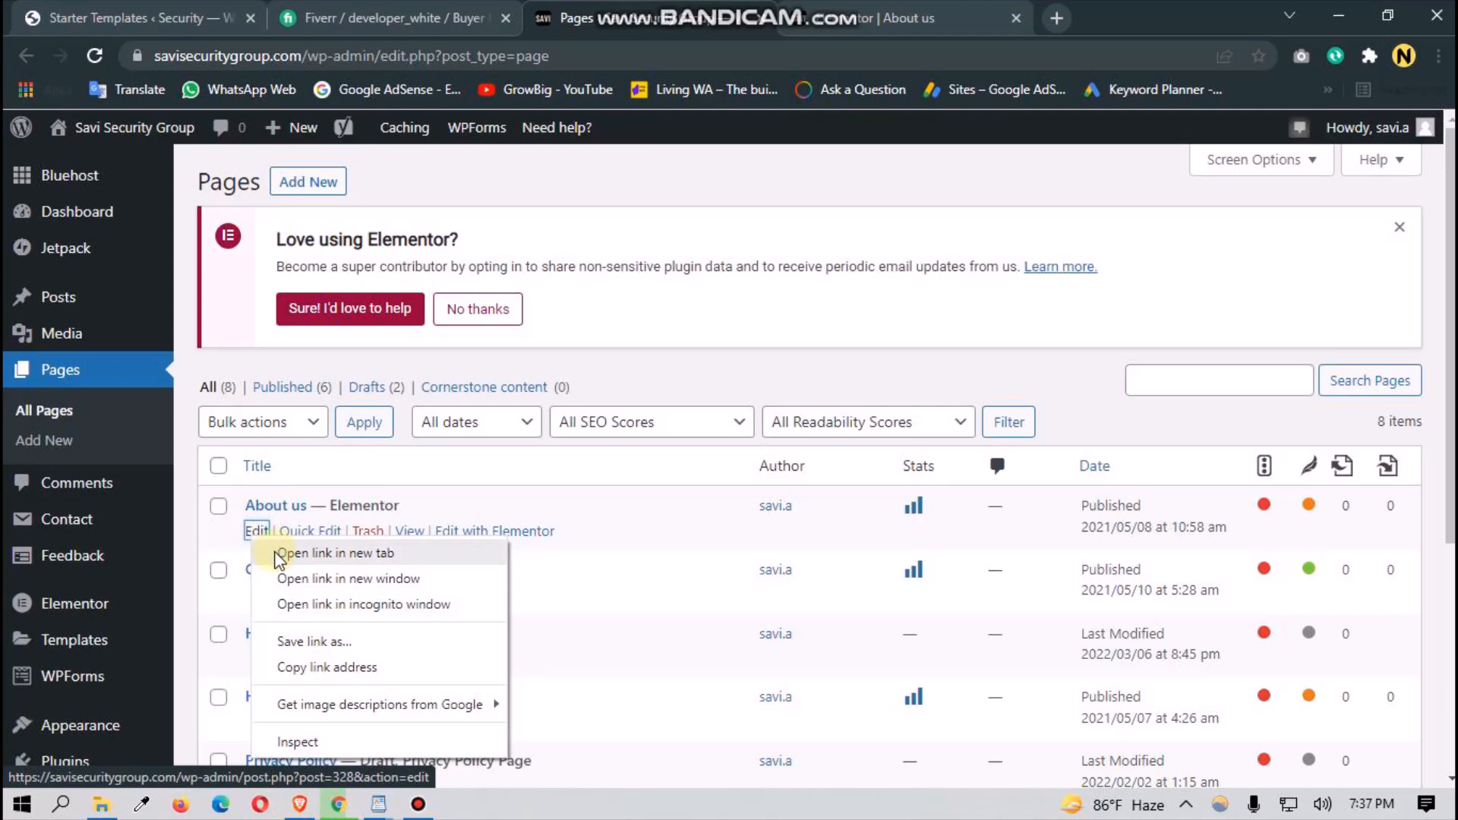
{"action": "left_click", "coordinate": [334, 553]}
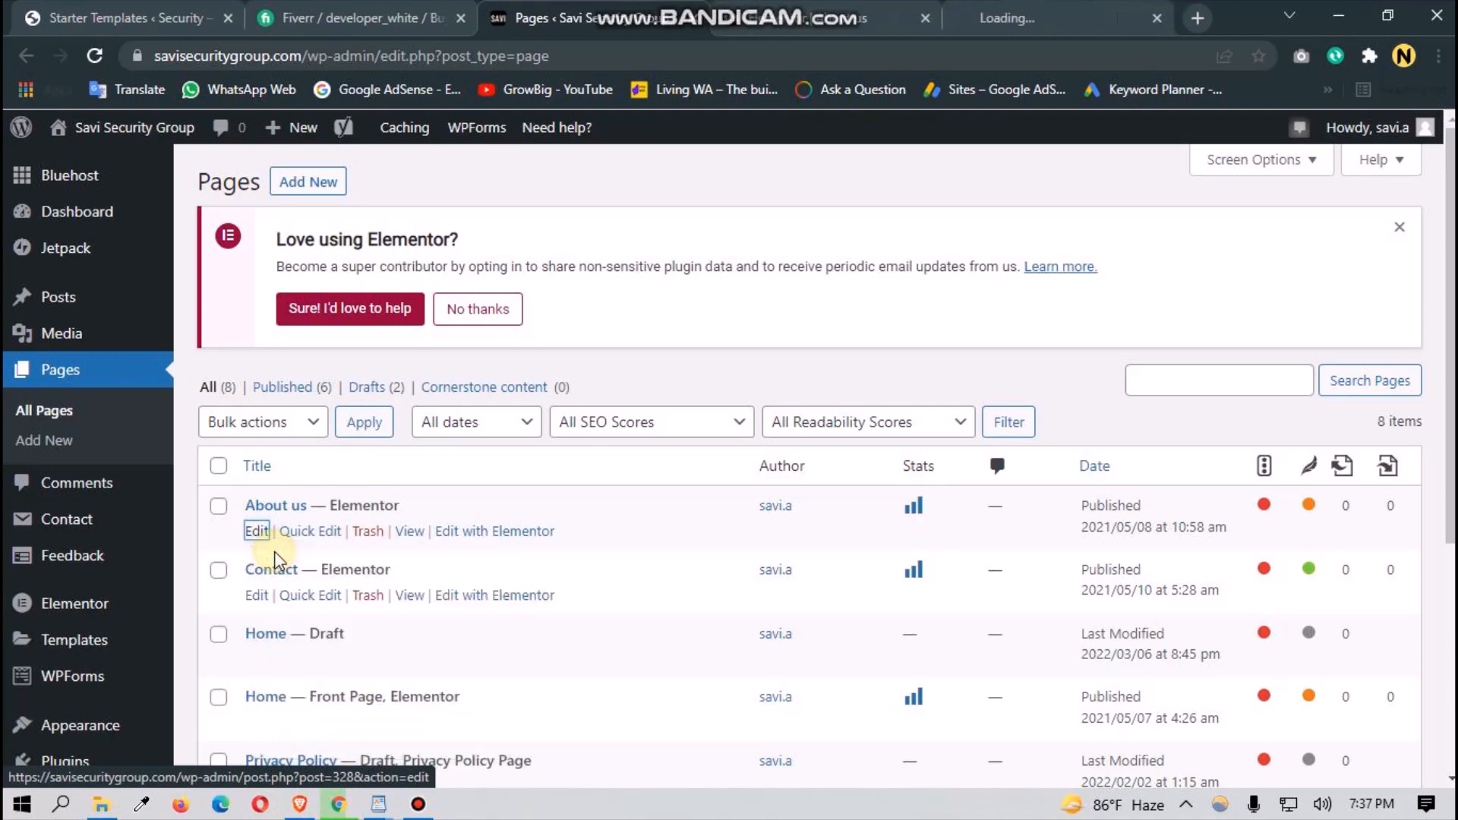
{"action": "left_click", "coordinate": [997, 9]}
{"action": "left_click", "coordinate": [589, 10]}
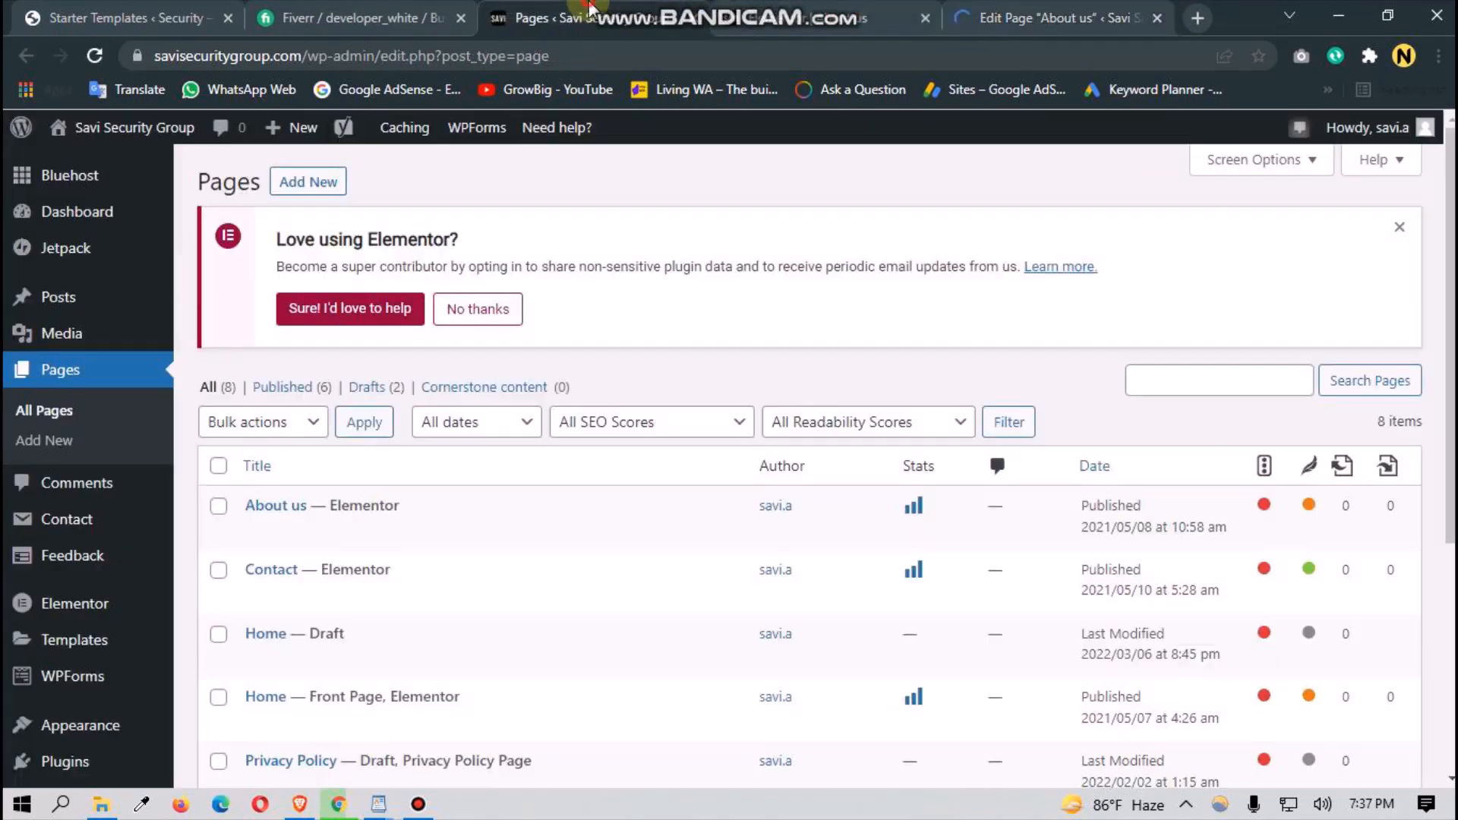
{"action": "left_click", "coordinate": [1016, 11]}
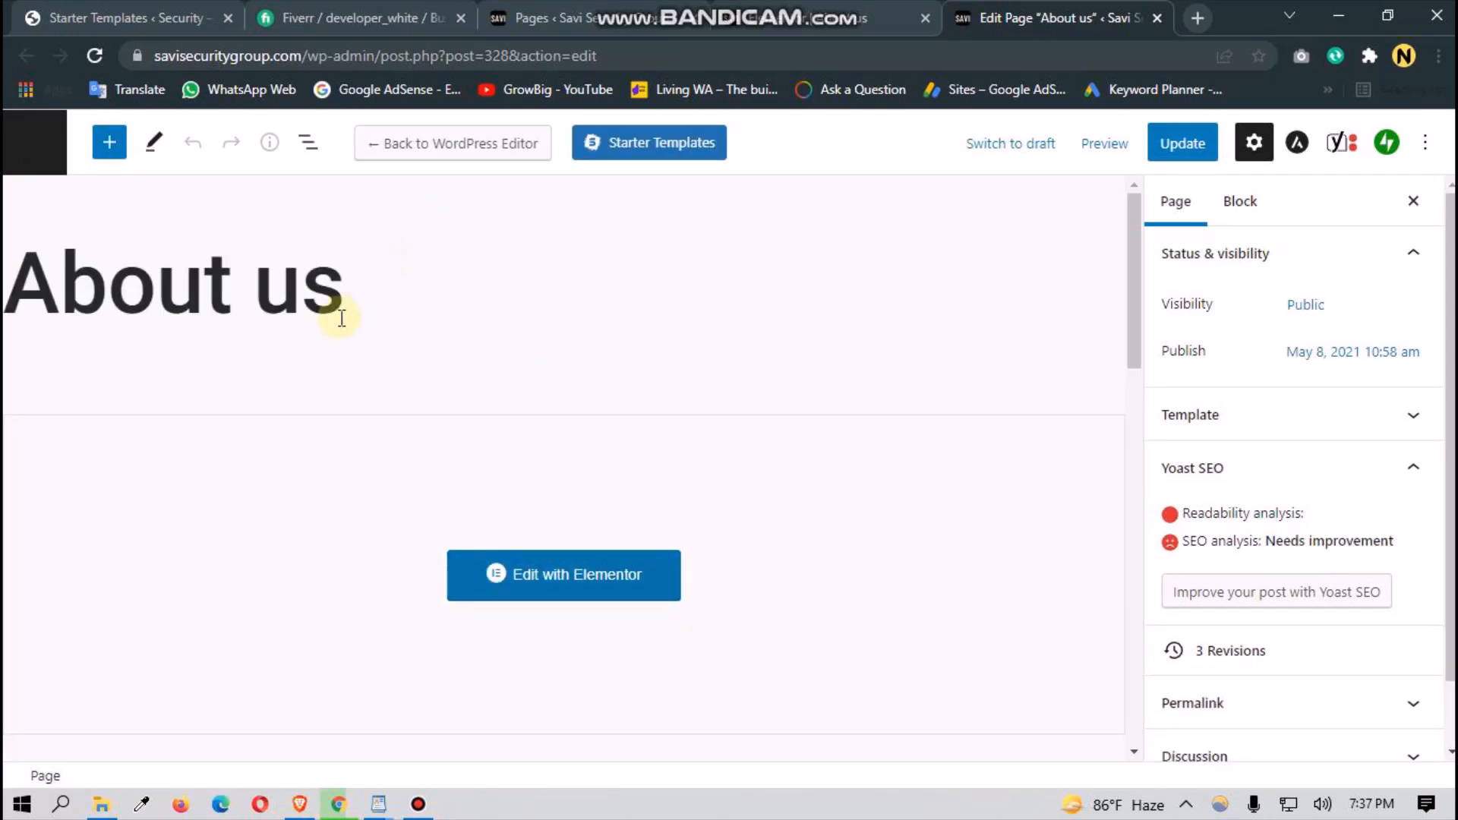
Step: Examine the About us title and its Yoast SEO fields, including the slug, meta description and expanded SEO analysis
{"action": "left_click_drag", "start_coordinate": [341, 309], "coordinate": [12, 305]}
{"action": "left_click", "coordinate": [496, 302]}
{"action": "scroll", "coordinate": [462, 503], "scroll_direction": "down", "scroll_amount": 6}
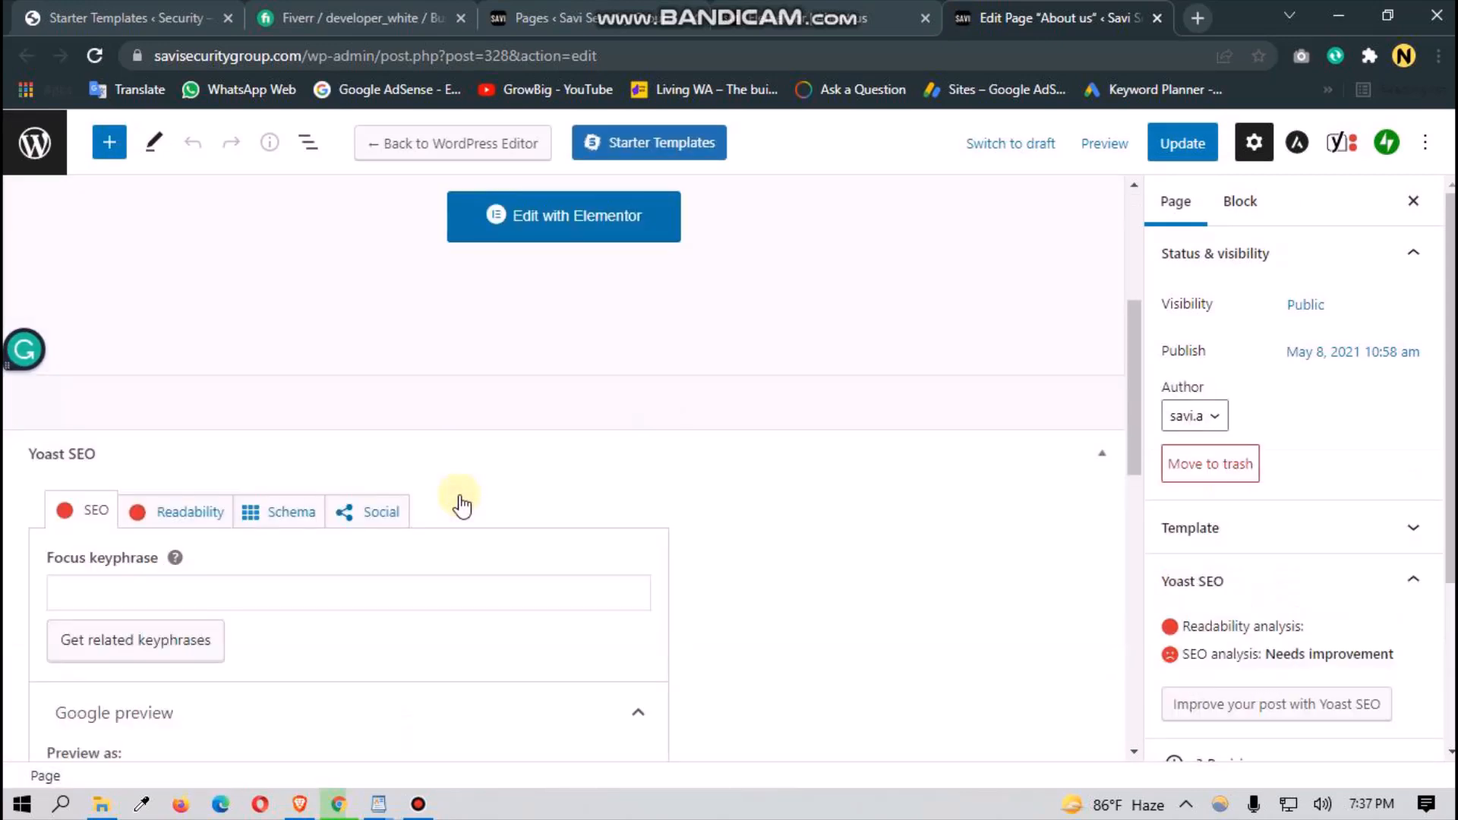
{"action": "scroll", "coordinate": [1164, 596], "scroll_direction": "down", "scroll_amount": 3}
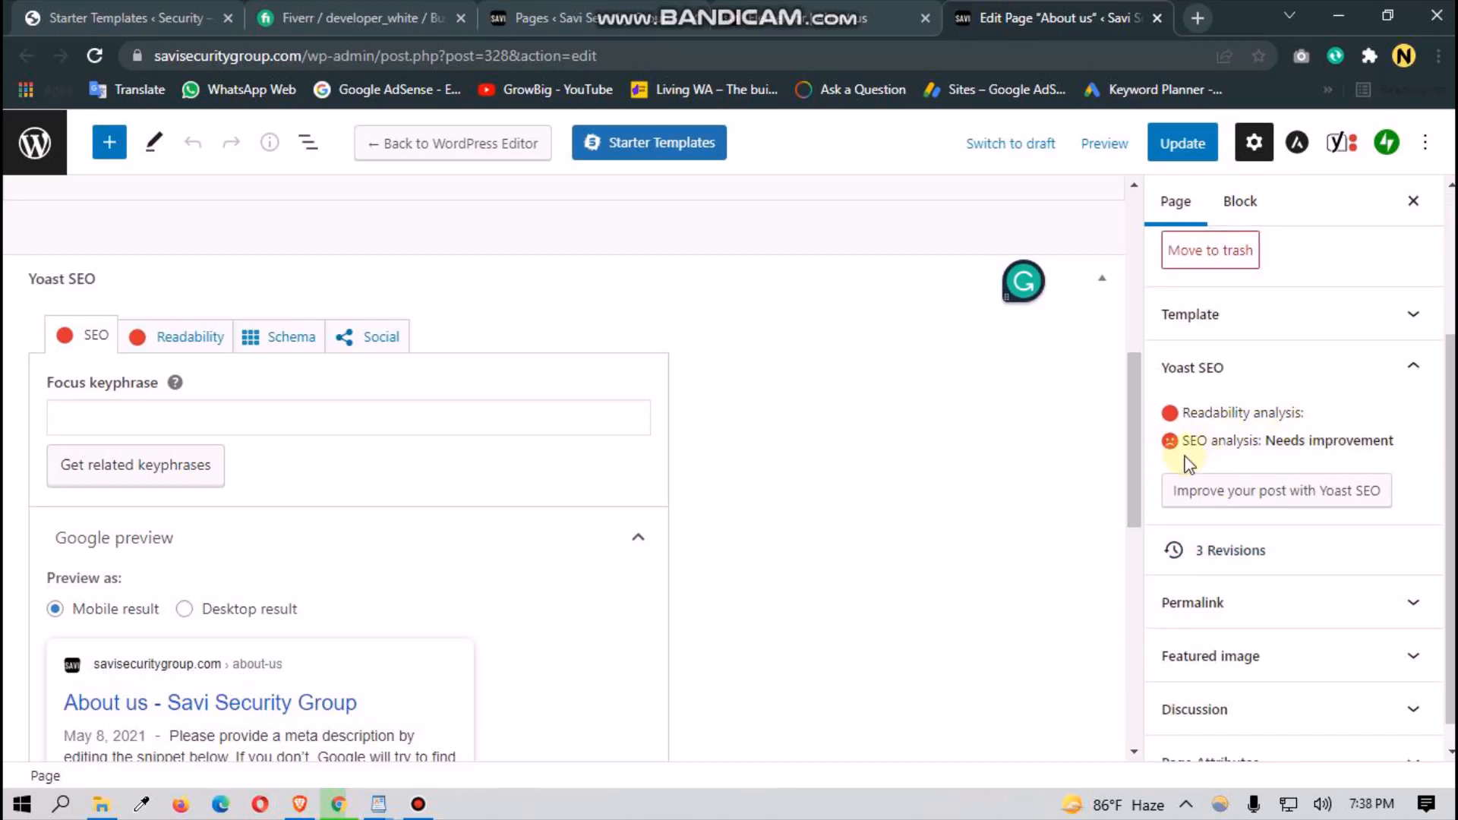
{"action": "scroll", "coordinate": [566, 691], "scroll_direction": "down", "scroll_amount": 7}
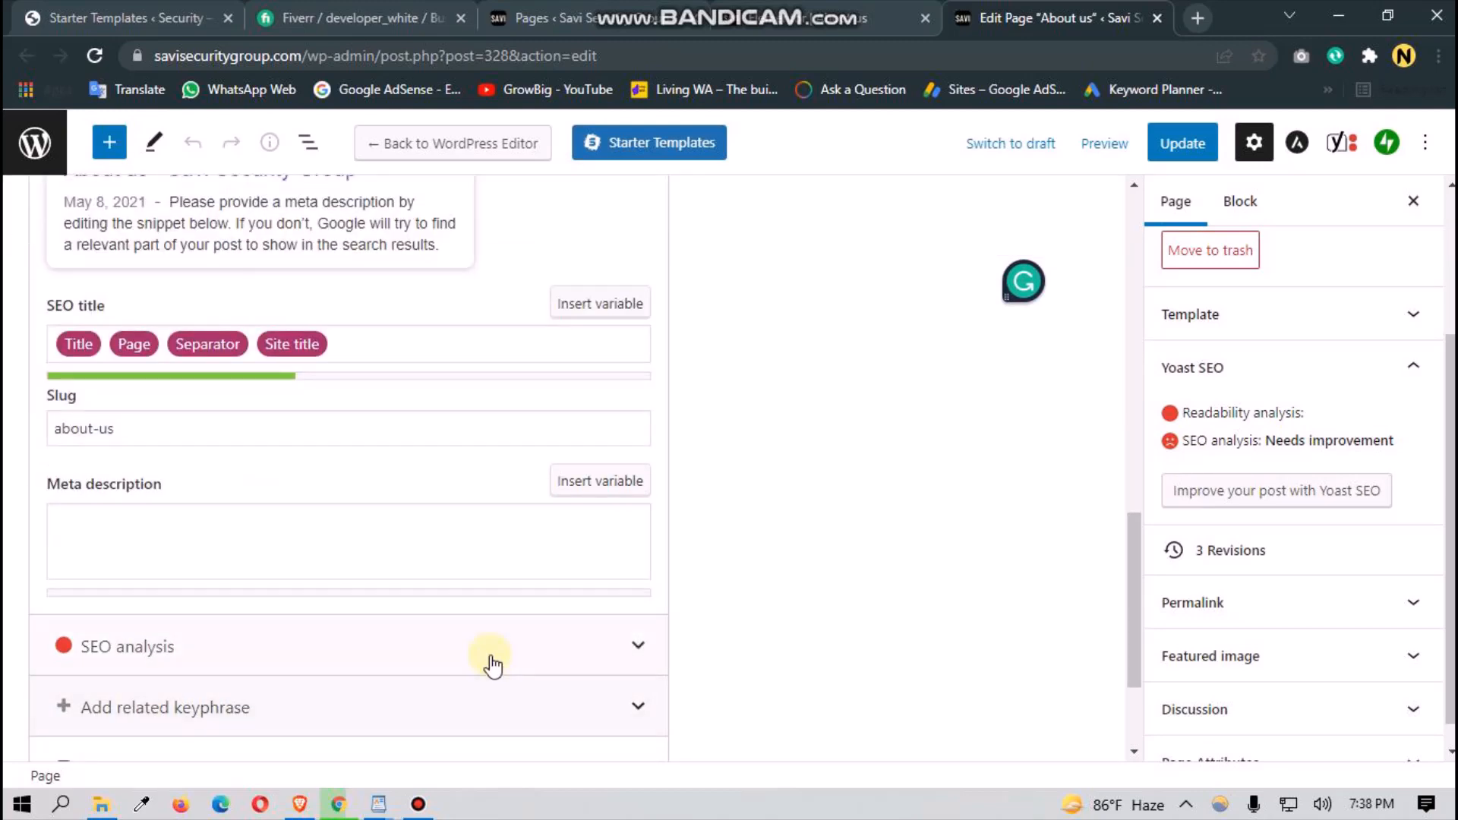
{"action": "scroll", "coordinate": [470, 643], "scroll_direction": "down", "scroll_amount": 2}
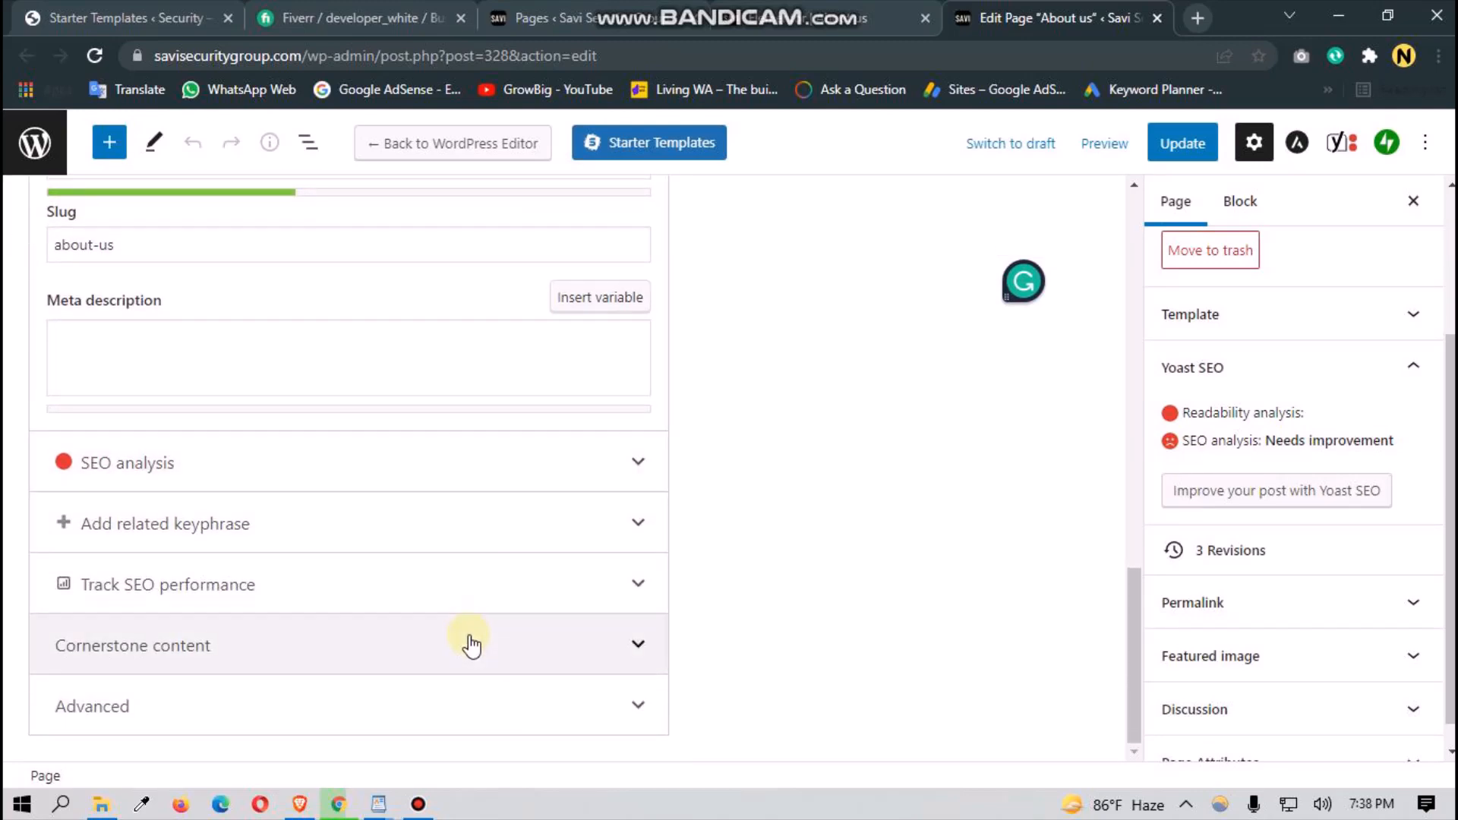
{"action": "scroll", "coordinate": [415, 497], "scroll_direction": "up", "scroll_amount": 3}
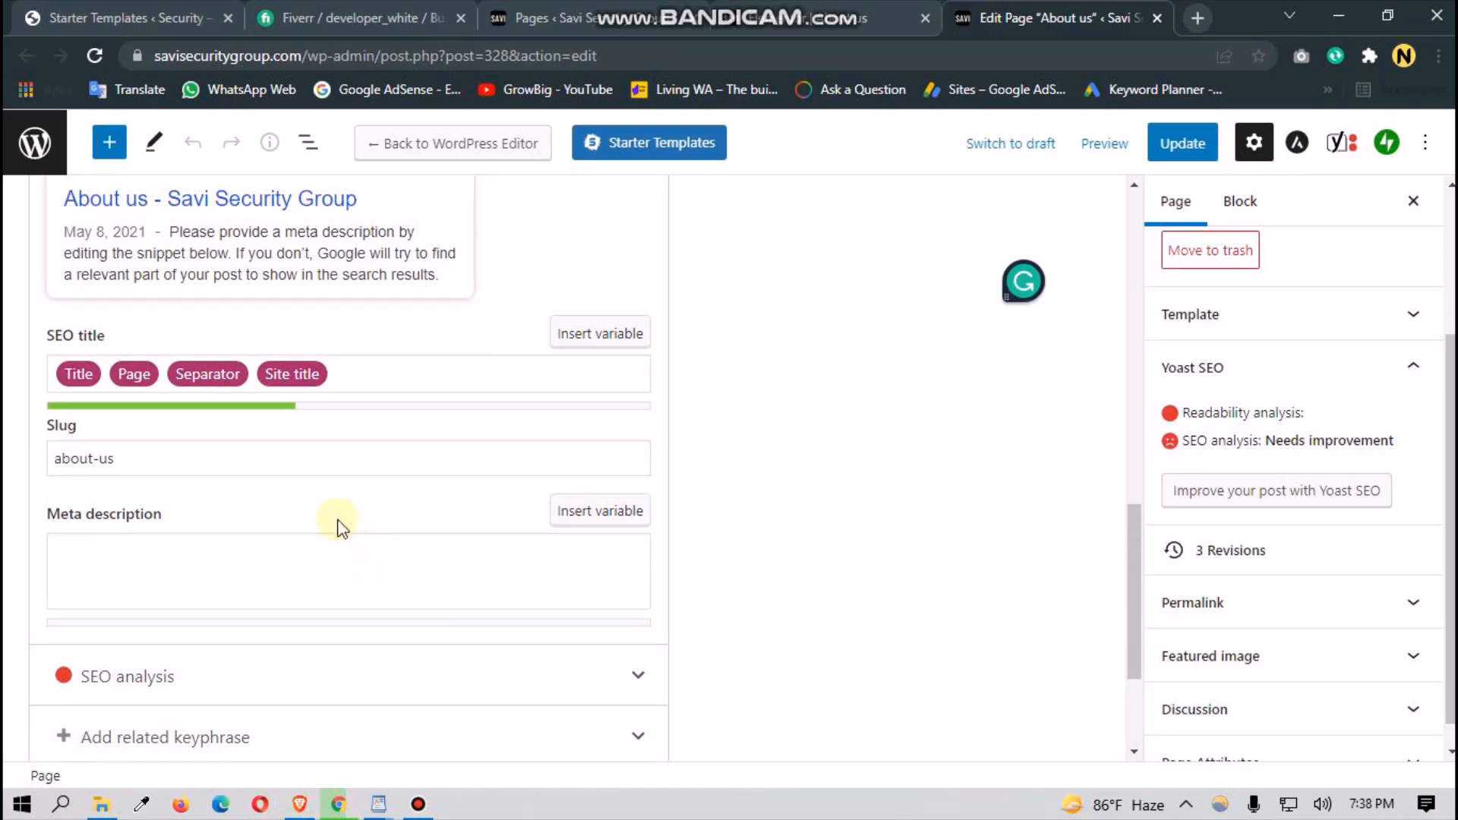
{"action": "scroll", "coordinate": [332, 514], "scroll_direction": "down", "scroll_amount": 3}
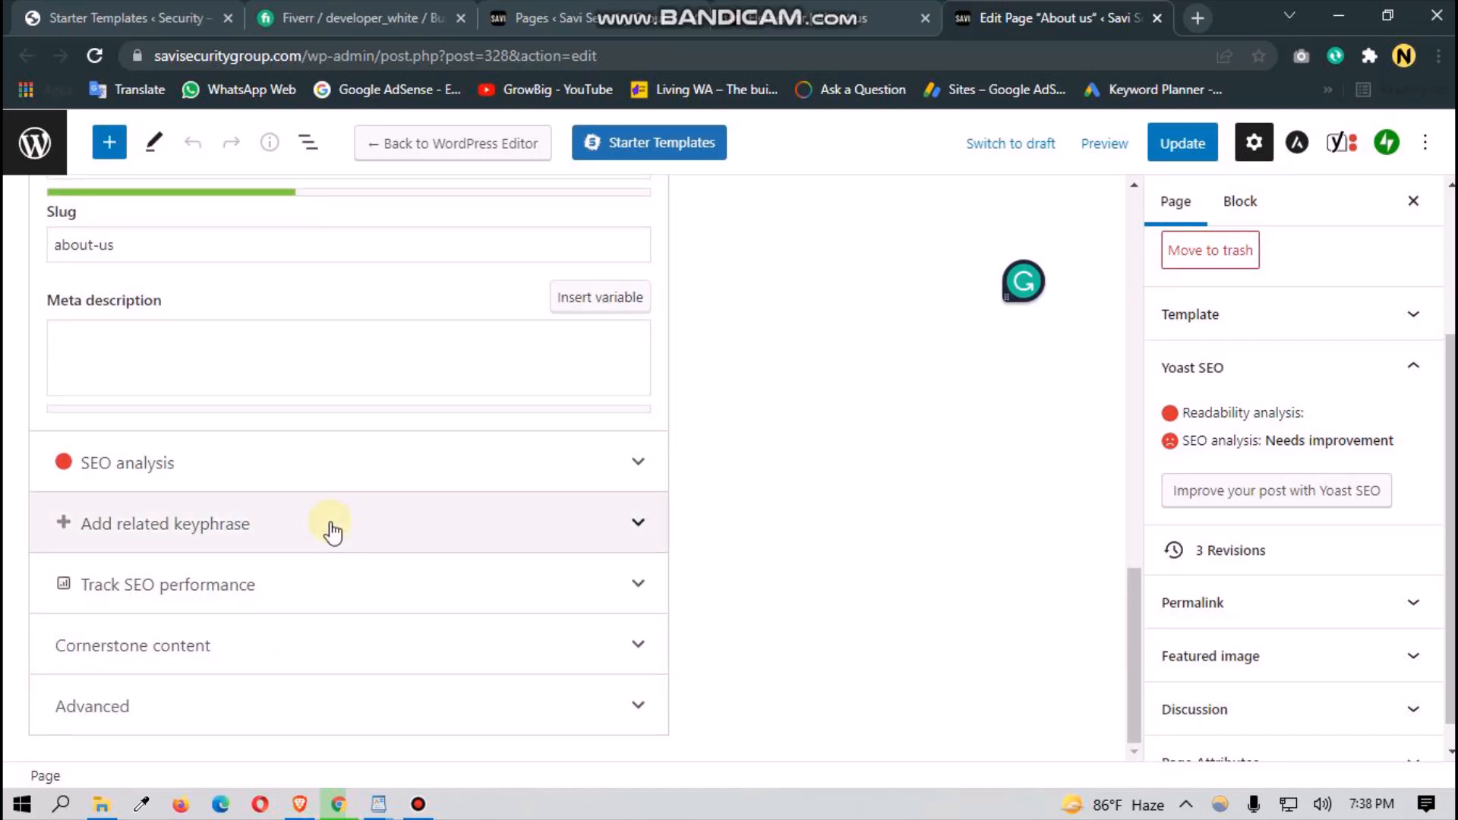
{"action": "left_click", "coordinate": [384, 467]}
{"action": "scroll", "coordinate": [387, 560], "scroll_direction": "down", "scroll_amount": 3}
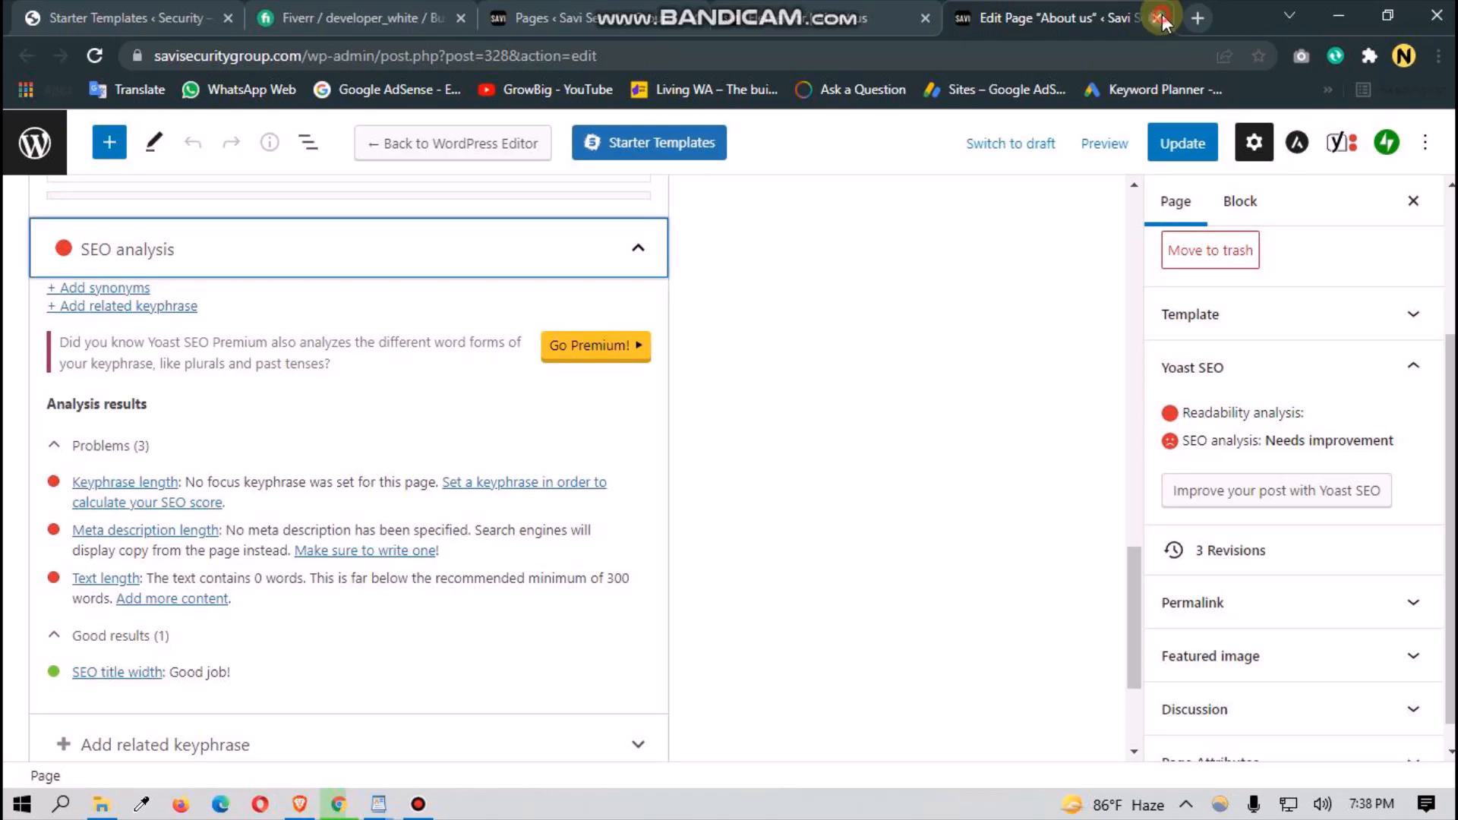
Step: Close the WordPress editor tab and select the dark About header section in Elementor to show its layout settings
{"action": "left_click", "coordinate": [1159, 18]}
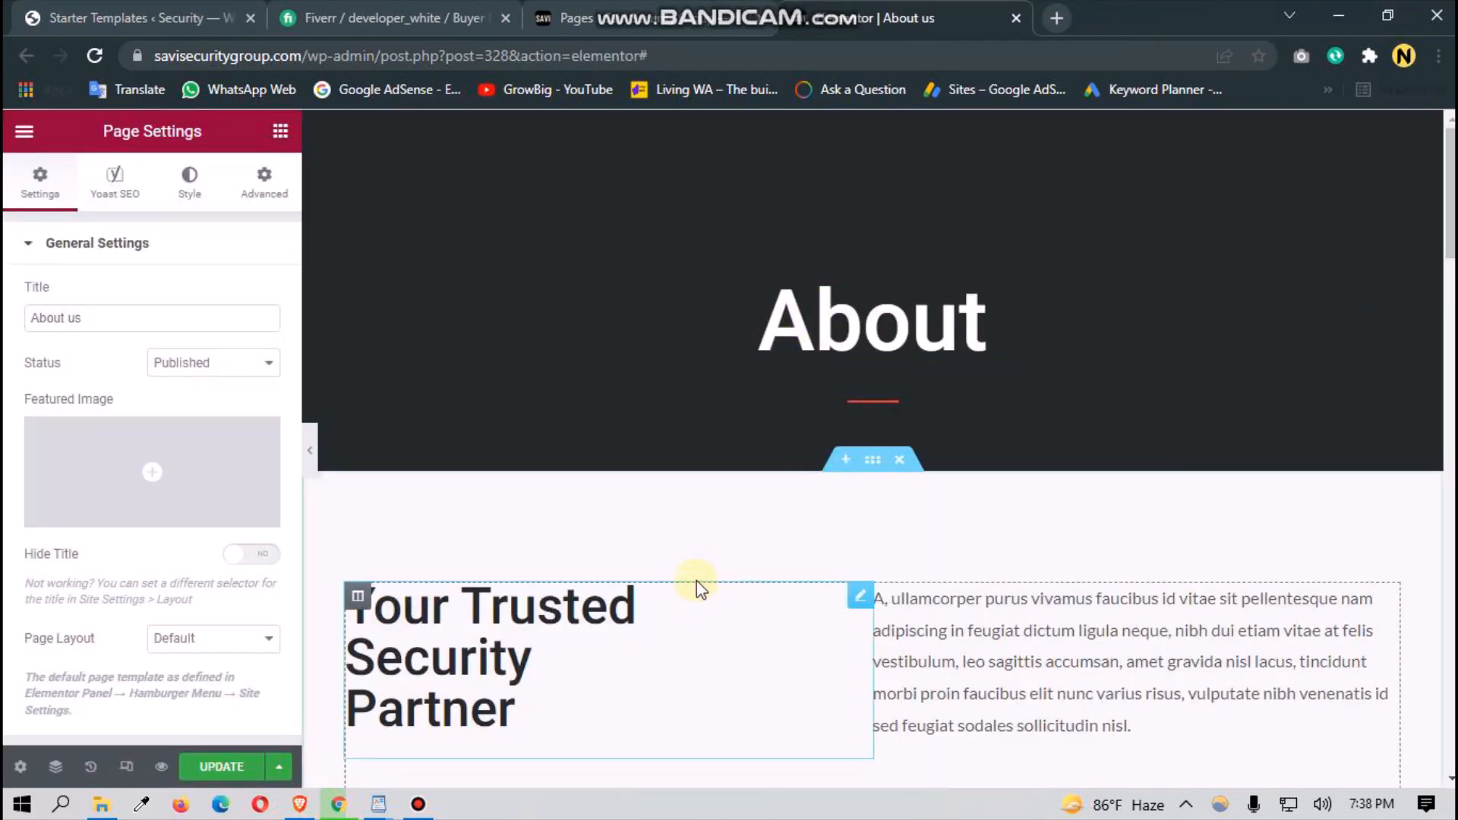
{"action": "scroll", "coordinate": [736, 524], "scroll_direction": "down", "scroll_amount": 3}
{"action": "scroll", "coordinate": [736, 524], "scroll_direction": "up", "scroll_amount": 3}
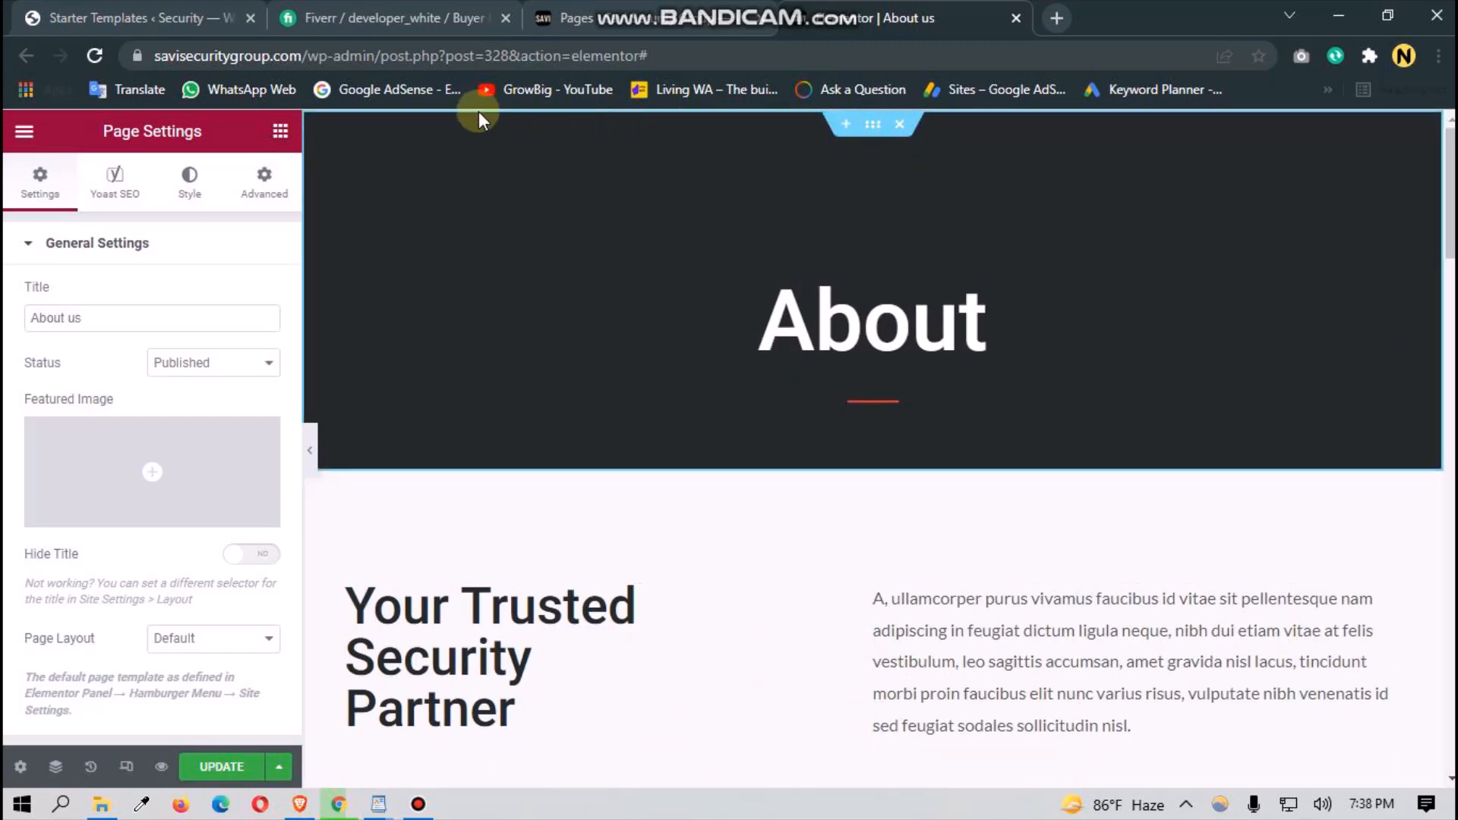
{"action": "left_click", "coordinate": [885, 131]}
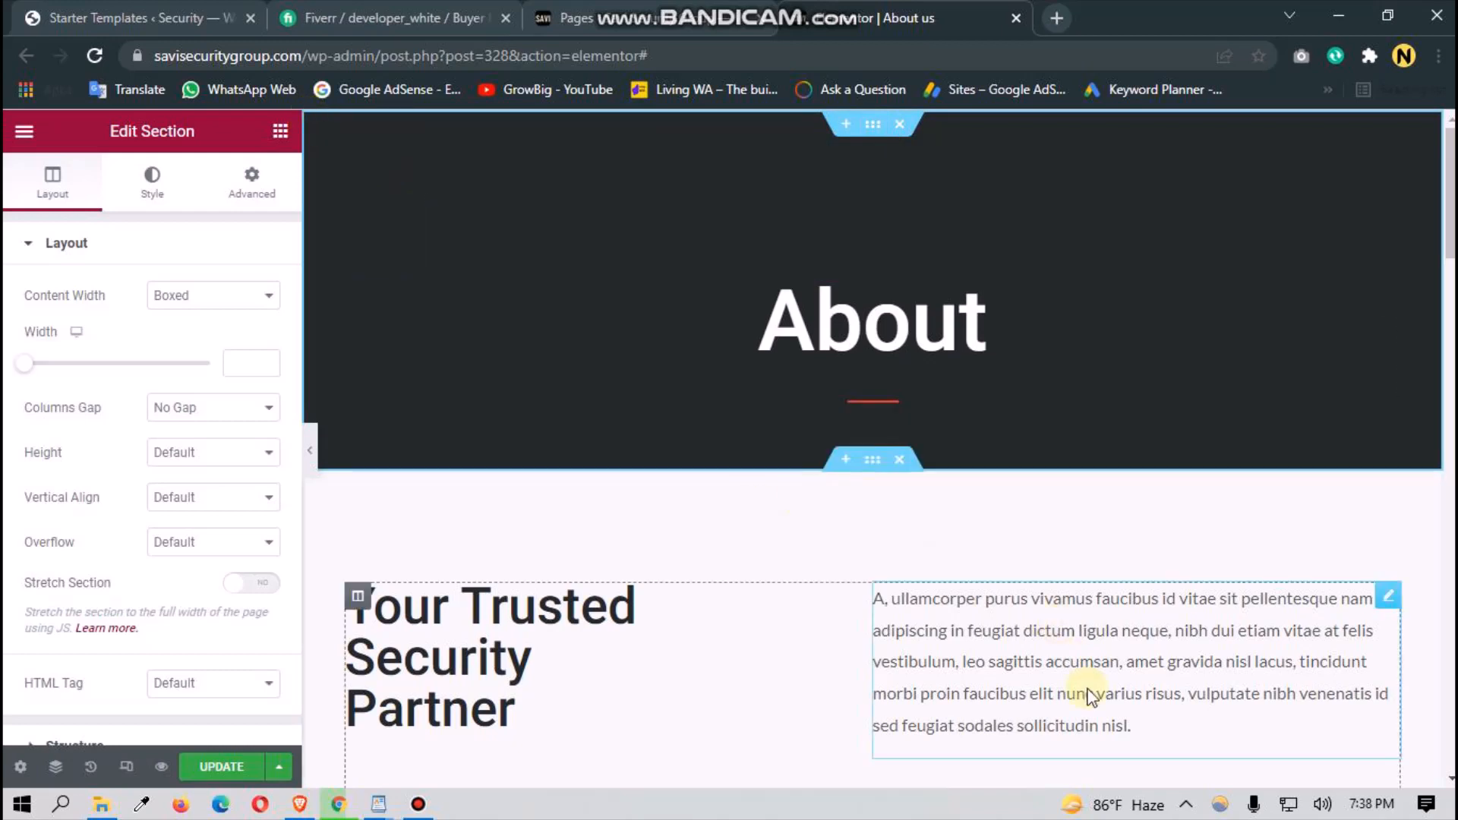
{"action": "left_click", "coordinate": [72, 808]}
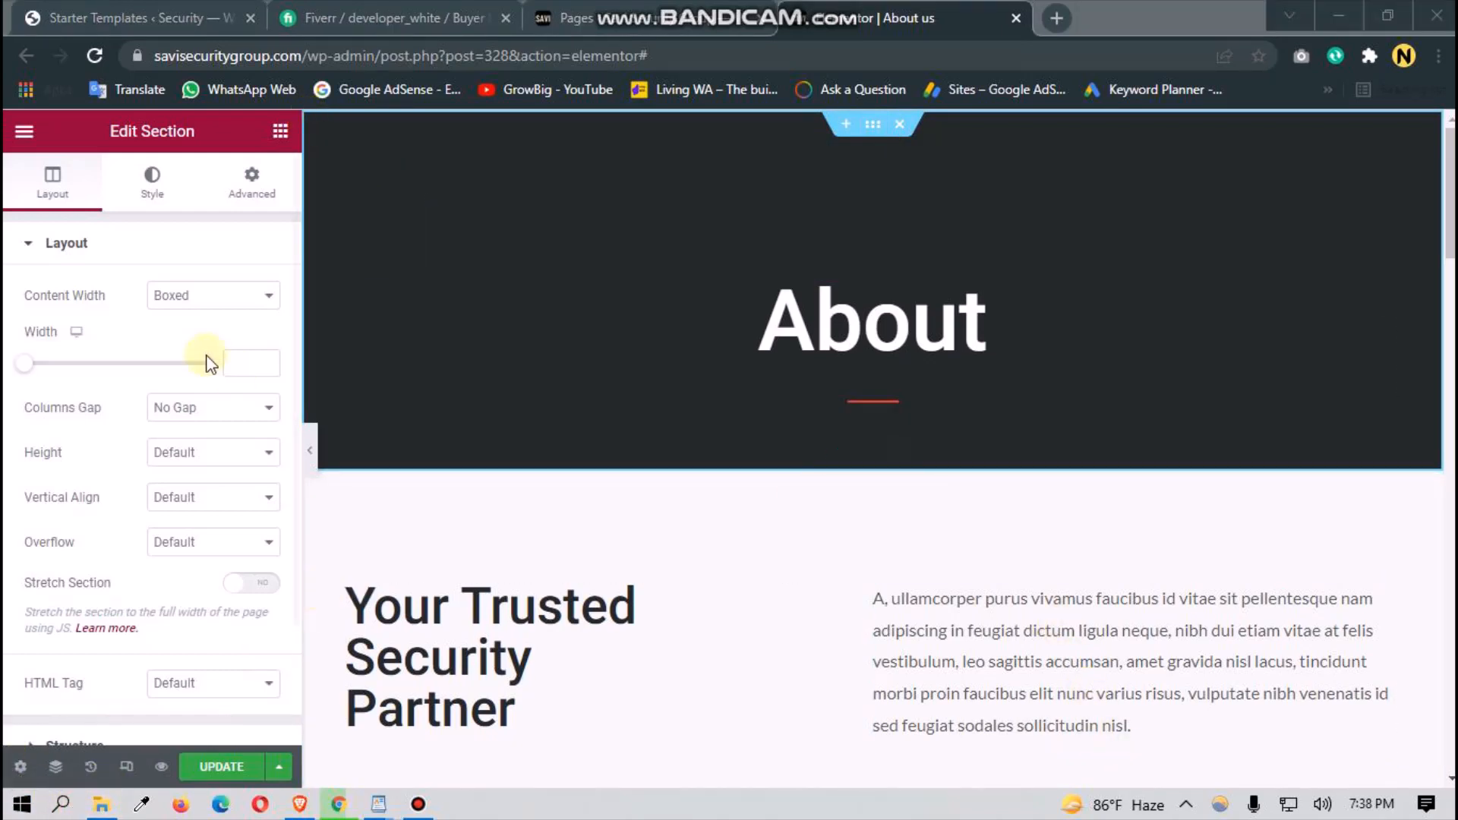
{"action": "left_click", "coordinate": [125, 488]}
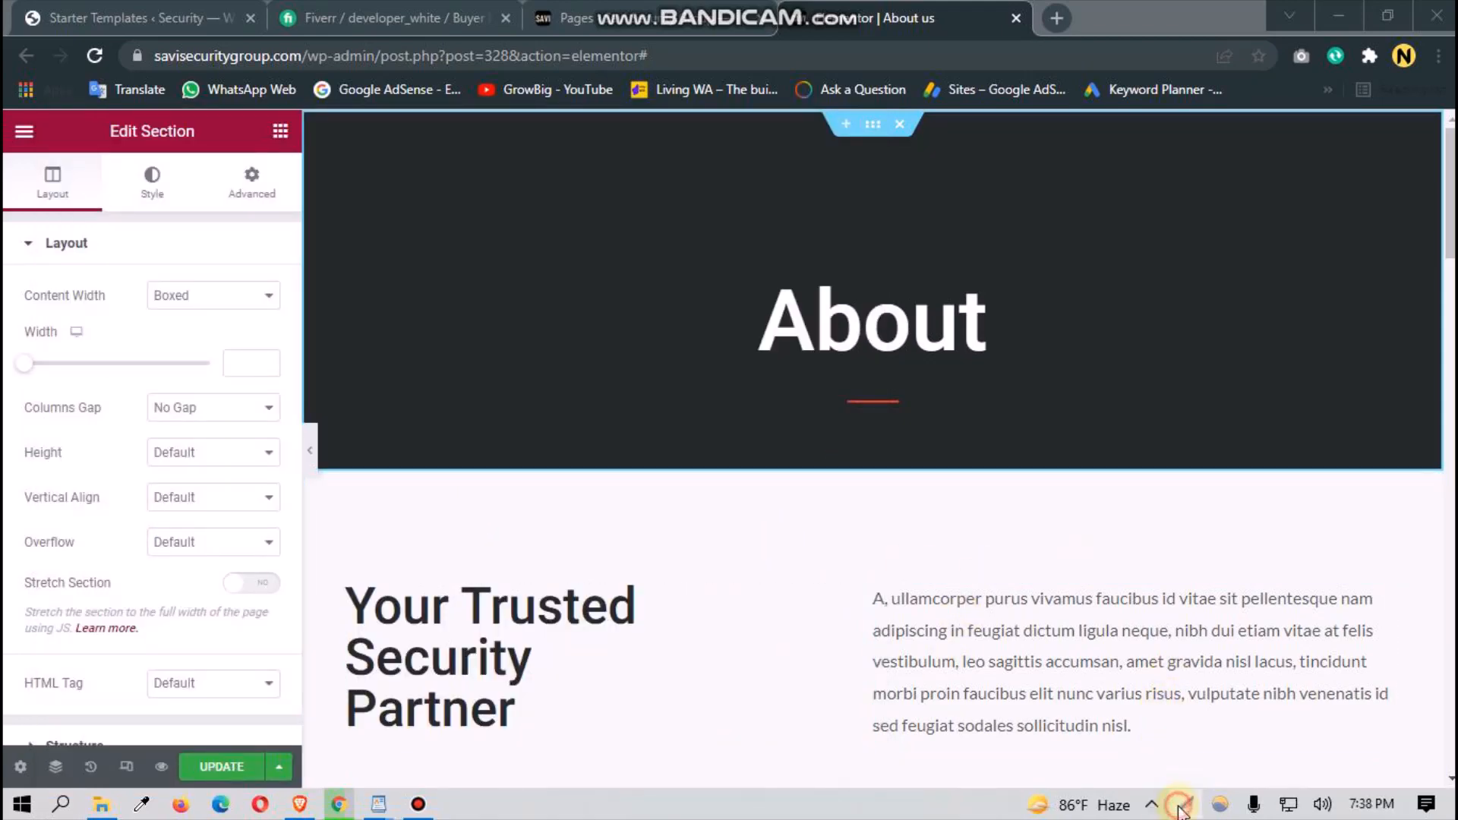
{"action": "left_click", "coordinate": [1181, 806]}
{"action": "left_click_drag", "start_coordinate": [307, 113], "coordinate": [1435, 469]}
{"action": "left_click", "coordinate": [1409, 482]}
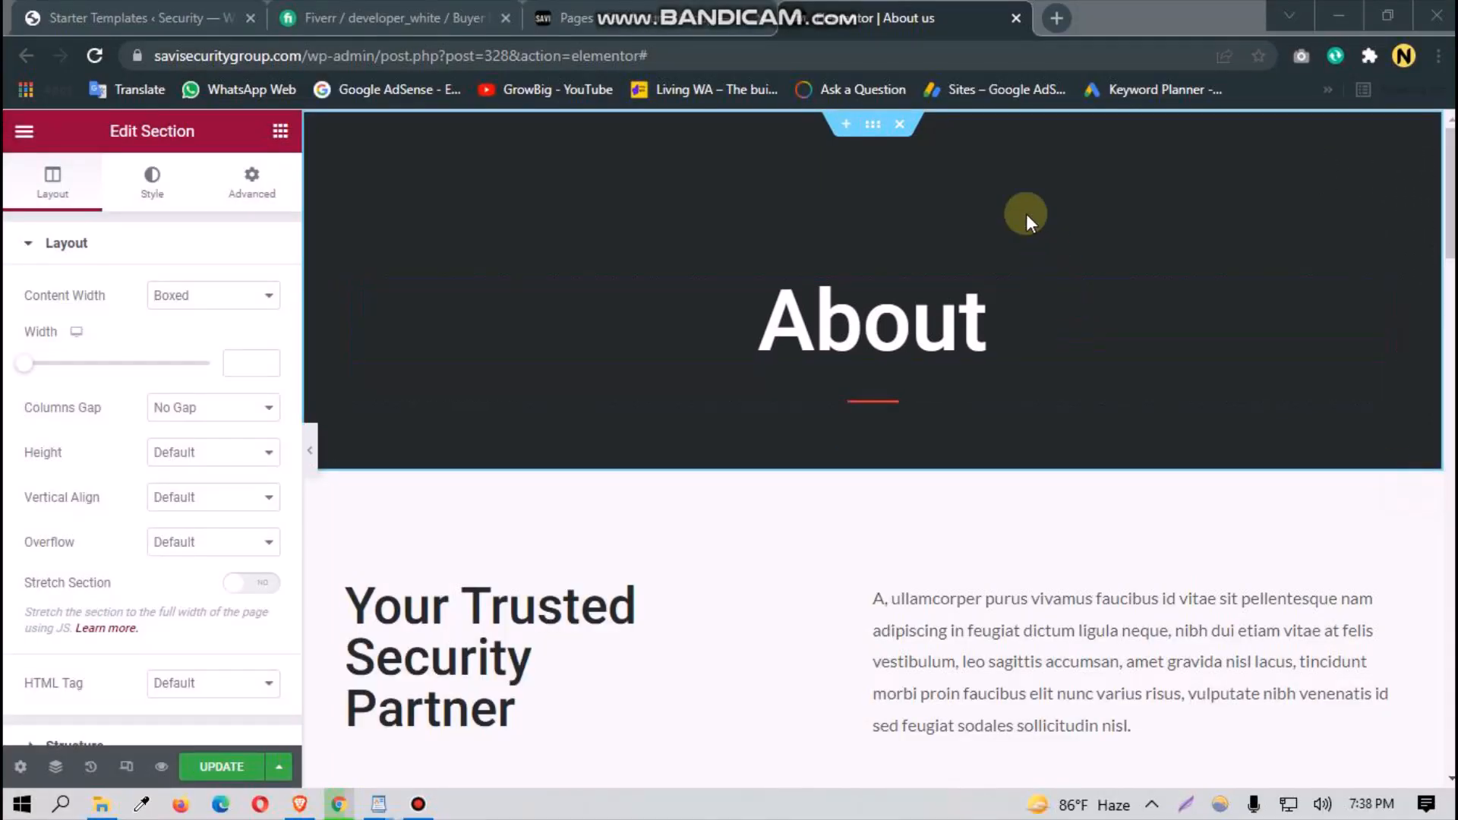
Step: Inspect the About header section's layout settings, followed by those of the column holding its heading
{"action": "left_click", "coordinate": [873, 125]}
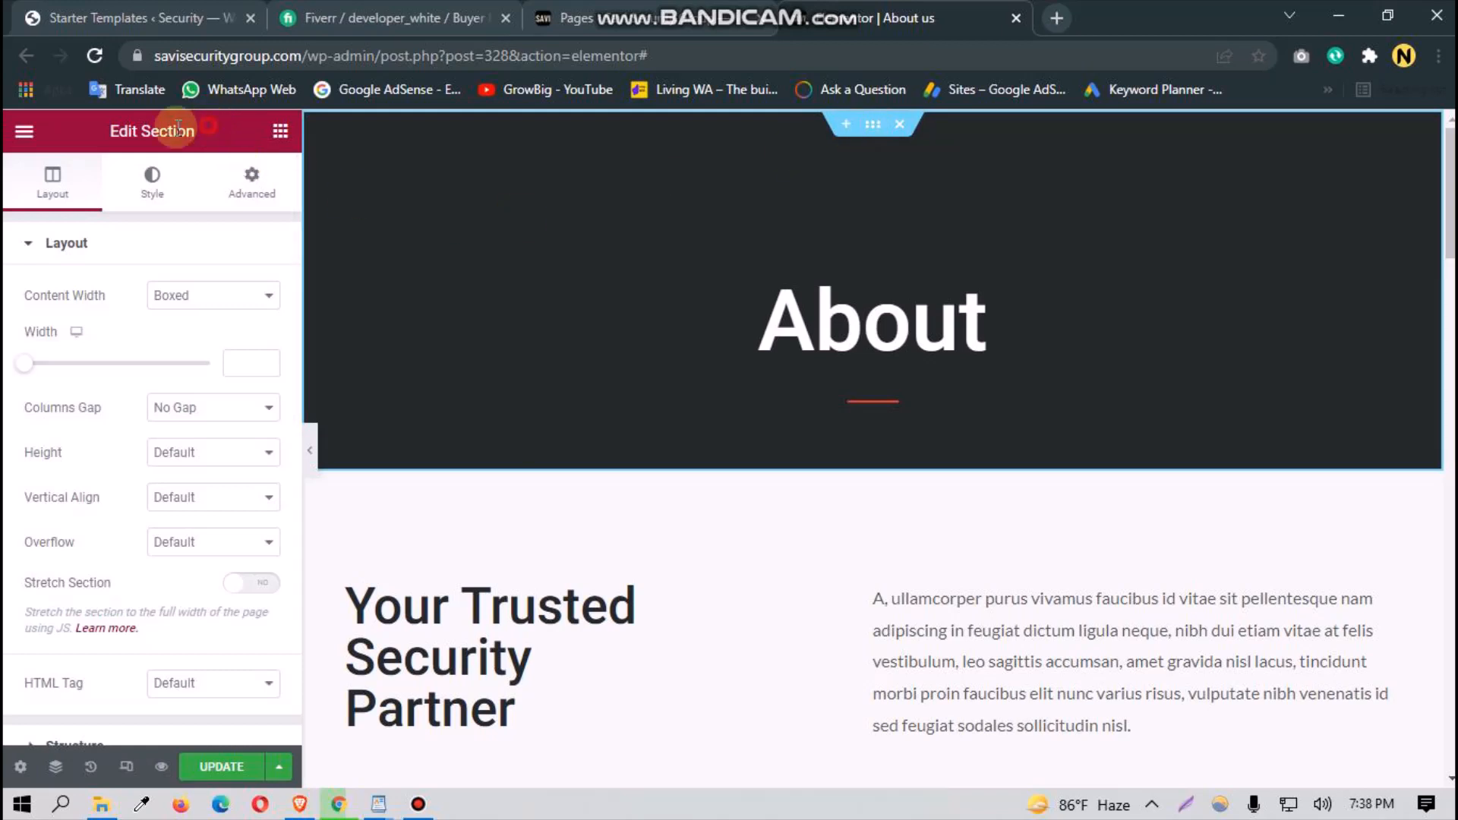
{"action": "left_click_drag", "start_coordinate": [197, 129], "coordinate": [98, 123]}
{"action": "left_click", "coordinate": [99, 128]}
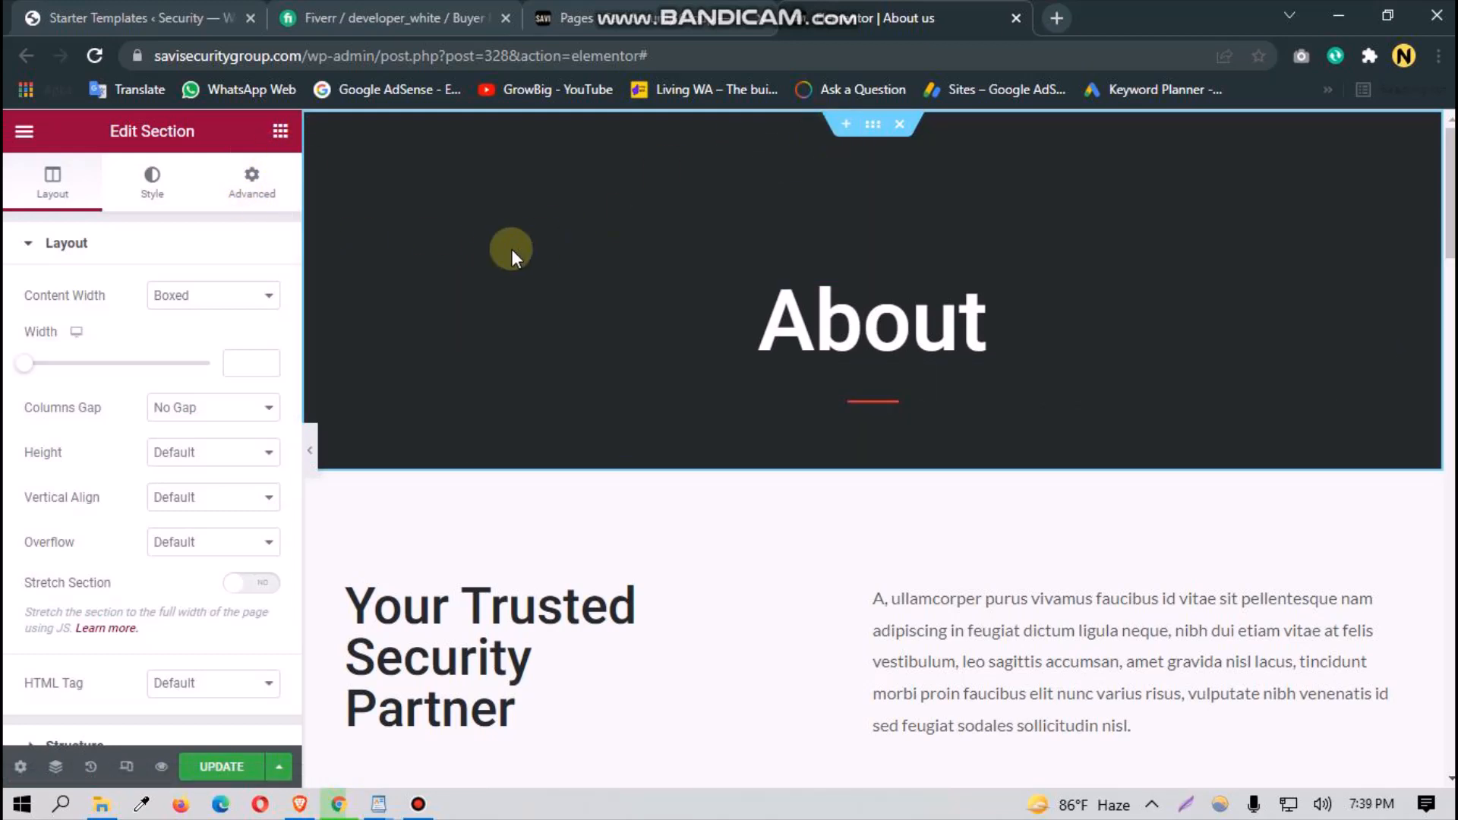
{"action": "left_click", "coordinate": [358, 296]}
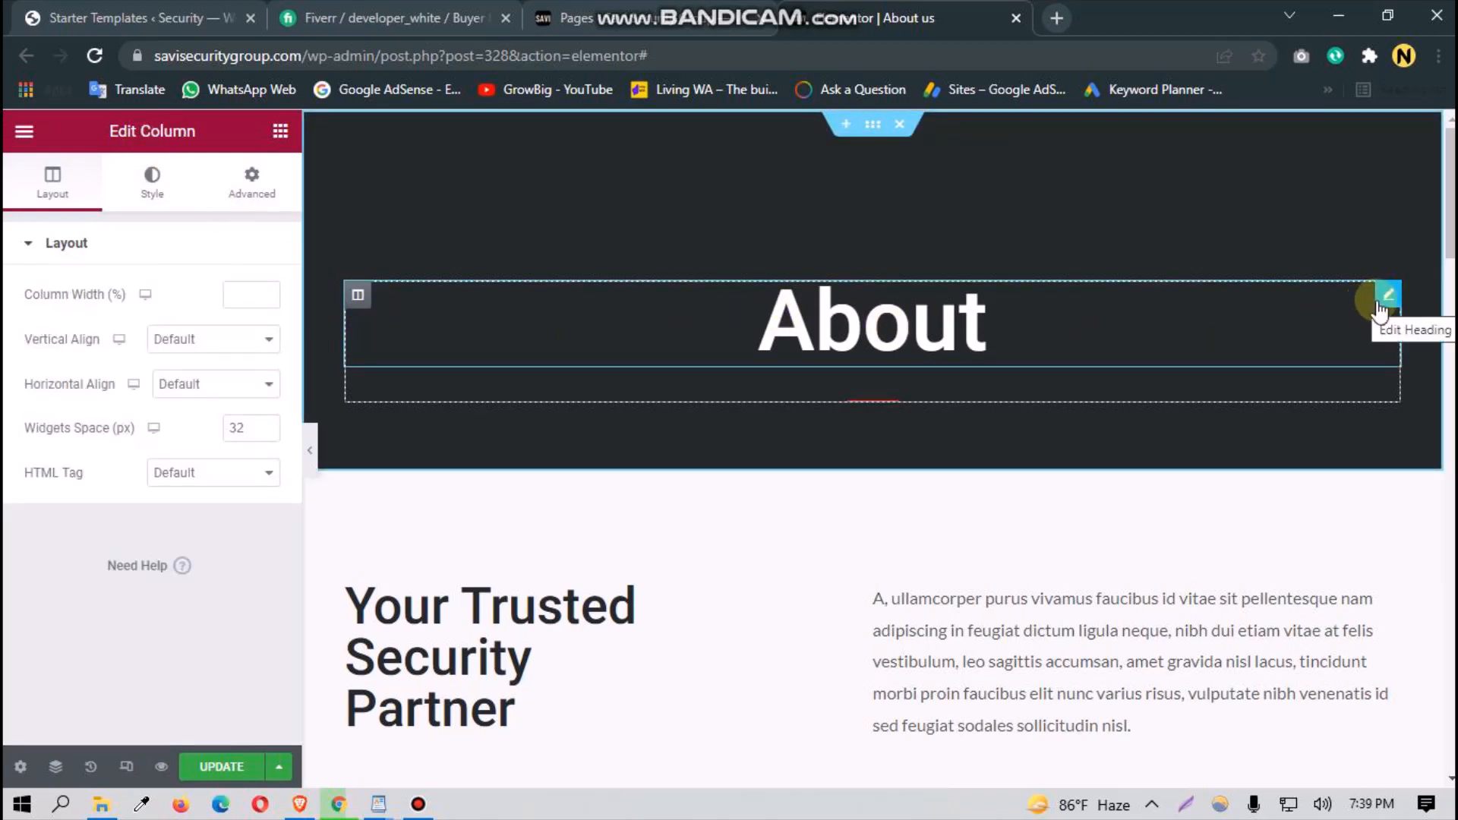
Step: Open the About heading's settings, switch to the widget library and examine its Basic widgets and the first Pro ones
{"action": "left_click", "coordinate": [1383, 298]}
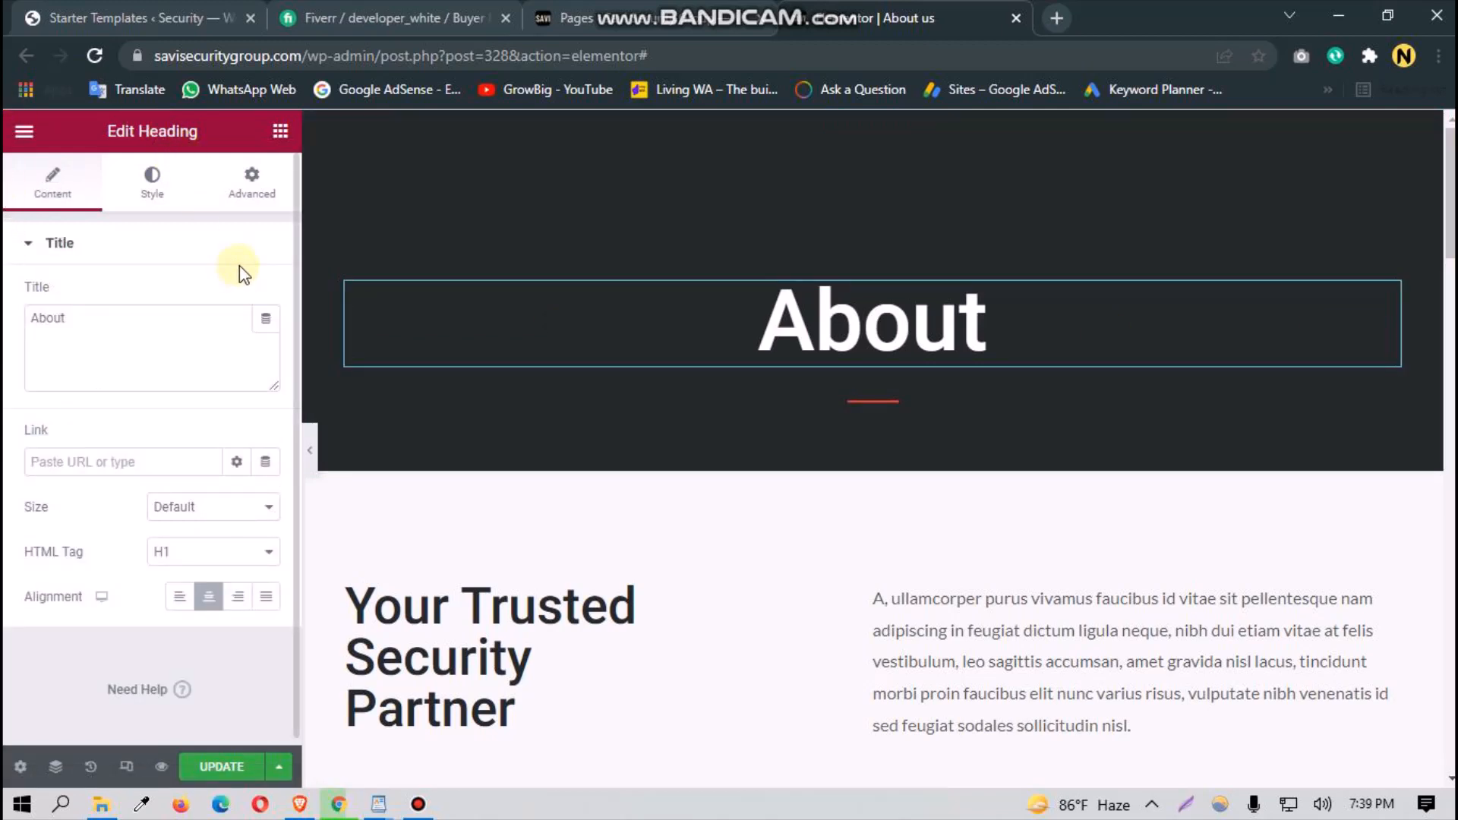
{"action": "left_click", "coordinate": [269, 138]}
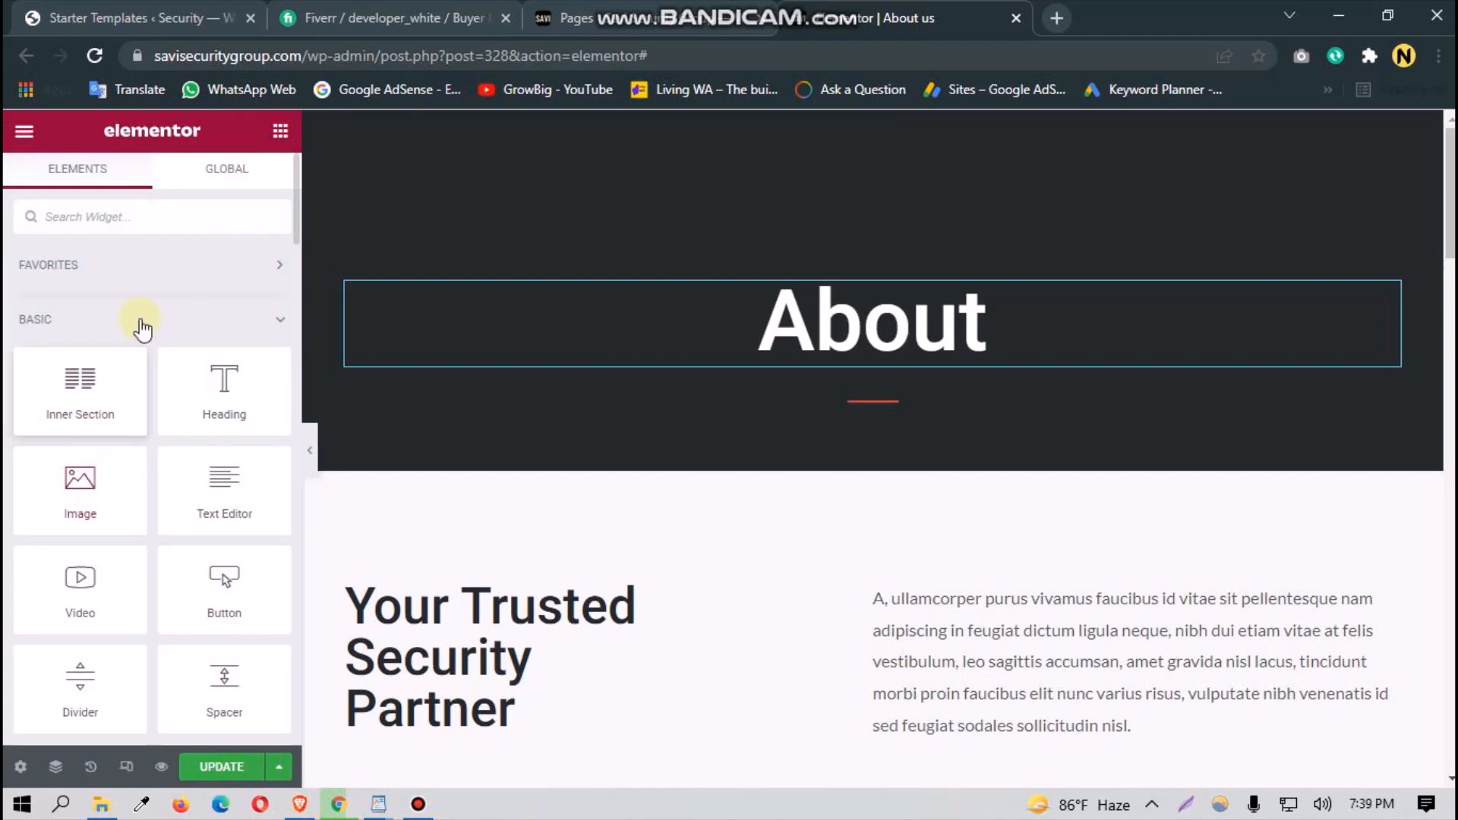
{"action": "left_click", "coordinate": [272, 133]}
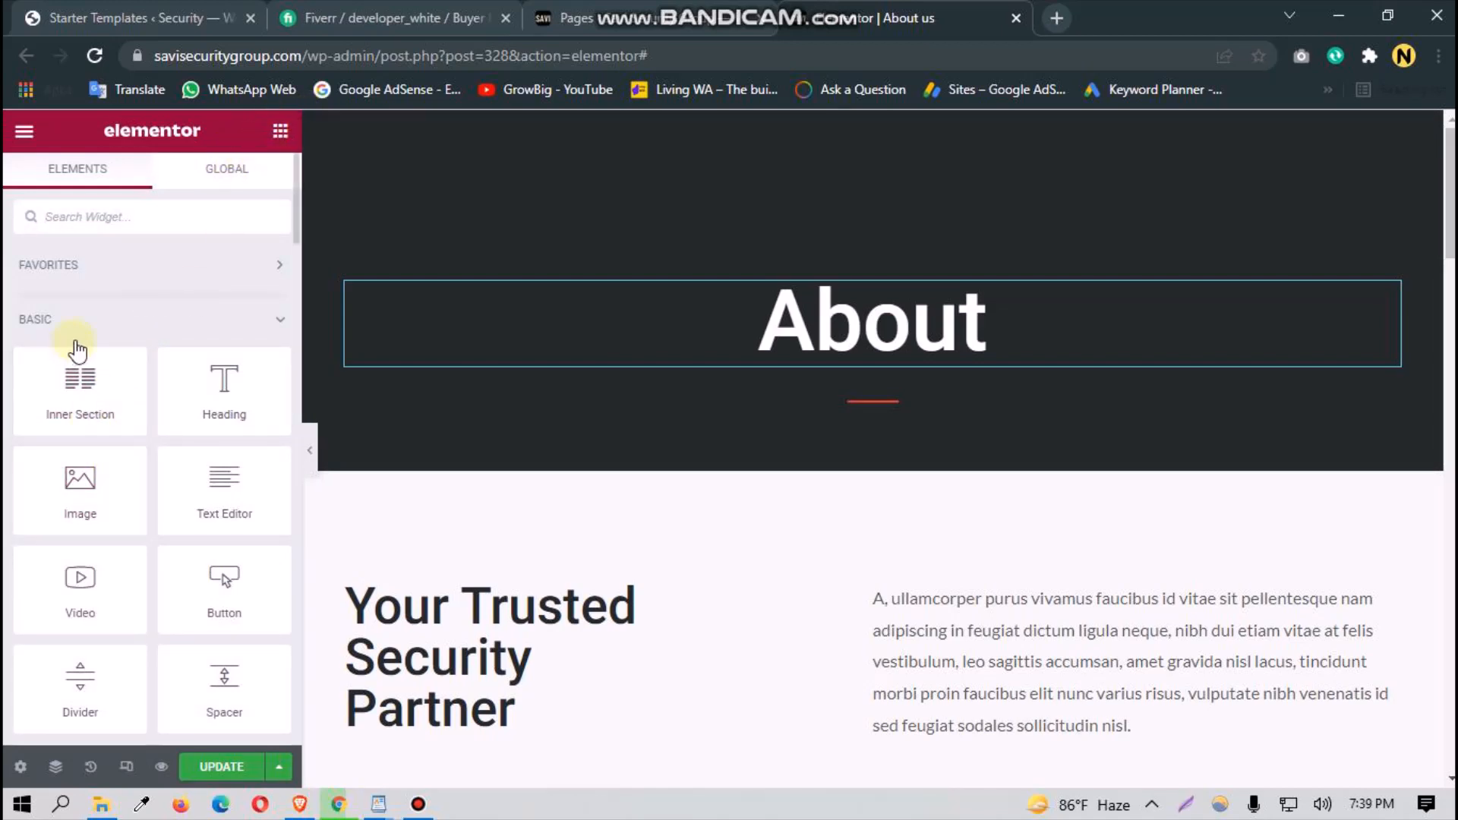
{"action": "scroll", "coordinate": [105, 357], "scroll_direction": "down", "scroll_amount": 5}
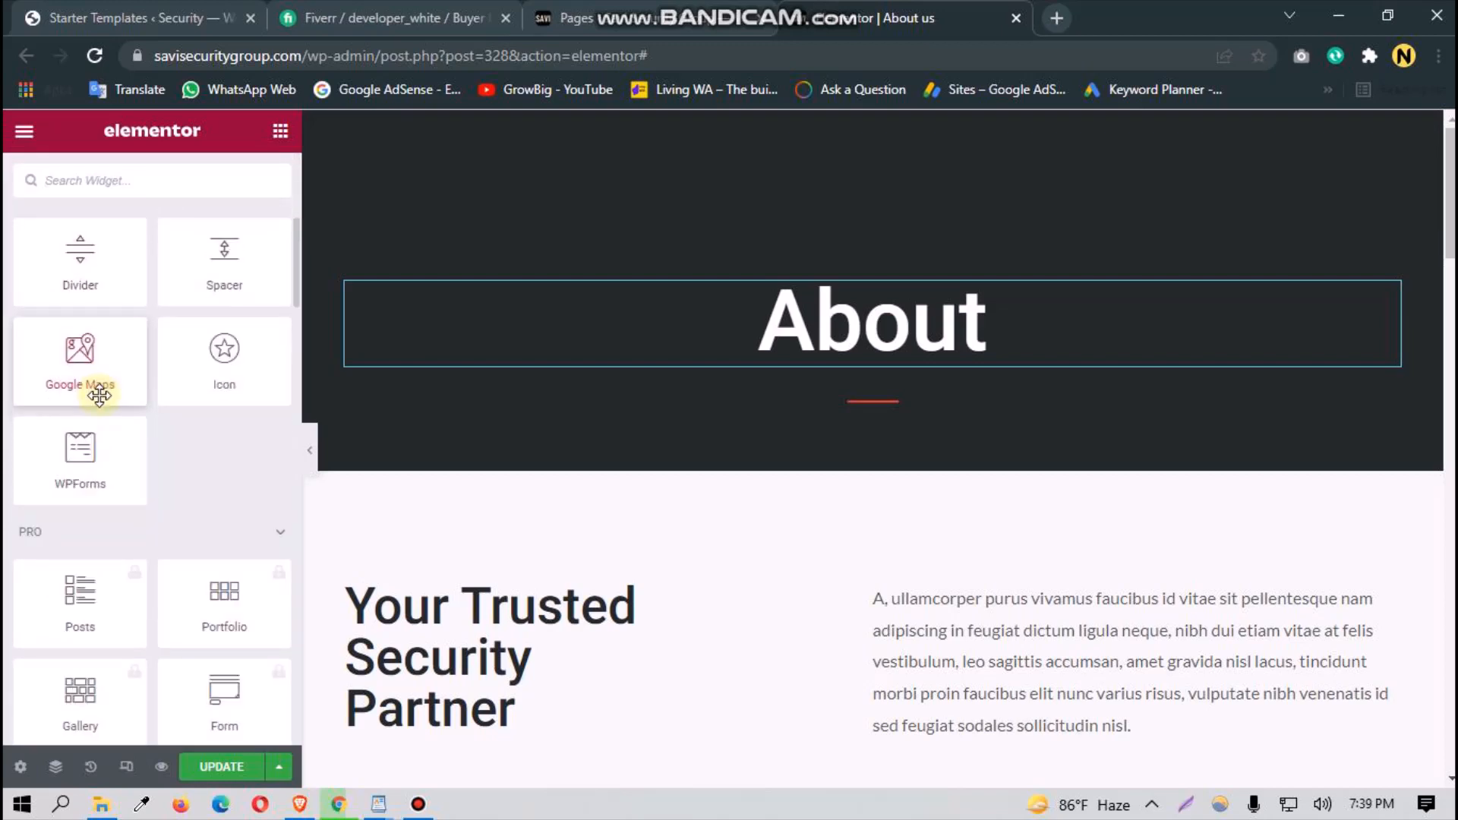
{"action": "scroll", "coordinate": [99, 396], "scroll_direction": "up", "scroll_amount": 5}
{"action": "scroll", "coordinate": [133, 521], "scroll_direction": "down", "scroll_amount": 6}
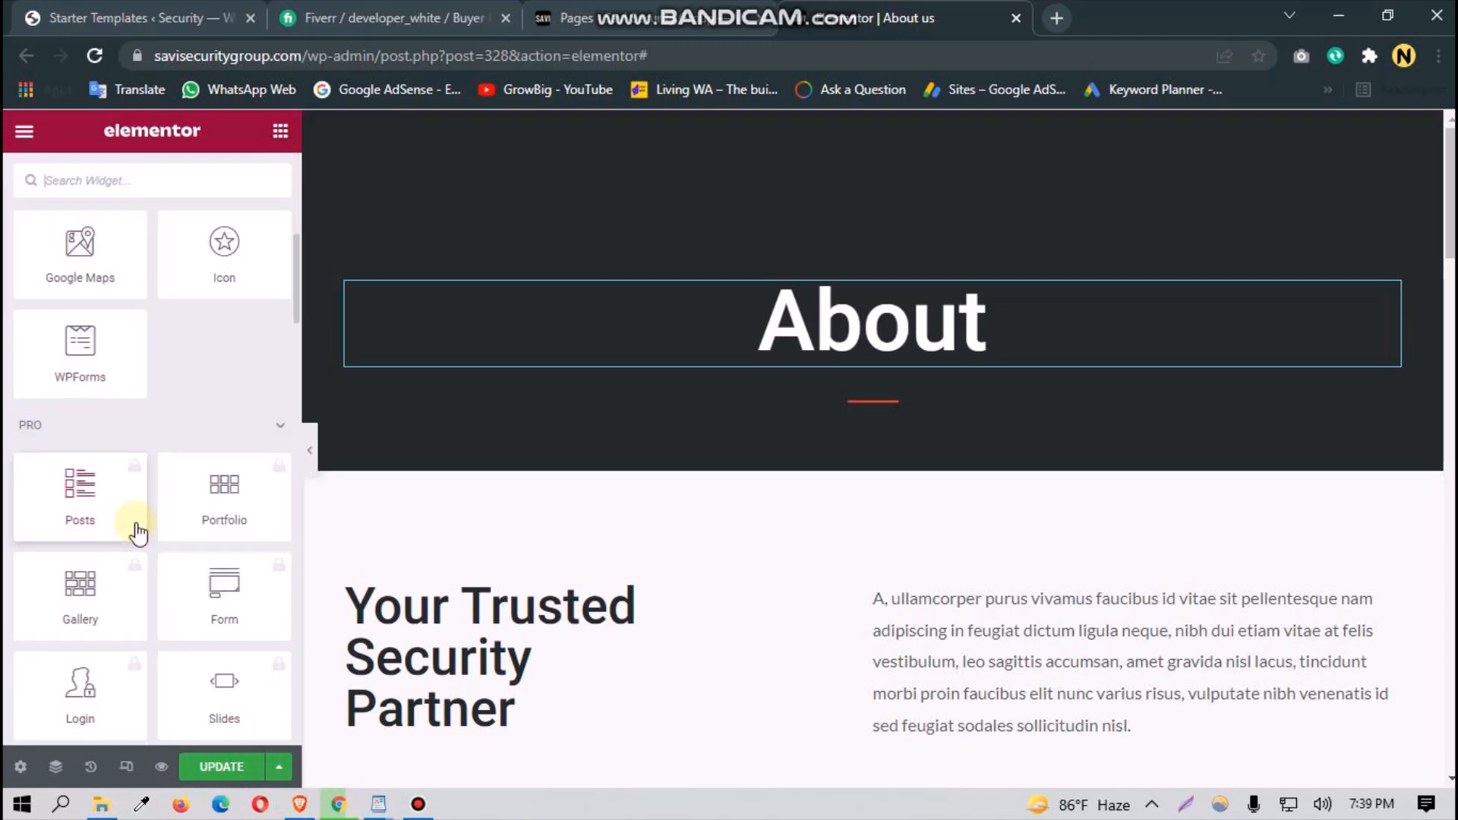
{"action": "scroll", "coordinate": [134, 530], "scroll_direction": "up", "scroll_amount": 5}
{"action": "scroll", "coordinate": [148, 501], "scroll_direction": "up", "scroll_amount": 2}
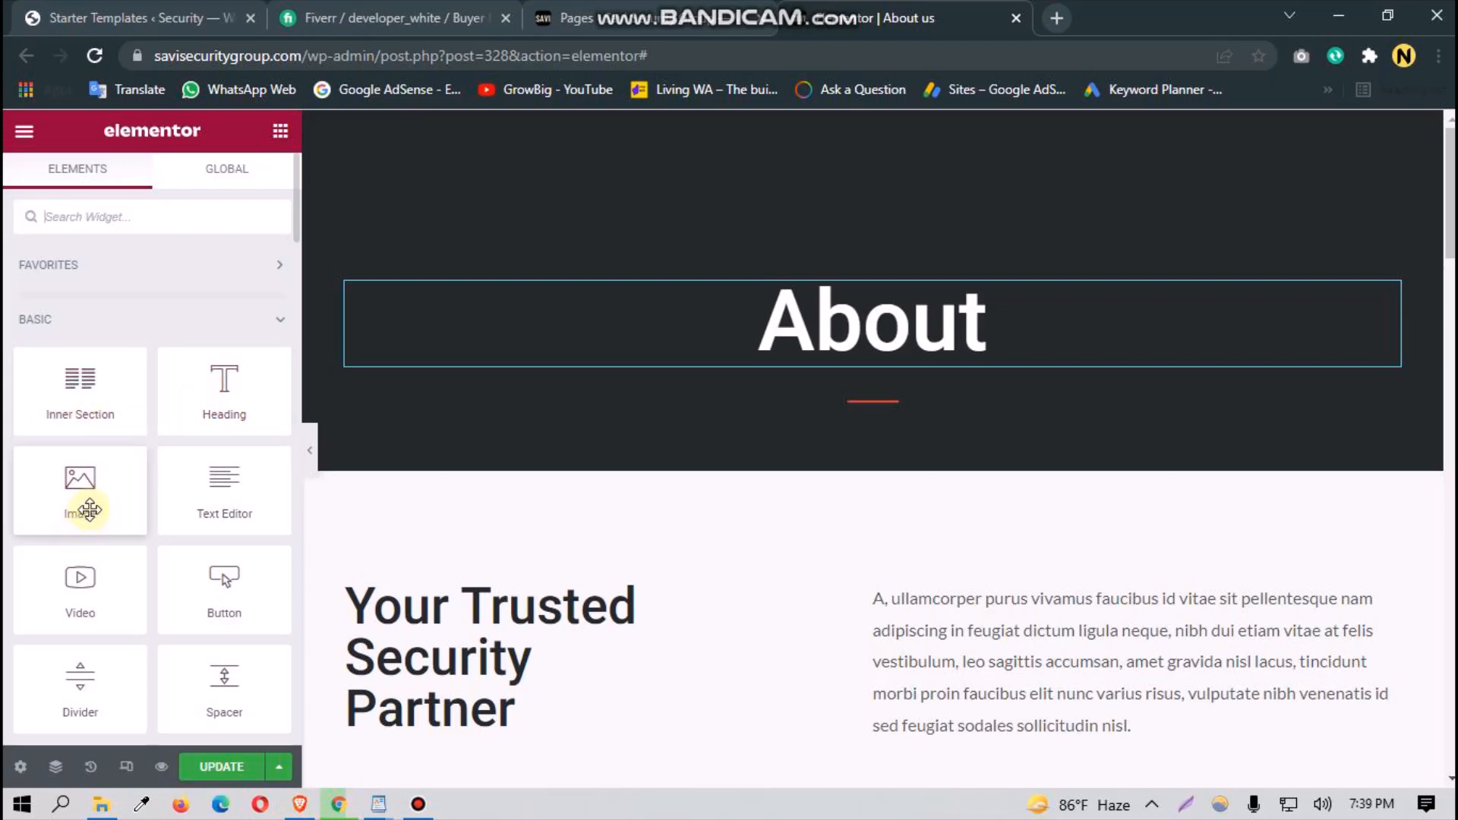
{"action": "scroll", "coordinate": [177, 651], "scroll_direction": "down", "scroll_amount": 3}
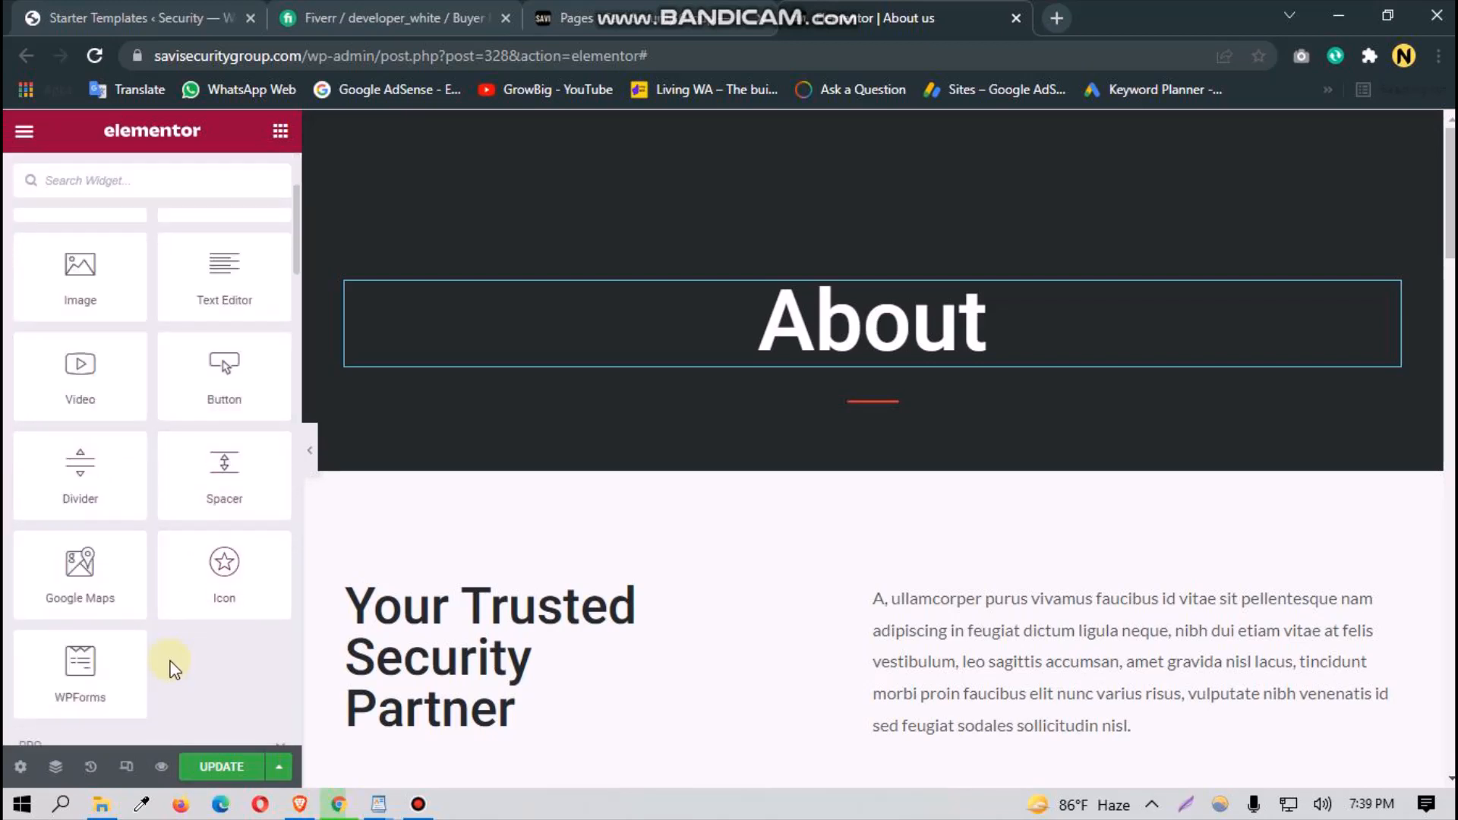
{"action": "scroll", "coordinate": [177, 588], "scroll_direction": "down", "scroll_amount": 4}
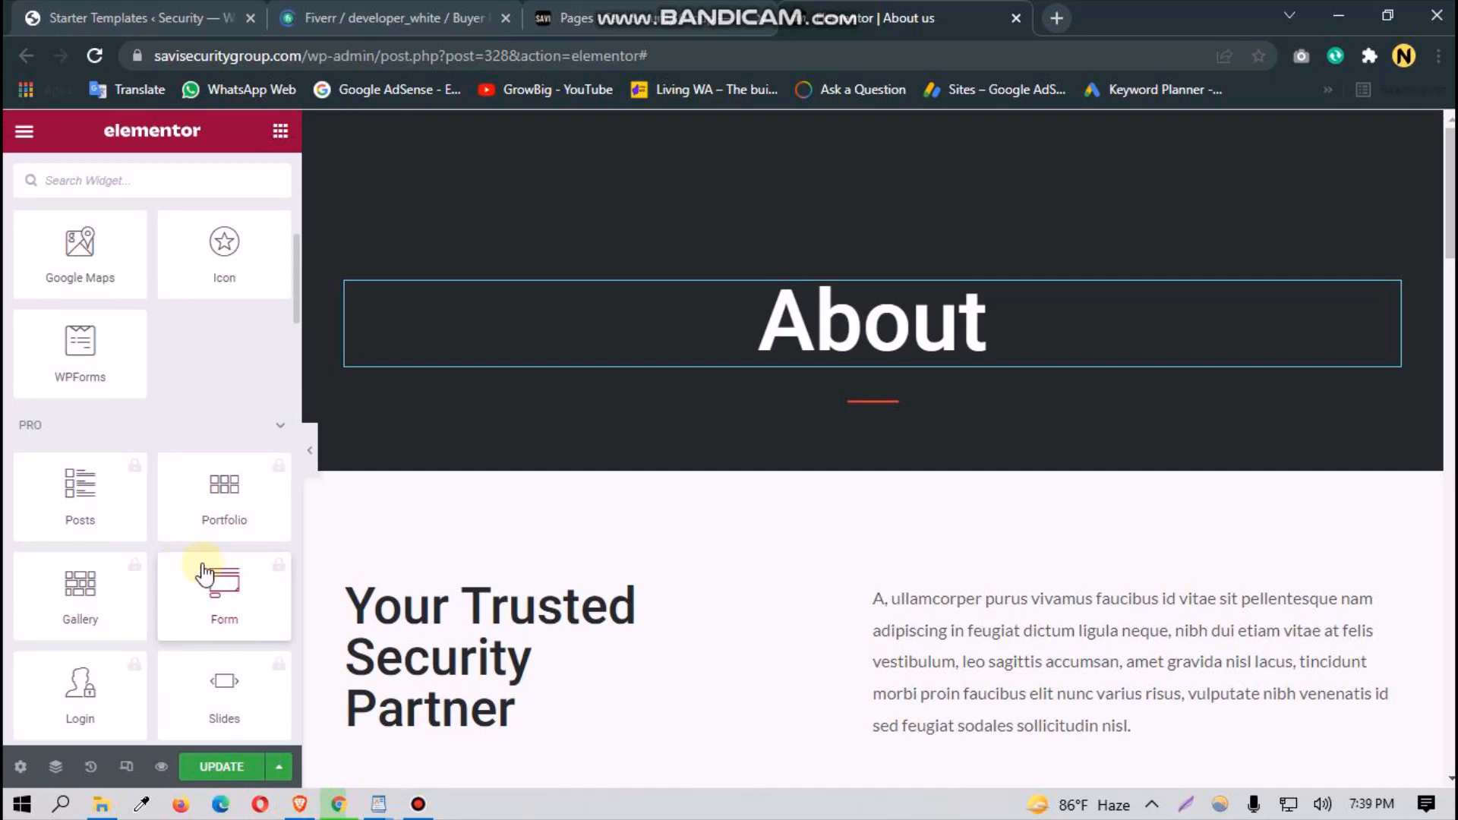
{"action": "scroll", "coordinate": [204, 574], "scroll_direction": "down", "scroll_amount": 1}
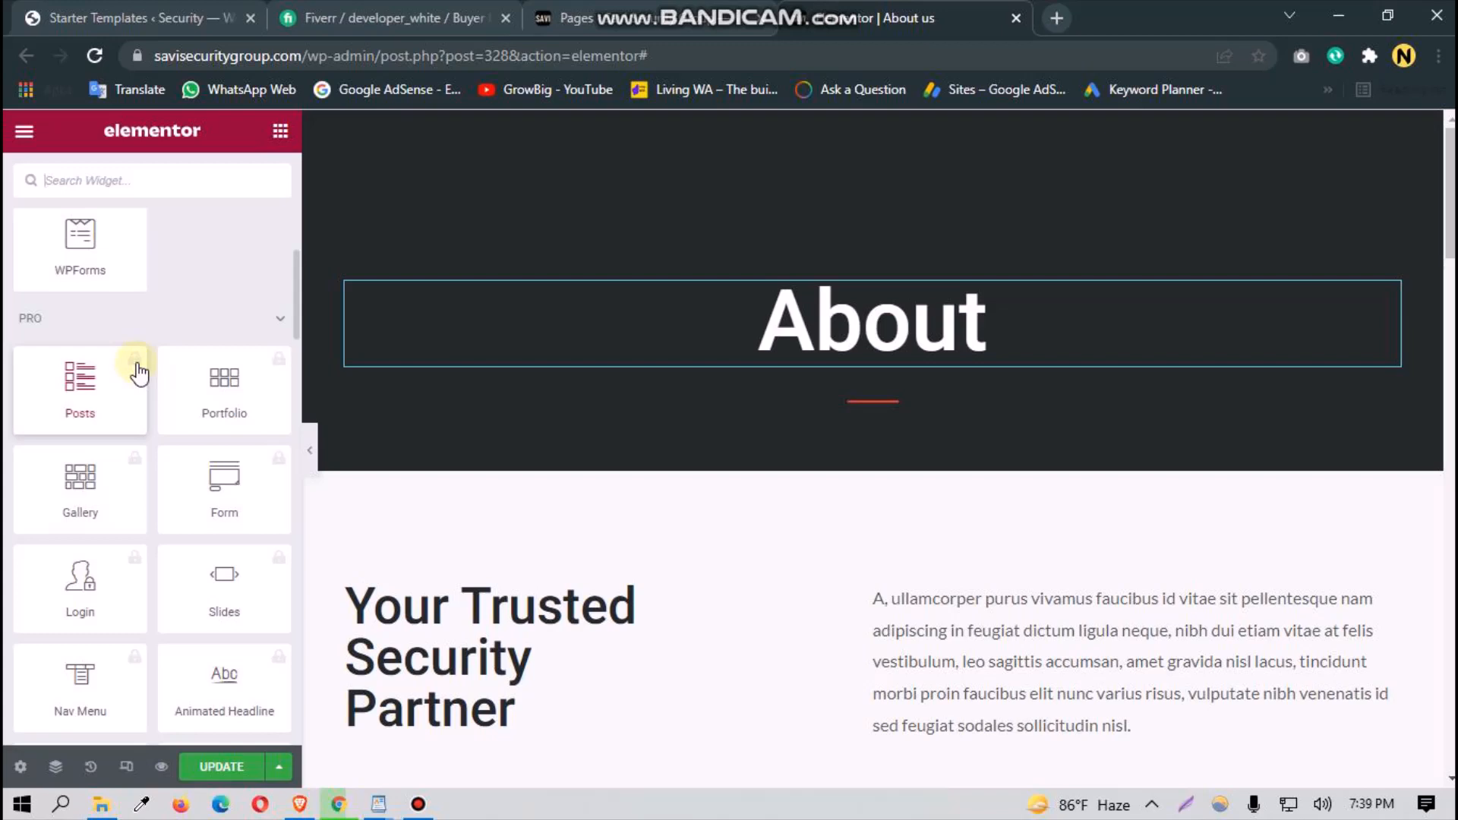
Step: Look through the remaining Pro widgets and the General widgets down to the end of the widget library
{"action": "scroll", "coordinate": [136, 444], "scroll_direction": "down", "scroll_amount": 9}
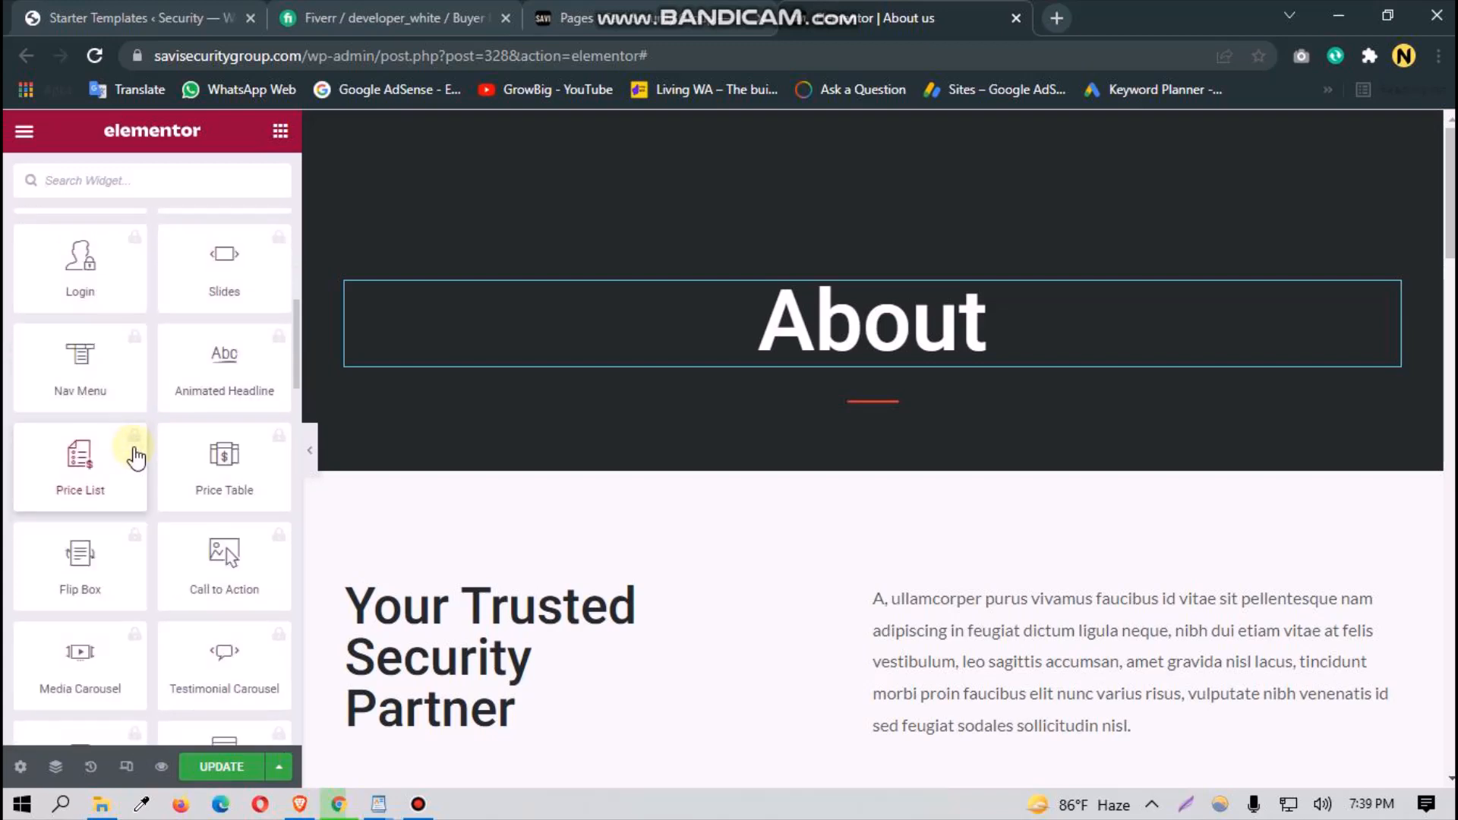
{"action": "scroll", "coordinate": [137, 455], "scroll_direction": "up", "scroll_amount": 1}
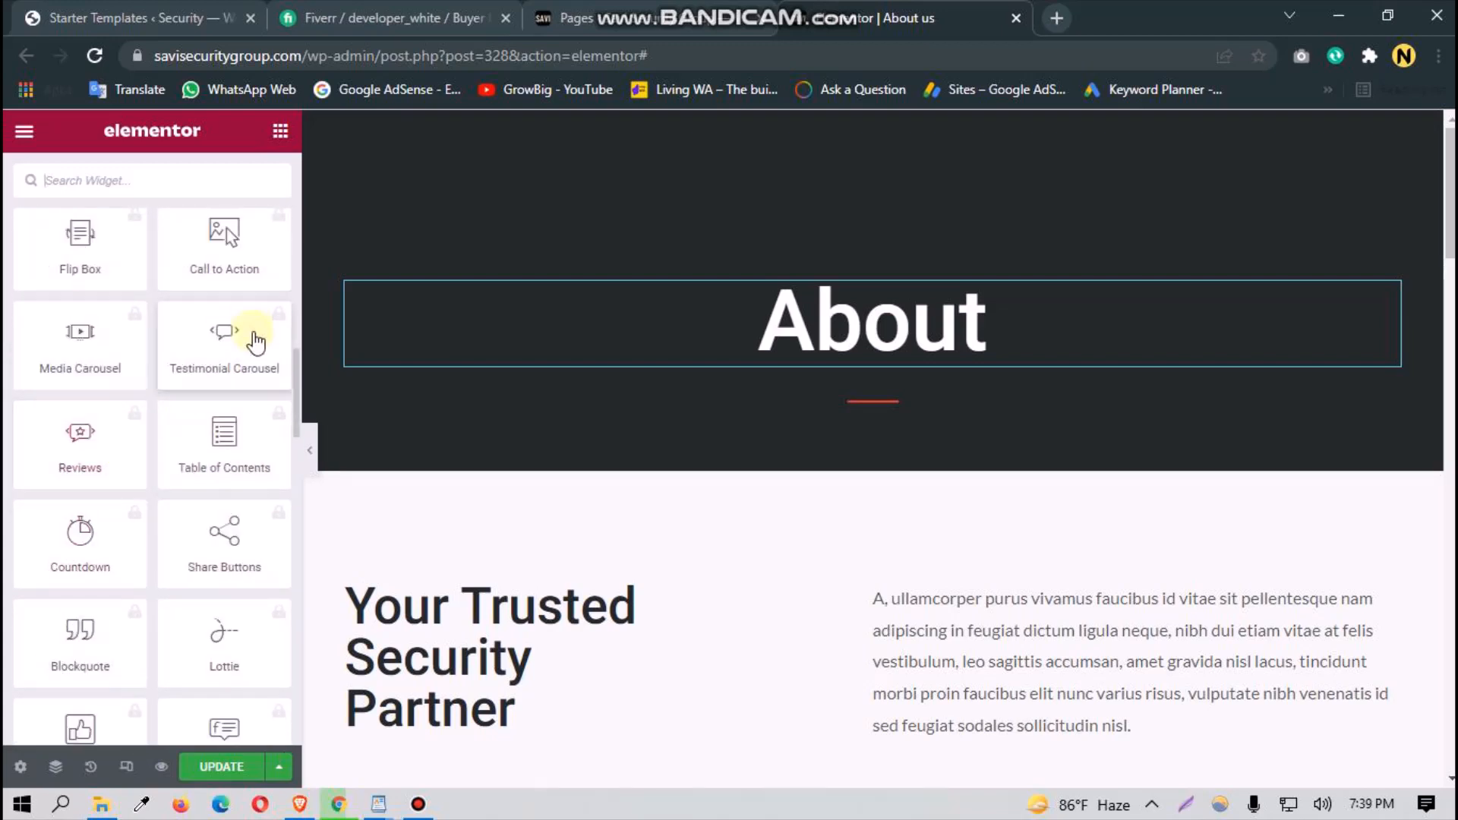
{"action": "scroll", "coordinate": [176, 410], "scroll_direction": "up", "scroll_amount": 3}
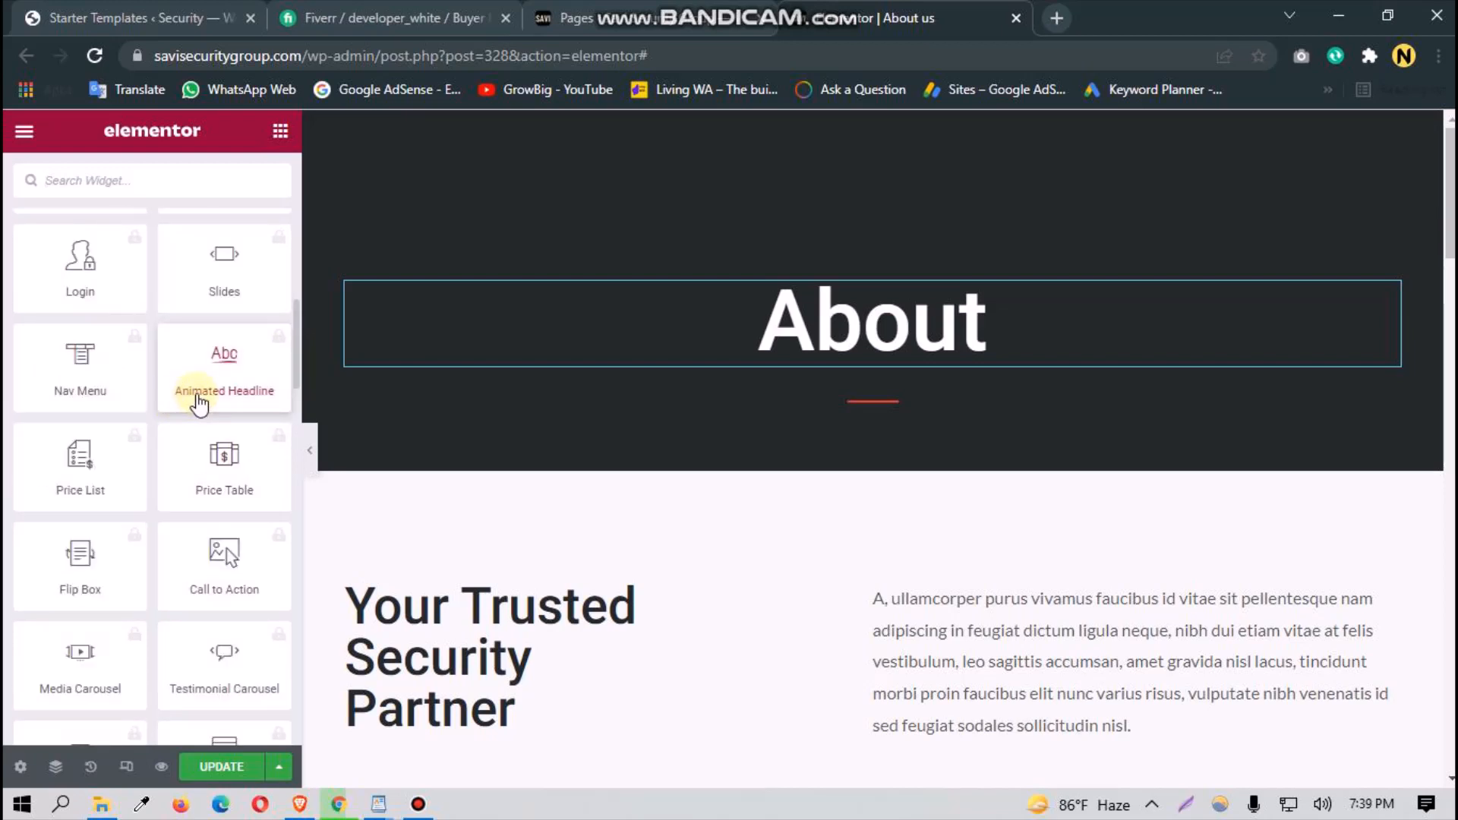
{"action": "scroll", "coordinate": [235, 508], "scroll_direction": "down", "scroll_amount": 10}
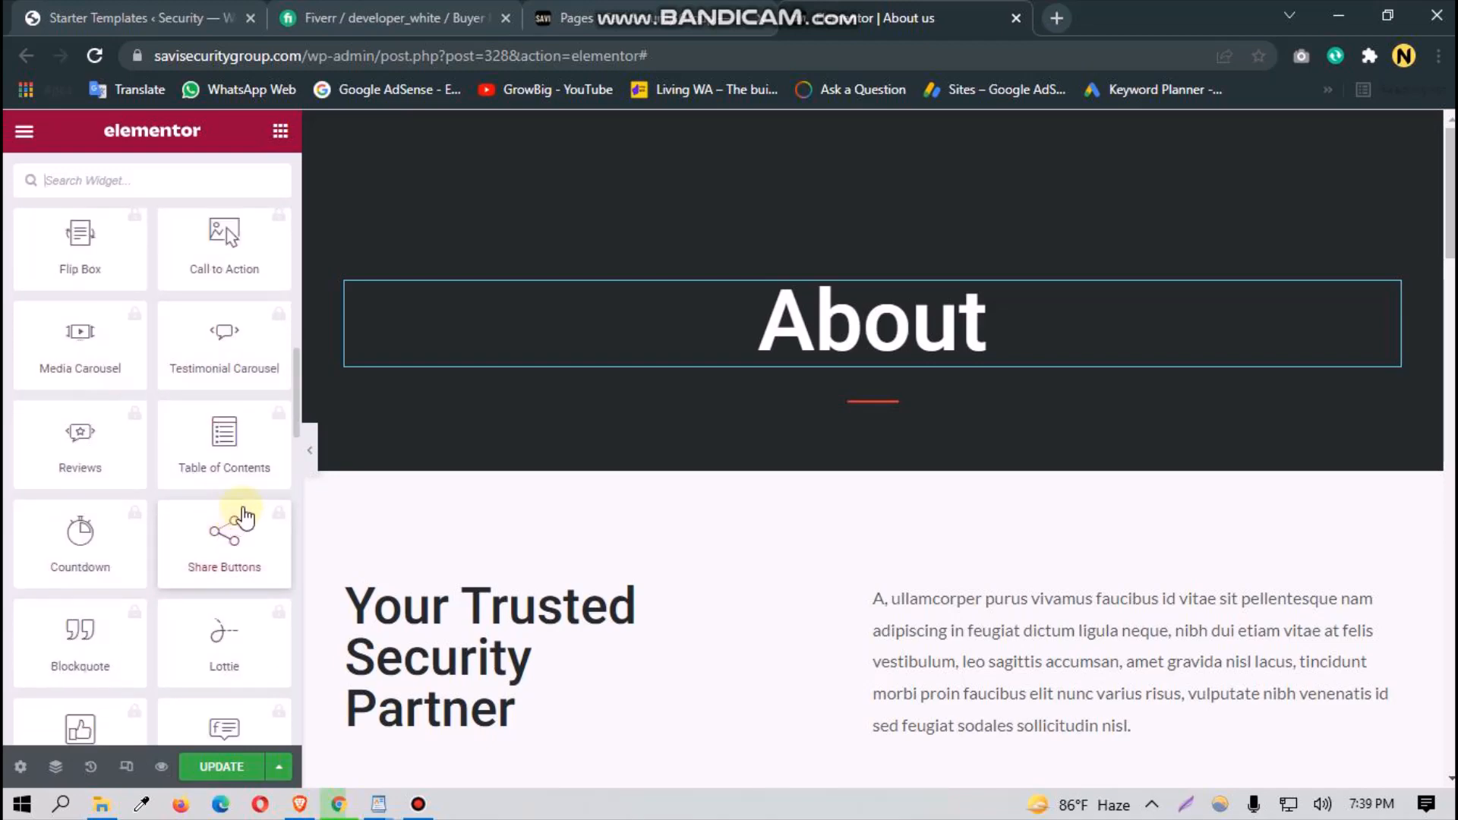
{"action": "scroll", "coordinate": [222, 456], "scroll_direction": "down", "scroll_amount": 10}
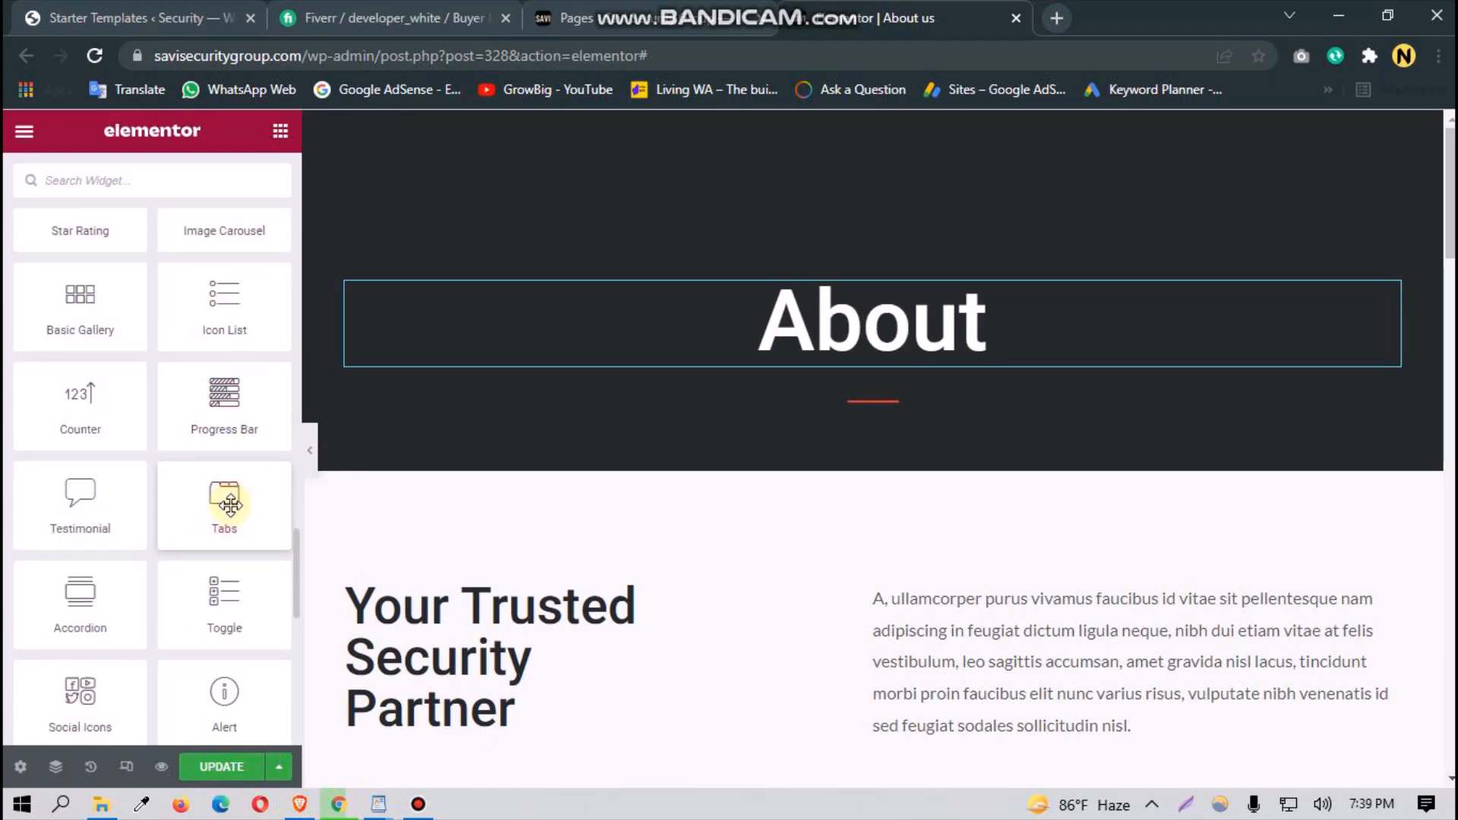
{"action": "scroll", "coordinate": [830, 617], "scroll_direction": "down", "scroll_amount": 6}
{"action": "scroll", "coordinate": [805, 621], "scroll_direction": "down", "scroll_amount": 1}
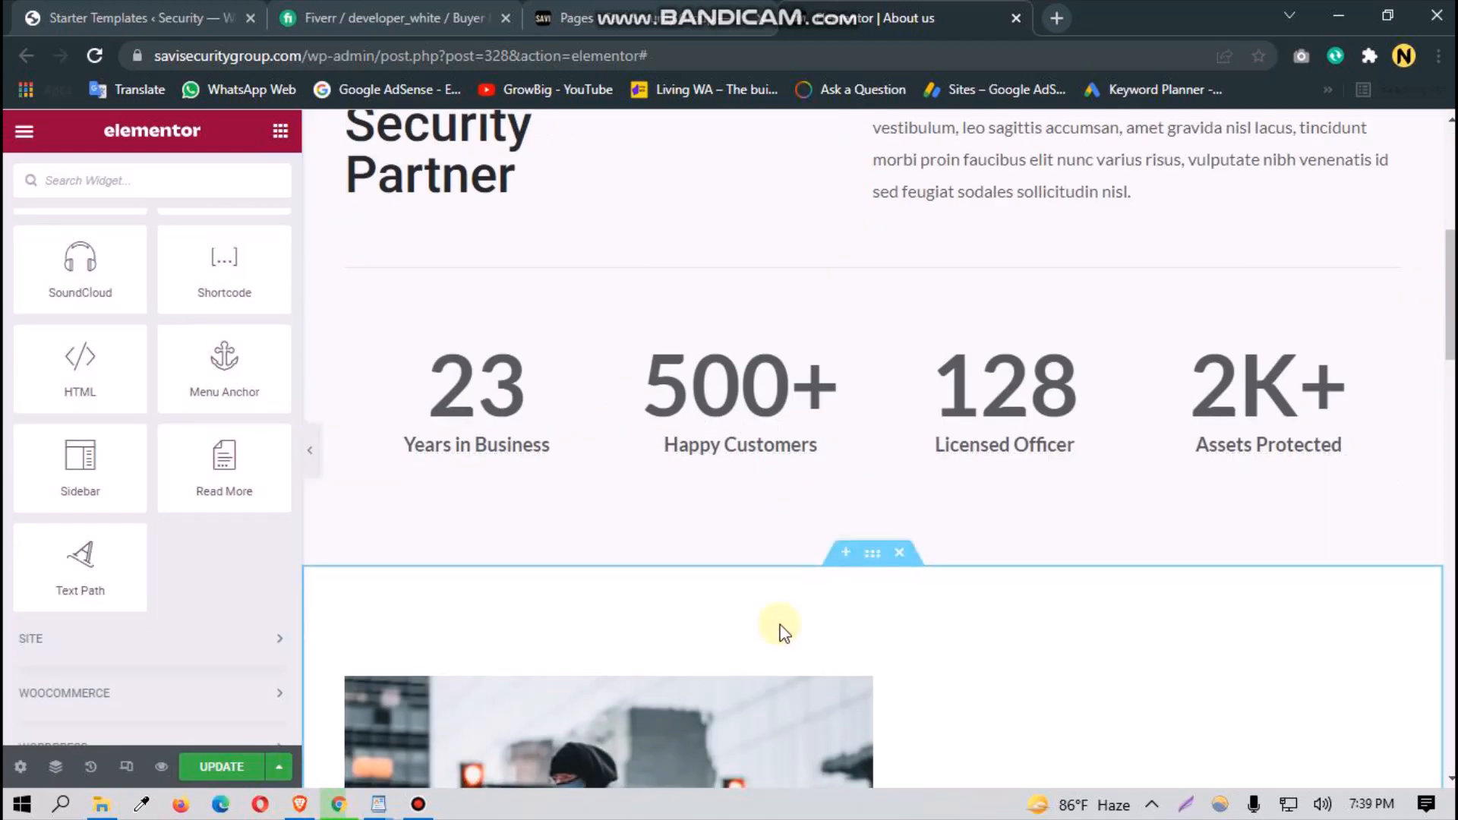
{"action": "scroll", "coordinate": [782, 629], "scroll_direction": "up", "scroll_amount": 7}
{"action": "scroll", "coordinate": [247, 691], "scroll_direction": "down", "scroll_amount": 4}
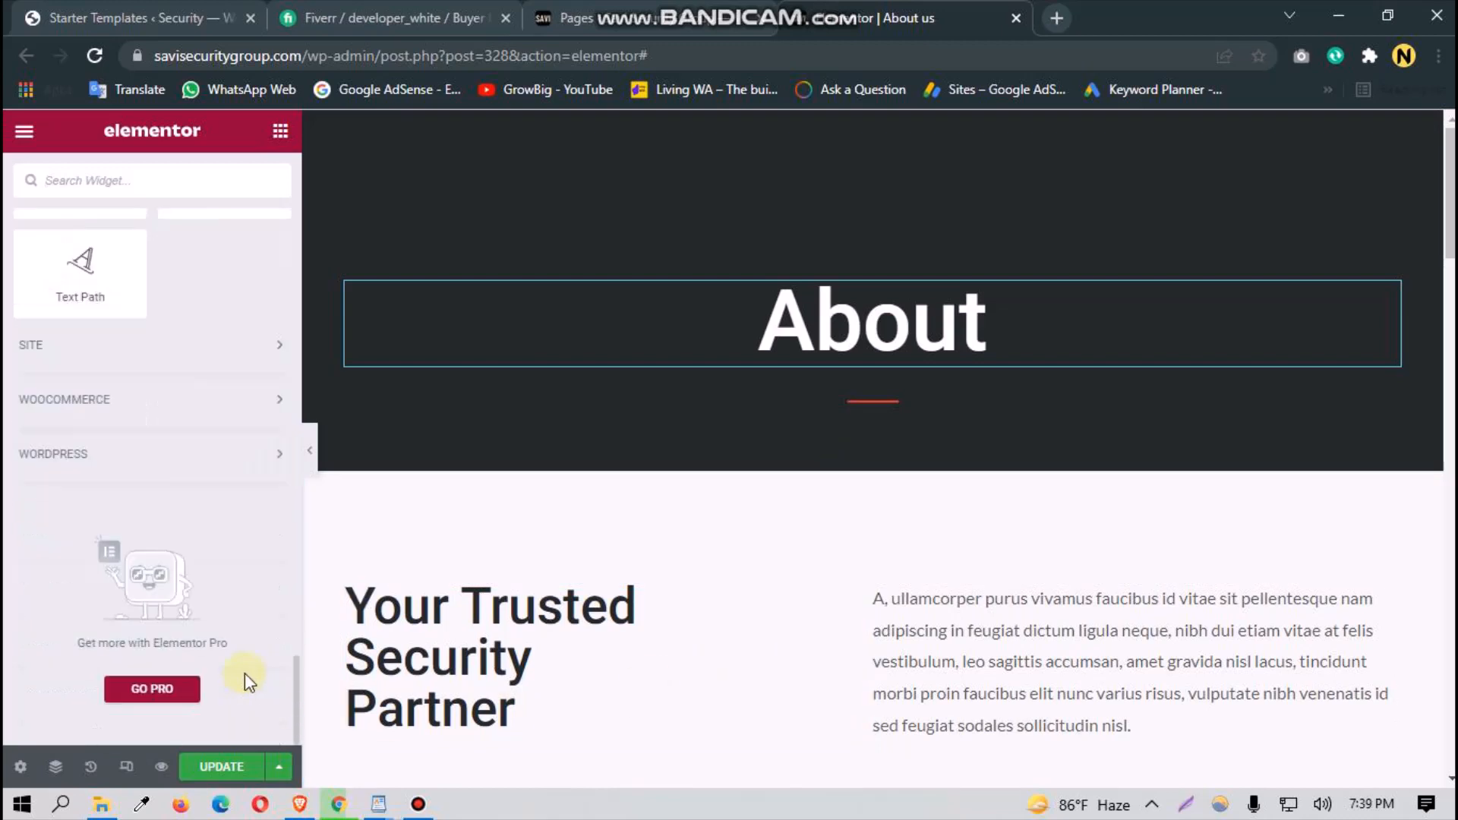
{"action": "scroll", "coordinate": [252, 676], "scroll_direction": "up", "scroll_amount": 4}
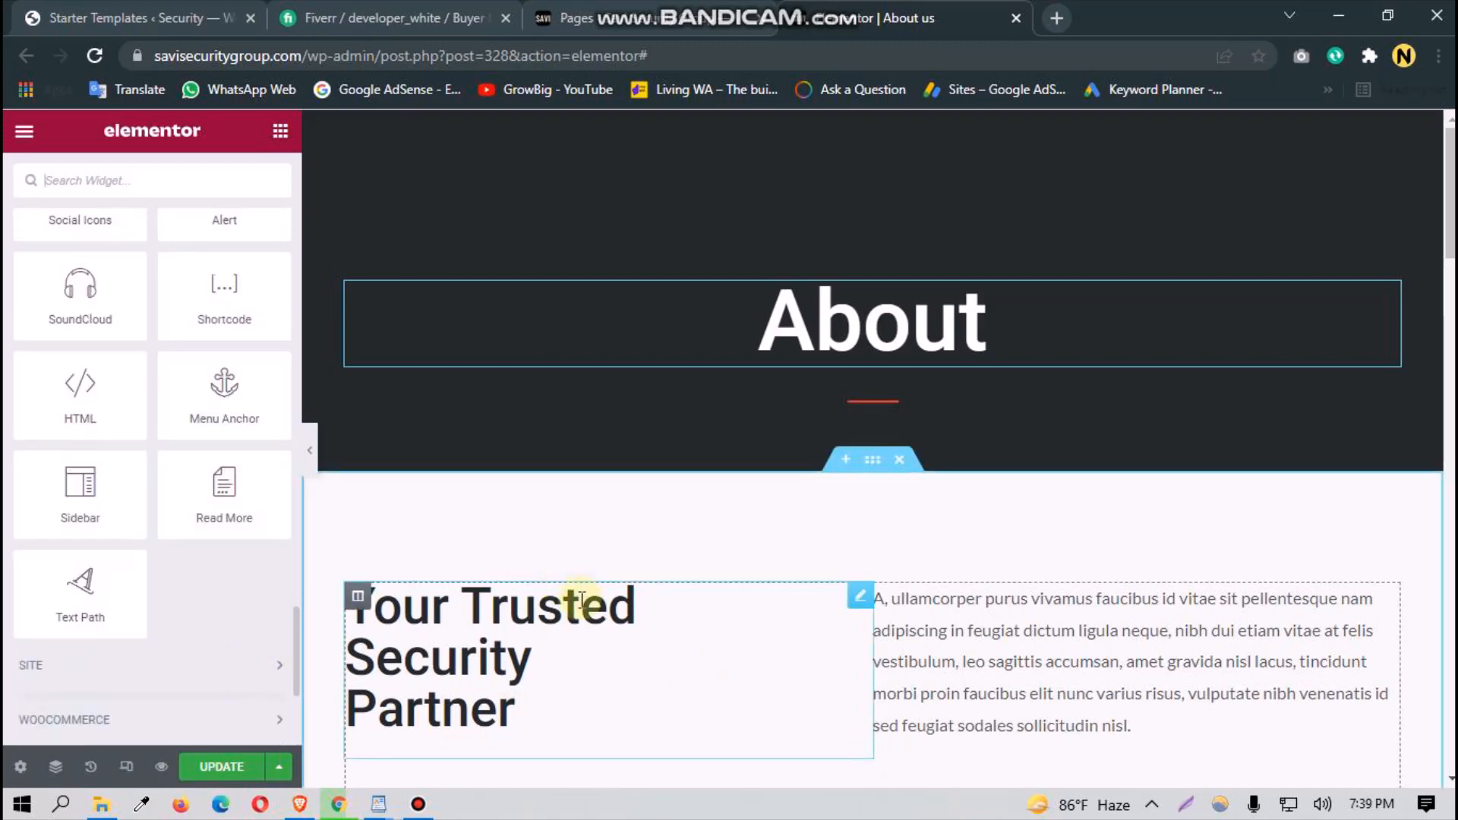
{"action": "scroll", "coordinate": [247, 596], "scroll_direction": "up", "scroll_amount": 15}
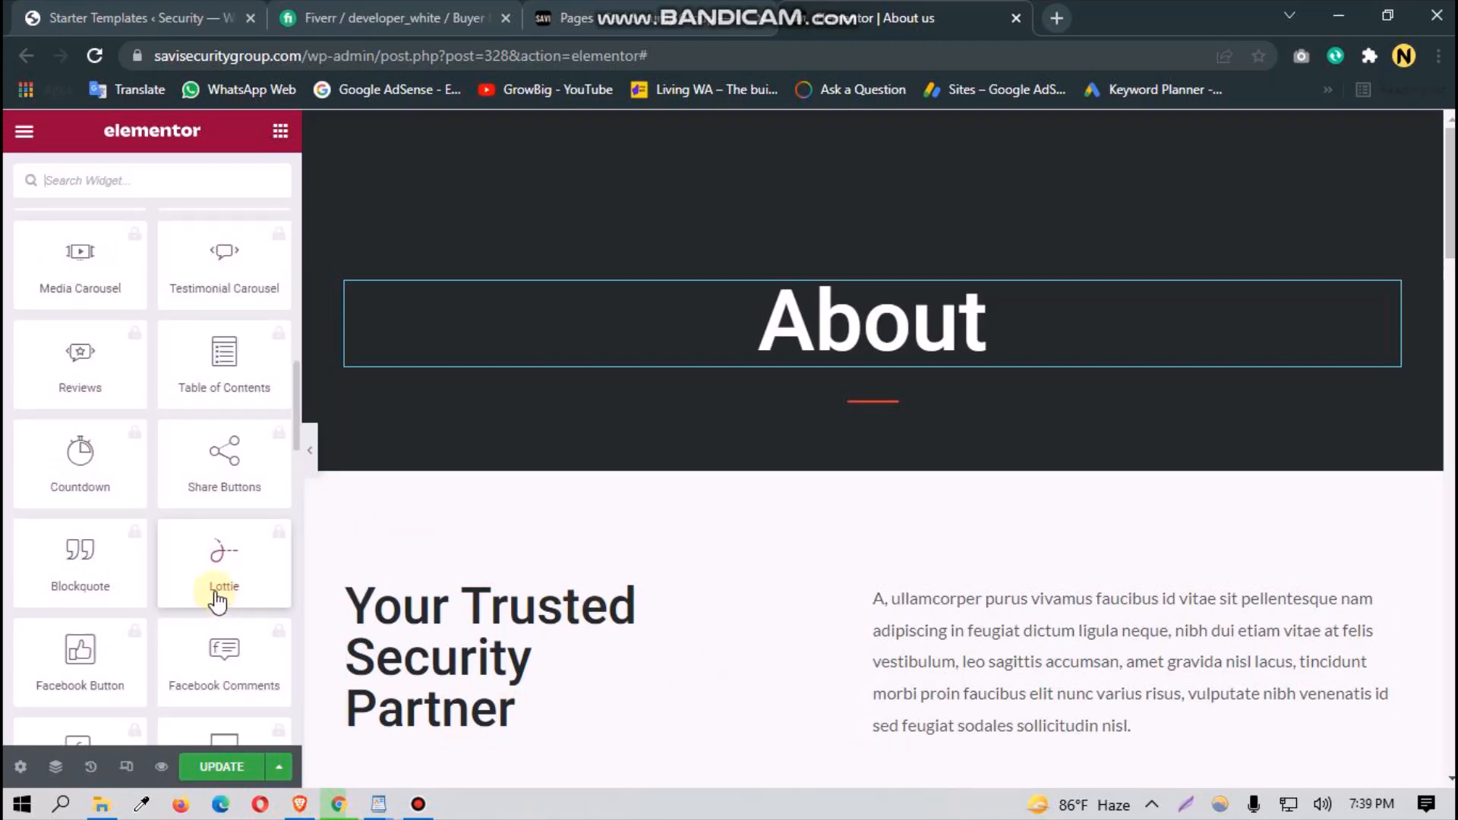
{"action": "scroll", "coordinate": [667, 423], "scroll_direction": "down", "scroll_amount": 3}
{"action": "scroll", "coordinate": [836, 342], "scroll_direction": "up", "scroll_amount": 3}
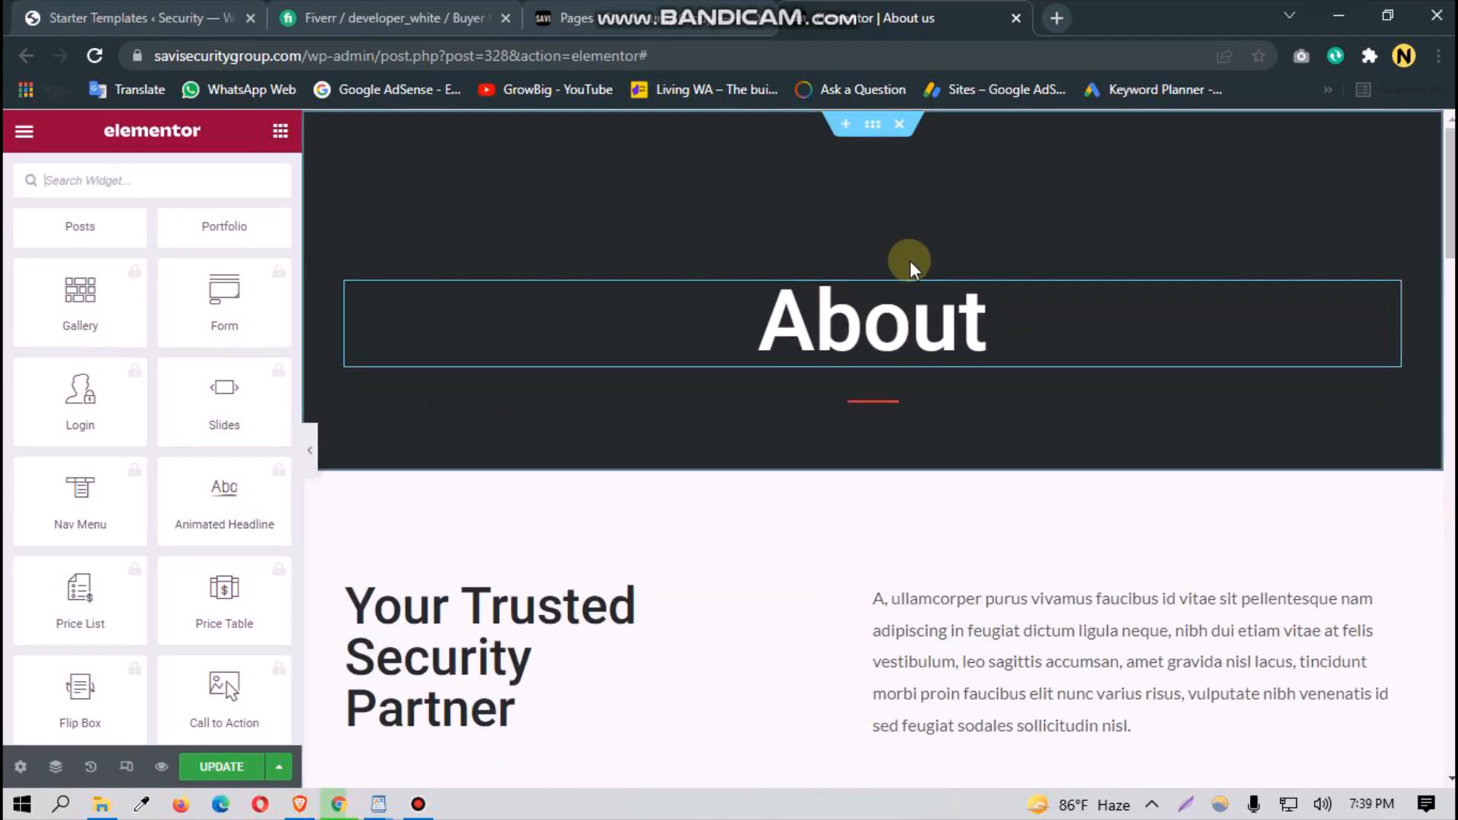
Step: Change the dark header section's heading title to "About Us"
{"action": "left_click", "coordinate": [905, 338]}
{"action": "left_click", "coordinate": [175, 359]}
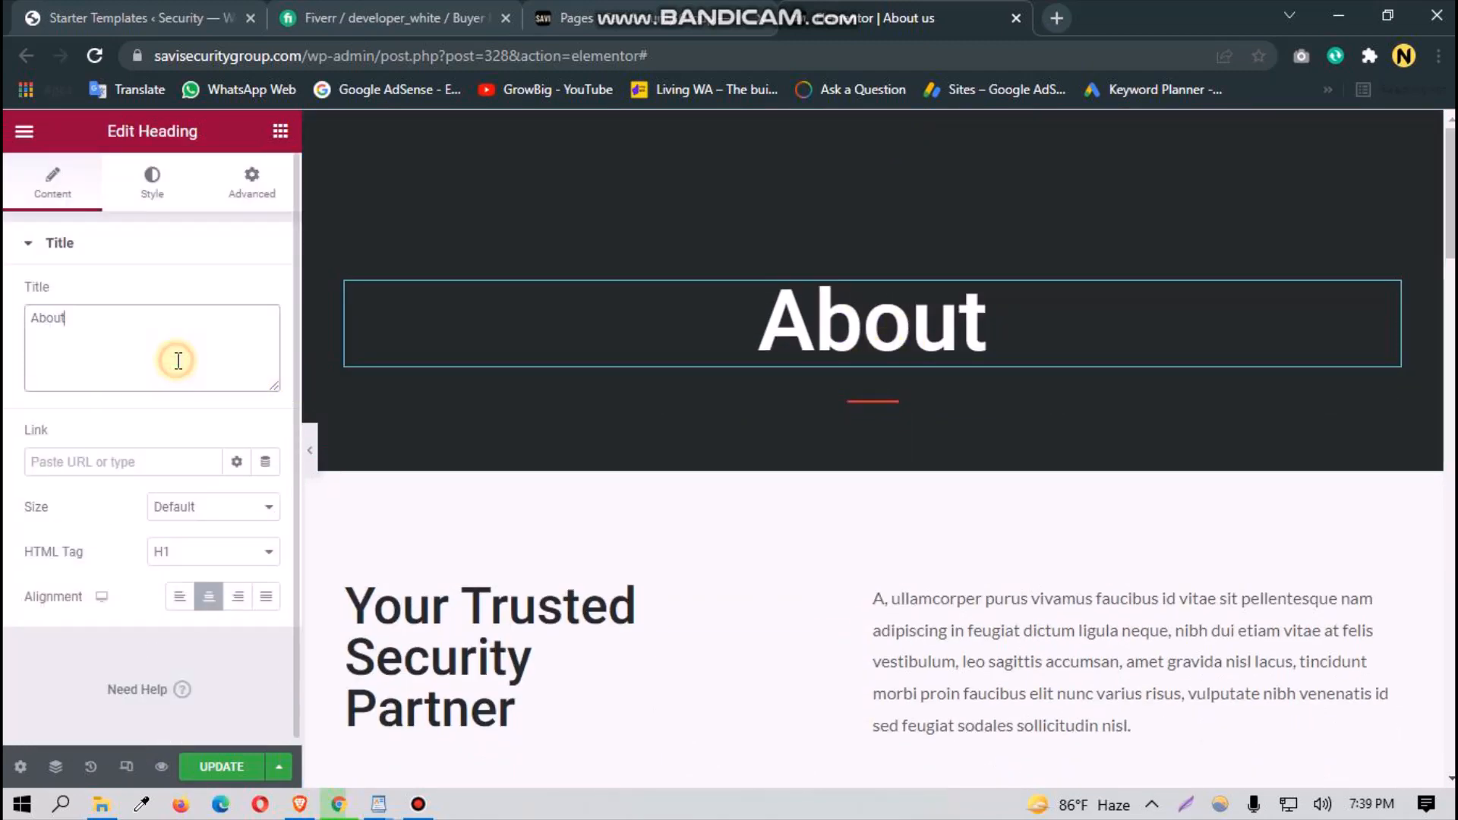
{"action": "type", "text": "Us"}
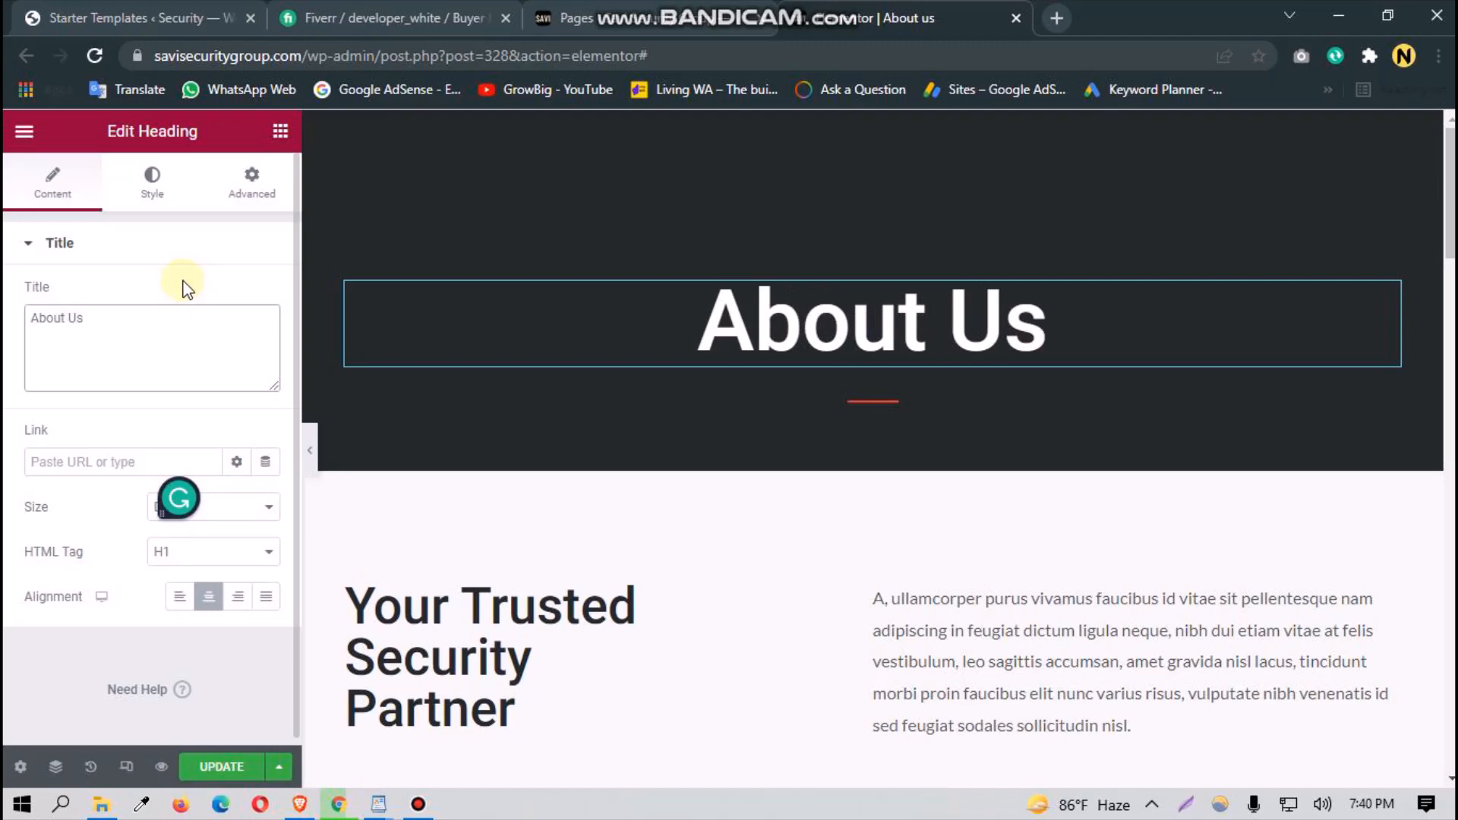
Step: Look over the section below the header, switch to the English content document in WordPad and locate its About us section
{"action": "scroll", "coordinate": [537, 463], "scroll_direction": "down", "scroll_amount": 3}
{"action": "scroll", "coordinate": [524, 475], "scroll_direction": "down", "scroll_amount": 2}
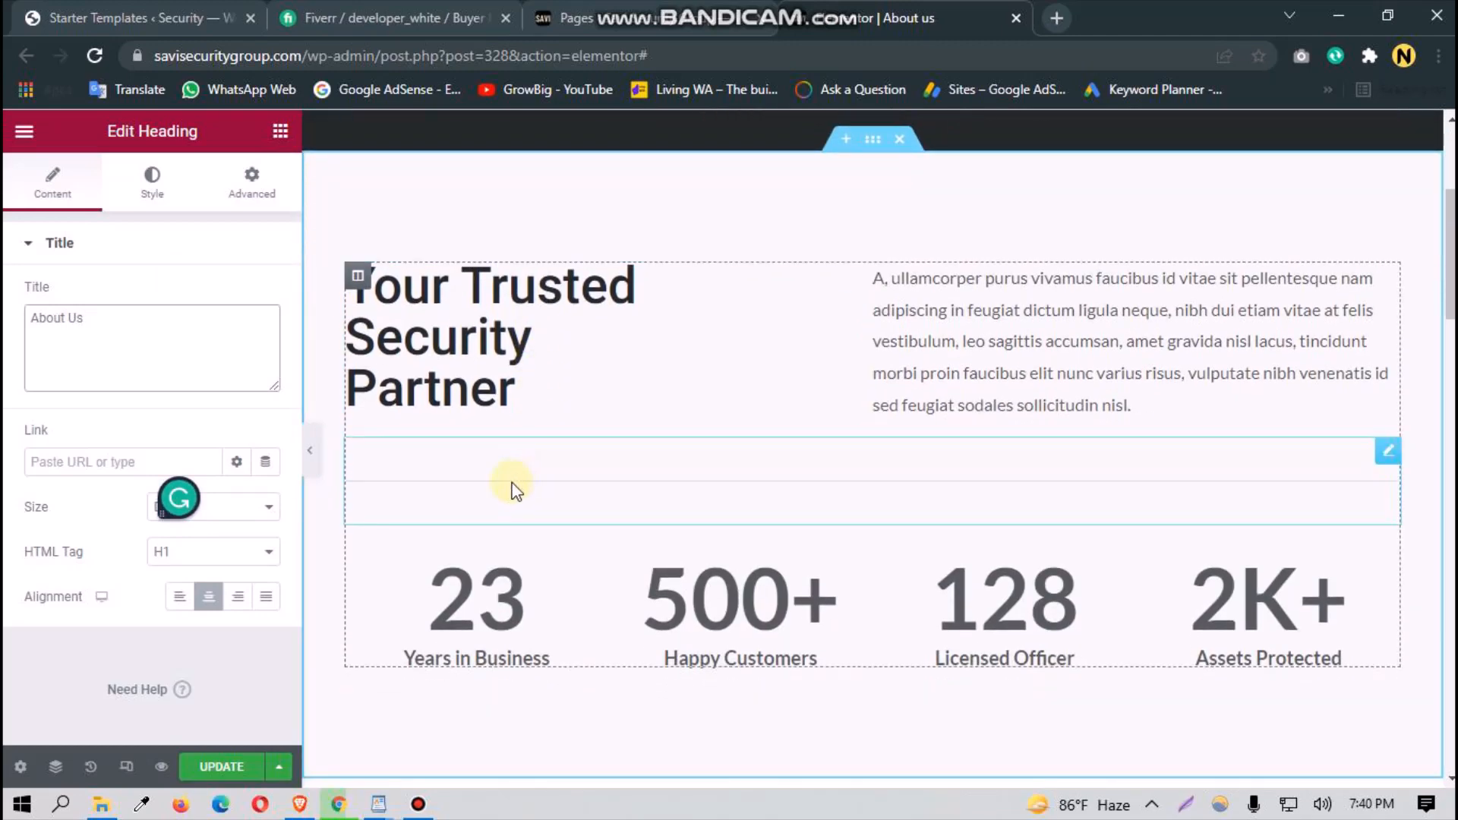
{"action": "scroll", "coordinate": [511, 490], "scroll_direction": "up", "scroll_amount": 3}
{"action": "mouse_move", "coordinate": [383, 807]}
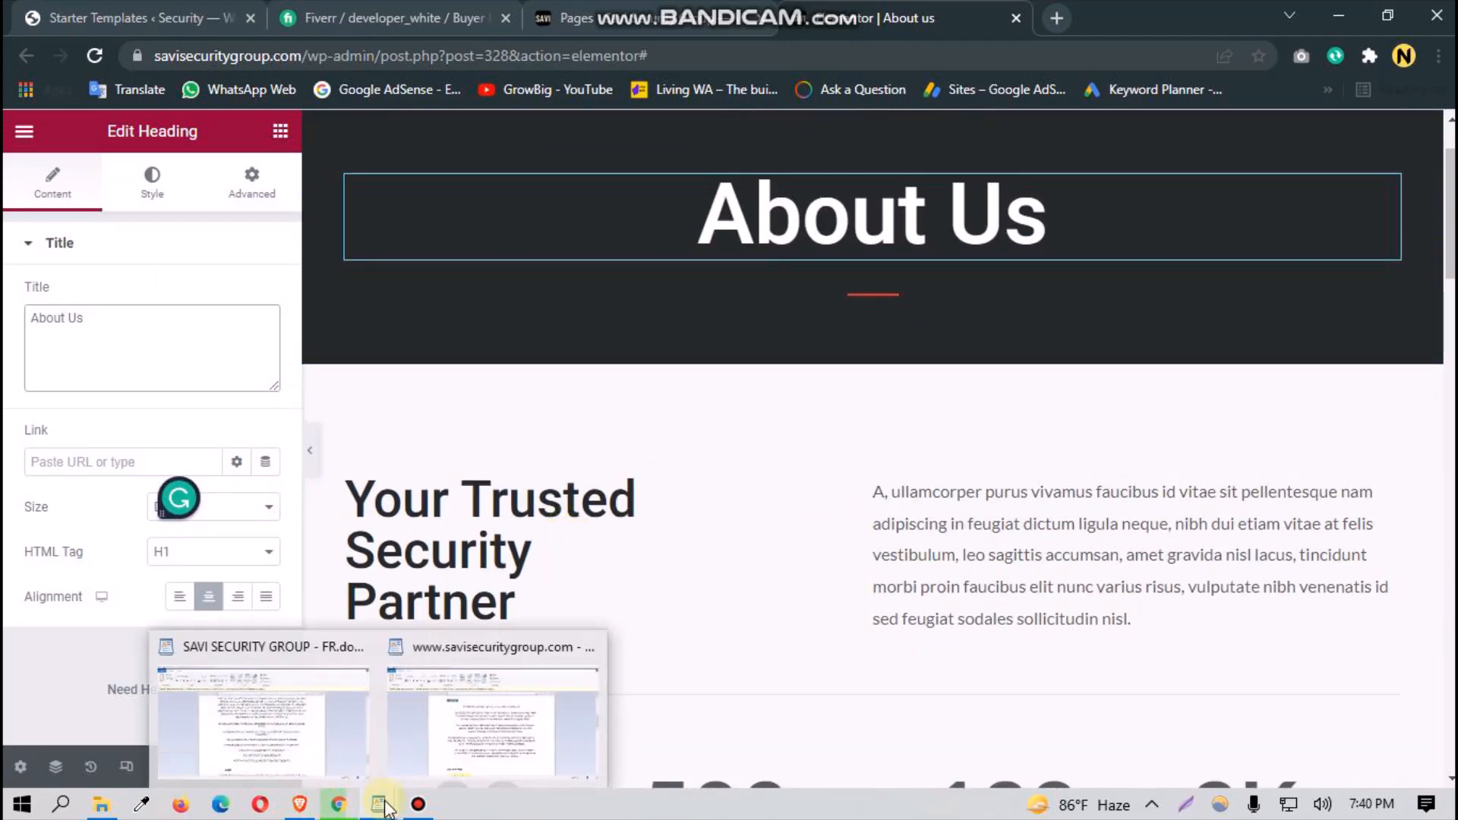
{"action": "mouse_move", "coordinate": [442, 750]}
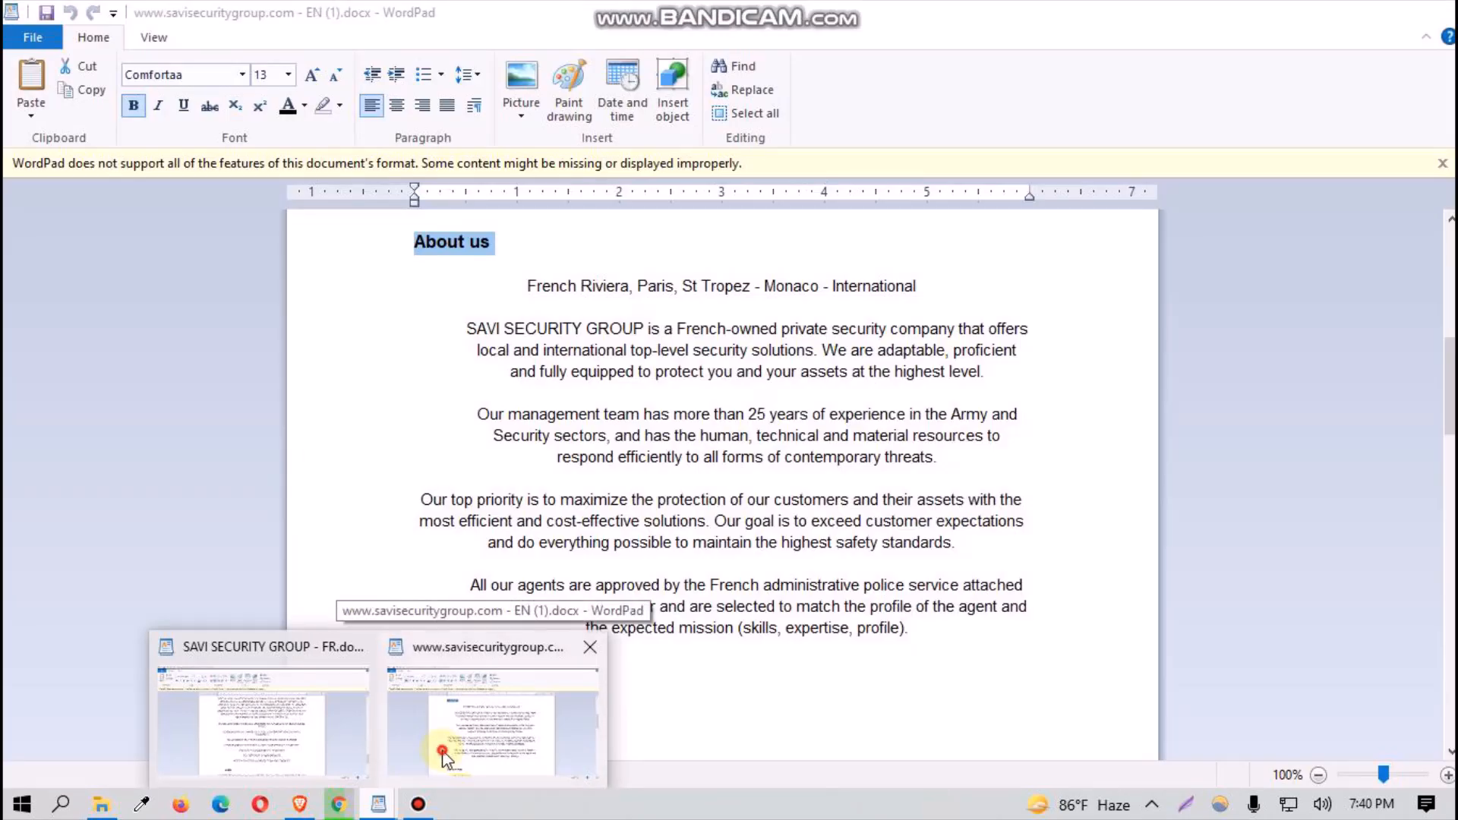
{"action": "left_click", "coordinate": [442, 750]}
{"action": "scroll", "coordinate": [759, 552], "scroll_direction": "up", "scroll_amount": 4}
{"action": "scroll", "coordinate": [765, 551], "scroll_direction": "up", "scroll_amount": 4}
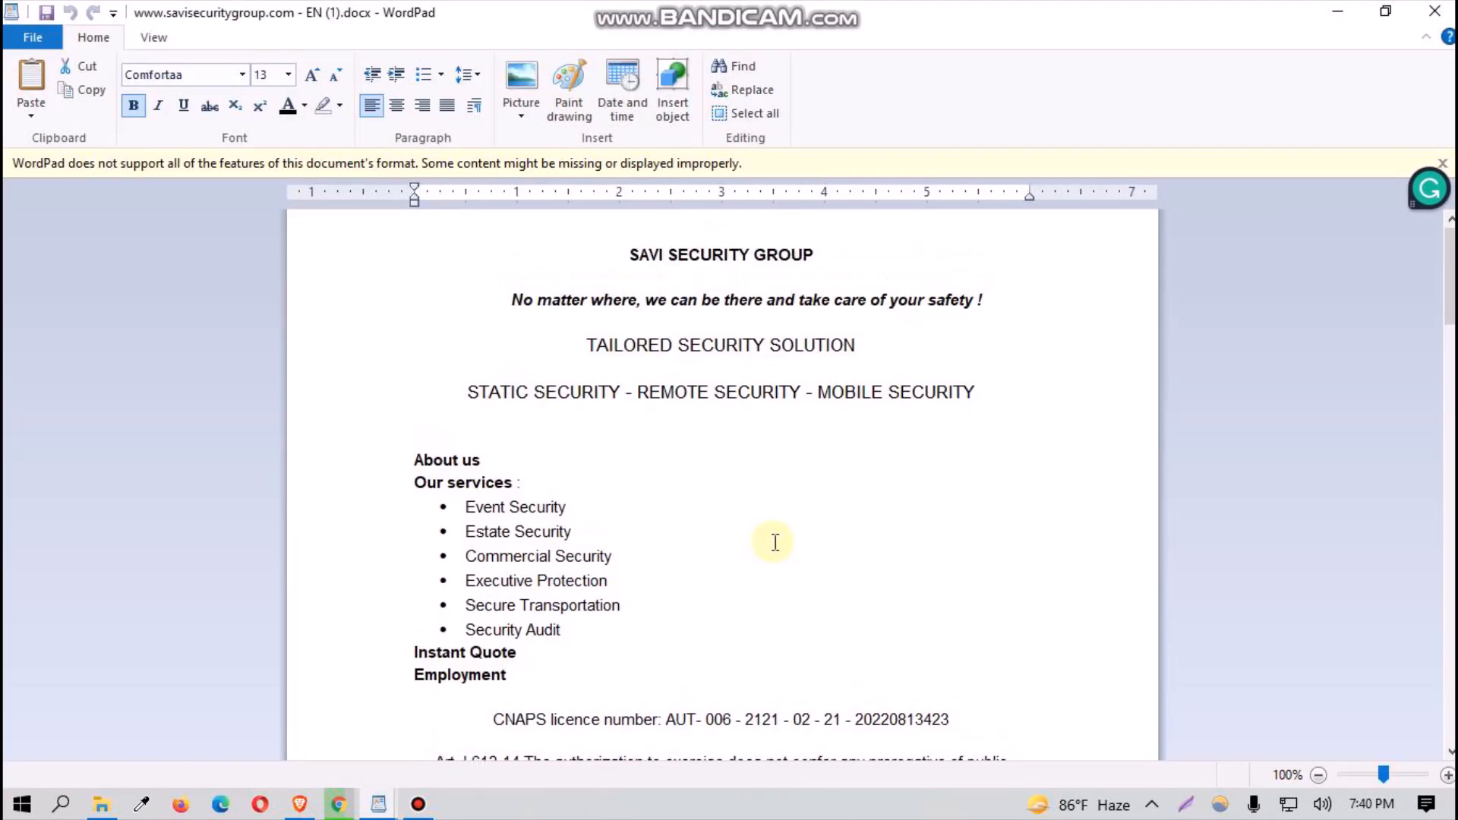
{"action": "scroll", "coordinate": [774, 540], "scroll_direction": "down", "scroll_amount": 5}
Step: Close the French document SAVI SECURITY GROUP - FR.docx and return to the English content document
{"action": "left_click", "coordinate": [389, 811]}
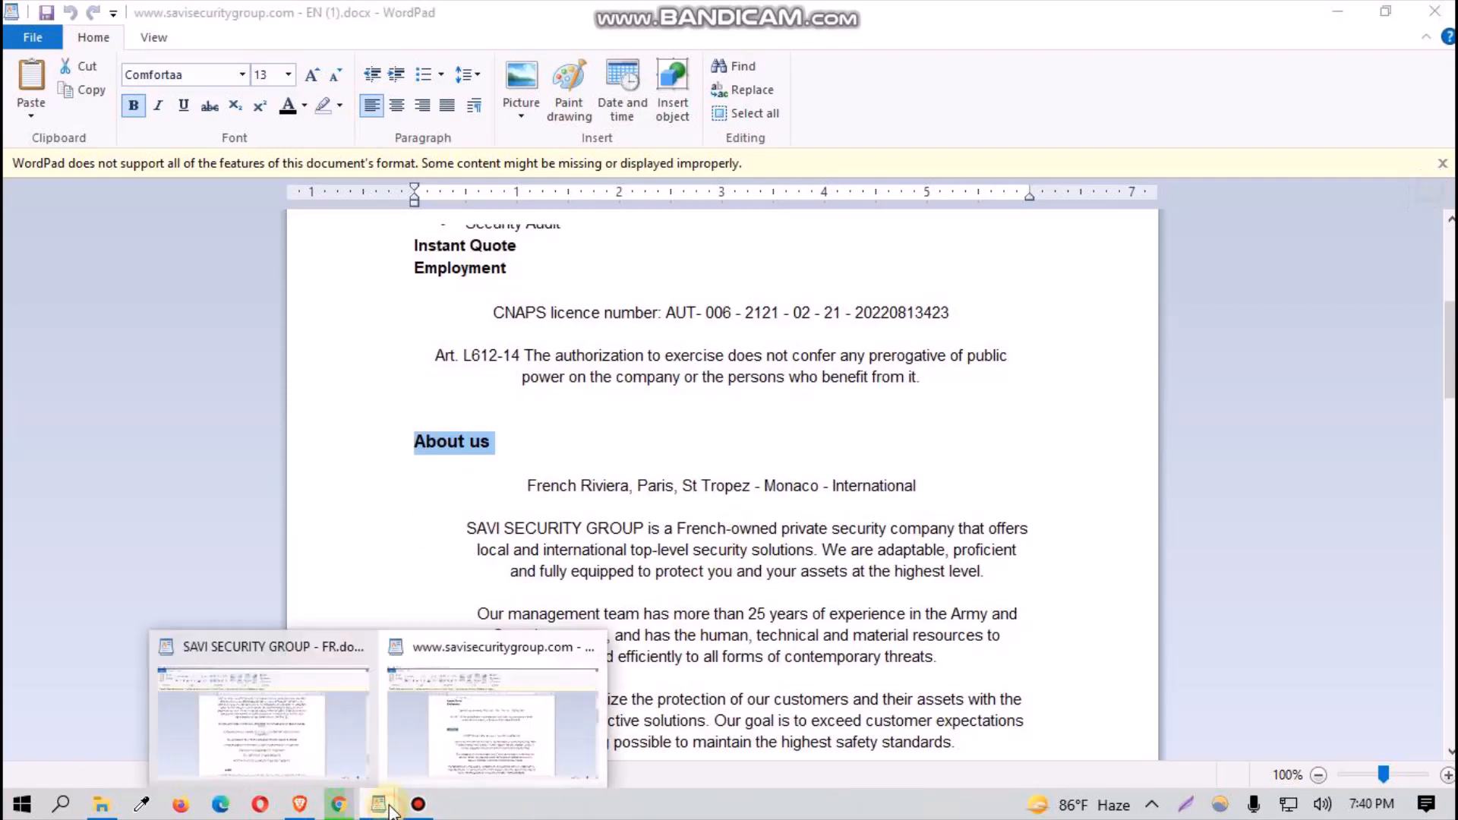
{"action": "left_click", "coordinate": [355, 644]}
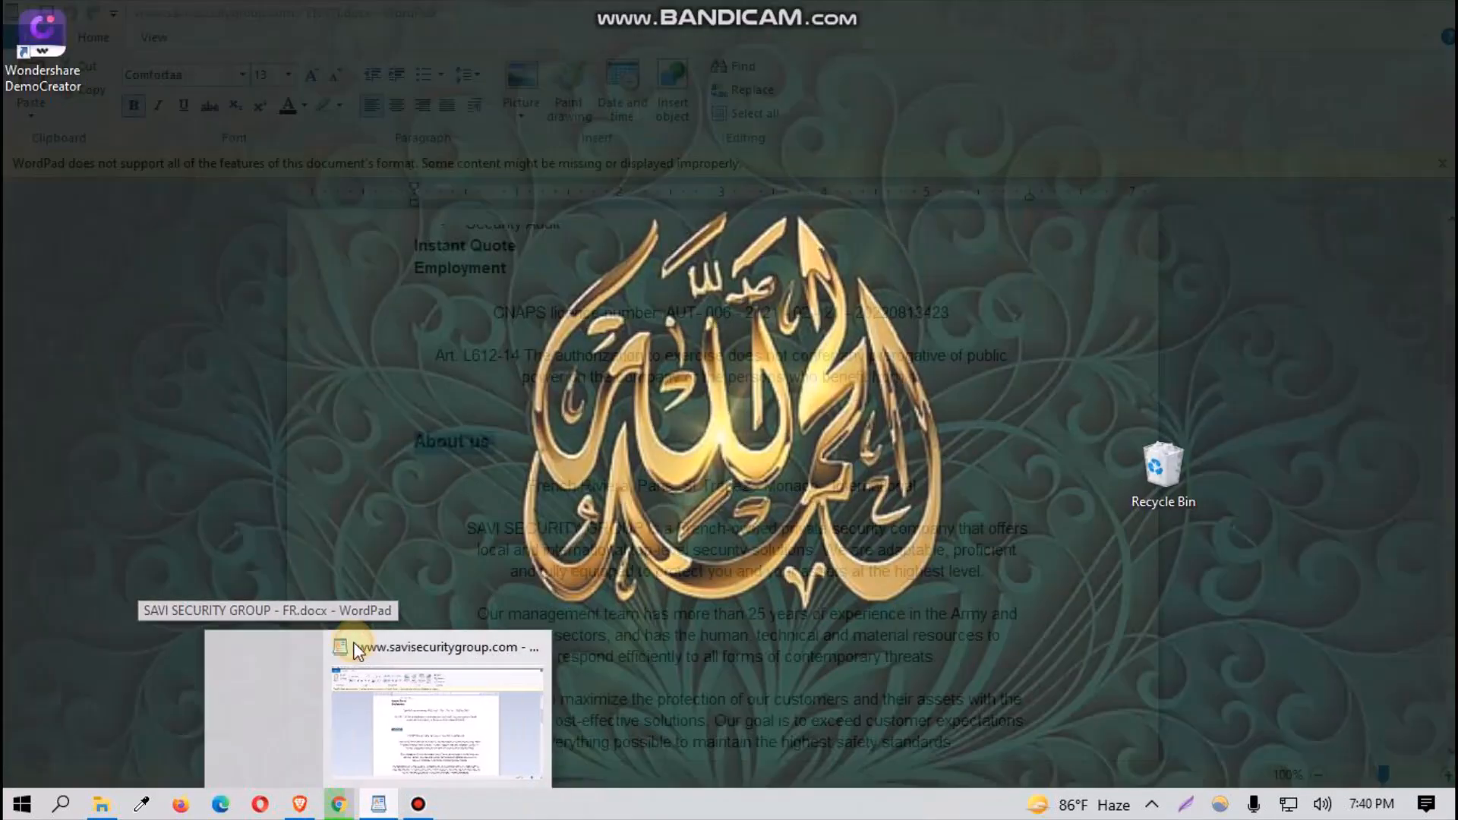
{"action": "scroll", "coordinate": [579, 560], "scroll_direction": "up", "scroll_amount": 1}
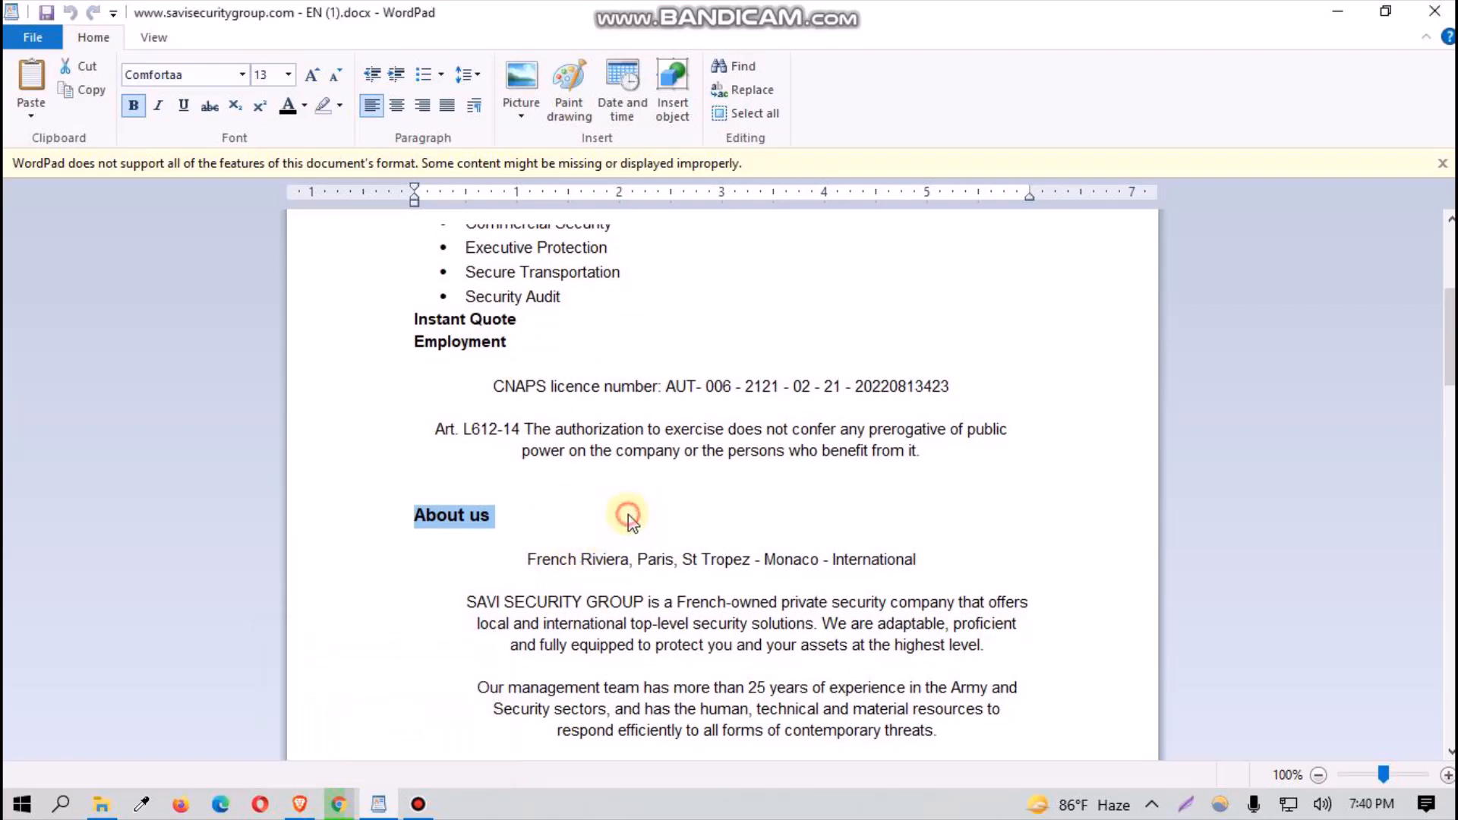
Step: Read the About us section of the English document, from the French Riviera locations line through the paragraph on agents
{"action": "scroll", "coordinate": [636, 581], "scroll_direction": "down", "scroll_amount": 2}
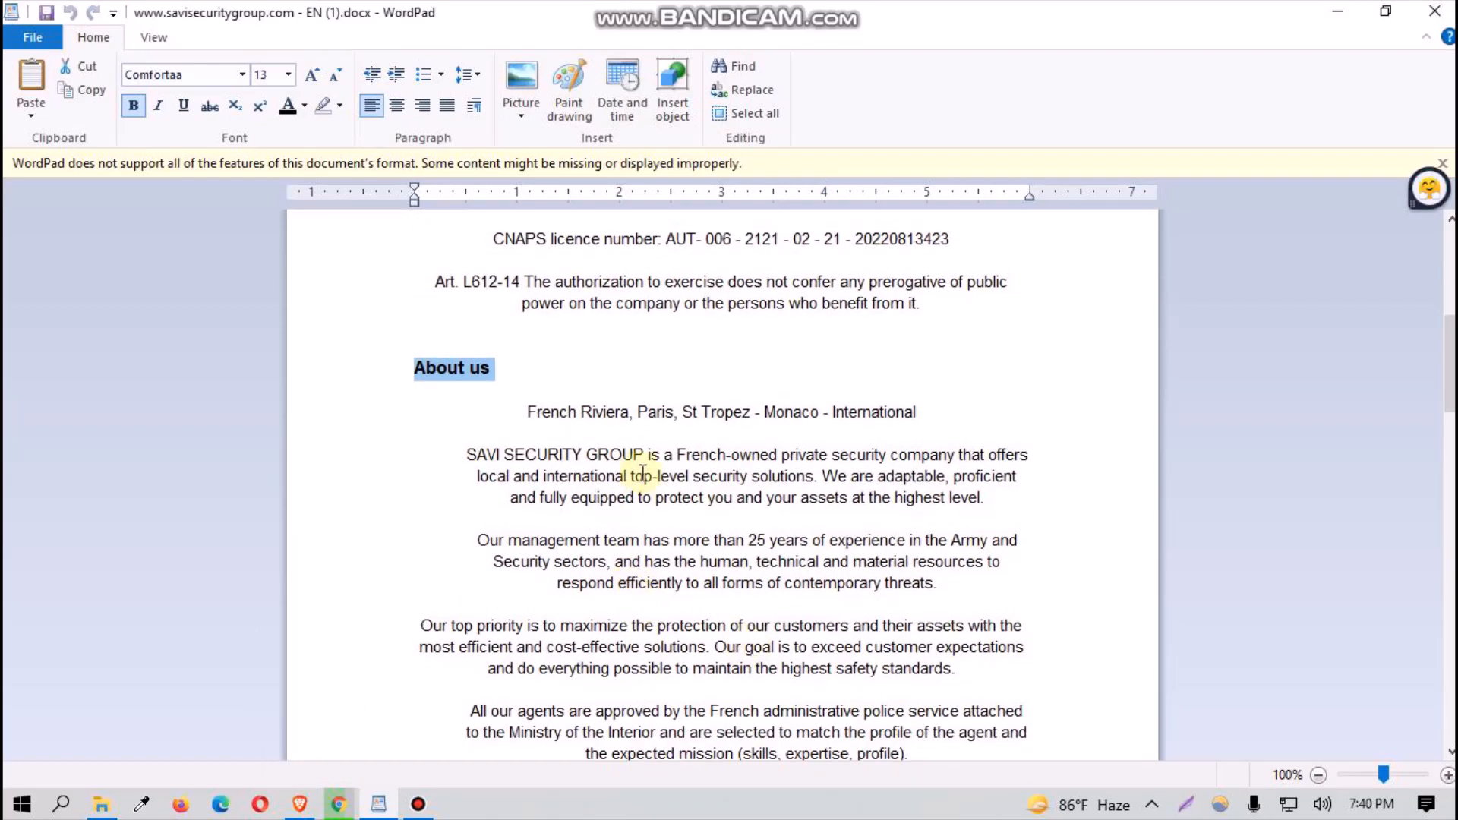
{"action": "scroll", "coordinate": [650, 474], "scroll_direction": "down", "scroll_amount": 1}
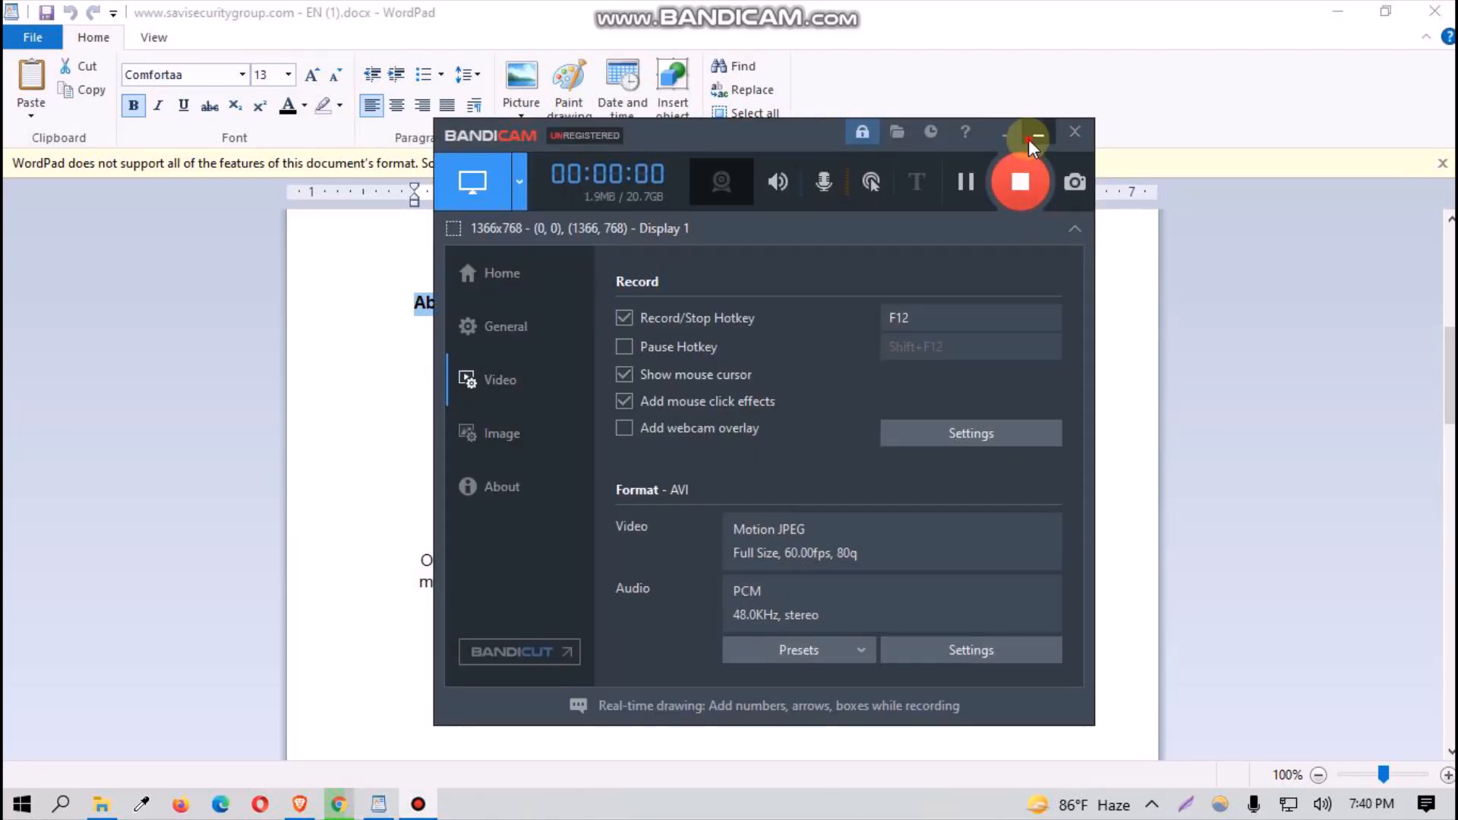
{"action": "left_click", "coordinate": [1031, 138]}
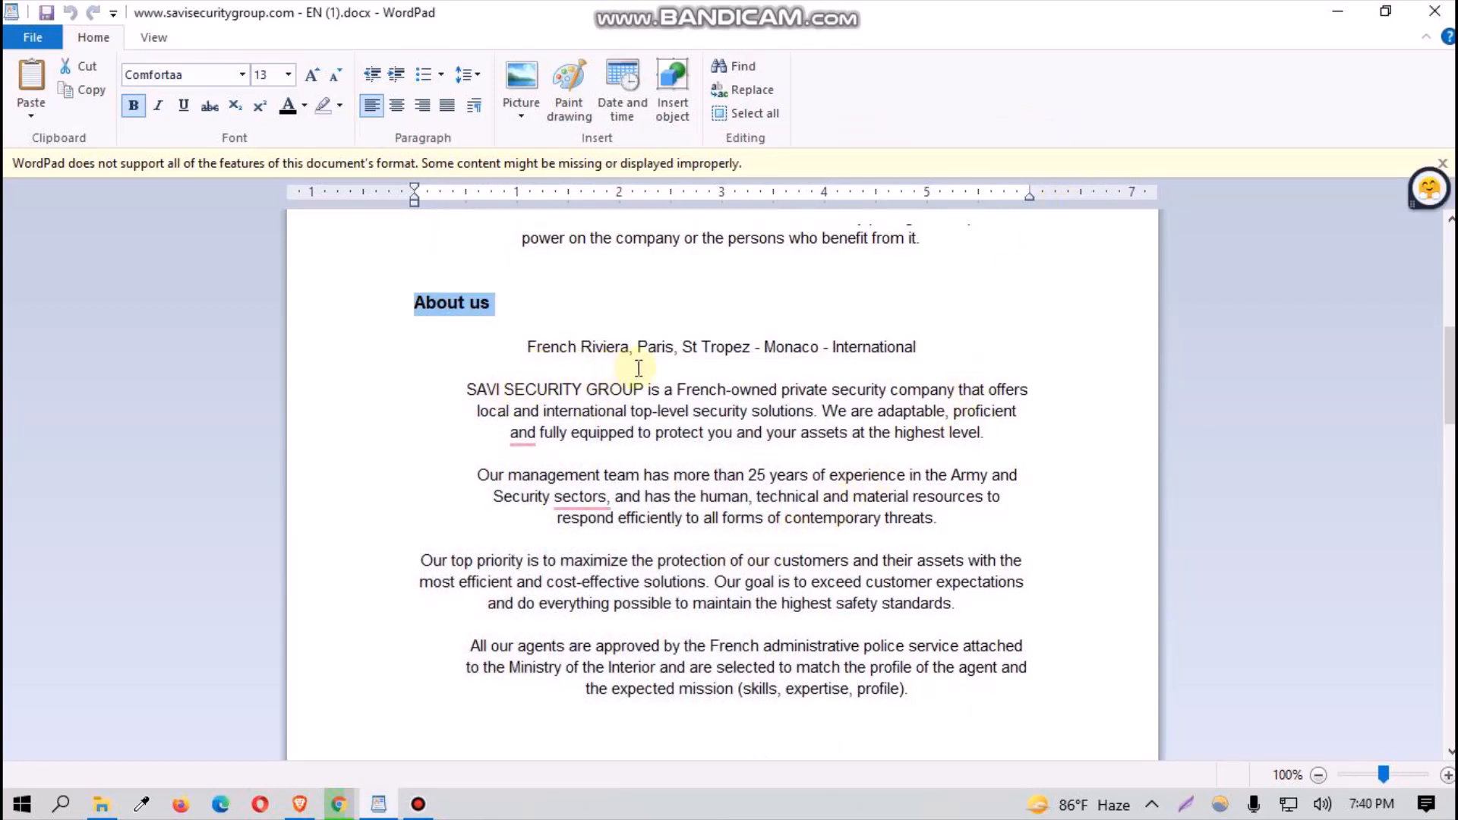
{"action": "scroll", "coordinate": [538, 439], "scroll_direction": "down", "scroll_amount": 1}
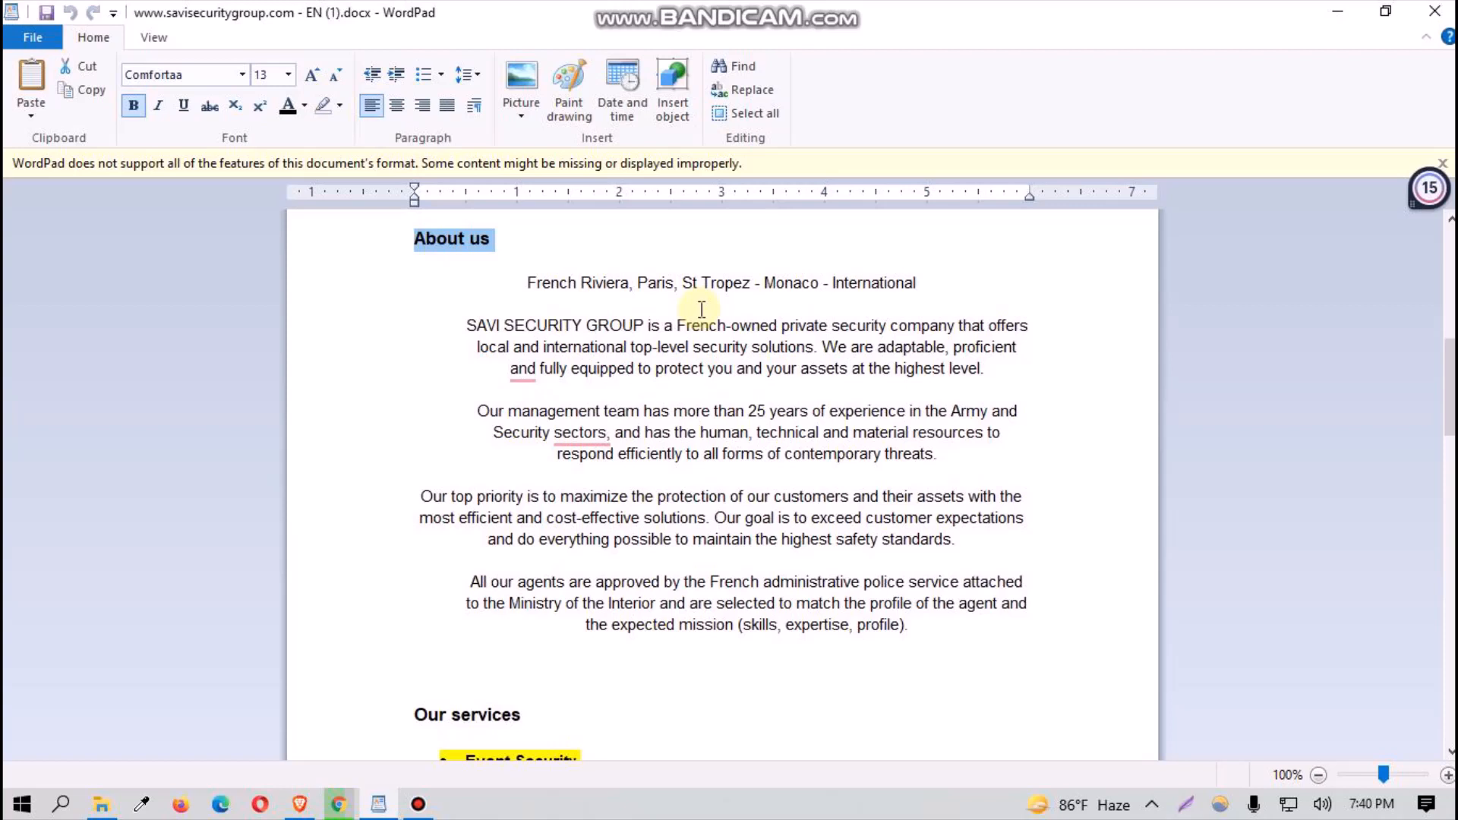
{"action": "left_click", "coordinate": [534, 282]}
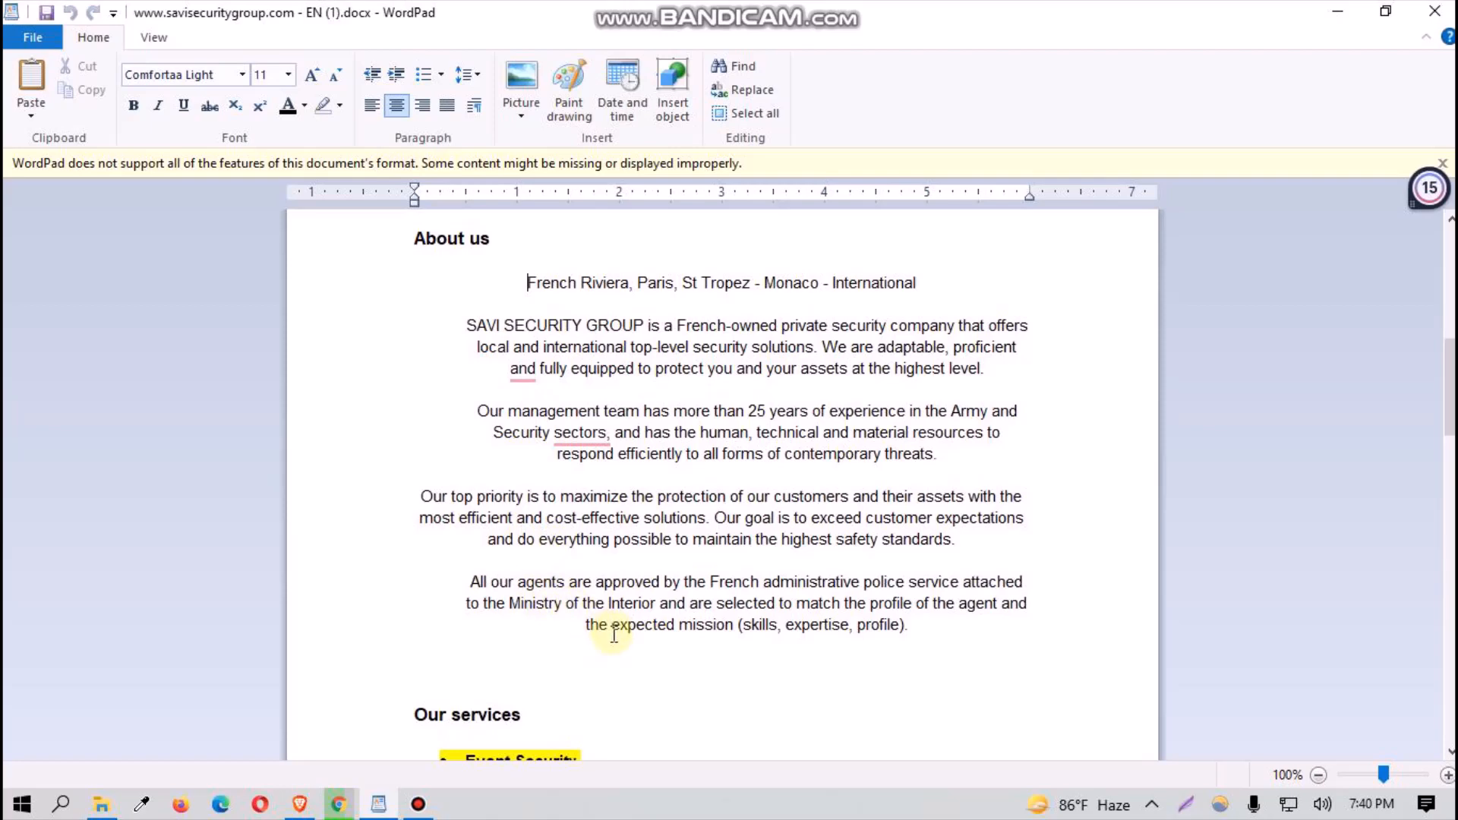
{"action": "scroll", "coordinate": [611, 637], "scroll_direction": "up", "scroll_amount": 1}
{"action": "scroll", "coordinate": [605, 638], "scroll_direction": "down", "scroll_amount": 1}
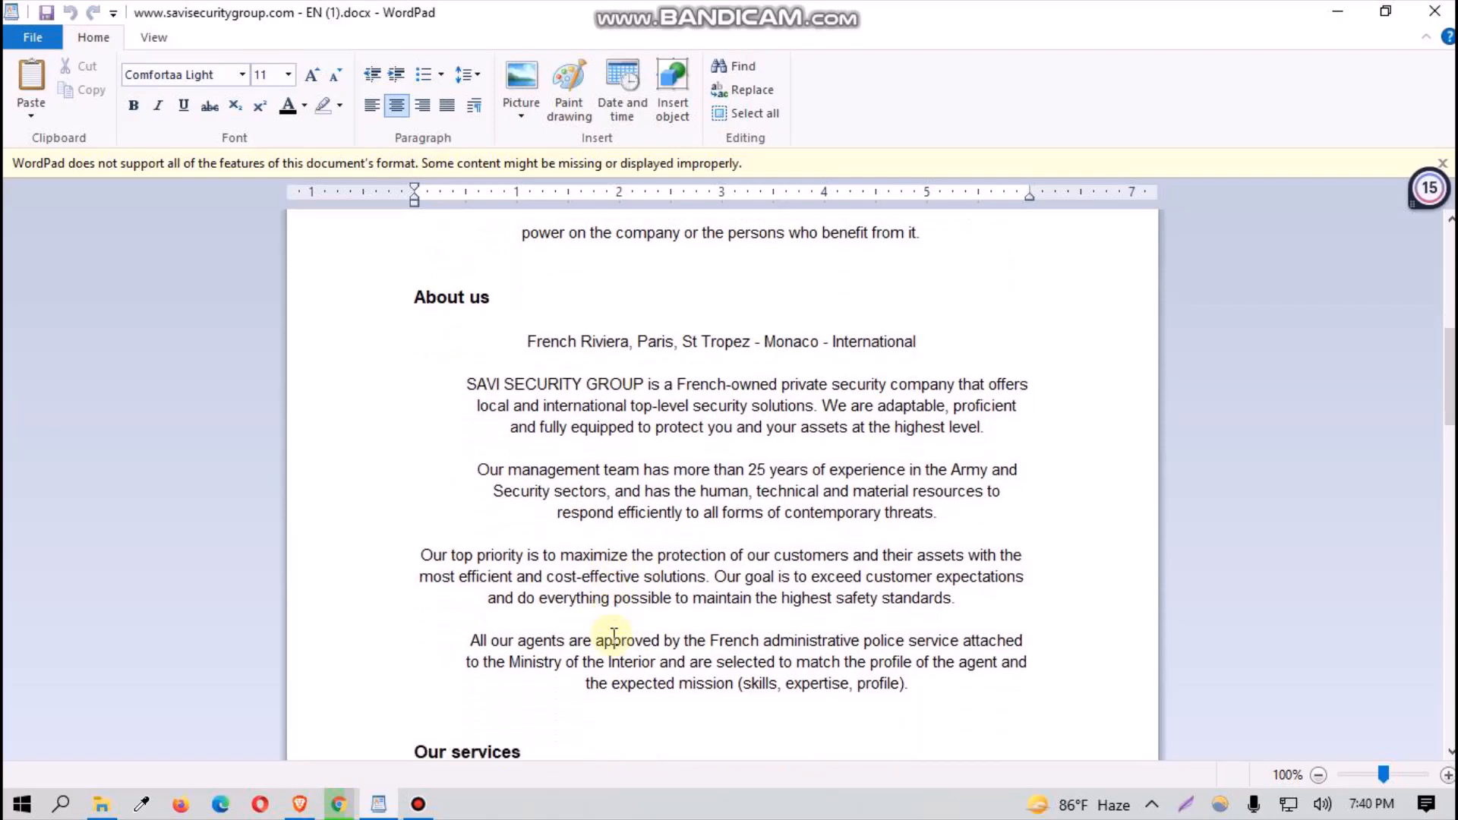
{"action": "scroll", "coordinate": [509, 319], "scroll_direction": "up", "scroll_amount": 2}
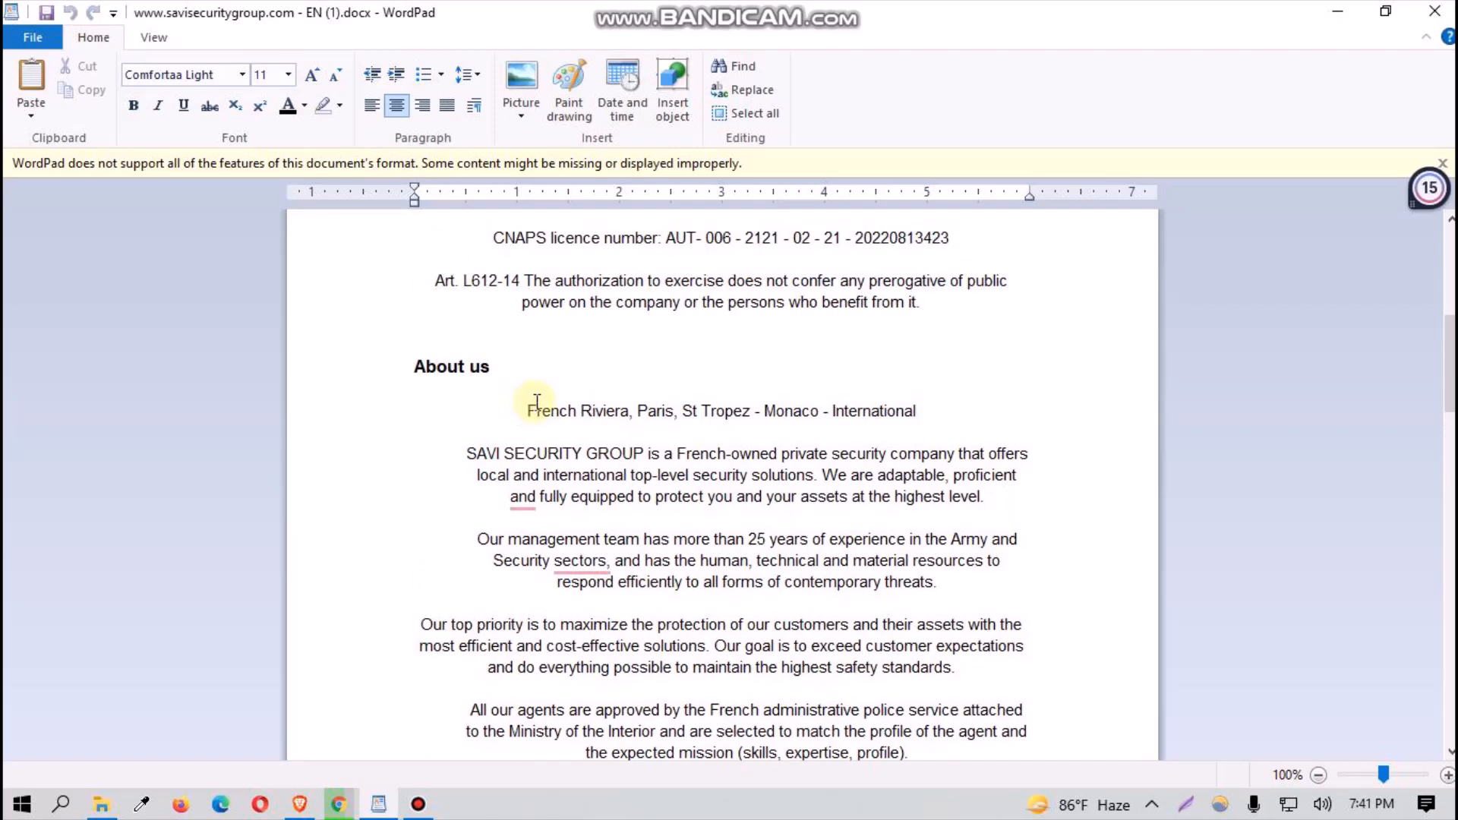
Step: Copy the SAVI SECURITY GROUP title line at the start of the English document
{"action": "scroll", "coordinate": [532, 407], "scroll_direction": "up", "scroll_amount": 6}
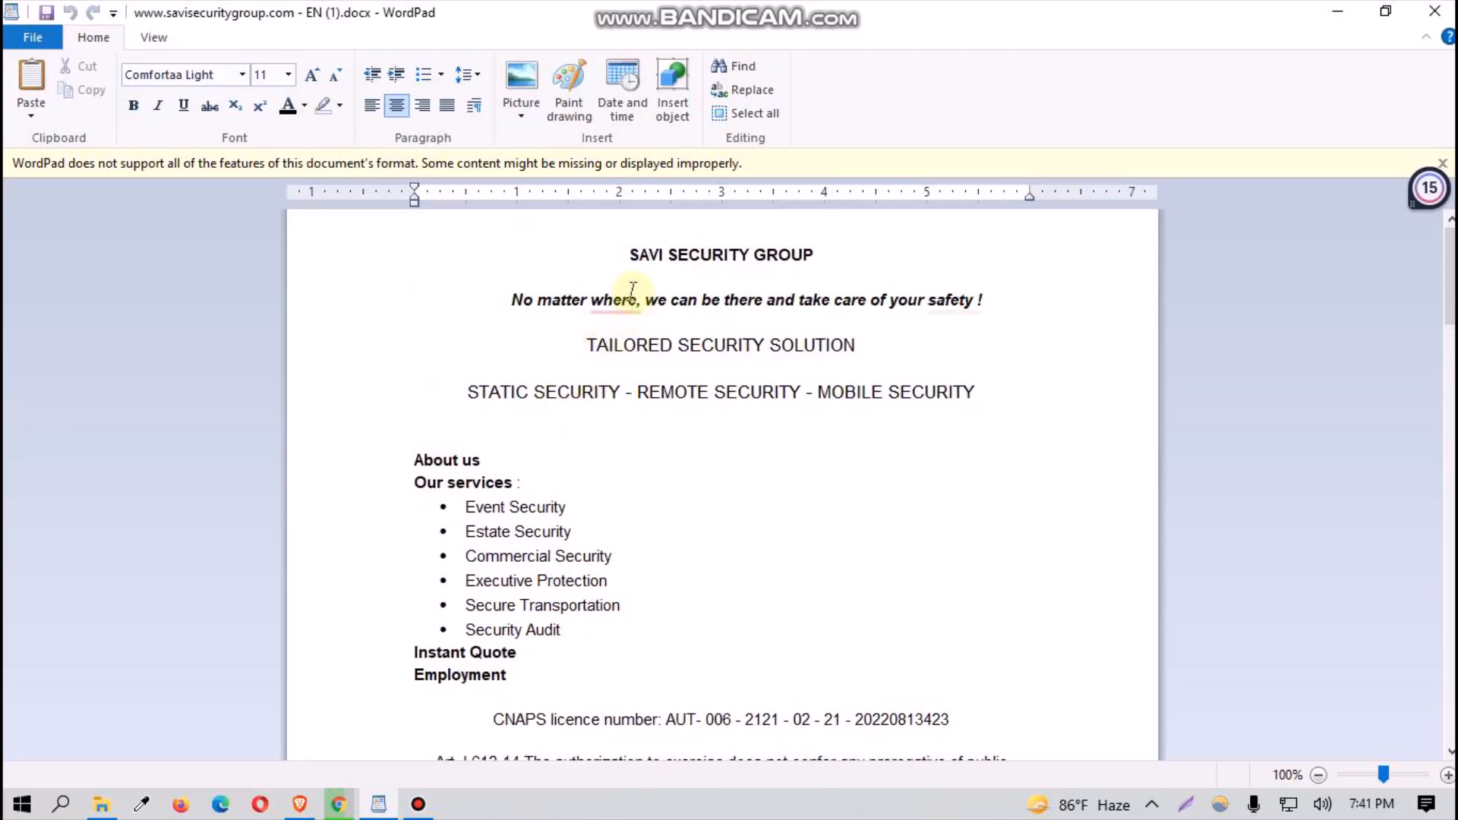
{"action": "triple_click", "coordinate": [642, 254]}
{"action": "right_click", "coordinate": [644, 256]}
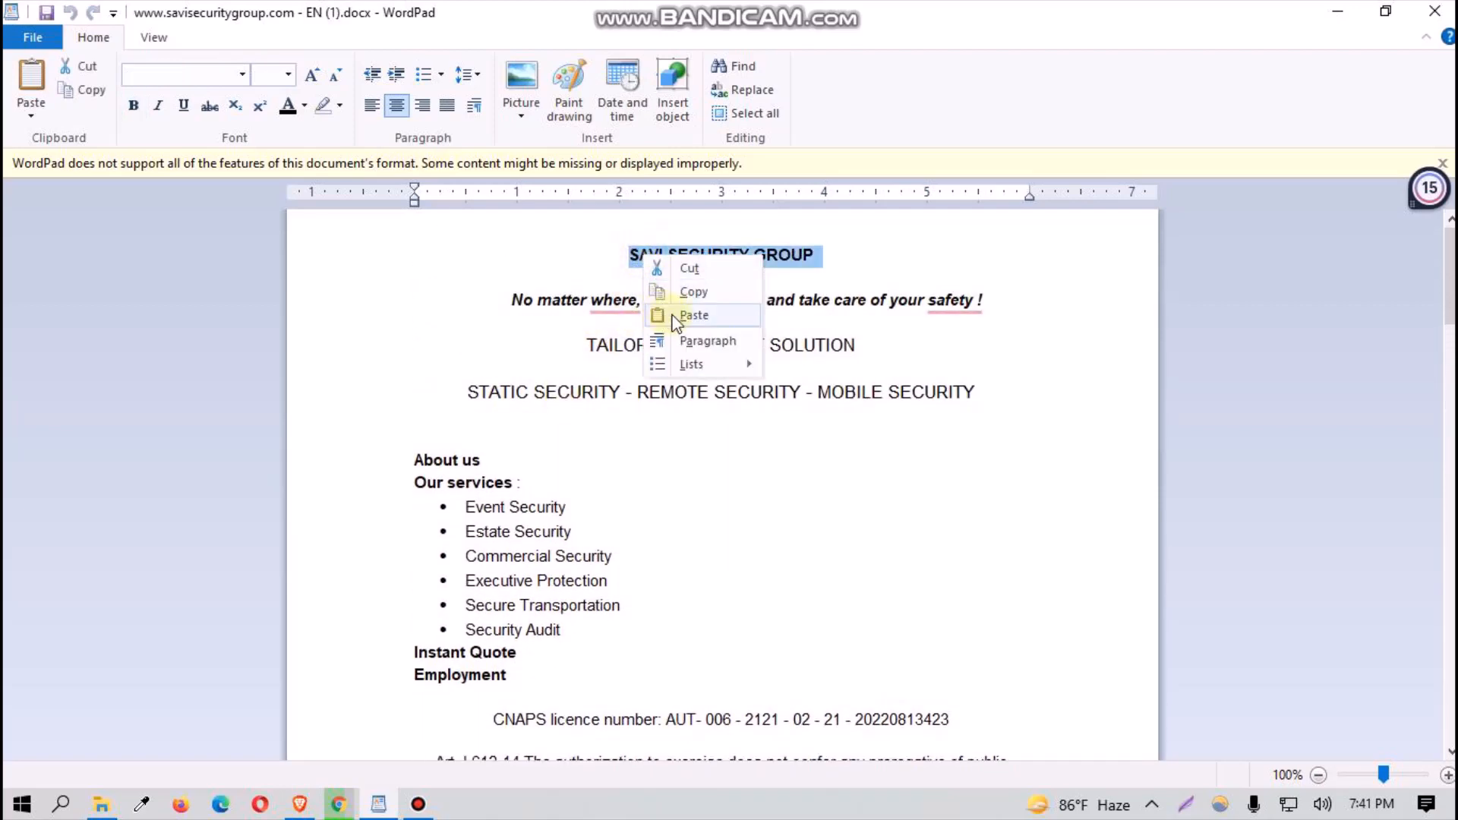
{"action": "left_click", "coordinate": [688, 295]}
Step: Copy the "French Riviera, Paris, St Tropez - Monaco - International" line from the document's About us section
{"action": "scroll", "coordinate": [668, 505], "scroll_direction": "down", "scroll_amount": 7}
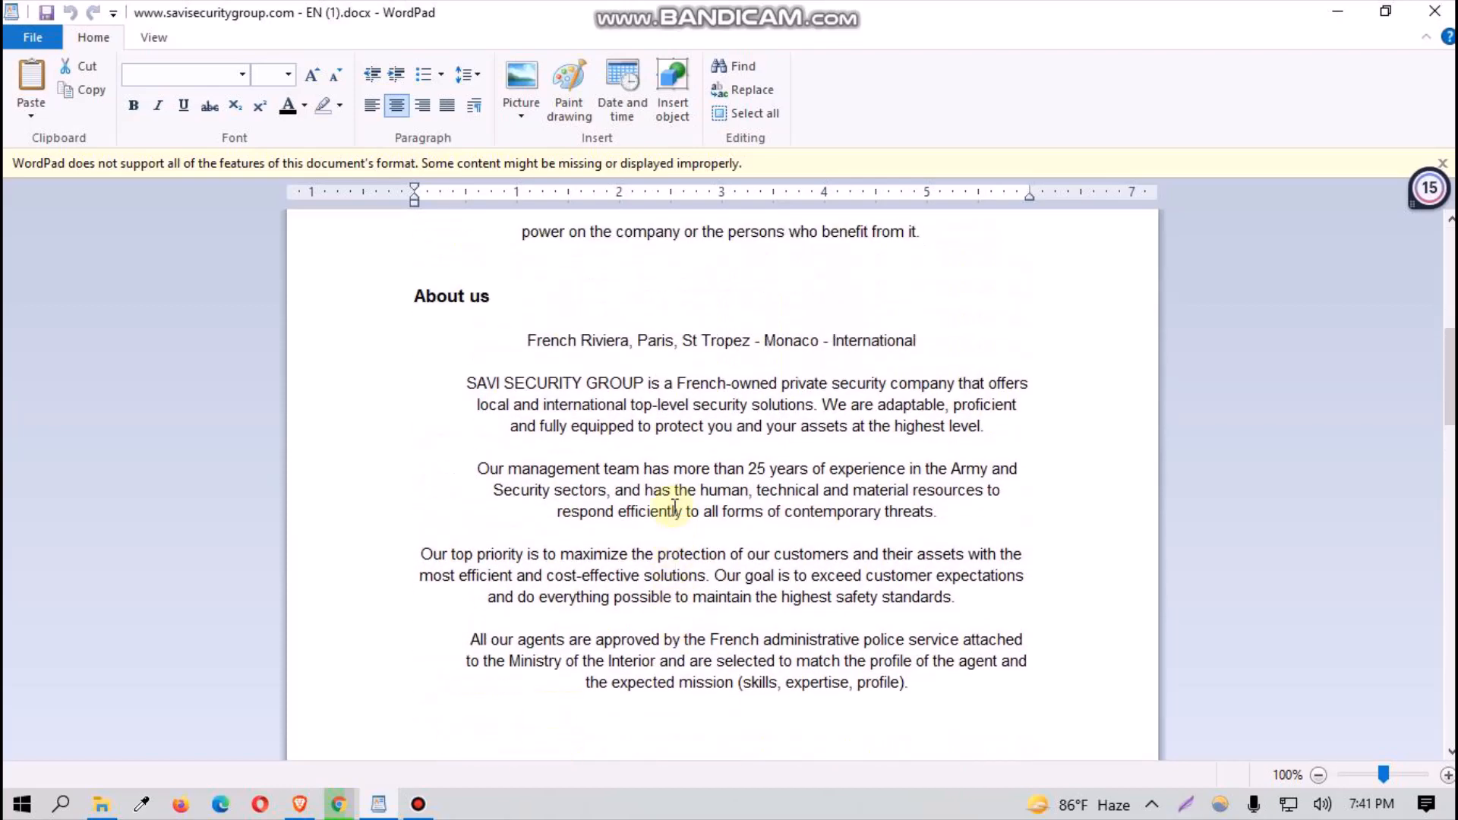
{"action": "scroll", "coordinate": [607, 392], "scroll_direction": "up", "scroll_amount": 1}
{"action": "left_click", "coordinate": [581, 372]}
{"action": "double_click", "coordinate": [580, 371]}
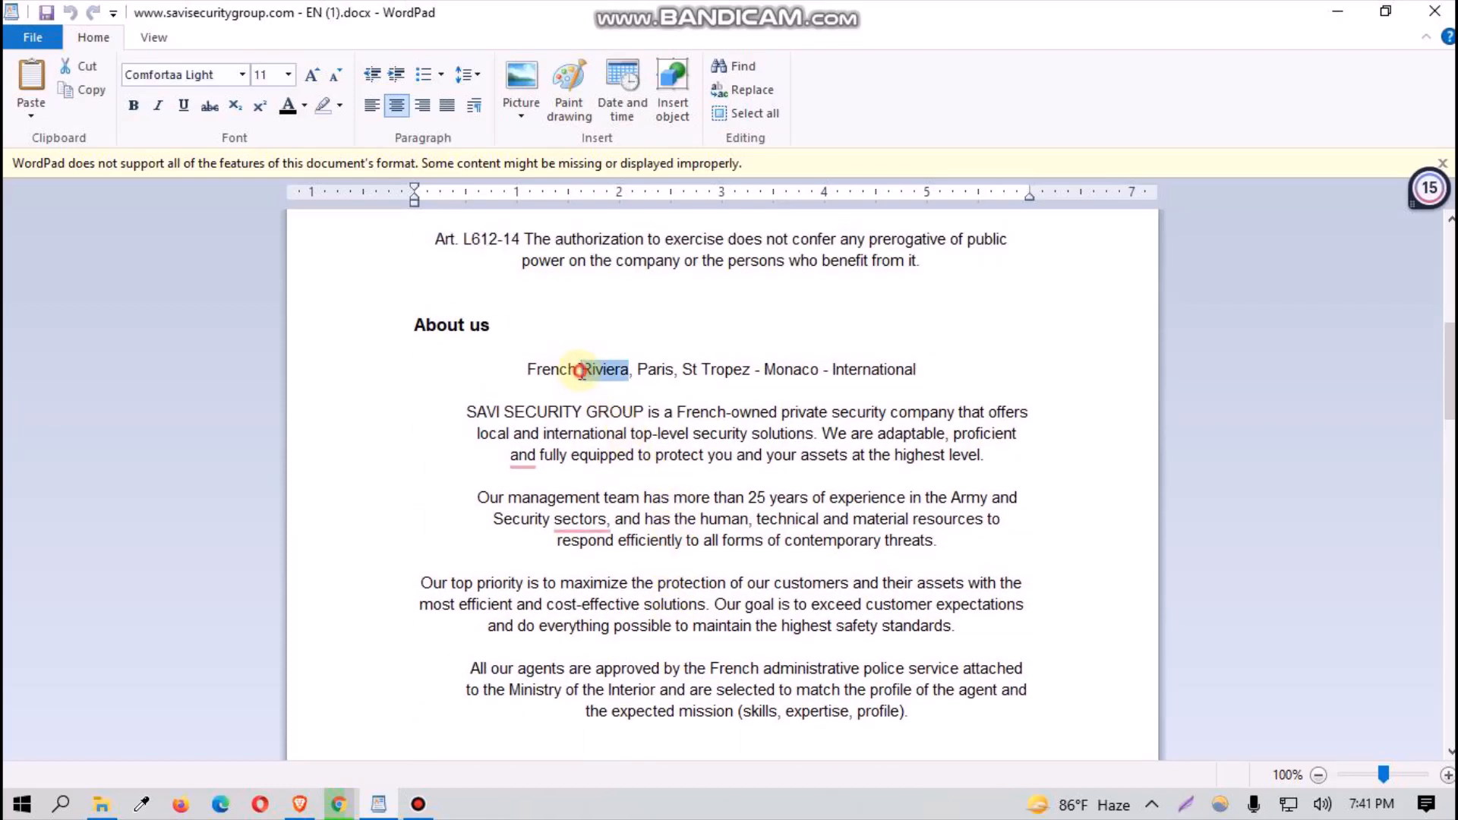
{"action": "triple_click", "coordinate": [592, 372]}
{"action": "right_click", "coordinate": [591, 367]}
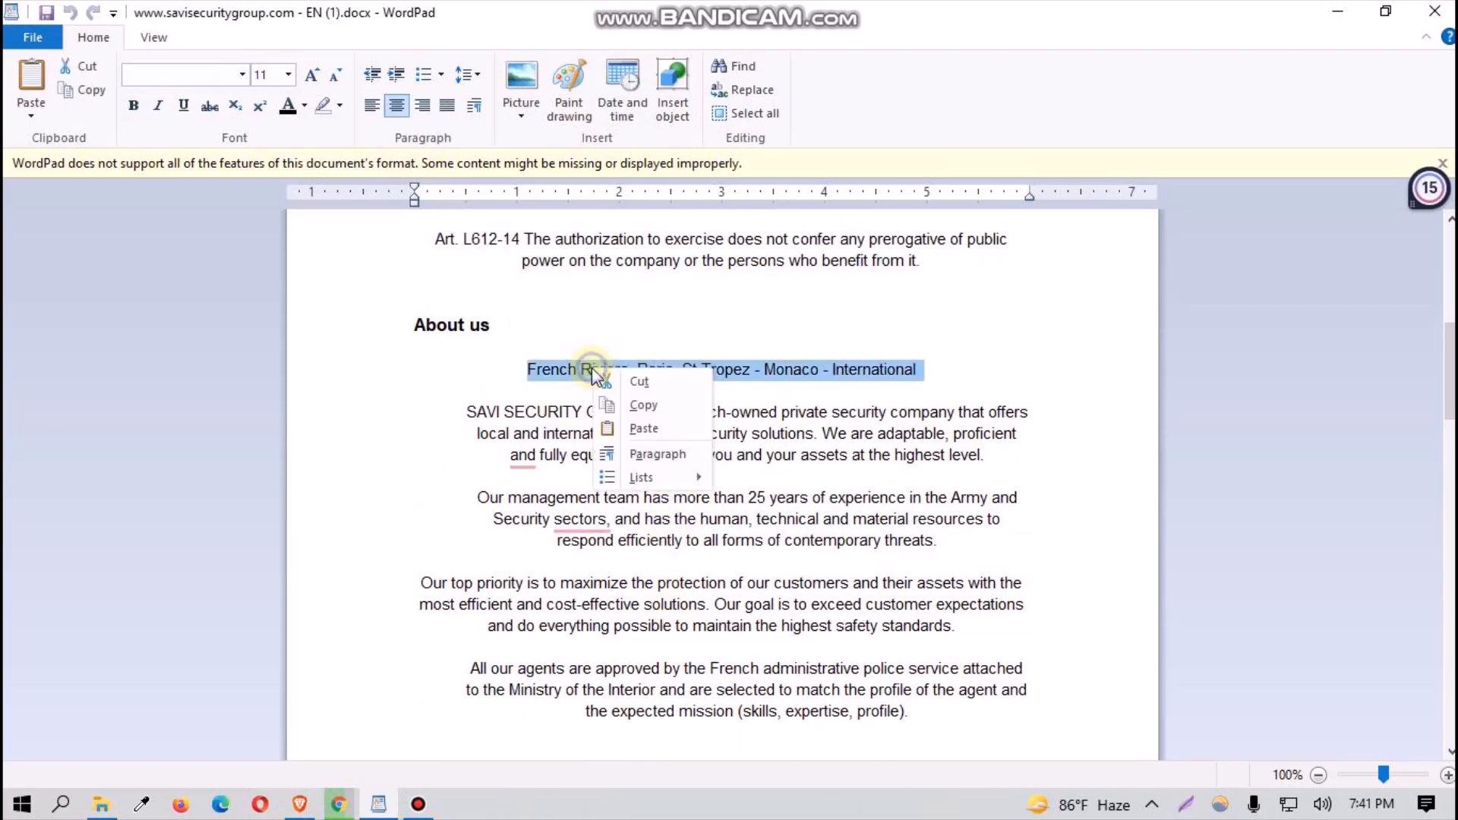
{"action": "left_click", "coordinate": [649, 407]}
{"action": "scroll", "coordinate": [590, 629], "scroll_direction": "down", "scroll_amount": 3}
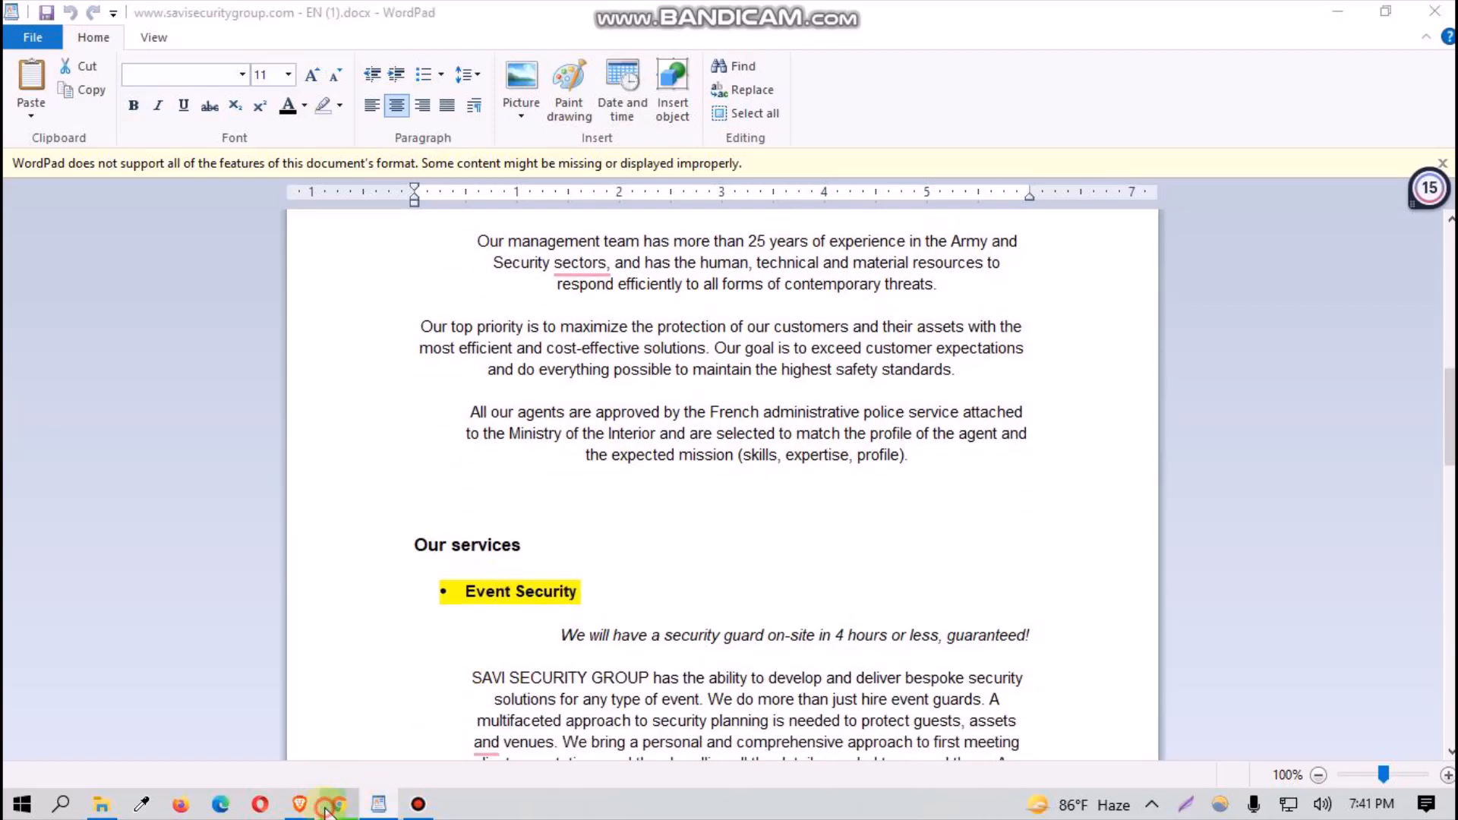
Step: Return to the Elementor editor and replace the "Your Trusted Security Partner" heading with the copied SAVI SECURITY GROUP
{"action": "left_click", "coordinate": [338, 803]}
{"action": "scroll", "coordinate": [562, 562], "scroll_direction": "down", "scroll_amount": 1}
{"action": "left_click", "coordinate": [589, 470]}
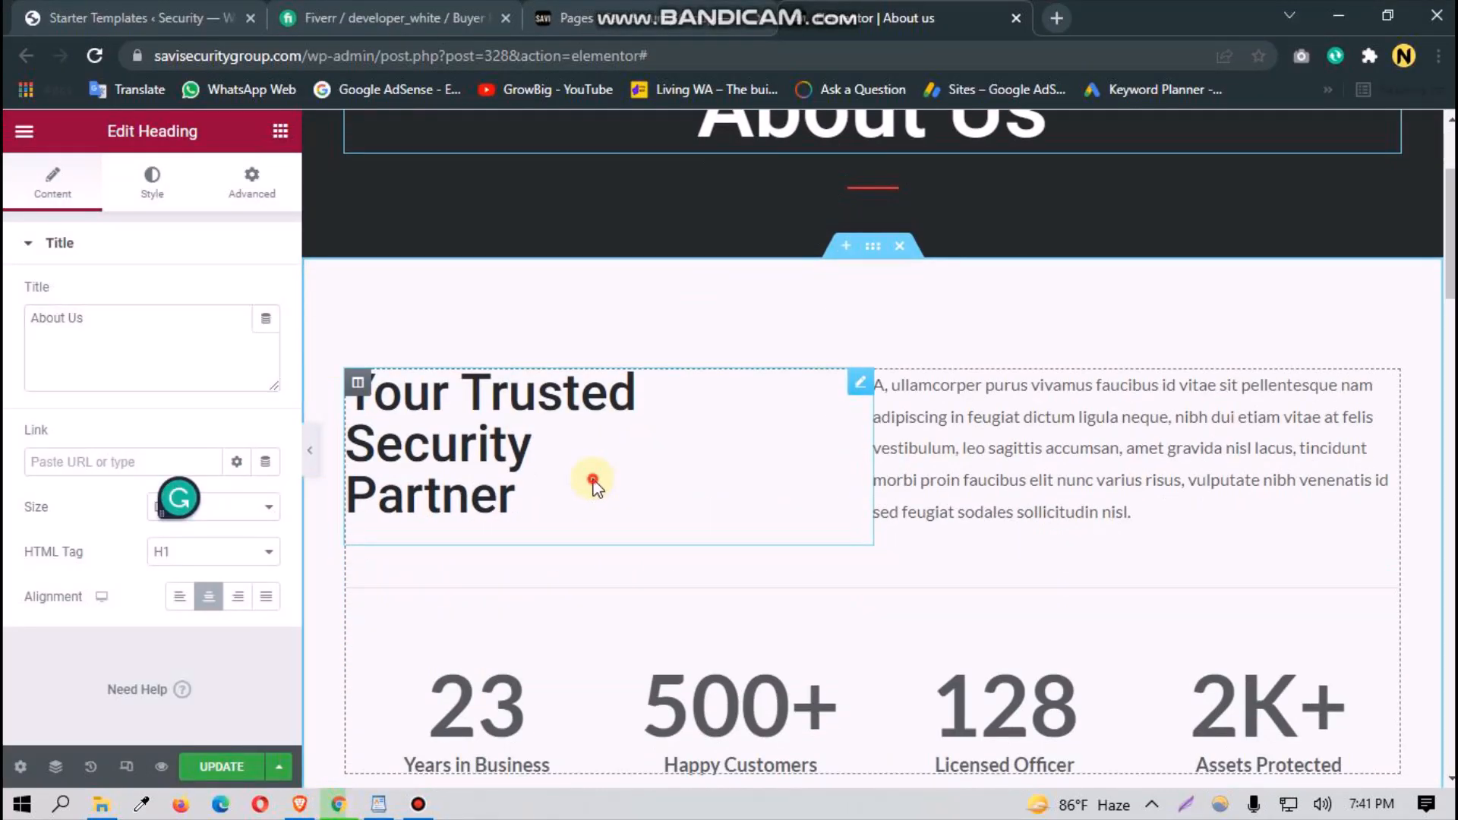
{"action": "left_click_drag", "start_coordinate": [200, 317], "coordinate": [7, 304]}
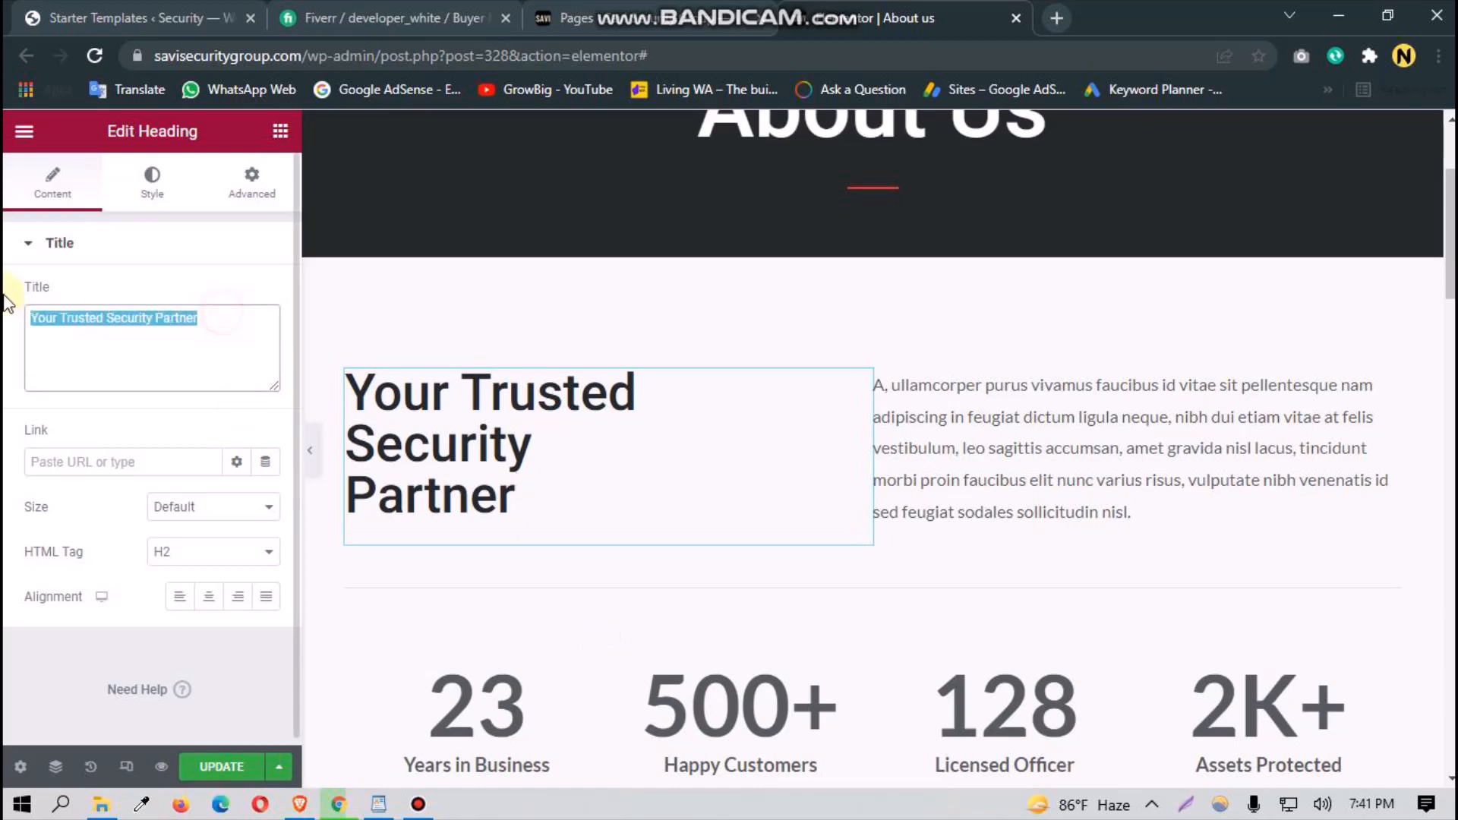
{"action": "key", "text": "BackSpace"}
{"action": "key", "text": "super+v"}
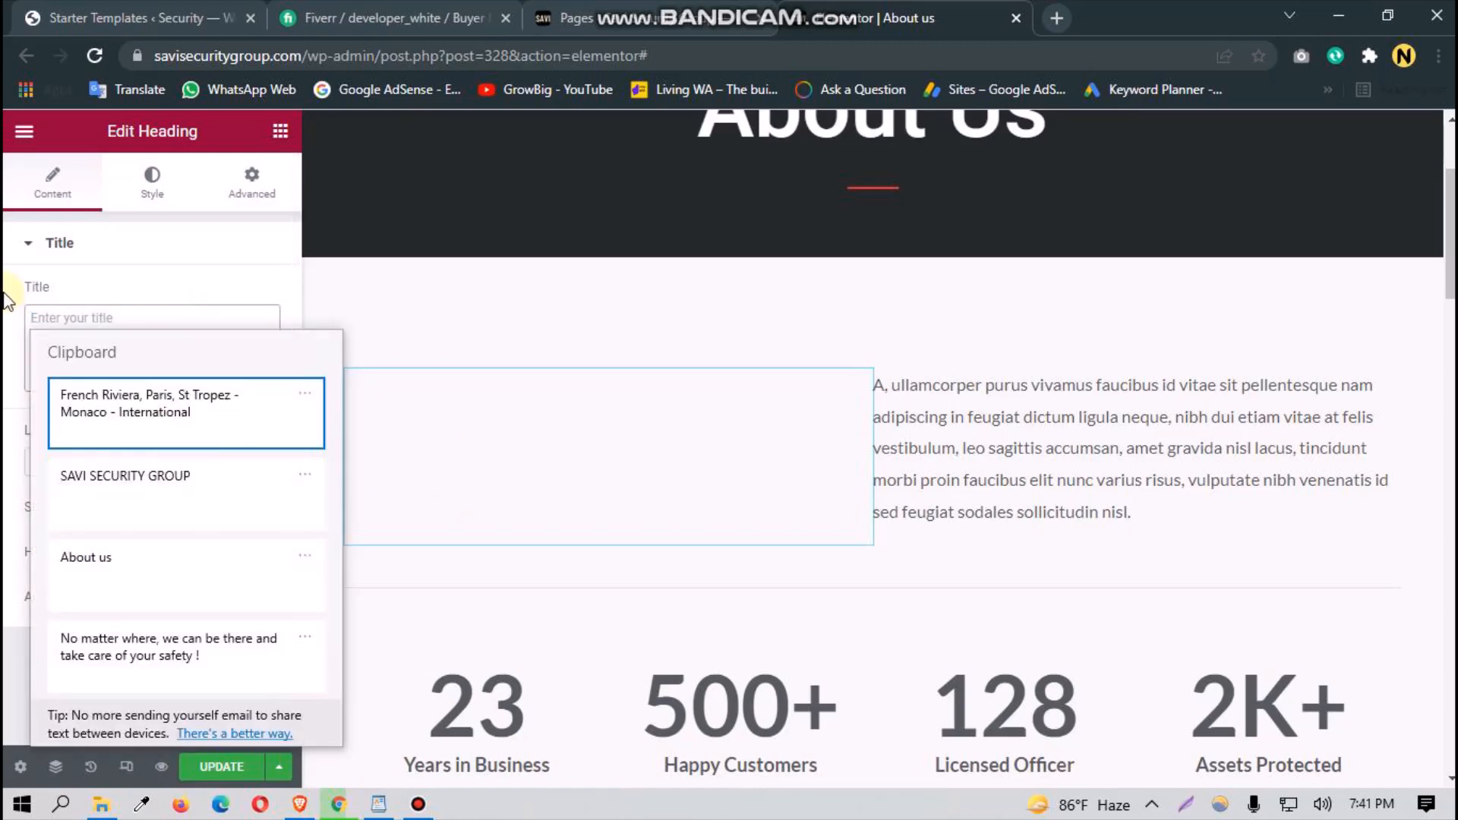
{"action": "left_click", "coordinate": [135, 486]}
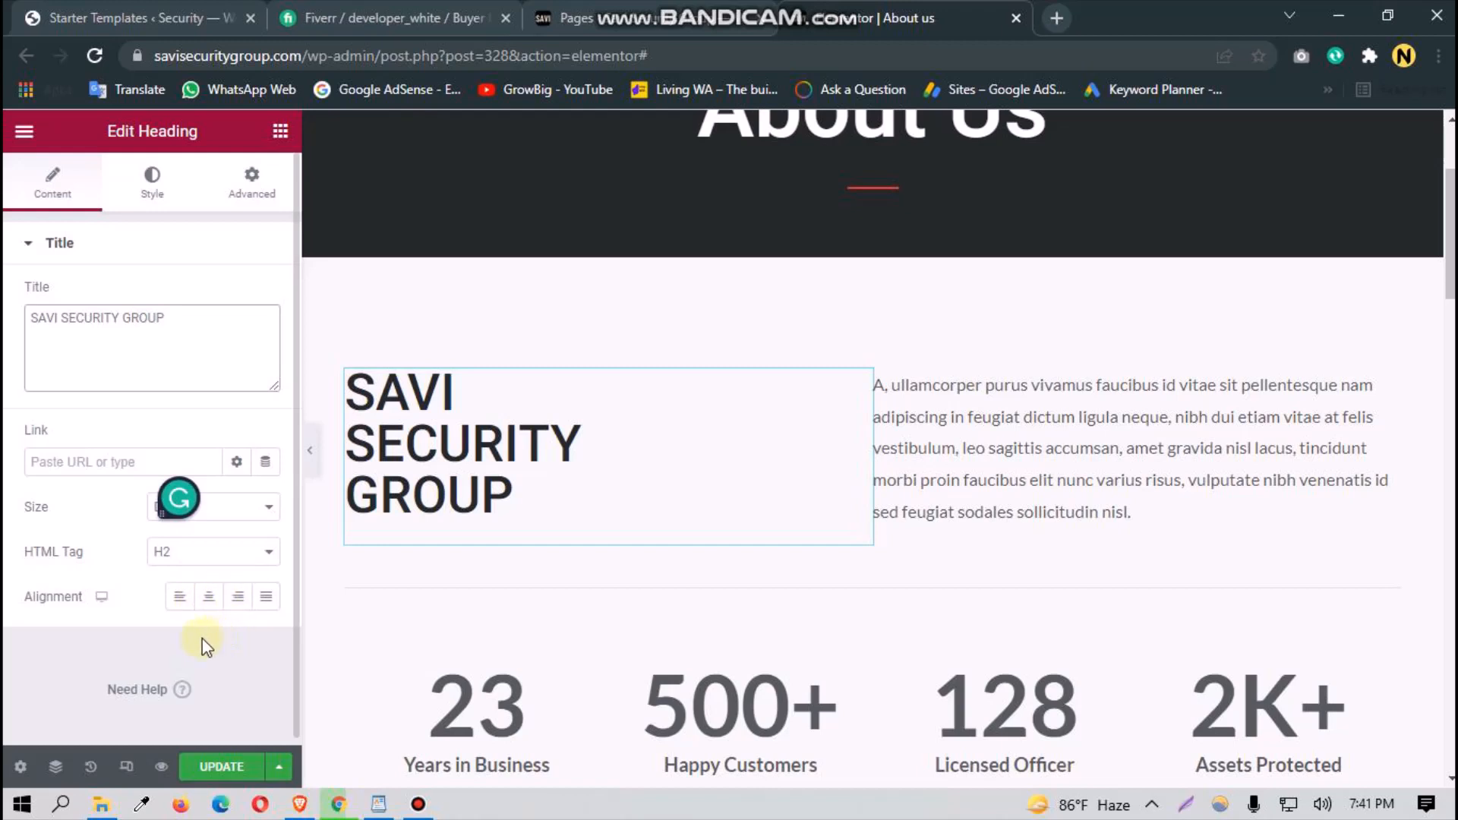
Step: Try the center, right and justified alignments on the SAVI SECURITY GROUP heading, and set it to left
{"action": "left_click", "coordinate": [210, 598]}
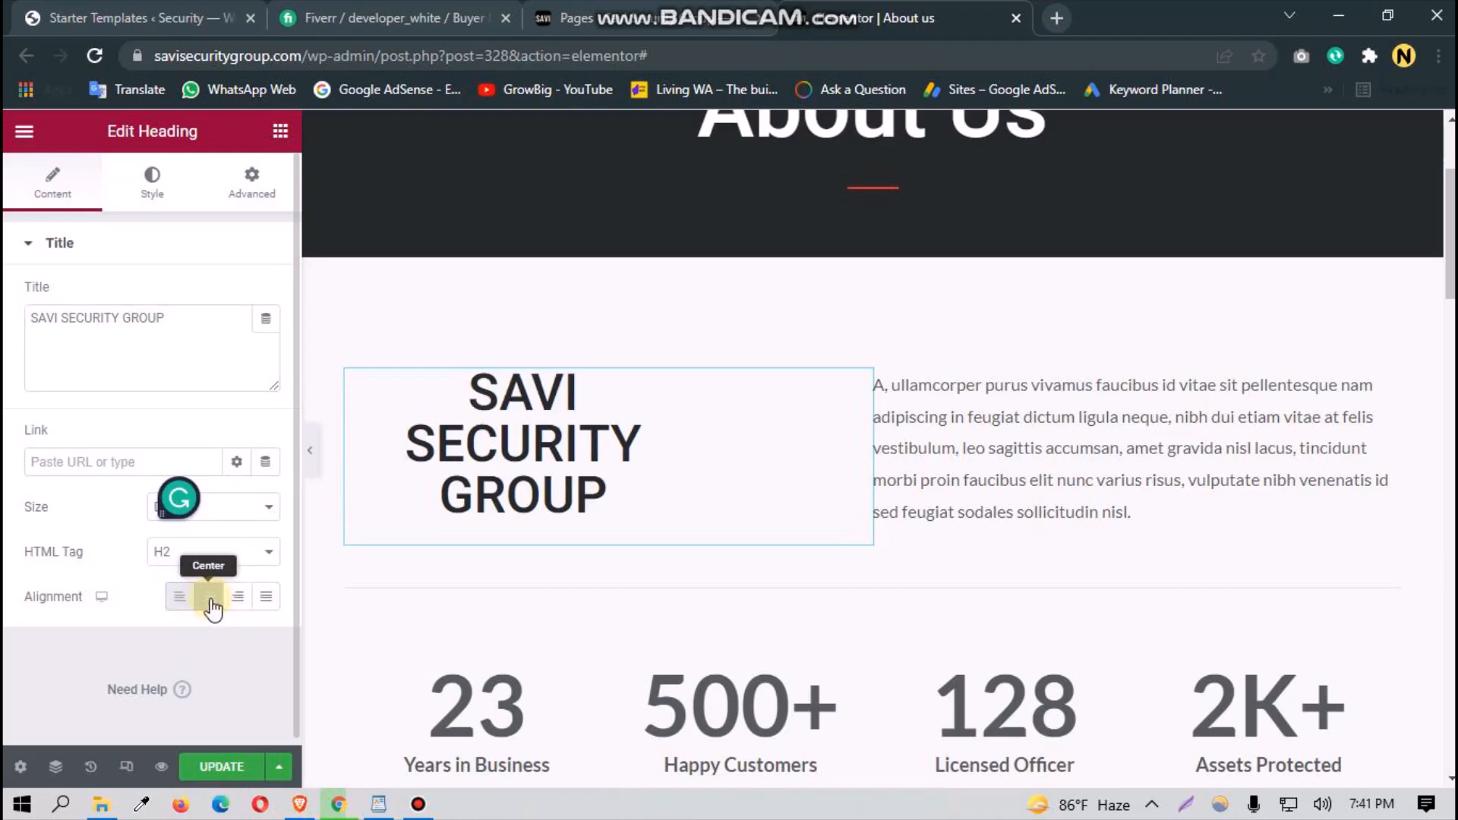
{"action": "left_click", "coordinate": [180, 599]}
{"action": "left_click", "coordinate": [238, 597]}
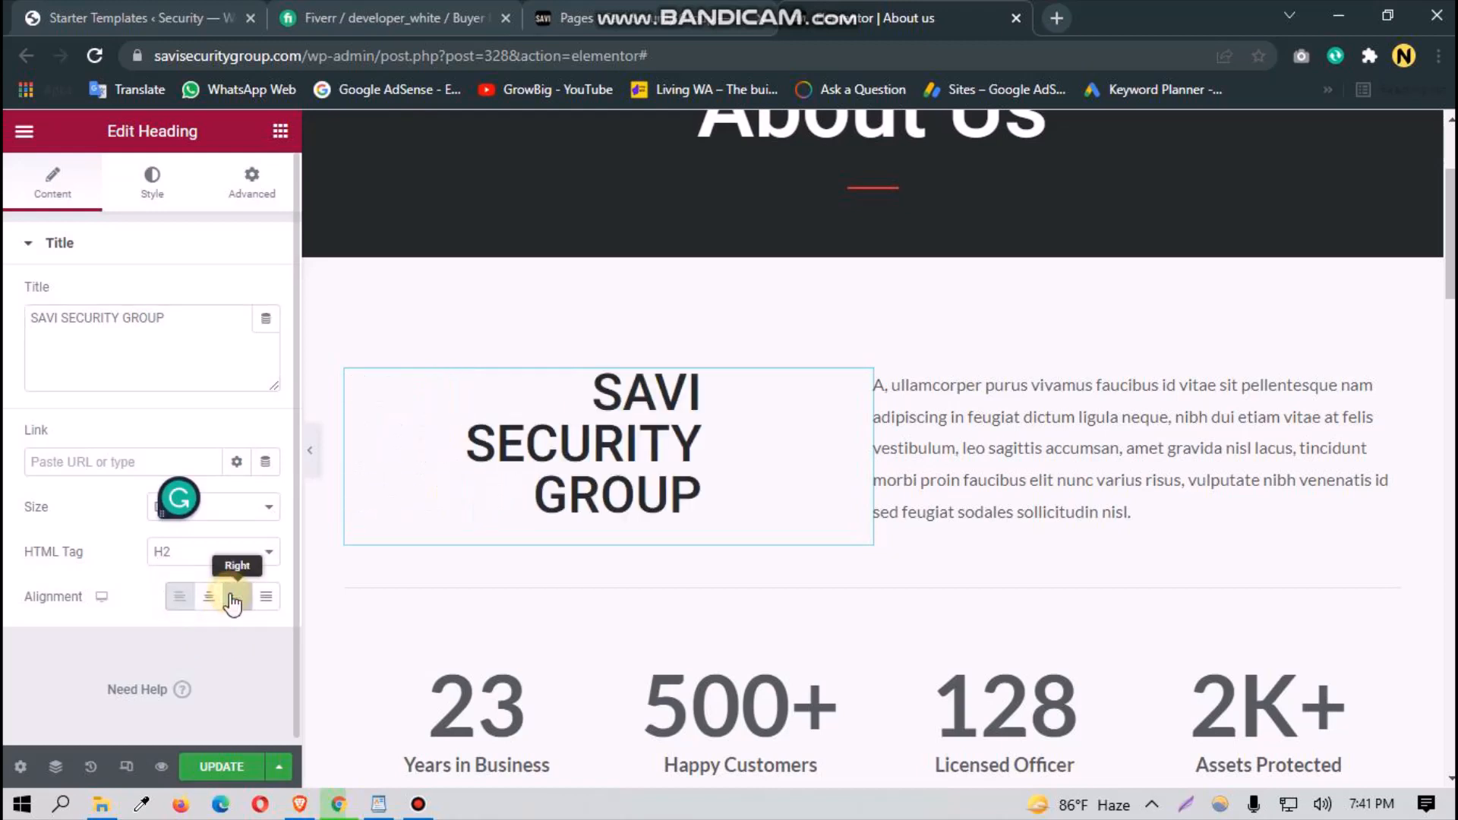
{"action": "left_click", "coordinate": [181, 600]}
{"action": "left_click", "coordinate": [266, 600]}
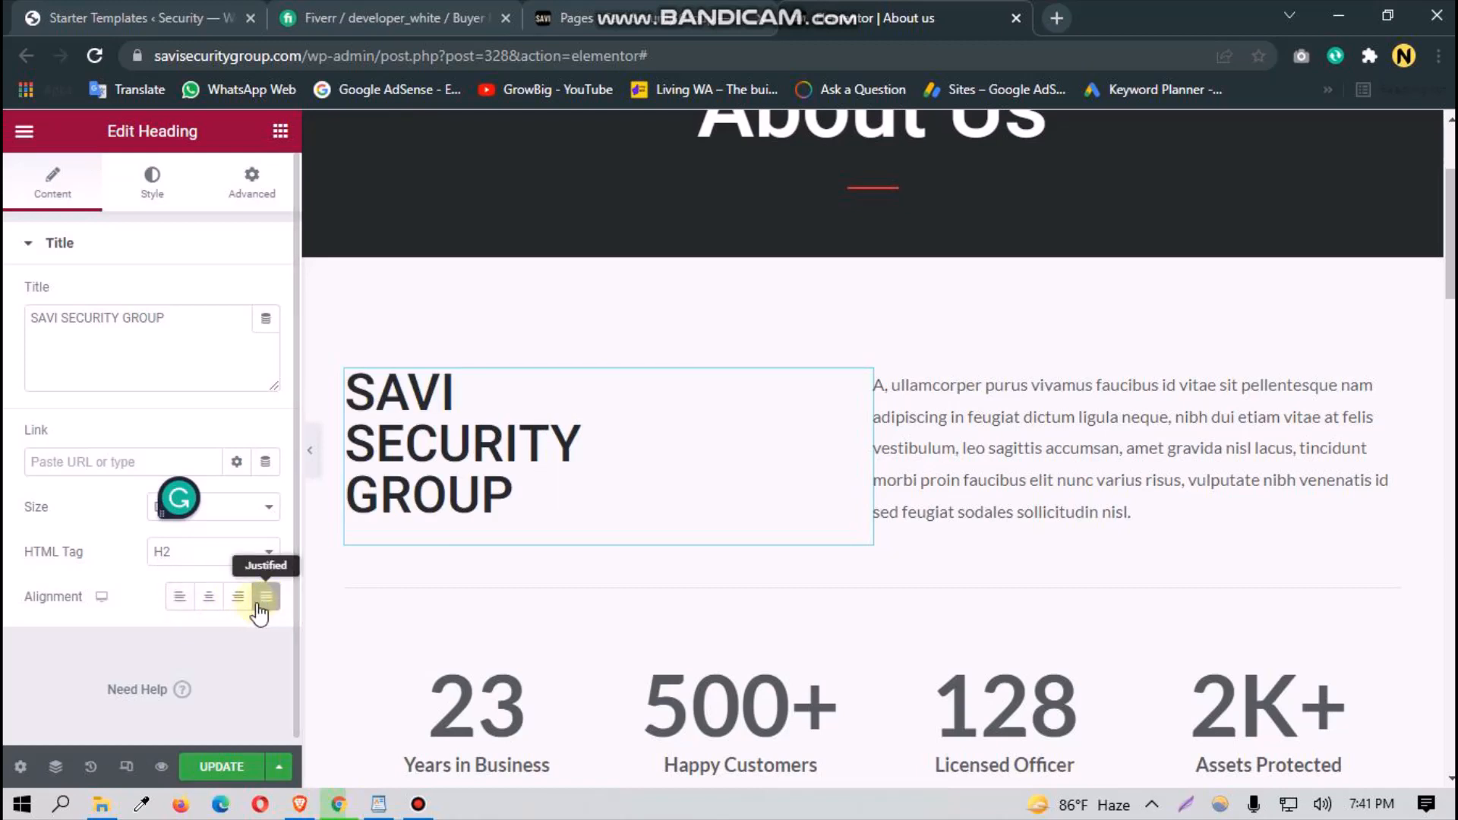
{"action": "left_click", "coordinate": [182, 600]}
Step: Replace the placeholder paragraph beside the heading with the copied "French Riviera, Paris, St Tropez - Monaco - International" line
{"action": "scroll", "coordinate": [884, 638], "scroll_direction": "up", "scroll_amount": 1}
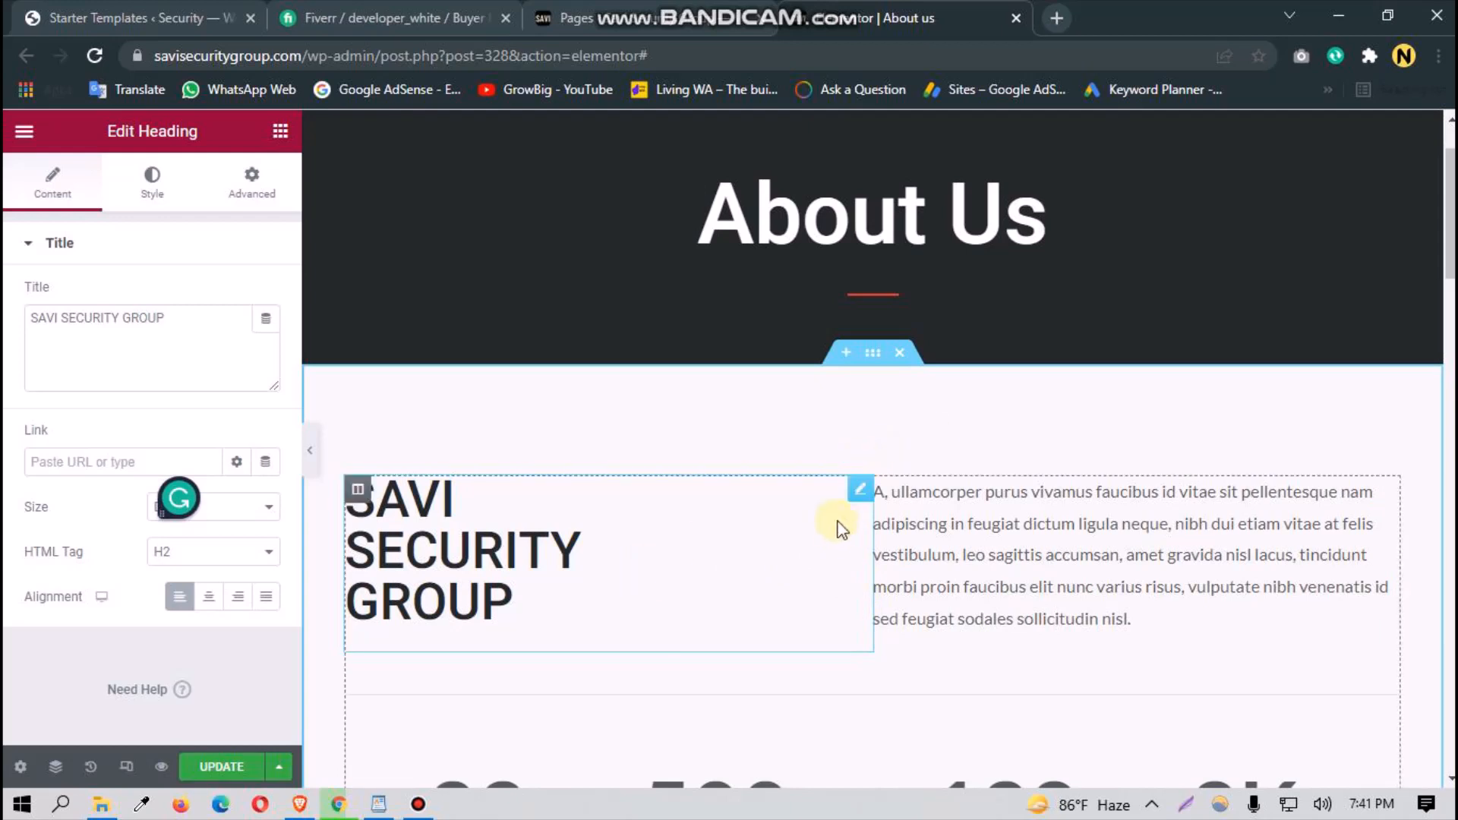
{"action": "left_click", "coordinate": [944, 511]}
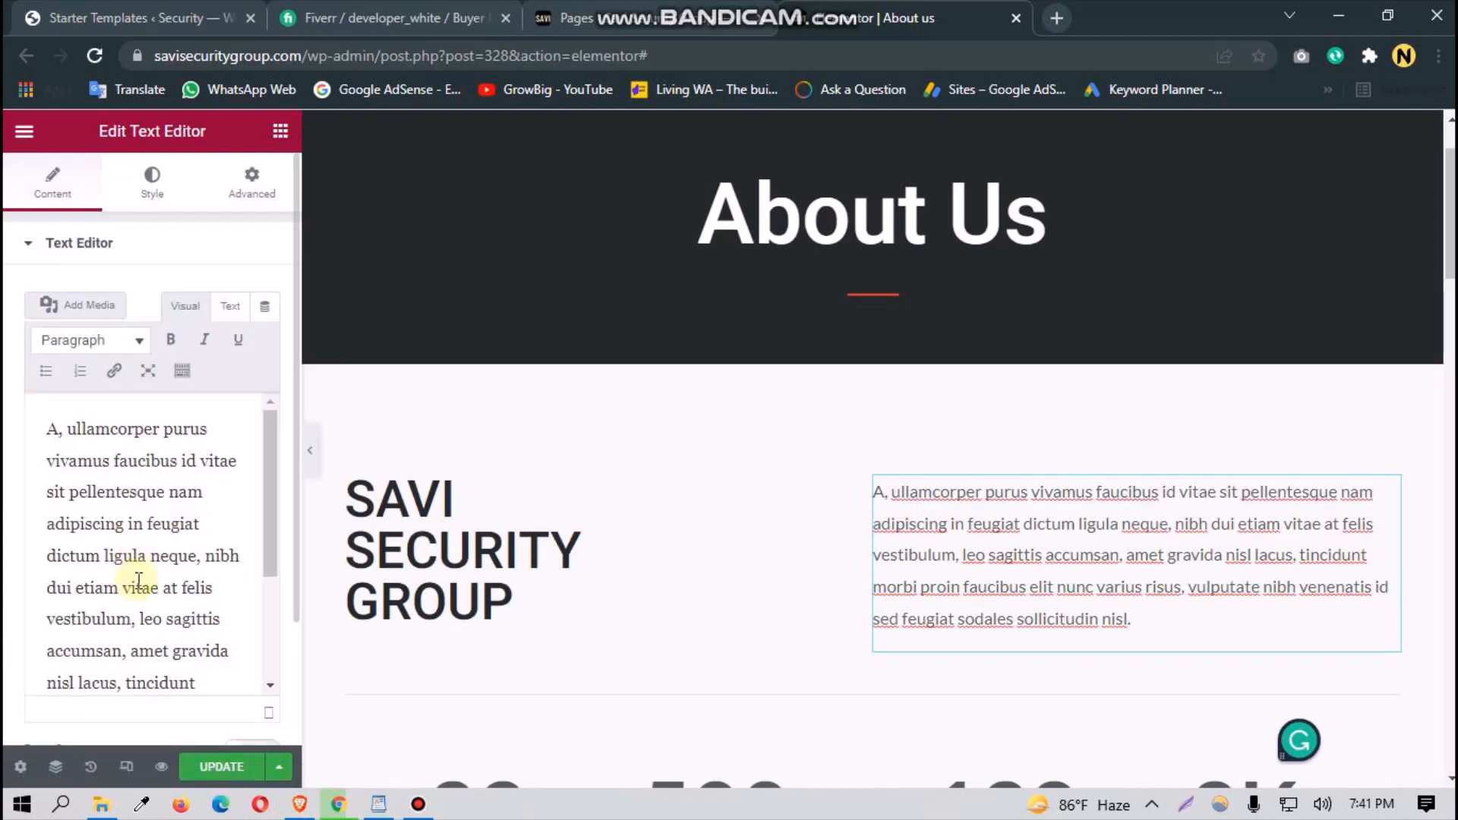
{"action": "scroll", "coordinate": [171, 596], "scroll_direction": "down", "scroll_amount": 5}
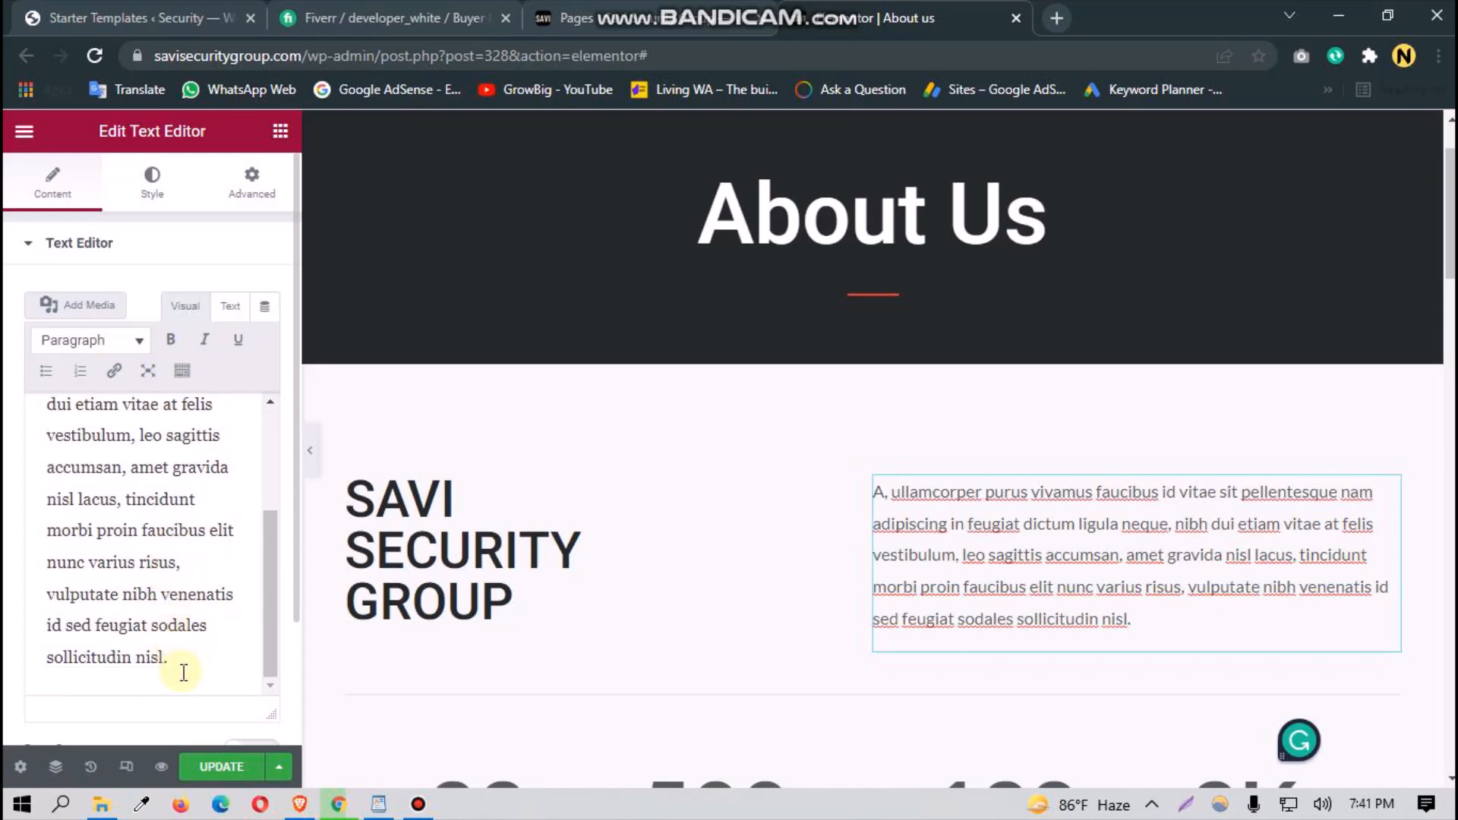
{"action": "left_click_drag", "start_coordinate": [184, 672], "coordinate": [7, 406]}
{"action": "key", "text": "BackSpace"}
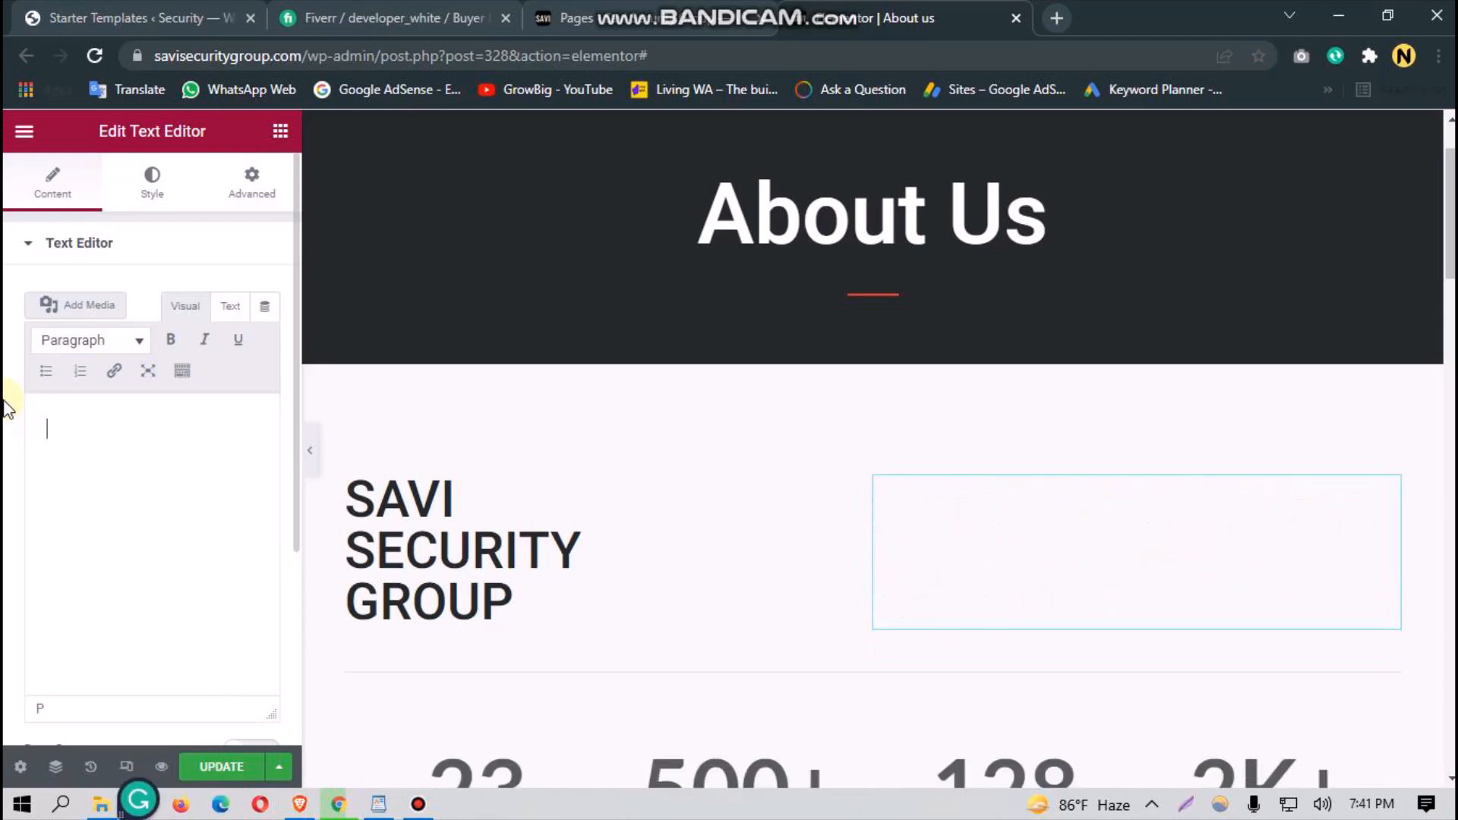
{"action": "key", "text": "super+v"}
{"action": "left_click", "coordinate": [103, 289]}
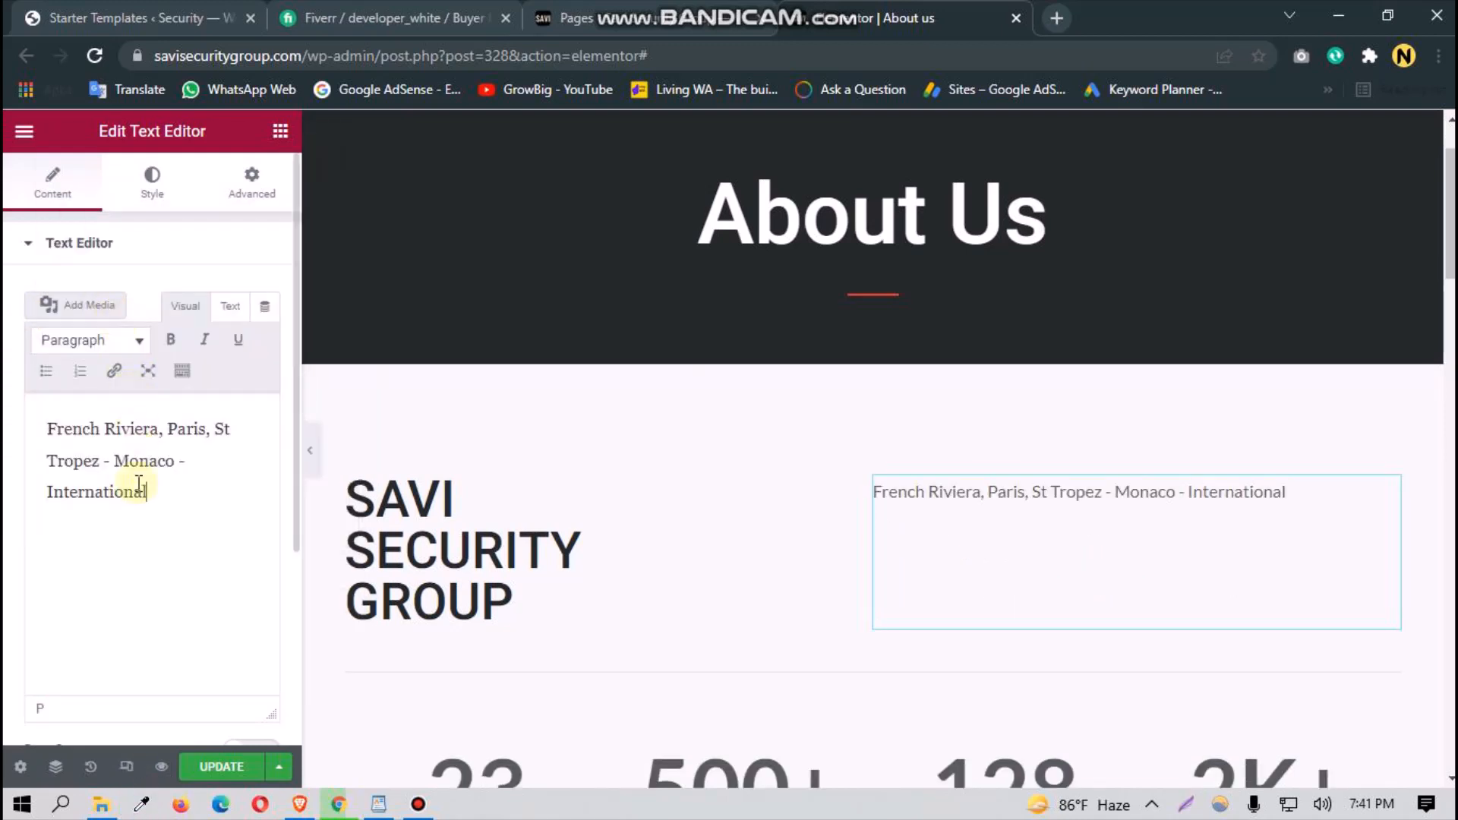
{"action": "scroll", "coordinate": [807, 501], "scroll_direction": "up", "scroll_amount": 1}
{"action": "scroll", "coordinate": [807, 501], "scroll_direction": "down", "scroll_amount": 2}
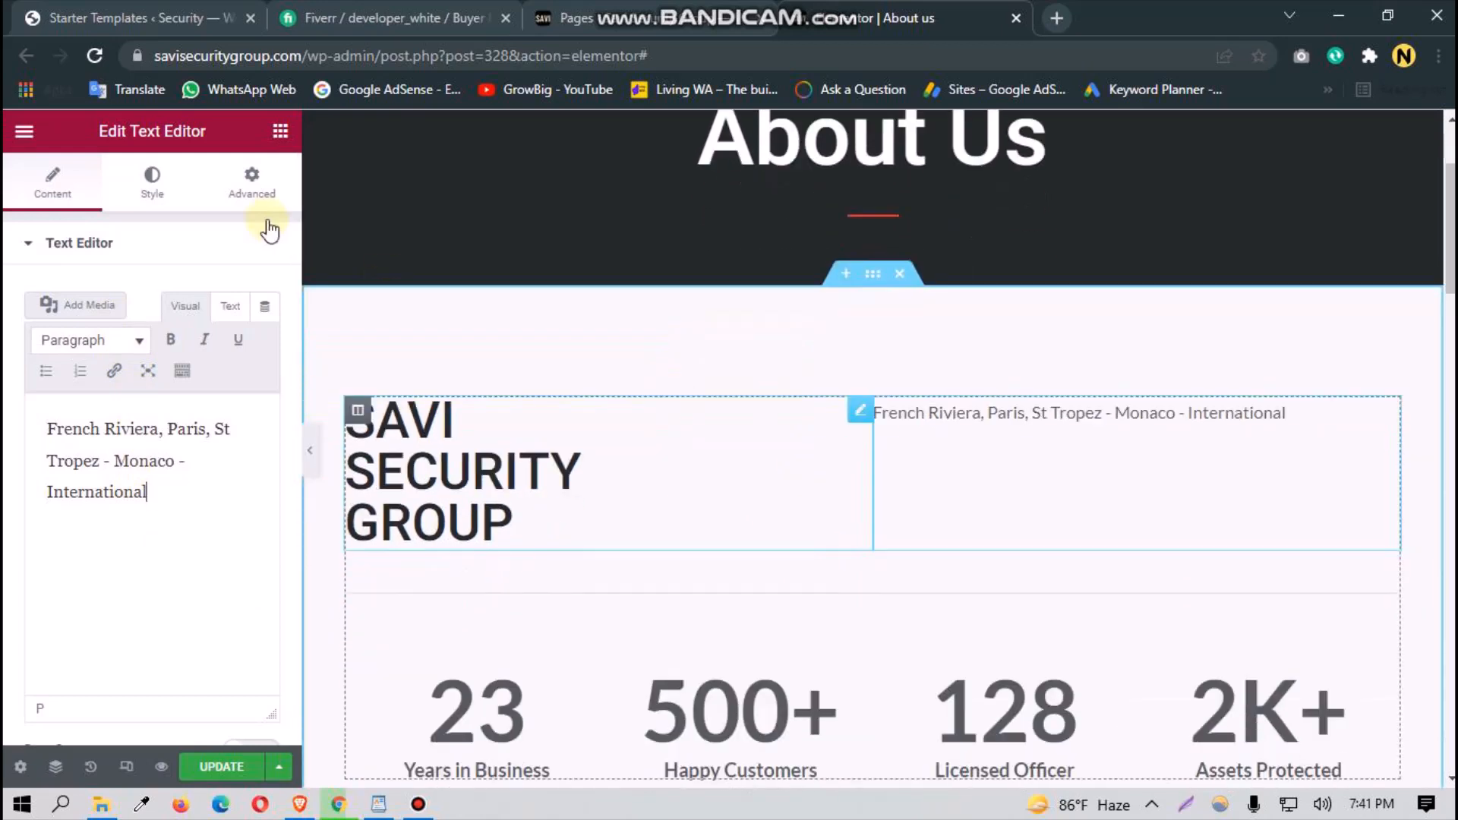
{"action": "scroll", "coordinate": [612, 349], "scroll_direction": "down", "scroll_amount": 1}
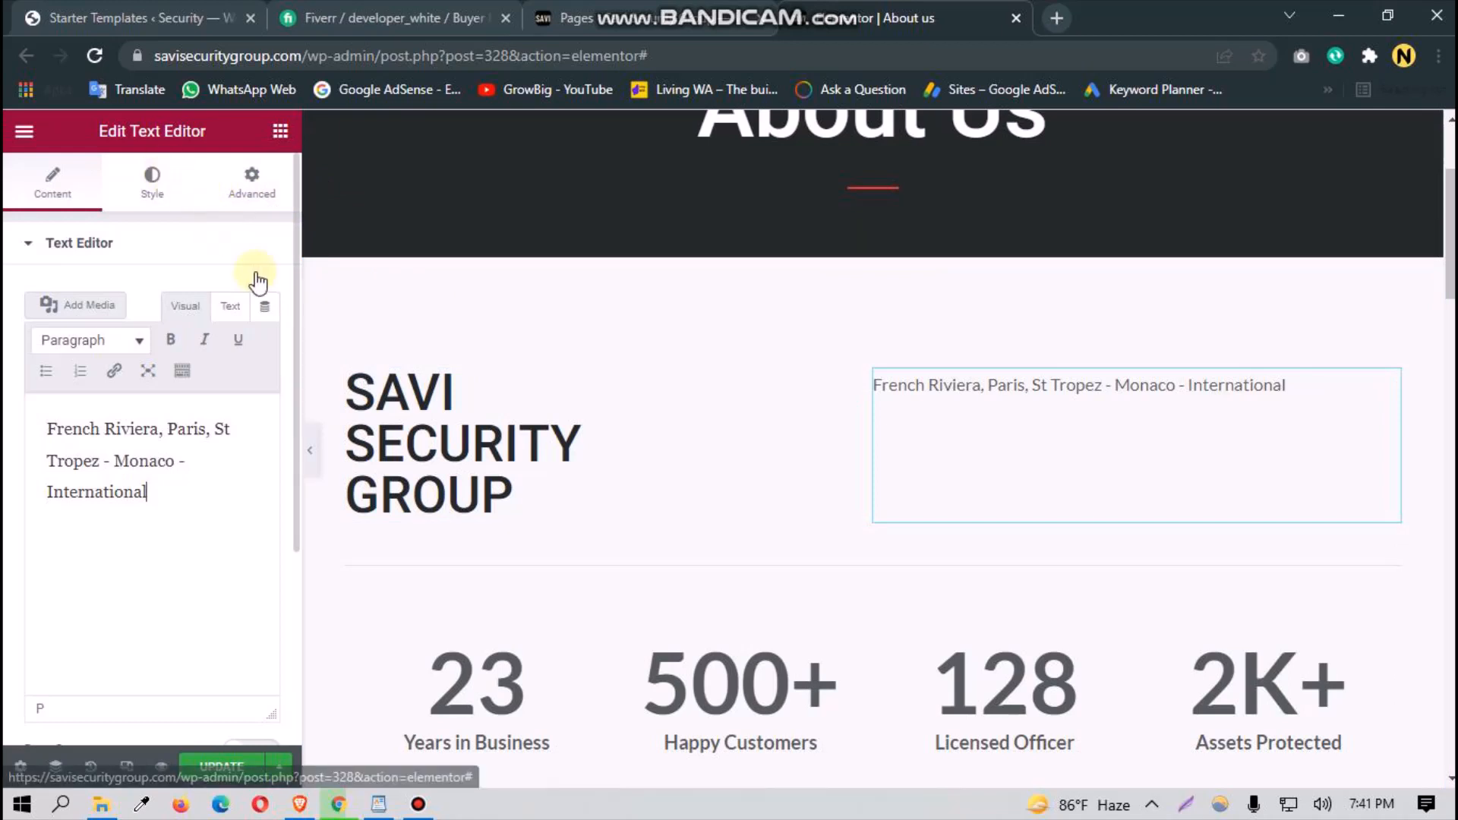
Step: Check the style and typography options of the SAVI SECURITY GROUP heading, including its font family choices
{"action": "left_click", "coordinate": [170, 192]}
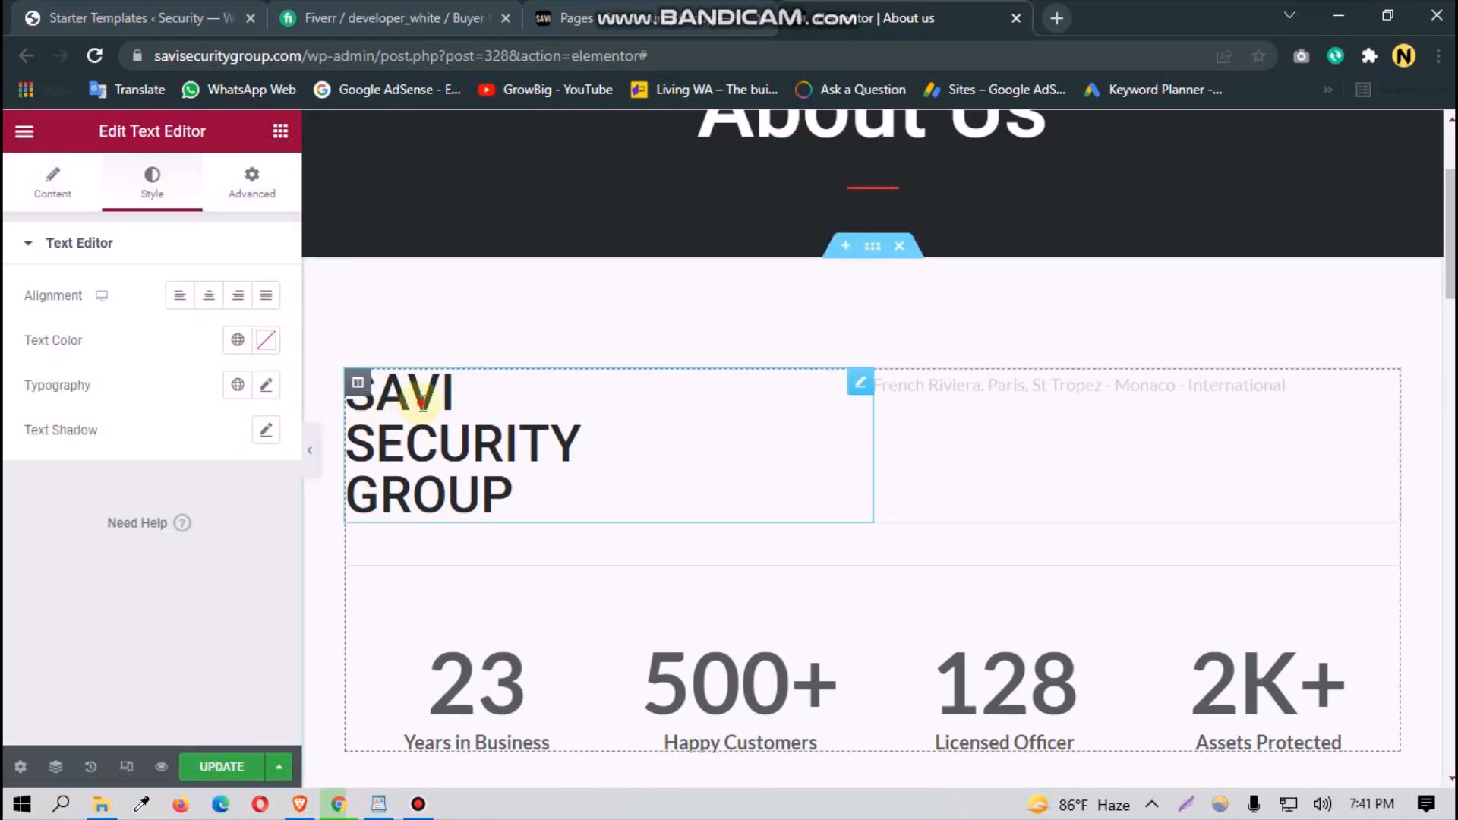
{"action": "left_click", "coordinate": [422, 391]}
{"action": "left_click", "coordinate": [150, 190]}
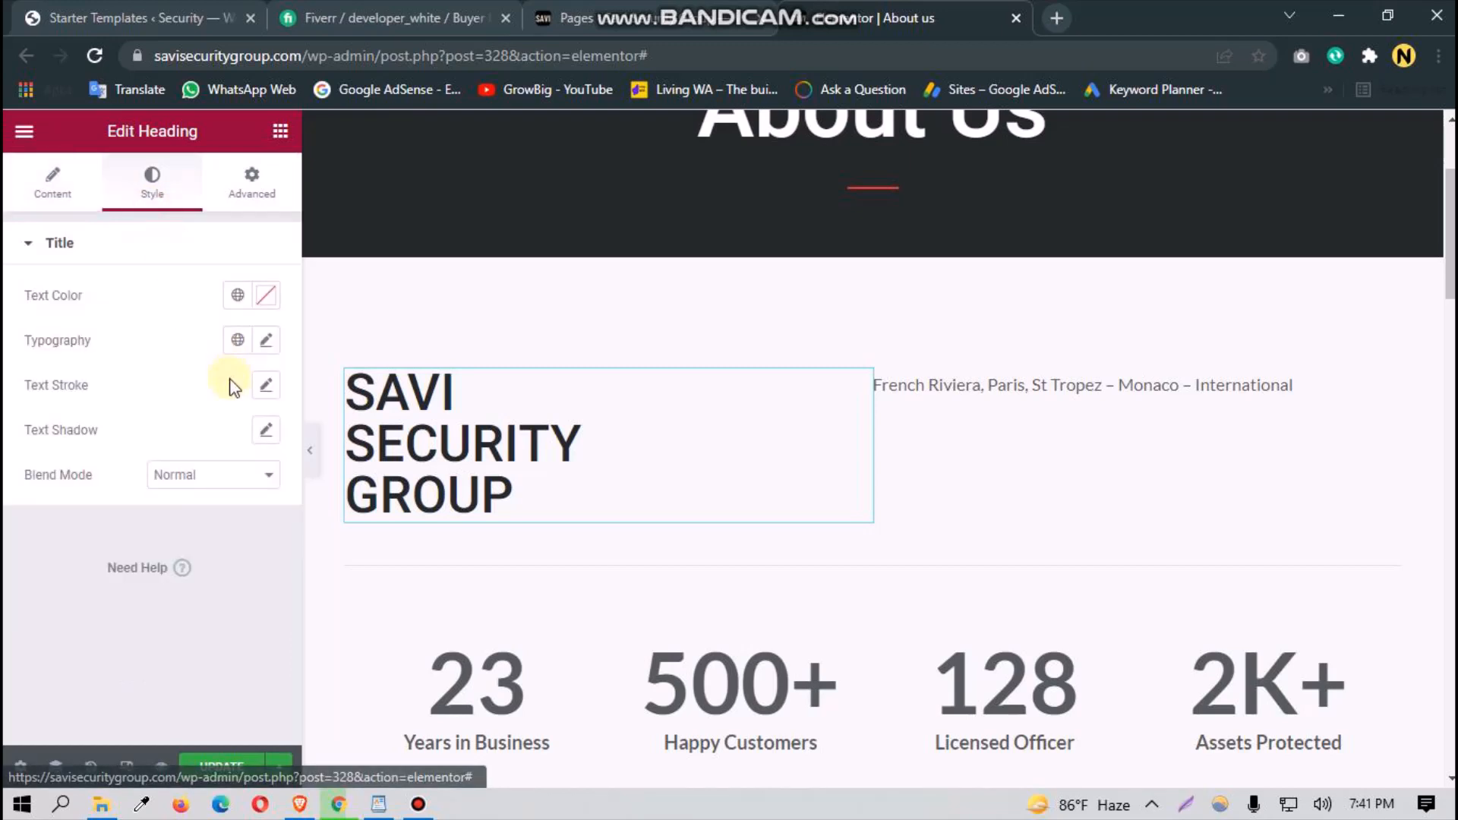
{"action": "left_click", "coordinate": [266, 341]}
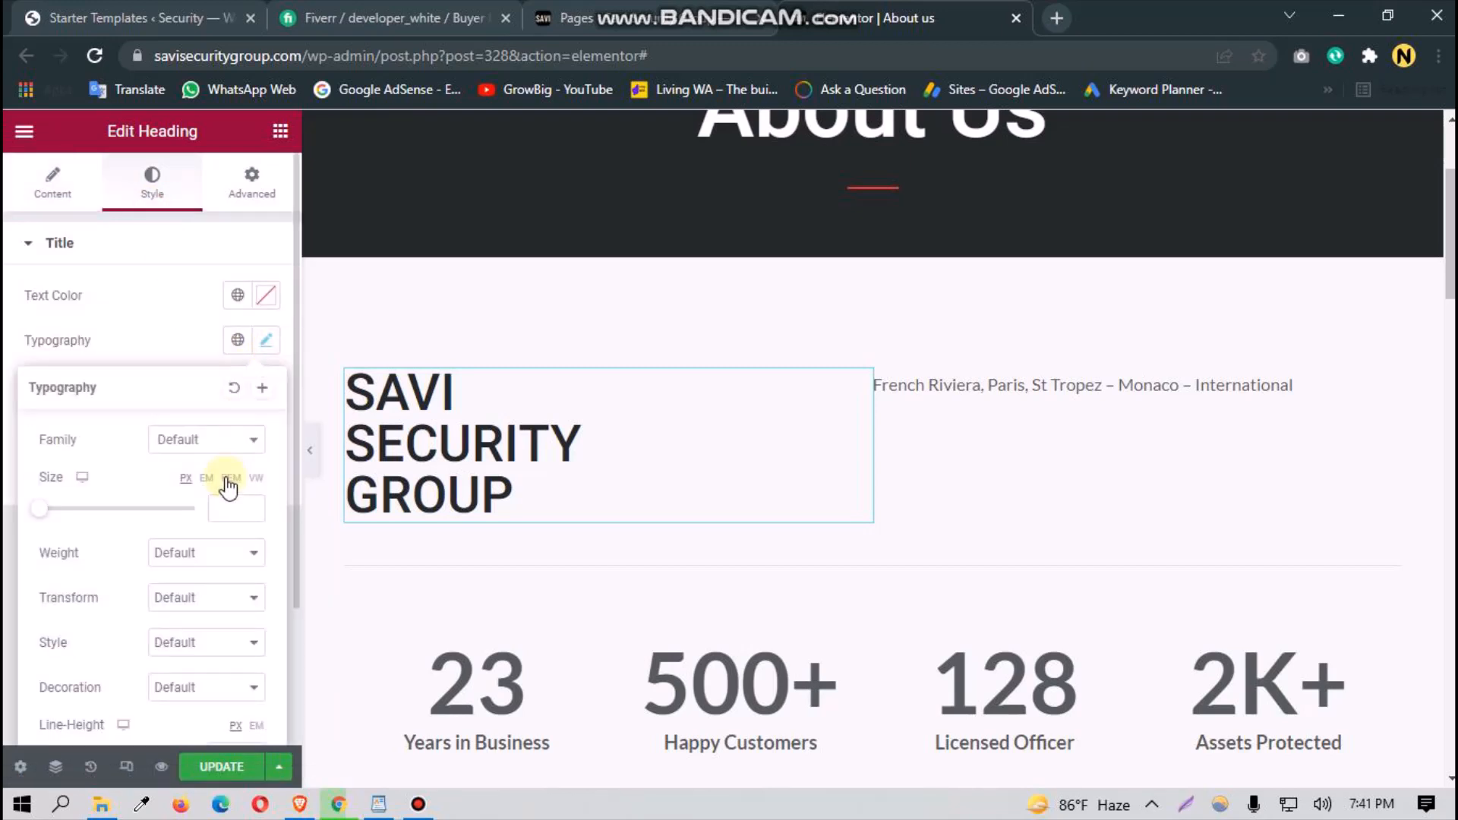
{"action": "left_click", "coordinate": [226, 439]}
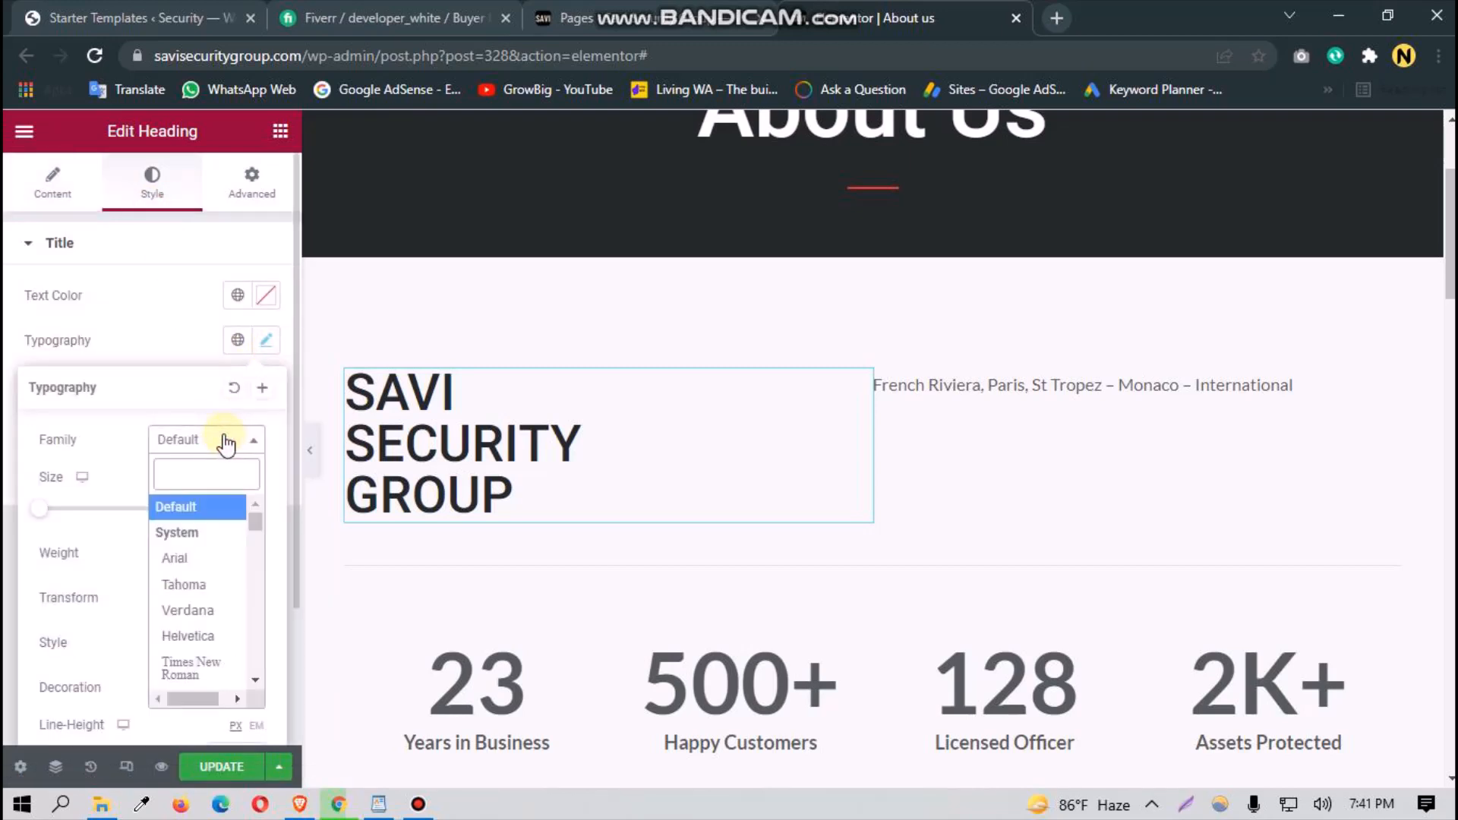
{"action": "left_click", "coordinate": [6, 486]}
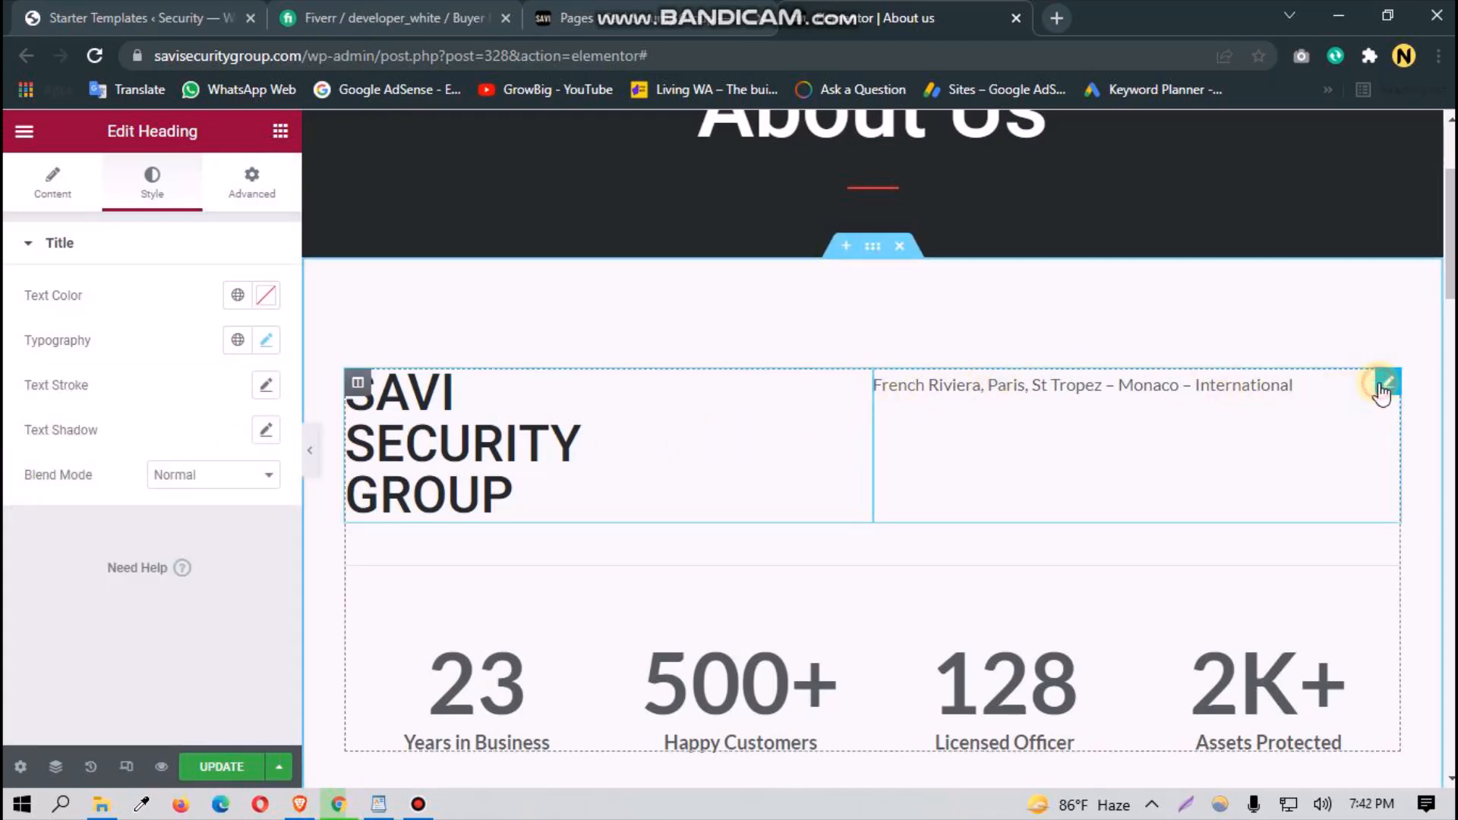
Step: Try font sizes between 16 and 19 px on the French Riviera locations text, and set it to 18 px
{"action": "left_click", "coordinate": [1378, 386]}
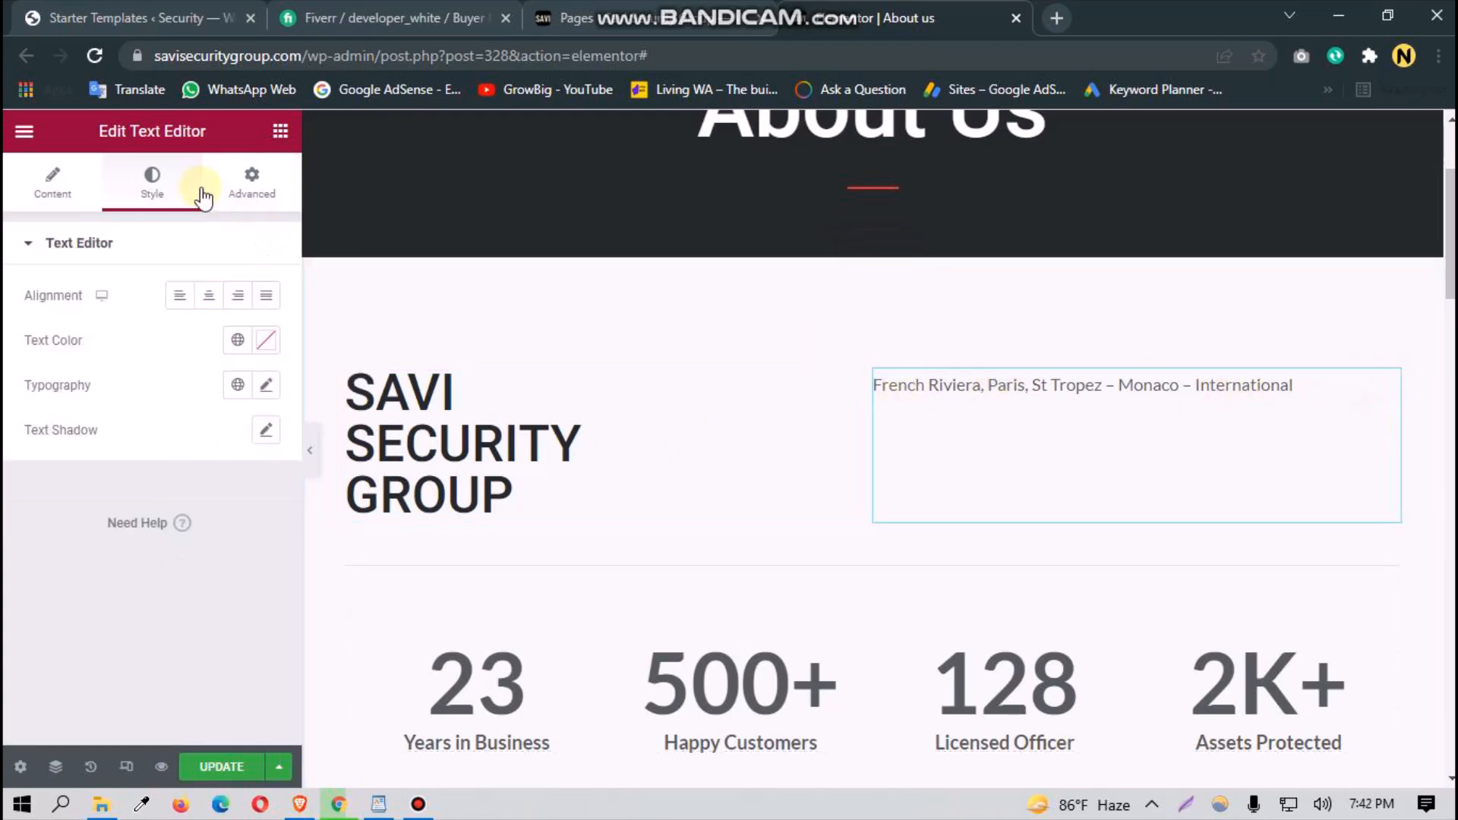
{"action": "left_click", "coordinate": [268, 386]}
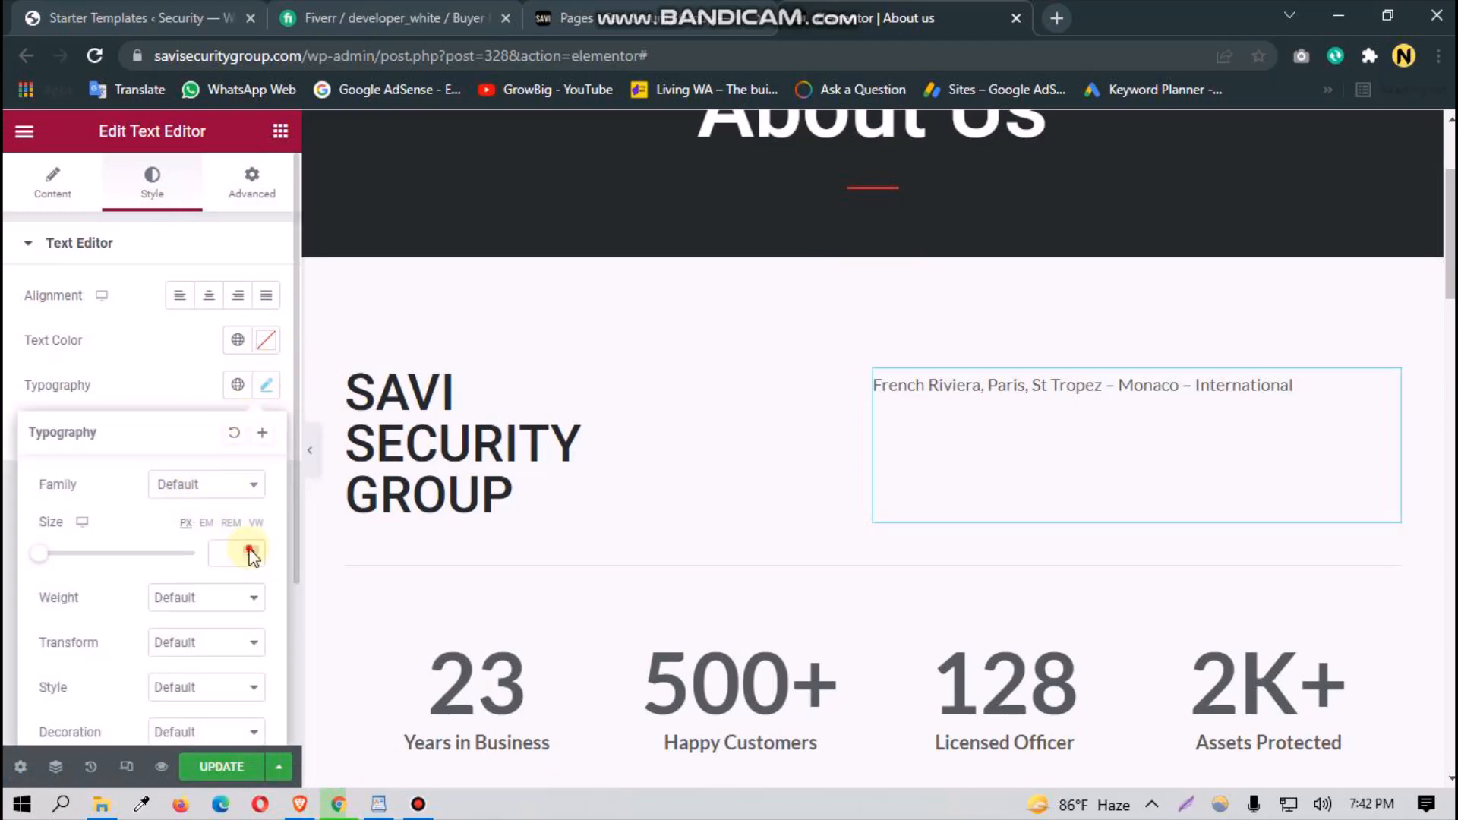
{"action": "left_click_drag", "start_coordinate": [250, 550], "coordinate": [251, 550]}
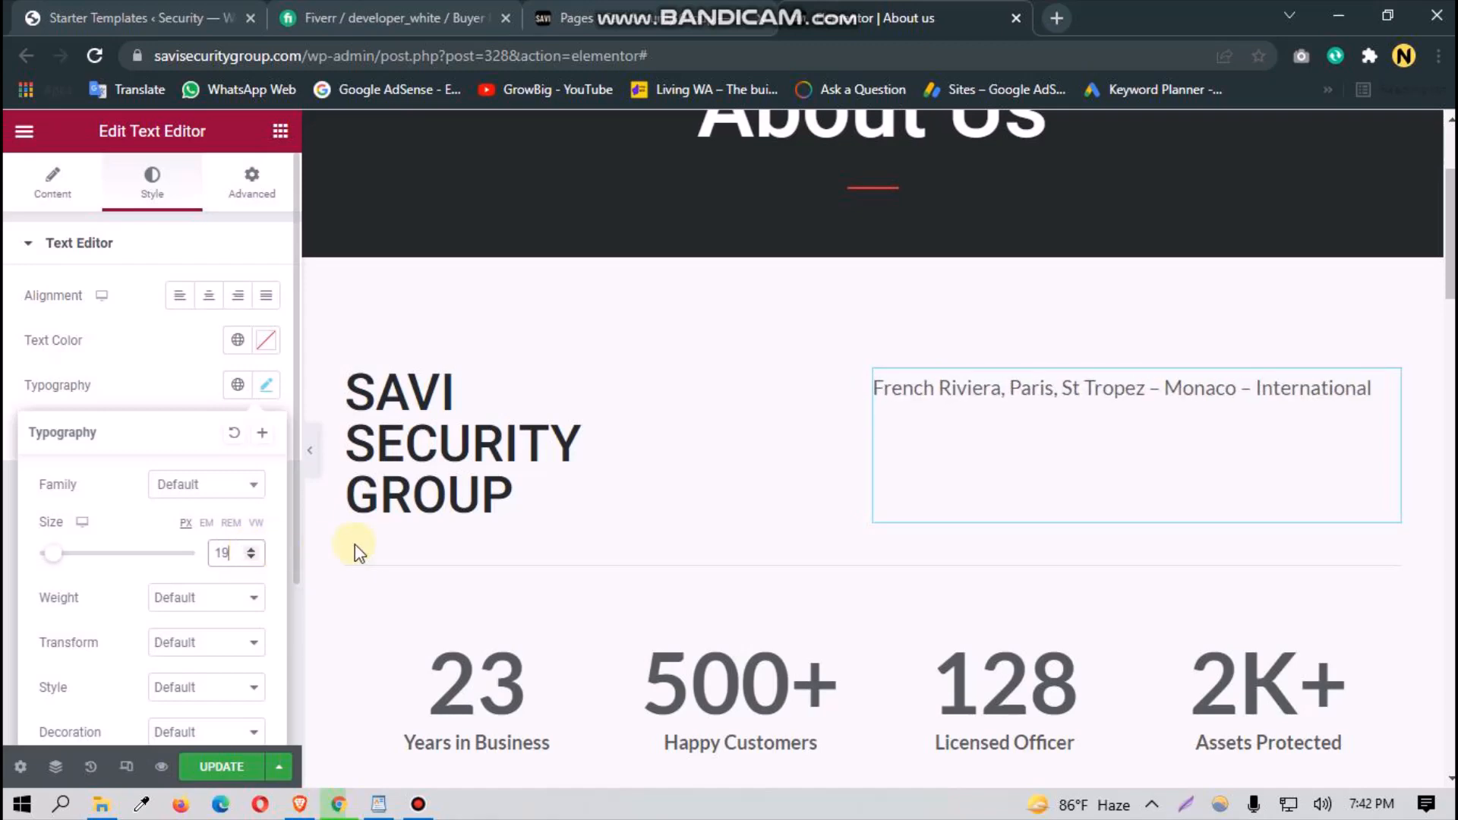
{"action": "scroll", "coordinate": [370, 562], "scroll_direction": "down", "scroll_amount": 3}
{"action": "scroll", "coordinate": [371, 562], "scroll_direction": "up", "scroll_amount": 2}
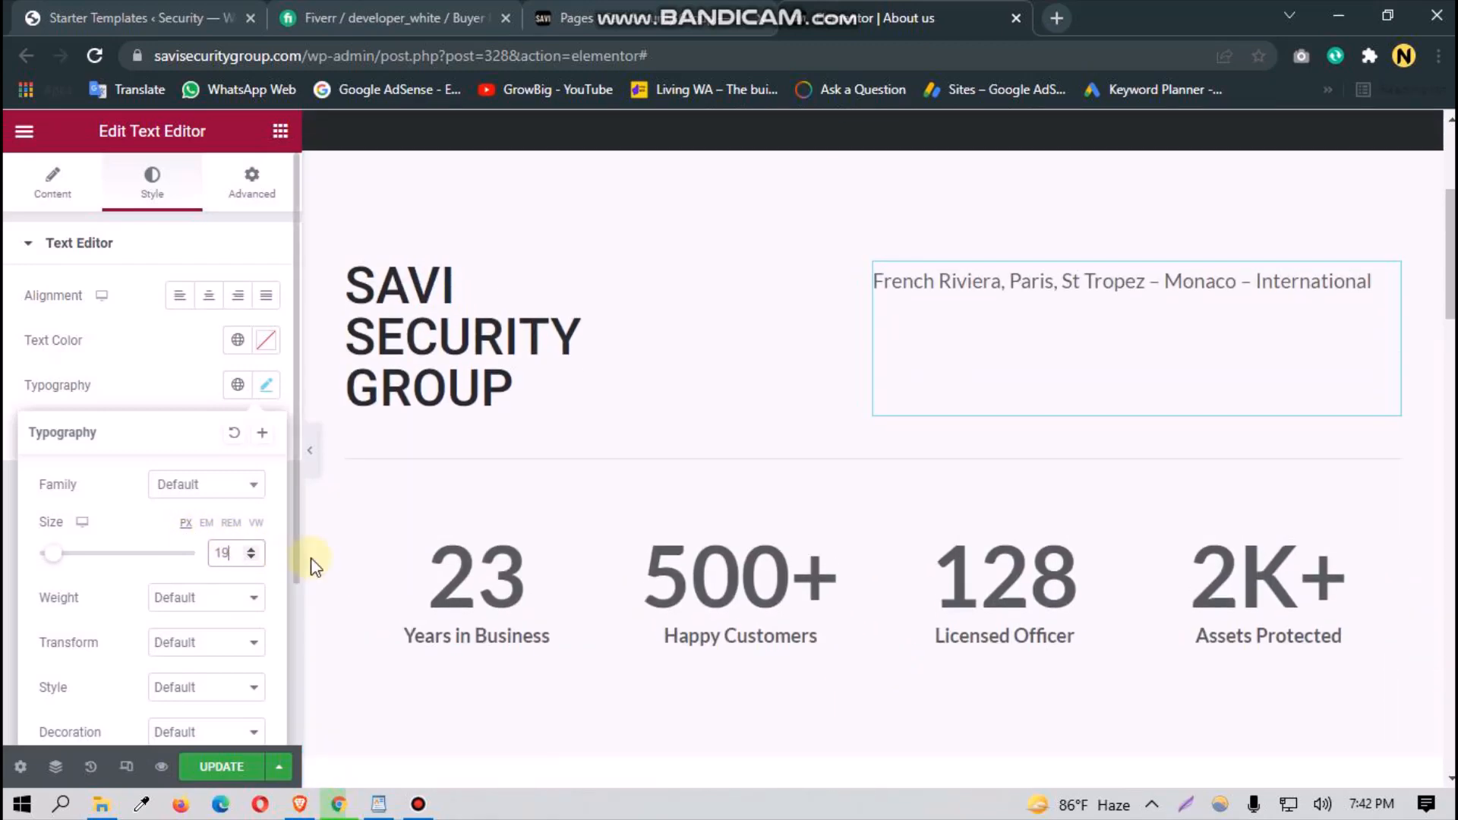
{"action": "left_click", "coordinate": [252, 556]}
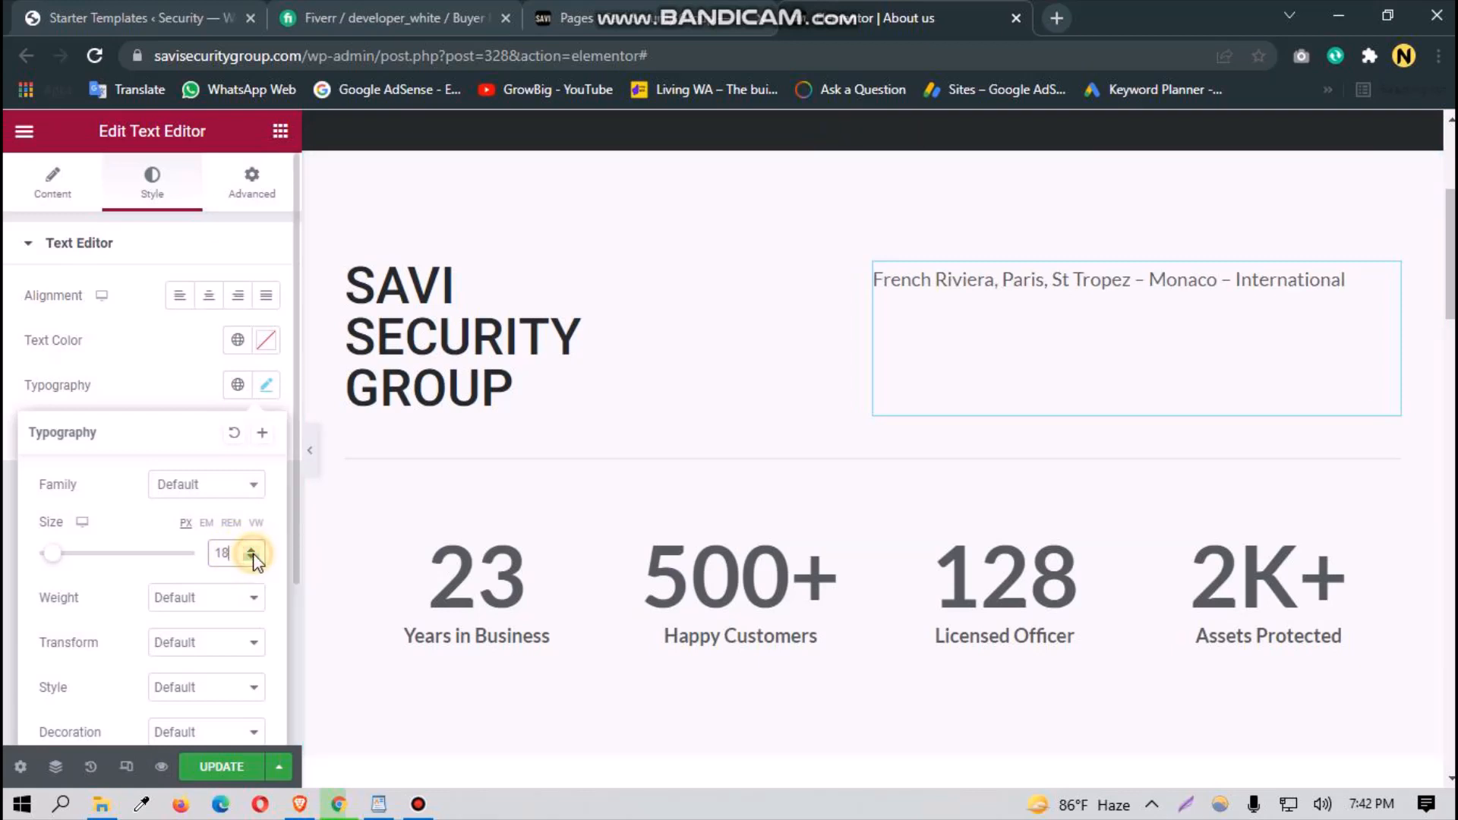
{"action": "left_click", "coordinate": [252, 556]}
{"action": "left_click", "coordinate": [252, 557]}
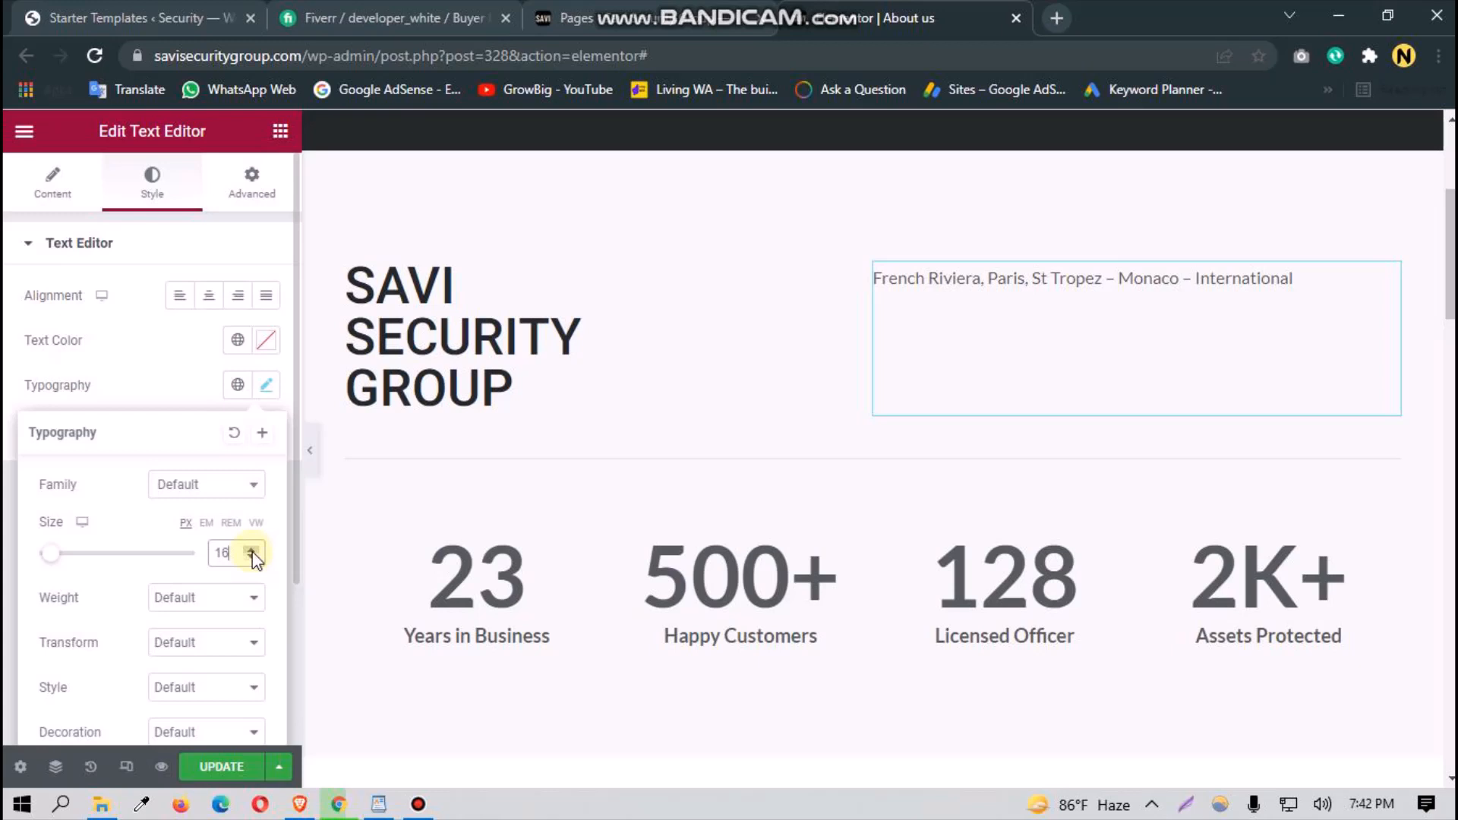
{"action": "left_click", "coordinate": [252, 552]}
{"action": "left_click", "coordinate": [251, 552]}
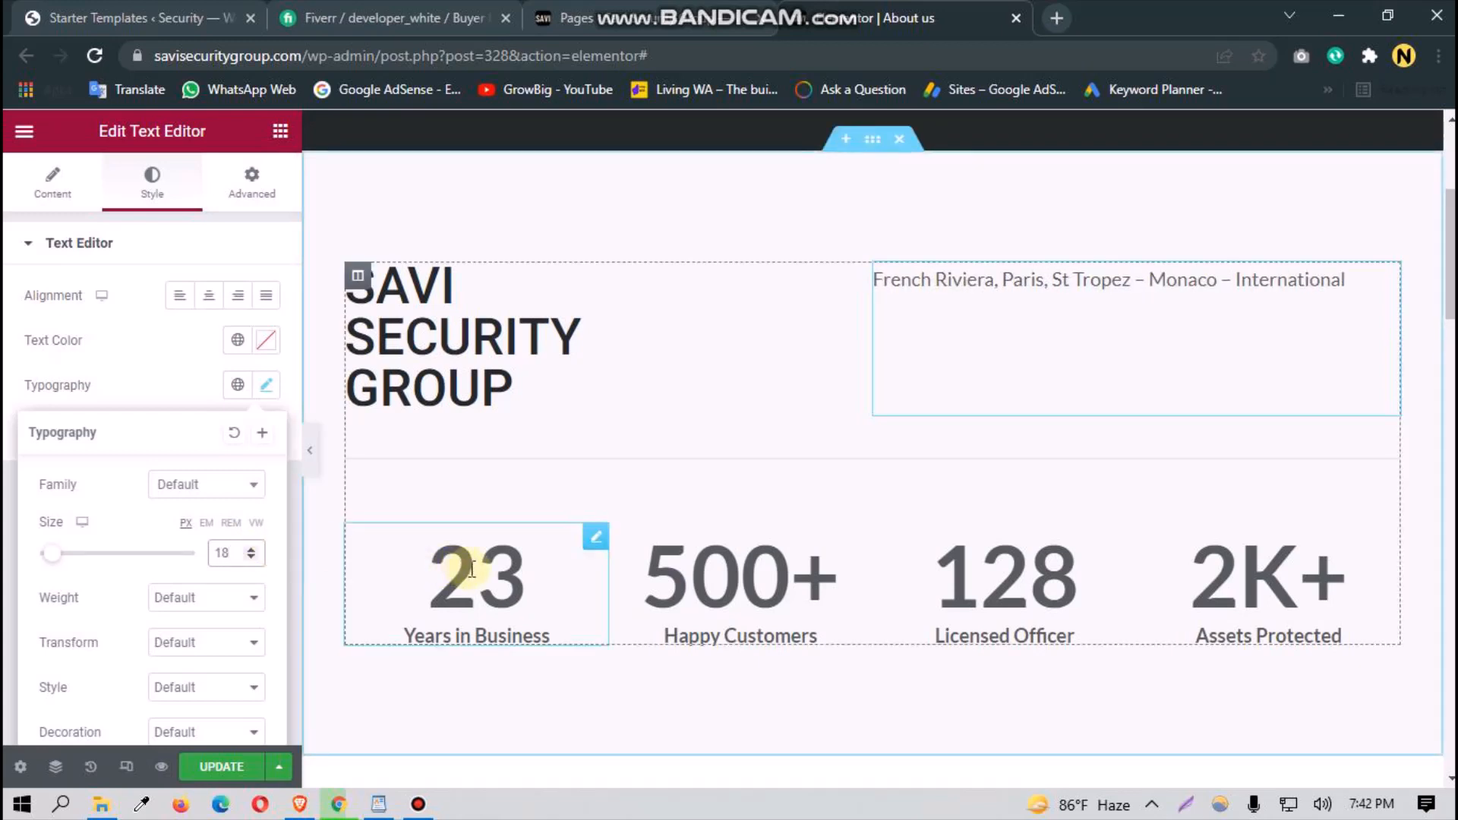
Step: Try to move the SAVI SECURITY GROUP heading within its column, undo that change and reselect the heading
{"action": "scroll", "coordinate": [474, 573], "scroll_direction": "up", "scroll_amount": 3}
{"action": "scroll", "coordinate": [471, 568], "scroll_direction": "down", "scroll_amount": 2}
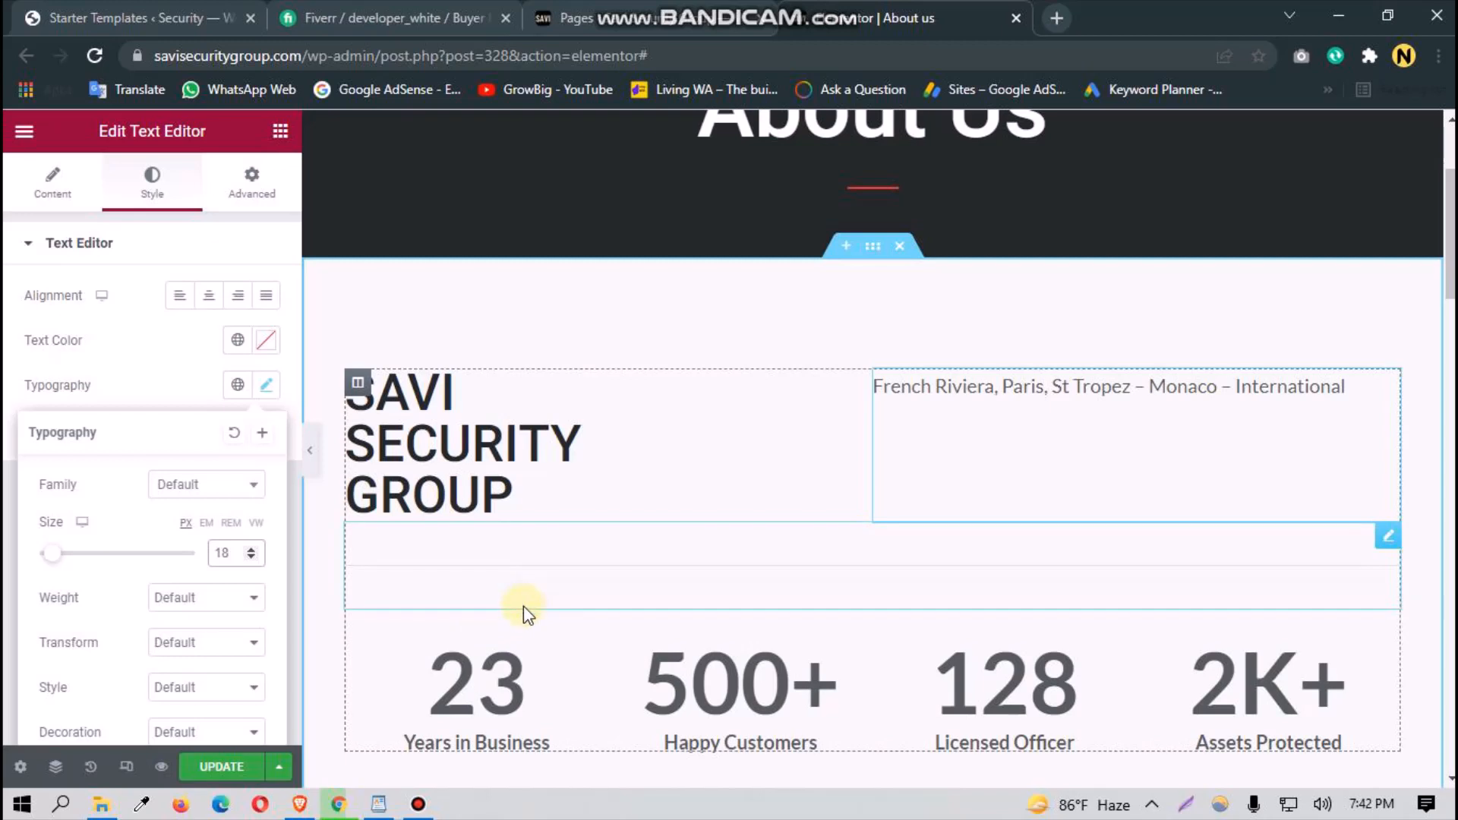
{"action": "left_click_drag", "start_coordinate": [853, 391], "coordinate": [489, 443]}
{"action": "key", "text": "ctrl+z"}
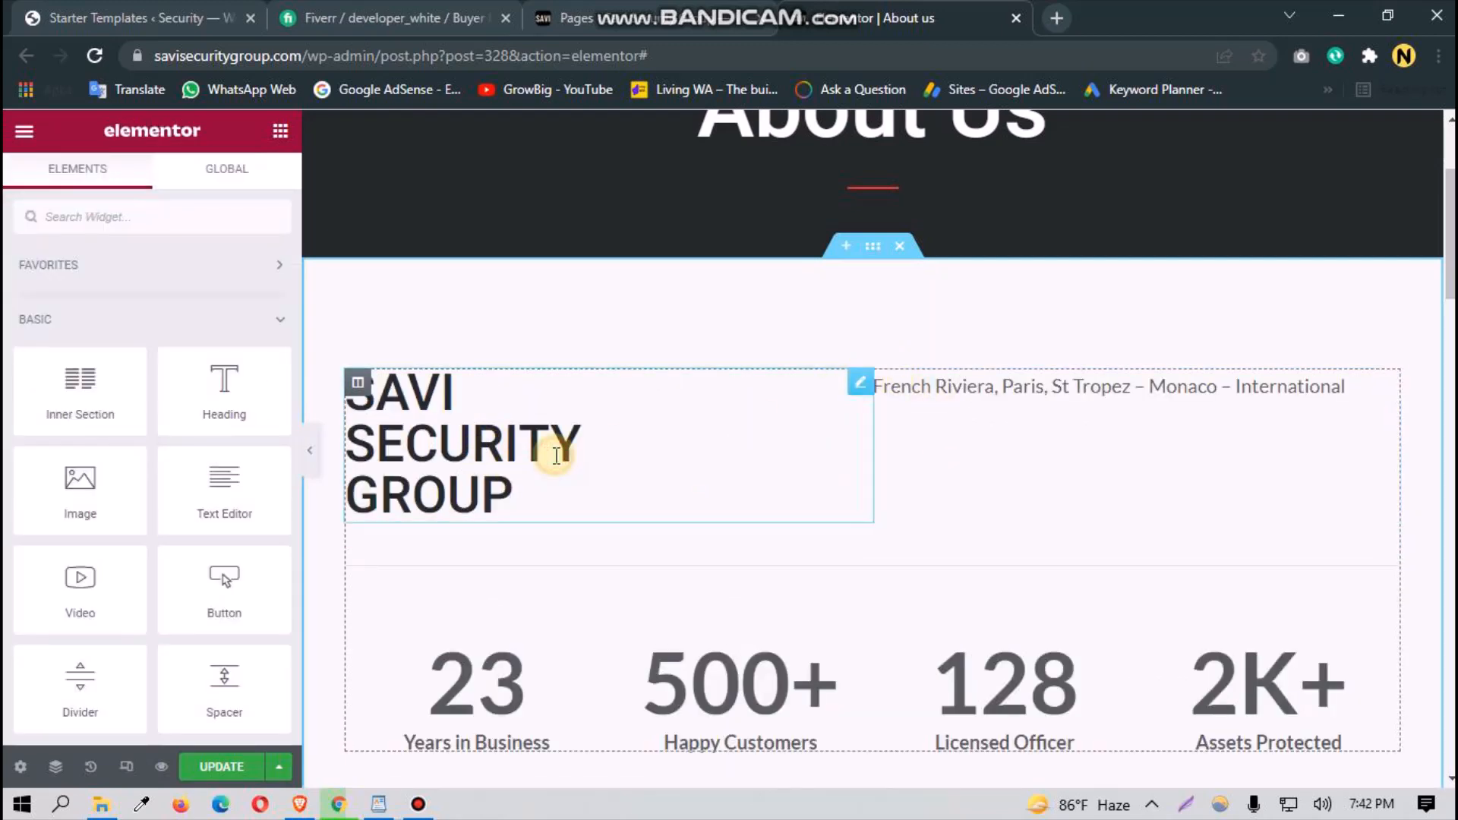
{"action": "left_click", "coordinate": [557, 456]}
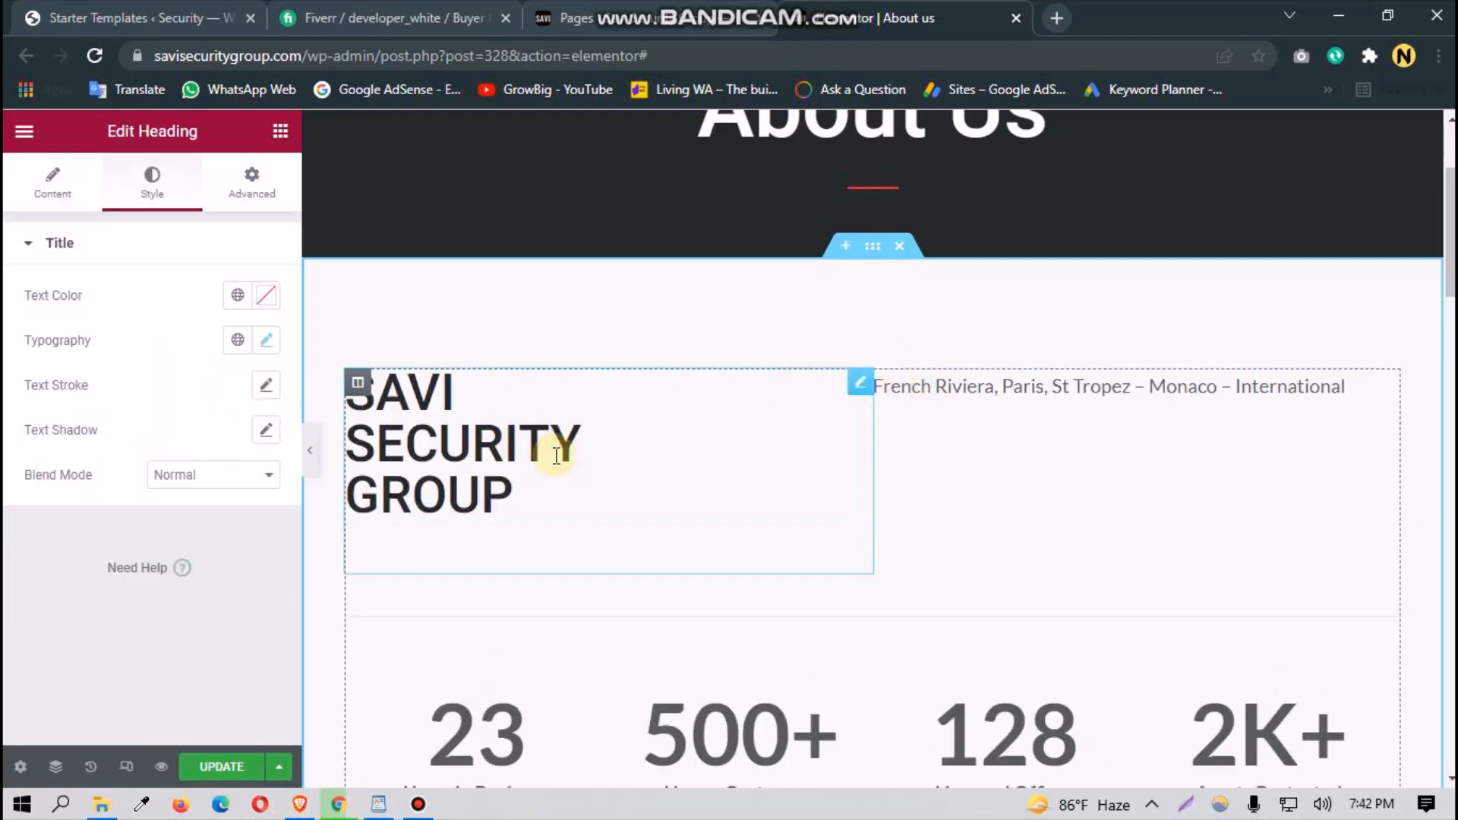
Step: Try center alignment on the French Riviera locations text, and set it back to left alignment
{"action": "left_click", "coordinate": [61, 182]}
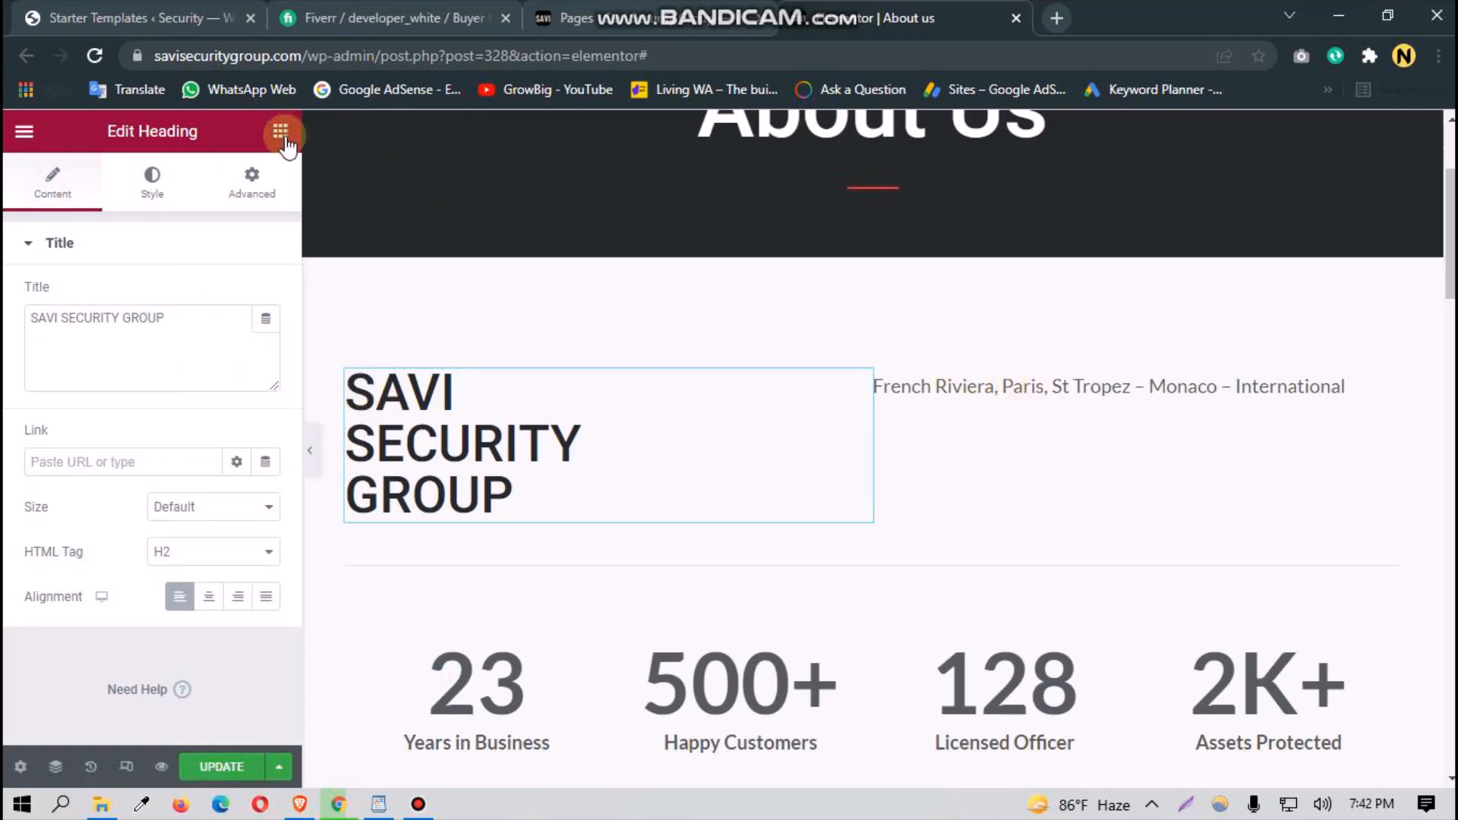
{"action": "left_click", "coordinate": [921, 406]}
{"action": "left_click", "coordinate": [152, 183]}
{"action": "left_click", "coordinate": [210, 302]}
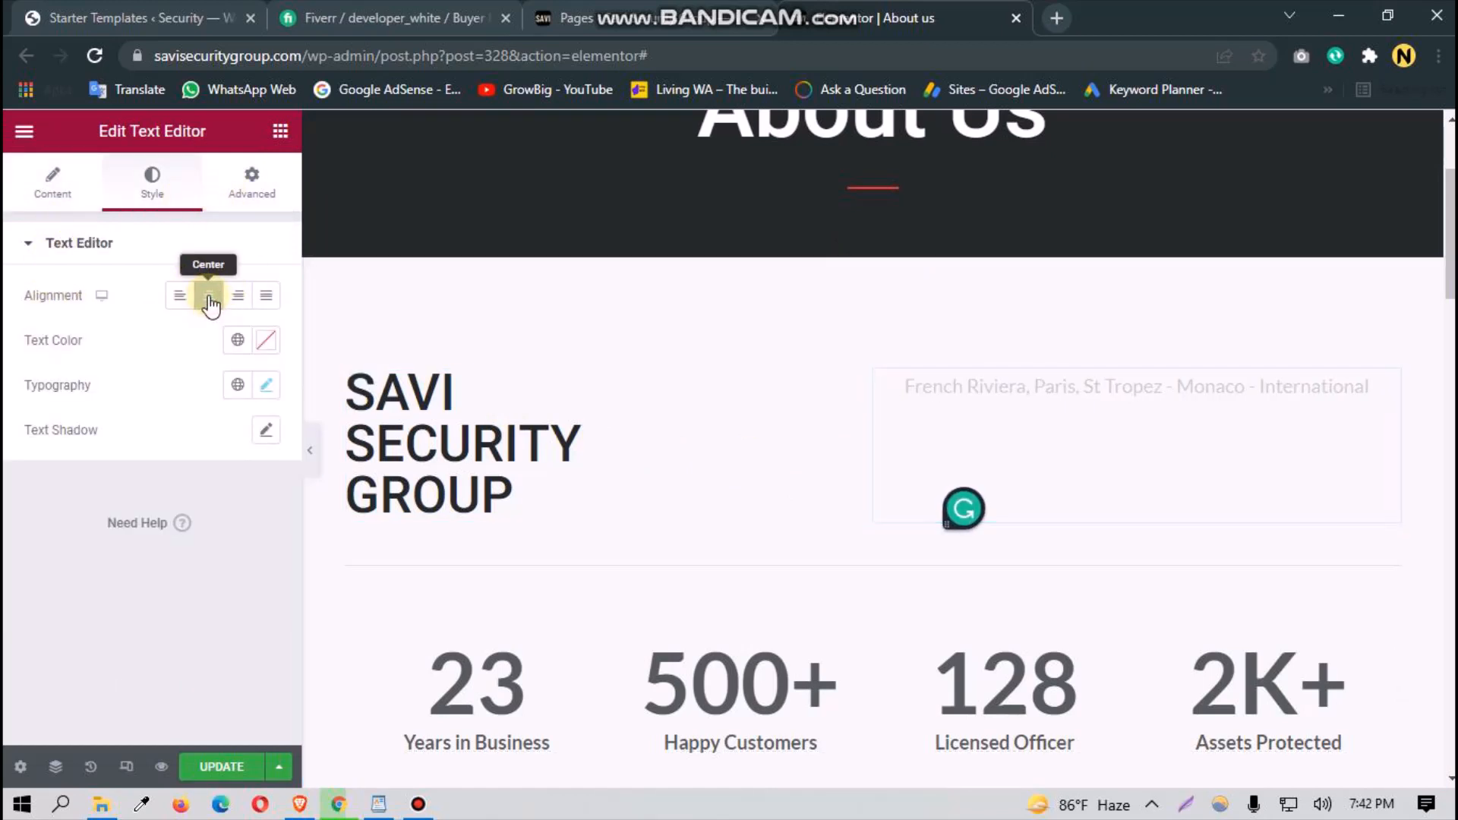
{"action": "left_click", "coordinate": [180, 295]}
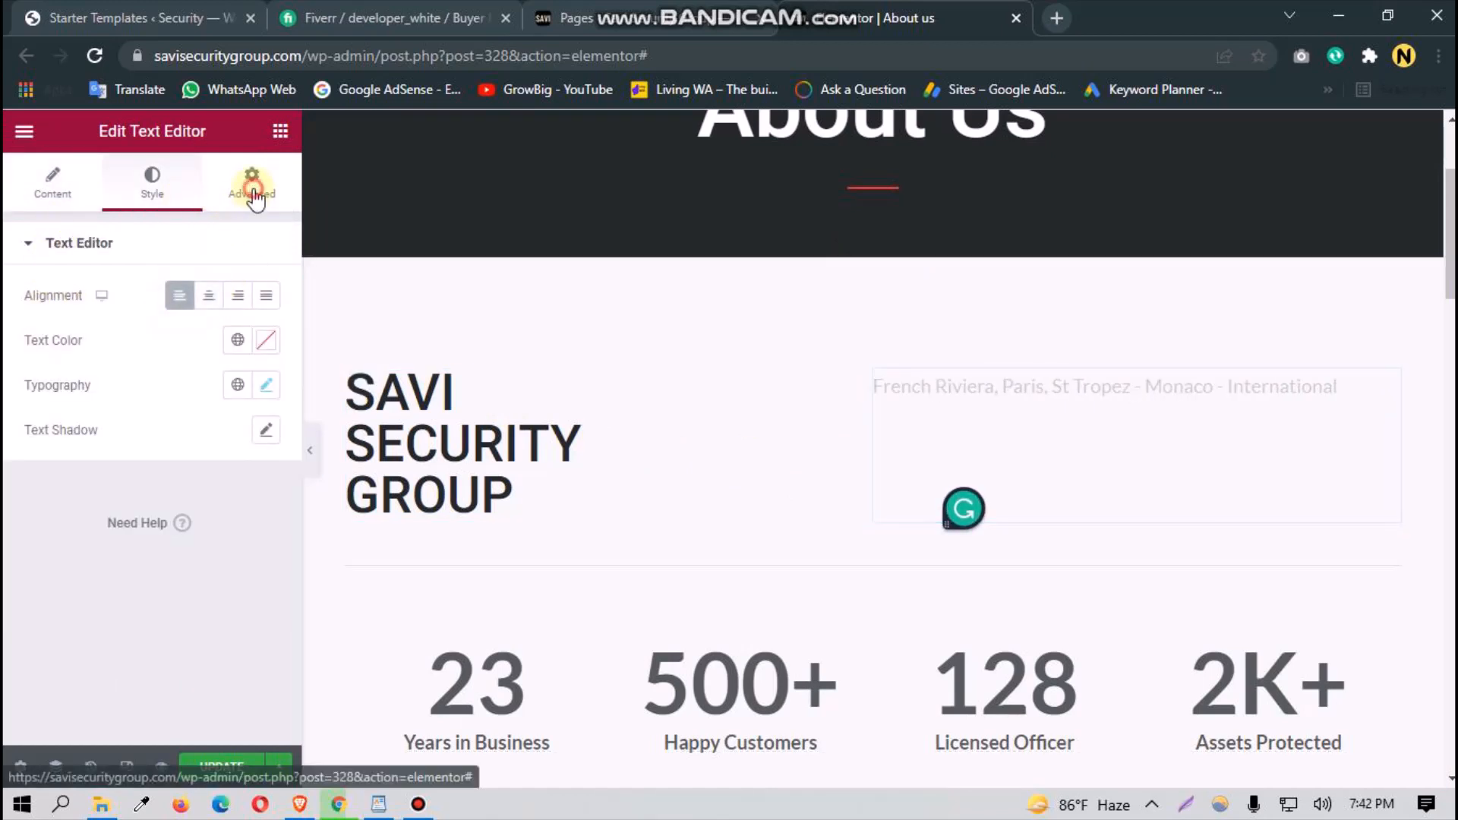
Step: Unlink the margin and padding values of the French Riviera text and set its top padding to 48 px
{"action": "left_click", "coordinate": [252, 182]}
{"action": "left_click", "coordinate": [256, 322]}
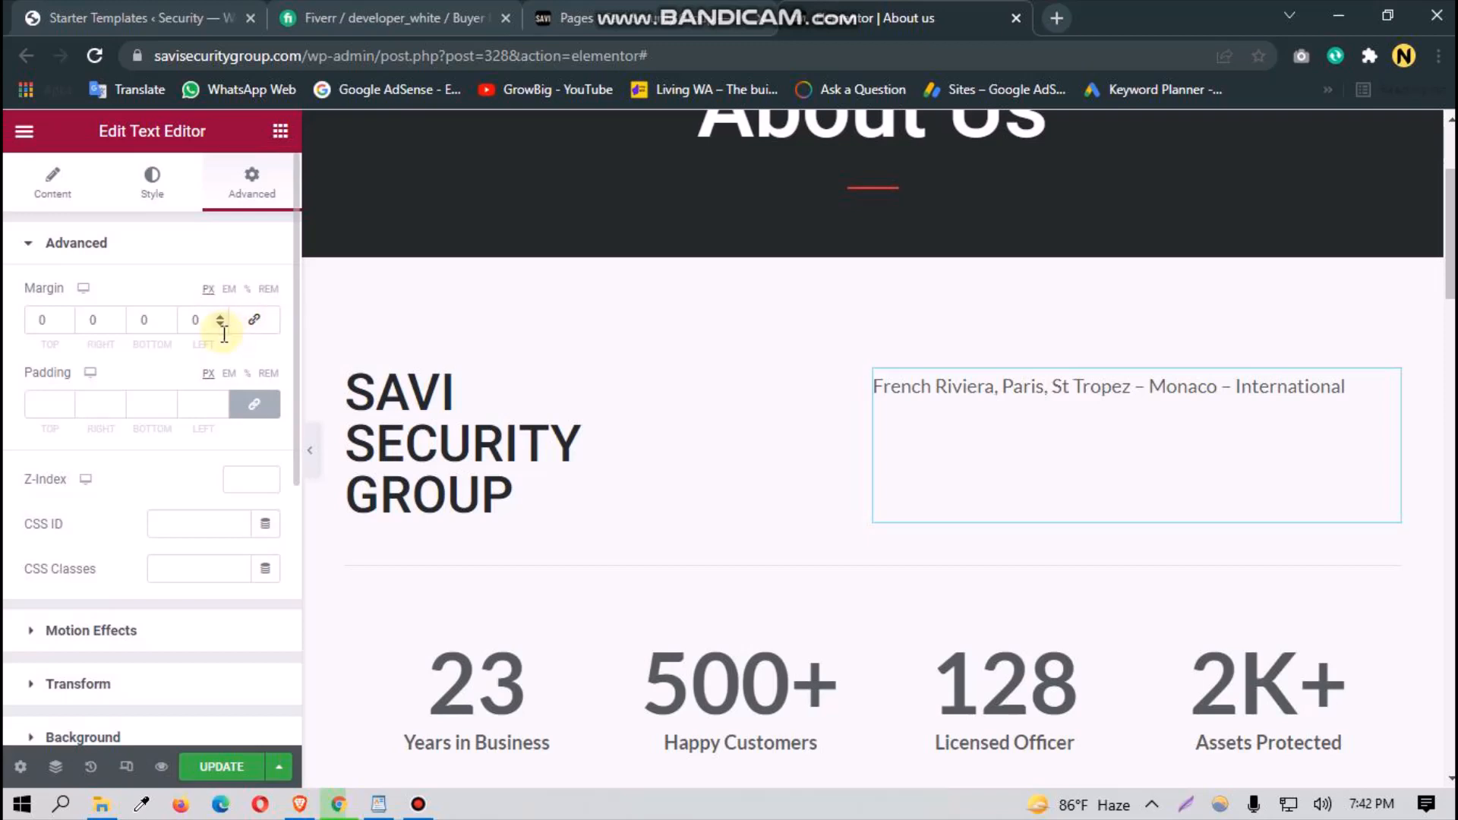
{"action": "left_click", "coordinate": [254, 404]}
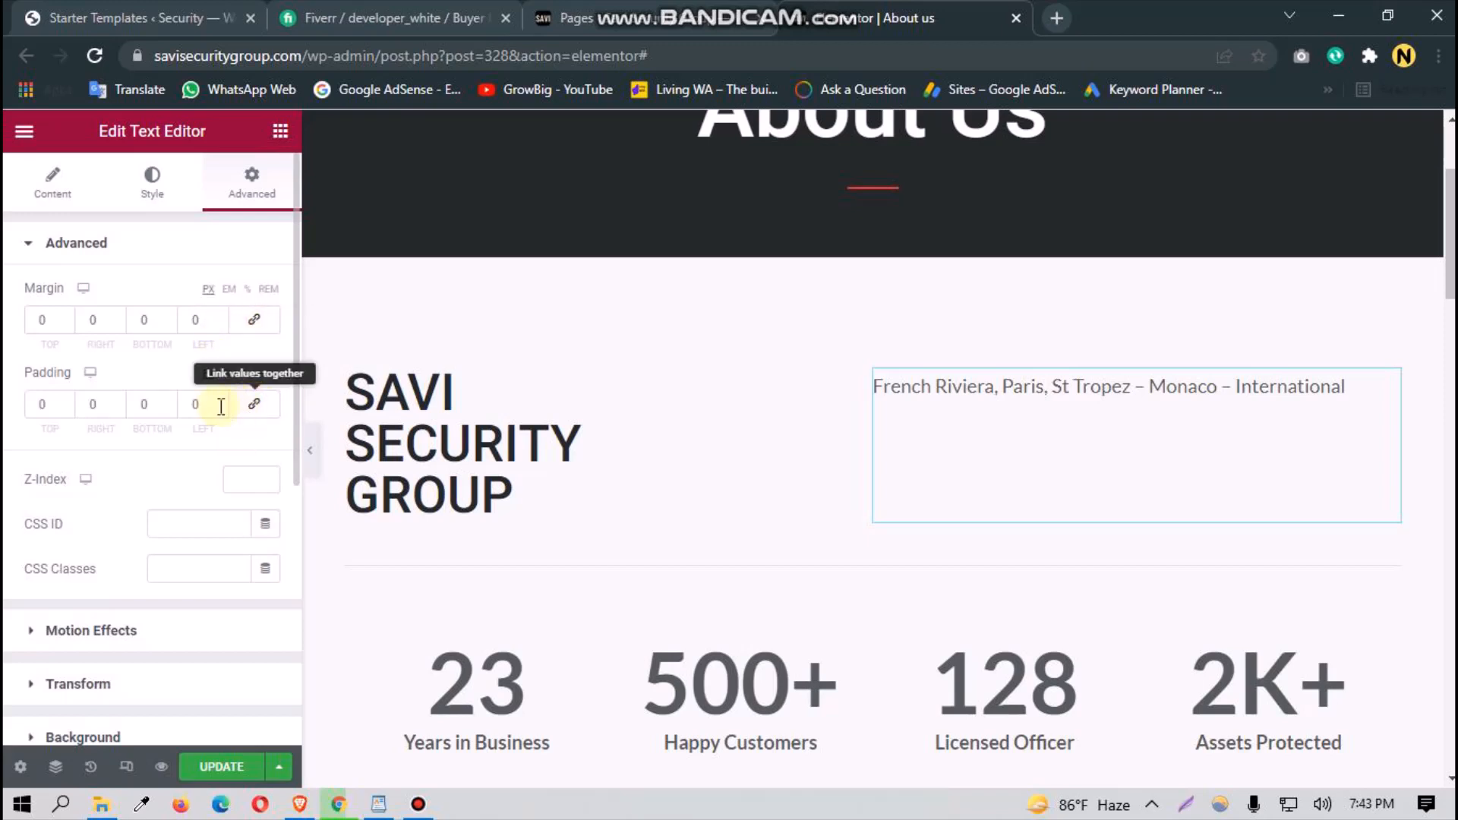
{"action": "left_click", "coordinate": [66, 403]}
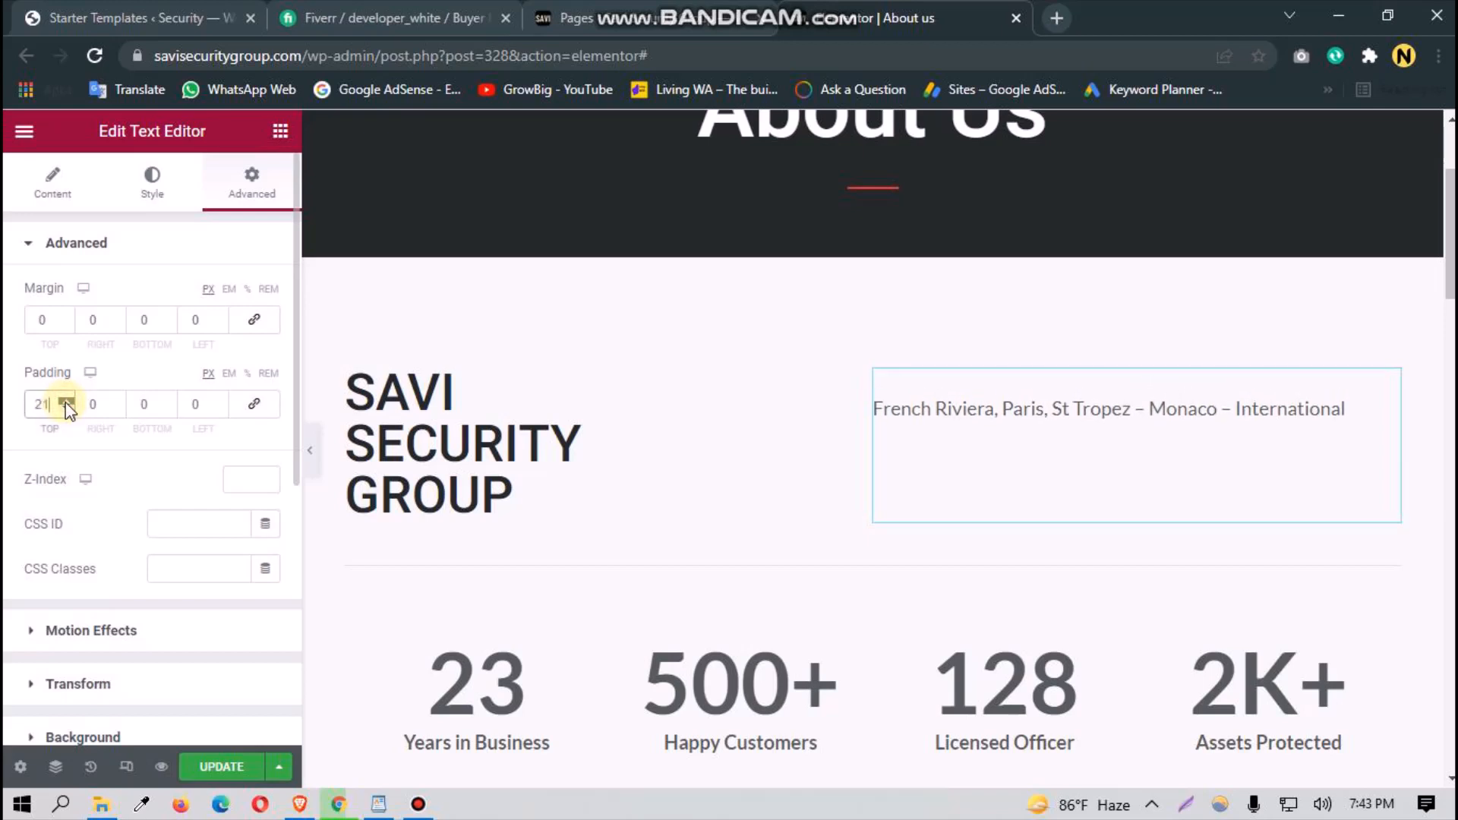
{"action": "left_click_drag", "start_coordinate": [66, 403], "coordinate": [66, 402]}
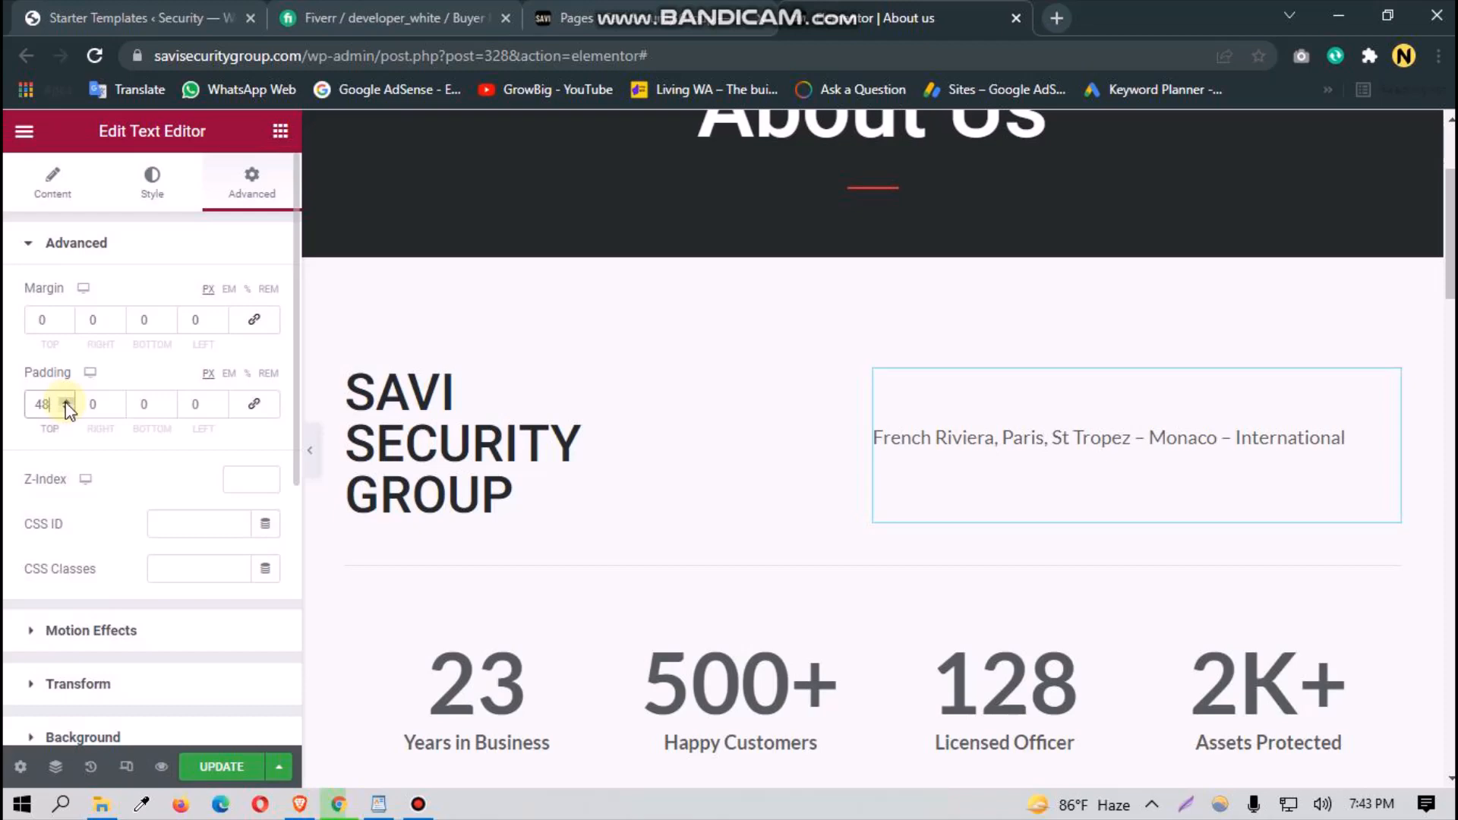
{"action": "left_click", "coordinate": [417, 803]}
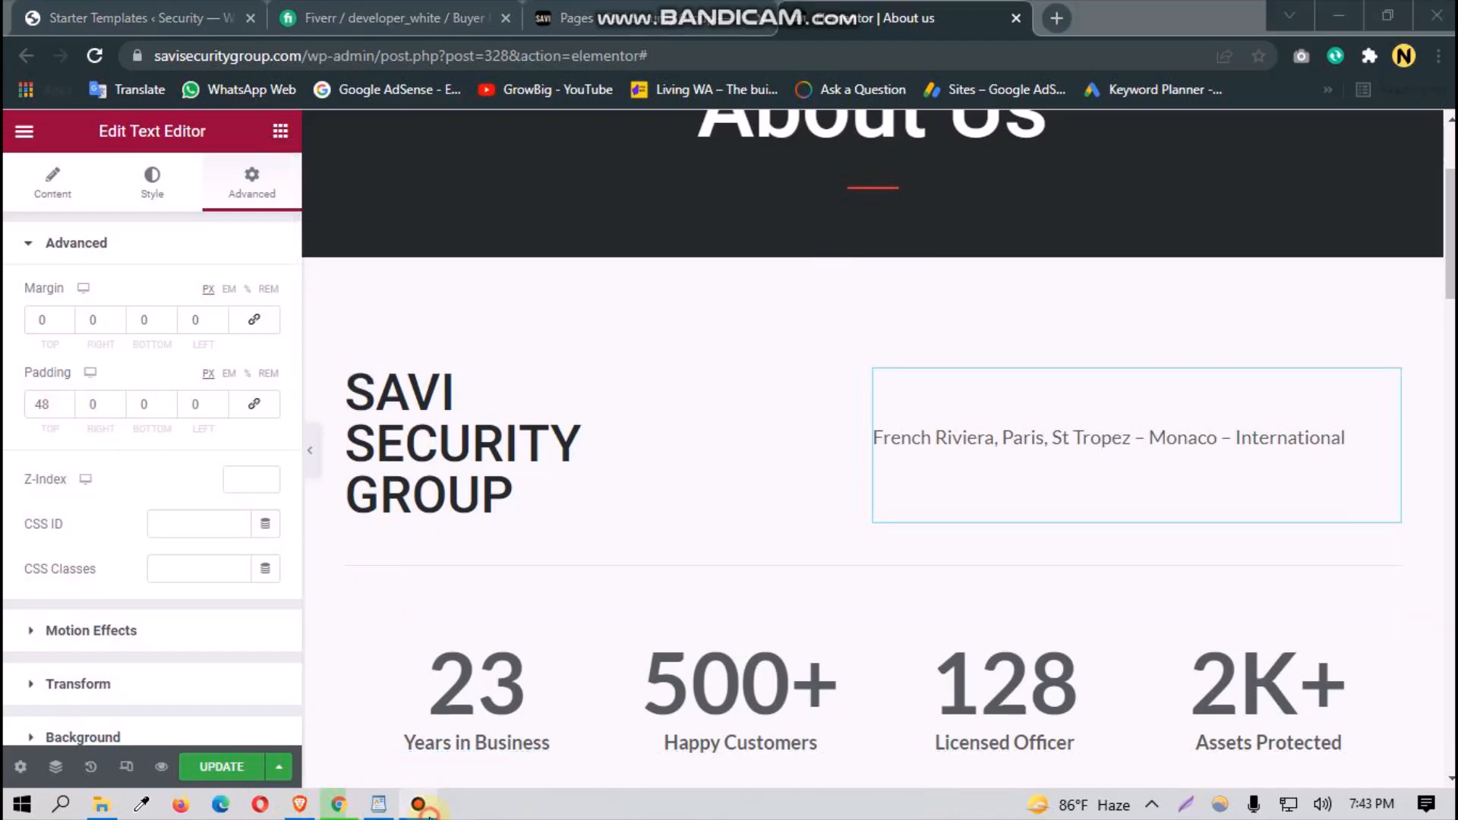
{"action": "left_click", "coordinate": [963, 183]}
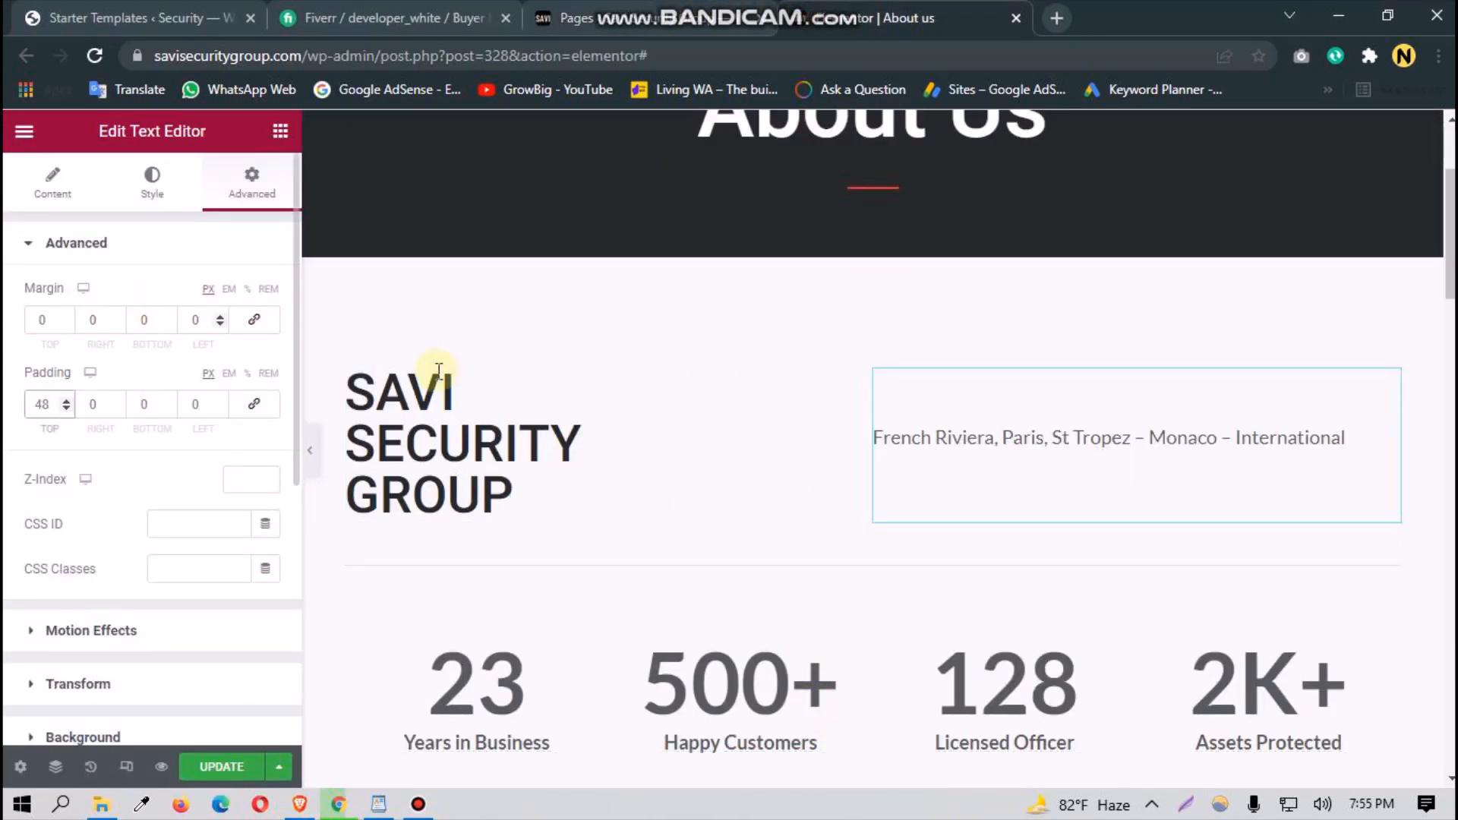
{"action": "left_click", "coordinate": [1039, 457]}
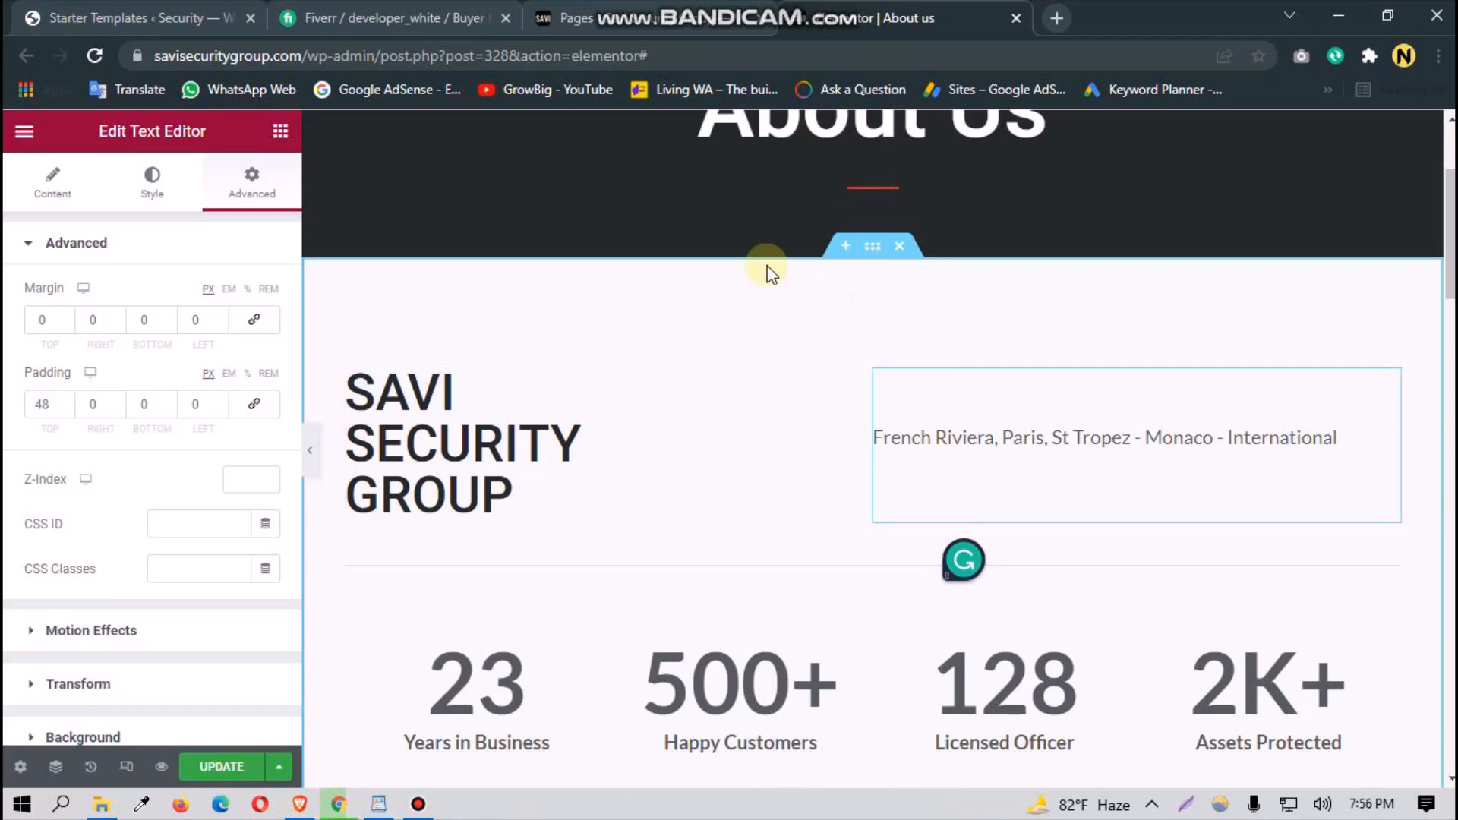
Step: Add an inner section below the SAVI SECURITY GROUP heading and delete one of its two columns
{"action": "left_click", "coordinate": [280, 131]}
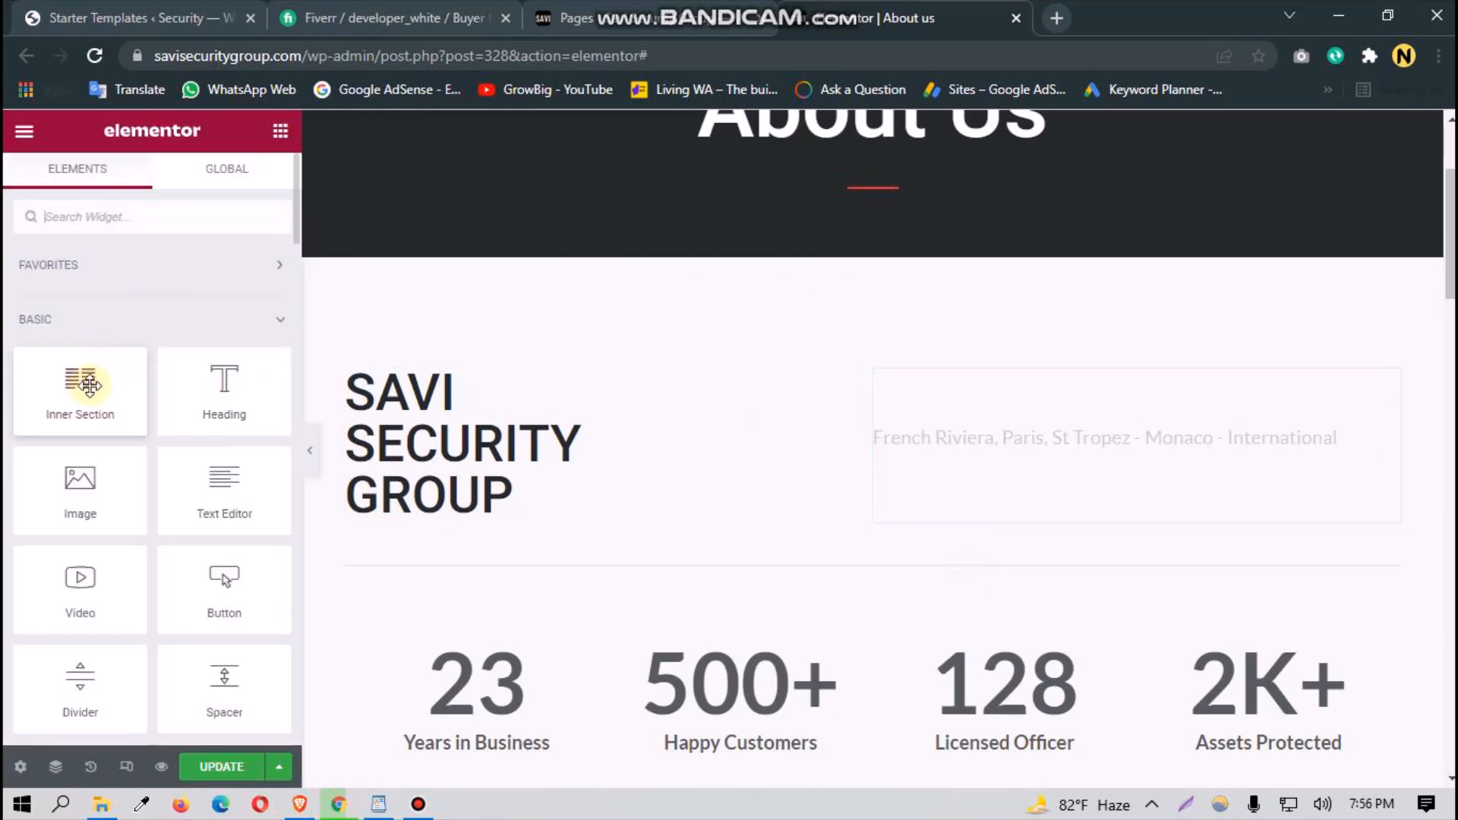
{"action": "left_click_drag", "start_coordinate": [90, 385], "coordinate": [879, 543]}
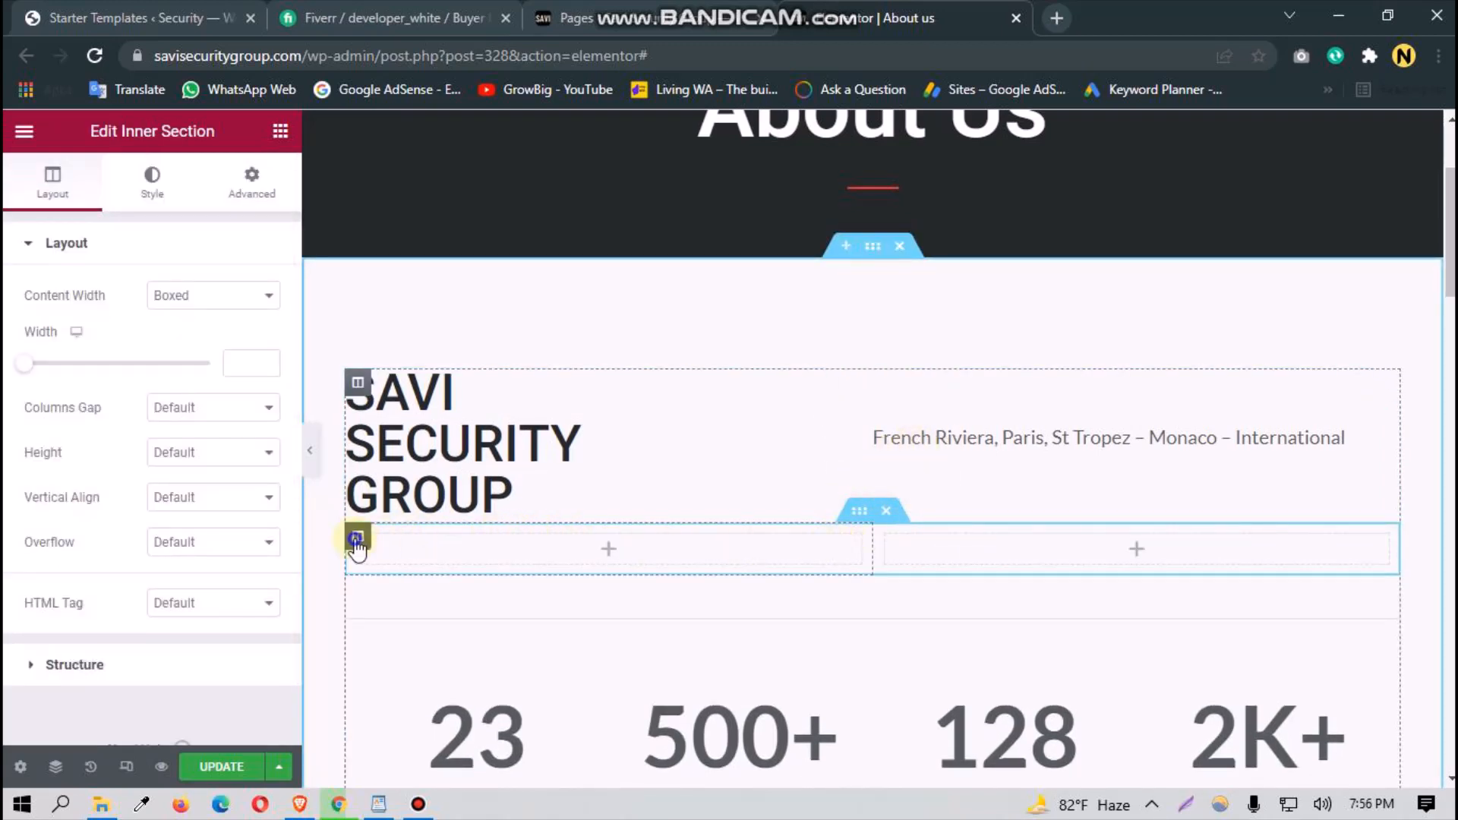
{"action": "right_click", "coordinate": [356, 541]}
{"action": "left_click", "coordinate": [412, 767]}
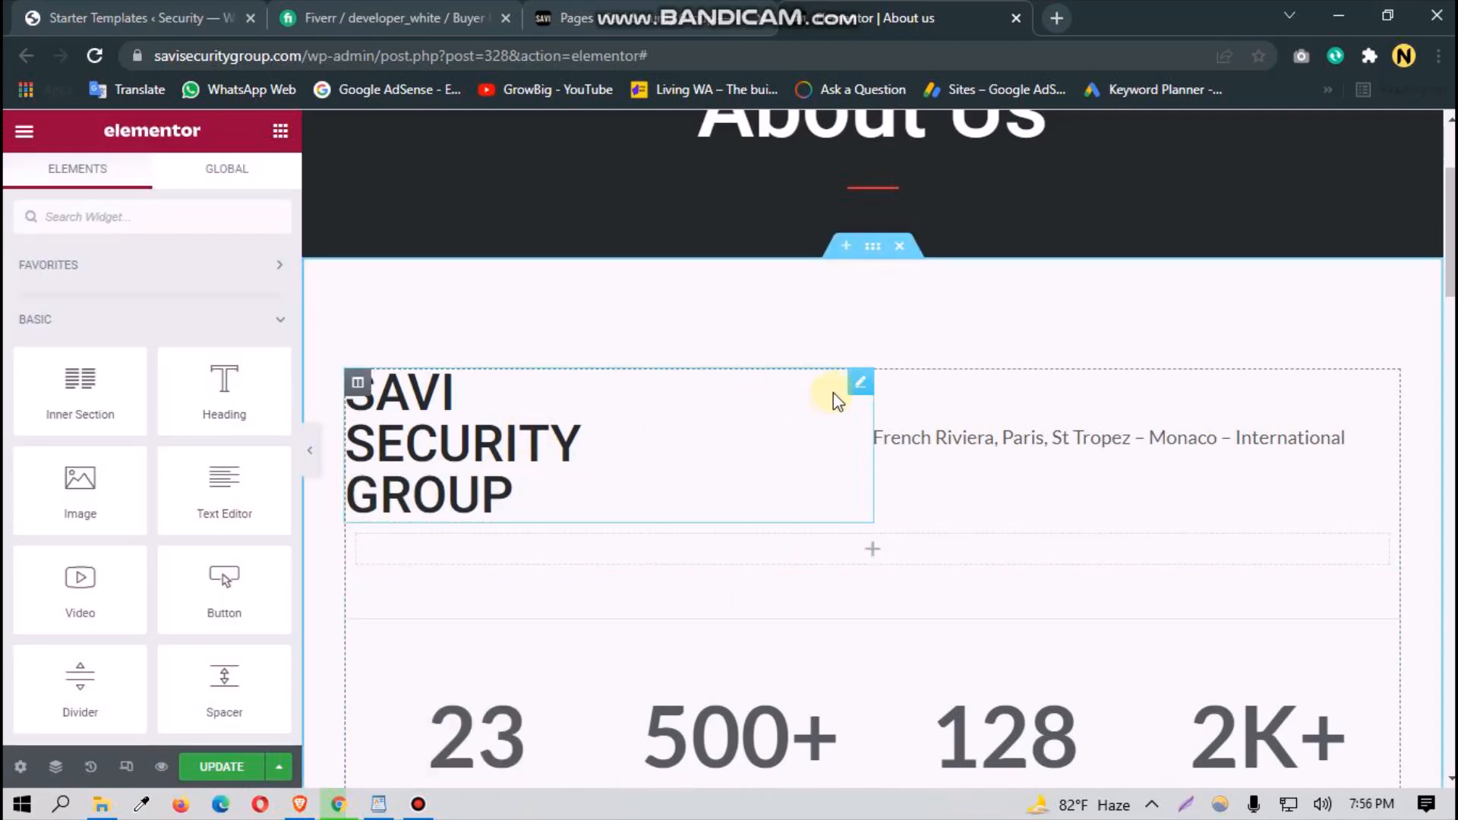
Step: Try a pasted copy of the SAVI SECURITY GROUP heading in the inner section, and delete that copy
{"action": "right_click", "coordinate": [845, 390]}
{"action": "left_click", "coordinate": [878, 483]}
{"action": "right_click", "coordinate": [773, 549]}
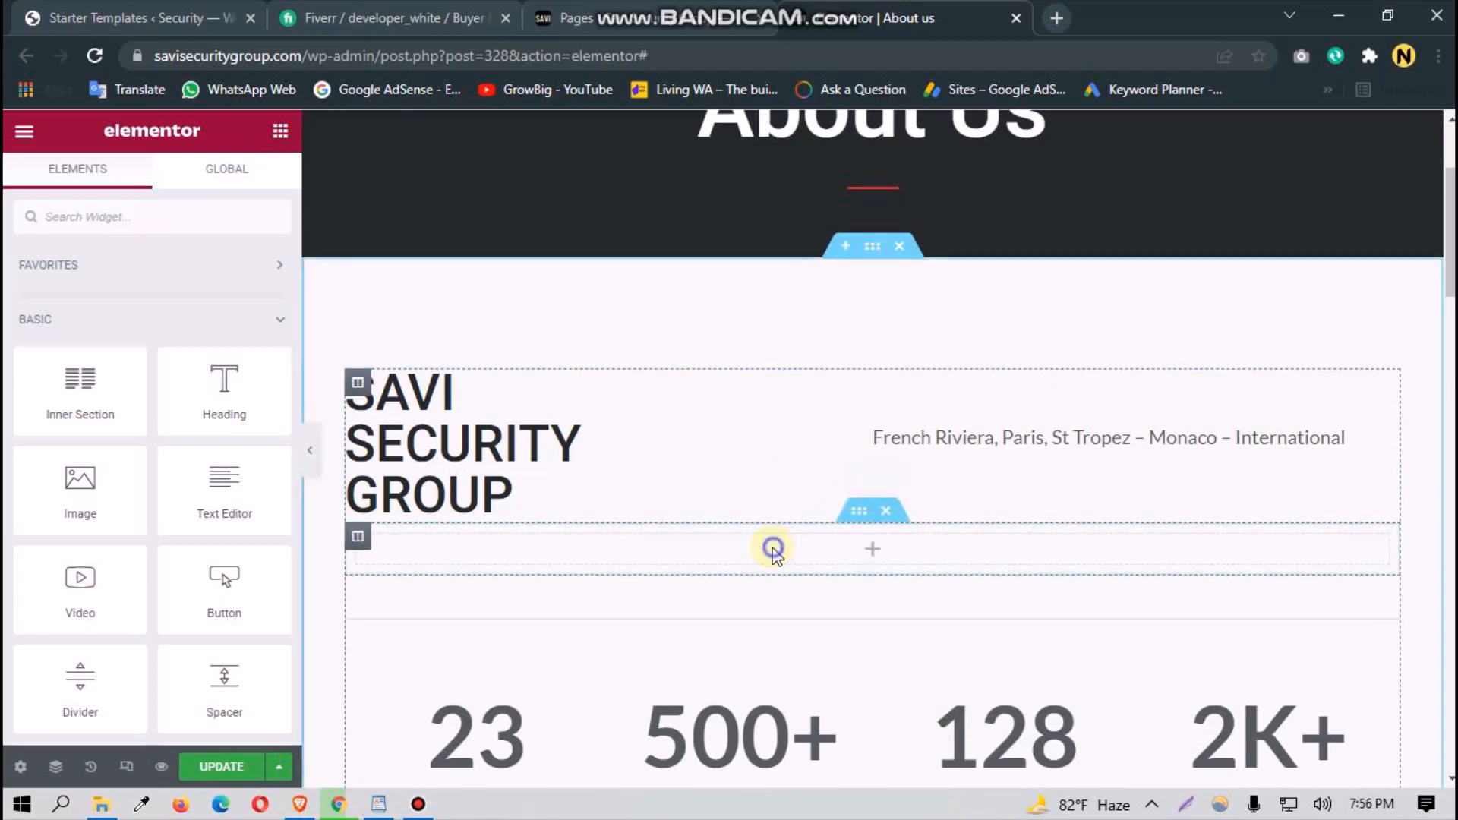
{"action": "left_click", "coordinate": [806, 640]}
{"action": "scroll", "coordinate": [824, 630], "scroll_direction": "down", "scroll_amount": 3}
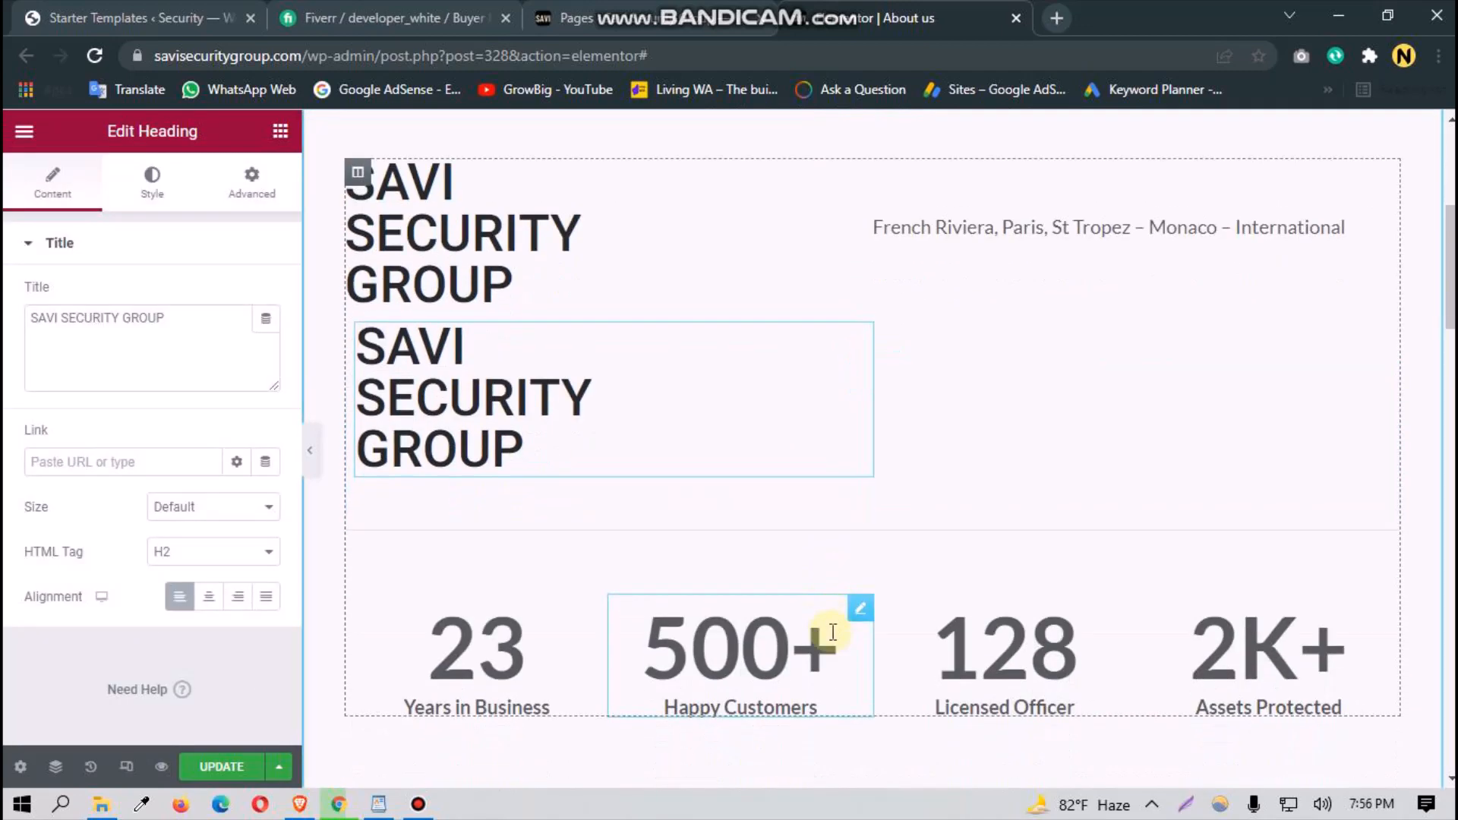
{"action": "right_click", "coordinate": [767, 383]}
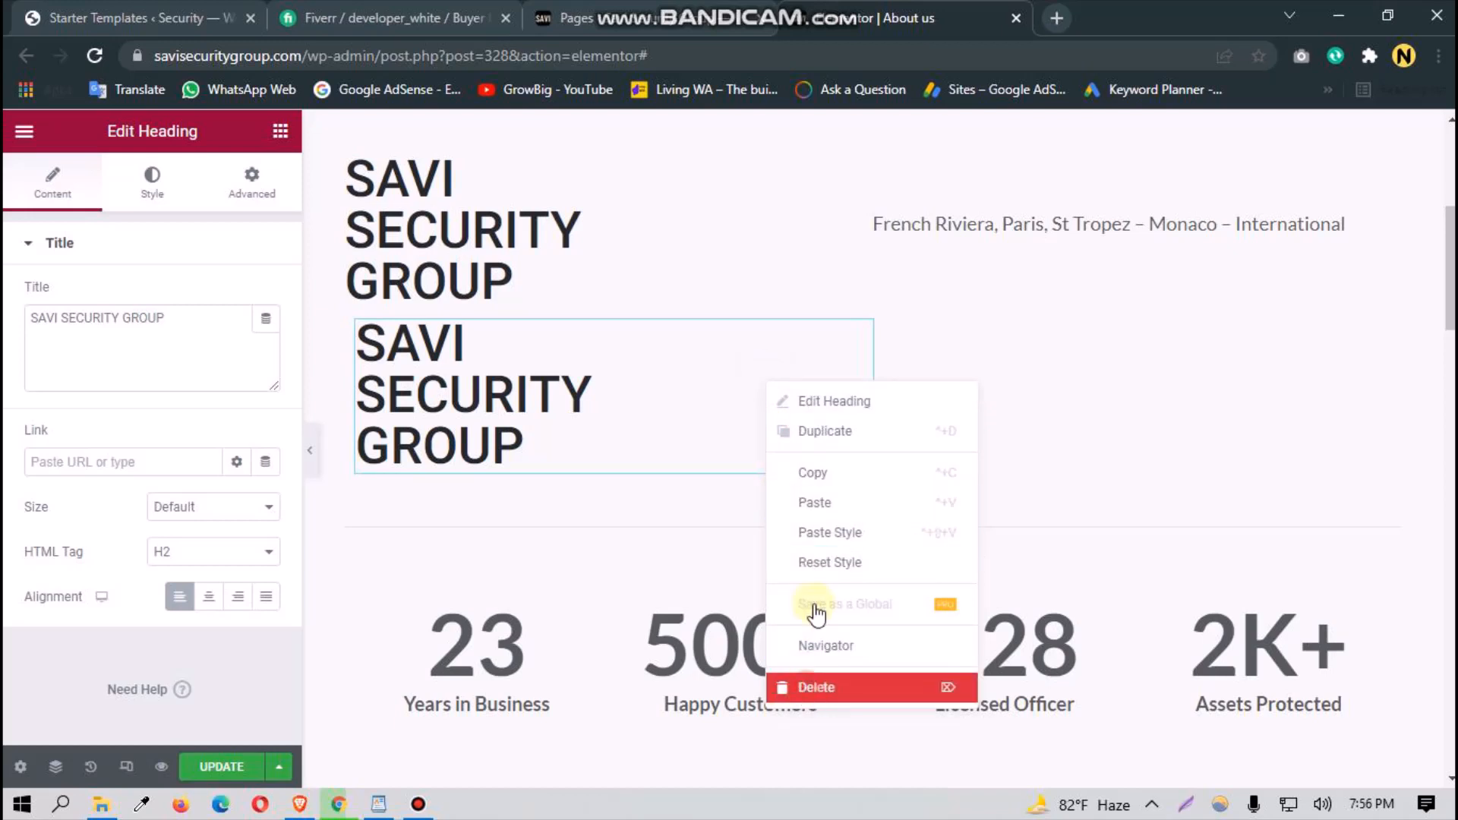
{"action": "left_click", "coordinate": [807, 690]}
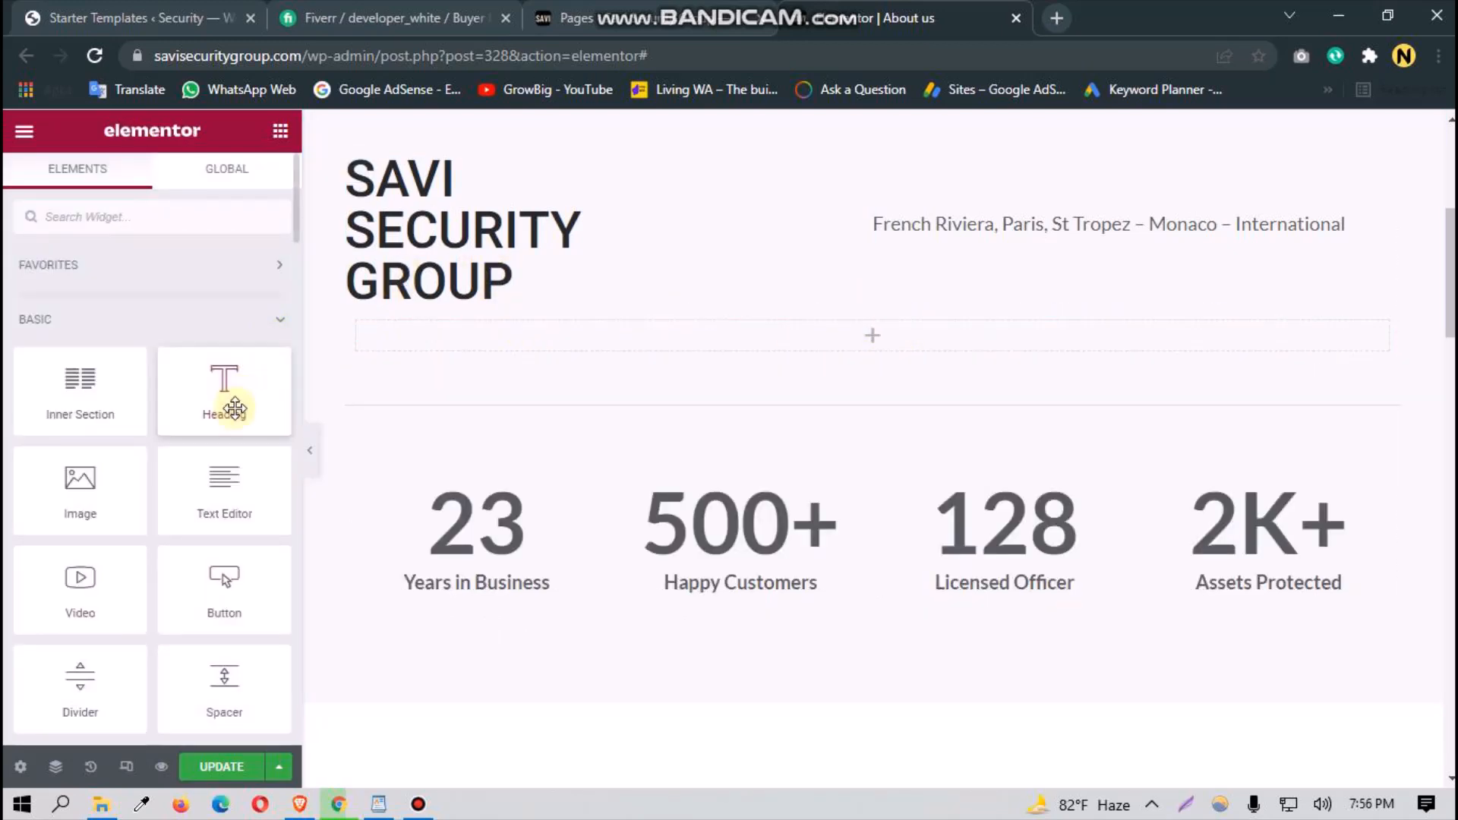
Step: Add a new heading to the empty inner section and try to paste the copied SAVI SECURITY GROUP heading onto it
{"action": "left_click_drag", "start_coordinate": [234, 408], "coordinate": [567, 340]}
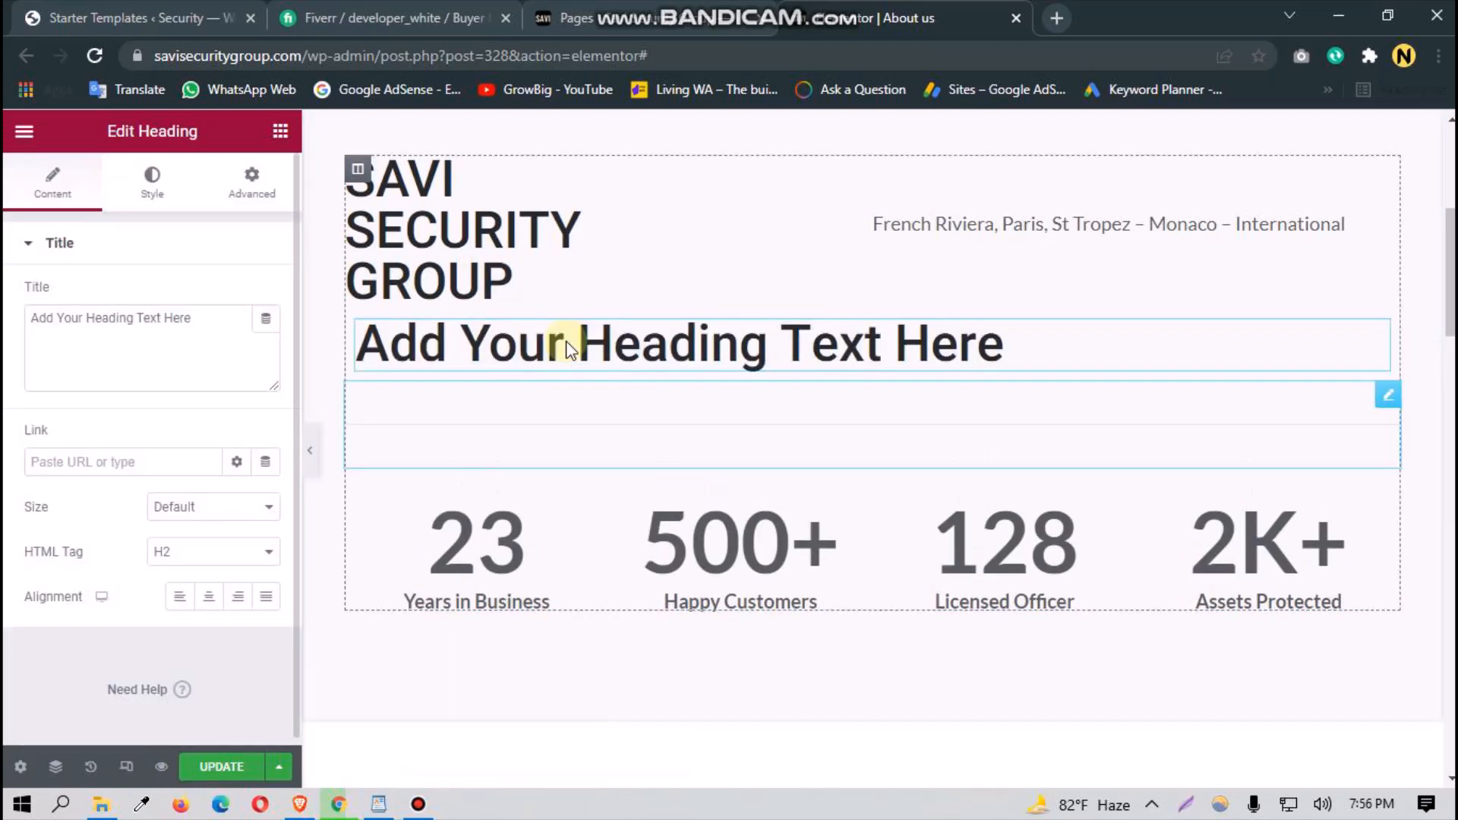
{"action": "right_click", "coordinate": [536, 224]}
{"action": "left_click", "coordinate": [561, 317]}
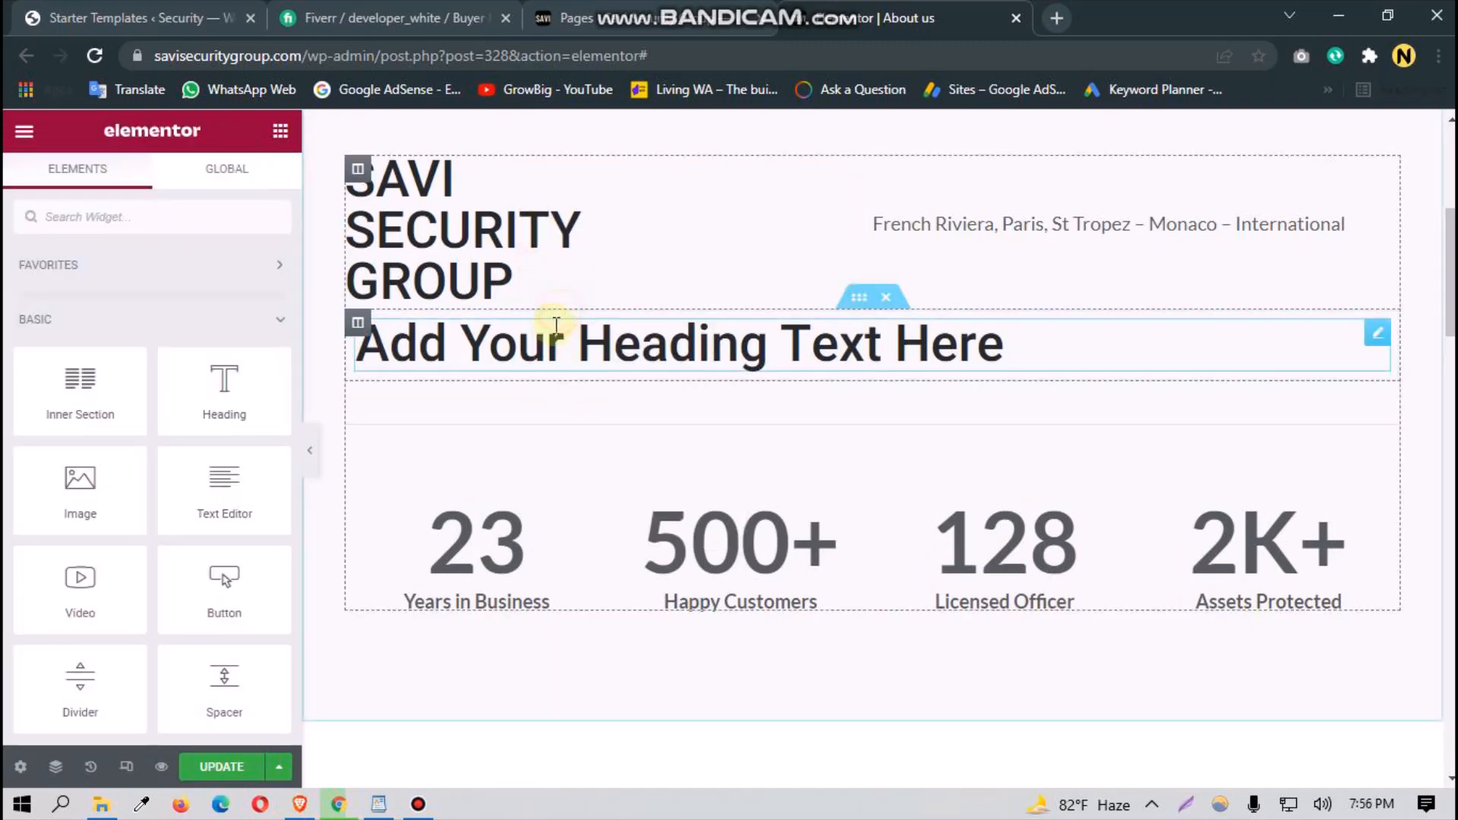
{"action": "right_click", "coordinate": [553, 336]}
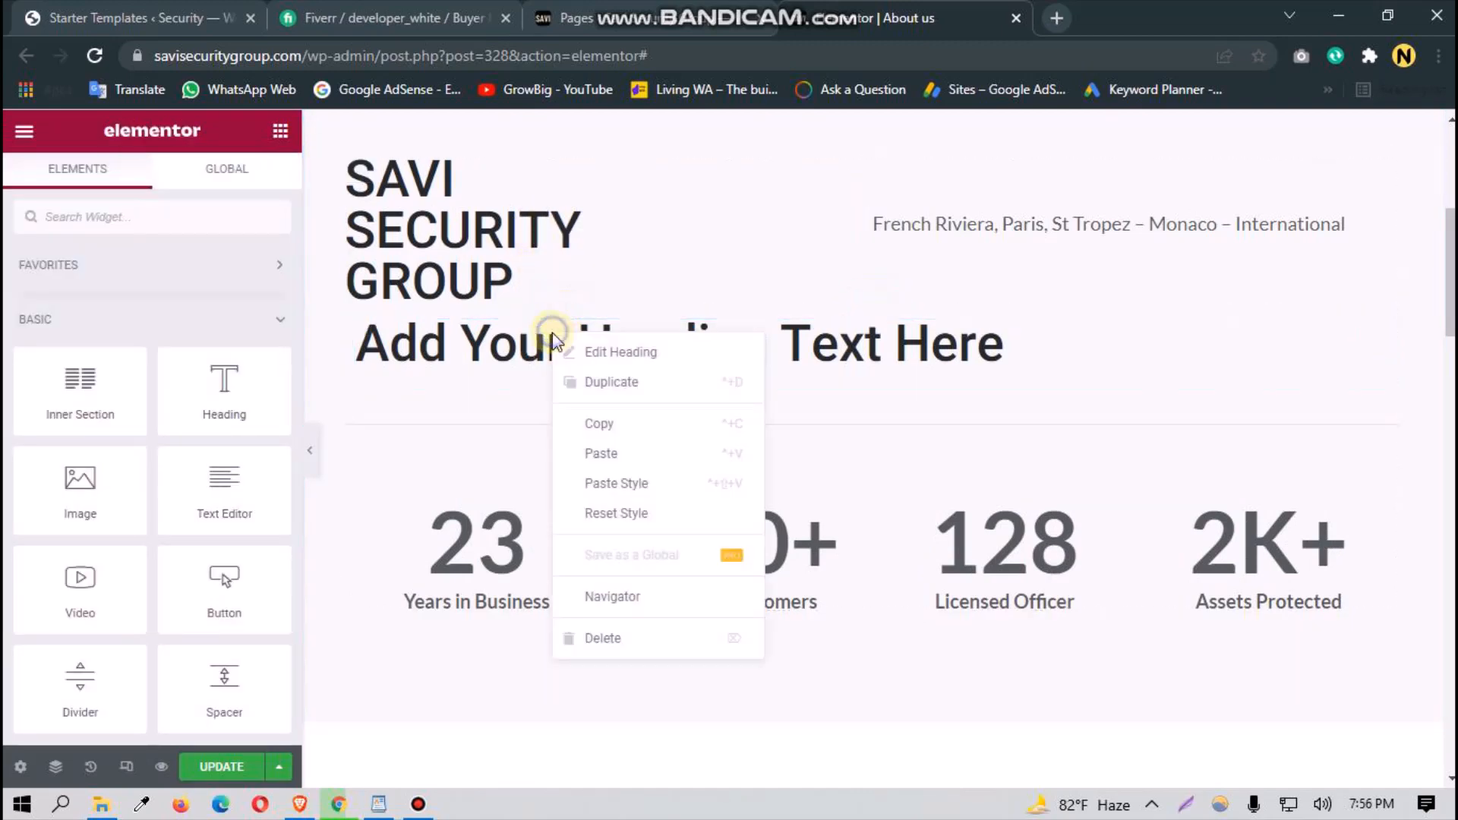
{"action": "left_click", "coordinate": [596, 453]}
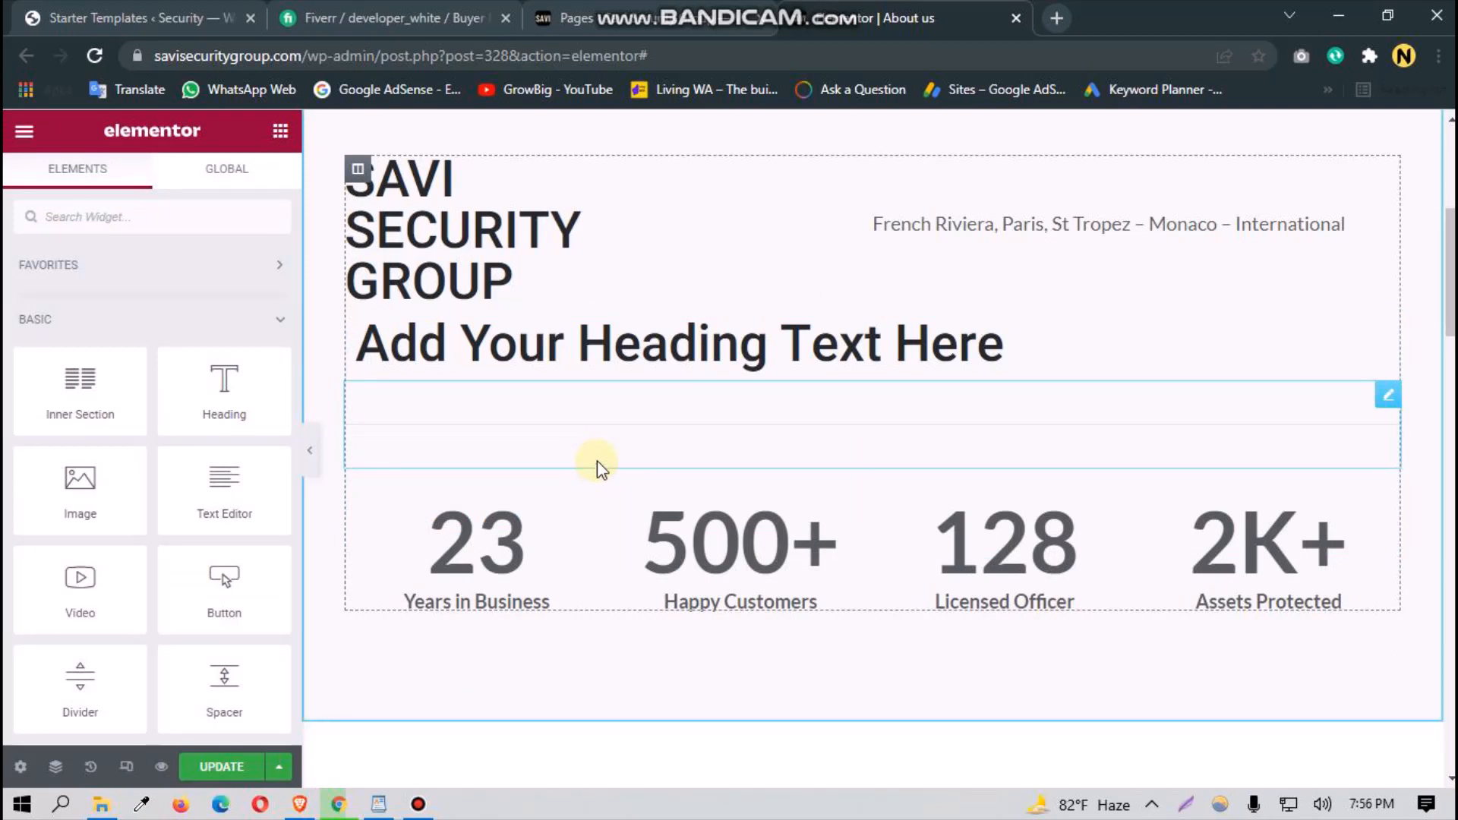
Step: Replace the new heading's placeholder title with "SAVI SECURITY GROUP" from the clipboard history, and delete the original three-line heading
{"action": "left_click", "coordinate": [418, 294]}
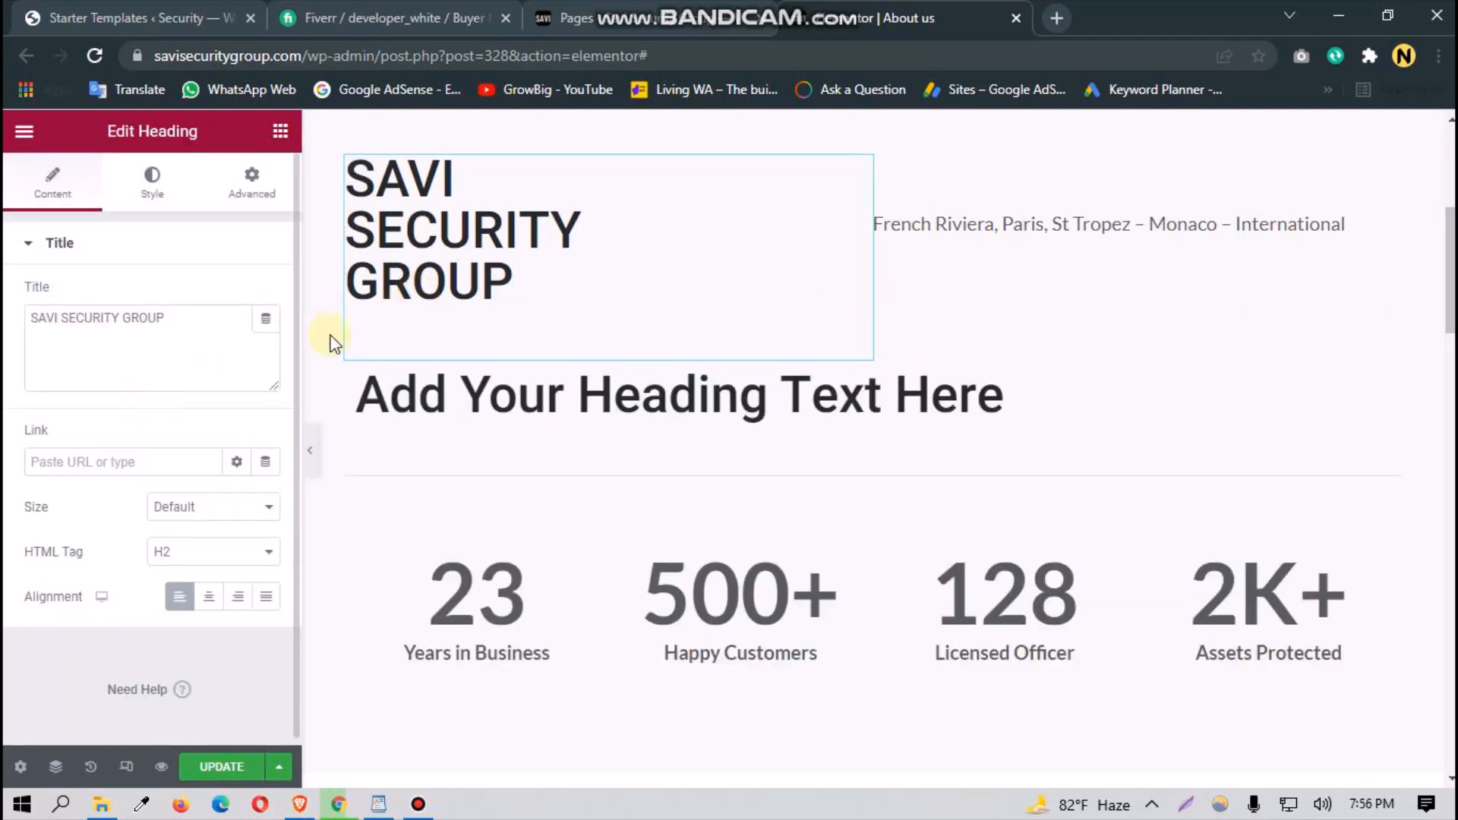
{"action": "left_click", "coordinate": [449, 390]}
{"action": "left_click", "coordinate": [195, 319]}
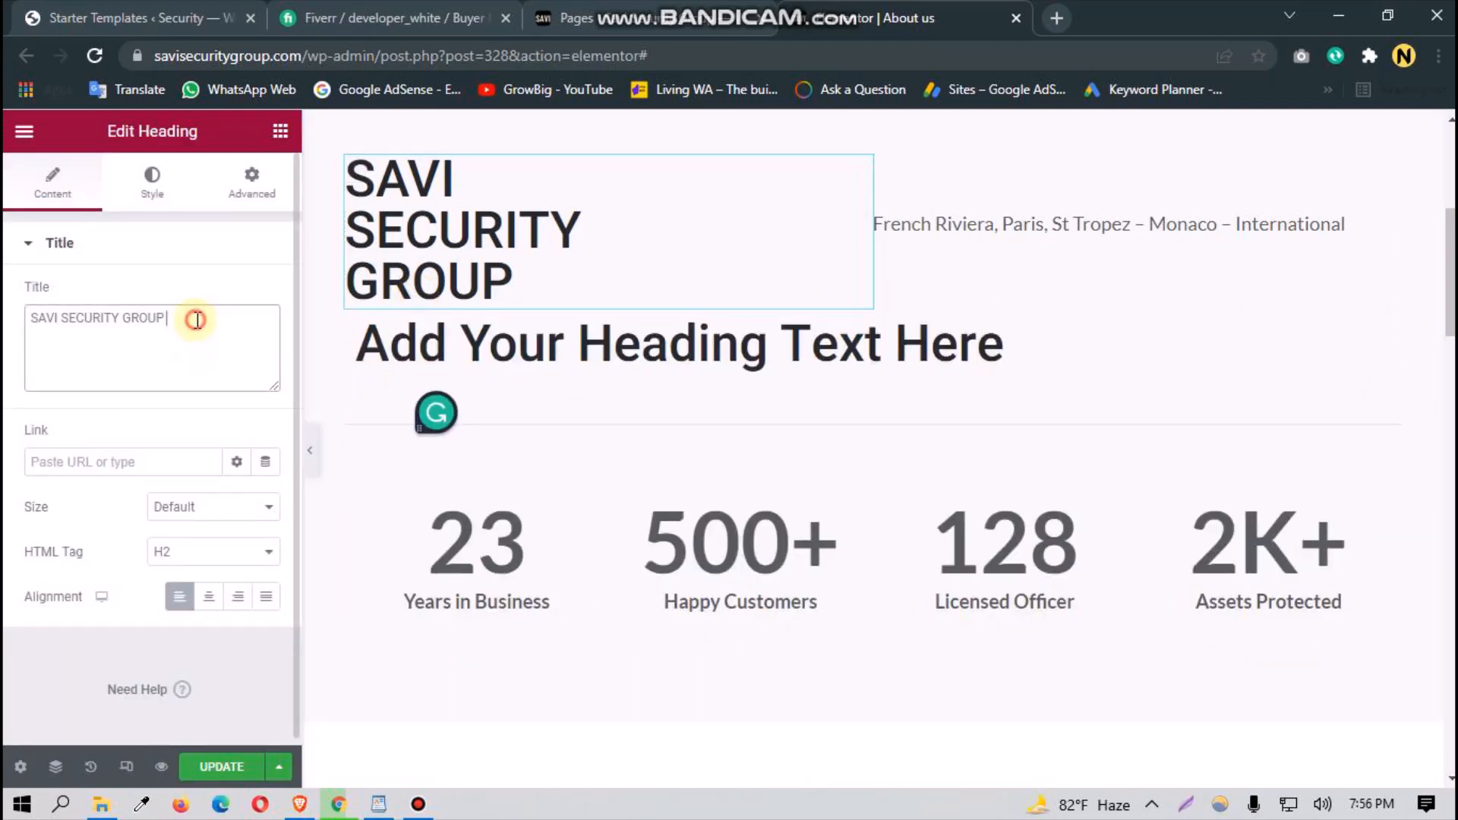
{"action": "left_click", "coordinate": [361, 355]}
{"action": "left_click_drag", "start_coordinate": [195, 316], "coordinate": [9, 313]}
{"action": "key", "text": "BackSpace"}
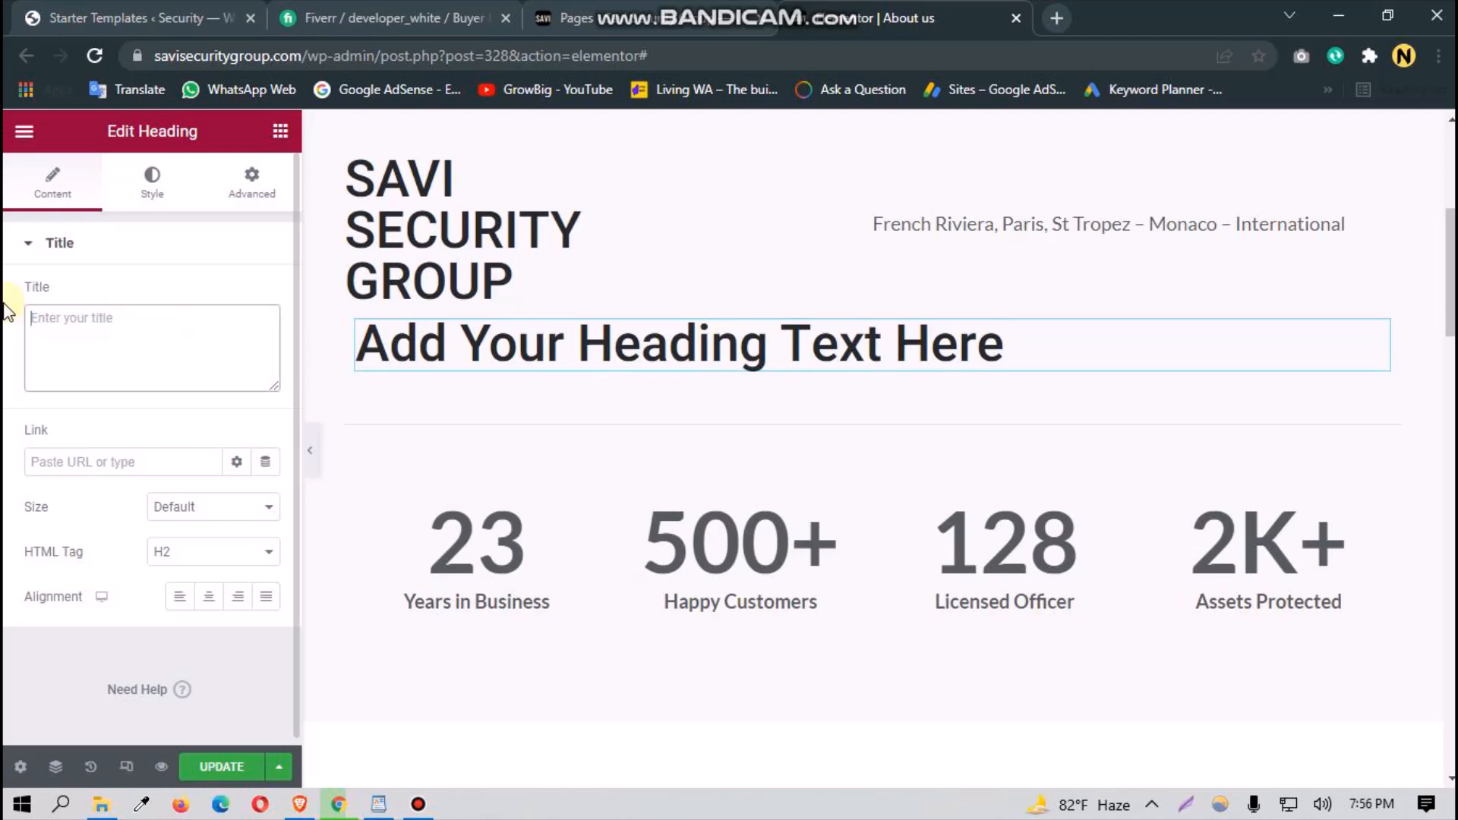
{"action": "key", "text": "super+v"}
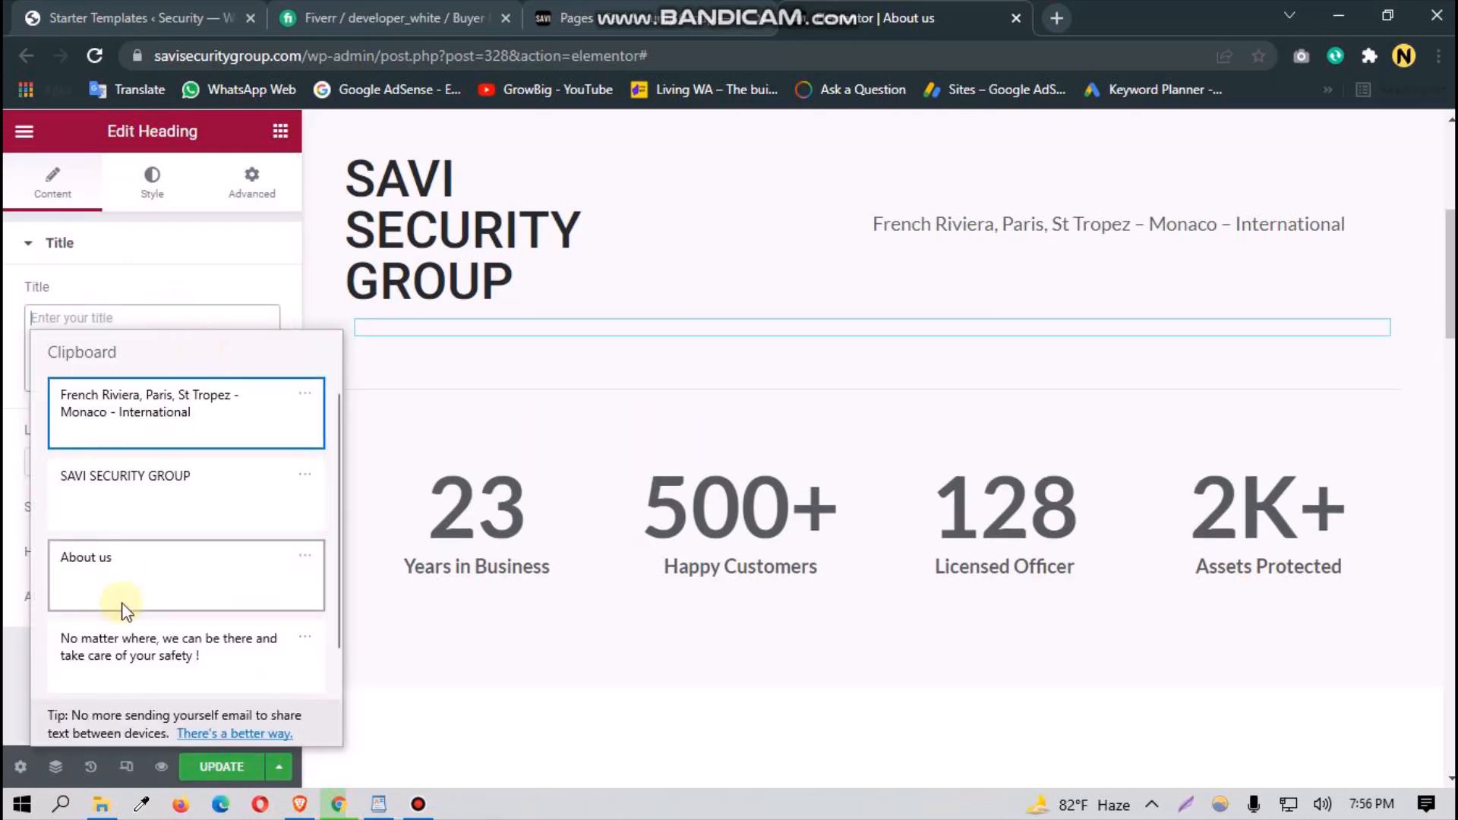
{"action": "left_click", "coordinate": [147, 514]}
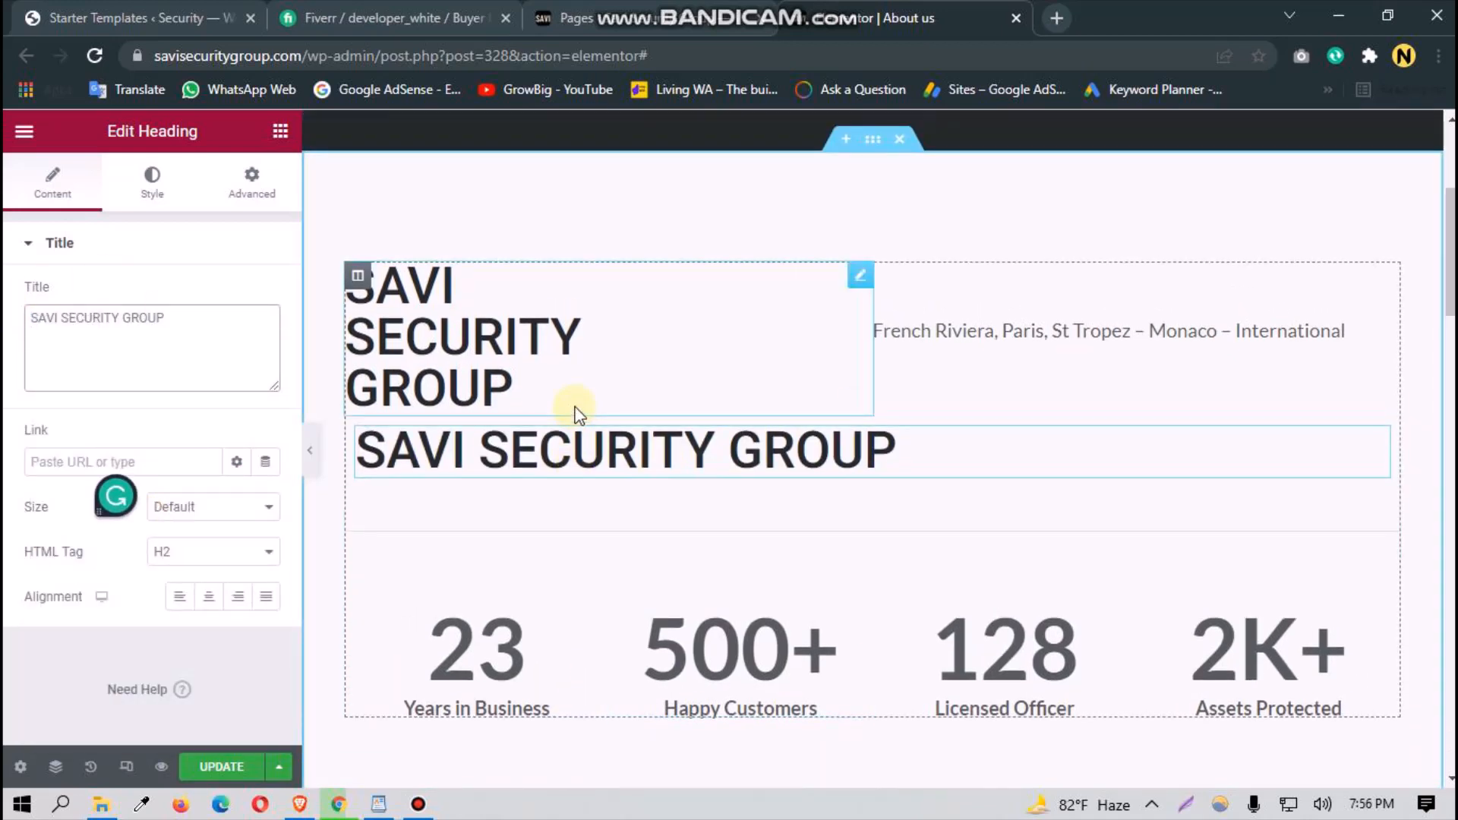
{"action": "right_click", "coordinate": [575, 406]}
{"action": "left_click", "coordinate": [604, 710]}
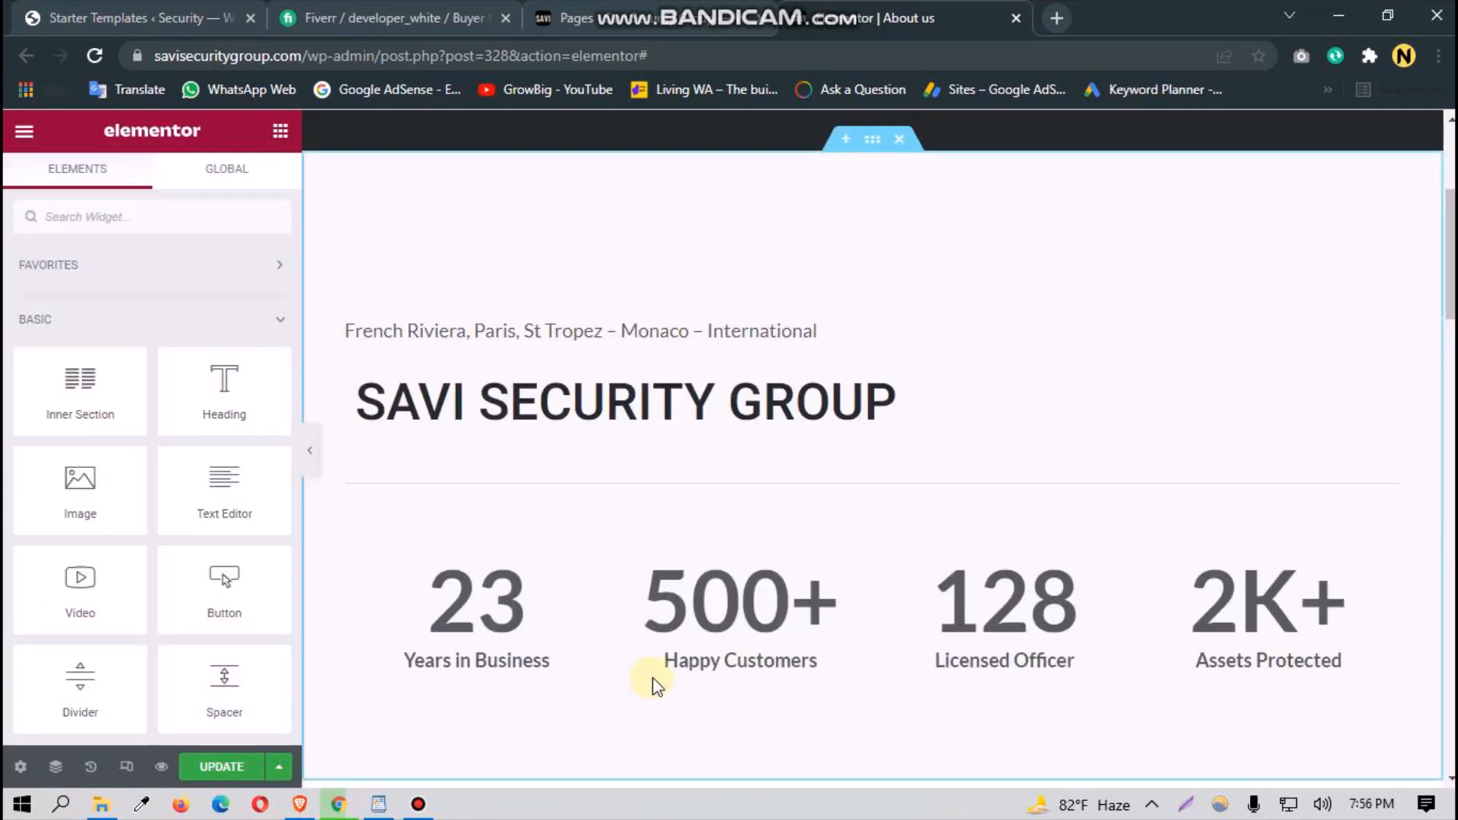
Step: Copy the French Riviera text into the inner section below the new heading, and delete the original text above it
{"action": "left_click_drag", "start_coordinate": [859, 277], "coordinate": [838, 399]}
{"action": "left_click", "coordinate": [830, 328]}
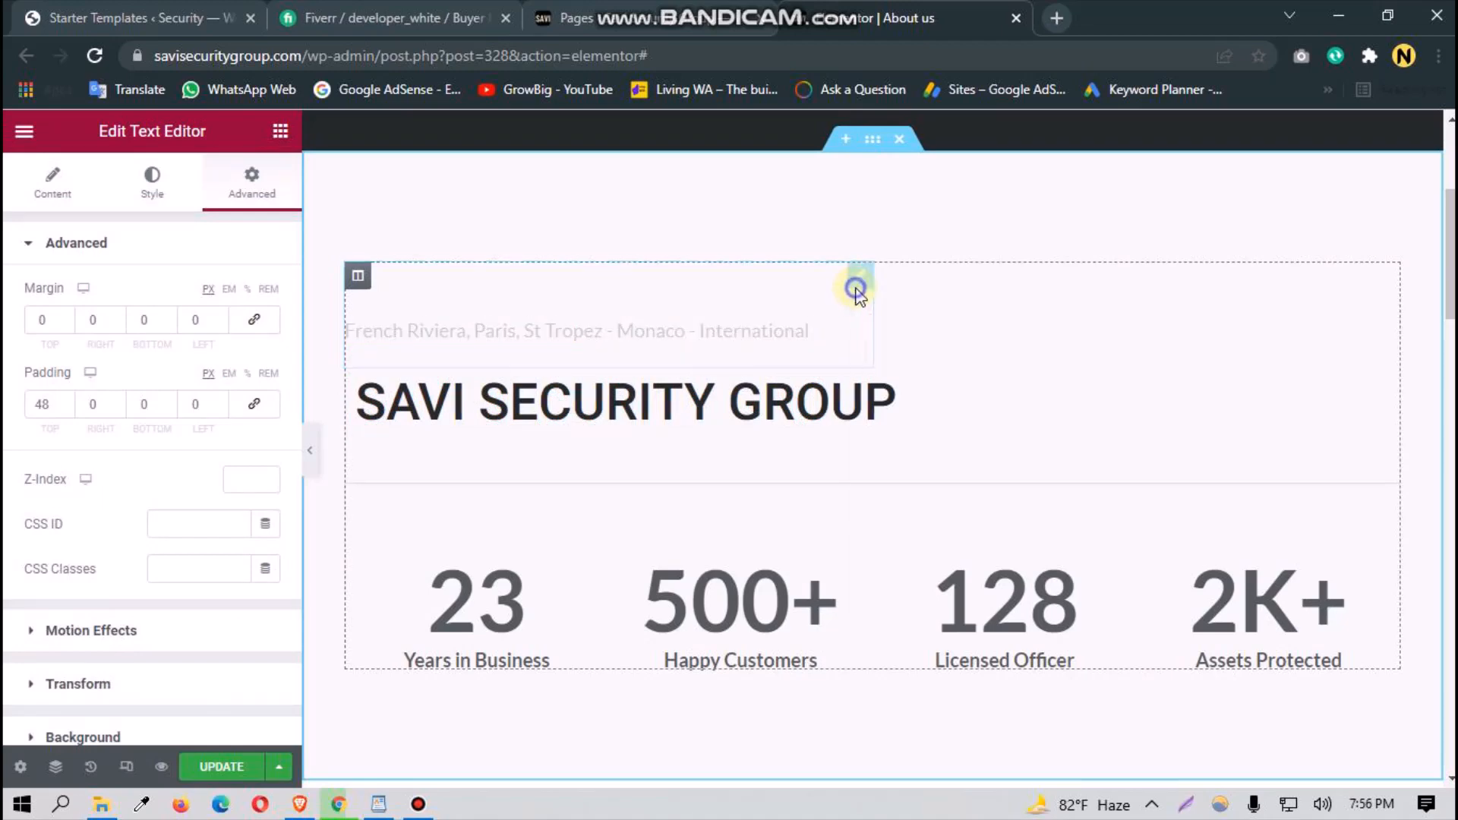
{"action": "right_click", "coordinate": [859, 298]}
{"action": "left_click", "coordinate": [783, 425]}
{"action": "right_click", "coordinate": [783, 426]}
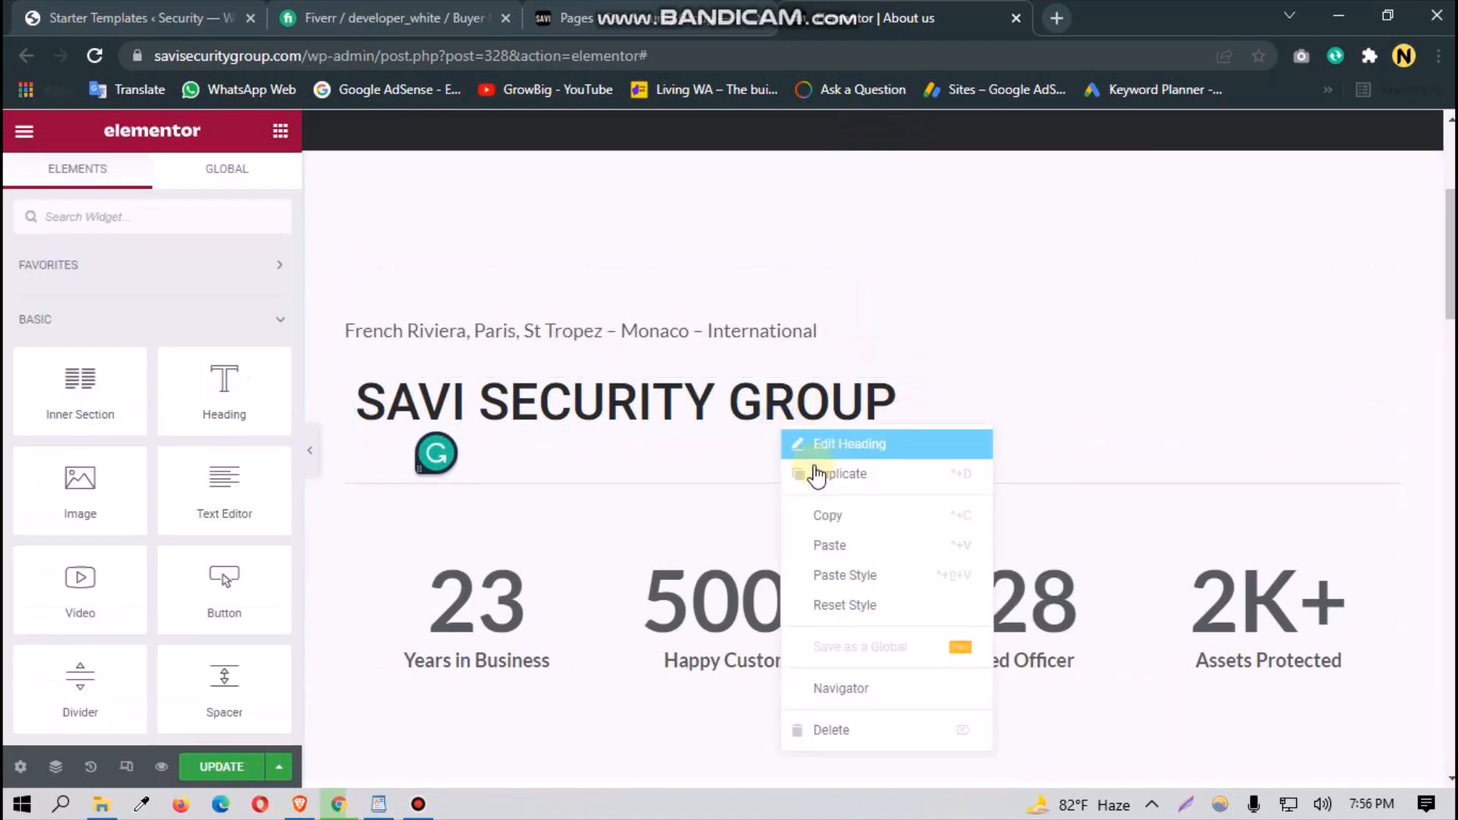
{"action": "left_click", "coordinate": [828, 546]}
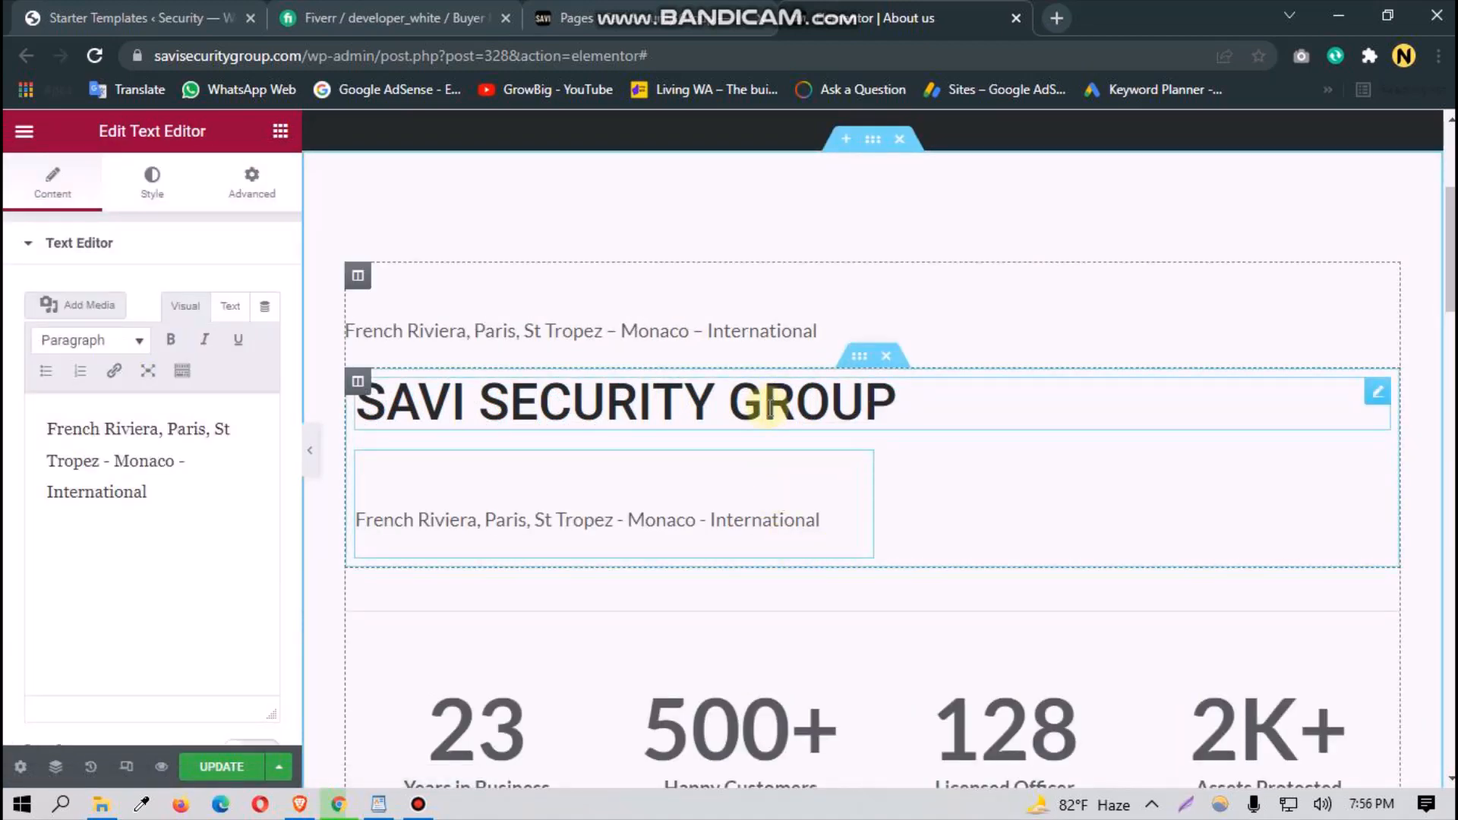
{"action": "right_click", "coordinate": [771, 352]}
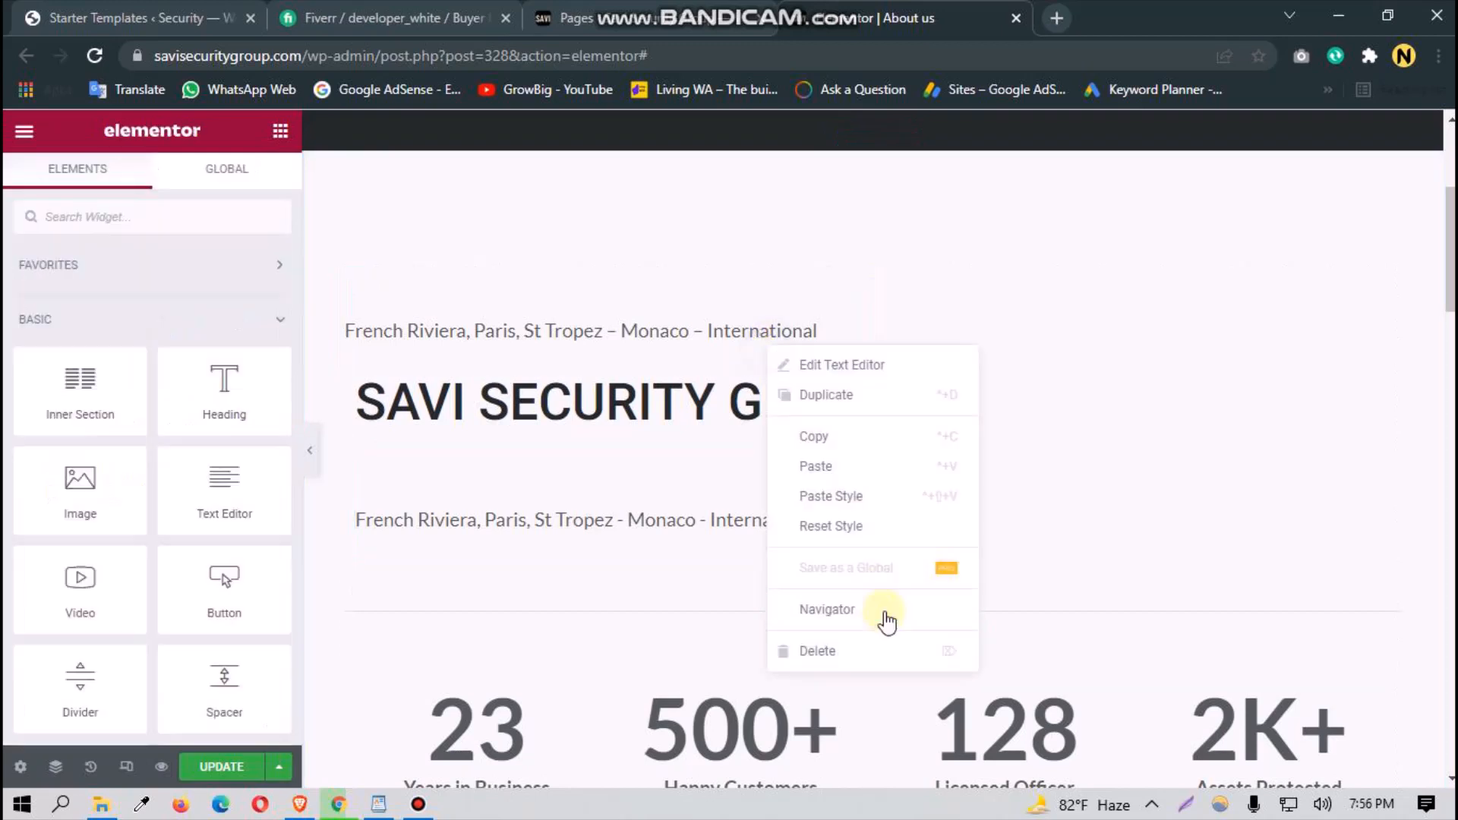
{"action": "left_click", "coordinate": [862, 650]}
Step: Set the top padding of the French Riviera text below the heading to 0 px
{"action": "left_click", "coordinate": [667, 386]}
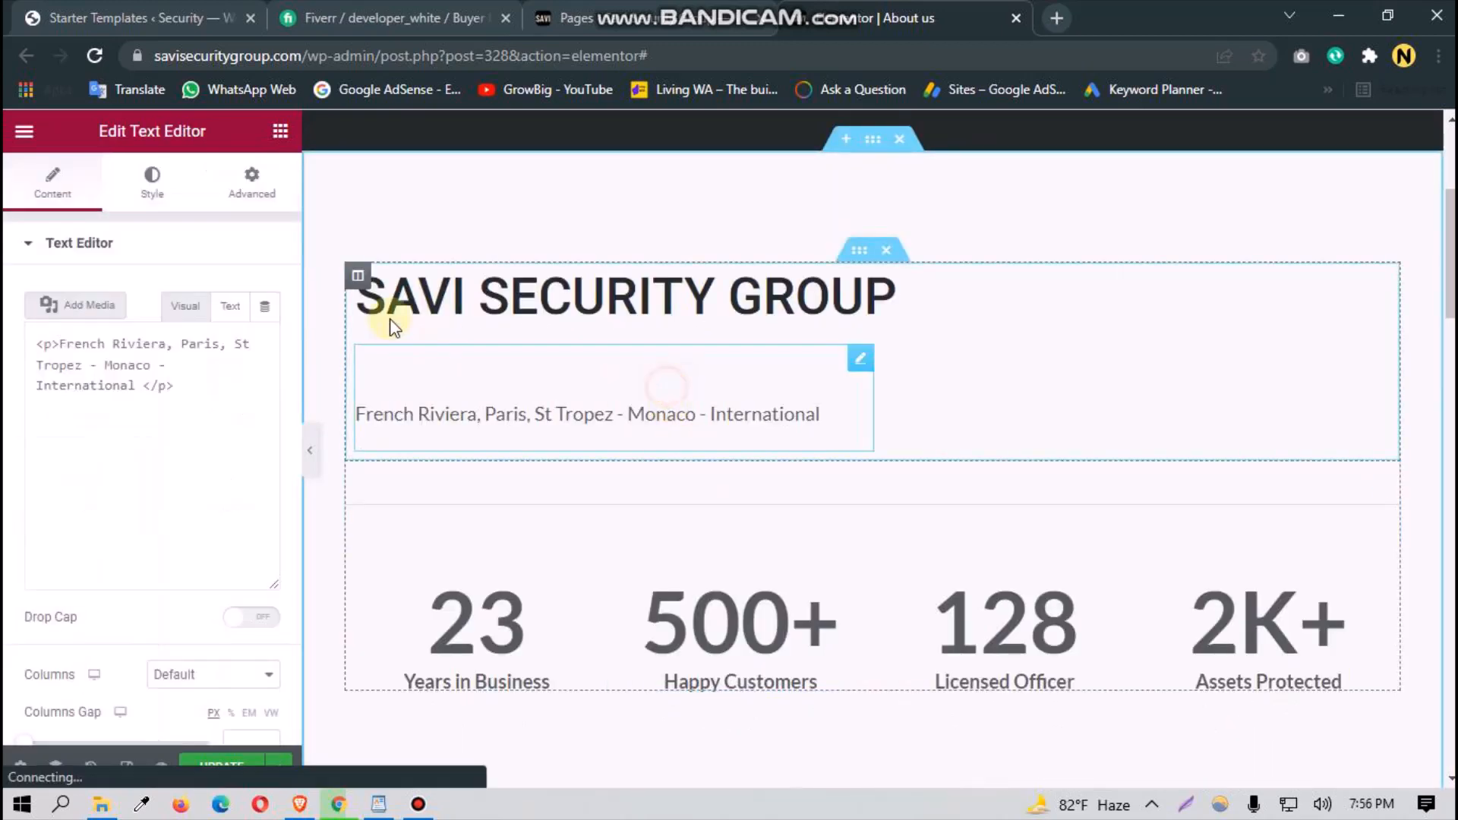
{"action": "left_click", "coordinate": [251, 186]}
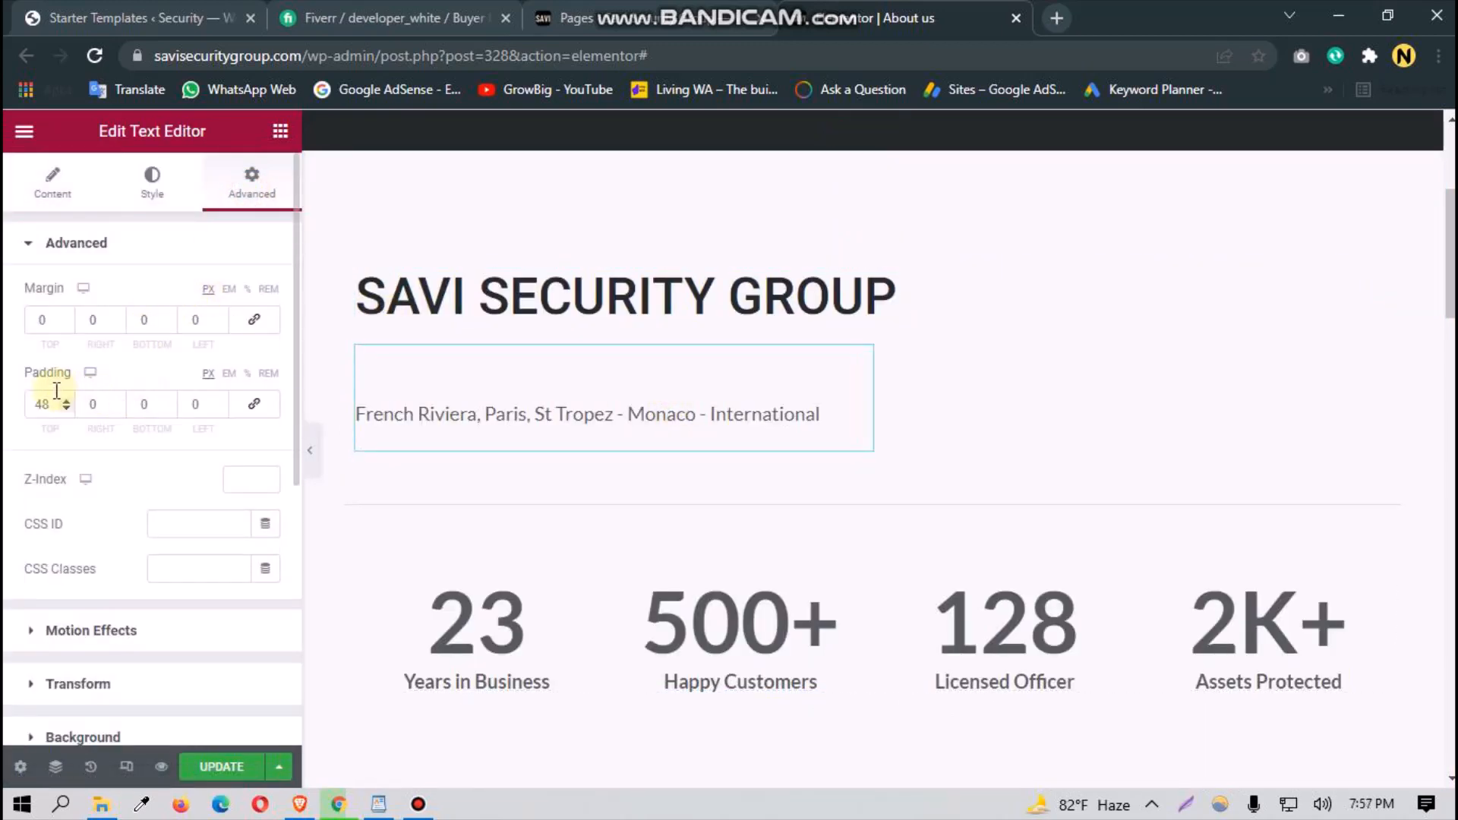
{"action": "key", "text": "BackSpace"}
{"action": "key", "text": "BackSpace"}
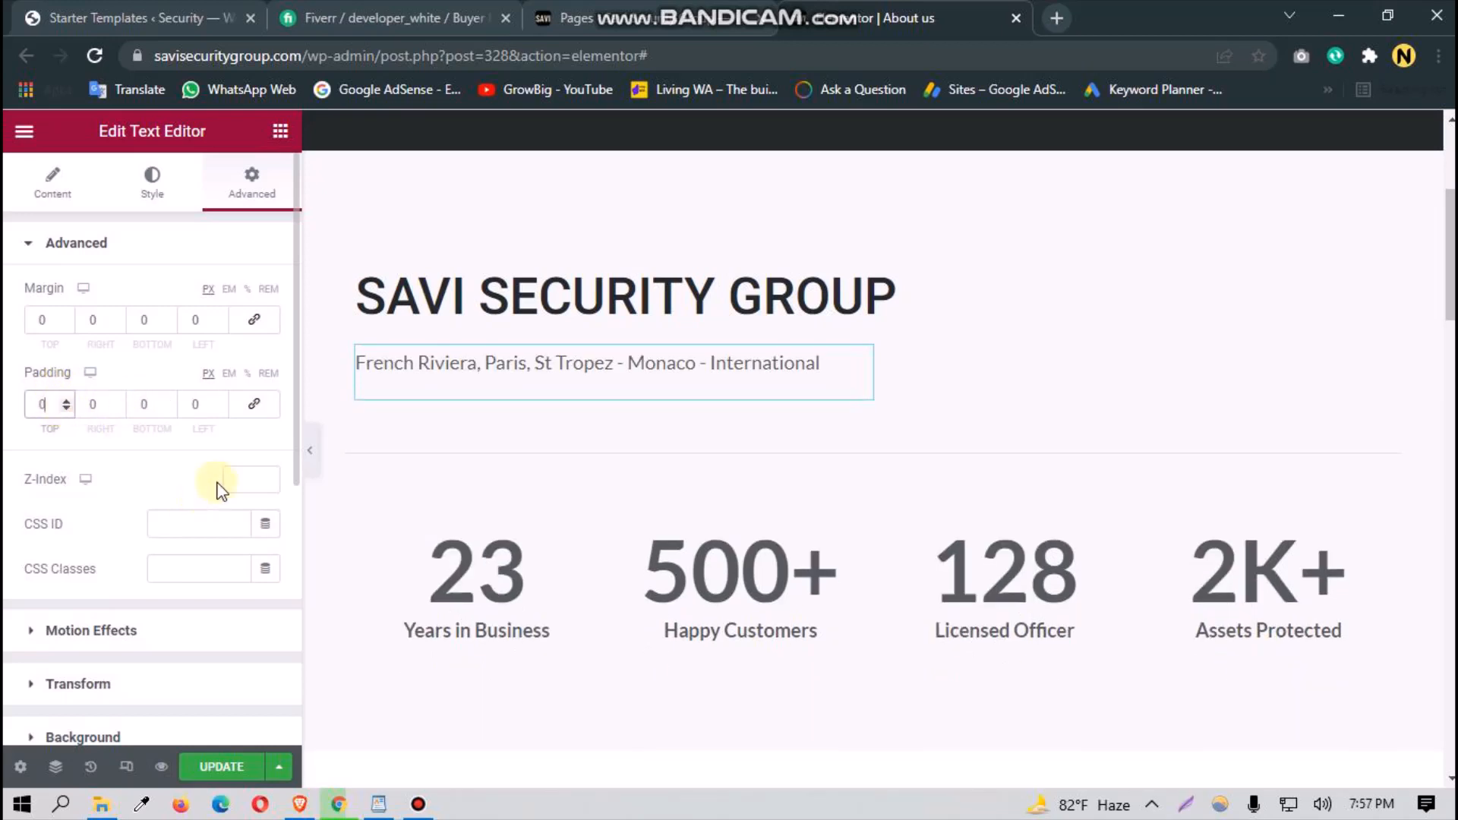
Step: Center-align the "SAVI SECURITY GROUP" heading
{"action": "left_click", "coordinate": [644, 299]}
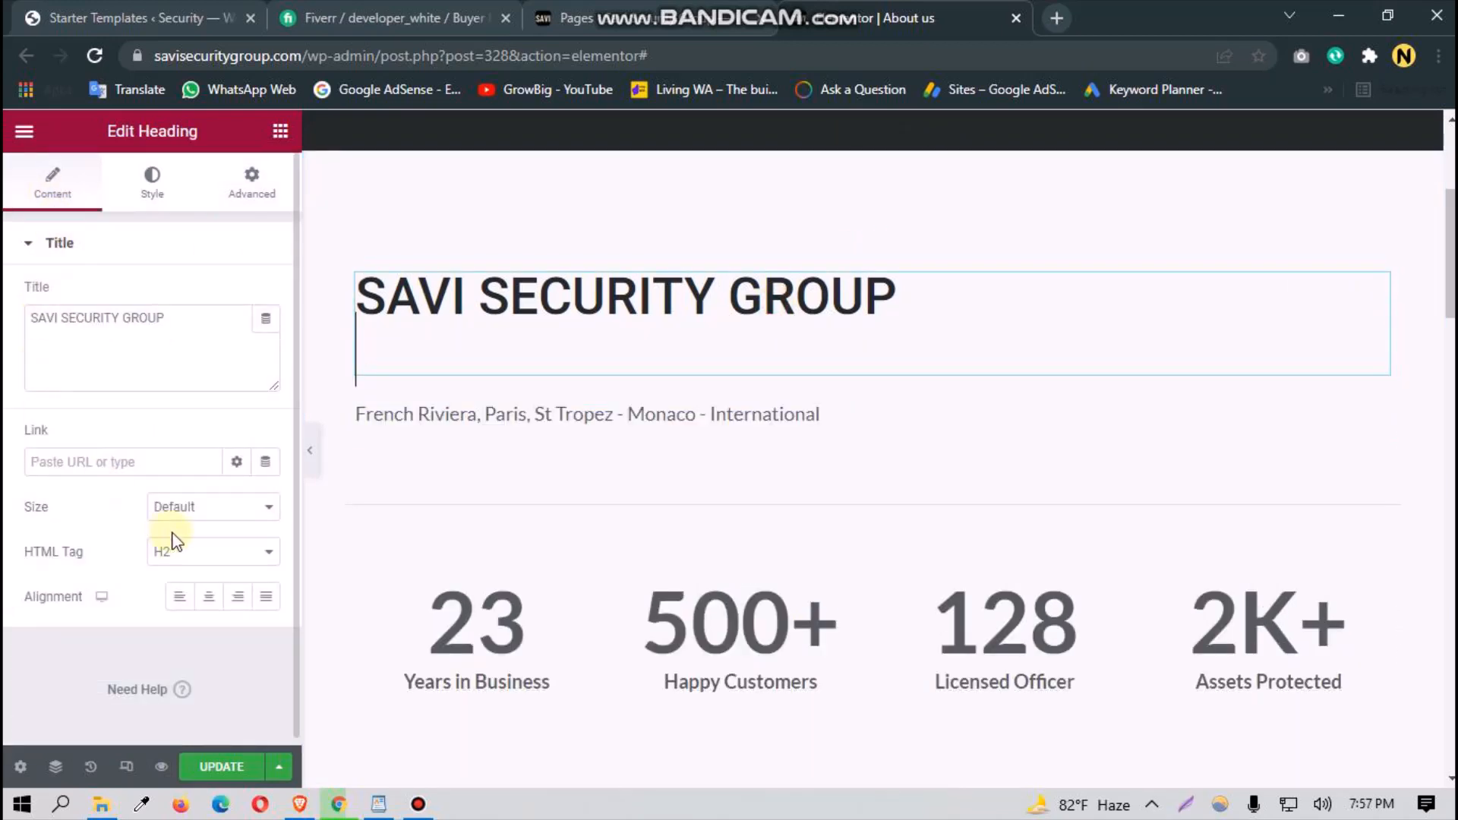
{"action": "left_click", "coordinate": [200, 597]}
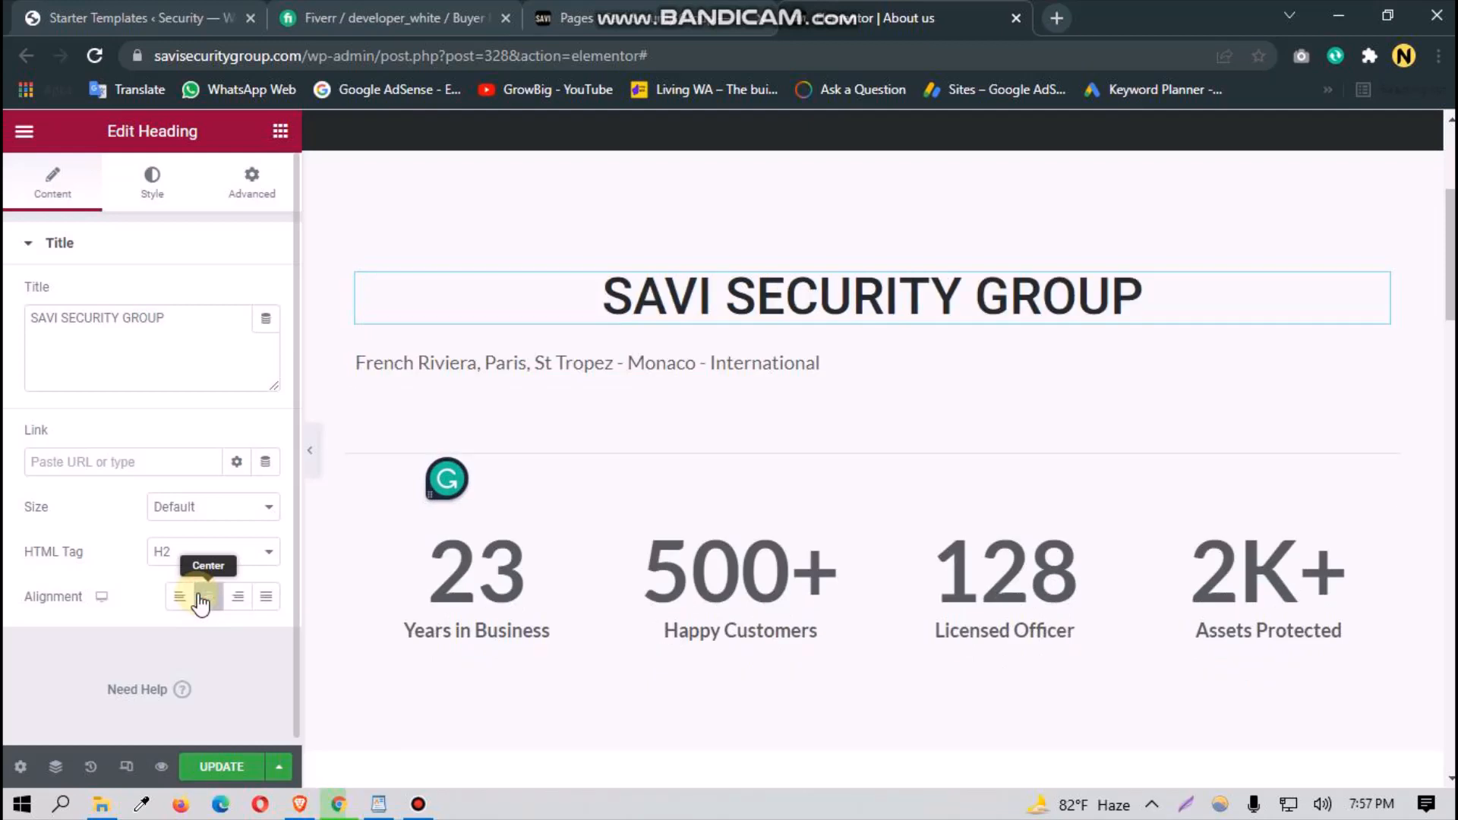
Step: Try to center the locations text under the "SAVI SECURITY GROUP" heading using its alignment setting
{"action": "left_click", "coordinate": [446, 354]}
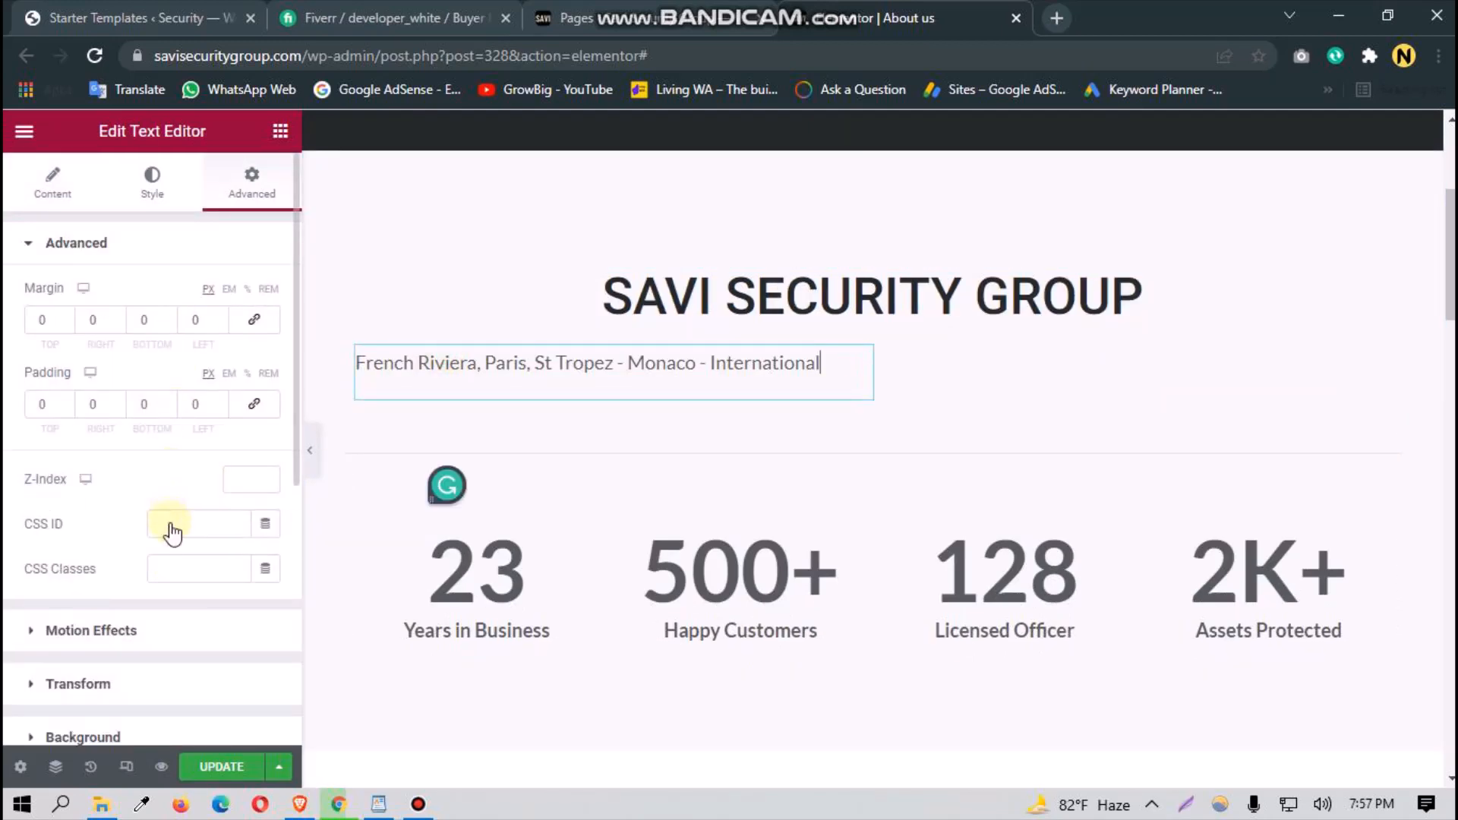
{"action": "scroll", "coordinate": [159, 577], "scroll_direction": "down", "scroll_amount": 4}
{"action": "scroll", "coordinate": [154, 600], "scroll_direction": "up", "scroll_amount": 5}
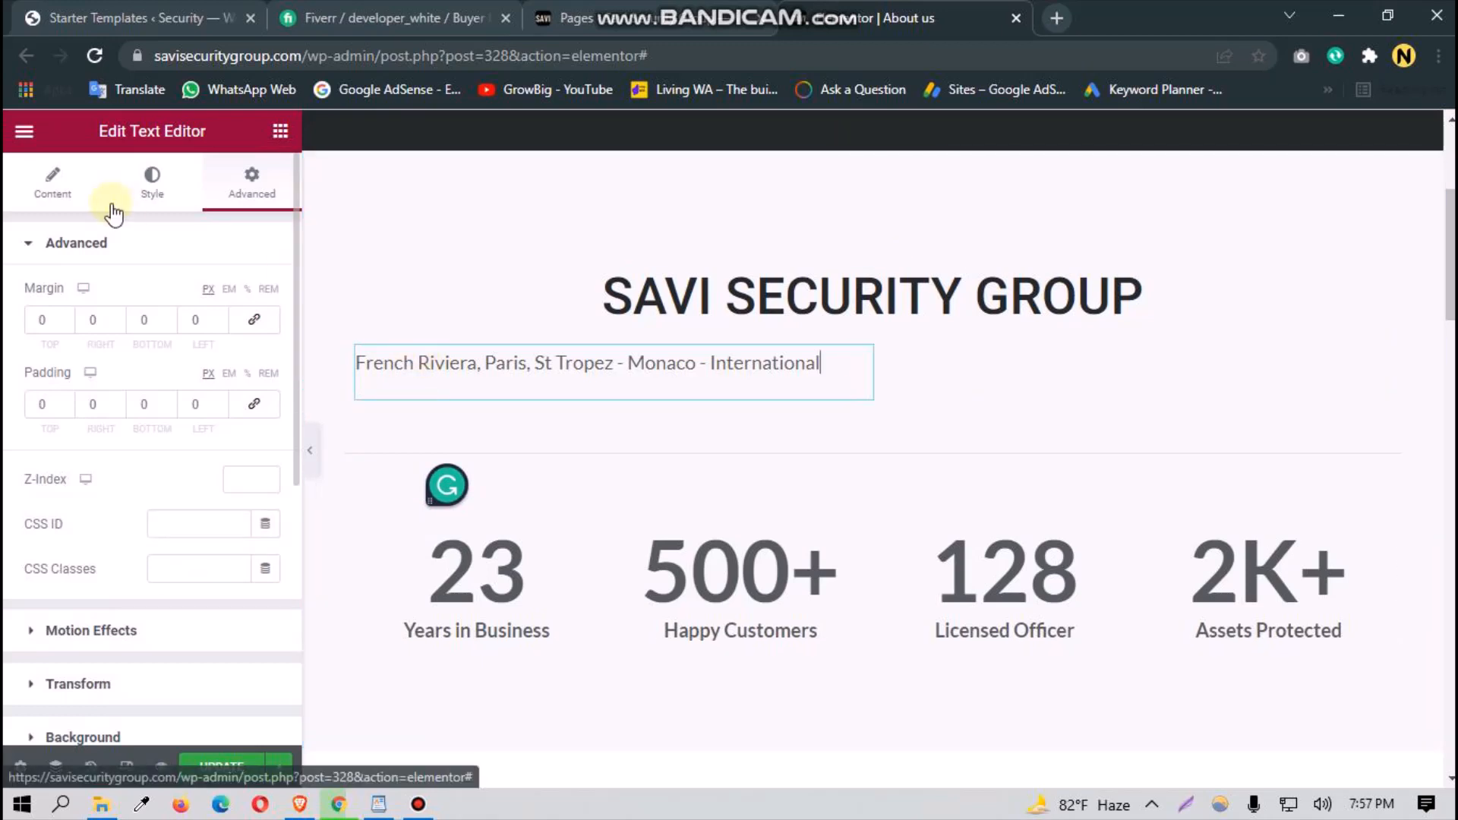
{"action": "left_click", "coordinate": [114, 190]}
{"action": "left_click", "coordinate": [72, 199]}
{"action": "left_click", "coordinate": [153, 186]}
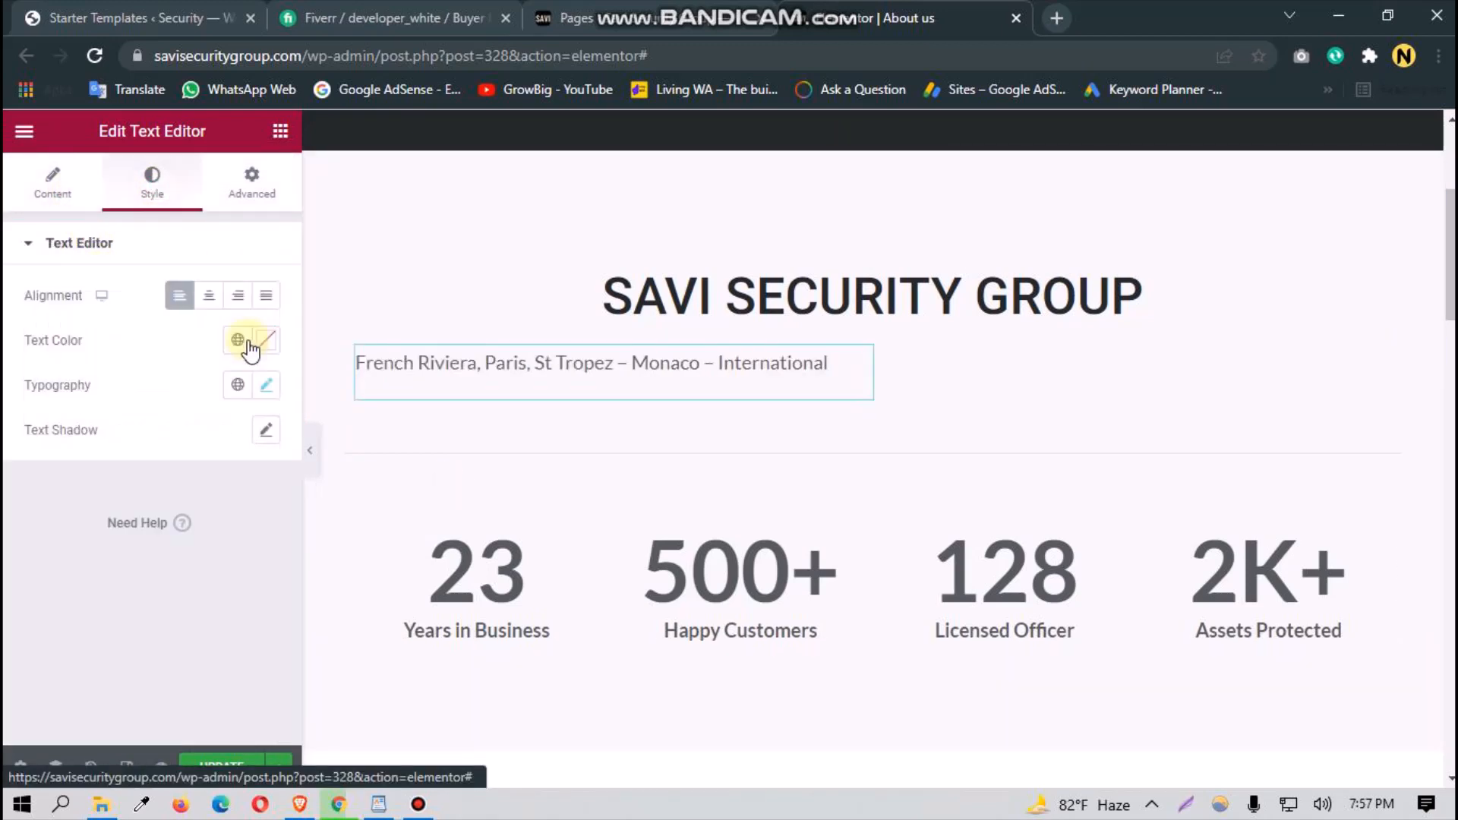
{"action": "left_click", "coordinate": [208, 300]}
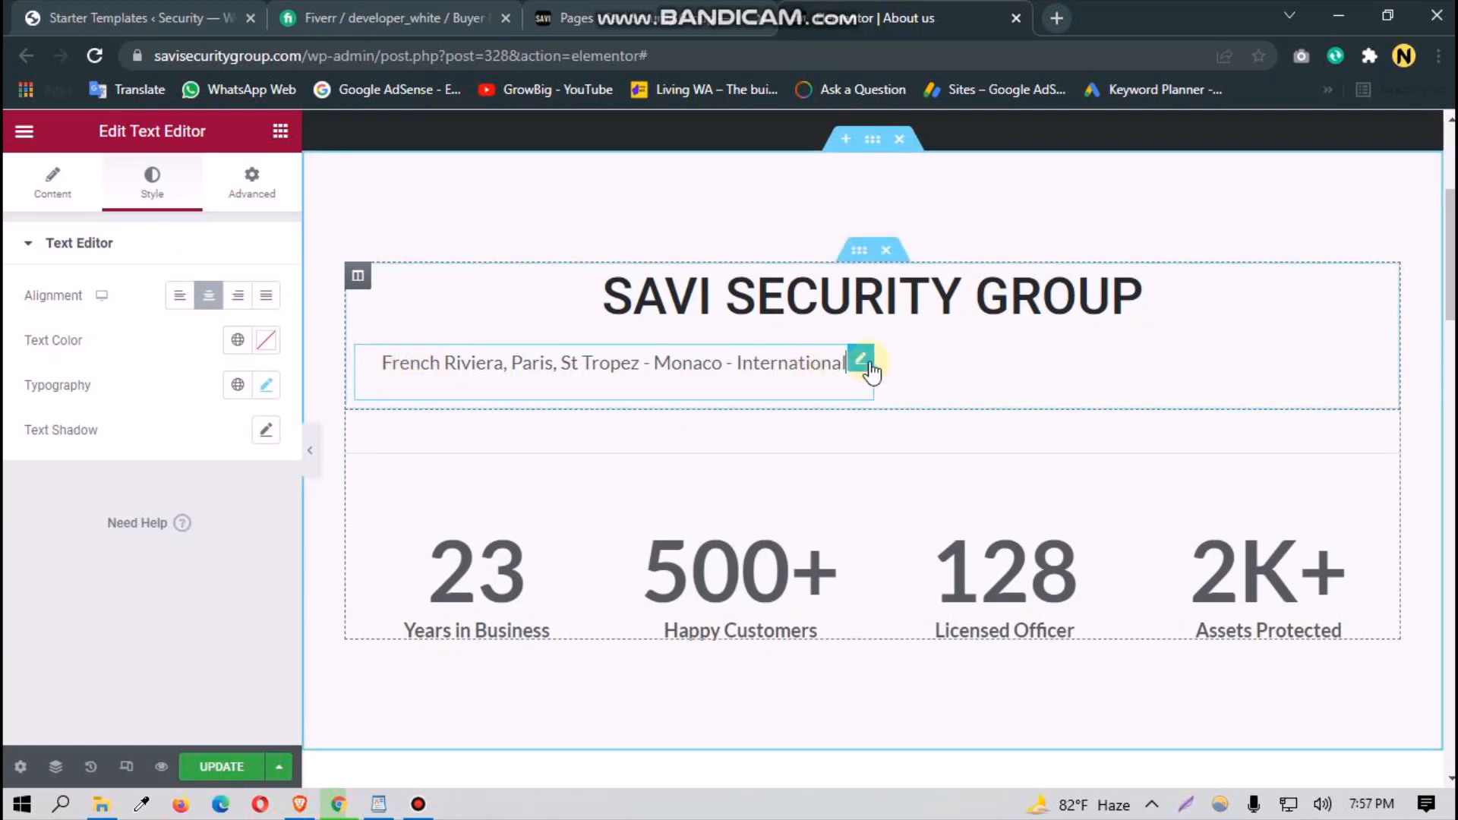
{"action": "left_click", "coordinate": [868, 362]}
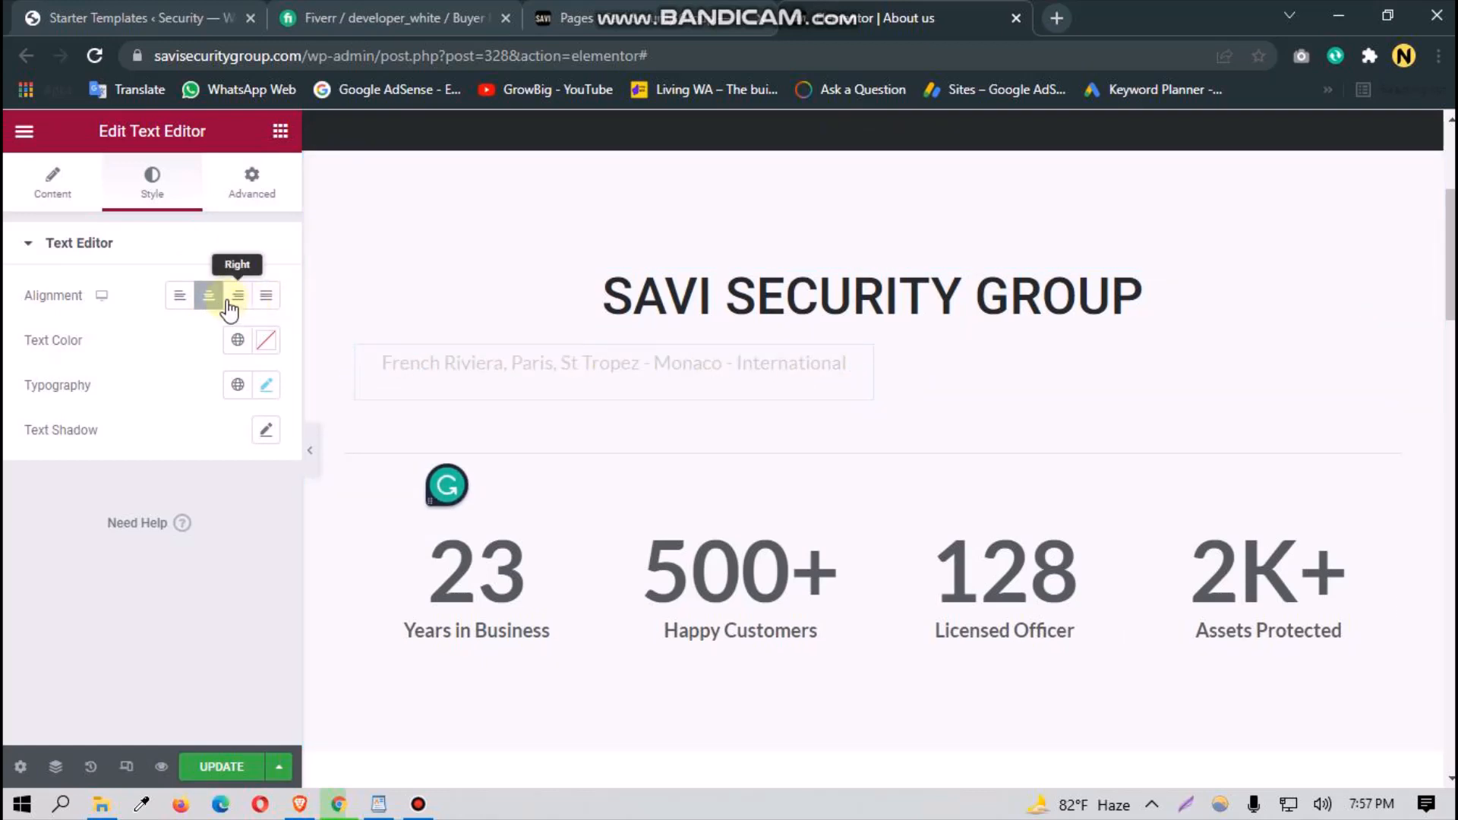
{"action": "left_click", "coordinate": [205, 298]}
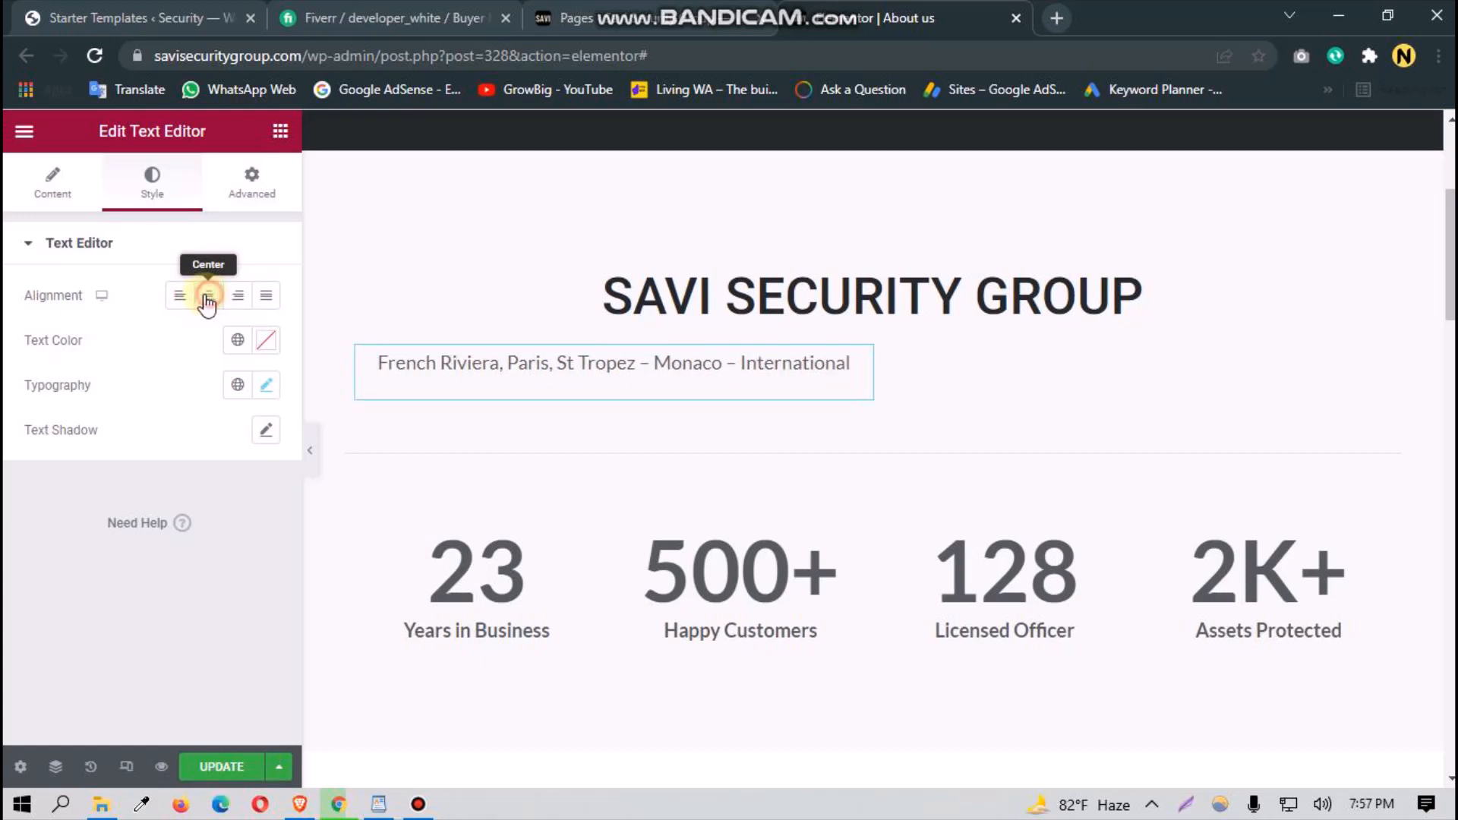
{"action": "left_click", "coordinate": [205, 298]}
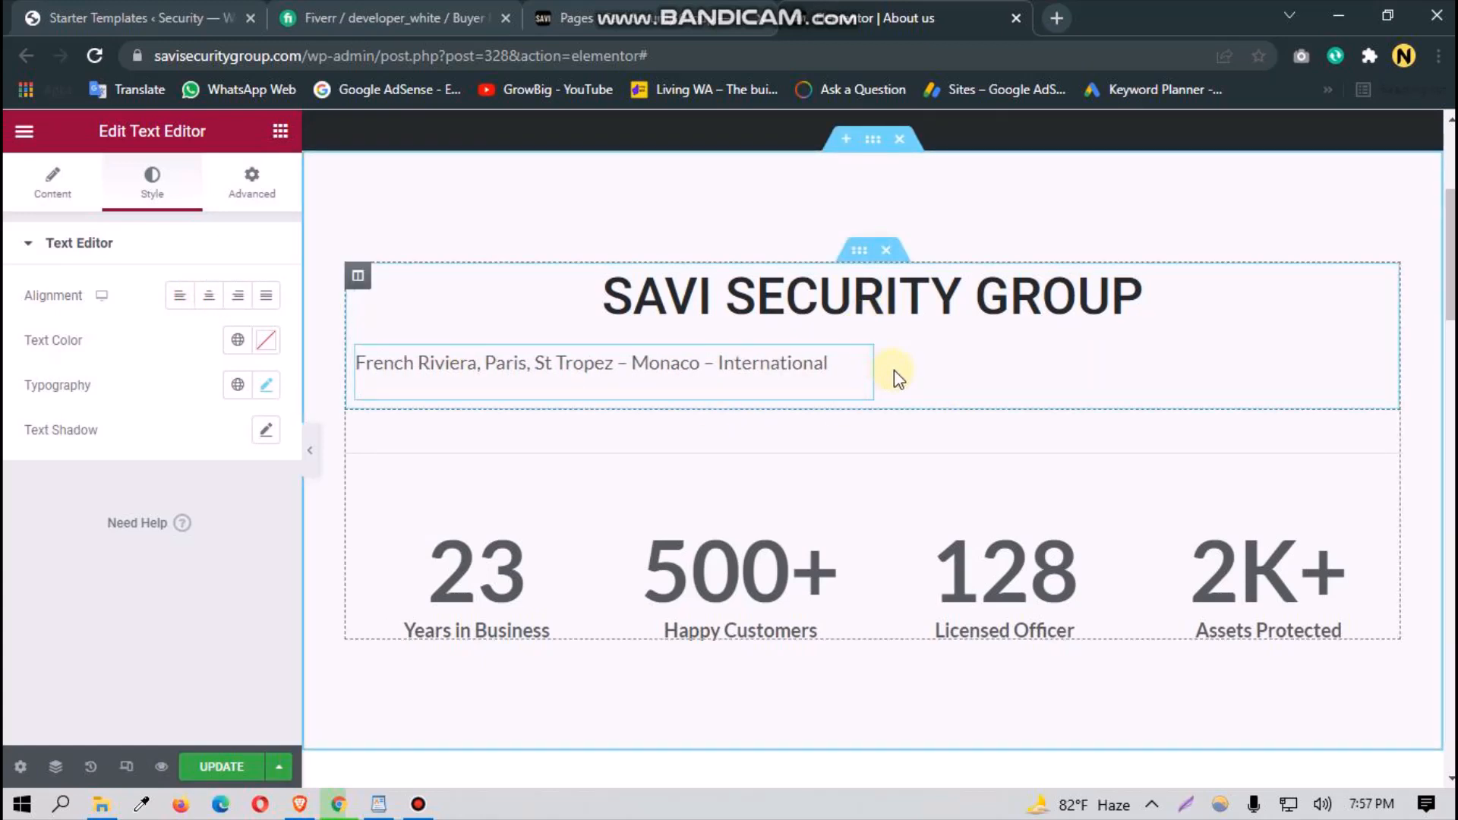
{"action": "left_click", "coordinate": [265, 206]}
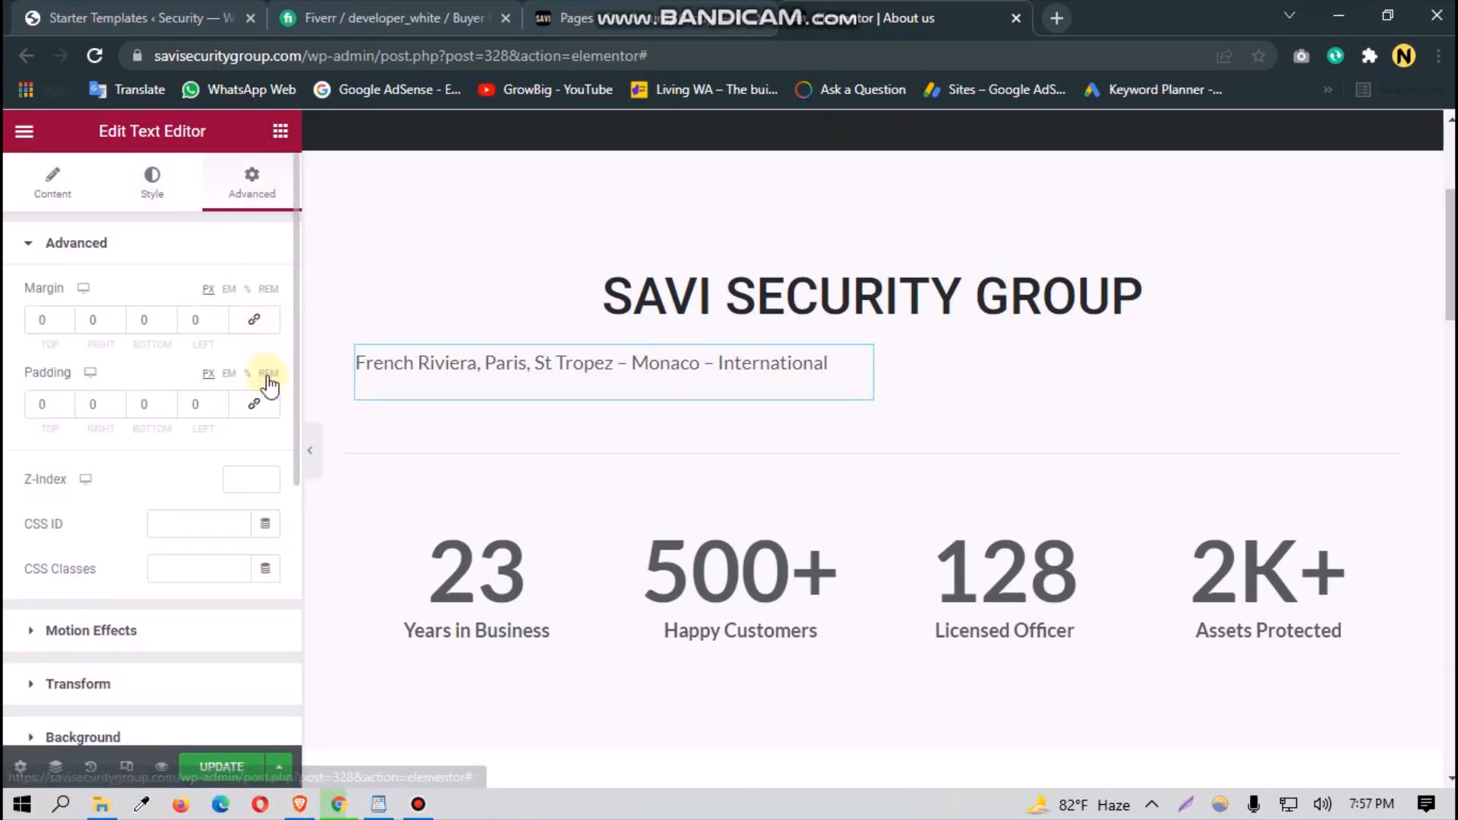
{"action": "left_click", "coordinate": [775, 382]}
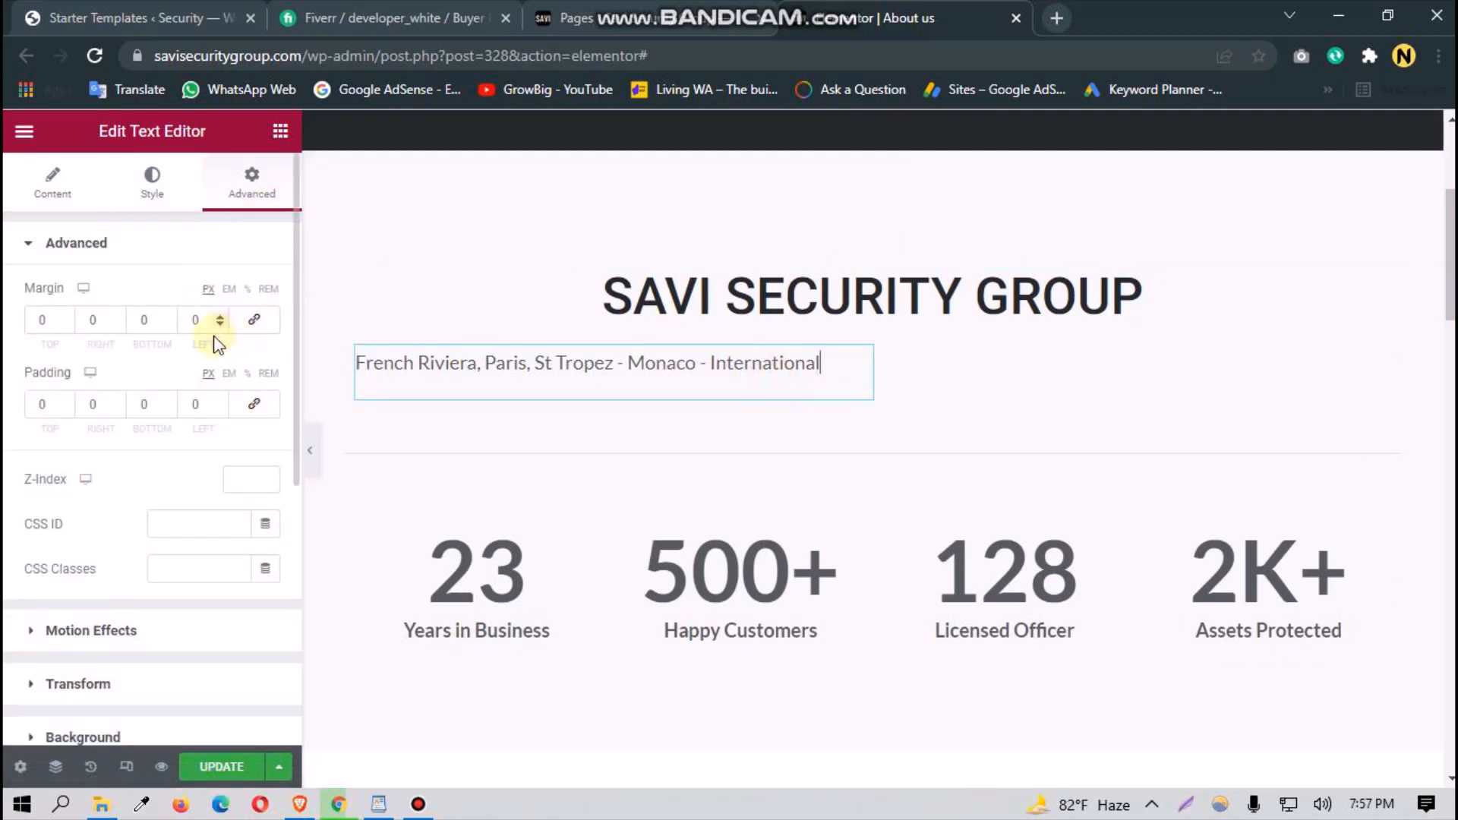
Step: Copy the locations text below the heading and delete its narrow text widget
{"action": "left_click", "coordinate": [34, 190]}
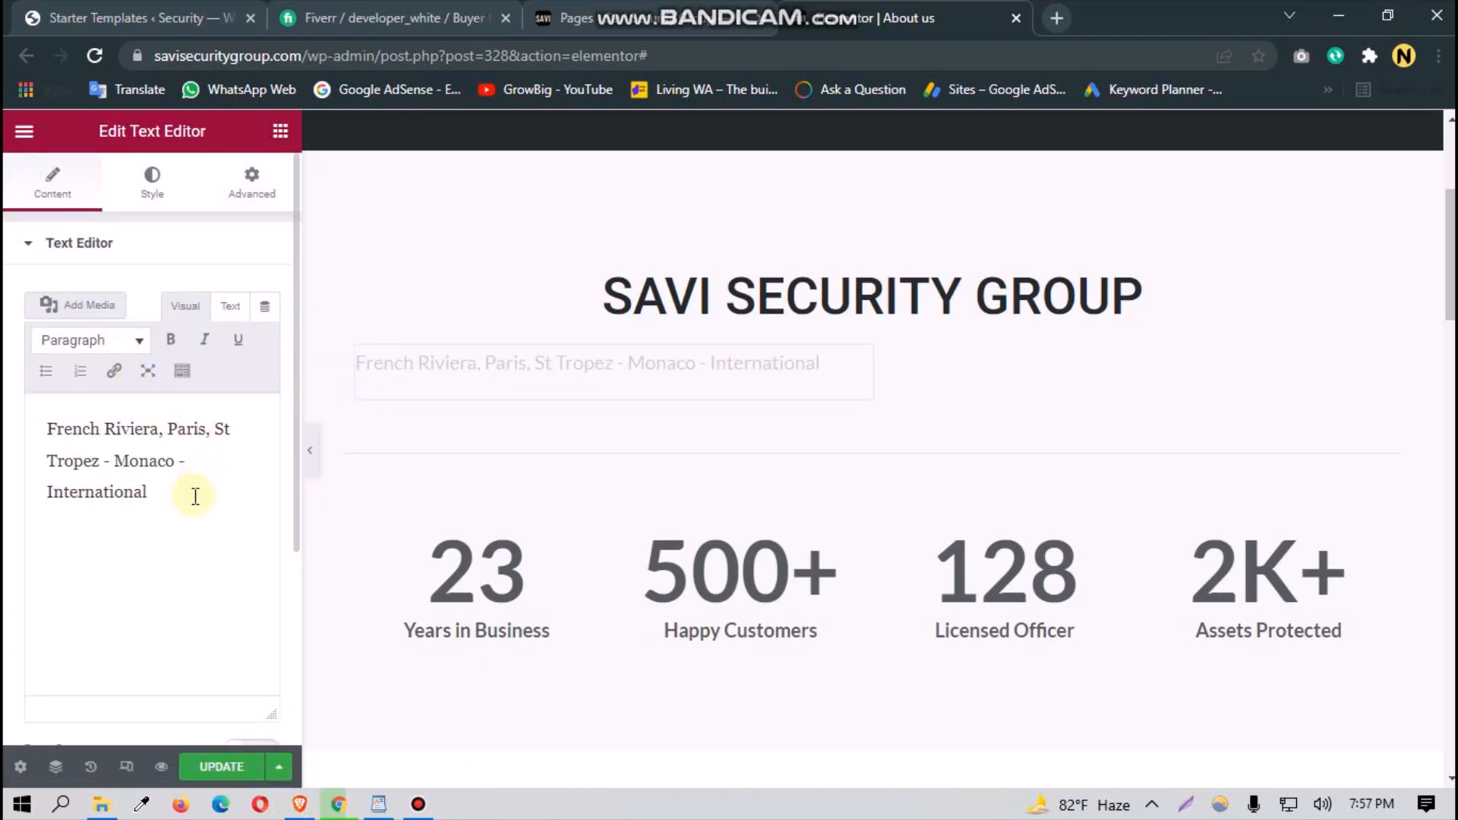
{"action": "left_click_drag", "start_coordinate": [195, 495], "coordinate": [38, 396]}
{"action": "key", "text": "ctrl+c"}
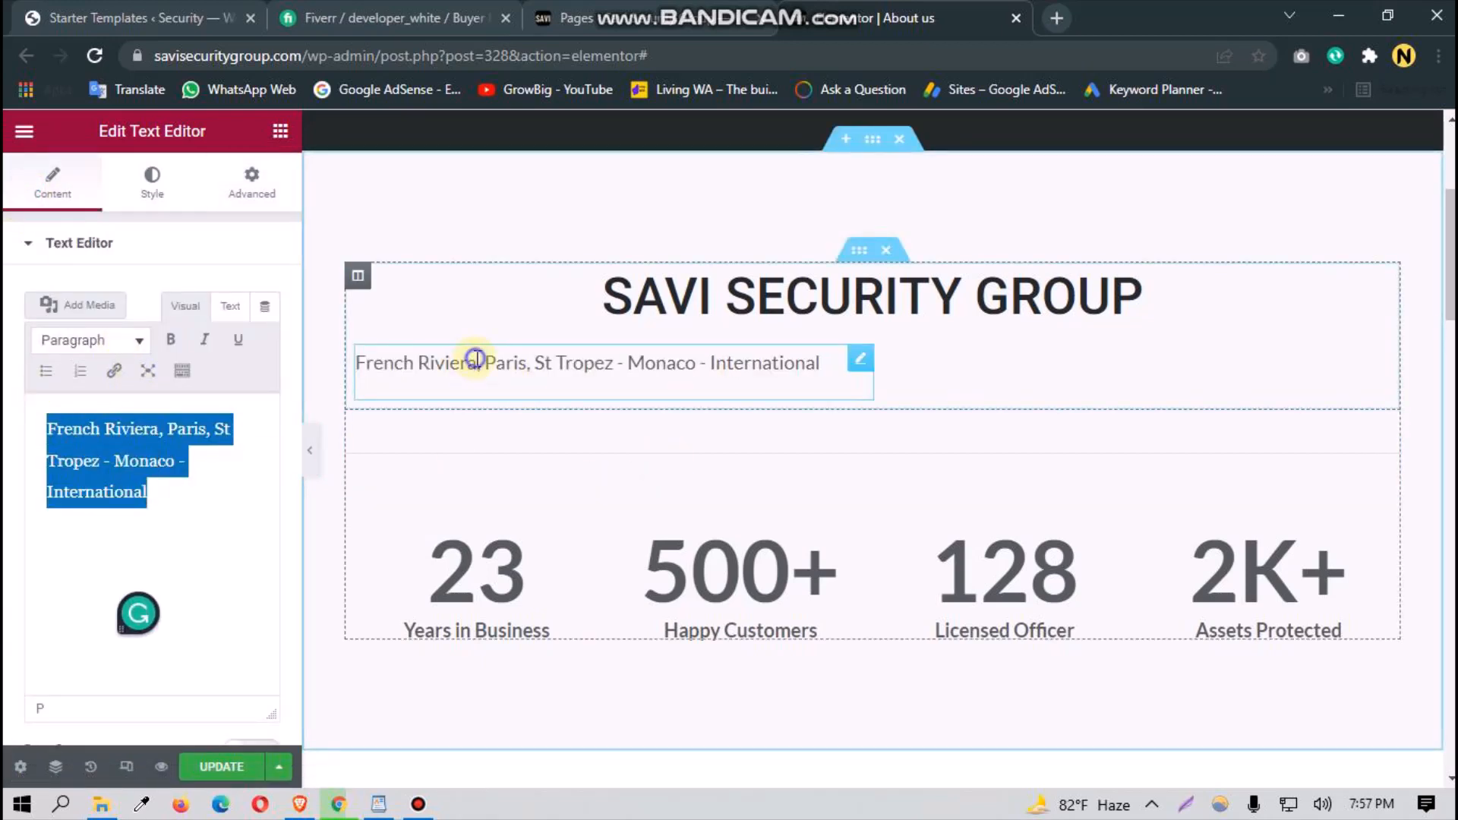
{"action": "right_click", "coordinate": [474, 359]}
{"action": "left_click", "coordinate": [525, 665]}
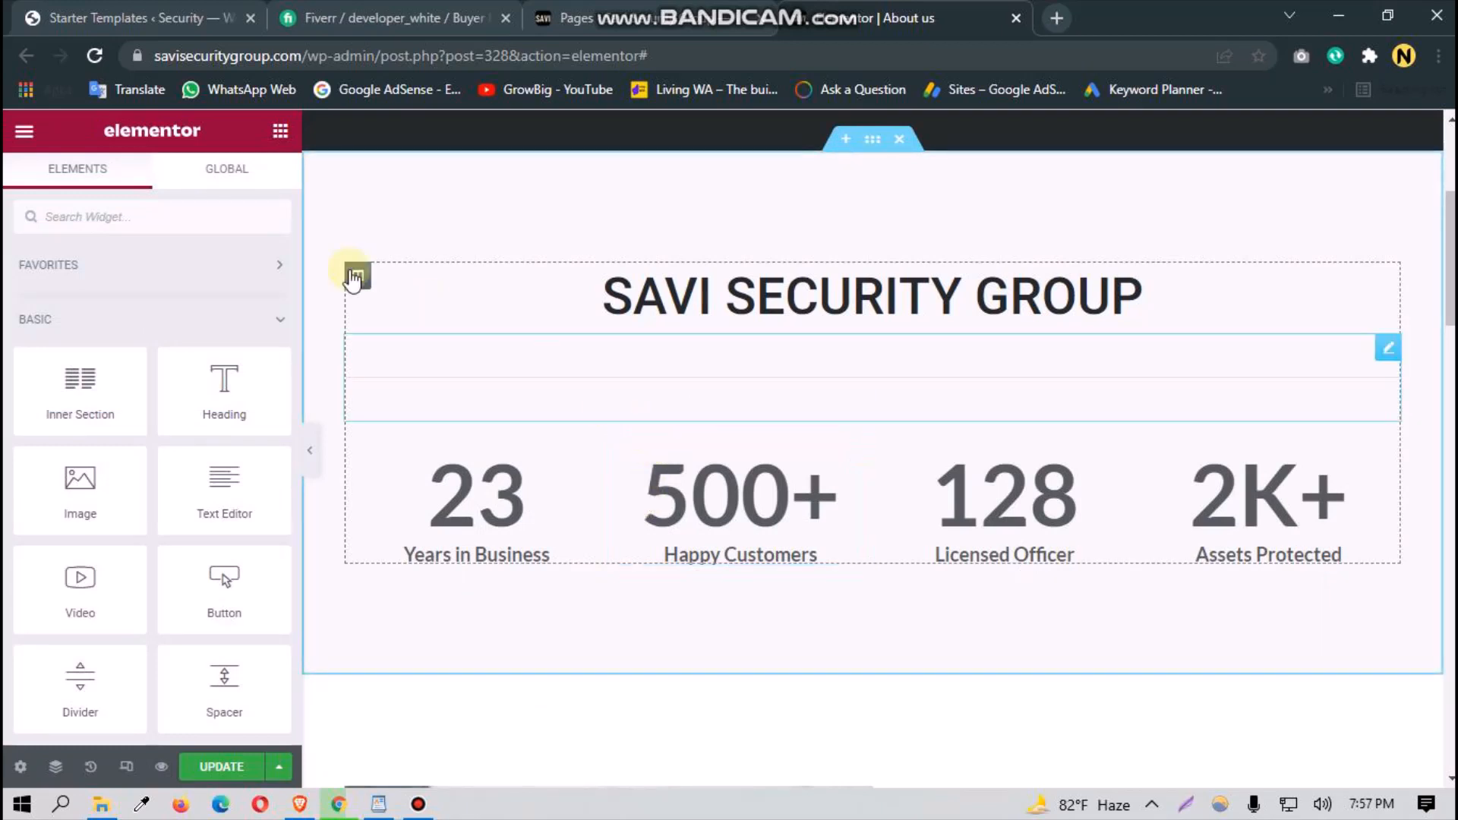
Step: Add a new Text Editor widget below the heading and replace its placeholder with the copied "French Riviera, Paris, St Tropez - Monaco - International"
{"action": "left_click_drag", "start_coordinate": [243, 483], "coordinate": [690, 319]}
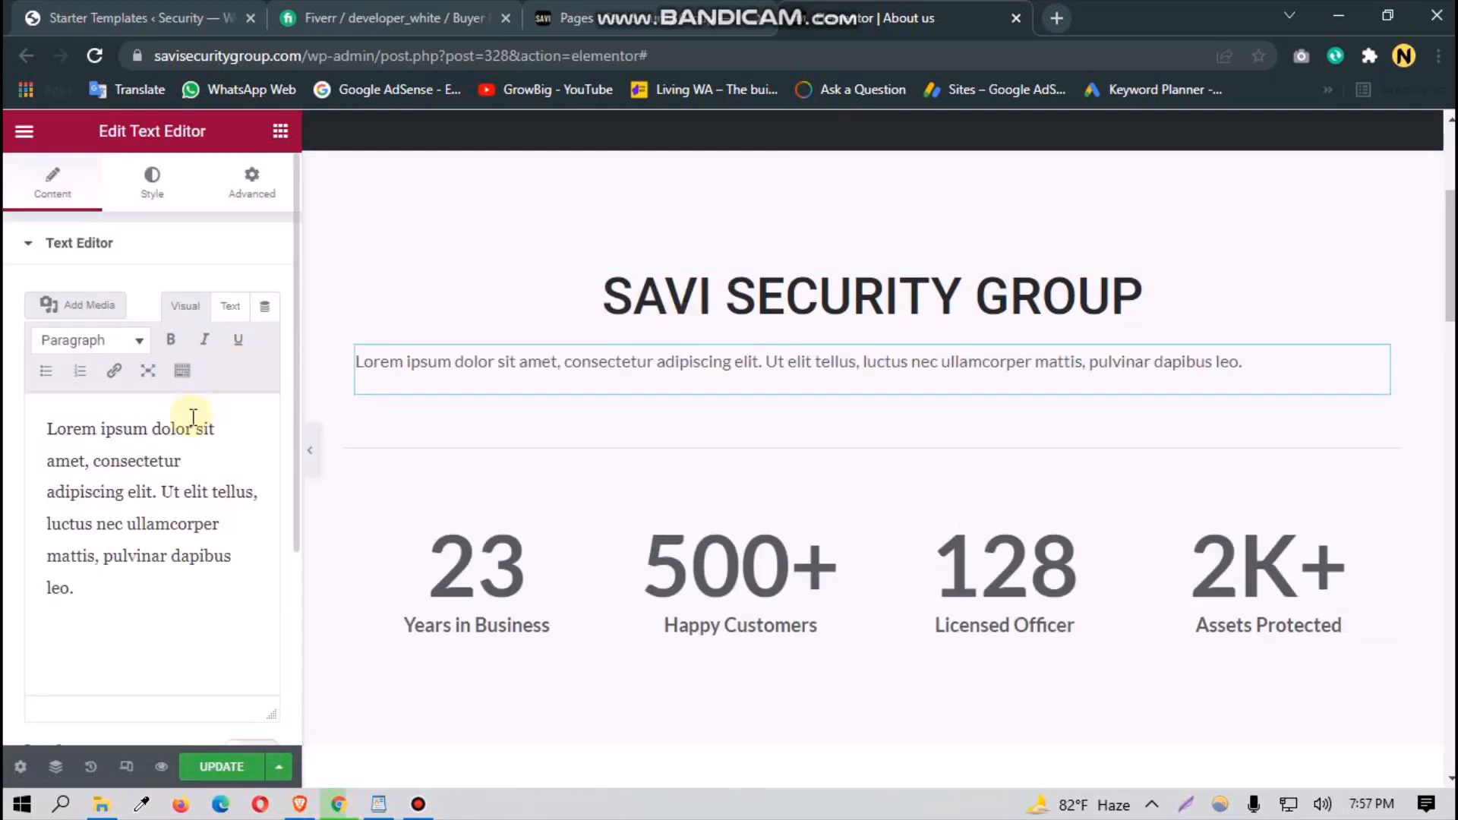
{"action": "key", "text": "Delete"}
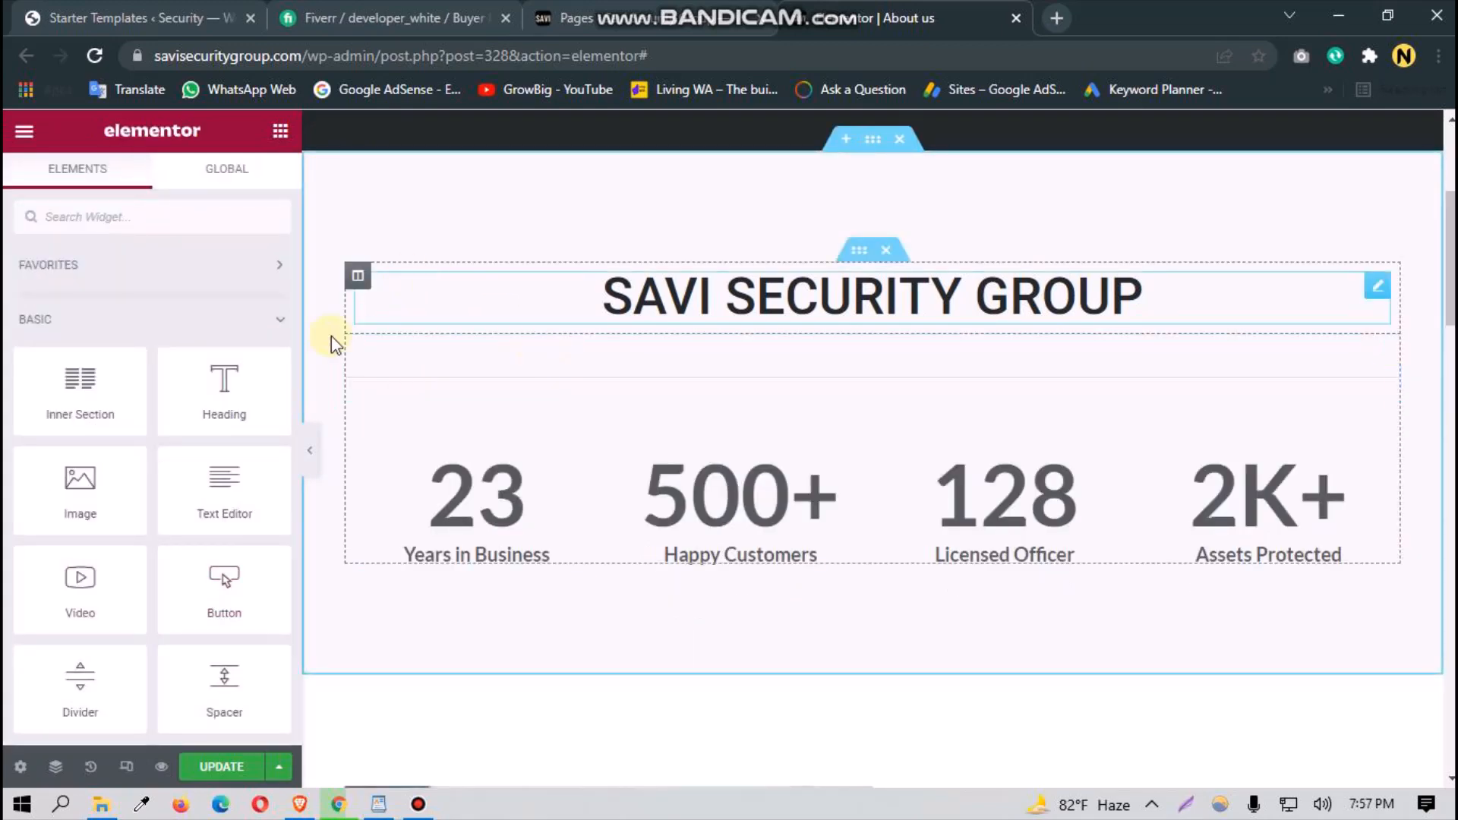
{"action": "left_click_drag", "start_coordinate": [228, 504], "coordinate": [679, 307]}
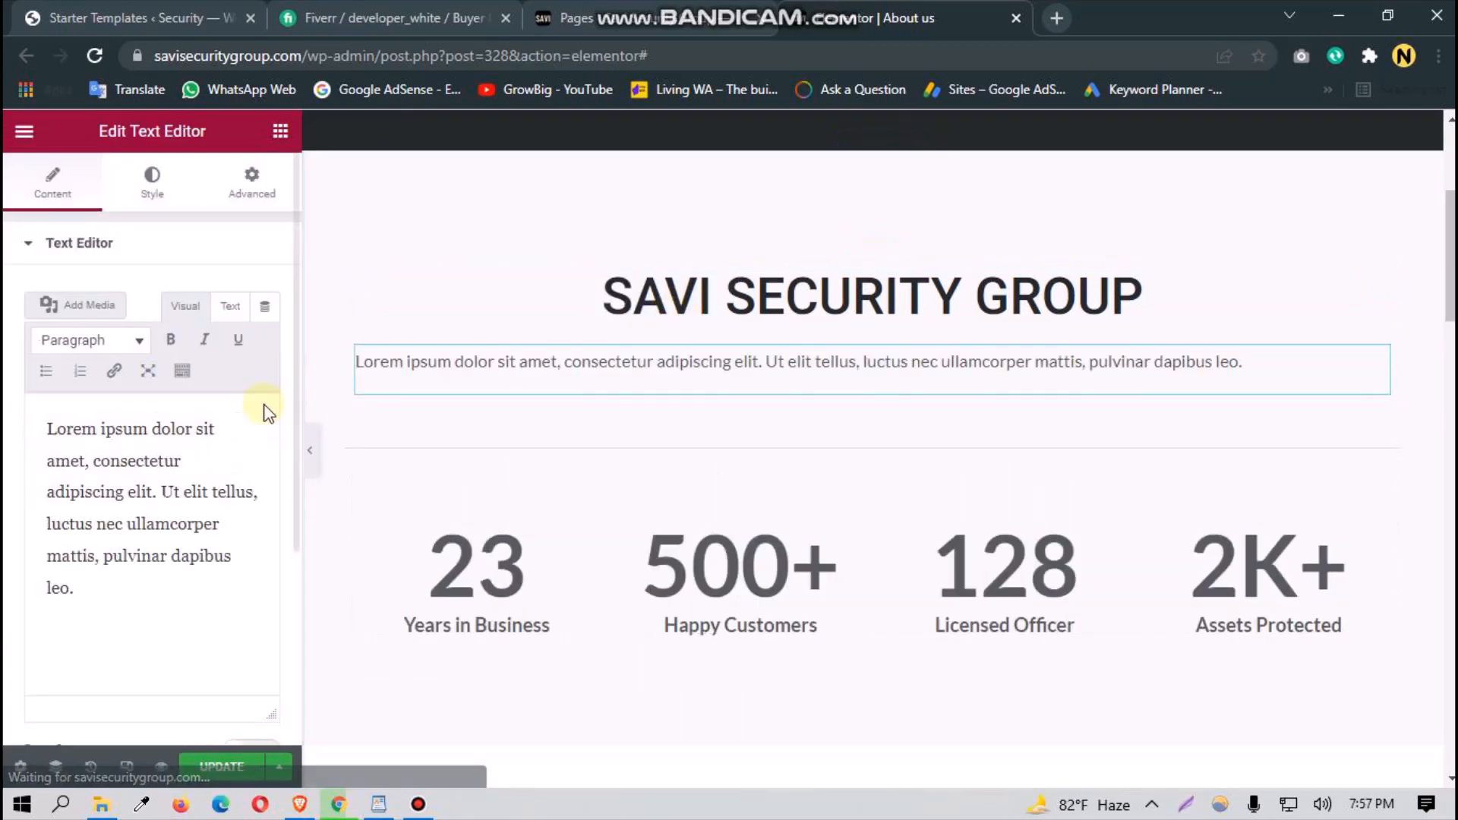
{"action": "triple_click", "coordinate": [228, 571]}
{"action": "key", "text": "BackSpace"}
{"action": "key", "text": "ctrl+v"}
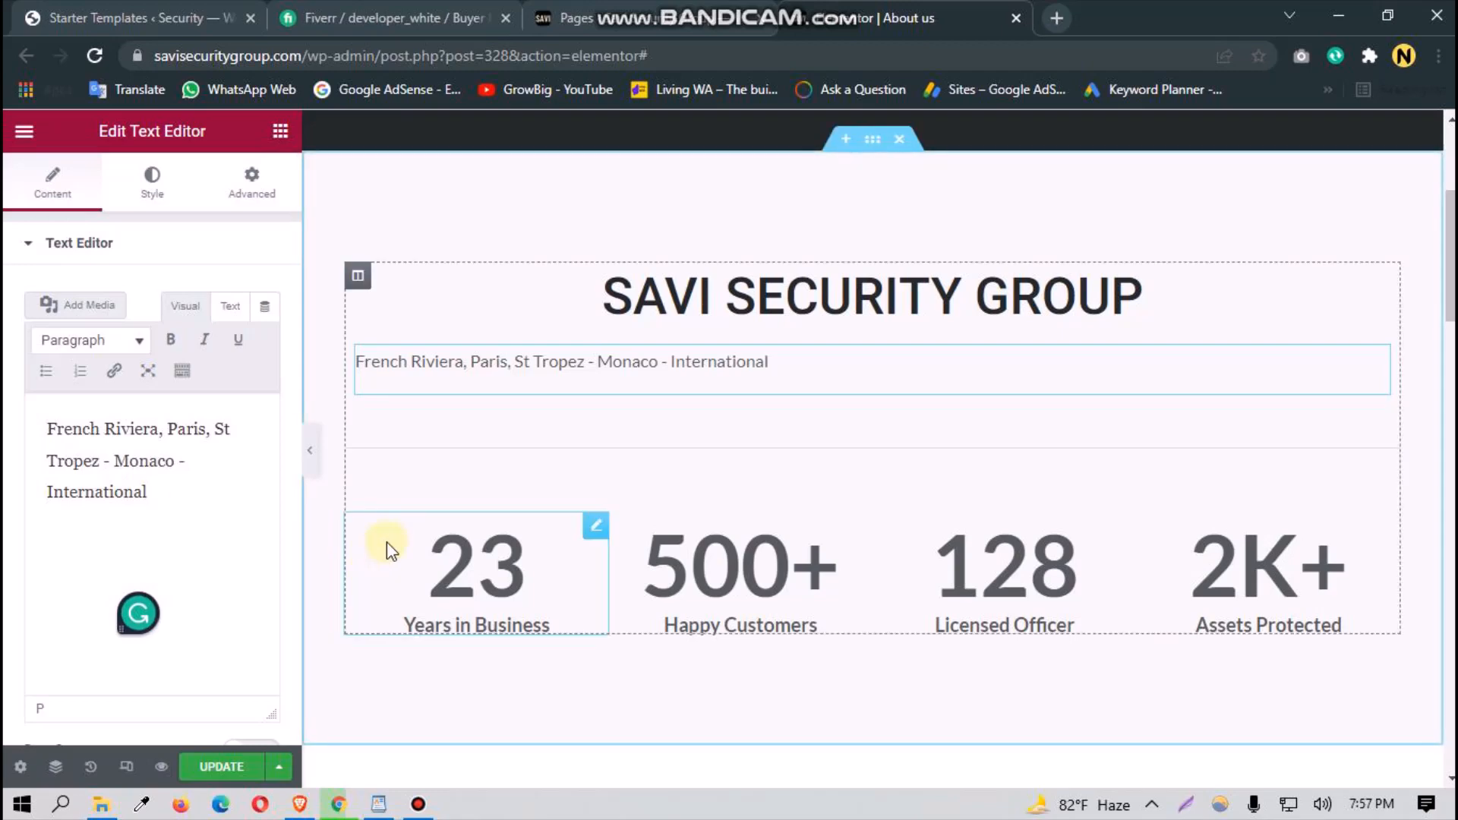
Step: Look through the remaining page sections, including Security Solutions, the bullet lists and the Testimonial section
{"action": "scroll", "coordinate": [504, 618], "scroll_direction": "down", "scroll_amount": 3}
{"action": "scroll", "coordinate": [508, 619], "scroll_direction": "down", "scroll_amount": 5}
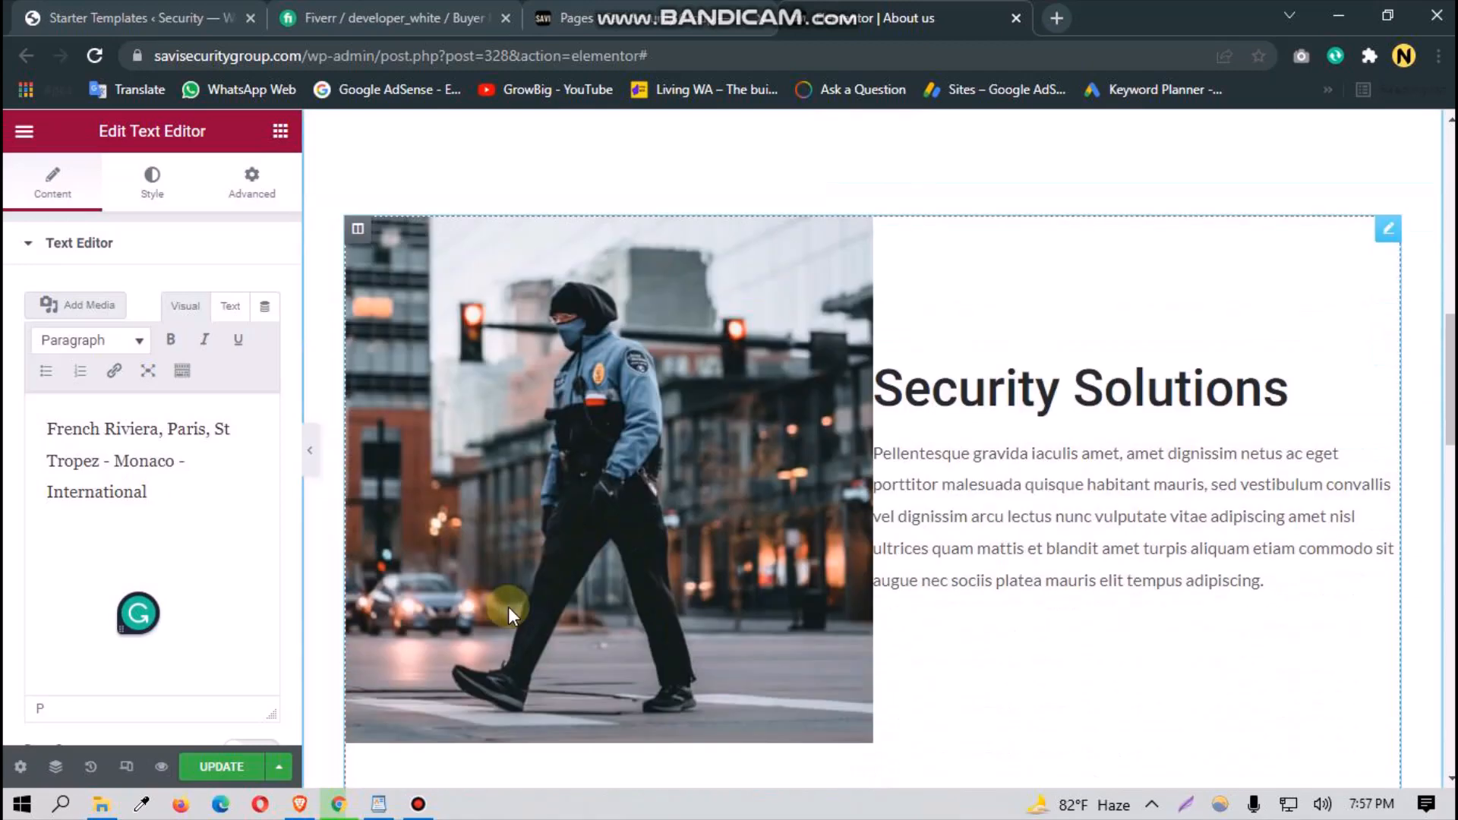
{"action": "scroll", "coordinate": [945, 536], "scroll_direction": "down", "scroll_amount": 8}
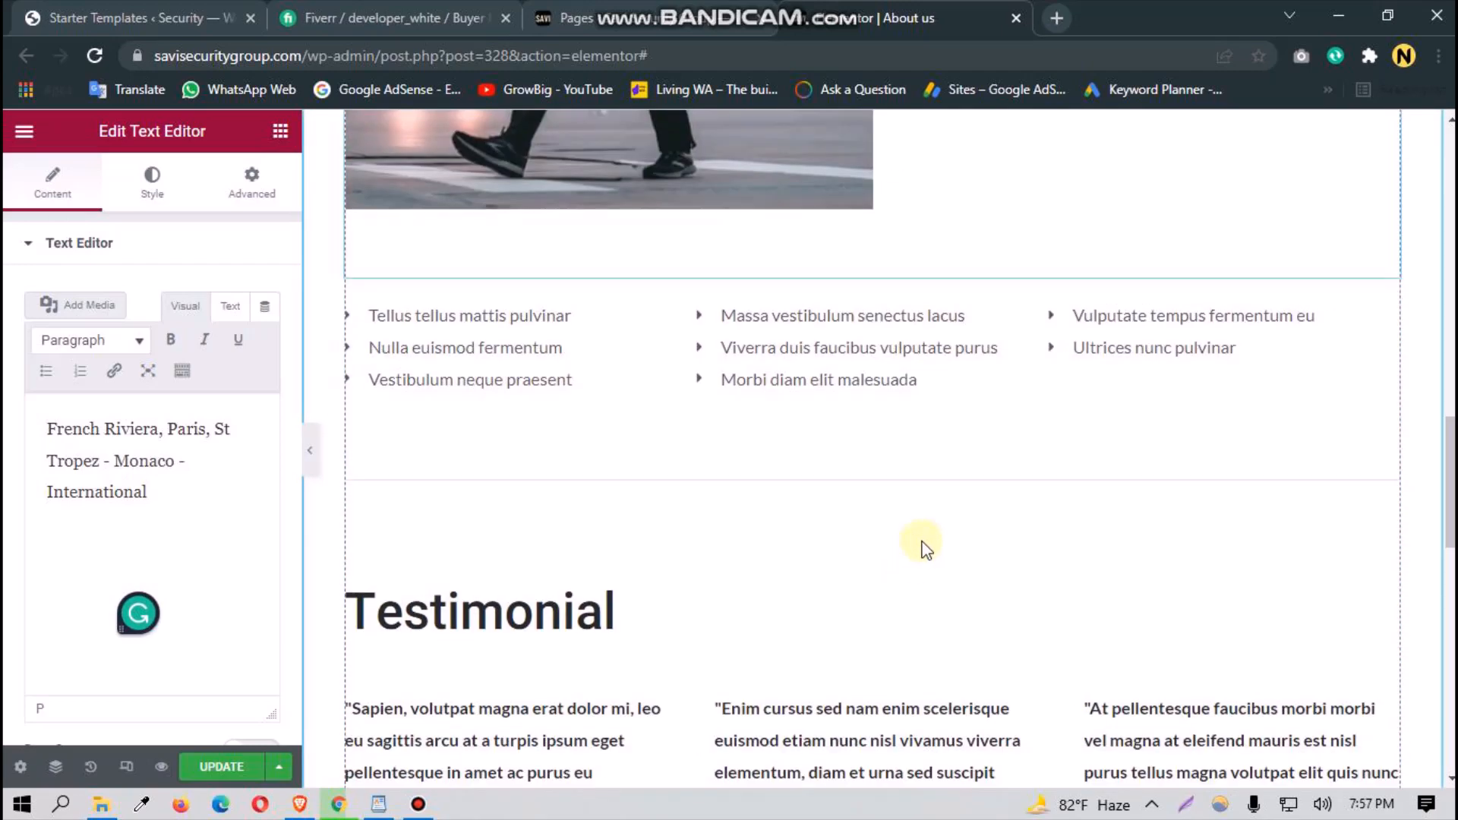
{"action": "scroll", "coordinate": [924, 546], "scroll_direction": "up", "scroll_amount": 8}
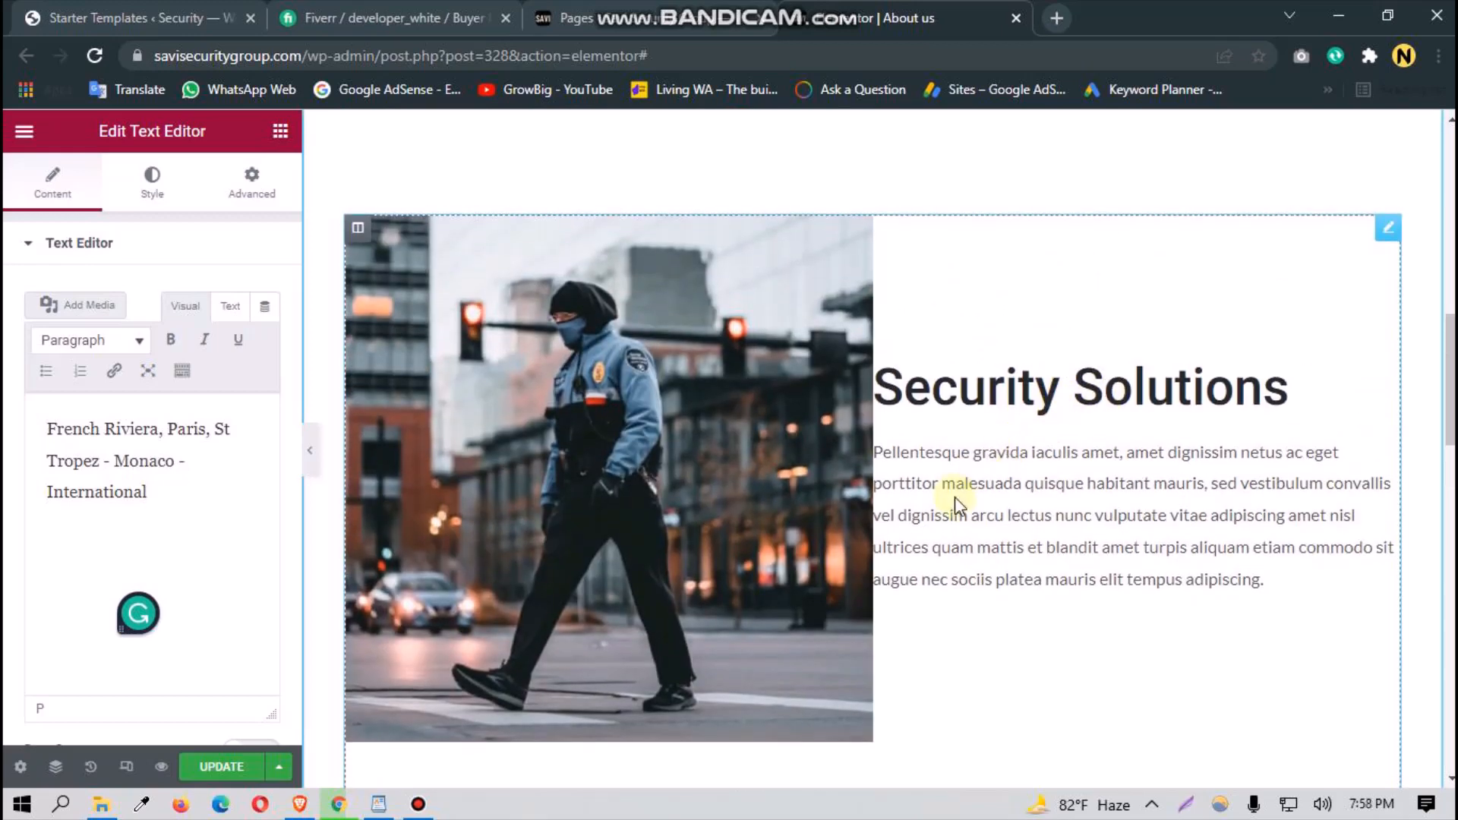
{"action": "scroll", "coordinate": [955, 497], "scroll_direction": "down", "scroll_amount": 6}
{"action": "scroll", "coordinate": [619, 644], "scroll_direction": "down", "scroll_amount": 3}
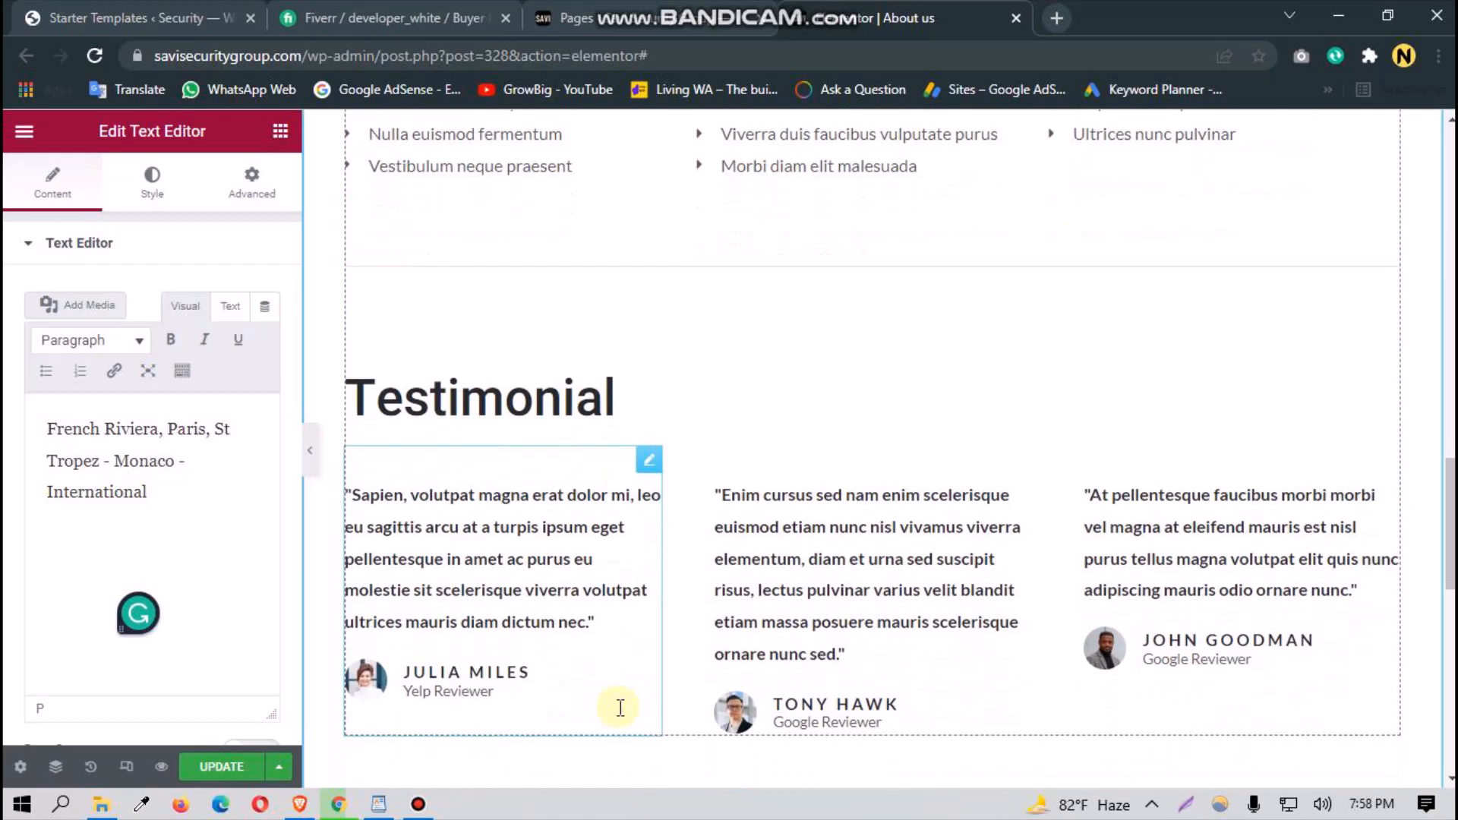
{"action": "left_click", "coordinate": [615, 573]}
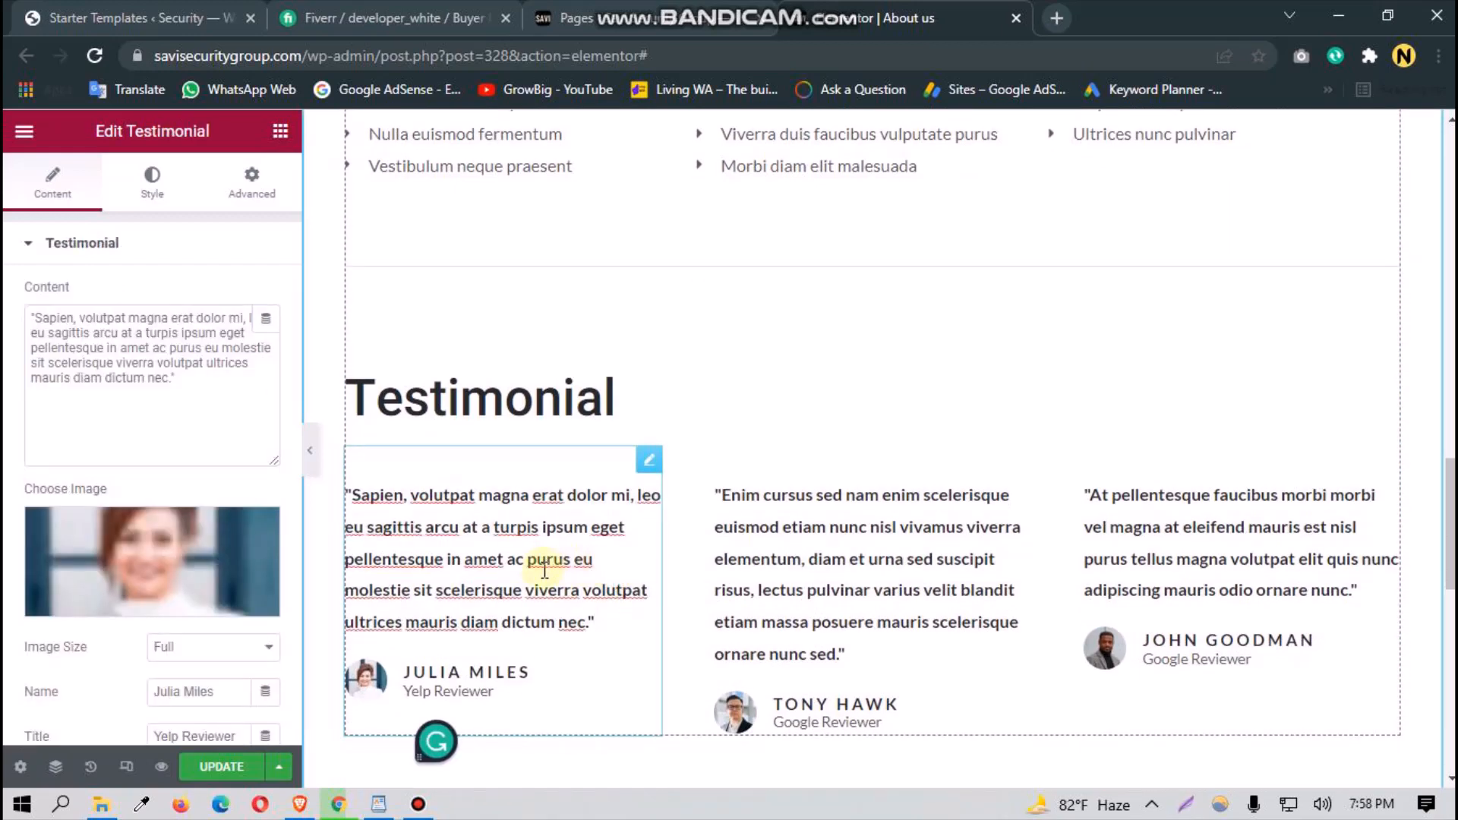
{"action": "scroll", "coordinate": [562, 572], "scroll_direction": "up", "scroll_amount": 10}
{"action": "scroll", "coordinate": [600, 563], "scroll_direction": "up", "scroll_amount": 5}
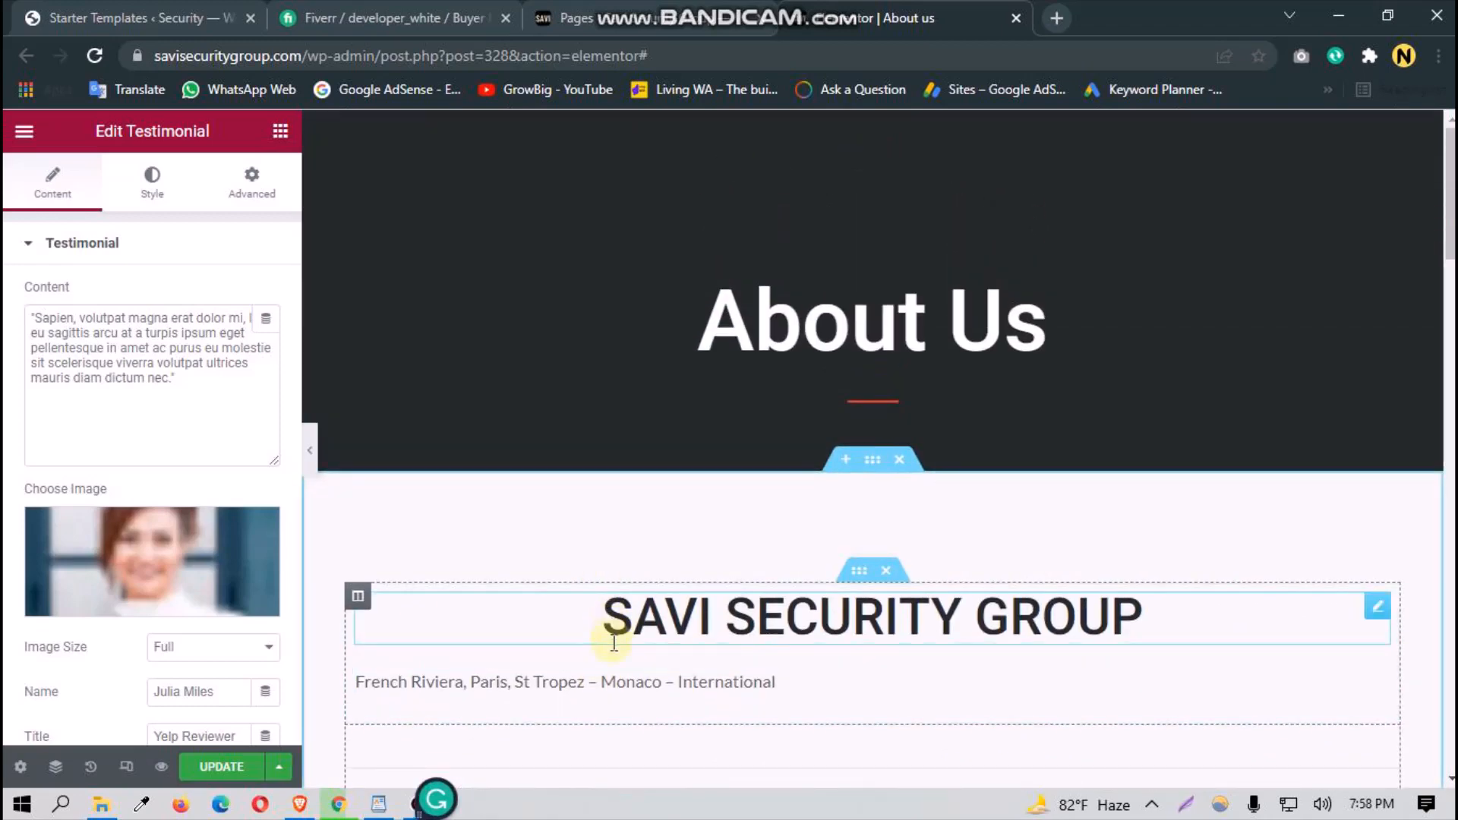
Step: Set the locations text's font size to 18 px and center-align it beneath the heading
{"action": "scroll", "coordinate": [603, 592], "scroll_direction": "down", "scroll_amount": 3}
{"action": "left_click", "coordinate": [518, 491]}
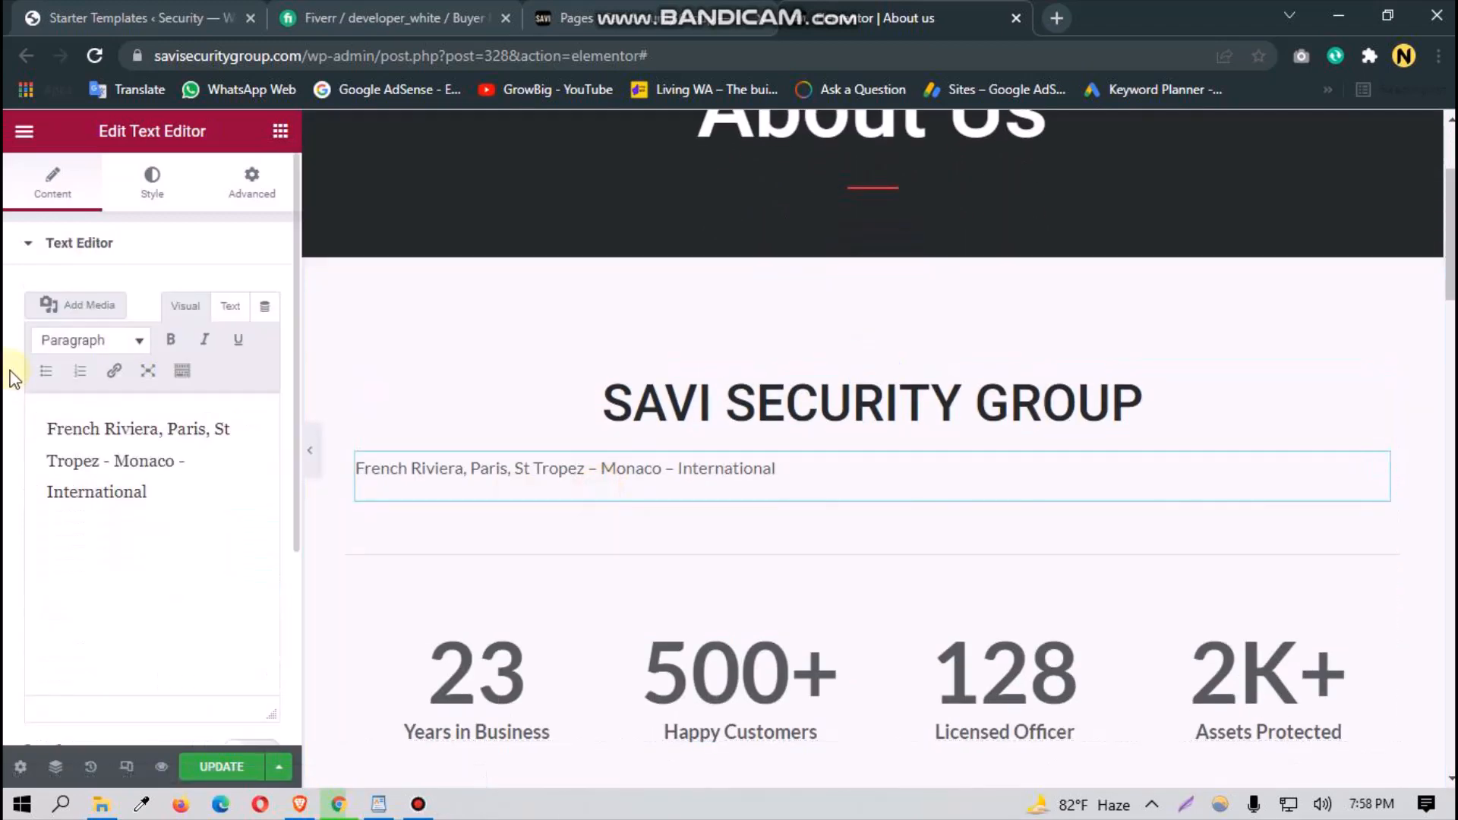
{"action": "left_click", "coordinate": [146, 199]}
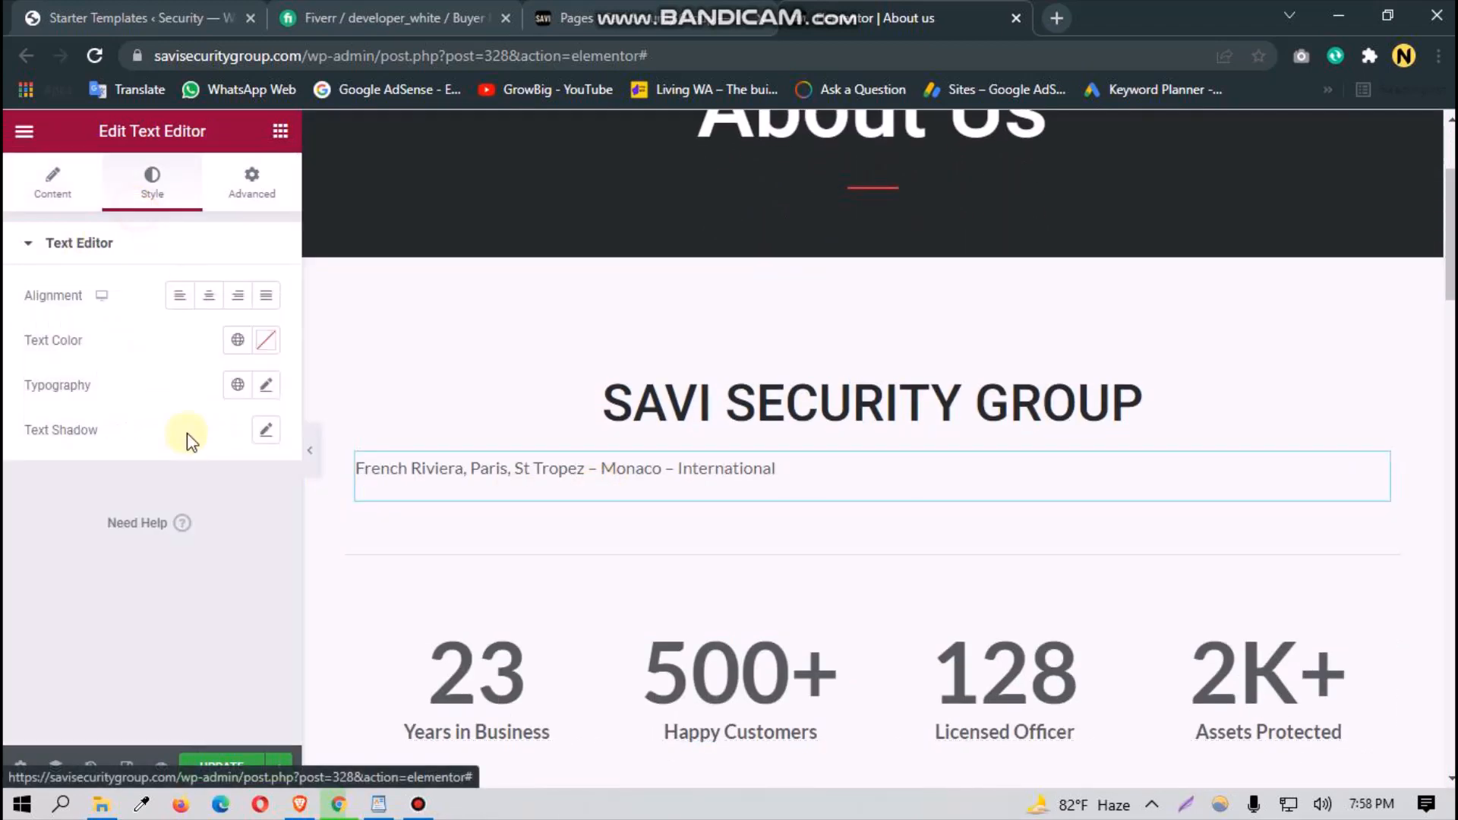
{"action": "left_click", "coordinate": [267, 386]}
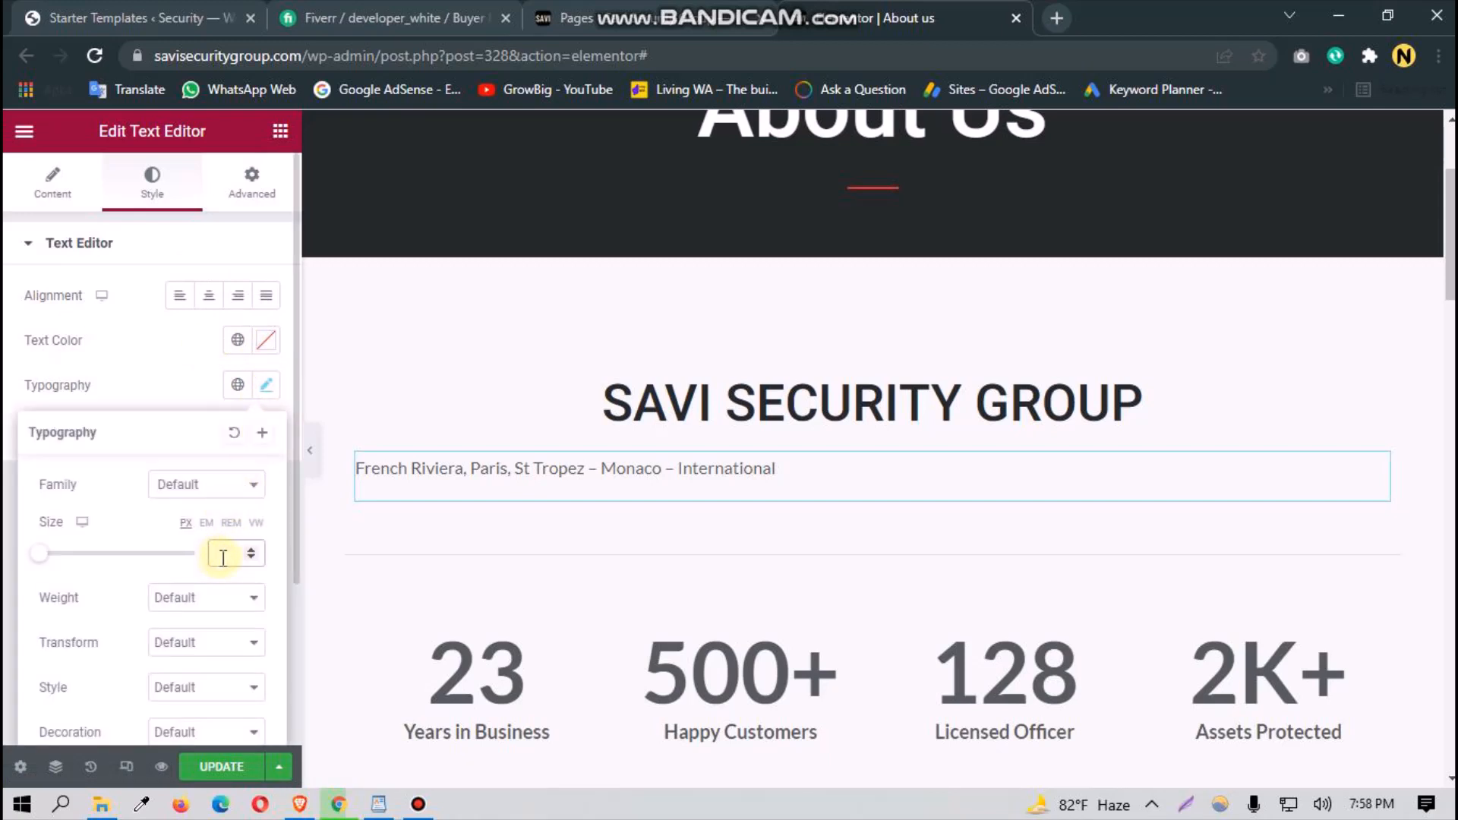
{"action": "left_click", "coordinate": [223, 558]}
{"action": "type", "text": "18"}
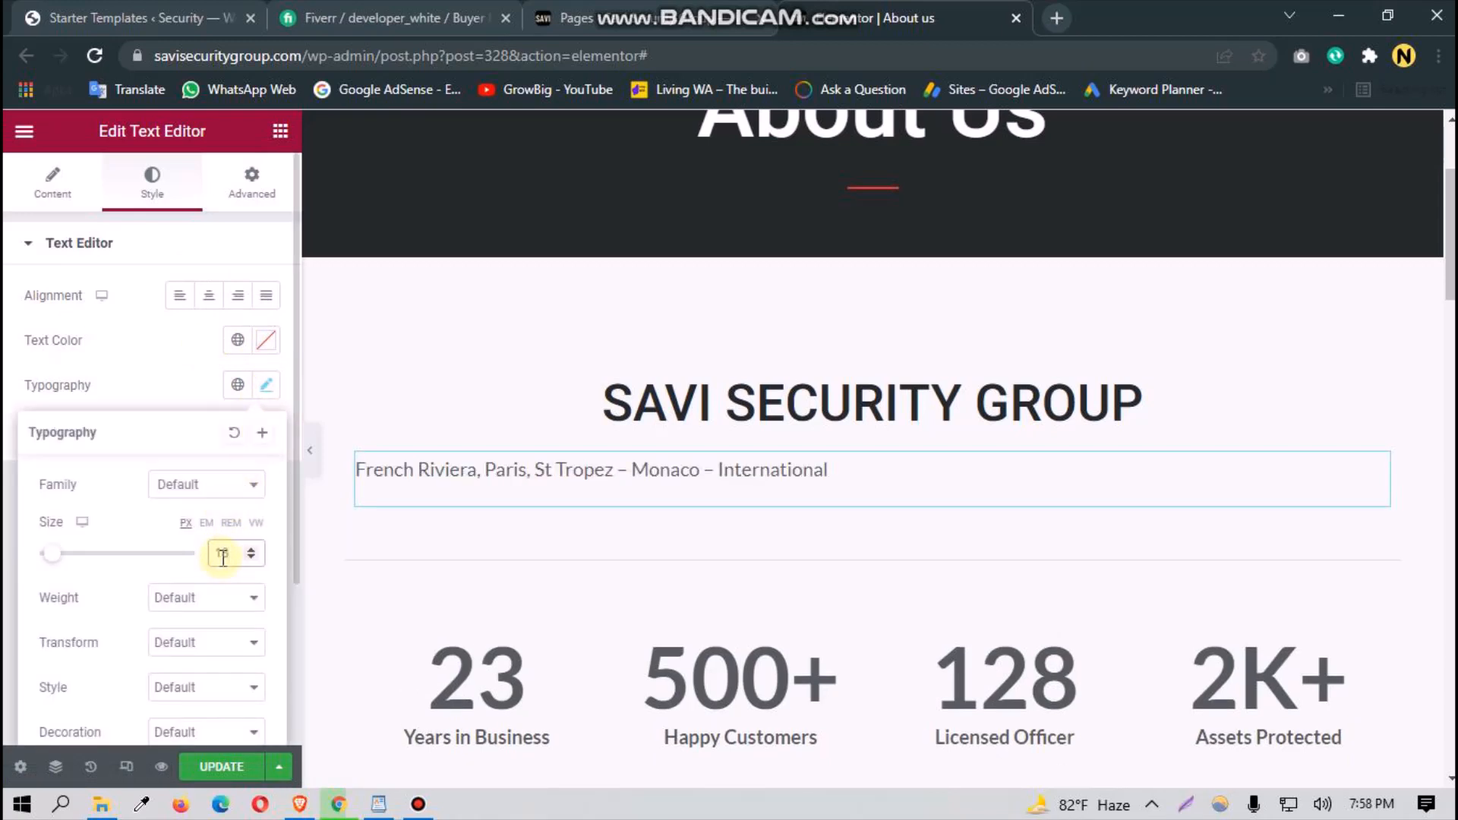
{"action": "left_click", "coordinate": [215, 300]}
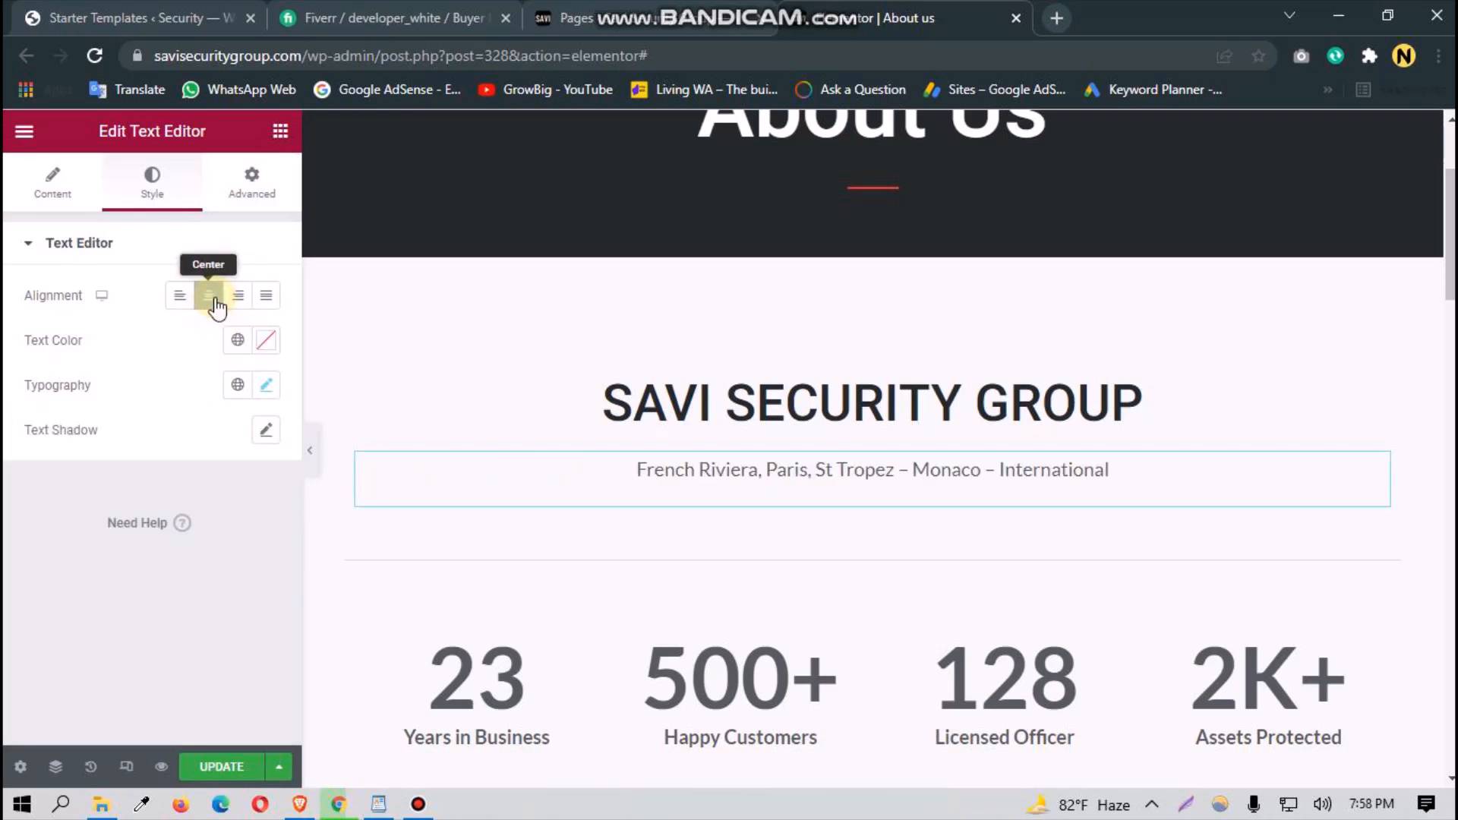
Step: Set the locations text's font weight to 600
{"action": "left_click", "coordinate": [265, 386]}
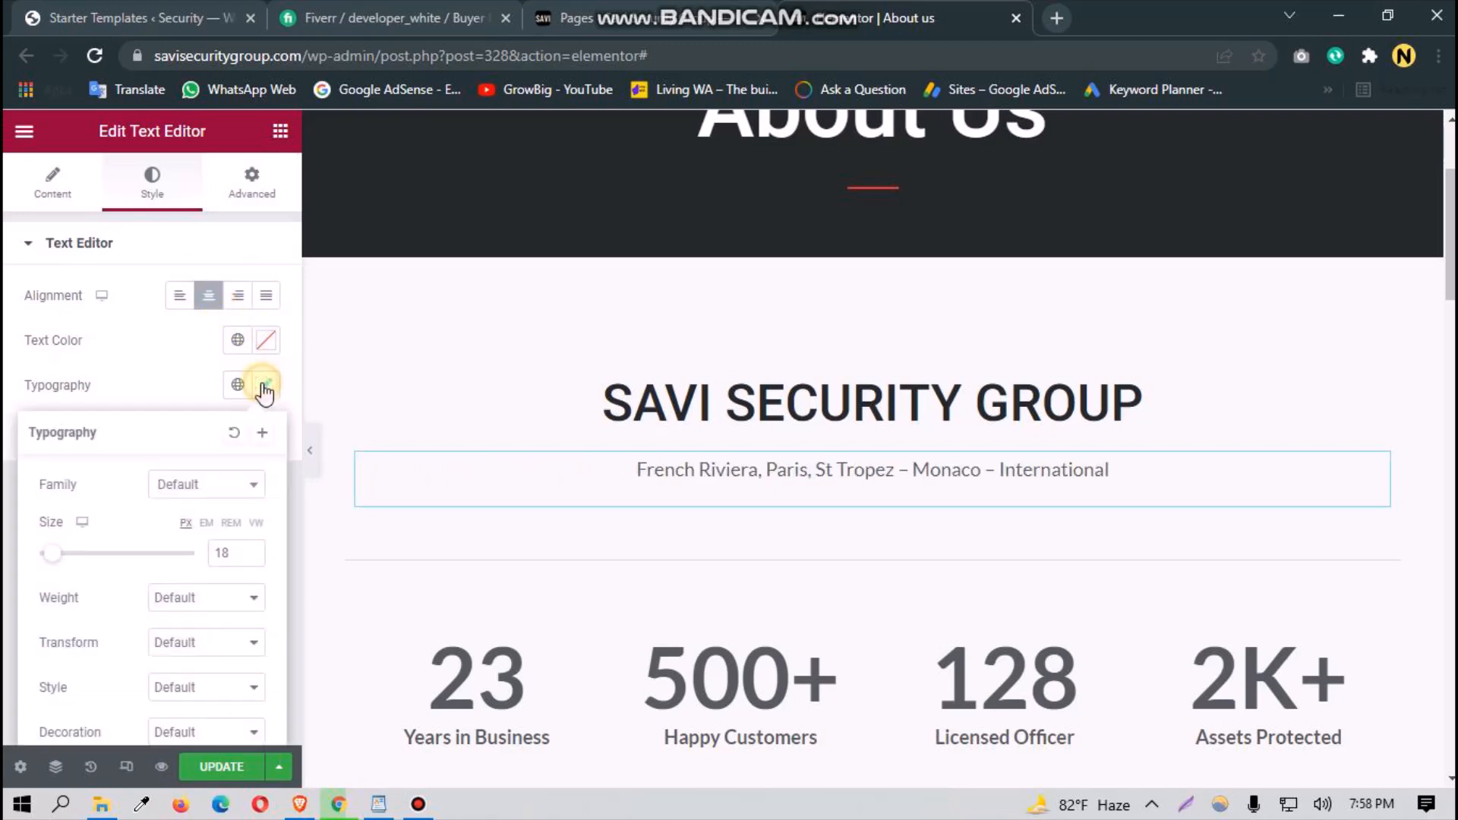
{"action": "left_click", "coordinate": [206, 600]}
{"action": "left_click", "coordinate": [184, 462]}
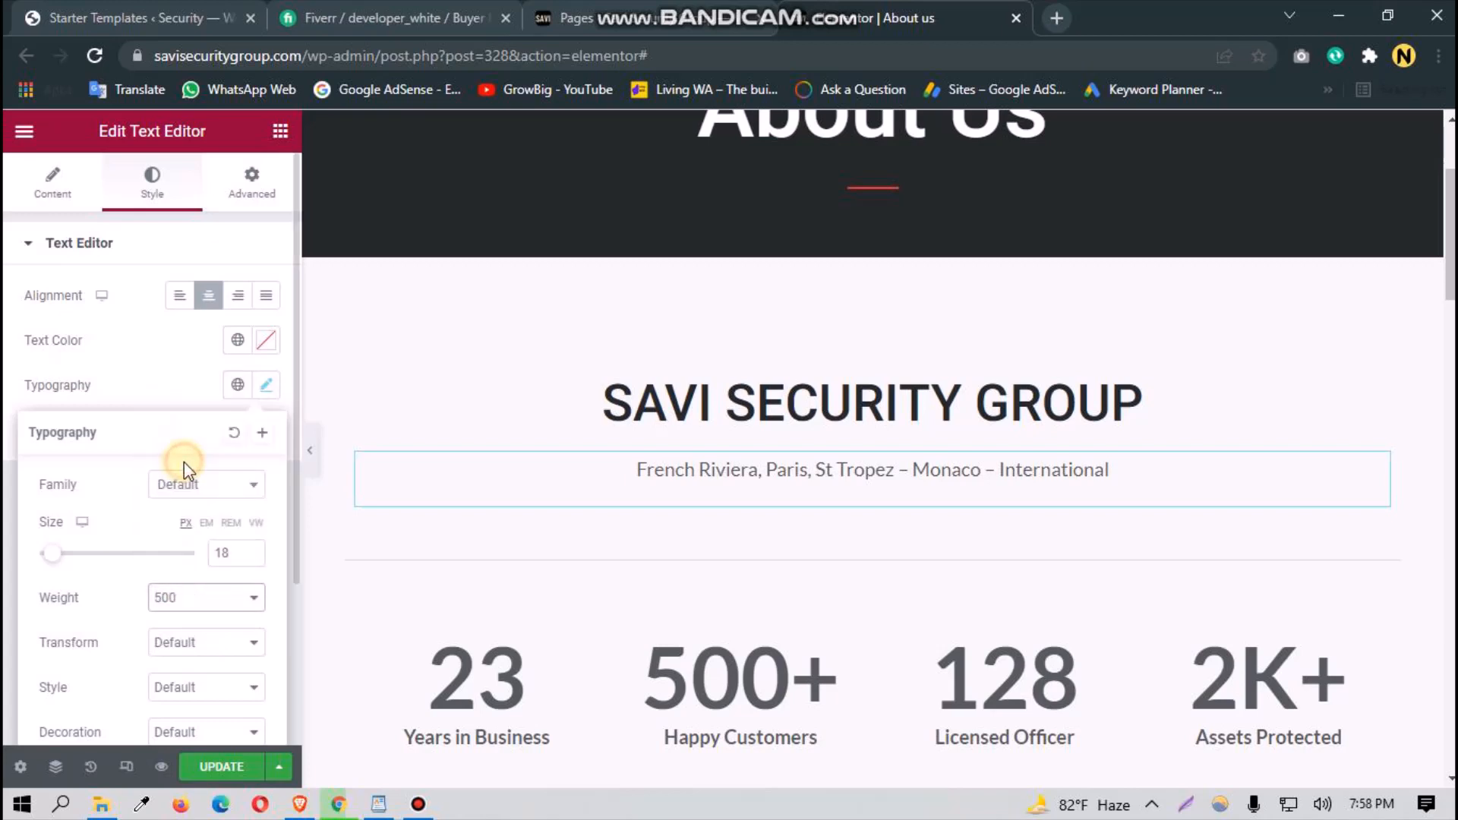
{"action": "left_click", "coordinate": [176, 583]}
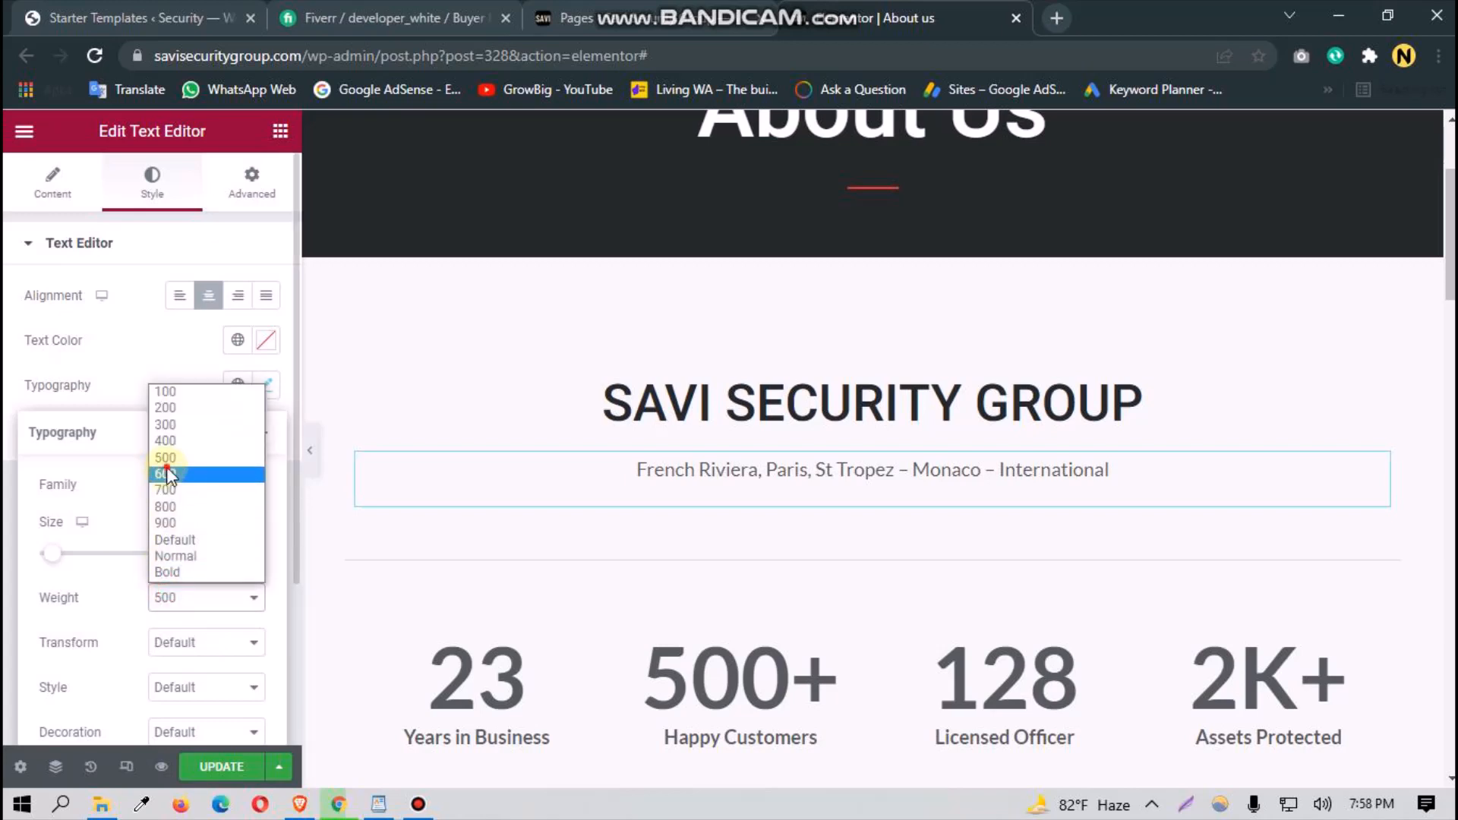
{"action": "left_click", "coordinate": [167, 475]}
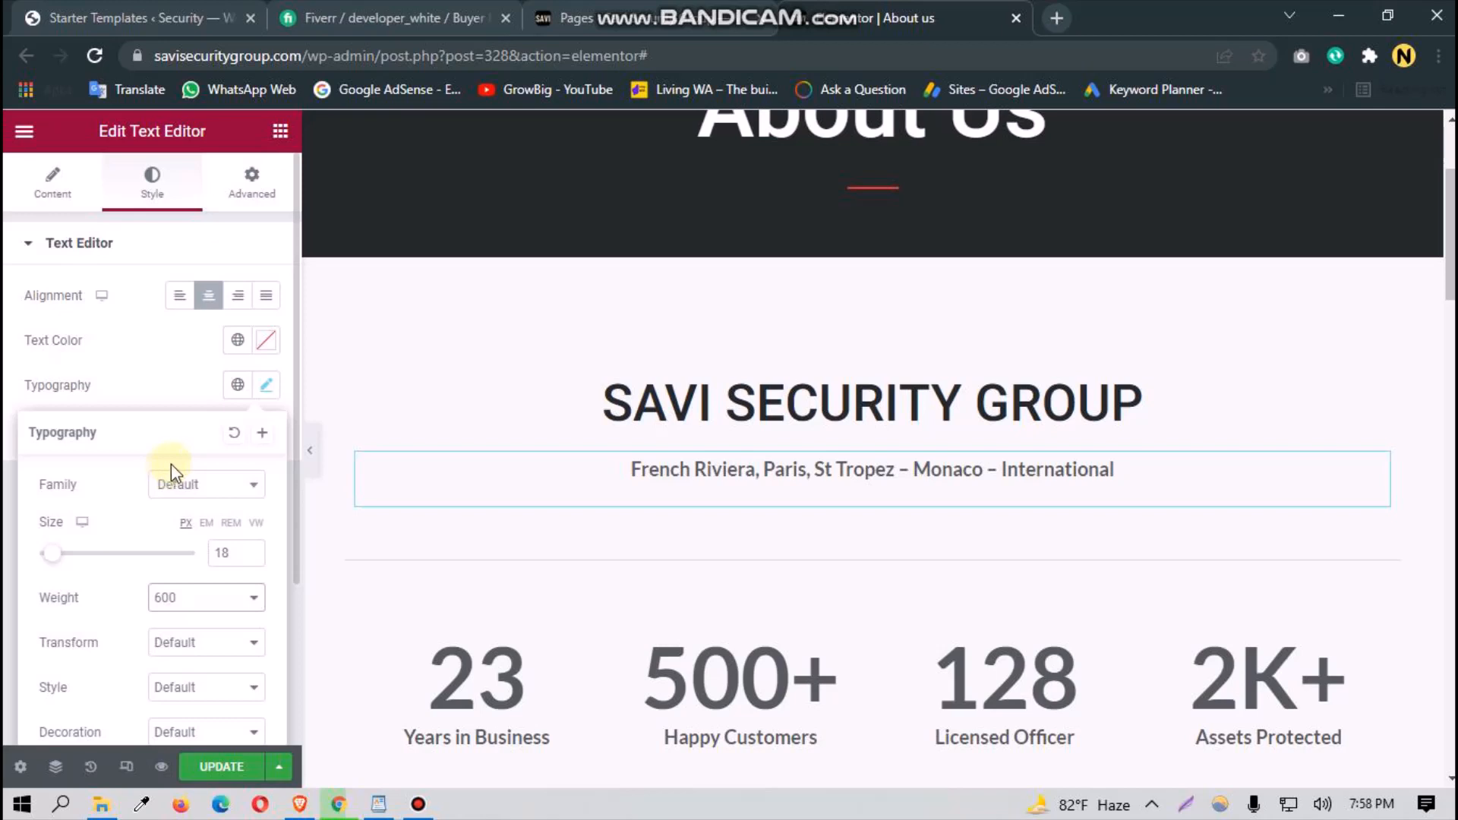
{"action": "left_click", "coordinate": [152, 566]}
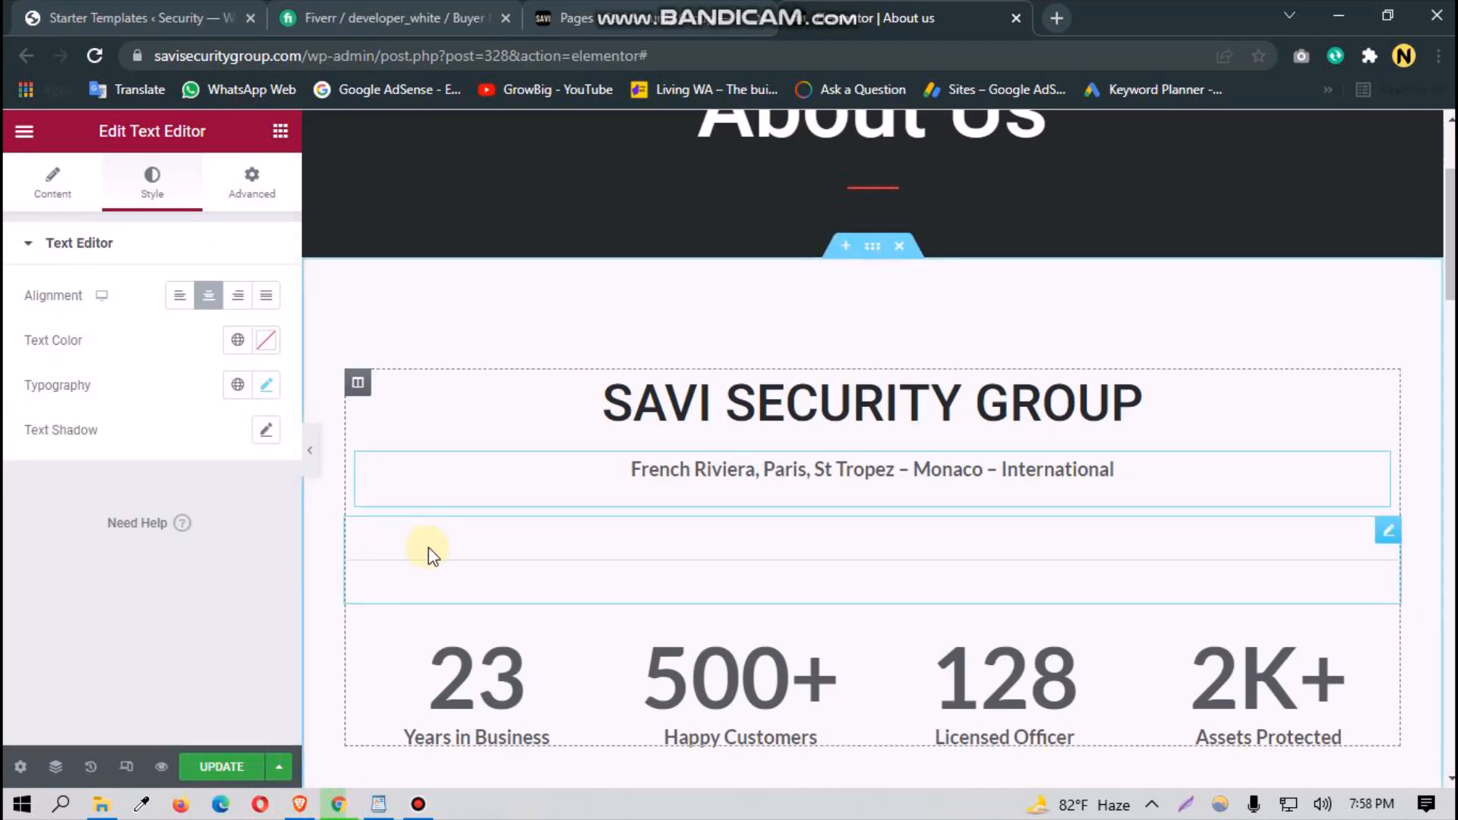
{"action": "scroll", "coordinate": [431, 551], "scroll_direction": "down", "scroll_amount": 1}
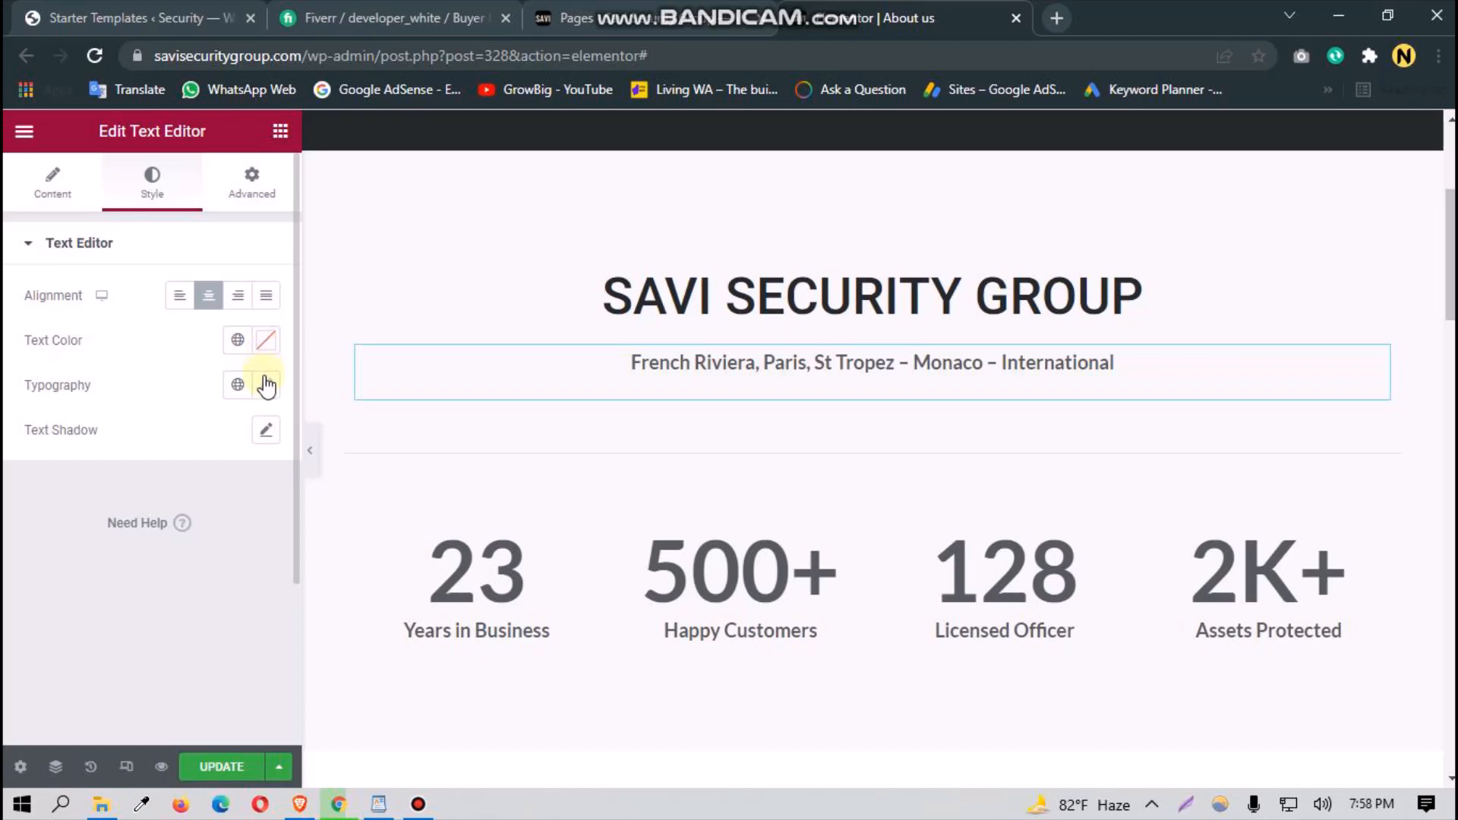
{"action": "left_click", "coordinate": [169, 523]}
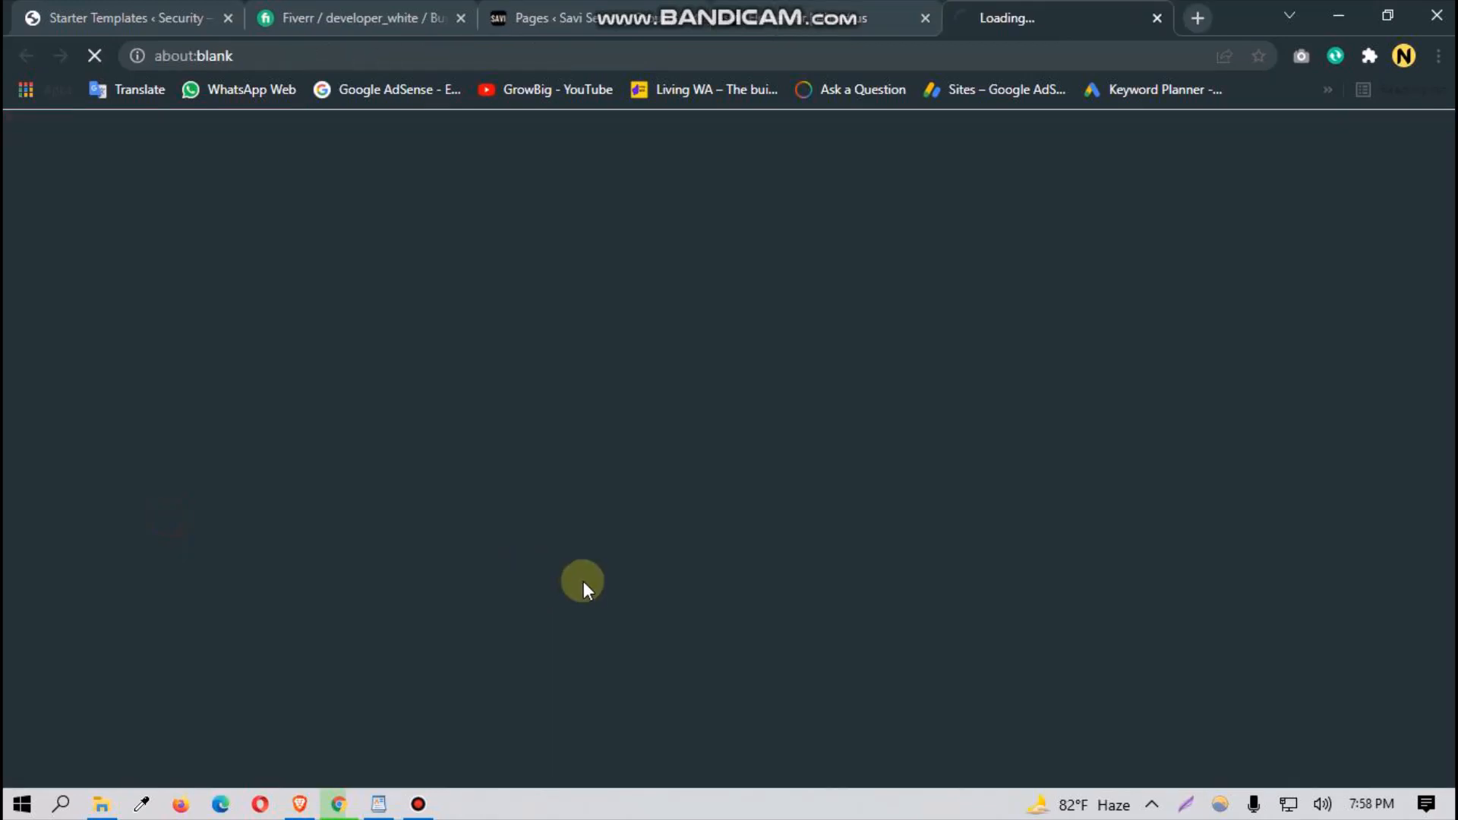
{"action": "left_click", "coordinate": [1157, 16]}
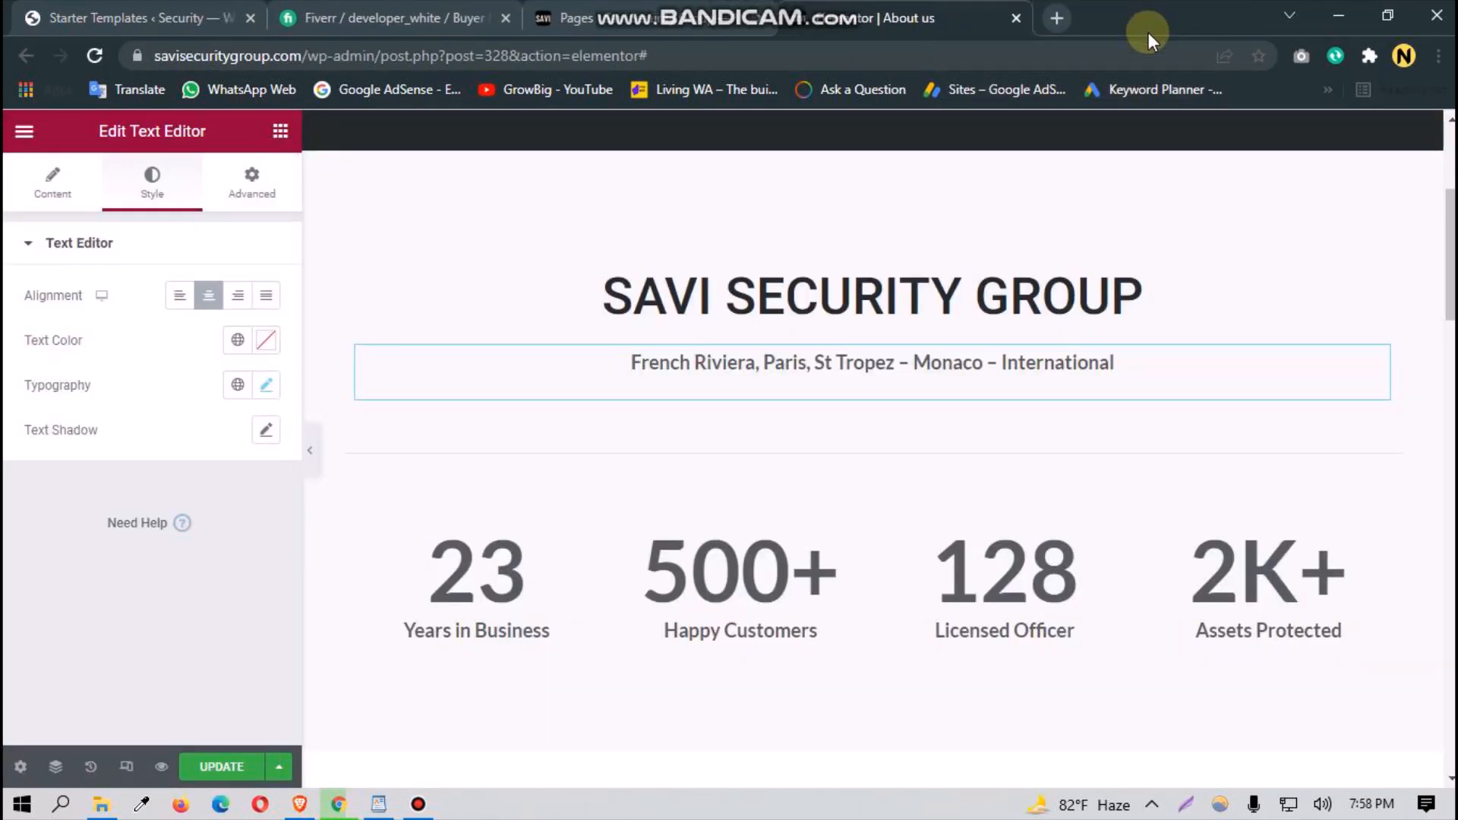
{"action": "scroll", "coordinate": [610, 522], "scroll_direction": "down", "scroll_amount": 2}
{"action": "scroll", "coordinate": [609, 521], "scroll_direction": "up", "scroll_amount": 2}
{"action": "scroll", "coordinate": [604, 561], "scroll_direction": "down", "scroll_amount": 1}
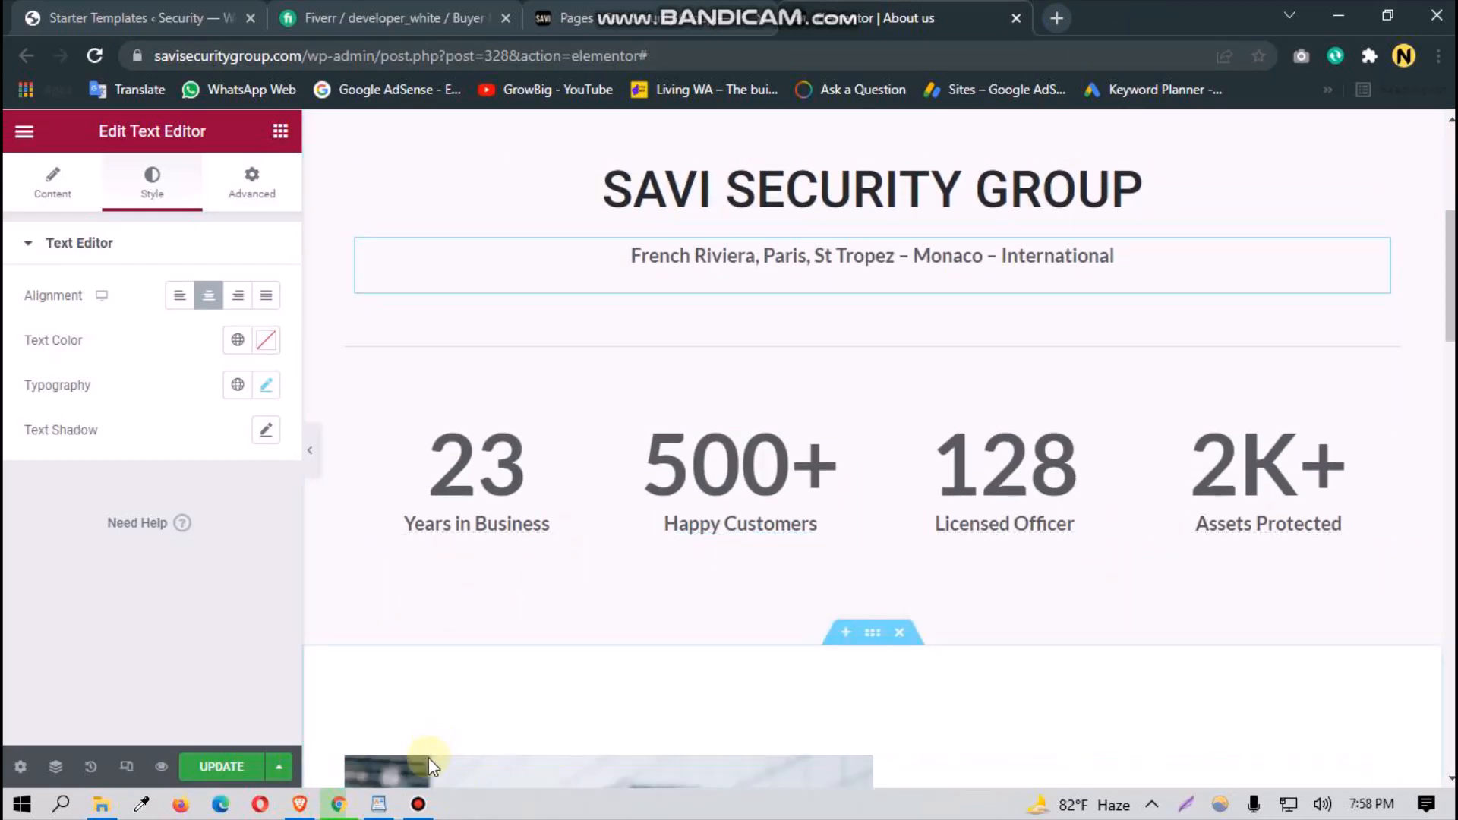
Step: Open the Years in Business counter for editing and save the page's changes
{"action": "left_click", "coordinate": [553, 497]}
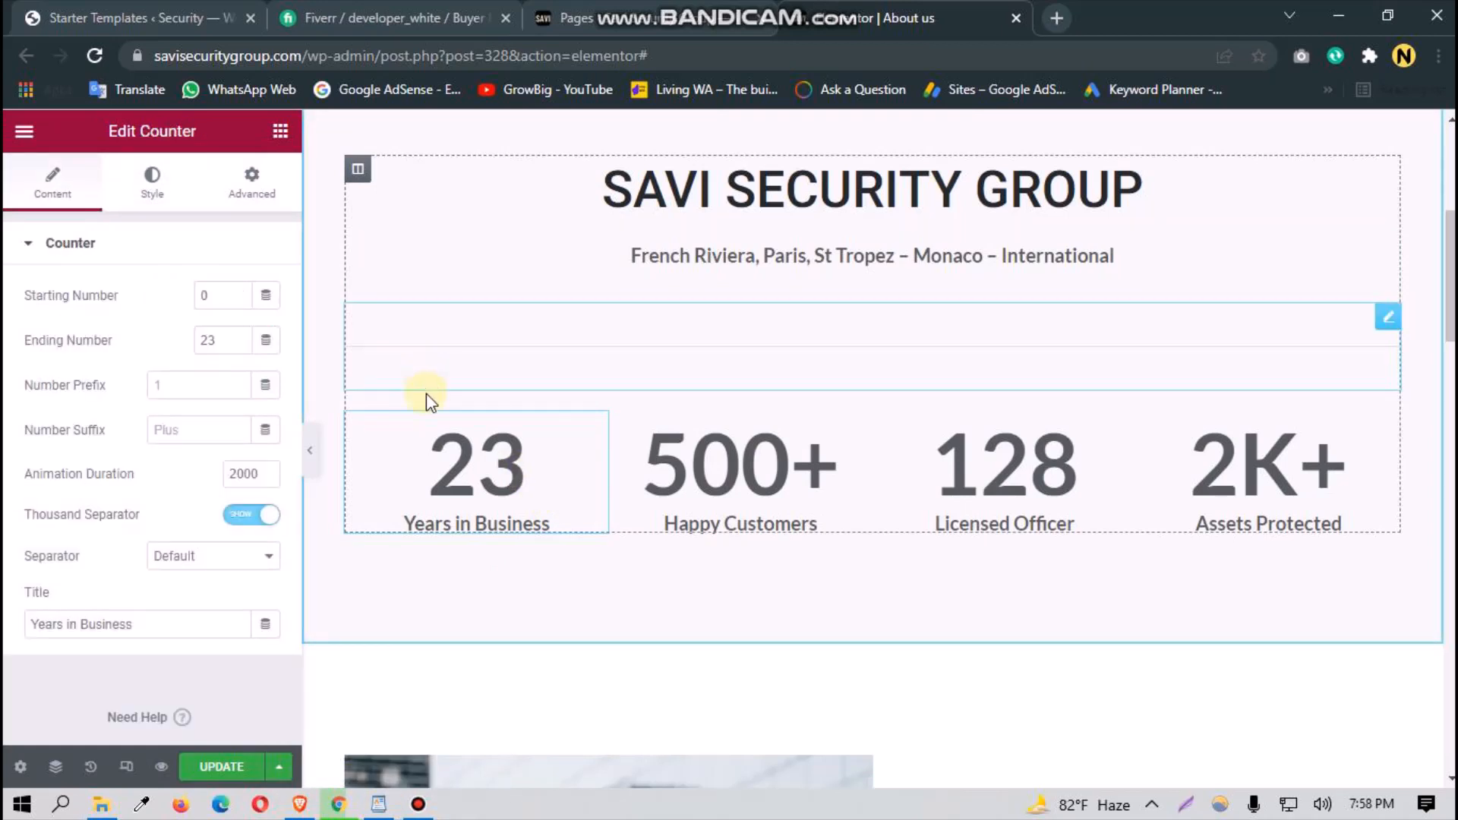
{"action": "left_click", "coordinate": [507, 478]}
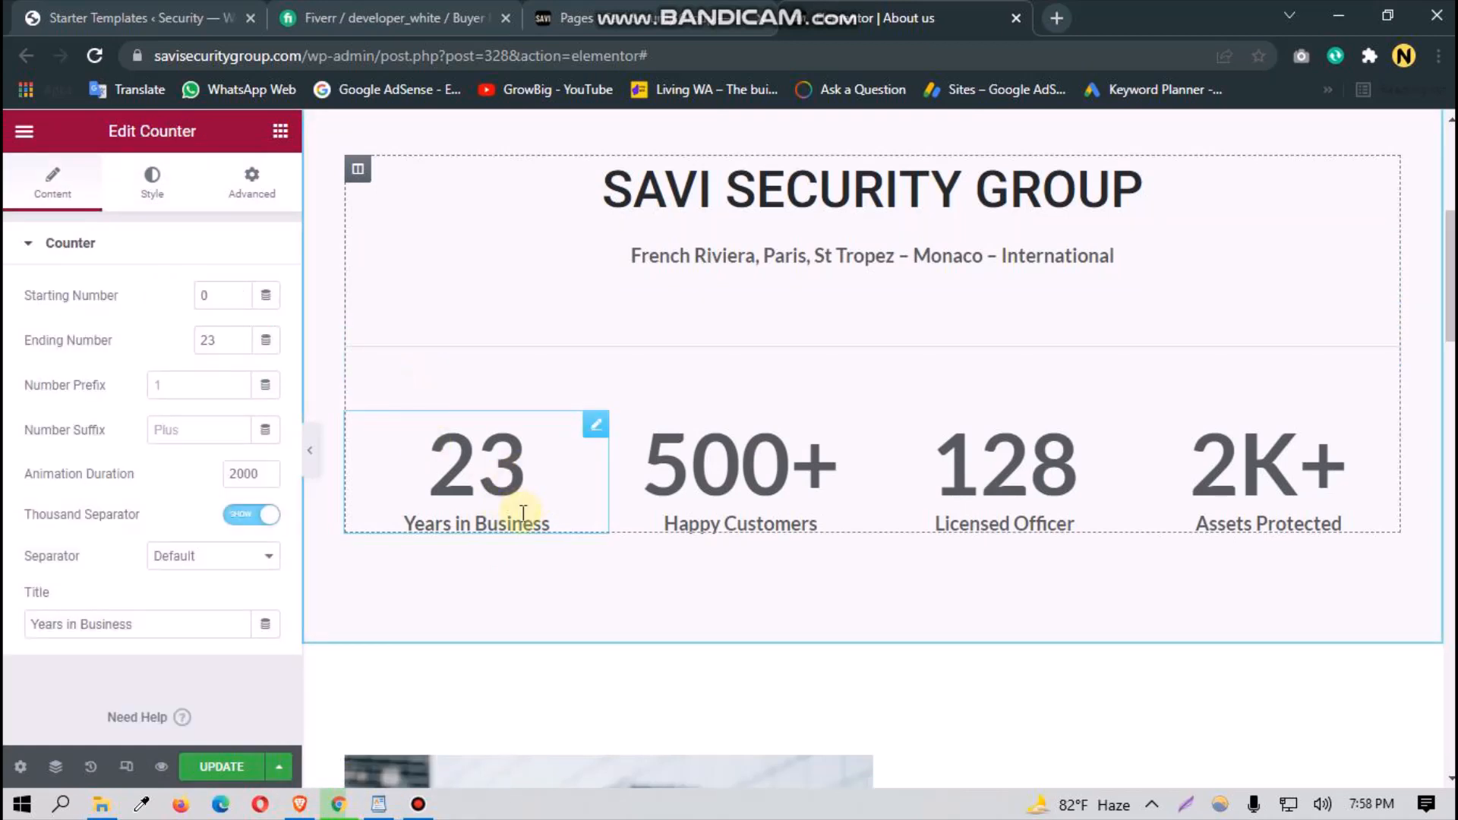
{"action": "left_click", "coordinate": [232, 766]}
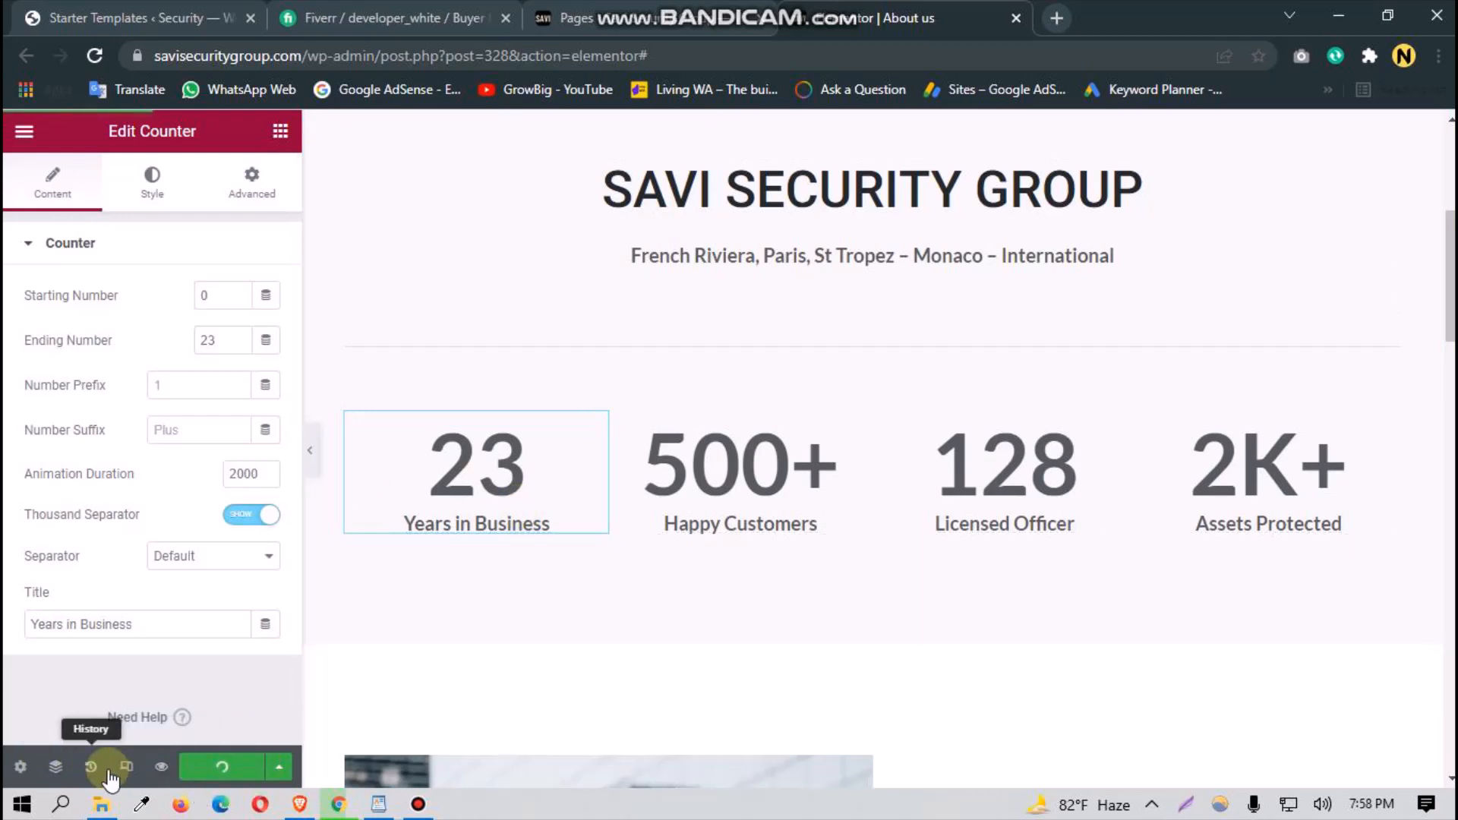
Step: Preview the About Us page, examine its heading, locations line, counters and Security Solutions section, and return to the page editor
{"action": "left_click", "coordinate": [160, 767]}
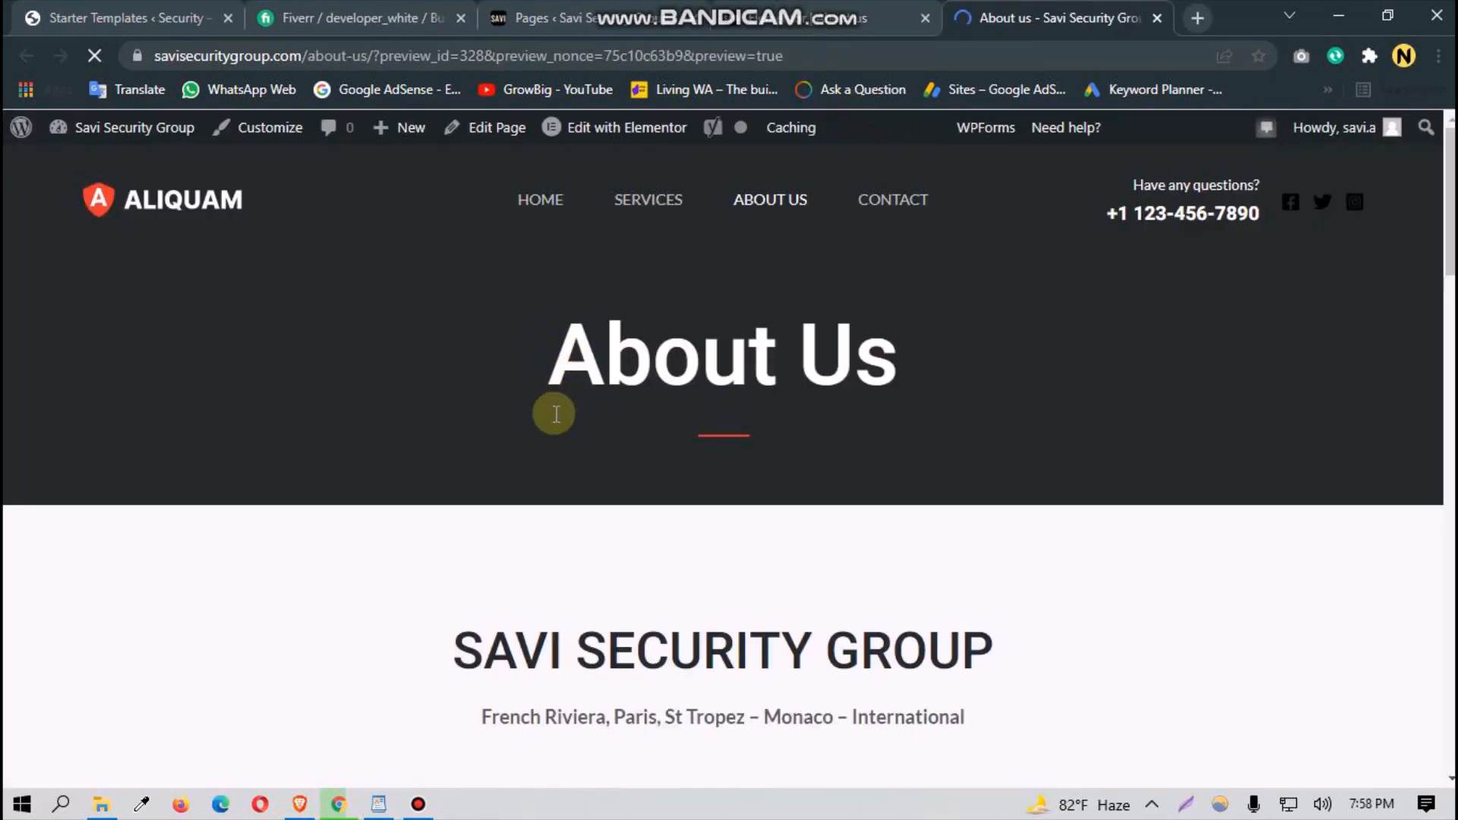
{"action": "scroll", "coordinate": [559, 464], "scroll_direction": "down", "scroll_amount": 4}
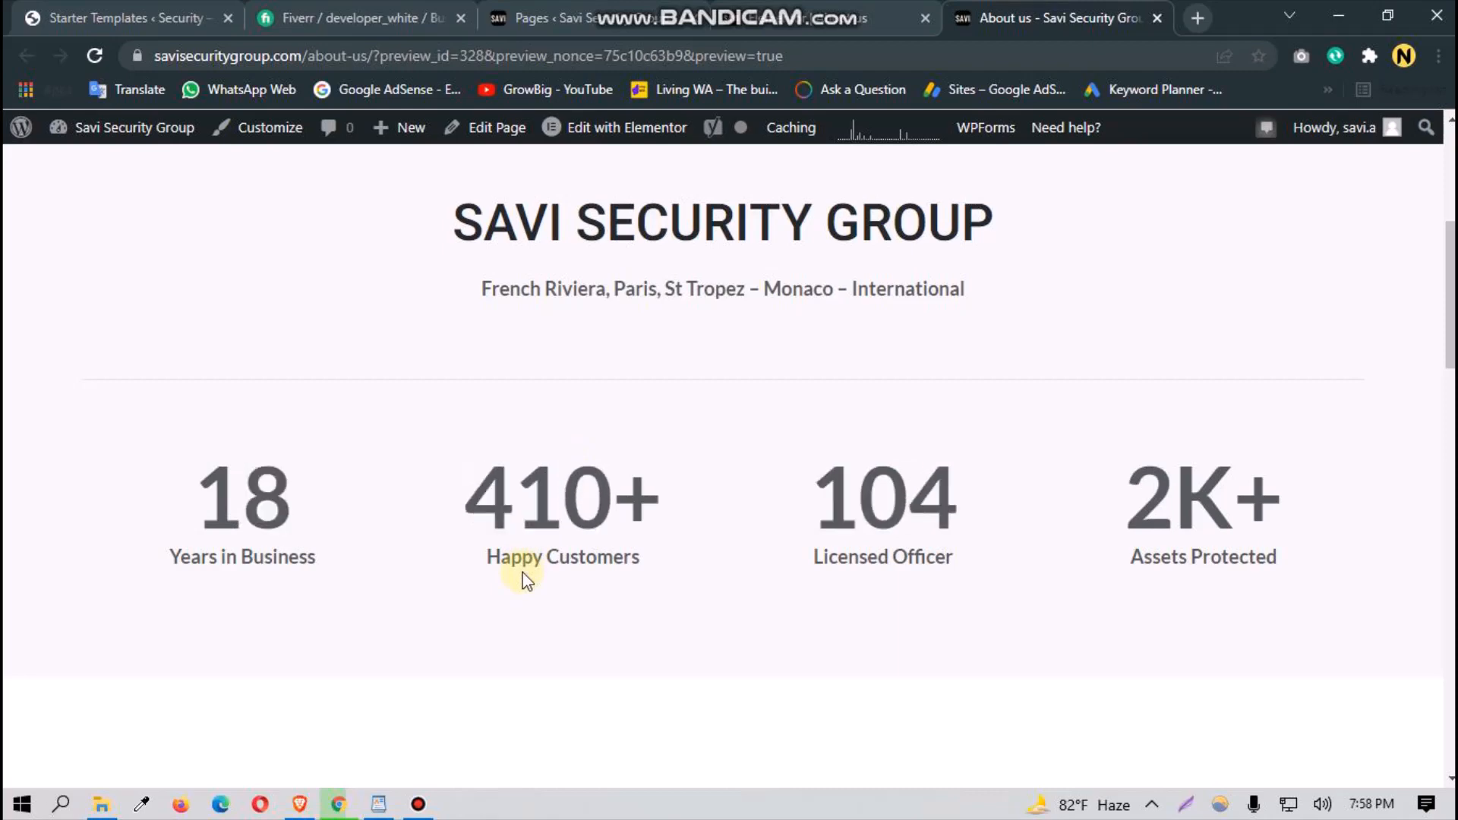
{"action": "scroll", "coordinate": [524, 573], "scroll_direction": "down", "scroll_amount": 2}
{"action": "scroll", "coordinate": [550, 540], "scroll_direction": "up", "scroll_amount": 6}
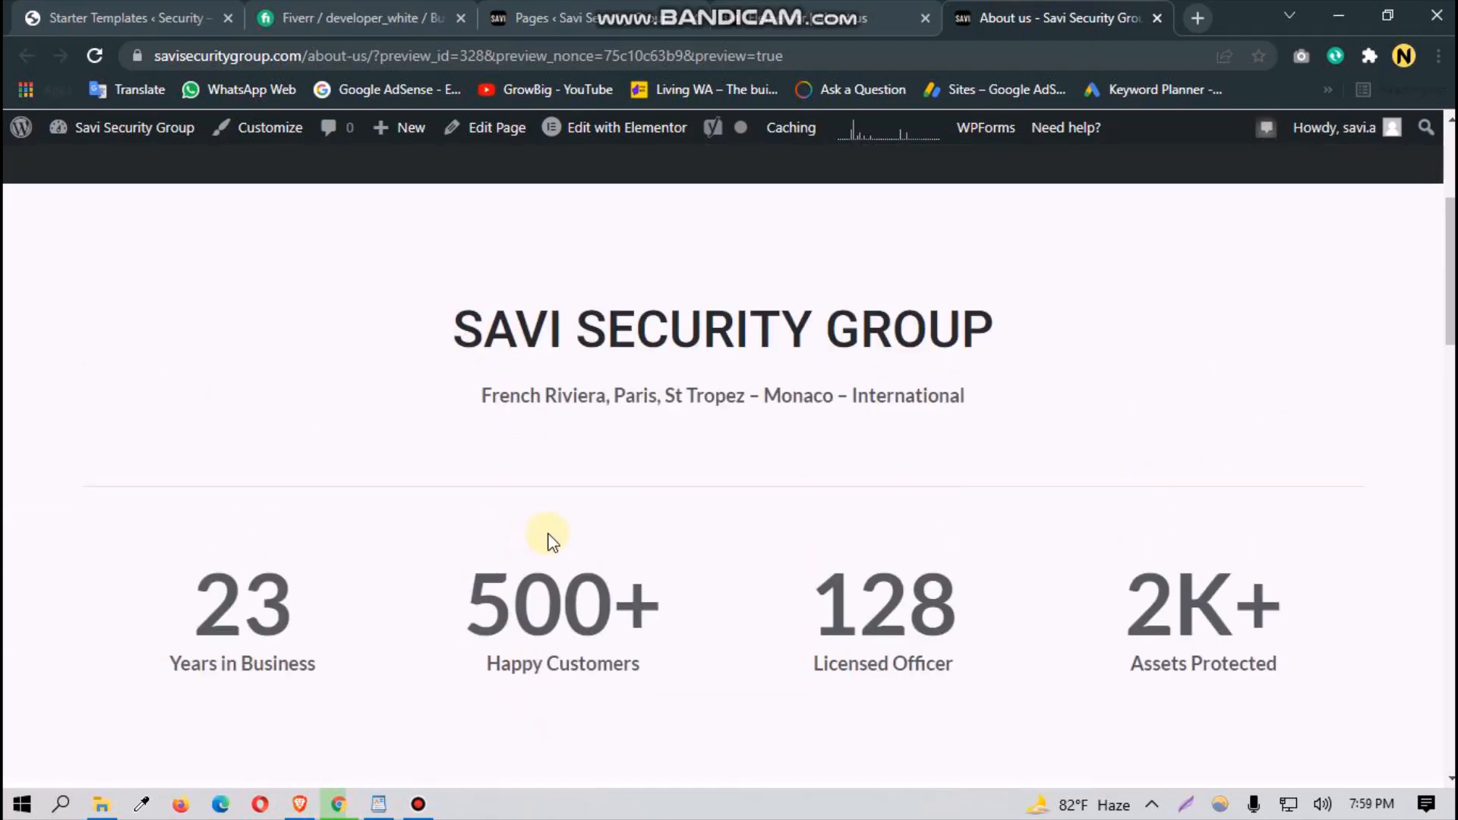
{"action": "scroll", "coordinate": [562, 527], "scroll_direction": "down", "scroll_amount": 7}
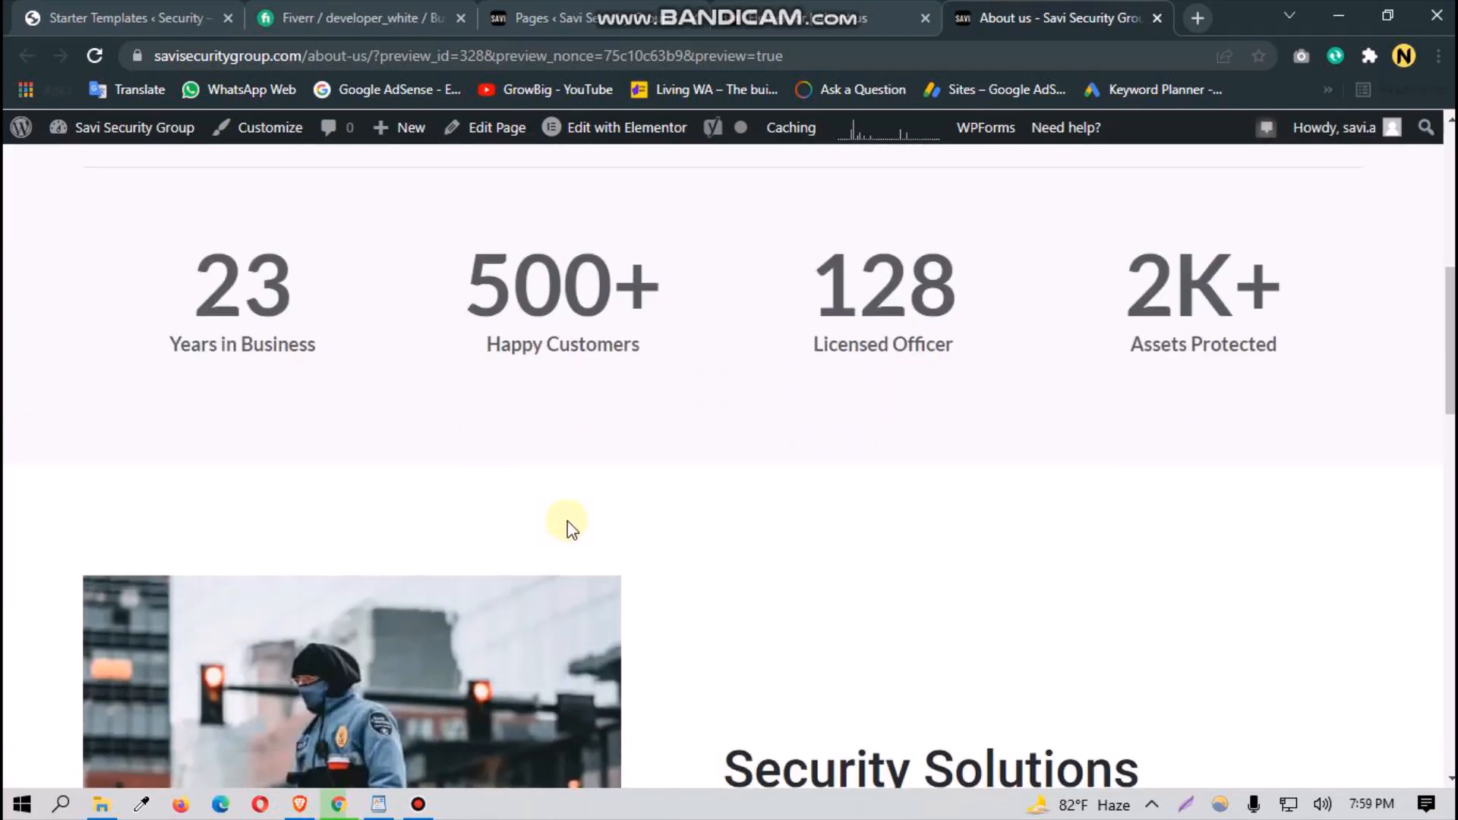
{"action": "scroll", "coordinate": [562, 543], "scroll_direction": "up", "scroll_amount": 13}
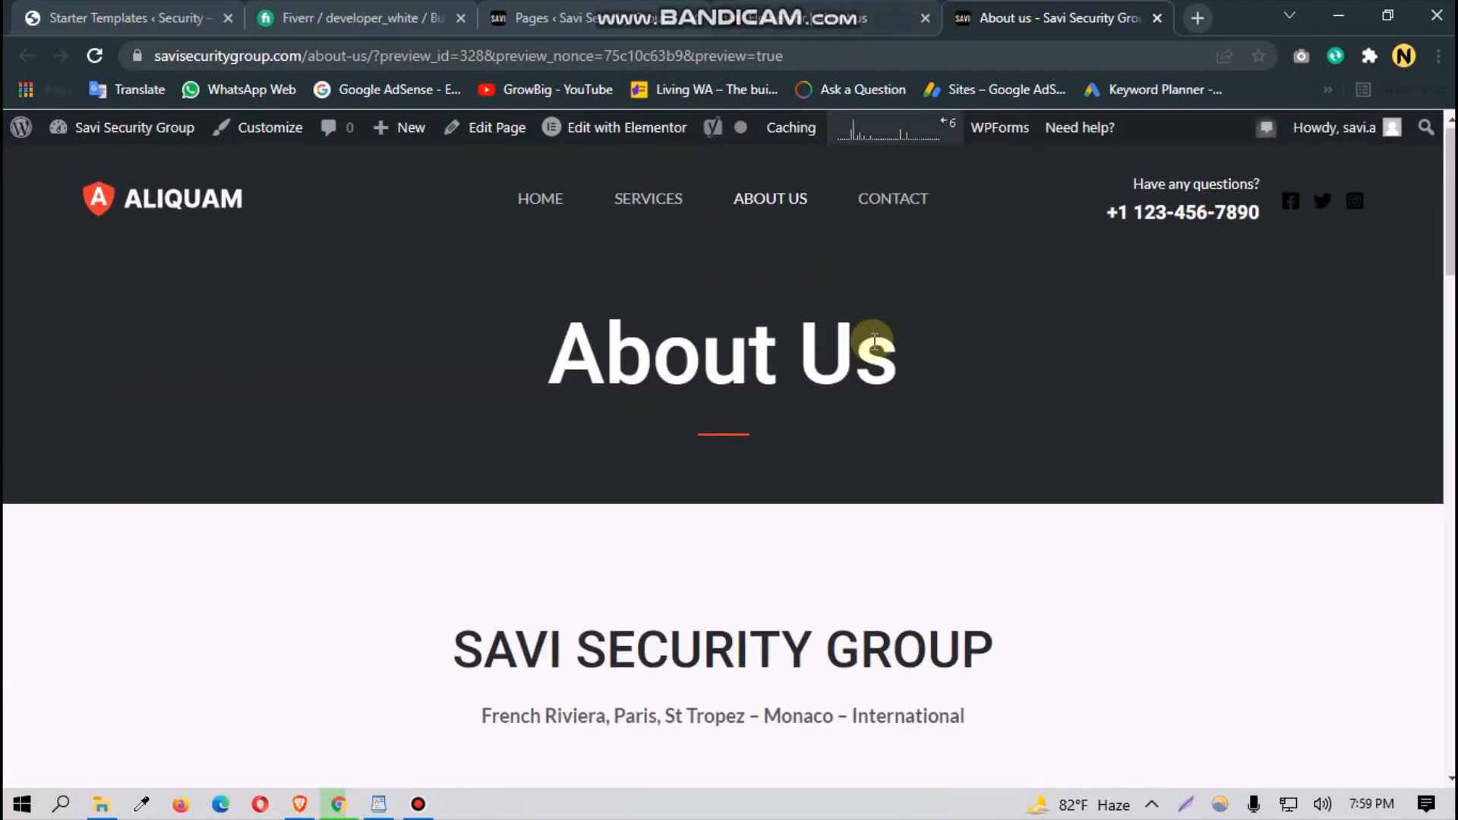
{"action": "scroll", "coordinate": [843, 475], "scroll_direction": "down", "scroll_amount": 7}
{"action": "left_click", "coordinate": [828, 9]}
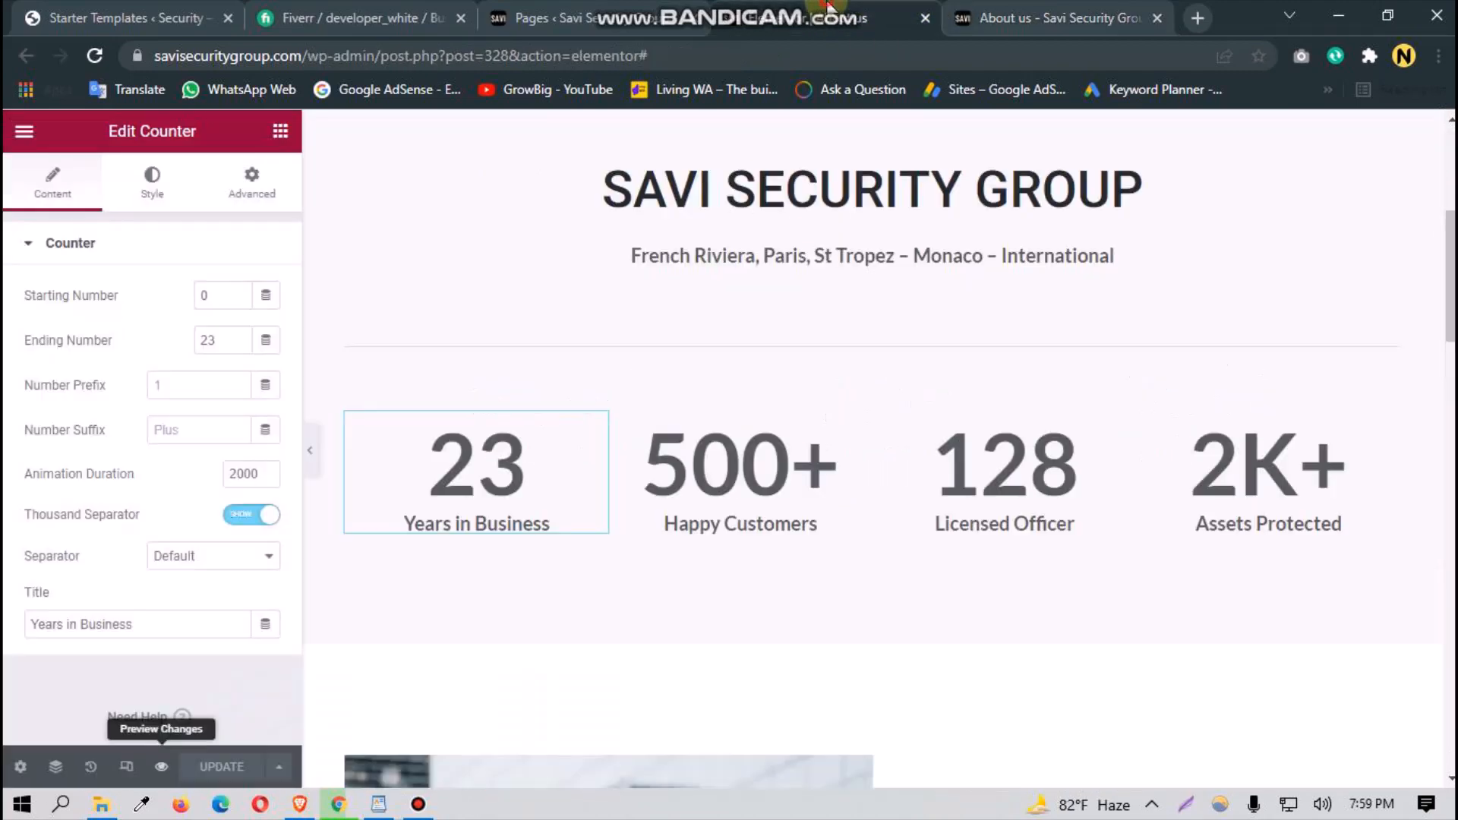
Step: Check the About us text in the WordPad document and set the Years in Business counter's ending number to 25
{"action": "left_click", "coordinate": [367, 803]}
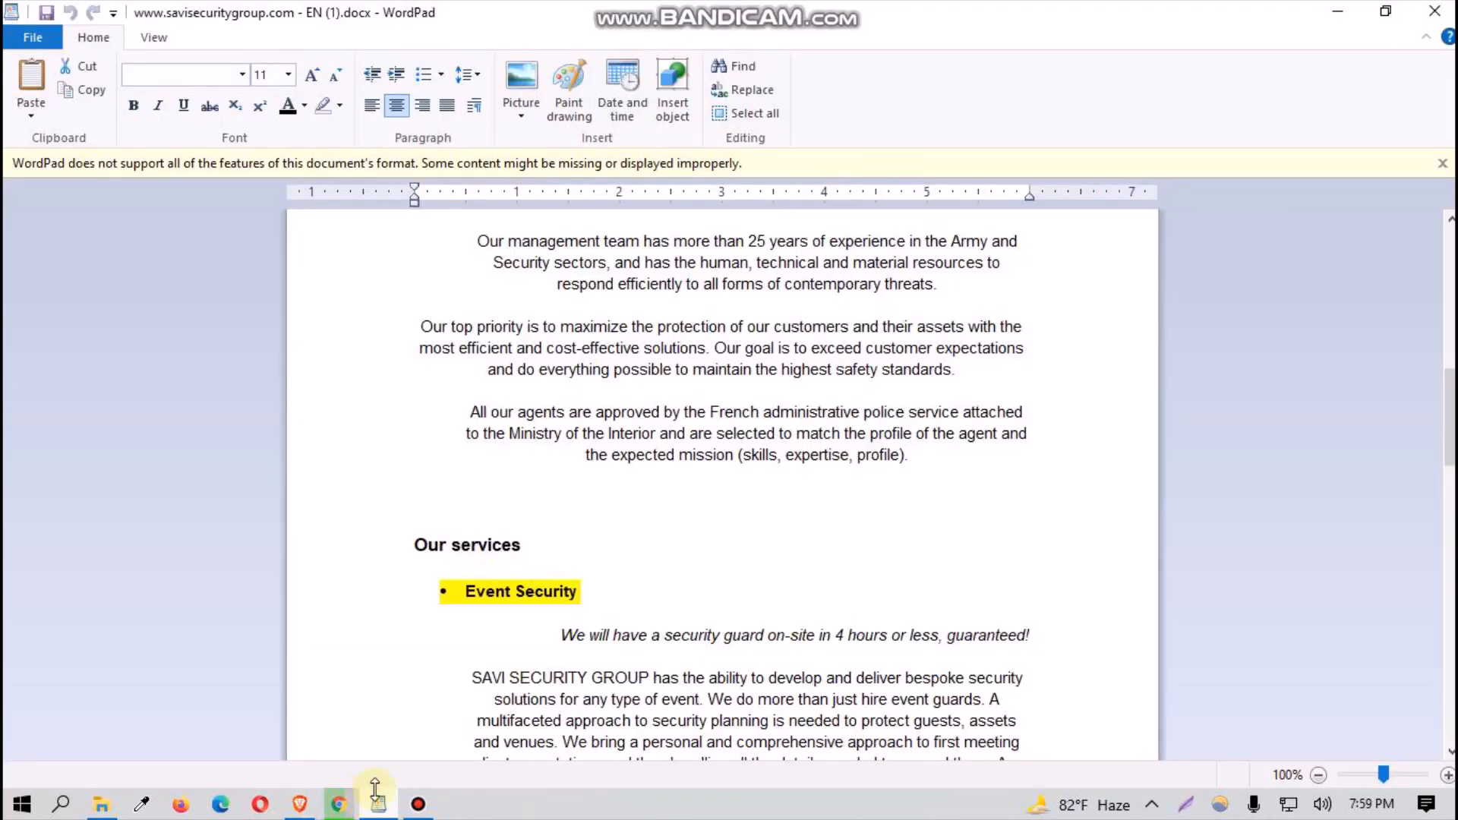
{"action": "scroll", "coordinate": [537, 685], "scroll_direction": "up", "scroll_amount": 2}
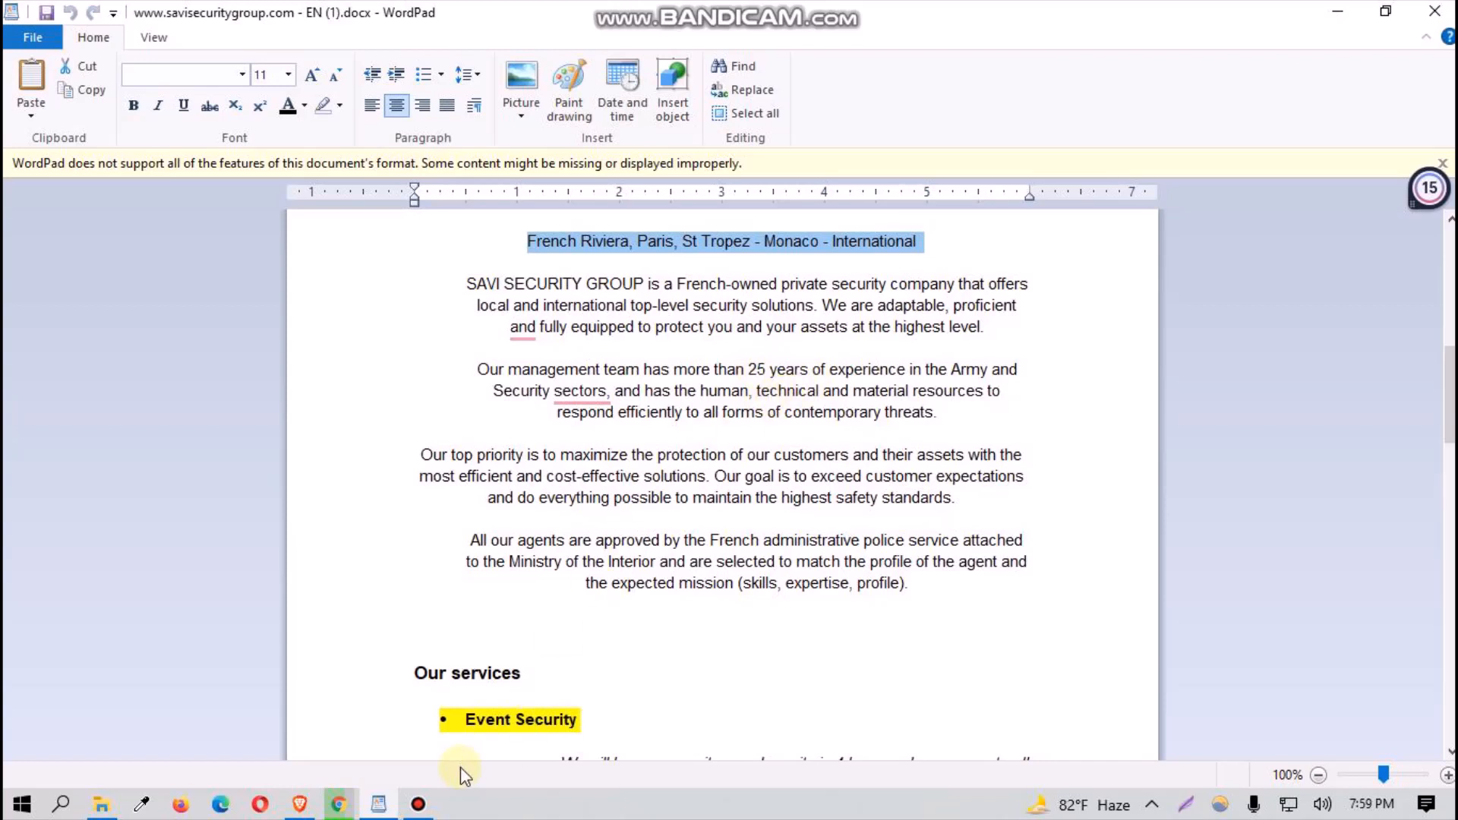
{"action": "left_click", "coordinate": [339, 804]}
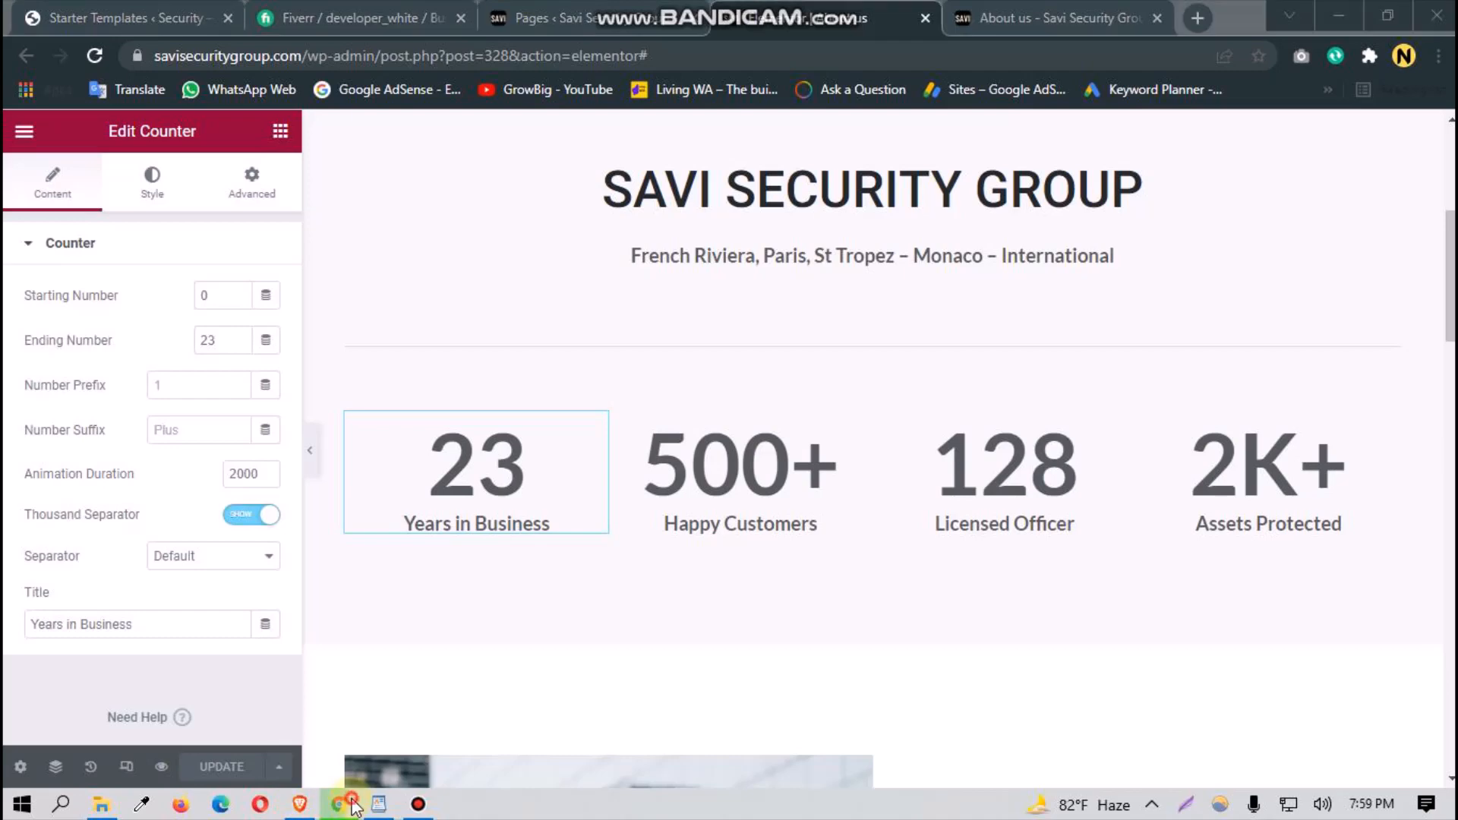
{"action": "left_click", "coordinate": [378, 803]}
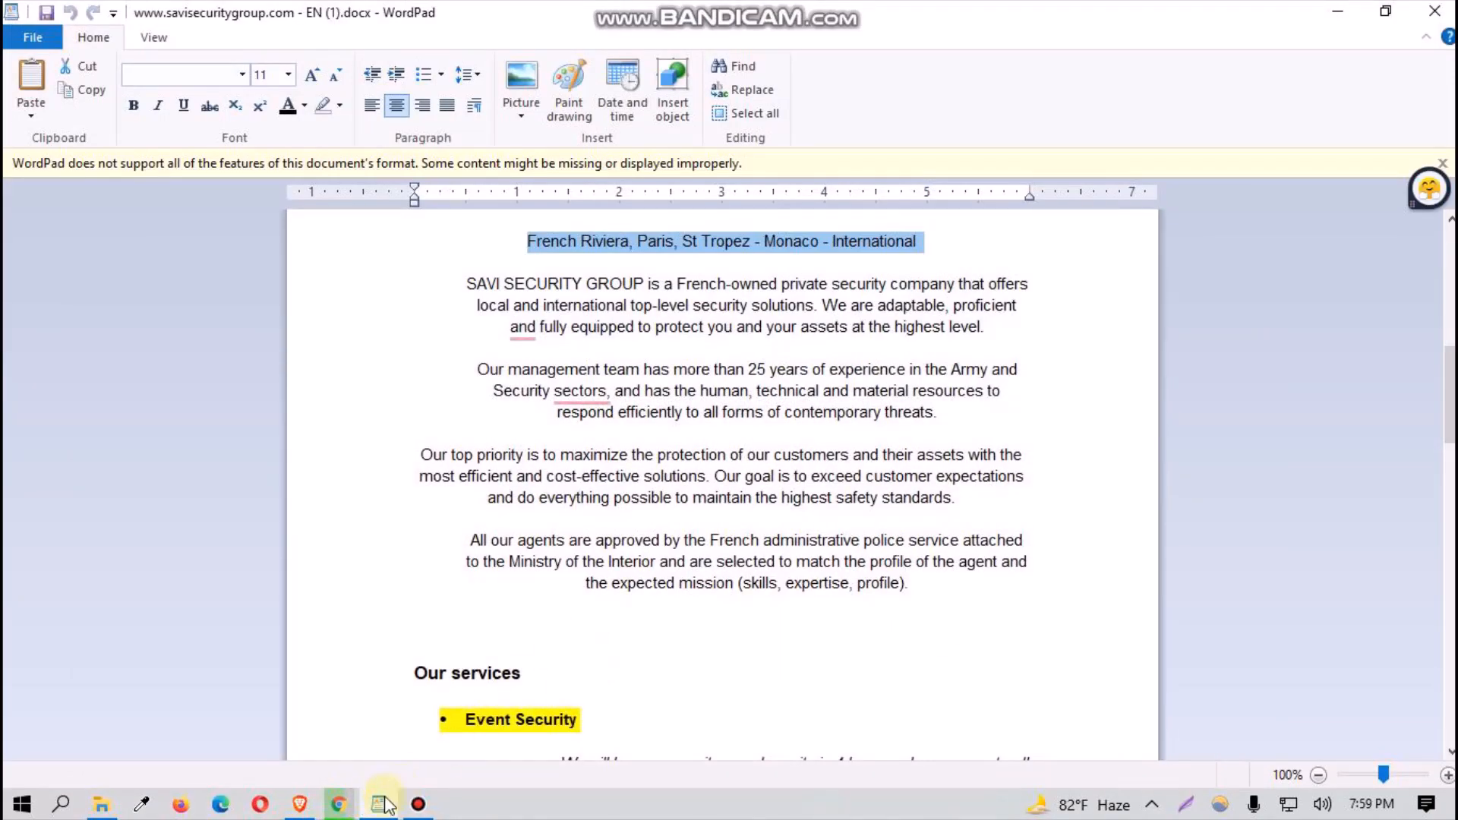
{"action": "left_click", "coordinate": [338, 803]}
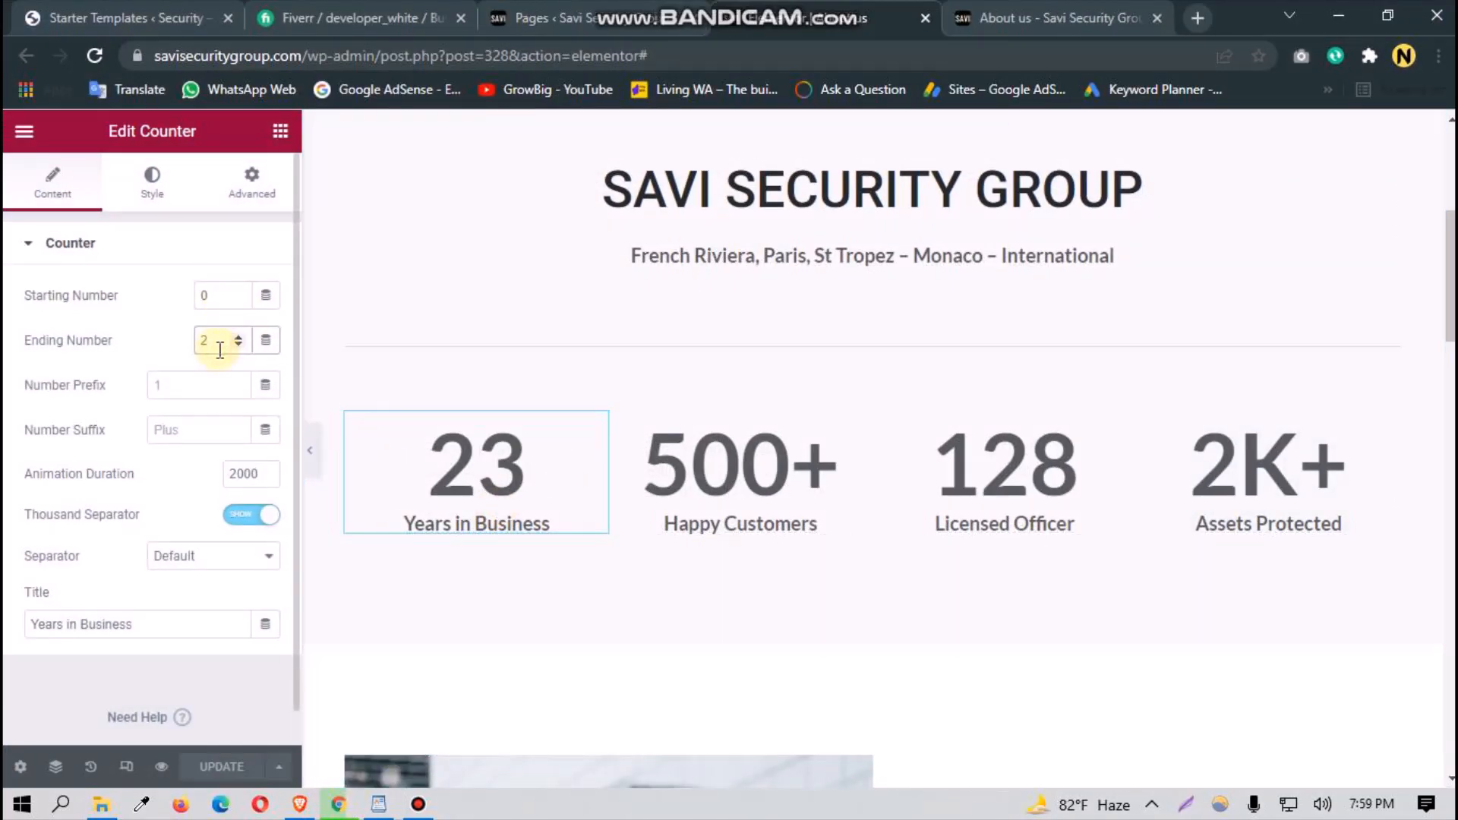
{"action": "type", "text": "5"}
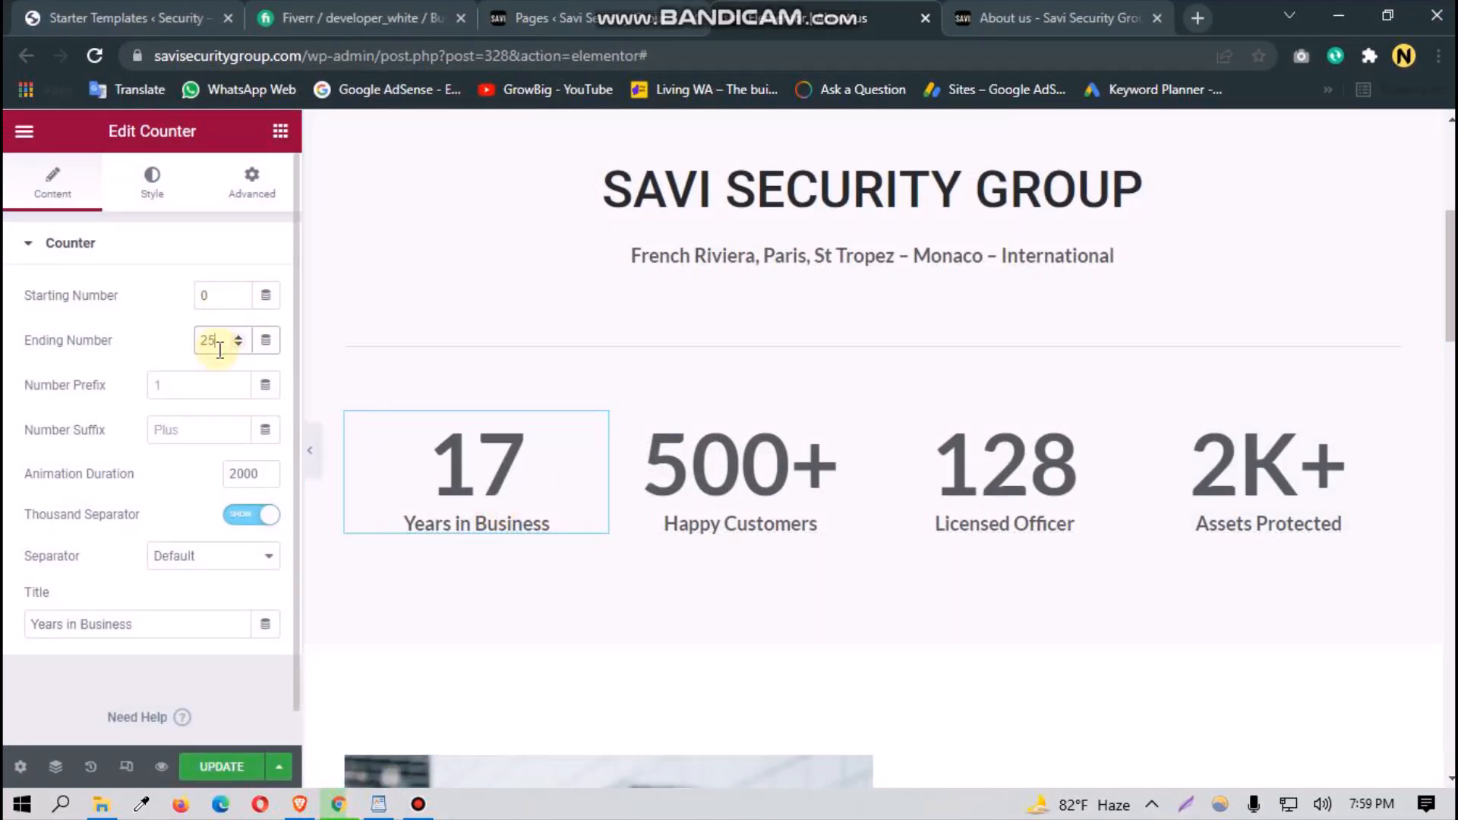
{"action": "scroll", "coordinate": [668, 509], "scroll_direction": "up", "scroll_amount": 1}
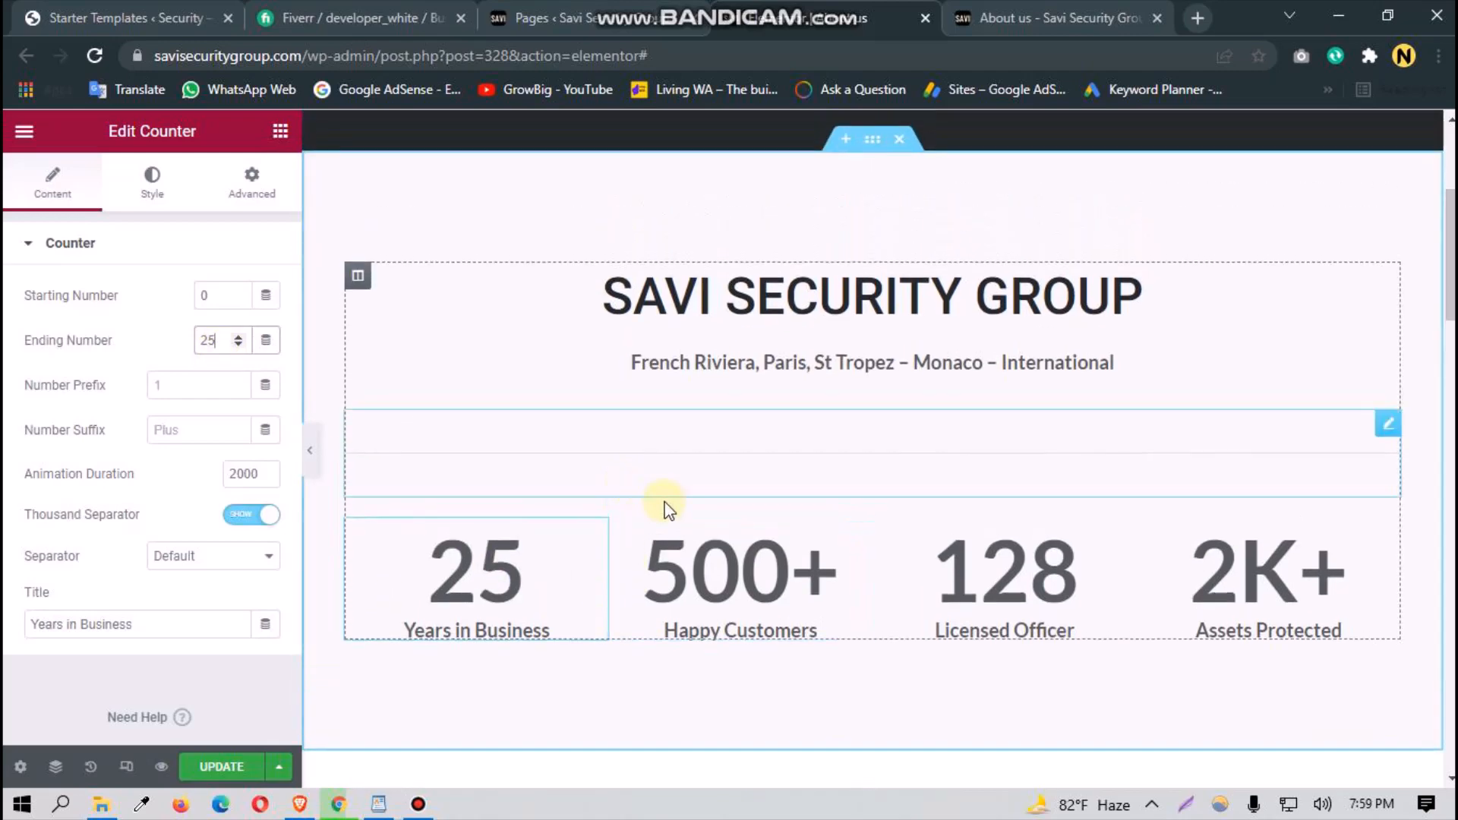
Step: Open the Security Solutions image box for editing
{"action": "scroll", "coordinate": [683, 510], "scroll_direction": "down", "scroll_amount": 2}
{"action": "scroll", "coordinate": [757, 558], "scroll_direction": "down", "scroll_amount": 2}
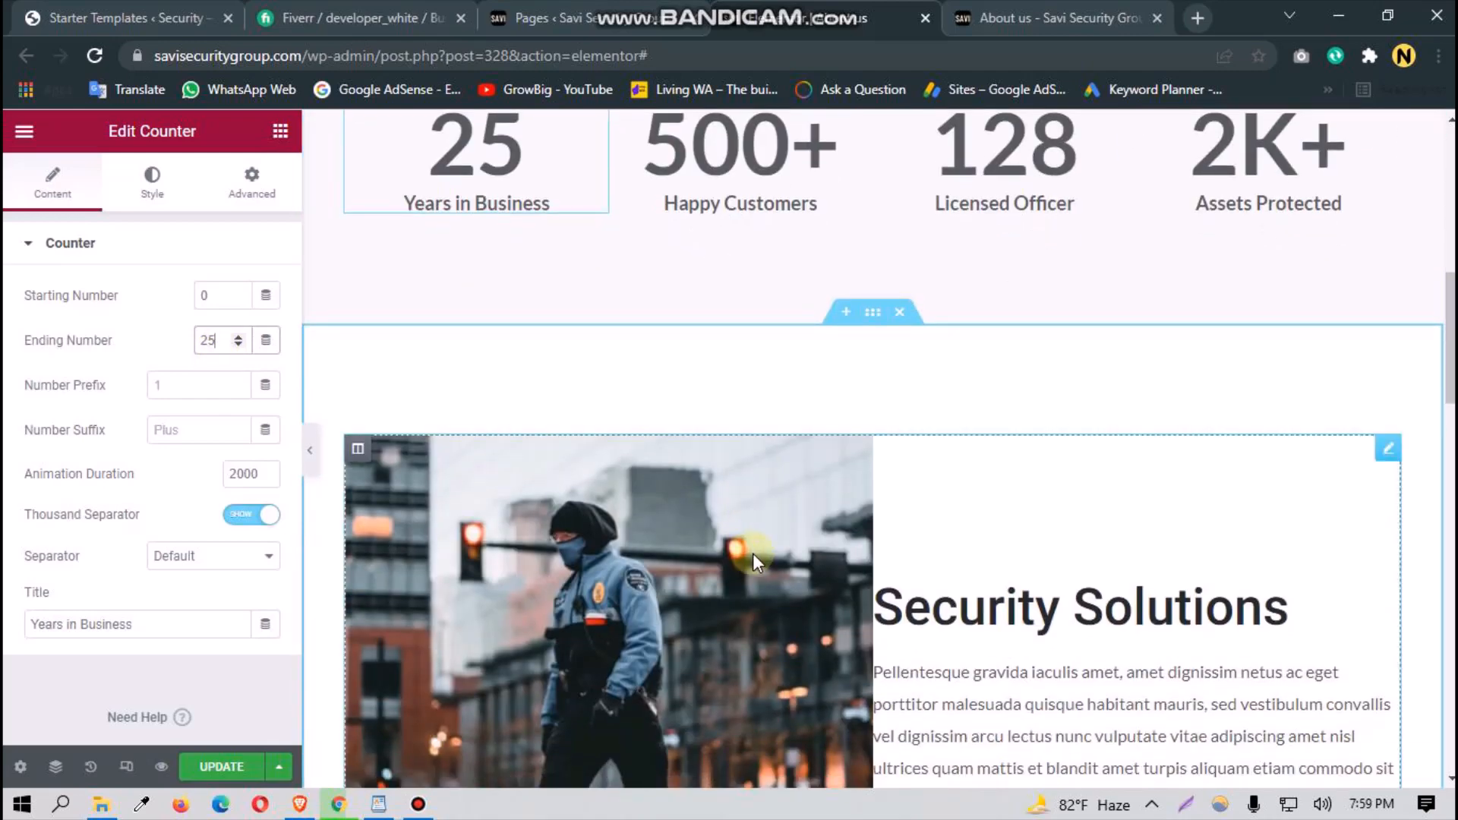
{"action": "scroll", "coordinate": [756, 562], "scroll_direction": "down", "scroll_amount": 2}
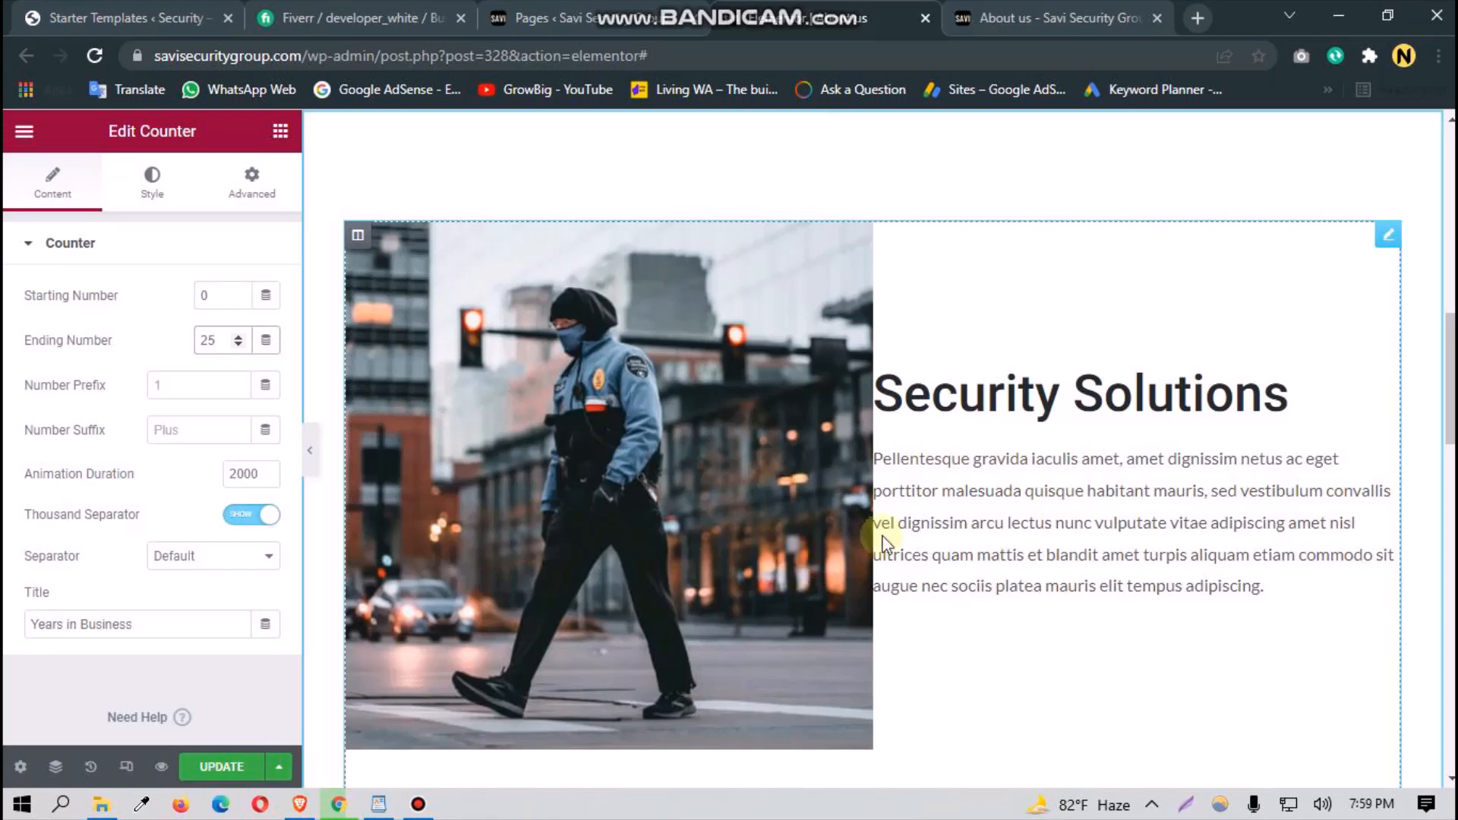
{"action": "left_click", "coordinate": [1192, 388]}
{"action": "scroll", "coordinate": [943, 664], "scroll_direction": "down", "scroll_amount": 2}
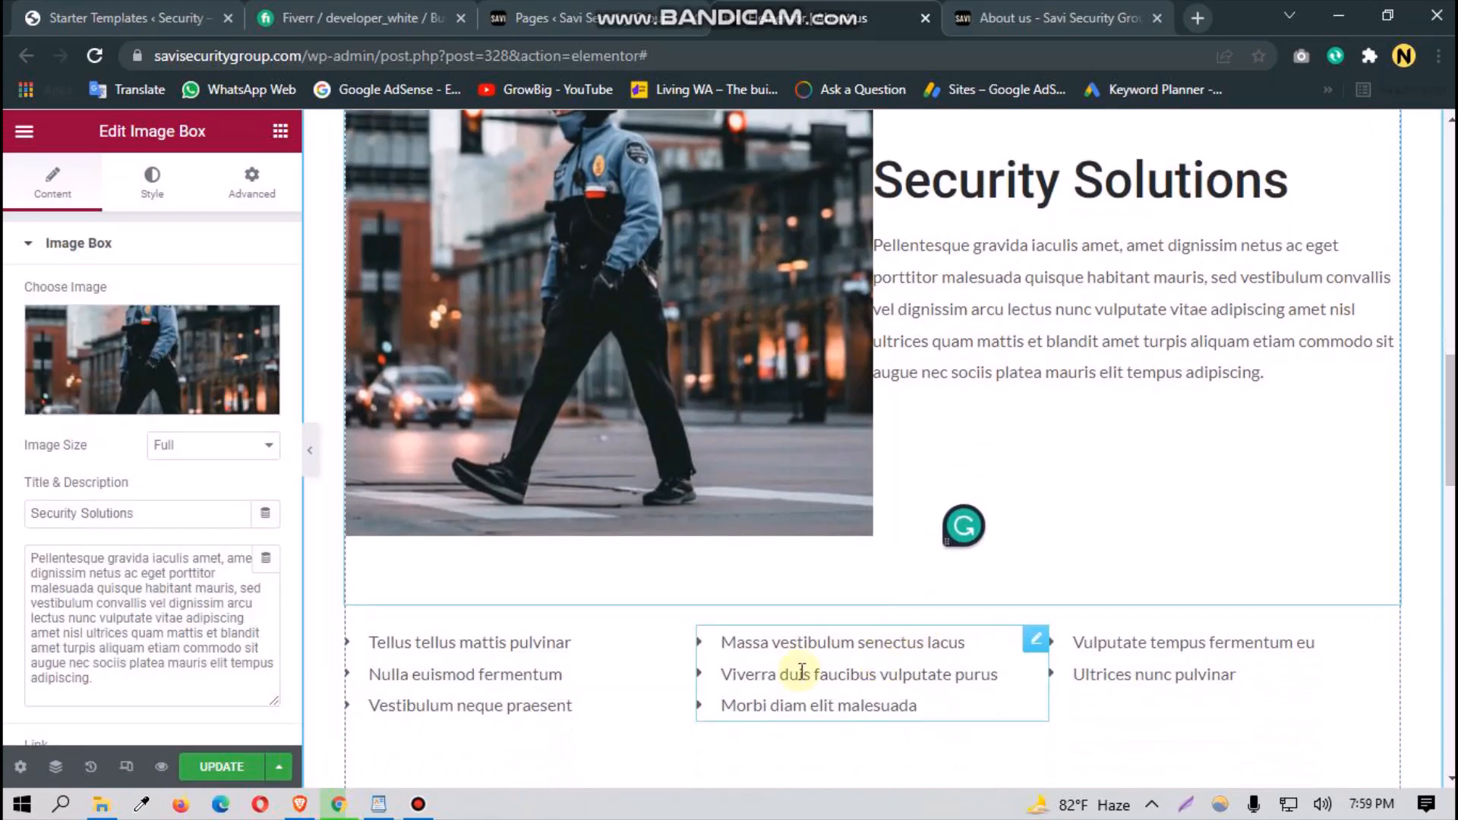
Step: Switch to the WordPad document and copy the About us paragraph beginning "SAVI SECURITY GROUP is a French-owned private security company"
{"action": "left_click", "coordinate": [378, 803]}
{"action": "scroll", "coordinate": [610, 634], "scroll_direction": "down", "scroll_amount": 3}
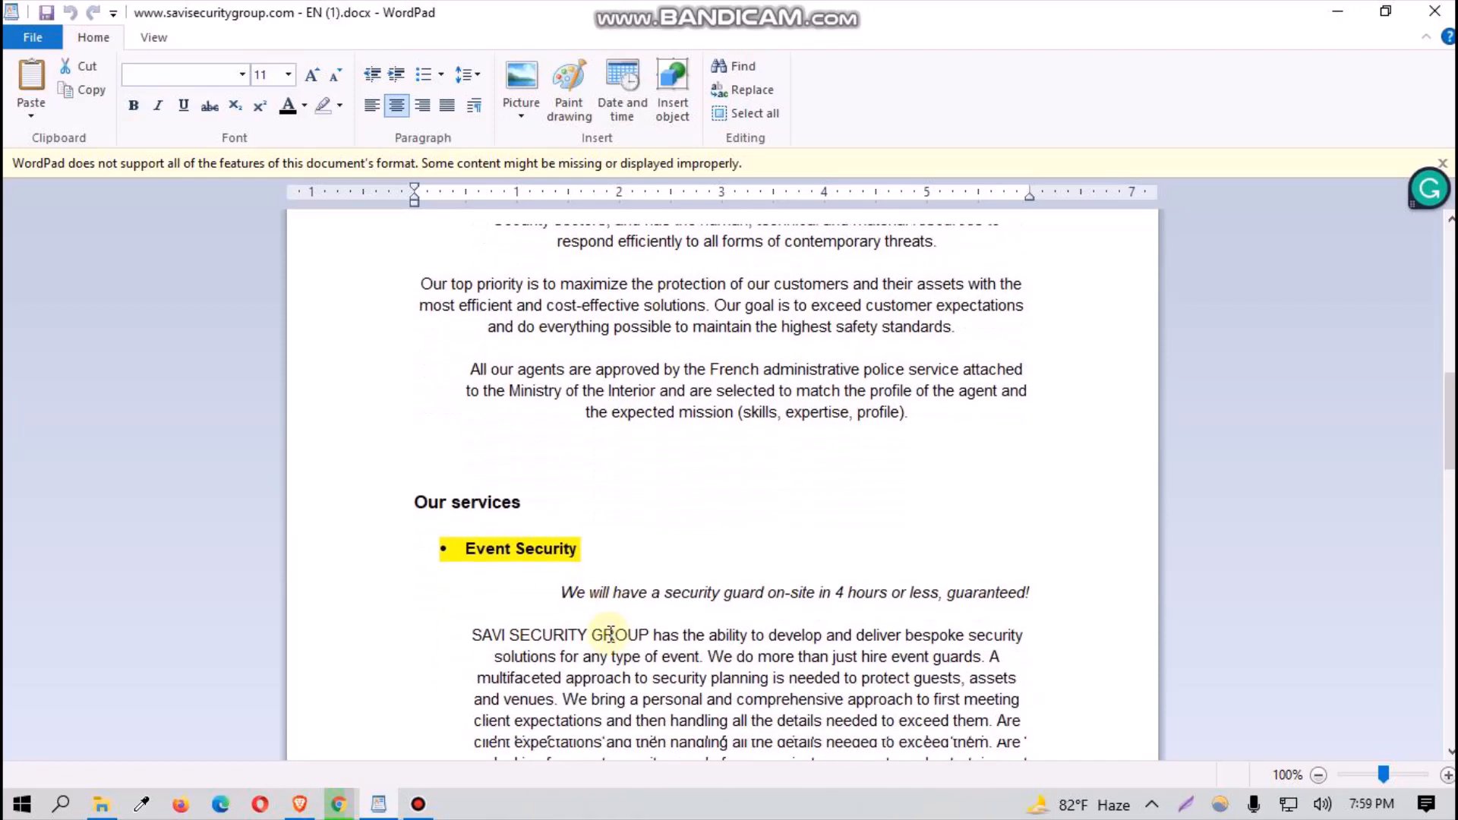
{"action": "scroll", "coordinate": [610, 634], "scroll_direction": "up", "scroll_amount": 4}
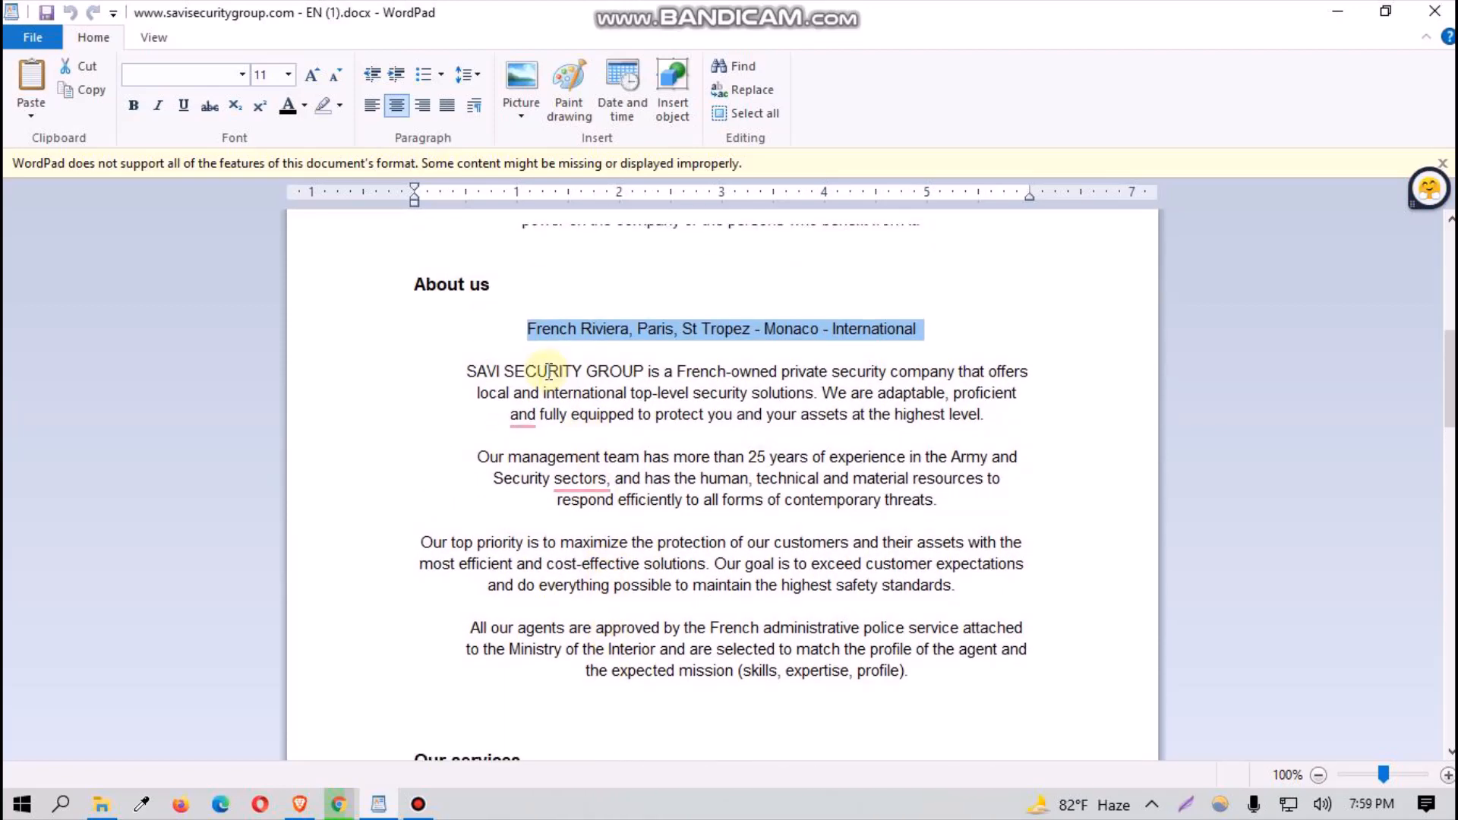
{"action": "left_click", "coordinate": [476, 372]}
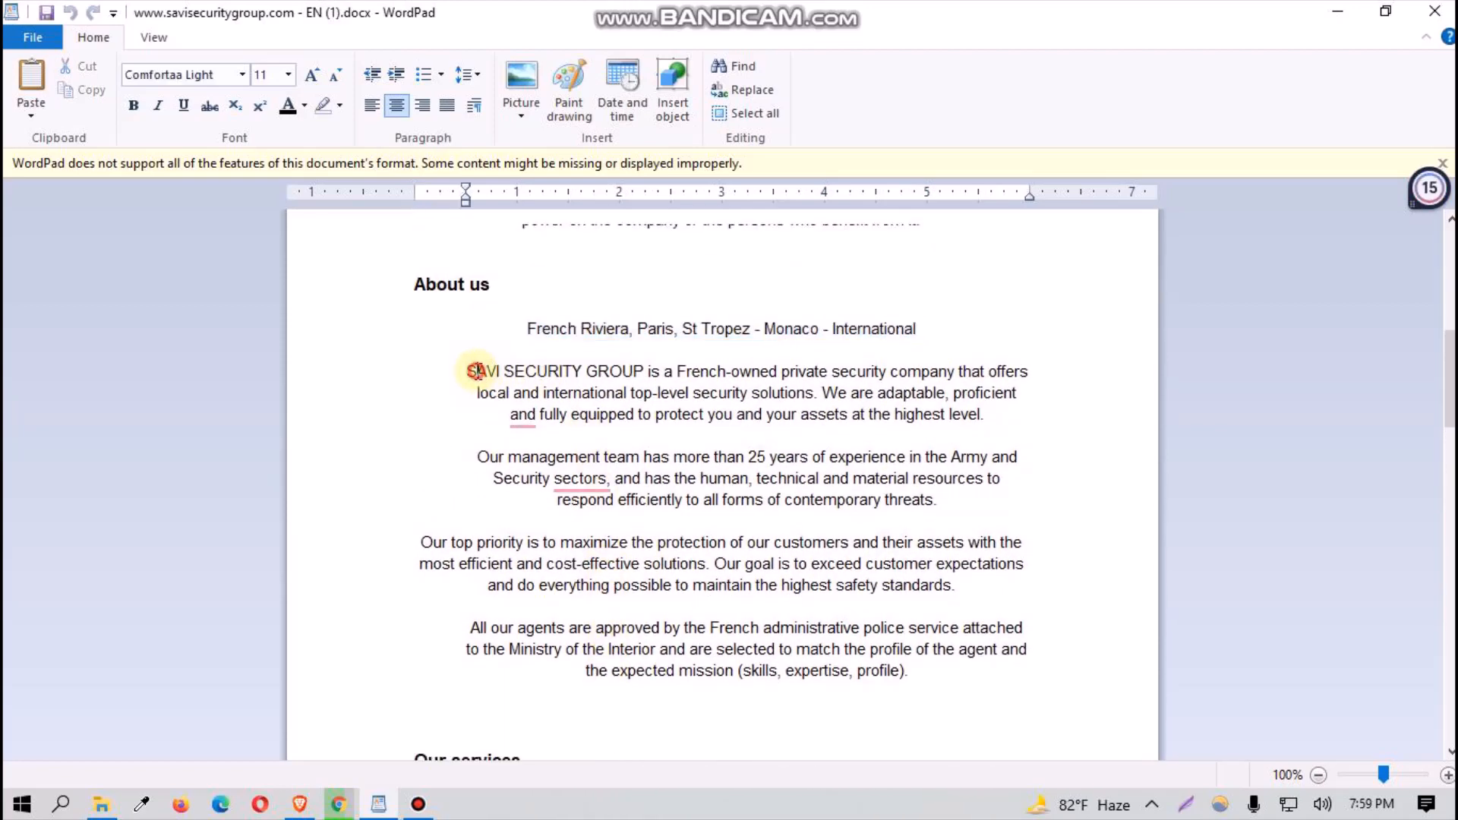
{"action": "left_click_drag", "start_coordinate": [473, 371], "coordinate": [921, 441]}
{"action": "key", "text": "ctrl+c"}
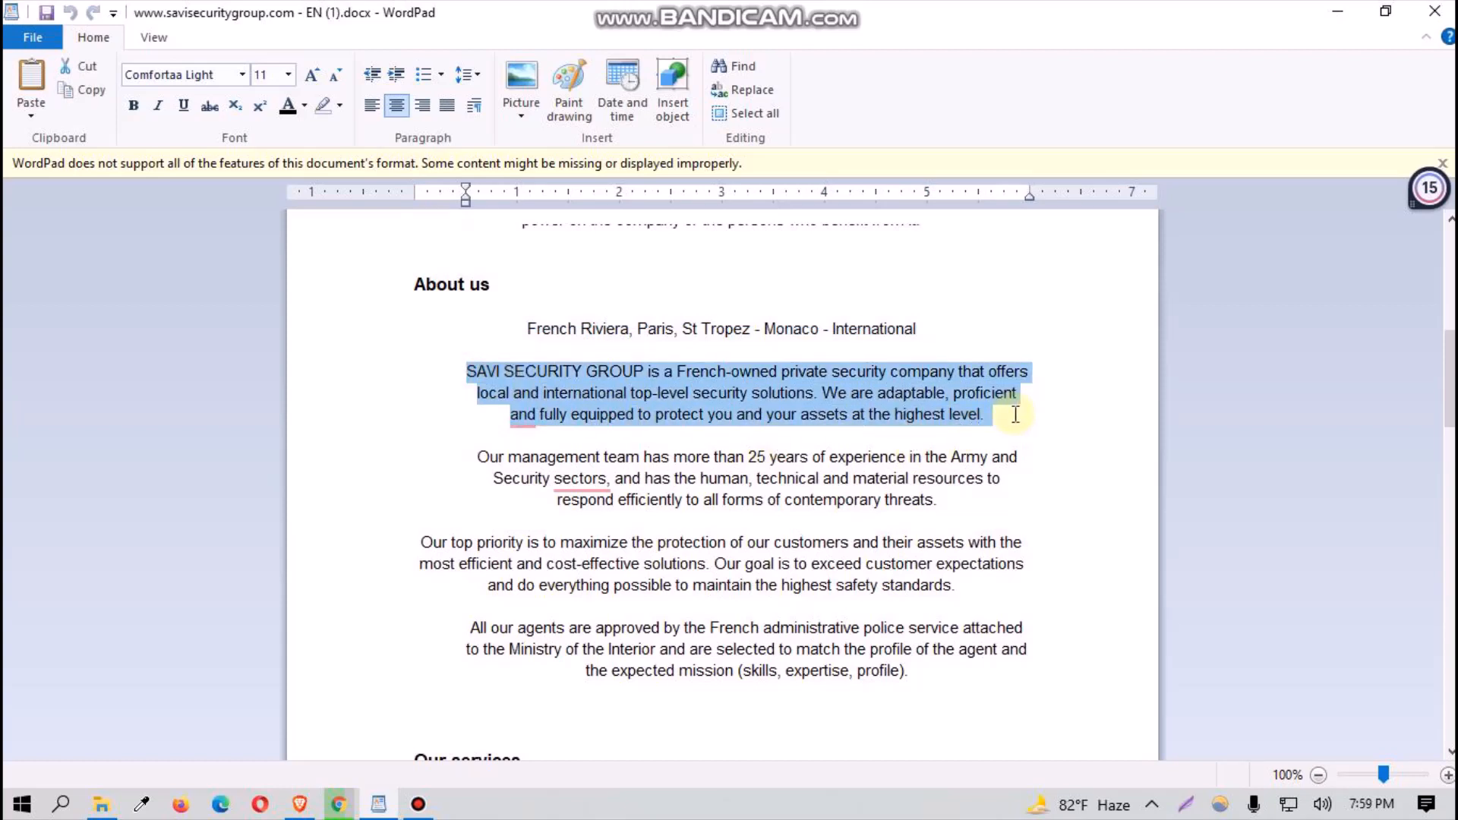
{"action": "right_click", "coordinate": [945, 401]}
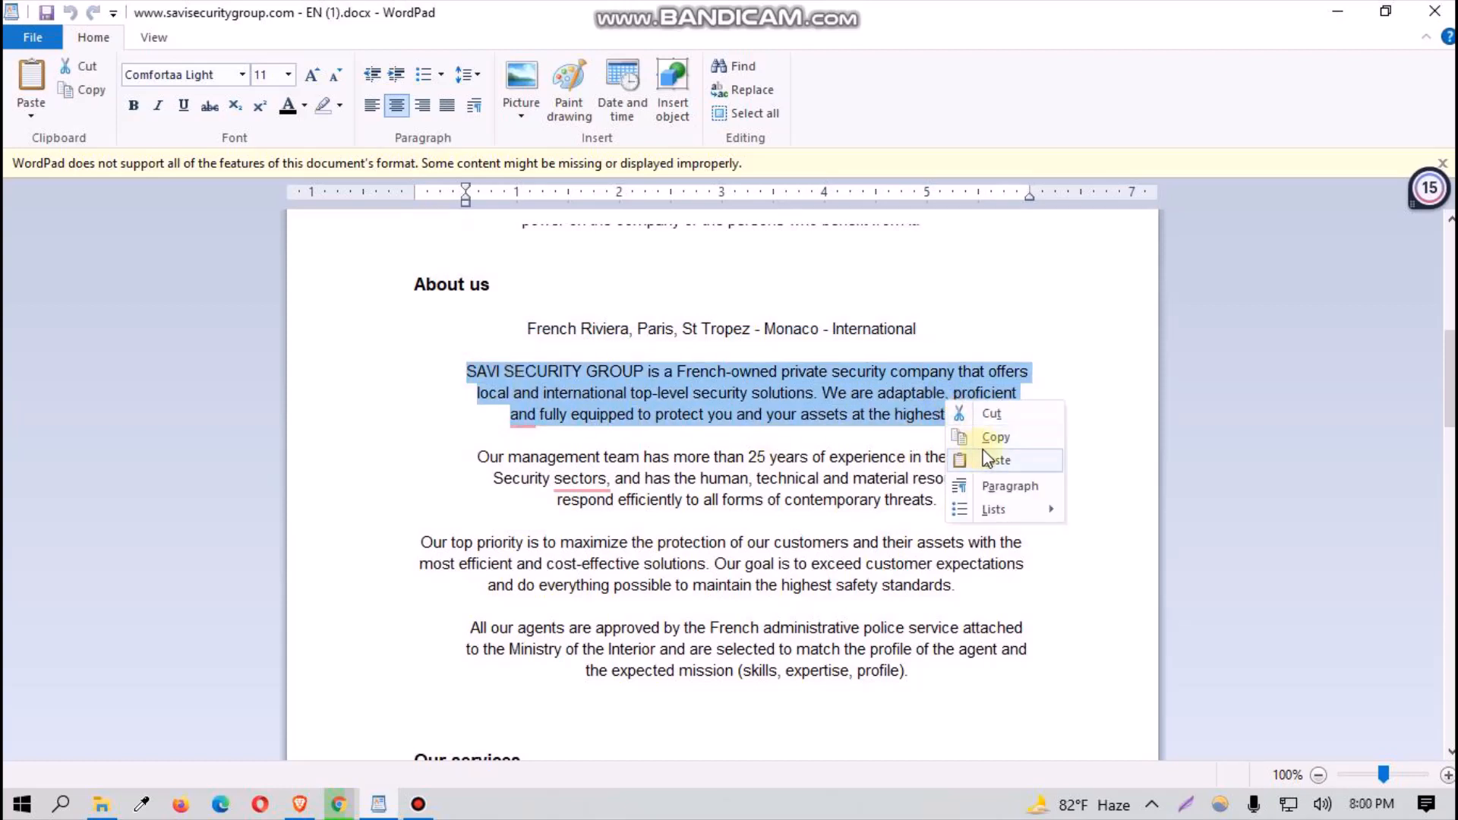
Step: Return to the page editor and replace the Security Solutions image box's placeholder description with the copied company paragraph
{"action": "left_click", "coordinate": [366, 802]}
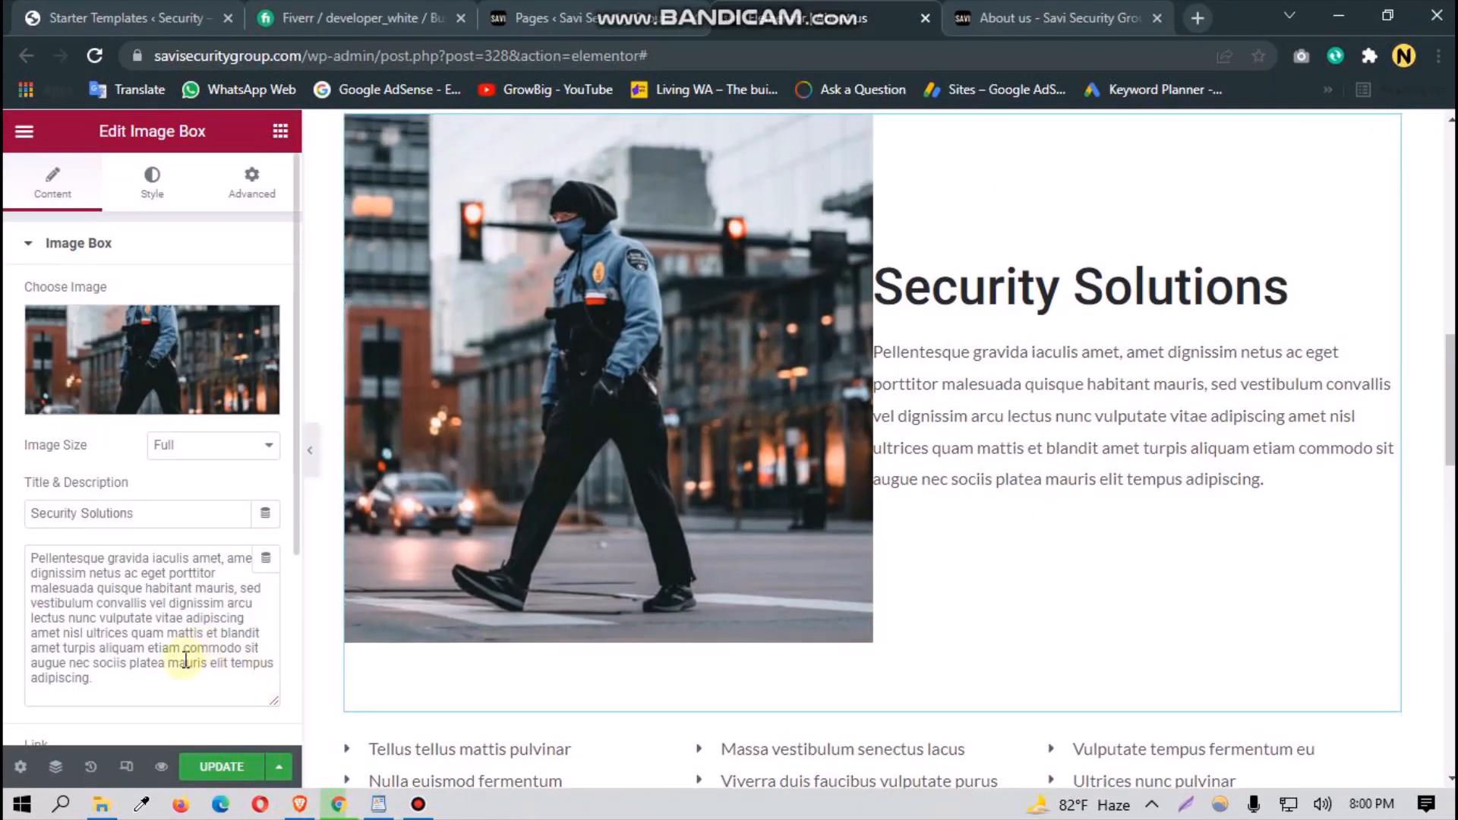
{"action": "left_click_drag", "start_coordinate": [169, 687], "coordinate": [6, 580]}
{"action": "key", "text": "ctrl+v"}
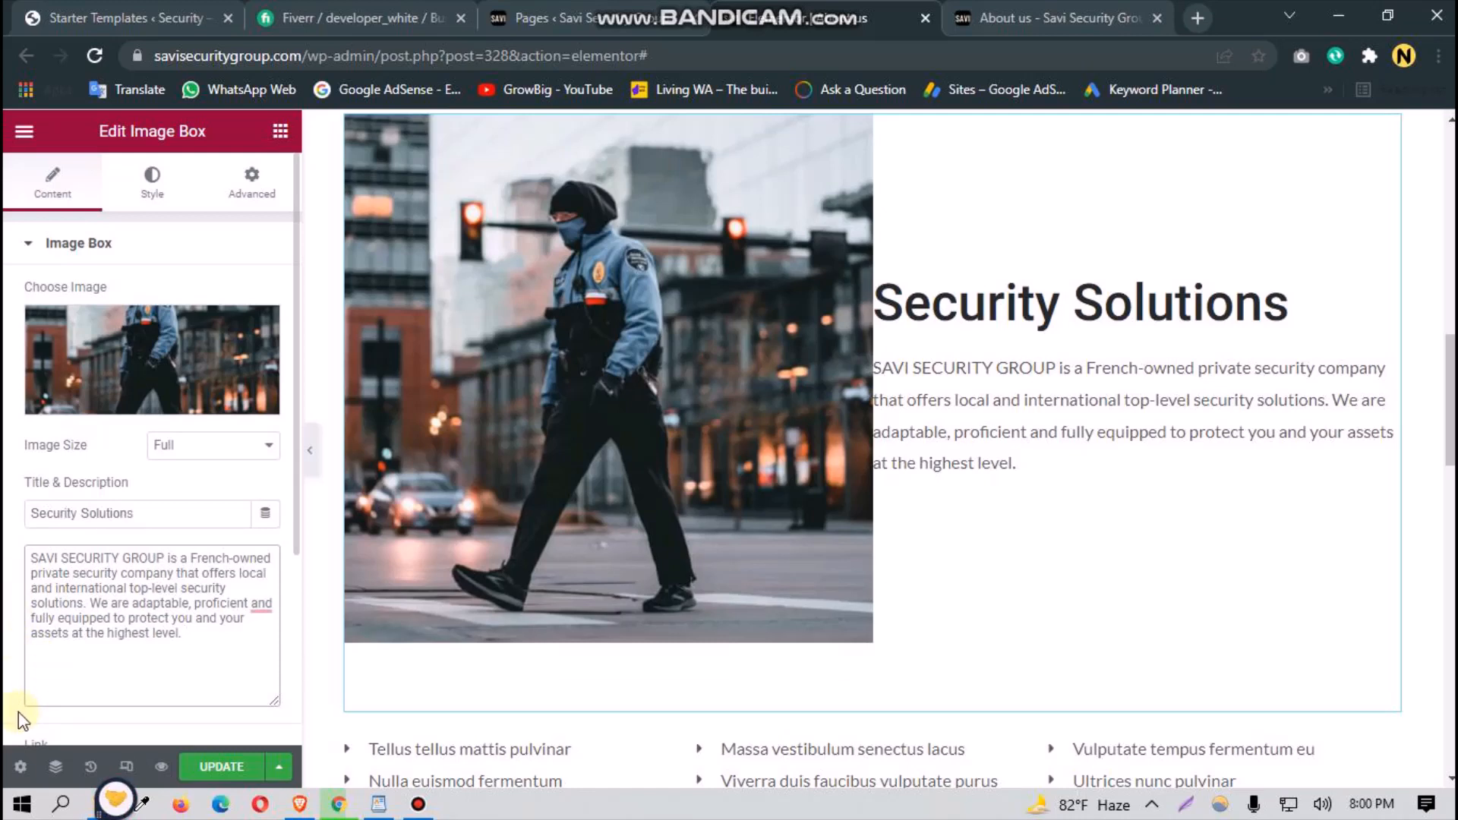
{"action": "scroll", "coordinate": [879, 509], "scroll_direction": "up", "scroll_amount": 2}
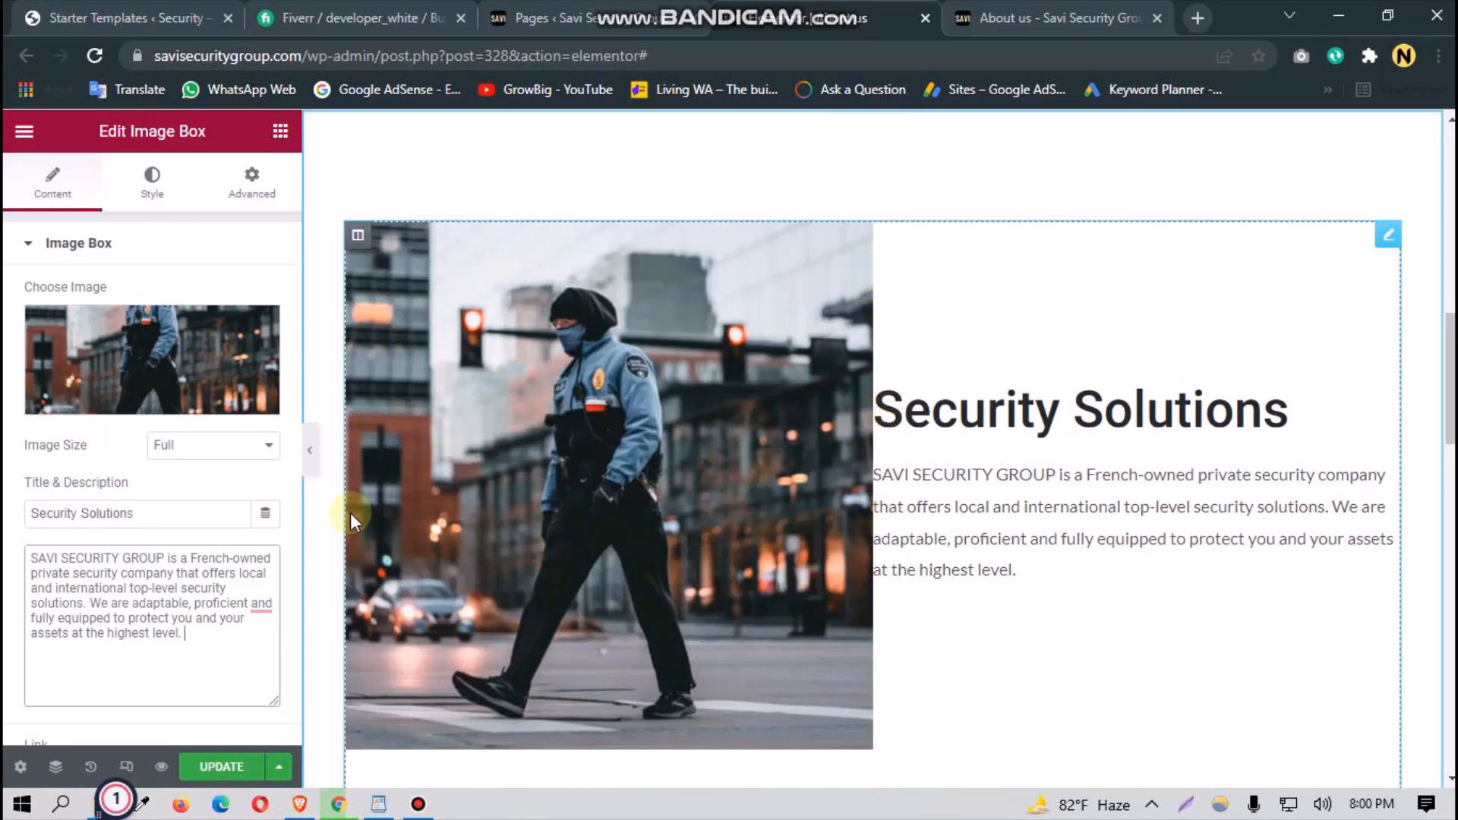
Step: Collapse the editing panel to examine the Security Solutions section at full width, and restore the panel
{"action": "left_click", "coordinate": [309, 450]}
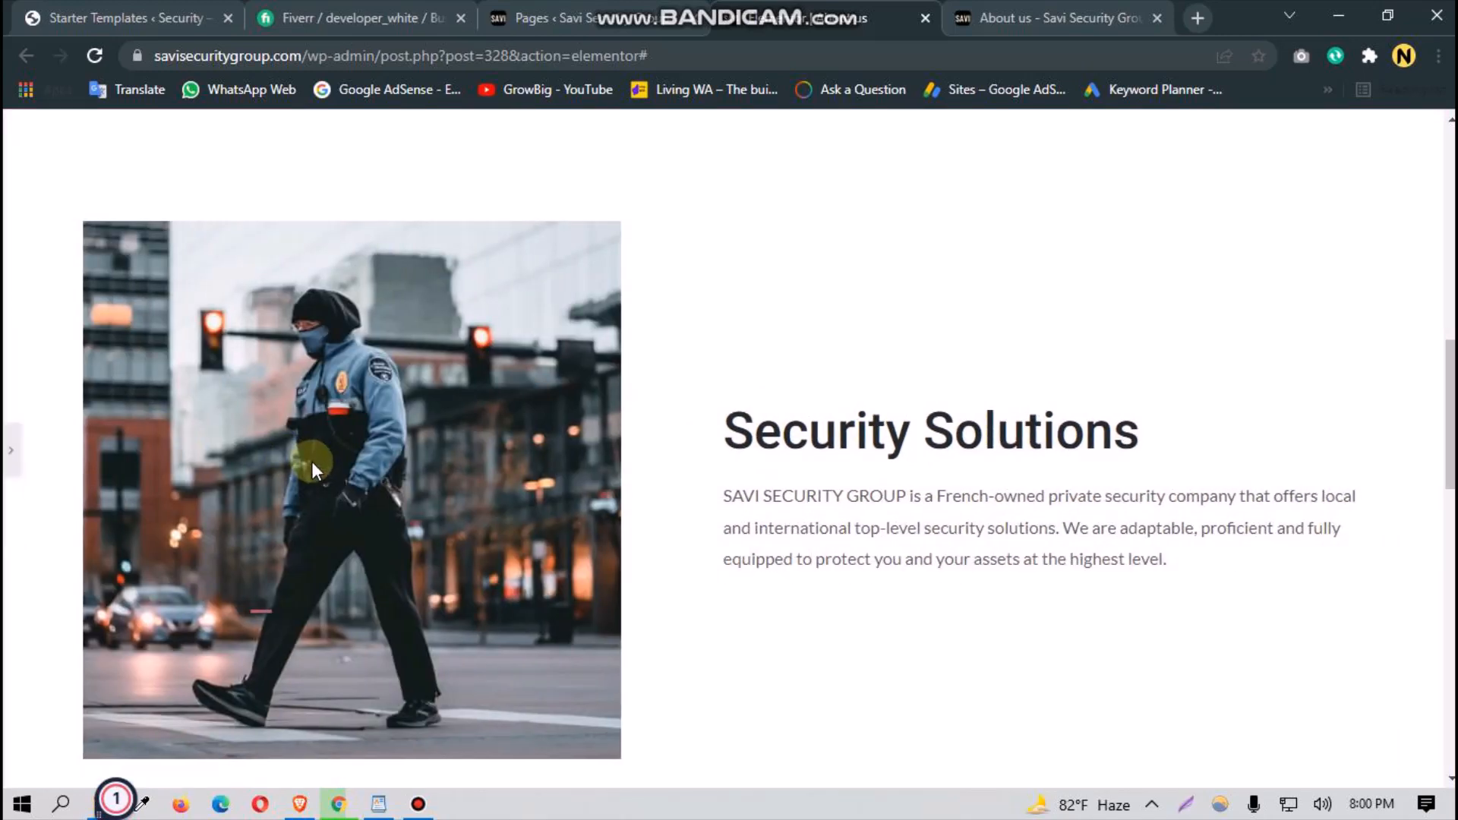
{"action": "scroll", "coordinate": [269, 517], "scroll_direction": "up", "scroll_amount": 3}
{"action": "scroll", "coordinate": [270, 517], "scroll_direction": "down", "scroll_amount": 5}
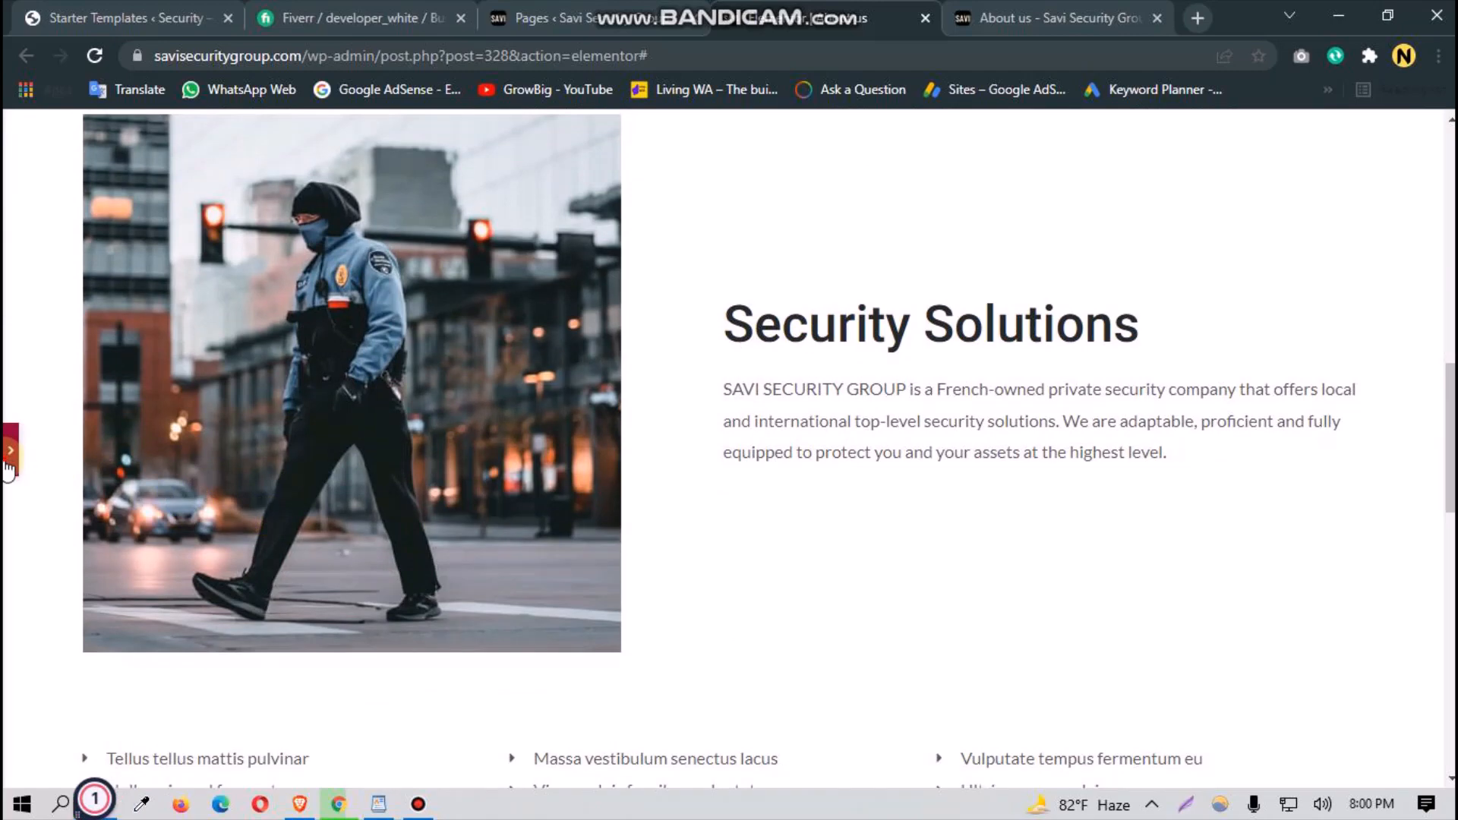
{"action": "left_click", "coordinate": [8, 469]}
Step: Copy the French Riviera, Paris, St Tropez locations text widget under the SAVI SECURITY GROUP heading
{"action": "scroll", "coordinate": [804, 697], "scroll_direction": "up", "scroll_amount": 5}
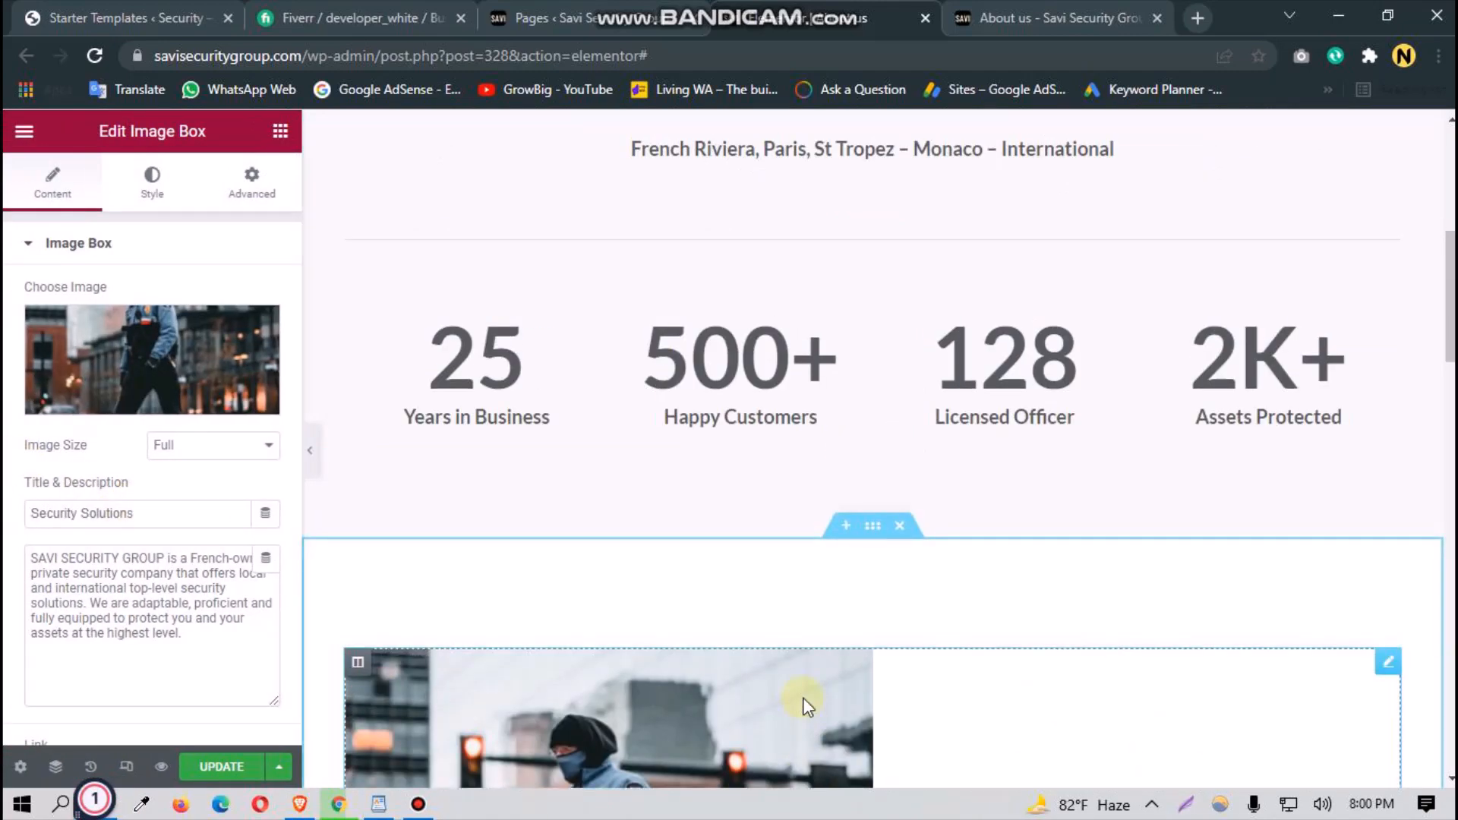
{"action": "scroll", "coordinate": [805, 705], "scroll_direction": "up", "scroll_amount": 2}
{"action": "right_click", "coordinate": [693, 252]}
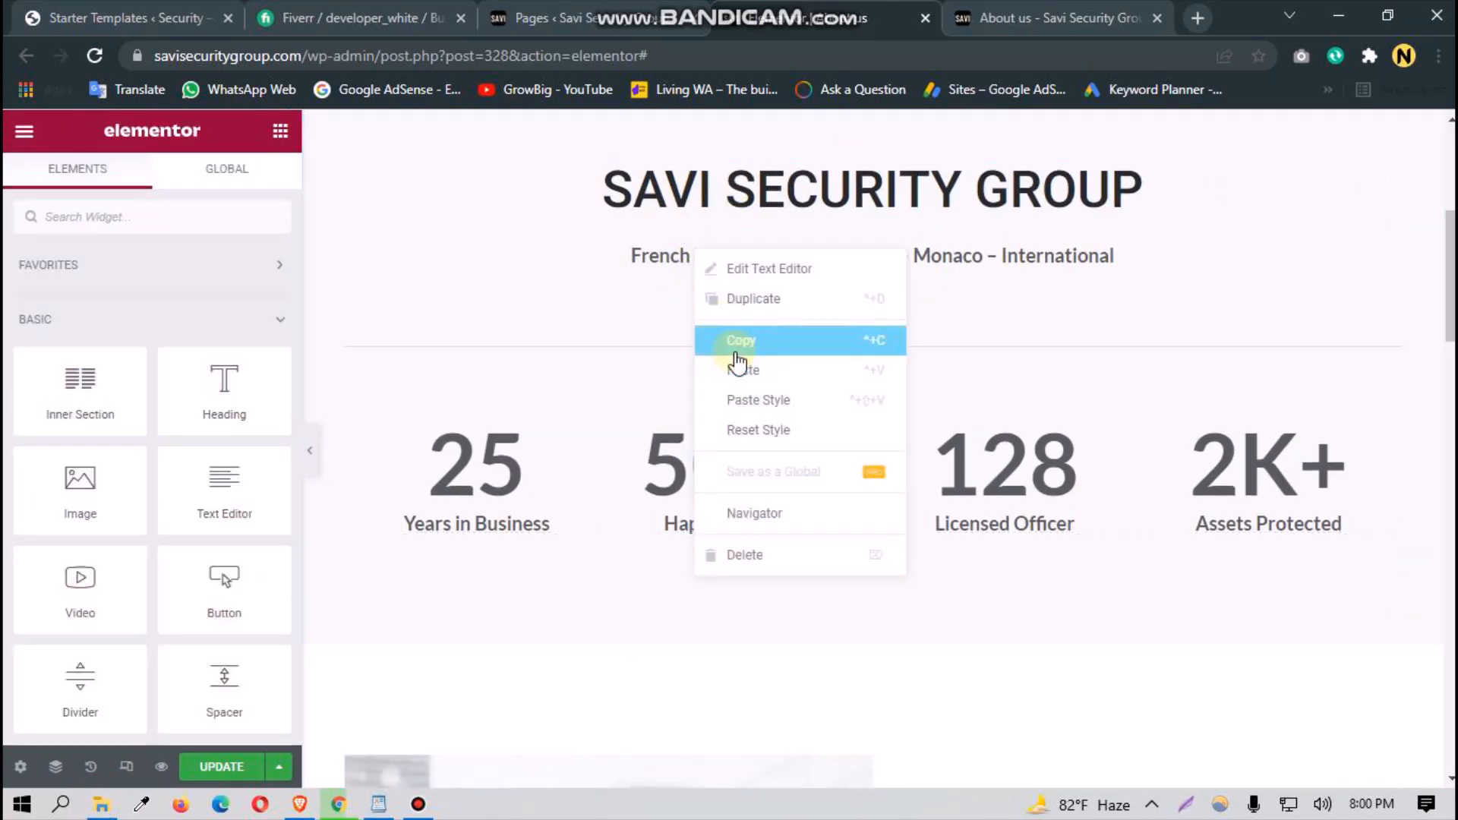
{"action": "left_click", "coordinate": [735, 353]}
Step: Set the font size of the Security Solutions image box's description to 18 px in its typography settings
{"action": "scroll", "coordinate": [853, 570], "scroll_direction": "down", "scroll_amount": 7}
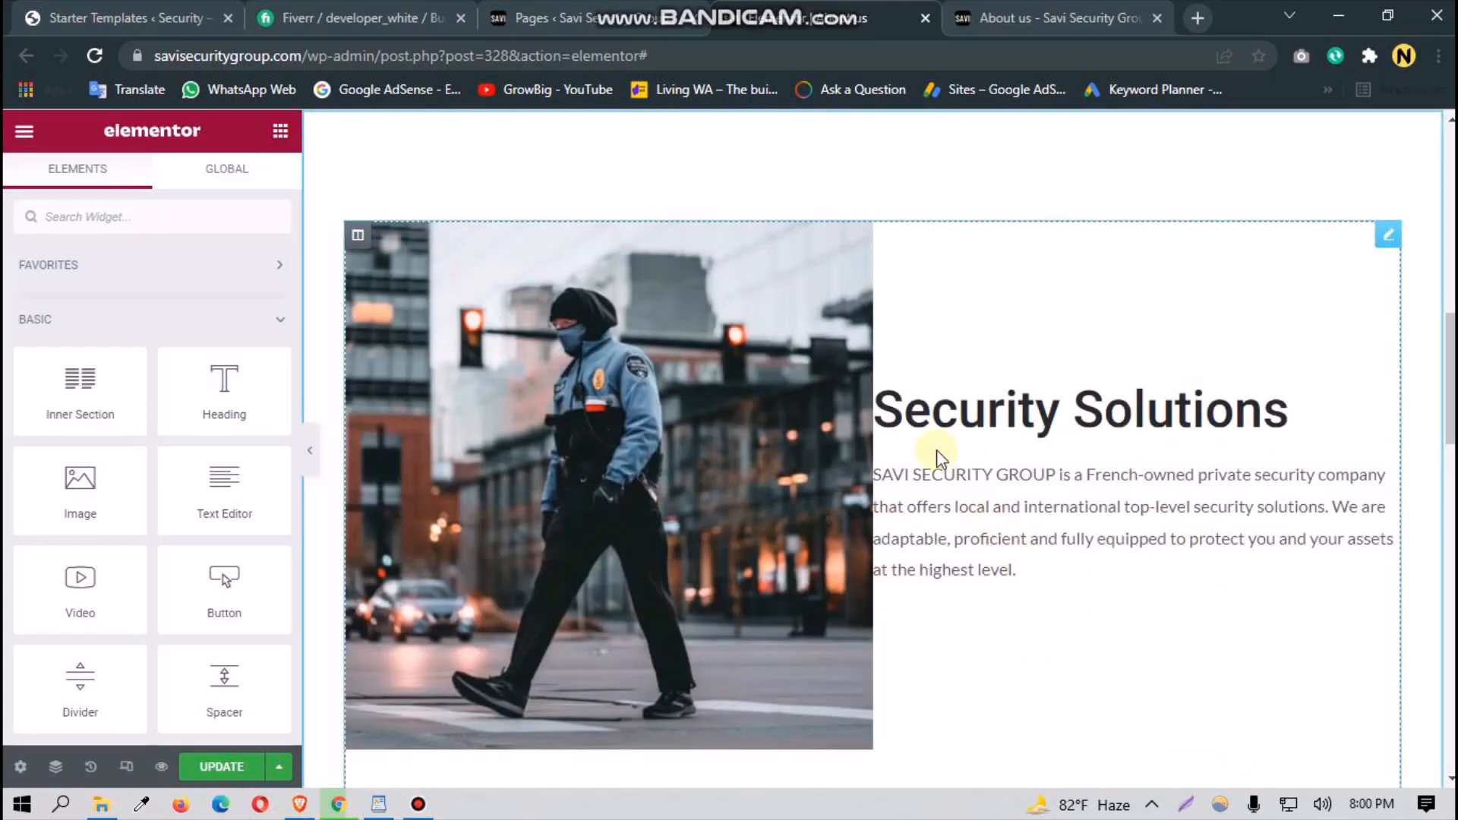
{"action": "left_click", "coordinate": [939, 489]}
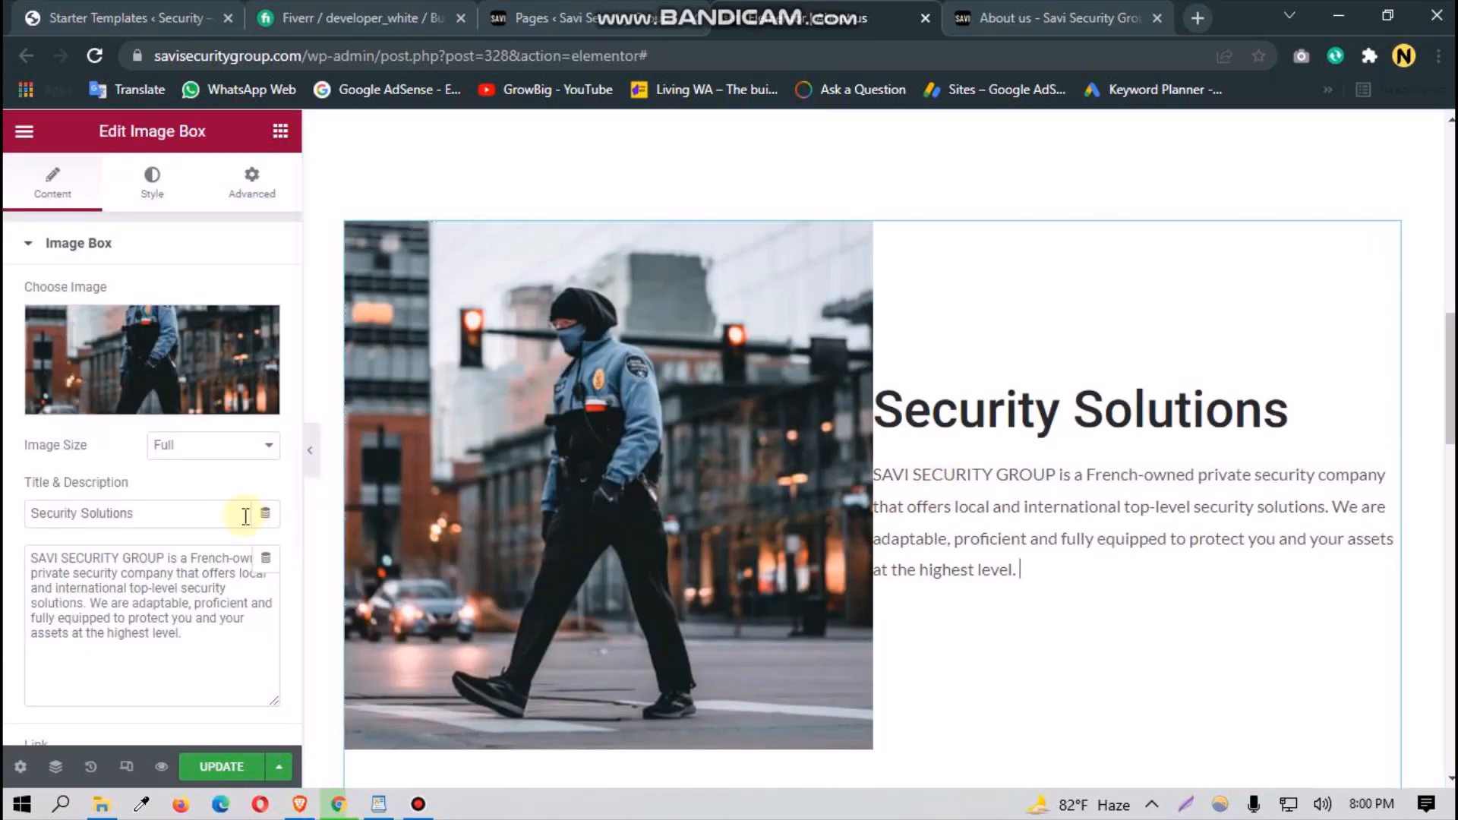
{"action": "left_click", "coordinate": [154, 183]}
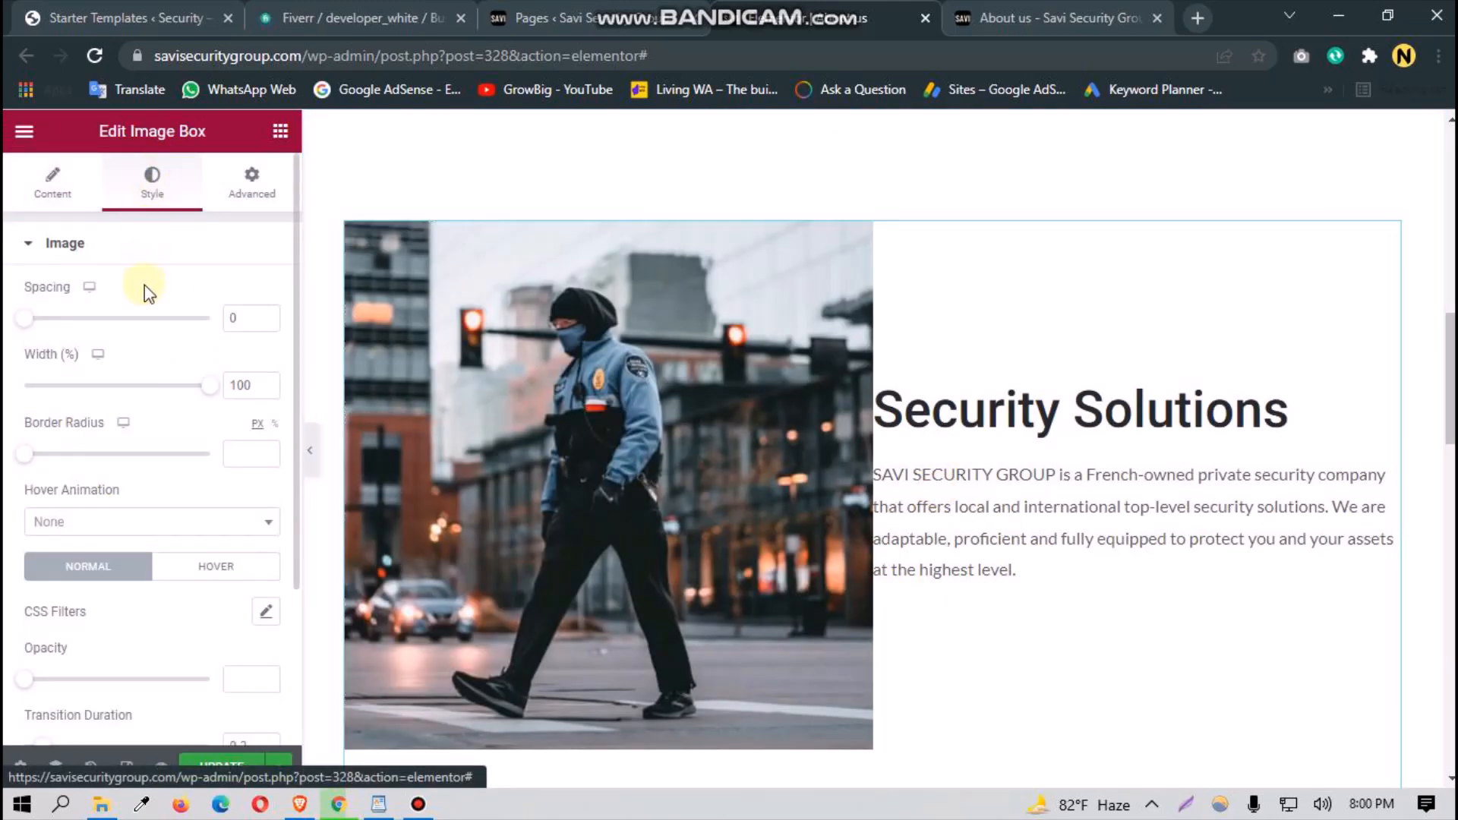
{"action": "scroll", "coordinate": [162, 370], "scroll_direction": "down", "scroll_amount": 3}
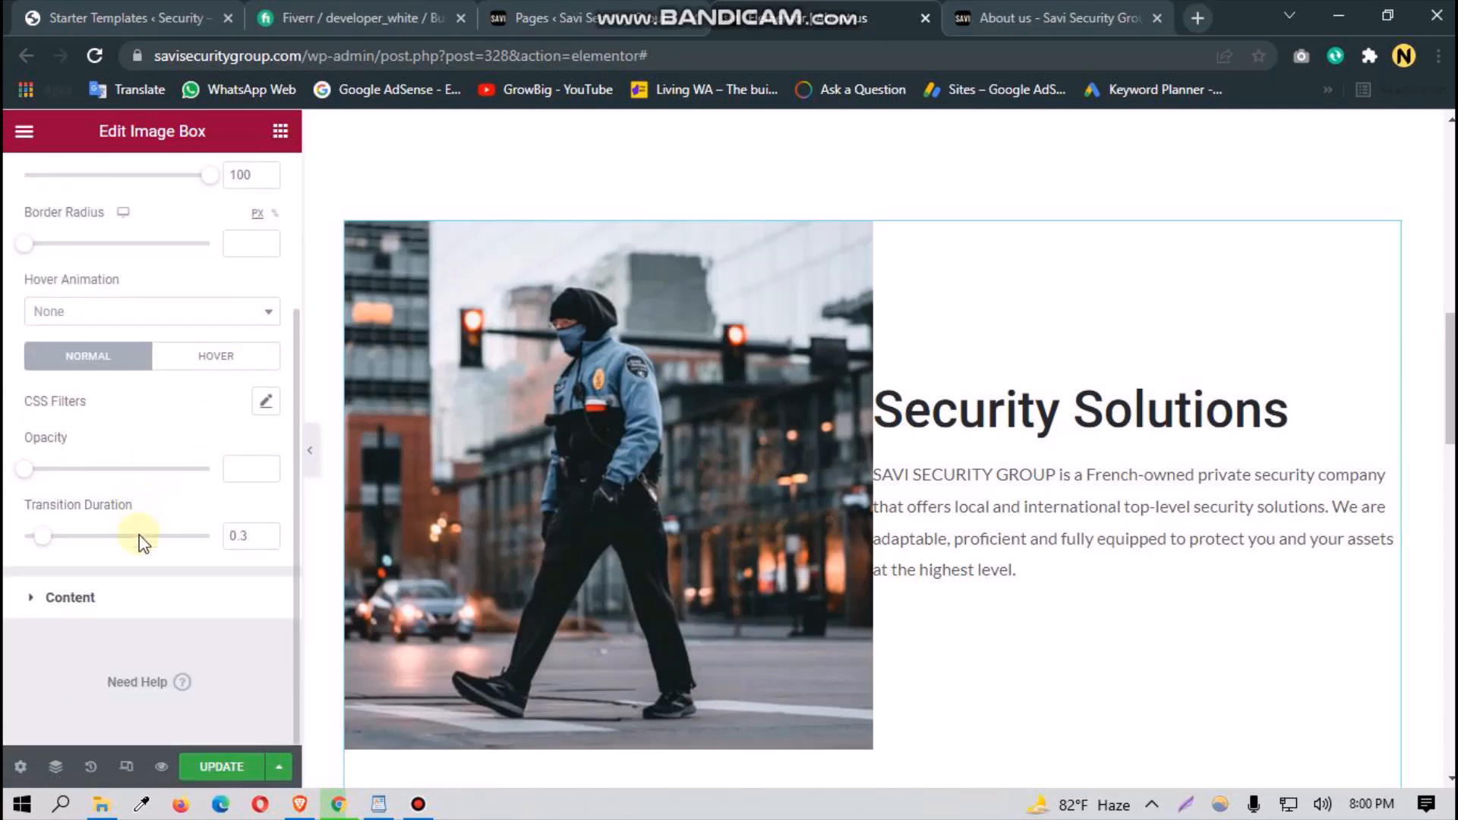
{"action": "left_click", "coordinate": [125, 600]}
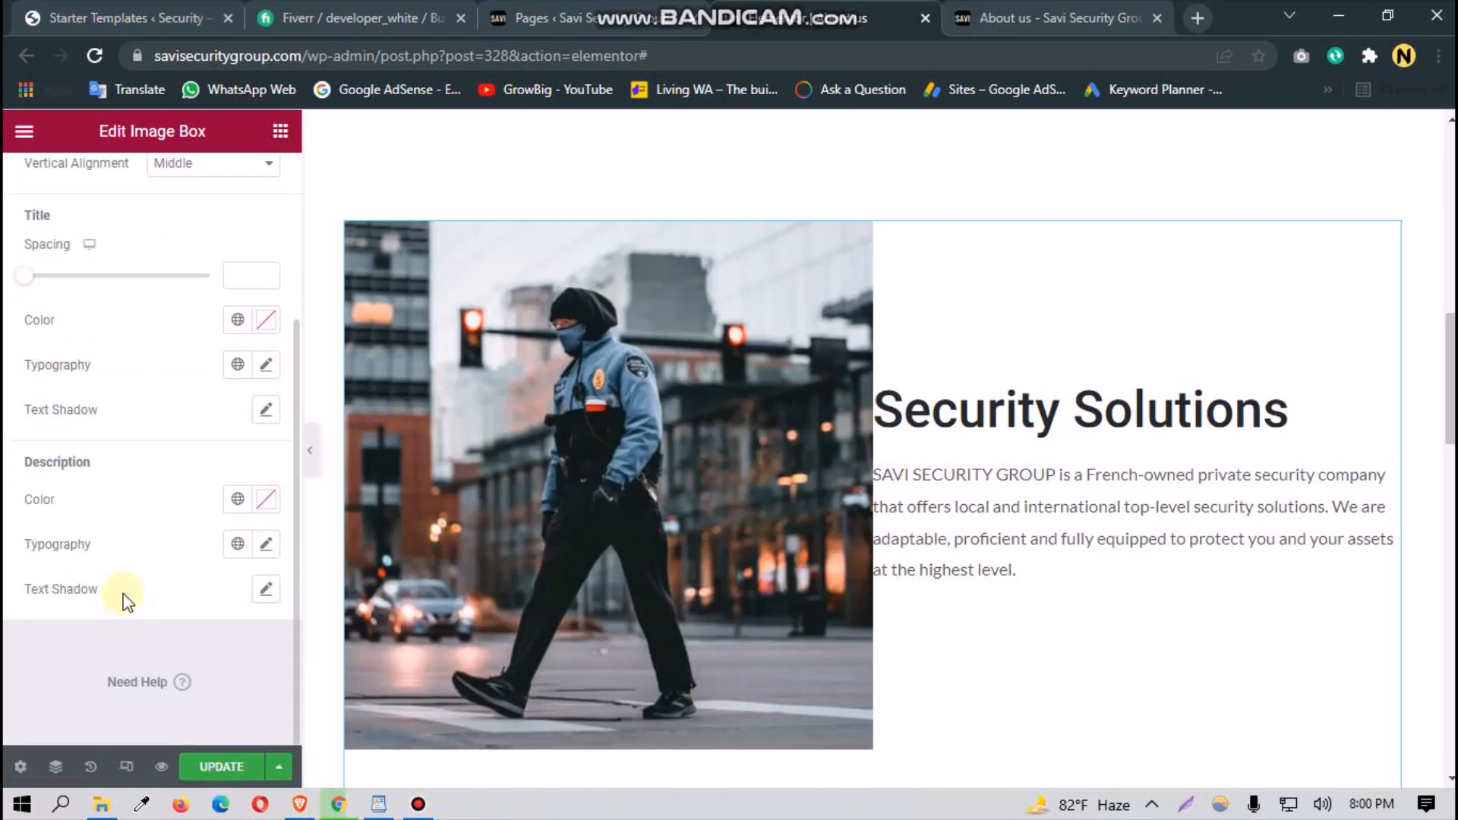
{"action": "left_click", "coordinate": [266, 545]}
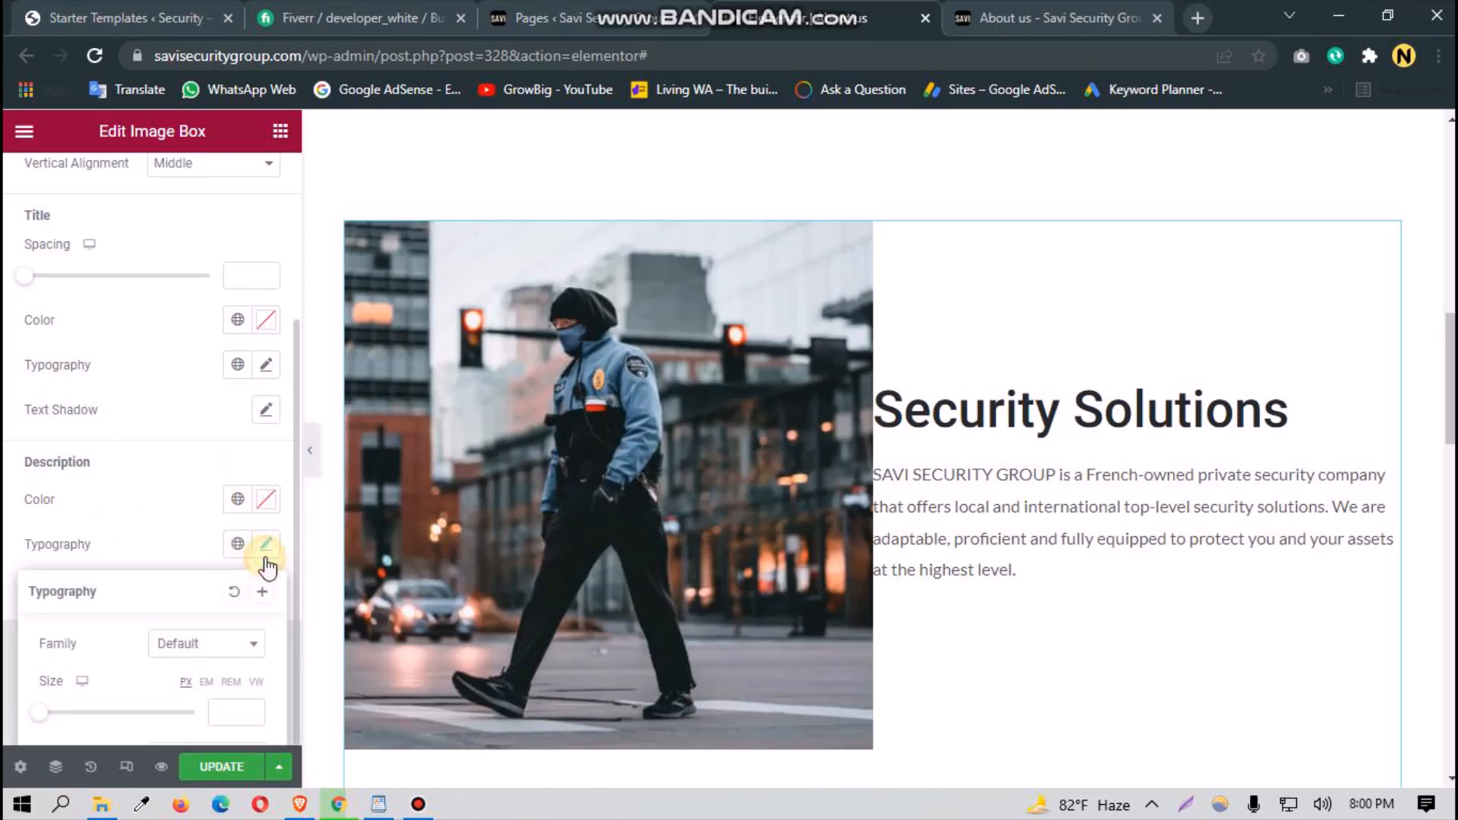
{"action": "left_click", "coordinate": [213, 646]}
{"action": "left_click", "coordinate": [9, 619]}
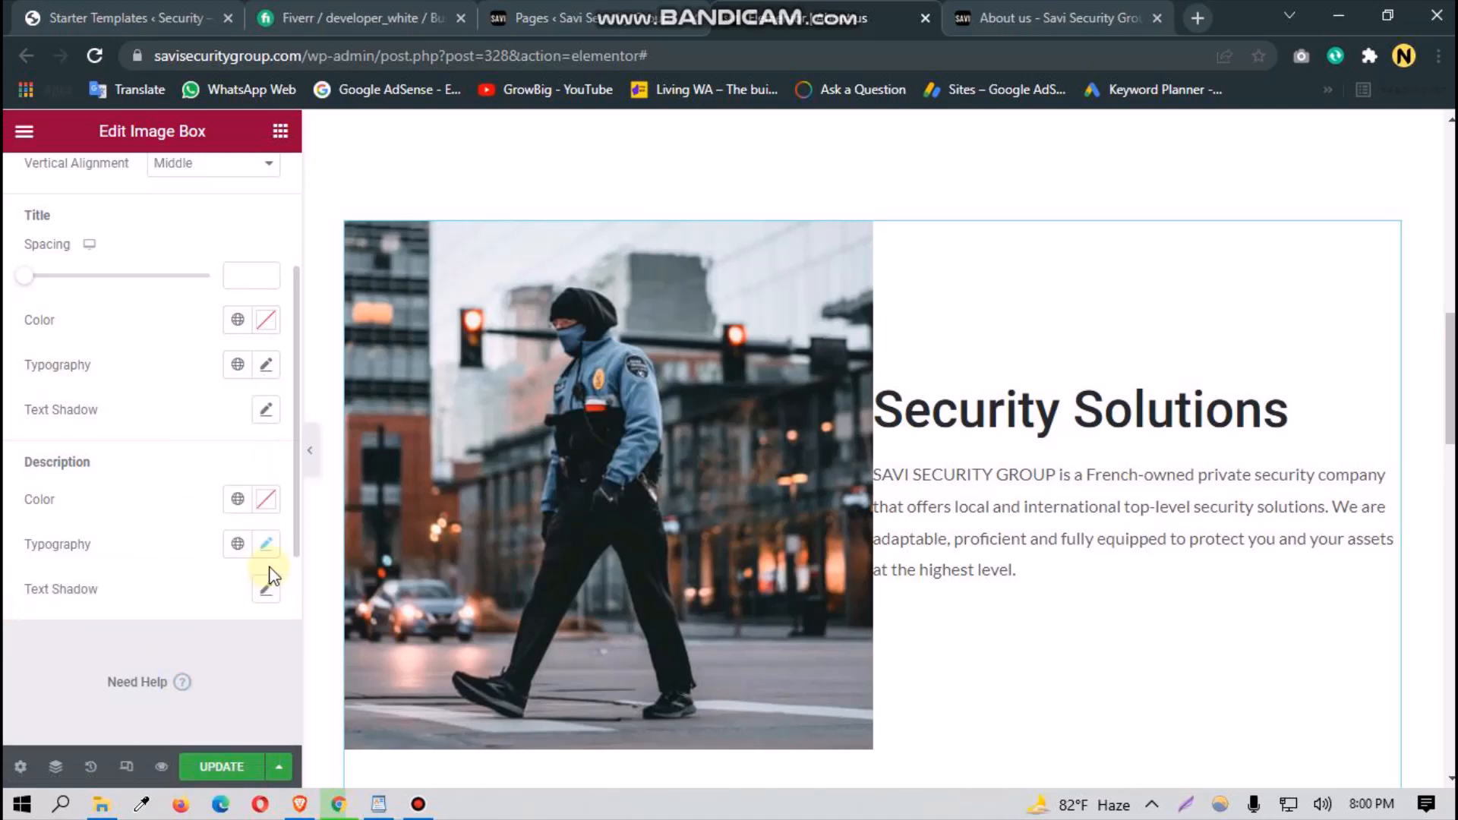
{"action": "left_click", "coordinate": [266, 544]}
{"action": "scroll", "coordinate": [243, 577], "scroll_direction": "down", "scroll_amount": 3}
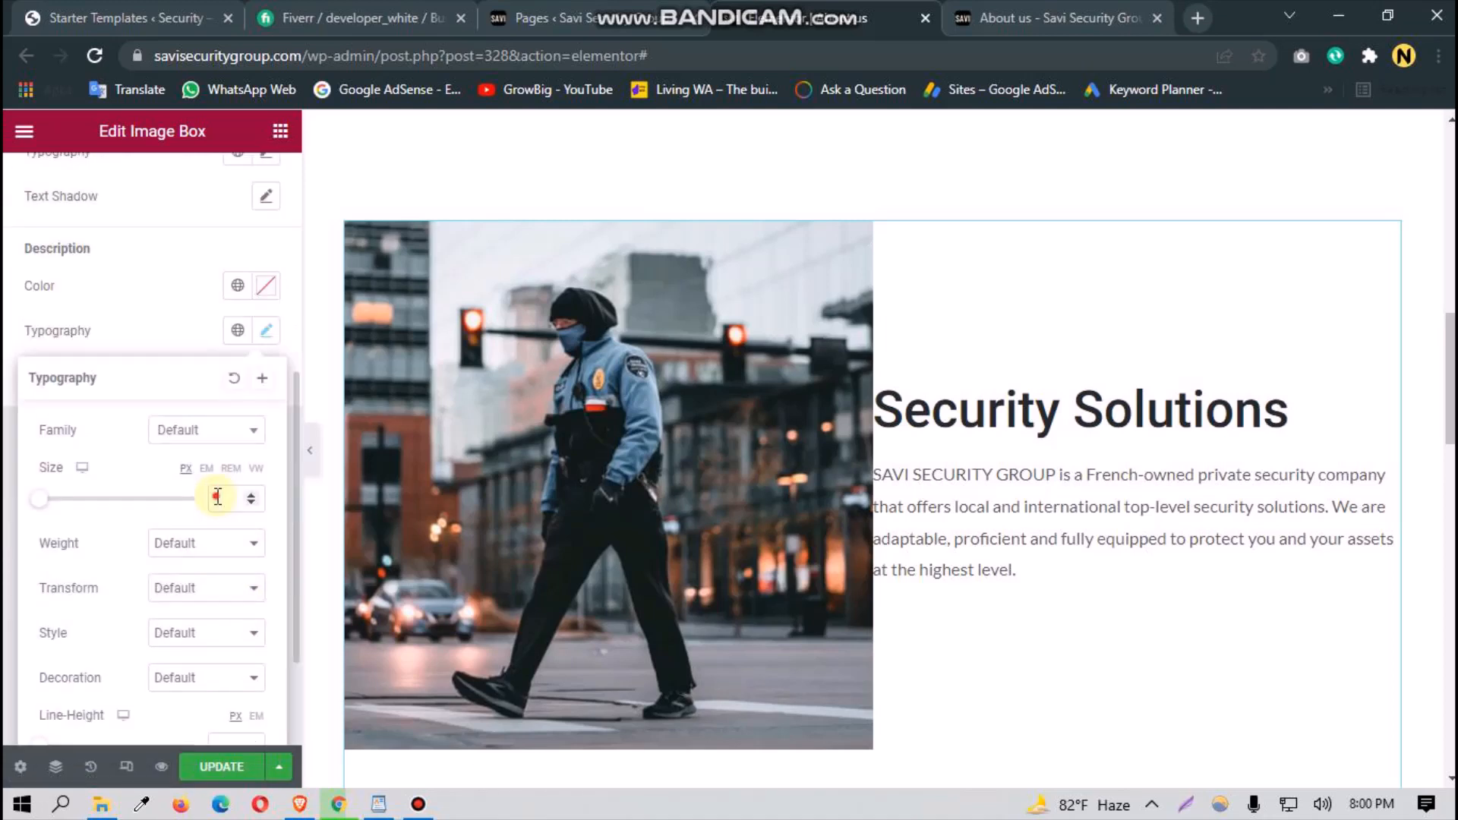
{"action": "type", "text": "18"}
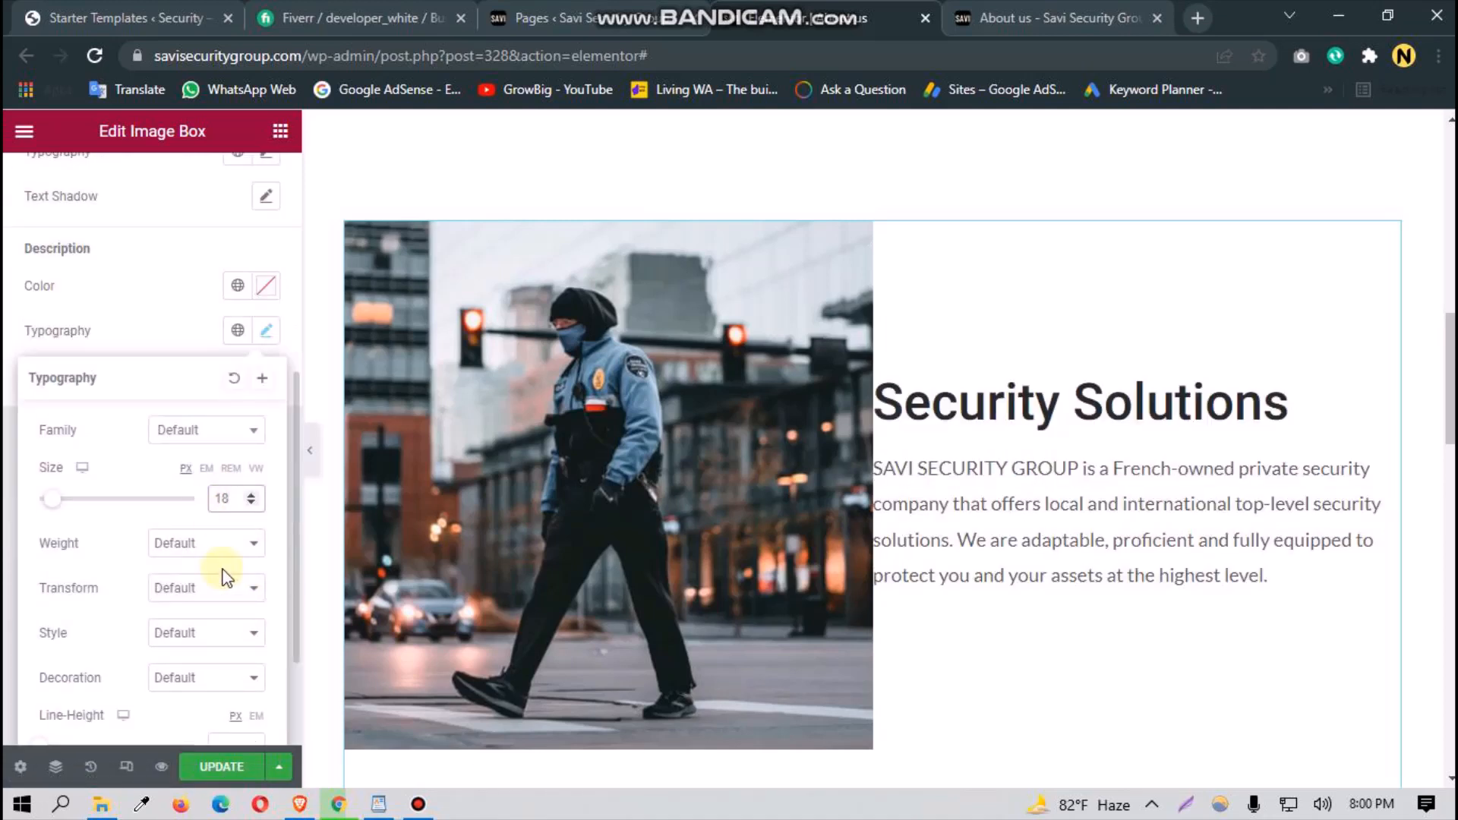
Step: Set the description's font weight to 600 and close the typography settings
{"action": "left_click", "coordinate": [223, 558]}
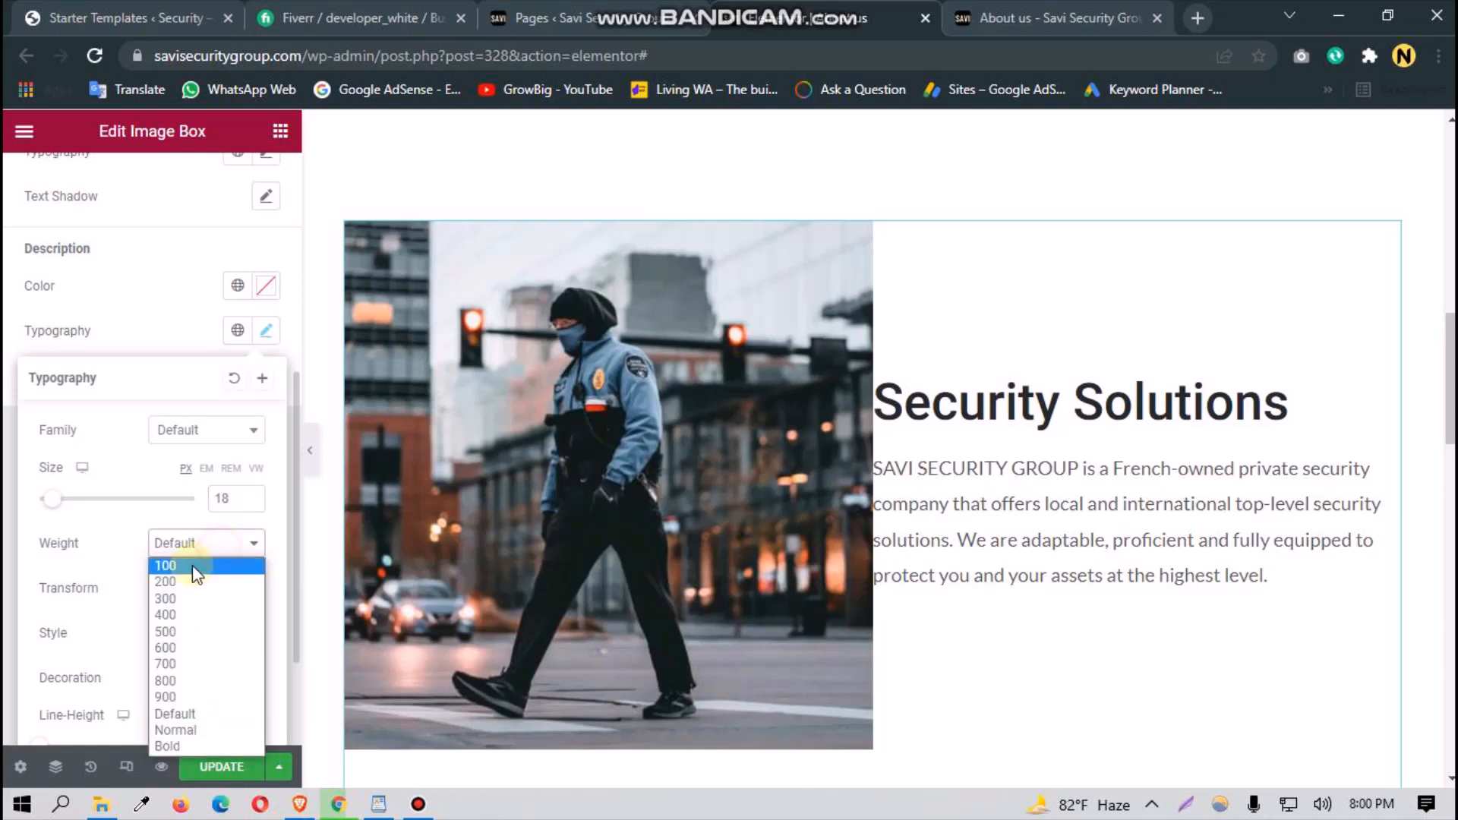
{"action": "left_click", "coordinate": [161, 653]}
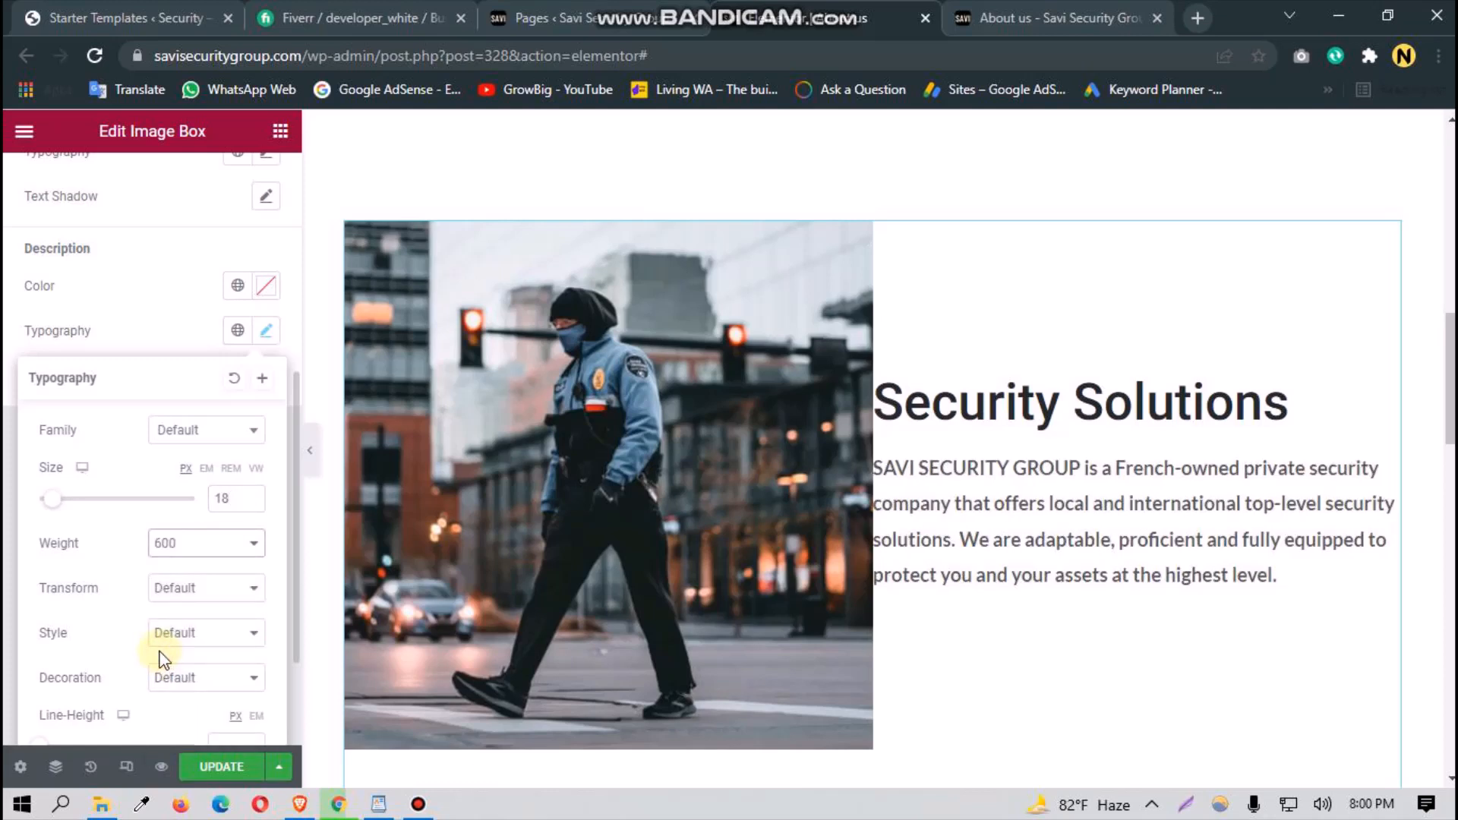
{"action": "left_click", "coordinate": [6, 640]}
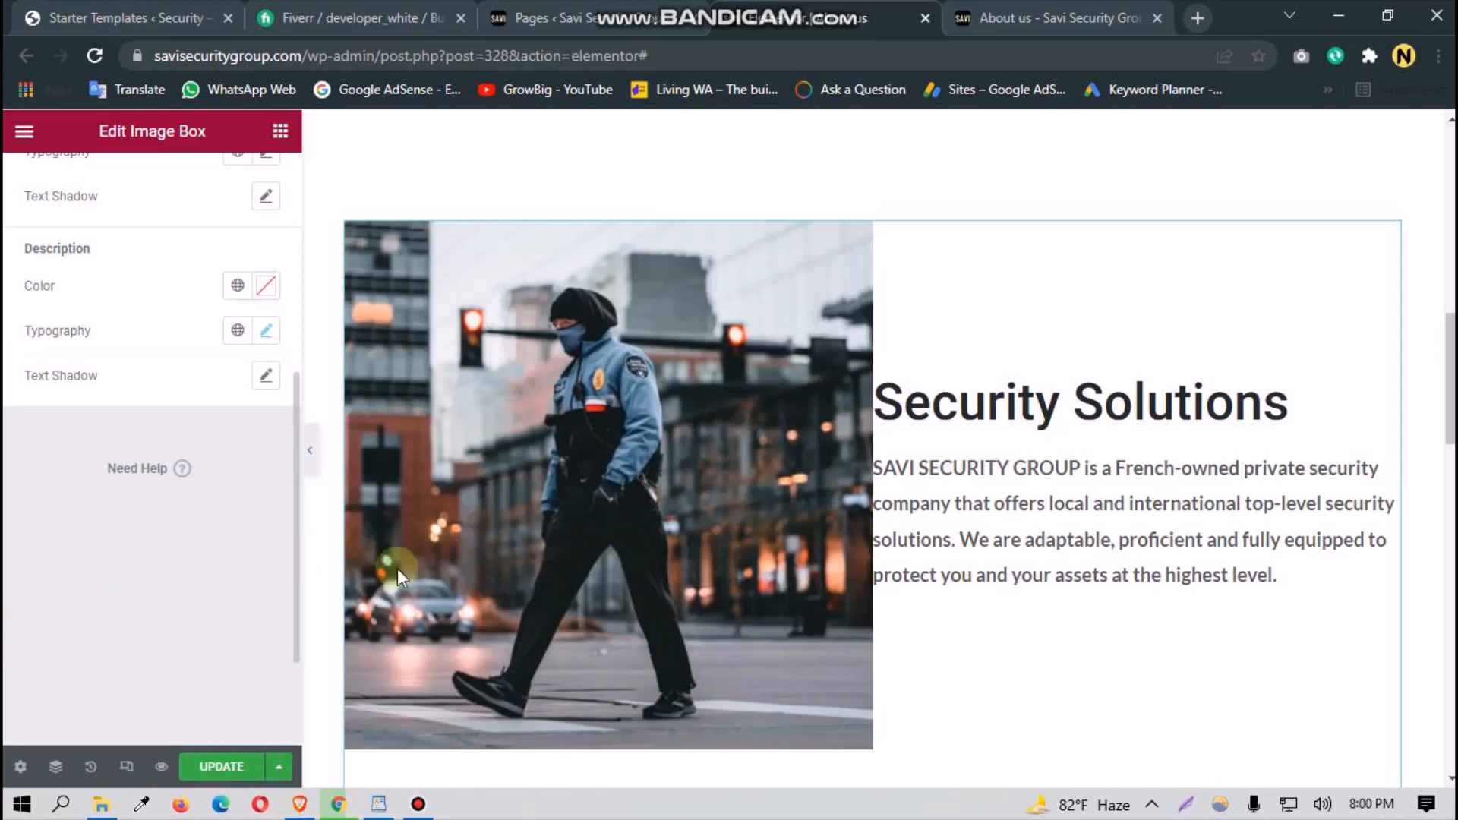
Step: Delete the three placeholder icon lists beneath the Security Solutions image box
{"action": "scroll", "coordinate": [710, 471], "scroll_direction": "down", "scroll_amount": 5}
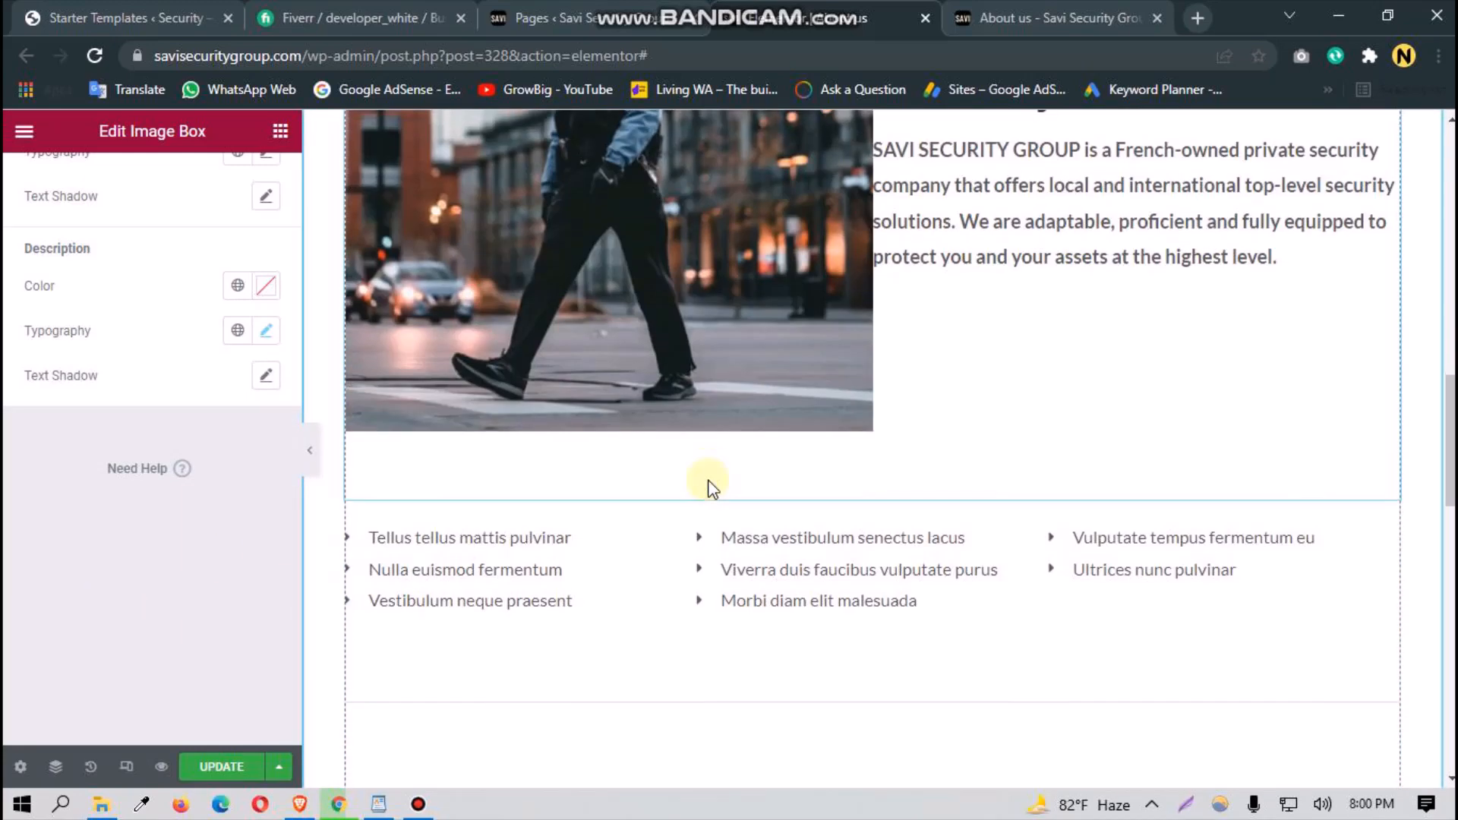
{"action": "scroll", "coordinate": [708, 486], "scroll_direction": "up", "scroll_amount": 4}
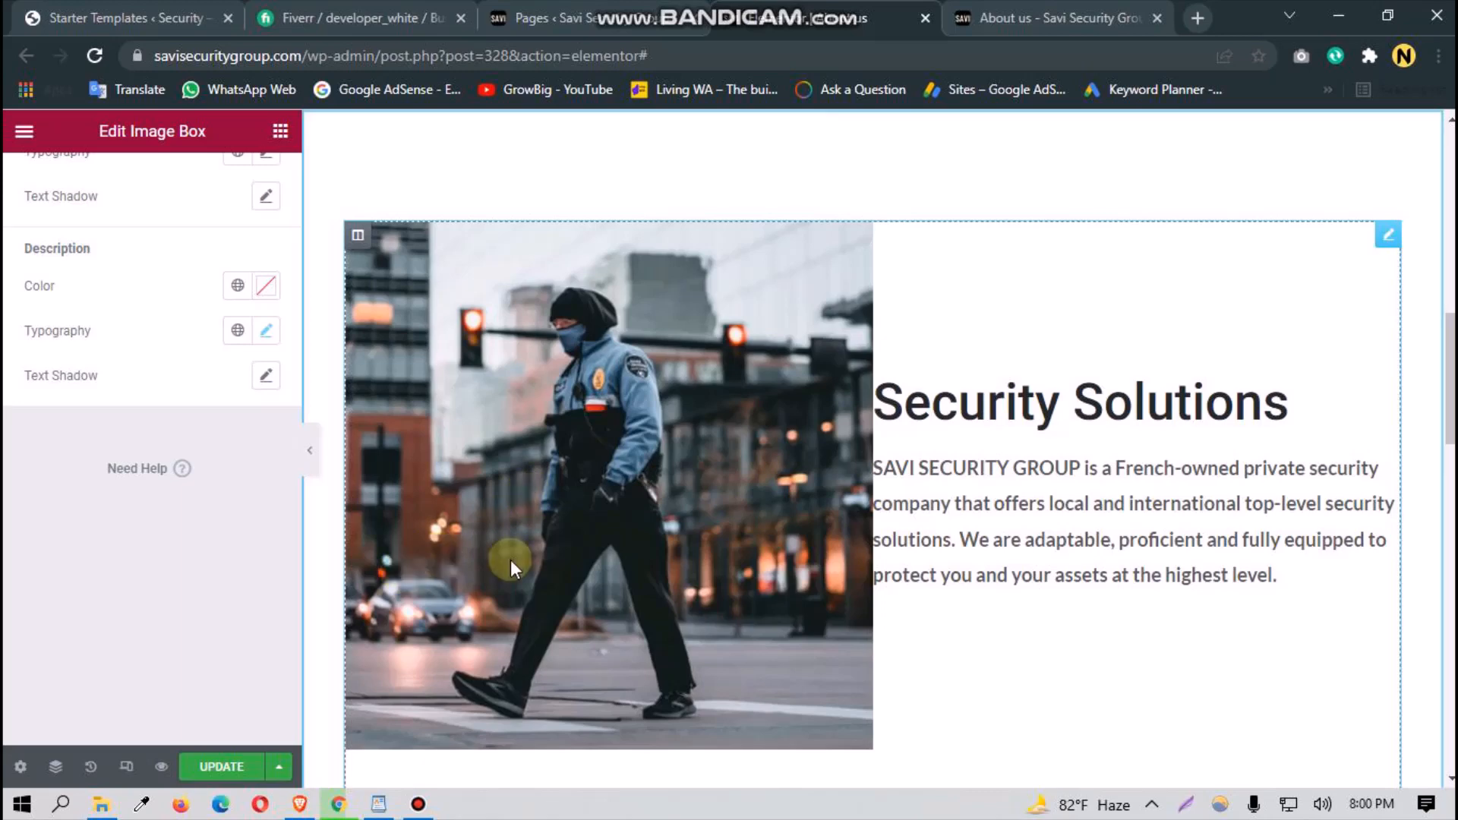
{"action": "scroll", "coordinate": [510, 559], "scroll_direction": "down", "scroll_amount": 5}
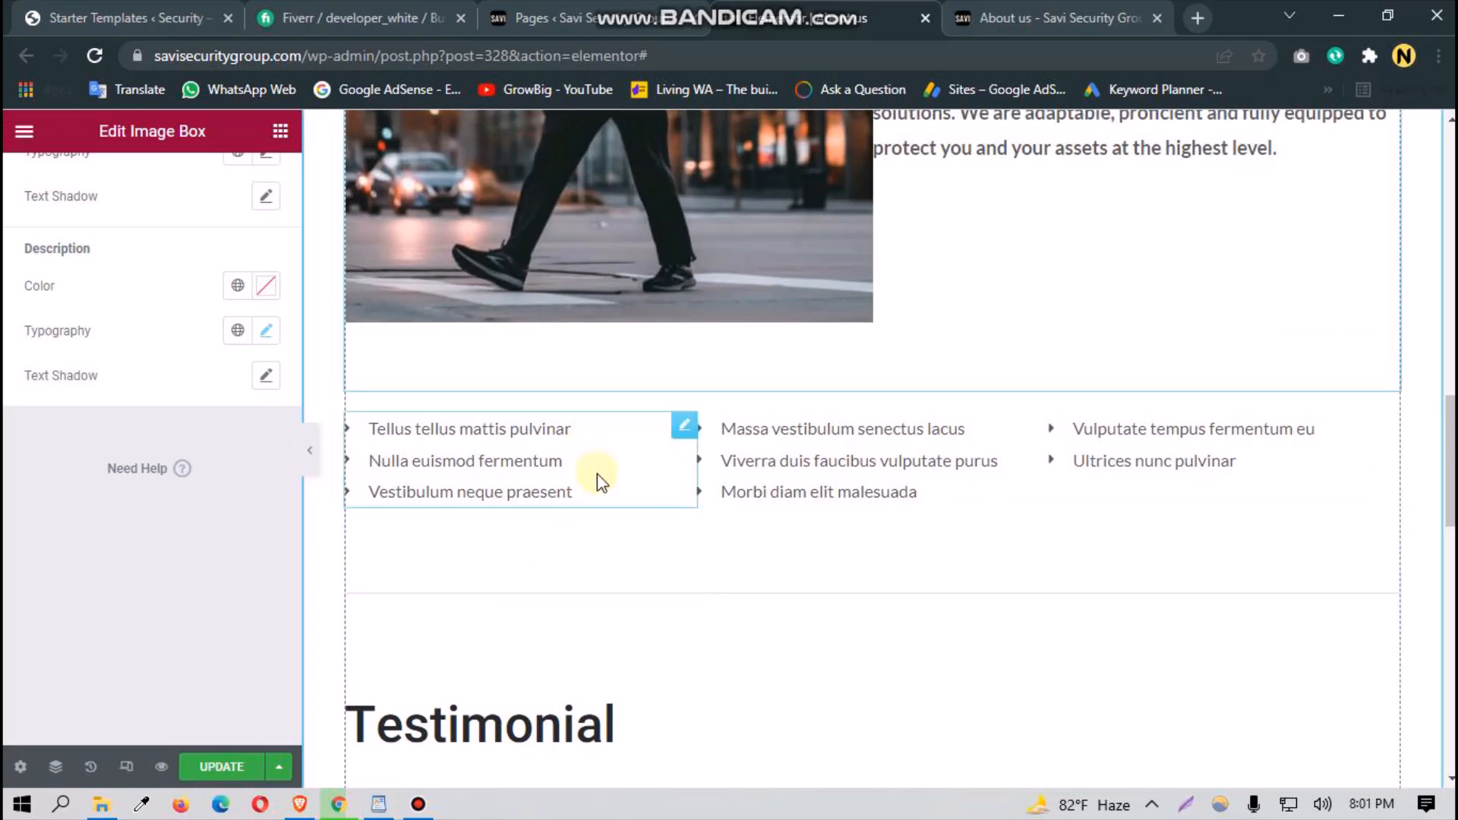
{"action": "scroll", "coordinate": [599, 505], "scroll_direction": "up", "scroll_amount": 3}
{"action": "scroll", "coordinate": [647, 547], "scroll_direction": "down", "scroll_amount": 3}
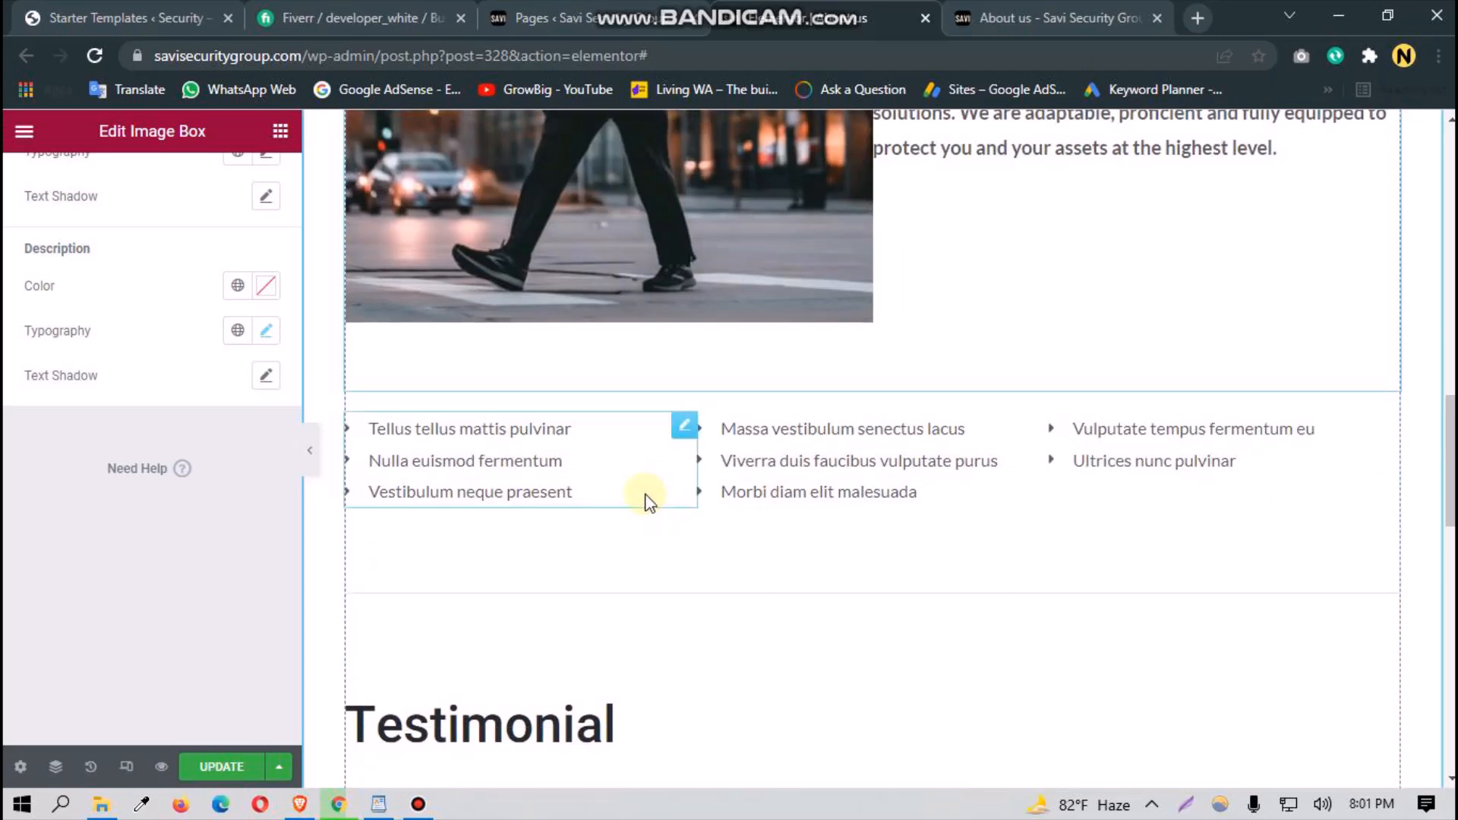
{"action": "left_click", "coordinate": [700, 769]}
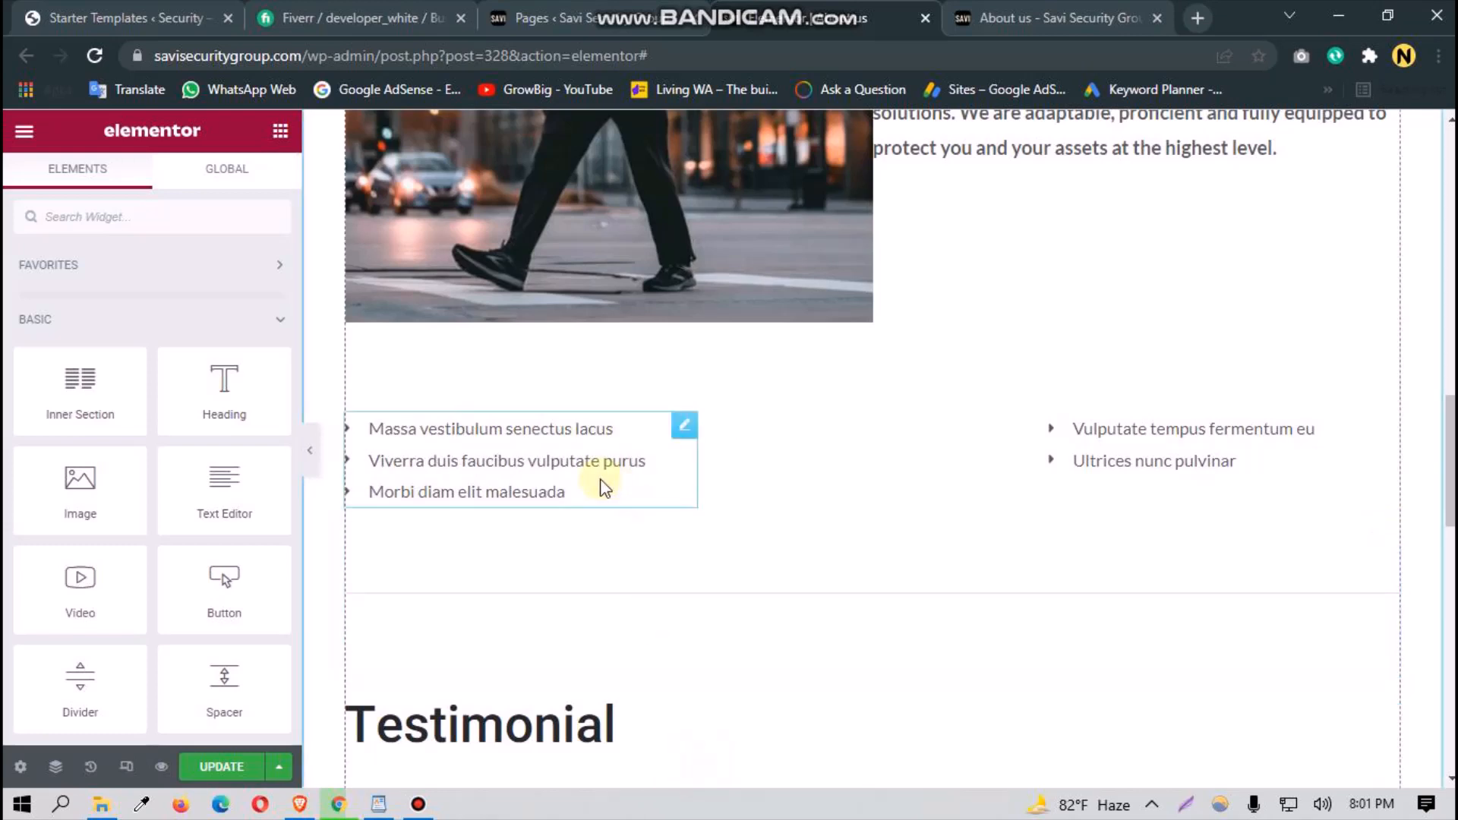
{"action": "right_click", "coordinate": [600, 486]}
{"action": "left_click", "coordinate": [693, 771]}
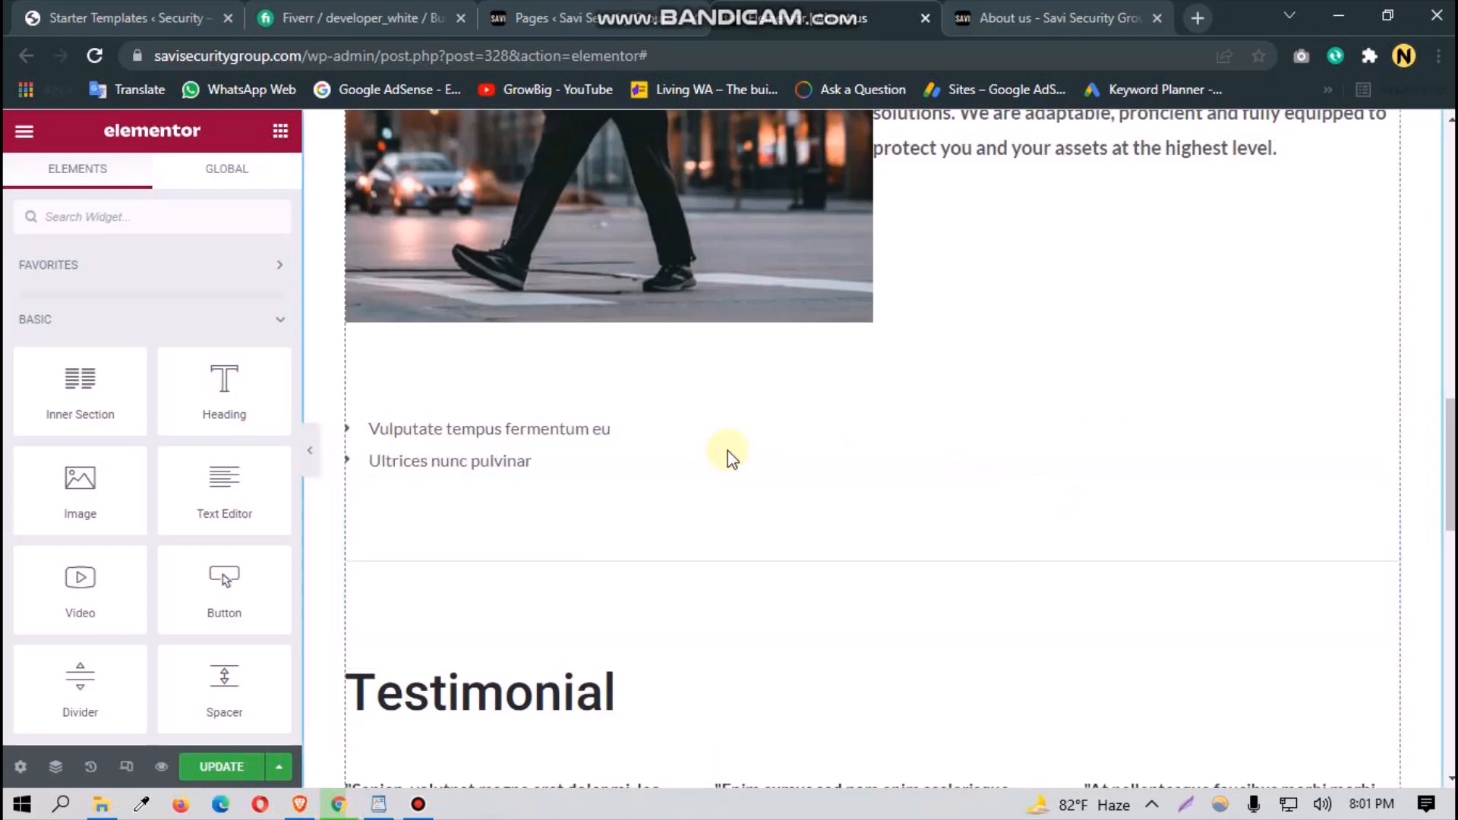
{"action": "right_click", "coordinate": [661, 448]}
{"action": "left_click", "coordinate": [704, 770]}
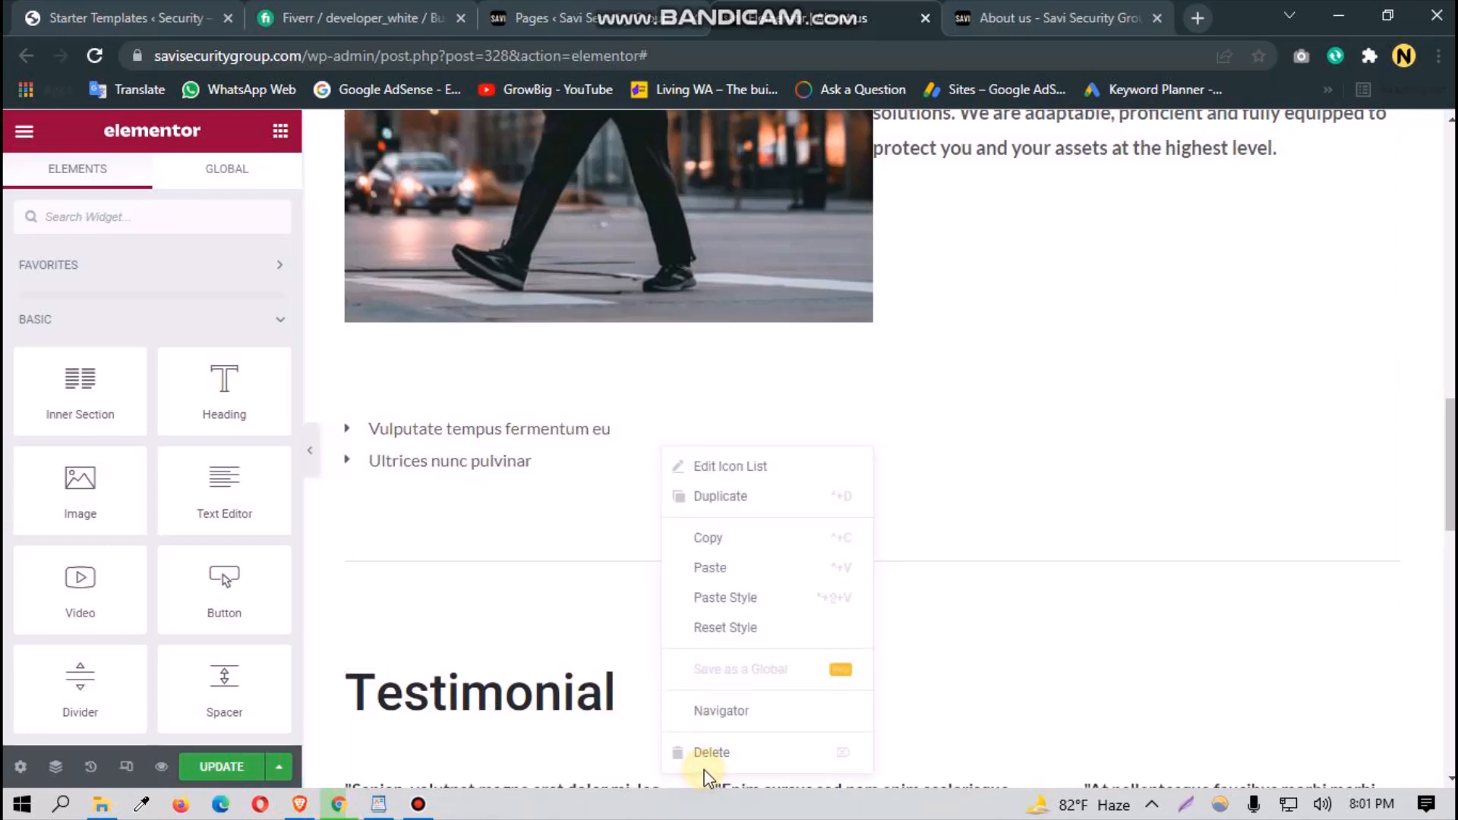
{"action": "left_click", "coordinate": [703, 771]}
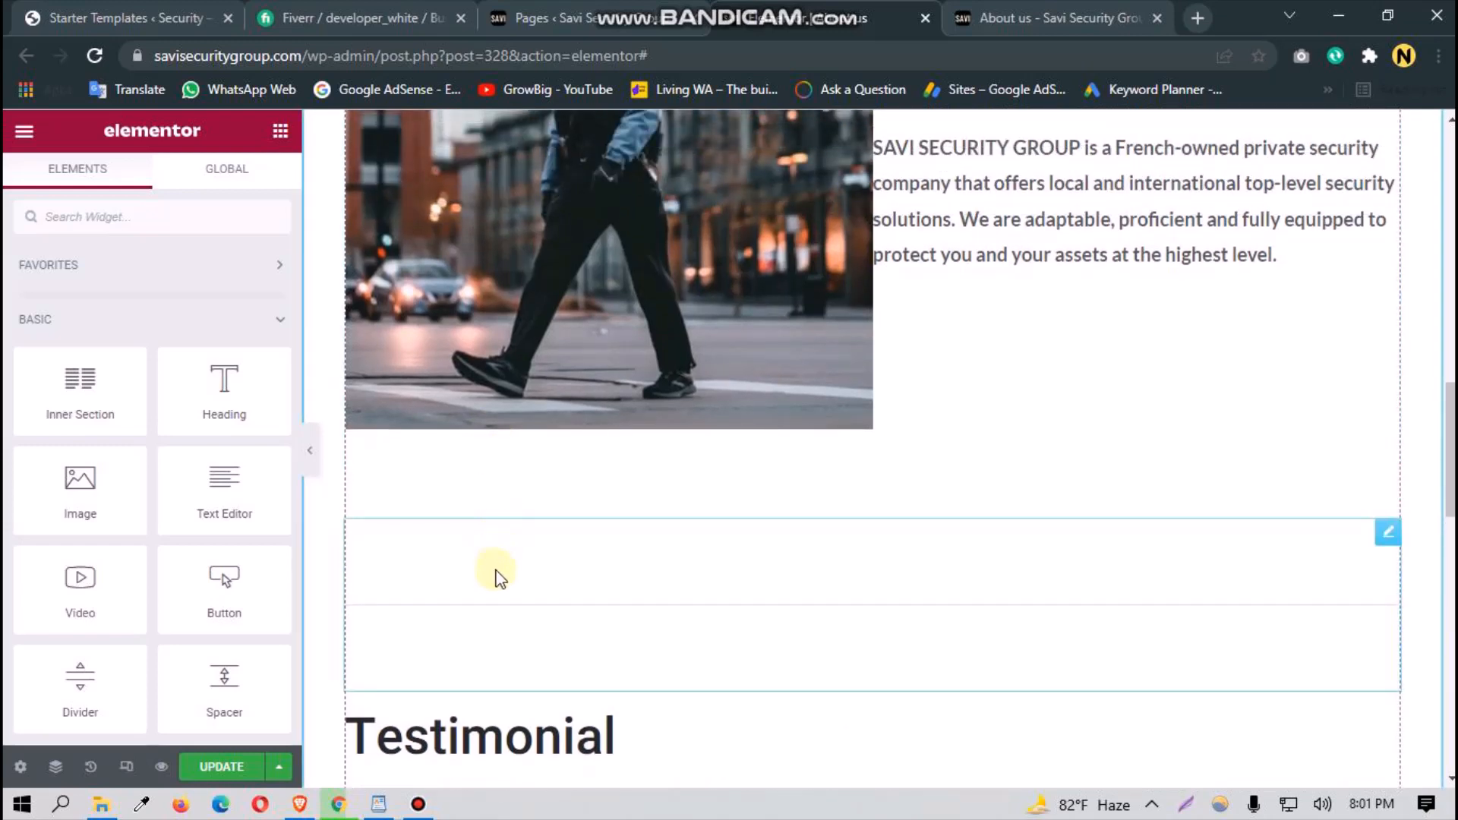
Step: Set the Security Solutions image box's bottom padding to 0 and check the spacing down to the Testimonial section
{"action": "left_click", "coordinate": [495, 577]}
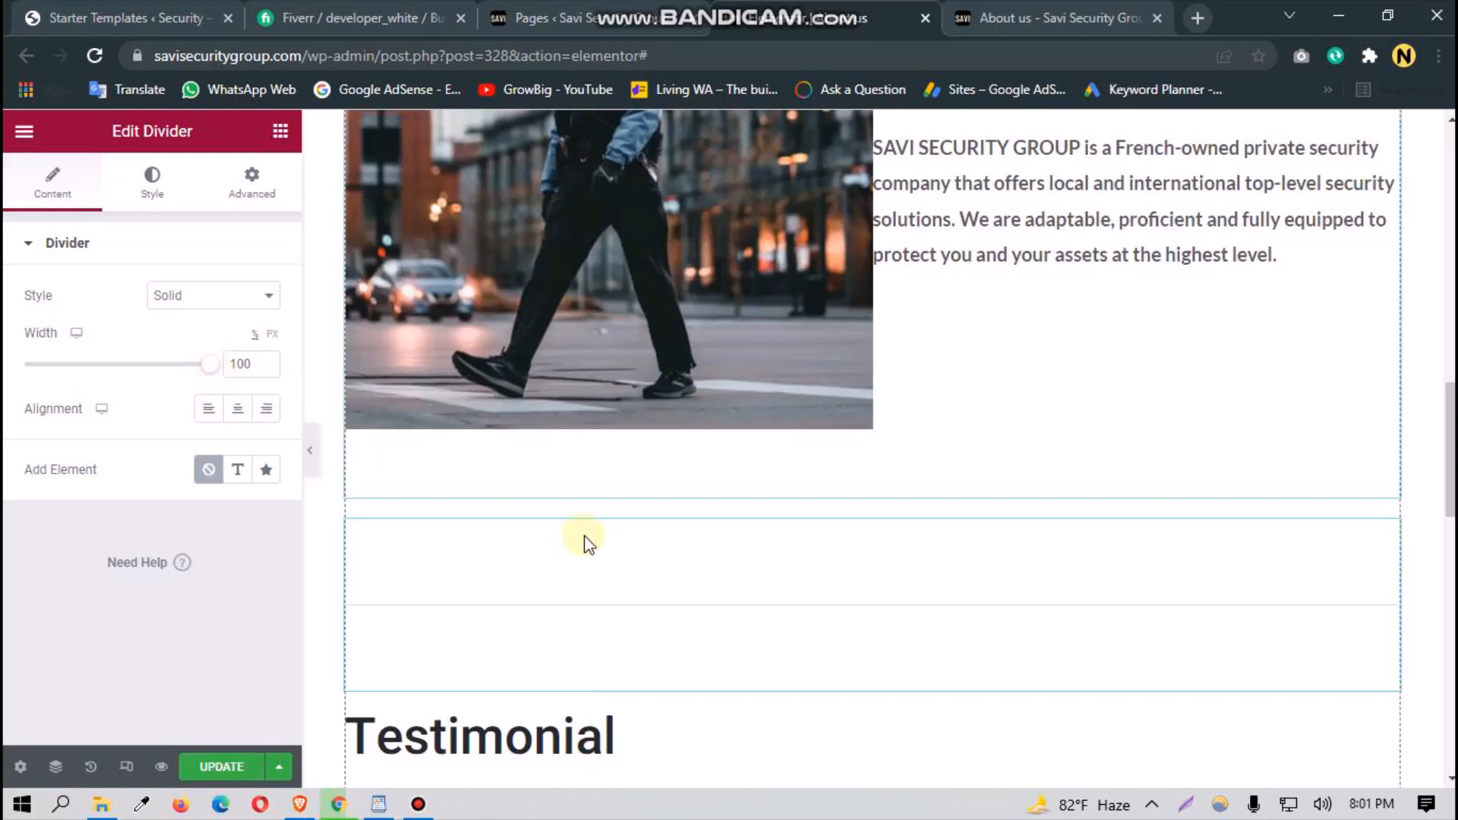
{"action": "left_click", "coordinate": [406, 457]}
{"action": "left_click", "coordinate": [254, 192]}
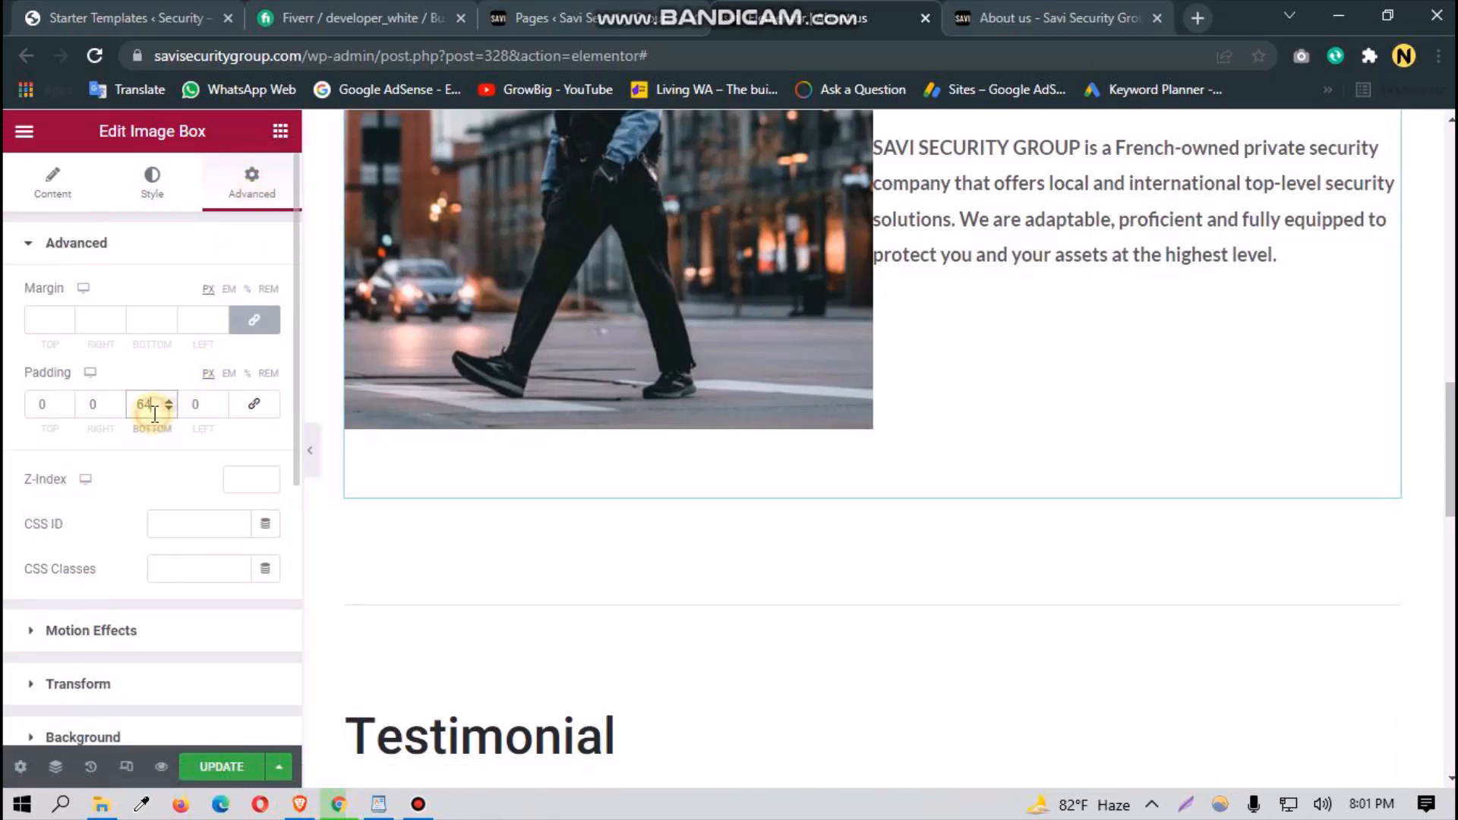
{"action": "key", "text": "BackSpace"}
{"action": "key", "text": "BackSpace"}
{"action": "type", "text": "0"}
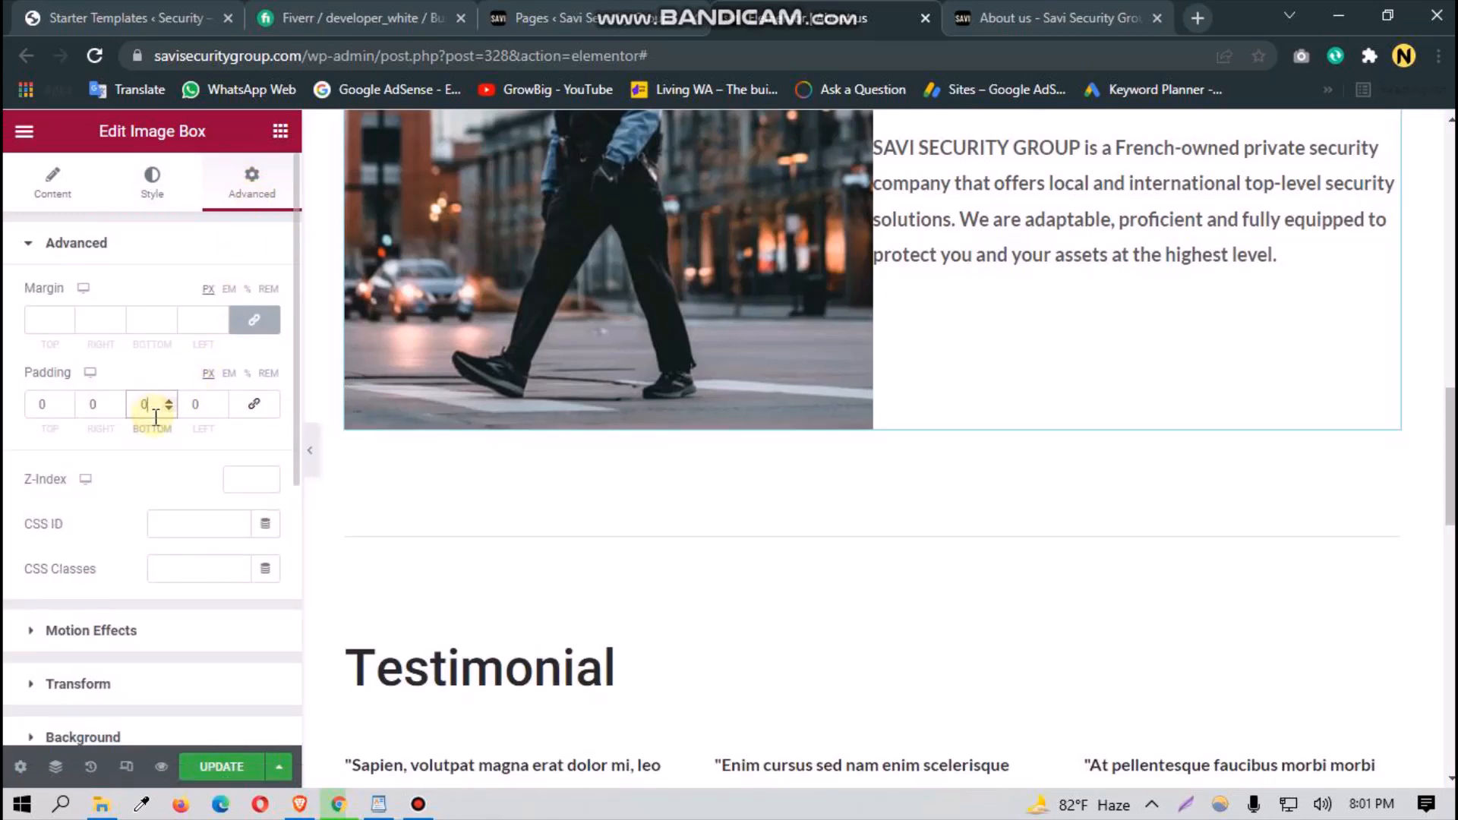
{"action": "scroll", "coordinate": [673, 542], "scroll_direction": "up", "scroll_amount": 3}
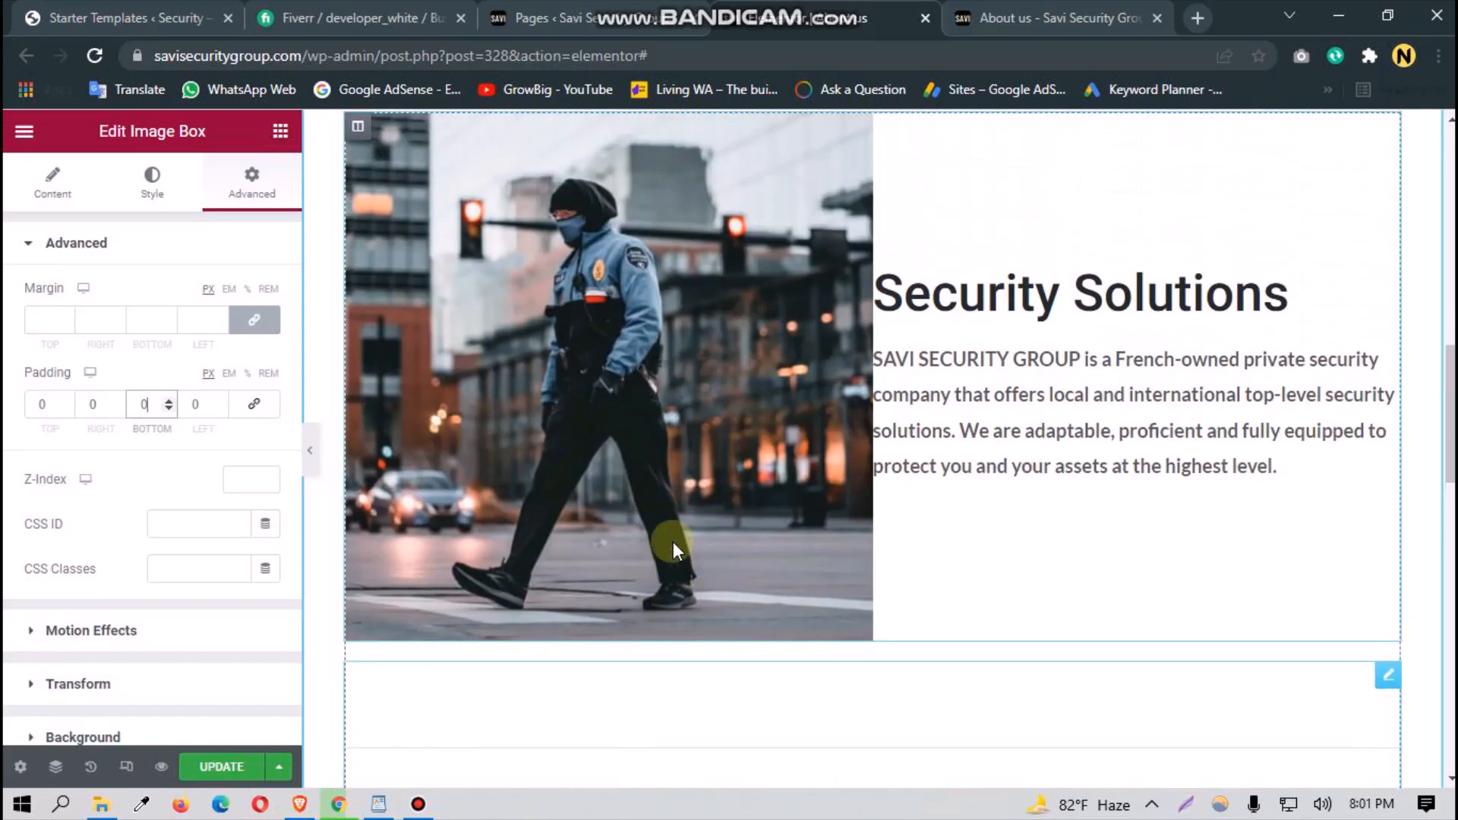
{"action": "scroll", "coordinate": [672, 581], "scroll_direction": "down", "scroll_amount": 5}
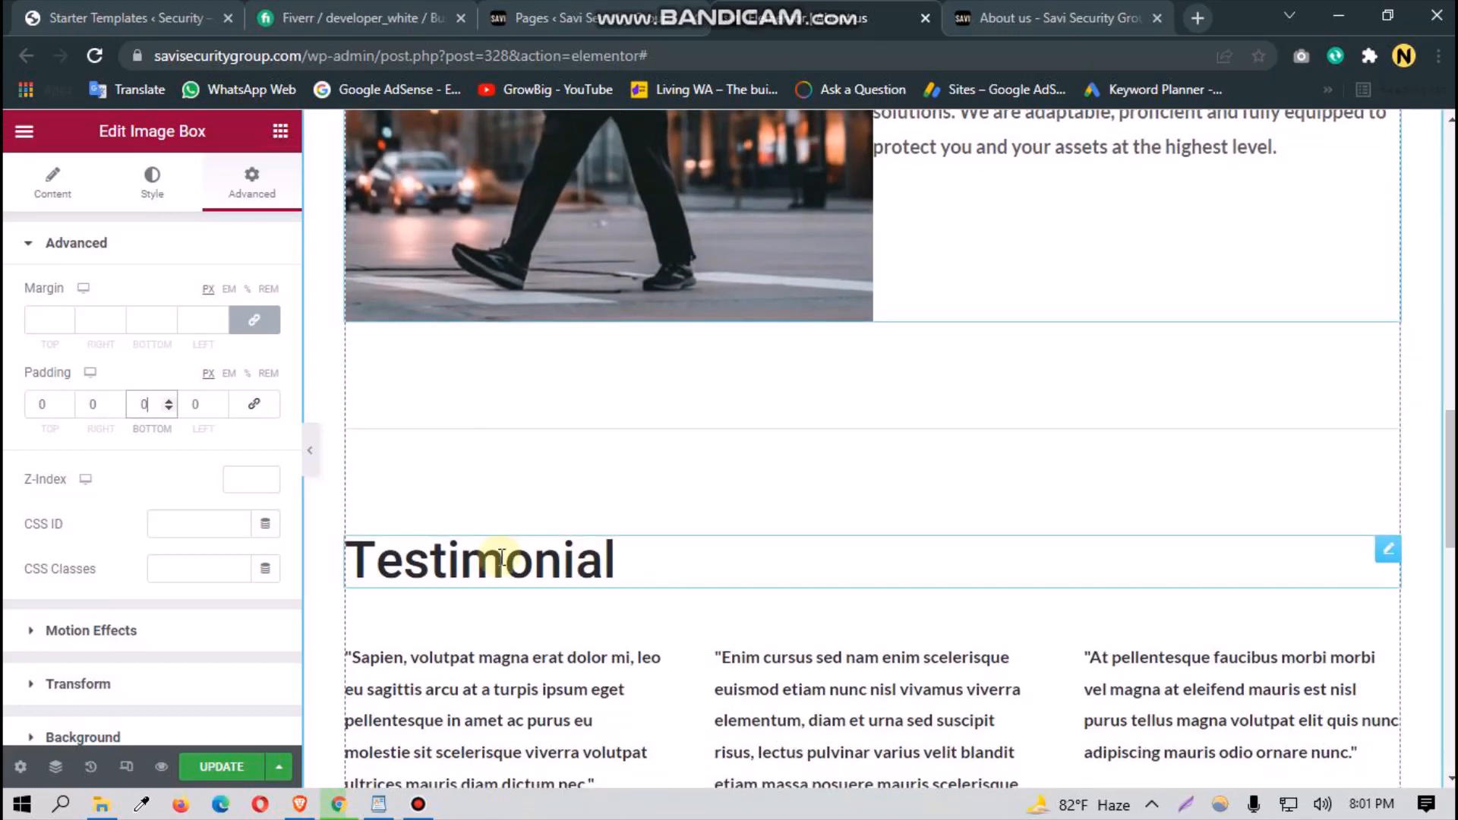
{"action": "scroll", "coordinate": [532, 531], "scroll_direction": "down", "scroll_amount": 3}
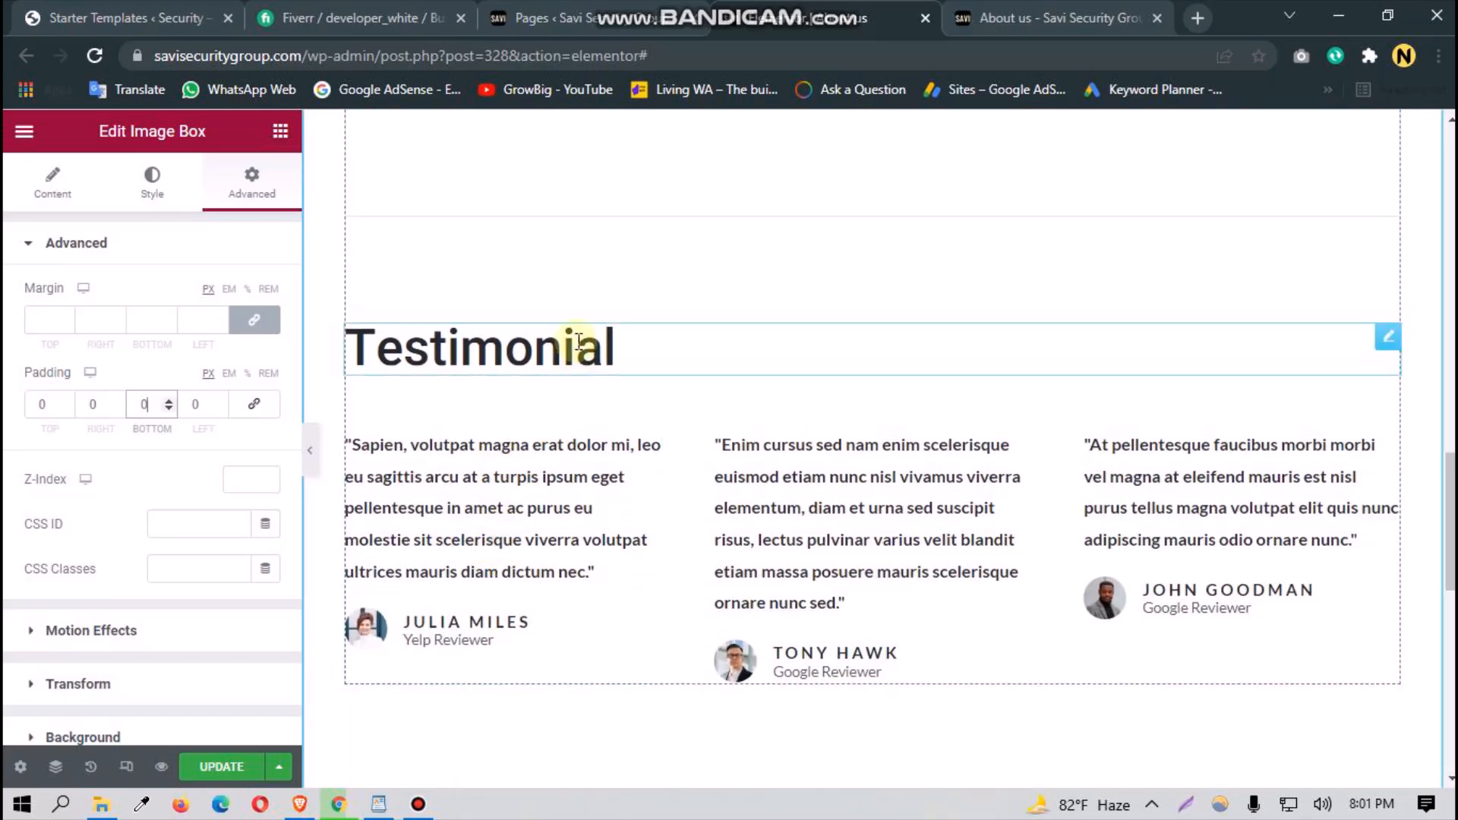
Step: Copy the locations text widget beneath the SAVI SECURITY GROUP heading for reuse further down the page
{"action": "scroll", "coordinate": [954, 482], "scroll_direction": "up", "scroll_amount": 12}
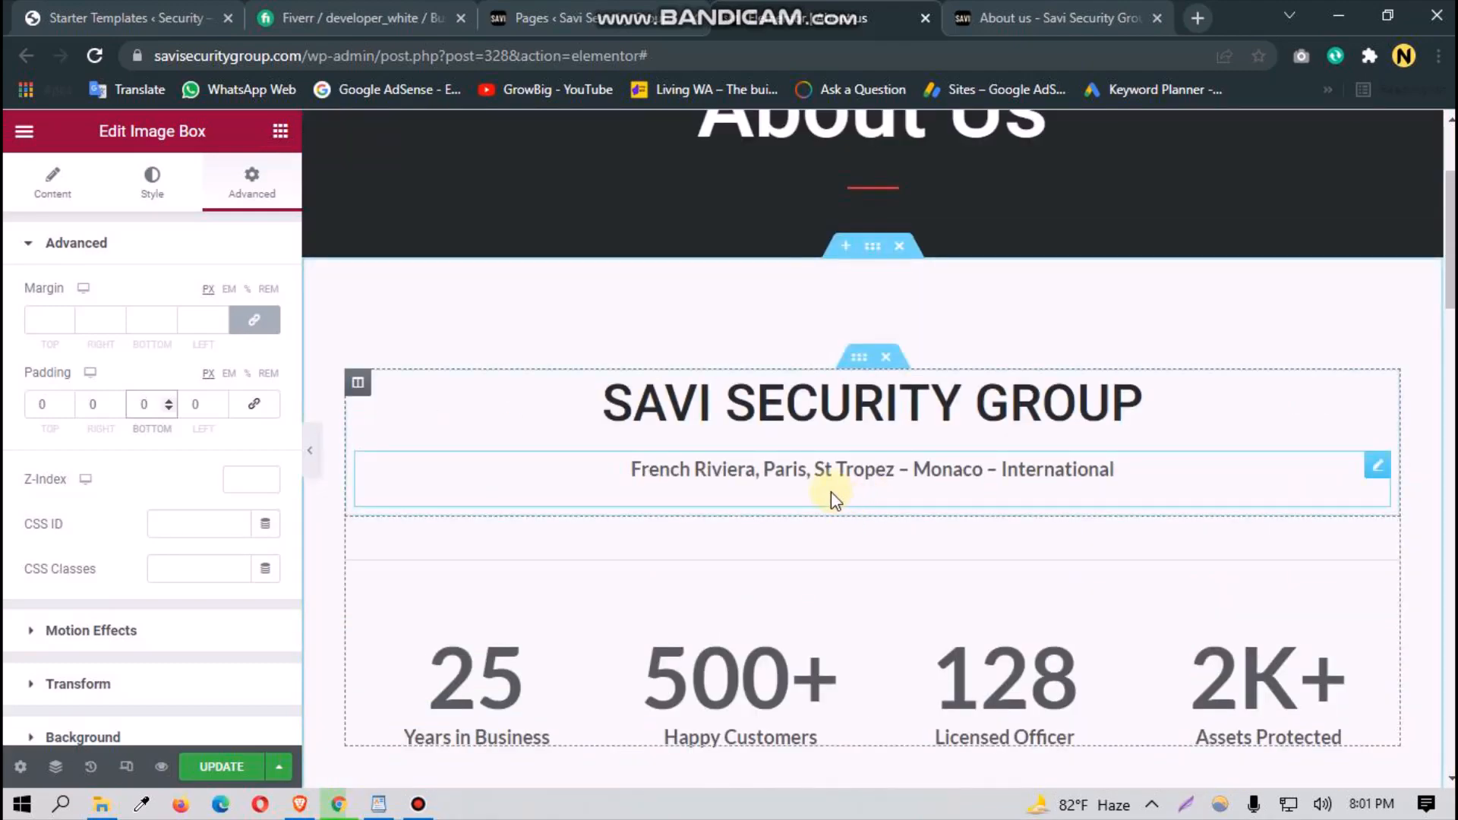
{"action": "right_click", "coordinate": [827, 480]}
{"action": "left_click", "coordinate": [864, 553]}
Step: Paste the copied text widget after the divider above Testimonial and move it directly below the Security Solutions image box
{"action": "scroll", "coordinate": [924, 671], "scroll_direction": "down", "scroll_amount": 4}
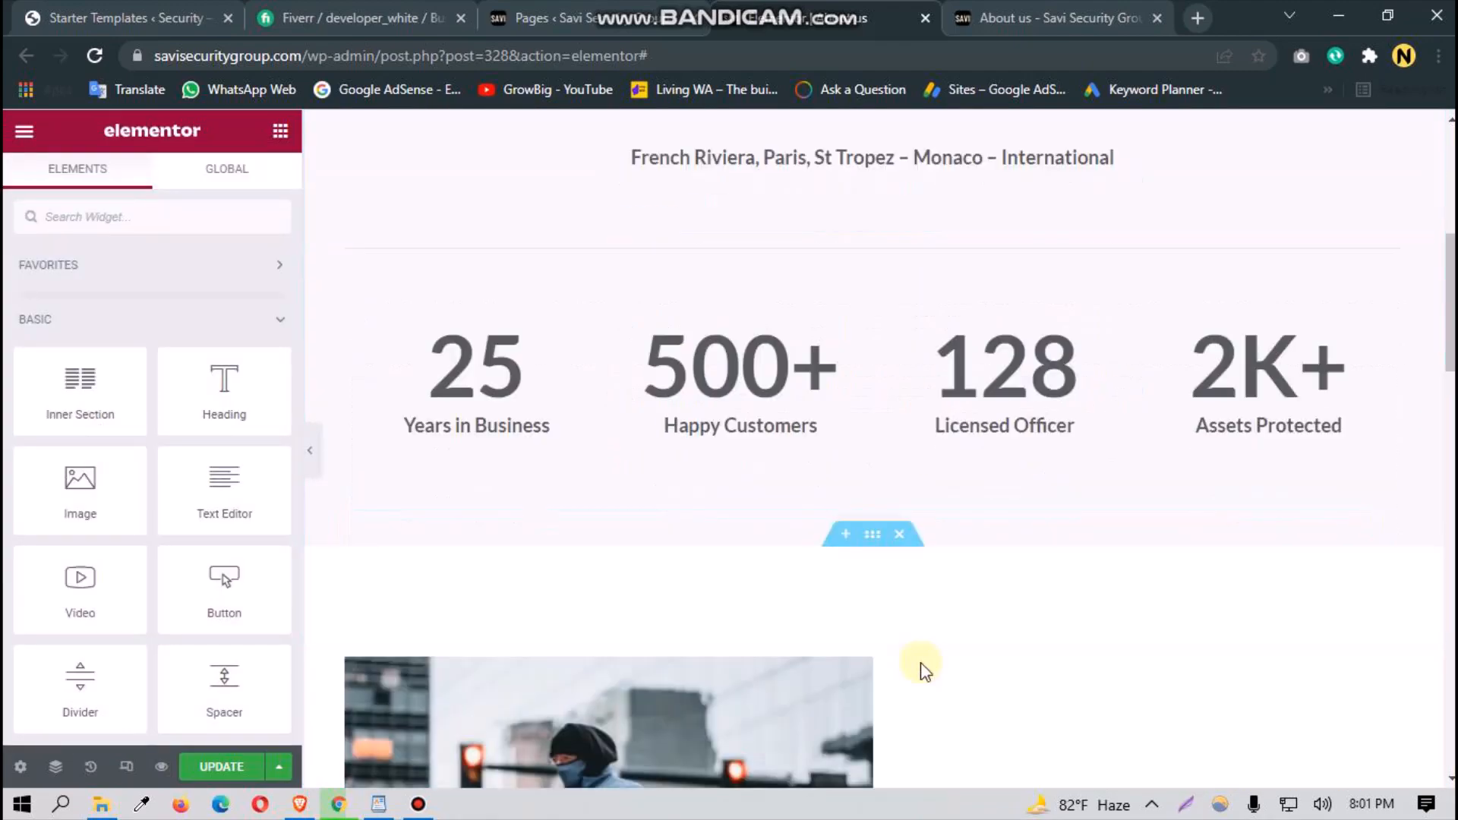
{"action": "scroll", "coordinate": [924, 668], "scroll_direction": "down", "scroll_amount": 10}
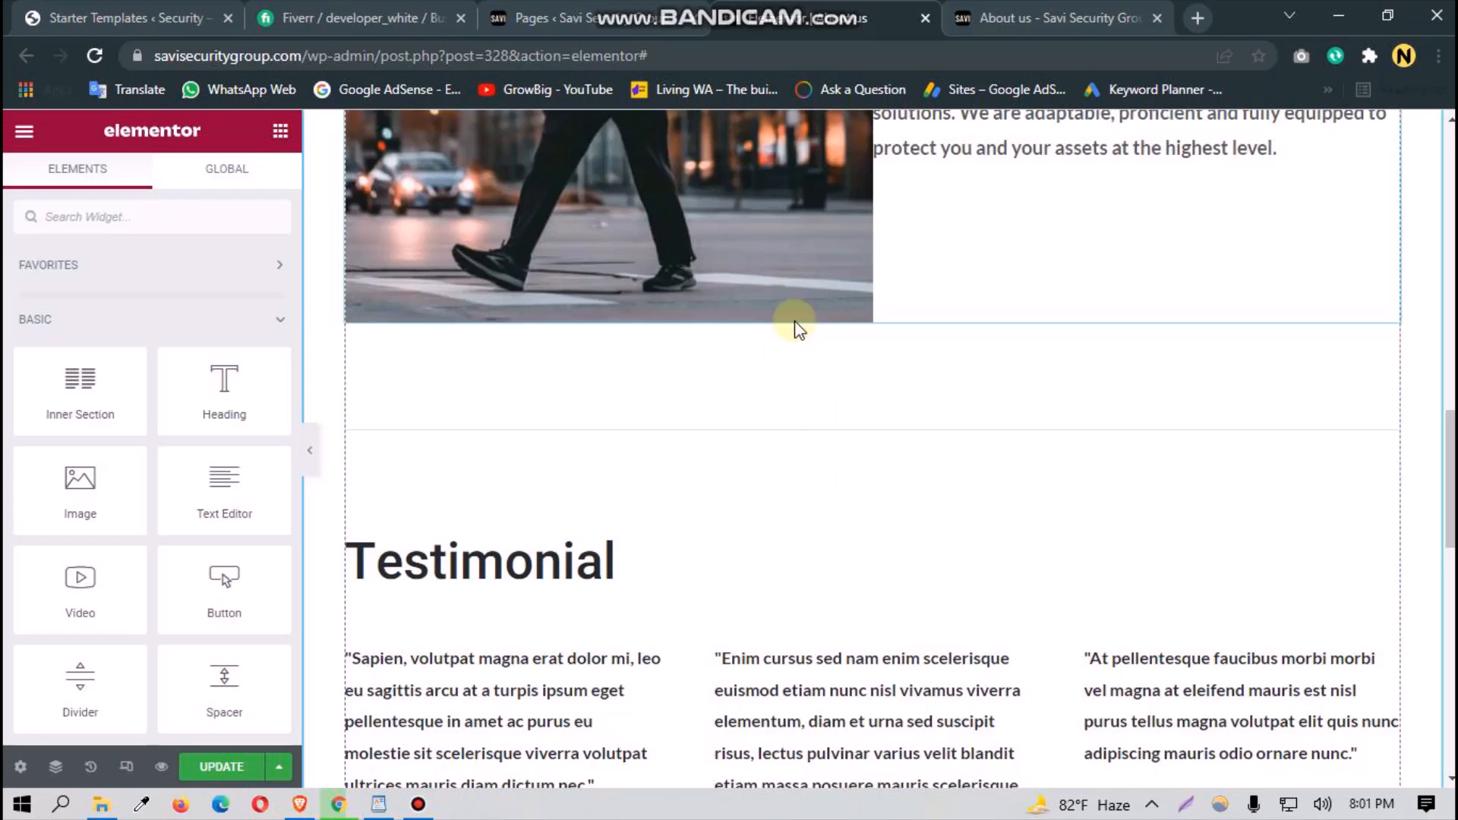
{"action": "right_click", "coordinate": [1018, 287]}
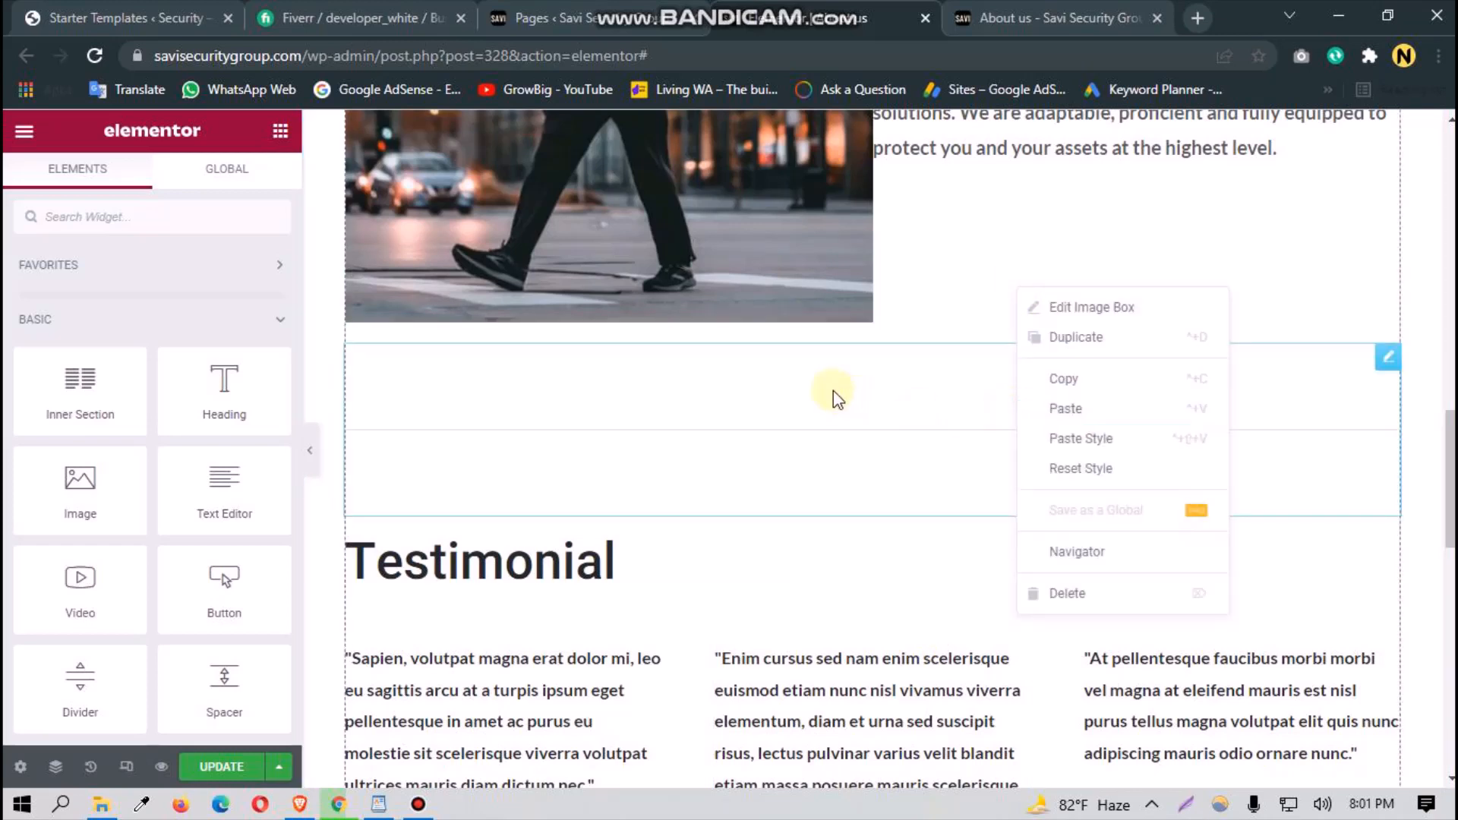
{"action": "left_click", "coordinate": [814, 384]}
{"action": "right_click", "coordinate": [812, 385]}
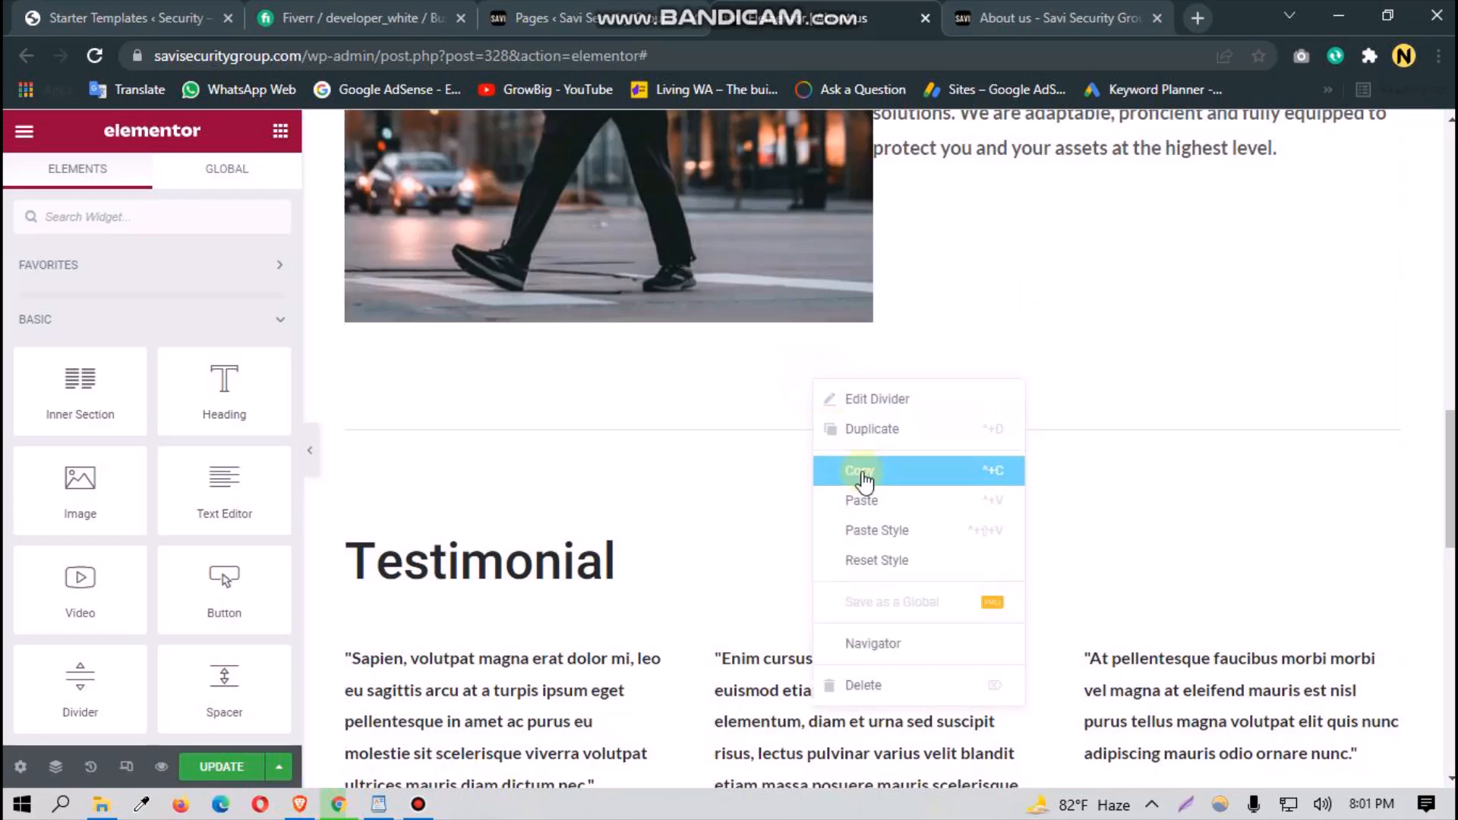
{"action": "left_click", "coordinate": [894, 513]}
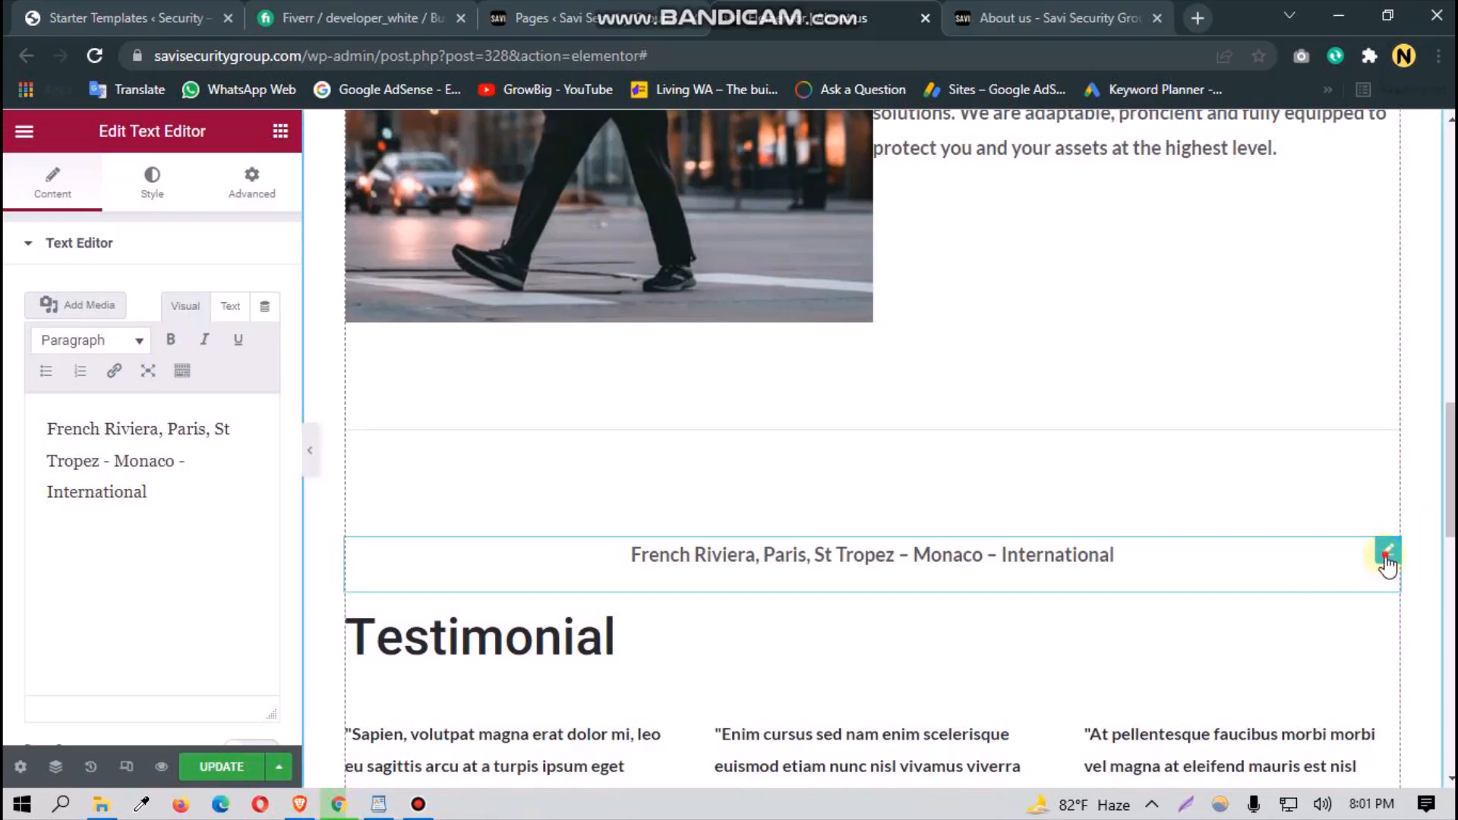
{"action": "left_click_drag", "start_coordinate": [1386, 562], "coordinate": [1185, 368]}
Step: Clear the locations text from the pasted text widget below the image box and switch to the WordPad document
{"action": "left_click_drag", "start_coordinate": [209, 523], "coordinate": [5, 377]}
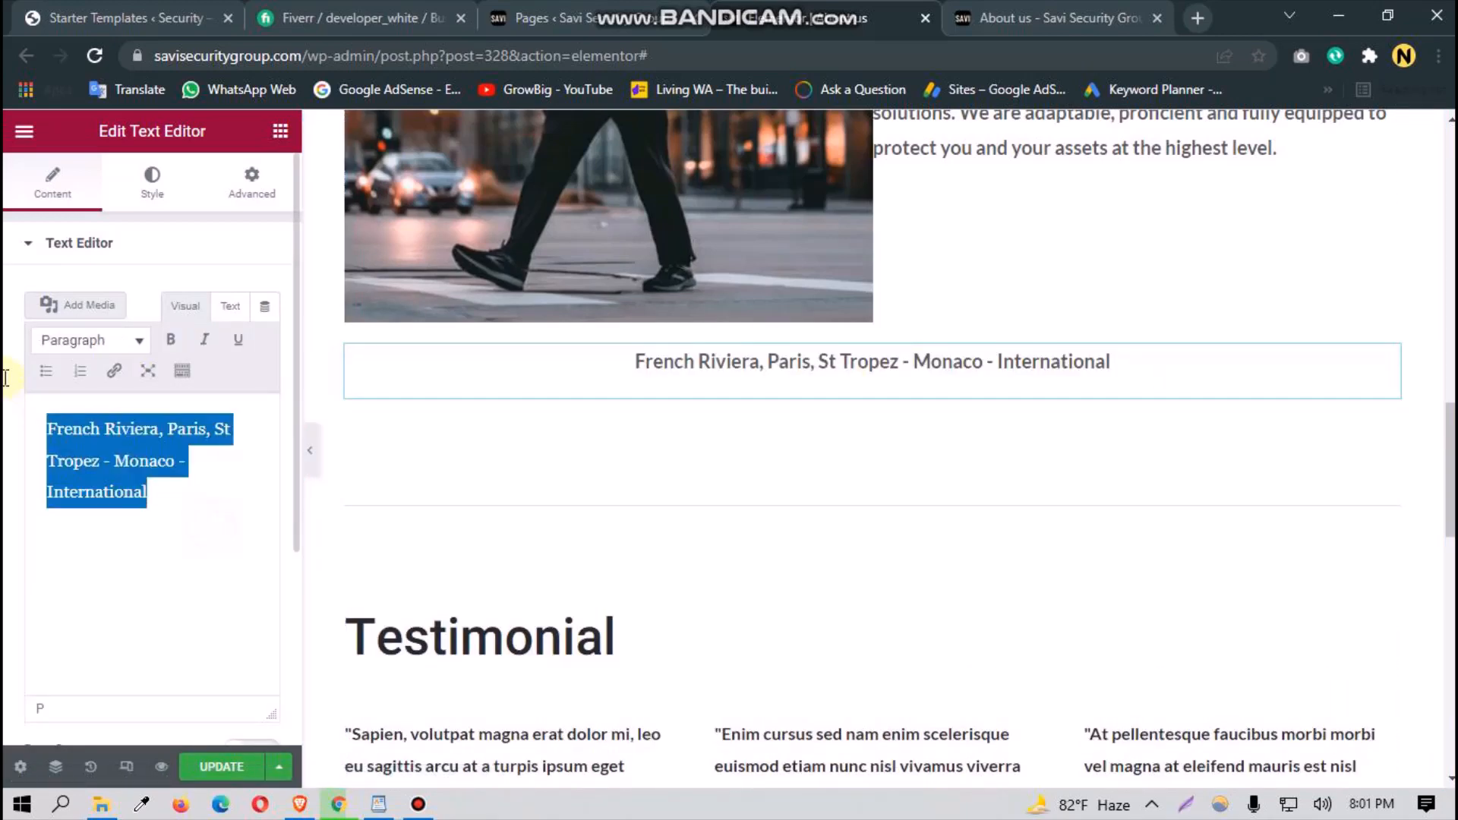
{"action": "key", "text": "BackSpace"}
{"action": "left_click", "coordinate": [380, 808]}
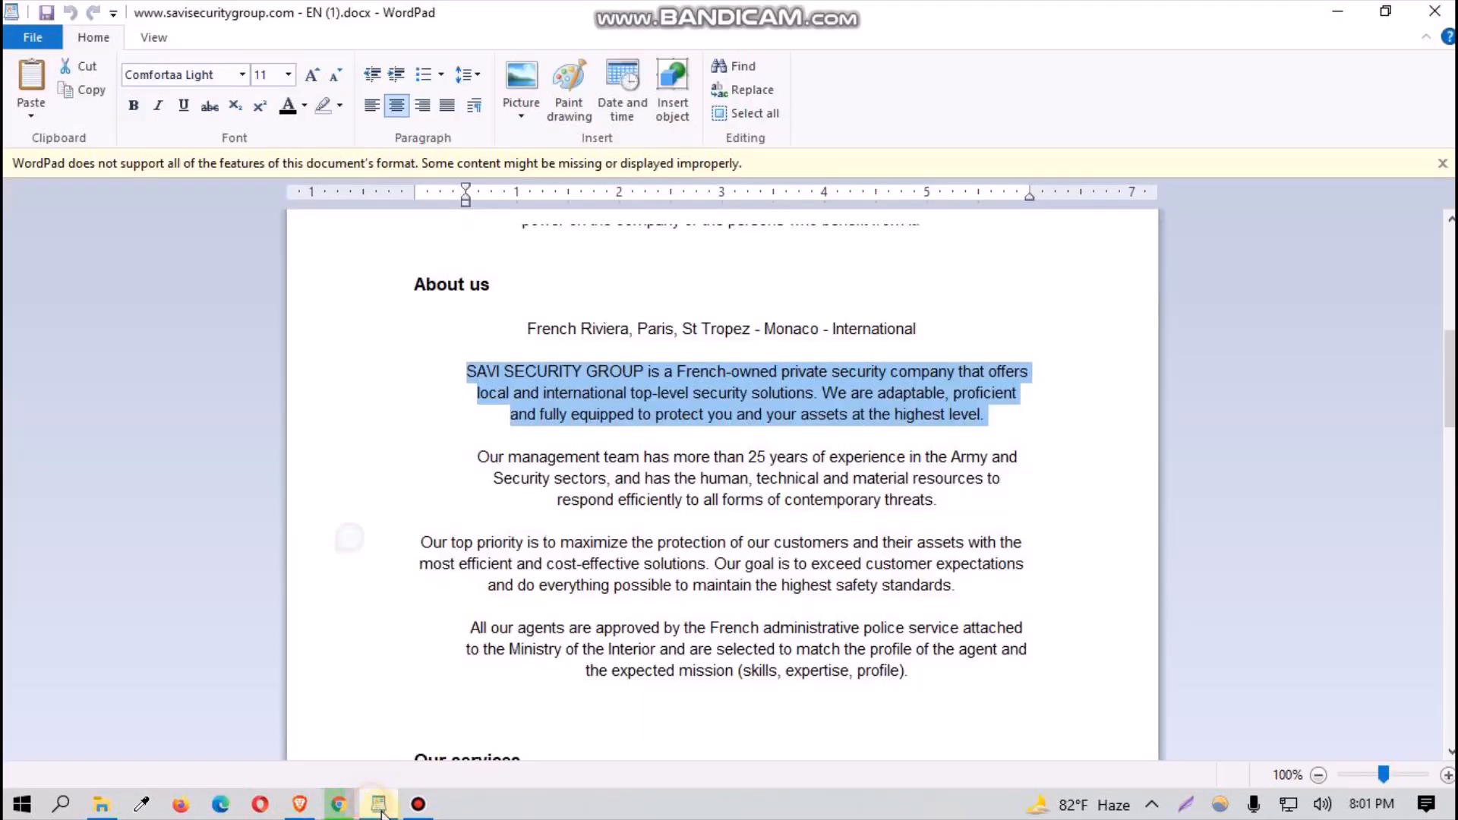
{"action": "double_click", "coordinate": [656, 483]}
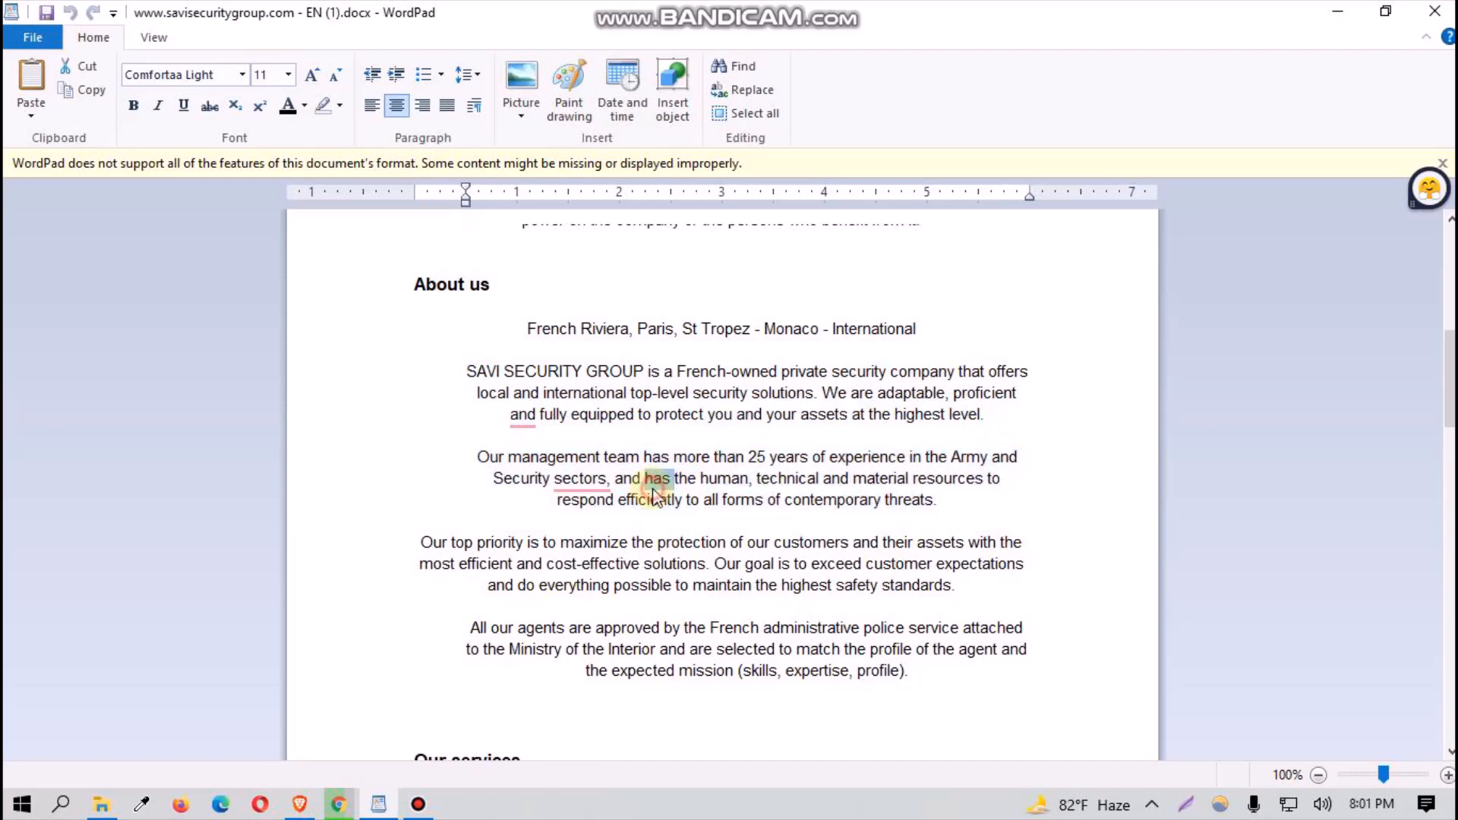
{"action": "left_click", "coordinate": [654, 477]}
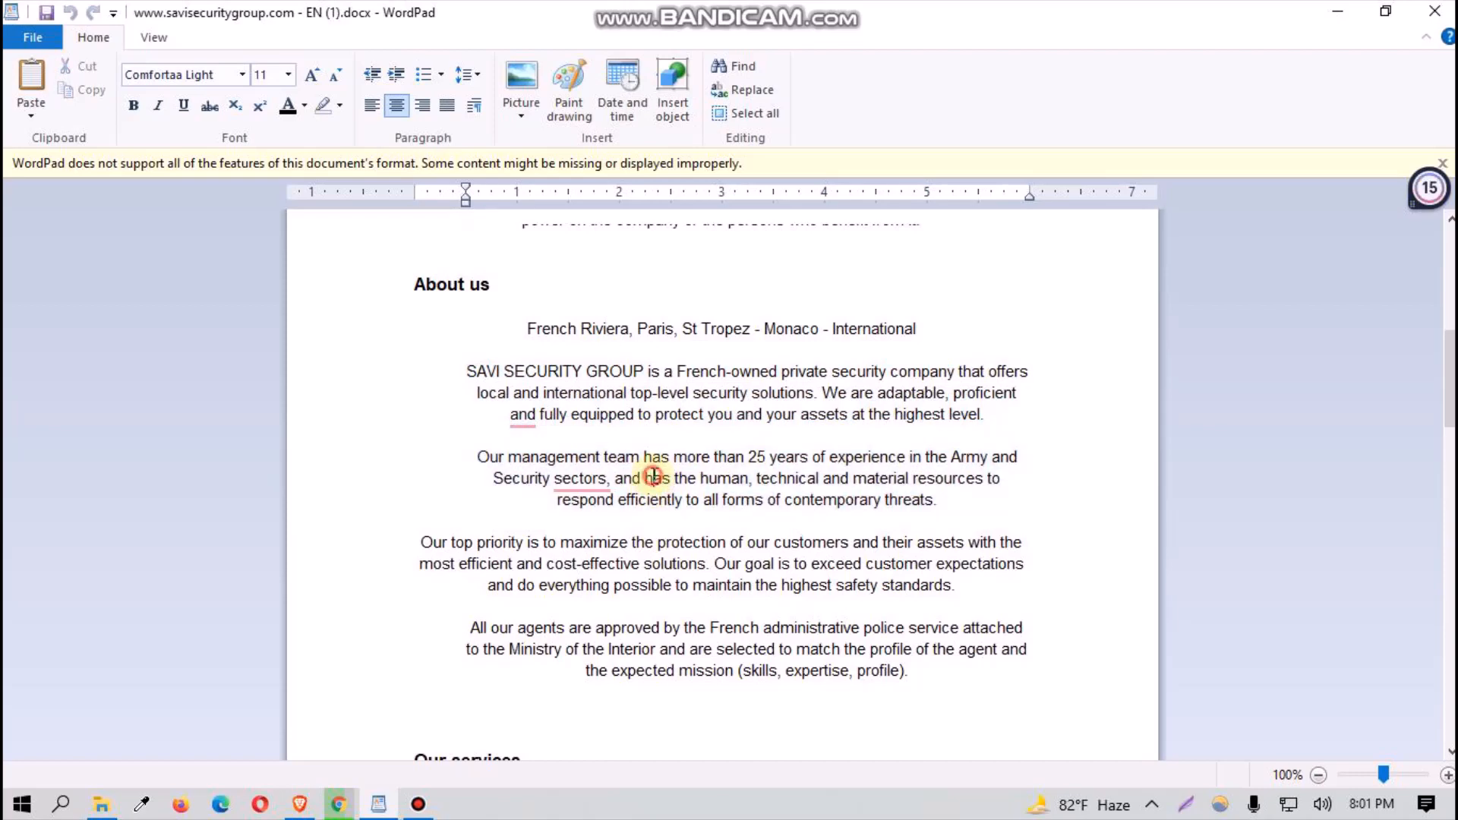
{"action": "key", "text": "ctrl+a"}
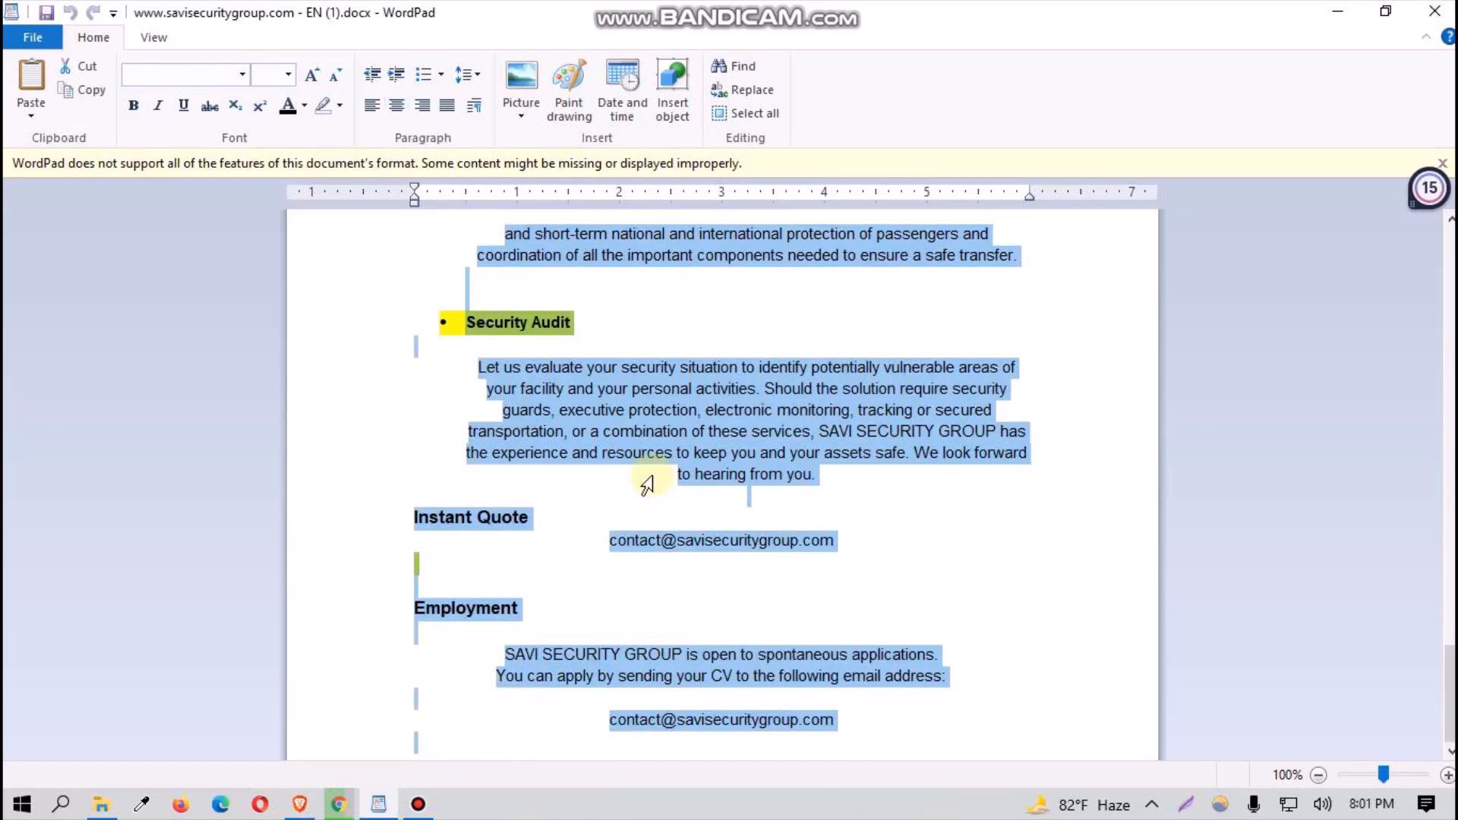
{"action": "scroll", "coordinate": [636, 490], "scroll_direction": "up", "scroll_amount": 4}
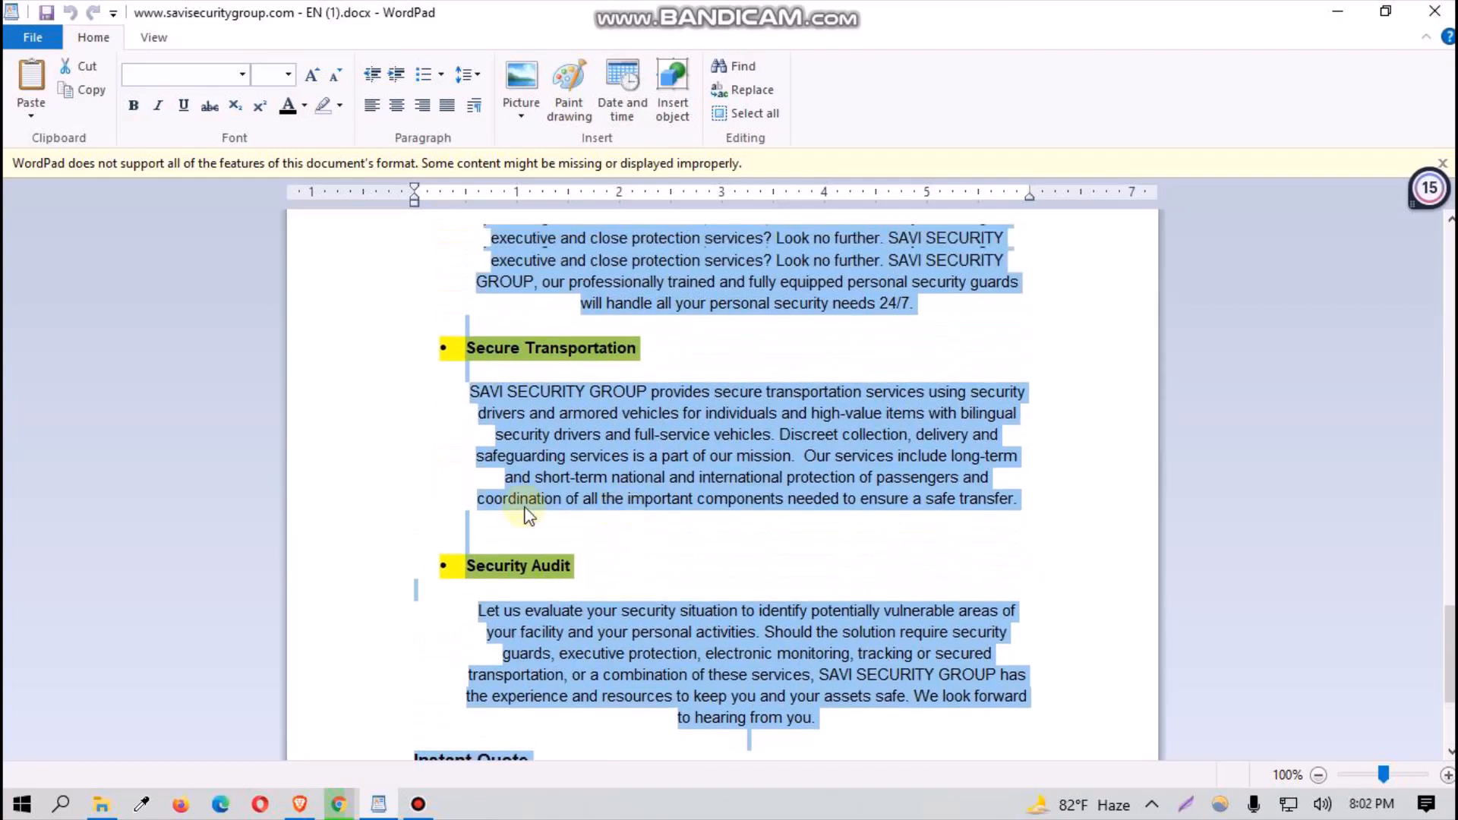
{"action": "left_click", "coordinate": [368, 413]}
{"action": "scroll", "coordinate": [693, 491], "scroll_direction": "up", "scroll_amount": 7}
{"action": "scroll", "coordinate": [706, 501], "scroll_direction": "up", "scroll_amount": 15}
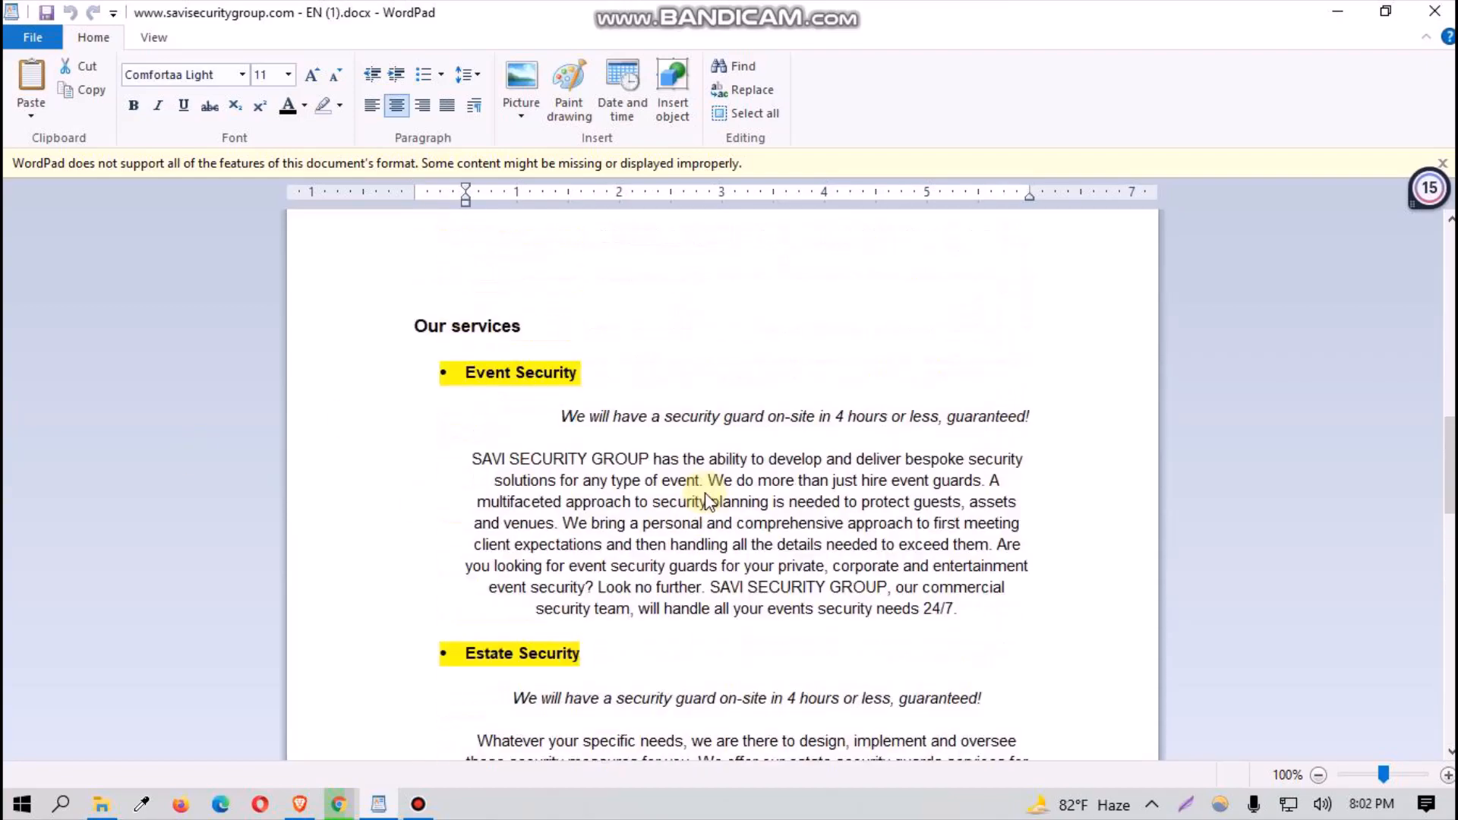
{"action": "scroll", "coordinate": [607, 531], "scroll_direction": "down", "scroll_amount": 2}
{"action": "scroll", "coordinate": [590, 547], "scroll_direction": "up", "scroll_amount": 4}
{"action": "scroll", "coordinate": [581, 562], "scroll_direction": "down", "scroll_amount": 2}
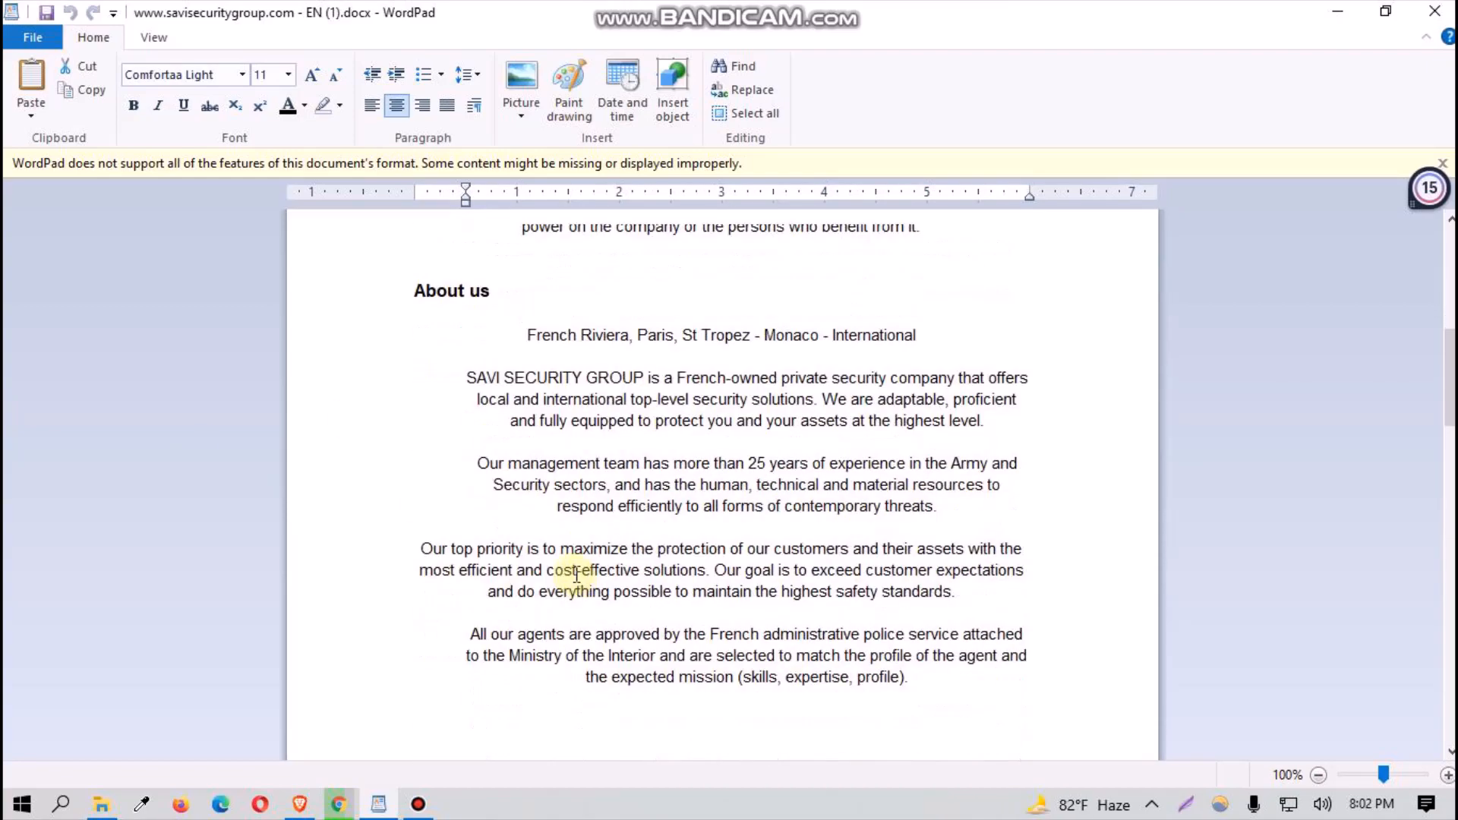
Step: Copy the "Our management team has more than 25 years" paragraph from WordPad into the emptied text widget in Elementor
{"action": "left_click_drag", "start_coordinate": [483, 461], "coordinate": [945, 500]}
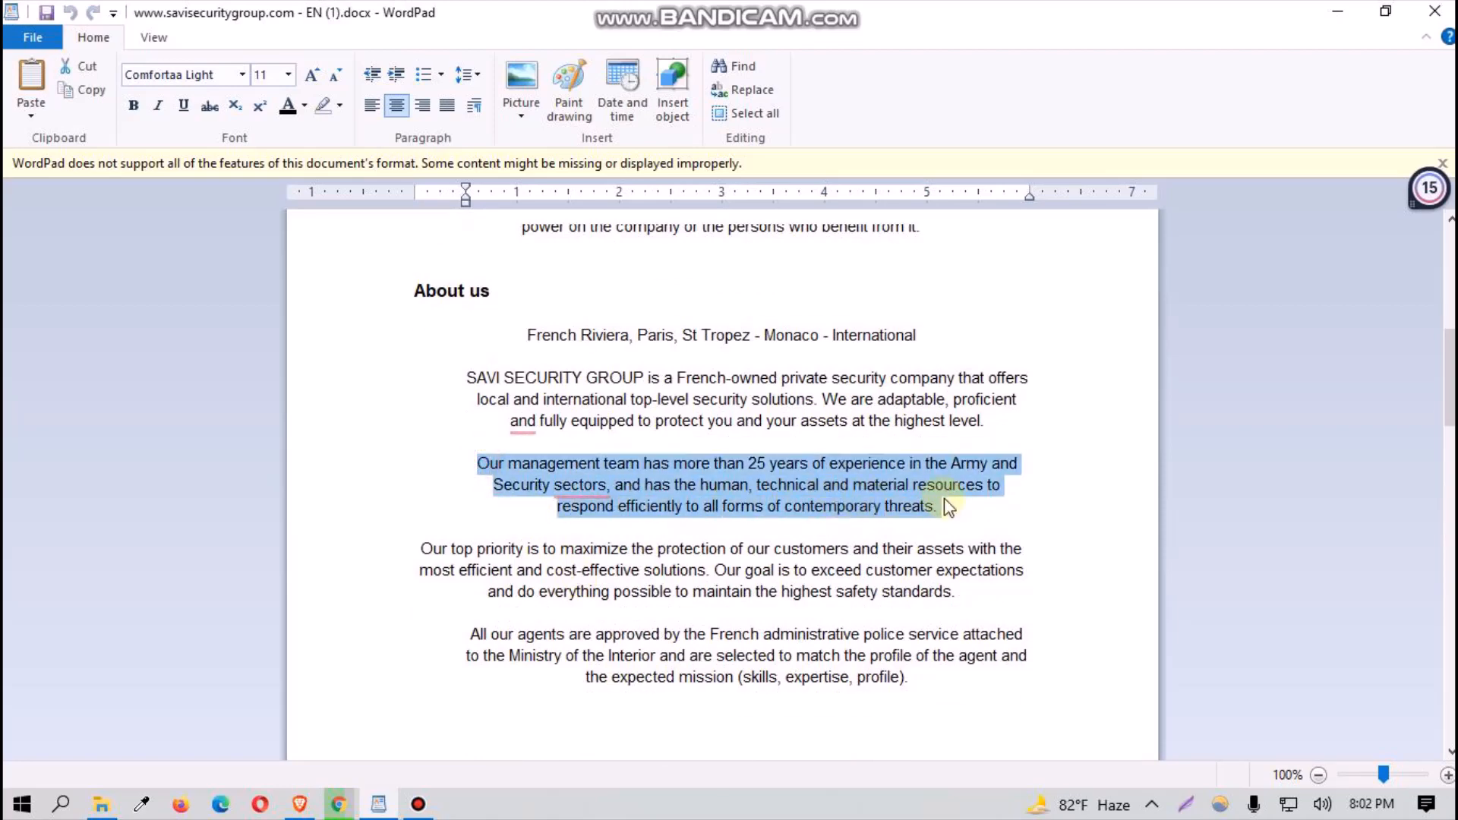
{"action": "left_click", "coordinate": [338, 804]}
{"action": "key", "text": "ctrl+v"}
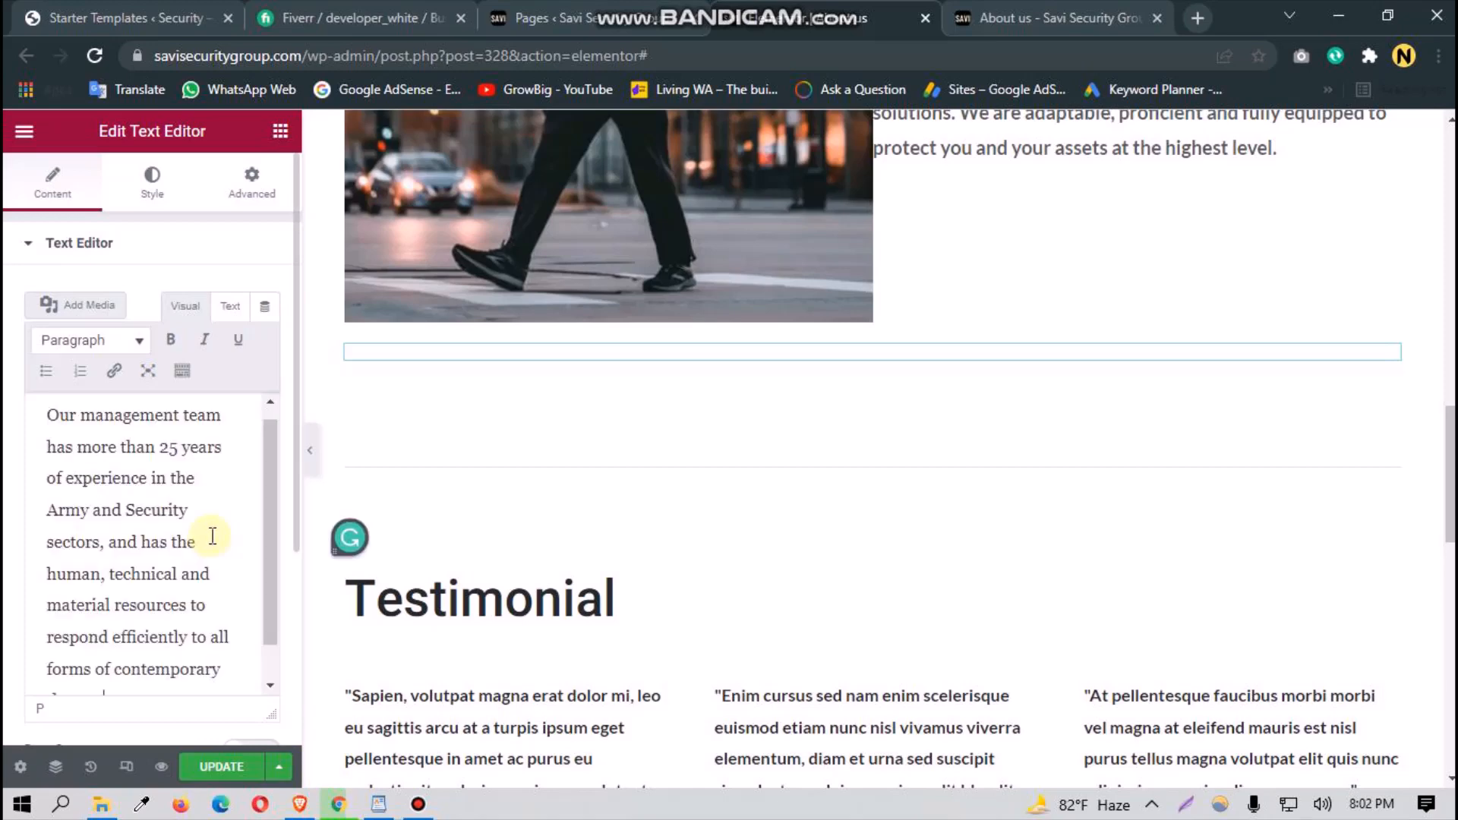
{"action": "scroll", "coordinate": [581, 642], "scroll_direction": "up", "scroll_amount": 3}
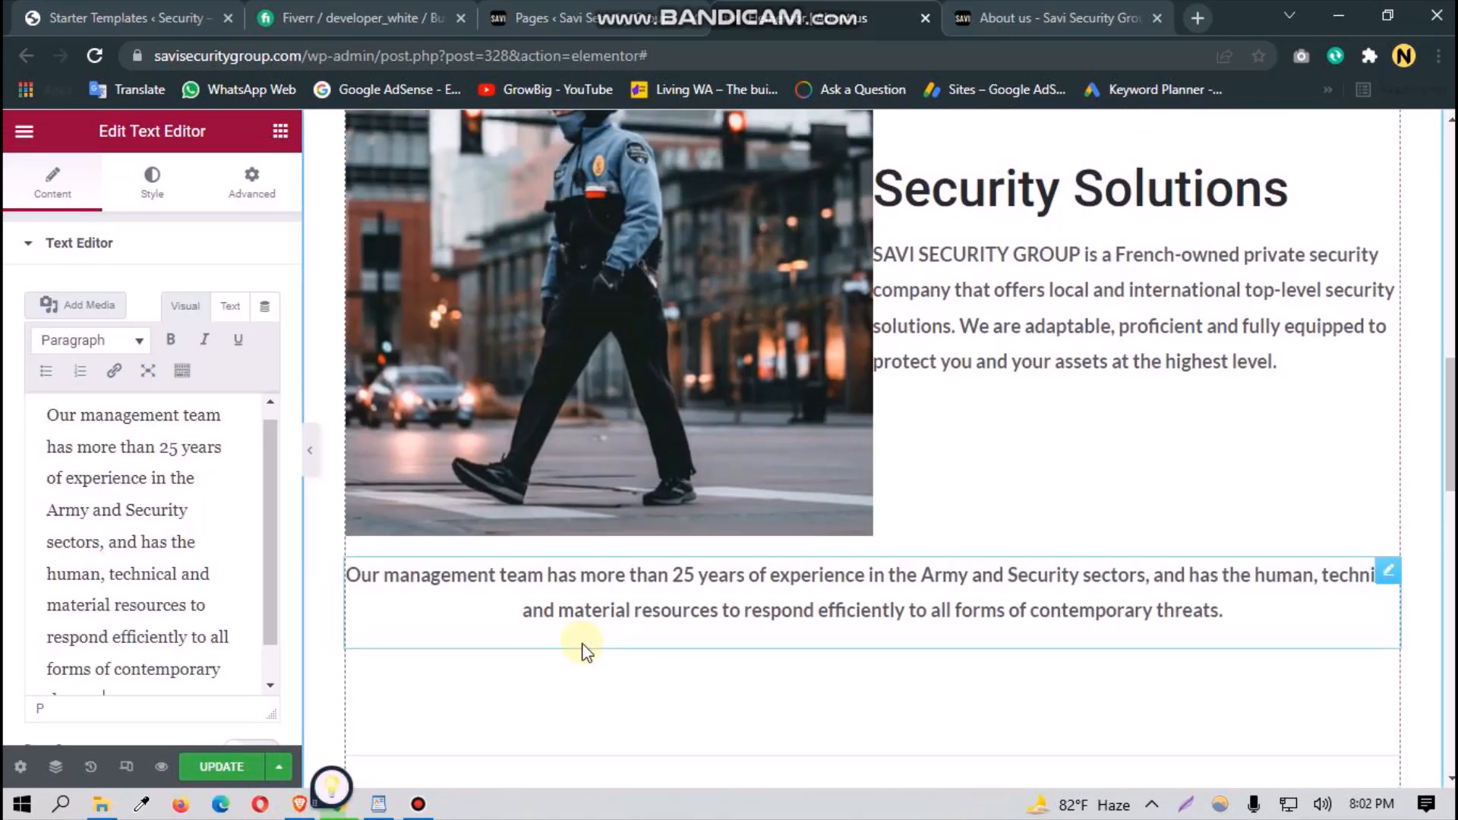
{"action": "scroll", "coordinate": [581, 645], "scroll_direction": "down", "scroll_amount": 5}
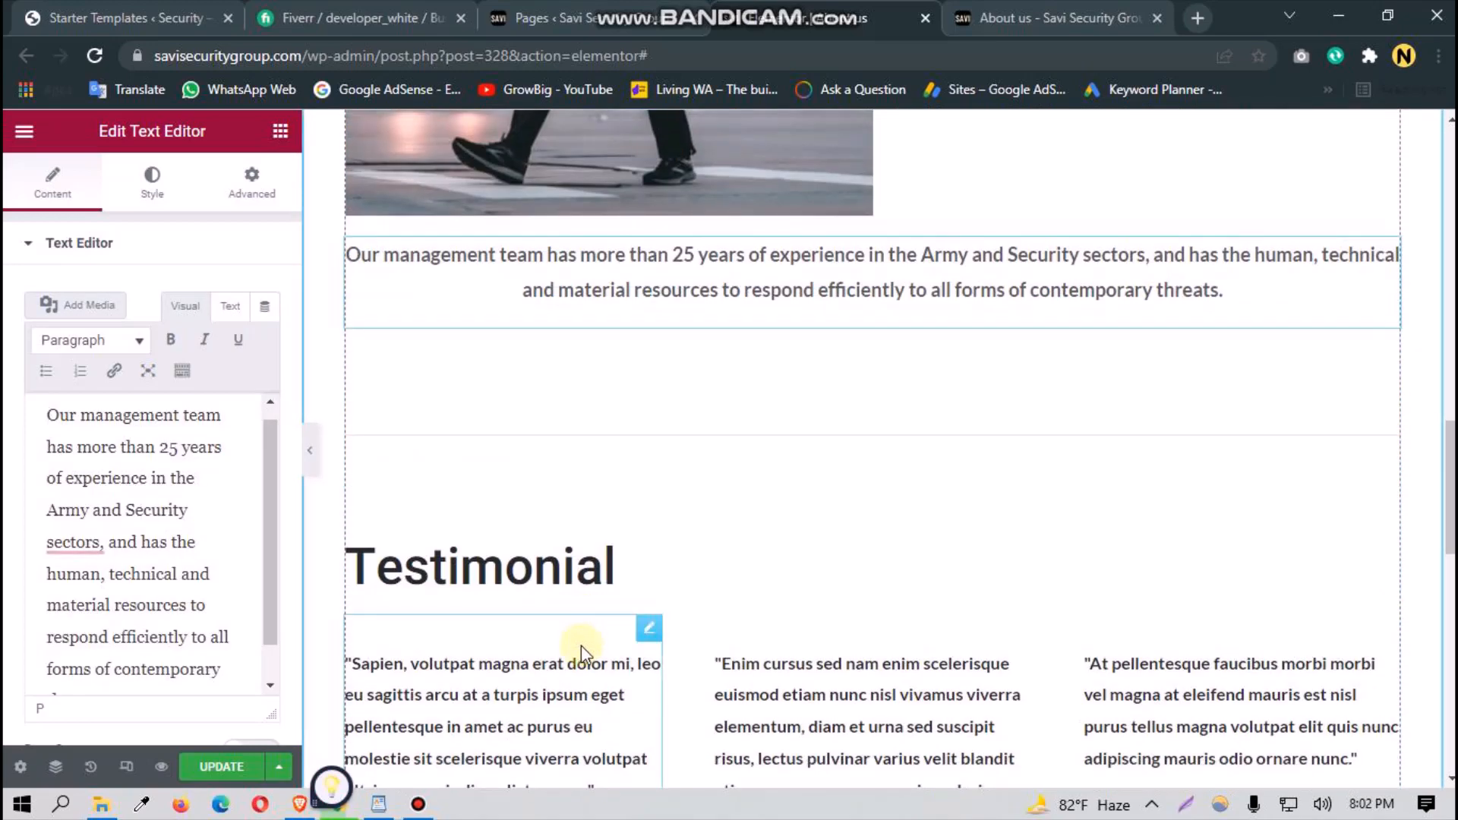
Step: Duplicate the management team text widget and place the cursor in the duplicate's text
{"action": "right_click", "coordinate": [619, 288]}
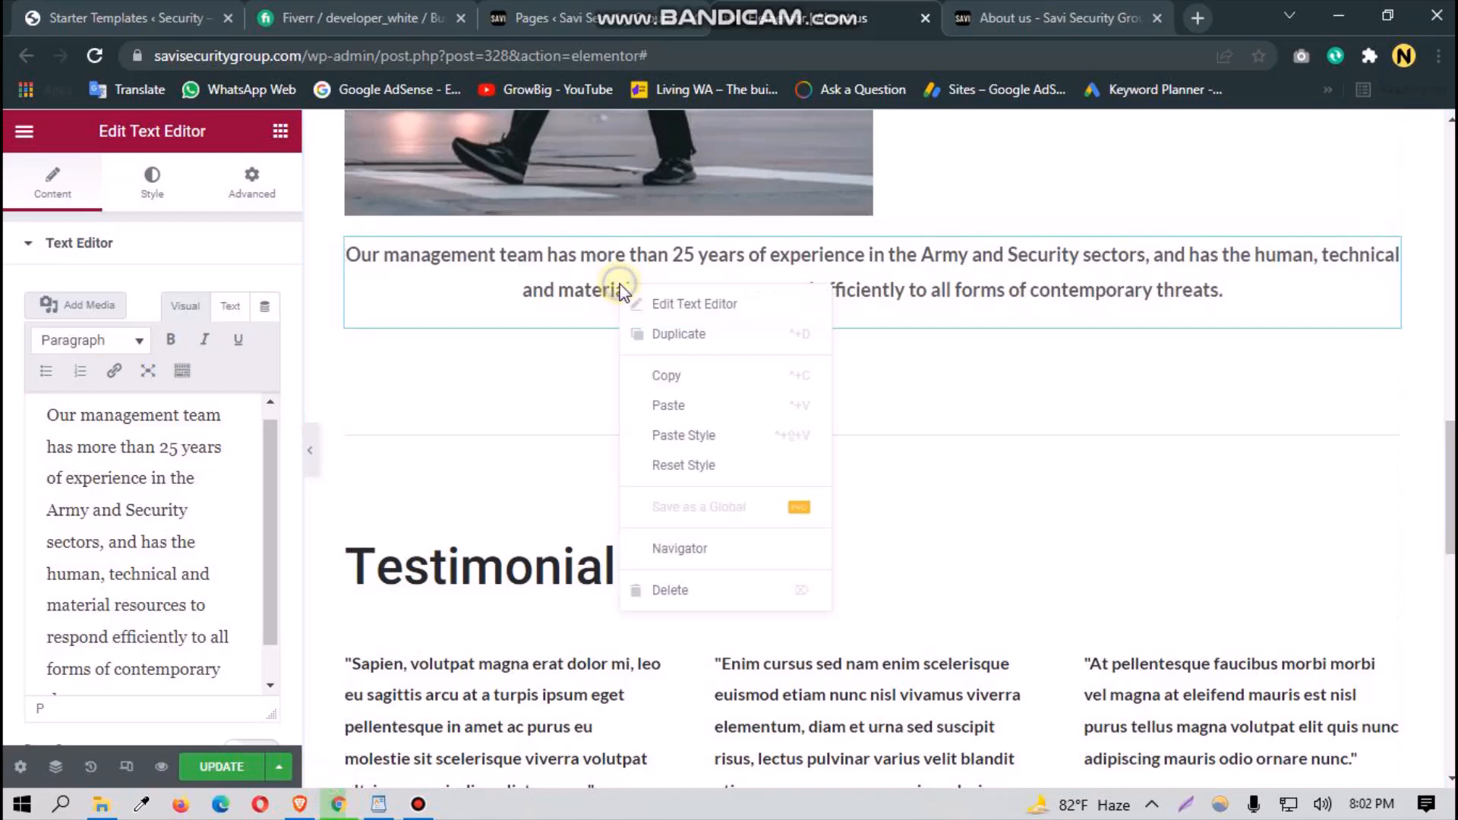
{"action": "left_click", "coordinate": [672, 346]}
{"action": "left_click", "coordinate": [181, 591]}
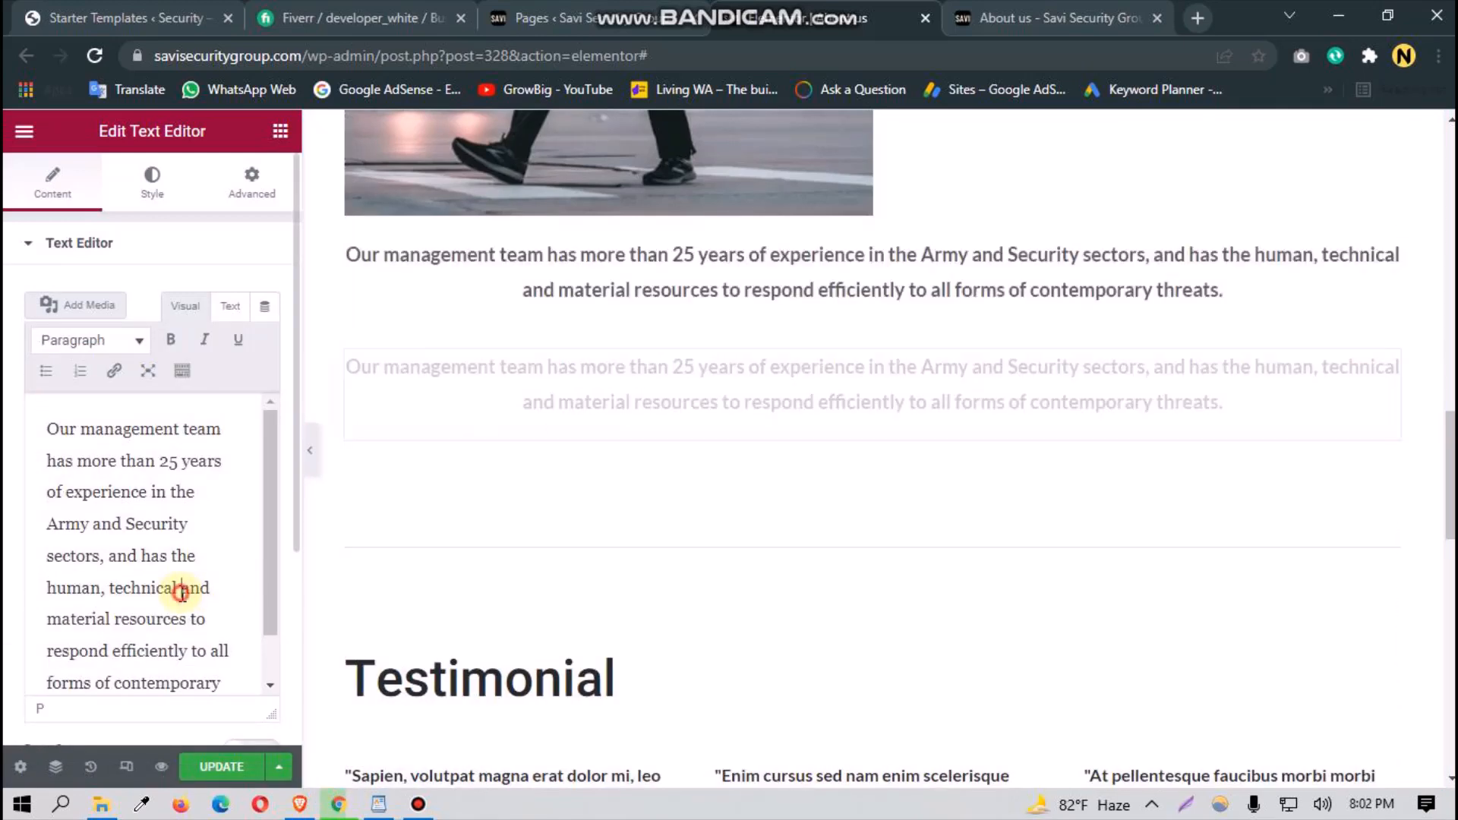
Step: In the upper management team widget, accept the Grammarly suggestion to remove the comma after "sectors" and close the suggestion card
{"action": "left_click", "coordinate": [481, 291]}
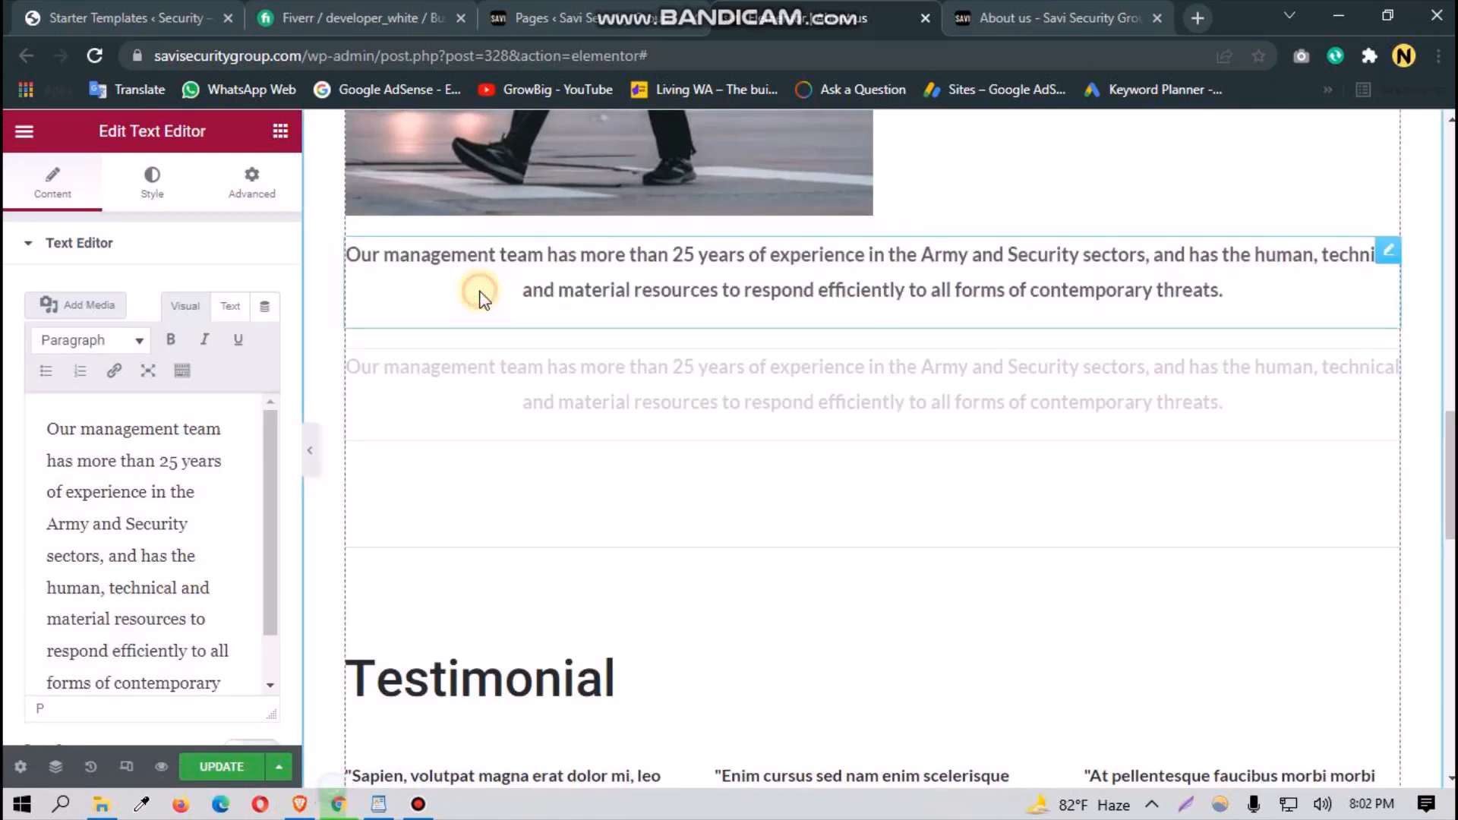
{"action": "left_click", "coordinate": [165, 566]}
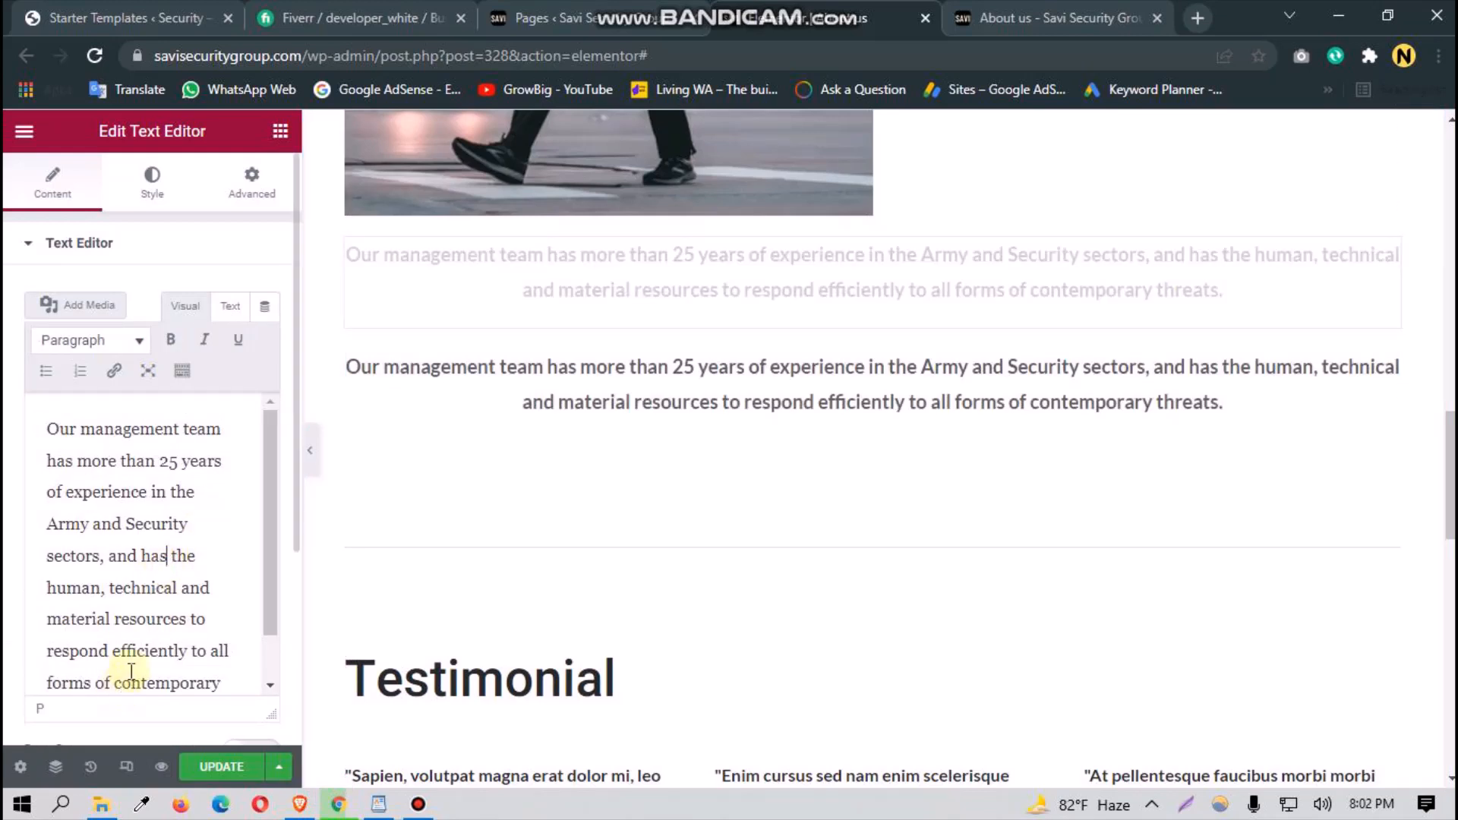
{"action": "scroll", "coordinate": [189, 602], "scroll_direction": "down", "scroll_amount": 2}
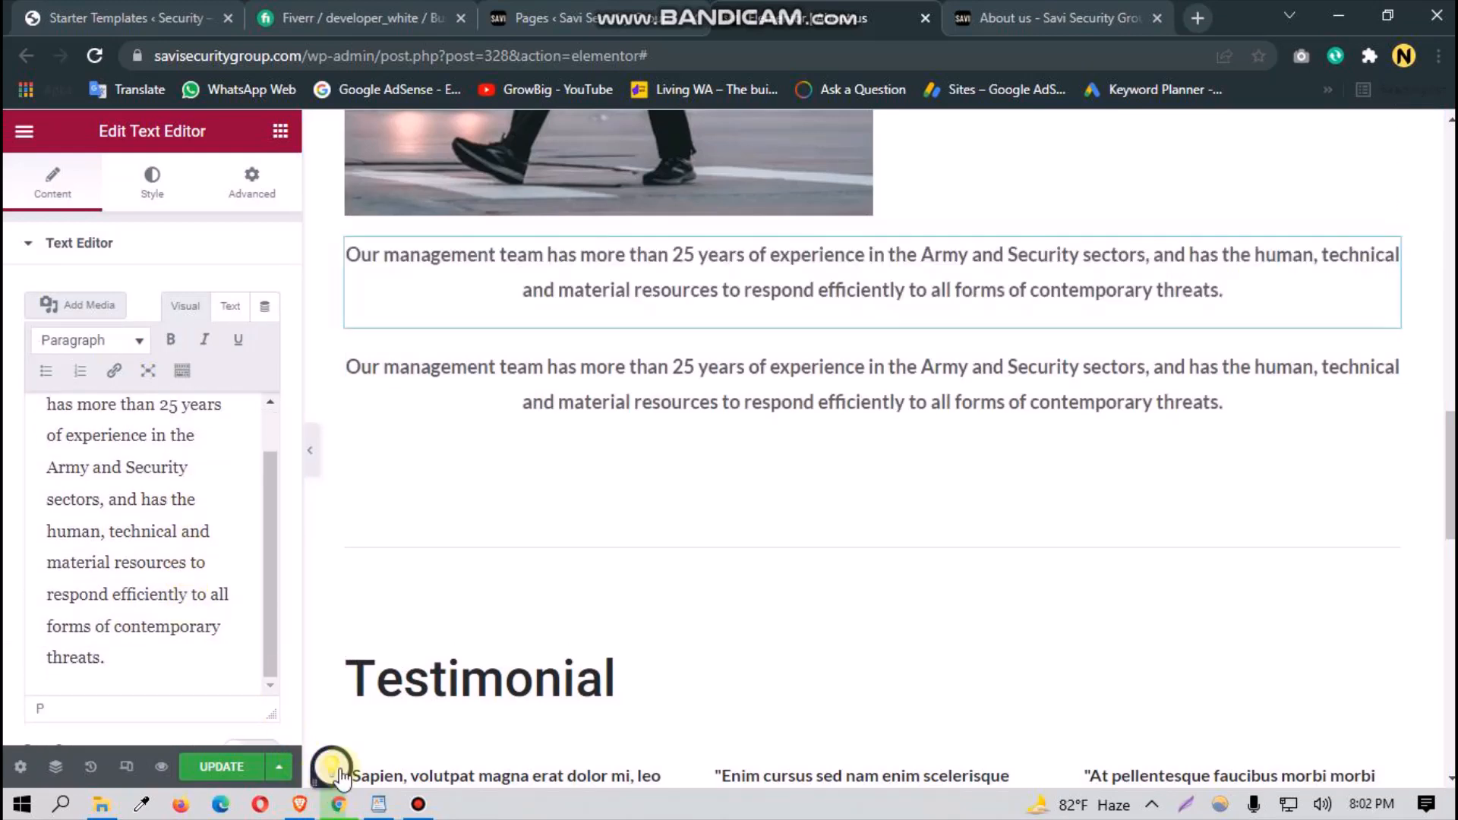
{"action": "left_click", "coordinate": [334, 770]}
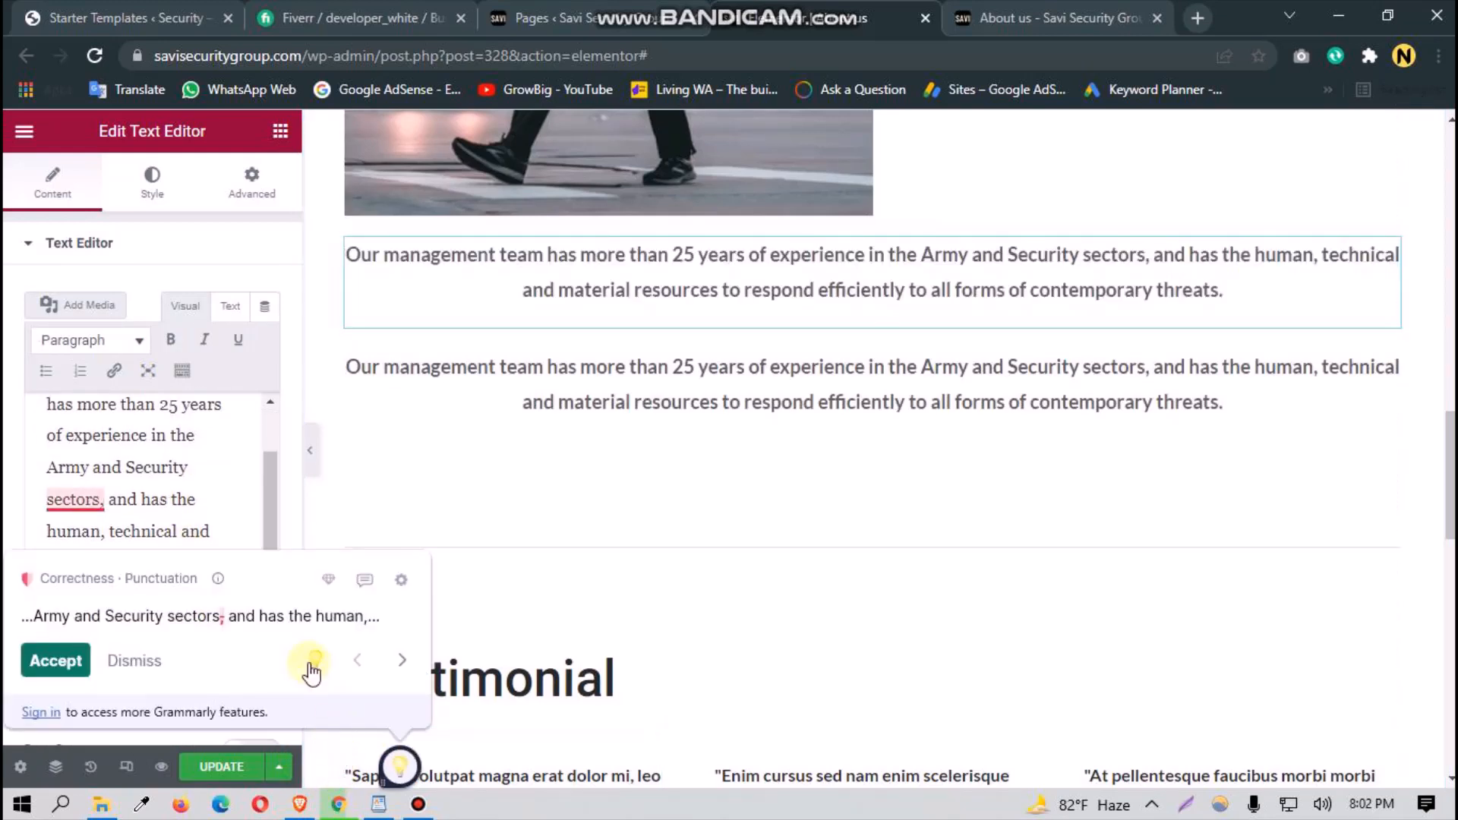
{"action": "left_click", "coordinate": [65, 661]}
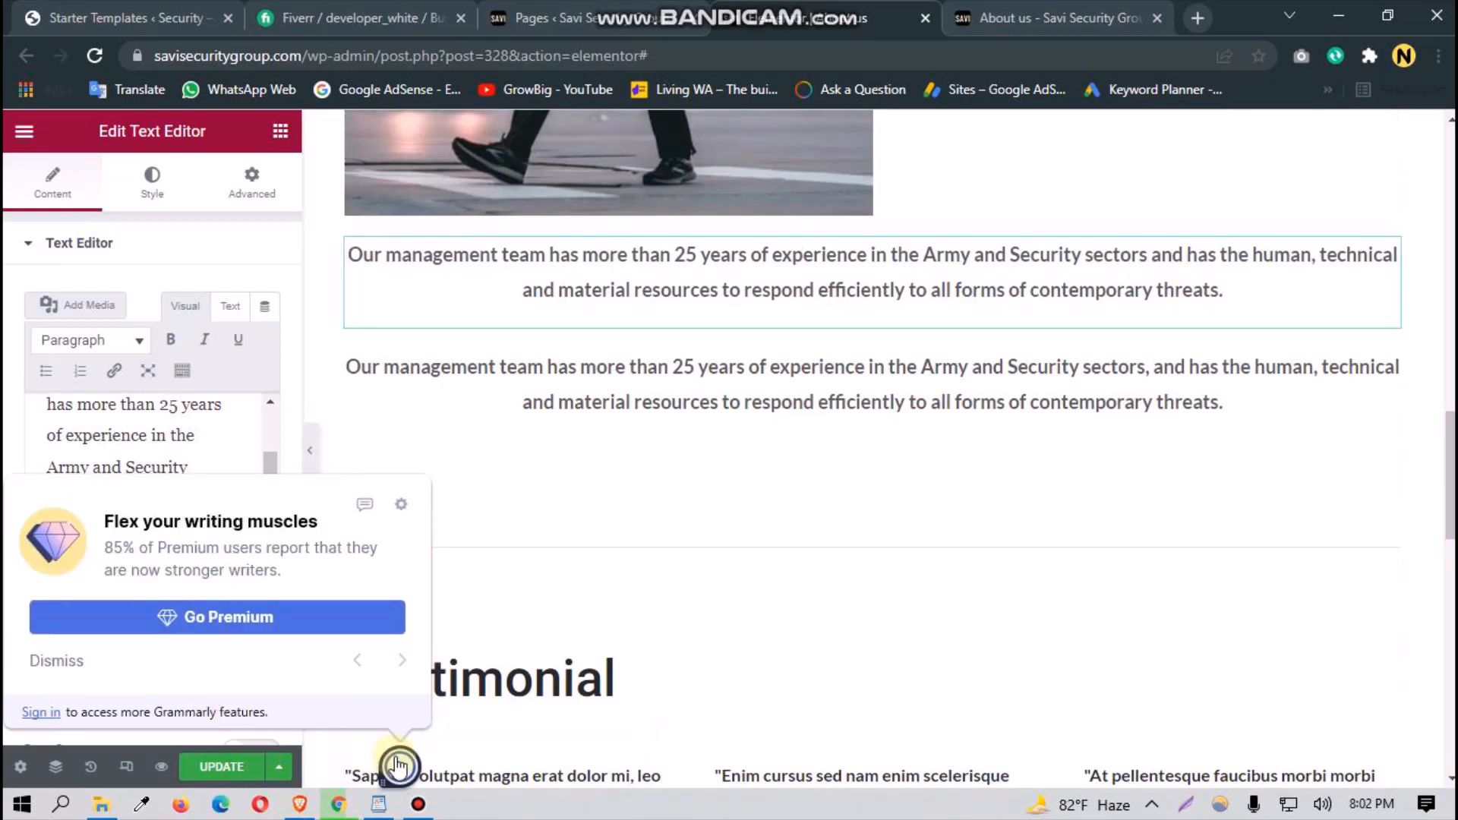
{"action": "left_click", "coordinate": [396, 765]}
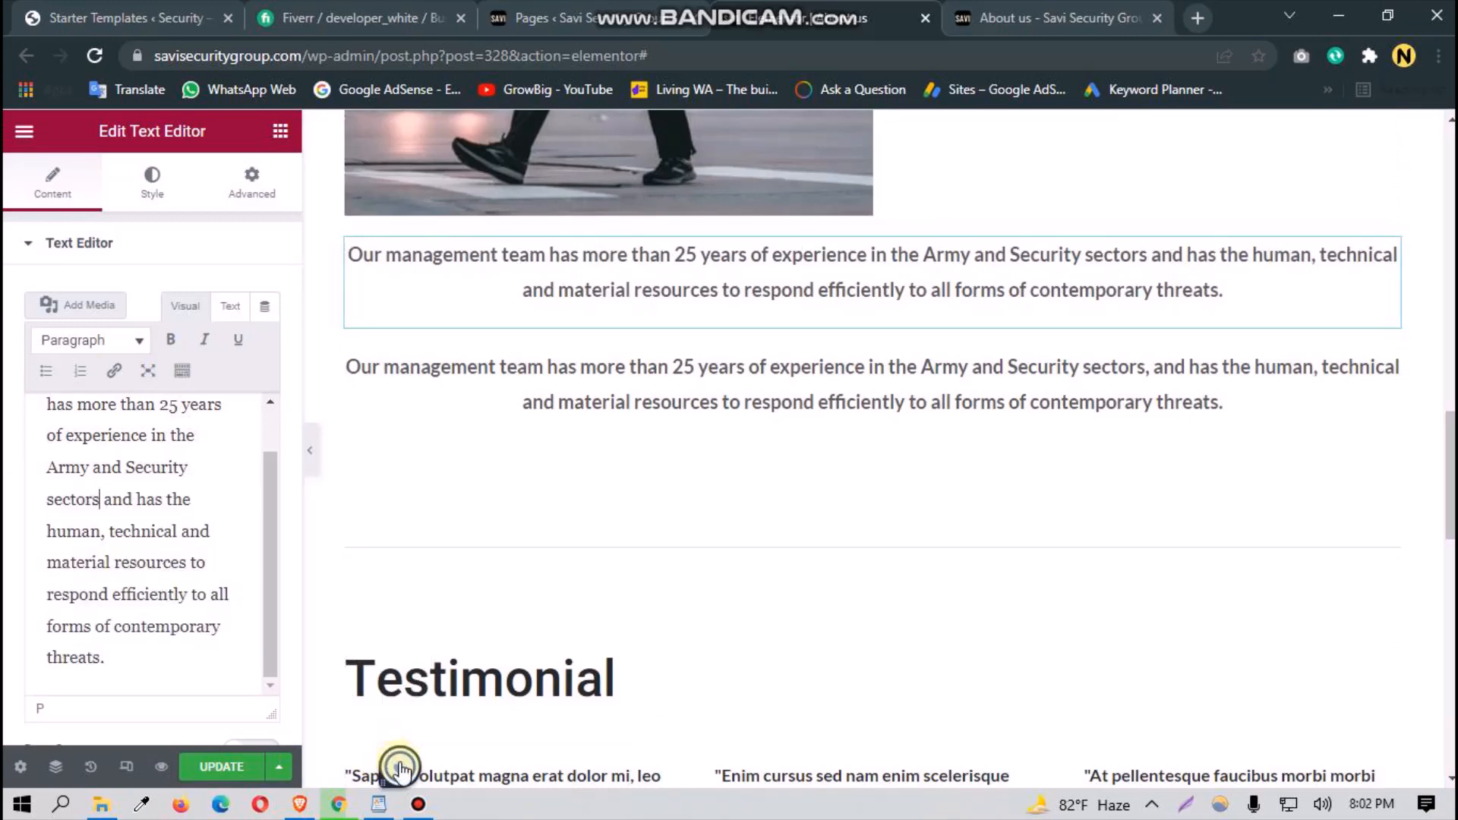
{"action": "left_click", "coordinate": [1151, 805]}
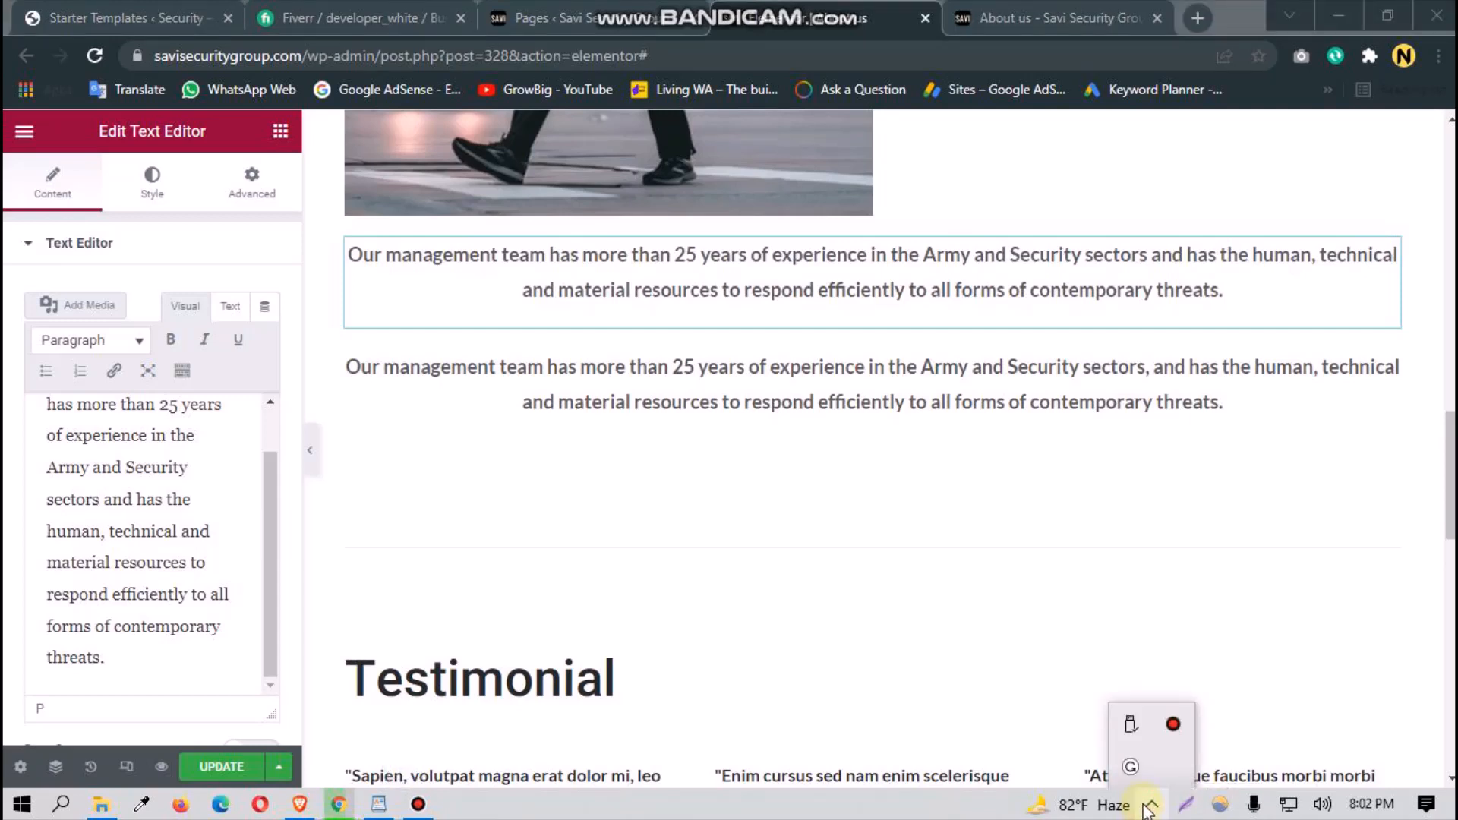
{"action": "left_click", "coordinate": [1149, 806]}
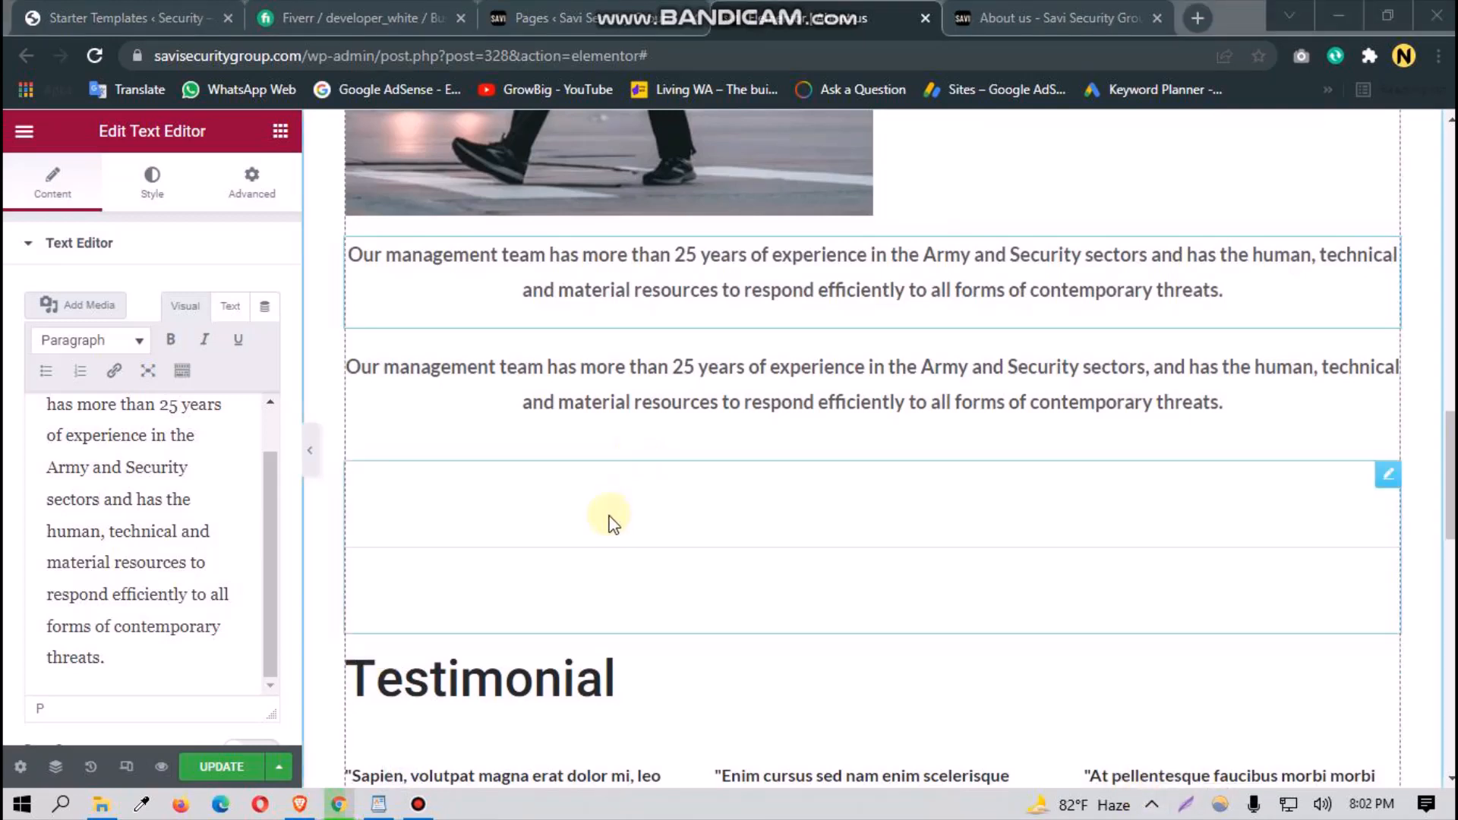
Step: Clear all the text in the duplicated widget below the management team paragraph
{"action": "left_click", "coordinate": [489, 386]}
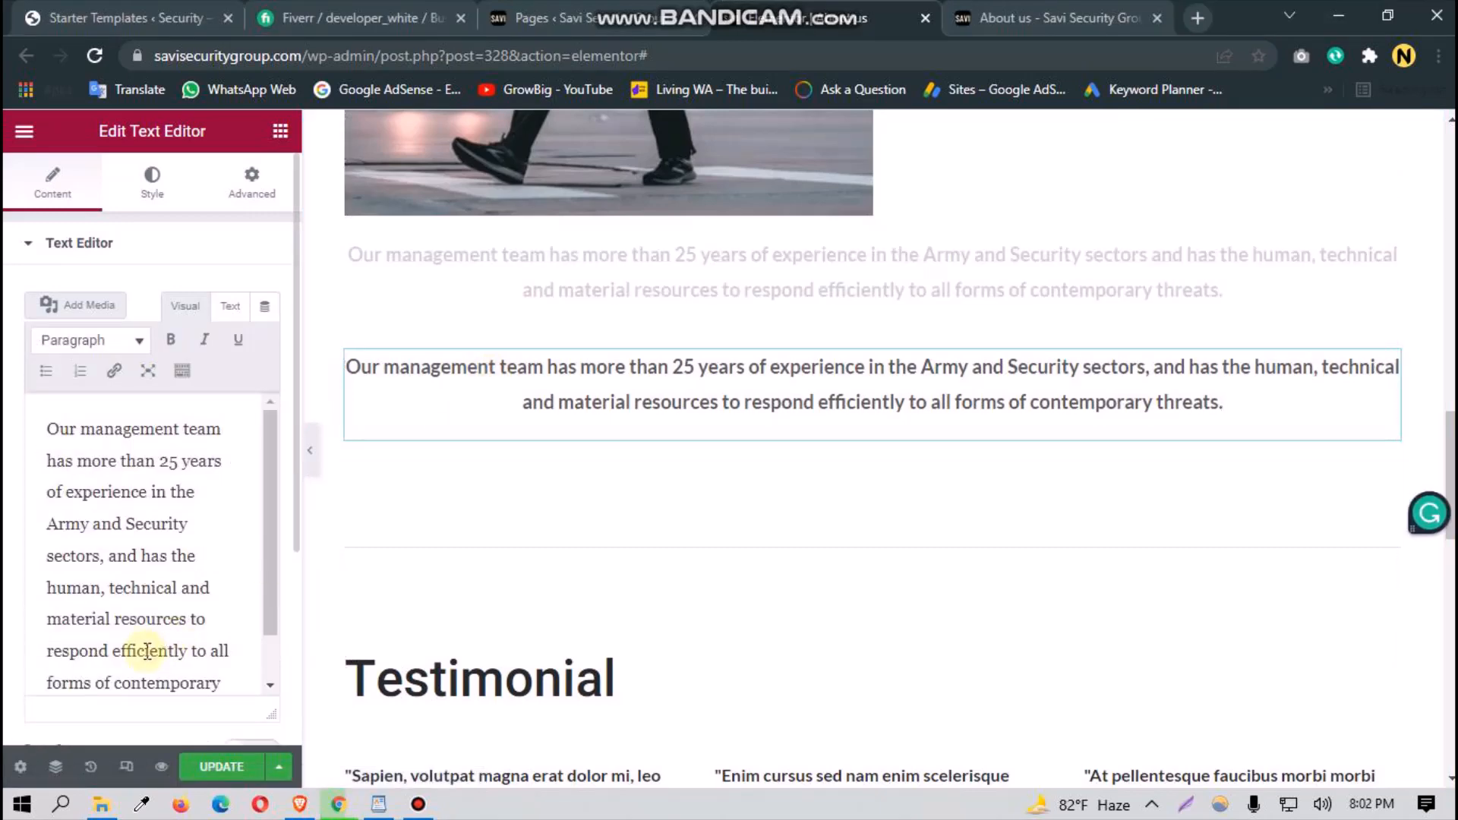
{"action": "left_click", "coordinate": [148, 648]}
{"action": "key", "text": "ctrl+a"}
{"action": "key", "text": "BackSpace"}
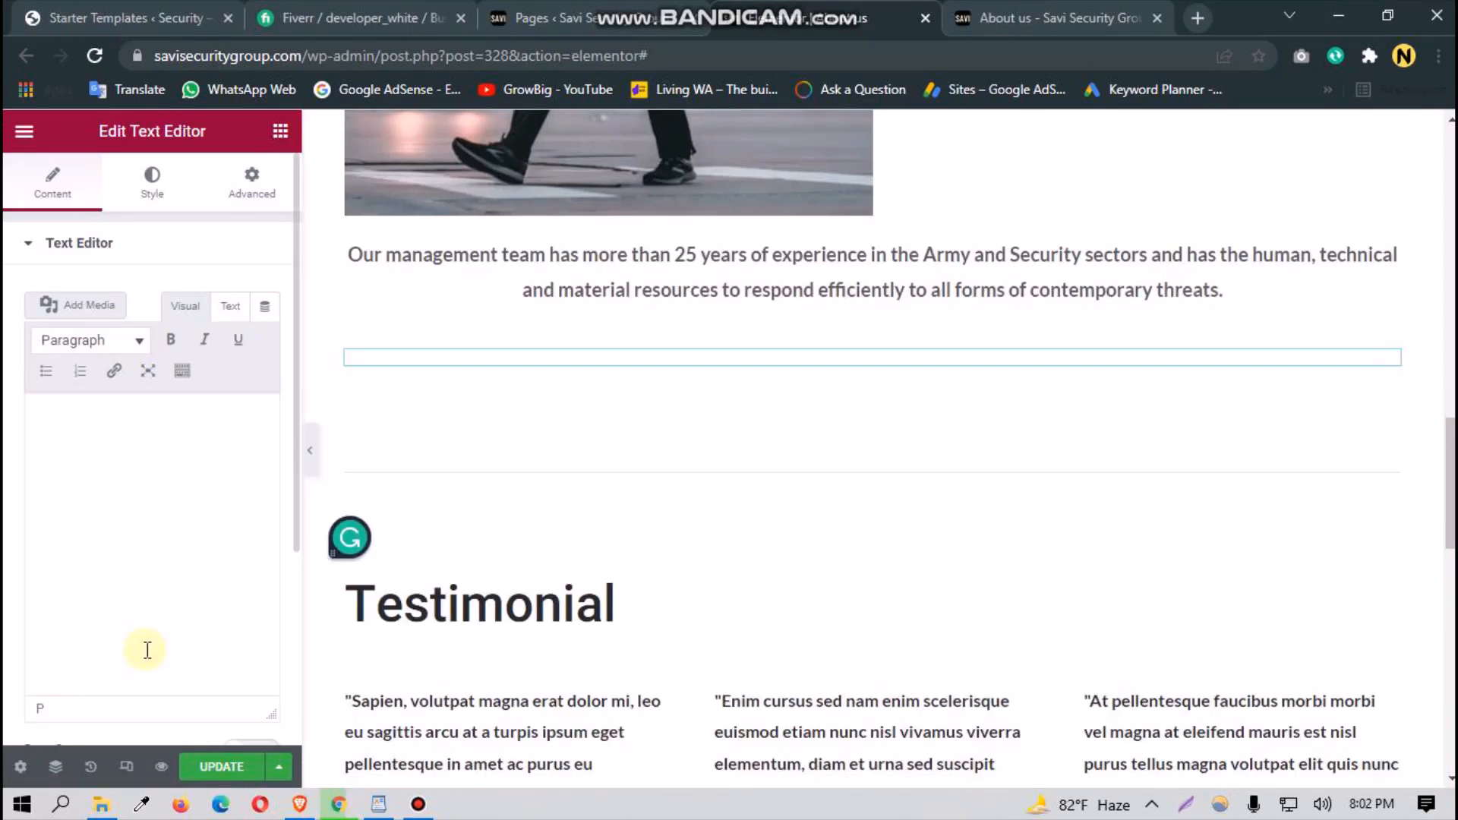
Step: Copy the "Our top priority is to maximize the protection" paragraph from WordPad into the emptied duplicate widget in Elementor
{"action": "left_click", "coordinate": [378, 805]}
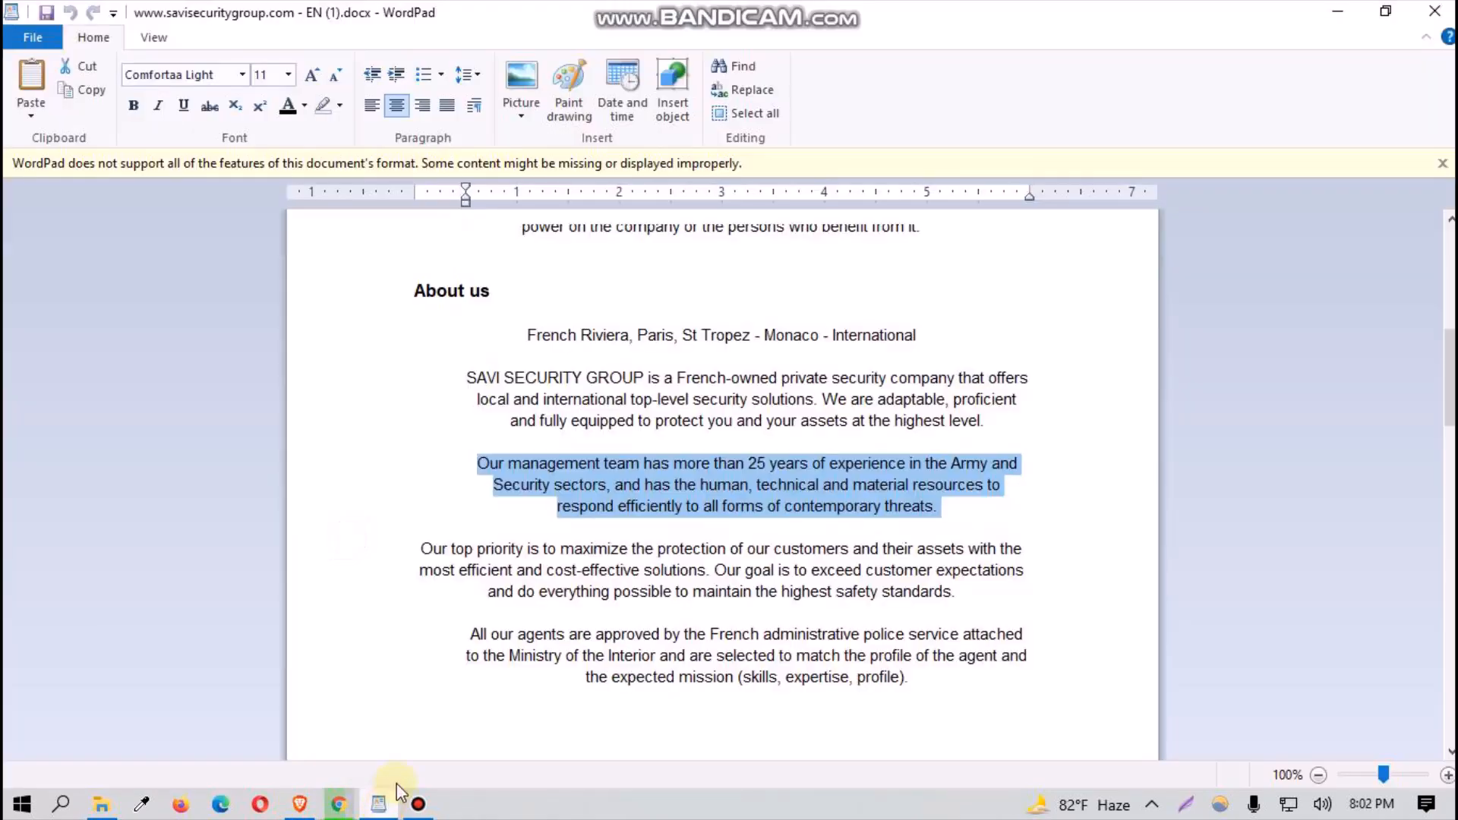
{"action": "triple_click", "coordinate": [528, 571]}
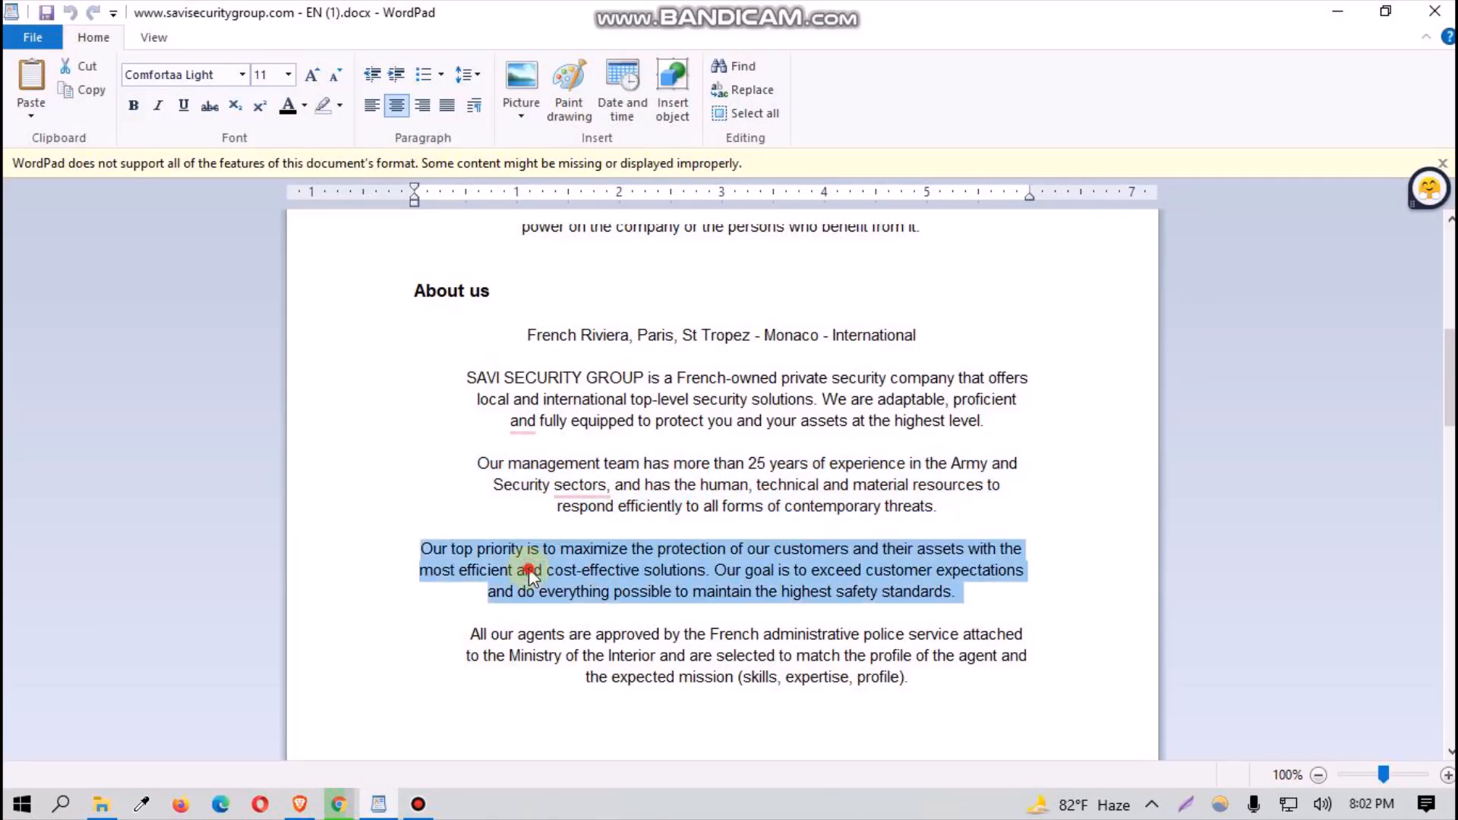
{"action": "right_click", "coordinate": [534, 565]}
{"action": "left_click", "coordinate": [581, 606]}
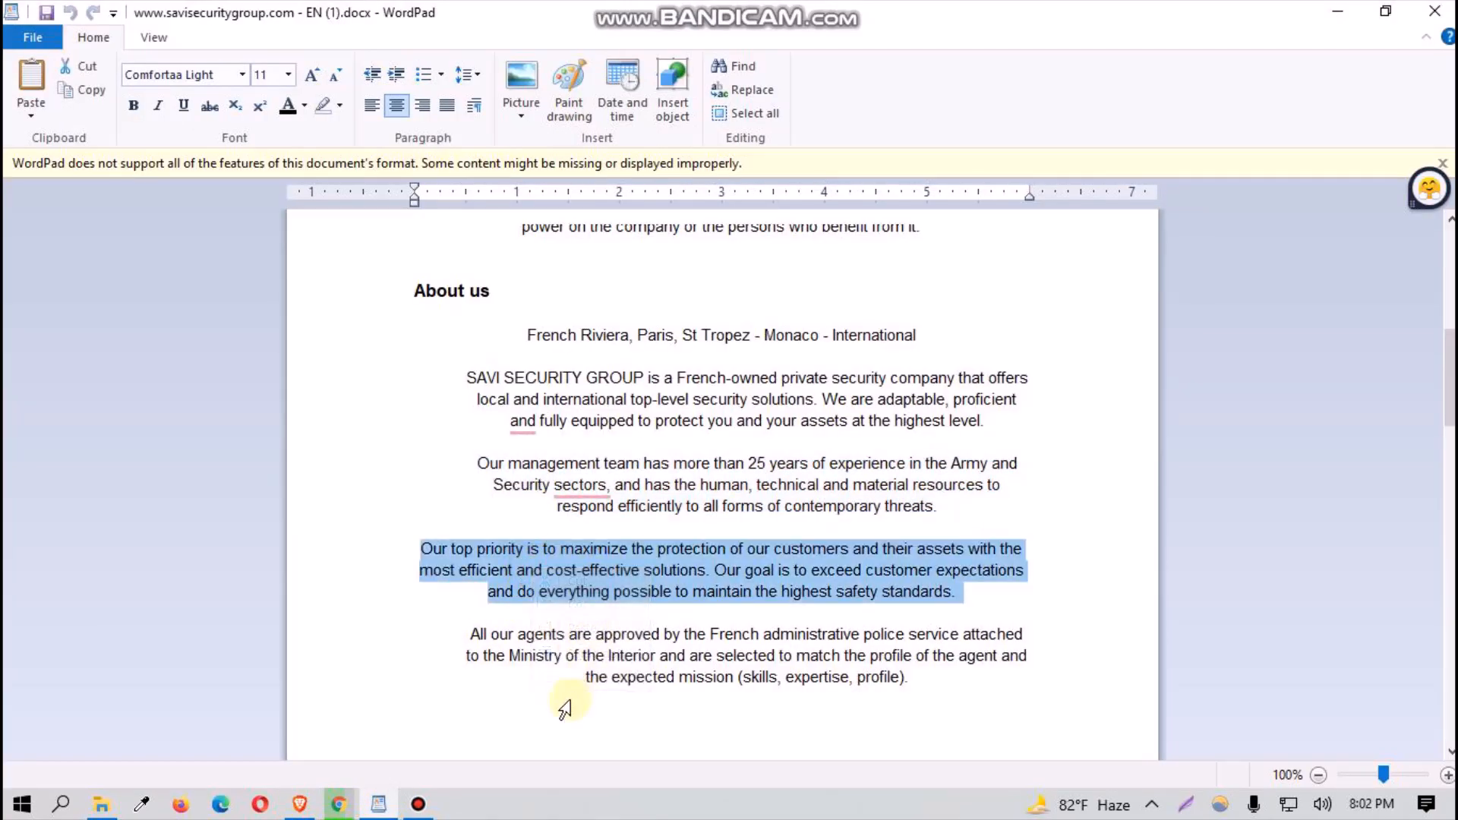
{"action": "left_click", "coordinate": [360, 806]}
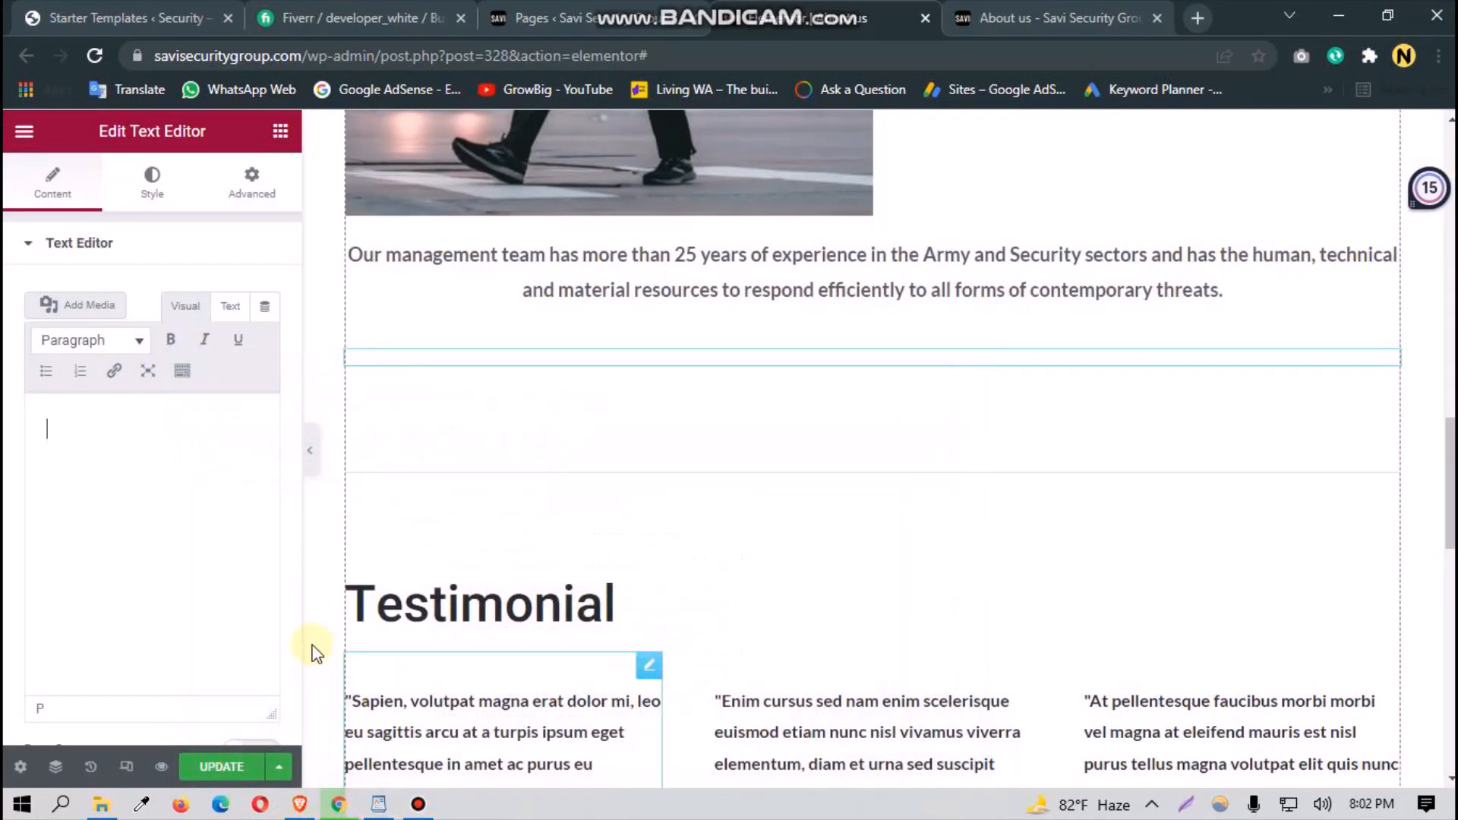
{"action": "key", "text": "ctrl+v"}
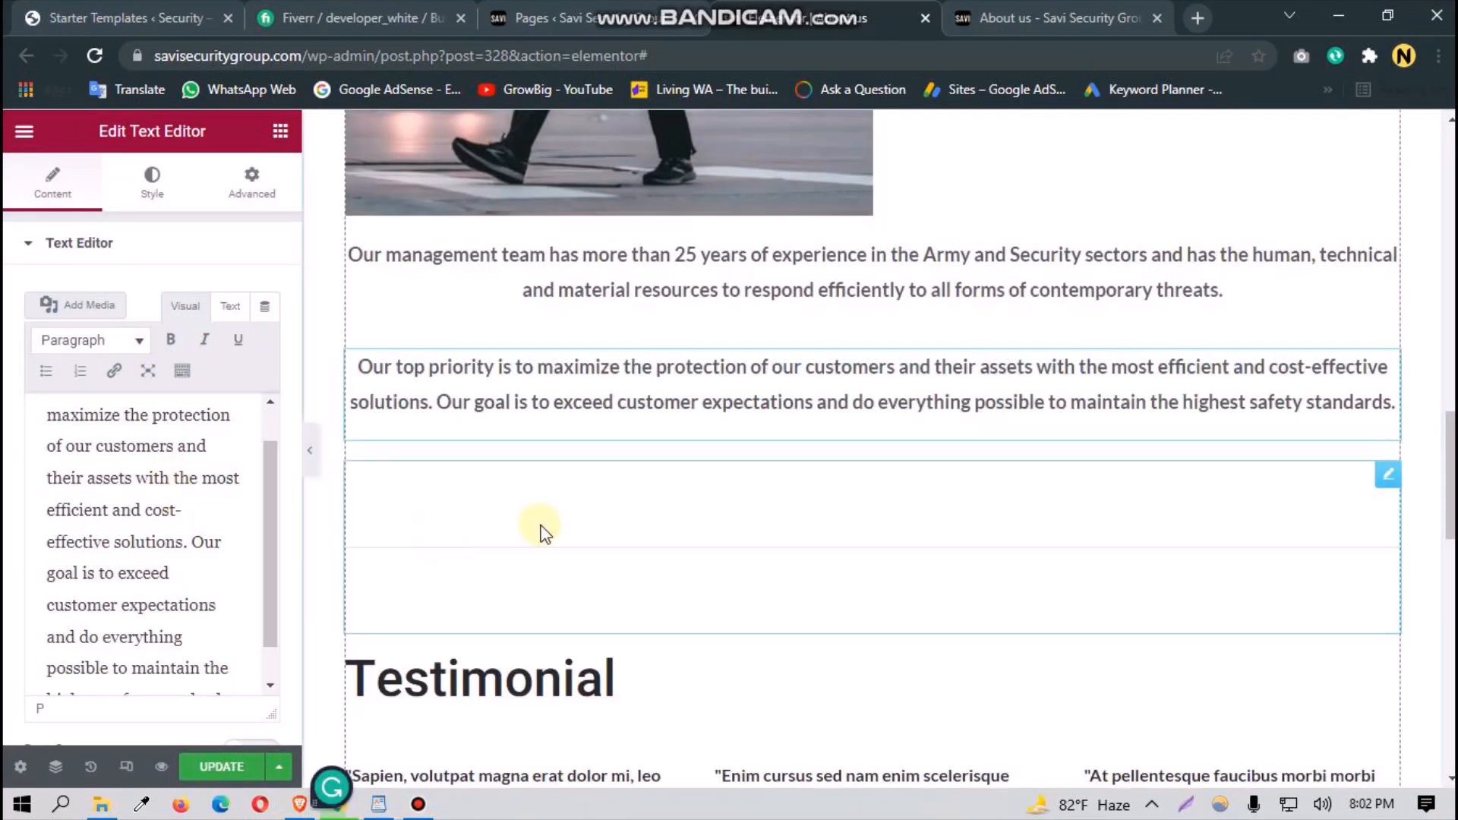
{"action": "scroll", "coordinate": [820, 510], "scroll_direction": "up", "scroll_amount": 3}
{"action": "scroll", "coordinate": [793, 536], "scroll_direction": "down", "scroll_amount": 5}
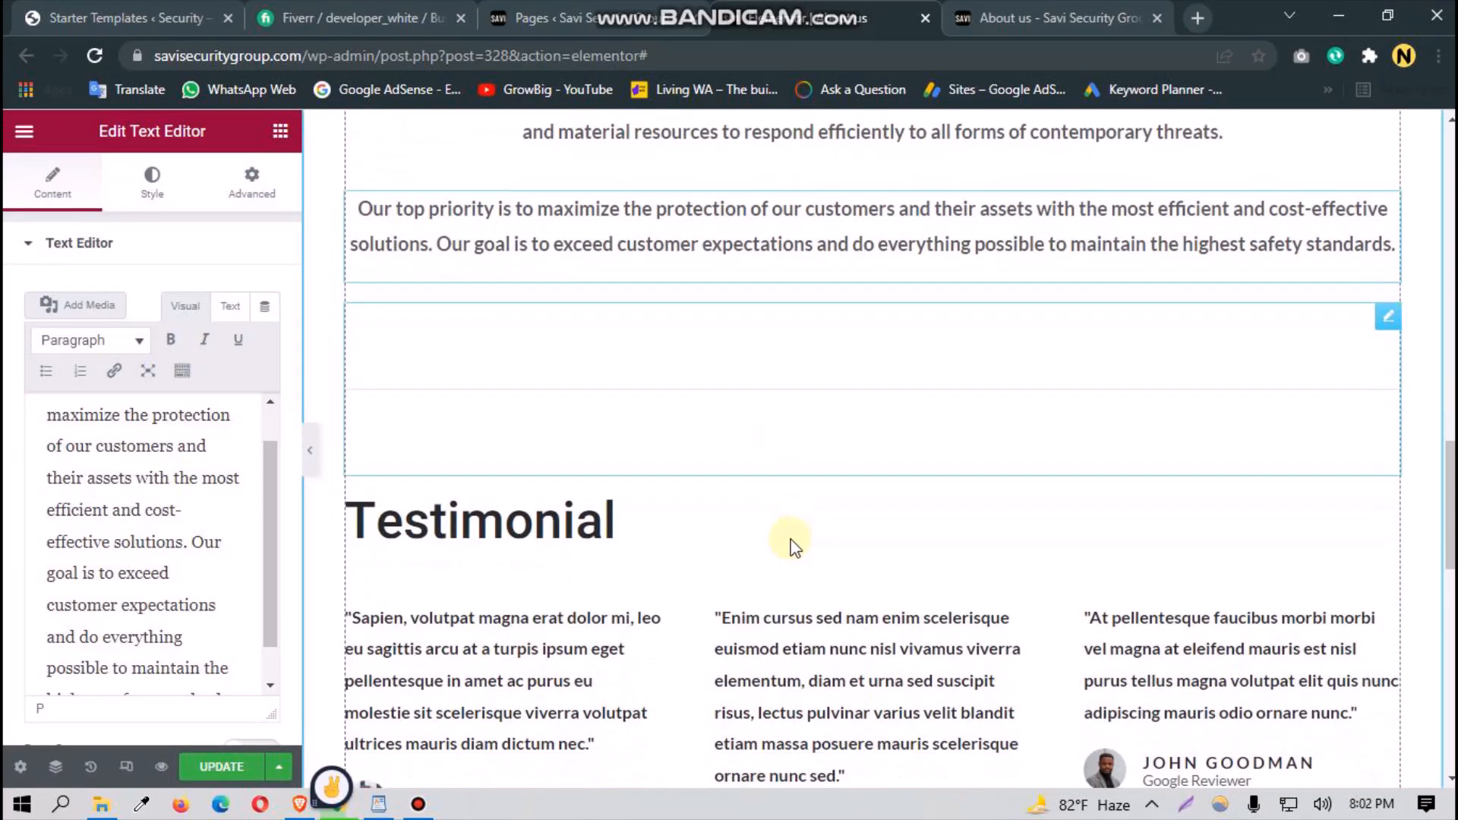
{"action": "scroll", "coordinate": [792, 542], "scroll_direction": "down", "scroll_amount": 1}
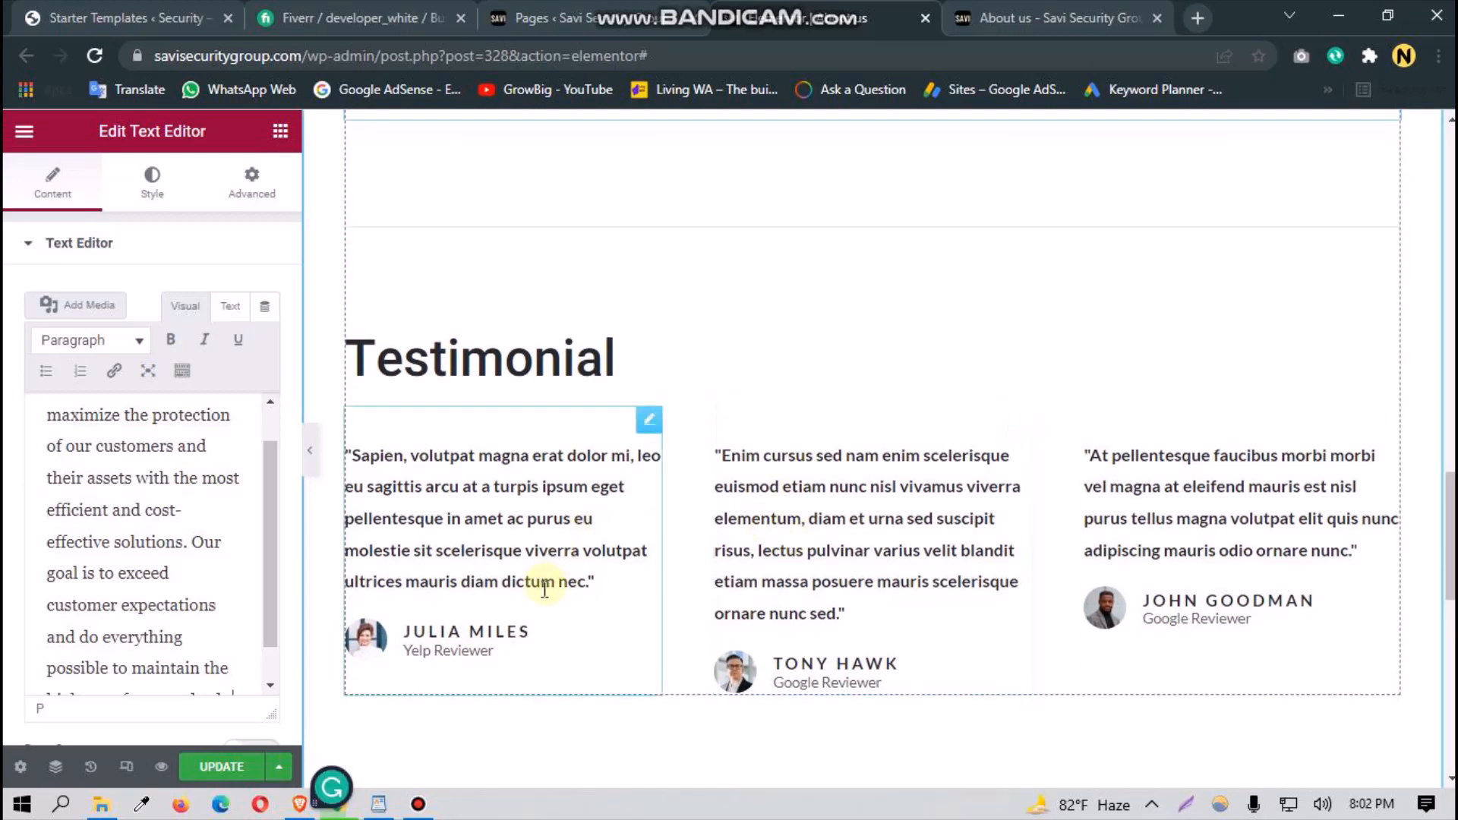
Step: Copy the "All our agents are approved" paragraph from WordPad and add it as a new paragraph after "highest safety standards." in the Elementor text widget
{"action": "left_click", "coordinate": [381, 805]}
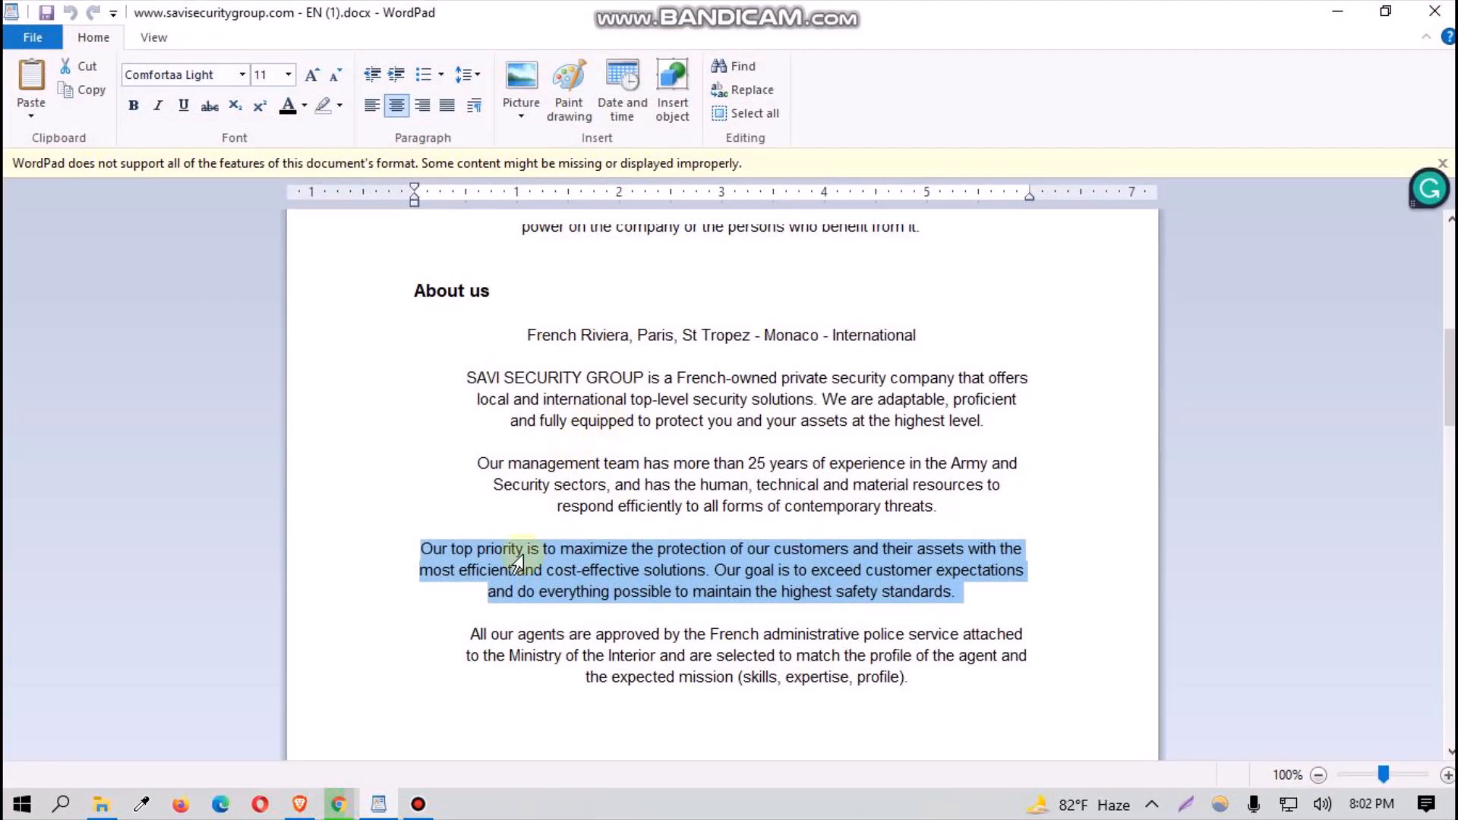
{"action": "left_click", "coordinate": [542, 658]}
{"action": "double_click", "coordinate": [541, 657]}
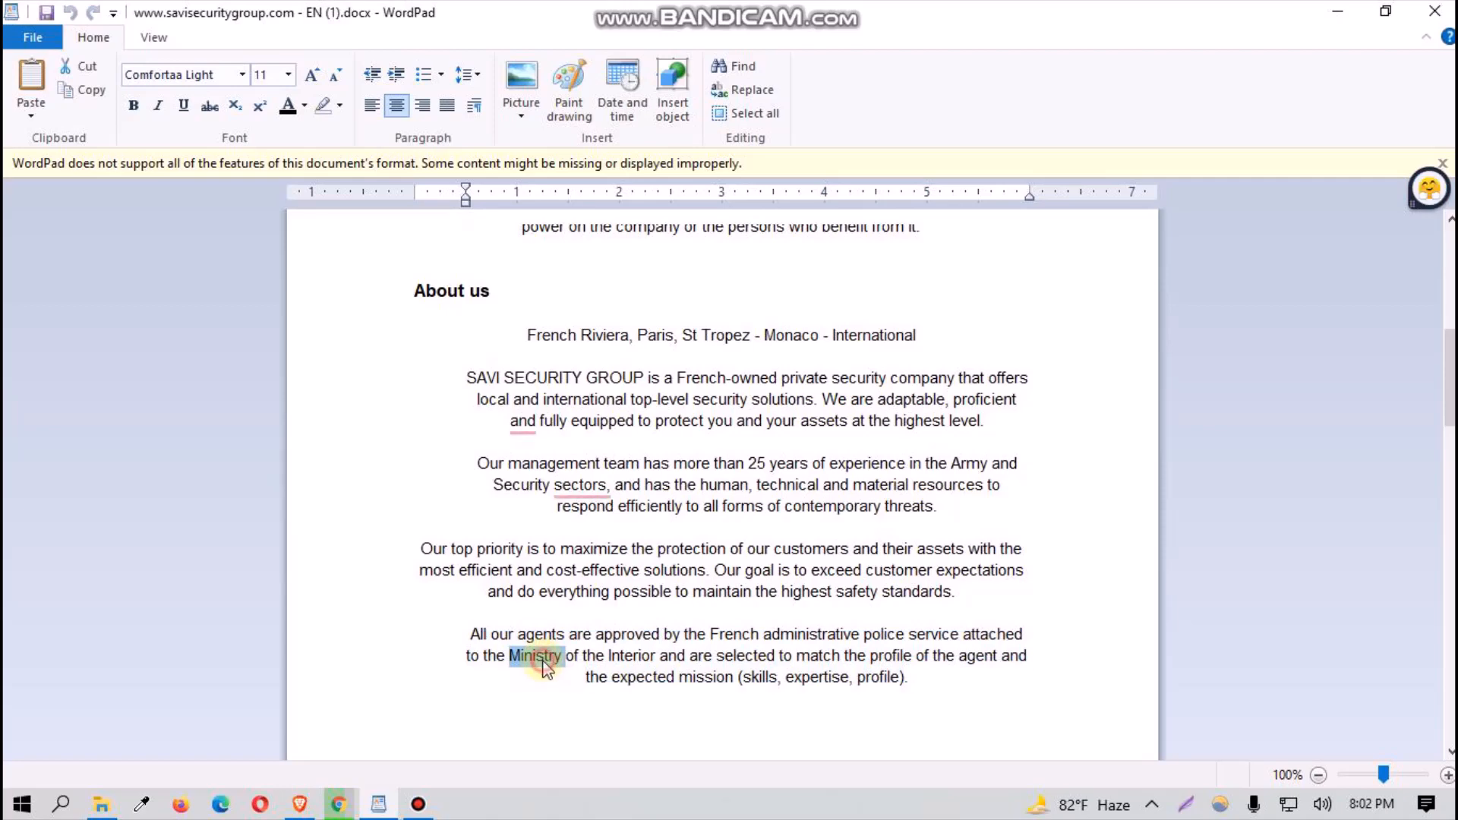
{"action": "left_click", "coordinate": [543, 658]}
{"action": "triple_click", "coordinate": [543, 658]}
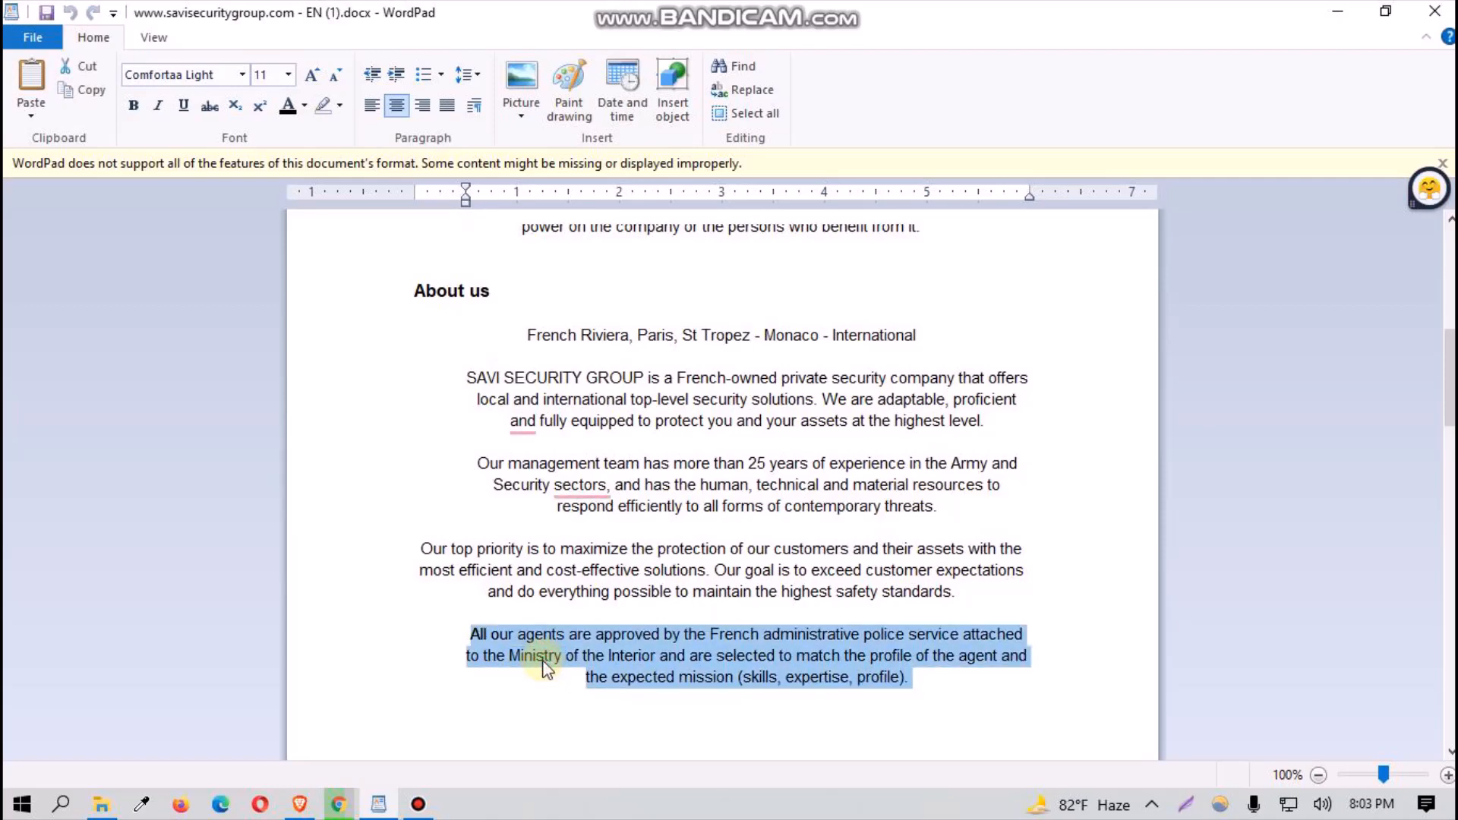
{"action": "mouse_move", "coordinate": [339, 803]}
{"action": "left_click", "coordinate": [327, 675]}
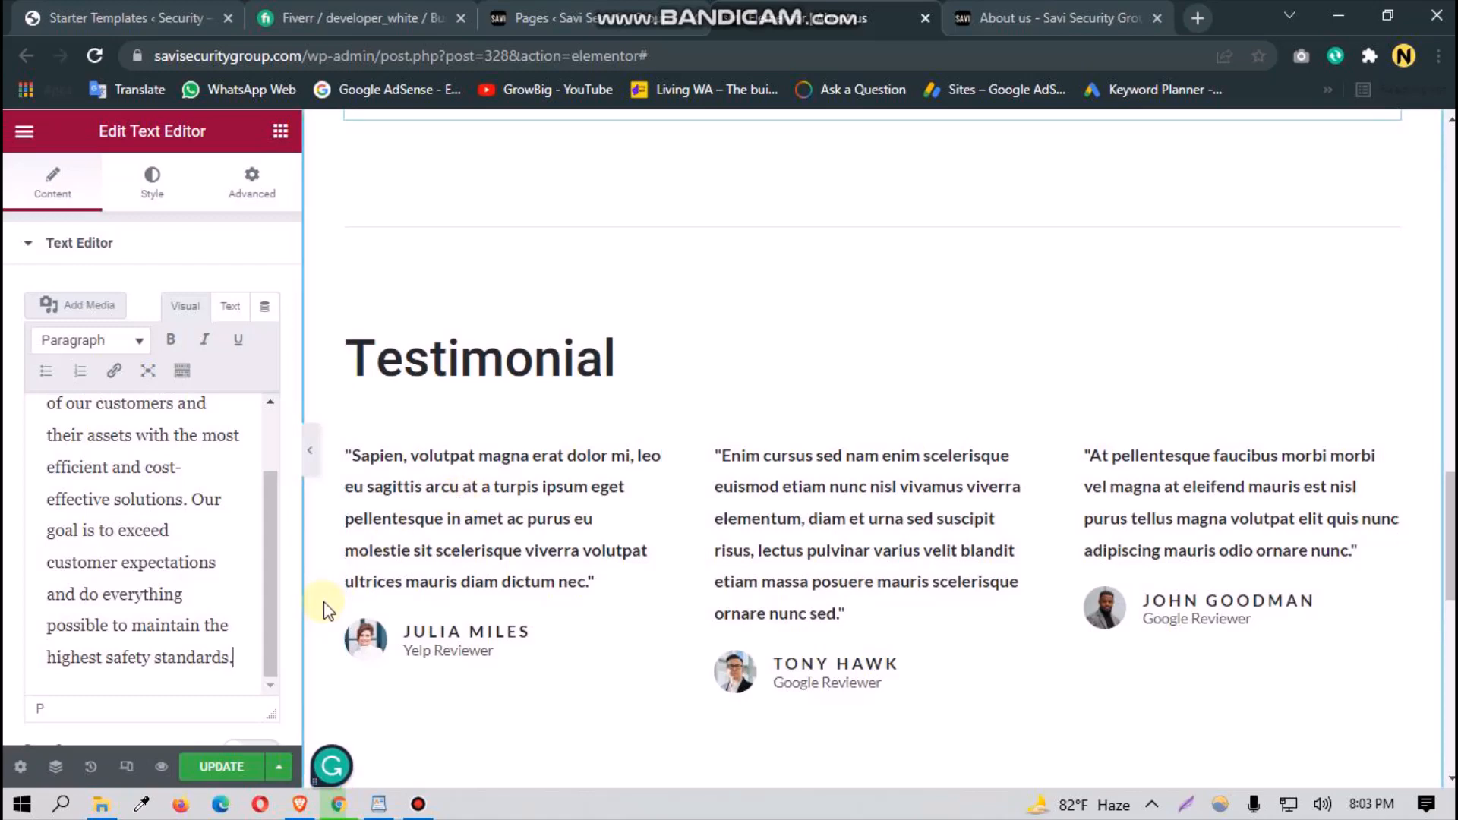
{"action": "scroll", "coordinate": [320, 602], "scroll_direction": "up", "scroll_amount": 1}
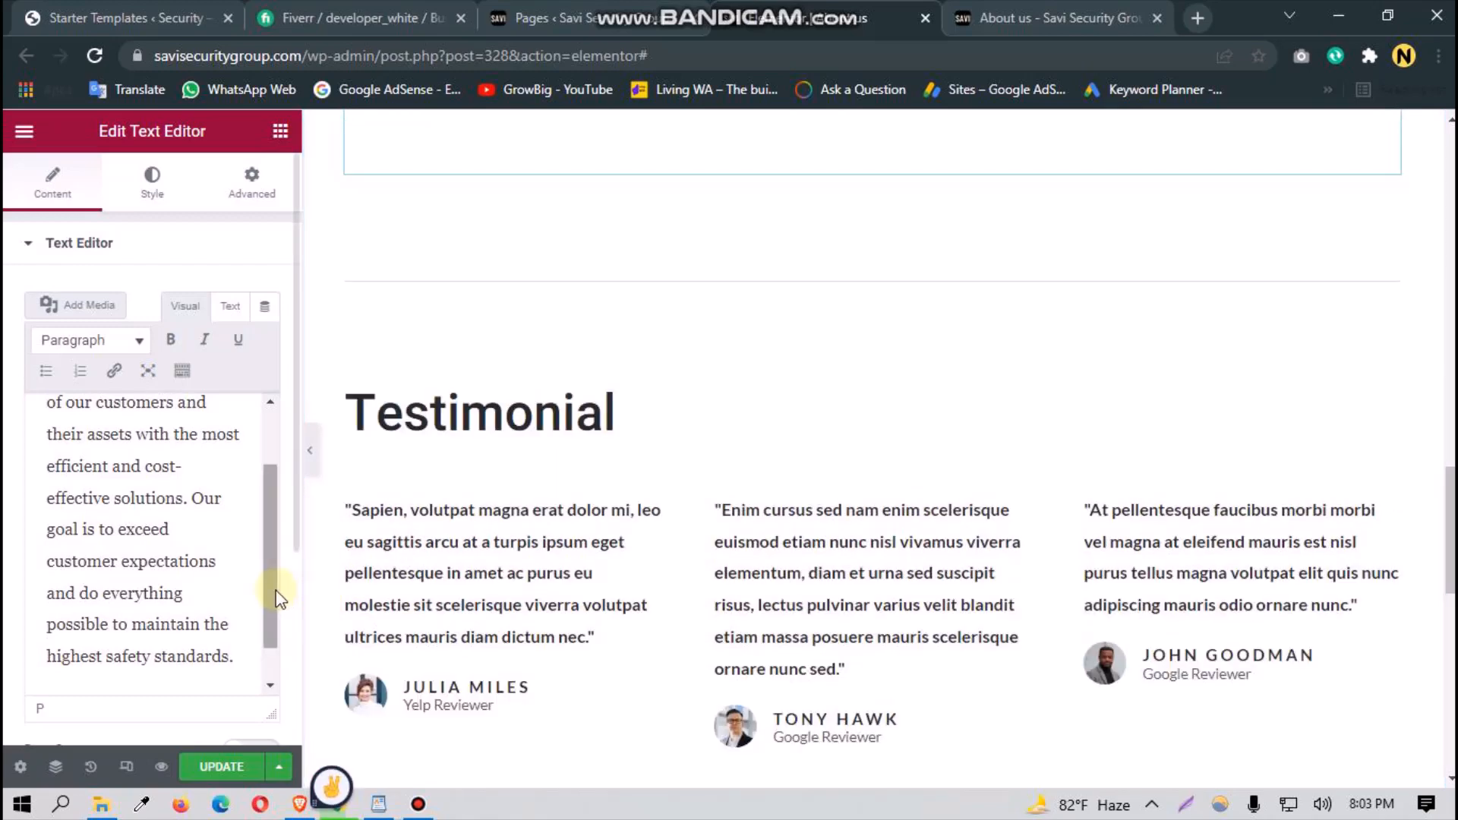
{"action": "scroll", "coordinate": [160, 619], "scroll_direction": "down", "scroll_amount": 1}
{"action": "key", "text": "Return"}
{"action": "key", "text": "ctrl+v"}
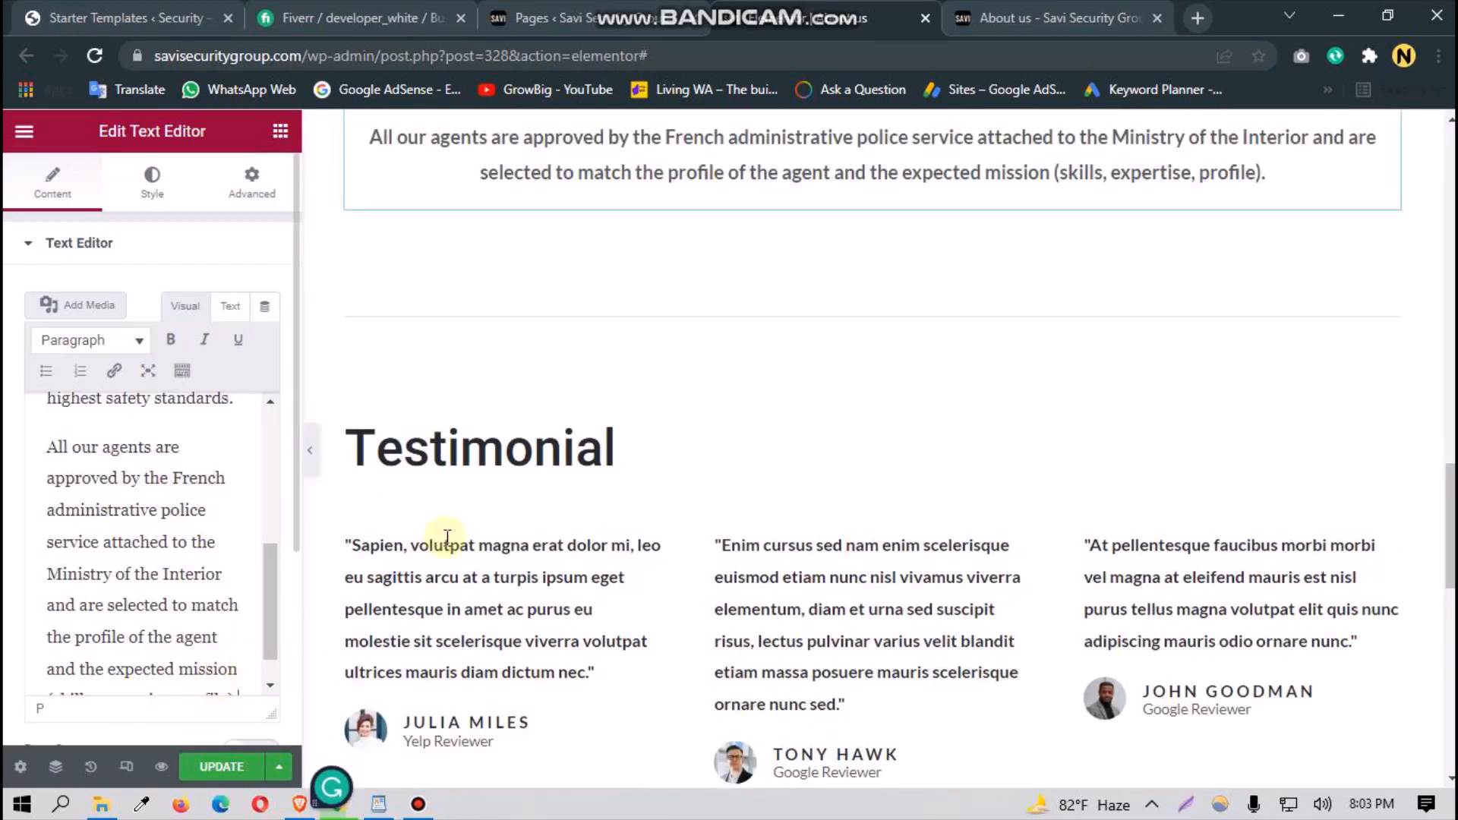
Step: Review the About Us page layout from the statistics and Security Solutions sections through the added paragraphs and Testimonial to the footer
{"action": "scroll", "coordinate": [504, 511], "scroll_direction": "up", "scroll_amount": 6}
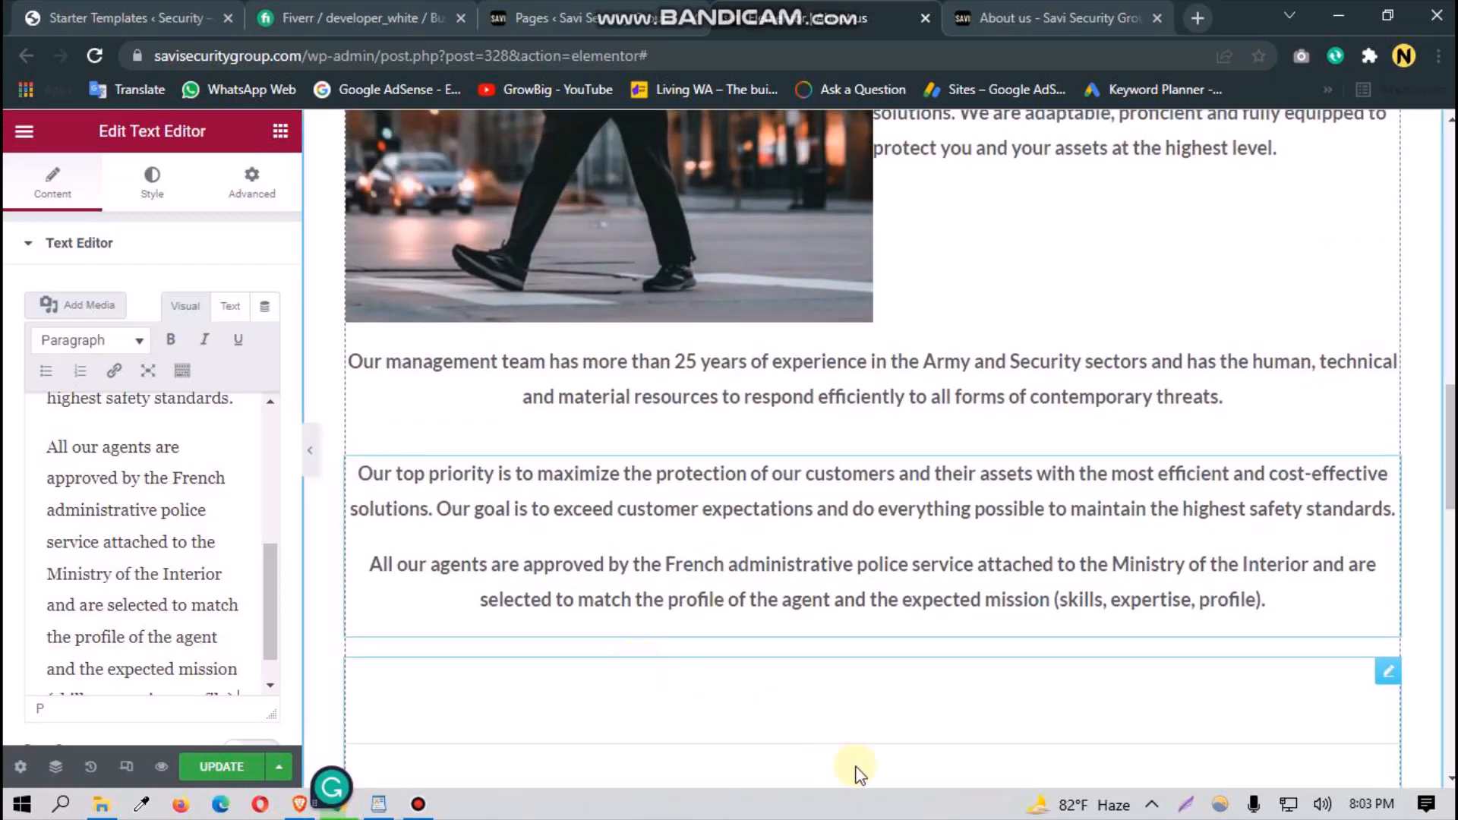
{"action": "scroll", "coordinate": [858, 708], "scroll_direction": "up", "scroll_amount": 1}
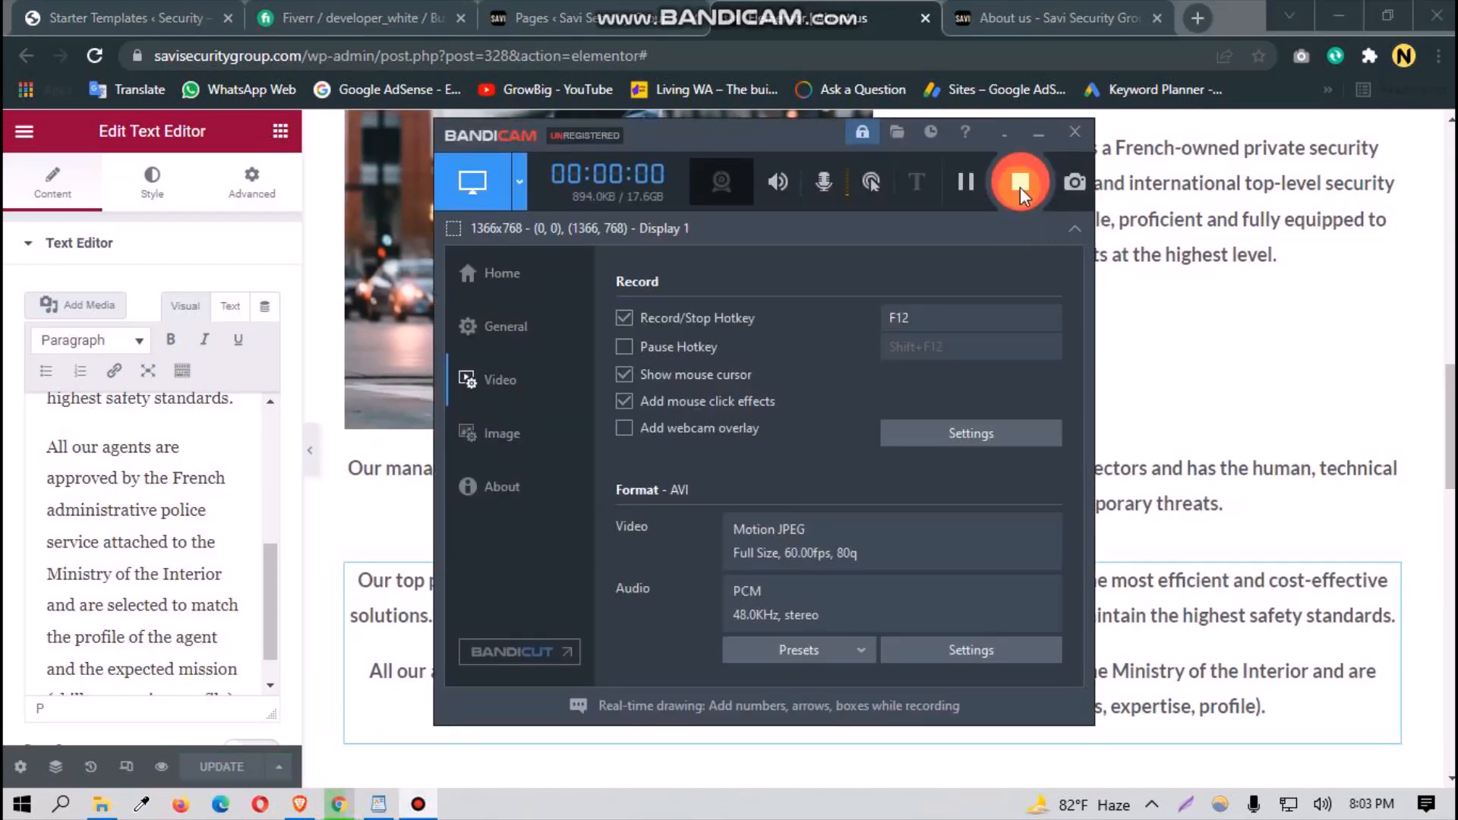
{"action": "left_click", "coordinate": [1028, 137]}
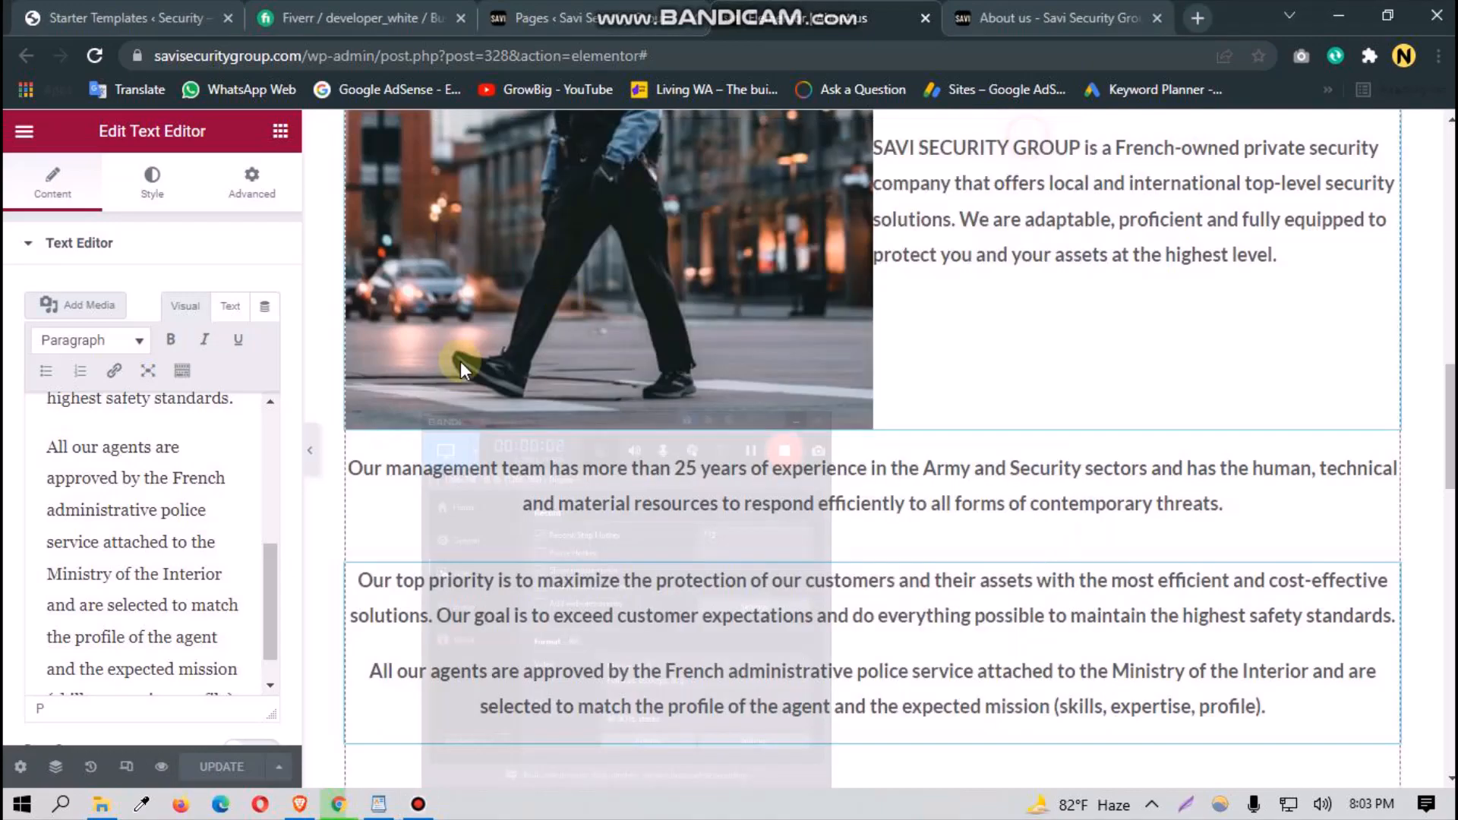
{"action": "scroll", "coordinate": [504, 547], "scroll_direction": "up", "scroll_amount": 6}
{"action": "scroll", "coordinate": [700, 644], "scroll_direction": "down", "scroll_amount": 3}
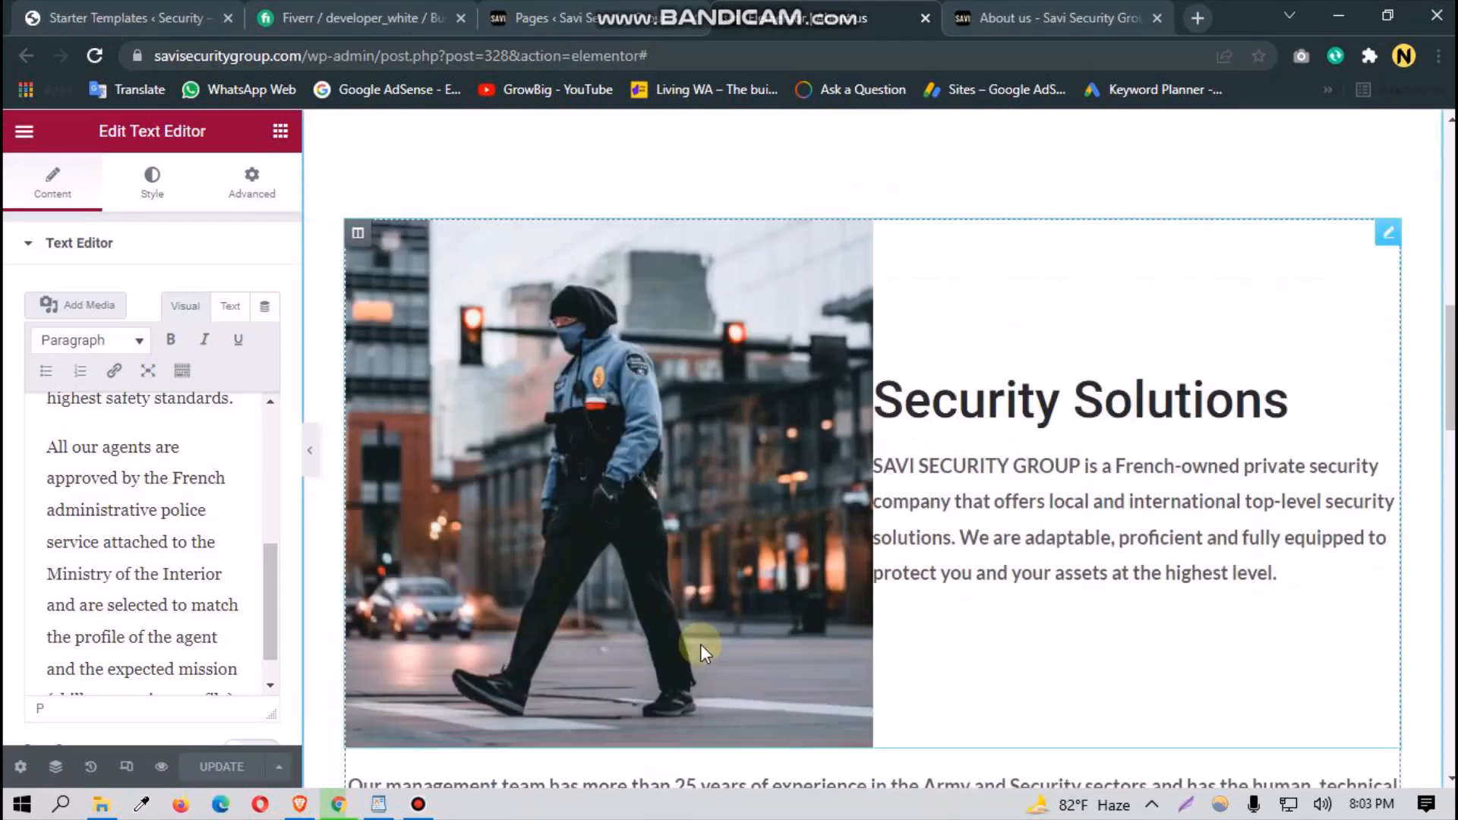
{"action": "scroll", "coordinate": [786, 668], "scroll_direction": "down", "scroll_amount": 3}
{"action": "scroll", "coordinate": [786, 668], "scroll_direction": "down", "scroll_amount": 6}
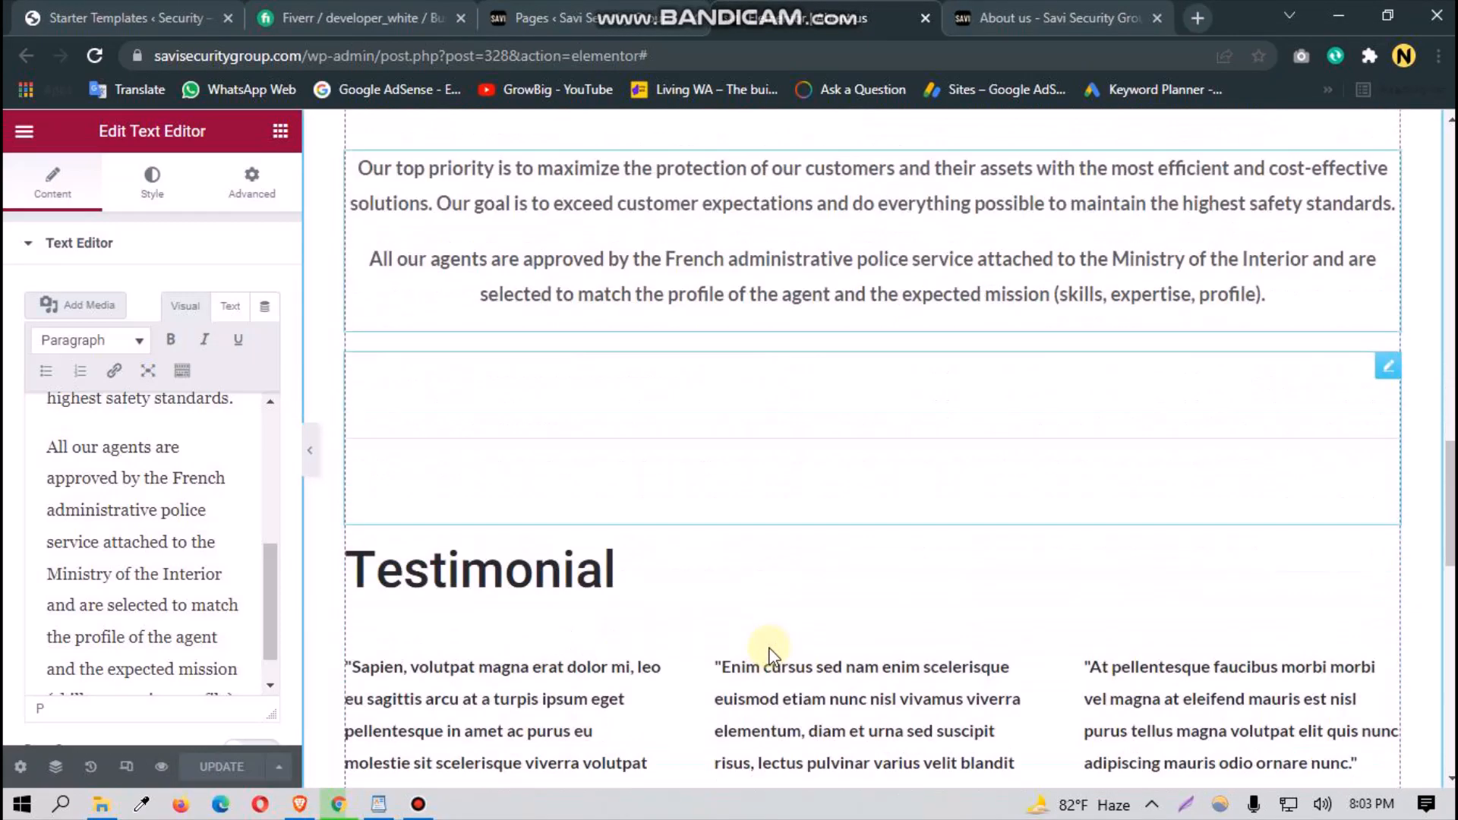
{"action": "scroll", "coordinate": [683, 461], "scroll_direction": "up", "scroll_amount": 2}
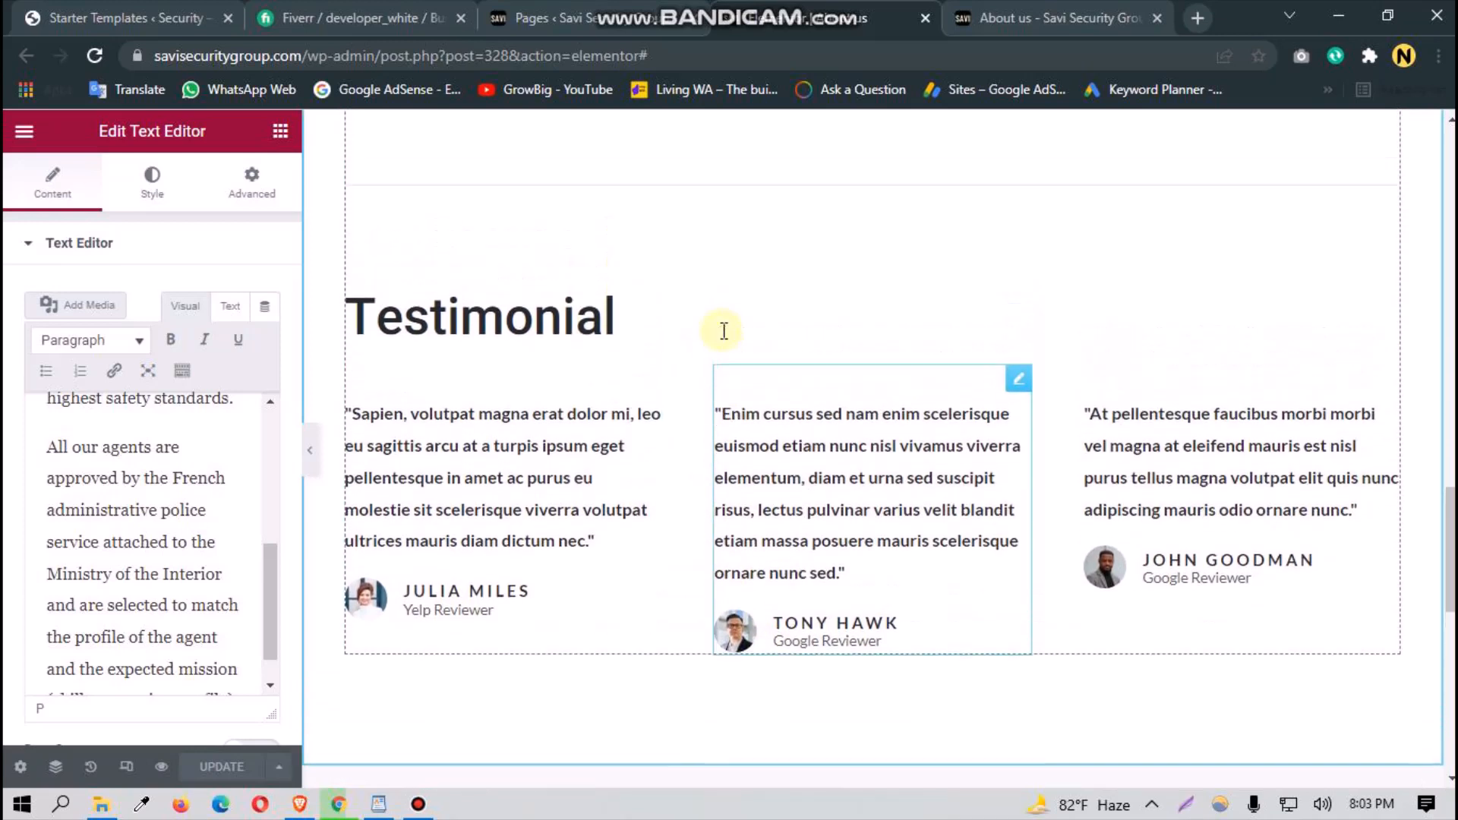
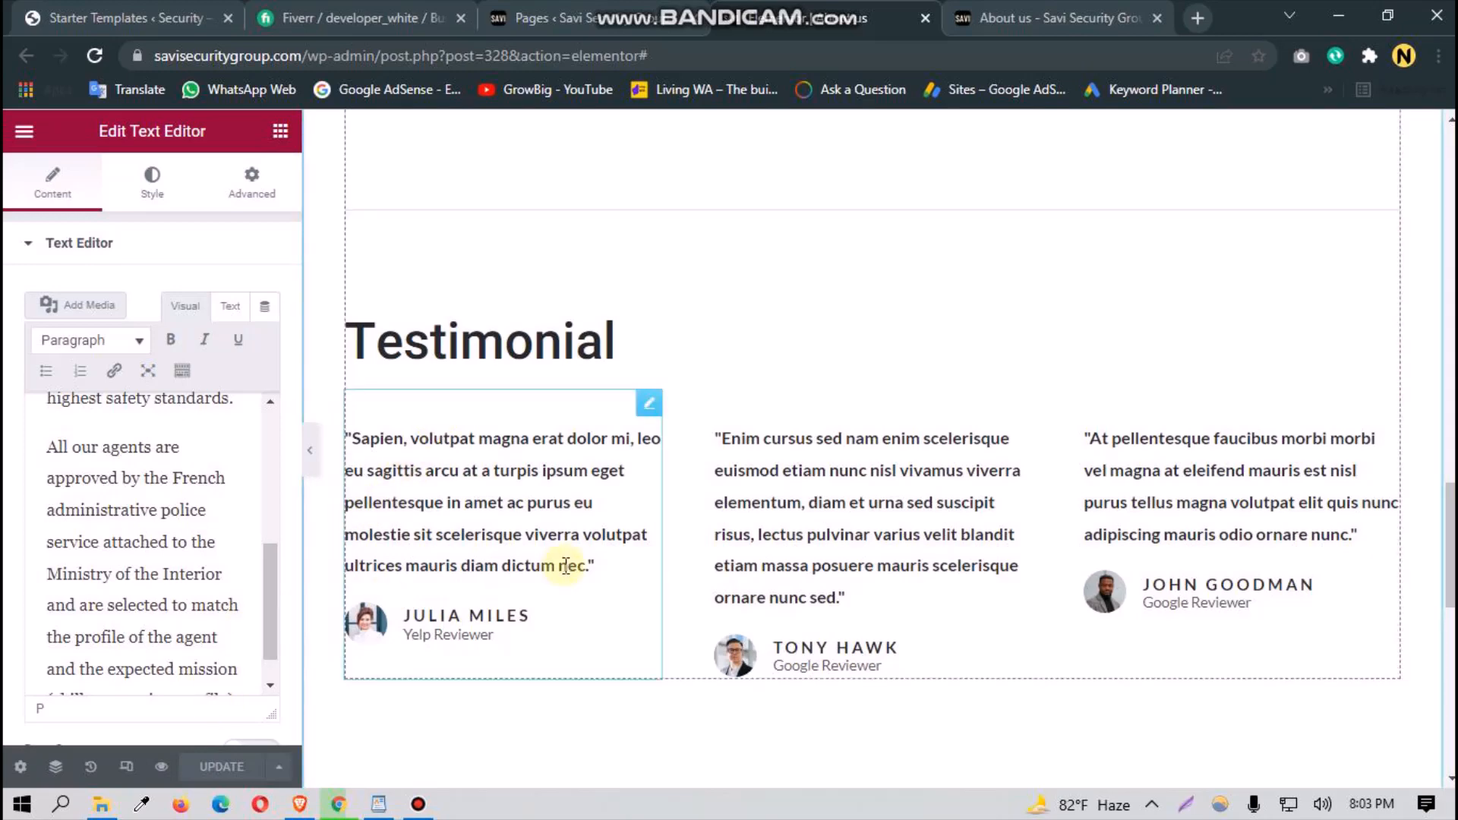
{"action": "scroll", "coordinate": [564, 566], "scroll_direction": "down", "scroll_amount": 2}
{"action": "scroll", "coordinate": [559, 595], "scroll_direction": "down", "scroll_amount": 10}
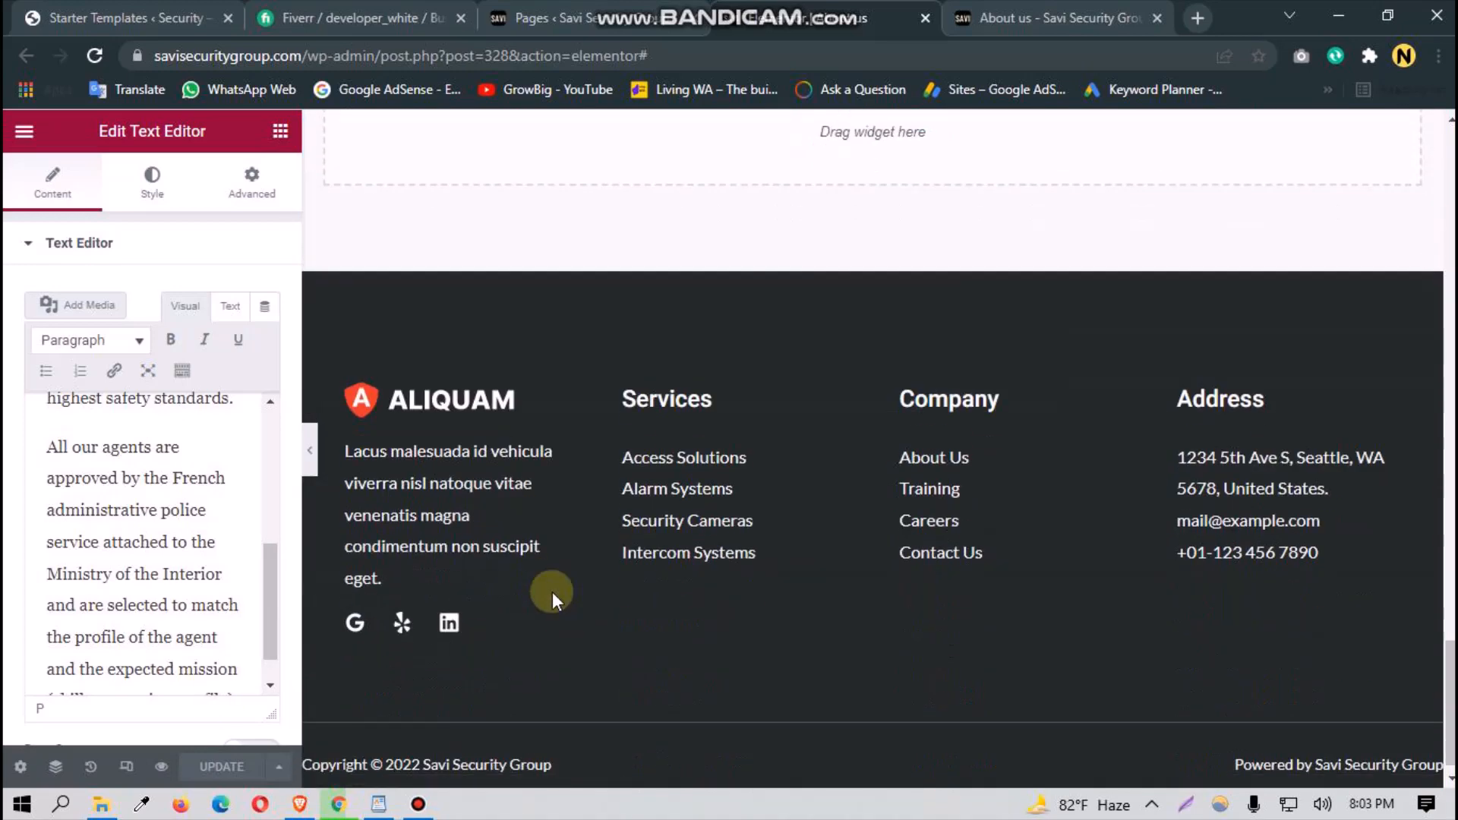
{"action": "scroll", "coordinate": [487, 683], "scroll_direction": "up", "scroll_amount": 2}
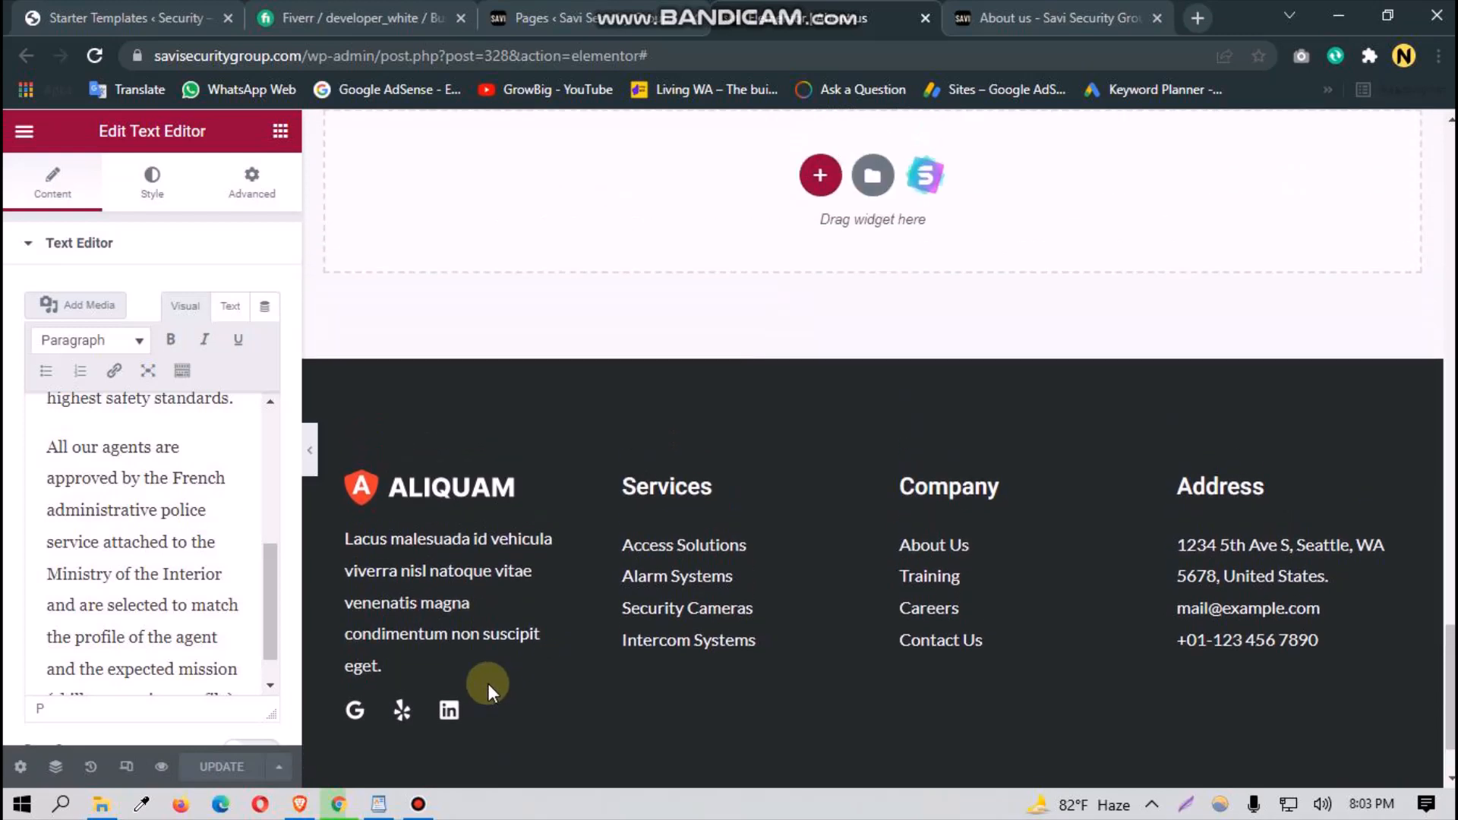
{"action": "scroll", "coordinate": [488, 685], "scroll_direction": "up", "scroll_amount": 4}
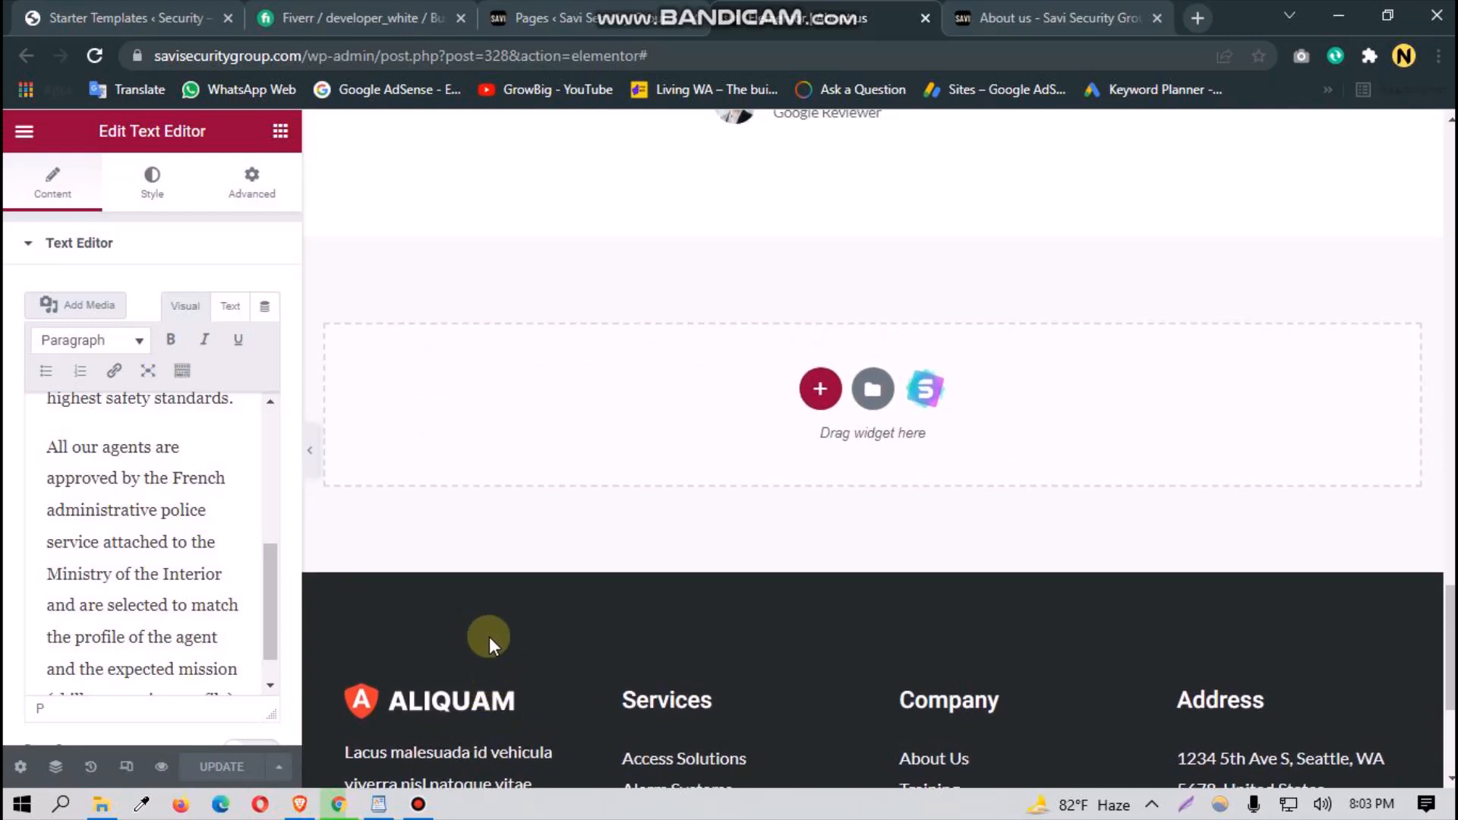
{"action": "scroll", "coordinate": [509, 604], "scroll_direction": "down", "scroll_amount": 6}
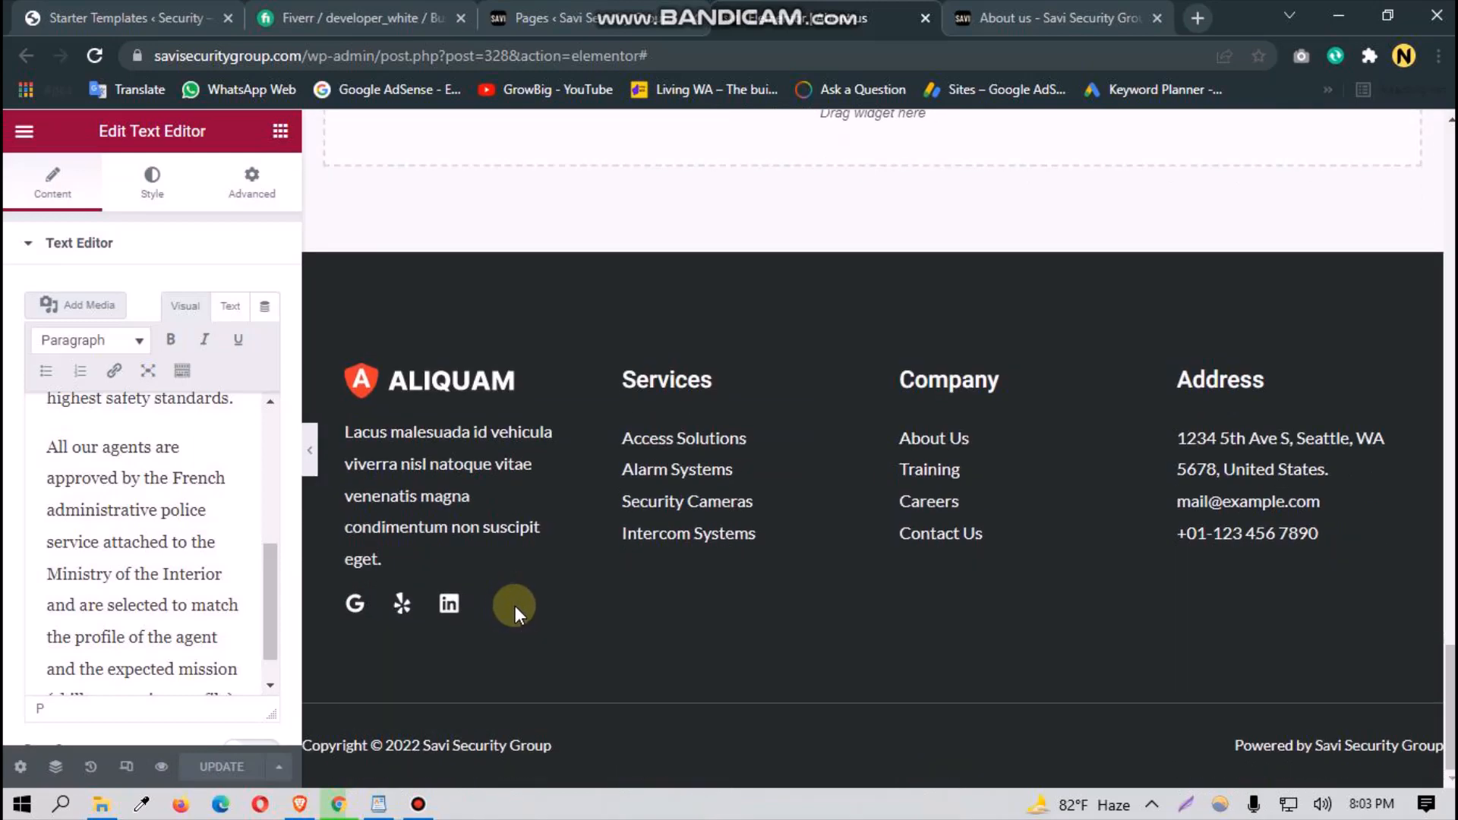
{"action": "scroll", "coordinate": [475, 588], "scroll_direction": "up", "scroll_amount": 12}
{"action": "scroll", "coordinate": [607, 516], "scroll_direction": "up", "scroll_amount": 15}
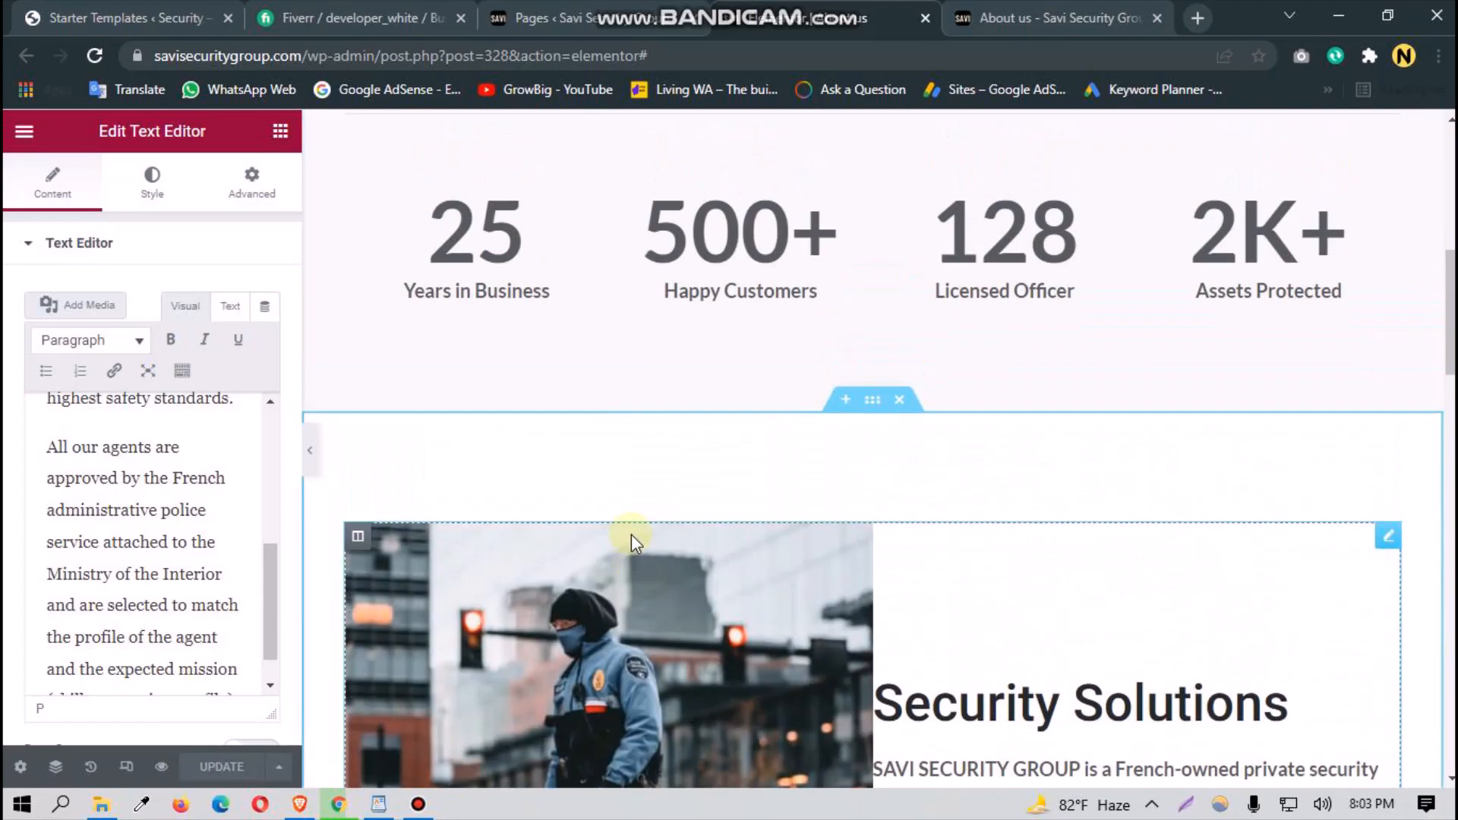
{"action": "scroll", "coordinate": [622, 514], "scroll_direction": "down", "scroll_amount": 7}
{"action": "scroll", "coordinate": [600, 526], "scroll_direction": "down", "scroll_amount": 6}
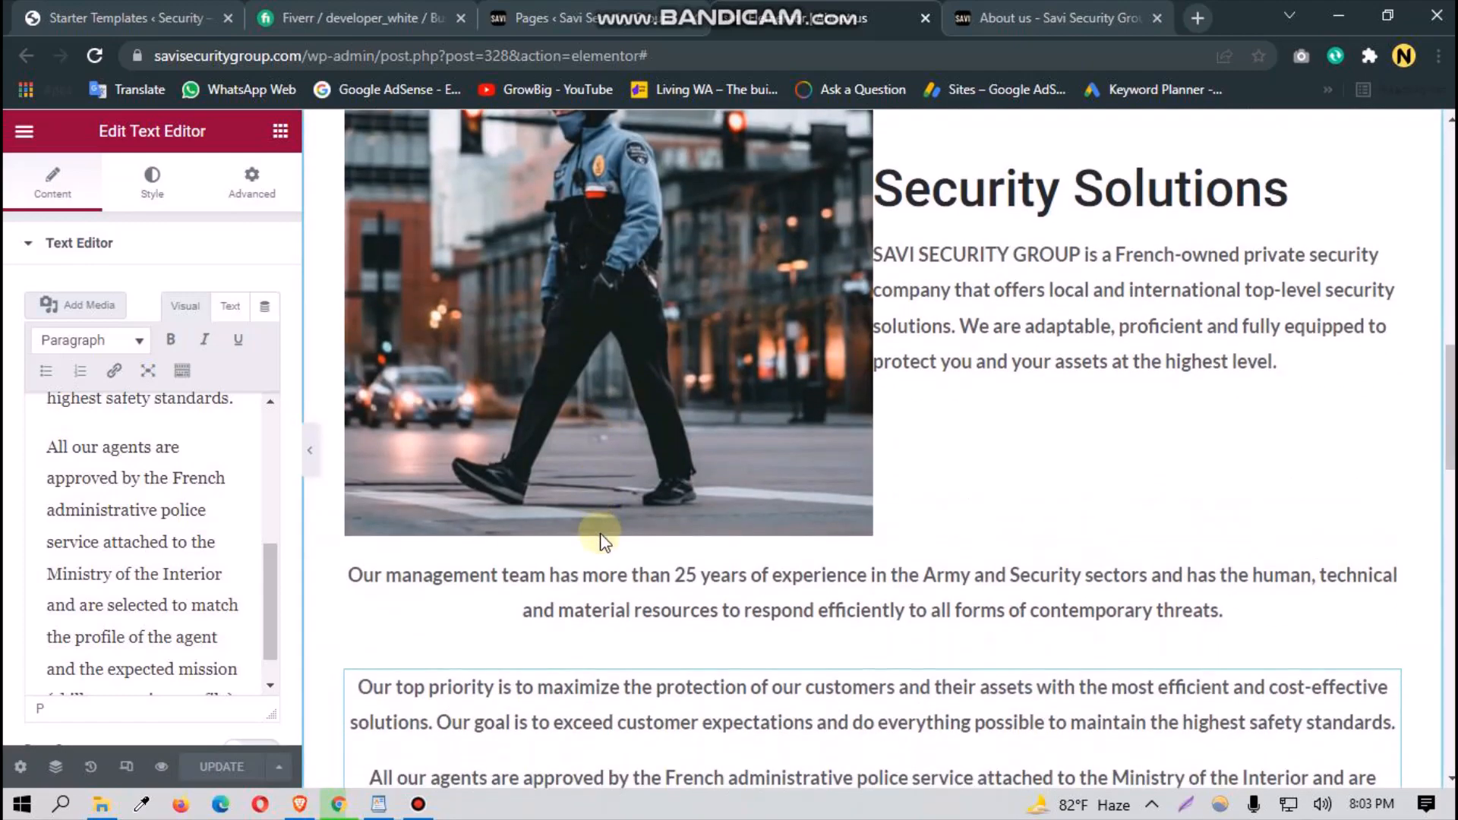
Step: Switch to WordPad and check the client document's menu outline, About us text and Our services descriptions
{"action": "left_click", "coordinate": [378, 804]}
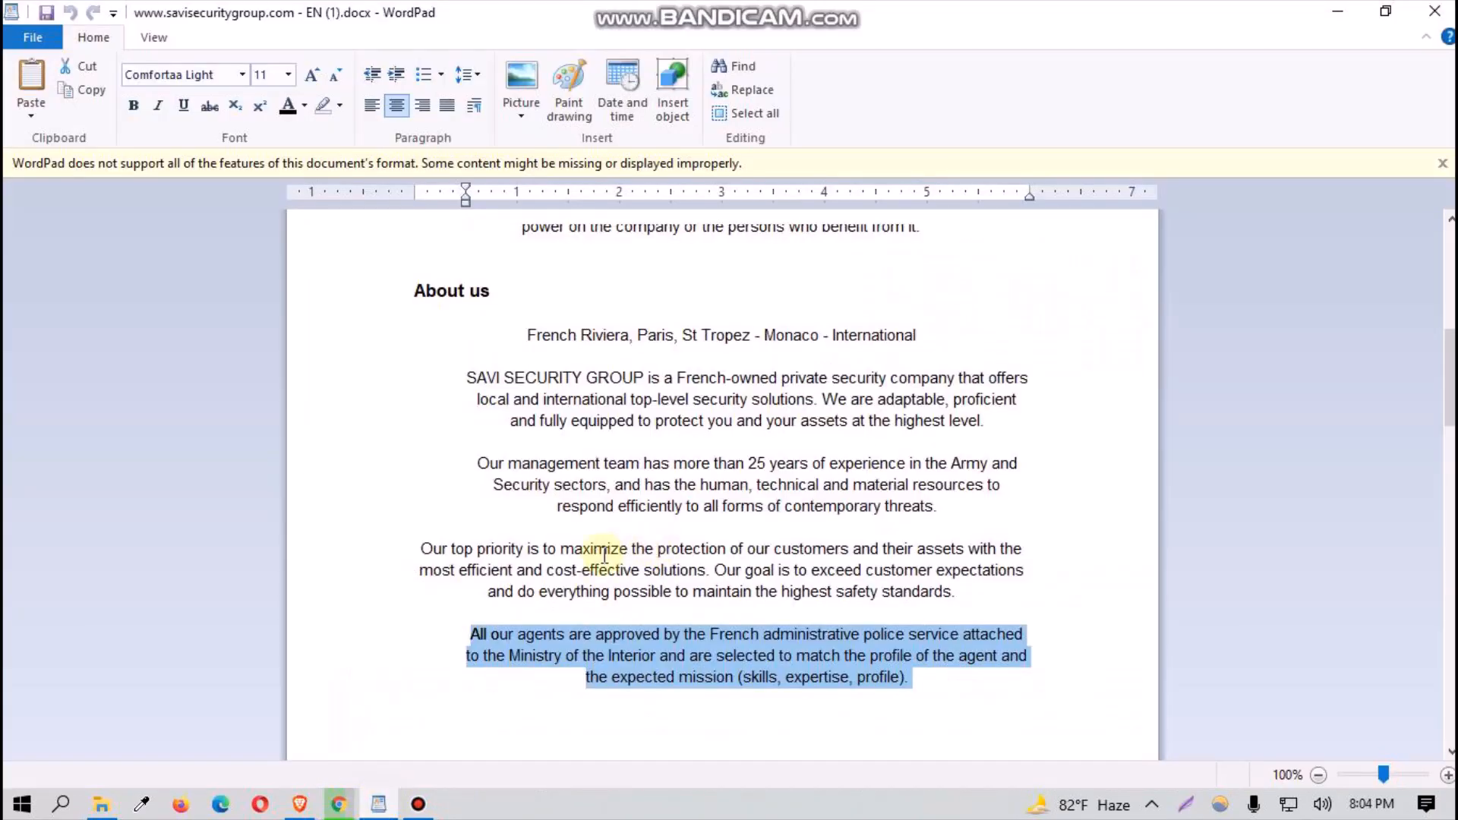
{"action": "scroll", "coordinate": [604, 554], "scroll_direction": "up", "scroll_amount": 10}
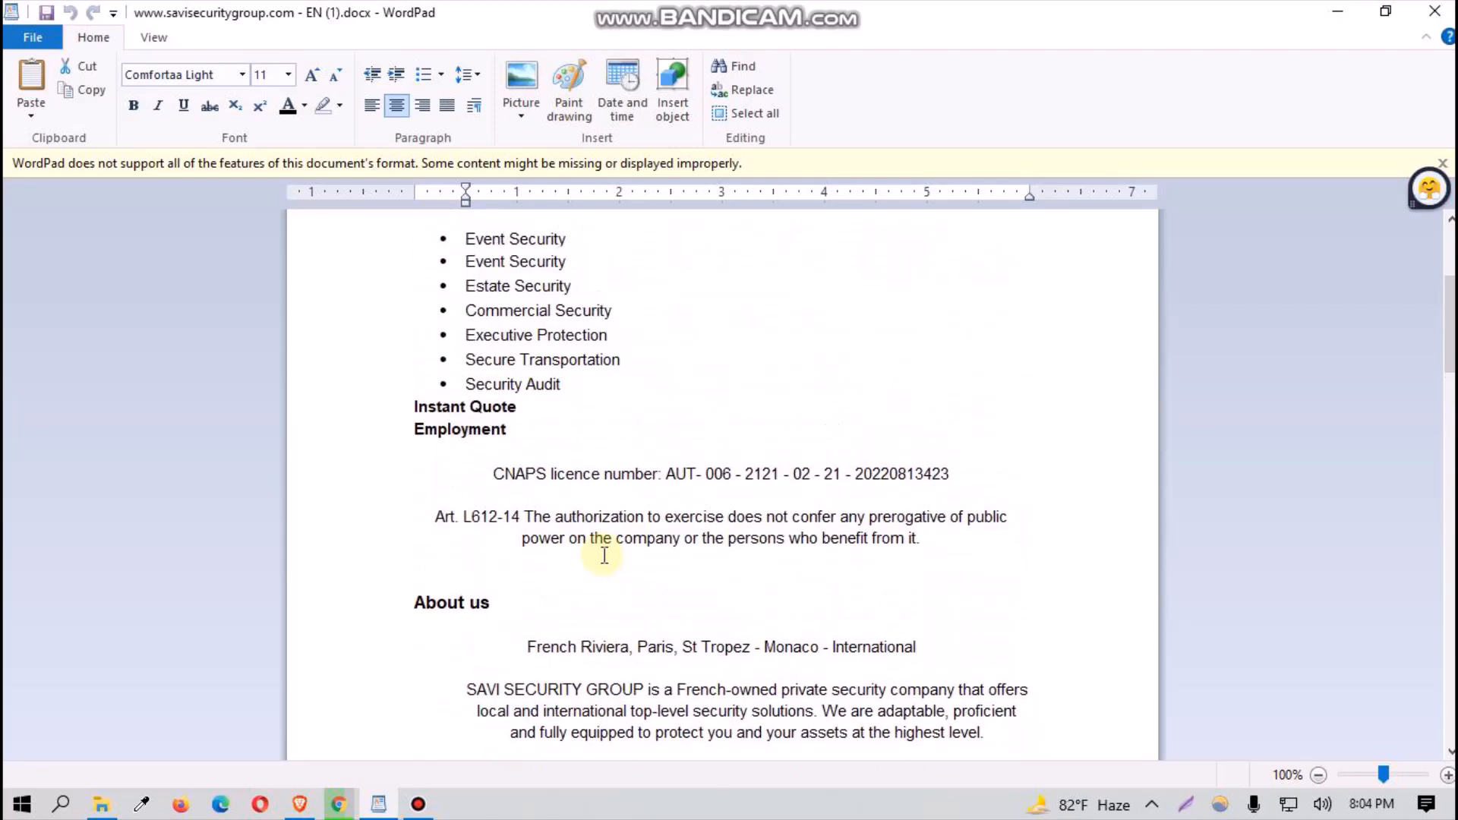
{"action": "scroll", "coordinate": [603, 562], "scroll_direction": "down", "scroll_amount": 5}
{"action": "scroll", "coordinate": [599, 575], "scroll_direction": "up", "scroll_amount": 4}
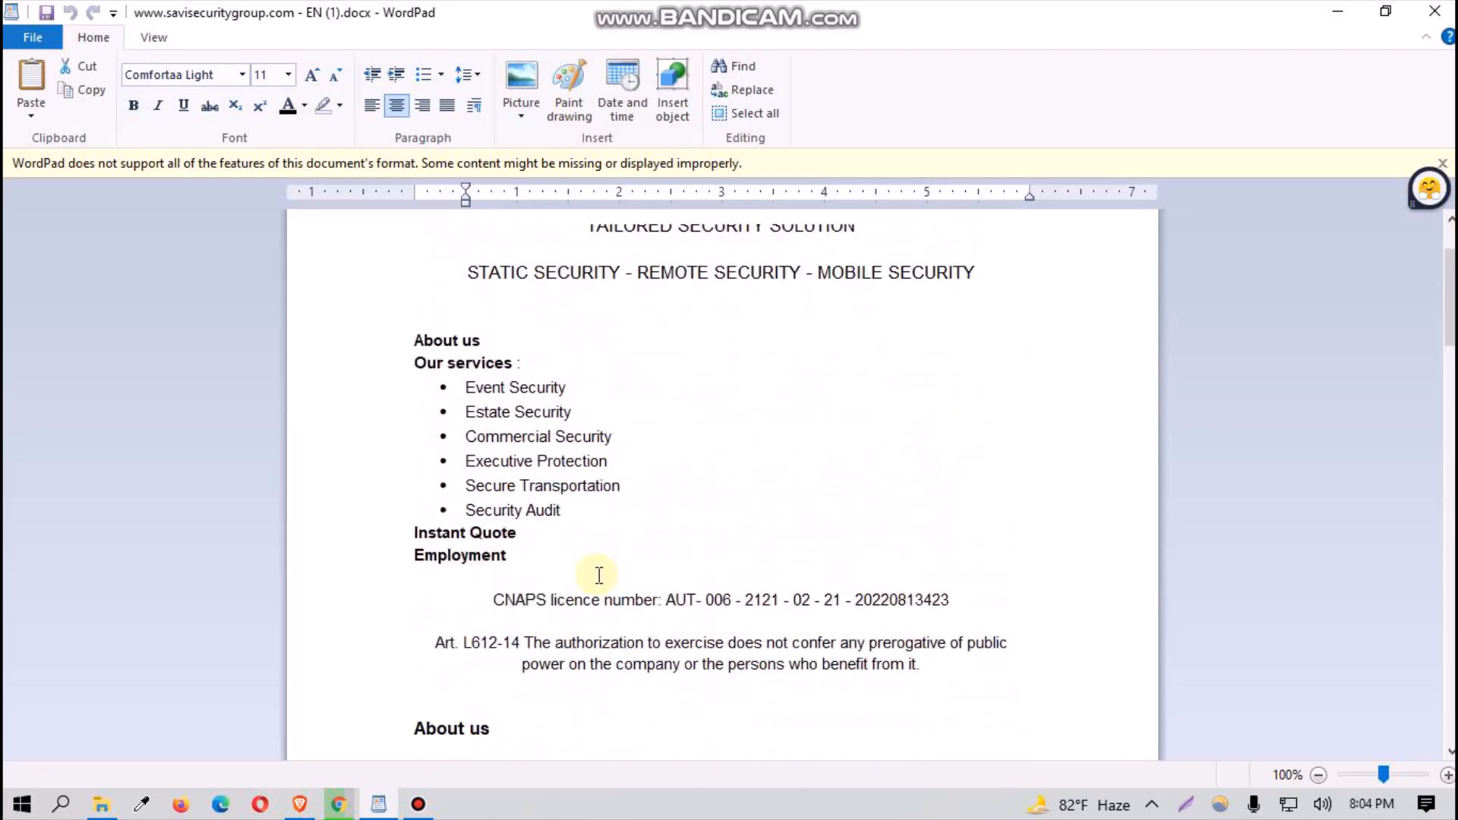
{"action": "scroll", "coordinate": [599, 574], "scroll_direction": "down", "scroll_amount": 20}
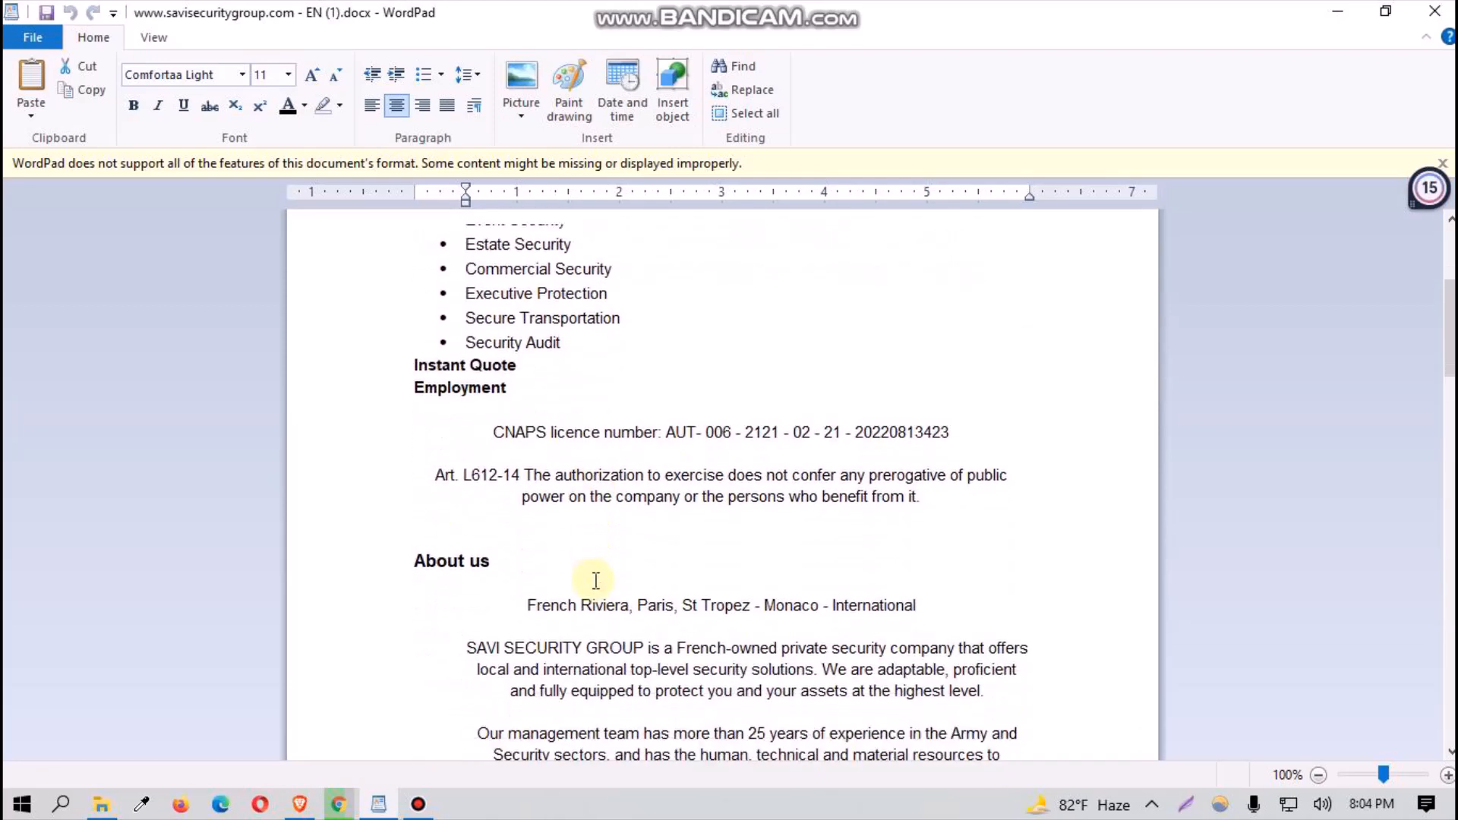
{"action": "scroll", "coordinate": [582, 586], "scroll_direction": "up", "scroll_amount": 4}
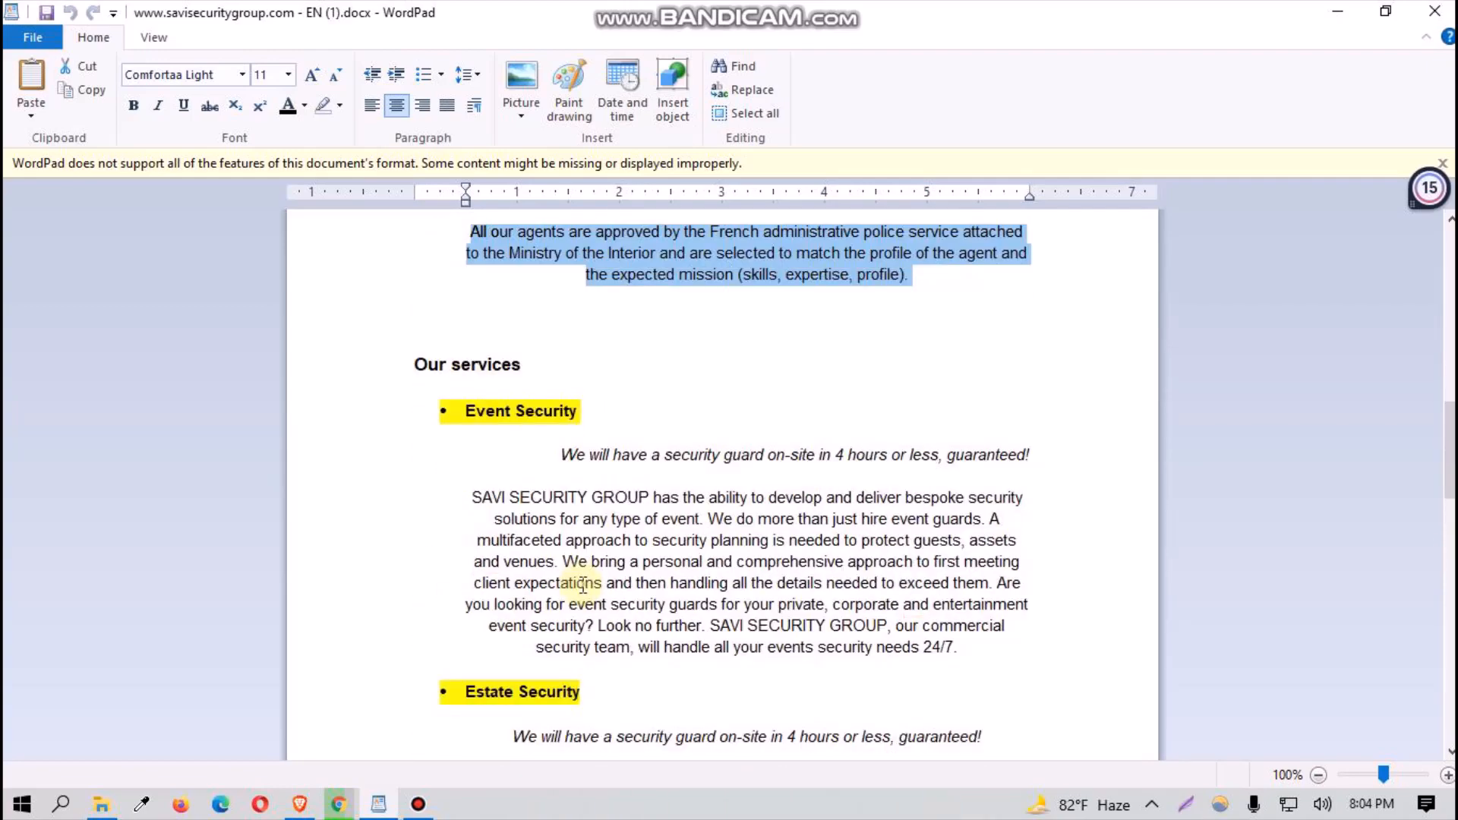
{"action": "scroll", "coordinate": [583, 585], "scroll_direction": "down", "scroll_amount": 14}
{"action": "scroll", "coordinate": [589, 580], "scroll_direction": "up", "scroll_amount": 11}
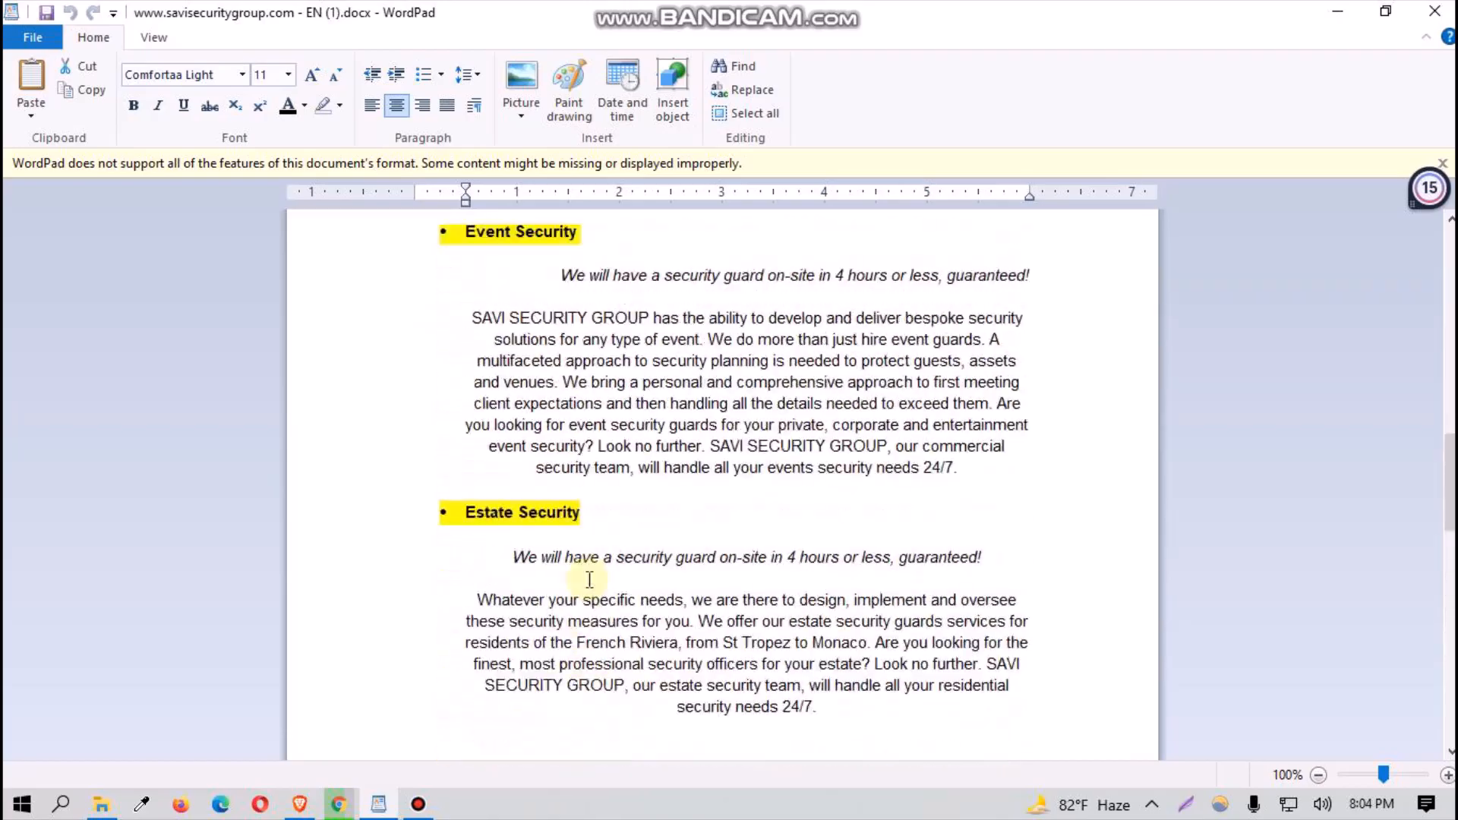
{"action": "scroll", "coordinate": [590, 580], "scroll_direction": "up", "scroll_amount": 10}
{"action": "left_click", "coordinate": [314, 813]}
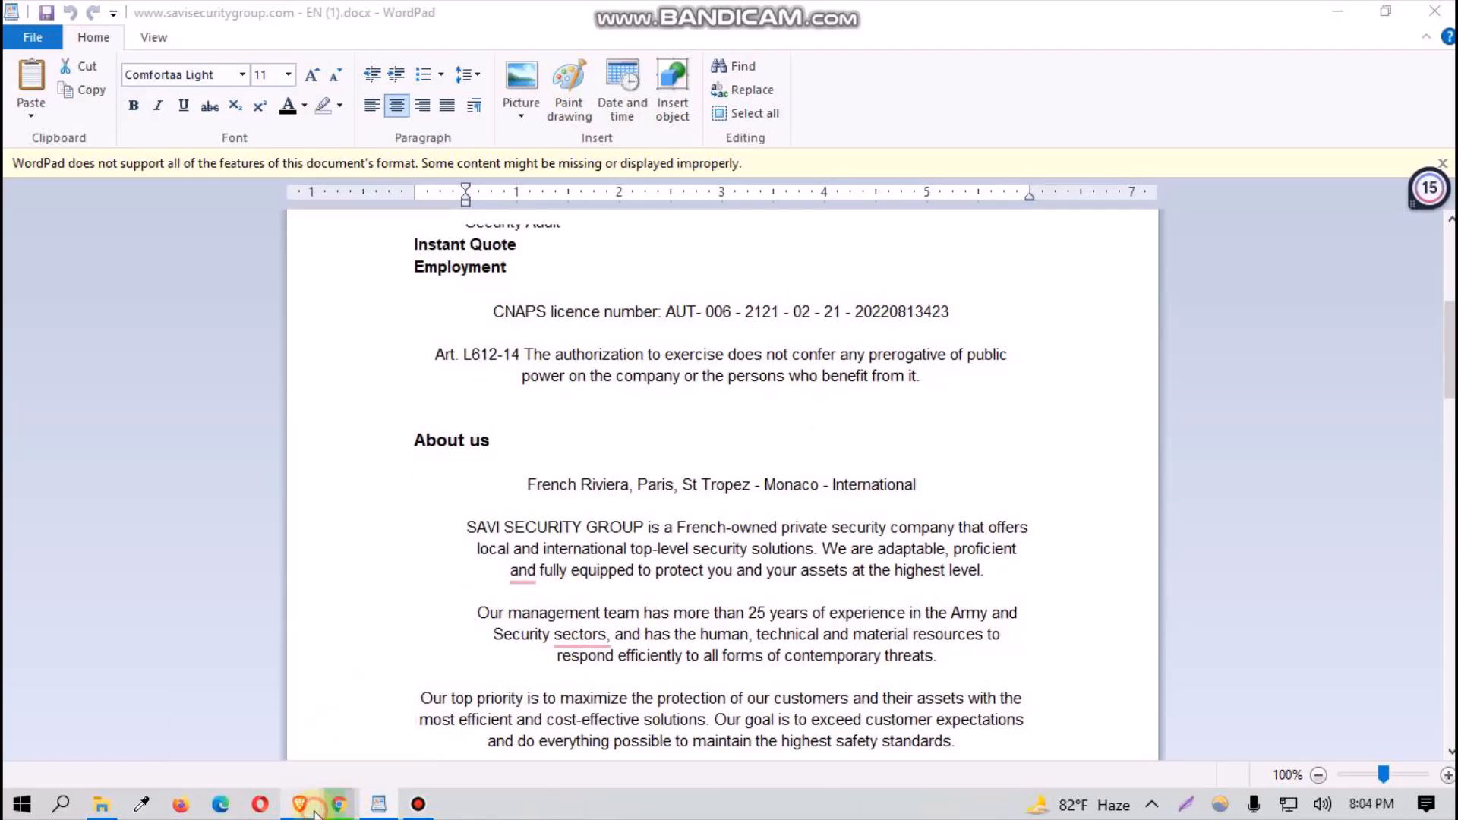
{"action": "left_click", "coordinate": [378, 803]}
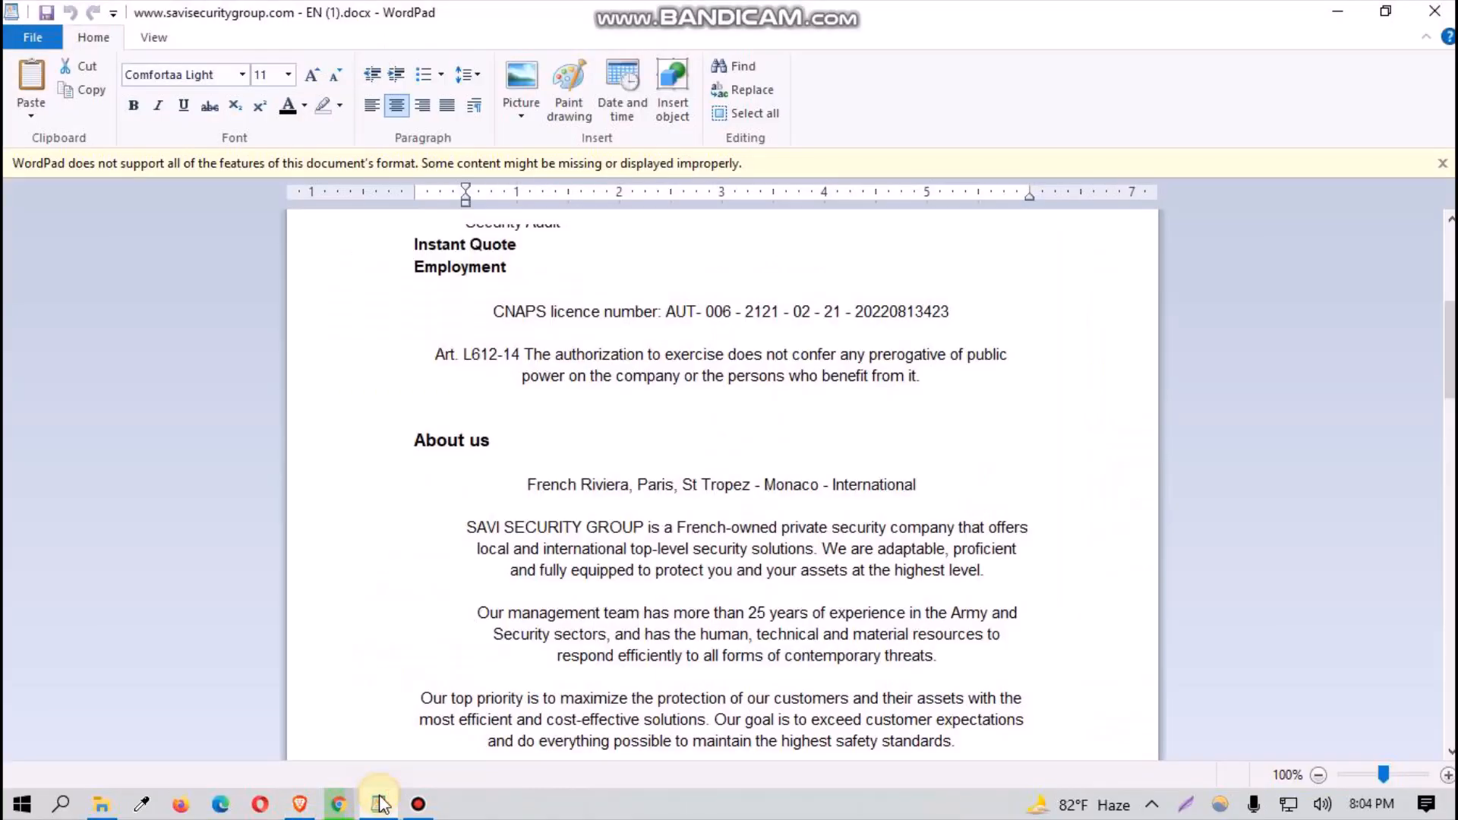
Step: Switch to Chrome and load the savisecuritygroup.com home page in the tab showing the About us preview
{"action": "left_click", "coordinate": [339, 803]}
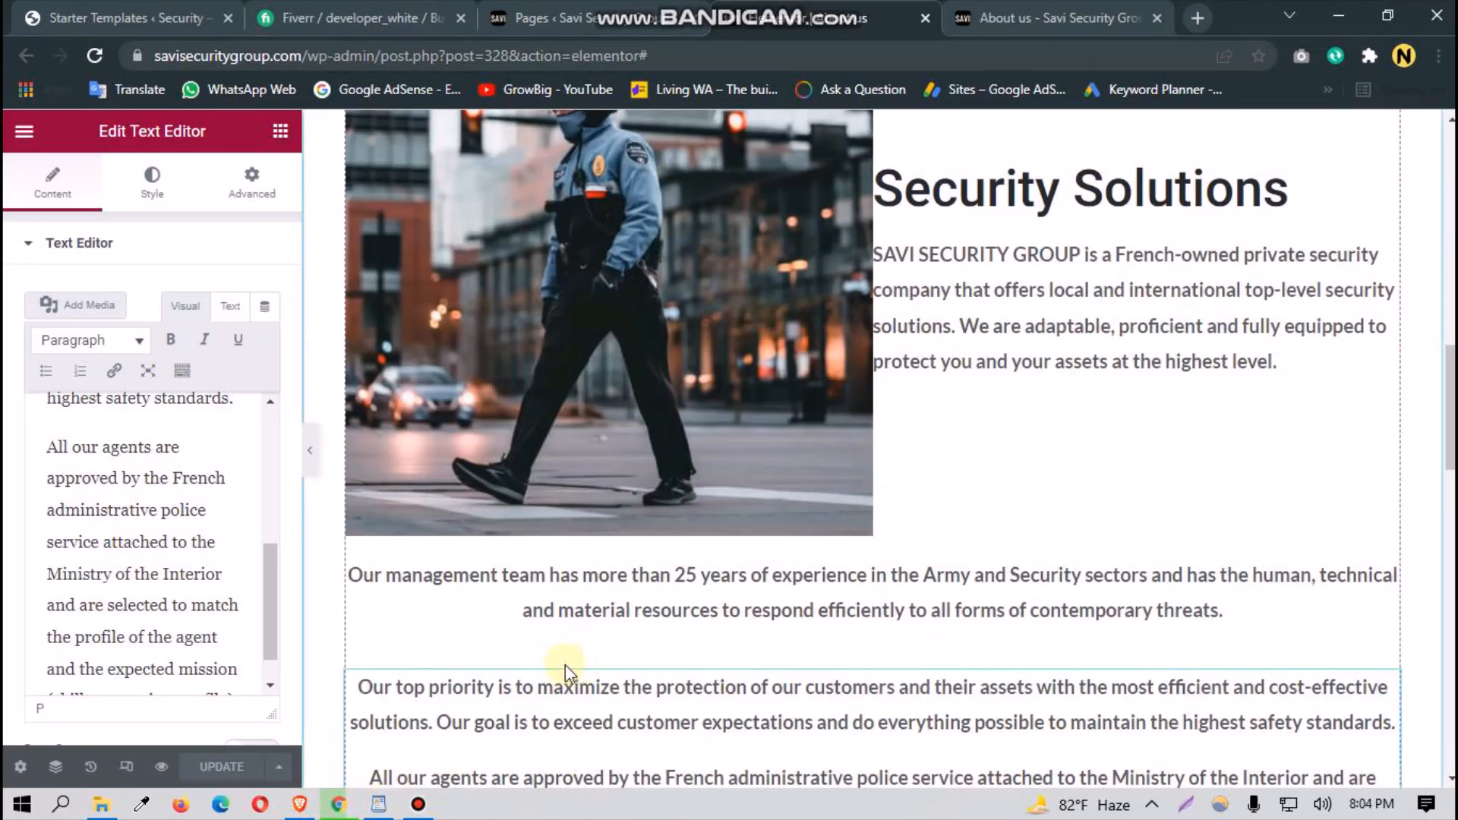
{"action": "left_click", "coordinate": [1052, 18]}
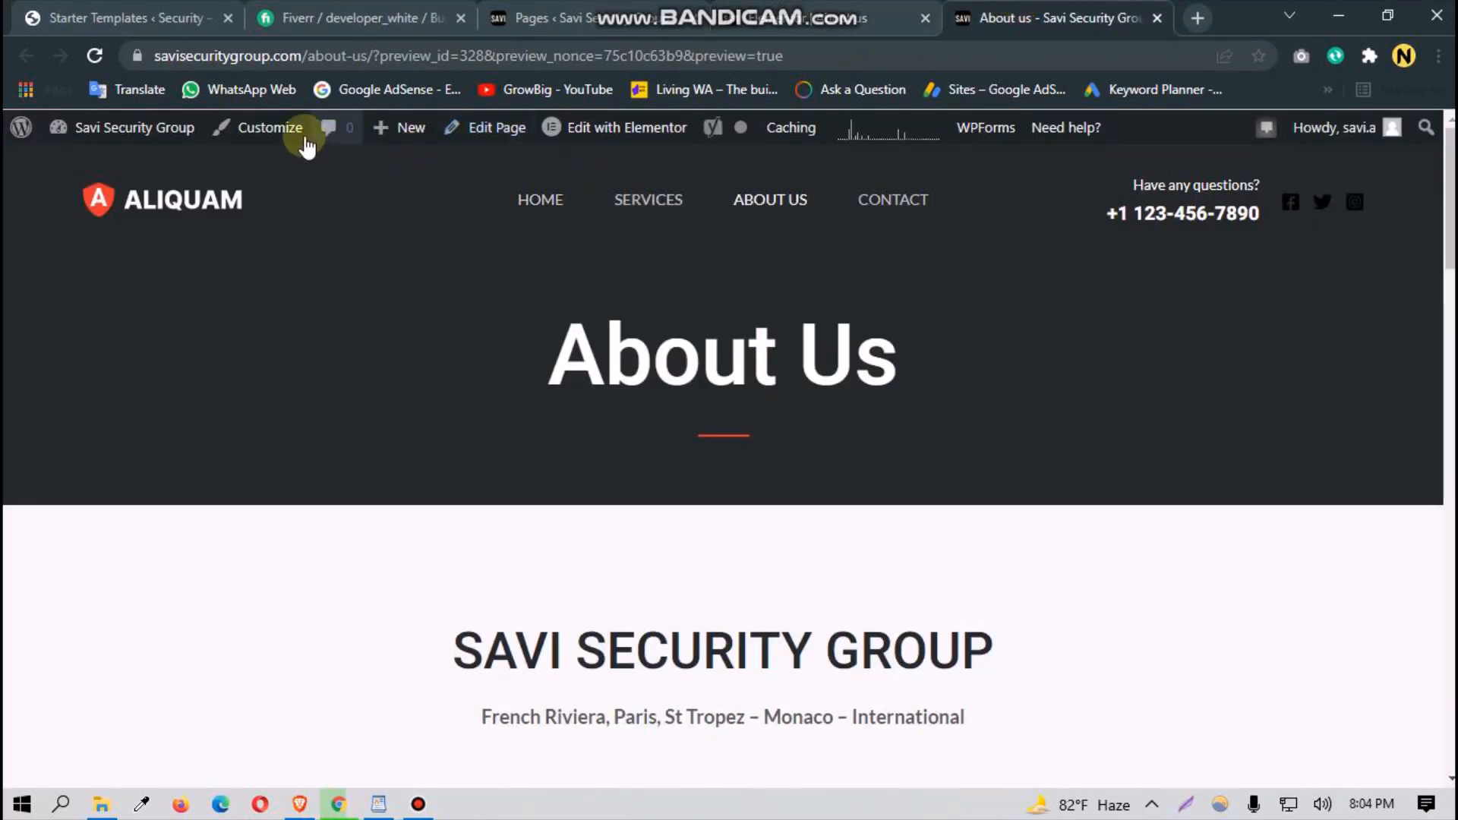
{"action": "mouse_move", "coordinate": [49, 148]}
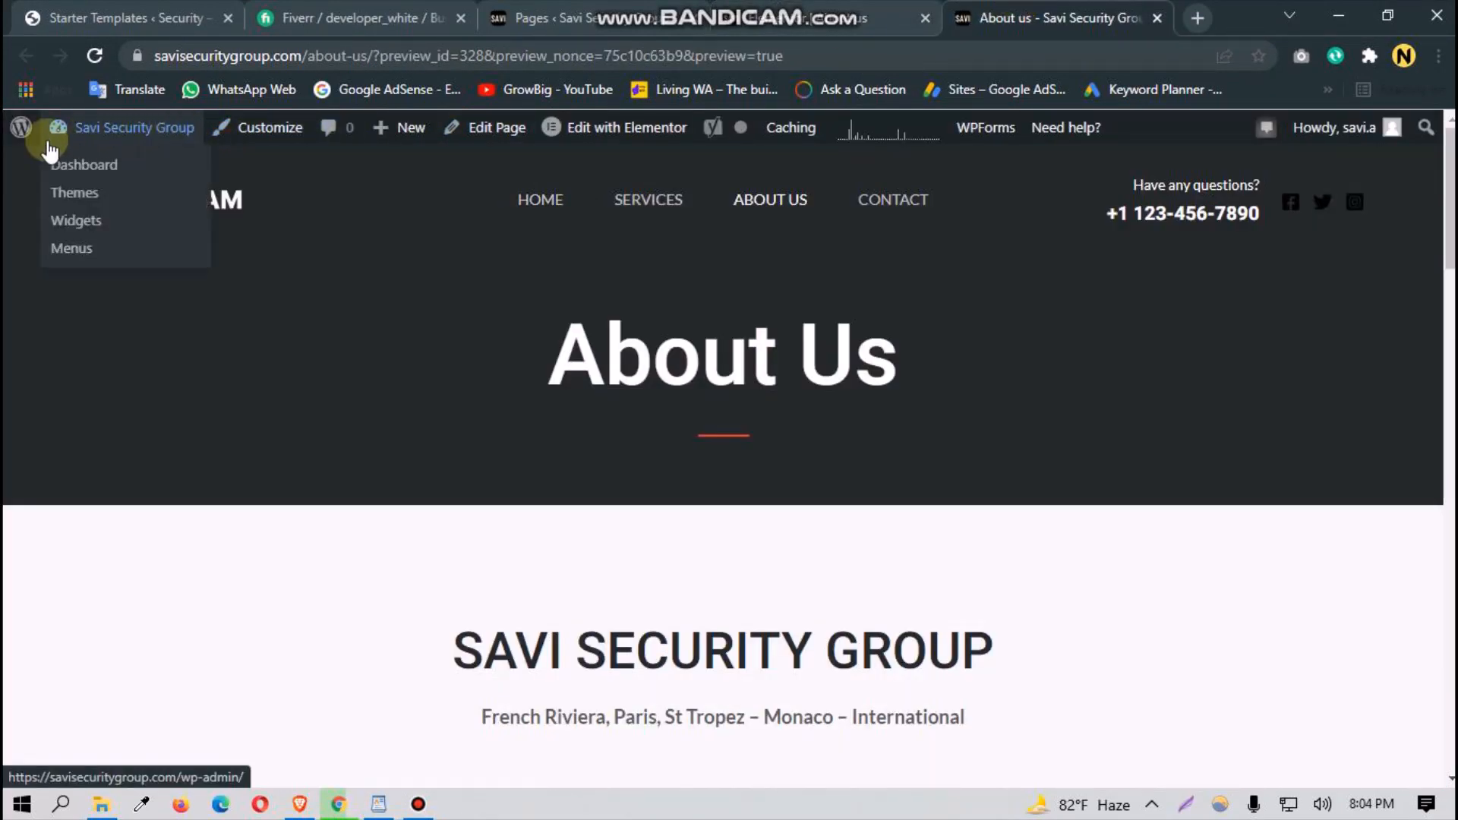
{"action": "left_click_drag", "start_coordinate": [355, 55], "coordinate": [873, 38]}
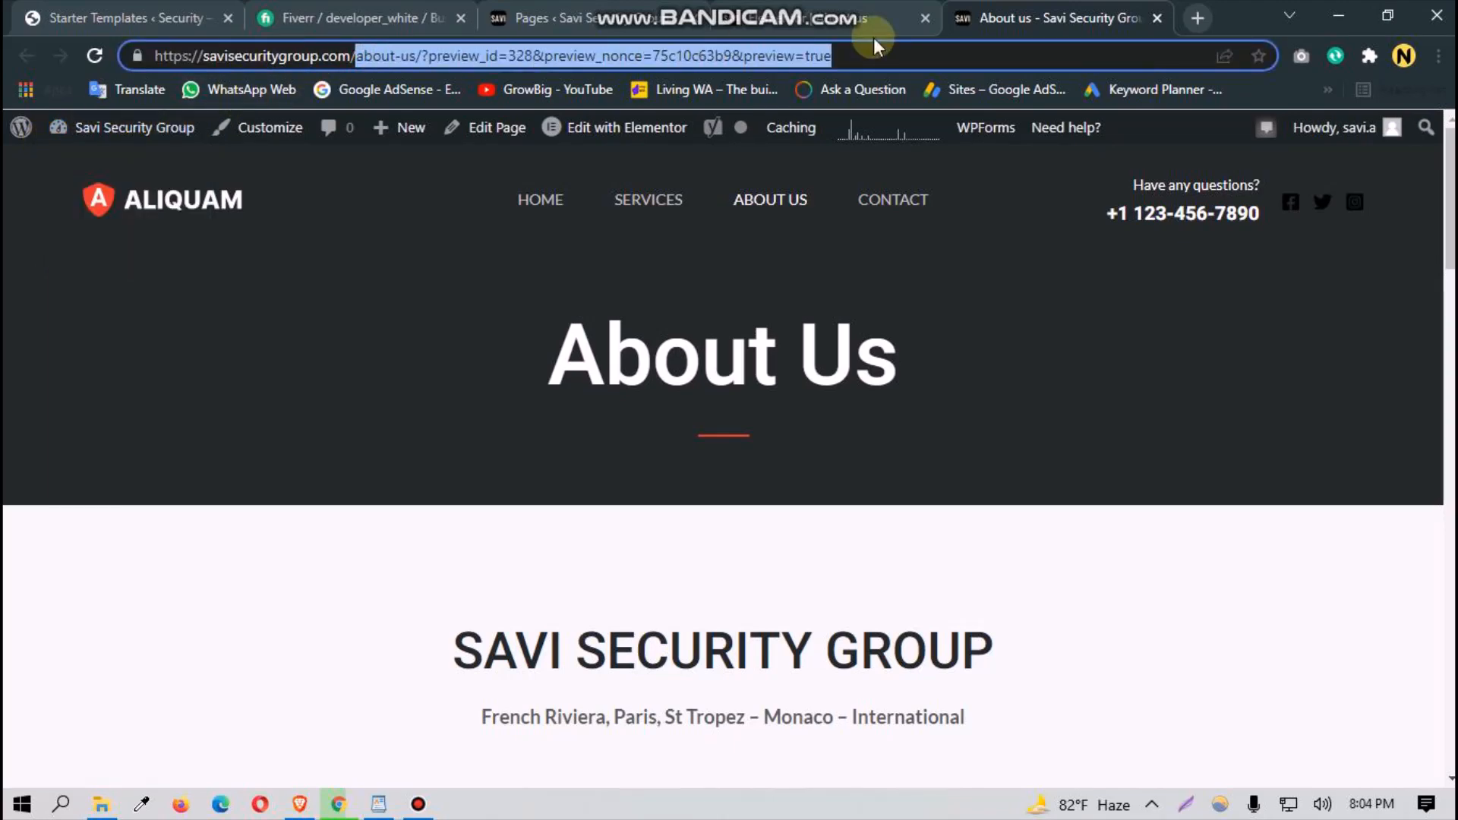
{"action": "key", "text": "BackSpace"}
{"action": "key", "text": "Return"}
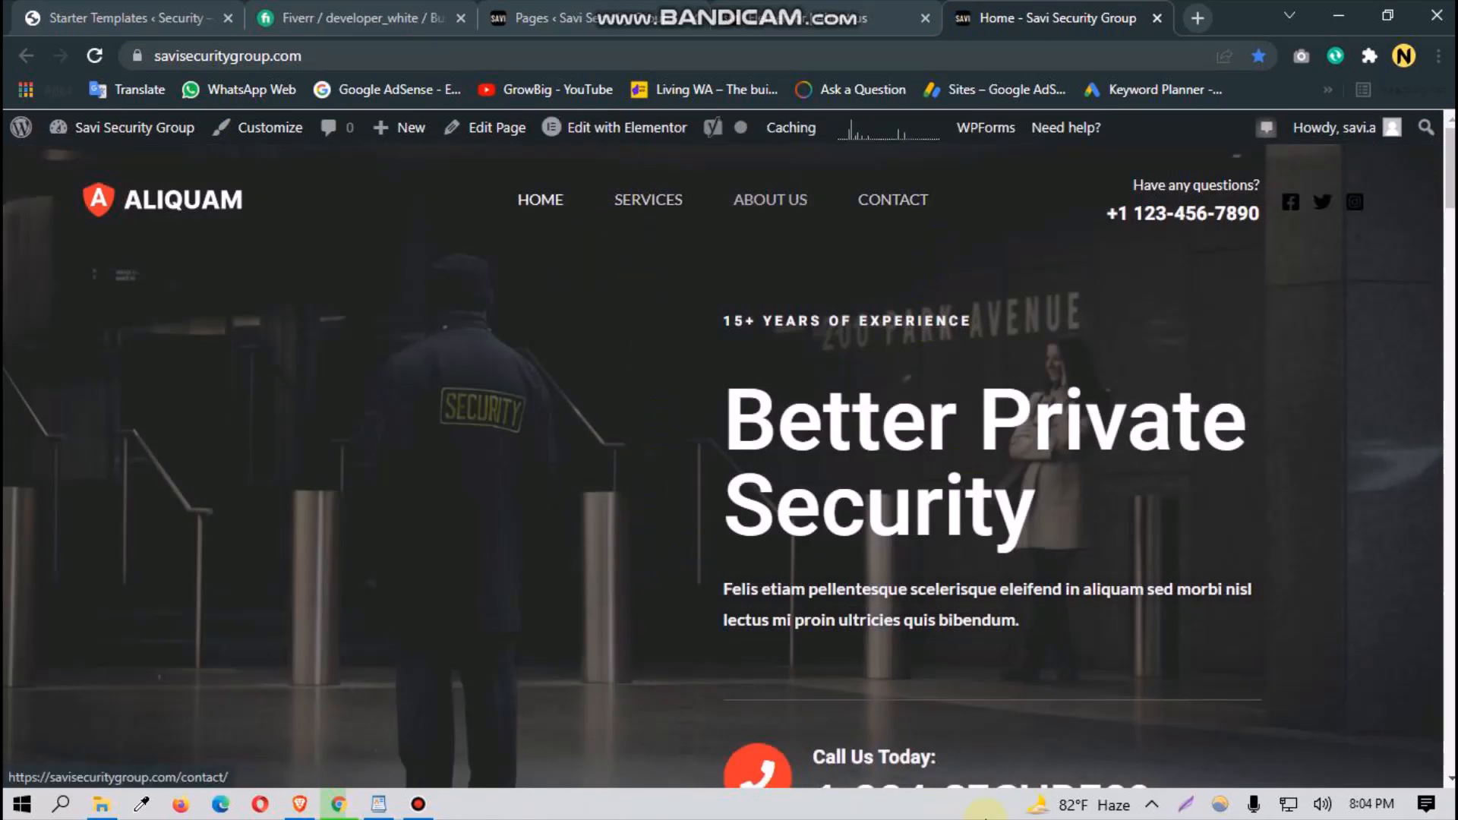
Step: Open the theme customizer for the home page and go to the Header Builder settings
{"action": "scroll", "coordinate": [786, 746], "scroll_direction": "down", "scroll_amount": 8}
{"action": "scroll", "coordinate": [766, 749], "scroll_direction": "up", "scroll_amount": 8}
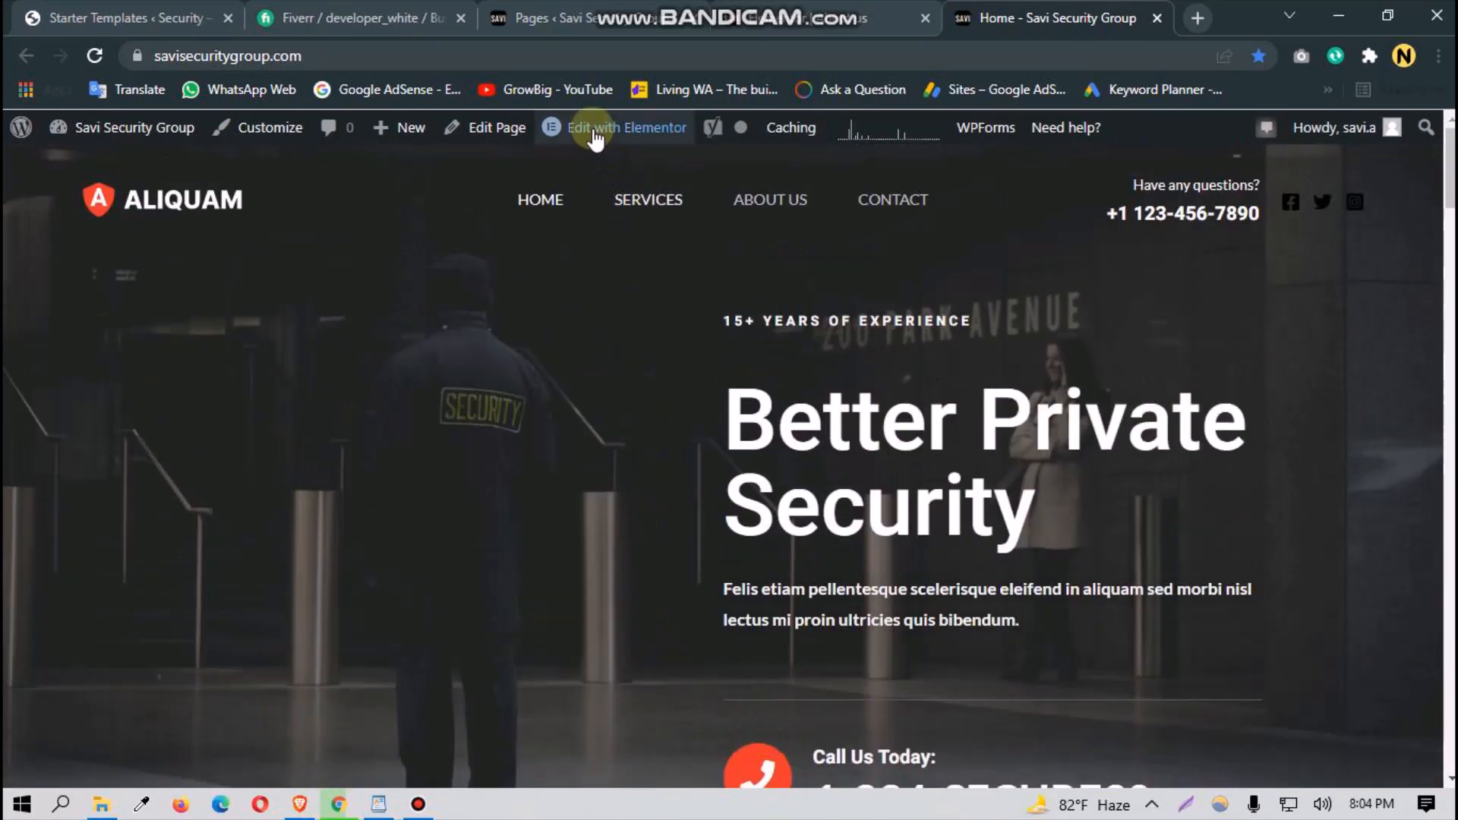
{"action": "left_click", "coordinate": [260, 144]}
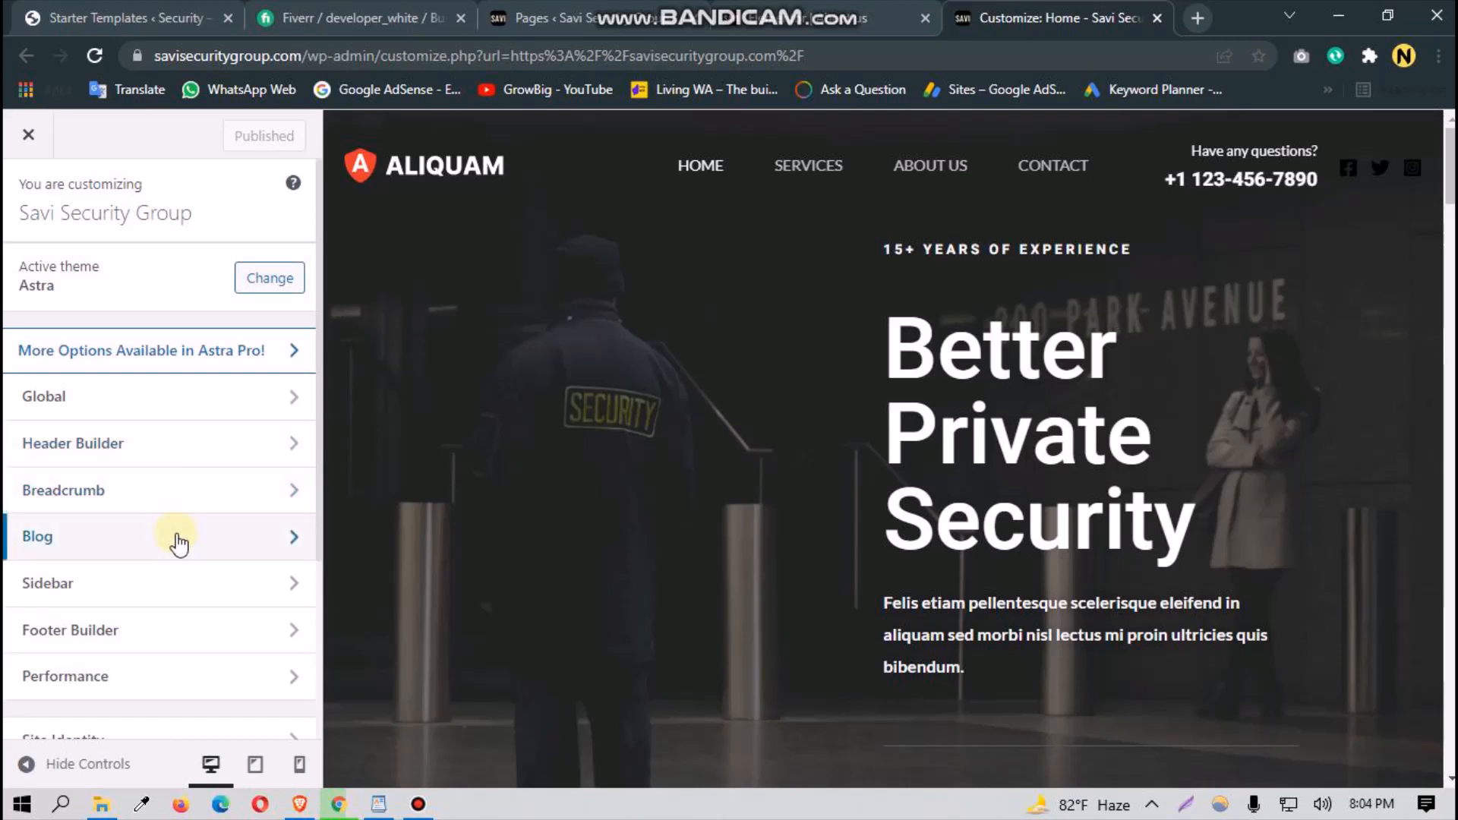
{"action": "left_click", "coordinate": [97, 443]}
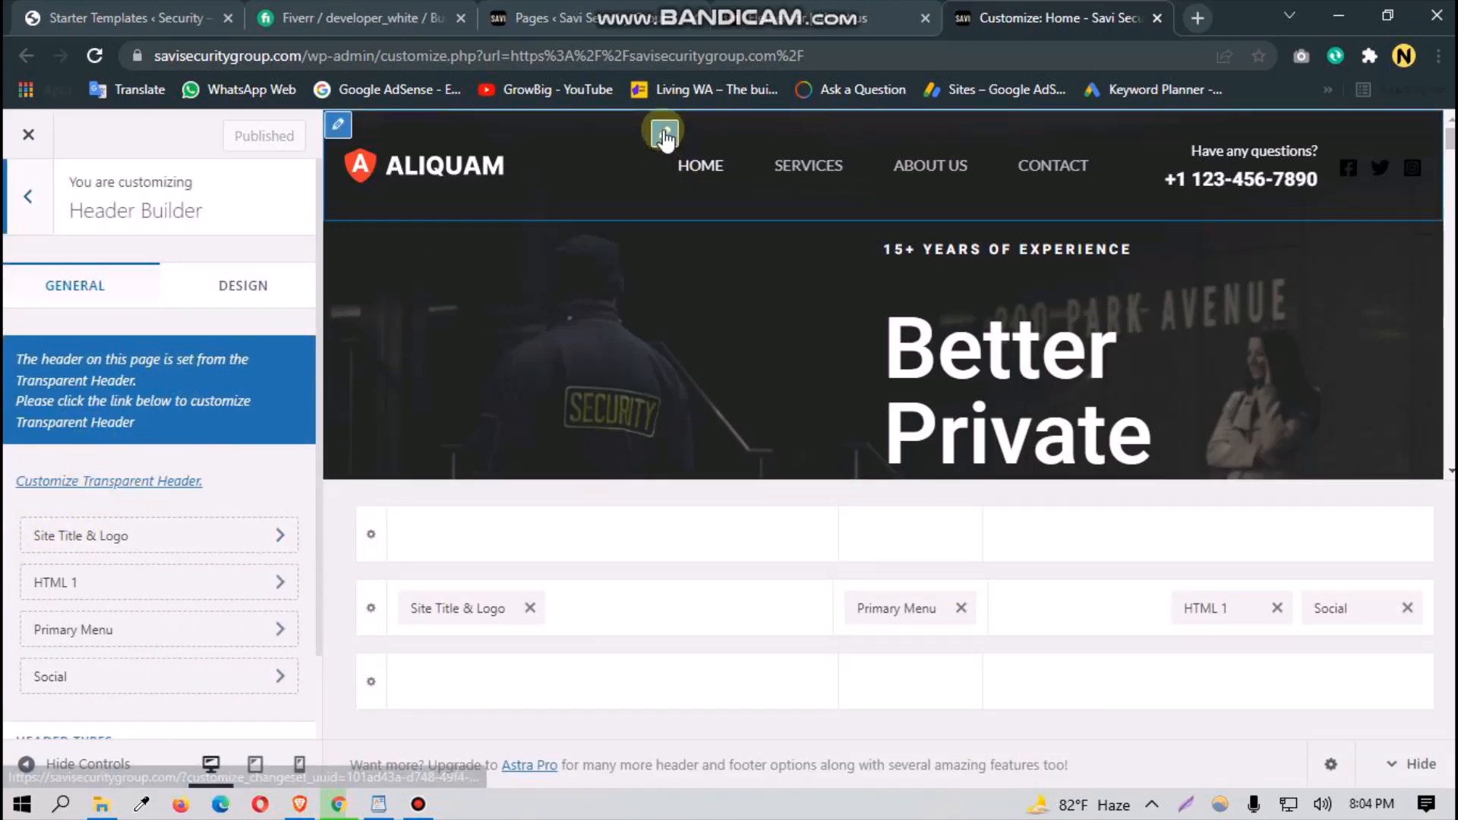
Step: Check the header's Primary Menu settings and its menu location assignments
{"action": "left_click", "coordinate": [665, 136]}
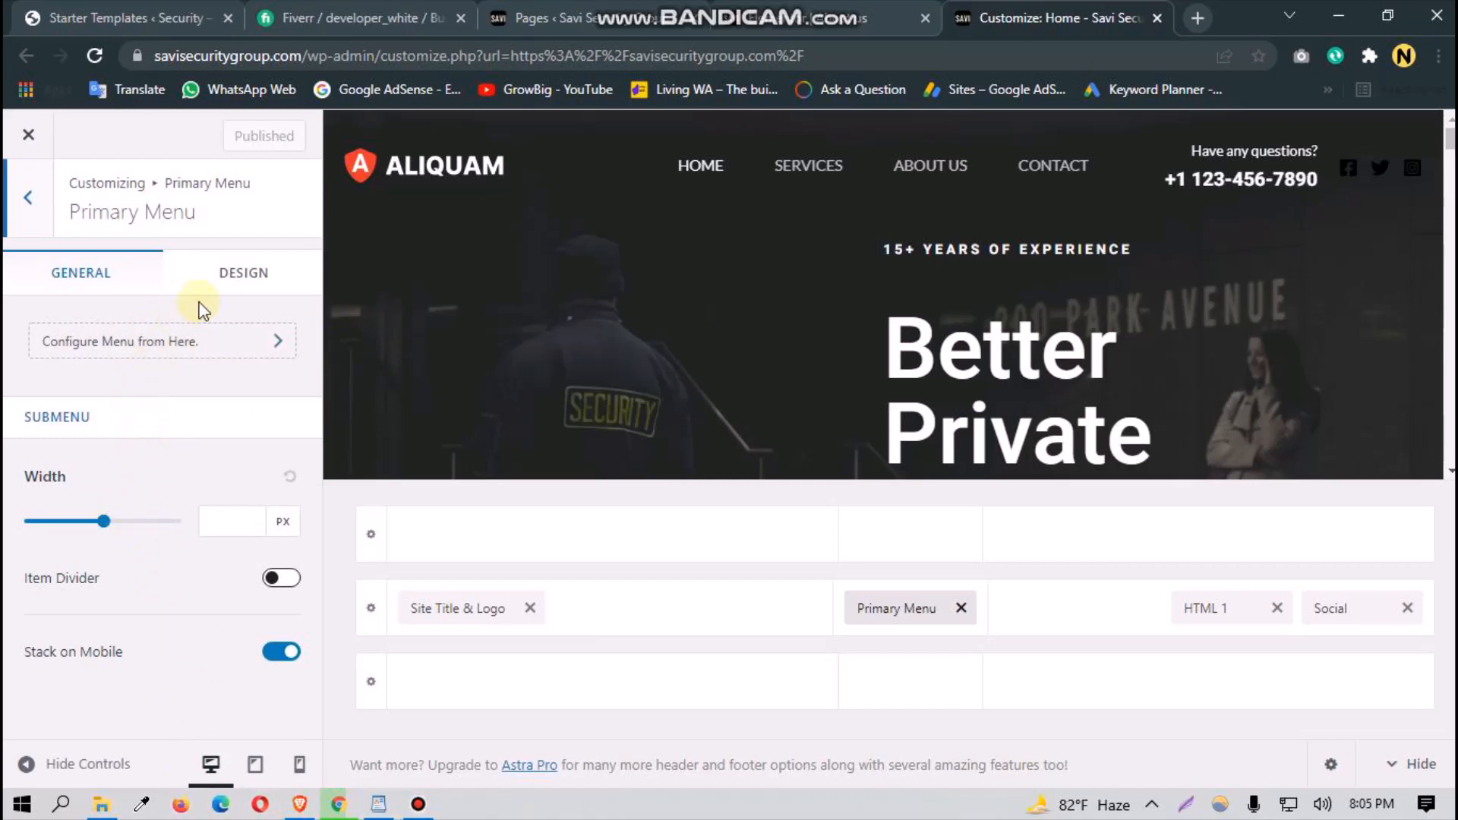
{"action": "left_click", "coordinate": [157, 343]}
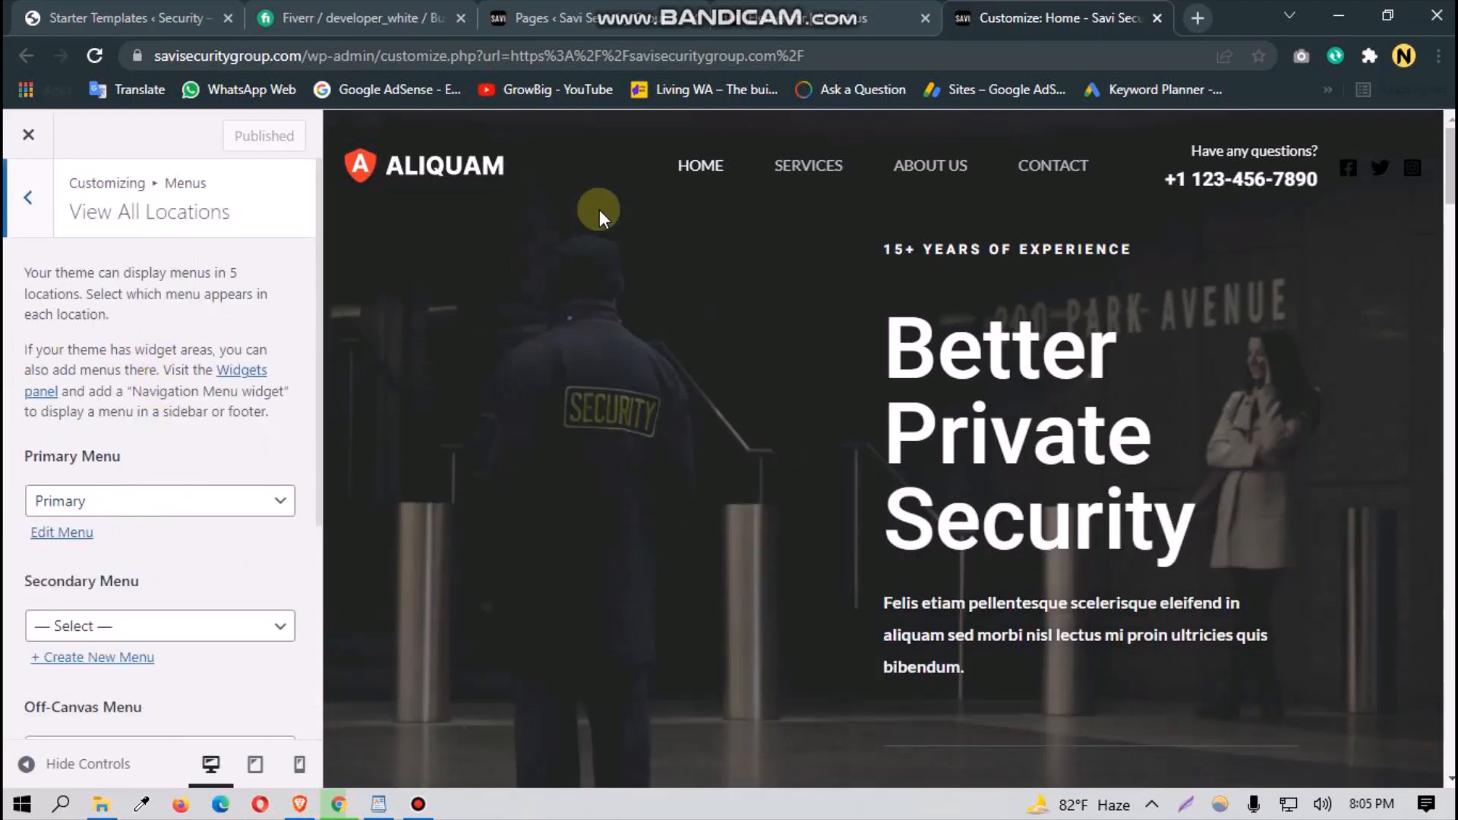
{"action": "left_click", "coordinate": [667, 140]}
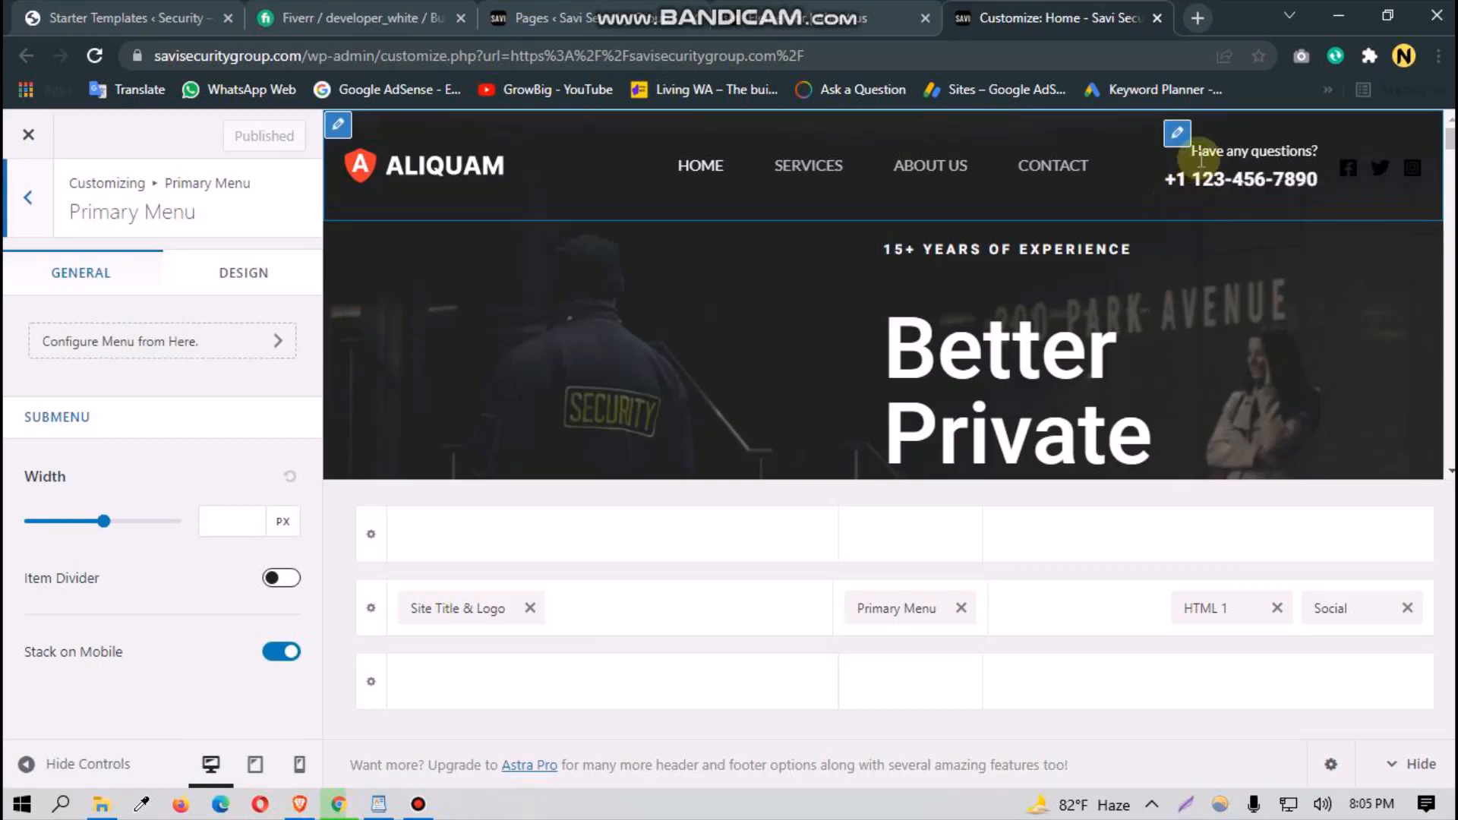
Step: Remove the Social element from the header layout and open the HTML 1 element's content editor
{"action": "left_click", "coordinate": [1178, 133]}
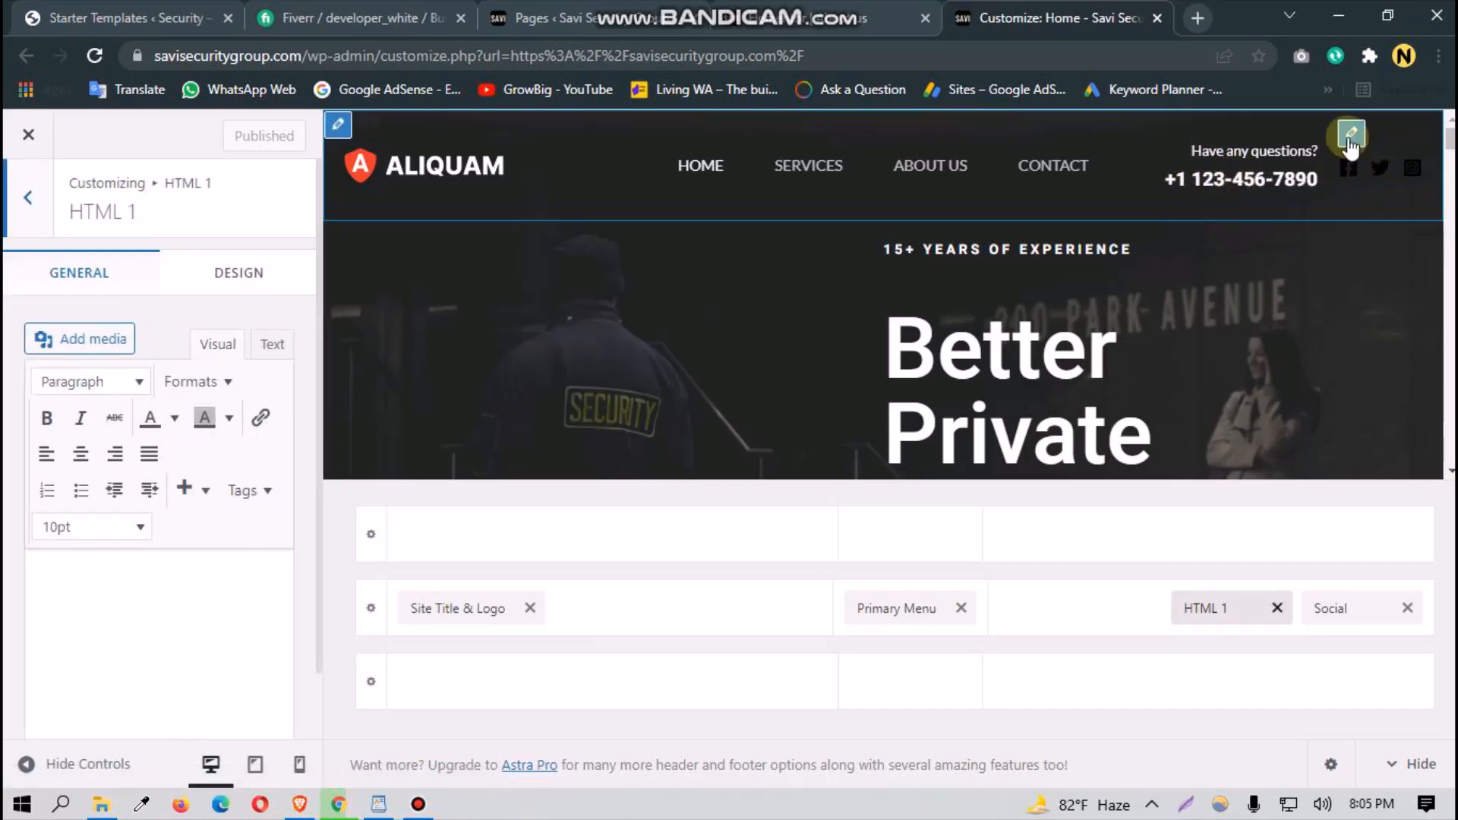
{"action": "left_click", "coordinate": [1350, 137]}
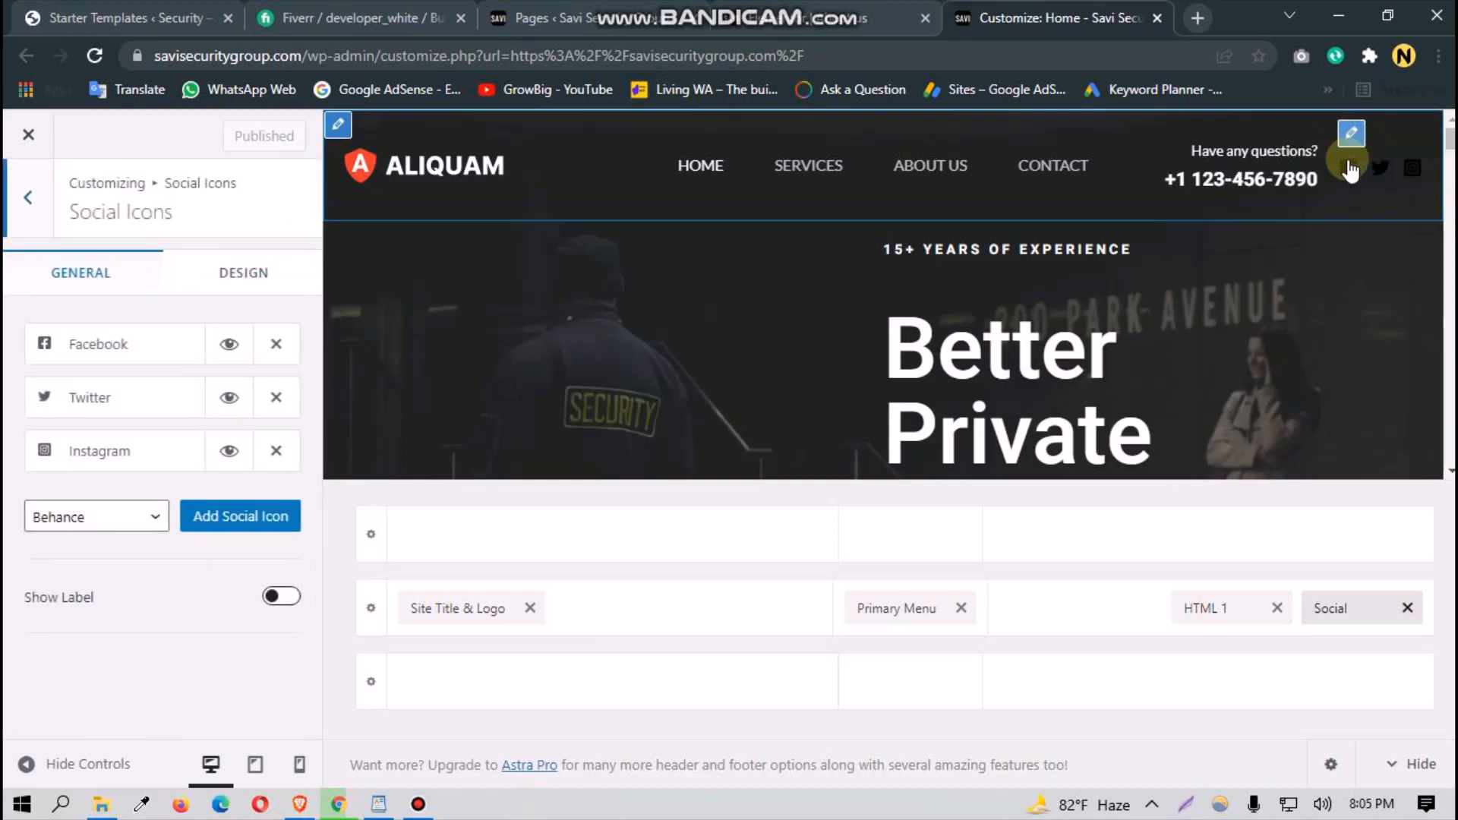
{"action": "left_click", "coordinate": [1407, 608]}
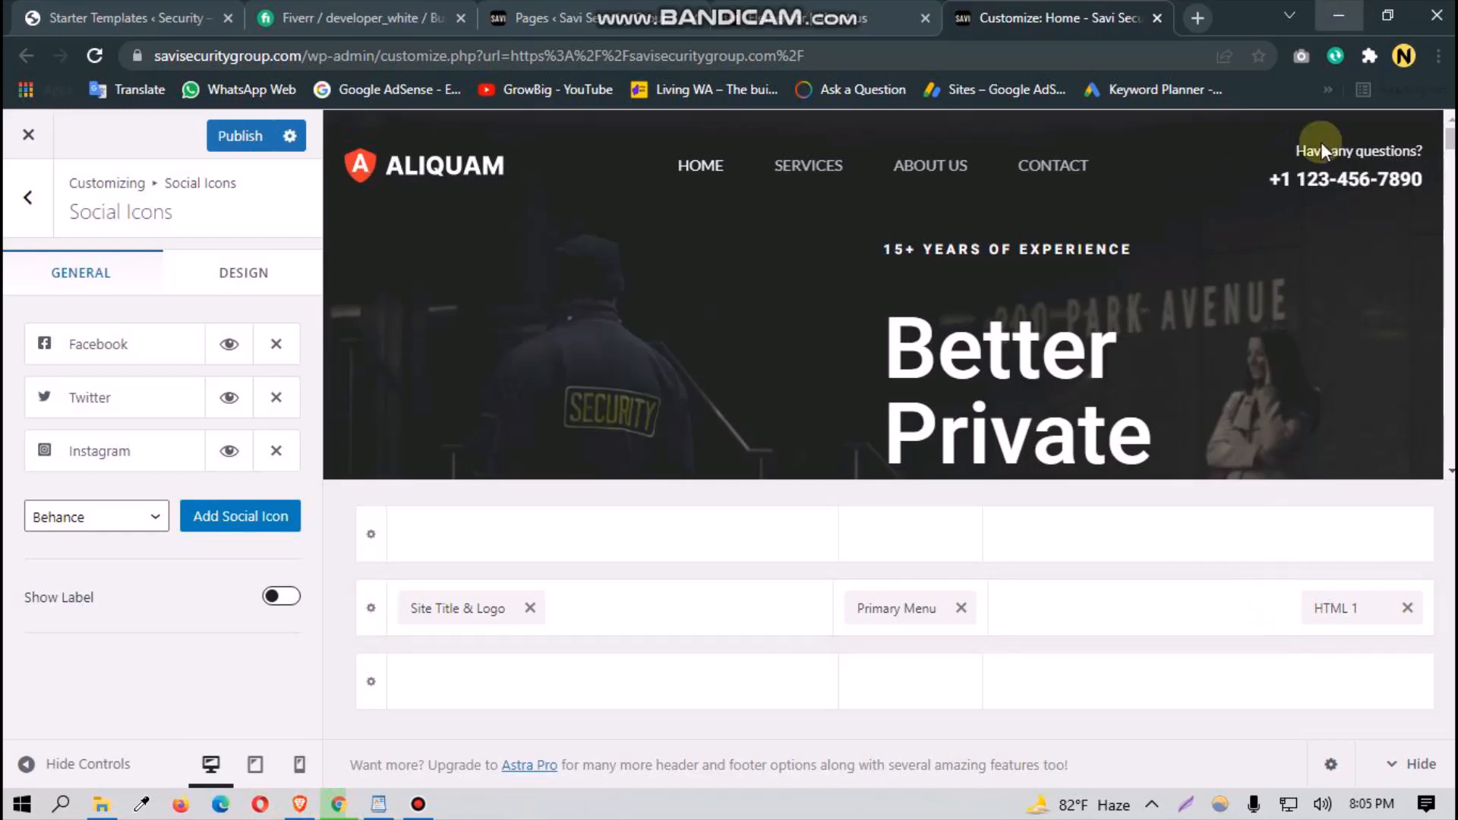
{"action": "left_click", "coordinate": [1314, 603]}
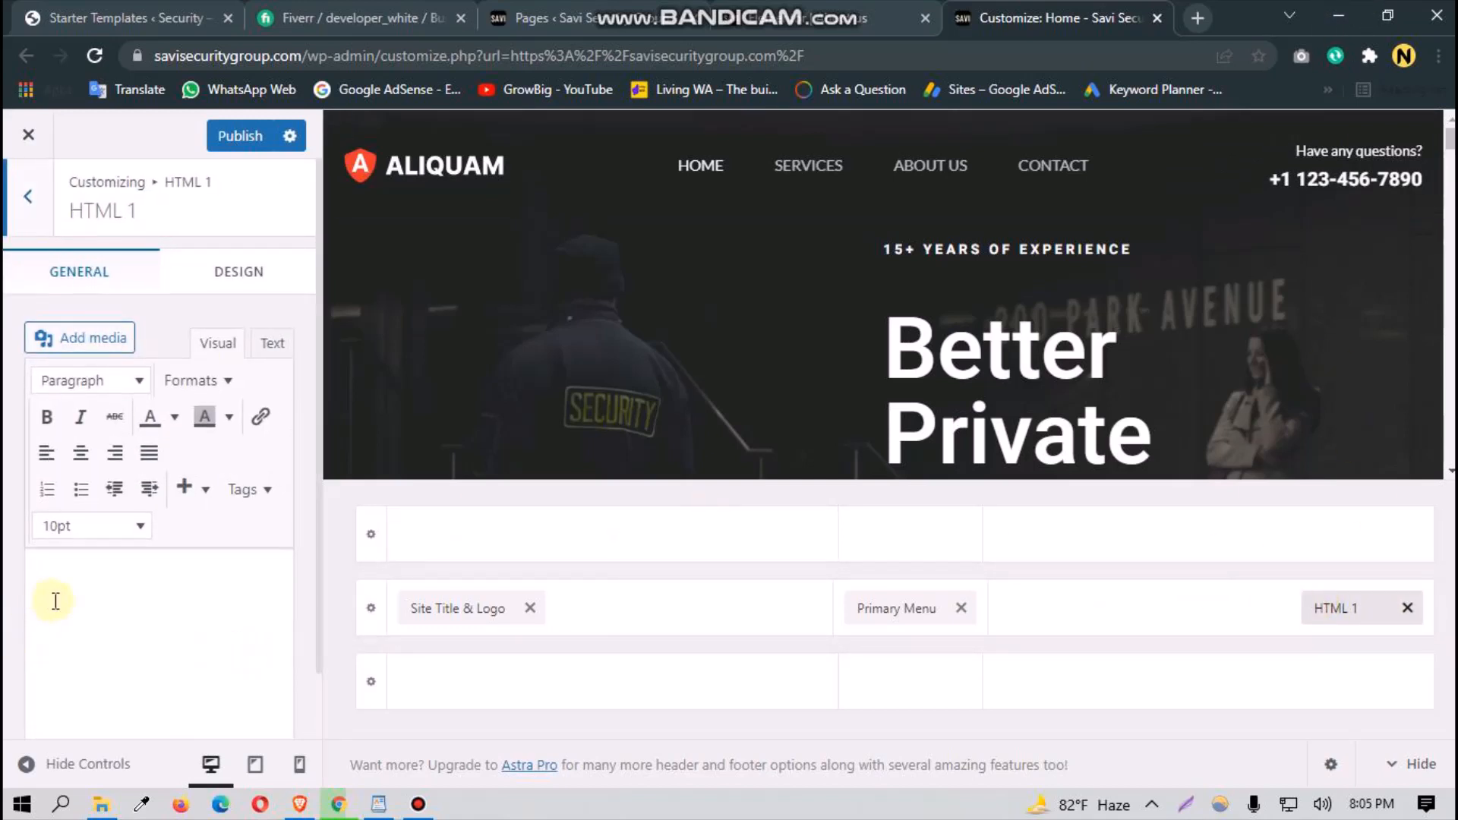
{"action": "scroll", "coordinate": [99, 627], "scroll_direction": "down", "scroll_amount": 1}
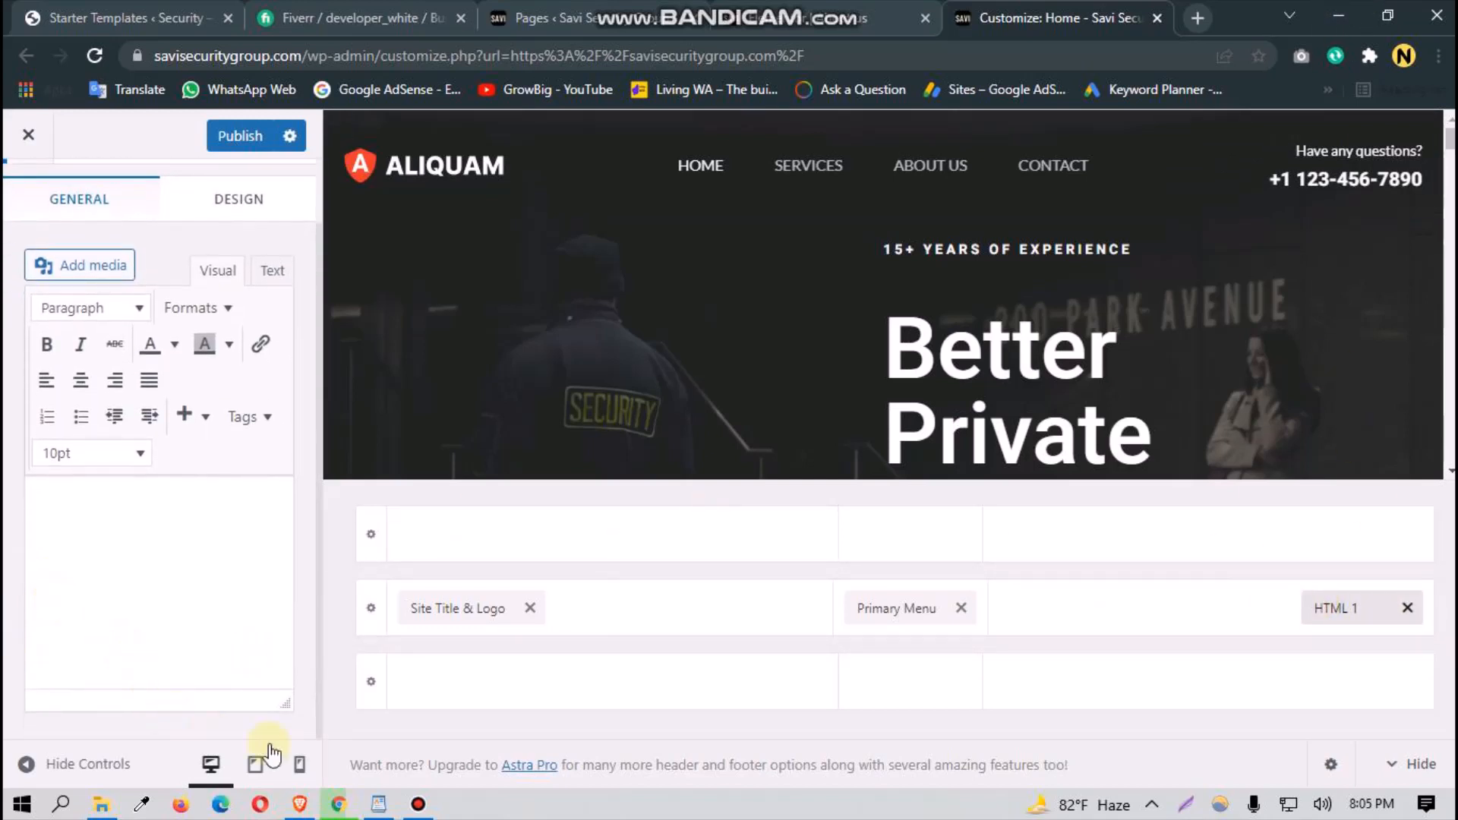
Step: Switch to WordPad and review the client document's service descriptions, Instant Quote and Employment sections, and menu outline for header contact details
{"action": "left_click", "coordinate": [380, 804]}
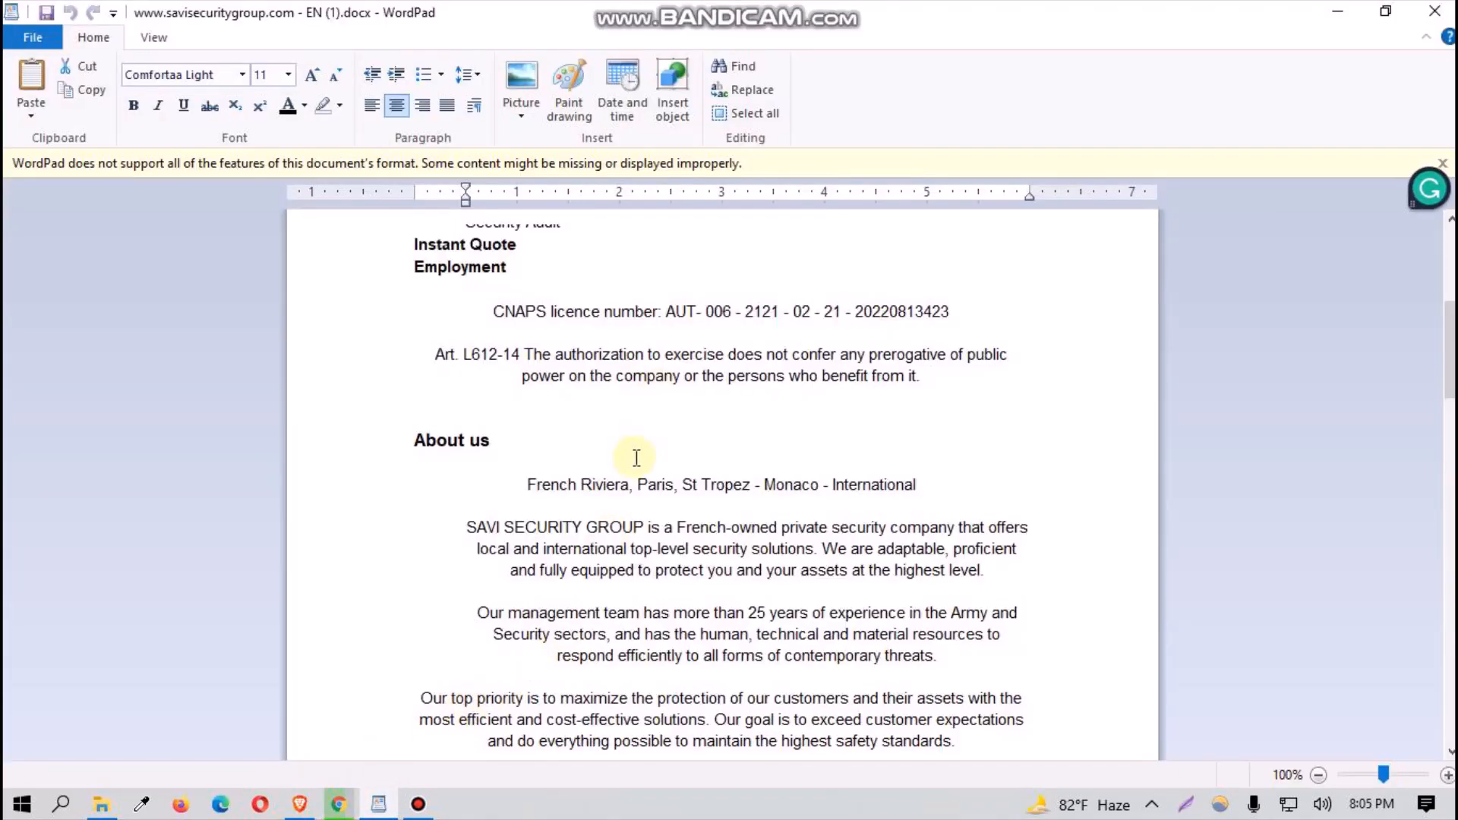
{"action": "scroll", "coordinate": [636, 458], "scroll_direction": "down", "scroll_amount": 20}
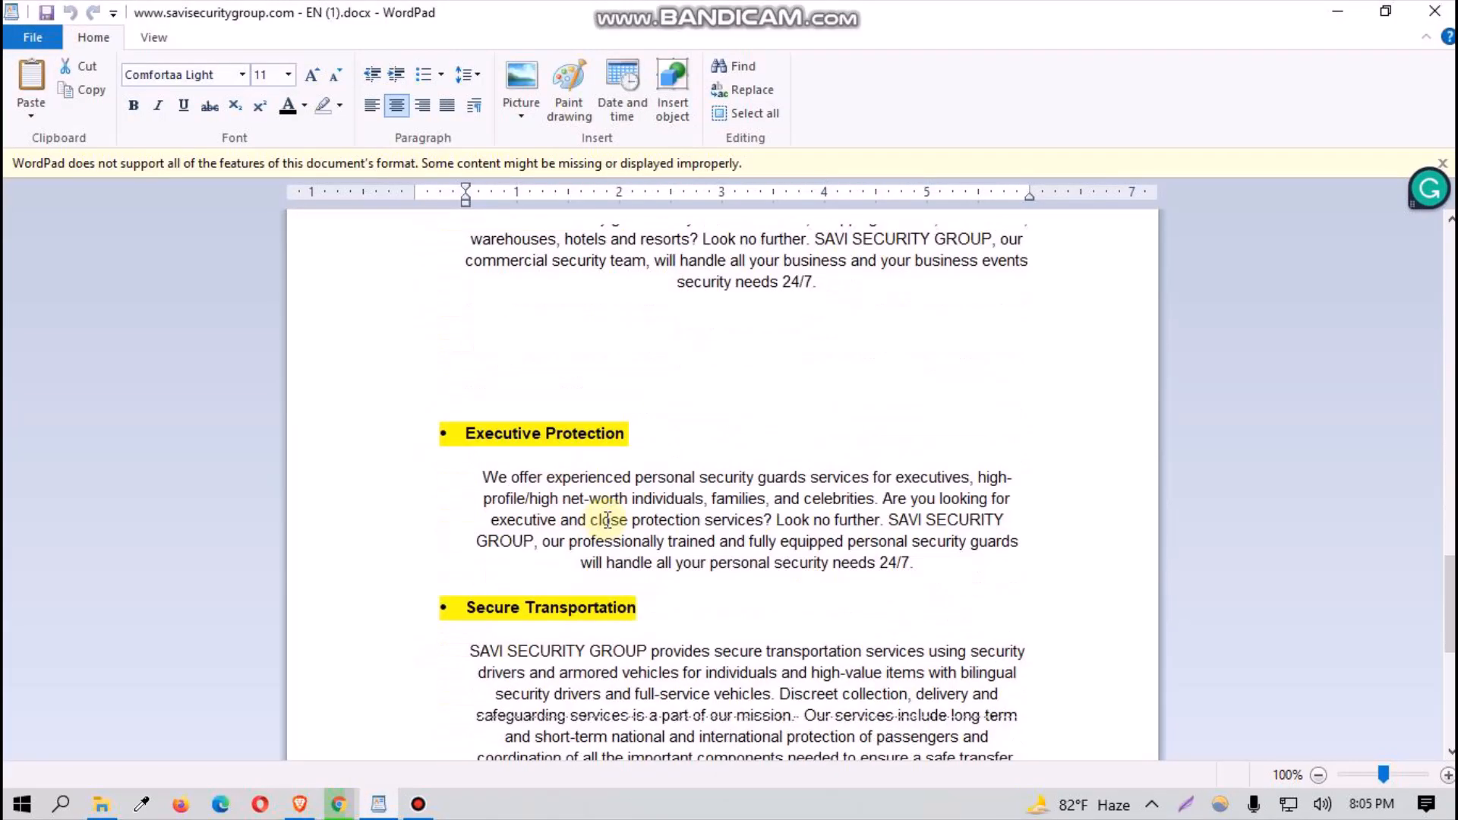
{"action": "left_click", "coordinate": [619, 618]}
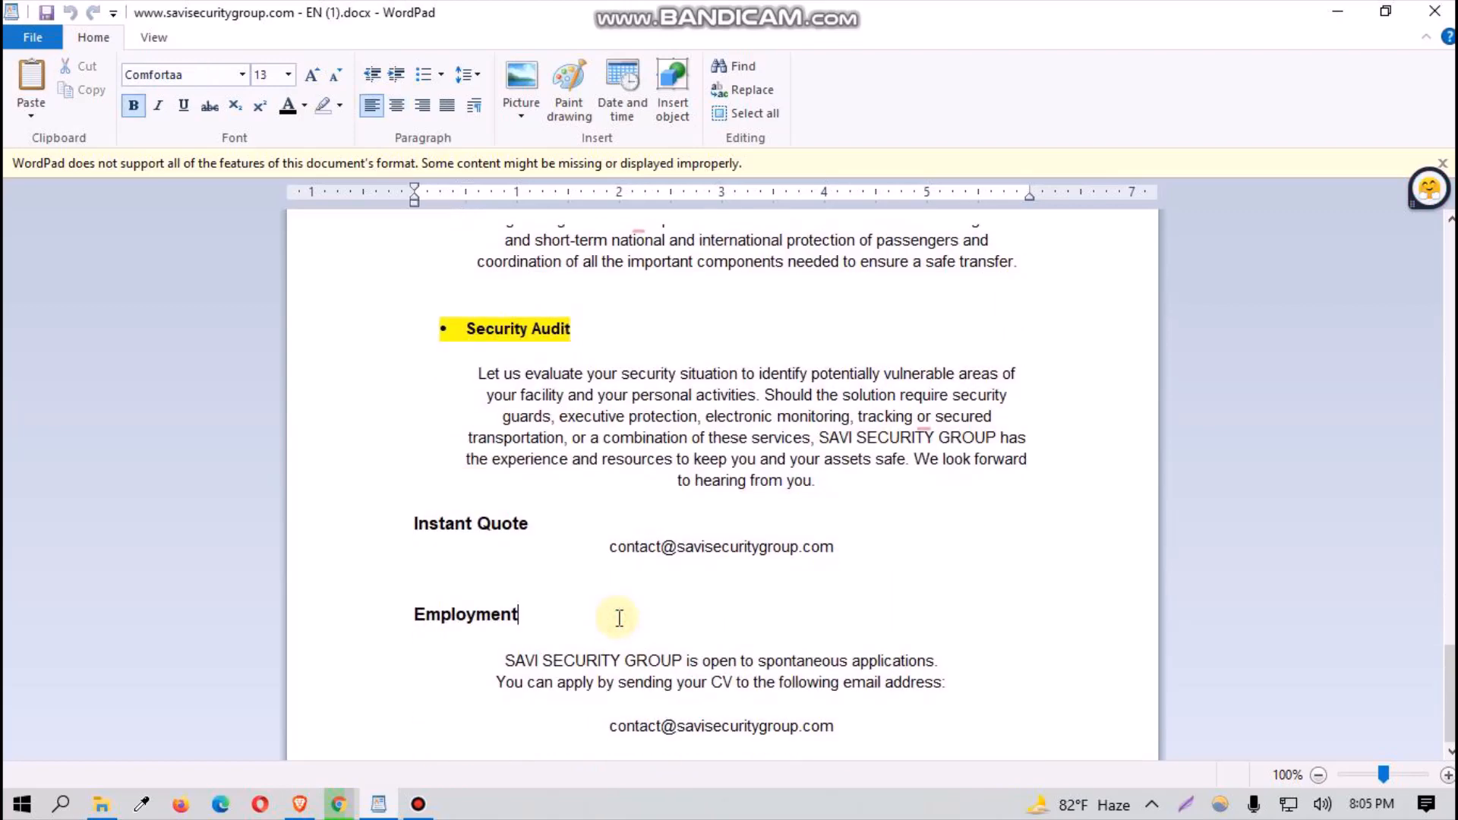
{"action": "scroll", "coordinate": [618, 618], "scroll_direction": "up", "scroll_amount": 4}
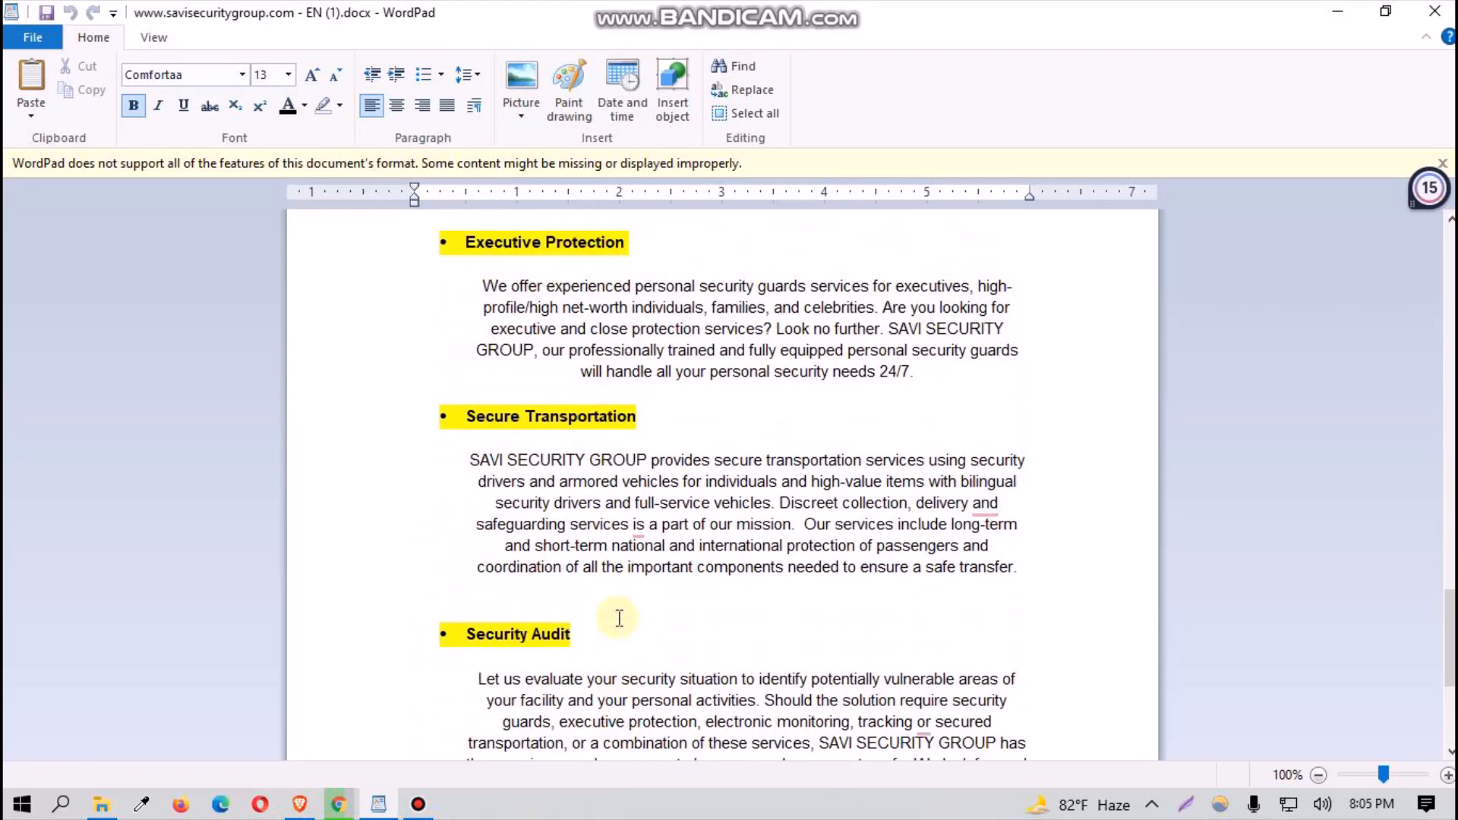
{"action": "scroll", "coordinate": [619, 617], "scroll_direction": "down", "scroll_amount": 2}
{"action": "scroll", "coordinate": [612, 638], "scroll_direction": "down", "scroll_amount": 2}
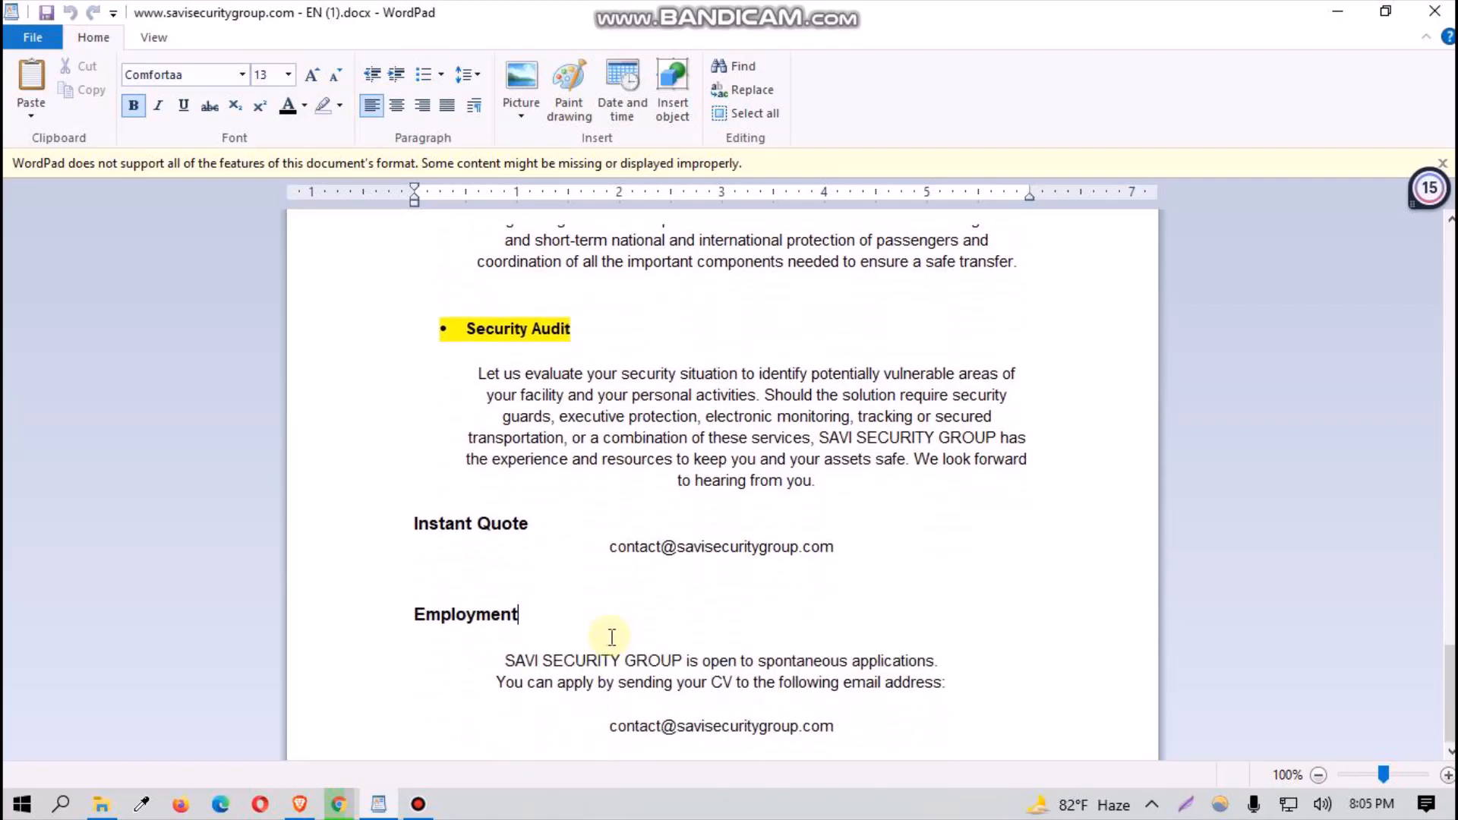
{"action": "scroll", "coordinate": [610, 636], "scroll_direction": "up", "scroll_amount": 10}
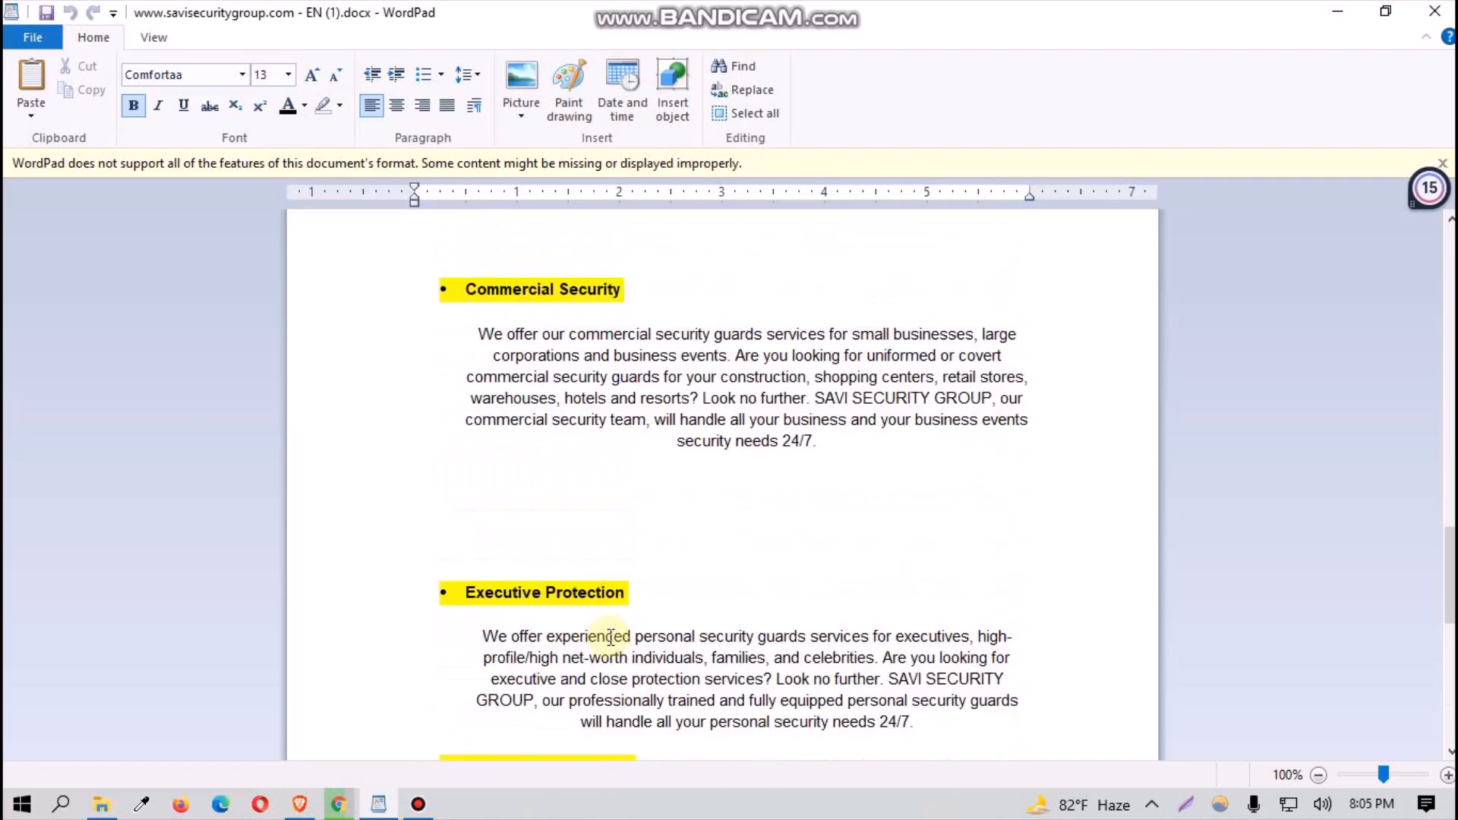
{"action": "scroll", "coordinate": [611, 636], "scroll_direction": "up", "scroll_amount": 6}
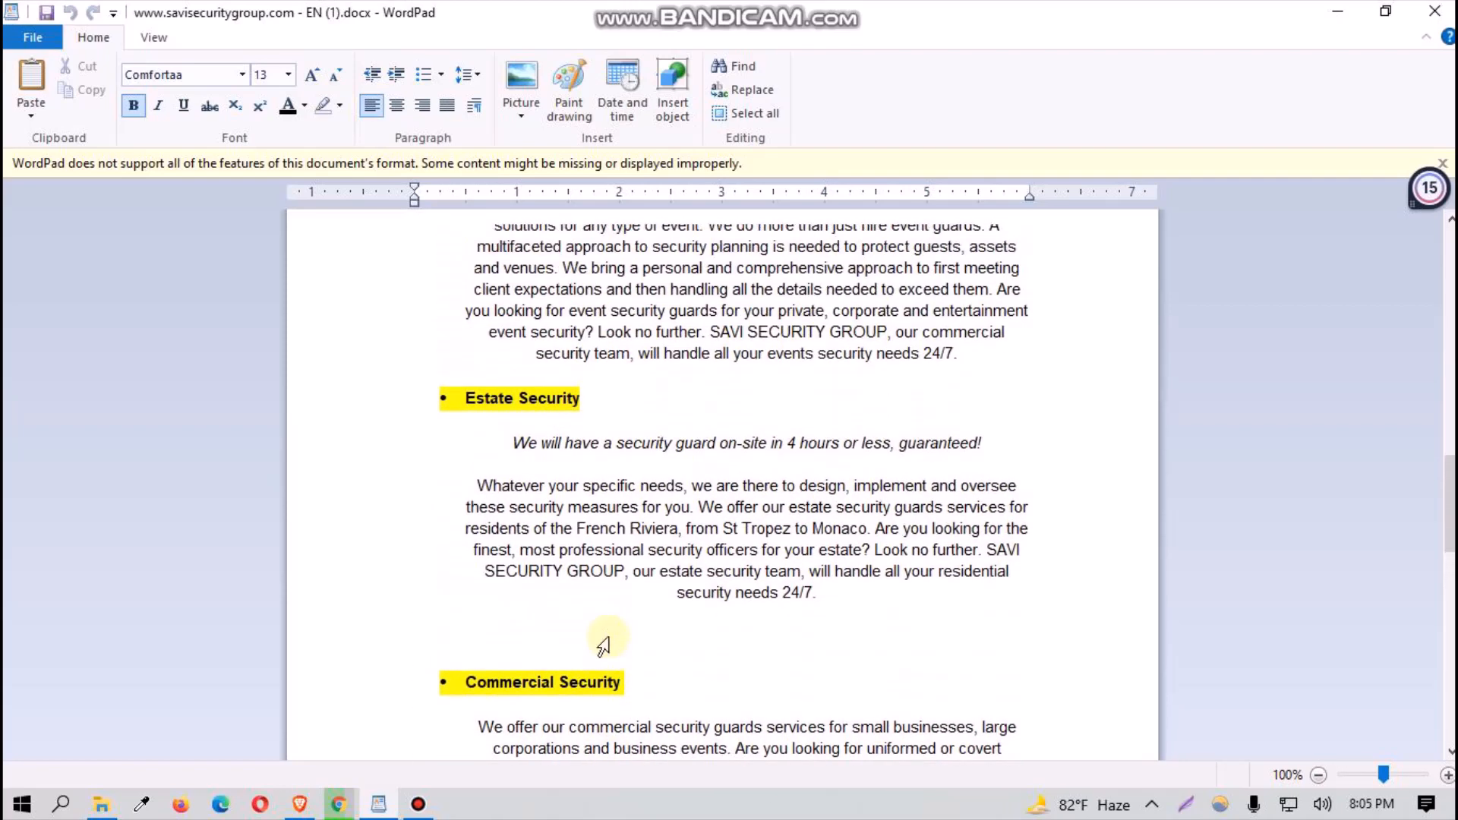
{"action": "scroll", "coordinate": [610, 637], "scroll_direction": "up", "scroll_amount": 7}
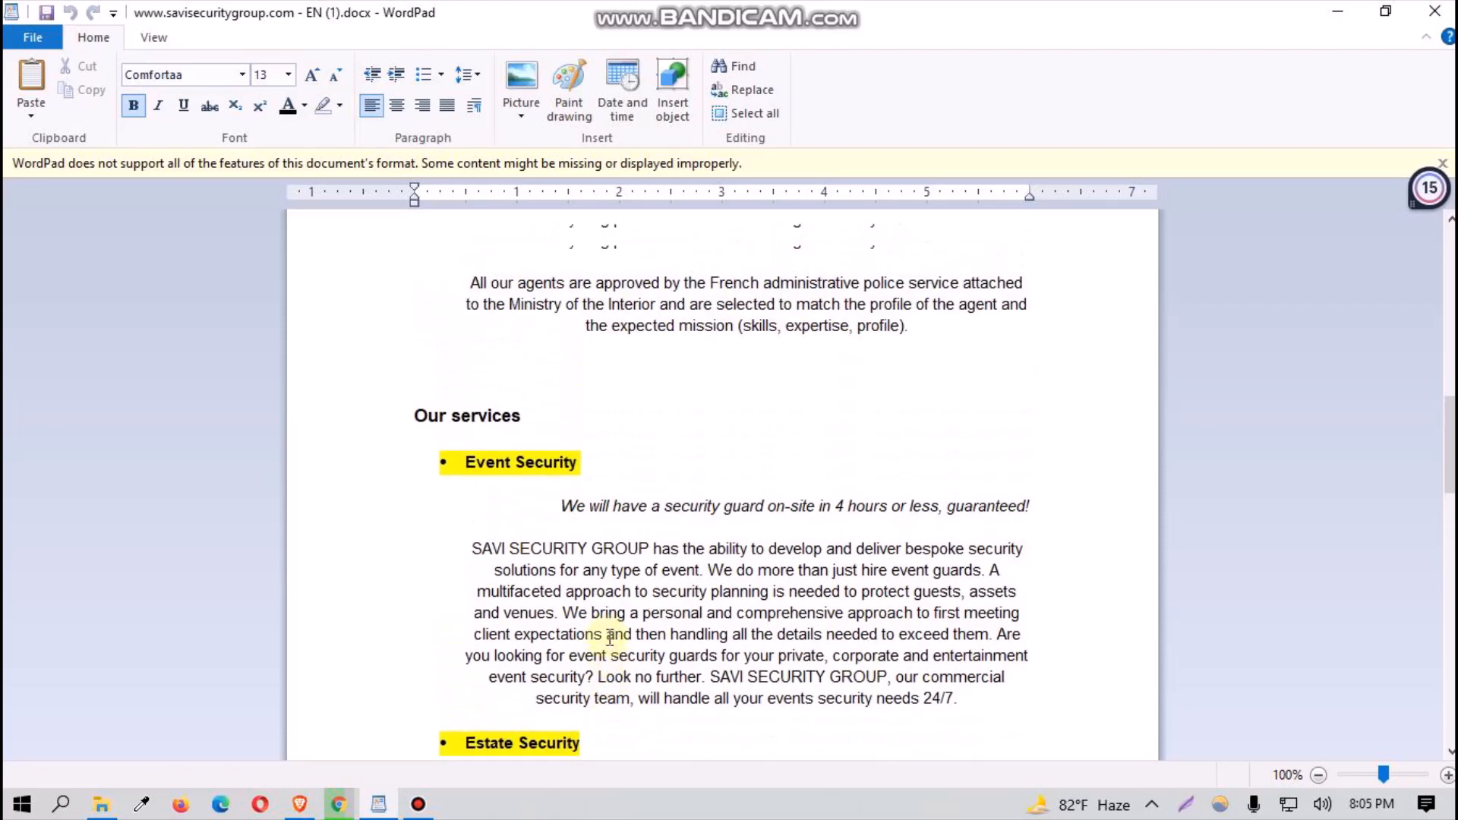
{"action": "scroll", "coordinate": [610, 637], "scroll_direction": "up", "scroll_amount": 4}
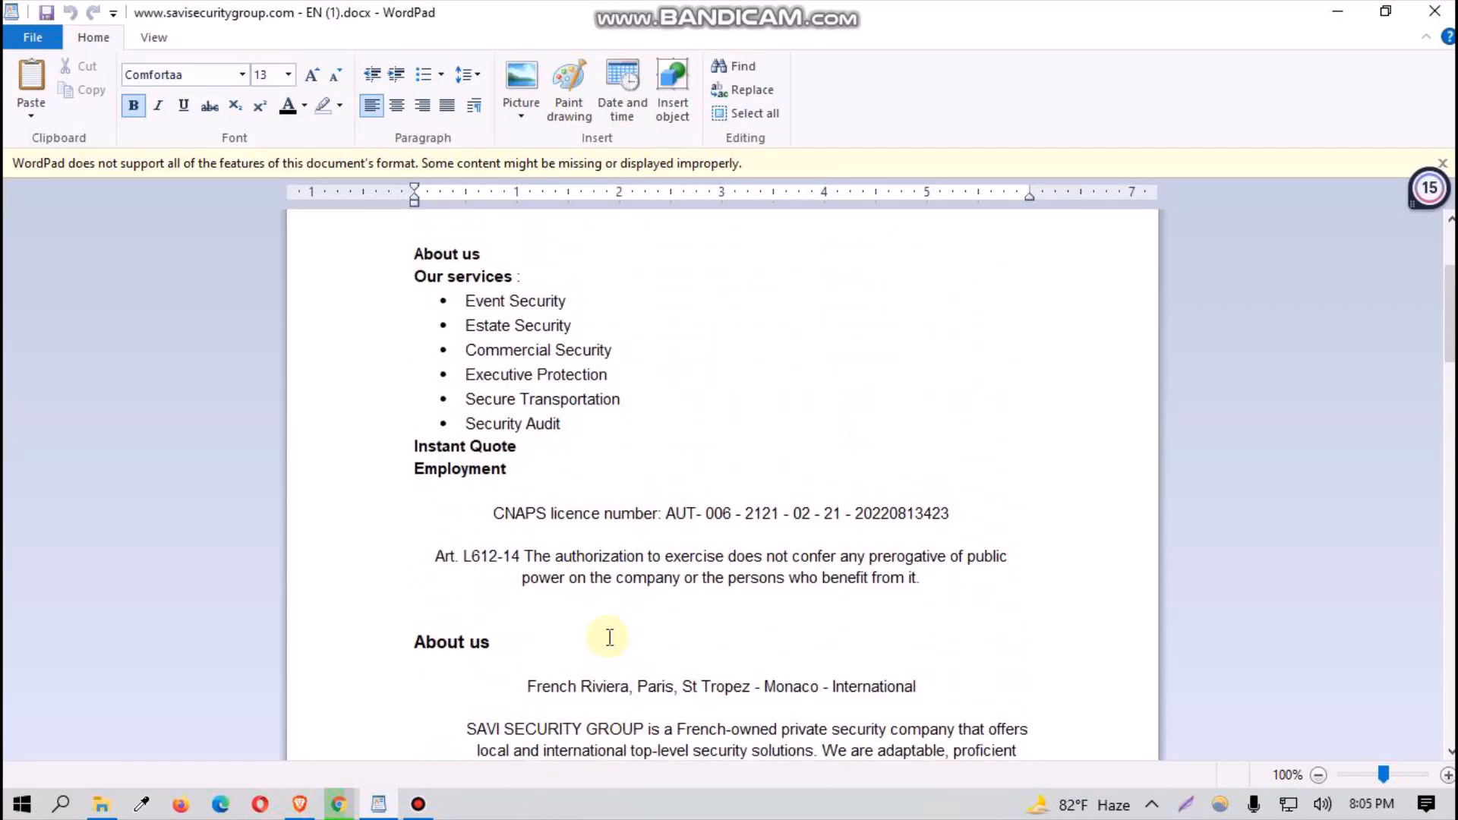
{"action": "scroll", "coordinate": [610, 636], "scroll_direction": "up", "scroll_amount": 3}
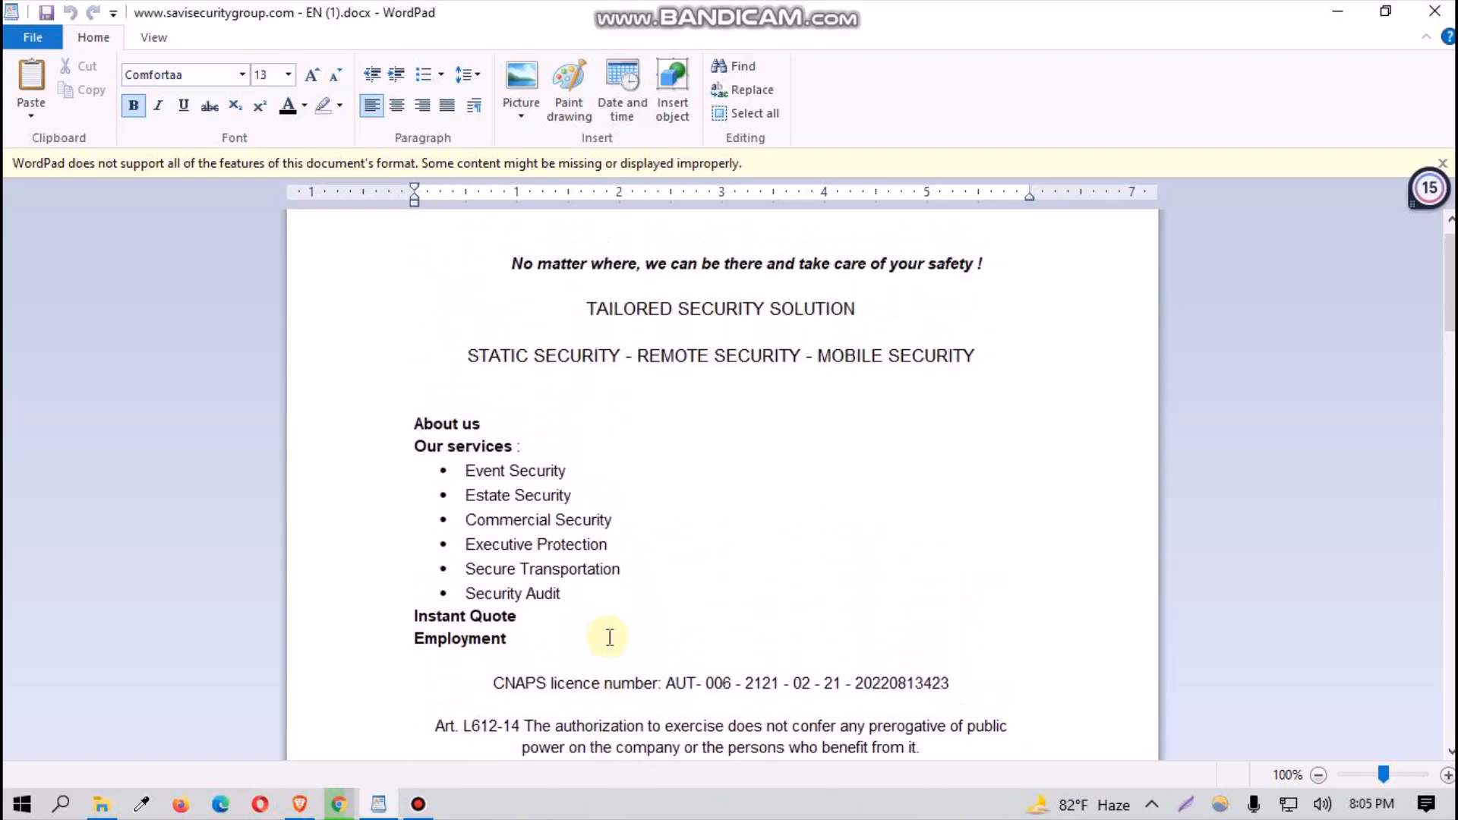
{"action": "scroll", "coordinate": [609, 637], "scroll_direction": "down", "scroll_amount": 3}
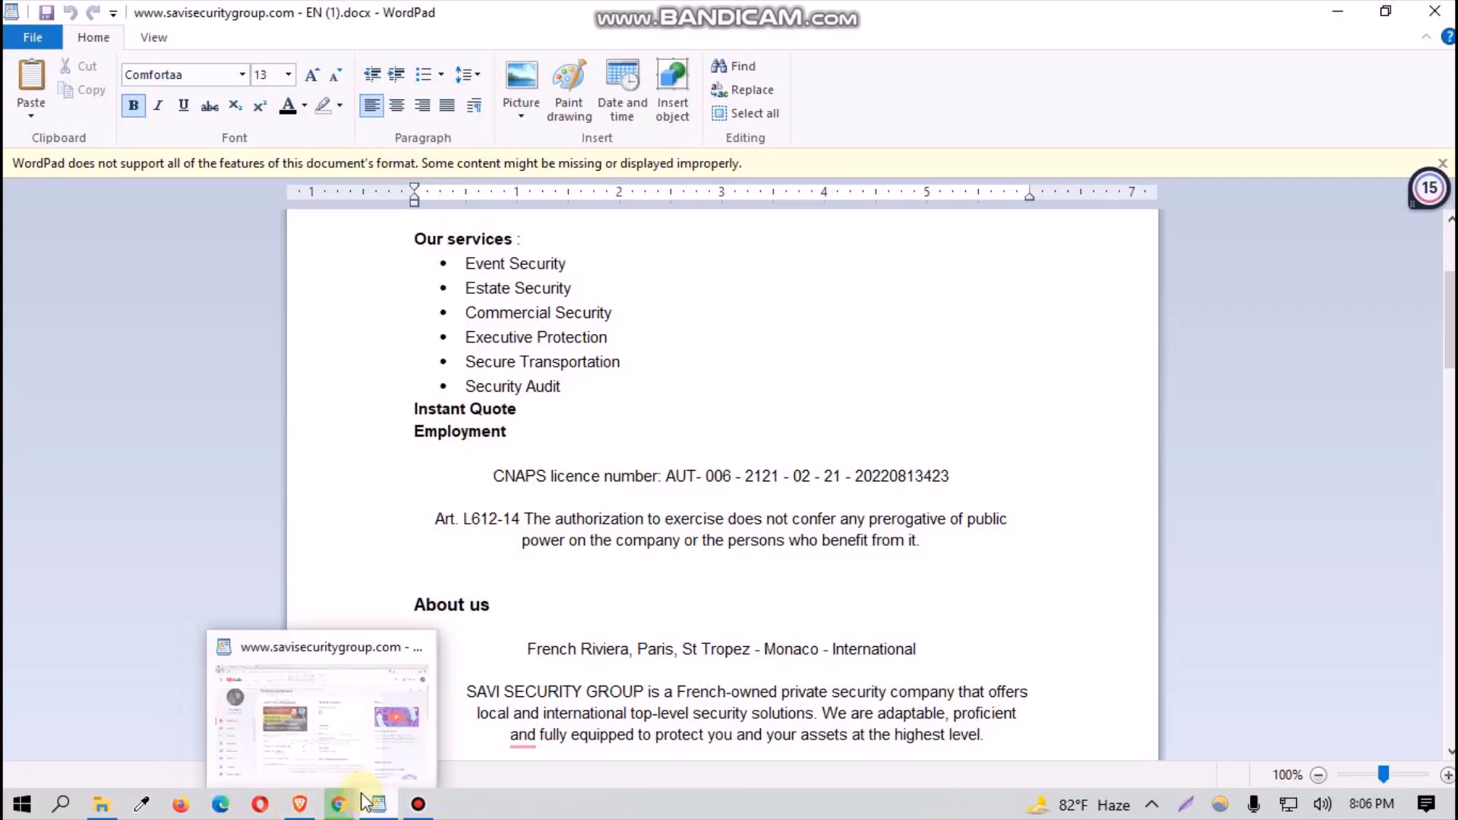
{"action": "left_click", "coordinate": [339, 803]}
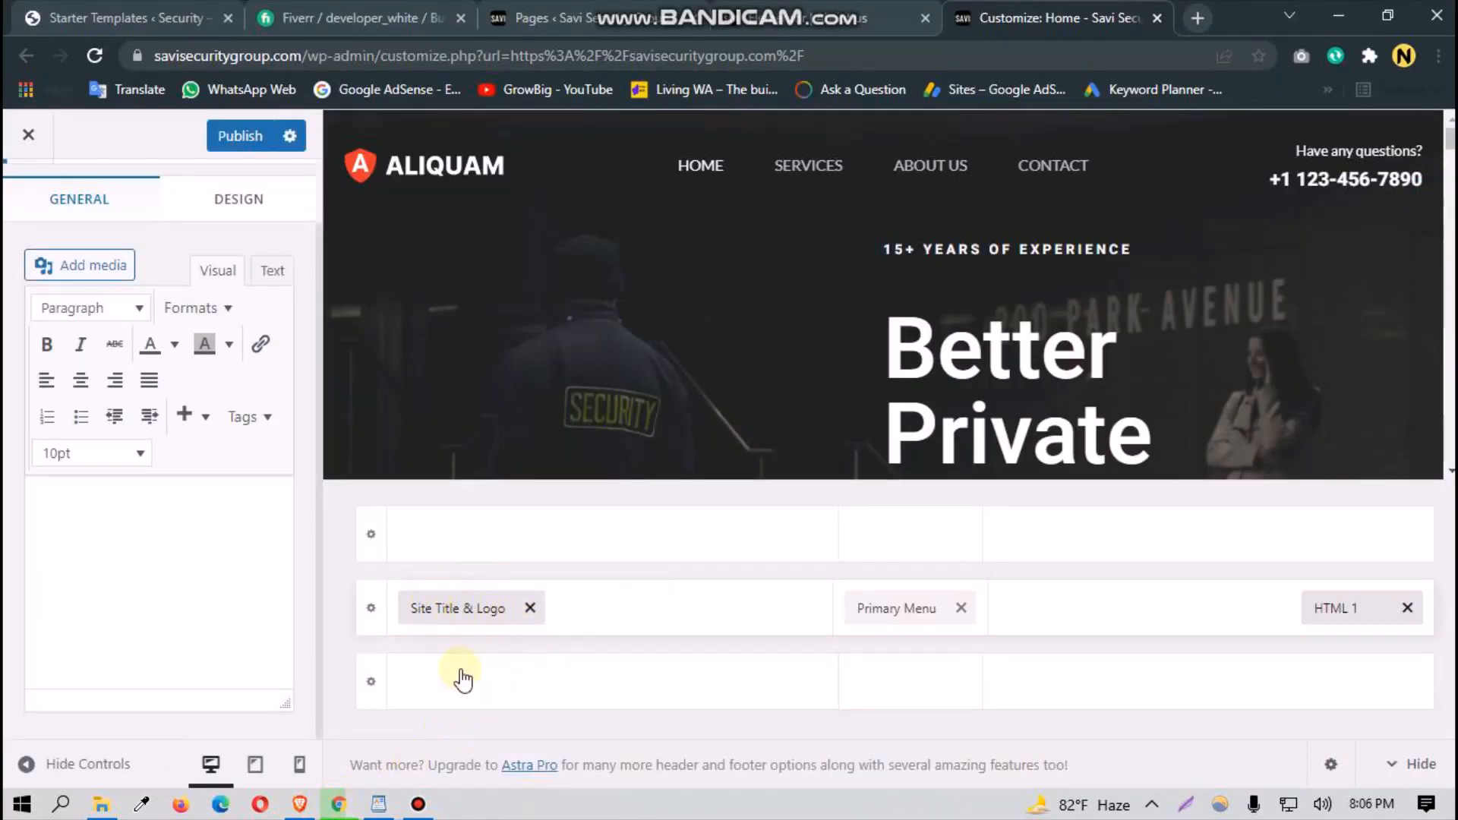
Step: Switch back to WordPad and copy the contact e-mail address from the Employment section of the client document
{"action": "left_click", "coordinate": [378, 803]}
{"action": "scroll", "coordinate": [816, 564], "scroll_direction": "down", "scroll_amount": 20}
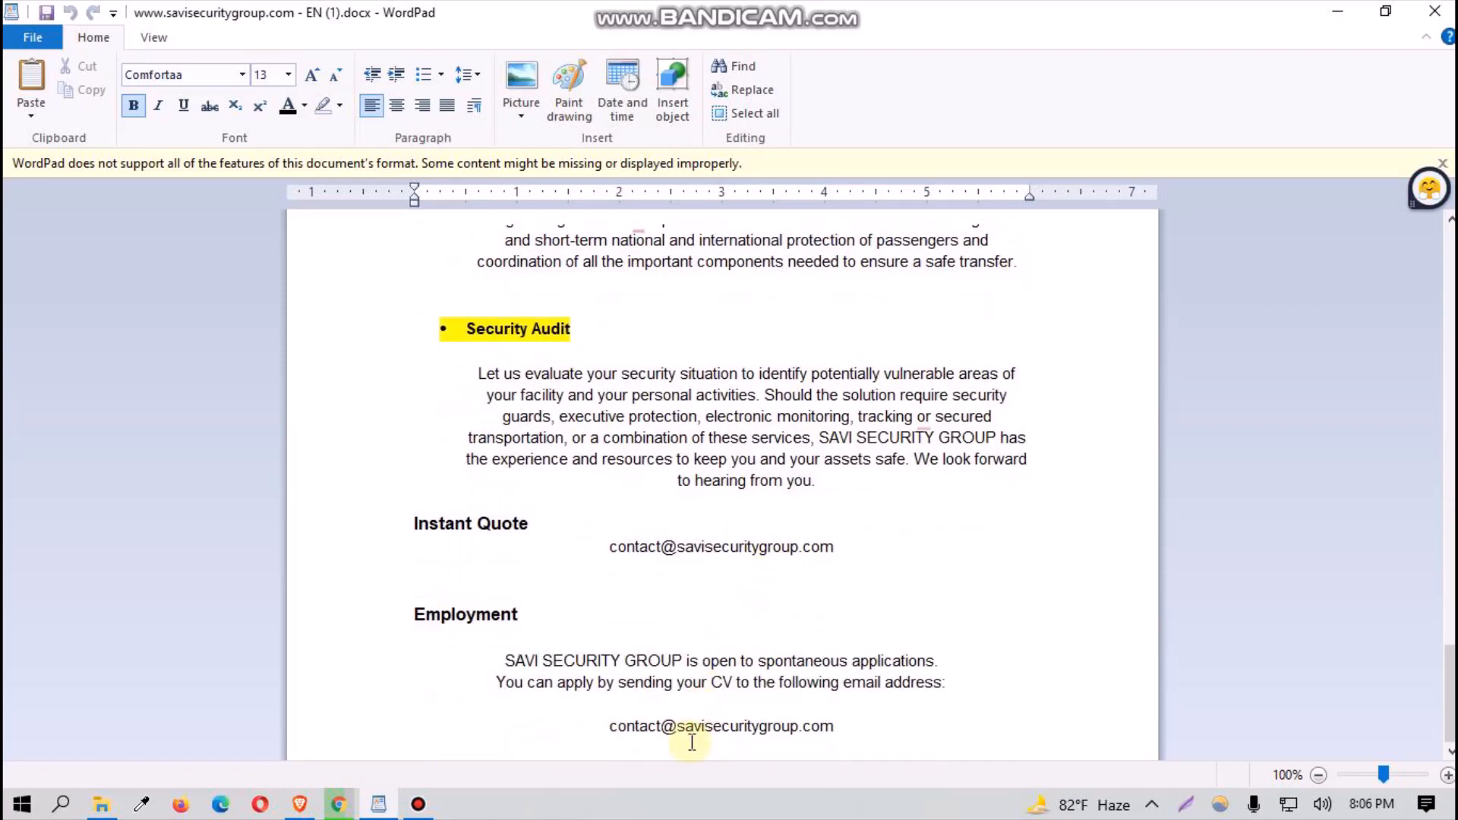
{"action": "double_click", "coordinate": [694, 729]}
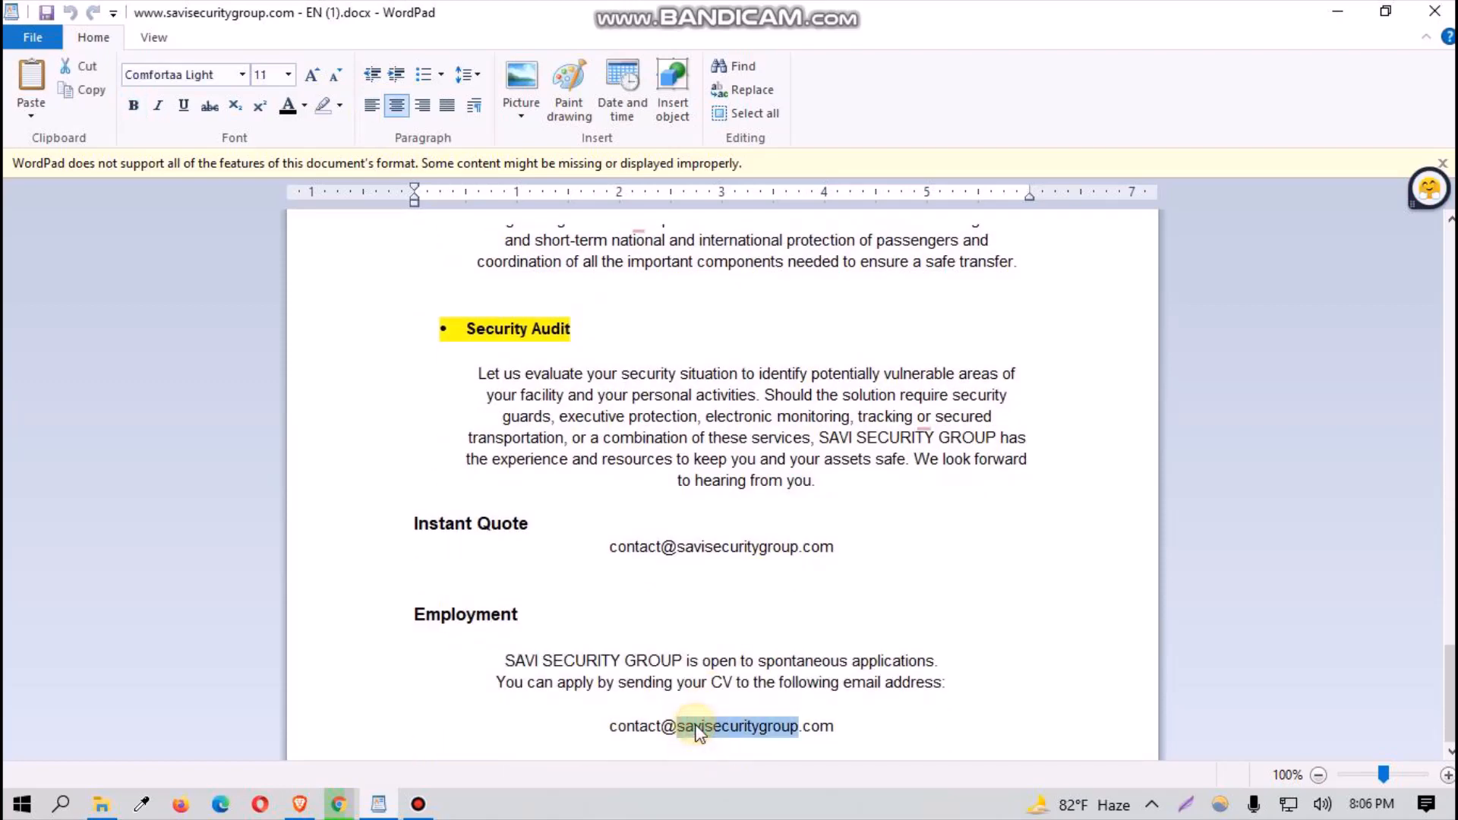
{"action": "triple_click", "coordinate": [696, 729]}
{"action": "key", "text": "super+c"}
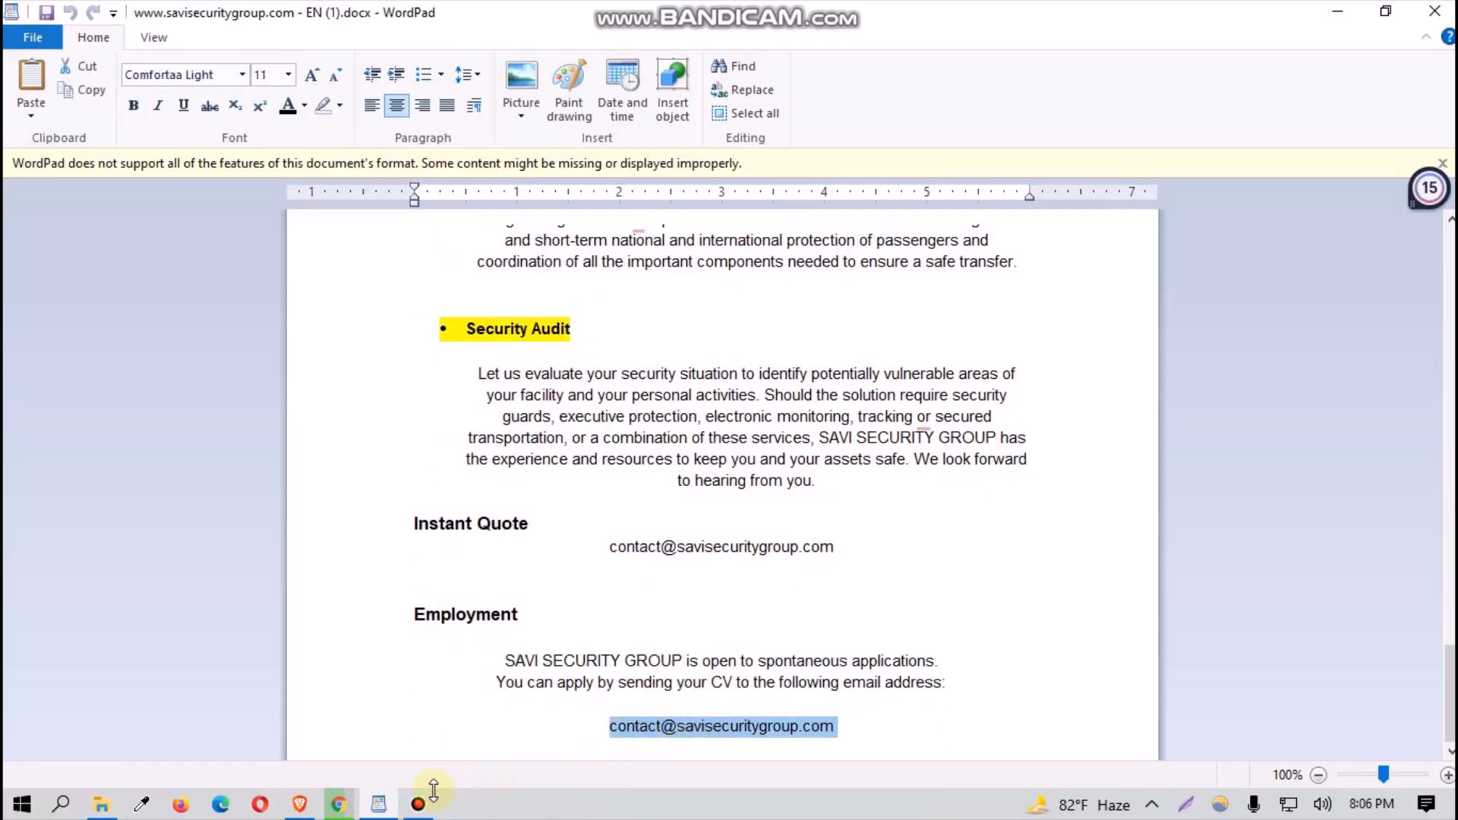
Step: Close the YouTube Studio browser window and return to the theme customizer in Chrome
{"action": "left_click", "coordinate": [339, 805]}
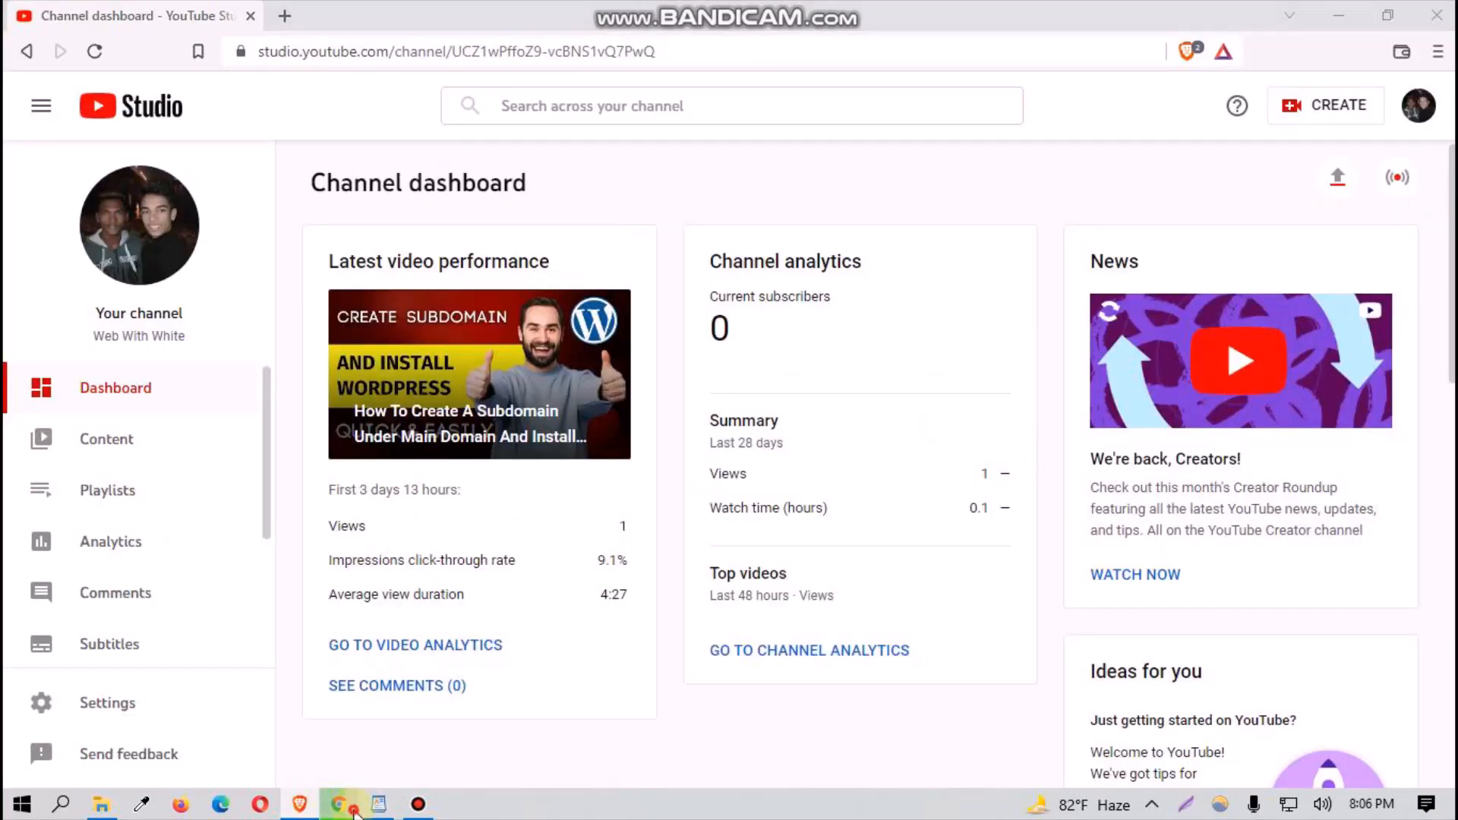
{"action": "left_click", "coordinate": [353, 809]}
{"action": "left_click", "coordinate": [304, 809]}
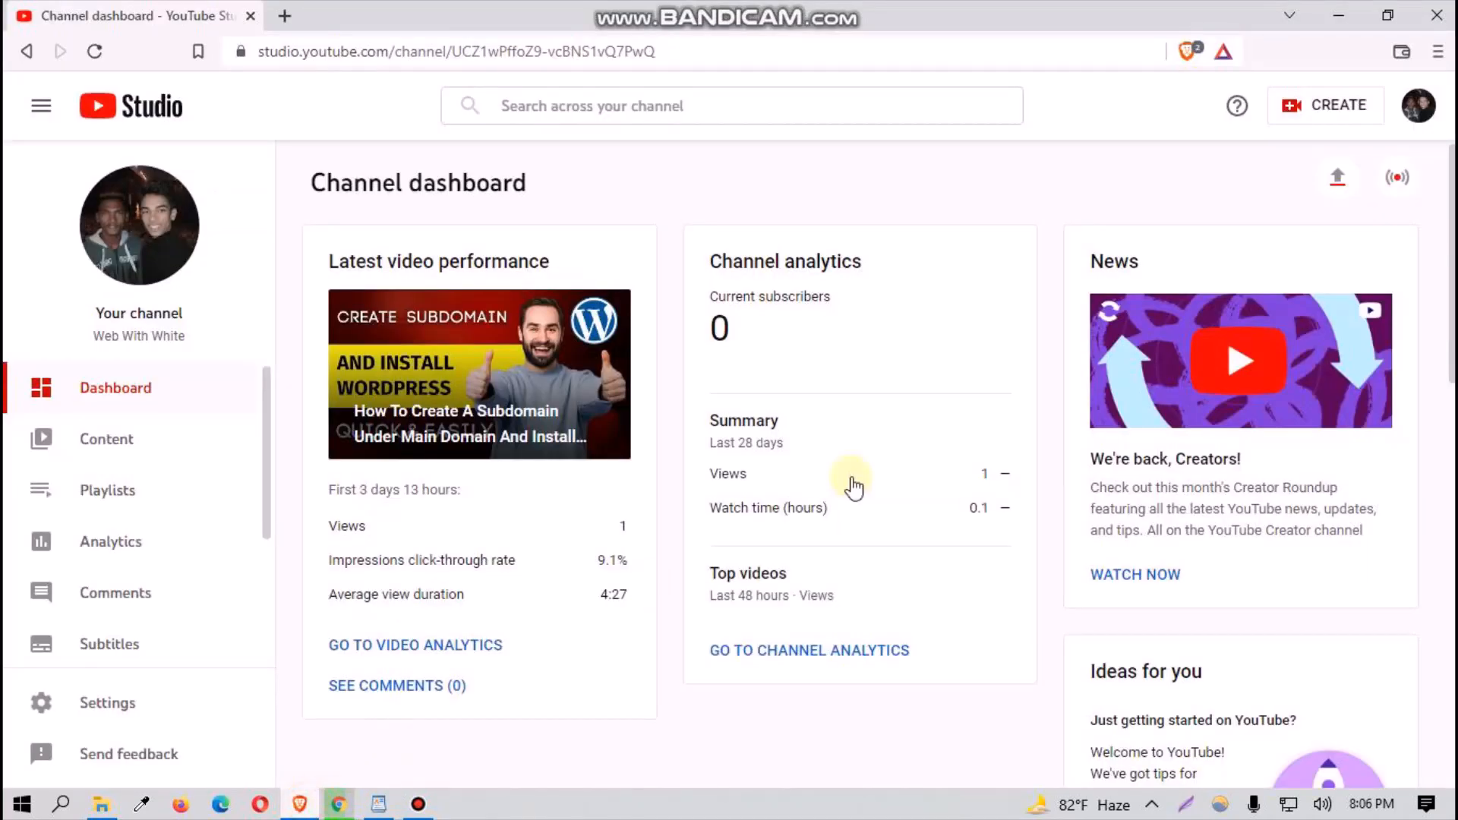
{"action": "left_click", "coordinate": [1437, 14]}
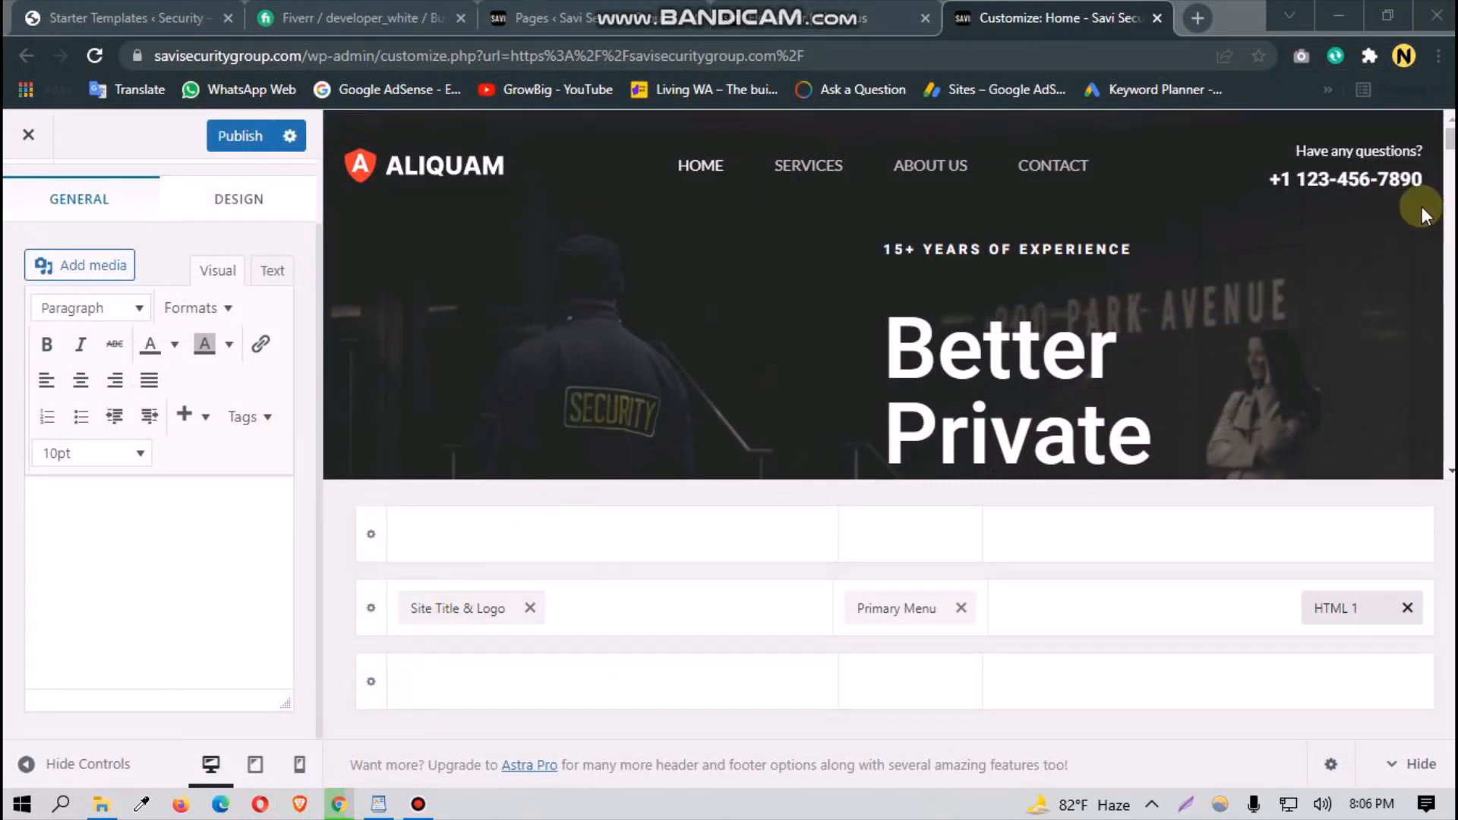
Step: Try to edit the header's HTML 1 contact text in the visual editor
{"action": "left_click", "coordinate": [140, 550]}
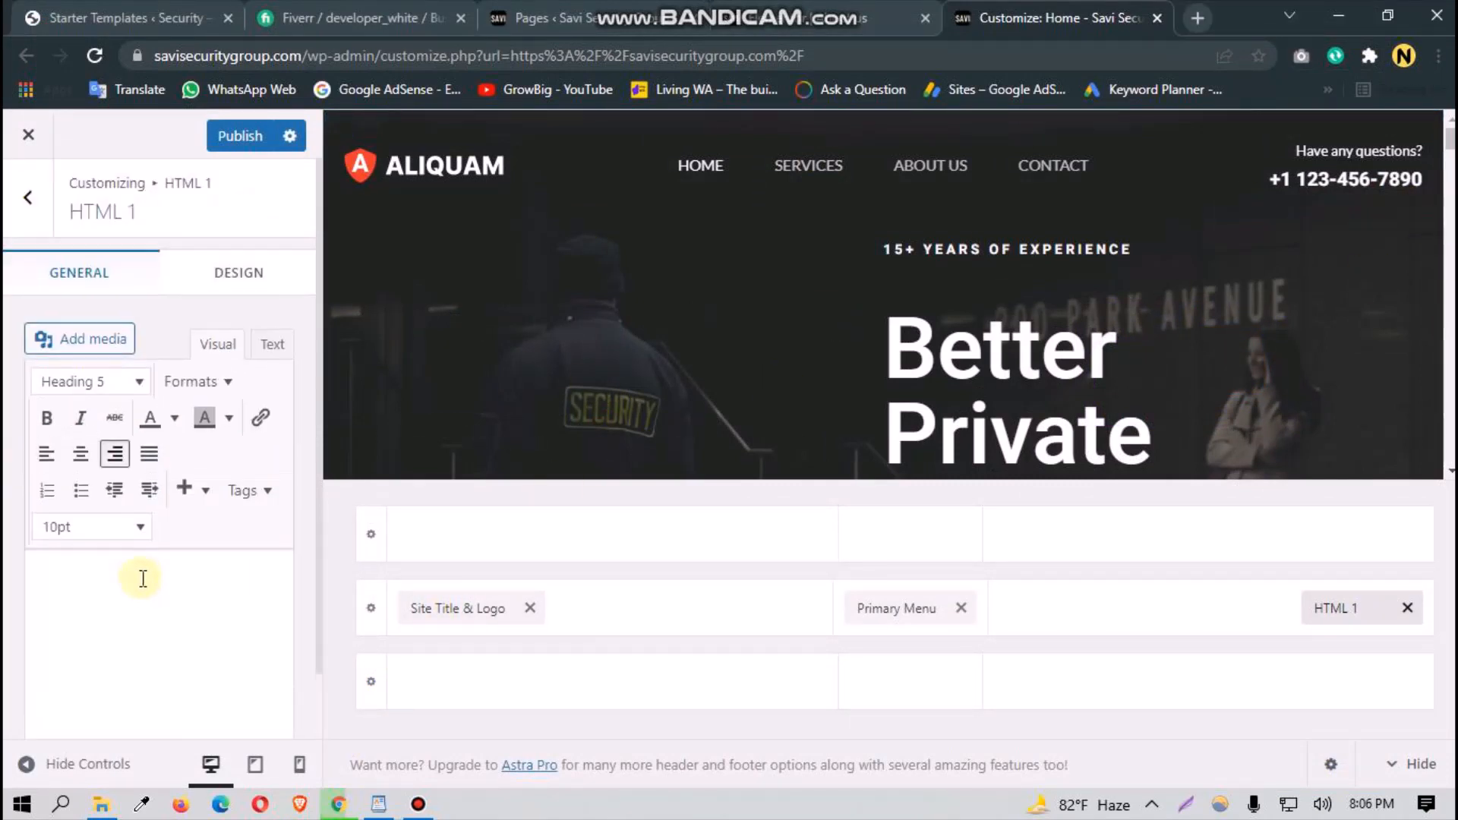
{"action": "scroll", "coordinate": [151, 554], "scroll_direction": "down", "scroll_amount": 1}
{"action": "scroll", "coordinate": [235, 467], "scroll_direction": "up", "scroll_amount": 1}
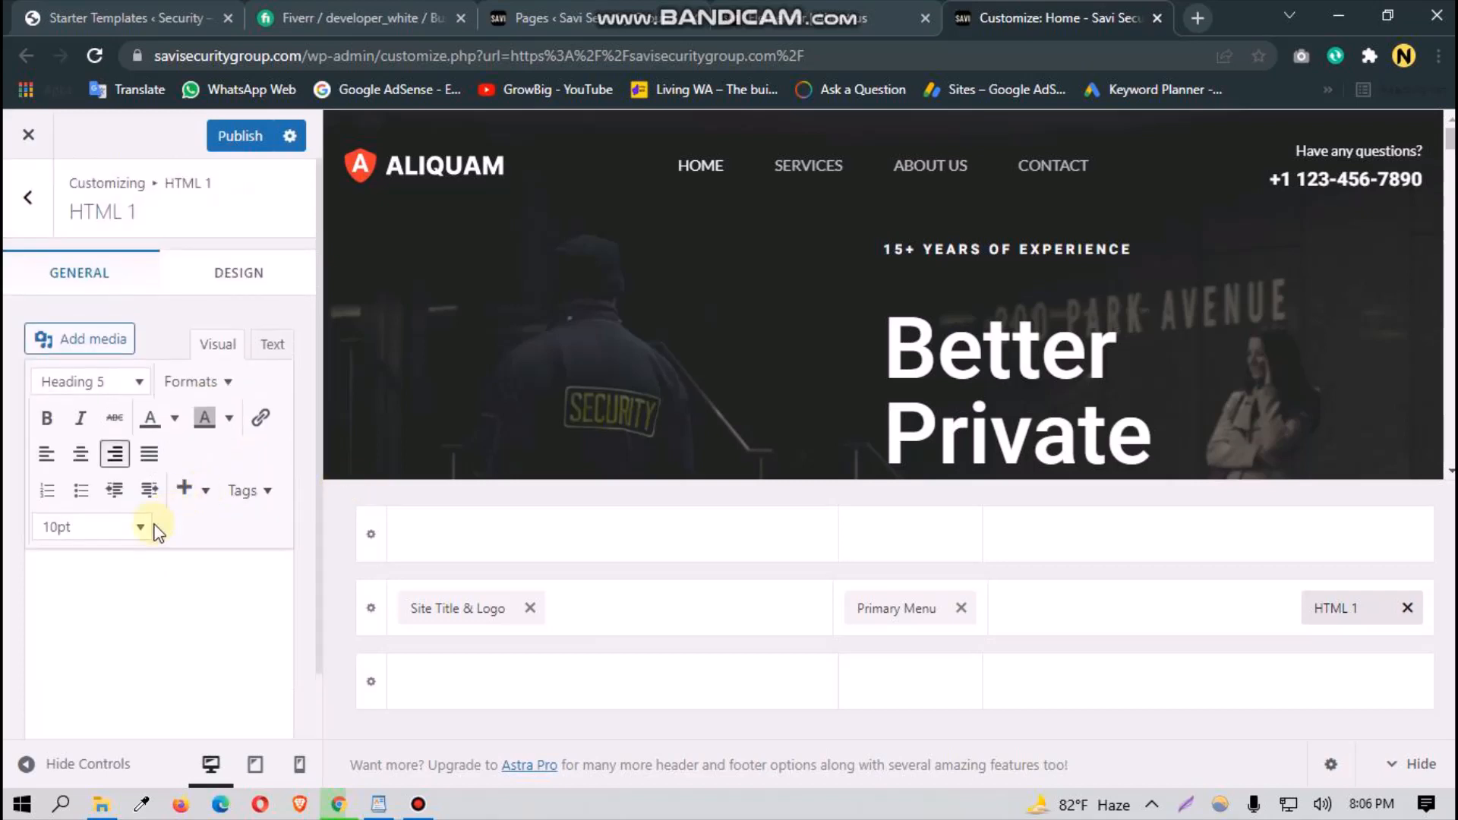
{"action": "left_click", "coordinate": [122, 570]}
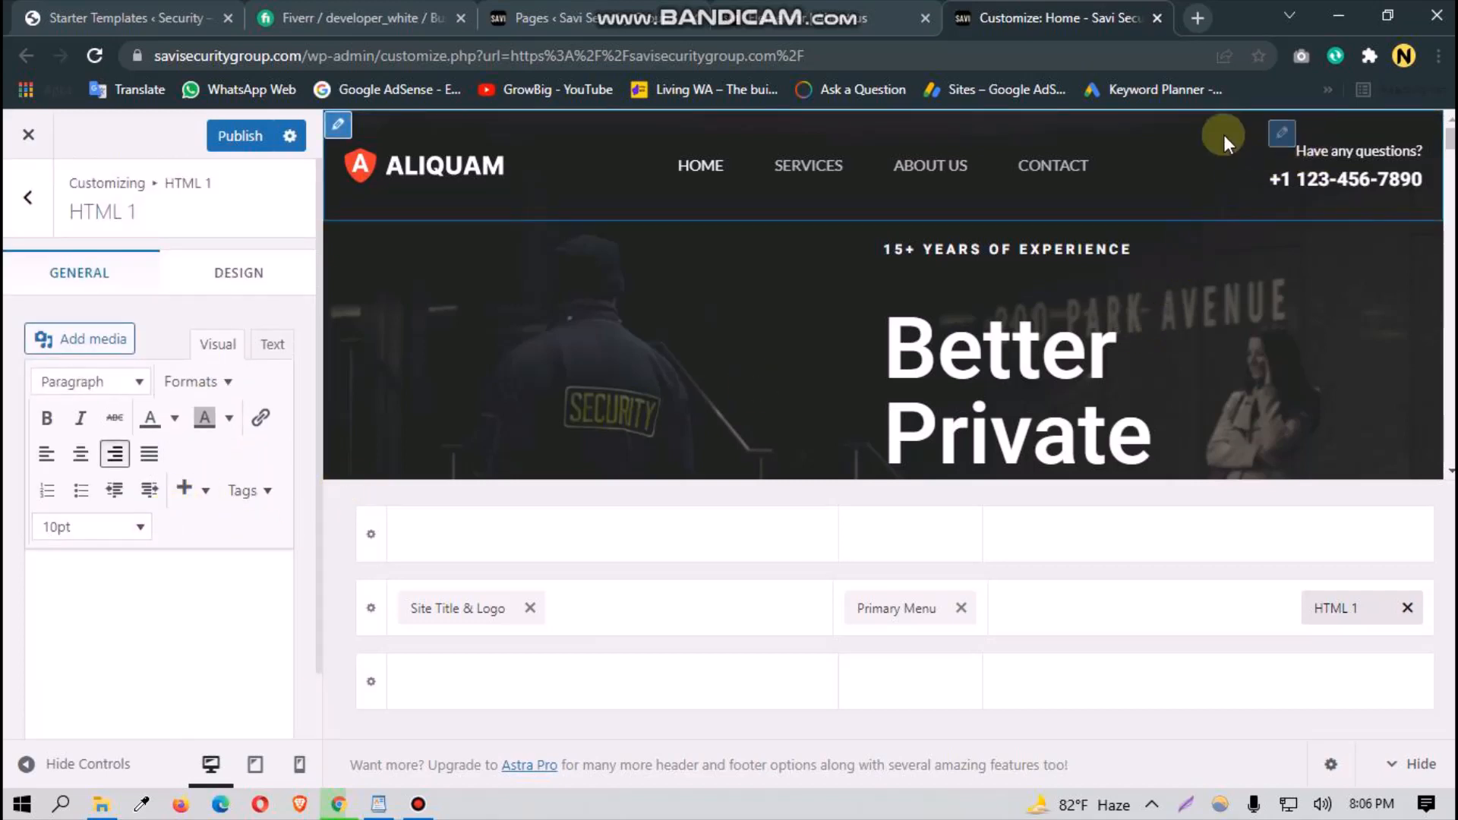
{"action": "left_click", "coordinate": [1283, 135]}
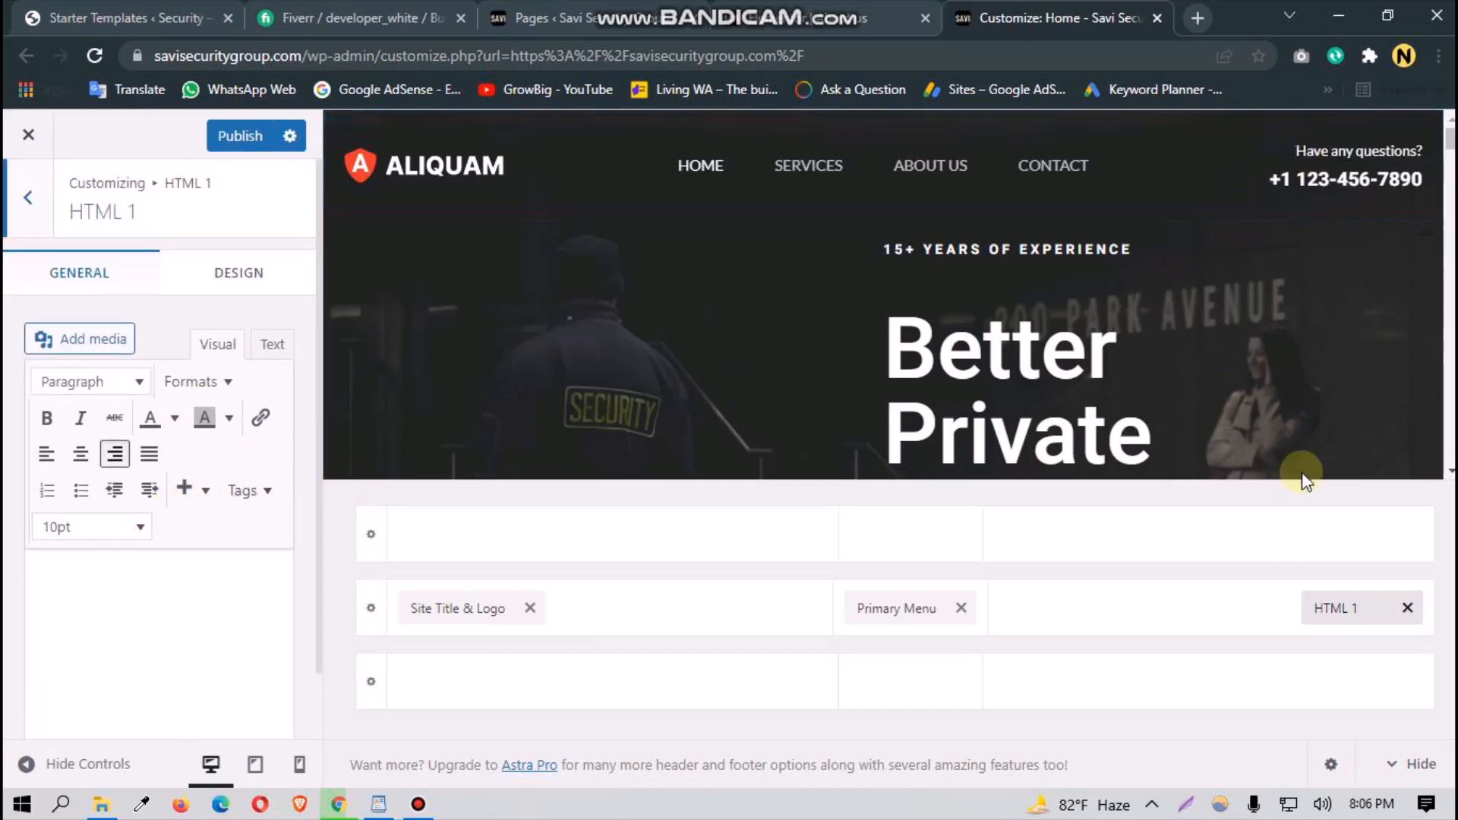
{"action": "left_click", "coordinate": [1284, 137]}
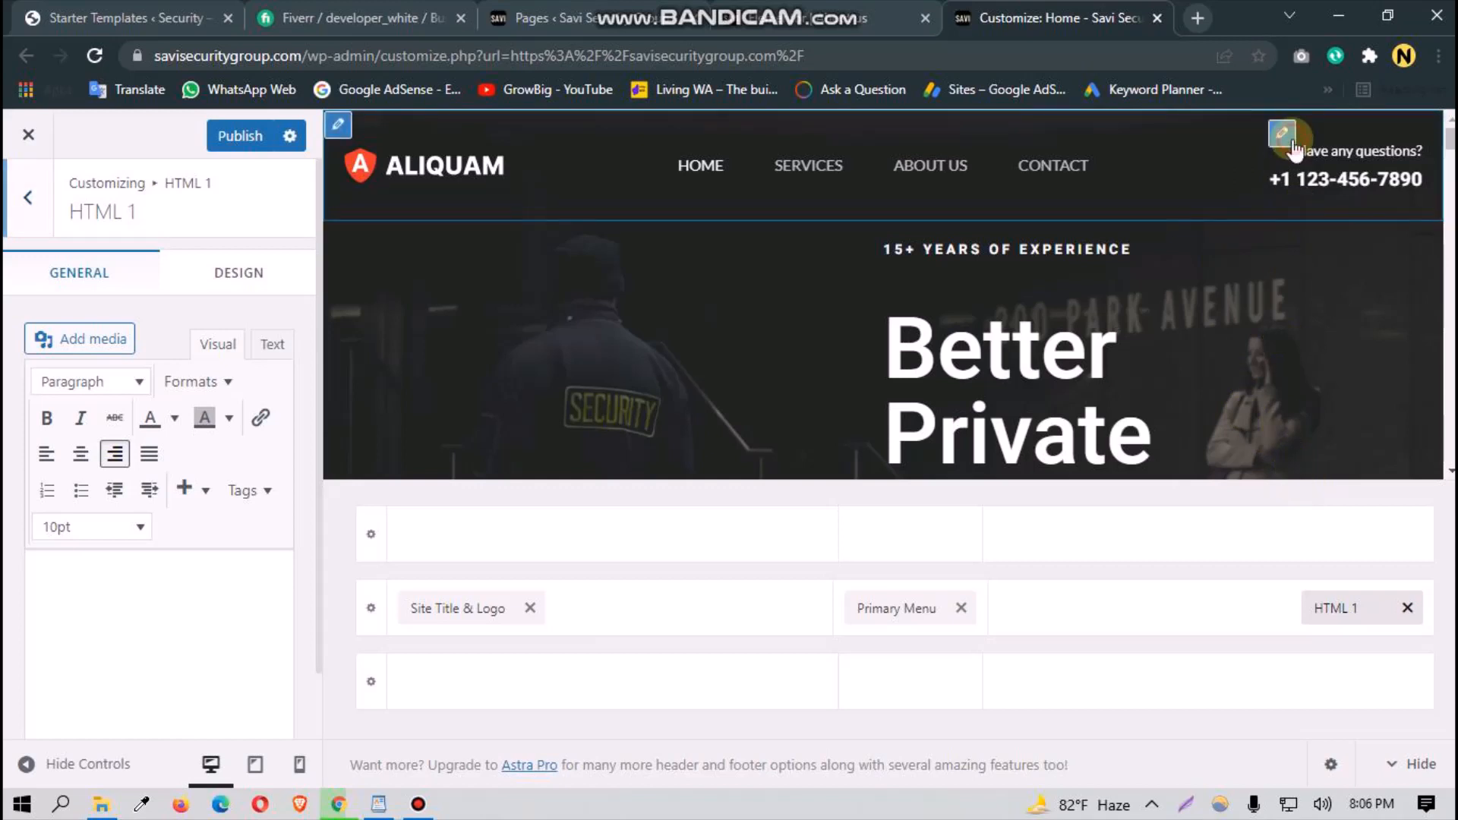
Step: Reopen the HTML 1 element from the Header Builder and show its content as HTML code
{"action": "left_click", "coordinate": [22, 195]}
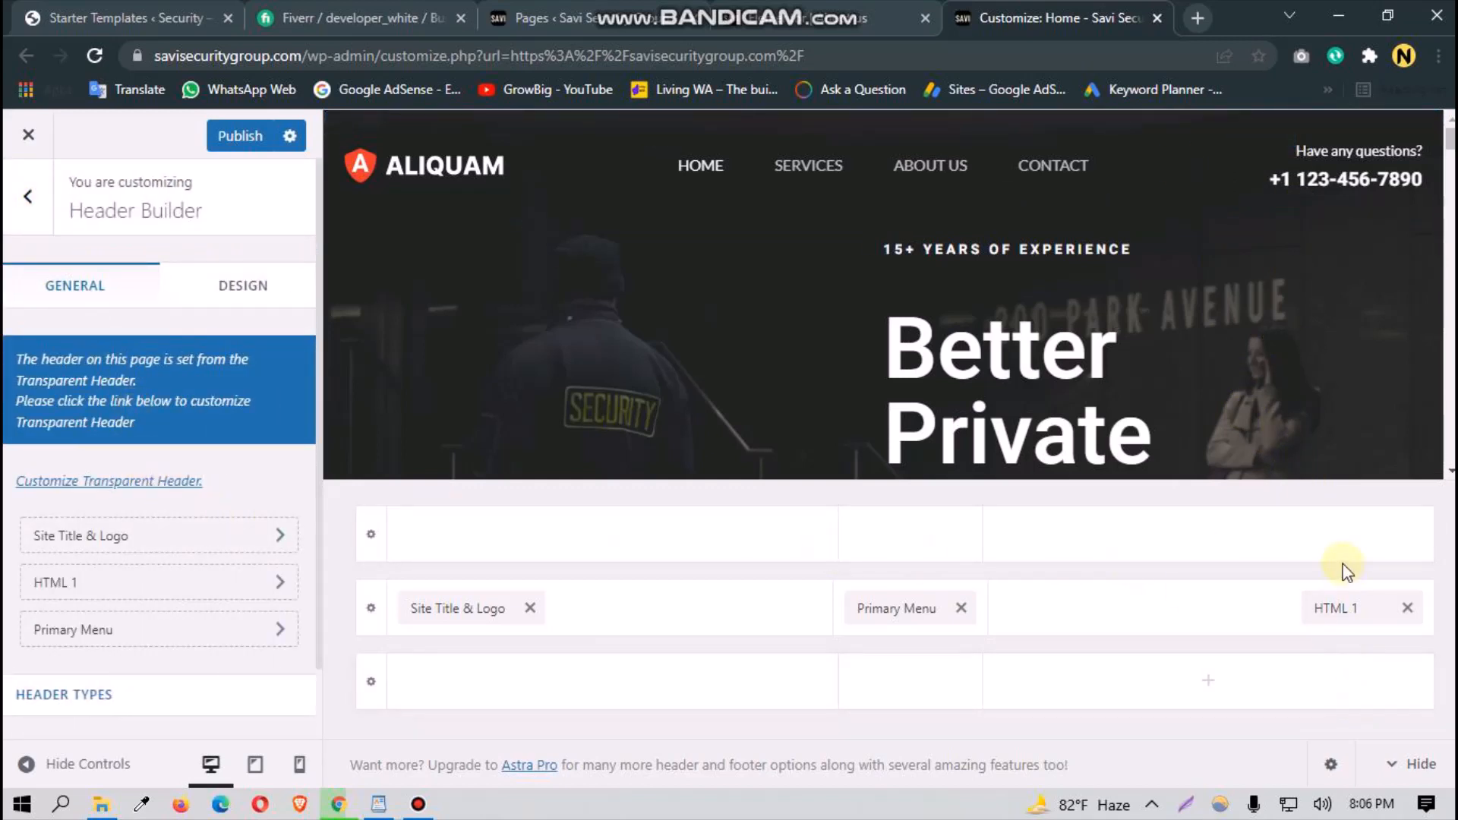
{"action": "left_click", "coordinate": [1316, 608]}
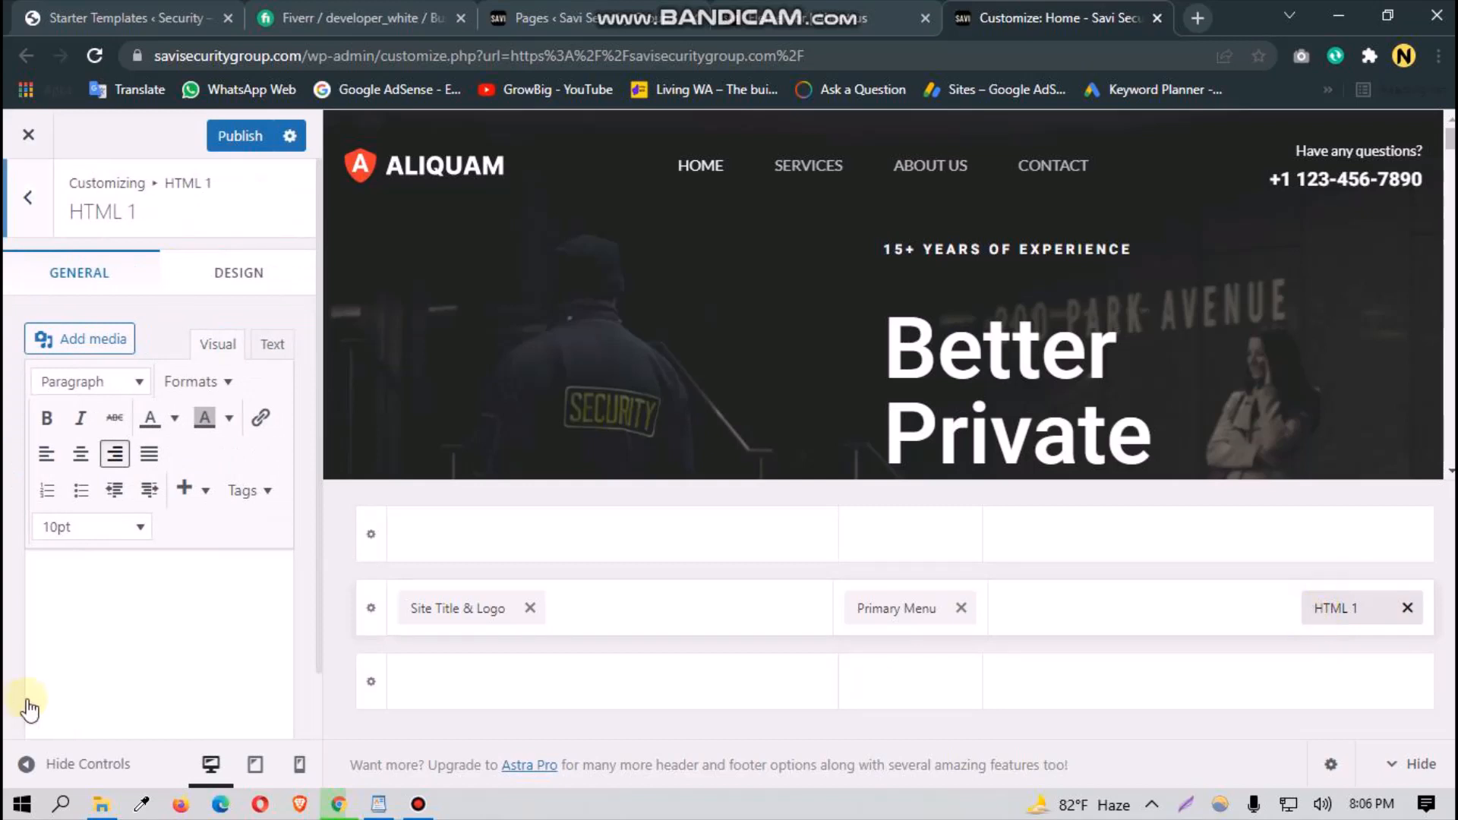
{"action": "scroll", "coordinate": [131, 625], "scroll_direction": "down", "scroll_amount": 1}
{"action": "left_click", "coordinate": [133, 623]}
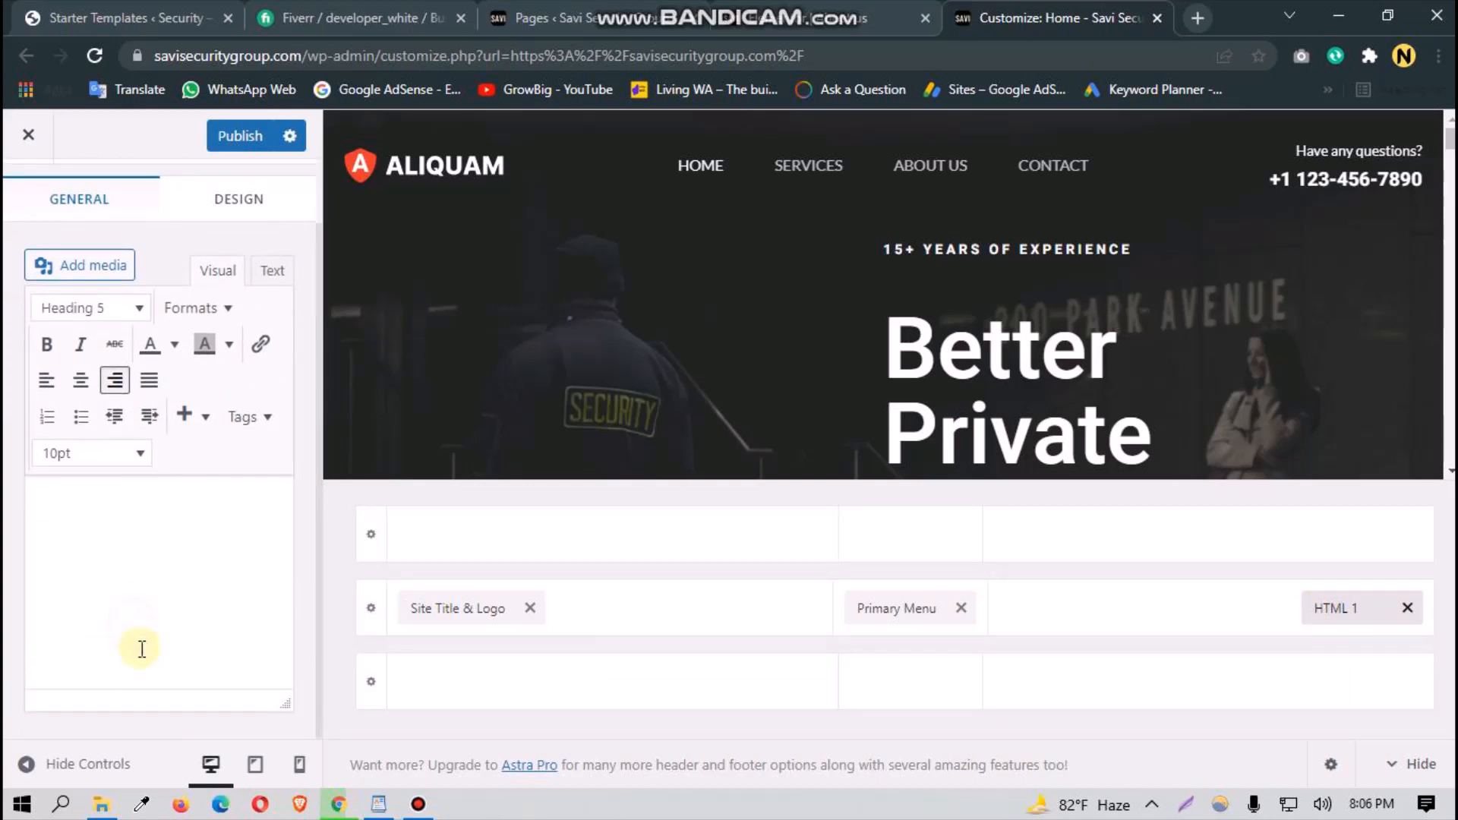
{"action": "left_click", "coordinate": [274, 271]}
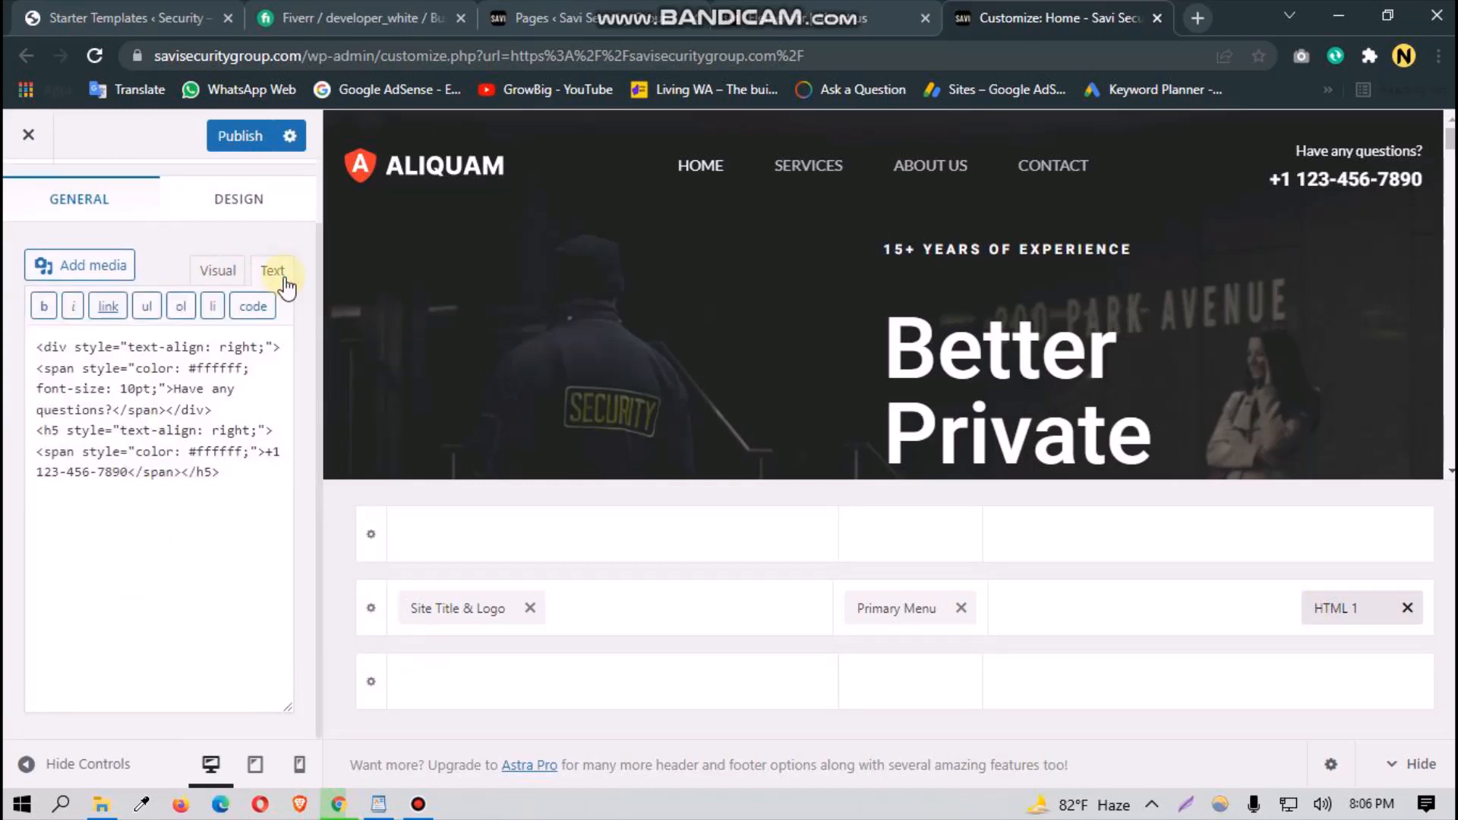
Step: Replace the placeholder phone number in the HTML 1 code with the copied contact e-mail address
{"action": "scroll", "coordinate": [228, 490], "scroll_direction": "up", "scroll_amount": 1}
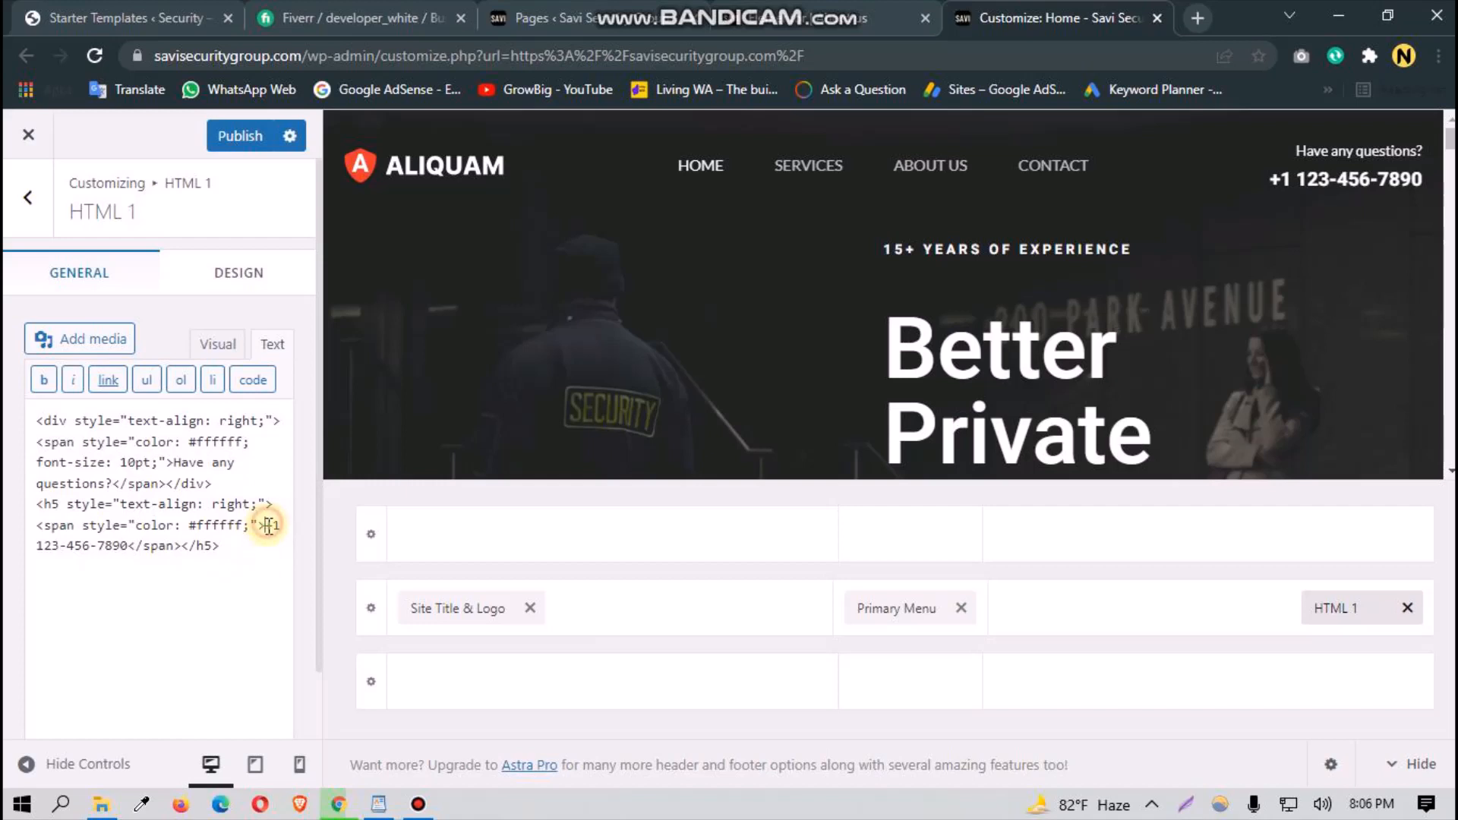
{"action": "left_click_drag", "start_coordinate": [265, 525], "coordinate": [122, 545]}
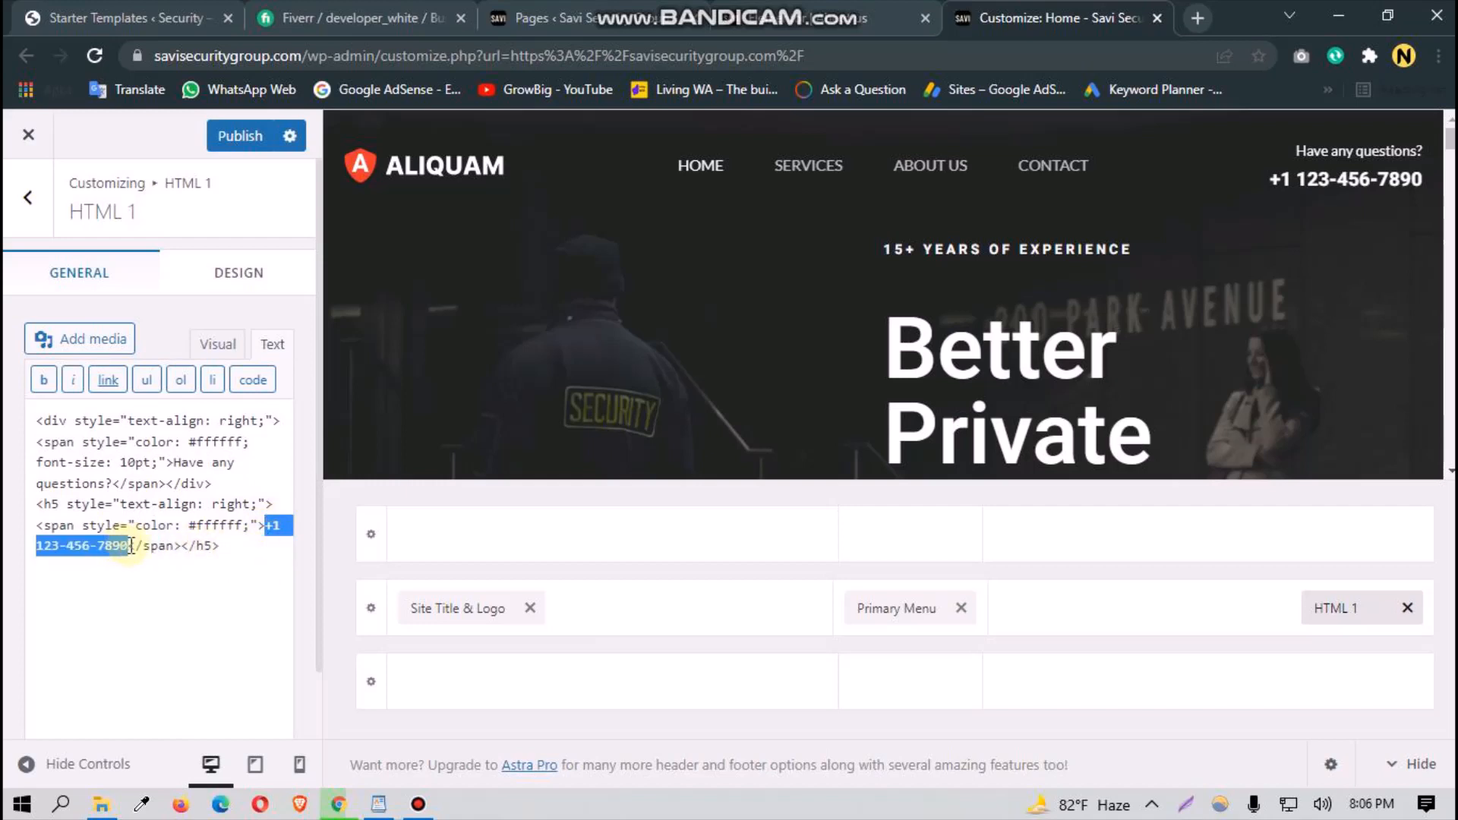
{"action": "key", "text": "BackSpace"}
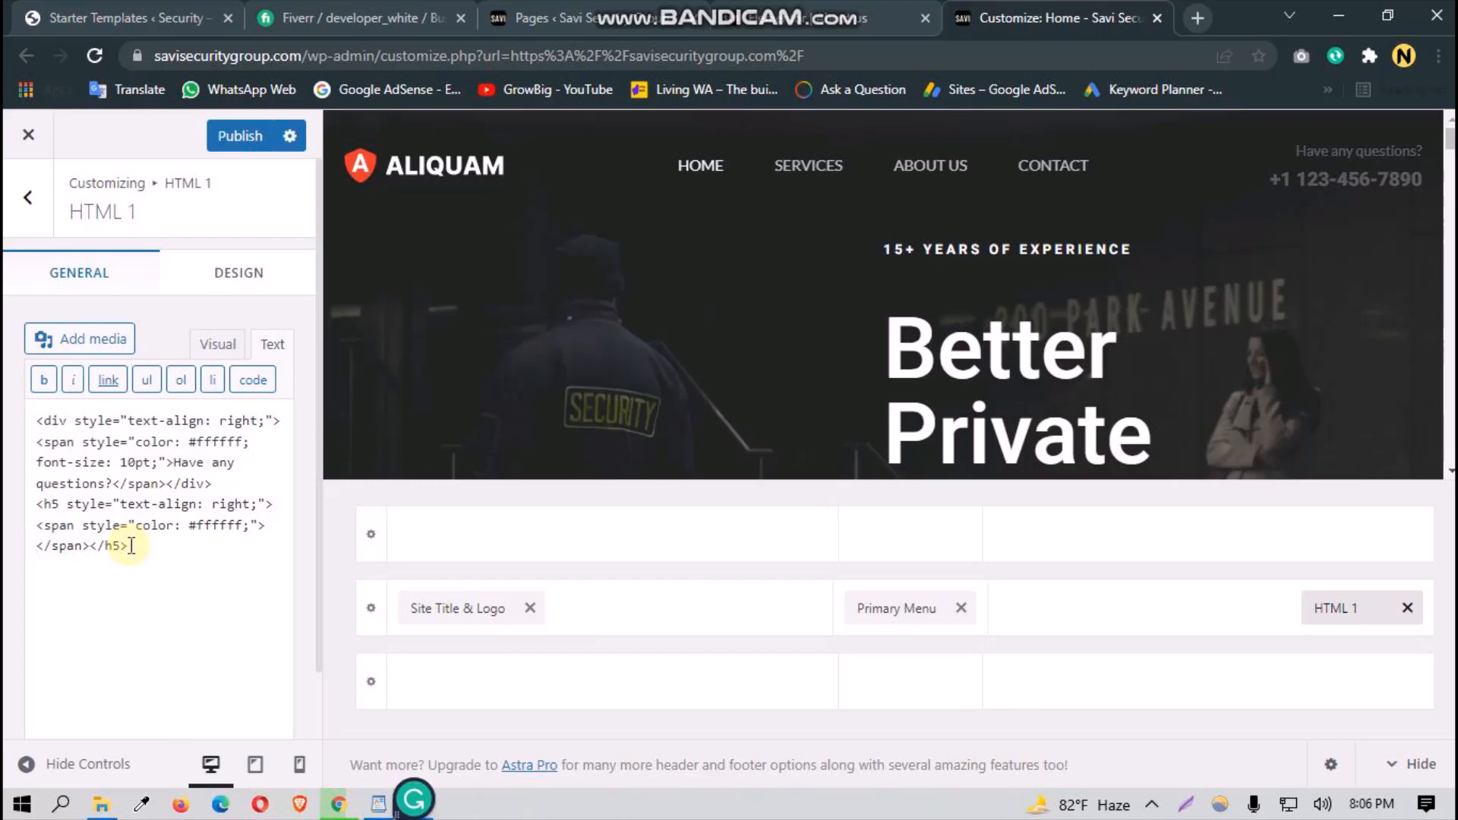
{"action": "key", "text": "super+v"}
{"action": "left_click", "coordinate": [175, 223]}
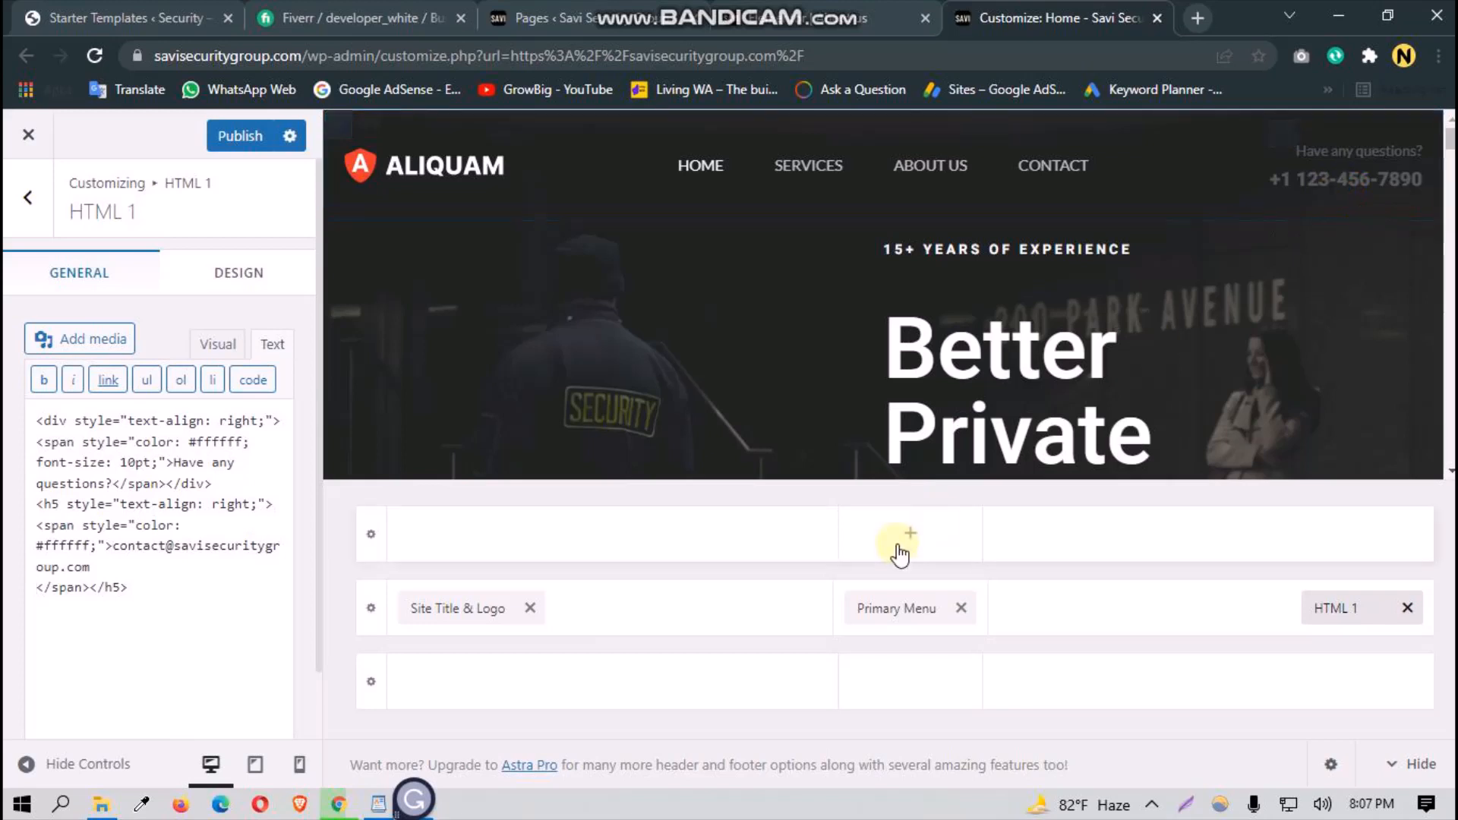
{"action": "left_click", "coordinate": [162, 589]}
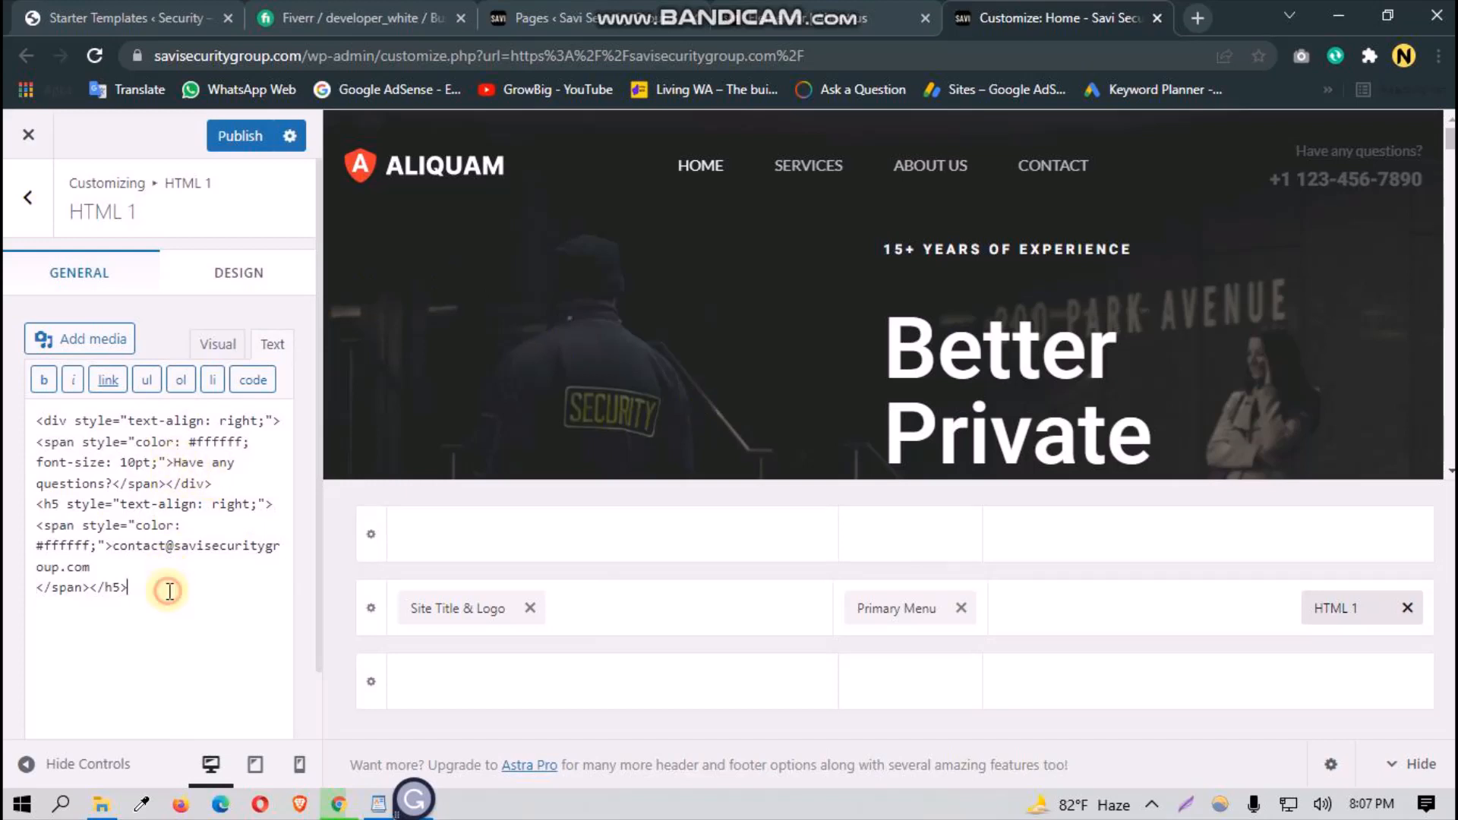
{"action": "left_click", "coordinate": [137, 579]}
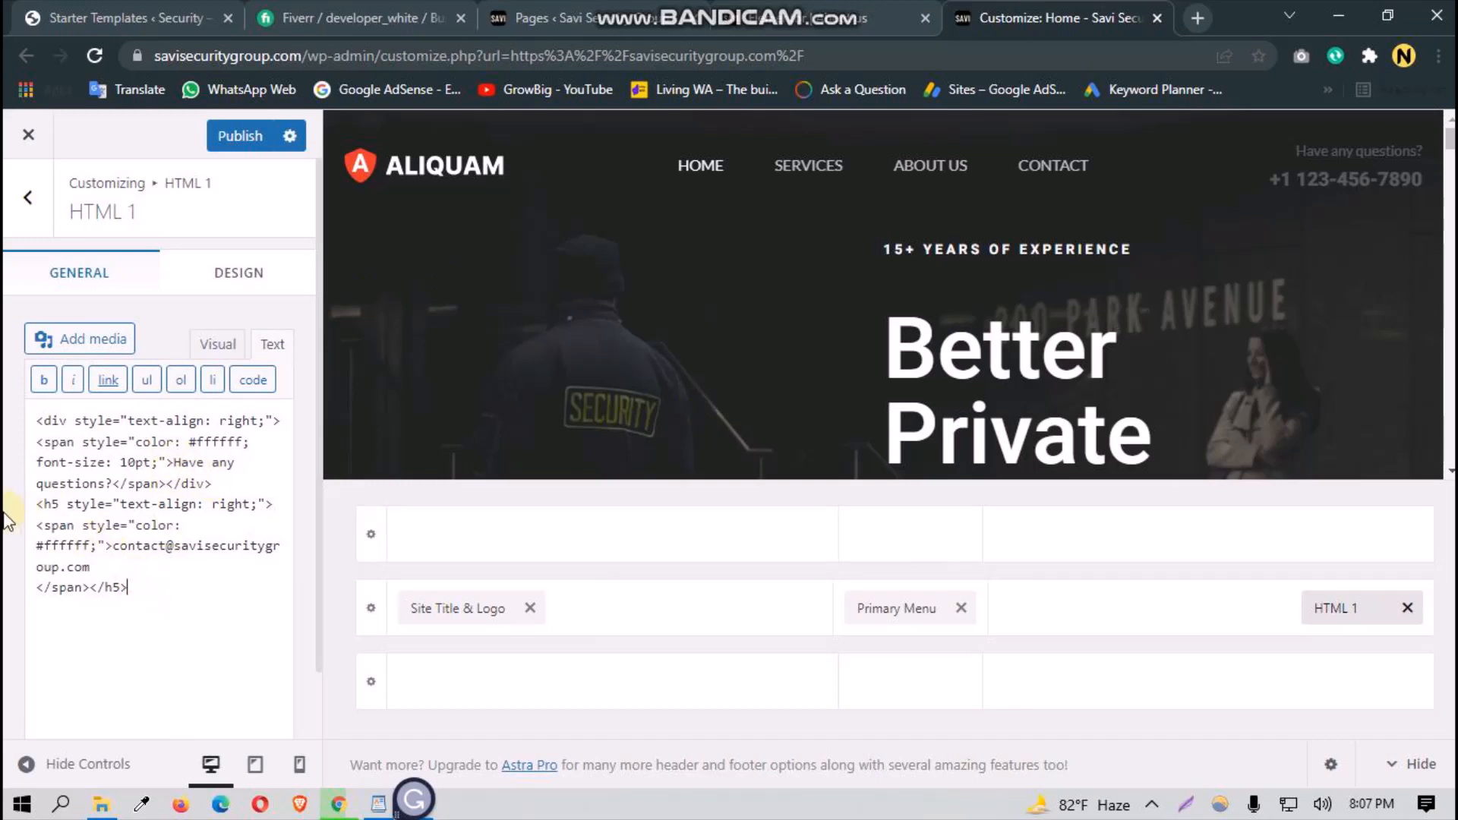
Step: Check the HTML 1 content in the visual editor, publish the header change, and show the content as HTML code again
{"action": "left_click", "coordinate": [208, 343]}
{"action": "scroll", "coordinate": [158, 571], "scroll_direction": "down", "scroll_amount": 1}
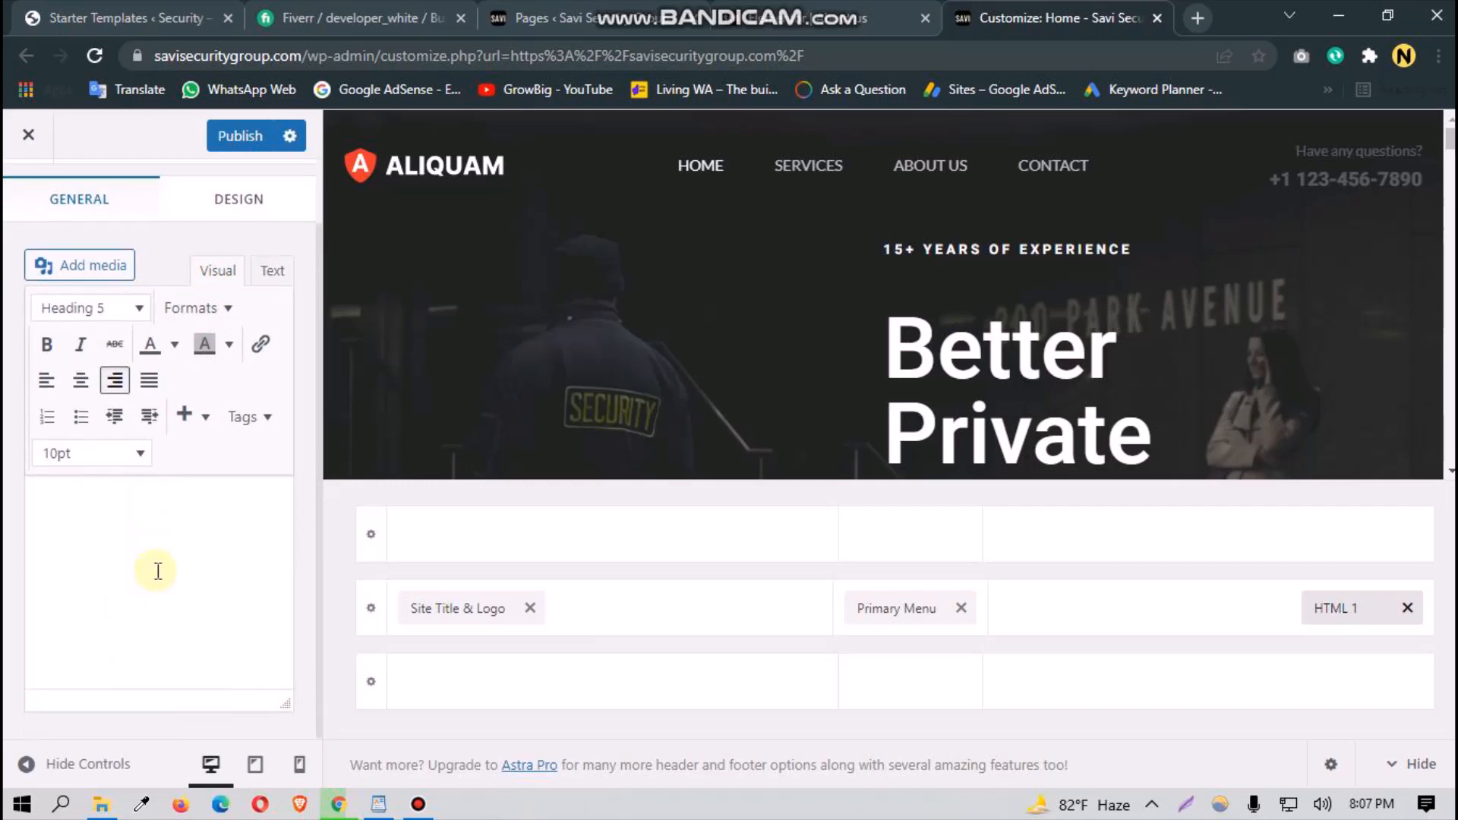
{"action": "left_click", "coordinate": [158, 571]}
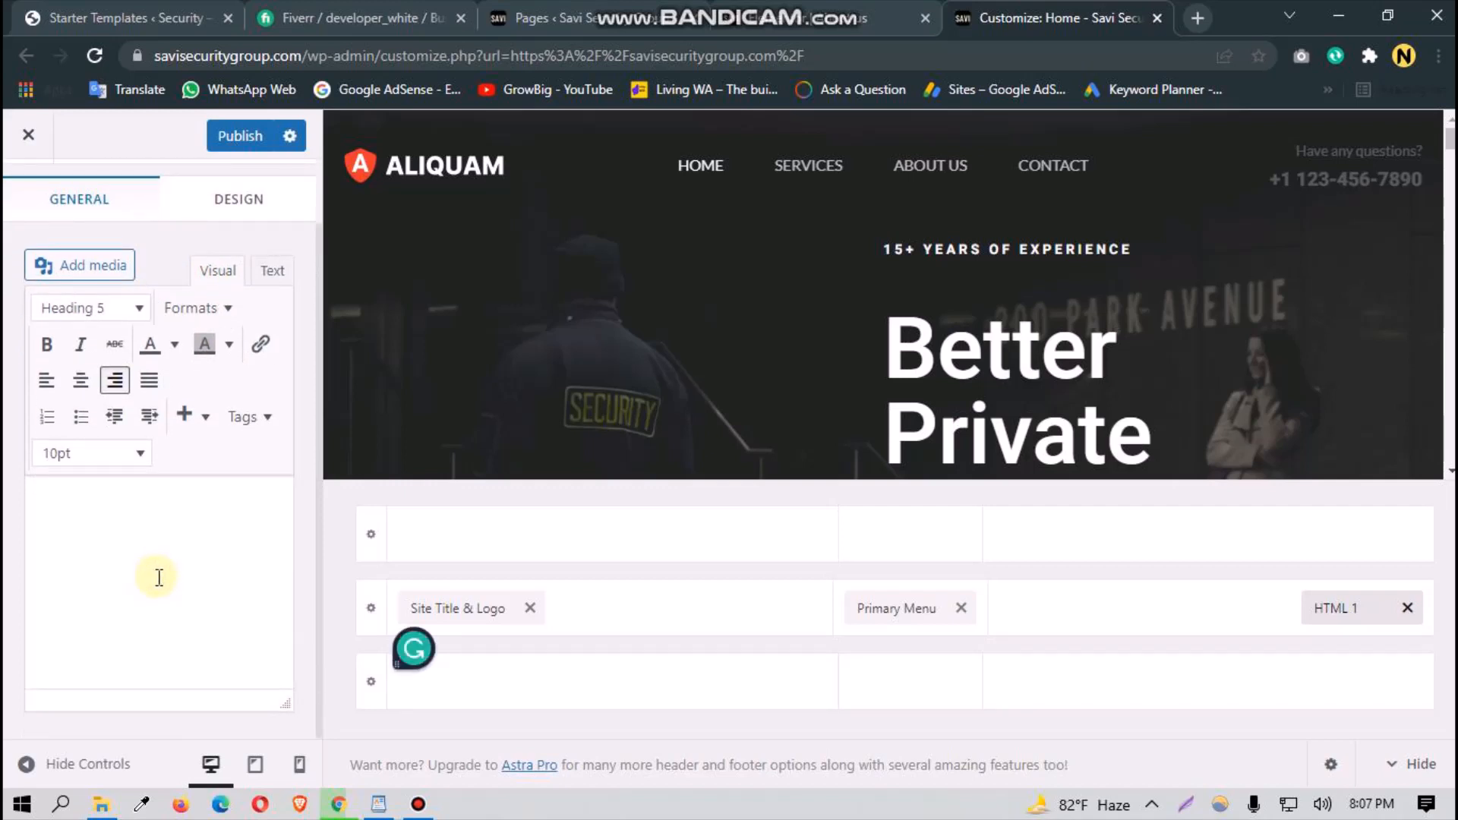
{"action": "scroll", "coordinate": [117, 243], "scroll_direction": "up", "scroll_amount": 1}
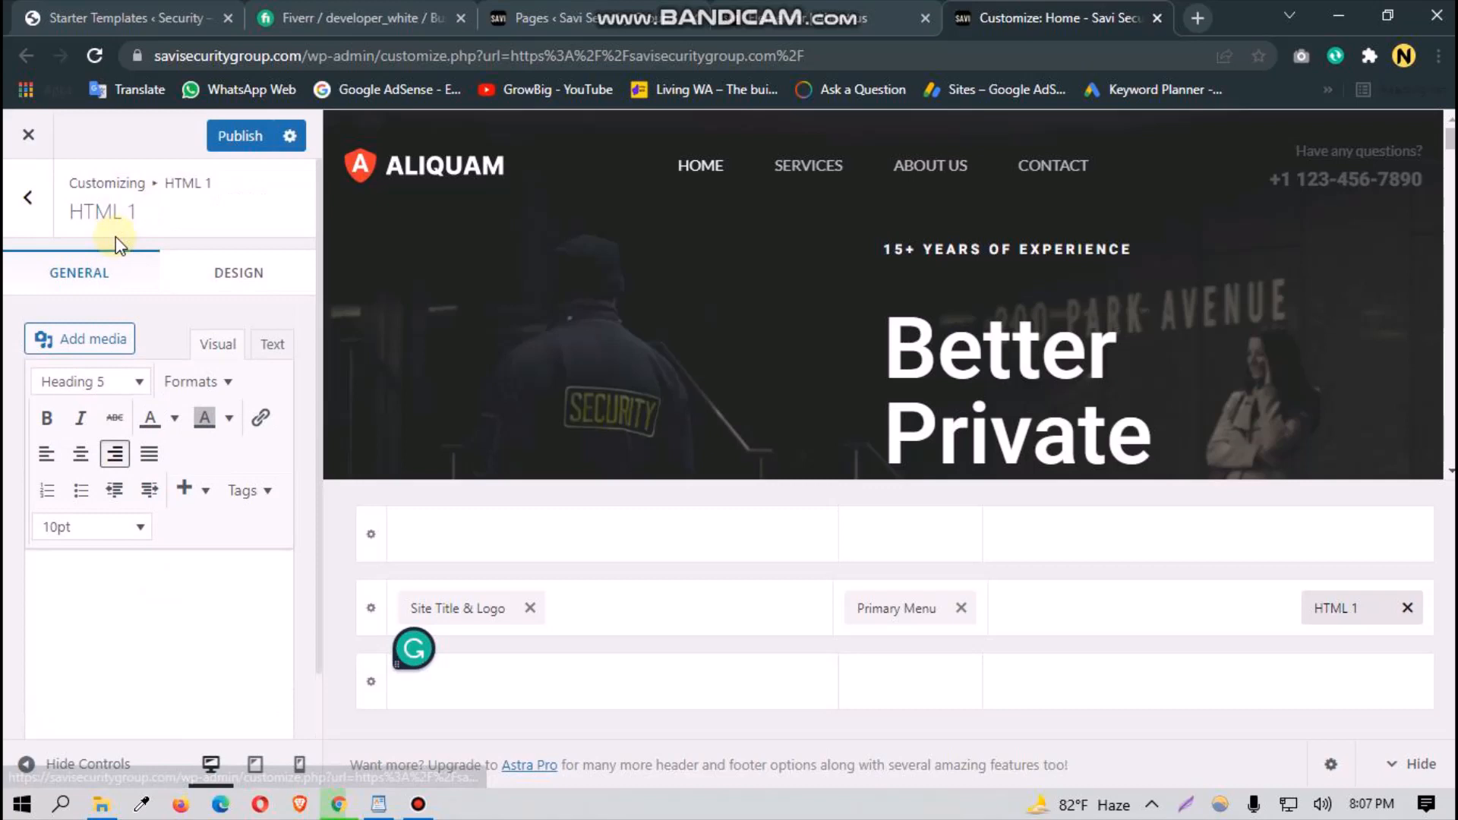
{"action": "left_click", "coordinate": [240, 137]}
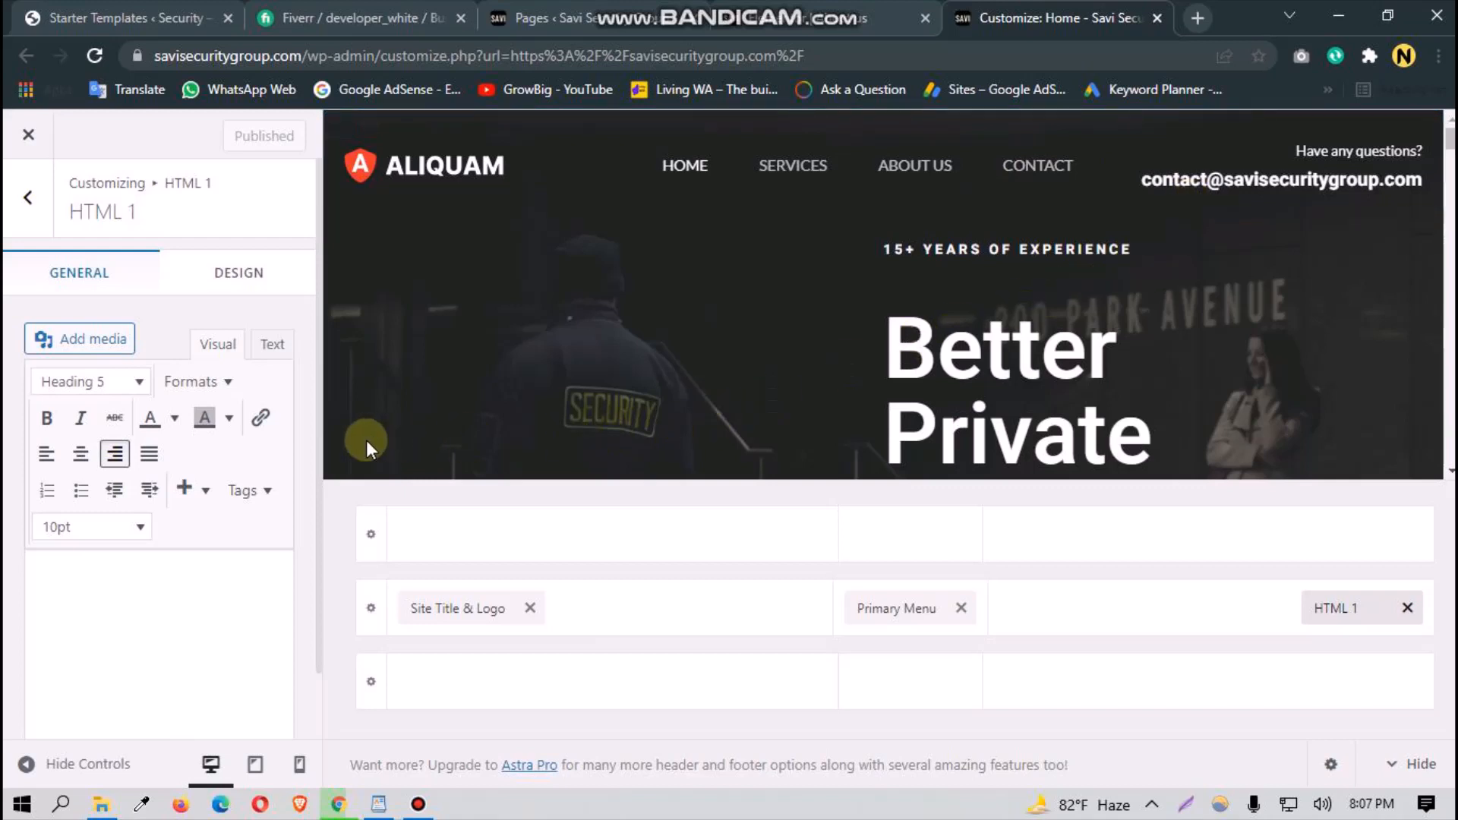
{"action": "left_click", "coordinate": [262, 345]}
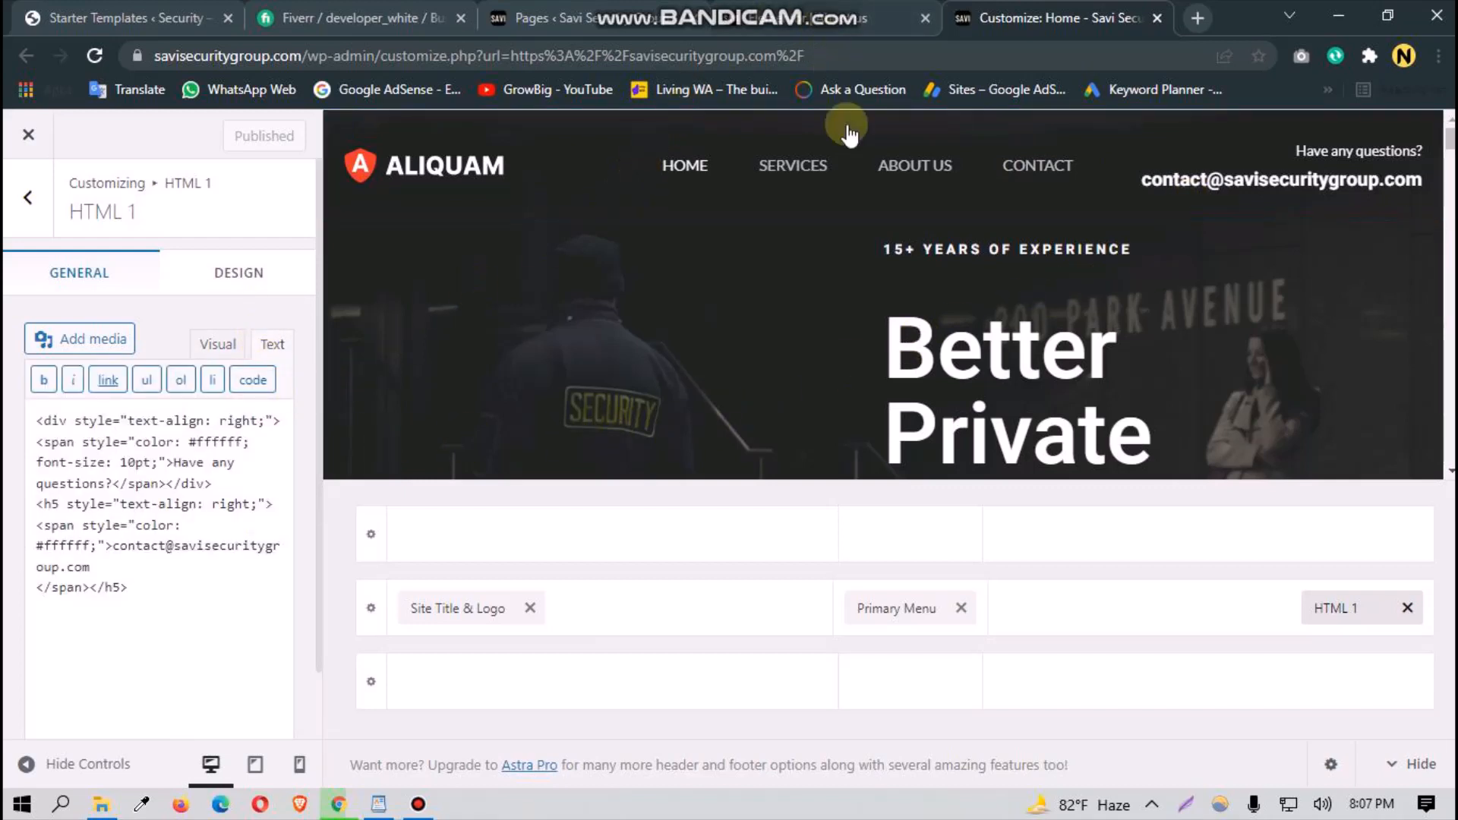
Step: Open the bookmarked live Savi Security Group home page in a new tab to check the published header
{"action": "left_click", "coordinate": [1198, 20]}
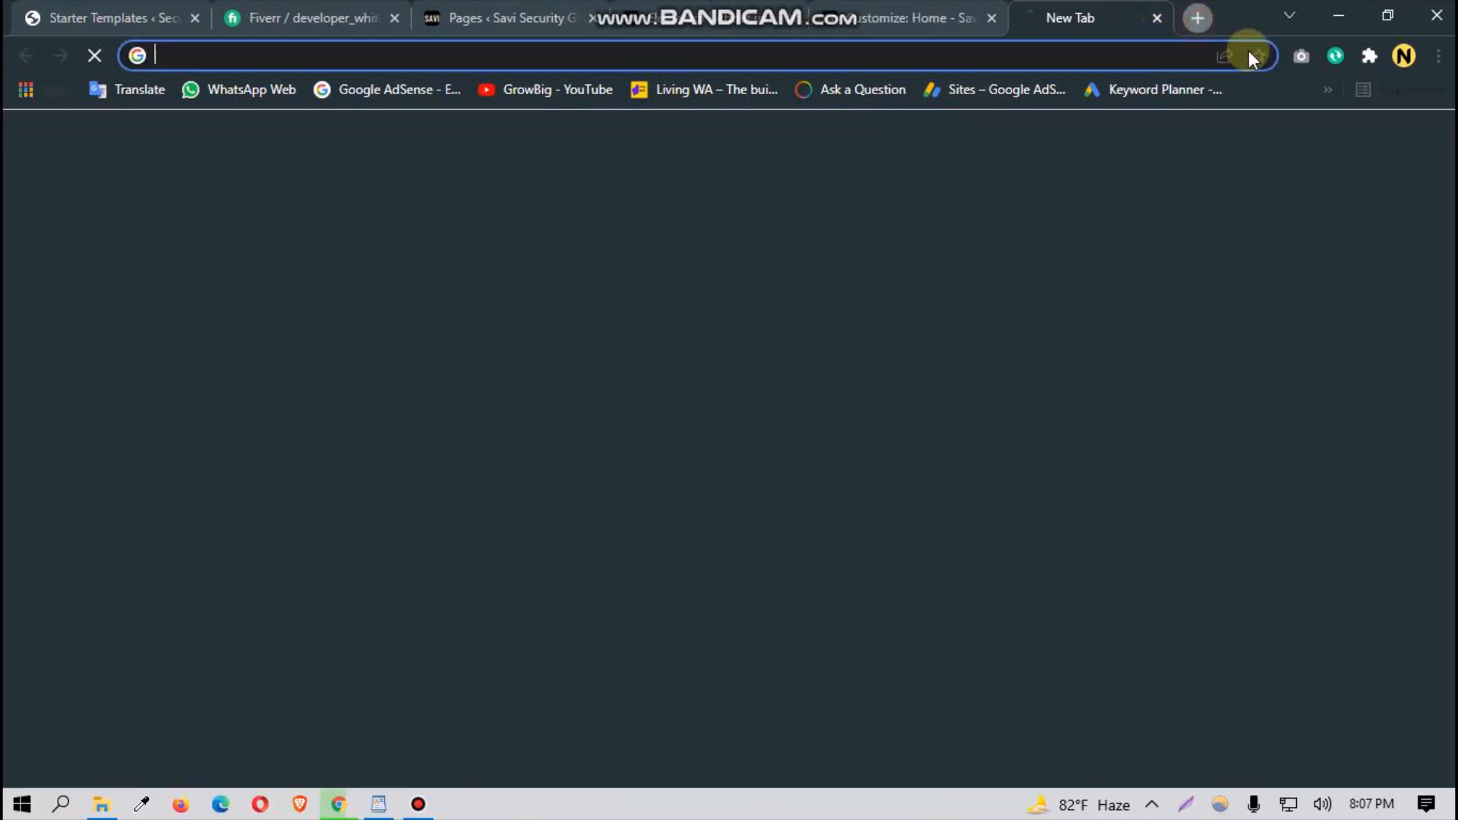
{"action": "left_click", "coordinate": [1326, 85]}
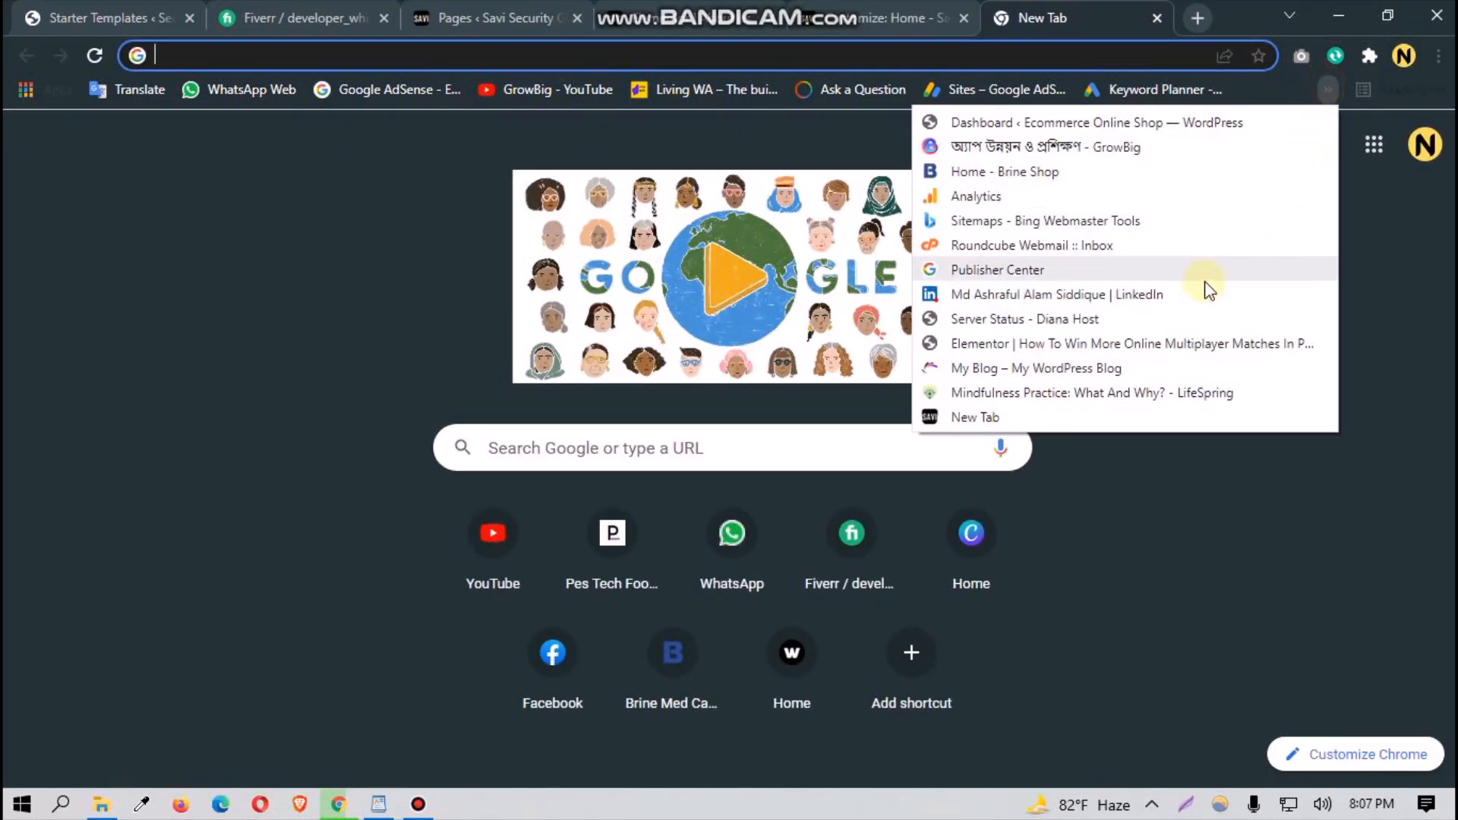
{"action": "left_click", "coordinate": [1017, 427]}
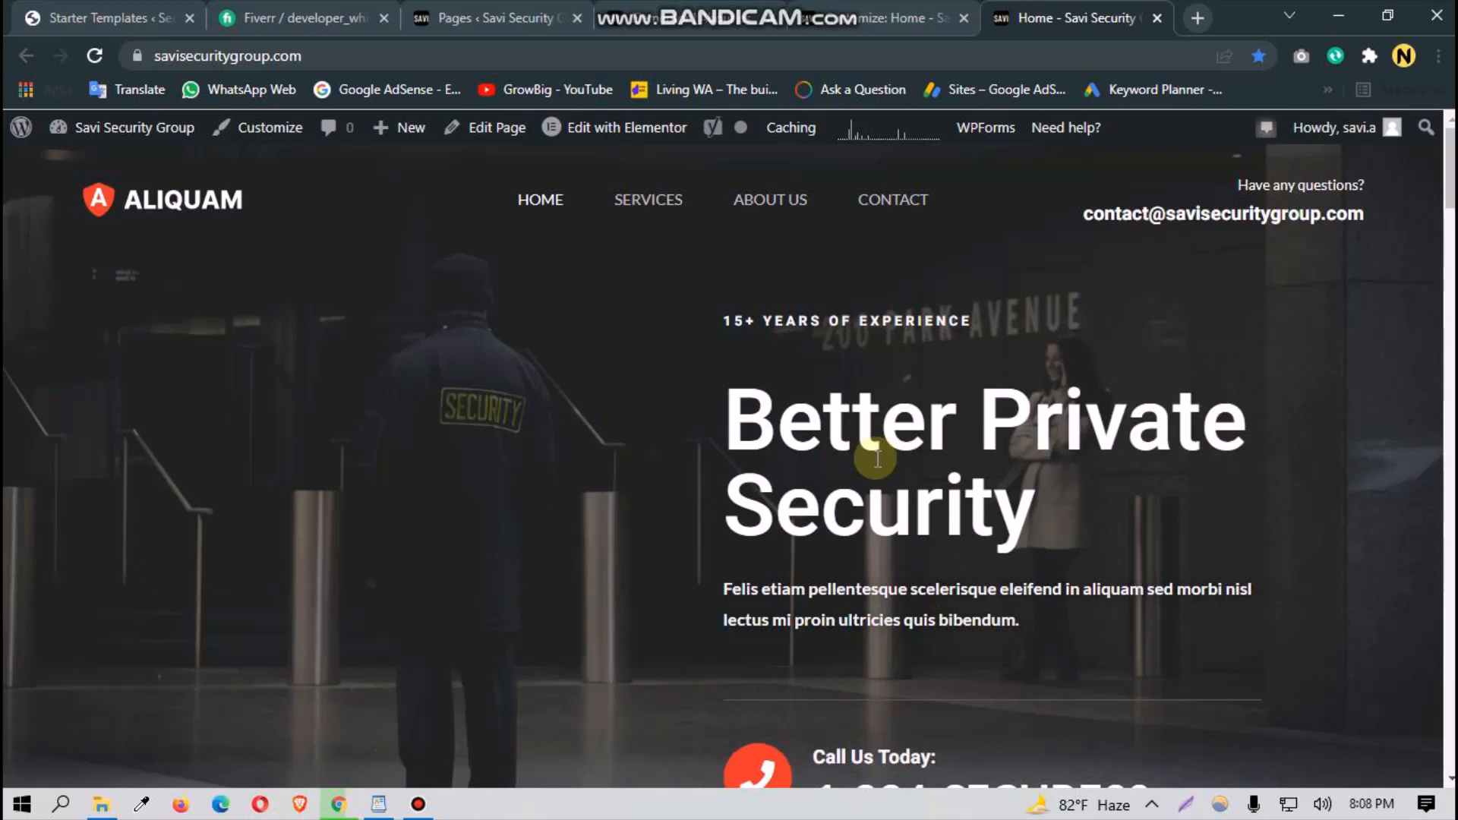
Step: Return to the theme customizer and add a font-size of 15px to the span style around the header's contact e-mail
{"action": "left_click", "coordinate": [826, 14]}
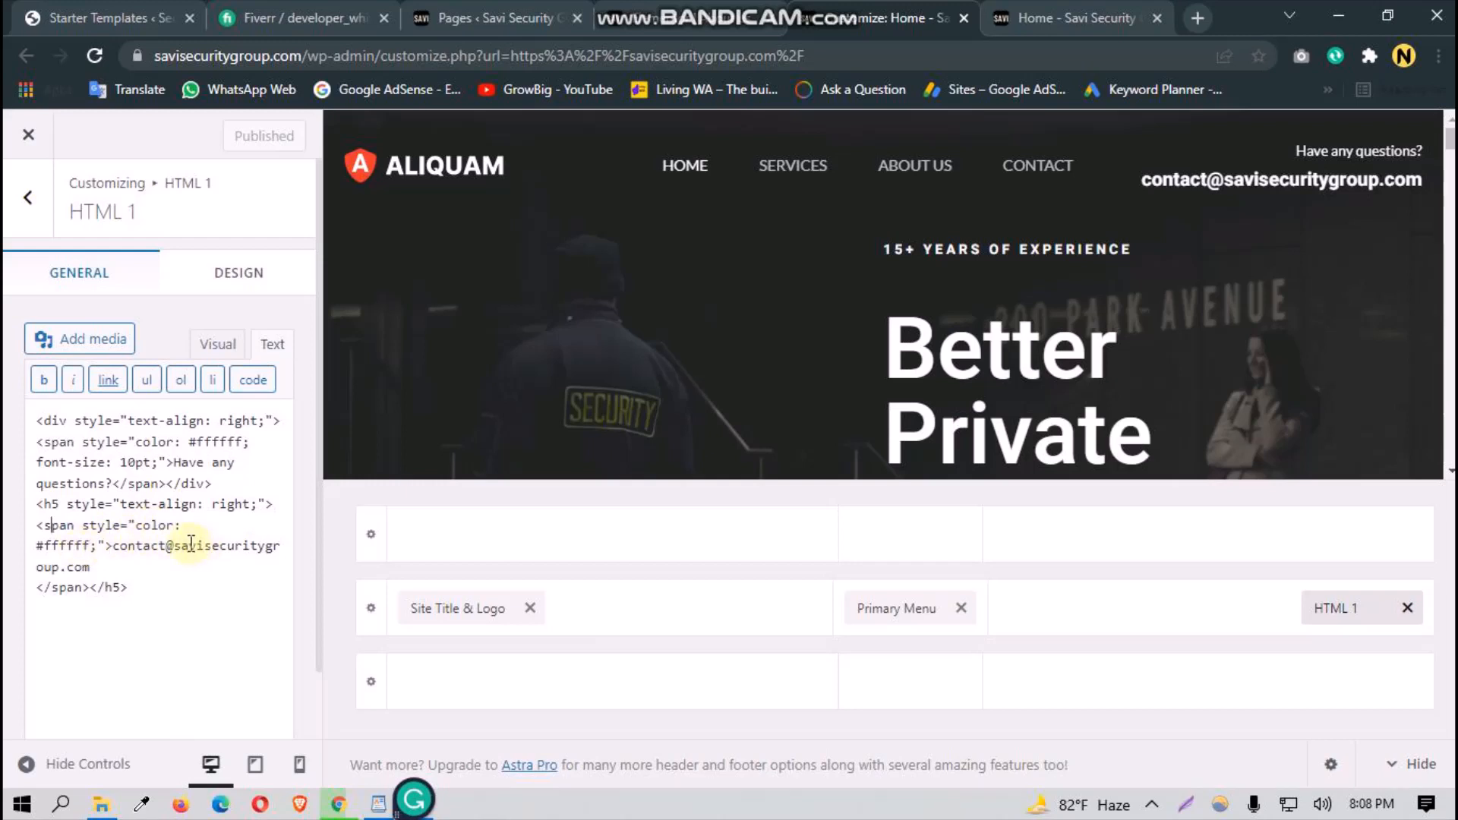
{"action": "left_click", "coordinate": [98, 544]}
{"action": "key", "text": "Return"}
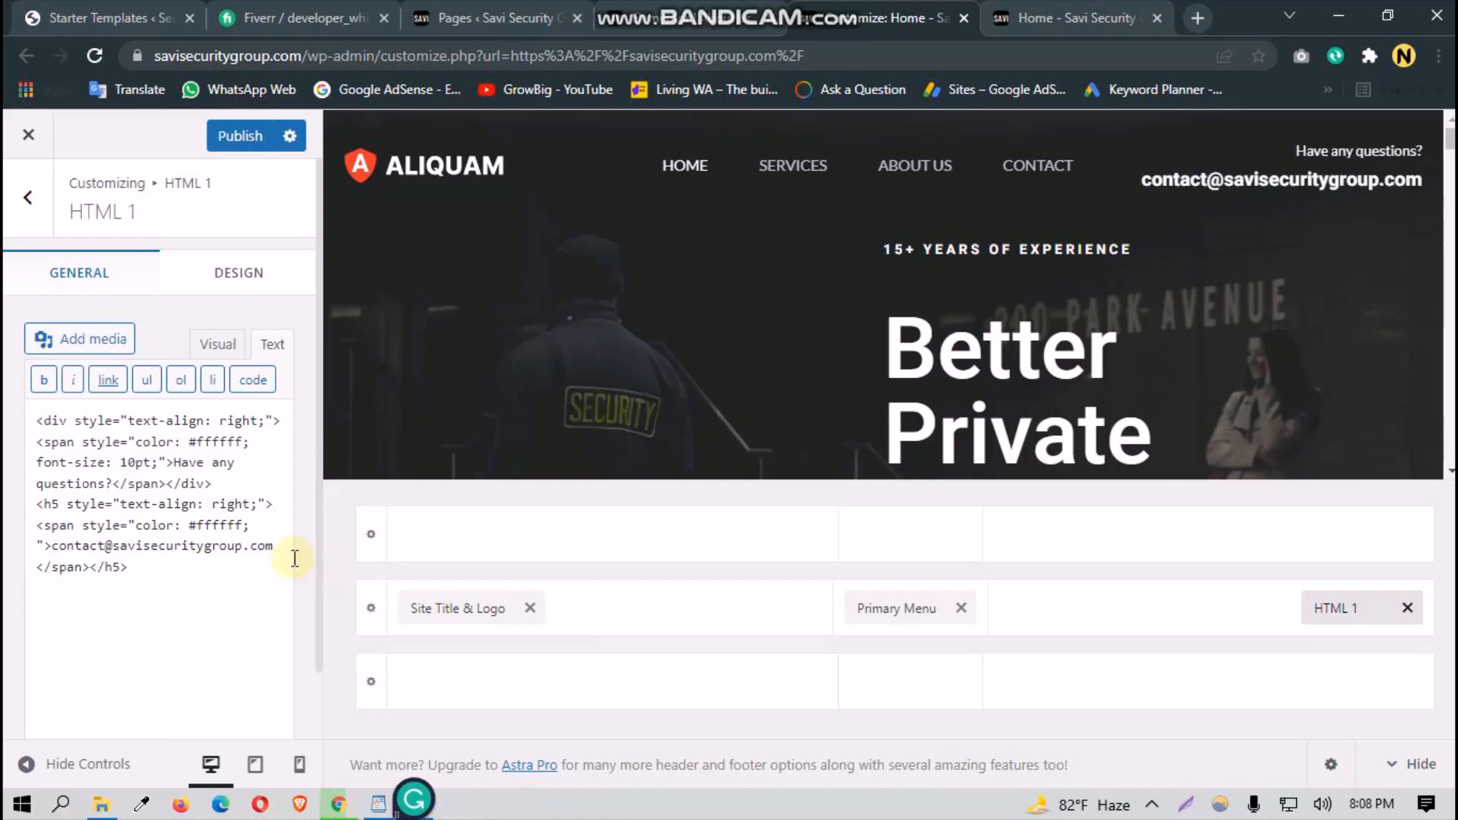
{"action": "type", "text": "font-z"}
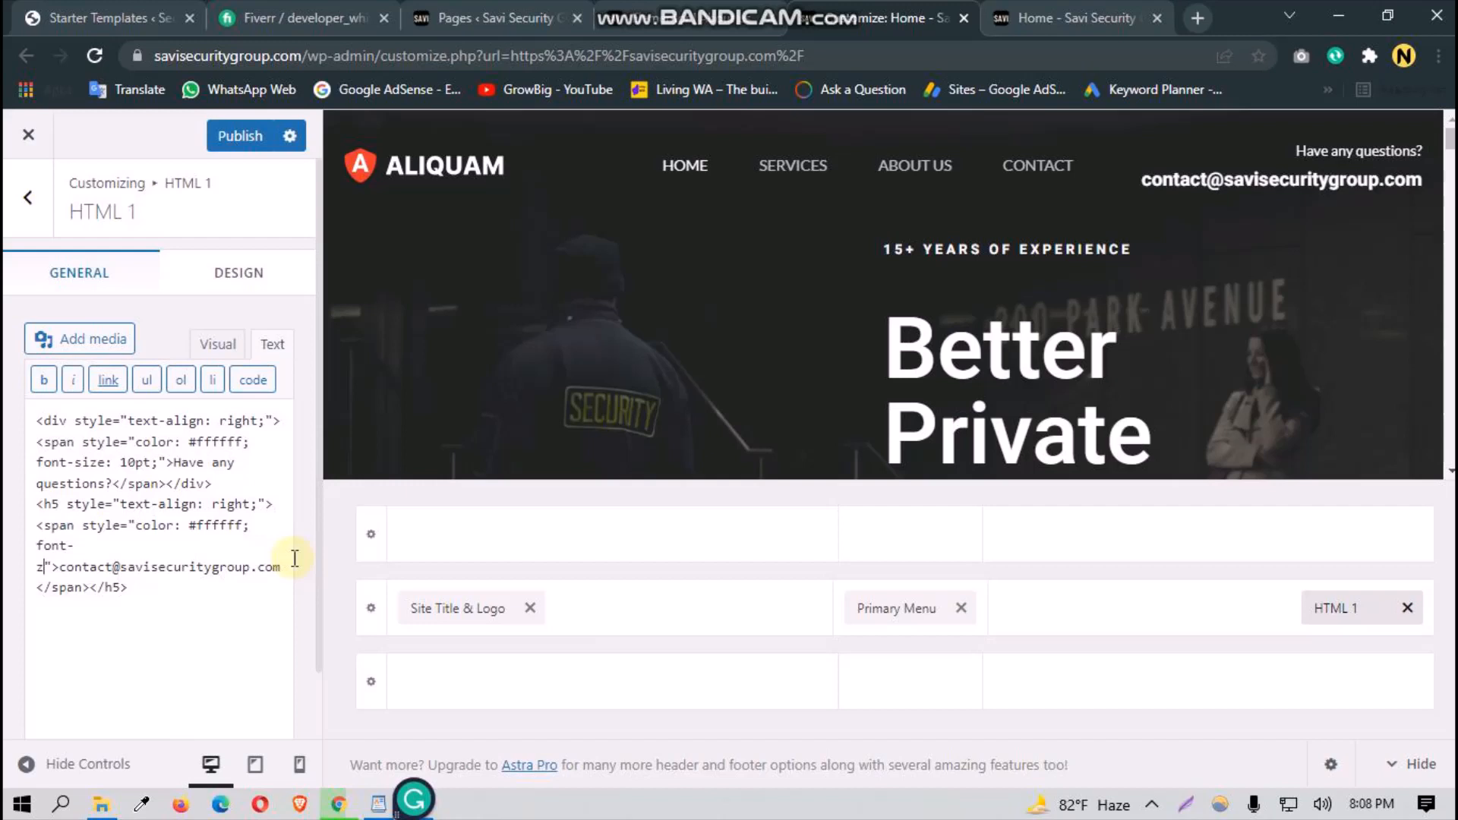
{"action": "key", "text": "BackSpace"}
{"action": "type", "text": "size"}
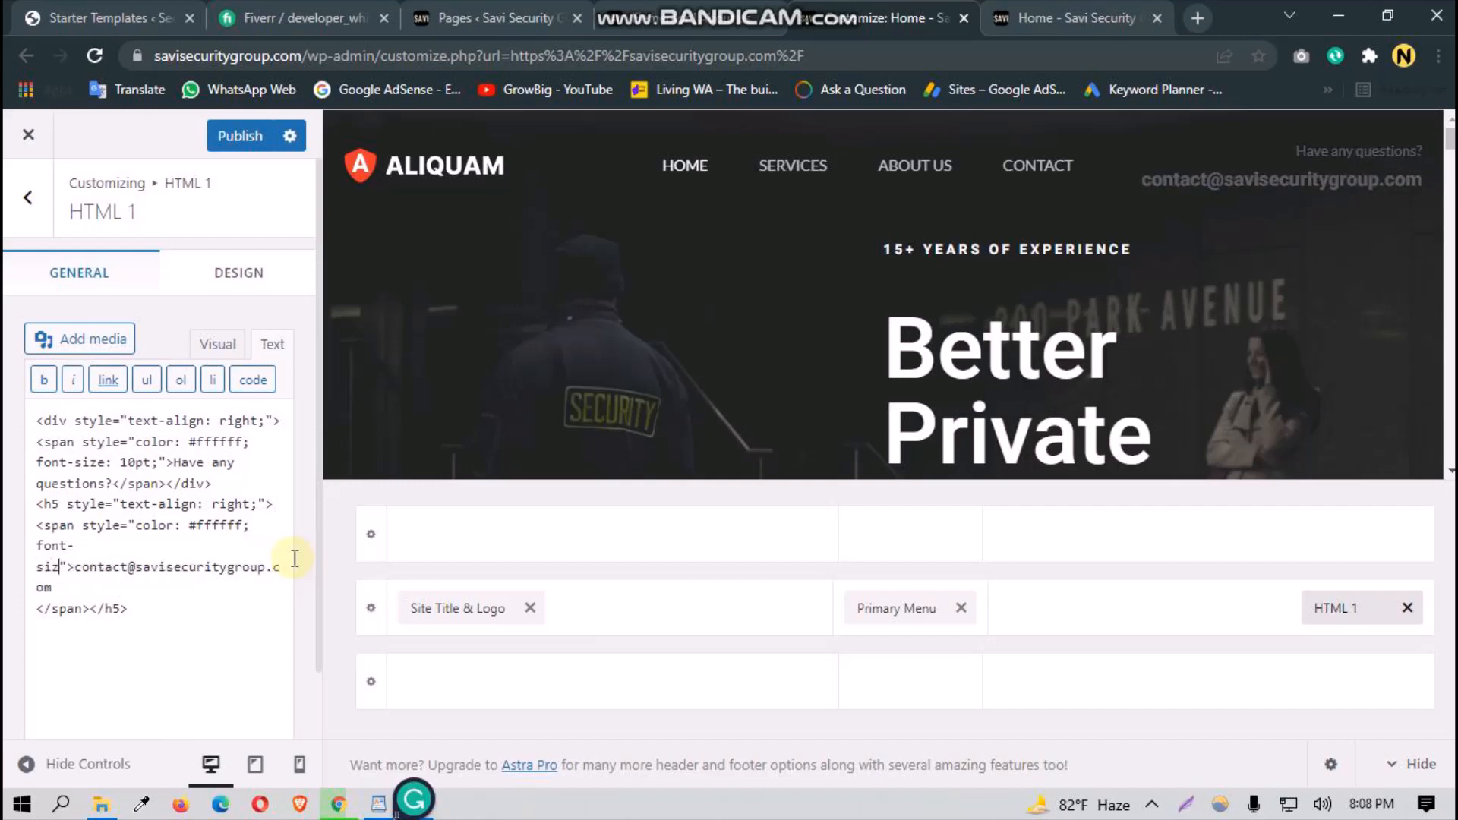
{"action": "type", "text": ": "}
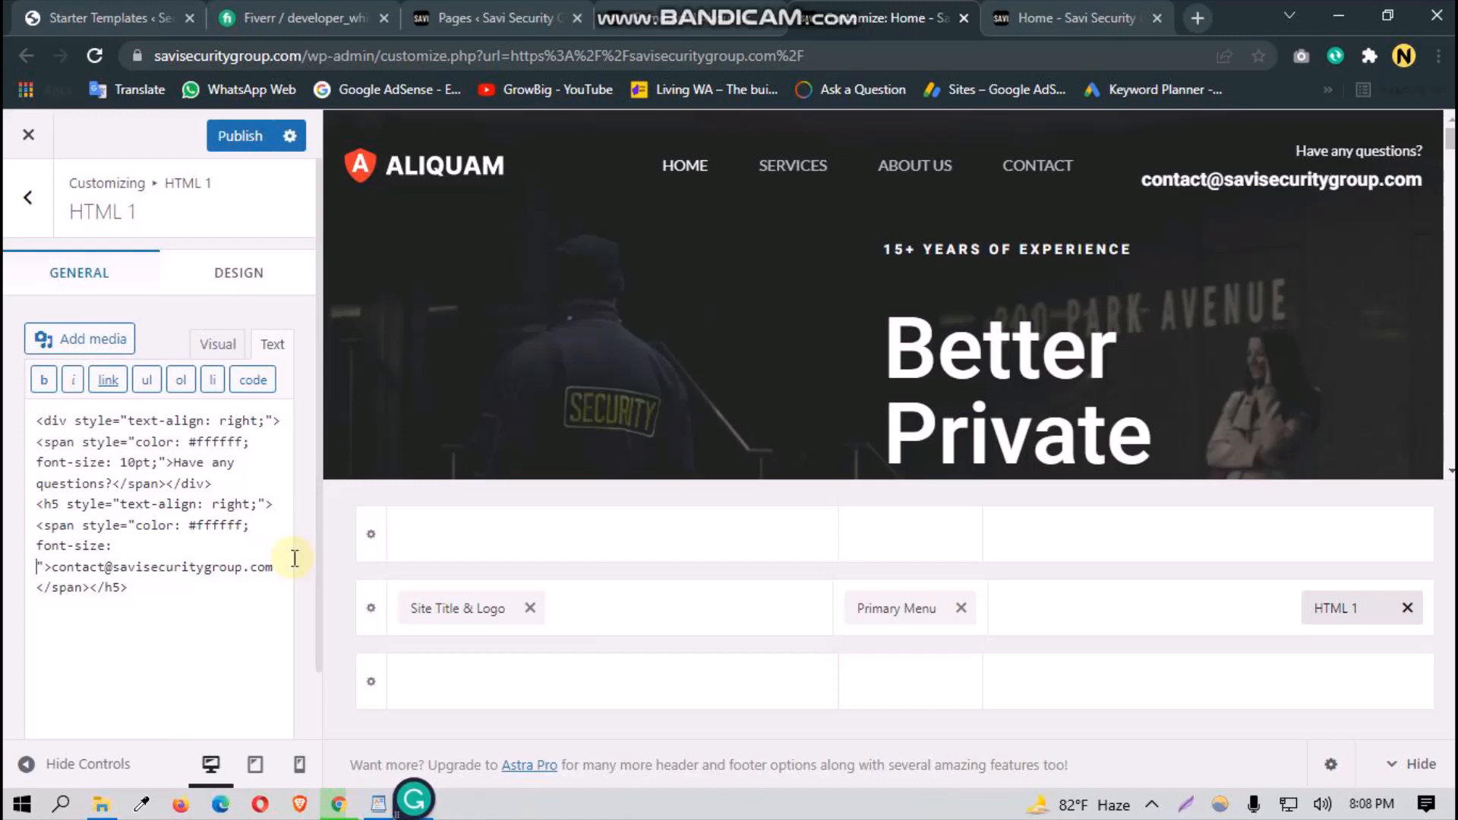
{"action": "type", "text": "15"}
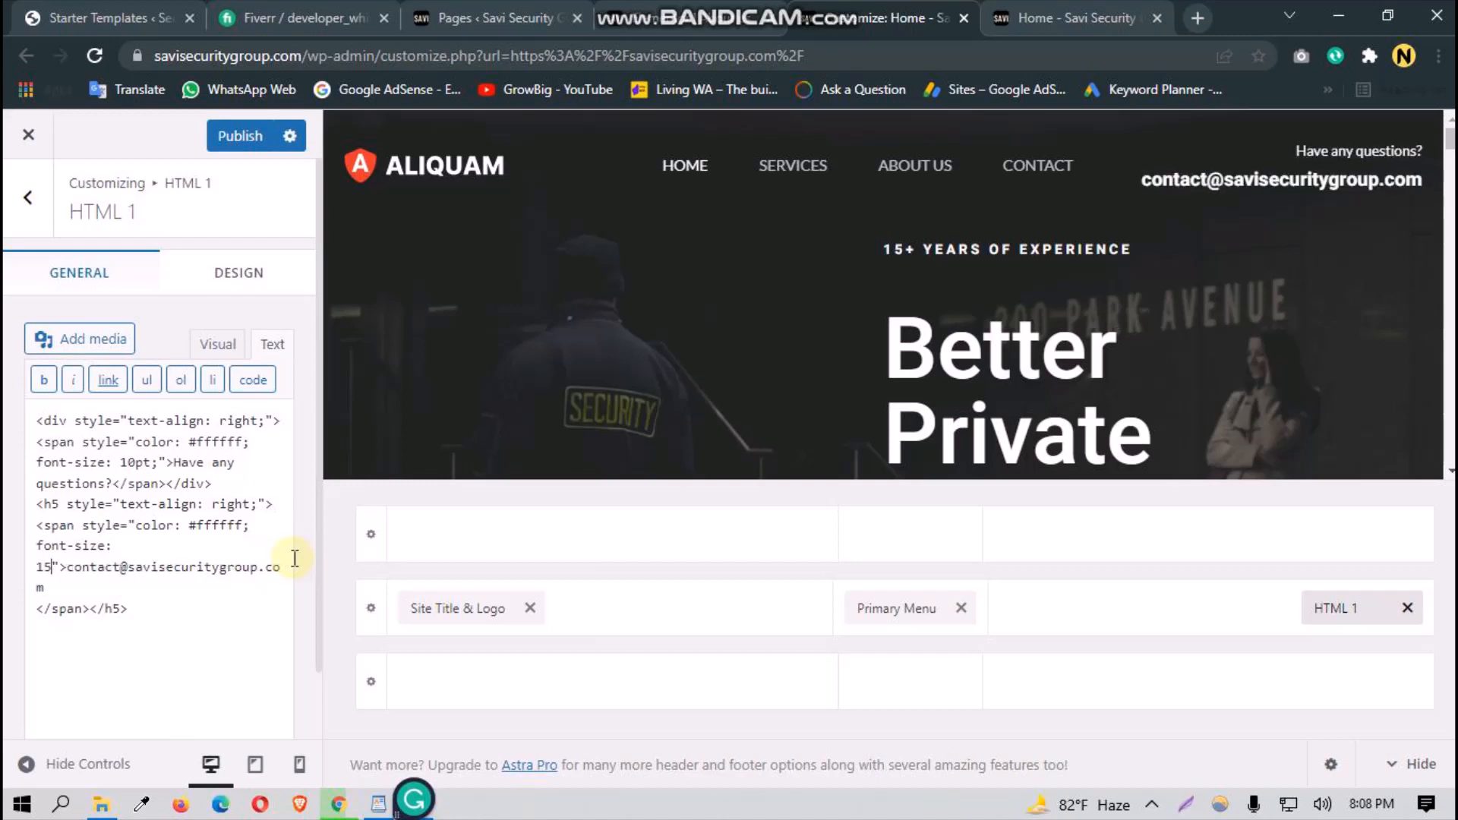
{"action": "type", "text": "px"}
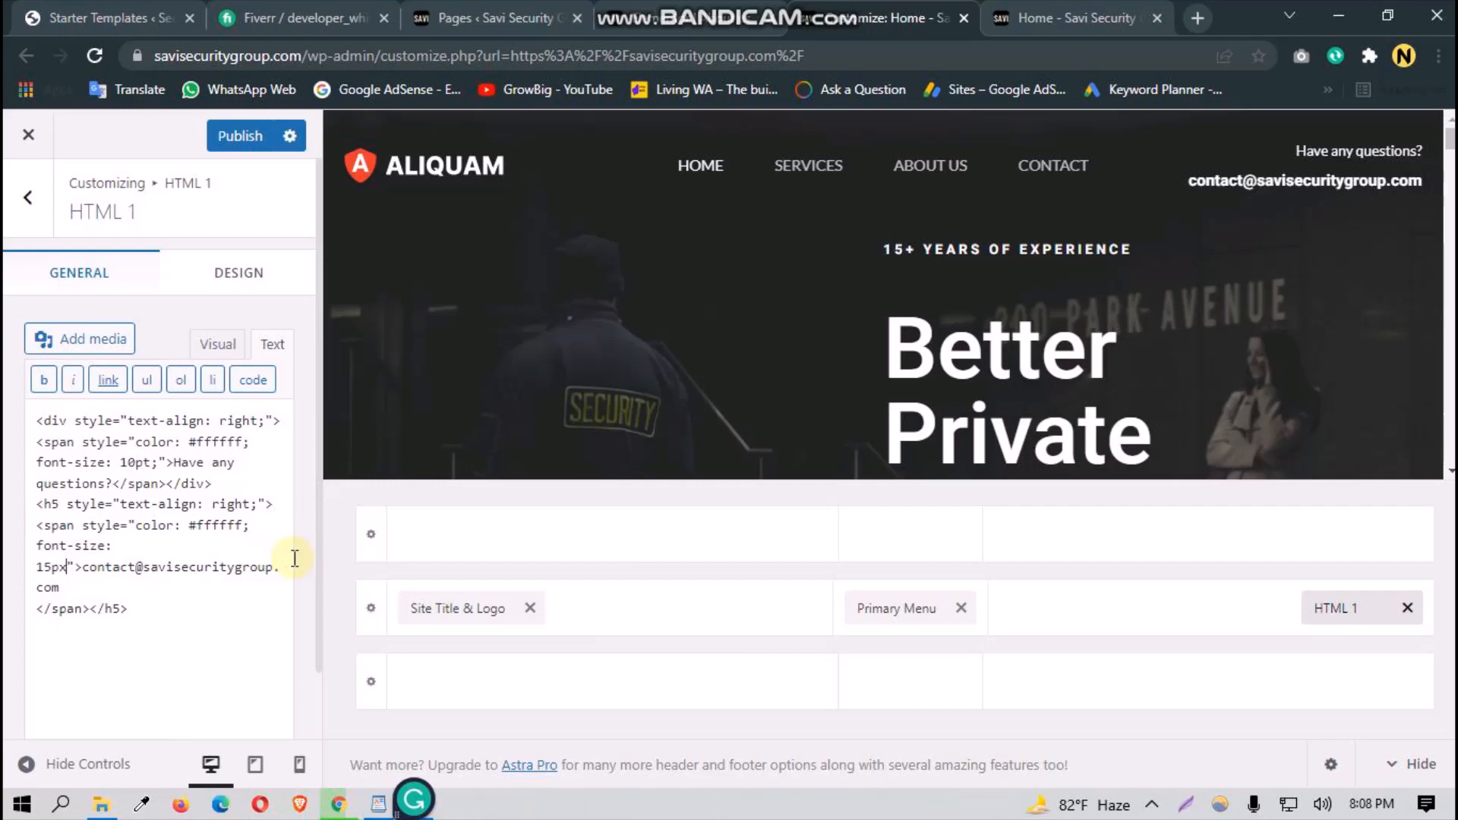
Step: Set the contact e-mail's font-size to 14px in the span style and end the declaration with a semicolon
{"action": "key", "text": "BackSpace"}
{"action": "type", "text": "4"}
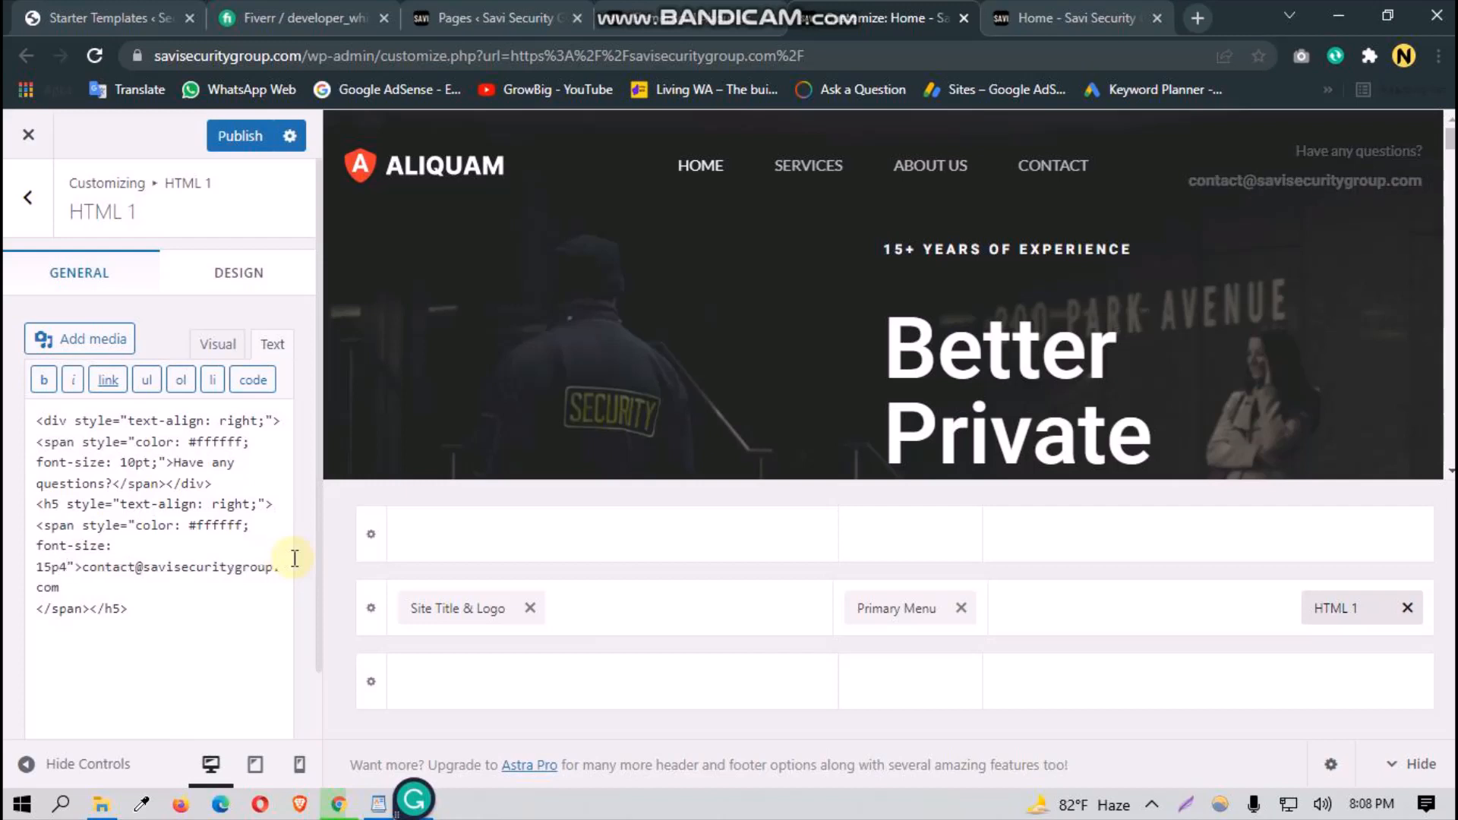
{"action": "key", "text": "BackSpace"}
{"action": "key", "text": "BackSpace"}
{"action": "key", "text": "BackSpace"}
{"action": "type", "text": "4p"}
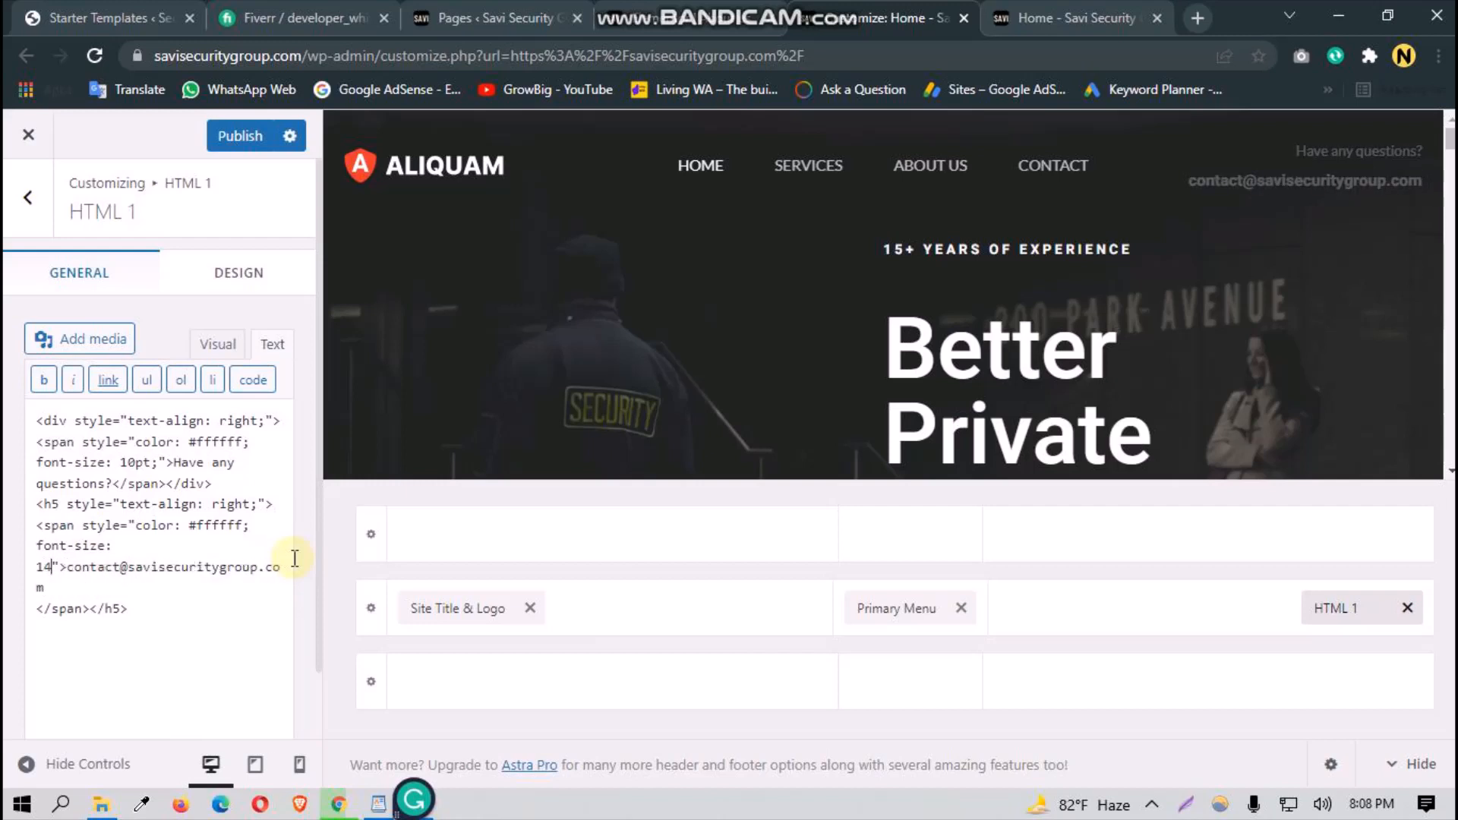
{"action": "type", "text": "x"}
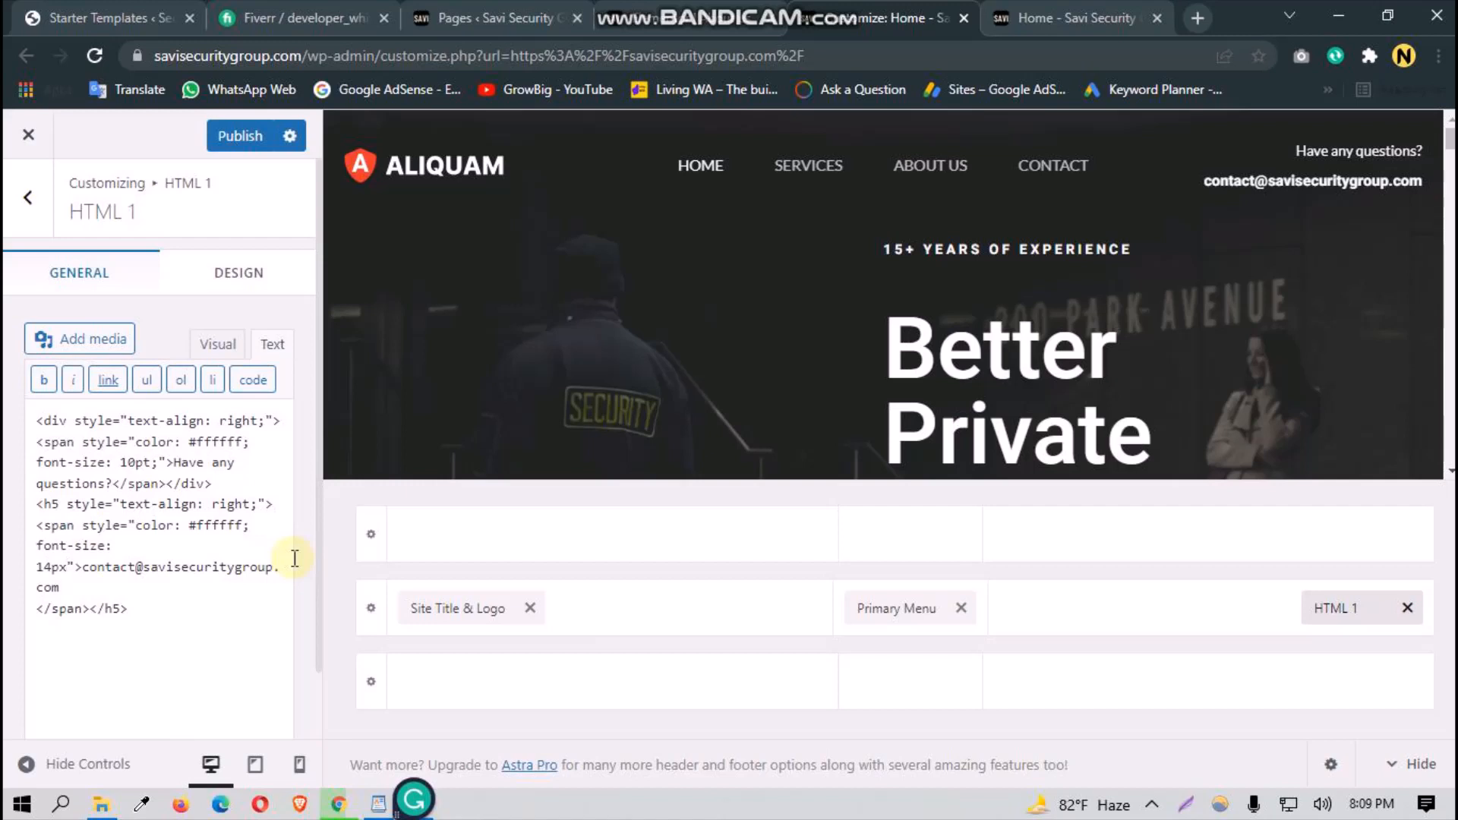
{"action": "type", "text": ";"}
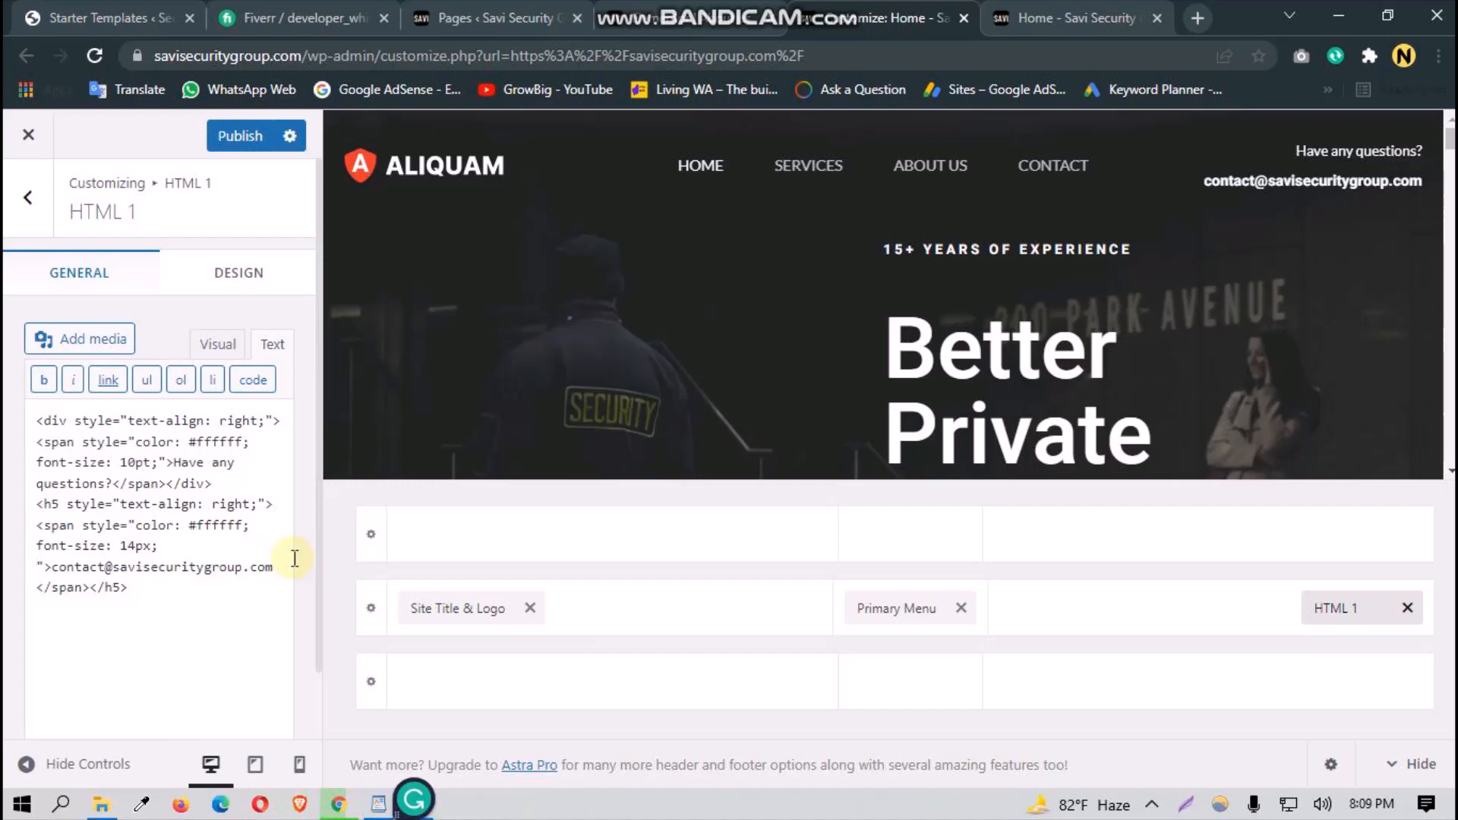
Step: Add a font-weight of 400 to the span style around the header's contact e-mail
{"action": "type", "text": "font"}
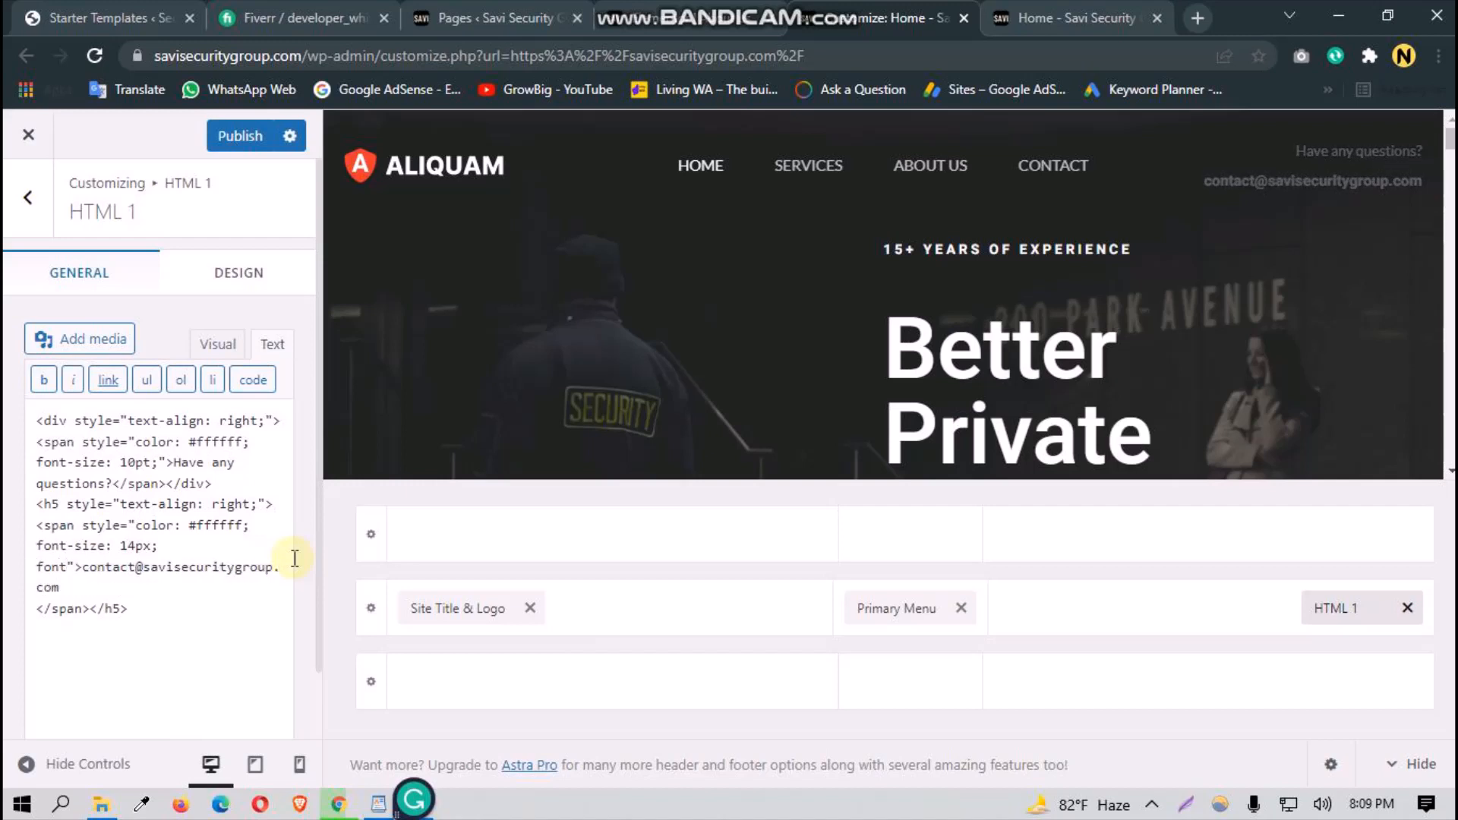
{"action": "type", "text": "-weight"}
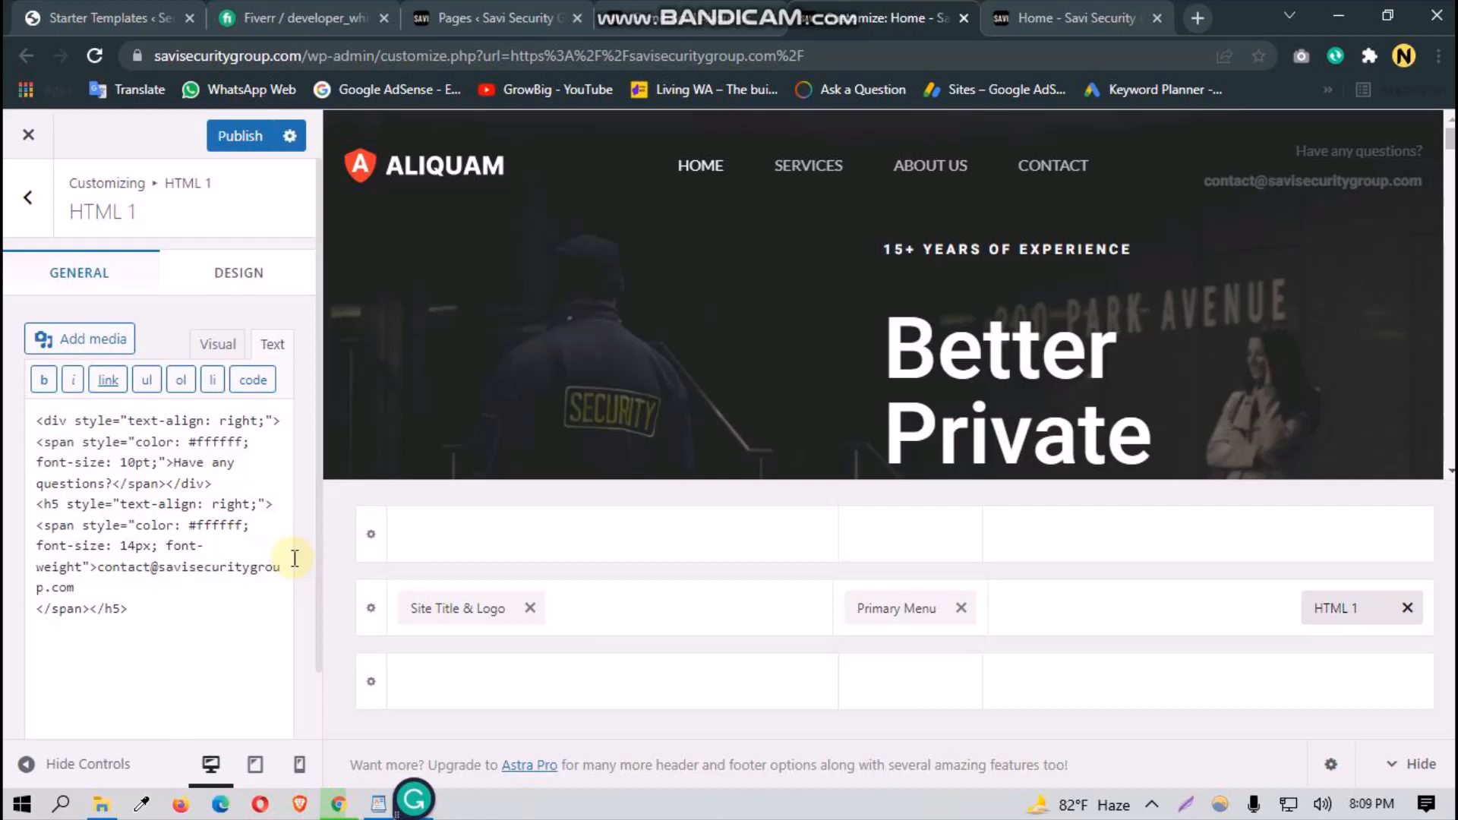
{"action": "type", "text": ": "}
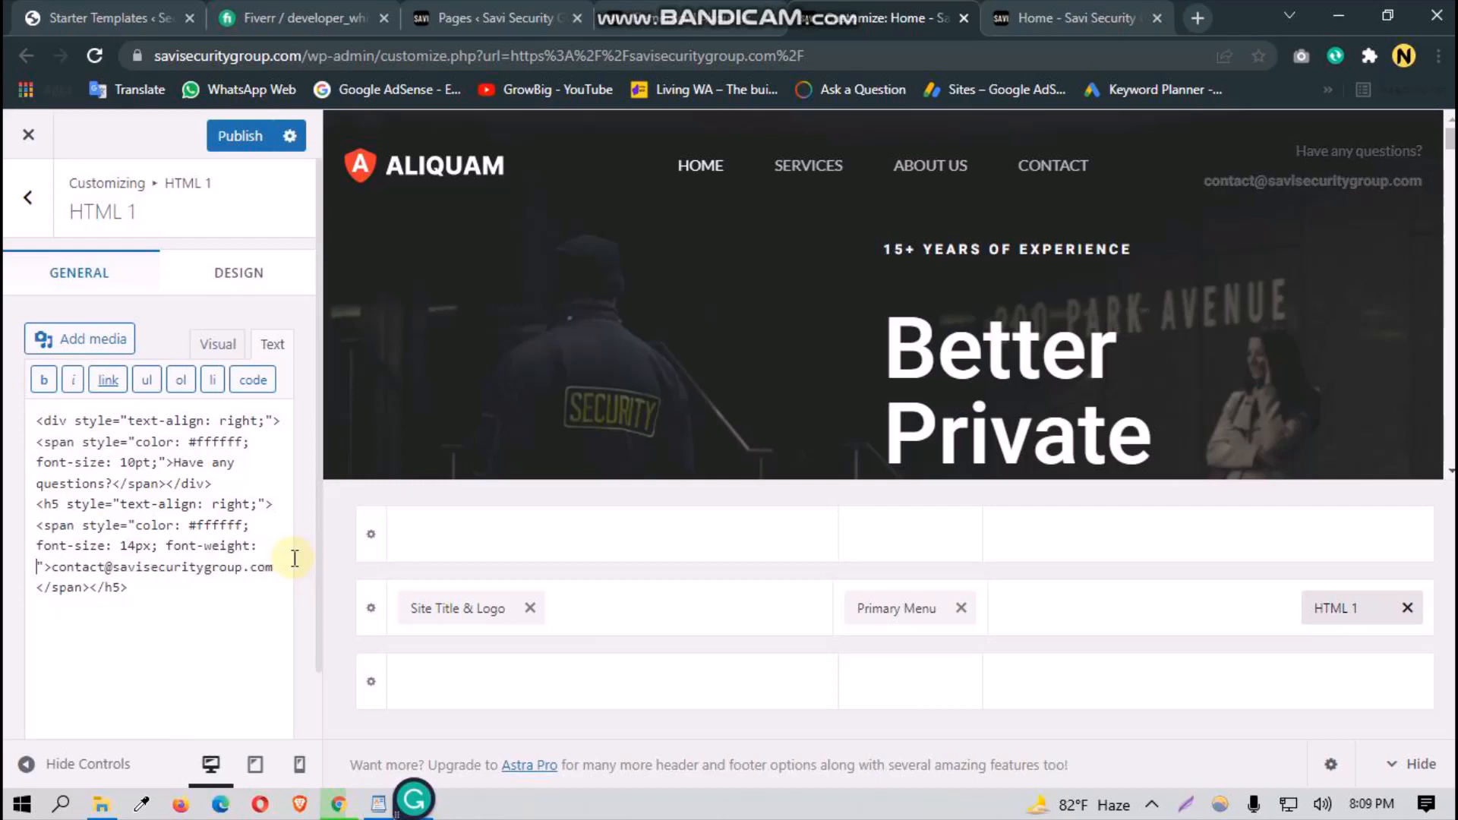
{"action": "type", "text": "400"}
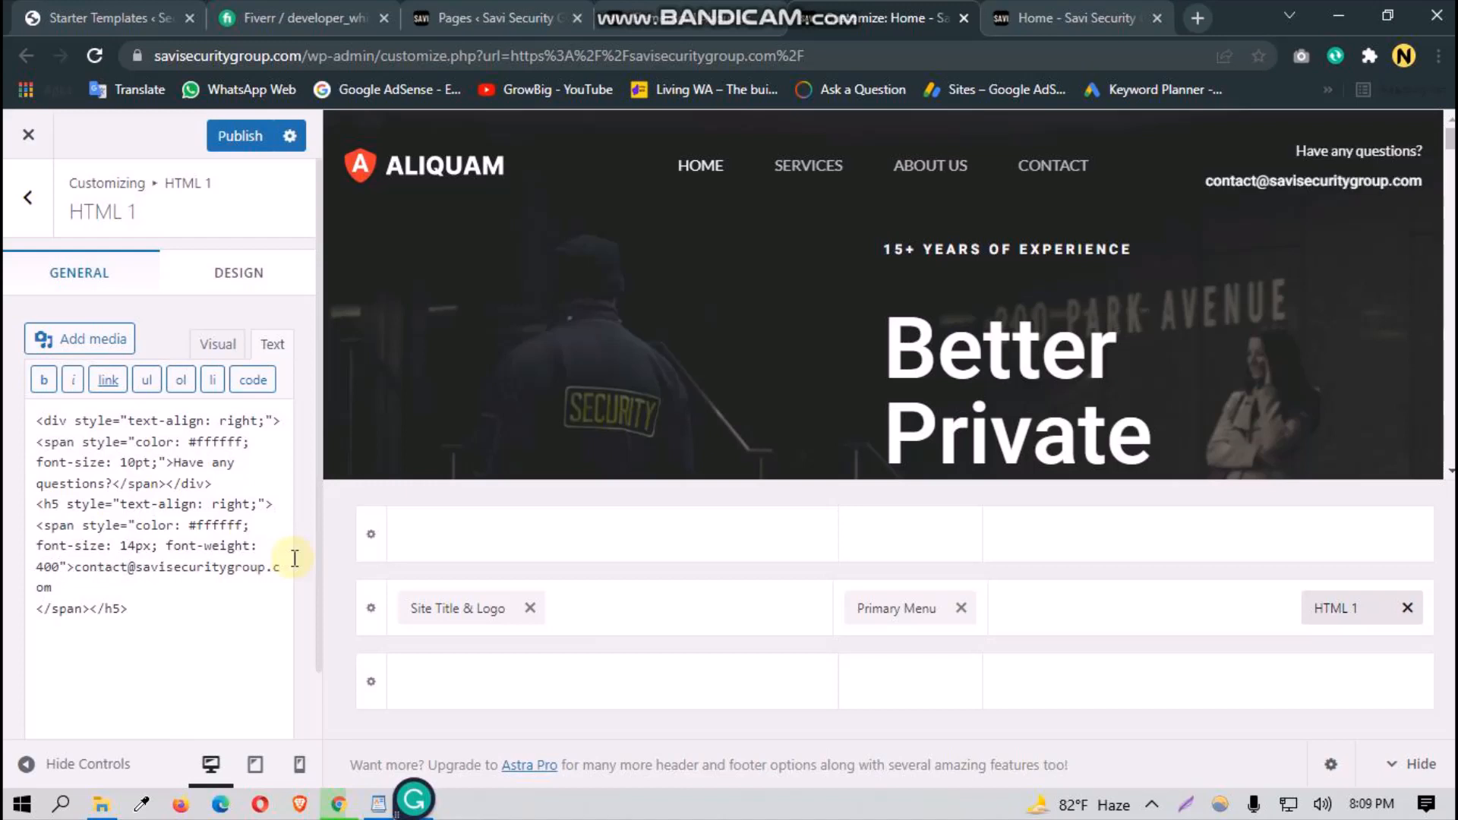
Step: Set the contact e-mail's font-weight to 300, end the declaration with a semicolon, and publish the header changes
{"action": "key", "text": "BackSpace"}
{"action": "key", "text": "BackSpace"}
{"action": "key", "text": "BackSpace"}
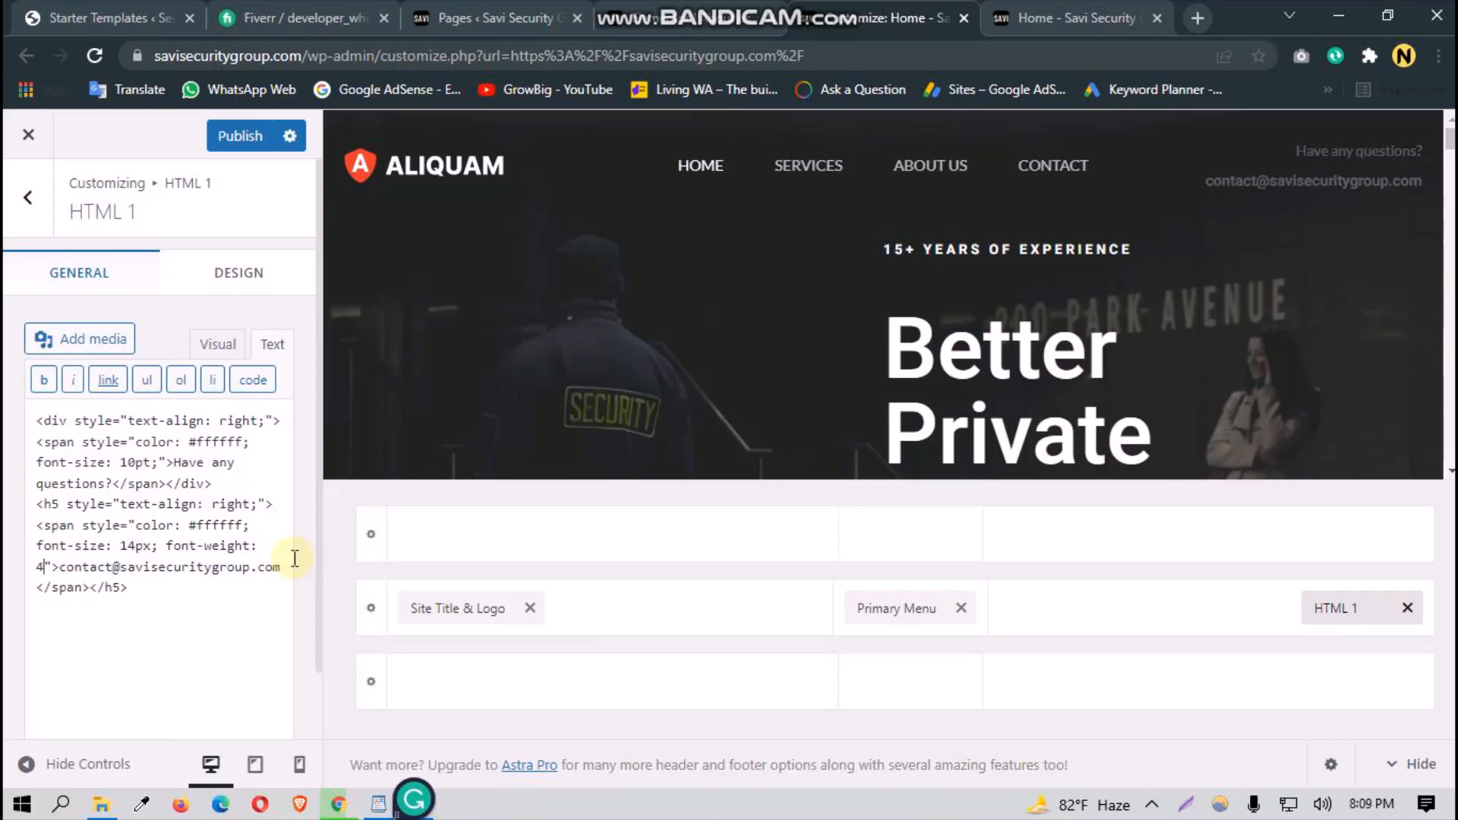
{"action": "type", "text": "300"}
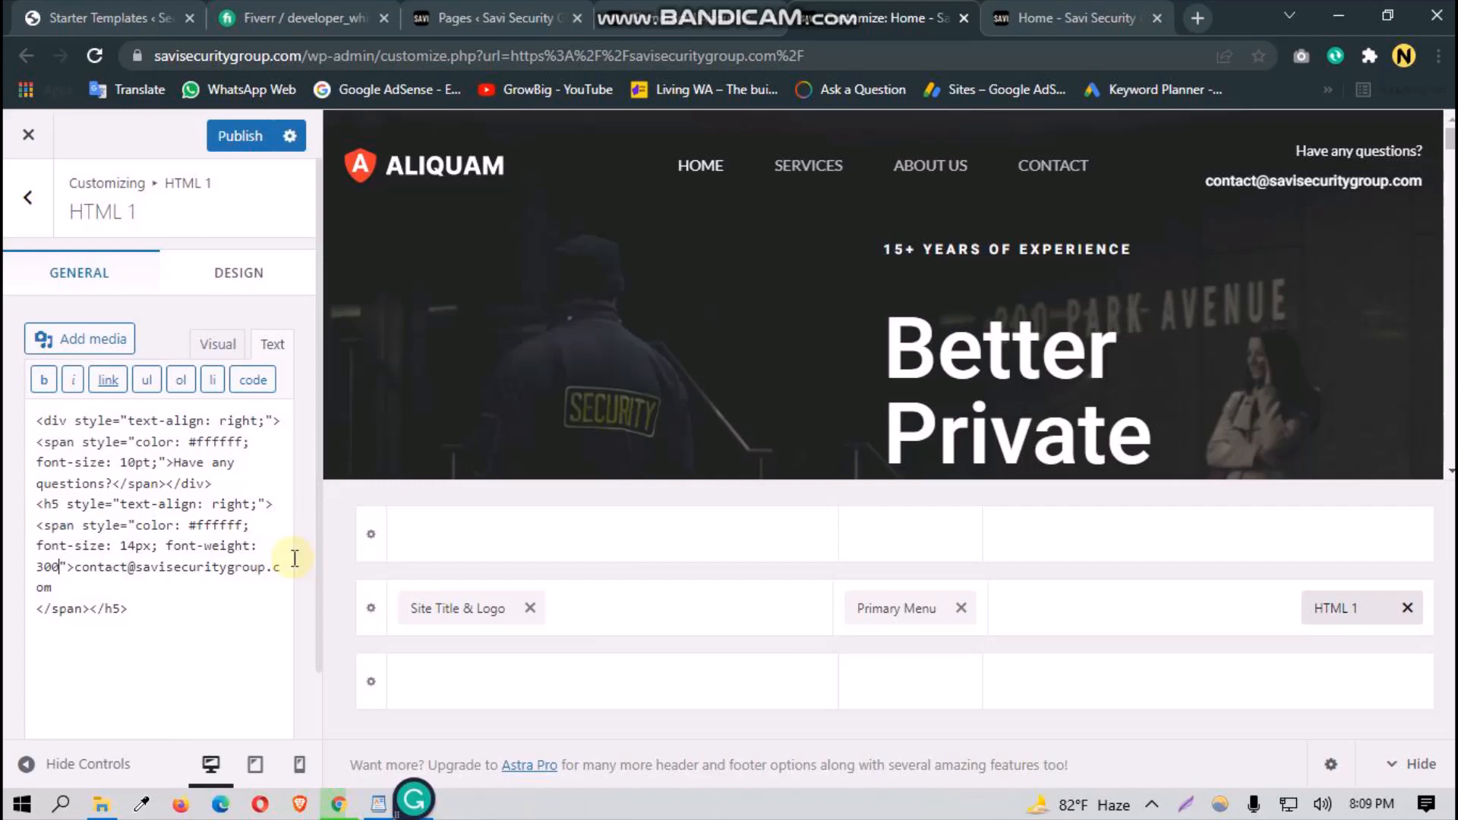
{"action": "type", "text": ";"}
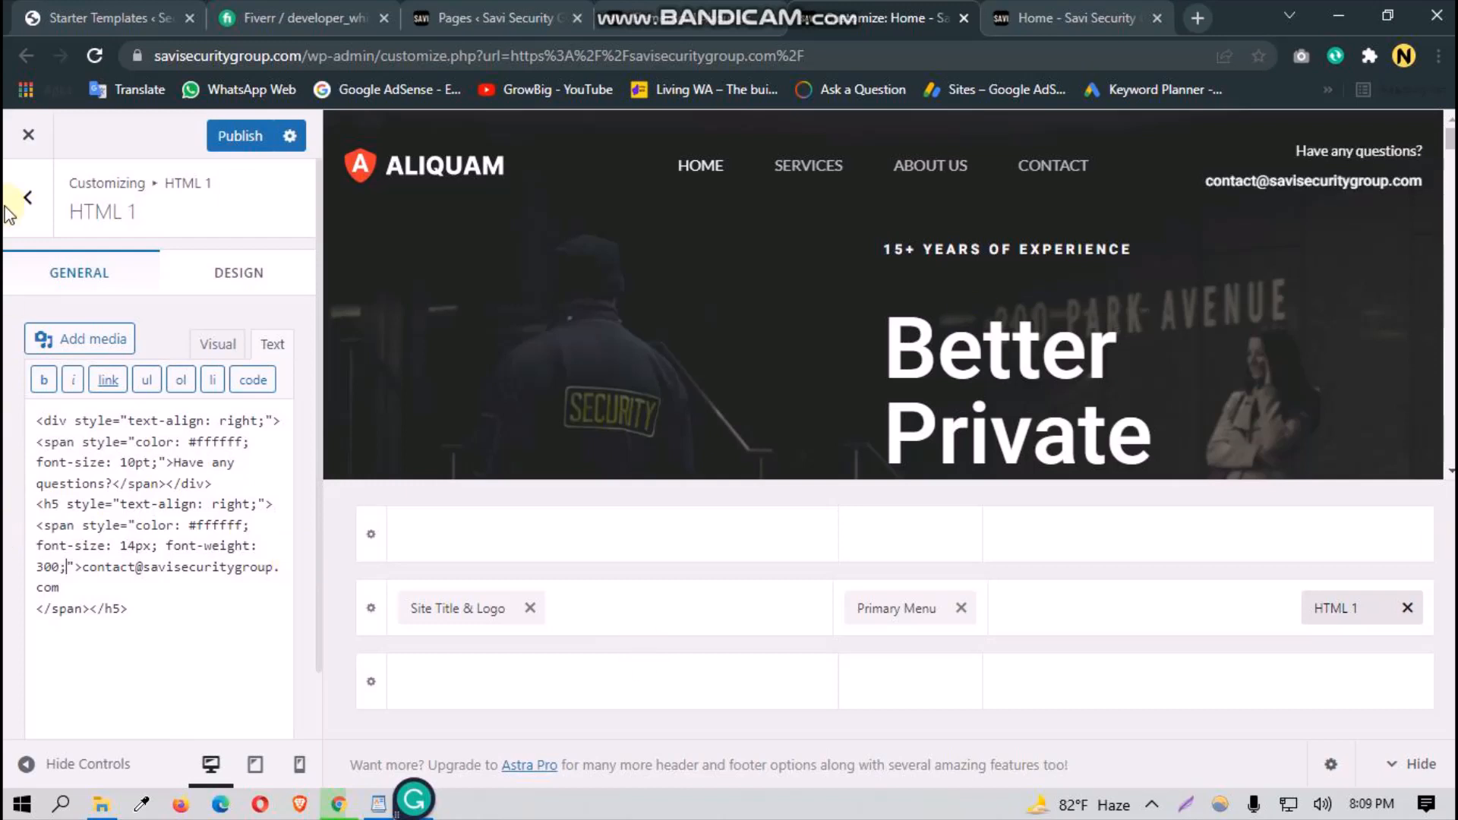
{"action": "left_click", "coordinate": [230, 144]}
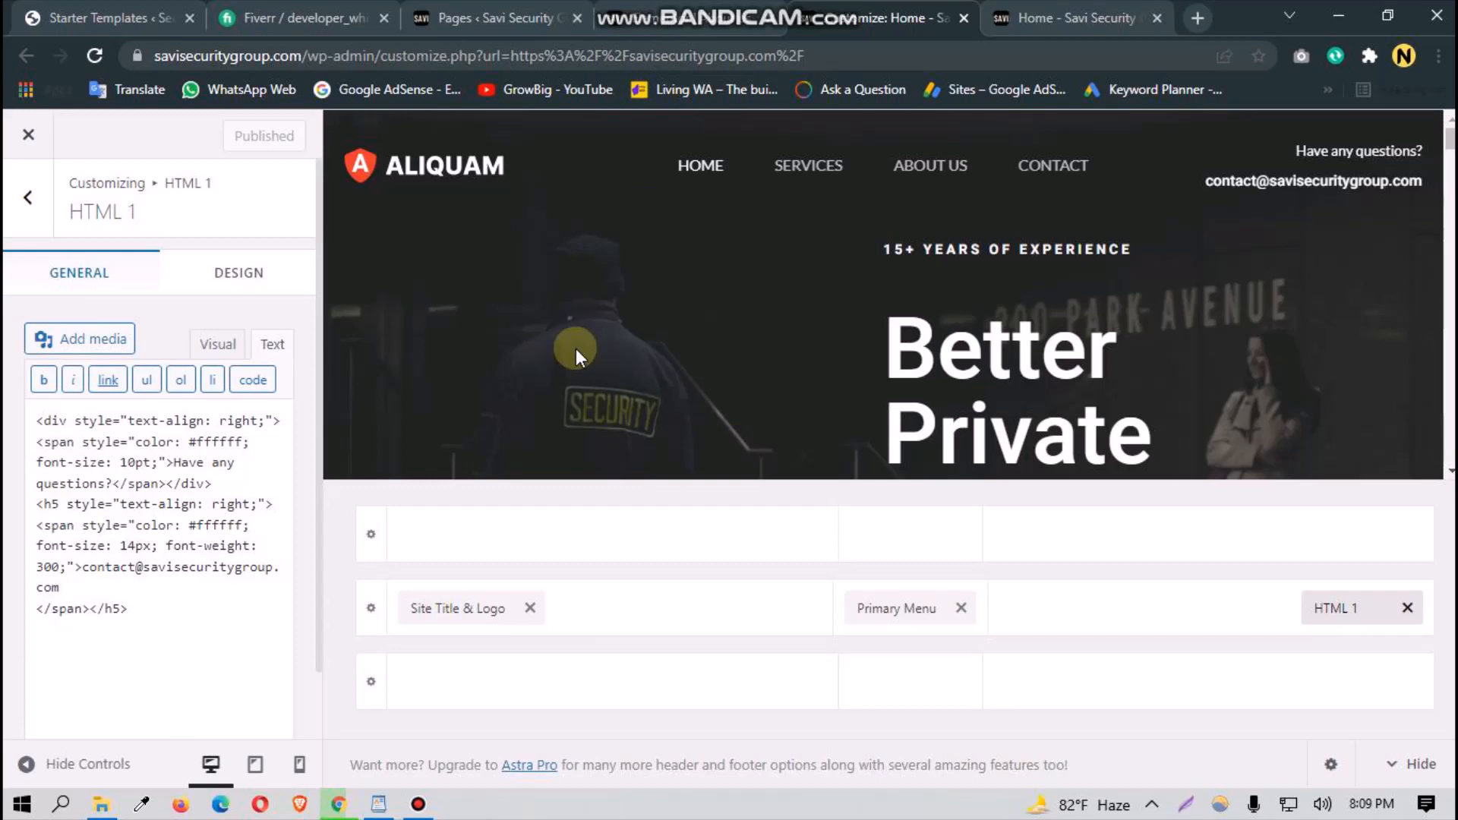
Step: Leave the HTML 1 settings and the Header Builder to go back to the customizer's main level
{"action": "left_click", "coordinate": [28, 197]}
{"action": "scroll", "coordinate": [572, 281], "scroll_direction": "down", "scroll_amount": 10}
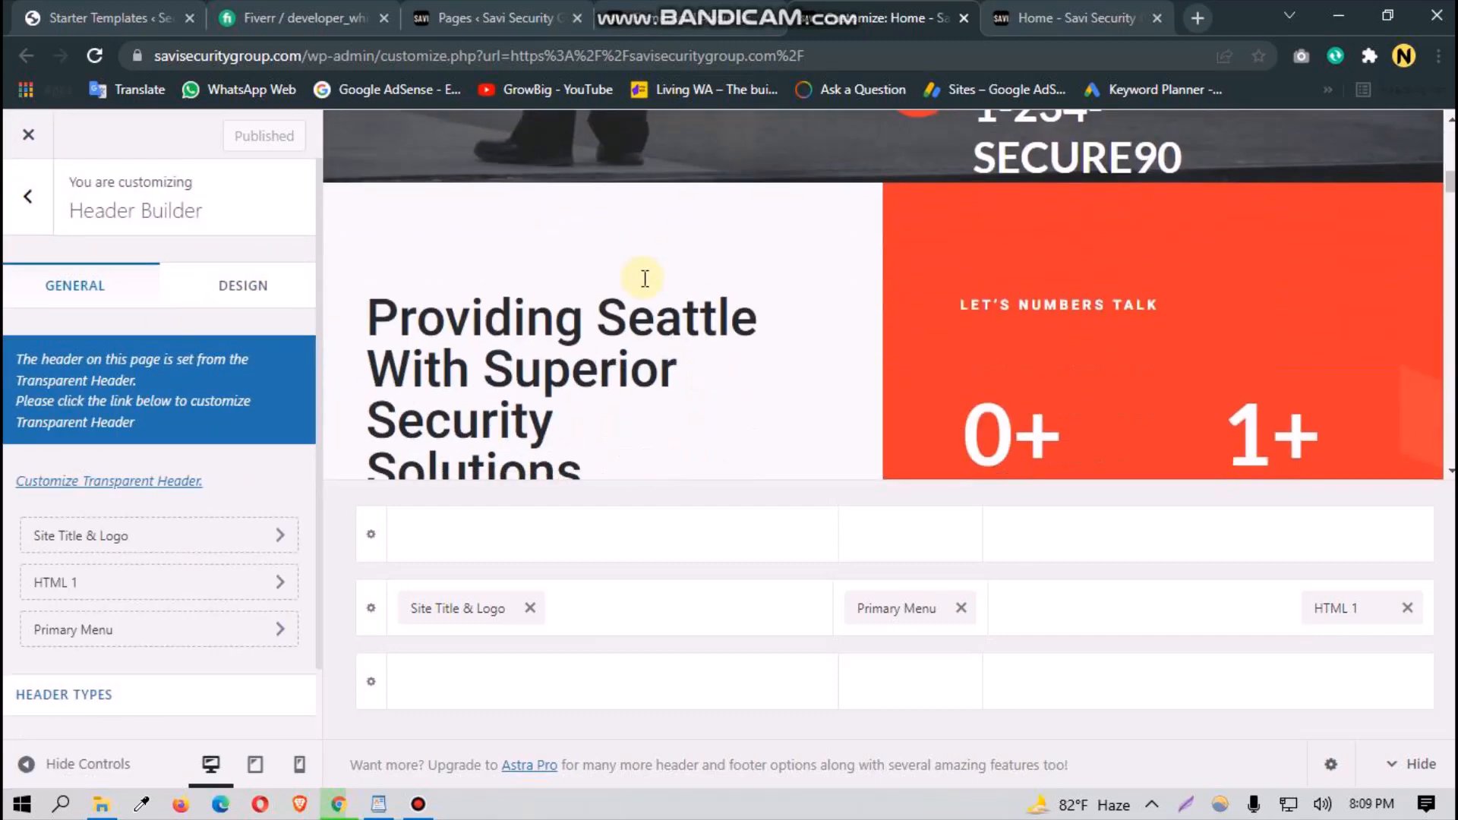
{"action": "left_click", "coordinate": [27, 196]}
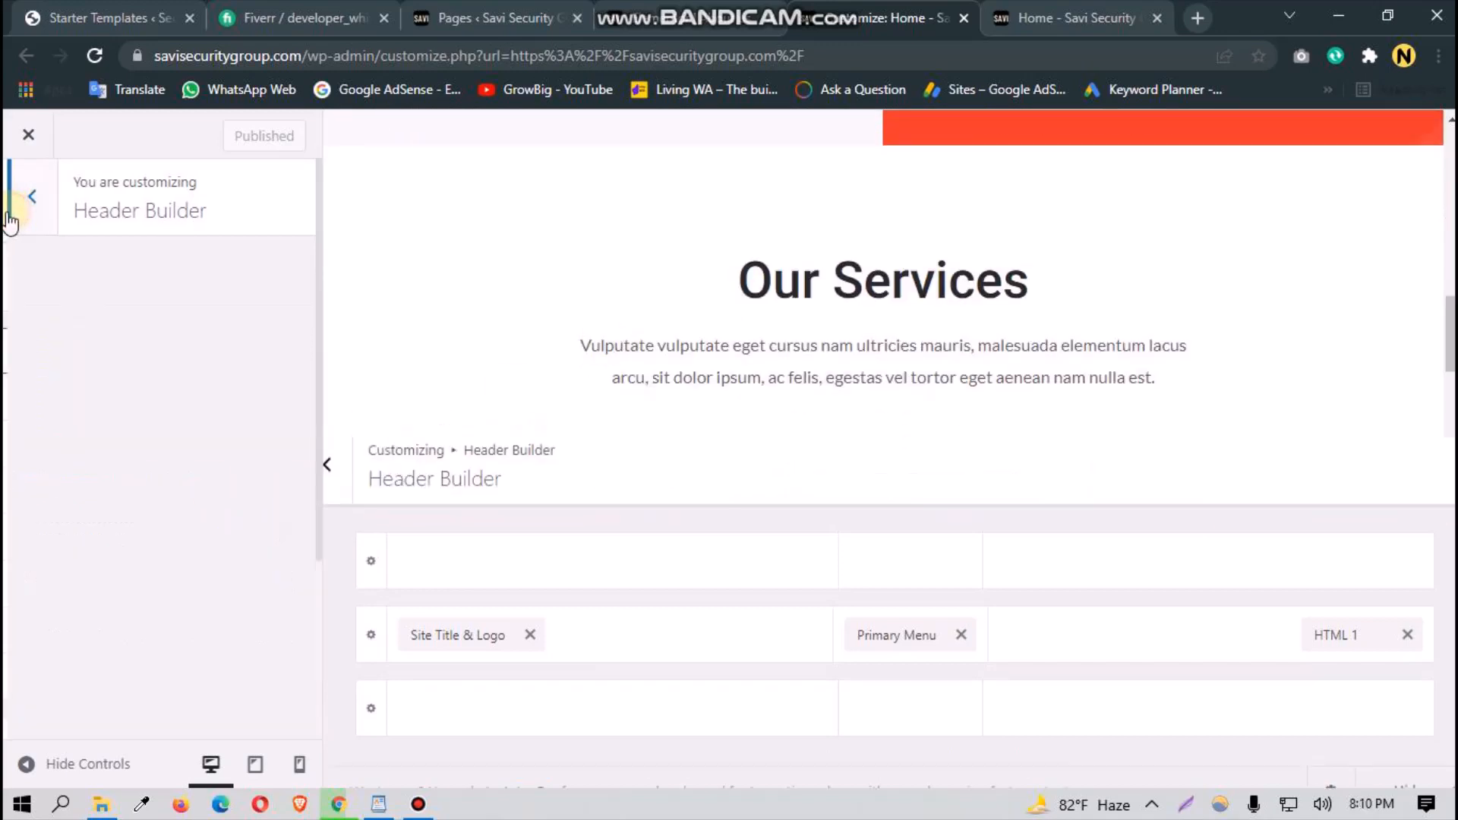
Step: Open the Footer Builder settings and bring the site's footer columns into the preview
{"action": "scroll", "coordinate": [60, 501], "scroll_direction": "down", "scroll_amount": 2}
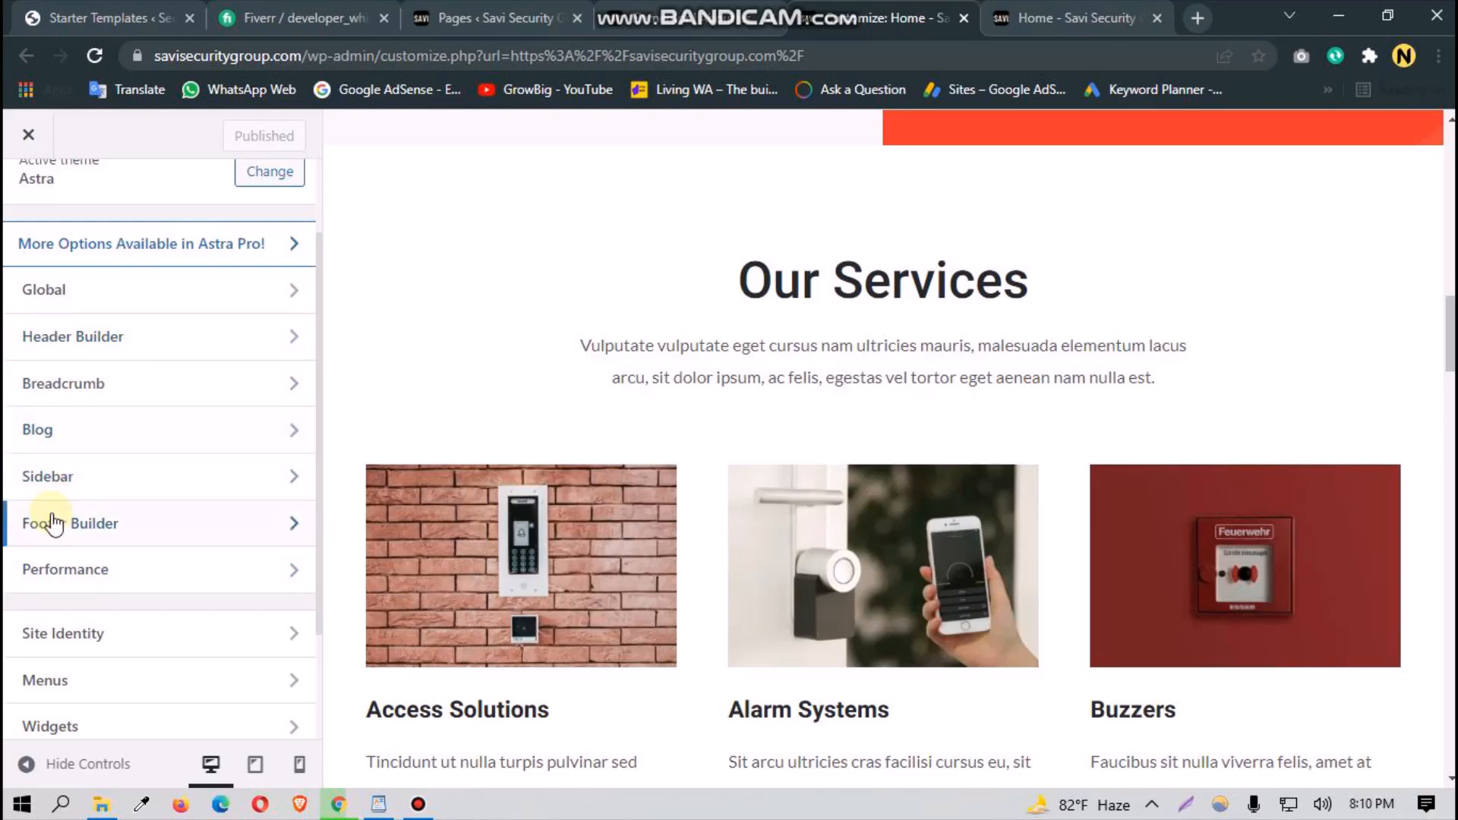
{"action": "scroll", "coordinate": [59, 502], "scroll_direction": "down", "scroll_amount": 3}
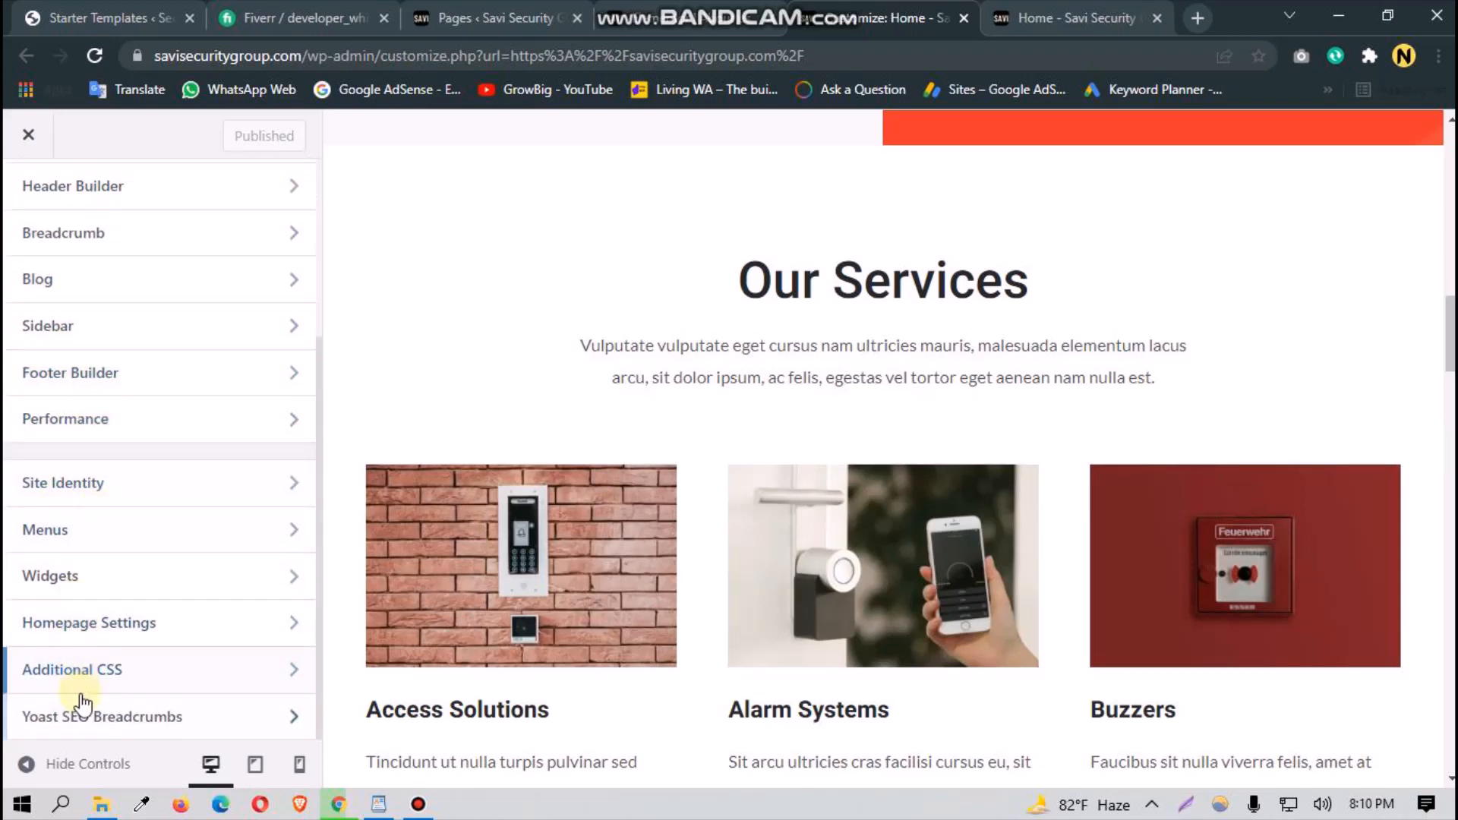
{"action": "scroll", "coordinate": [89, 738], "scroll_direction": "up", "scroll_amount": 3}
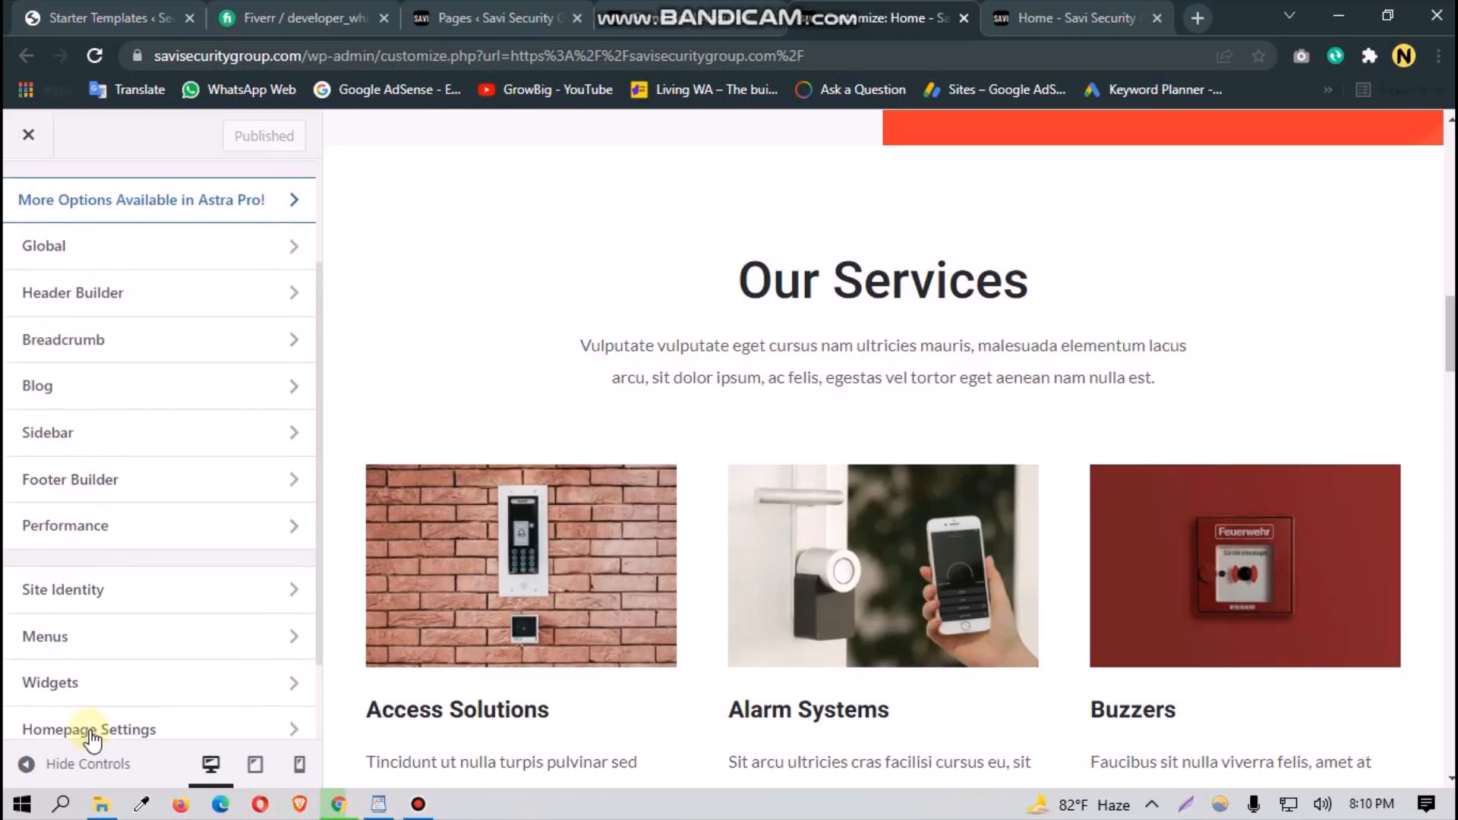
{"action": "left_click", "coordinate": [108, 479]}
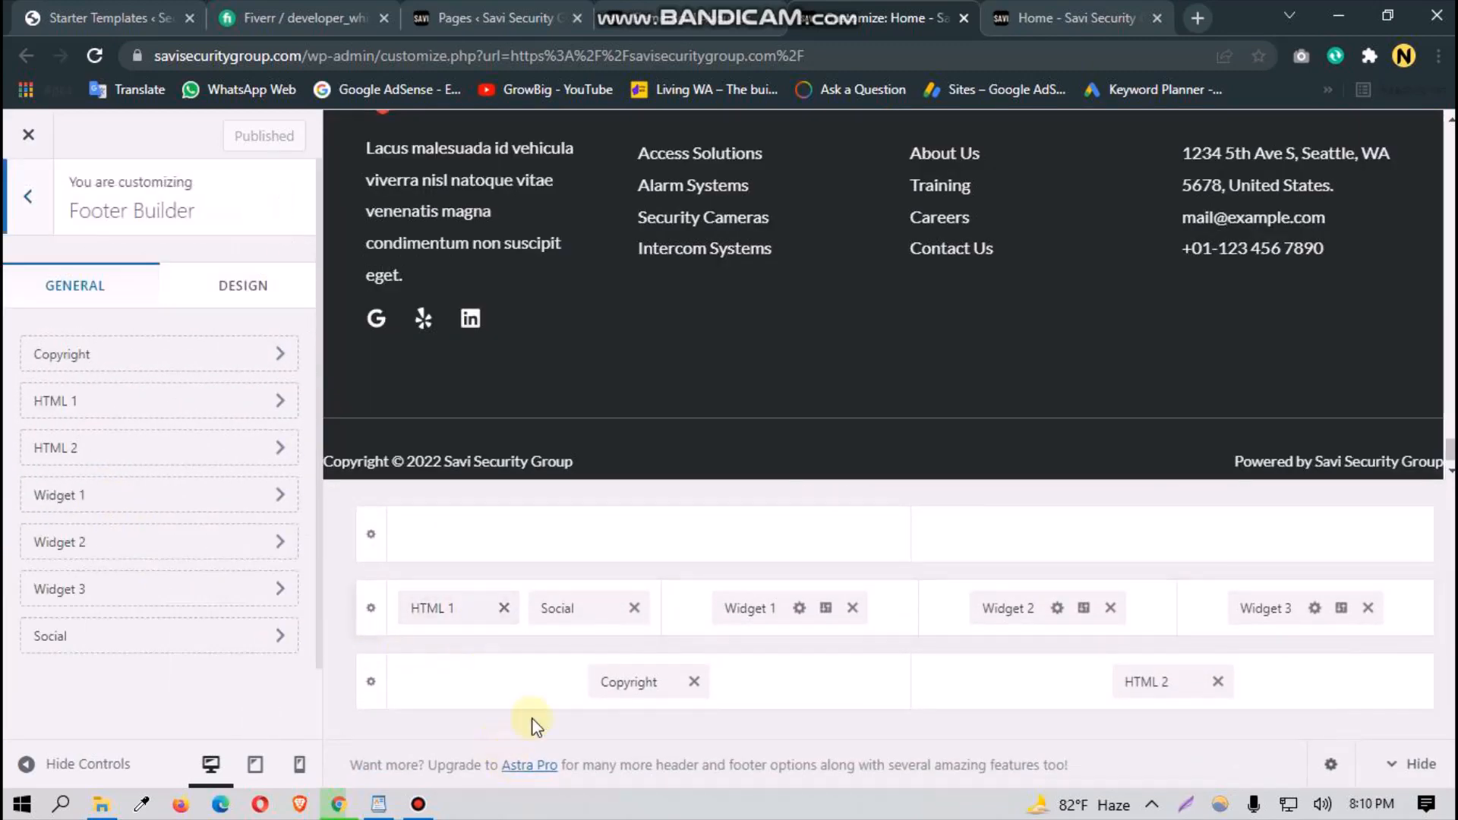
{"action": "scroll", "coordinate": [729, 334], "scroll_direction": "up", "scroll_amount": 1}
{"action": "scroll", "coordinate": [728, 329], "scroll_direction": "up", "scroll_amount": 3}
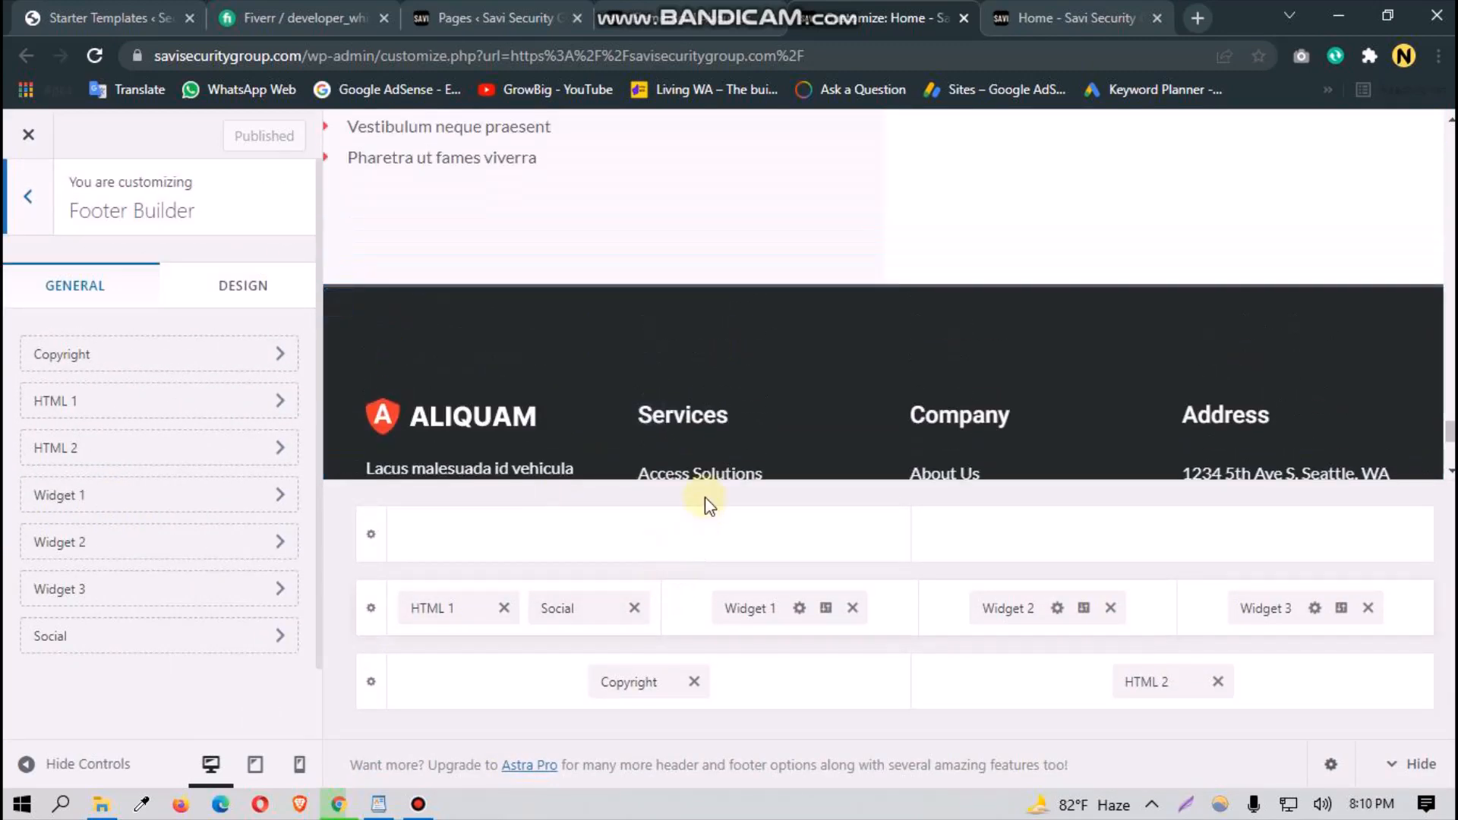
{"action": "scroll", "coordinate": [741, 434], "scroll_direction": "down", "scroll_amount": 2}
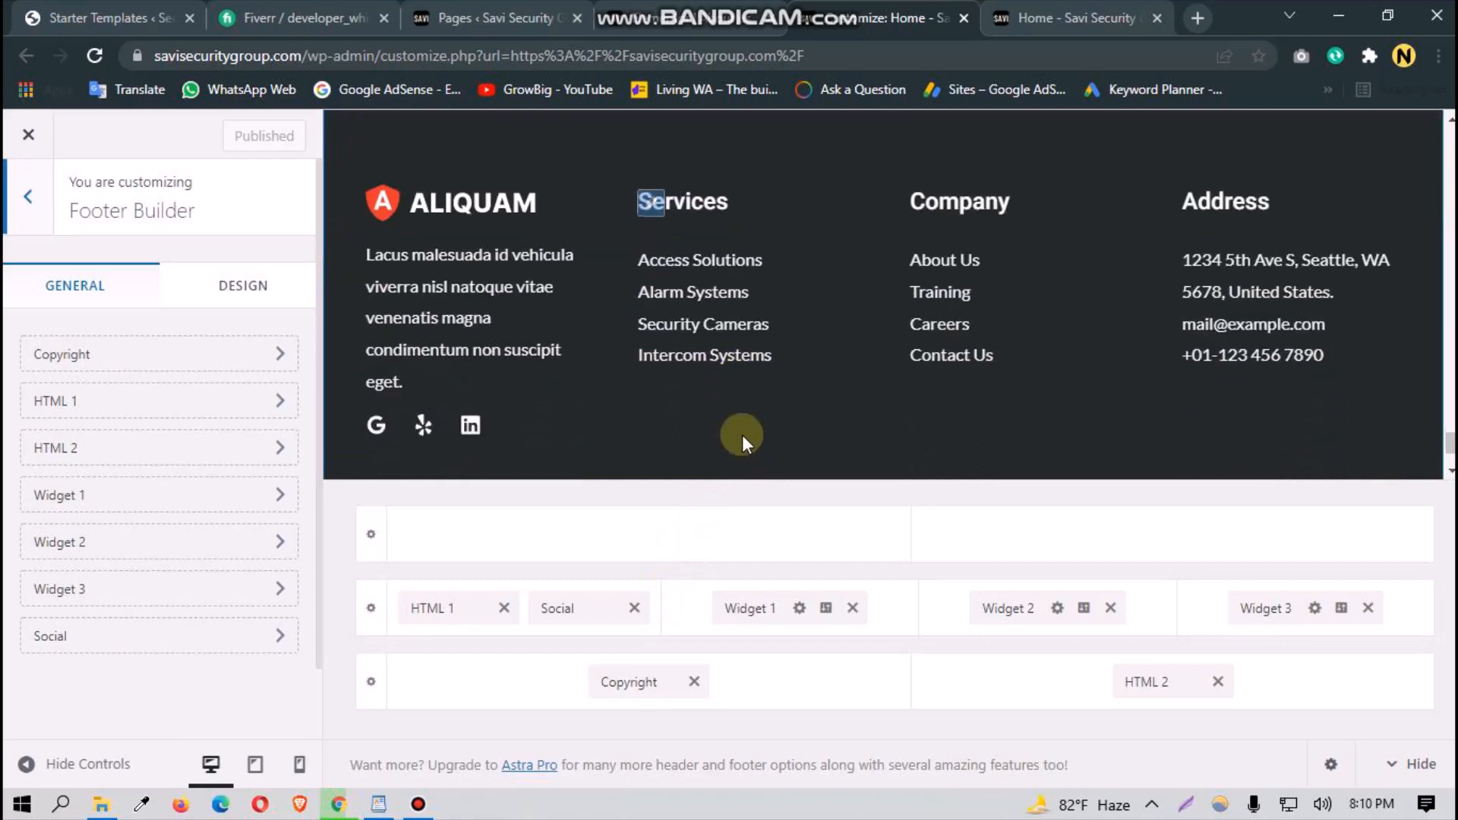
Step: Open the footer's HTML 1 block as source text and delete the placeholder paragraph below the logo image code
{"action": "left_click", "coordinate": [372, 202]}
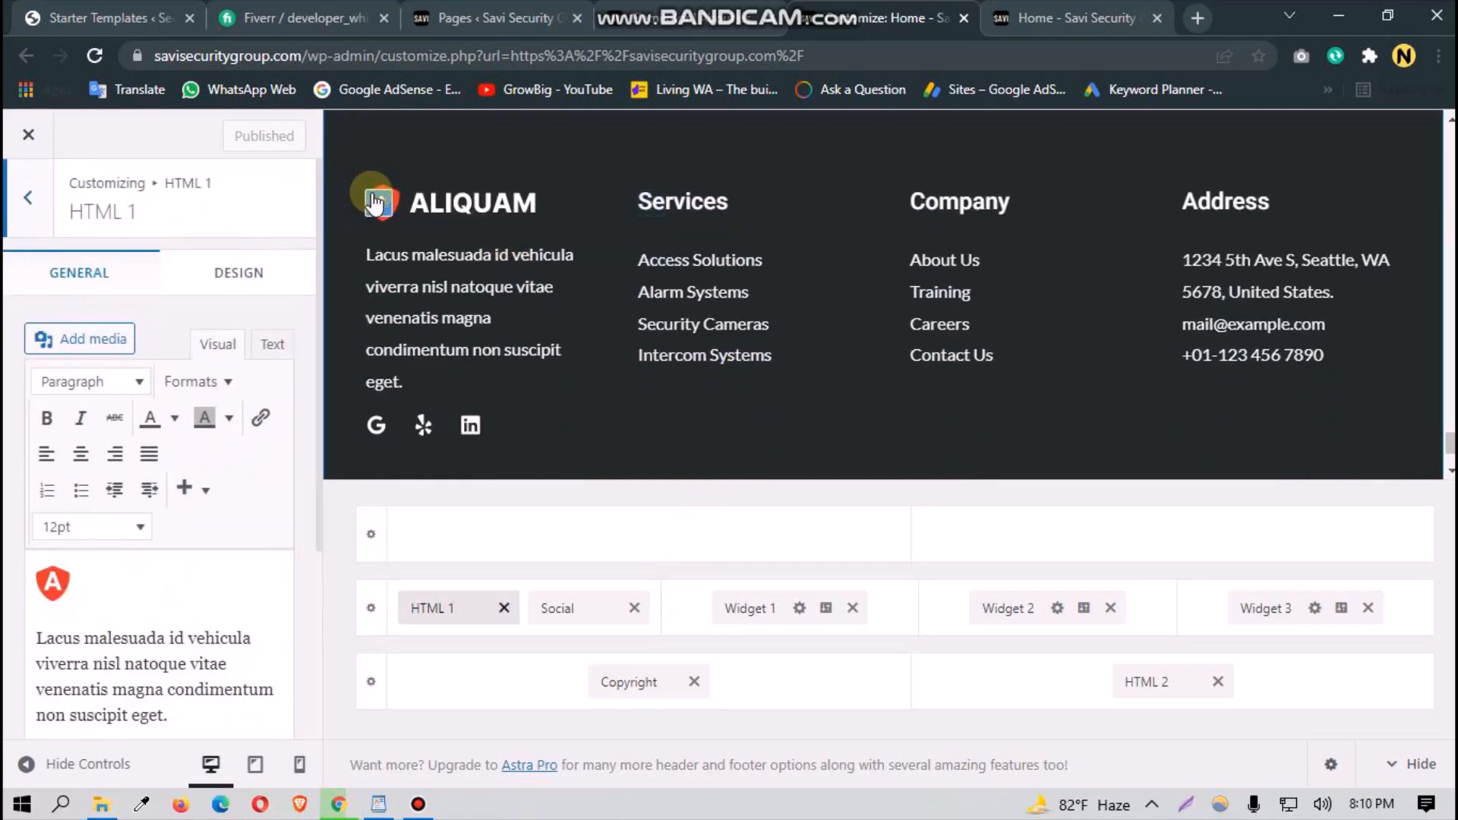
{"action": "scroll", "coordinate": [68, 591], "scroll_direction": "down", "scroll_amount": 2}
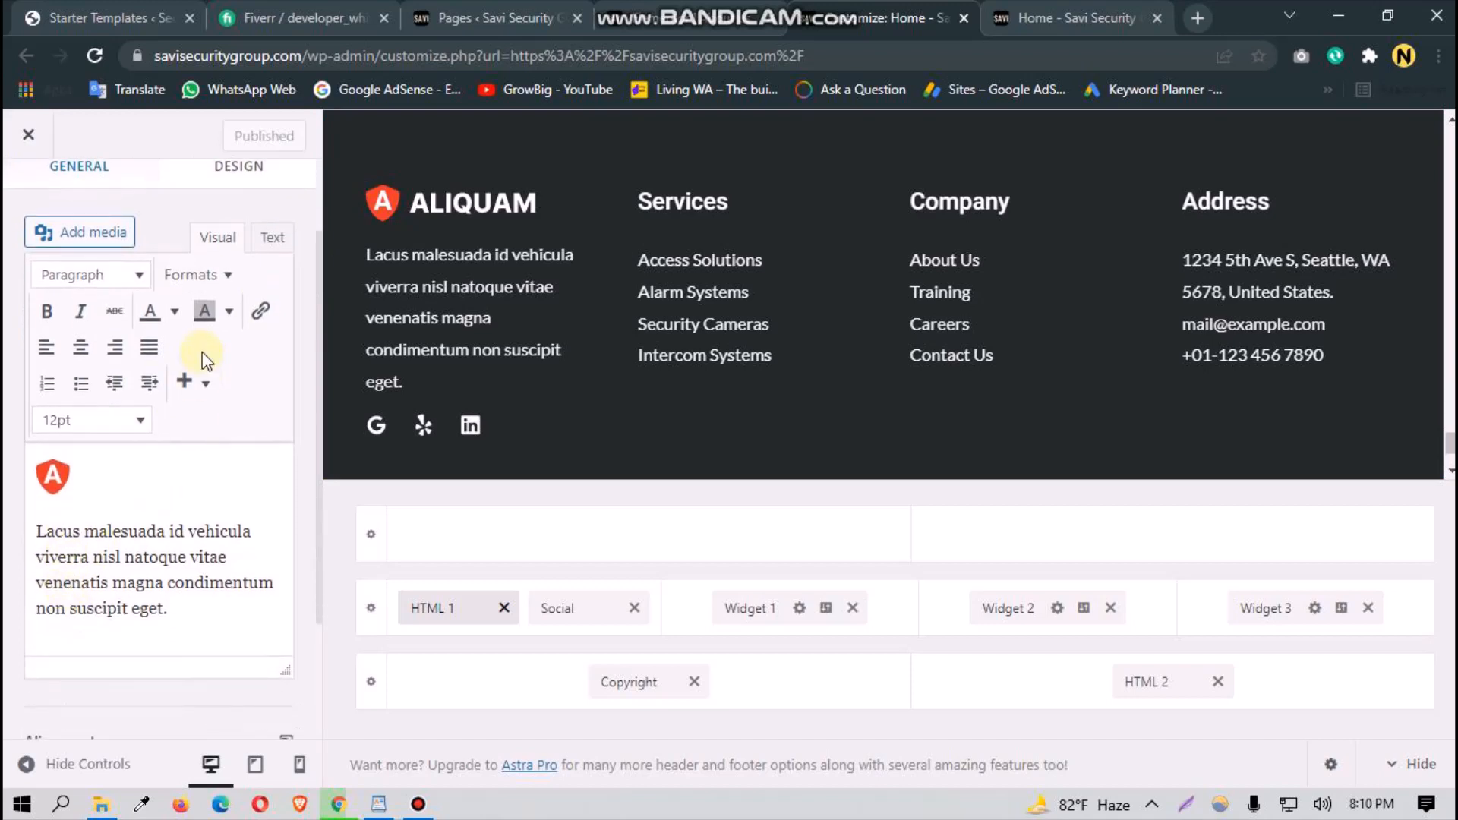
{"action": "left_click", "coordinate": [272, 239]}
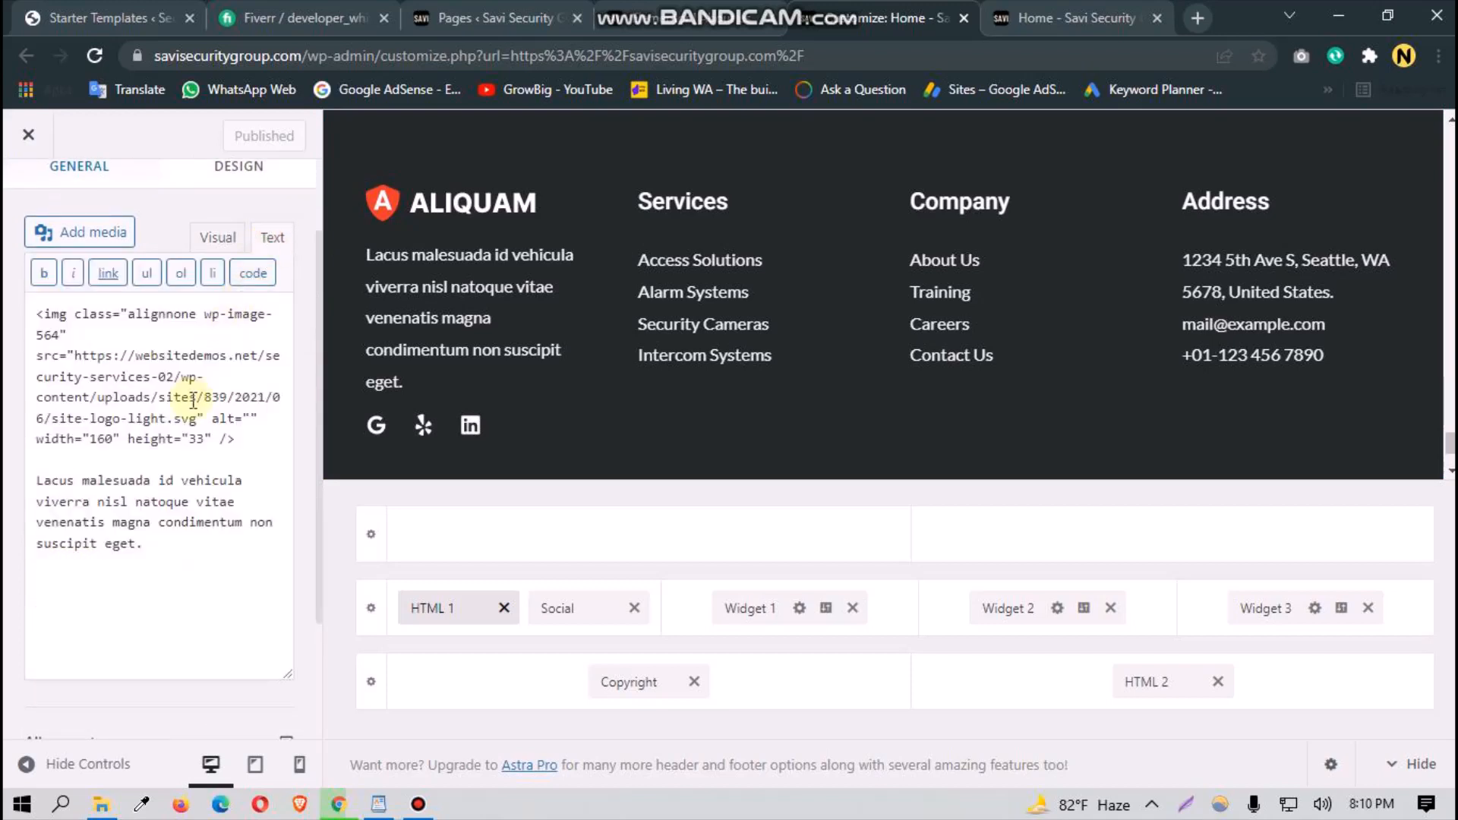
{"action": "scroll", "coordinate": [192, 401], "scroll_direction": "up", "scroll_amount": 2}
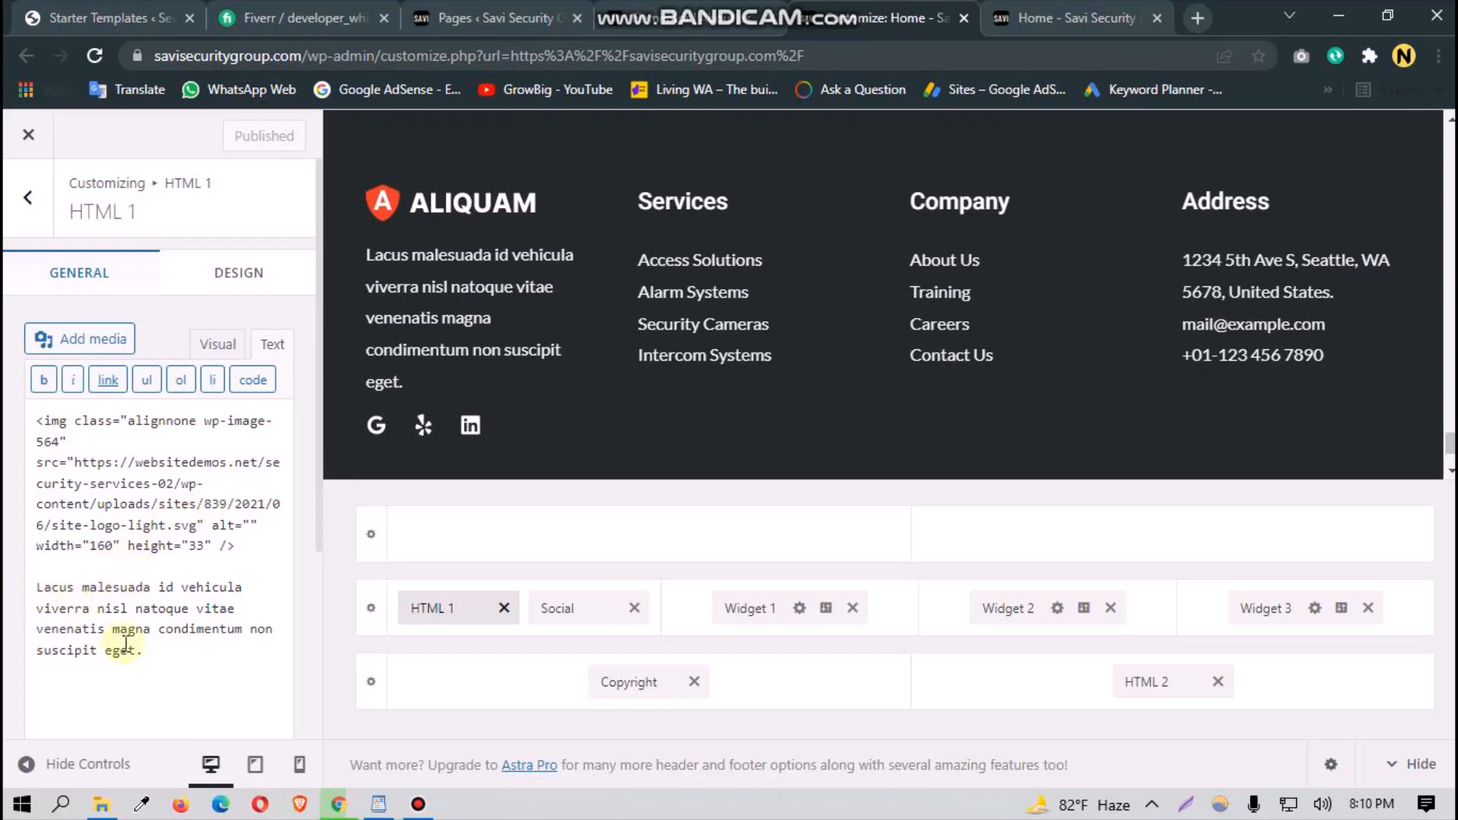
{"action": "left_click_drag", "start_coordinate": [143, 651], "coordinate": [35, 588]}
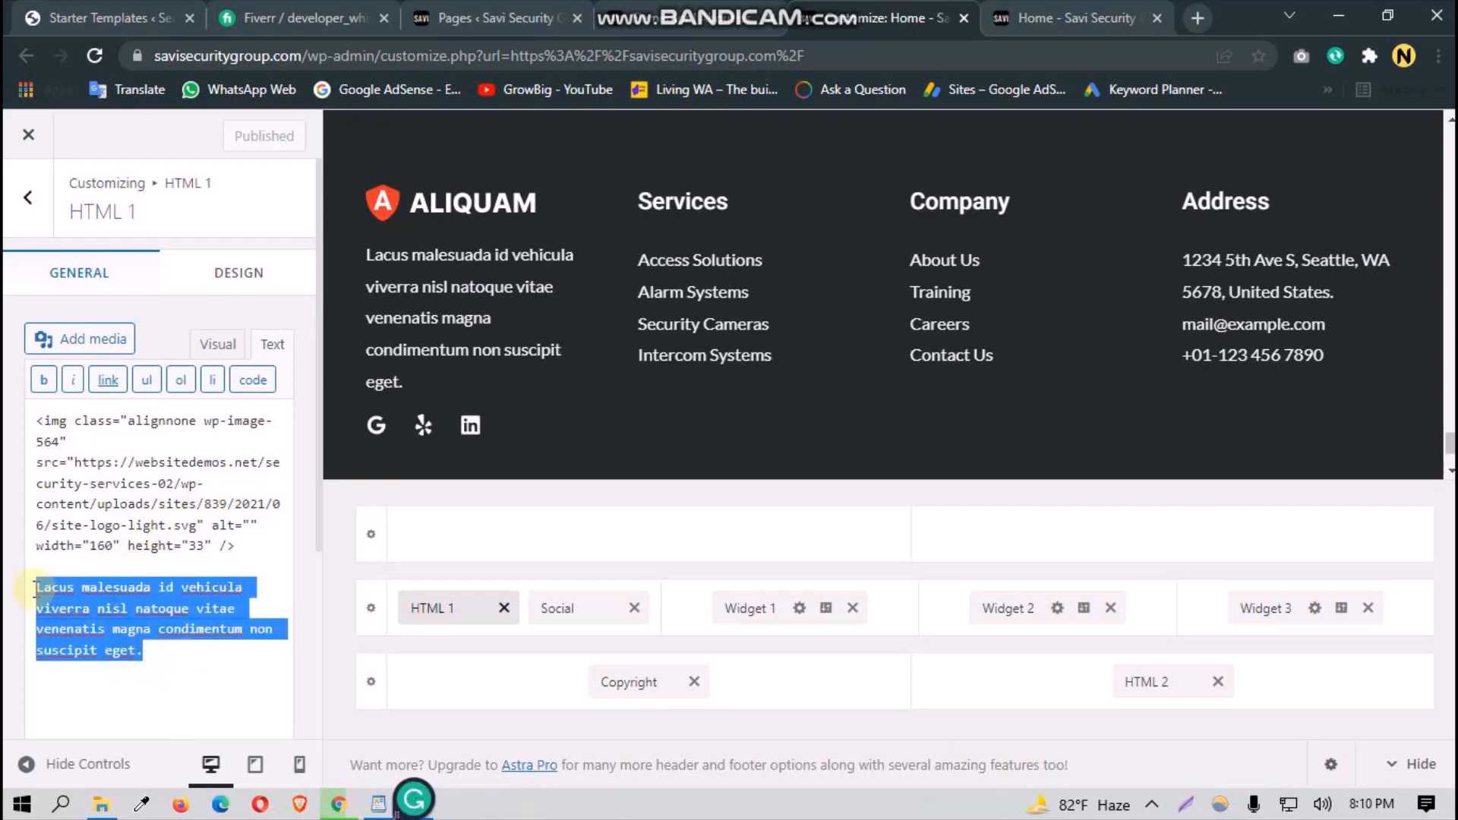
{"action": "key", "text": "BackSpace"}
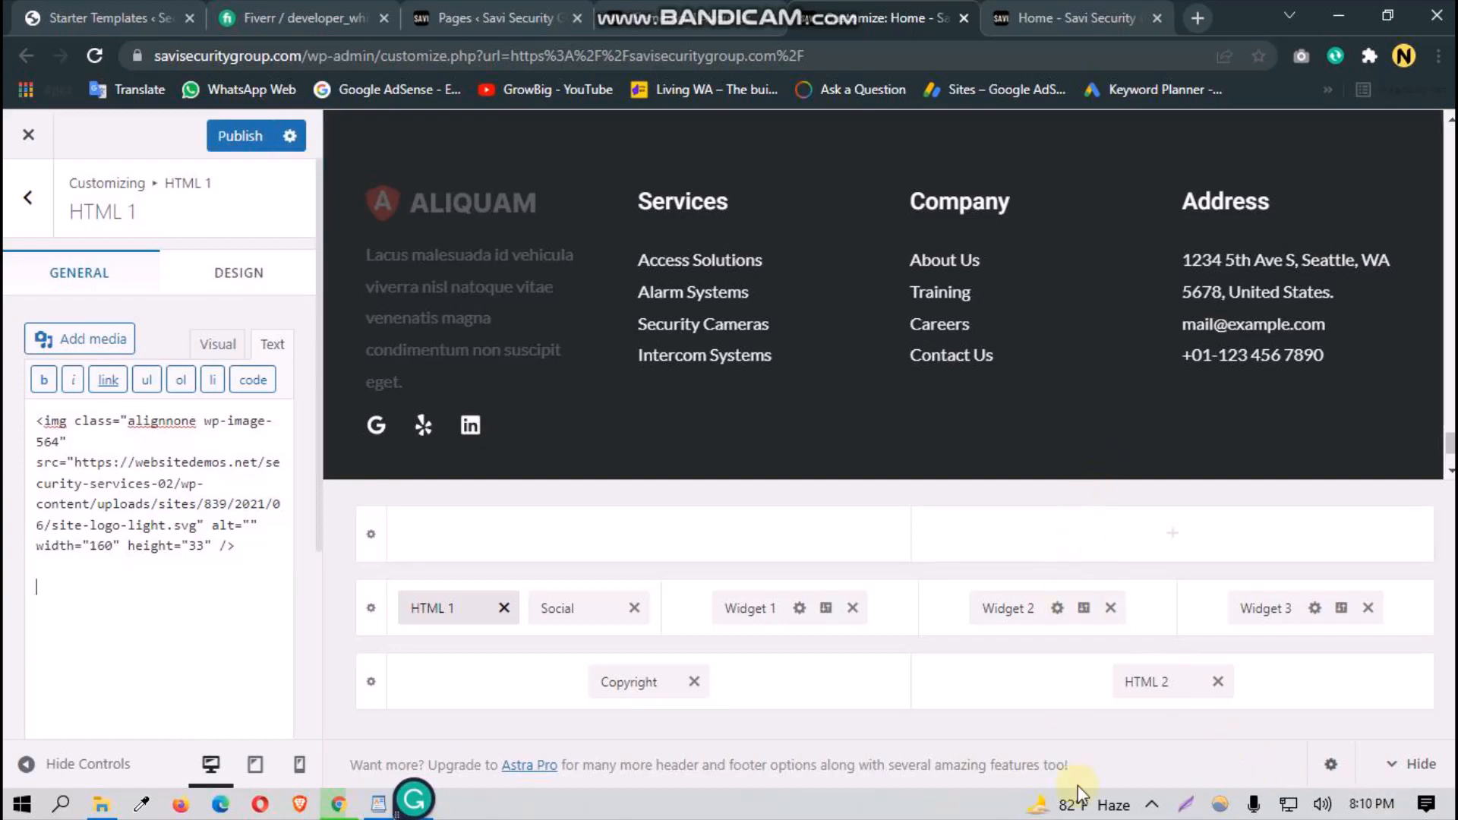
Step: Switch to the WordPad document and copy the About us text from "SAVI SECURITY GROUP is a French-owned" through "top-level security solutions"
{"action": "left_click", "coordinate": [378, 803]}
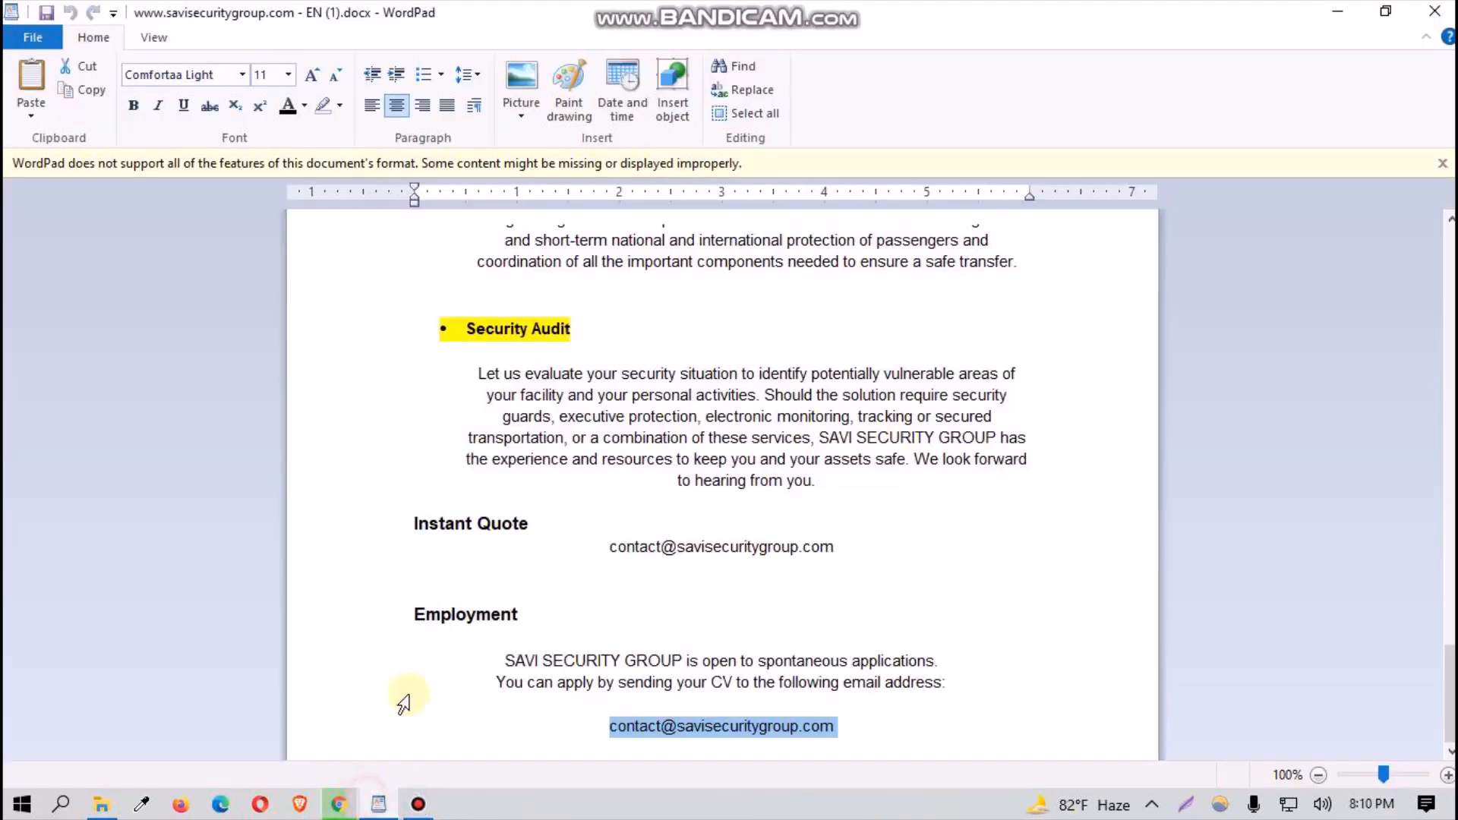
{"action": "scroll", "coordinate": [516, 419], "scroll_direction": "up", "scroll_amount": 2}
{"action": "scroll", "coordinate": [516, 419], "scroll_direction": "up", "scroll_amount": 15}
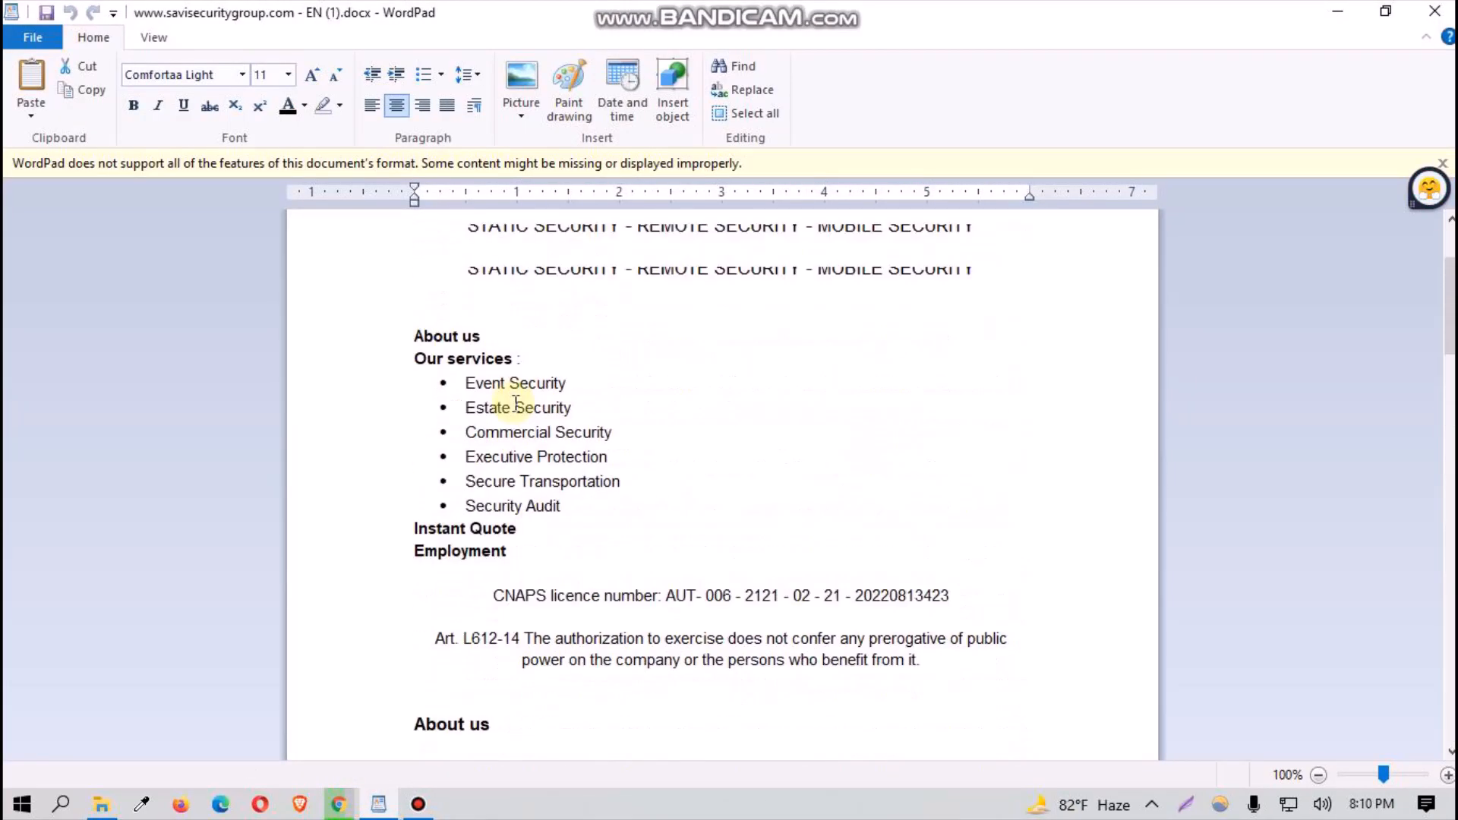
{"action": "left_click", "coordinate": [336, 803]}
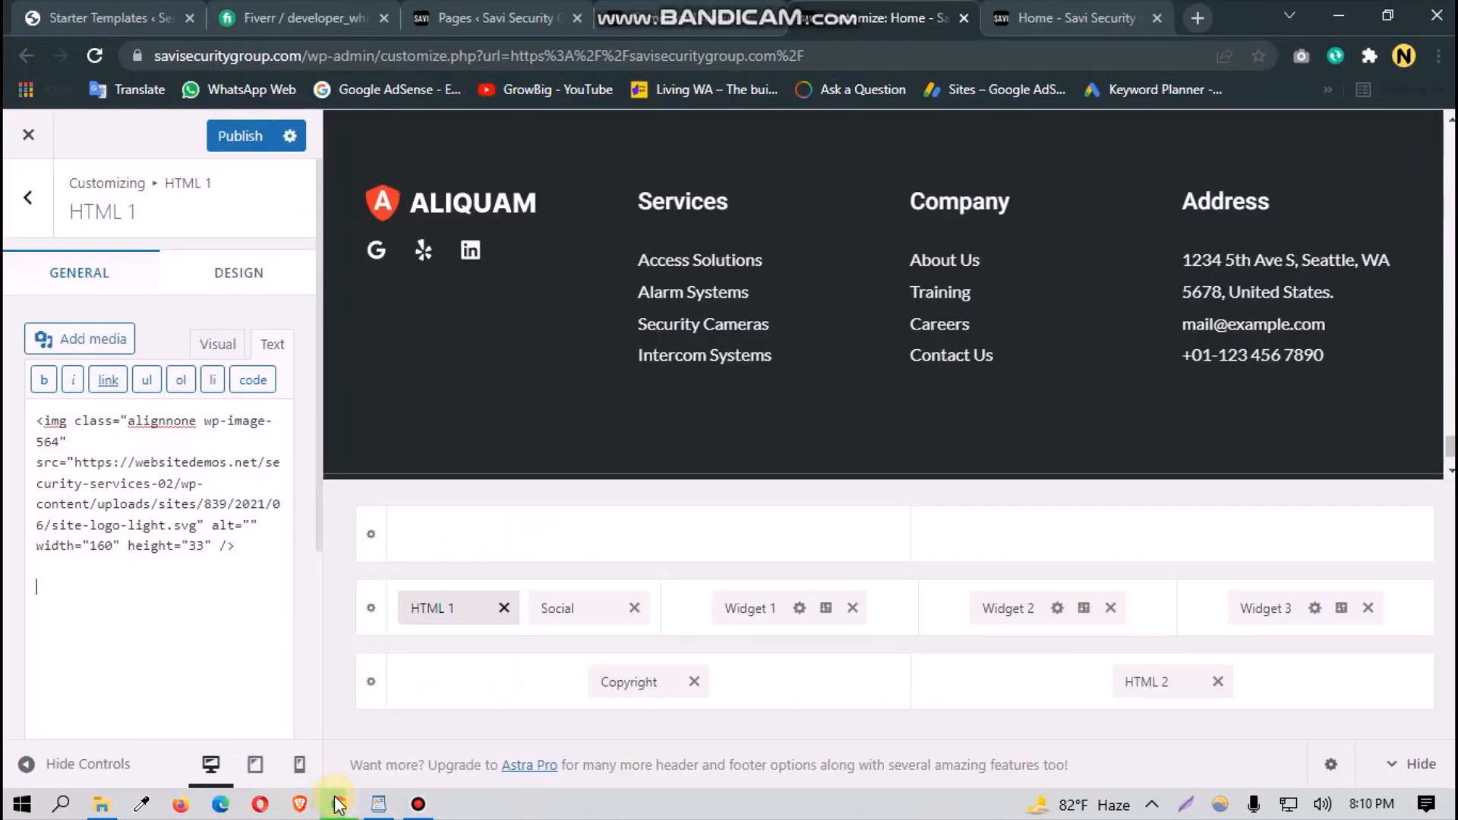
{"action": "left_click", "coordinate": [338, 804]}
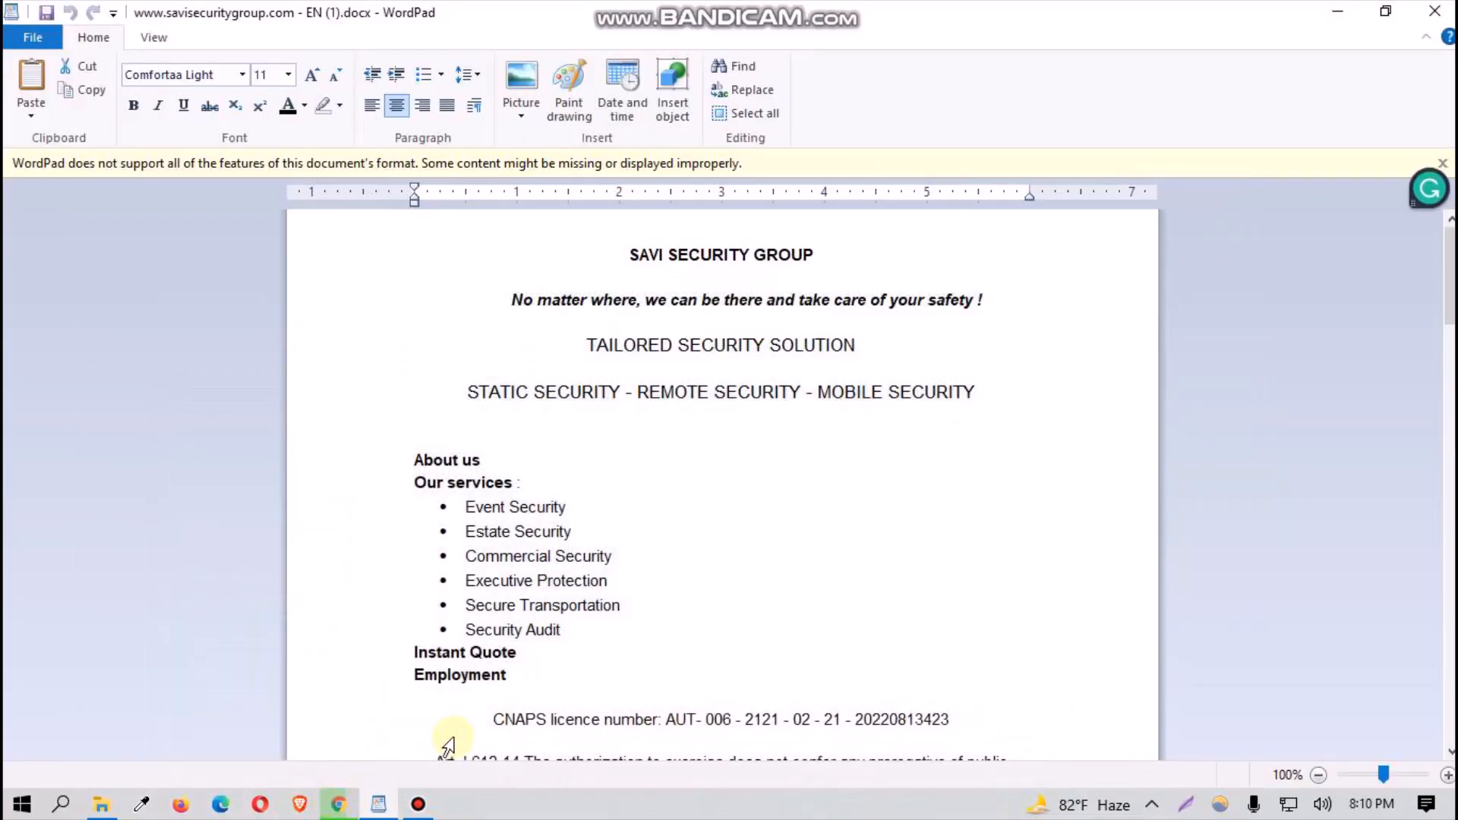
{"action": "scroll", "coordinate": [508, 697], "scroll_direction": "down", "scroll_amount": 8}
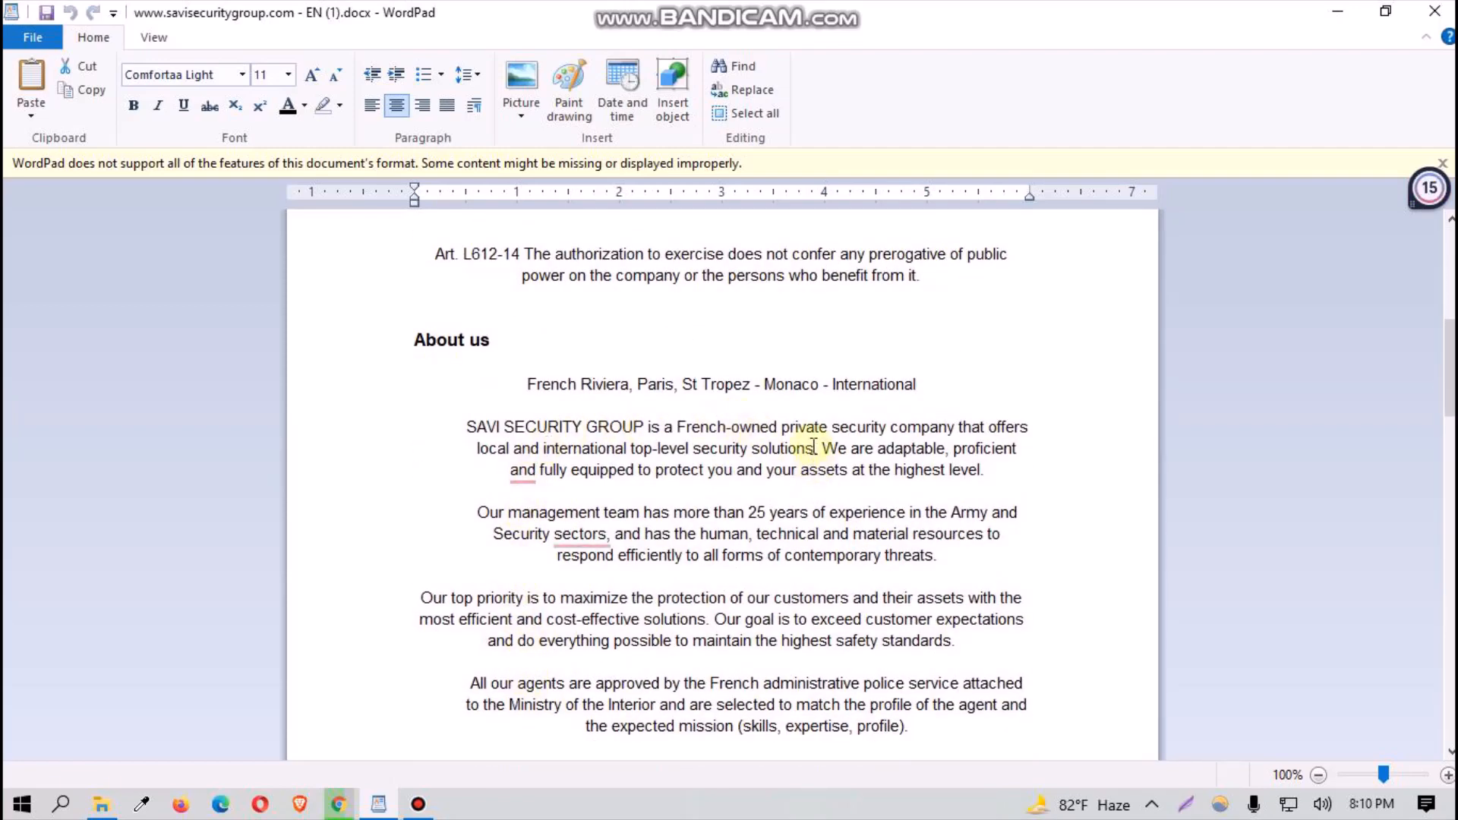
{"action": "left_click_drag", "start_coordinate": [817, 450], "coordinate": [460, 432]}
{"action": "right_click", "coordinate": [492, 432]}
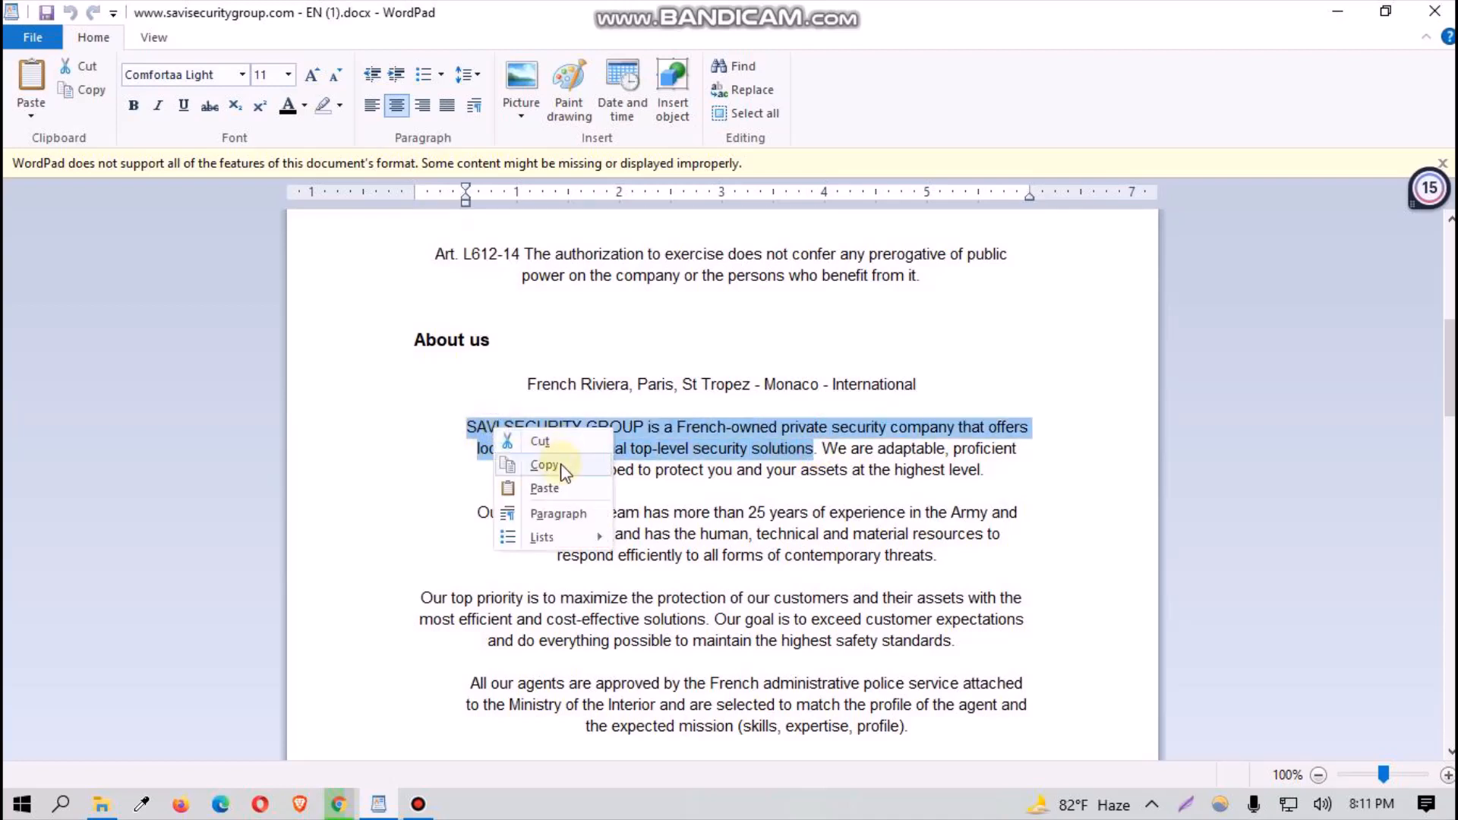
{"action": "left_click", "coordinate": [556, 464]}
{"action": "left_click", "coordinate": [574, 389]}
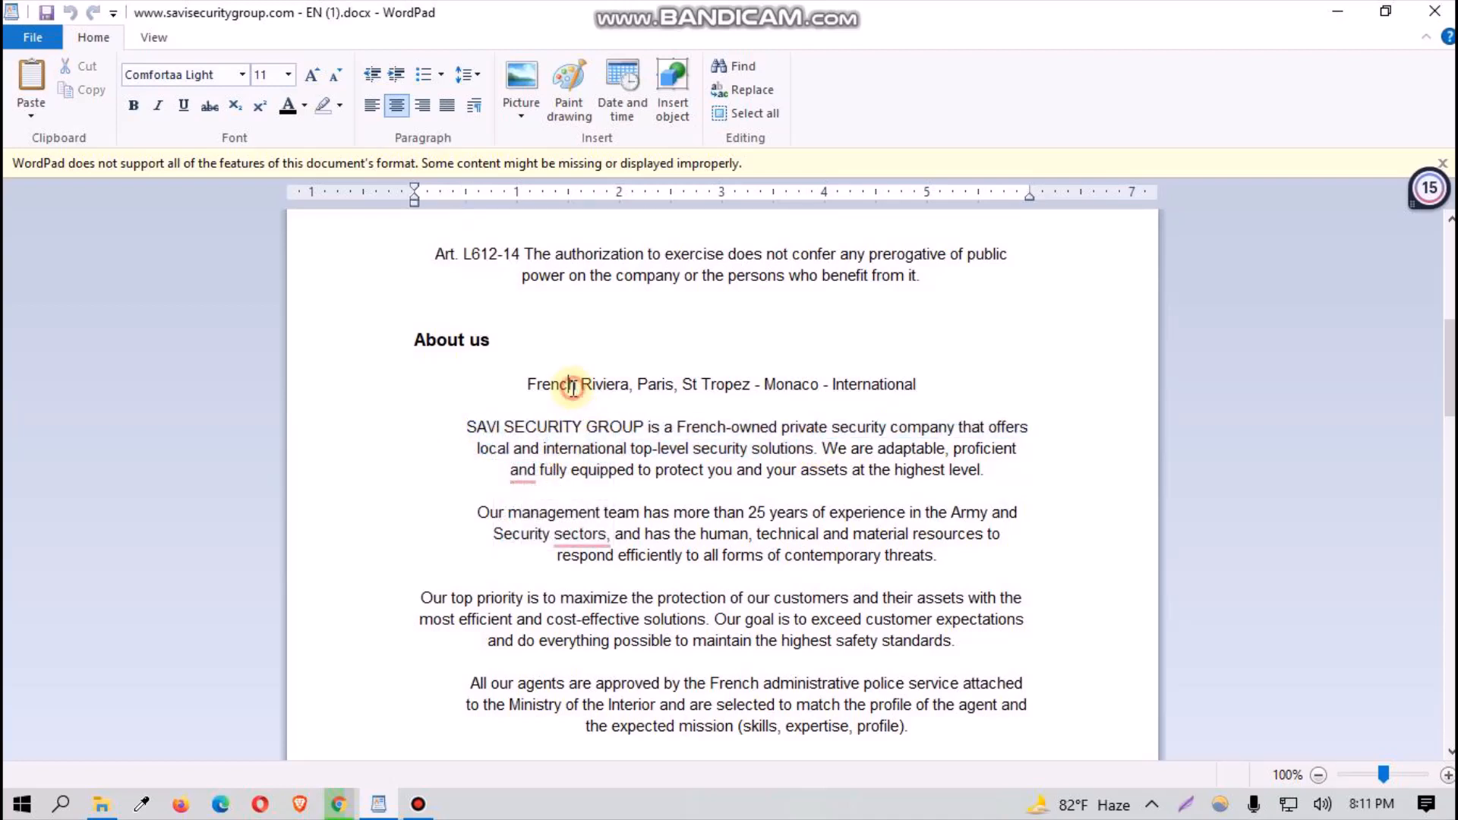
Step: Copy the locations line "French Riviera, Paris, St Tropez - Monaco - International" from the About us section
{"action": "triple_click", "coordinate": [591, 382]}
{"action": "right_click", "coordinate": [591, 383]}
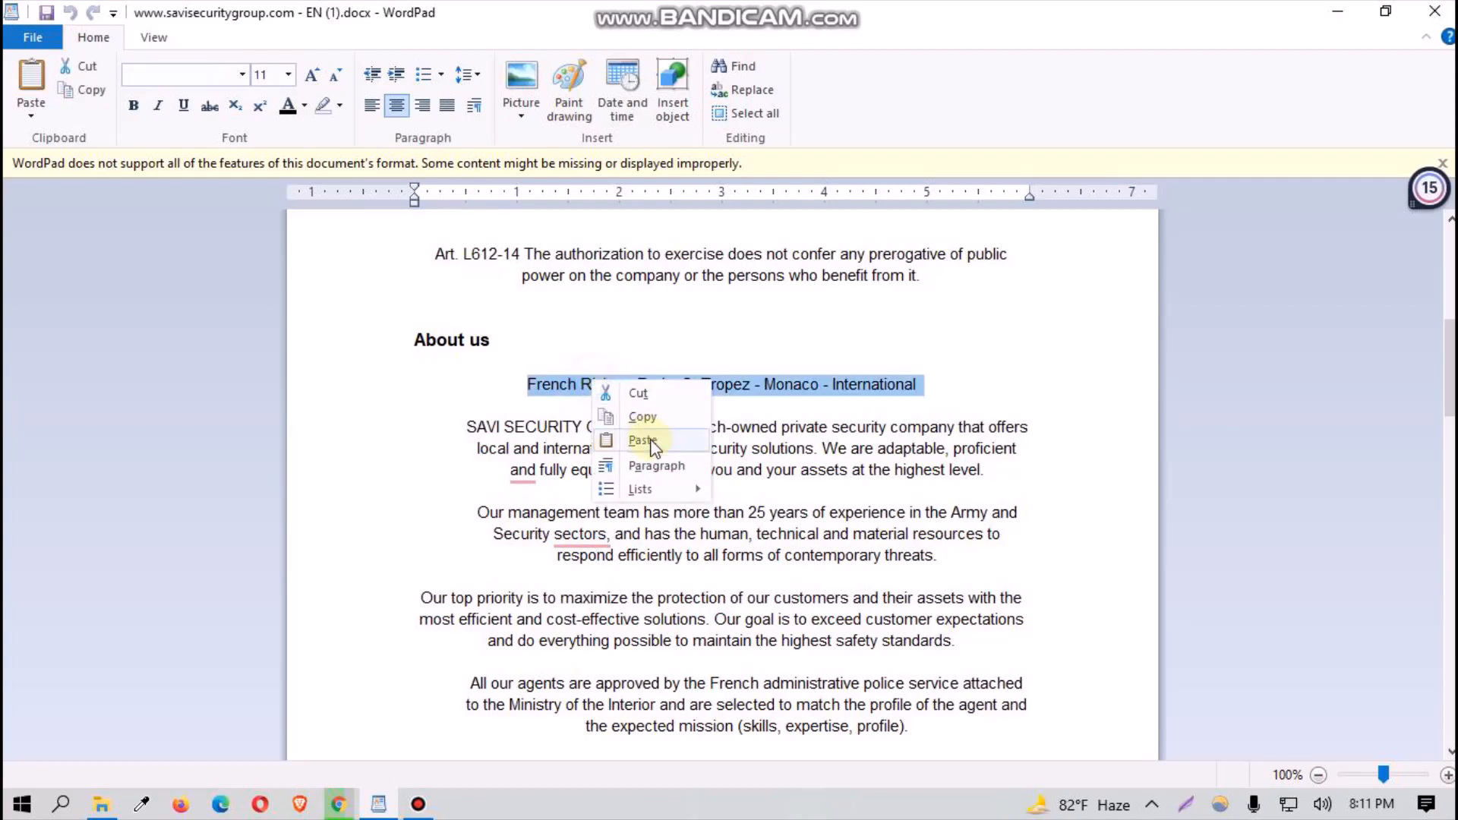
{"action": "left_click", "coordinate": [642, 418]}
{"action": "scroll", "coordinate": [558, 513], "scroll_direction": "up", "scroll_amount": 7}
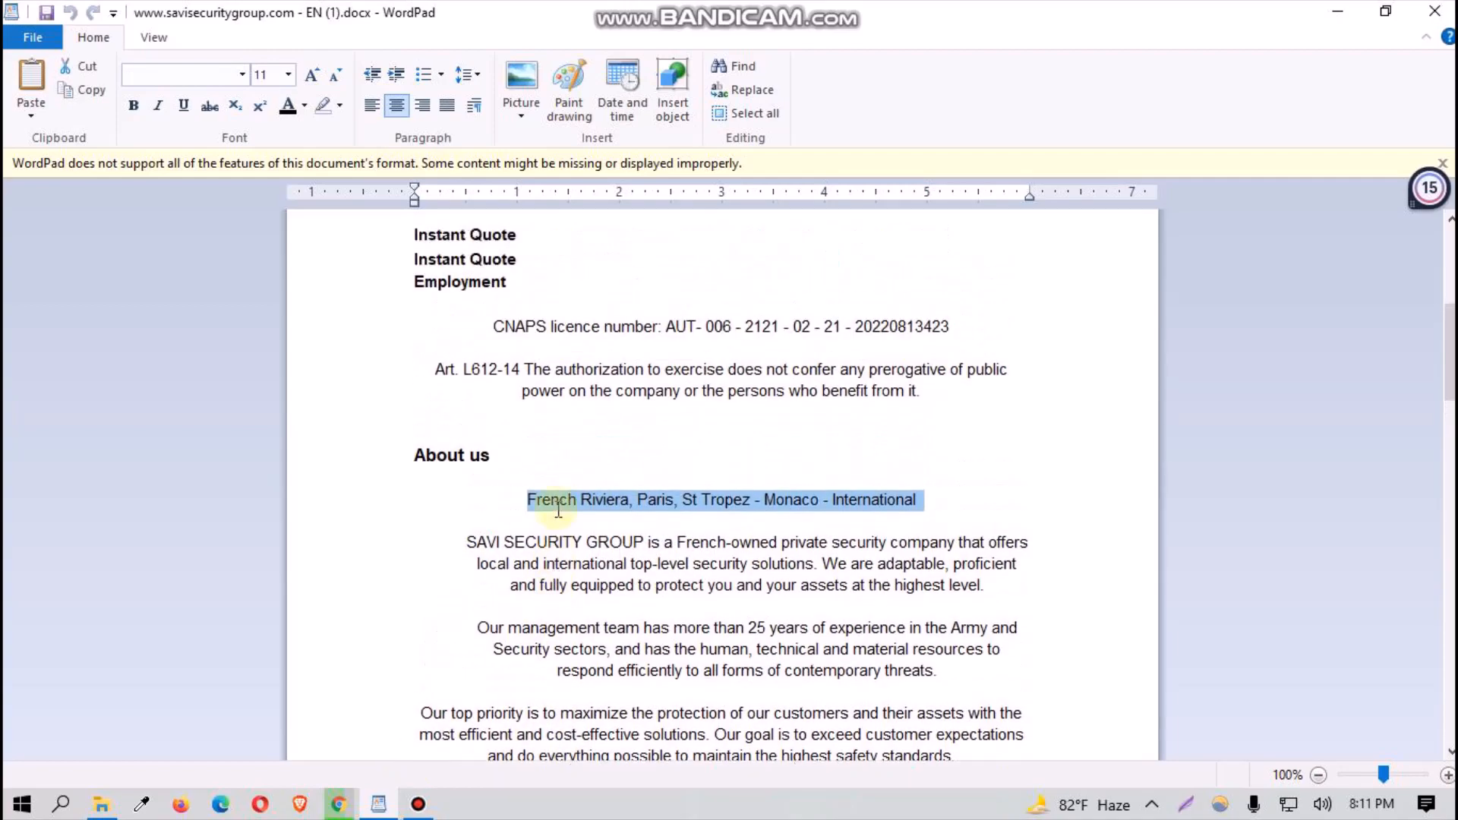
{"action": "scroll", "coordinate": [518, 568], "scroll_direction": "down", "scroll_amount": 3}
{"action": "scroll", "coordinate": [516, 575], "scroll_direction": "down", "scroll_amount": 5}
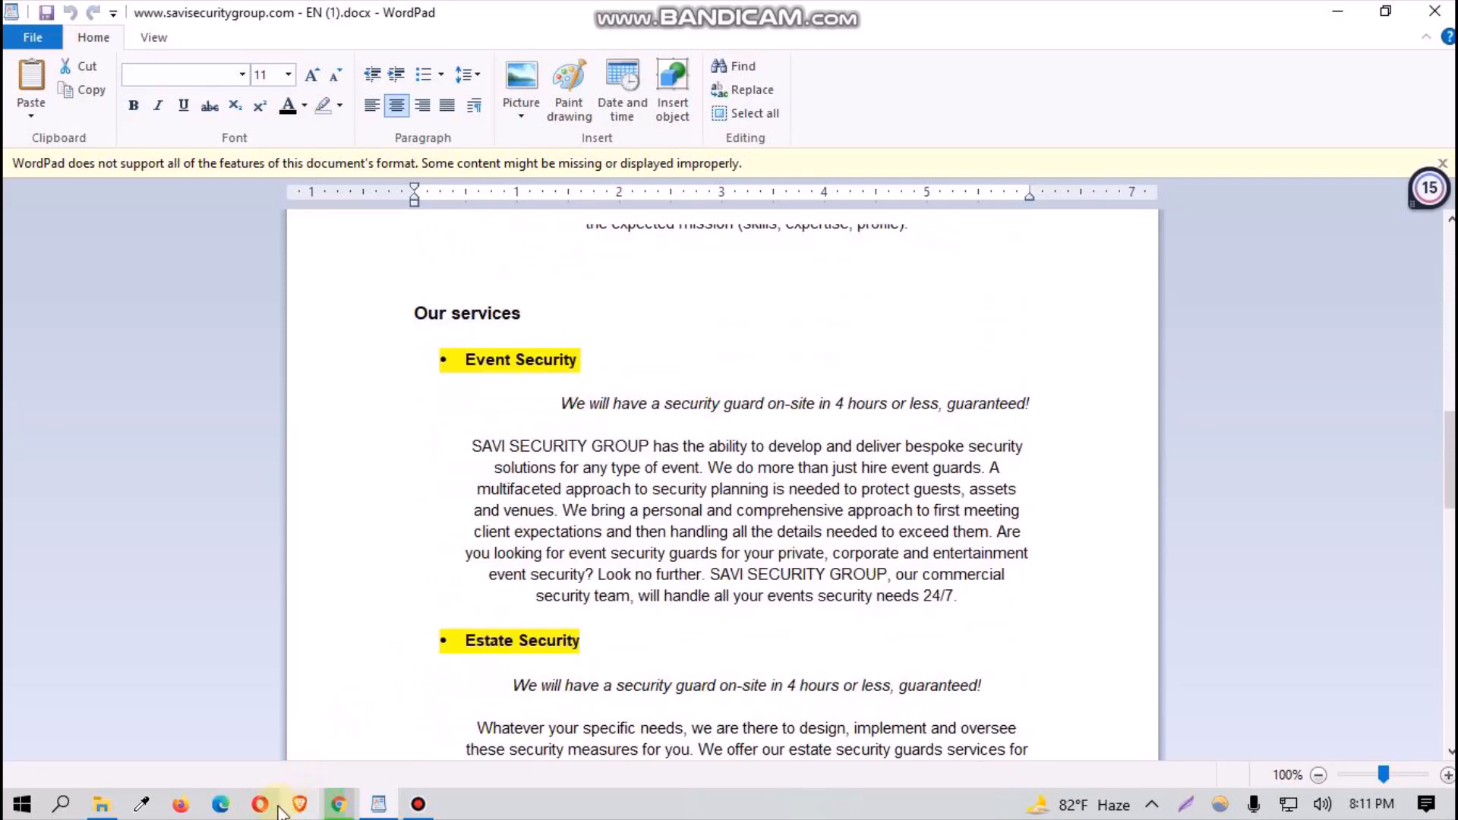
Step: Switch to Chrome and insert "SAVI SECURITY GROUP" from the clipboard history below the logo code in HTML 1, followed by a <br> tag
{"action": "left_click", "coordinate": [340, 805]}
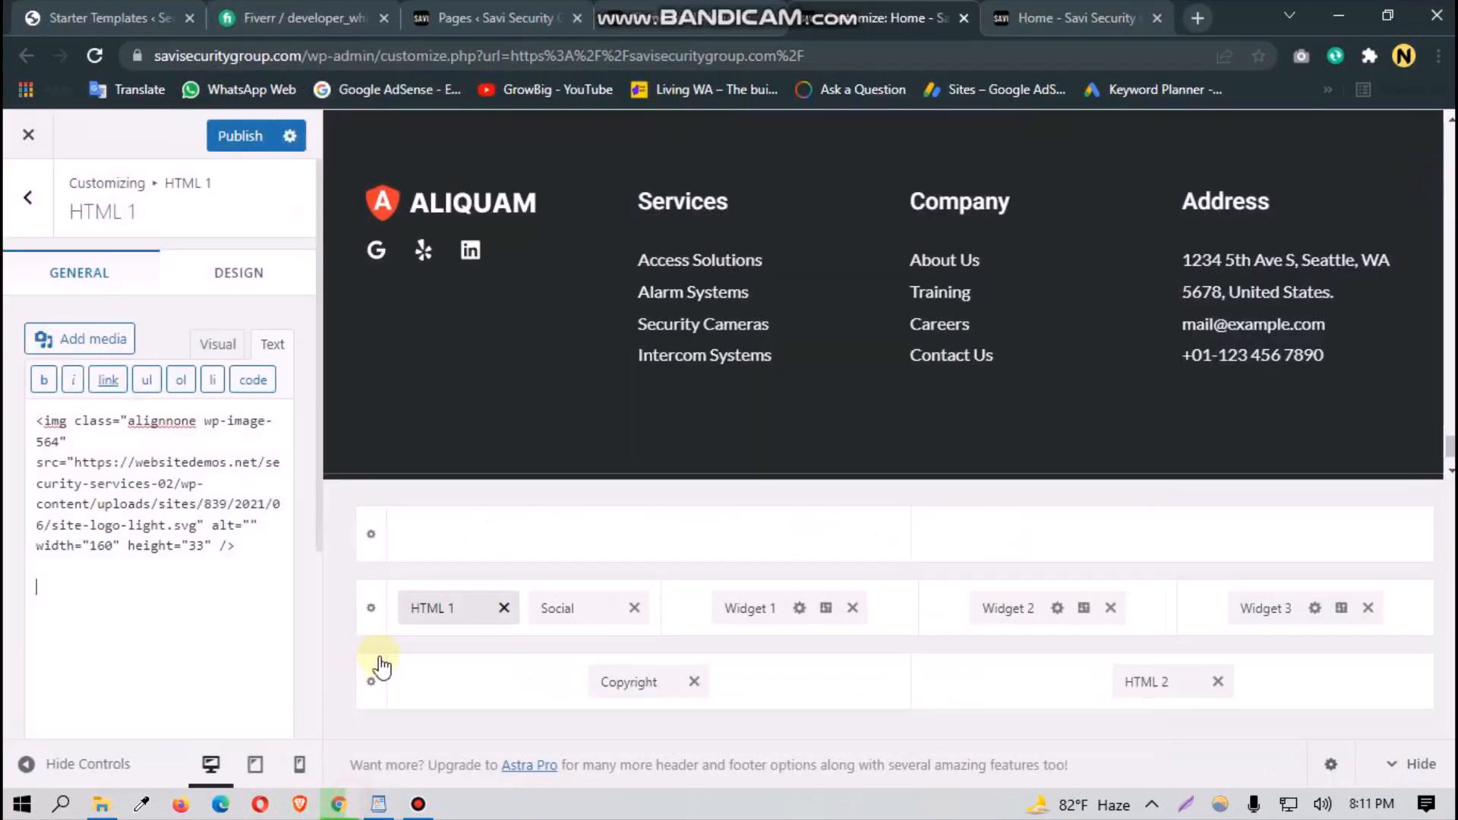
{"action": "left_click", "coordinate": [212, 579]}
{"action": "key", "text": "super+v"}
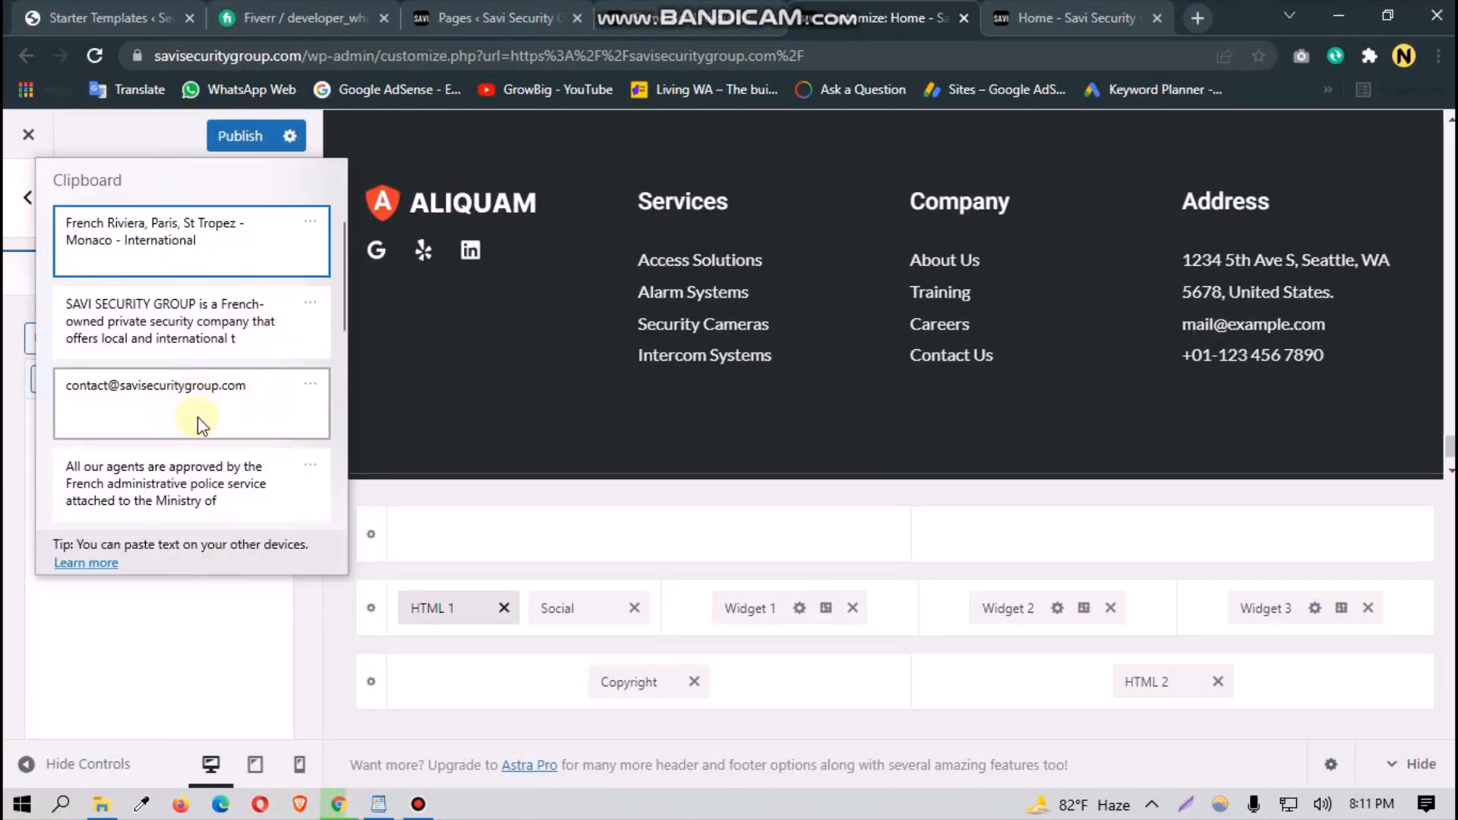
{"action": "scroll", "coordinate": [197, 425], "scroll_direction": "down", "scroll_amount": 10}
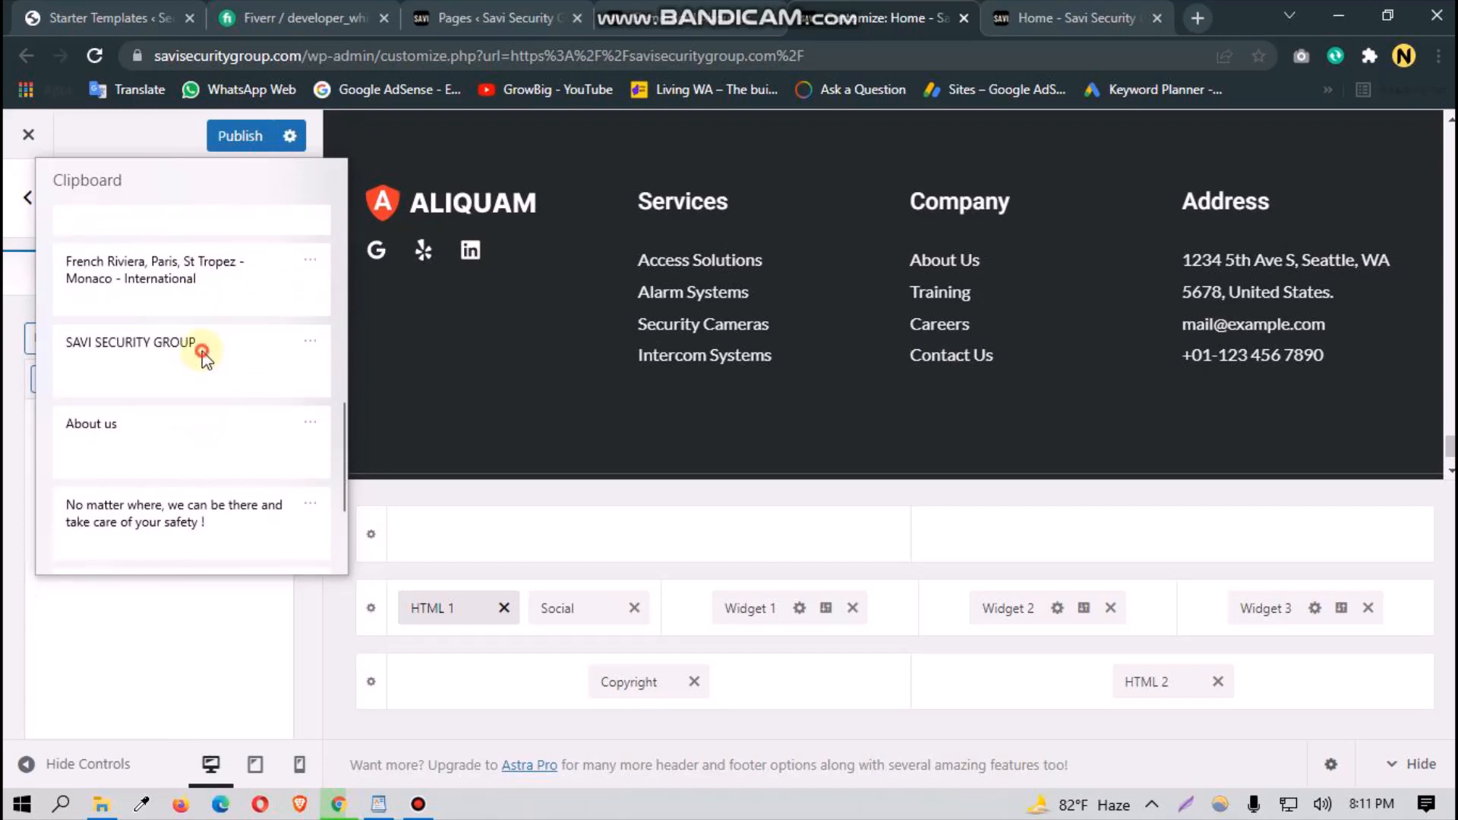
{"action": "left_click", "coordinate": [204, 357]}
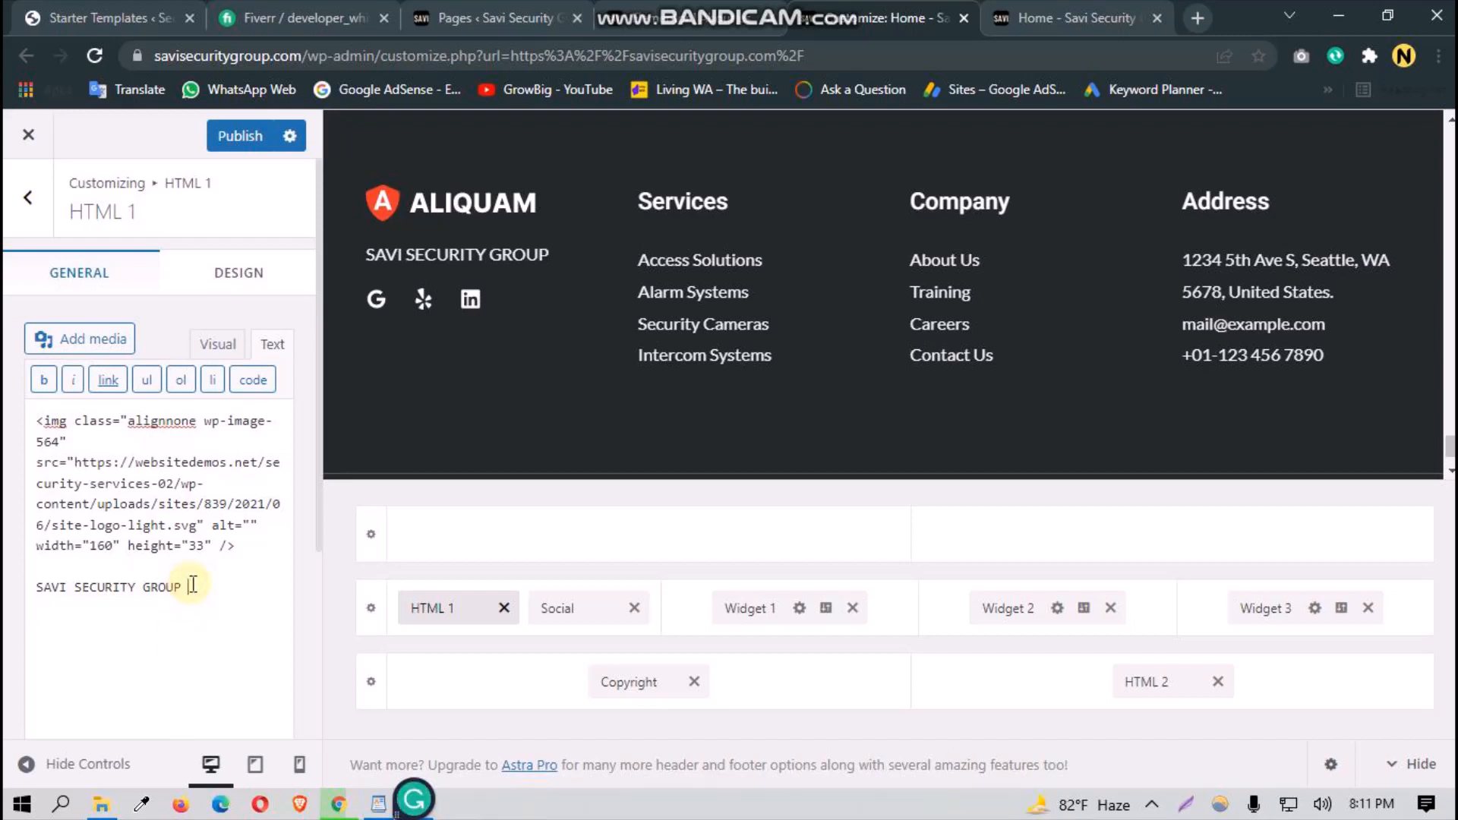
{"action": "type", "text": "<br>"}
Step: Try the locations line "French Riviera, Paris, St Tropez - Monaco - International" below the company name in HTML 1, and remove it
{"action": "key", "text": "super+v"}
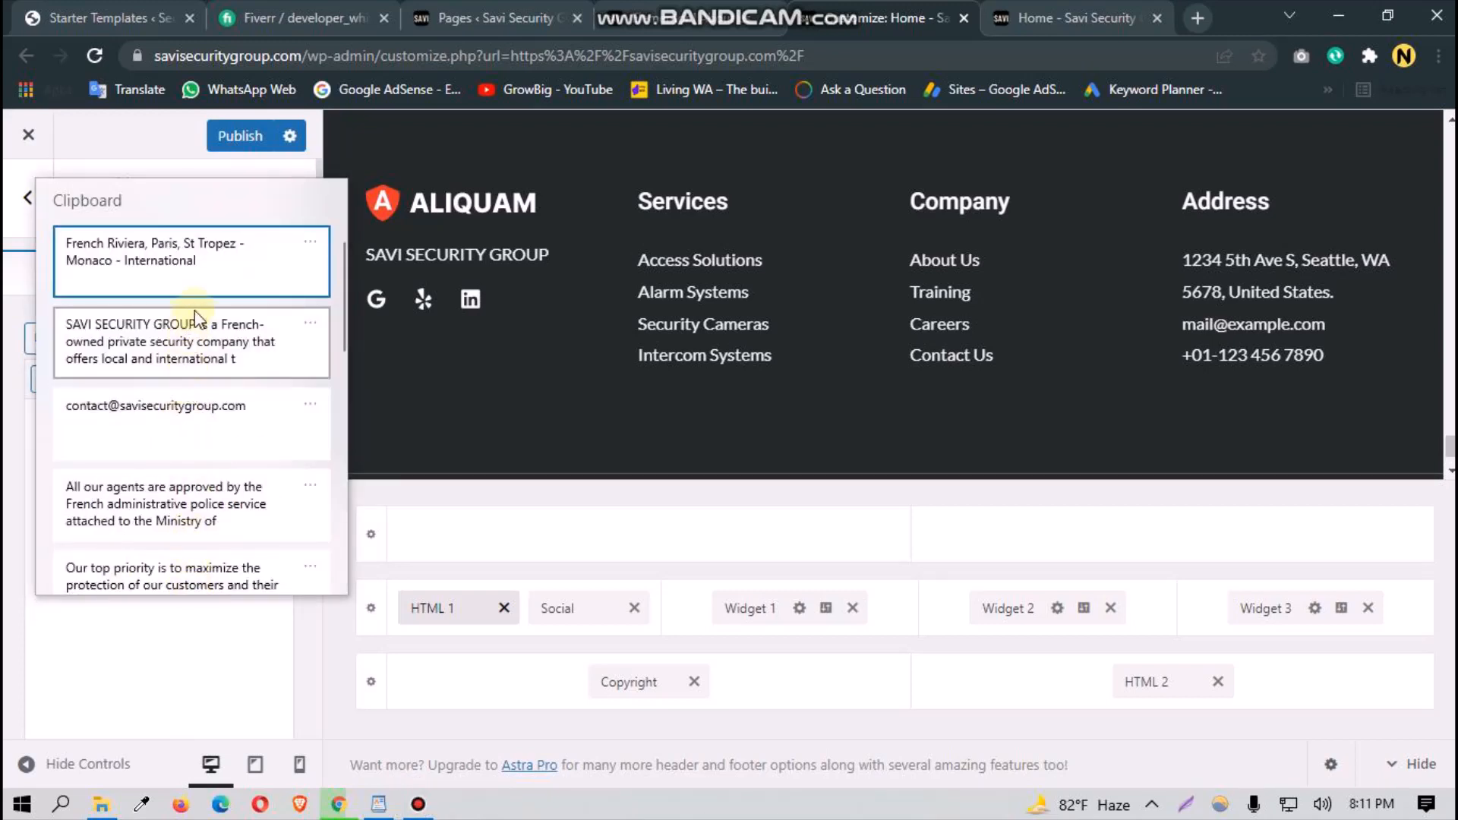
{"action": "left_click", "coordinate": [201, 257]}
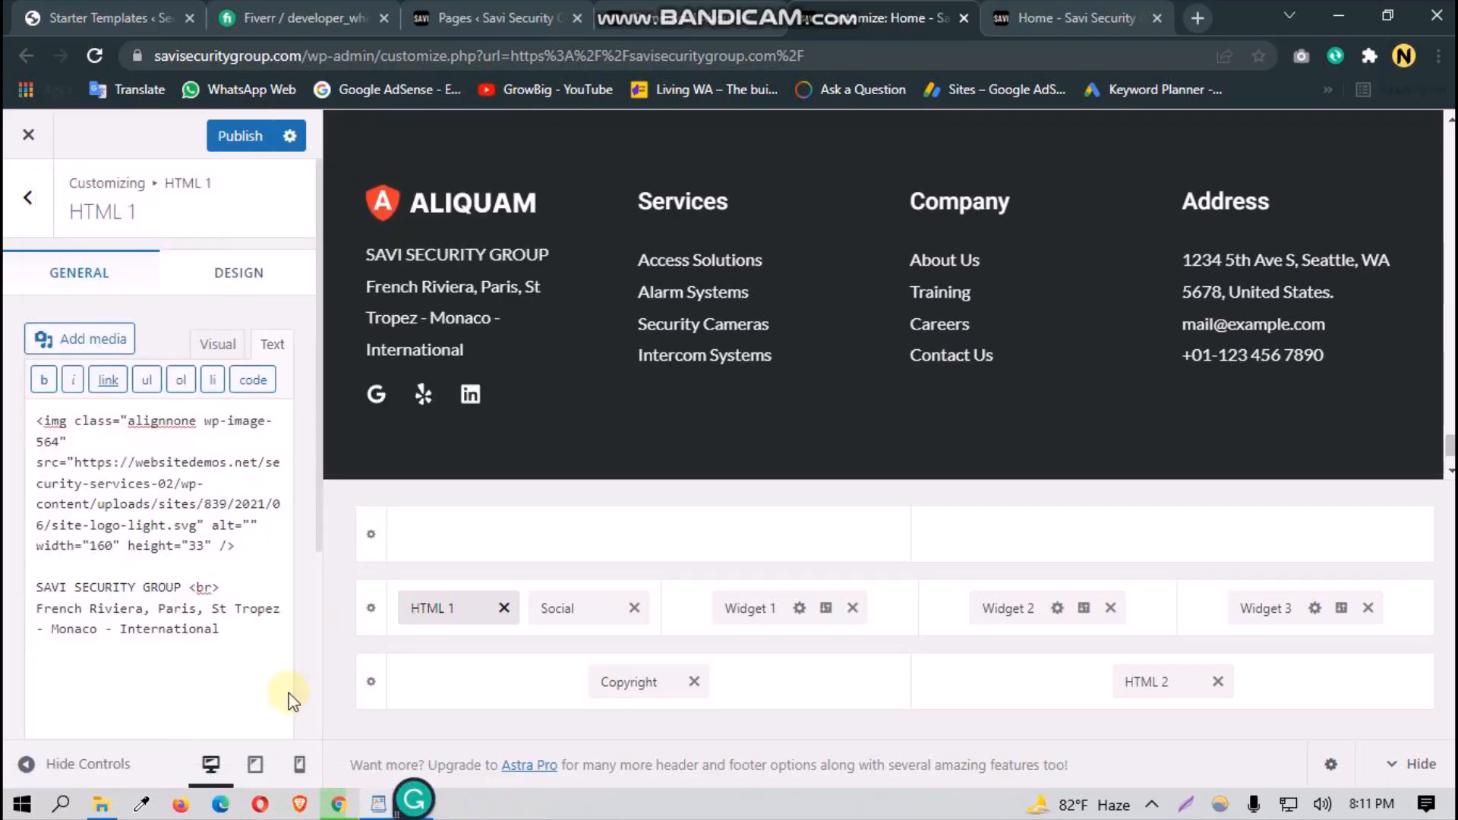
{"action": "left_click_drag", "start_coordinate": [235, 630], "coordinate": [34, 605]}
{"action": "key", "text": "BackSpace"}
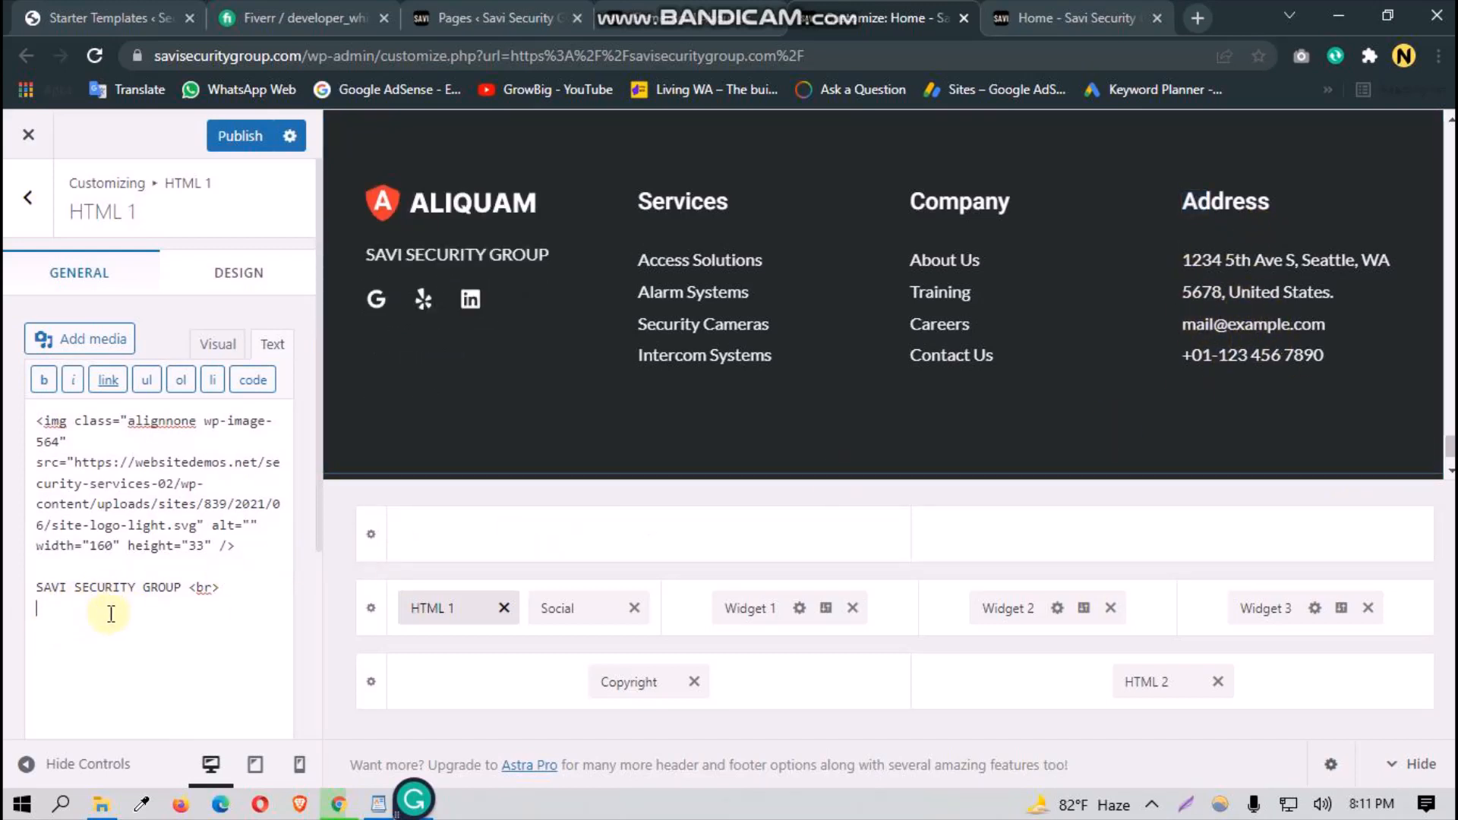
Step: Insert the copied sentence about the French-owned private security company below the company name and check the footer preview
{"action": "key", "text": "super+v"}
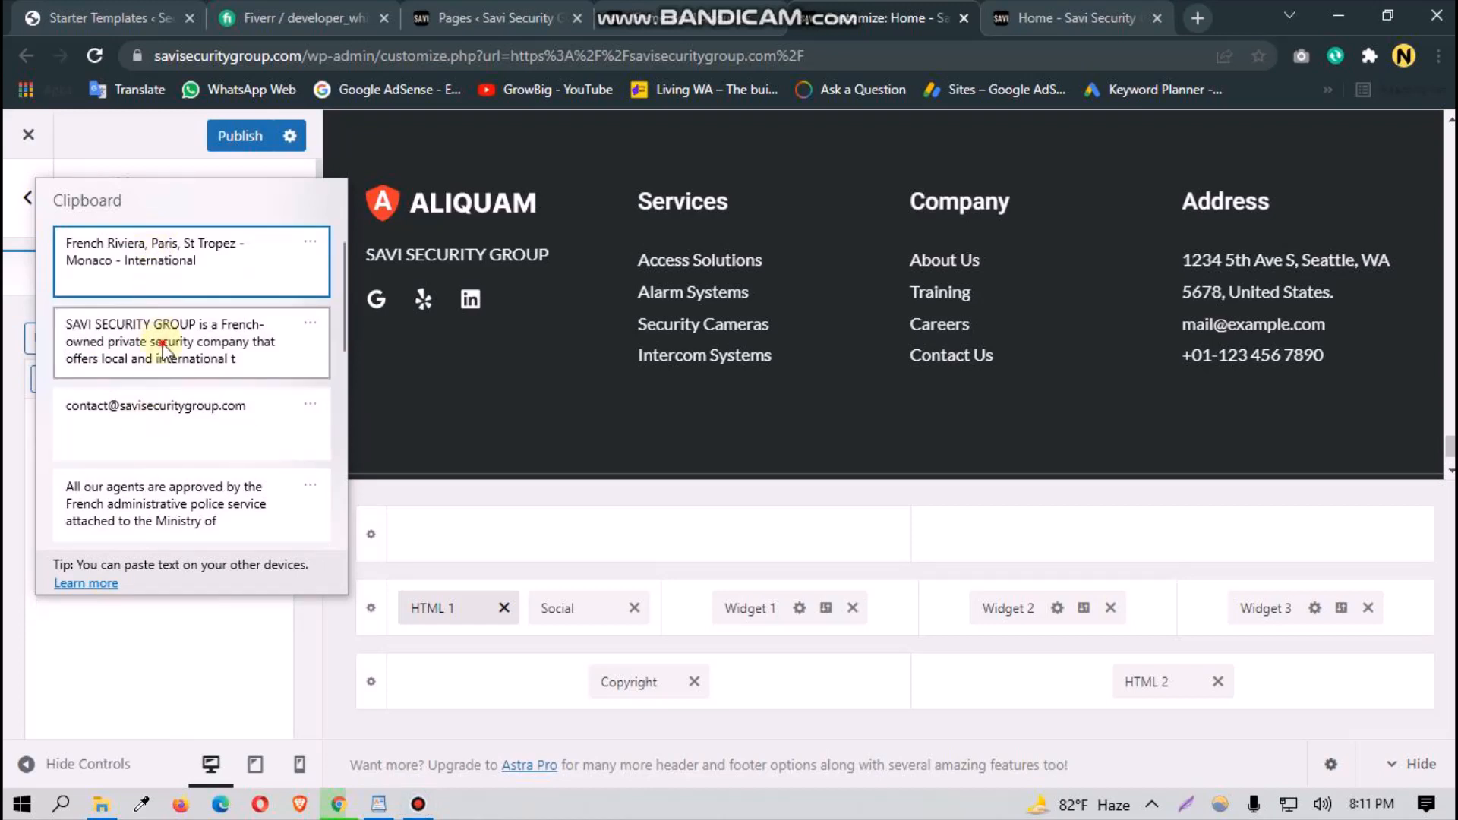
{"action": "left_click", "coordinate": [163, 343]}
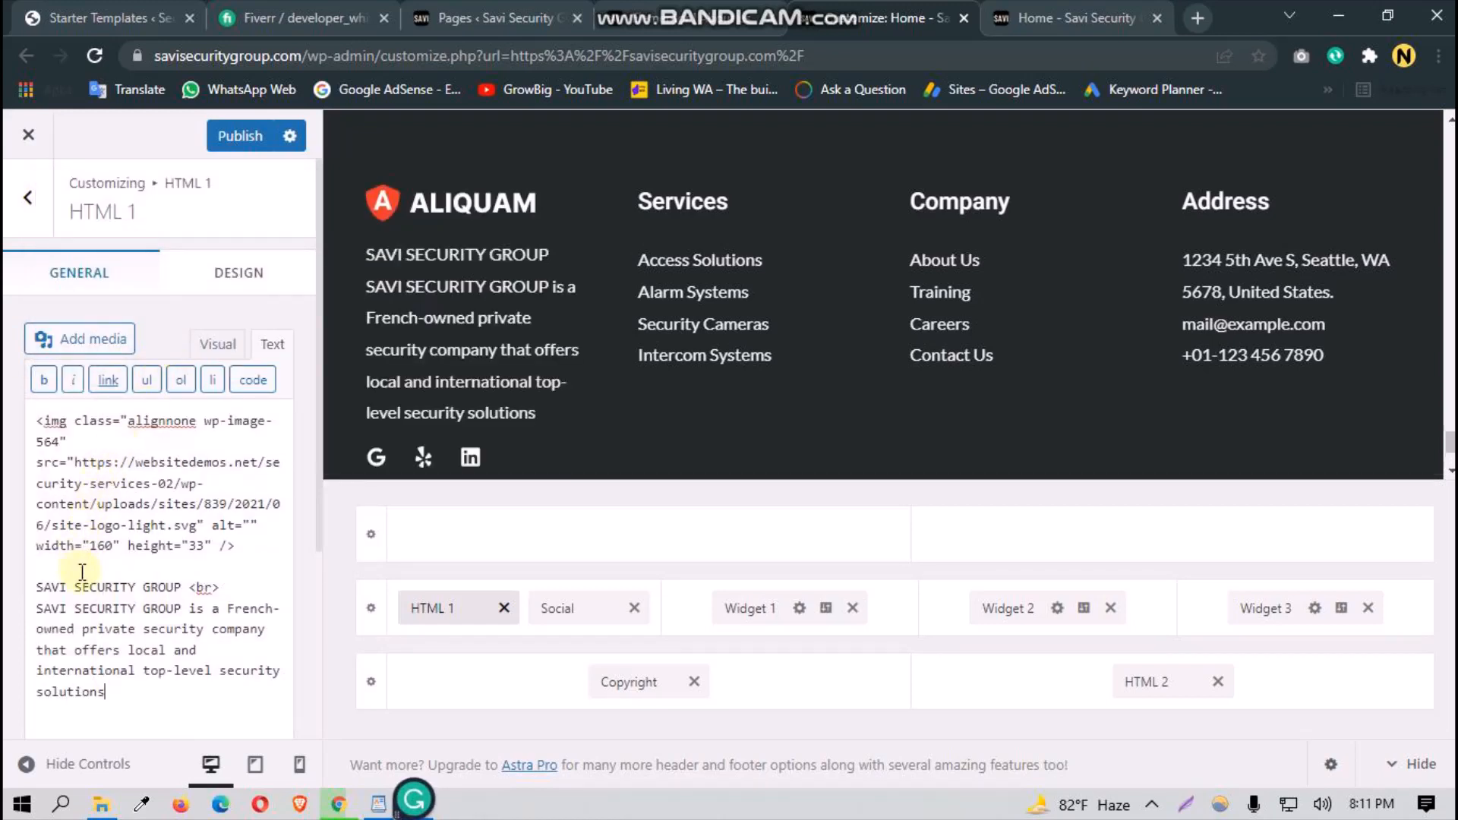
{"action": "scroll", "coordinate": [498, 398], "scroll_direction": "down", "scroll_amount": 3}
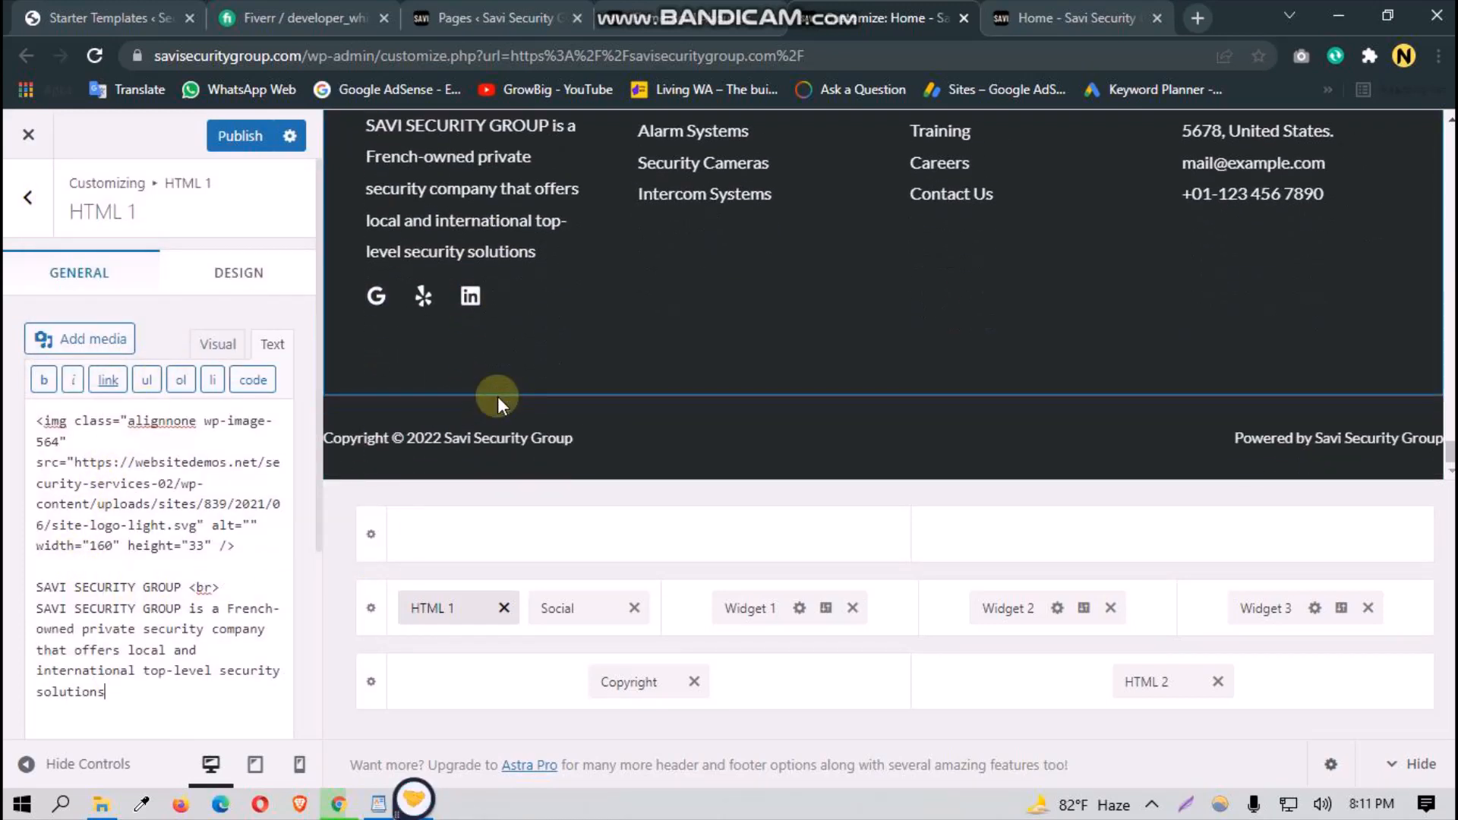
{"action": "scroll", "coordinate": [498, 398], "scroll_direction": "up", "scroll_amount": 2}
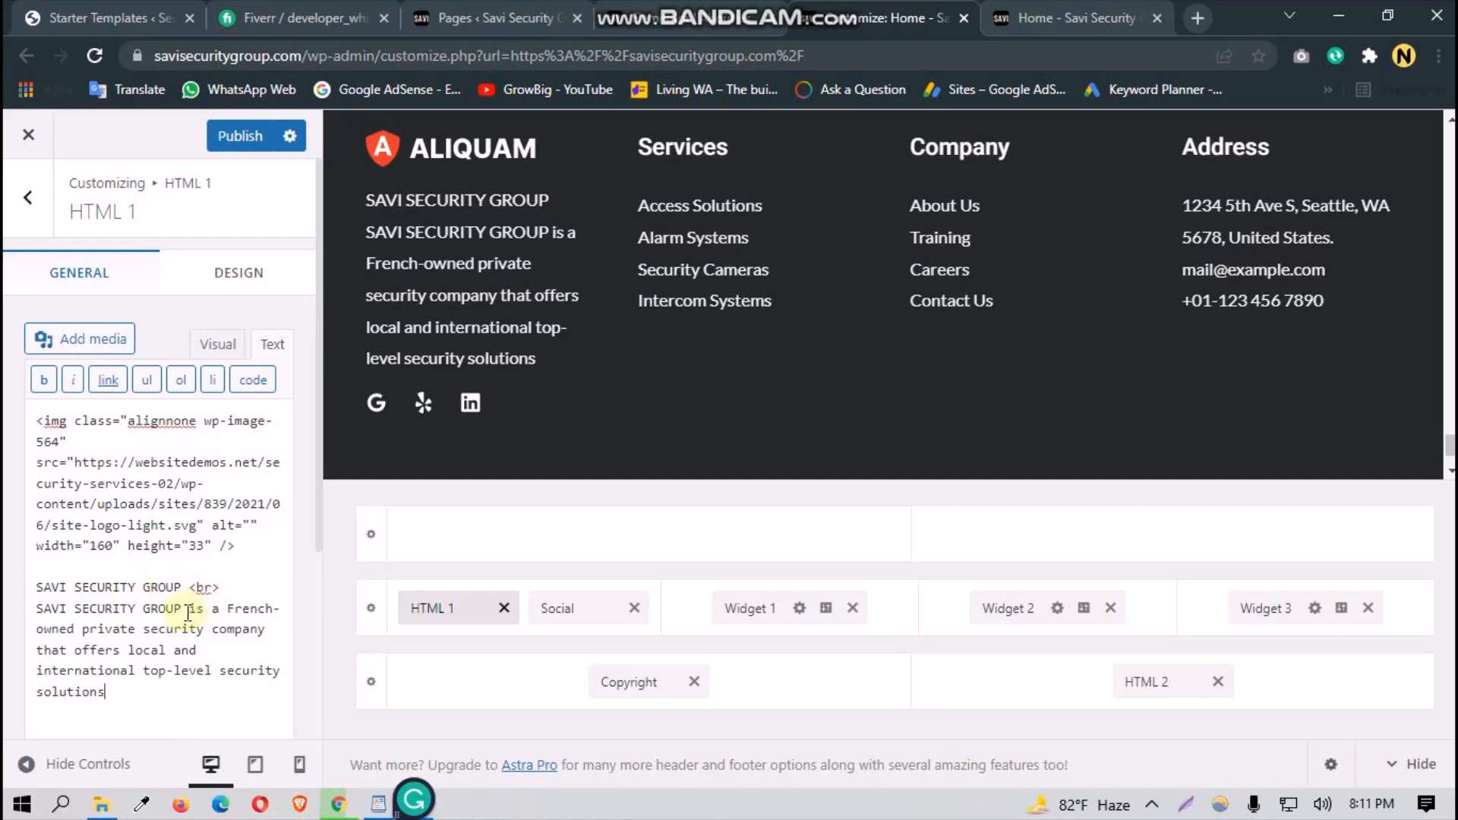
Step: Remove the repeated "SAVI SECURITY GROUP" and its trailing space from the start of the description sentence in HTML 1
{"action": "left_click_drag", "start_coordinate": [187, 611], "coordinate": [16, 627]}
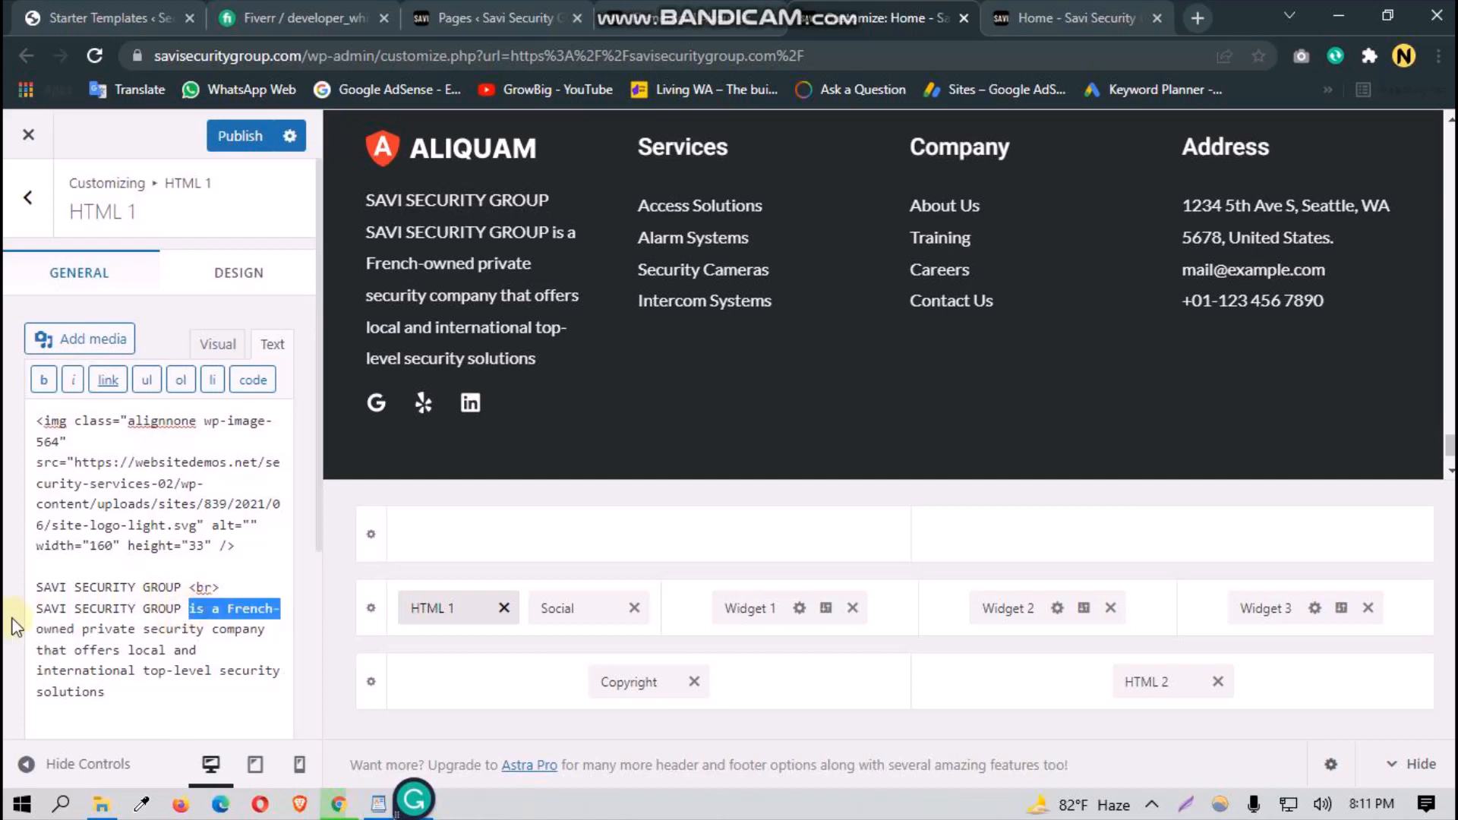
{"action": "left_click", "coordinate": [183, 610]}
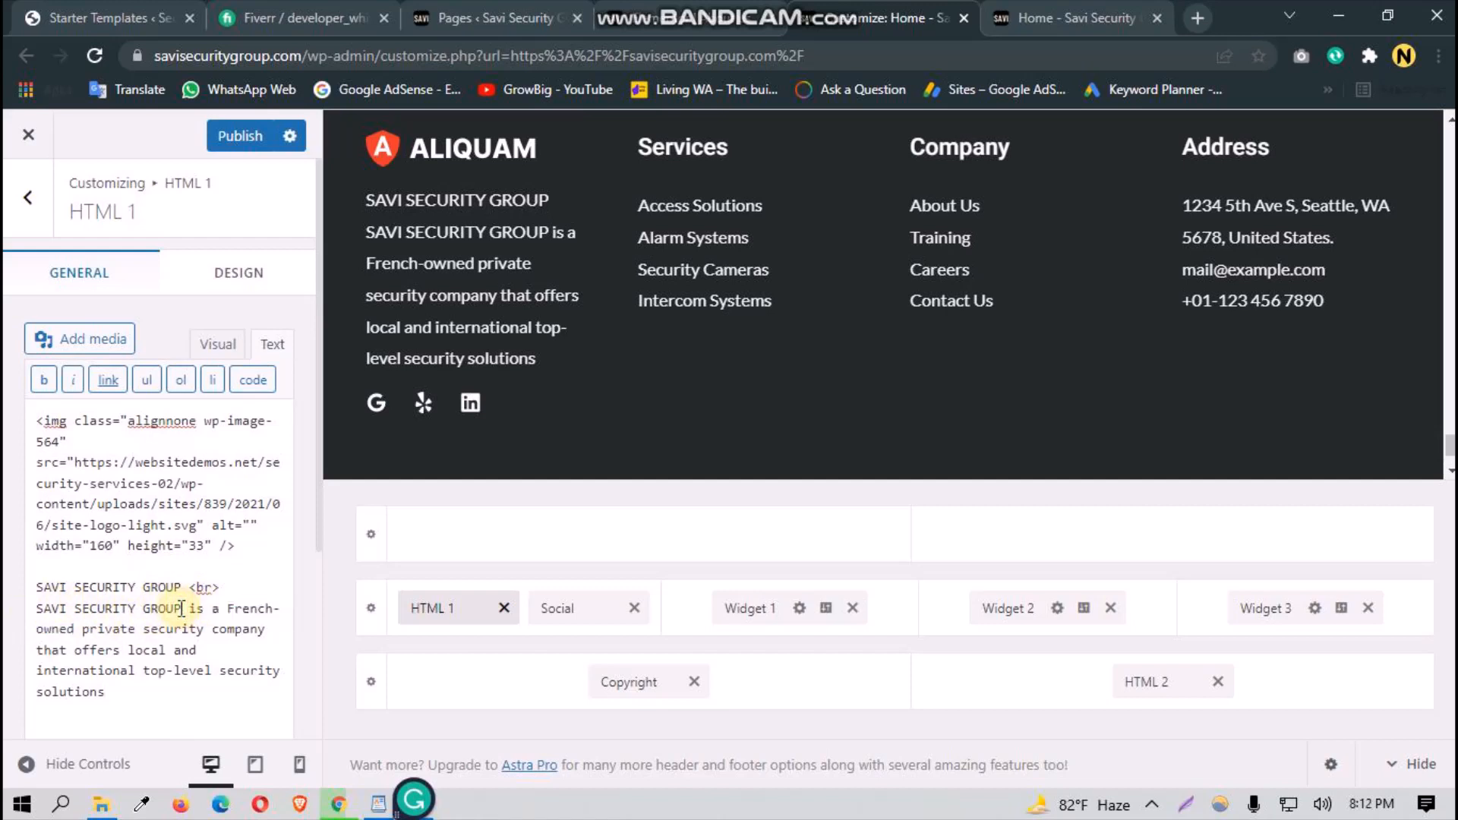
{"action": "left_click_drag", "start_coordinate": [182, 610], "coordinate": [34, 607]}
{"action": "key", "text": "BackSpace"}
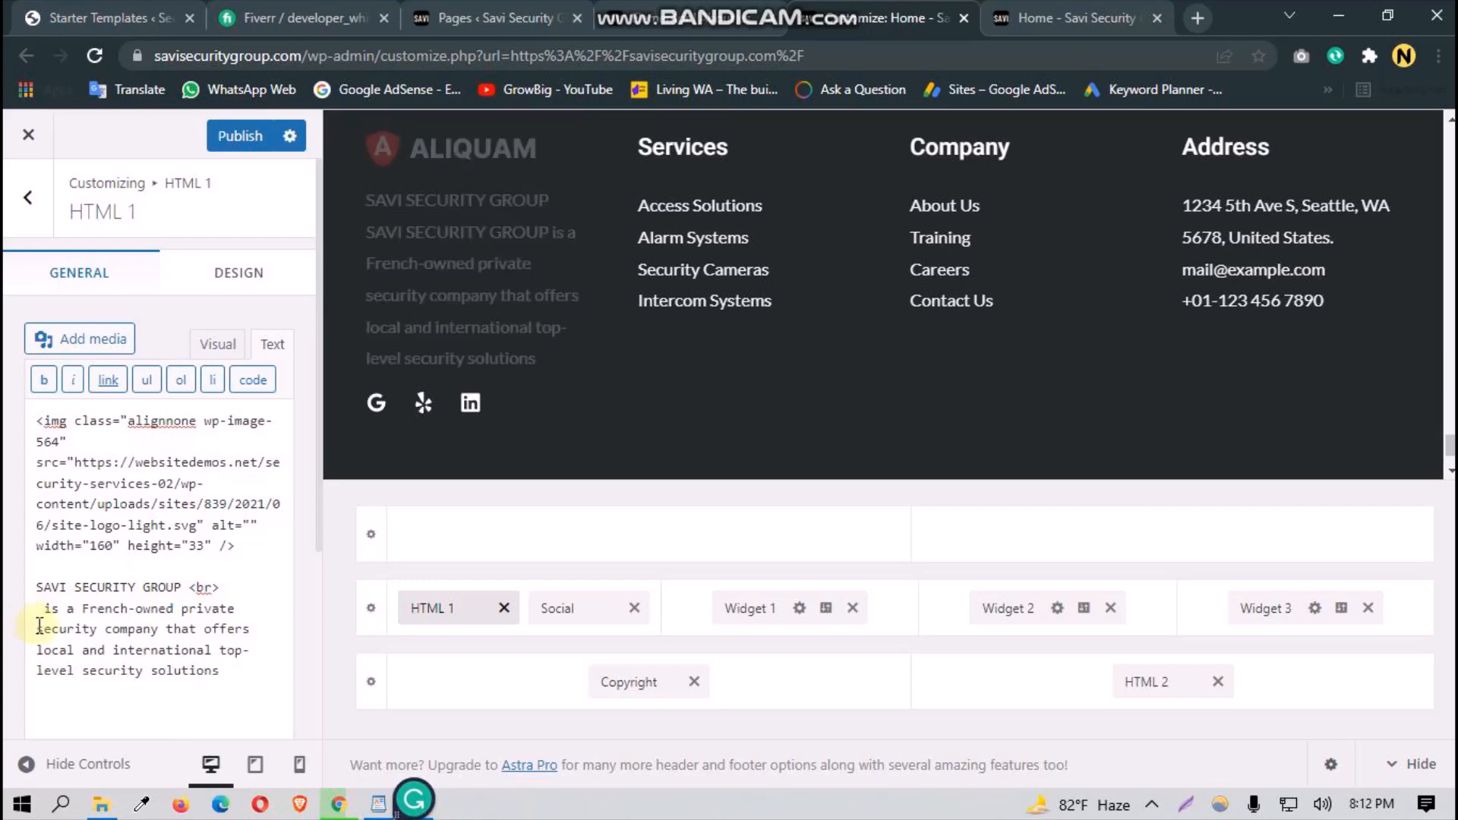
{"action": "left_click", "coordinate": [41, 610]}
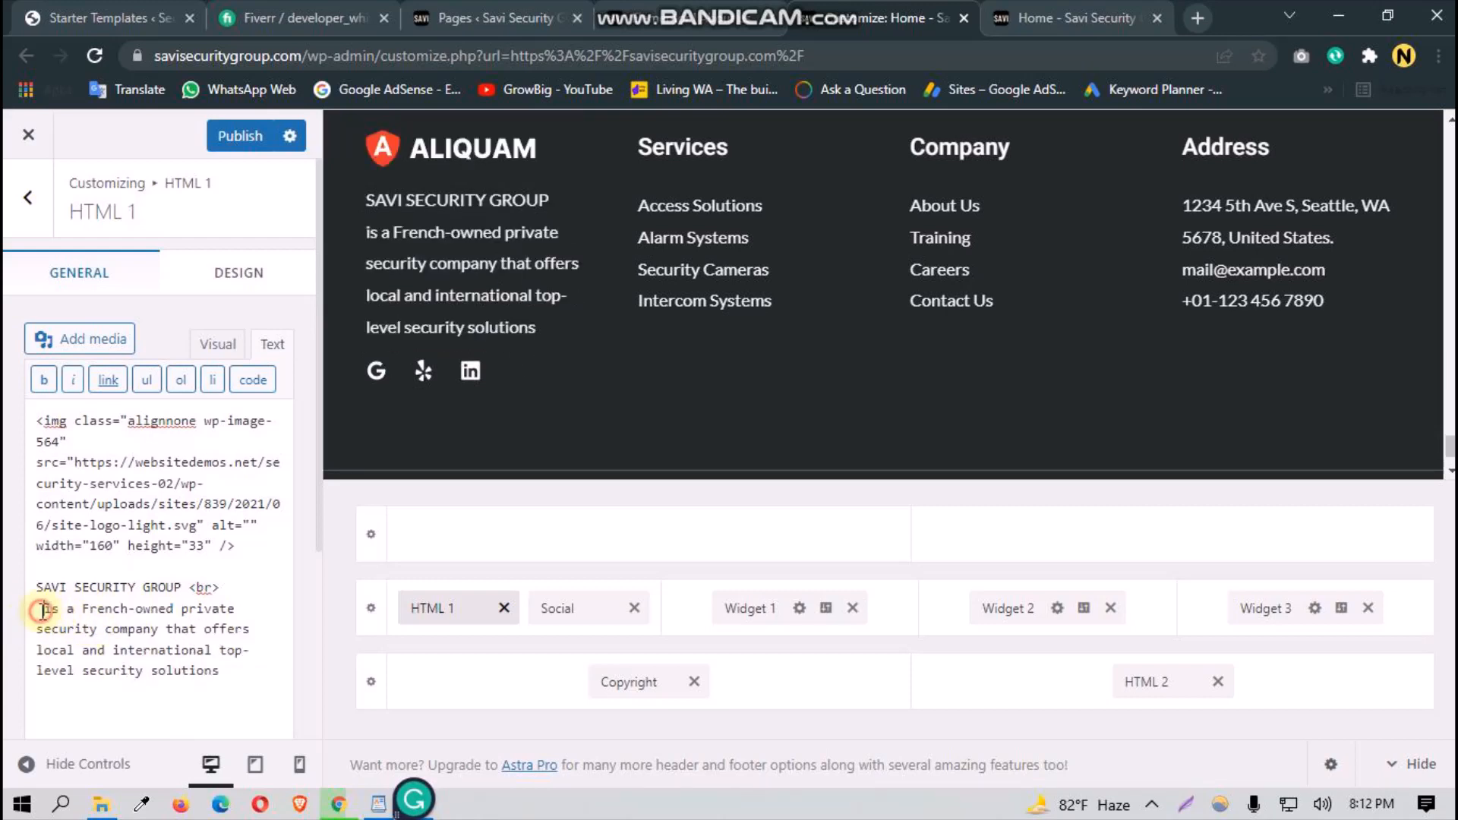
{"action": "key", "text": "BackSpace"}
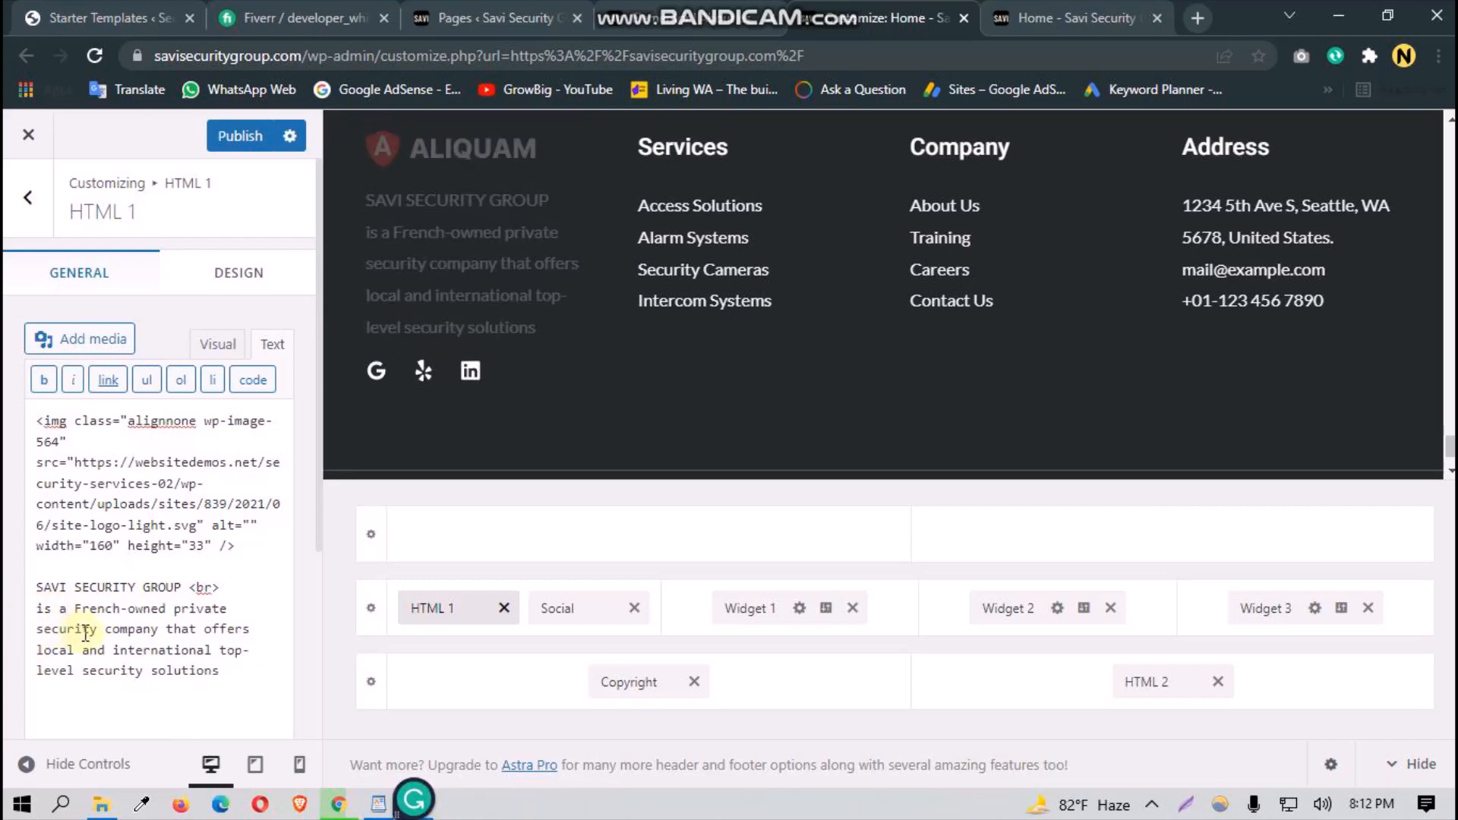
Step: Examine the menu items behind the footer's Services and Company columns, including the Careers entry's options
{"action": "left_click", "coordinate": [669, 296]}
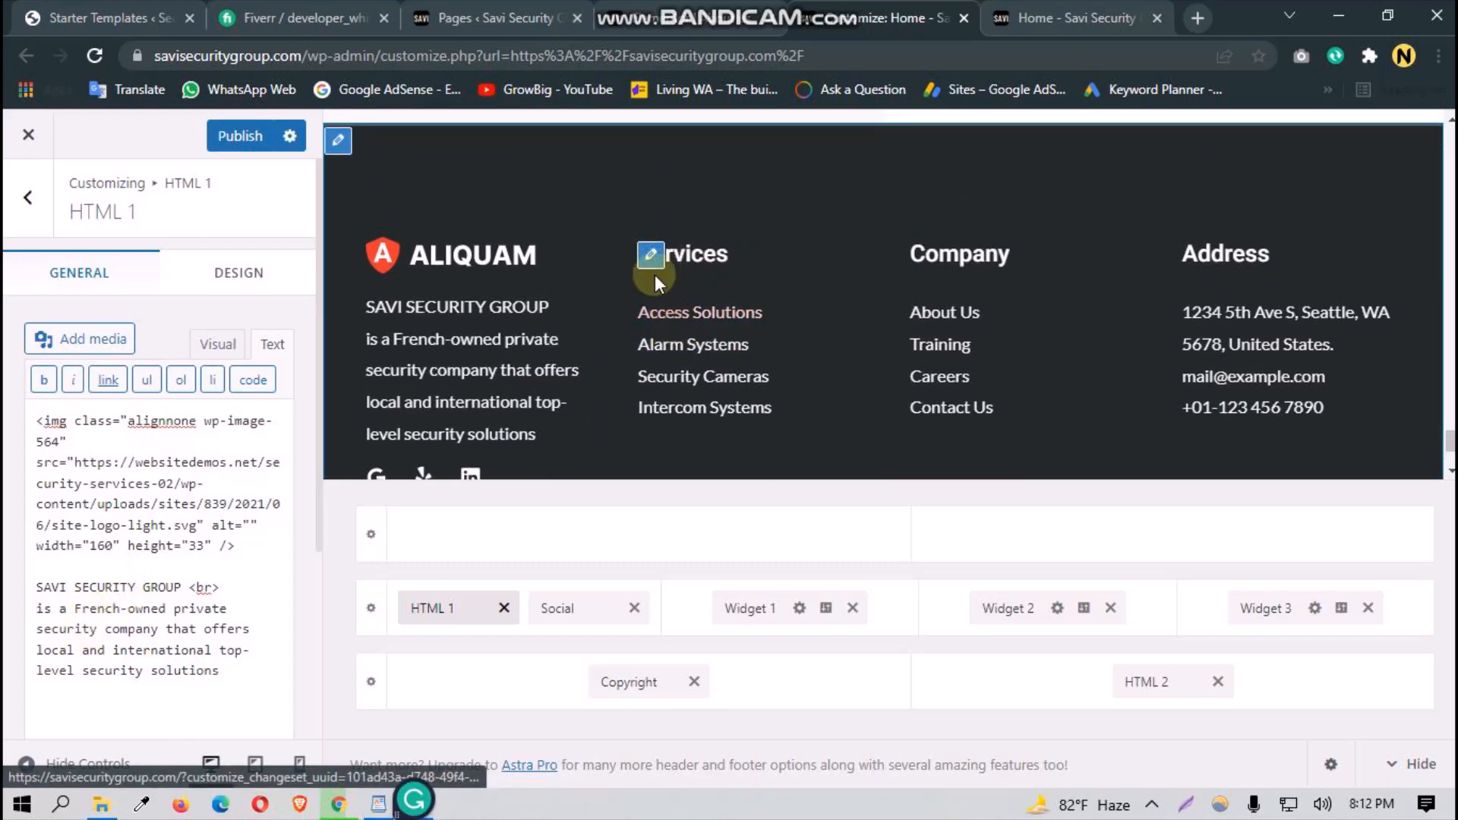
{"action": "left_click", "coordinate": [650, 257]}
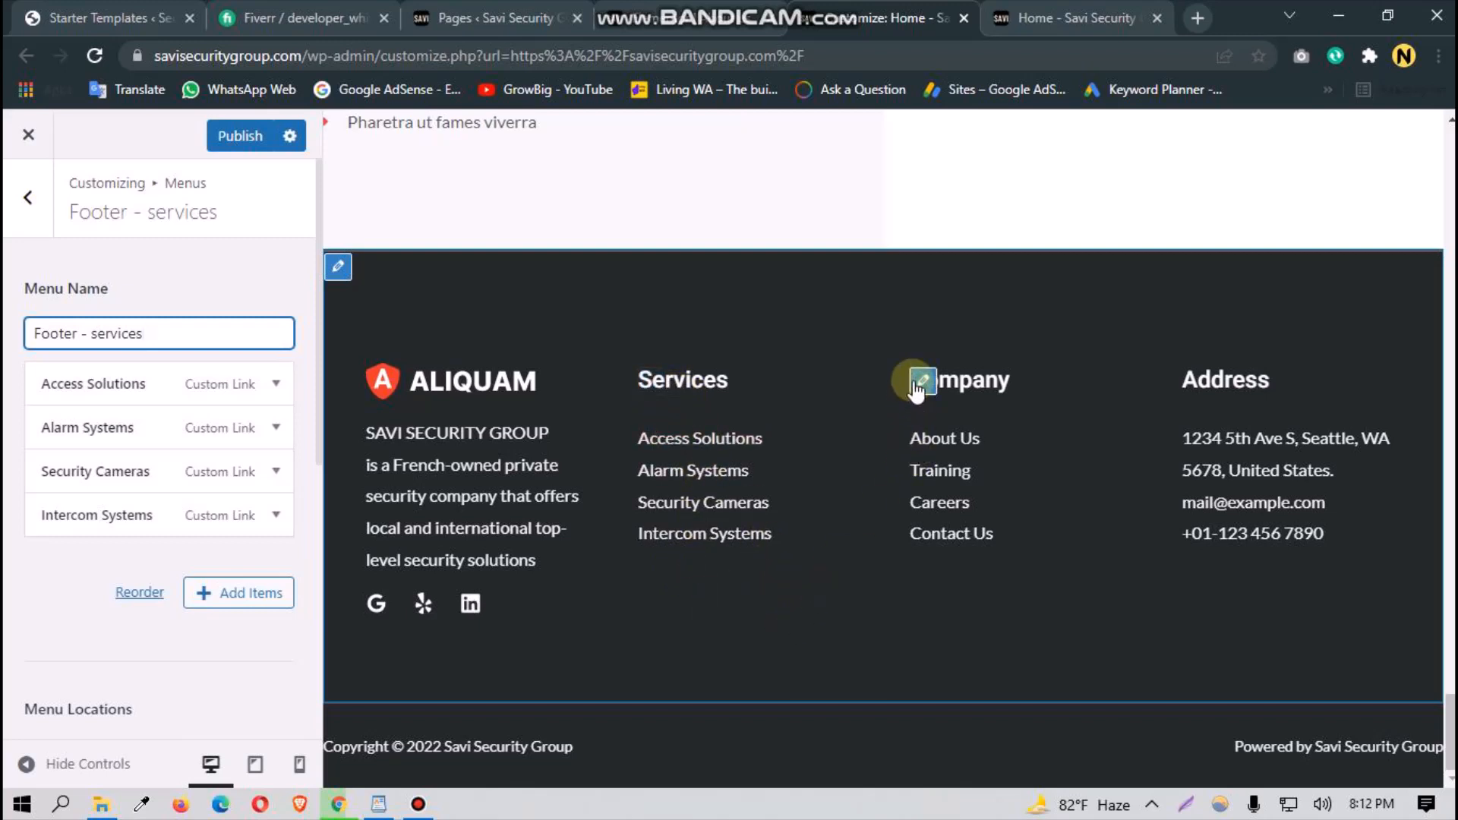
{"action": "left_click", "coordinate": [921, 380]}
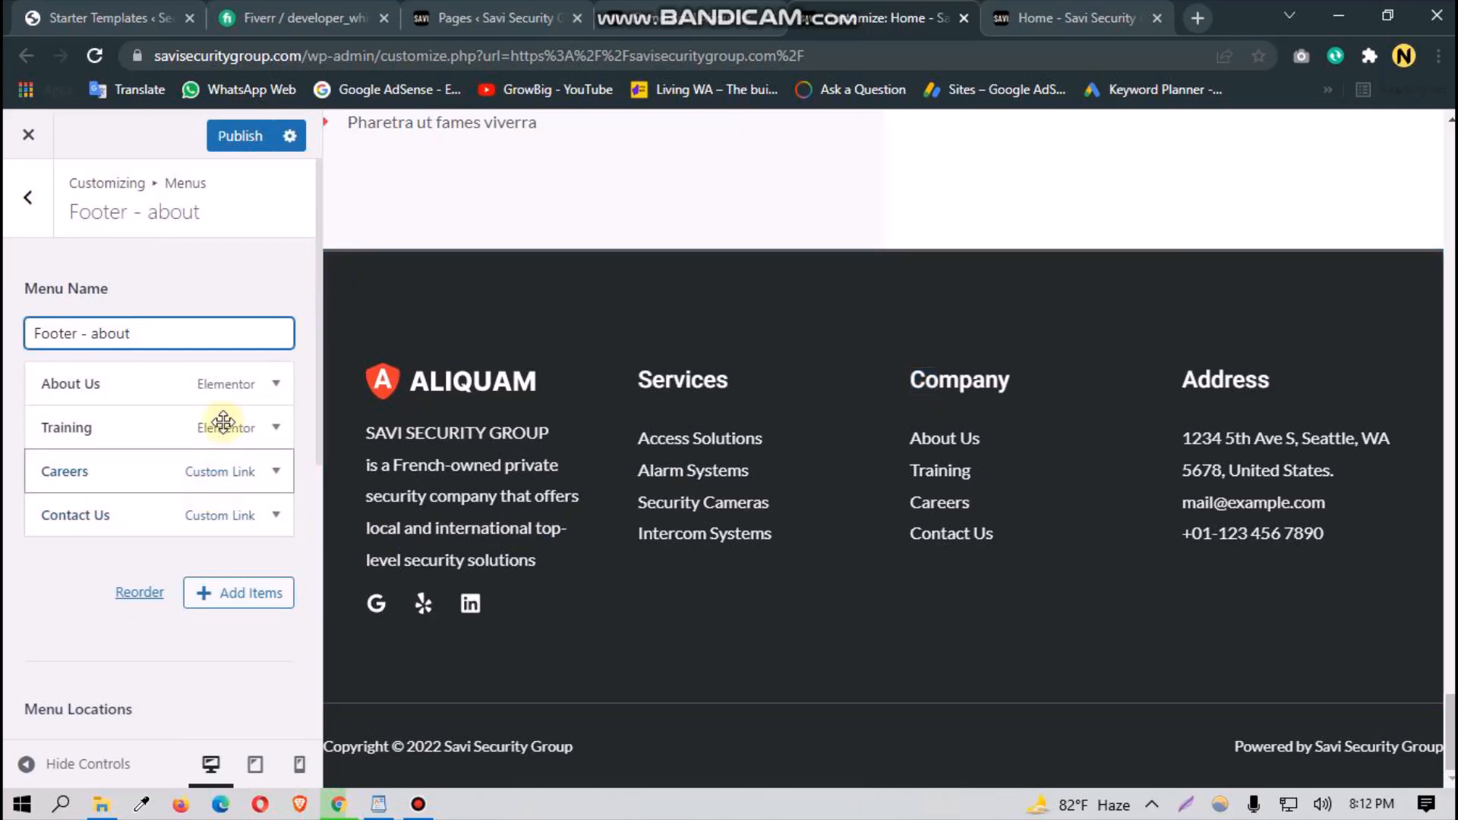
{"action": "left_click", "coordinate": [262, 474]}
{"action": "left_click", "coordinate": [262, 474]}
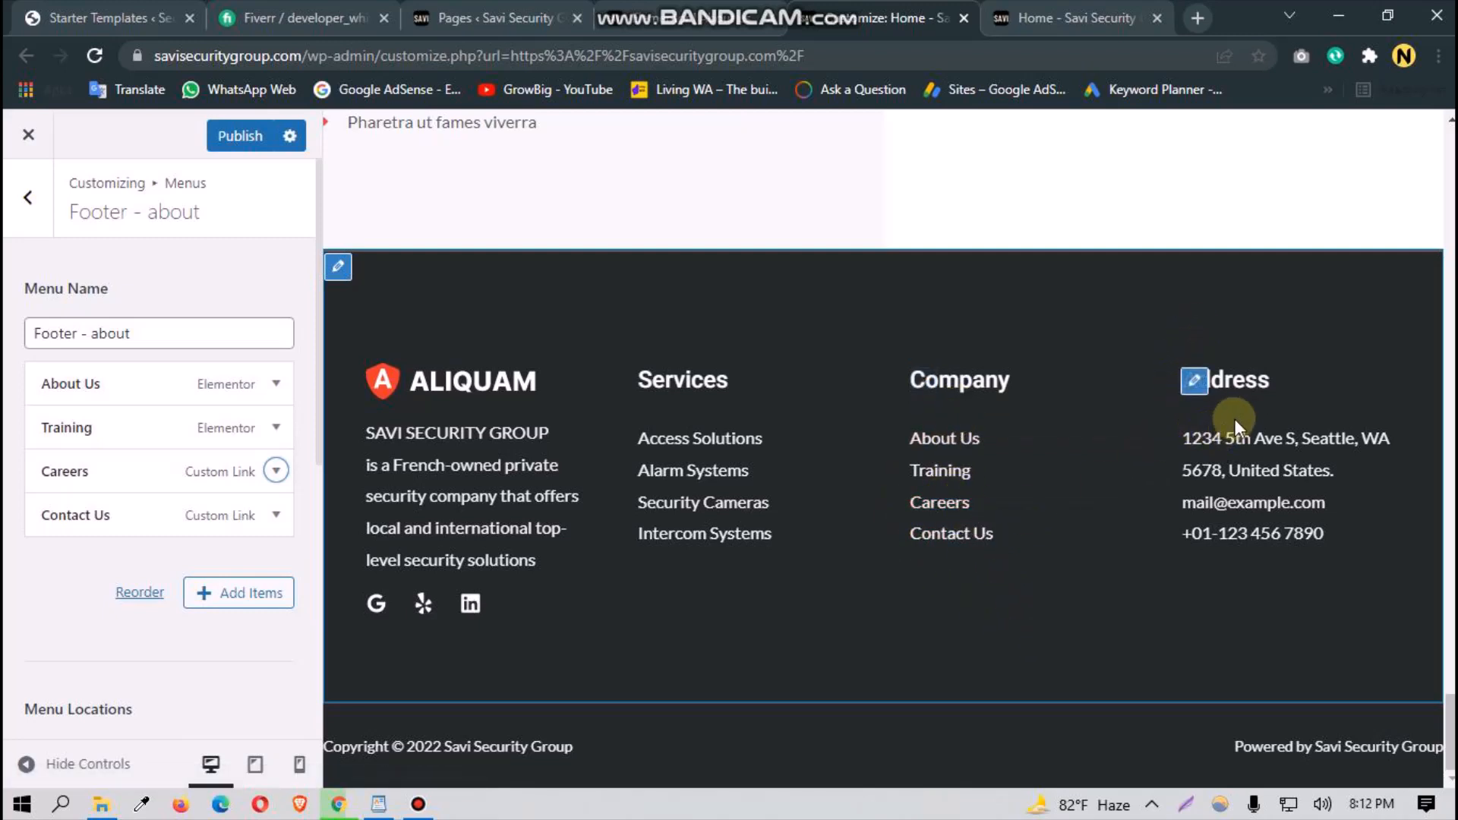
Step: Open the footer's Address text widget for editing in Footer Builder Widget 3, dismissing the block widgets introduction
{"action": "left_click", "coordinate": [1194, 381]}
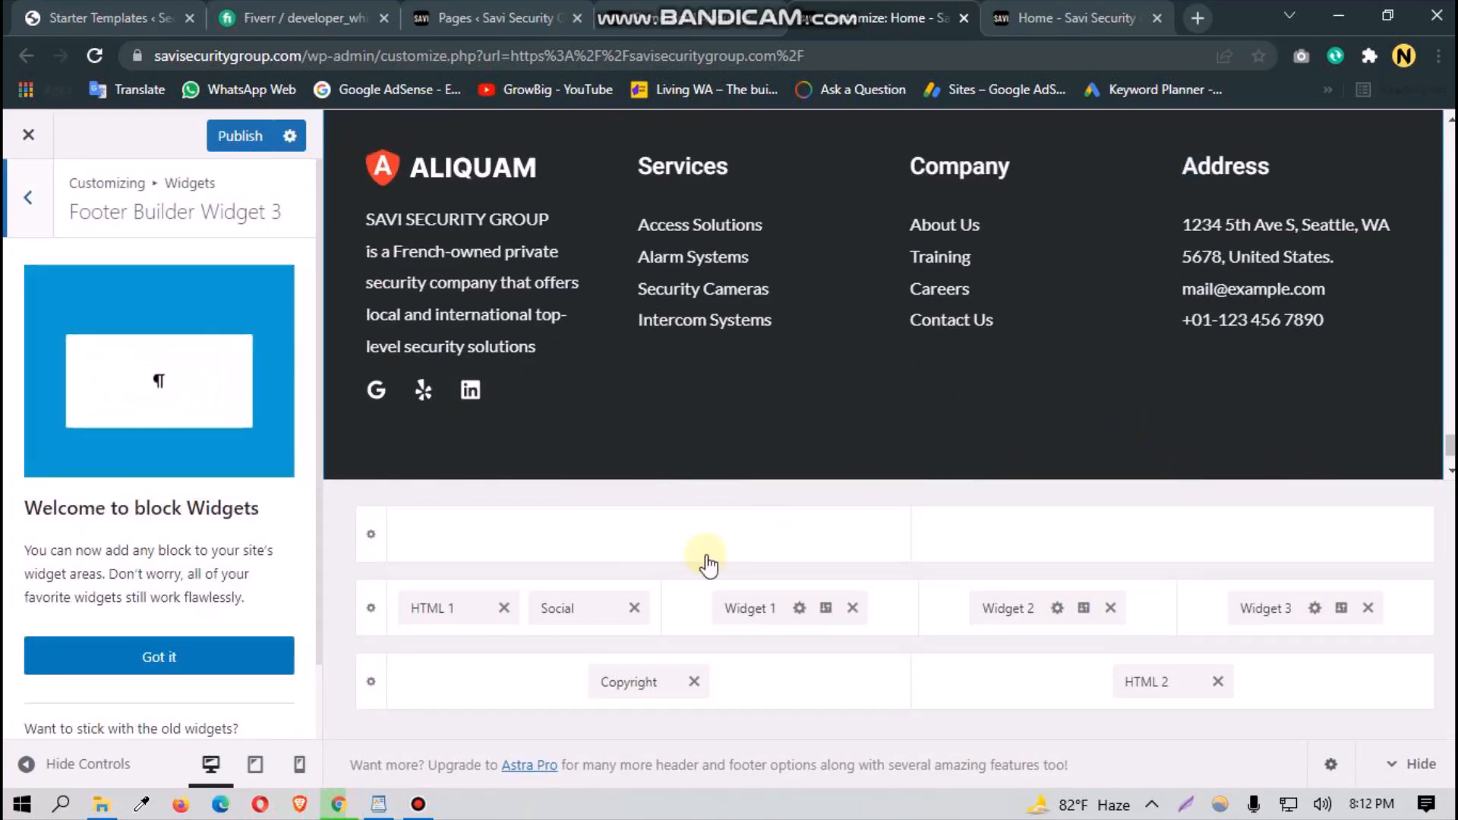
{"action": "left_click", "coordinate": [161, 657]}
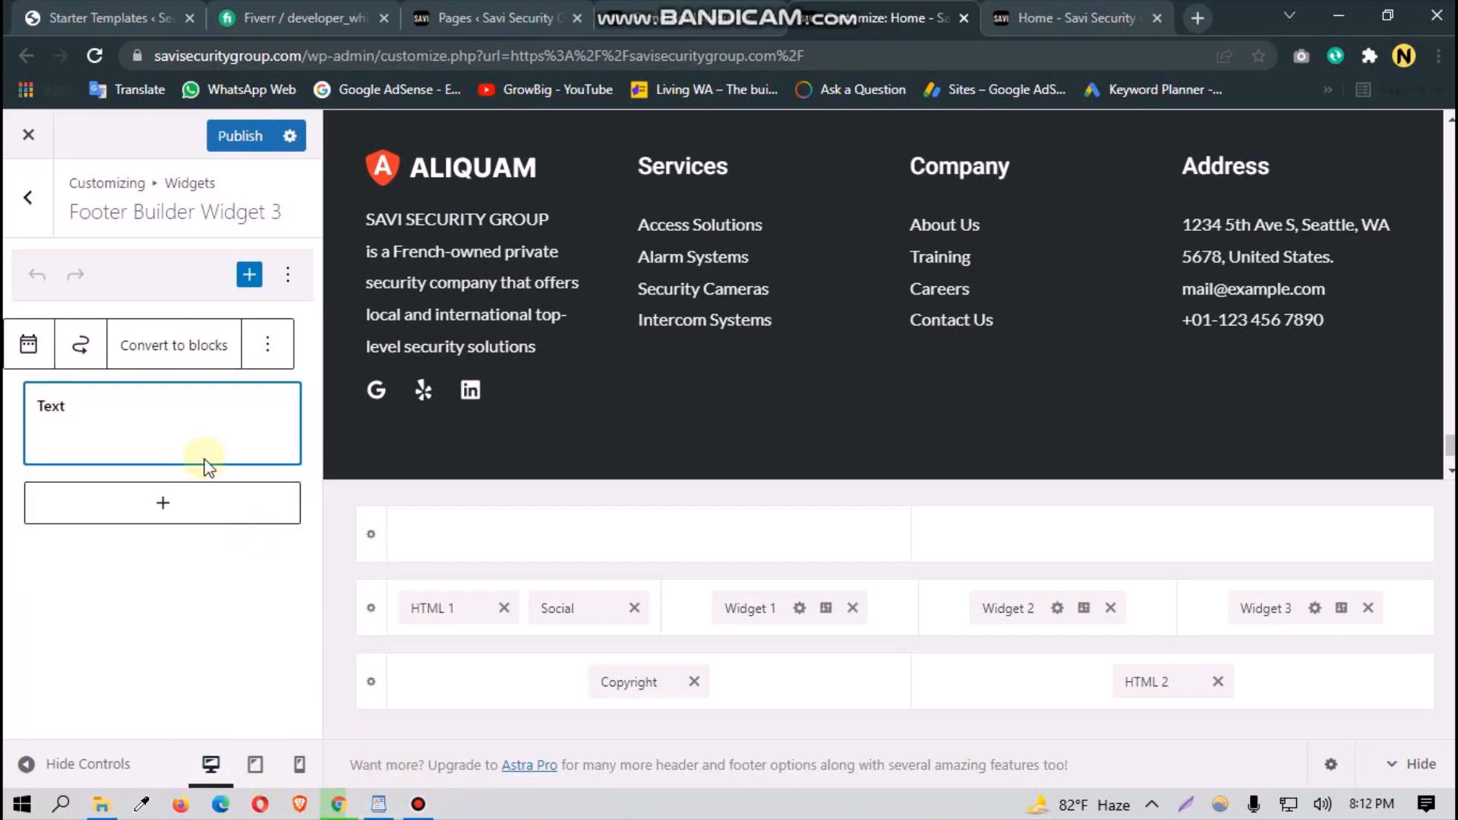
{"action": "left_click", "coordinate": [136, 439]}
{"action": "scroll", "coordinate": [173, 624], "scroll_direction": "down", "scroll_amount": 3}
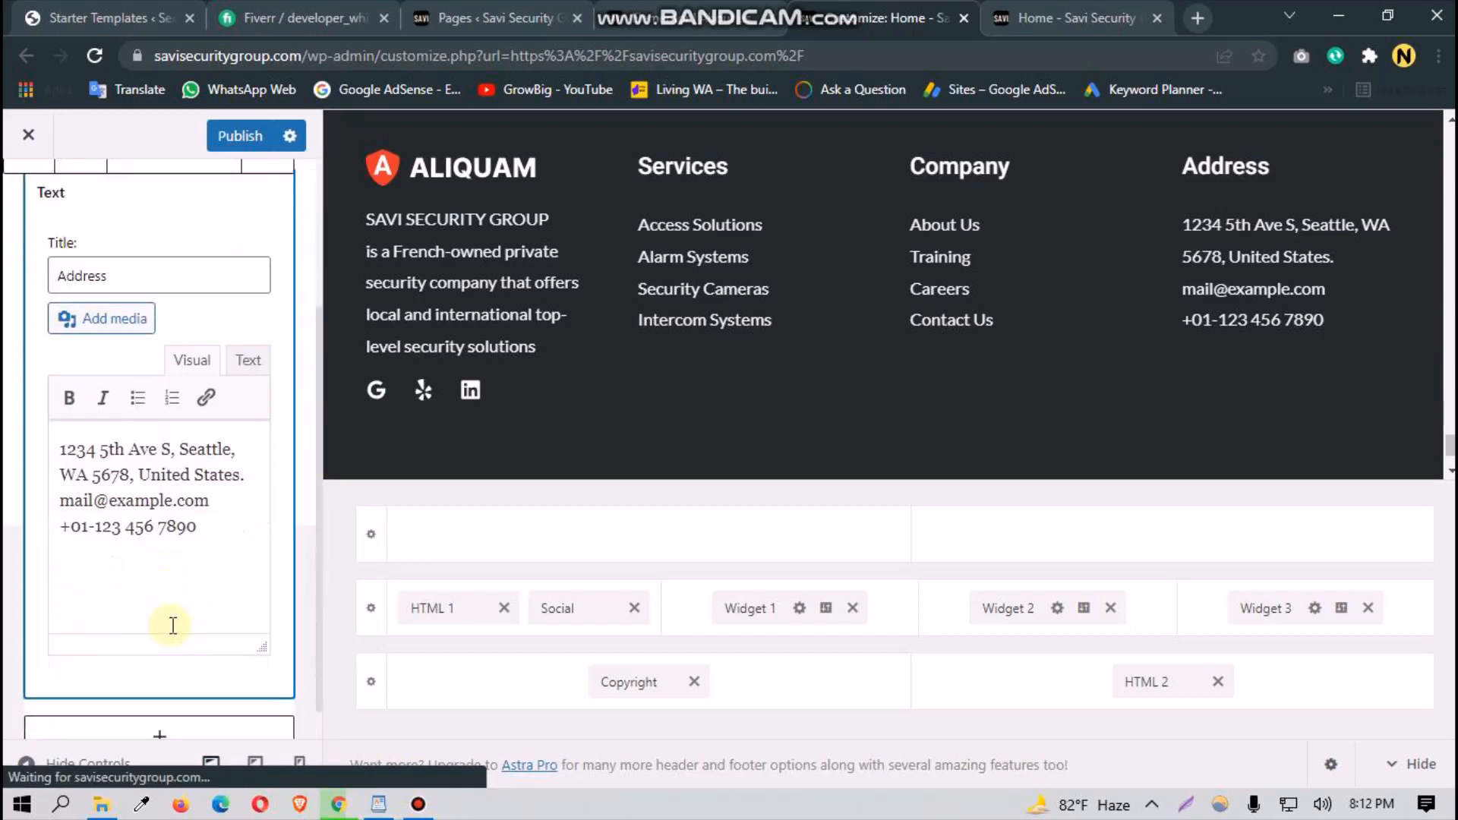
Step: Switch to the client's WordPad document and look through its sections for address and contact details
{"action": "left_click", "coordinate": [375, 805]}
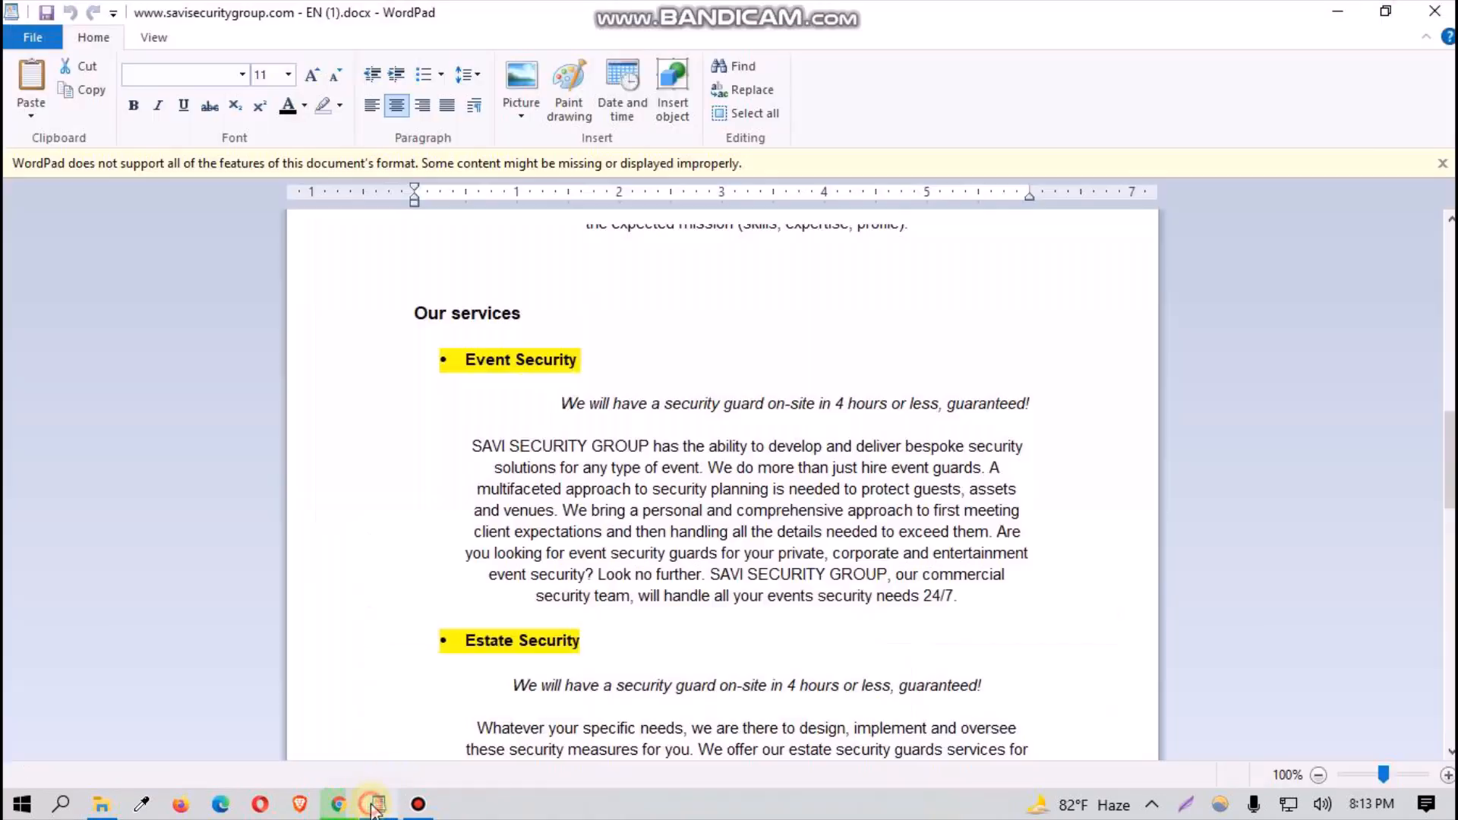
{"action": "scroll", "coordinate": [758, 618], "scroll_direction": "up", "scroll_amount": 15}
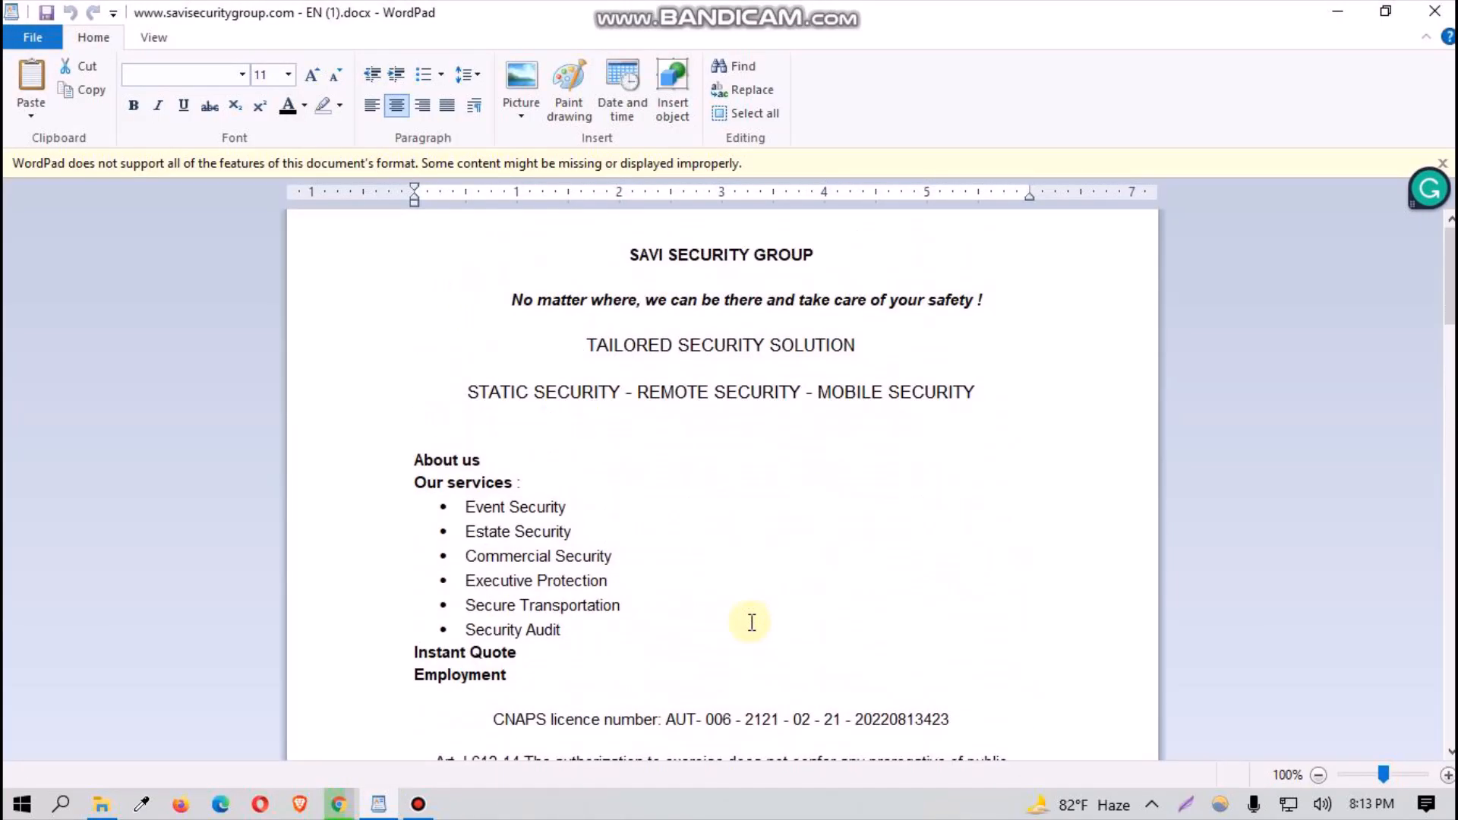
{"action": "scroll", "coordinate": [749, 621], "scroll_direction": "down", "scroll_amount": 5}
{"action": "scroll", "coordinate": [745, 622], "scroll_direction": "up", "scroll_amount": 2}
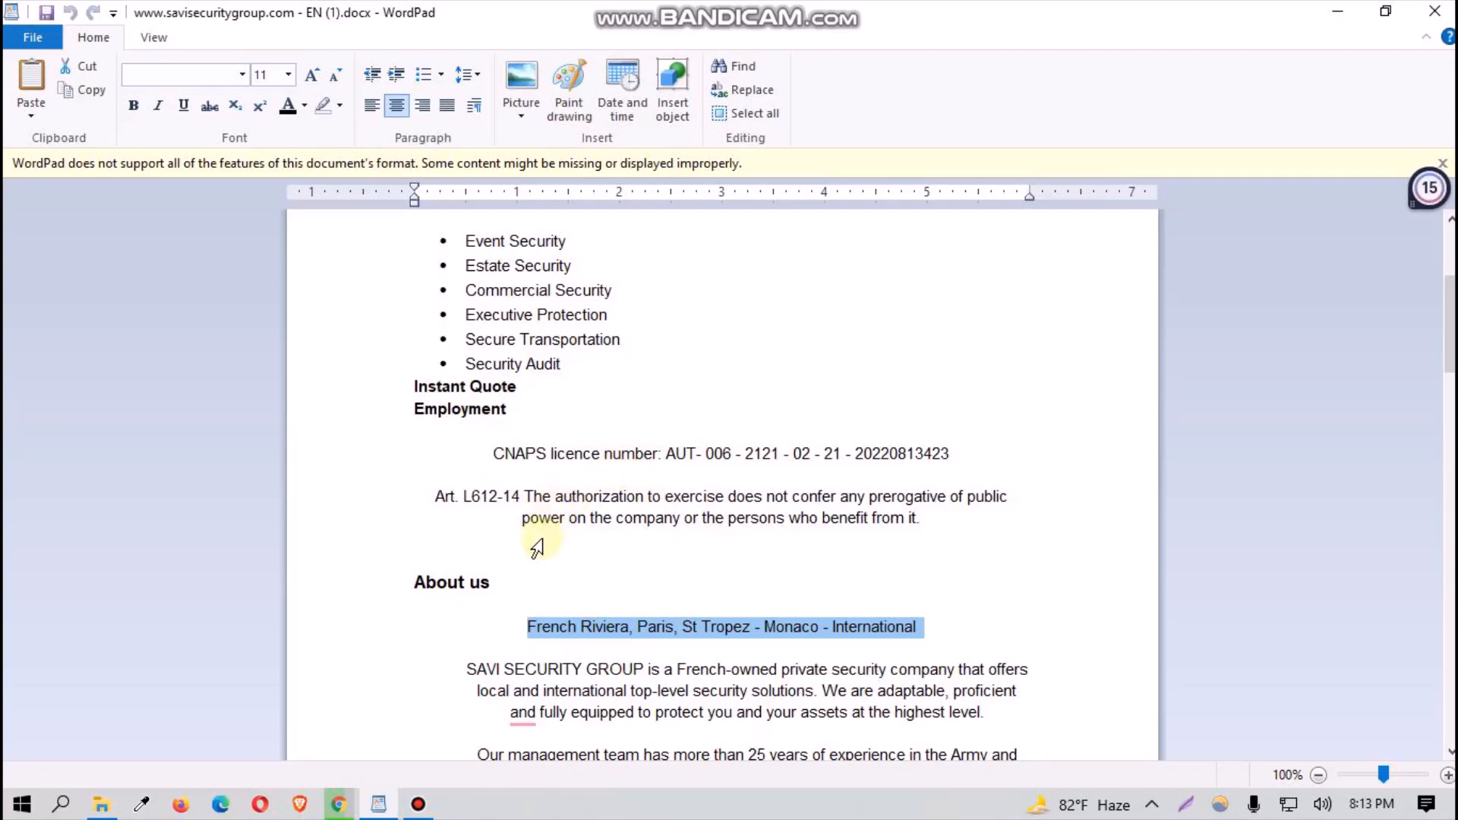
{"action": "scroll", "coordinate": [612, 539], "scroll_direction": "down", "scroll_amount": 12}
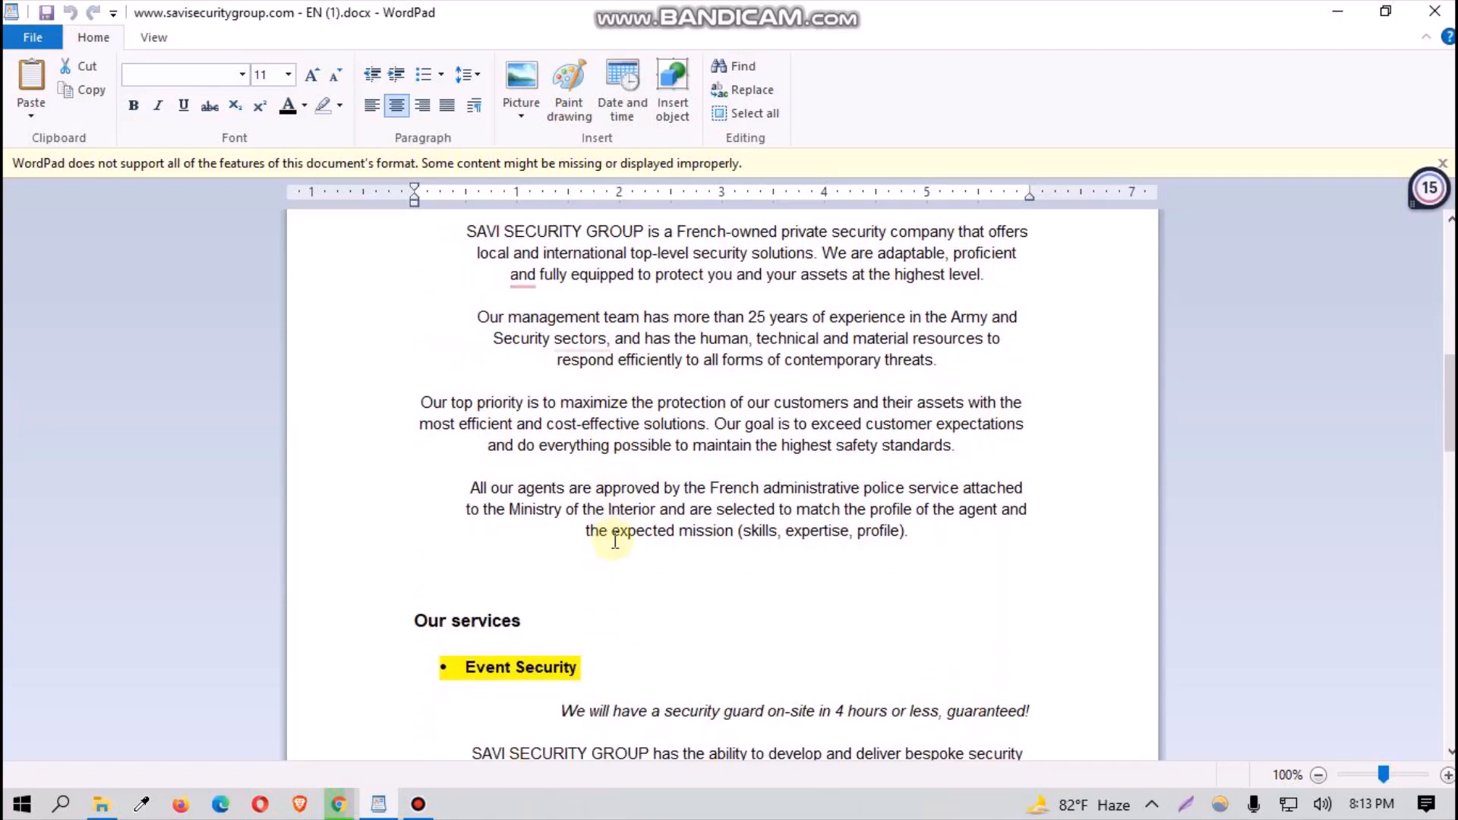
{"action": "scroll", "coordinate": [615, 539], "scroll_direction": "down", "scroll_amount": 20}
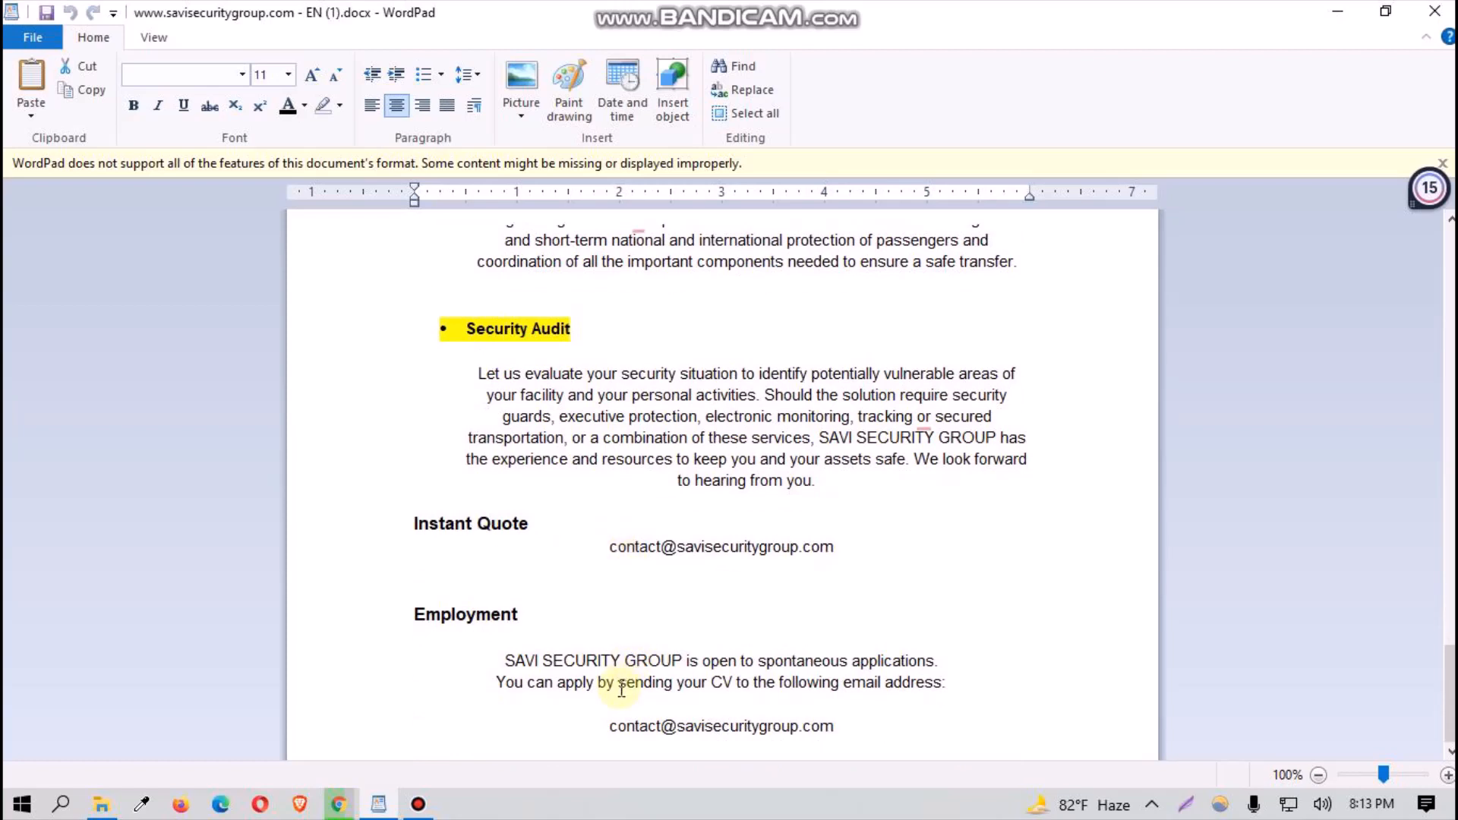
{"action": "scroll", "coordinate": [622, 690], "scroll_direction": "up", "scroll_amount": 4}
{"action": "scroll", "coordinate": [616, 692], "scroll_direction": "up", "scroll_amount": 4}
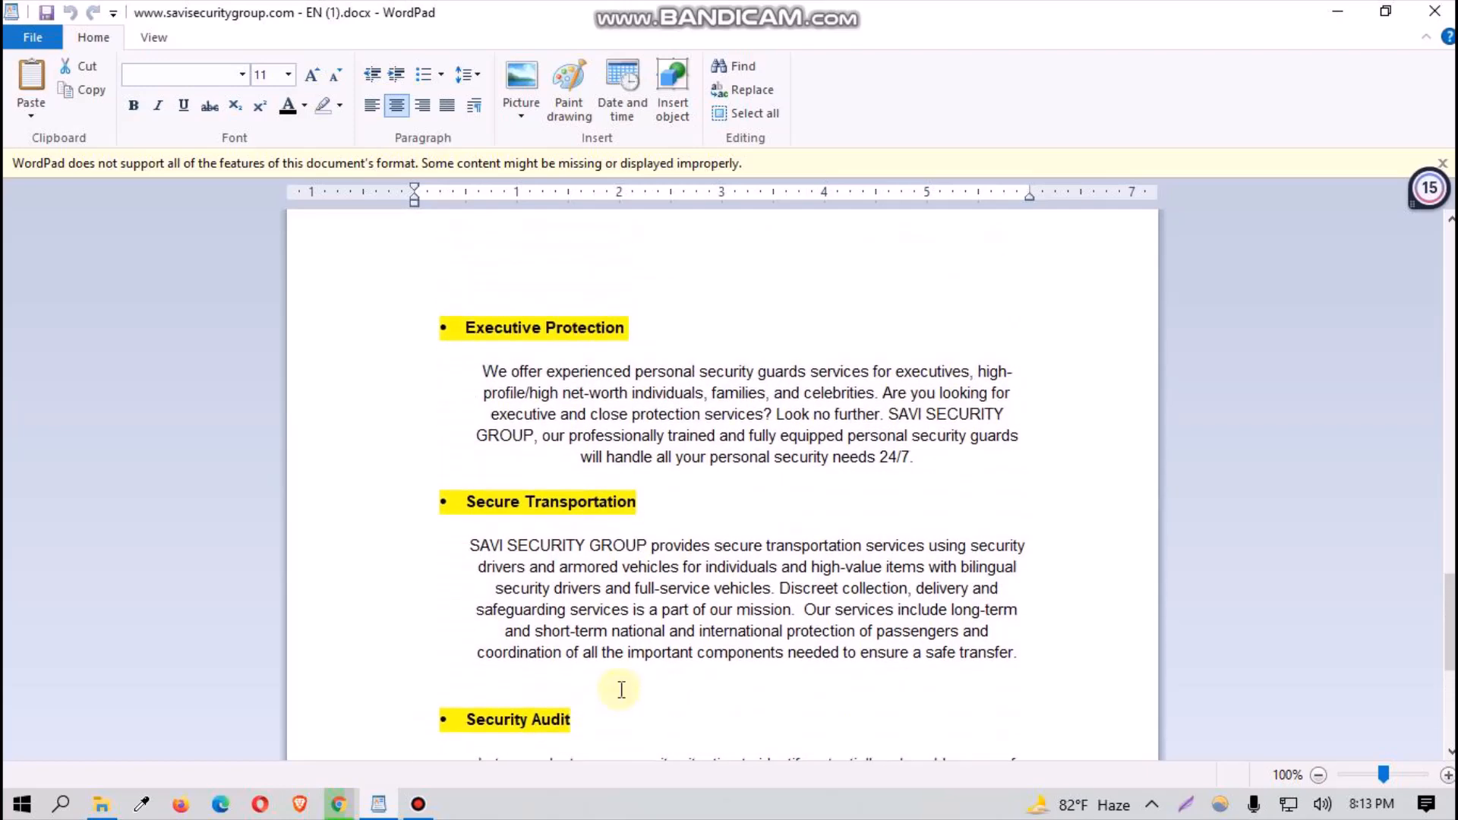
{"action": "scroll", "coordinate": [621, 689], "scroll_direction": "up", "scroll_amount": 3}
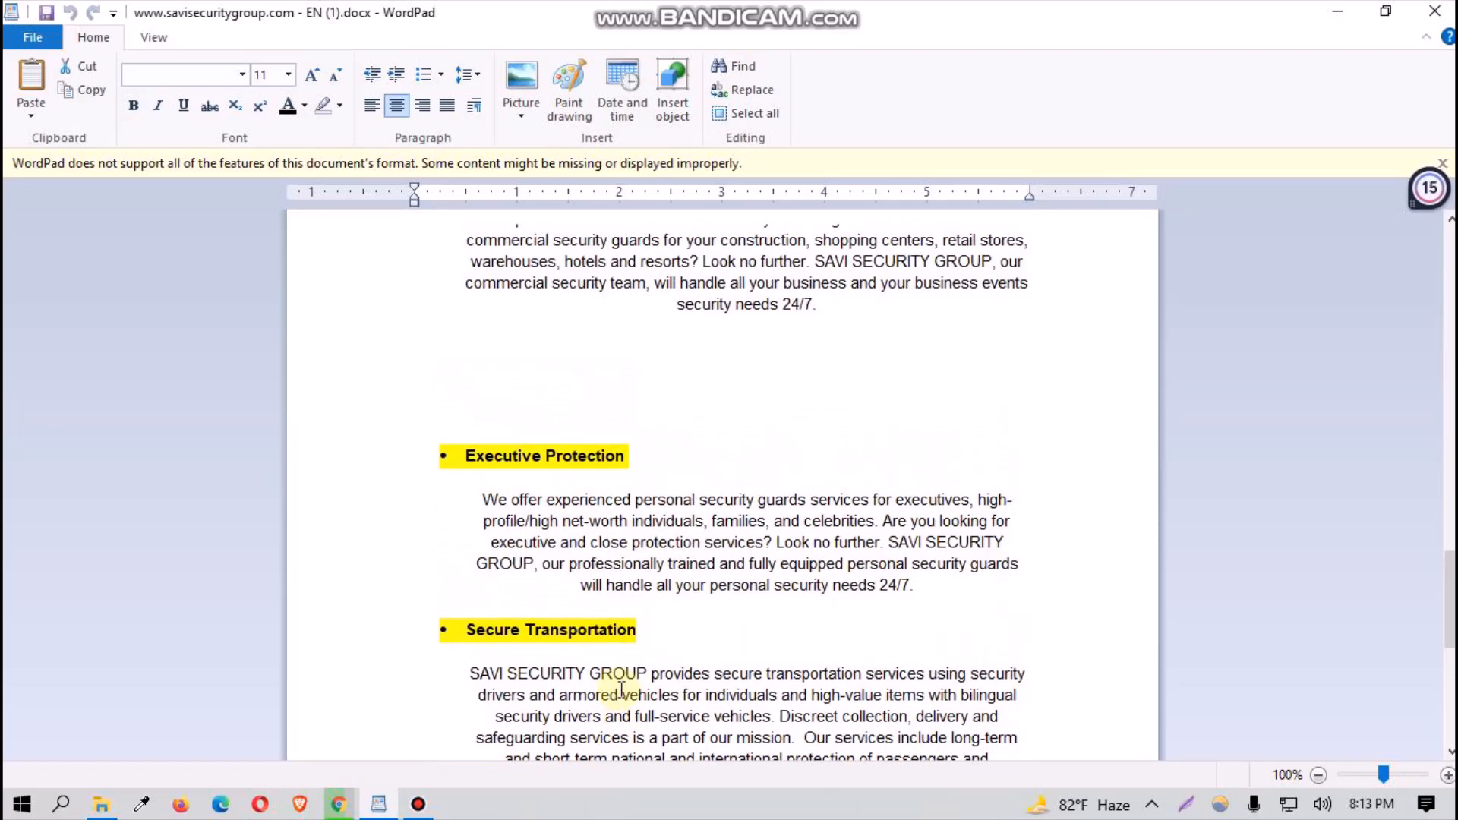
{"action": "scroll", "coordinate": [629, 687], "scroll_direction": "up", "scroll_amount": 4}
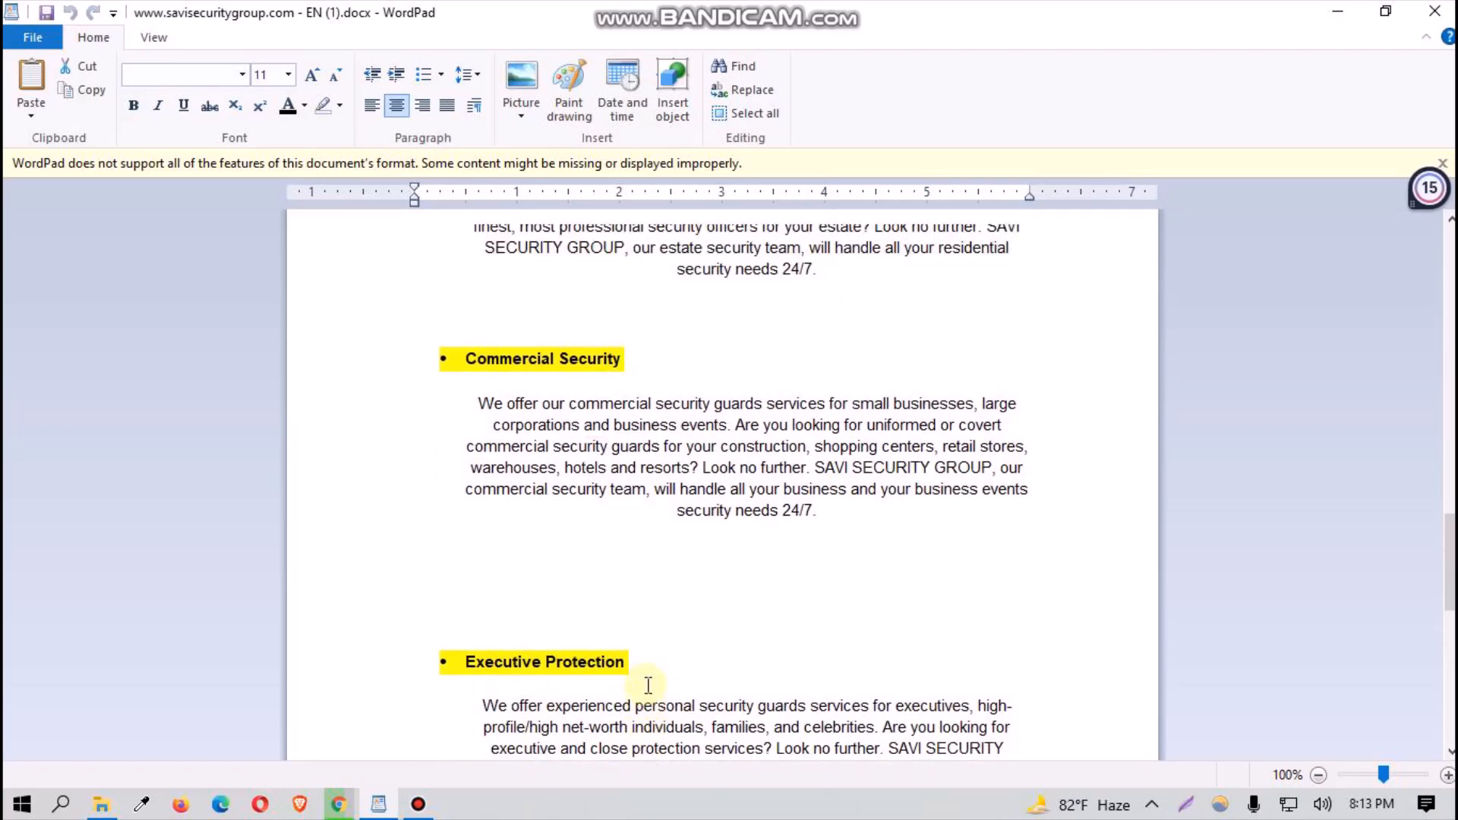
{"action": "scroll", "coordinate": [648, 686], "scroll_direction": "up", "scroll_amount": 3}
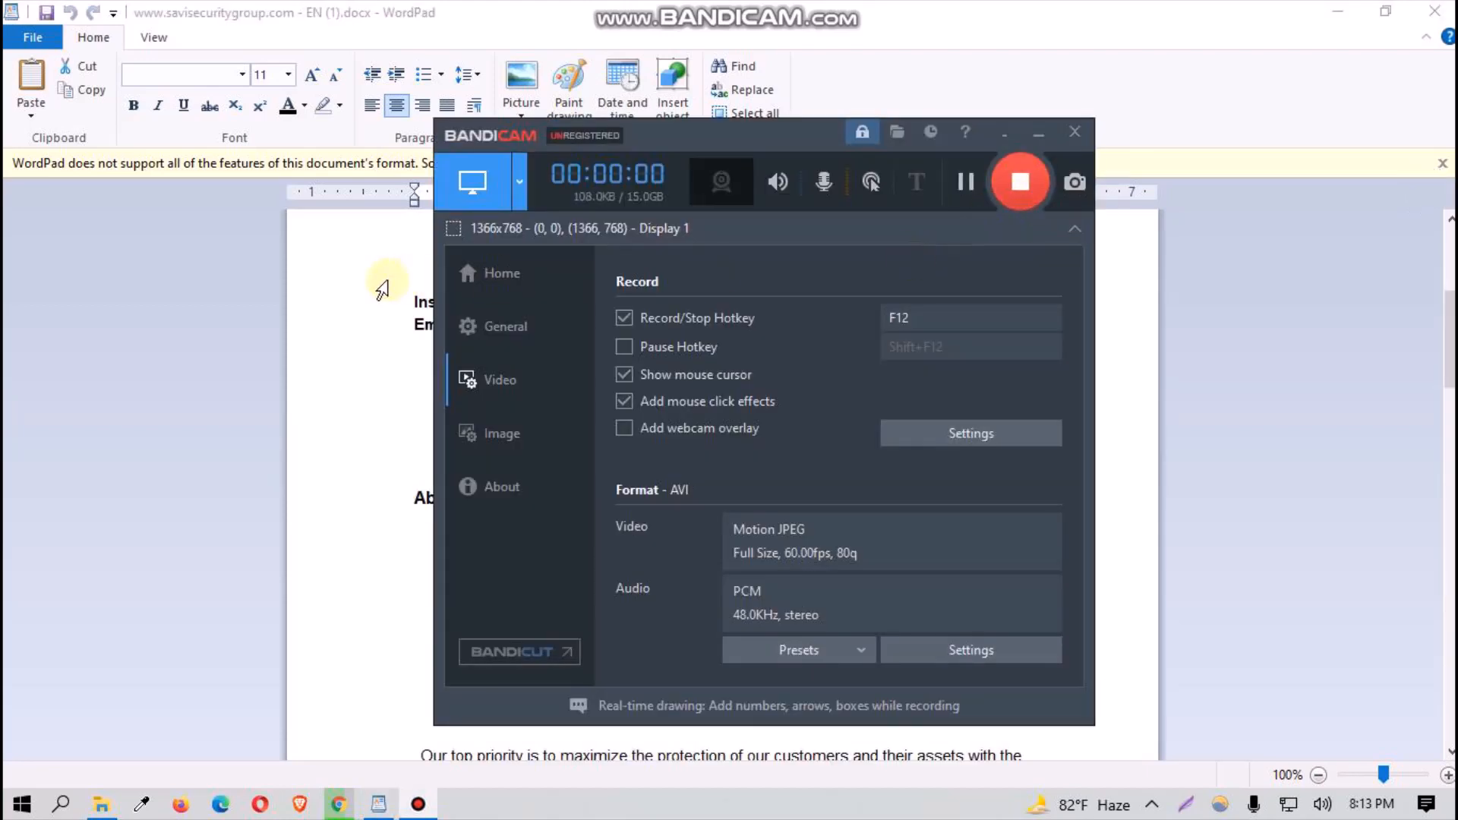
{"action": "left_click", "coordinate": [247, 336]}
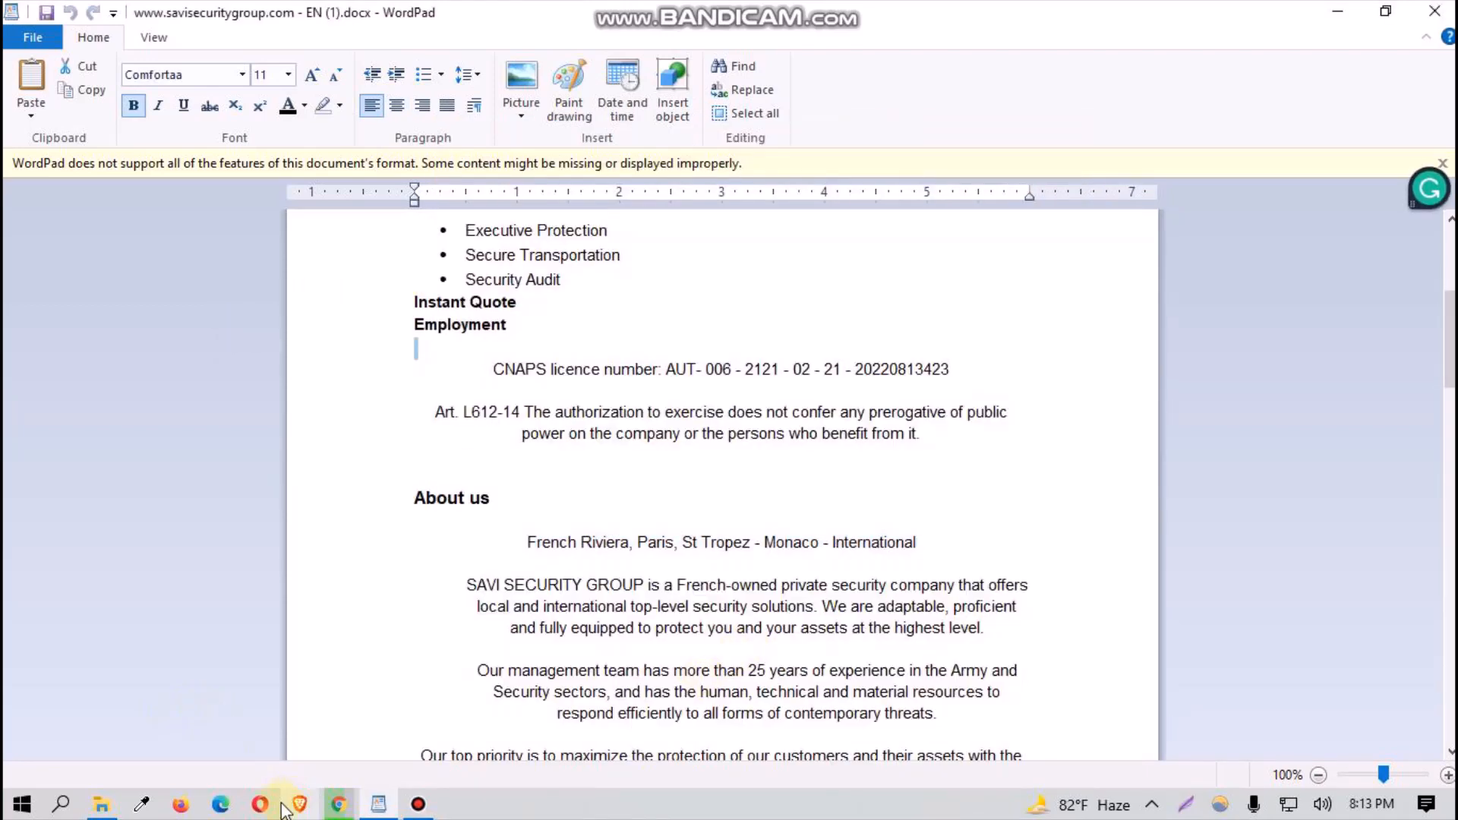
Step: Switch to Chrome and replace the placeholder address with "French Riviera, Paris, St Tropez - Monaco - International" from the clipboard history
{"action": "left_click", "coordinate": [337, 803]}
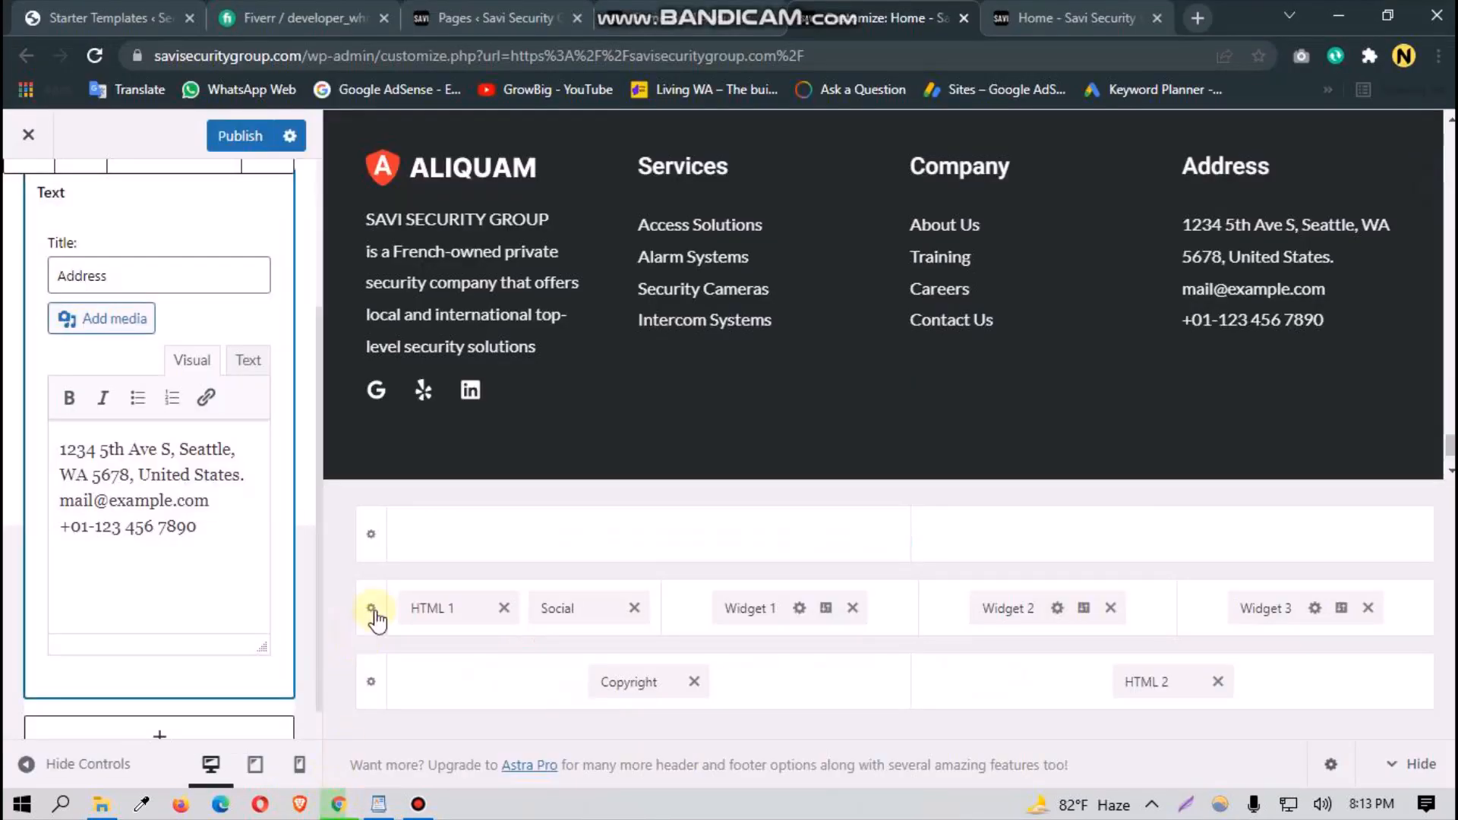
{"action": "left_click_drag", "start_coordinate": [230, 539], "coordinate": [13, 461]}
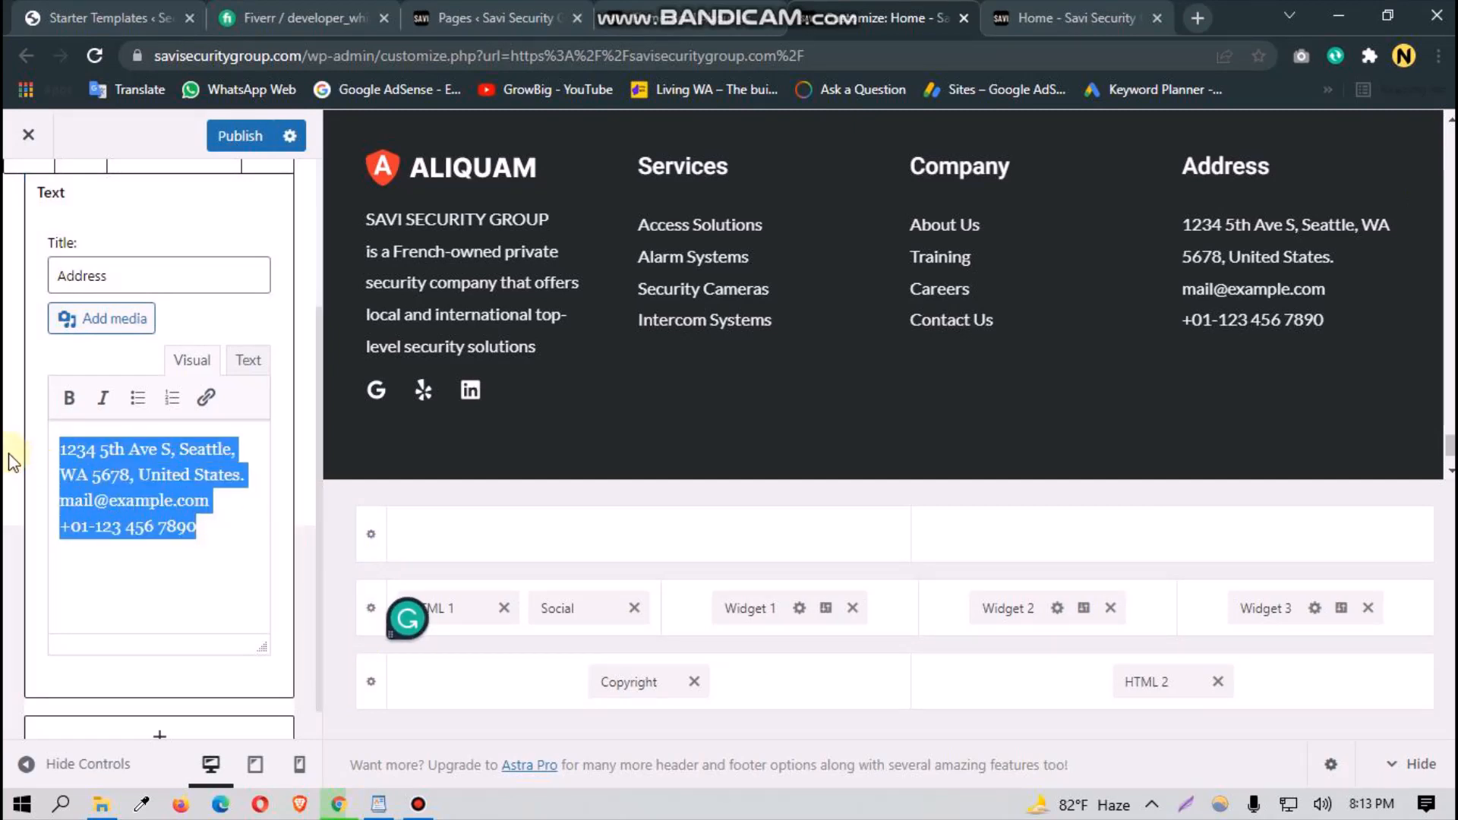
{"action": "key", "text": "BackSpace"}
{"action": "key", "text": "super+v"}
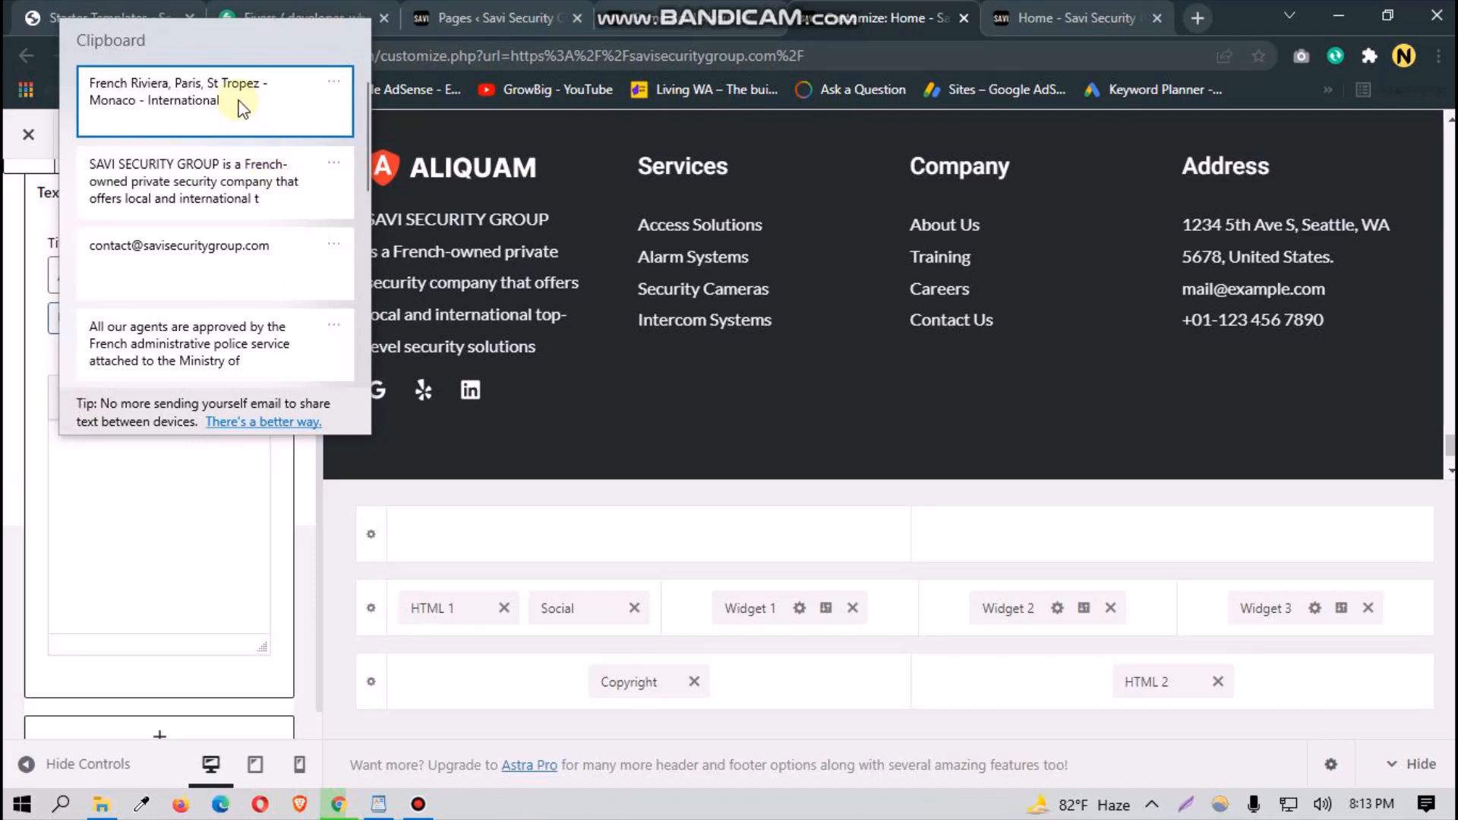
{"action": "left_click", "coordinate": [304, 106]}
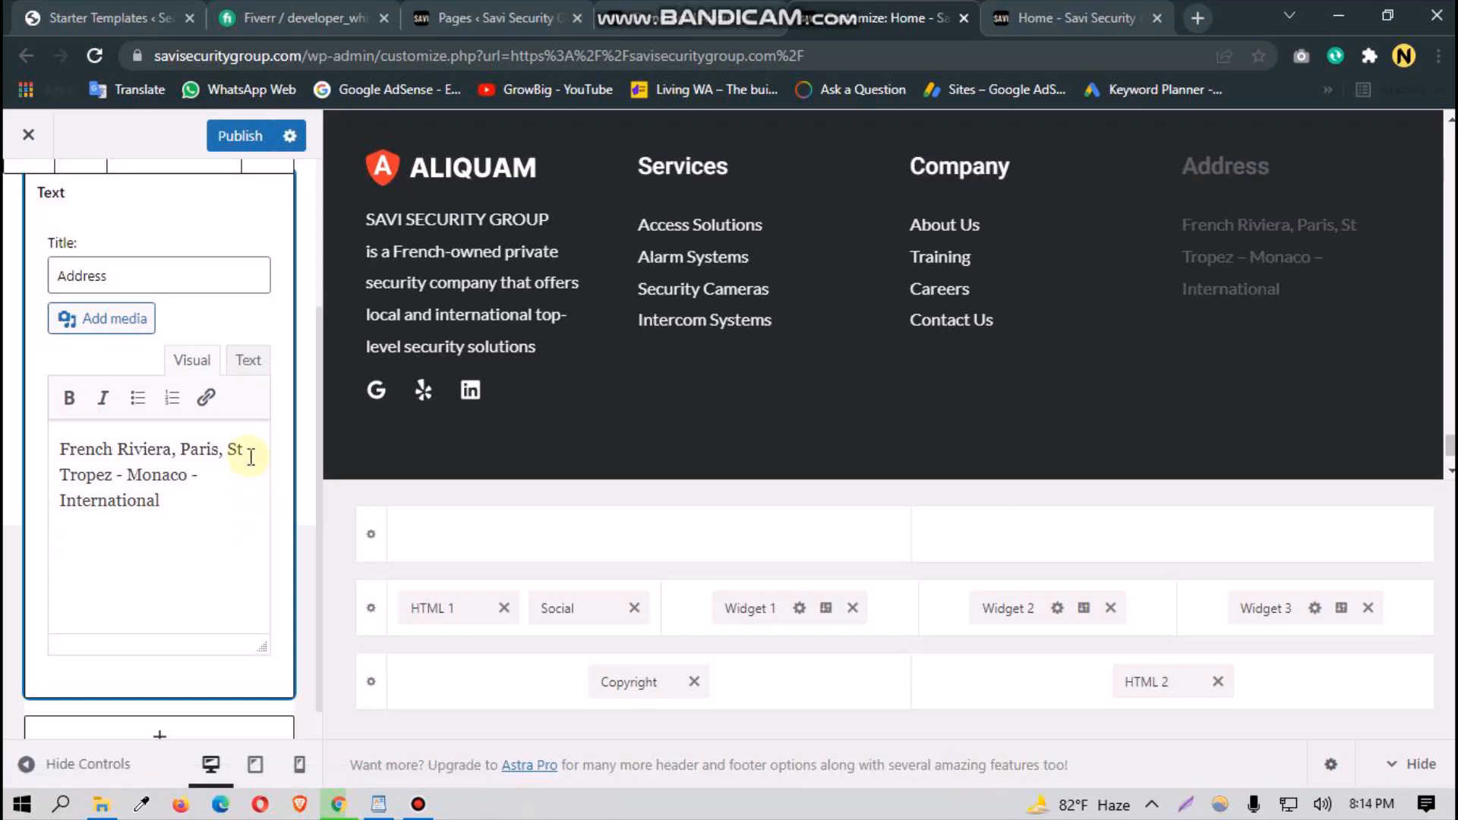
Step: Add the company's contact e-mail from the clipboard history below the locations line and publish the footer changes
{"action": "key", "text": "super+v"}
{"action": "left_click", "coordinate": [263, 353]}
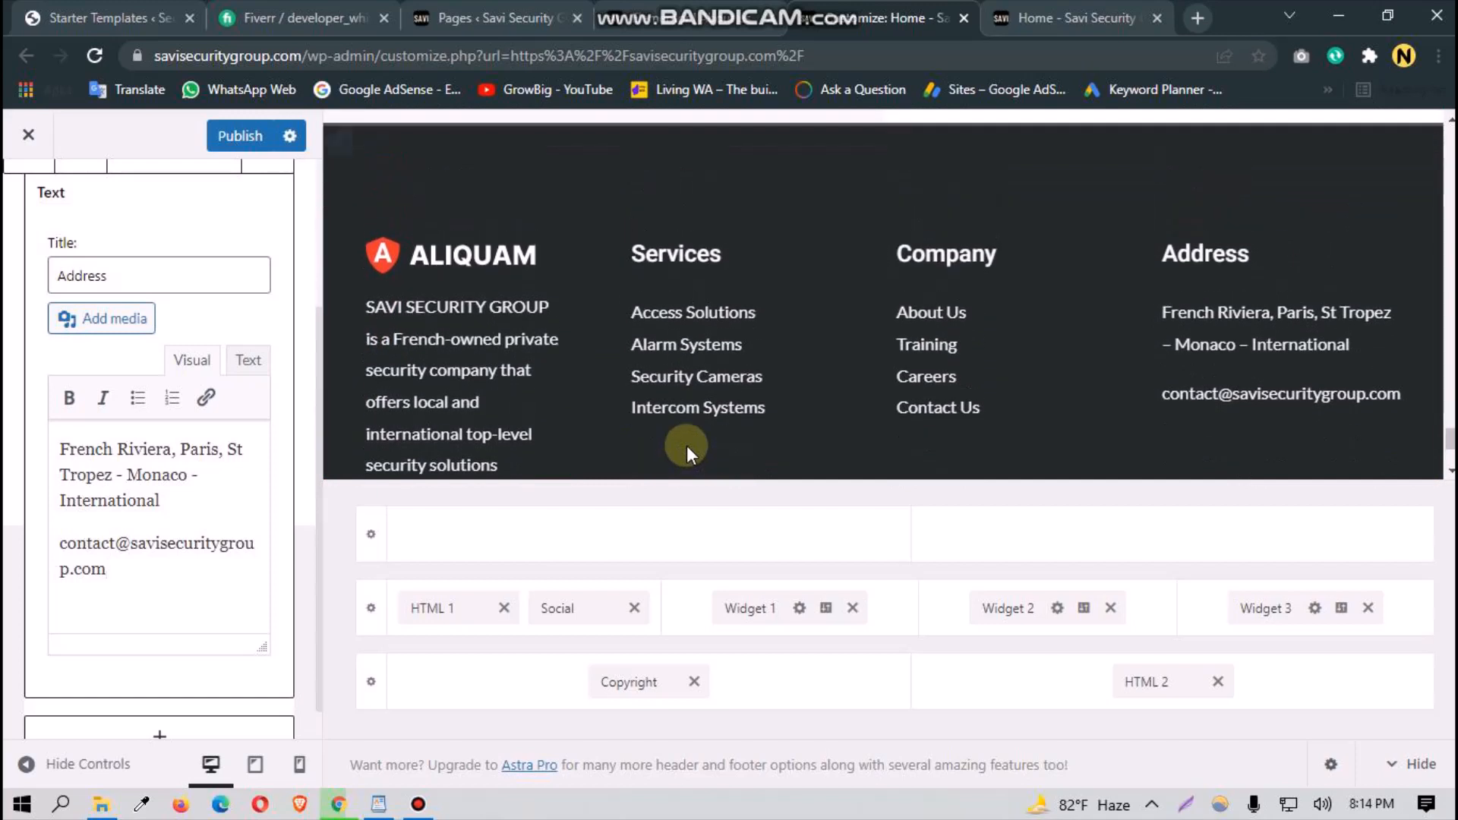
{"action": "left_click", "coordinate": [228, 137]}
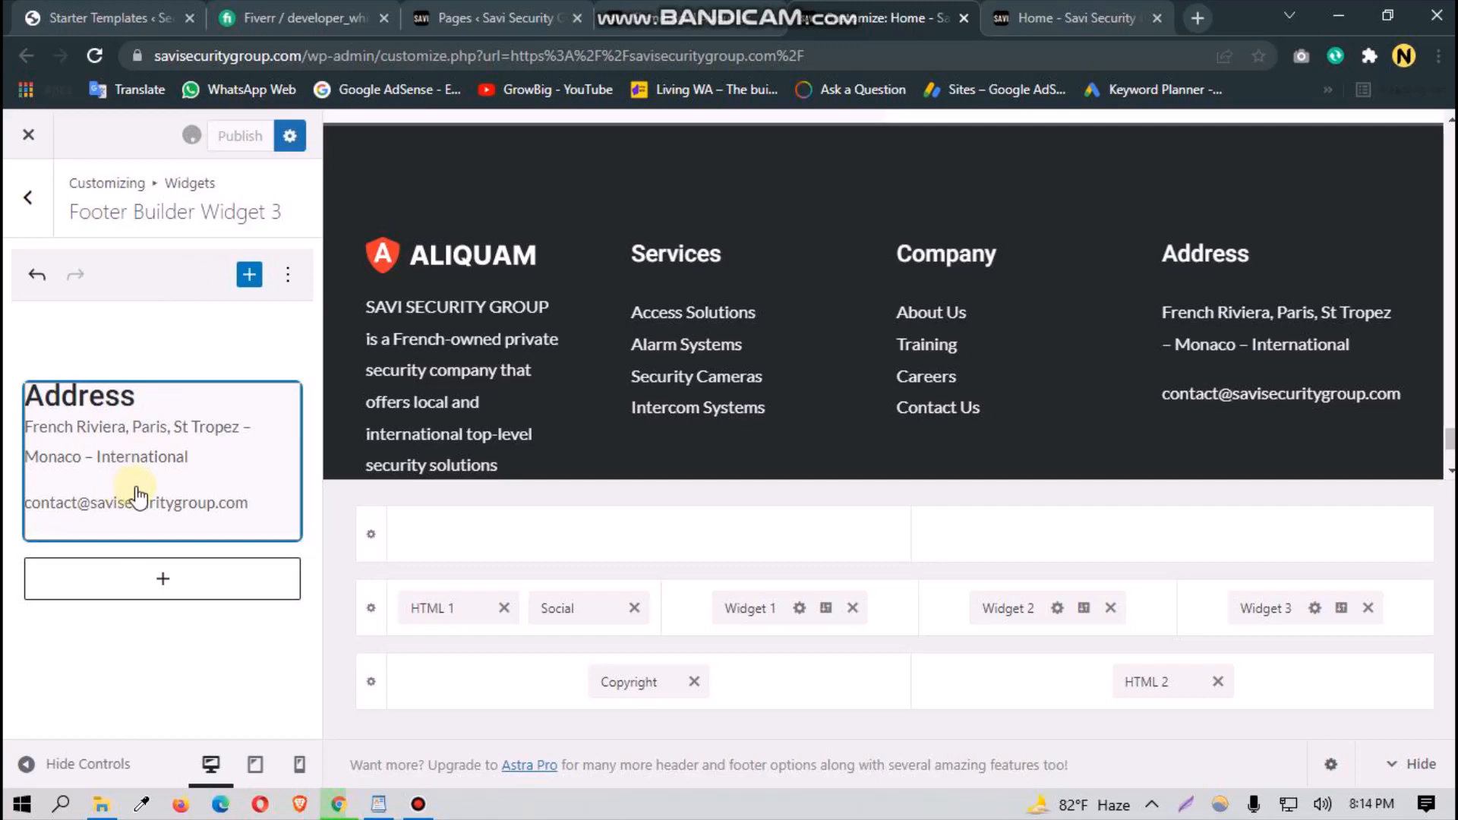
Step: Reload the live home page and close the theme customizer once the changes are published
{"action": "left_click", "coordinate": [1083, 8]}
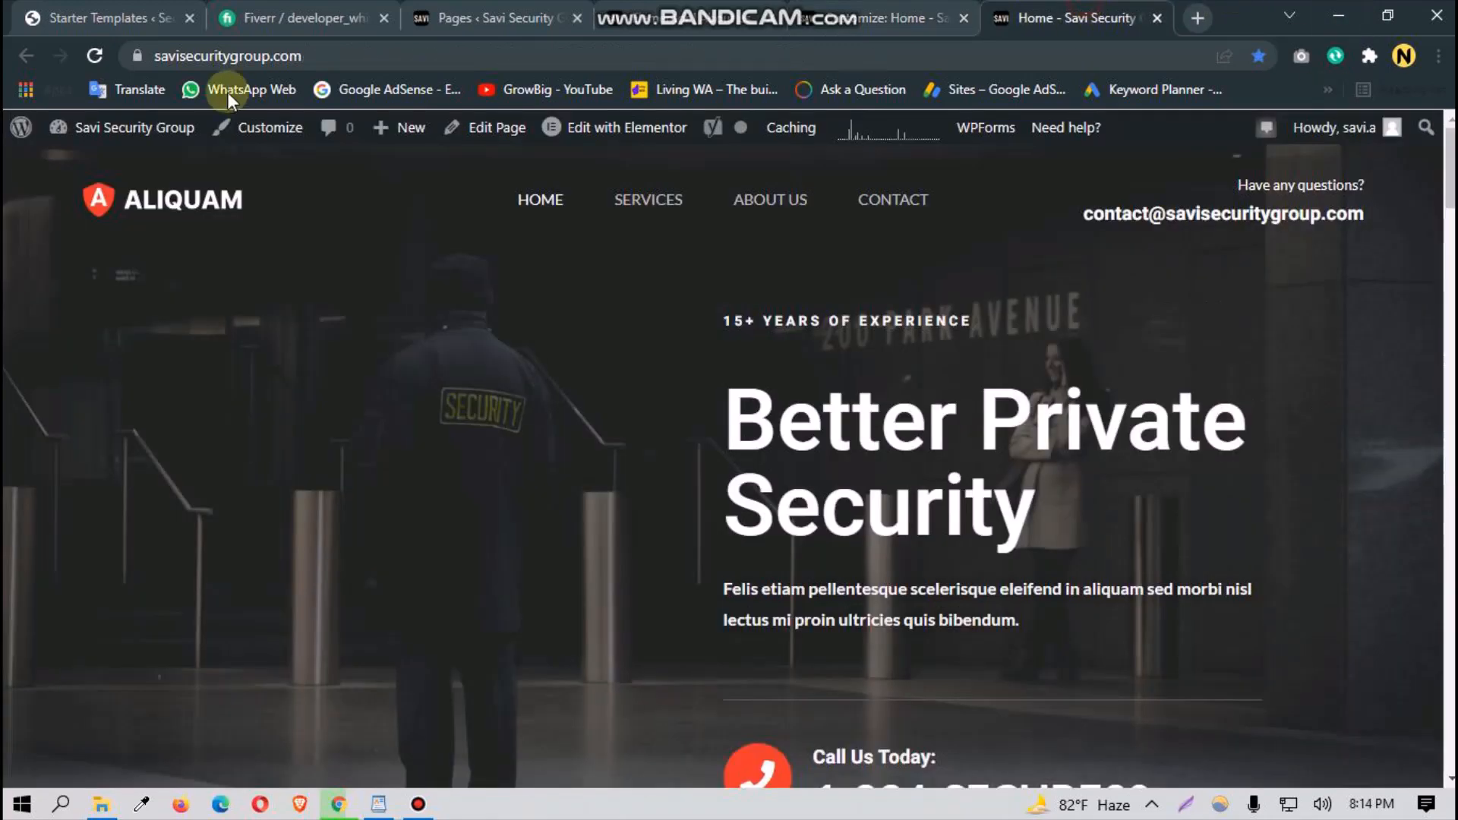
{"action": "left_click", "coordinate": [85, 57]}
{"action": "left_click", "coordinate": [950, 29]}
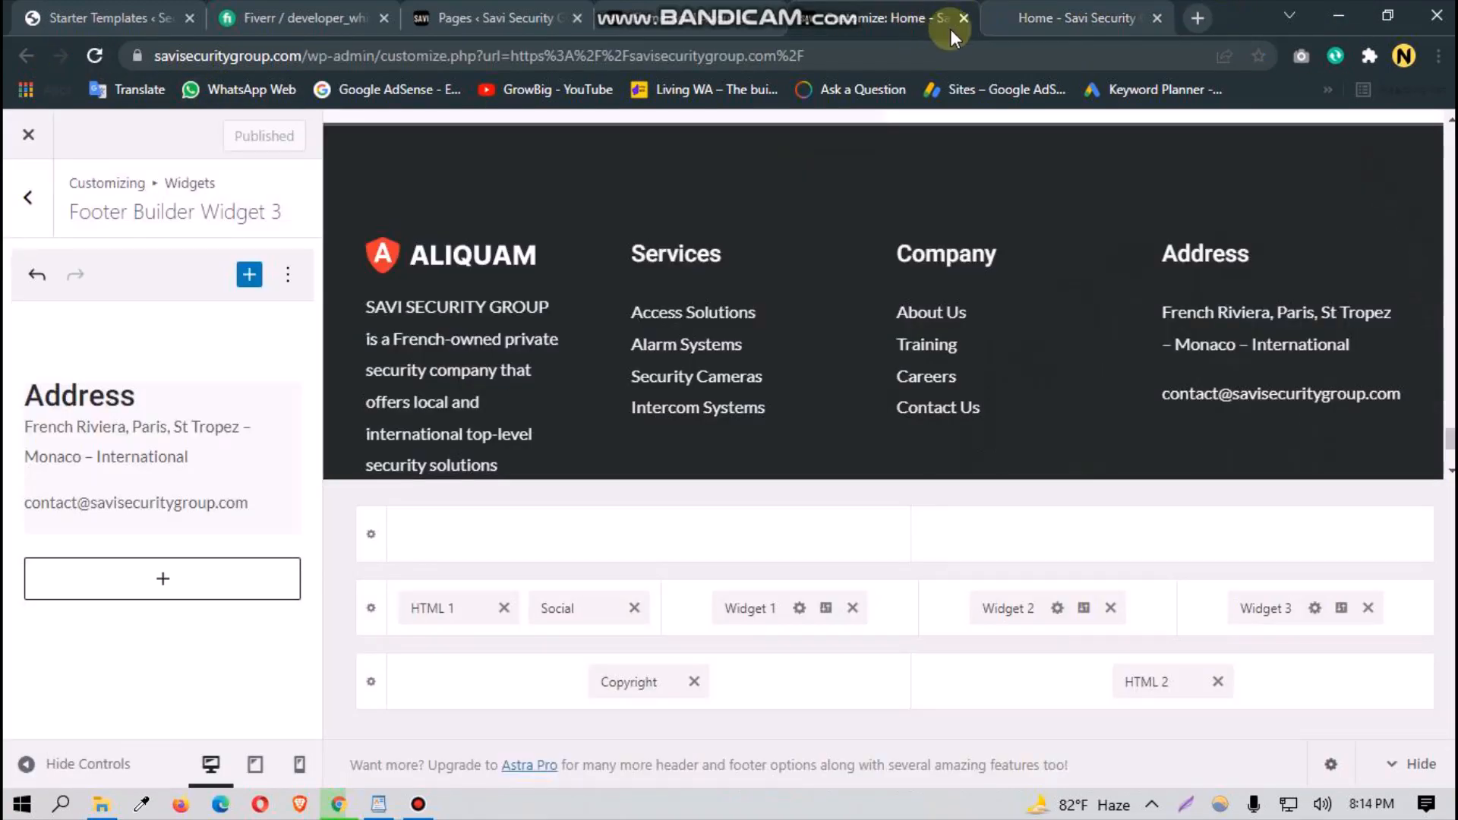
{"action": "left_click", "coordinate": [962, 18]}
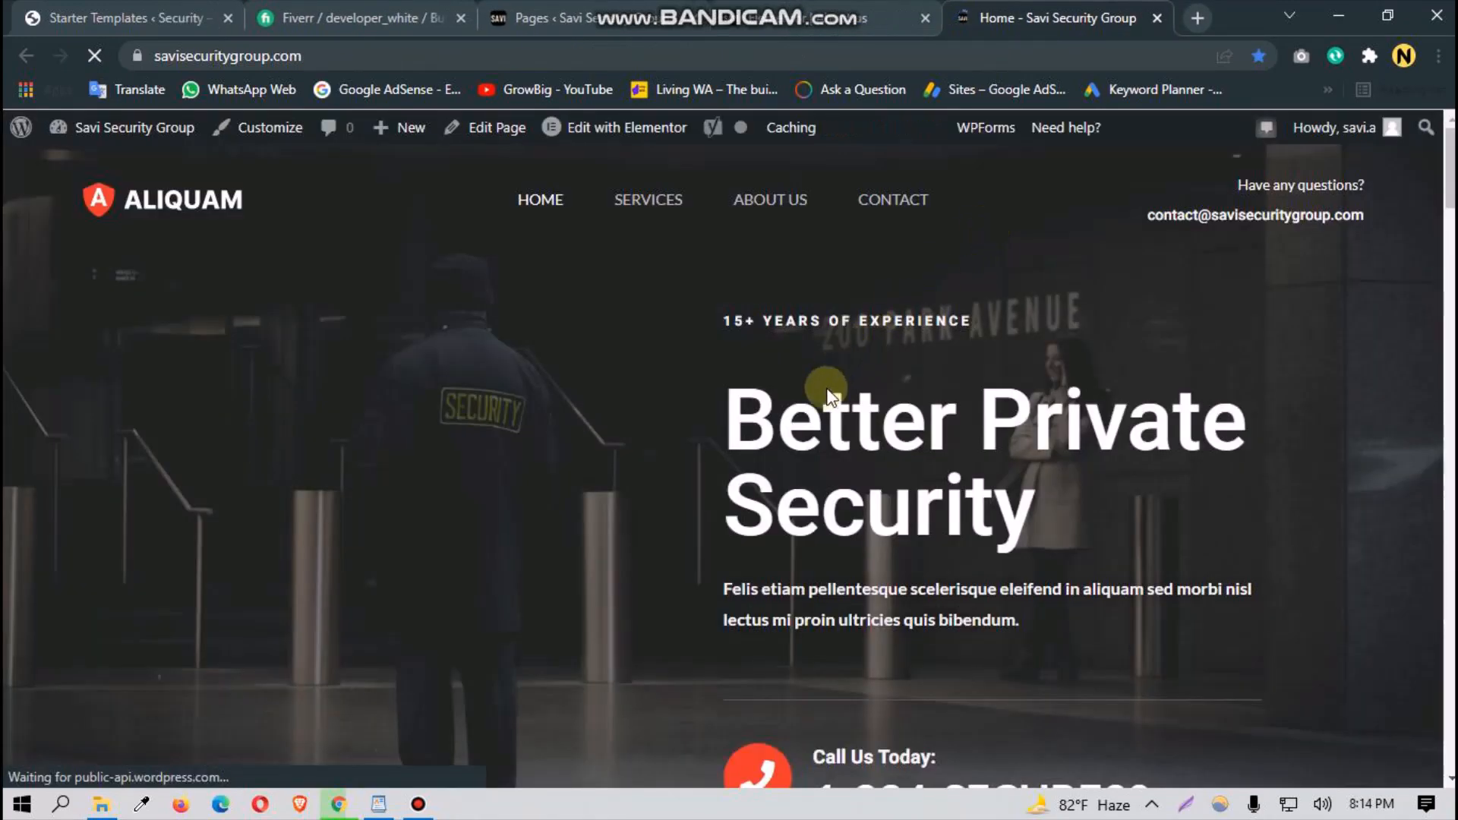
Step: Review the live home page's content down through the Testimonial and Request Info sections
{"action": "scroll", "coordinate": [814, 414], "scroll_direction": "down", "scroll_amount": 6}
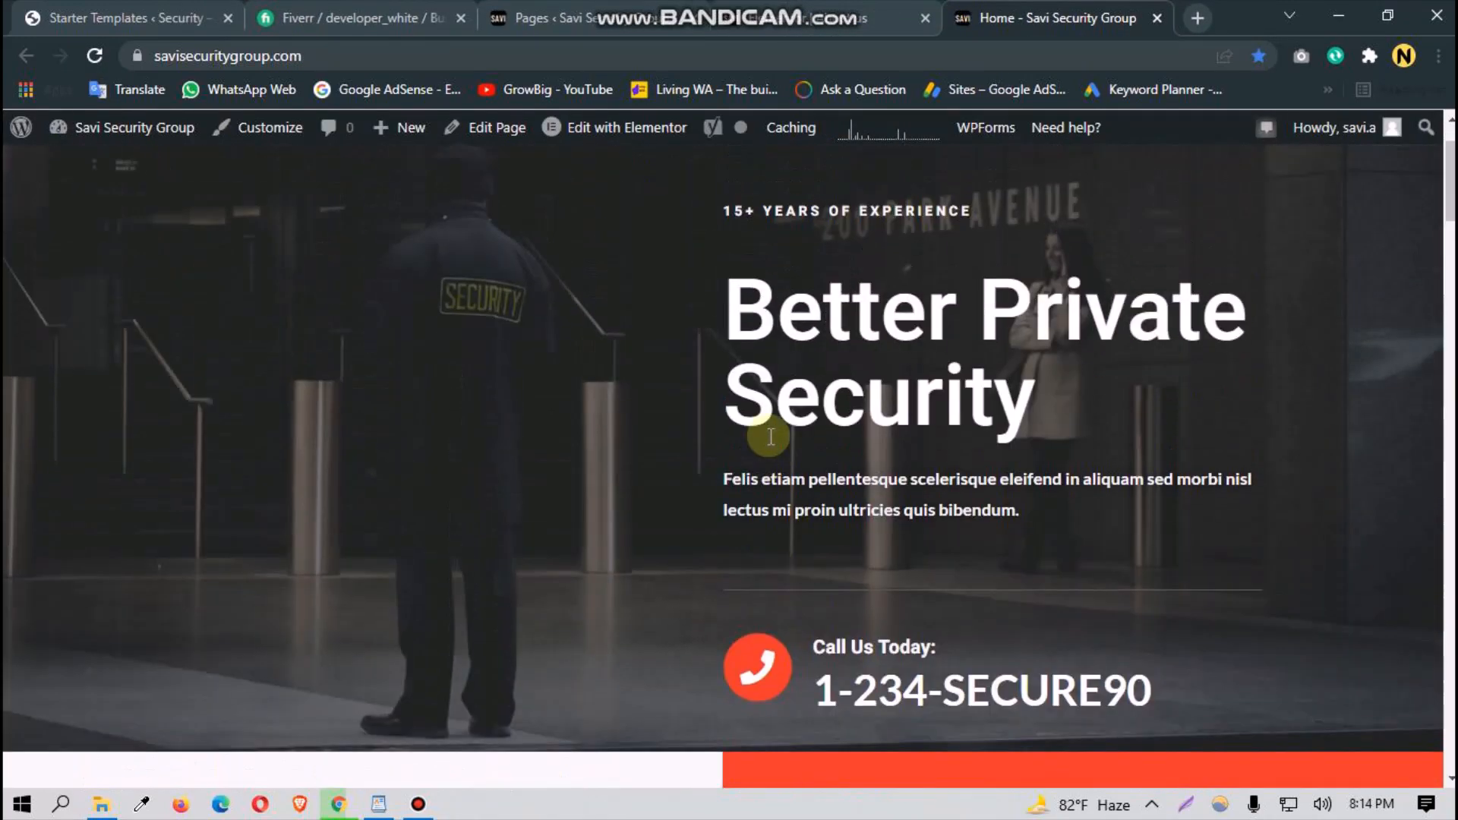
{"action": "scroll", "coordinate": [749, 443], "scroll_direction": "down", "scroll_amount": 20}
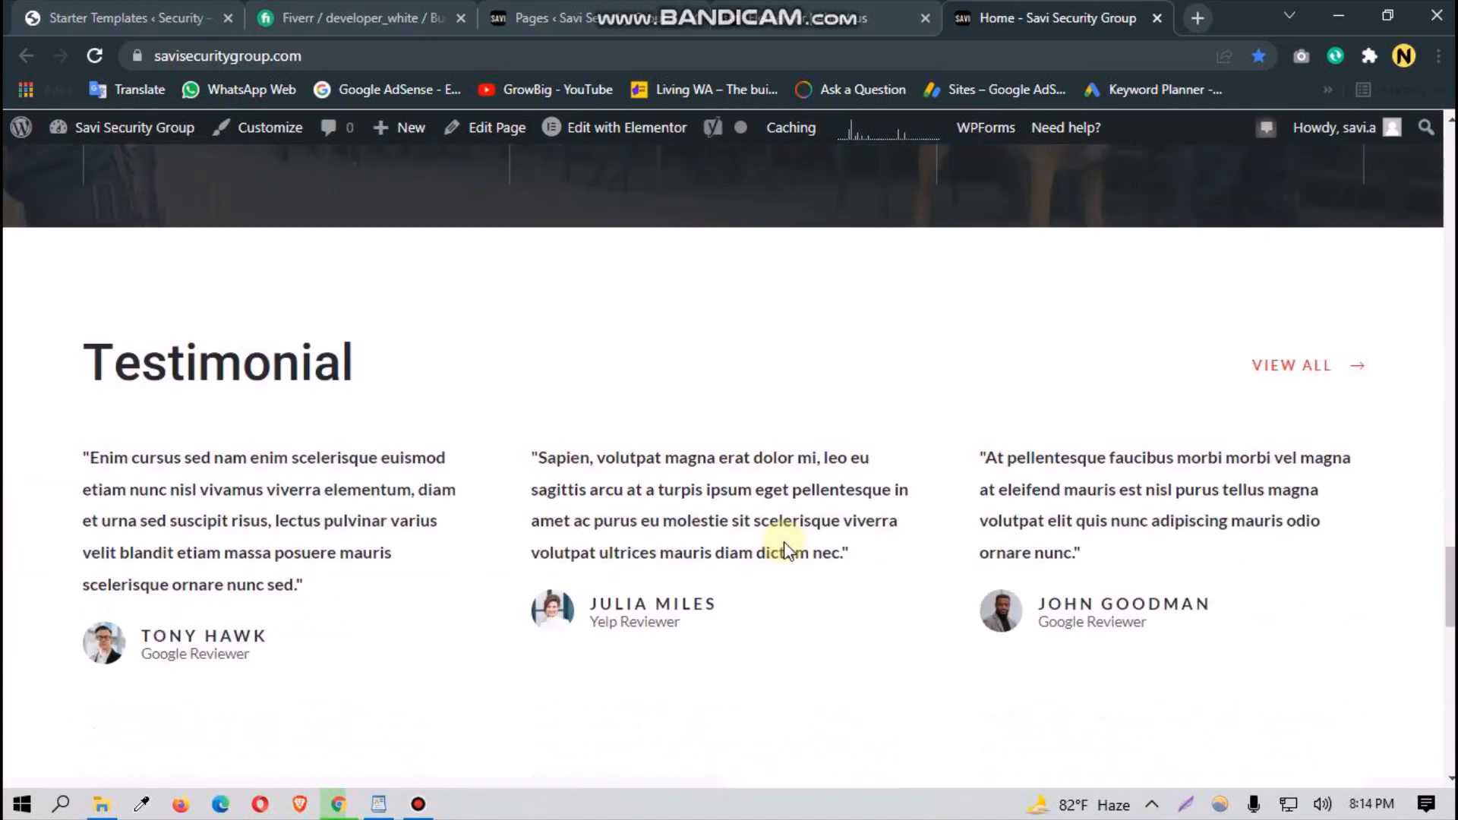
{"action": "scroll", "coordinate": [855, 574], "scroll_direction": "up", "scroll_amount": 11}
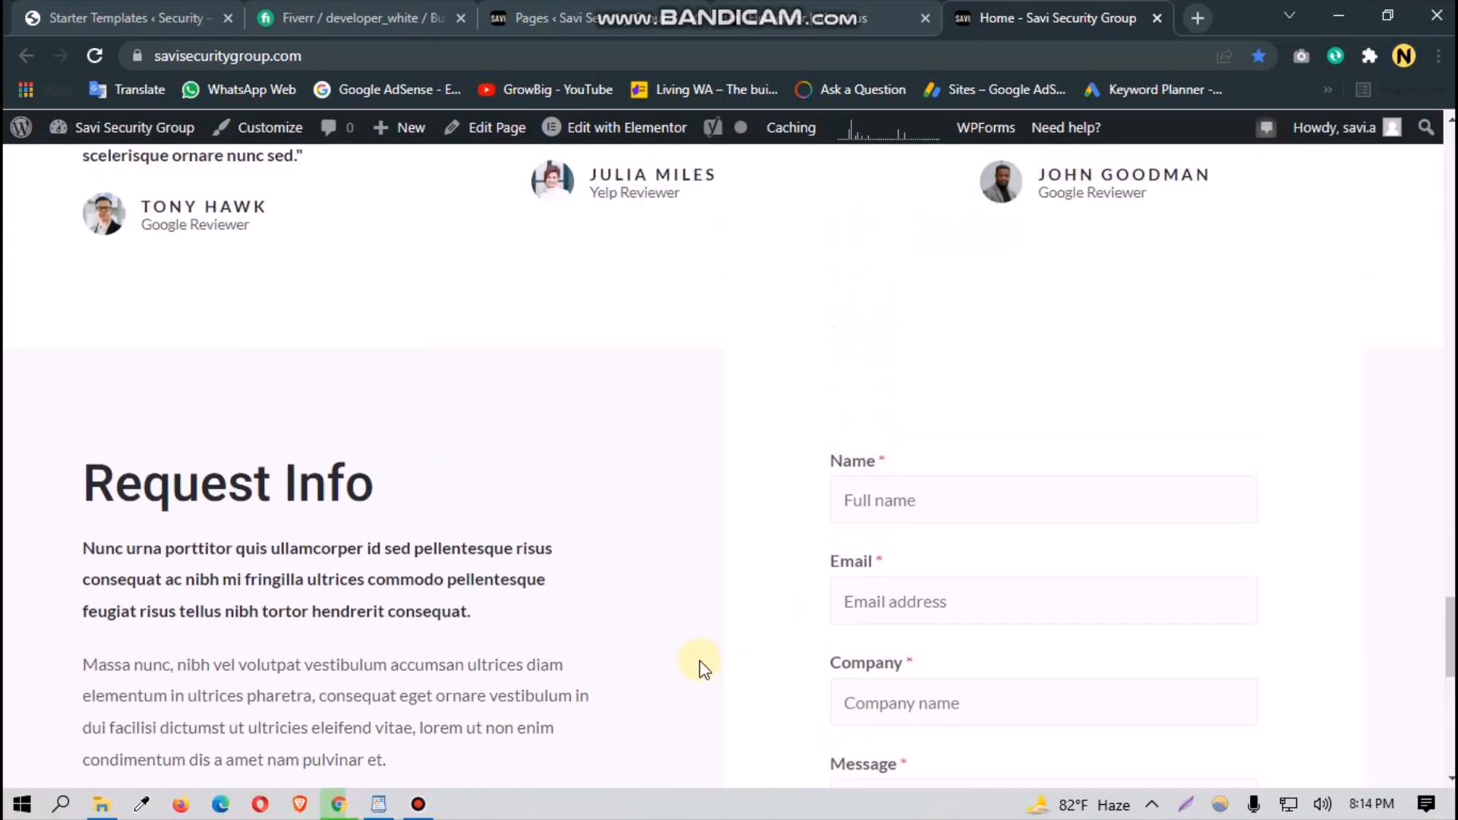
{"action": "scroll", "coordinate": [132, 628], "scroll_direction": "down", "scroll_amount": 4}
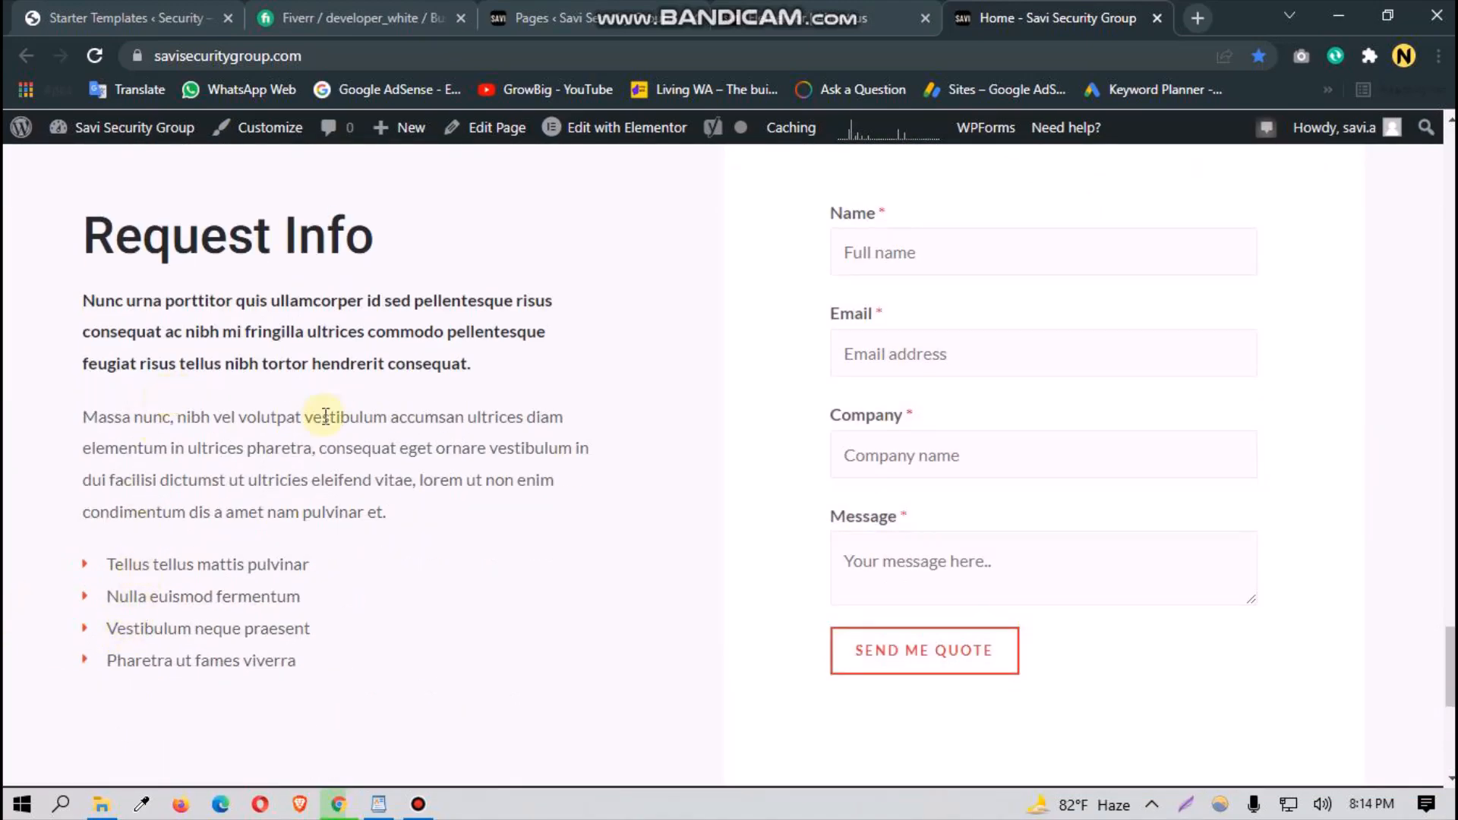
Step: Check the live home page's Testimonial and Request Info sections for remaining placeholder content
{"action": "scroll", "coordinate": [904, 514], "scroll_direction": "up", "scroll_amount": 1}
{"action": "scroll", "coordinate": [853, 559], "scroll_direction": "up", "scroll_amount": 4}
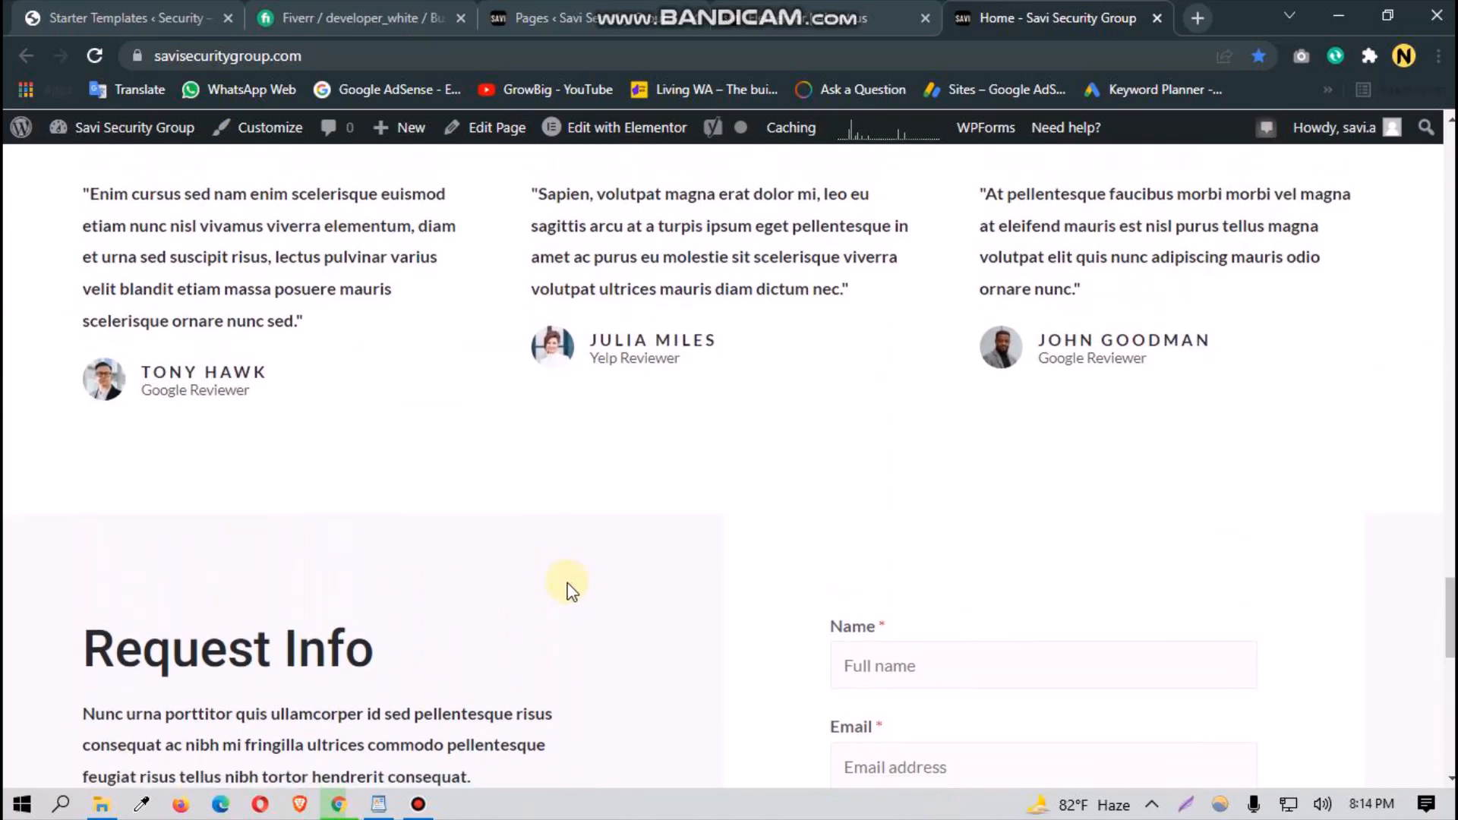
{"action": "scroll", "coordinate": [573, 591], "scroll_direction": "down", "scroll_amount": 4}
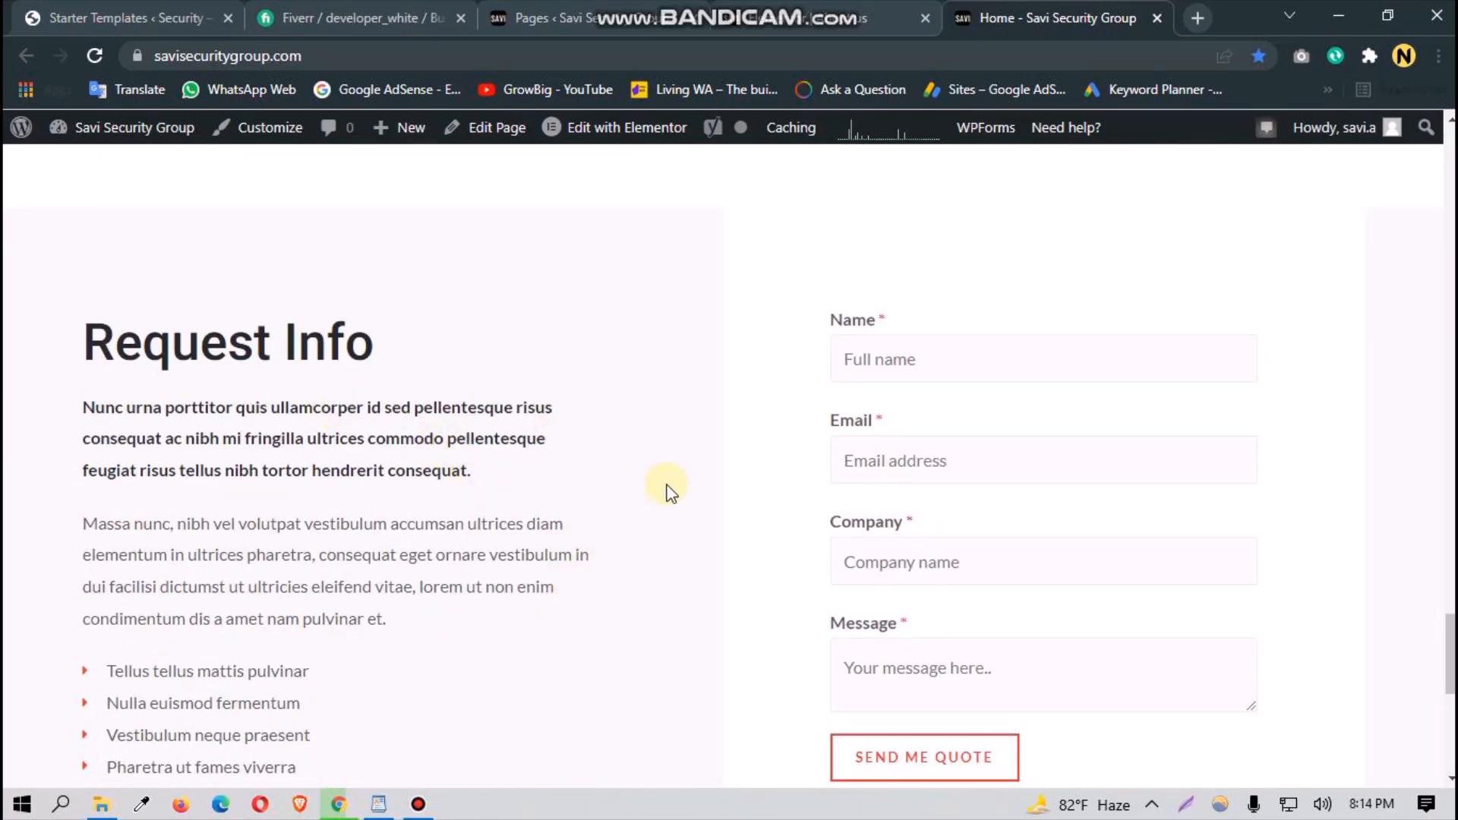
{"action": "scroll", "coordinate": [671, 494], "scroll_direction": "down", "scroll_amount": 1}
{"action": "scroll", "coordinate": [671, 495], "scroll_direction": "down", "scroll_amount": 2}
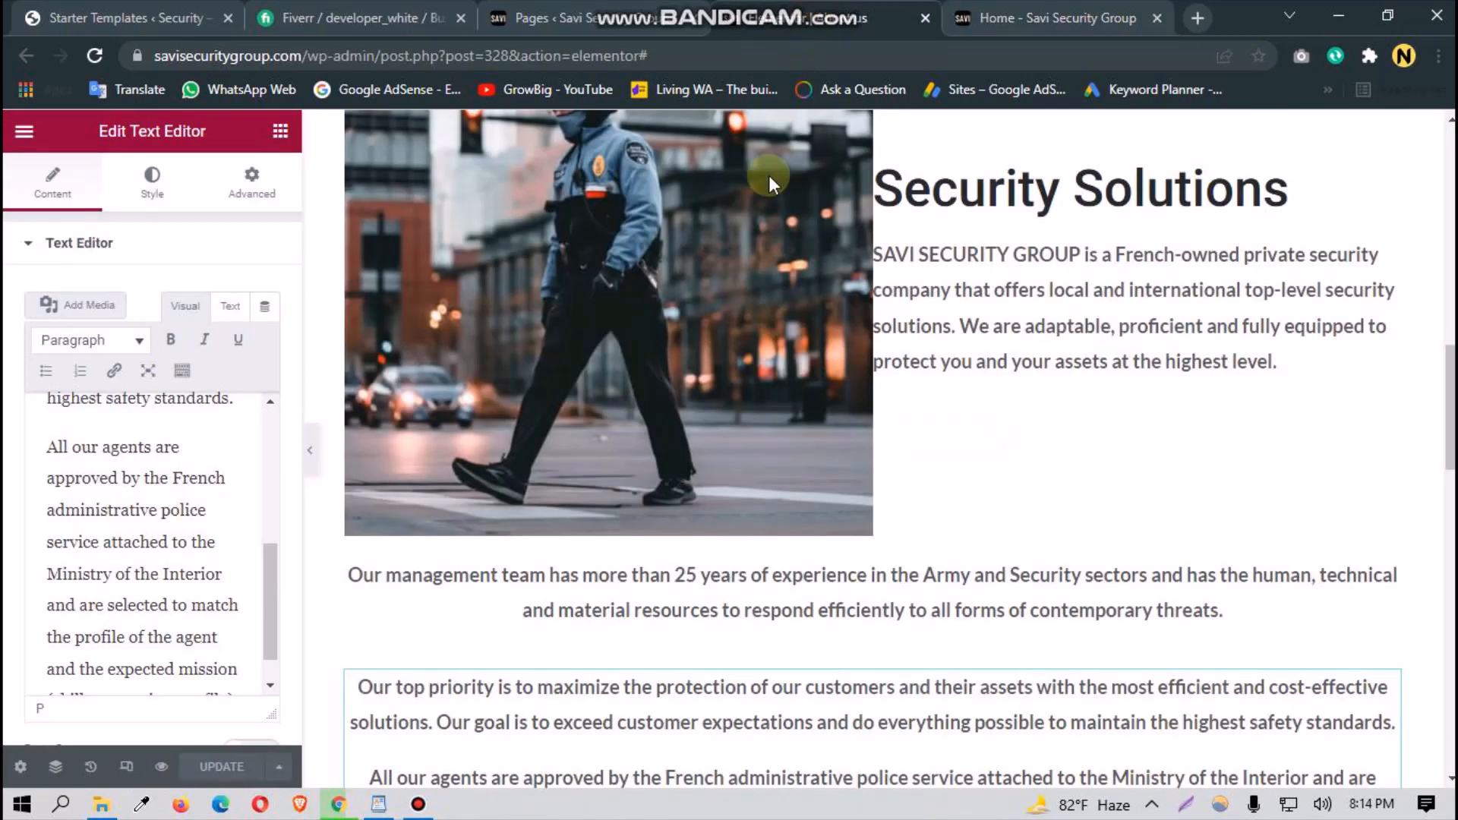
Step: Examine the page open in the Elementor editor, from the statistics and Security Solutions sections through Testimonial and the footer
{"action": "scroll", "coordinate": [771, 465], "scroll_direction": "up", "scroll_amount": 3}
{"action": "scroll", "coordinate": [790, 434], "scroll_direction": "down", "scroll_amount": 15}
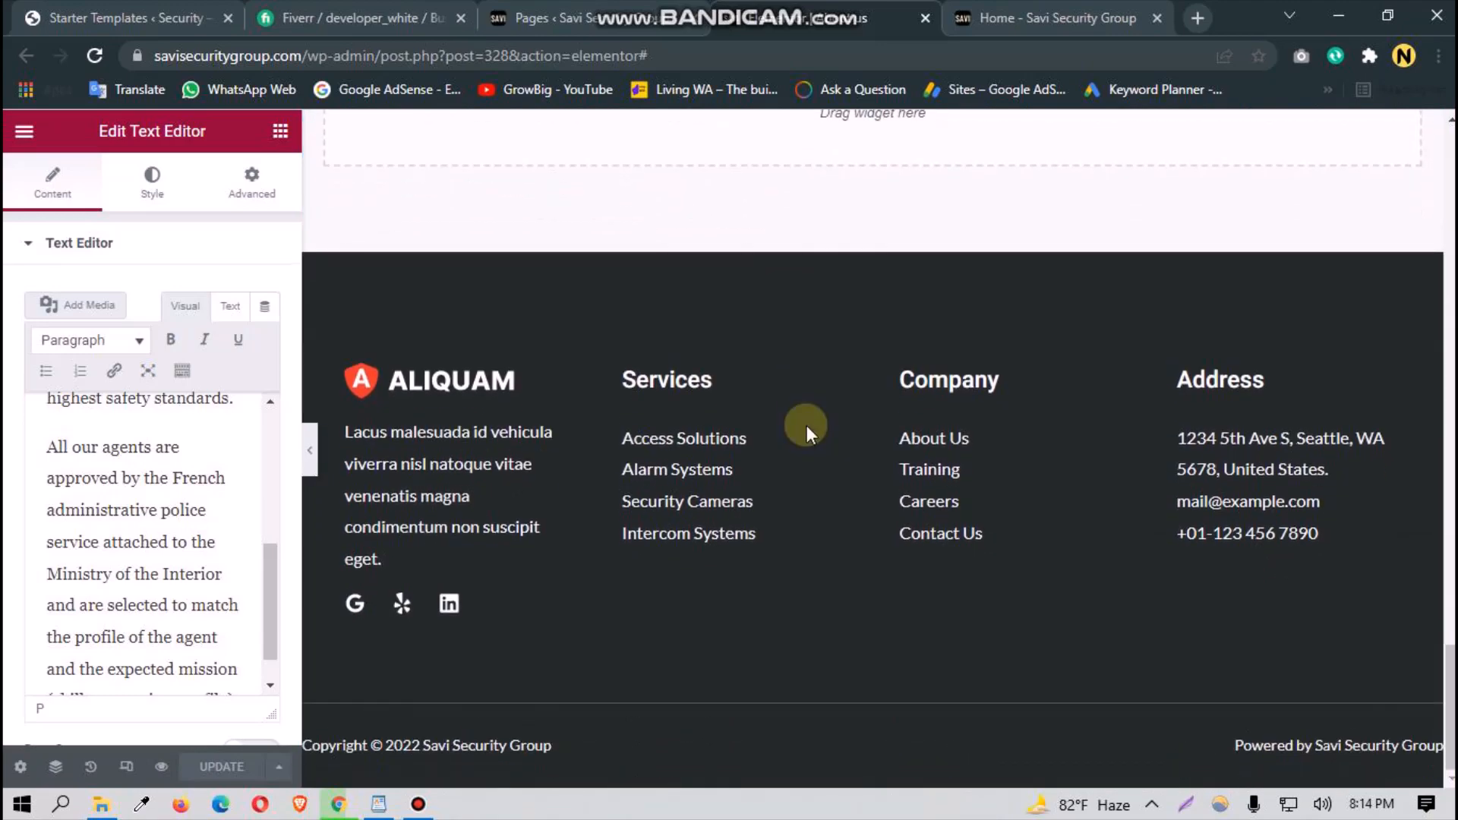
{"action": "scroll", "coordinate": [825, 551], "scroll_direction": "up", "scroll_amount": 2}
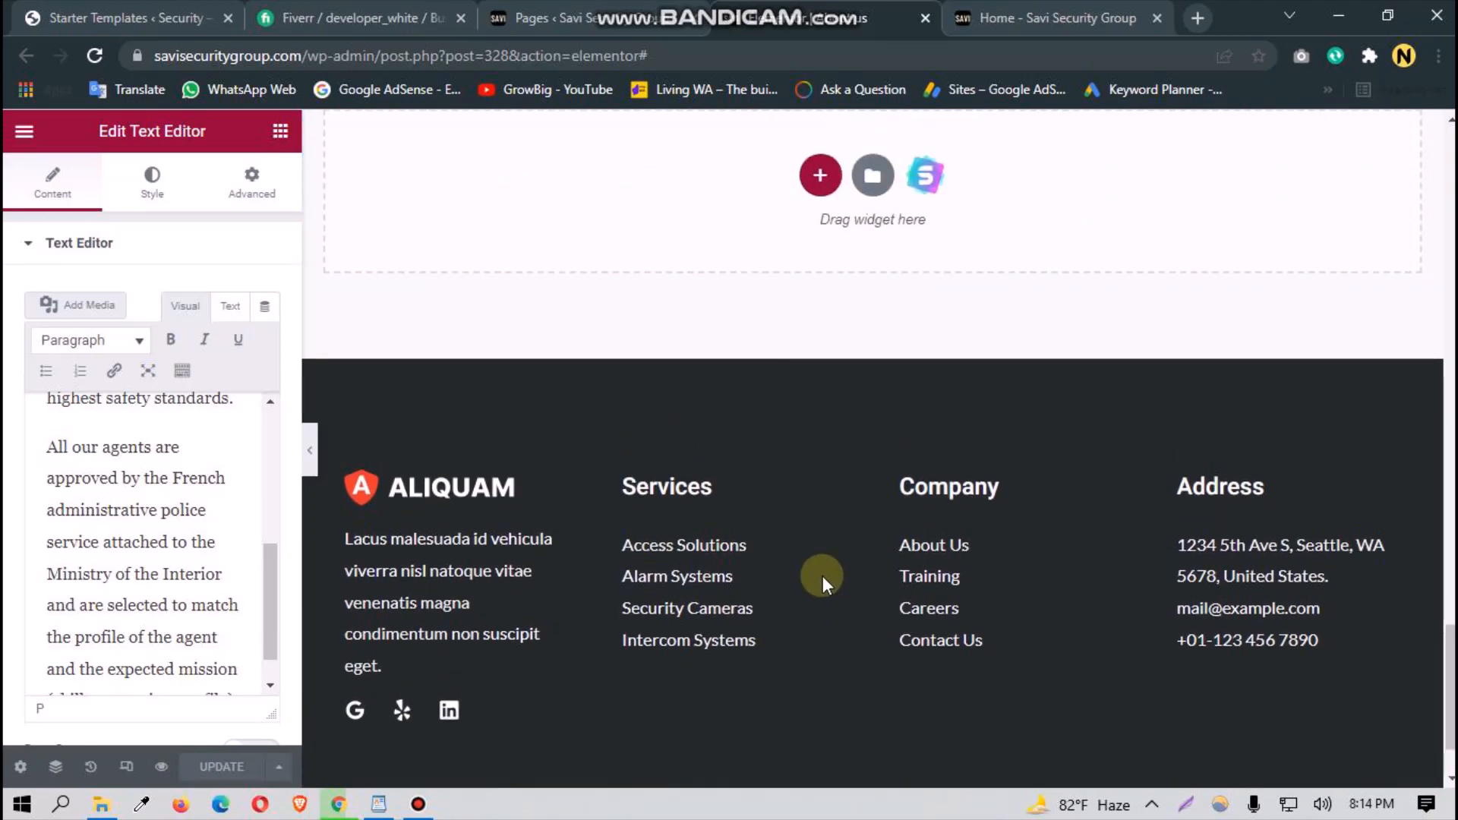
{"action": "scroll", "coordinate": [822, 575], "scroll_direction": "up", "scroll_amount": 12}
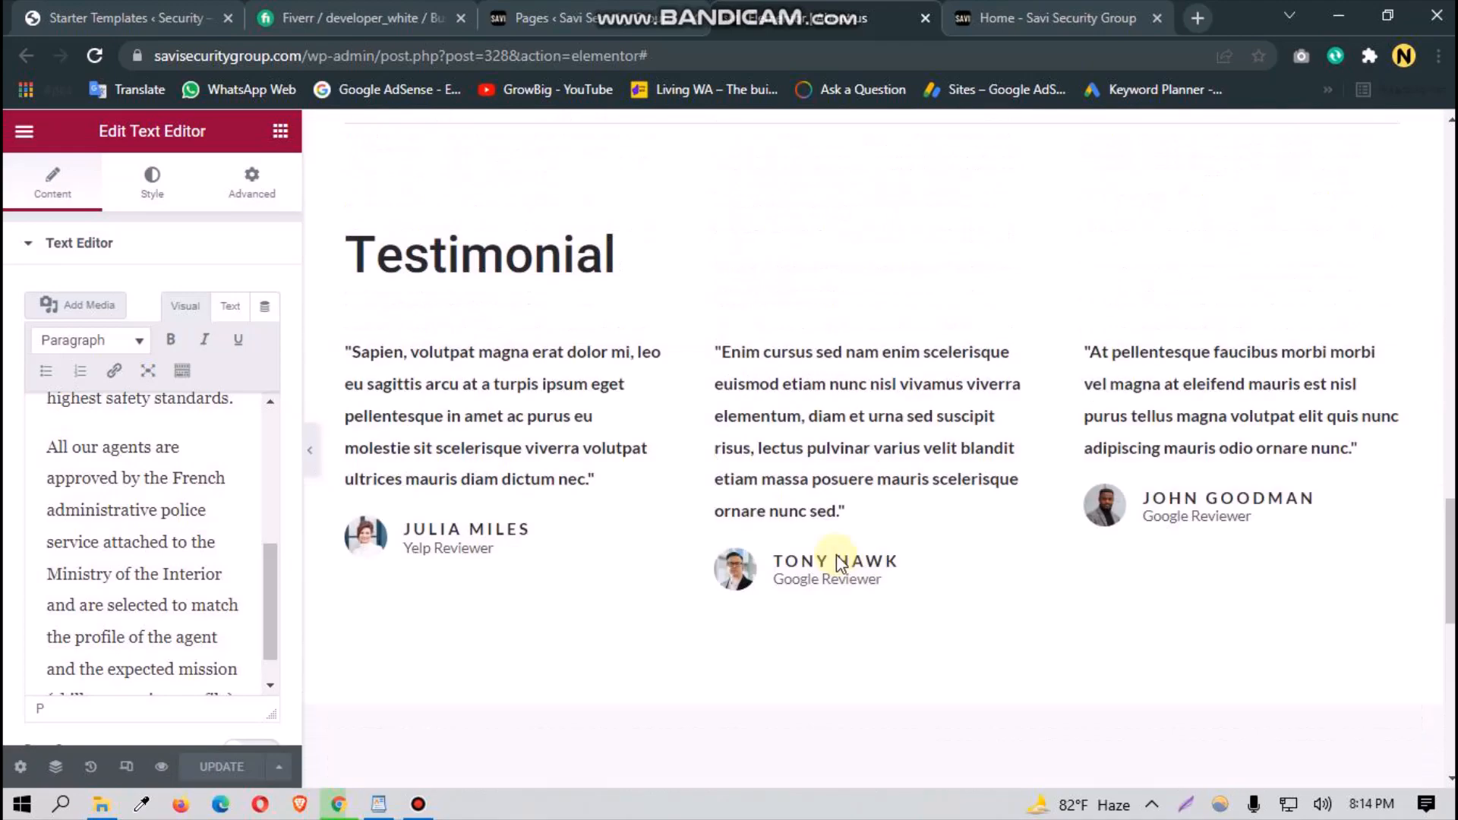
{"action": "scroll", "coordinate": [851, 478], "scroll_direction": "up", "scroll_amount": 8}
{"action": "scroll", "coordinate": [839, 497], "scroll_direction": "down", "scroll_amount": 11}
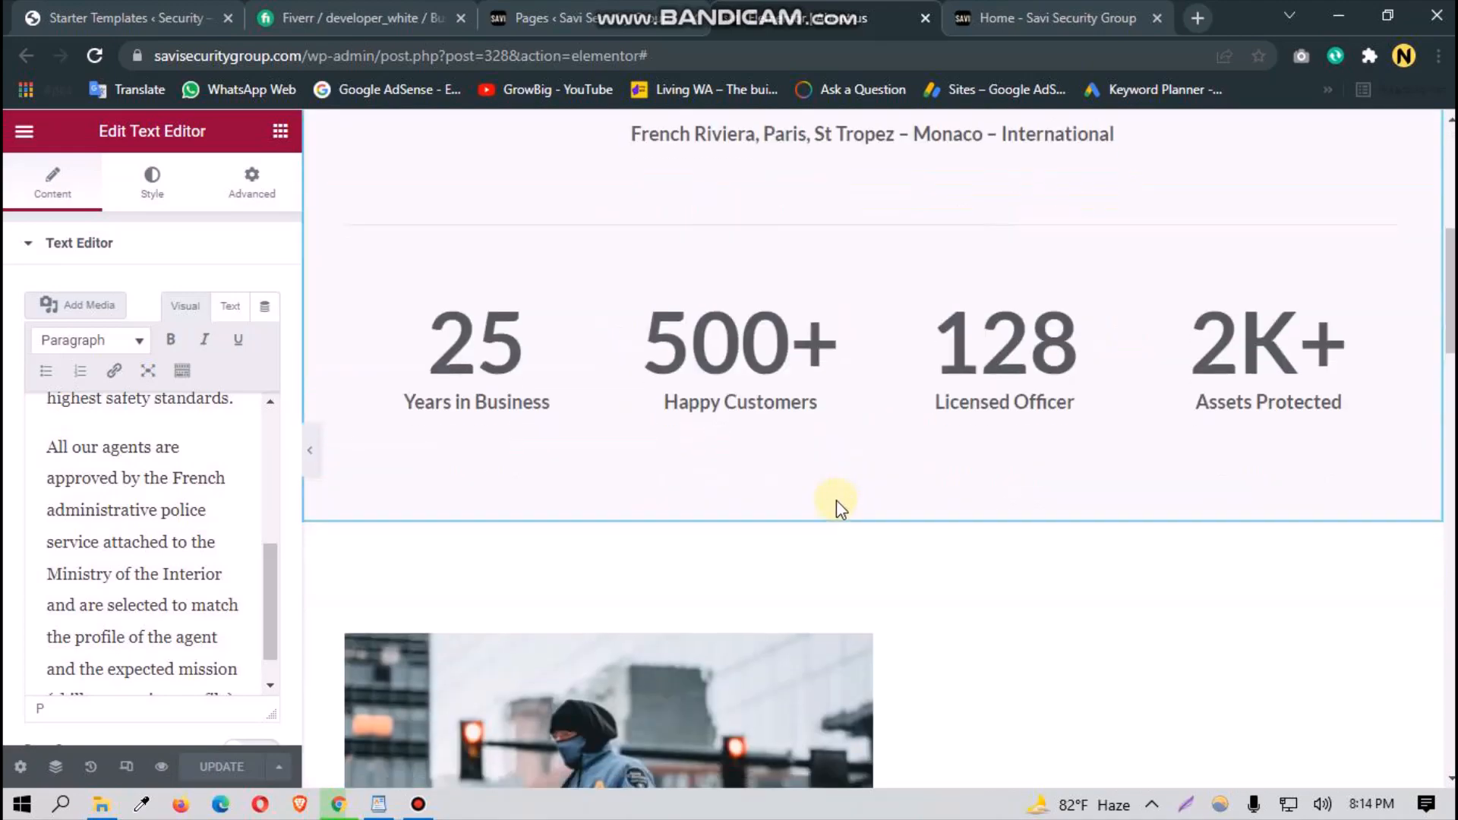
{"action": "scroll", "coordinate": [844, 531], "scroll_direction": "down", "scroll_amount": 15}
{"action": "scroll", "coordinate": [853, 563], "scroll_direction": "up", "scroll_amount": 9}
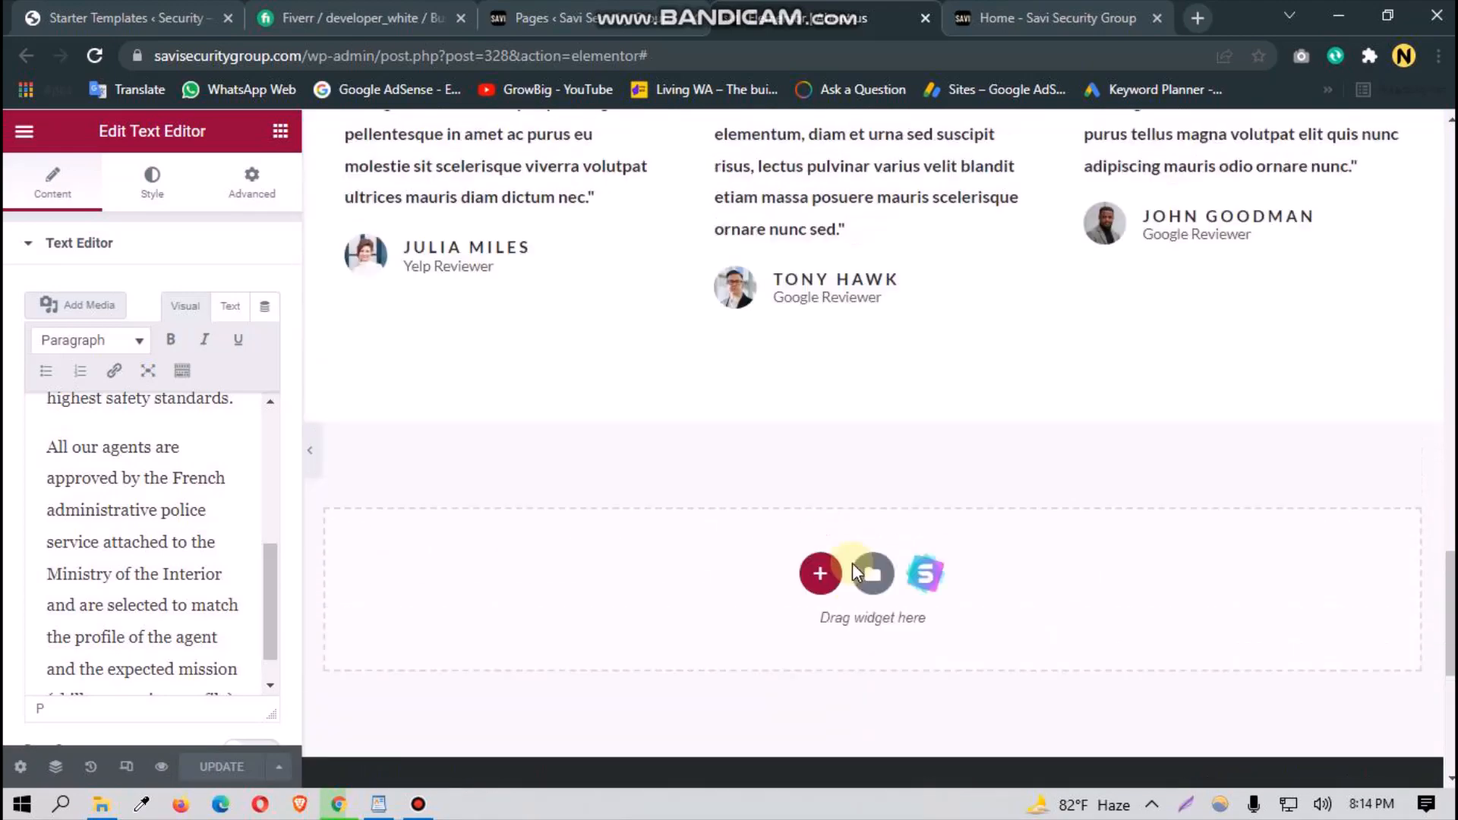
{"action": "scroll", "coordinate": [853, 571], "scroll_direction": "up", "scroll_amount": 4}
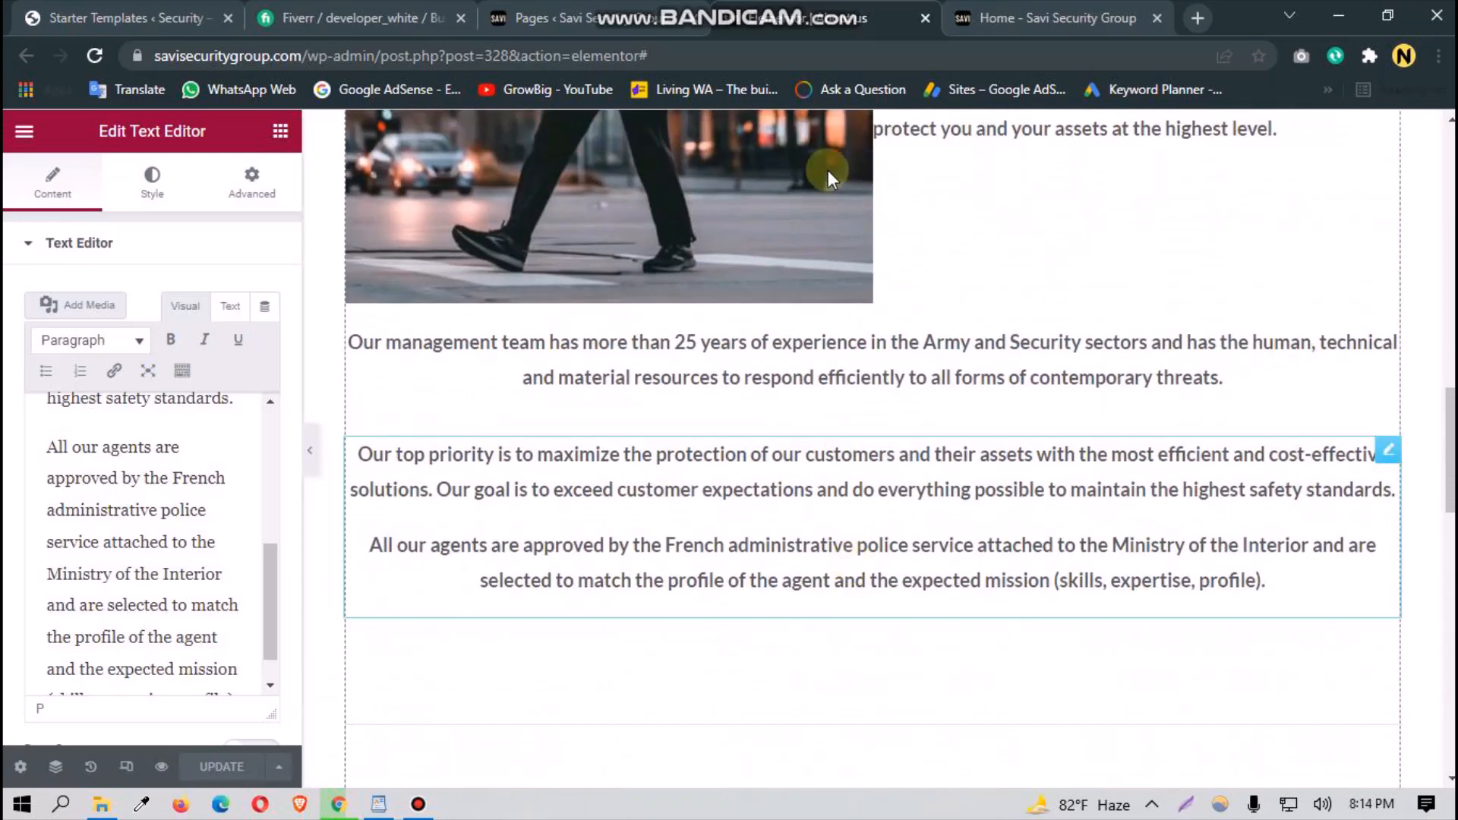
Step: Close the Elementor editor and reload the WordPress list of pages
{"action": "left_click", "coordinate": [927, 20]}
{"action": "left_click", "coordinate": [612, 3]}
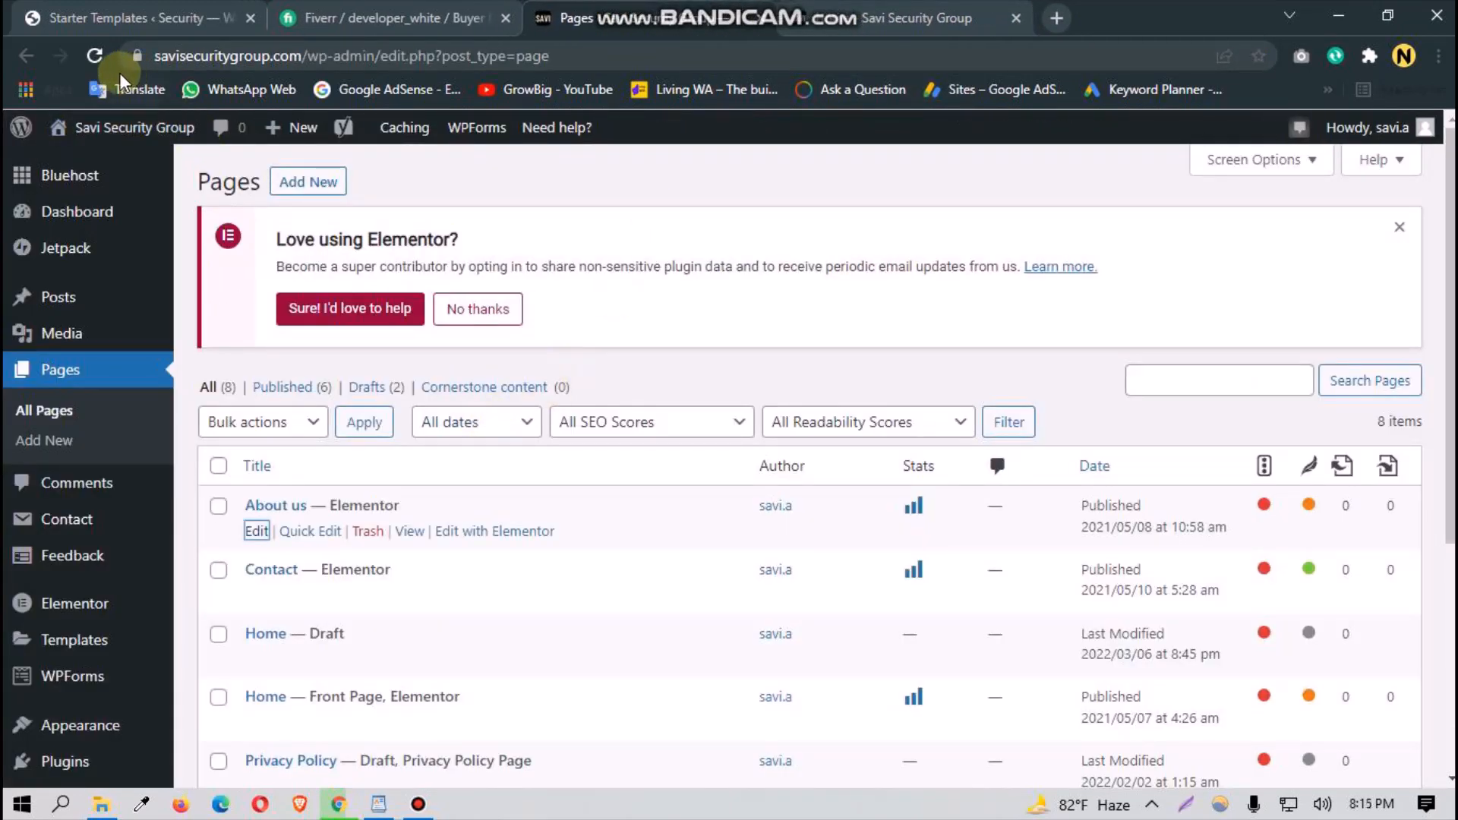
{"action": "left_click", "coordinate": [95, 56]}
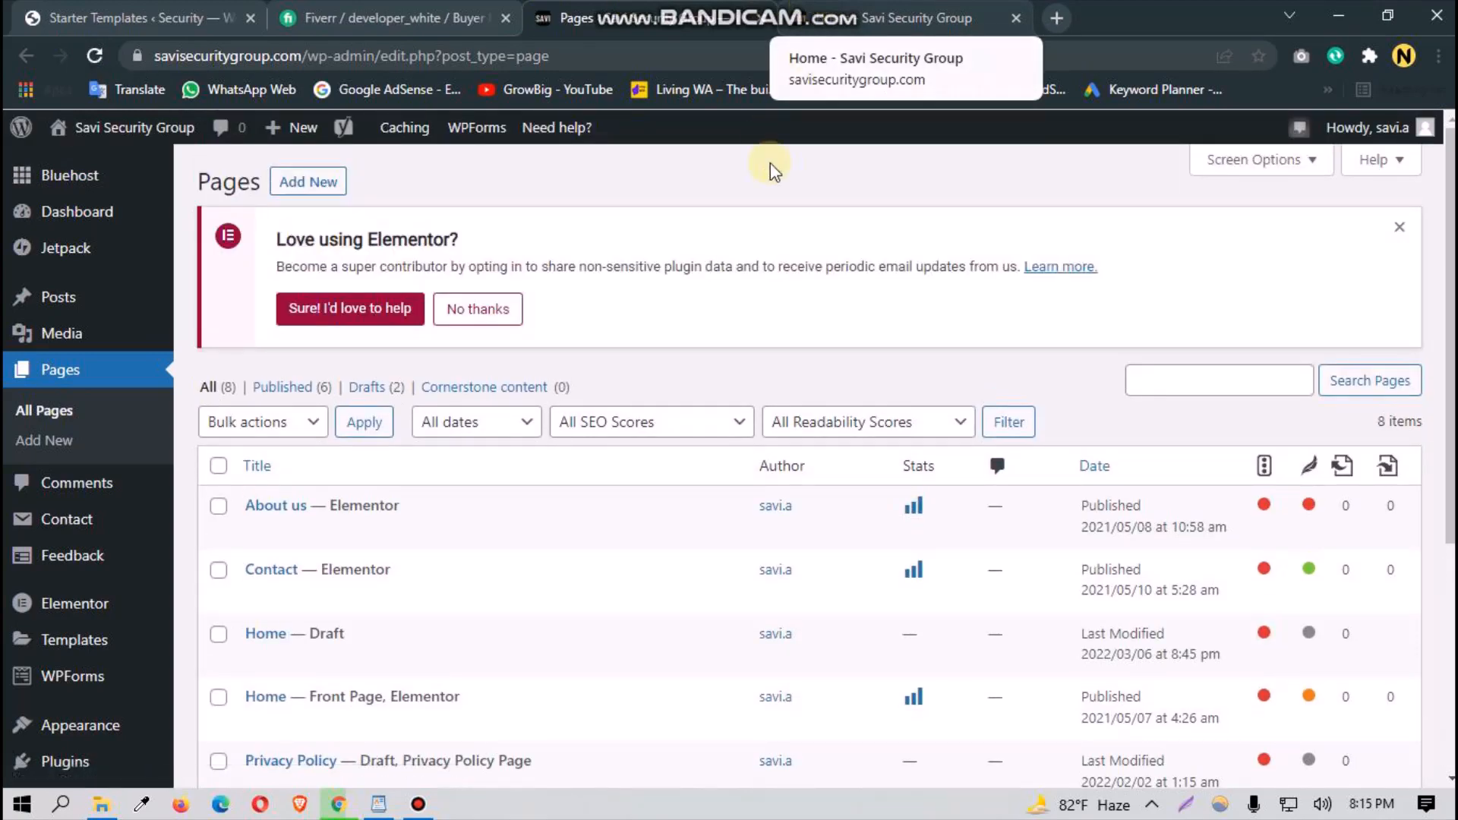
Step: Move the draft Home page and the Sample Page to the trash
{"action": "scroll", "coordinate": [563, 527], "scroll_direction": "down", "scroll_amount": 3}
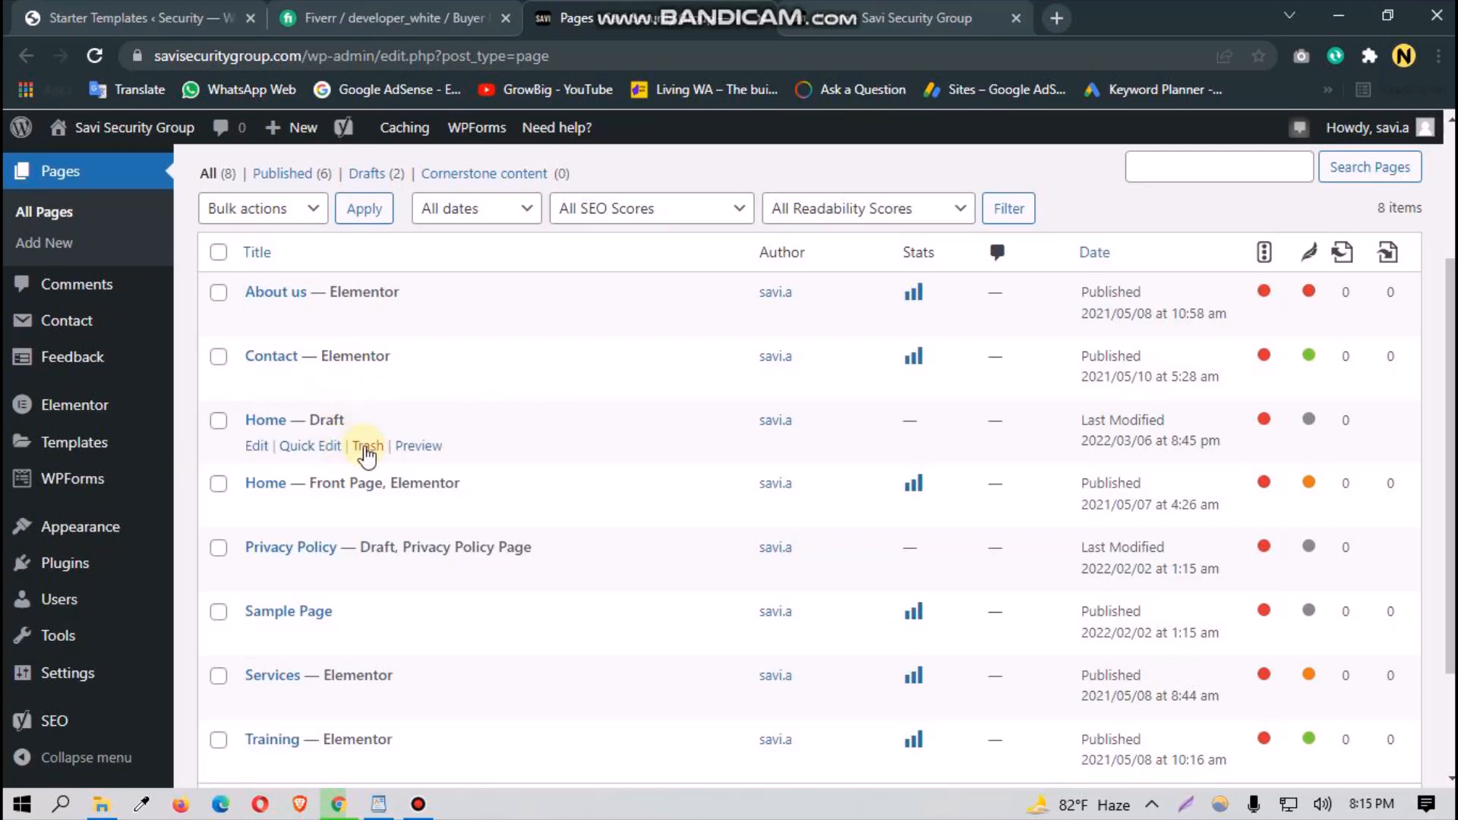
{"action": "left_click", "coordinate": [367, 448]}
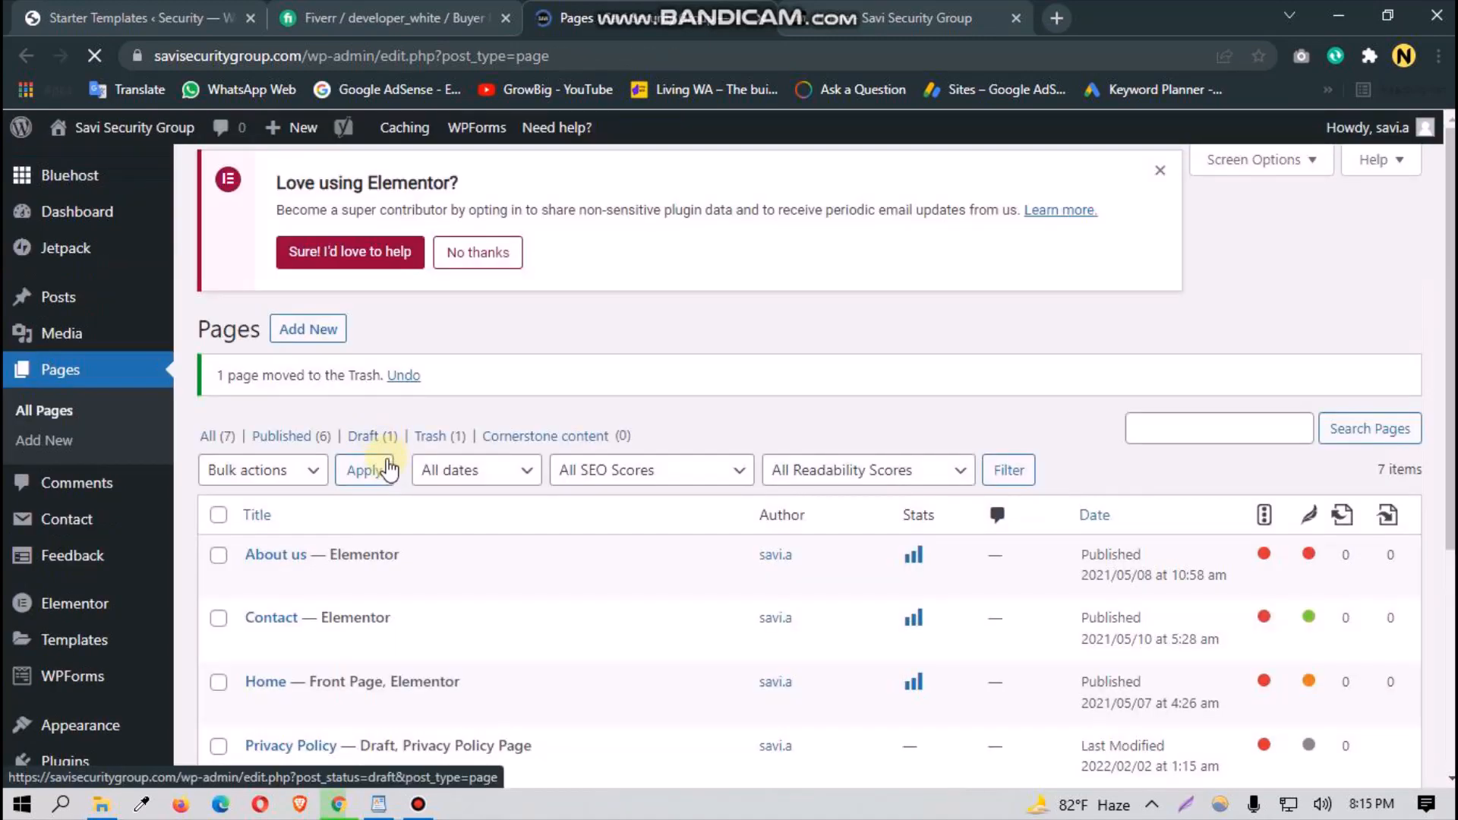
{"action": "scroll", "coordinate": [397, 547], "scroll_direction": "down", "scroll_amount": 3}
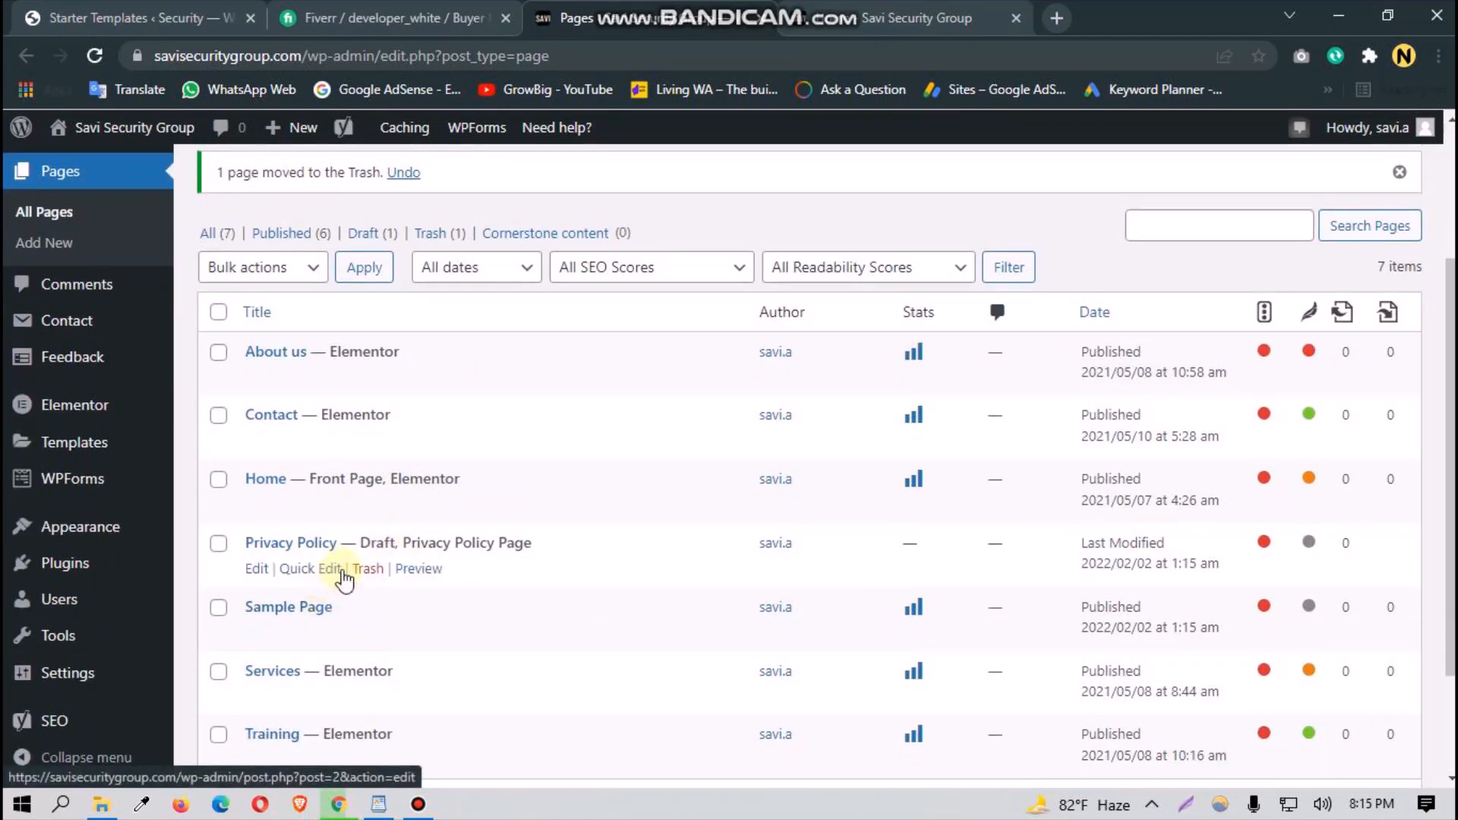
{"action": "scroll", "coordinate": [407, 594], "scroll_direction": "down", "scroll_amount": 2}
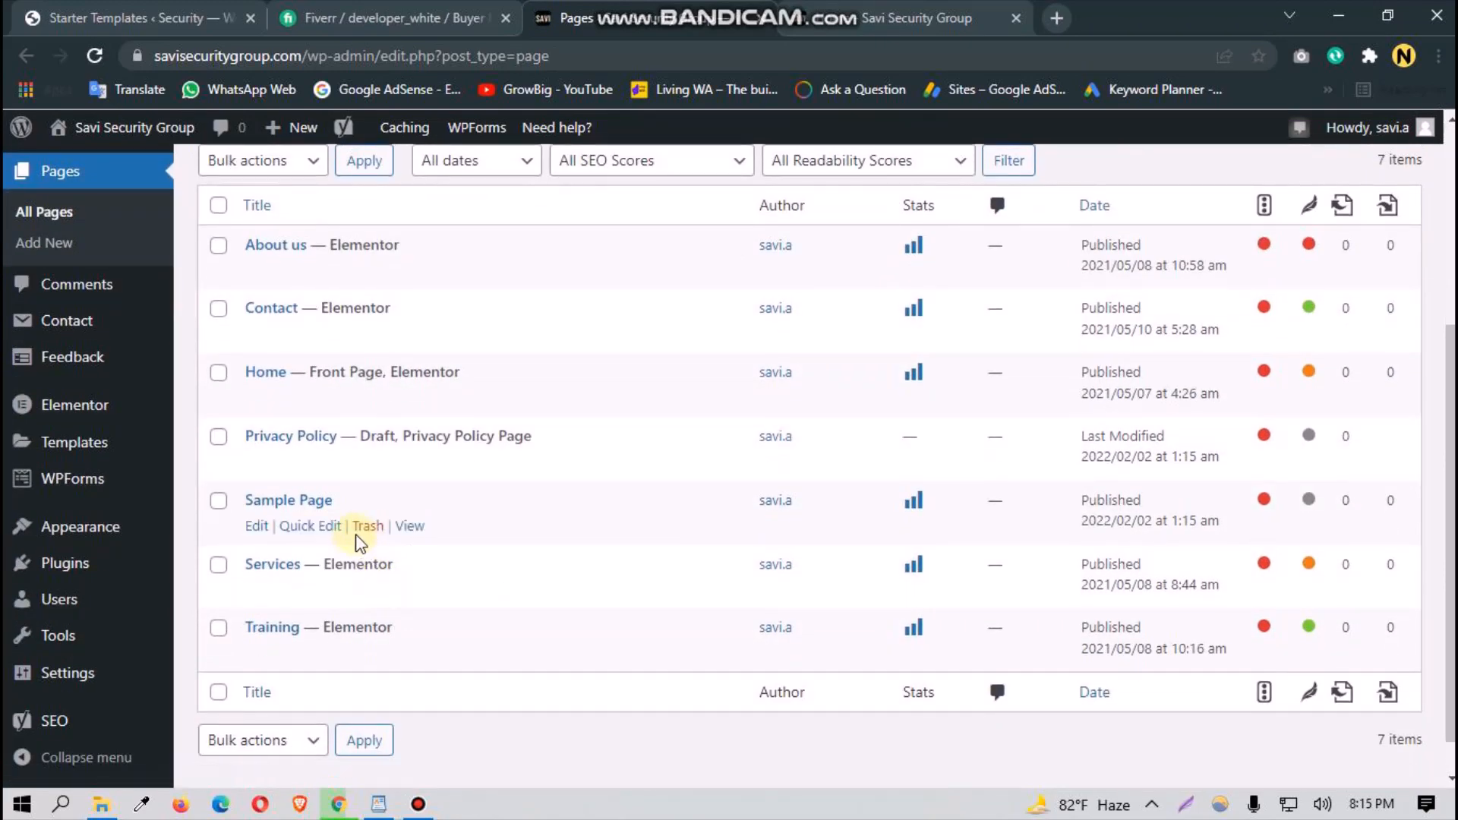
{"action": "left_click", "coordinate": [366, 528]}
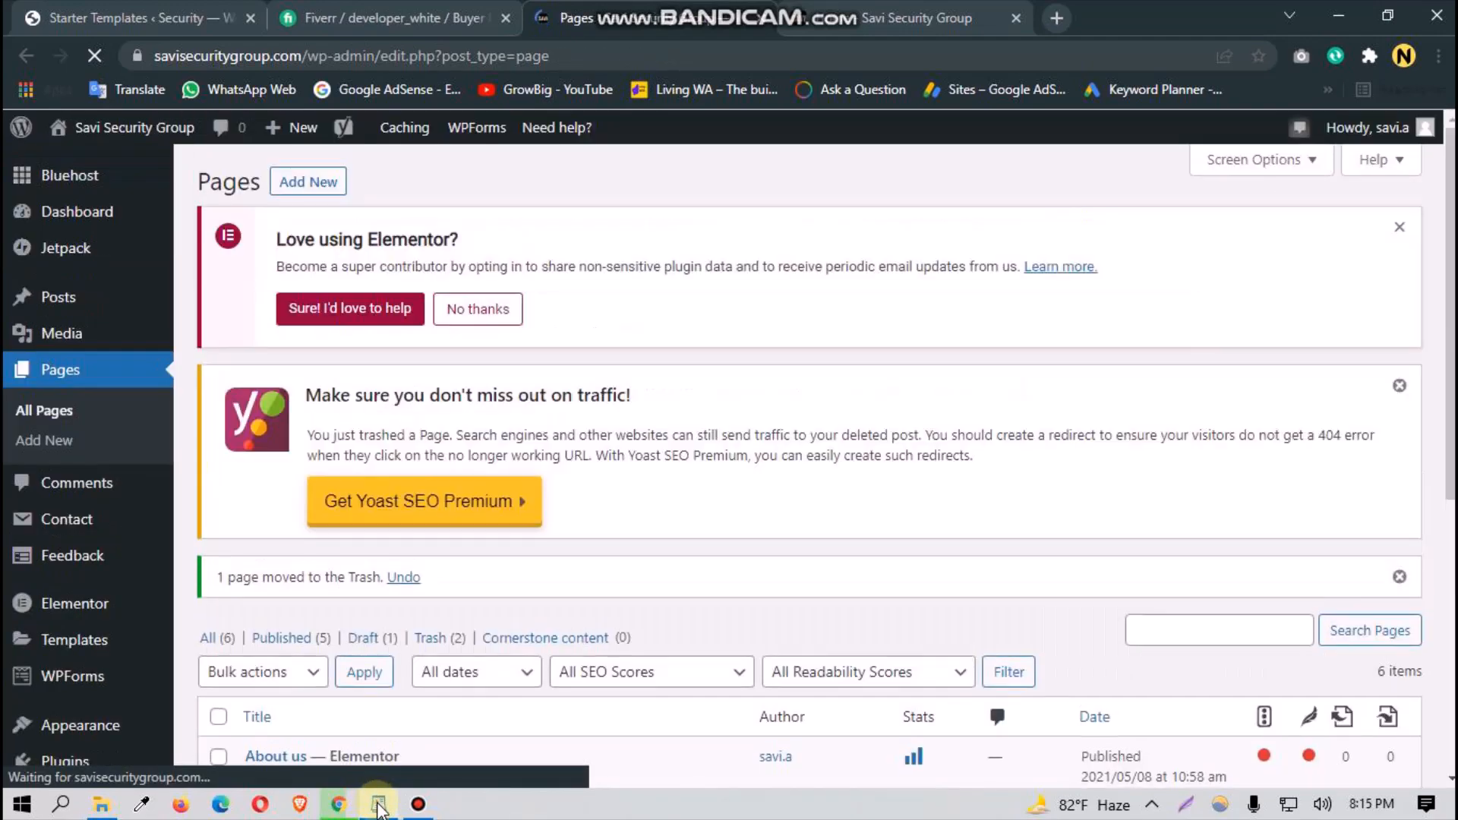
Step: Switch to WordPad and copy the "Employment" heading near the end of the client's document
{"action": "left_click", "coordinate": [378, 804]}
{"action": "scroll", "coordinate": [467, 687], "scroll_direction": "down", "scroll_amount": 20}
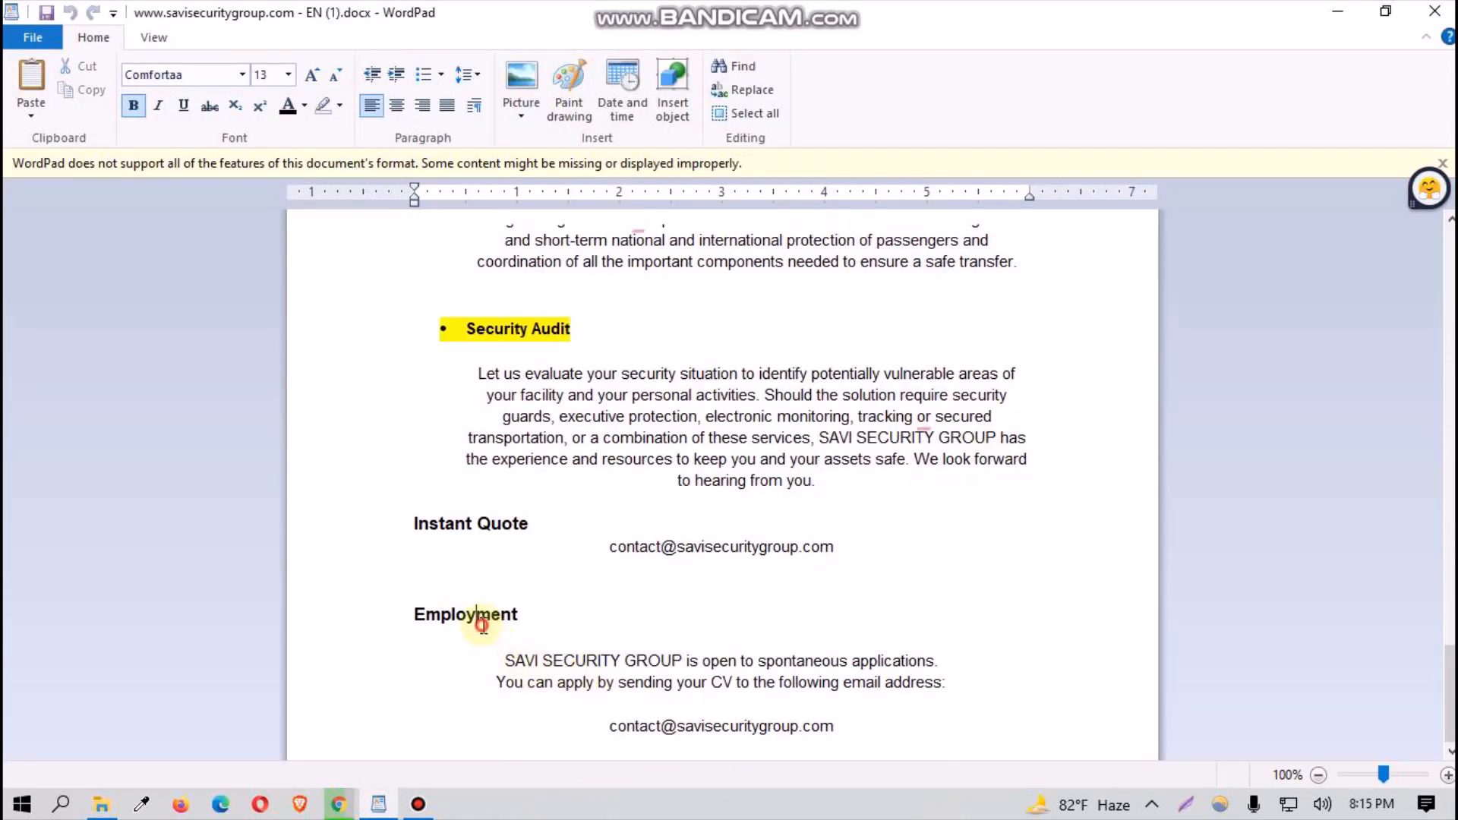
{"action": "double_click", "coordinate": [474, 617]}
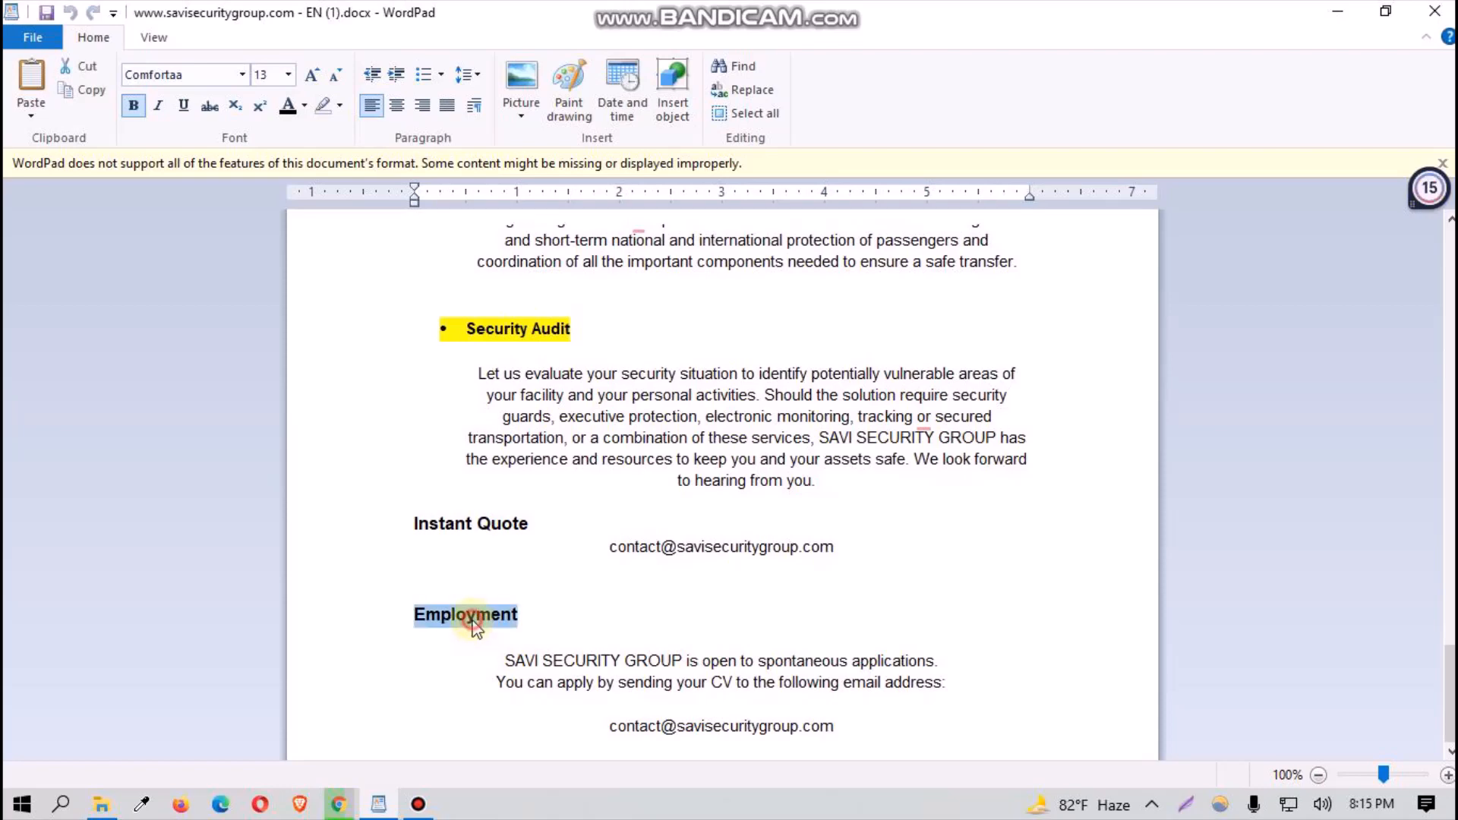
{"action": "right_click", "coordinate": [472, 622]}
{"action": "left_click", "coordinate": [523, 658]}
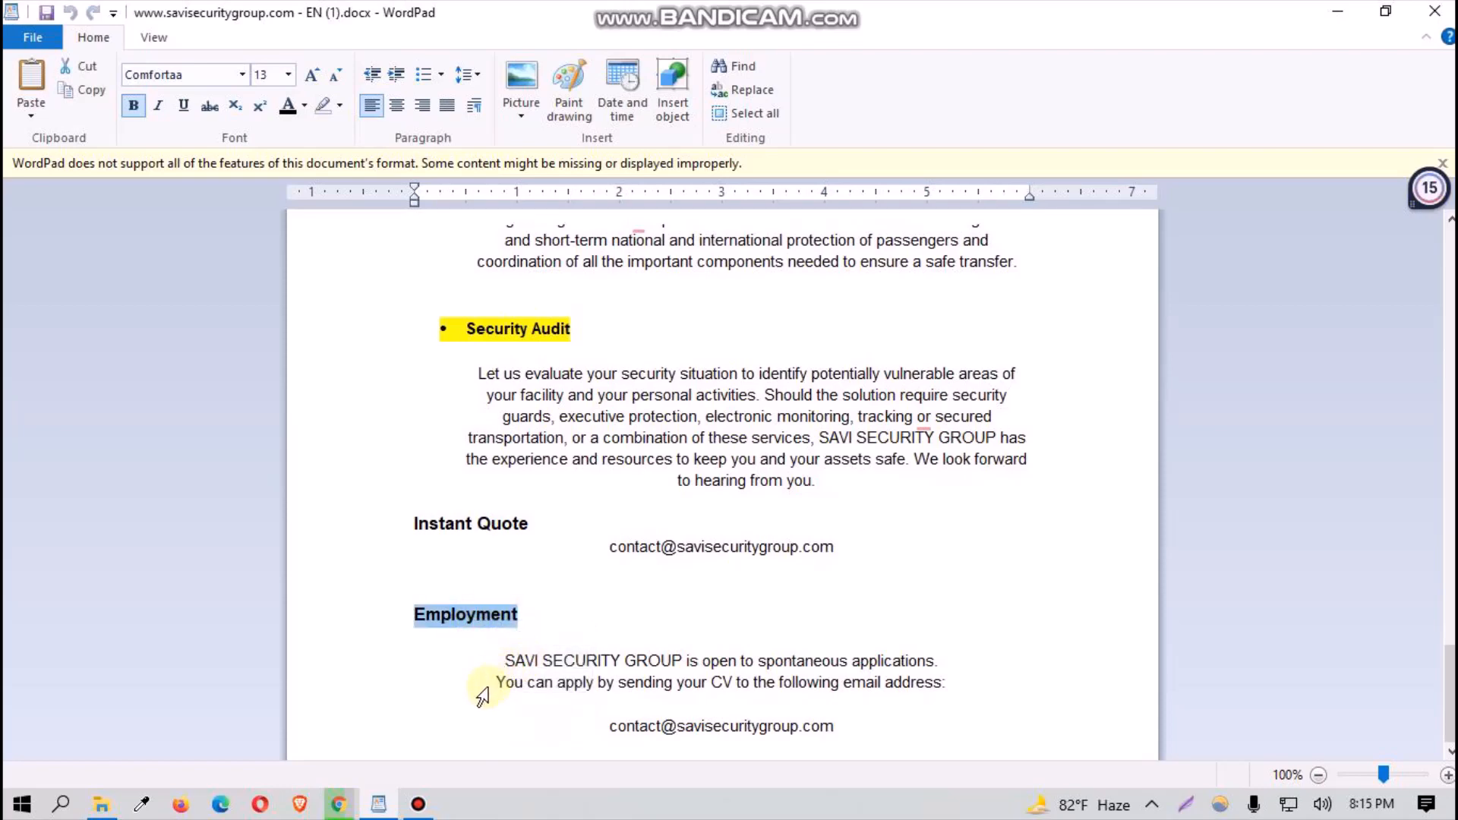
Step: Switch back to Chrome and replace the Training page's title with "Employment" from the clipboard history in Quick Edit
{"action": "left_click", "coordinate": [338, 804]}
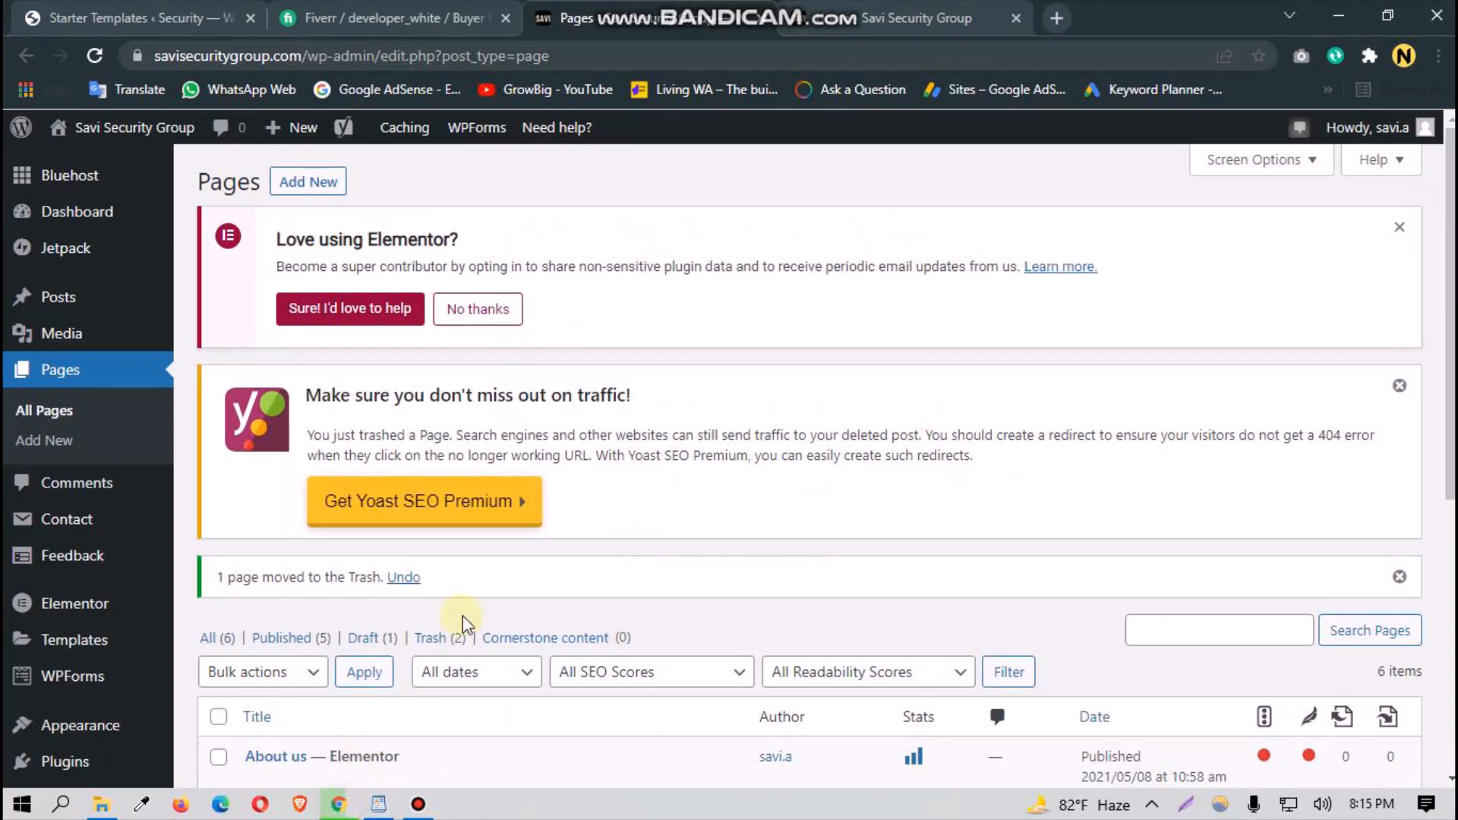
{"action": "scroll", "coordinate": [465, 638], "scroll_direction": "down", "scroll_amount": 5}
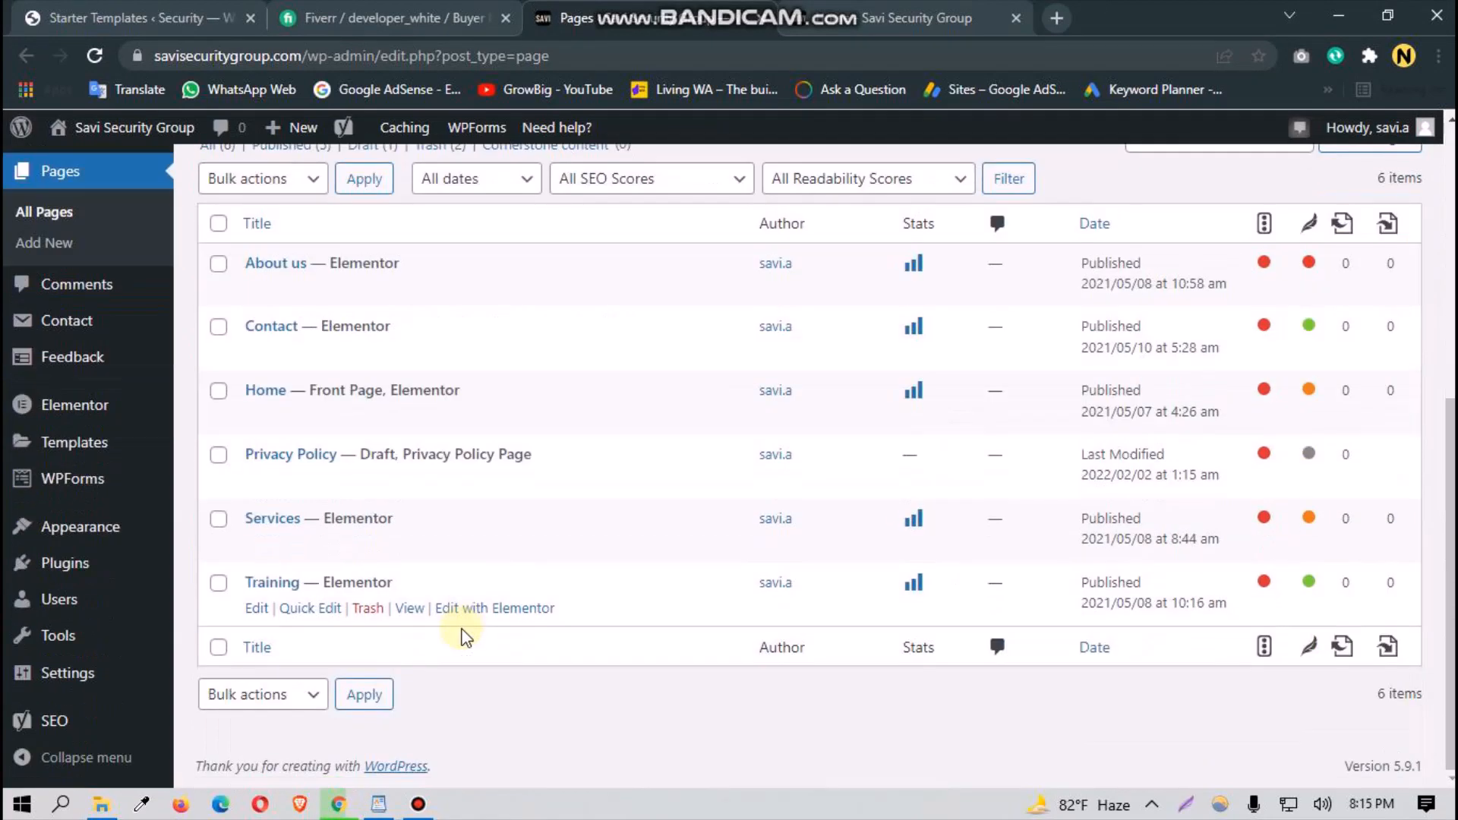
{"action": "left_click", "coordinate": [333, 613]}
{"action": "left_click_drag", "start_coordinate": [367, 621], "coordinate": [271, 633]}
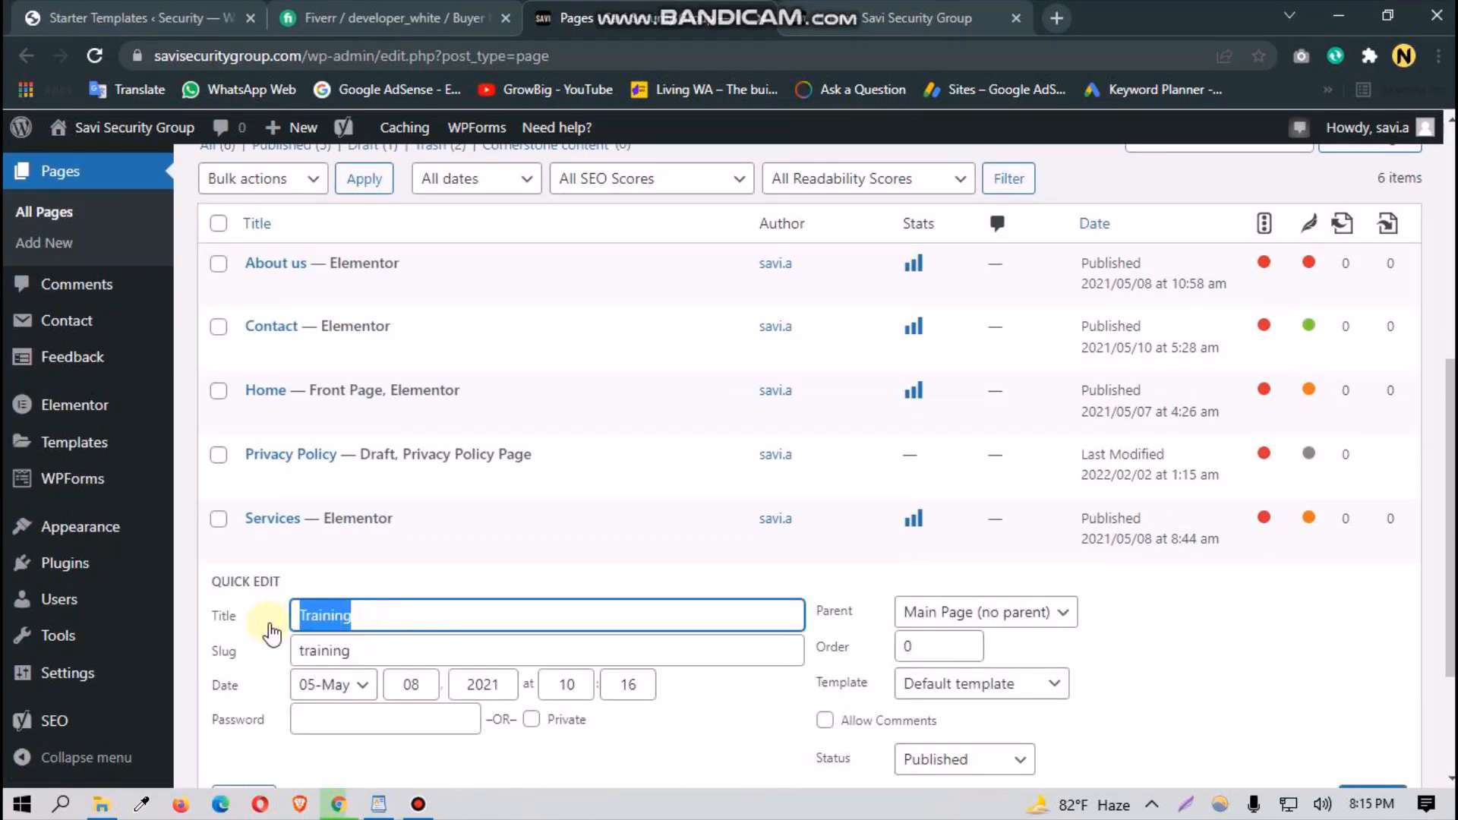
{"action": "key", "text": "super+v"}
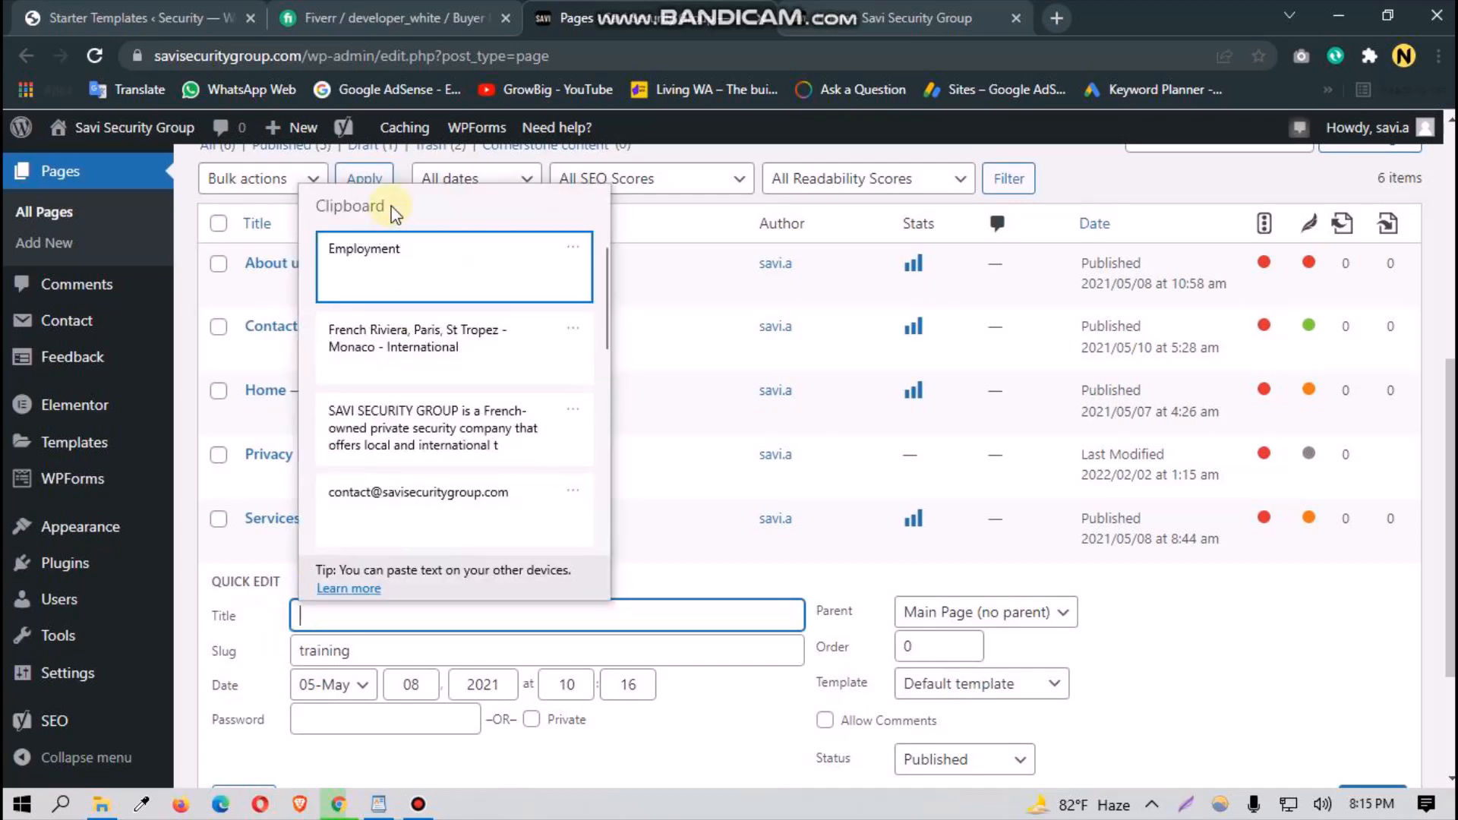
{"action": "left_click", "coordinate": [363, 298]}
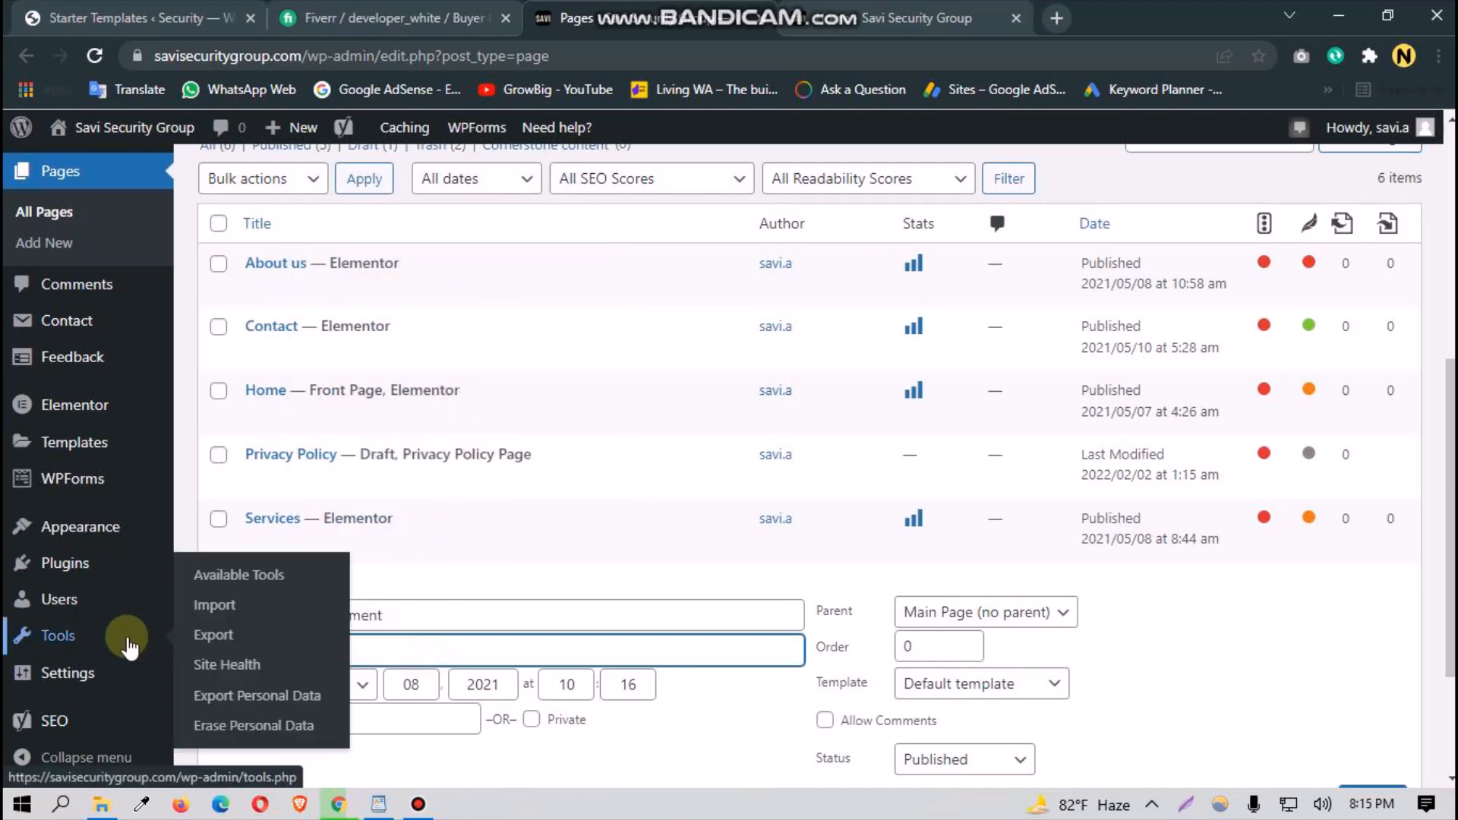
Step: Set the page's slug to "employment" from the clipboard history and update the page
{"action": "key", "text": "super"}
{"action": "left_click", "coordinate": [21, 804]}
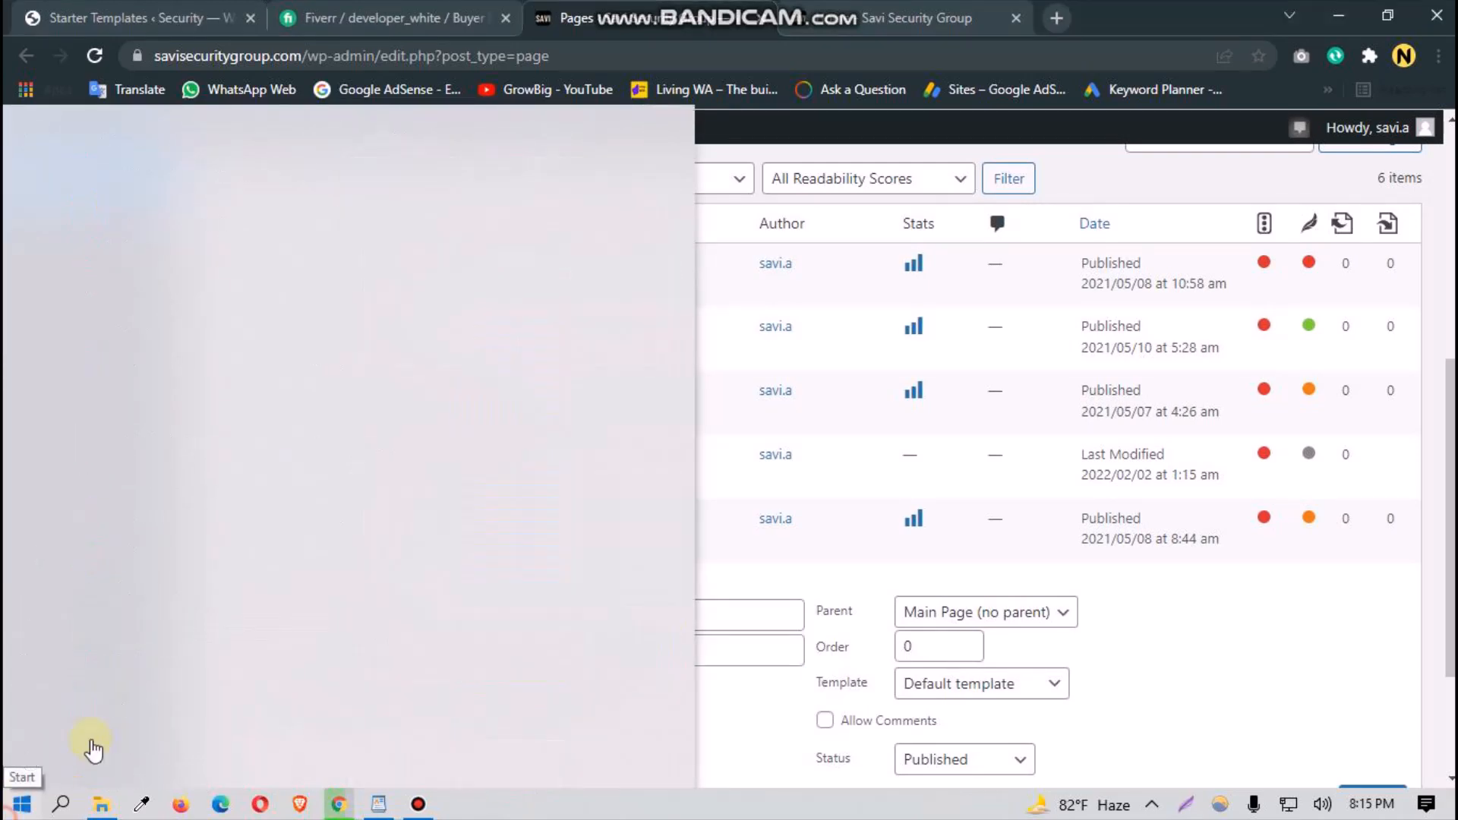
{"action": "key", "text": "super+v"}
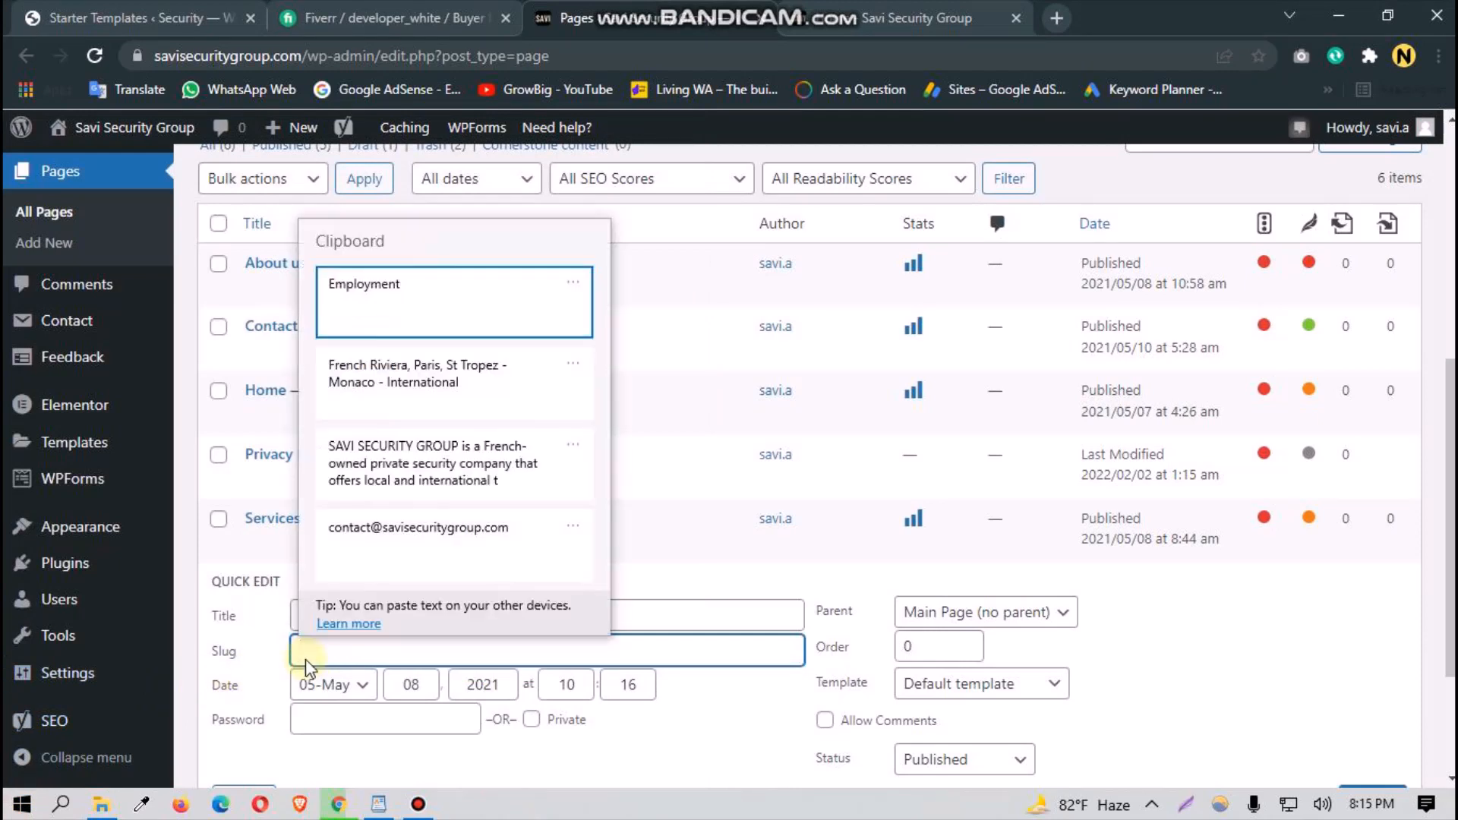
{"action": "left_click", "coordinate": [443, 307]}
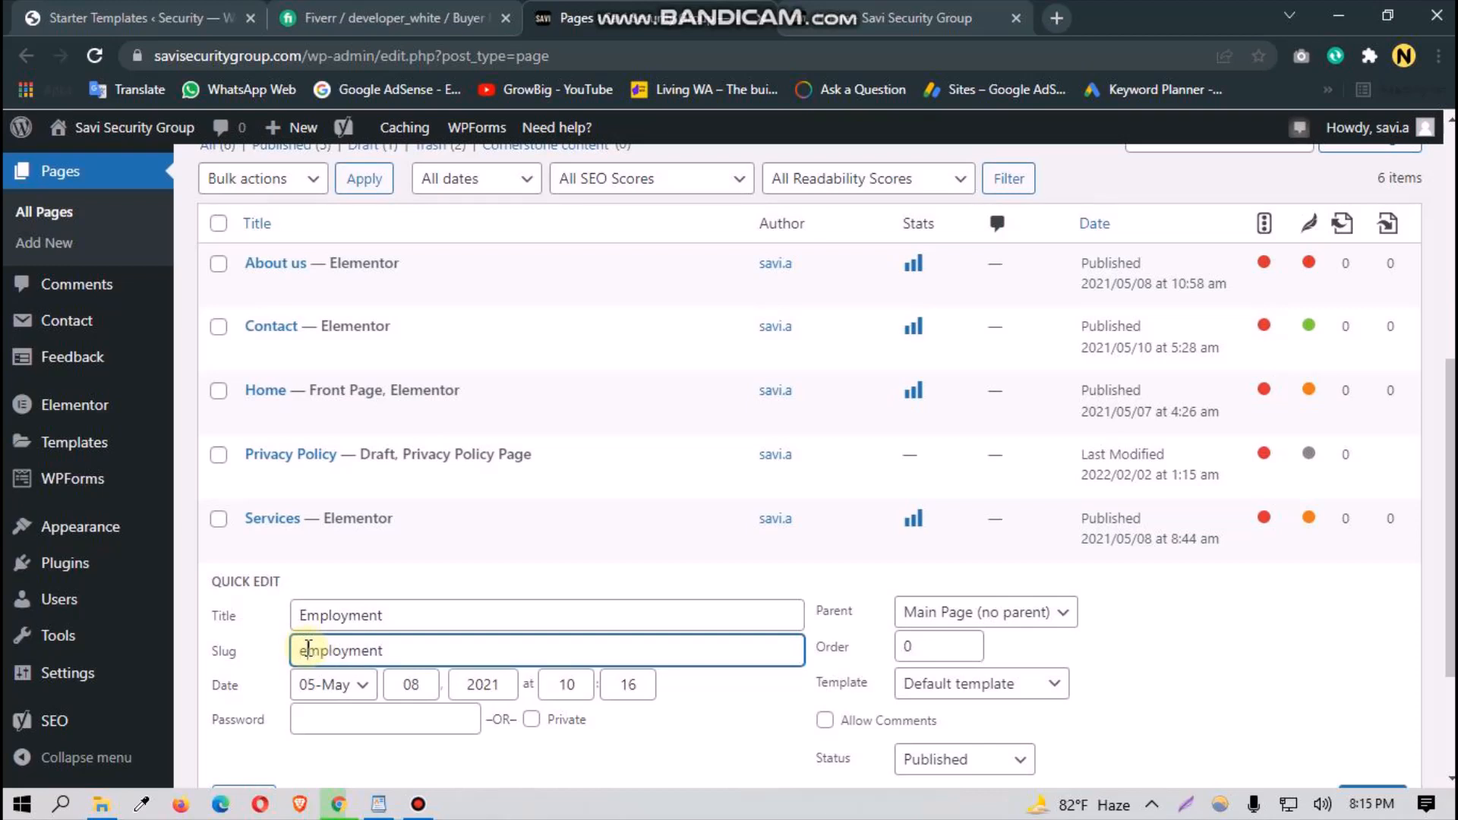
{"action": "scroll", "coordinate": [589, 453], "scroll_direction": "down", "scroll_amount": 3}
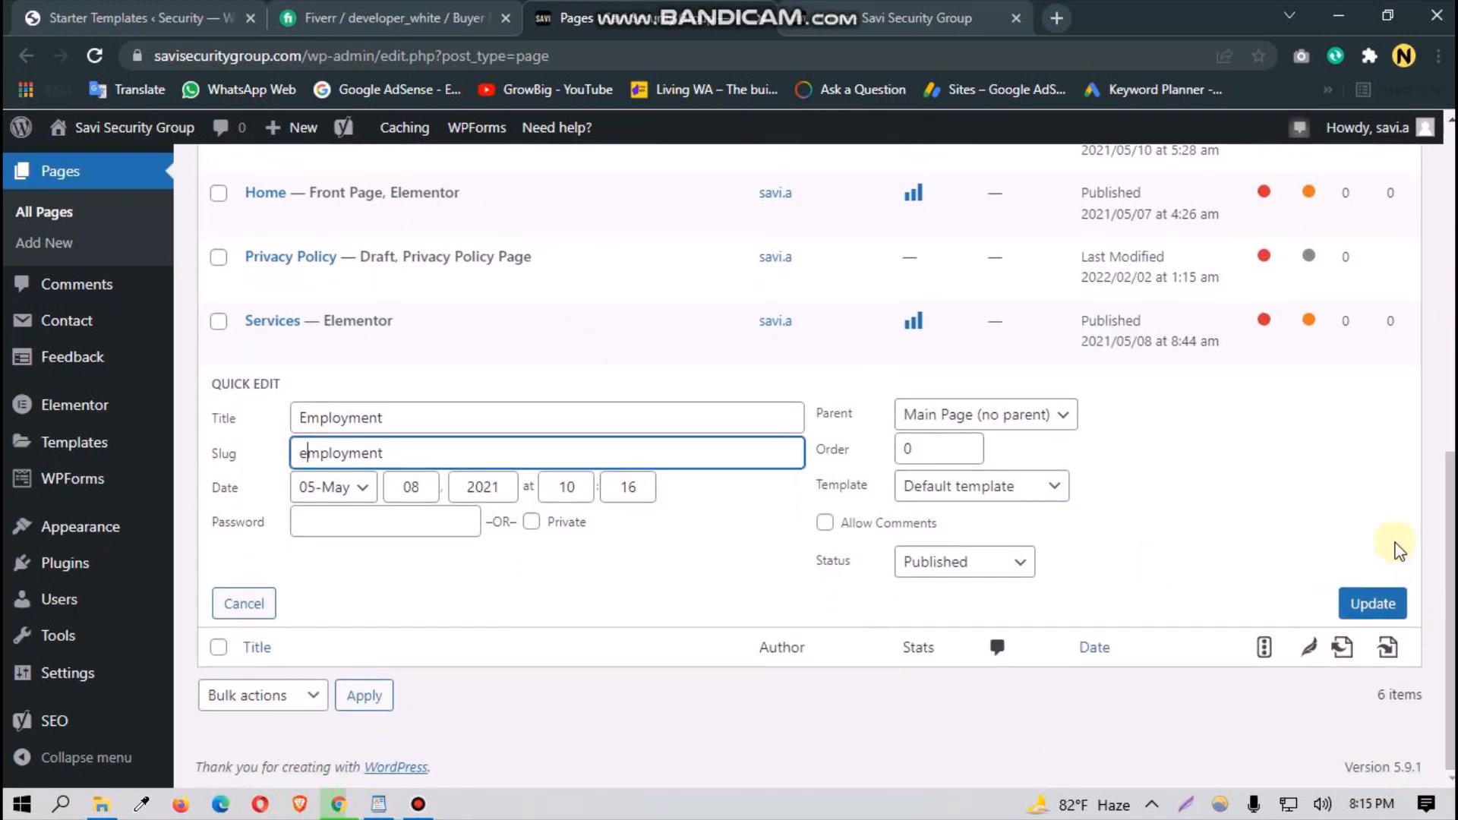
{"action": "left_click", "coordinate": [1380, 605]}
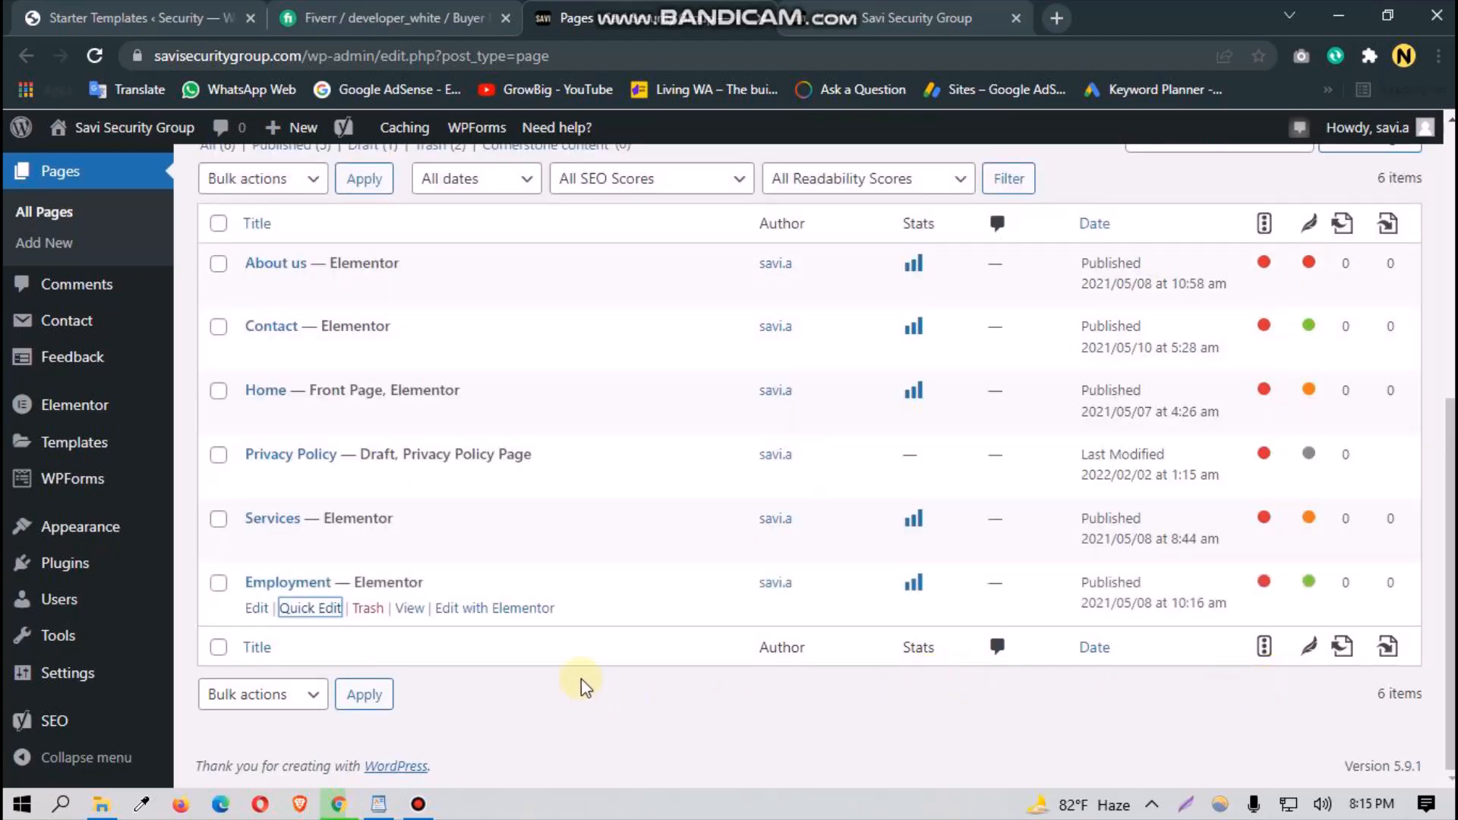
Step: Close the live home page and view the published Contact page in a new browser tab
{"action": "scroll", "coordinate": [581, 678], "scroll_direction": "up", "scroll_amount": 2}
{"action": "scroll", "coordinate": [581, 679], "scroll_direction": "down", "scroll_amount": 1}
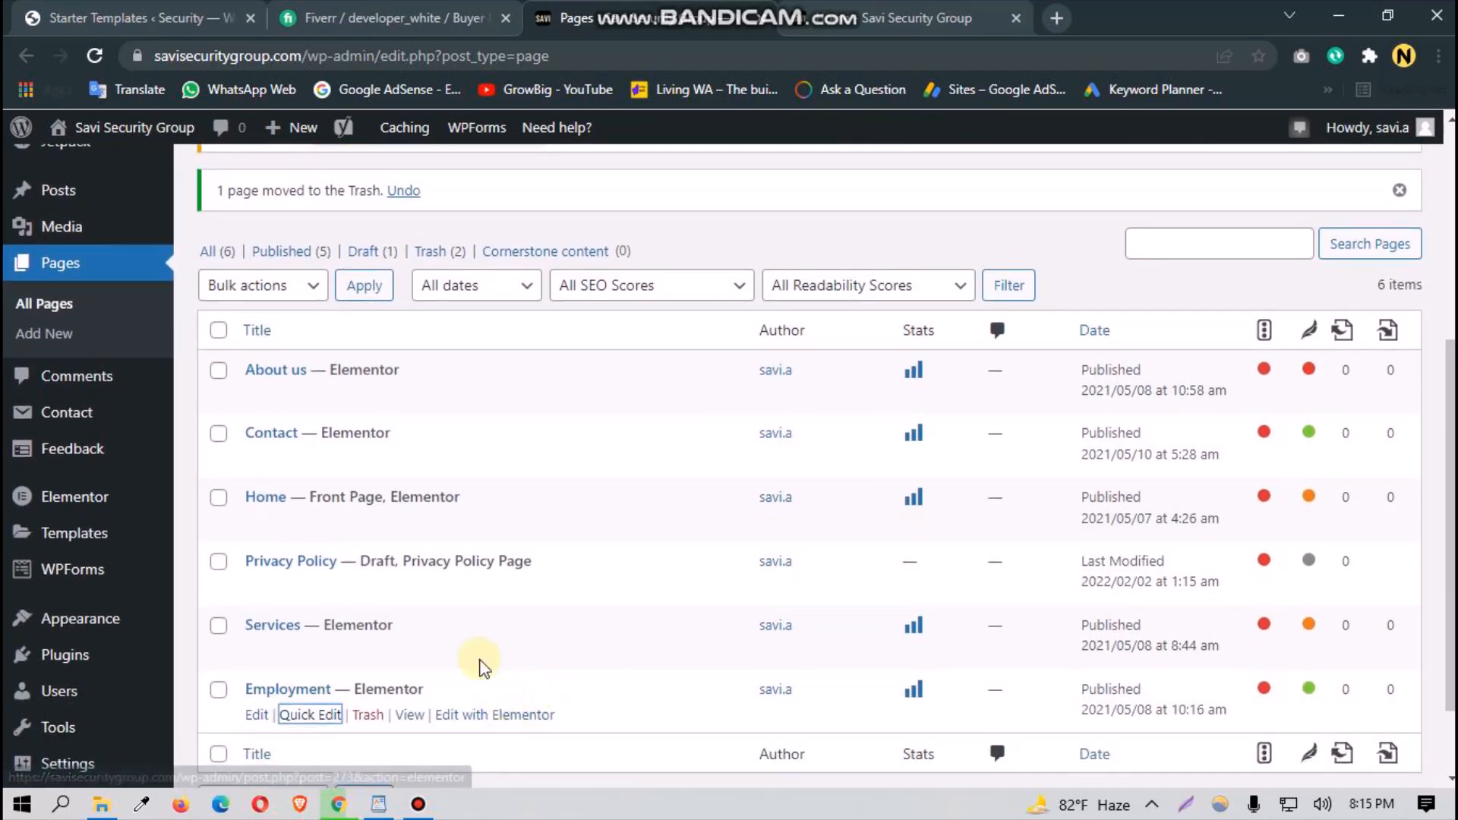
{"action": "scroll", "coordinate": [410, 600], "scroll_direction": "up", "scroll_amount": 1}
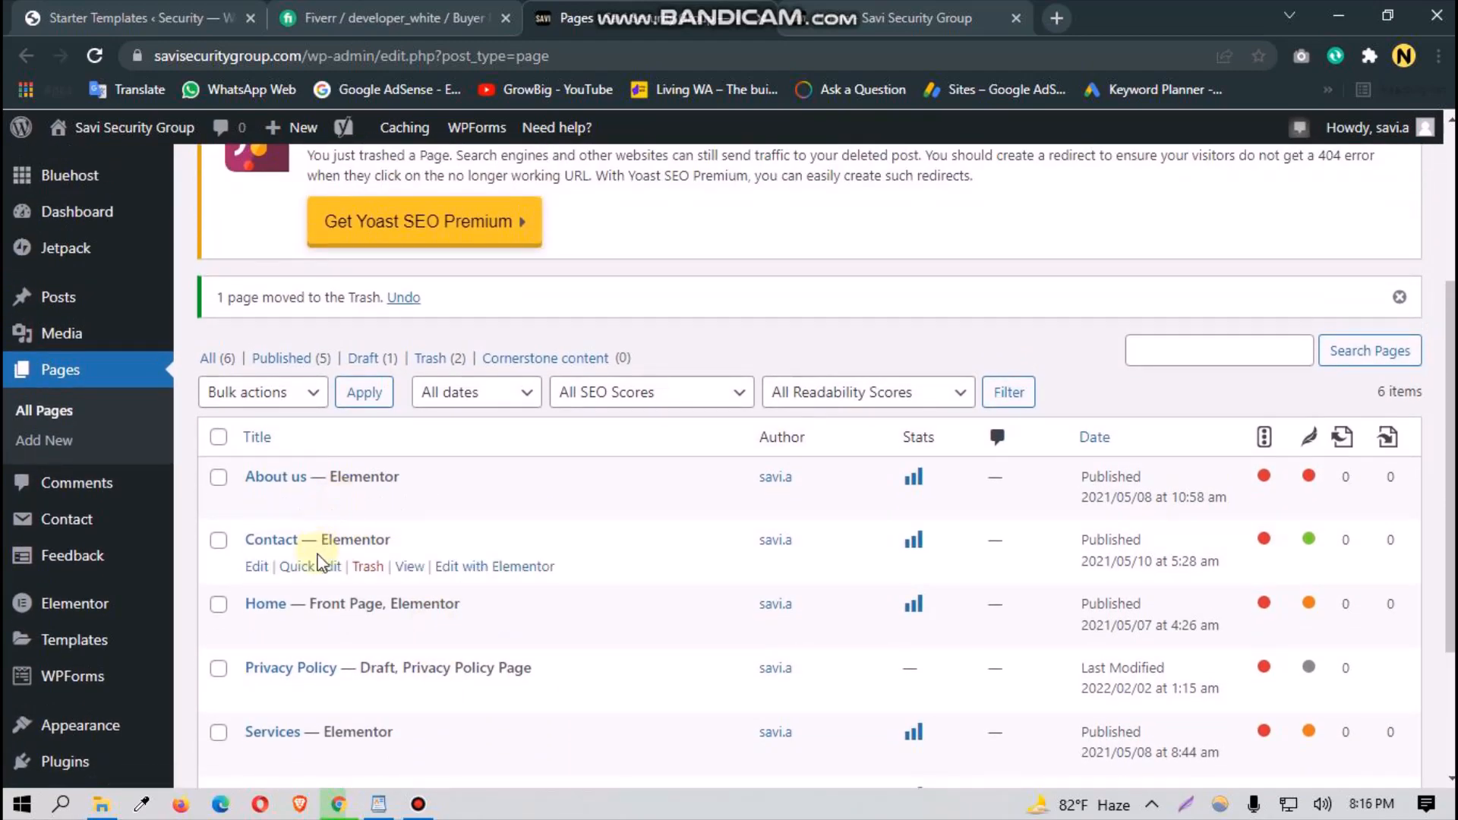
{"action": "left_click", "coordinate": [888, 23]}
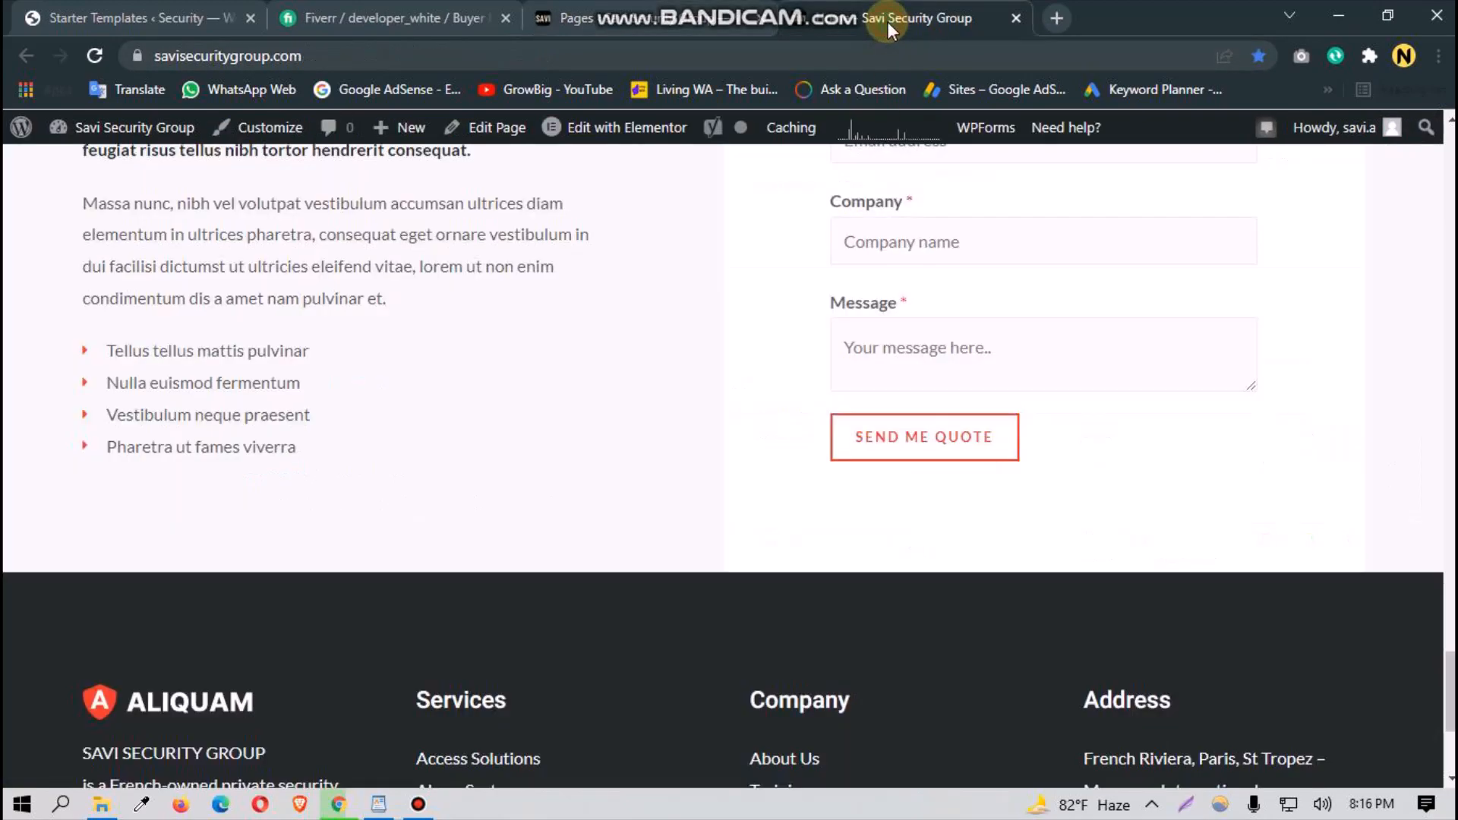
{"action": "left_click", "coordinate": [1016, 17]}
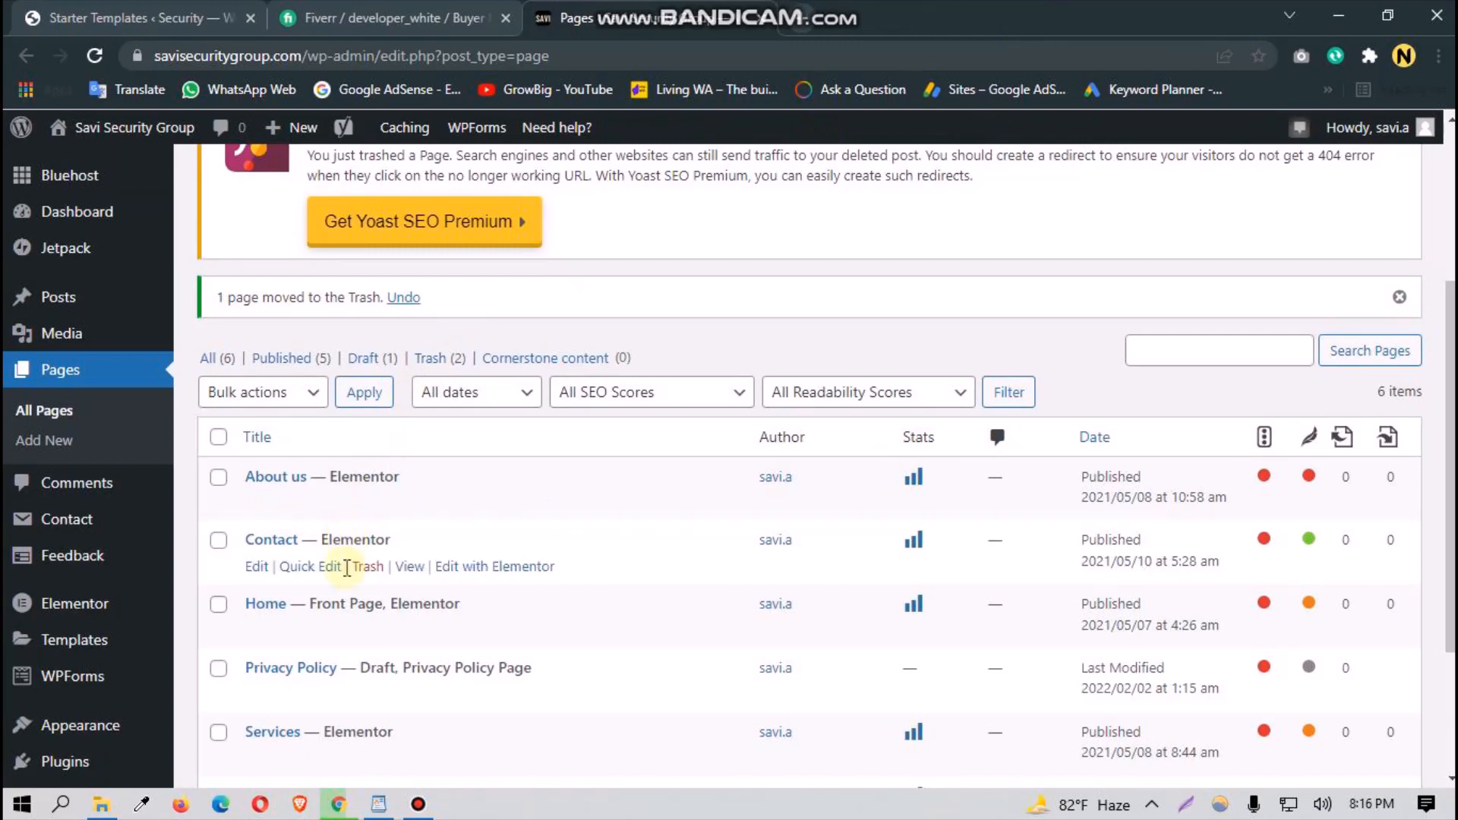
{"action": "right_click", "coordinate": [409, 566]}
{"action": "left_click", "coordinate": [458, 575]}
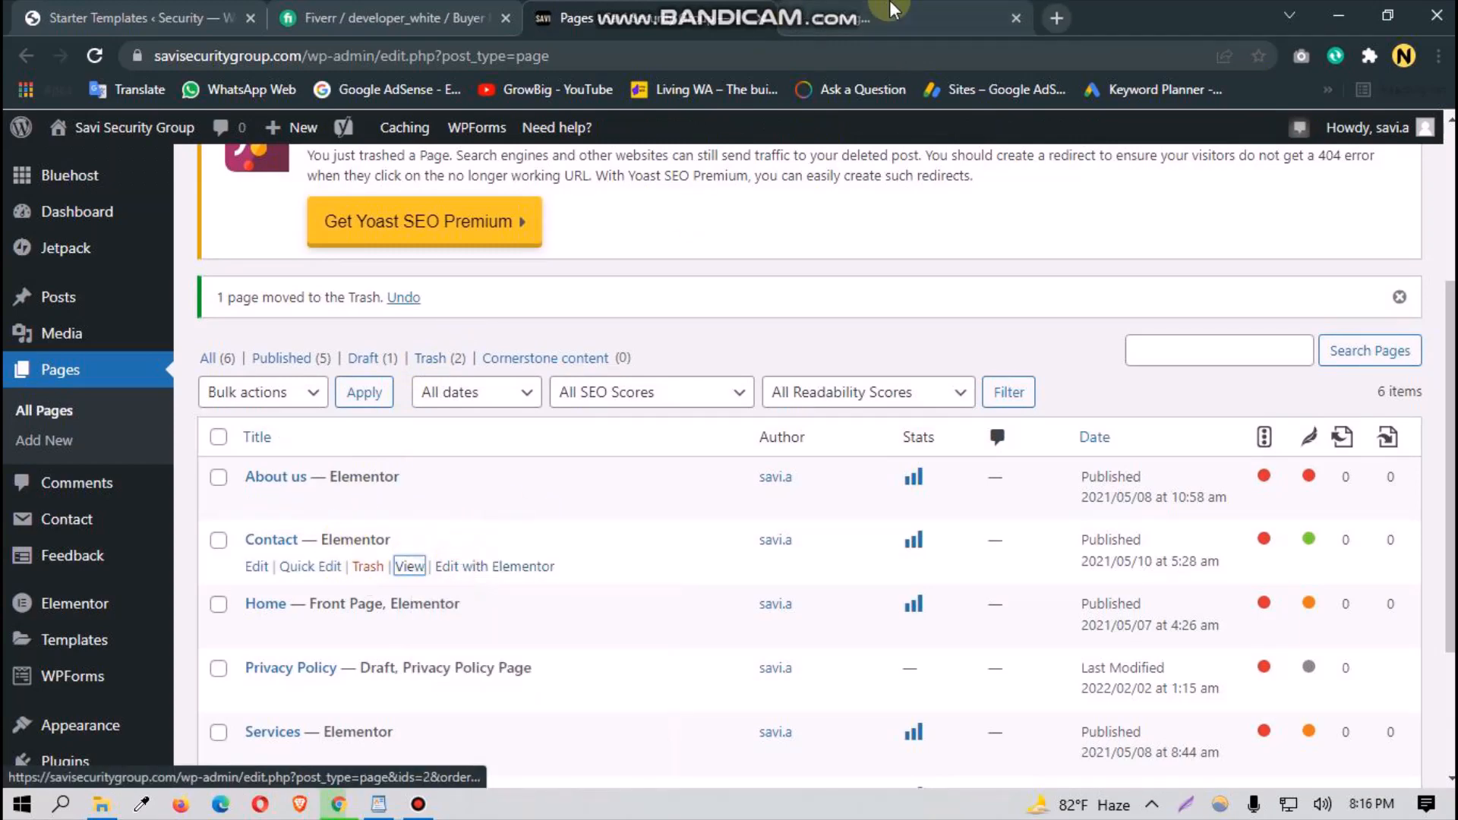
{"action": "left_click", "coordinate": [884, 15]}
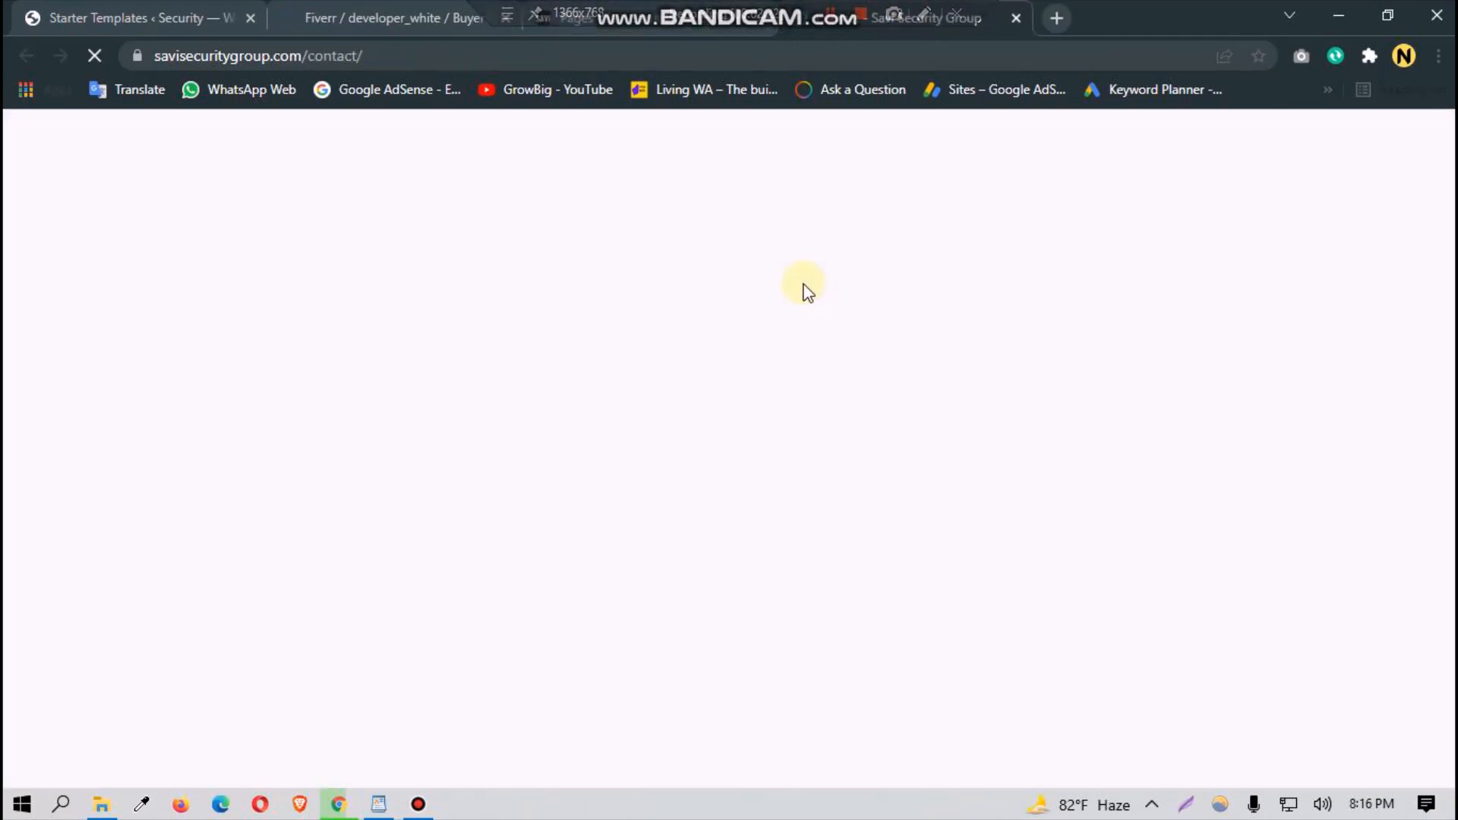
Step: Examine the published Contact page from its heading and quote form through the office details and map to the footer
{"action": "scroll", "coordinate": [525, 561], "scroll_direction": "down", "scroll_amount": 1}
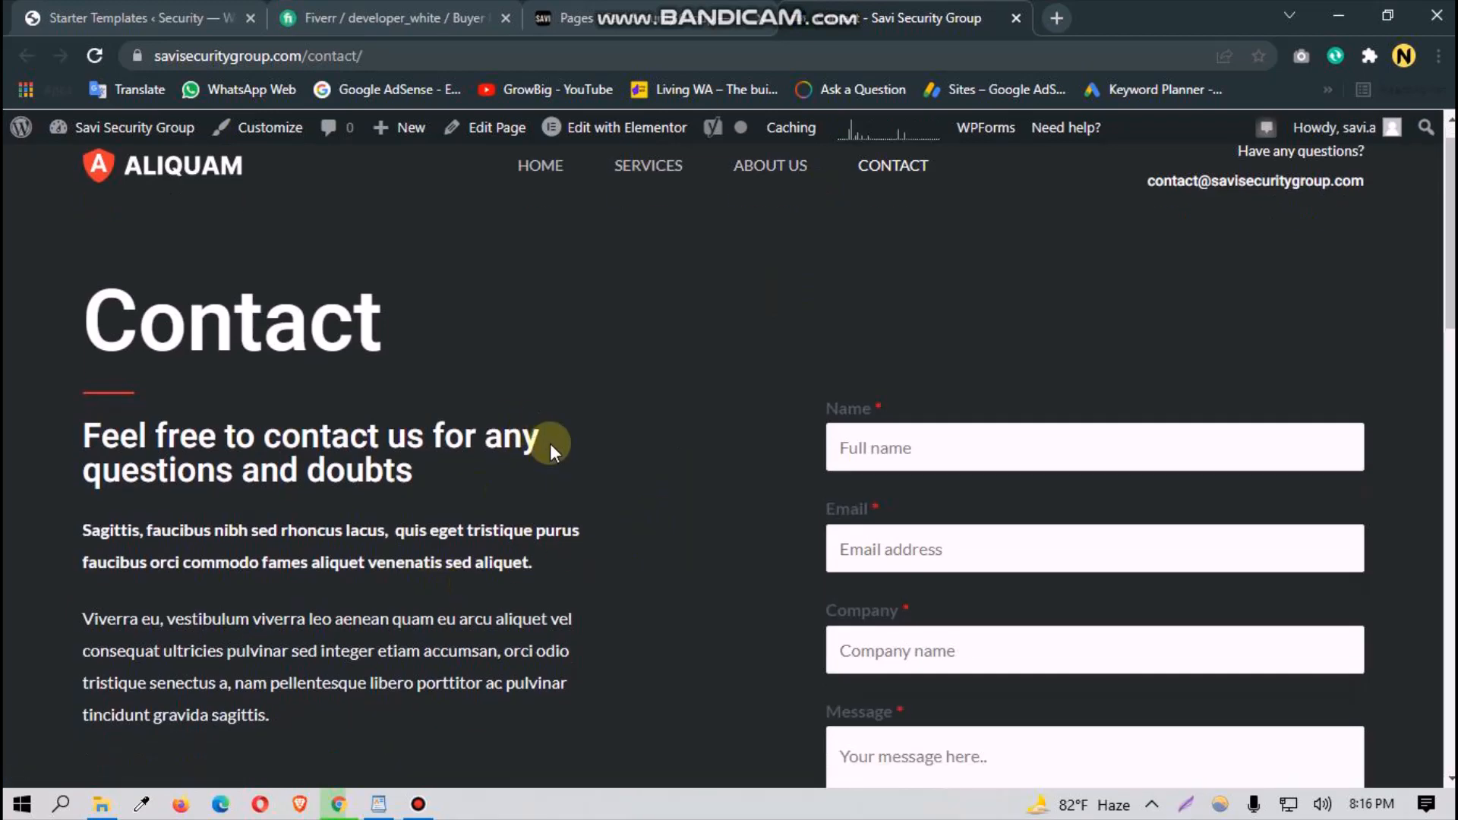
{"action": "scroll", "coordinate": [586, 585], "scroll_direction": "down", "scroll_amount": 5}
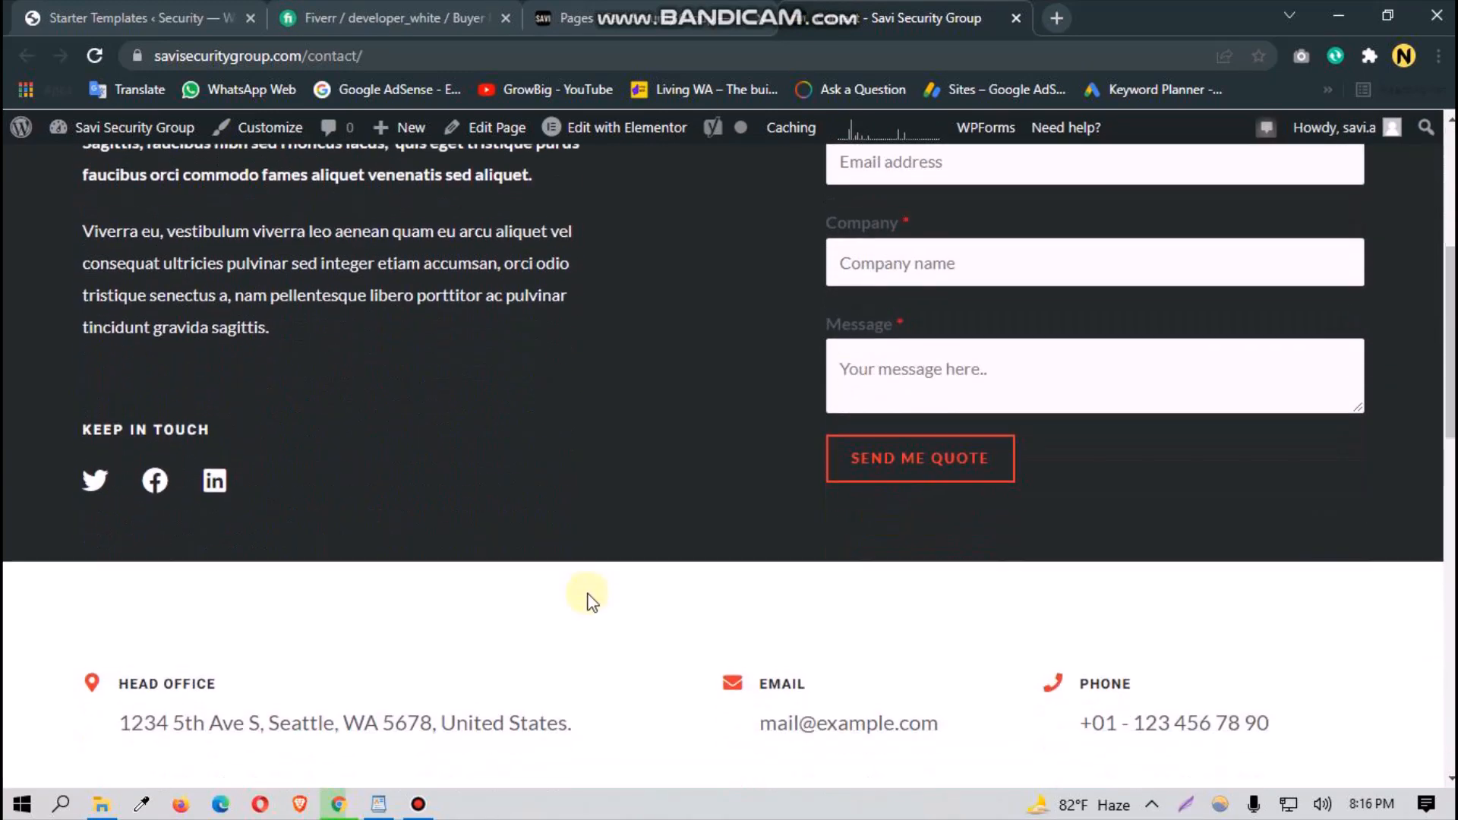
{"action": "scroll", "coordinate": [603, 594], "scroll_direction": "up", "scroll_amount": 5}
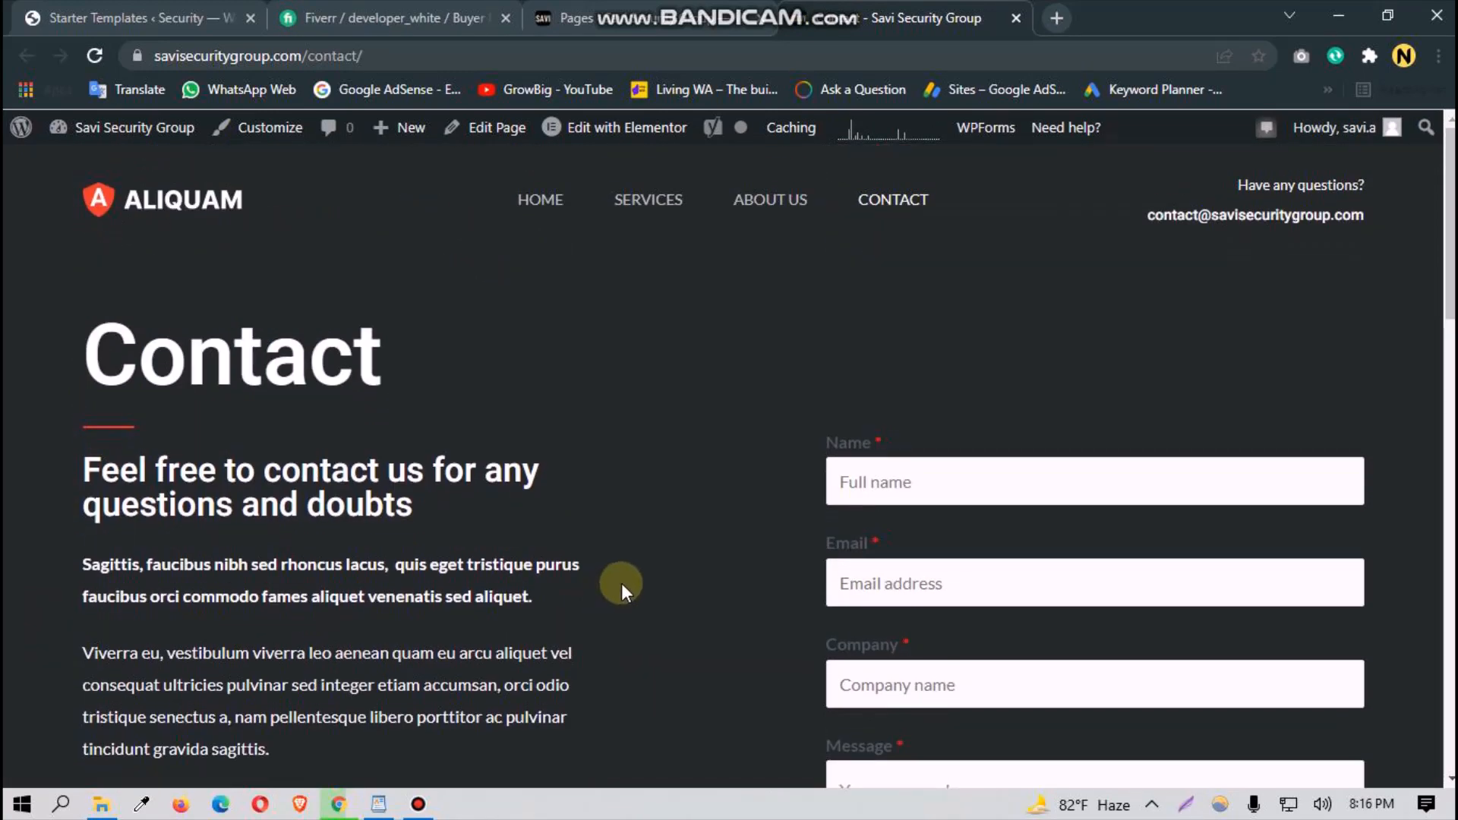
{"action": "scroll", "coordinate": [627, 578], "scroll_direction": "down", "scroll_amount": 13}
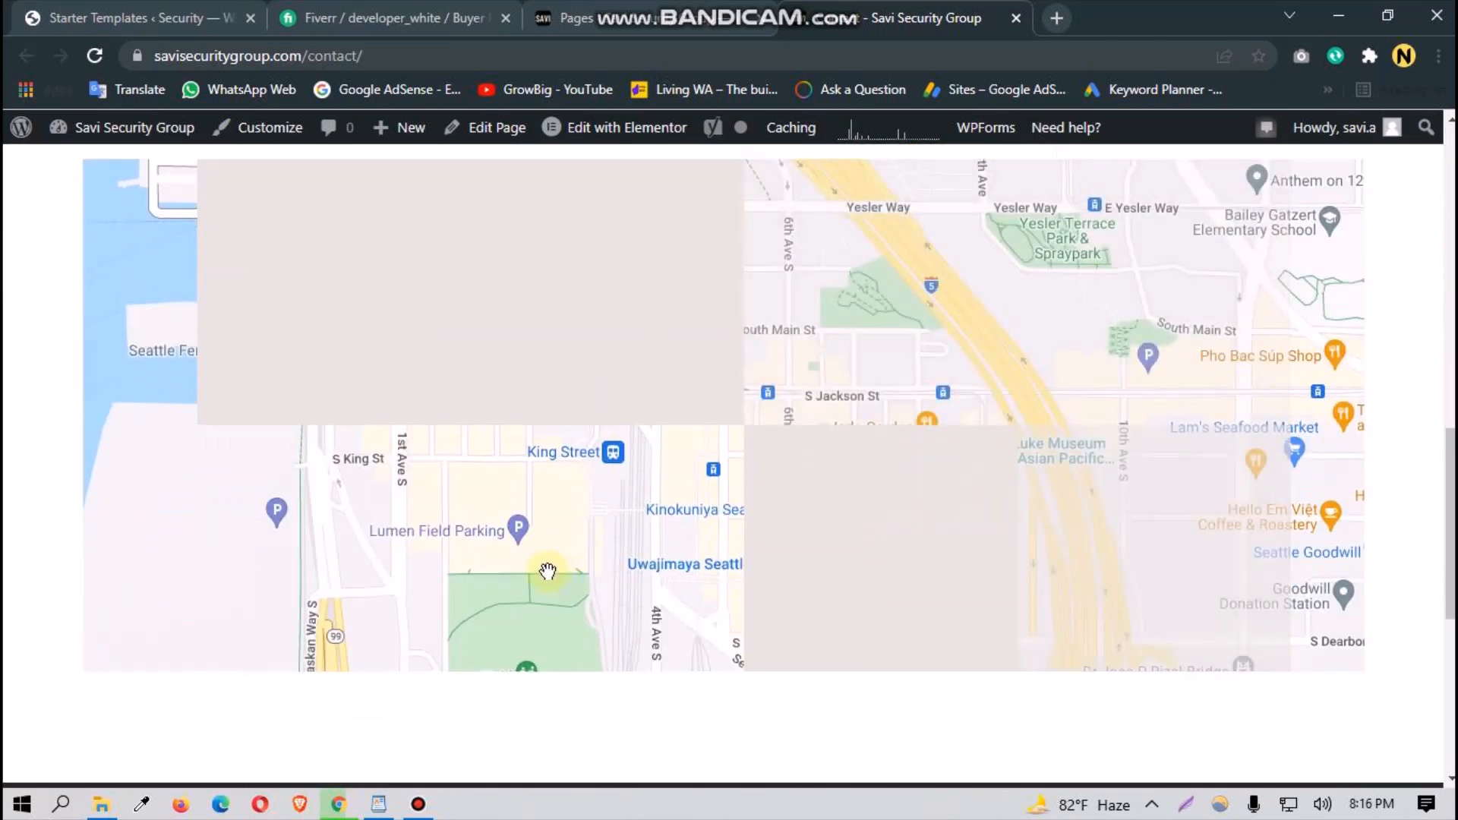
{"action": "scroll", "coordinate": [547, 571], "scroll_direction": "up", "scroll_amount": 10}
{"action": "scroll", "coordinate": [553, 439], "scroll_direction": "down", "scroll_amount": 7}
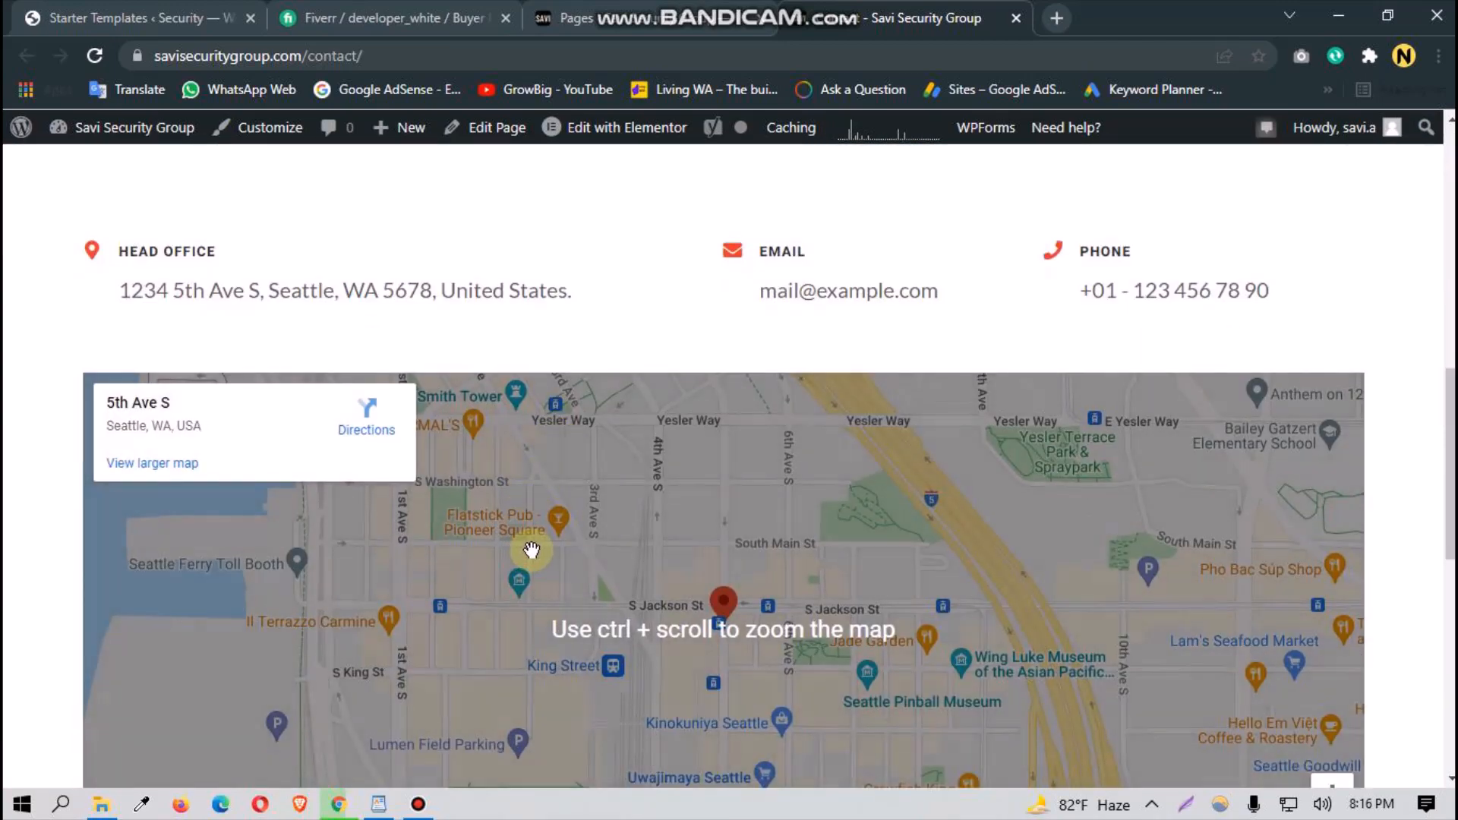
{"action": "scroll", "coordinate": [531, 550], "scroll_direction": "down", "scroll_amount": 5}
{"action": "scroll", "coordinate": [531, 554], "scroll_direction": "up", "scroll_amount": 4}
{"action": "scroll", "coordinate": [550, 537], "scroll_direction": "up", "scroll_amount": 3}
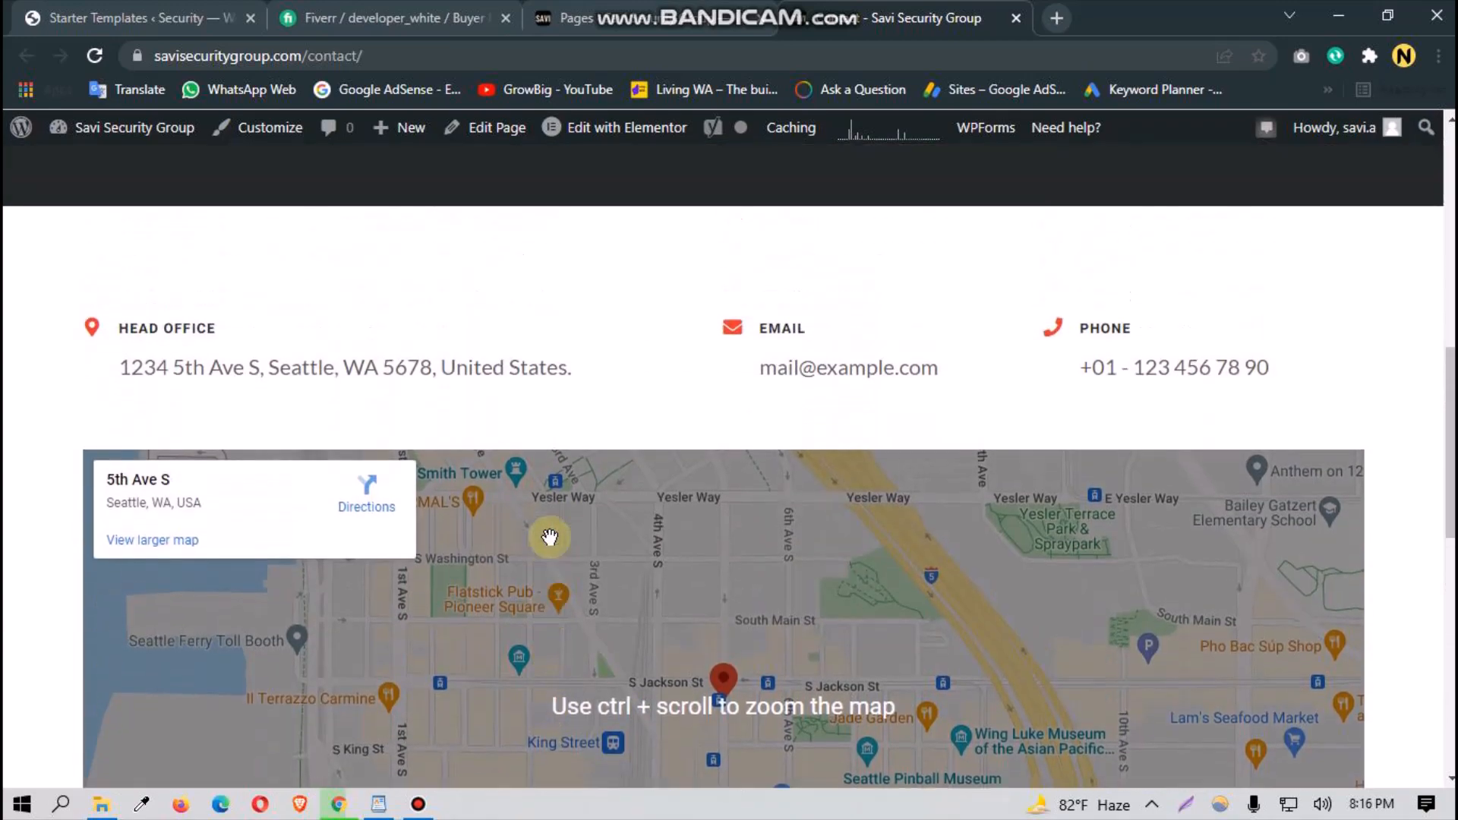
{"action": "scroll", "coordinate": [558, 547], "scroll_direction": "down", "scroll_amount": 8}
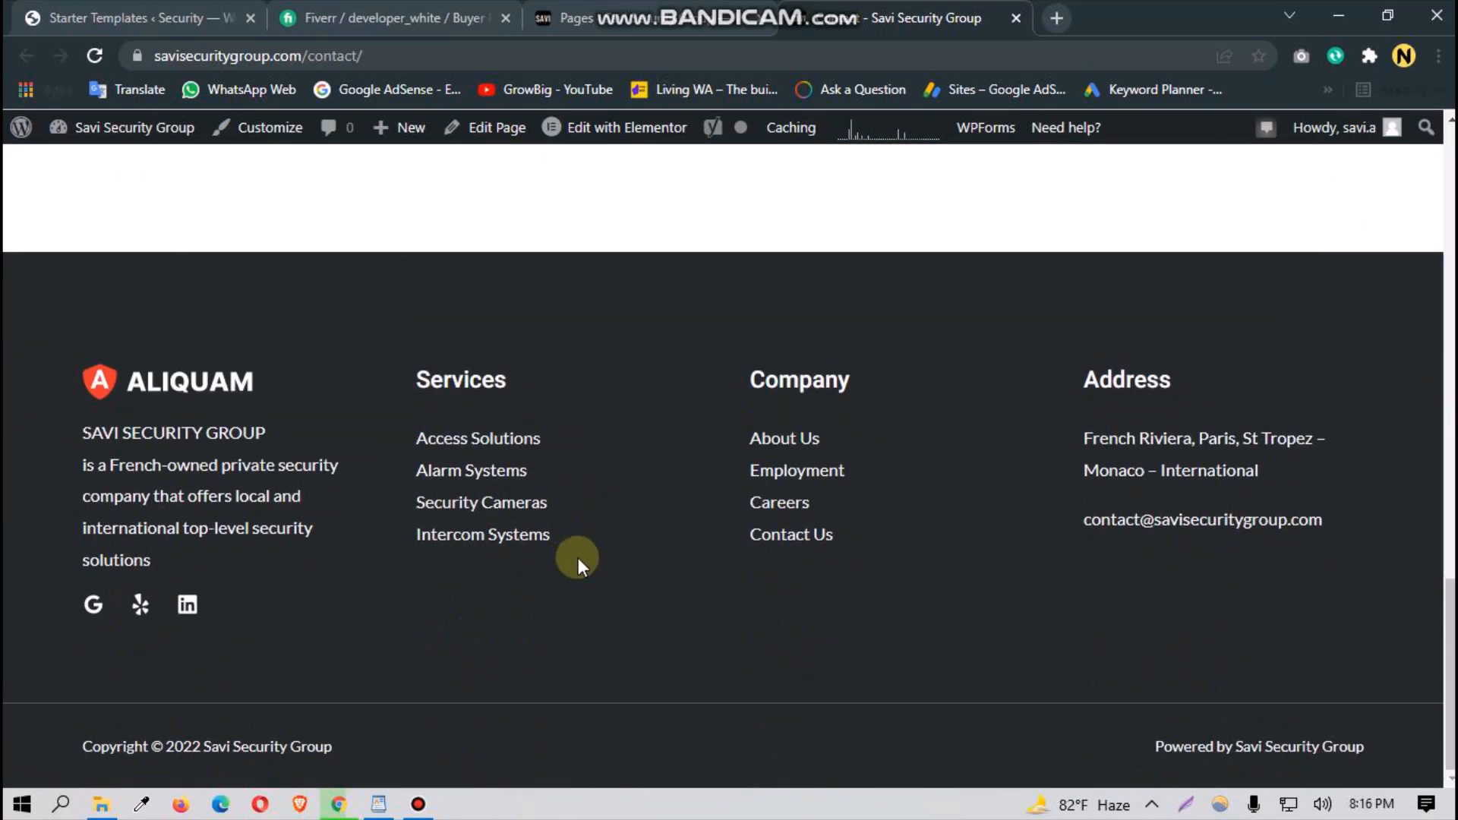
{"action": "scroll", "coordinate": [577, 558], "scroll_direction": "up", "scroll_amount": 10}
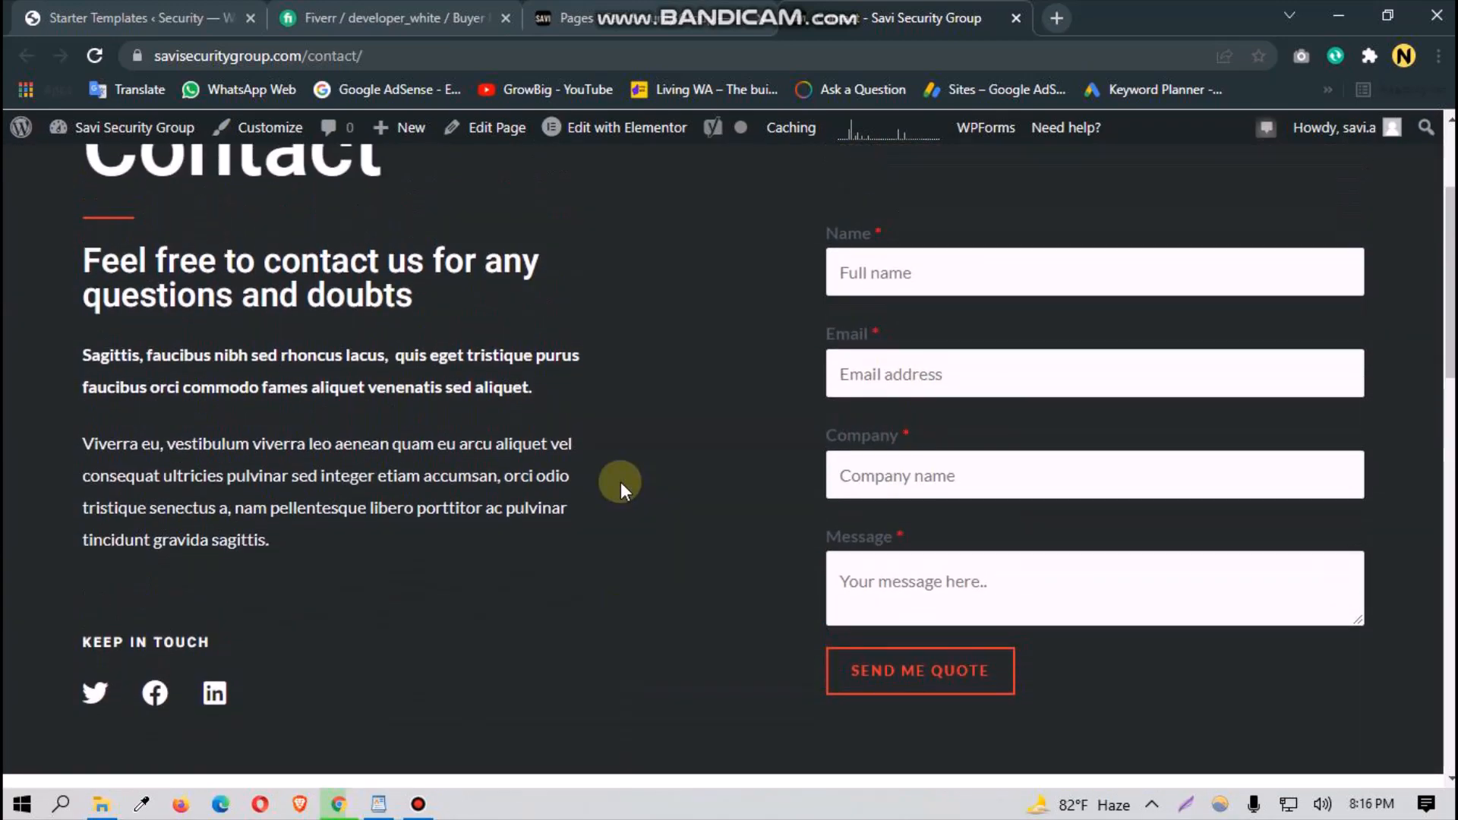
Step: Open the Contact page in the Elementor editor, and open the dashboard's Contact Forms list in a new browser tab
{"action": "scroll", "coordinate": [621, 483], "scroll_direction": "up", "scroll_amount": 3}
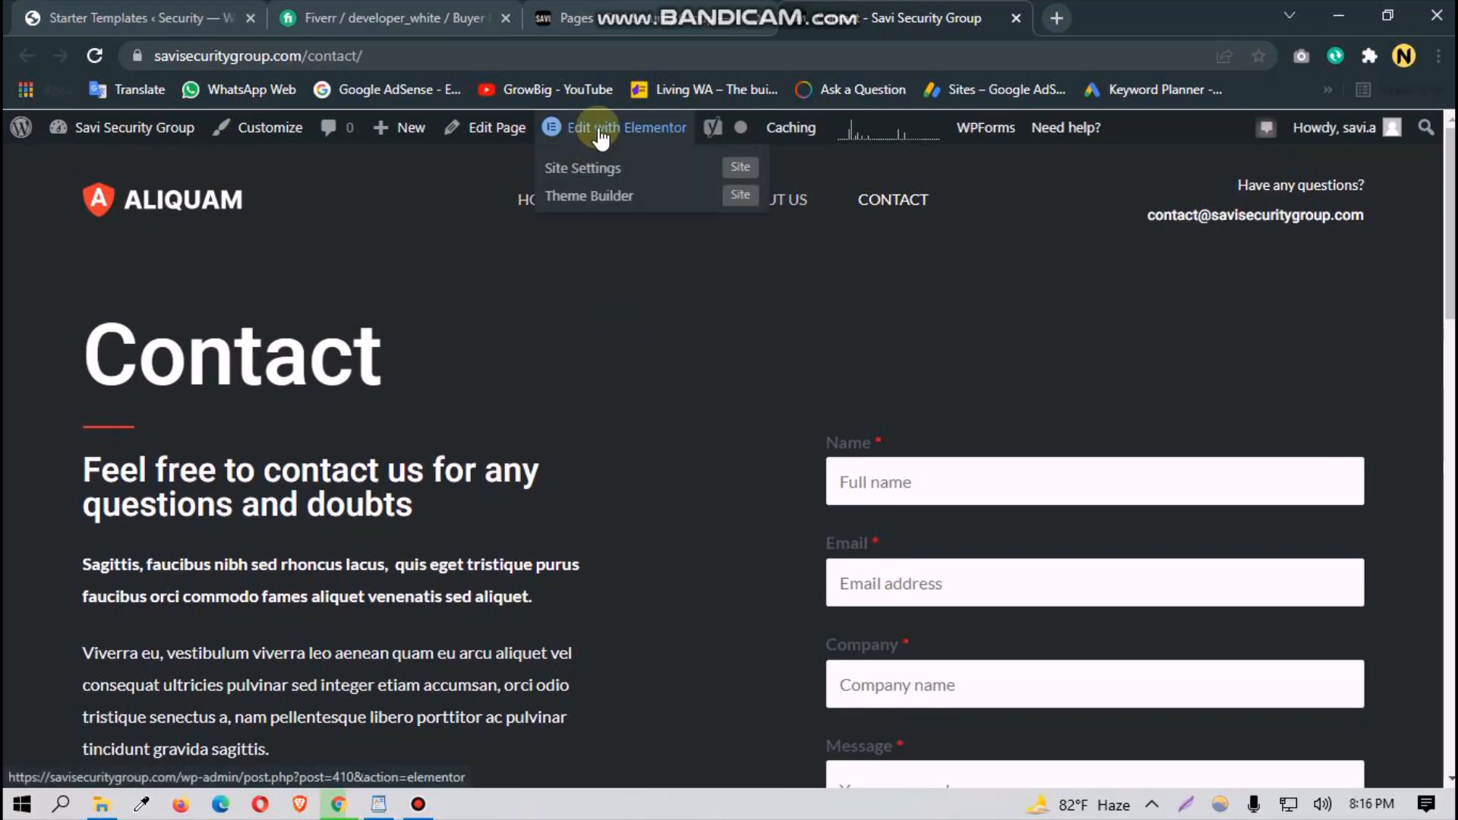
{"action": "left_click", "coordinate": [575, 126]}
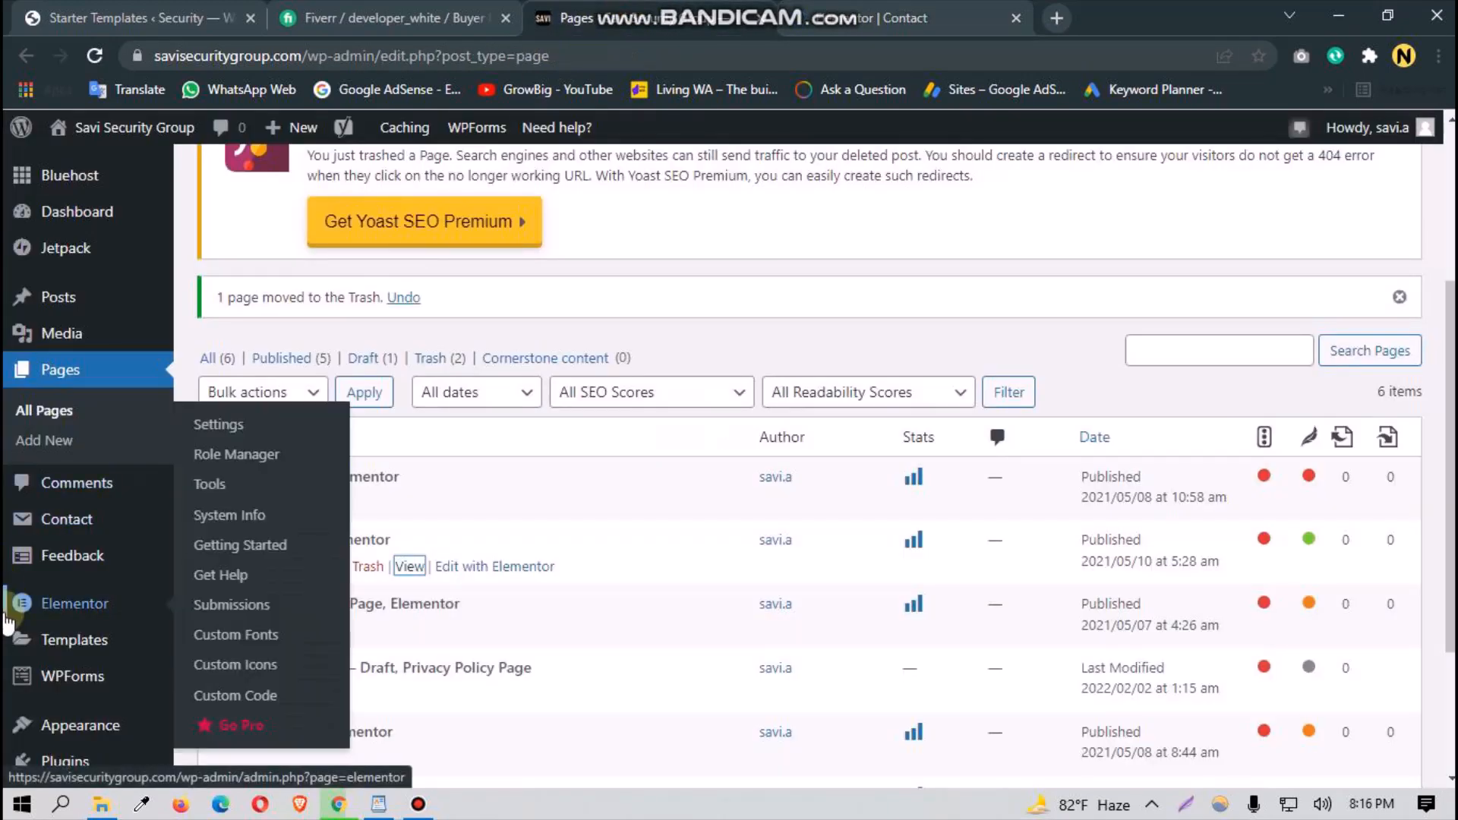
{"action": "scroll", "coordinate": [76, 603], "scroll_direction": "up", "scroll_amount": 1}
{"action": "scroll", "coordinate": [75, 607], "scroll_direction": "down", "scroll_amount": 3}
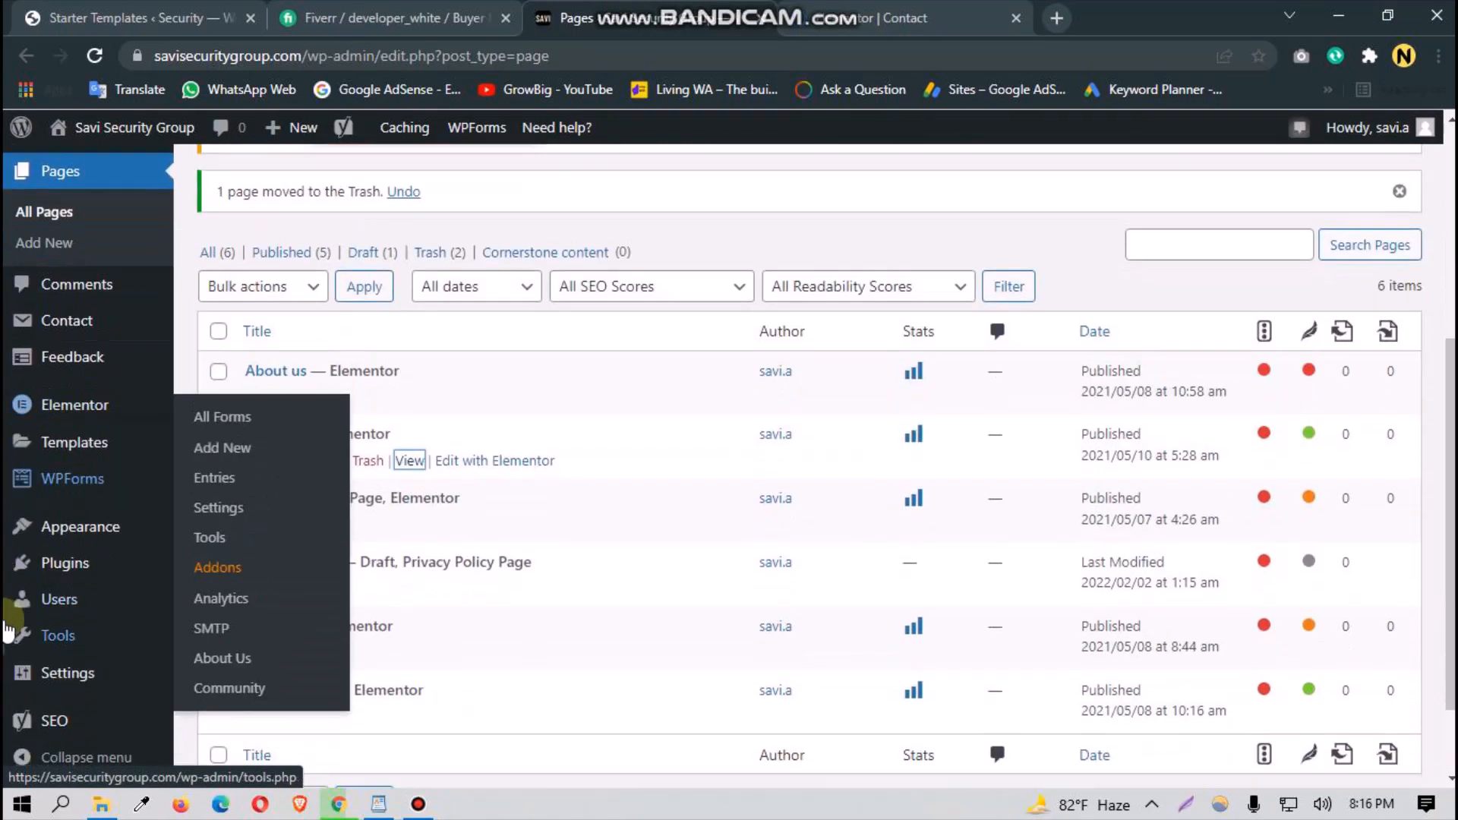
{"action": "right_click", "coordinate": [72, 315]}
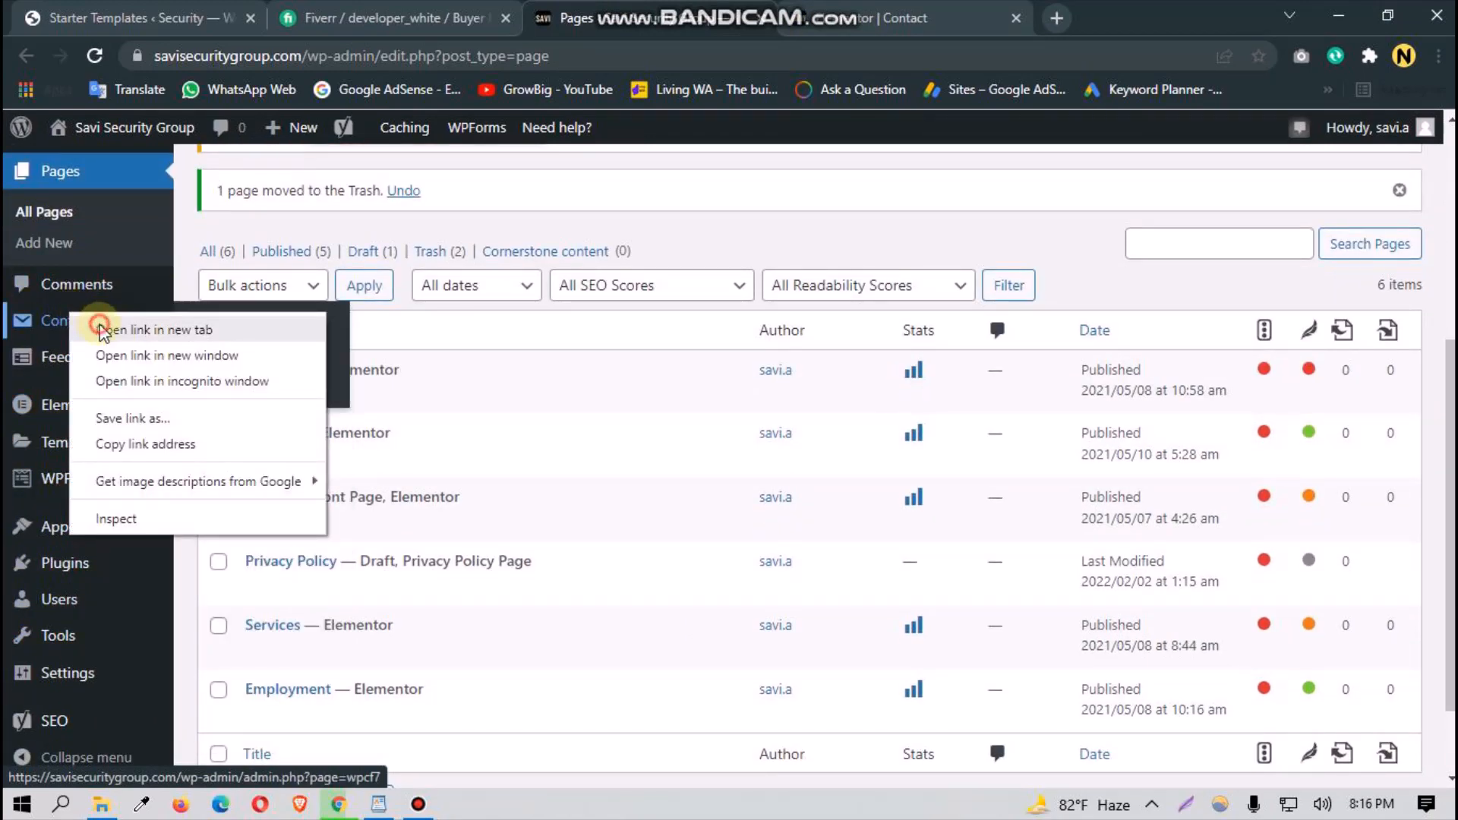
{"action": "left_click", "coordinate": [101, 331]}
Step: Open the installed plugins page from the dashboard in another new browser tab
{"action": "scroll", "coordinate": [127, 599], "scroll_direction": "down", "scroll_amount": 3}
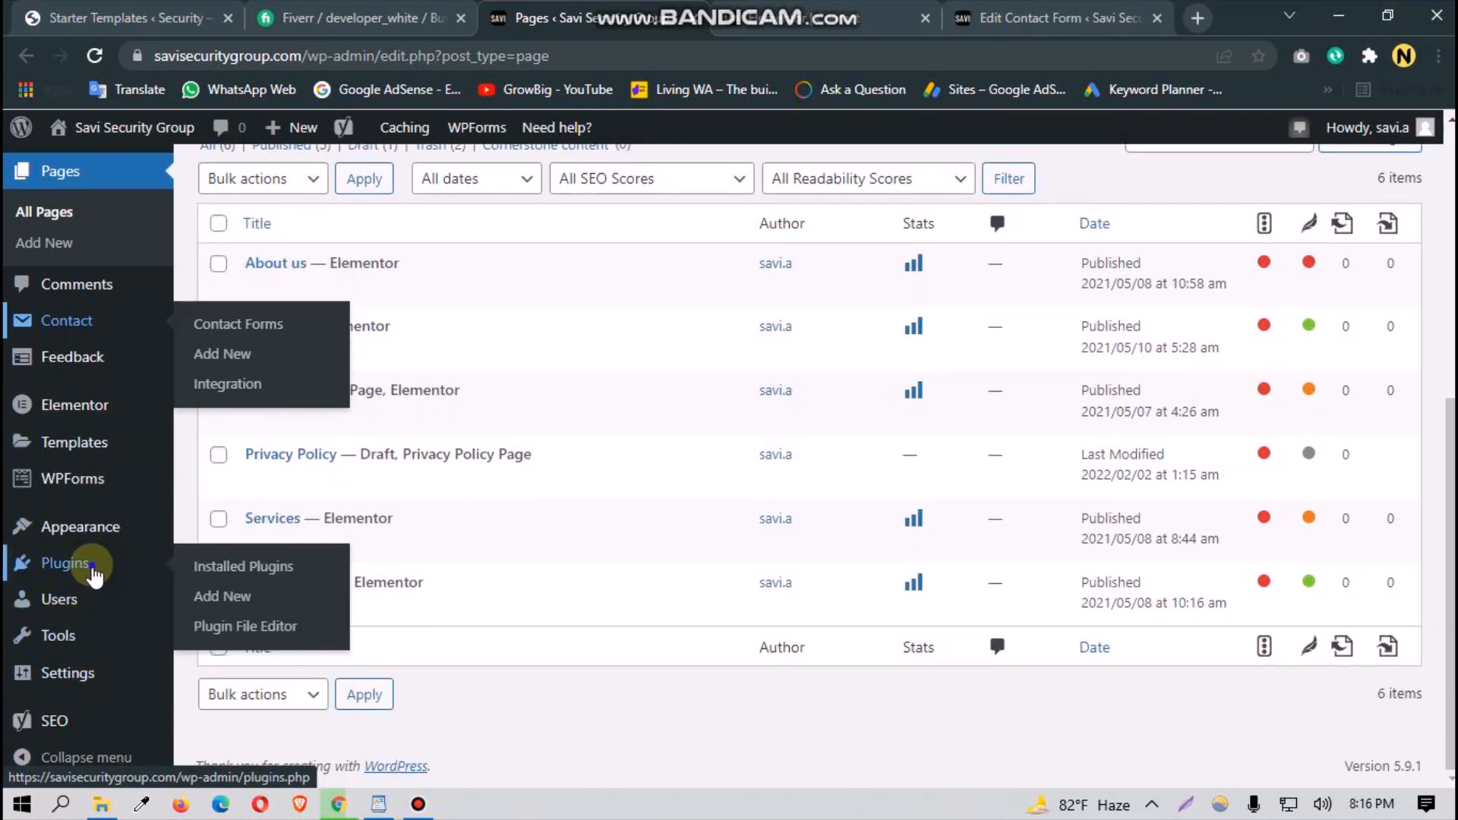
{"action": "right_click", "coordinate": [95, 575]}
{"action": "left_click", "coordinate": [132, 585]}
{"action": "mouse_move", "coordinate": [73, 731]}
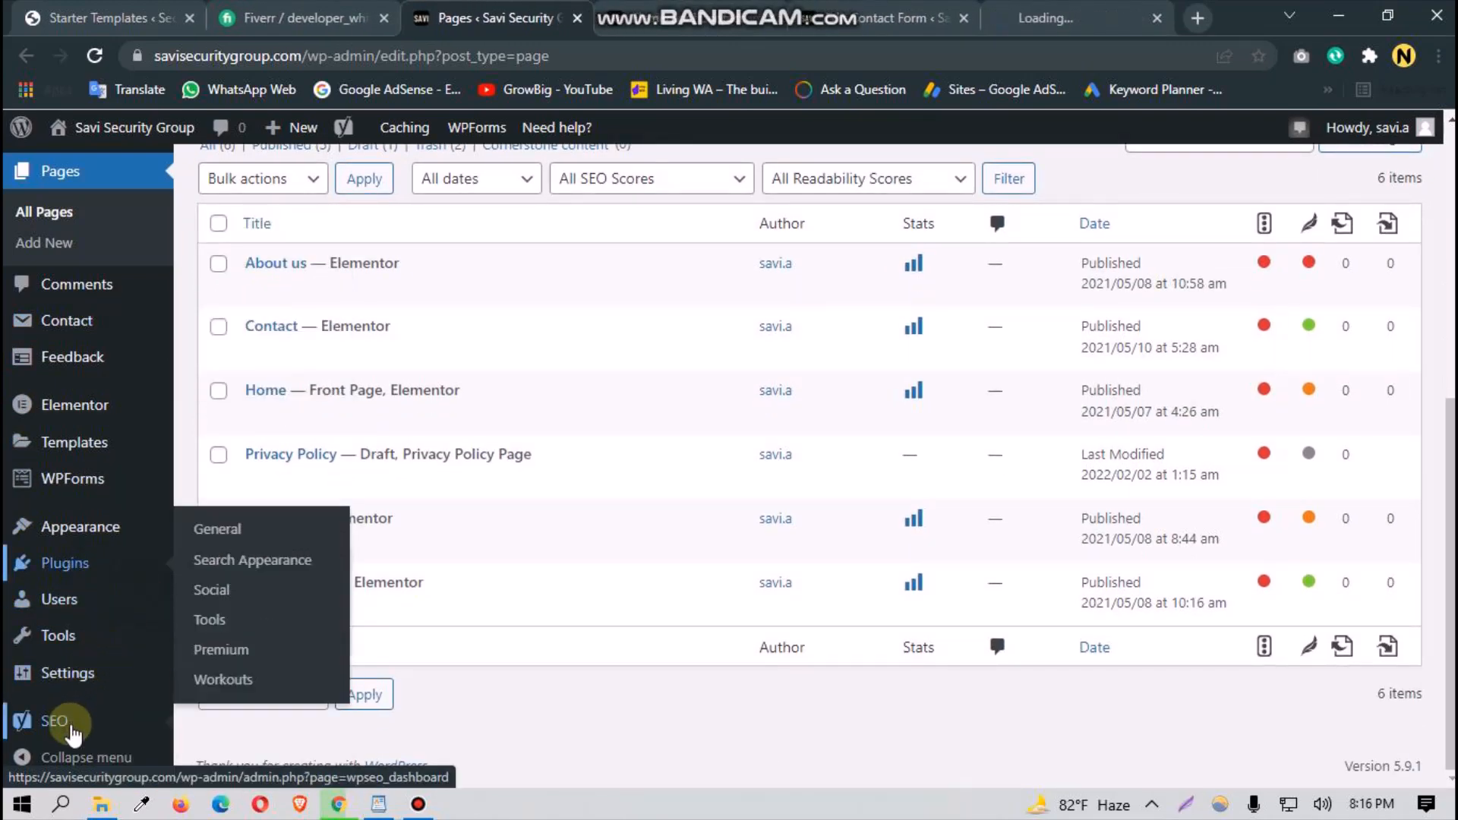
{"action": "scroll", "coordinate": [73, 732], "scroll_direction": "up", "scroll_amount": 6}
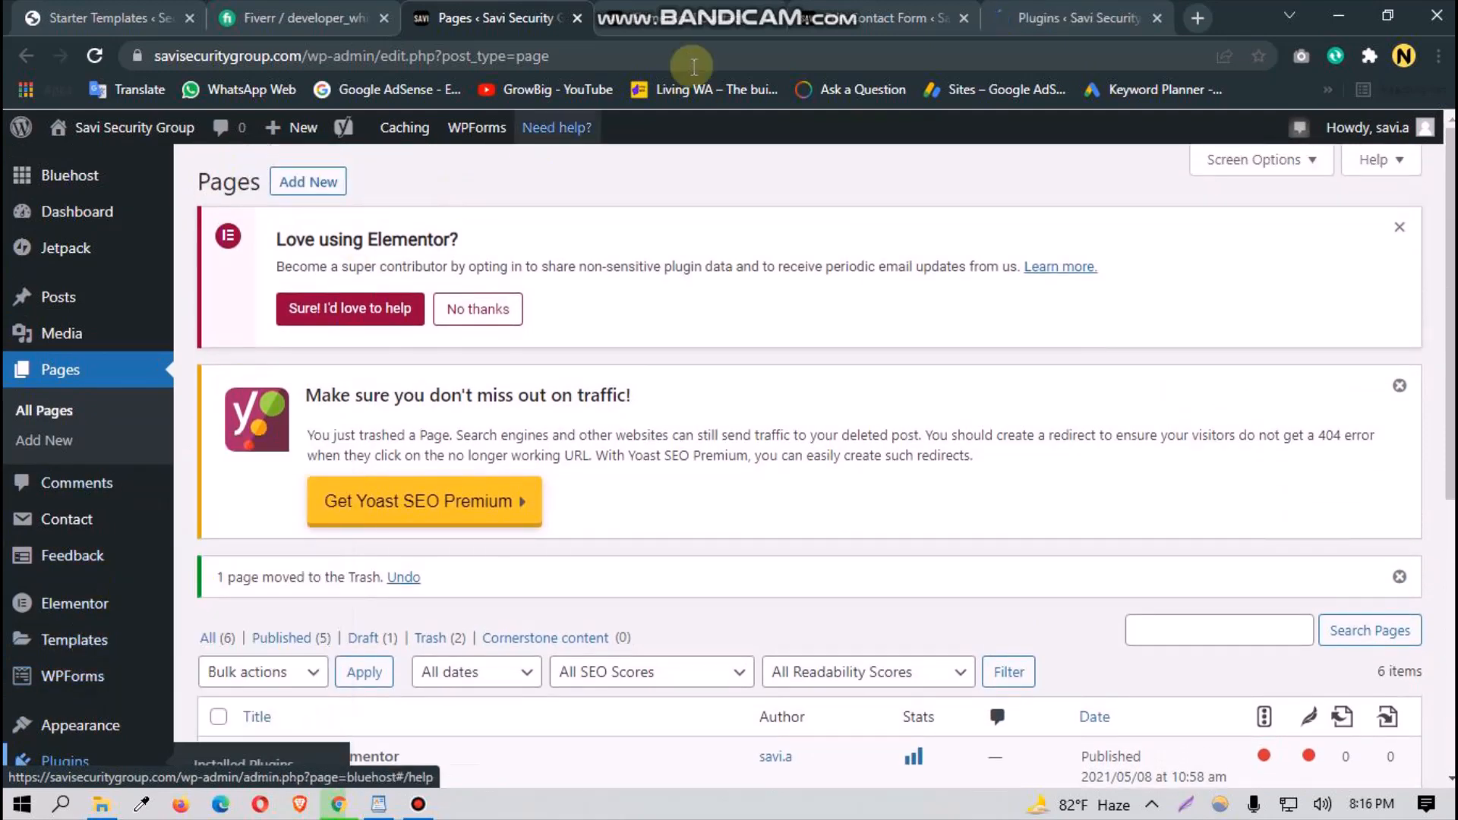
Step: Check which forms exist in the Contact Form 7 list
{"action": "left_click", "coordinate": [907, 17]}
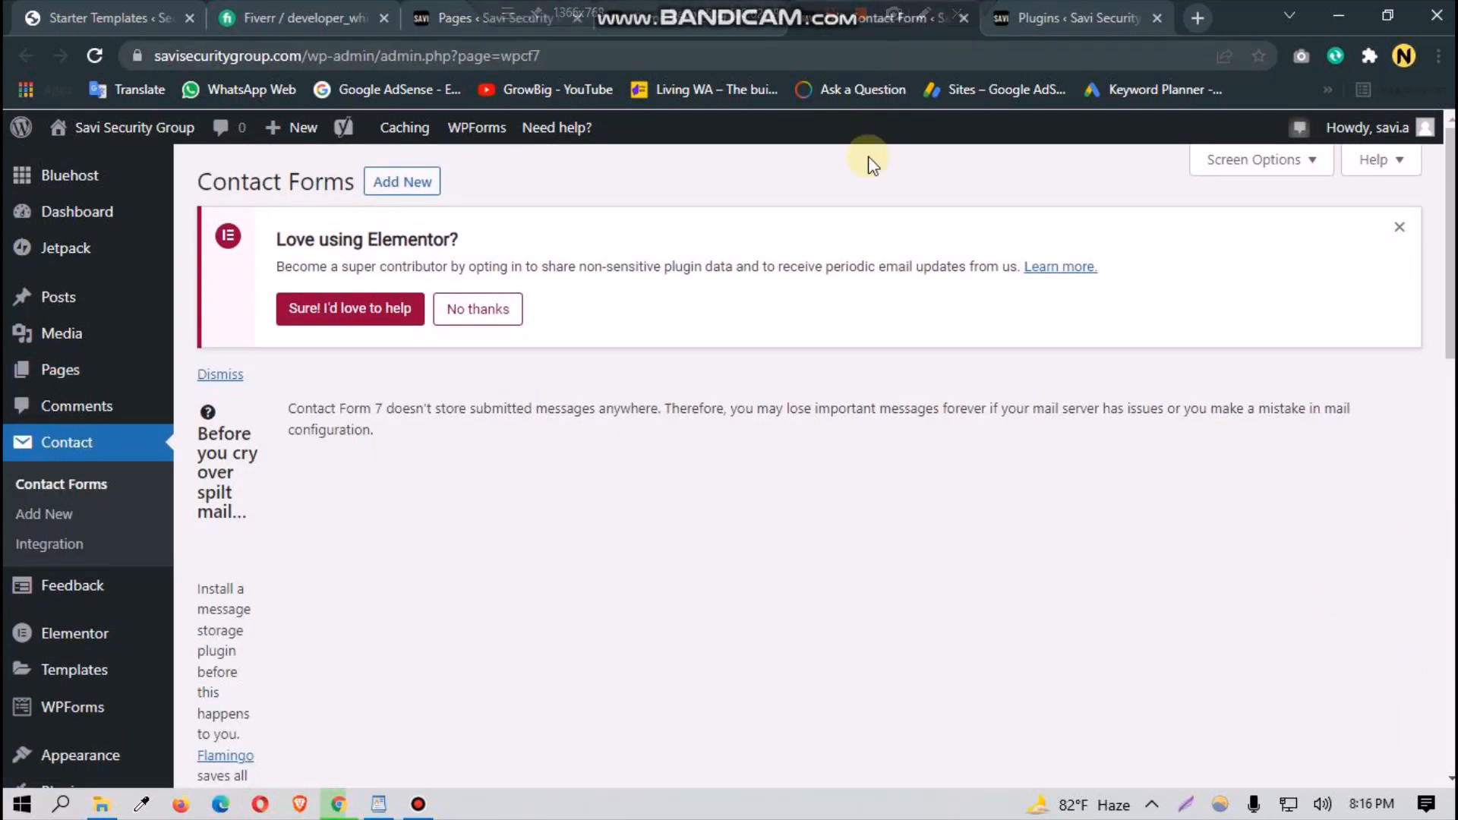
{"action": "scroll", "coordinate": [474, 542], "scroll_direction": "down", "scroll_amount": 3}
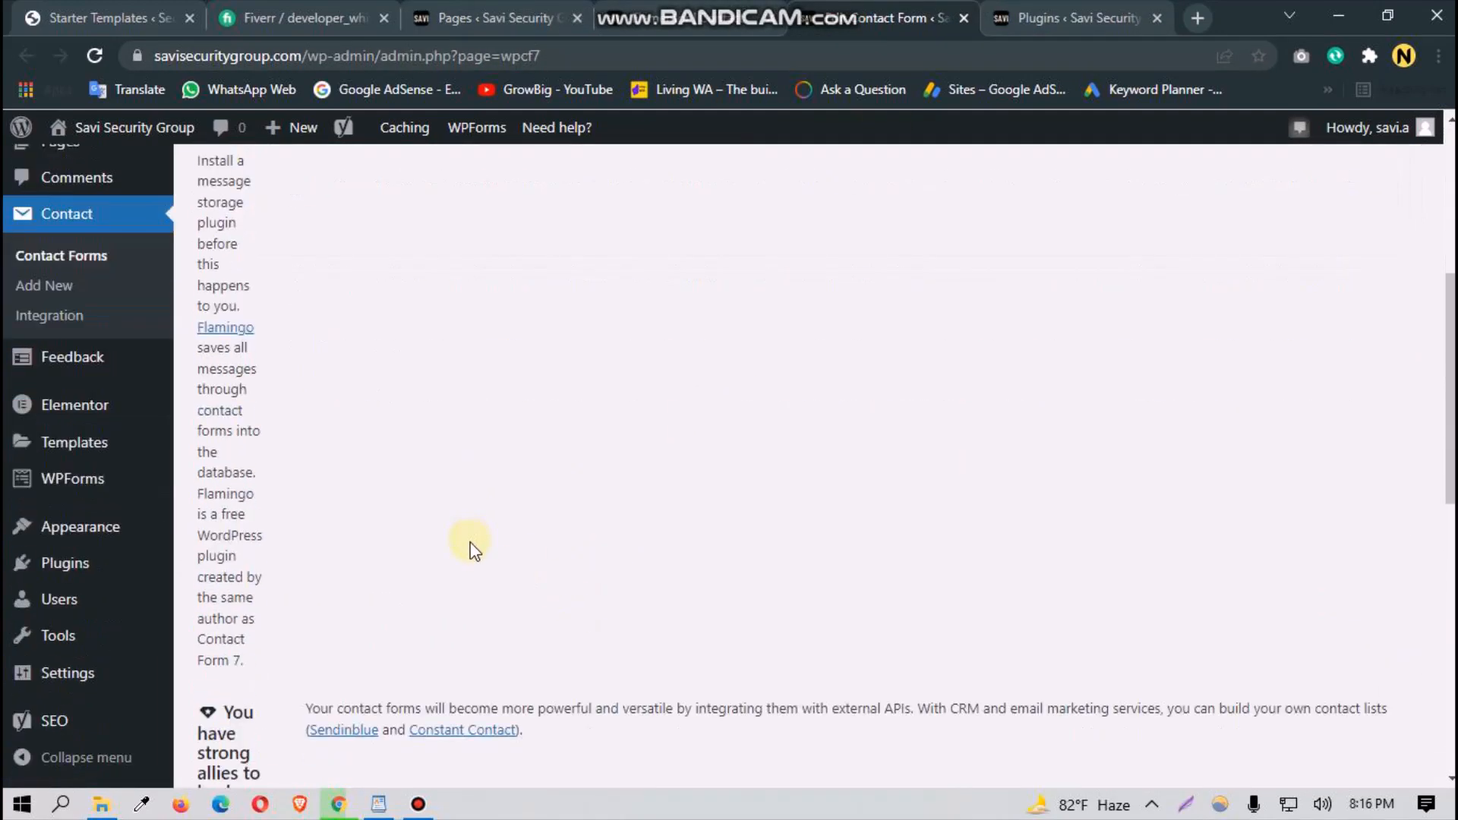
{"action": "scroll", "coordinate": [471, 542], "scroll_direction": "down", "scroll_amount": 5}
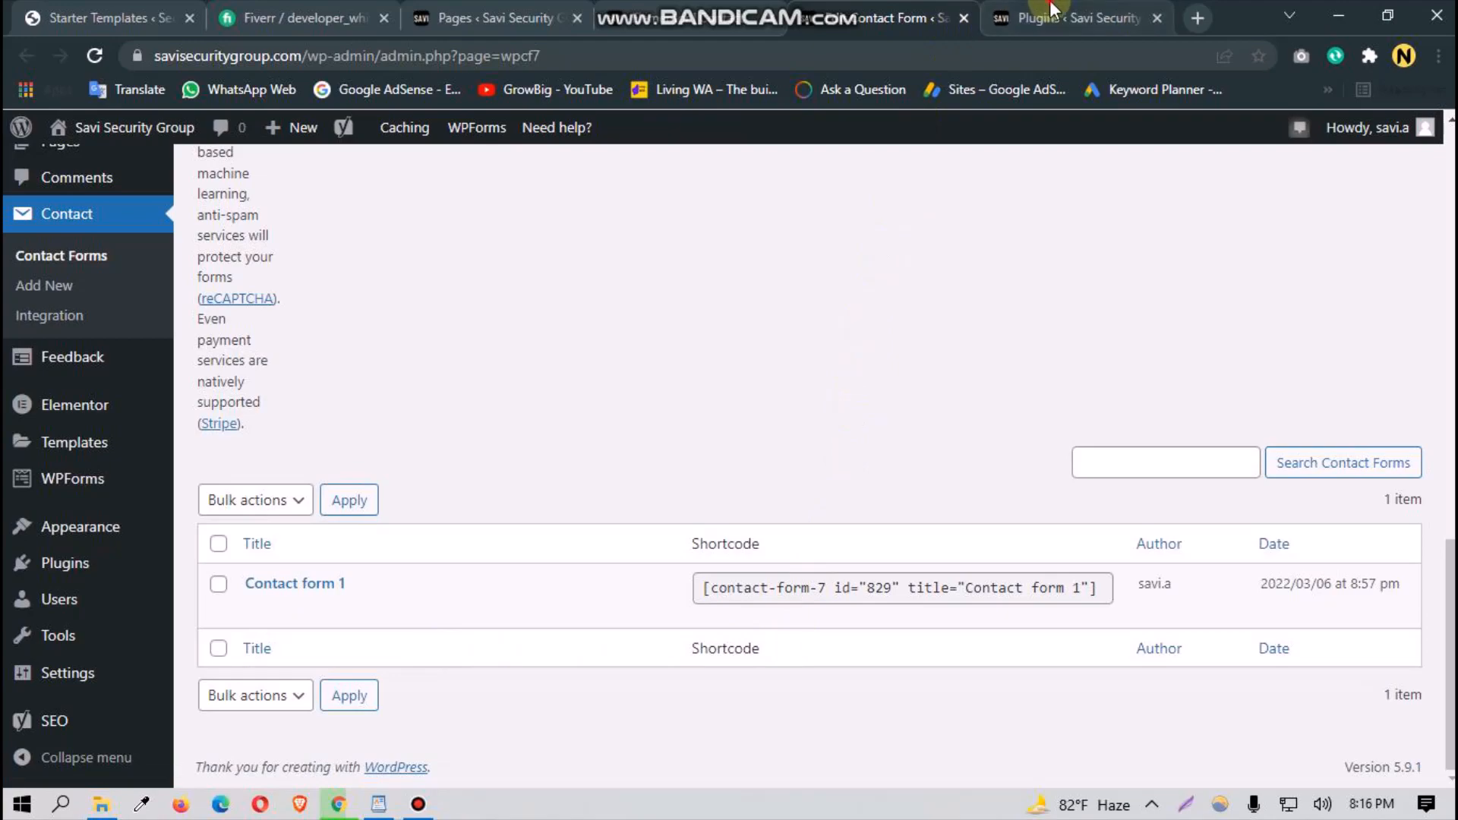
Step: Review the installed plugins to find out which form plugins are active
{"action": "left_click", "coordinate": [1018, 30]}
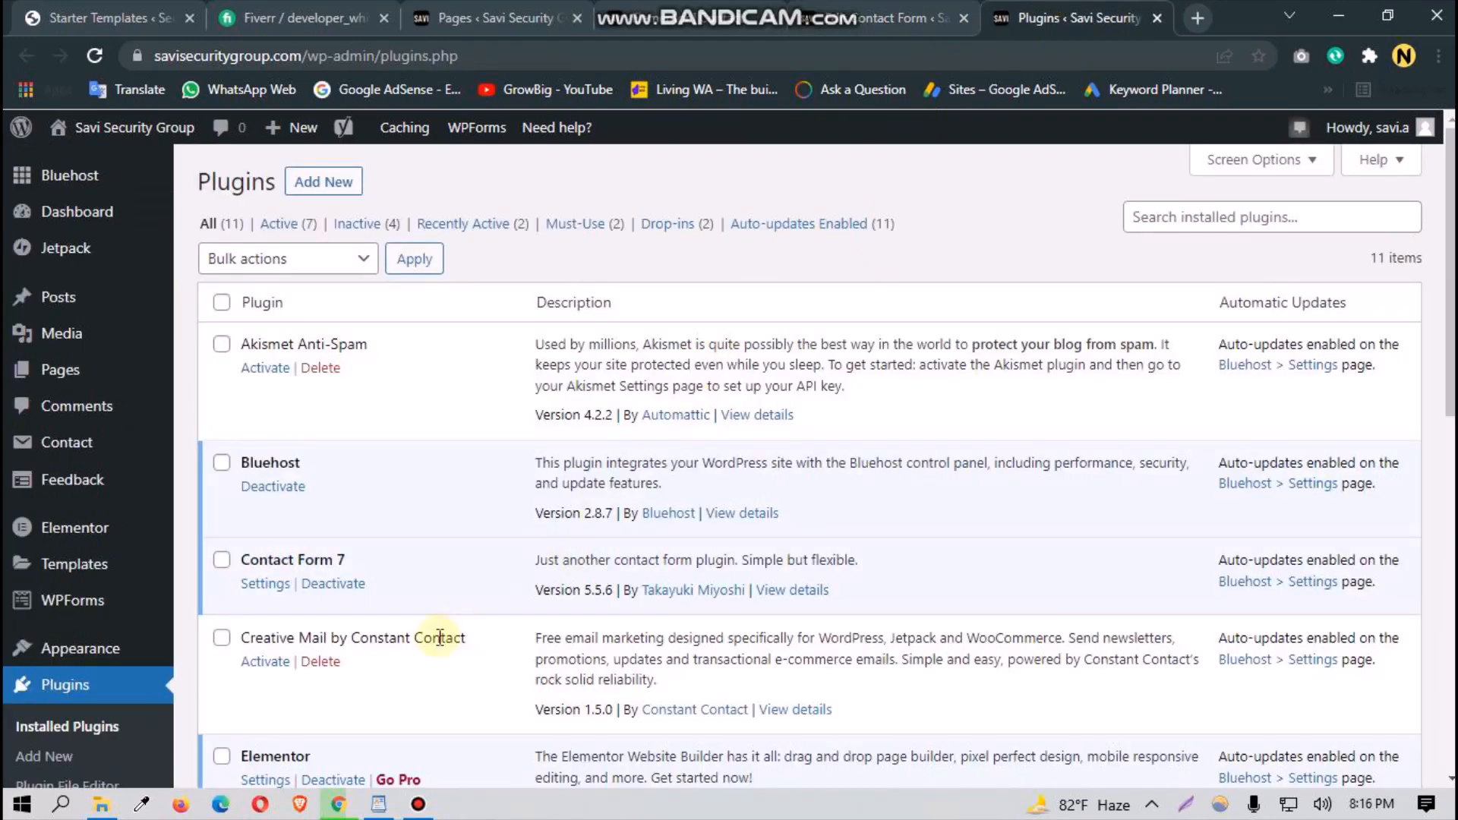
{"action": "scroll", "coordinate": [438, 638], "scroll_direction": "down", "scroll_amount": 5}
{"action": "scroll", "coordinate": [448, 585], "scroll_direction": "down", "scroll_amount": 5}
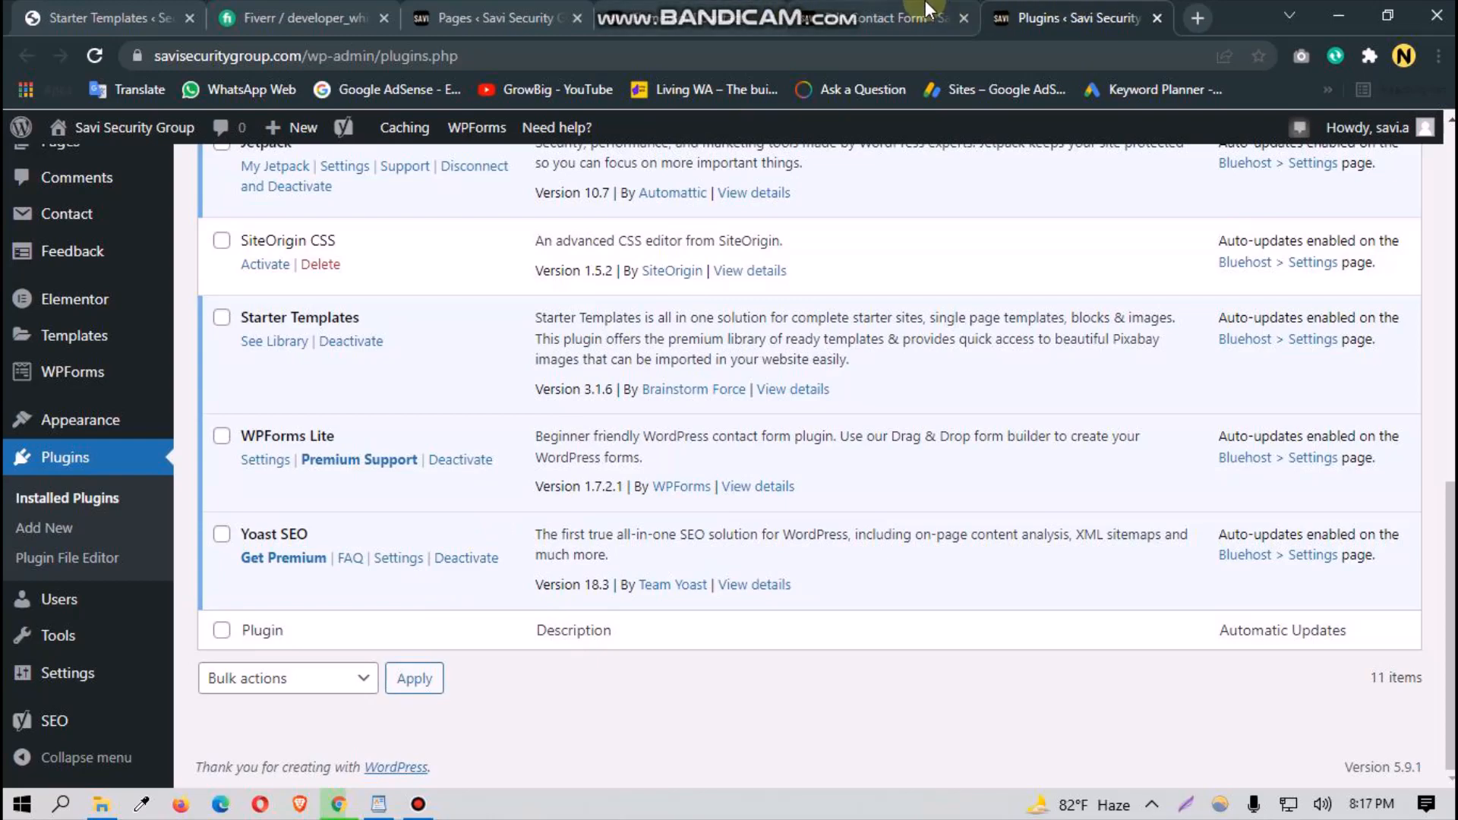
{"action": "scroll", "coordinate": [686, 580], "scroll_direction": "up", "scroll_amount": 10}
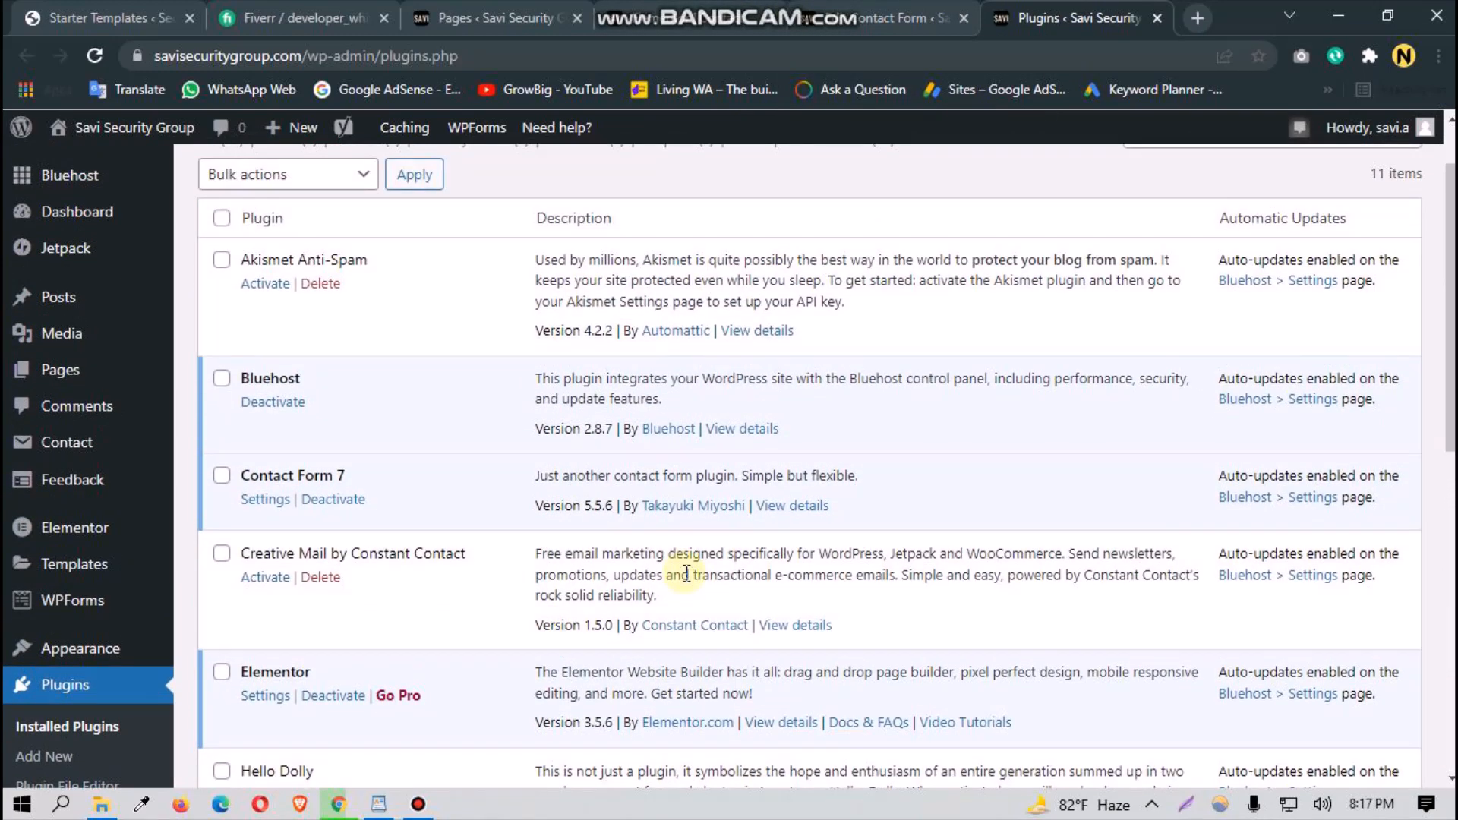
{"action": "scroll", "coordinate": [686, 570], "scroll_direction": "up", "scroll_amount": 1}
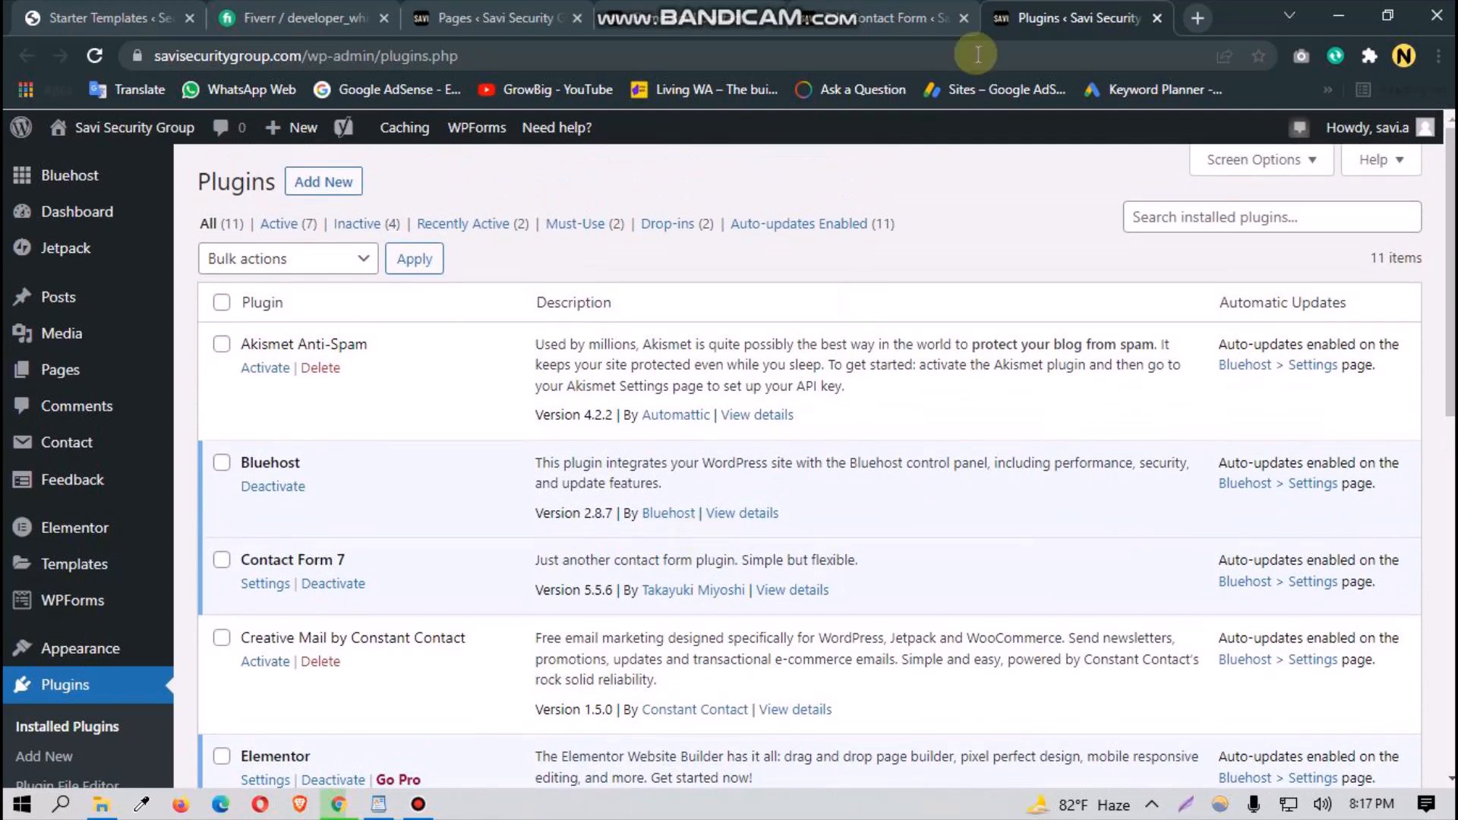
Step: Close the Contact Forms and Plugins browser tabs and return to the Contact page in Elementor
{"action": "left_click", "coordinate": [935, 3]}
{"action": "left_click", "coordinate": [995, 15]}
{"action": "left_click", "coordinate": [967, 7]}
{"action": "left_click", "coordinate": [968, 16]}
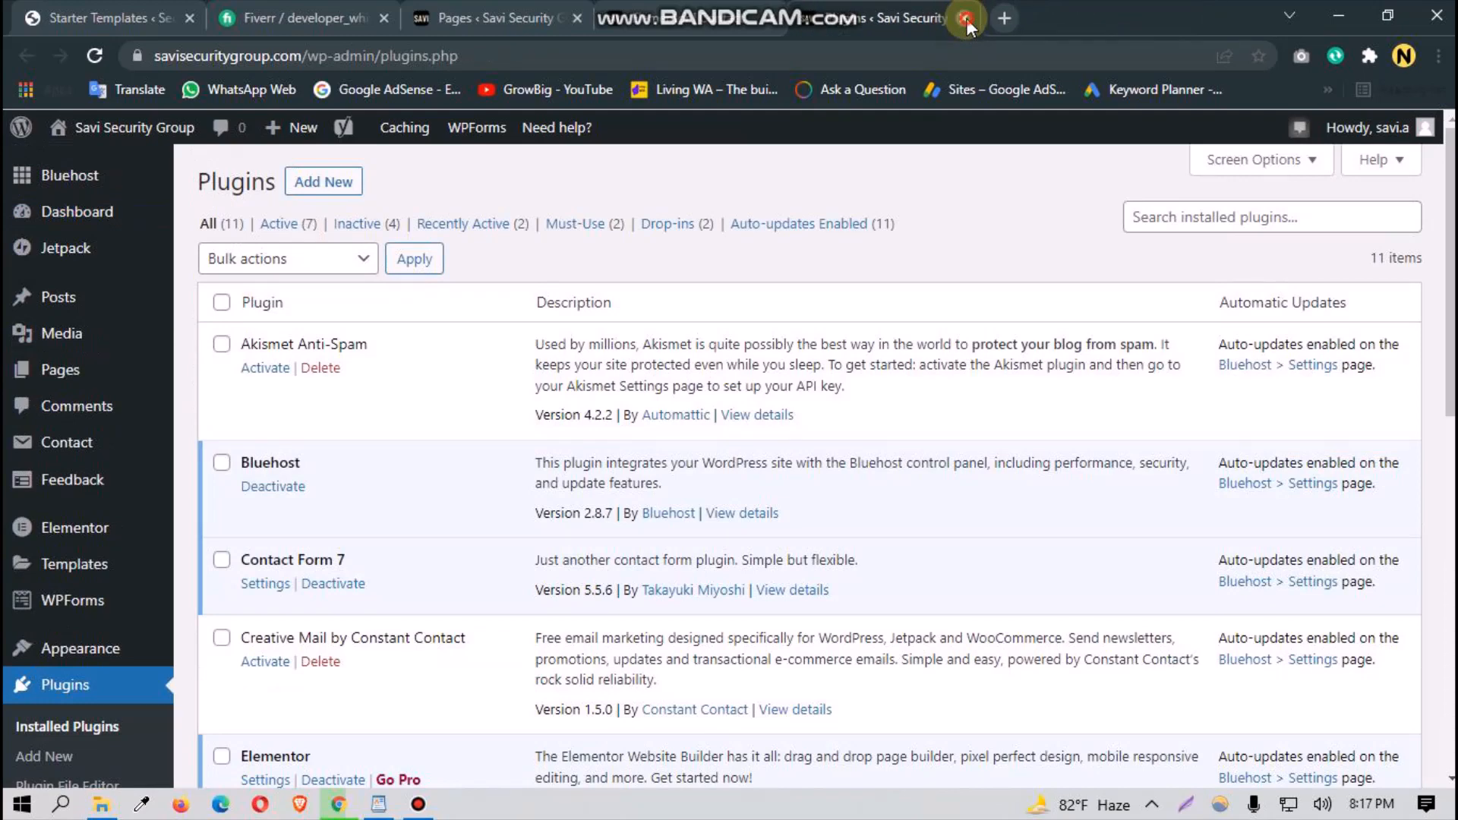
{"action": "left_click", "coordinate": [967, 18]}
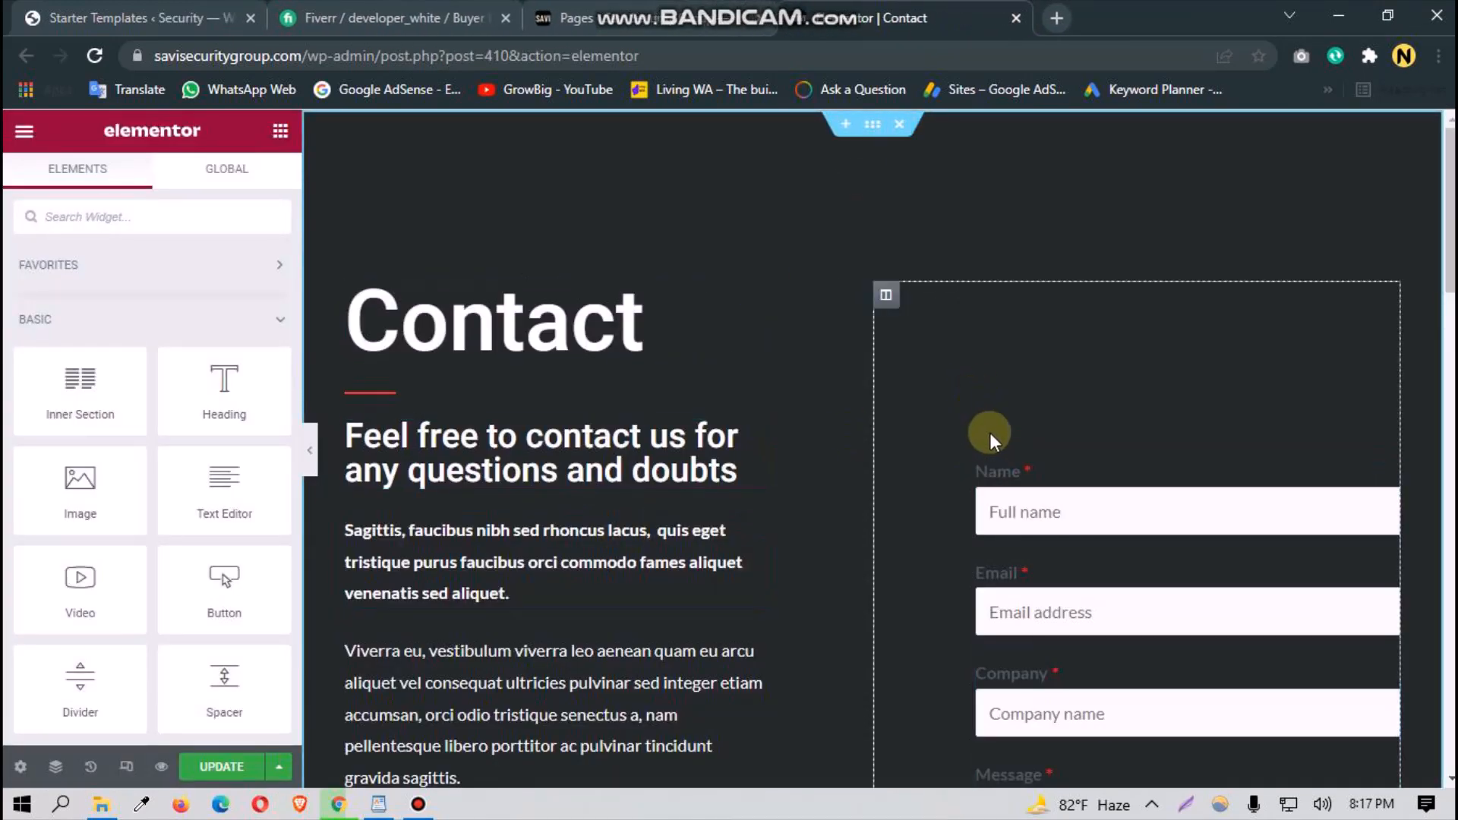
Step: Select the quote form on the Contact page and inspect its available forms and display options
{"action": "left_click", "coordinate": [995, 457]}
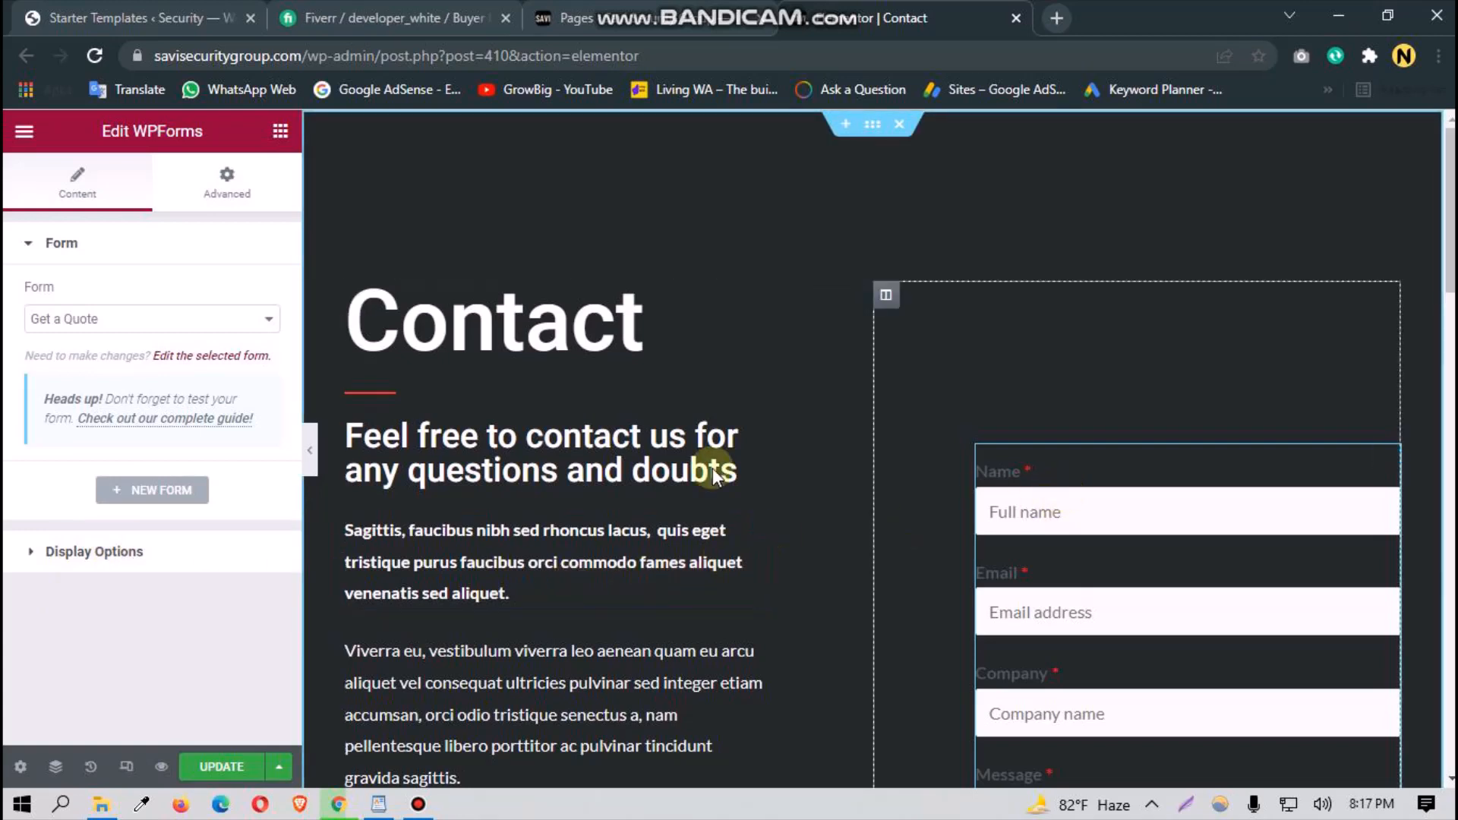
{"action": "left_click", "coordinate": [194, 323]}
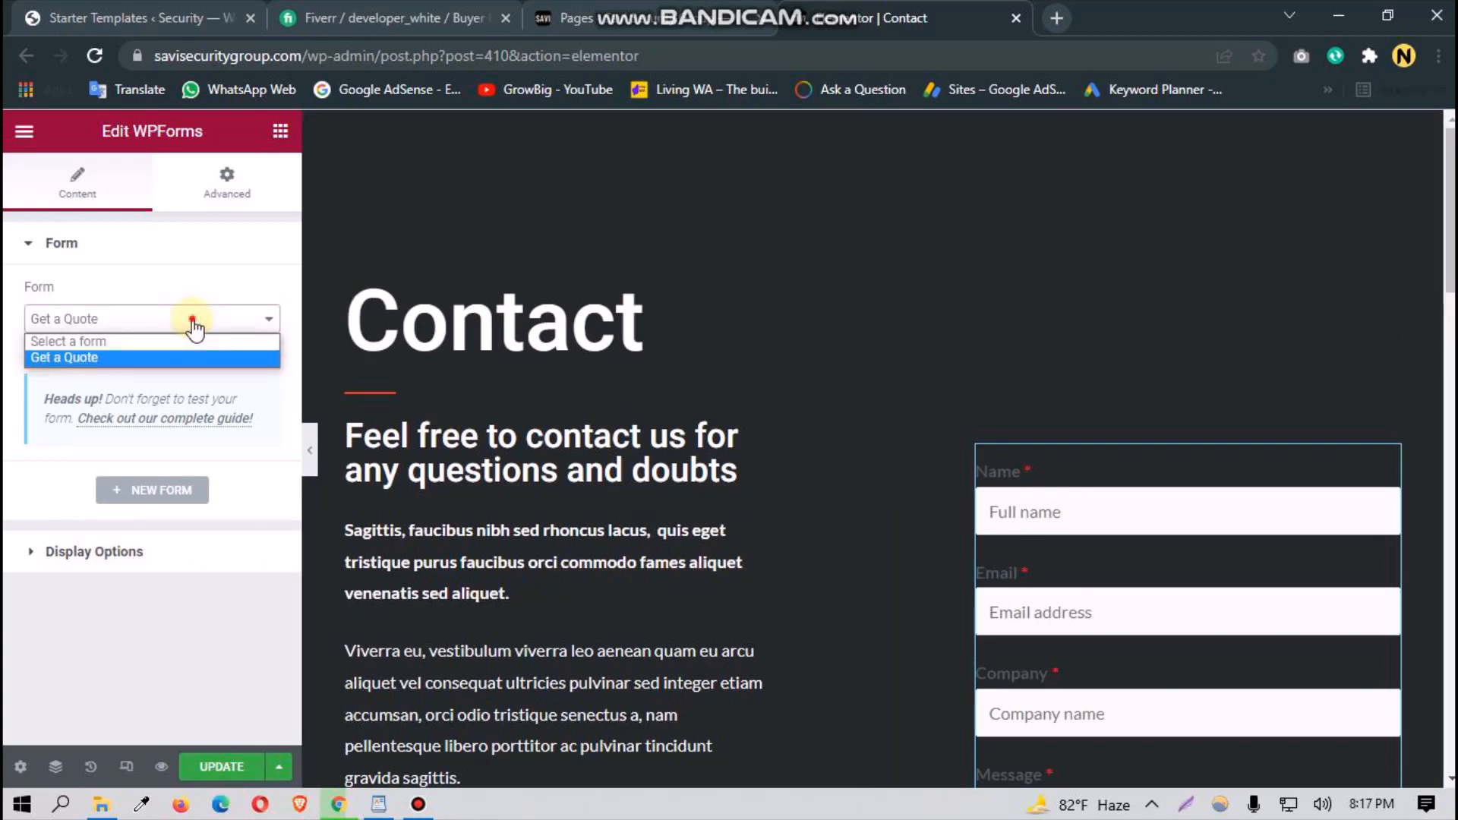
{"action": "left_click", "coordinate": [194, 325]}
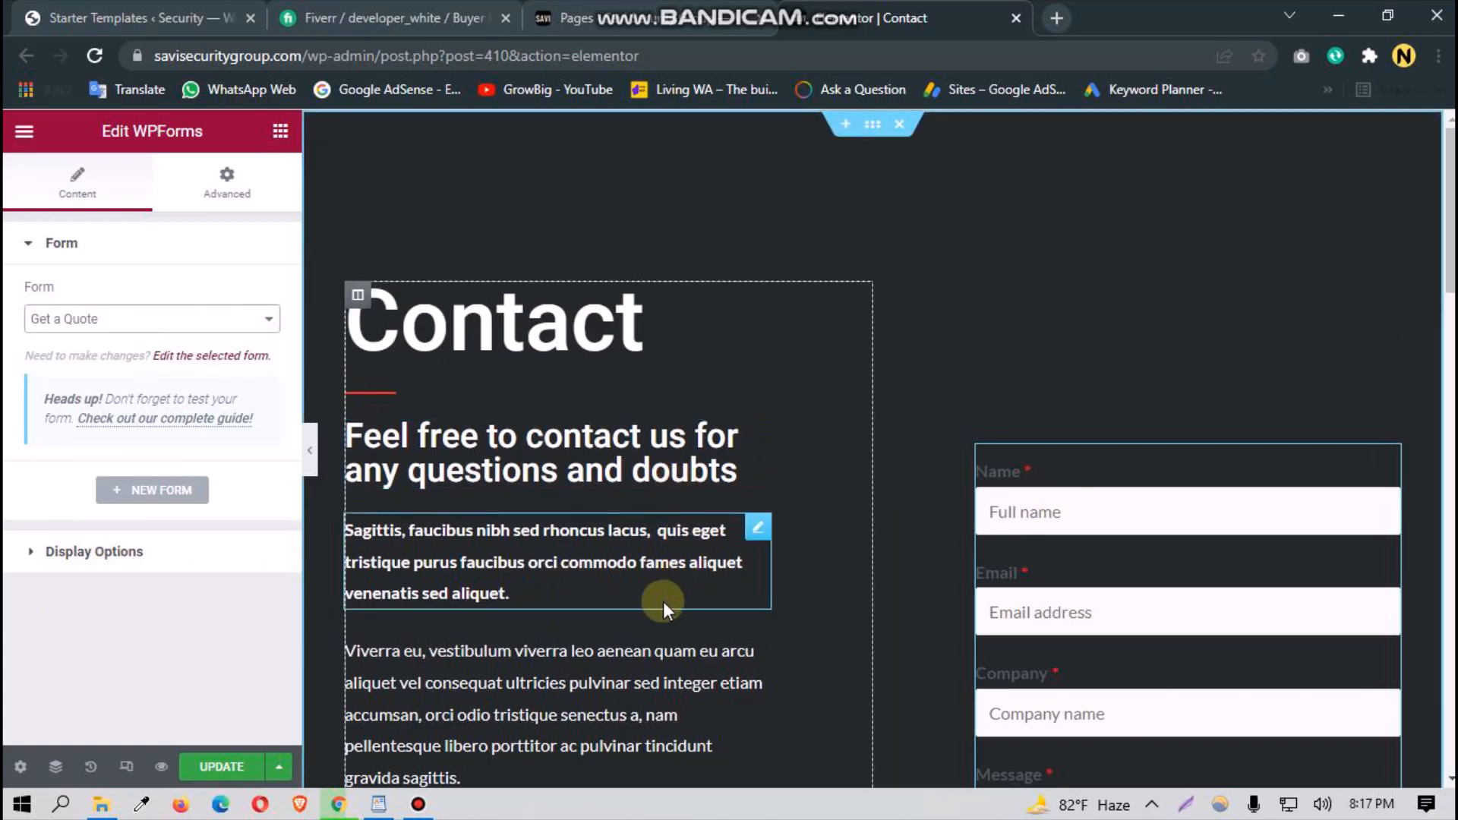
{"action": "left_click", "coordinate": [217, 557]}
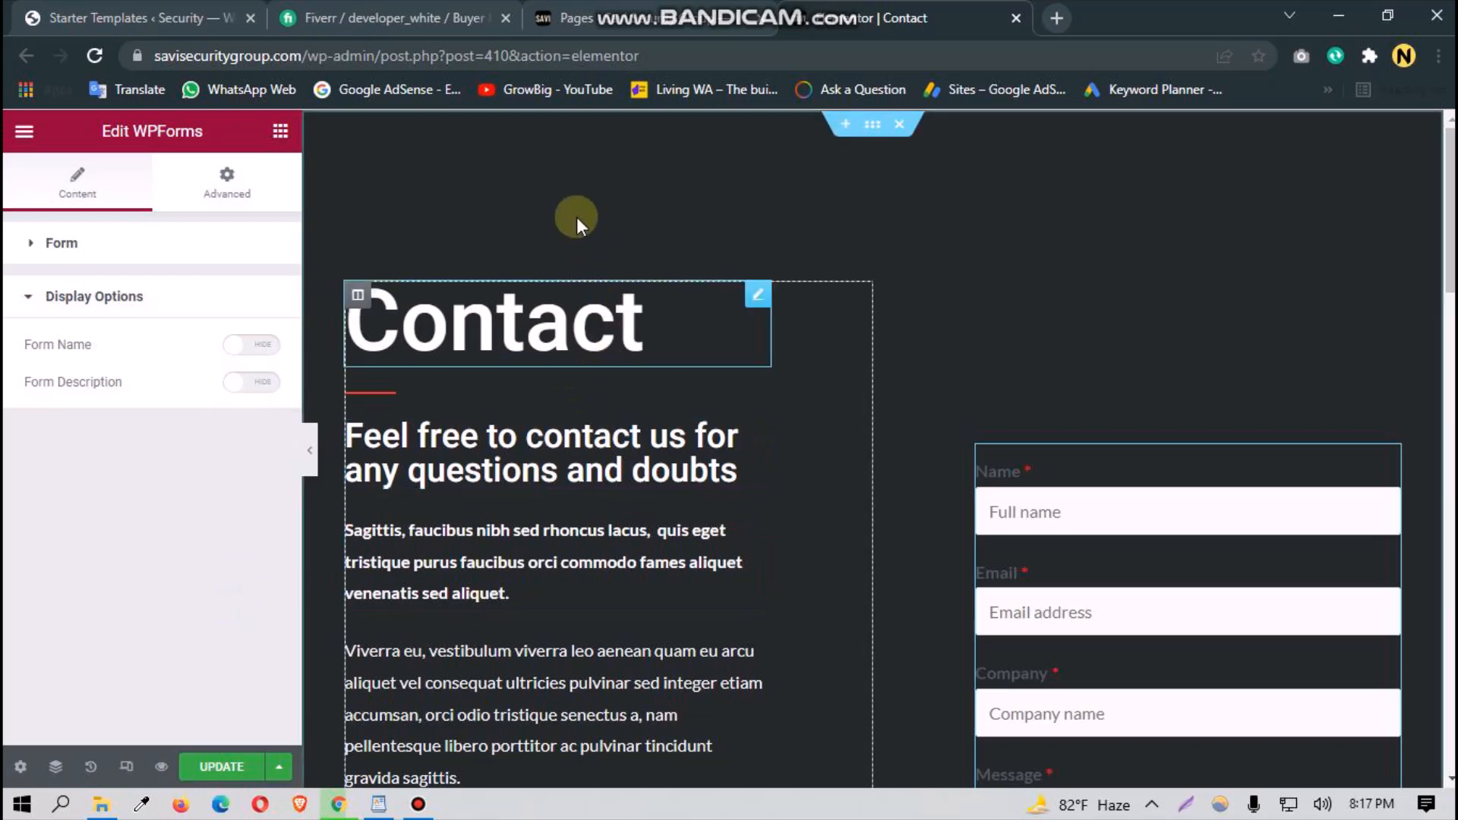
Step: Switch to the dashboard tab and open the WPForms overview of all forms
{"action": "left_click", "coordinate": [590, 12]}
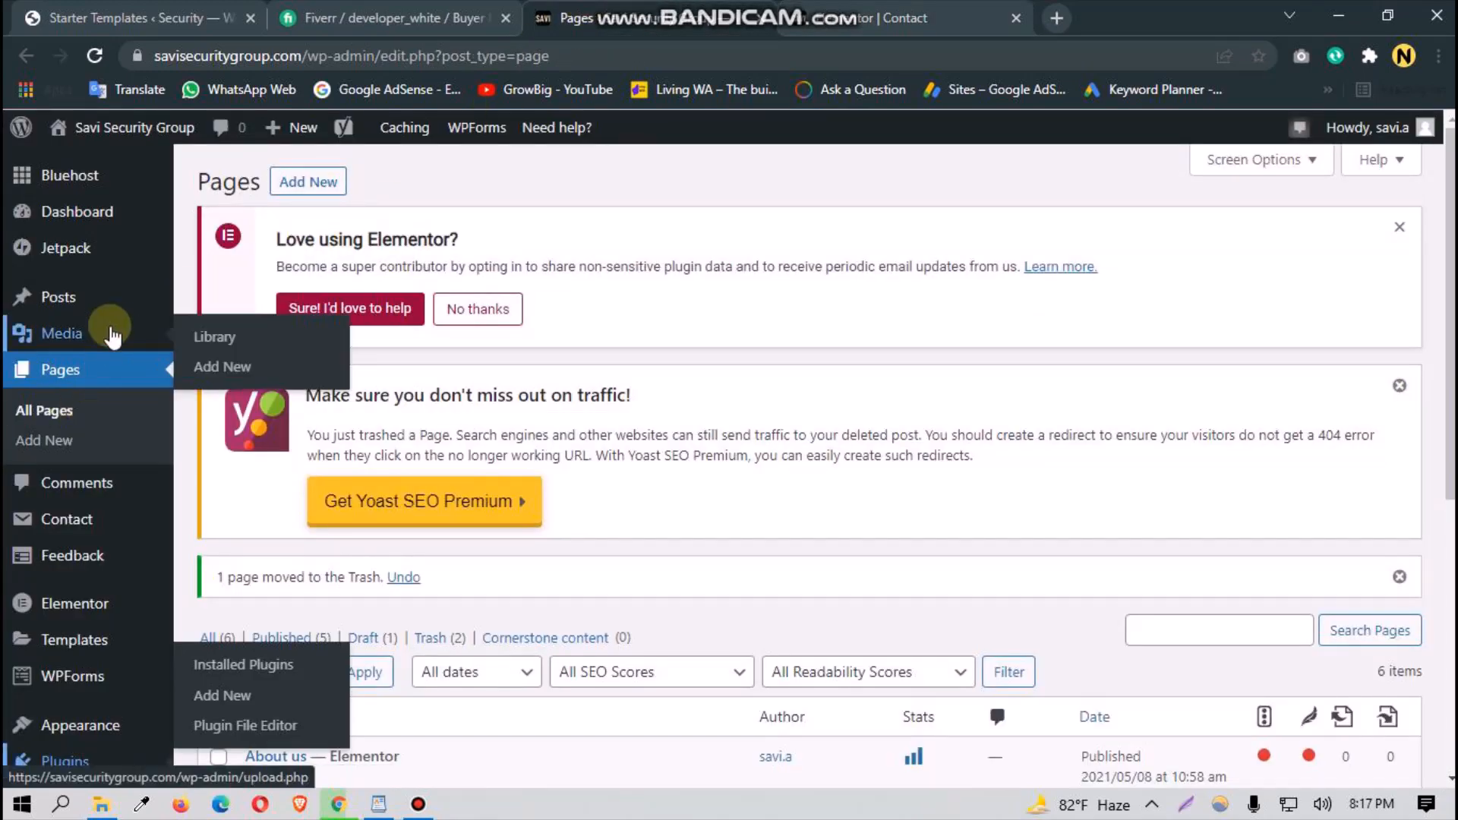
{"action": "scroll", "coordinate": [527, 683], "scroll_direction": "down", "scroll_amount": 3}
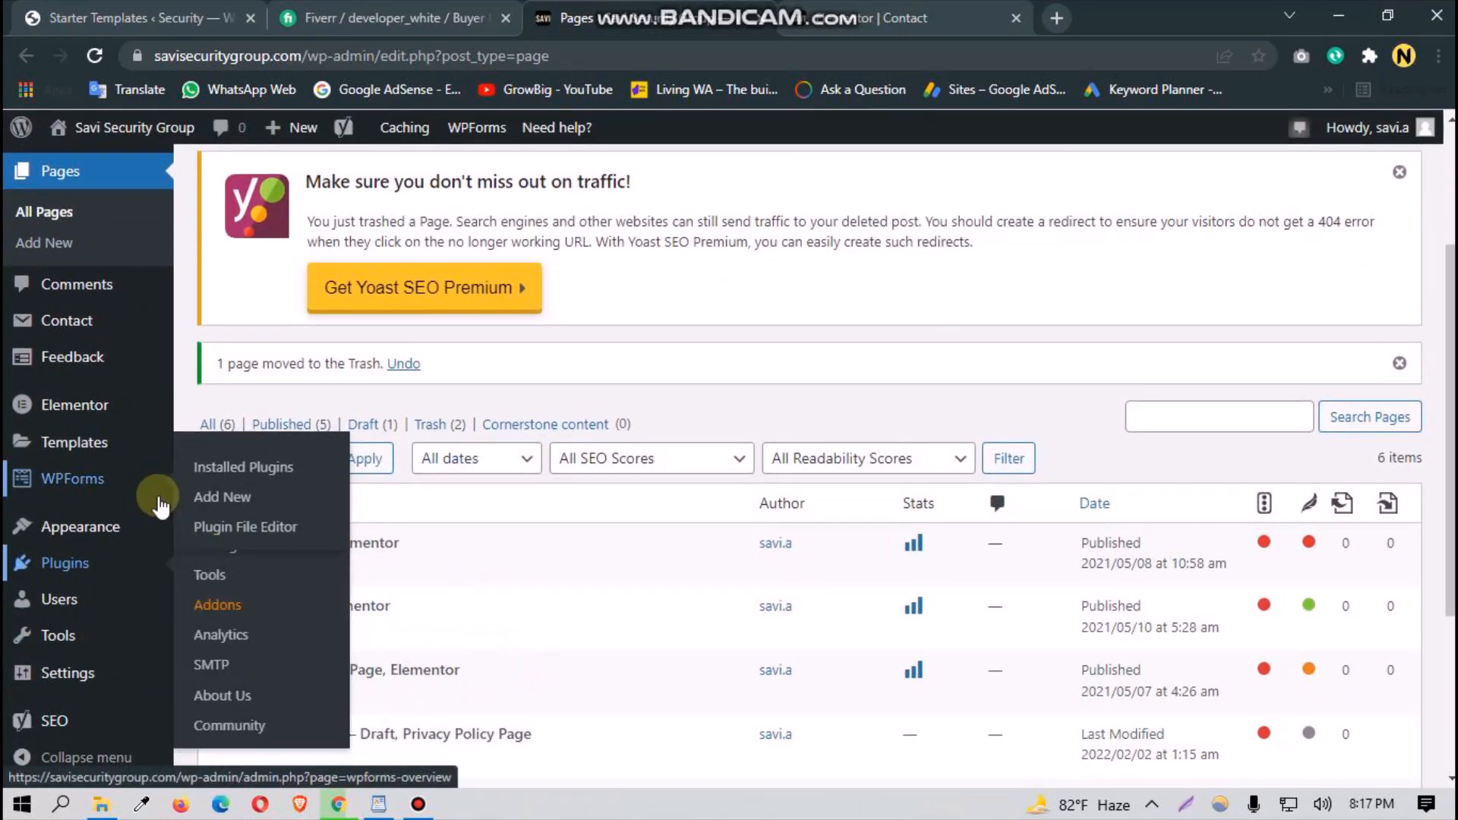
{"action": "mouse_move", "coordinate": [104, 459]}
{"action": "left_click", "coordinate": [93, 486]}
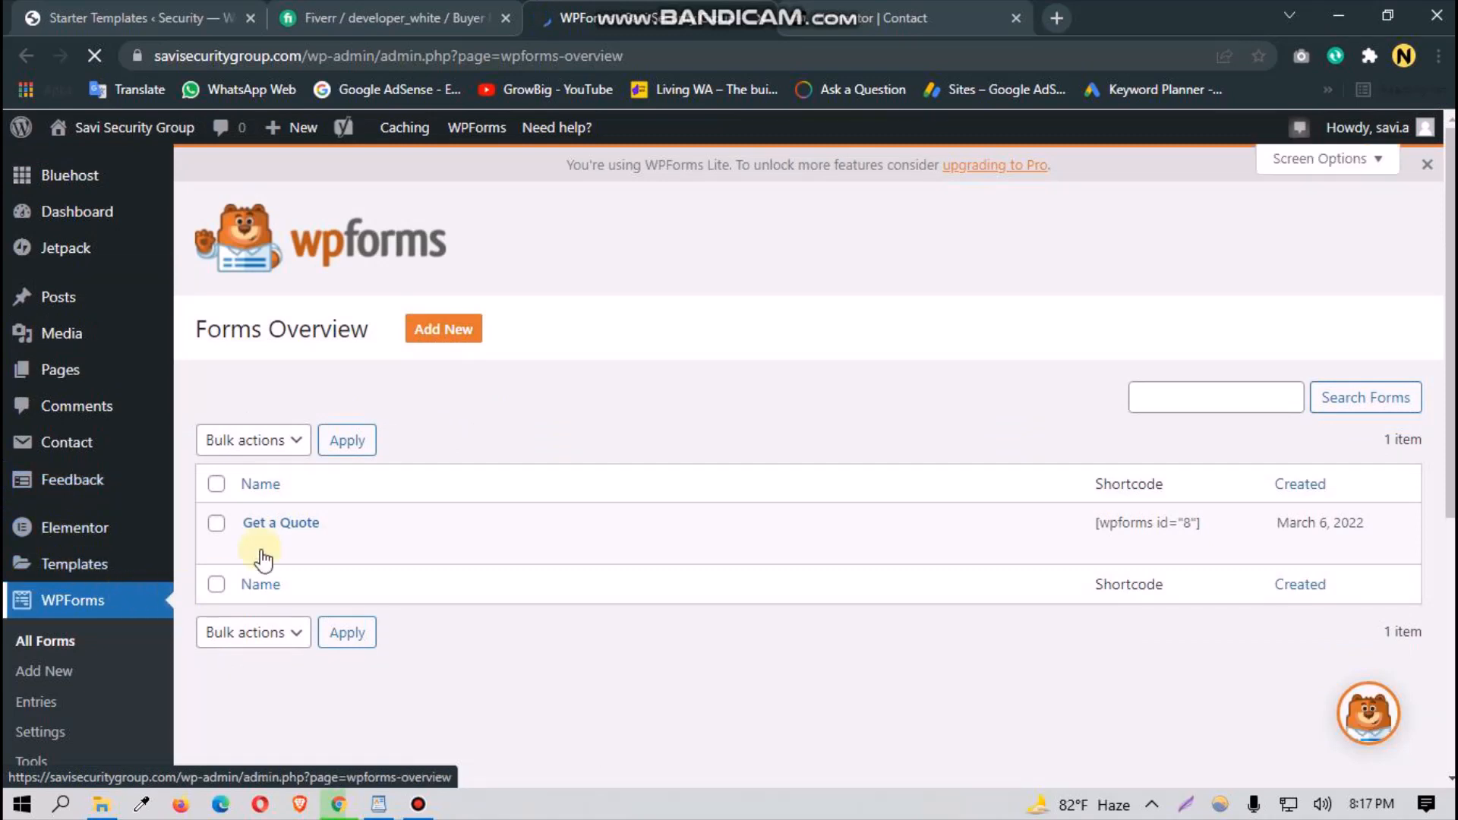
{"action": "mouse_move", "coordinate": [262, 523]}
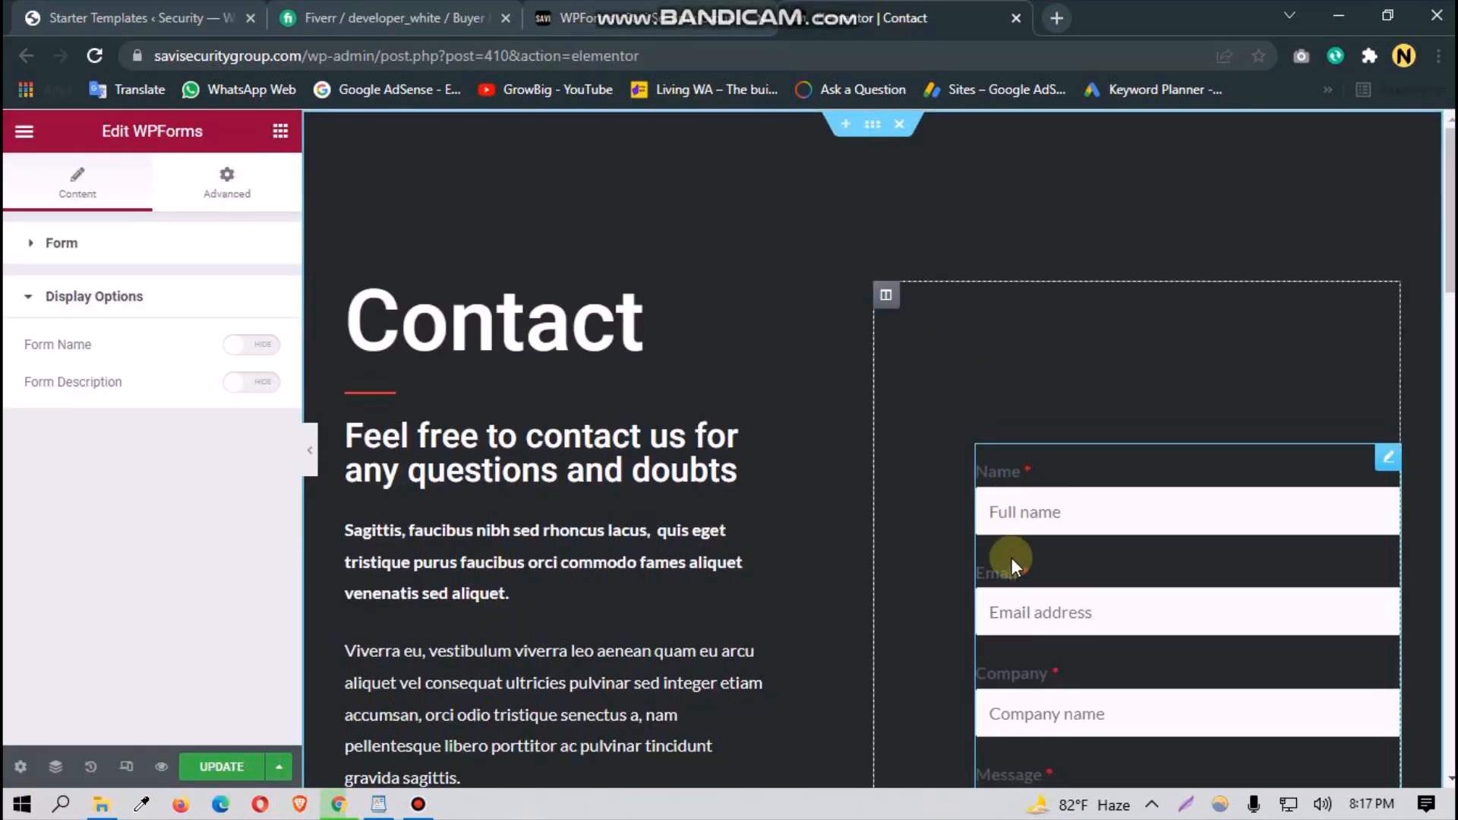
Step: Return to the Elementor editor and examine the Contact page's placeholder text, social links and quote form fields
{"action": "scroll", "coordinate": [1012, 561], "scroll_direction": "down", "scroll_amount": 3}
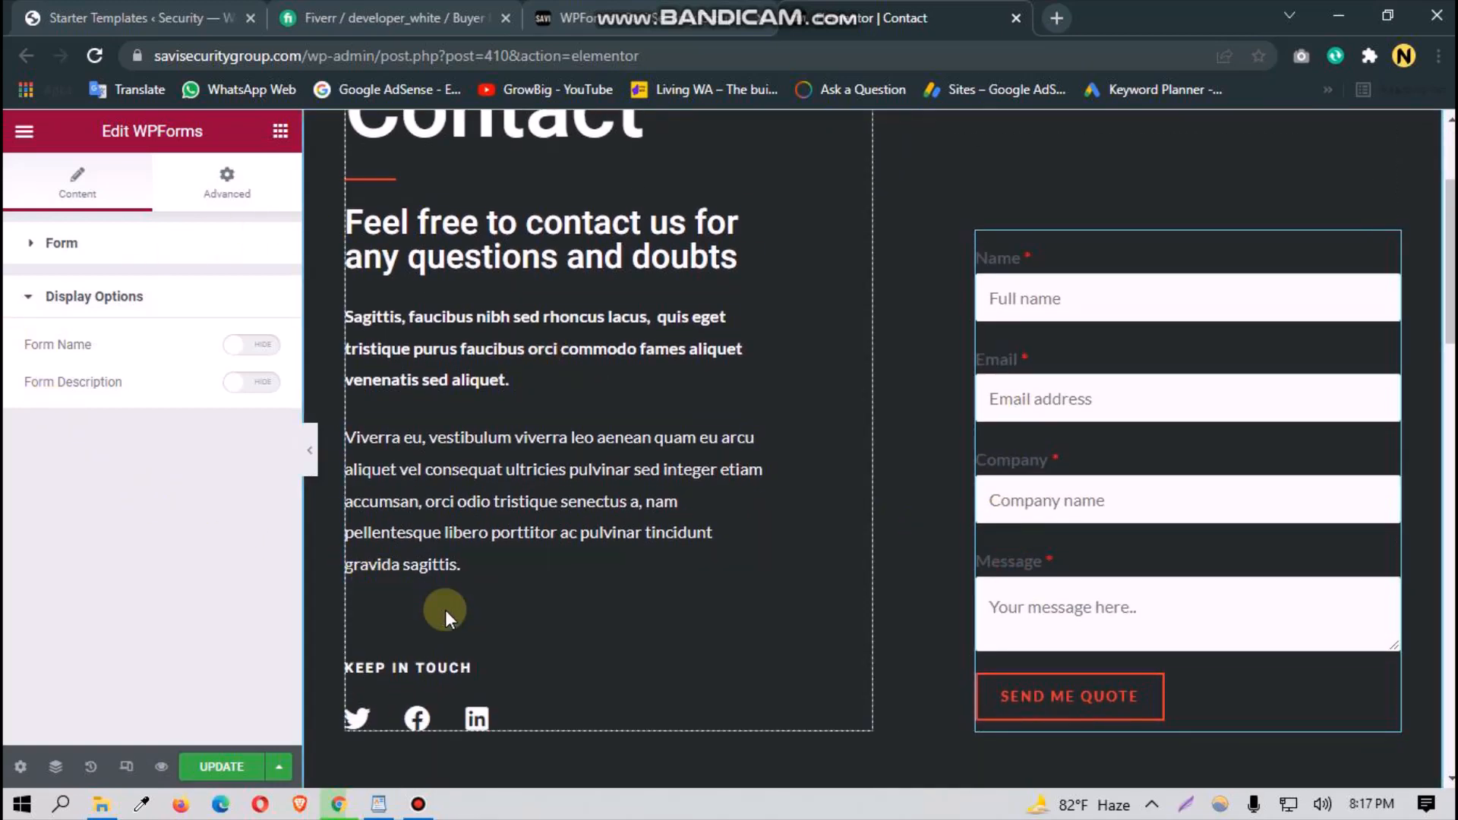
{"action": "scroll", "coordinate": [445, 609], "scroll_direction": "up", "scroll_amount": 3}
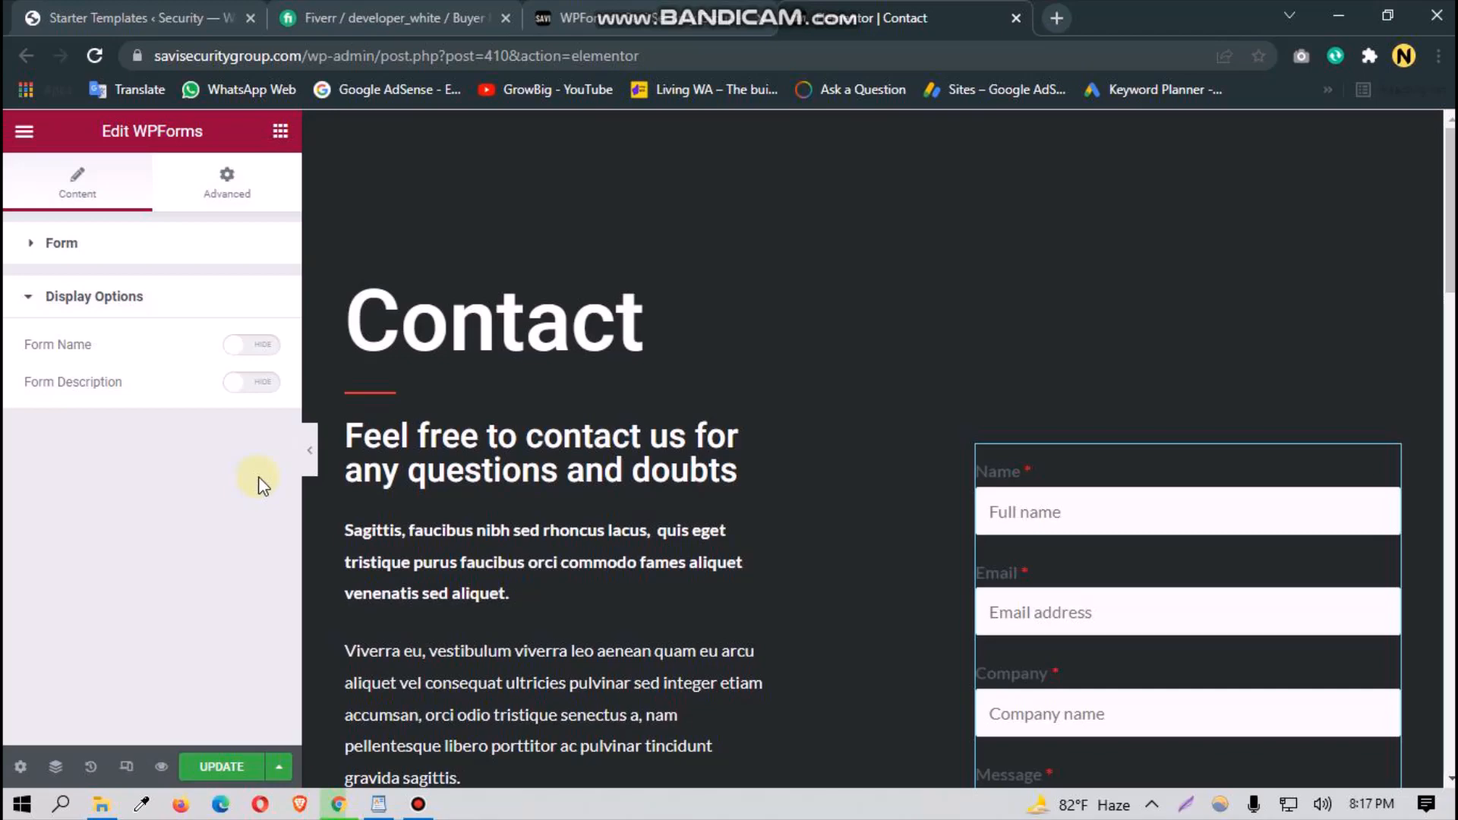
{"action": "scroll", "coordinate": [722, 481], "scroll_direction": "down", "scroll_amount": 2}
{"action": "scroll", "coordinate": [722, 481], "scroll_direction": "down", "scroll_amount": 1}
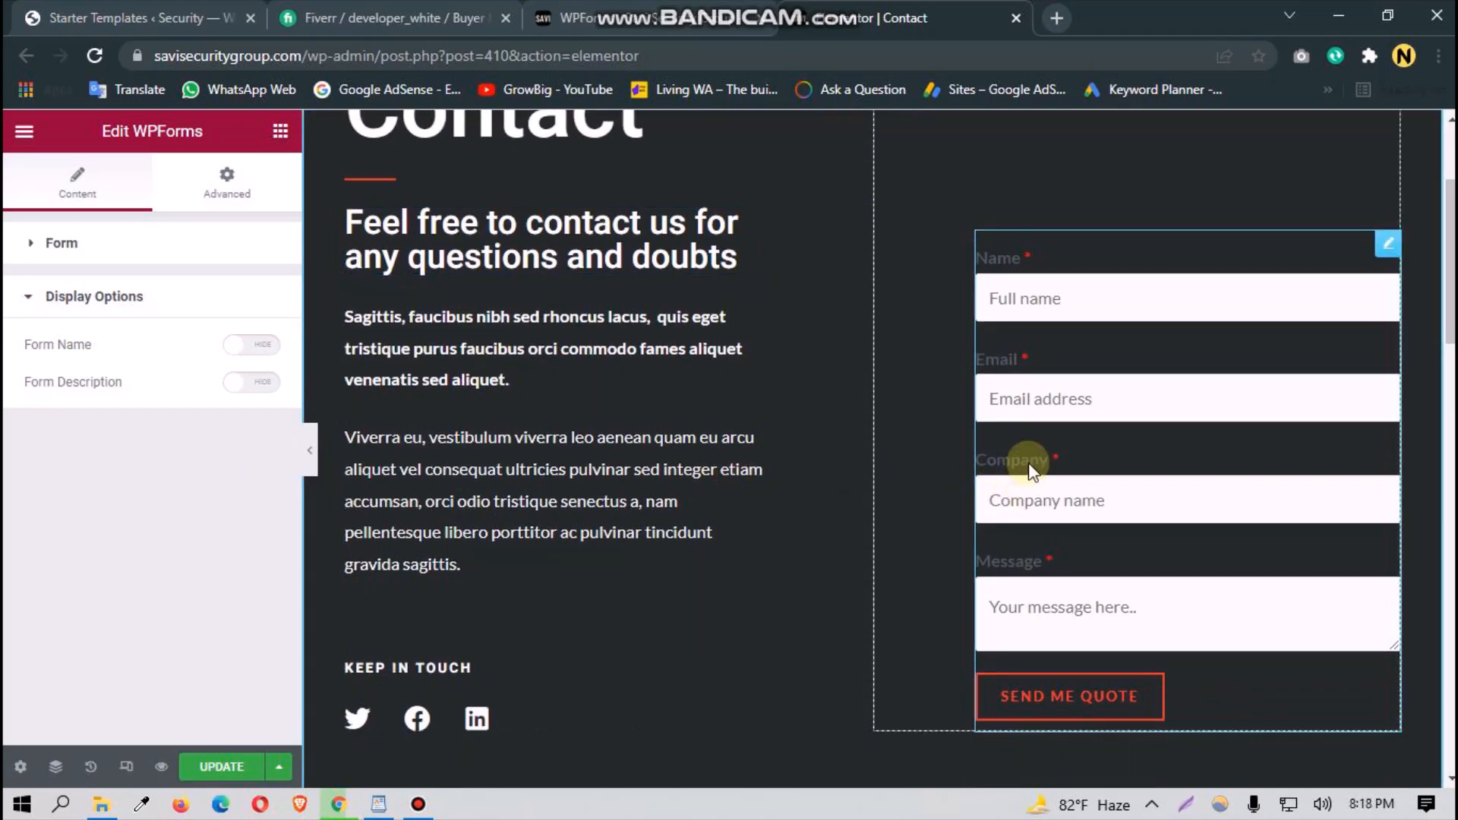
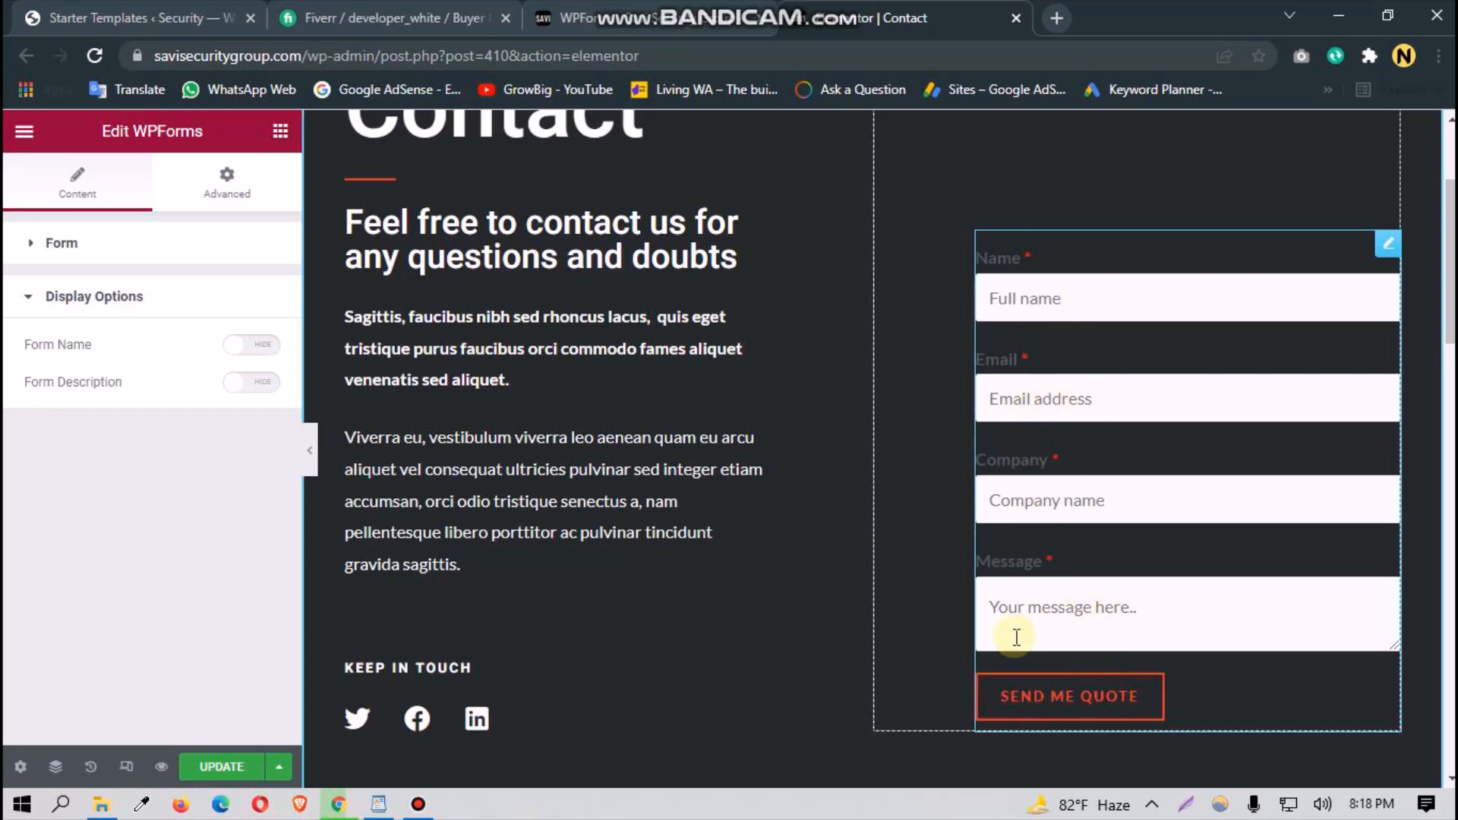
Step: Replace the Head Office description below the quote form with "French Riviera, Paris, St Tropez - Monaco - International" from the clipboard history
{"action": "scroll", "coordinate": [1016, 637], "scroll_direction": "up", "scroll_amount": 3}
{"action": "scroll", "coordinate": [996, 640], "scroll_direction": "down", "scroll_amount": 3}
{"action": "scroll", "coordinate": [1016, 621], "scroll_direction": "up", "scroll_amount": 3}
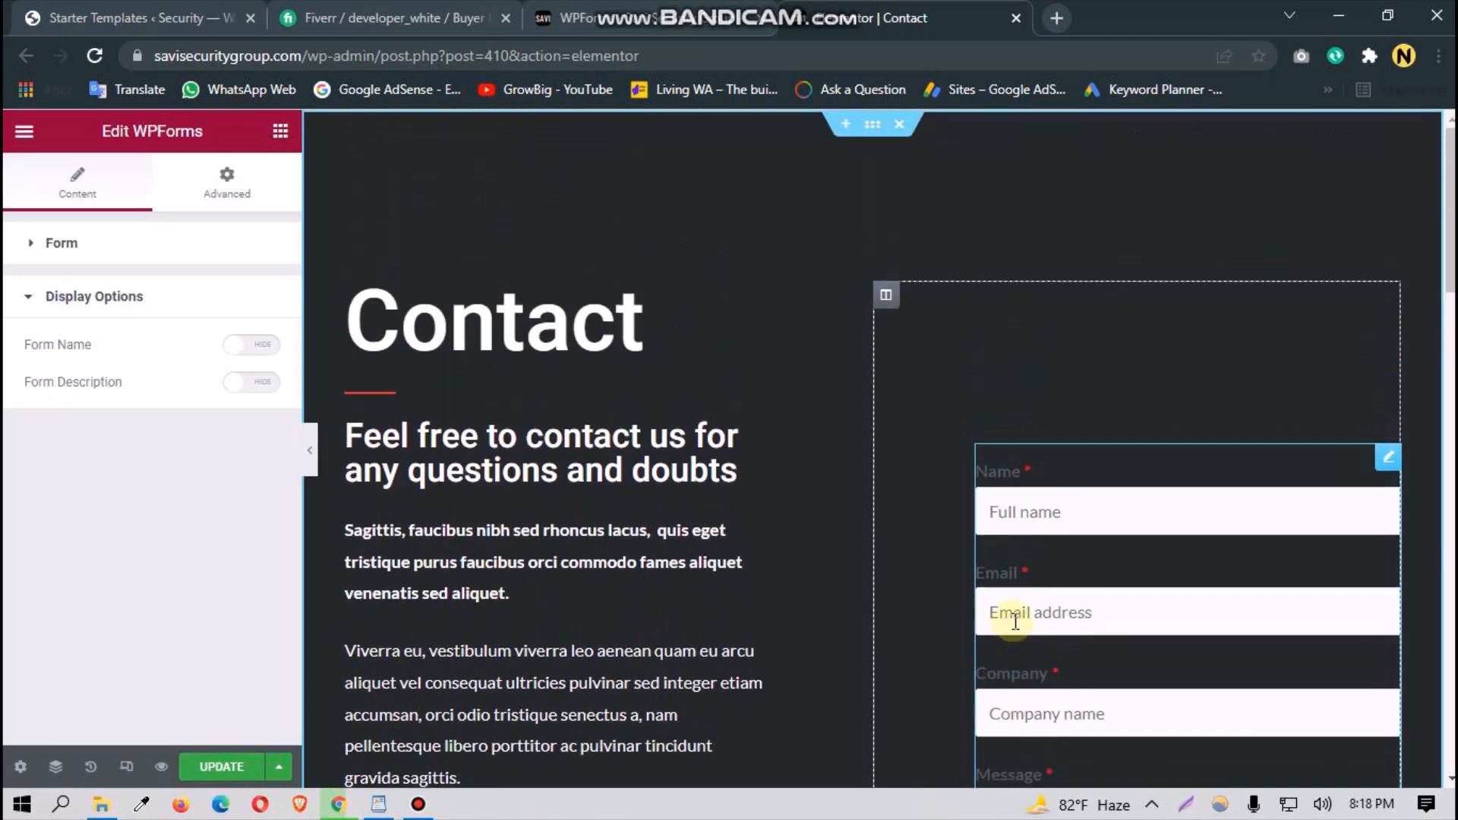
{"action": "scroll", "coordinate": [768, 570], "scroll_direction": "down", "scroll_amount": 10}
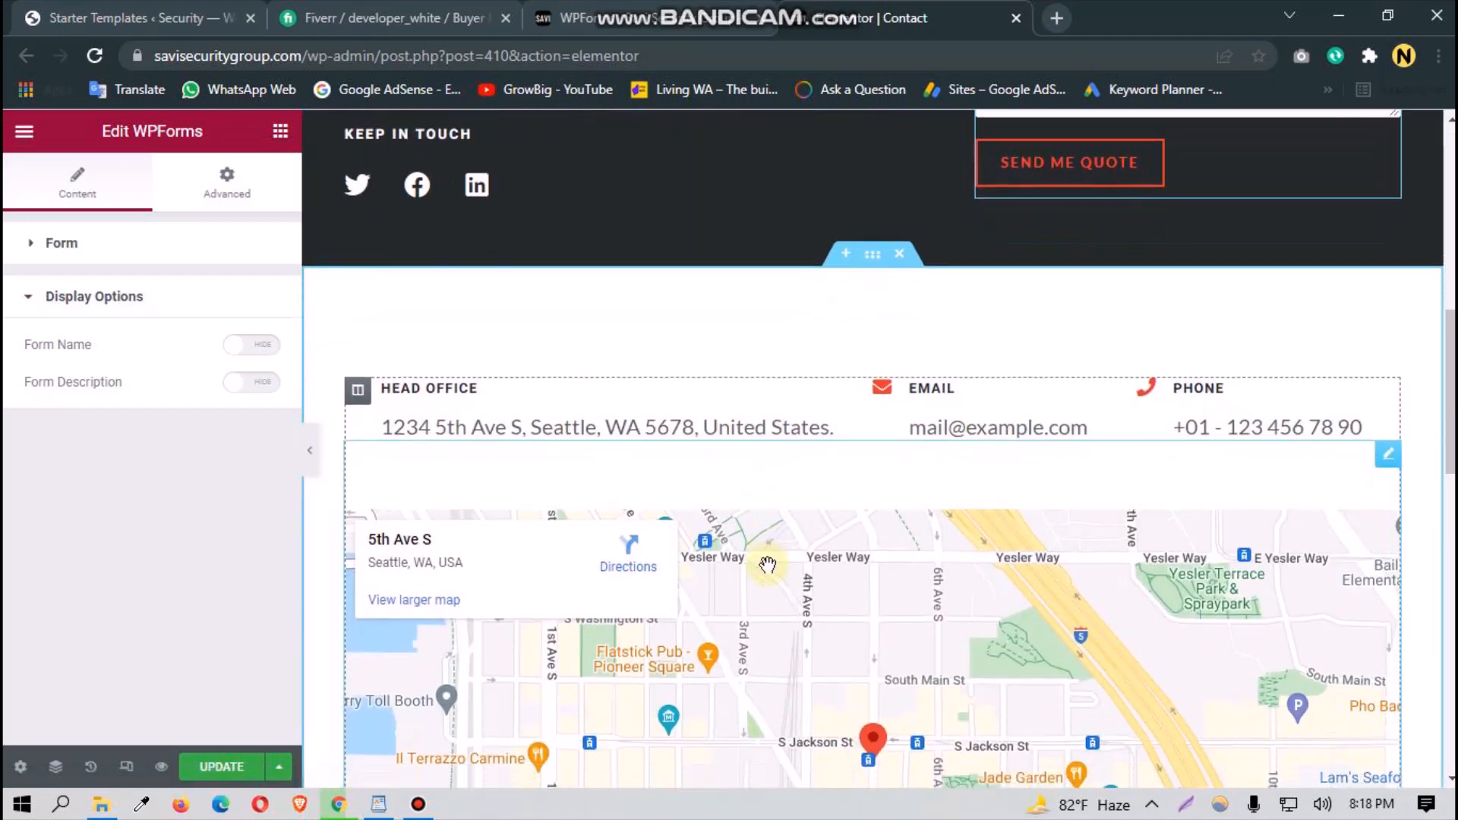
{"action": "left_click", "coordinate": [733, 433]}
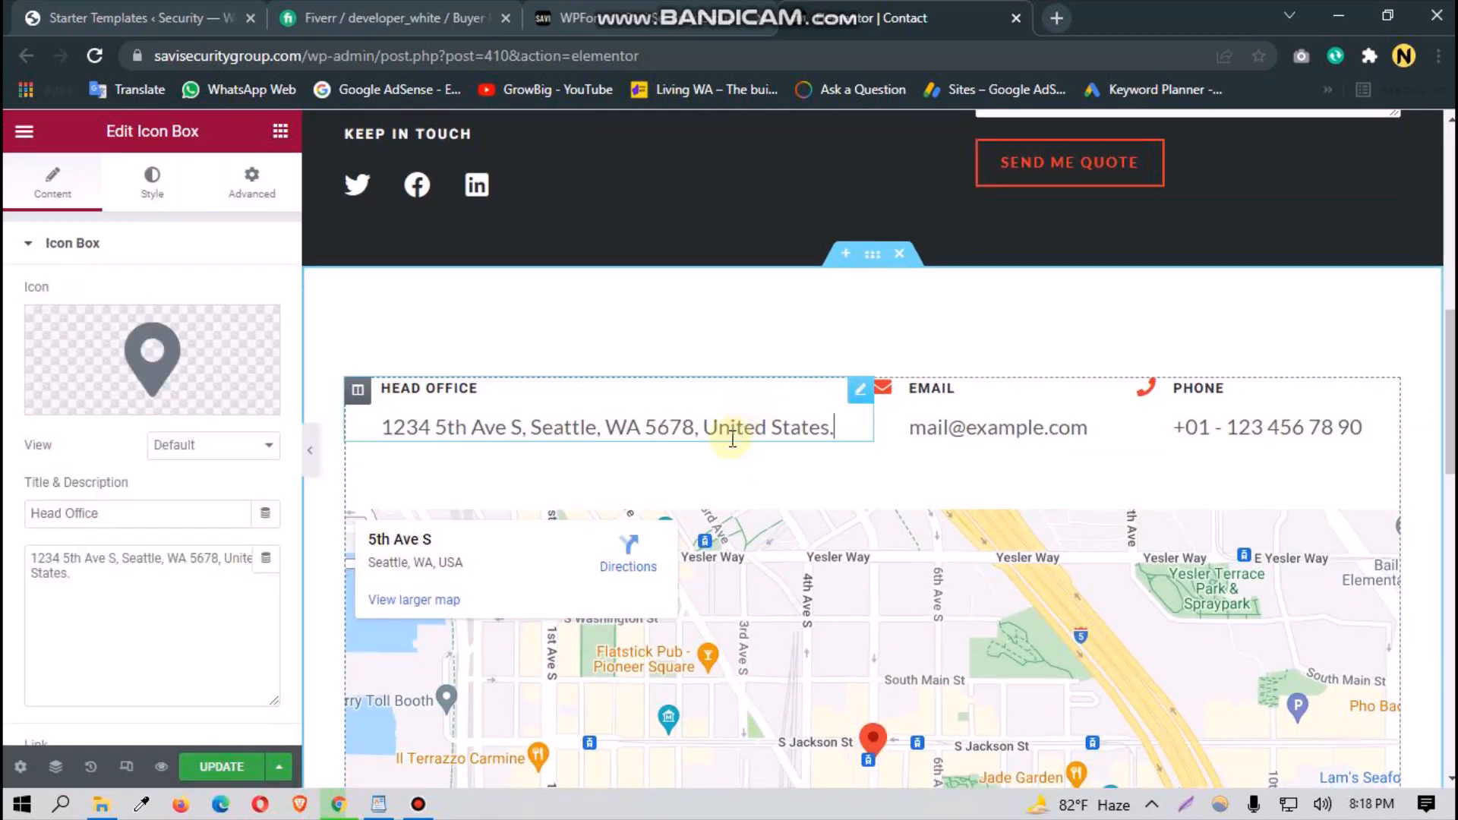
{"action": "triple_click", "coordinate": [97, 576]}
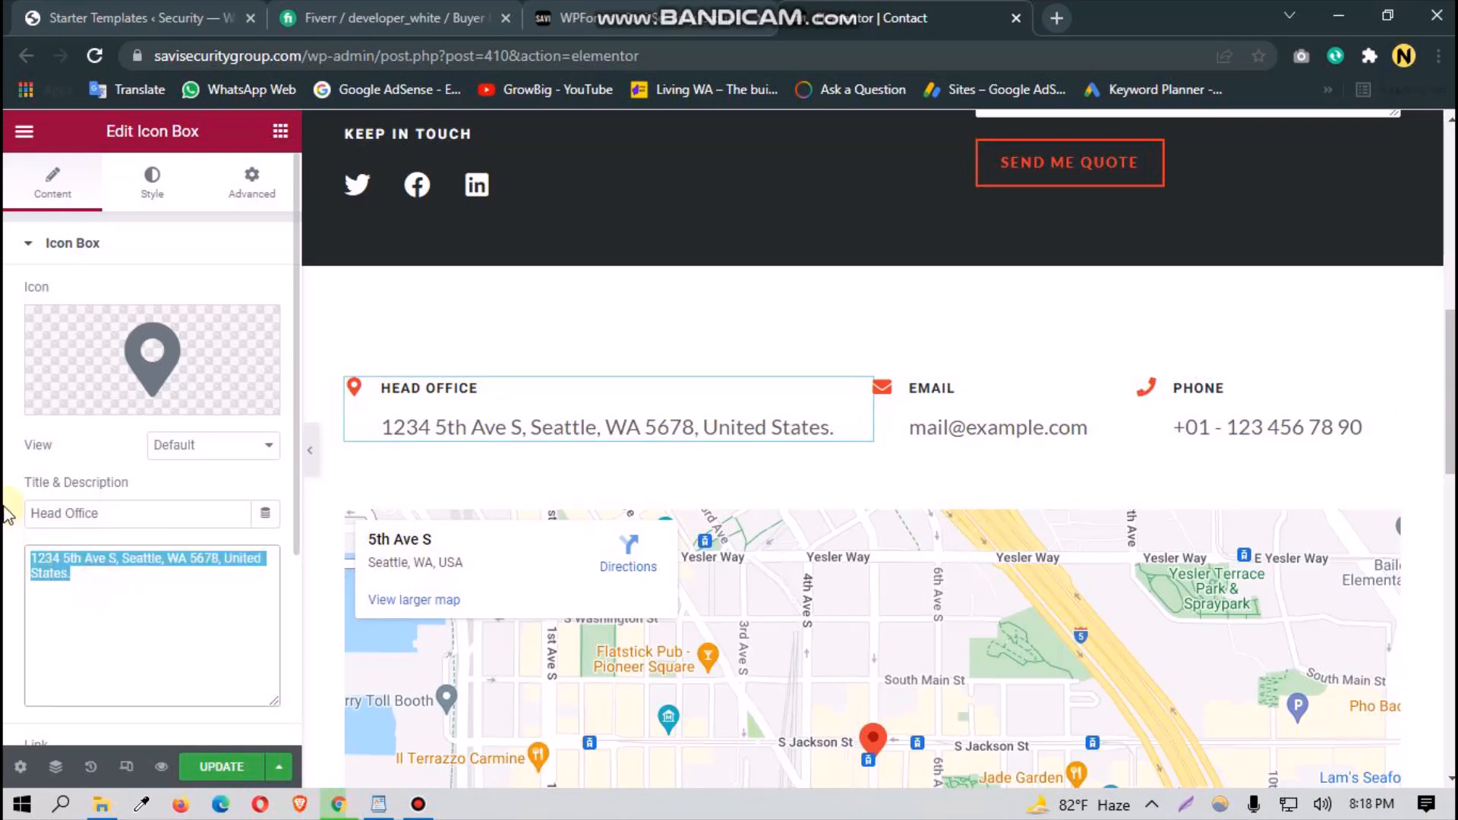
{"action": "key", "text": "BackSpace"}
{"action": "key", "text": "super+v"}
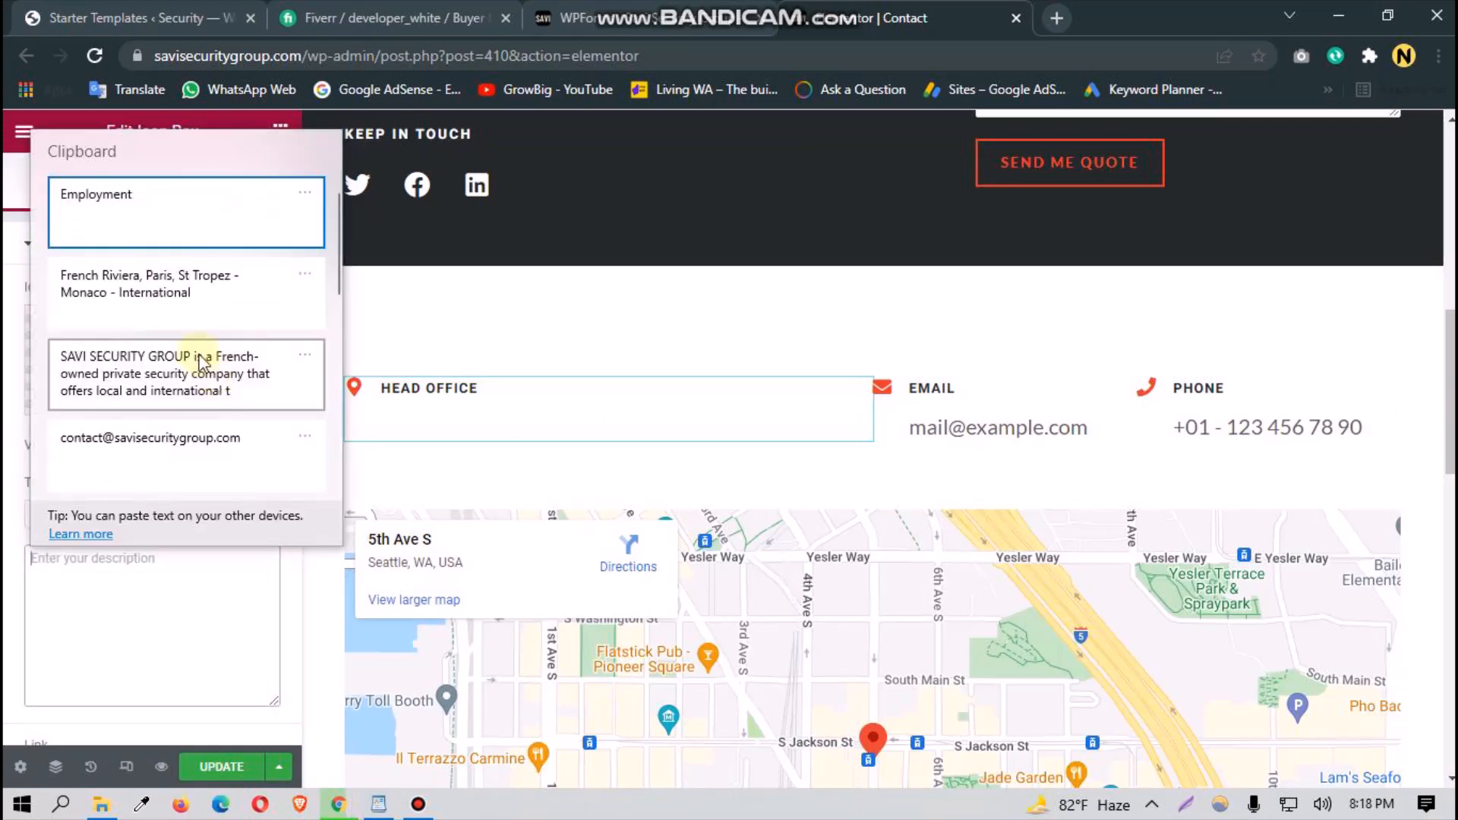
{"action": "left_click", "coordinate": [175, 319]}
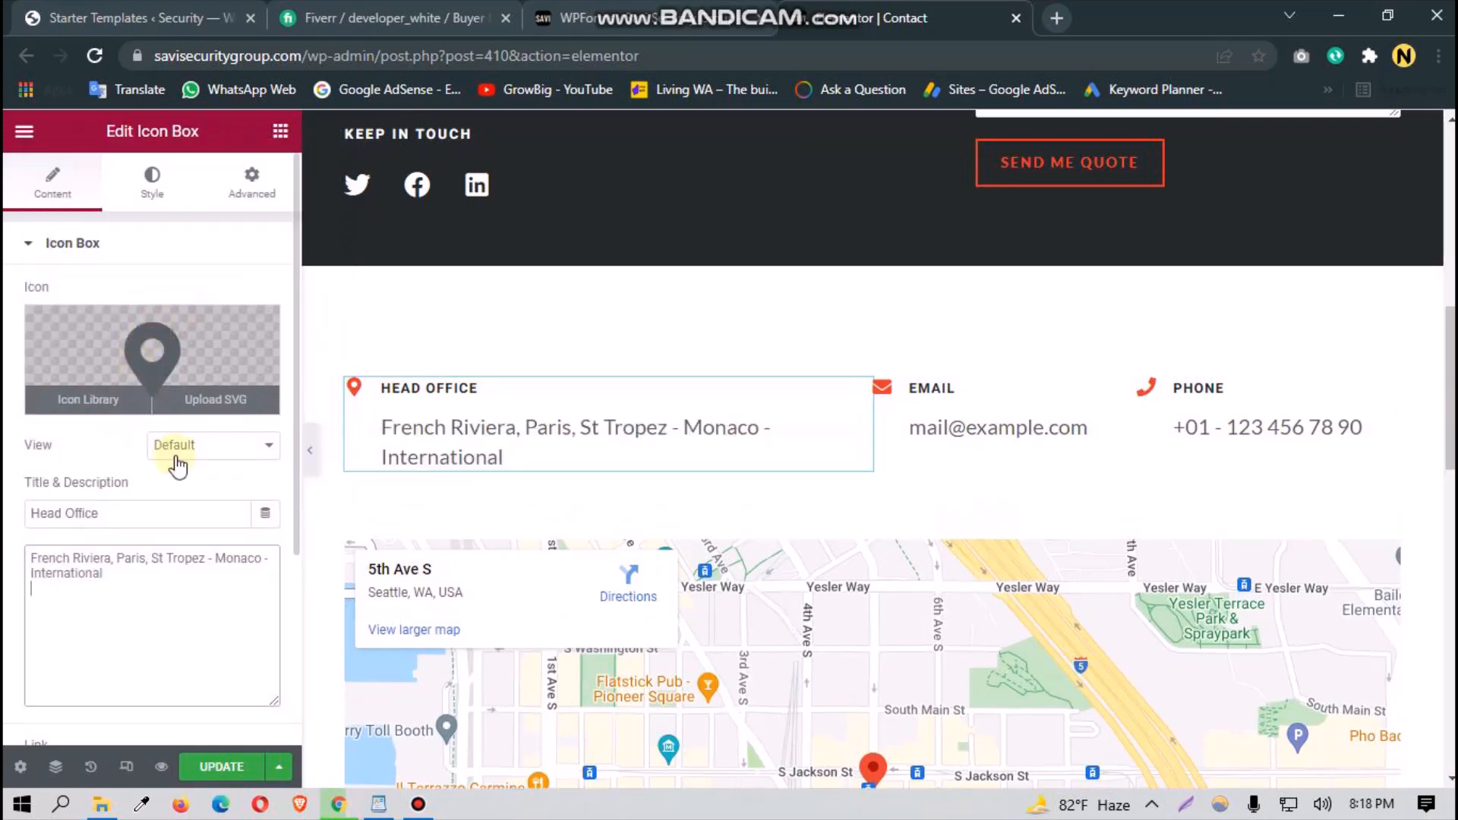
Step: Open the Email icon box beside Head Office for editing and select its entire placeholder description
{"action": "left_click", "coordinate": [928, 441]}
{"action": "triple_click", "coordinate": [175, 569]}
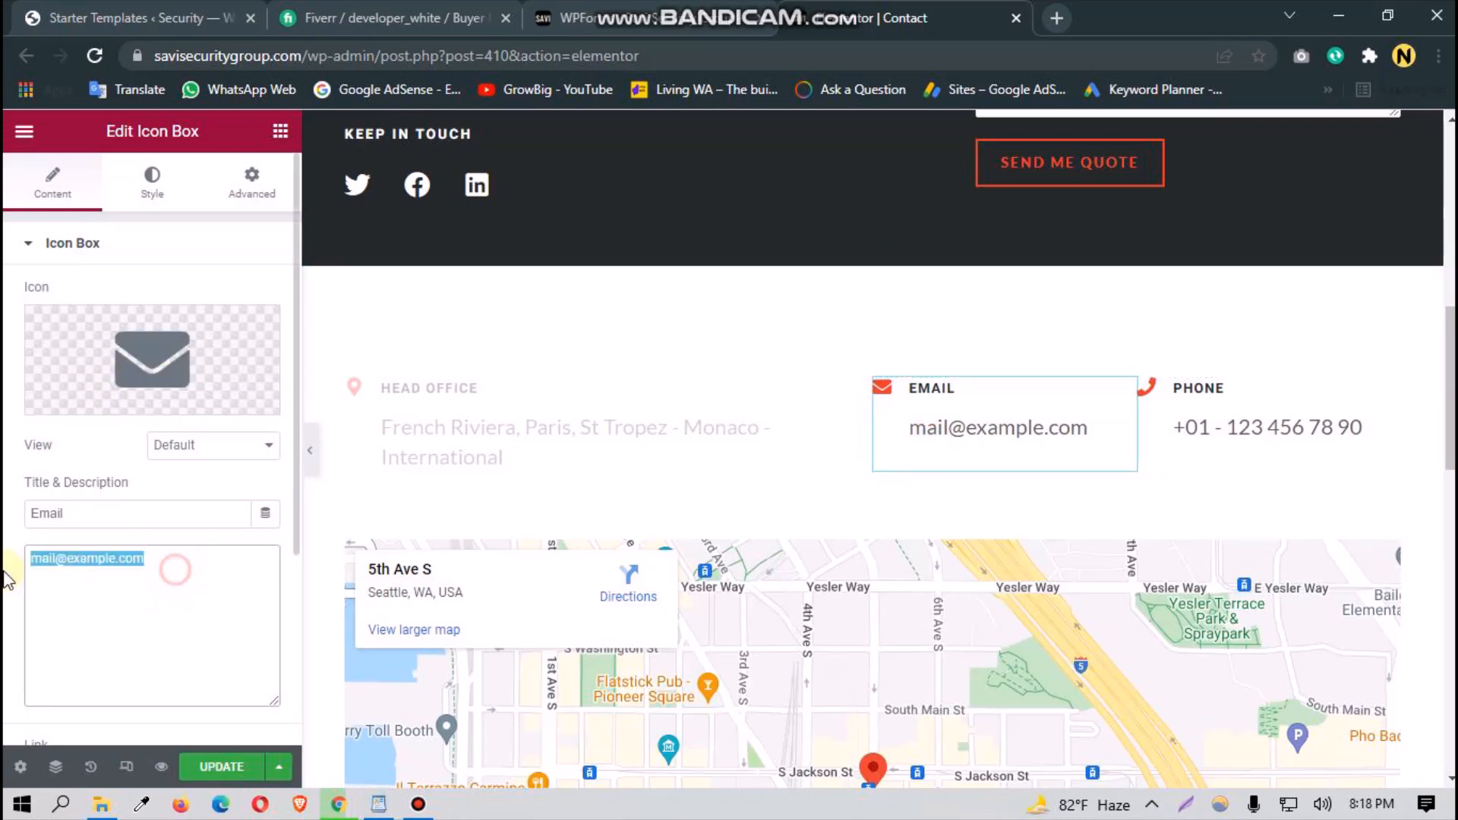
Step: Replace the Email icon box's placeholder description with the company's contact e-mail from the clipboard history
{"action": "key", "text": "BackSpace"}
{"action": "key", "text": "super+v"}
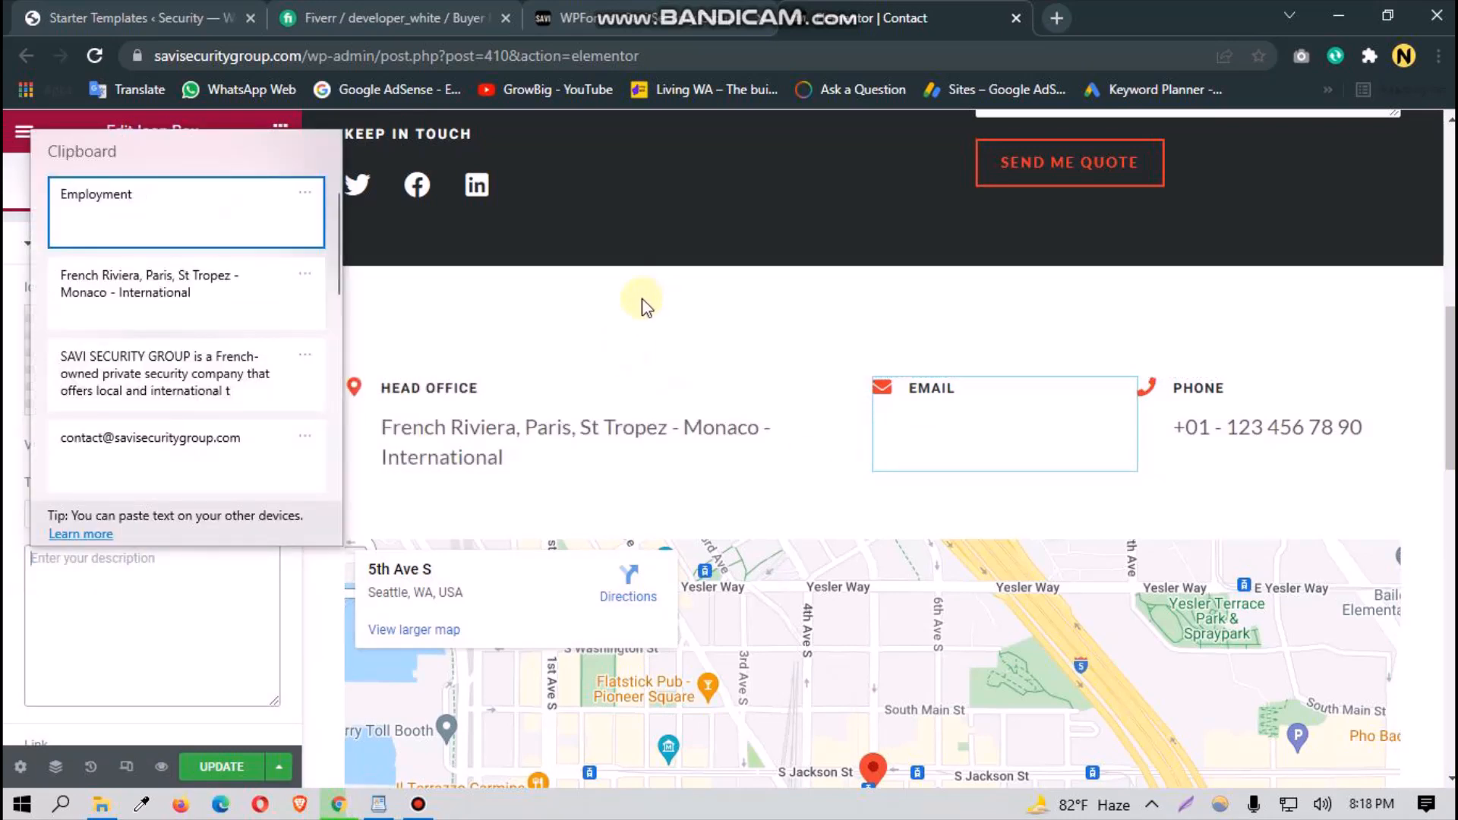
{"action": "left_click", "coordinate": [289, 475]}
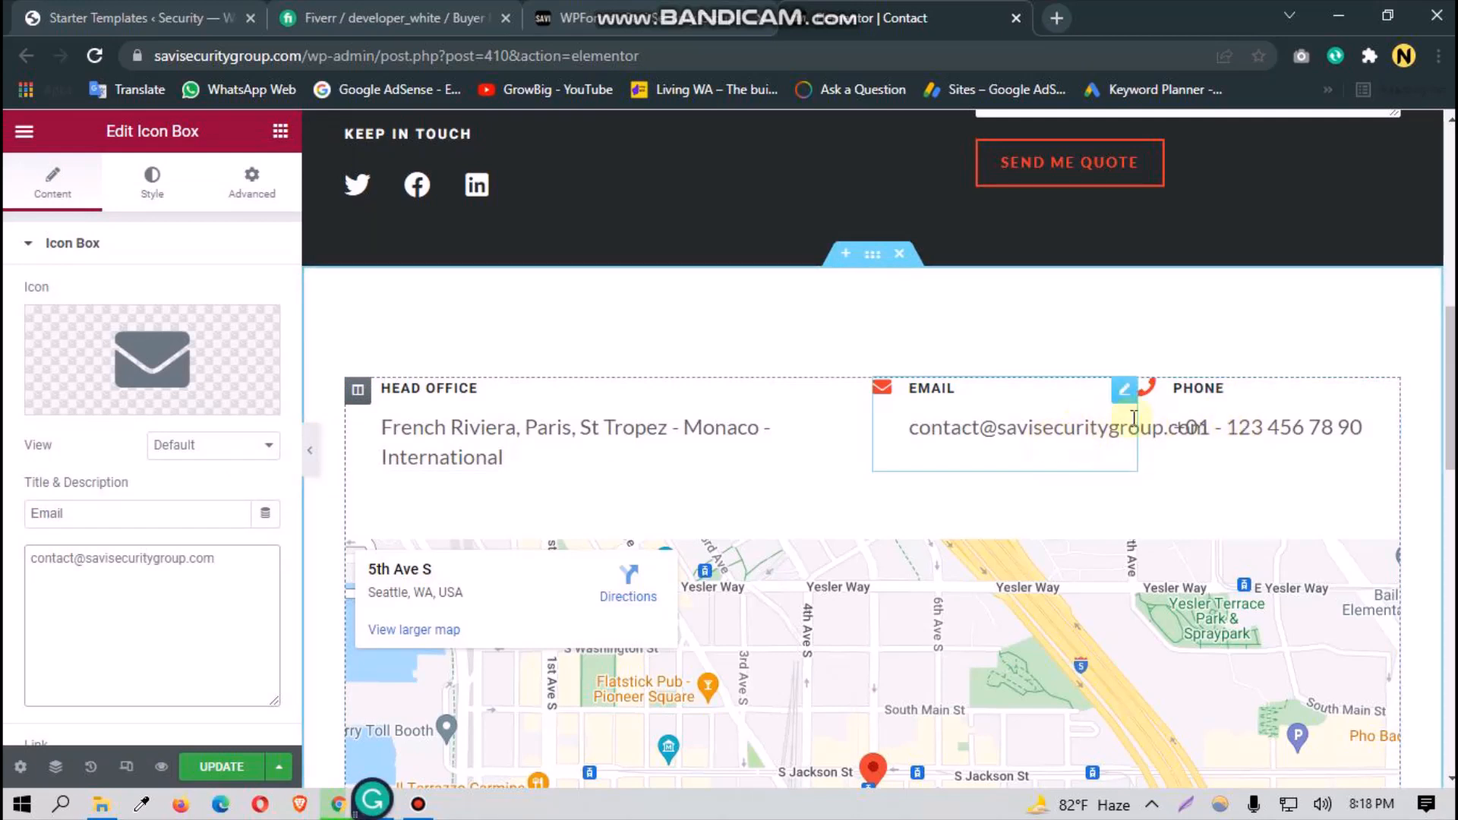
Step: Preview the contact details row at full width and check the Email icon box's margin and padding settings
{"action": "left_click", "coordinate": [1231, 428]}
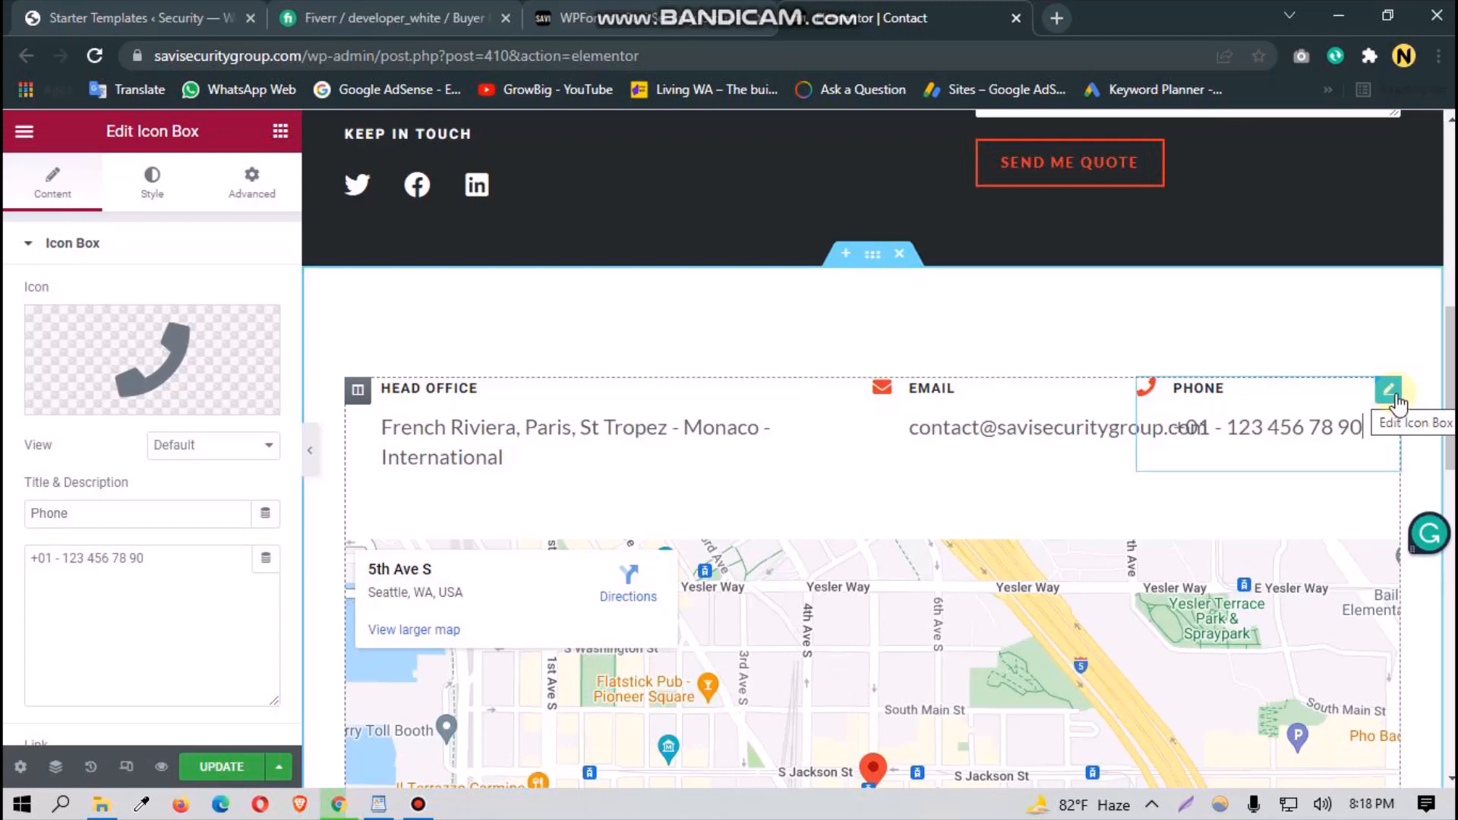
{"action": "left_click", "coordinate": [308, 449]}
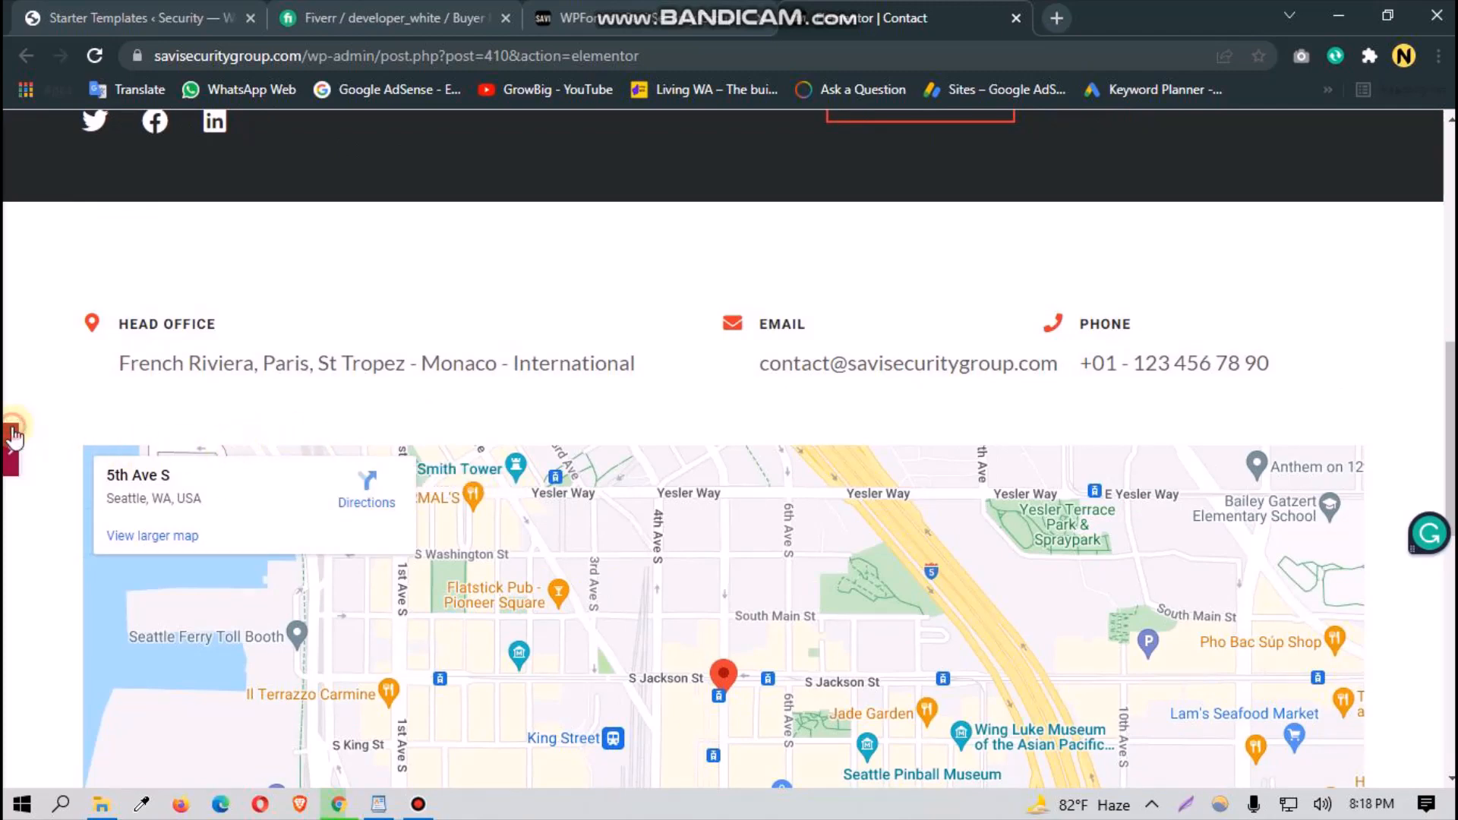
{"action": "left_click", "coordinate": [10, 449]}
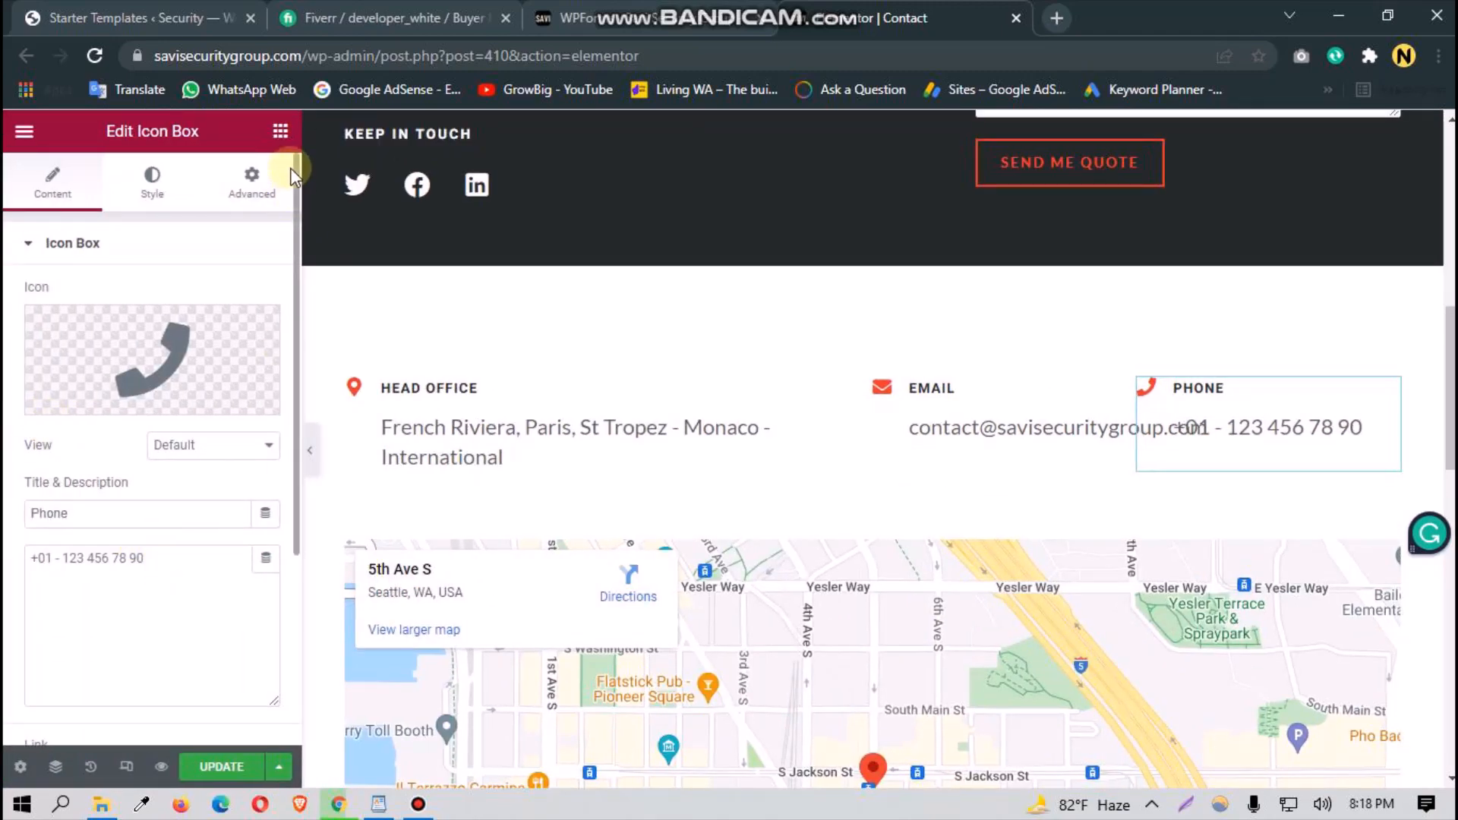
{"action": "left_click", "coordinate": [265, 181]}
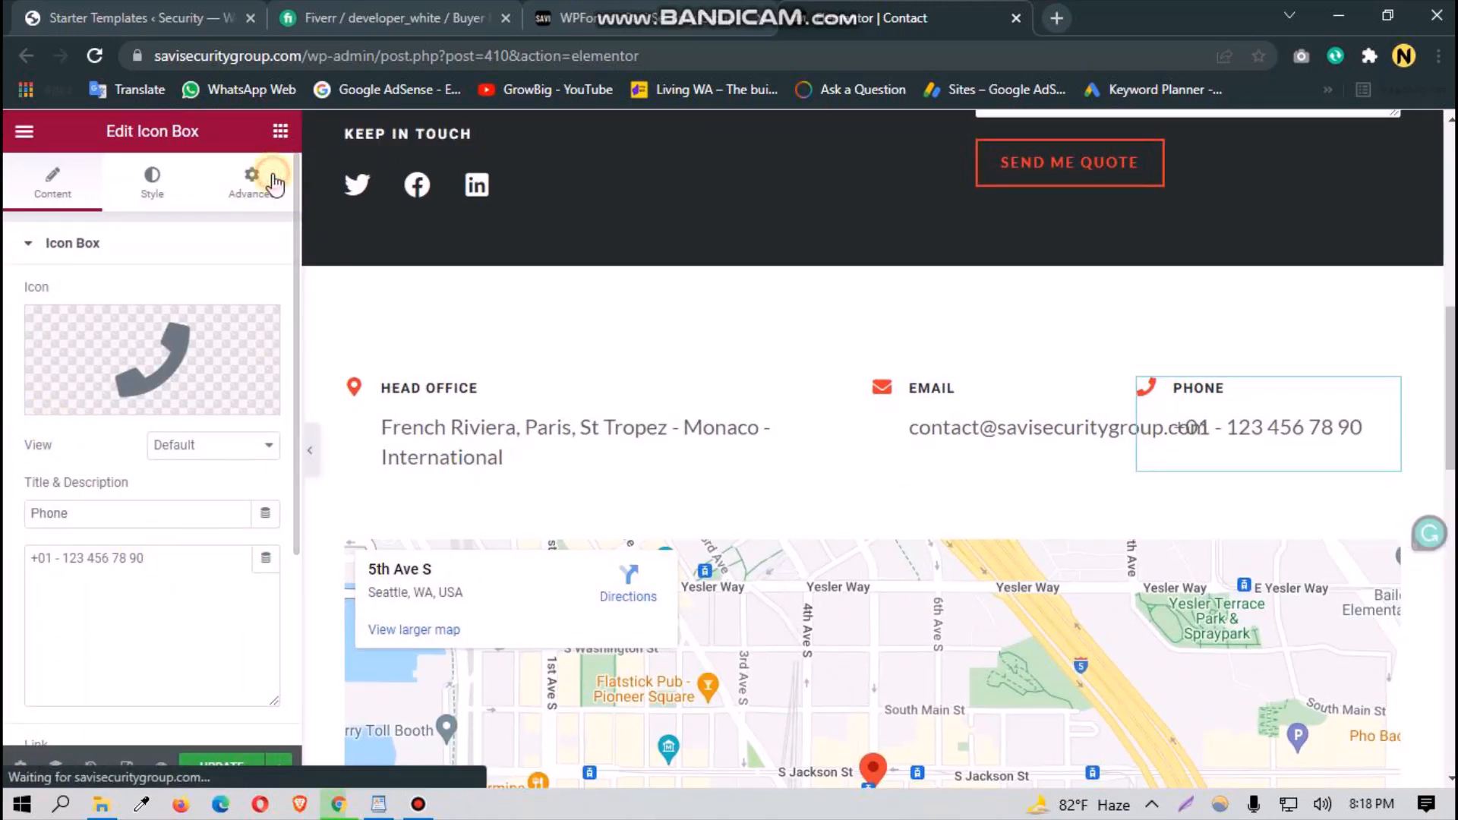
{"action": "left_click", "coordinate": [48, 190]}
{"action": "left_click", "coordinate": [960, 430]}
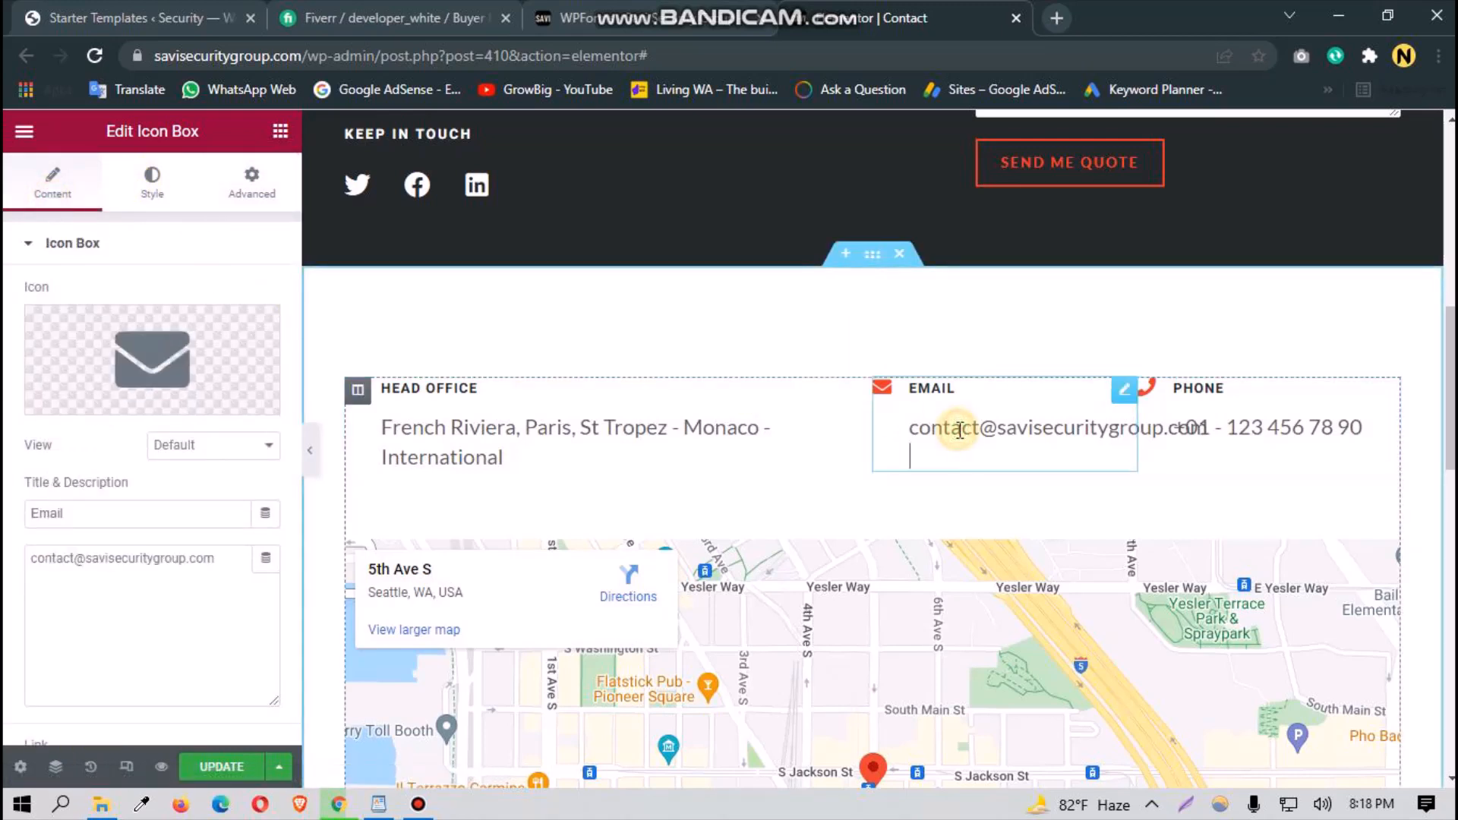
{"action": "left_click", "coordinate": [252, 182]}
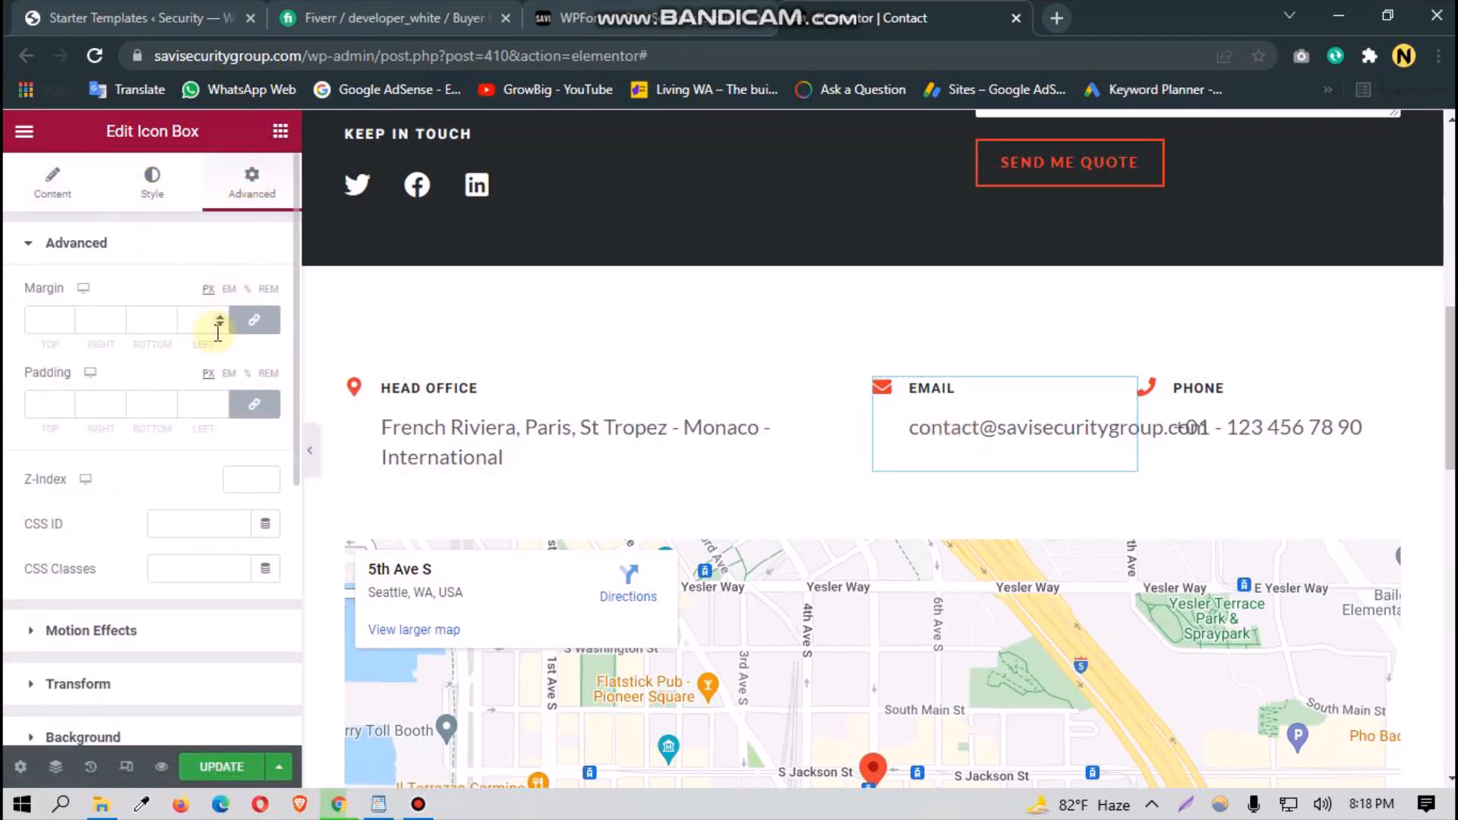
Step: Clear the placeholder number from the Phone icon box's description
{"action": "left_click", "coordinate": [1239, 463]}
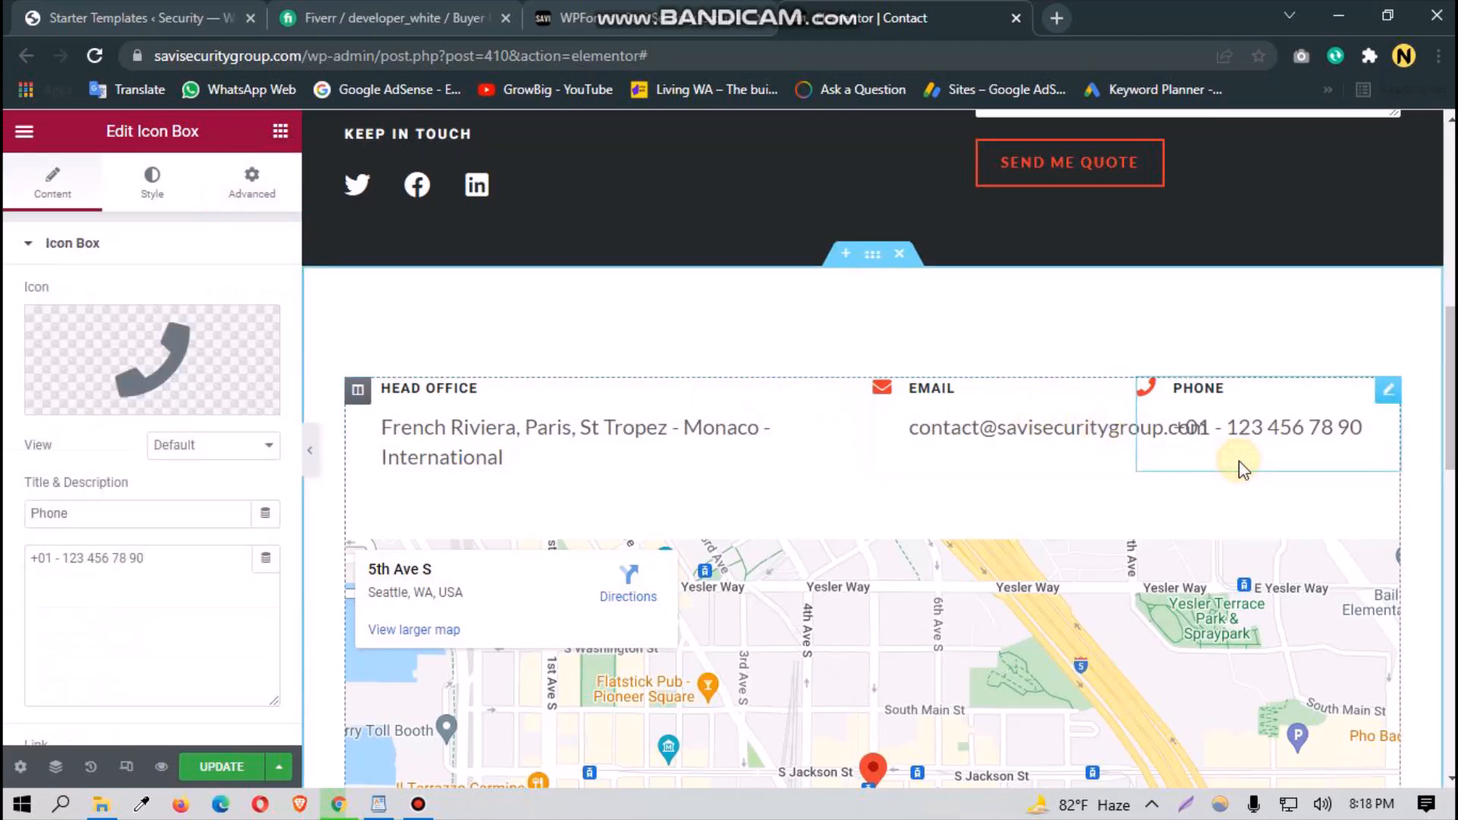
{"action": "left_click", "coordinate": [224, 547]}
{"action": "key", "text": "ctrl+a"}
{"action": "key", "text": "BackSpace"}
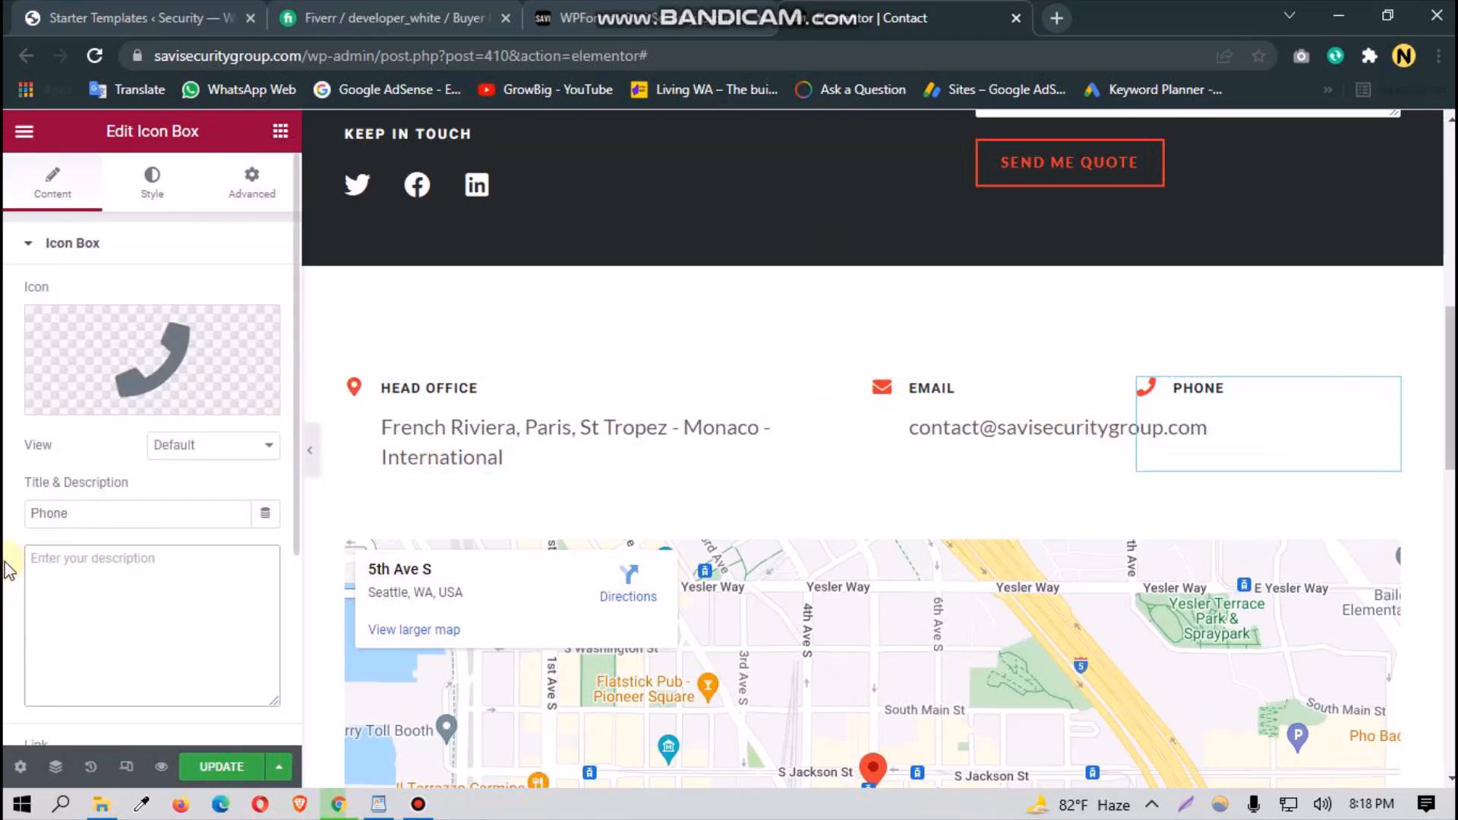
Step: Set the Google Maps widget's location to "French Riviera, Paris, St Tropez - Monaco - International" from the clipboard history
{"action": "scroll", "coordinate": [700, 638], "scroll_direction": "down", "scroll_amount": 4}
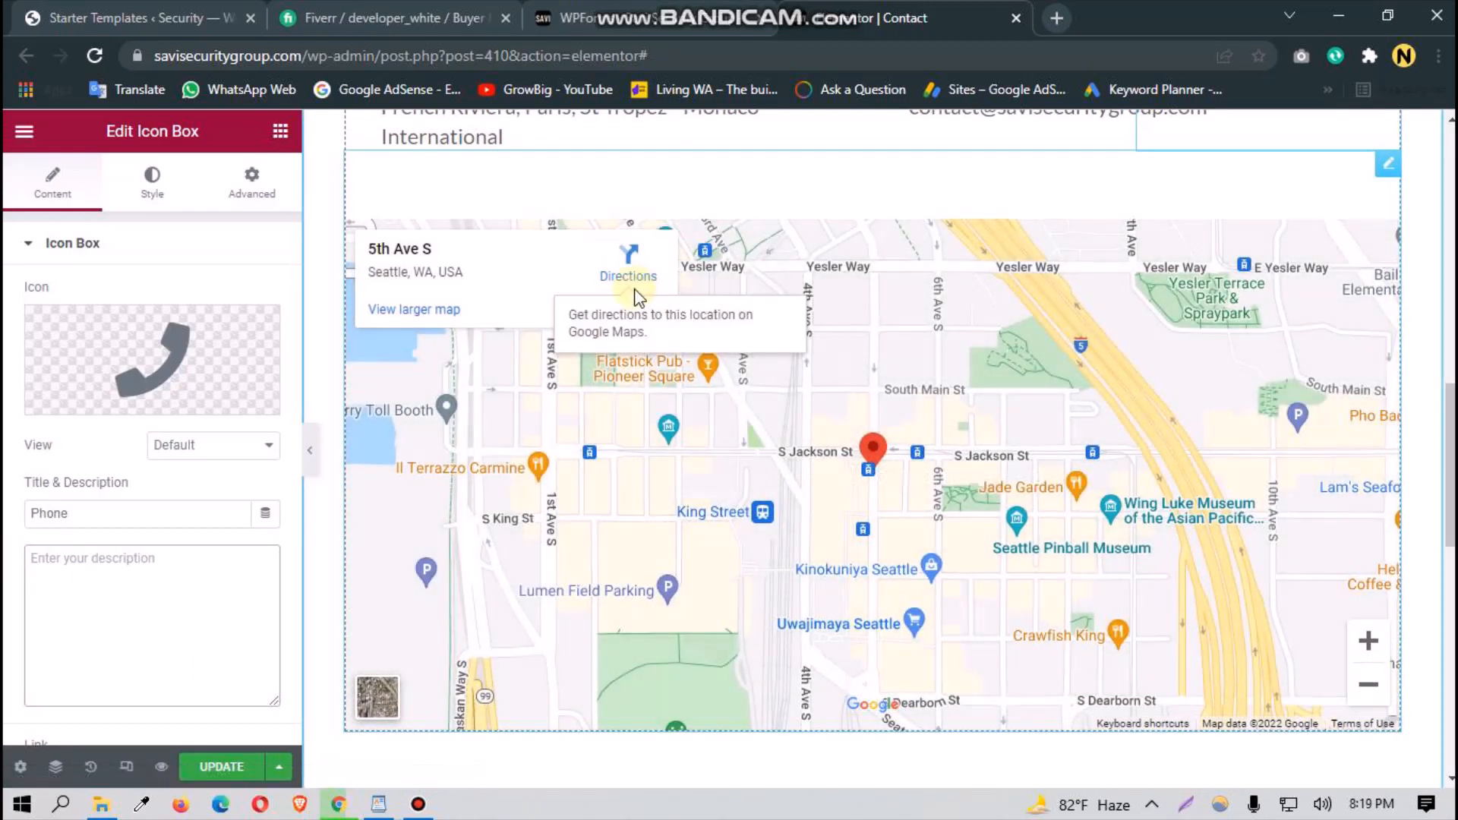
{"action": "left_click", "coordinate": [1388, 164]}
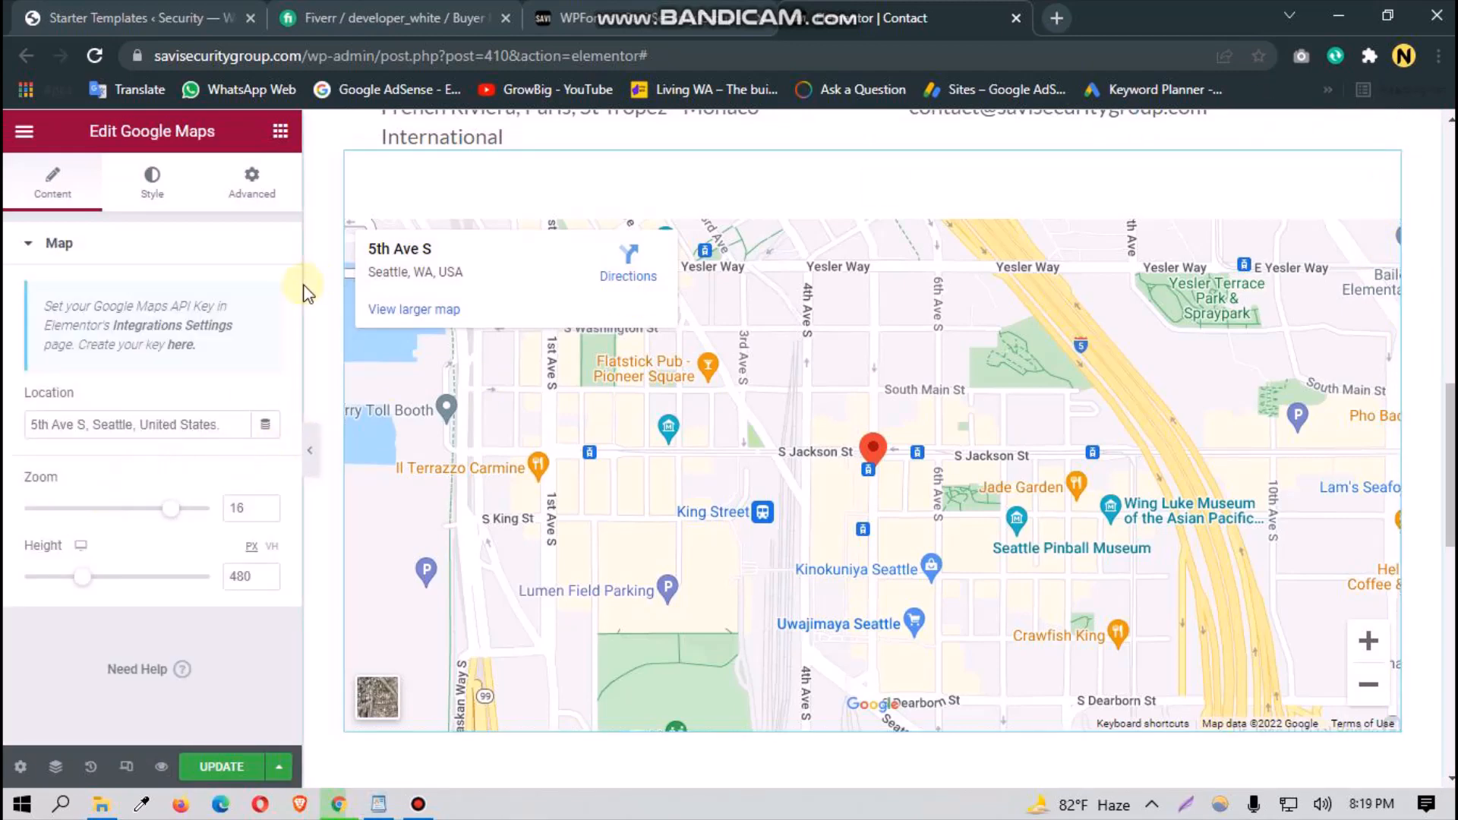
{"action": "left_click_drag", "start_coordinate": [232, 424], "coordinate": [6, 403]}
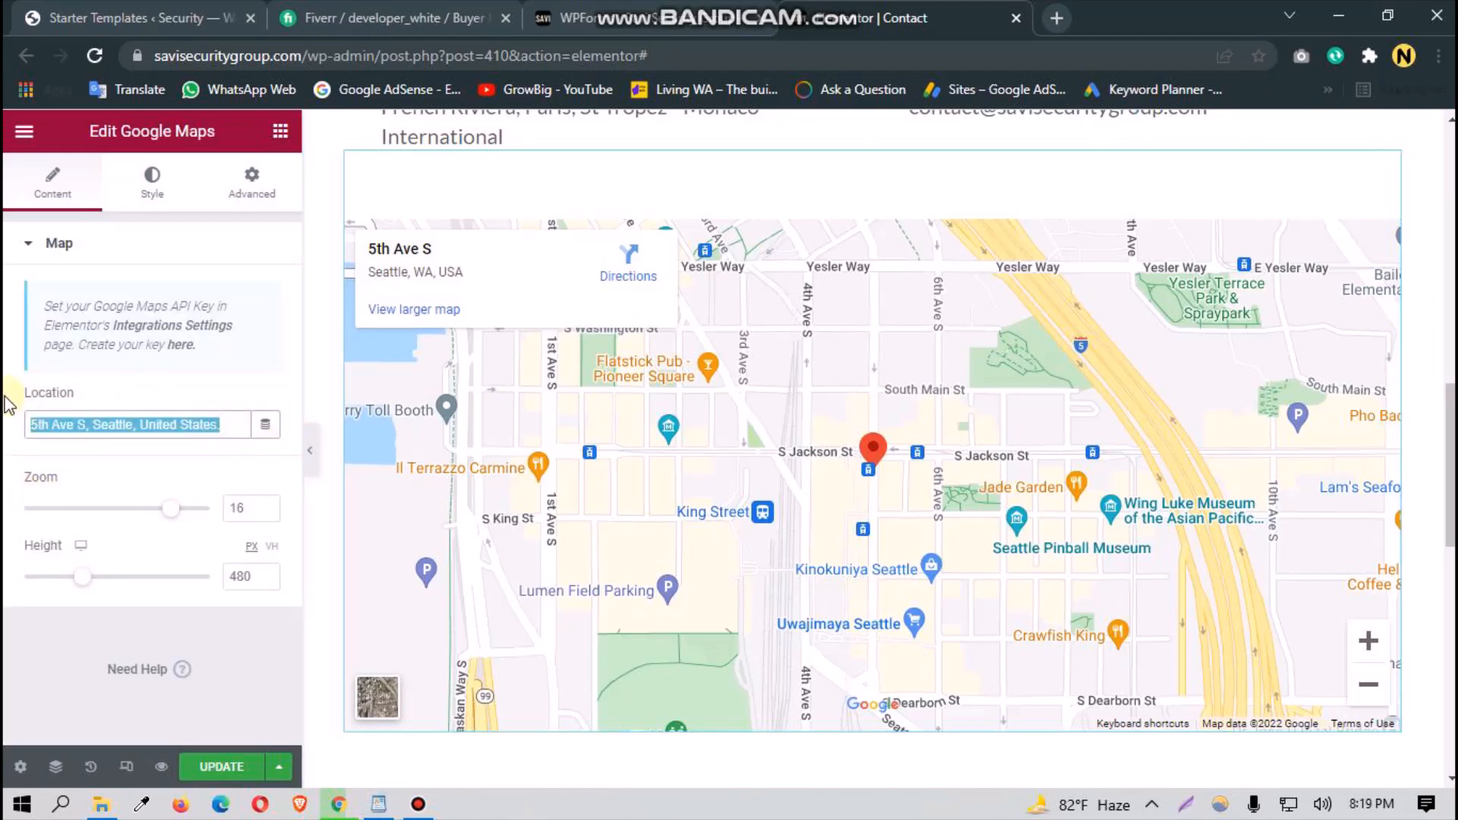
{"action": "key", "text": "super+v"}
{"action": "left_click", "coordinate": [180, 376]}
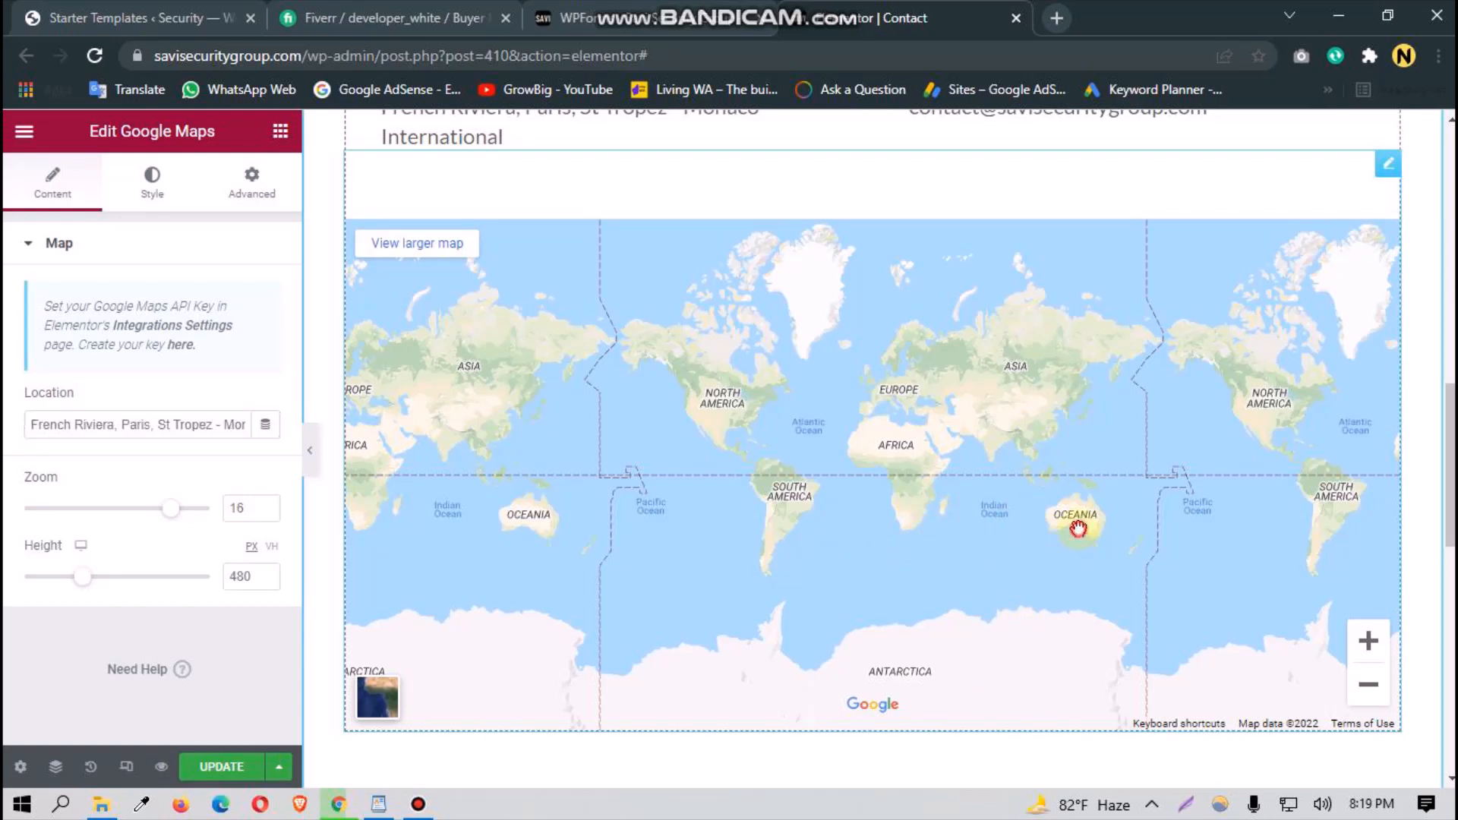
Step: Examine the map preview around Europe to check where the entered location falls
{"action": "left_click_drag", "start_coordinate": [1075, 513], "coordinate": [844, 613]}
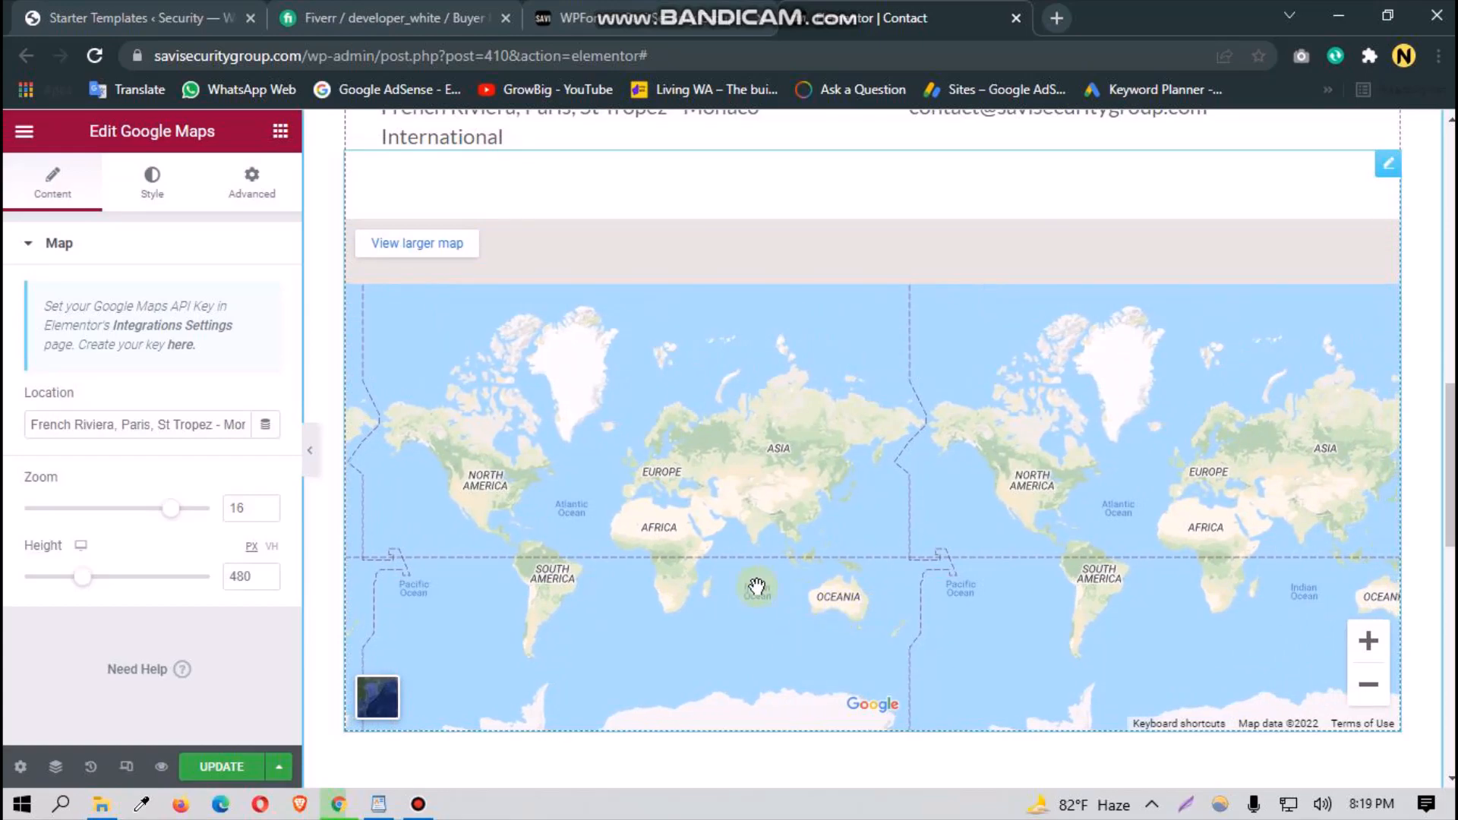
{"action": "scroll", "coordinate": [710, 515], "scroll_direction": "up", "scroll_amount": 5}
{"action": "scroll", "coordinate": [709, 508], "scroll_direction": "down", "scroll_amount": 7}
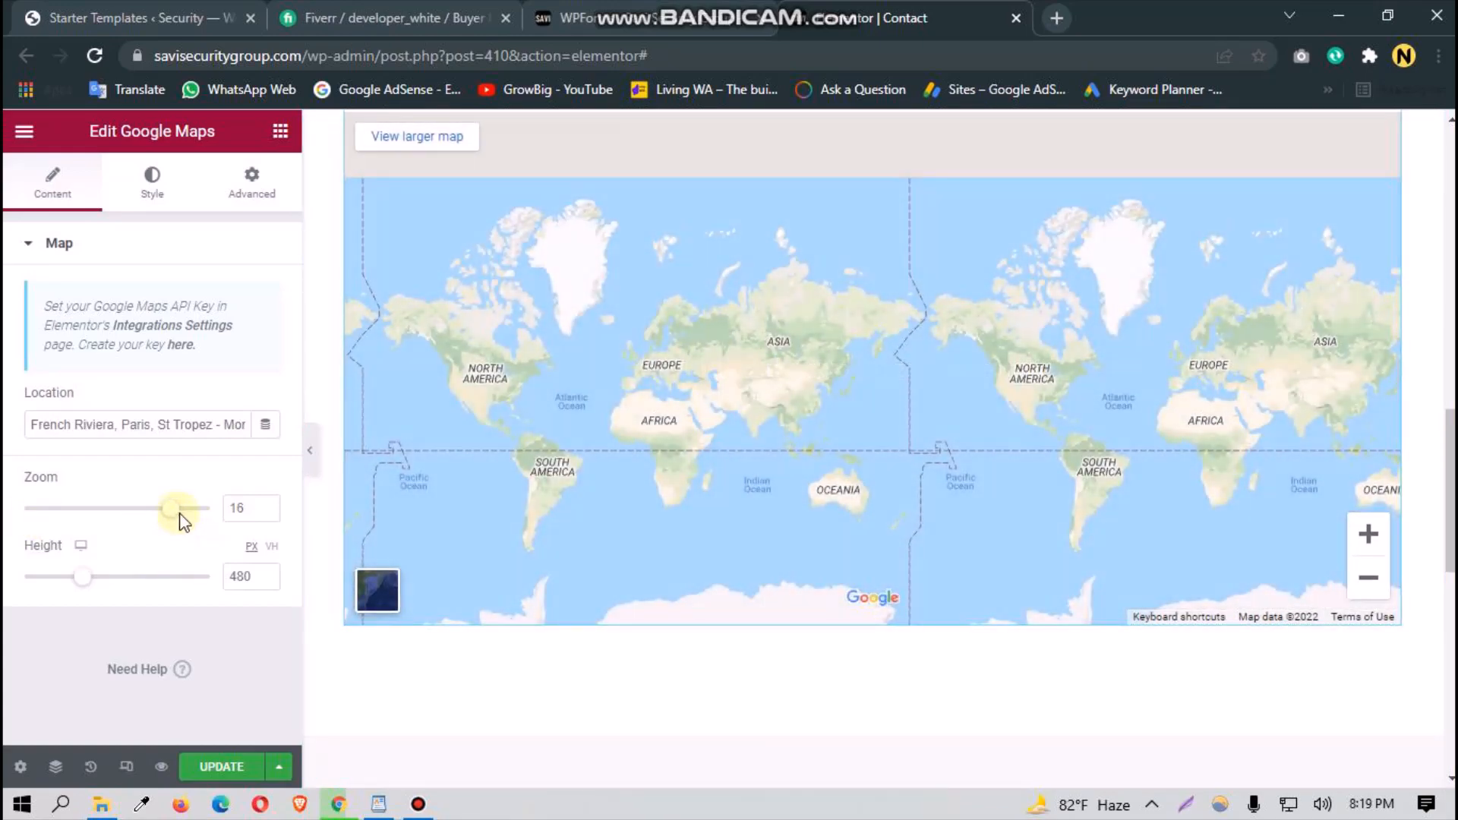
{"action": "left_click", "coordinate": [1370, 534]}
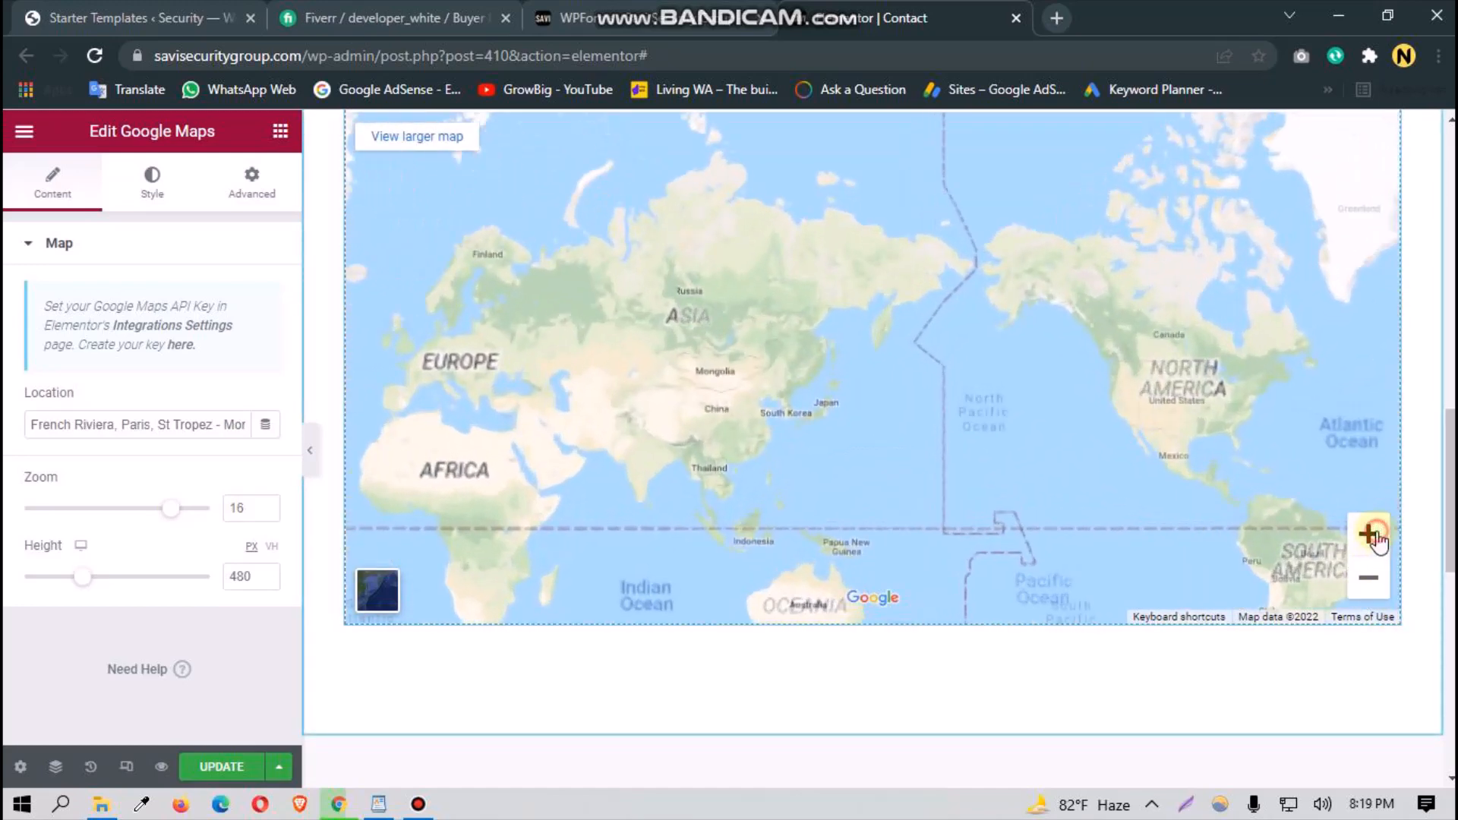
{"action": "left_click", "coordinate": [1372, 536]}
{"action": "left_click_drag", "start_coordinate": [486, 486], "coordinate": [1016, 547]}
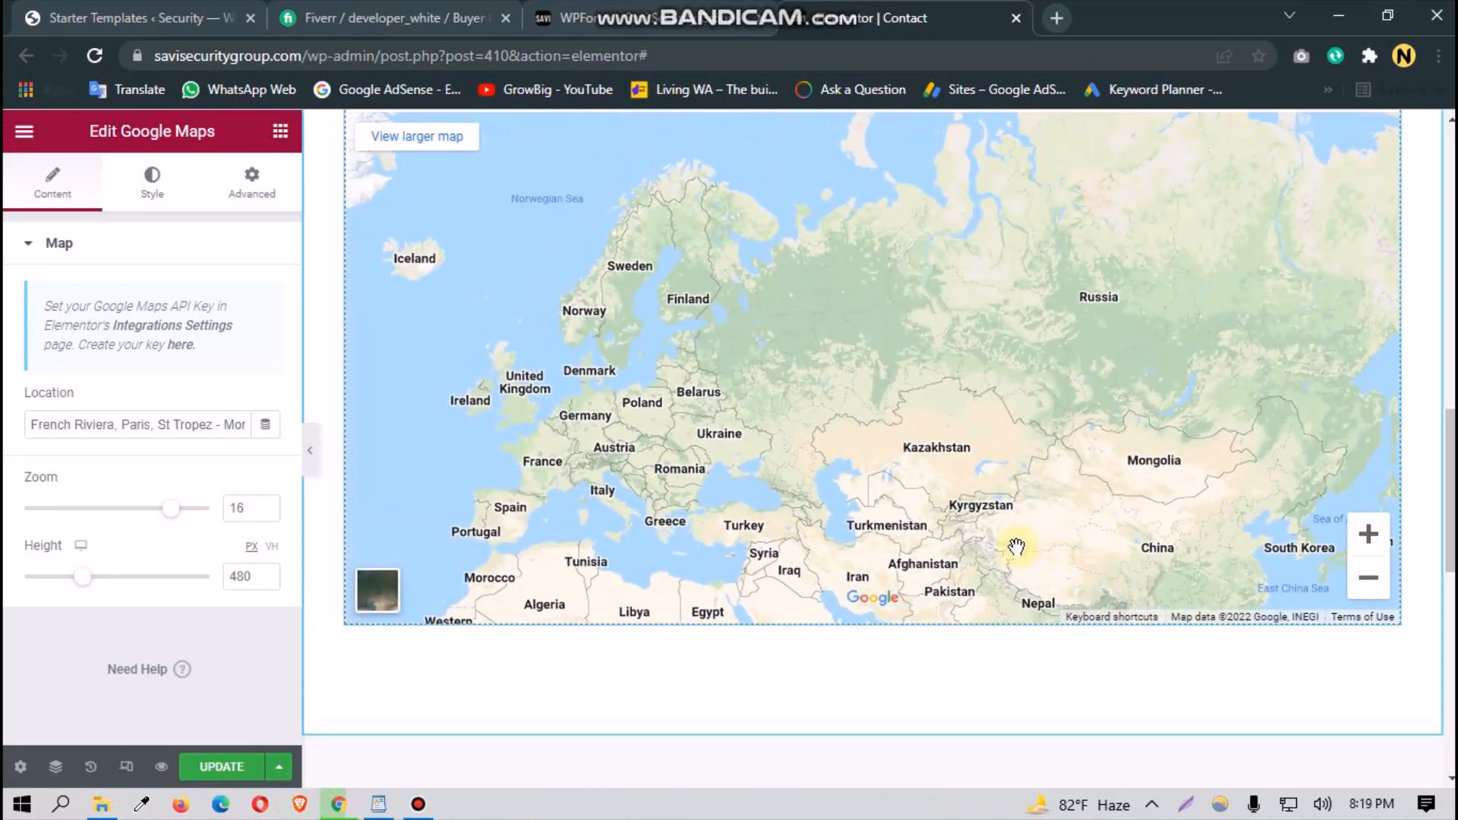
{"action": "mouse_move", "coordinate": [726, 505]}
{"action": "left_mouse_down"}
{"action": "mouse_move", "coordinate": [779, 488]}
{"action": "mouse_move", "coordinate": [994, 346]}
{"action": "left_mouse_up"}
{"action": "left_click", "coordinate": [1369, 535]}
{"action": "left_click_drag", "start_coordinate": [815, 455], "coordinate": [987, 420]}
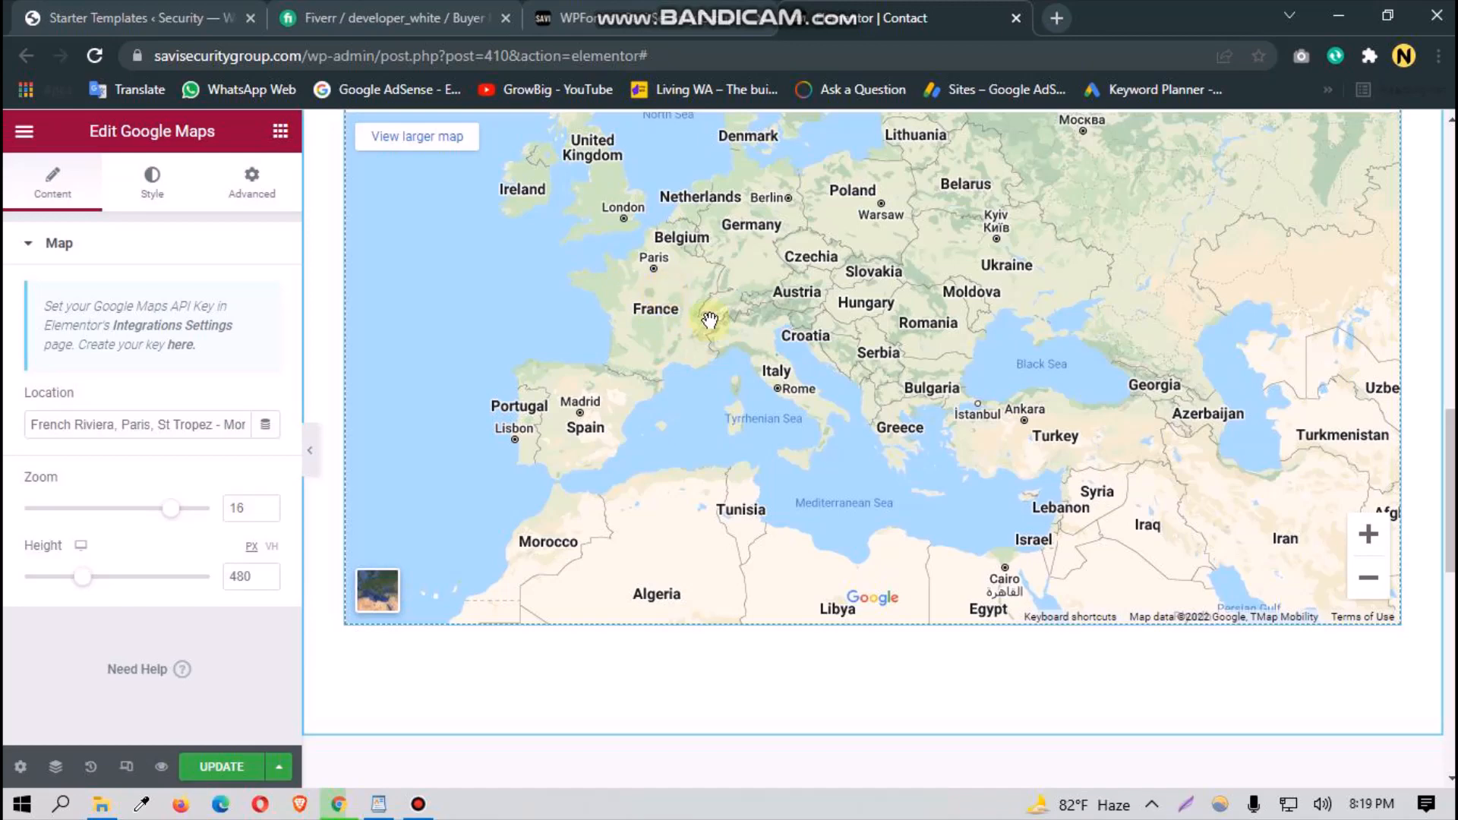
Step: Examine the map preview closely along France's Mediterranean coast, around Marseille, Nice and Monaco
{"action": "left_click", "coordinate": [1368, 533]}
{"action": "left_click", "coordinate": [1369, 533]}
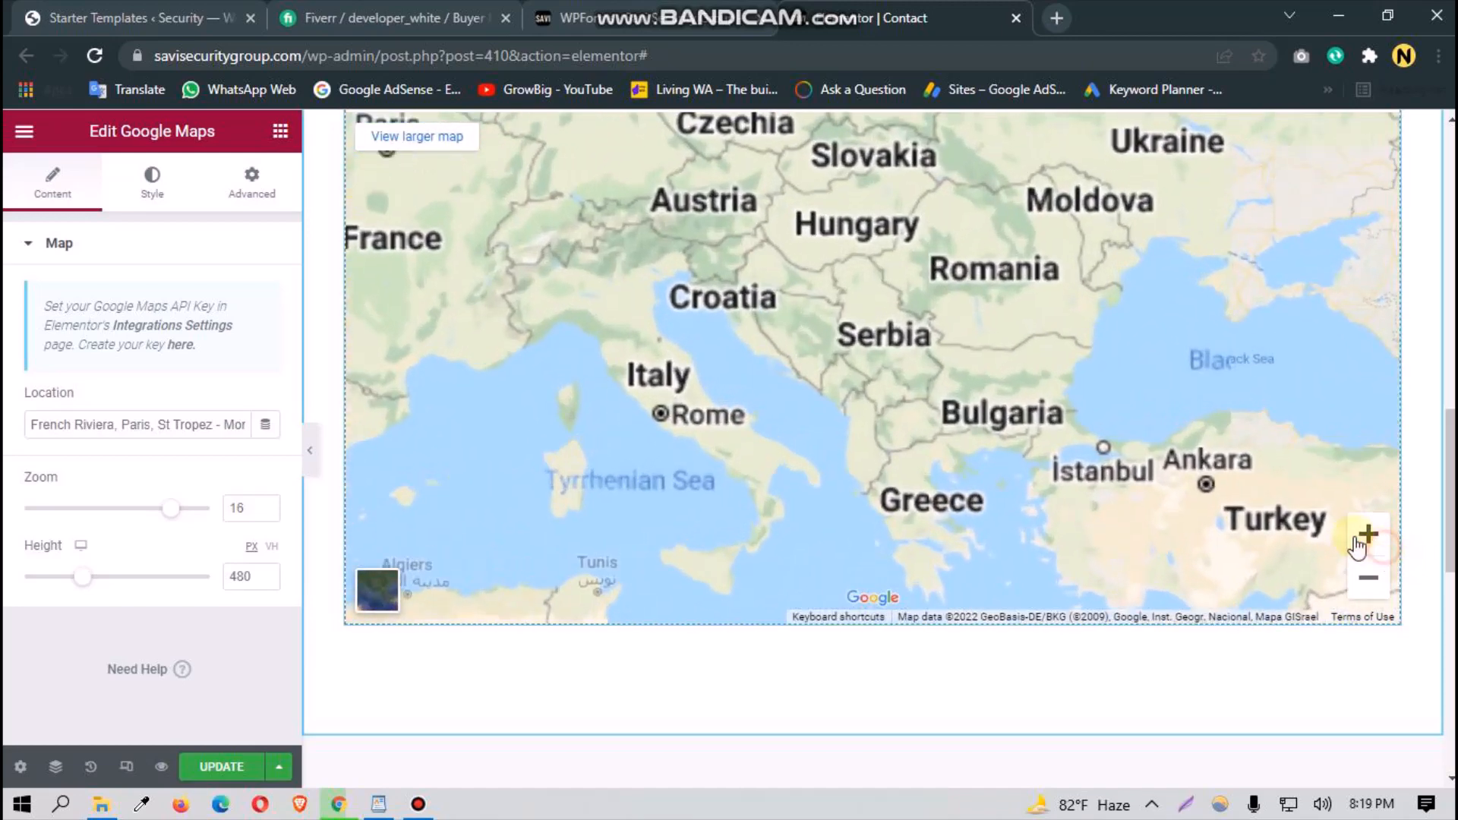
{"action": "left_click", "coordinate": [1368, 533]}
{"action": "left_click_drag", "start_coordinate": [705, 354], "coordinate": [945, 423]}
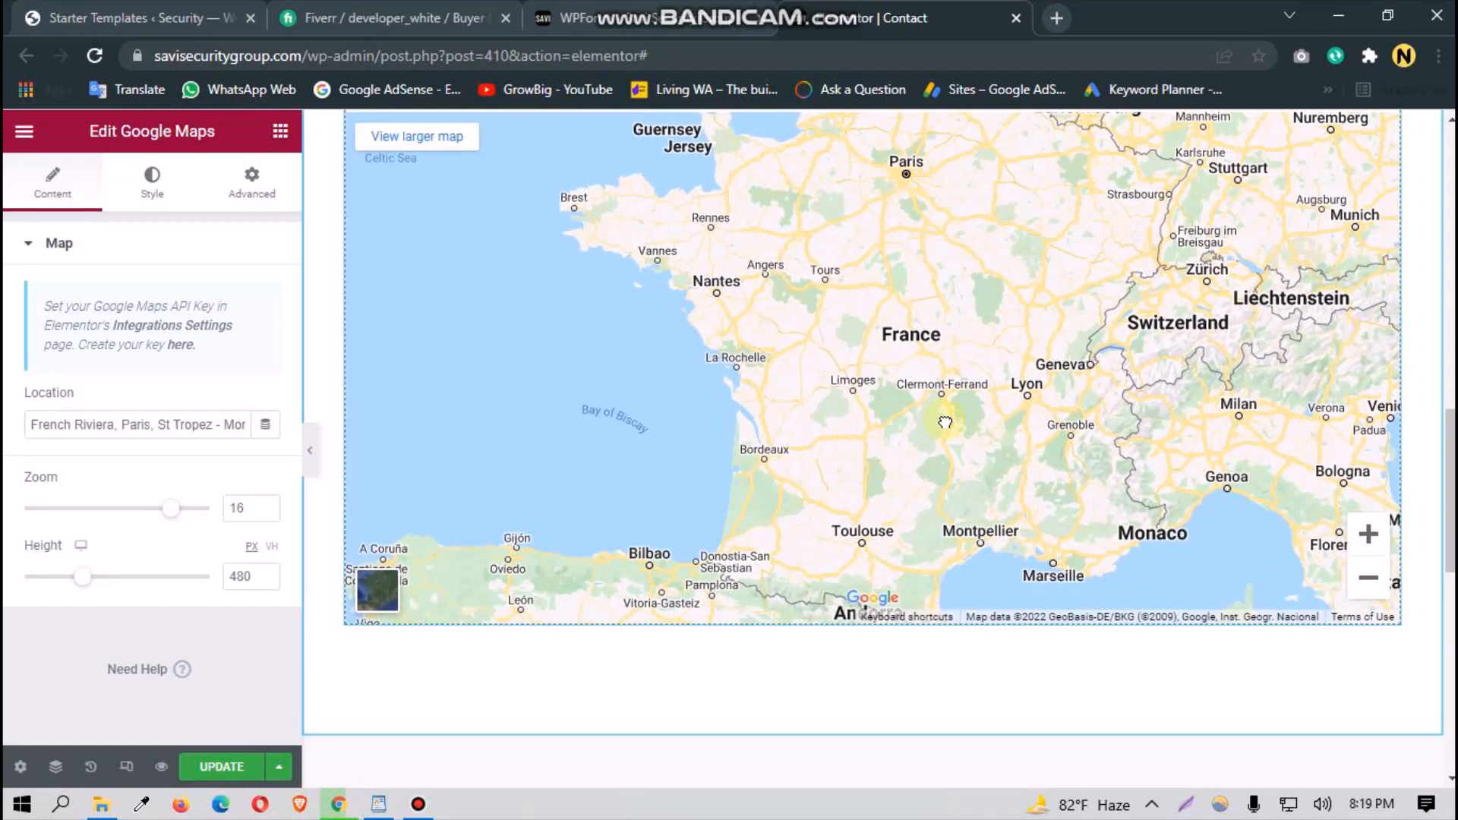
{"action": "left_click_drag", "start_coordinate": [898, 507], "coordinate": [823, 465]}
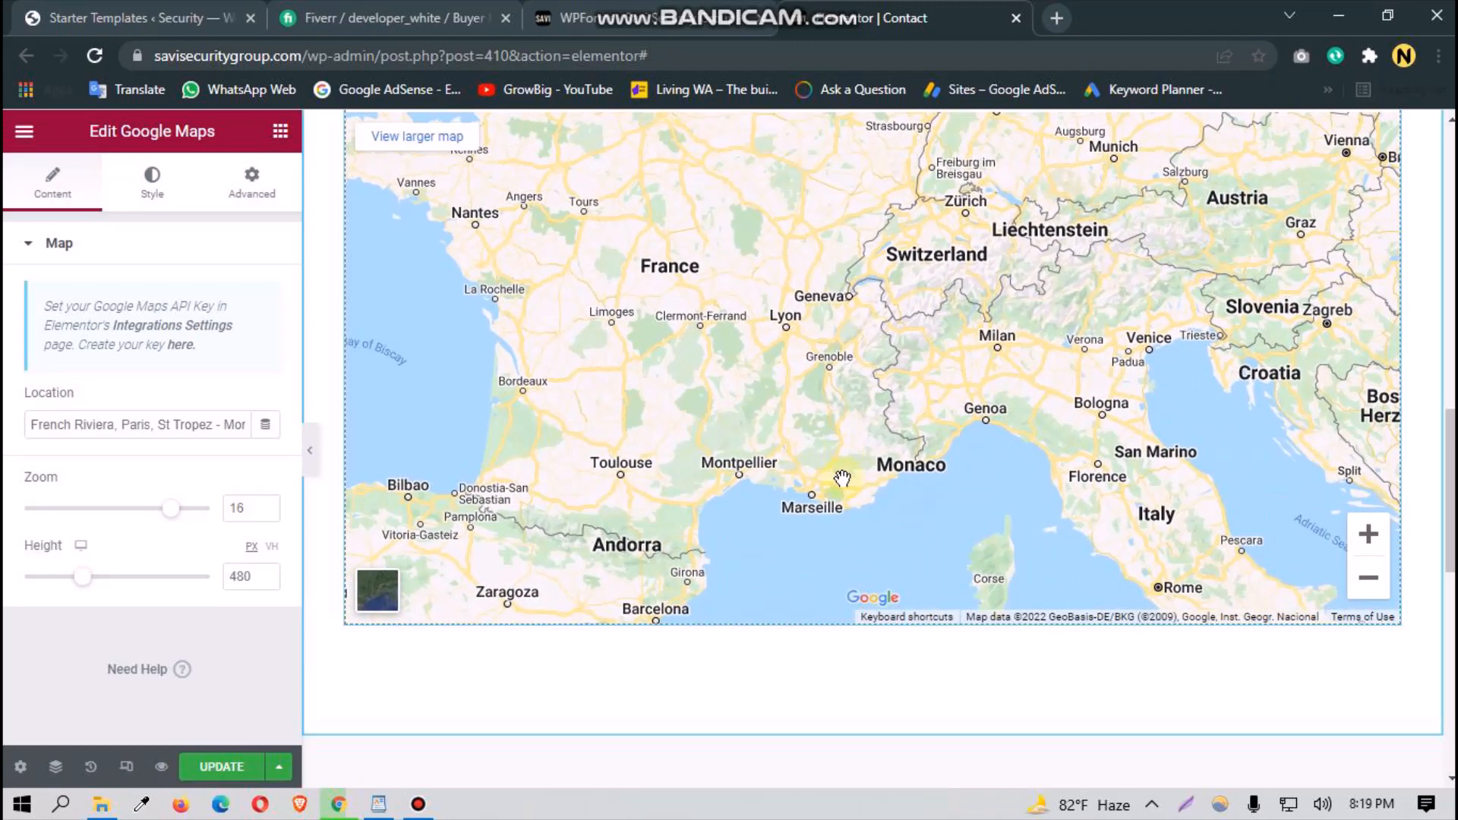
{"action": "left_click", "coordinate": [1368, 534]}
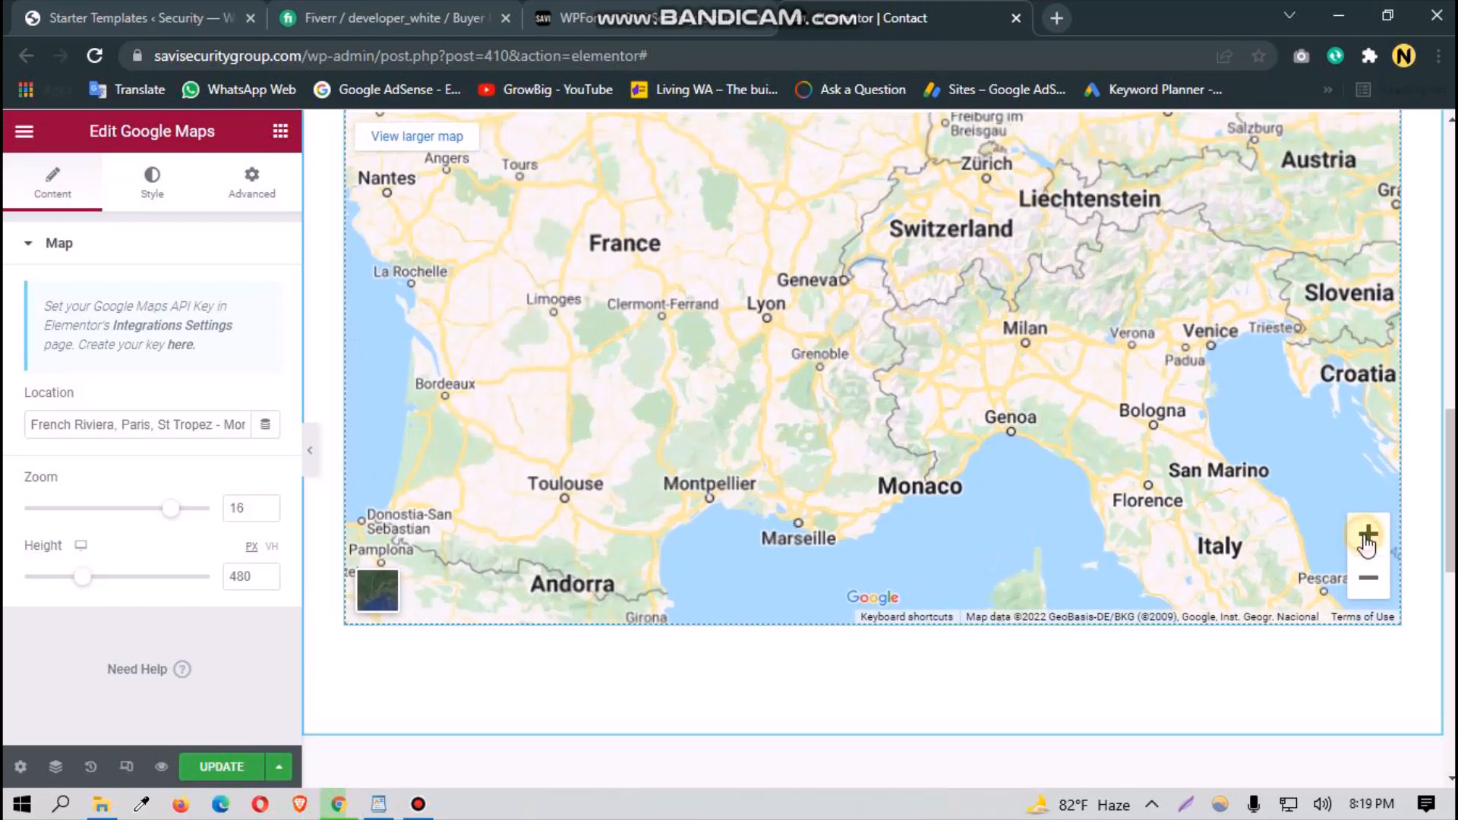
{"action": "left_click", "coordinate": [1368, 534]}
{"action": "left_click_drag", "start_coordinate": [918, 541], "coordinate": [945, 171]}
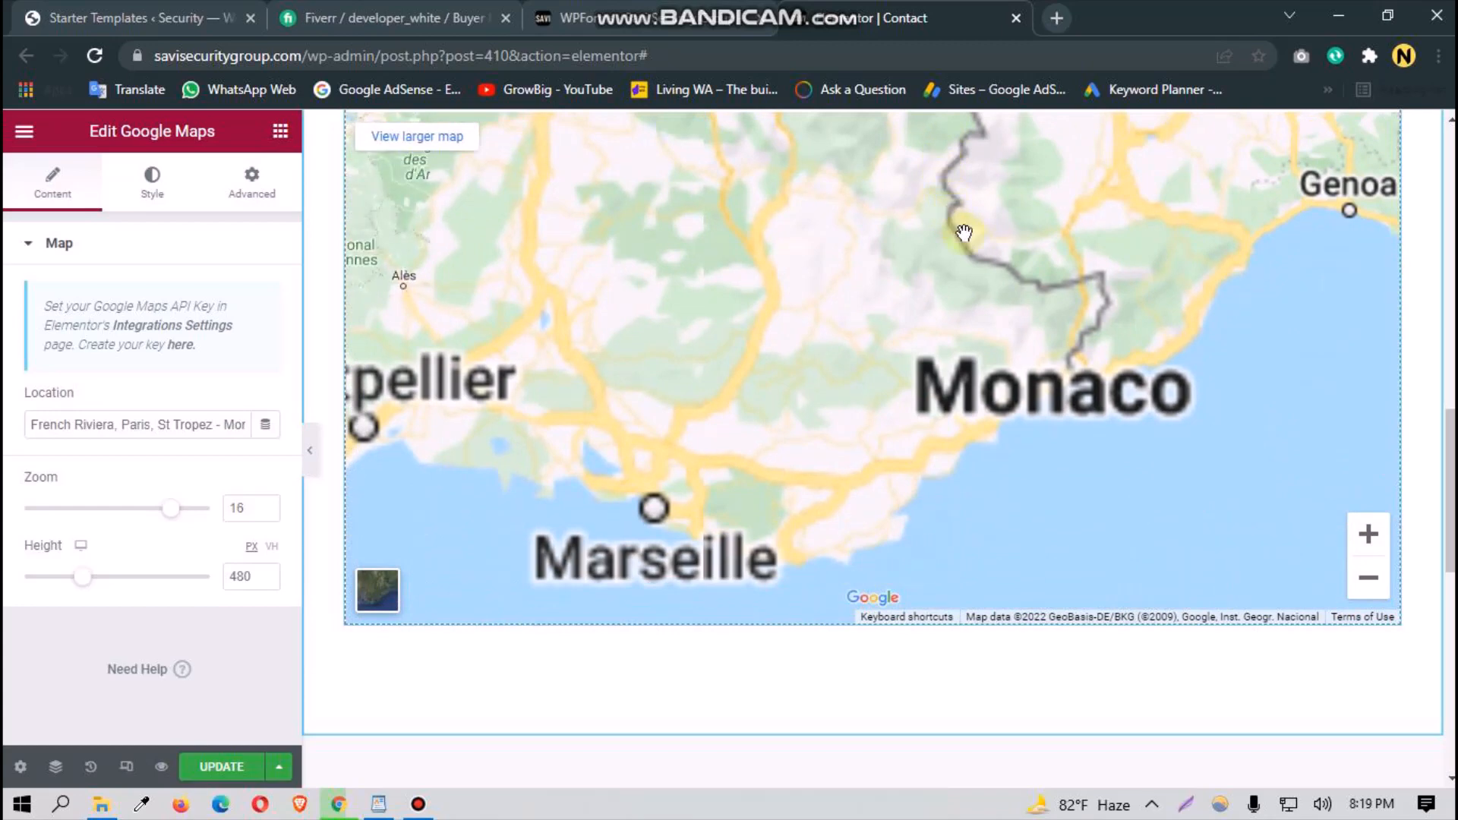
{"action": "left_click", "coordinate": [1367, 577]}
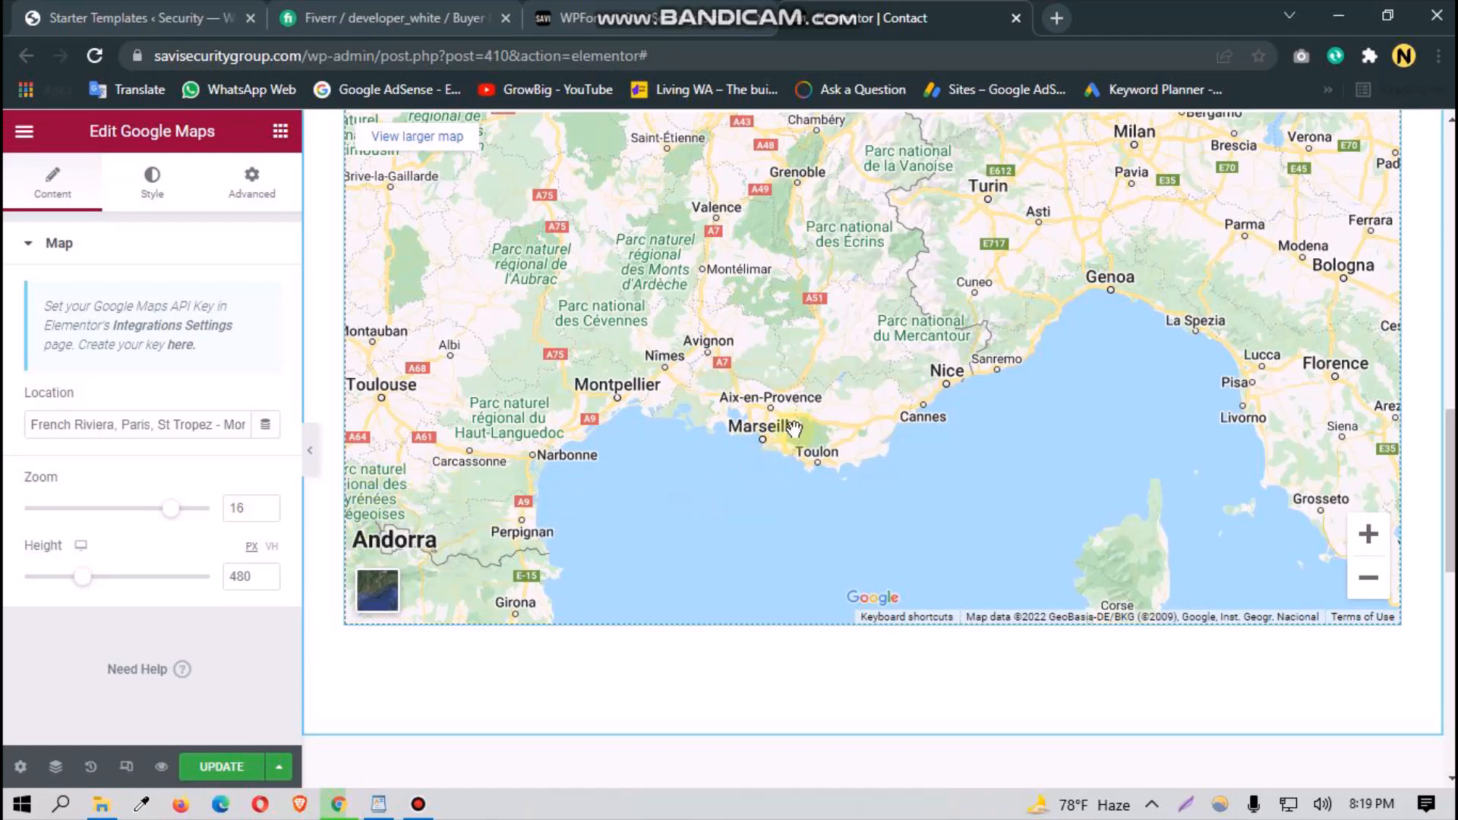
{"action": "left_click_drag", "start_coordinate": [810, 312], "coordinate": [744, 433]}
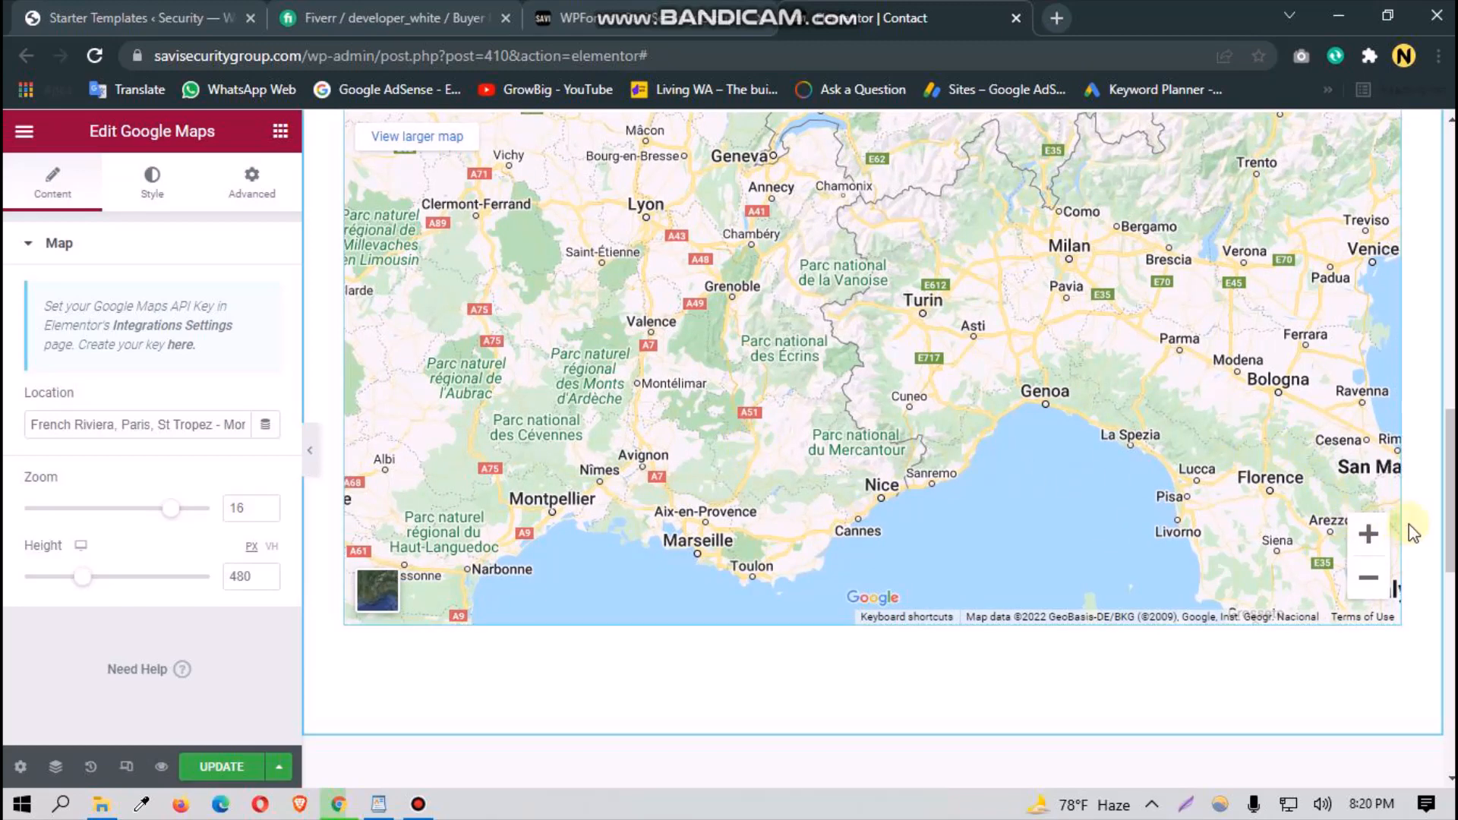
{"action": "left_click", "coordinate": [1367, 536]}
{"action": "left_click", "coordinate": [1369, 537]}
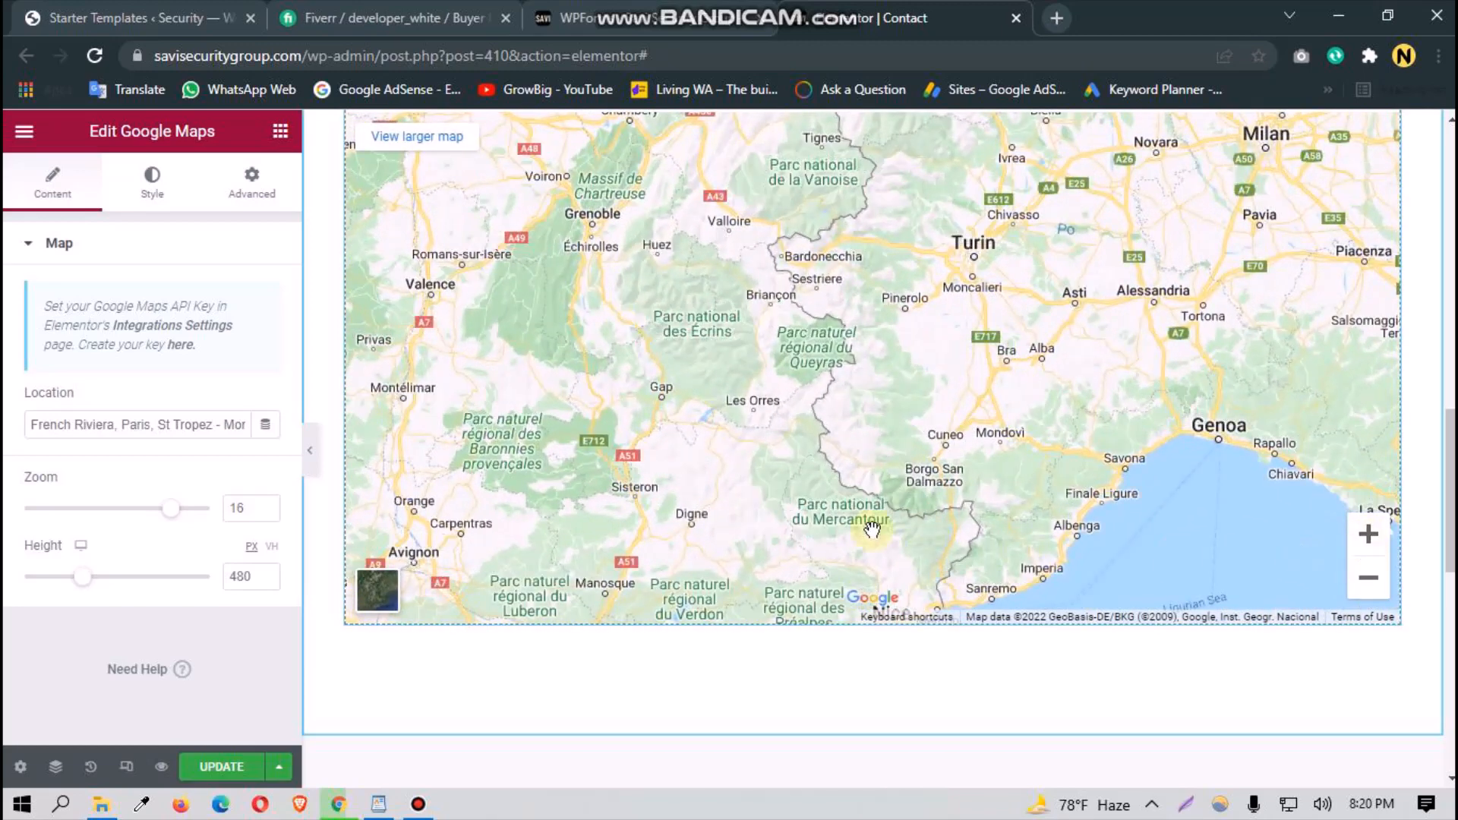
{"action": "left_click_drag", "start_coordinate": [855, 529], "coordinate": [897, 423]}
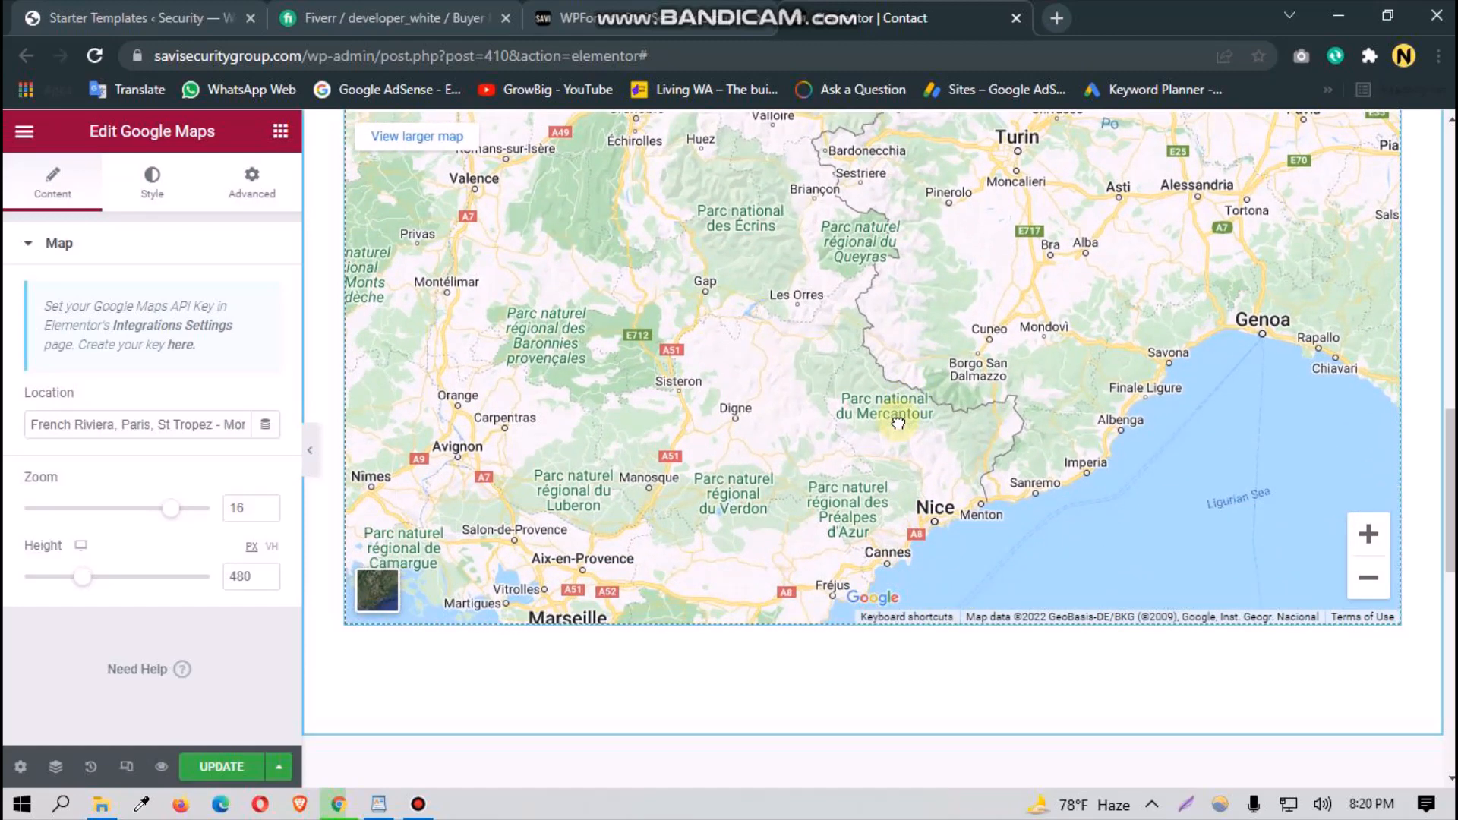
{"action": "left_click_drag", "start_coordinate": [898, 423], "coordinate": [899, 423]}
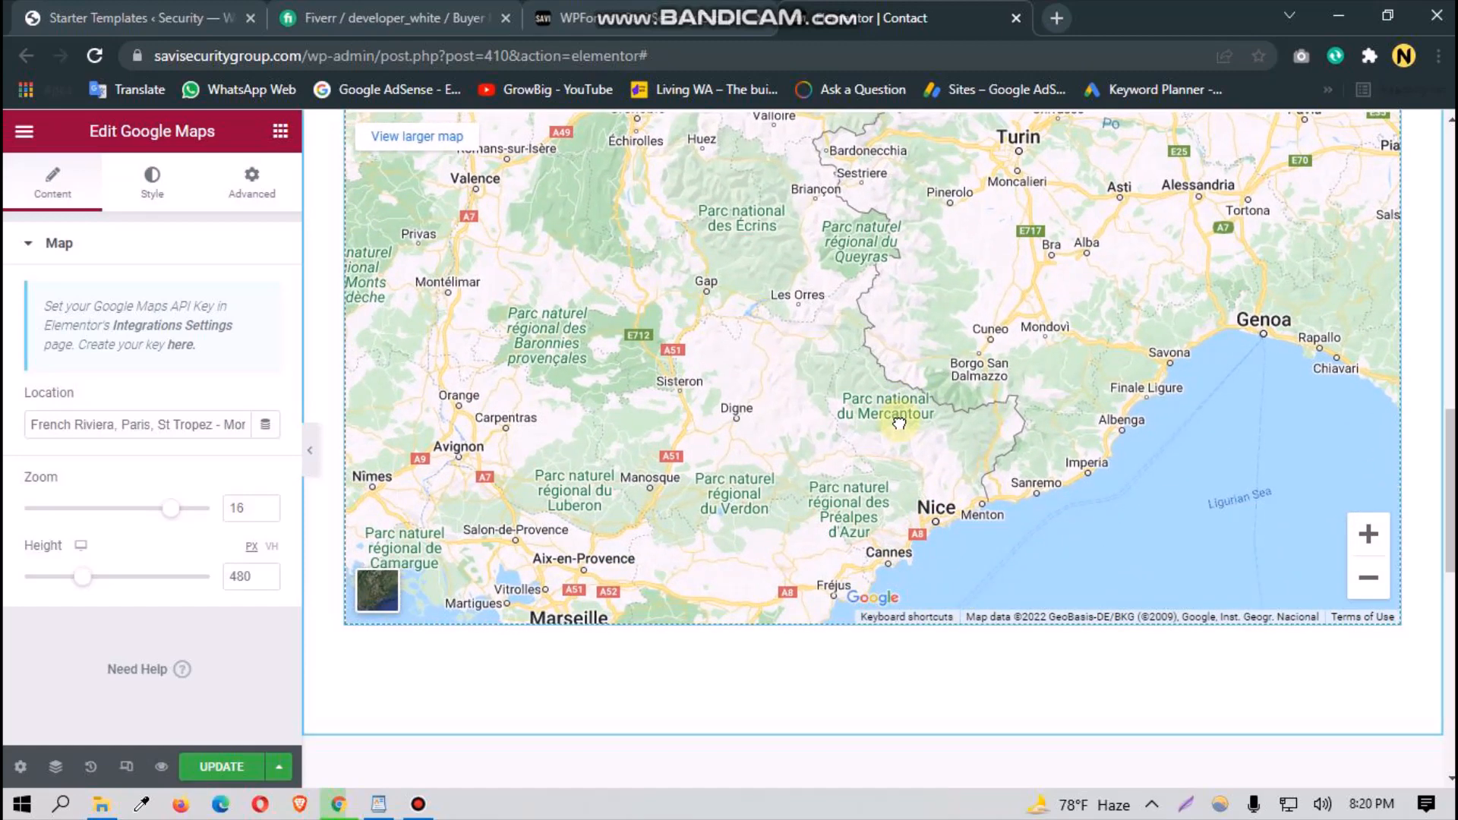
Step: Replace "- International" at the end of the map location with "France"
{"action": "left_click_drag", "start_coordinate": [235, 421], "coordinate": [182, 433]}
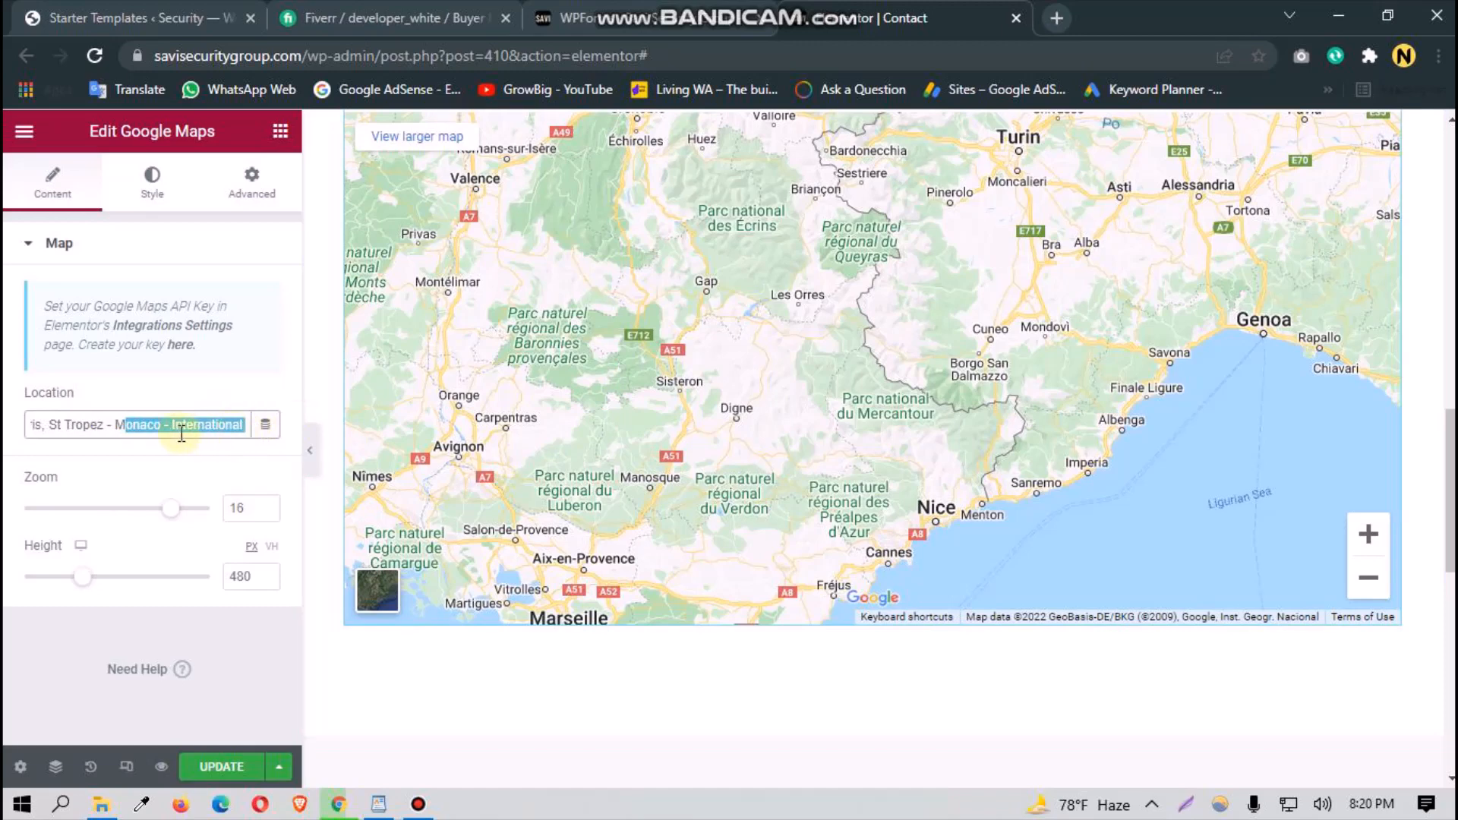
{"action": "left_click", "coordinate": [165, 433]}
{"action": "left_click_drag", "start_coordinate": [165, 432], "coordinate": [358, 438]}
{"action": "key", "text": "BackSpace"}
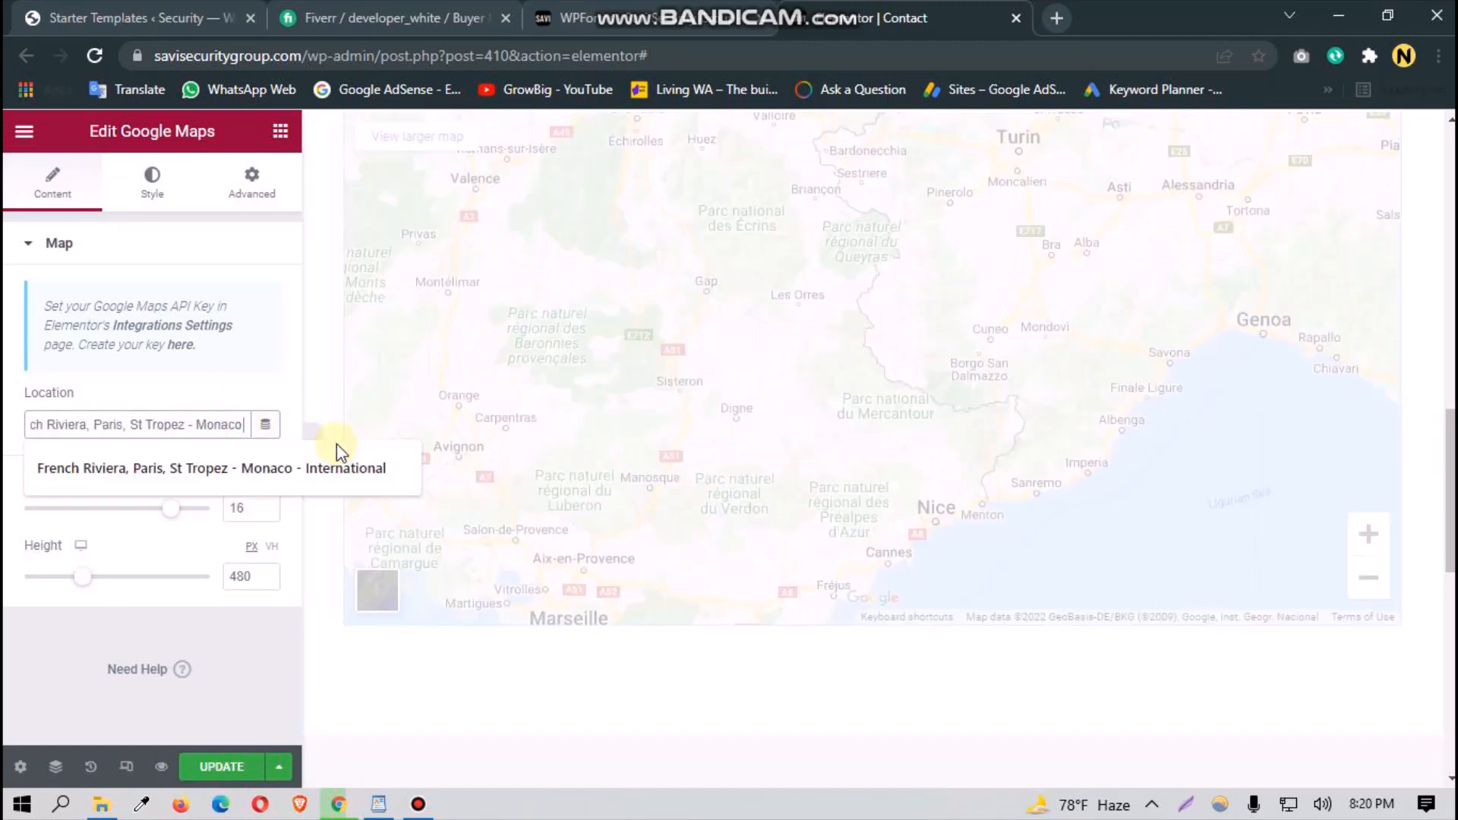
{"action": "type", "text": "France"}
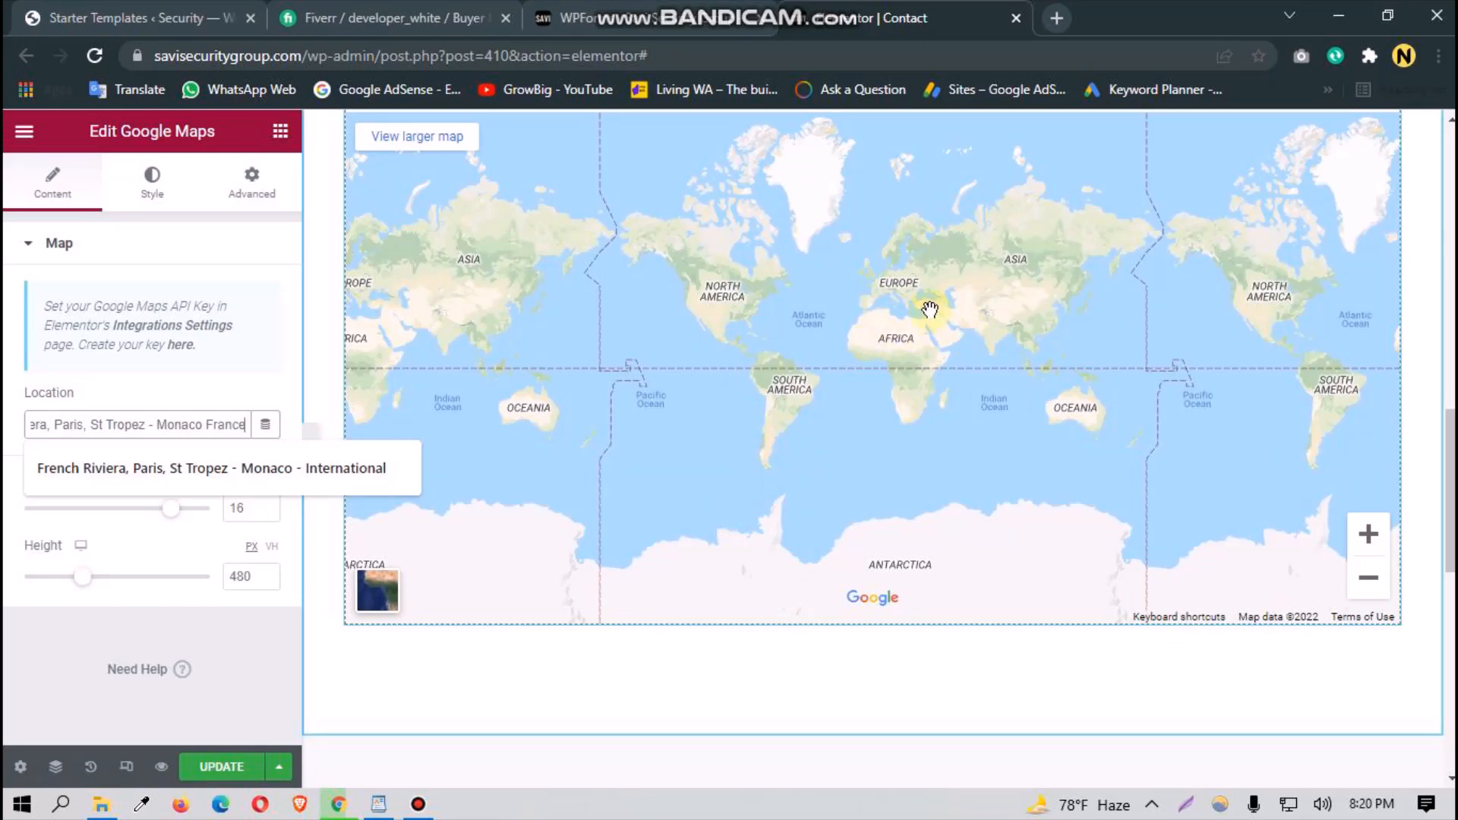
Step: Check the reloaded map preview around the French Riviera near Cannes and Nice
{"action": "scroll", "coordinate": [930, 309], "scroll_direction": "up", "scroll_amount": 1}
{"action": "scroll", "coordinate": [919, 425], "scroll_direction": "up", "scroll_amount": 3, "text": "ctrl"}
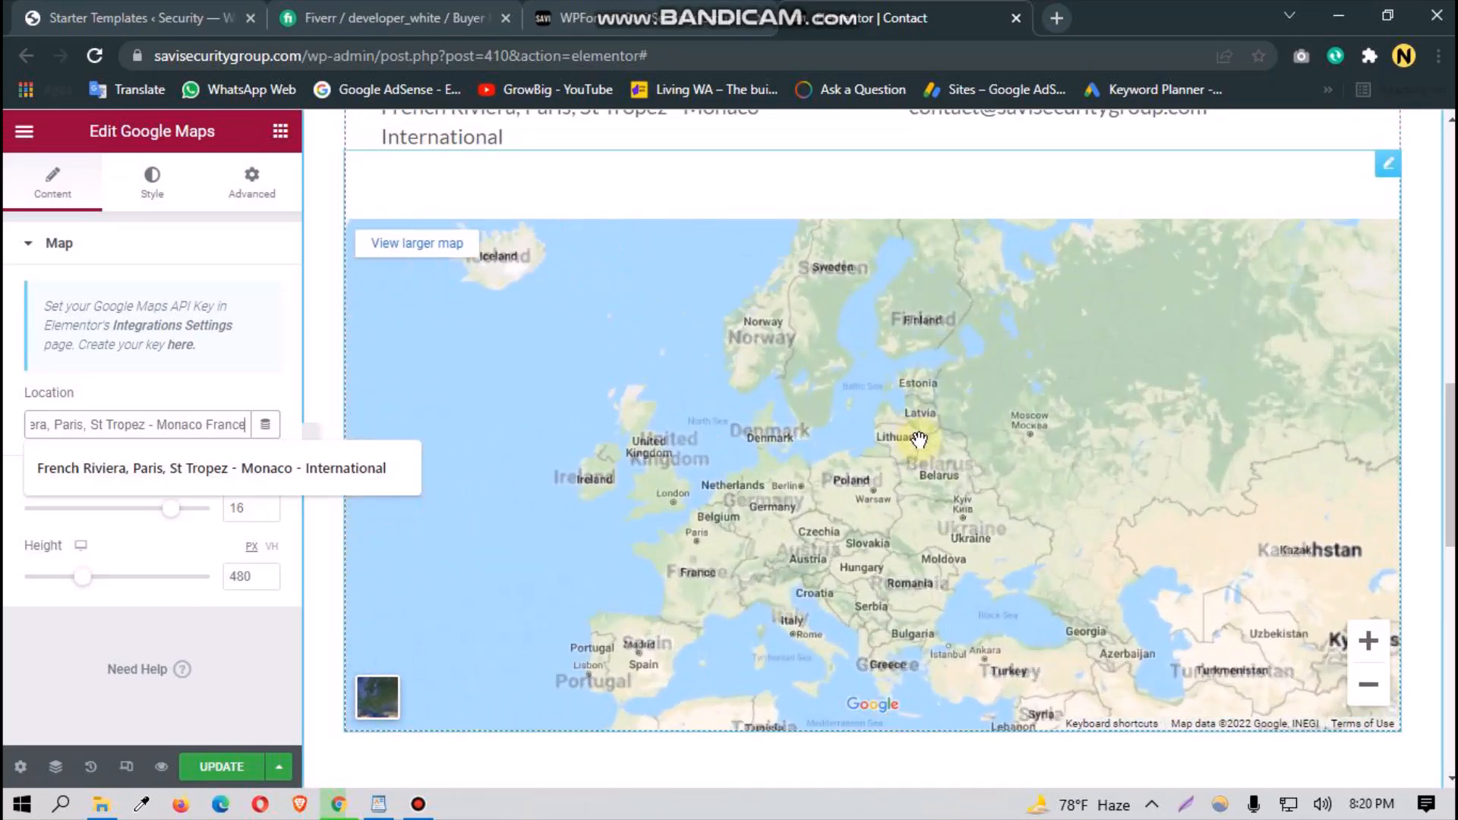
{"action": "scroll", "coordinate": [919, 438], "scroll_direction": "down", "scroll_amount": 3}
{"action": "scroll", "coordinate": [679, 410], "scroll_direction": "up", "scroll_amount": 3}
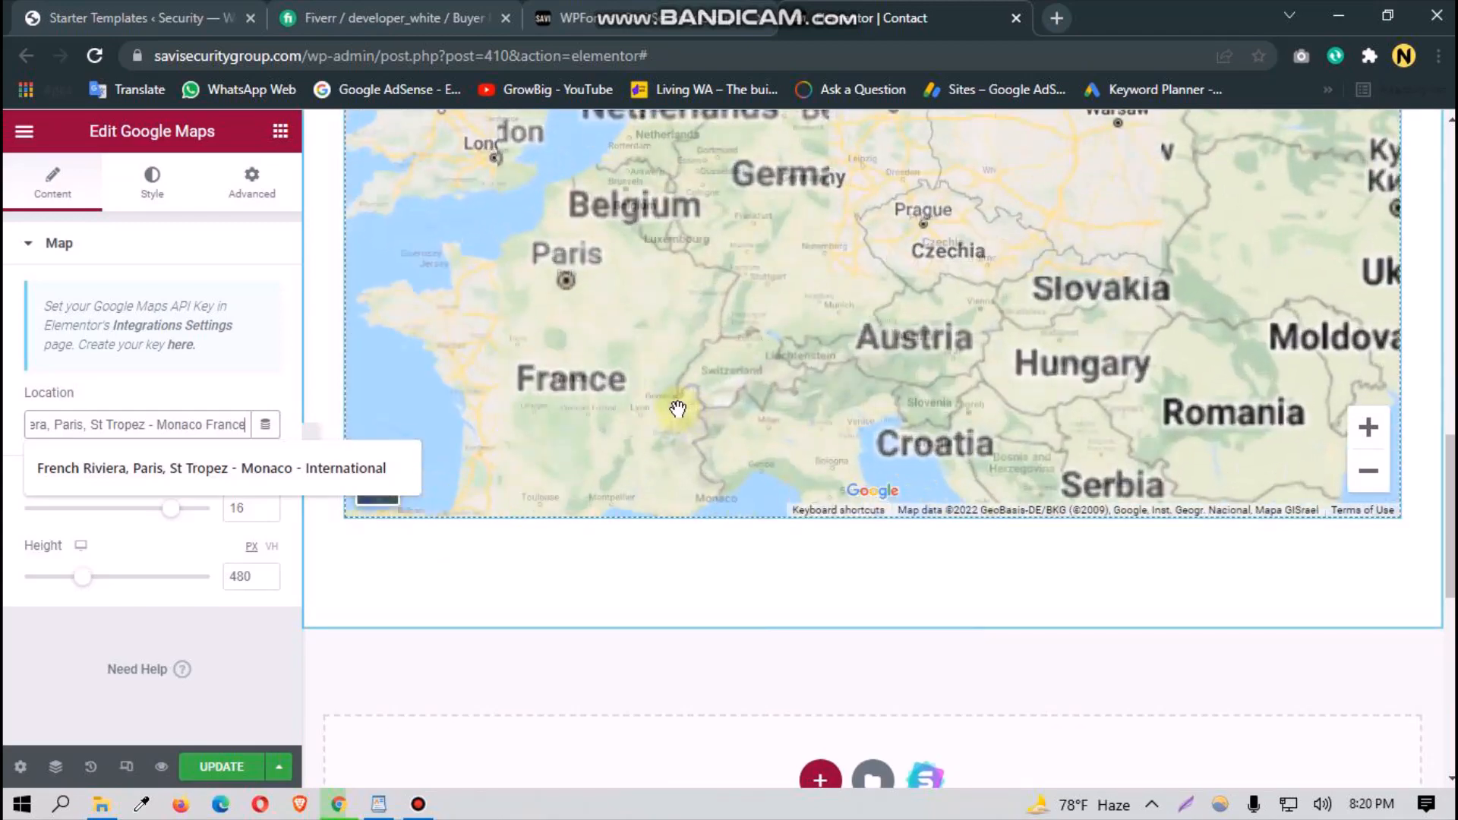
{"action": "left_click_drag", "start_coordinate": [662, 453], "coordinate": [797, 221]}
{"action": "scroll", "coordinate": [856, 341], "scroll_direction": "up", "scroll_amount": 3}
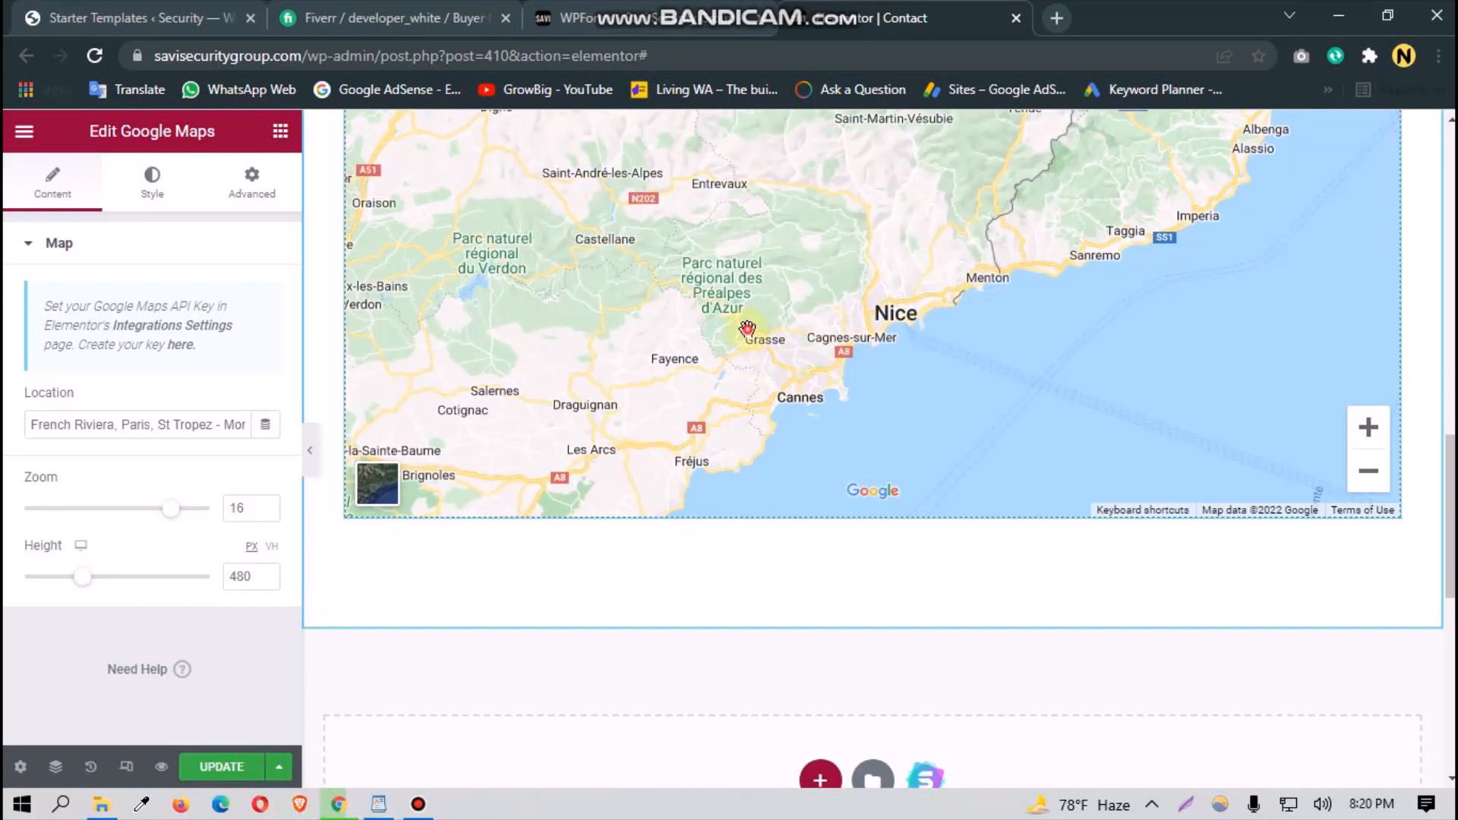
Step: Review the full Location text against the map preview along the coast from Nice and Cannes to Marseille
{"action": "left_click_drag", "start_coordinate": [772, 321], "coordinate": [816, 431]}
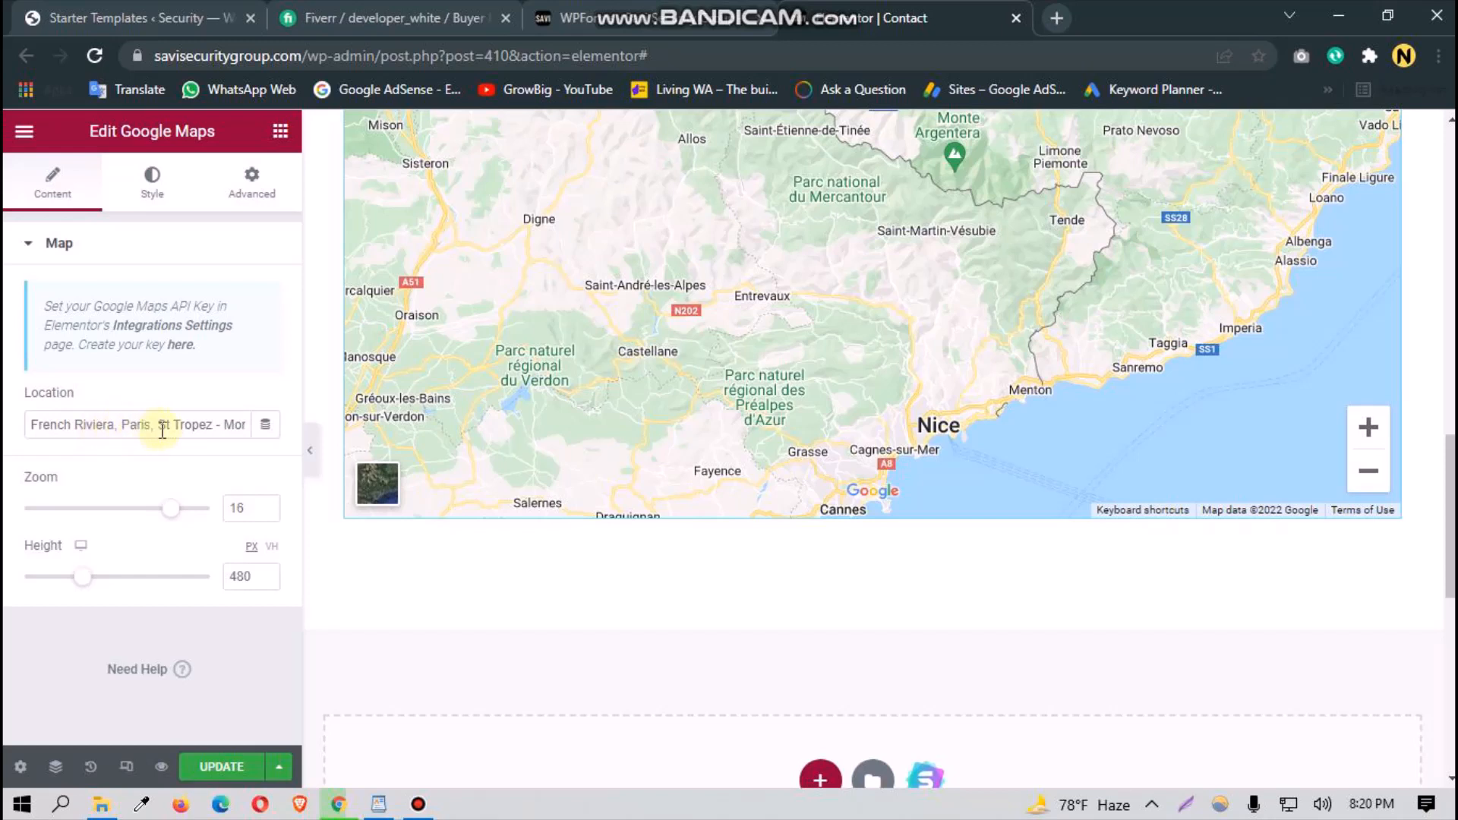
{"action": "left_click_drag", "start_coordinate": [218, 429], "coordinate": [279, 444]}
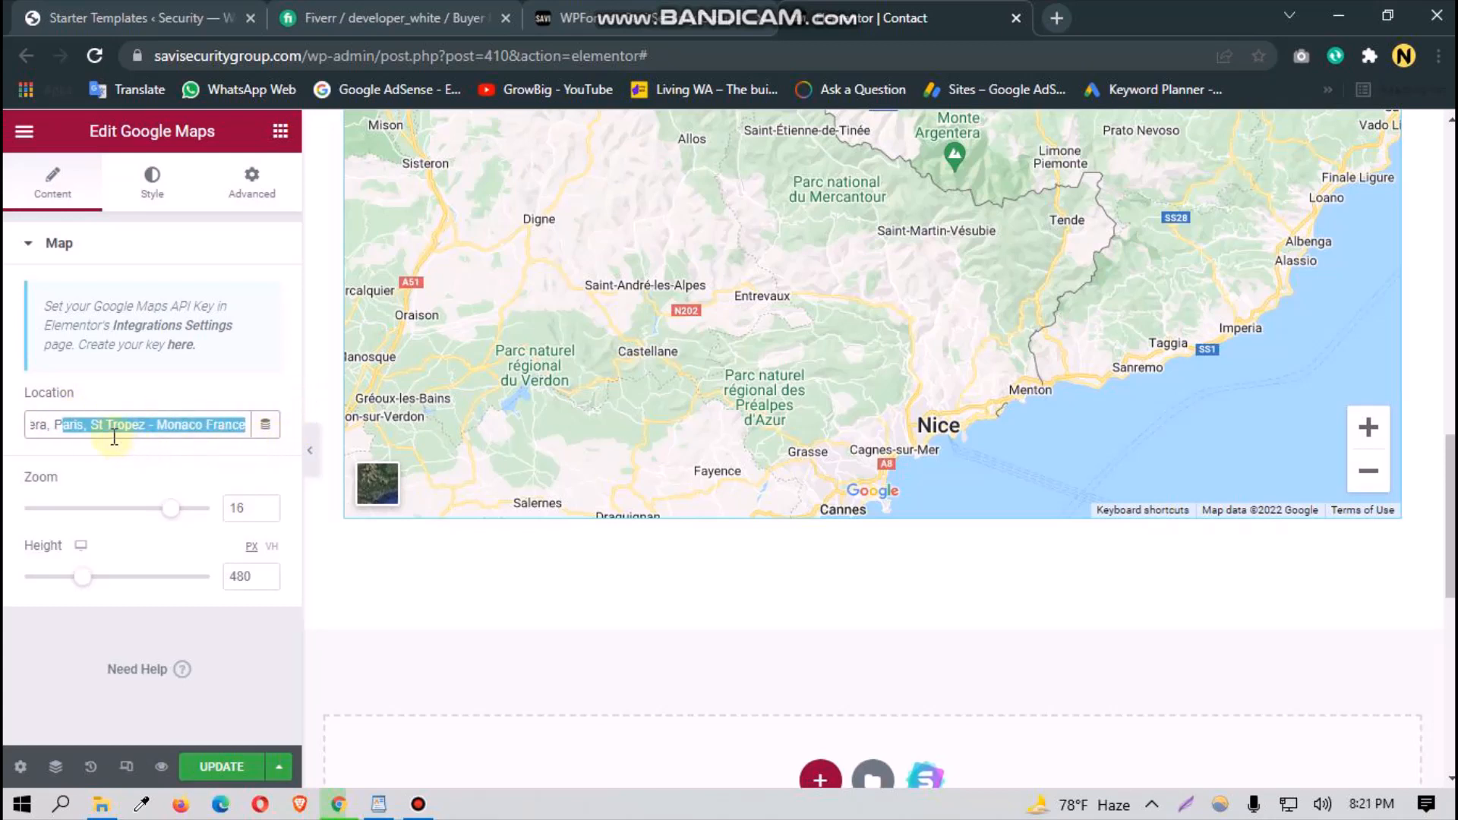
{"action": "left_click", "coordinate": [88, 425]}
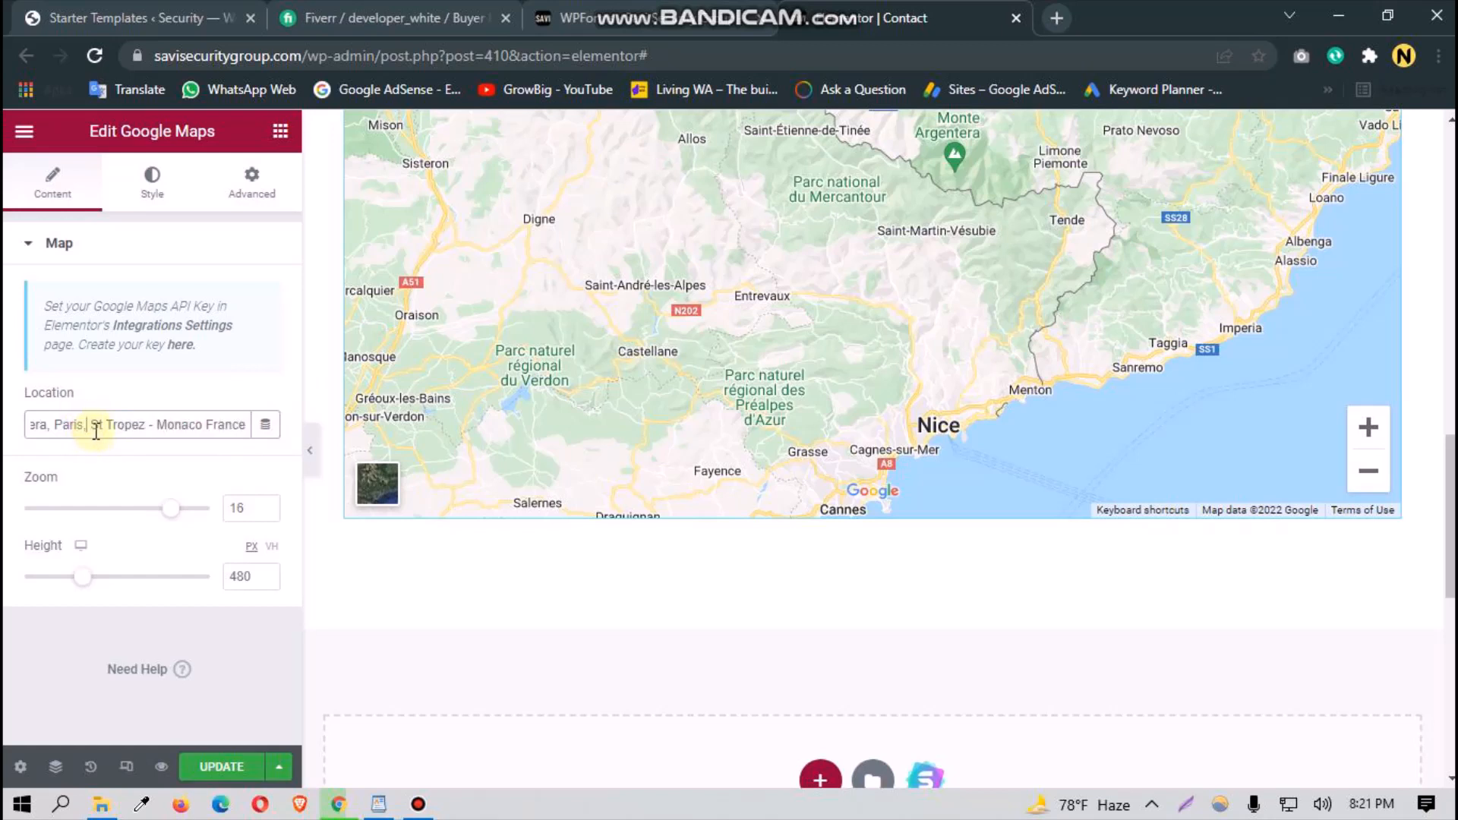
{"action": "left_click_drag", "start_coordinate": [93, 425], "coordinate": [6, 434]}
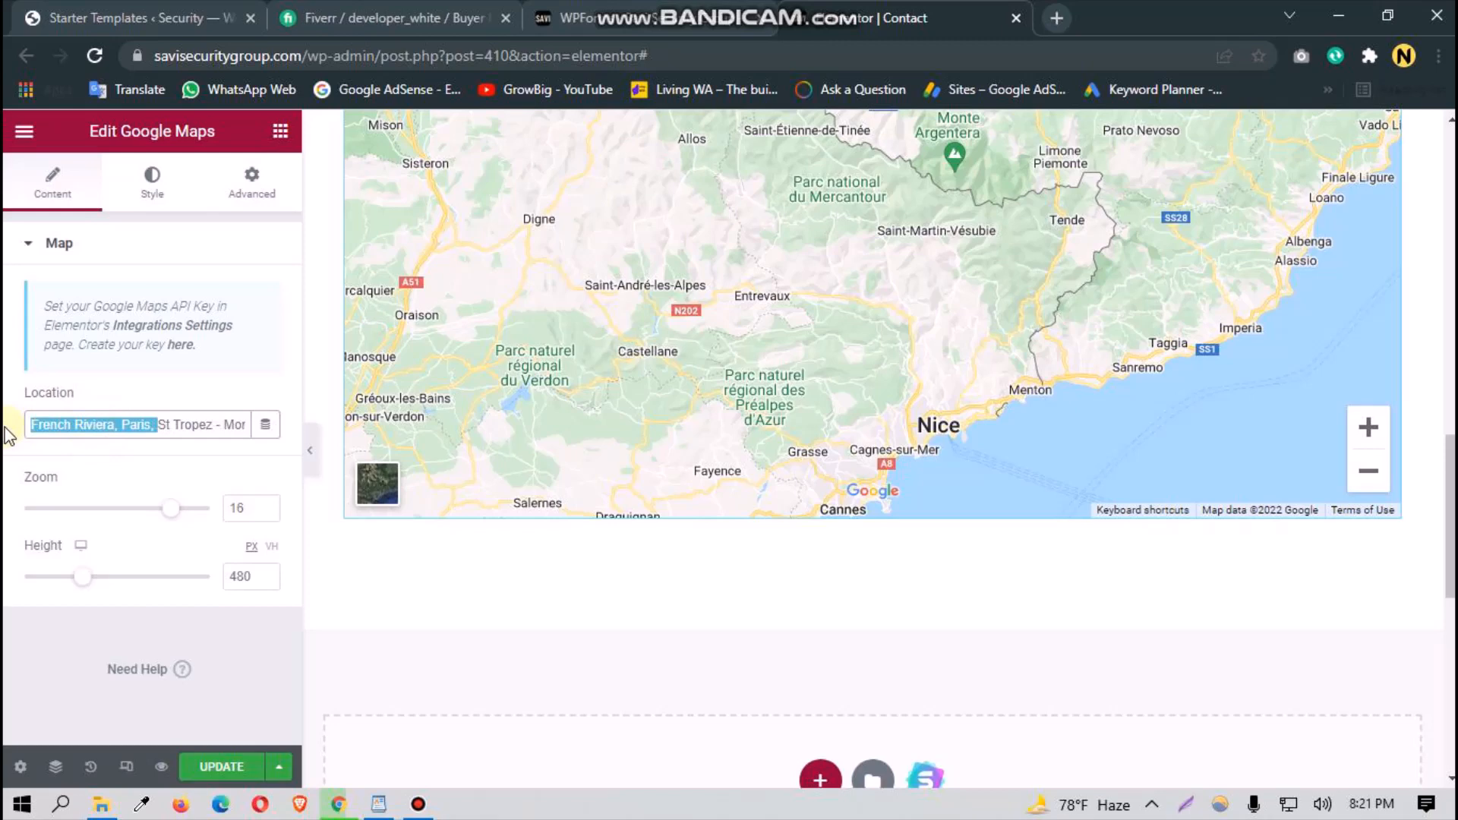
{"action": "left_click_drag", "start_coordinate": [507, 442], "coordinate": [537, 389]}
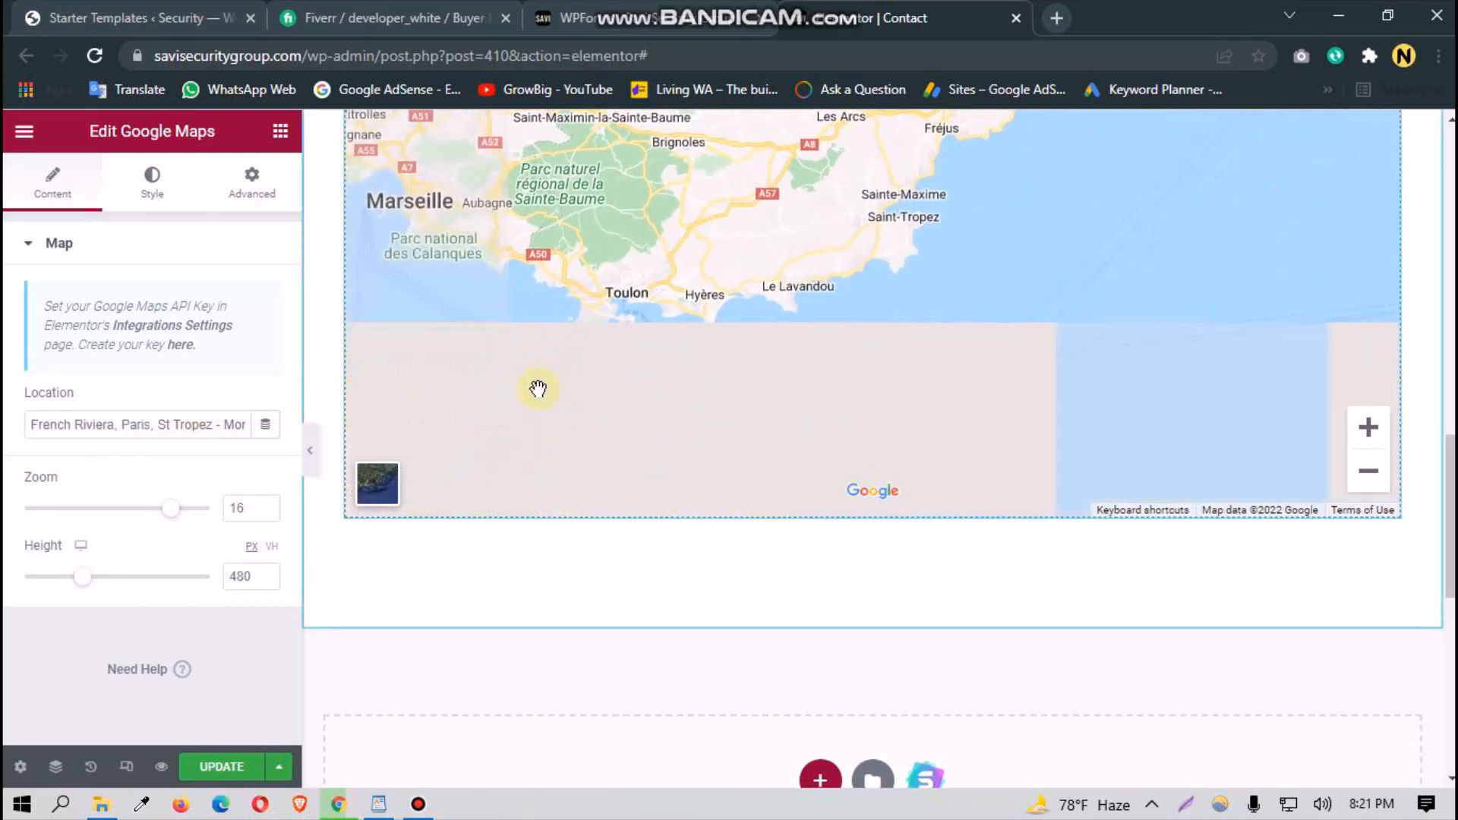
{"action": "scroll", "coordinate": [537, 389], "scroll_direction": "up", "scroll_amount": 3}
{"action": "scroll", "coordinate": [581, 486], "scroll_direction": "down", "scroll_amount": 3}
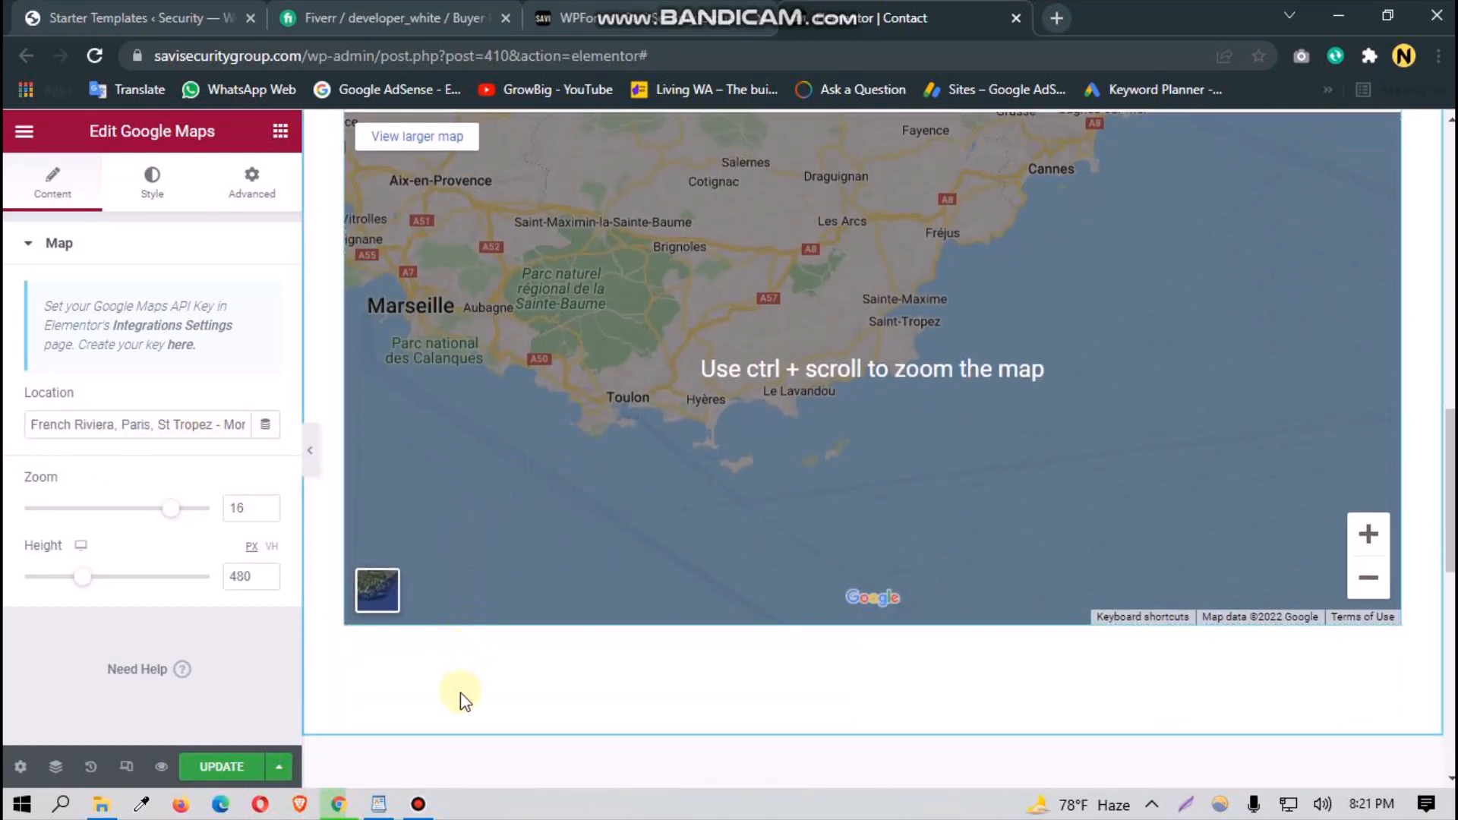
Step: Compare the head office text above the map with the map preview and the wording of its Location setting
{"action": "scroll", "coordinate": [459, 701], "scroll_direction": "up", "scroll_amount": 4}
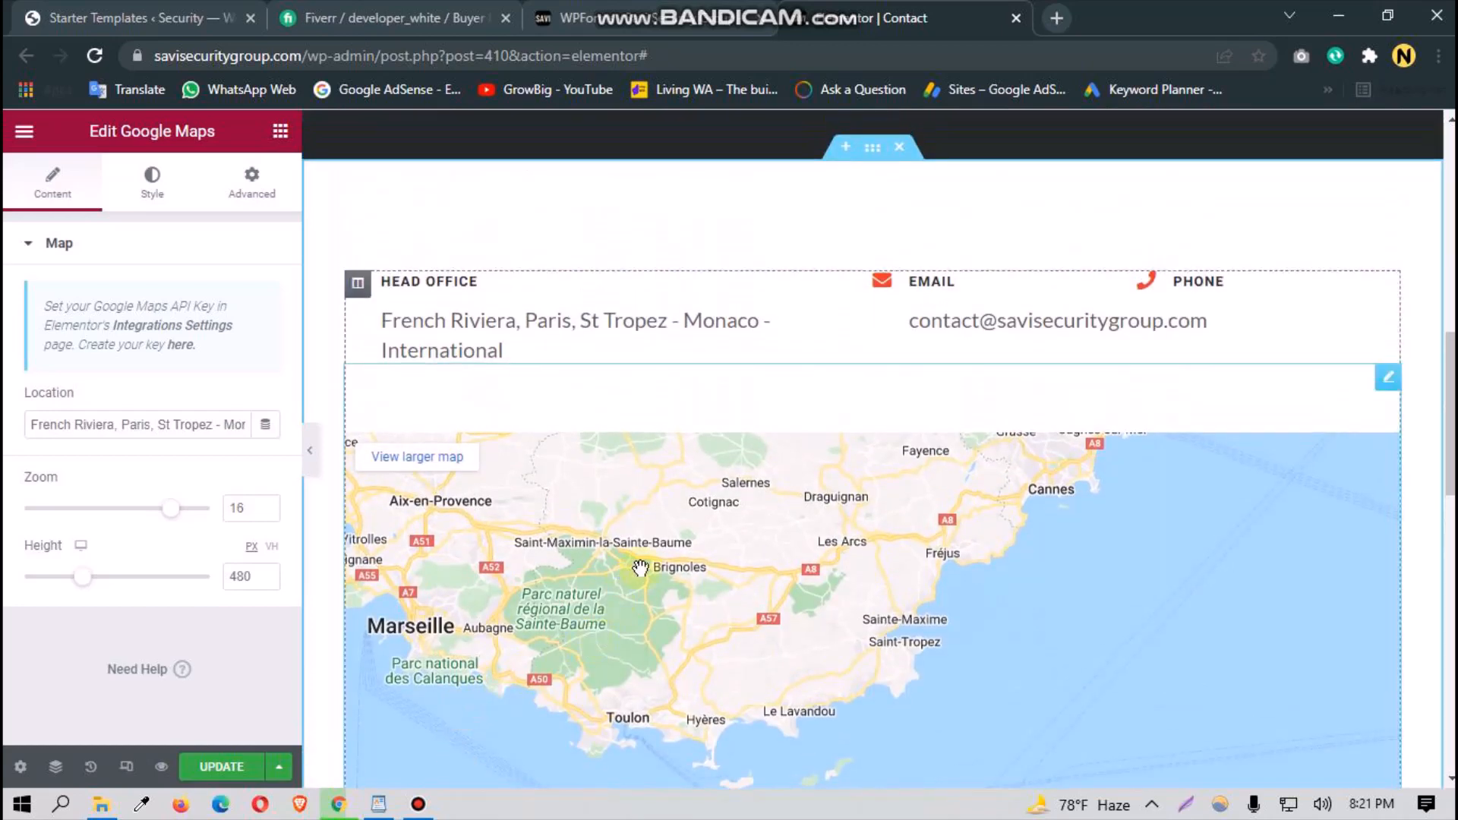
{"action": "scroll", "coordinate": [722, 387], "scroll_direction": "up", "scroll_amount": 1}
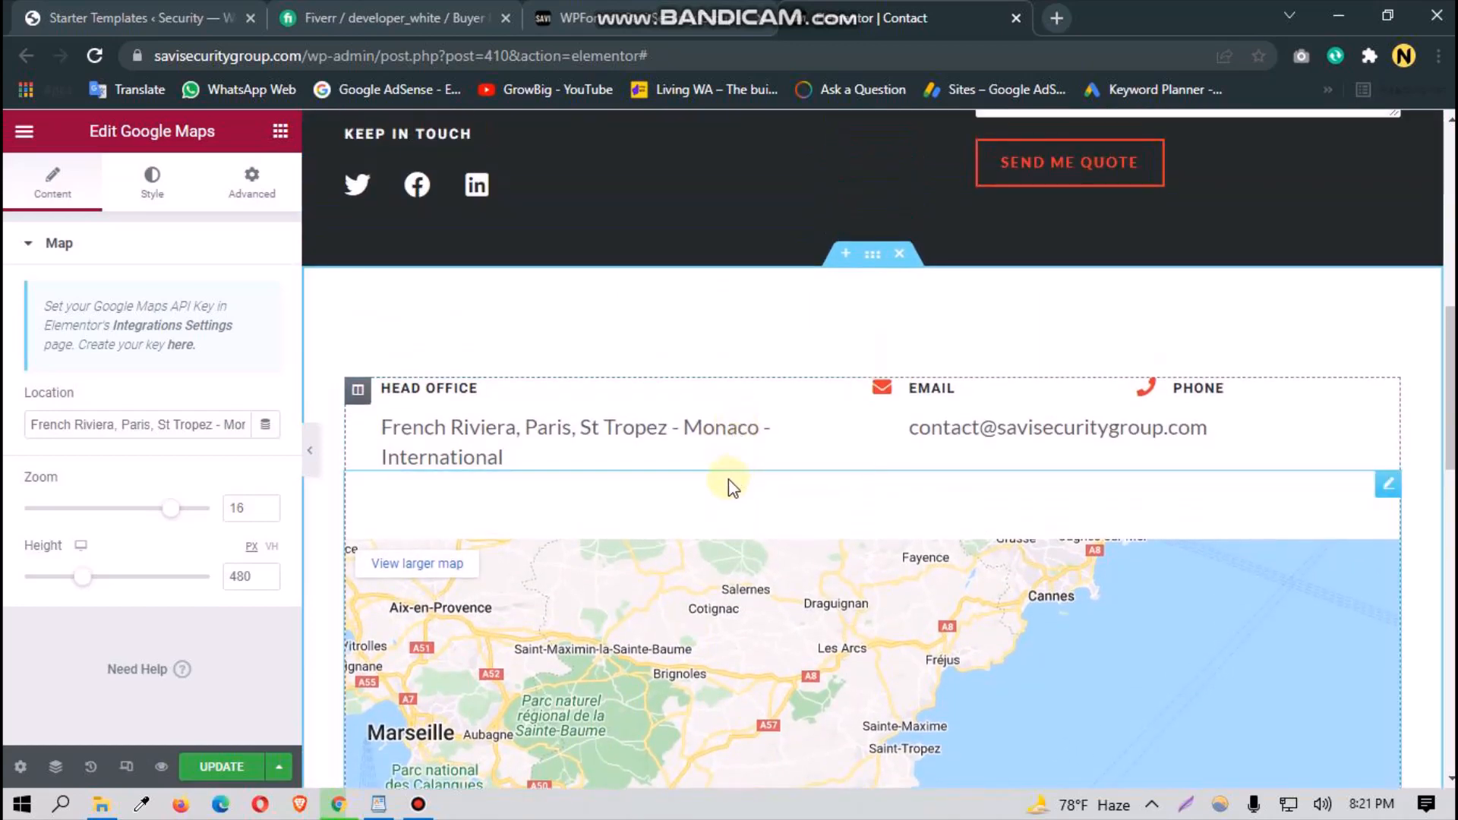
{"action": "scroll", "coordinate": [728, 494], "scroll_direction": "down", "scroll_amount": 8}
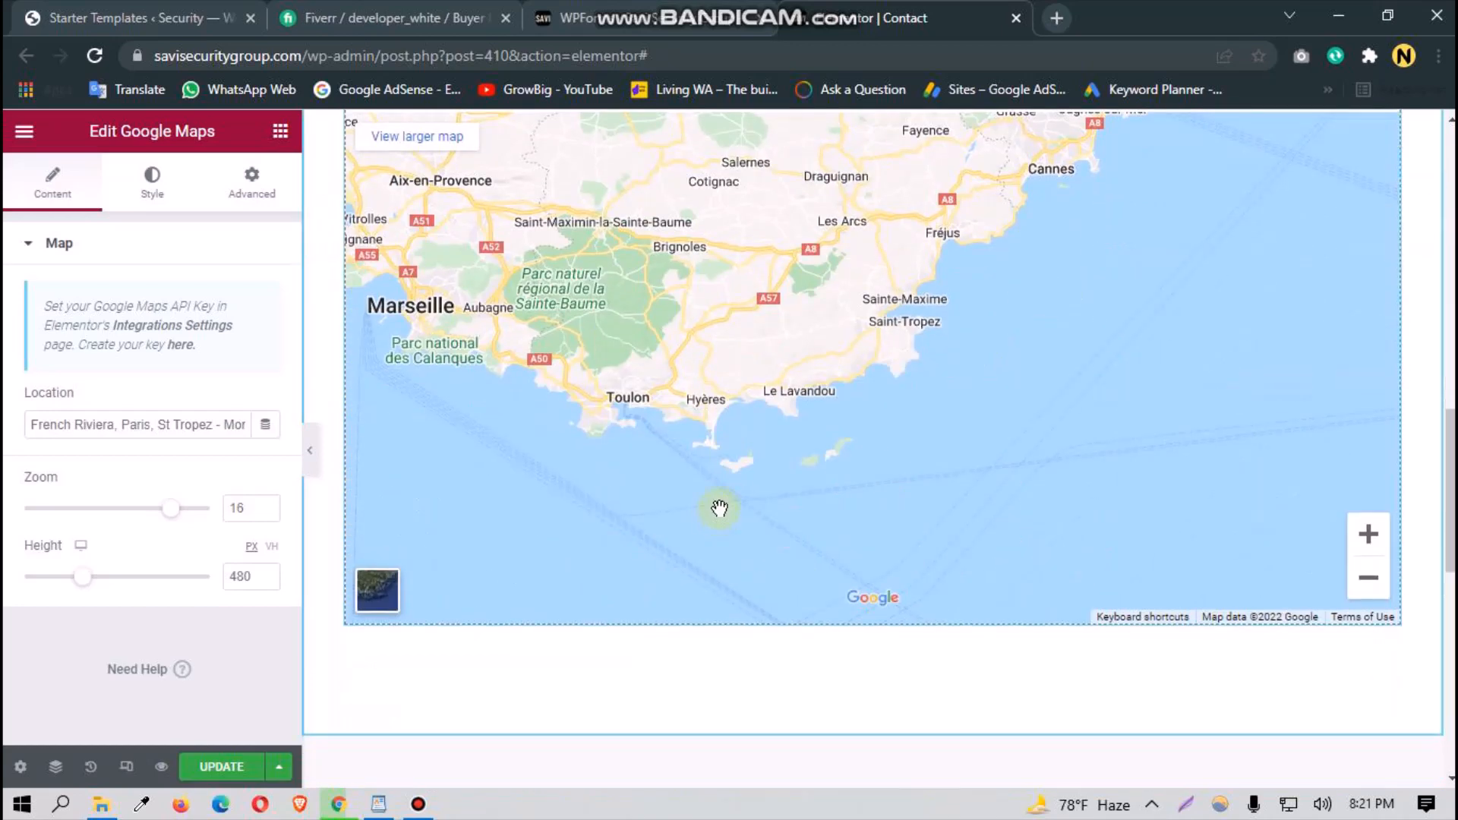
{"action": "scroll", "coordinate": [730, 544], "scroll_direction": "down", "scroll_amount": 3}
{"action": "scroll", "coordinate": [744, 531], "scroll_direction": "up", "scroll_amount": 5}
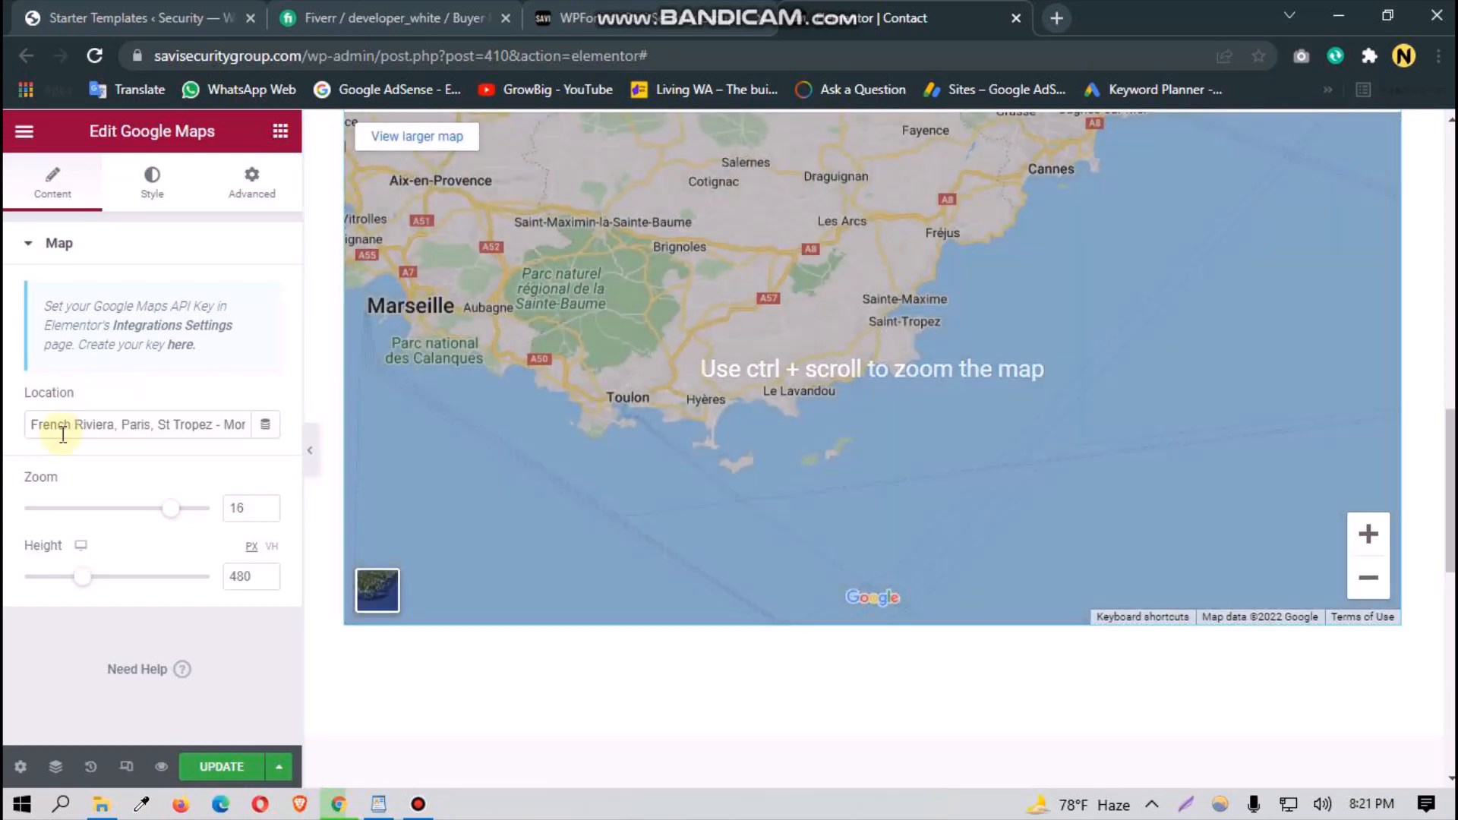
{"action": "left_click_drag", "start_coordinate": [61, 435], "coordinate": [155, 435]}
{"action": "left_click_drag", "start_coordinate": [93, 435], "coordinate": [328, 465]}
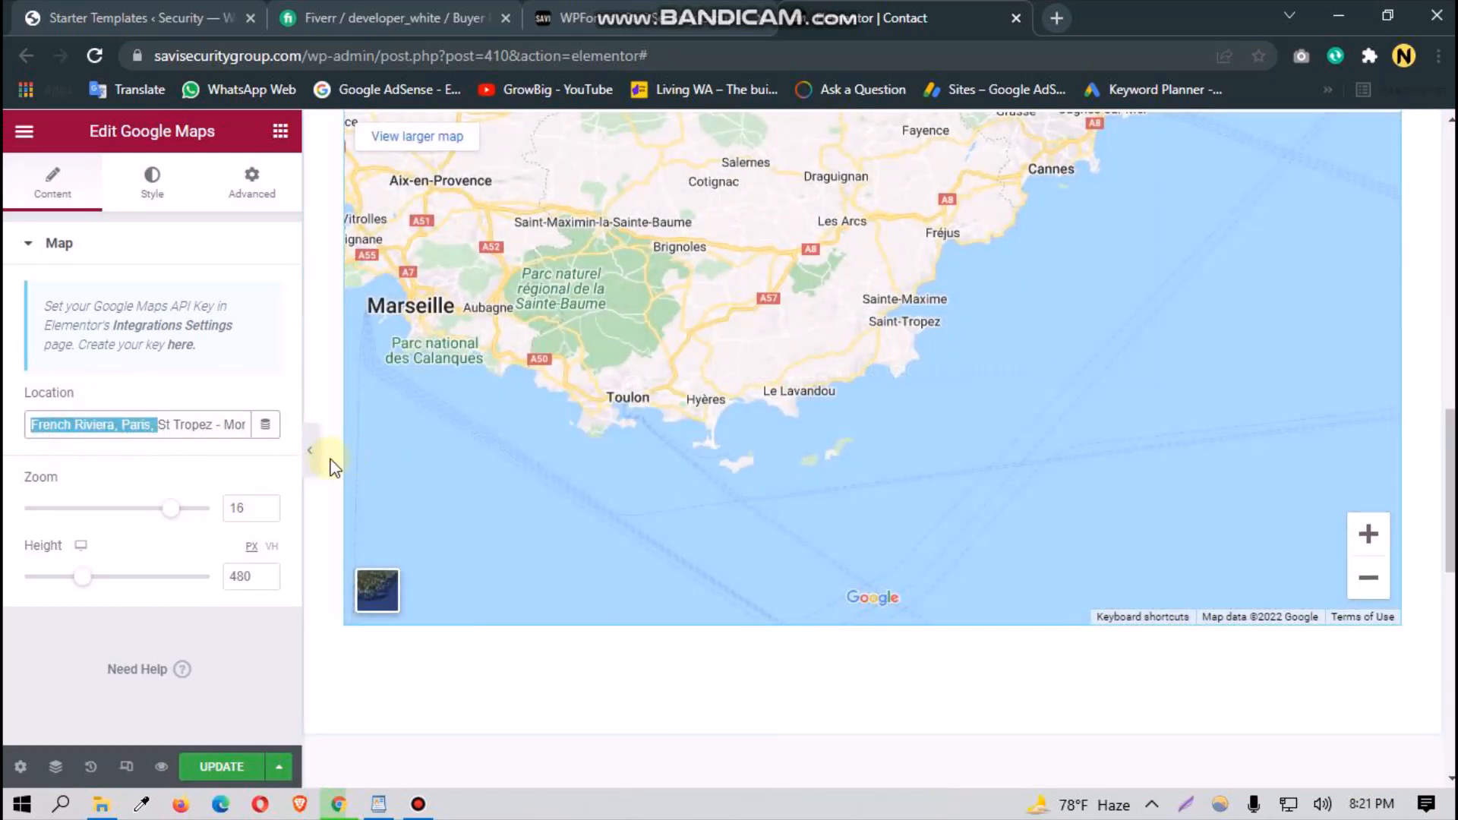
{"action": "left_click", "coordinate": [205, 427]}
{"action": "left_click_drag", "start_coordinate": [224, 429], "coordinate": [289, 439]}
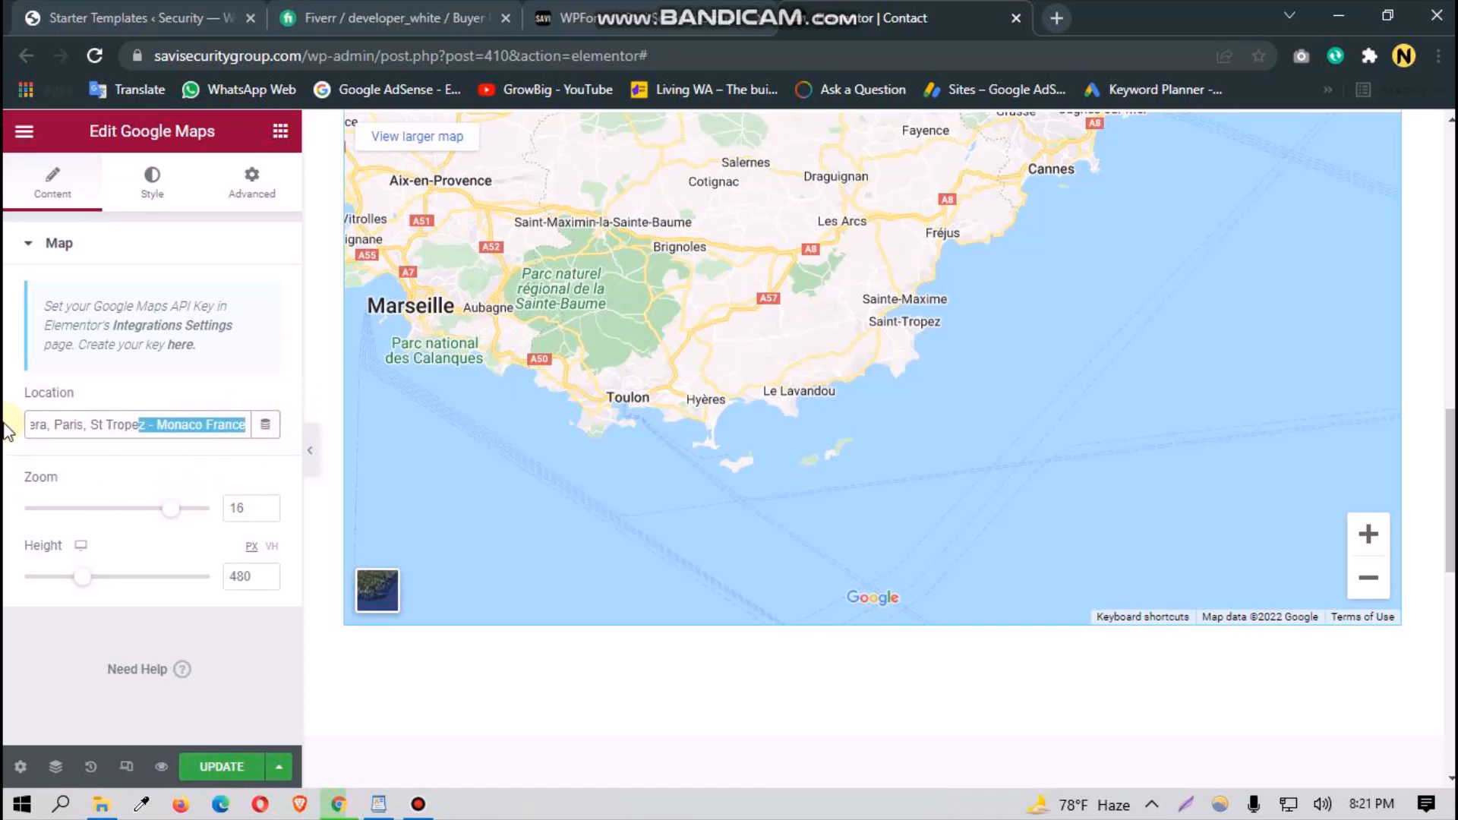
{"action": "left_click", "coordinate": [8, 432]}
Step: Look over the Contact page from the area below the map up to the introduction text and quote form
{"action": "scroll", "coordinate": [1002, 516], "scroll_direction": "up", "scroll_amount": 3}
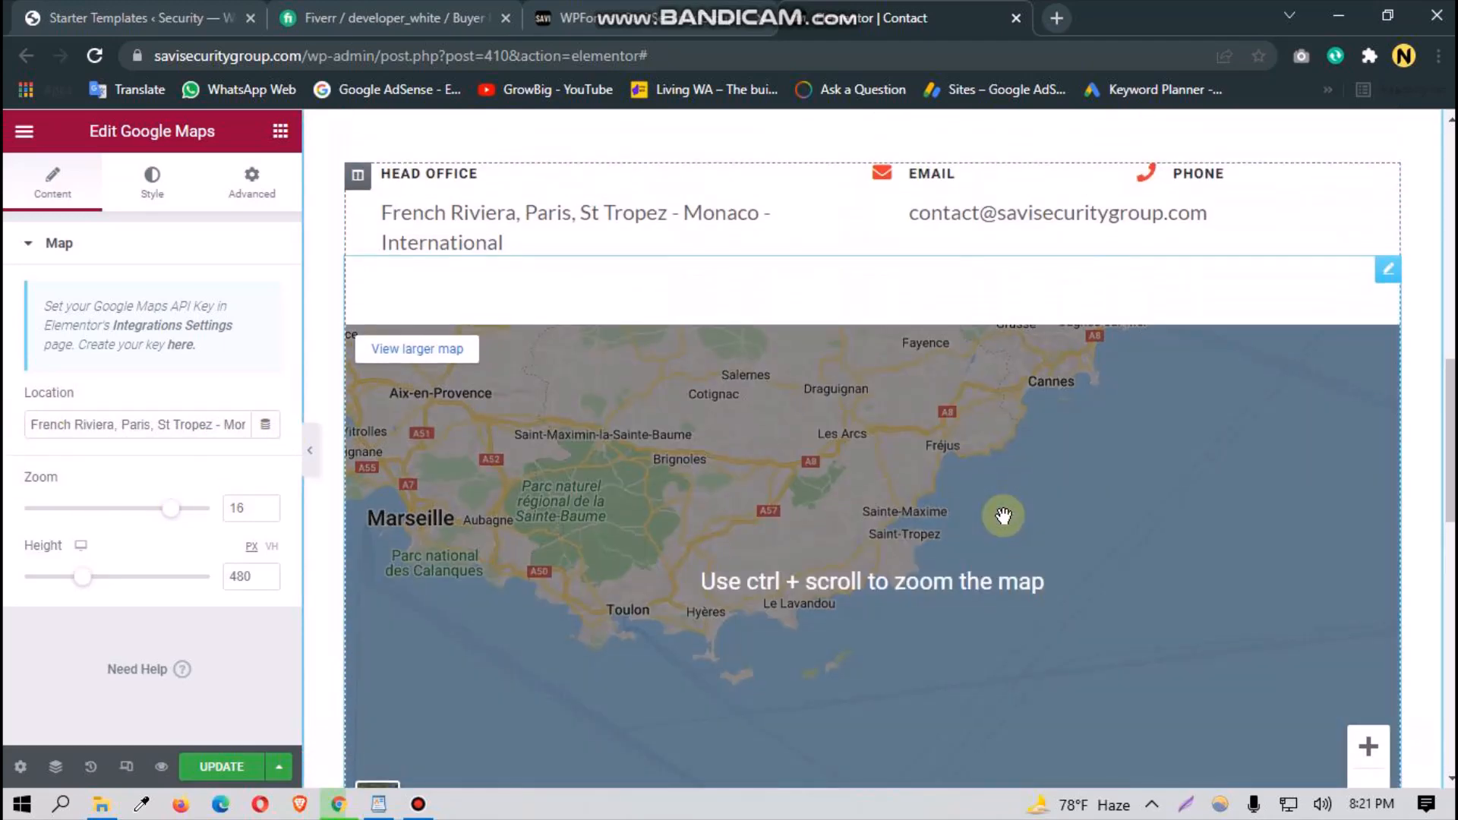
{"action": "scroll", "coordinate": [1002, 516], "scroll_direction": "down", "scroll_amount": 8}
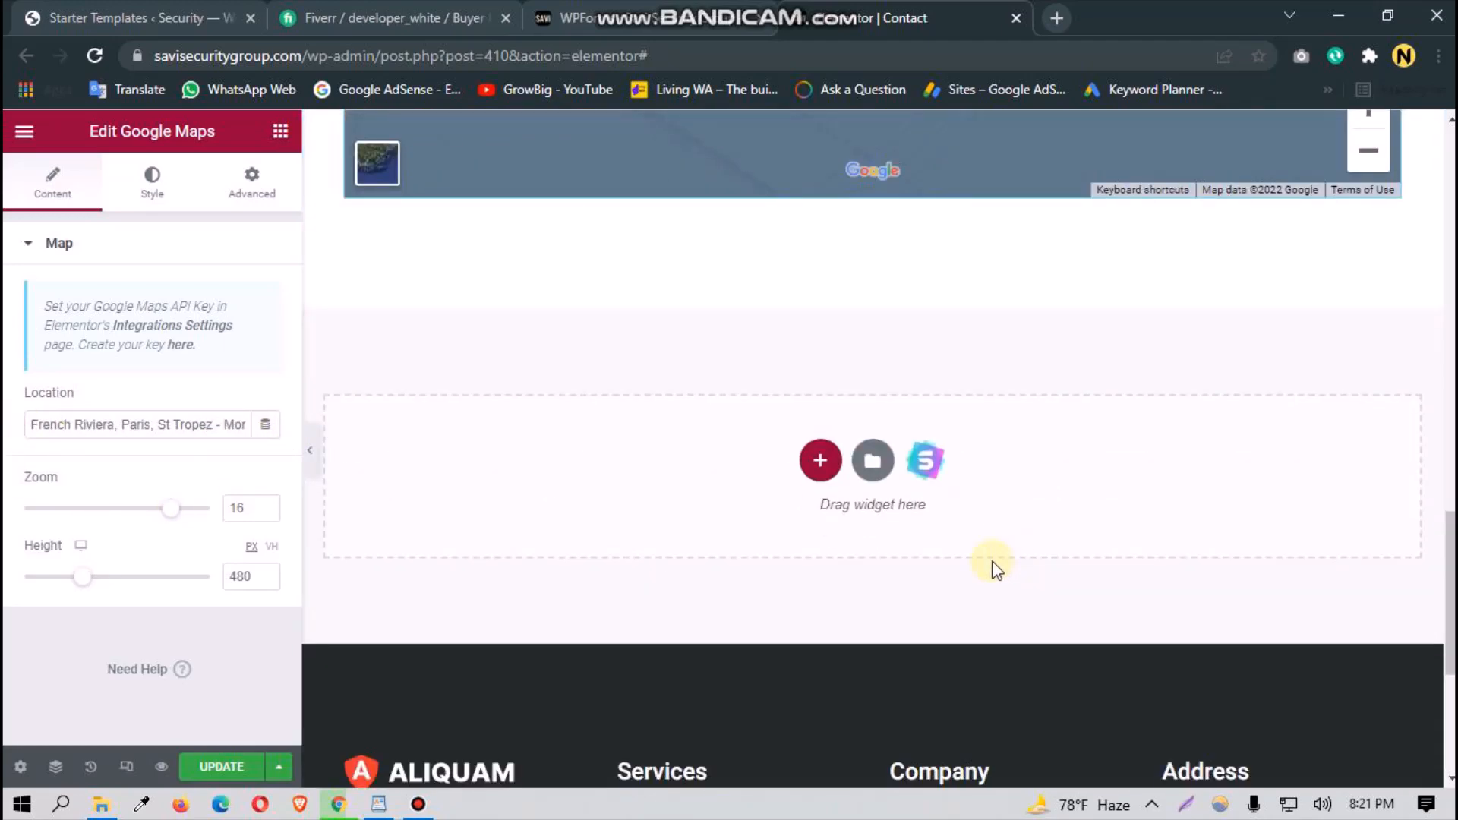
{"action": "scroll", "coordinate": [798, 592], "scroll_direction": "up", "scroll_amount": 10}
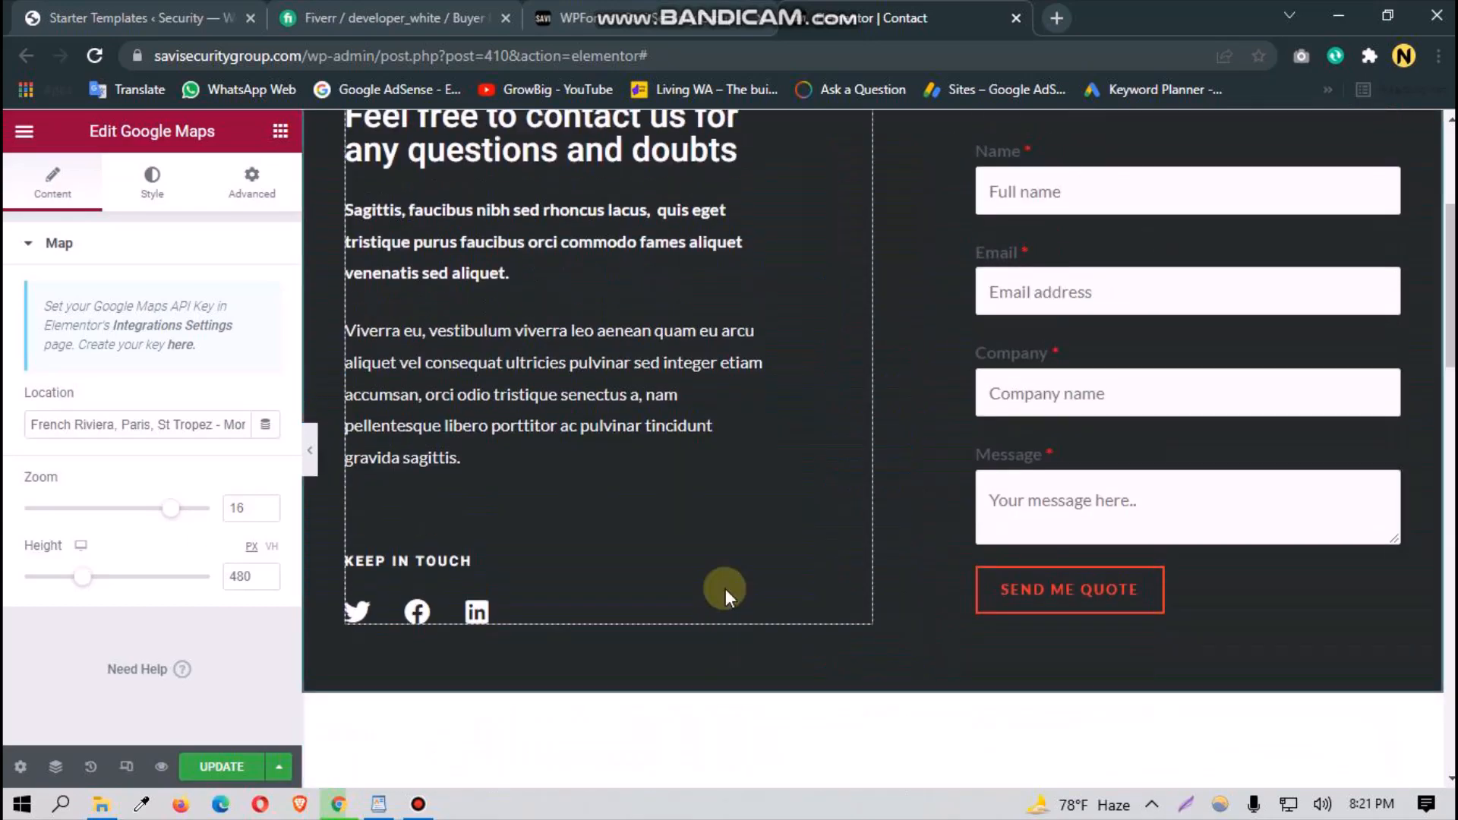
{"action": "scroll", "coordinate": [684, 623], "scroll_direction": "up", "scroll_amount": 4}
{"action": "scroll", "coordinate": [607, 683], "scroll_direction": "down", "scroll_amount": 3}
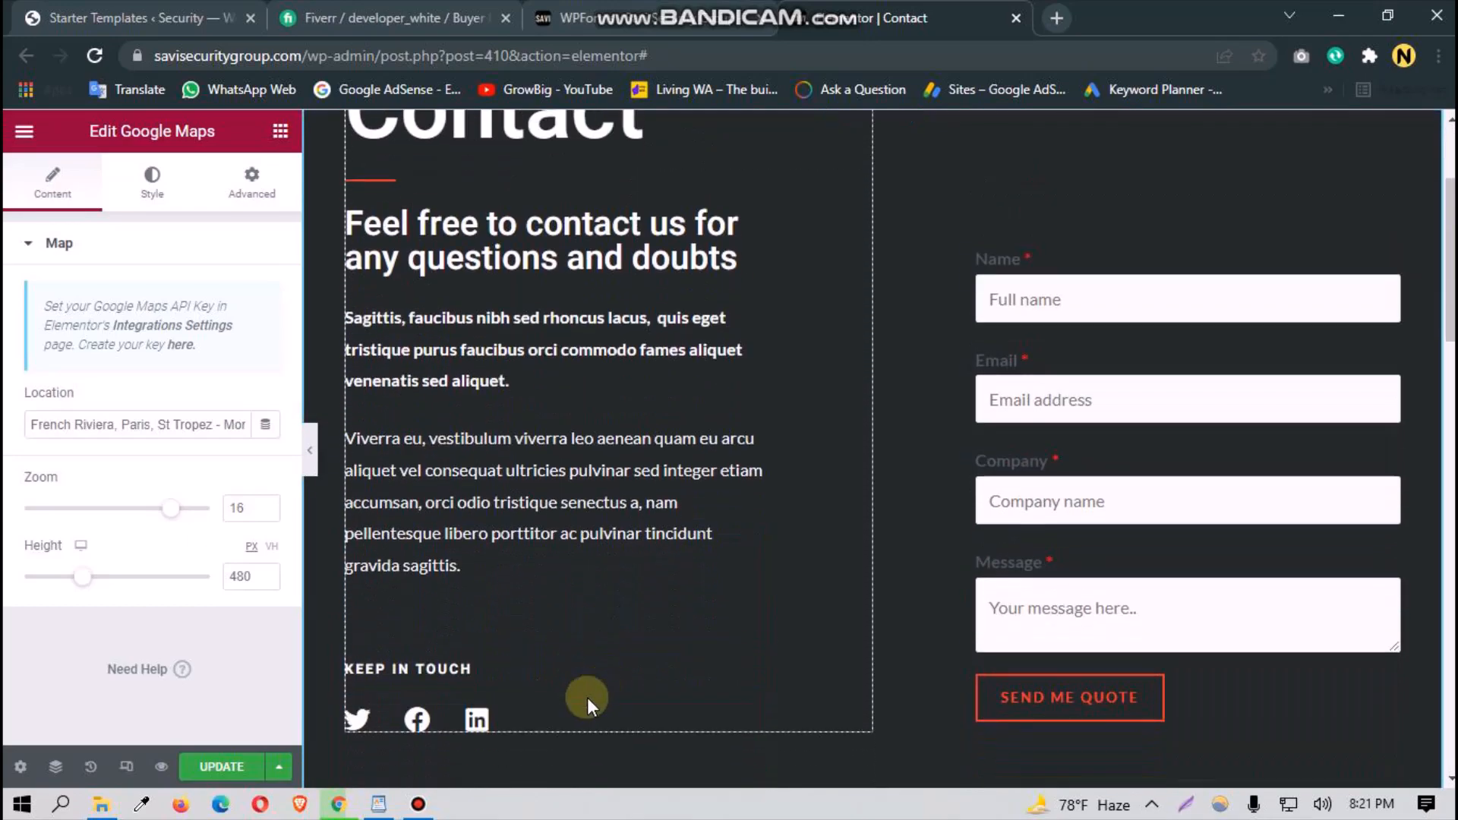
Step: Switch to the WordPad document with the company's content and look through all its sections for text suited to the Contact page
{"action": "left_click", "coordinate": [380, 805]}
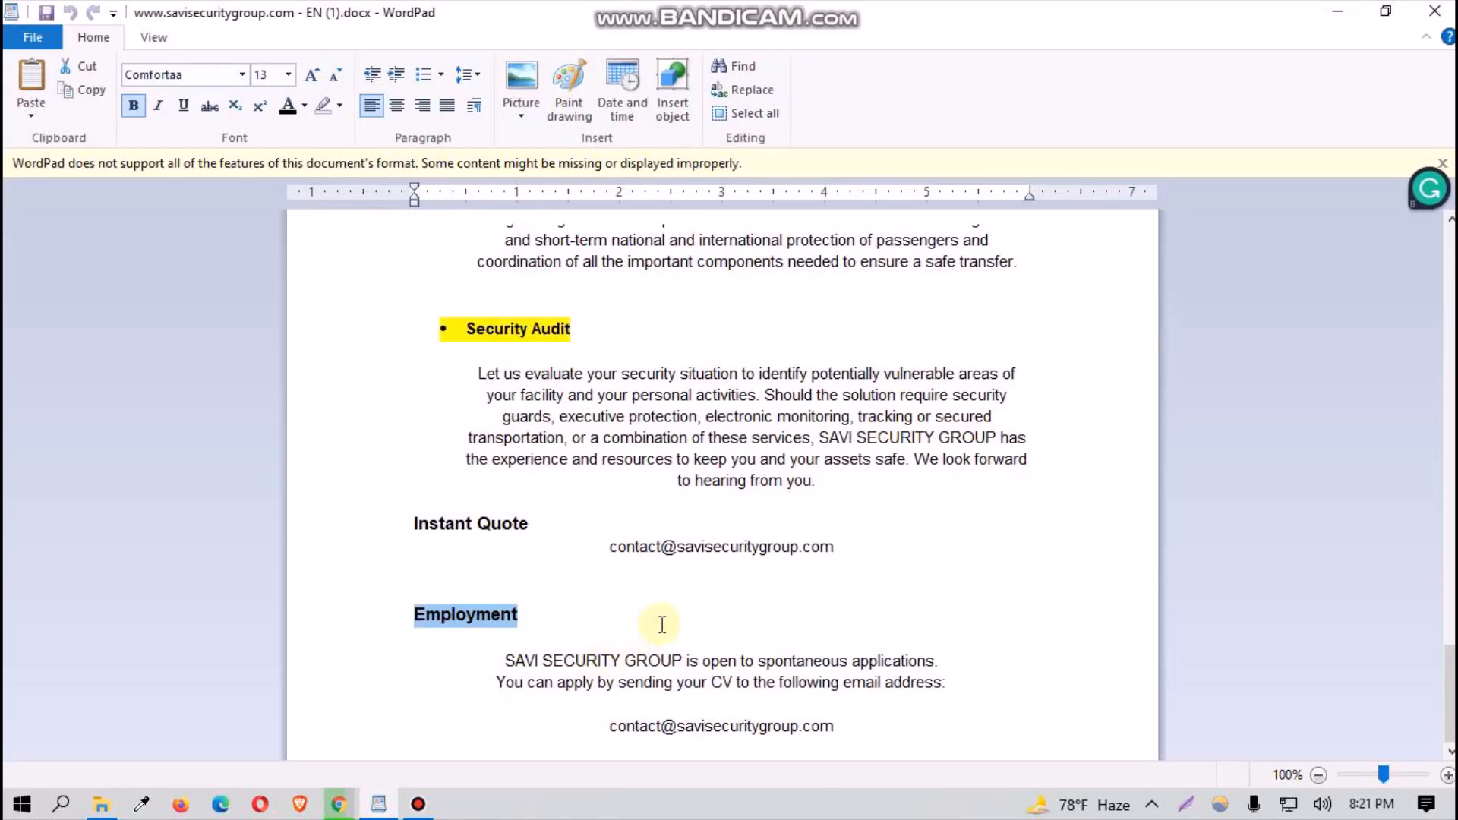
{"action": "scroll", "coordinate": [662, 624], "scroll_direction": "up", "scroll_amount": 20}
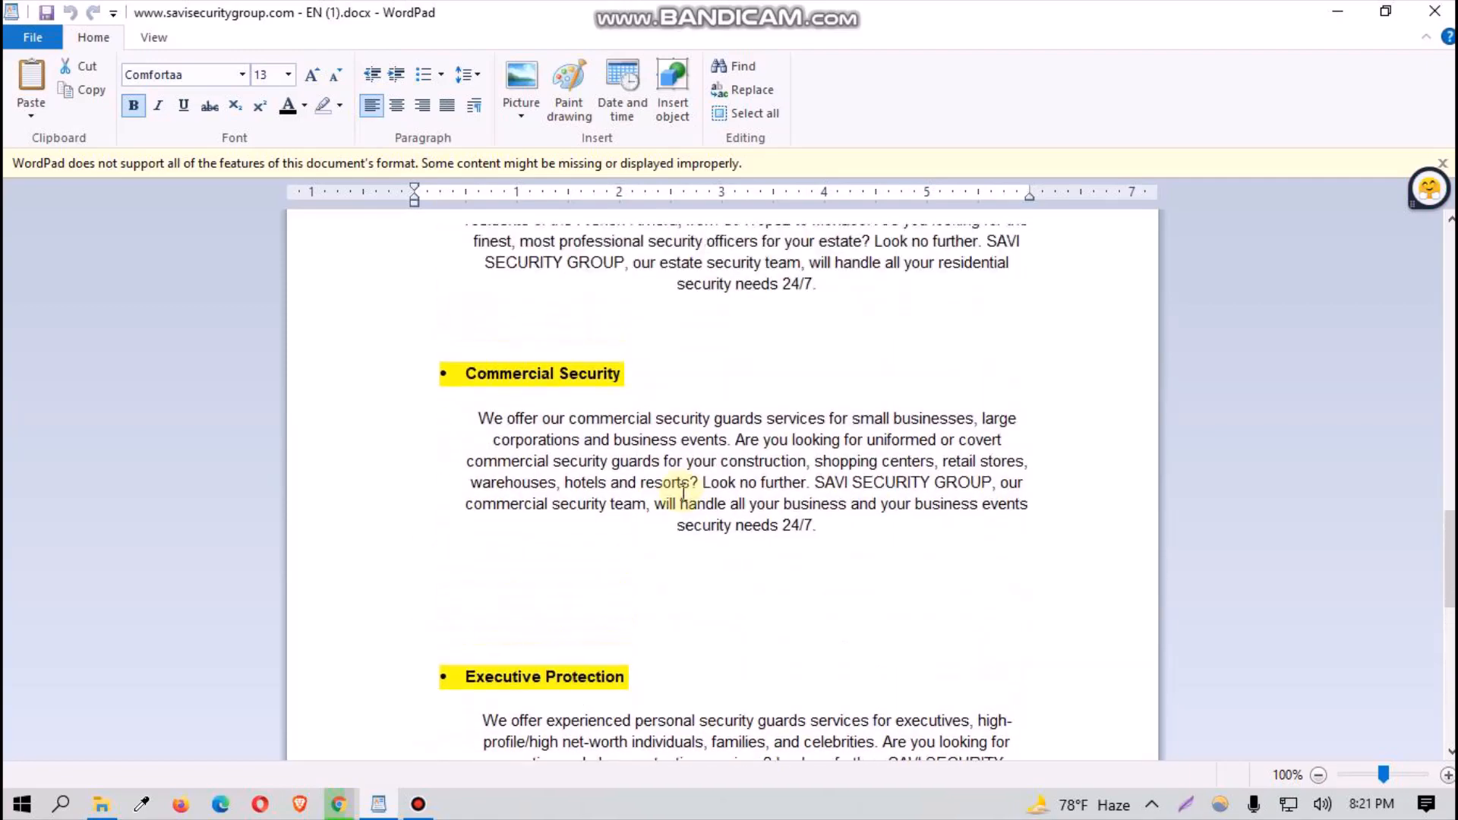
{"action": "scroll", "coordinate": [790, 478], "scroll_direction": "up", "scroll_amount": 10}
{"action": "scroll", "coordinate": [741, 589], "scroll_direction": "down", "scroll_amount": 3}
{"action": "scroll", "coordinate": [755, 559], "scroll_direction": "up", "scroll_amount": 5}
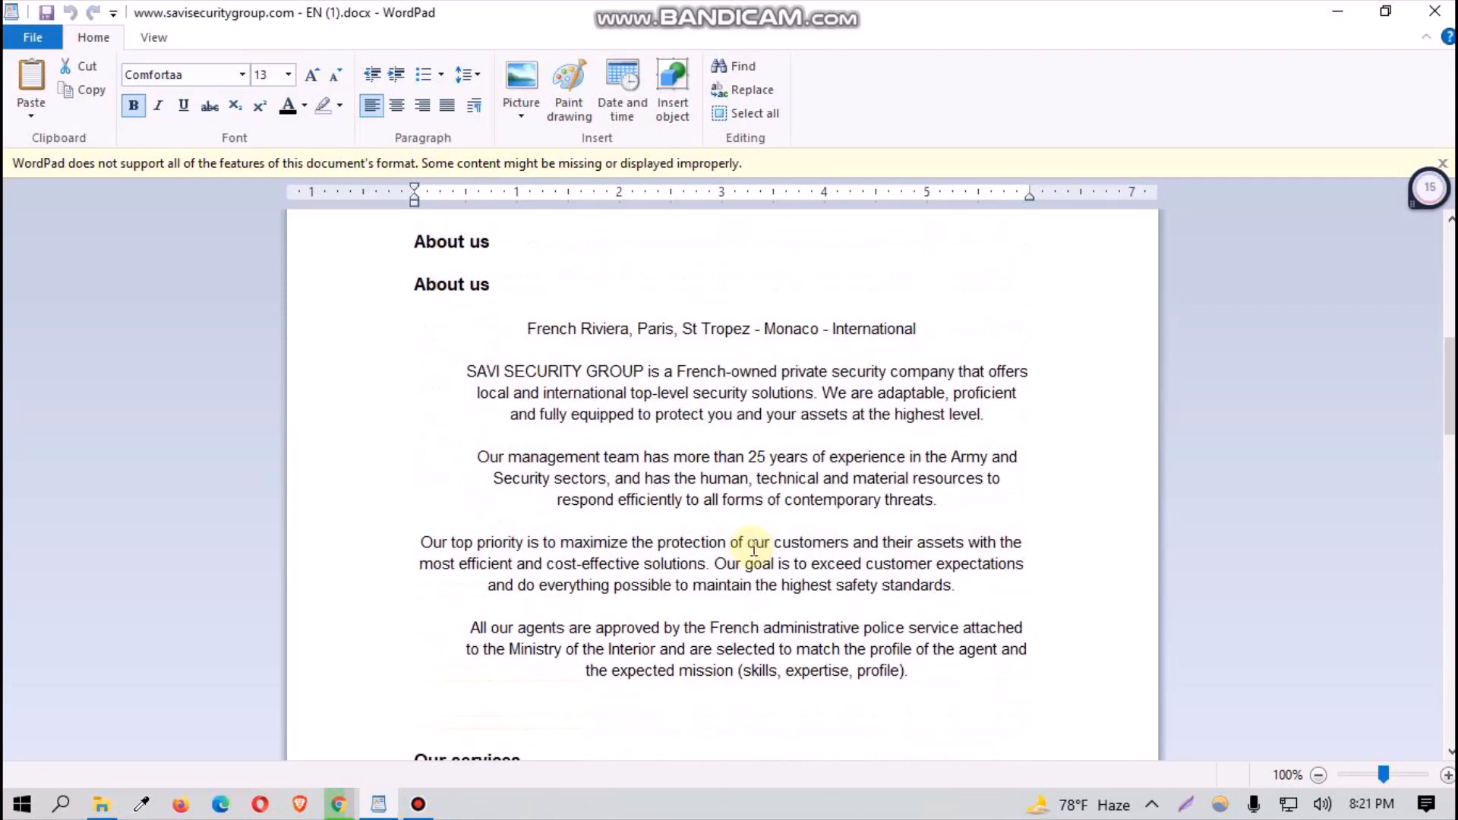
{"action": "scroll", "coordinate": [767, 524], "scroll_direction": "up", "scroll_amount": 6}
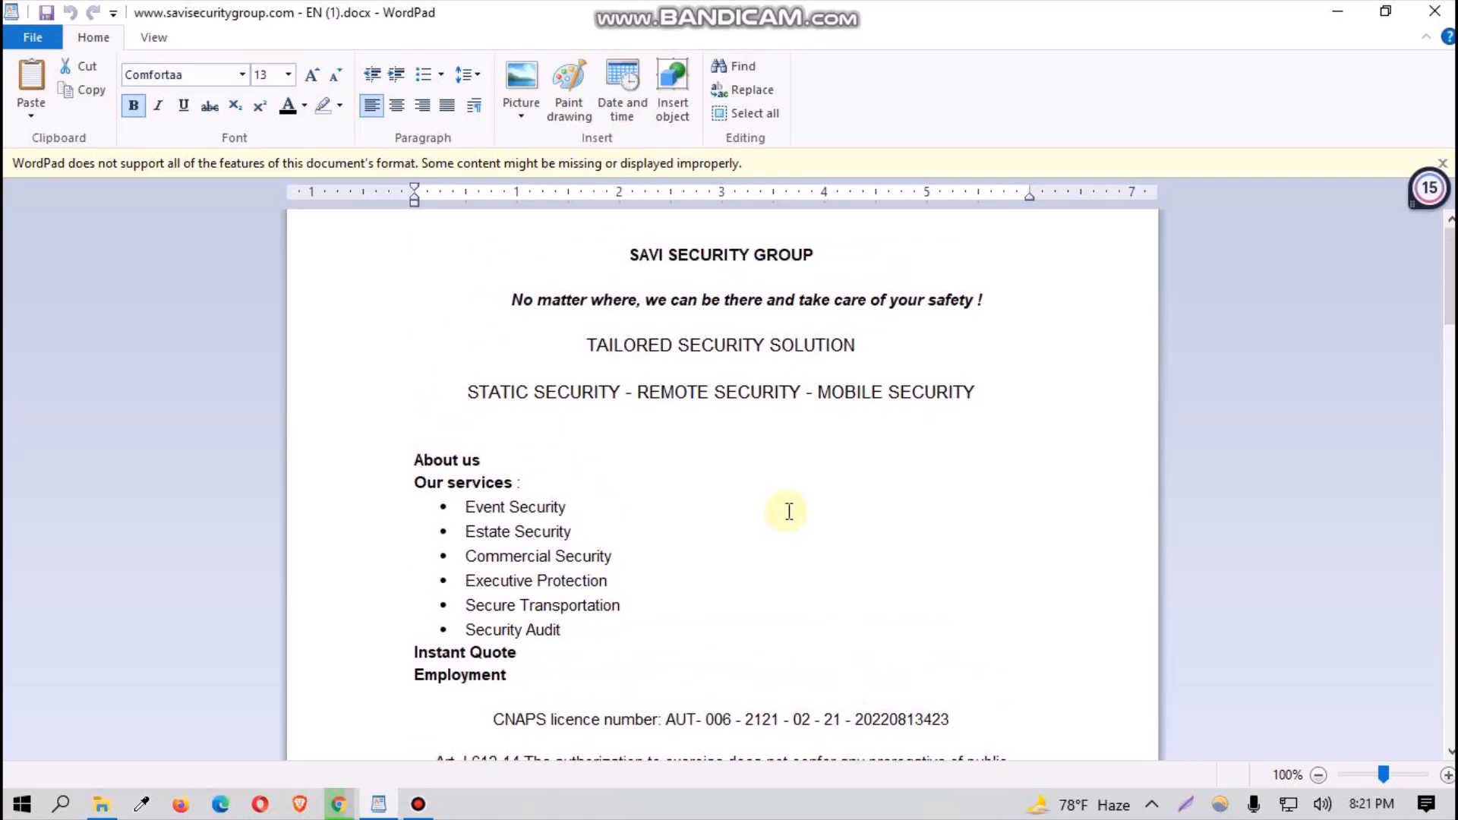
{"action": "scroll", "coordinate": [781, 525], "scroll_direction": "down", "scroll_amount": 6}
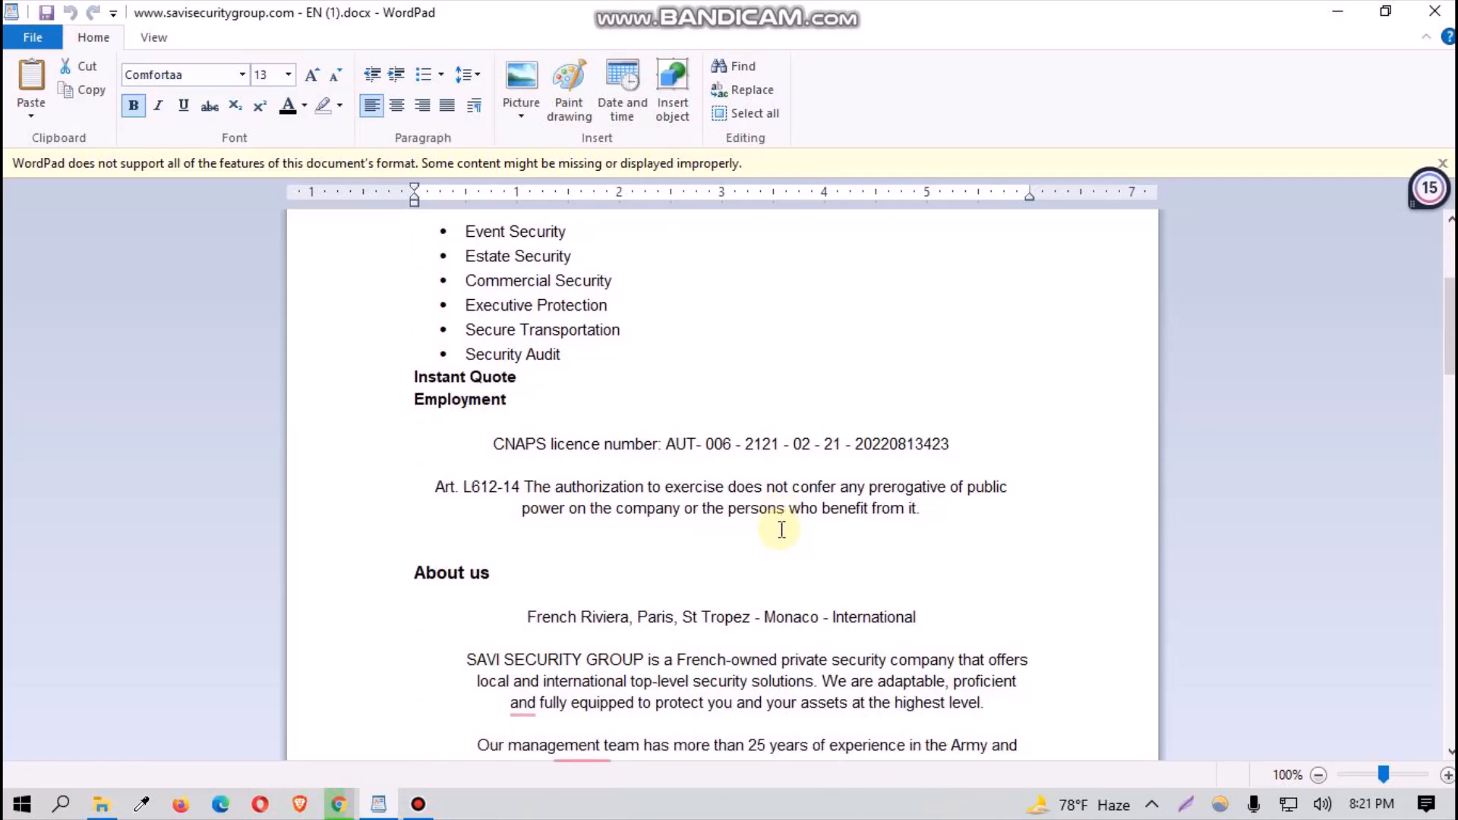
{"action": "scroll", "coordinate": [781, 530], "scroll_direction": "down", "scroll_amount": 12}
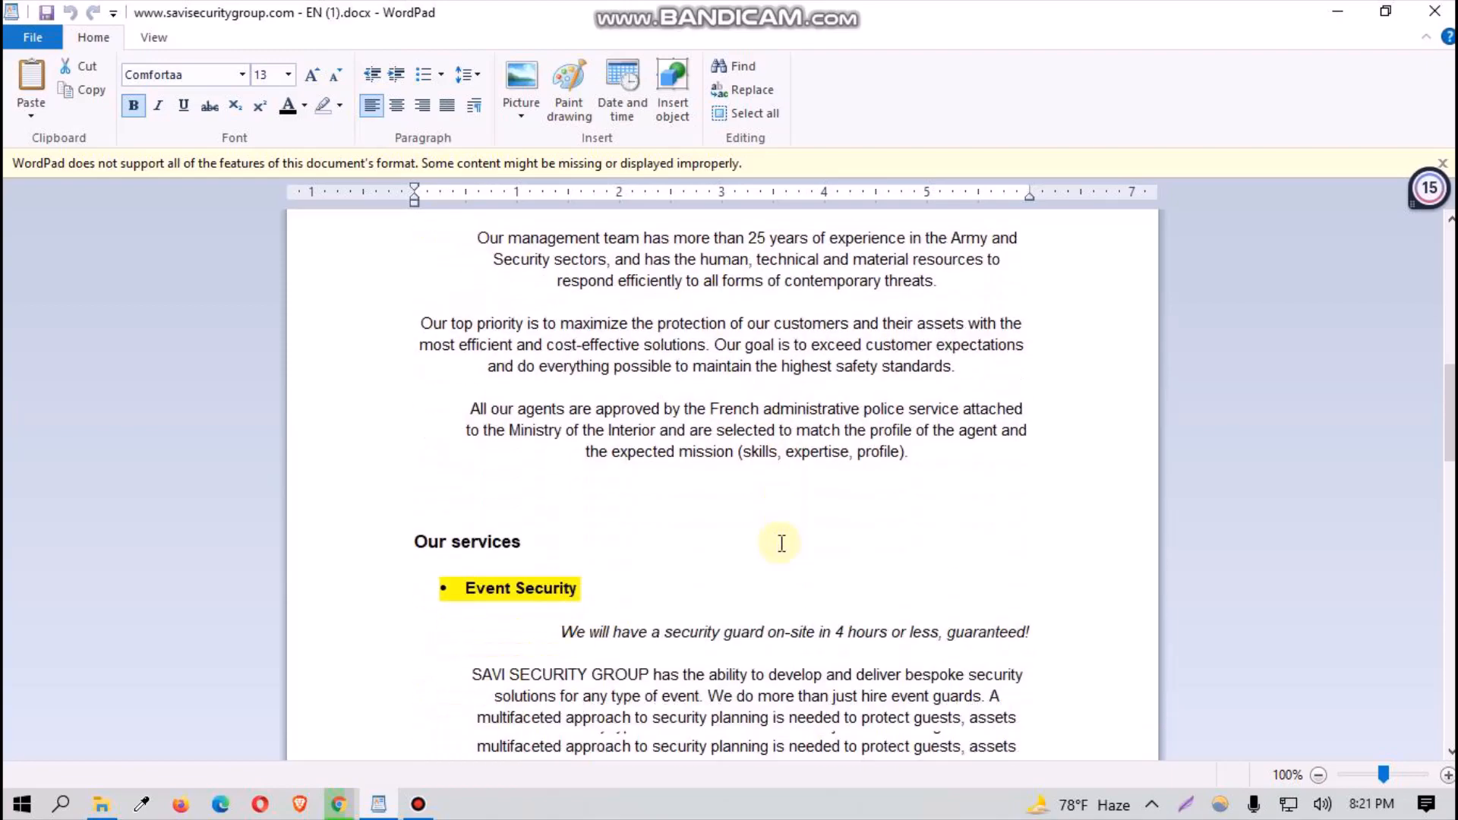
{"action": "scroll", "coordinate": [768, 540], "scroll_direction": "down", "scroll_amount": 15}
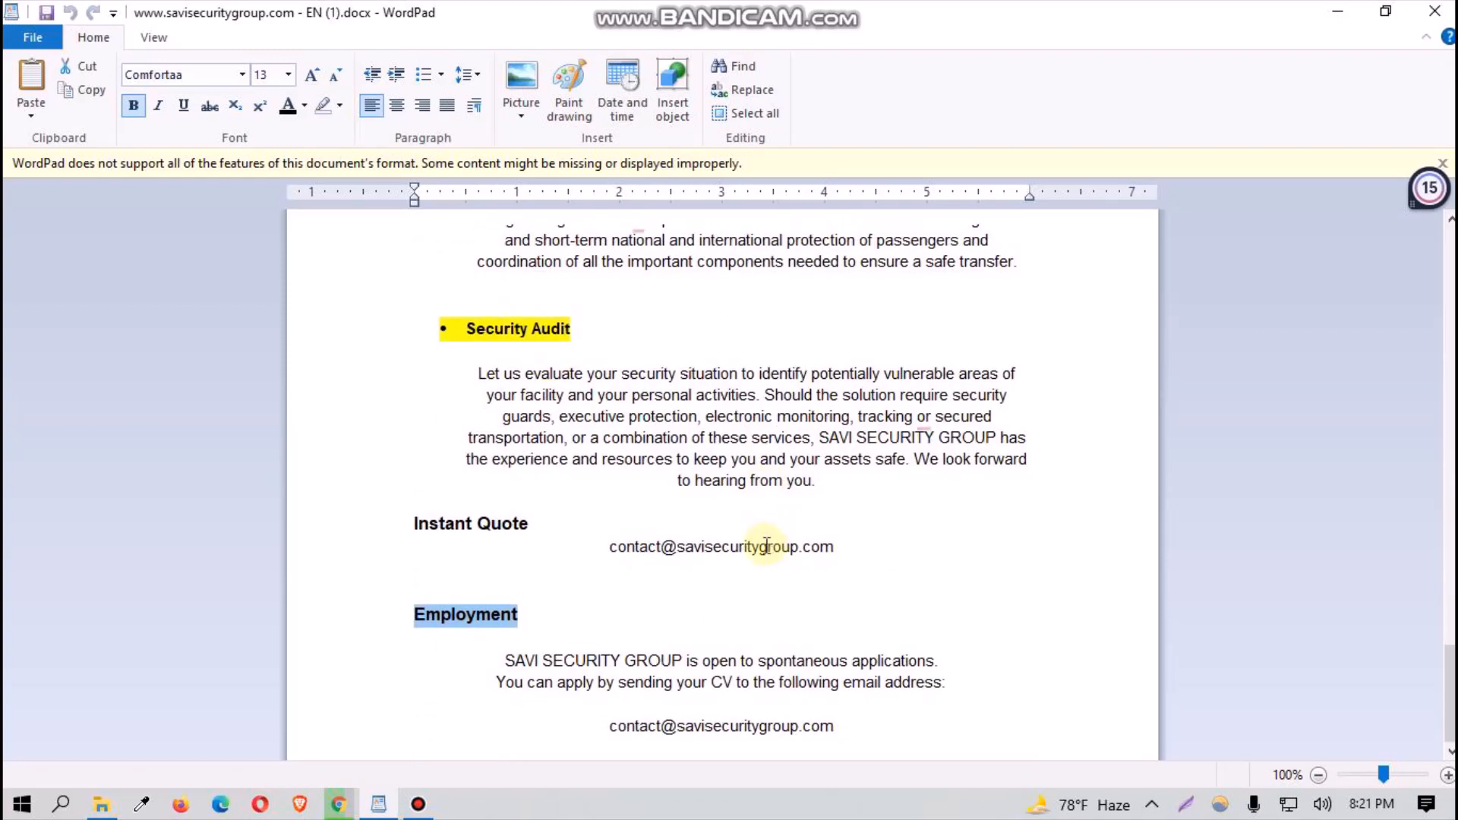
{"action": "scroll", "coordinate": [740, 567], "scroll_direction": "up", "scroll_amount": 18}
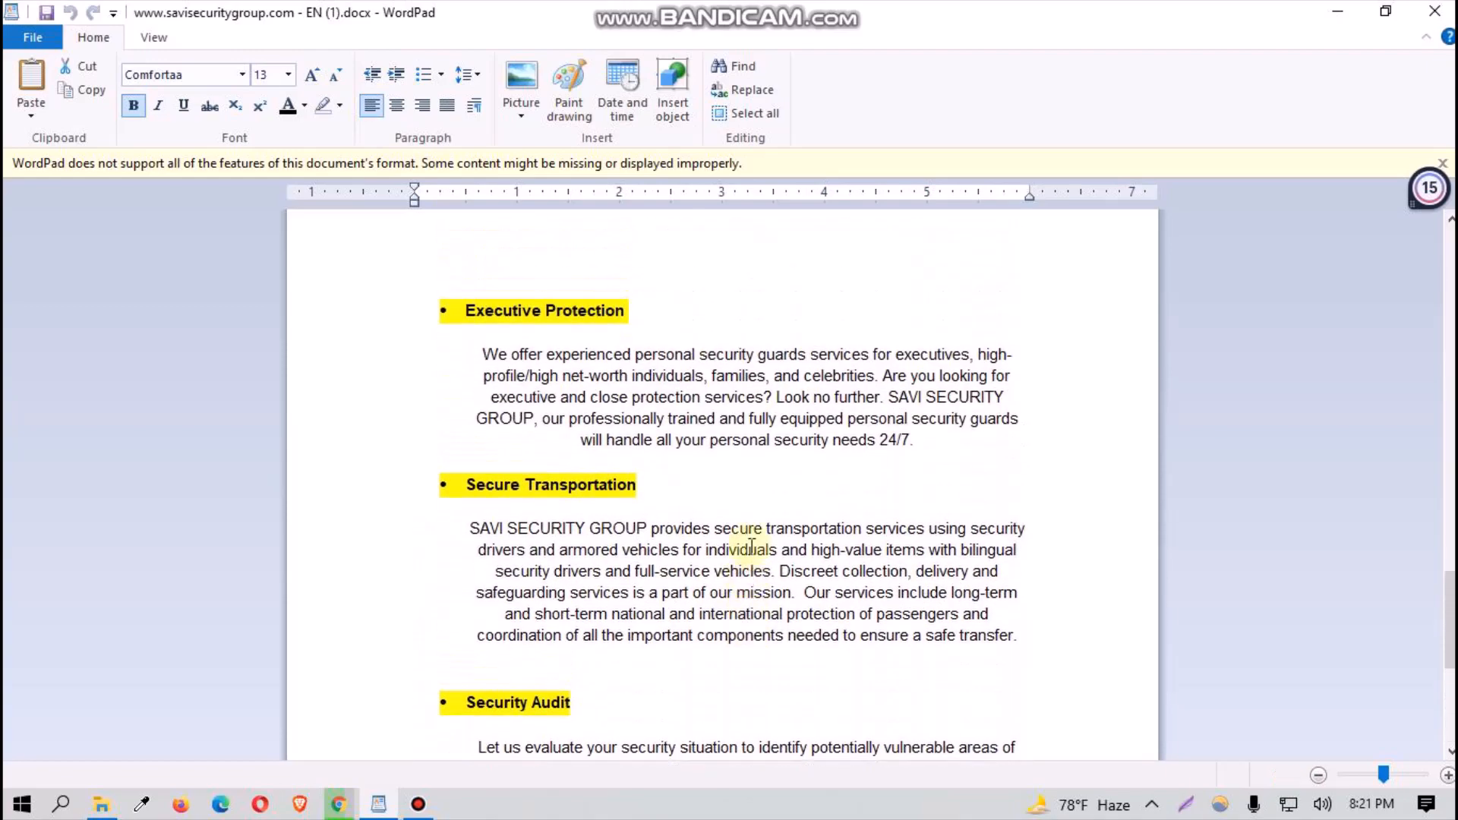
{"action": "scroll", "coordinate": [767, 534], "scroll_direction": "up", "scroll_amount": 10}
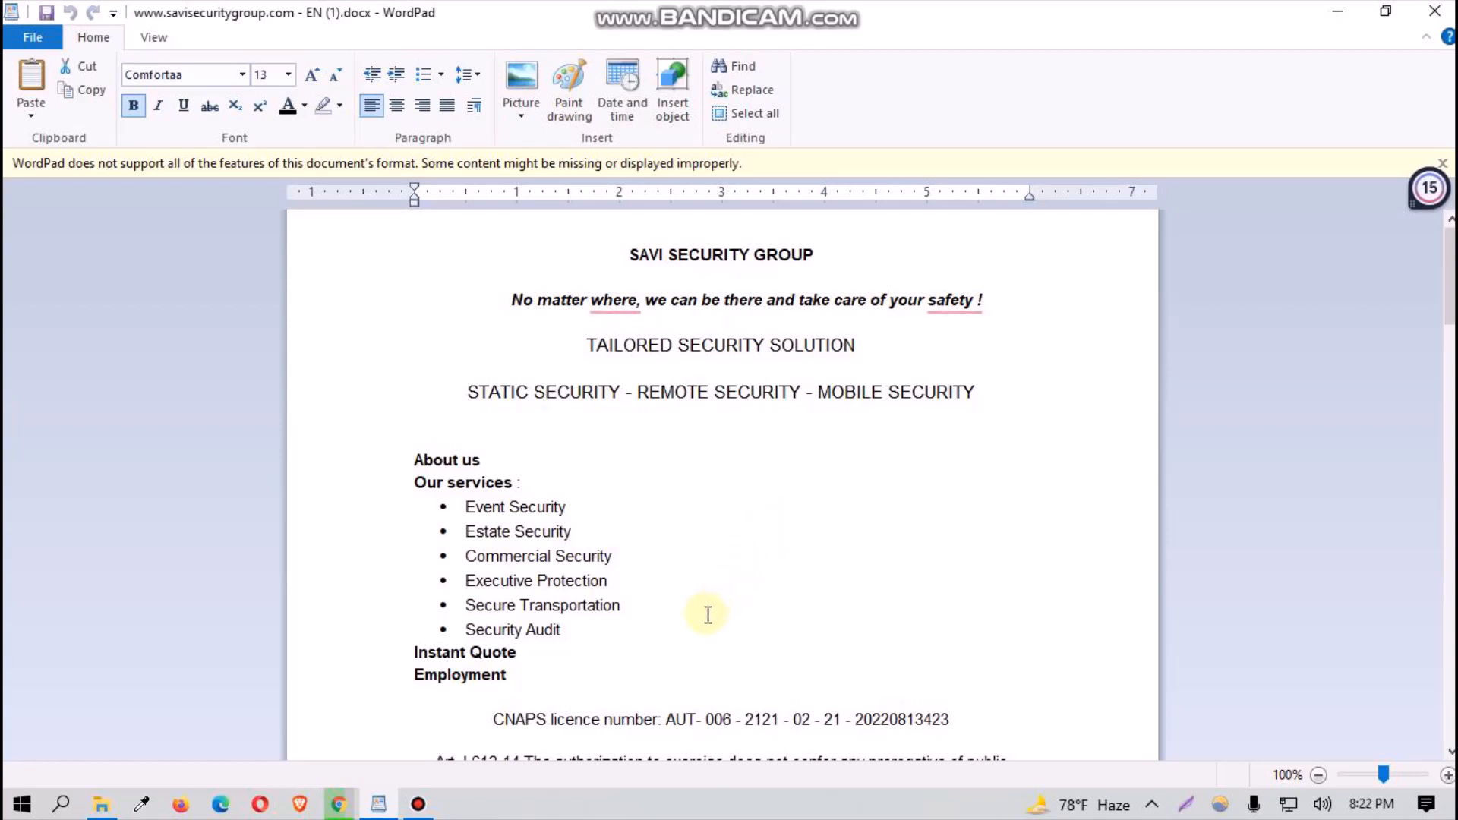
{"action": "scroll", "coordinate": [708, 614], "scroll_direction": "down", "scroll_amount": 3}
{"action": "scroll", "coordinate": [506, 708], "scroll_direction": "down", "scroll_amount": 4}
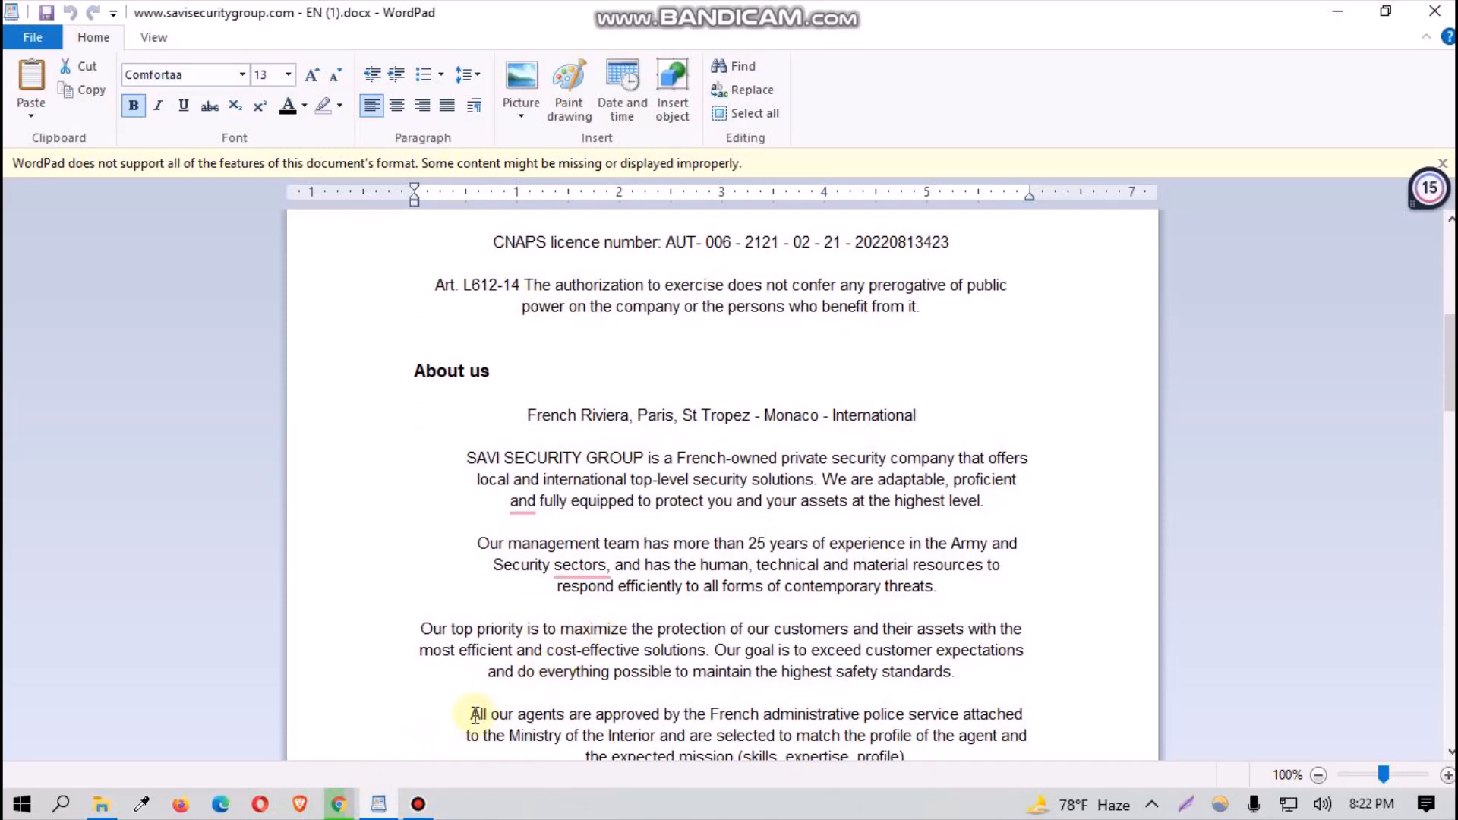
{"action": "scroll", "coordinate": [476, 715], "scroll_direction": "up", "scroll_amount": 7}
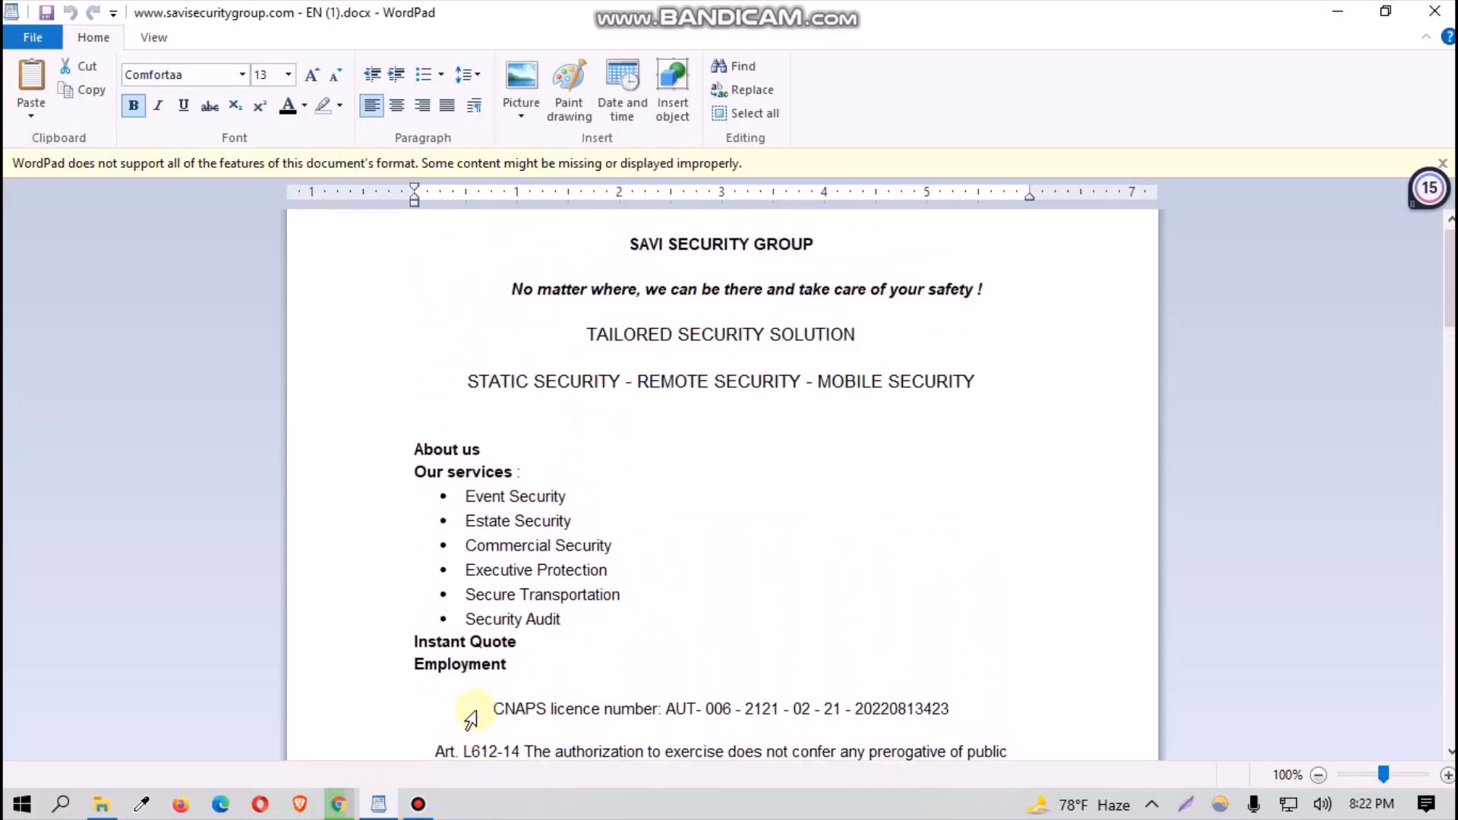
Step: Return to the Contact page in Elementor and delete the bold "Sagittis, faucibus" placeholder paragraph below the "Feel free to contact us" heading
{"action": "left_click", "coordinate": [351, 805]}
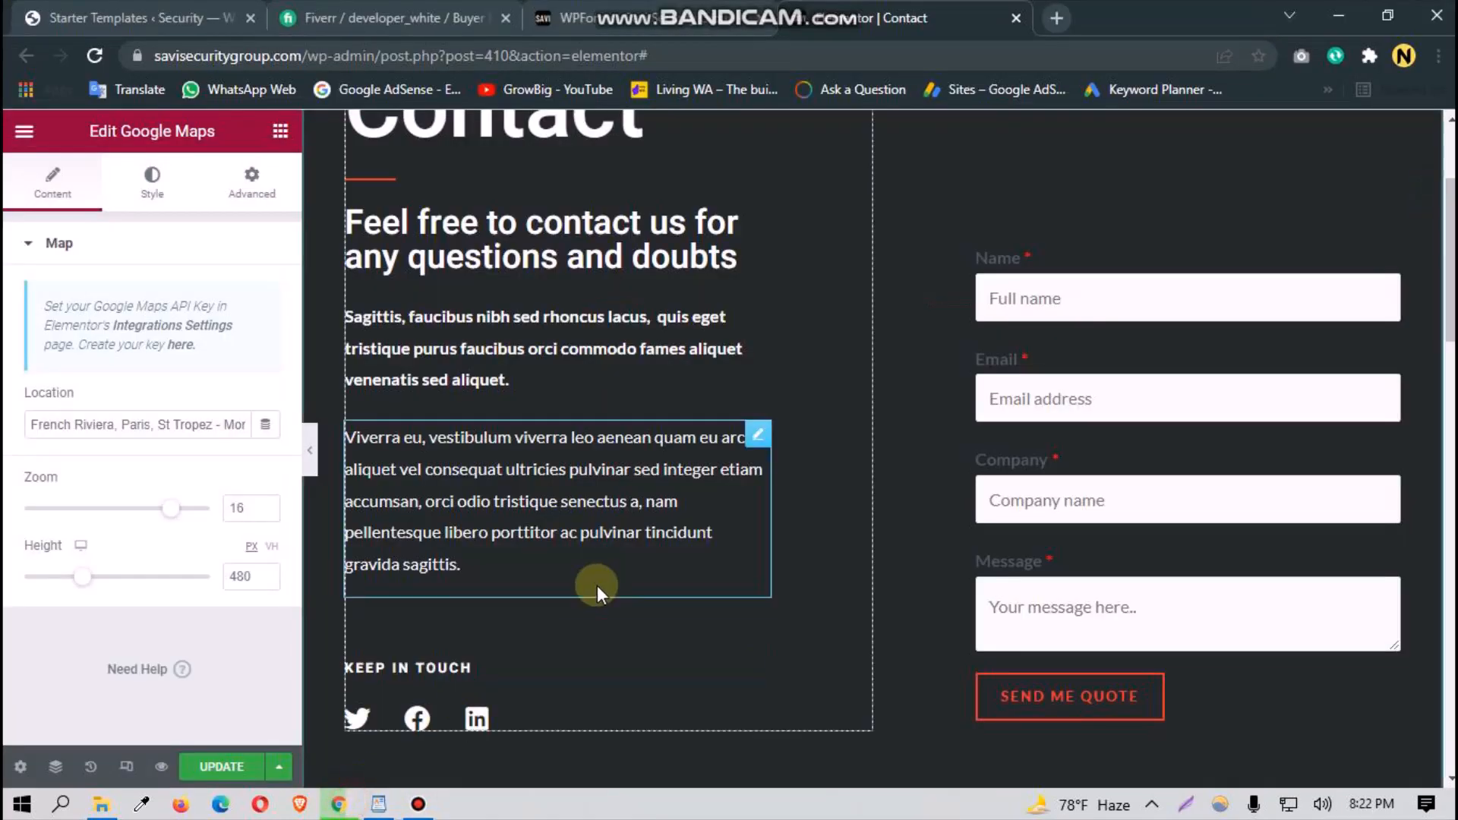
{"action": "scroll", "coordinate": [598, 585], "scroll_direction": "up", "scroll_amount": 2}
{"action": "scroll", "coordinate": [600, 585], "scroll_direction": "down", "scroll_amount": 1}
{"action": "left_click", "coordinate": [570, 378]}
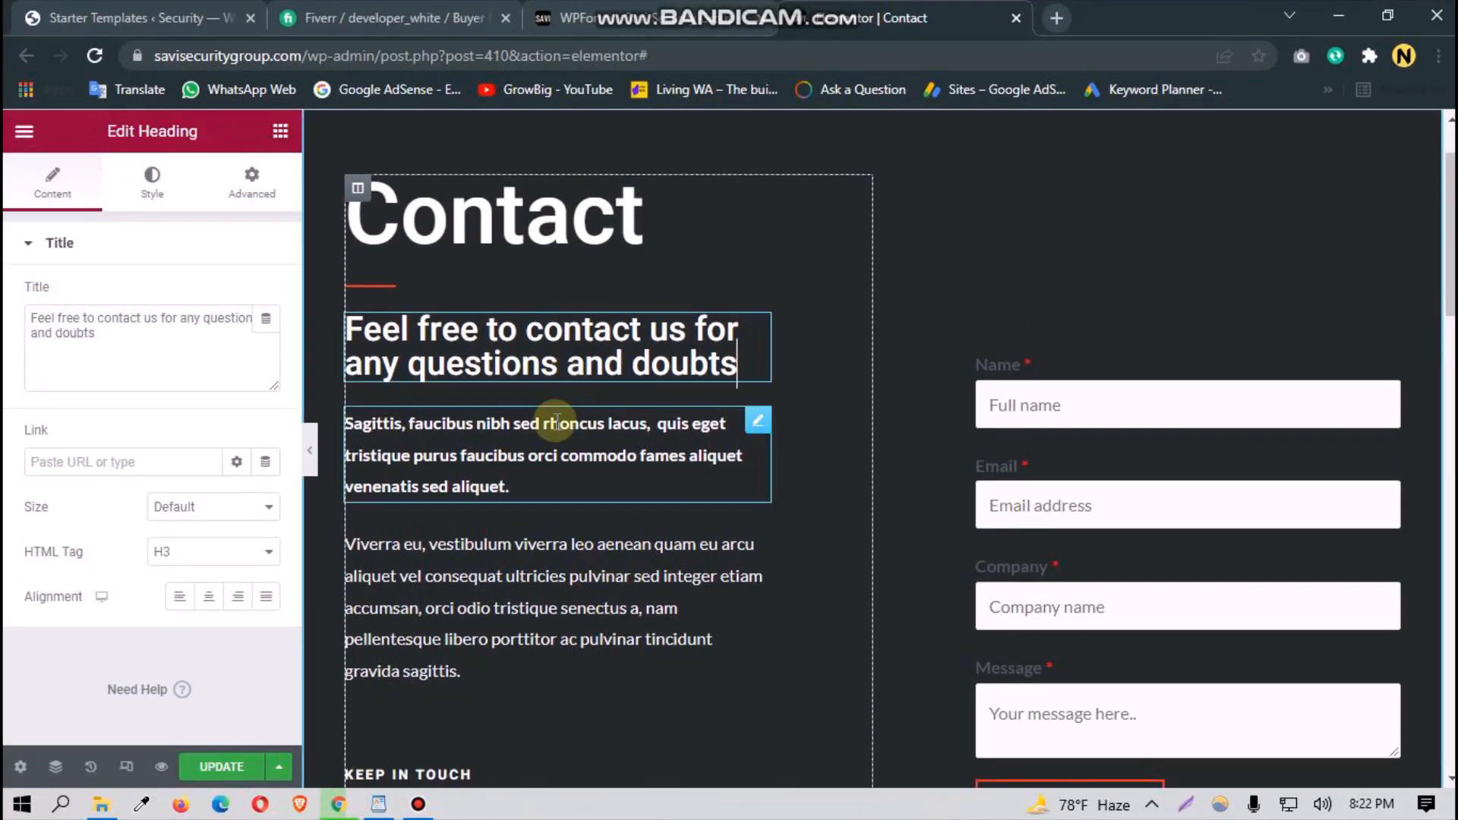
{"action": "left_click", "coordinate": [522, 486]}
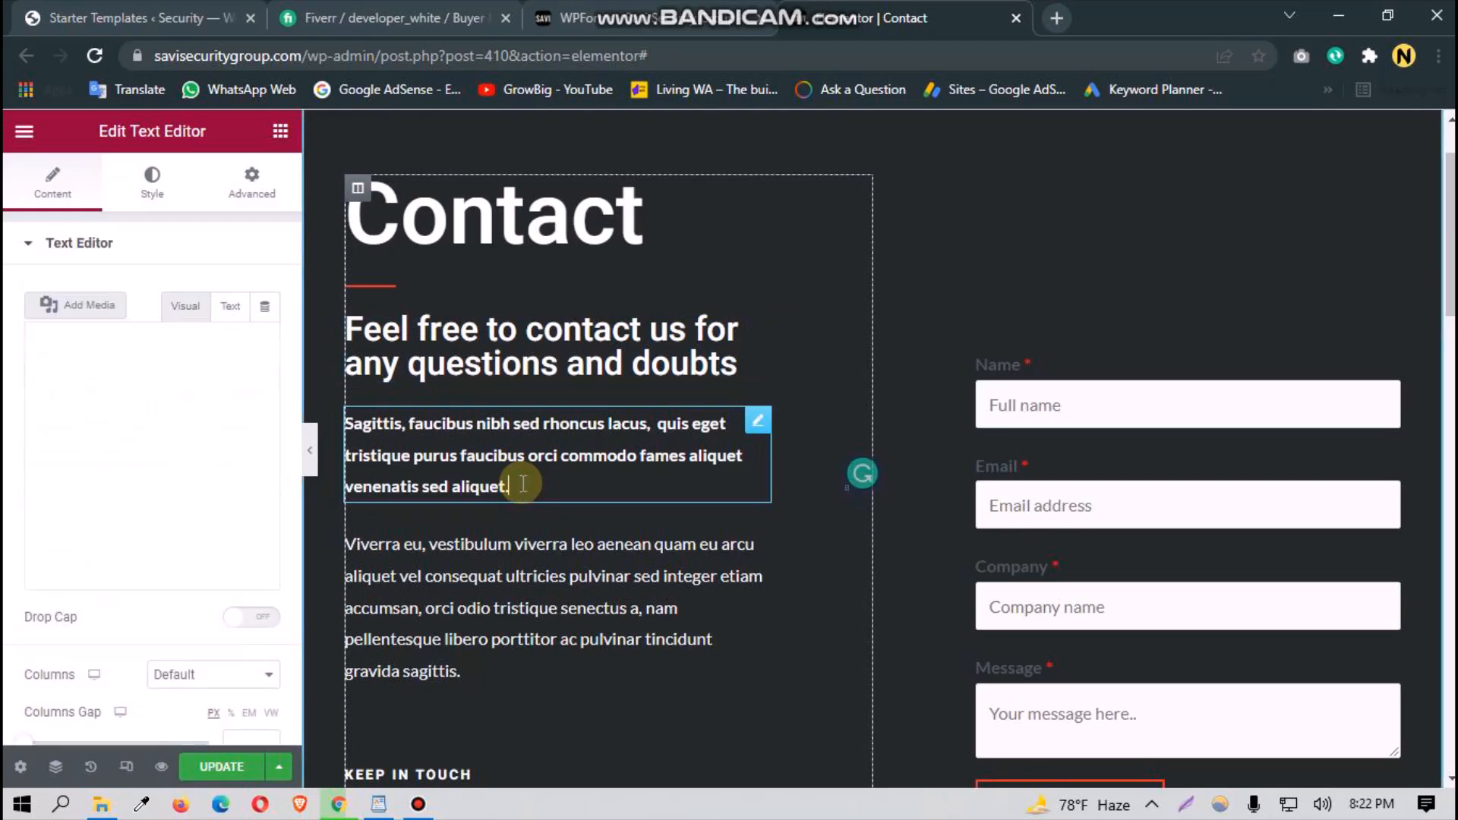
{"action": "right_click", "coordinate": [641, 479]}
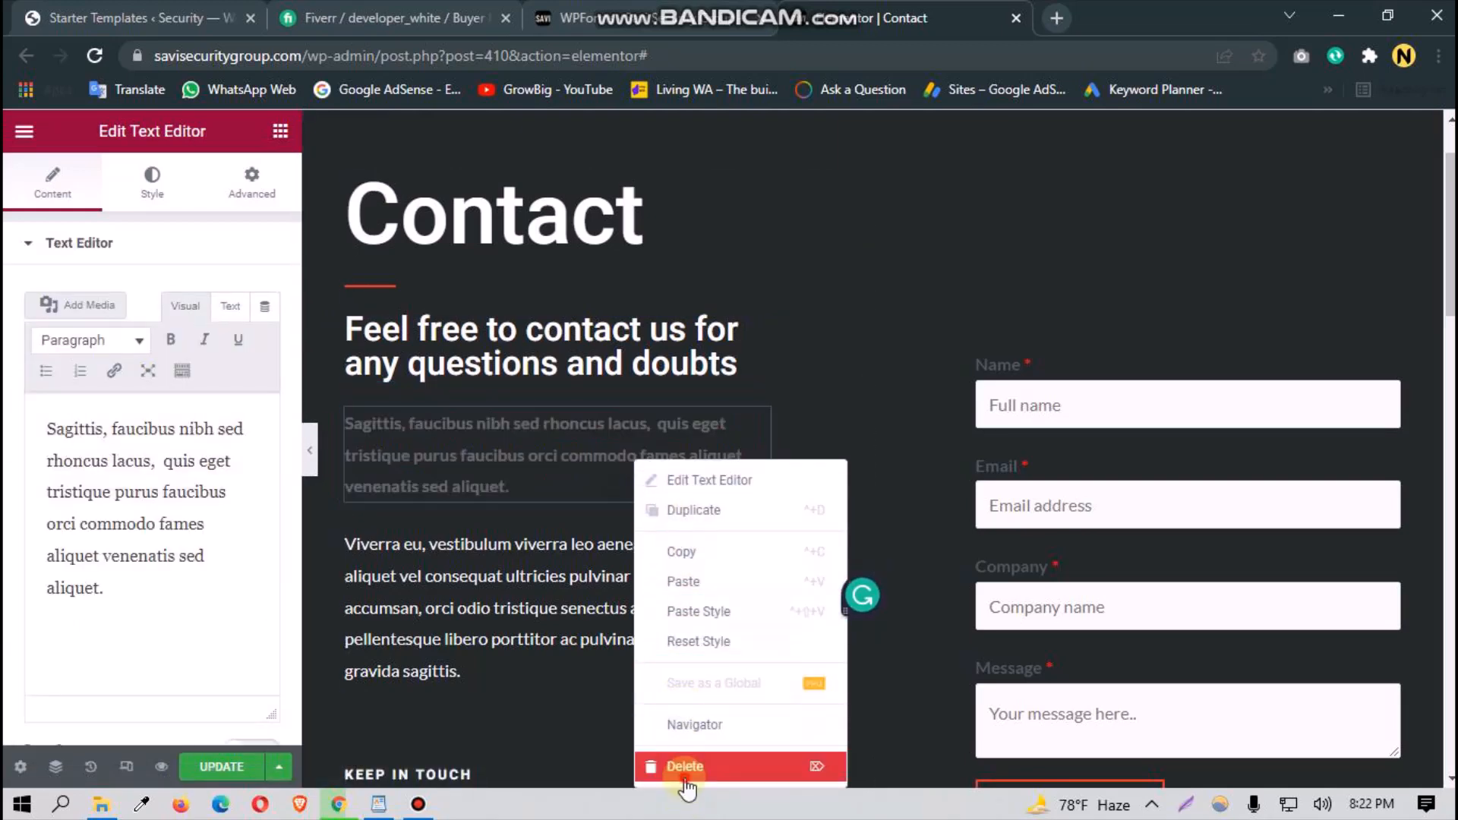
{"action": "left_click", "coordinate": [687, 766]}
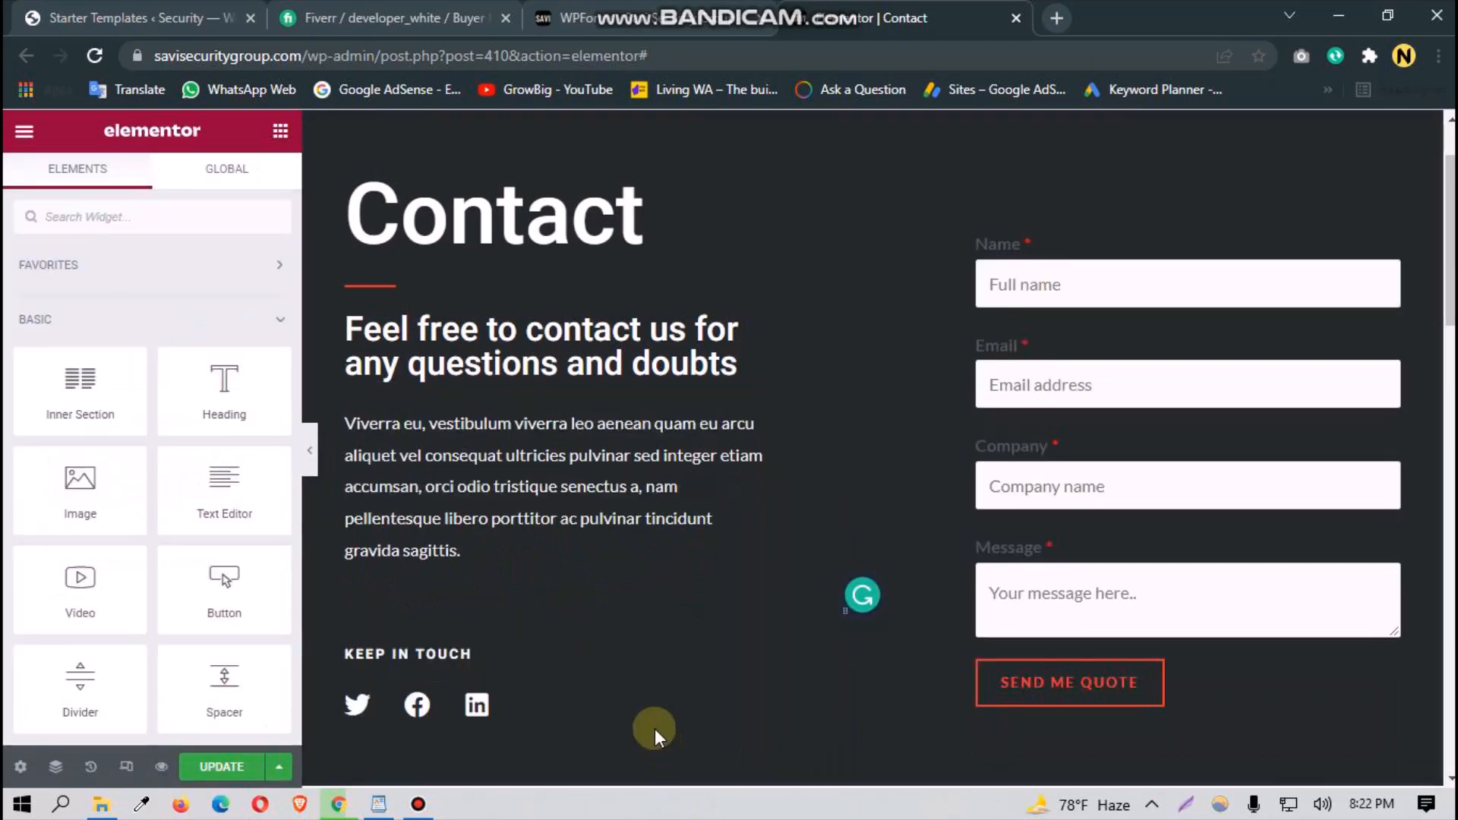
Step: Inspect the settings of the "Keep in Touch" heading and the social icons below it
{"action": "left_click", "coordinate": [476, 653]}
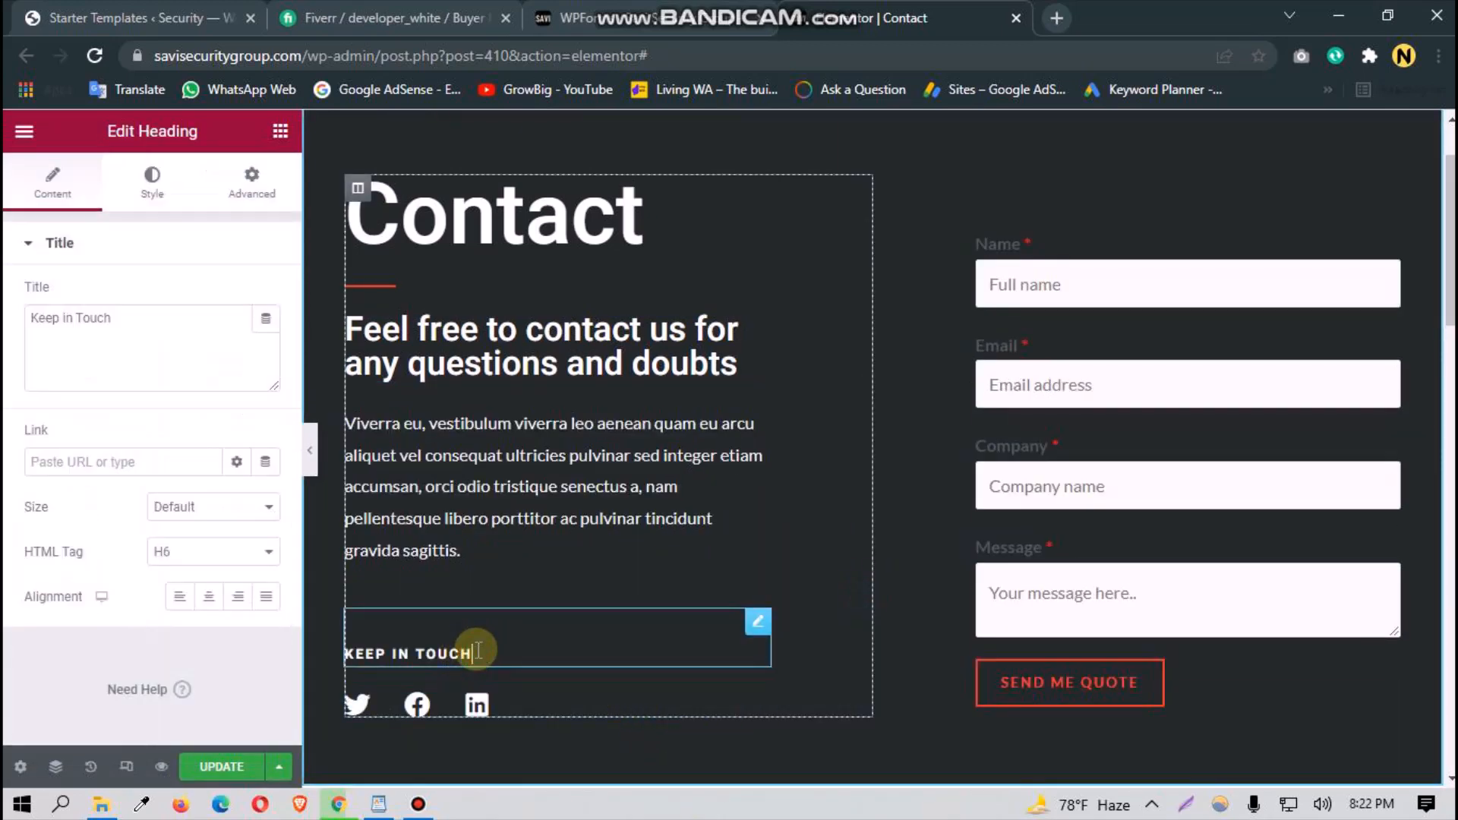
{"action": "left_click", "coordinate": [476, 710]}
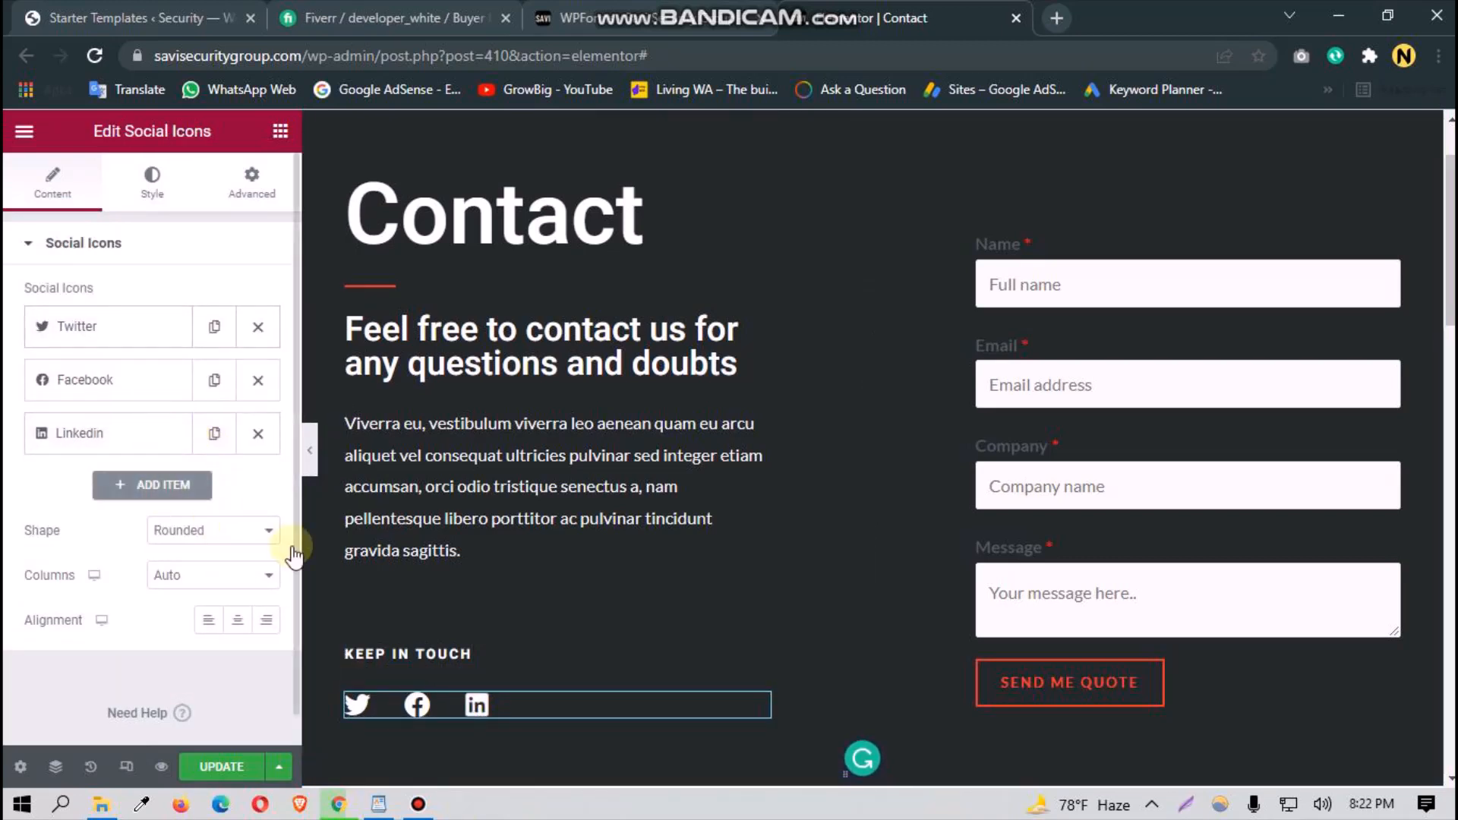
{"action": "scroll", "coordinate": [541, 510], "scroll_direction": "up", "scroll_amount": 1}
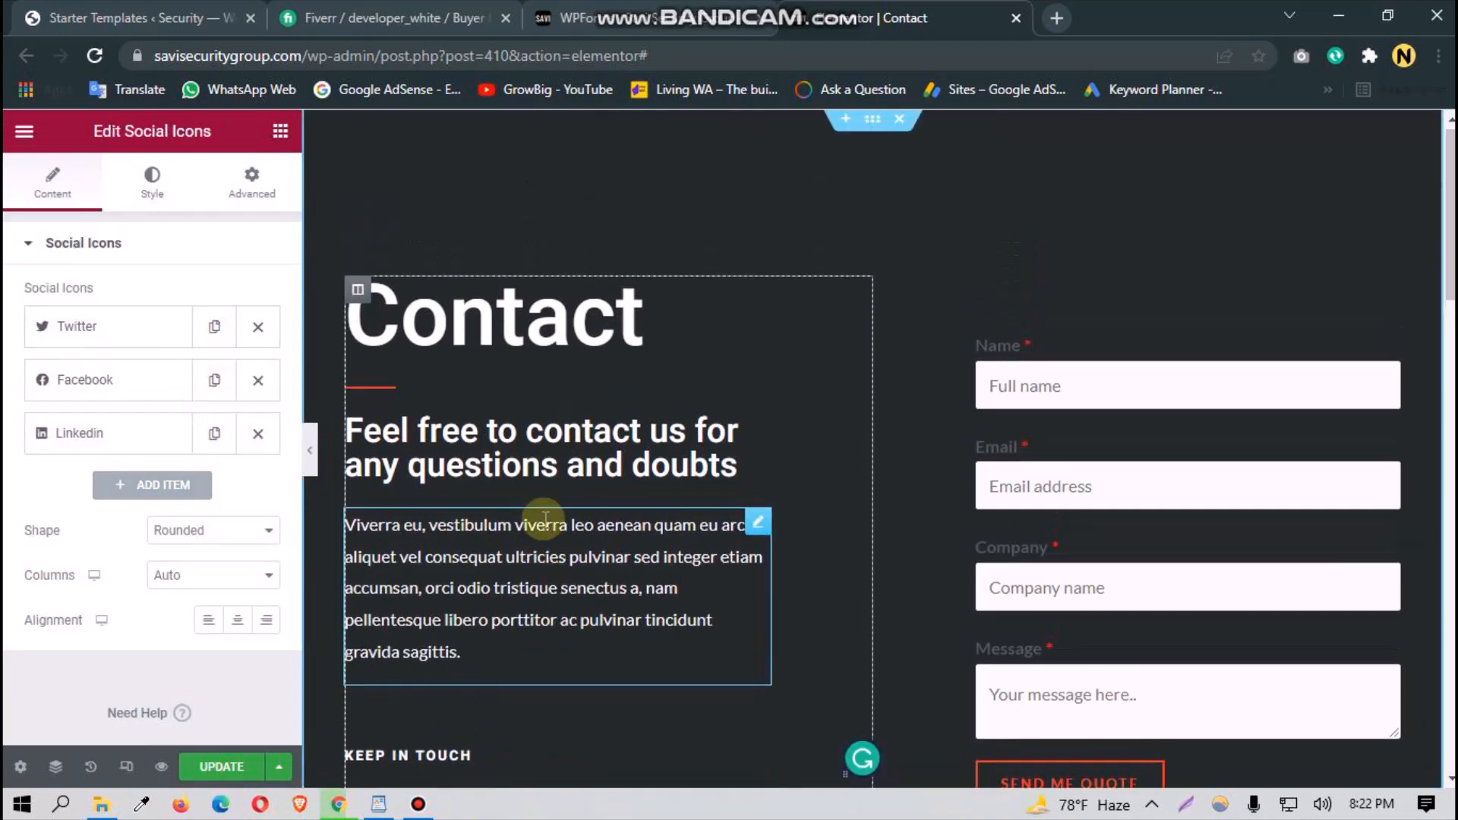
Step: Clear the "Viverra eu, vestibulum" placeholder text from the text widget below the "Feel free to contact us" heading
{"action": "left_click", "coordinate": [545, 518]}
{"action": "scroll", "coordinate": [98, 580], "scroll_direction": "down", "scroll_amount": 1}
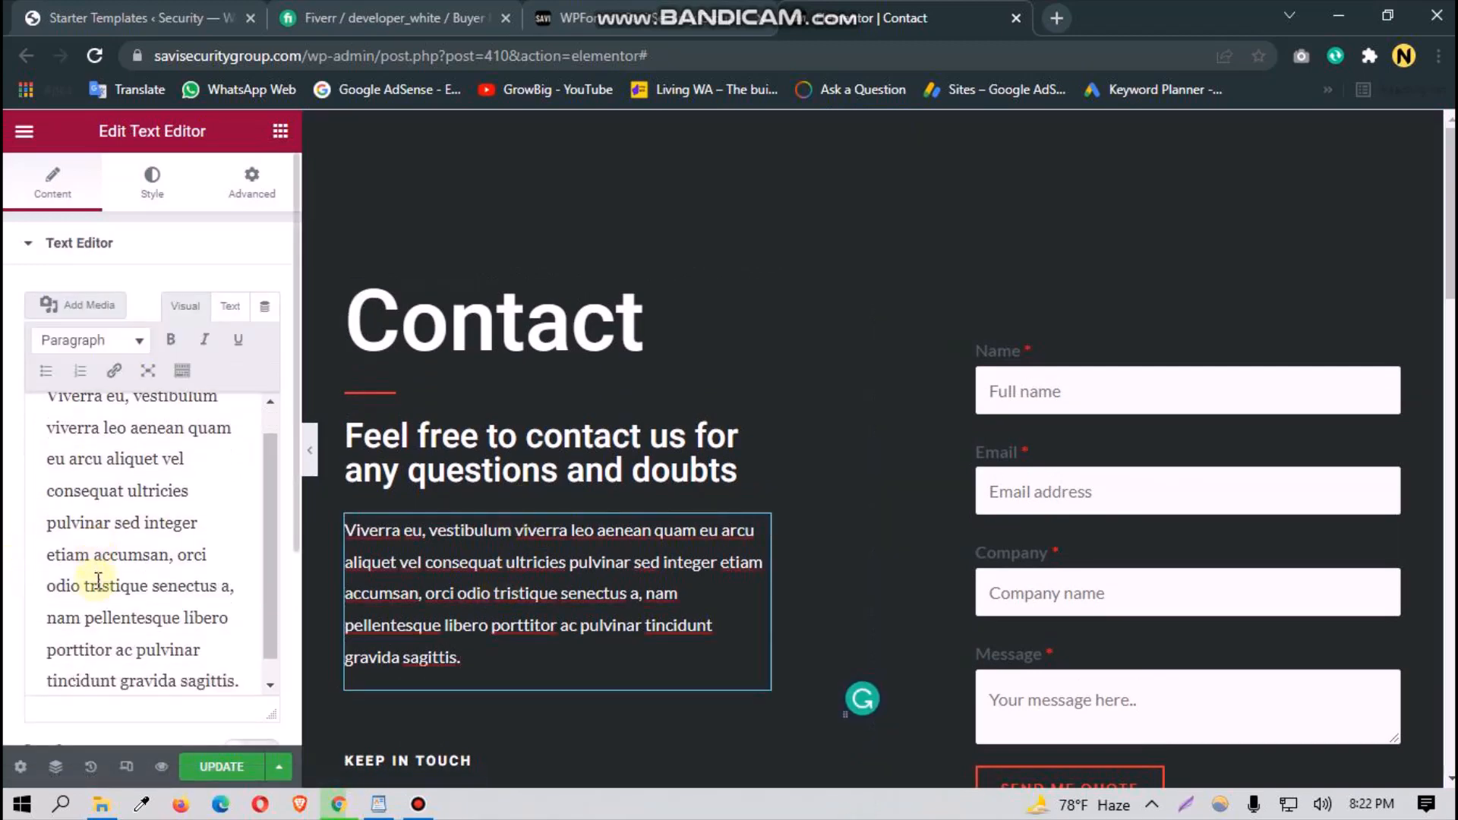
{"action": "scroll", "coordinate": [98, 581], "scroll_direction": "down", "scroll_amount": 1}
{"action": "left_click_drag", "start_coordinate": [228, 593], "coordinate": [44, 391]}
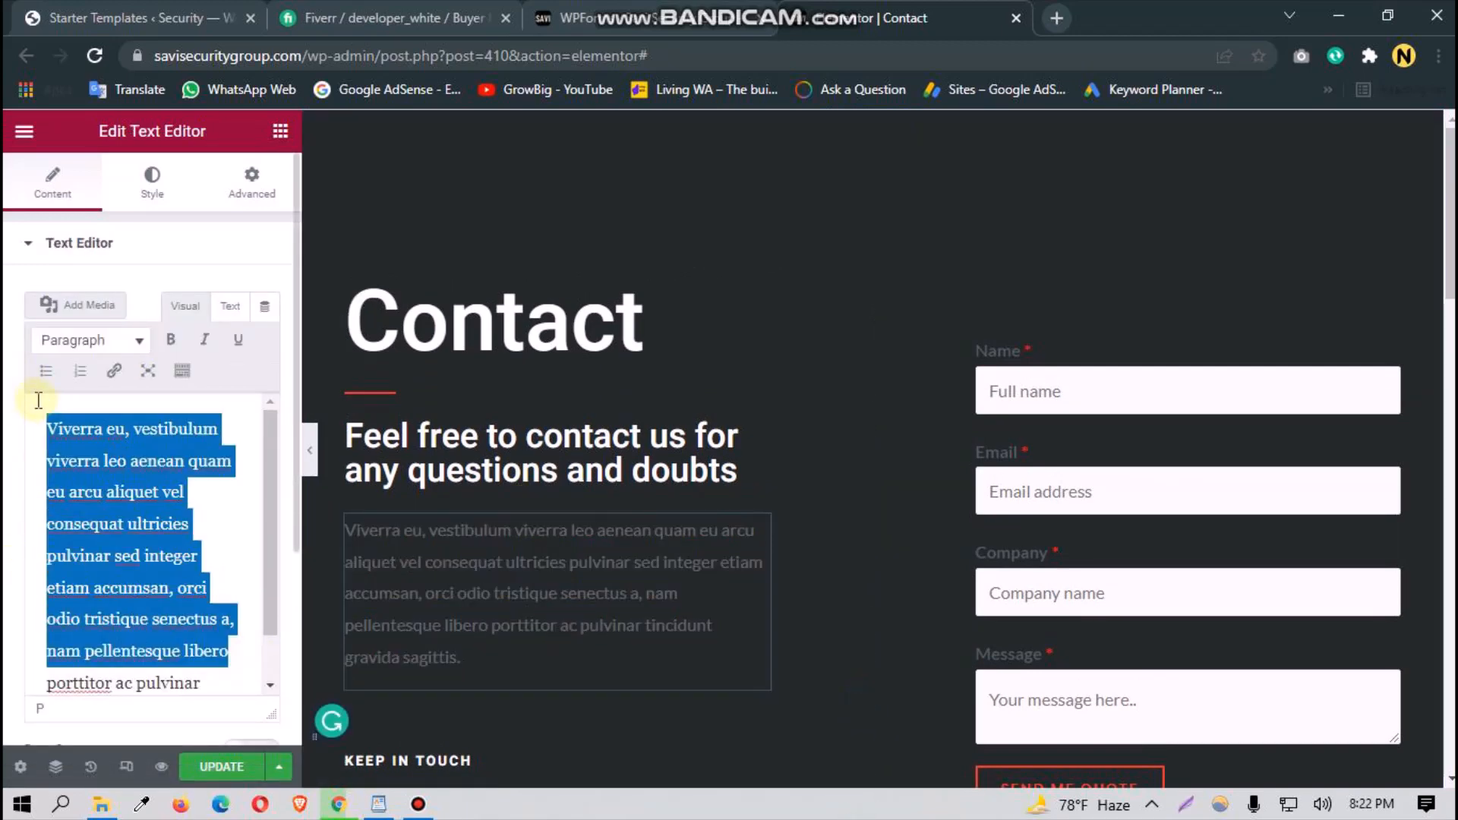
{"action": "key", "text": "BackSpace"}
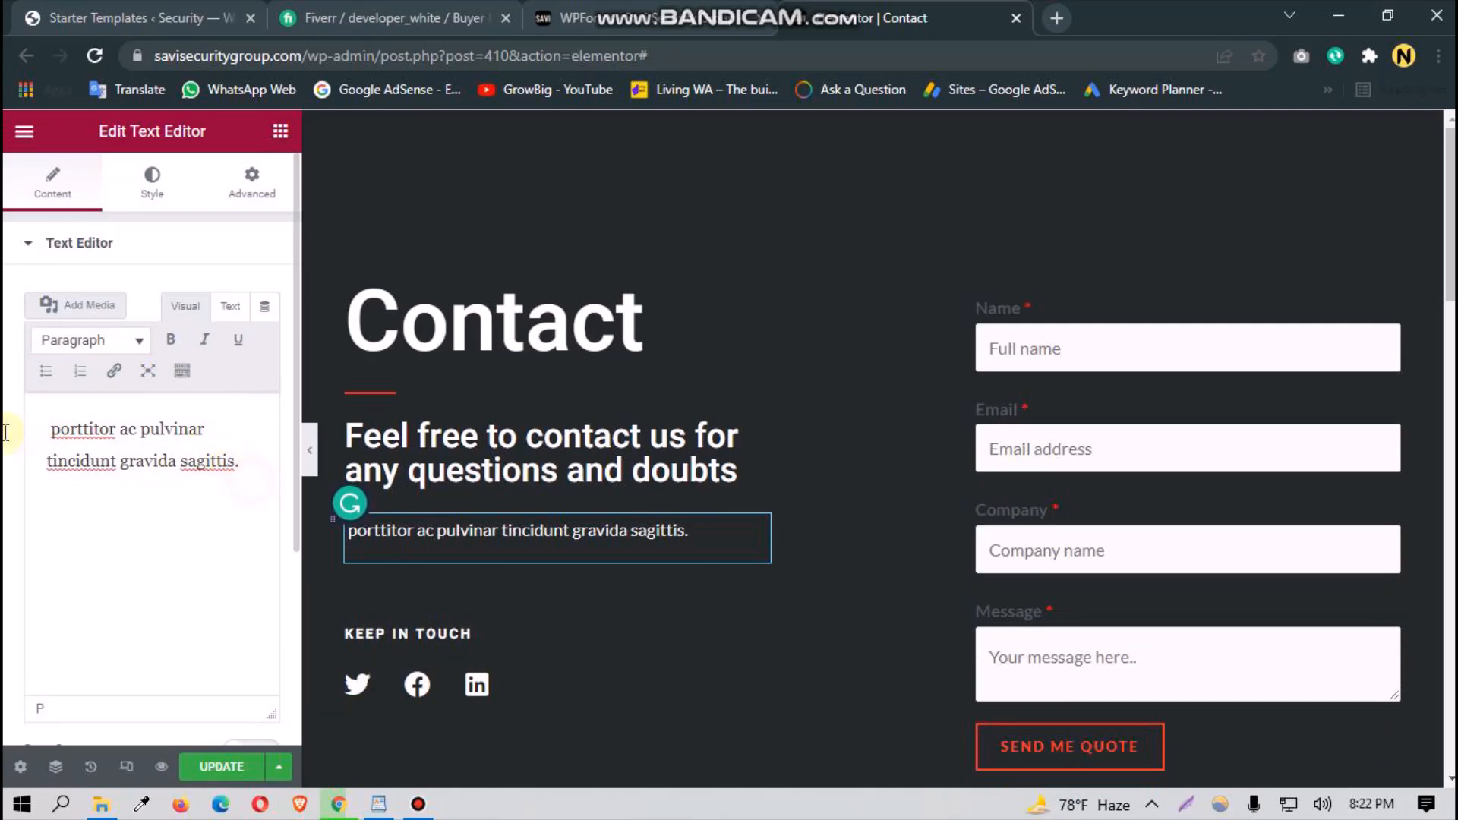
{"action": "left_click_drag", "start_coordinate": [241, 465], "coordinate": [39, 429]}
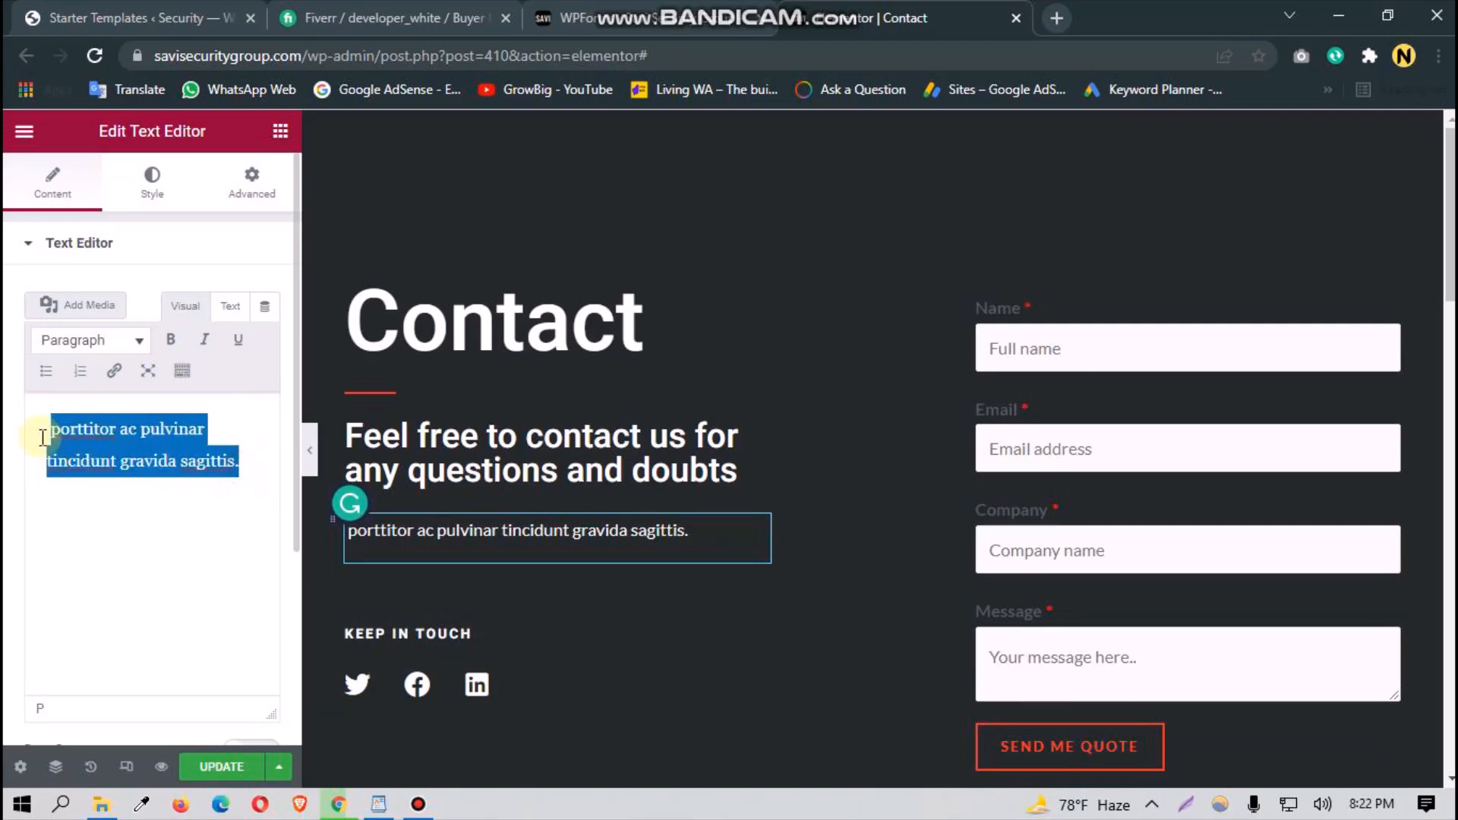
{"action": "key", "text": "BackSpace"}
Step: Search Google in a new browser tab for "contact us page generator" and open the blogEarns result
{"action": "left_click", "coordinate": [1063, 14]}
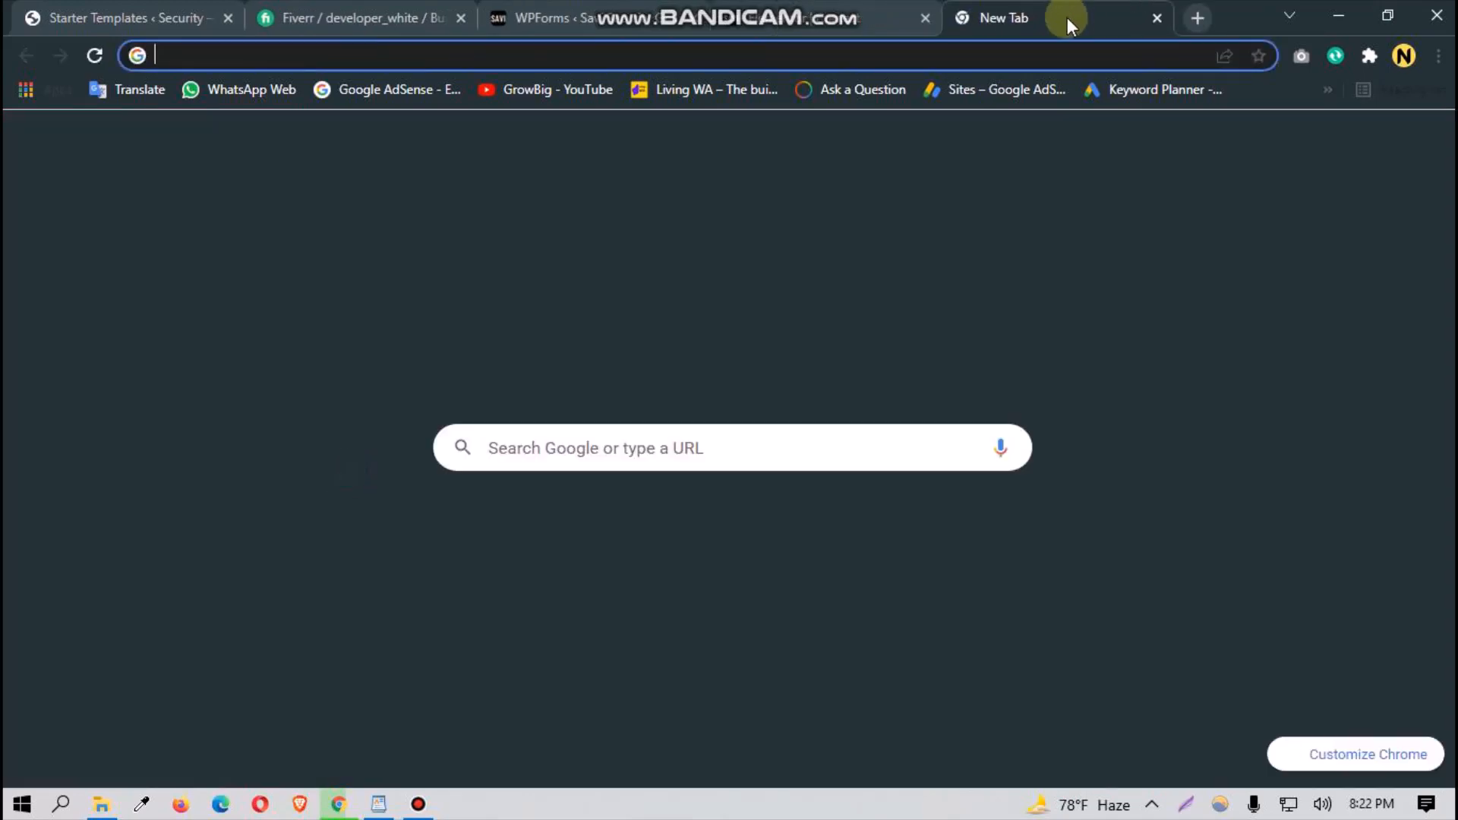
{"action": "type", "text": "contact"}
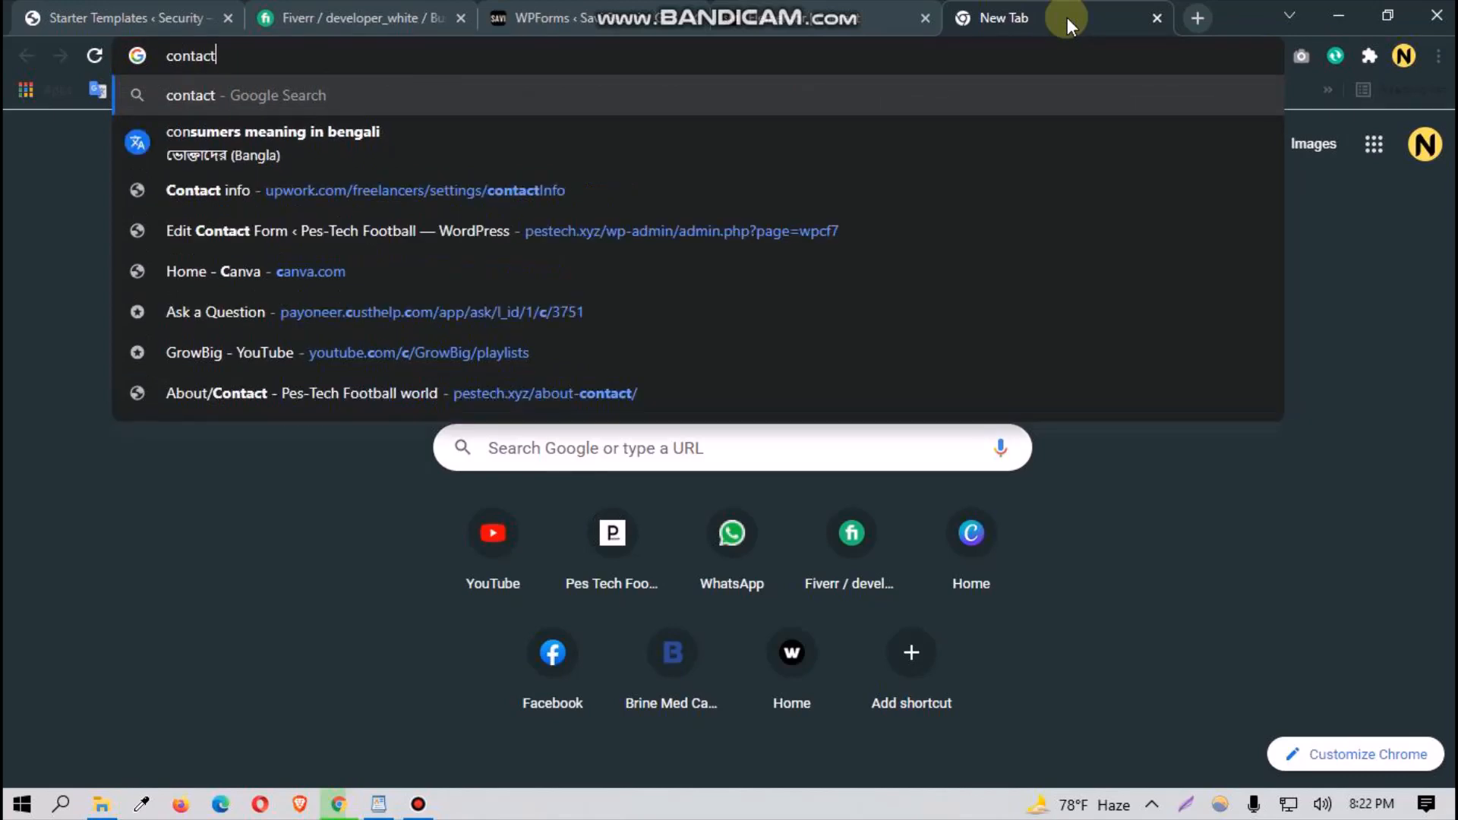
{"action": "type", "text": " us page"}
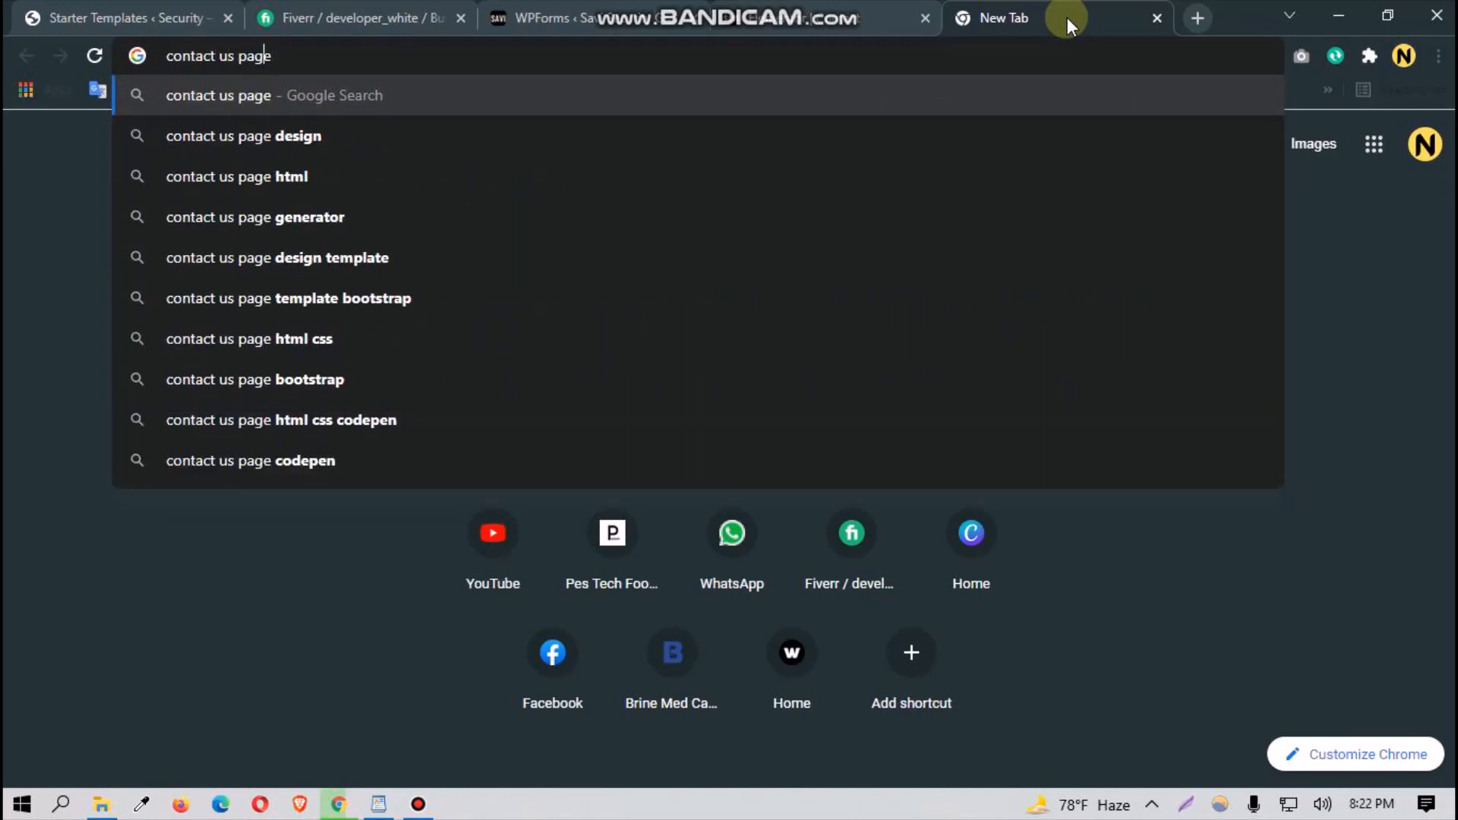
{"action": "key", "text": "Down"}
{"action": "key", "text": "Down"}
{"action": "key", "text": "Down"}
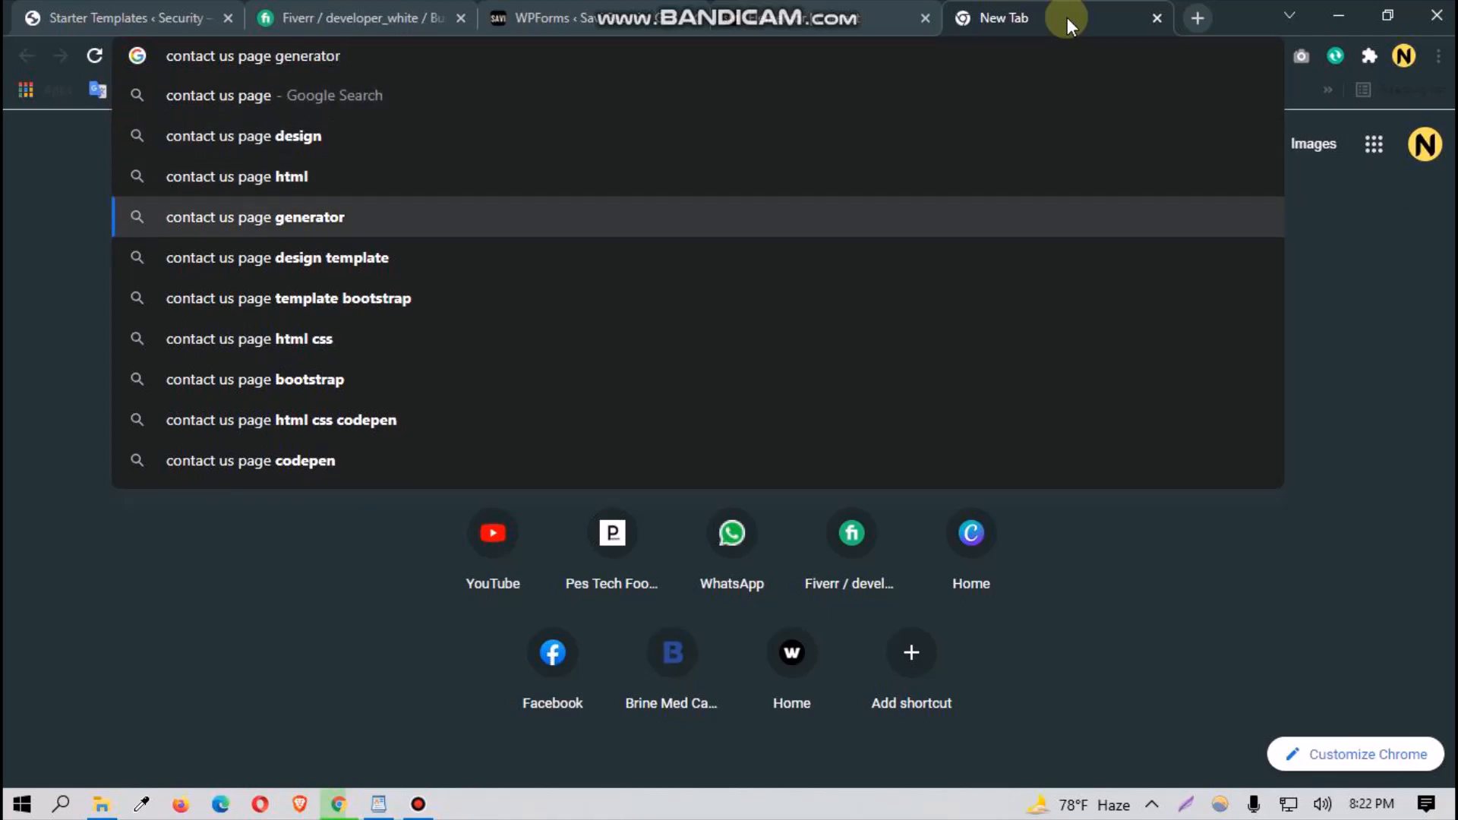
{"action": "key", "text": "Return"}
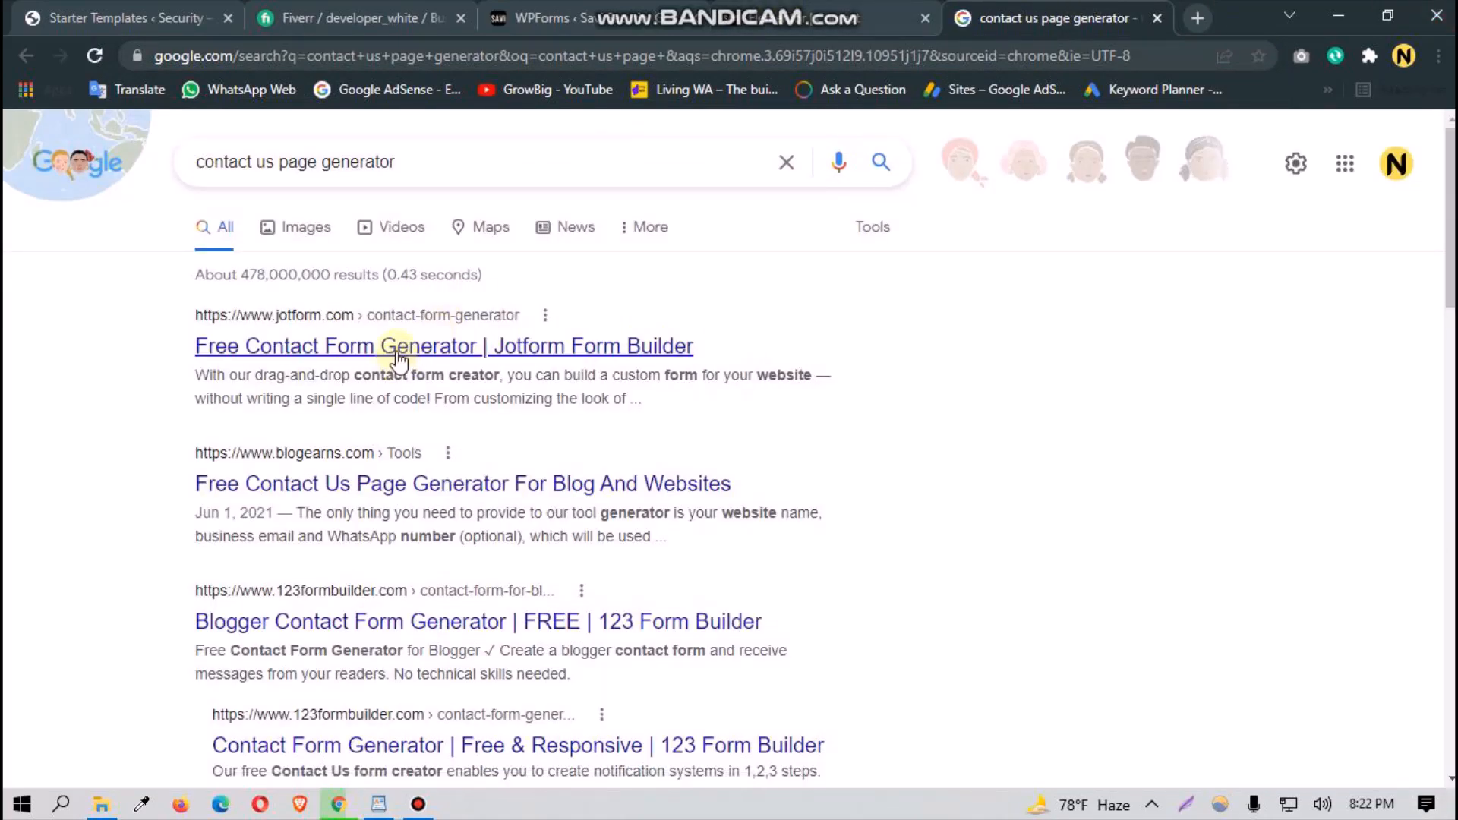
{"action": "left_click", "coordinate": [344, 495]}
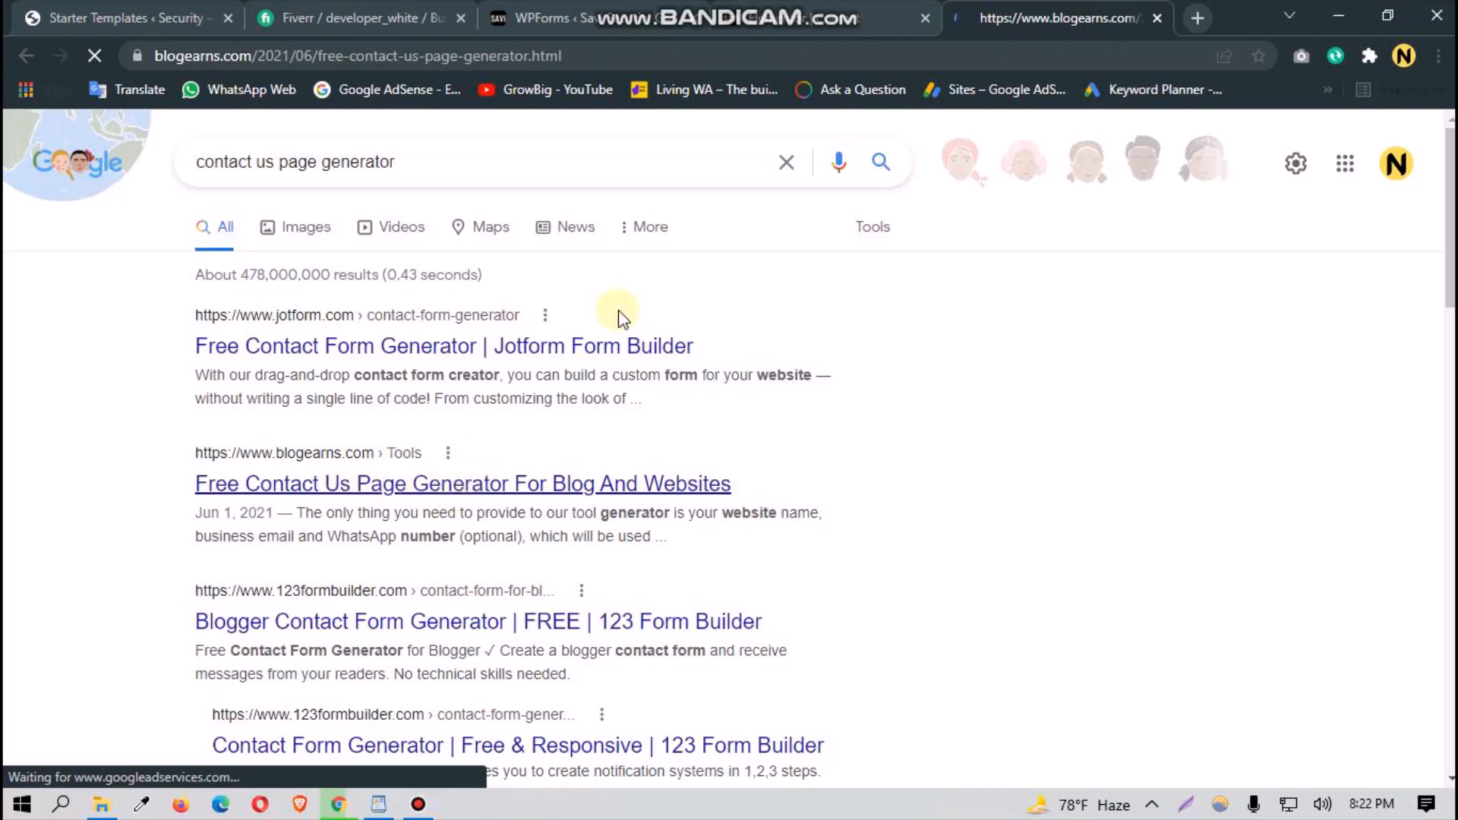
Step: Look through the blogEarns contact page generator for its form fields, sample contact text and explanations, dismissing its pop-ups, and close the site
{"action": "scroll", "coordinate": [554, 638], "scroll_direction": "down", "scroll_amount": 2}
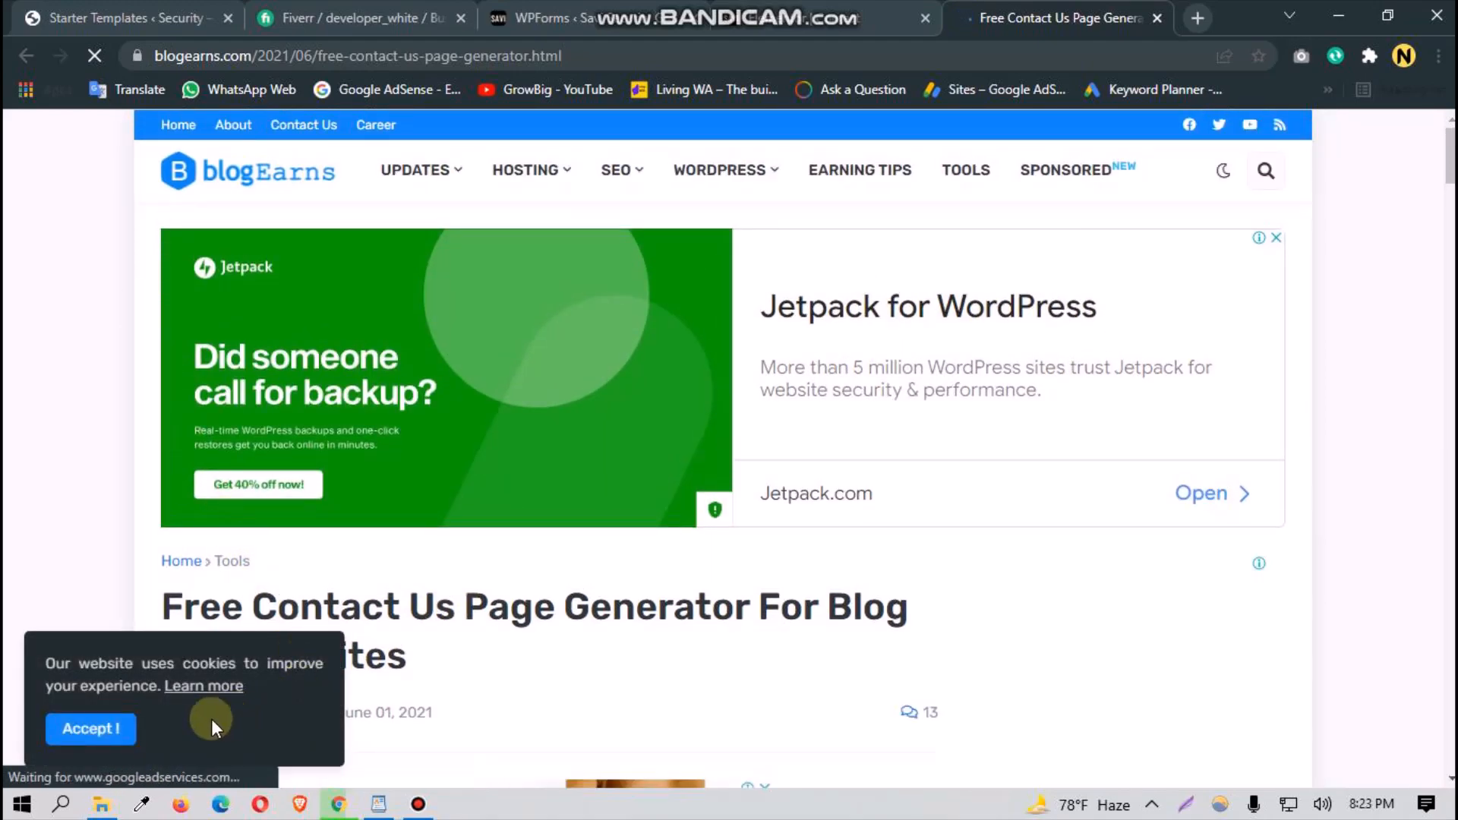
{"action": "left_click", "coordinate": [121, 730]}
{"action": "scroll", "coordinate": [894, 533], "scroll_direction": "down", "scroll_amount": 5}
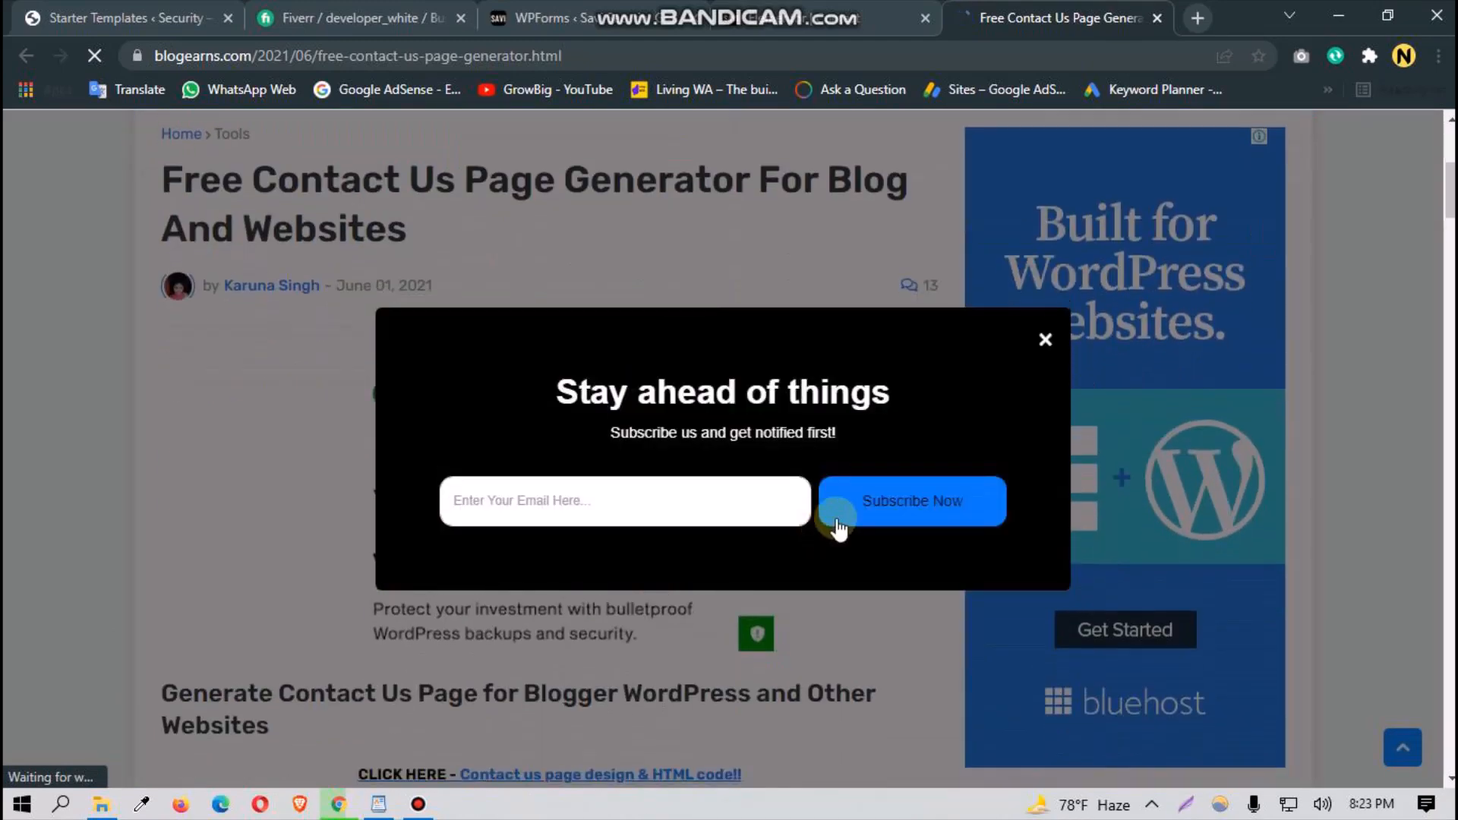
{"action": "left_click", "coordinate": [1045, 341]}
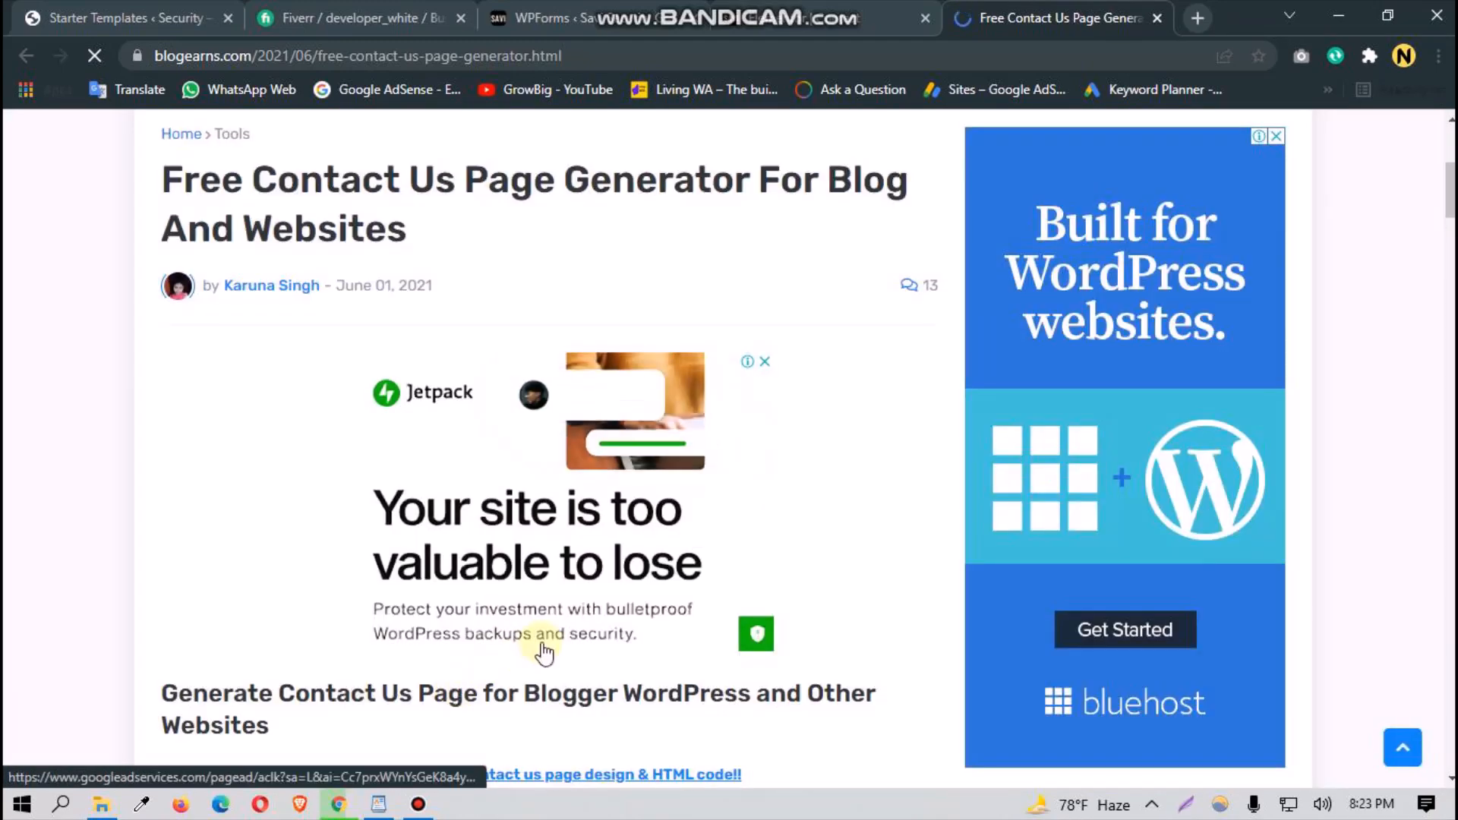
{"action": "scroll", "coordinate": [543, 651], "scroll_direction": "down", "scroll_amount": 3}
{"action": "scroll", "coordinate": [476, 639], "scroll_direction": "down", "scroll_amount": 6}
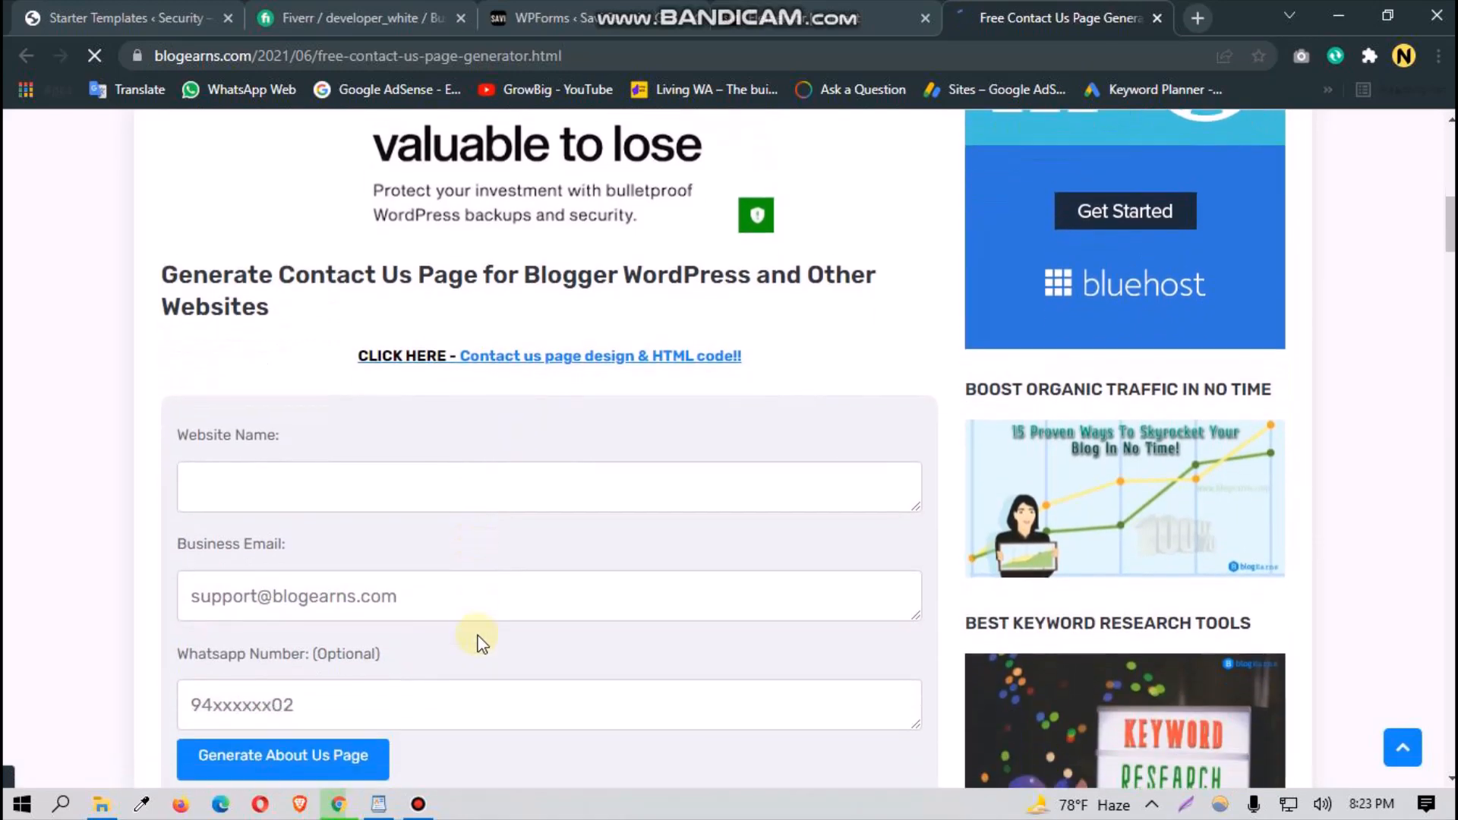
{"action": "scroll", "coordinate": [467, 633], "scroll_direction": "down", "scroll_amount": 3}
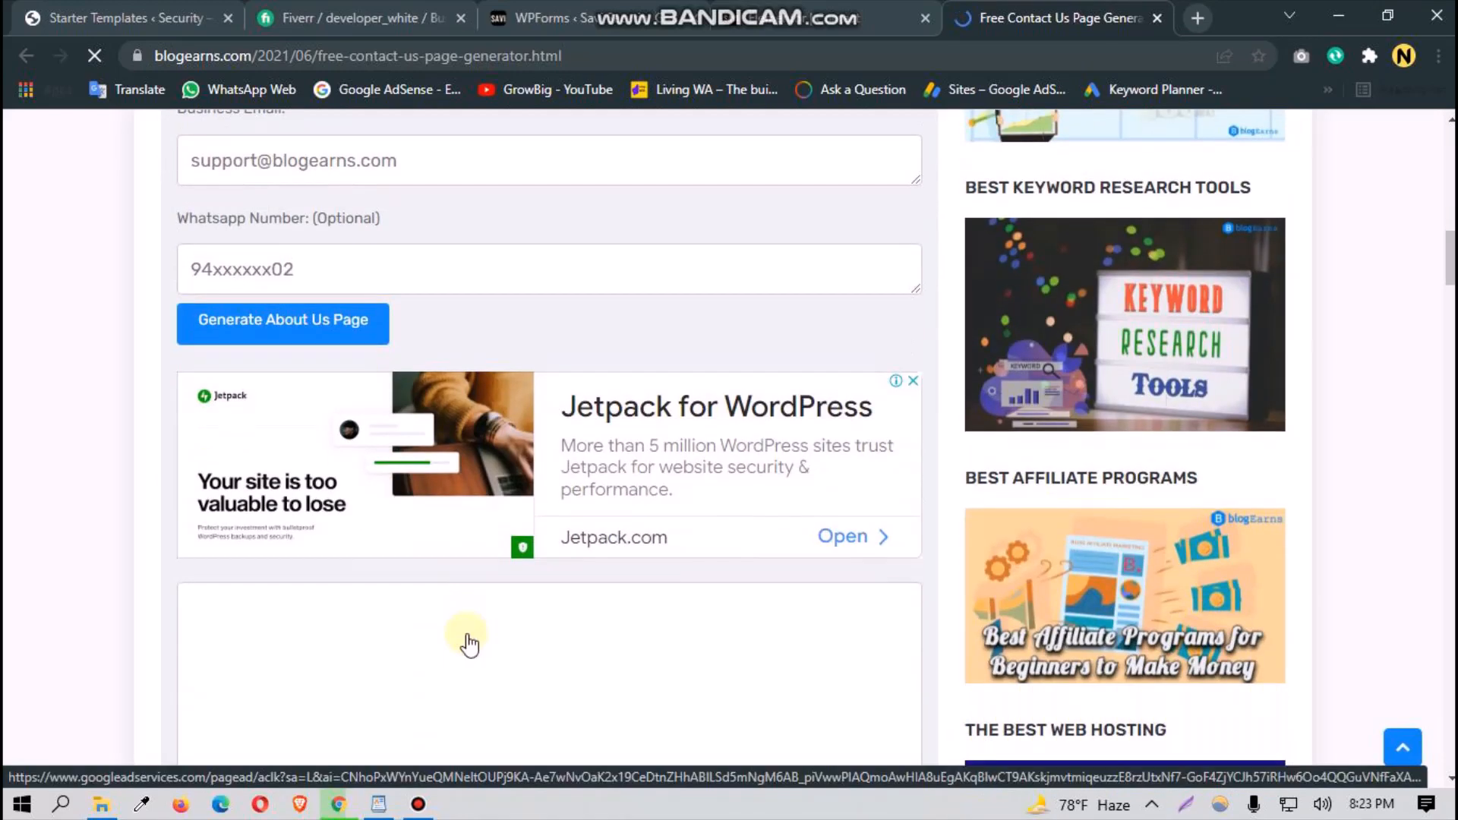
{"action": "scroll", "coordinate": [469, 644], "scroll_direction": "up", "scroll_amount": 3}
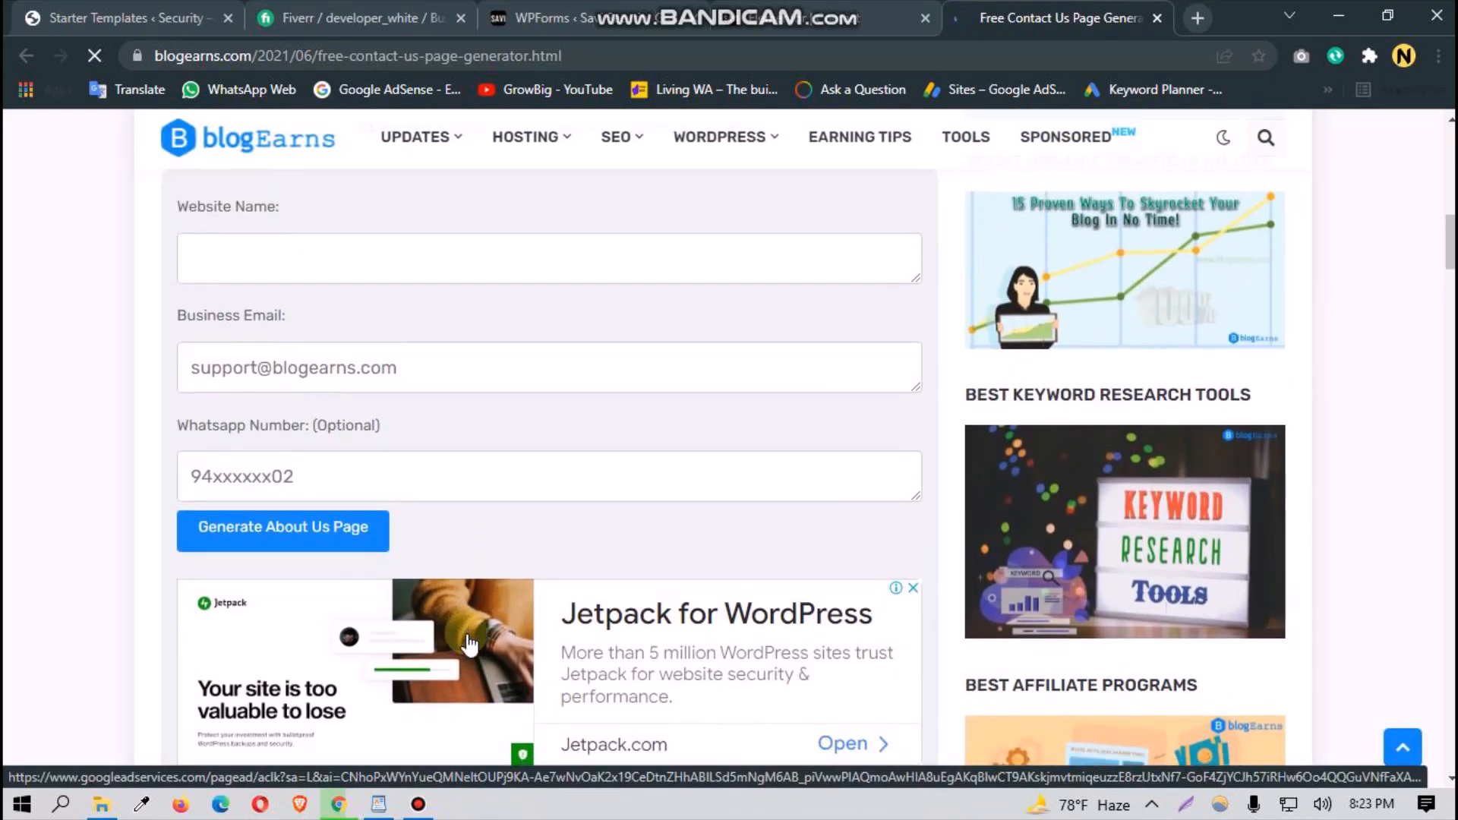
{"action": "scroll", "coordinate": [470, 644], "scroll_direction": "down", "scroll_amount": 9}
{"action": "scroll", "coordinate": [469, 644], "scroll_direction": "down", "scroll_amount": 1}
{"action": "scroll", "coordinate": [469, 644], "scroll_direction": "up", "scroll_amount": 2}
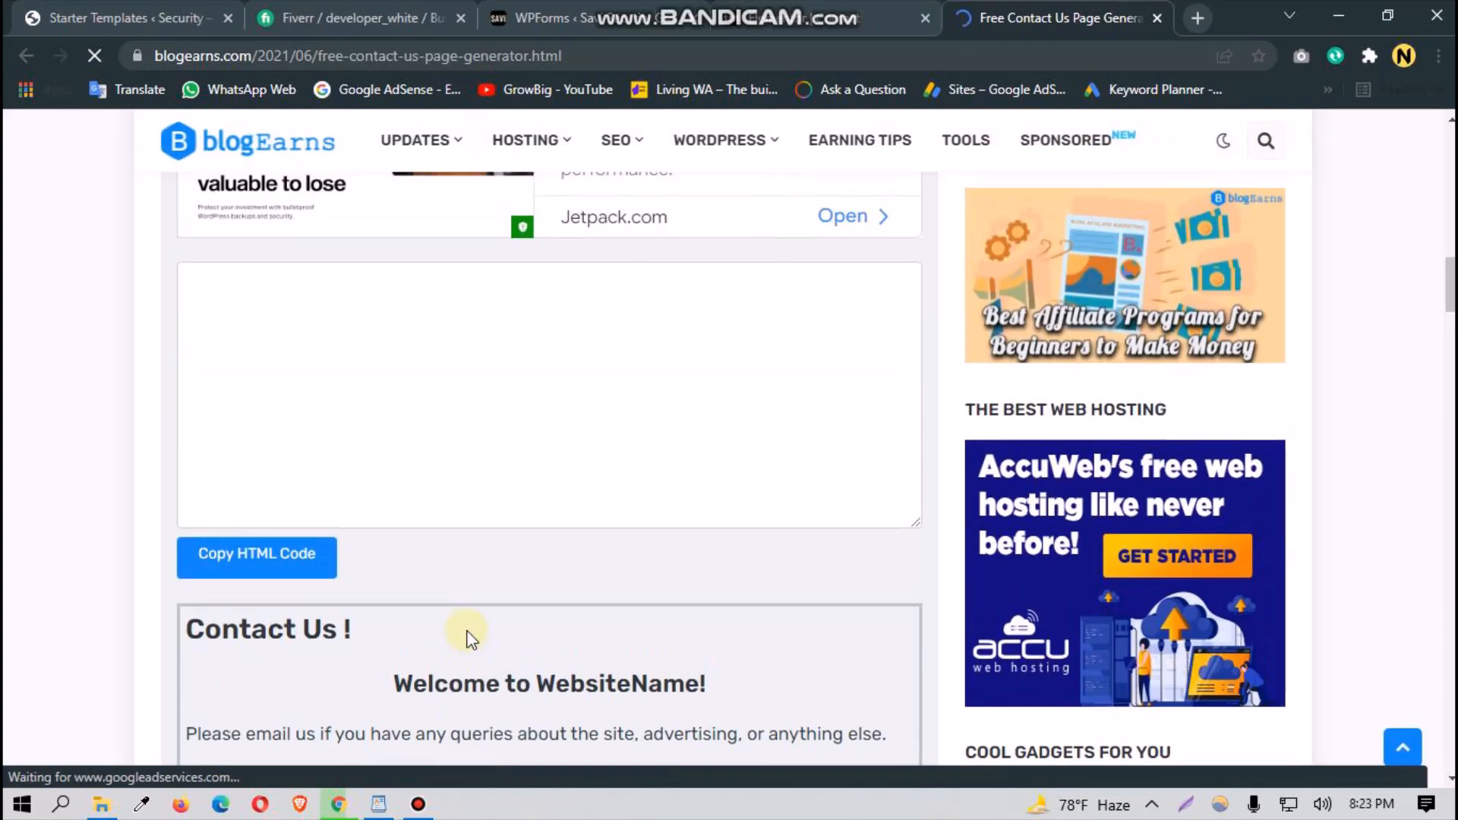
{"action": "scroll", "coordinate": [466, 638], "scroll_direction": "down", "scroll_amount": 4}
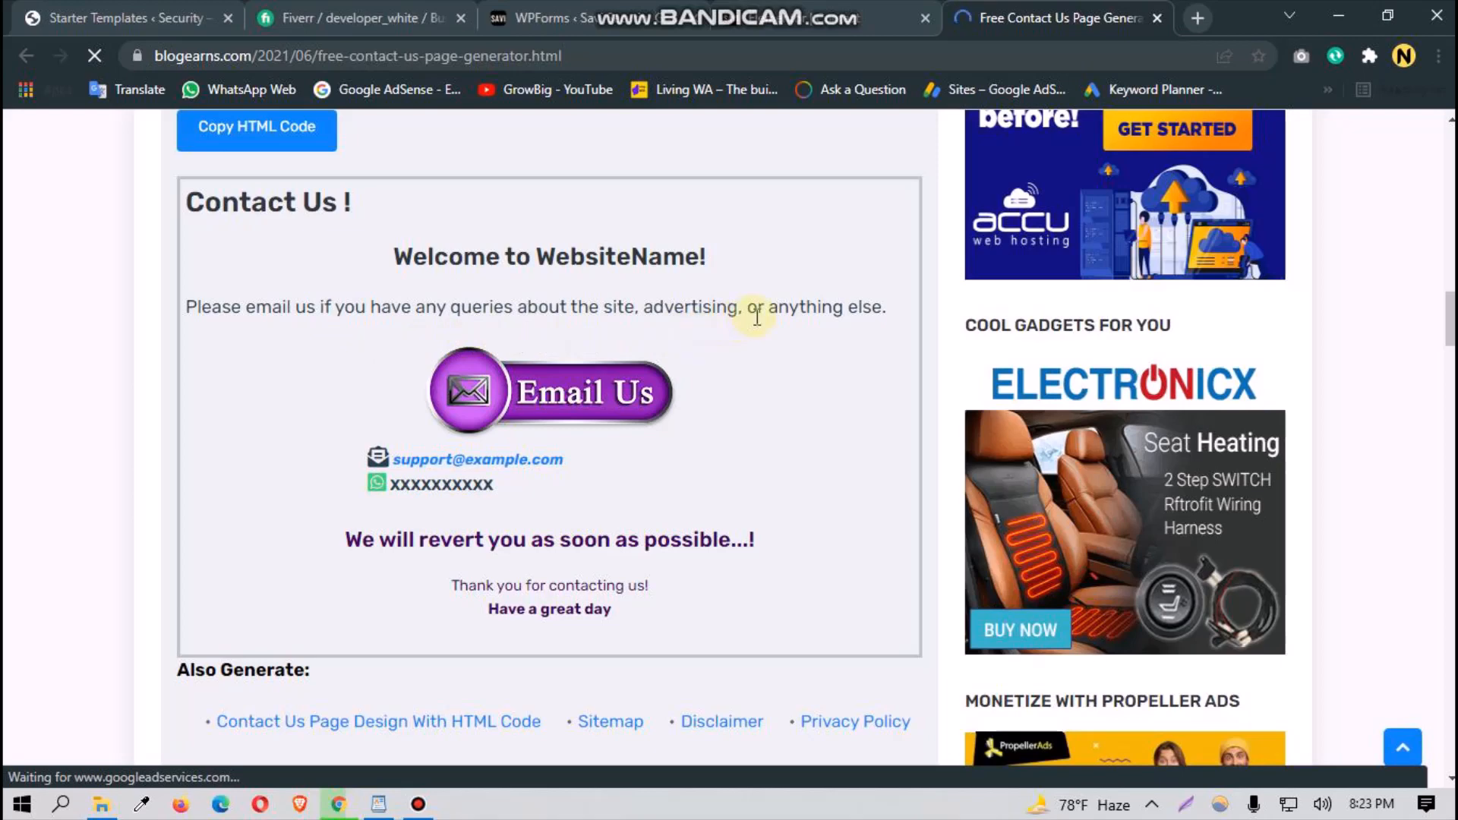
{"action": "scroll", "coordinate": [757, 318], "scroll_direction": "down", "scroll_amount": 3}
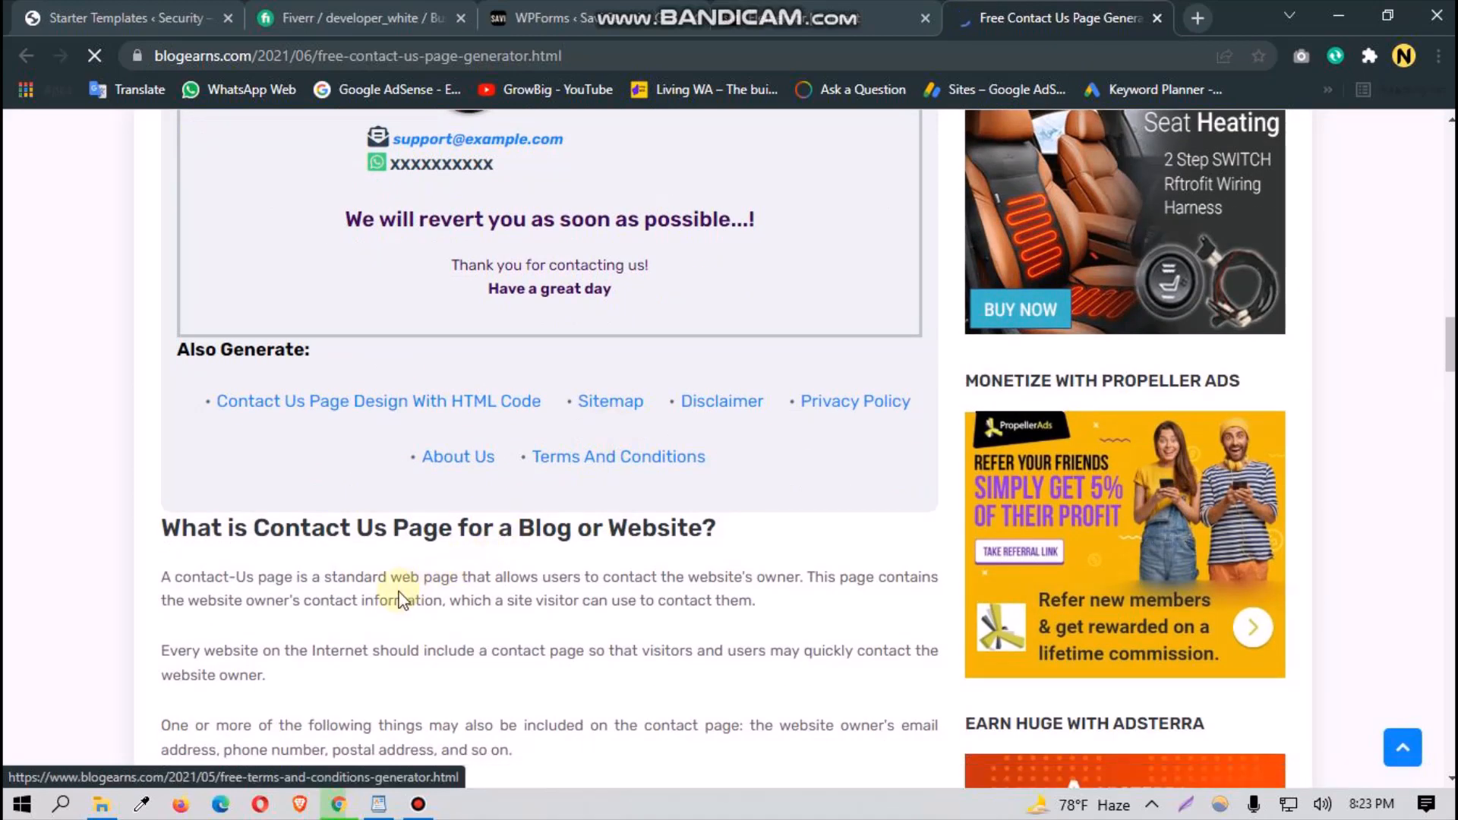
{"action": "scroll", "coordinate": [394, 592], "scroll_direction": "down", "scroll_amount": 2}
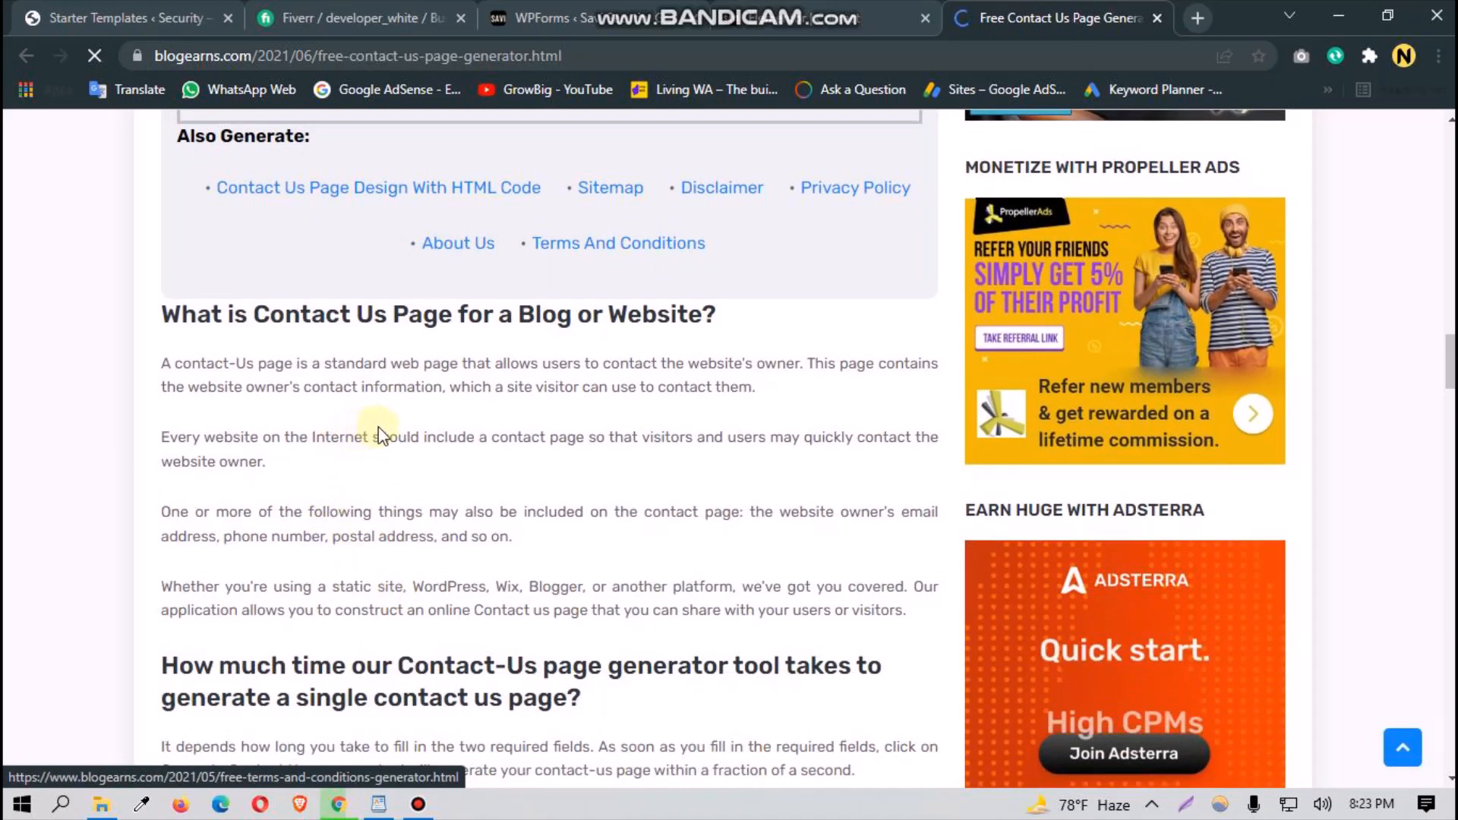
{"action": "scroll", "coordinate": [414, 444], "scroll_direction": "down", "scroll_amount": 8}
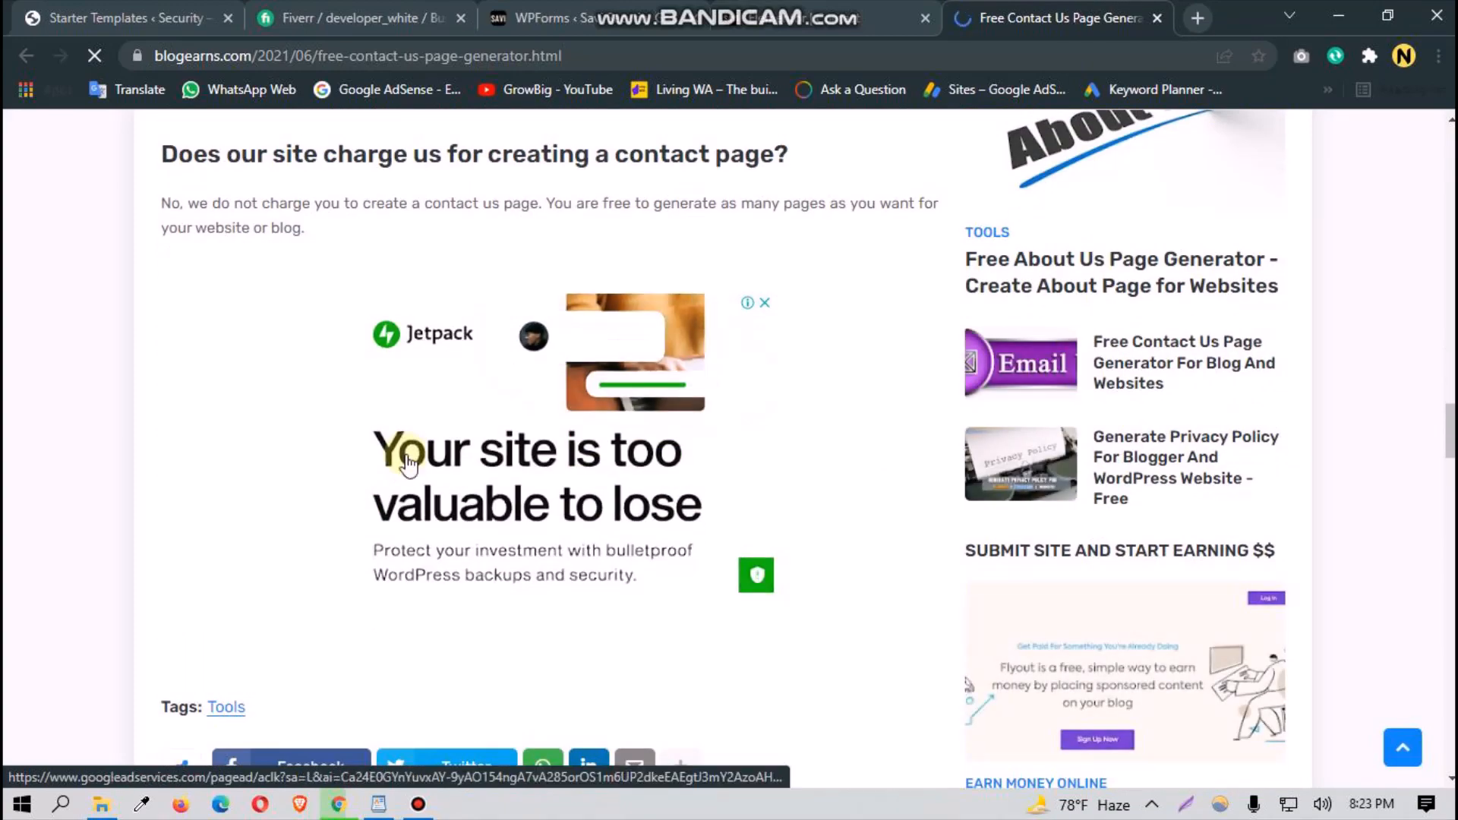
{"action": "scroll", "coordinate": [403, 459], "scroll_direction": "down", "scroll_amount": 5}
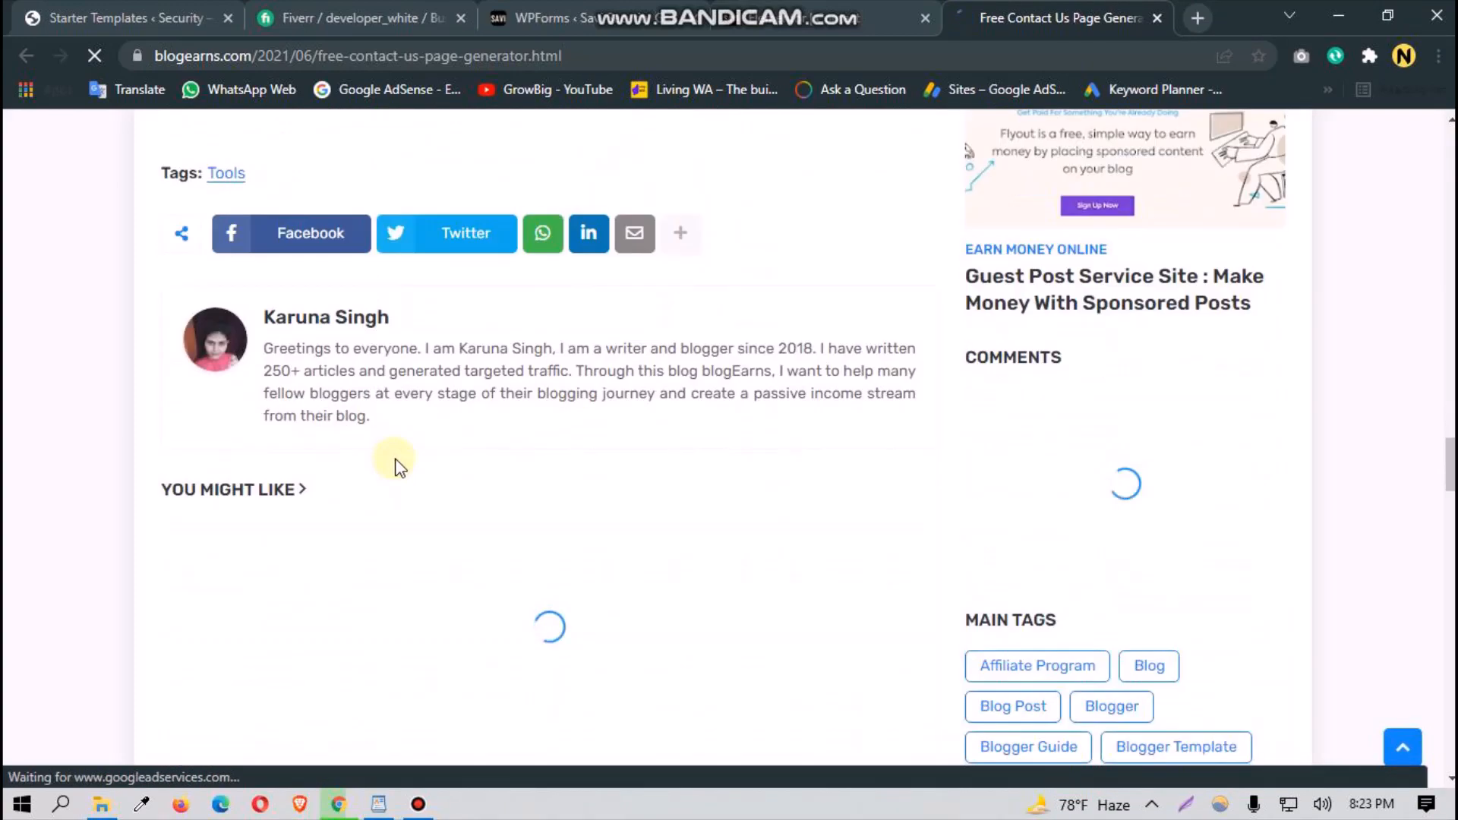
{"action": "left_click", "coordinate": [1156, 18]}
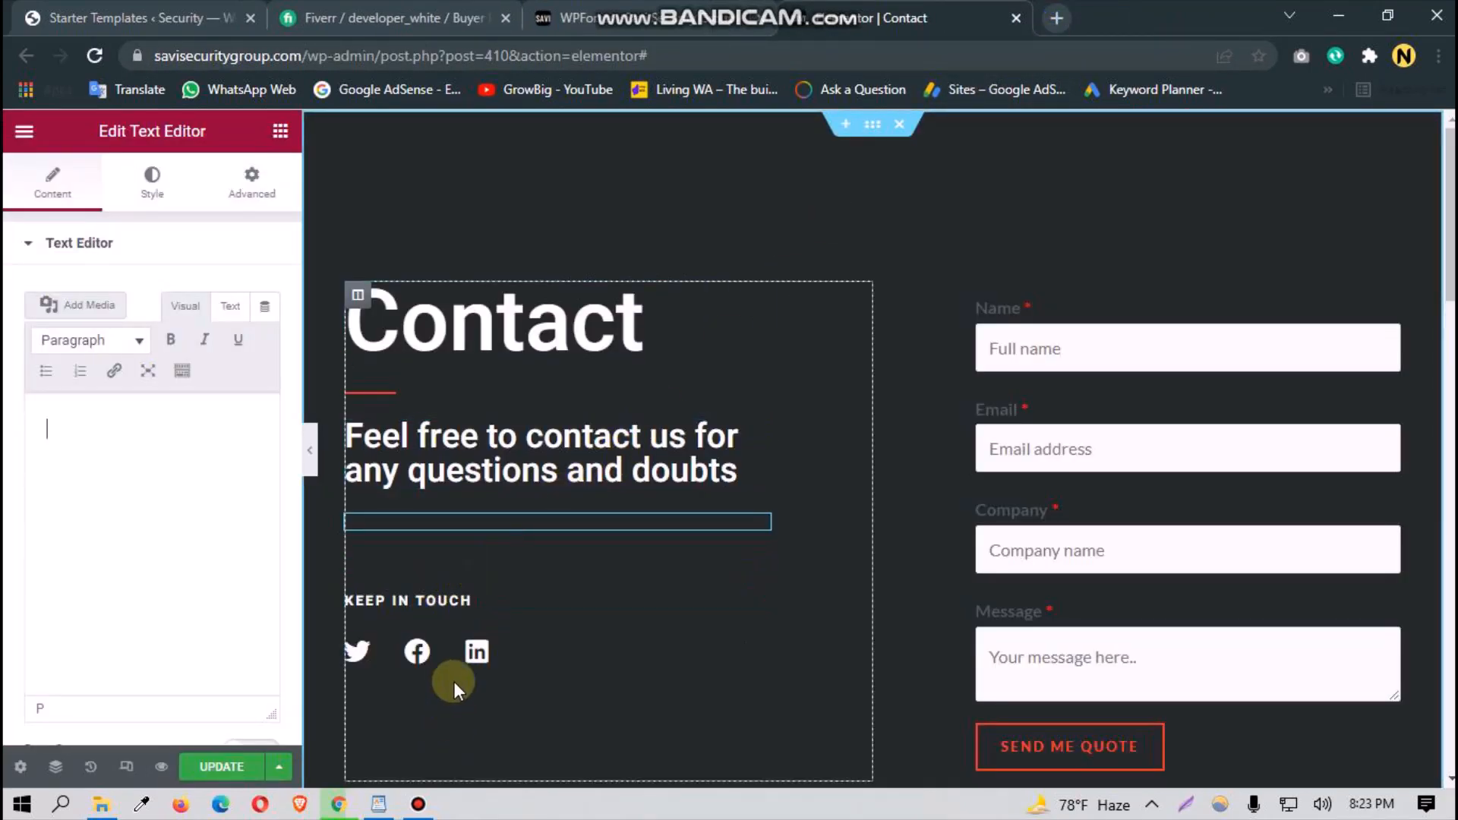
Step: Delete the empty text widget above the "Keep in Touch" heading, check the rest of the Contact page and publish the update
{"action": "right_click", "coordinate": [492, 527]}
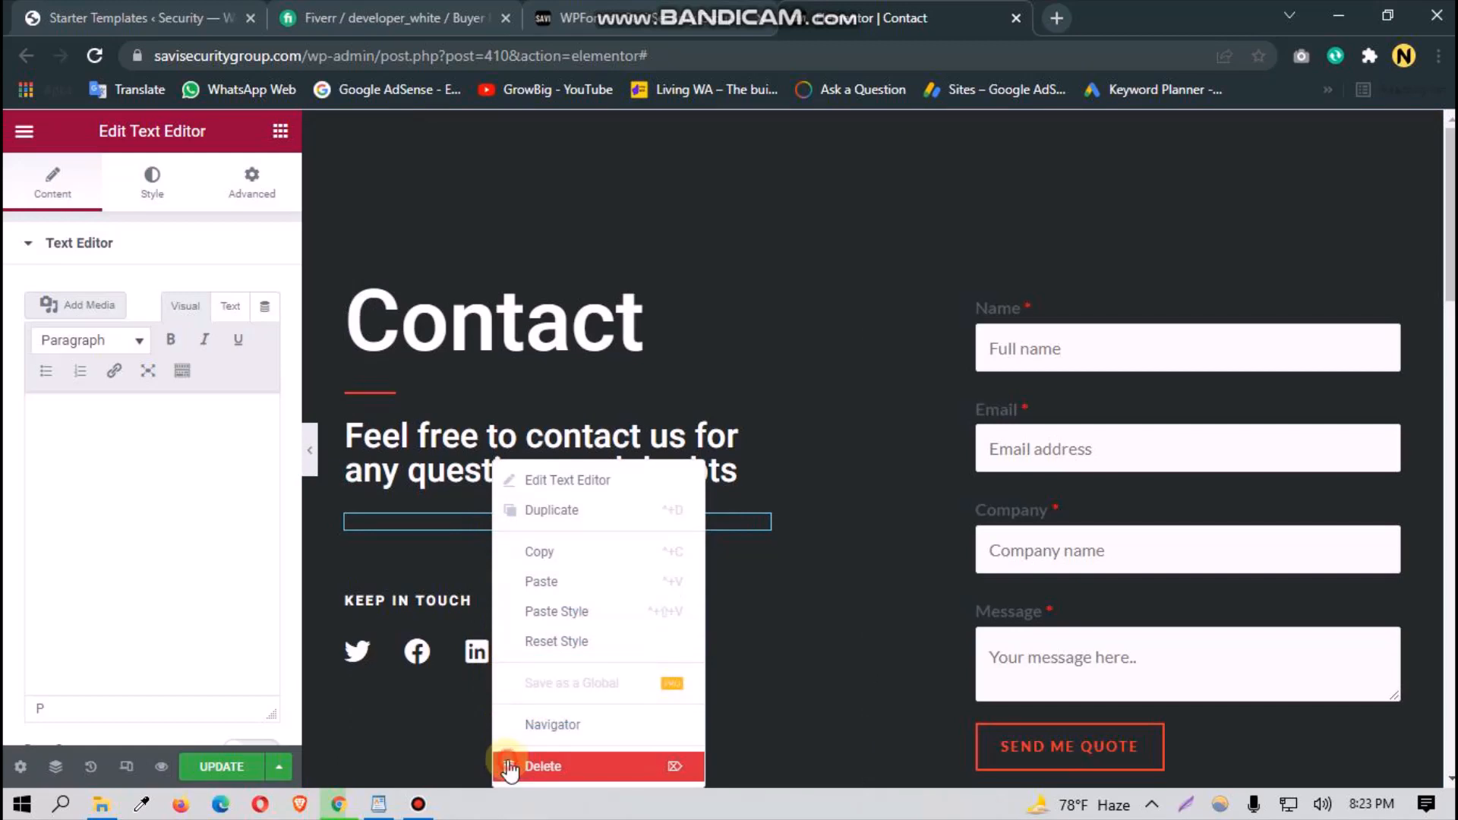
{"action": "left_click", "coordinate": [504, 763]}
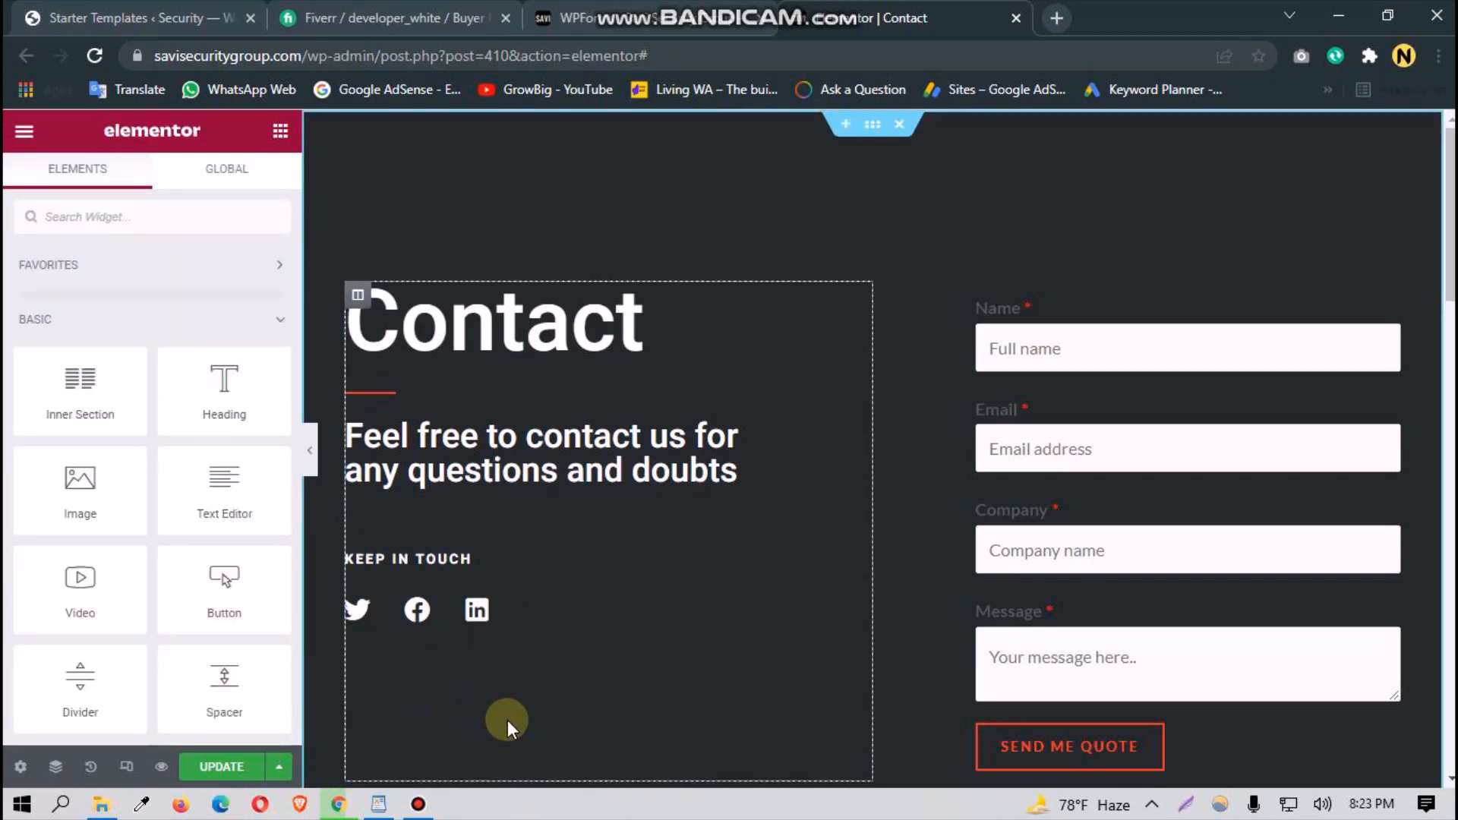
{"action": "scroll", "coordinate": [820, 662], "scroll_direction": "down", "scroll_amount": 7}
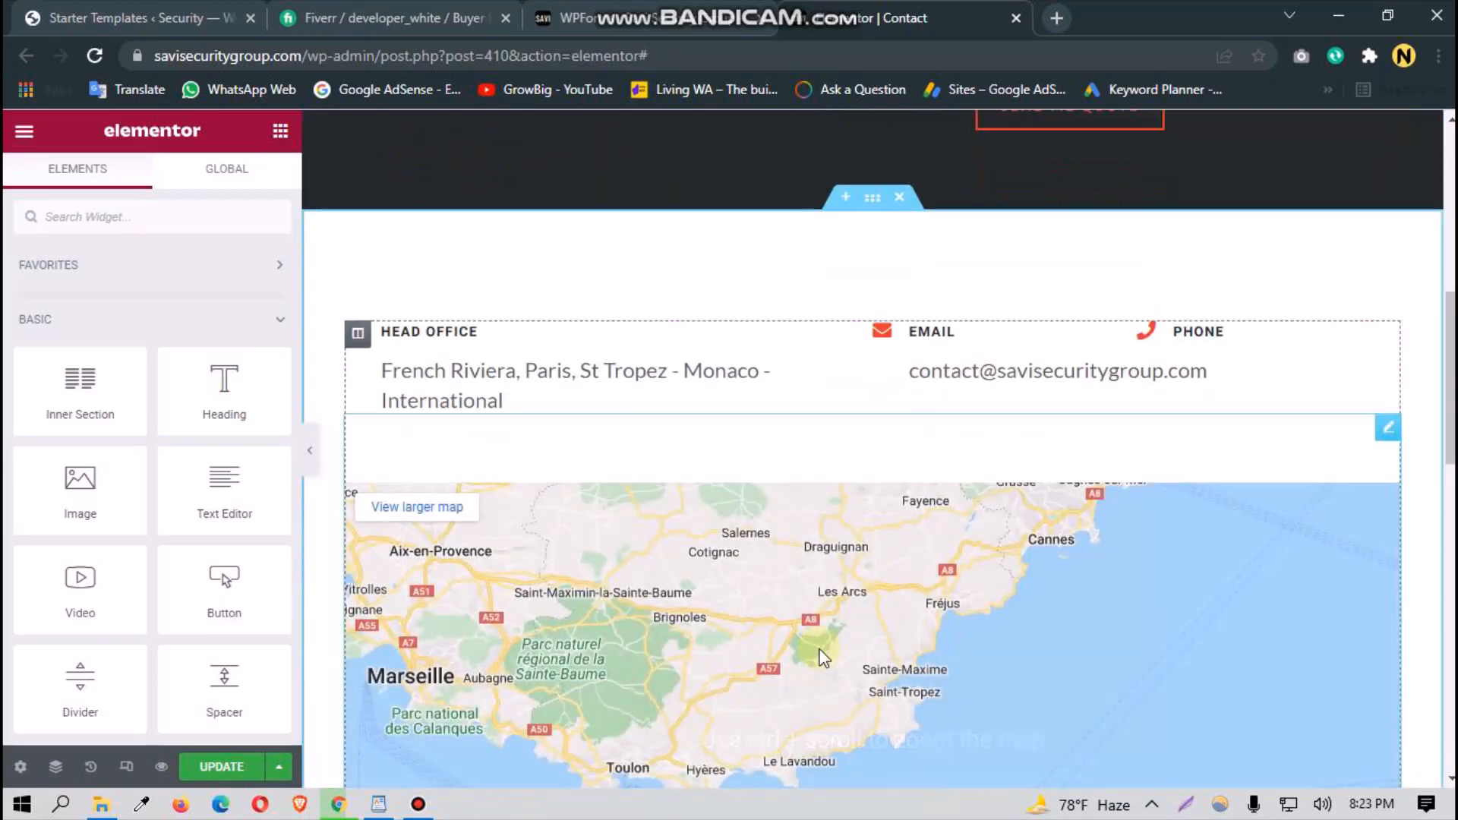
{"action": "scroll", "coordinate": [820, 646], "scroll_direction": "down", "scroll_amount": 10}
{"action": "scroll", "coordinate": [822, 641], "scroll_direction": "up", "scroll_amount": 7}
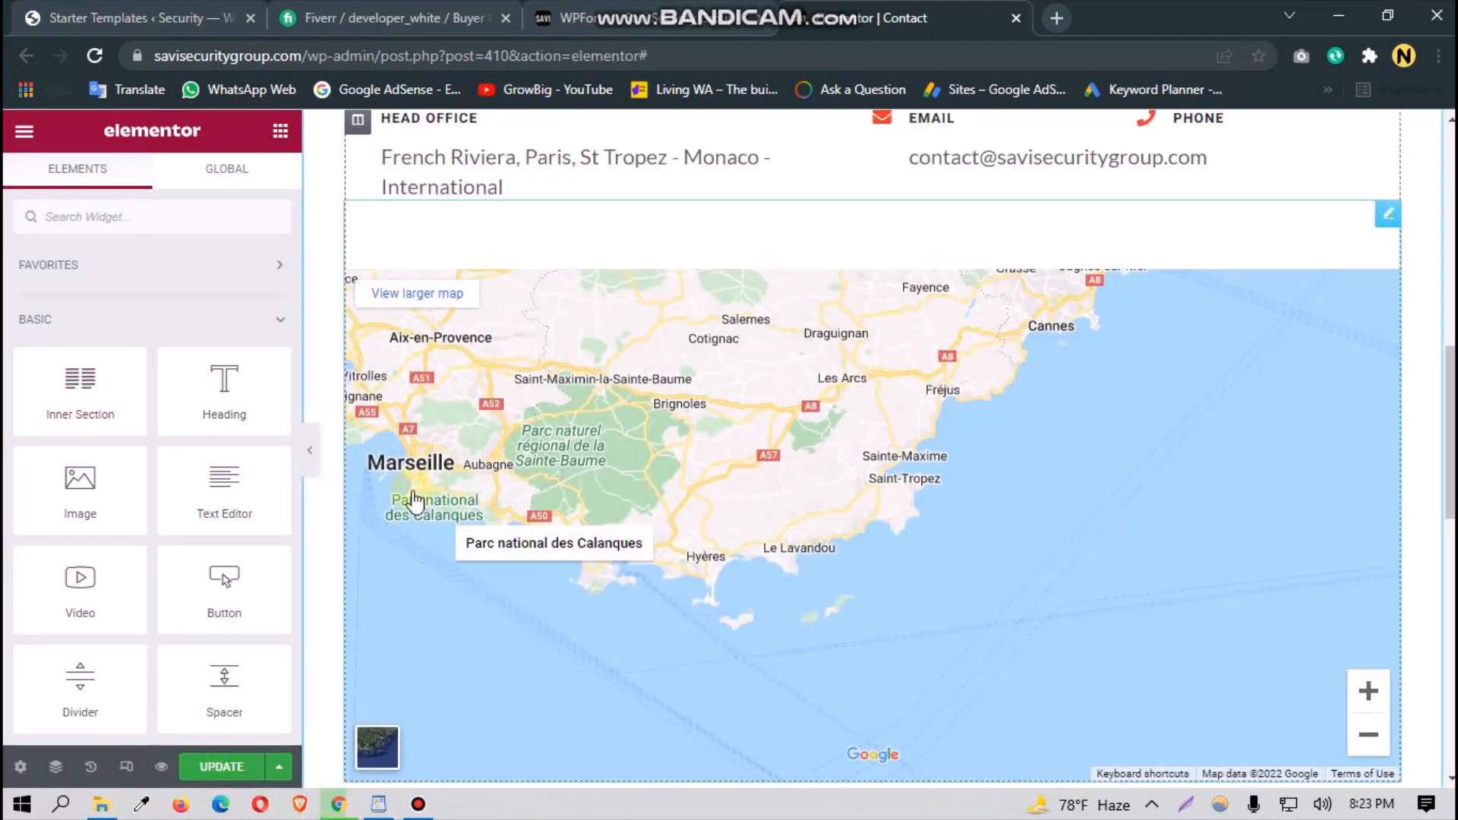
{"action": "scroll", "coordinate": [413, 524], "scroll_direction": "up", "scroll_amount": 8}
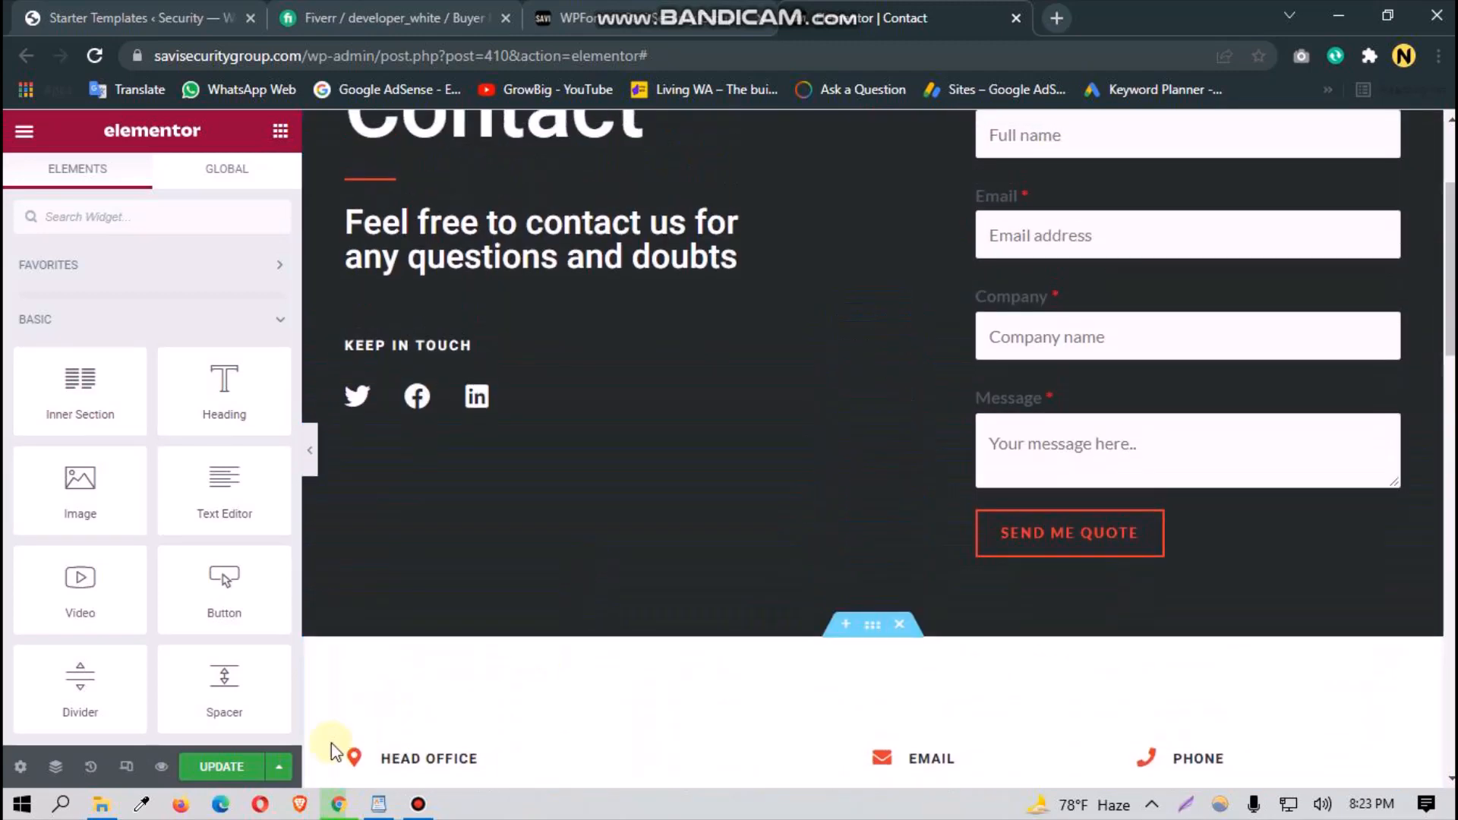
{"action": "left_click", "coordinate": [418, 803]}
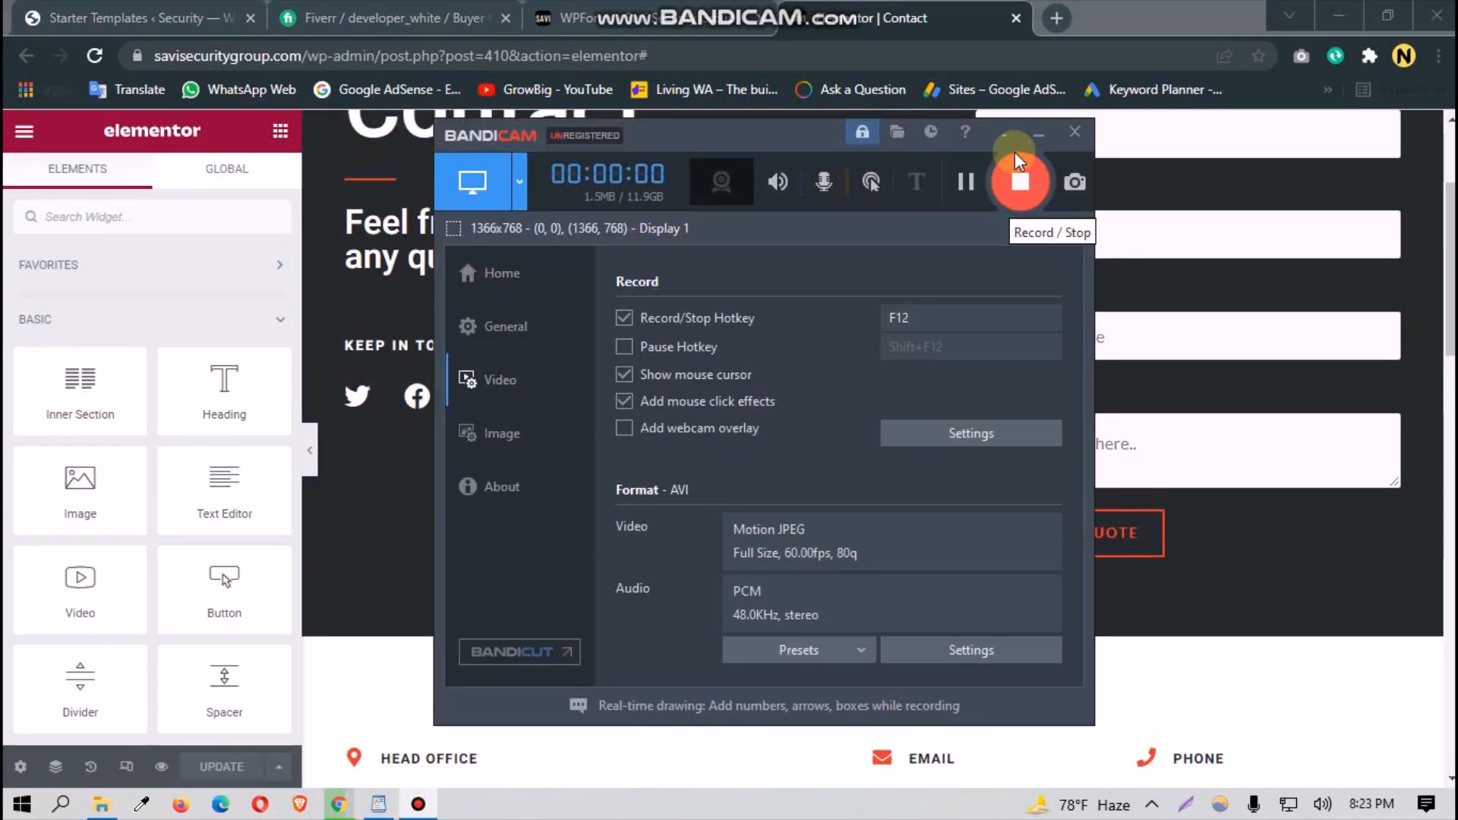
{"action": "left_click", "coordinate": [1033, 131]}
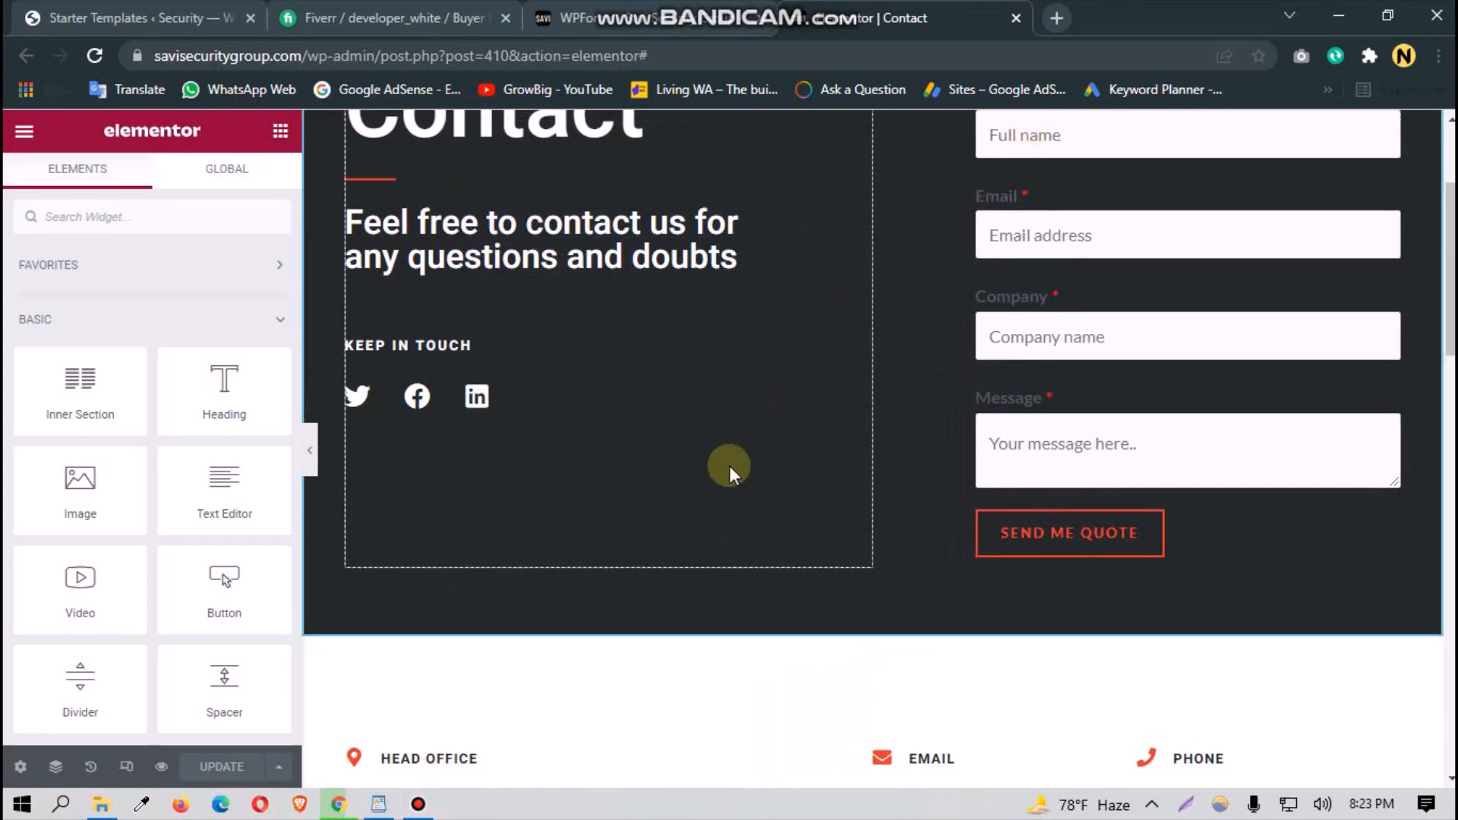
{"action": "scroll", "coordinate": [737, 469], "scroll_direction": "up", "scroll_amount": 3}
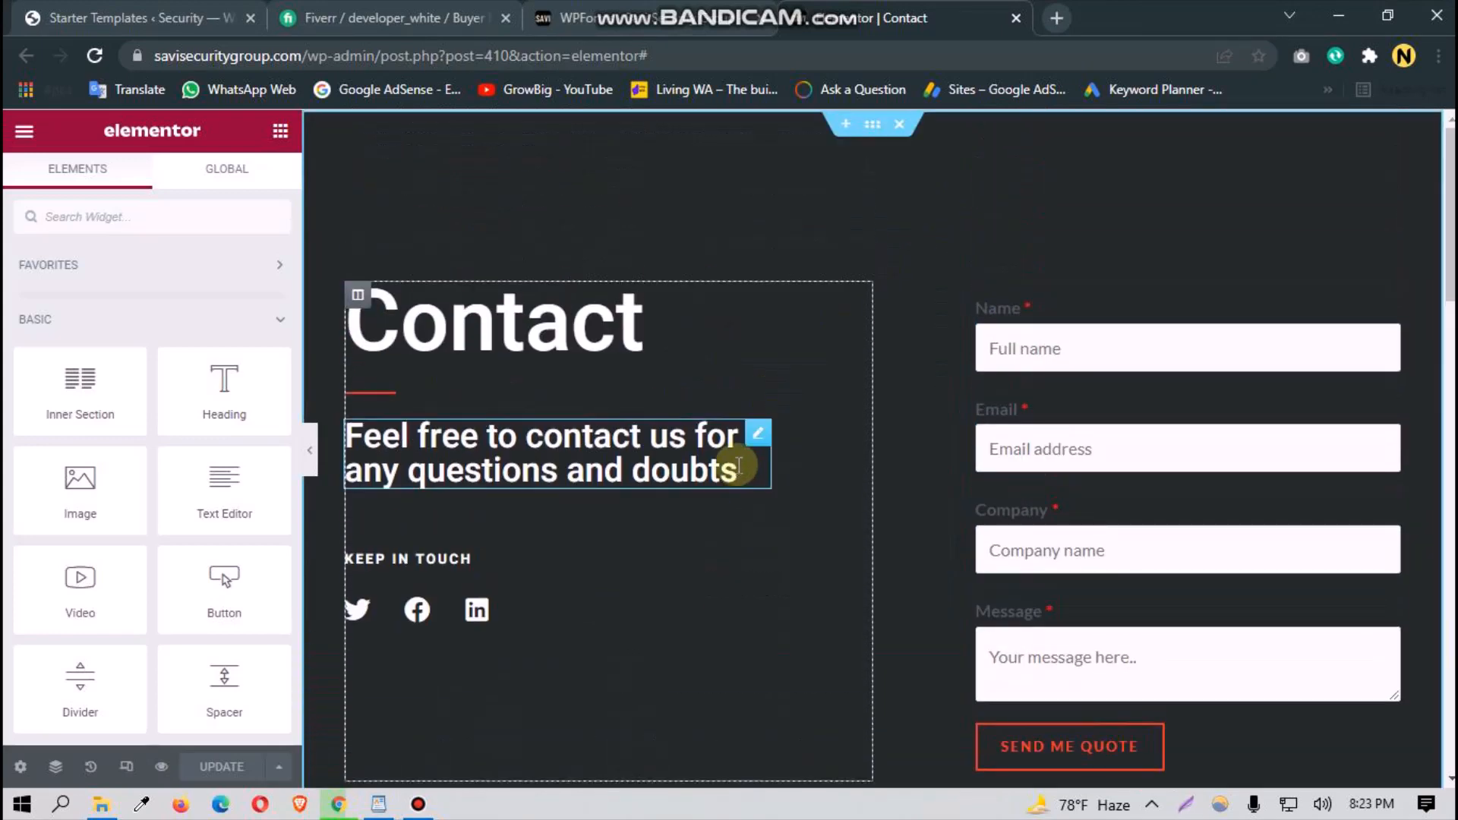
Step: Close the Contact page editor and open the WordPress list of all pages
{"action": "left_click", "coordinate": [1017, 18]}
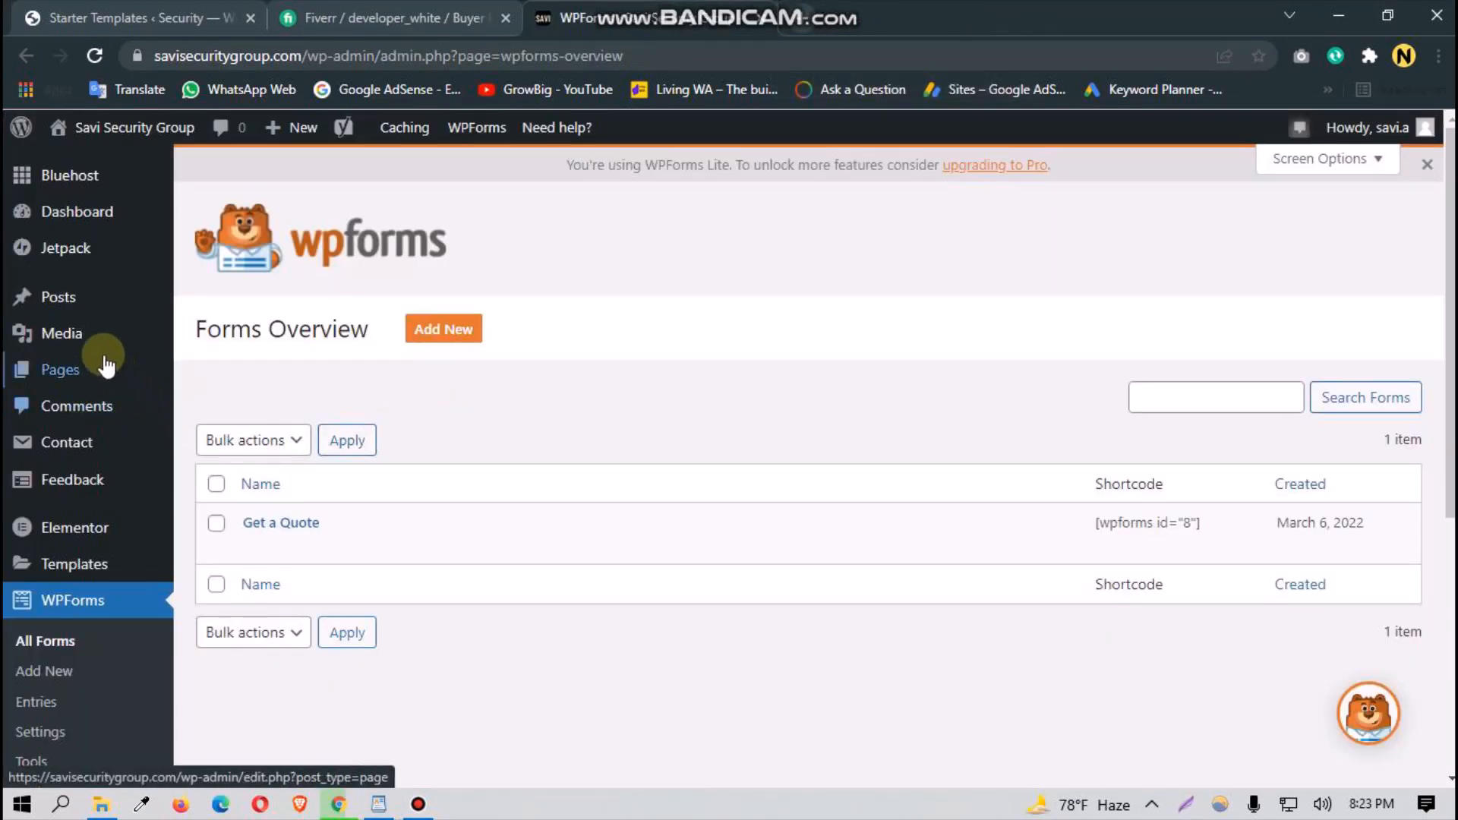
{"action": "left_click", "coordinate": [58, 377]}
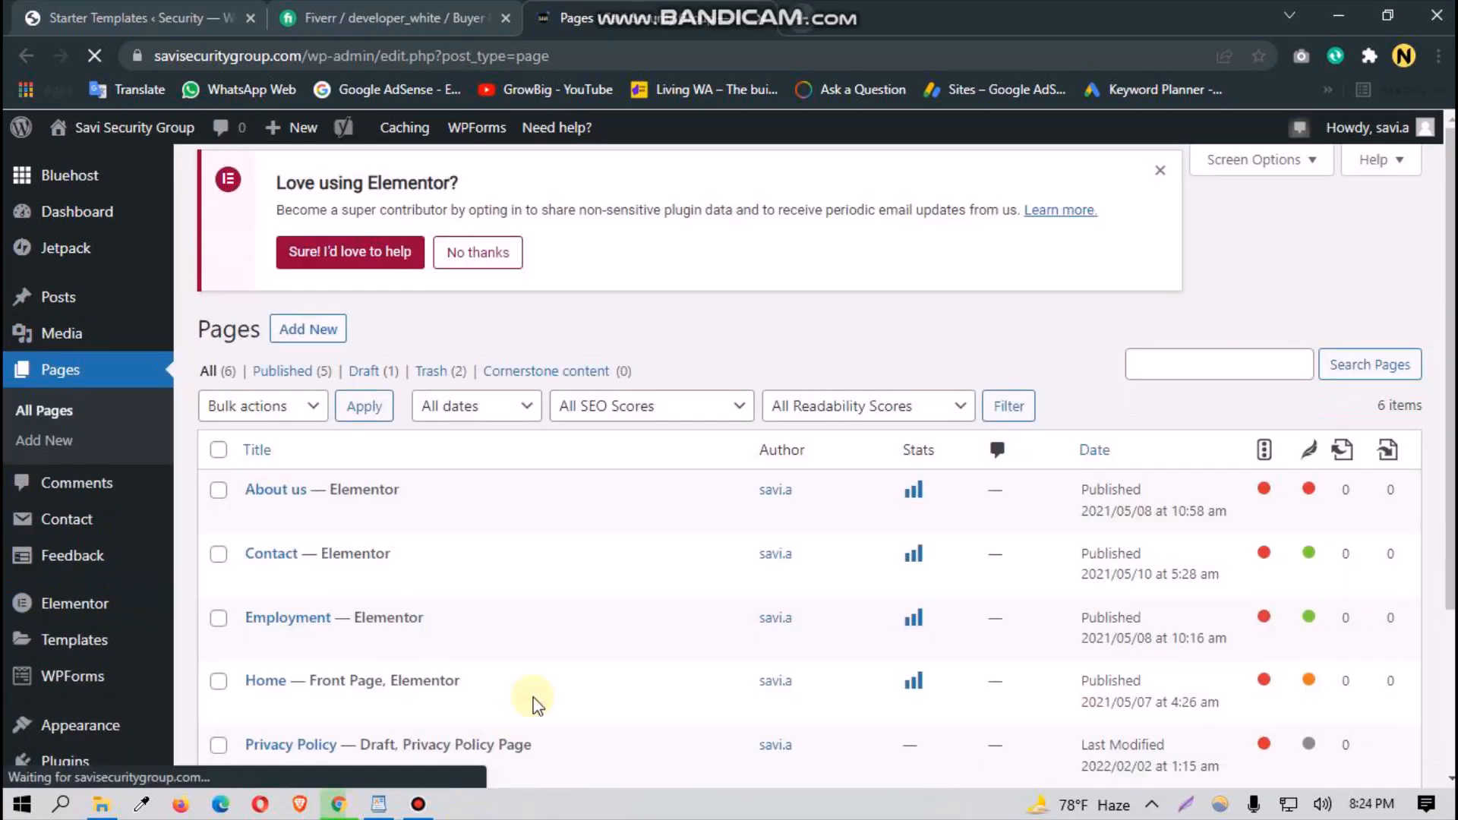
Step: Switch to the company document in WordPad and review its page outline, About us, services, Instant Quote and Employment sections
{"action": "left_click", "coordinate": [378, 803]}
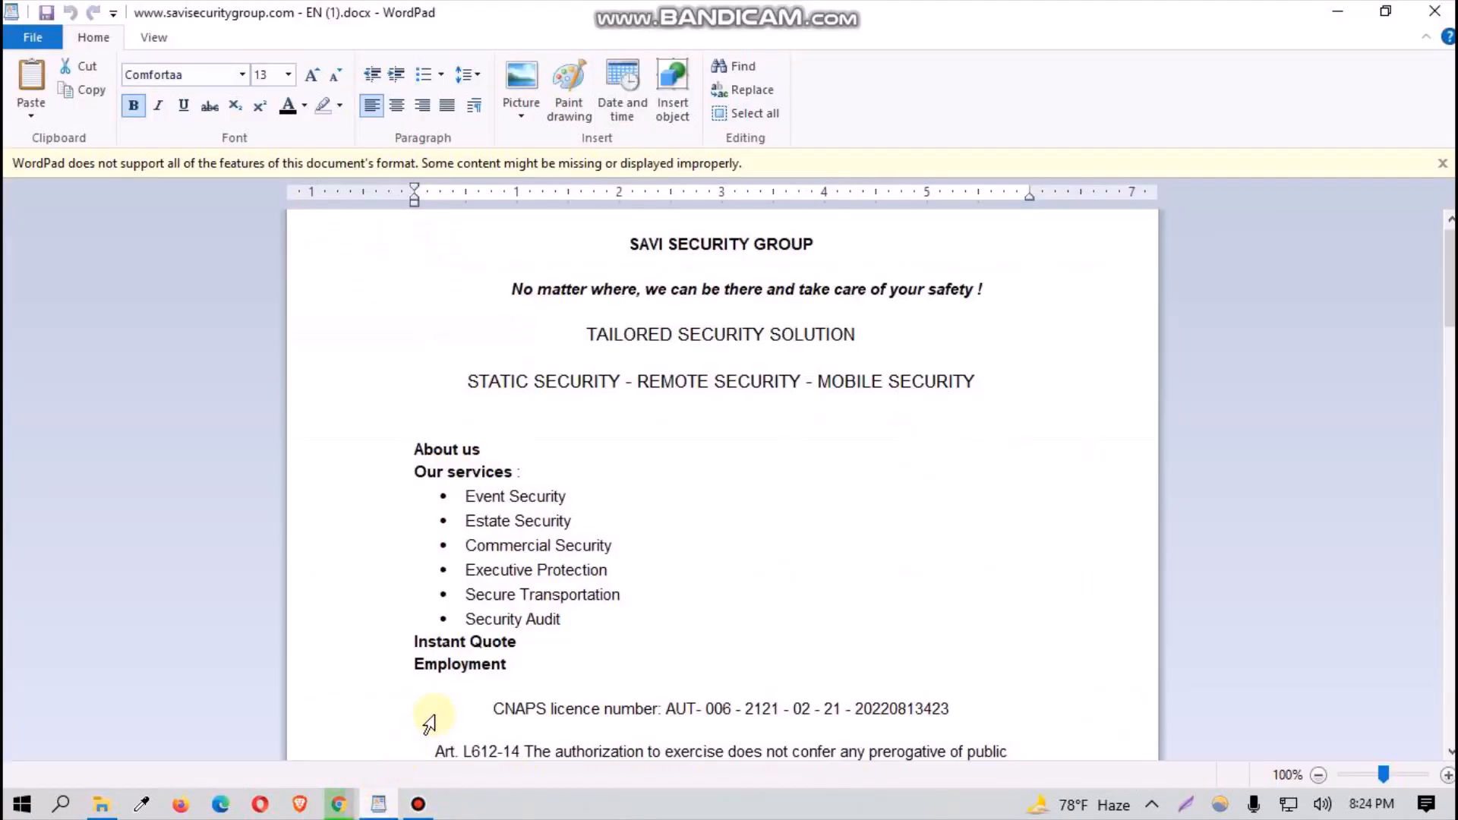
{"action": "scroll", "coordinate": [534, 628], "scroll_direction": "up", "scroll_amount": 1}
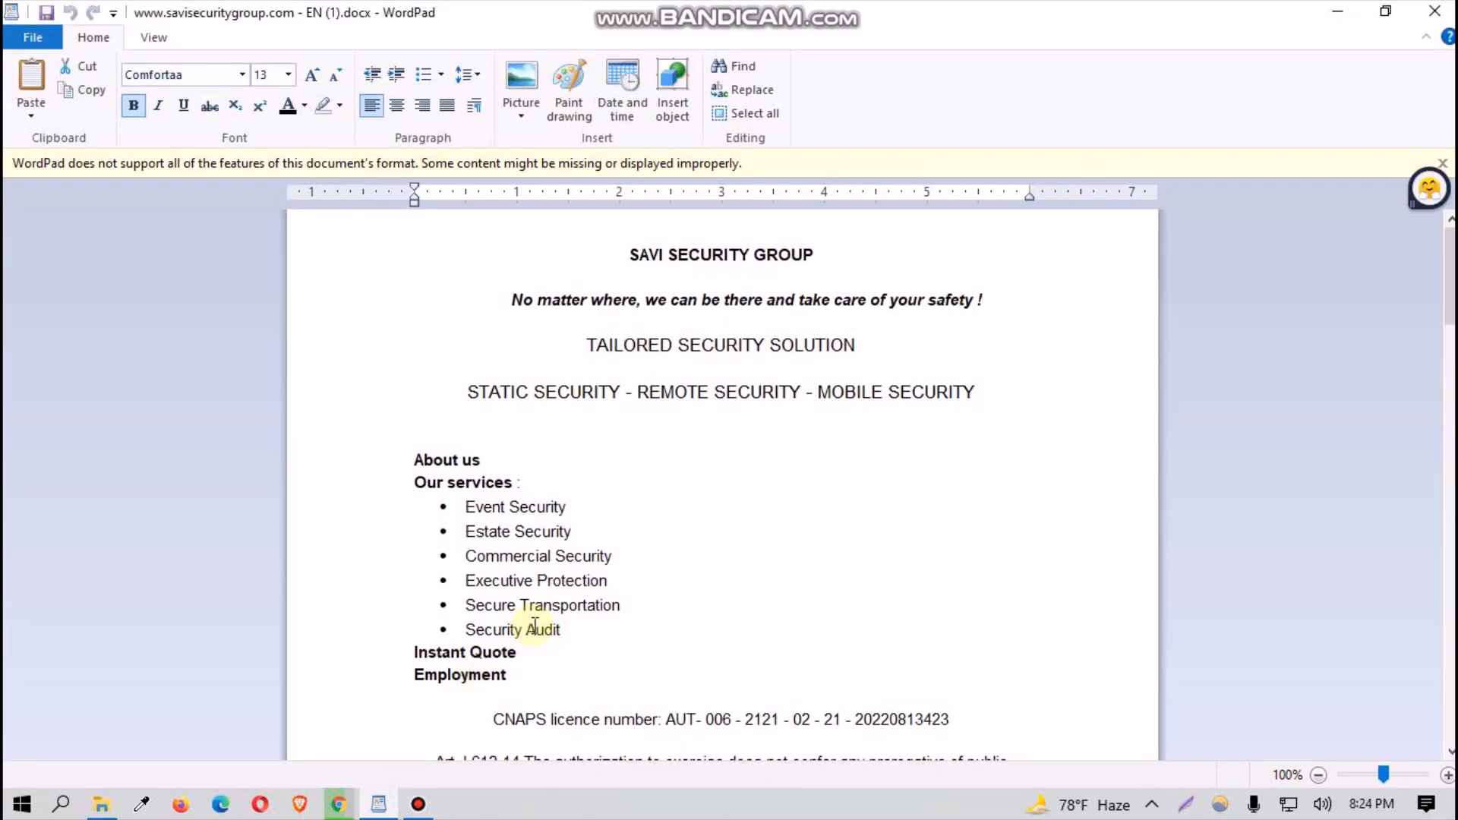
{"action": "scroll", "coordinate": [548, 581], "scroll_direction": "down", "scroll_amount": 3}
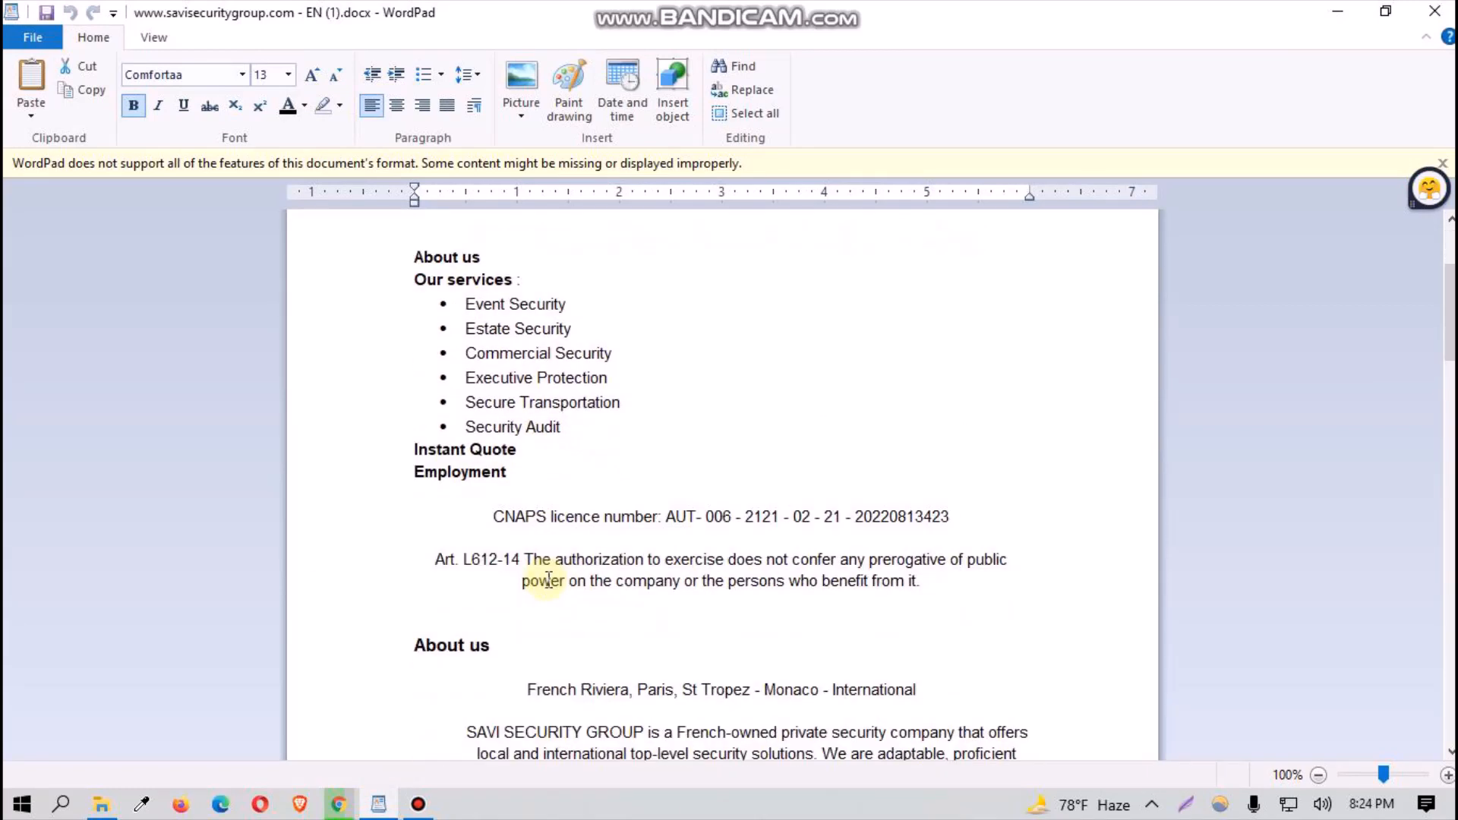
{"action": "scroll", "coordinate": [549, 581], "scroll_direction": "down", "scroll_amount": 1}
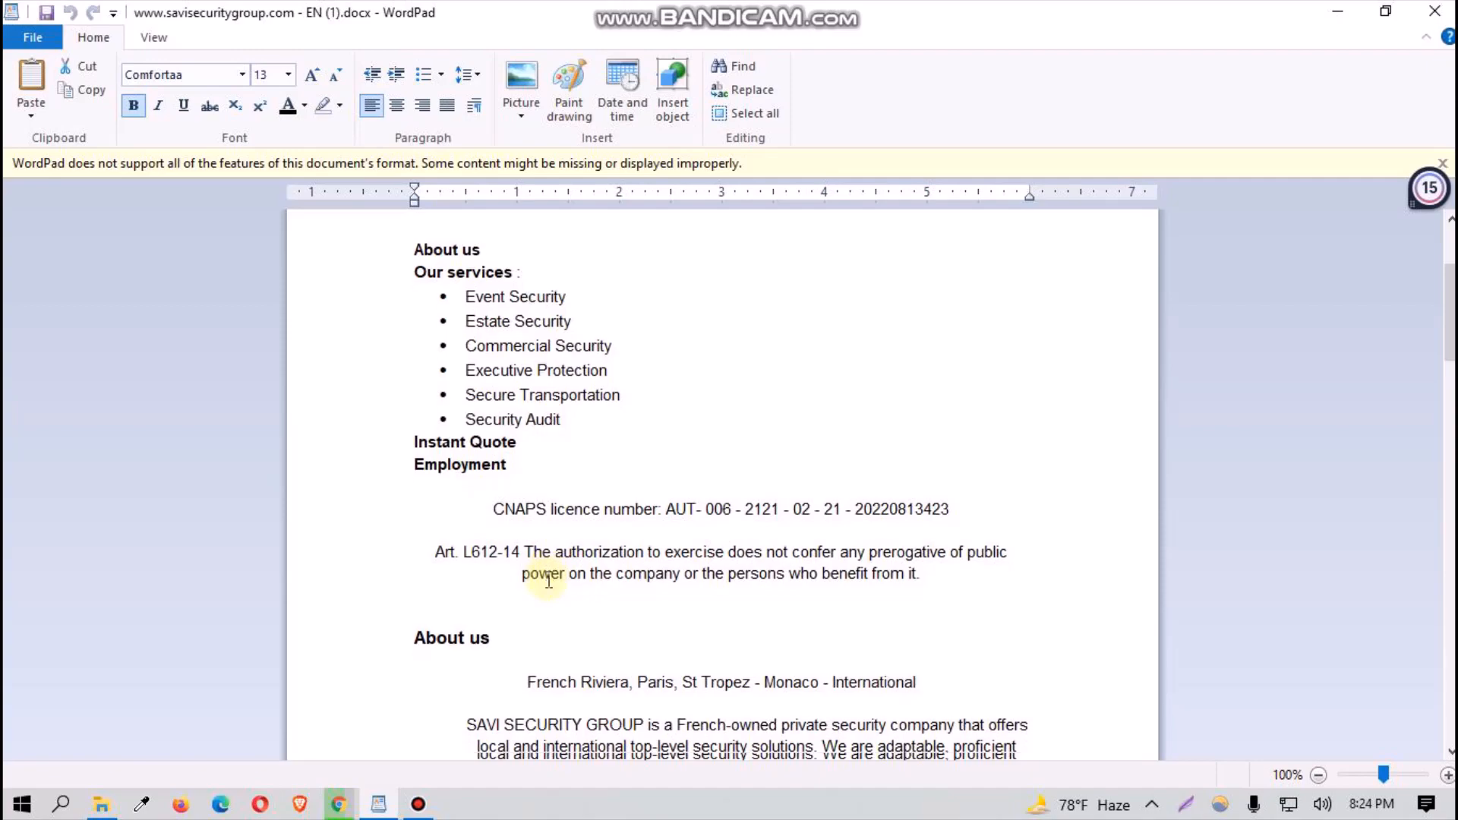
{"action": "scroll", "coordinate": [548, 579], "scroll_direction": "down", "scroll_amount": 12}
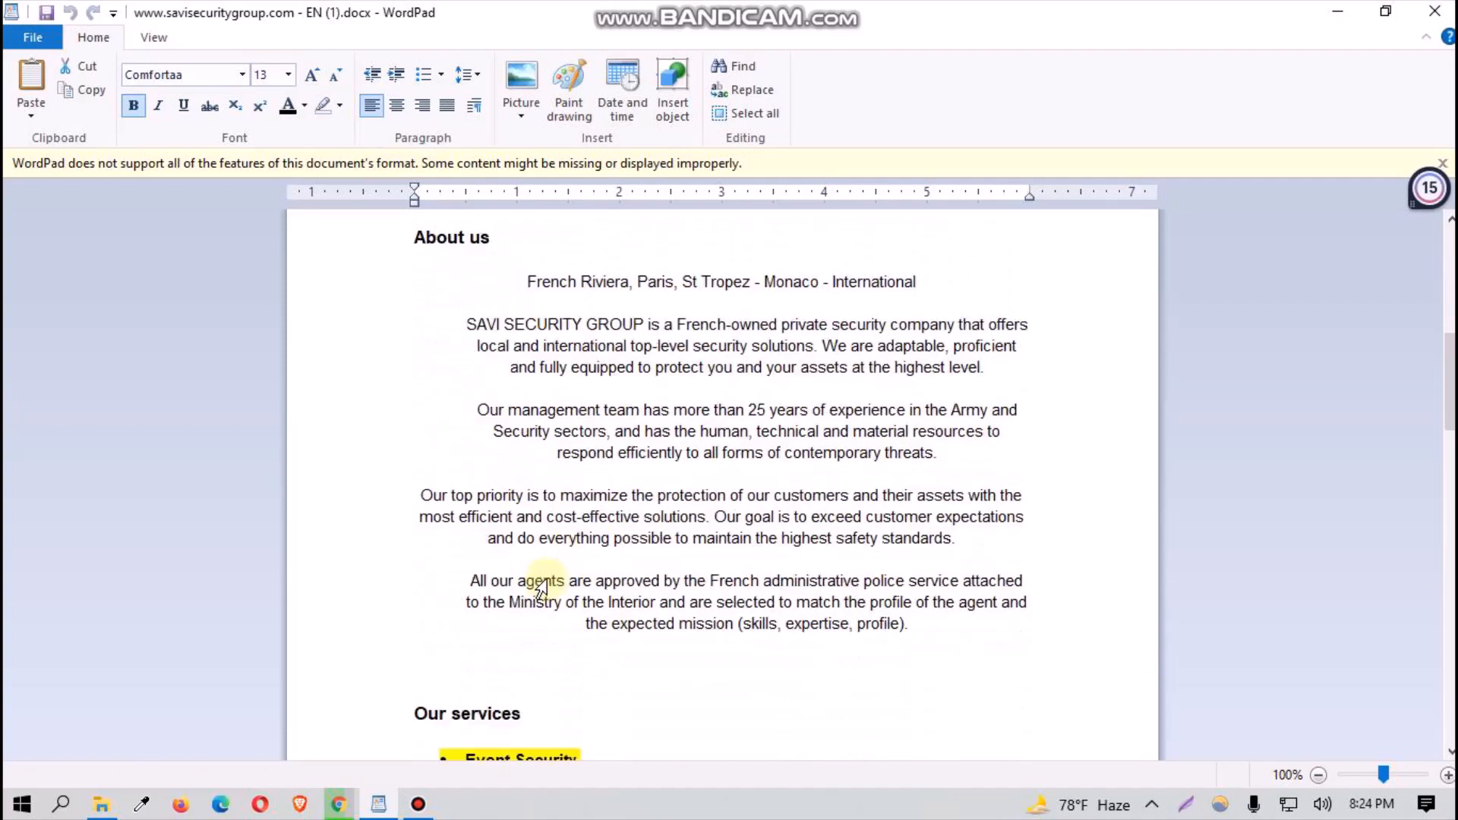
{"action": "scroll", "coordinate": [546, 579], "scroll_direction": "up", "scroll_amount": 4}
{"action": "scroll", "coordinate": [548, 579], "scroll_direction": "down", "scroll_amount": 16}
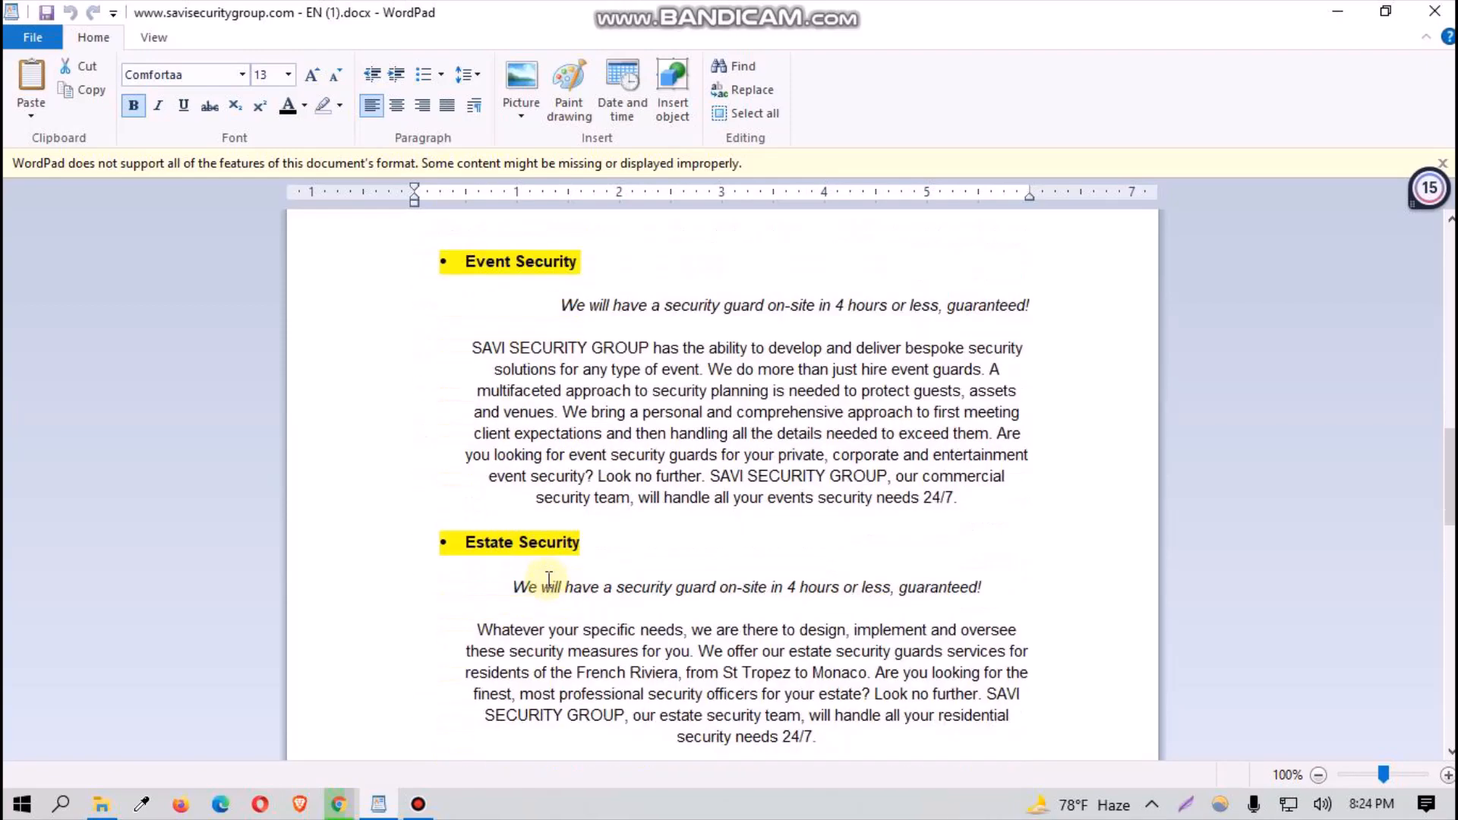
{"action": "scroll", "coordinate": [548, 580], "scroll_direction": "down", "scroll_amount": 6}
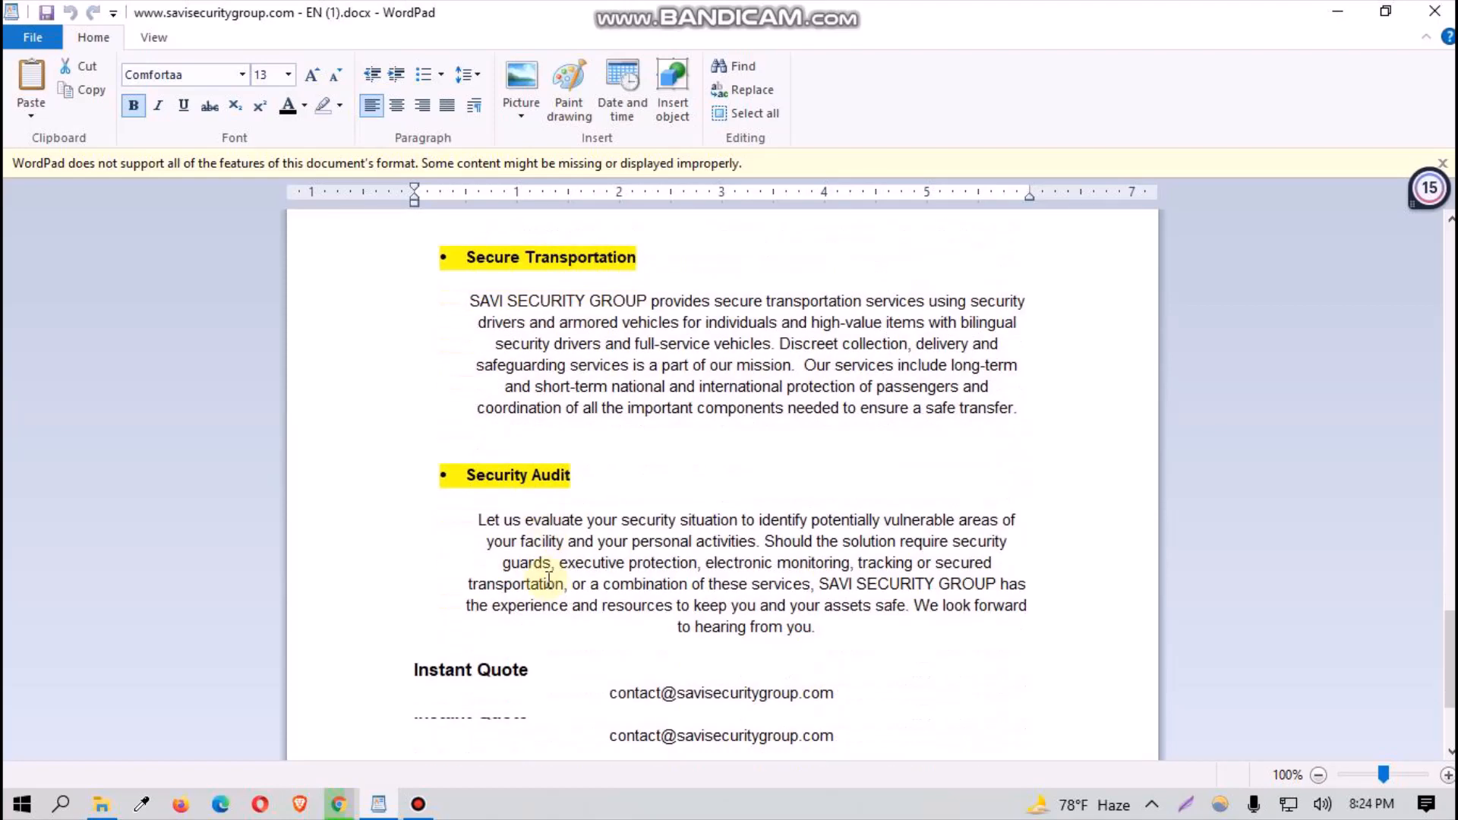
{"action": "scroll", "coordinate": [548, 580], "scroll_direction": "down", "scroll_amount": 1}
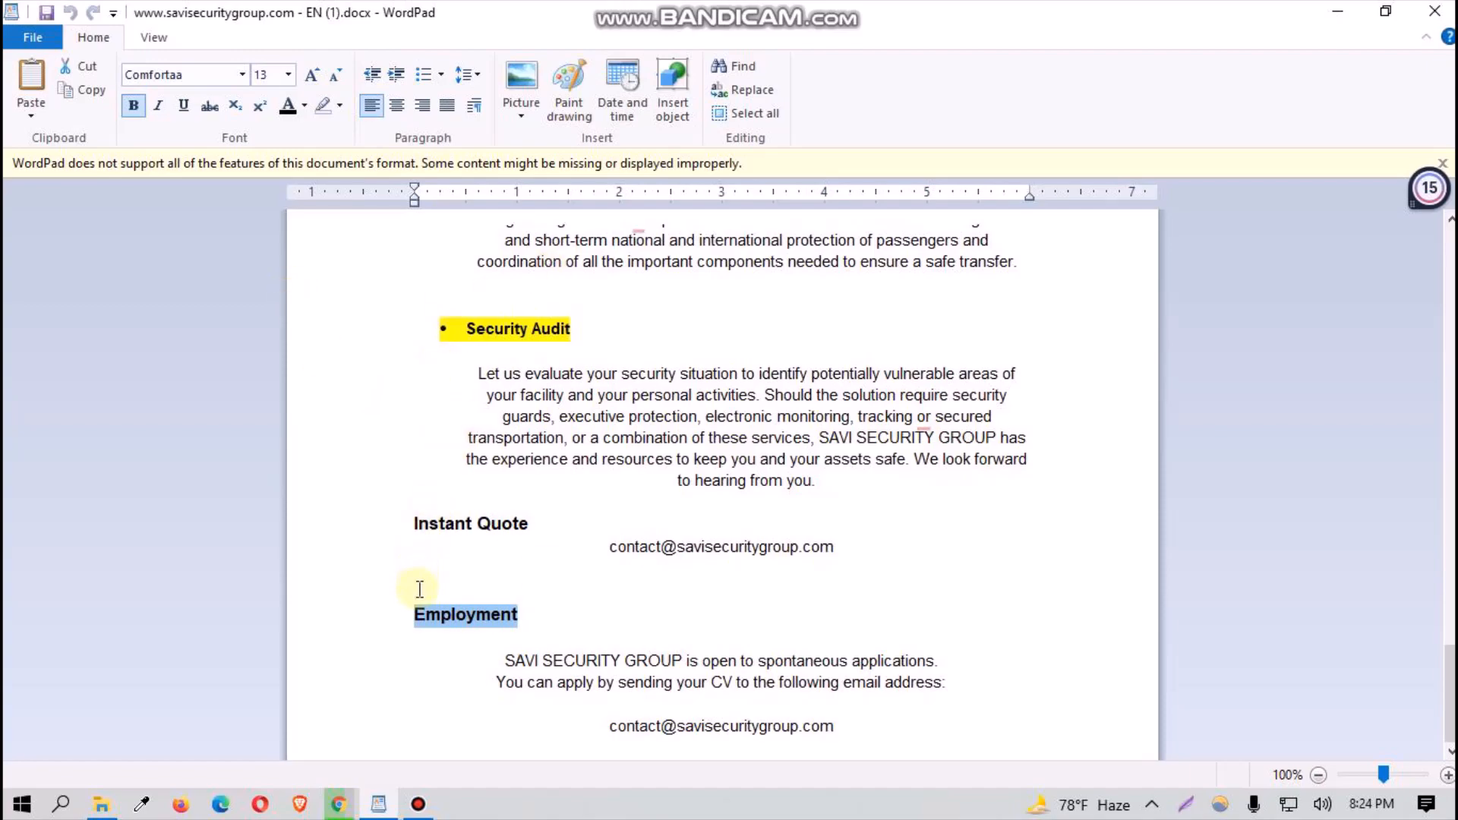
{"action": "scroll", "coordinate": [509, 574], "scroll_direction": "up", "scroll_amount": 5}
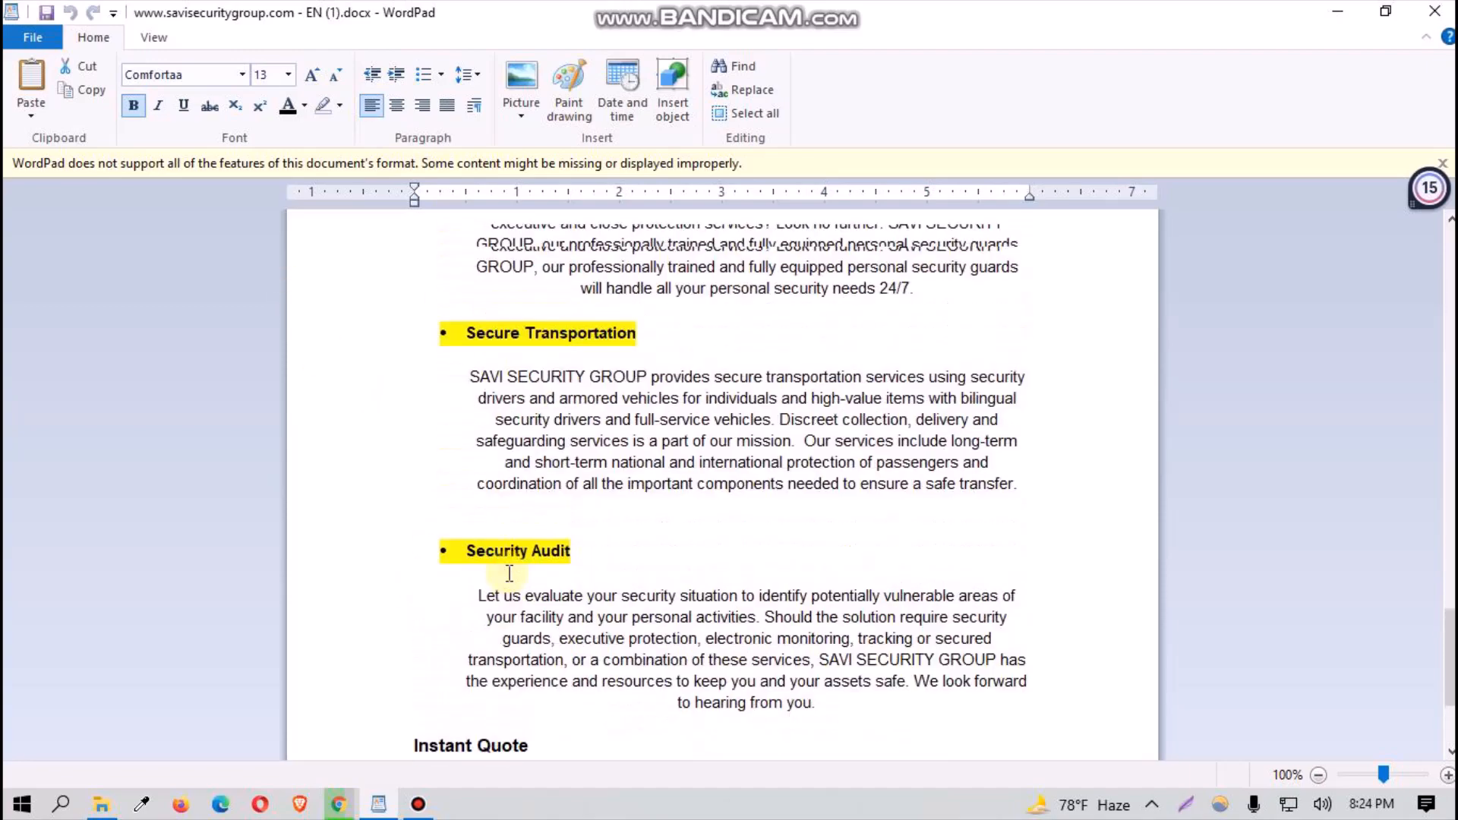
{"action": "scroll", "coordinate": [508, 573], "scroll_direction": "up", "scroll_amount": 20}
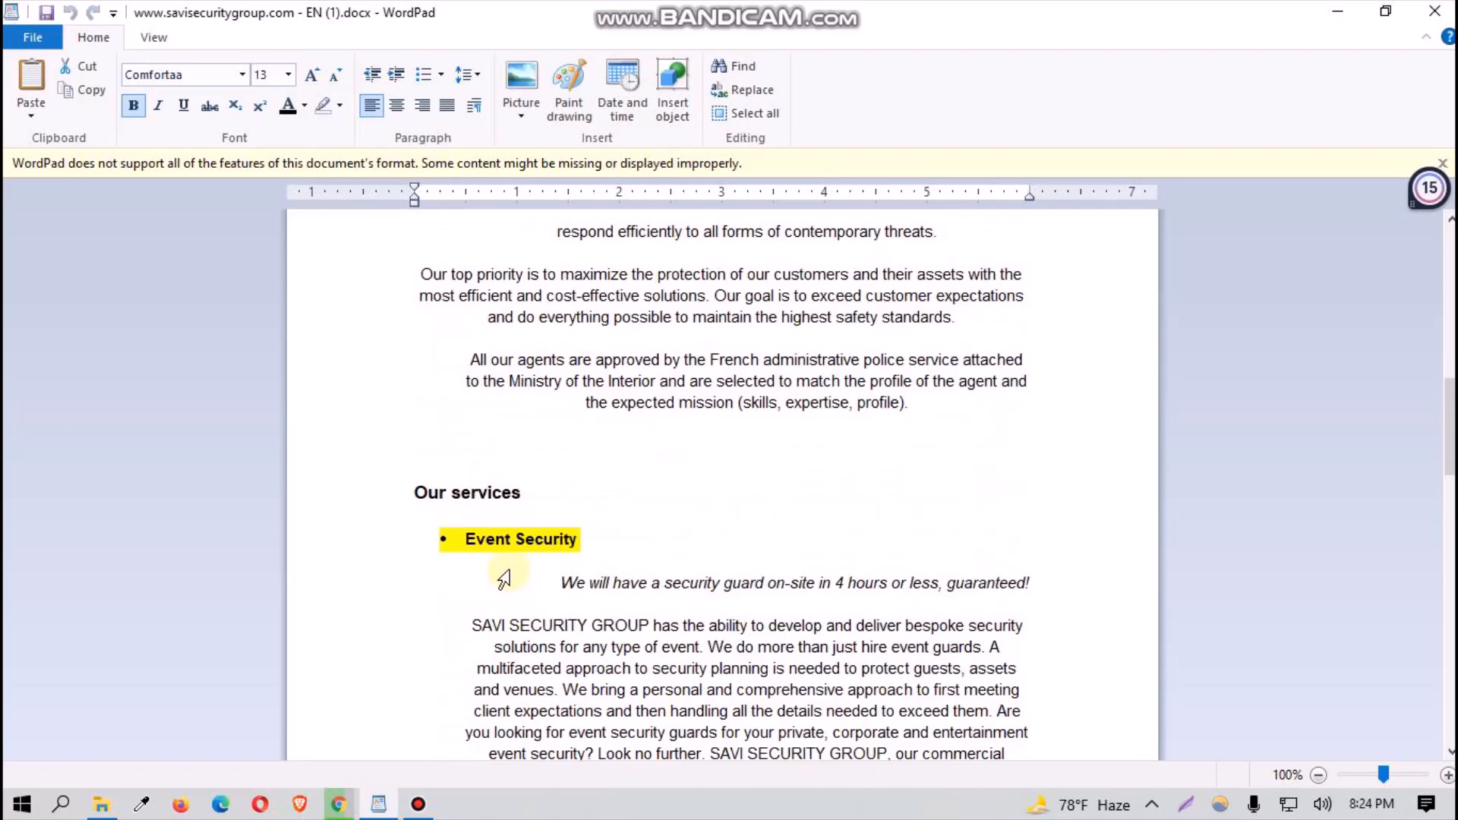
Step: Copy the "Our services" heading above Event Security in the company document and return to the WordPress pages list in Chrome
{"action": "left_click", "coordinate": [485, 504]}
{"action": "double_click", "coordinate": [484, 503]}
{"action": "double_click", "coordinate": [484, 501]}
{"action": "triple_click", "coordinate": [481, 503]}
{"action": "right_click", "coordinate": [482, 497]}
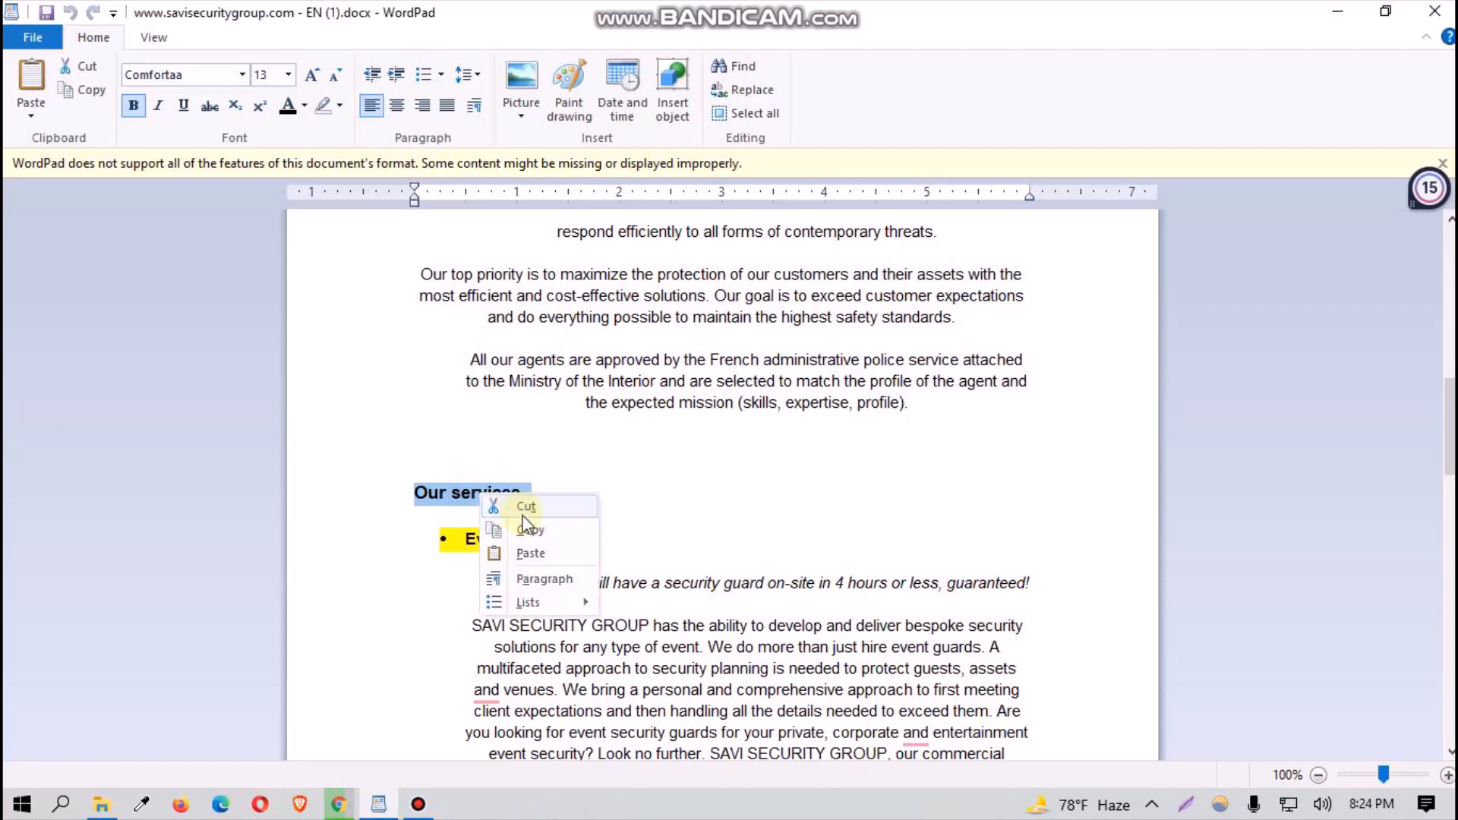
{"action": "left_click", "coordinate": [524, 529]}
{"action": "scroll", "coordinate": [523, 529], "scroll_direction": "down", "scroll_amount": 3}
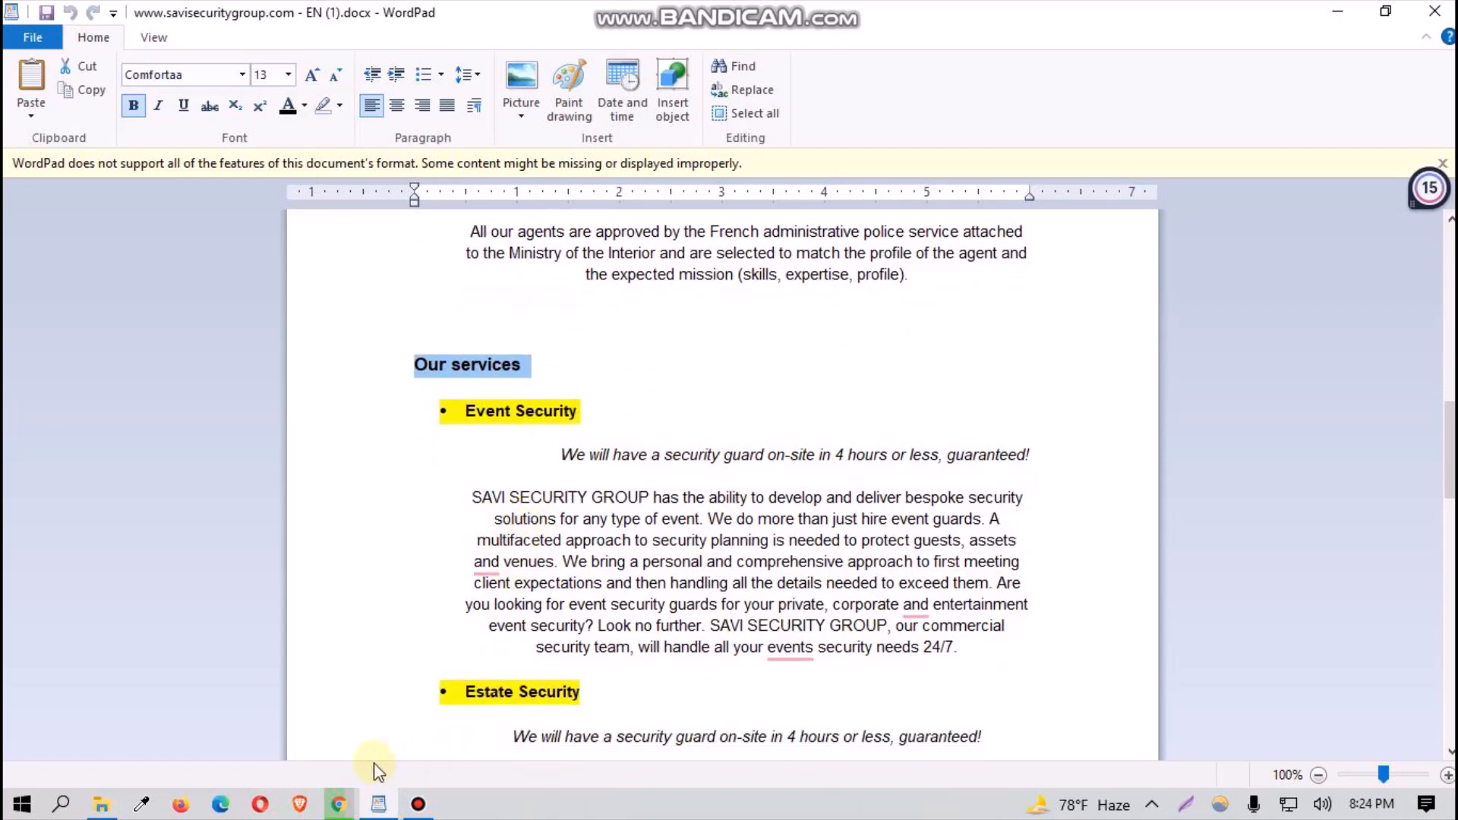
{"action": "left_click", "coordinate": [342, 805]}
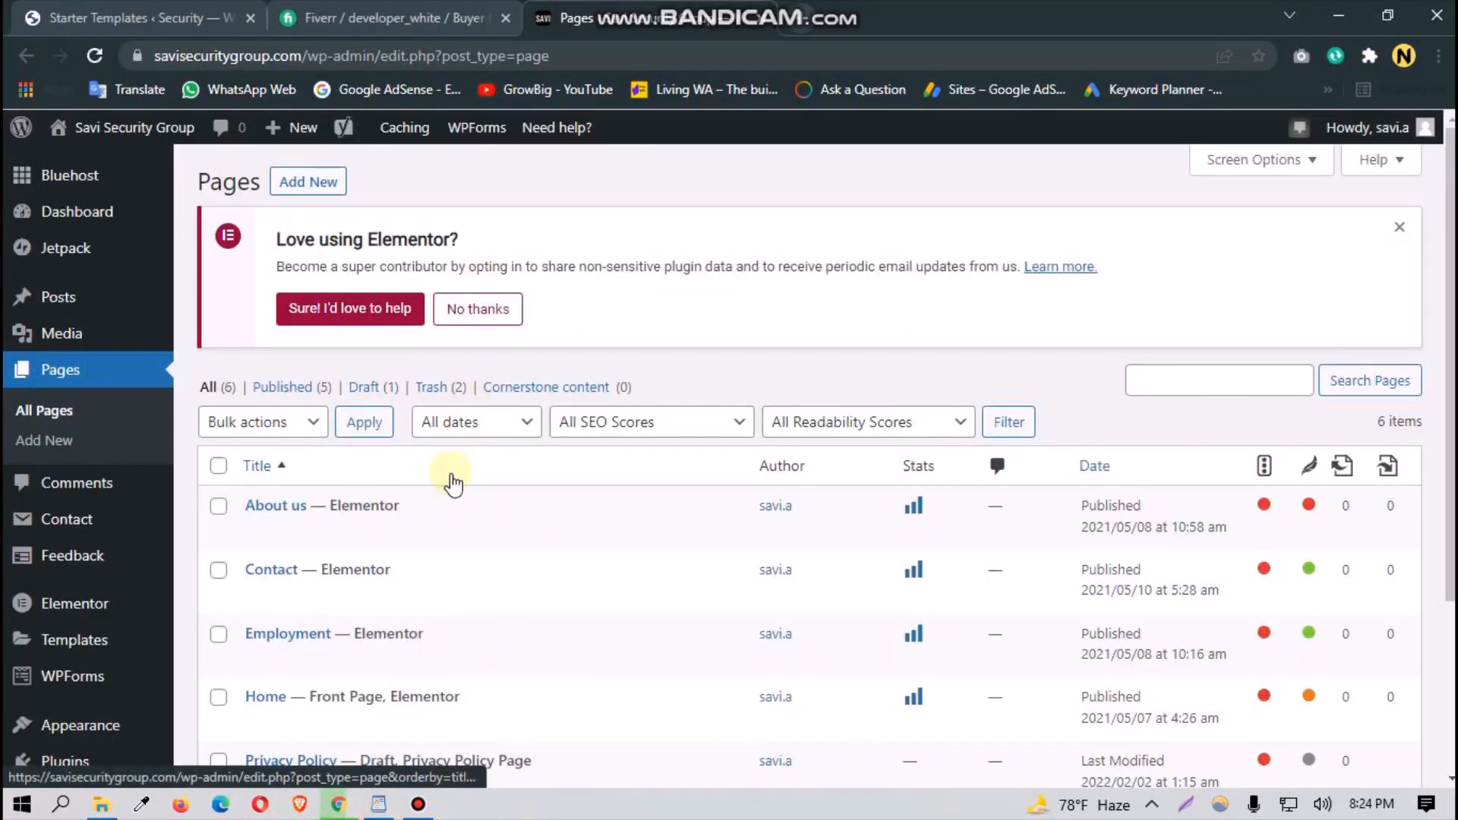
{"action": "scroll", "coordinate": [440, 585], "scroll_direction": "down", "scroll_amount": 3}
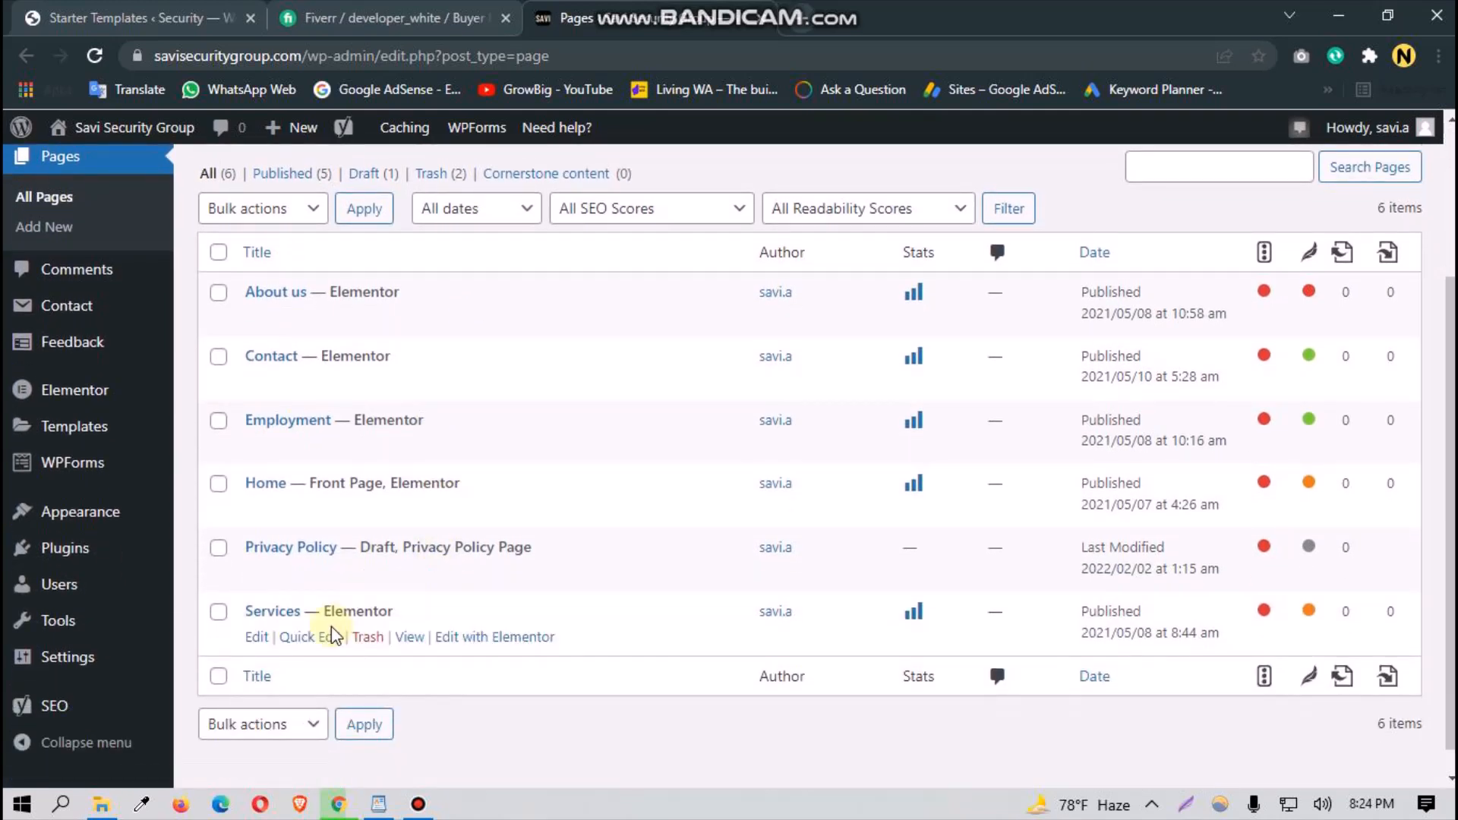
{"action": "left_click", "coordinate": [309, 643]}
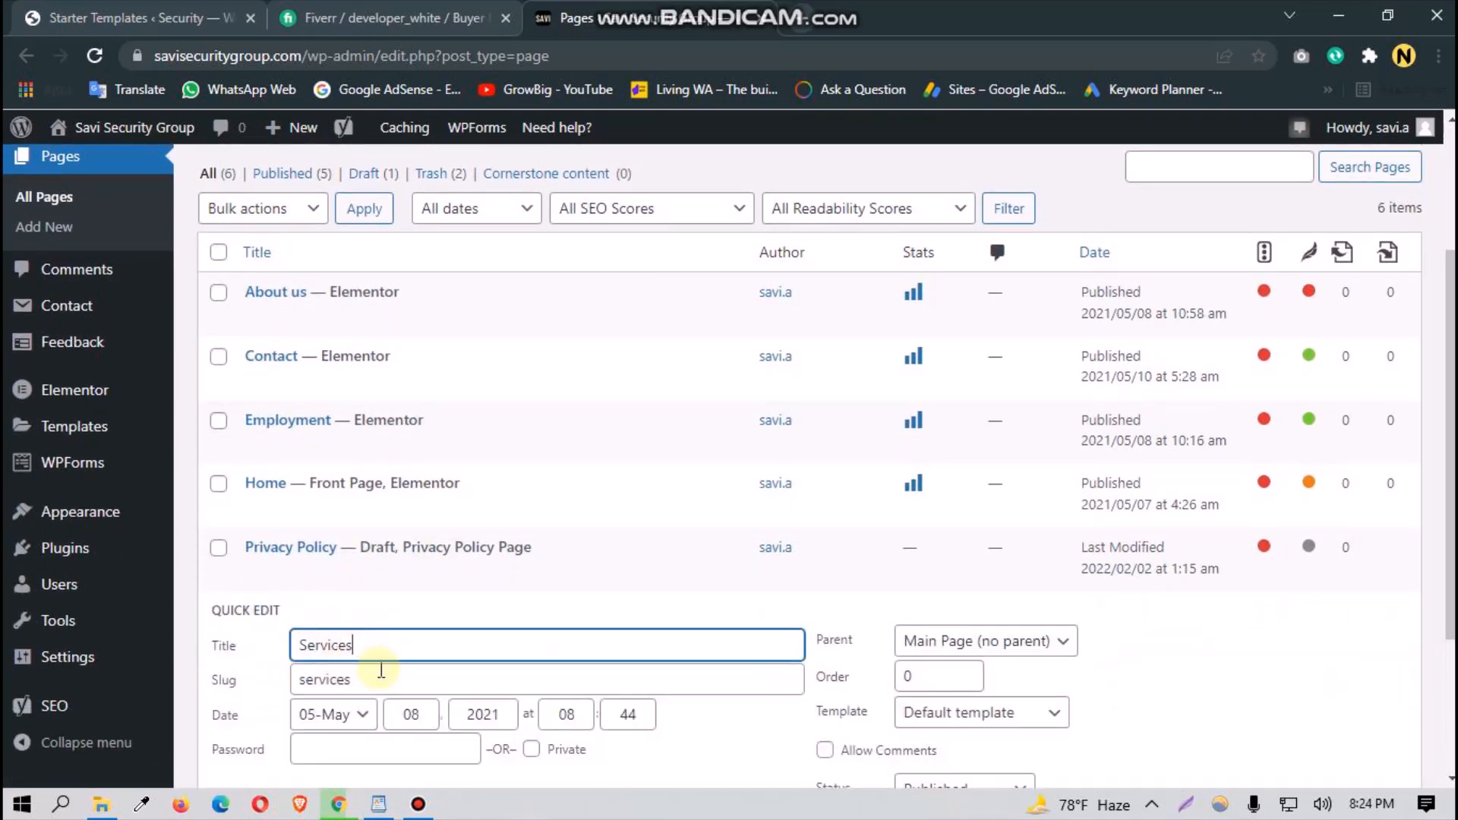
{"action": "left_click_drag", "start_coordinate": [383, 642], "coordinate": [189, 635]}
{"action": "key", "text": "BackSpace"}
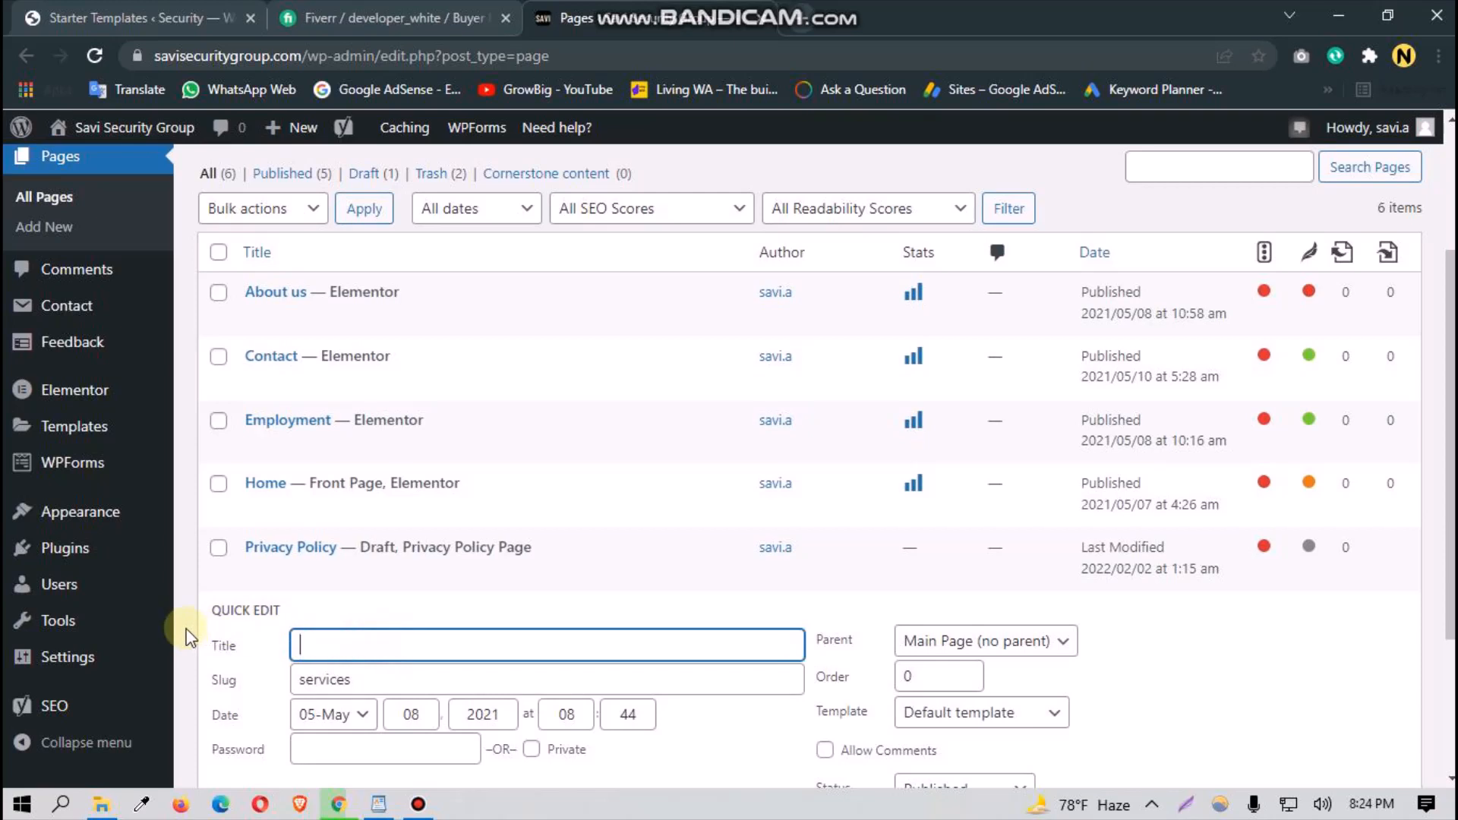
{"action": "key", "text": "super+v"}
{"action": "left_click", "coordinate": [435, 276]}
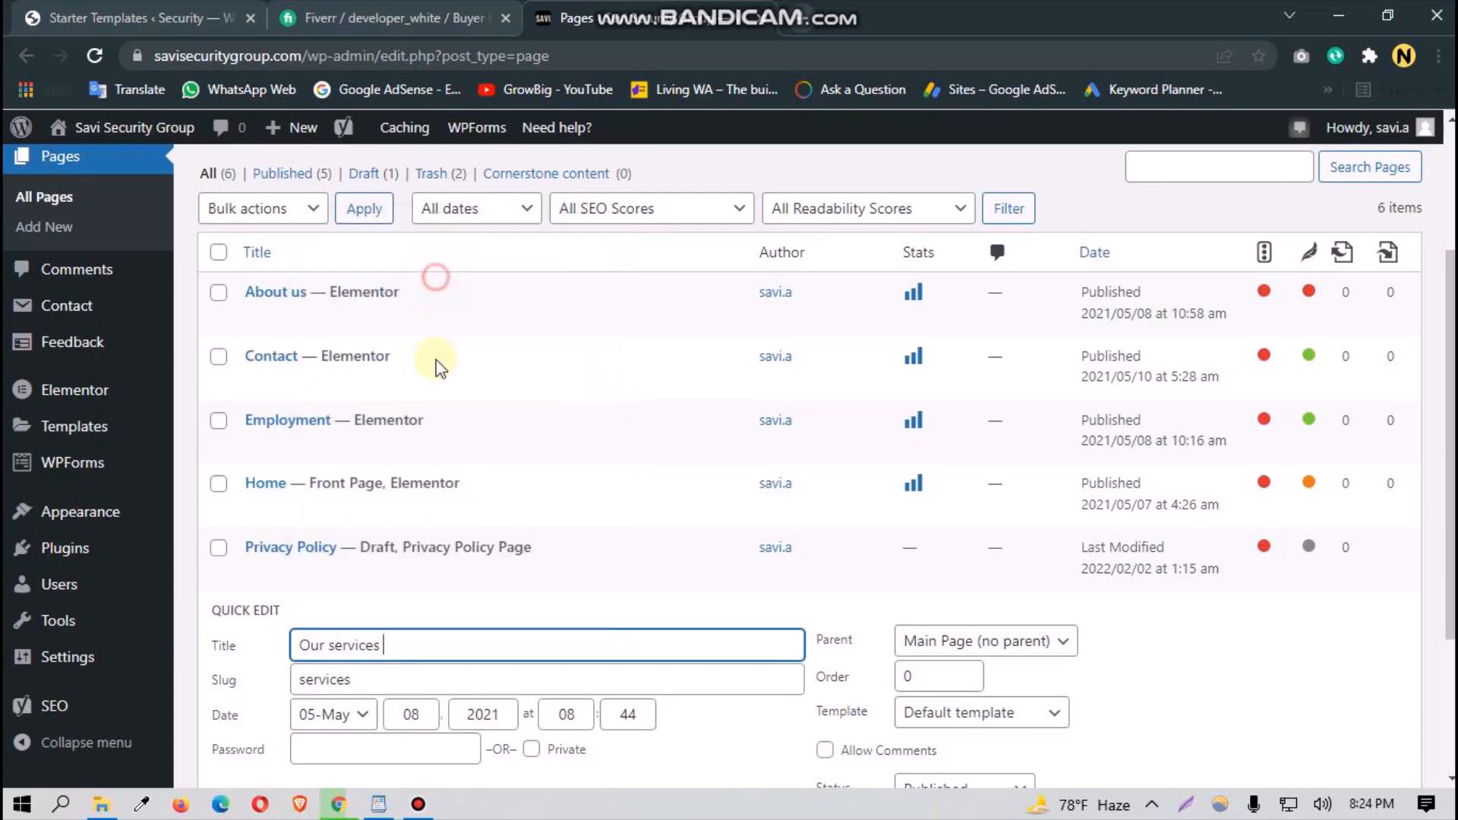
{"action": "double_click", "coordinate": [365, 679]}
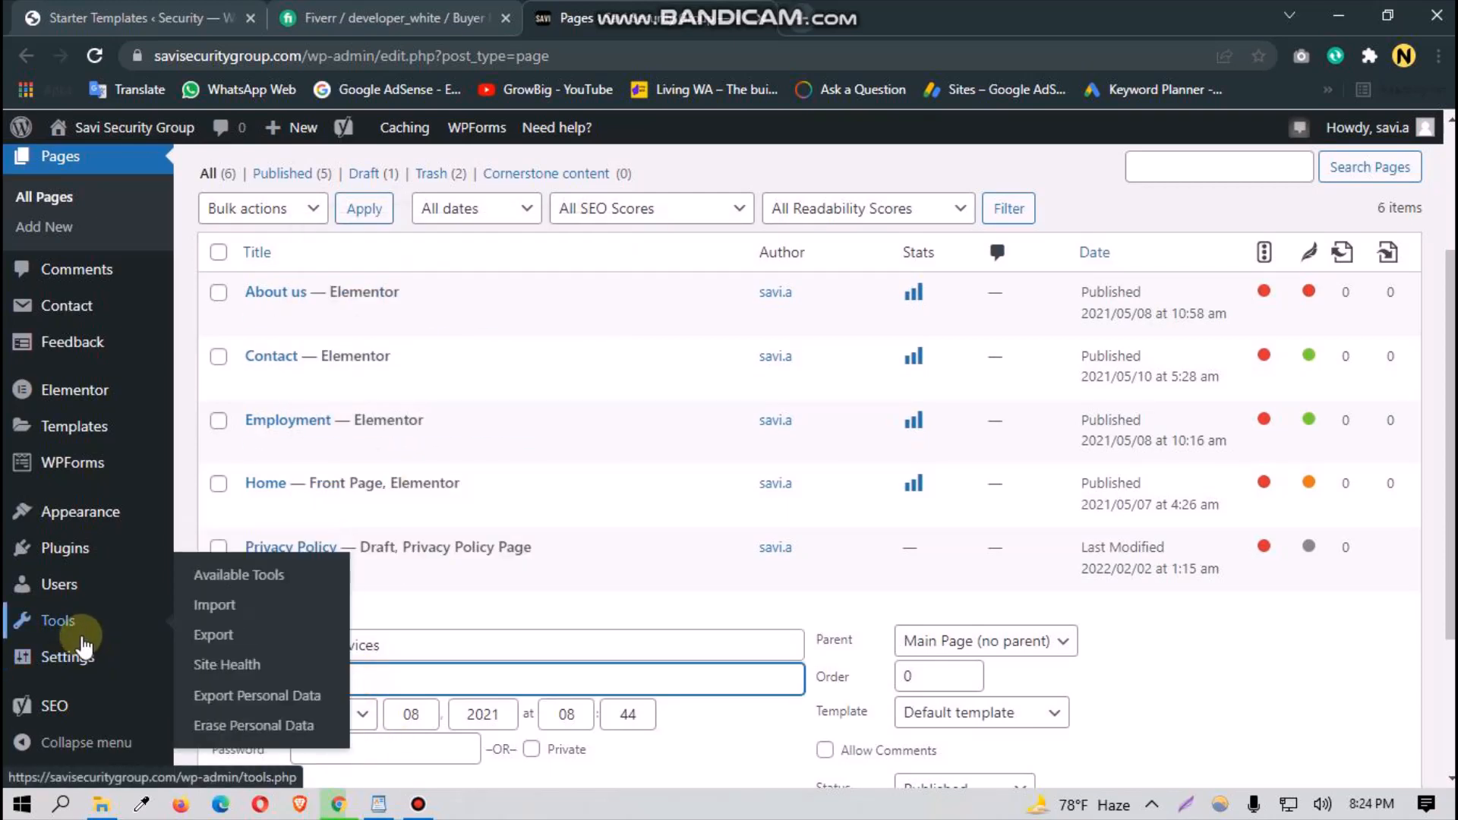
{"action": "key", "text": "BackSpace"}
{"action": "key", "text": "super+v"}
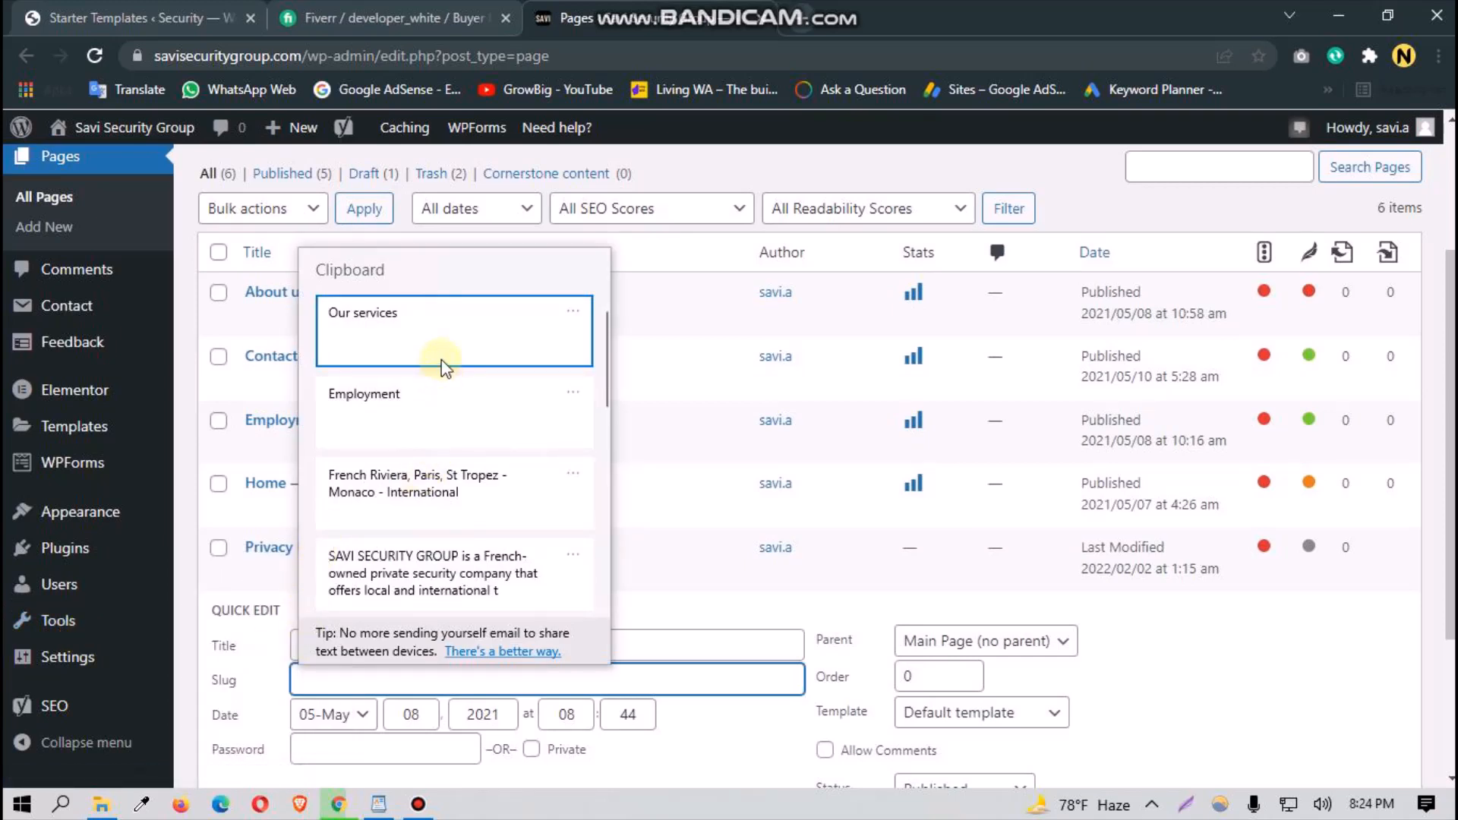
{"action": "key", "text": "Escape"}
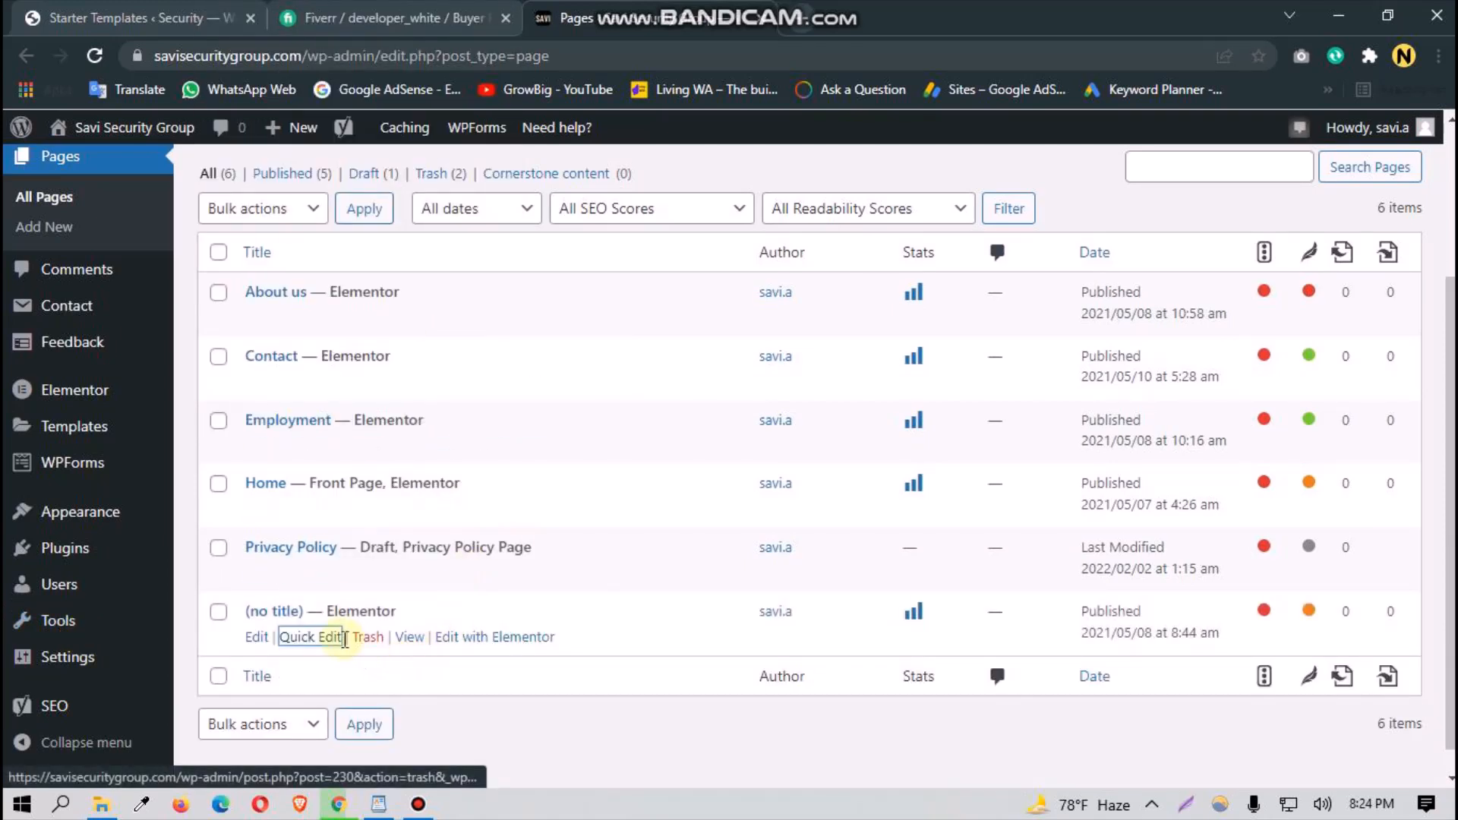
Step: Quick-edit the last page in the list, setting its title to "Our services" and its slug to "our-services", and update it
{"action": "left_click", "coordinate": [304, 638]}
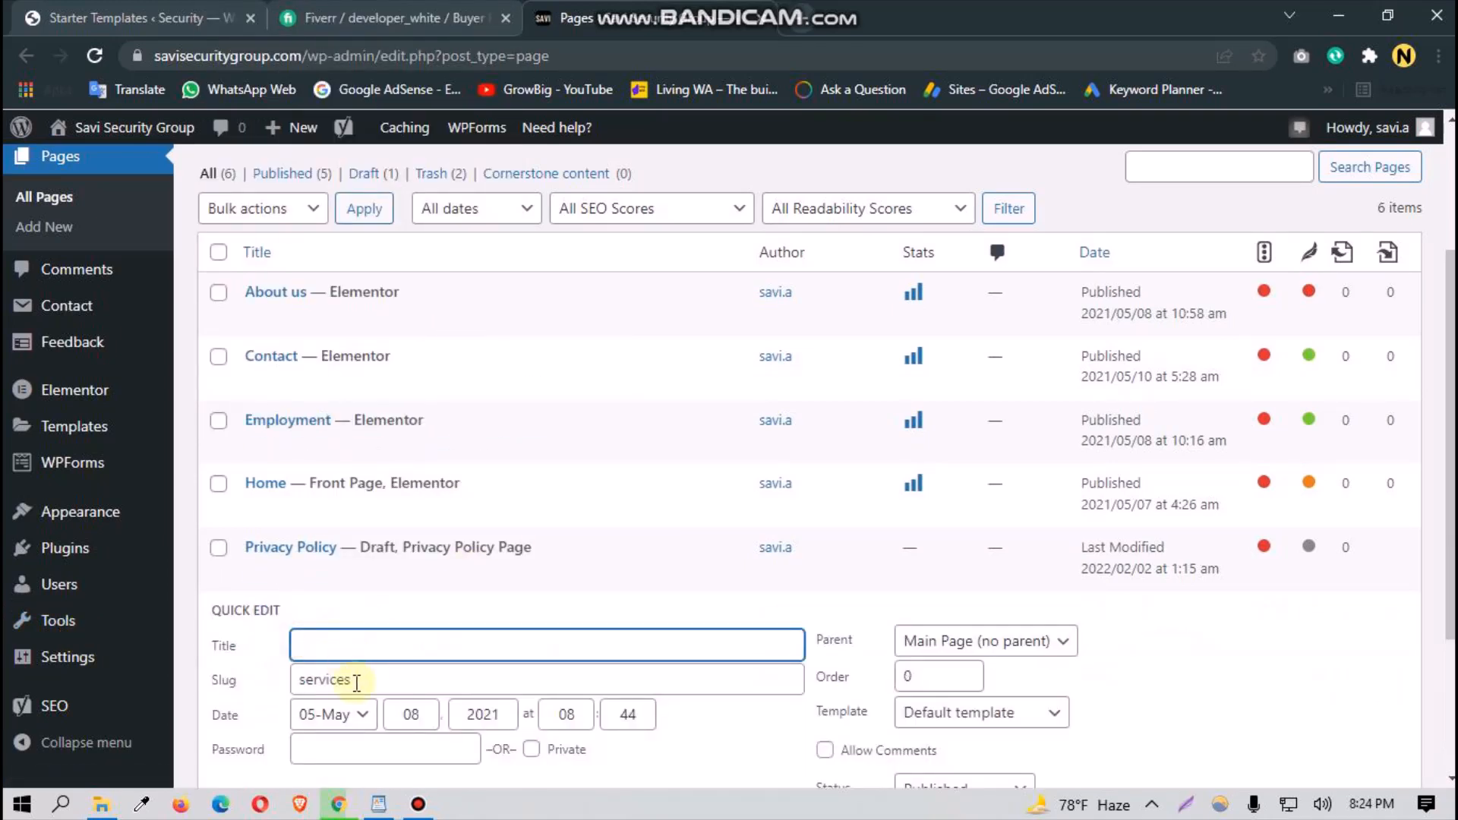
{"action": "left_click_drag", "start_coordinate": [371, 676], "coordinate": [211, 678]}
{"action": "key", "text": "BackSpace"}
{"action": "key", "text": "super+v"}
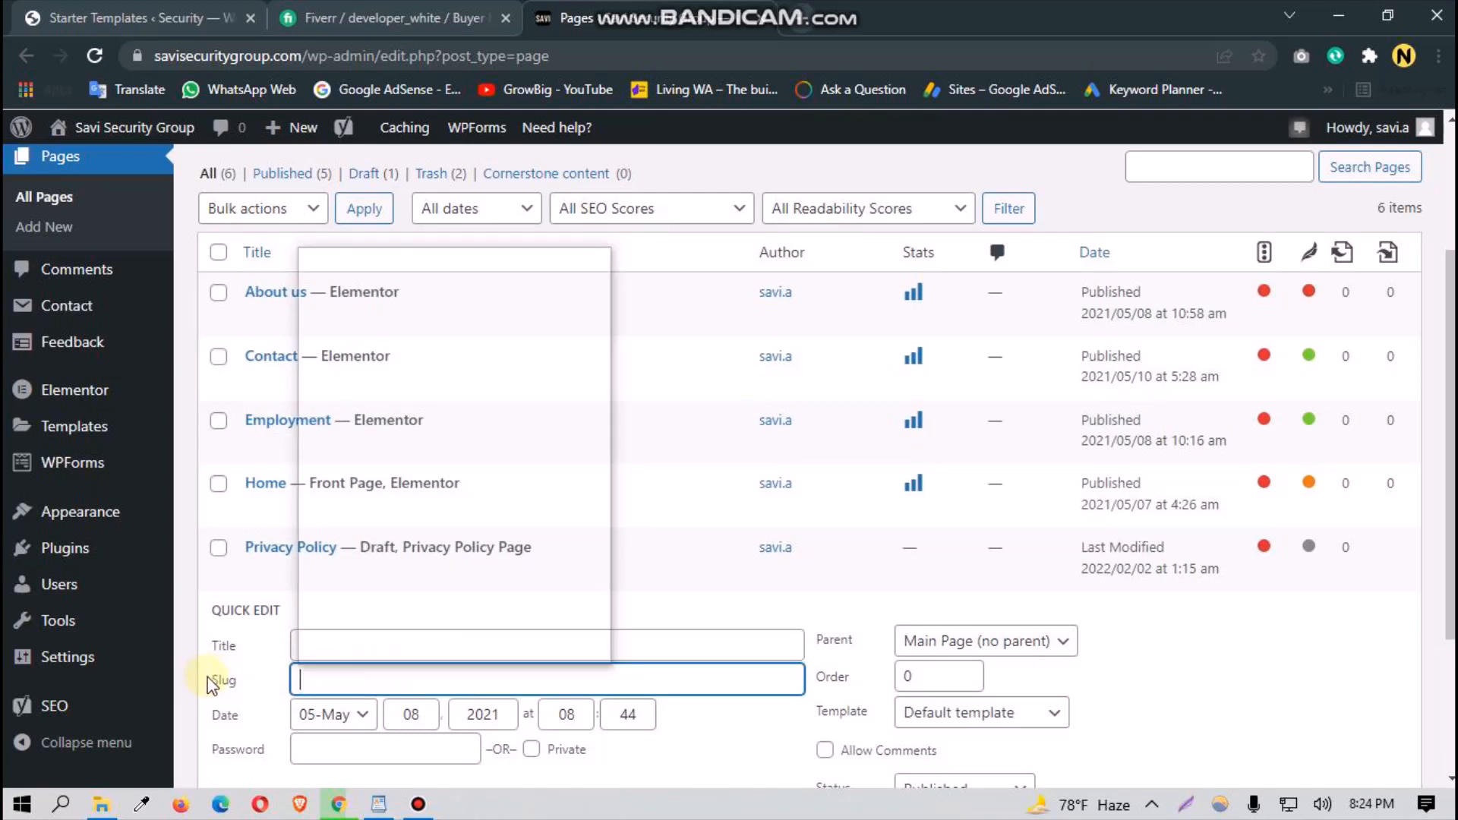
{"action": "left_click", "coordinate": [439, 328]}
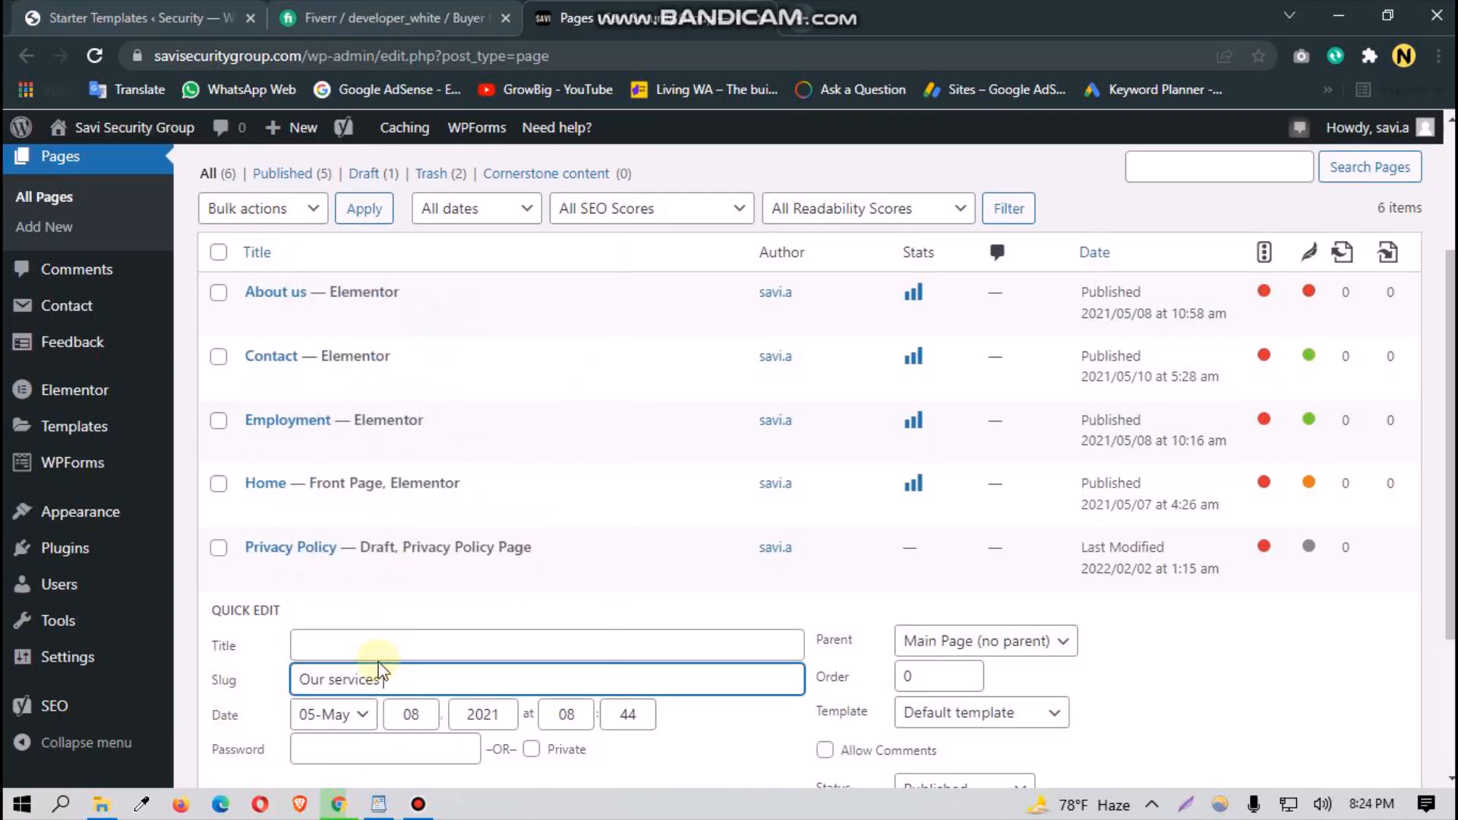
{"action": "left_click", "coordinate": [382, 643]}
{"action": "key", "text": "super+v"}
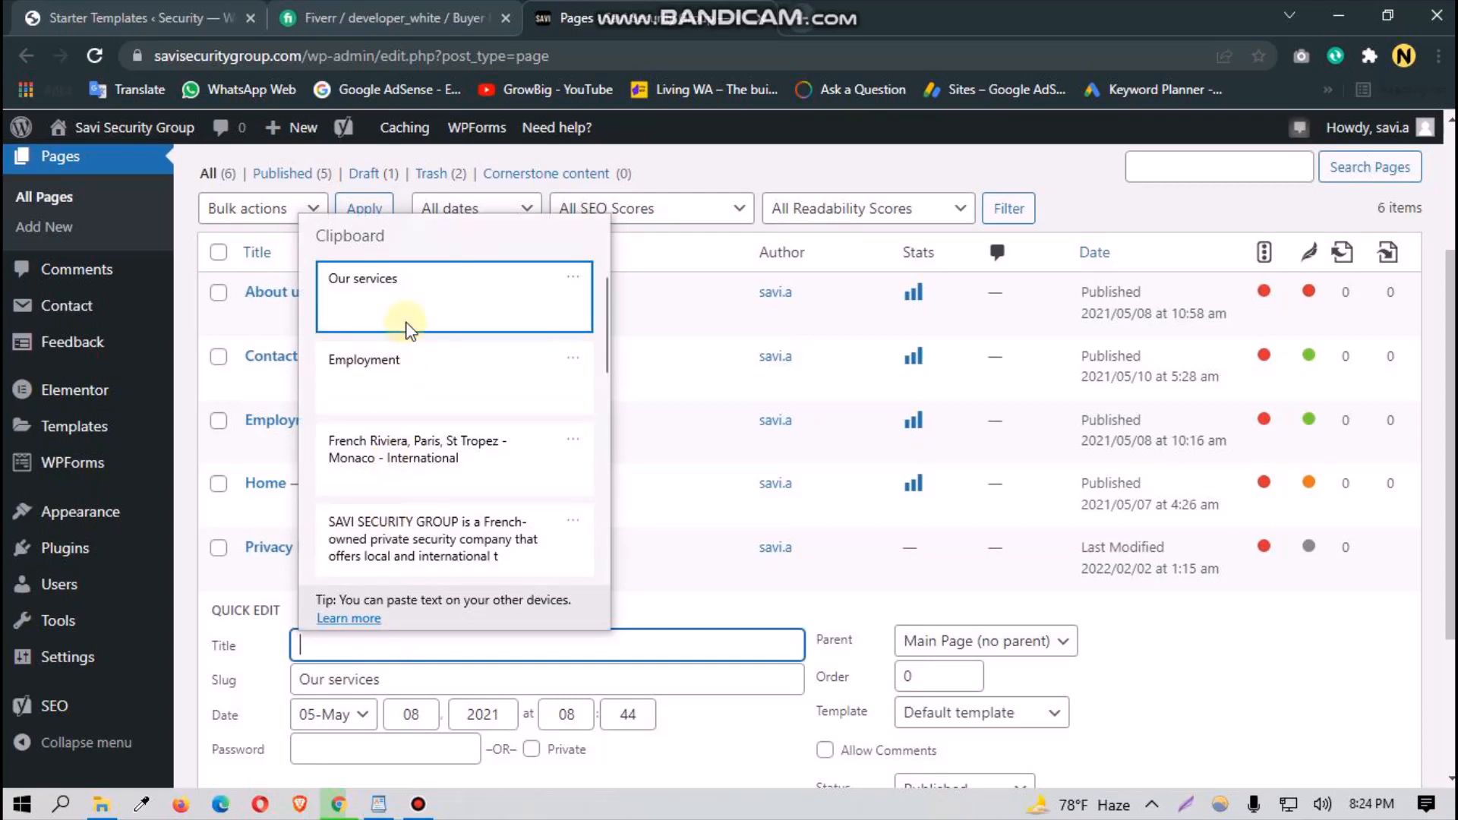
{"action": "left_click", "coordinate": [406, 312]}
{"action": "left_click", "coordinate": [327, 675]}
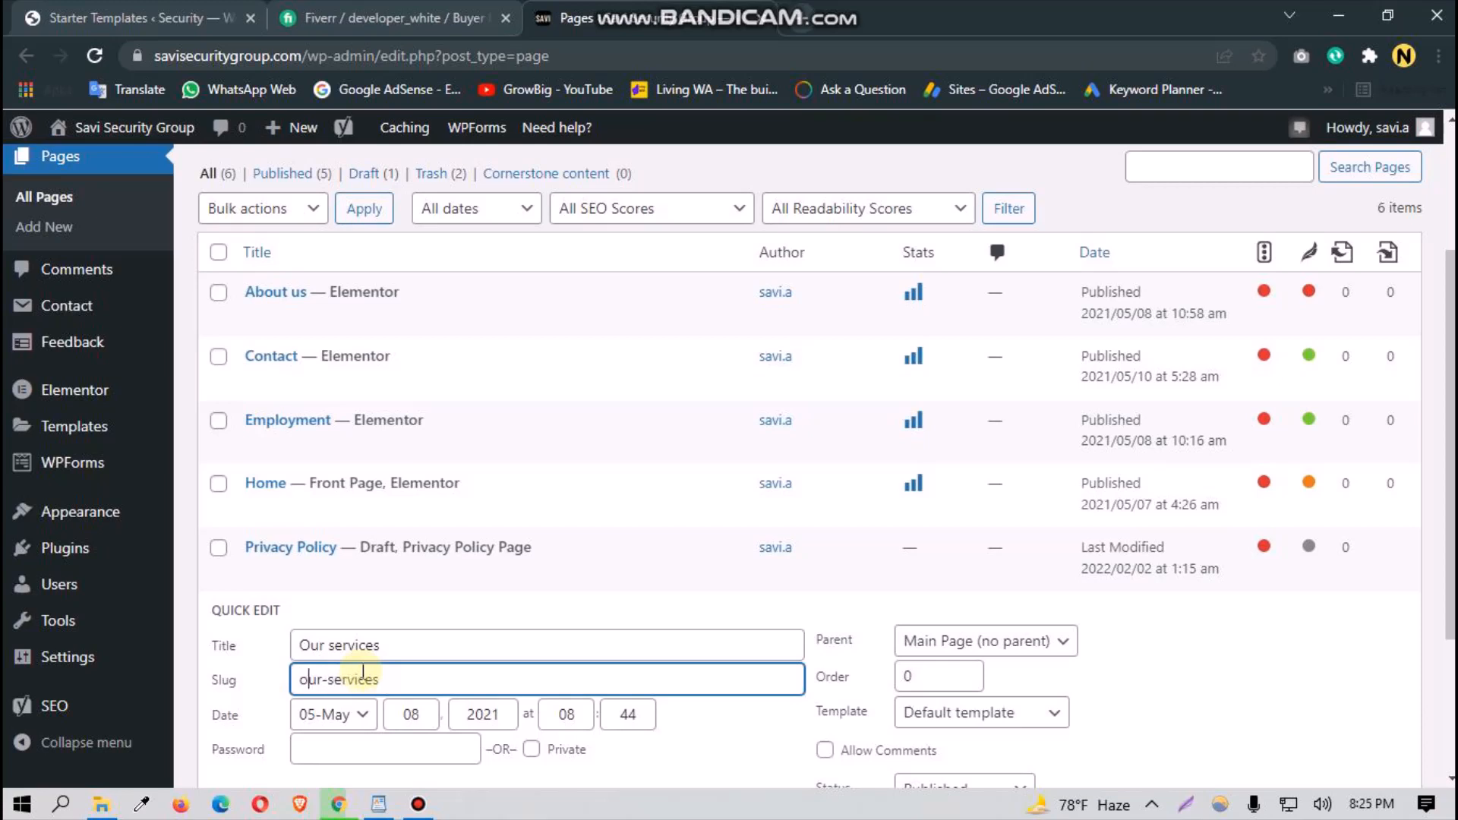
{"action": "scroll", "coordinate": [1171, 668], "scroll_direction": "down", "scroll_amount": 3}
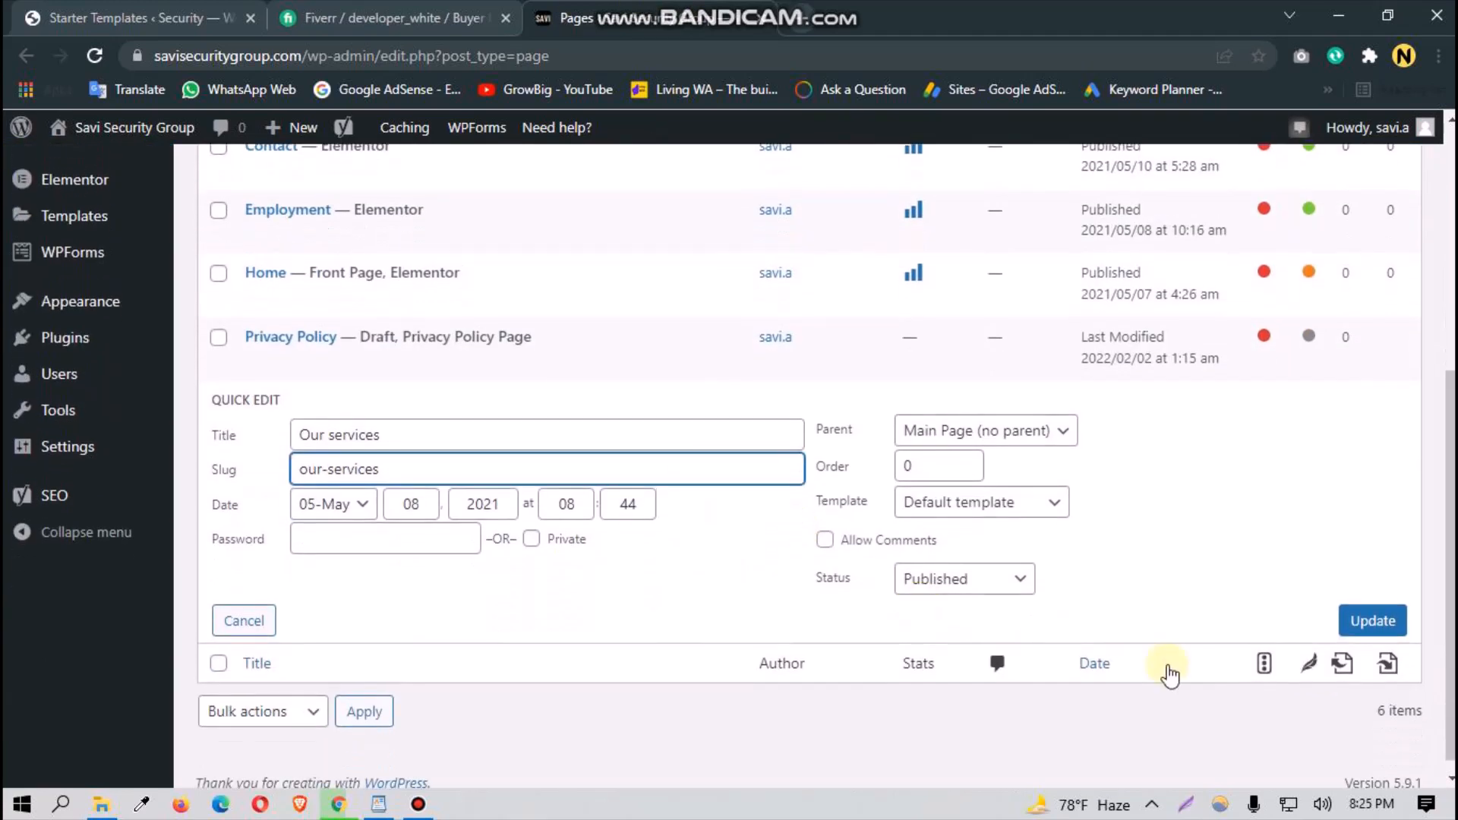
{"action": "left_click", "coordinate": [1374, 616]}
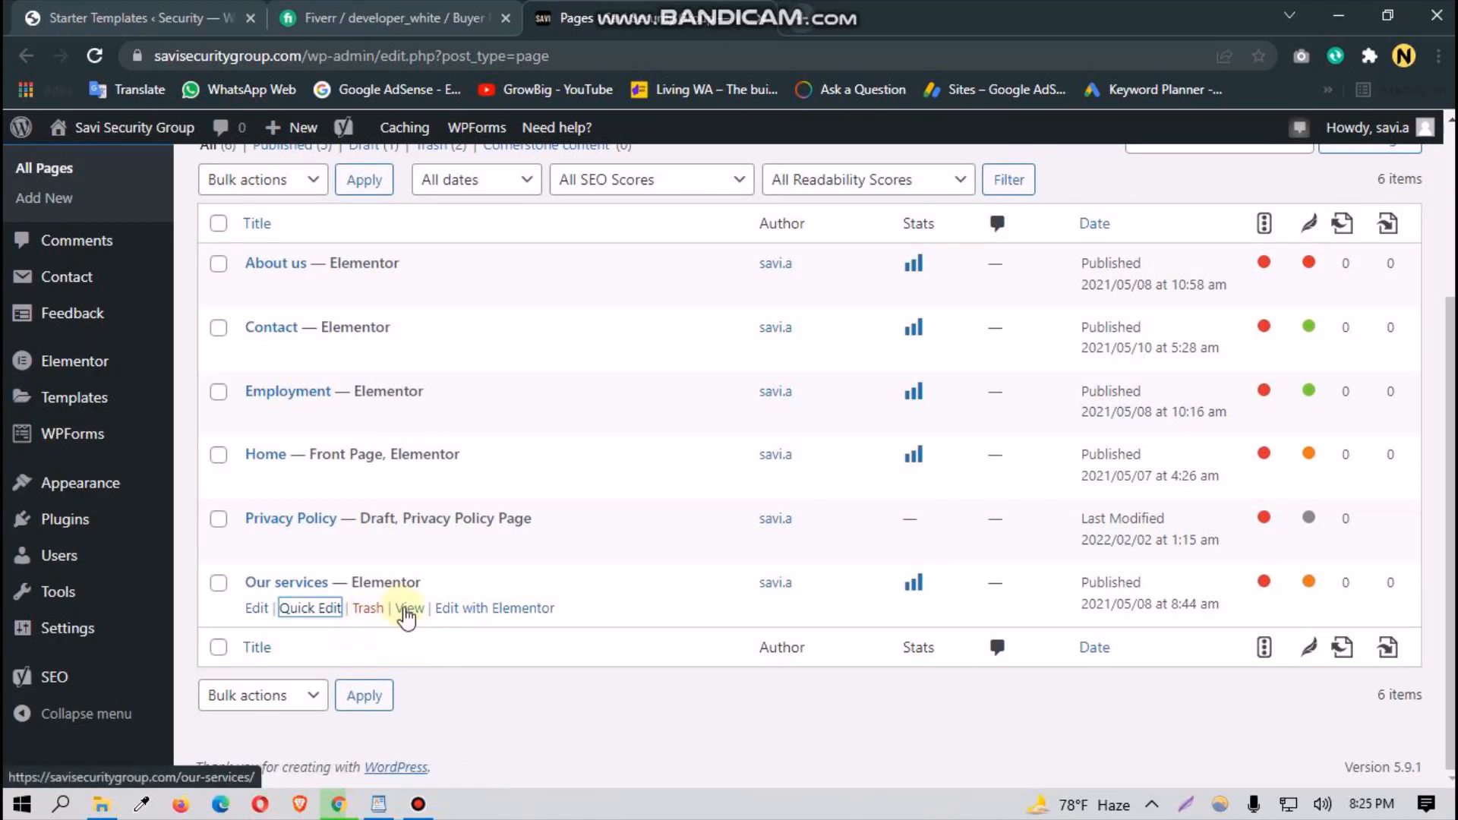
Step: View the live "Our services" page in a new browser tab
{"action": "right_click", "coordinate": [406, 614]}
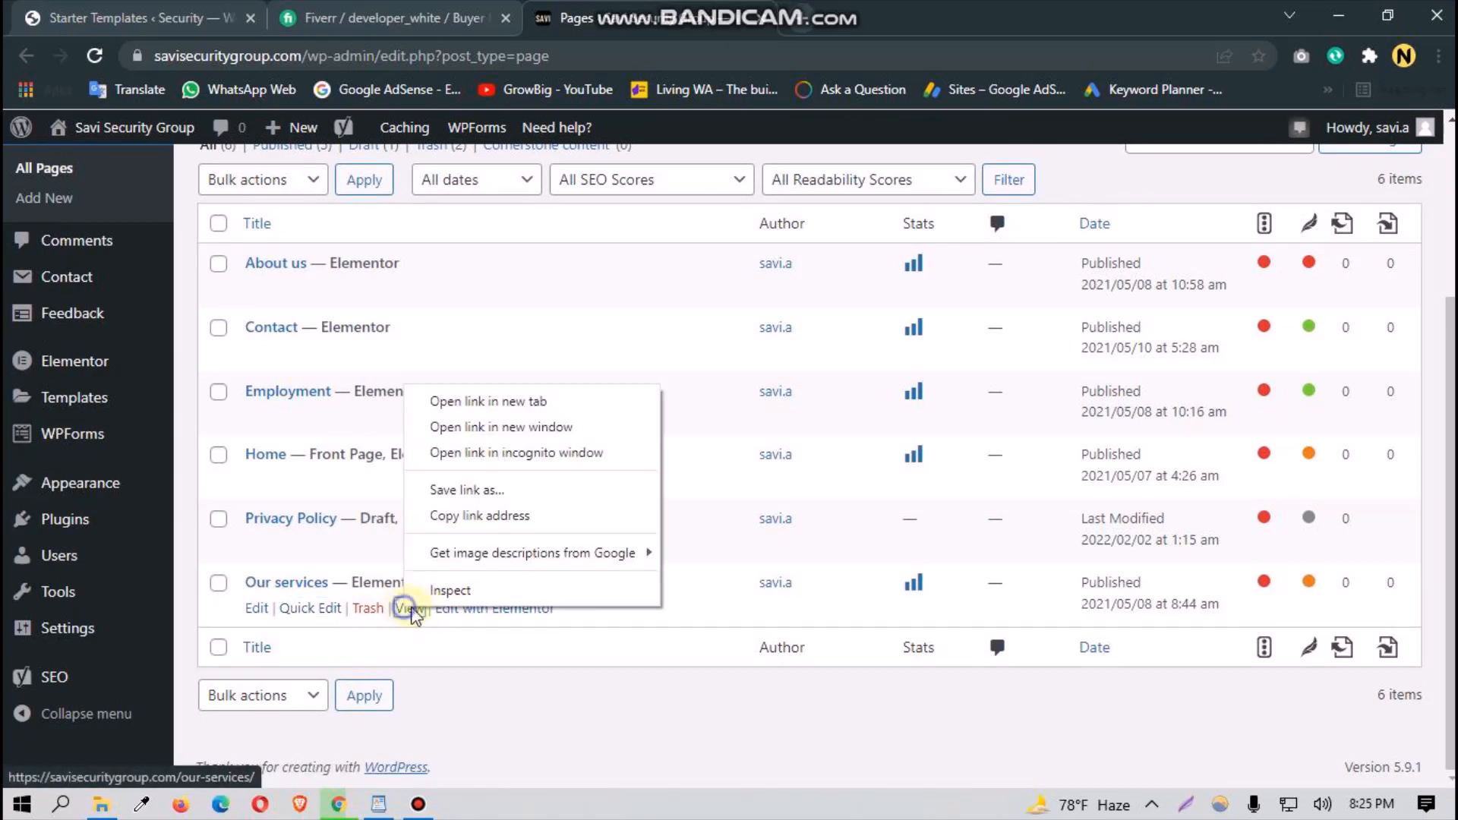
{"action": "left_click", "coordinate": [481, 401]}
{"action": "left_click", "coordinate": [873, 18]}
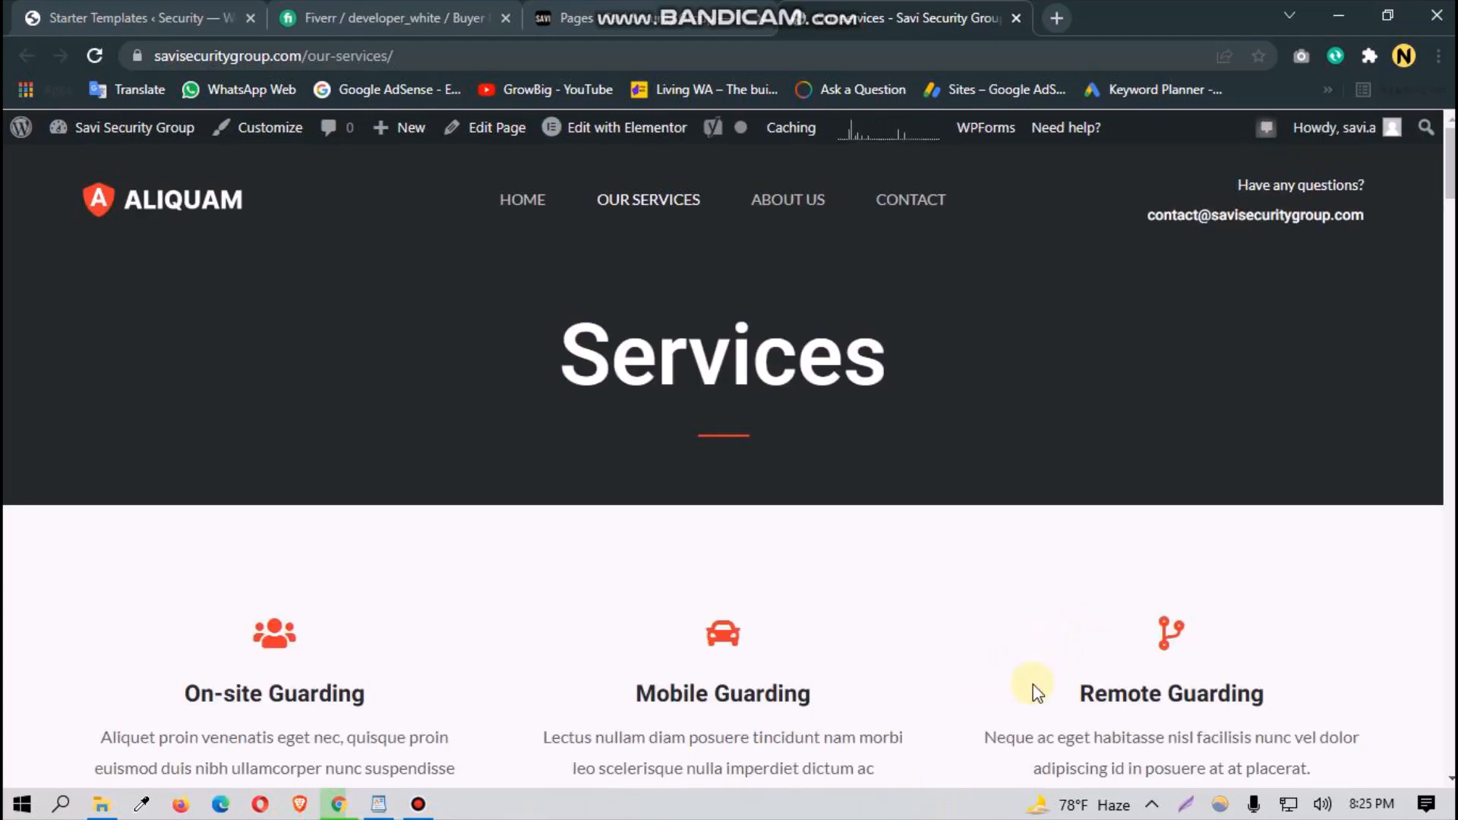
Step: Examine the live services page's guarding columns, alternating image-and-text sections and Private Security Training banner for template placeholder content
{"action": "scroll", "coordinate": [785, 530], "scroll_direction": "down", "scroll_amount": 2}
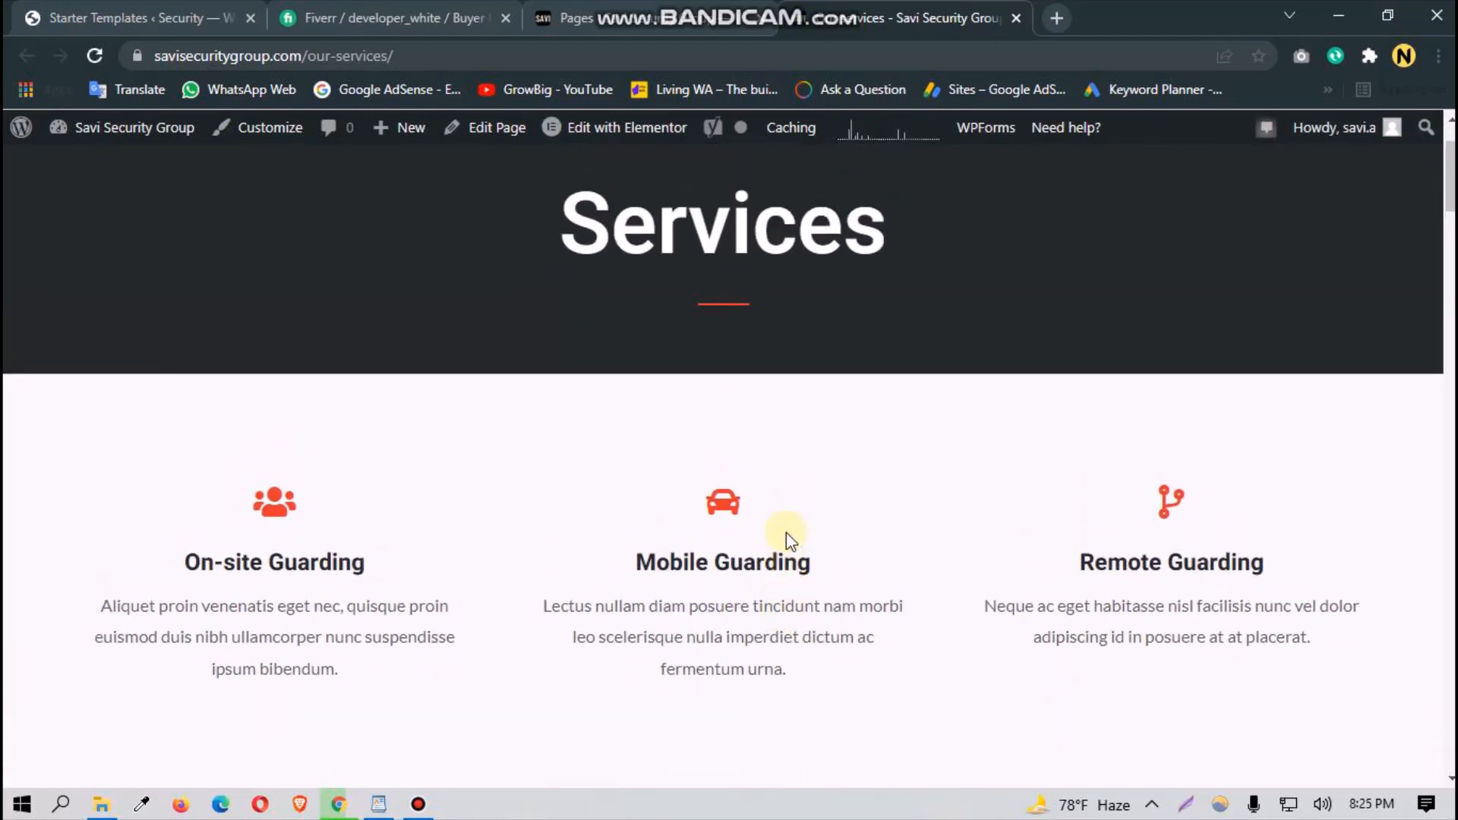
{"action": "scroll", "coordinate": [788, 530], "scroll_direction": "down", "scroll_amount": 2}
{"action": "scroll", "coordinate": [795, 531], "scroll_direction": "down", "scroll_amount": 8}
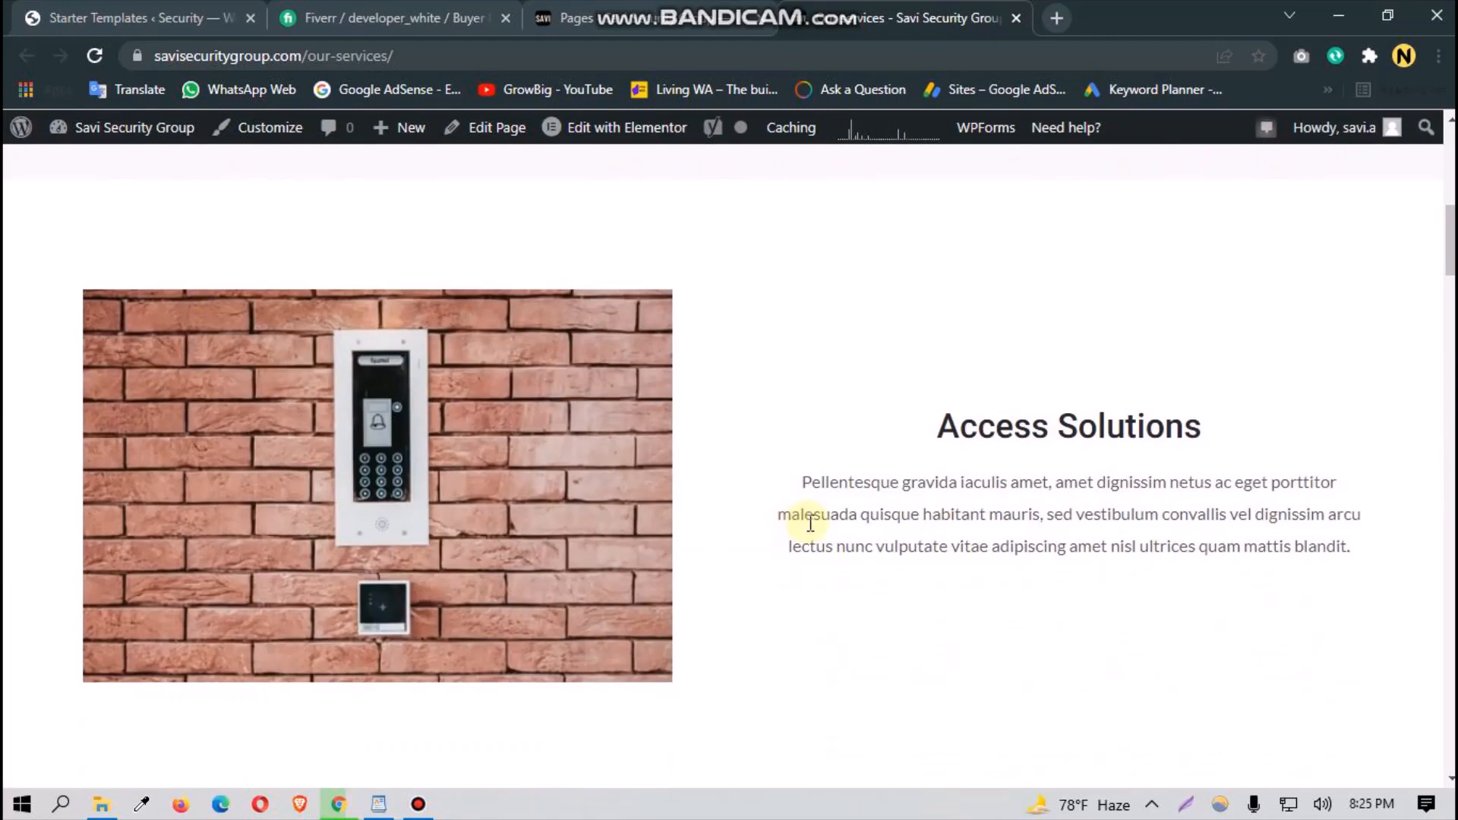
{"action": "scroll", "coordinate": [813, 524], "scroll_direction": "down", "scroll_amount": 5}
{"action": "scroll", "coordinate": [812, 524], "scroll_direction": "up", "scroll_amount": 3}
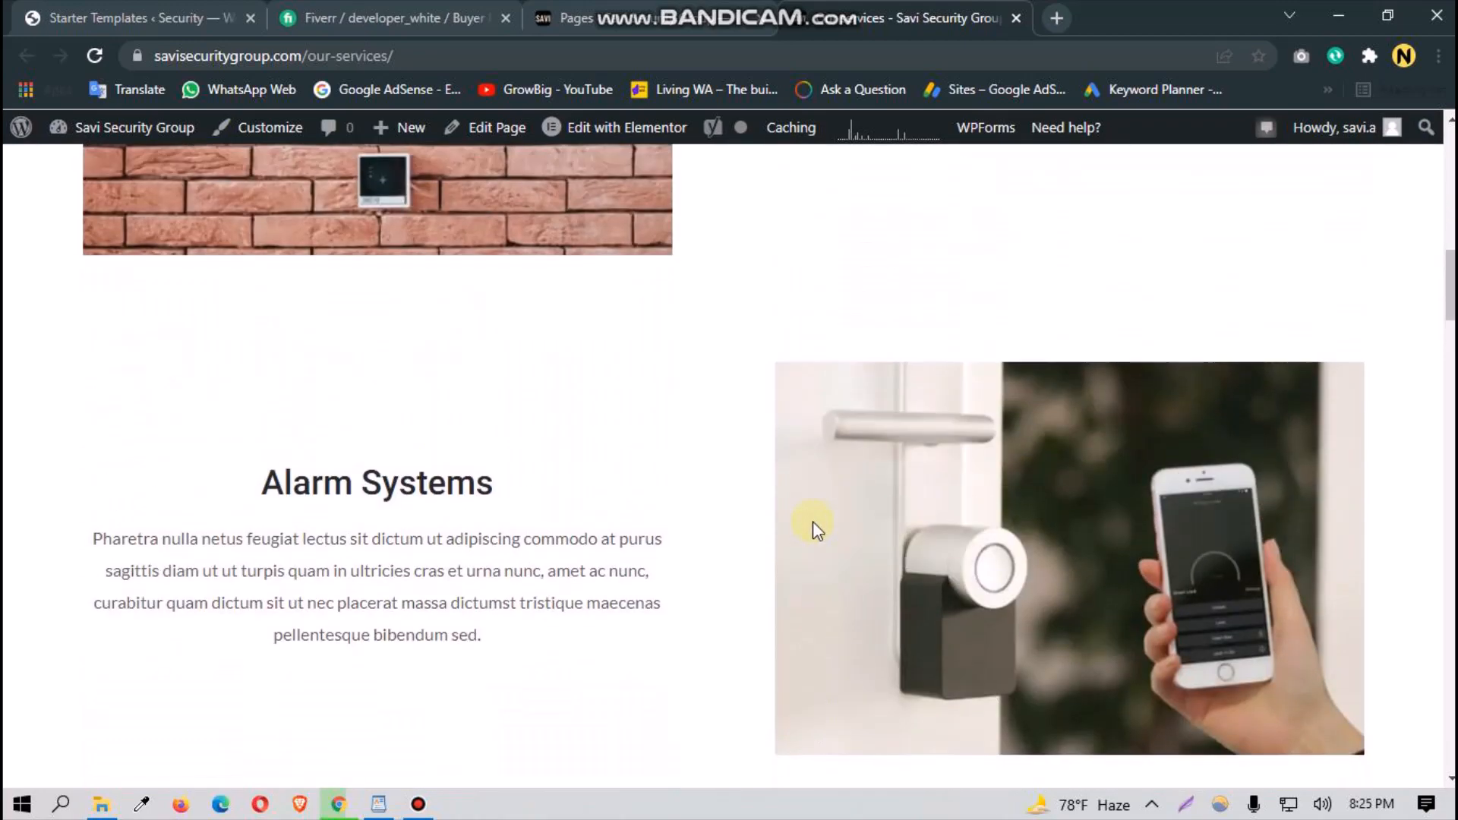
{"action": "scroll", "coordinate": [812, 521], "scroll_direction": "down", "scroll_amount": 20}
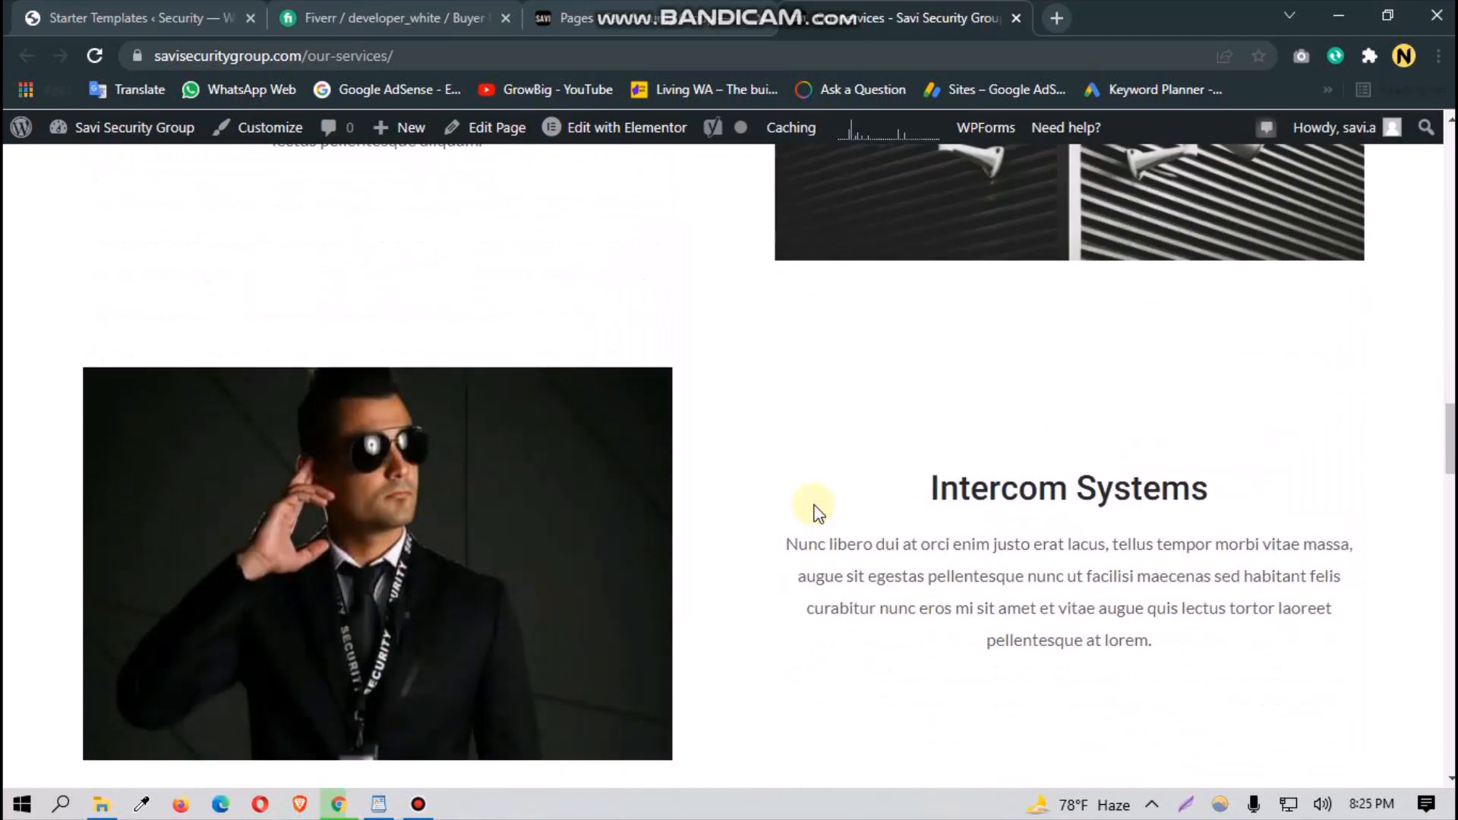
{"action": "scroll", "coordinate": [814, 510], "scroll_direction": "down", "scroll_amount": 10}
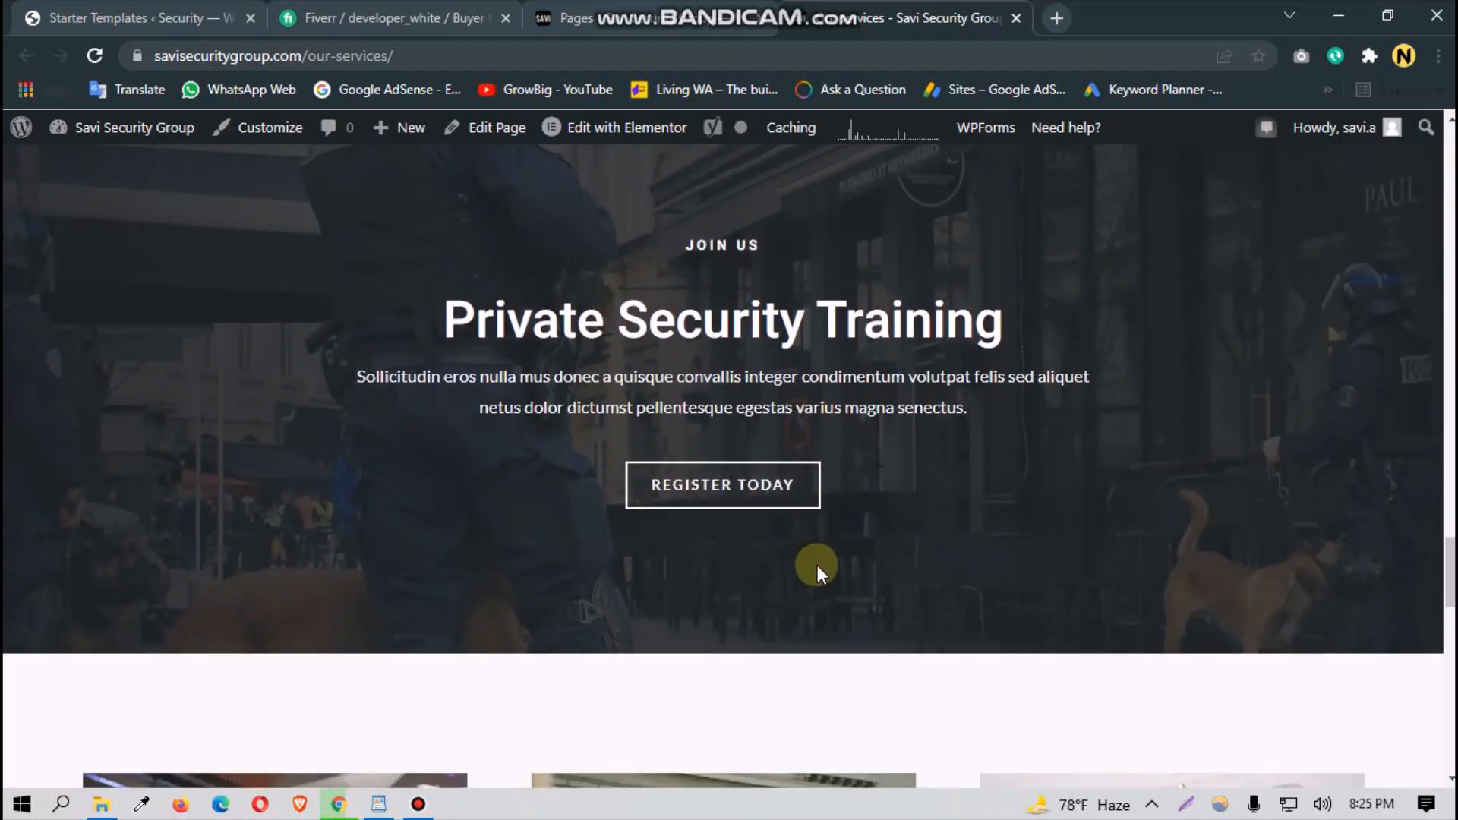
{"action": "scroll", "coordinate": [817, 565], "scroll_direction": "down", "scroll_amount": 5}
{"action": "scroll", "coordinate": [823, 577], "scroll_direction": "up", "scroll_amount": 5}
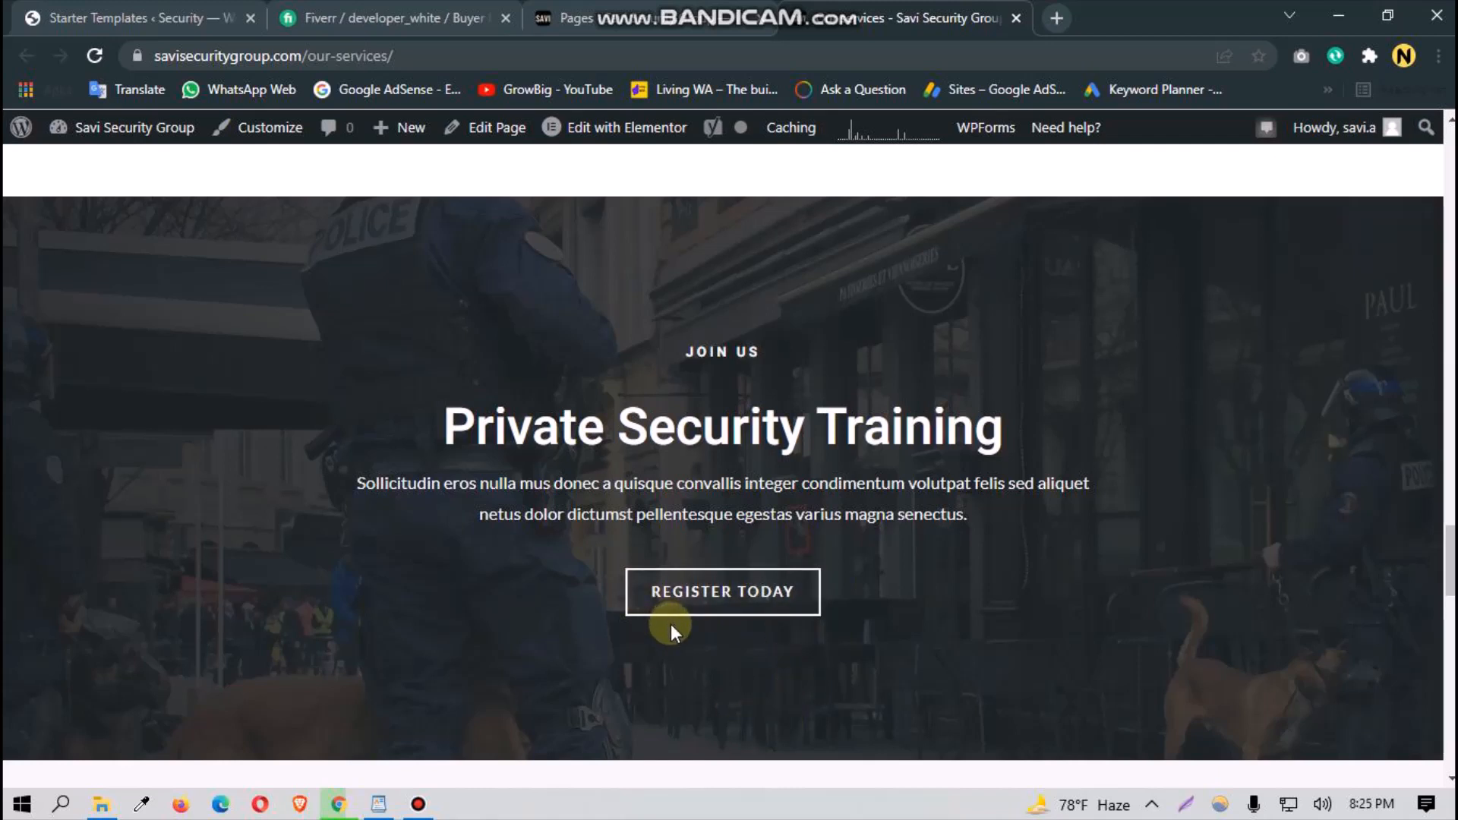
Step: From the WordPress pages list, open the live Employment page in a new browser tab
{"action": "left_click", "coordinate": [678, 29]}
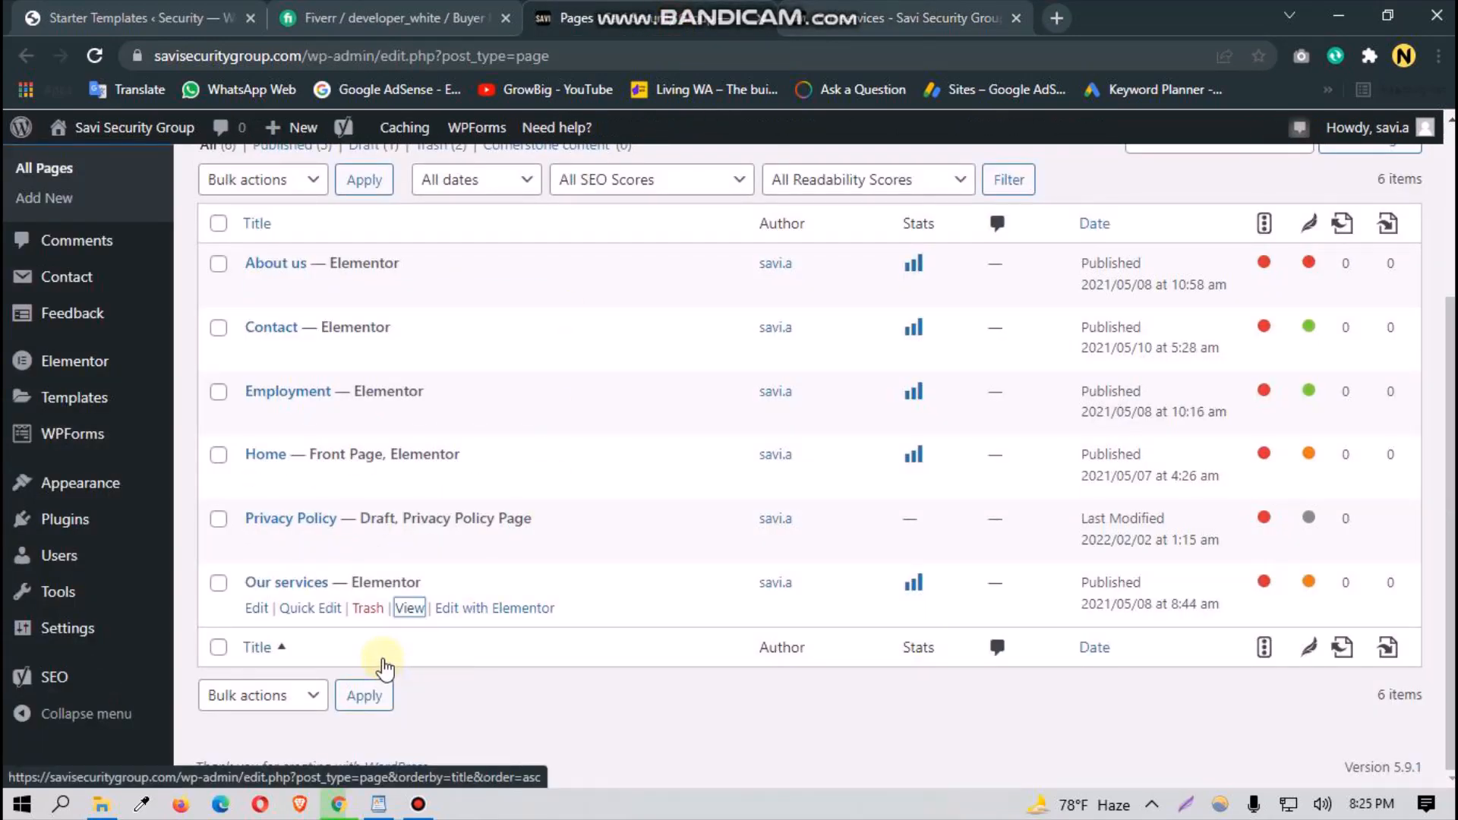
{"action": "right_click", "coordinate": [415, 414]}
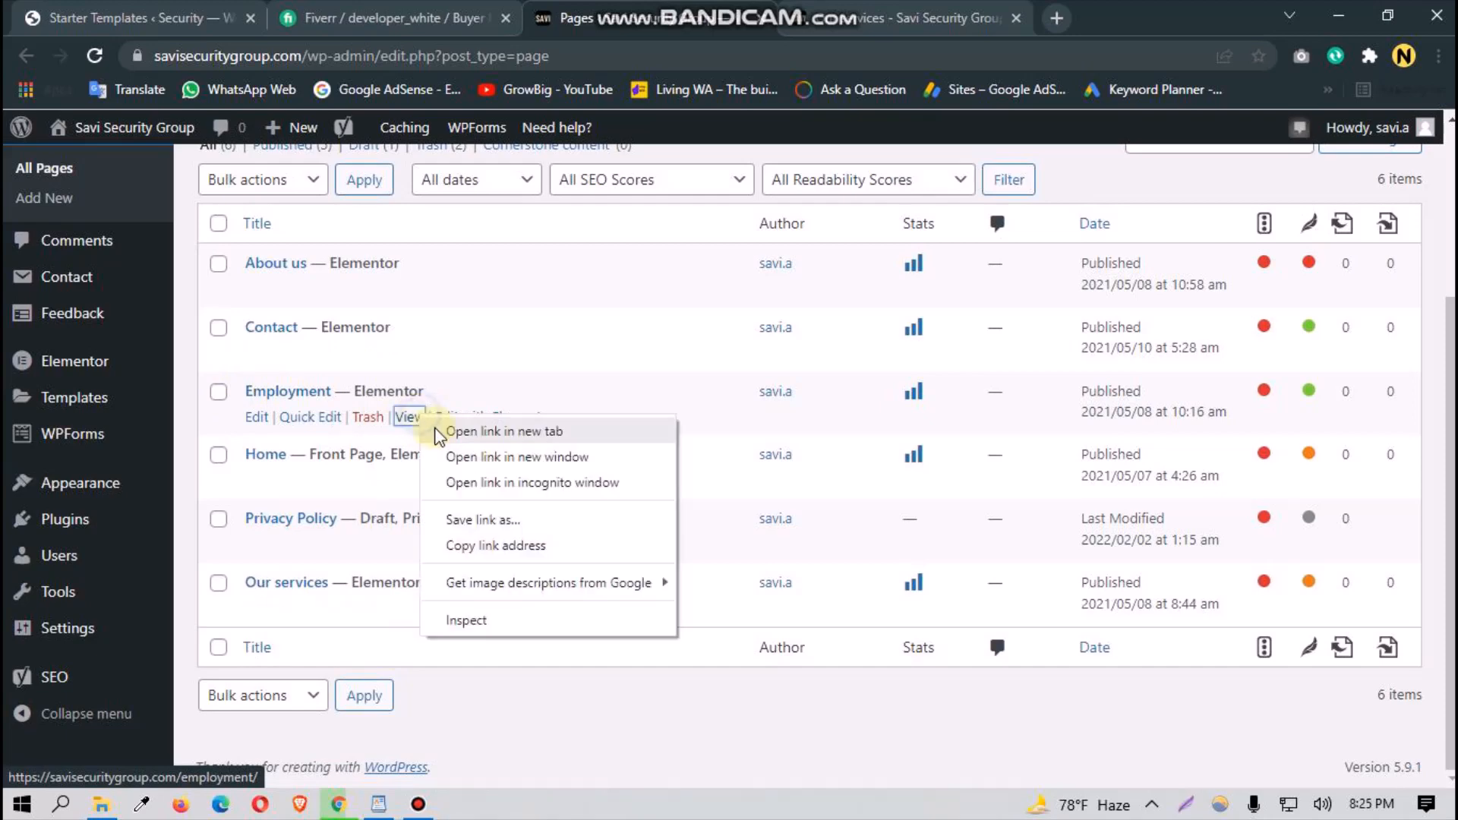
{"action": "left_click", "coordinate": [439, 433]}
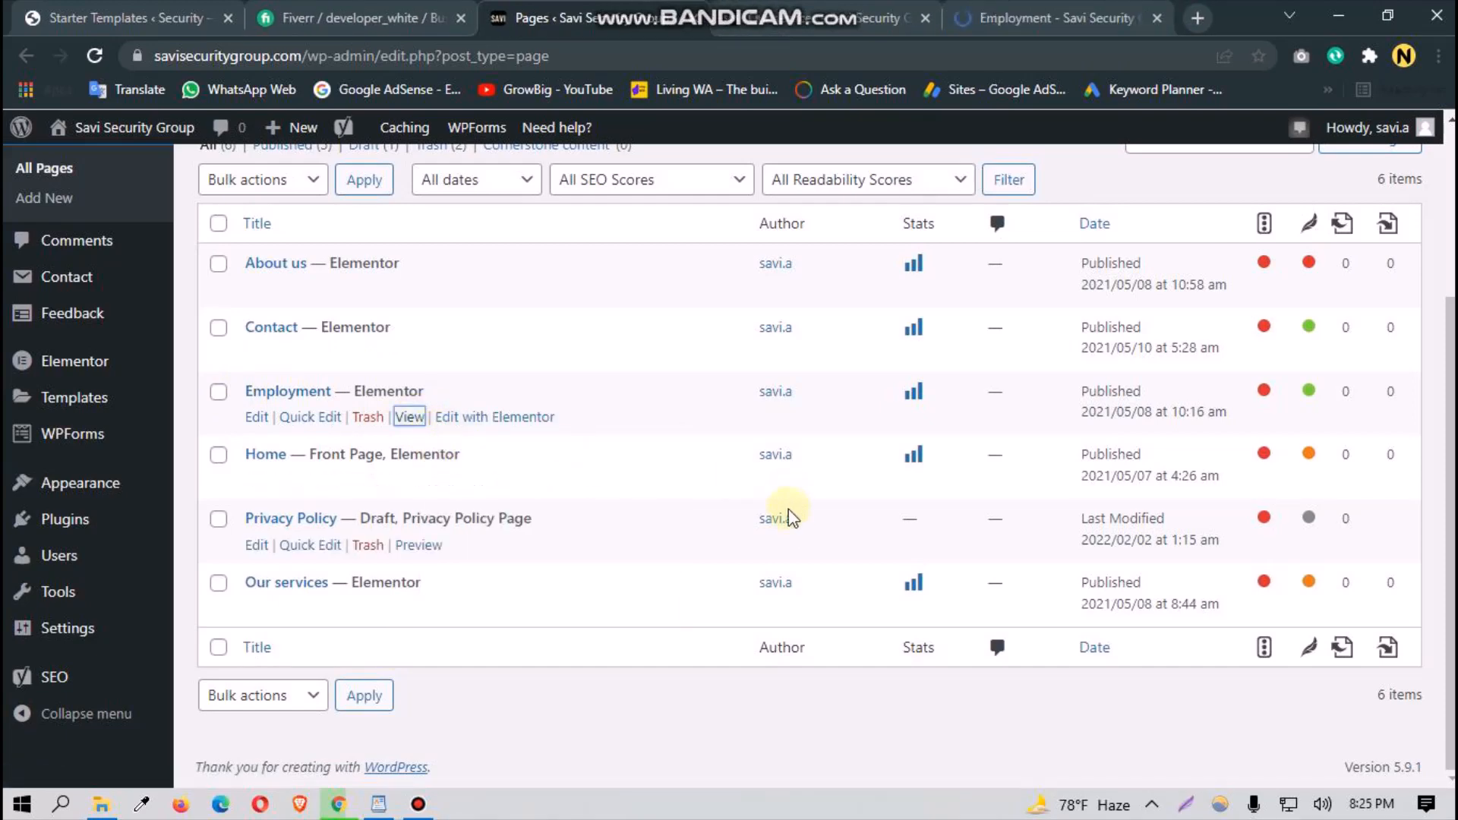
Step: Return to the live Our services page and open it for editing with Elementor
{"action": "left_click", "coordinate": [725, 17]}
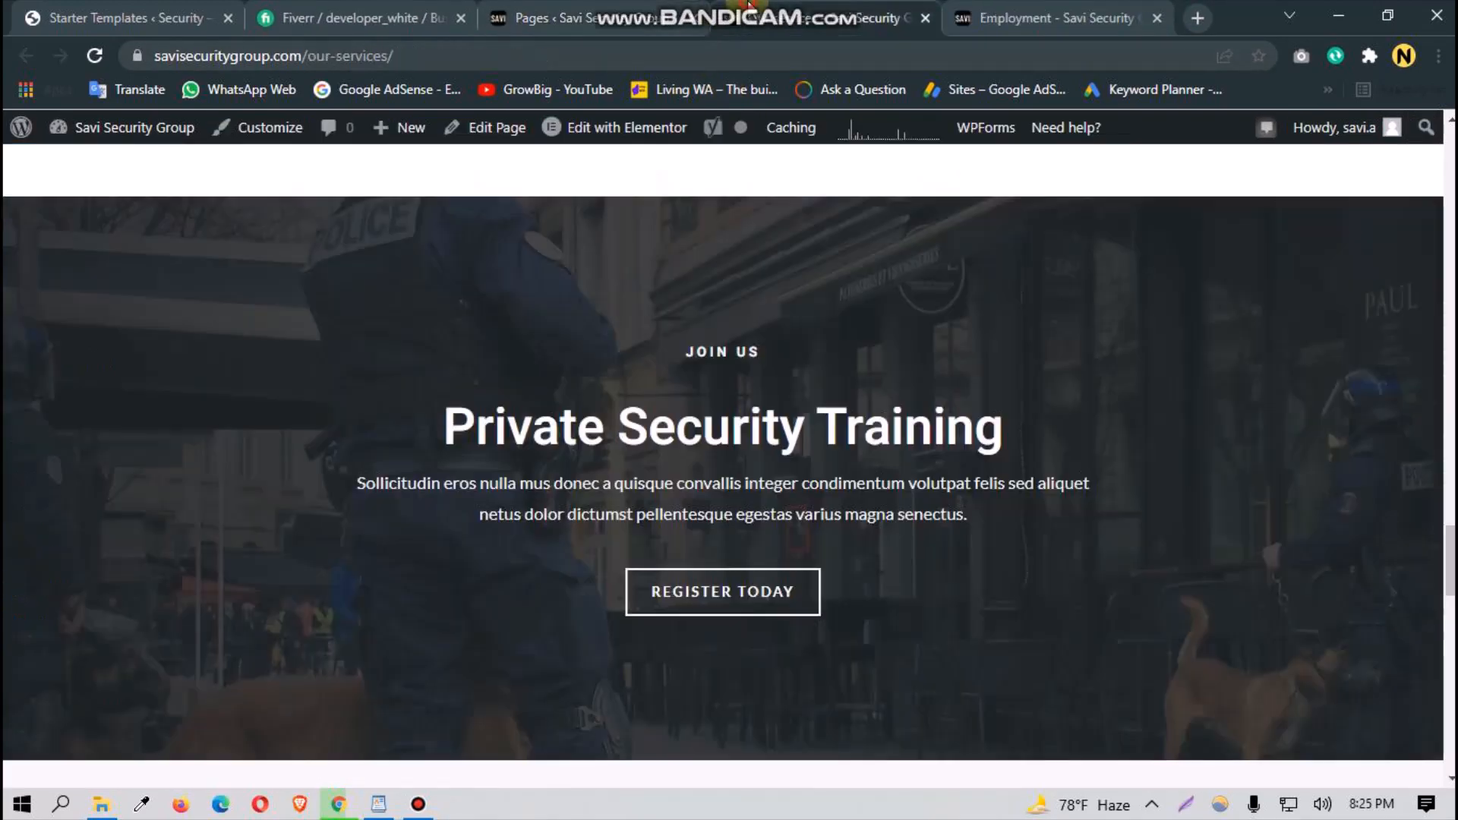
{"action": "scroll", "coordinate": [958, 456], "scroll_direction": "up", "scroll_amount": 1}
{"action": "scroll", "coordinate": [773, 505], "scroll_direction": "down", "scroll_amount": 4}
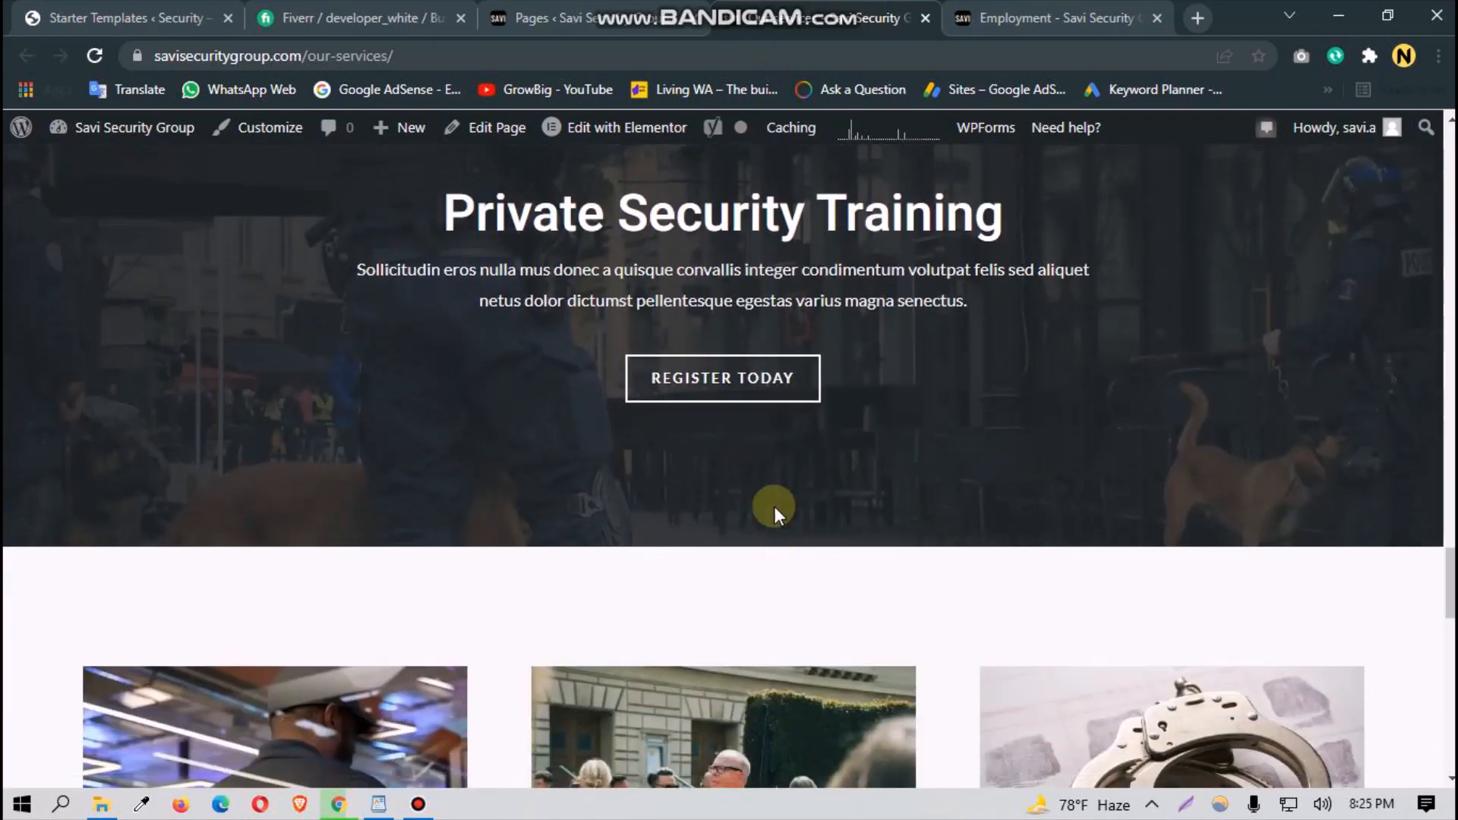
{"action": "scroll", "coordinate": [699, 516], "scroll_direction": "up", "scroll_amount": 1}
{"action": "scroll", "coordinate": [699, 517], "scroll_direction": "up", "scroll_amount": 2}
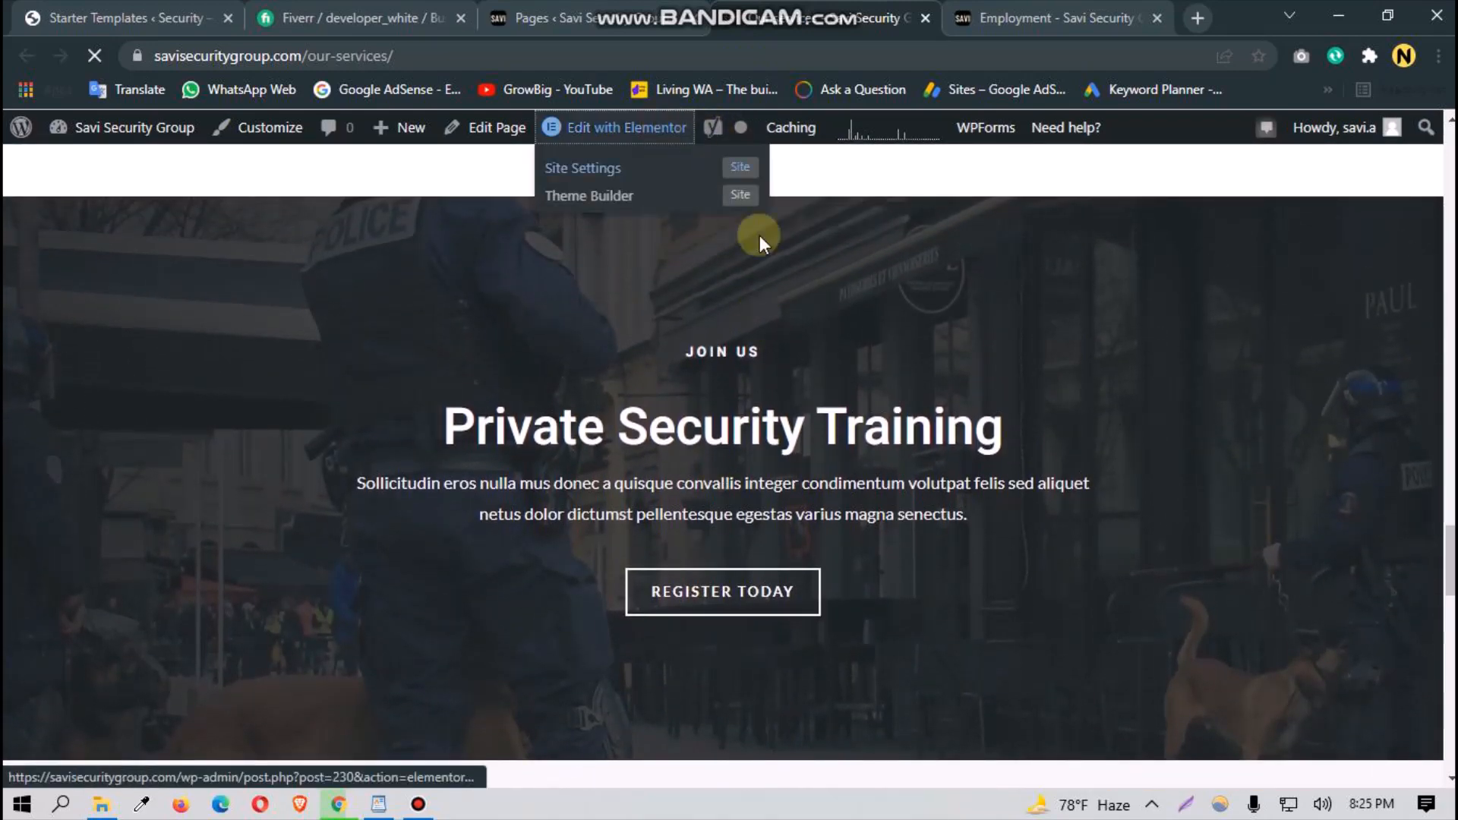
{"action": "left_click", "coordinate": [614, 128]}
Step: Examine the live Employment page's training topics, Join Us banner and footer for template content, and close its tab
{"action": "left_click", "coordinate": [999, 11]}
{"action": "scroll", "coordinate": [713, 466], "scroll_direction": "down", "scroll_amount": 15}
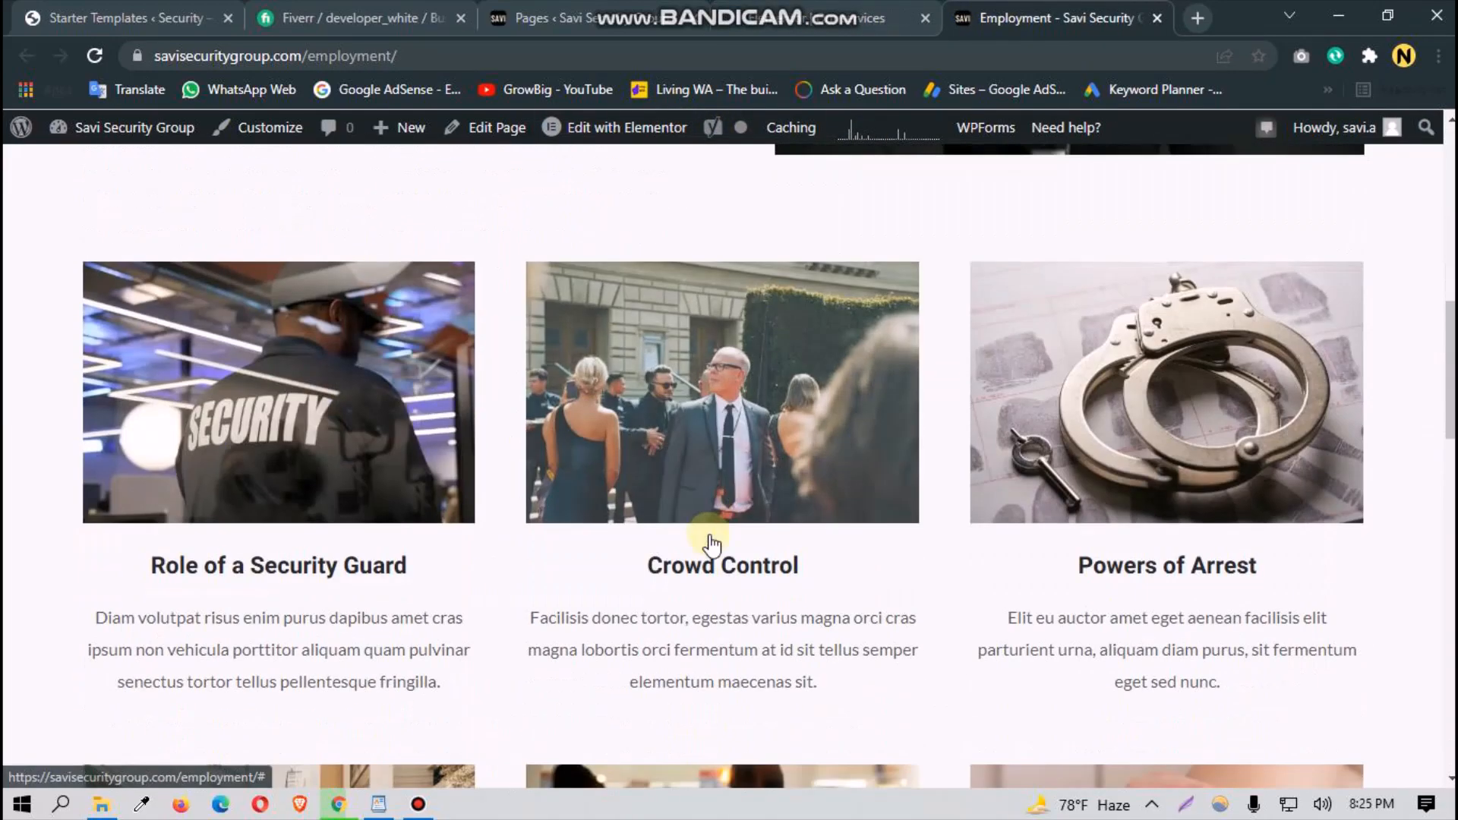
{"action": "scroll", "coordinate": [713, 543], "scroll_direction": "down", "scroll_amount": 10}
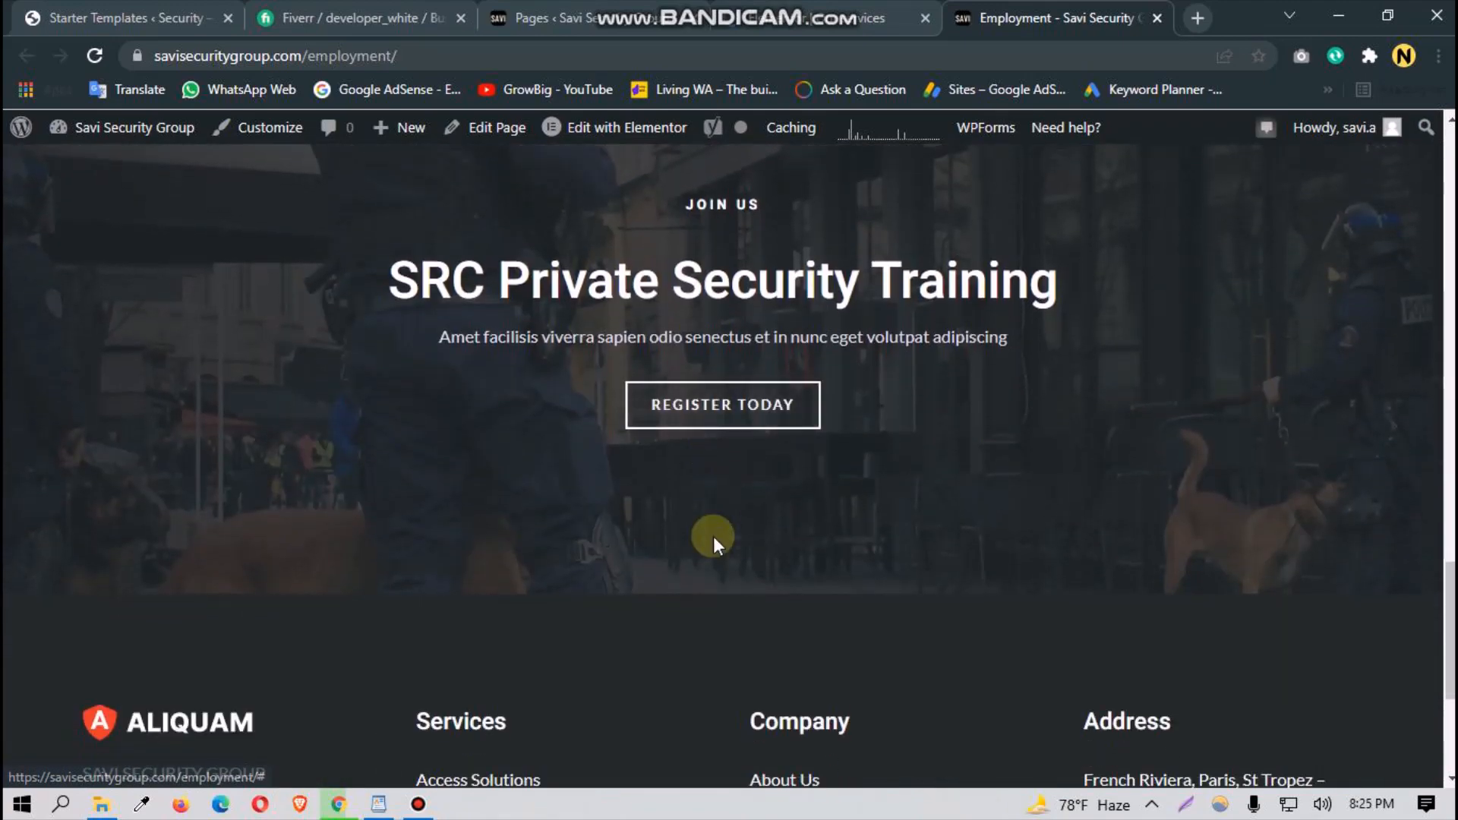
{"action": "scroll", "coordinate": [713, 544], "scroll_direction": "up", "scroll_amount": 4}
{"action": "scroll", "coordinate": [713, 535], "scroll_direction": "down", "scroll_amount": 9}
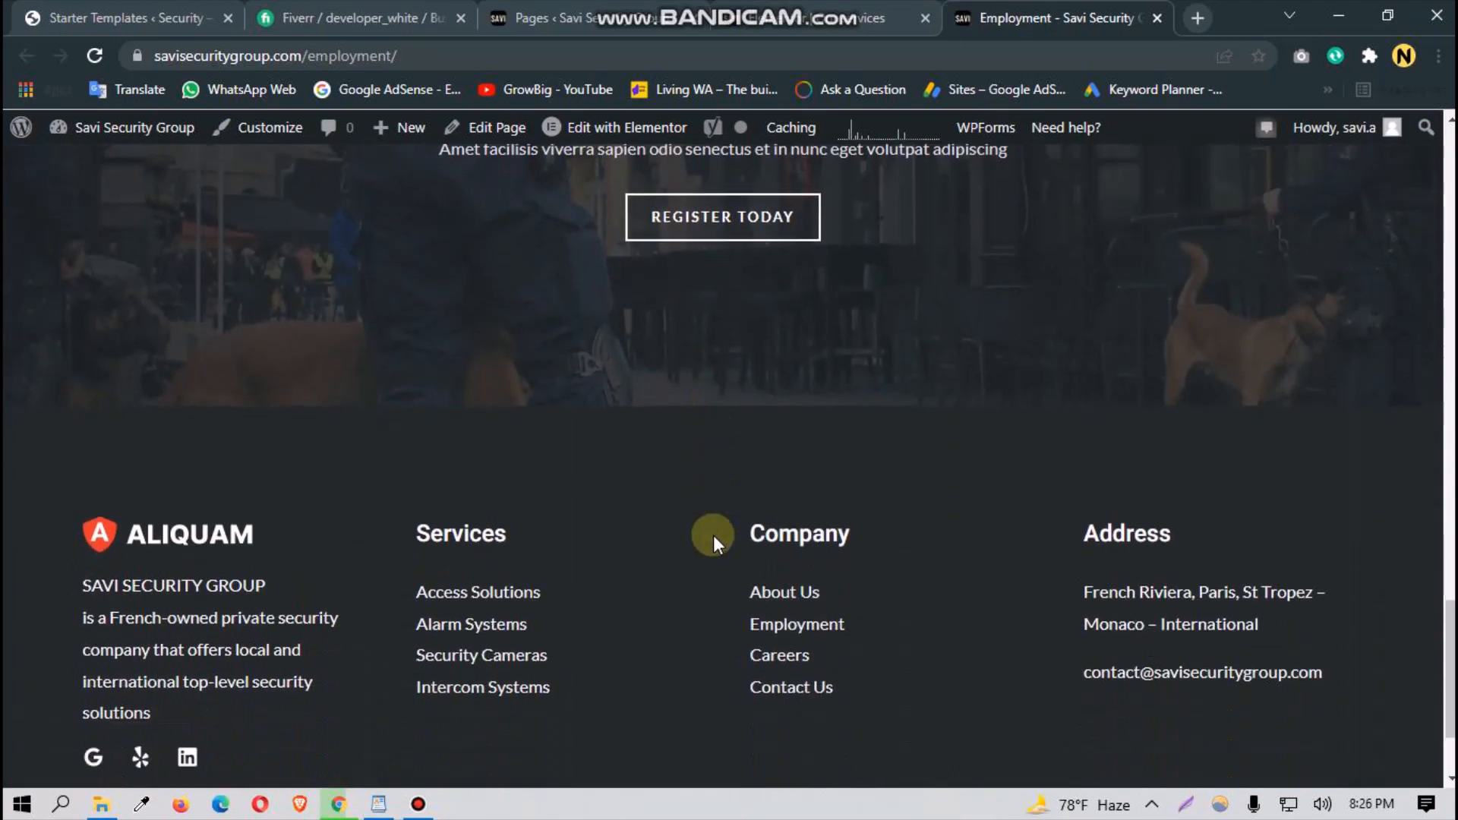
{"action": "left_click", "coordinate": [830, 17]}
{"action": "left_click", "coordinate": [1038, 18]}
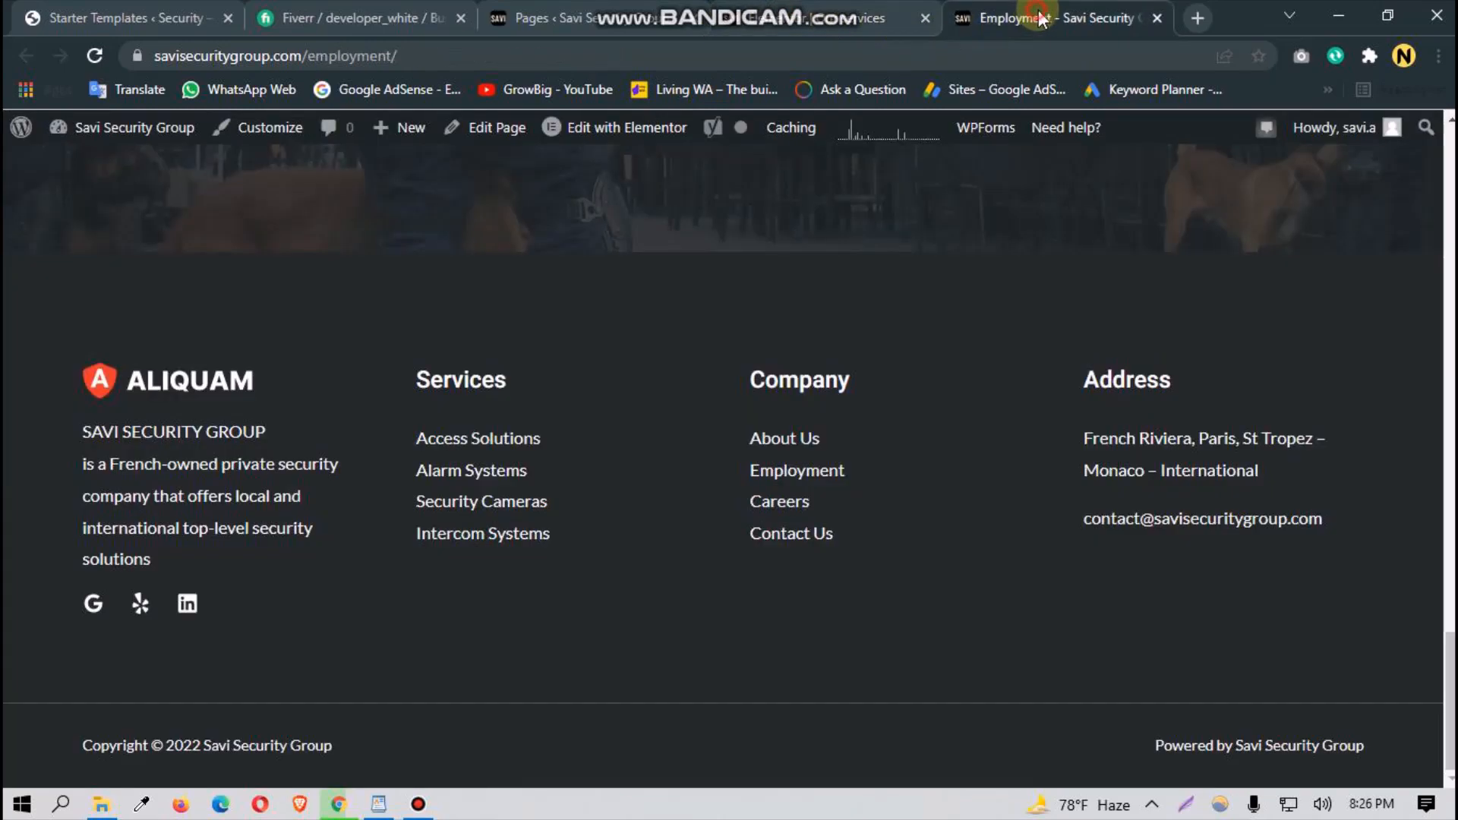
{"action": "left_click", "coordinate": [1158, 19]}
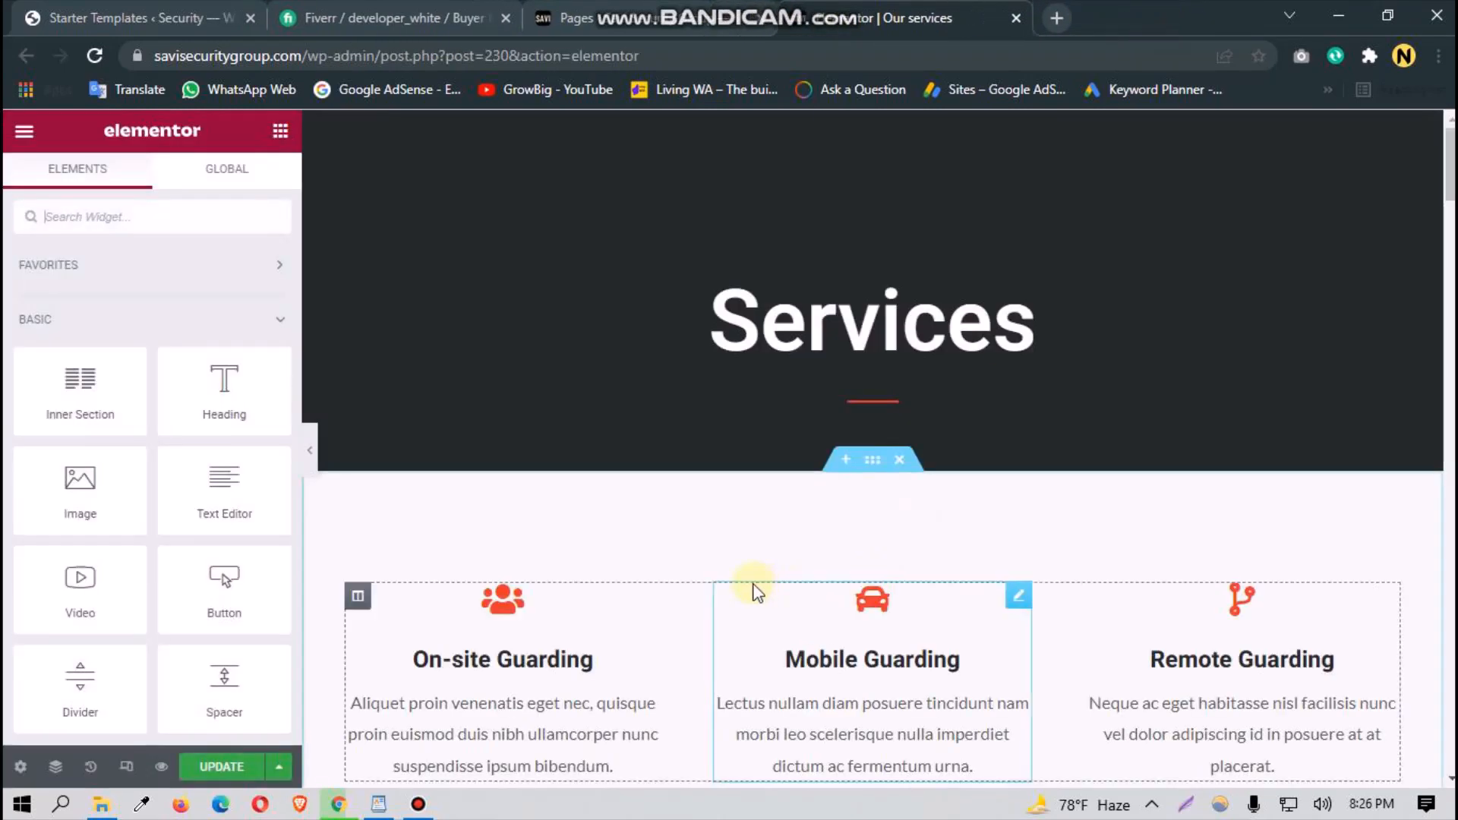
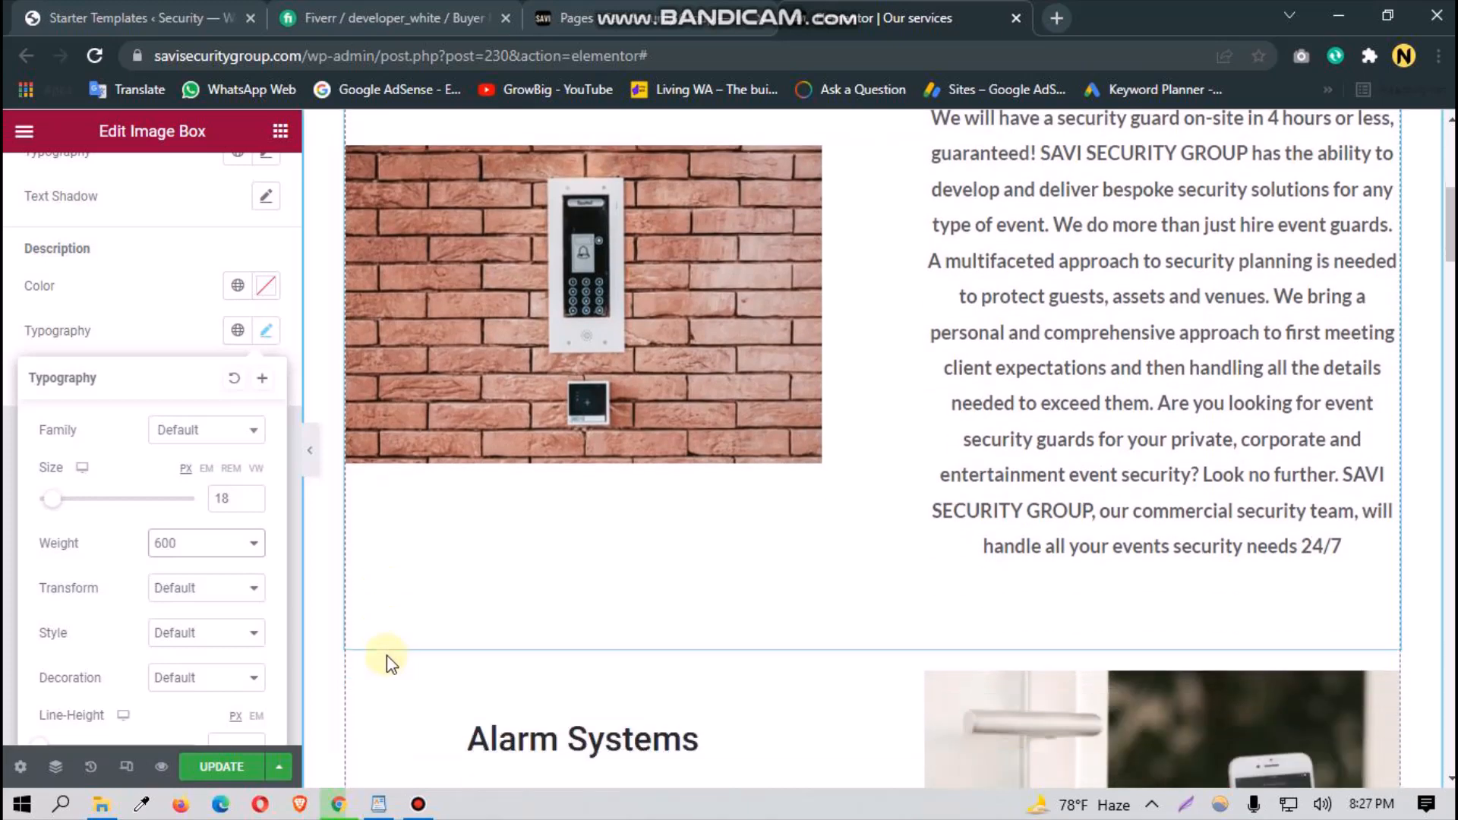
Step: Preview the Event Security and Alarm Systems sections at full width with the editor panel hidden
{"action": "scroll", "coordinate": [387, 660], "scroll_direction": "up", "scroll_amount": 3}
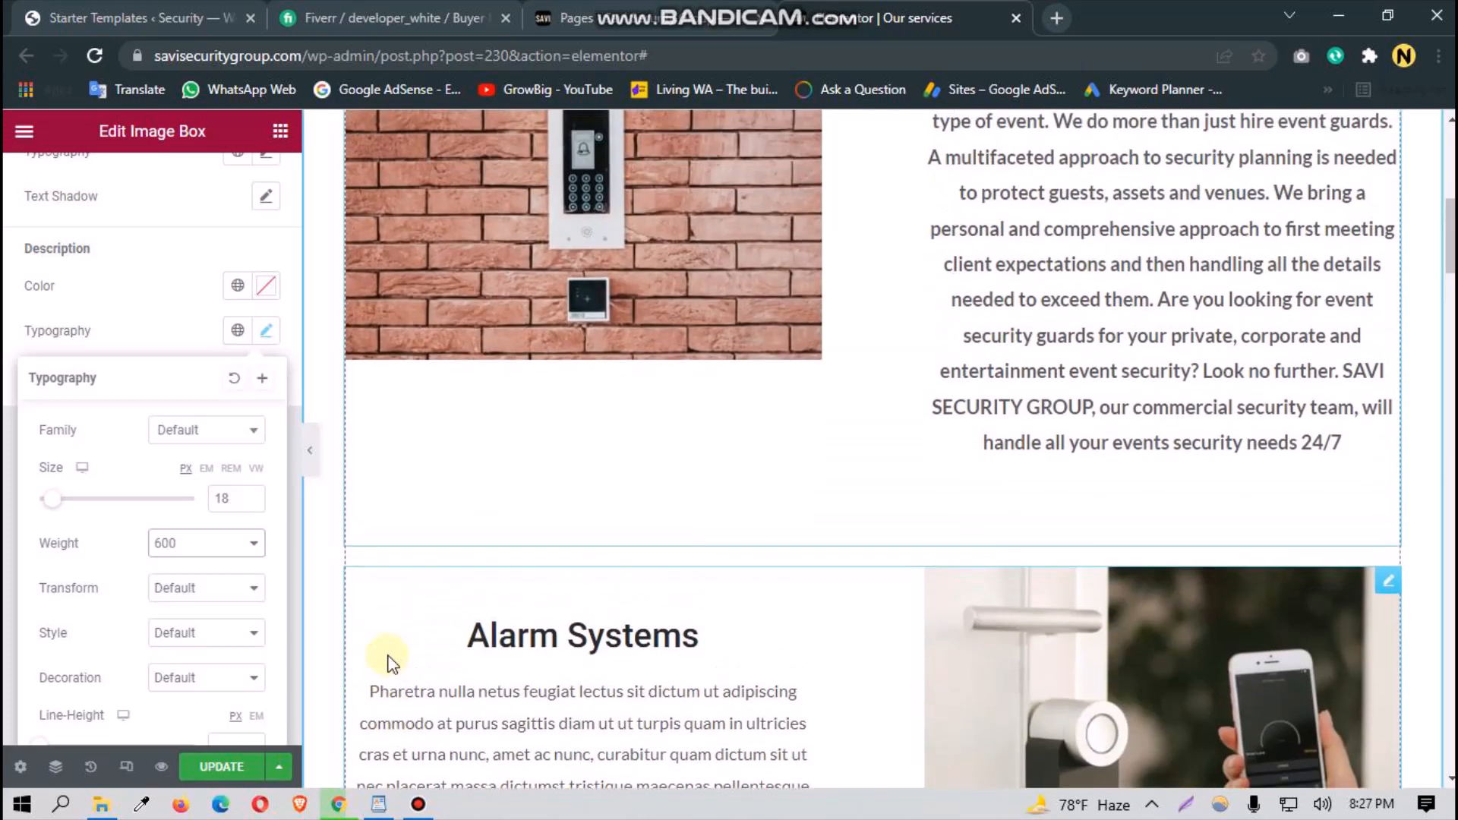
{"action": "scroll", "coordinate": [391, 660], "scroll_direction": "up", "scroll_amount": 1}
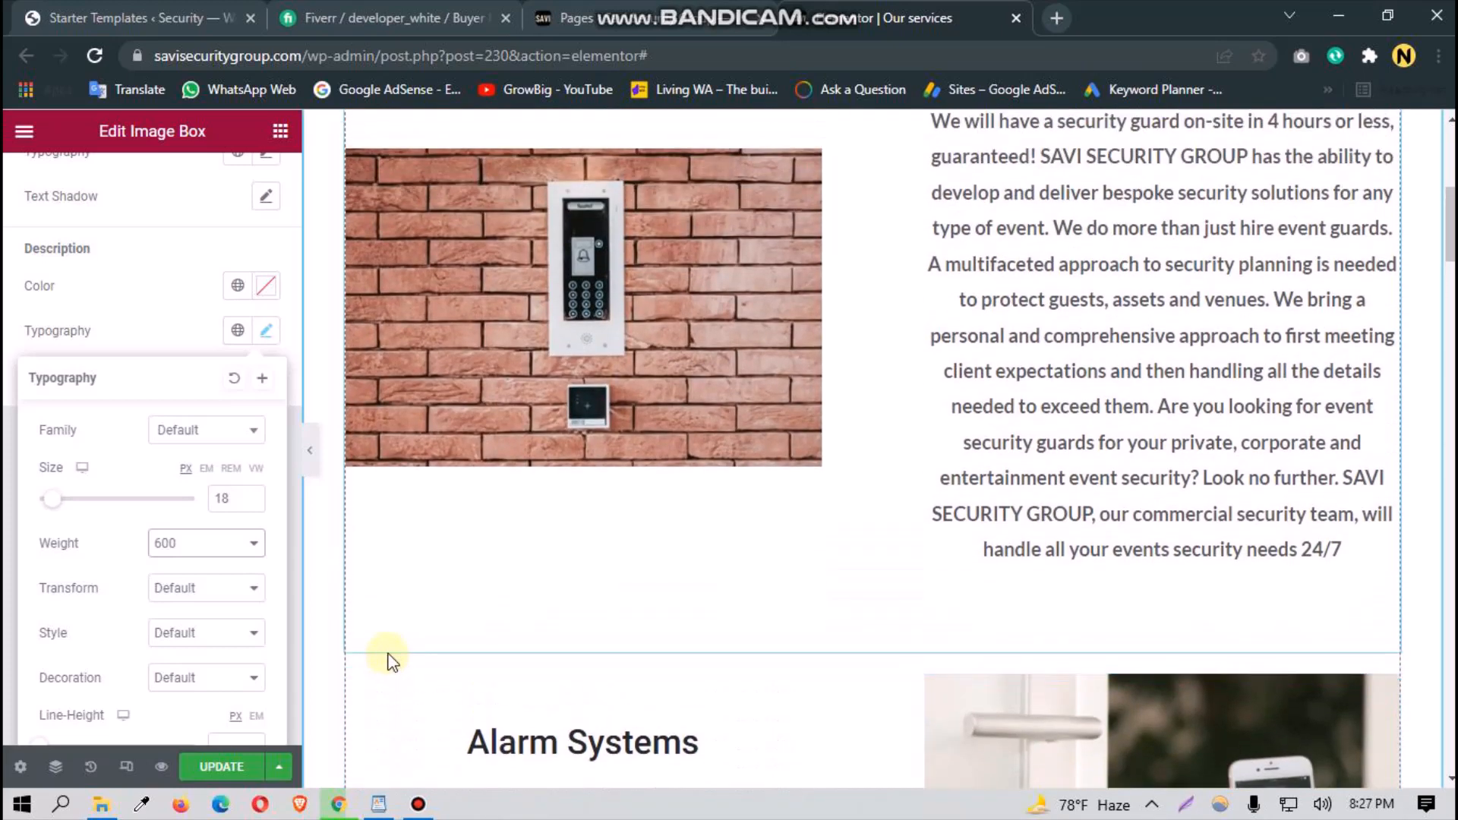
{"action": "left_click", "coordinate": [311, 450]}
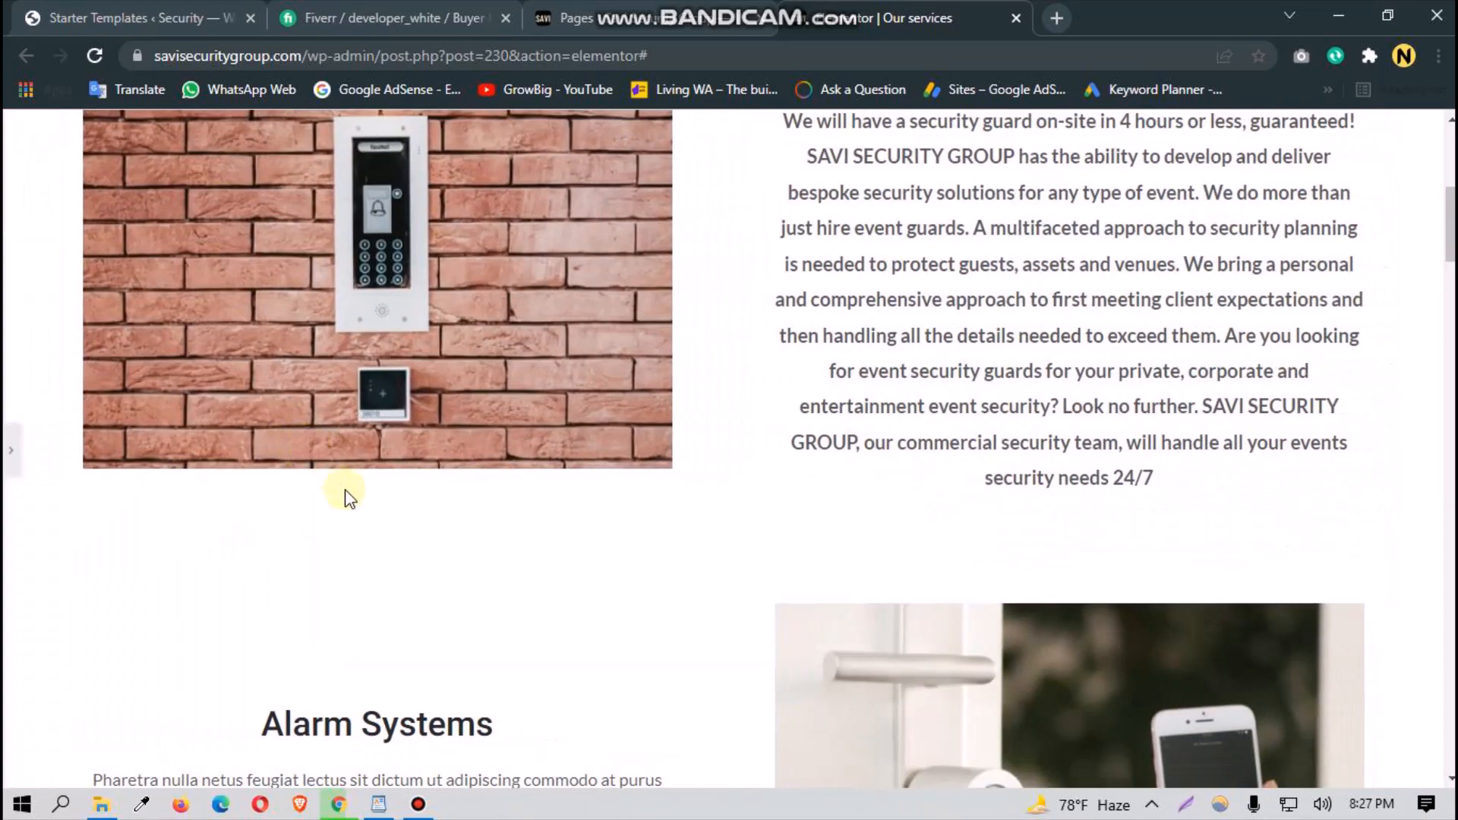
{"action": "scroll", "coordinate": [334, 480], "scroll_direction": "up", "scroll_amount": 5}
{"action": "scroll", "coordinate": [397, 514], "scroll_direction": "down", "scroll_amount": 4}
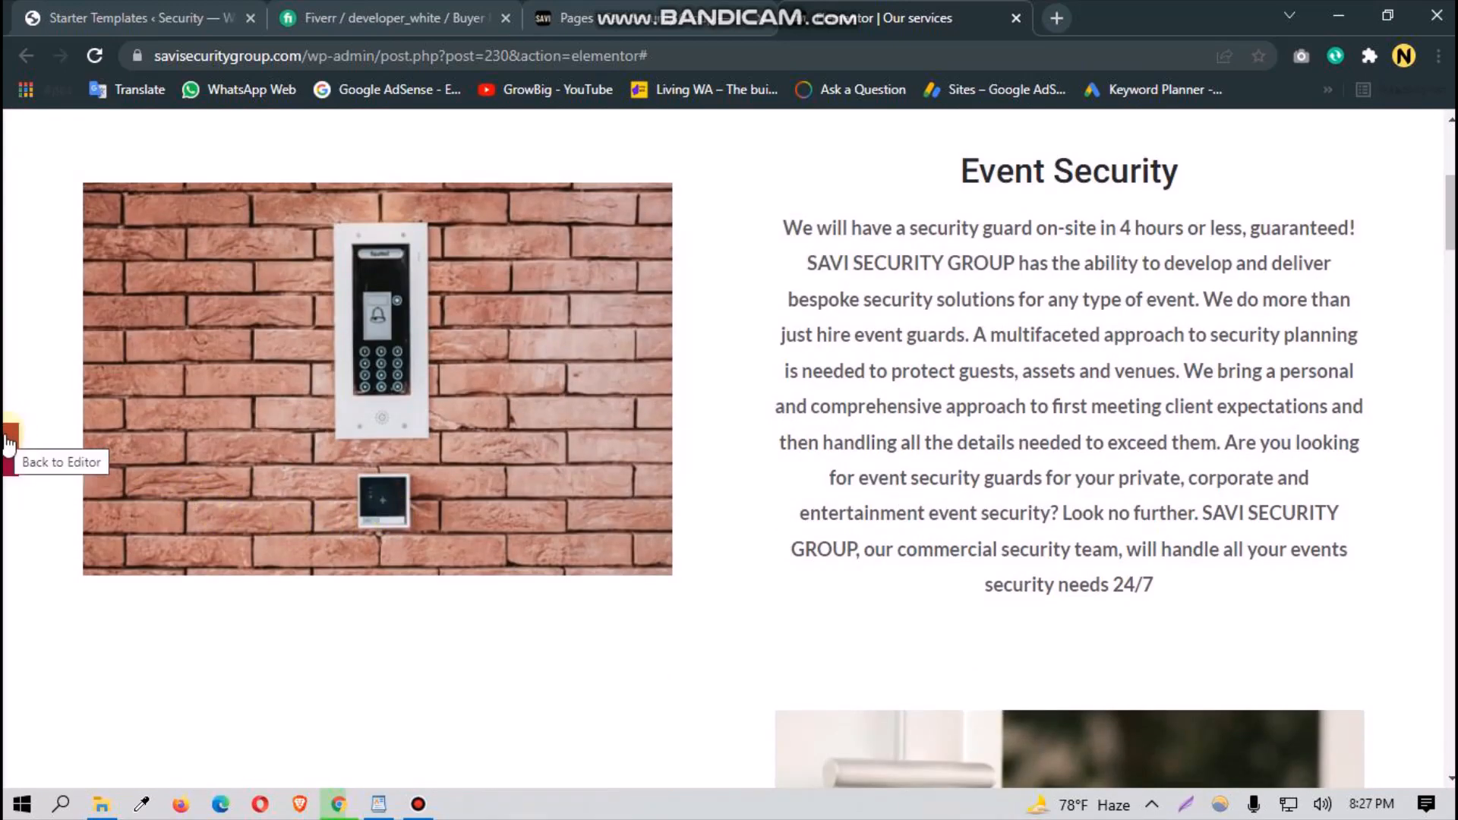
{"action": "scroll", "coordinate": [113, 510], "scroll_direction": "up", "scroll_amount": 3}
{"action": "scroll", "coordinate": [119, 510], "scroll_direction": "down", "scroll_amount": 4}
{"action": "scroll", "coordinate": [119, 507], "scroll_direction": "down", "scroll_amount": 5}
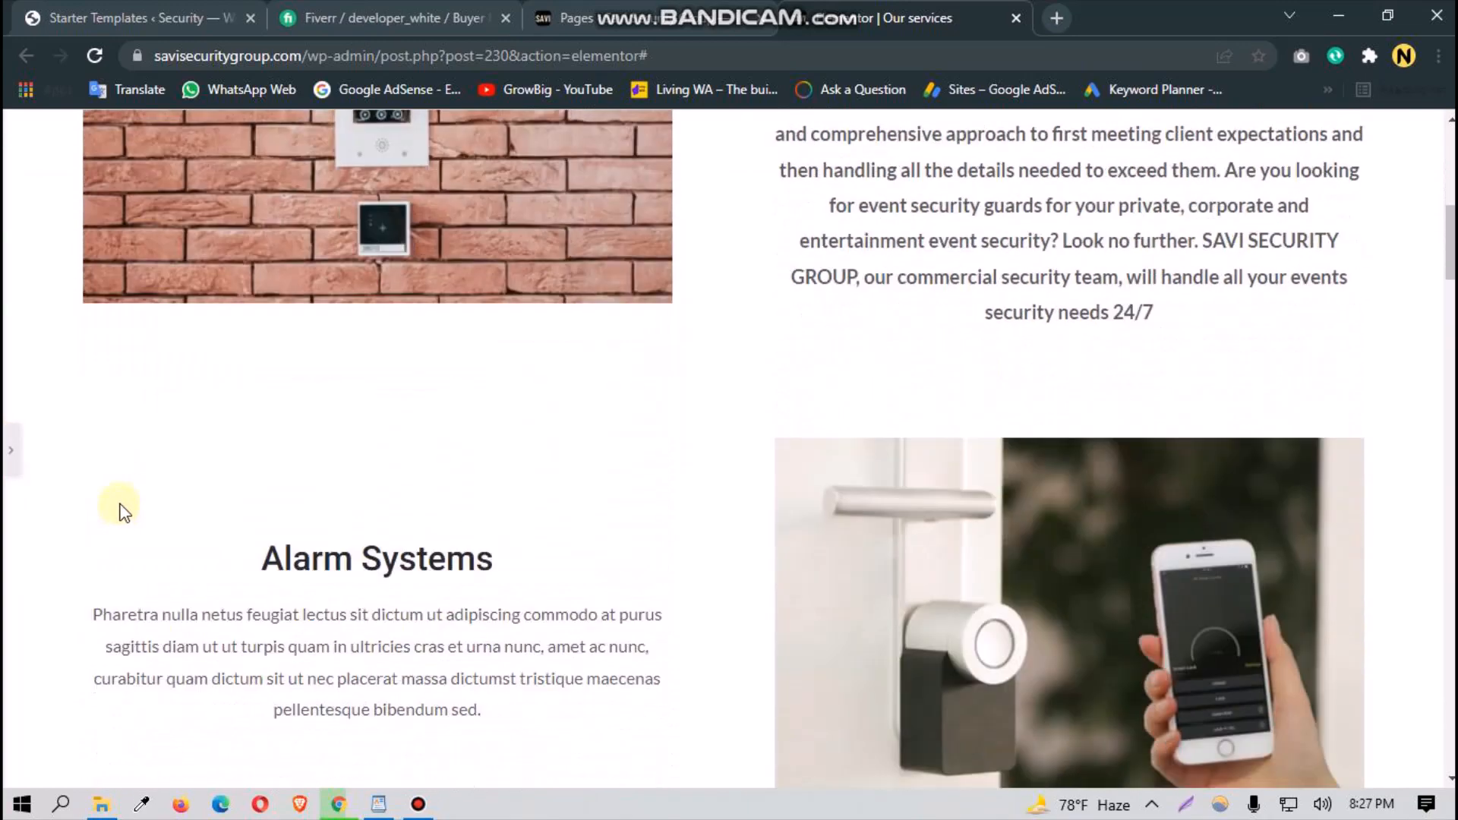
{"action": "scroll", "coordinate": [120, 507], "scroll_direction": "up", "scroll_amount": 6}
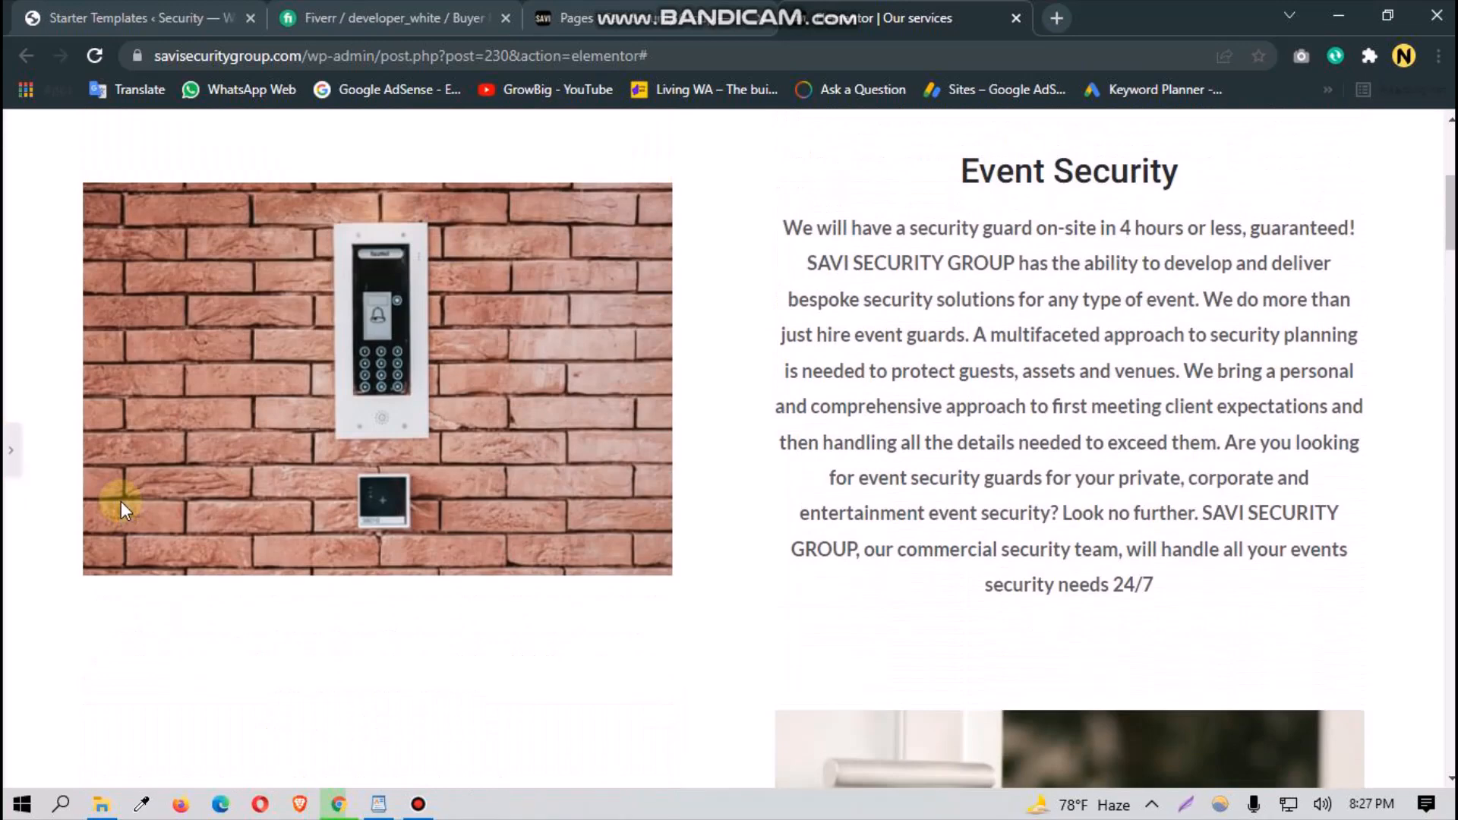
Step: Return to the editor and set the Event Security description's font weight to 500
{"action": "left_click", "coordinate": [9, 451]}
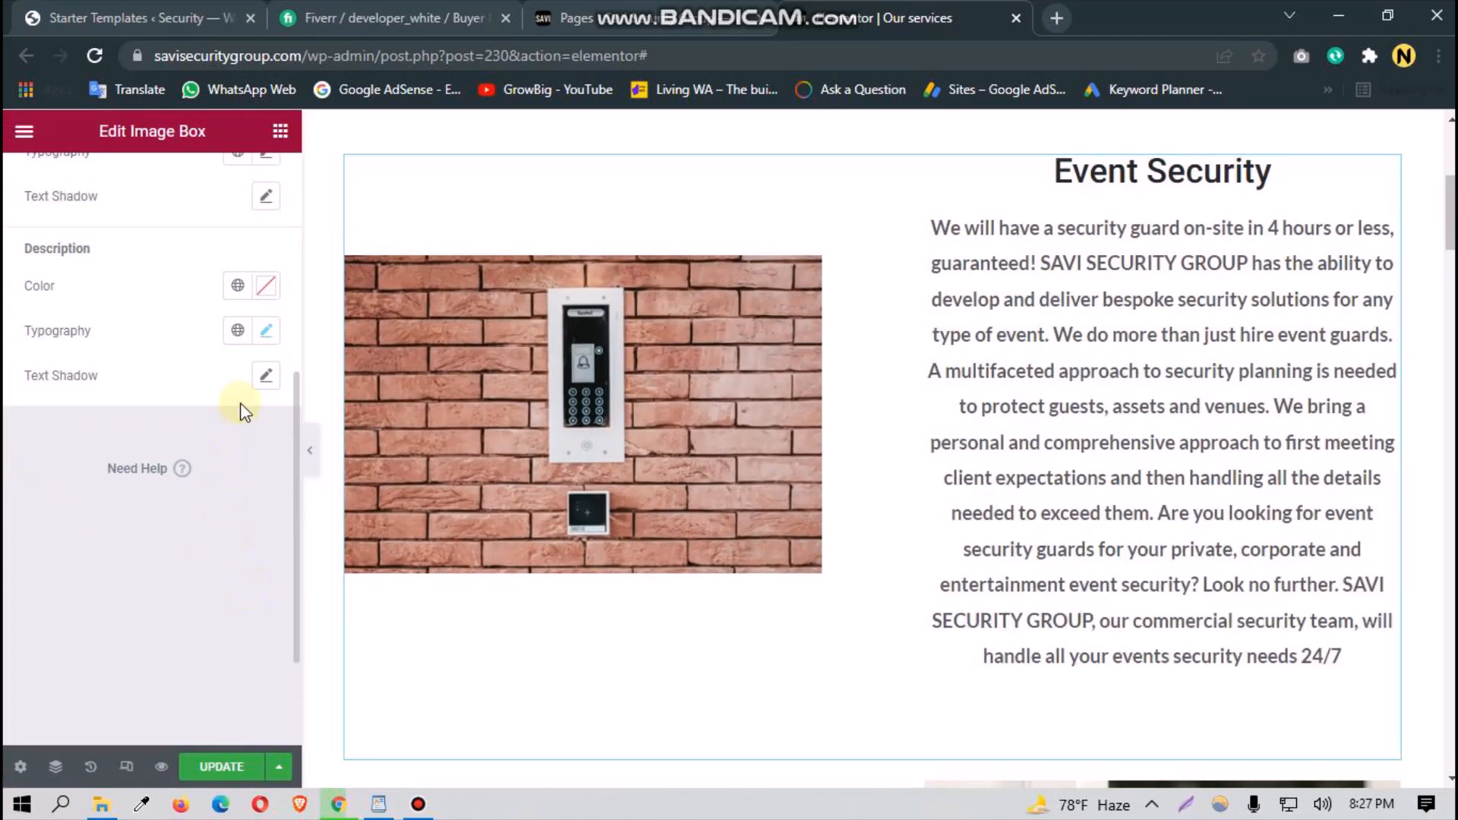
{"action": "left_click", "coordinate": [266, 332]}
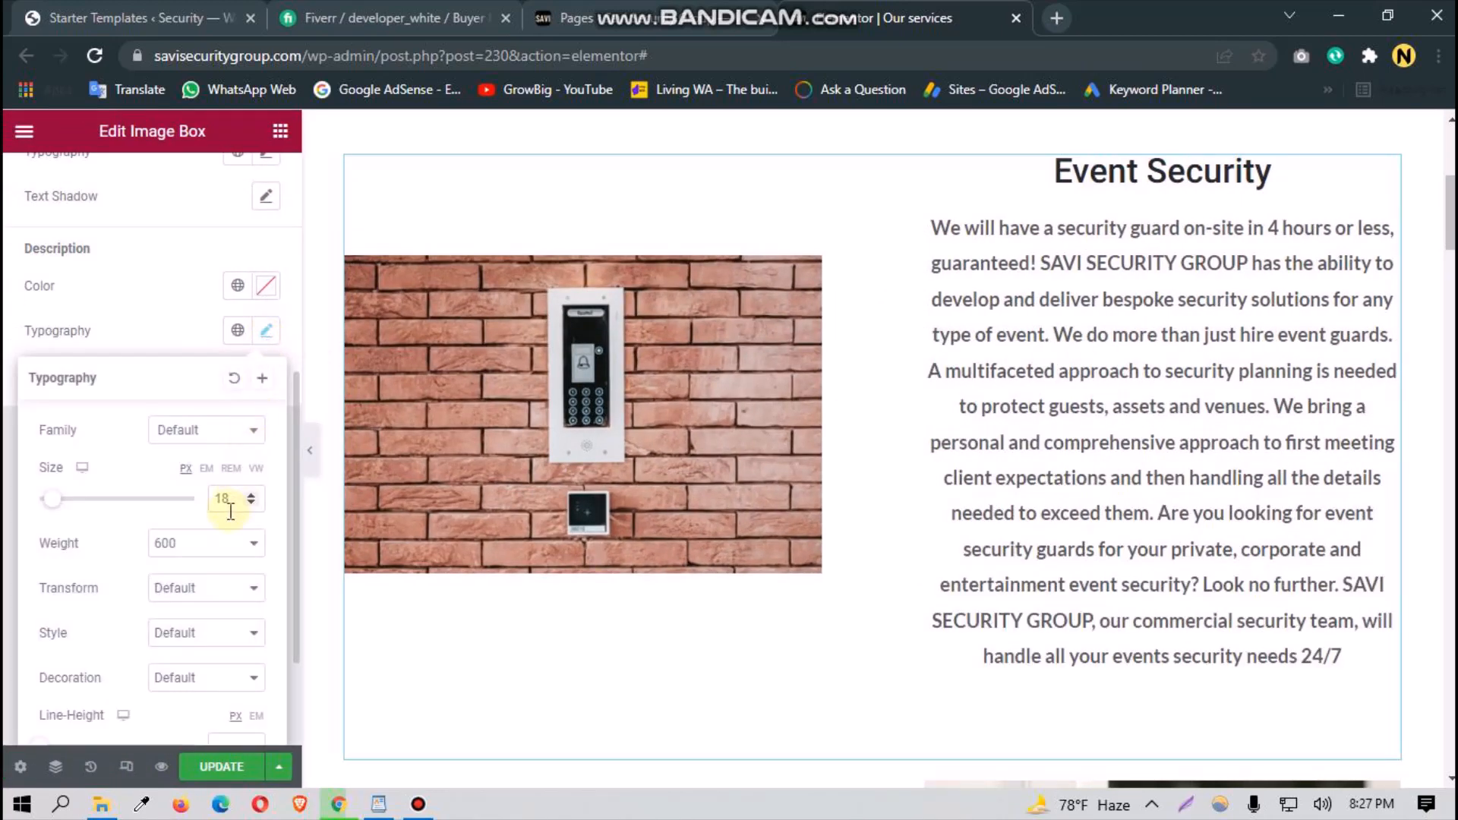
{"action": "left_click", "coordinate": [194, 552]}
{"action": "left_click", "coordinate": [169, 626]}
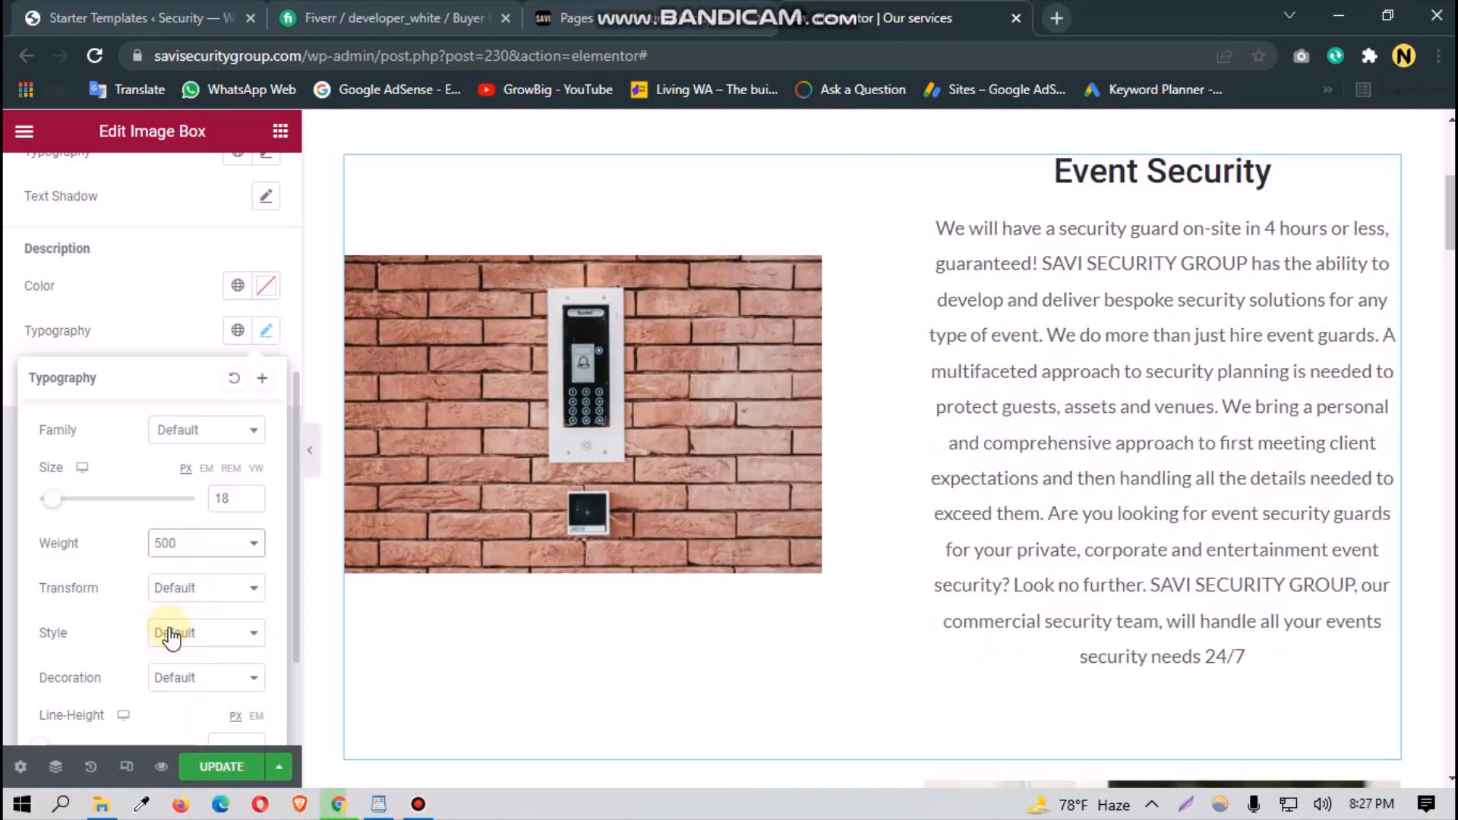
{"action": "left_click", "coordinate": [6, 631]}
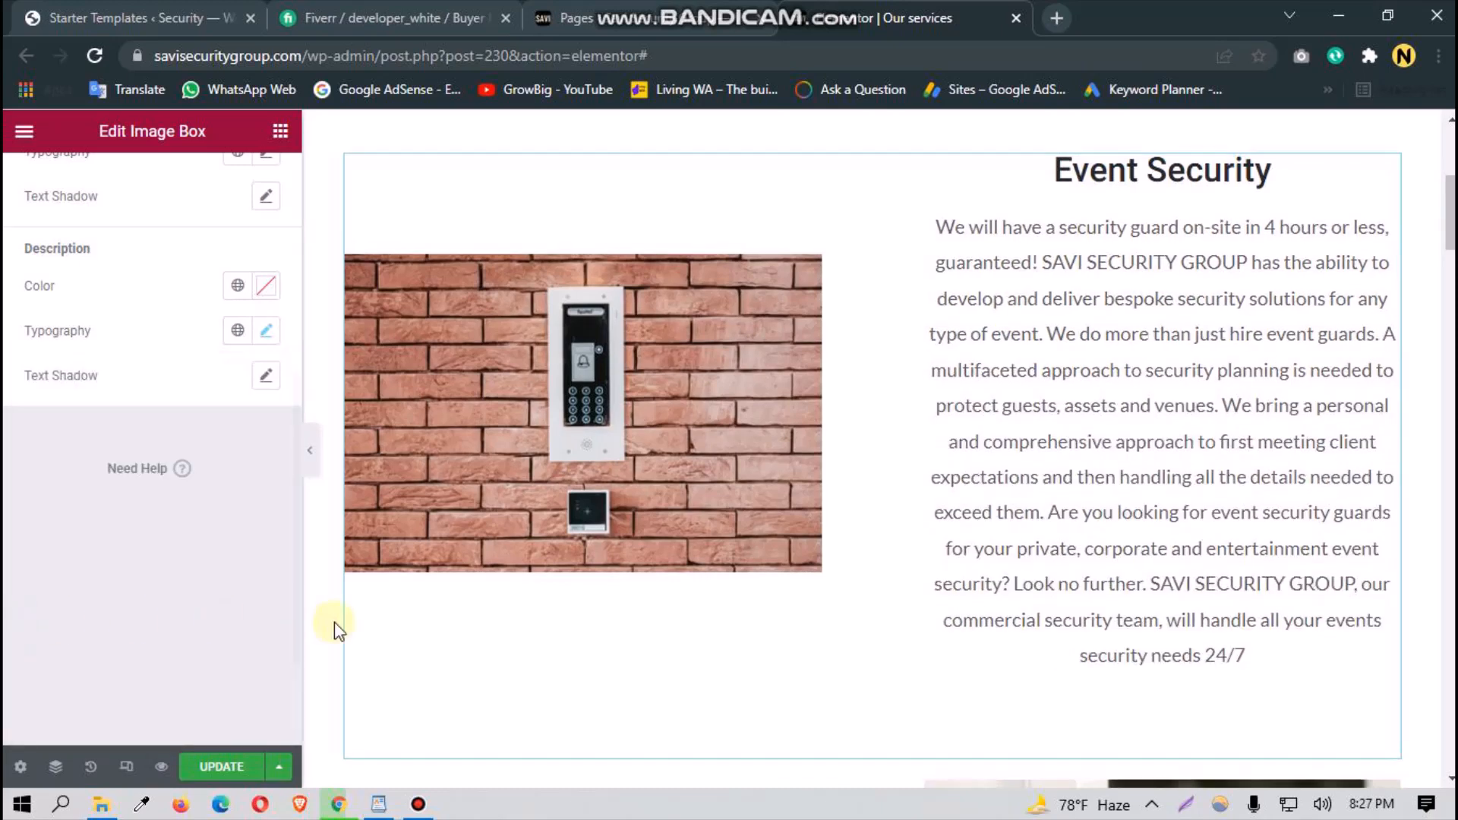
Step: Copy the Event Security image box and paste its style onto the Alarm Systems image box
{"action": "scroll", "coordinate": [334, 622], "scroll_direction": "down", "scroll_amount": 4}
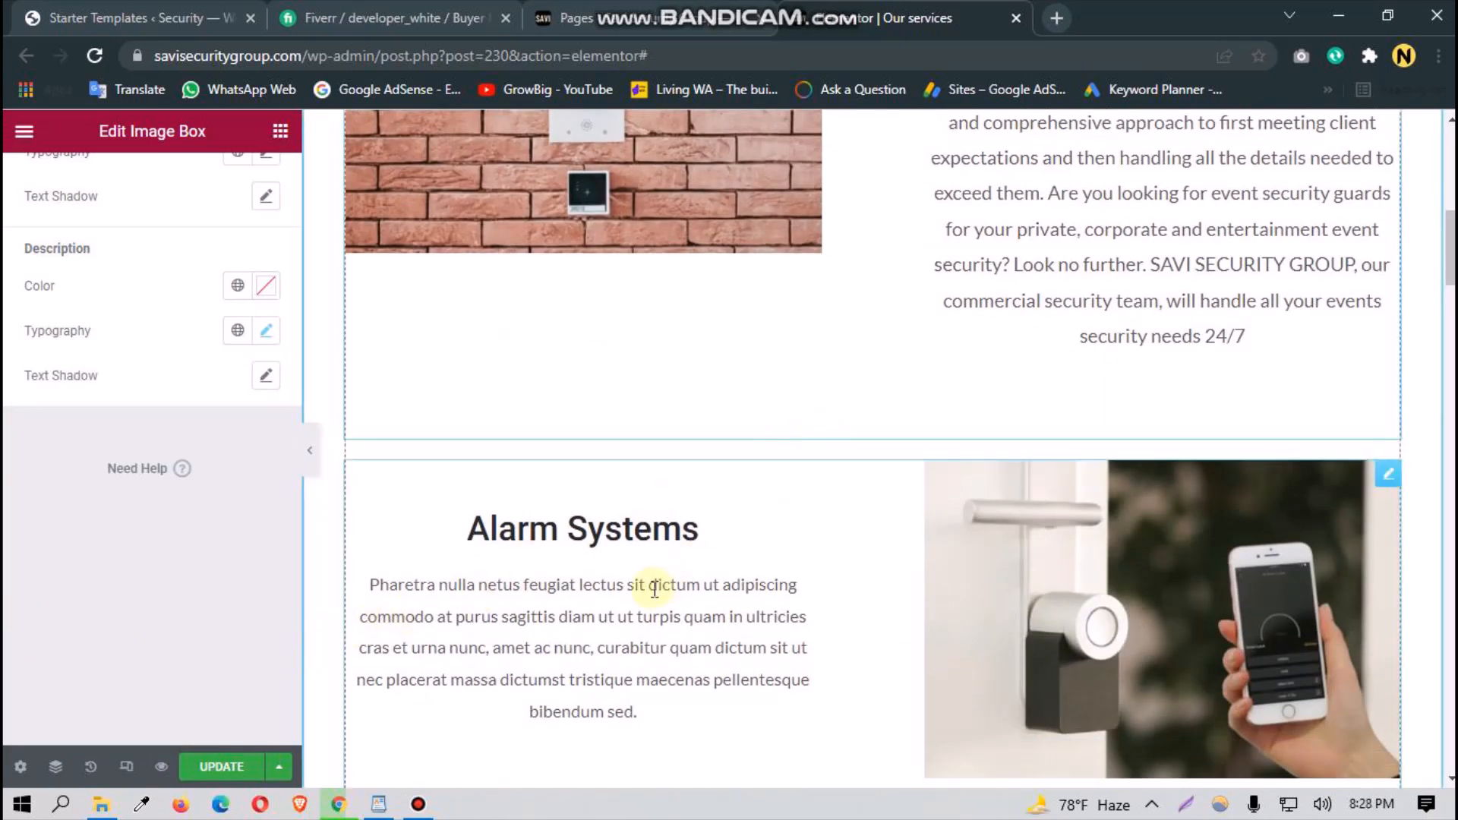
{"action": "scroll", "coordinate": [673, 579], "scroll_direction": "up", "scroll_amount": 4}
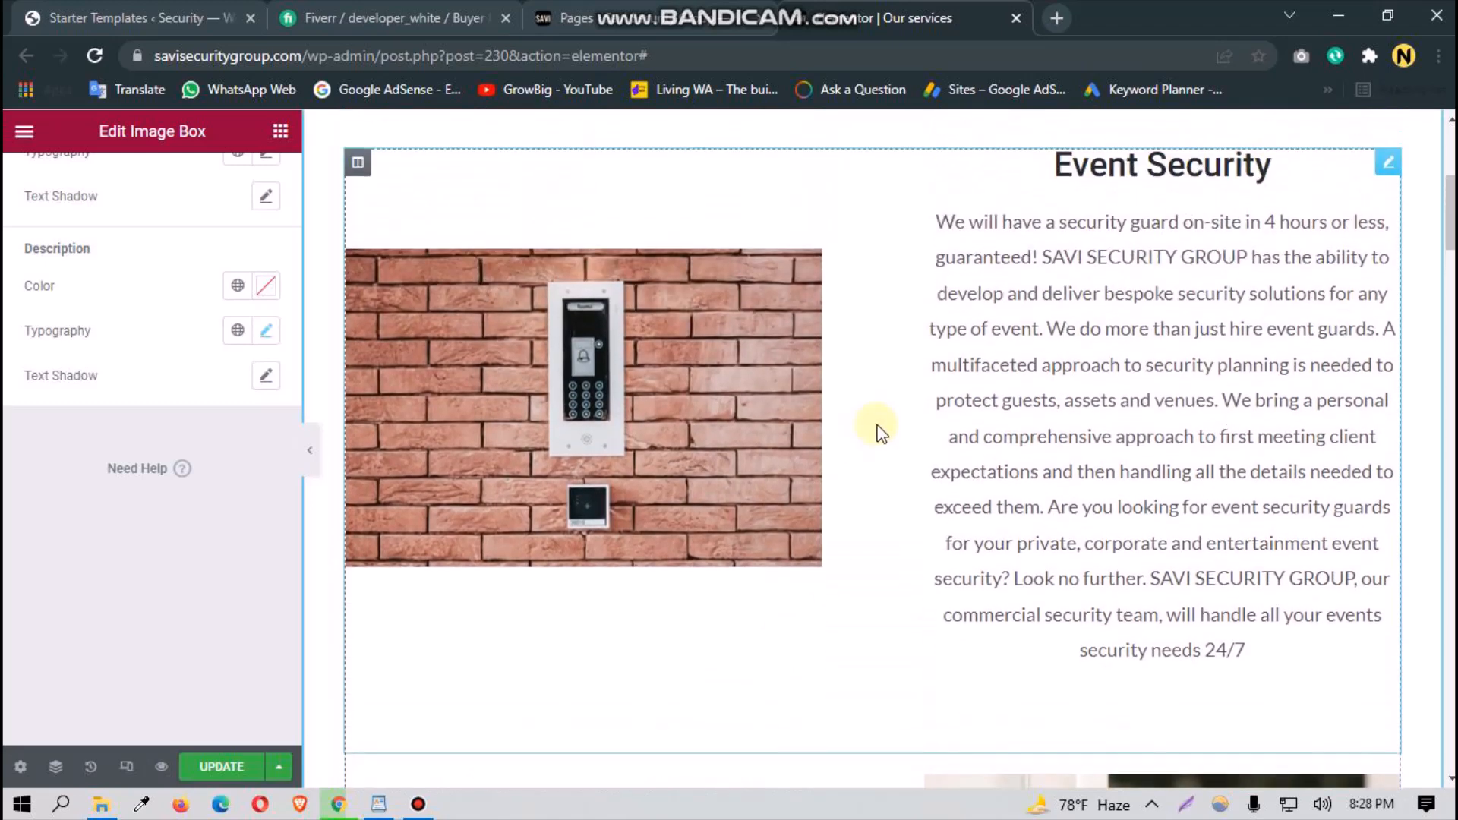
{"action": "right_click", "coordinate": [985, 355]}
{"action": "left_click", "coordinate": [1018, 439]}
{"action": "scroll", "coordinate": [1018, 433], "scroll_direction": "down", "scroll_amount": 5}
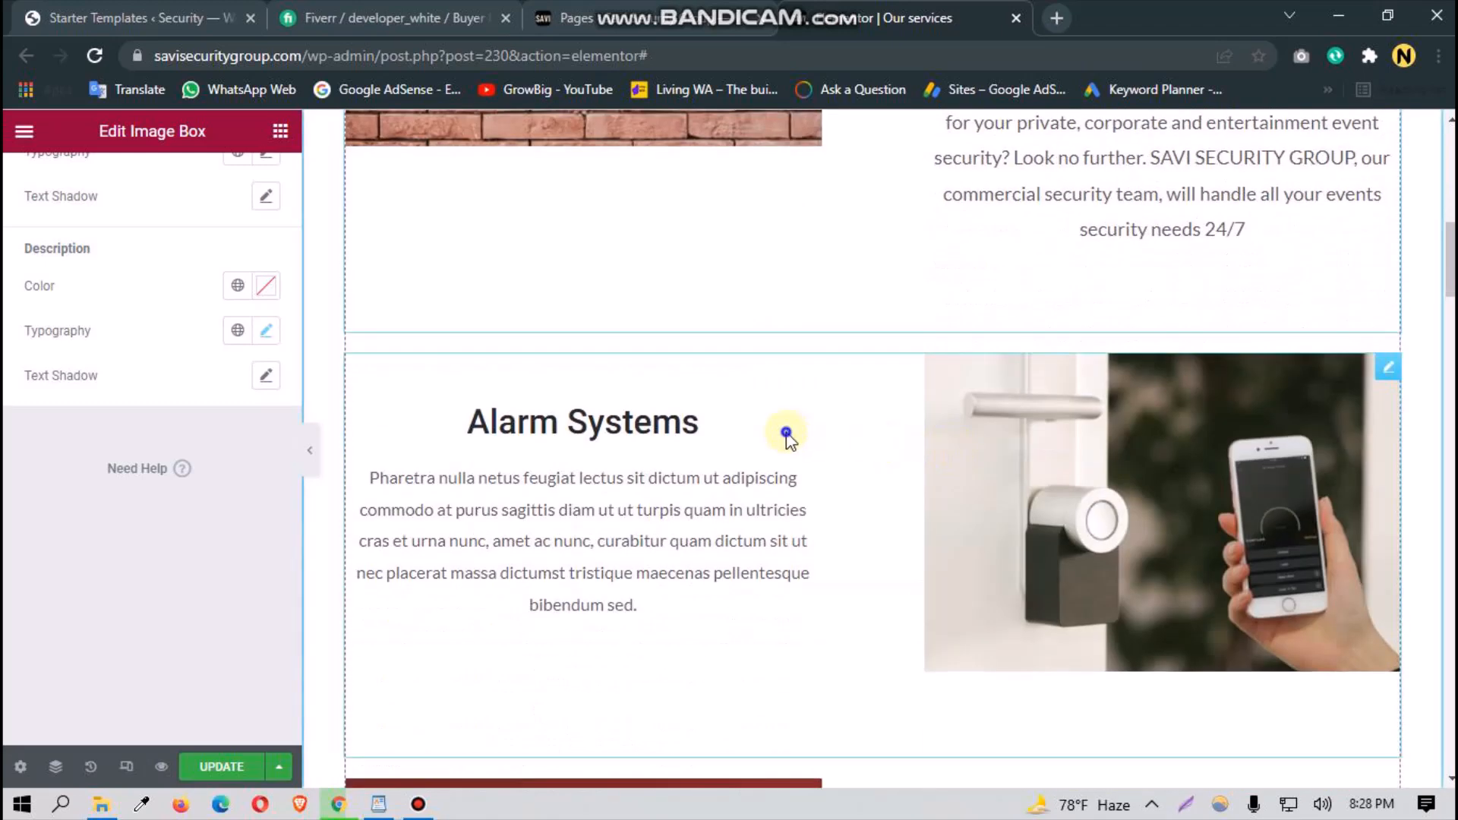
{"action": "right_click", "coordinate": [786, 433]}
{"action": "left_click", "coordinate": [855, 583]}
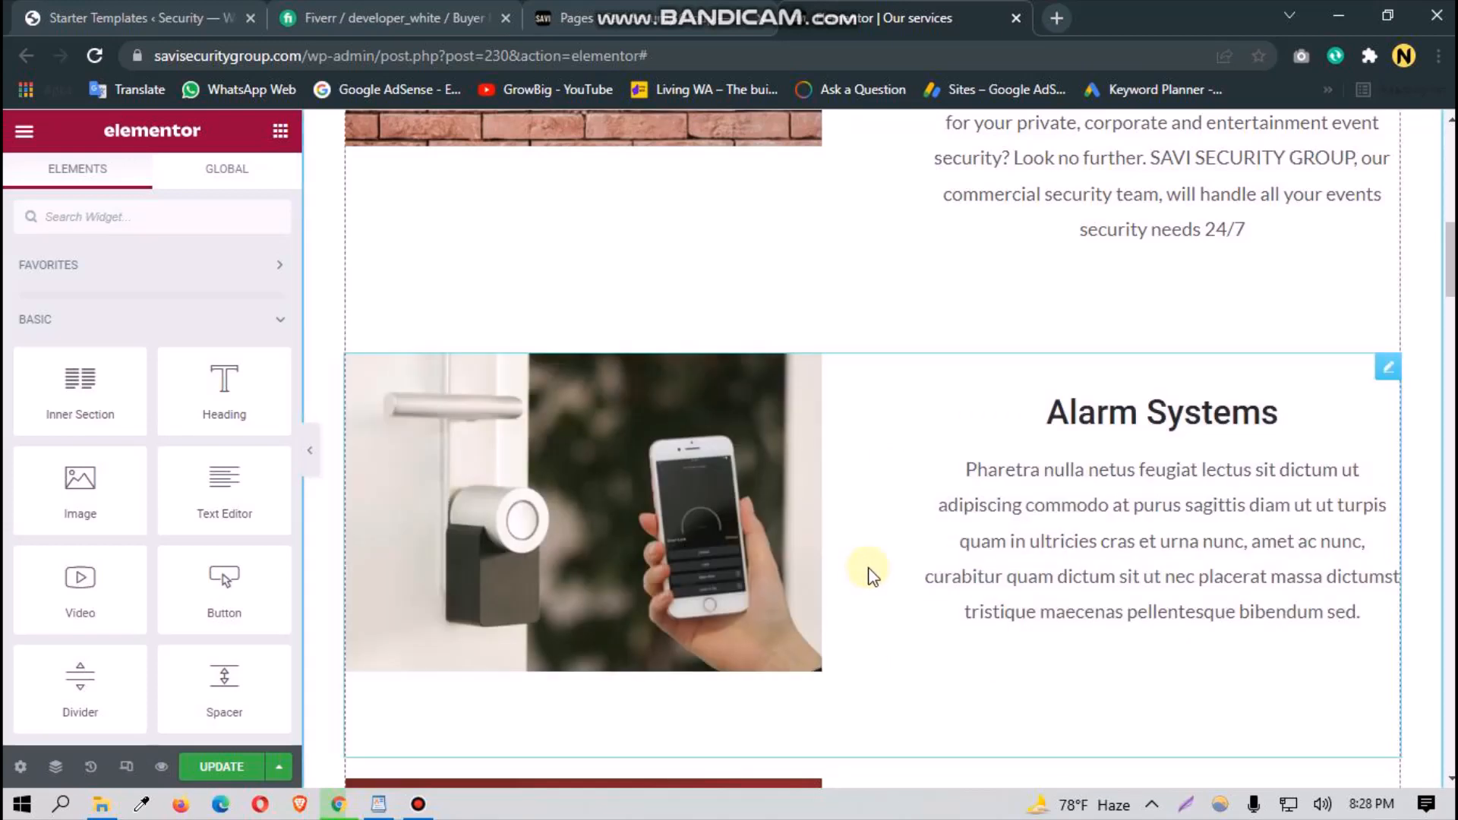
Step: Paste the copied Event Security style onto the Buzzers and Security Cameras image boxes
{"action": "scroll", "coordinate": [636, 554], "scroll_direction": "down", "scroll_amount": 5}
{"action": "right_click", "coordinate": [869, 475]}
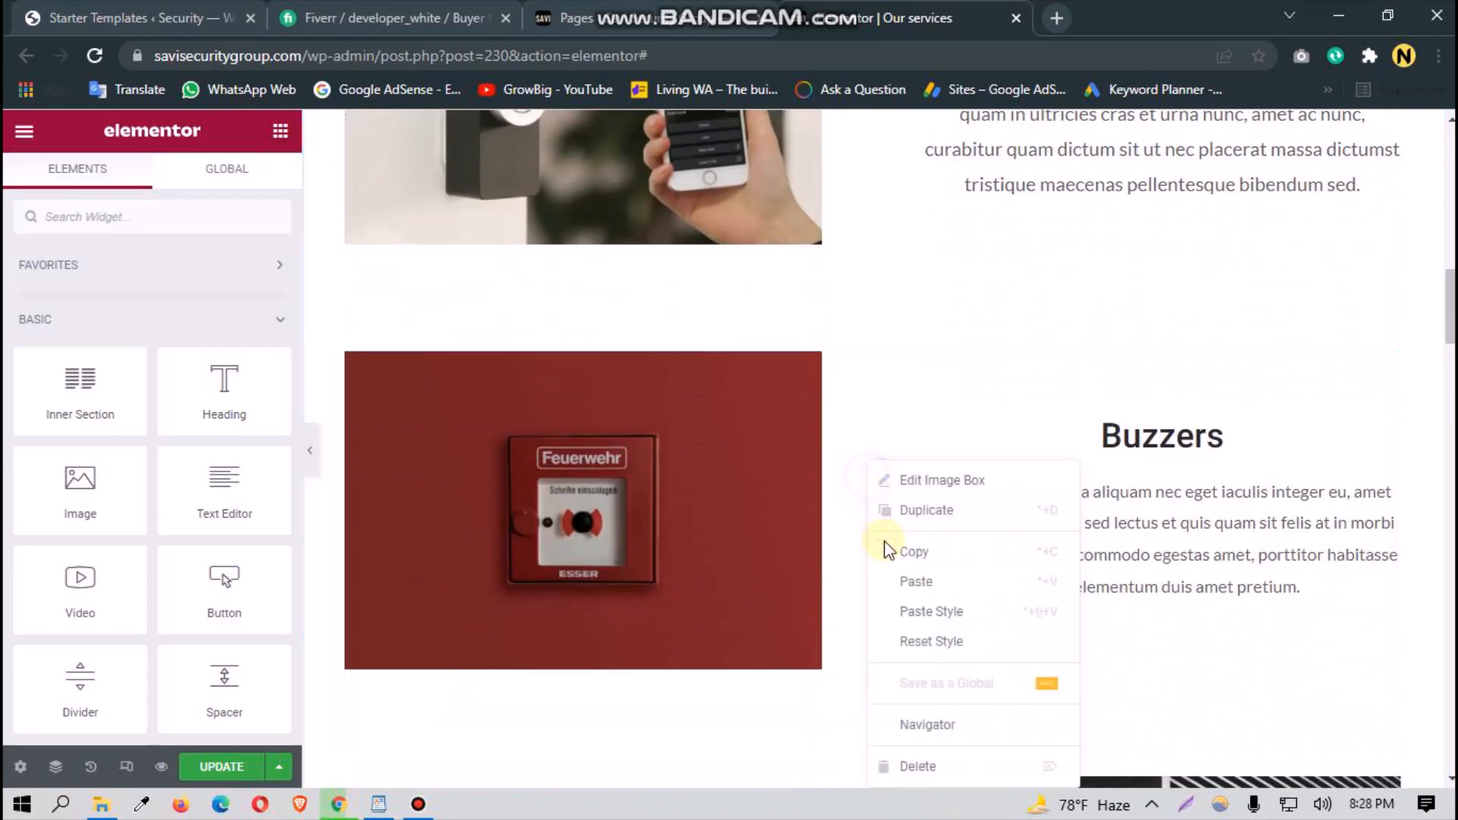
{"action": "left_click", "coordinate": [908, 621]}
{"action": "scroll", "coordinate": [901, 618], "scroll_direction": "down", "scroll_amount": 5}
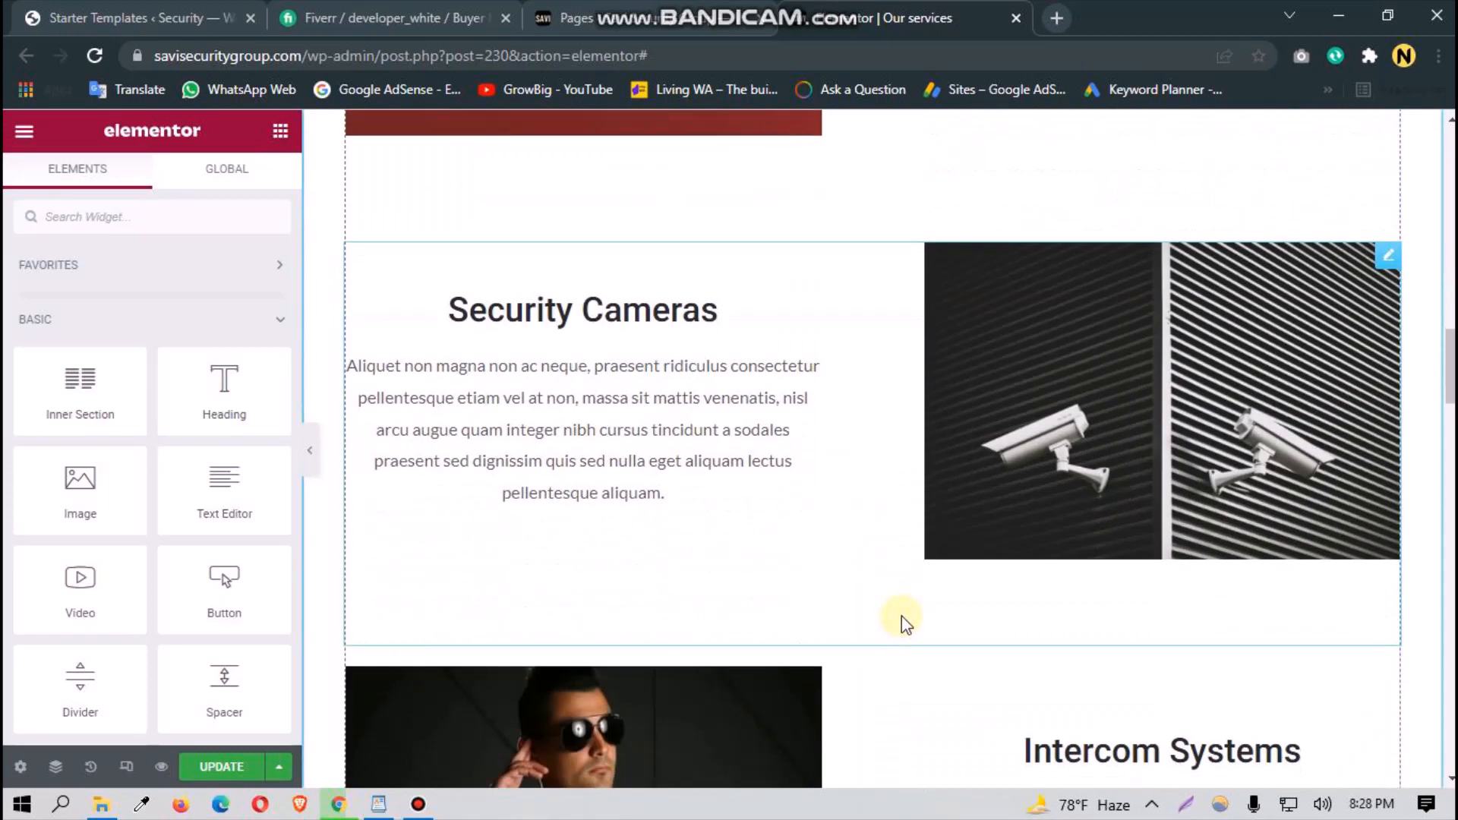
{"action": "right_click", "coordinate": [866, 516]}
{"action": "left_click", "coordinate": [921, 614]}
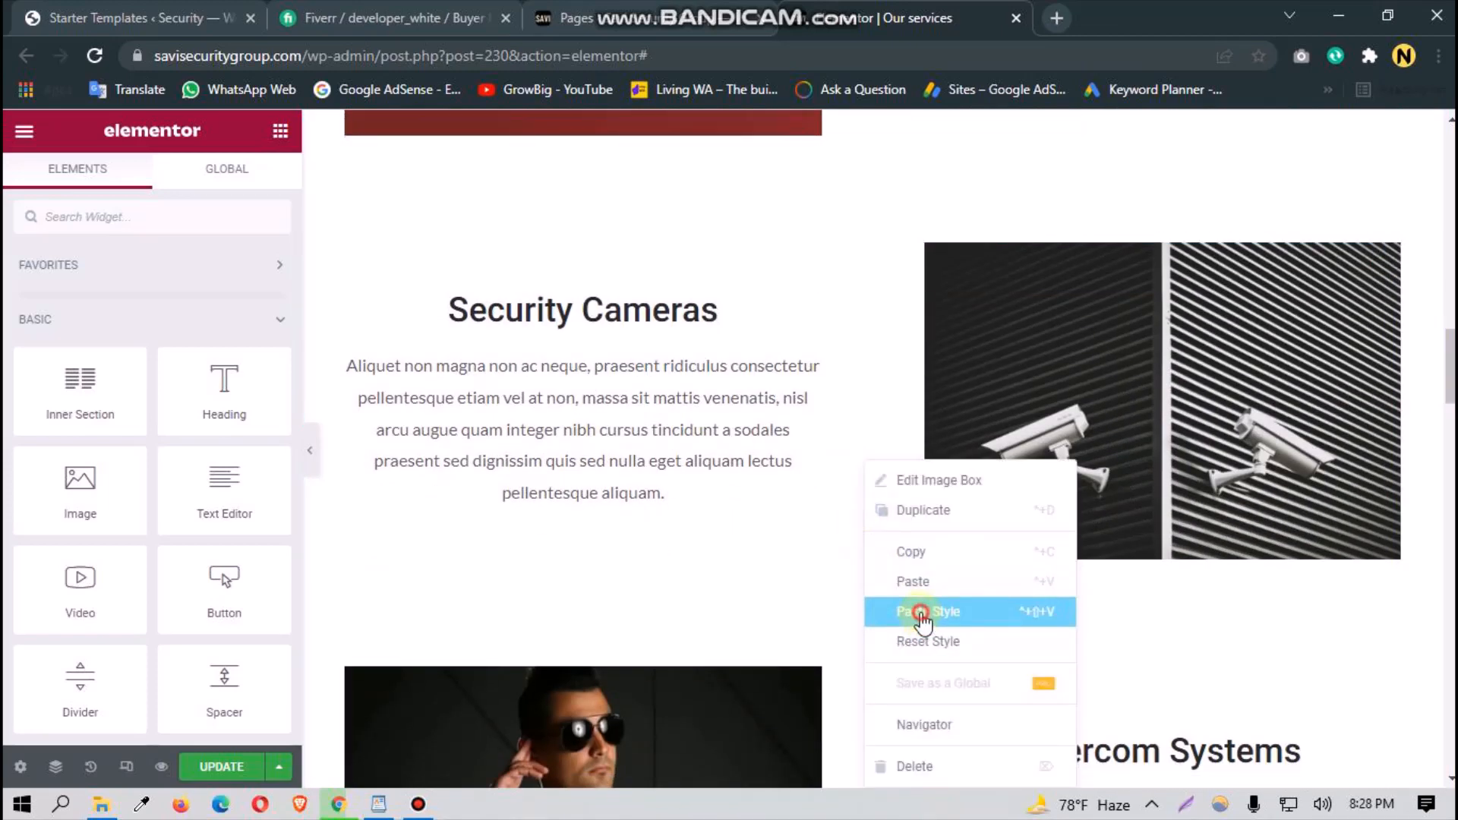
Step: Paste the copied Event Security style onto the Intercom Systems and Locksmith Services image boxes
{"action": "scroll", "coordinate": [901, 667], "scroll_direction": "down", "scroll_amount": 5}
{"action": "right_click", "coordinate": [861, 476]}
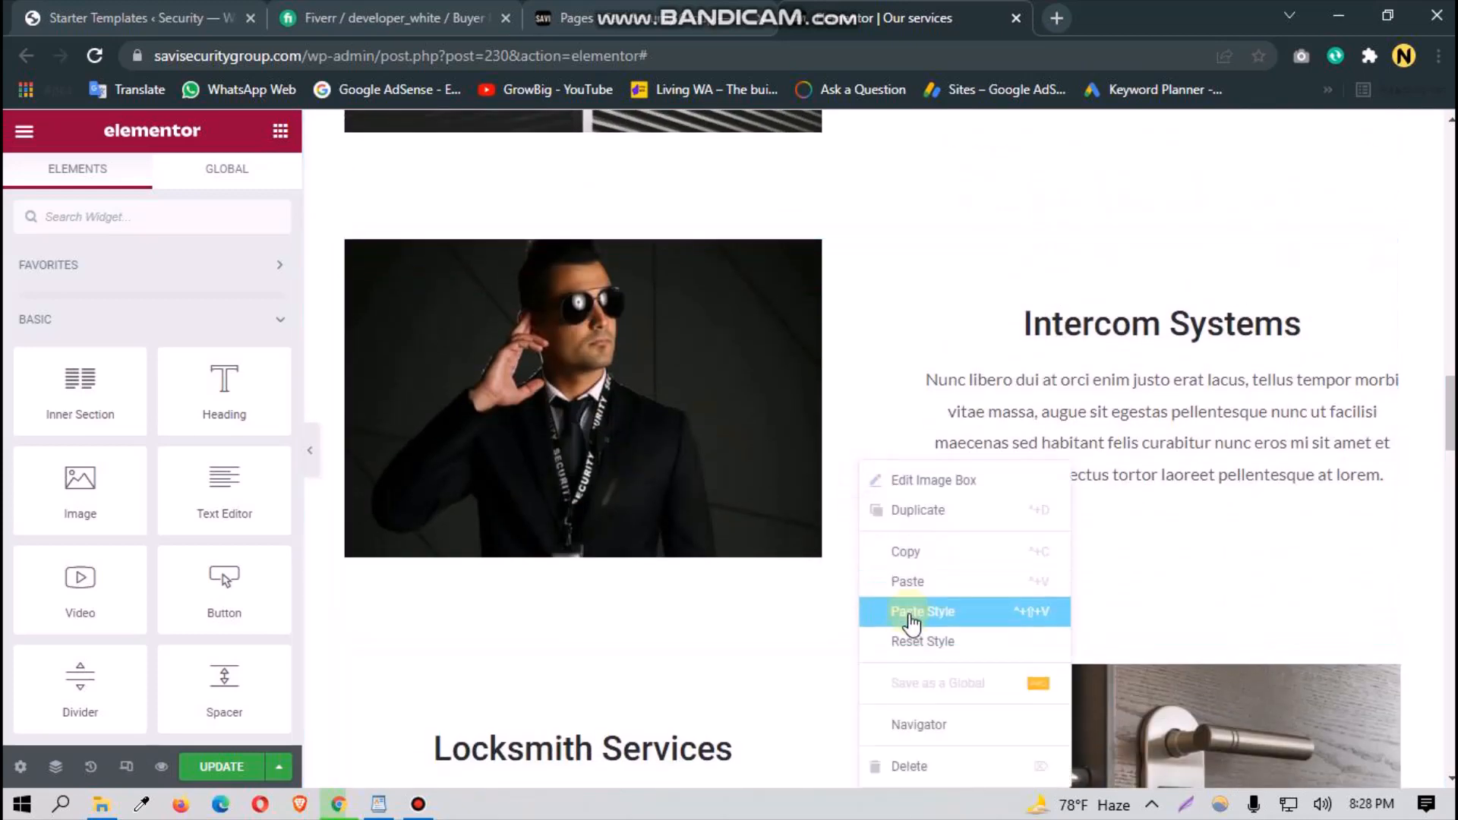
{"action": "left_click", "coordinate": [911, 619]}
{"action": "scroll", "coordinate": [901, 615], "scroll_direction": "down", "scroll_amount": 4}
{"action": "right_click", "coordinate": [756, 478]}
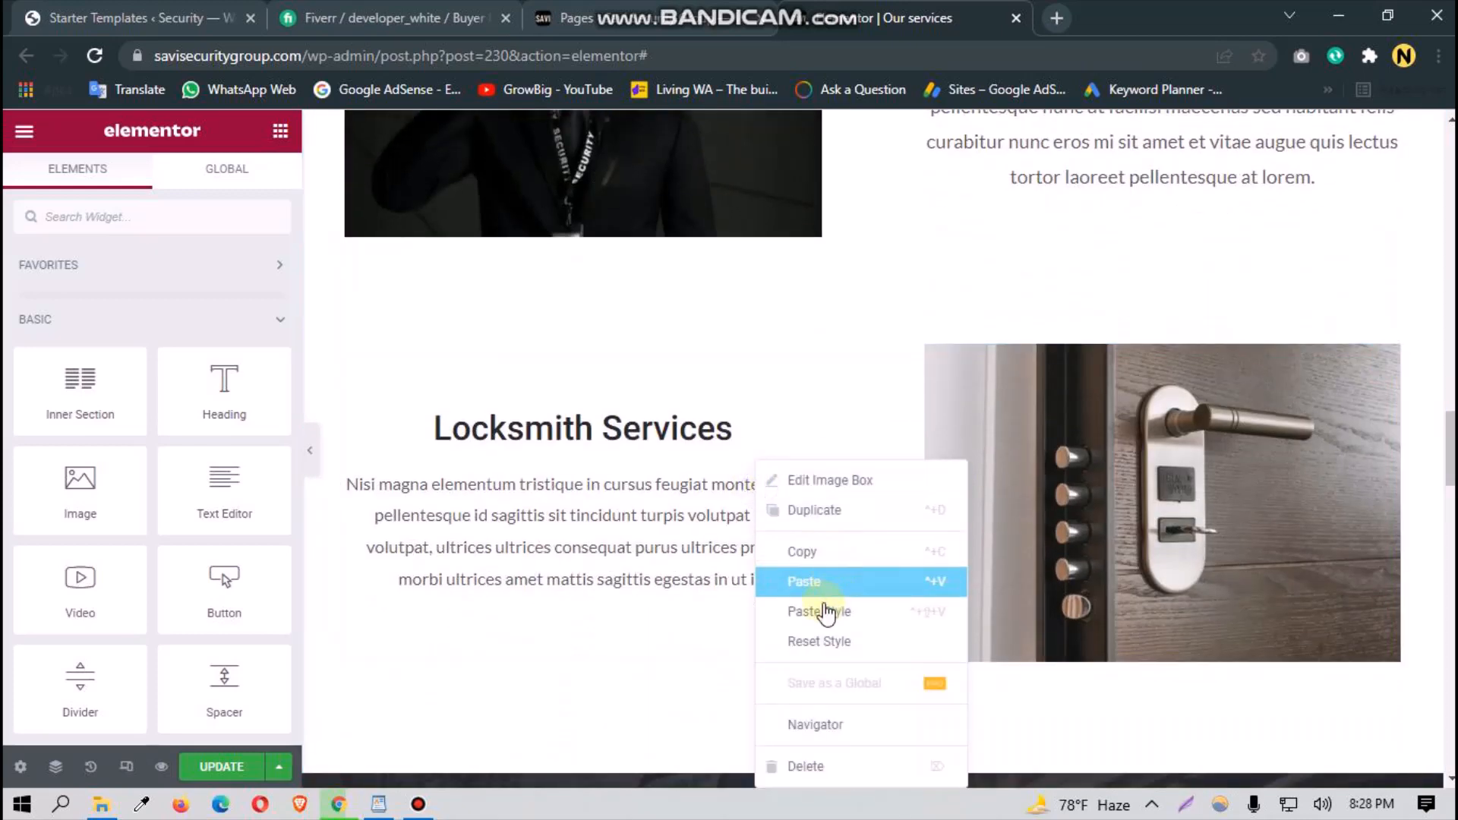
{"action": "left_click", "coordinate": [820, 612]}
{"action": "scroll", "coordinate": [755, 618], "scroll_direction": "down", "scroll_amount": 3}
Step: Set the Alarm Systems image box's image position to right
{"action": "scroll", "coordinate": [751, 559], "scroll_direction": "up", "scroll_amount": 10}
{"action": "scroll", "coordinate": [773, 606], "scroll_direction": "up", "scroll_amount": 10}
{"action": "scroll", "coordinate": [776, 618], "scroll_direction": "down", "scroll_amount": 5}
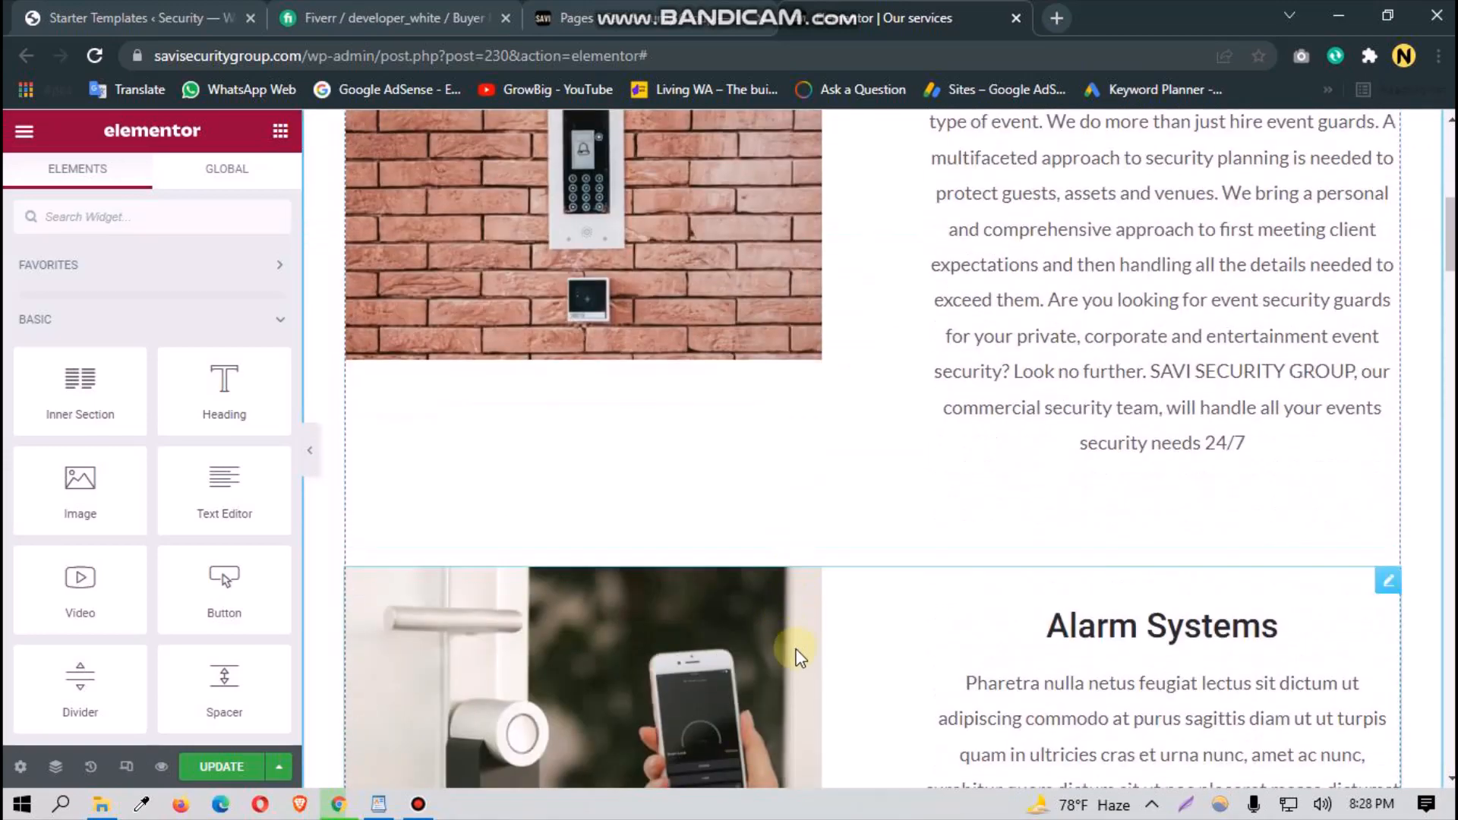
{"action": "left_click", "coordinate": [798, 656]}
{"action": "scroll", "coordinate": [273, 585], "scroll_direction": "down", "scroll_amount": 3}
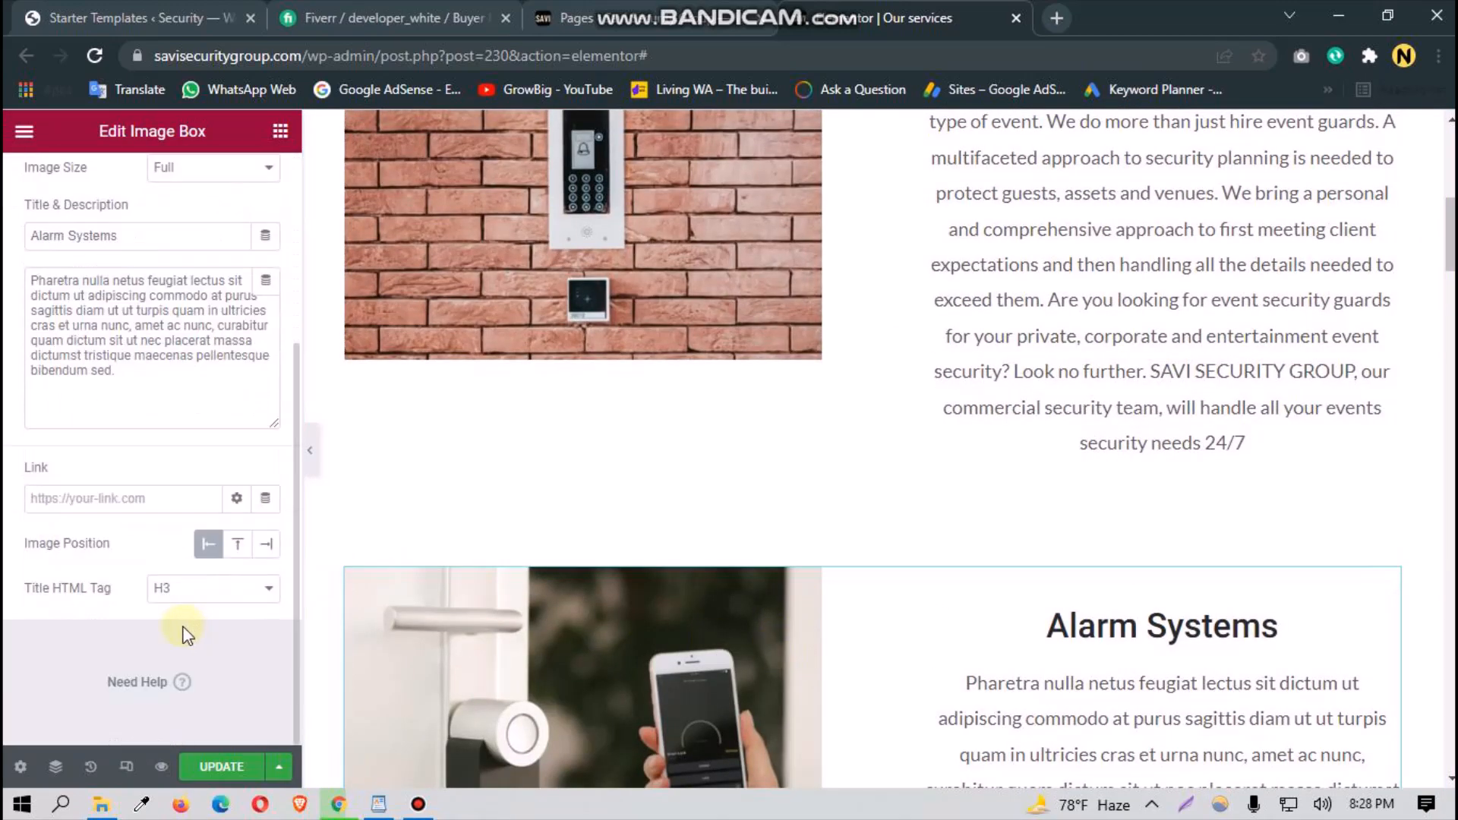
{"action": "left_click", "coordinate": [266, 544]}
Step: Set the Security Cameras image box's image position to right
{"action": "scroll", "coordinate": [501, 558], "scroll_direction": "down", "scroll_amount": 10}
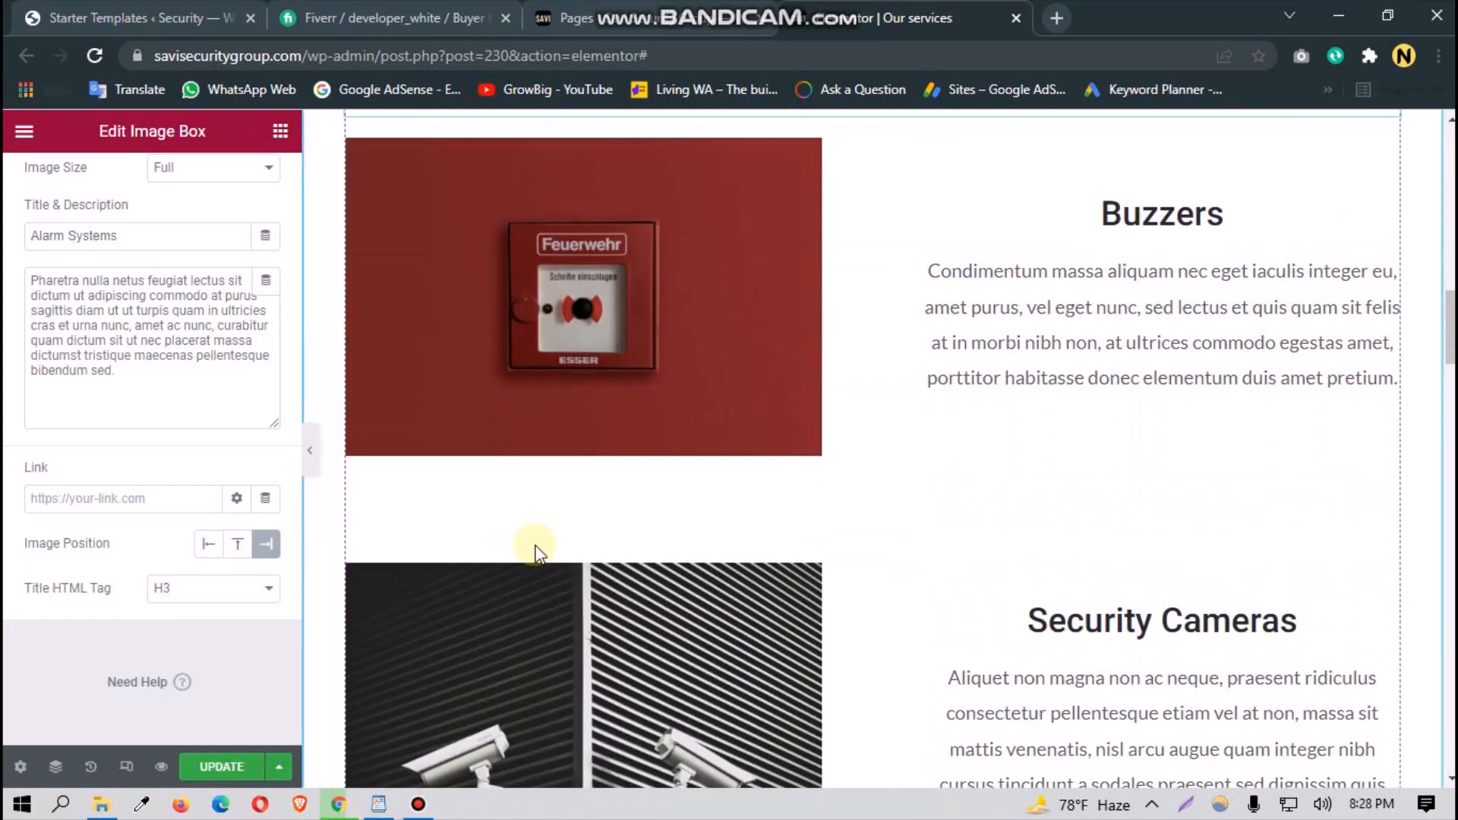
{"action": "scroll", "coordinate": [535, 548], "scroll_direction": "down", "scroll_amount": 3}
{"action": "left_click", "coordinate": [549, 543]}
{"action": "scroll", "coordinate": [153, 486], "scroll_direction": "down", "scroll_amount": 3}
{"action": "left_click", "coordinate": [266, 544]}
{"action": "scroll", "coordinate": [629, 585], "scroll_direction": "down", "scroll_amount": 8}
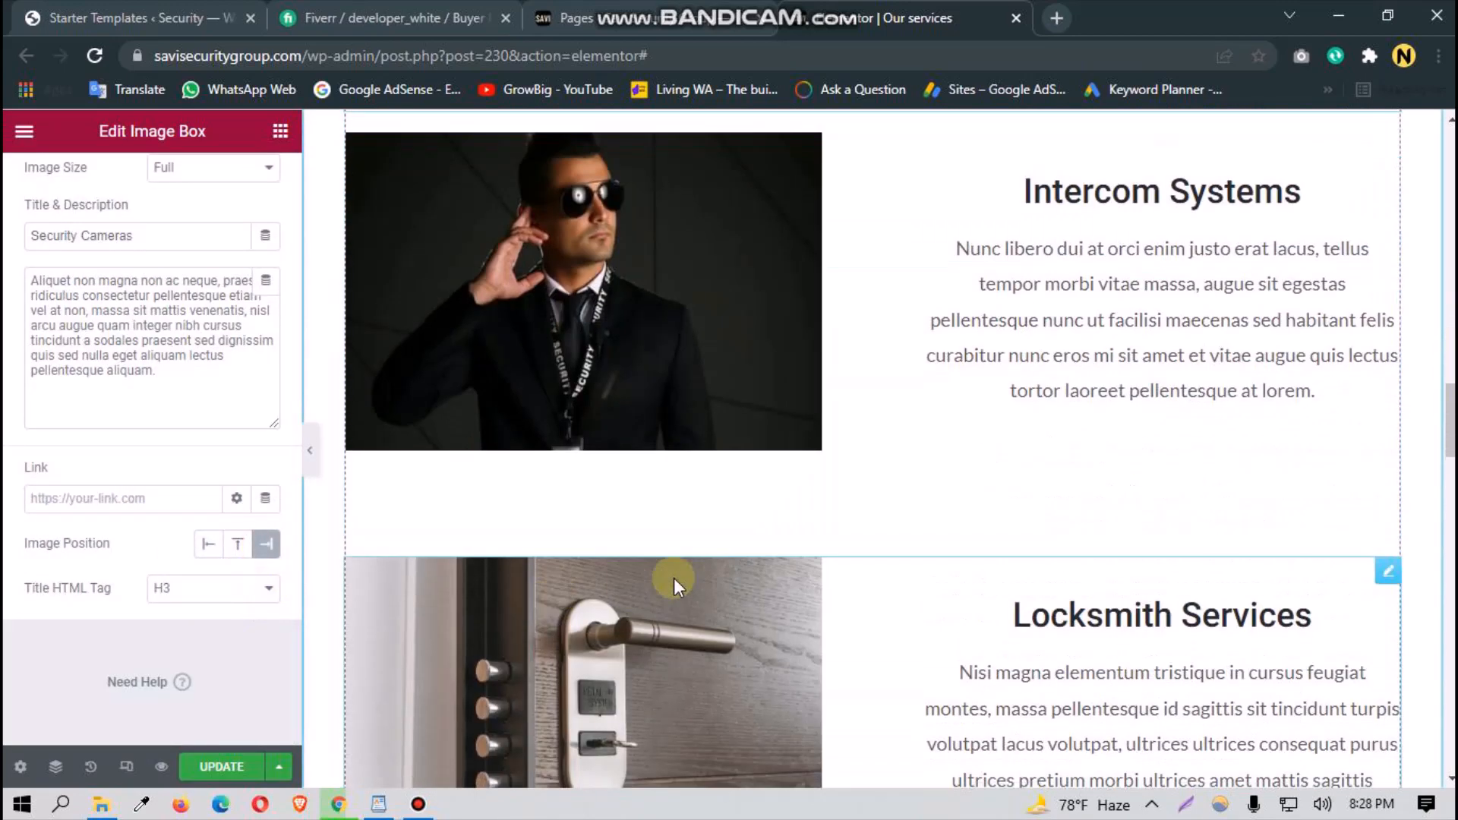
Step: Set the Locksmith Services image box's image position to right
{"action": "scroll", "coordinate": [728, 604], "scroll_direction": "down", "scroll_amount": 4}
{"action": "left_click", "coordinate": [681, 524]}
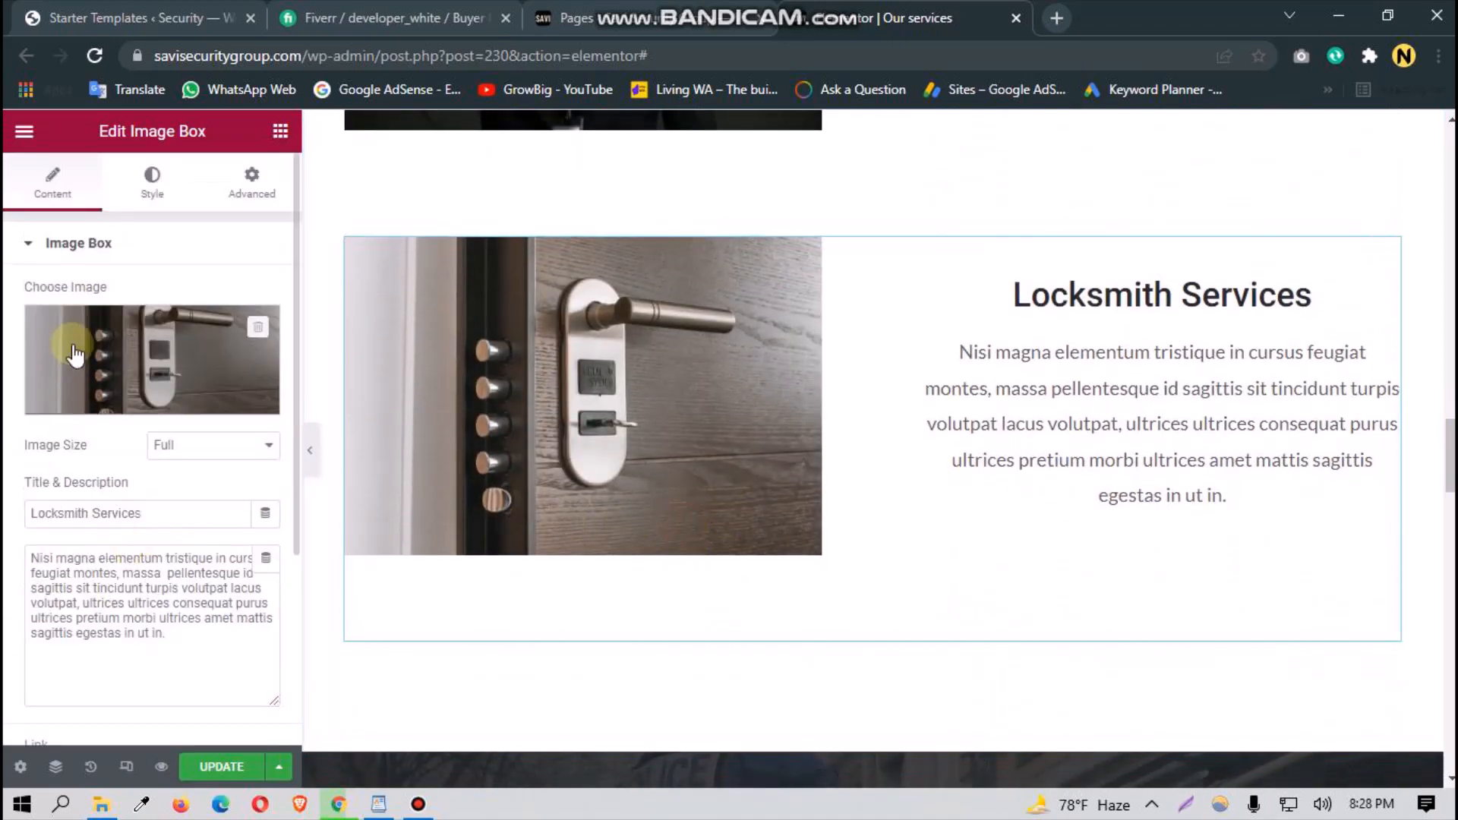
{"action": "scroll", "coordinate": [252, 653], "scroll_direction": "down", "scroll_amount": 3}
{"action": "left_click", "coordinate": [265, 544]}
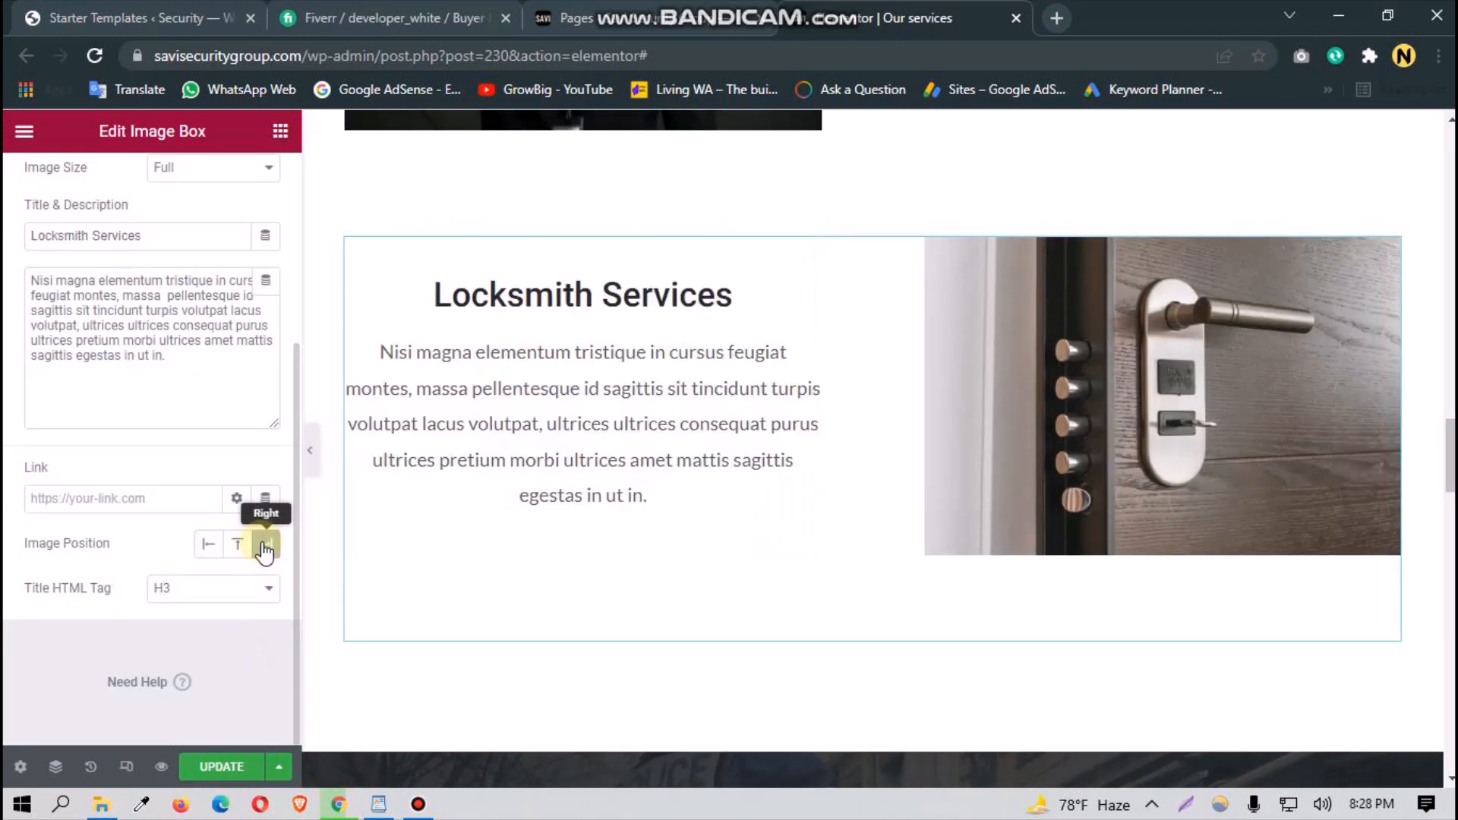
Step: Select the Register Today button for editing, switch to the WordPad document and copy the contact e-mail address under Employment
{"action": "scroll", "coordinate": [797, 575], "scroll_direction": "down", "scroll_amount": 4}
{"action": "scroll", "coordinate": [745, 589], "scroll_direction": "up", "scroll_amount": 8}
{"action": "scroll", "coordinate": [729, 623], "scroll_direction": "down", "scroll_amount": 15}
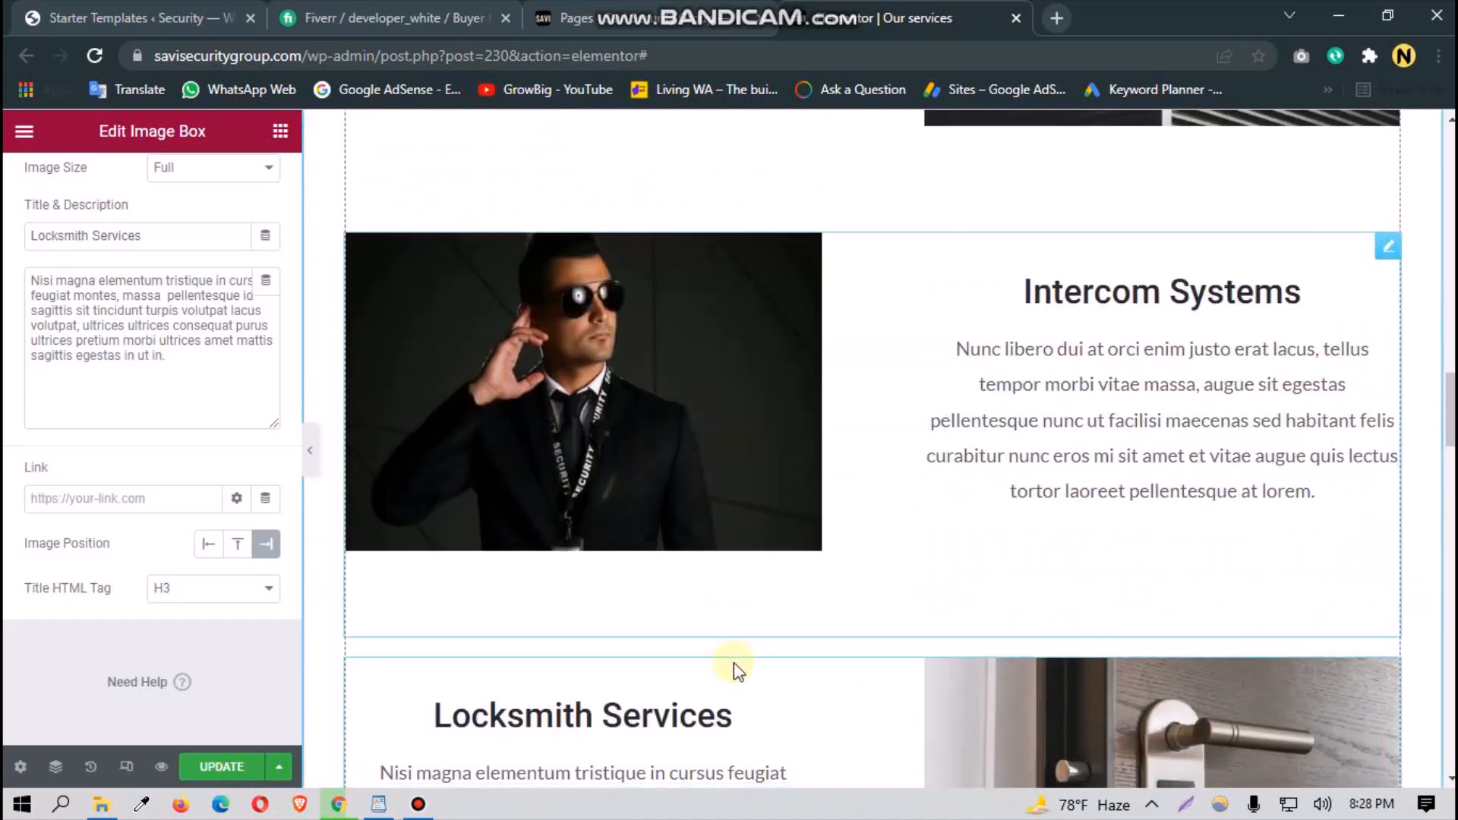
{"action": "scroll", "coordinate": [746, 612], "scroll_direction": "down", "scroll_amount": 2}
{"action": "scroll", "coordinate": [748, 612], "scroll_direction": "up", "scroll_amount": 3}
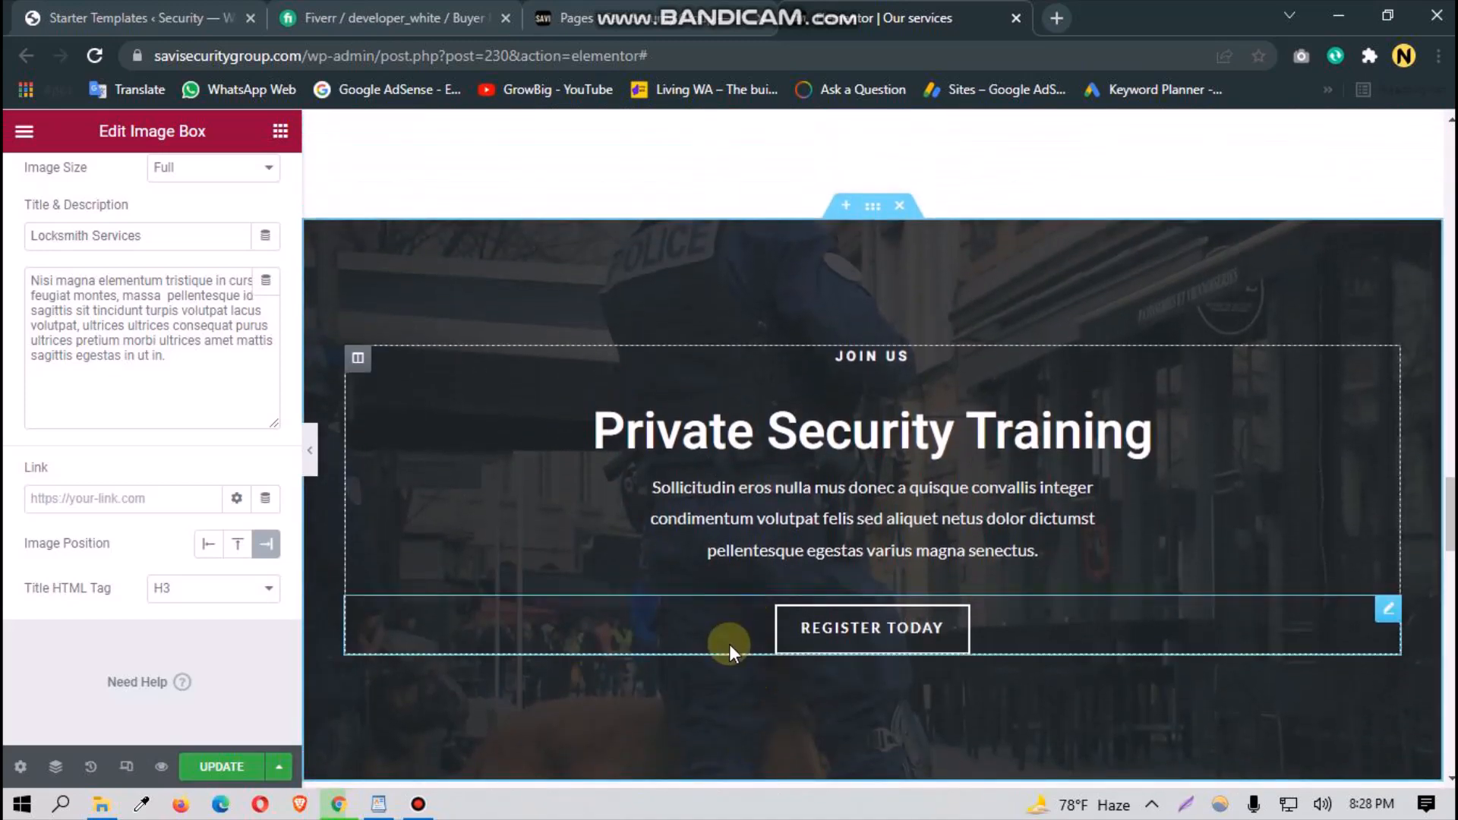
{"action": "left_click", "coordinate": [833, 638]}
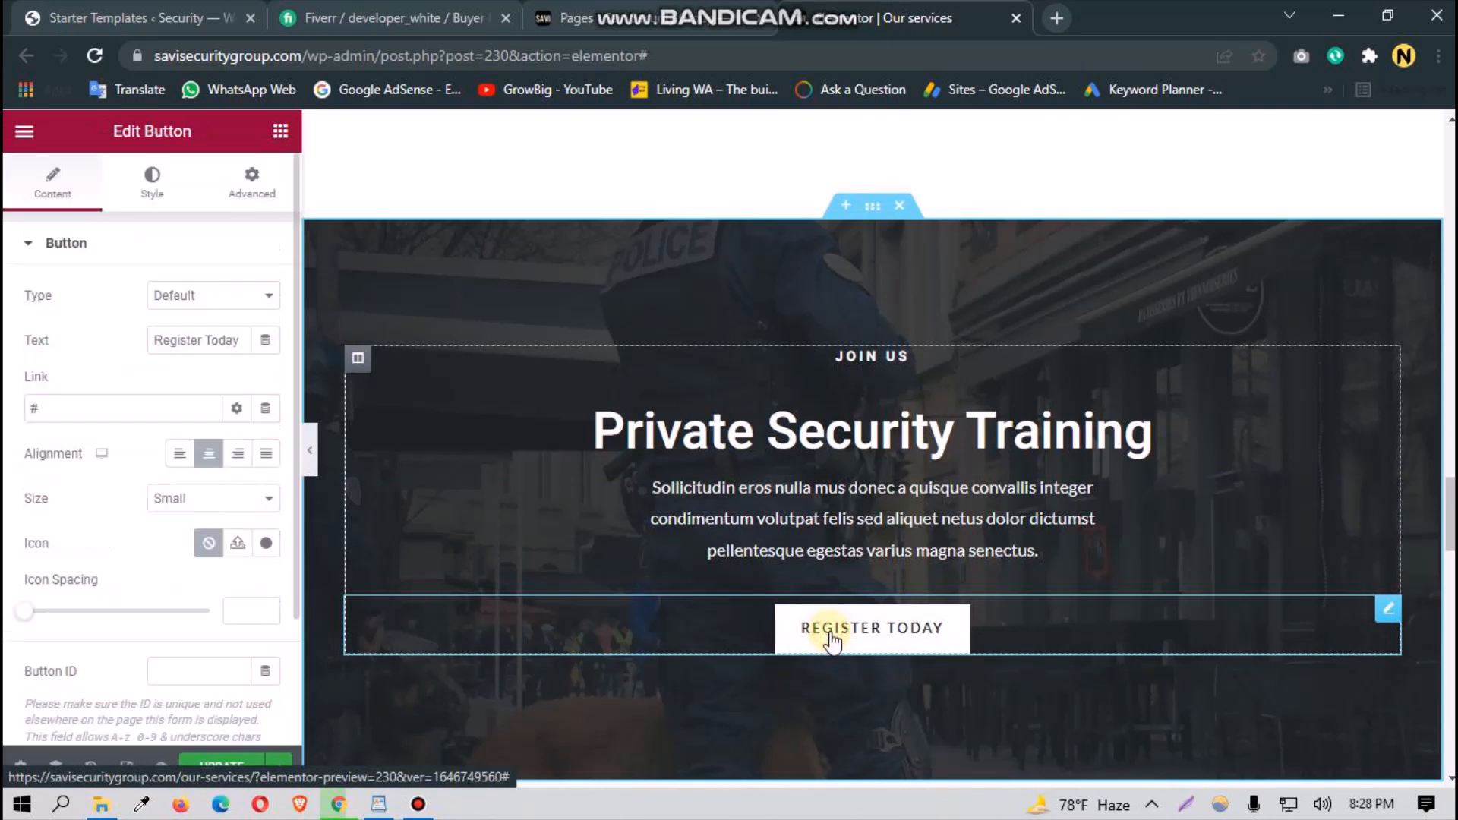
{"action": "left_click", "coordinate": [380, 806]}
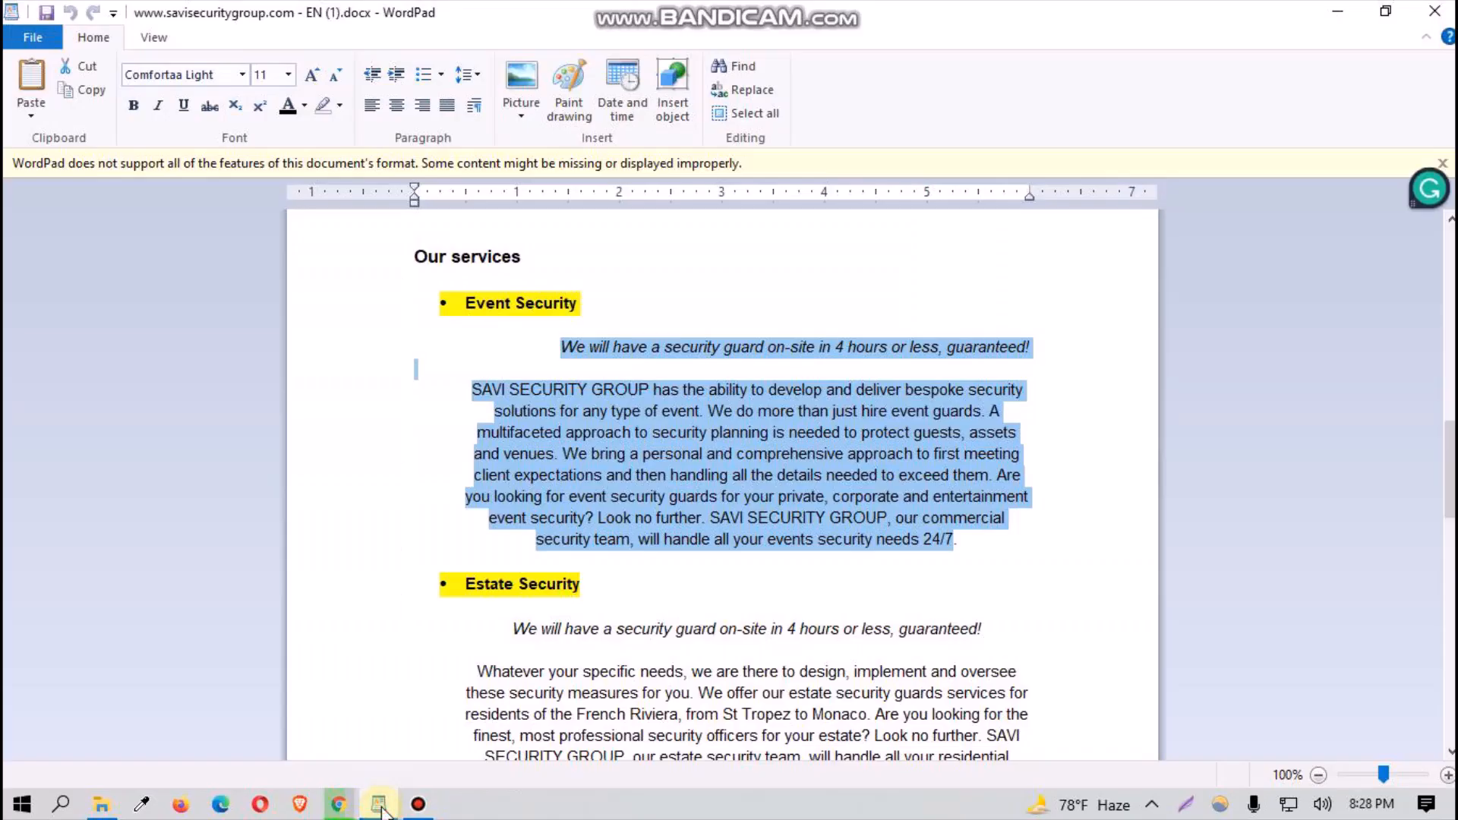
{"action": "scroll", "coordinate": [504, 644], "scroll_direction": "down", "scroll_amount": 10}
{"action": "scroll", "coordinate": [531, 643], "scroll_direction": "down", "scroll_amount": 5}
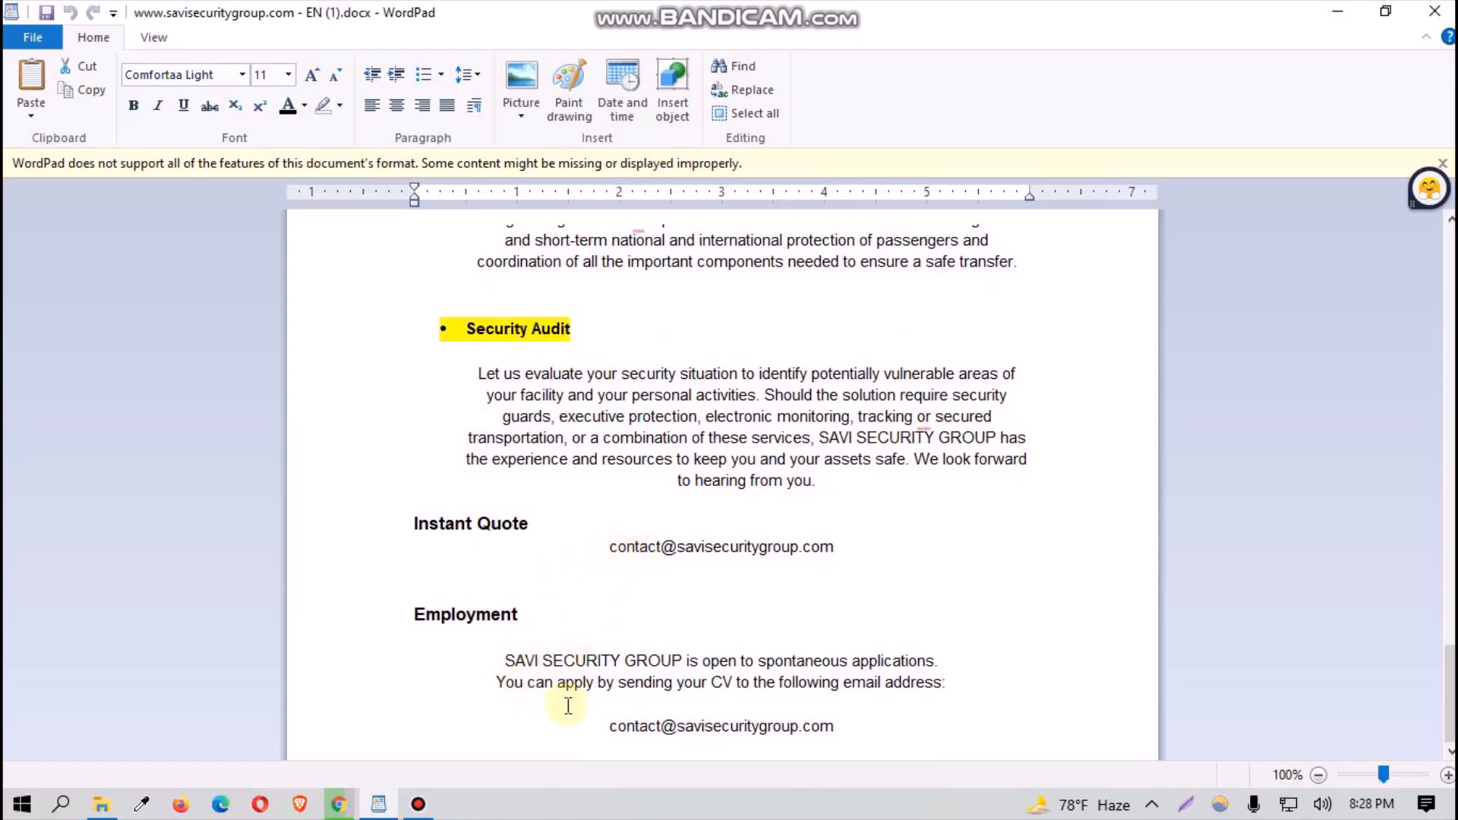
{"action": "left_click", "coordinate": [659, 726]}
{"action": "double_click", "coordinate": [679, 726]}
{"action": "triple_click", "coordinate": [681, 727]}
{"action": "key", "text": "super+c"}
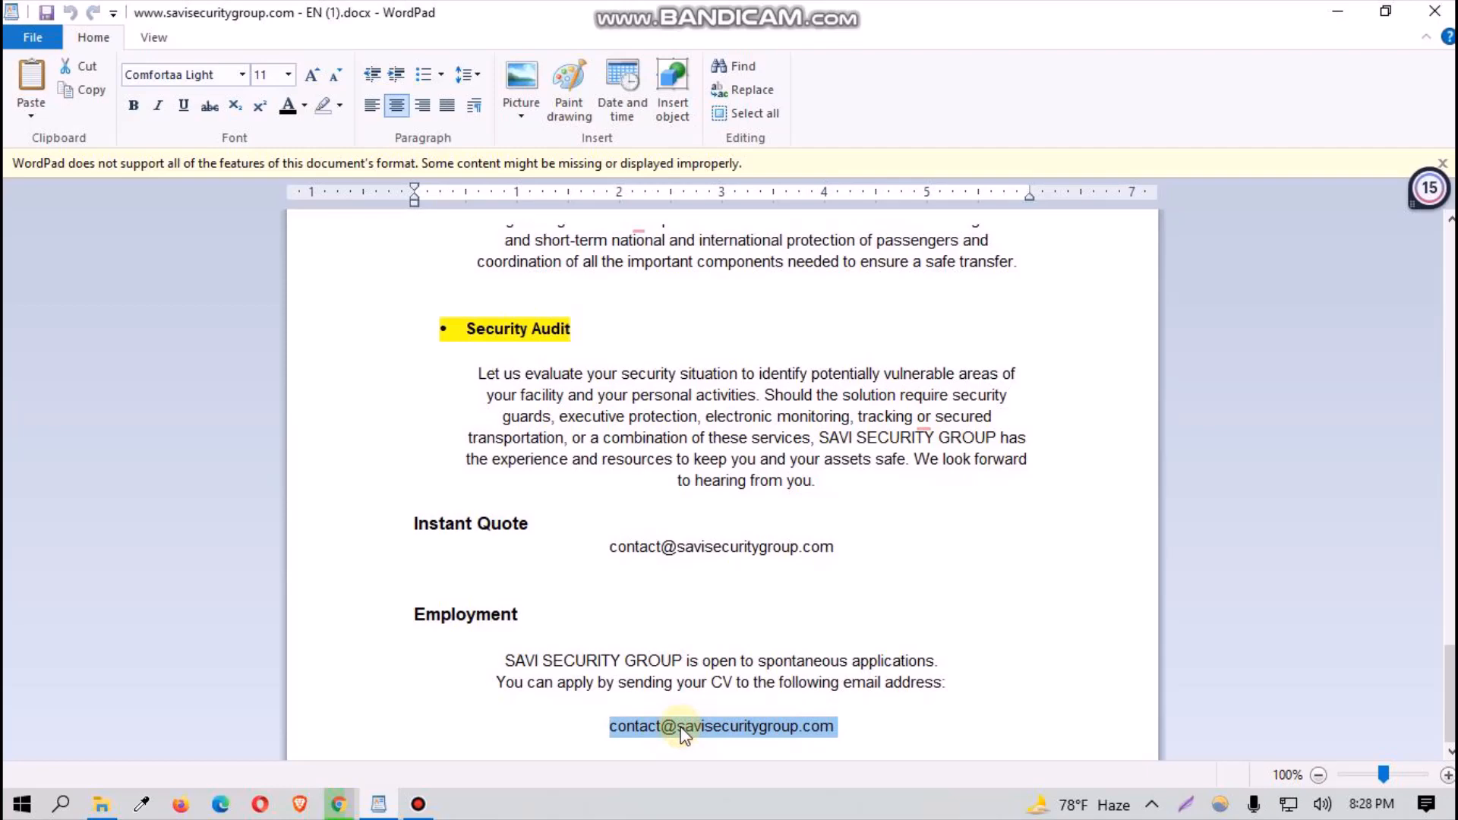
Step: Switch back to Elementor in Chrome, clear the Register Today button's link and change its text to "Contact Us"
{"action": "left_click", "coordinate": [347, 808]}
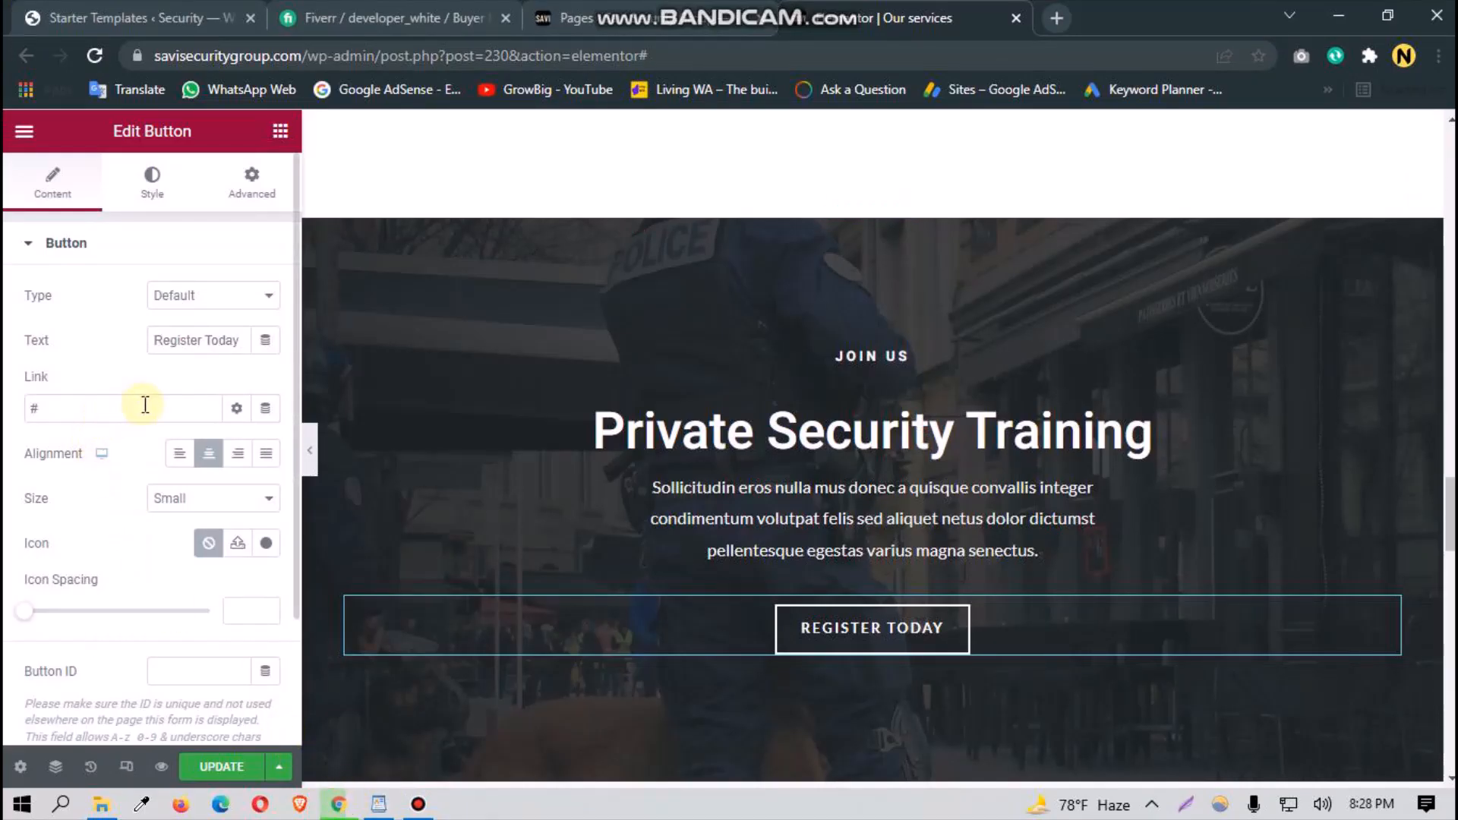
{"action": "left_click_drag", "start_coordinate": [145, 405], "coordinate": [9, 411]}
{"action": "key", "text": "BackSpace"}
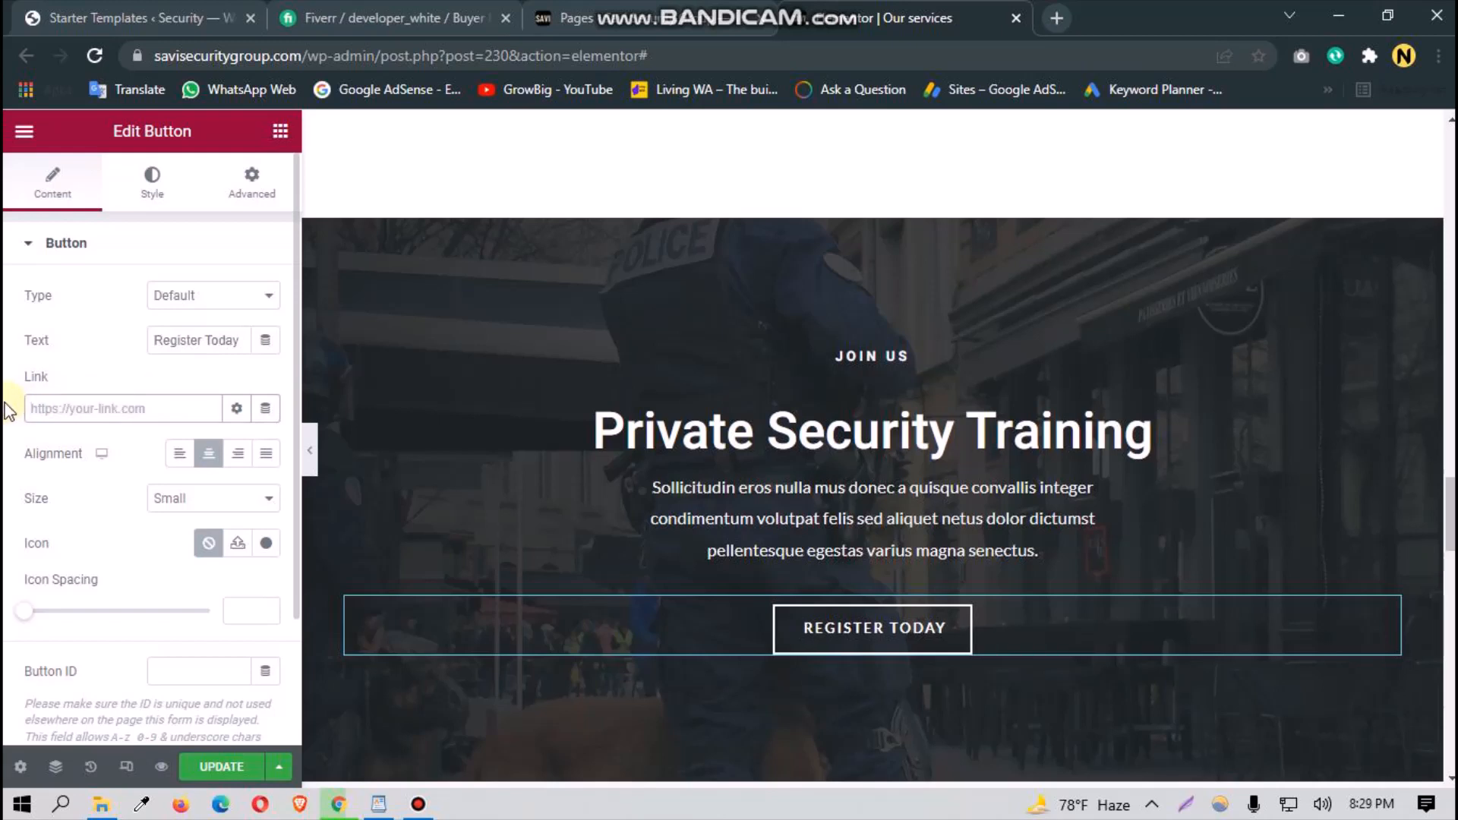
{"action": "left_click", "coordinate": [164, 344]}
{"action": "triple_click", "coordinate": [164, 343]}
{"action": "type", "text": "Contact Usd"}
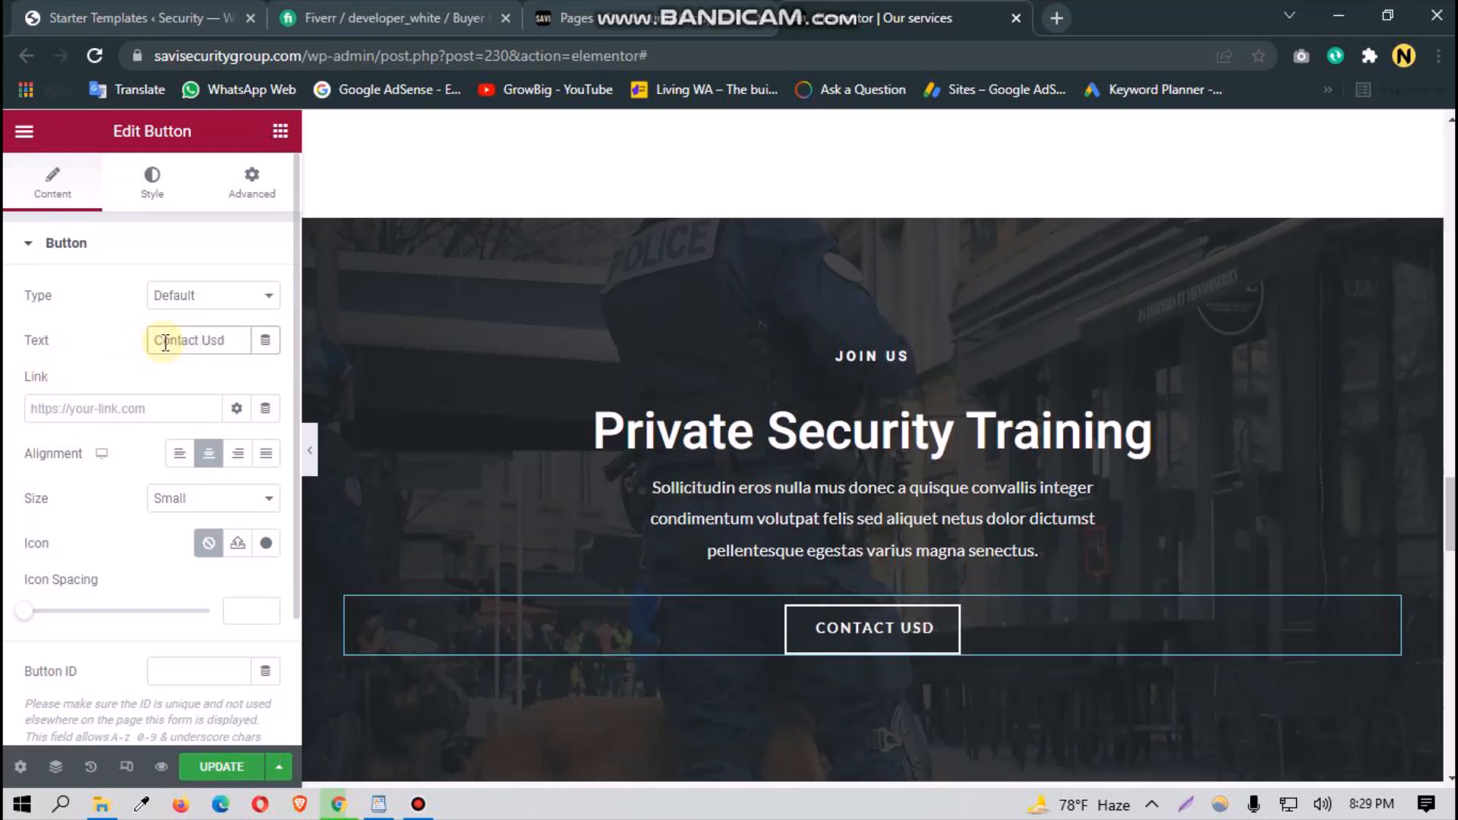
{"action": "key", "text": "BackSpace"}
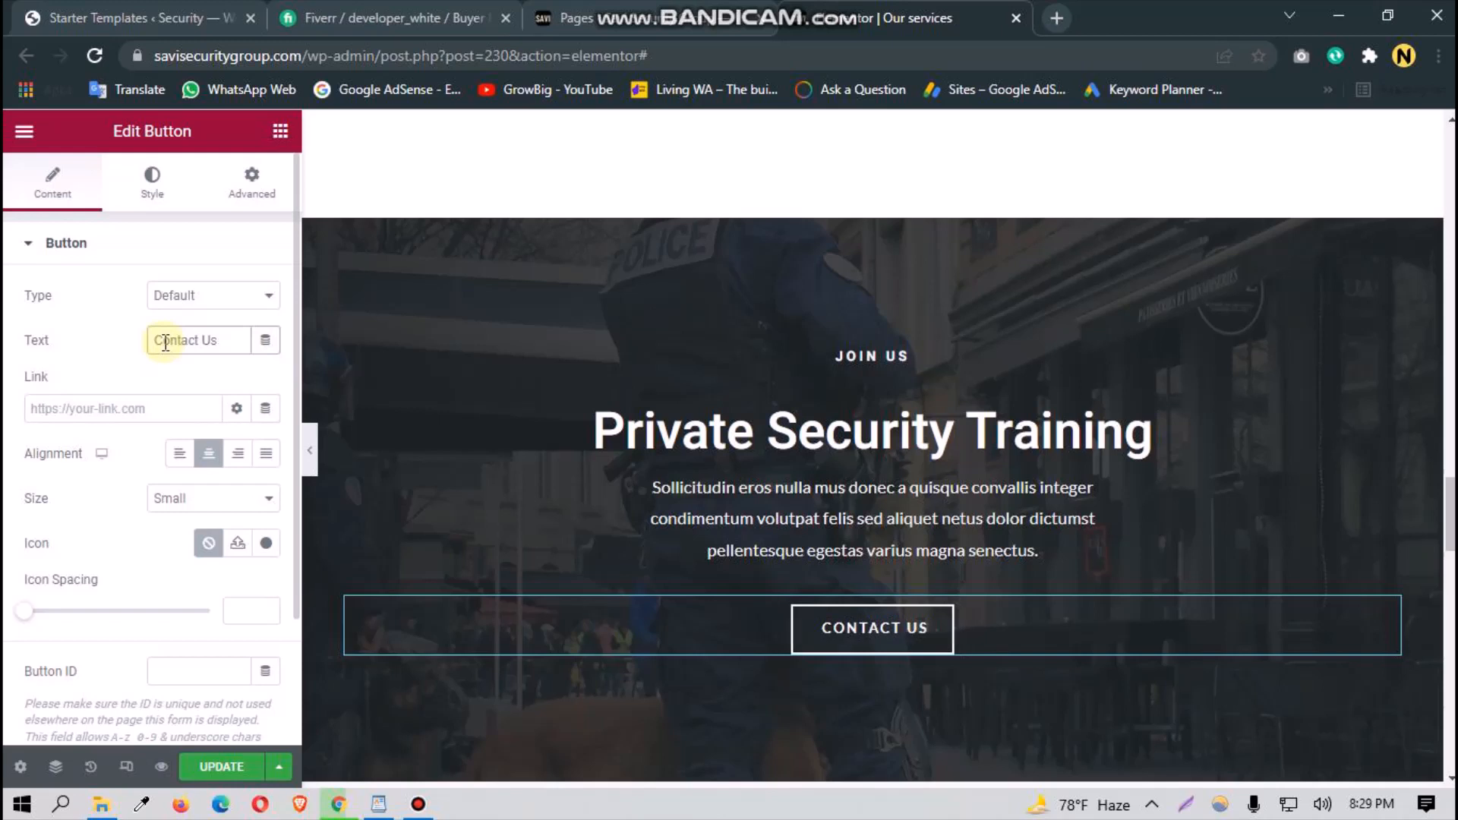
{"action": "left_click", "coordinate": [162, 414]}
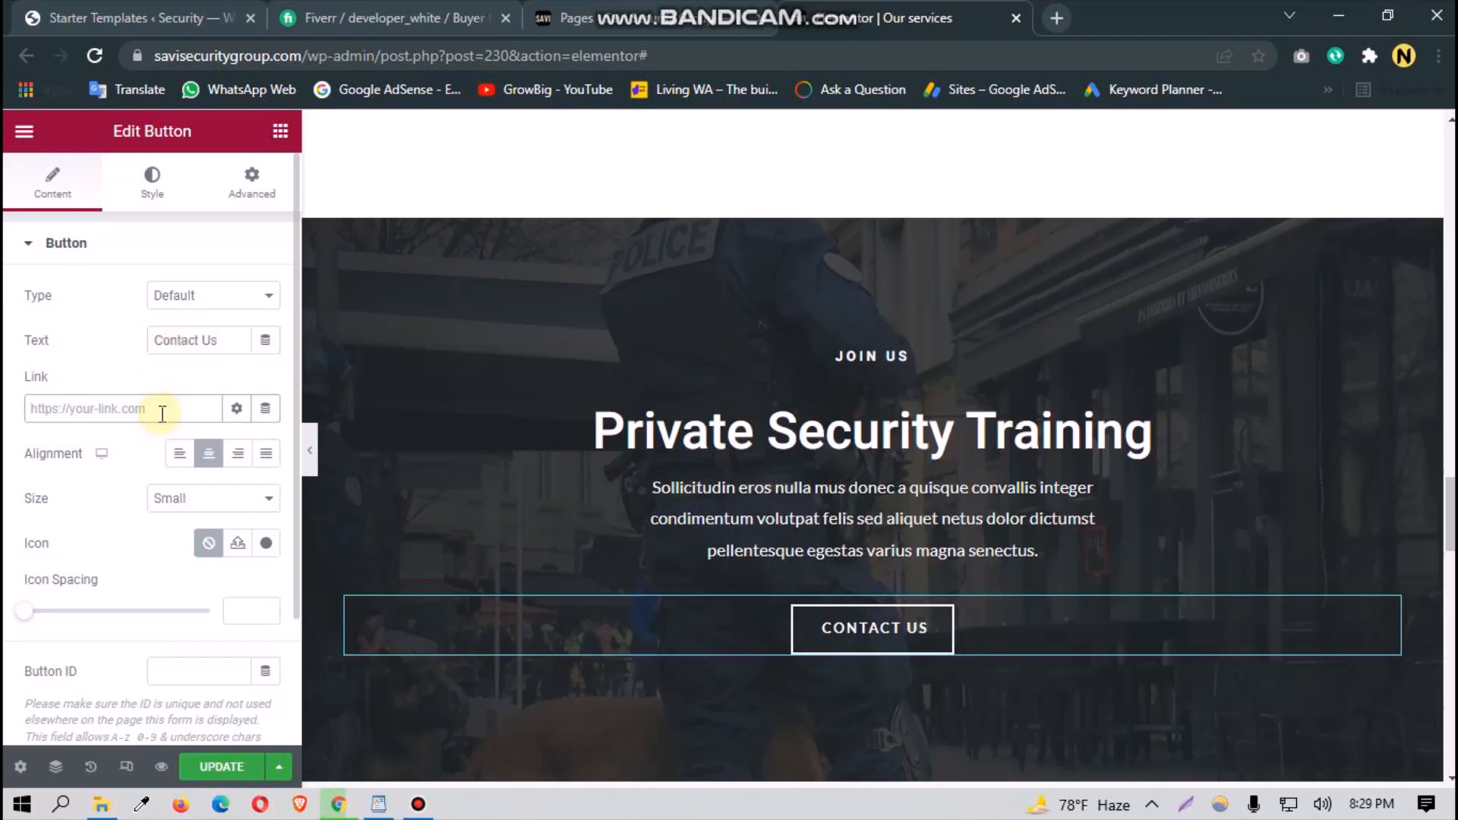
{"action": "key", "text": "super+v"}
{"action": "left_click", "coordinate": [114, 282]}
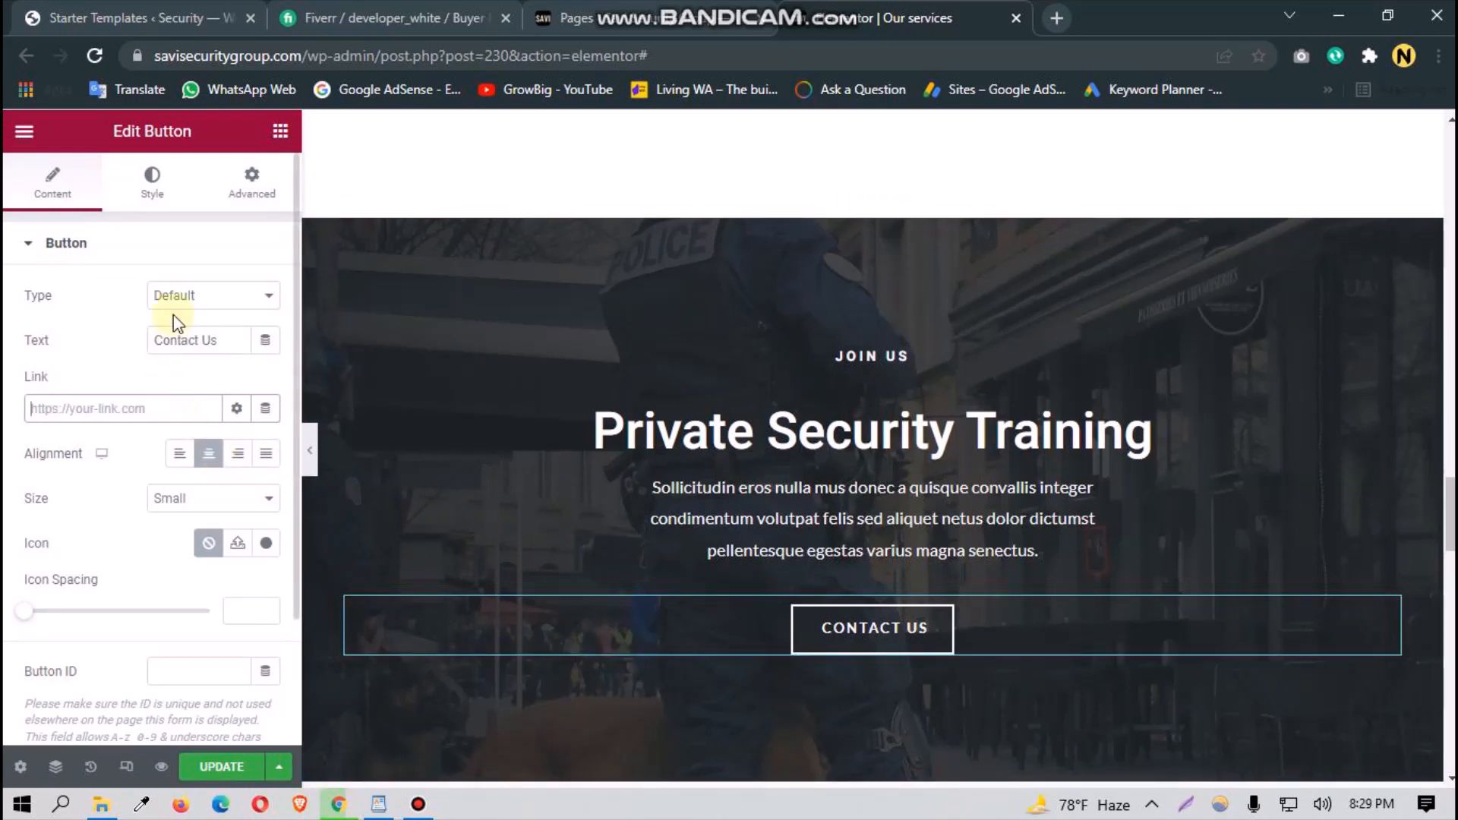
{"action": "left_click", "coordinate": [304, 54]}
{"action": "left_click_drag", "start_coordinate": [304, 55], "coordinate": [76, 84]}
{"action": "key", "text": "ctrl+c"}
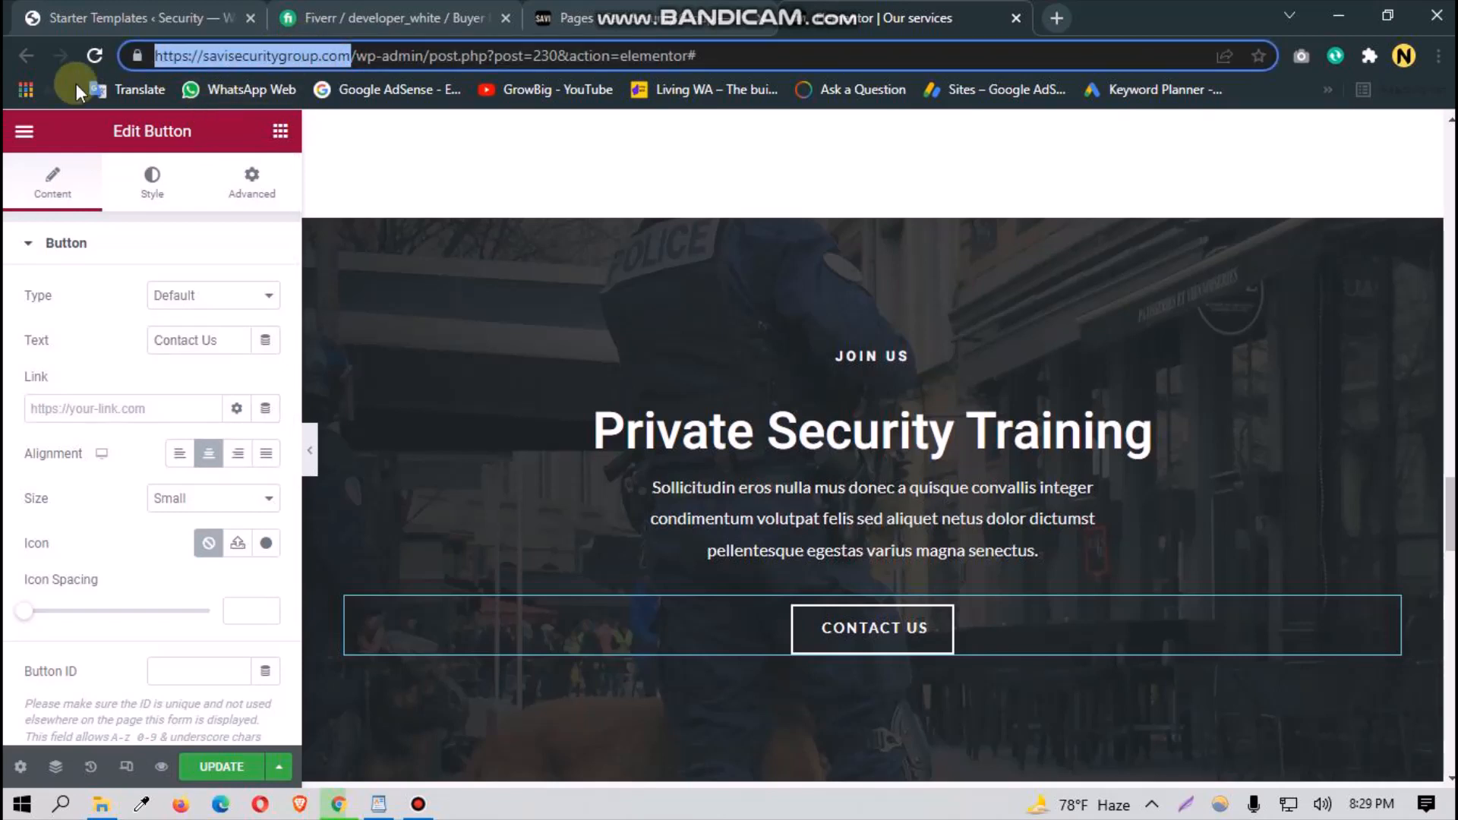
{"action": "left_click", "coordinate": [129, 407]}
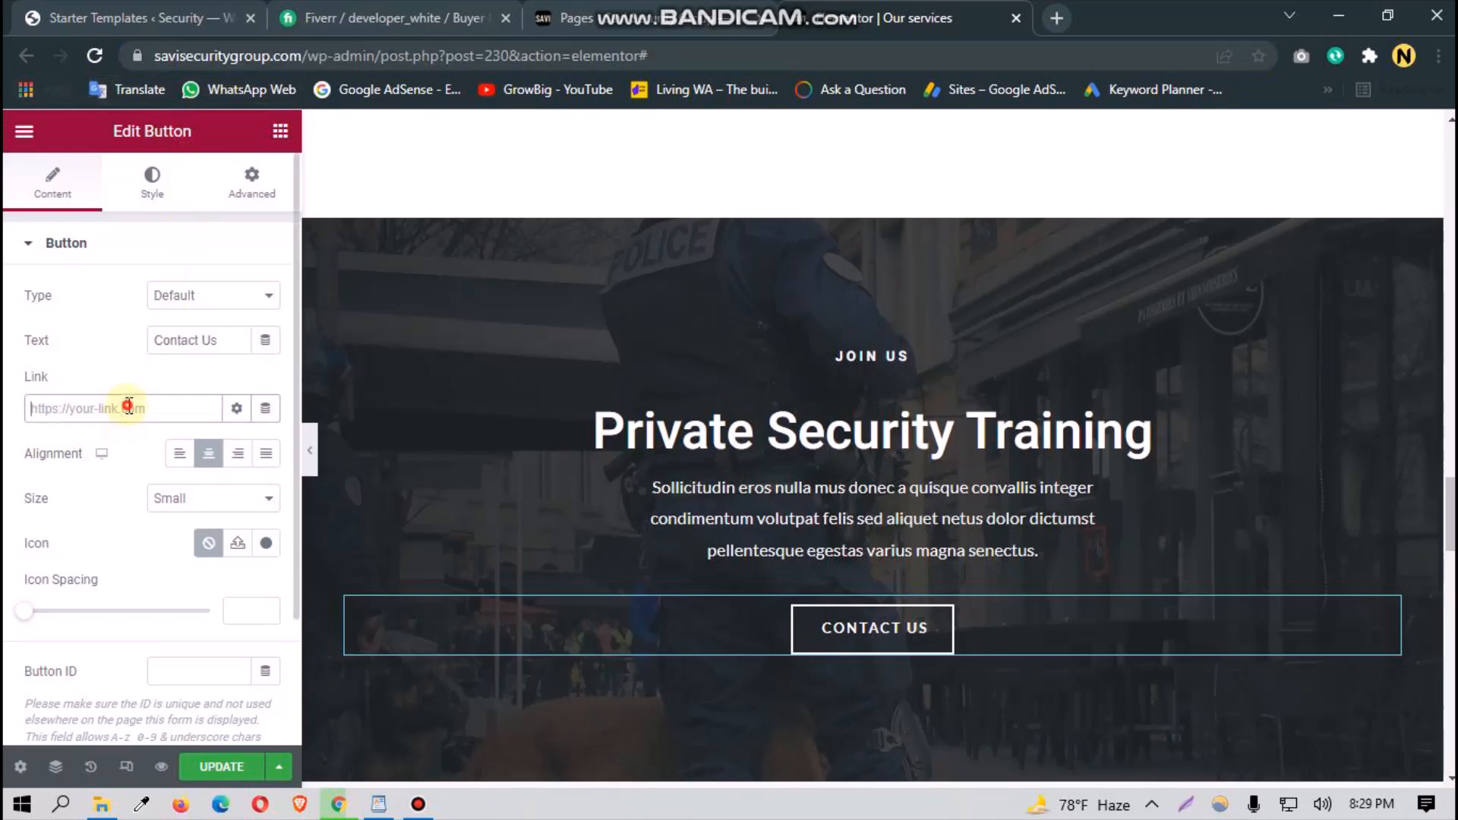
{"action": "key", "text": "ctrl+v"}
{"action": "type", "text": "contact-"}
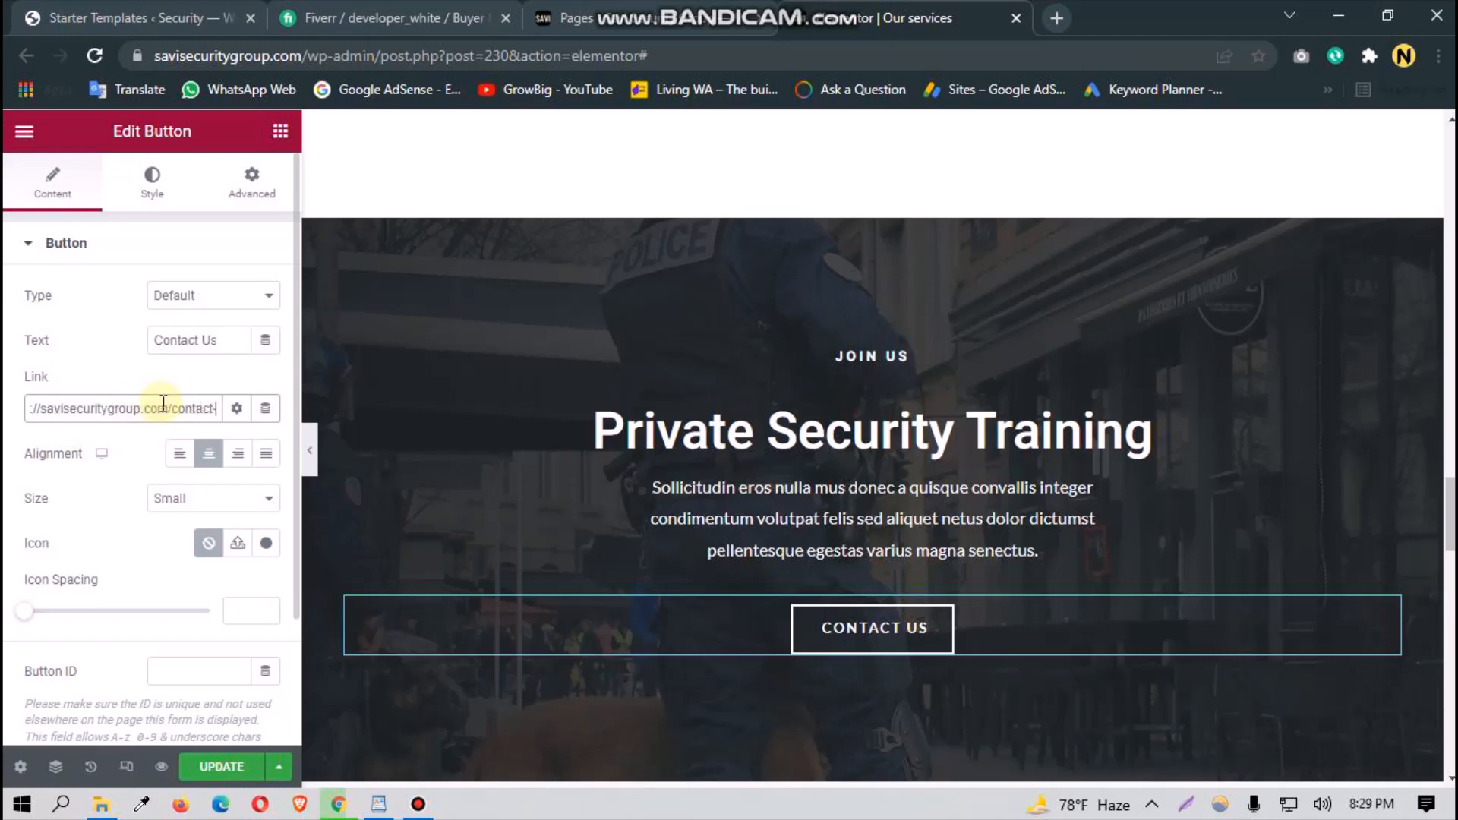
{"action": "type", "text": "us"}
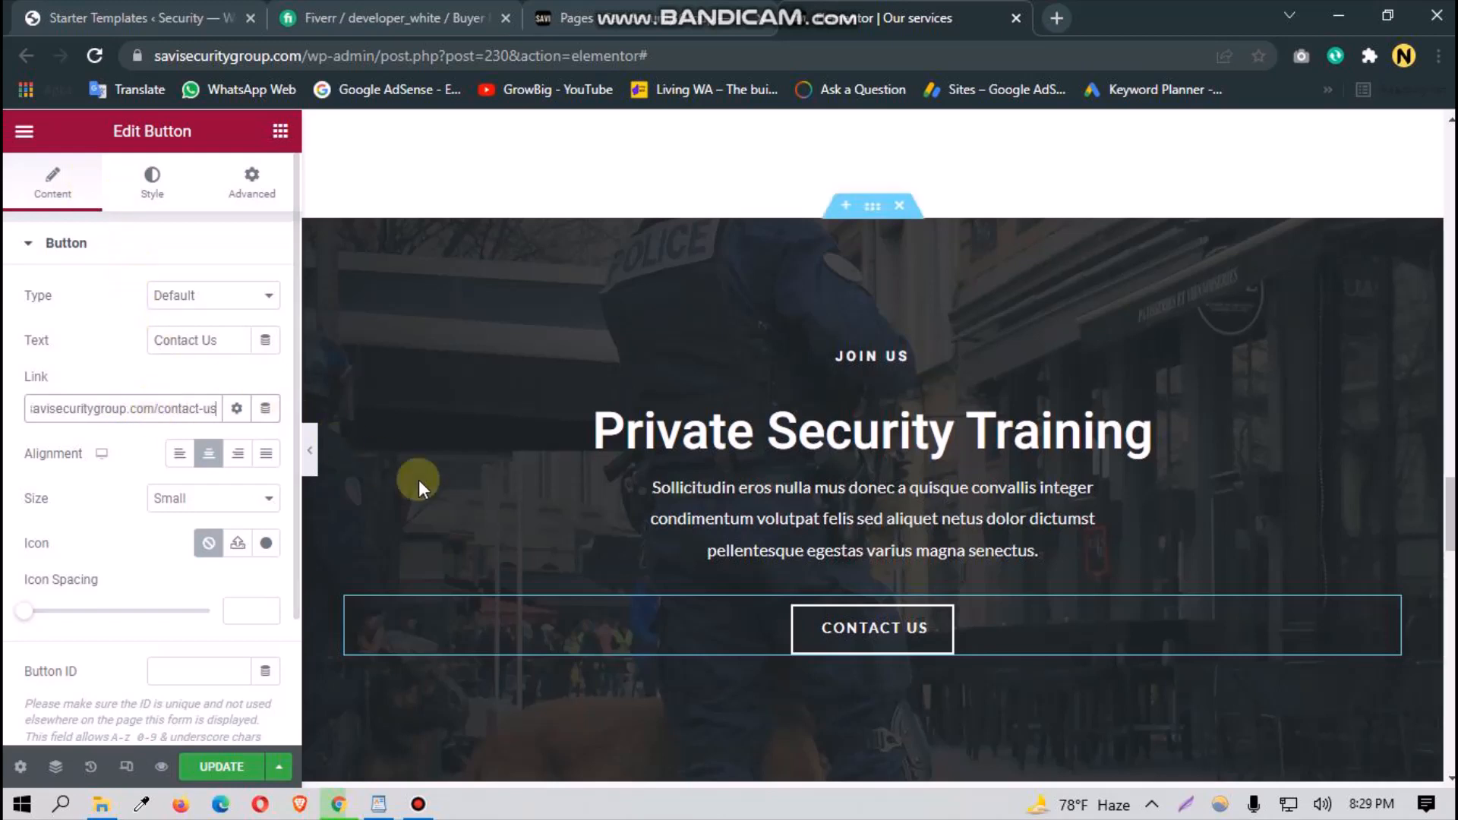
Step: Switch to WordPad and copy the Employment heading and the two lines about spontaneous applications below it as separate clipboard entries
{"action": "left_click", "coordinate": [378, 804]}
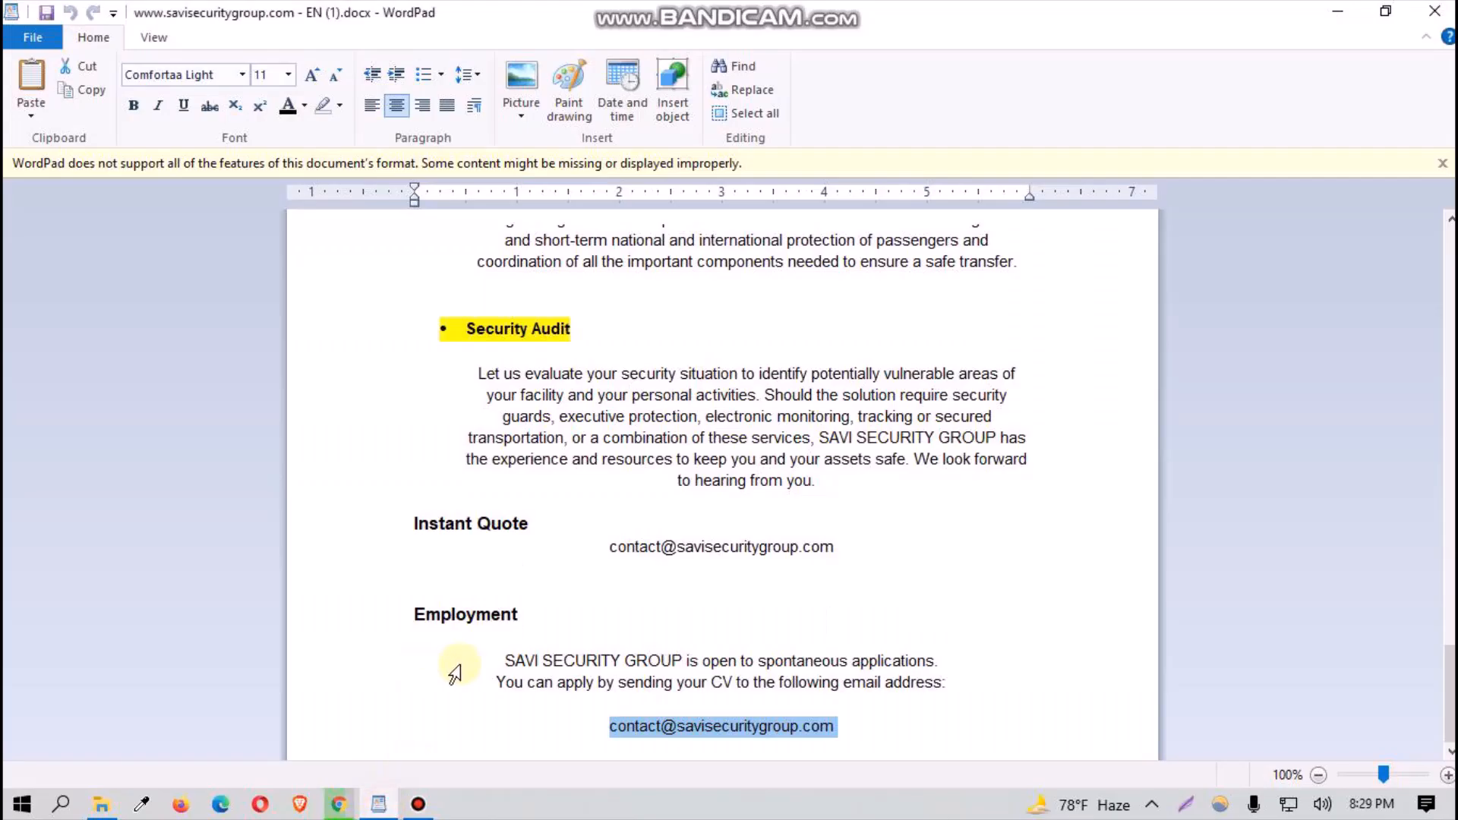
{"action": "double_click", "coordinate": [502, 629]}
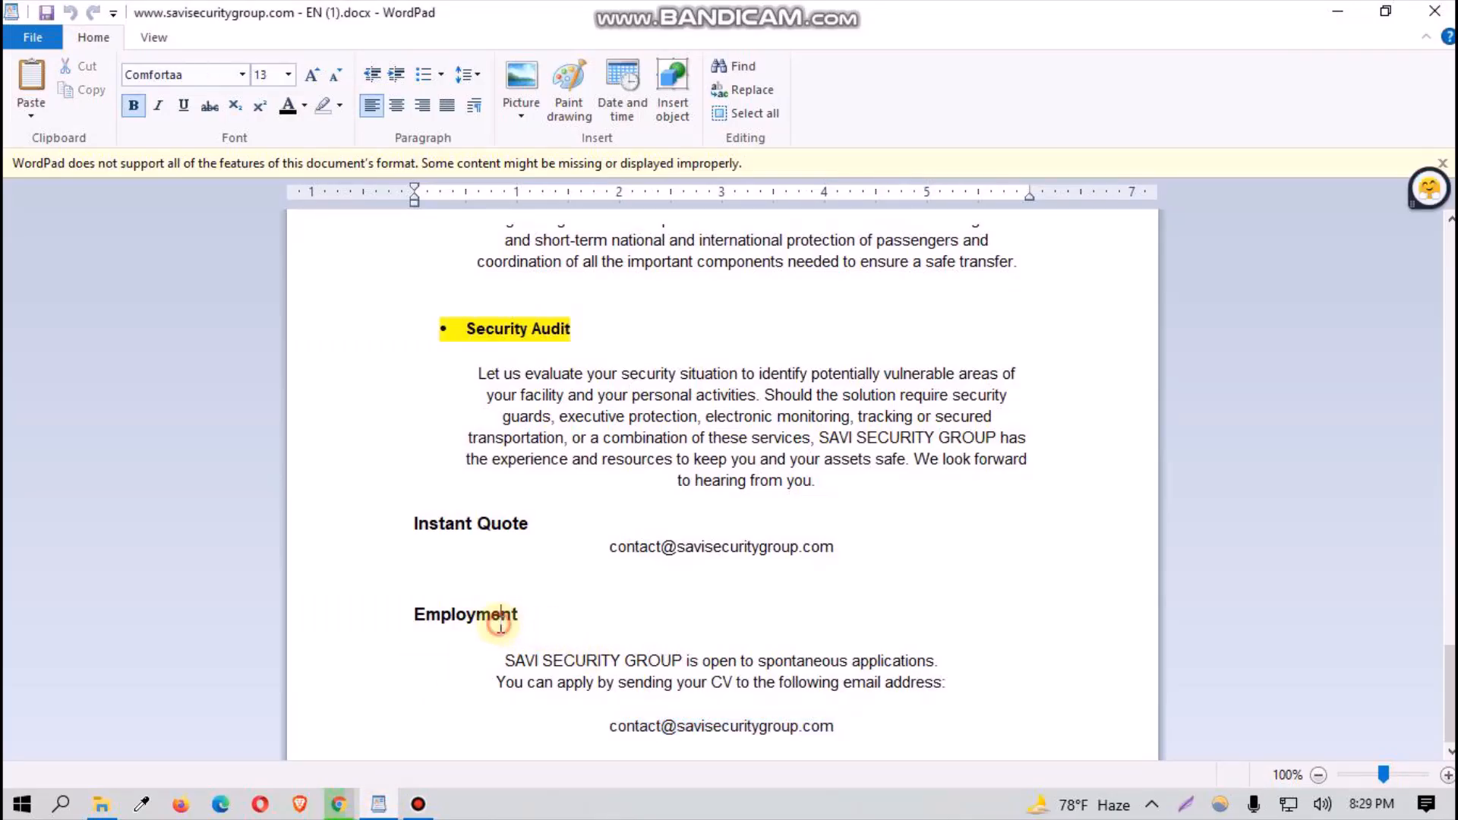
{"action": "double_click", "coordinate": [539, 679]}
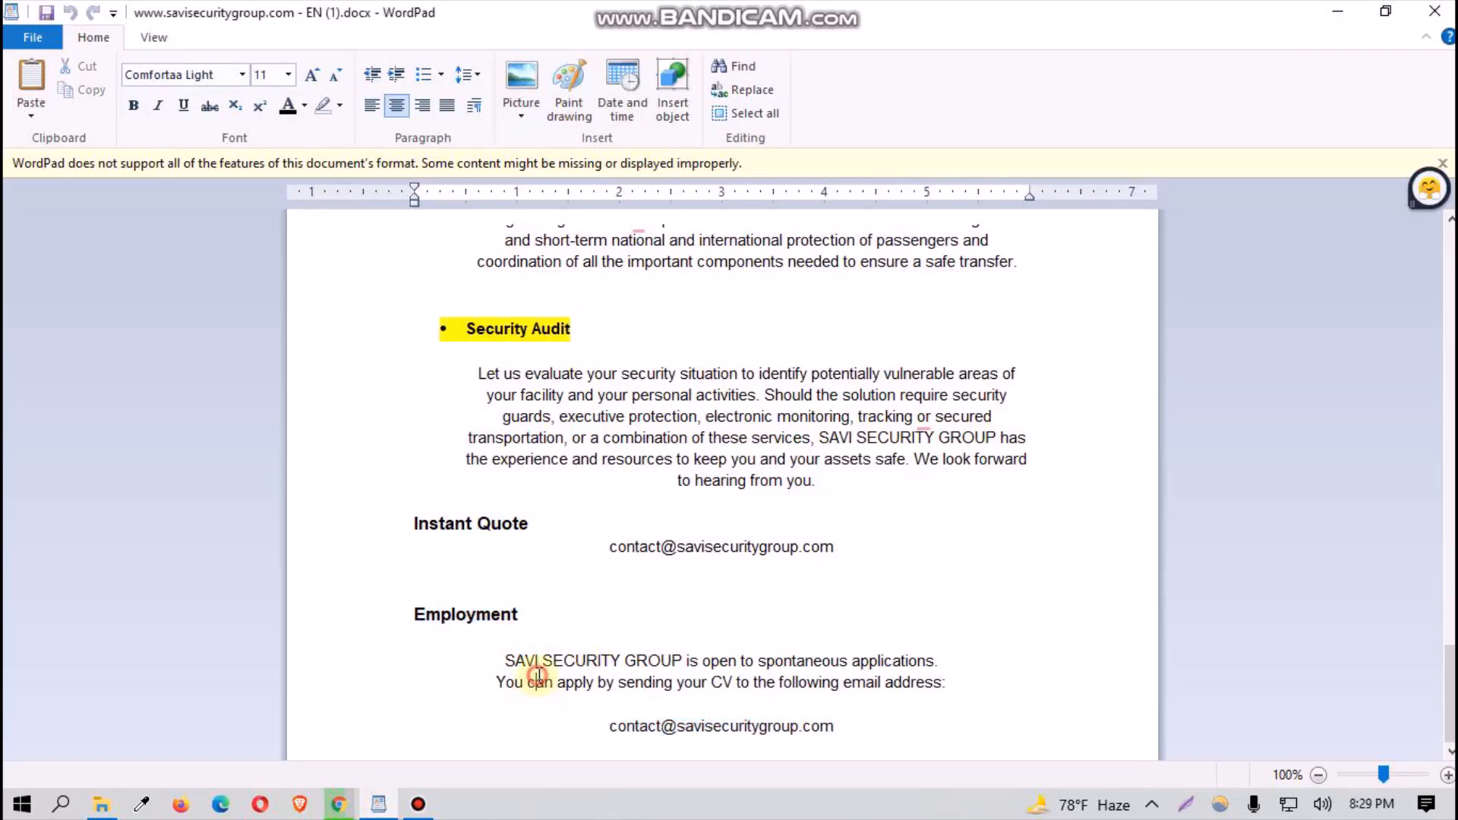
{"action": "triple_click", "coordinate": [539, 666]}
{"action": "left_click", "coordinate": [537, 662]}
{"action": "triple_click", "coordinate": [499, 662]}
{"action": "left_click_drag", "start_coordinate": [502, 666], "coordinate": [955, 691]}
{"action": "key", "text": "super+c"}
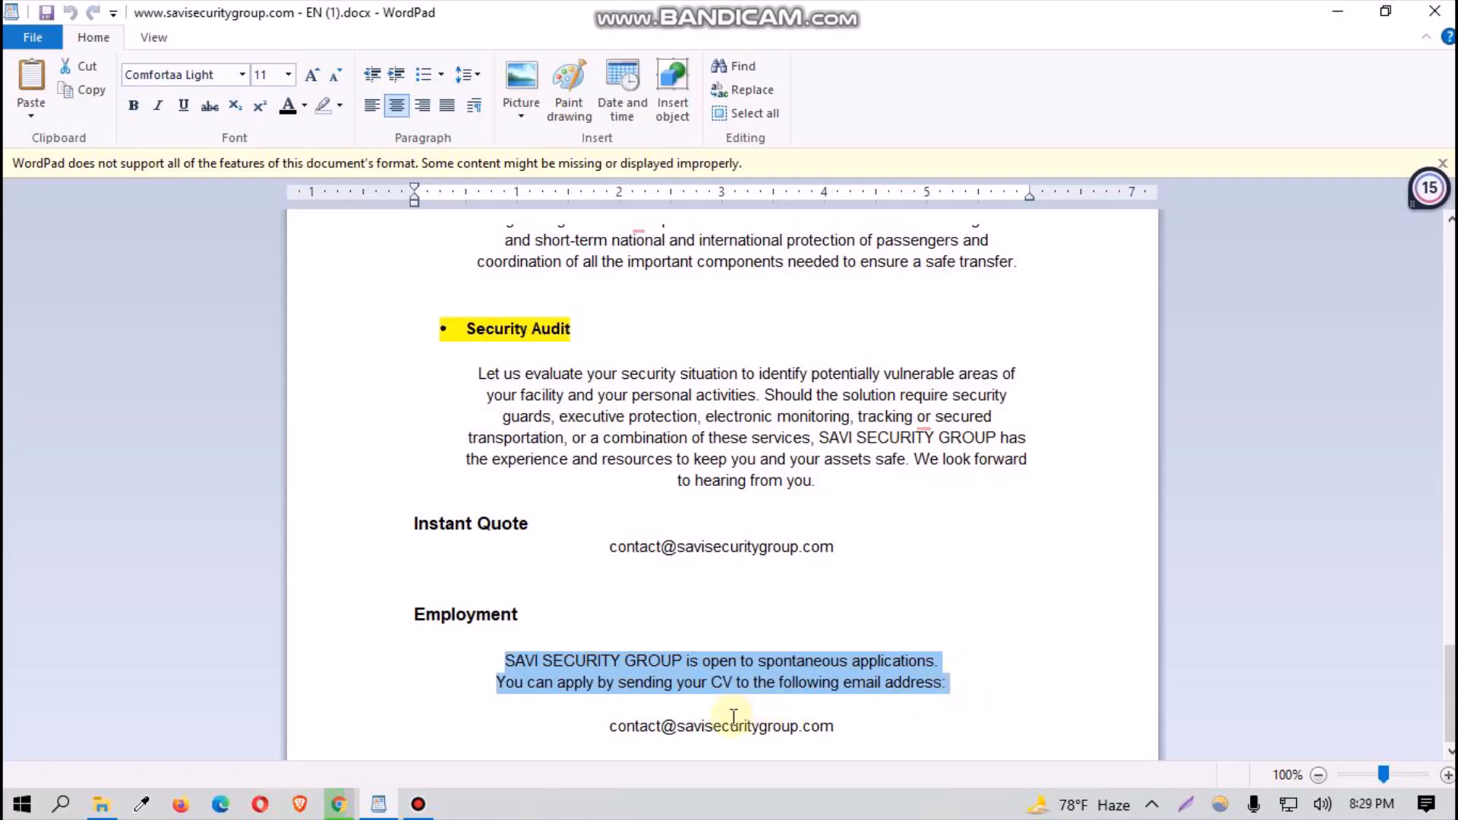
Step: Switch back to Elementor in Chrome and replace the "Private Security Training" heading with the copied "Employment"
{"action": "left_click", "coordinate": [387, 803]}
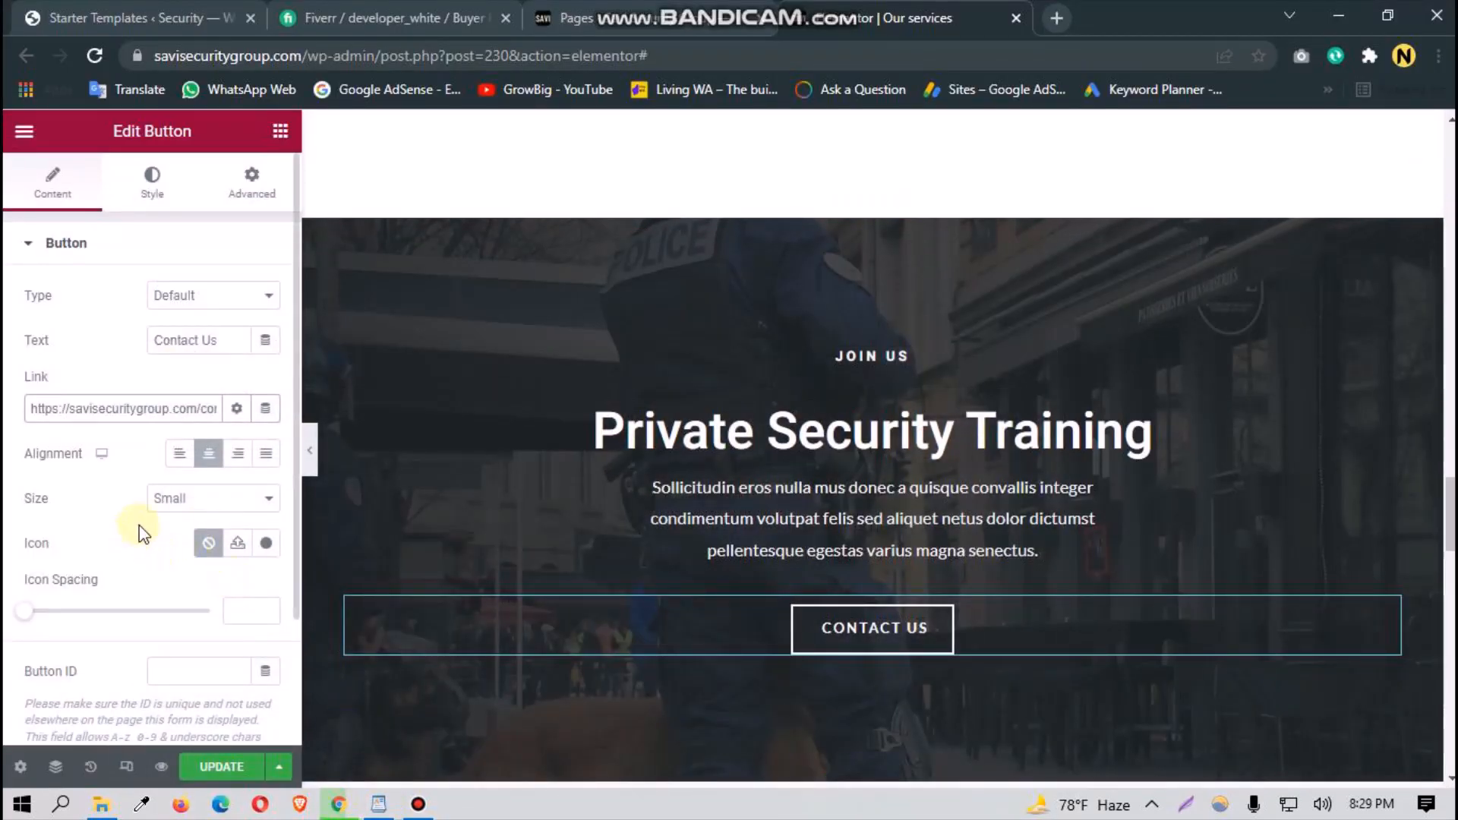
{"action": "left_click", "coordinate": [734, 432]}
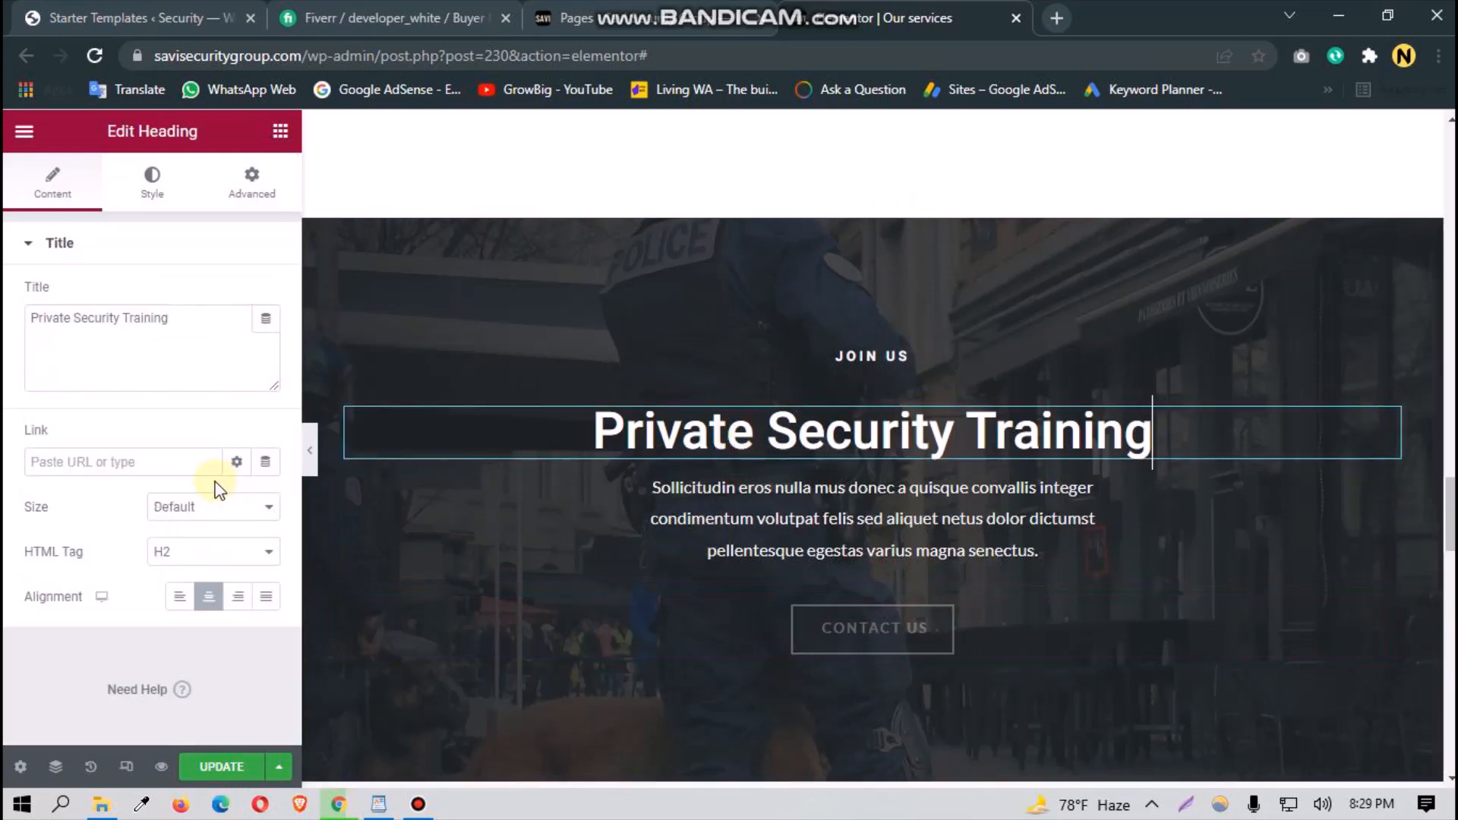
{"action": "left_click_drag", "start_coordinate": [182, 327], "coordinate": [9, 316]}
{"action": "key", "text": "BackSpace"}
{"action": "key", "text": "super+v"}
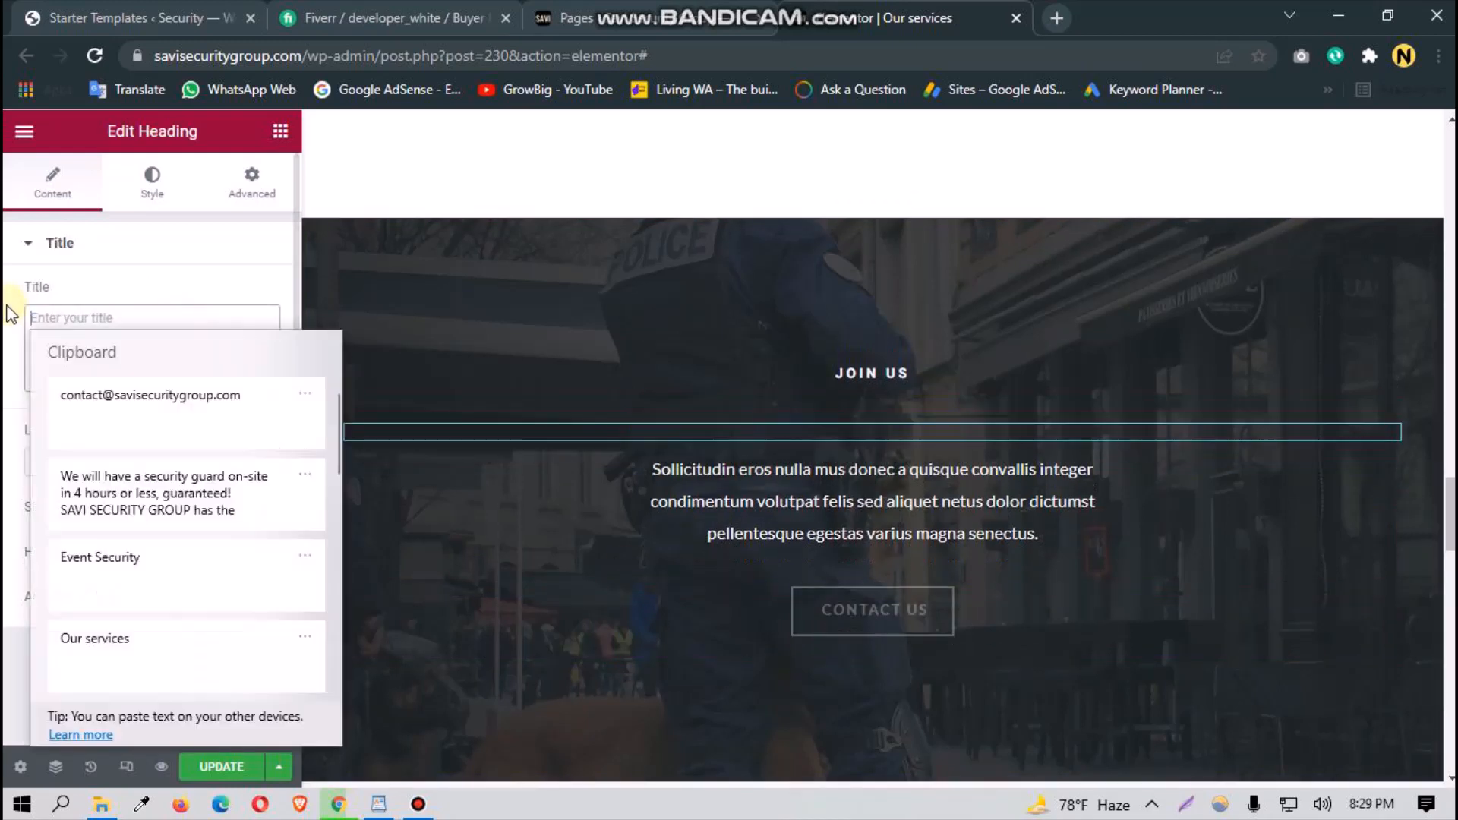
{"action": "left_click", "coordinate": [127, 504]}
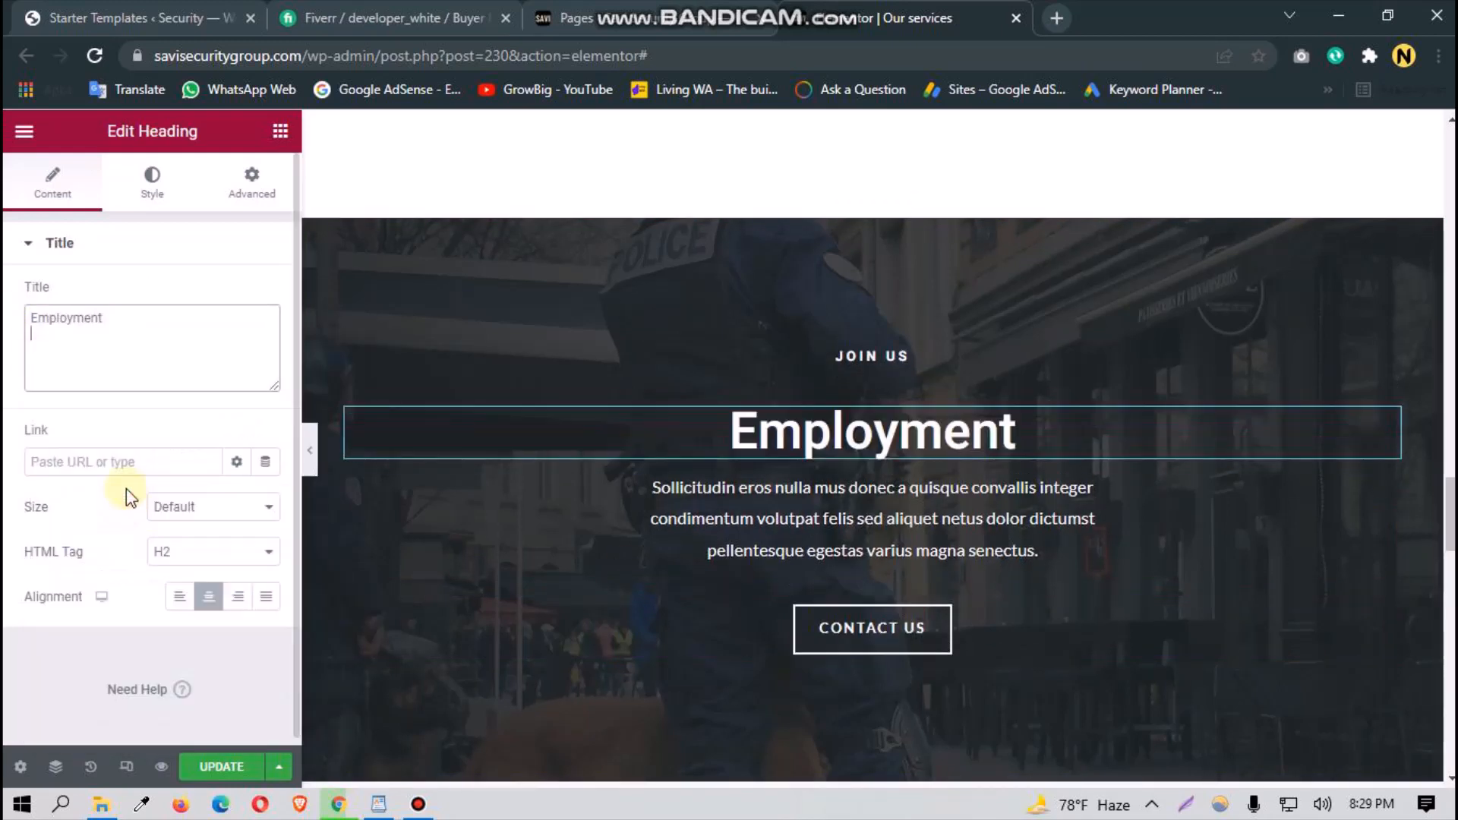
Step: Replace the placeholder paragraph under the Employment heading with the copied text about spontaneous applications and sending a CV
{"action": "left_click", "coordinate": [729, 517]}
{"action": "left_click_drag", "start_coordinate": [209, 619], "coordinate": [10, 425]}
{"action": "key", "text": "BackSpace"}
{"action": "key", "text": "super+v"}
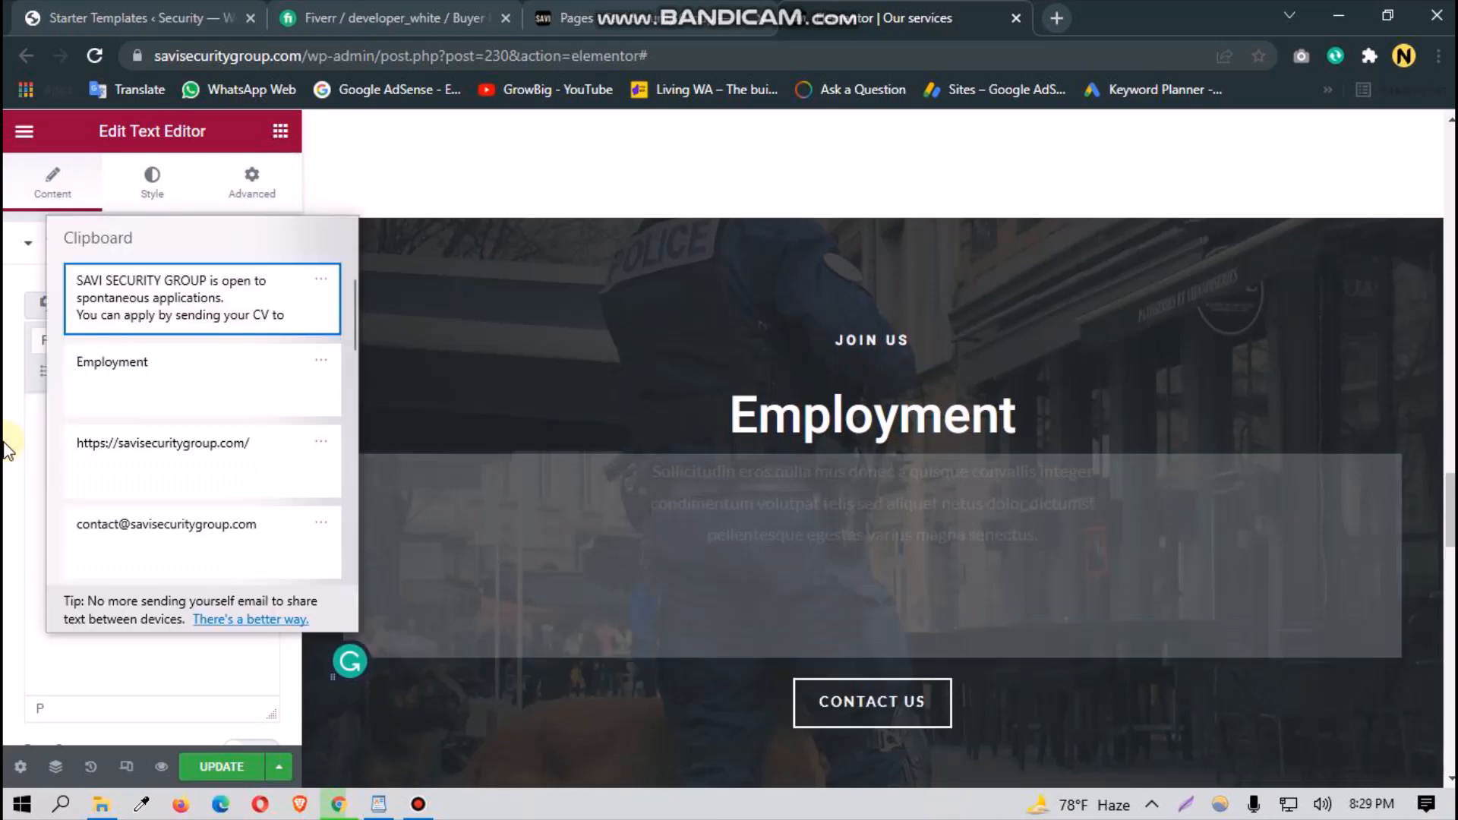
{"action": "left_click", "coordinate": [161, 311]}
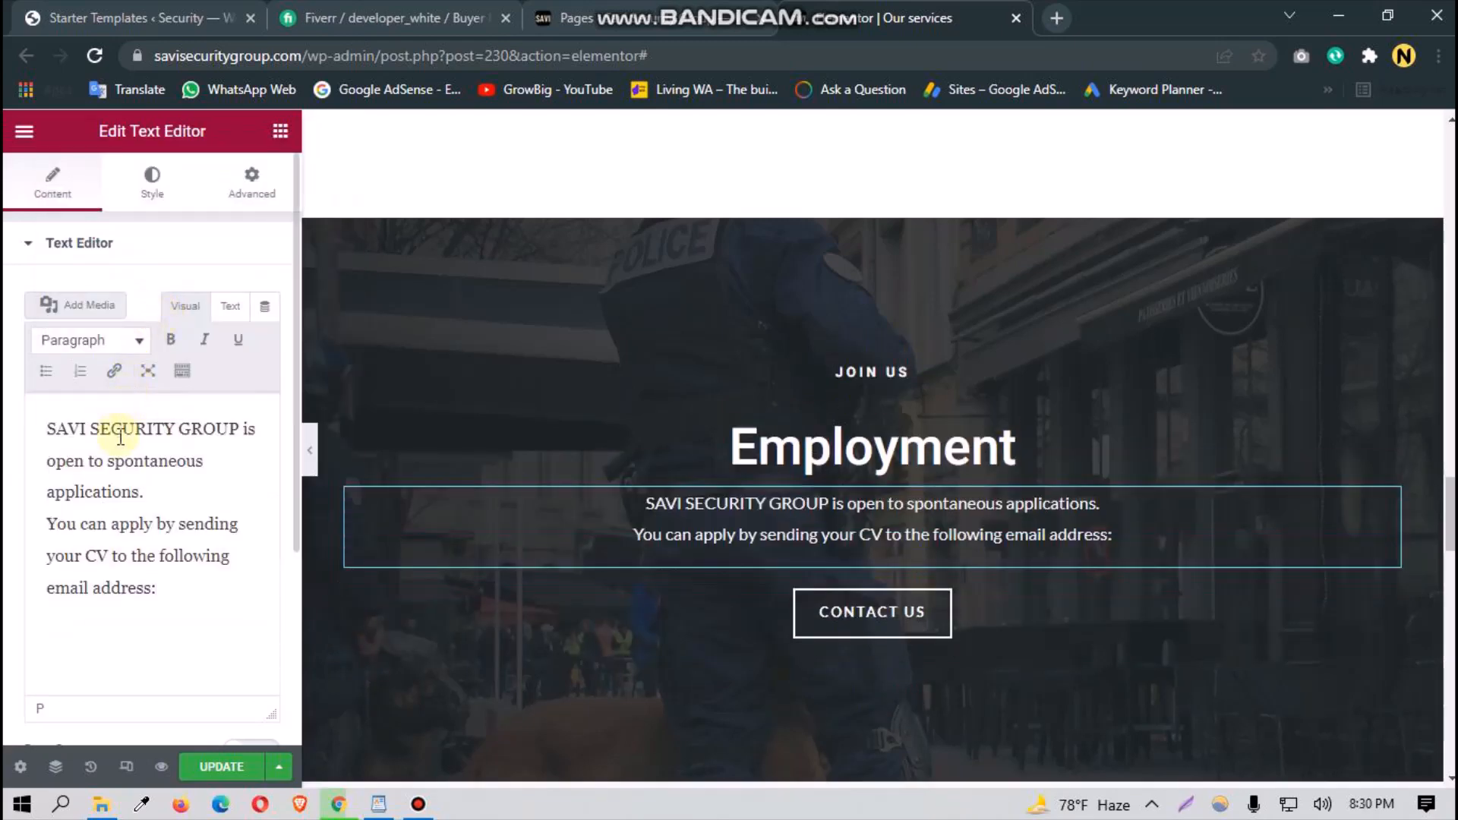
Step: Add the copied contact e-mail address as a new paragraph at the end of the Employment text
{"action": "key", "text": "Return"}
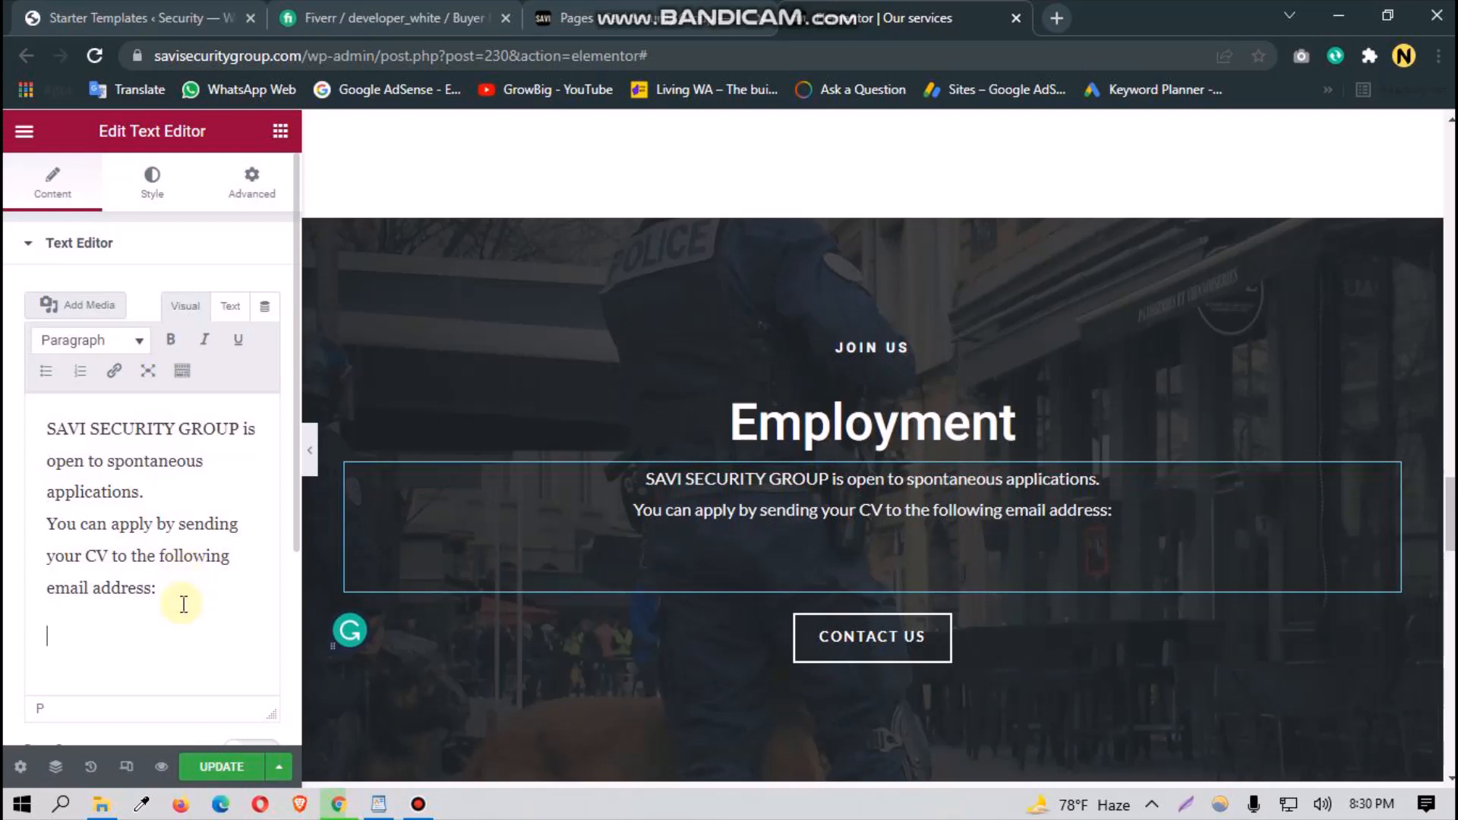
{"action": "key", "text": "super+v"}
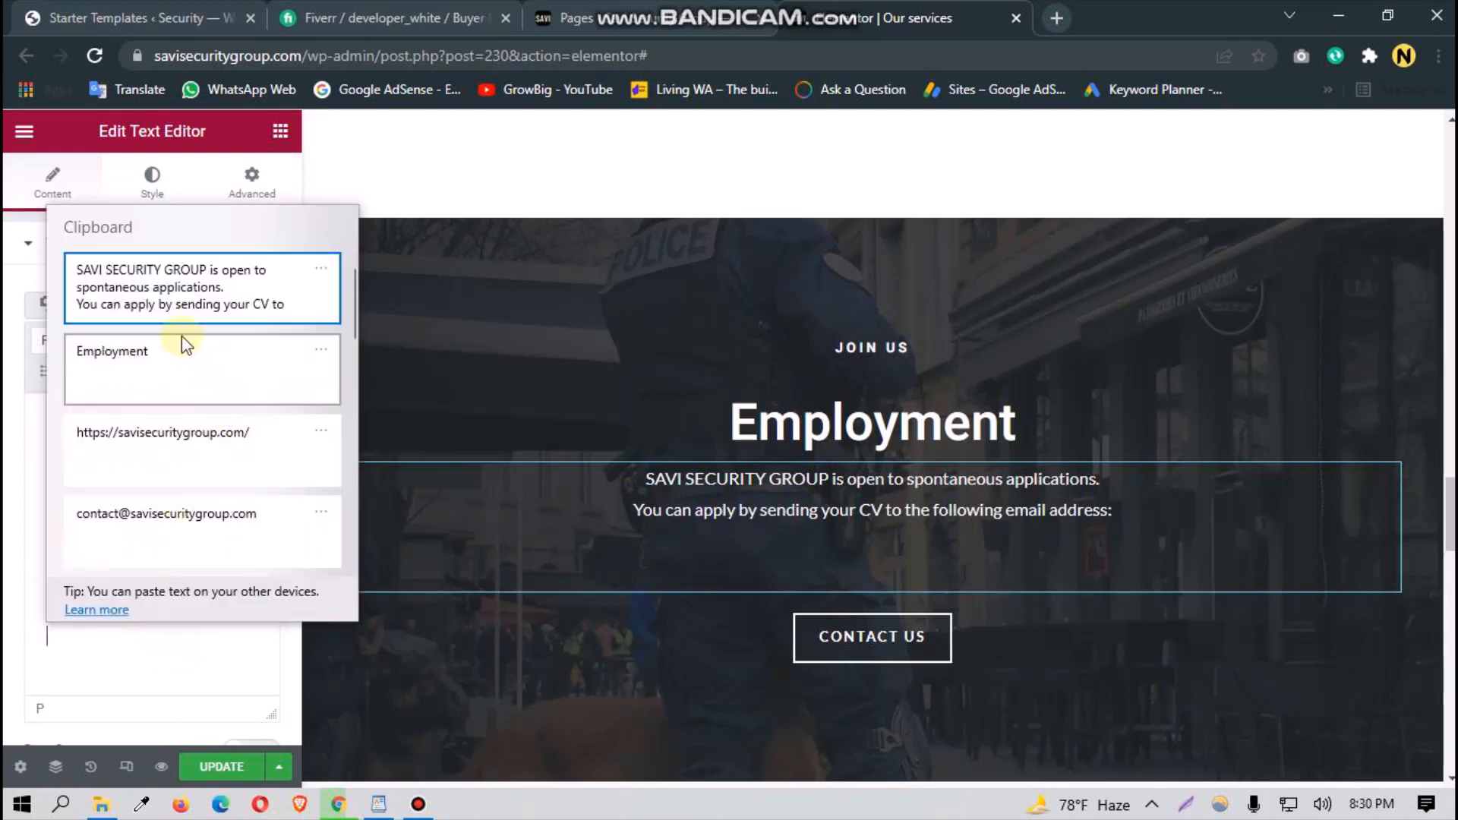
{"action": "left_click", "coordinate": [193, 521]}
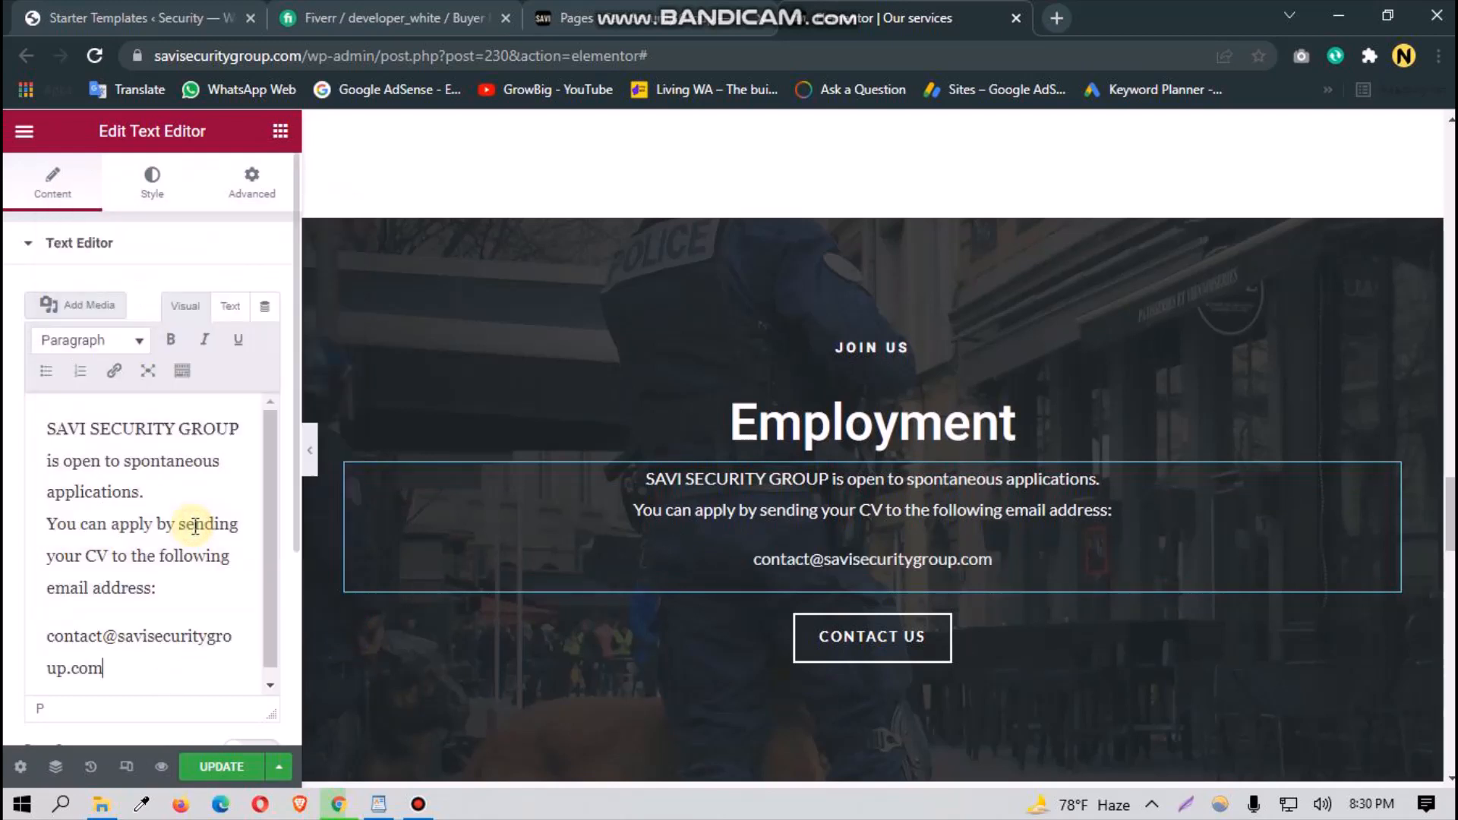
Step: Look through the training topic boxes and the rest of the Our services page down to the footer
{"action": "scroll", "coordinate": [746, 610], "scroll_direction": "down", "scroll_amount": 1}
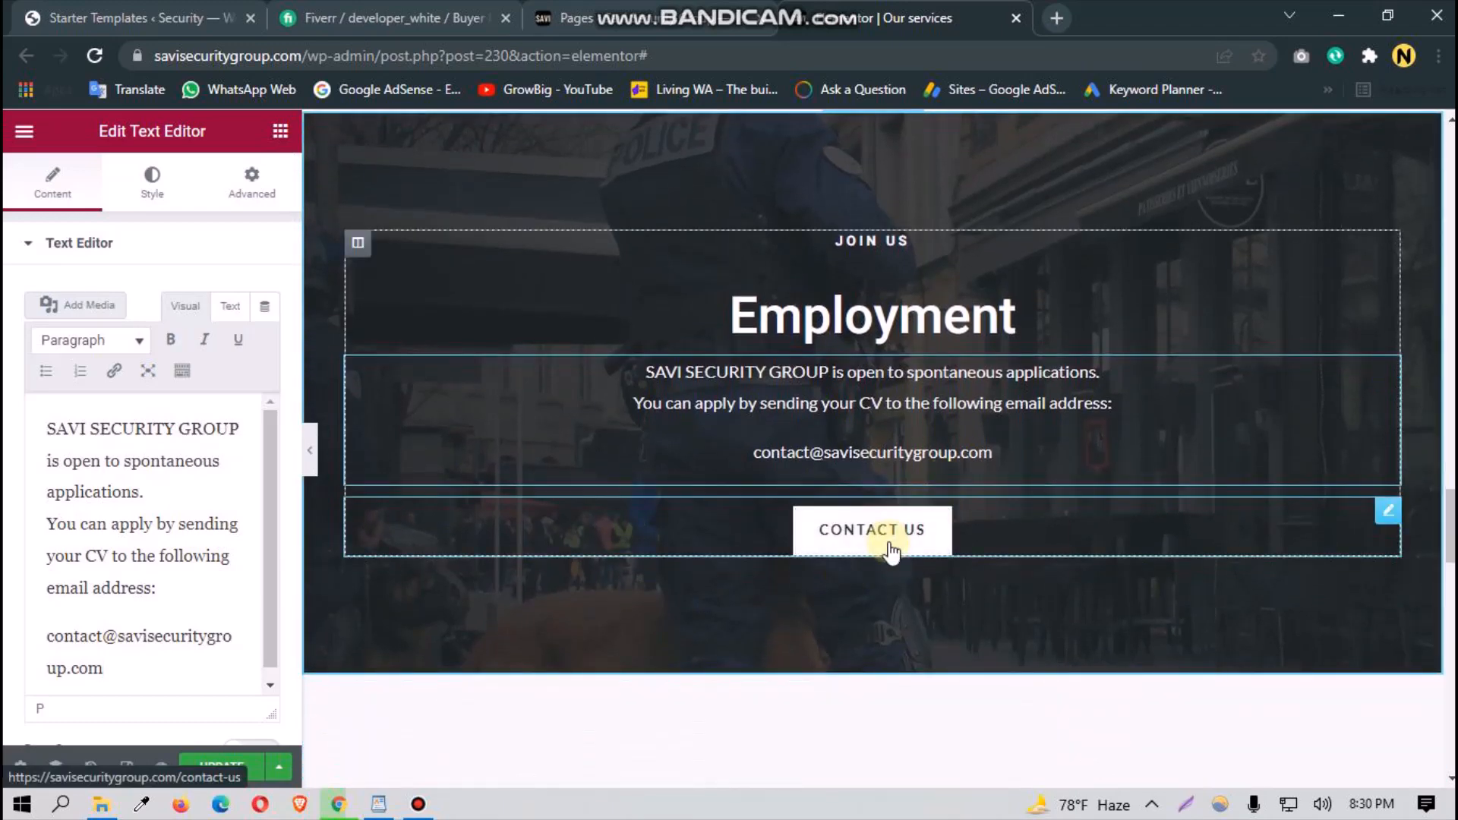
{"action": "scroll", "coordinate": [883, 558], "scroll_direction": "down", "scroll_amount": 10}
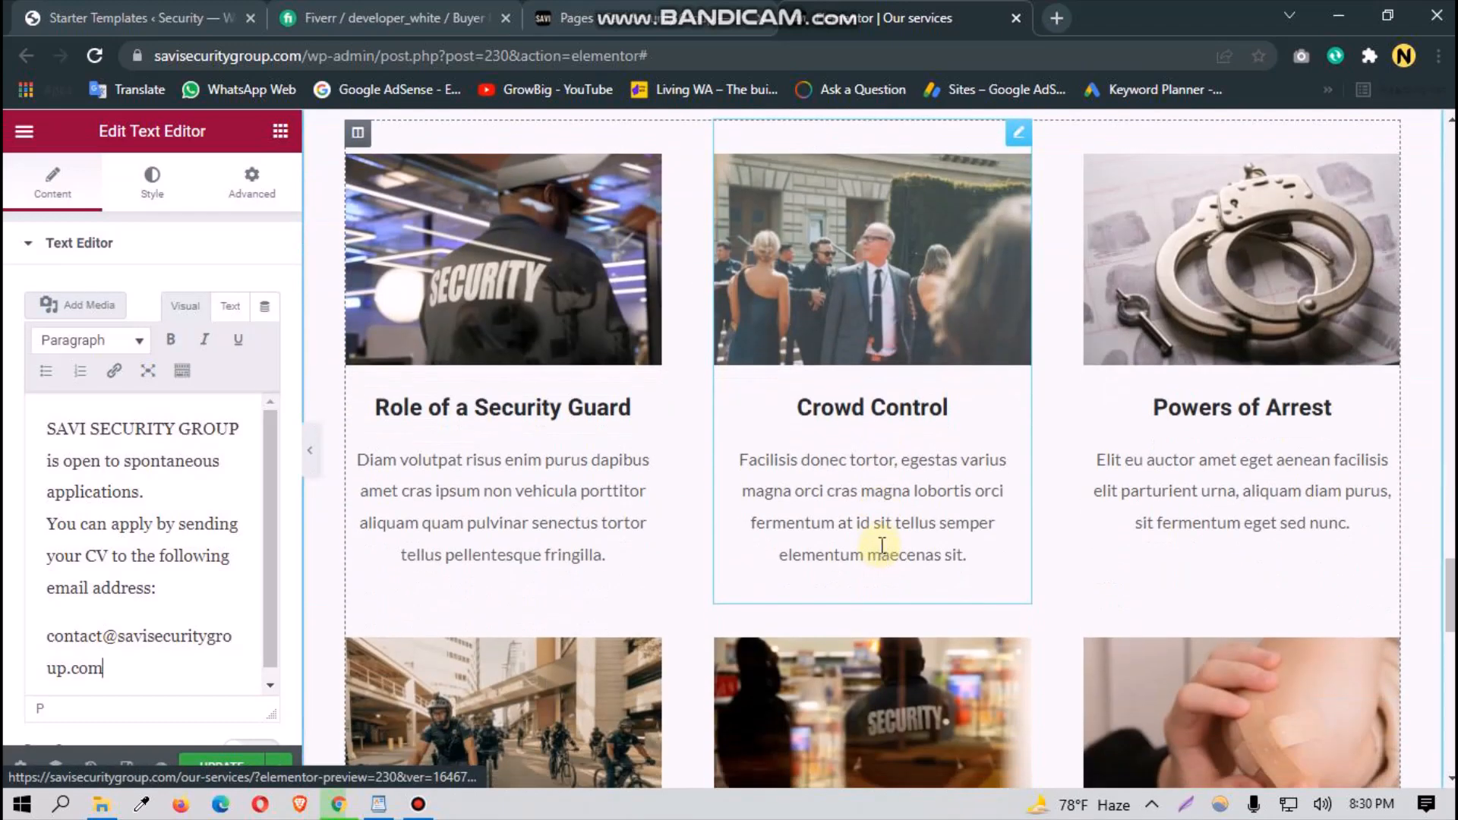
{"action": "scroll", "coordinate": [881, 546], "scroll_direction": "up", "scroll_amount": 2}
{"action": "scroll", "coordinate": [878, 544], "scroll_direction": "down", "scroll_amount": 2}
{"action": "scroll", "coordinate": [876, 539], "scroll_direction": "down", "scroll_amount": 4}
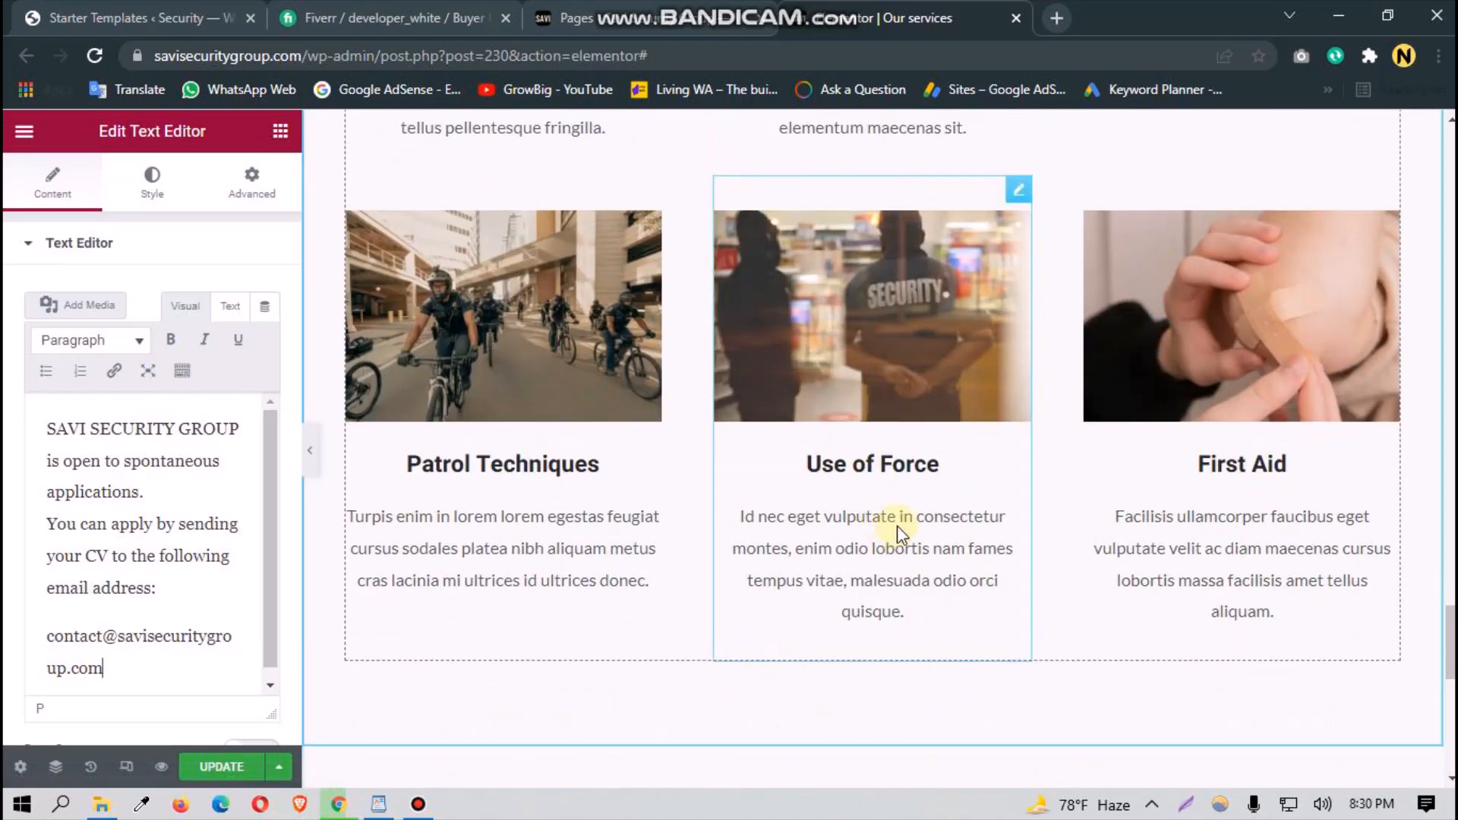
{"action": "scroll", "coordinate": [898, 528], "scroll_direction": "down", "scroll_amount": 2}
{"action": "scroll", "coordinate": [903, 555], "scroll_direction": "down", "scroll_amount": 5}
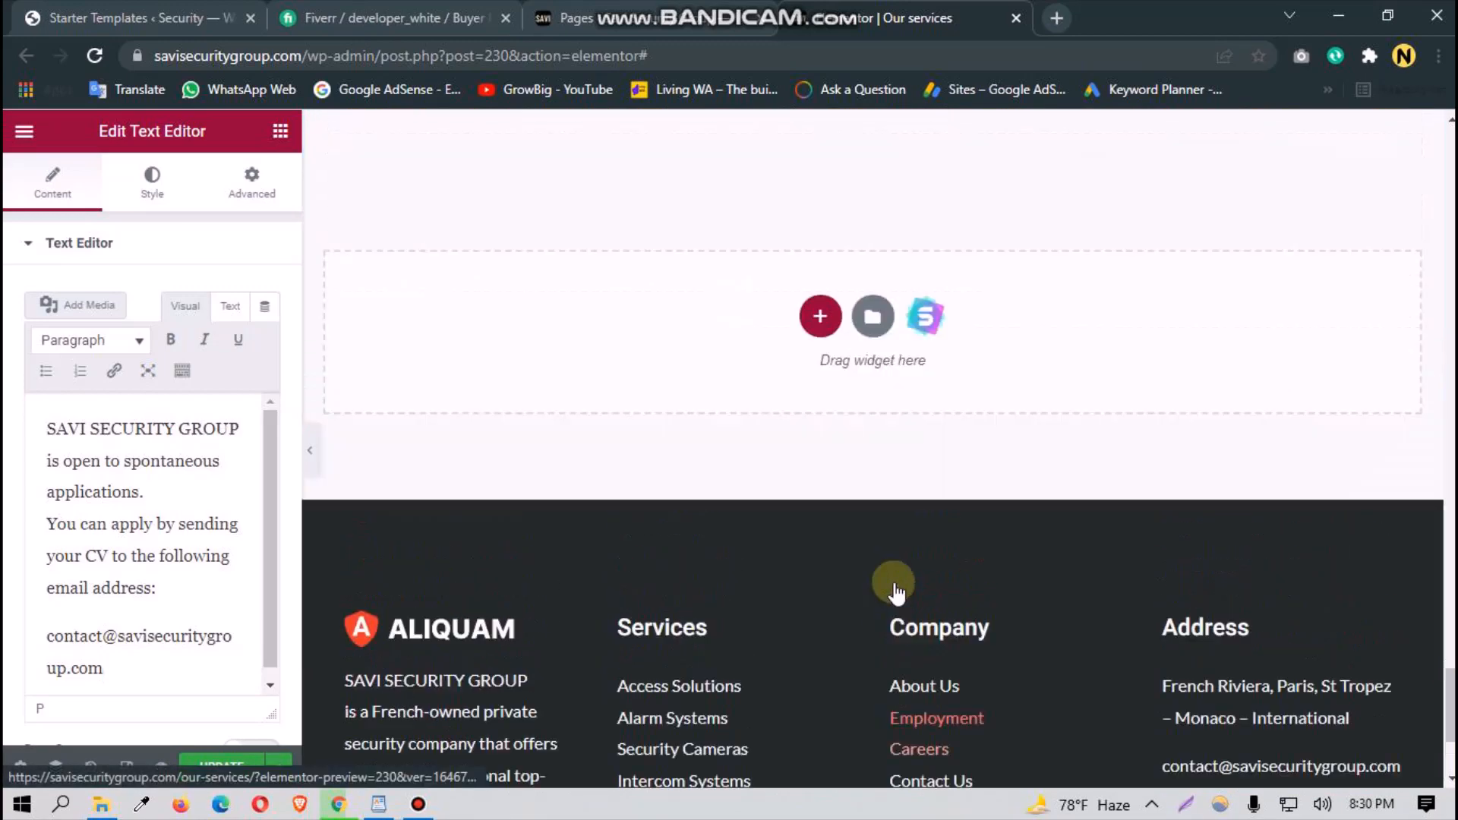
Step: Delete the section of training topic image boxes directly below the Employment section
{"action": "scroll", "coordinate": [908, 586], "scroll_direction": "up", "scroll_amount": 10}
{"action": "scroll", "coordinate": [913, 592], "scroll_direction": "up", "scroll_amount": 5}
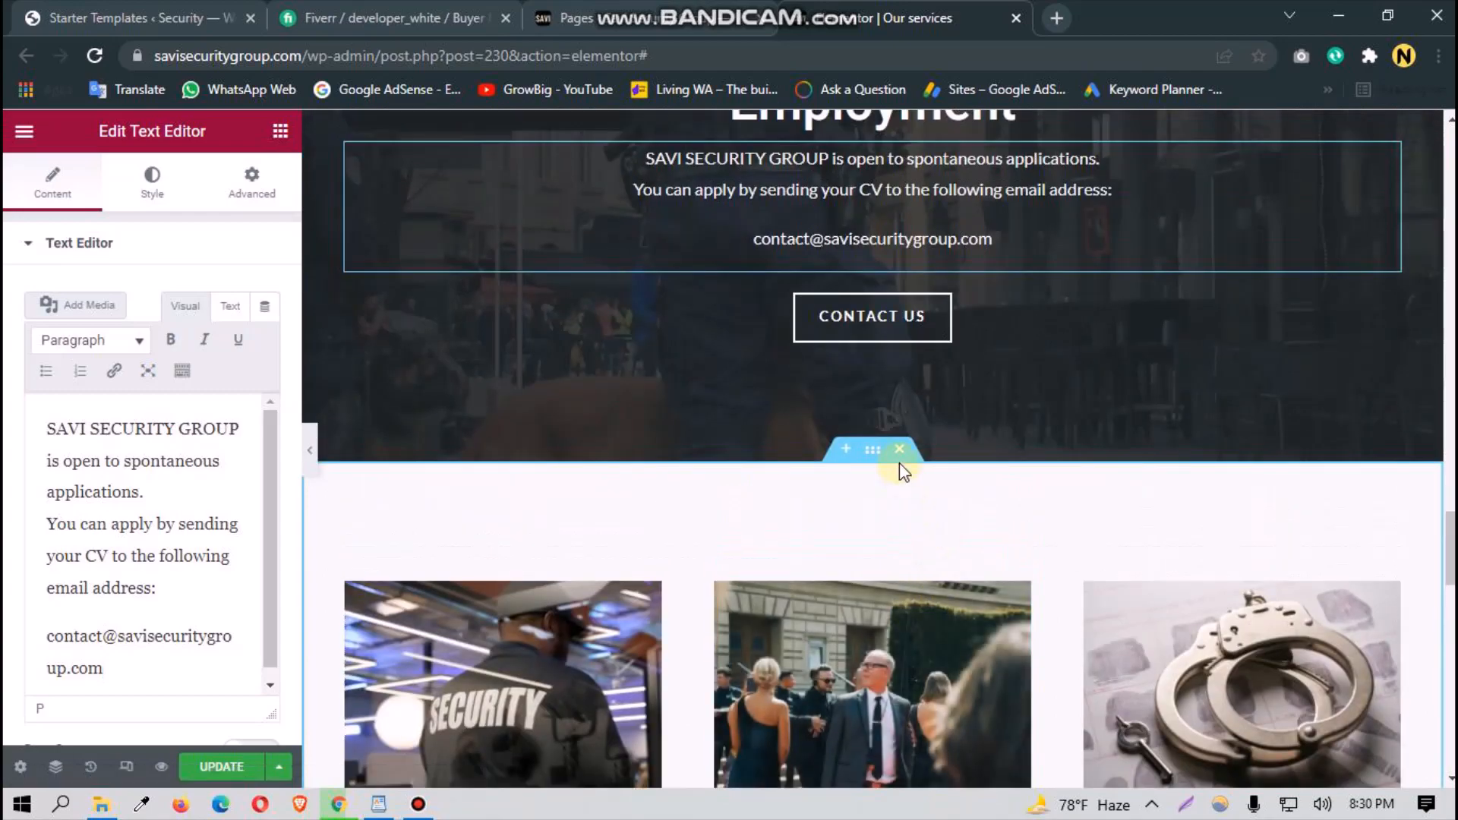
{"action": "left_click", "coordinate": [899, 449]}
Step: Select the Alarm Systems image box below Event Security on the Our services page
{"action": "scroll", "coordinate": [845, 559], "scroll_direction": "up", "scroll_amount": 10}
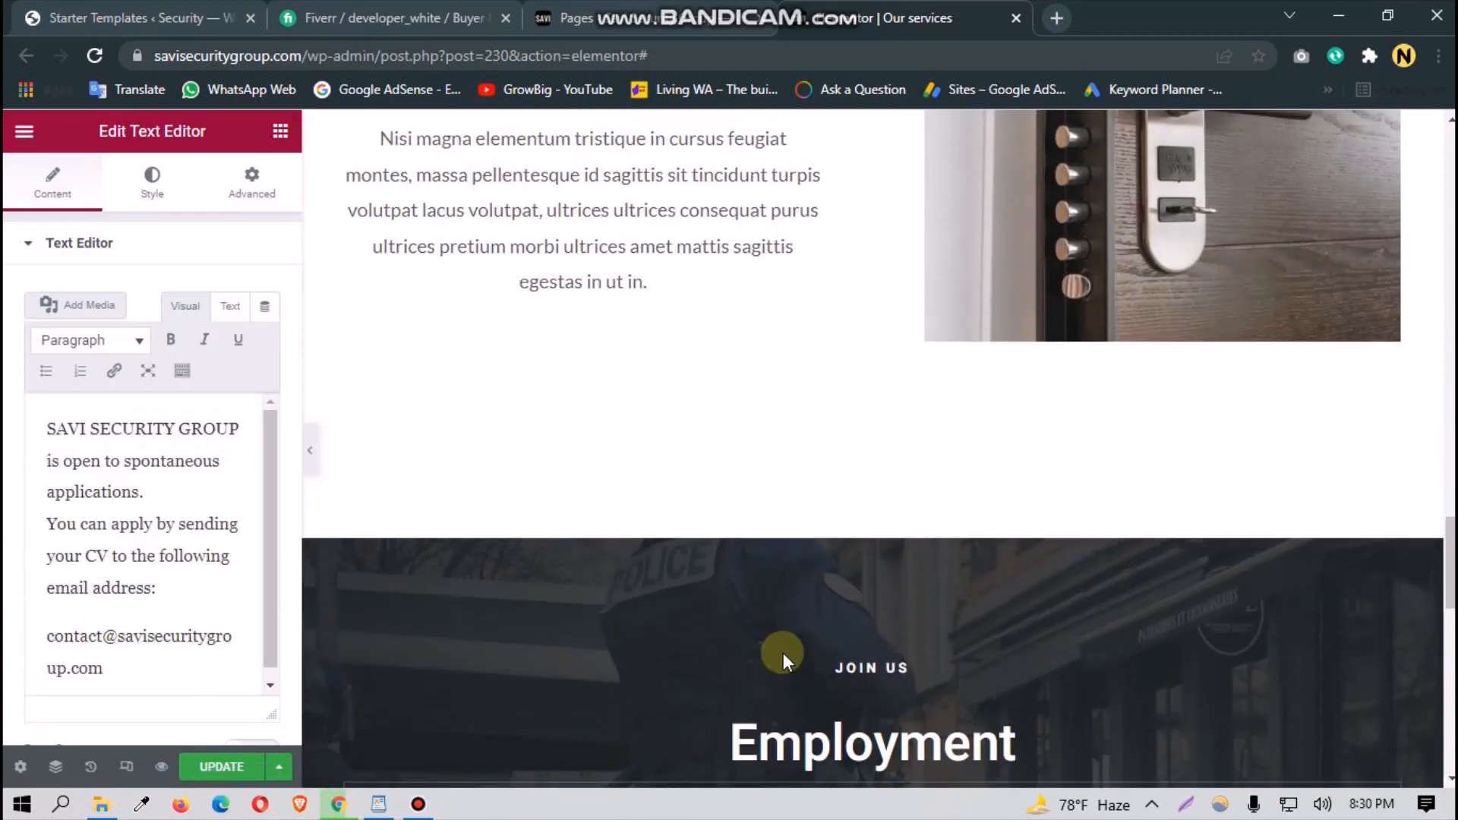
{"action": "scroll", "coordinate": [706, 647], "scroll_direction": "up", "scroll_amount": 10}
{"action": "scroll", "coordinate": [734, 670], "scroll_direction": "down", "scroll_amount": 6}
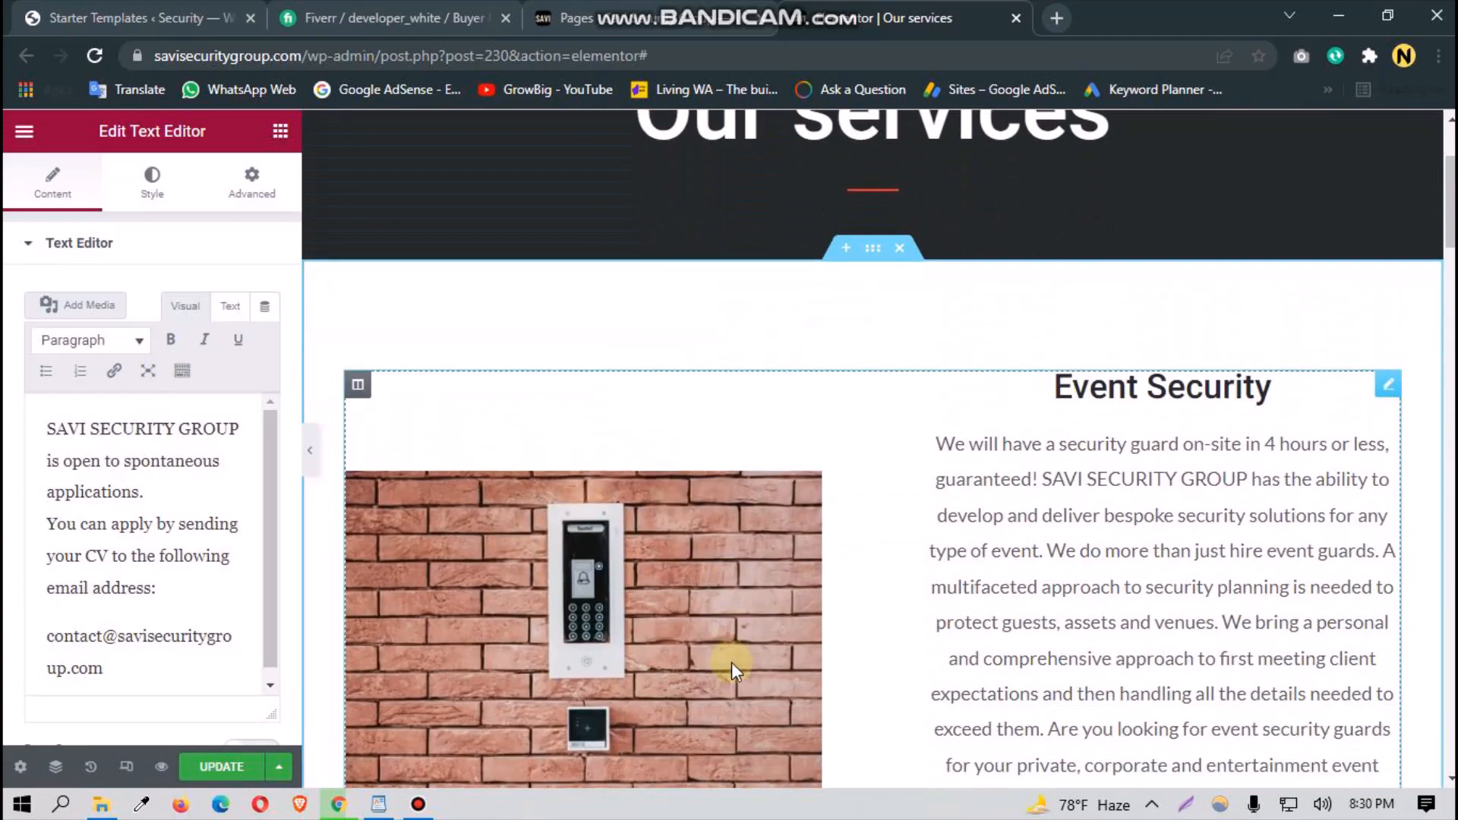
{"action": "scroll", "coordinate": [733, 661], "scroll_direction": "down", "scroll_amount": 3}
{"action": "scroll", "coordinate": [702, 485], "scroll_direction": "up", "scroll_amount": 3}
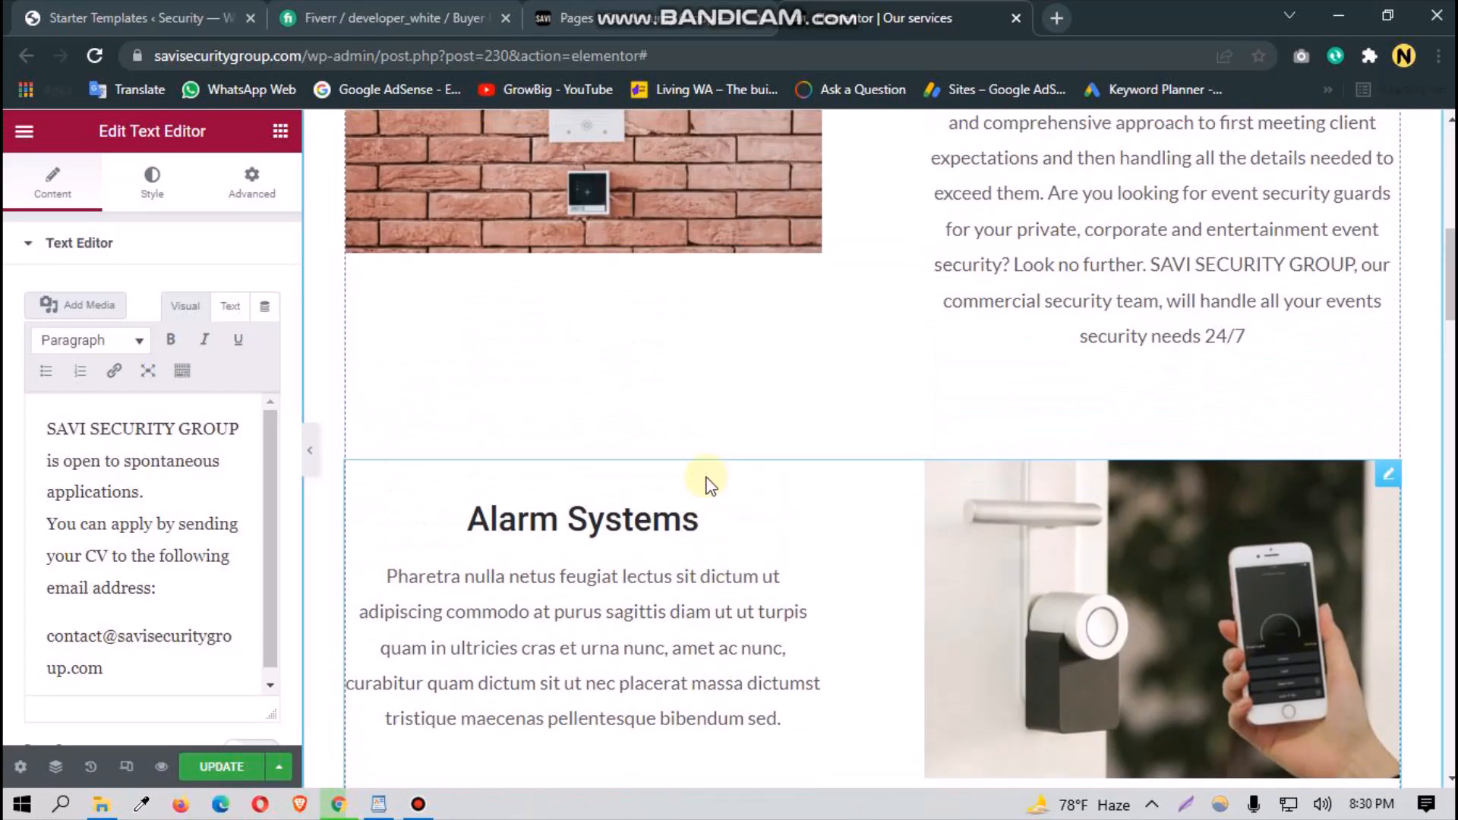
{"action": "left_click", "coordinate": [690, 545]}
Step: Switch to the company document in WordPad and copy the "Estate Security" heading from its Our services section
{"action": "left_click", "coordinate": [379, 804]}
{"action": "scroll", "coordinate": [569, 595], "scroll_direction": "down", "scroll_amount": 2}
{"action": "scroll", "coordinate": [560, 595], "scroll_direction": "up", "scroll_amount": 10}
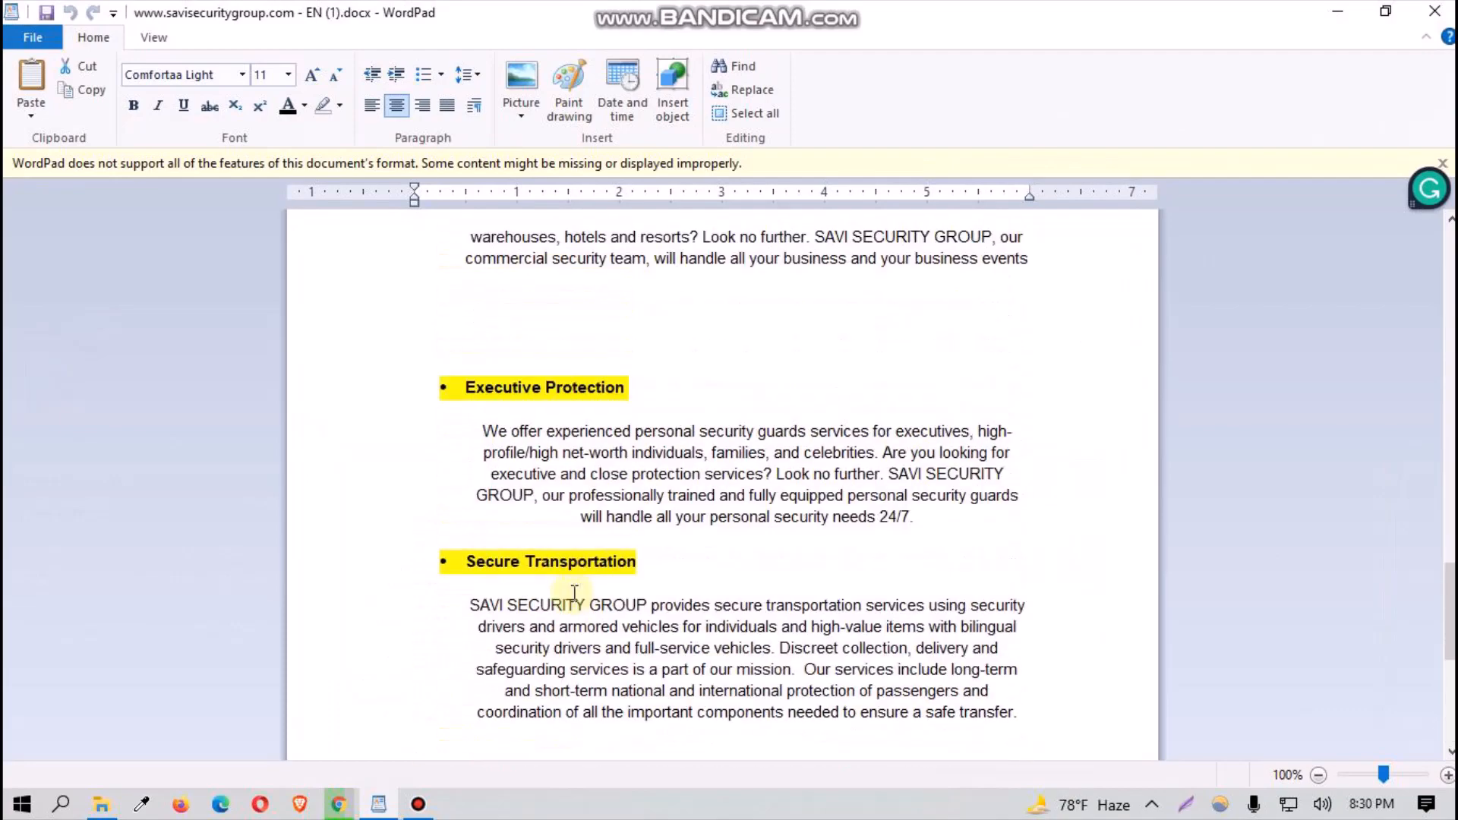
{"action": "scroll", "coordinate": [425, 558], "scroll_direction": "up", "scroll_amount": 2}
{"action": "left_click", "coordinate": [387, 539]}
{"action": "scroll", "coordinate": [474, 550], "scroll_direction": "up", "scroll_amount": 2}
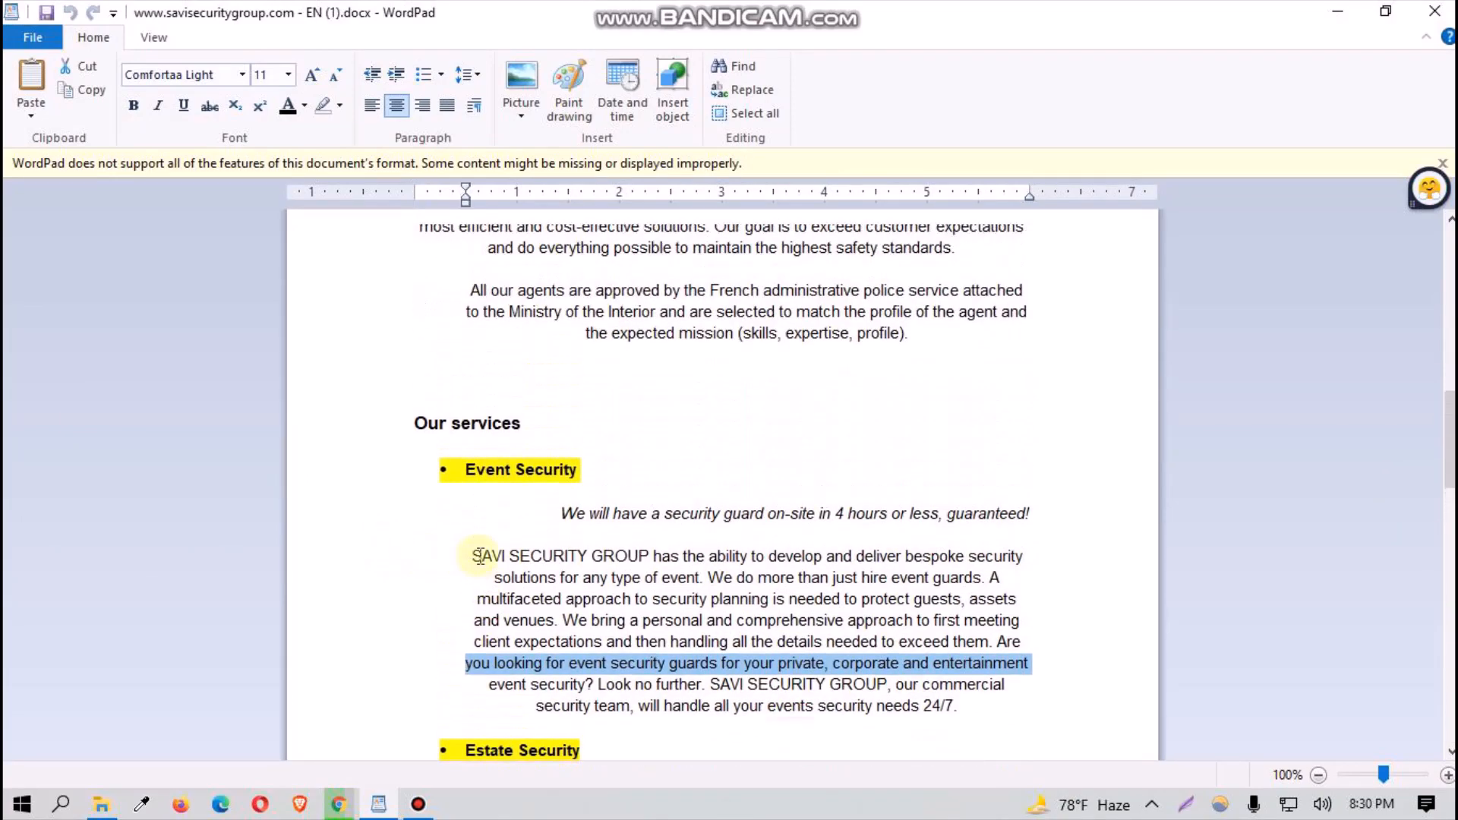
{"action": "scroll", "coordinate": [486, 550], "scroll_direction": "down", "scroll_amount": 3}
{"action": "scroll", "coordinate": [537, 578], "scroll_direction": "up", "scroll_amount": 2}
{"action": "scroll", "coordinate": [539, 566], "scroll_direction": "down", "scroll_amount": 3}
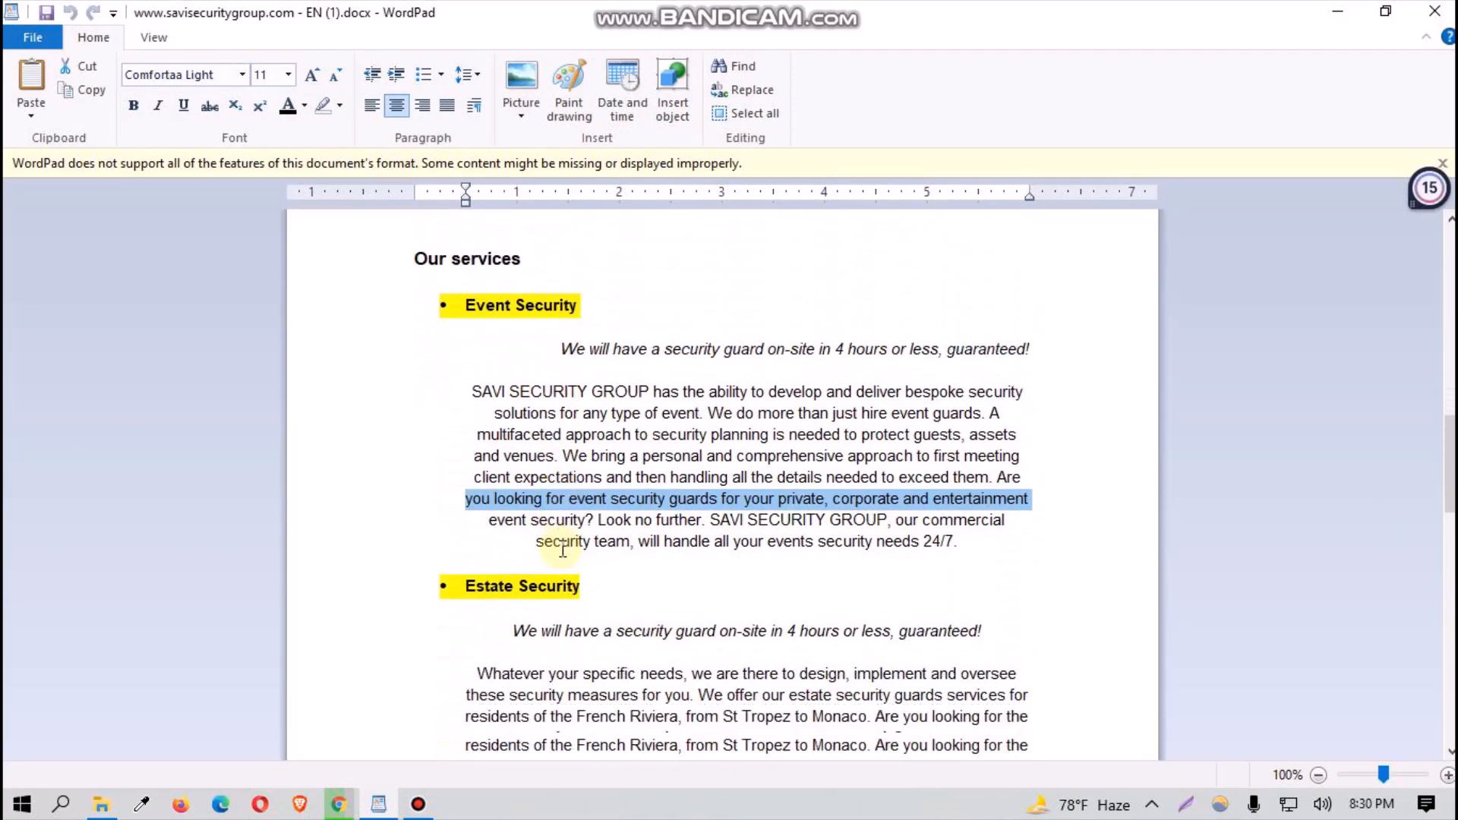
{"action": "double_click", "coordinate": [539, 524]}
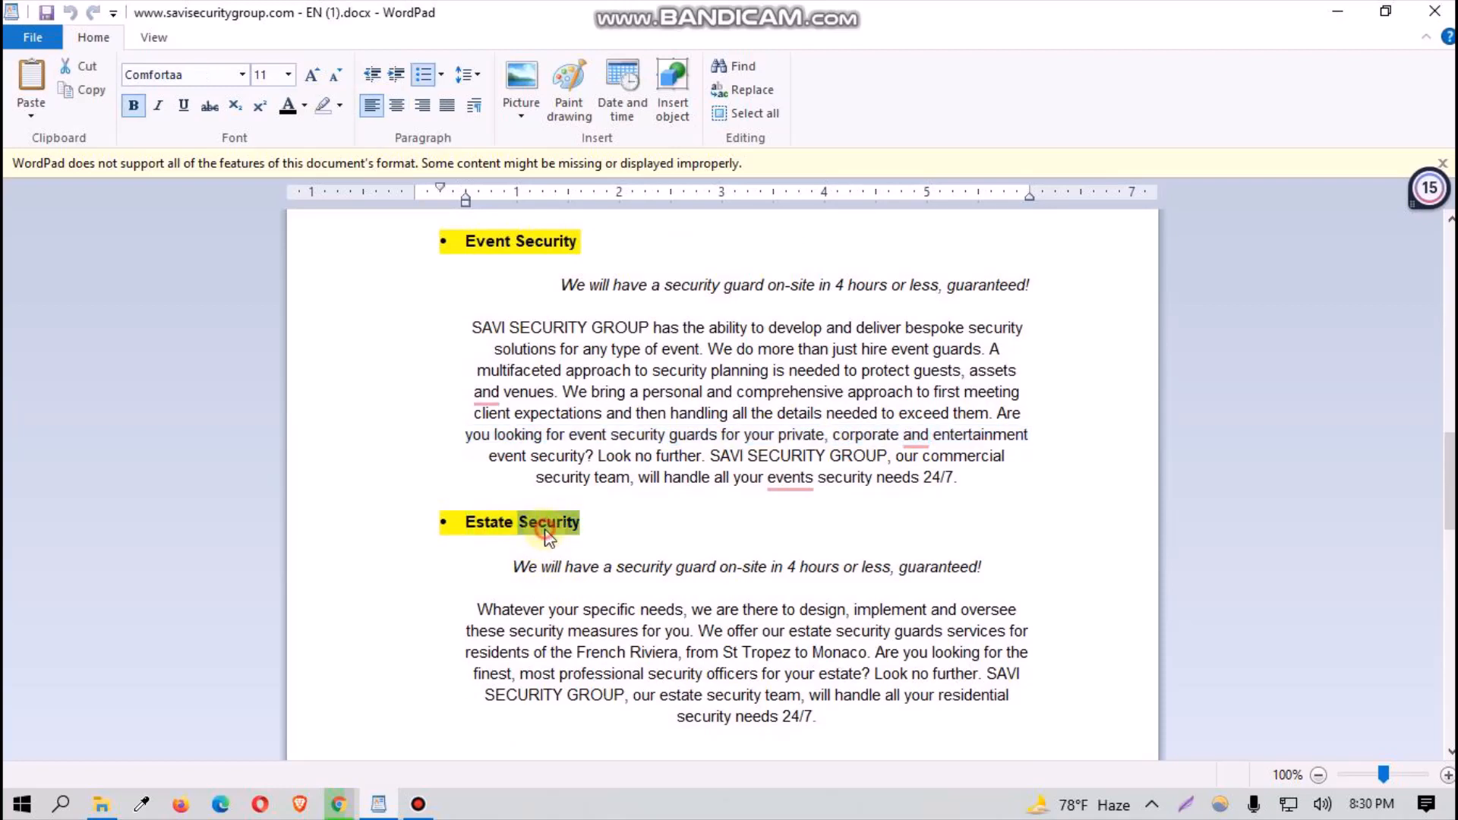
{"action": "triple_click", "coordinate": [546, 528]}
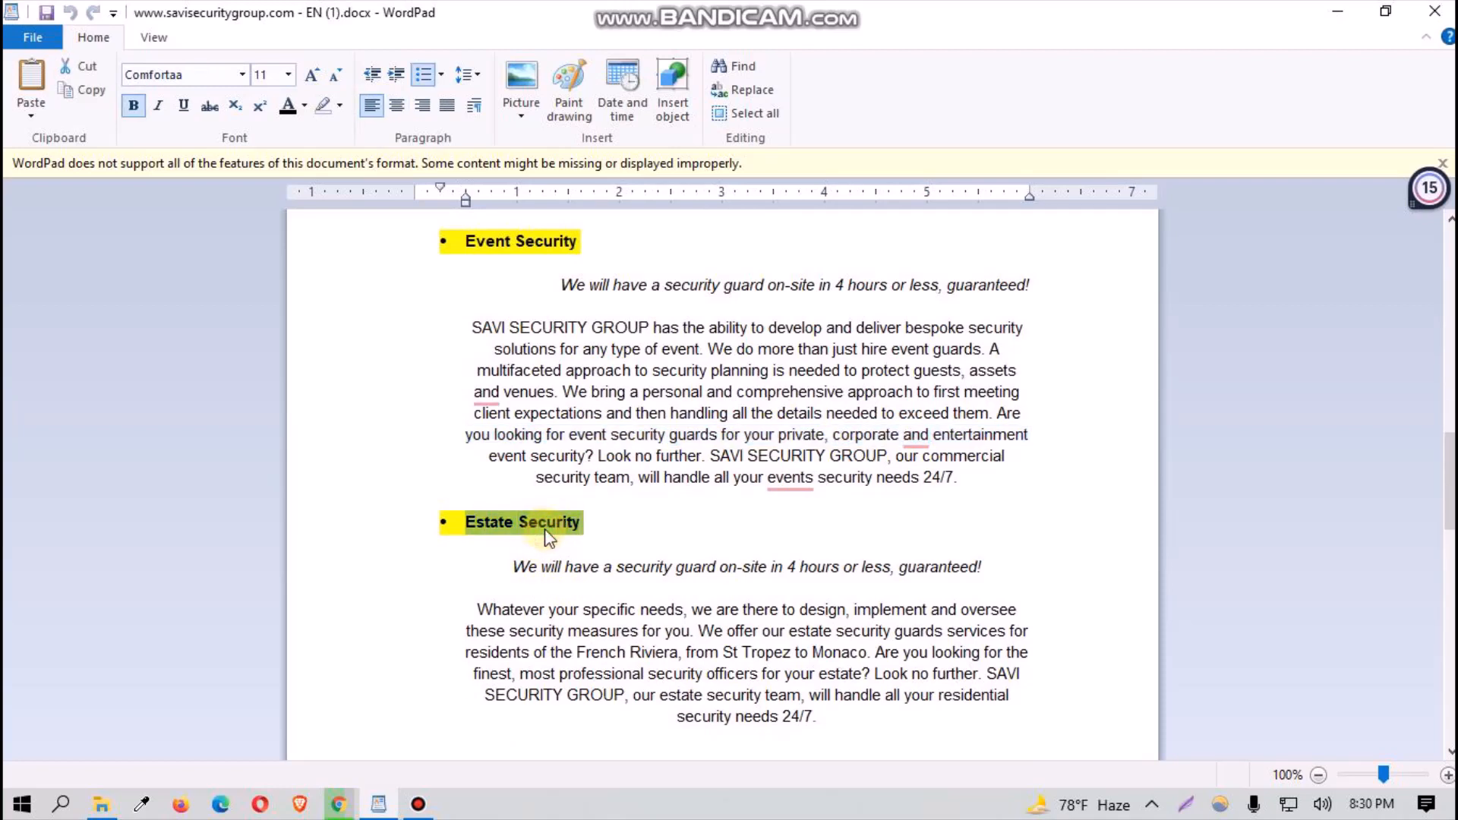
Step: Copy the full Estate Security description, from the guarantee line about a guard on-site in 4 hours through "security needs 24/7."
{"action": "left_click", "coordinate": [553, 569]}
{"action": "double_click", "coordinate": [535, 569]}
{"action": "left_click", "coordinate": [605, 631]}
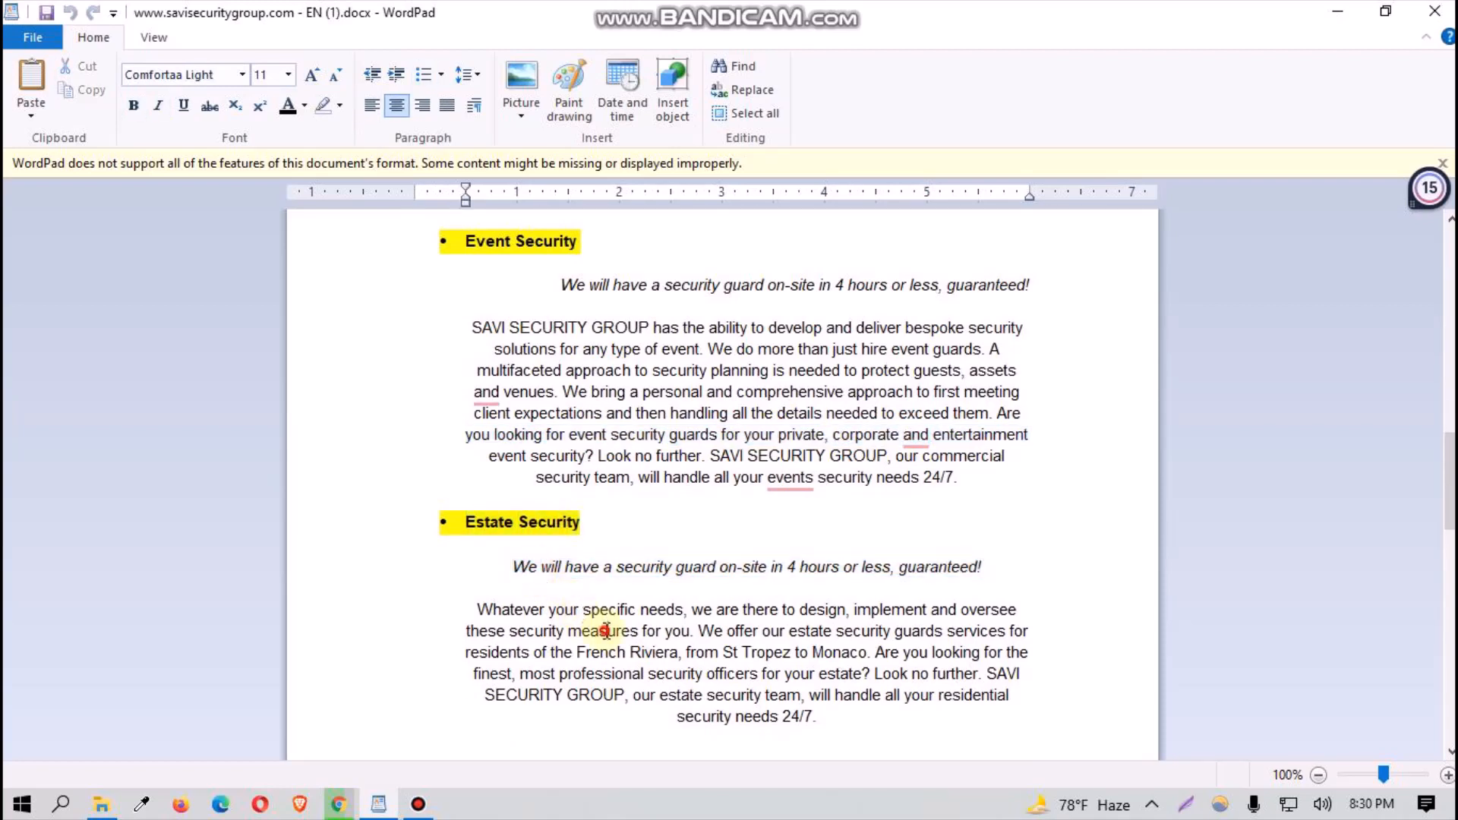
{"action": "left_click_drag", "start_coordinate": [823, 727], "coordinate": [524, 577]}
{"action": "key", "text": "super+c"}
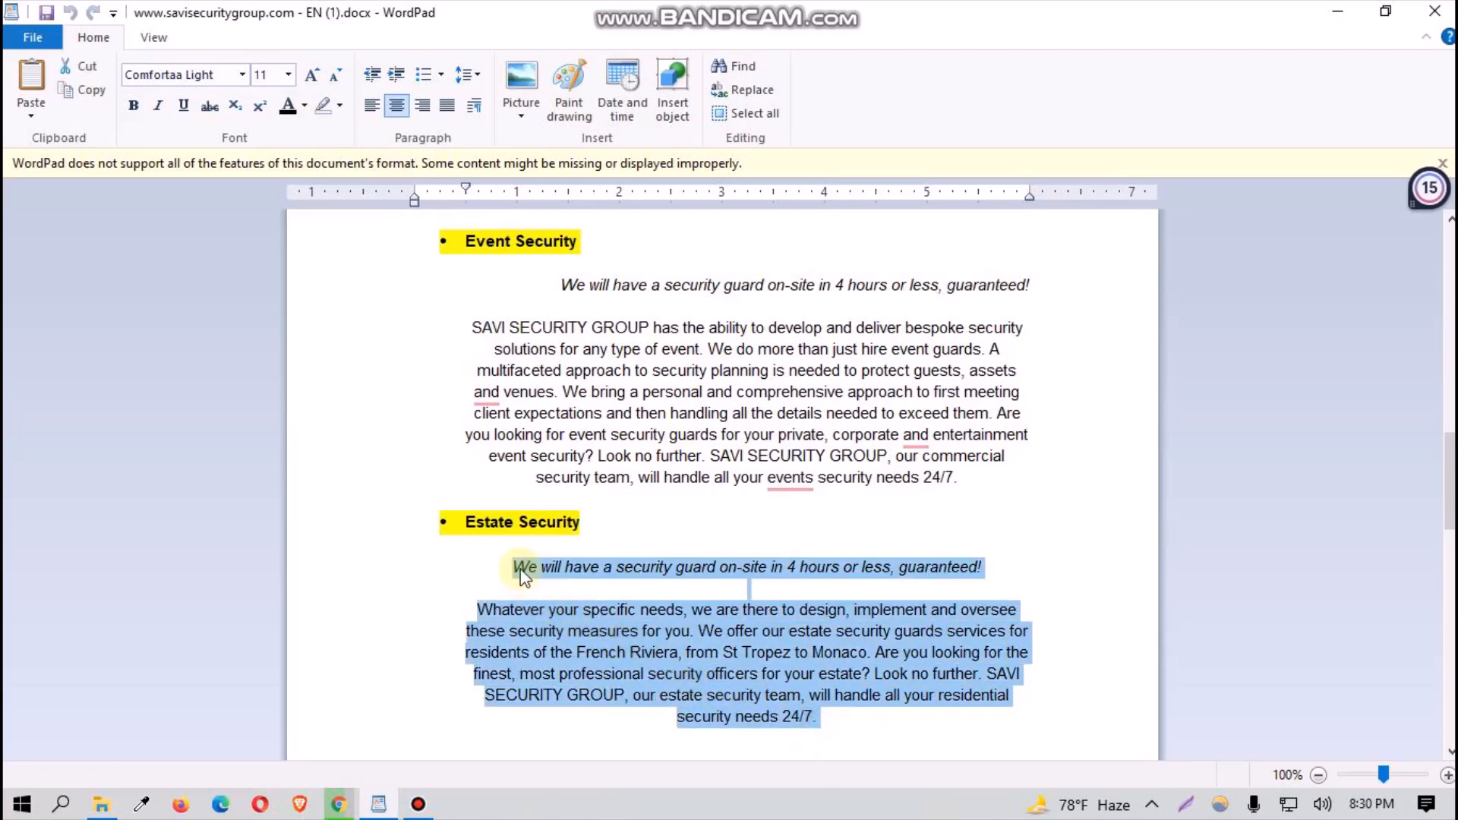
{"action": "scroll", "coordinate": [635, 623], "scroll_direction": "down", "scroll_amount": 4}
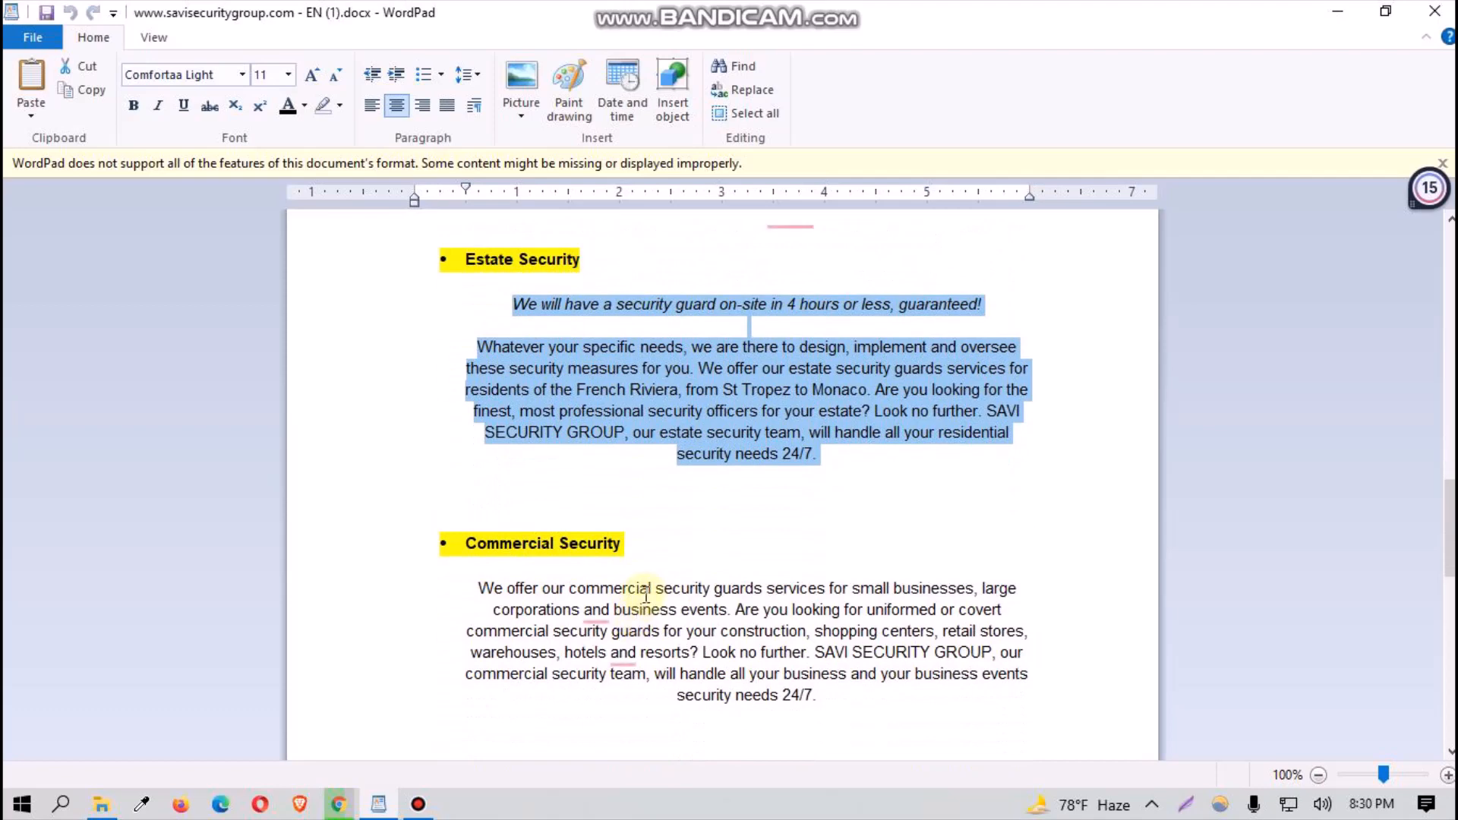
Step: Switch back to Elementor in Chrome and replace the "Alarm Systems" title with the copied "Estate Security"
{"action": "left_click", "coordinate": [394, 809]}
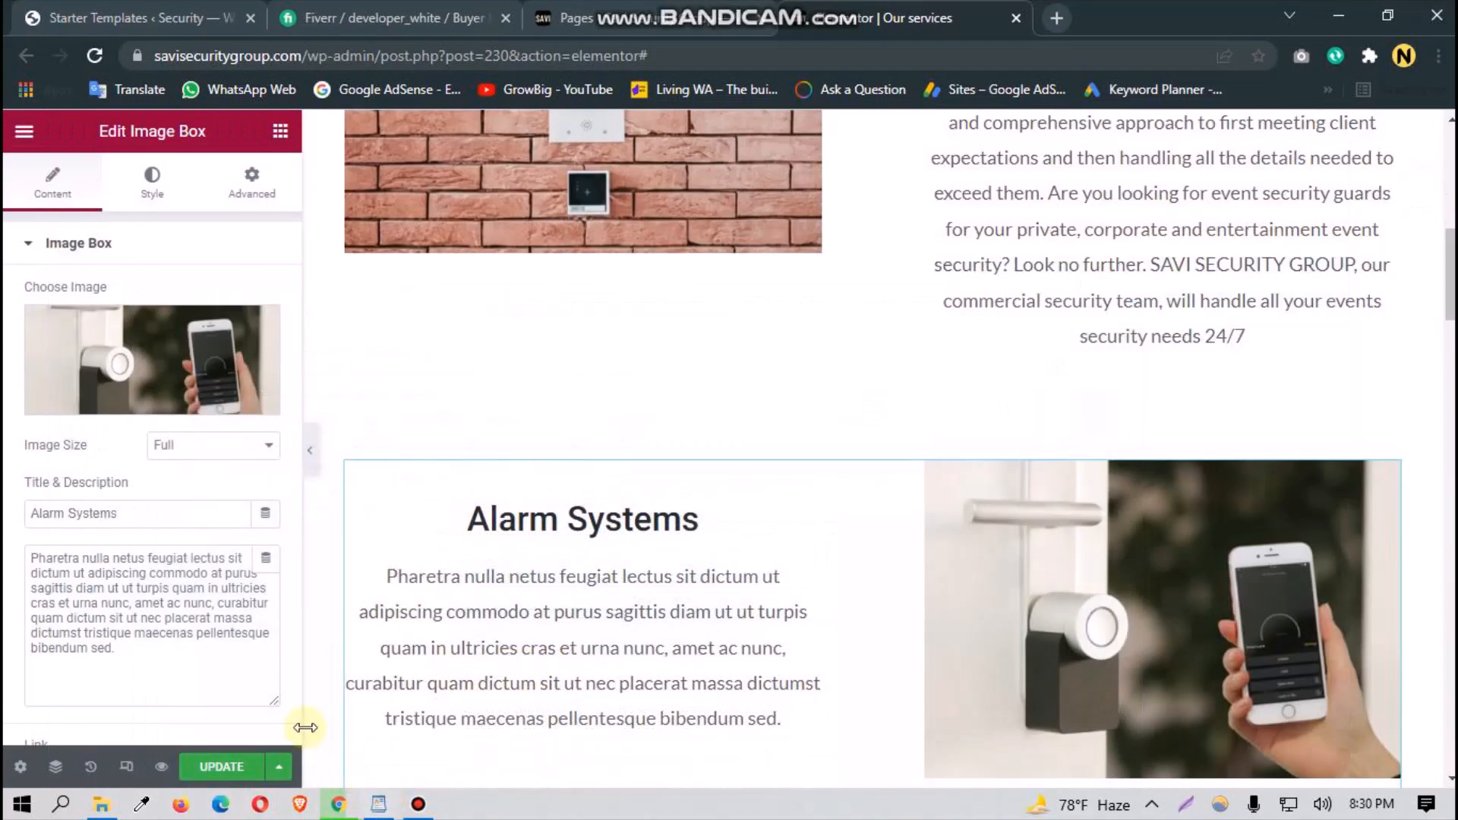
{"action": "left_click_drag", "start_coordinate": [137, 509], "coordinate": [6, 453]}
{"action": "key", "text": "BackSpace"}
{"action": "key", "text": "super+v"}
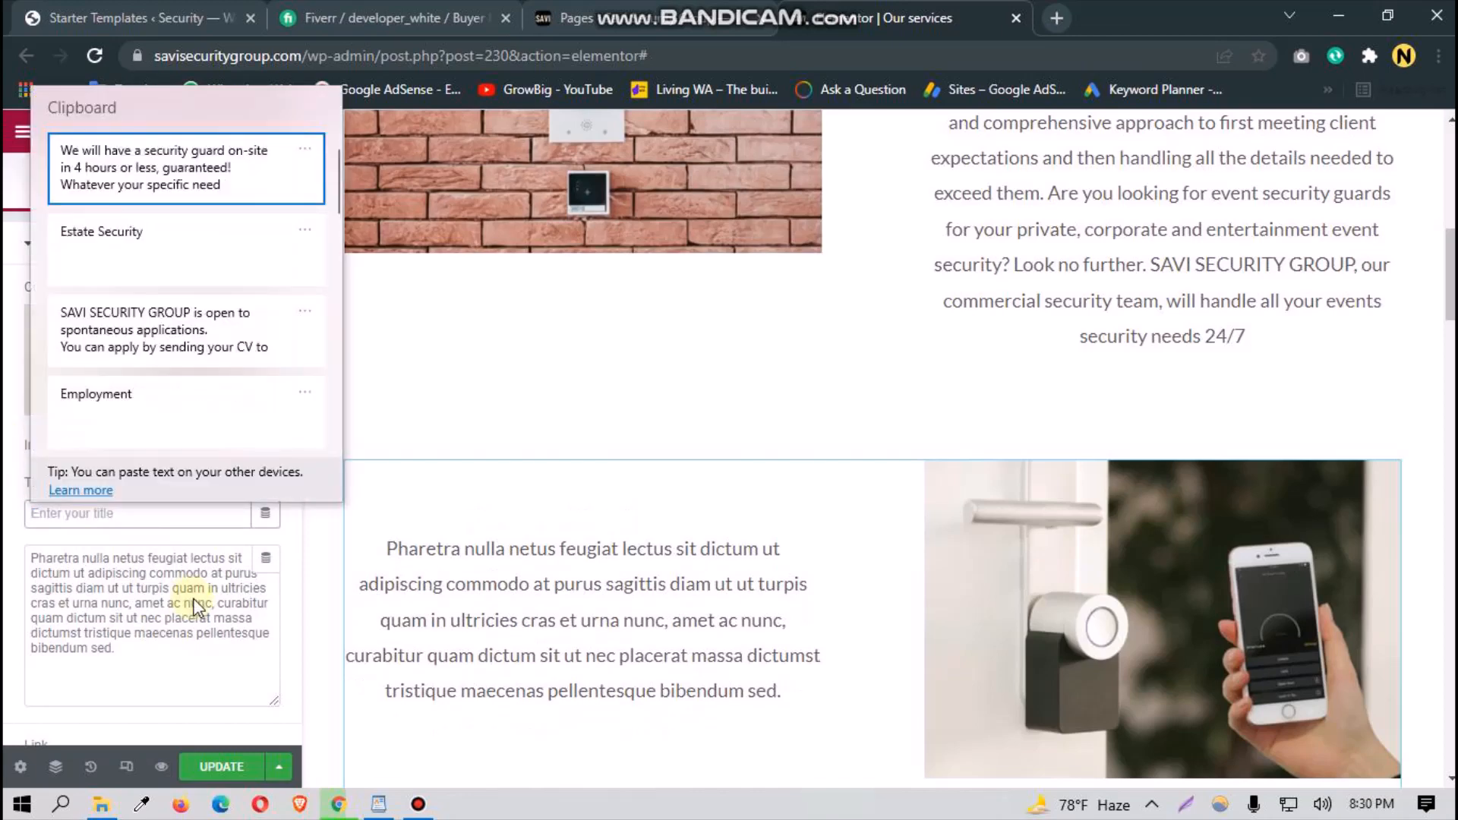
{"action": "left_click", "coordinate": [207, 281]}
Step: Replace the placeholder description of the Estate Security box with the copied estate security text
{"action": "left_click_drag", "start_coordinate": [157, 651], "coordinate": [7, 511]}
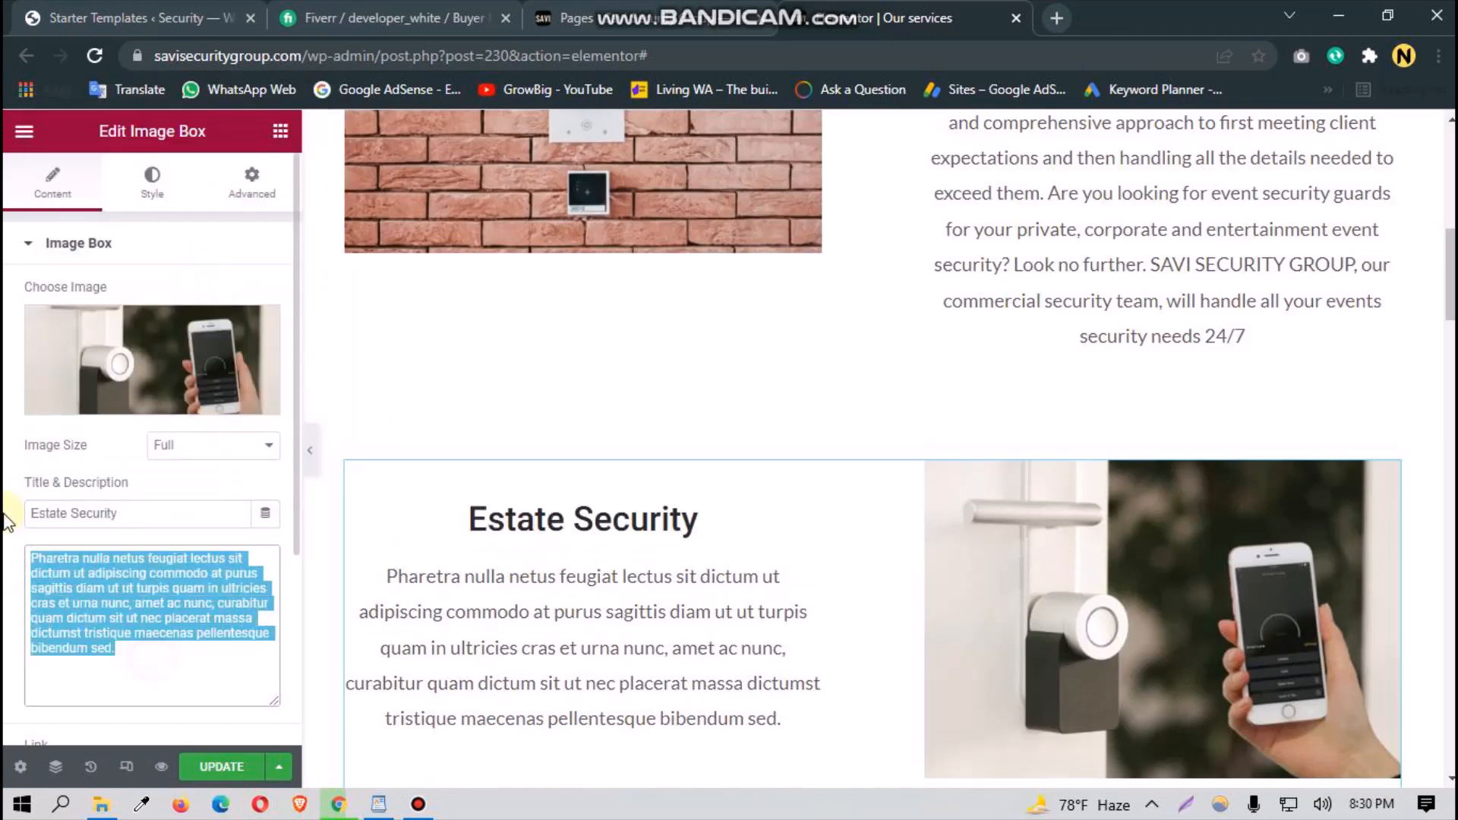
{"action": "key", "text": "BackSpace"}
{"action": "key", "text": "super+v"}
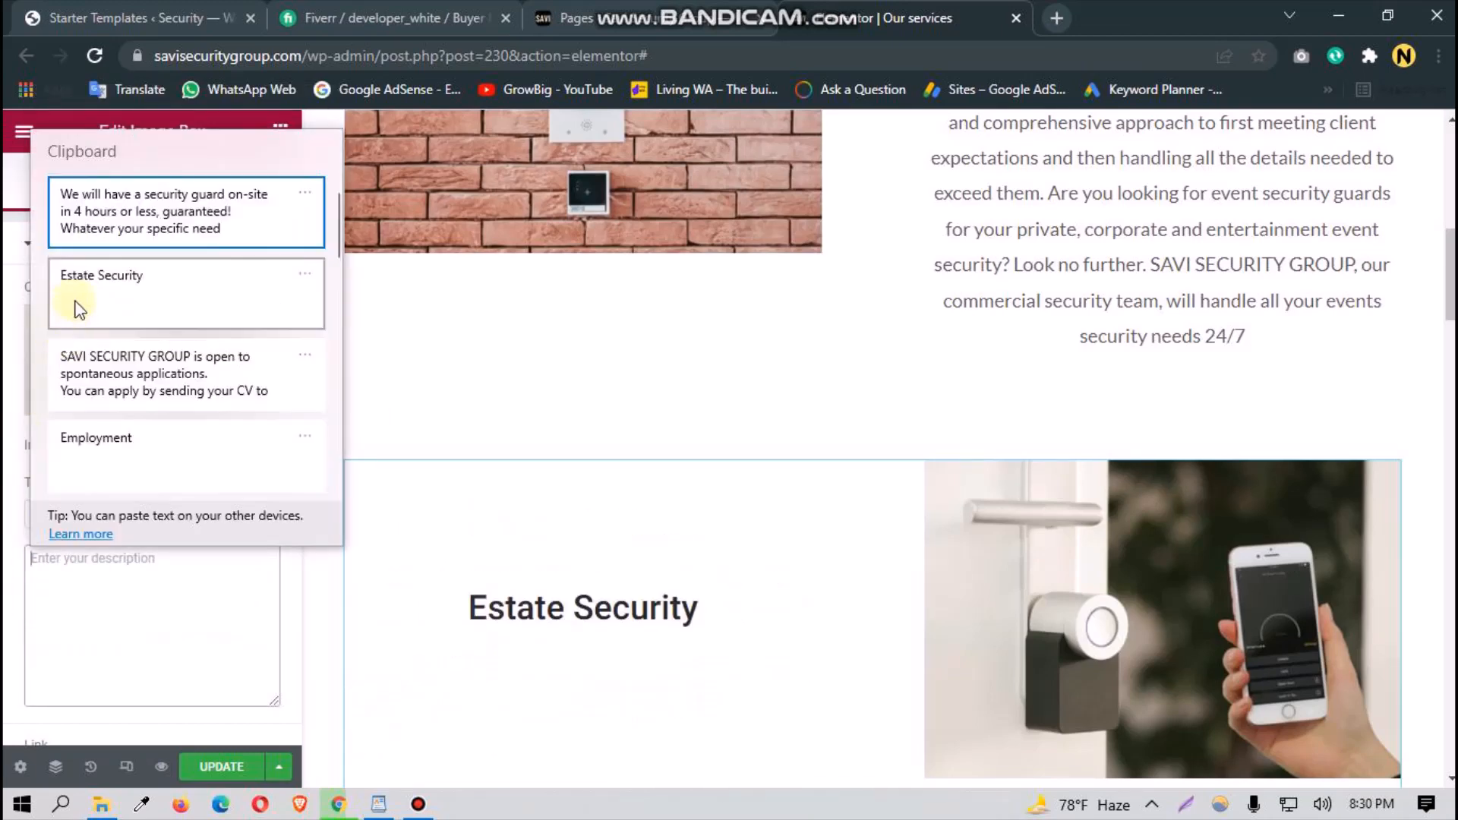
{"action": "left_click", "coordinate": [128, 217]}
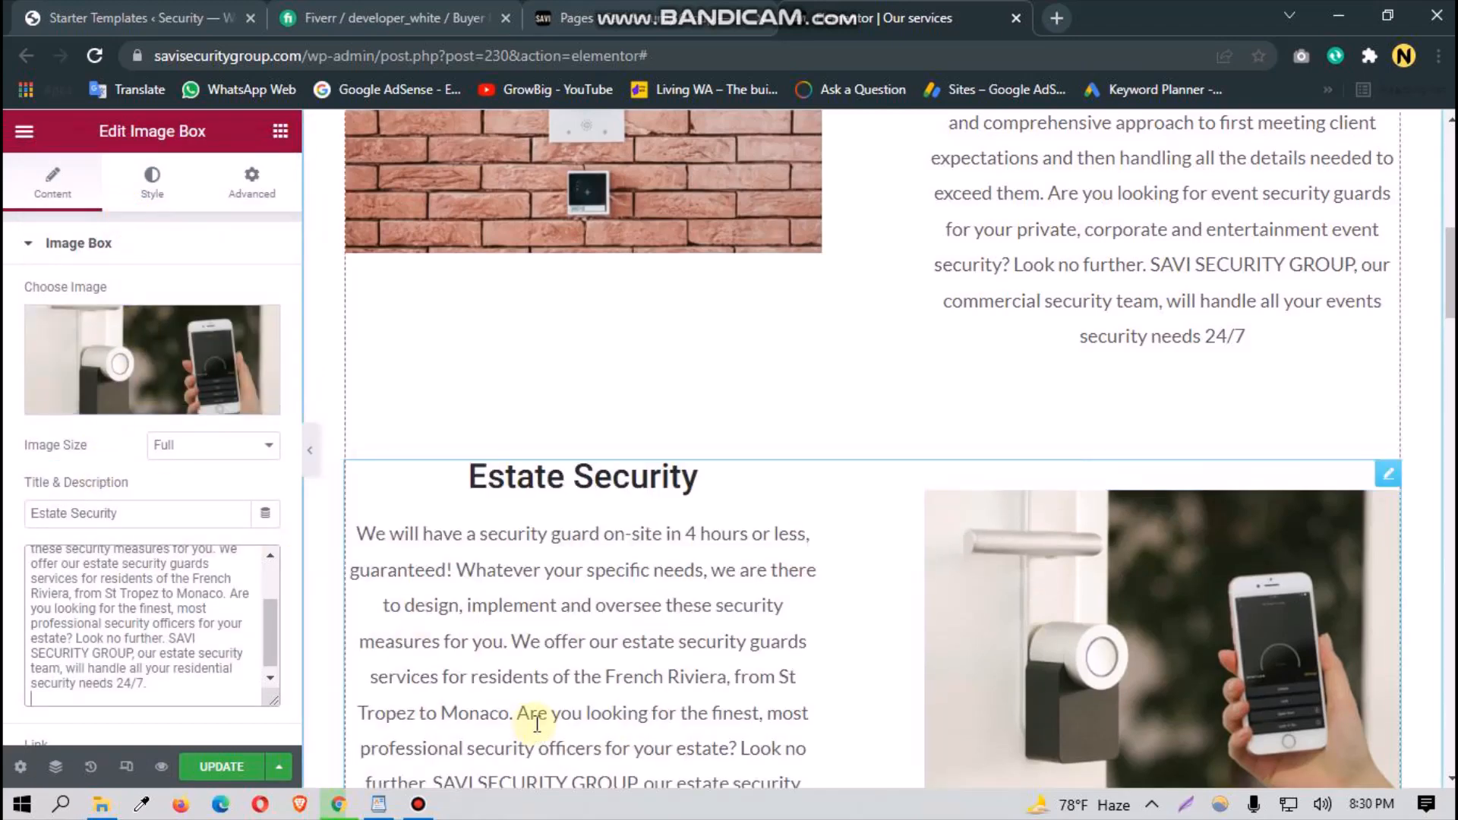
{"action": "scroll", "coordinate": [536, 712], "scroll_direction": "down", "scroll_amount": 1}
{"action": "scroll", "coordinate": [555, 707], "scroll_direction": "up", "scroll_amount": 2}
{"action": "scroll", "coordinate": [552, 706], "scroll_direction": "up", "scroll_amount": 2}
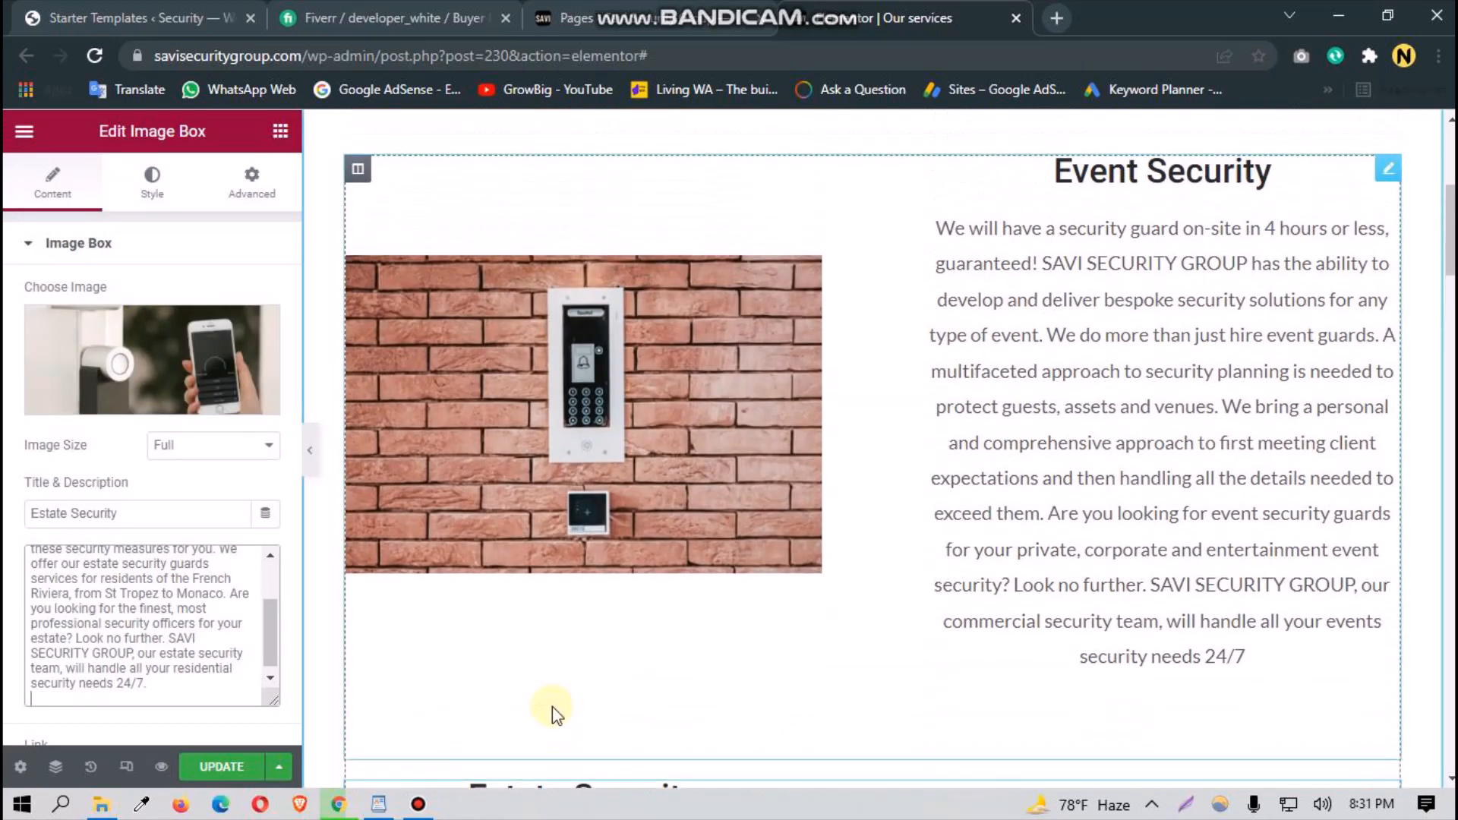
{"action": "scroll", "coordinate": [552, 706], "scroll_direction": "down", "scroll_amount": 3}
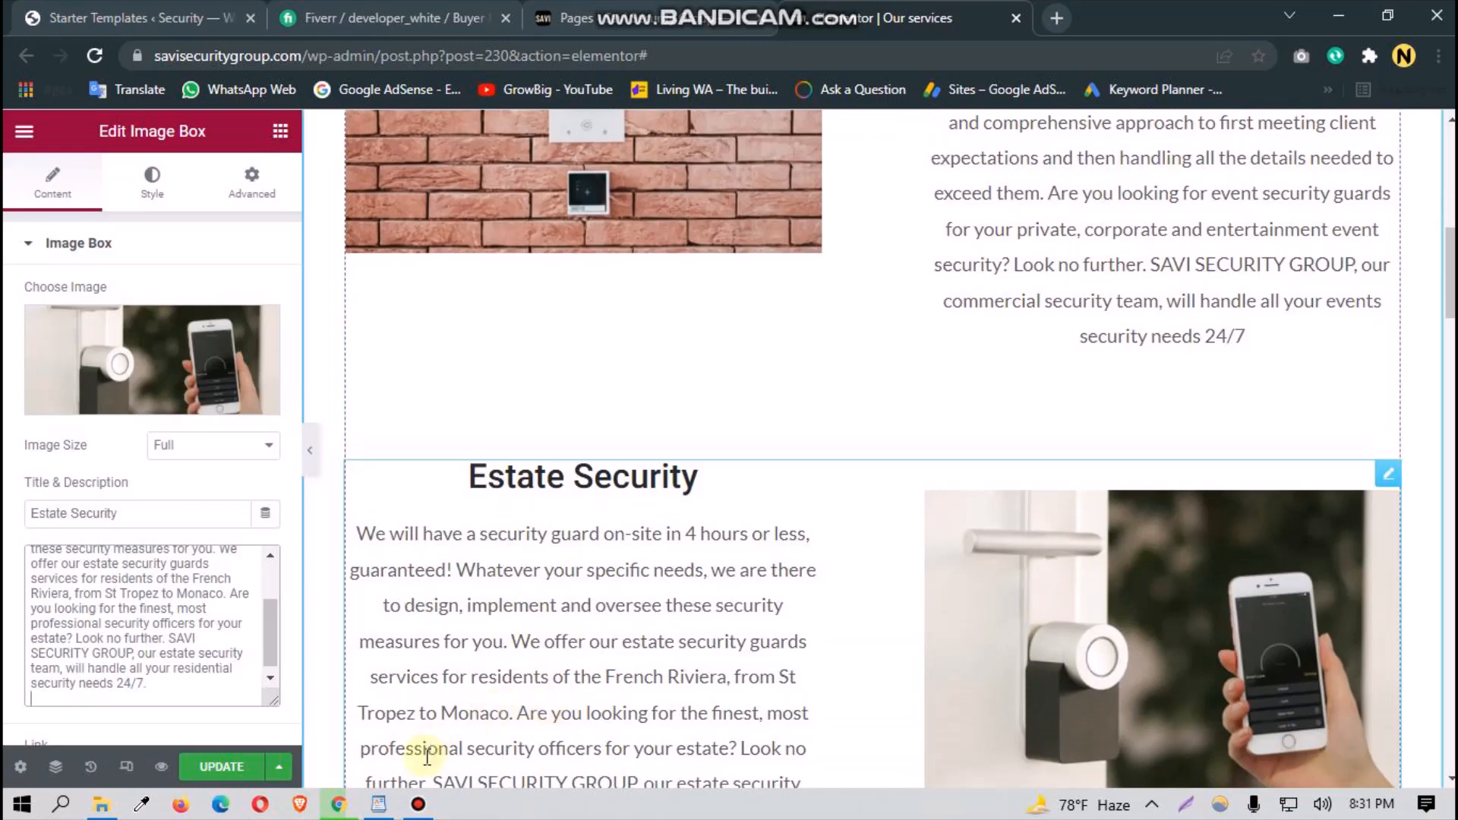
Step: Switch to the WordPad document and copy the "Commercial Security" heading below the Estate Security text
{"action": "left_click", "coordinate": [378, 804]}
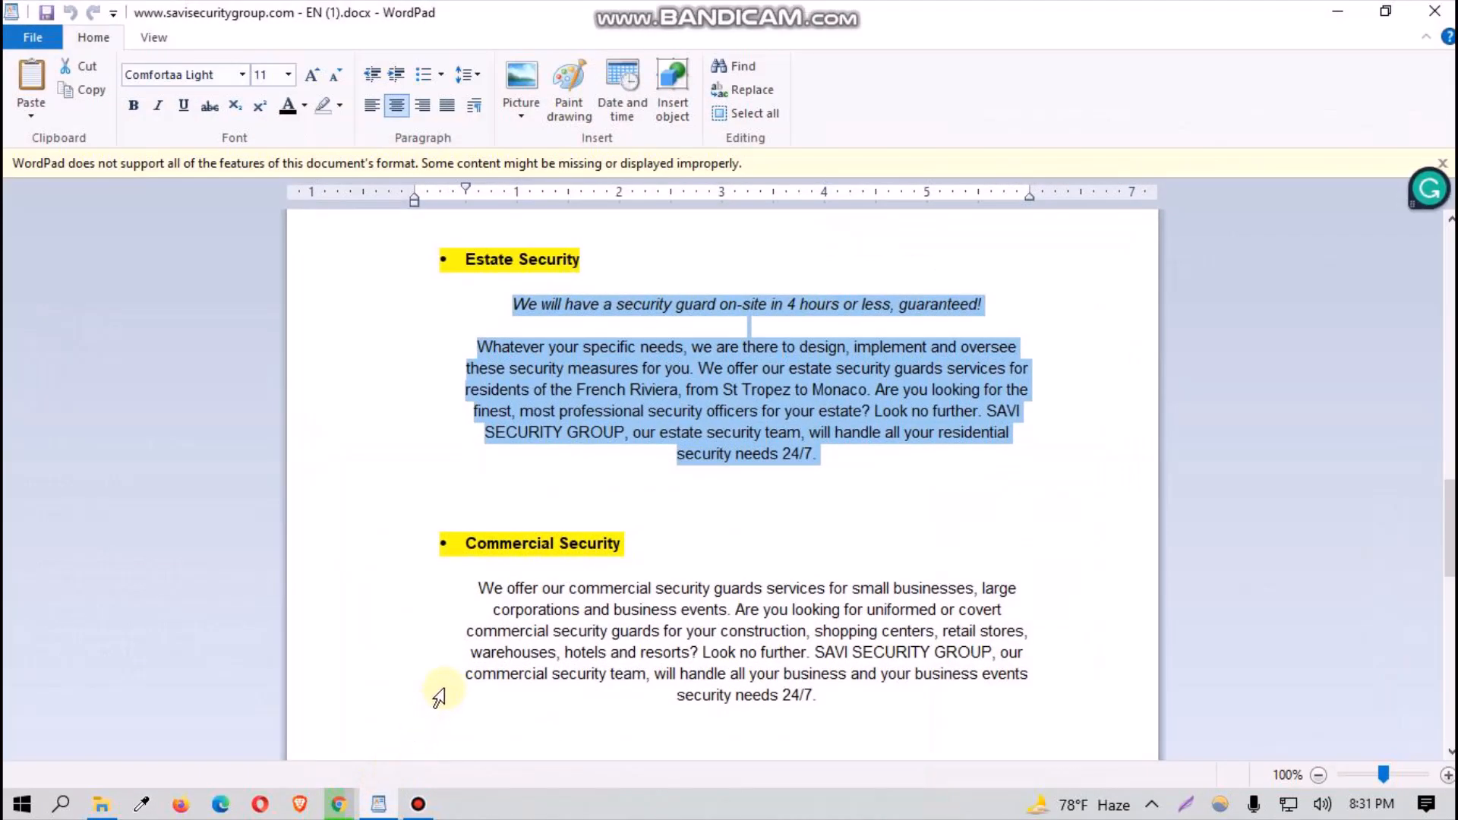
{"action": "left_click", "coordinate": [412, 661]}
{"action": "scroll", "coordinate": [417, 668], "scroll_direction": "up", "scroll_amount": 2}
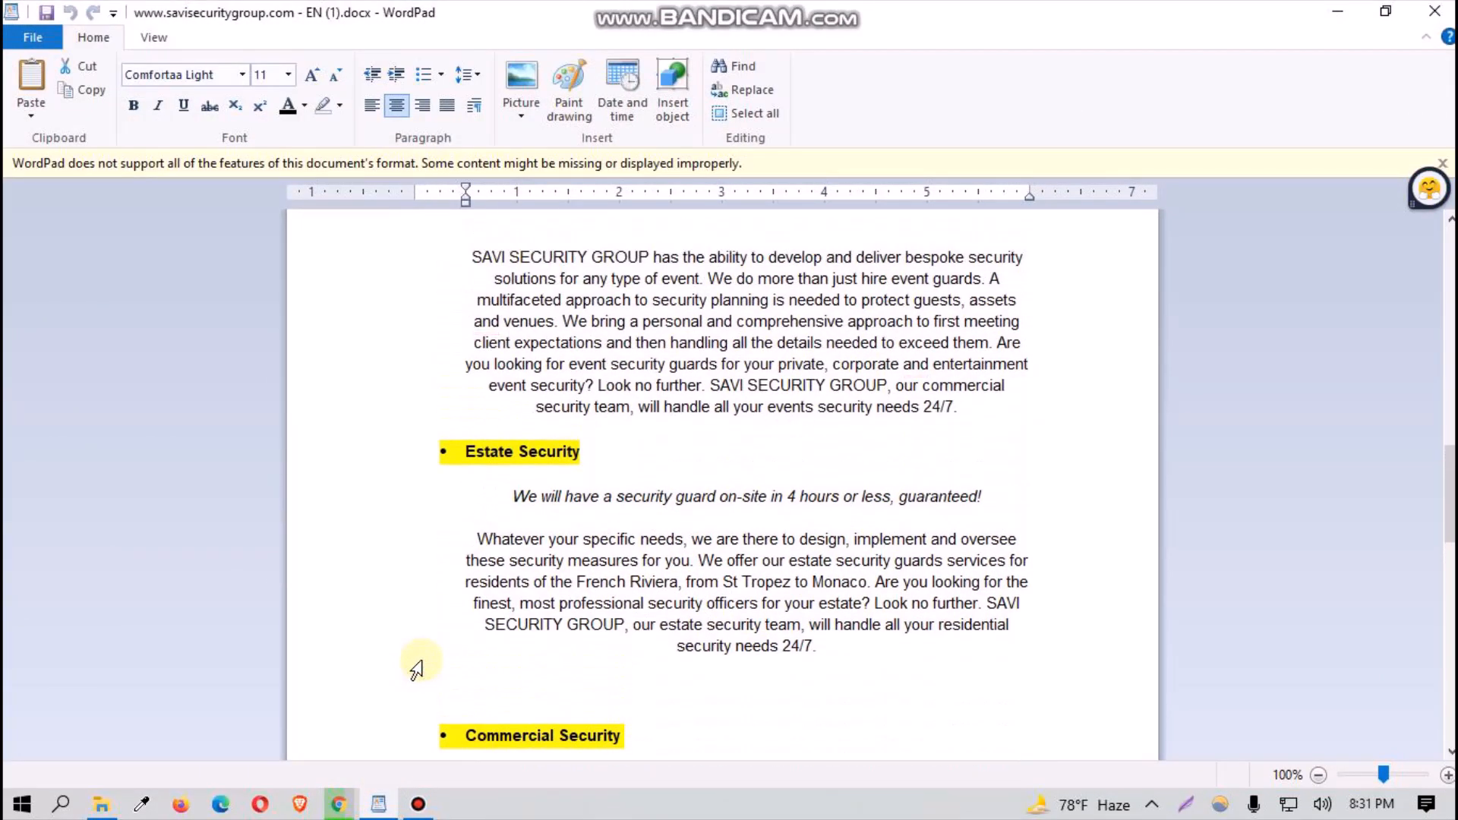
{"action": "scroll", "coordinate": [417, 669], "scroll_direction": "up", "scroll_amount": 2}
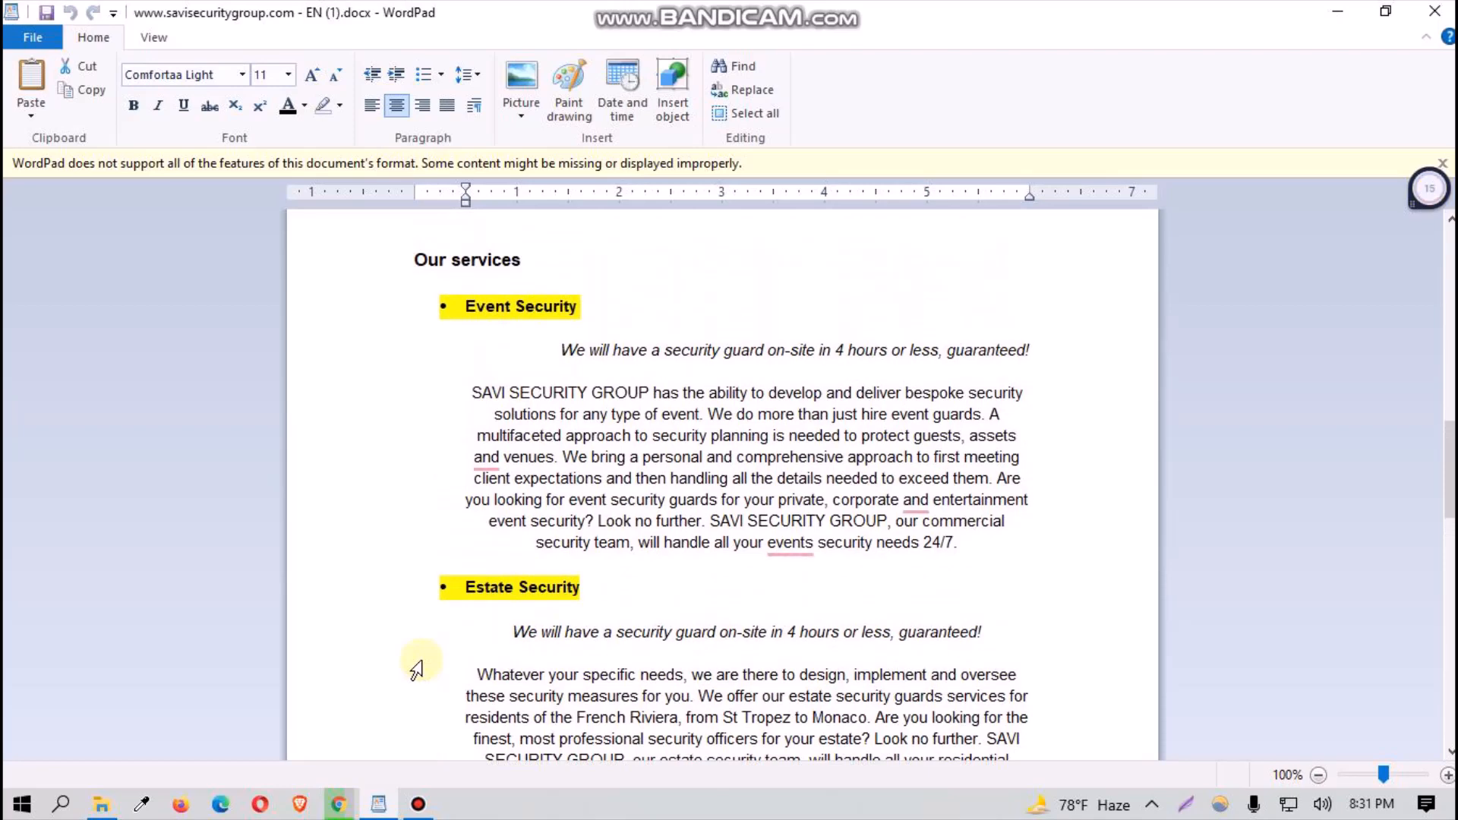
{"action": "scroll", "coordinate": [417, 668], "scroll_direction": "down", "scroll_amount": 4}
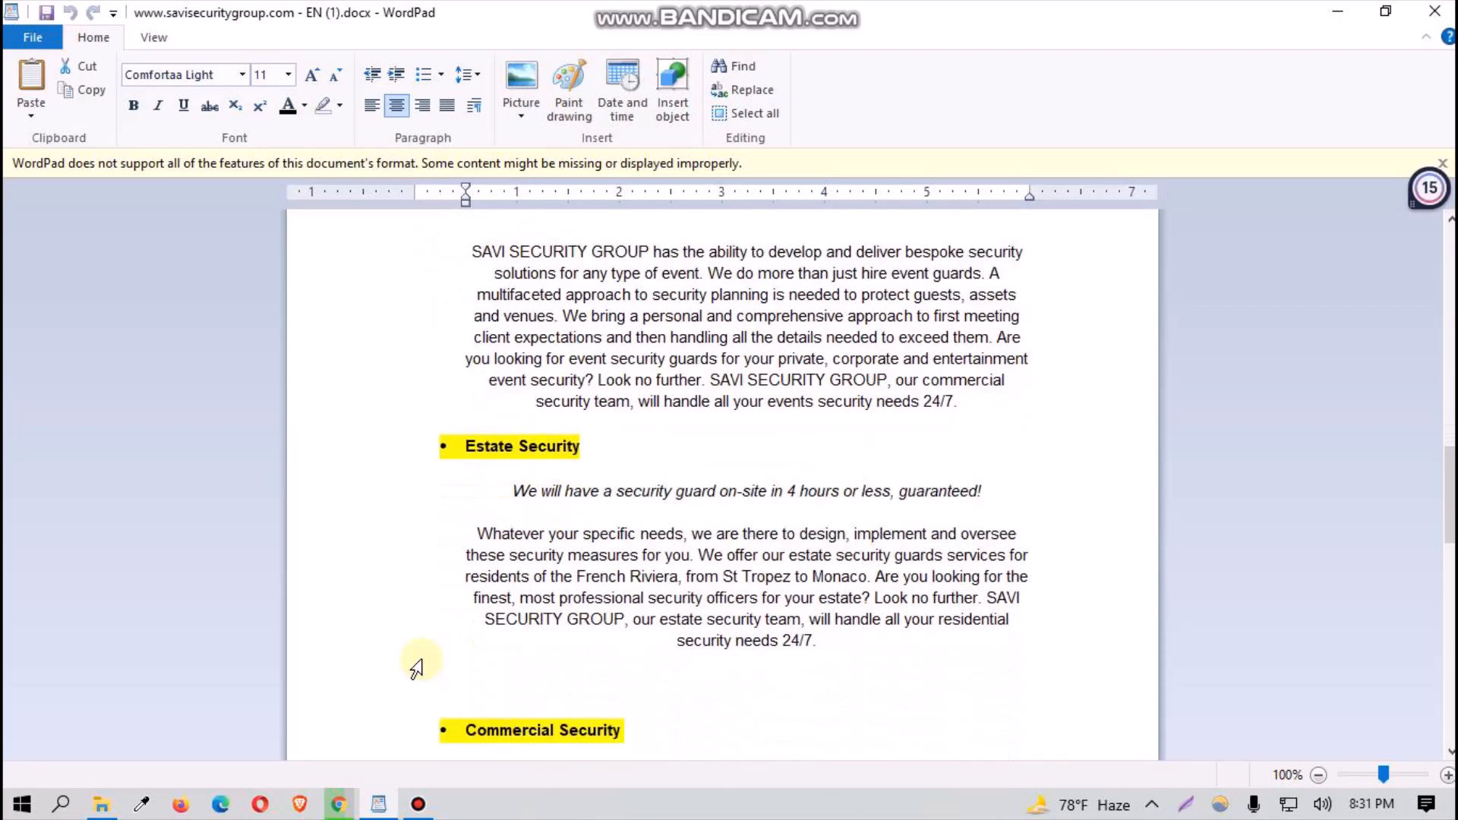
{"action": "scroll", "coordinate": [416, 668], "scroll_direction": "down", "scroll_amount": 1}
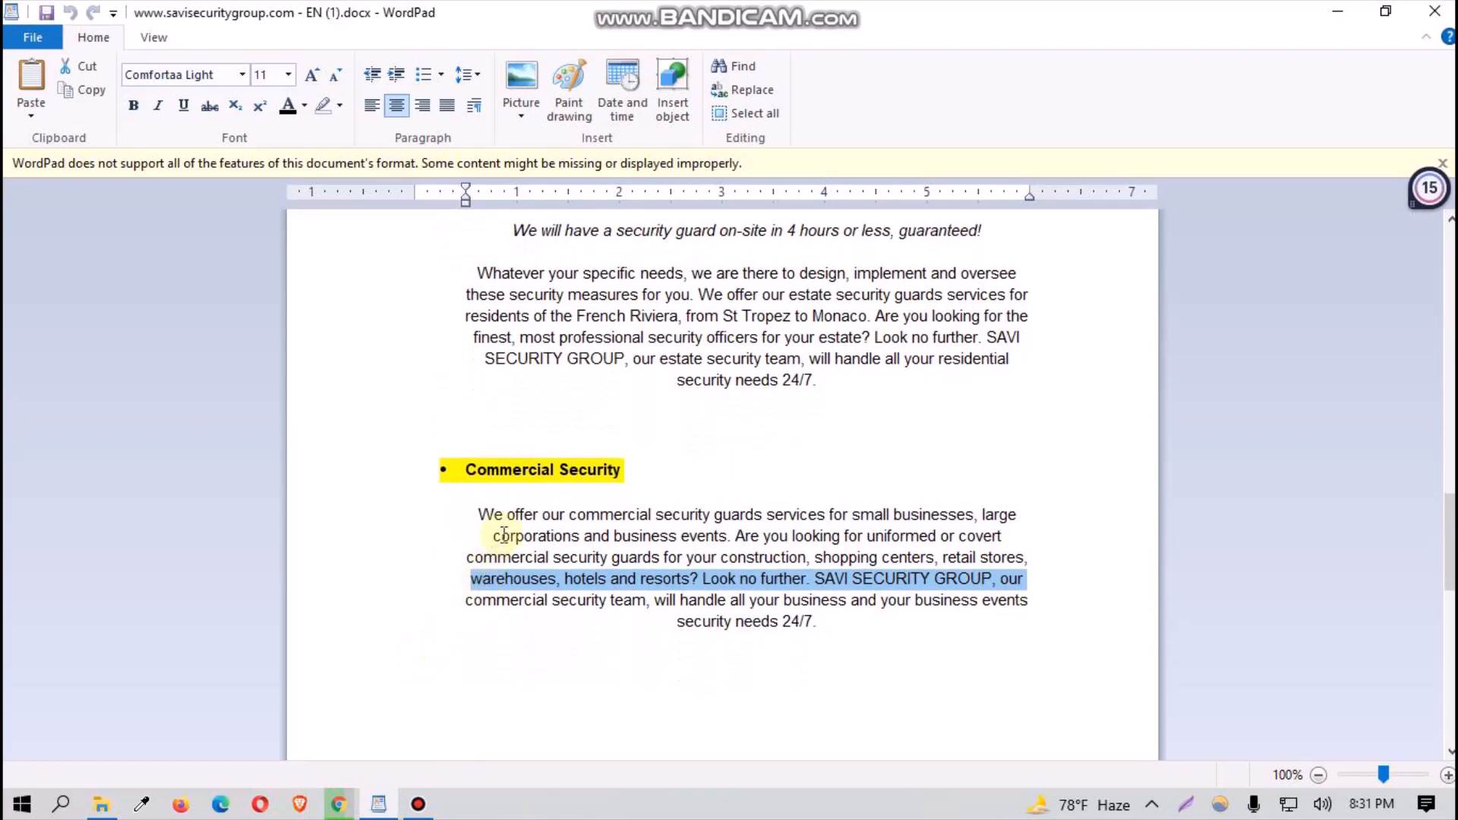
{"action": "triple_click", "coordinate": [511, 472]}
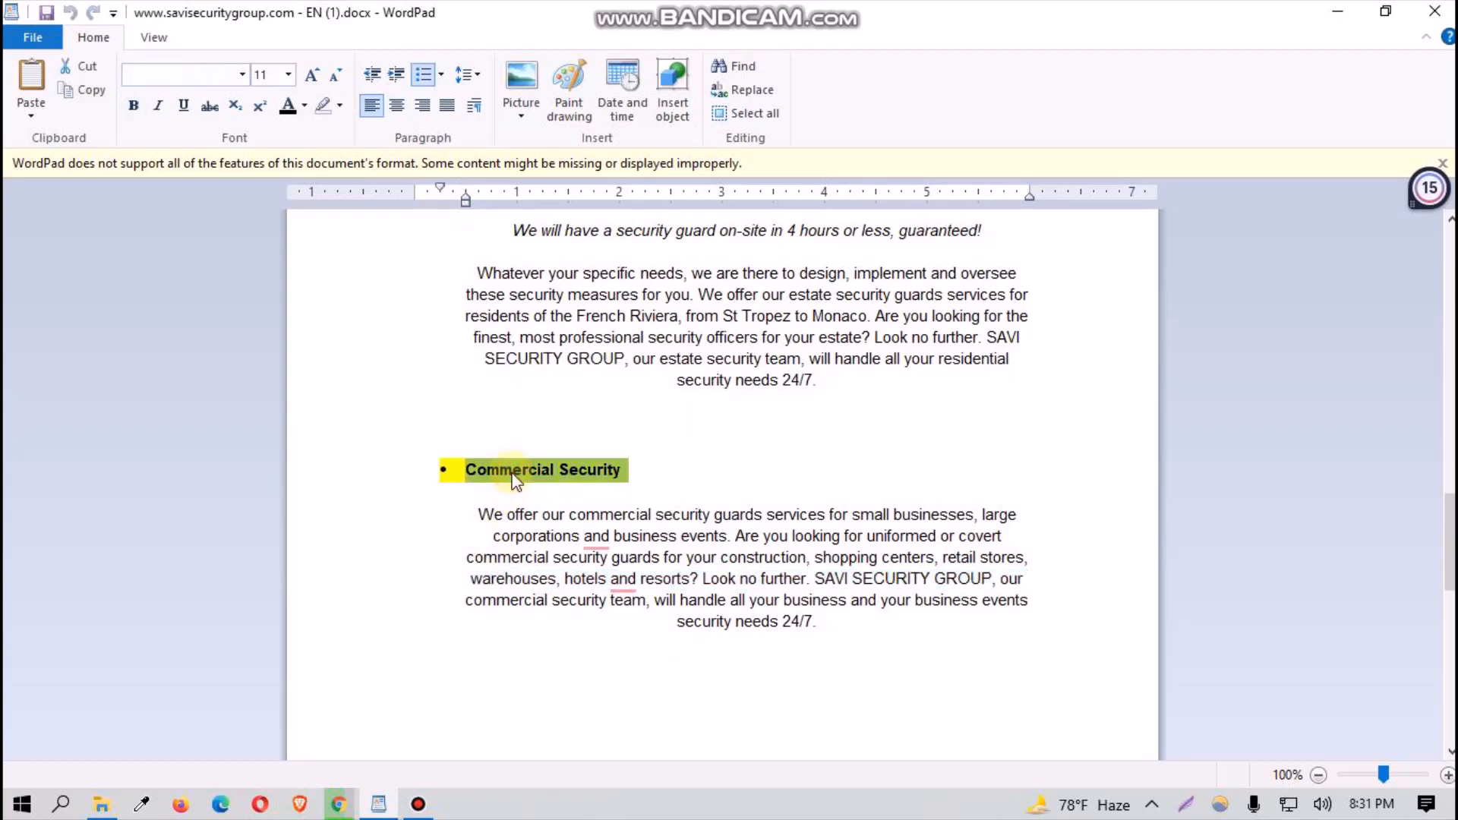
Step: Copy the paragraph under the Commercial Security heading, from "We offer our commercial security guards services" through "security needs 24/7."
{"action": "double_click", "coordinate": [551, 536]}
{"action": "left_click", "coordinate": [574, 600]}
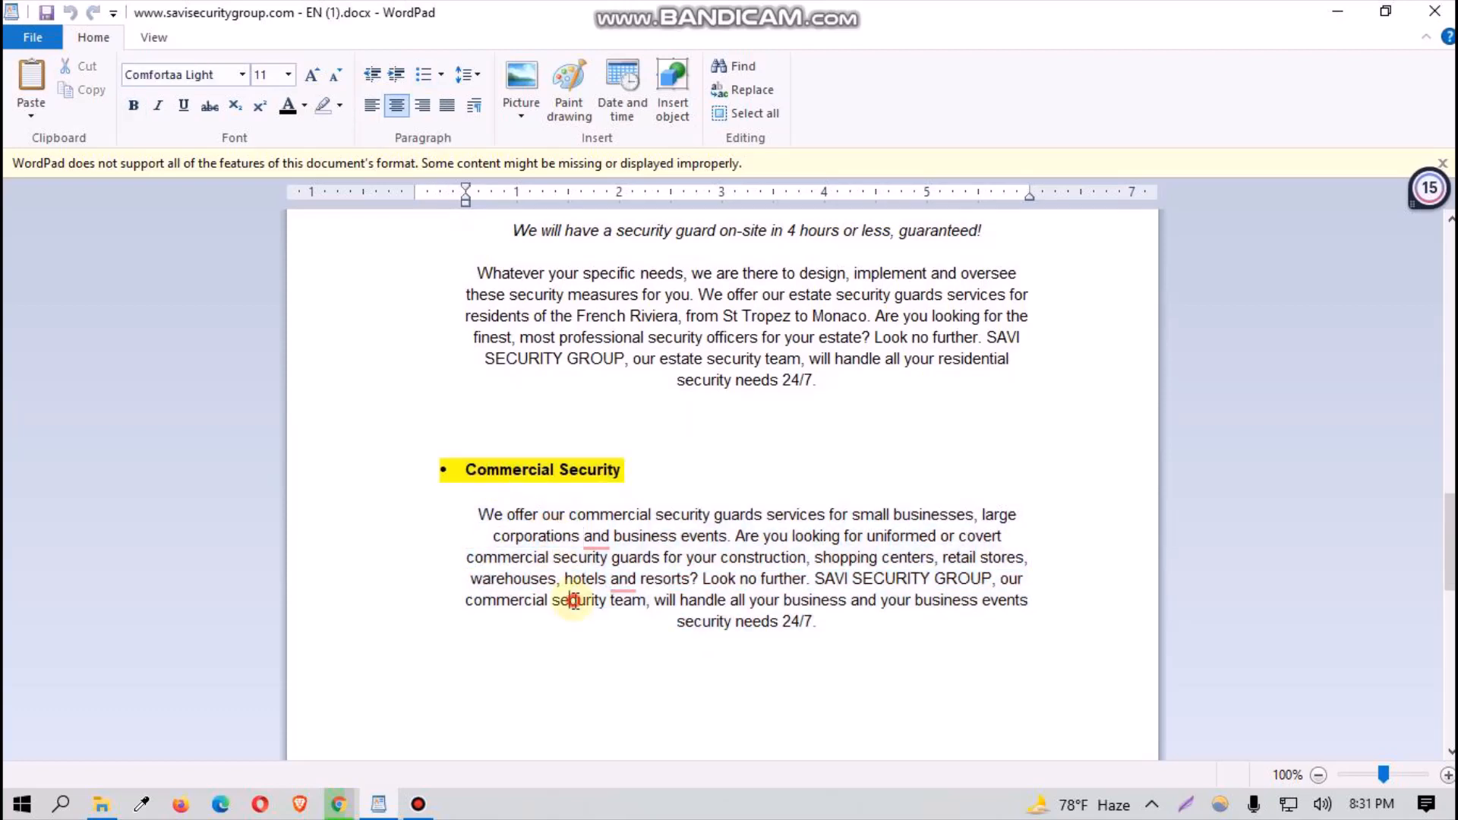
{"action": "left_click_drag", "start_coordinate": [483, 516], "coordinate": [834, 641]}
{"action": "key", "text": "super+c"}
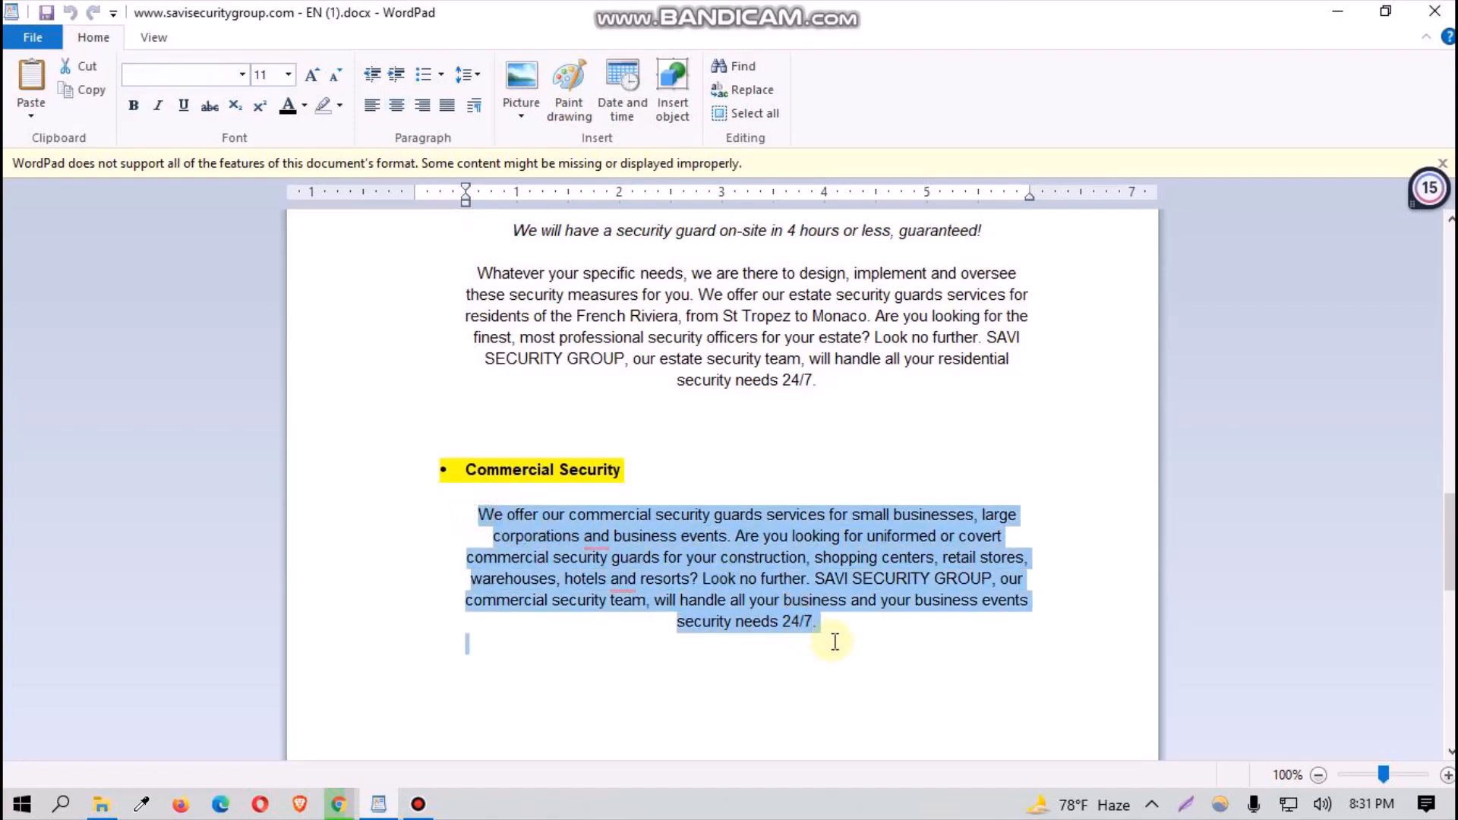
Step: Switch back to Elementor in Chrome and replace the "Buzzers" image box title with the copied "Commercial Security"
{"action": "left_click", "coordinate": [347, 810]}
{"action": "scroll", "coordinate": [701, 588], "scroll_direction": "up", "scroll_amount": 6}
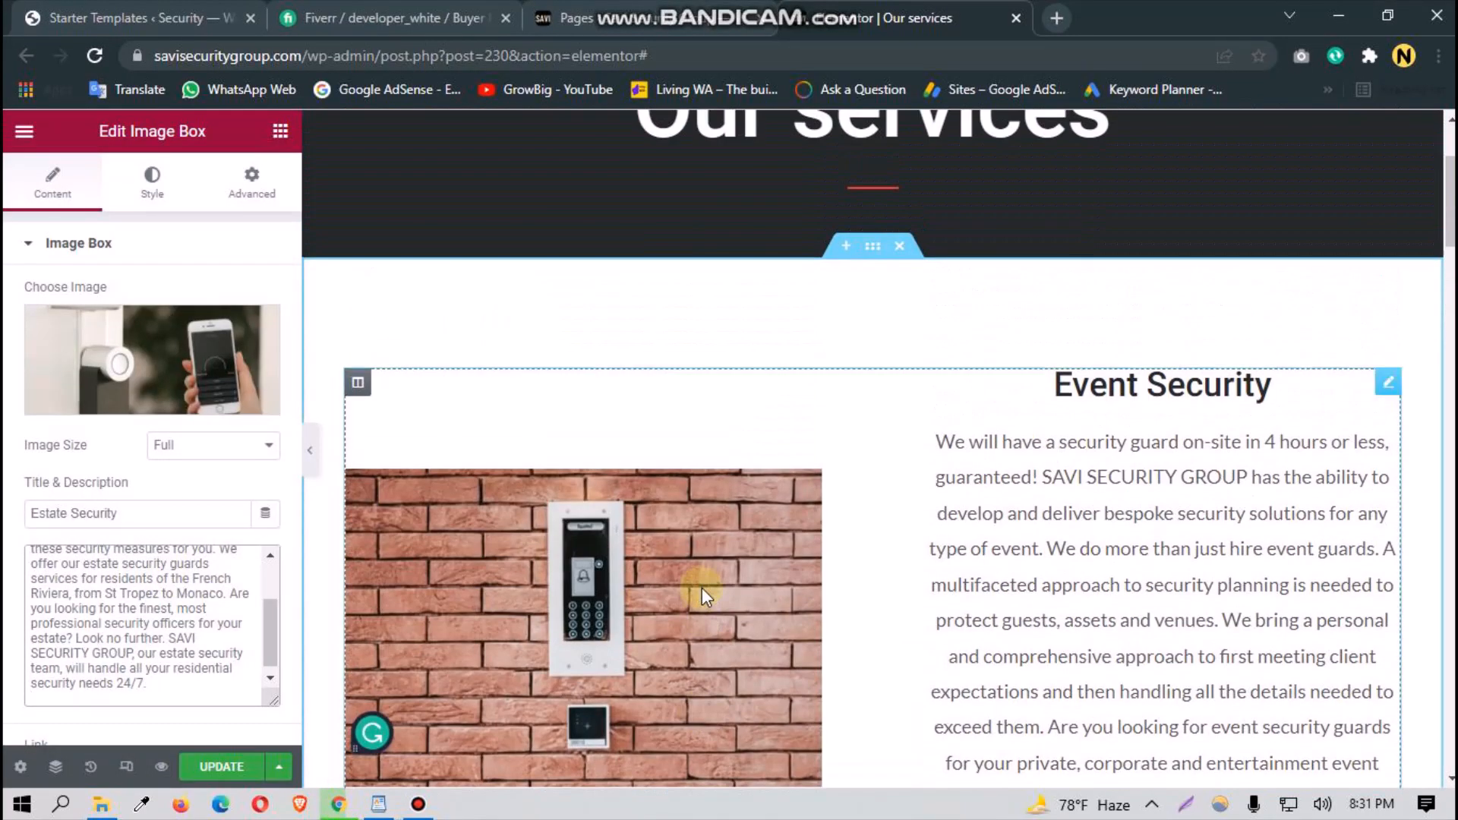
{"action": "scroll", "coordinate": [697, 603], "scroll_direction": "down", "scroll_amount": 15}
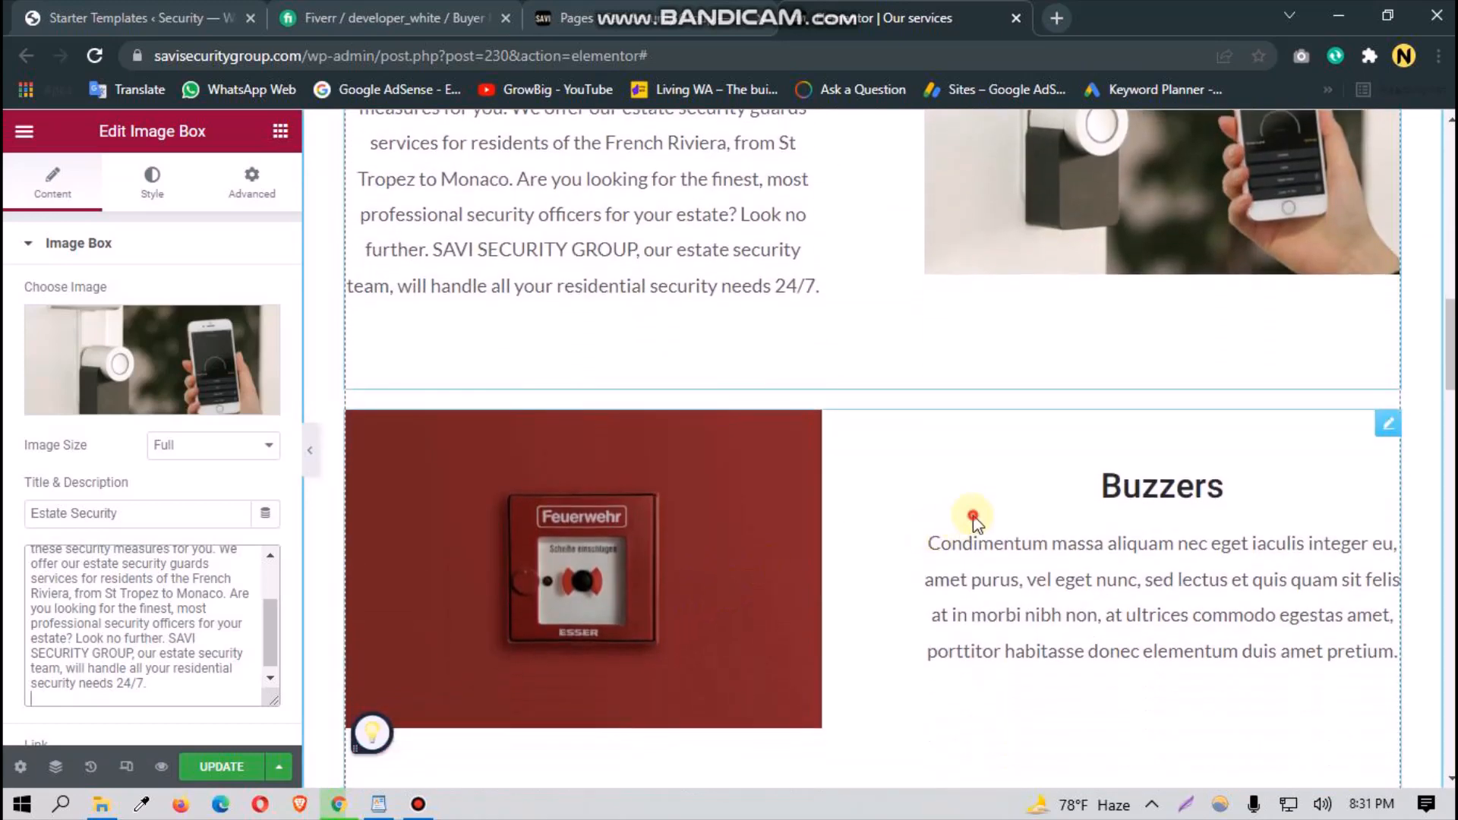
{"action": "left_click", "coordinate": [974, 520]}
{"action": "double_click", "coordinate": [111, 514]}
{"action": "key", "text": "BackSpace"}
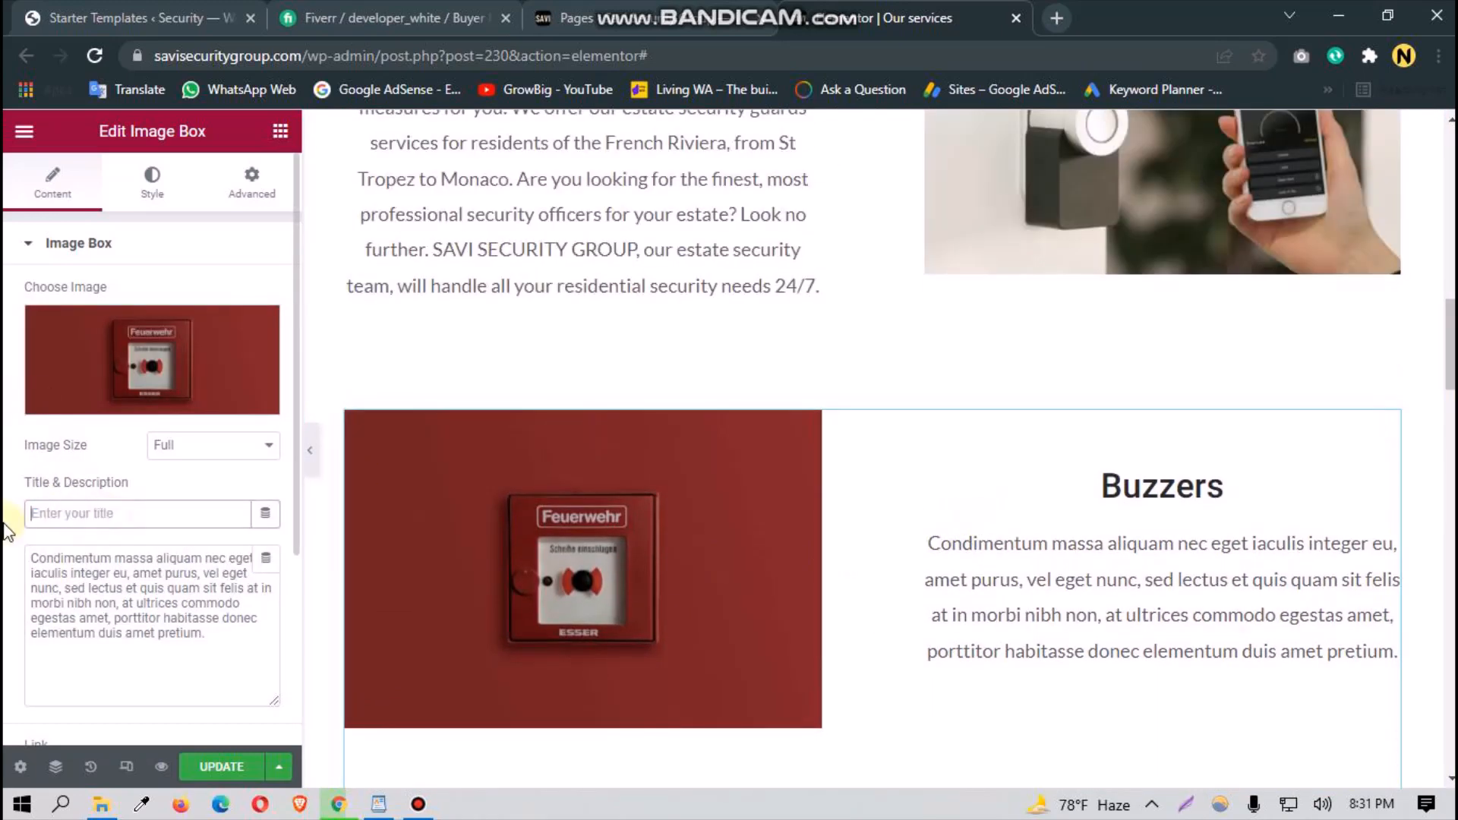
{"action": "key", "text": "super+v"}
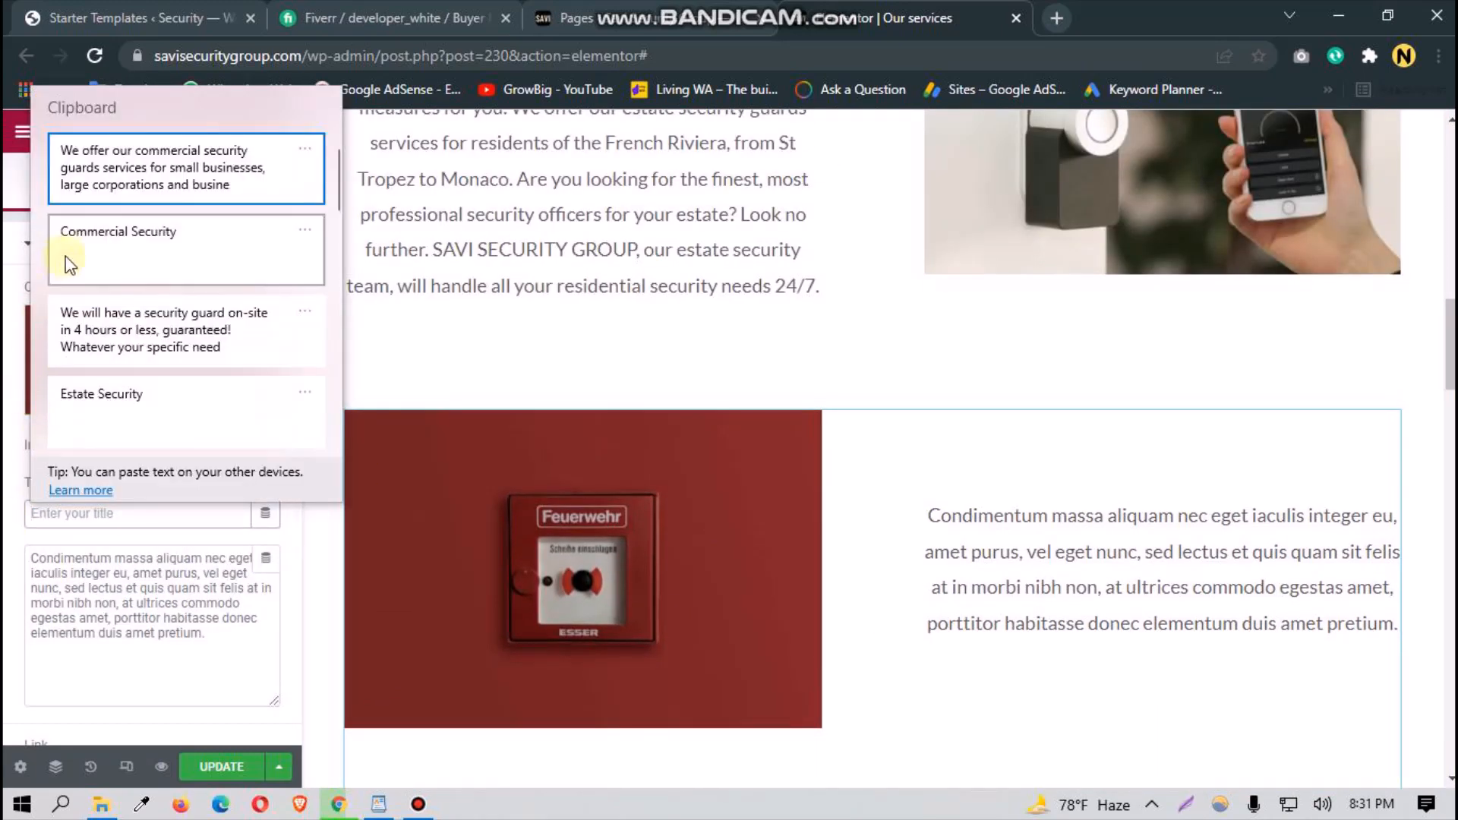
{"action": "left_click", "coordinate": [65, 266]}
Step: Replace the placeholder description of the Commercial Security box with the copied commercial security text
{"action": "left_click_drag", "start_coordinate": [219, 634], "coordinate": [8, 435]}
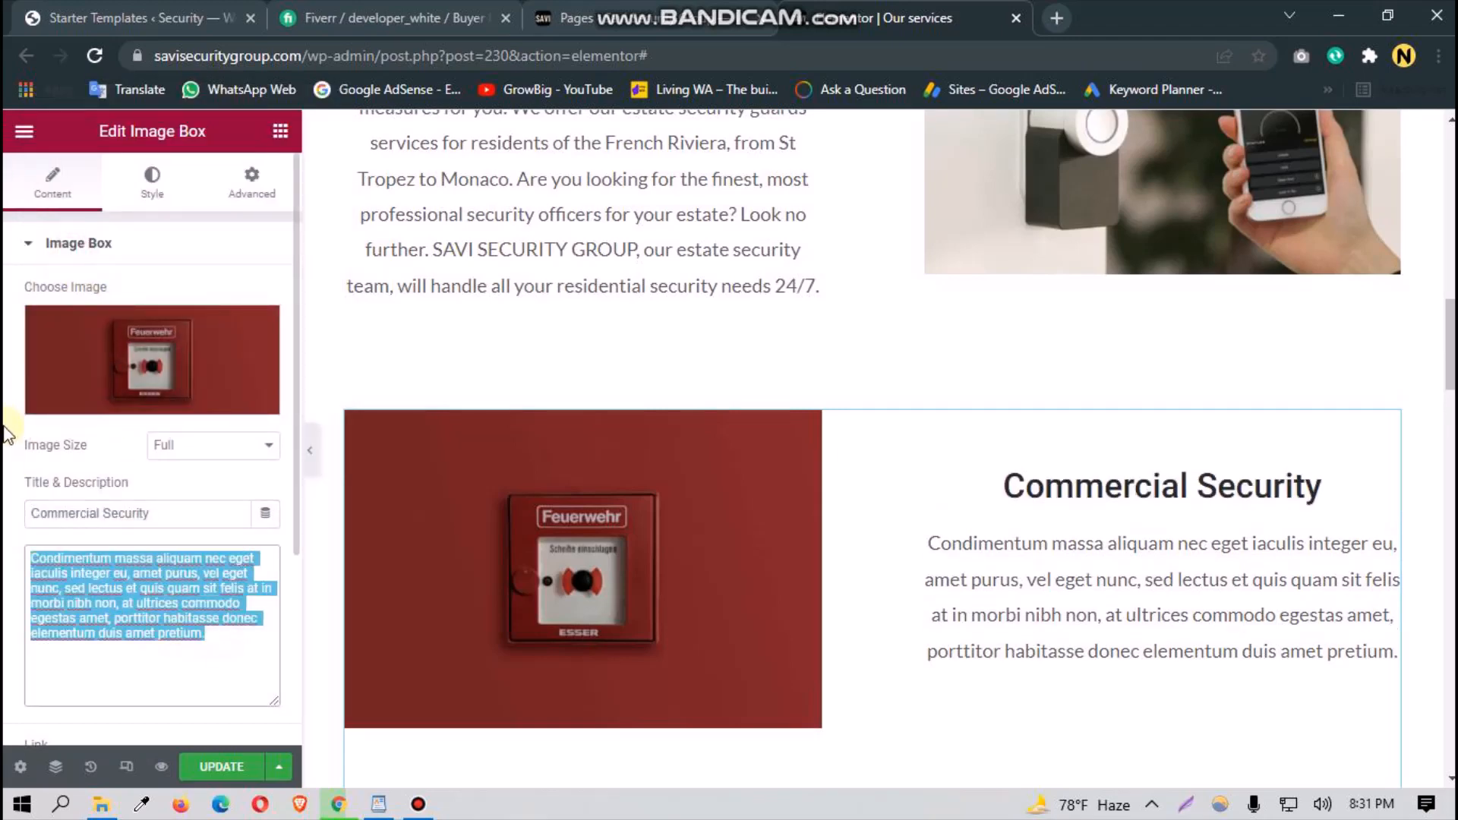
{"action": "key", "text": "super+v"}
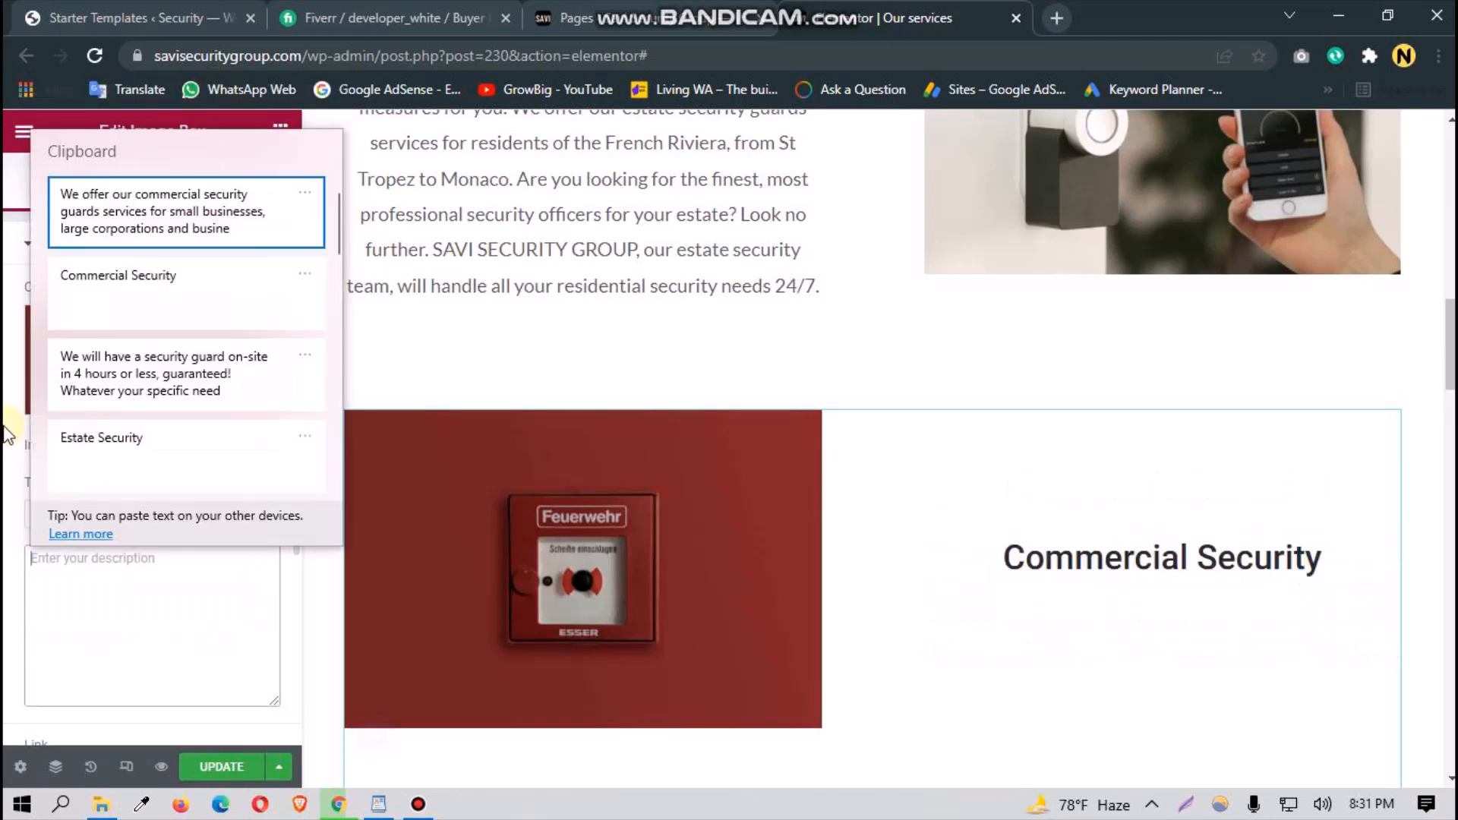
{"action": "left_click", "coordinate": [181, 220]}
Step: Select the Security Cameras image box below the Commercial Security box
{"action": "scroll", "coordinate": [506, 444], "scroll_direction": "down", "scroll_amount": 7}
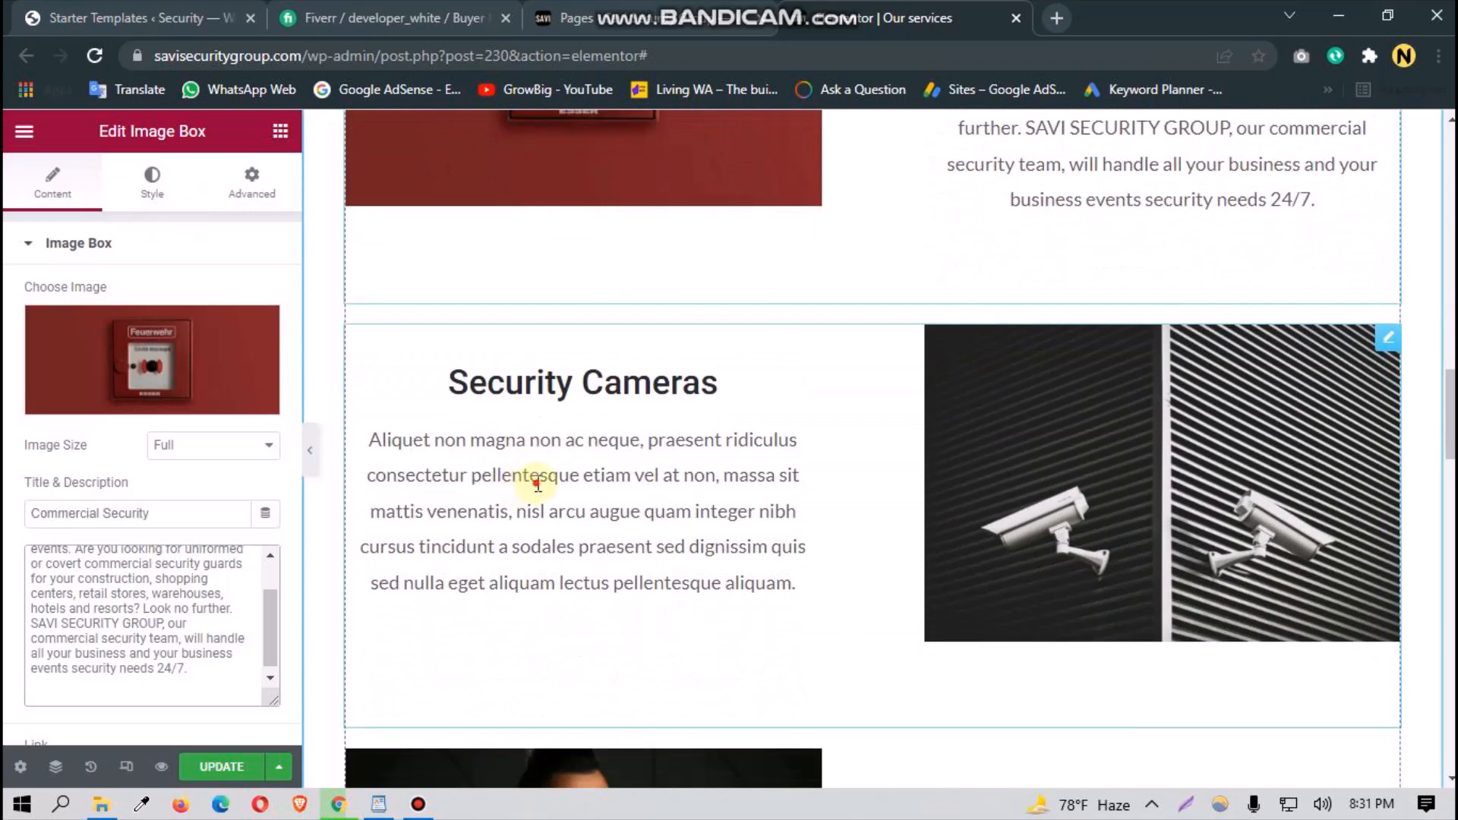
{"action": "left_click", "coordinate": [537, 483]}
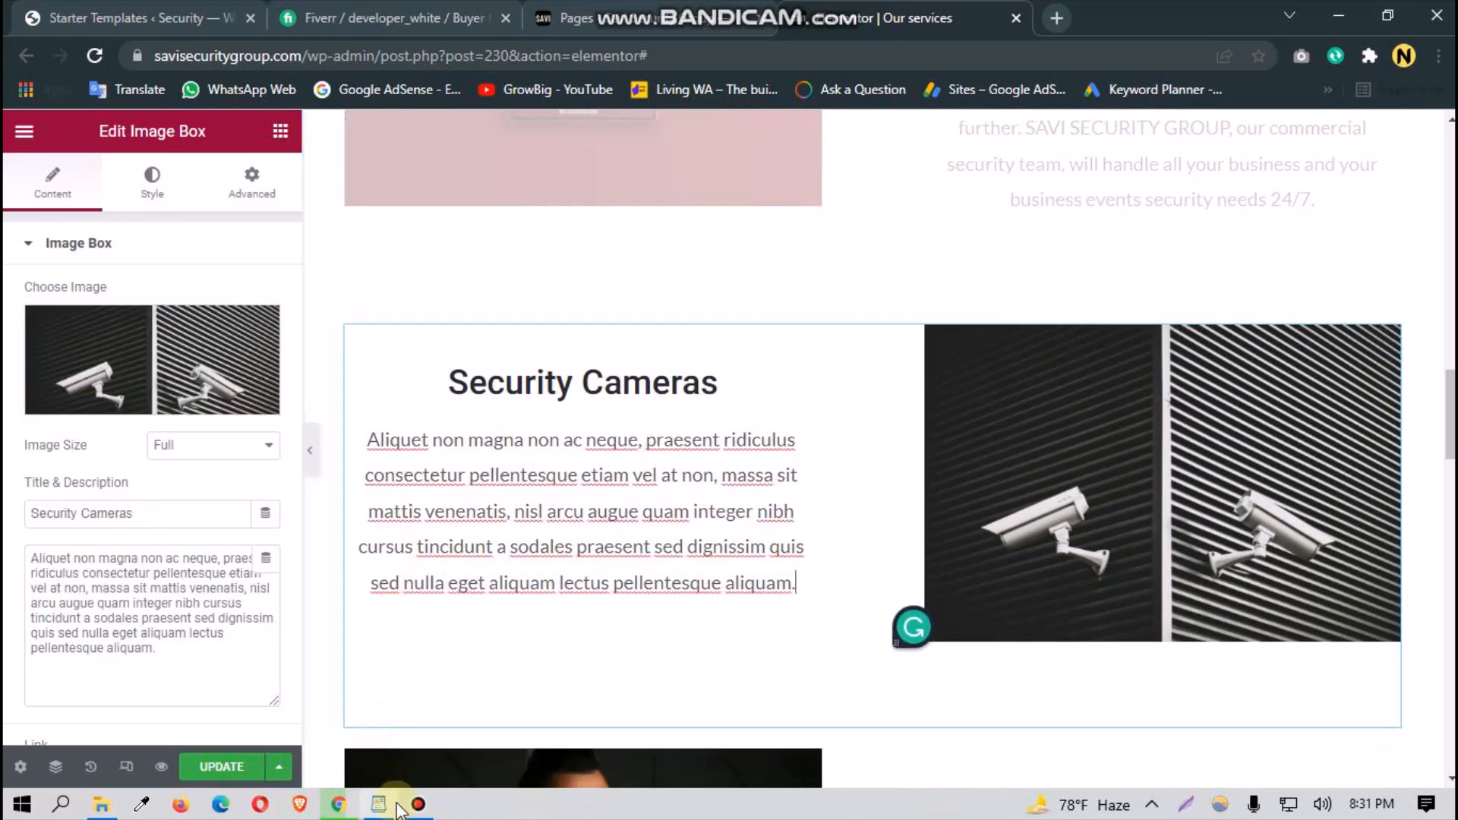
Step: Switch to the company document in WordPad and copy the Executive Protection heading and the paragraph beneath it as separate clipboard items
{"action": "left_click", "coordinate": [378, 804]}
{"action": "scroll", "coordinate": [585, 590], "scroll_direction": "down", "scroll_amount": 4}
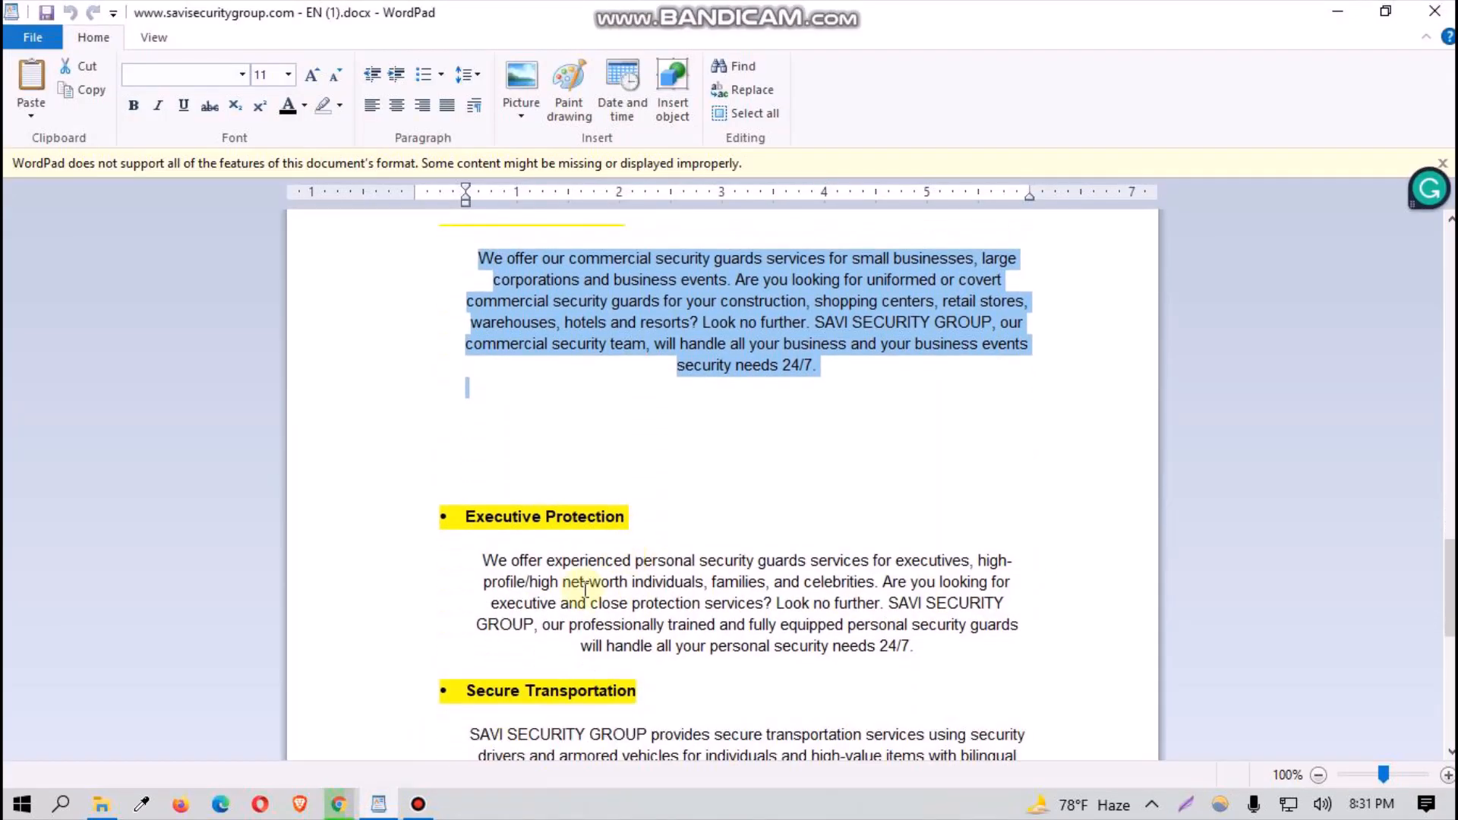
{"action": "triple_click", "coordinate": [530, 524]}
{"action": "key", "text": "super+c"}
{"action": "left_click", "coordinate": [560, 584]}
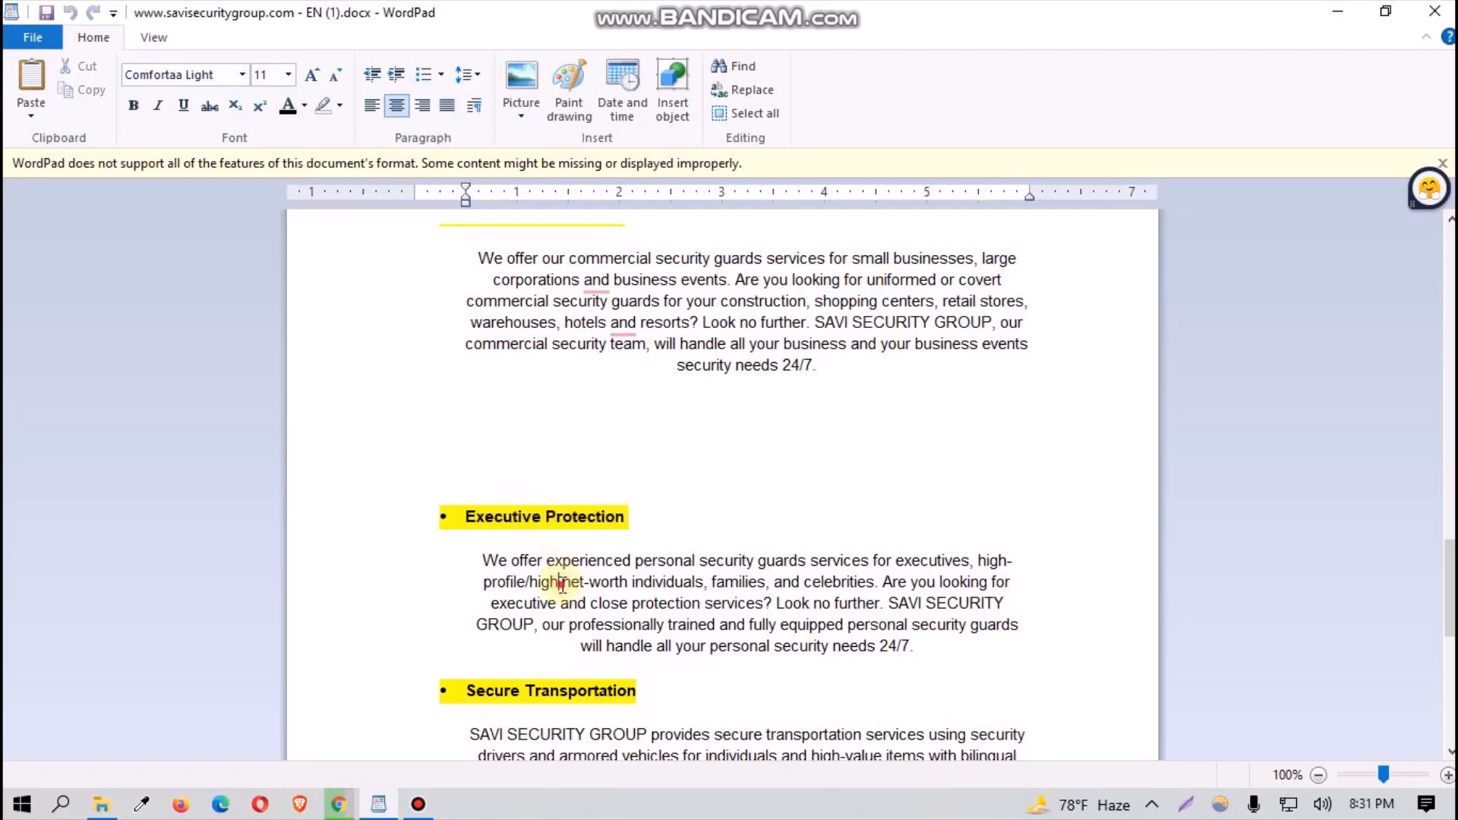
{"action": "triple_click", "coordinate": [560, 583]}
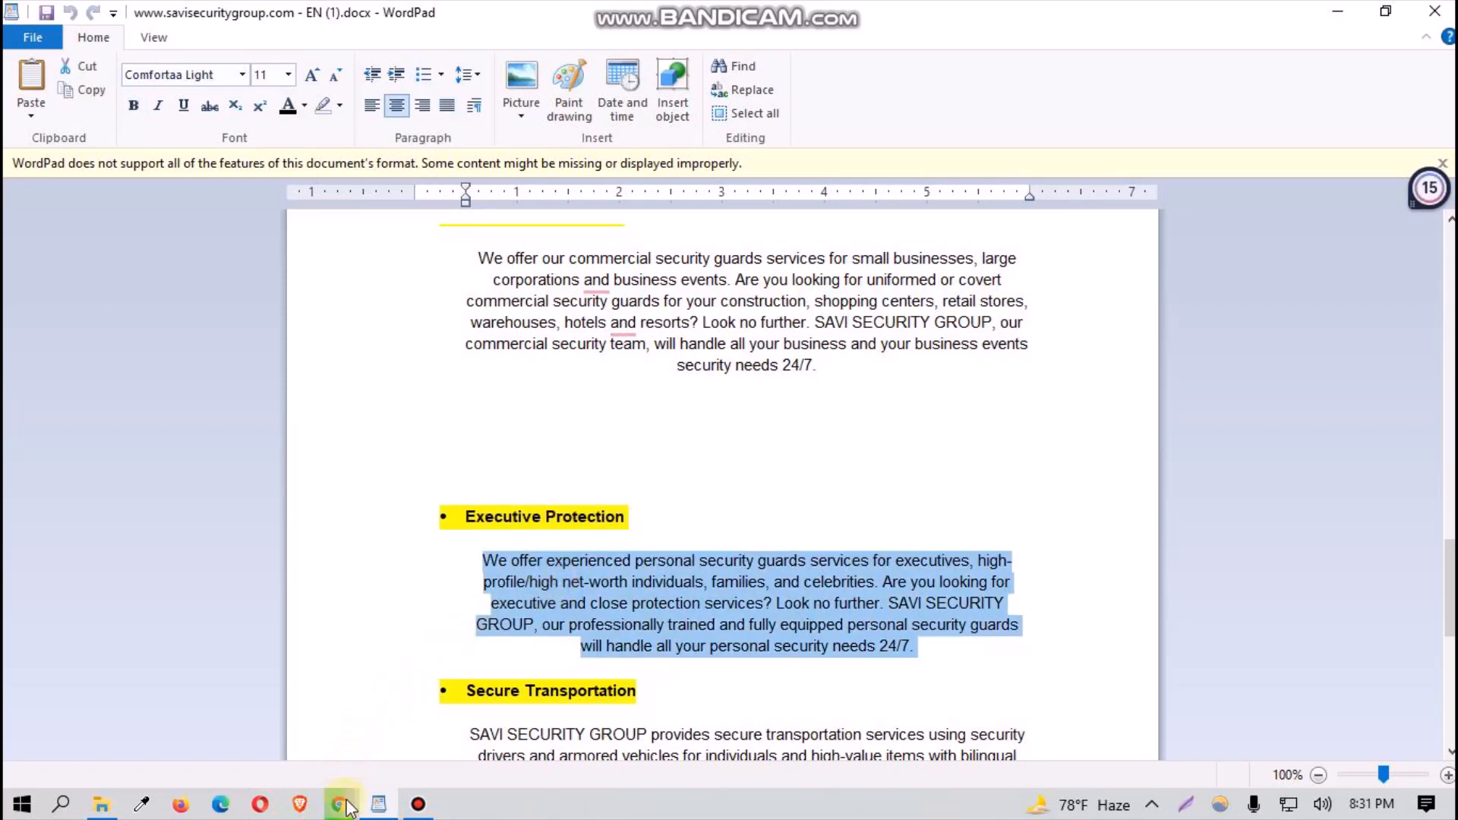
Step: Switch back to Elementor in Chrome and replace the "Security Cameras" image box title with the copied "Executive Protection"
{"action": "left_click", "coordinate": [376, 805]}
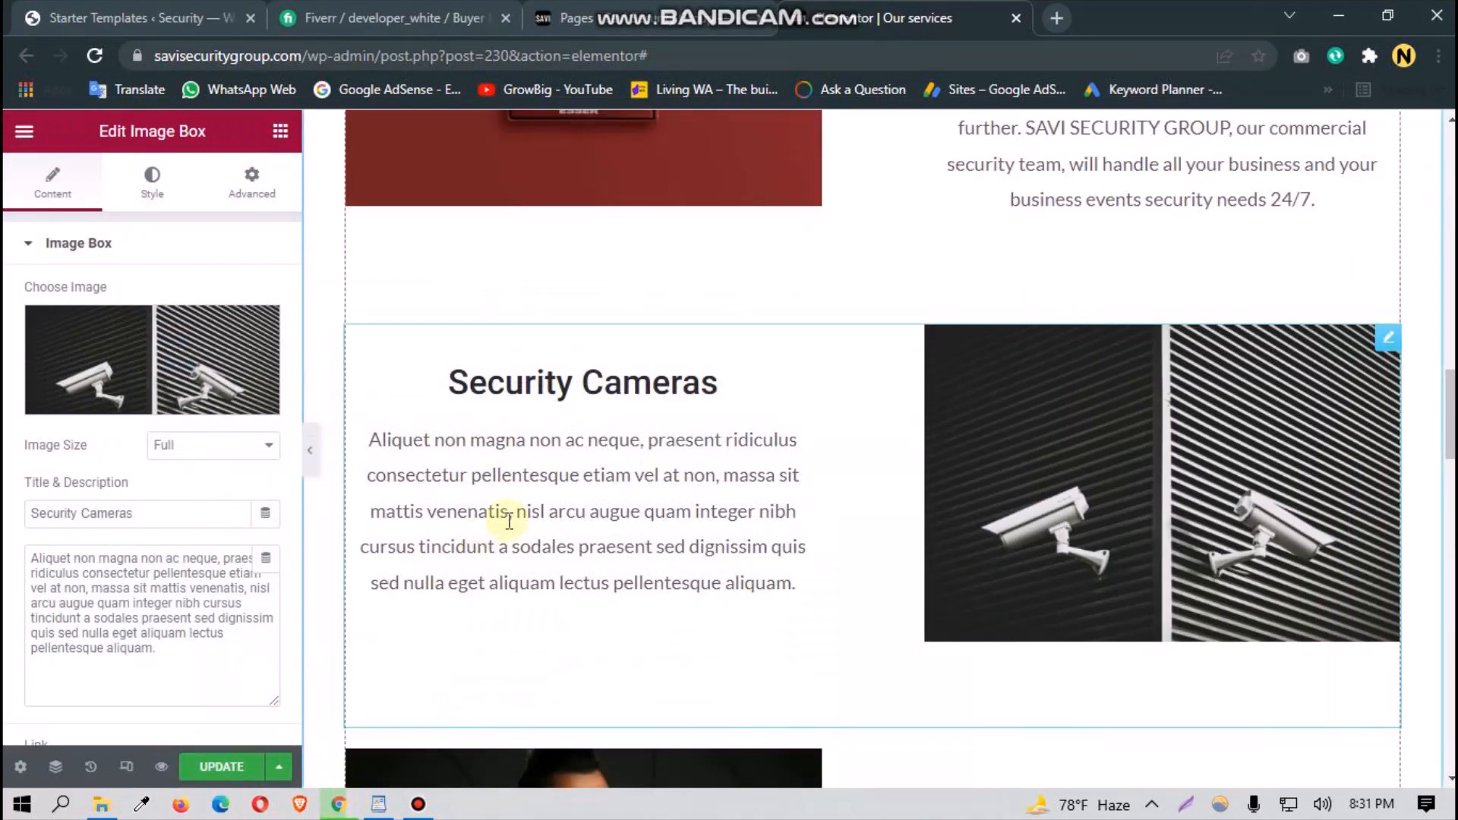
{"action": "left_click_drag", "start_coordinate": [234, 521], "coordinate": [8, 520]}
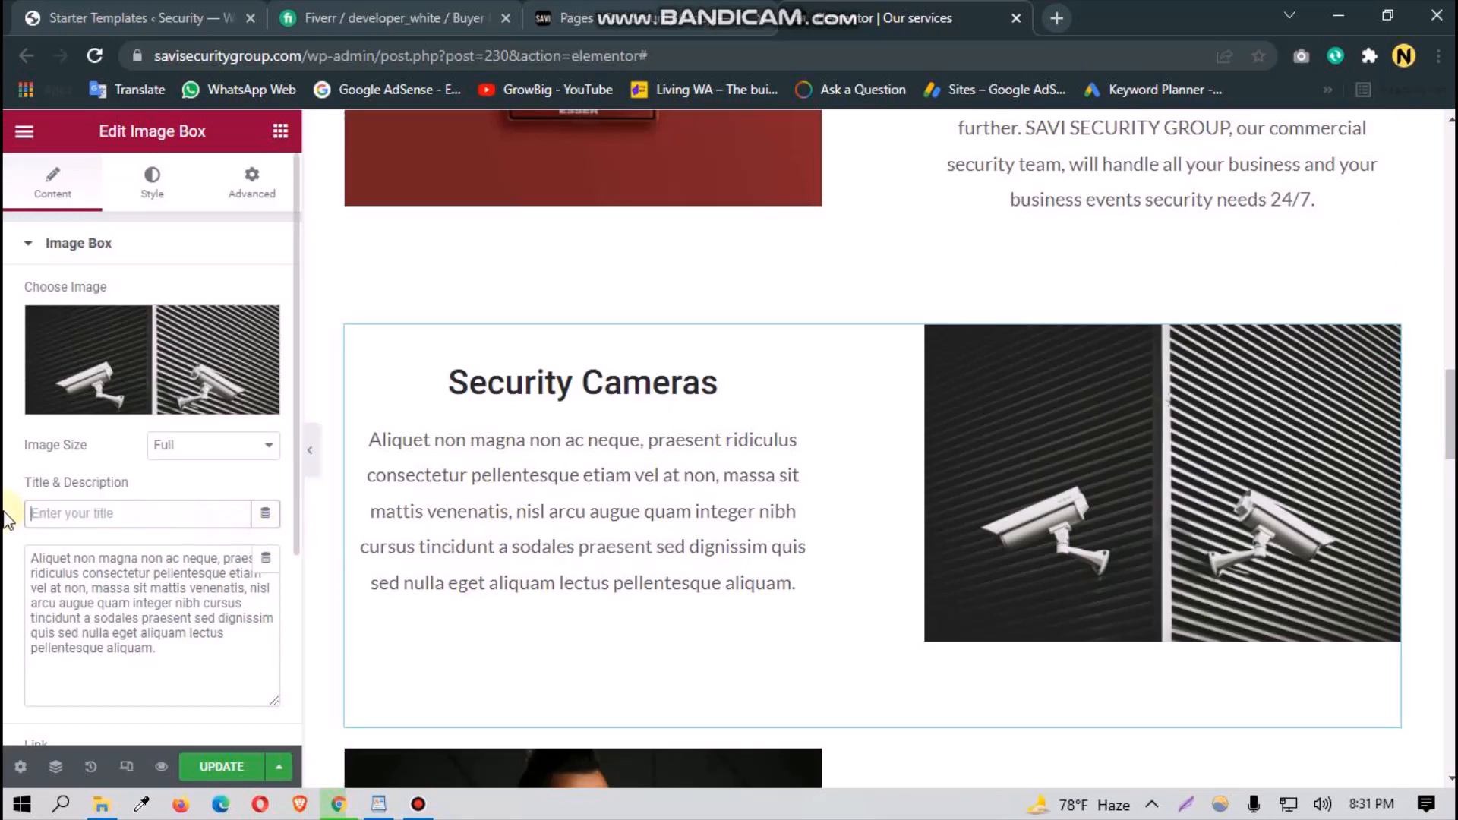
{"action": "key", "text": "super+v"}
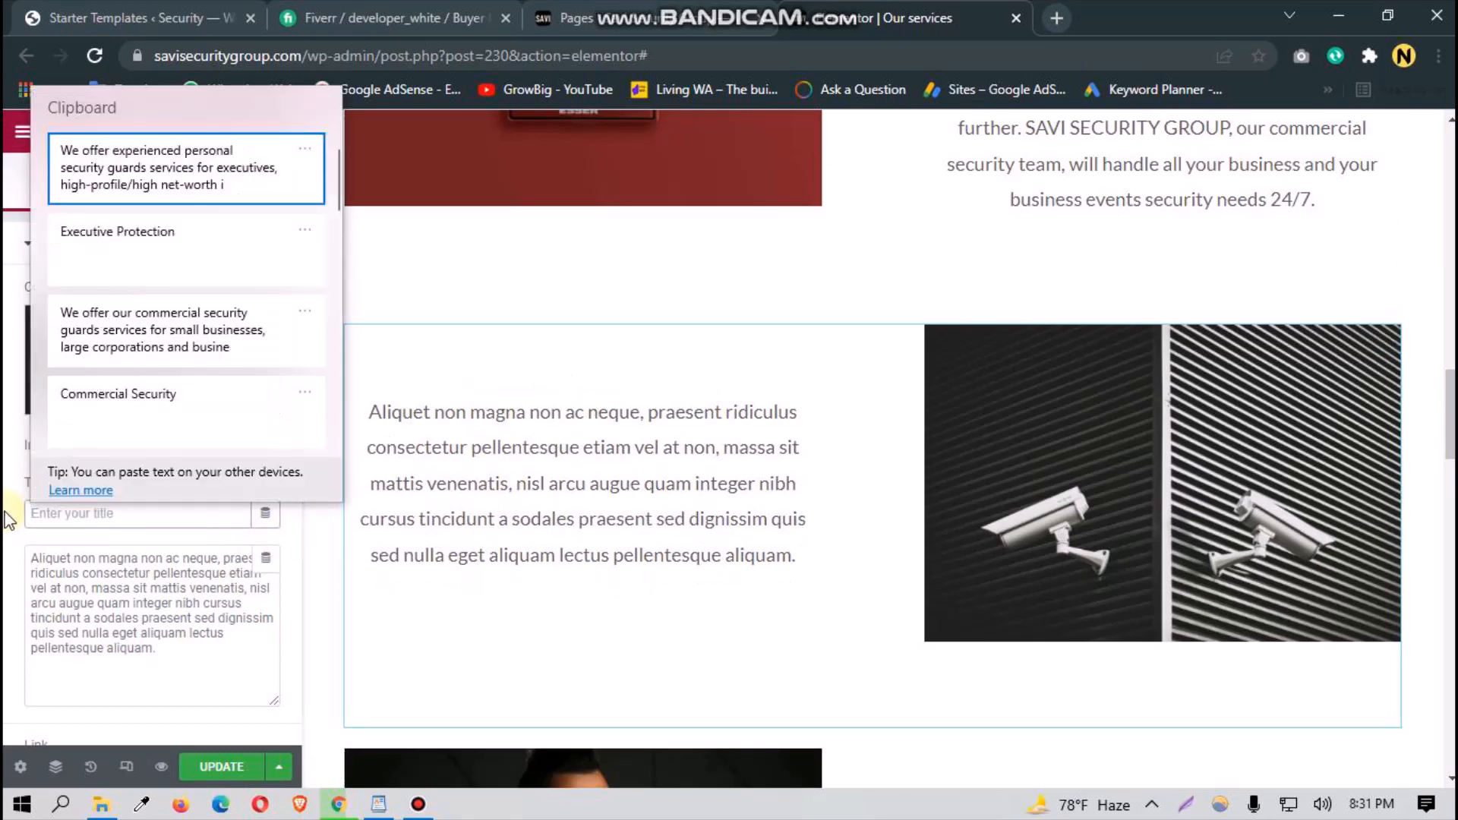
{"action": "left_click", "coordinate": [78, 272]}
Step: Replace the placeholder description of the Executive Protection box with the copied text starting "We offer experienced personal security guards services"
{"action": "left_click_drag", "start_coordinate": [237, 699], "coordinate": [7, 558]}
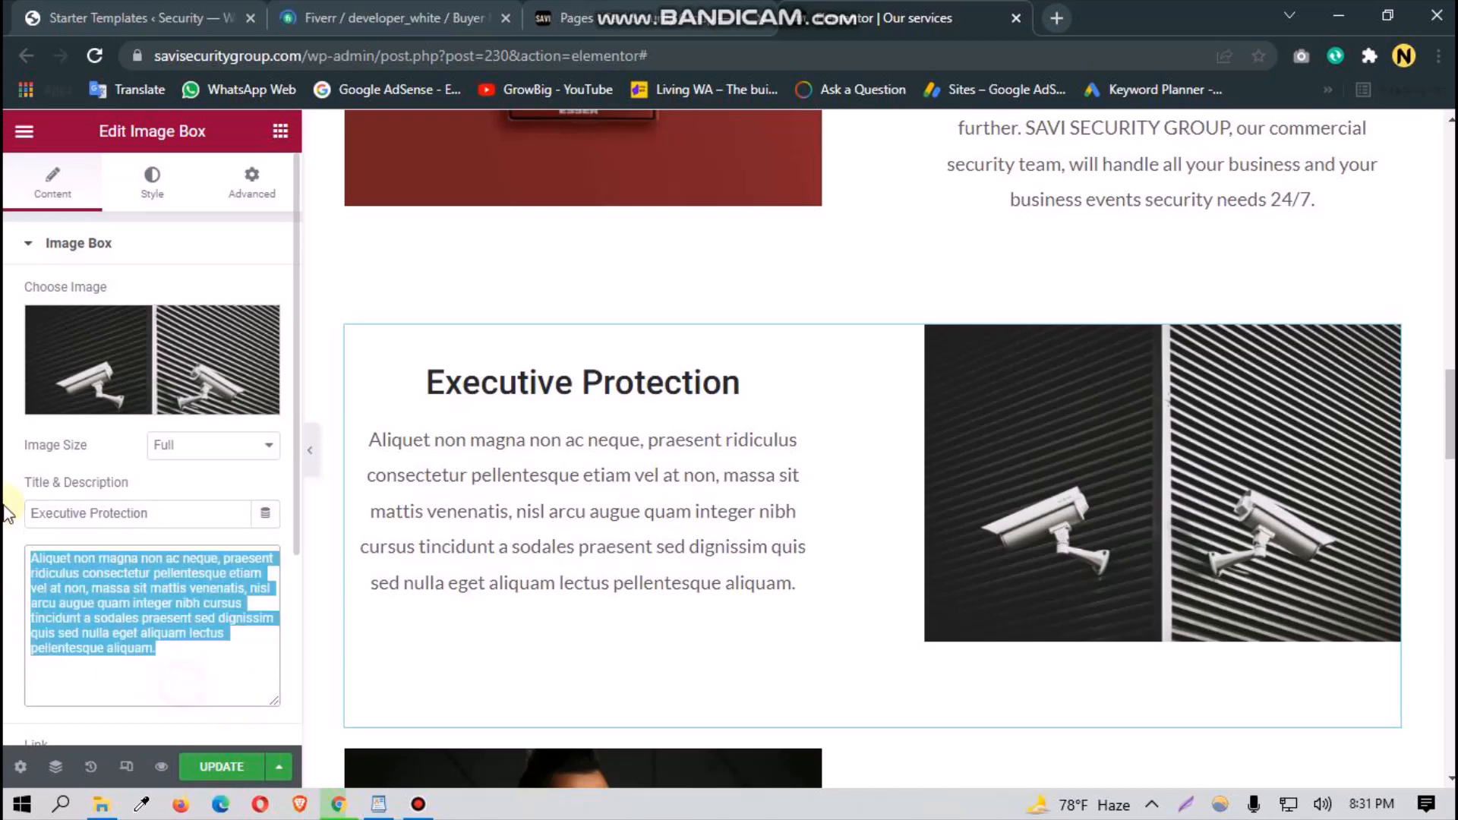
{"action": "key", "text": "BackSpace"}
{"action": "key", "text": "super+v"}
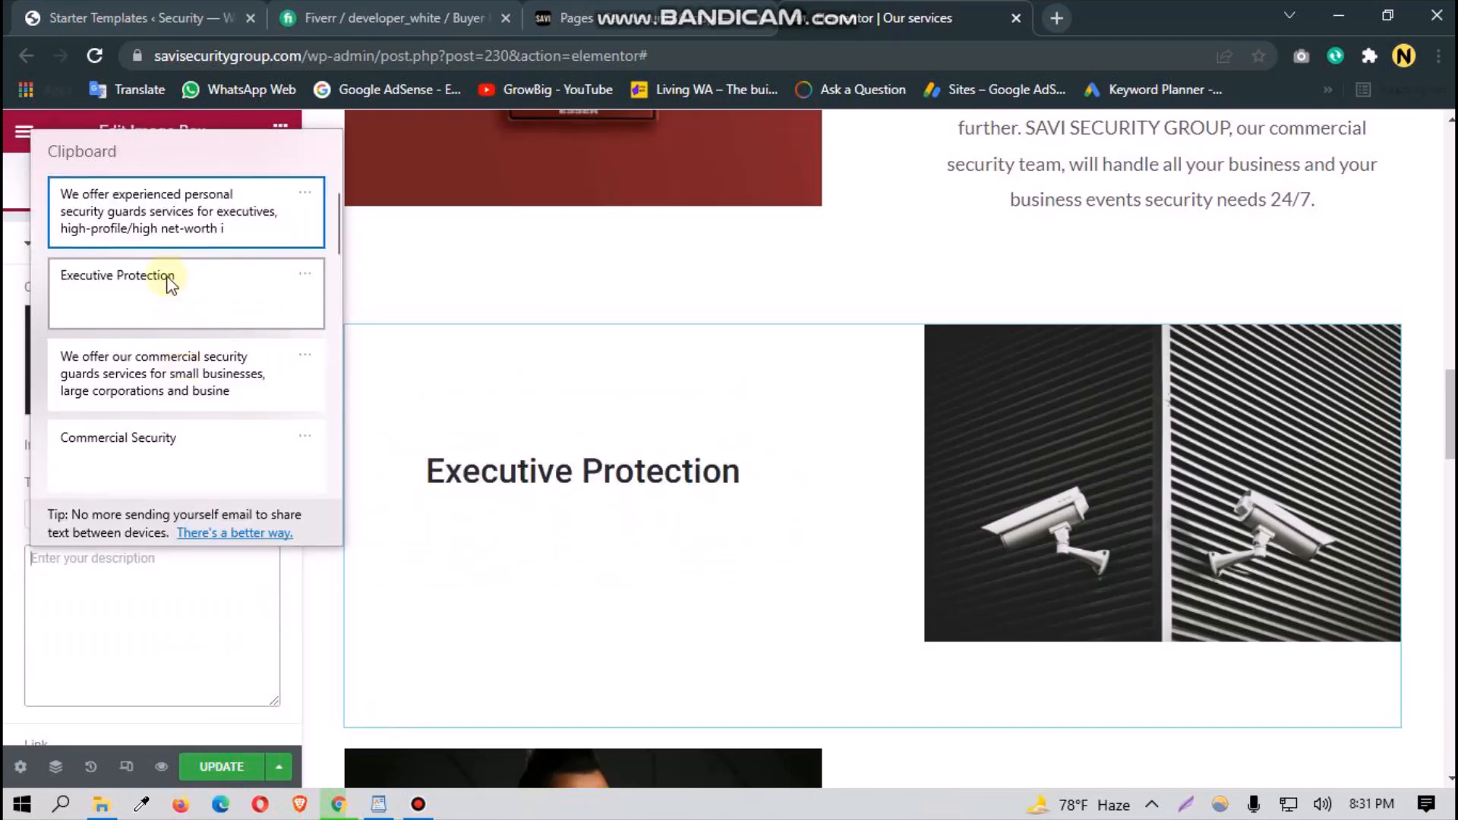
{"action": "left_click", "coordinate": [144, 212]}
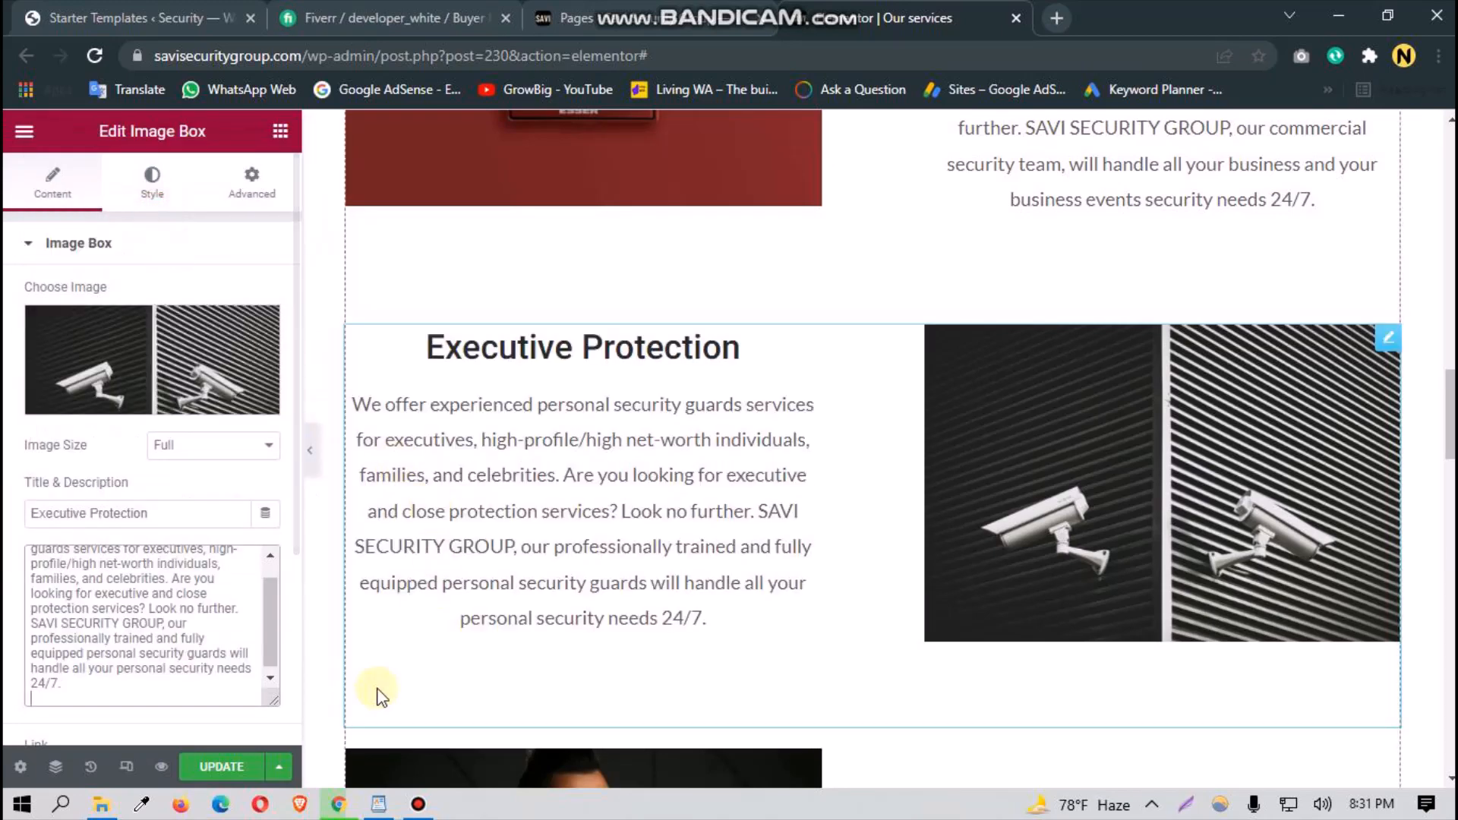
Step: Switch to the WordPad document and copy the Secure Transportation heading and its paragraph as separate clipboard items
{"action": "left_click", "coordinate": [378, 803]}
{"action": "scroll", "coordinate": [650, 531], "scroll_direction": "down", "scroll_amount": 8}
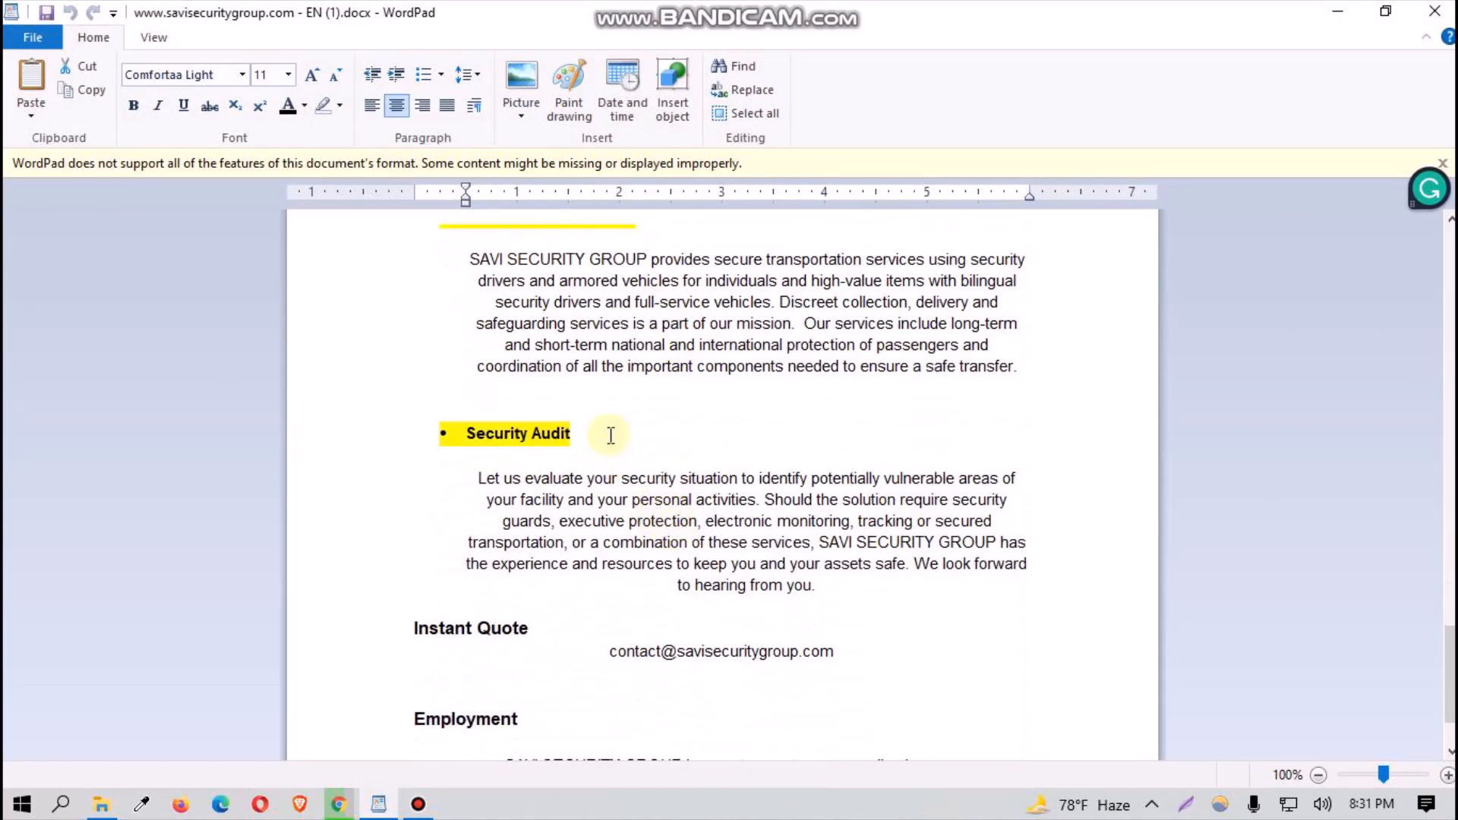
{"action": "scroll", "coordinate": [610, 444], "scroll_direction": "up", "scroll_amount": 2}
{"action": "triple_click", "coordinate": [563, 388]}
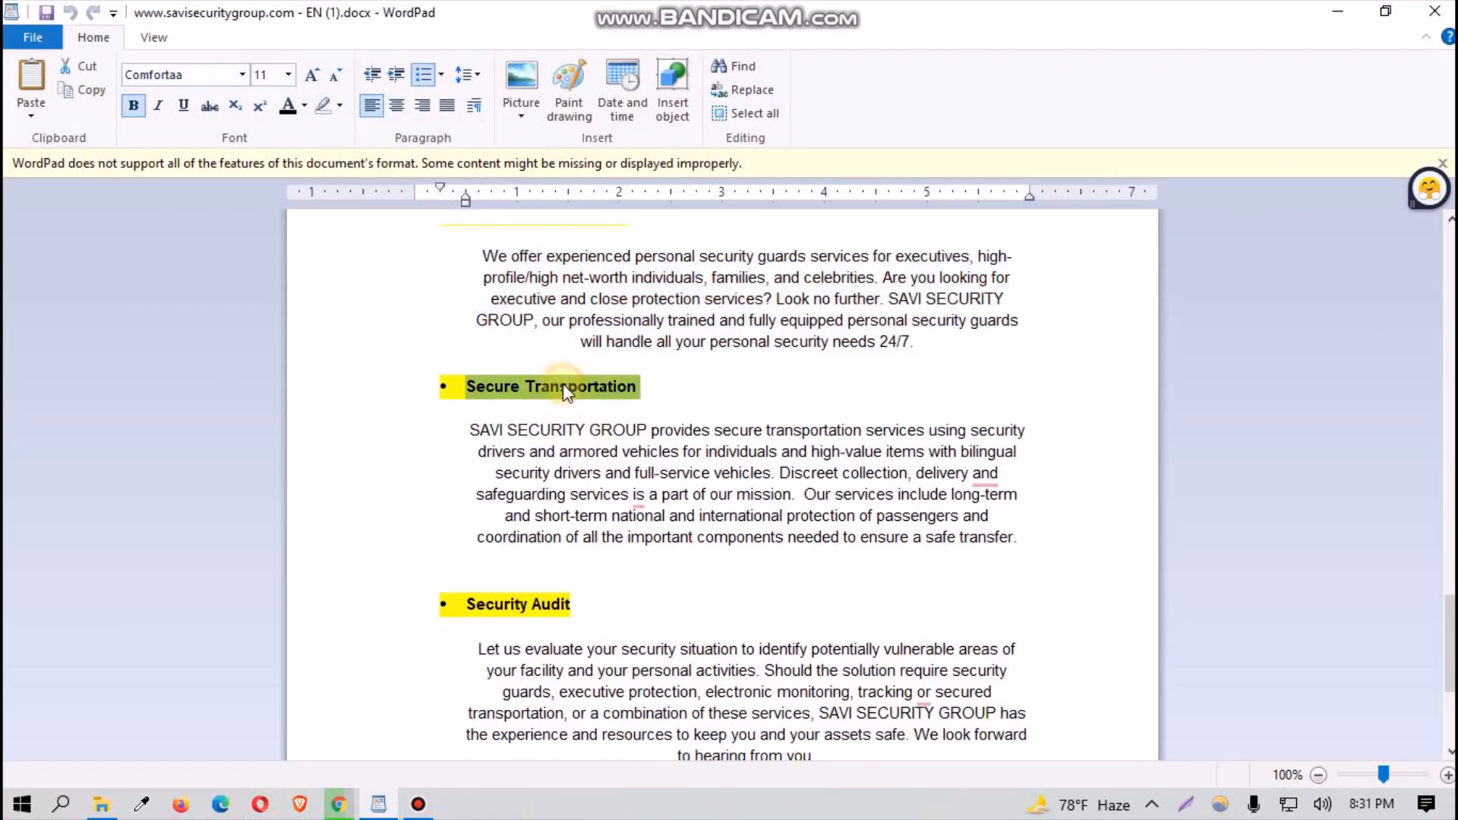
{"action": "right_click", "coordinate": [562, 386]}
{"action": "left_click", "coordinate": [621, 425]}
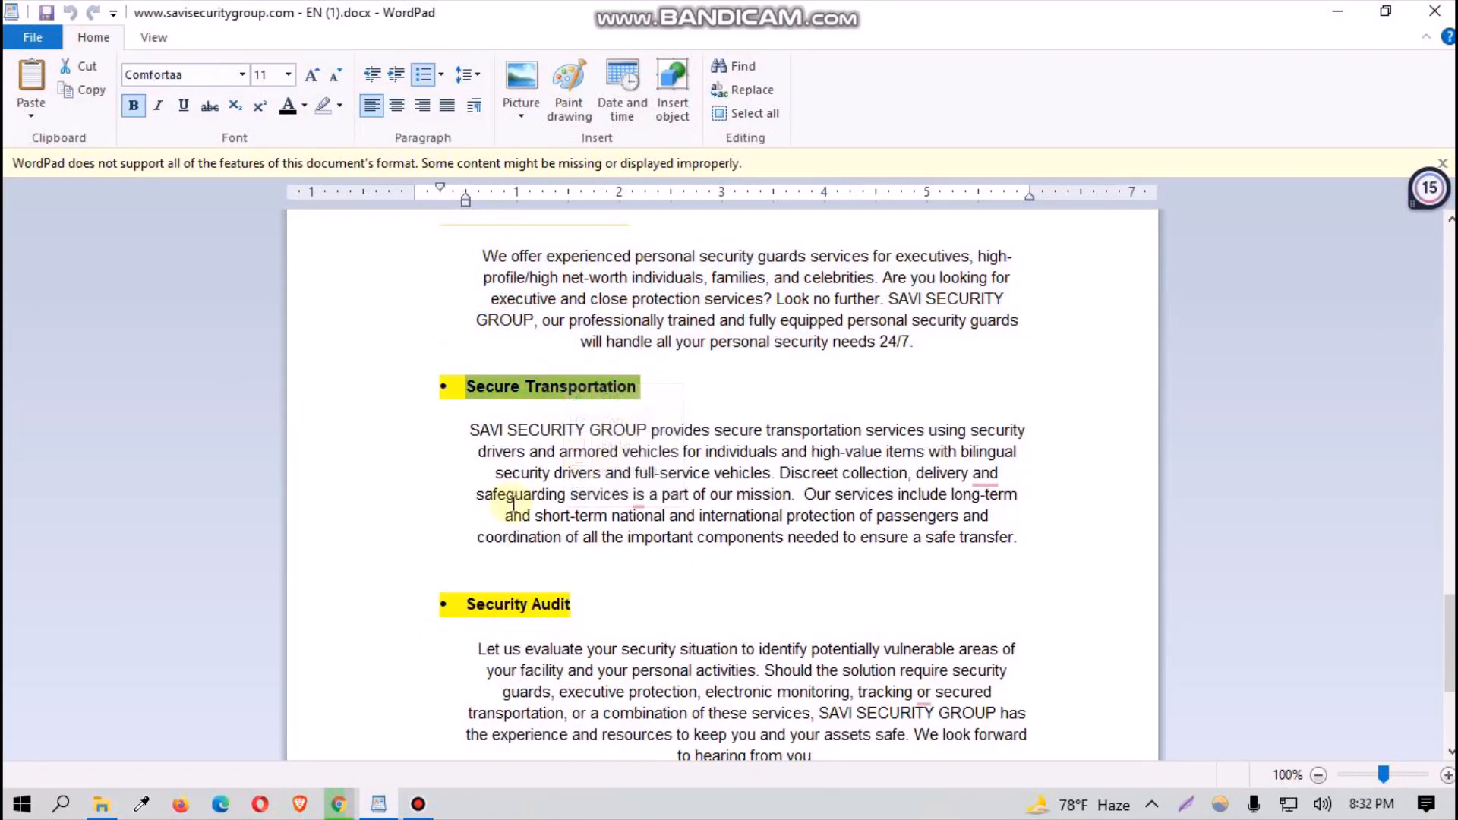
{"action": "double_click", "coordinate": [546, 516]}
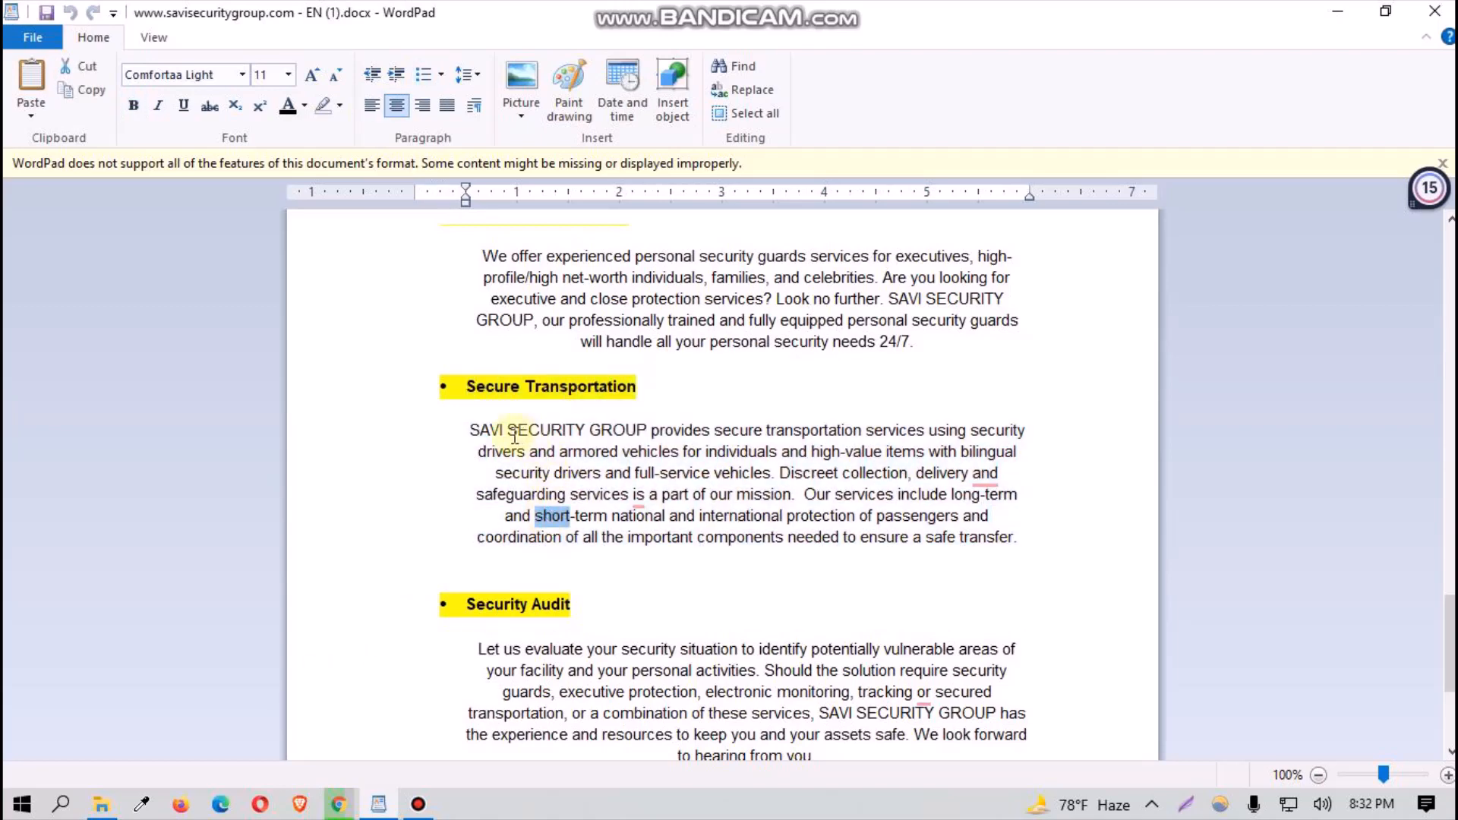
{"action": "left_click_drag", "start_coordinate": [471, 433], "coordinate": [1059, 577]}
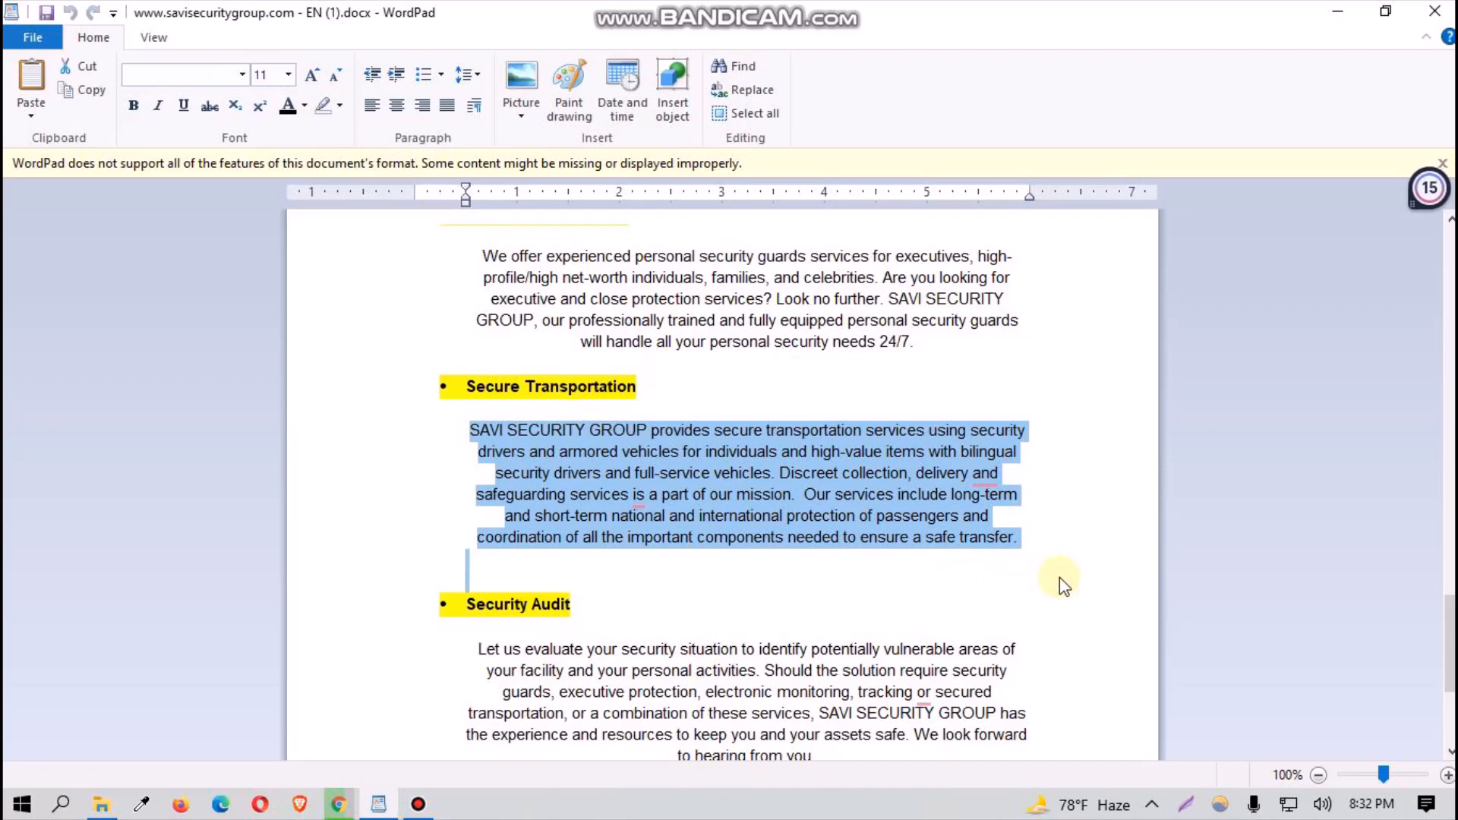
Step: Return to Elementor in Chrome and select the Intercom Systems image box below the Executive Protection box
{"action": "left_click", "coordinate": [379, 805]}
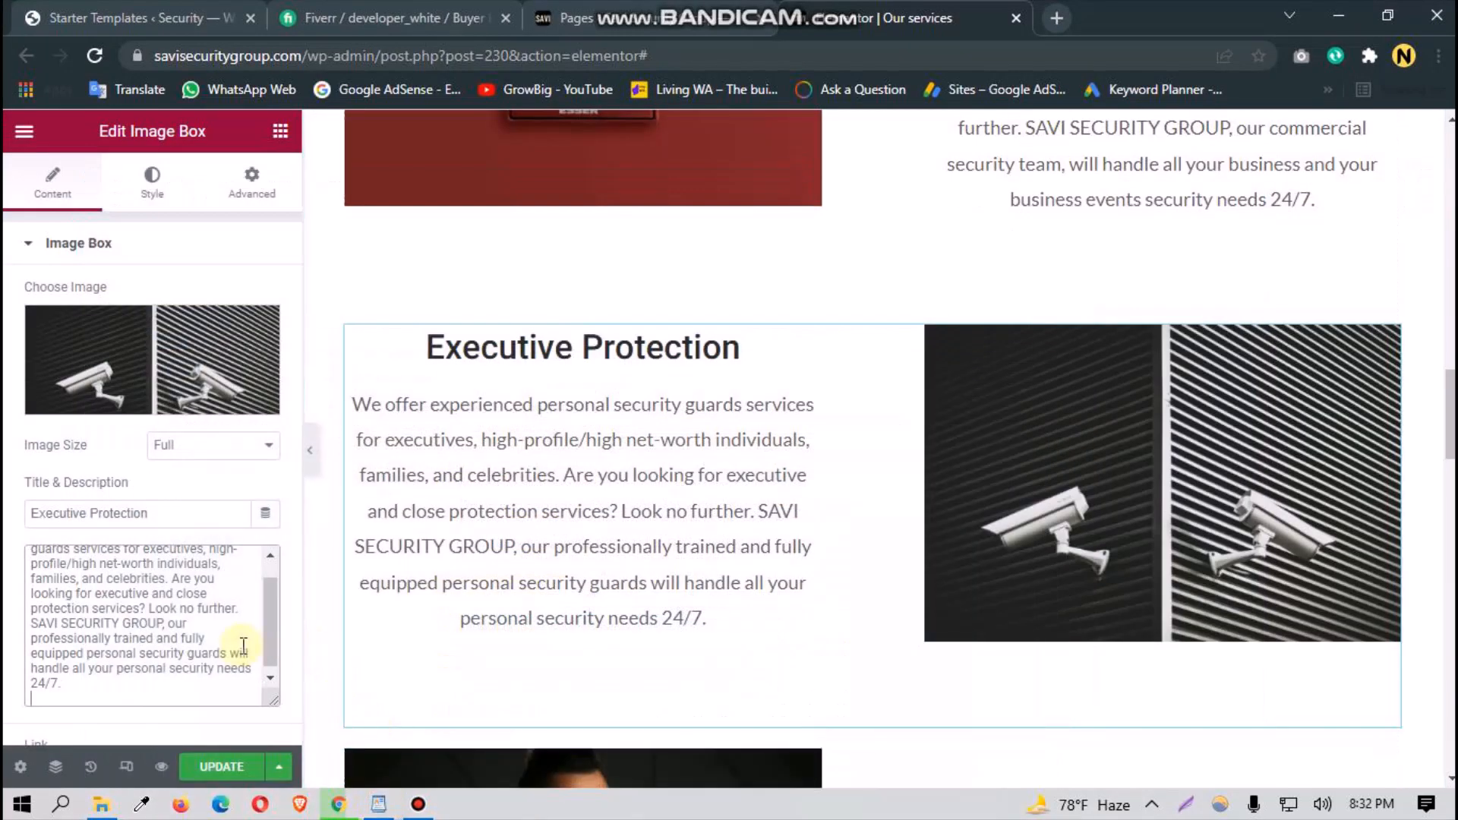
{"action": "left_click", "coordinate": [213, 530]}
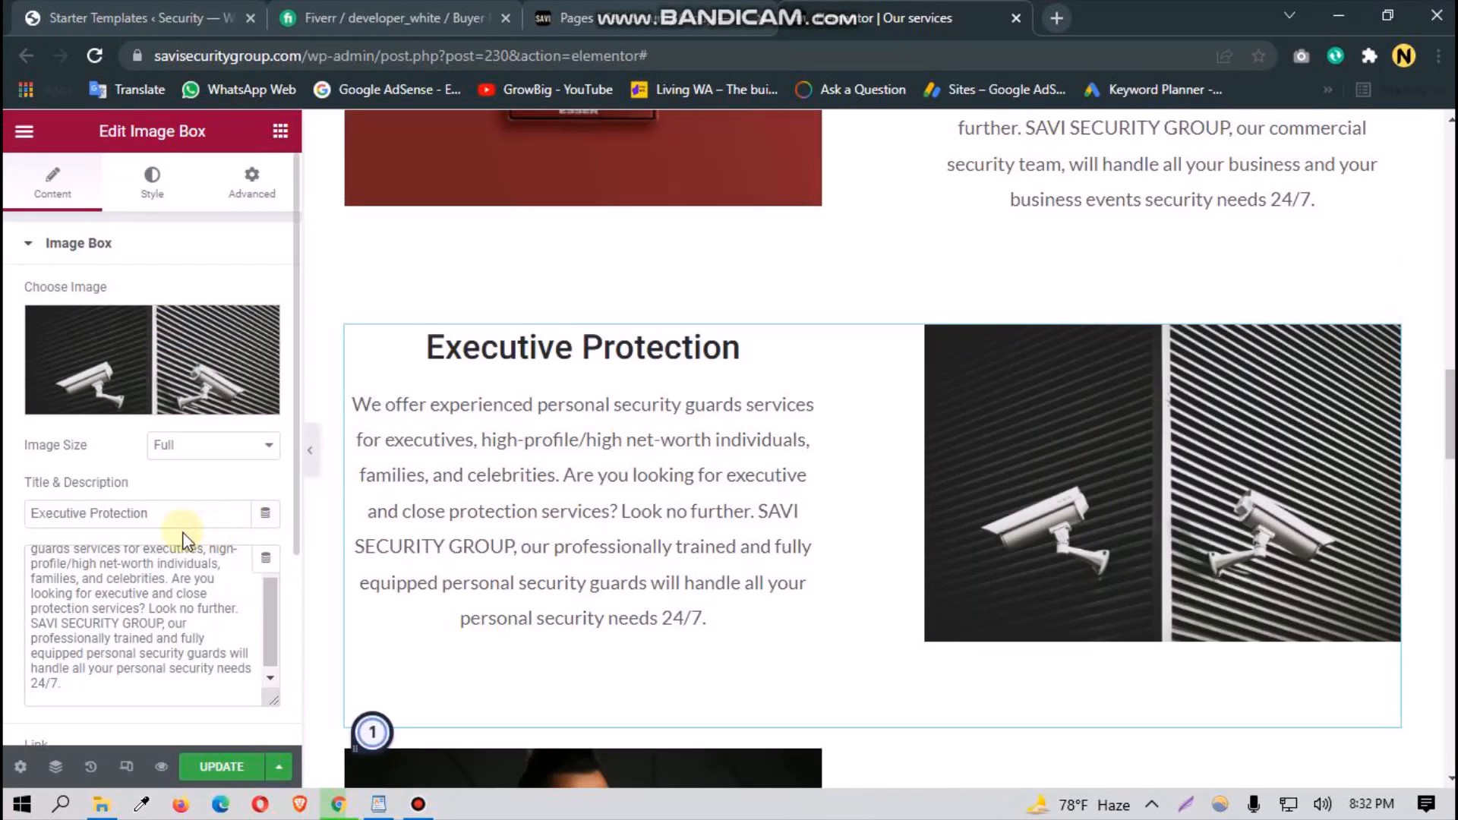
{"action": "scroll", "coordinate": [440, 592], "scroll_direction": "down", "scroll_amount": 4}
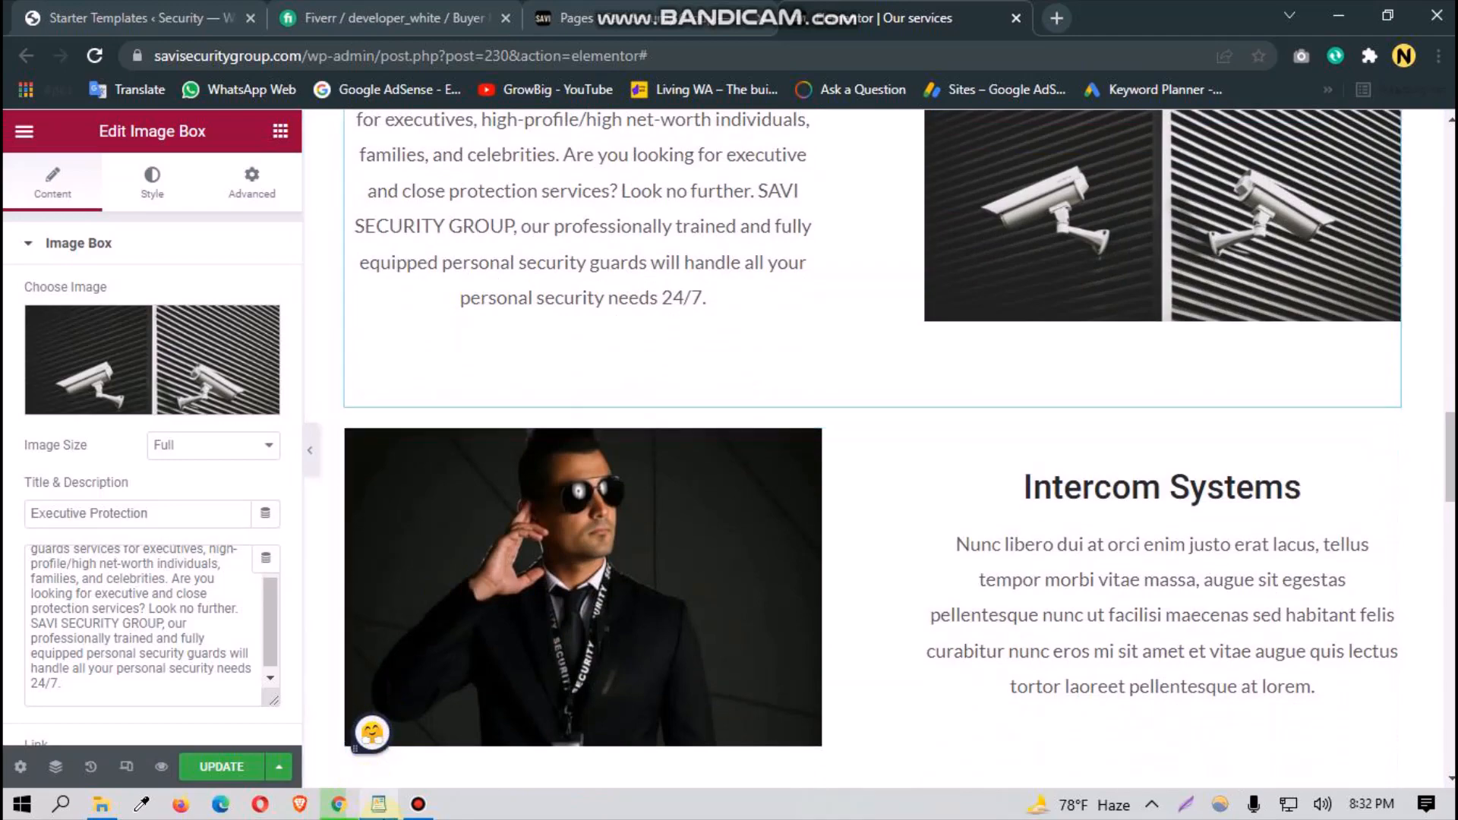
{"action": "left_click", "coordinate": [379, 805]}
{"action": "scroll", "coordinate": [626, 569], "scroll_direction": "up", "scroll_amount": 3}
{"action": "scroll", "coordinate": [629, 570], "scroll_direction": "down", "scroll_amount": 1}
{"action": "left_click", "coordinate": [334, 805]}
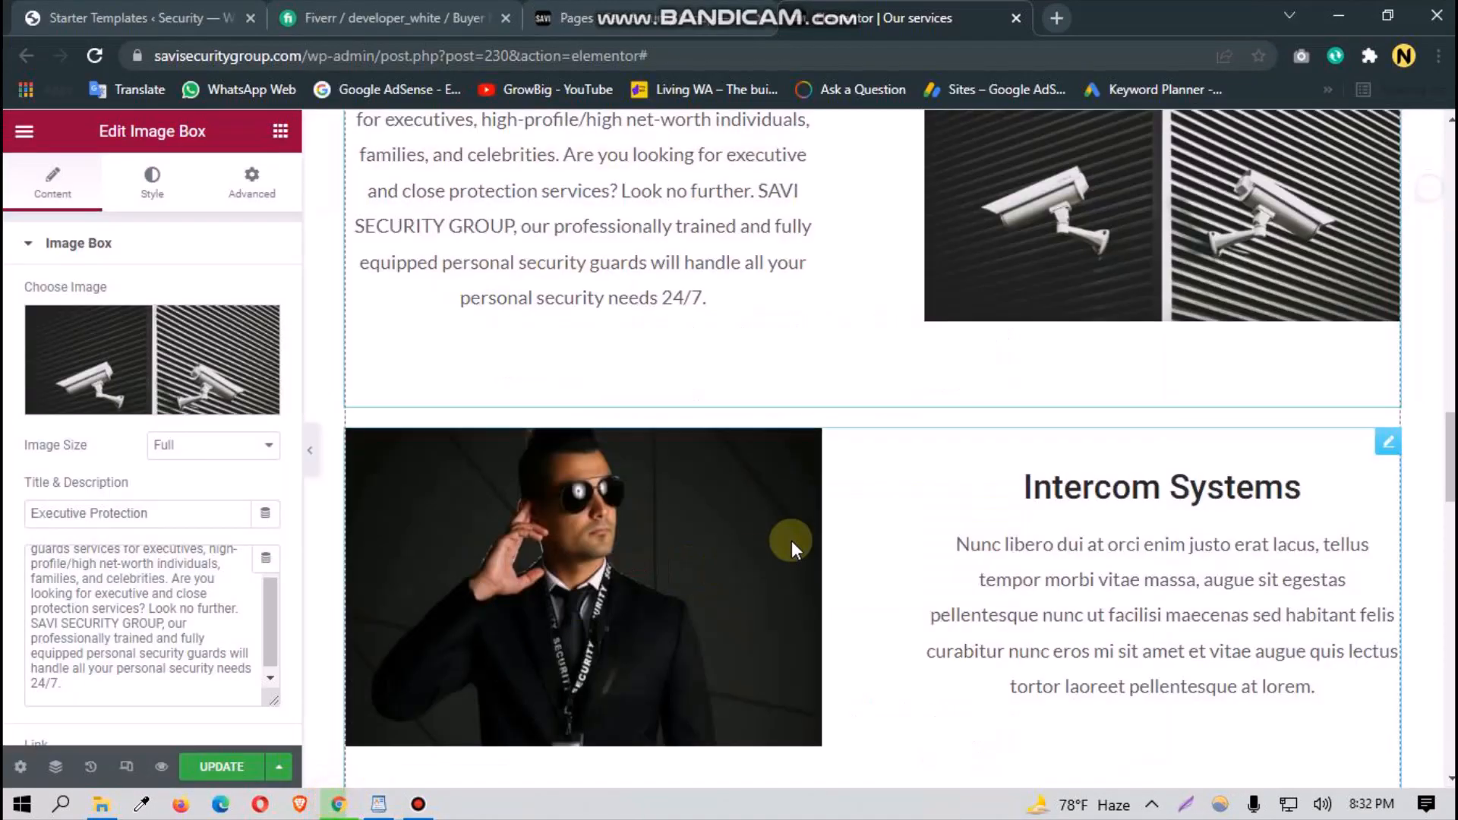
{"action": "left_click", "coordinate": [1100, 537]}
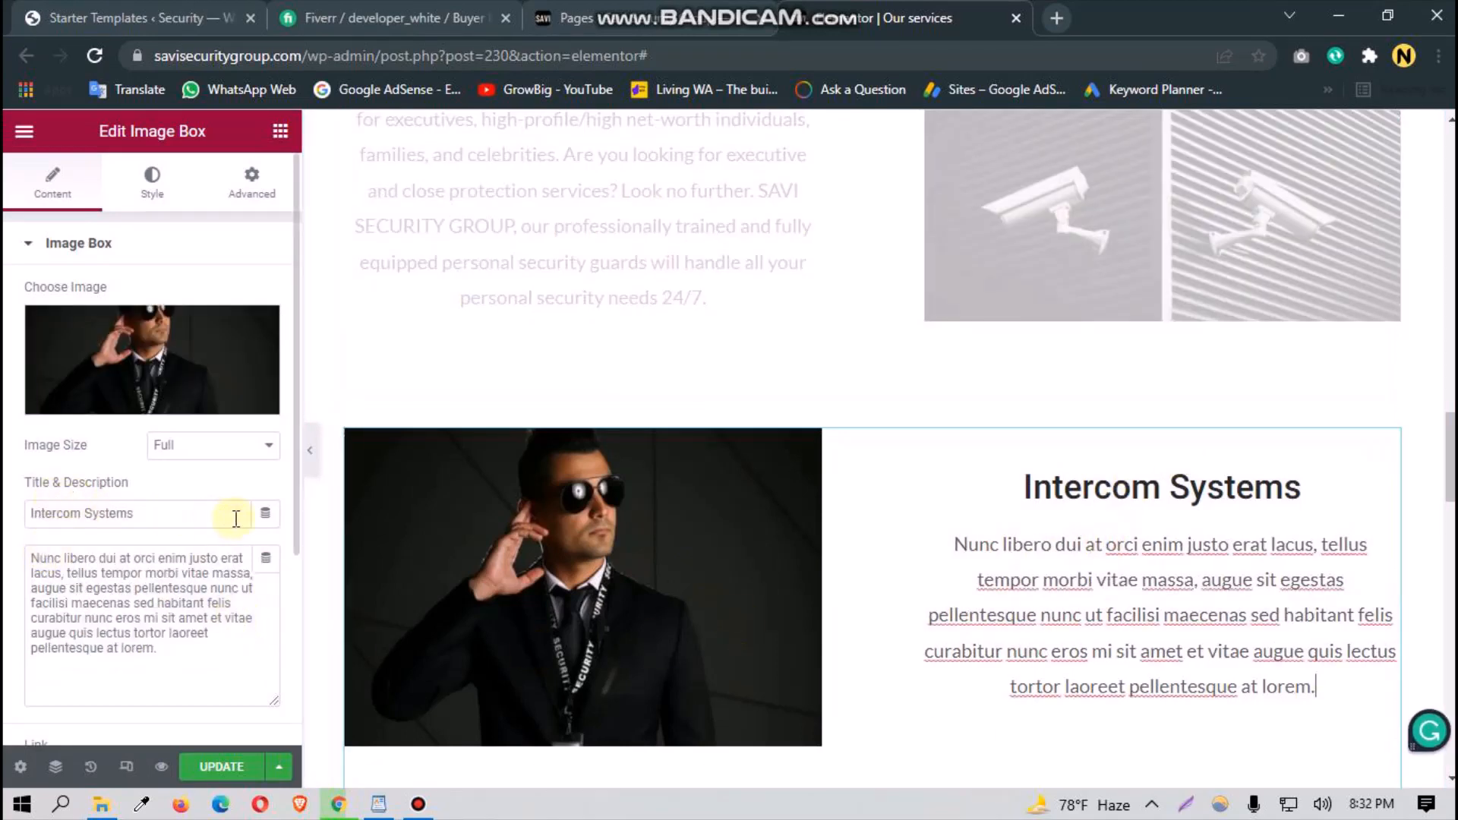
Step: Replace the "Intercom Systems" image box title with the copied "Secure Transportation"
{"action": "left_click_drag", "start_coordinate": [228, 513], "coordinate": [7, 553]}
{"action": "key", "text": "BackSpace"}
{"action": "key", "text": "super+v"}
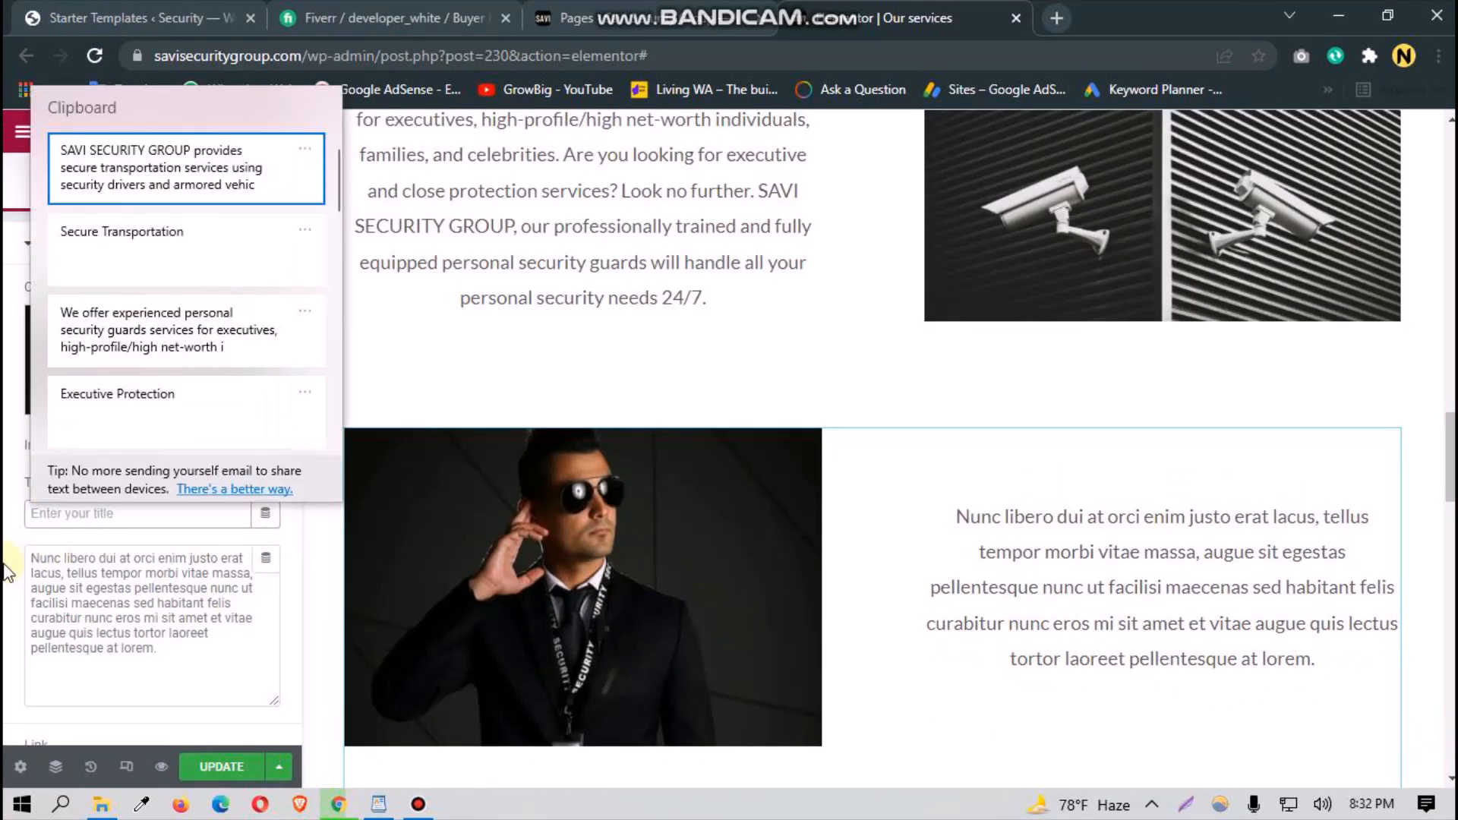
{"action": "left_click", "coordinate": [121, 235]}
Step: Replace the placeholder description of the Secure Transportation box with the copied text starting "SAVI SECURITY GROUP provides secure transportation services"
{"action": "left_click", "coordinate": [995, 618]}
{"action": "left_click_drag", "start_coordinate": [159, 650], "coordinate": [9, 551]}
{"action": "key", "text": "BackSpace"}
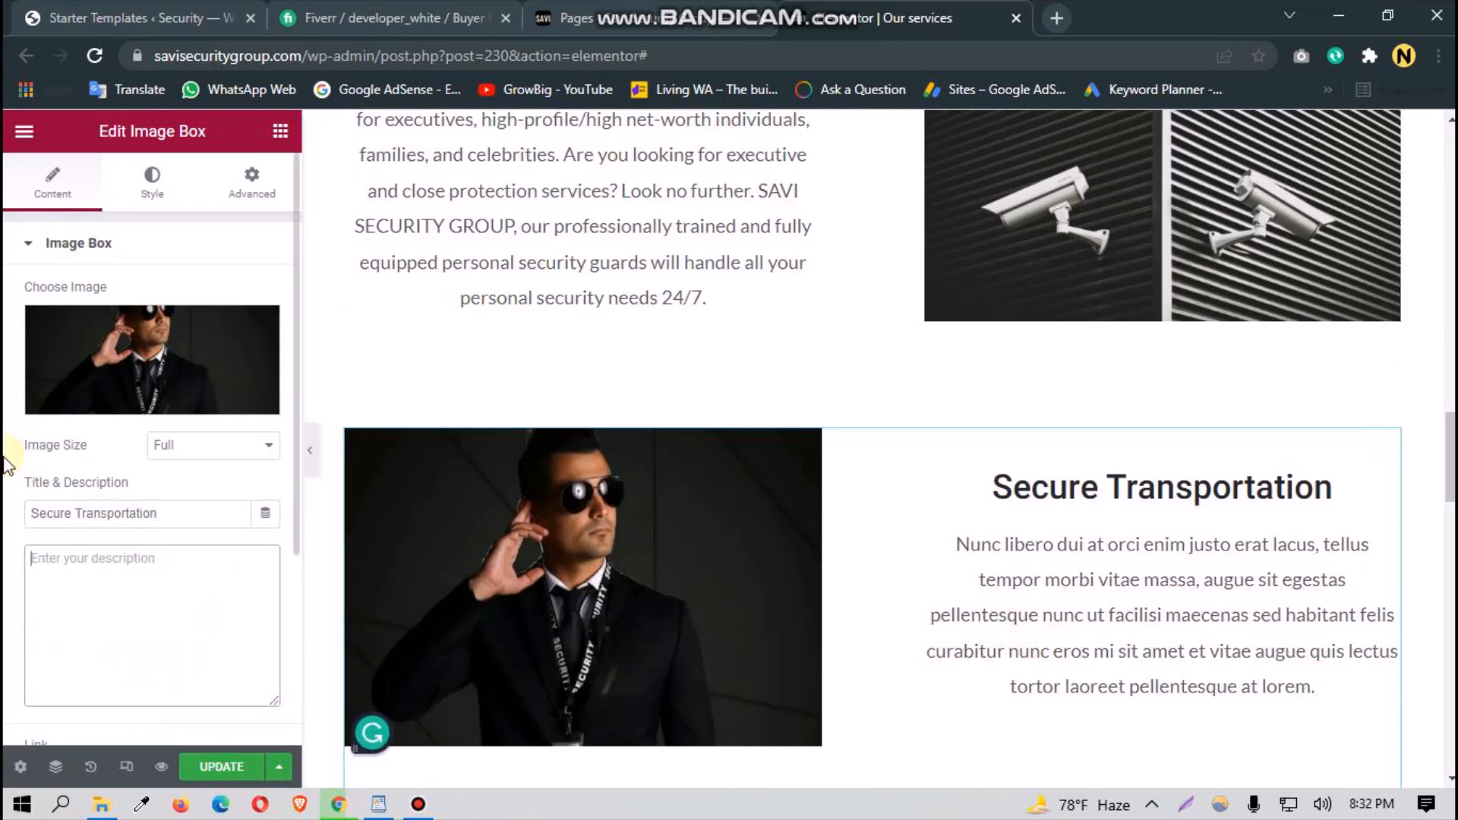
{"action": "key", "text": "super+v"}
{"action": "left_click", "coordinate": [123, 203]}
Step: Switch to the WordPad document and copy the Security Audit heading and its paragraph as separate clipboard items
{"action": "scroll", "coordinate": [493, 463], "scroll_direction": "down", "scroll_amount": 3}
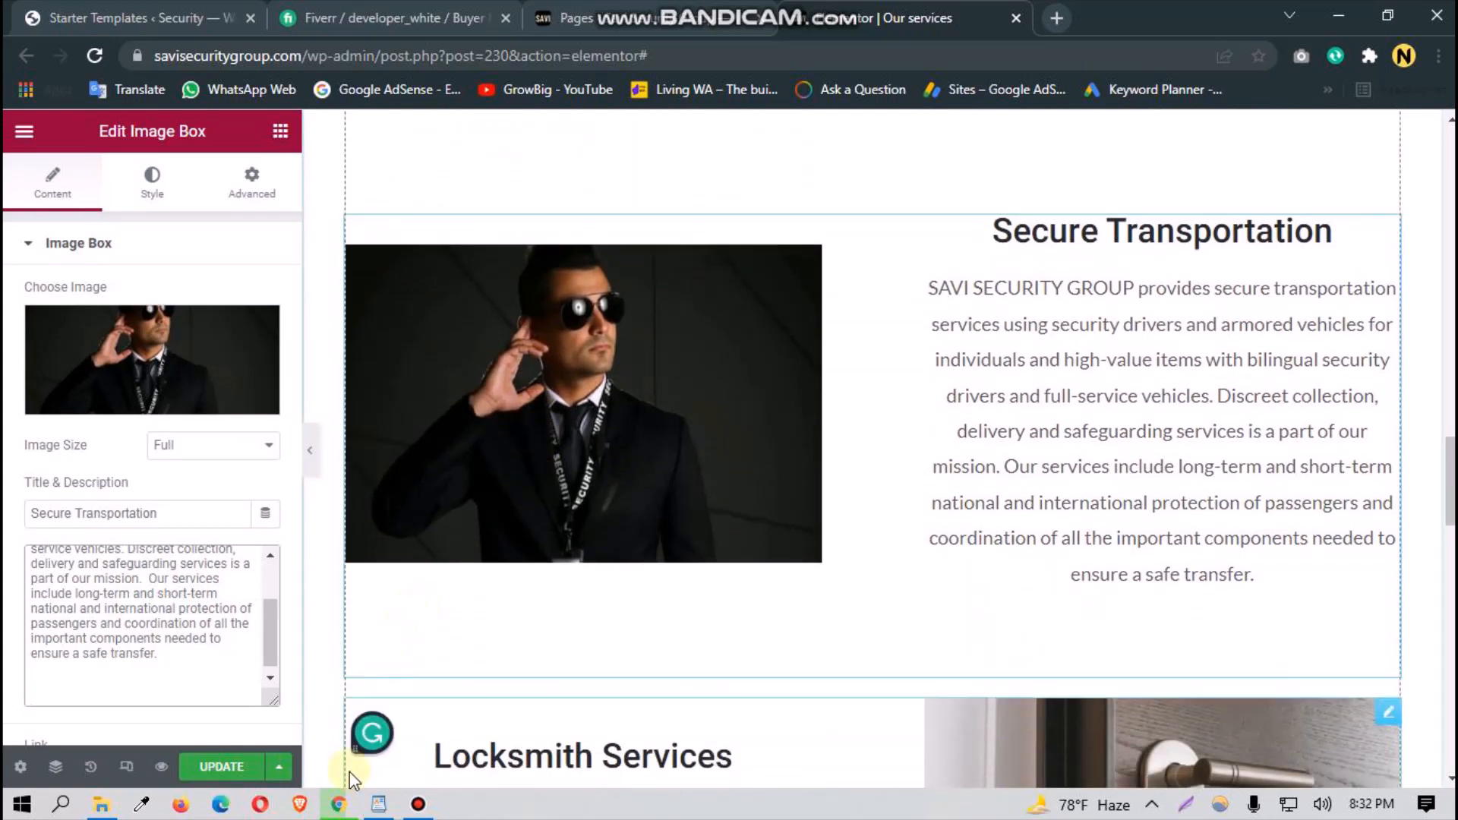
{"action": "left_click", "coordinate": [378, 804]}
{"action": "scroll", "coordinate": [645, 644], "scroll_direction": "down", "scroll_amount": 4}
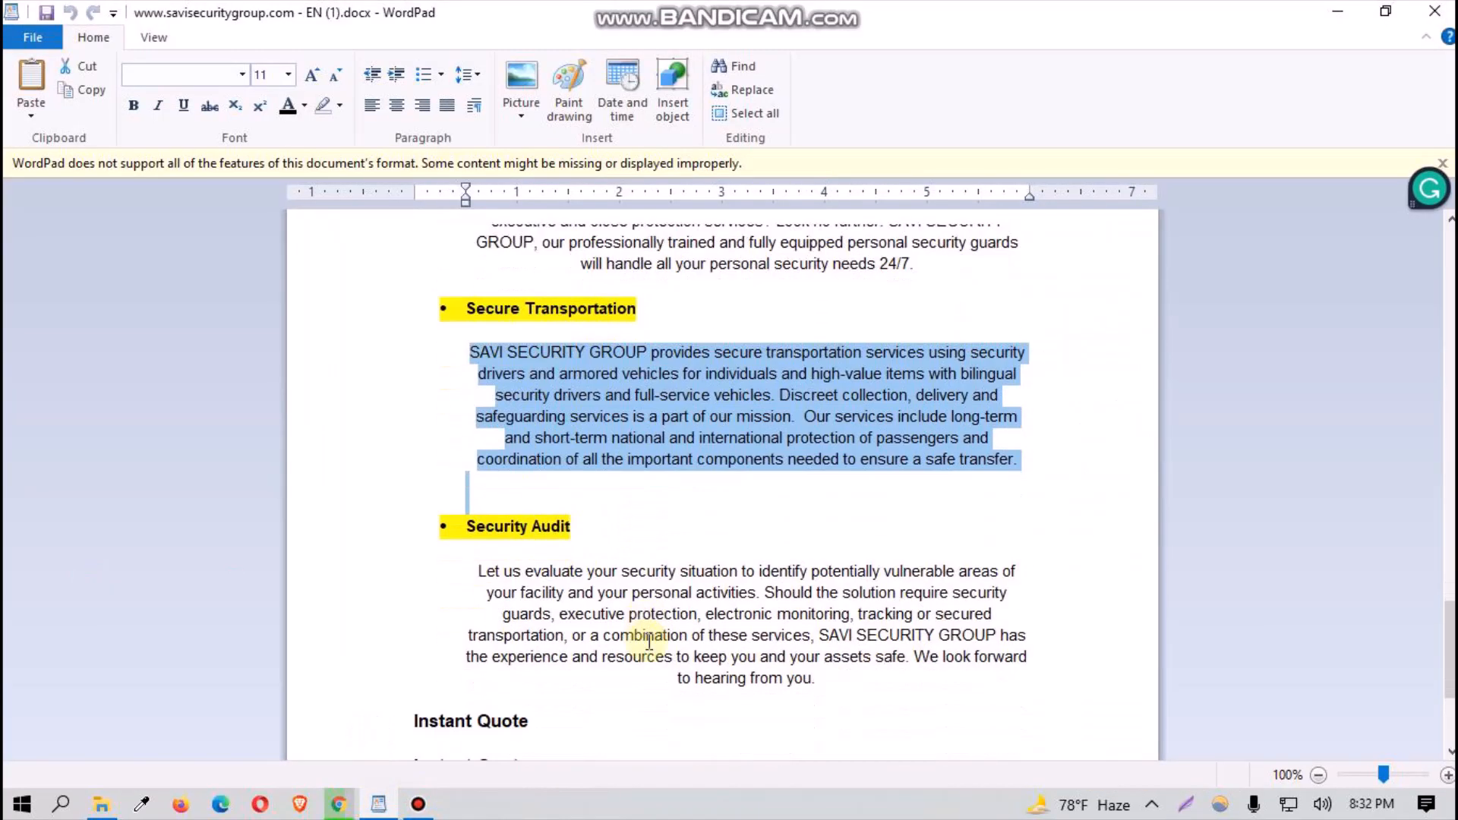
{"action": "double_click", "coordinate": [552, 397]}
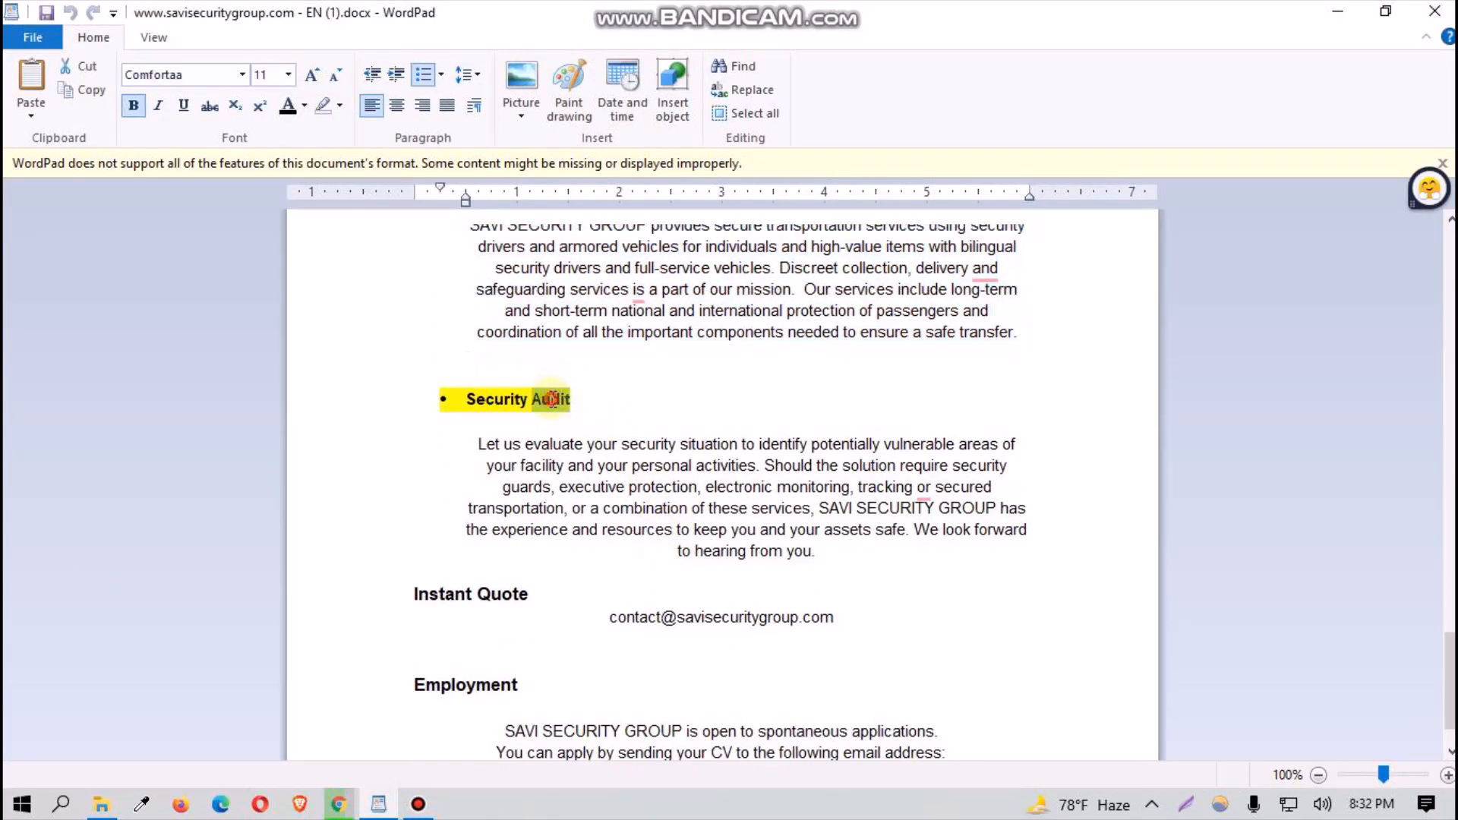
{"action": "double_click", "coordinate": [552, 398]}
{"action": "triple_click", "coordinate": [551, 399]}
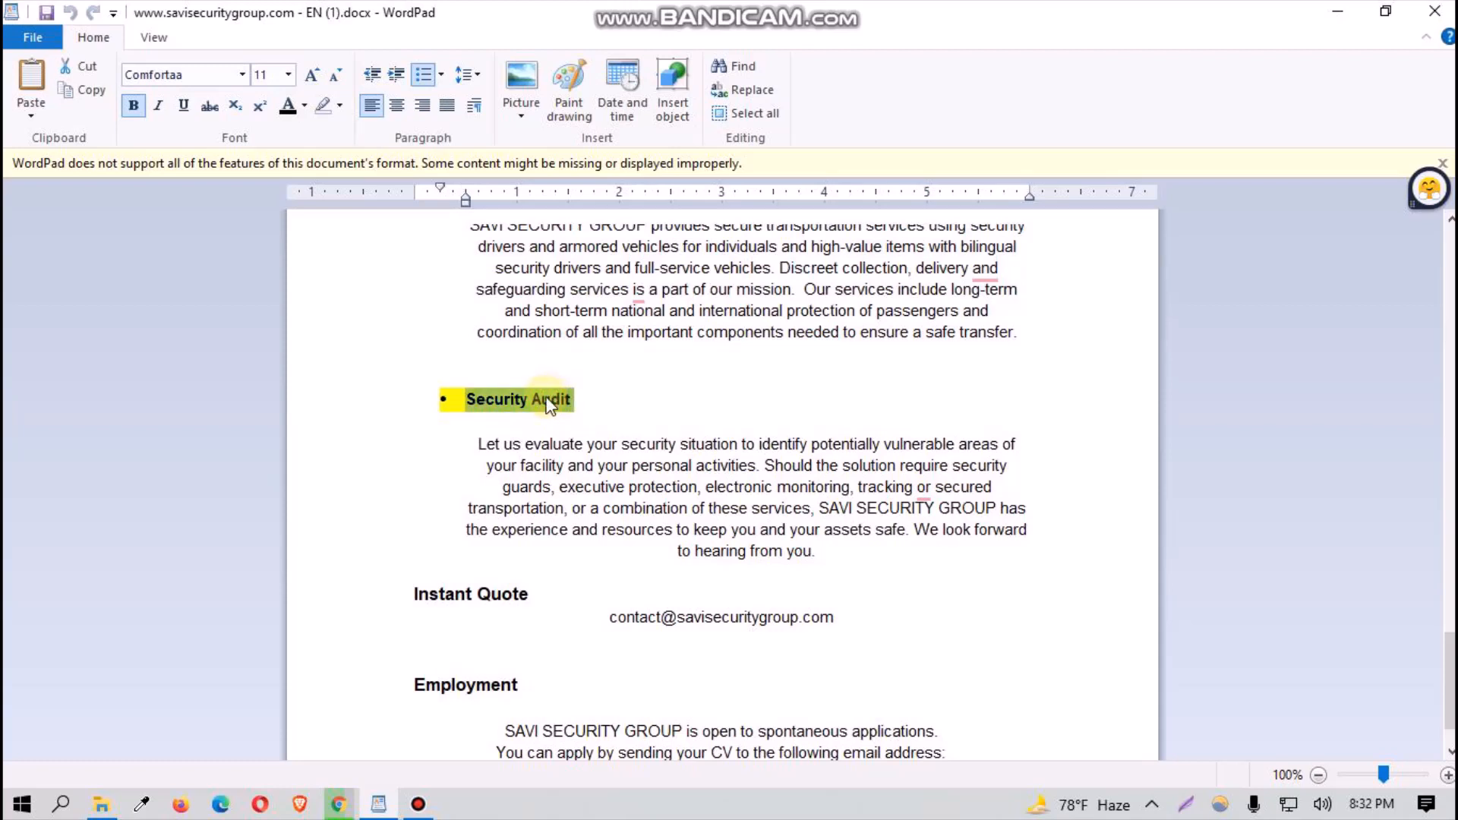
{"action": "left_click", "coordinate": [544, 483]}
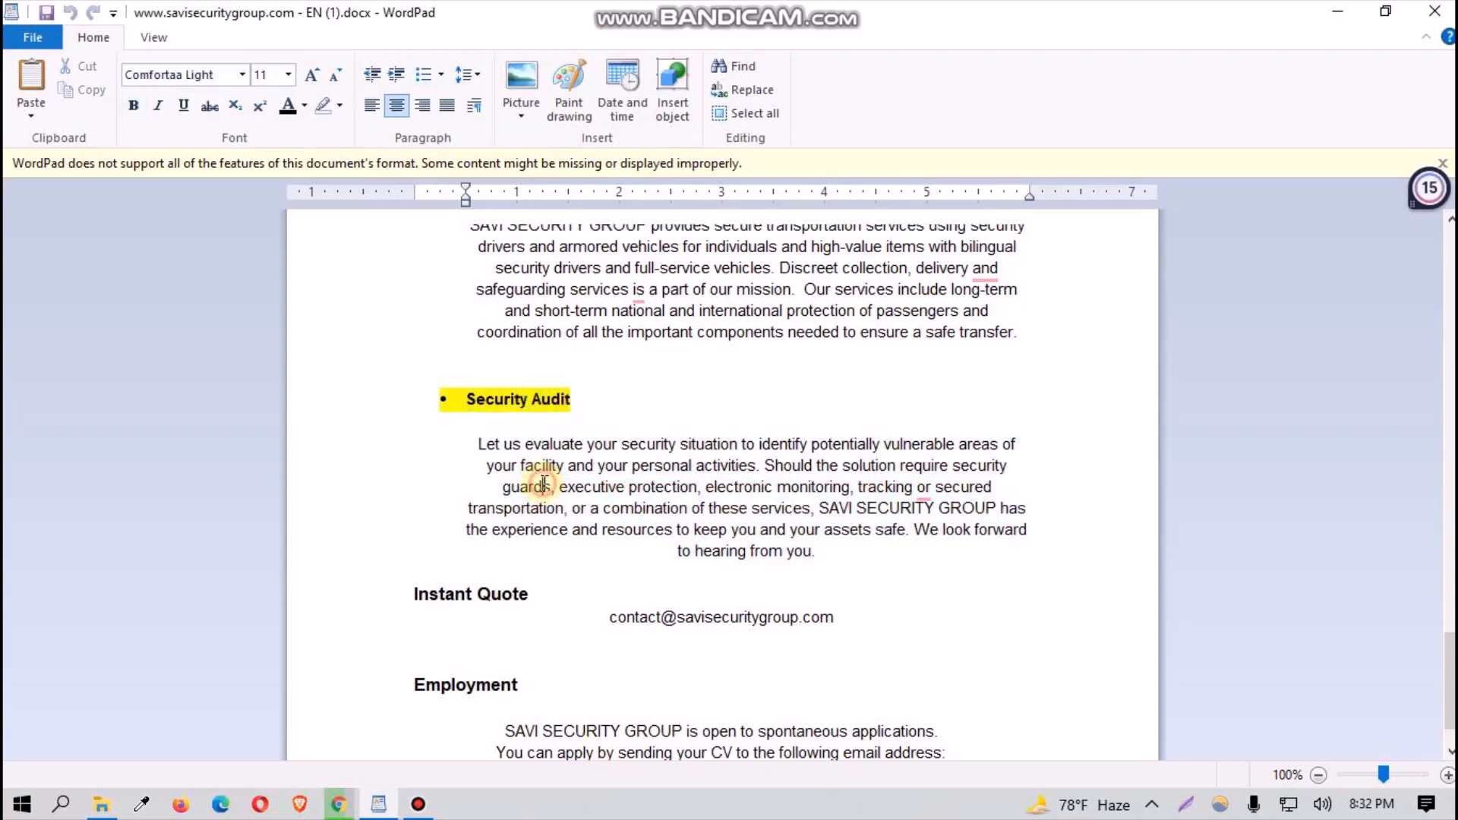
{"action": "triple_click", "coordinate": [544, 485]}
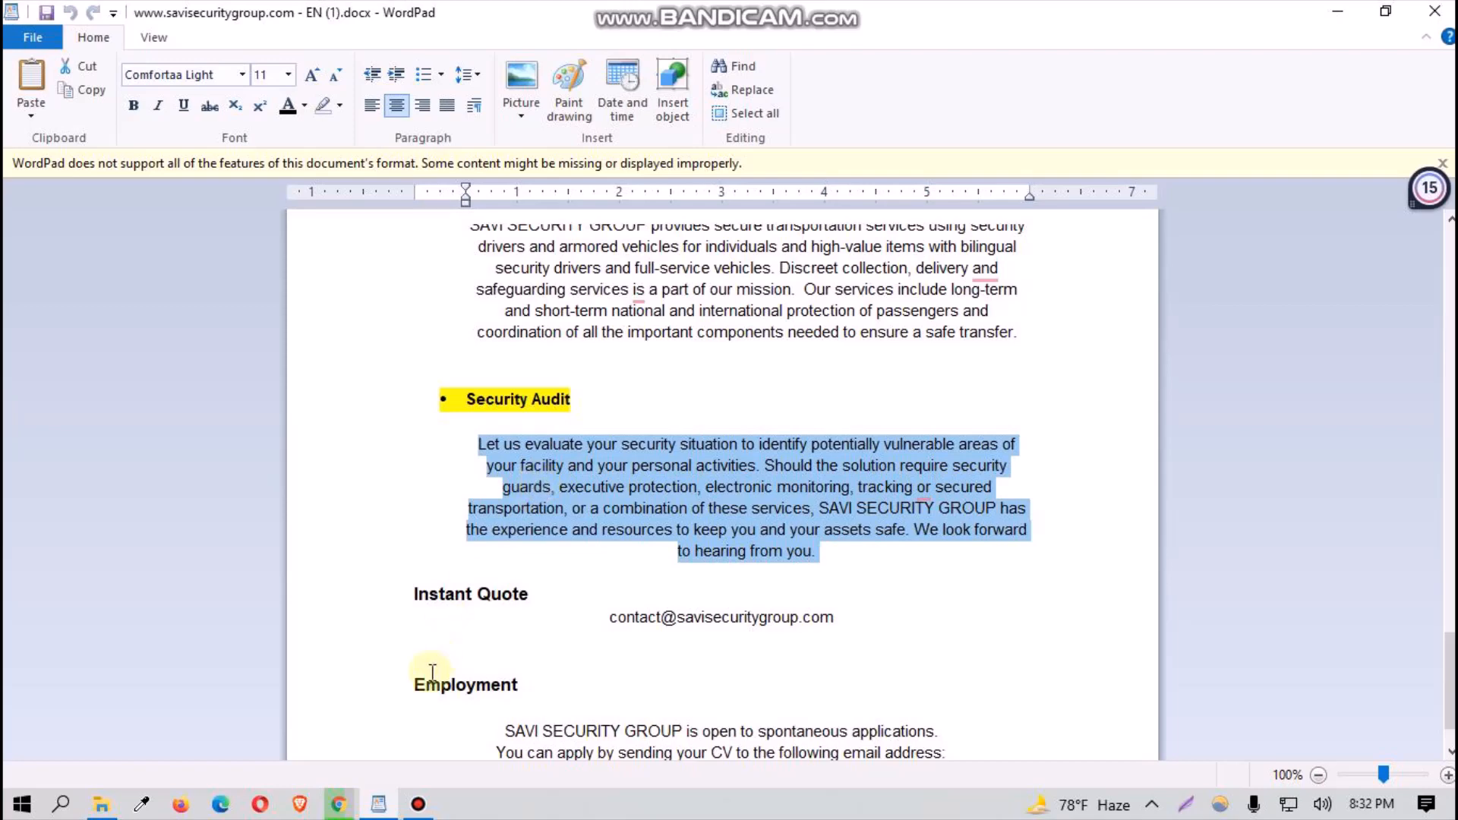
Step: Switch back to Elementor in Chrome and replace the title of the Locksmith Services image box with the copied "Security Audit"
{"action": "left_click", "coordinate": [339, 805]}
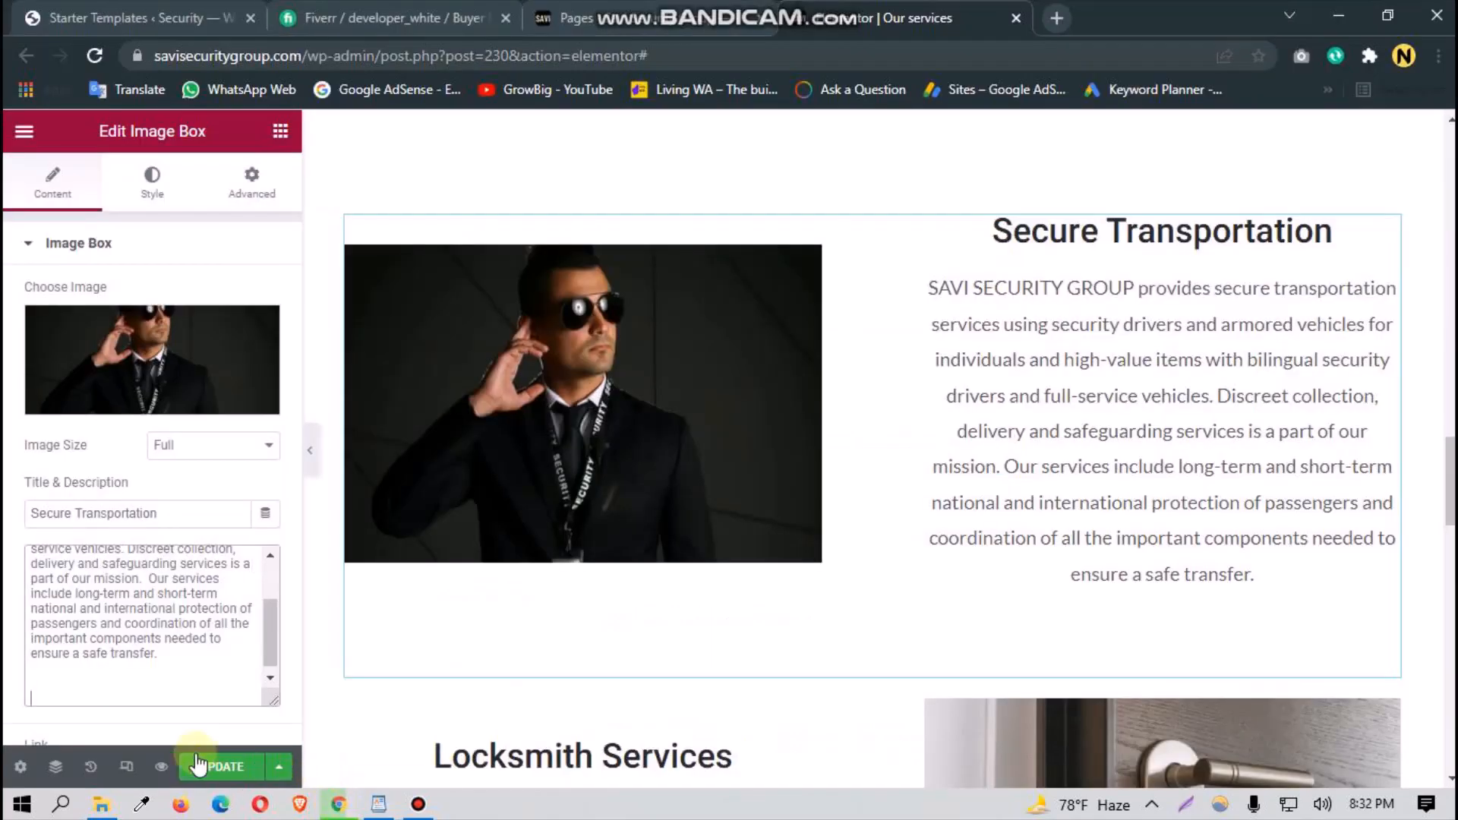
{"action": "scroll", "coordinate": [955, 474], "scroll_direction": "down", "scroll_amount": 4}
{"action": "scroll", "coordinate": [955, 475], "scroll_direction": "down", "scroll_amount": 1}
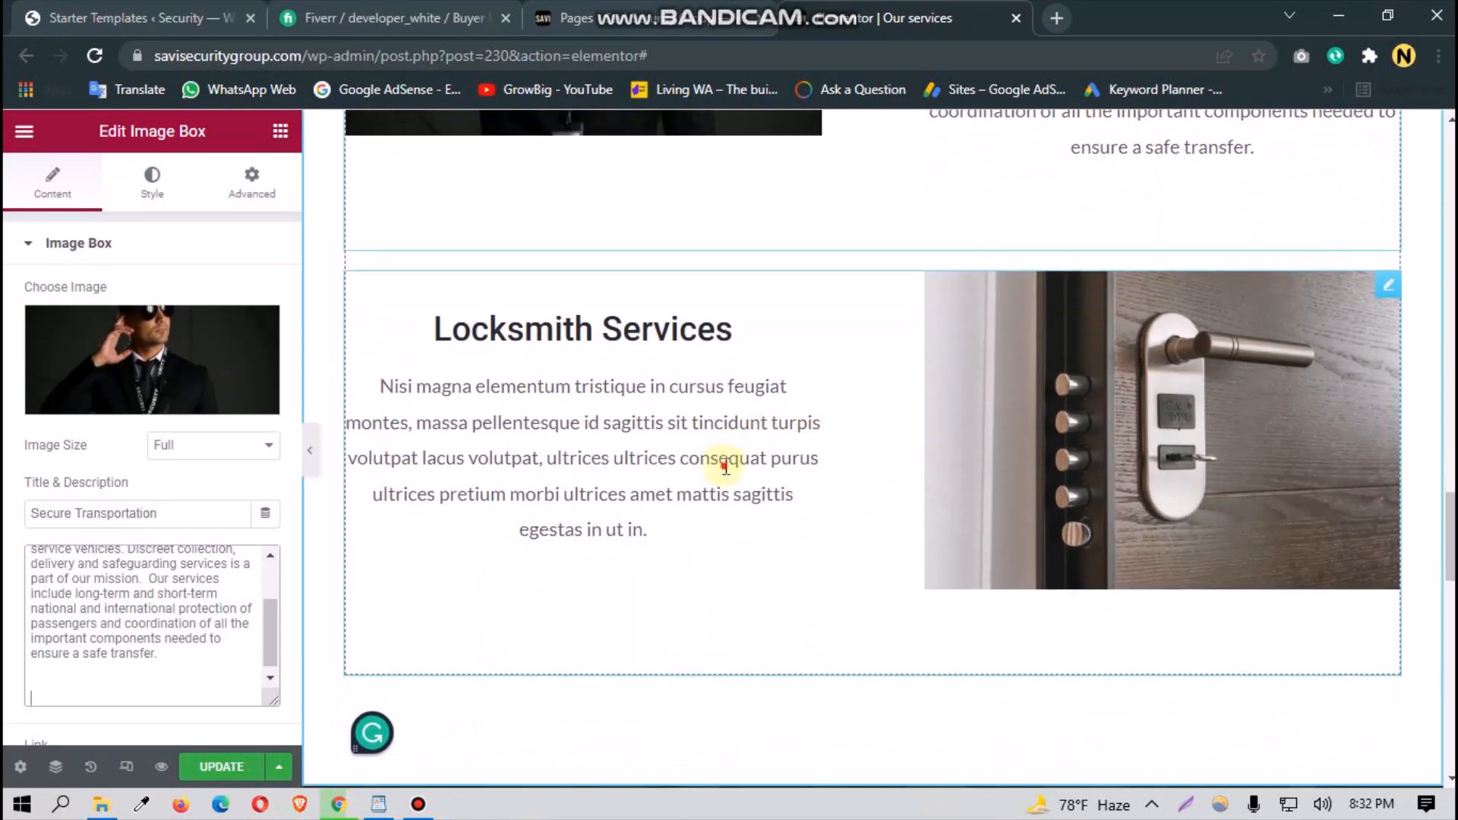
{"action": "left_click", "coordinate": [722, 462]}
{"action": "triple_click", "coordinate": [152, 516]}
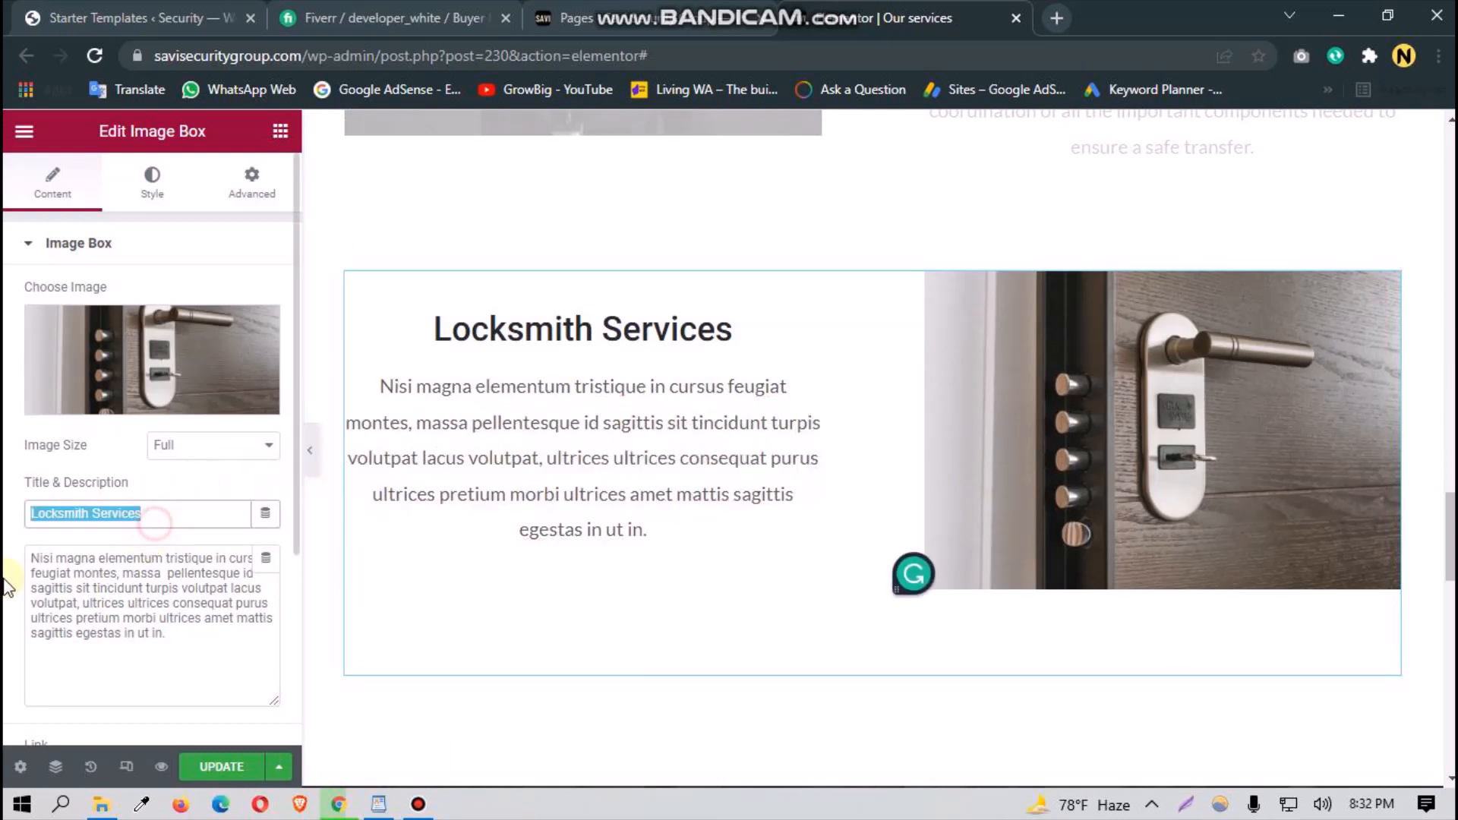
{"action": "key", "text": "BackSpace"}
{"action": "key", "text": "super+v"}
{"action": "key", "text": "Down"}
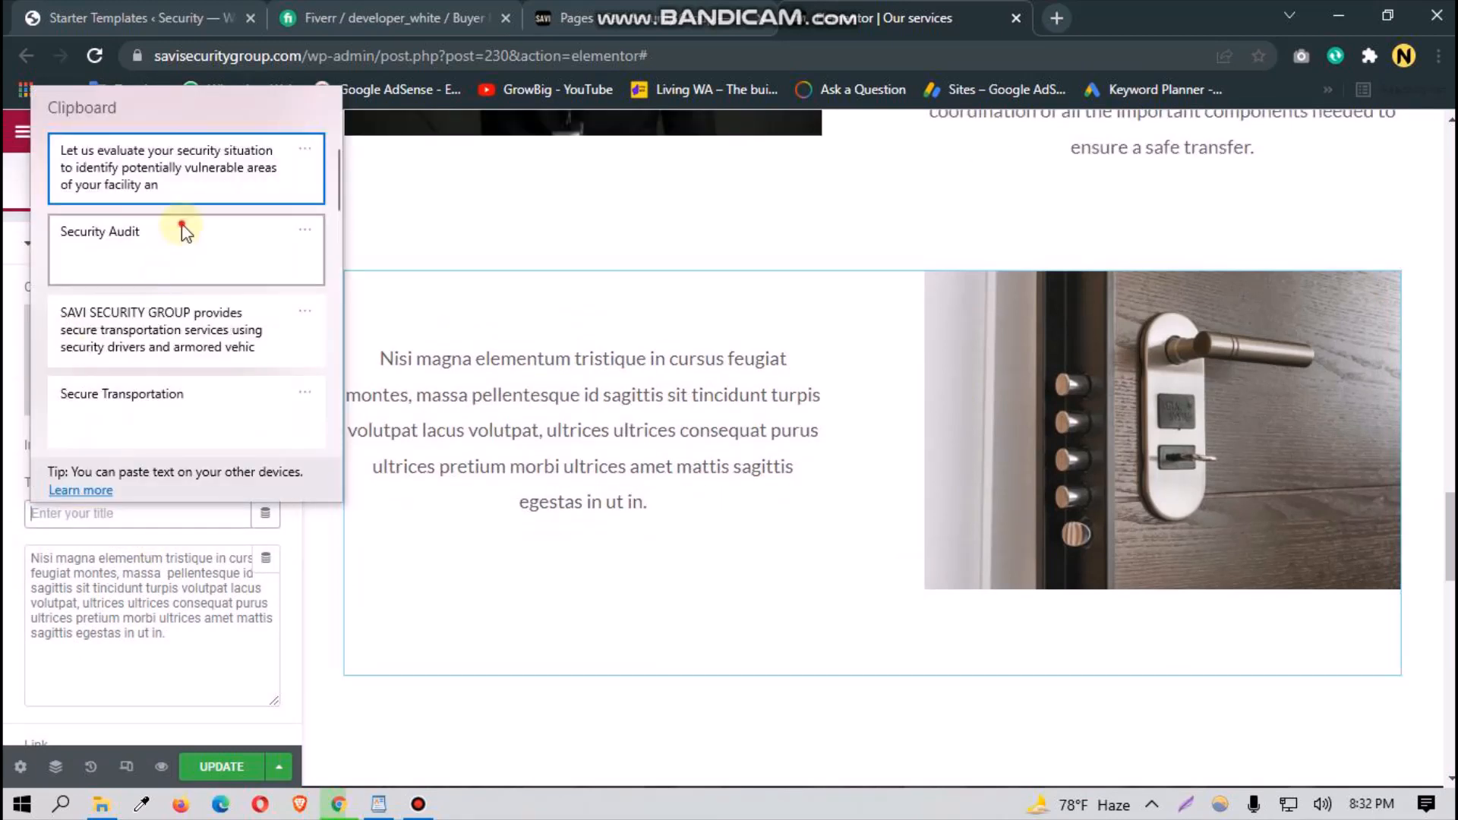
{"action": "key", "text": "Return"}
Step: Replace the placeholder description of the Security Audit box with the copied text starting "Let us evaluate your security situation"
{"action": "triple_click", "coordinate": [180, 650]}
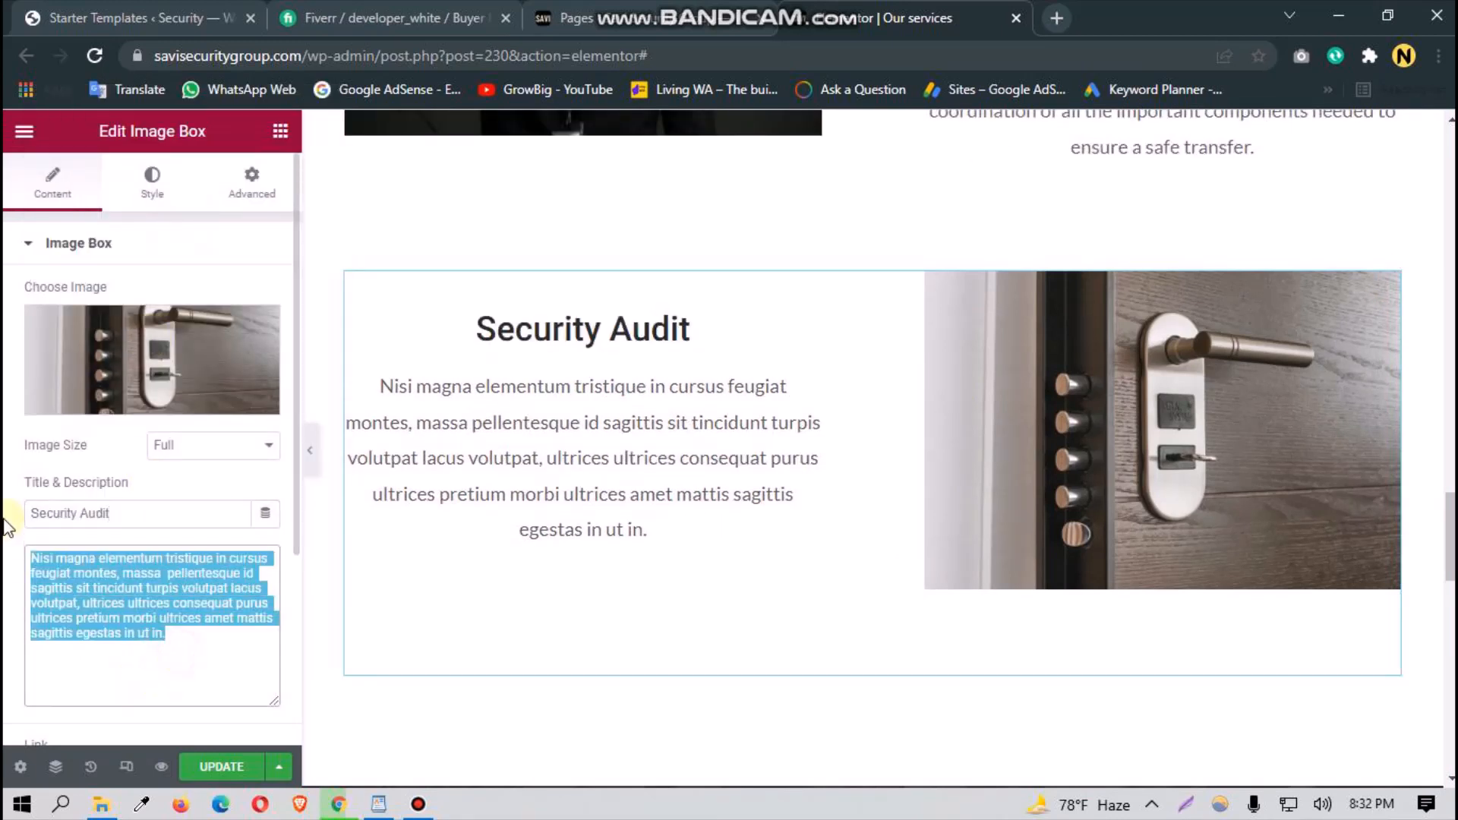
{"action": "key", "text": "BackSpace"}
{"action": "key", "text": "super+v"}
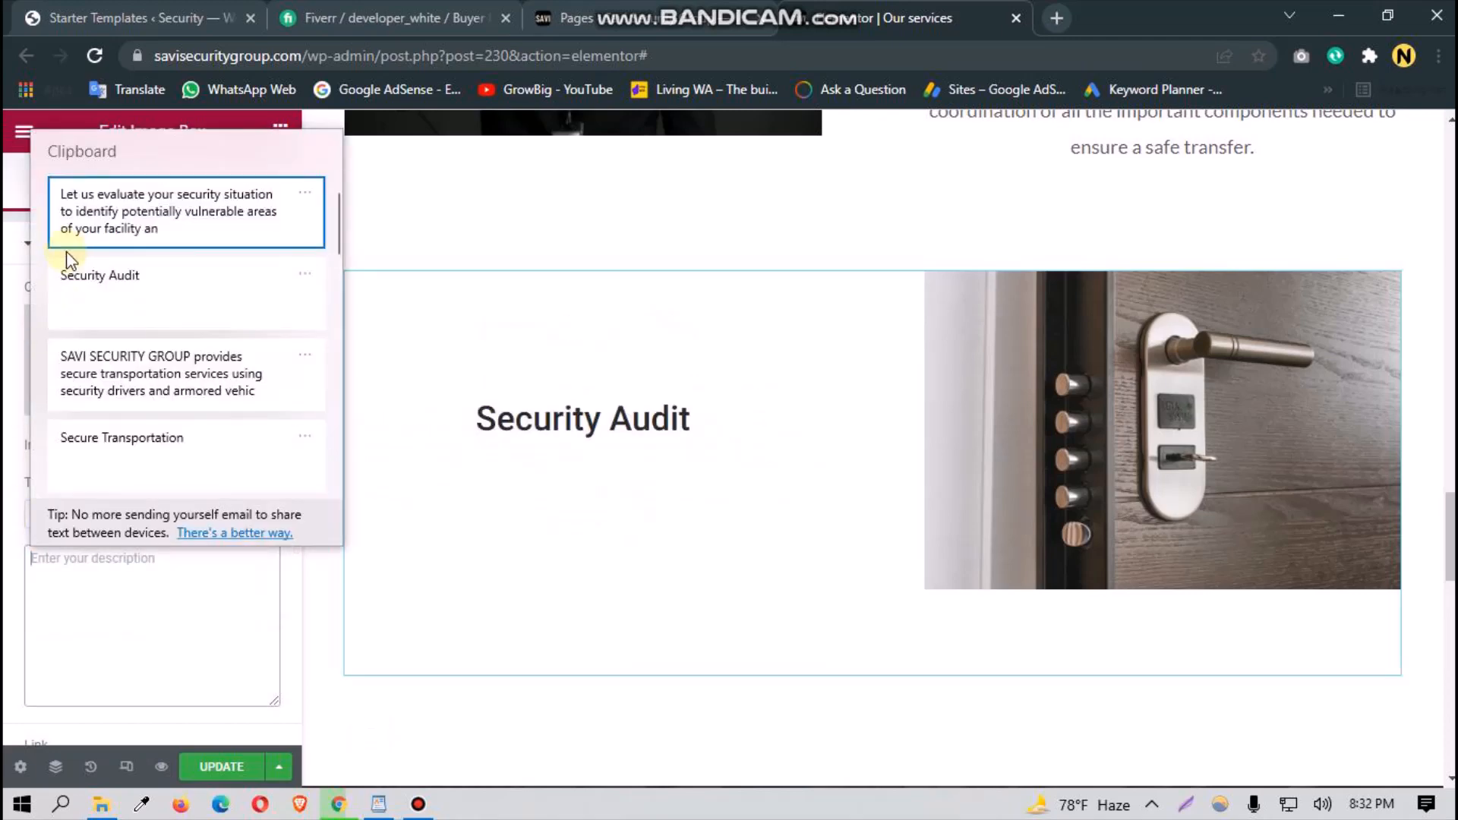
{"action": "left_click", "coordinate": [119, 209]}
Step: Update the Our services page to save the edited image boxes, and check the Employment section below them
{"action": "scroll", "coordinate": [539, 624], "scroll_direction": "up", "scroll_amount": 3}
{"action": "scroll", "coordinate": [539, 624], "scroll_direction": "down", "scroll_amount": 5}
{"action": "left_click", "coordinate": [221, 766]}
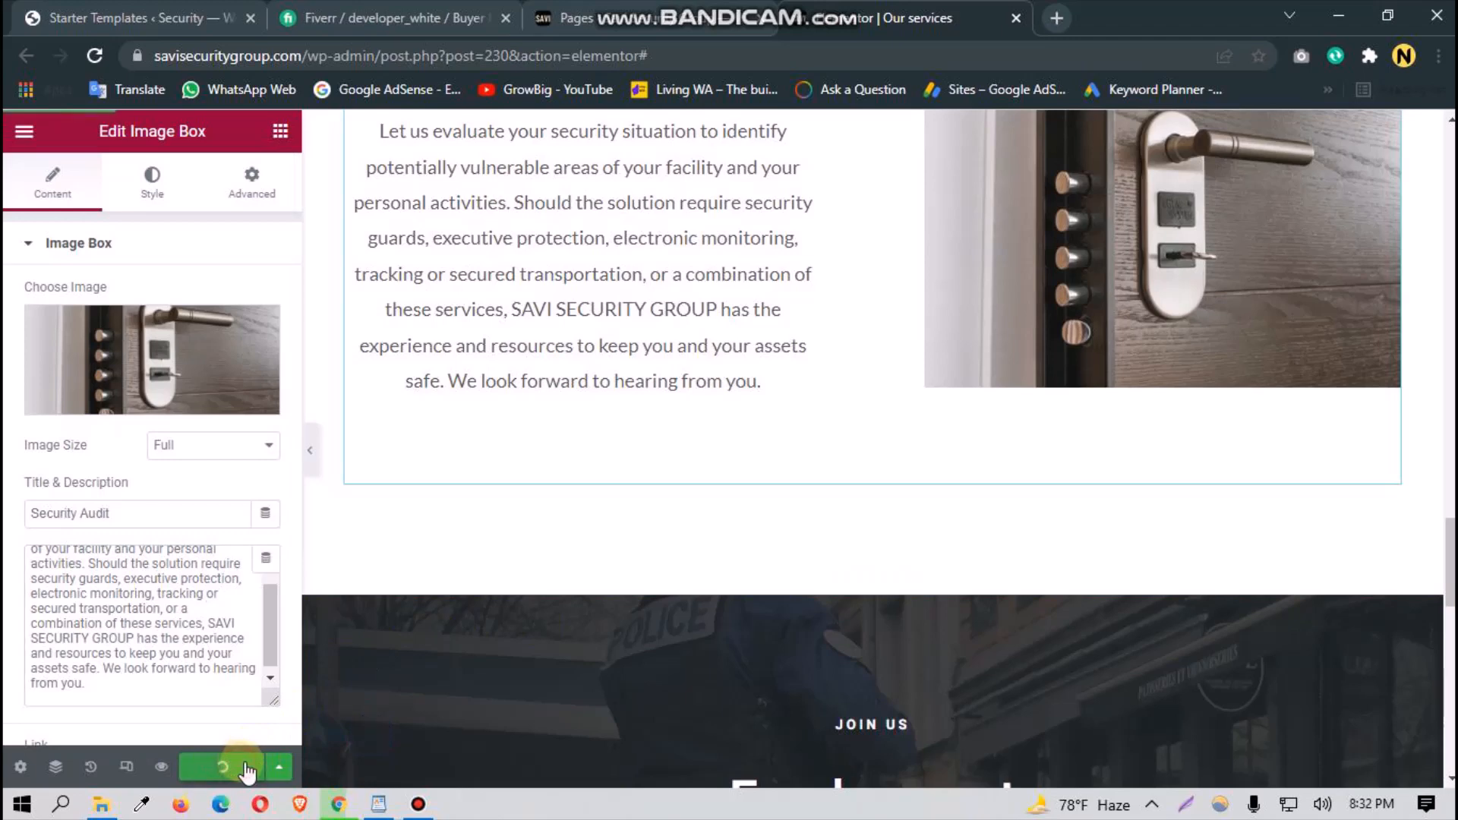
{"action": "scroll", "coordinate": [460, 691], "scroll_direction": "down", "scroll_amount": 5}
{"action": "scroll", "coordinate": [524, 570], "scroll_direction": "down", "scroll_amount": 1}
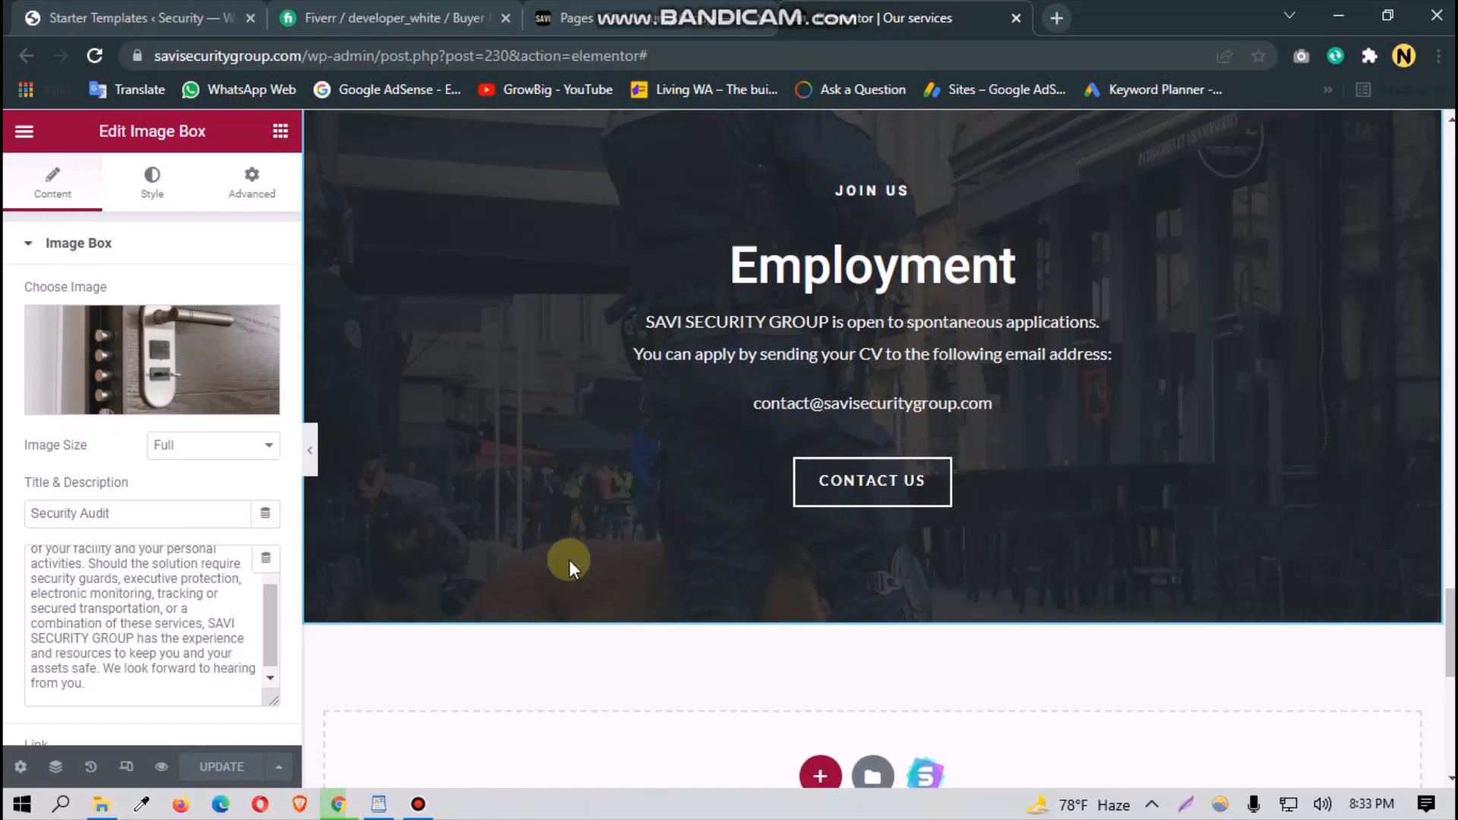
Step: Look over the finished Our services page, open its preview in a new tab and close the page's editor tab
{"action": "scroll", "coordinate": [568, 562], "scroll_direction": "down", "scroll_amount": 3}
{"action": "scroll", "coordinate": [571, 566], "scroll_direction": "up", "scroll_amount": 20}
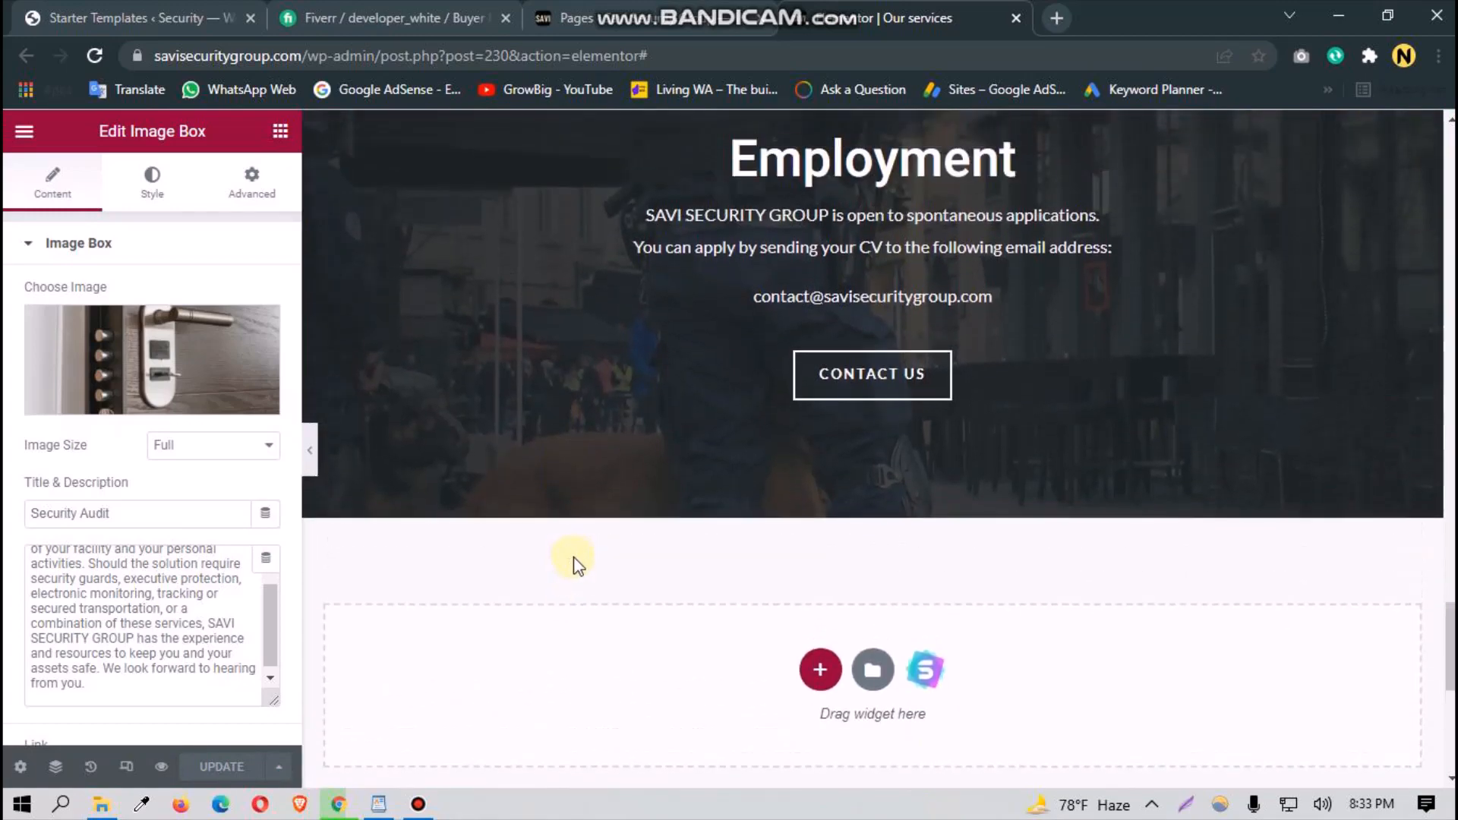
{"action": "scroll", "coordinate": [548, 532], "scroll_direction": "up", "scroll_amount": 10}
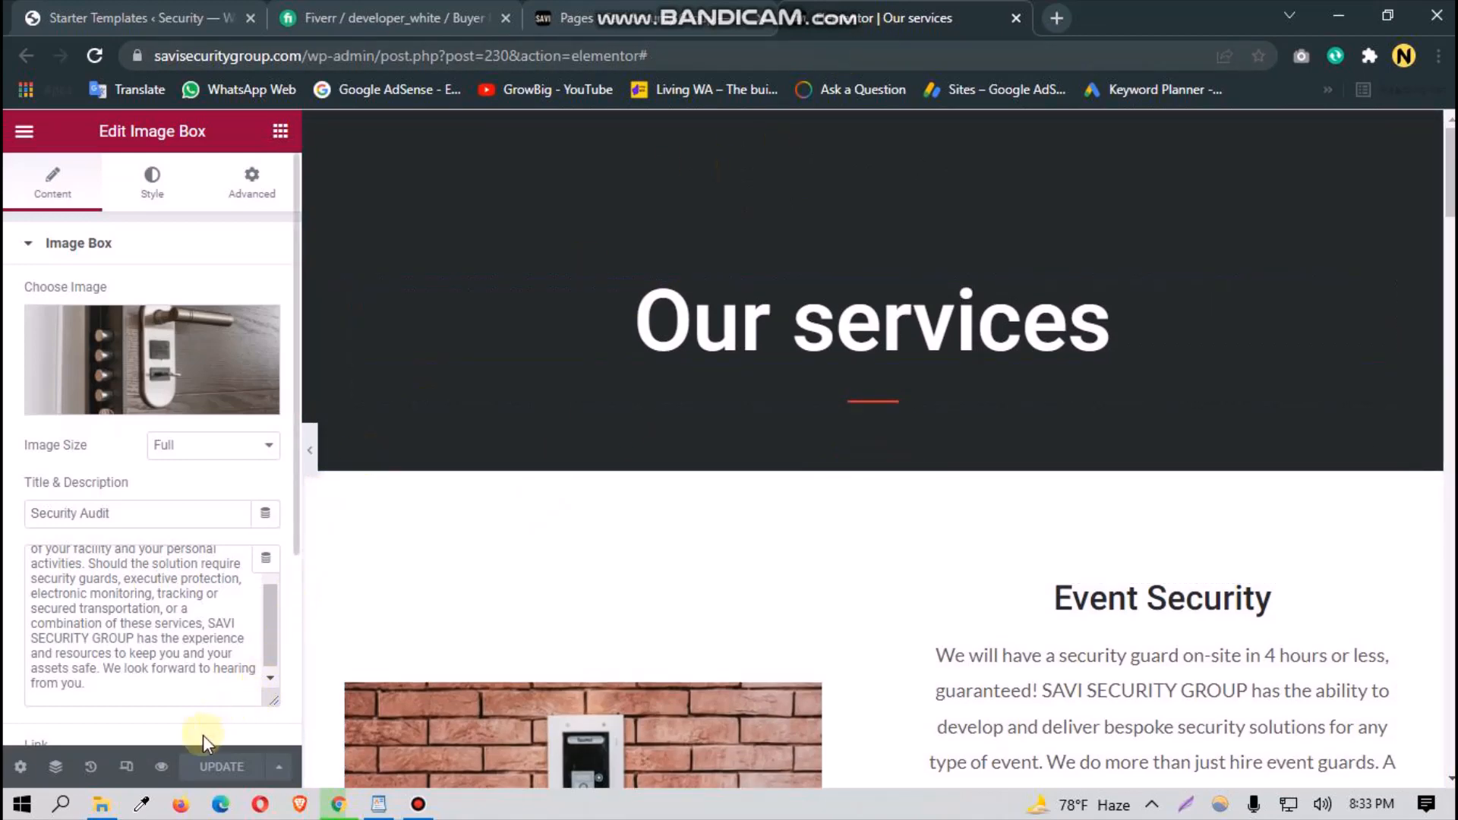
{"action": "left_click", "coordinate": [161, 766]}
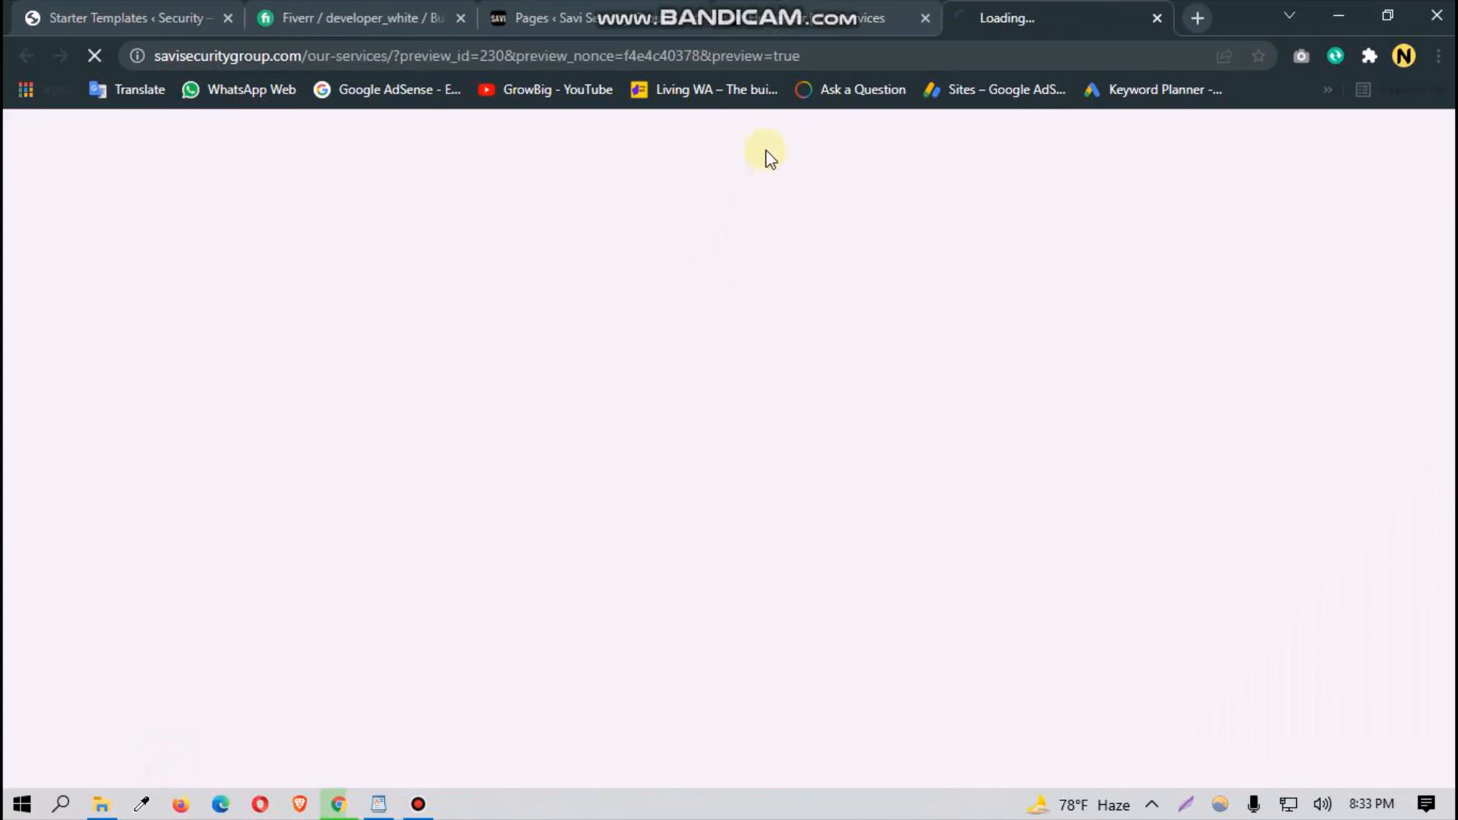
{"action": "left_click", "coordinate": [925, 18]}
{"action": "left_click", "coordinate": [925, 18]}
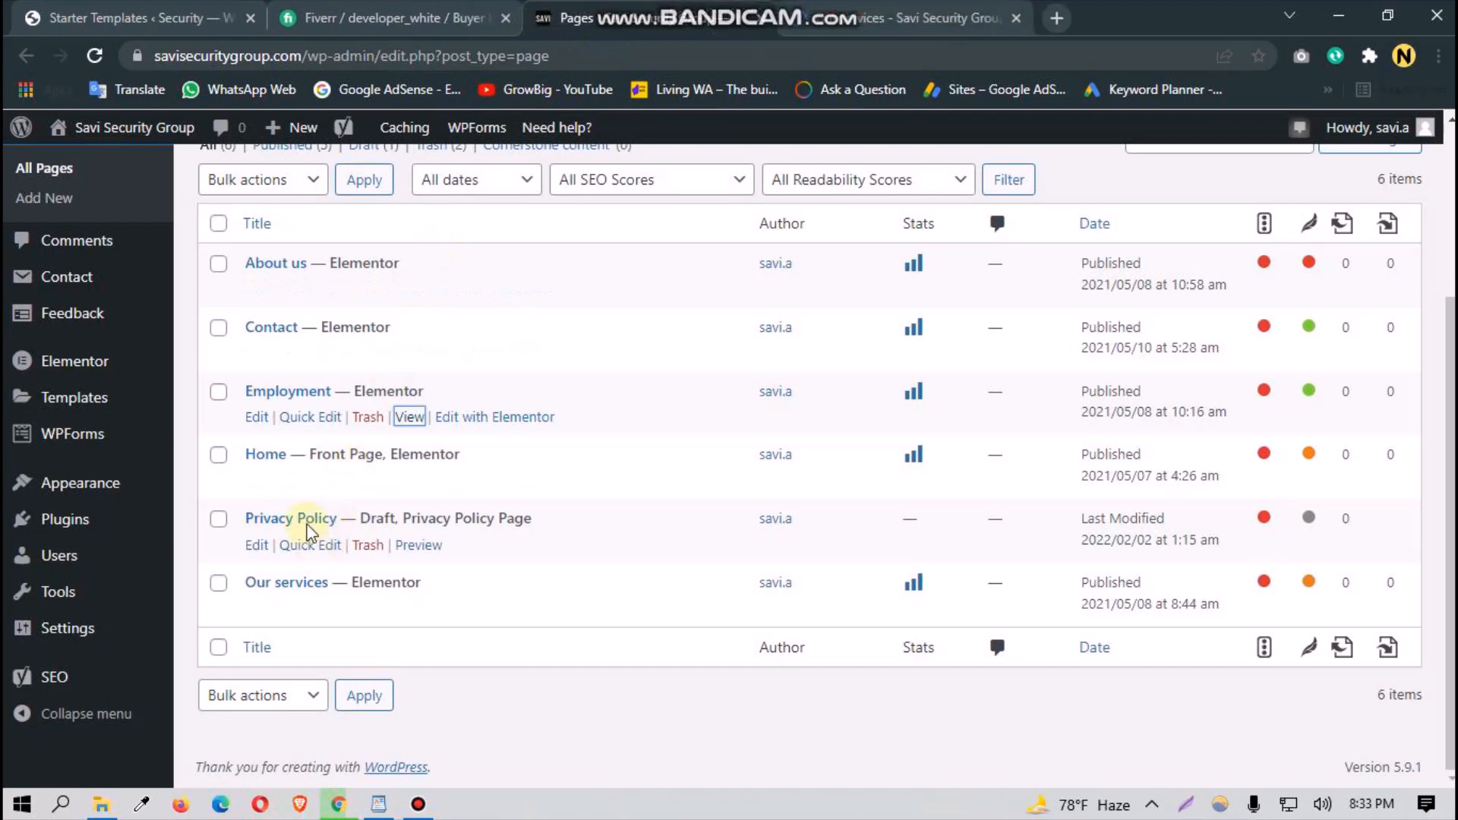
Step: Open the published Employment page in a new tab from the pages list and view it
{"action": "left_click", "coordinate": [442, 681]}
{"action": "right_click", "coordinate": [407, 416]}
{"action": "left_click", "coordinate": [419, 431]}
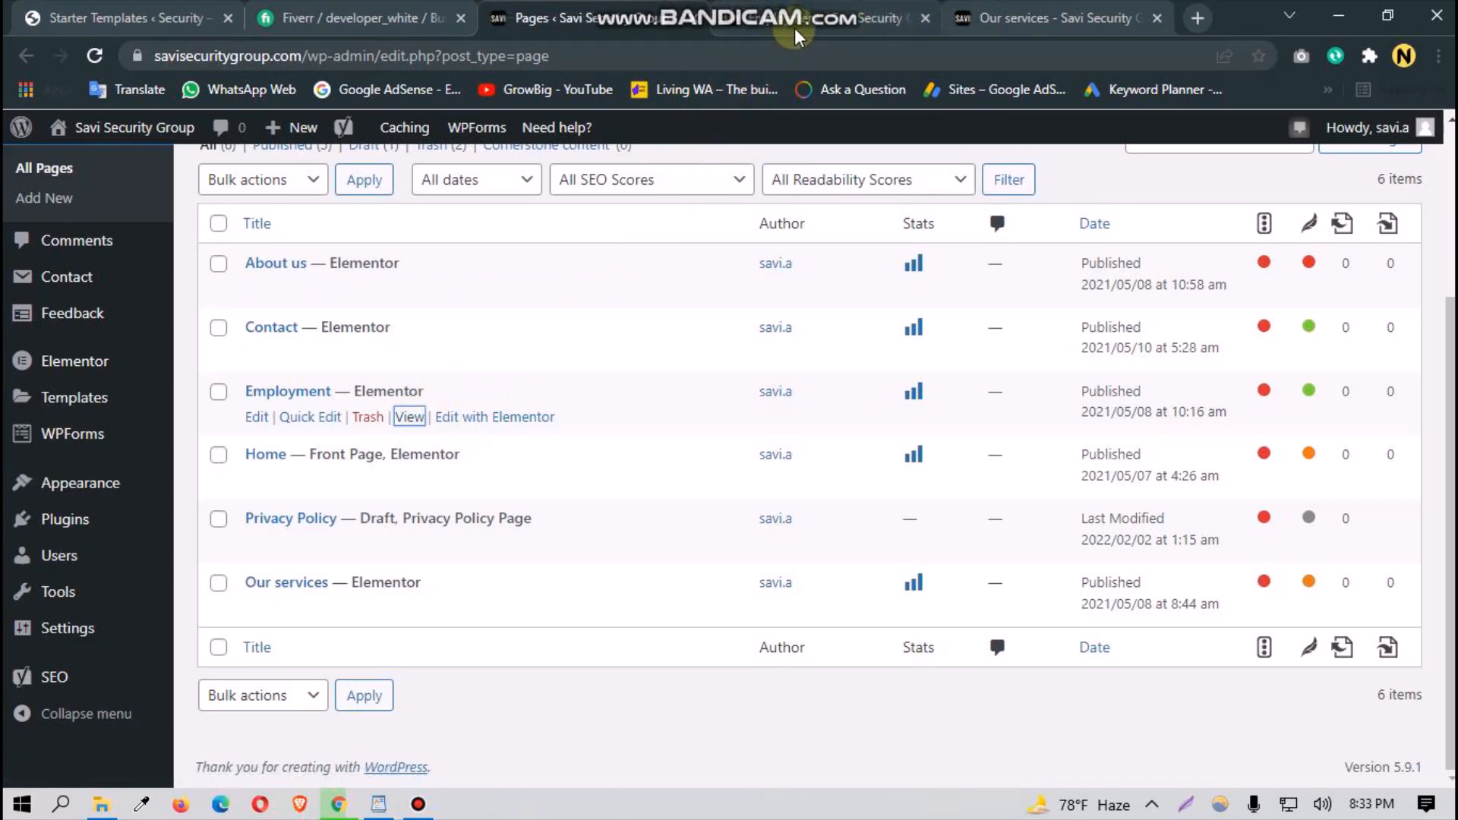
{"action": "left_click", "coordinate": [794, 30]}
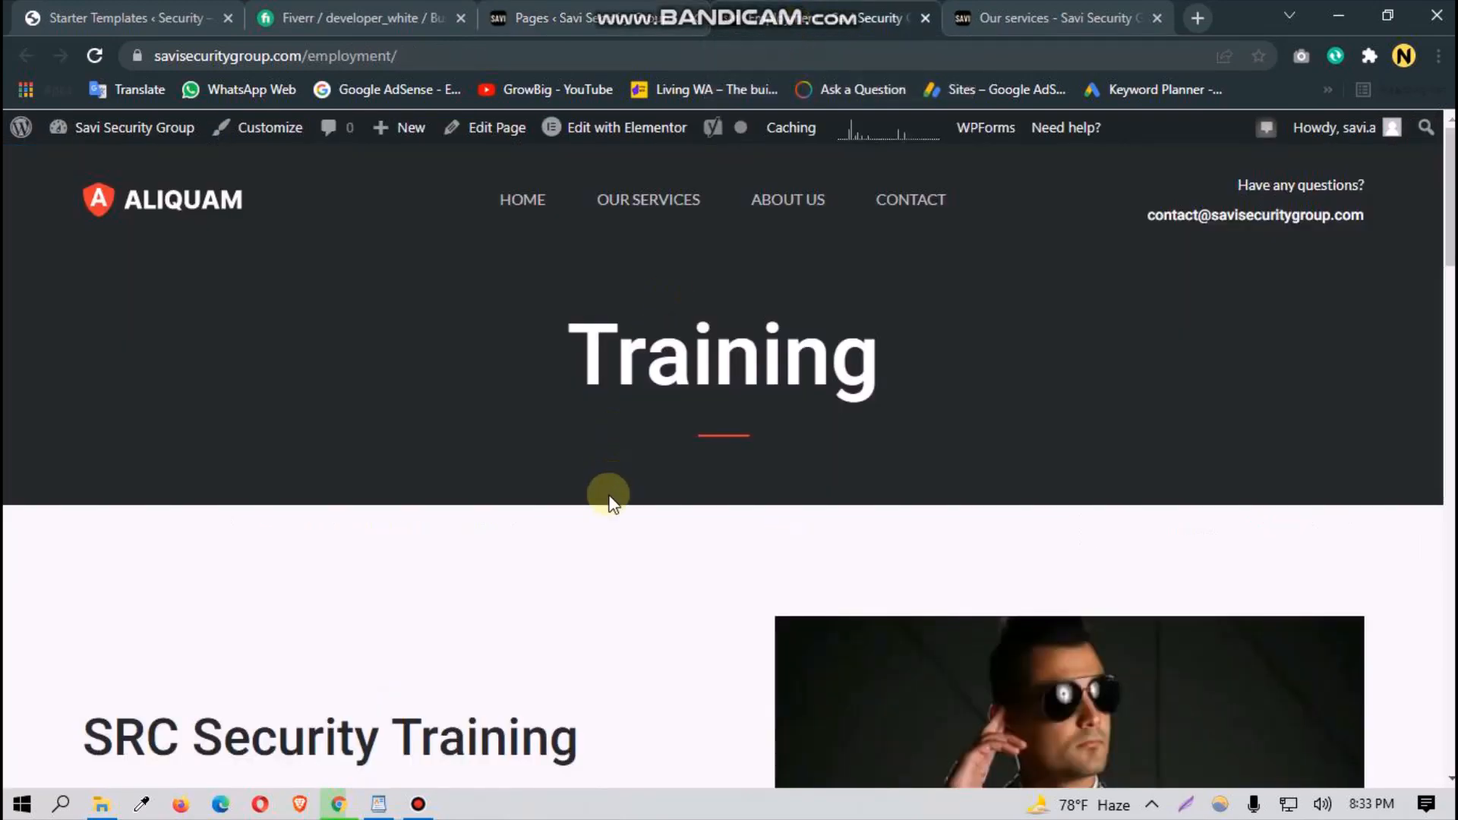
Step: Check the service sections in the Our services preview, including Executive Protection, and close the preview tab
{"action": "left_click", "coordinate": [976, 16]}
{"action": "scroll", "coordinate": [921, 265], "scroll_direction": "down", "scroll_amount": 20}
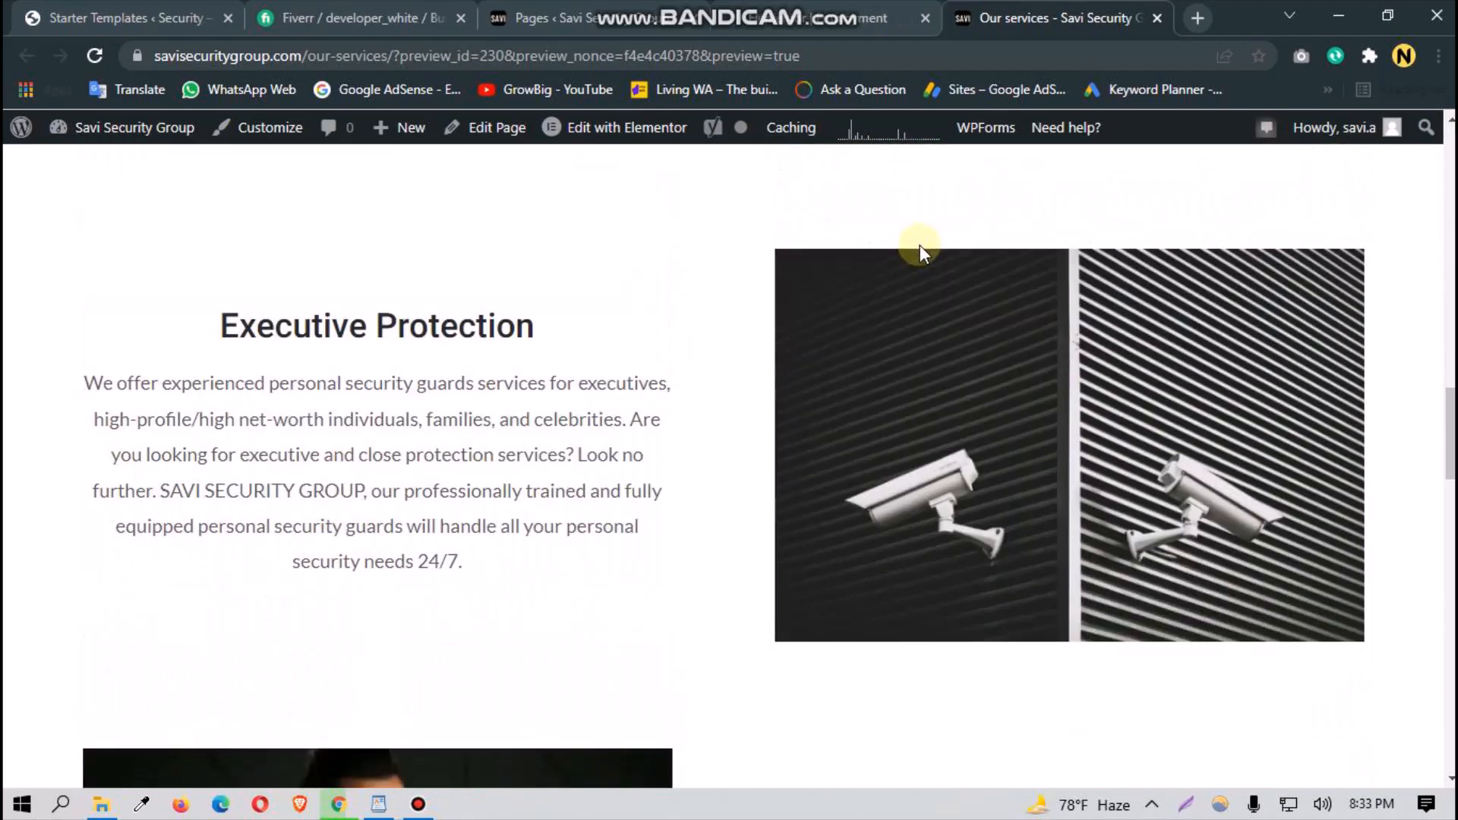
{"action": "scroll", "coordinate": [911, 281], "scroll_direction": "down", "scroll_amount": 10}
{"action": "scroll", "coordinate": [835, 456], "scroll_direction": "up", "scroll_amount": 15}
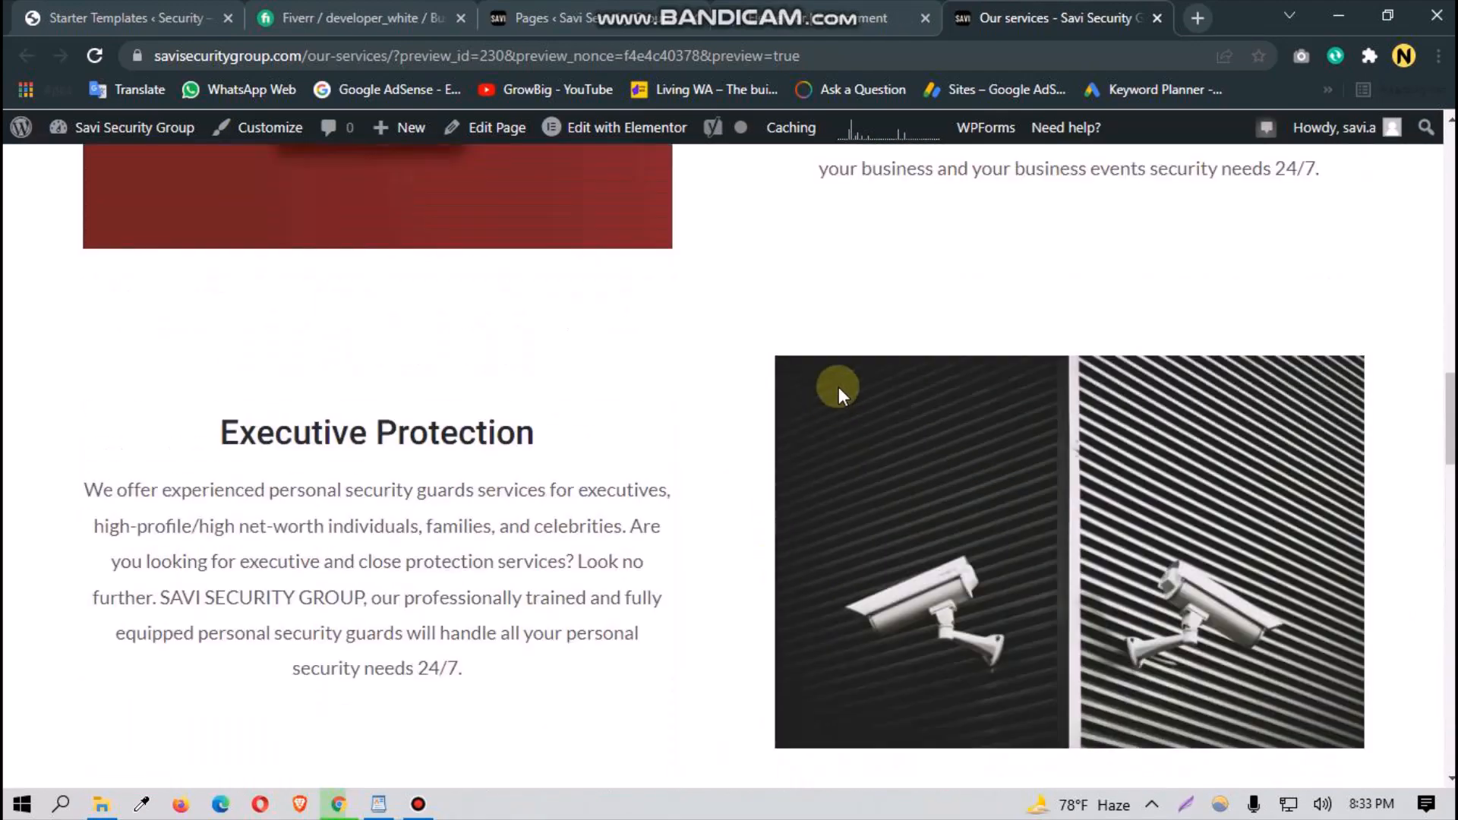
{"action": "left_click", "coordinate": [1157, 19]}
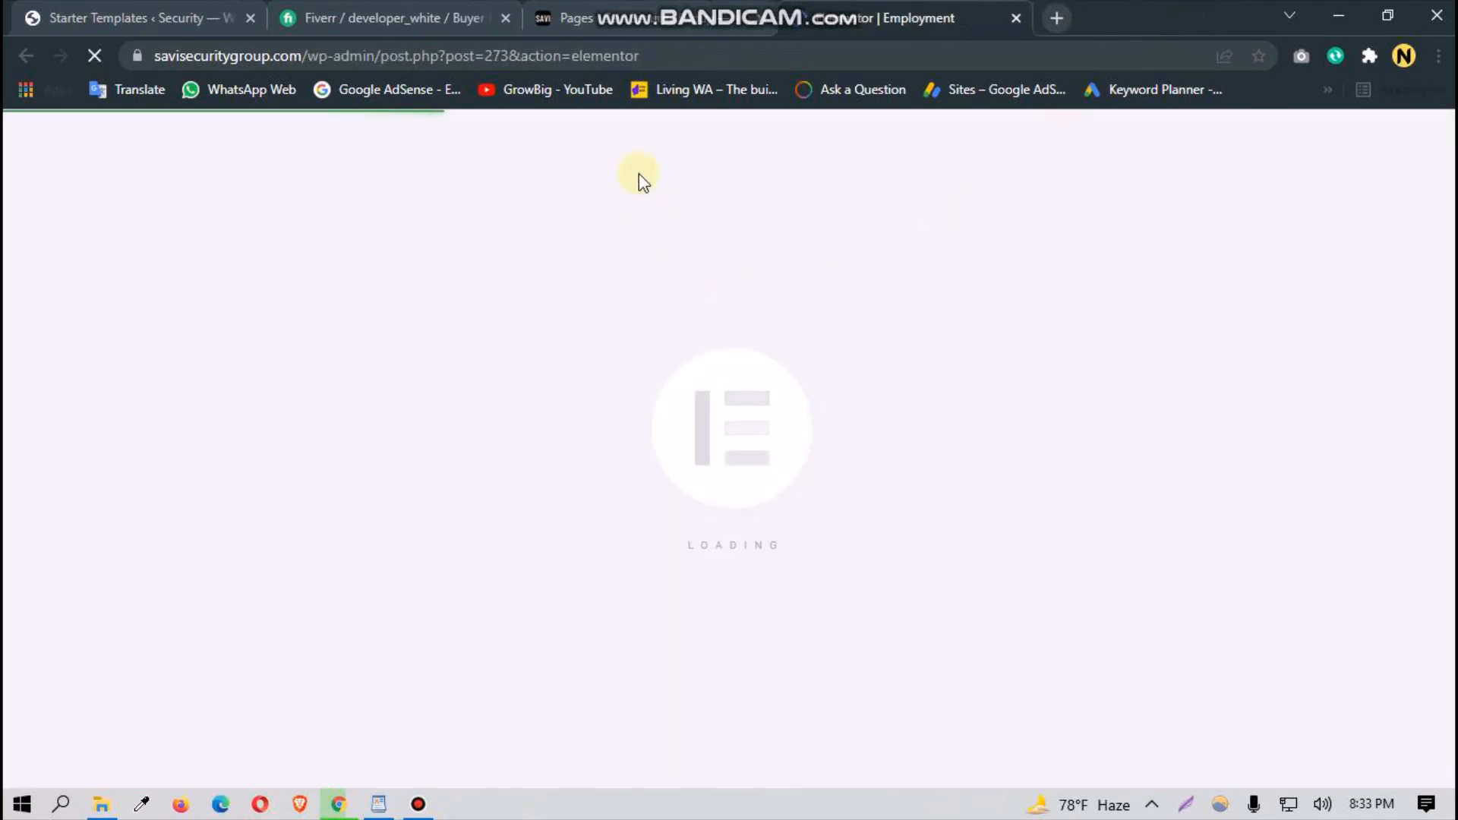
Step: Open the Employment page for editing with Elementor from the WordPress pages list
{"action": "left_click", "coordinate": [759, 4]}
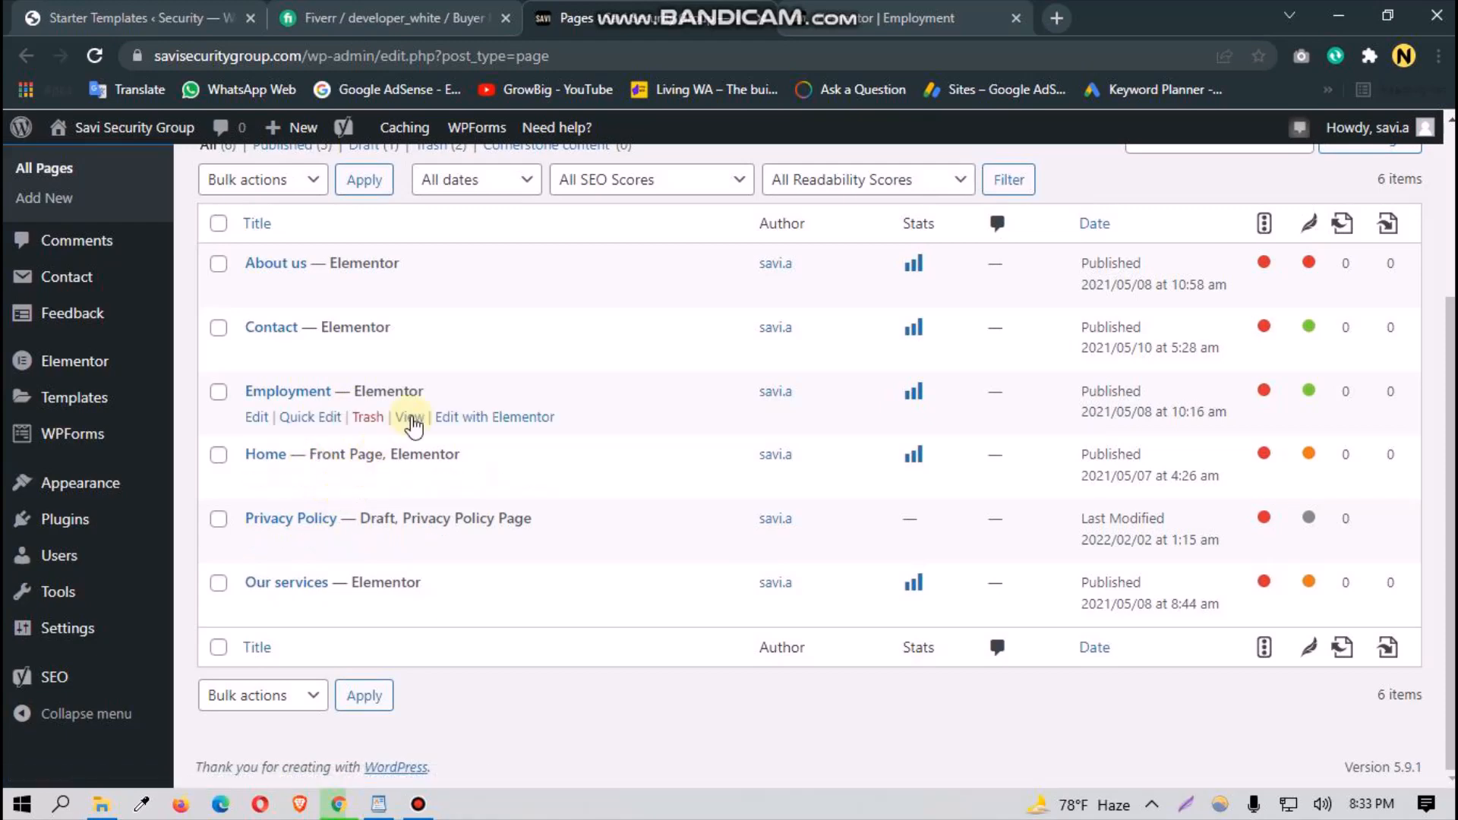
{"action": "left_click", "coordinate": [495, 417]}
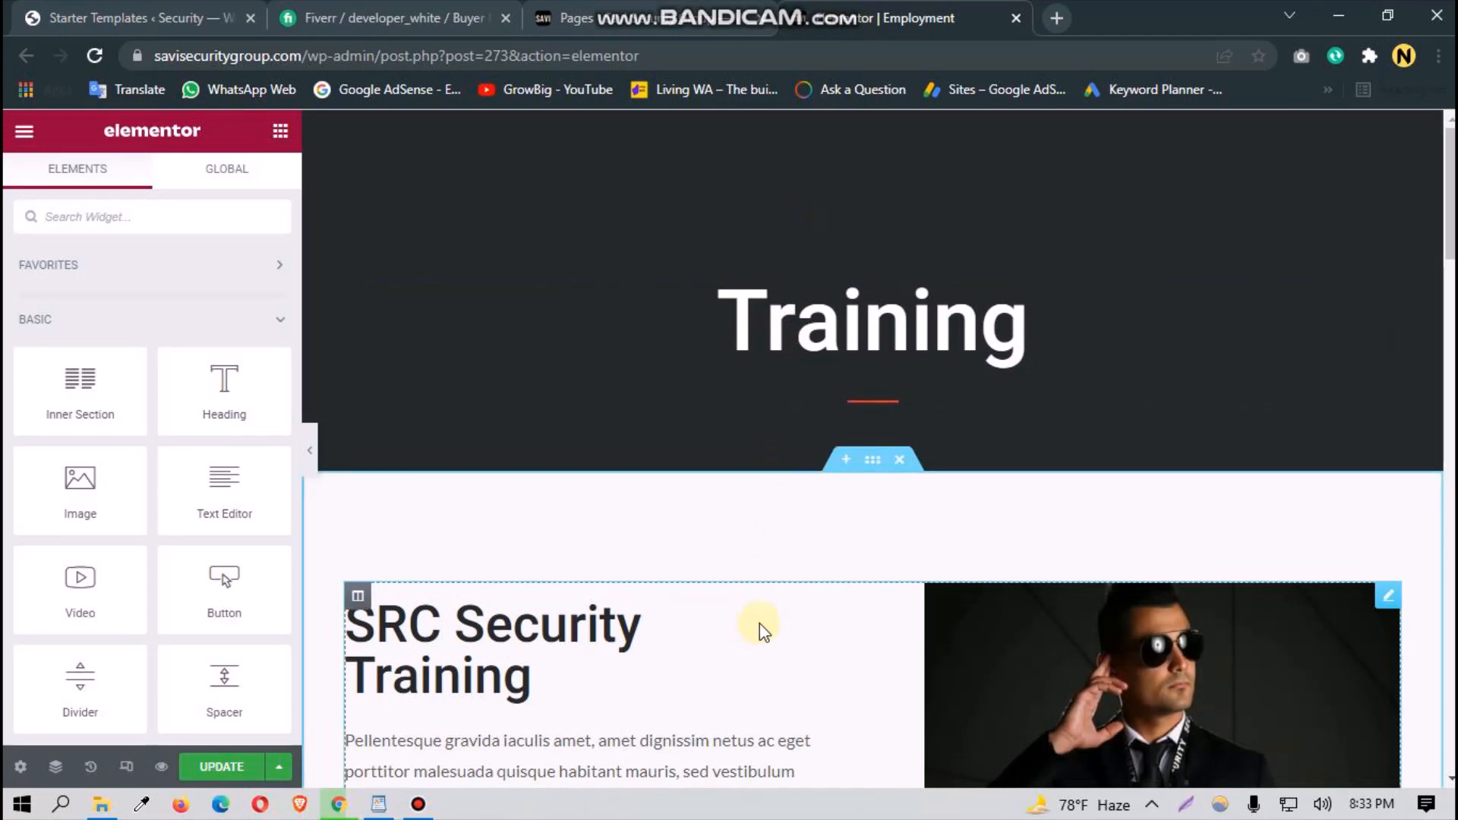
{"action": "left_click", "coordinate": [375, 809]}
{"action": "scroll", "coordinate": [527, 648], "scroll_direction": "down", "scroll_amount": 1}
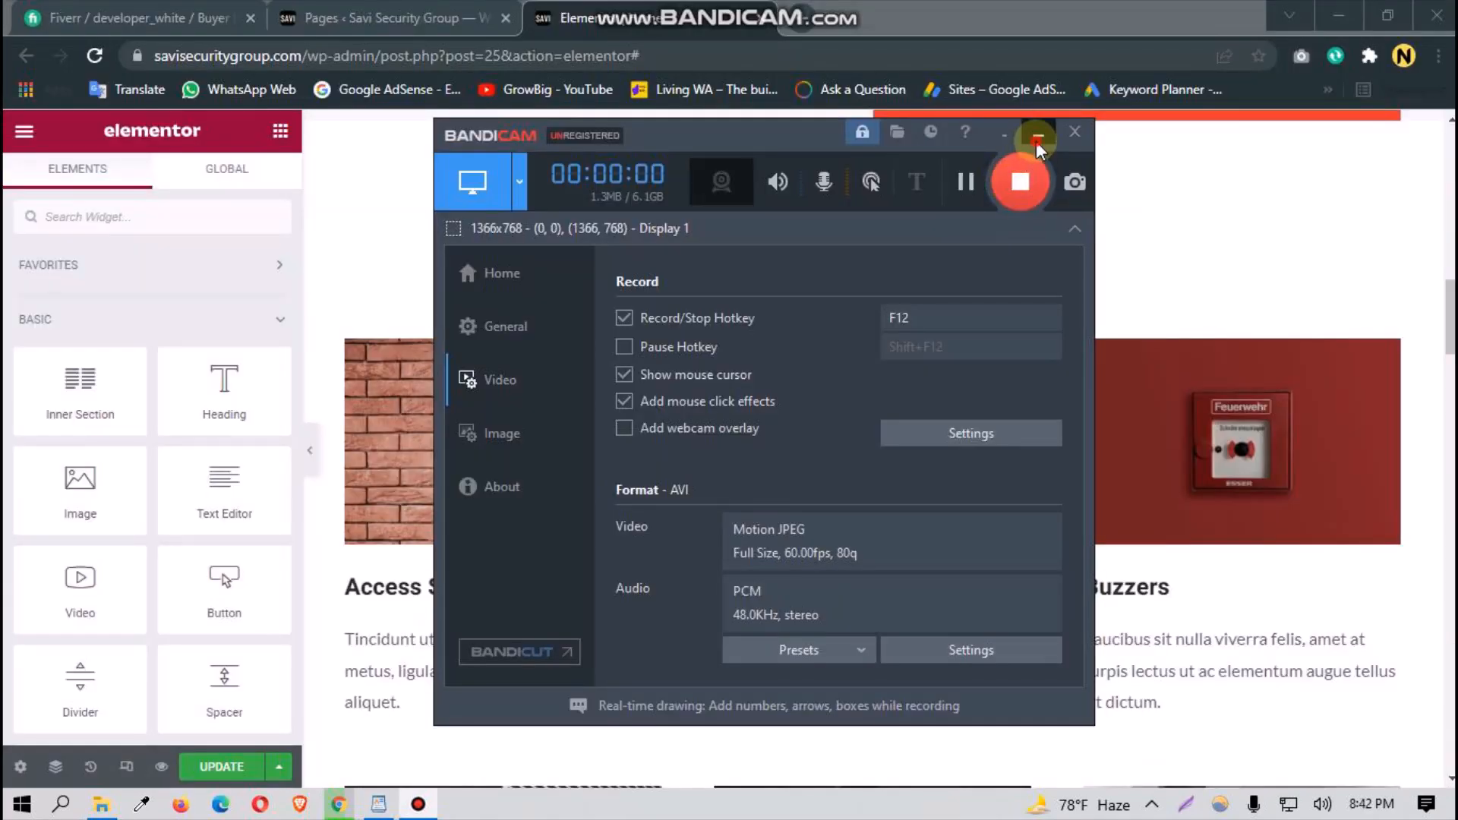
Step: Review the home page's hero and About us sections in Elementor and select the Click Here button below the About us text
{"action": "left_click", "coordinate": [1035, 143]}
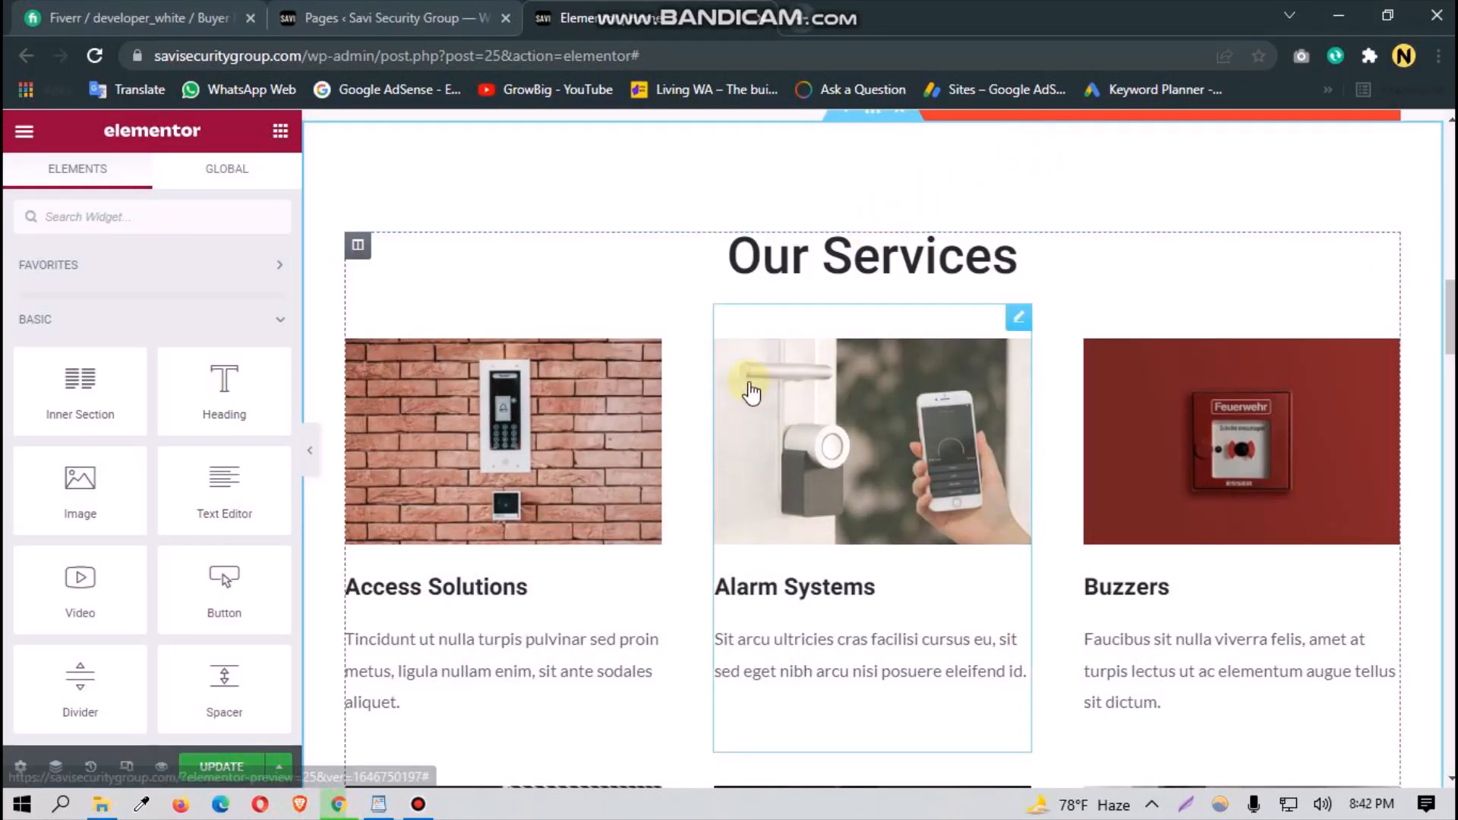
{"action": "scroll", "coordinate": [742, 387], "scroll_direction": "up", "scroll_amount": 10}
{"action": "scroll", "coordinate": [561, 456], "scroll_direction": "up", "scroll_amount": 4}
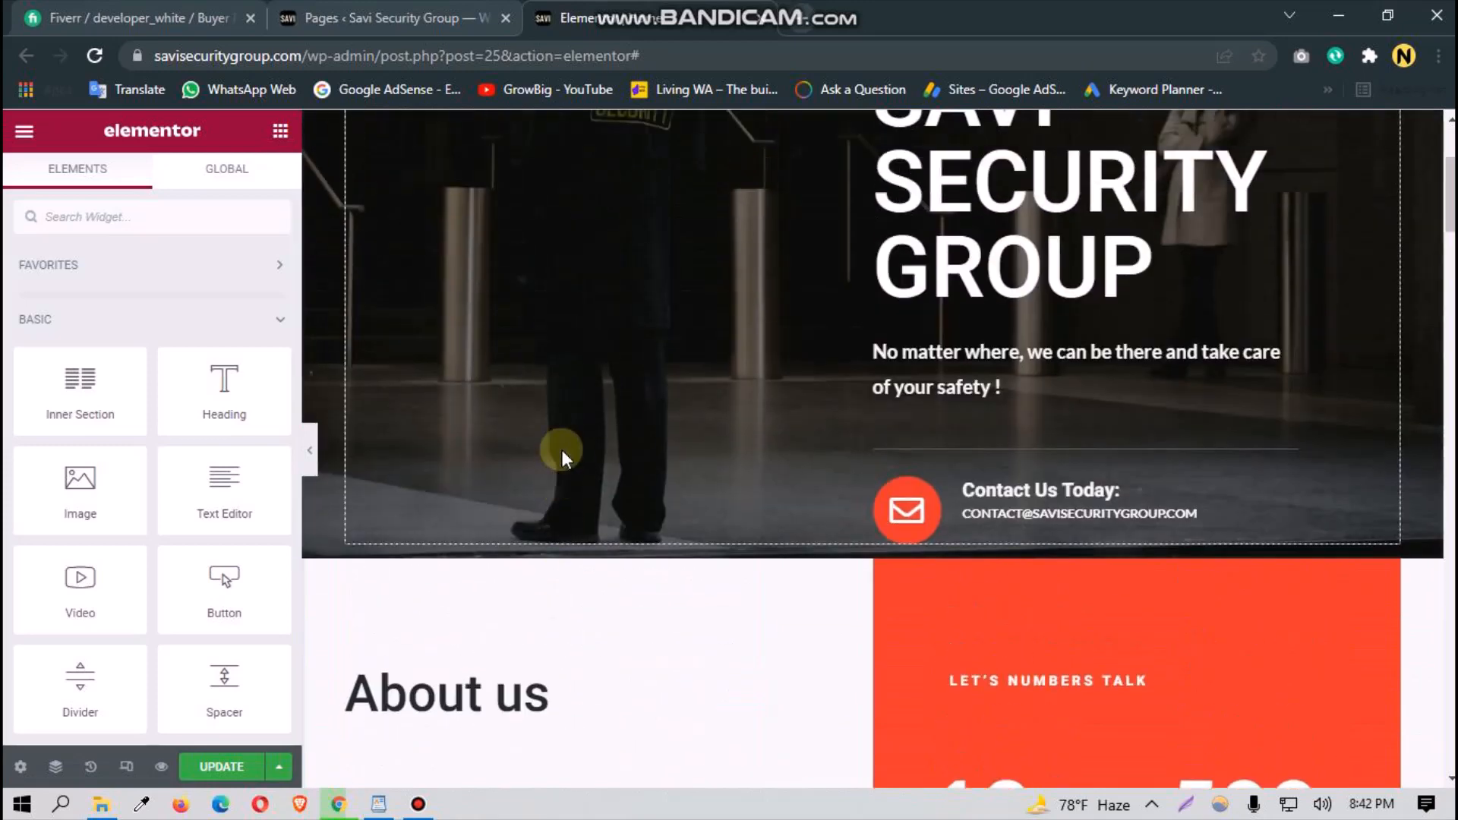
{"action": "scroll", "coordinate": [560, 456], "scroll_direction": "down", "scroll_amount": 4}
{"action": "scroll", "coordinate": [520, 465], "scroll_direction": "down", "scroll_amount": 3}
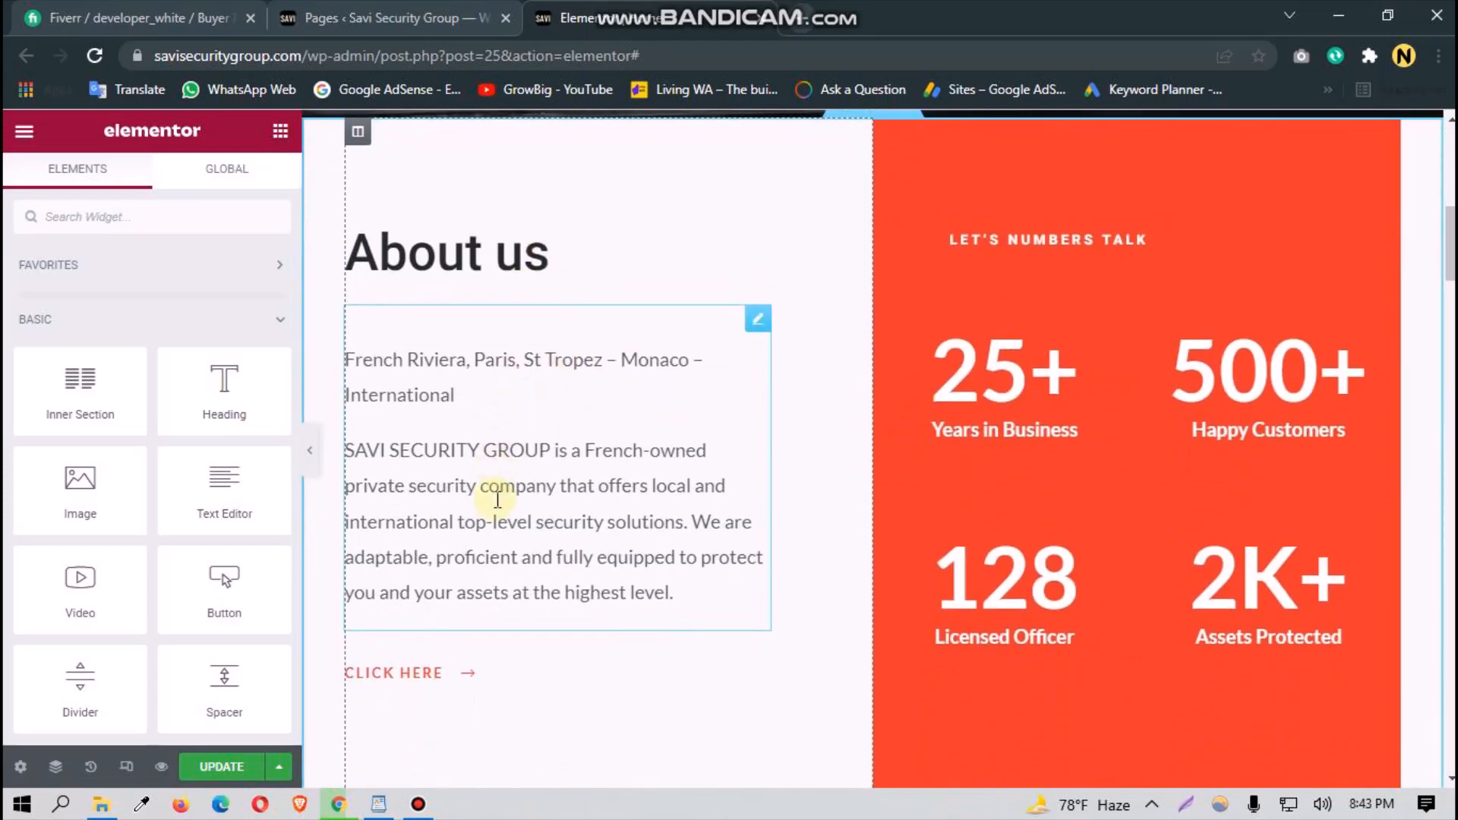
{"action": "scroll", "coordinate": [522, 388], "scroll_direction": "up", "scroll_amount": 2}
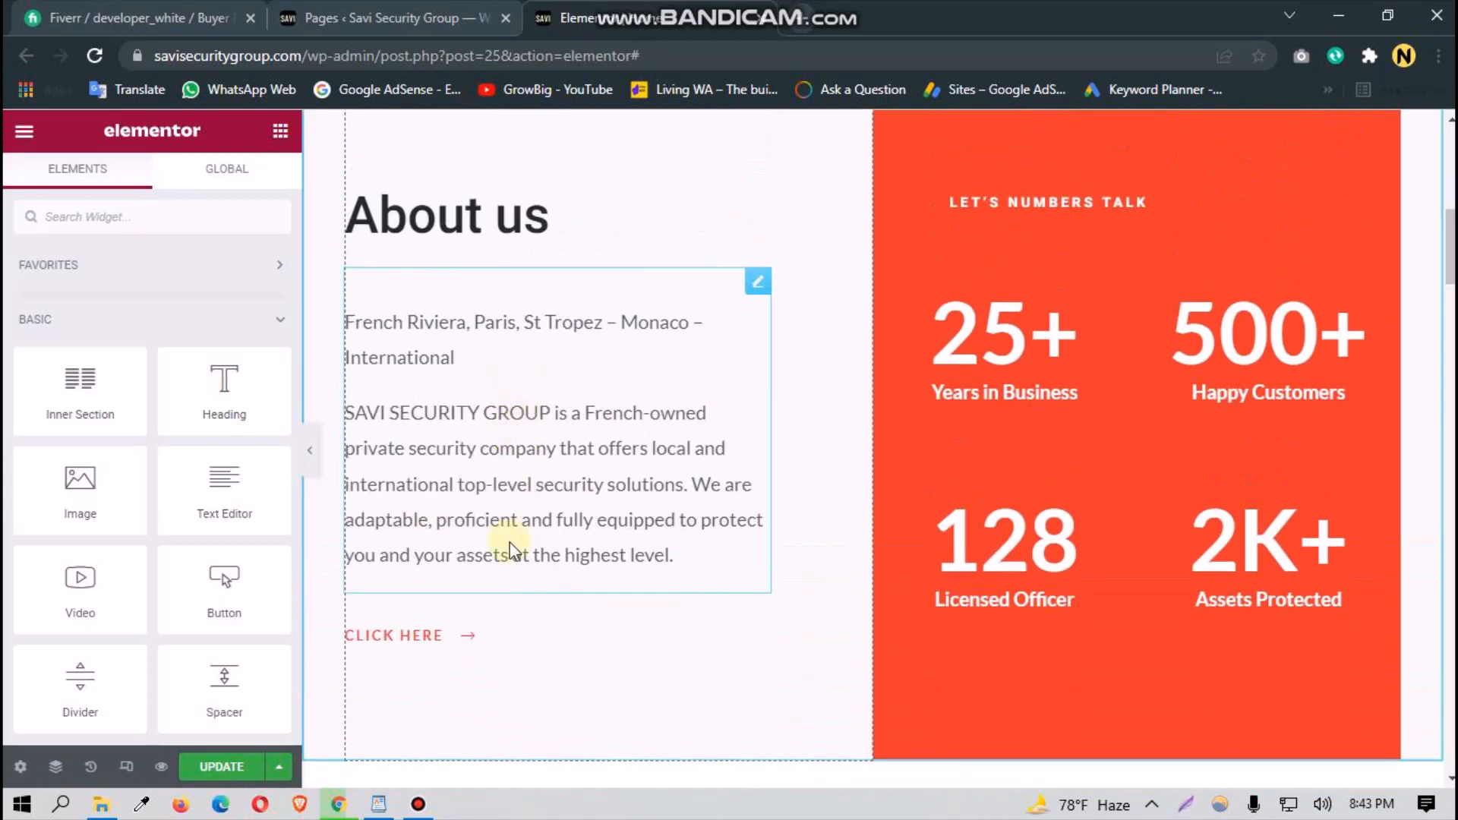
{"action": "left_click", "coordinate": [467, 642]}
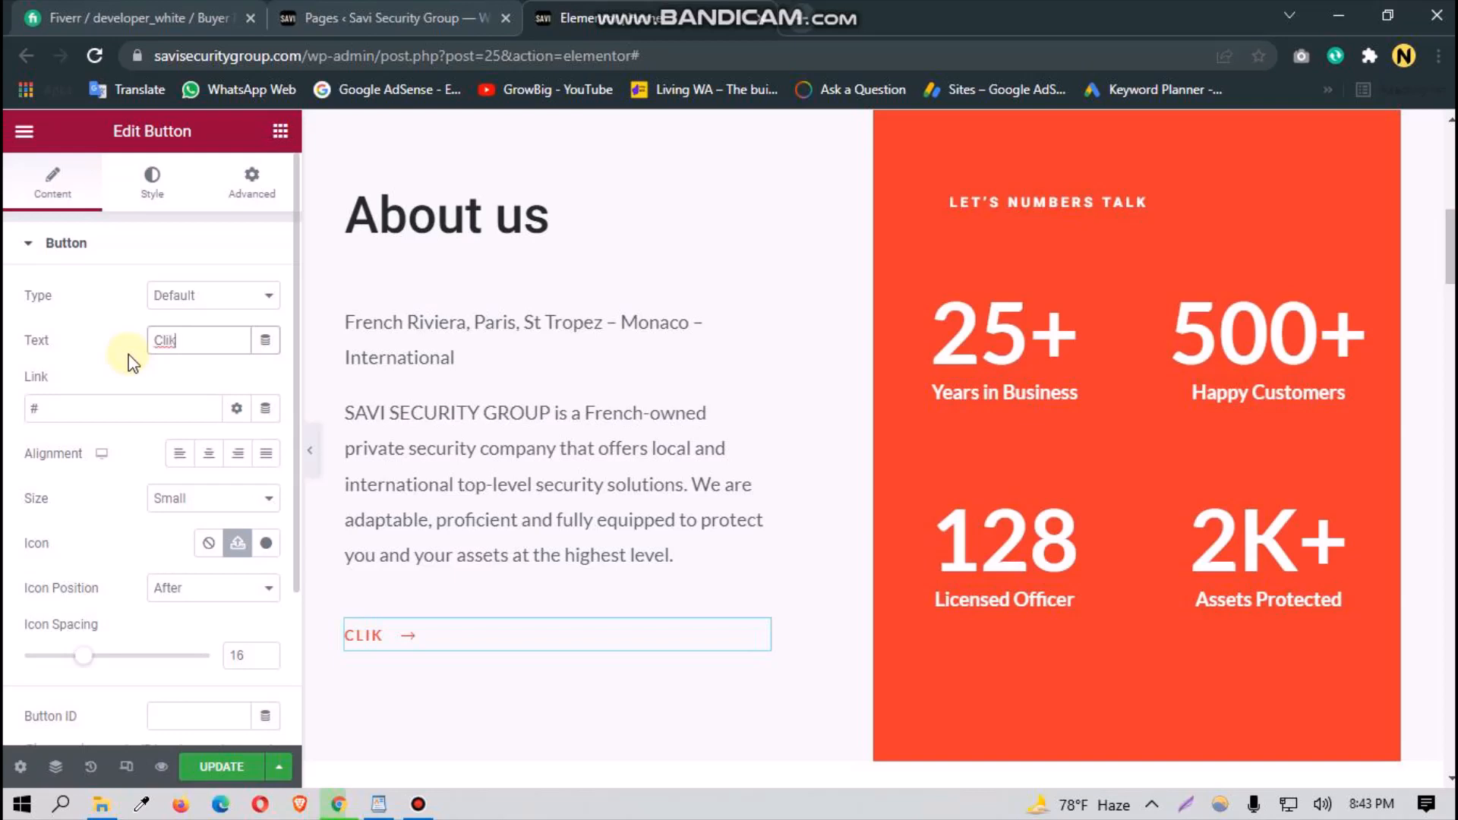
{"action": "type", "text": "C"}
{"action": "type", "text": "A"}
{"action": "key", "text": "ctrl+z"}
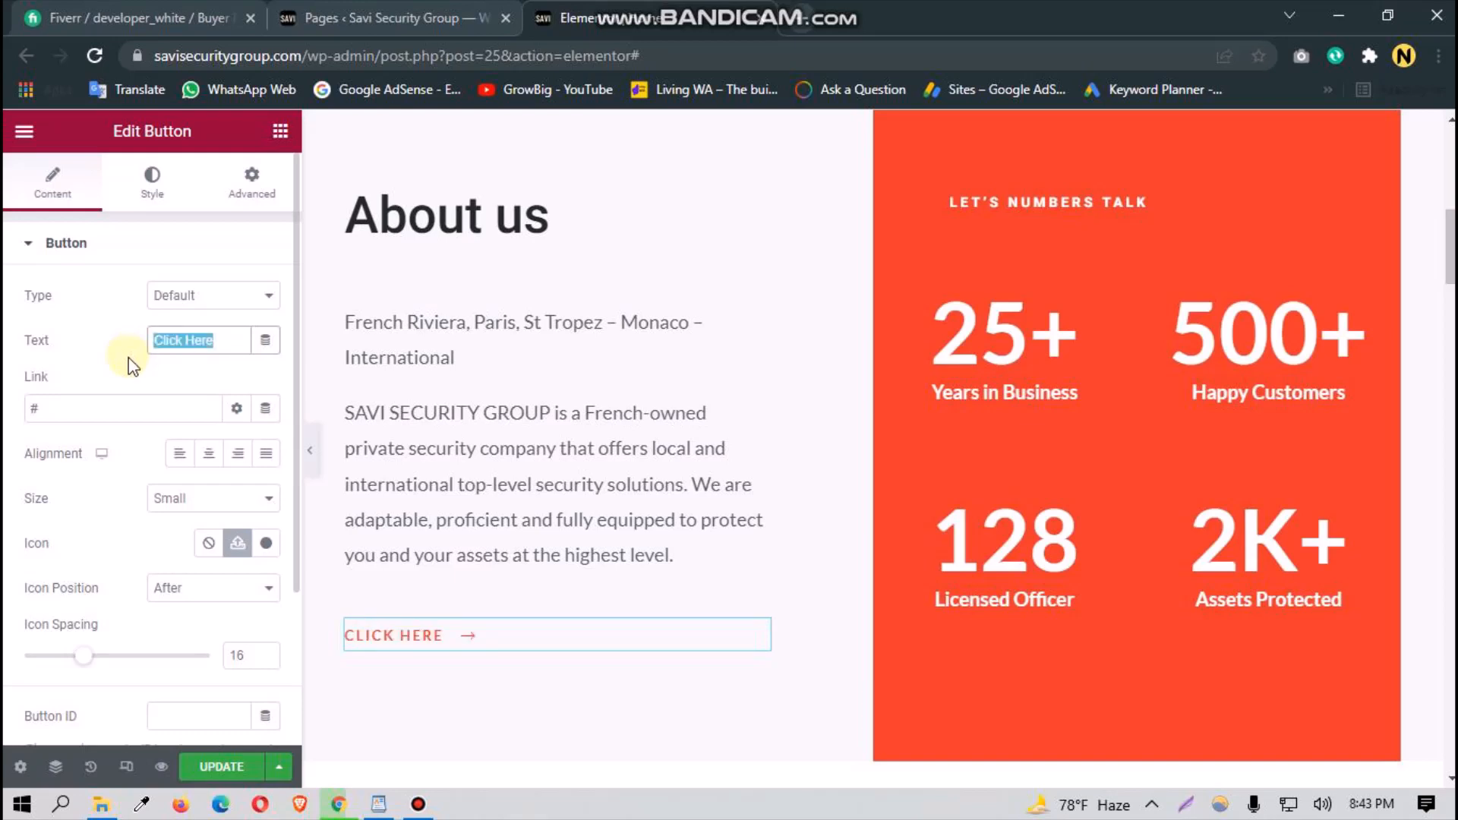
{"action": "left_click", "coordinate": [74, 410]}
{"action": "key", "text": "BackSpace"}
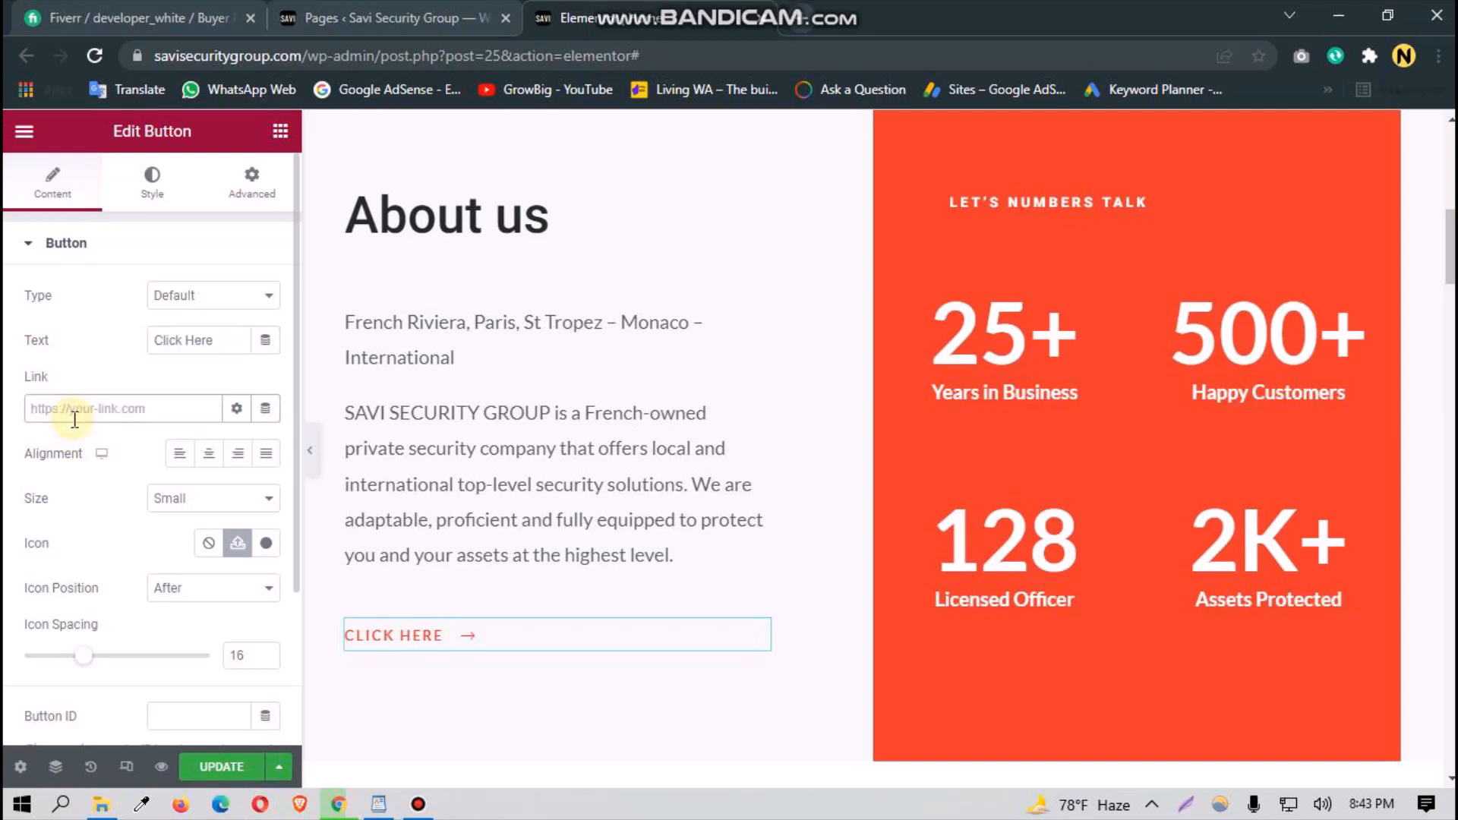
{"action": "key", "text": "super+v"}
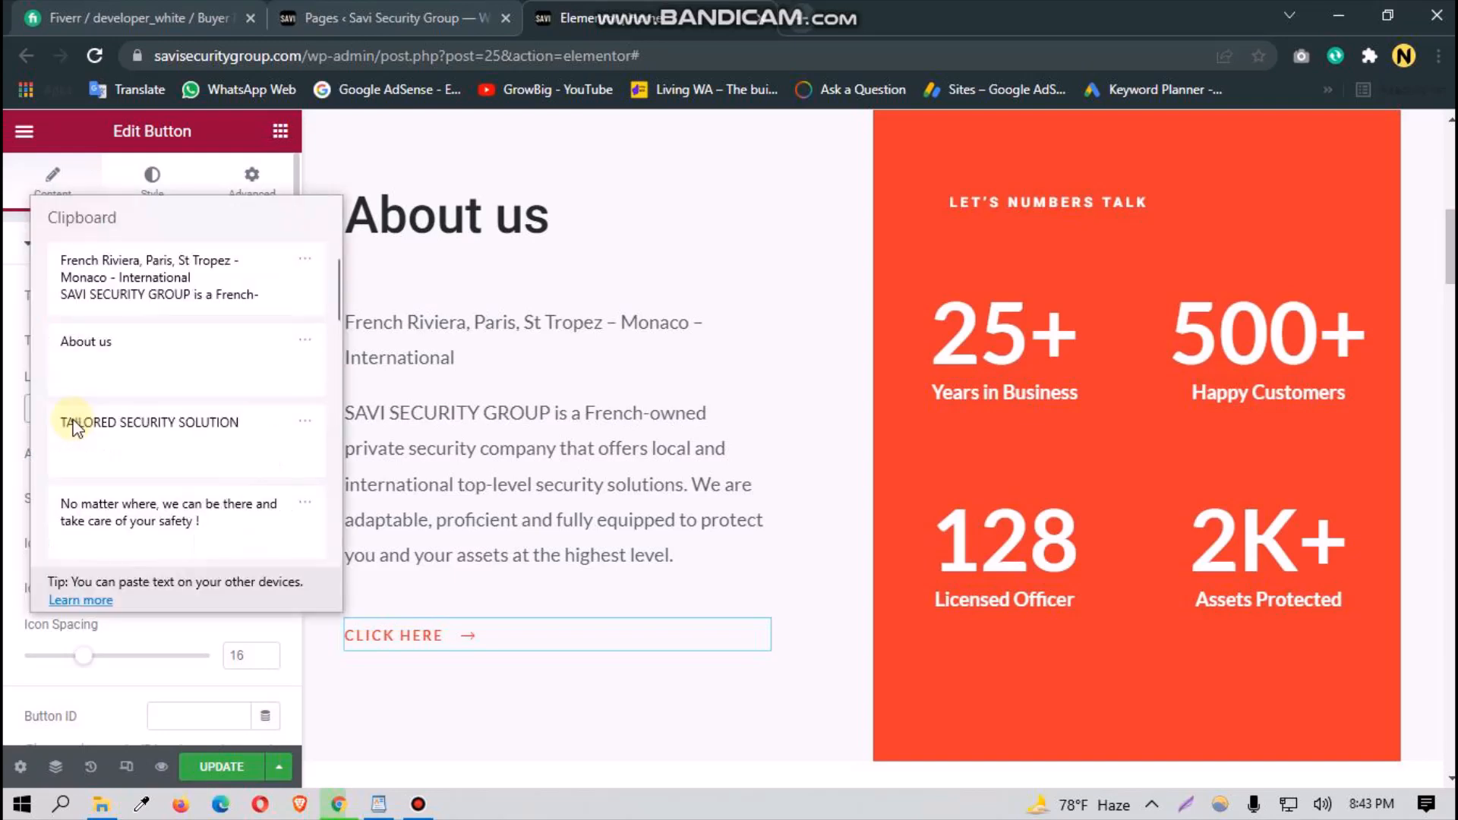
{"action": "scroll", "coordinate": [135, 490], "scroll_direction": "down", "scroll_amount": 10}
{"action": "scroll", "coordinate": [135, 490], "scroll_direction": "down", "scroll_amount": 7}
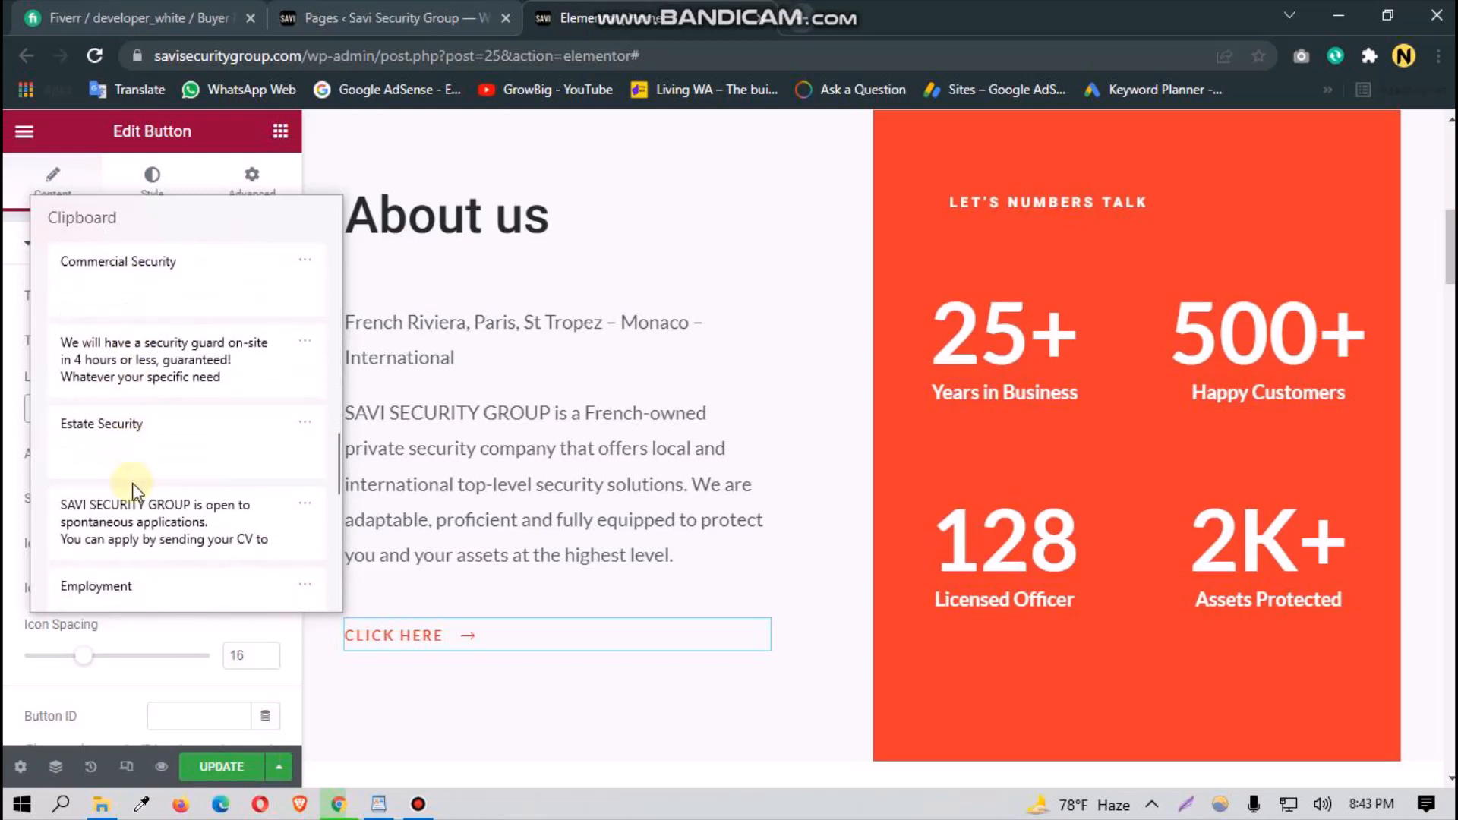
{"action": "scroll", "coordinate": [136, 490], "scroll_direction": "down", "scroll_amount": 2}
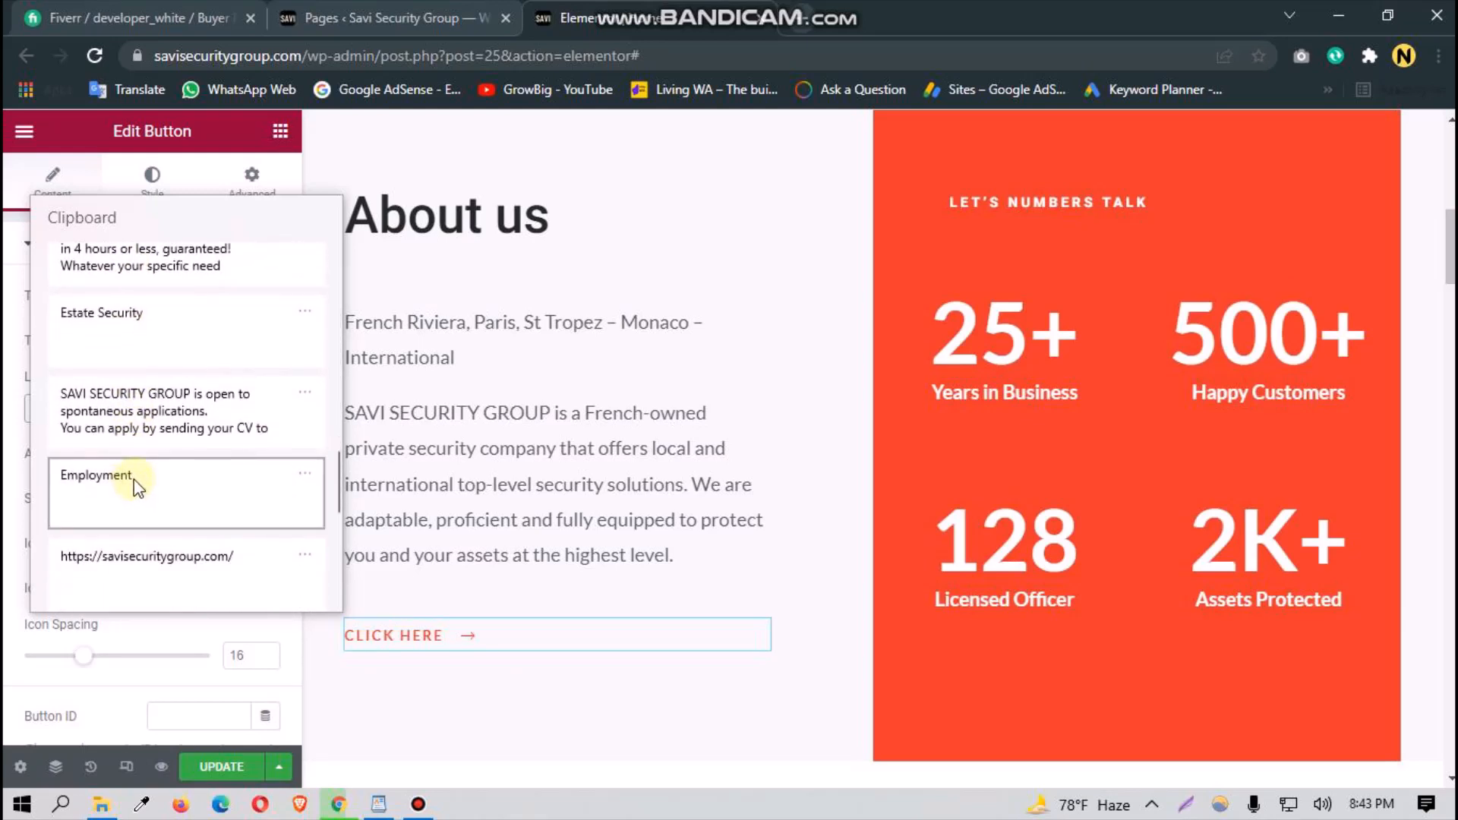
{"action": "left_click", "coordinate": [129, 568]}
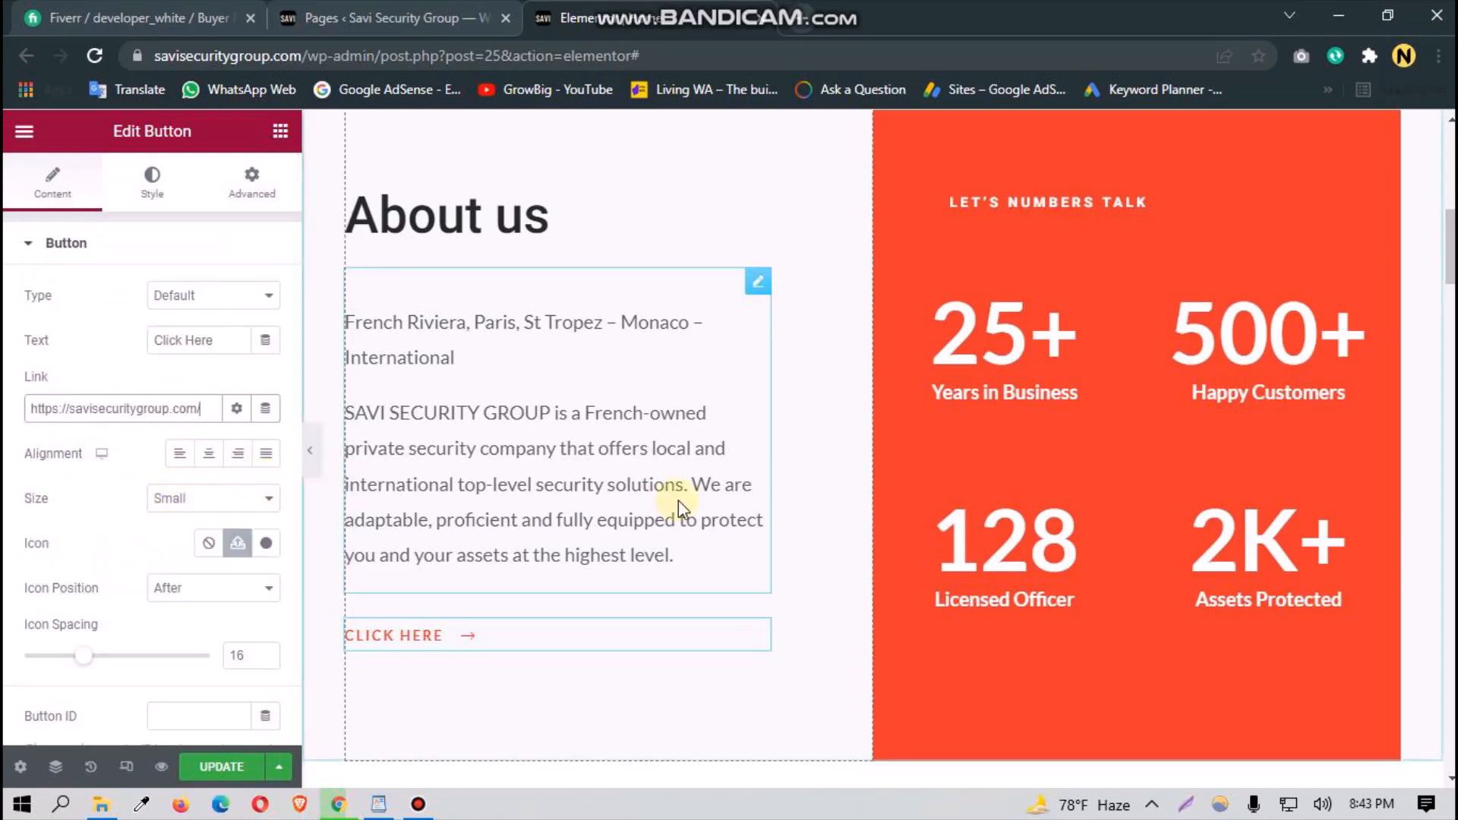
{"action": "type", "text": "abpd"}
{"action": "key", "text": "BackSpace"}
{"action": "key", "text": "BackSpace"}
{"action": "type", "text": "out-us"}
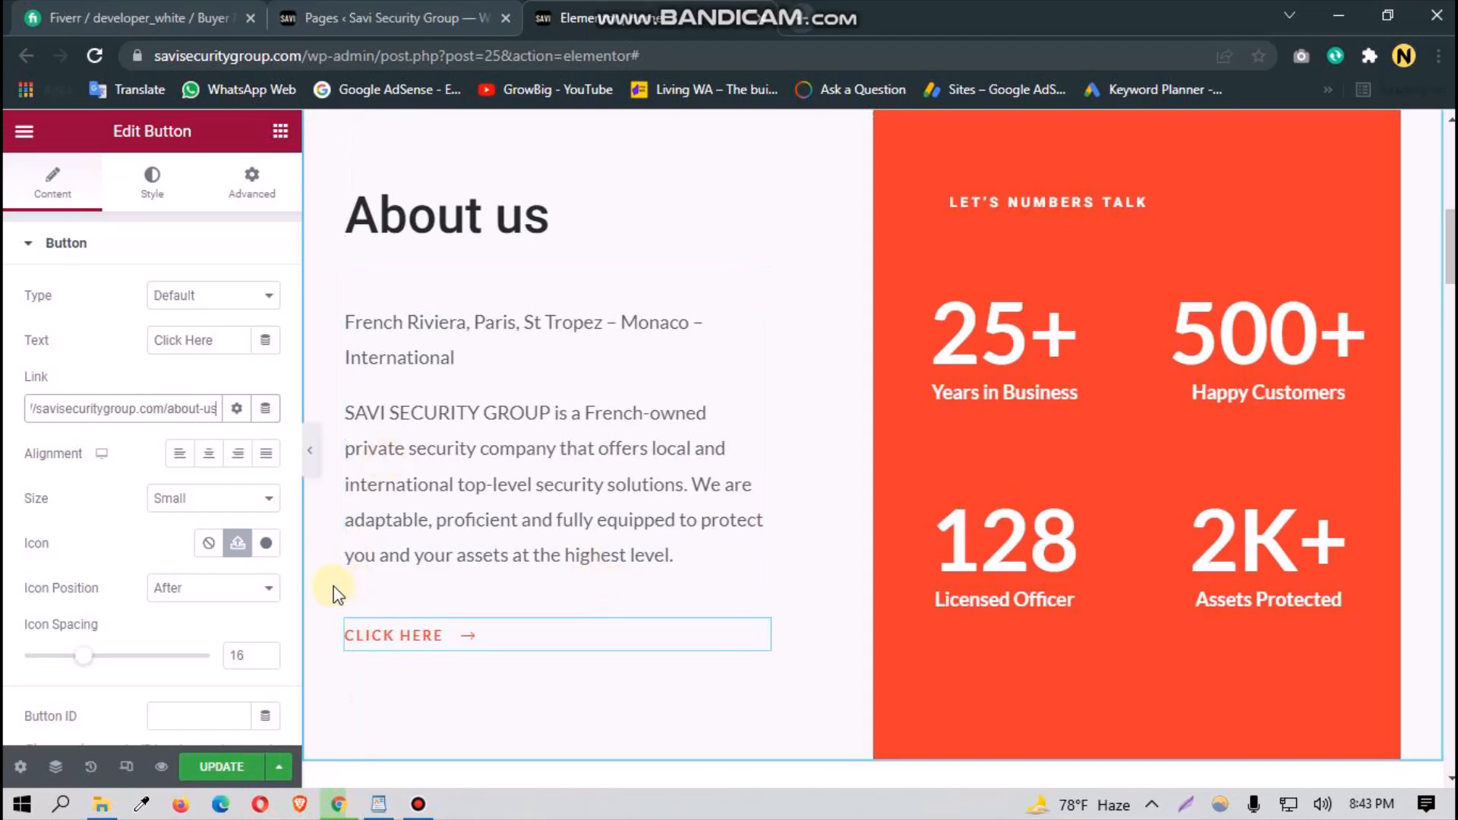
Step: Select the Access Solutions image box under Our Services, and copy the Event Security heading from the WordPad document
{"action": "scroll", "coordinate": [690, 423], "scroll_direction": "down", "scroll_amount": 1}
{"action": "scroll", "coordinate": [687, 429], "scroll_direction": "down", "scroll_amount": 4}
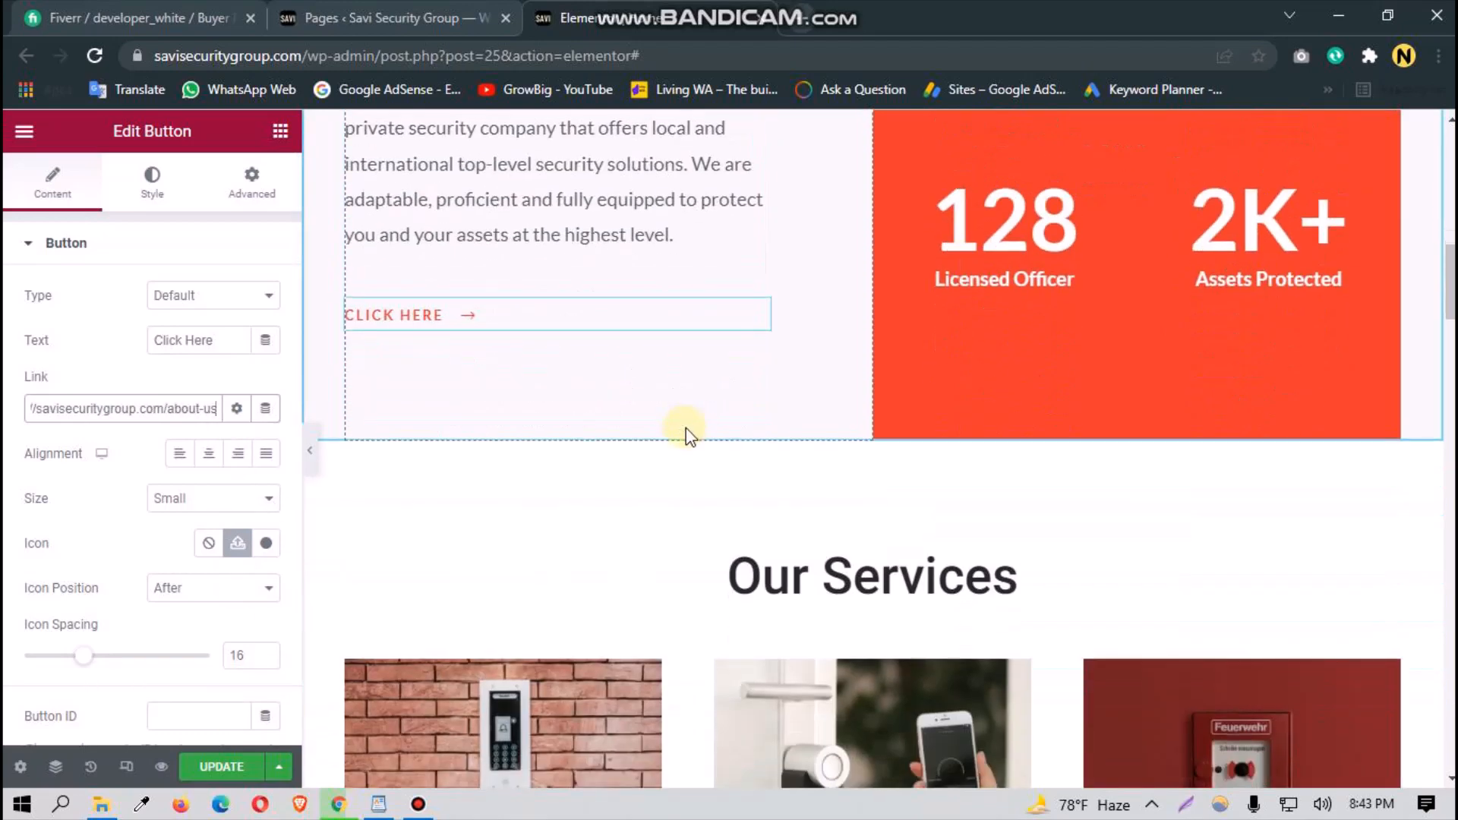
{"action": "scroll", "coordinate": [689, 532], "scroll_direction": "down", "scroll_amount": 3}
{"action": "scroll", "coordinate": [710, 441], "scroll_direction": "down", "scroll_amount": 3}
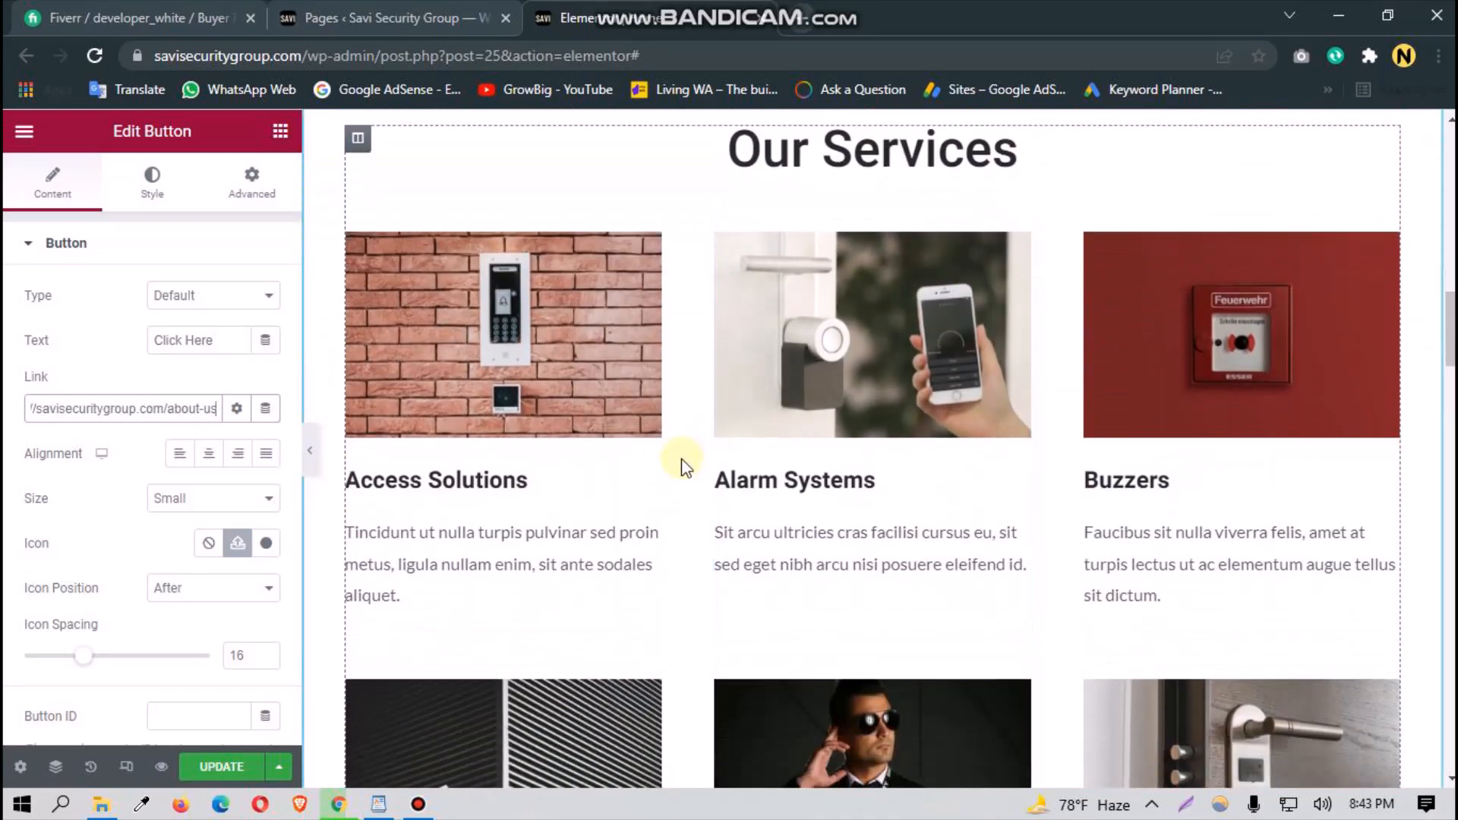
{"action": "left_click", "coordinate": [453, 530]}
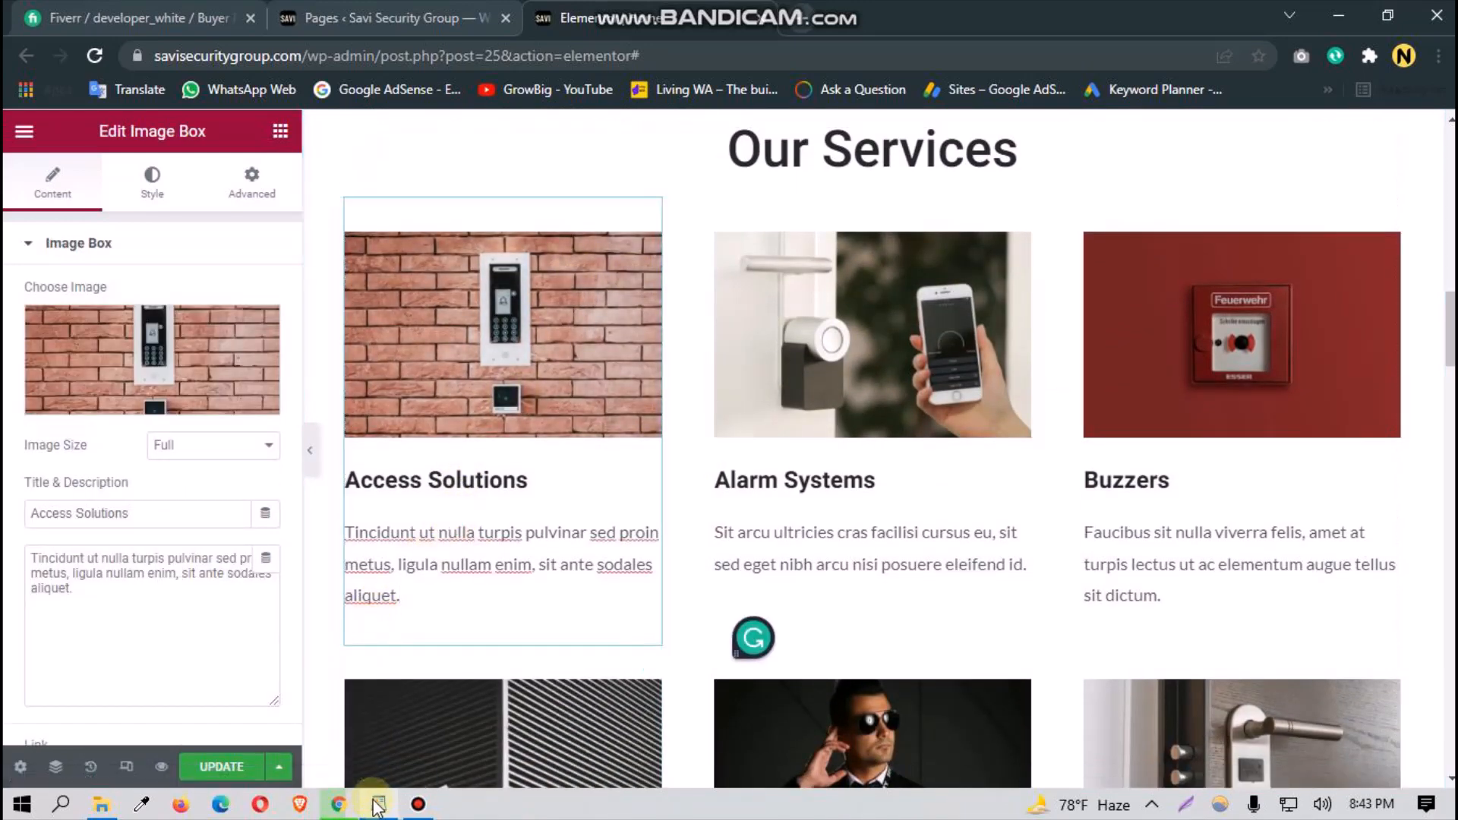
{"action": "mouse_move", "coordinate": [377, 805]}
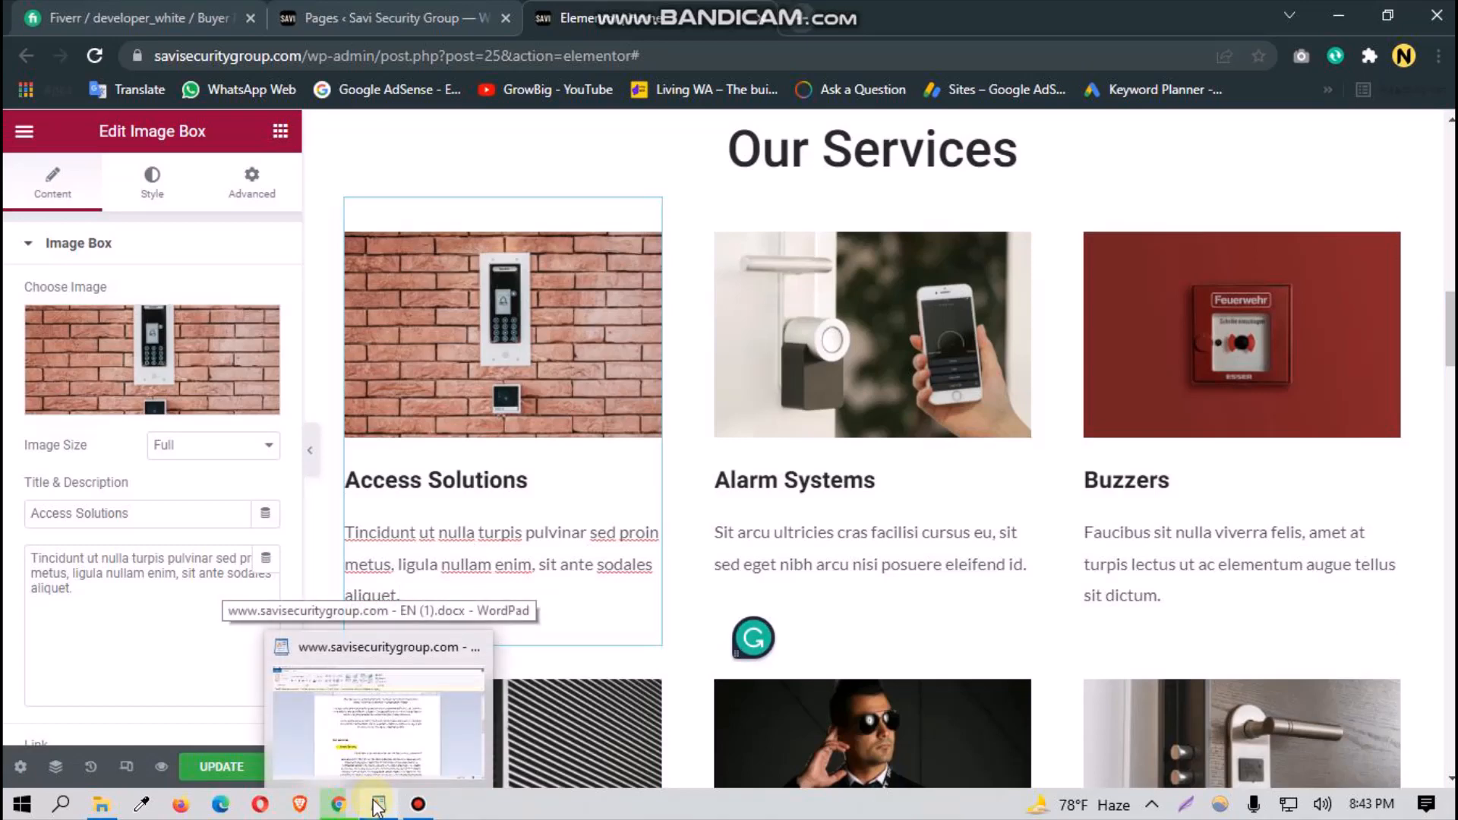
{"action": "left_click", "coordinate": [378, 805]}
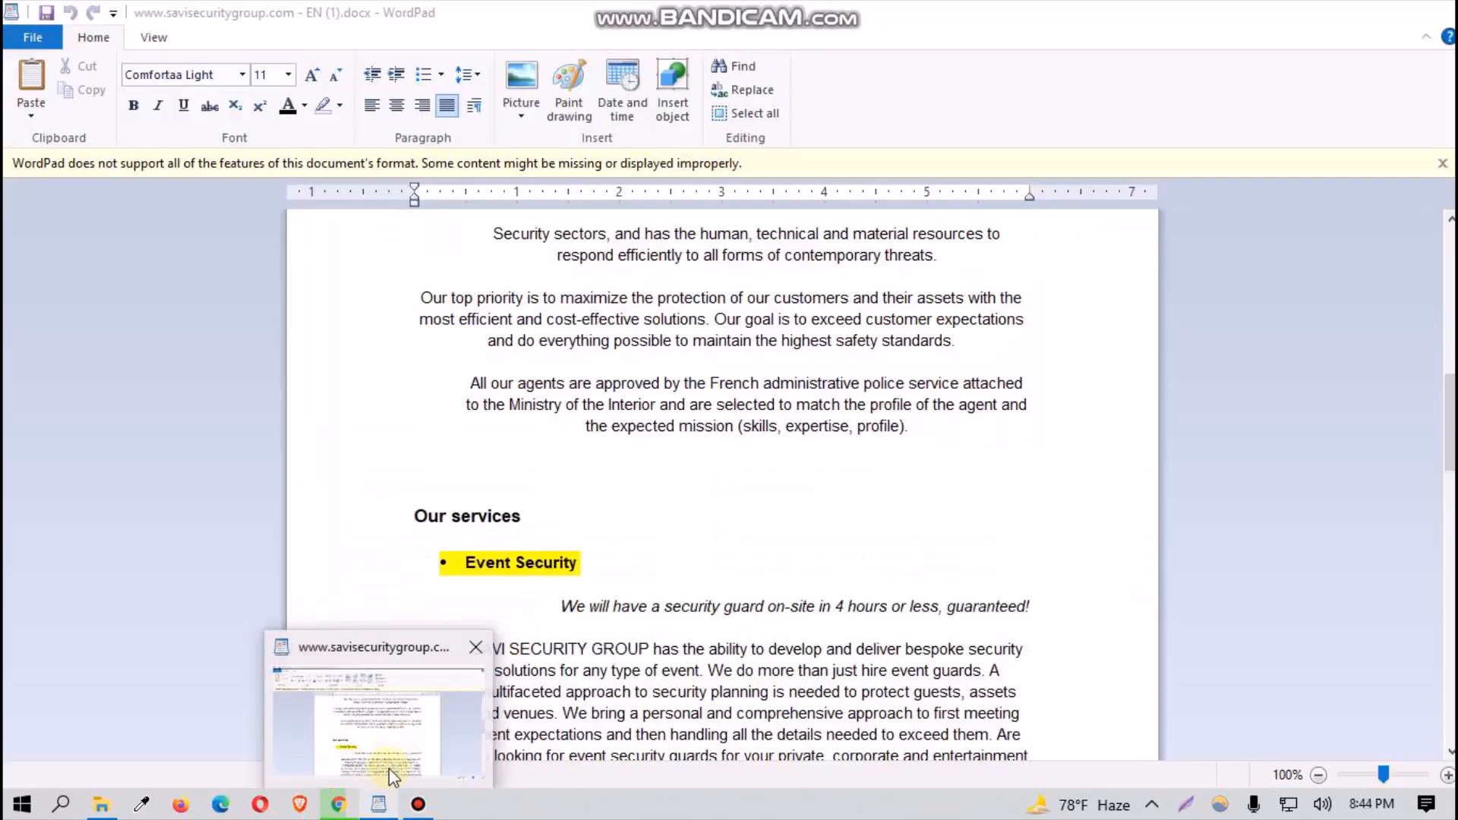
{"action": "scroll", "coordinate": [511, 666], "scroll_direction": "down", "scroll_amount": 3}
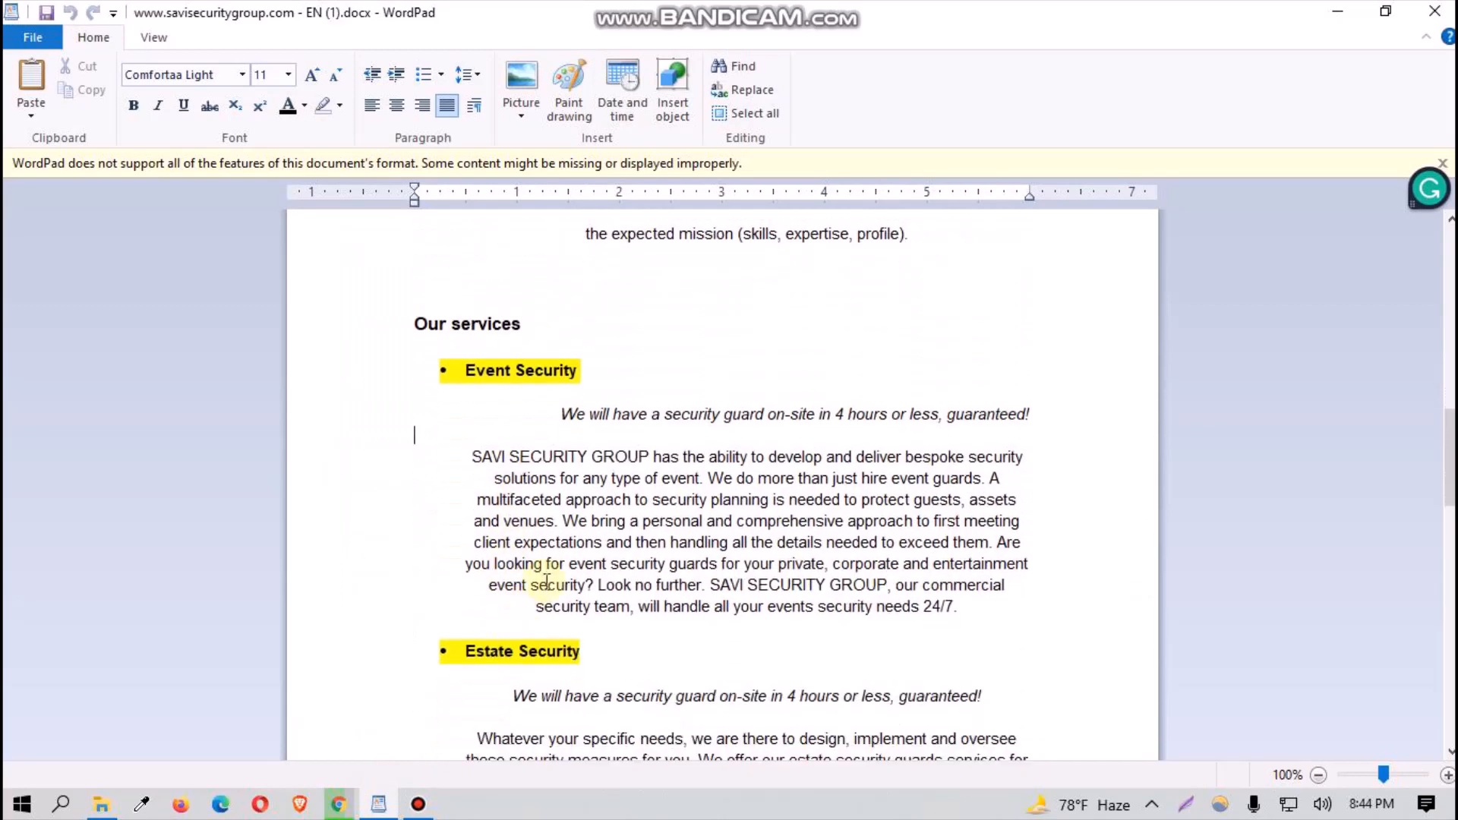
{"action": "triple_click", "coordinate": [516, 372]}
{"action": "right_click", "coordinate": [516, 374]}
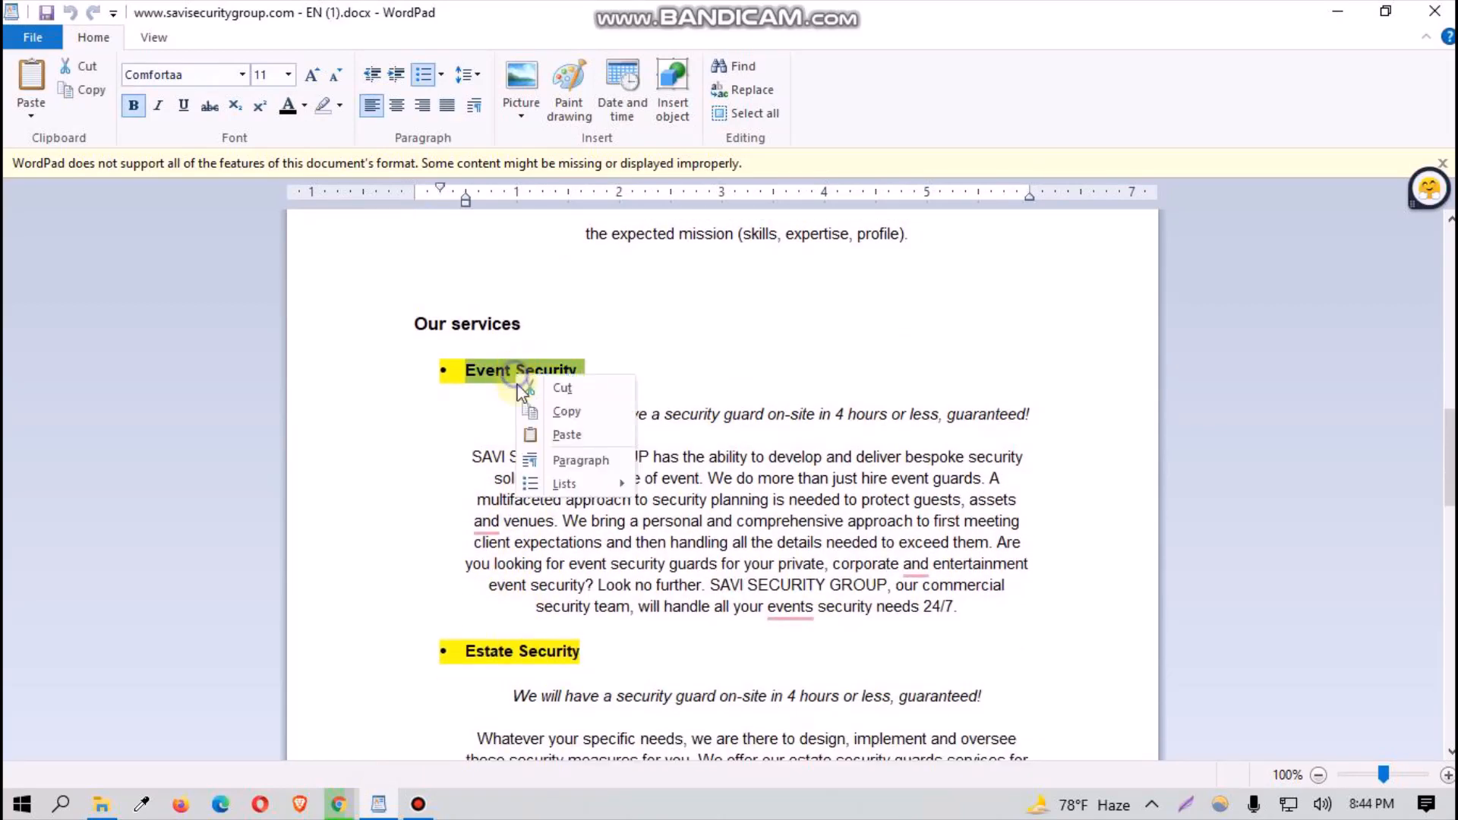
{"action": "left_click", "coordinate": [579, 416]}
Step: Return to Elementor in Chrome and replace the Access Solutions image box title with the copied "Event Security"
{"action": "left_click", "coordinate": [339, 806]}
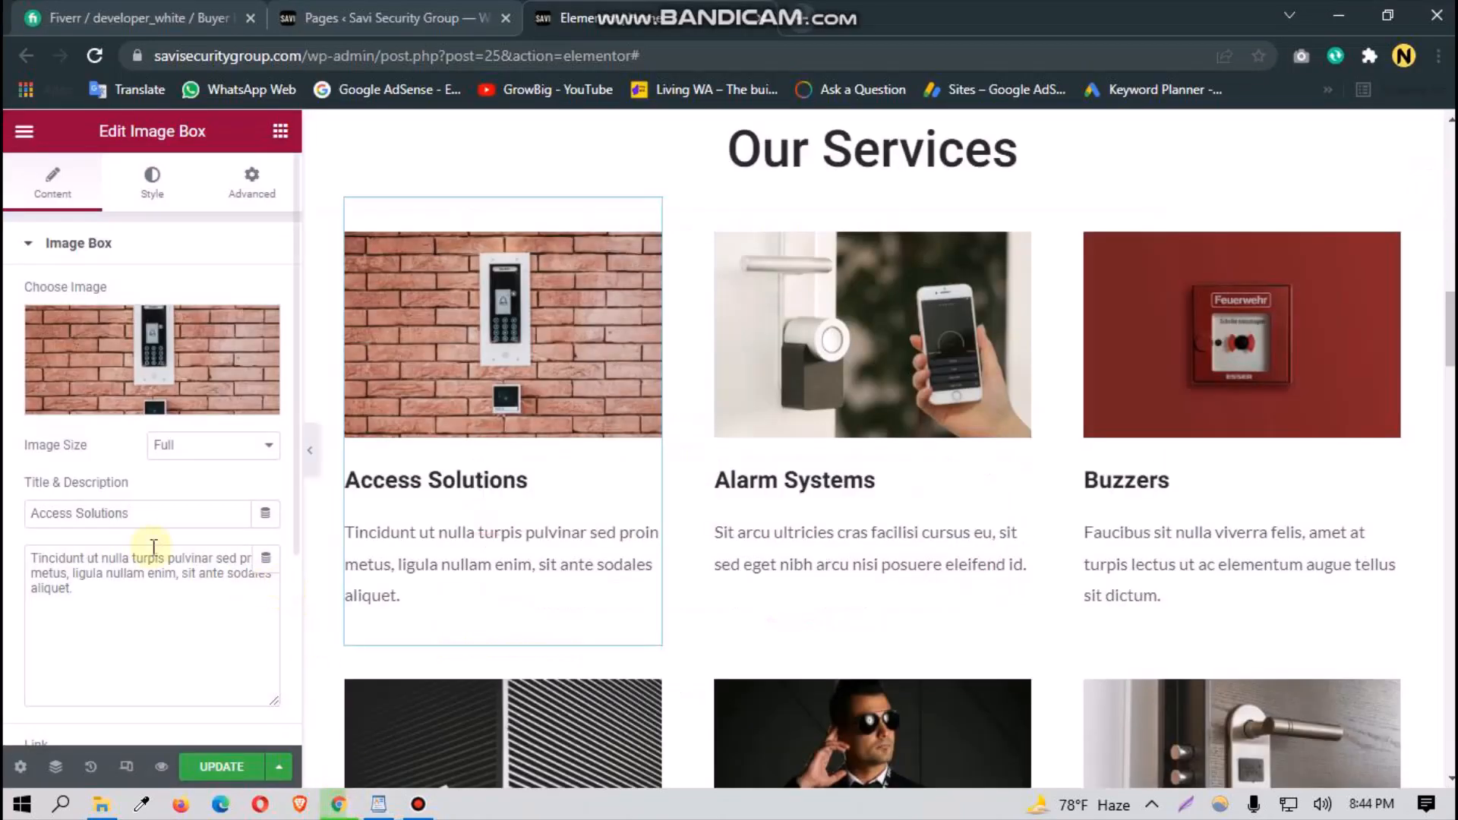
{"action": "triple_click", "coordinate": [147, 517]}
{"action": "key", "text": "BackSpace"}
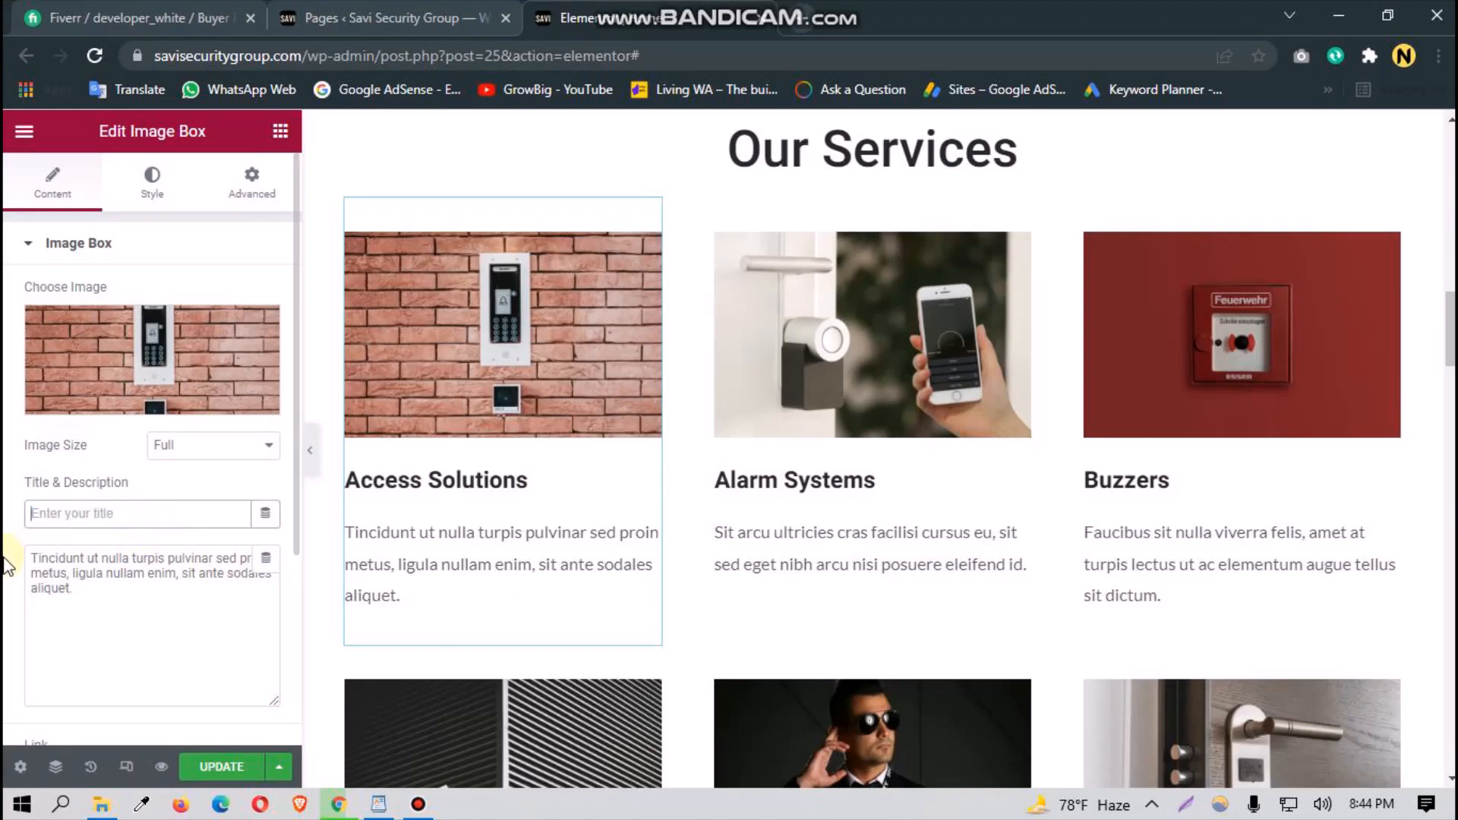
{"action": "key", "text": "ctrl+v"}
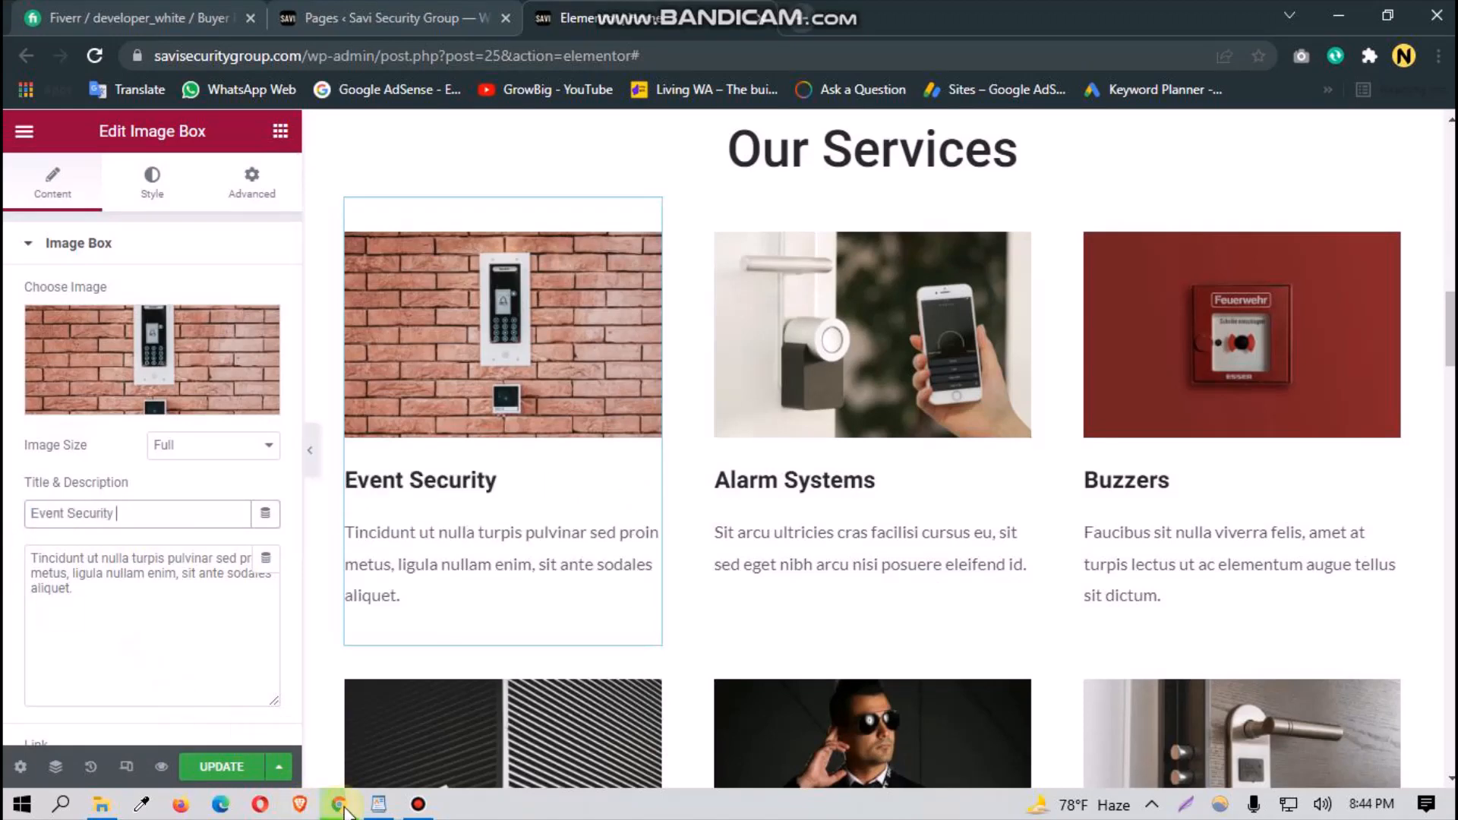
Step: Switch to WordPad and copy the Event Security text from "We will have a security guard on-site" through "solutions for any type of event."
{"action": "left_click", "coordinate": [378, 804]}
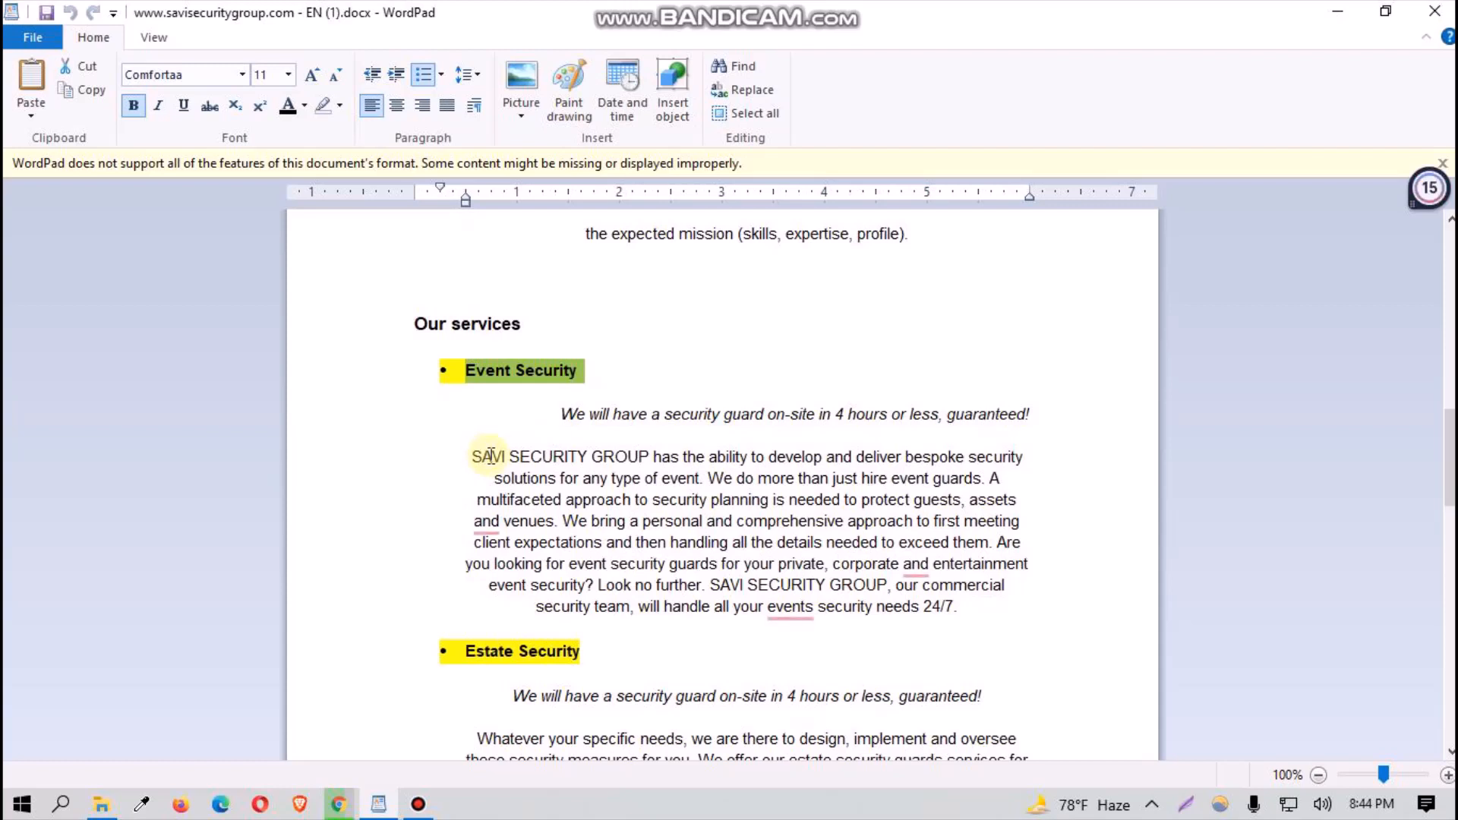
{"action": "left_click_drag", "start_coordinate": [472, 456], "coordinate": [995, 475]}
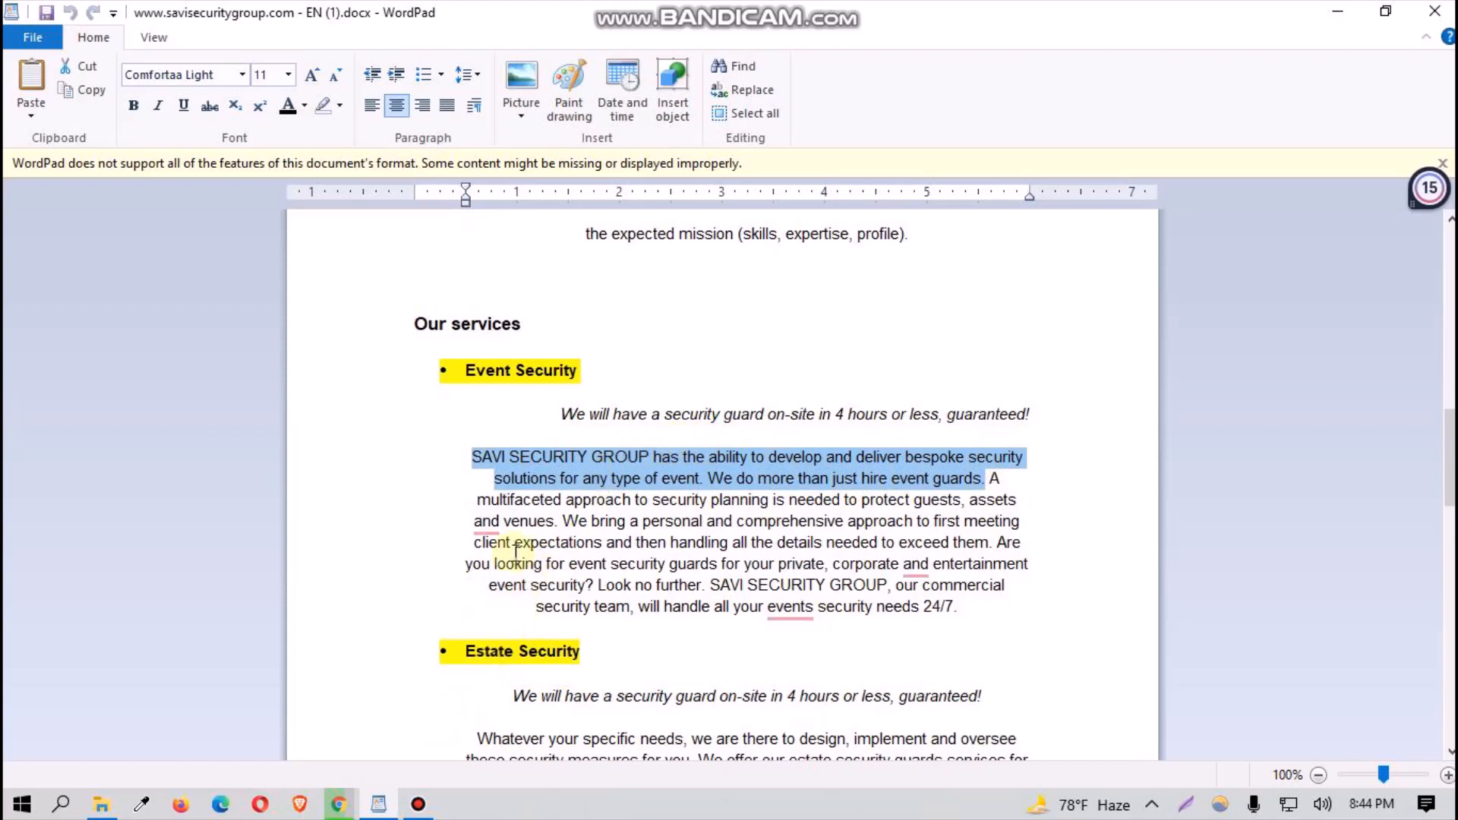
{"action": "left_click_drag", "start_coordinate": [563, 415], "coordinate": [703, 475]}
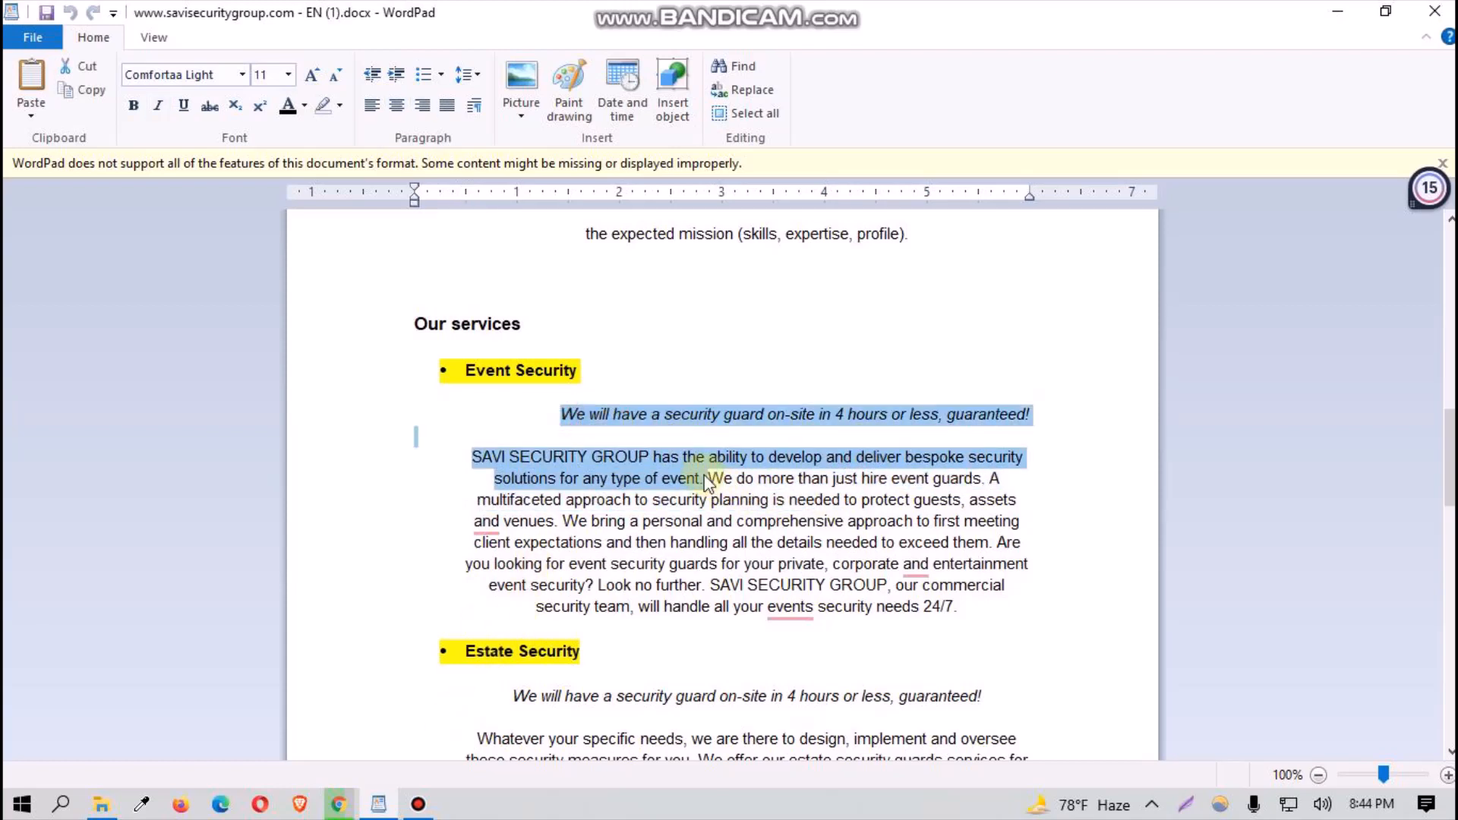
Step: Return to Elementor in Chrome and replace the Event Security image box's placeholder description with the copied text
{"action": "left_click", "coordinate": [338, 804]}
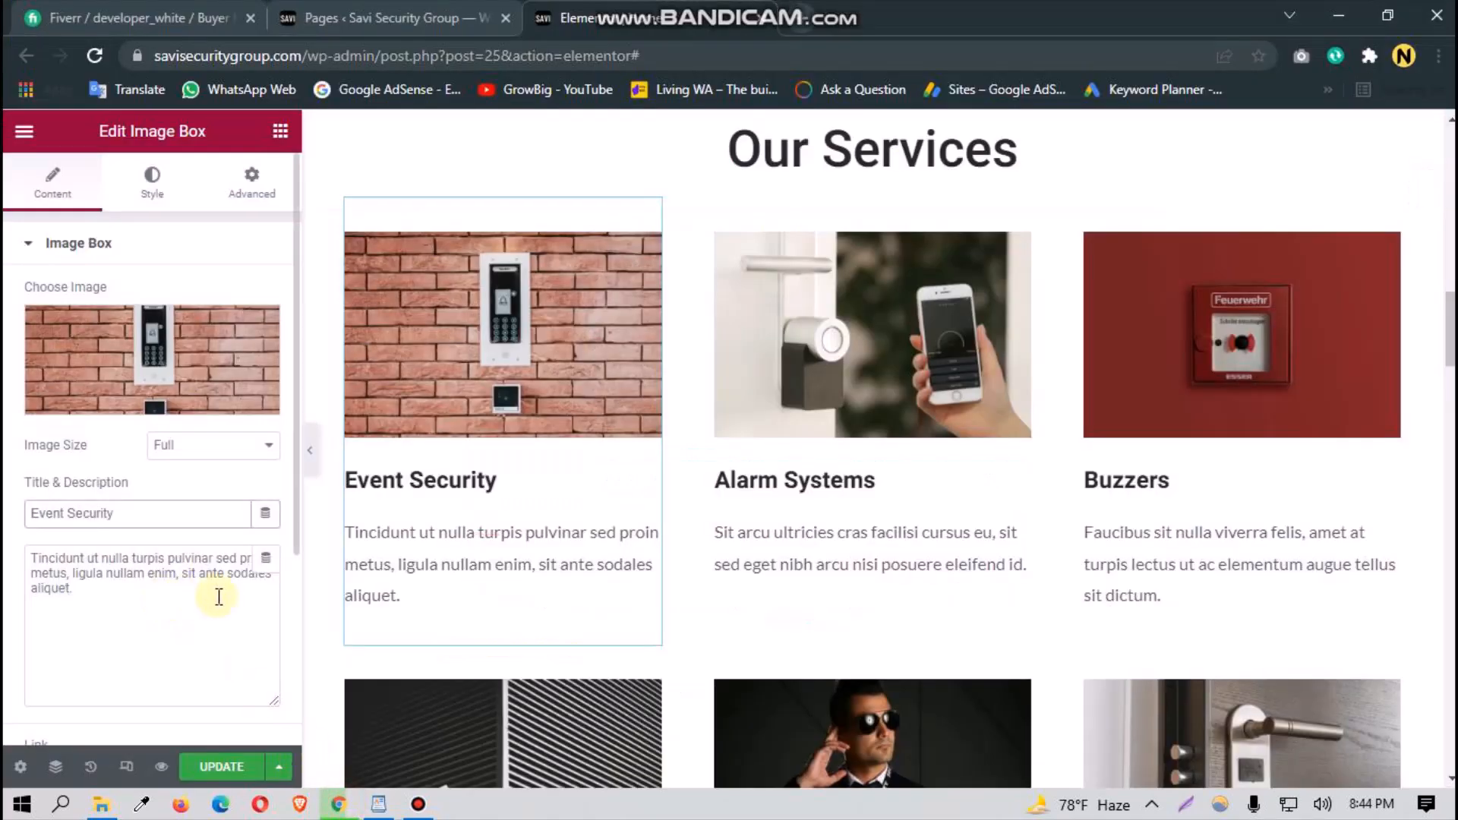
{"action": "left_click_drag", "start_coordinate": [244, 635], "coordinate": [9, 555]}
{"action": "key", "text": "BackSpace"}
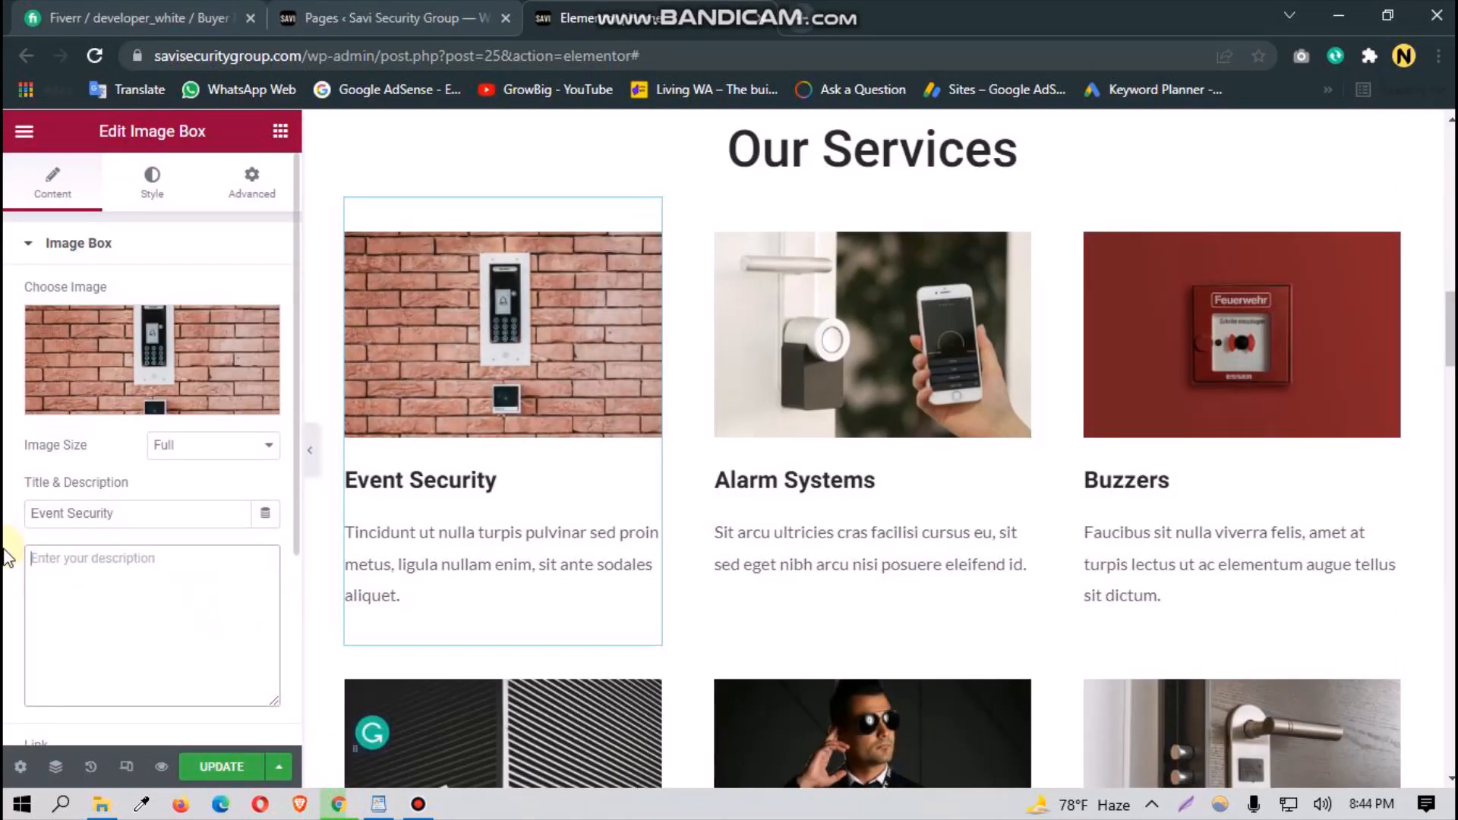
{"action": "key", "text": "ctrl+v"}
{"action": "scroll", "coordinate": [152, 511], "scroll_direction": "down", "scroll_amount": 4}
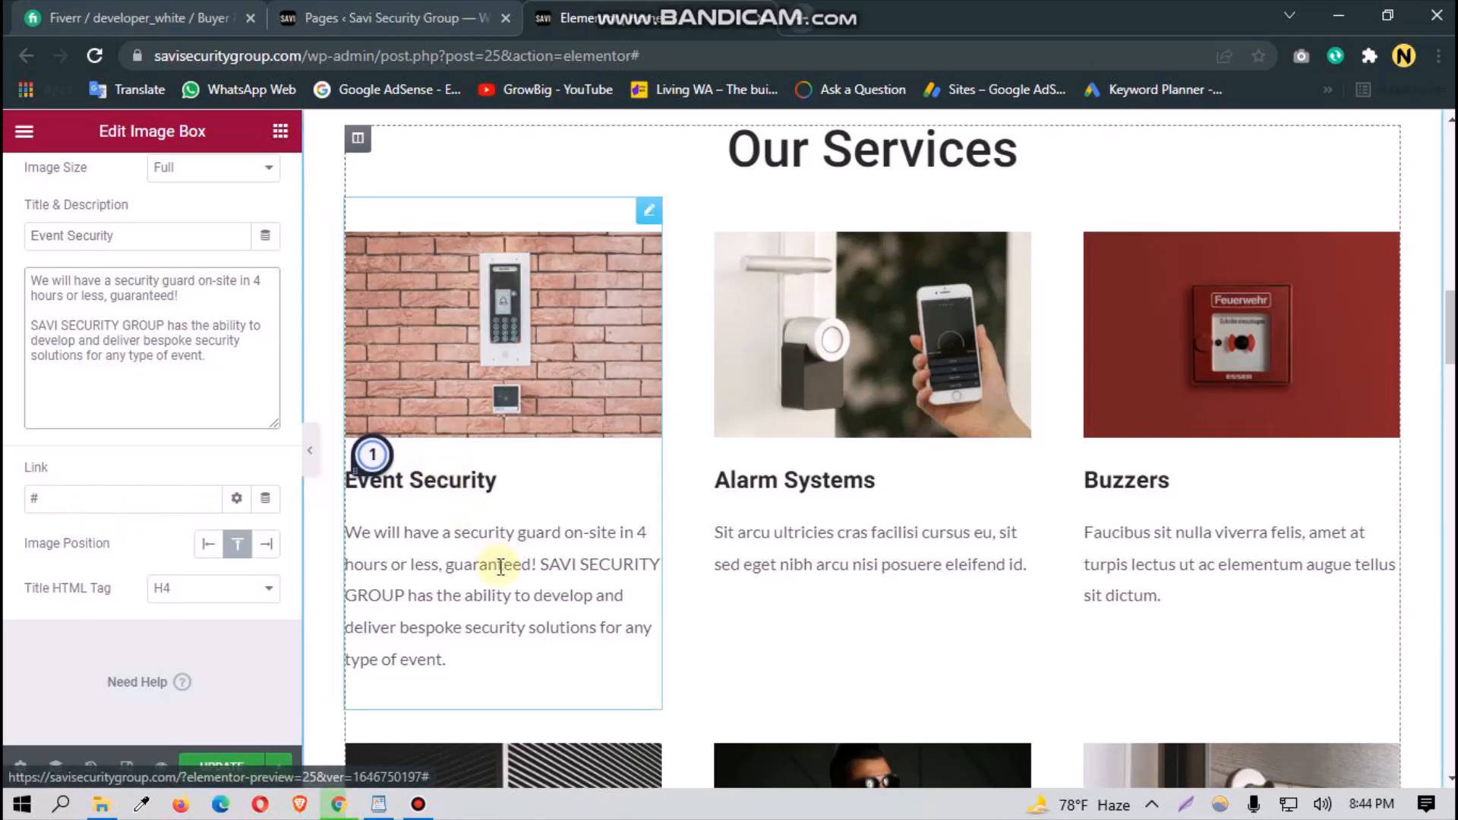
Step: Delete the opening on-site guard guarantee and the blank line from the Event Security description, starting it at "SAVI SECURITY GROUP"
{"action": "left_click", "coordinate": [716, 511]}
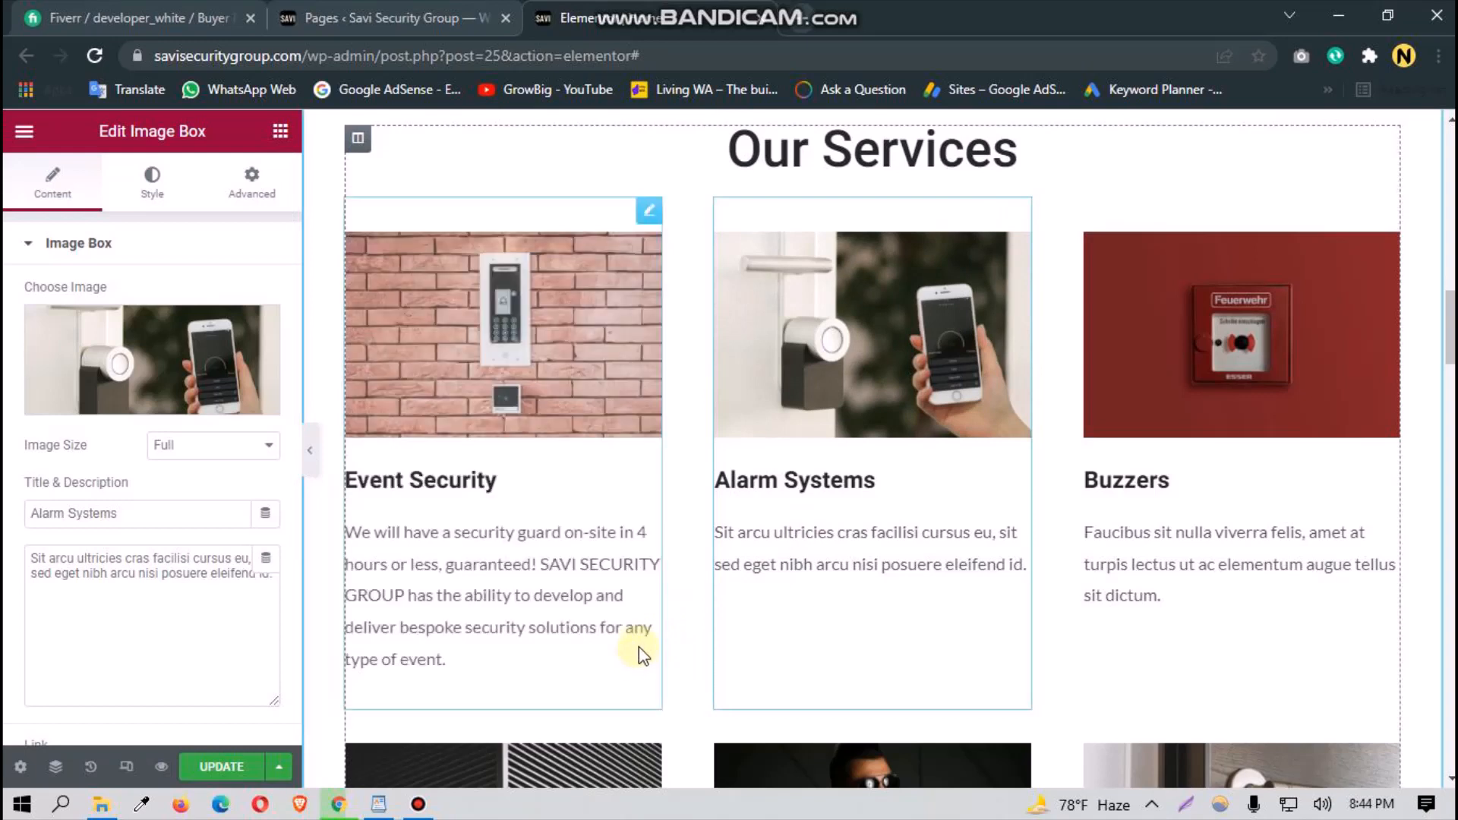
{"action": "left_click", "coordinate": [403, 608]}
{"action": "left_click_drag", "start_coordinate": [174, 592], "coordinate": [15, 536]}
{"action": "key", "text": "BackSpace"}
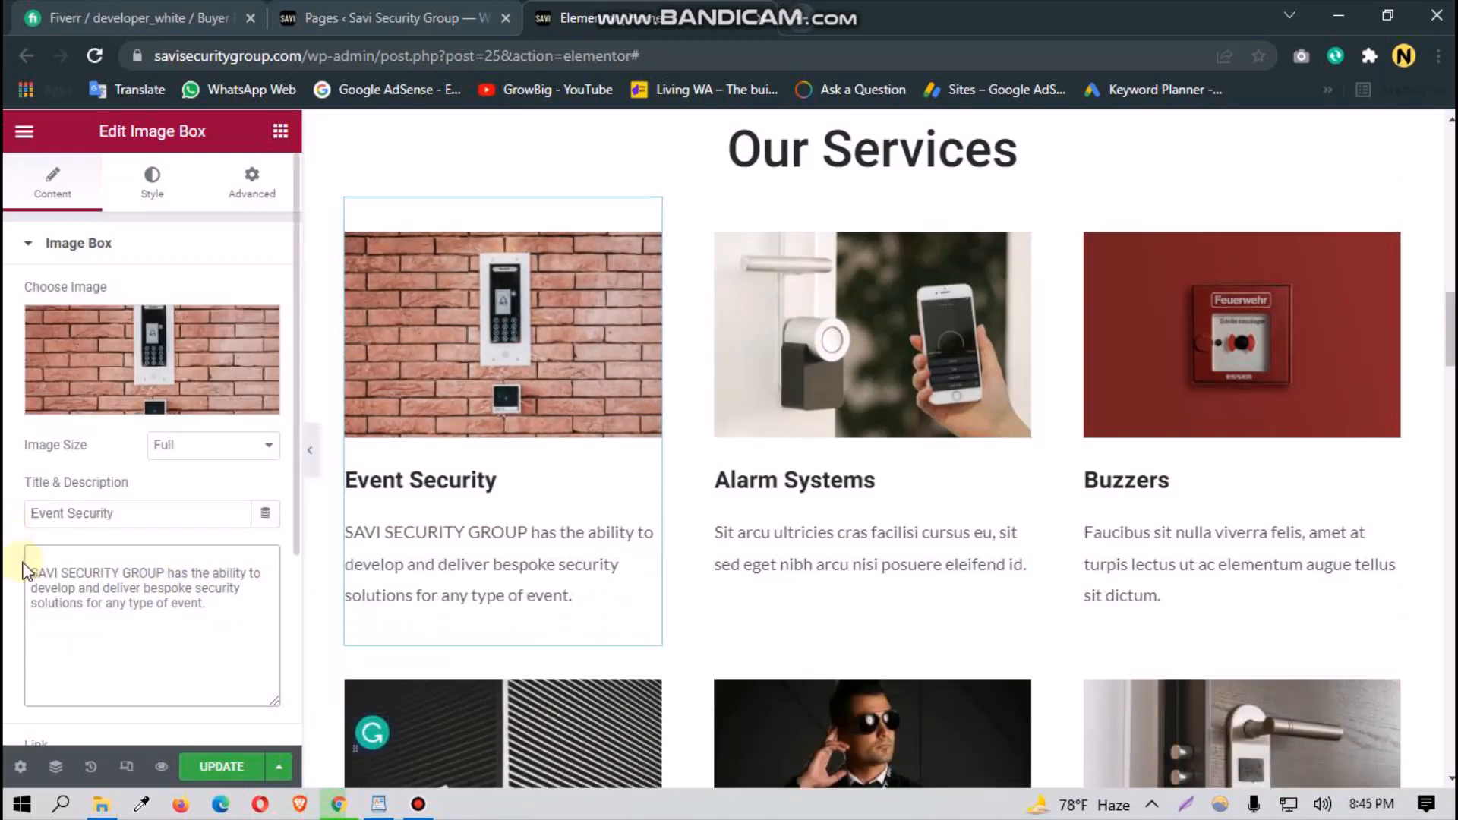
{"action": "left_click", "coordinate": [33, 571]}
{"action": "key", "text": "BackSpace"}
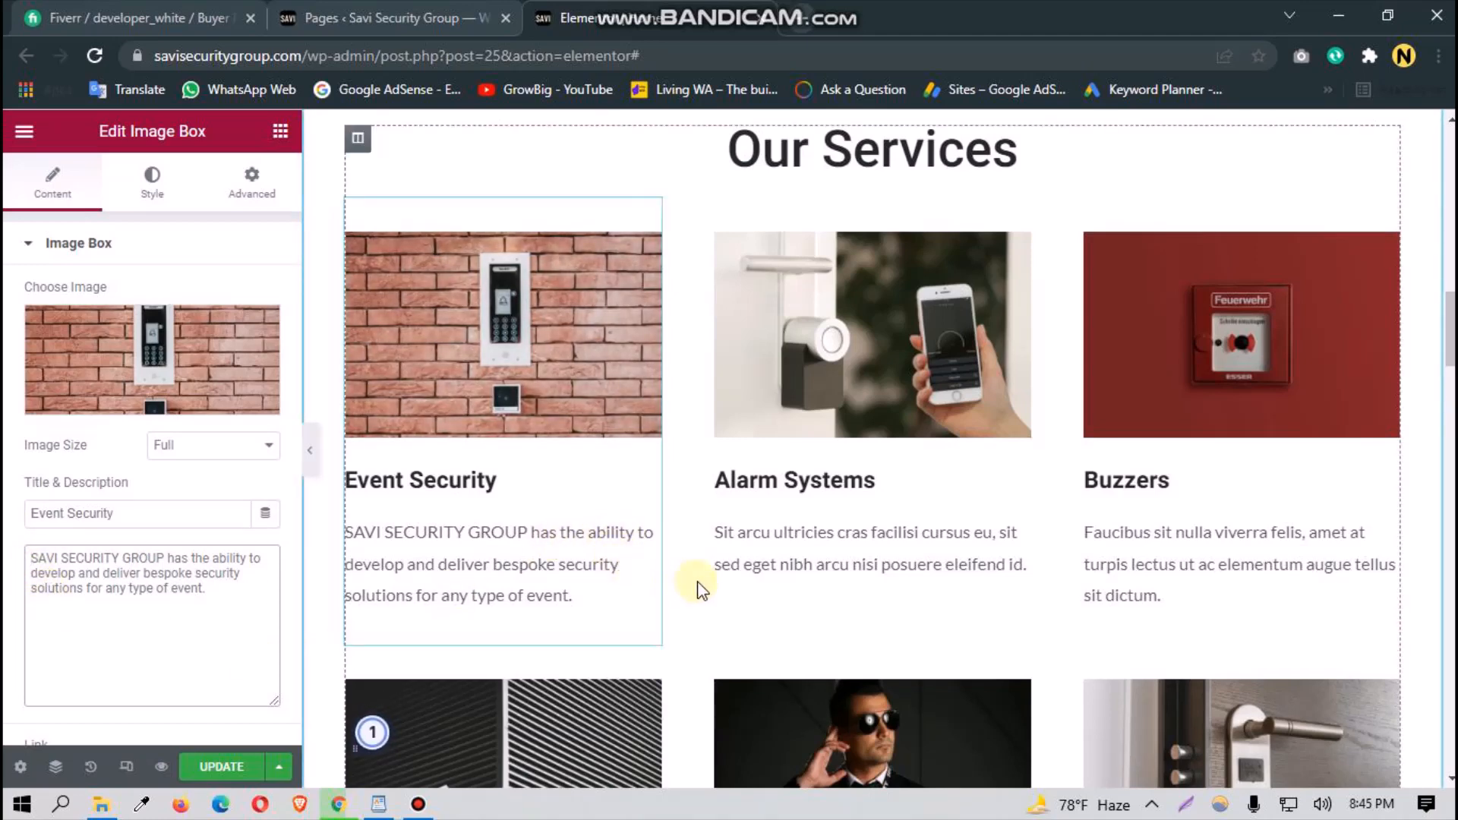
Step: Set the description typography size of the Event Security image box to 18 px, keeping the Default font family
{"action": "left_click", "coordinate": [569, 595]}
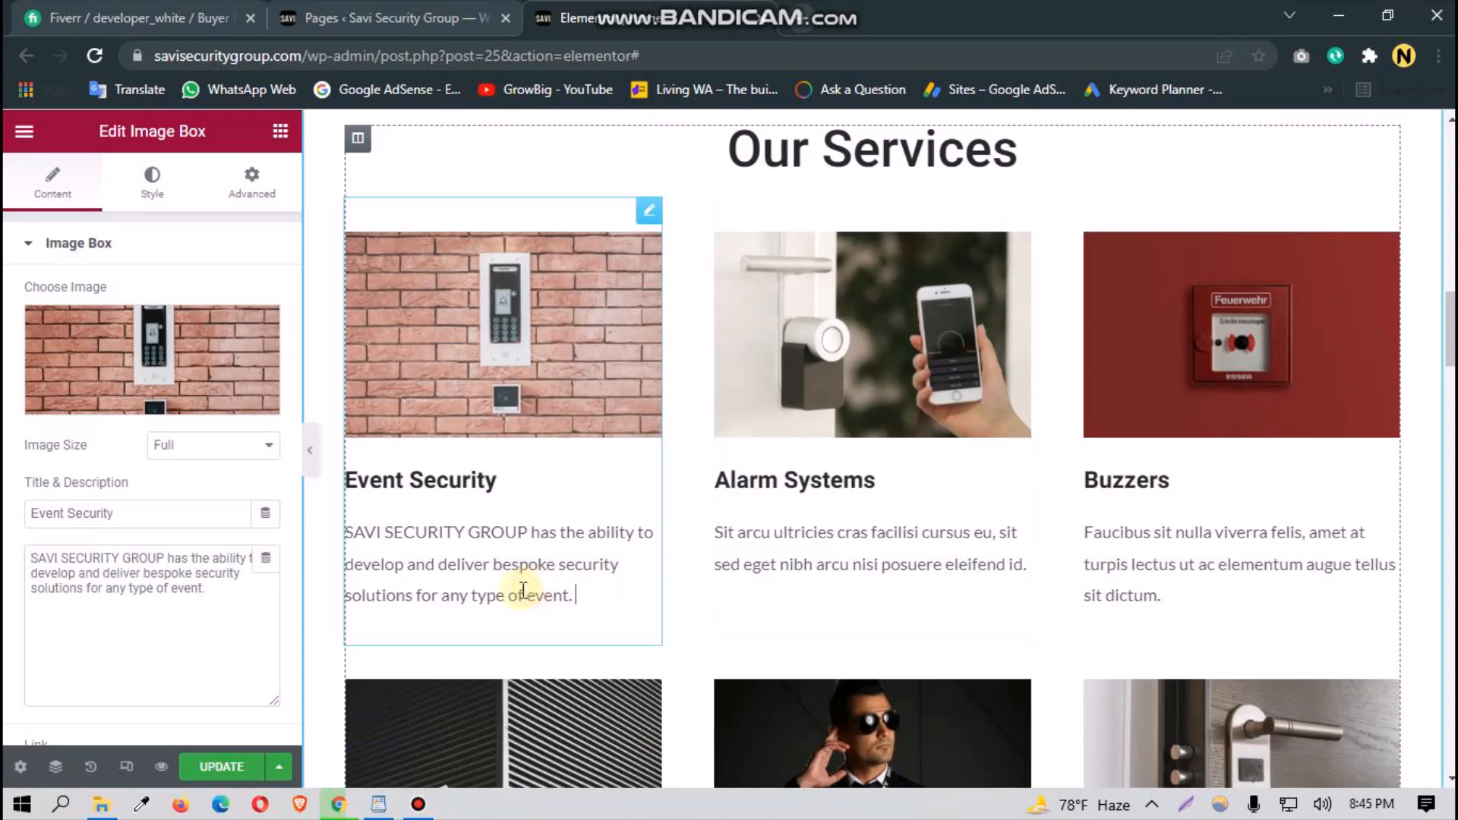
{"action": "left_click", "coordinate": [148, 184]}
{"action": "scroll", "coordinate": [205, 486], "scroll_direction": "down", "scroll_amount": 4}
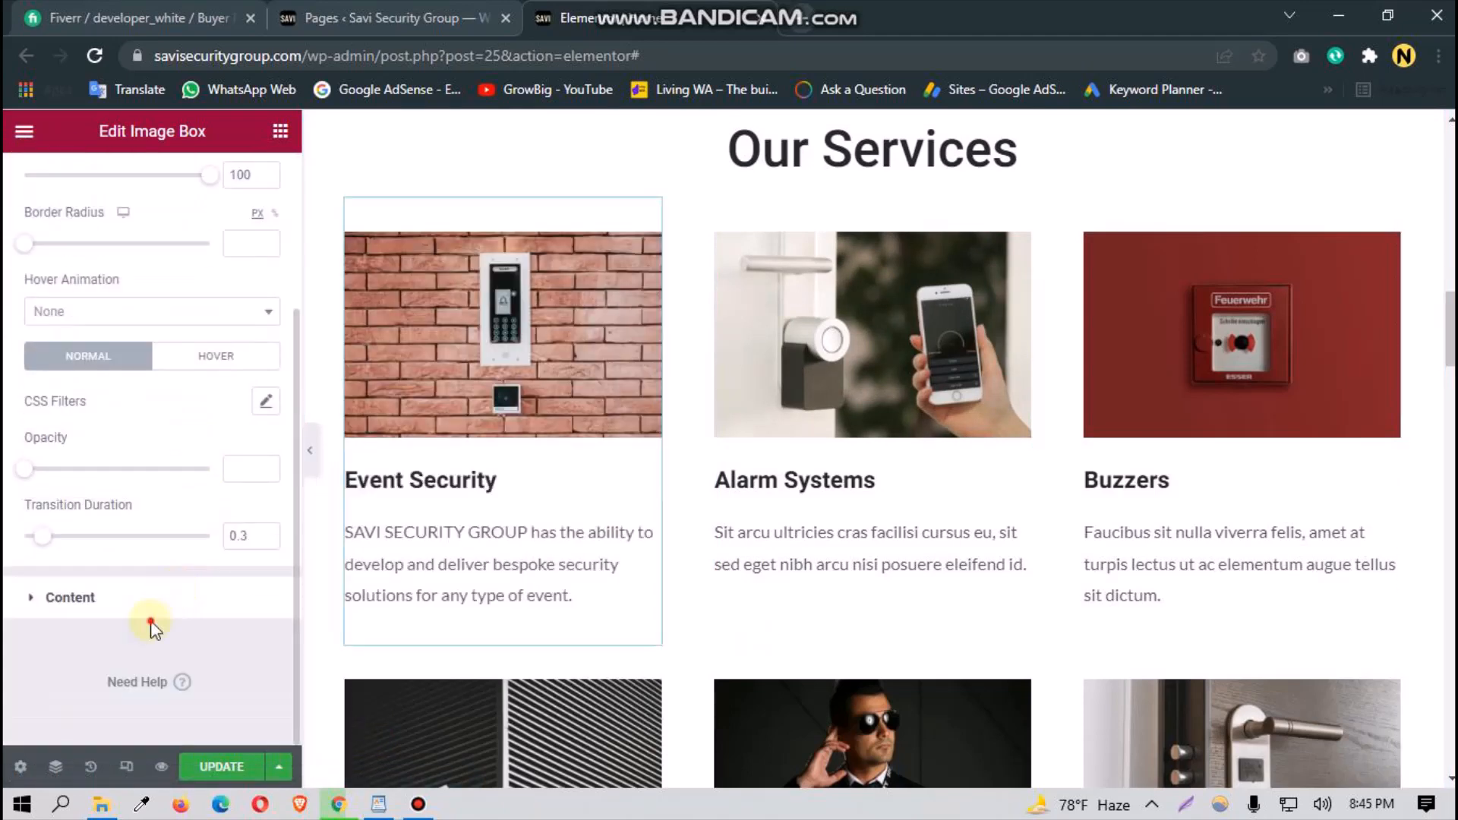
{"action": "left_click", "coordinate": [171, 598]}
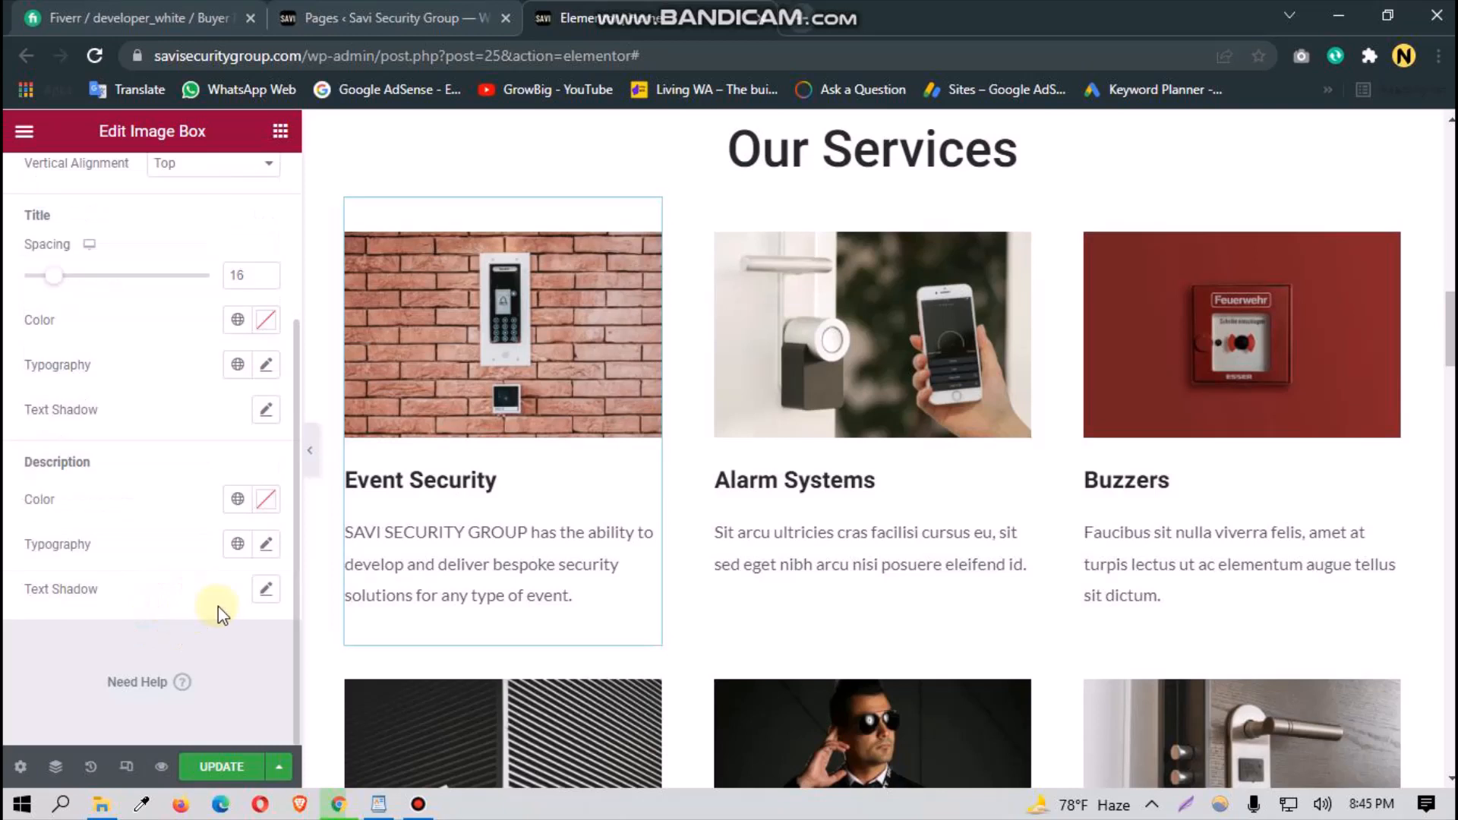
{"action": "left_click", "coordinate": [278, 553]}
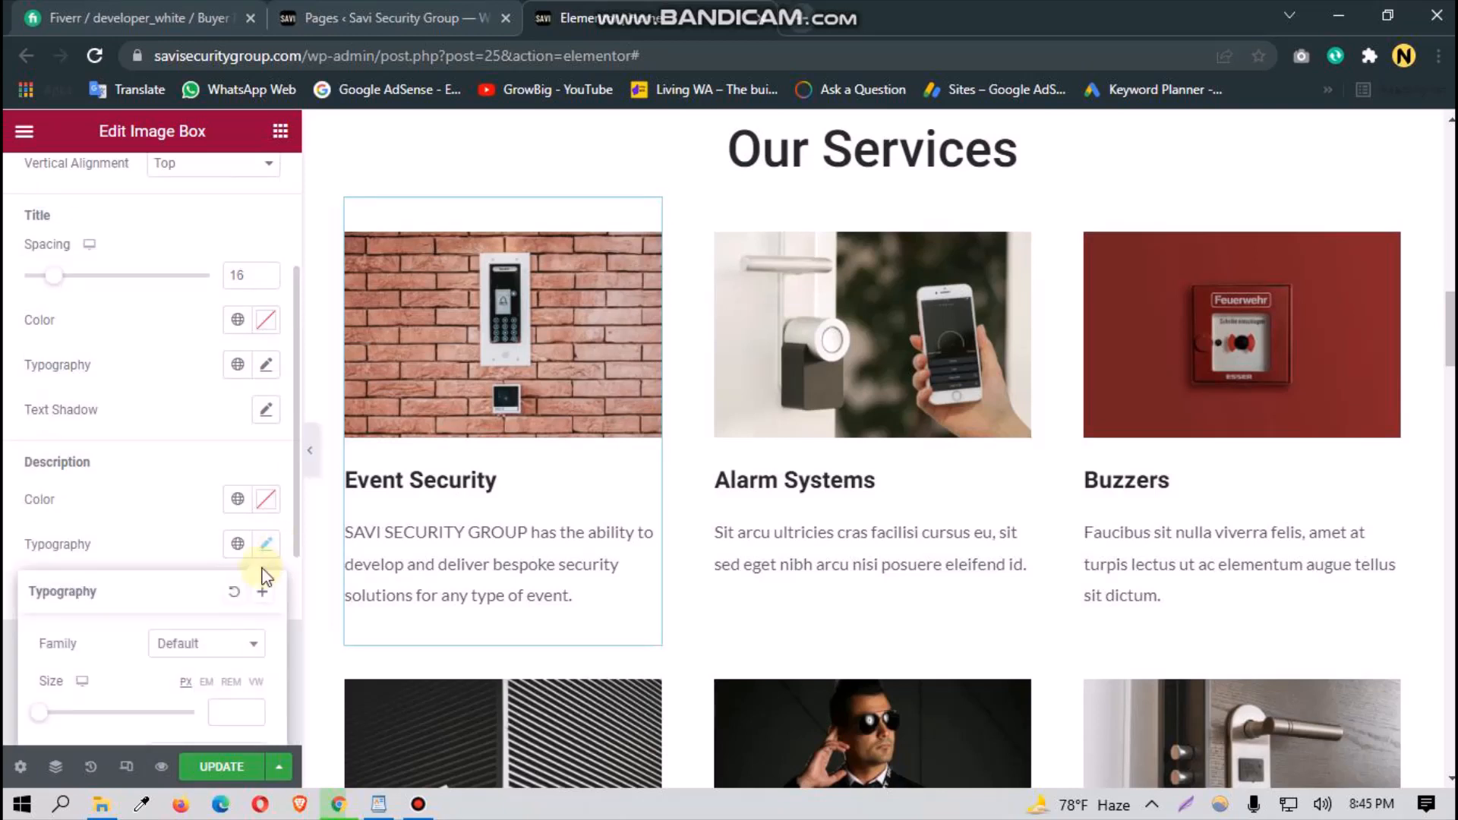
{"action": "left_click", "coordinate": [199, 644]}
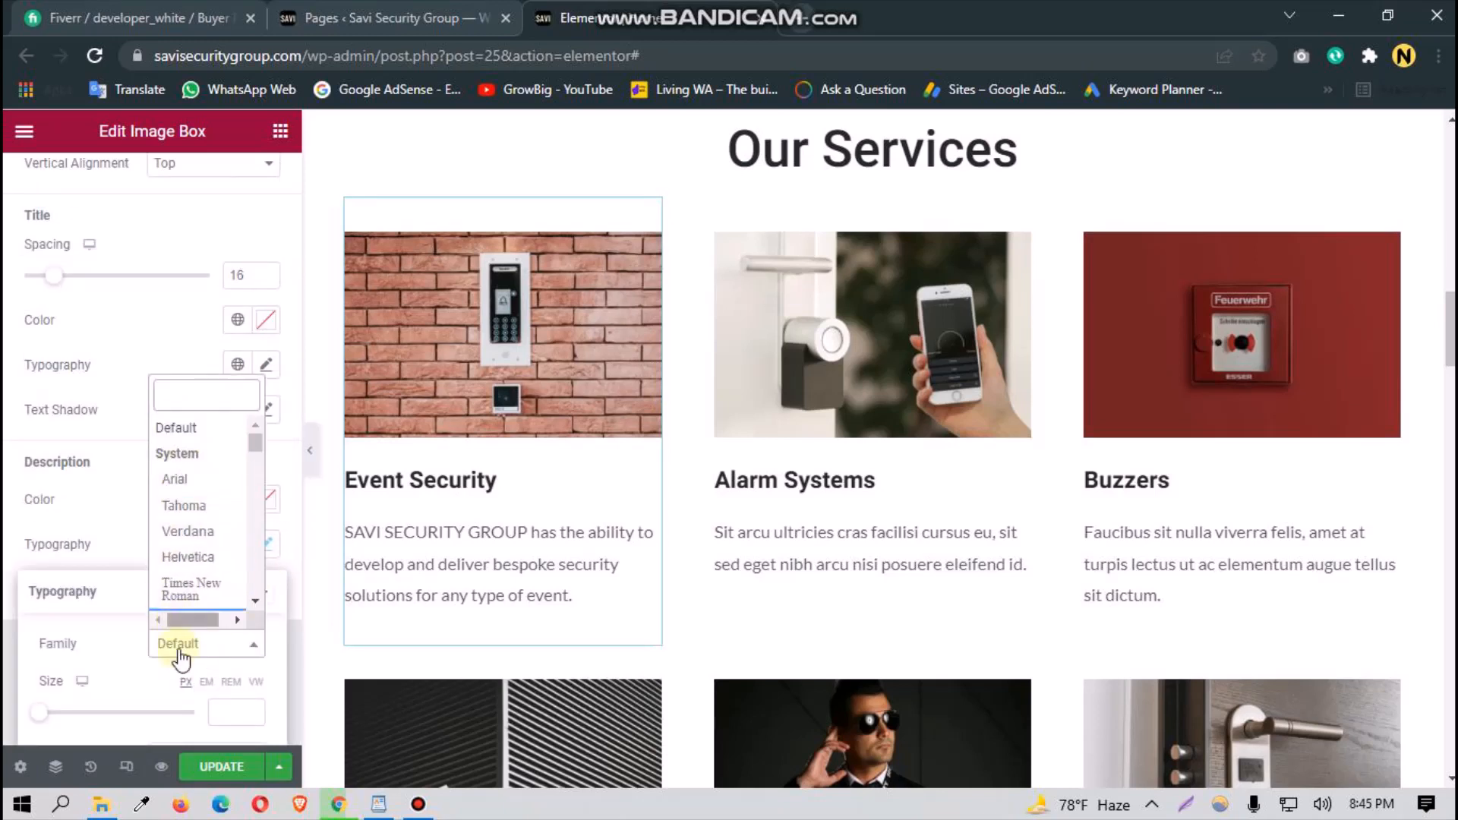
{"action": "left_click", "coordinate": [220, 710]}
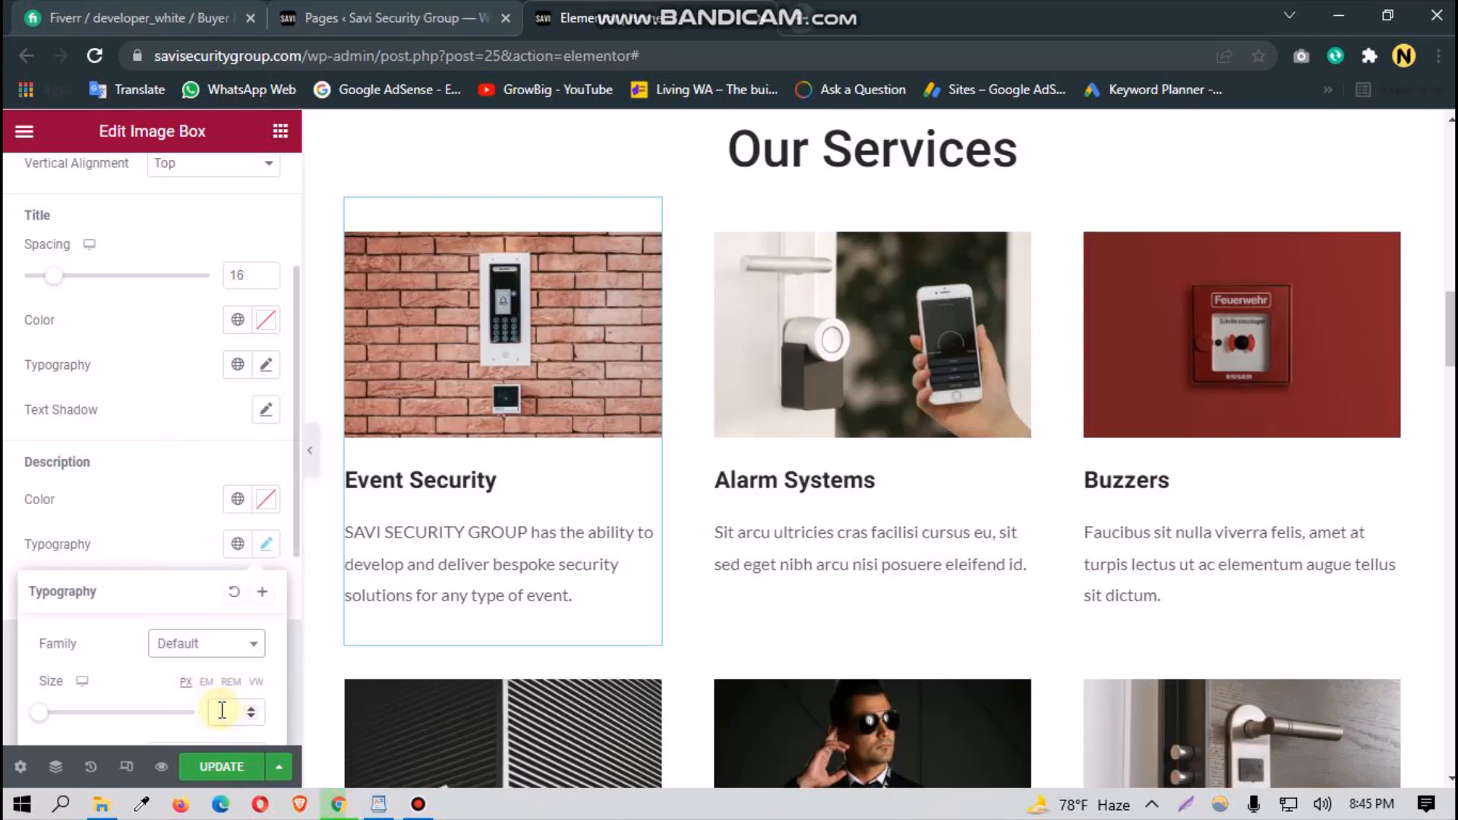
{"action": "type", "text": "18"}
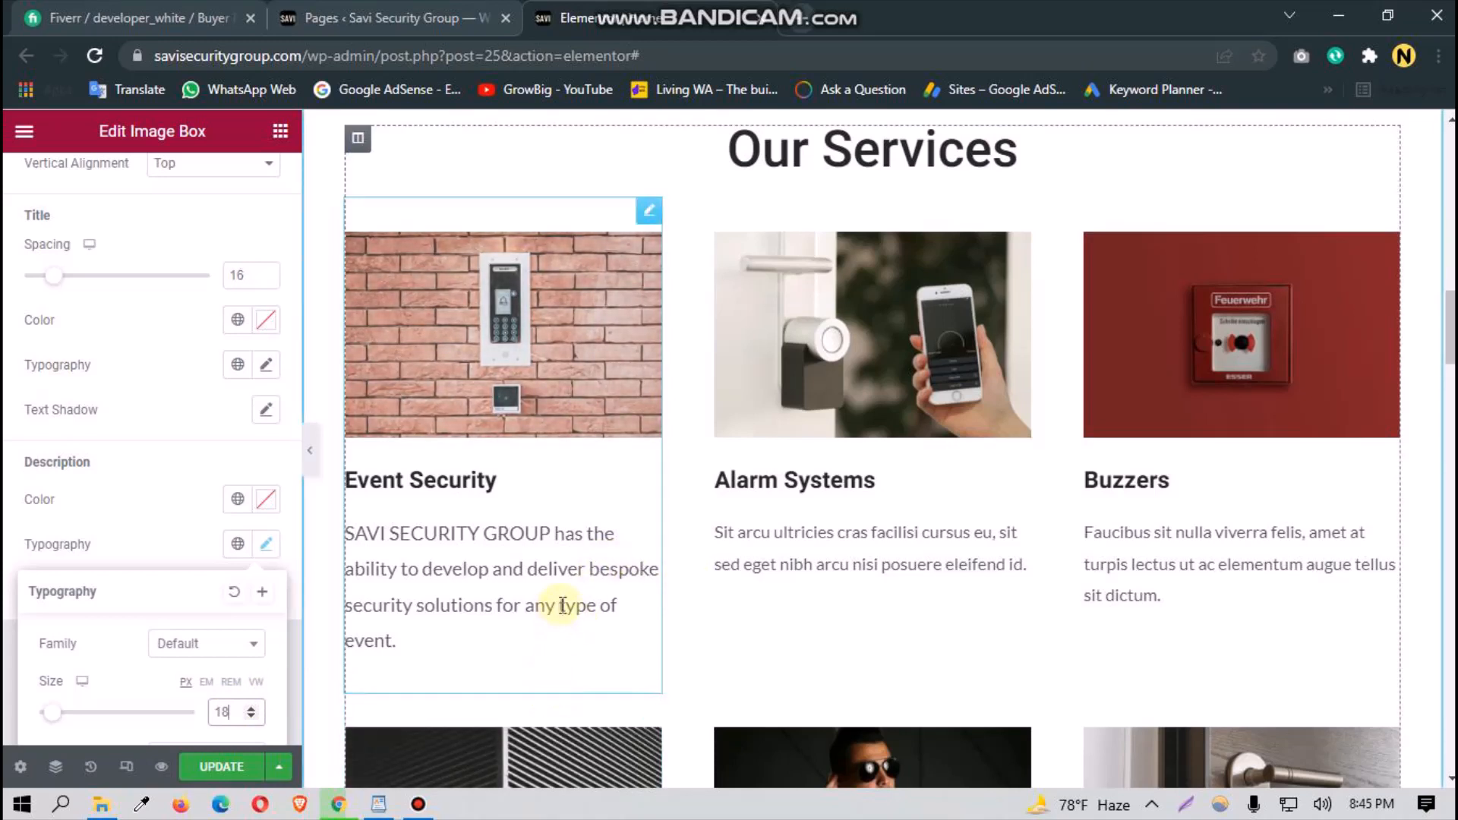
Step: Copy the Event Security image box and apply its style to the Alarm Systems and Buzzers image boxes
{"action": "right_click", "coordinate": [583, 584]}
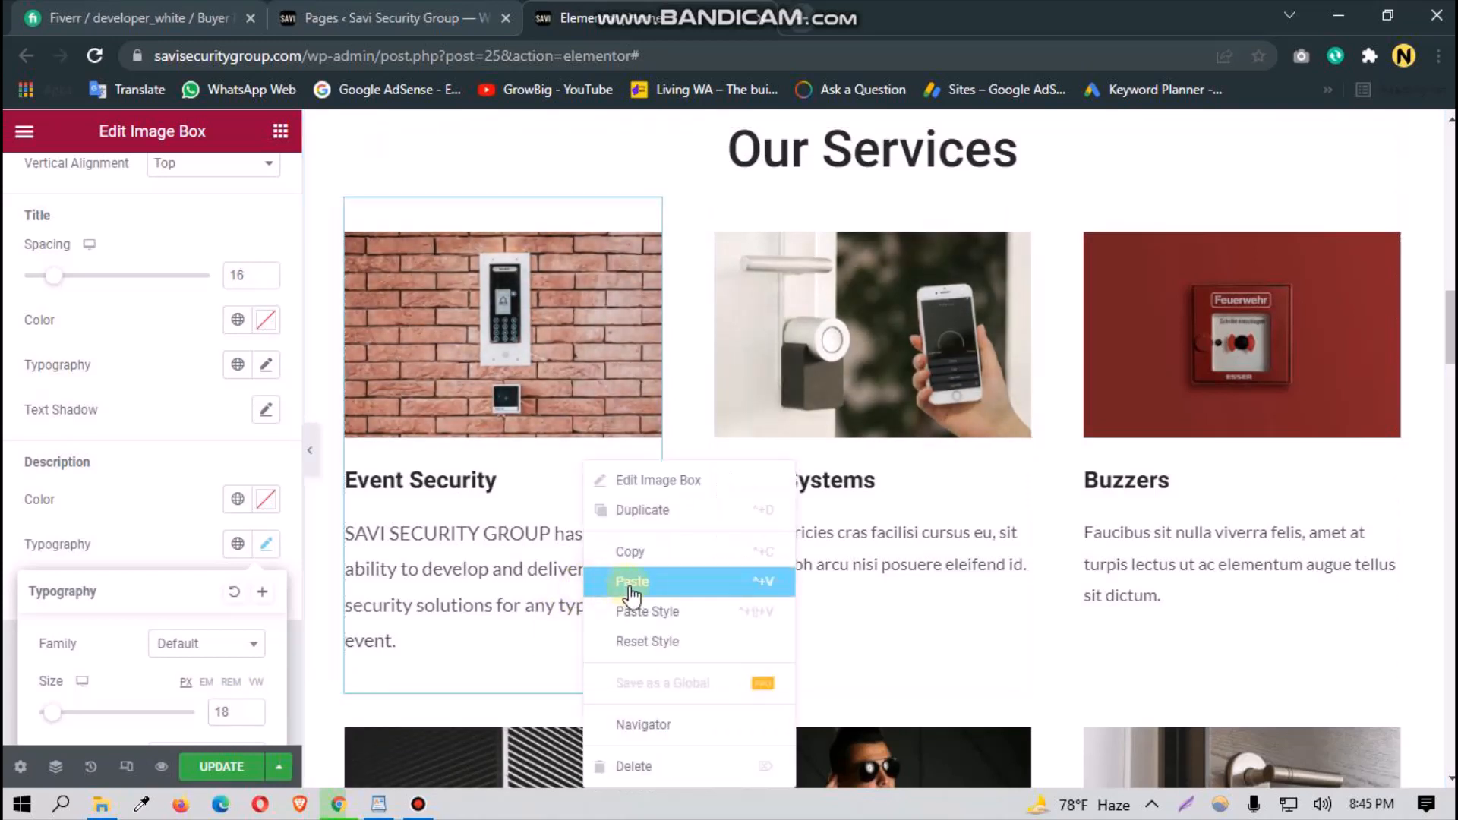
{"action": "left_click", "coordinate": [638, 557]}
{"action": "right_click", "coordinate": [810, 467]}
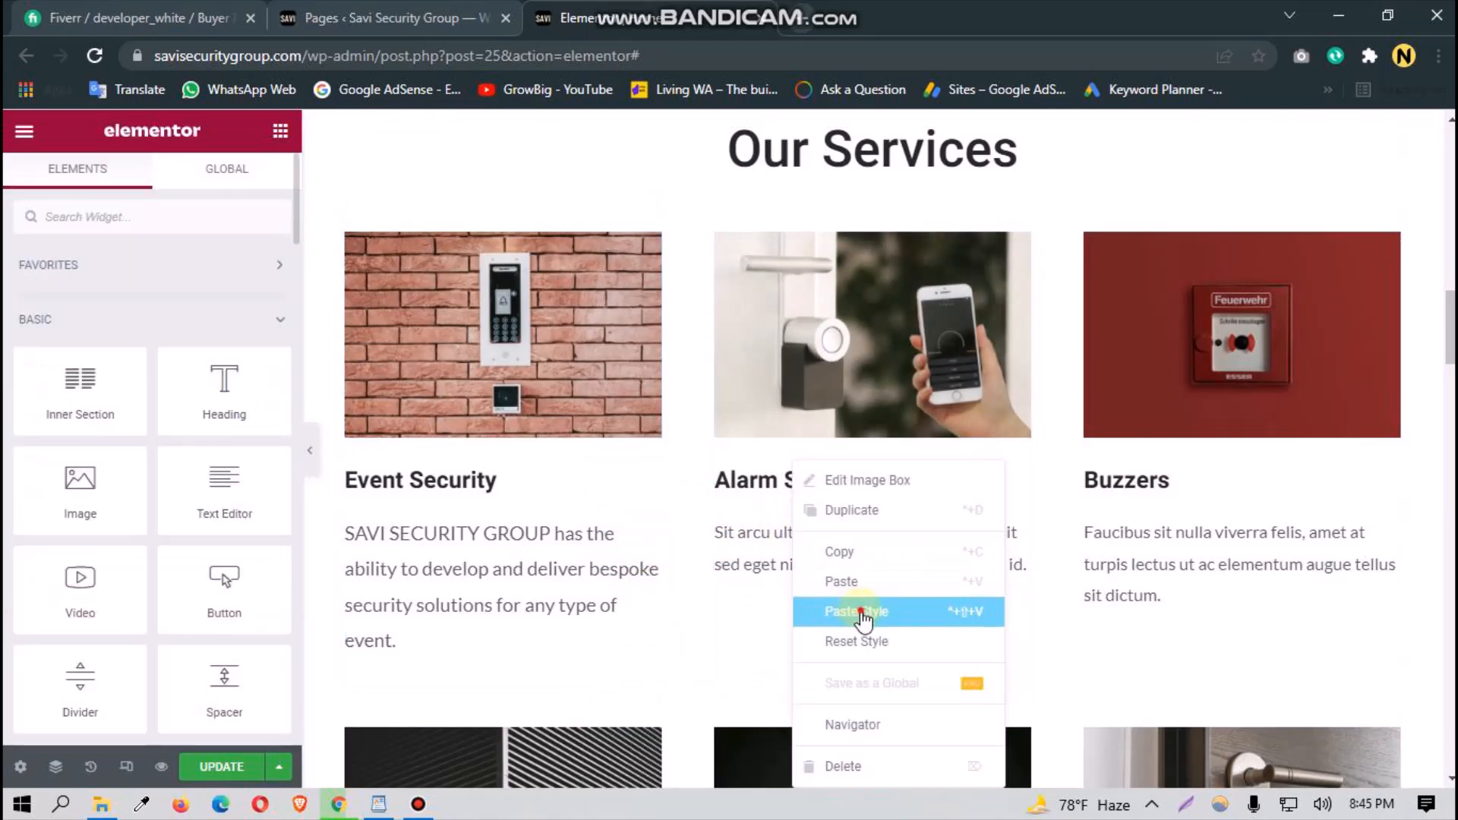
{"action": "left_click", "coordinate": [854, 608]}
{"action": "right_click", "coordinate": [1157, 519]}
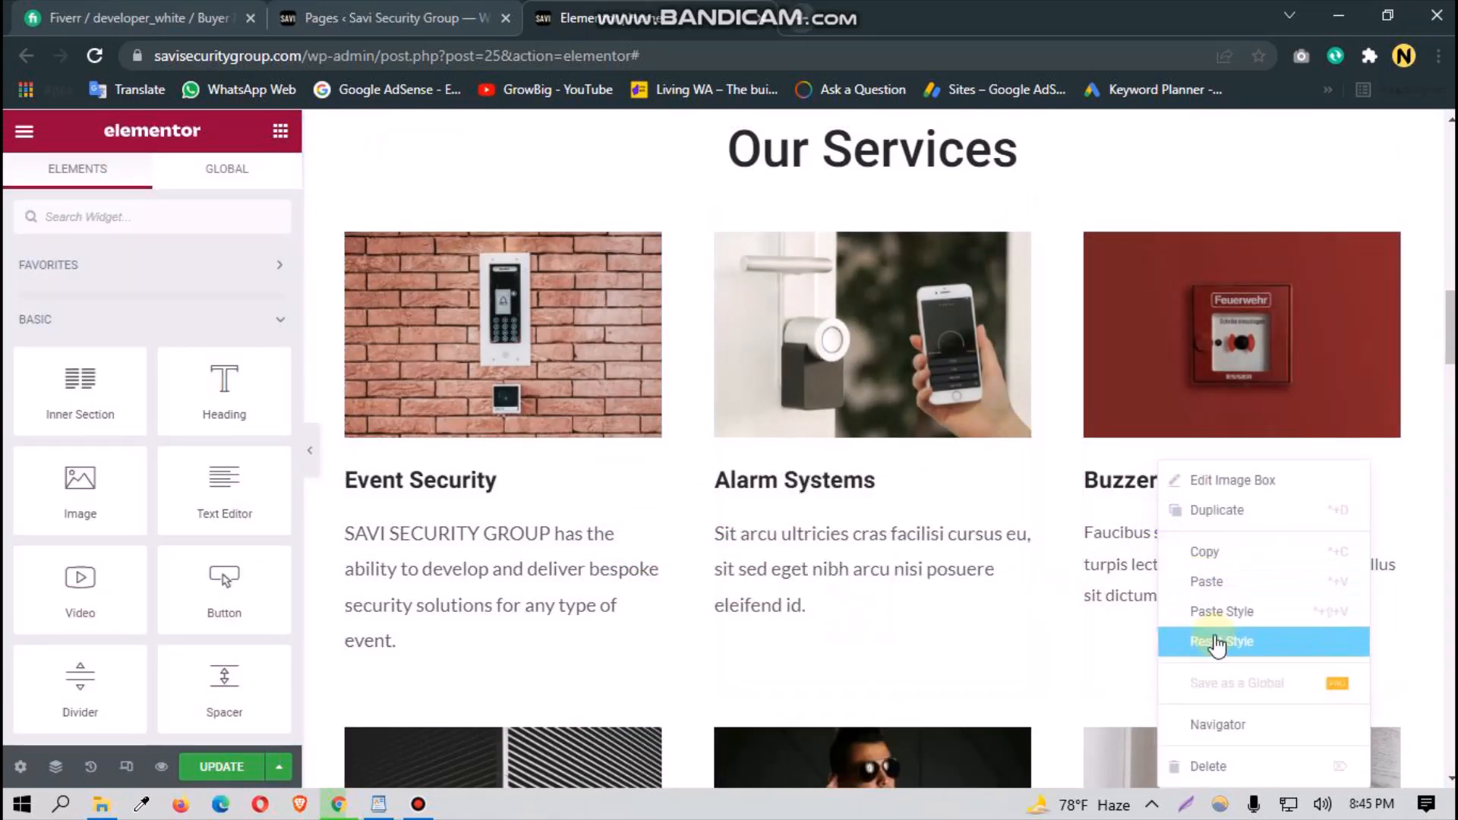
{"action": "left_click", "coordinate": [1215, 610]}
Step: Apply the copied image box style to the Security Cameras, Intercom Systems and Locksmith Services boxes
{"action": "scroll", "coordinate": [732, 552], "scroll_direction": "down", "scroll_amount": 7}
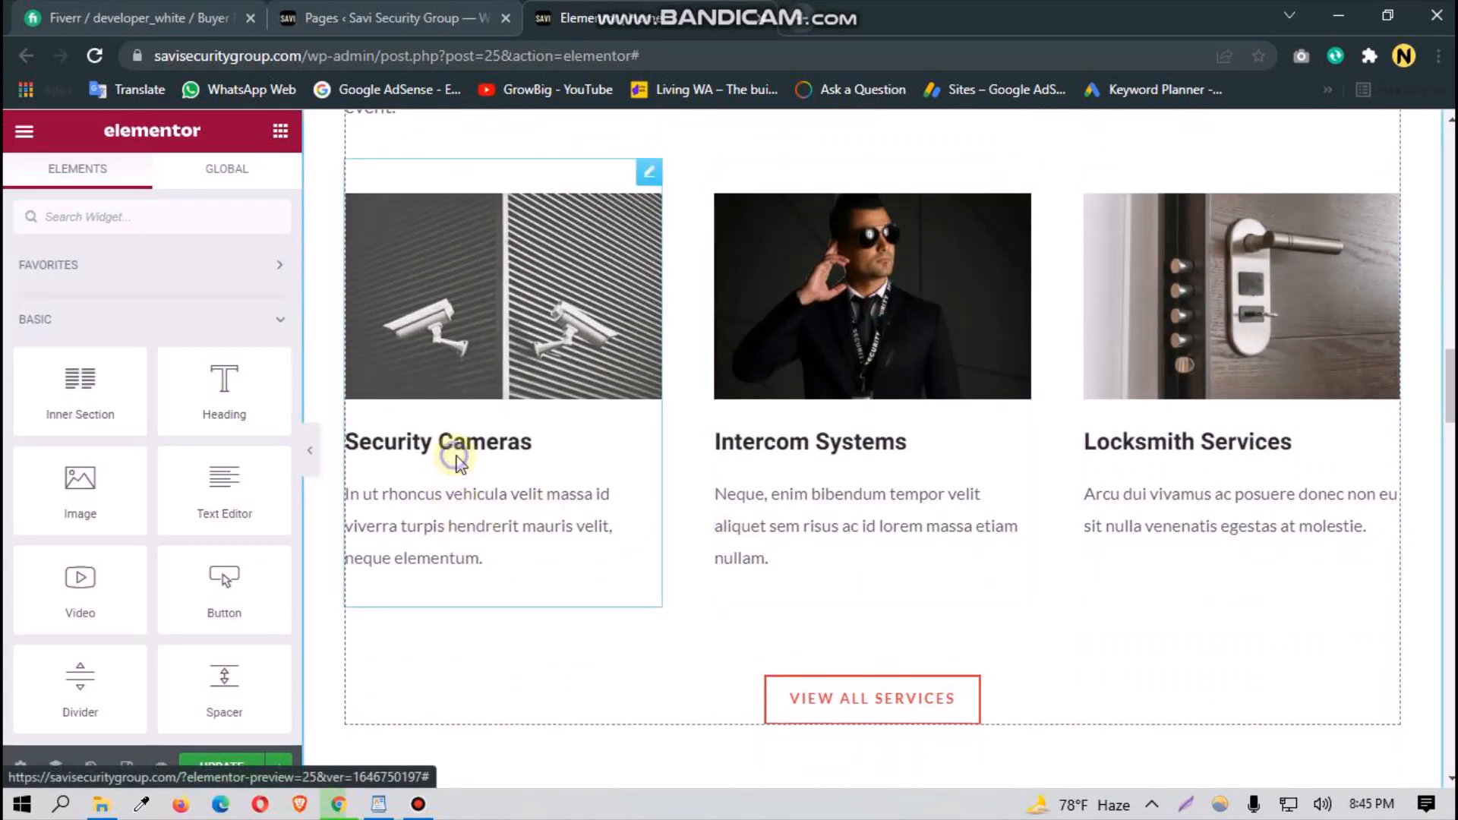
{"action": "right_click", "coordinate": [454, 456]}
{"action": "left_click", "coordinate": [508, 618]}
{"action": "right_click", "coordinate": [763, 383]}
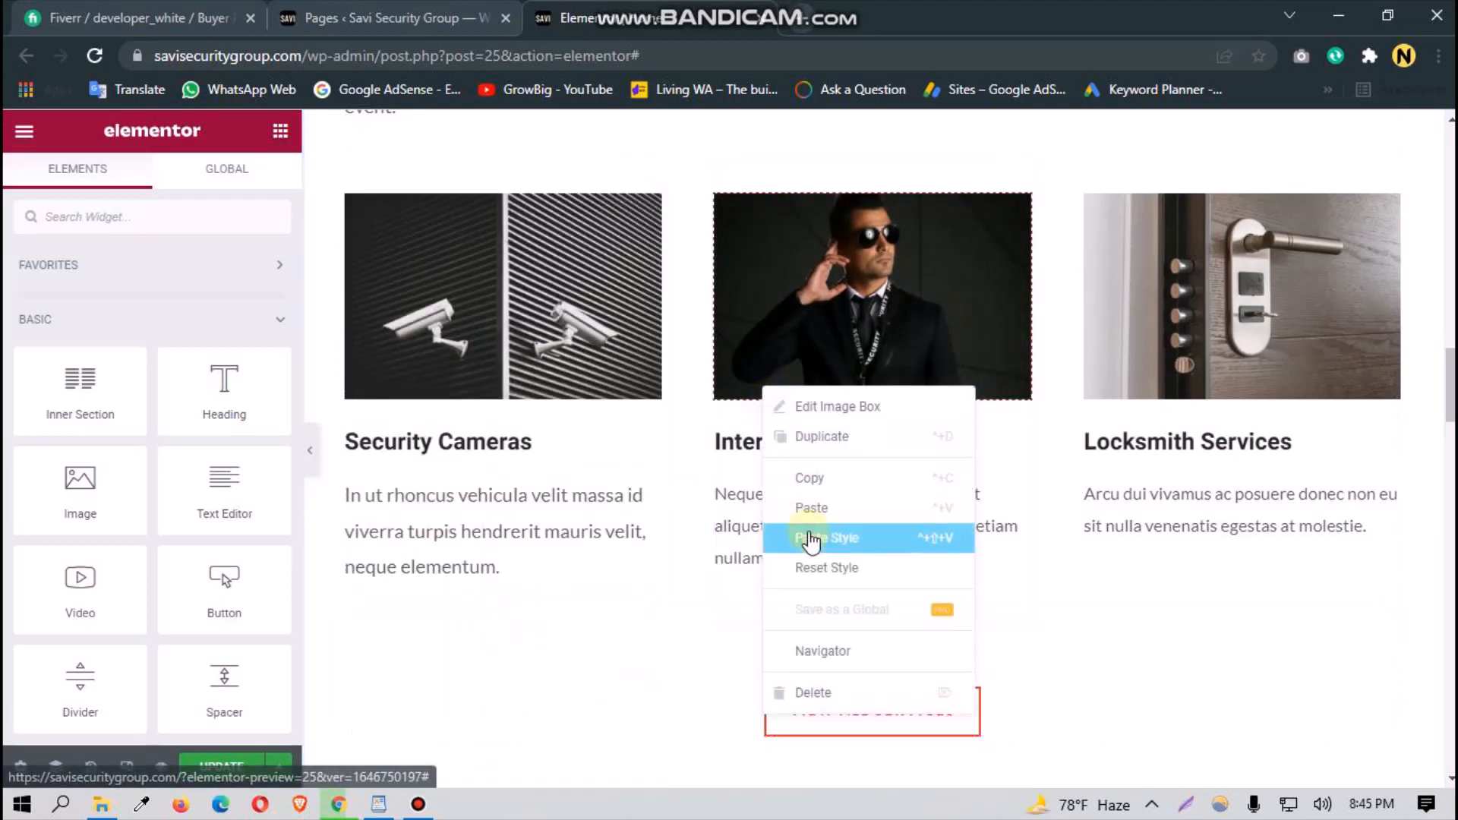
{"action": "left_click", "coordinate": [828, 537]}
{"action": "right_click", "coordinate": [1280, 379]}
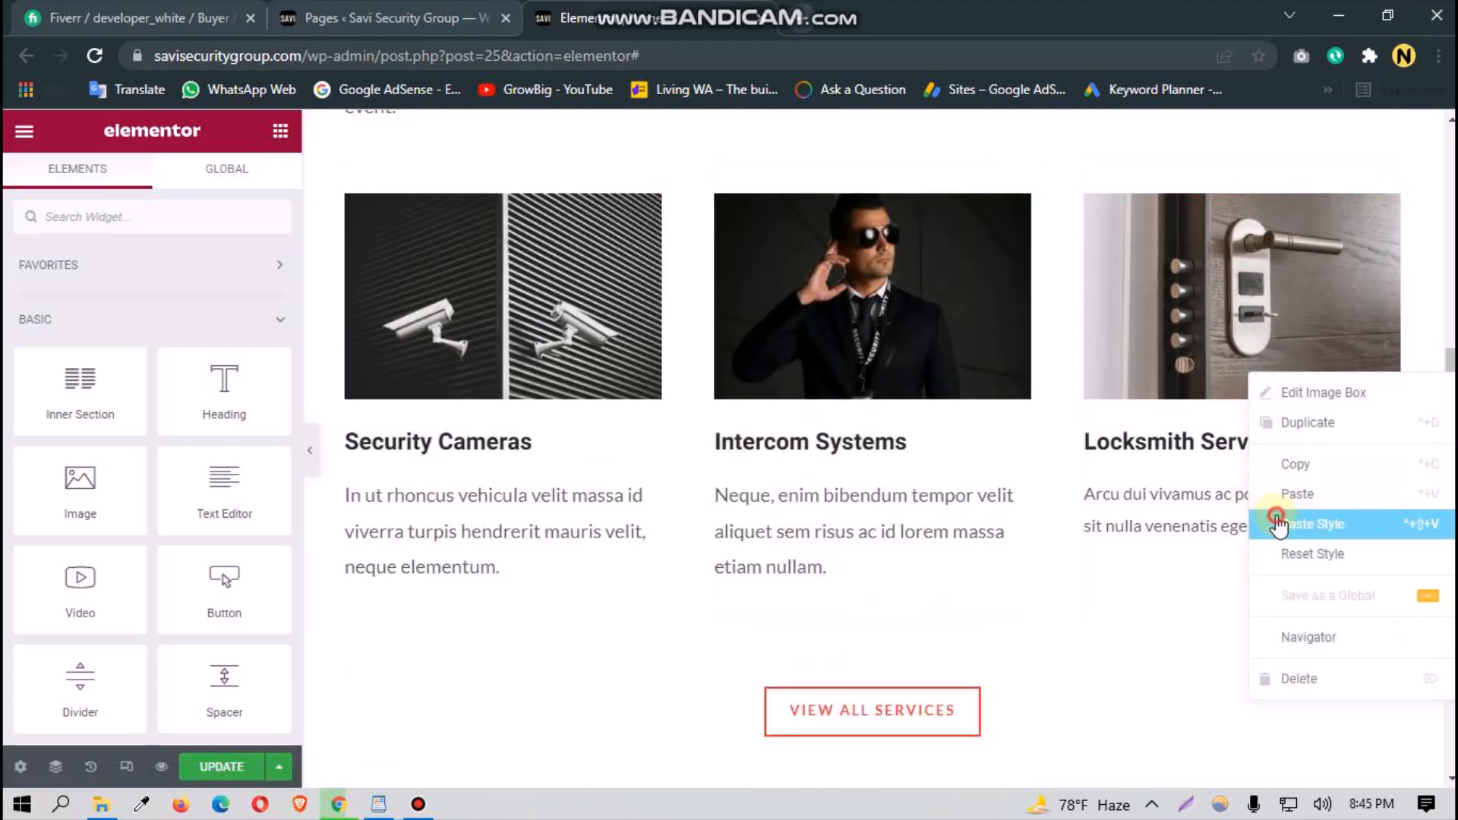
{"action": "left_click", "coordinate": [1276, 518]}
{"action": "left_click", "coordinate": [866, 711]}
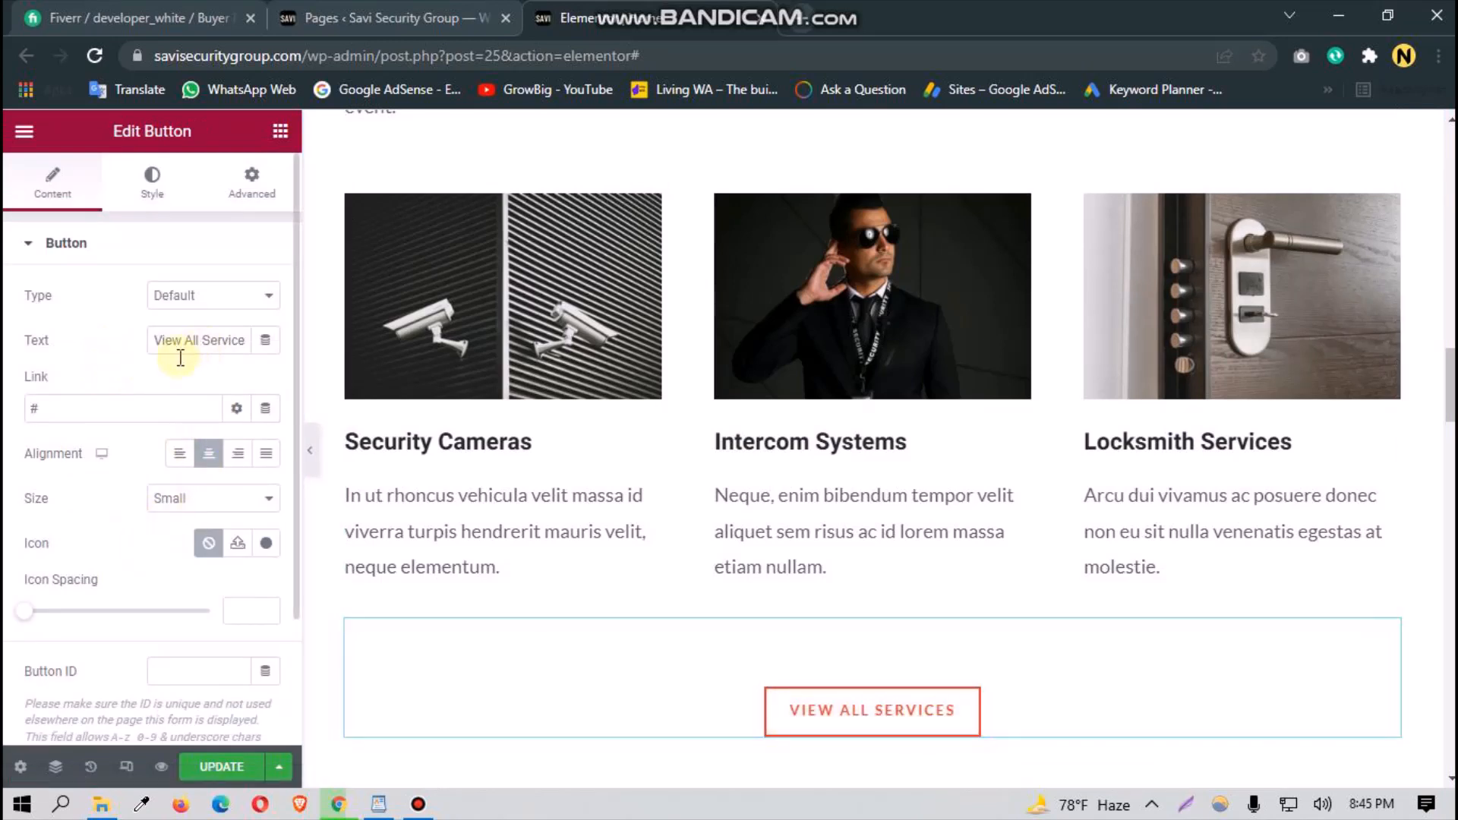
{"action": "left_click_drag", "start_coordinate": [100, 400], "coordinate": [6, 418]}
{"action": "key", "text": "BackSpace"}
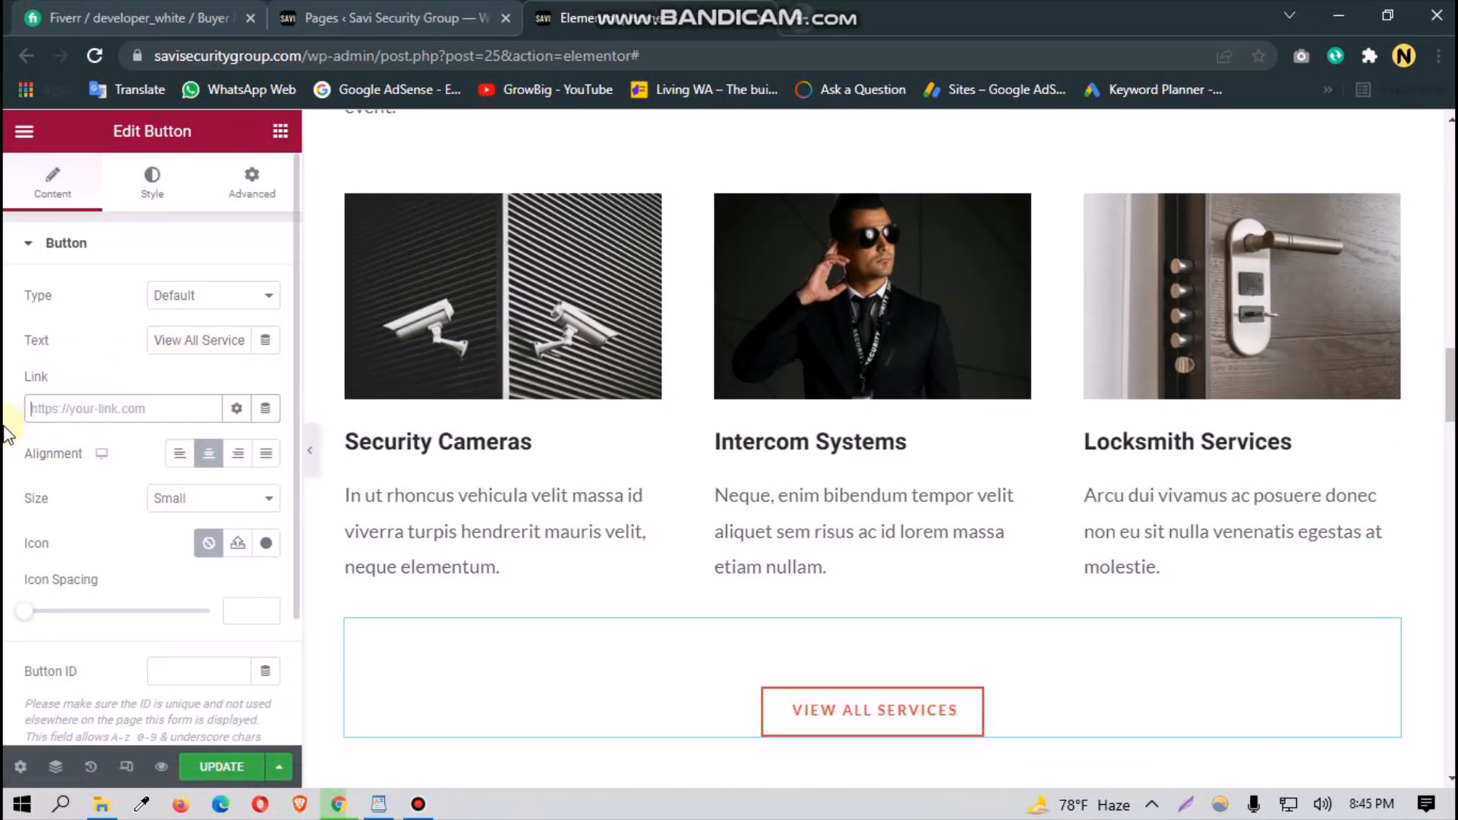
{"action": "key", "text": "super+v"}
{"action": "scroll", "coordinate": [66, 463], "scroll_direction": "down", "scroll_amount": 8}
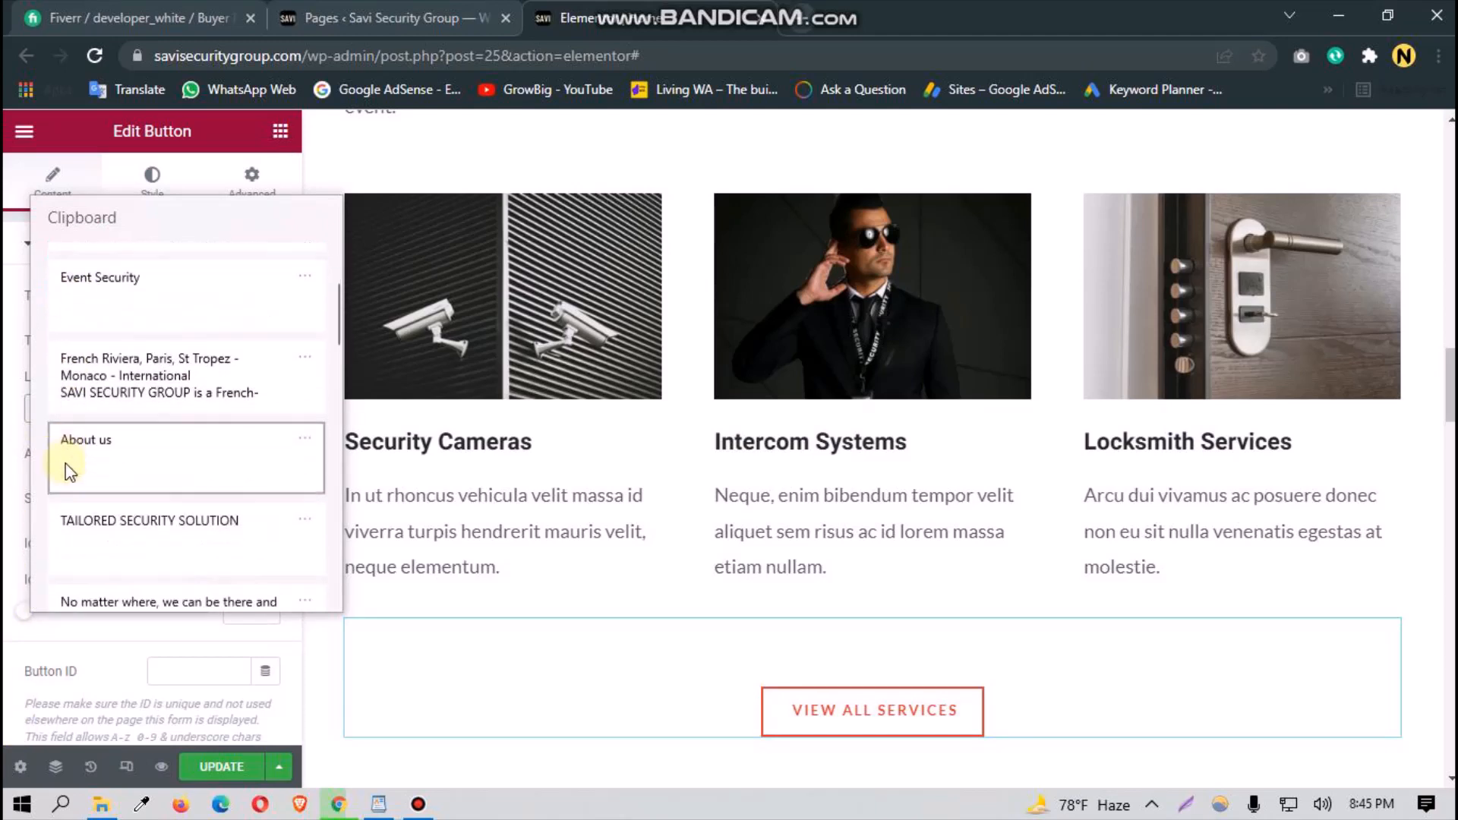
{"action": "scroll", "coordinate": [141, 529], "scroll_direction": "down", "scroll_amount": 10}
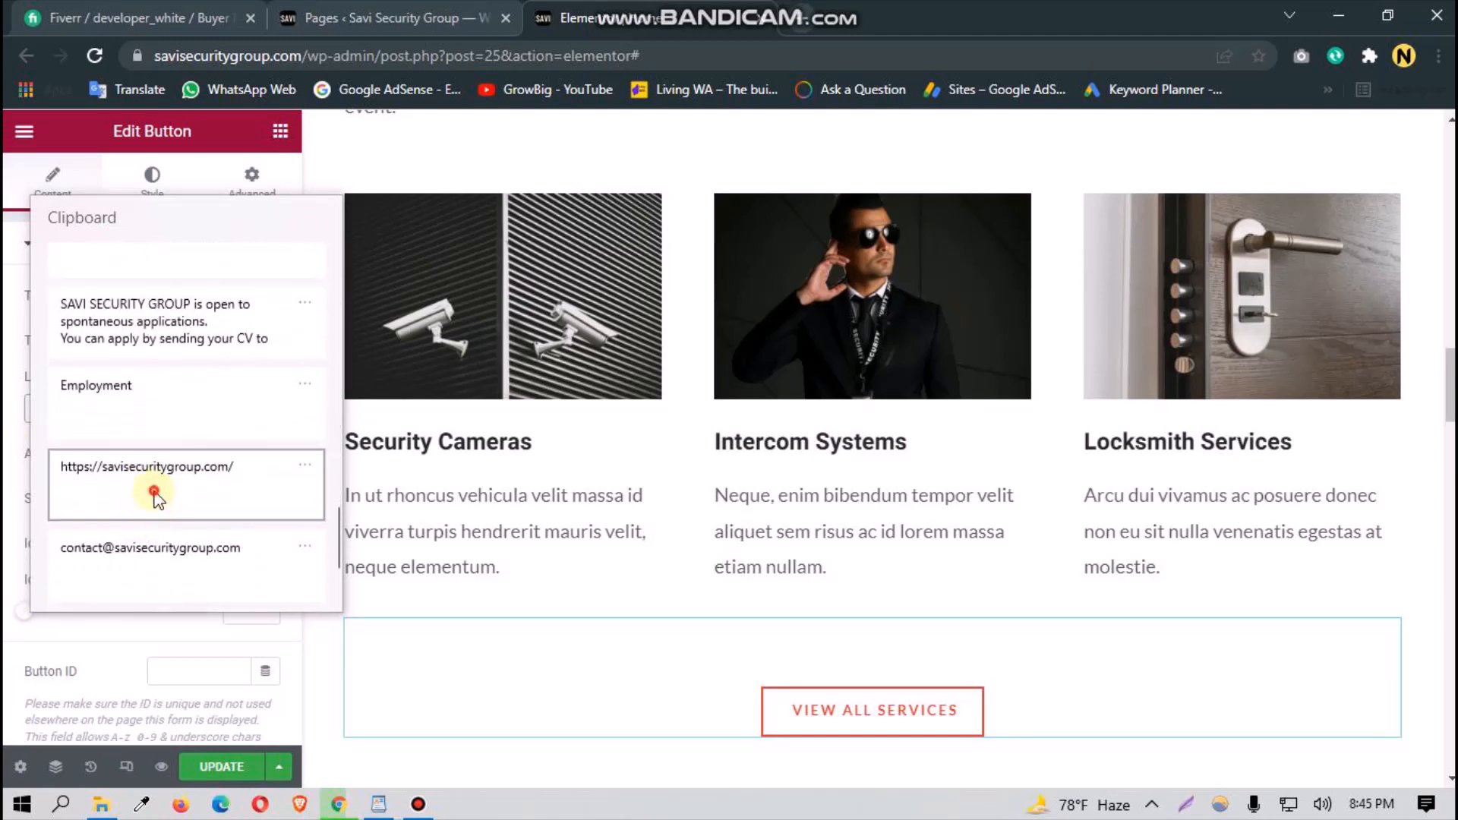
{"action": "left_click", "coordinate": [155, 494]}
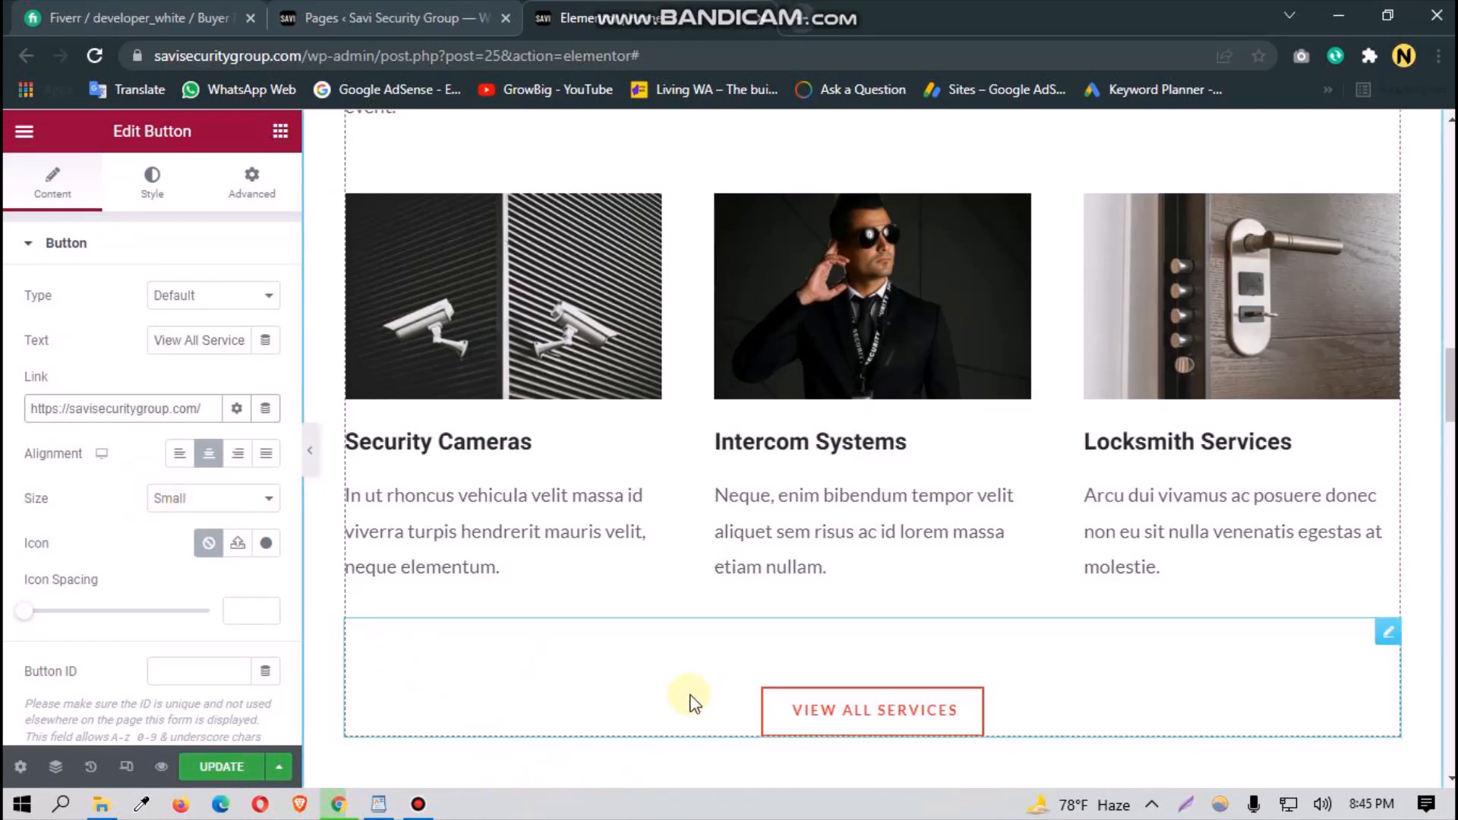
{"action": "type", "text": "our-s"}
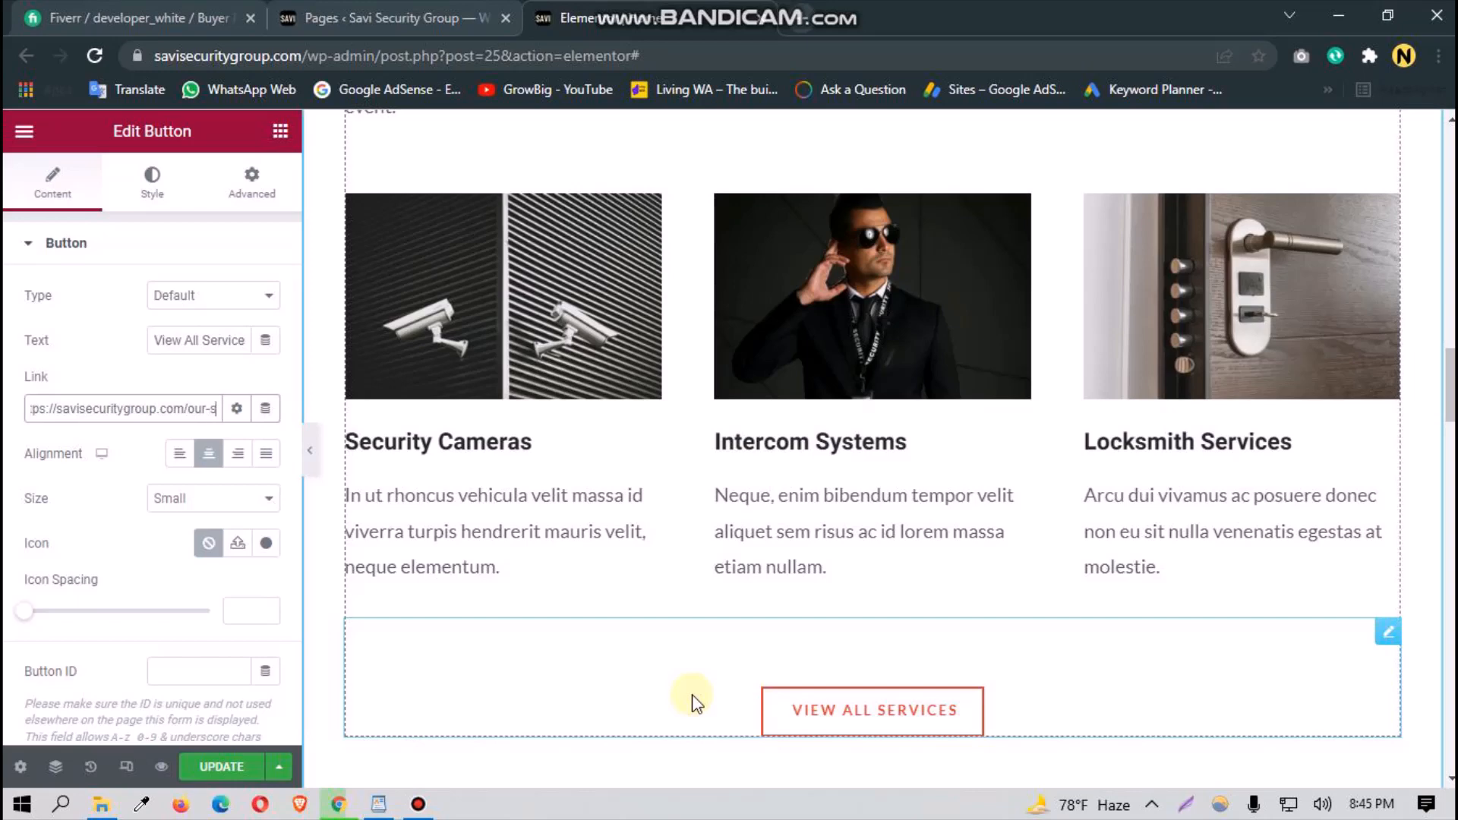
{"action": "type", "text": "ervices"}
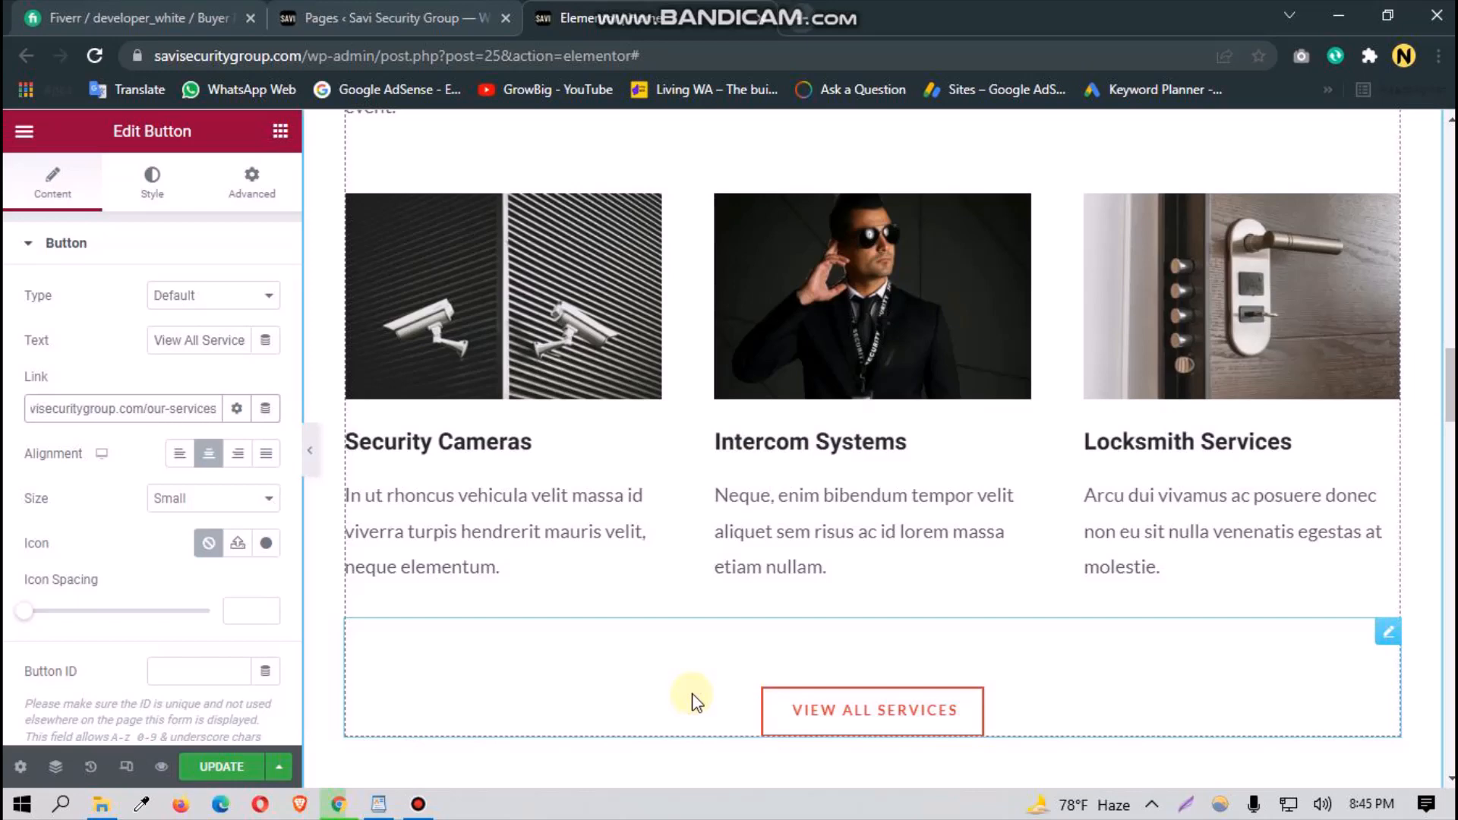
{"action": "scroll", "coordinate": [732, 608], "scroll_direction": "down", "scroll_amount": 7}
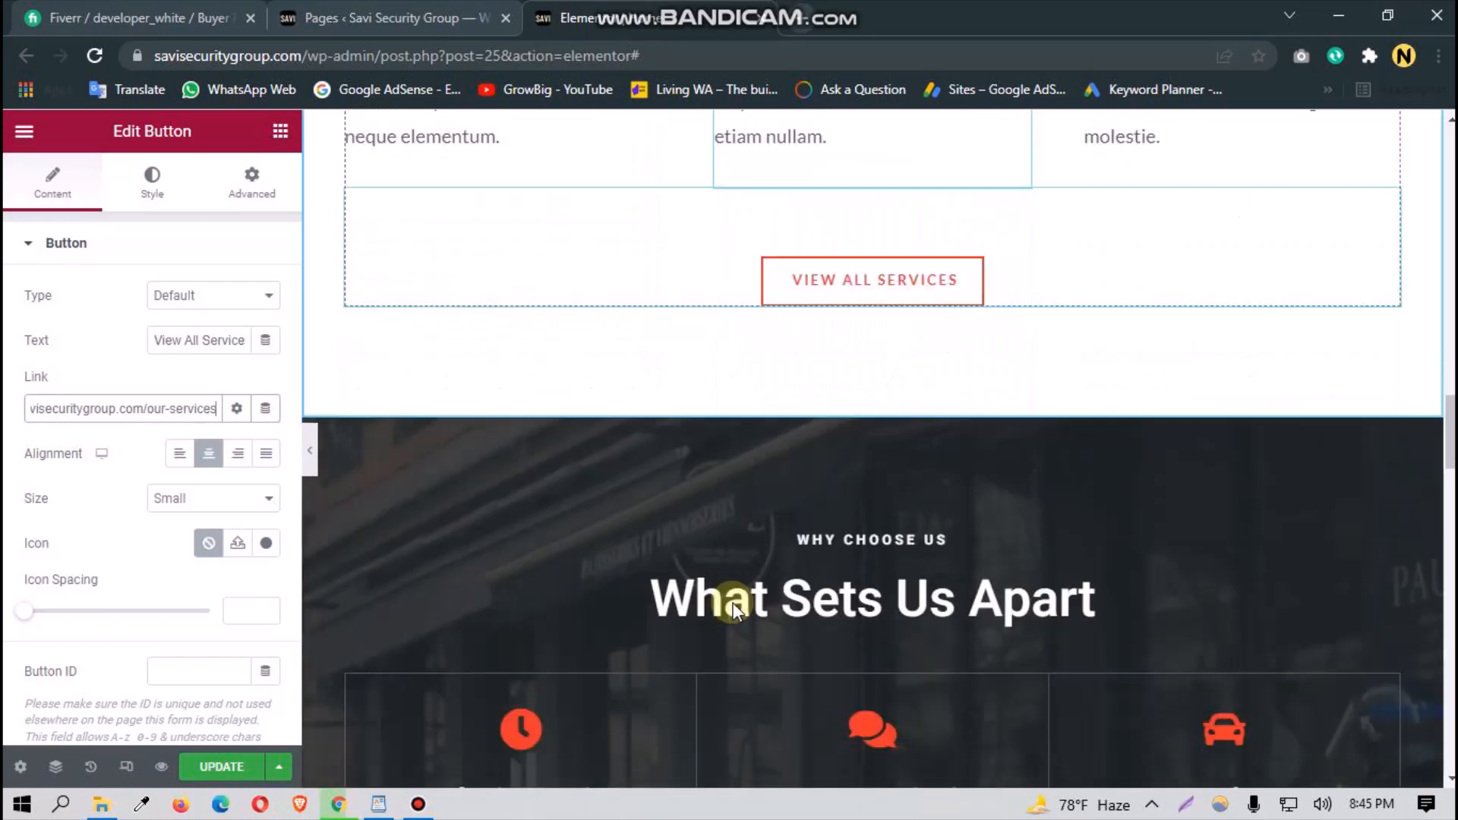
{"action": "left_click", "coordinate": [221, 767]}
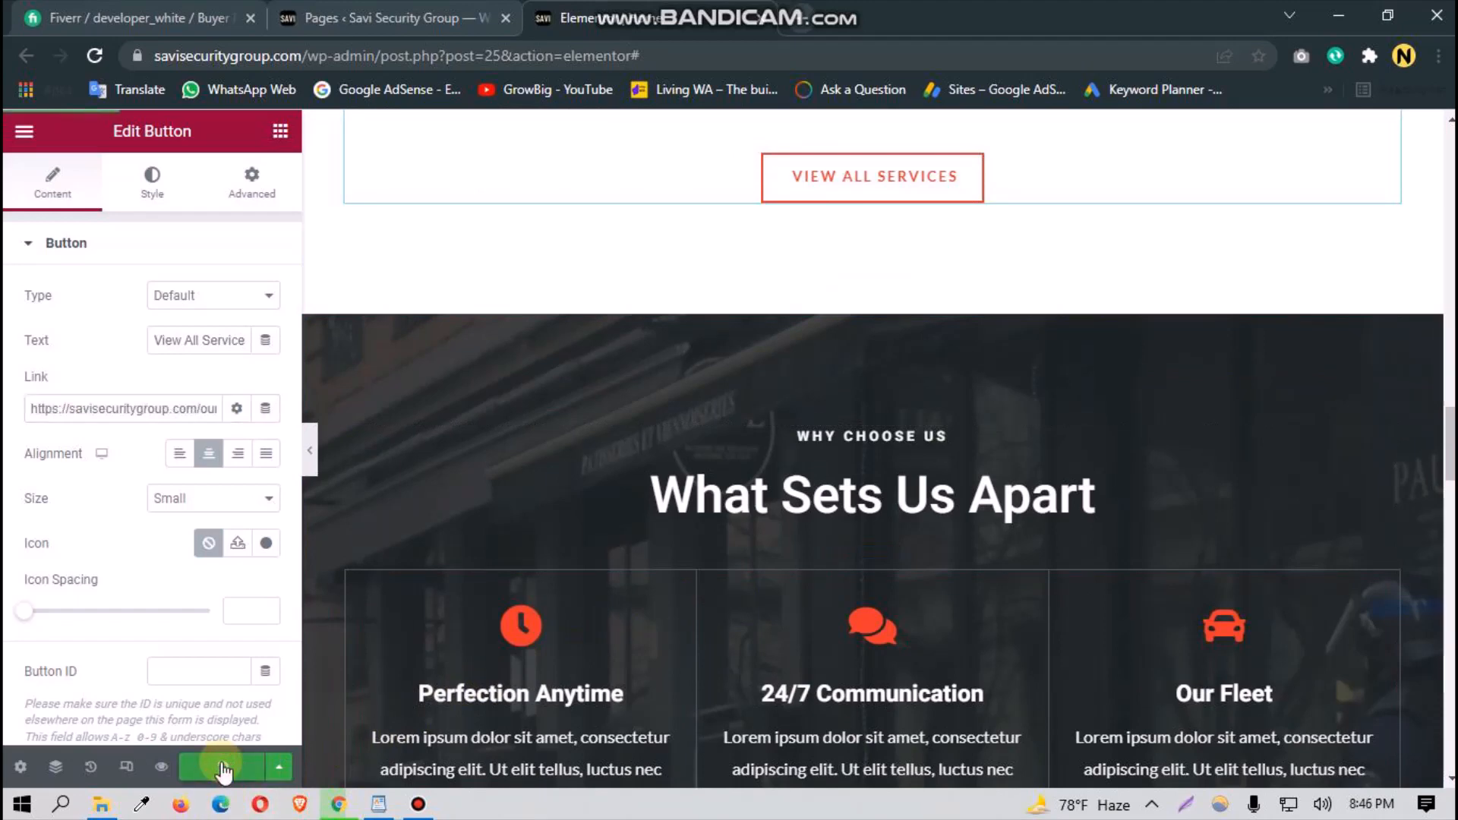
Step: Look over the home page sections below Our Services and open the Request Info section's bold intro paragraph for editing
{"action": "scroll", "coordinate": [657, 590], "scroll_direction": "down", "scroll_amount": 5}
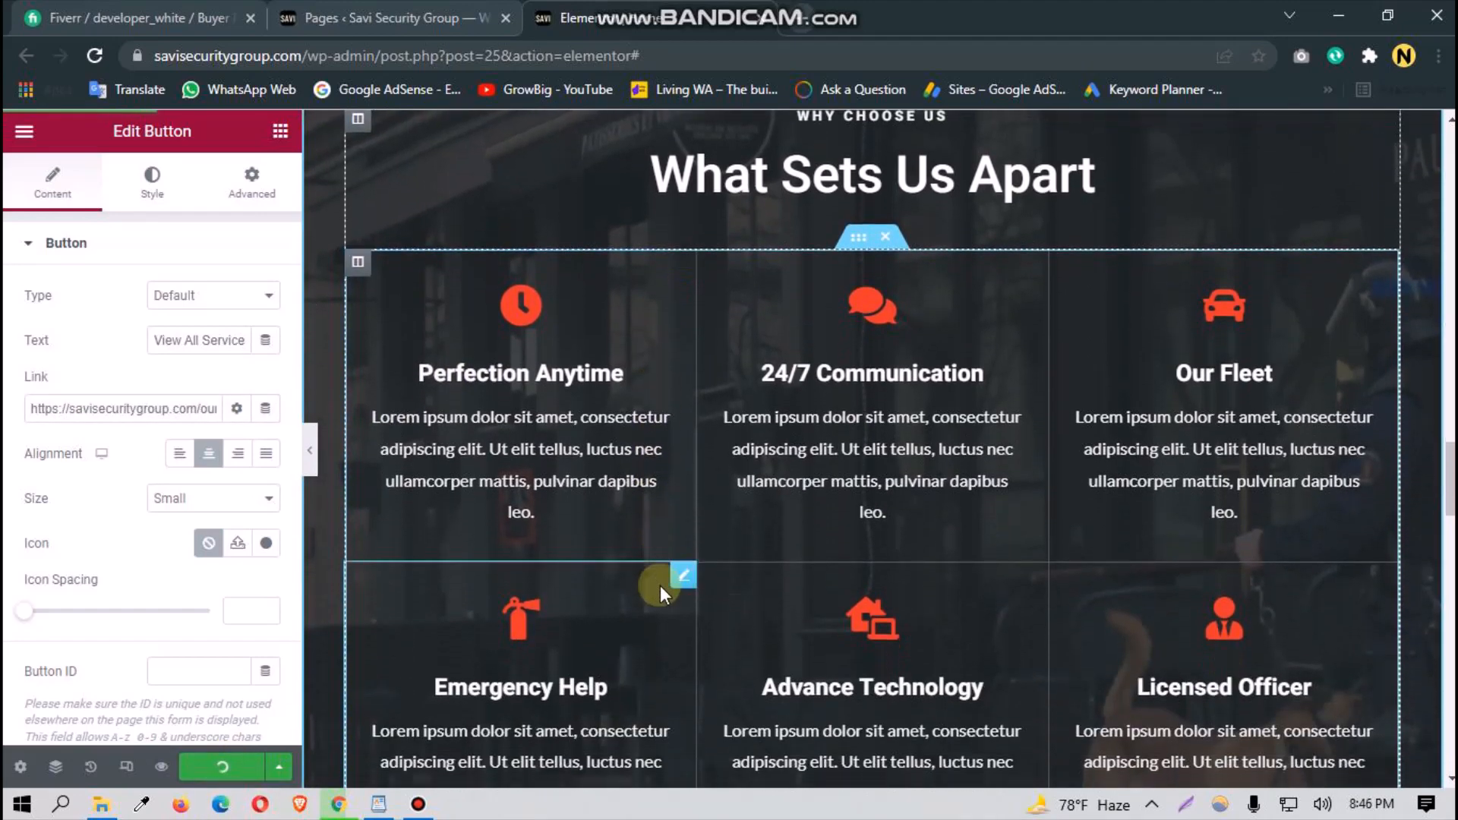
{"action": "scroll", "coordinate": [659, 585], "scroll_direction": "down", "scroll_amount": 2}
{"action": "scroll", "coordinate": [659, 585], "scroll_direction": "down", "scroll_amount": 5}
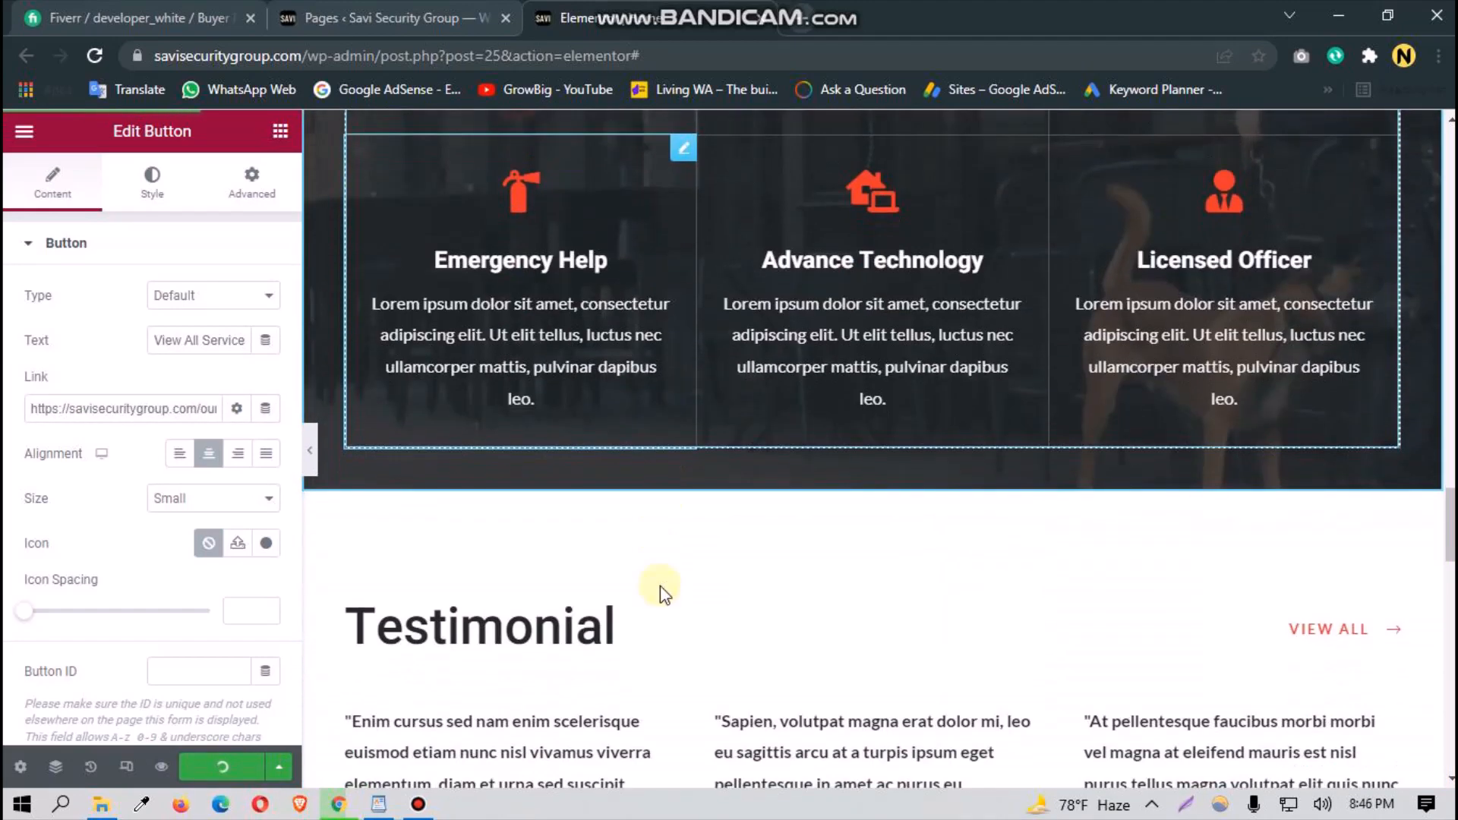
{"action": "scroll", "coordinate": [659, 585], "scroll_direction": "down", "scroll_amount": 10}
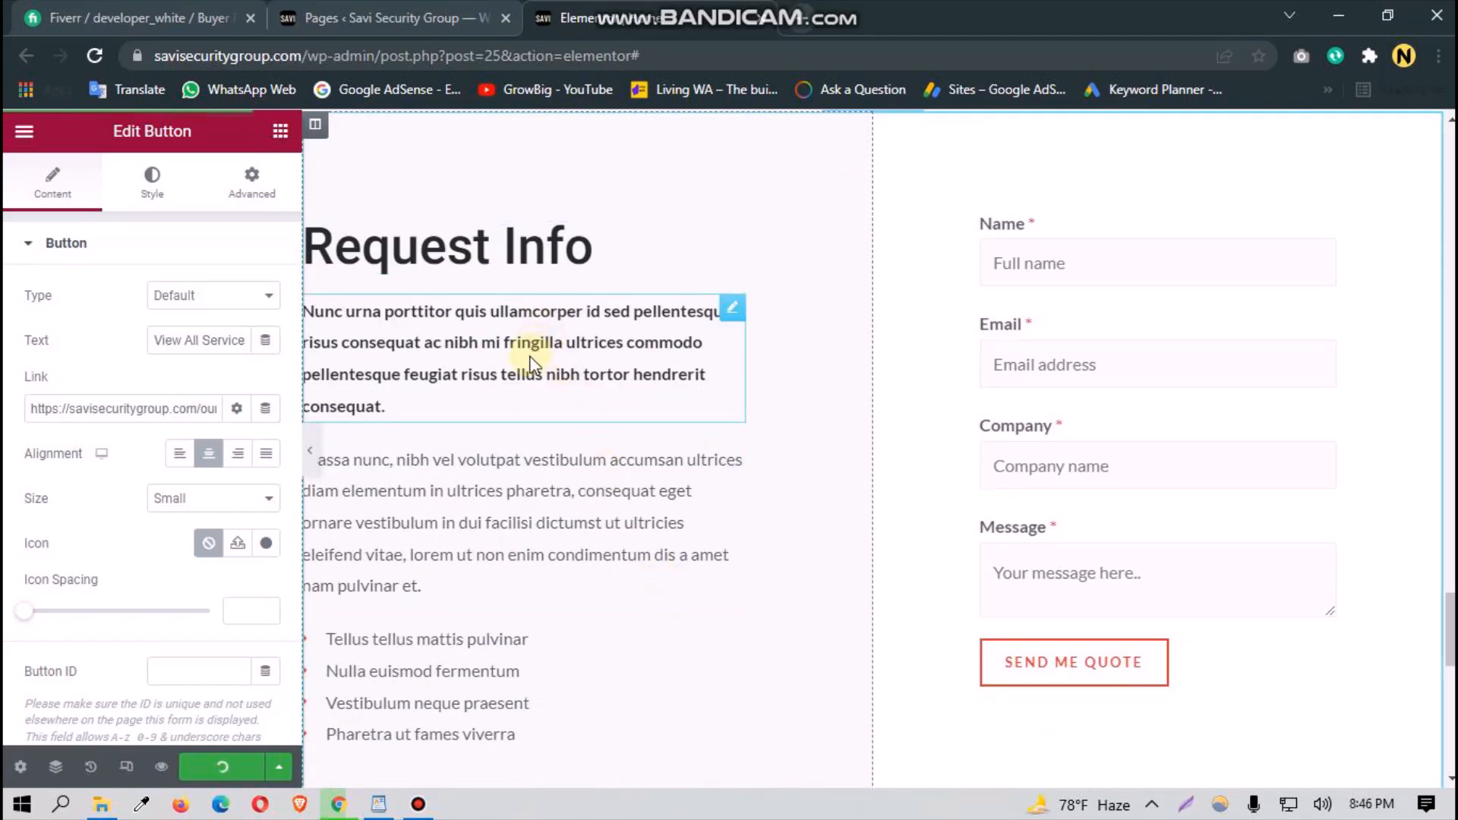
{"action": "left_click", "coordinate": [508, 399]}
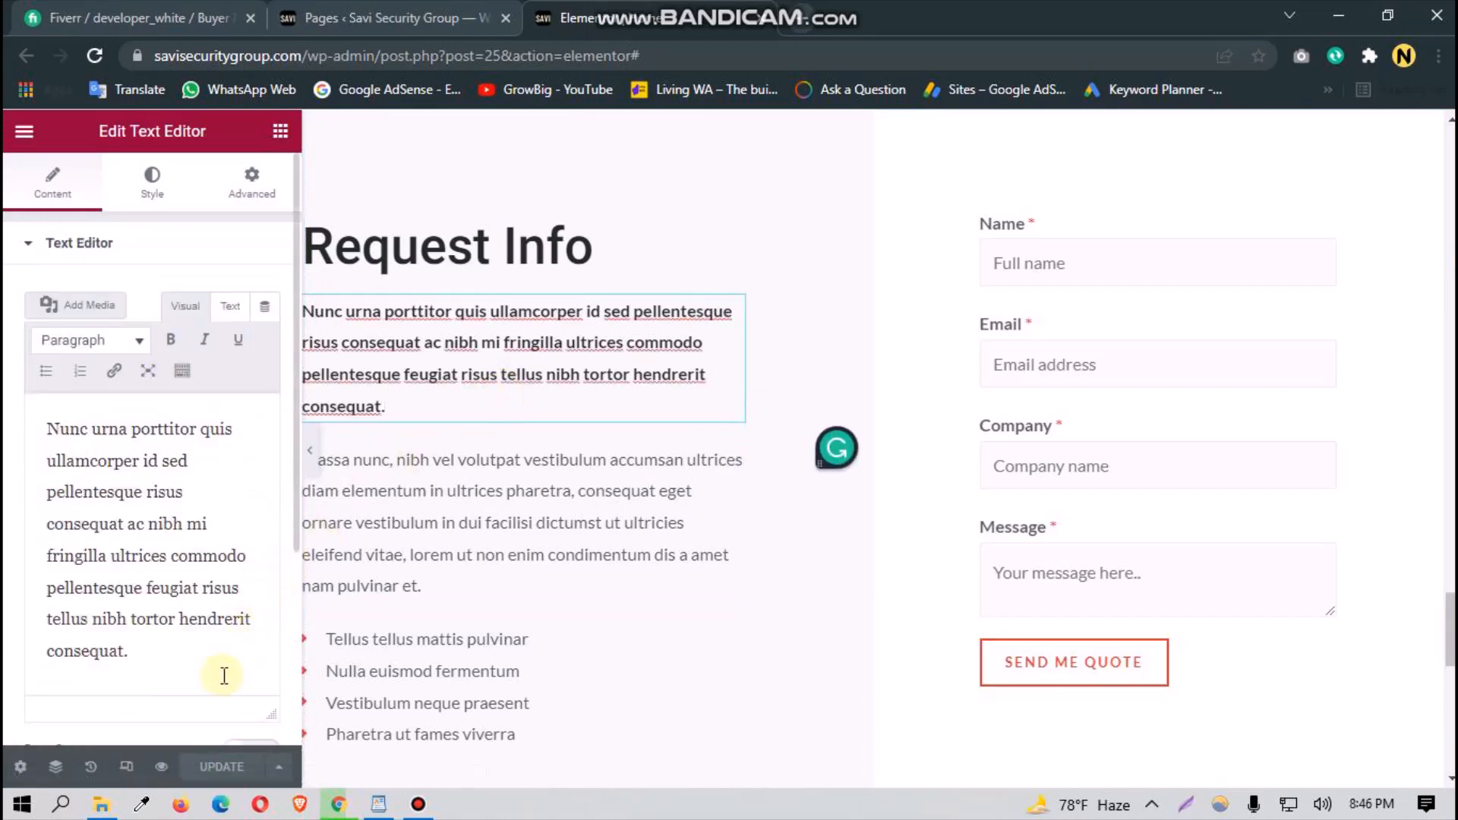
Step: Search the company document in WordPad for text that suits the Request Info section, comparing it with the section in Elementor
{"action": "left_click", "coordinate": [378, 804]}
{"action": "scroll", "coordinate": [515, 607], "scroll_direction": "down", "scroll_amount": 10}
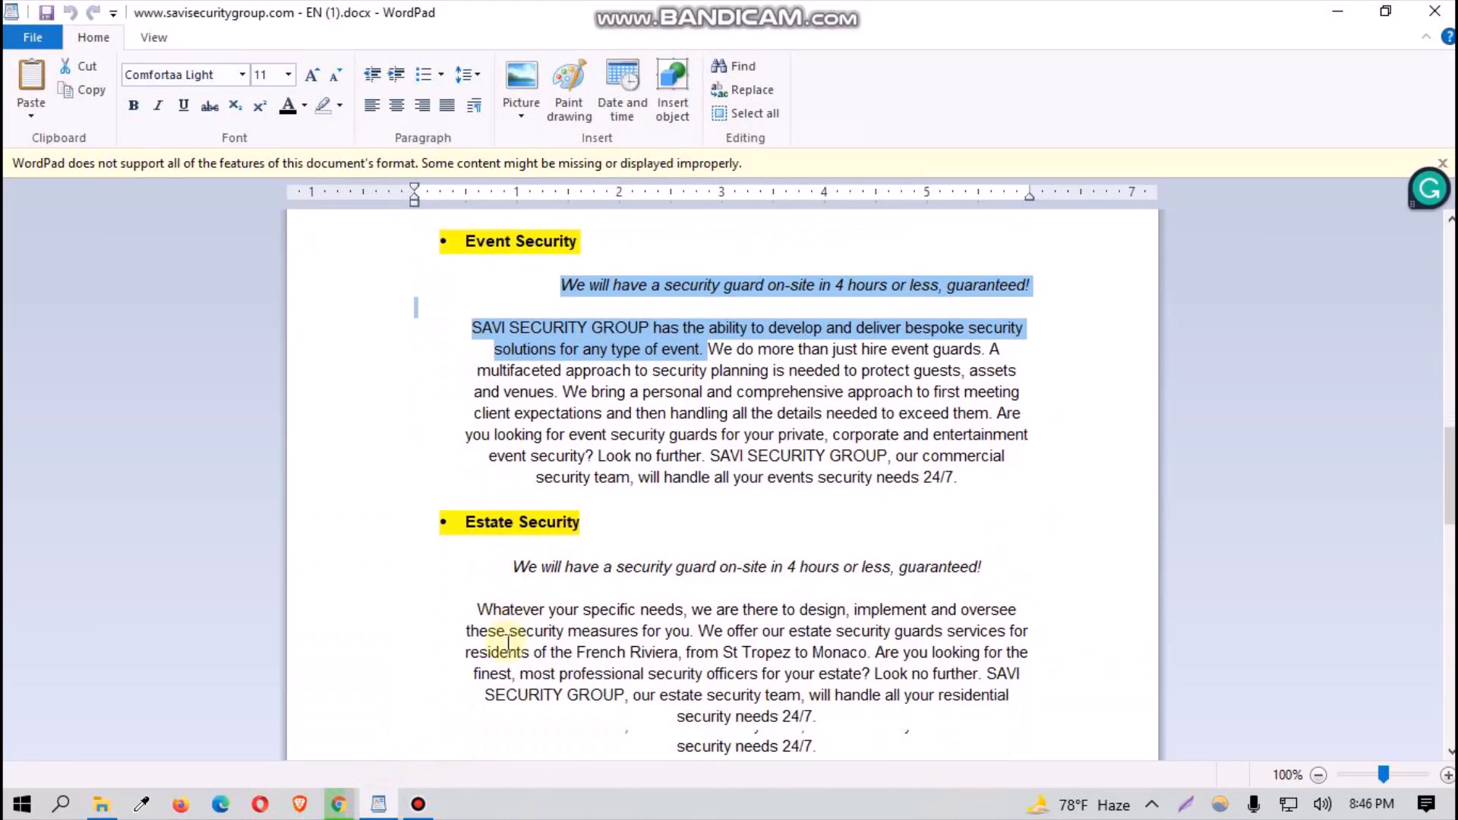
{"action": "scroll", "coordinate": [517, 604], "scroll_direction": "down", "scroll_amount": 10}
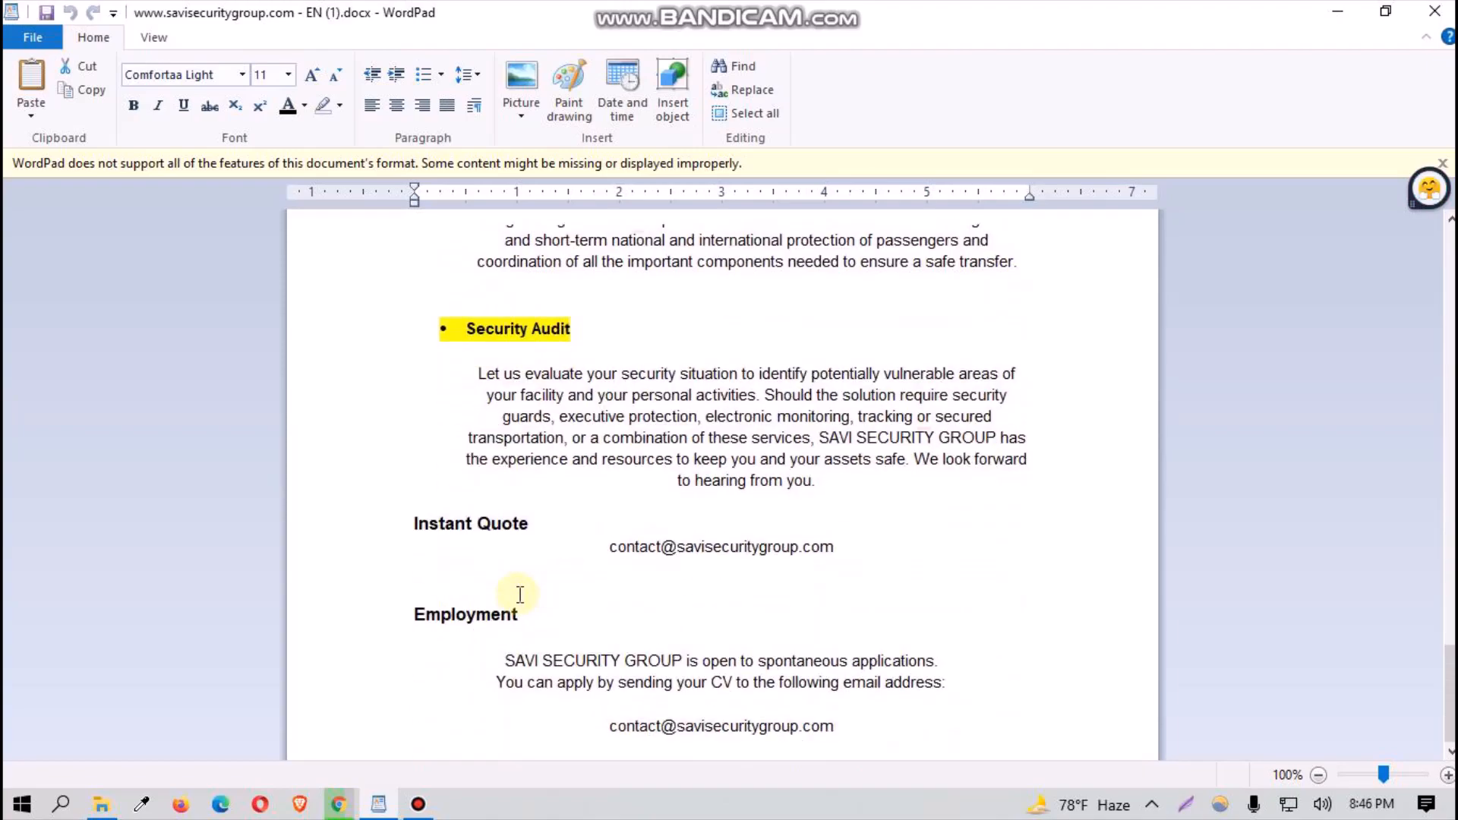
{"action": "scroll", "coordinate": [519, 595], "scroll_direction": "up", "scroll_amount": 20}
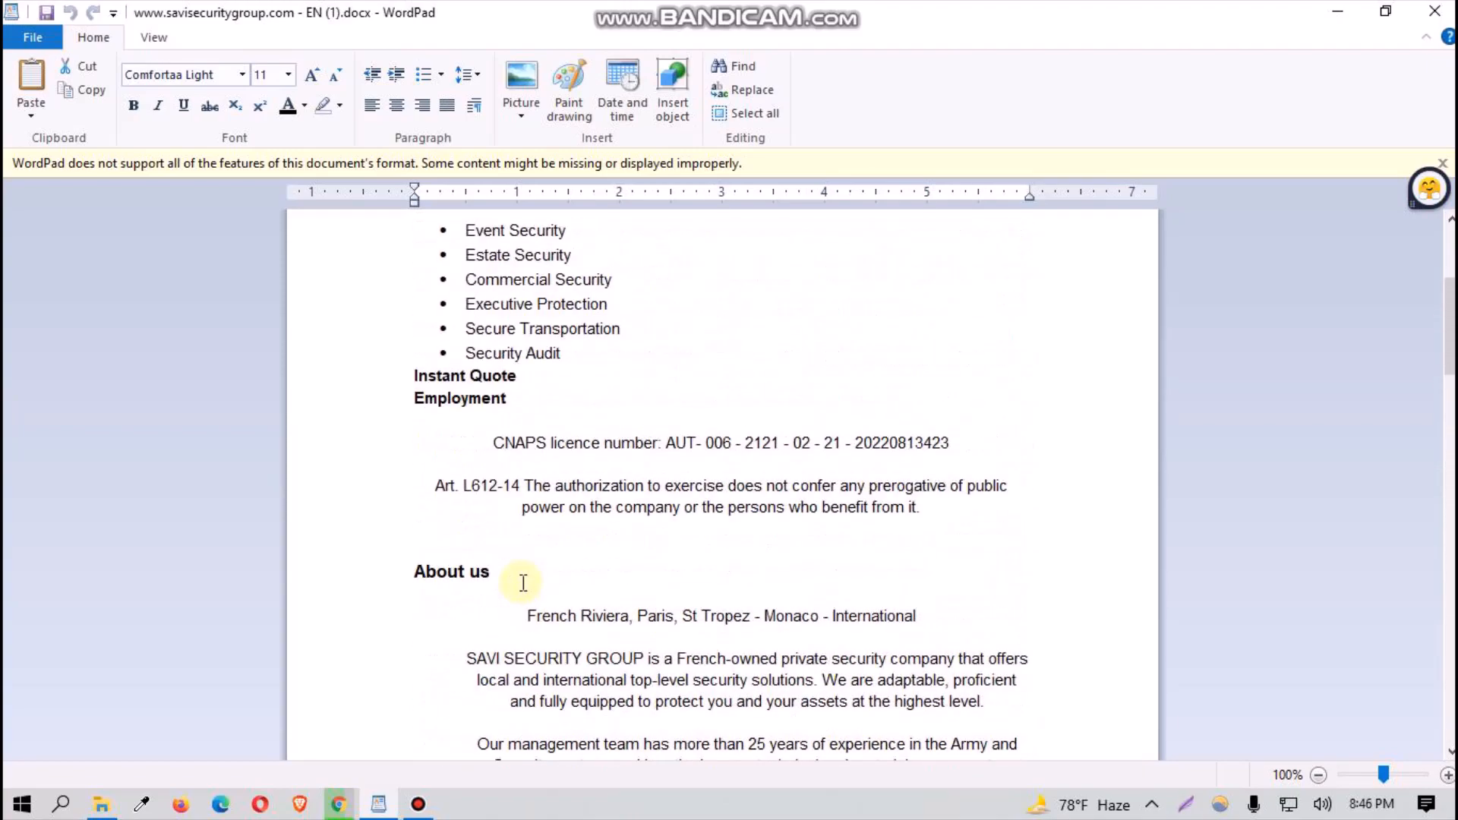
{"action": "scroll", "coordinate": [523, 583], "scroll_direction": "down", "scroll_amount": 1}
{"action": "scroll", "coordinate": [524, 581], "scroll_direction": "up", "scroll_amount": 1}
{"action": "scroll", "coordinate": [524, 581], "scroll_direction": "down", "scroll_amount": 2}
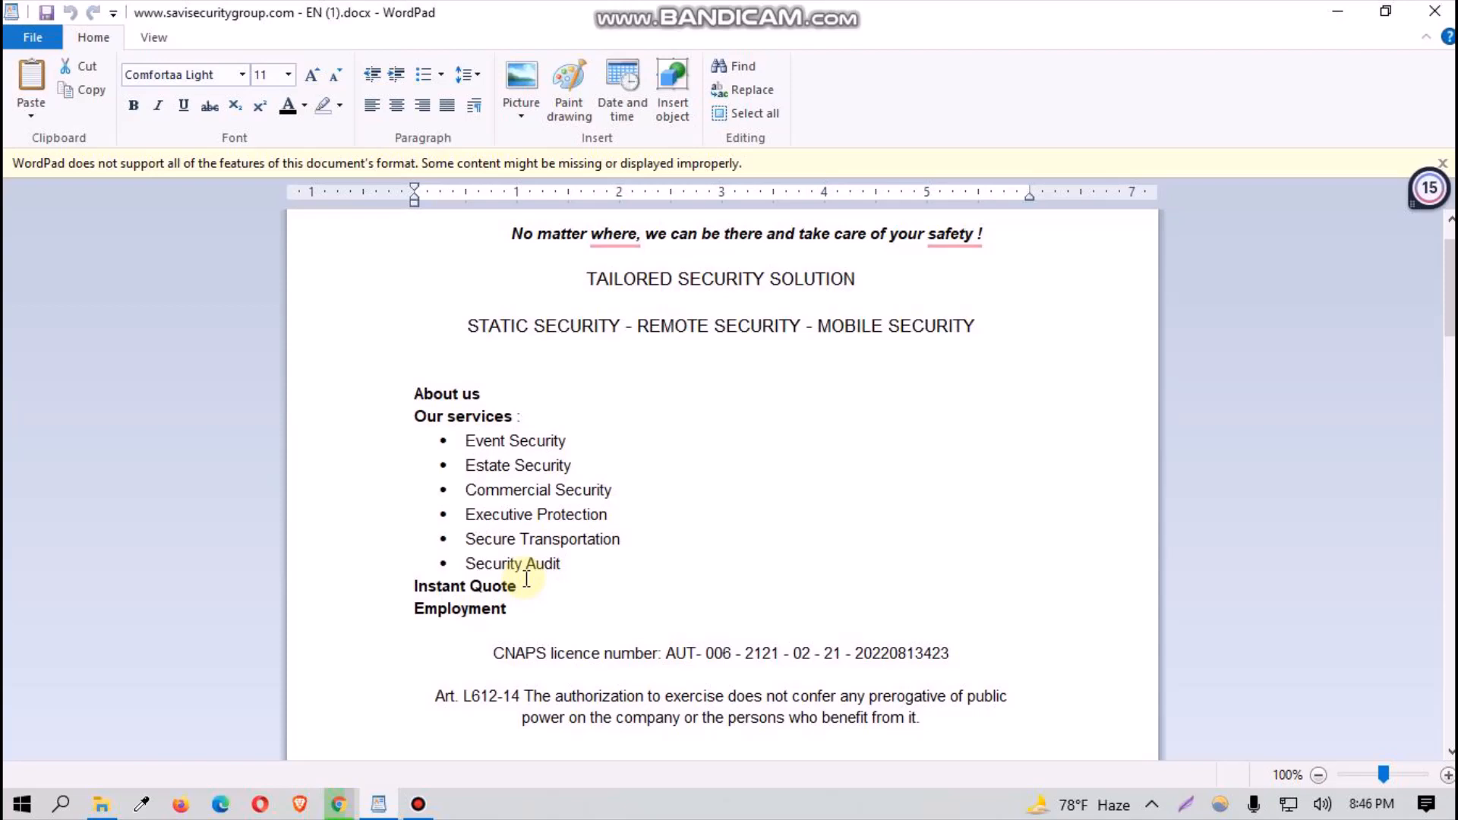
{"action": "scroll", "coordinate": [526, 581], "scroll_direction": "up", "scroll_amount": 1}
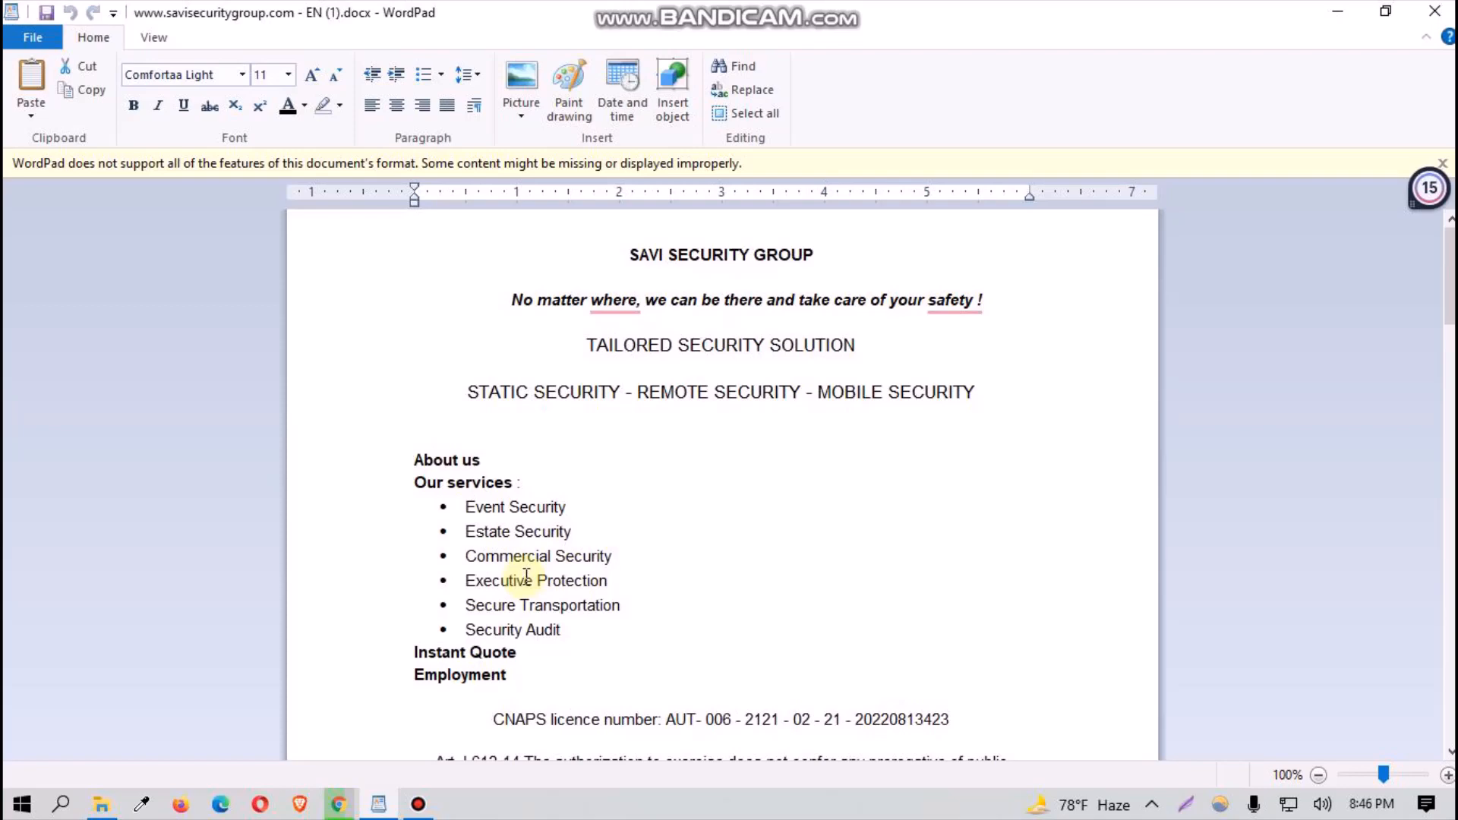
{"action": "left_click", "coordinate": [355, 803]}
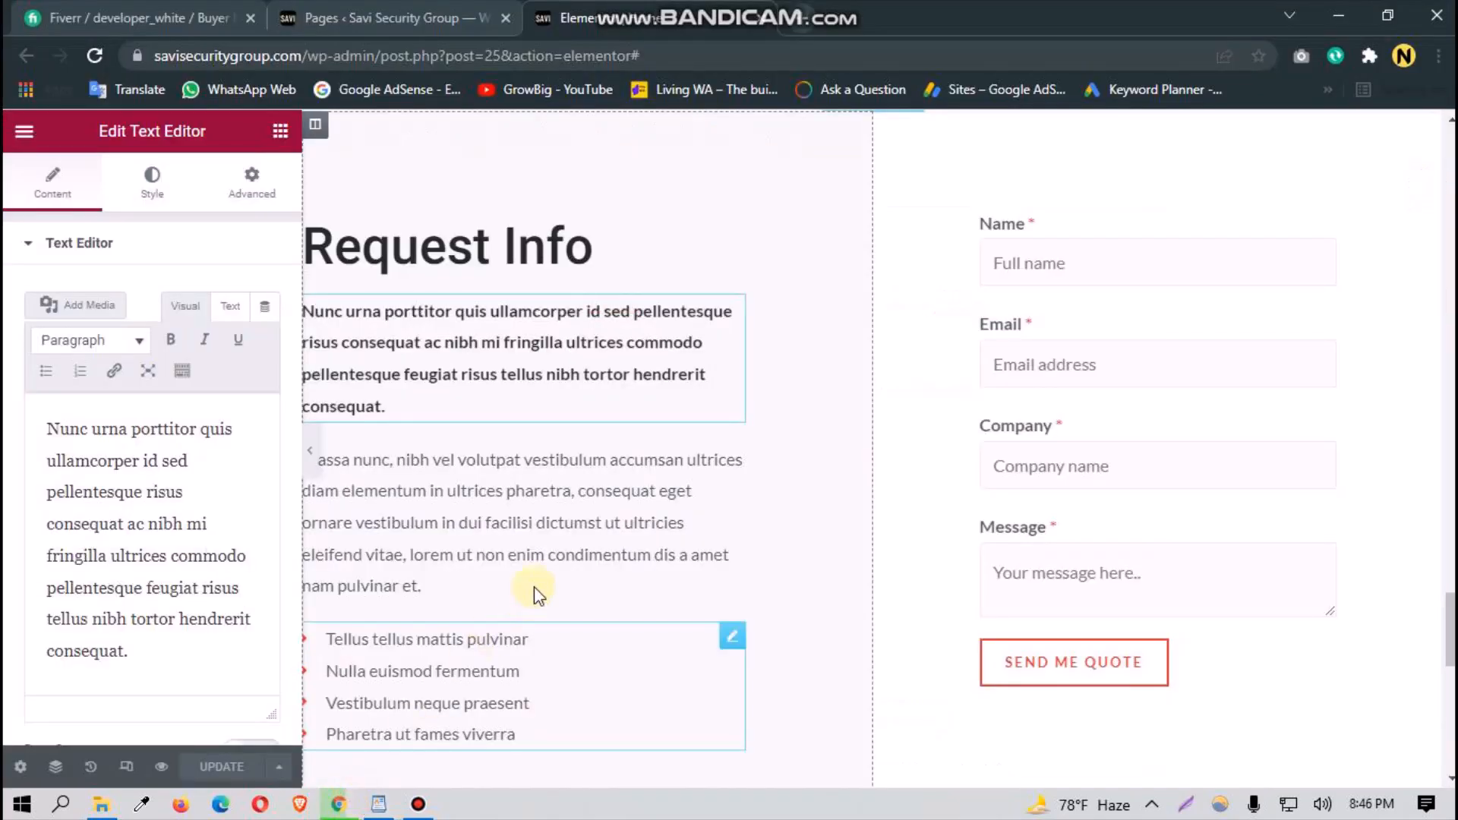
{"action": "scroll", "coordinate": [534, 583], "scroll_direction": "down", "scroll_amount": 2}
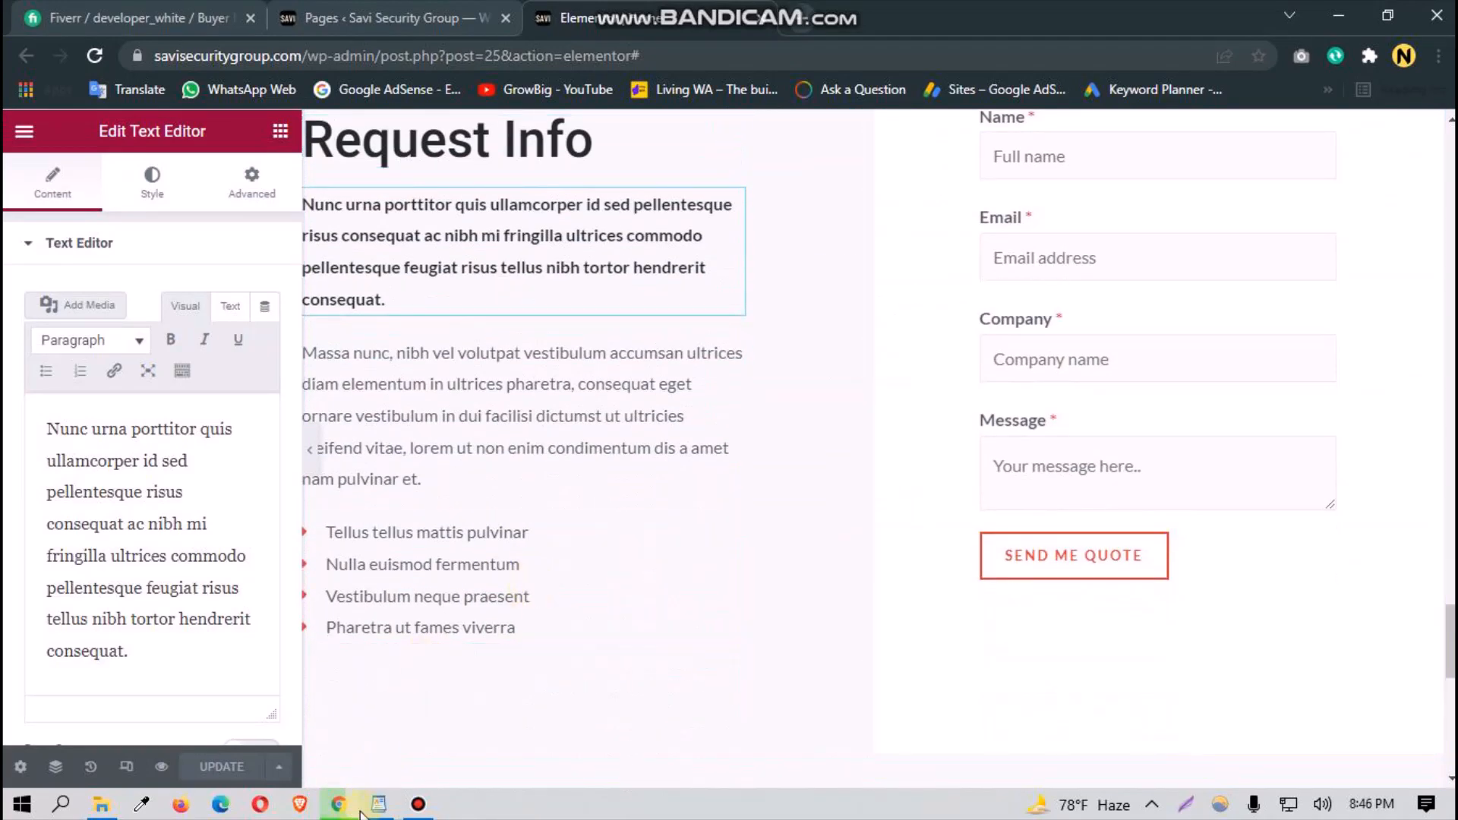
{"action": "left_click", "coordinate": [378, 803]}
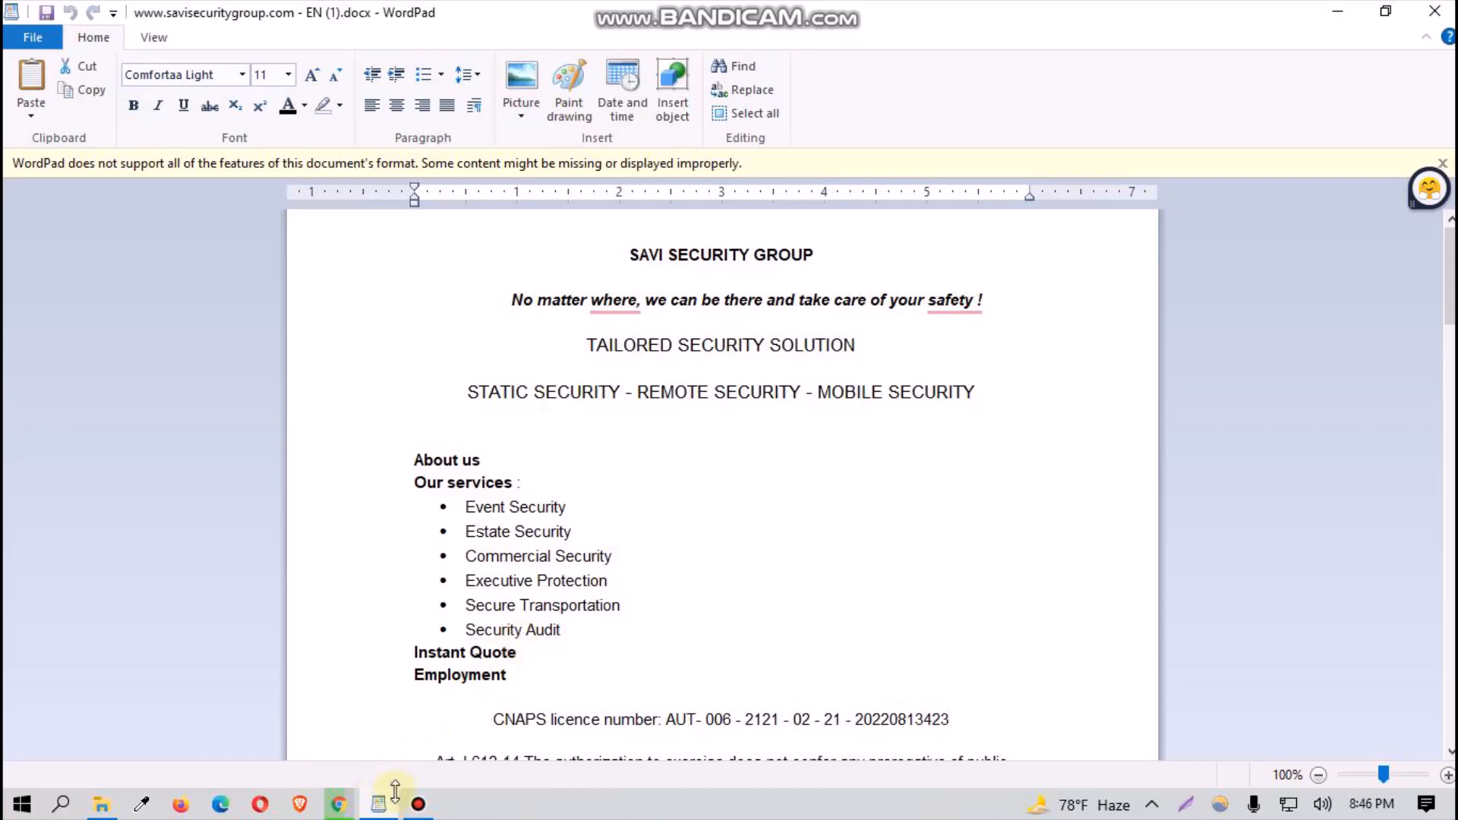
{"action": "left_click", "coordinate": [348, 813]}
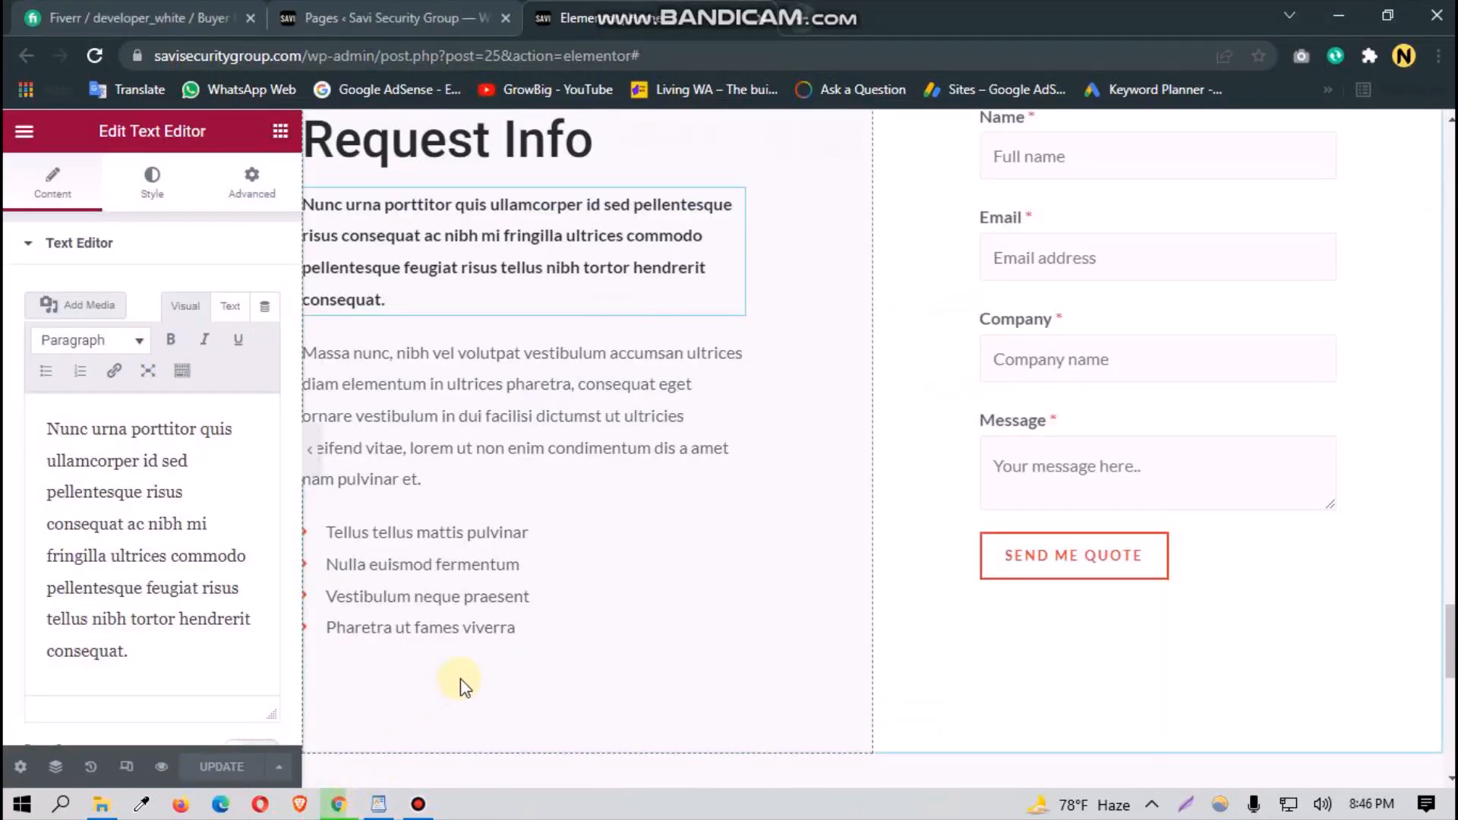
{"action": "scroll", "coordinate": [456, 678], "scroll_direction": "up", "scroll_amount": 1}
Step: Open the live Contact page in a new browser tab from the WordPress Pages list, and list the trashed pages
{"action": "left_click", "coordinate": [497, 7]}
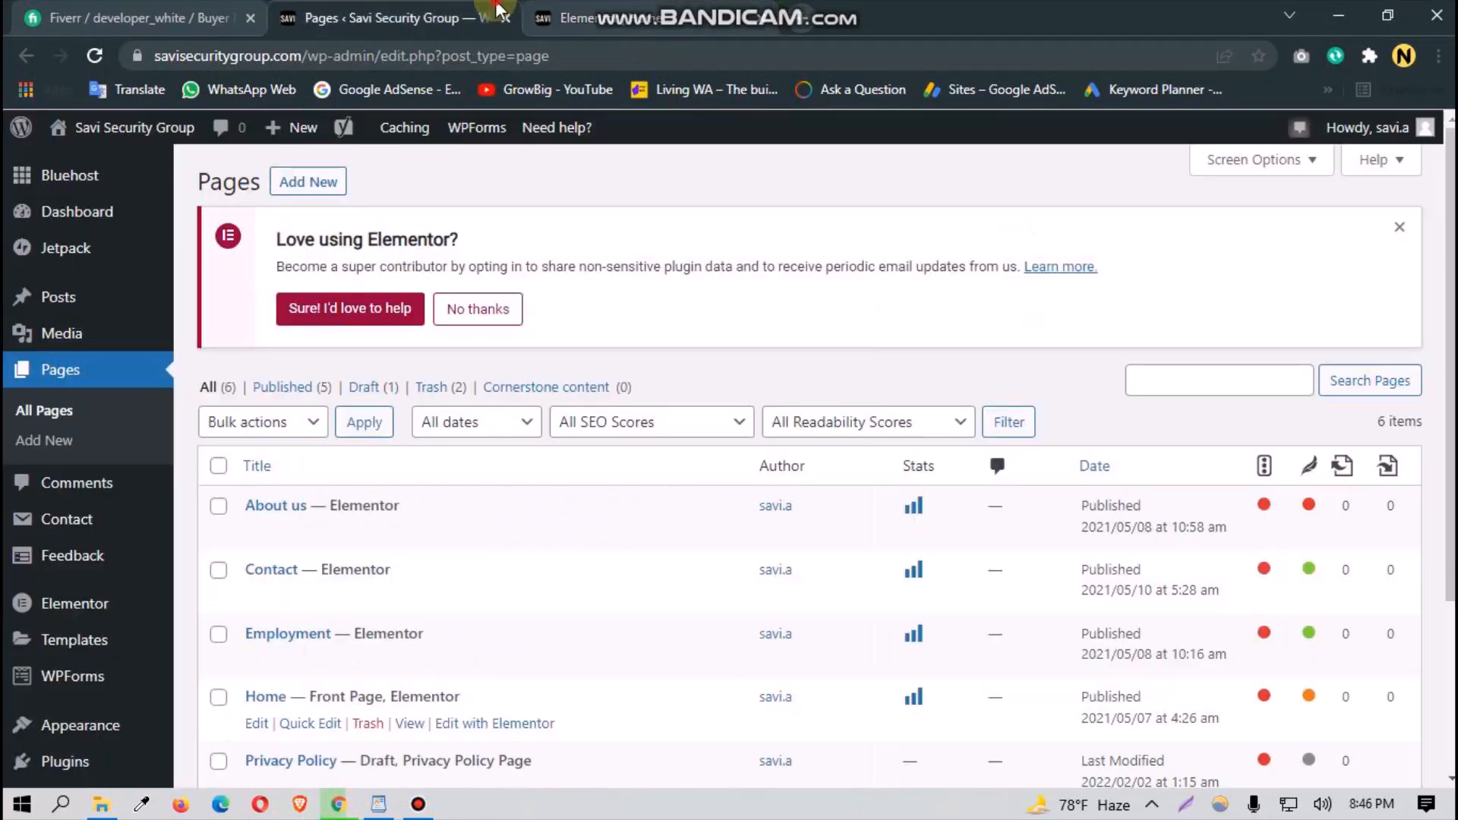
{"action": "scroll", "coordinate": [260, 579], "scroll_direction": "down", "scroll_amount": 3}
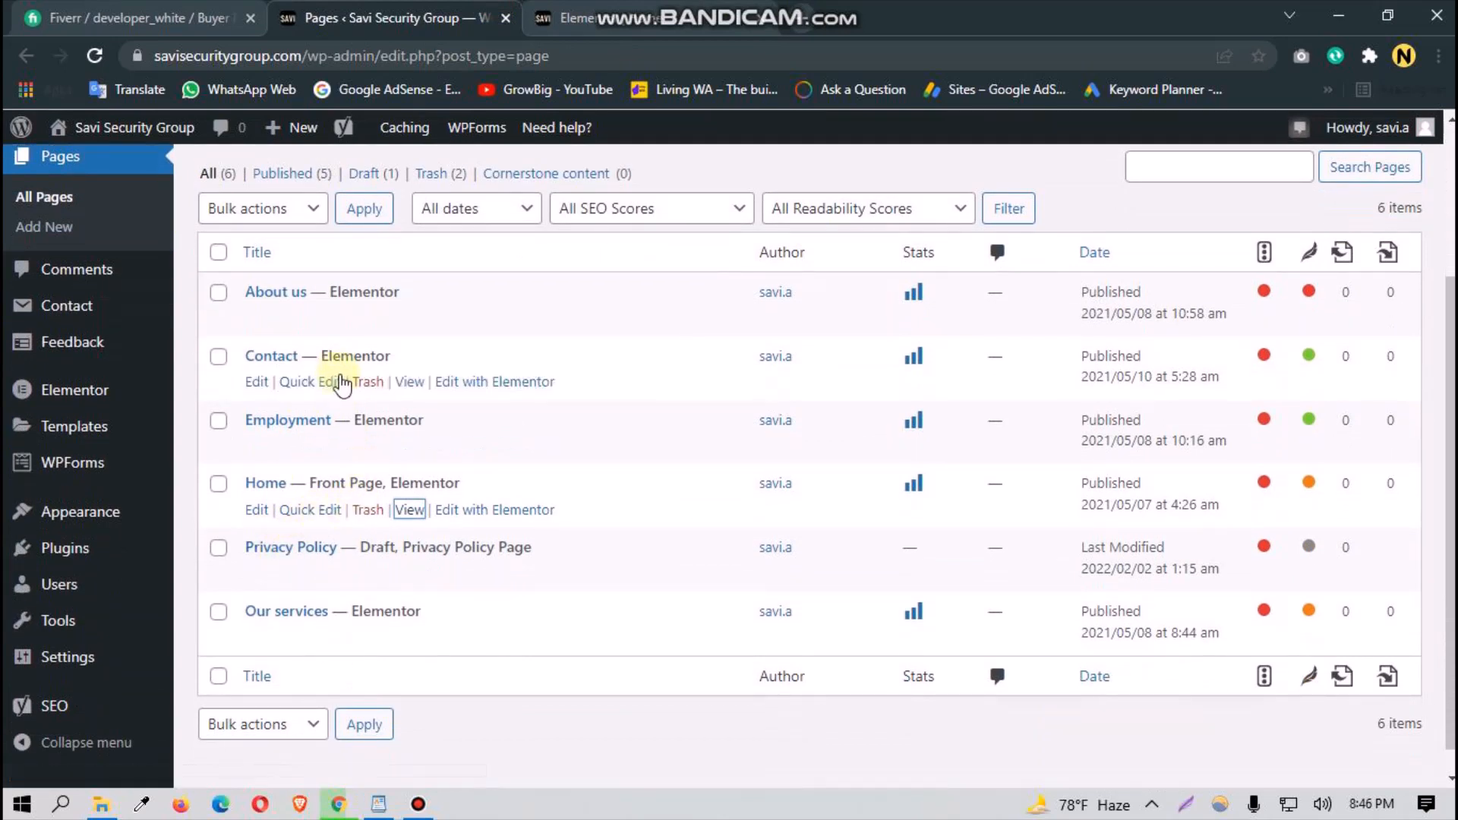
{"action": "right_click", "coordinate": [410, 381]}
{"action": "left_click", "coordinate": [429, 394]}
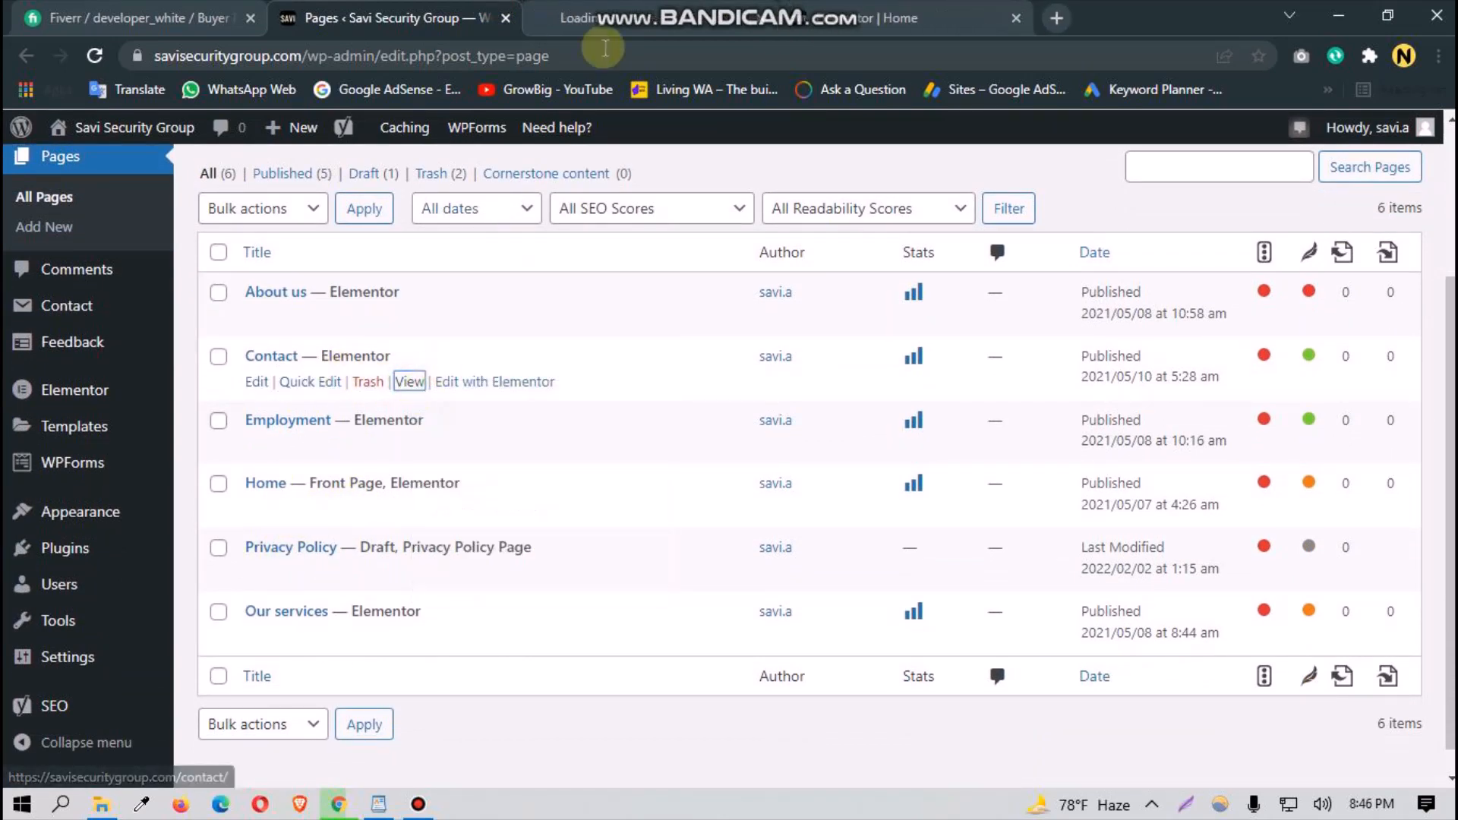
{"action": "left_click", "coordinate": [656, 6]}
{"action": "left_click", "coordinate": [394, 15]}
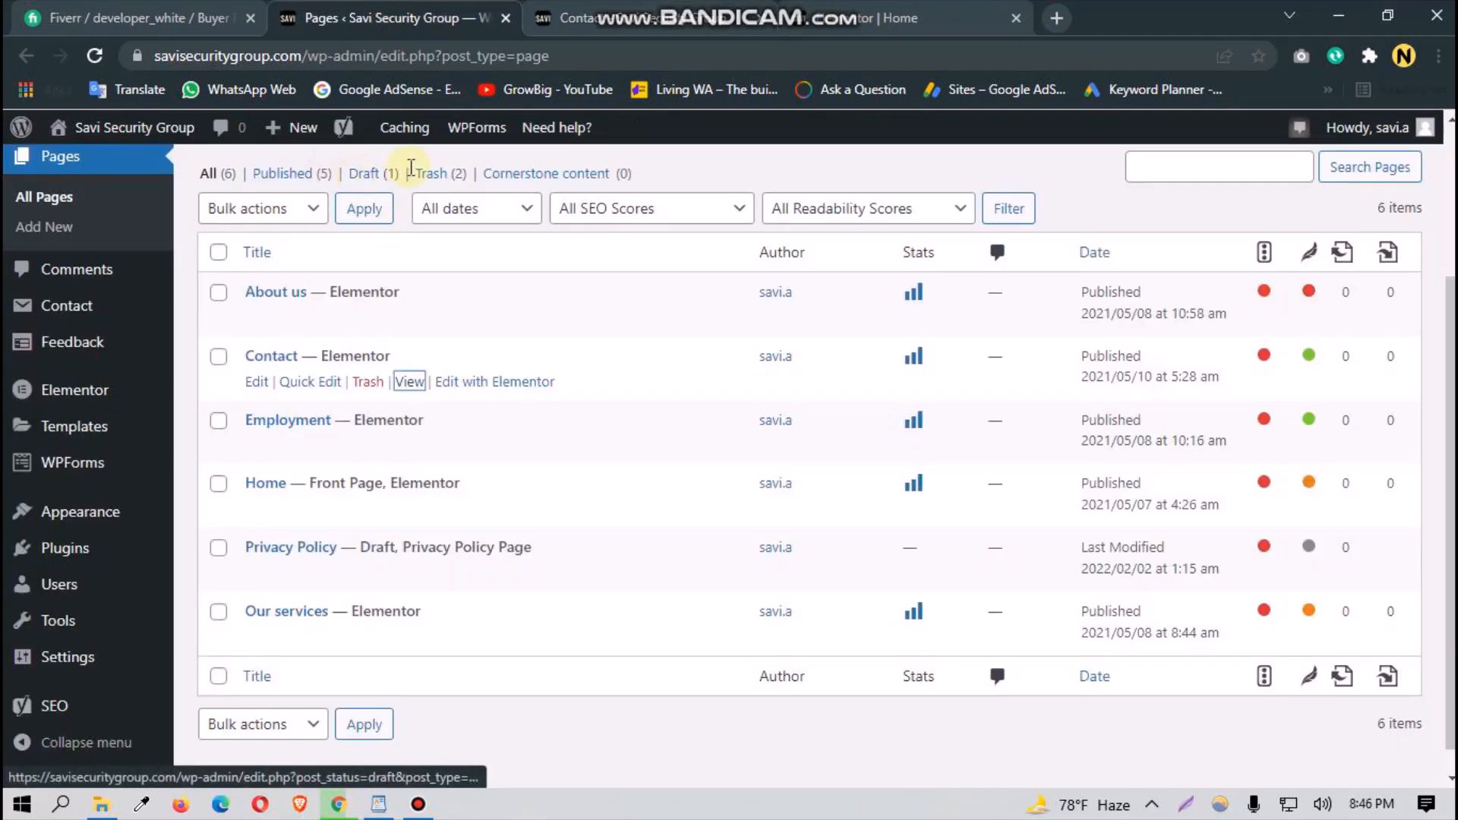
{"action": "left_click", "coordinate": [423, 174]}
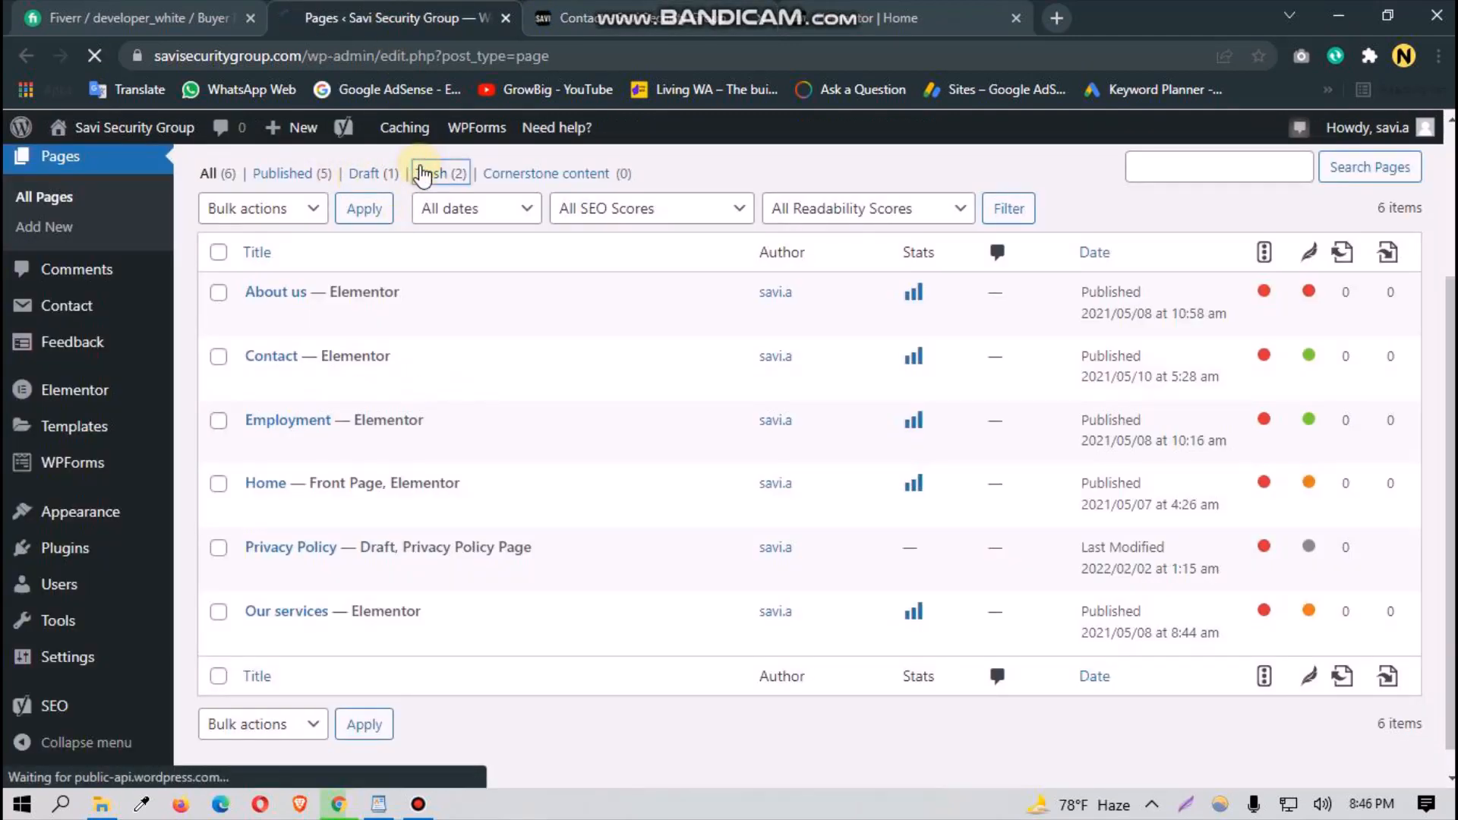
Step: Review the Contact page's heading and subtitle, and open the page for editing with Elementor
{"action": "left_click", "coordinate": [571, 17]}
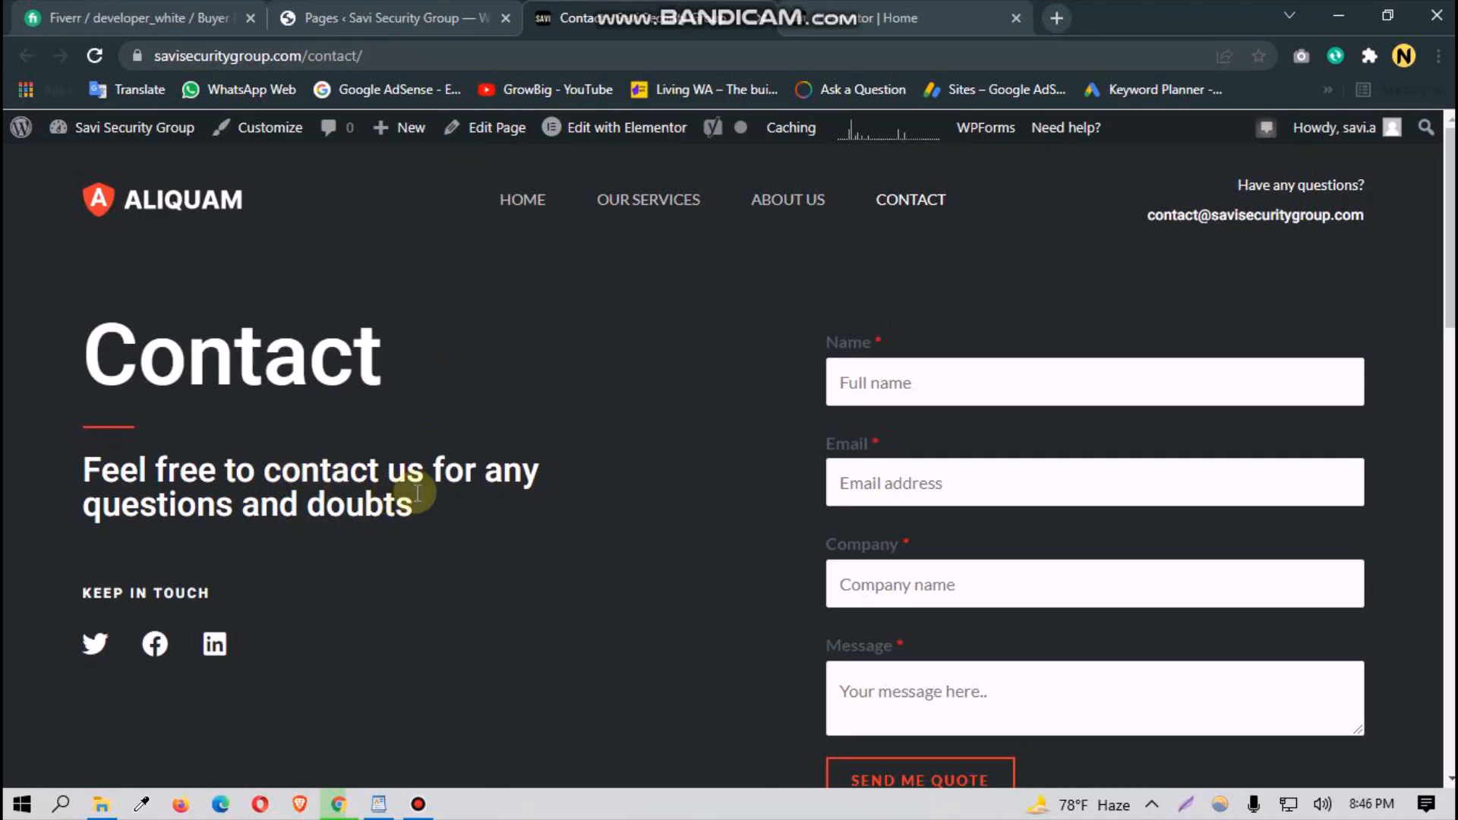
{"action": "double_click", "coordinate": [230, 377]}
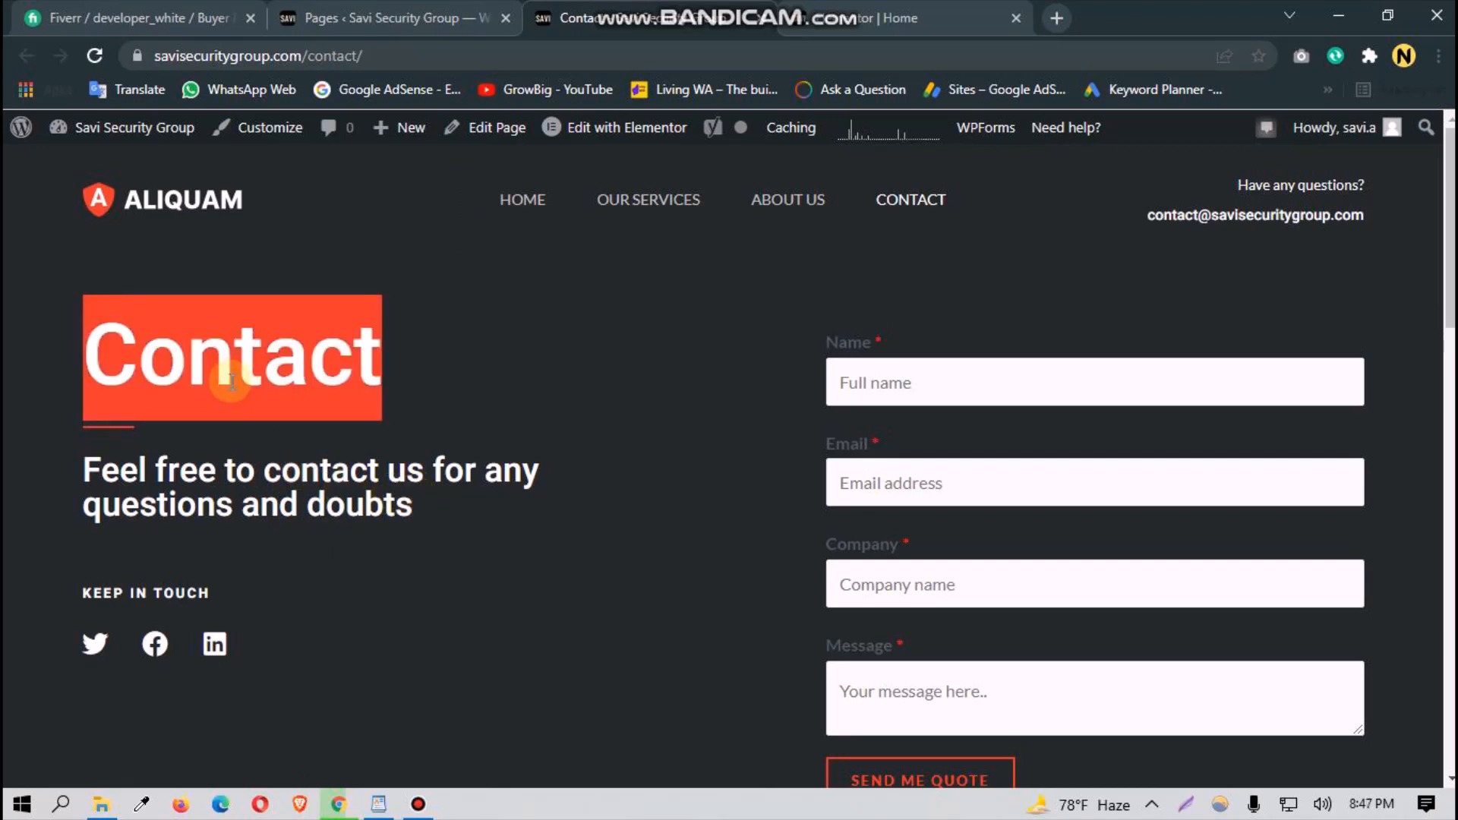
{"action": "triple_click", "coordinate": [238, 471]}
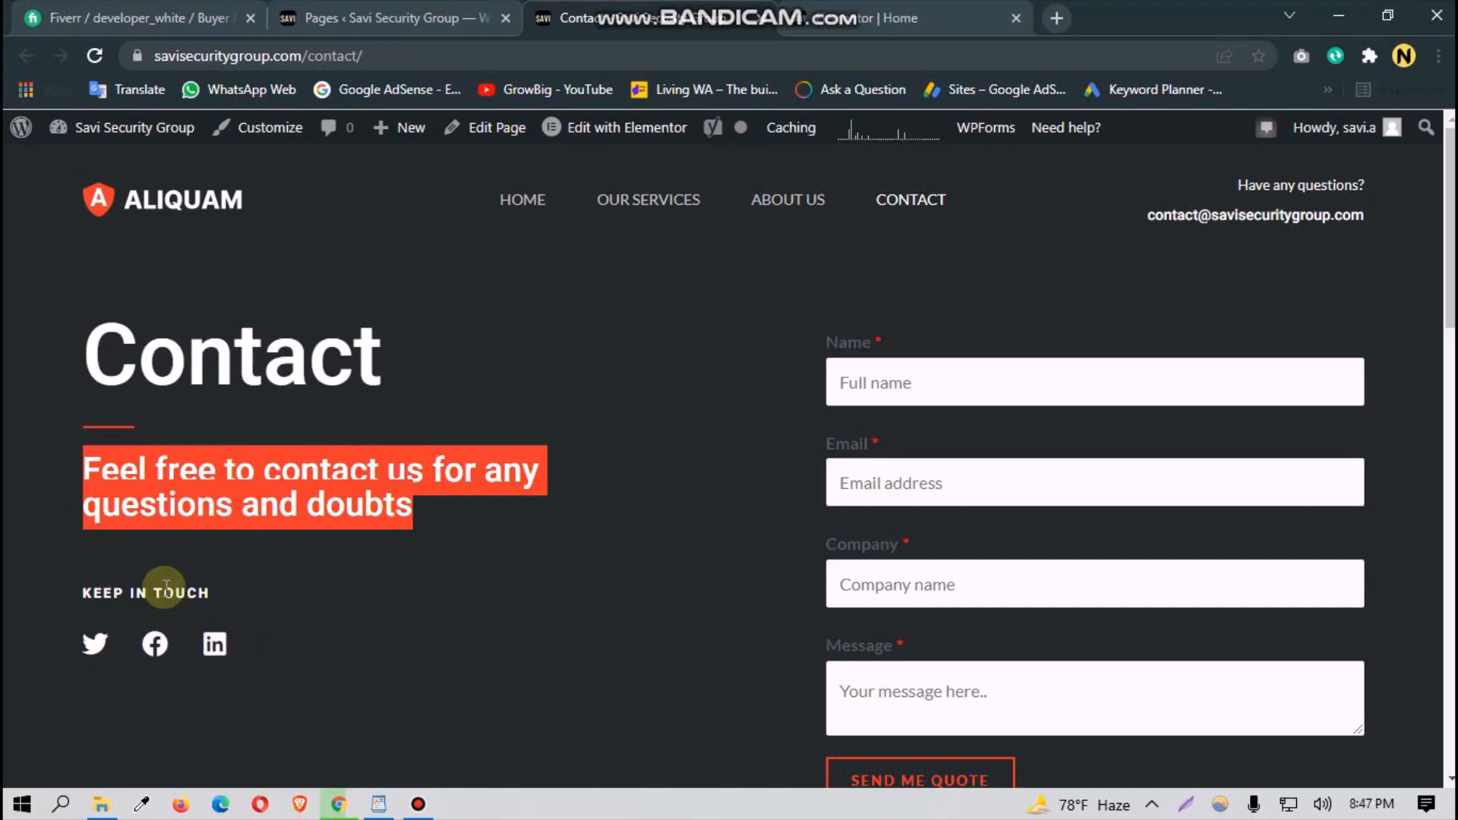
{"action": "left_click", "coordinate": [600, 126]}
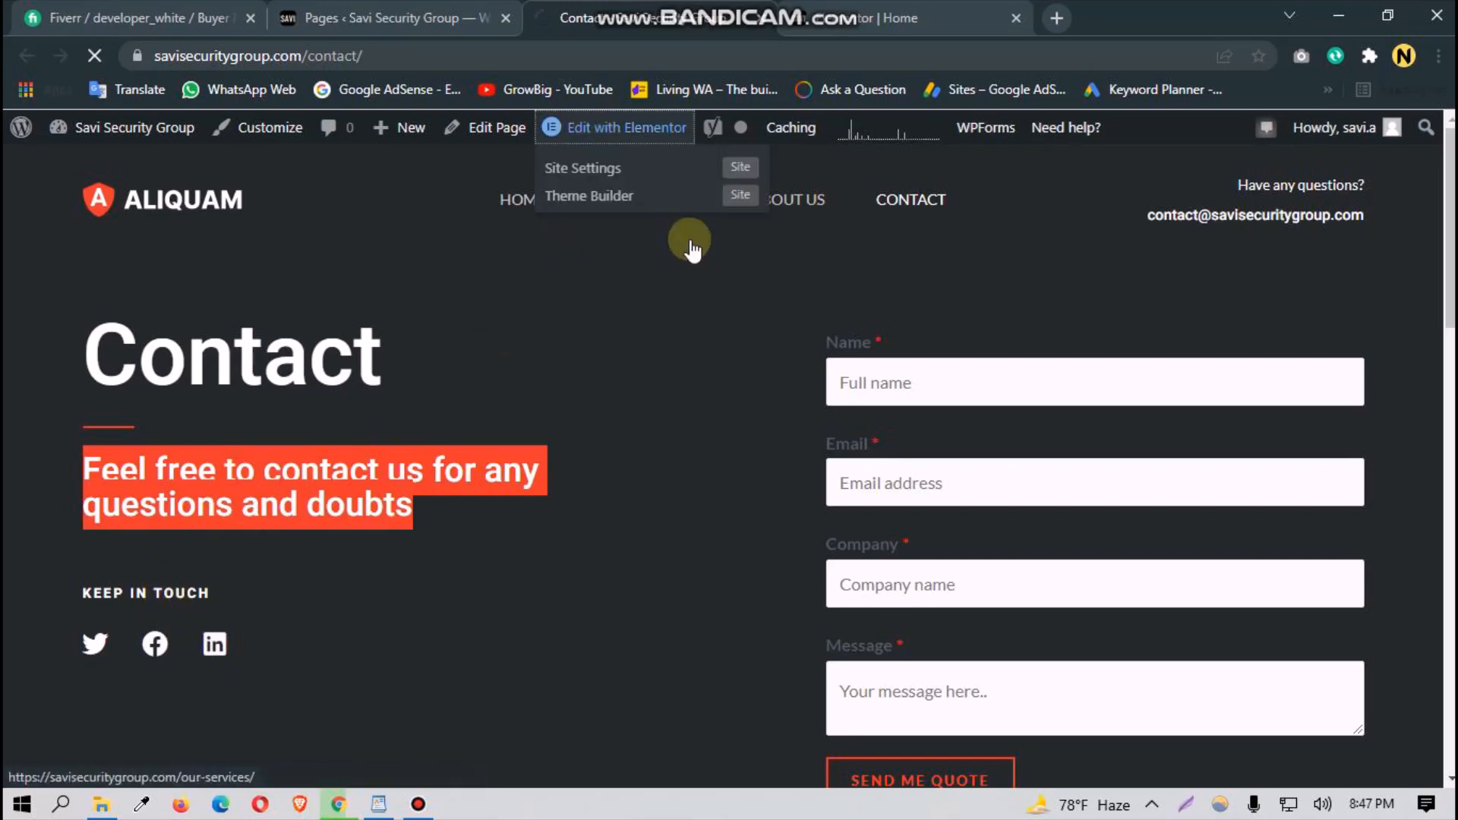
Step: Delete the whole Request Info section from the home page in Elementor
{"action": "scroll", "coordinate": [748, 543], "scroll_direction": "down", "scroll_amount": 6}
{"action": "scroll", "coordinate": [746, 544], "scroll_direction": "up", "scroll_amount": 9}
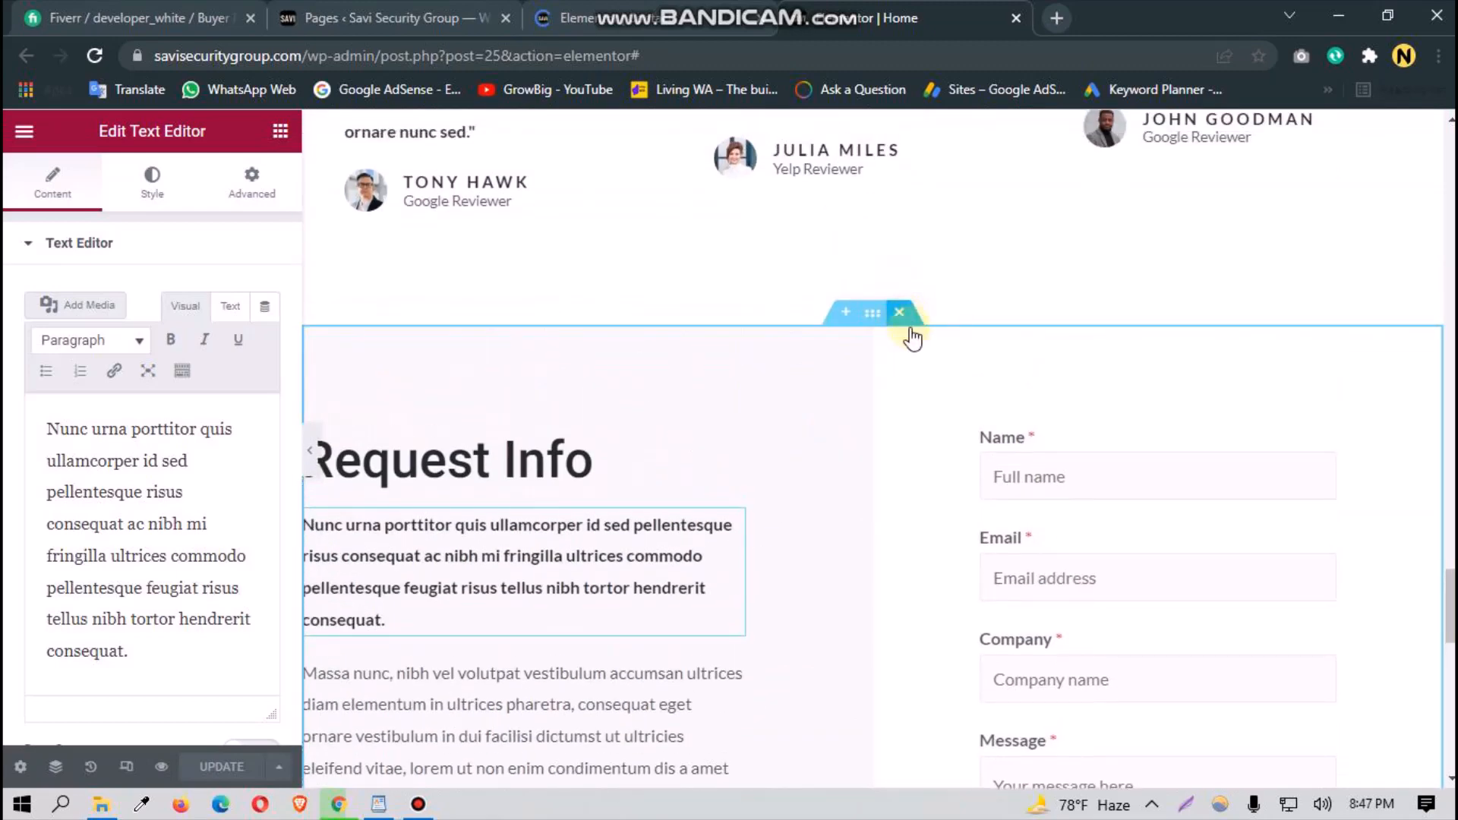
{"action": "left_click", "coordinate": [899, 313]}
Step: Copy the Contact page's section with the contact form and paste it into the home page between Testimonial and the footer
{"action": "left_click", "coordinate": [636, 6]}
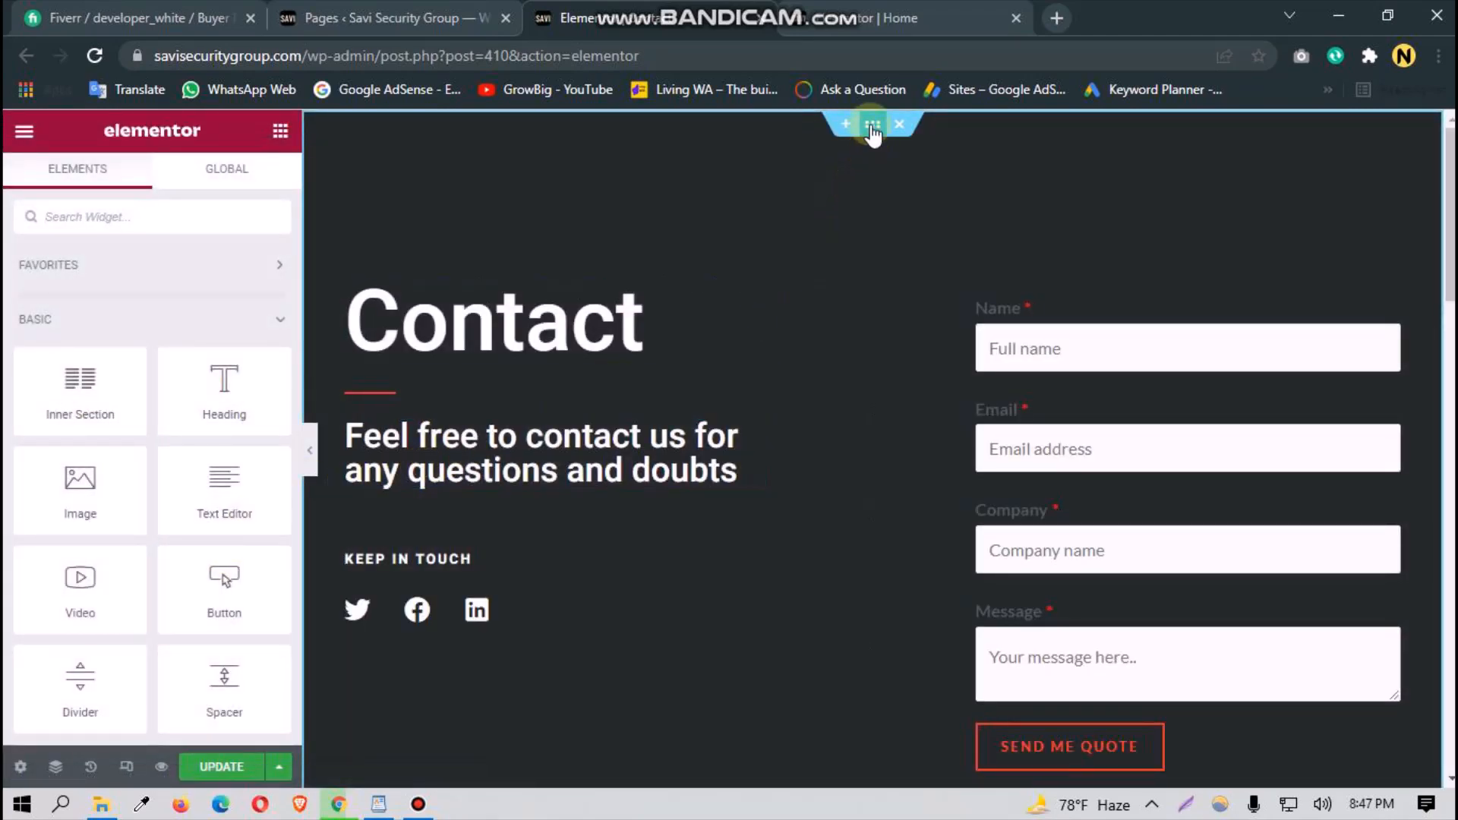
{"action": "right_click", "coordinate": [893, 213]}
{"action": "left_click", "coordinate": [932, 217]}
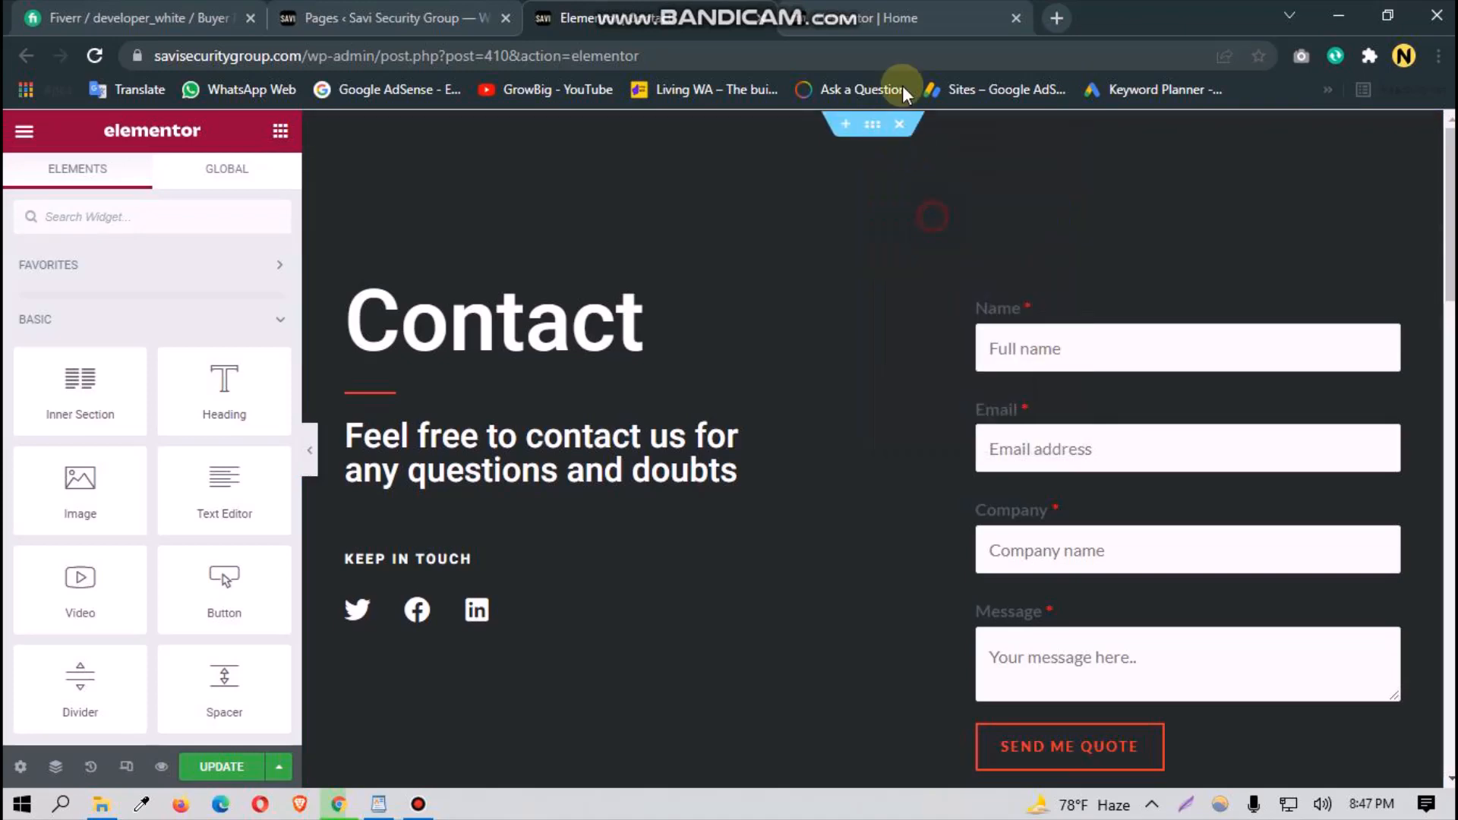
{"action": "left_click", "coordinate": [911, 15]}
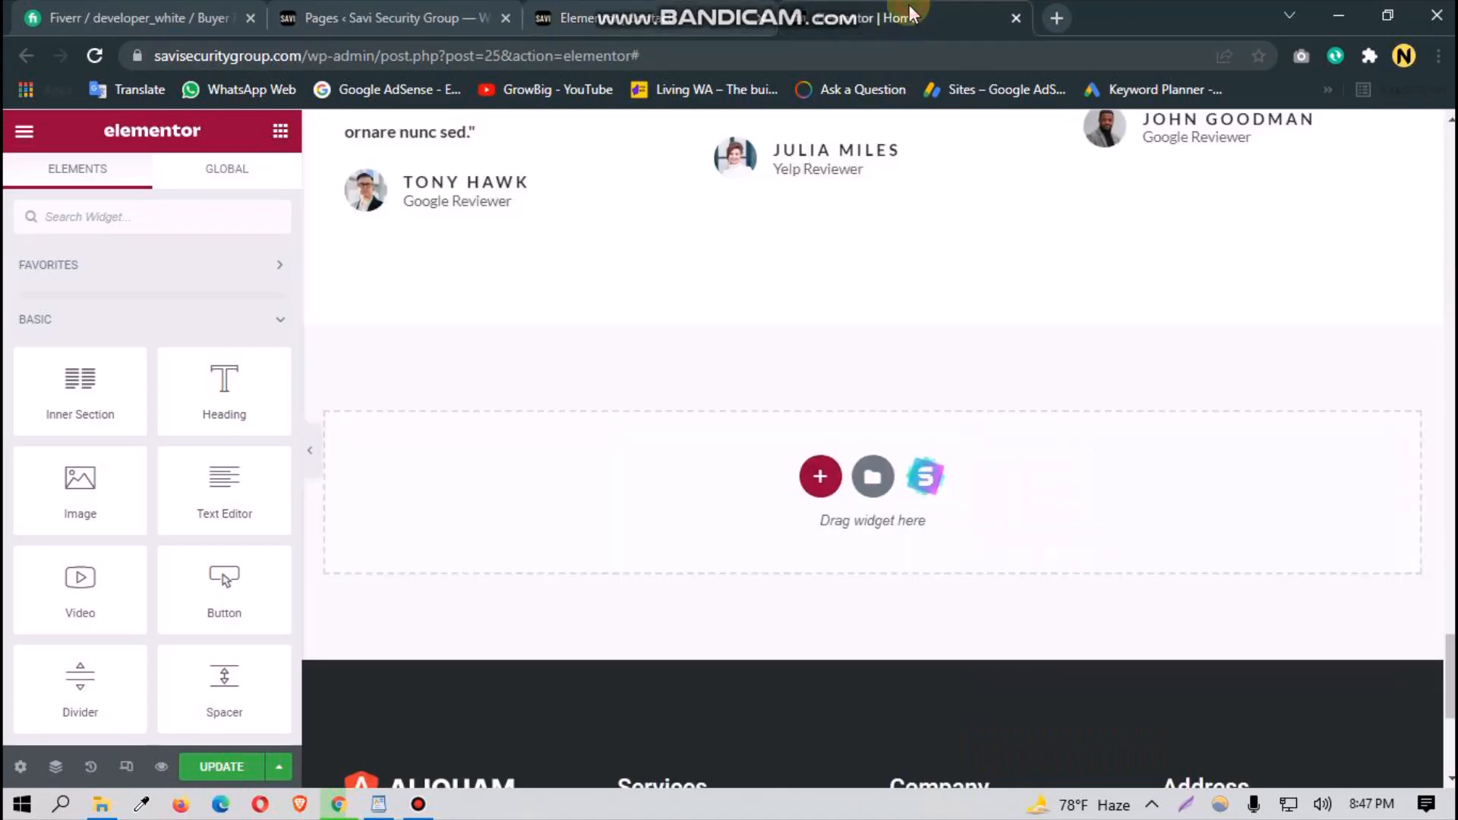
{"action": "right_click", "coordinate": [834, 484]}
{"action": "left_click", "coordinate": [855, 494]}
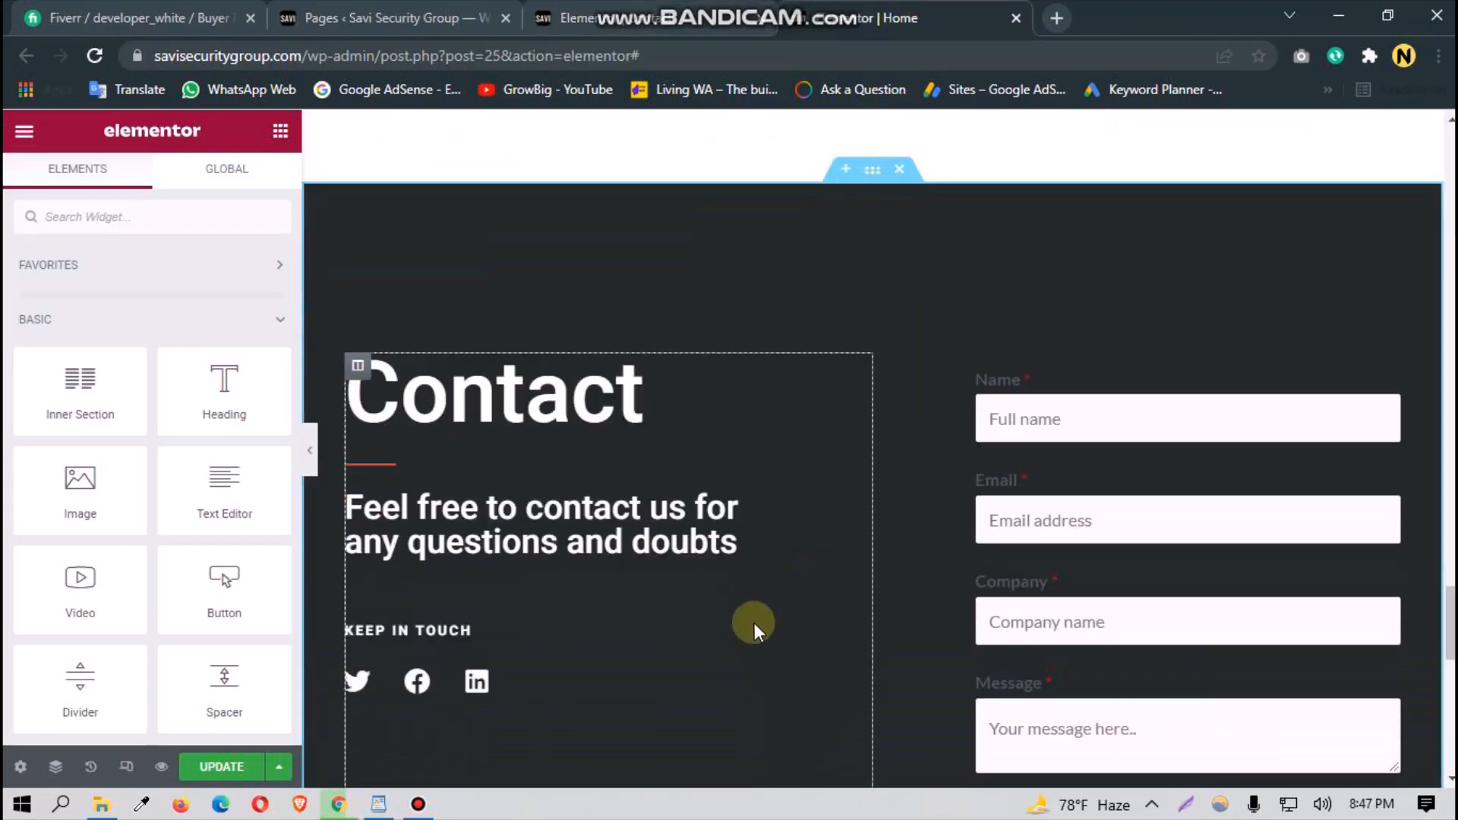
{"action": "scroll", "coordinate": [712, 595], "scroll_direction": "up", "scroll_amount": 10}
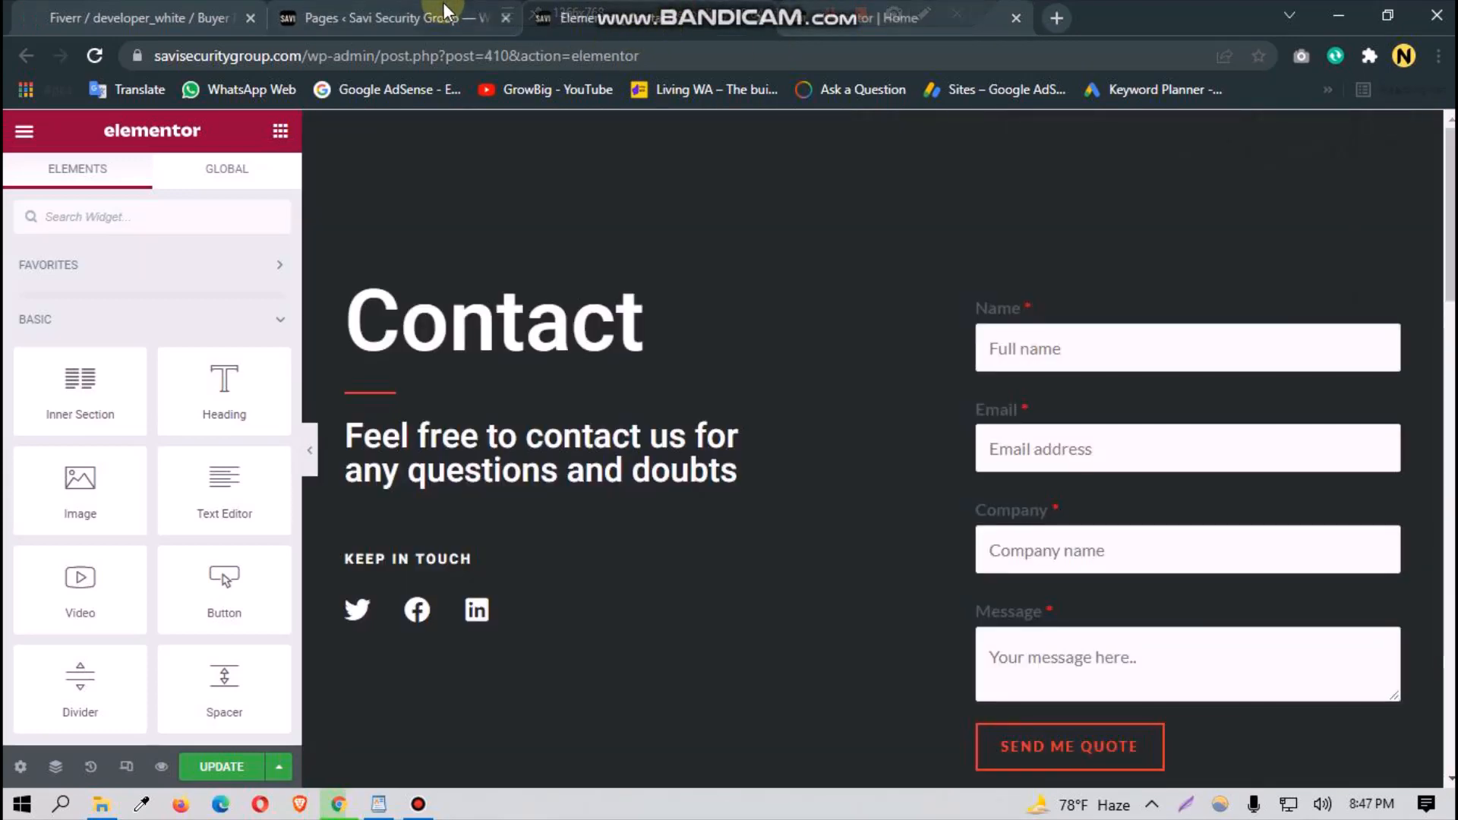
Step: Restore the Home page from the WordPress trash and list all pages
{"action": "left_click", "coordinate": [421, 20]}
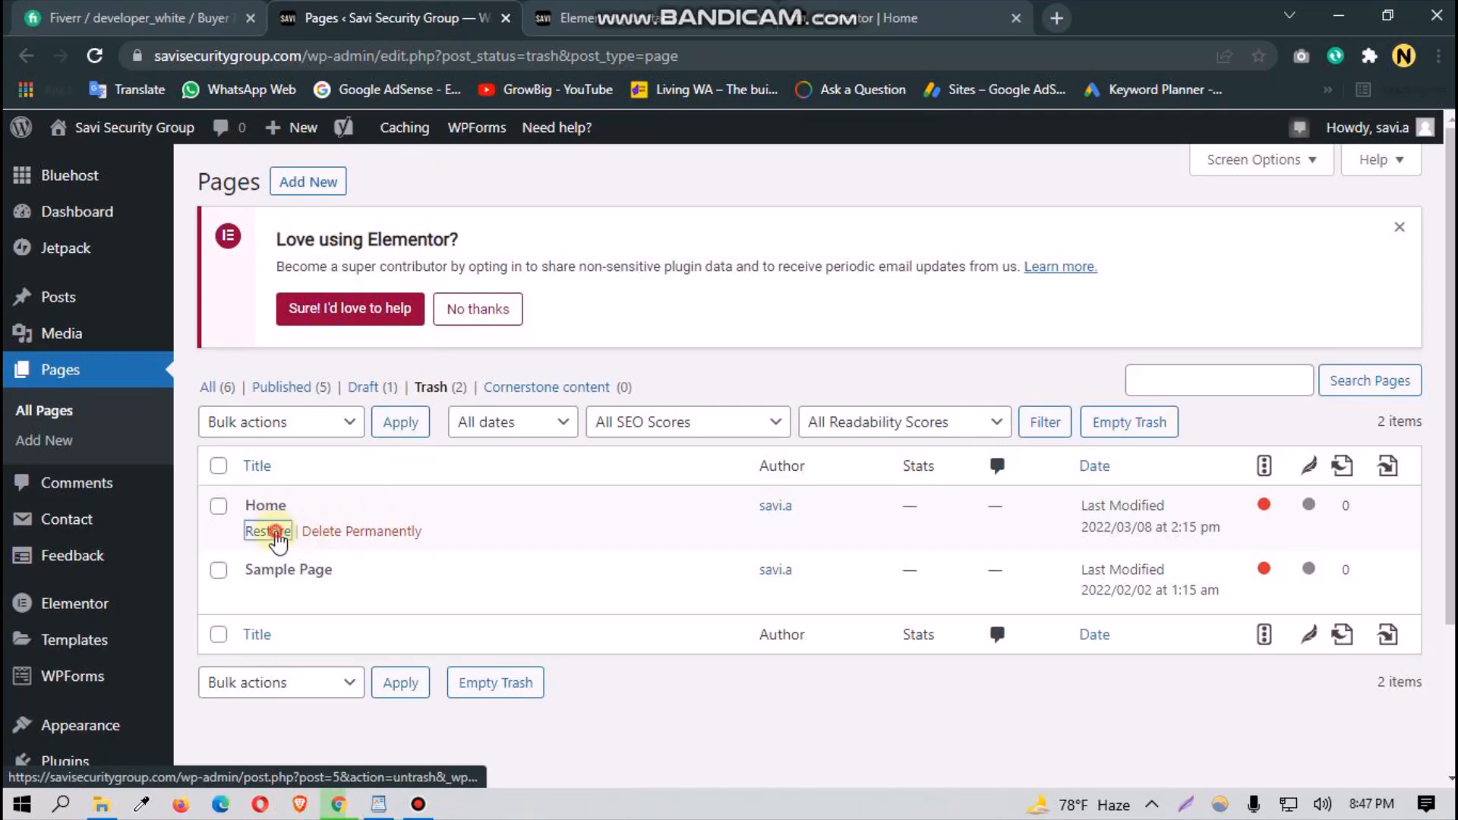
{"action": "left_click", "coordinate": [275, 531]}
{"action": "left_click", "coordinate": [585, 19]}
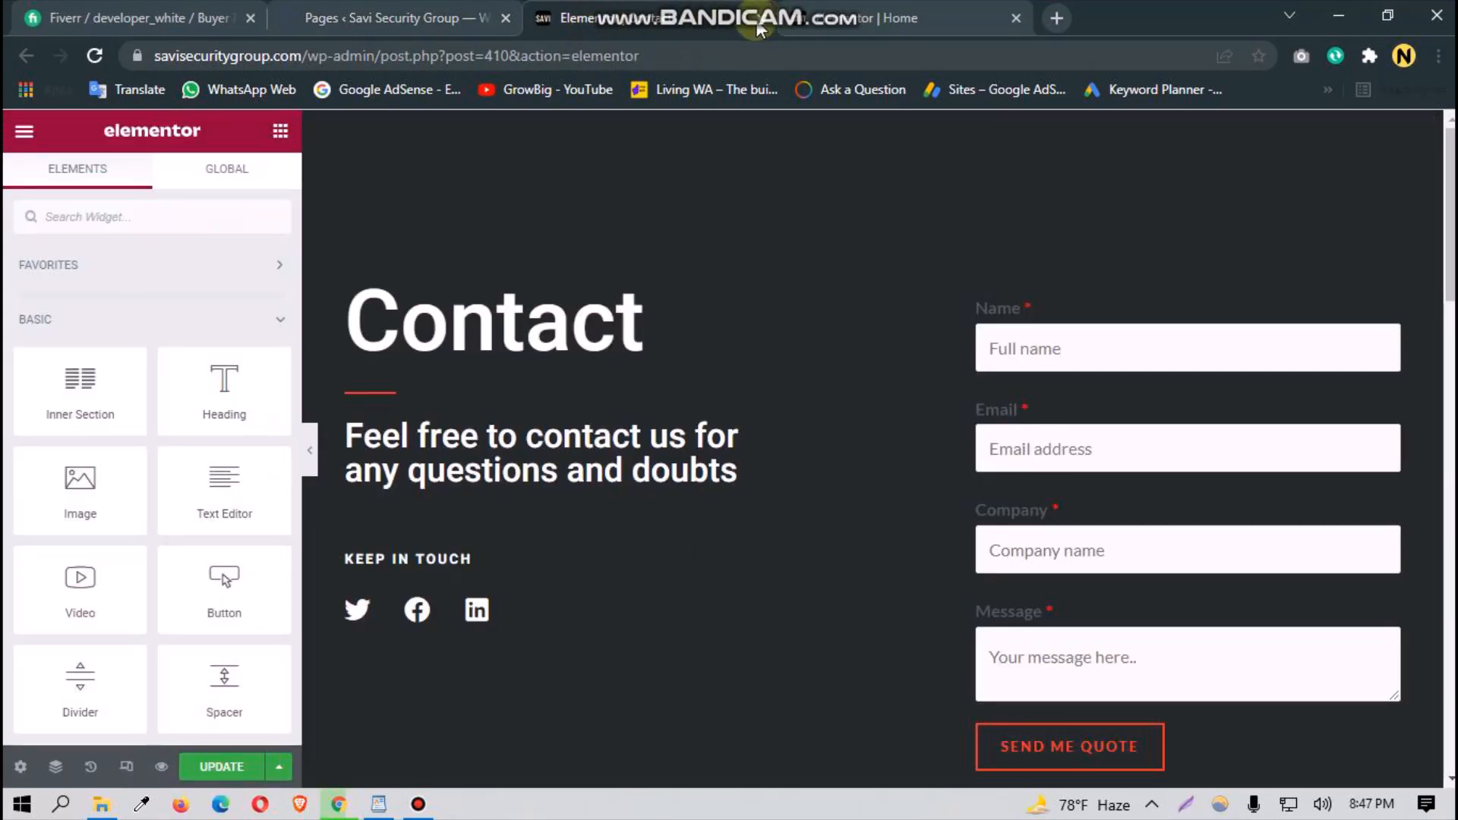
{"action": "left_click", "coordinate": [827, 173]}
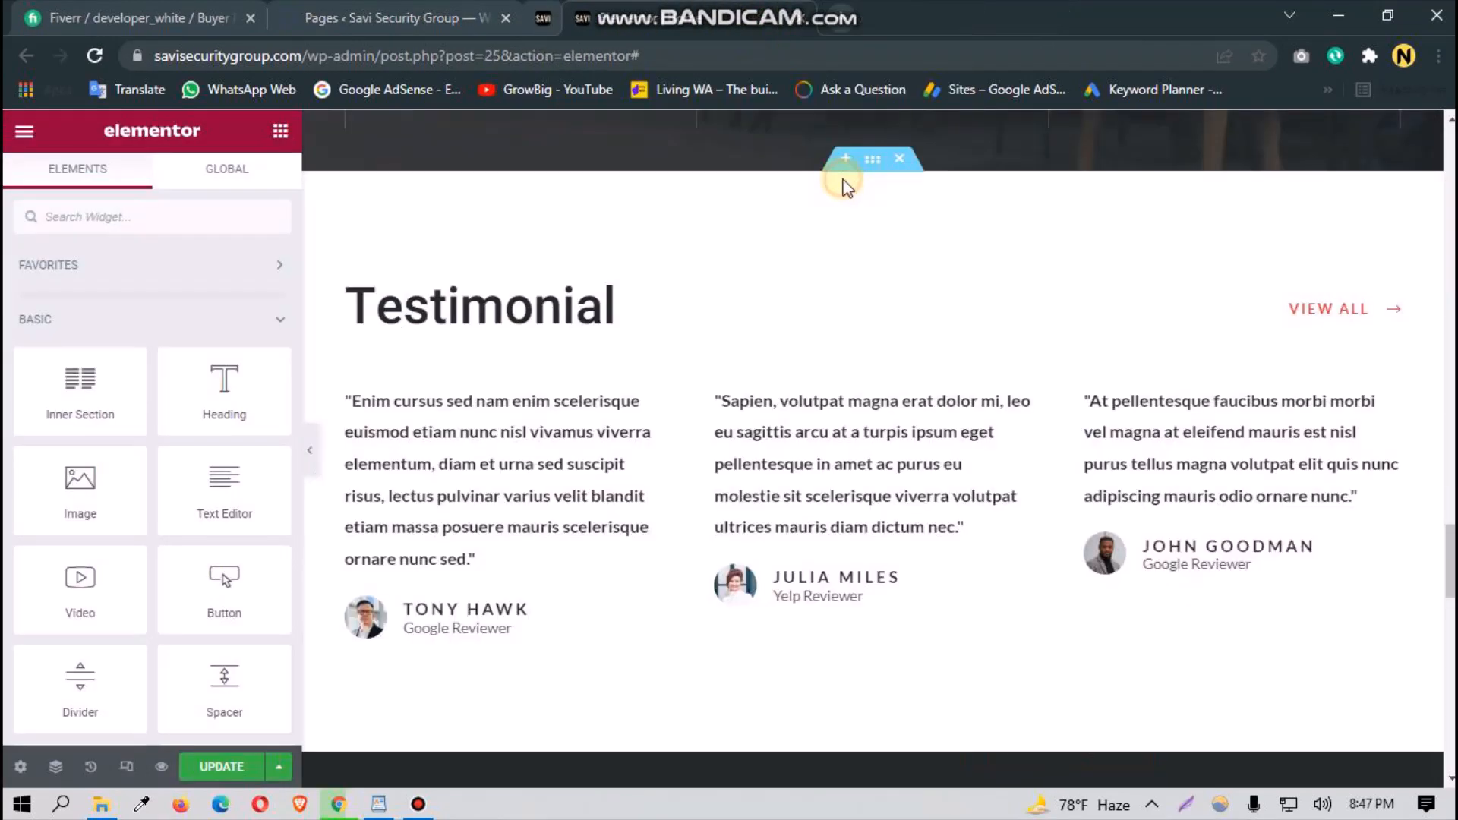
{"action": "left_click", "coordinate": [367, 21]}
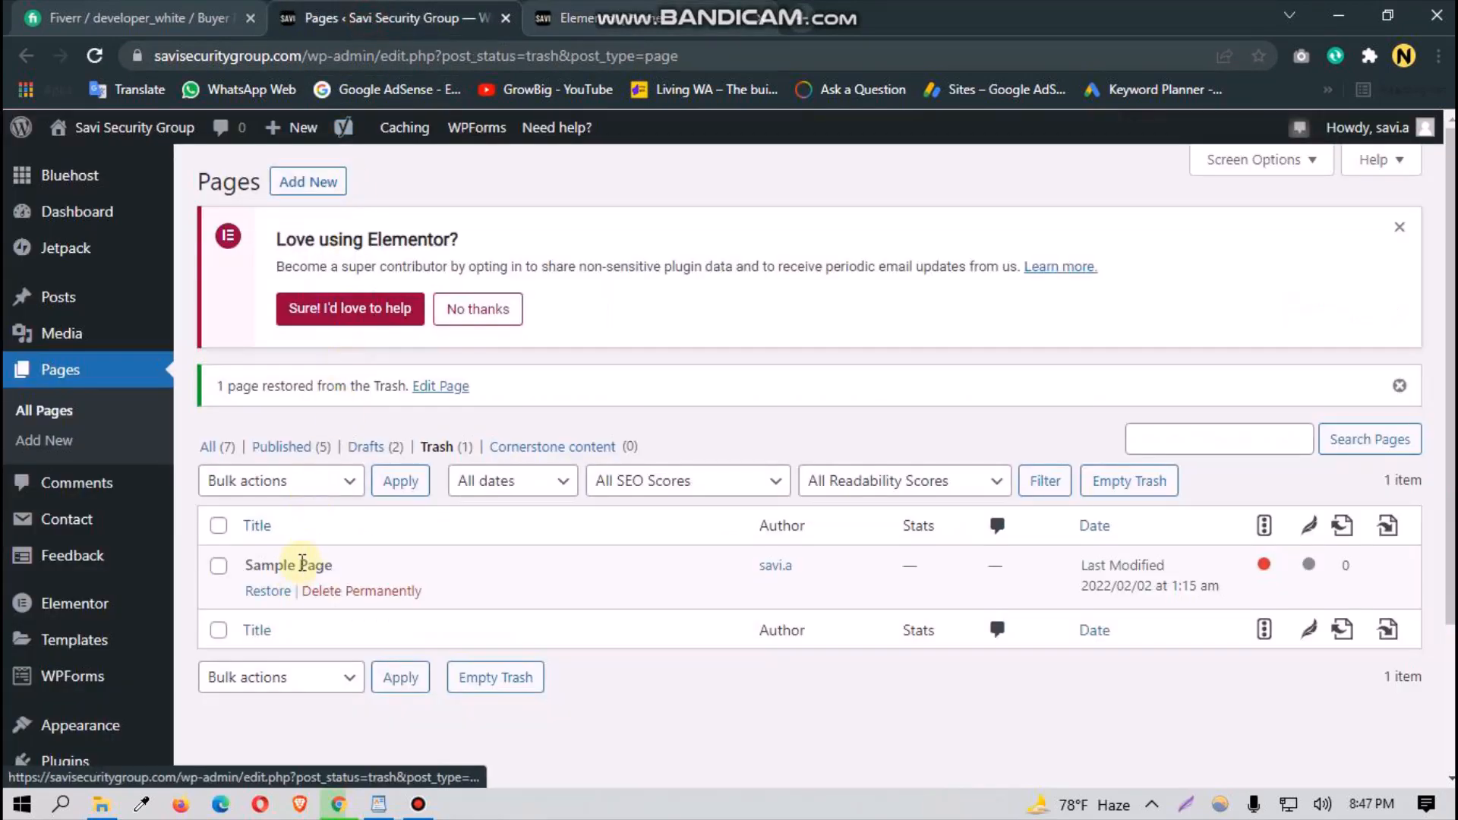
{"action": "left_click", "coordinate": [211, 447]}
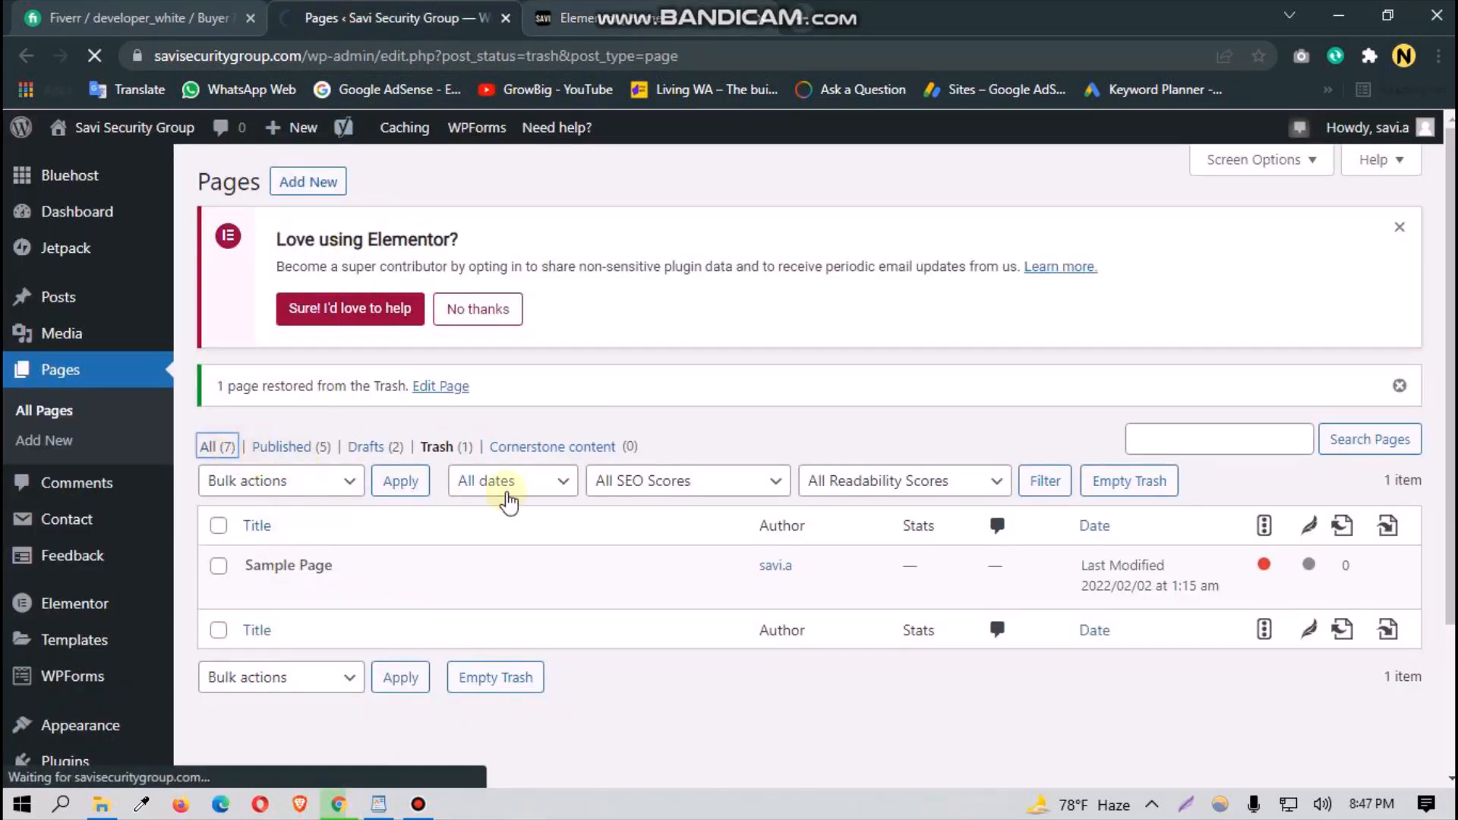
Step: Preview the restored Home draft in a new browser tab and examine its layout and content
{"action": "scroll", "coordinate": [376, 600], "scroll_direction": "down", "scroll_amount": 4}
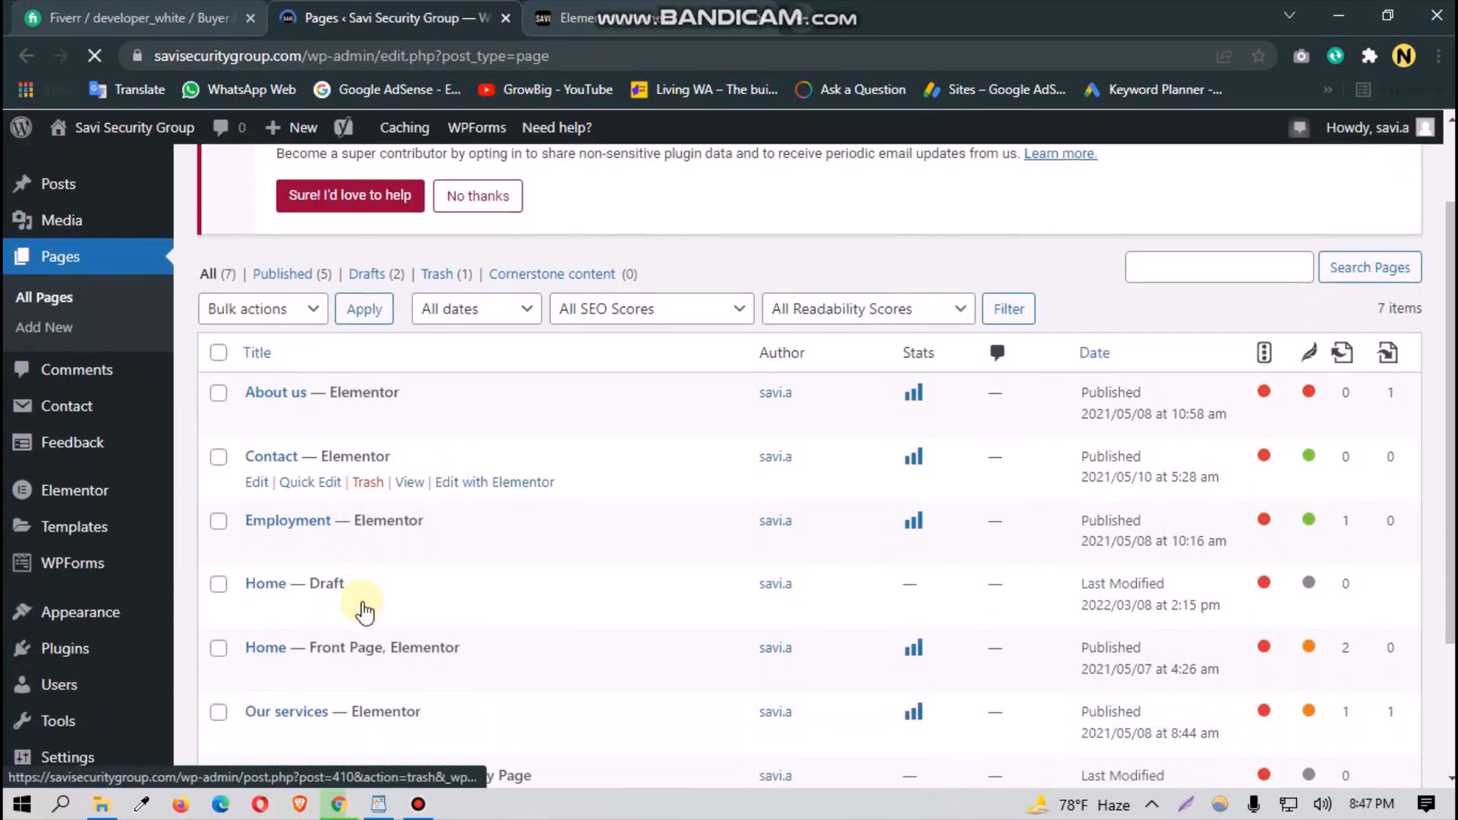
{"action": "mouse_move", "coordinate": [320, 430]}
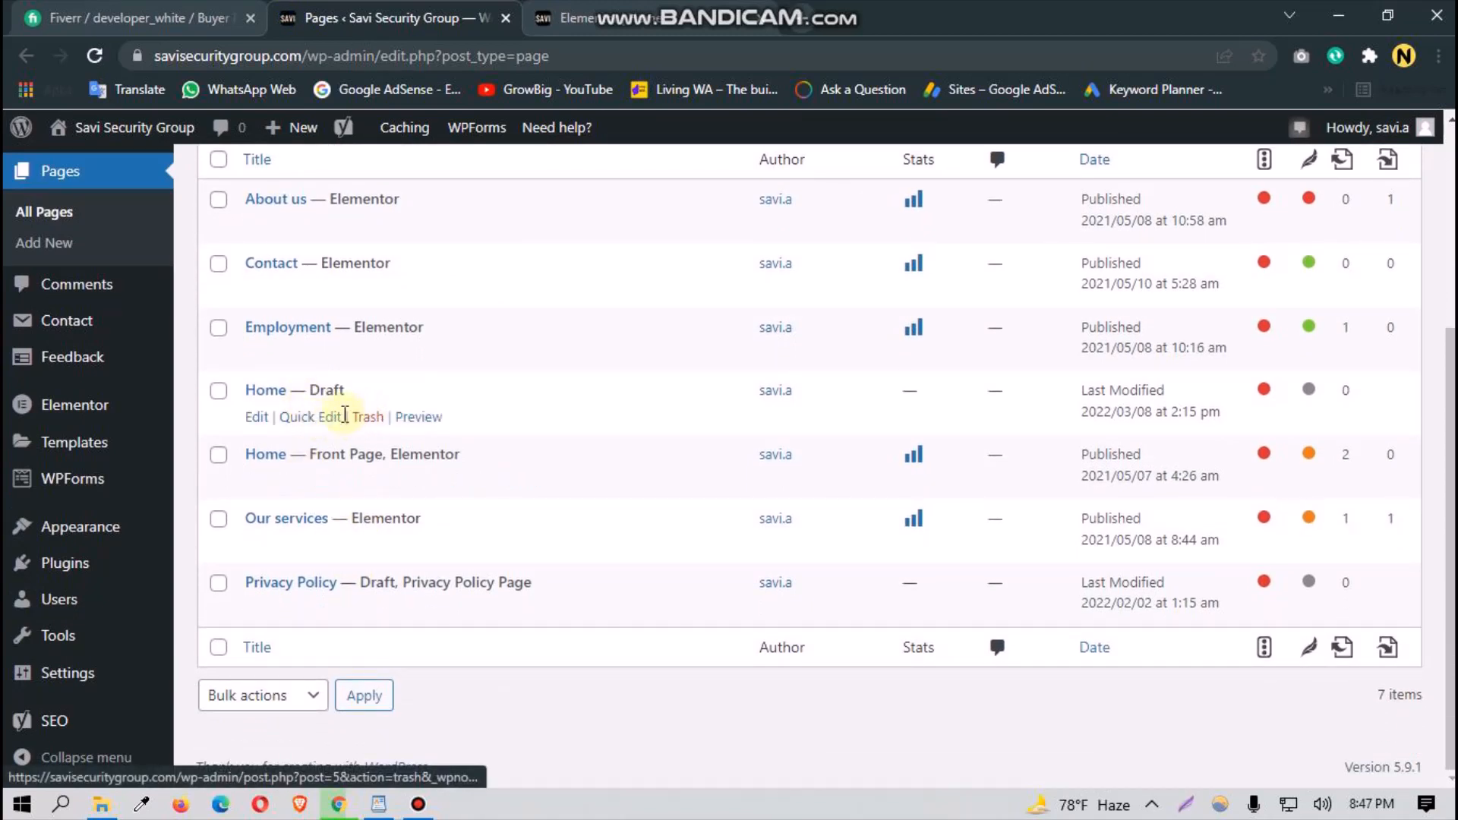
{"action": "right_click", "coordinate": [424, 416]}
{"action": "left_click", "coordinate": [443, 428]}
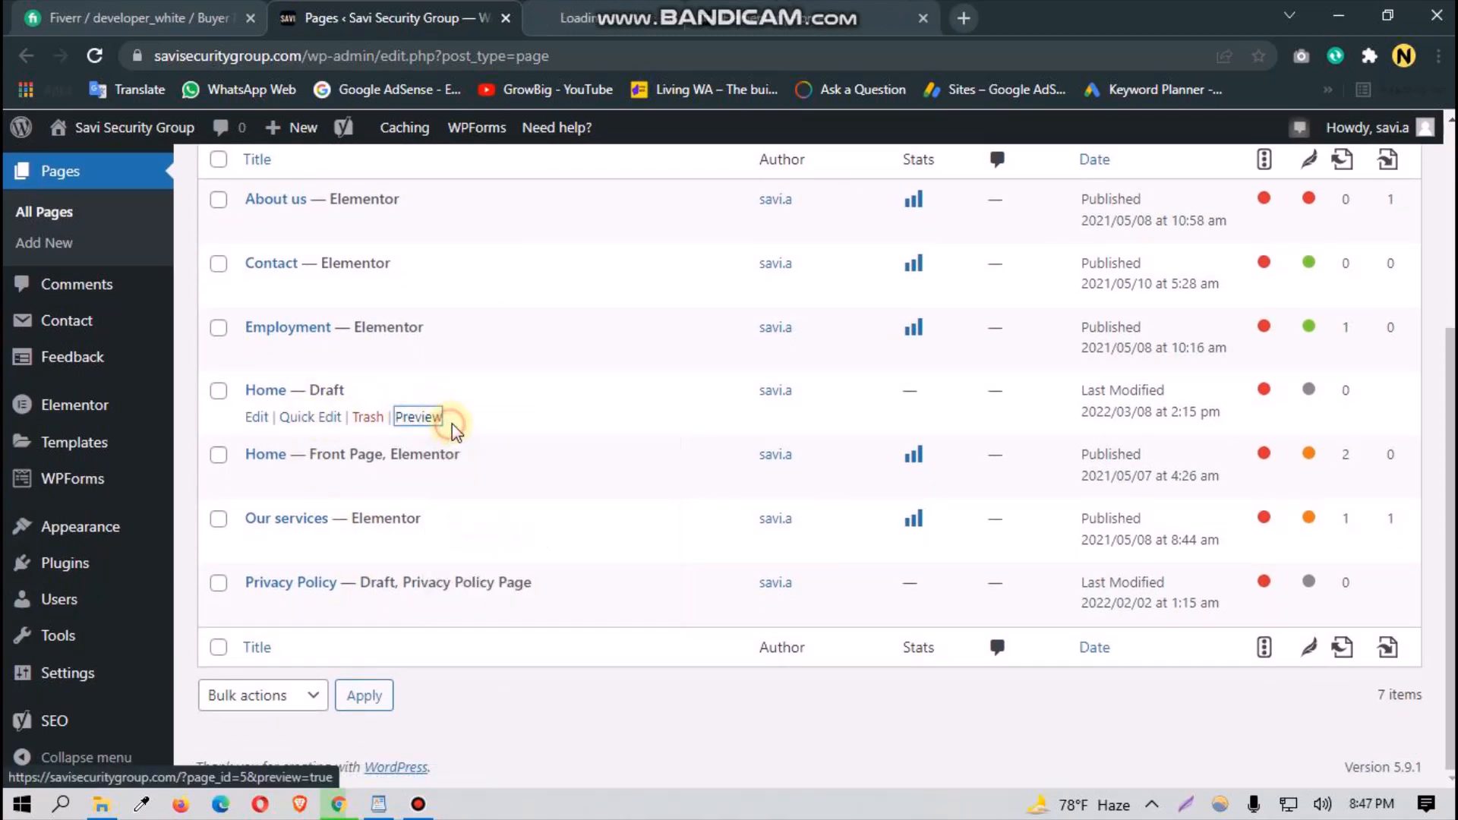
{"action": "left_click", "coordinate": [626, 31]}
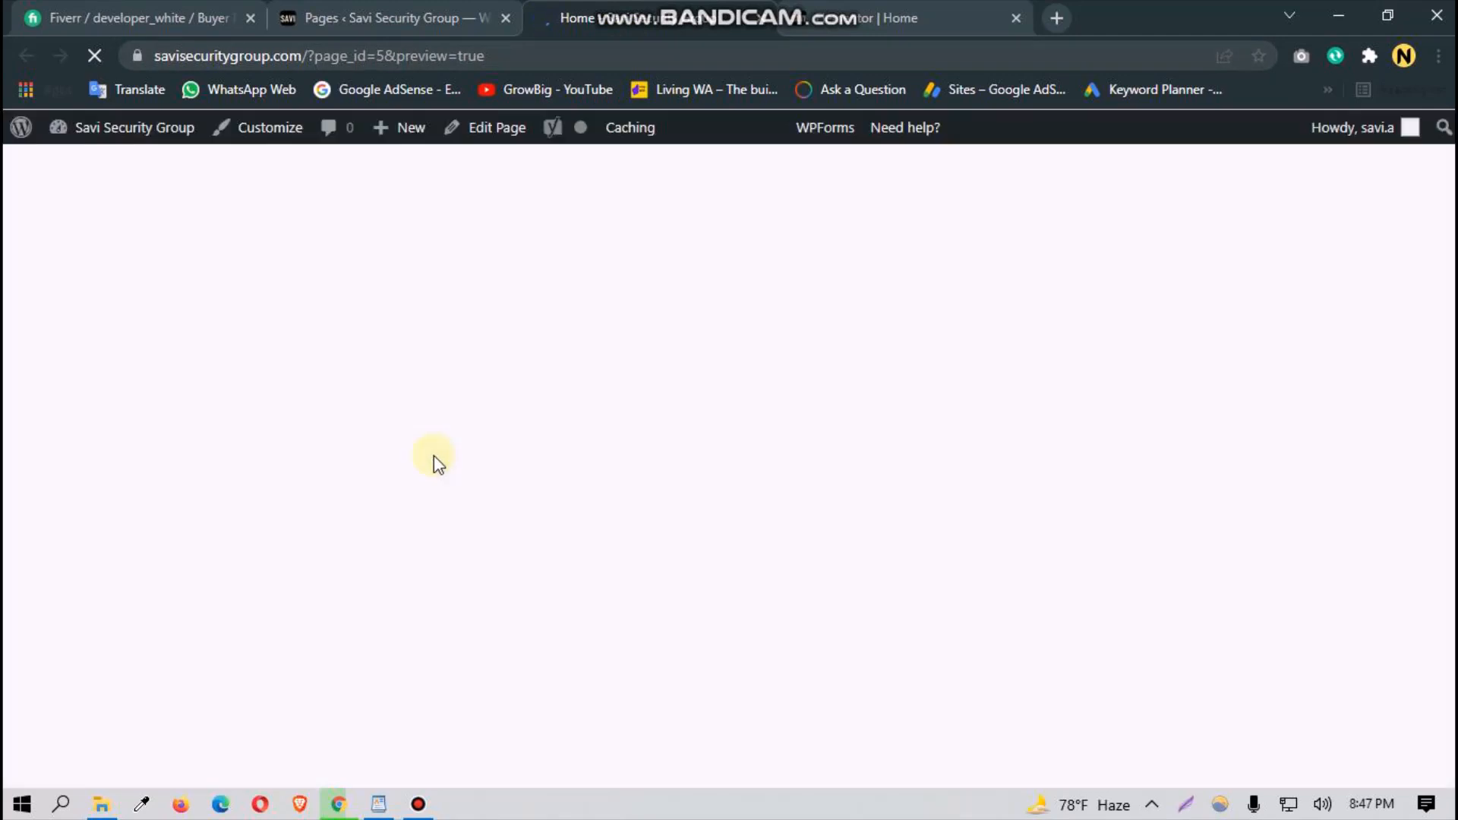
{"action": "scroll", "coordinate": [441, 452], "scroll_direction": "down", "scroll_amount": 6}
{"action": "scroll", "coordinate": [451, 444], "scroll_direction": "down", "scroll_amount": 7}
{"action": "scroll", "coordinate": [482, 383], "scroll_direction": "up", "scroll_amount": 10}
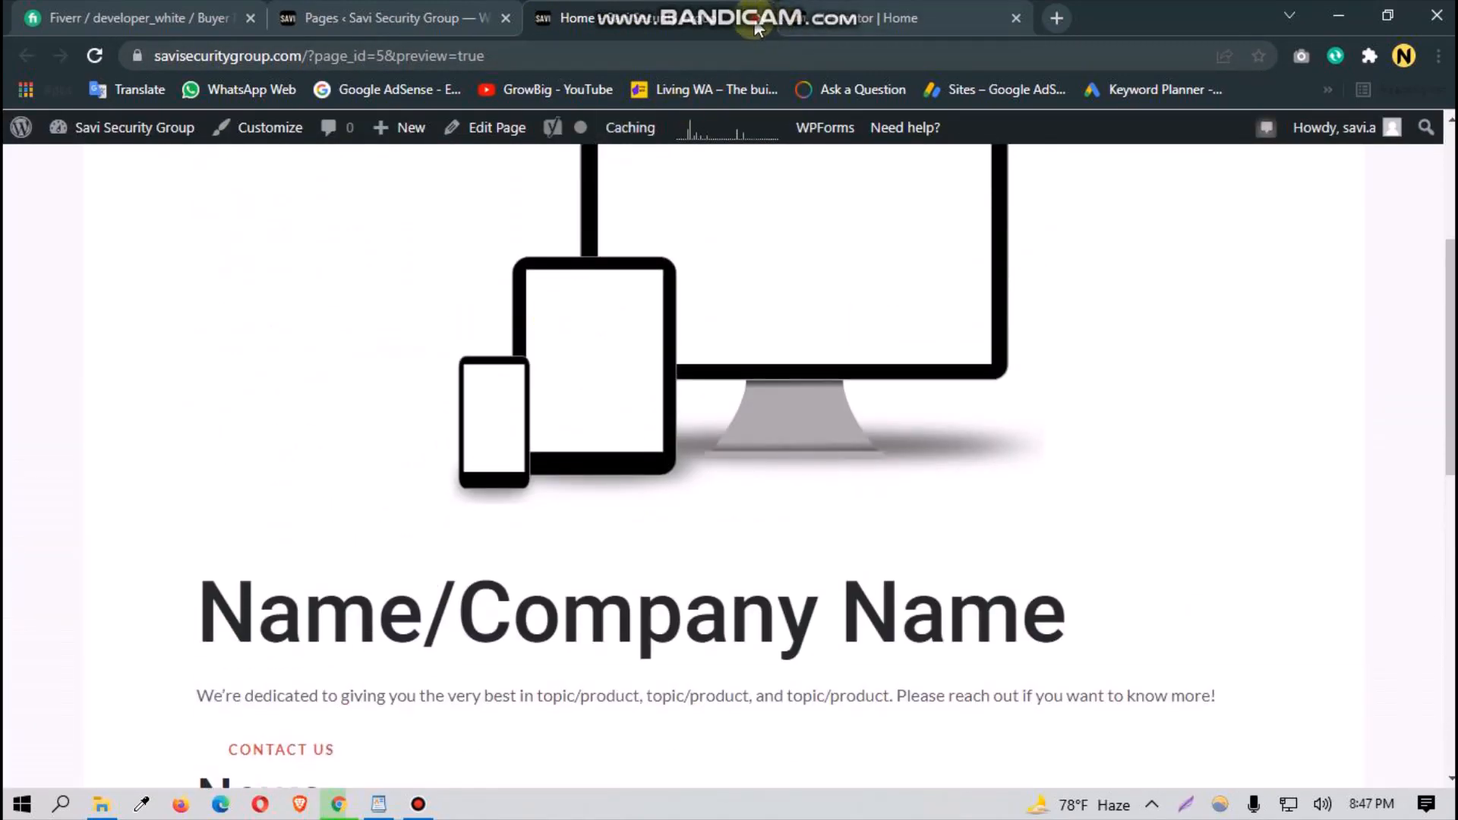
Step: Move the Home draft back to the trash and return to the home page in Elementor
{"action": "left_click", "coordinate": [757, 22]}
{"action": "left_click", "coordinate": [367, 417]}
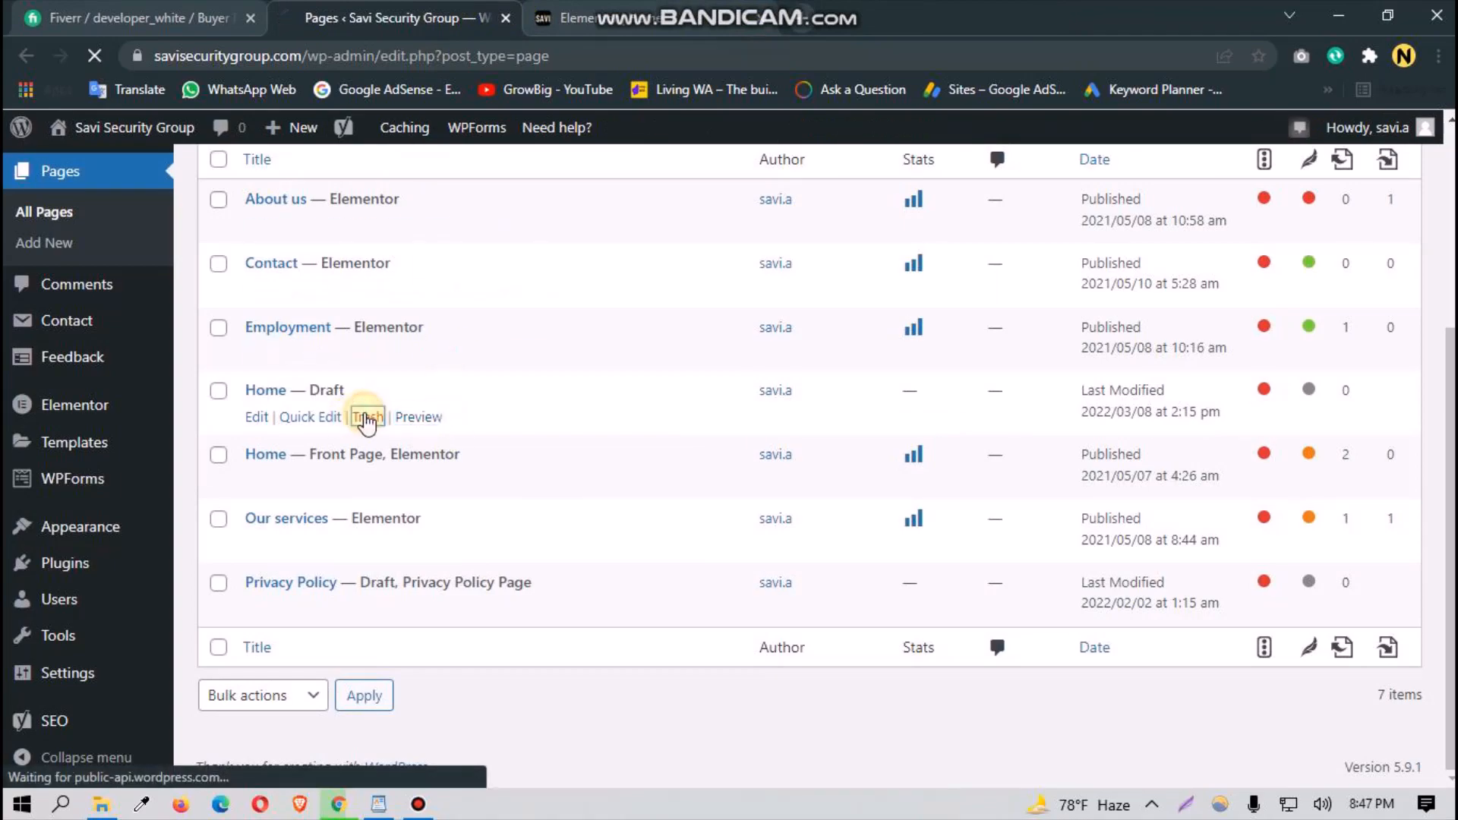
{"action": "left_click", "coordinate": [675, 22]}
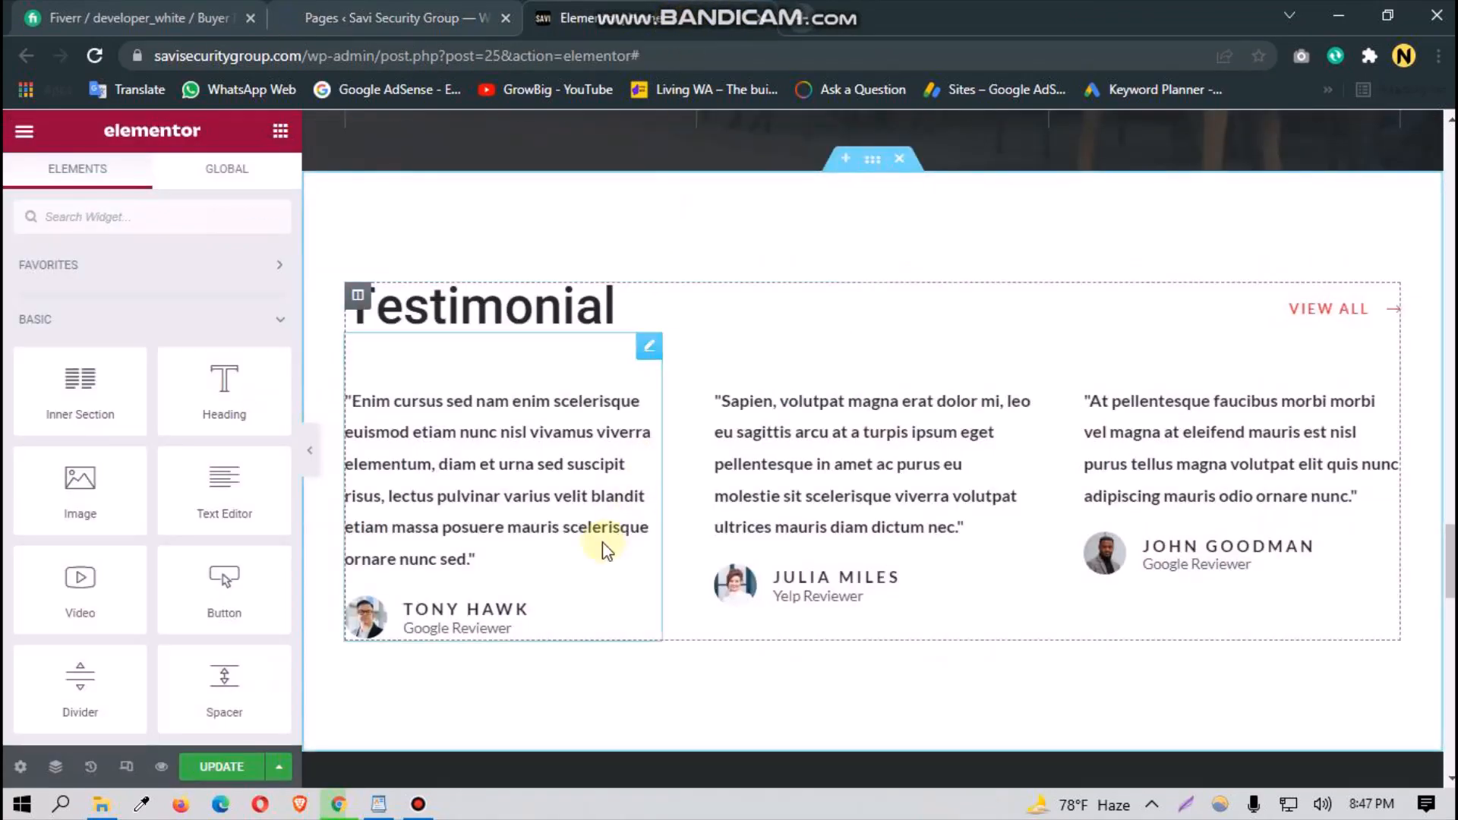